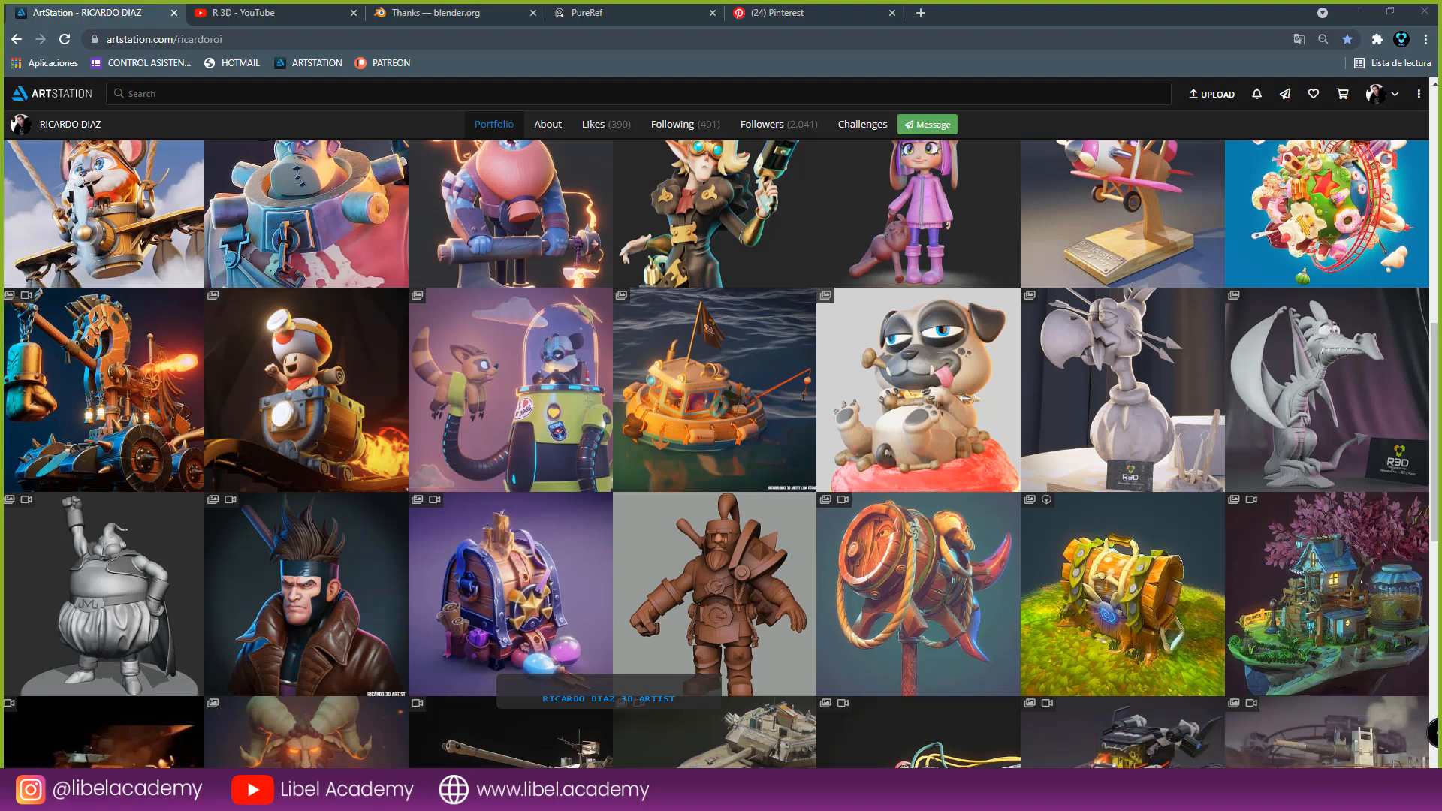
- Look through the artist's ArtStation portfolio, from the newest 3D characters to the older vehicle and prop projects
scroll(568, 666, "up", 3)
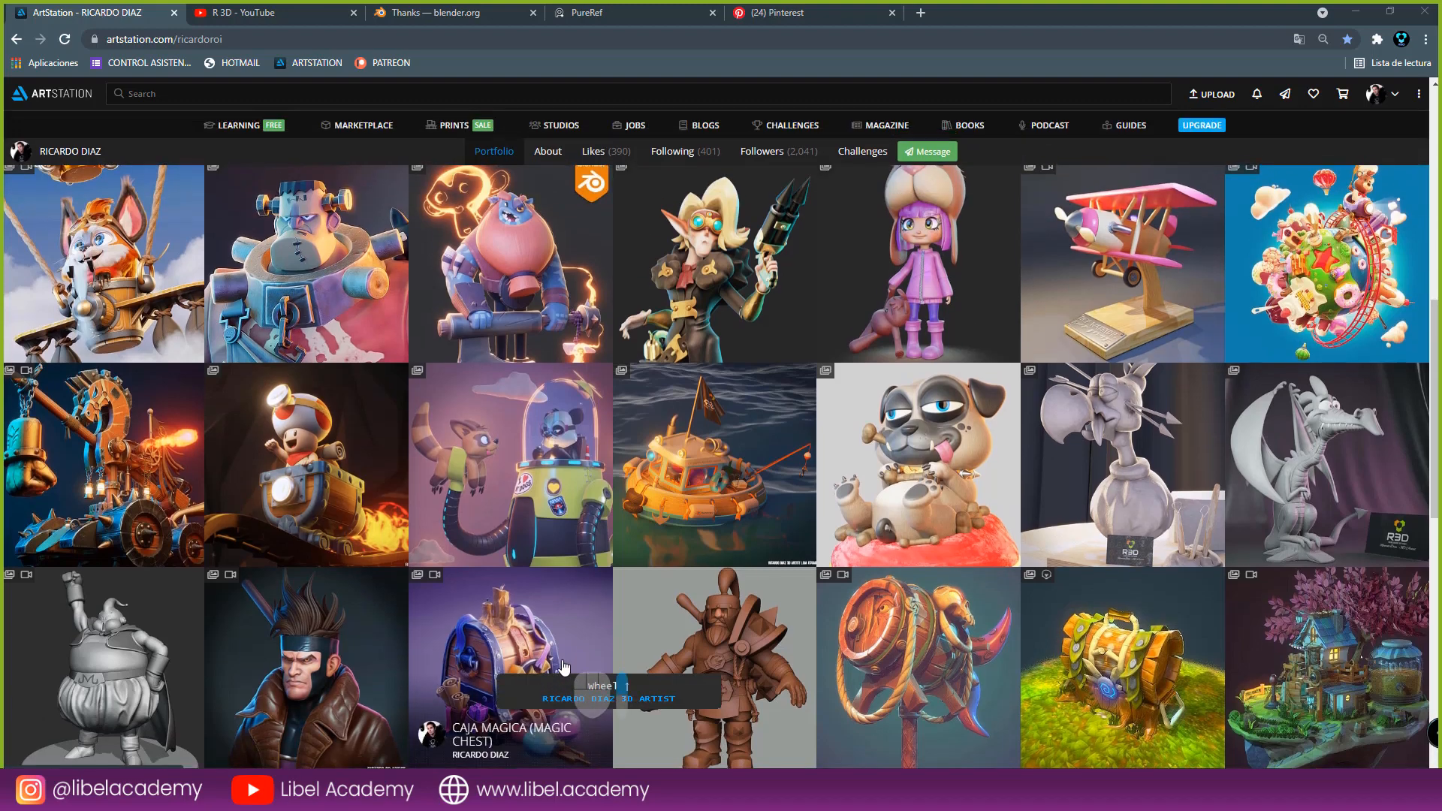
scroll(568, 666, "up", 4)
scroll(958, 652, "down", 2)
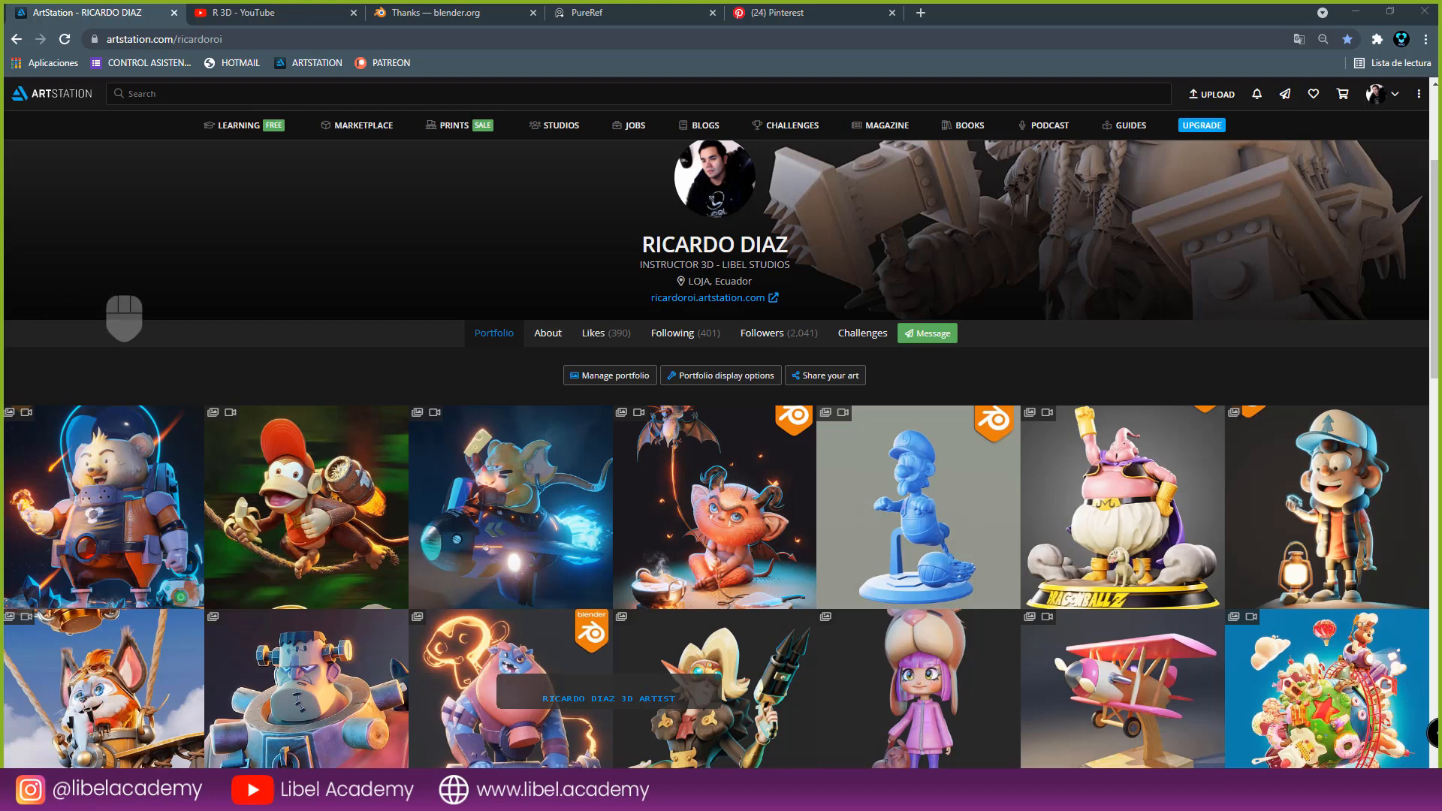
left_click(351, 310)
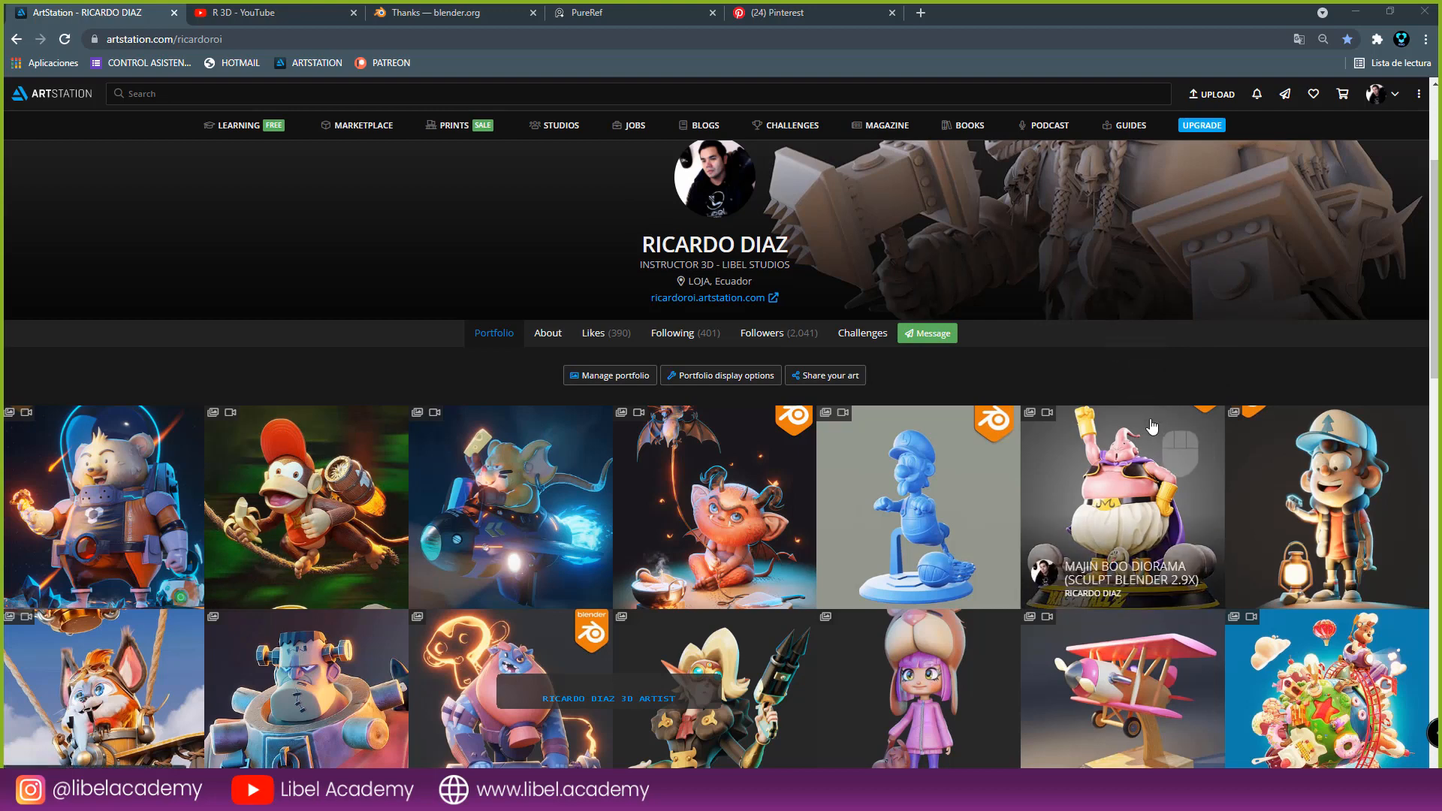
scroll(1152, 425, "down", 3)
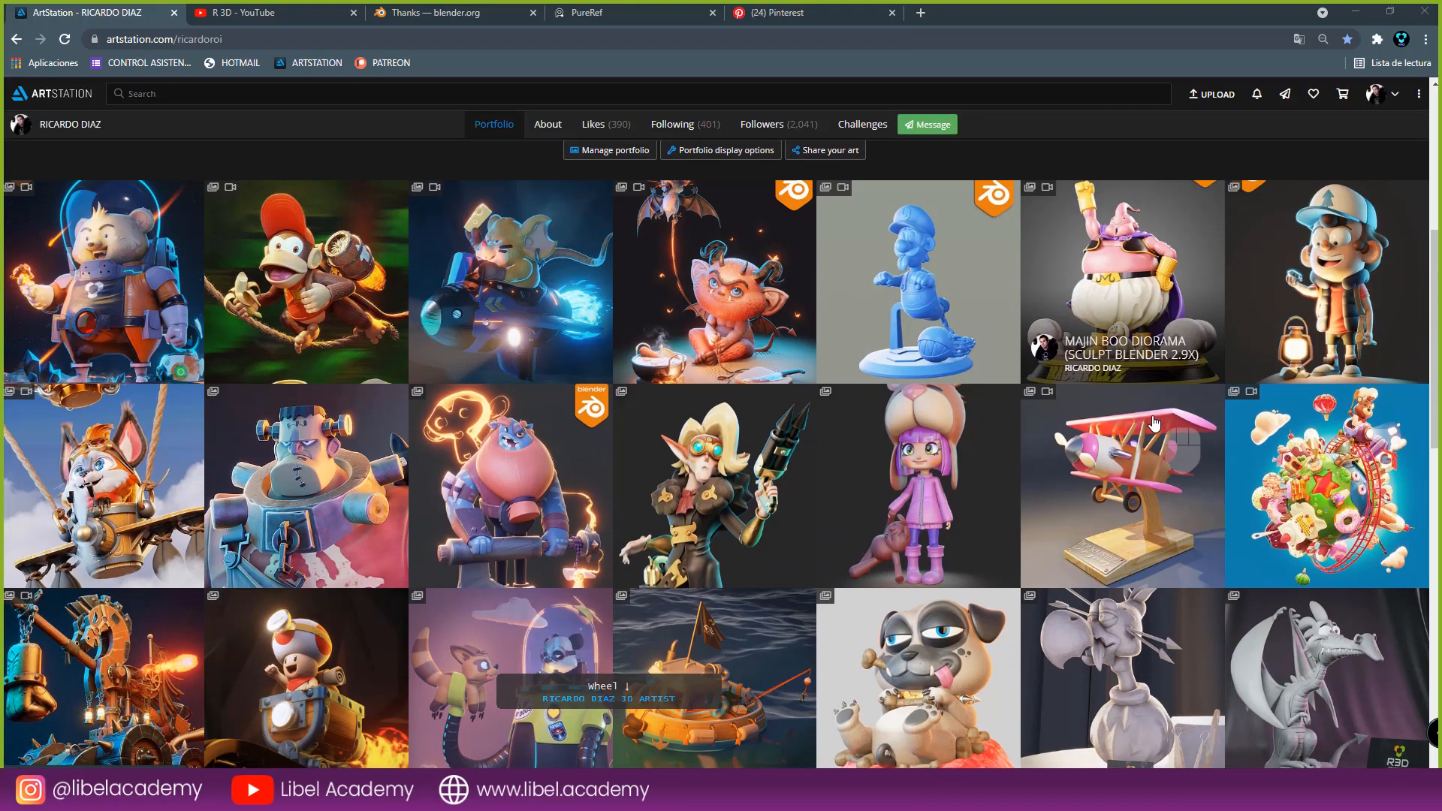
scroll(1154, 423, "down", 3)
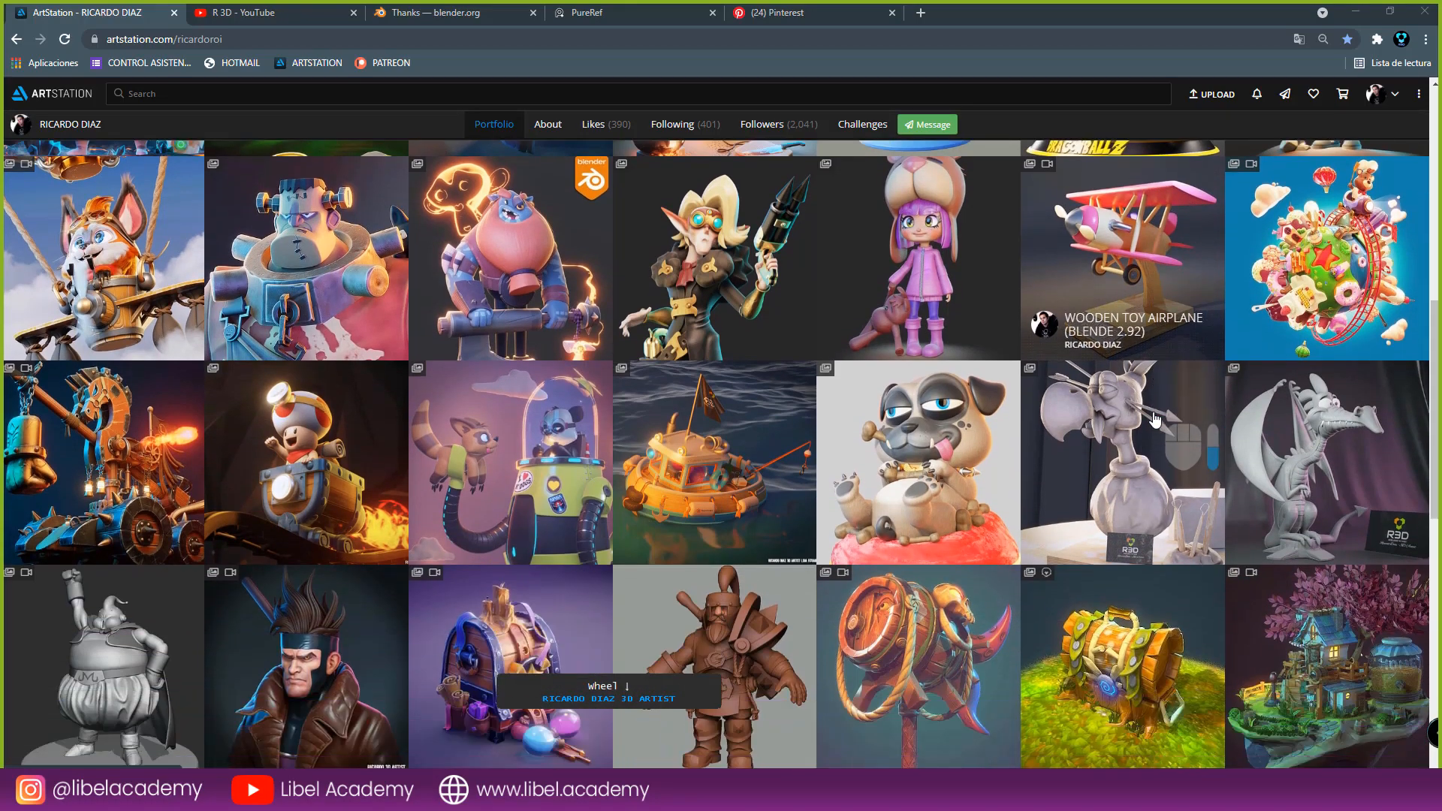
scroll(1154, 421, "down", 7)
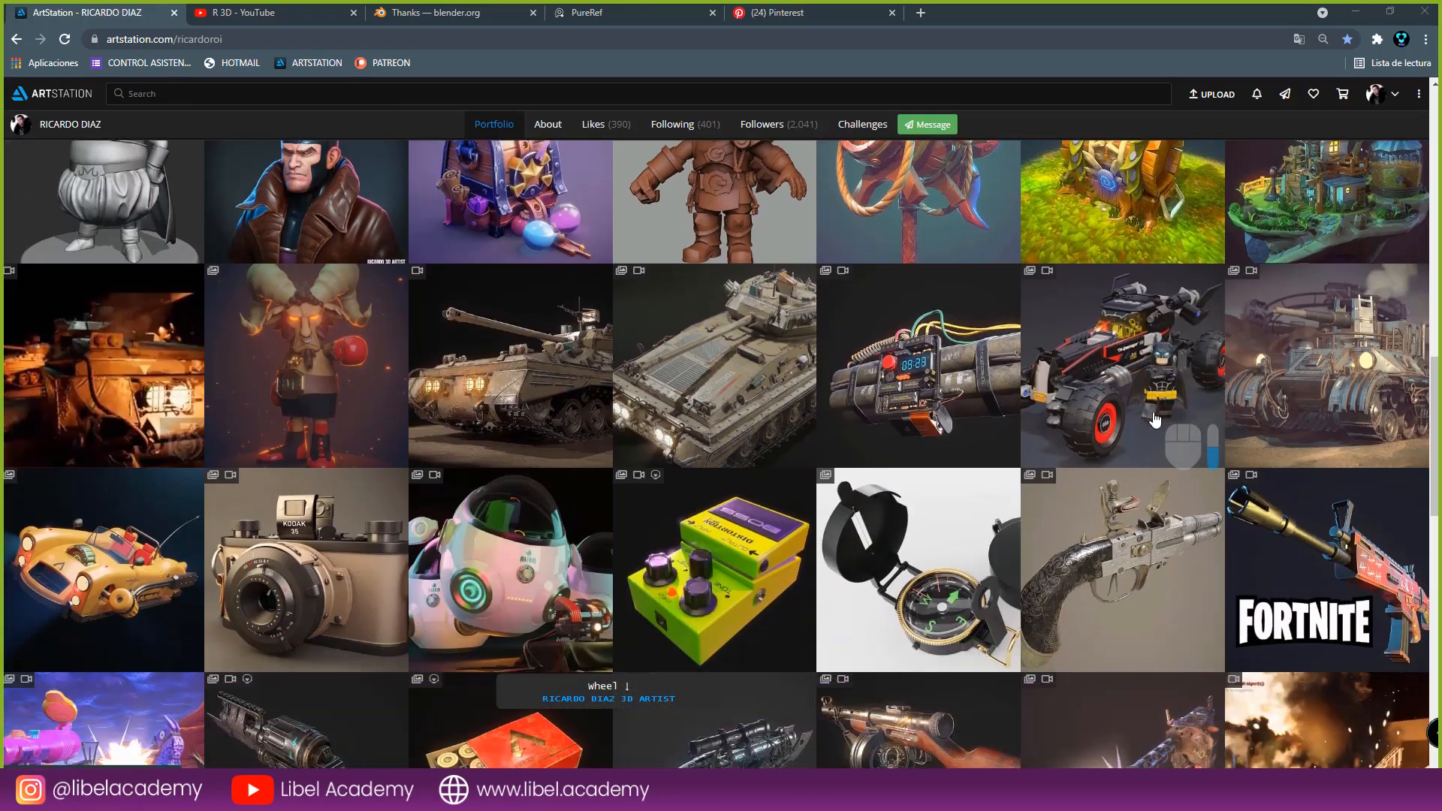
scroll(1154, 419, "up", 15)
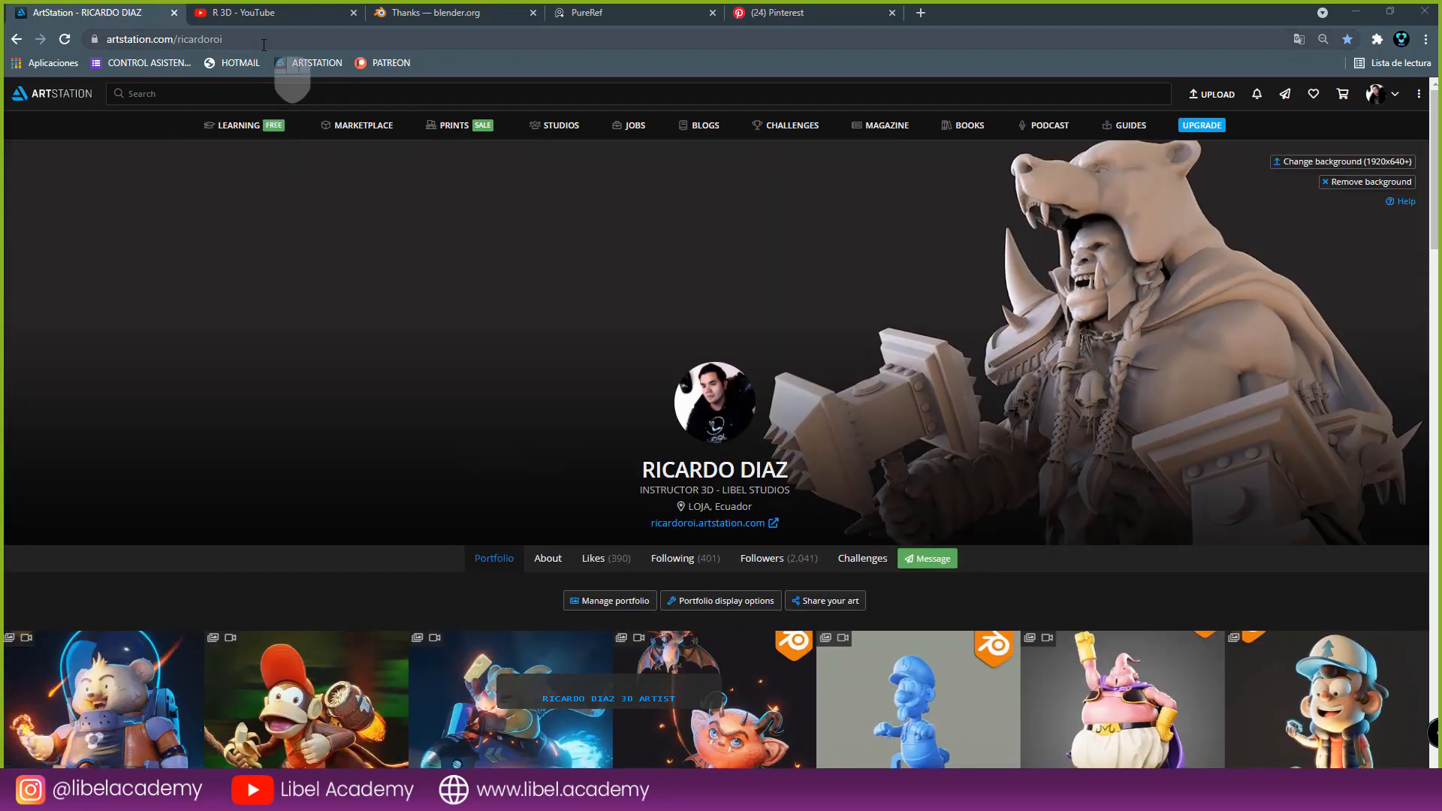
- Switch to the R 3D YouTube channel, look through its uploaded videos, and return to the ArtStation profile
left_click(272, 13)
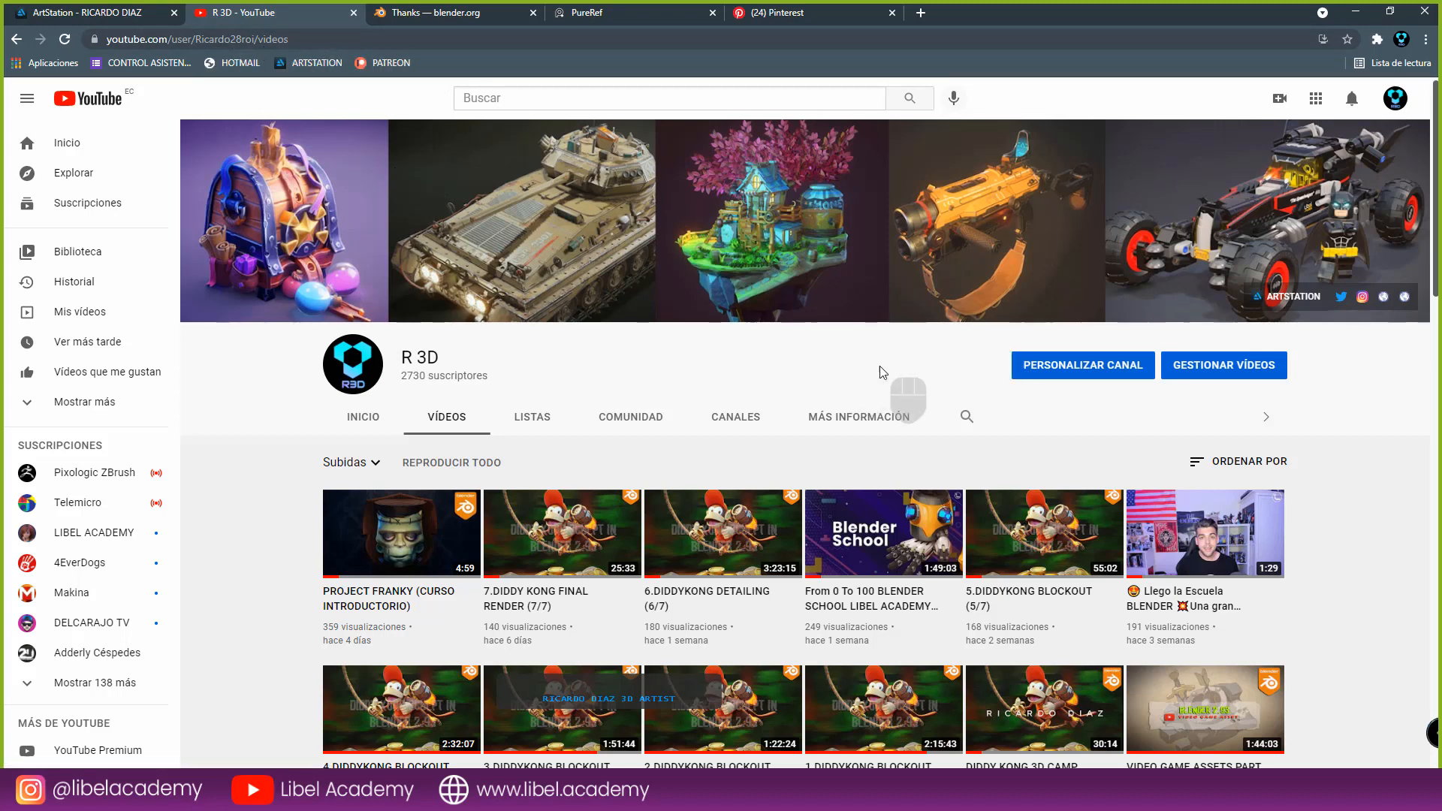
scroll(889, 375, "down", 1)
scroll(892, 375, "down", 3)
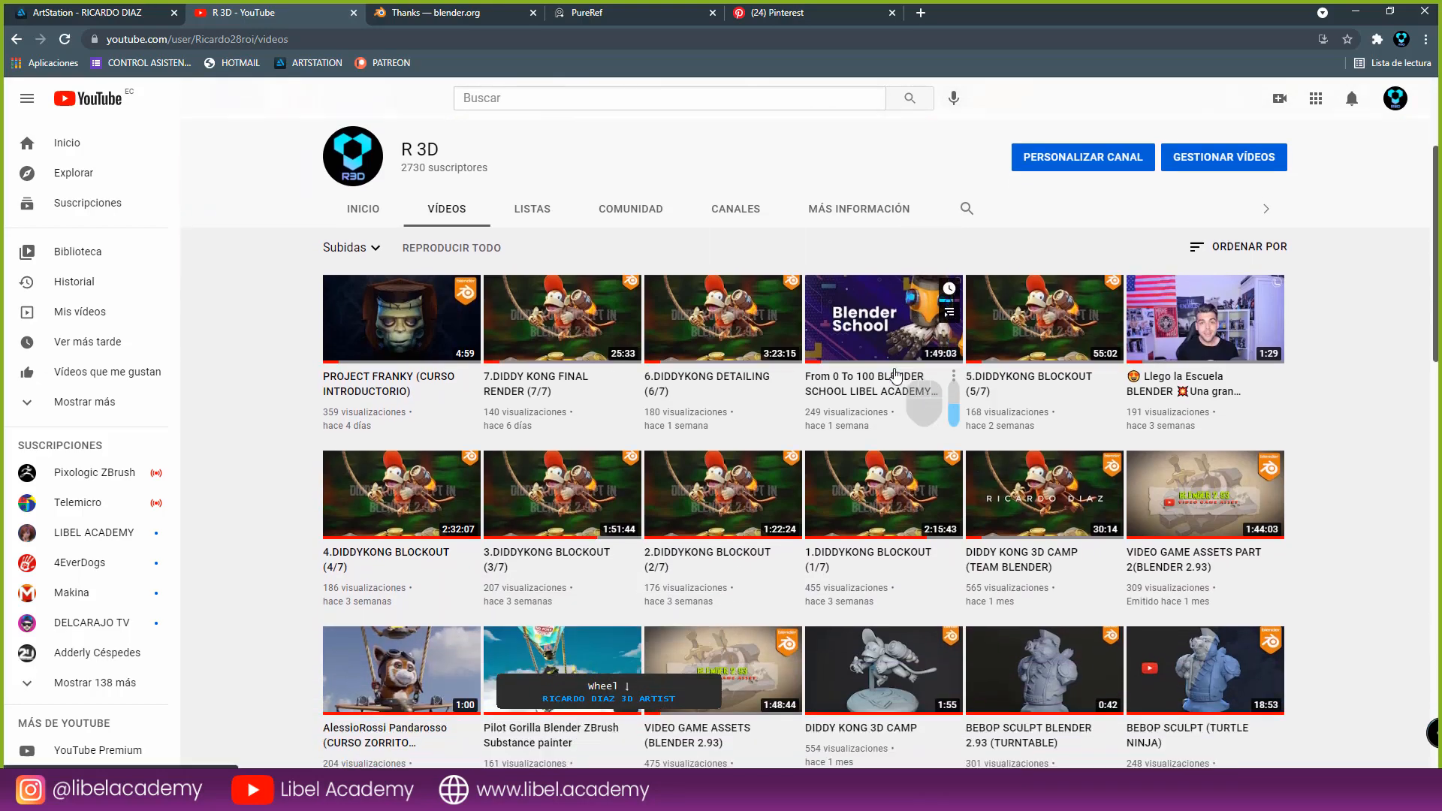
scroll(896, 373, "down", 7)
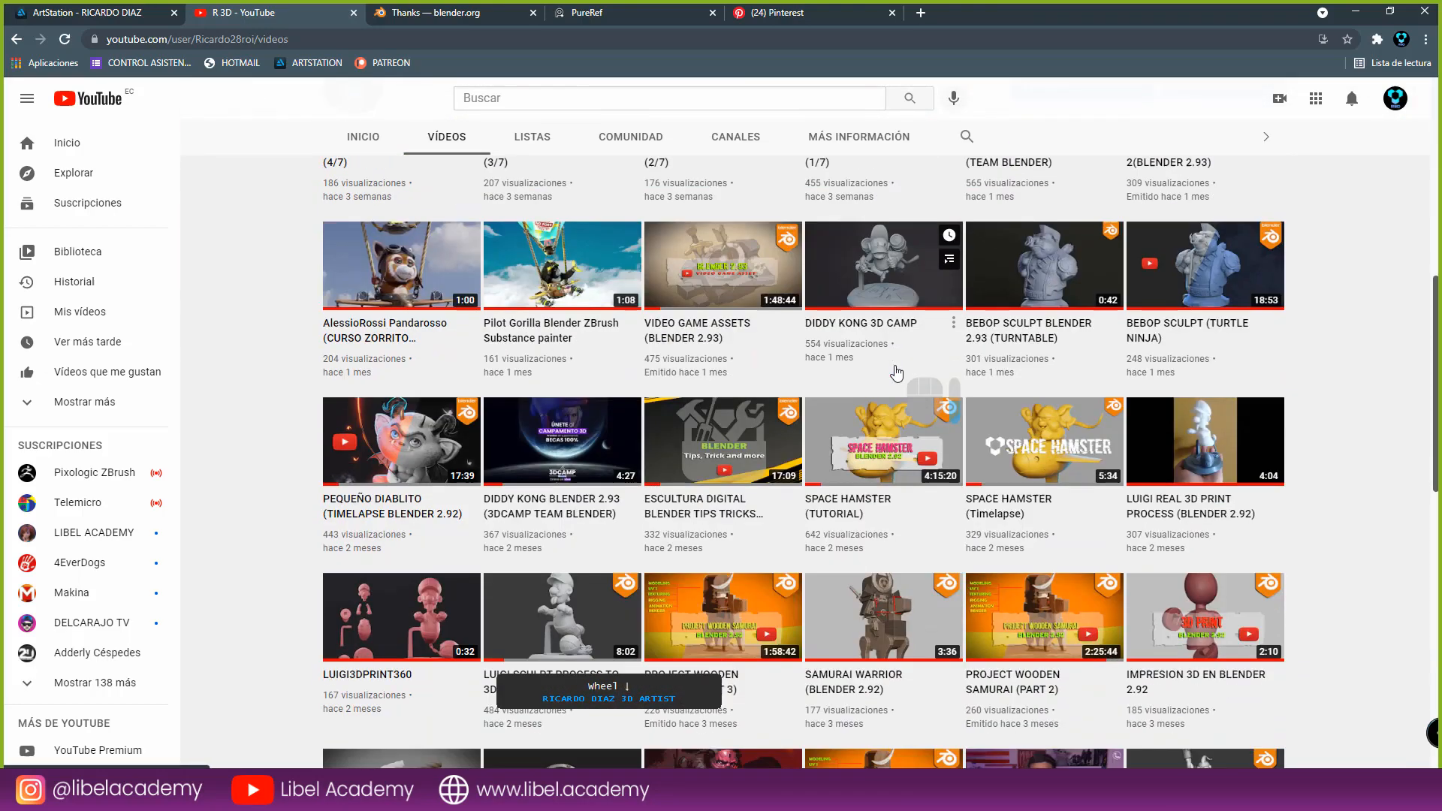
scroll(896, 371, "up", 3)
scroll(896, 371, "up", 6)
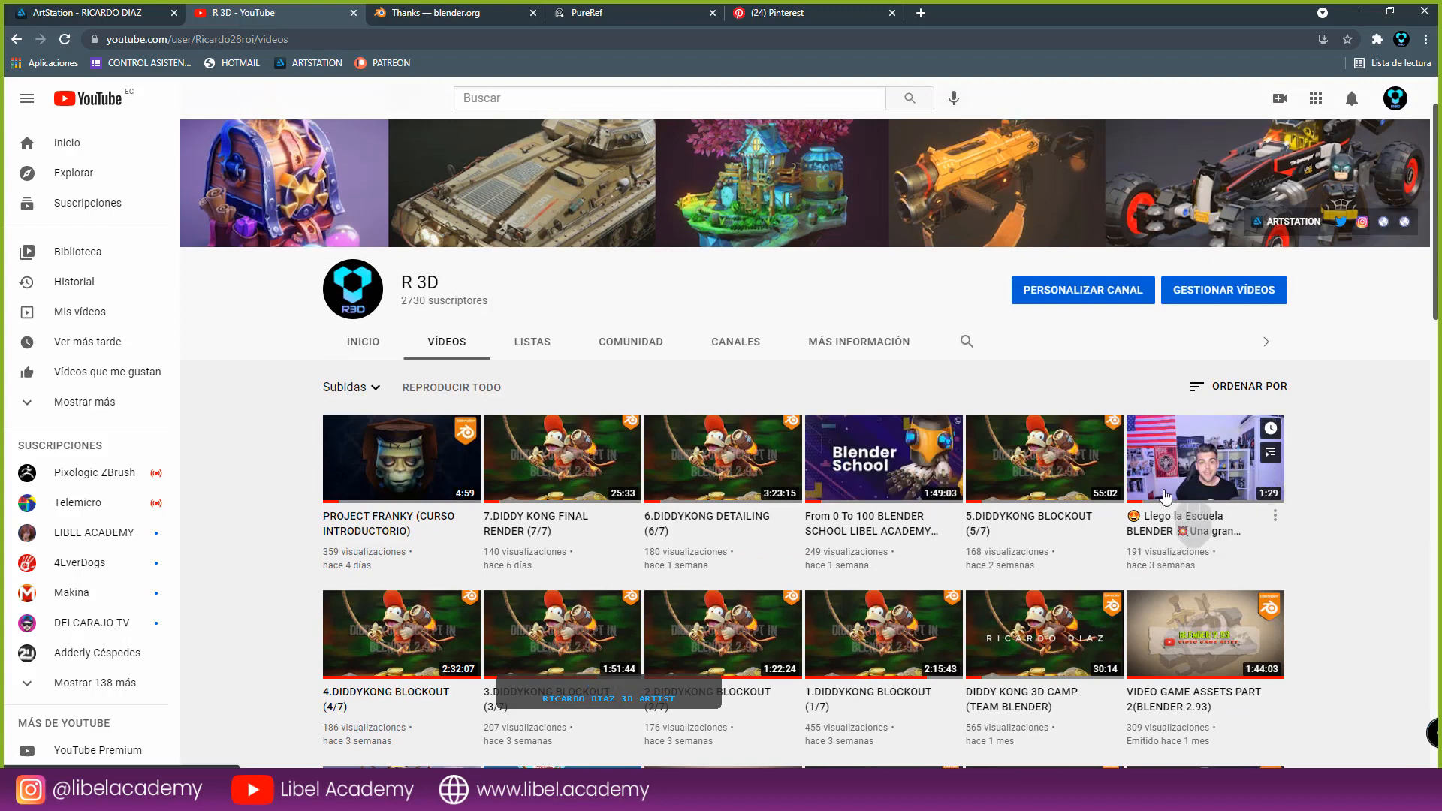
scroll(1168, 498, "up", 1)
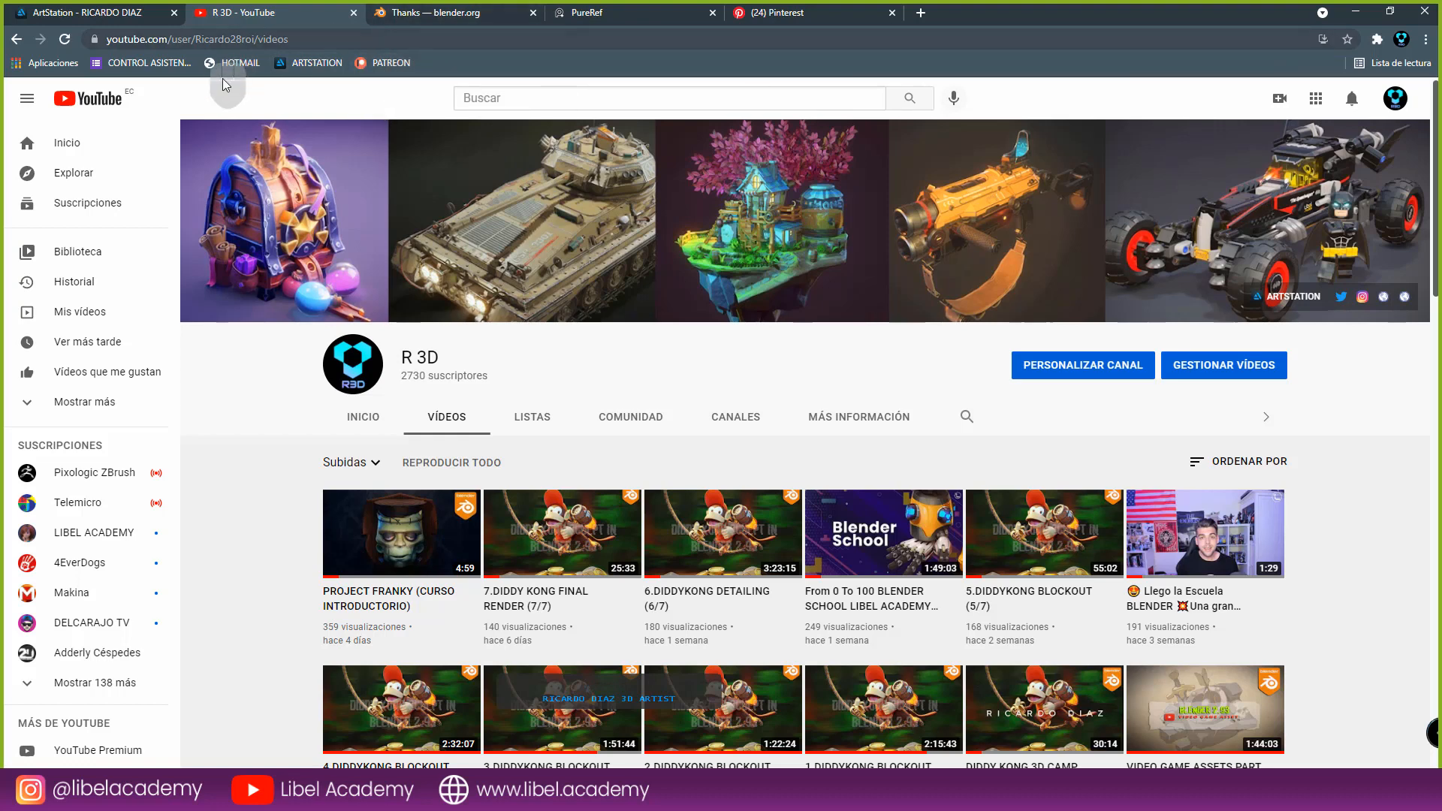
left_click(119, 10)
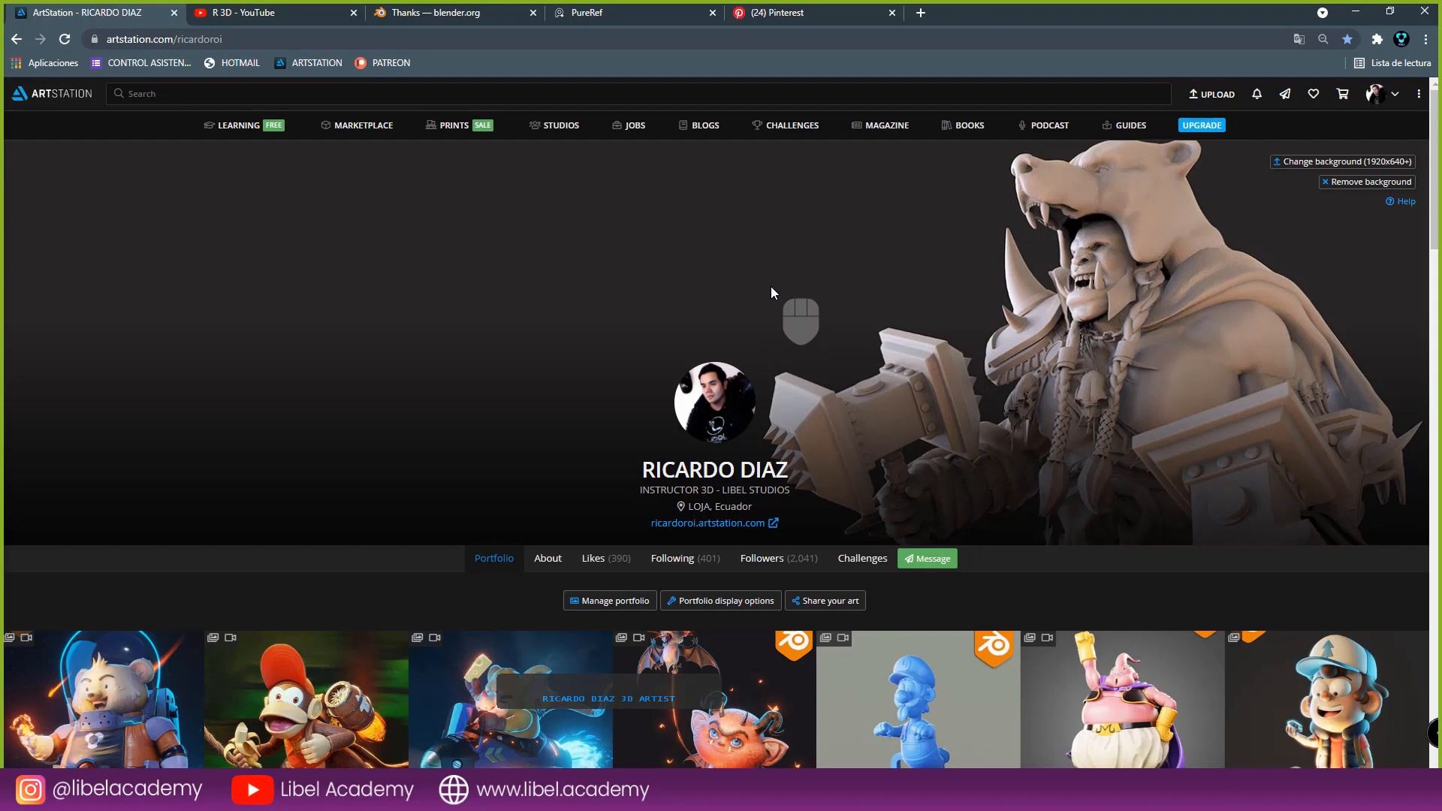
- Switch to Discord, open the general channel under MEMBRESIA ORO, and draw an arrow pointing at it
left_click(960, 792)
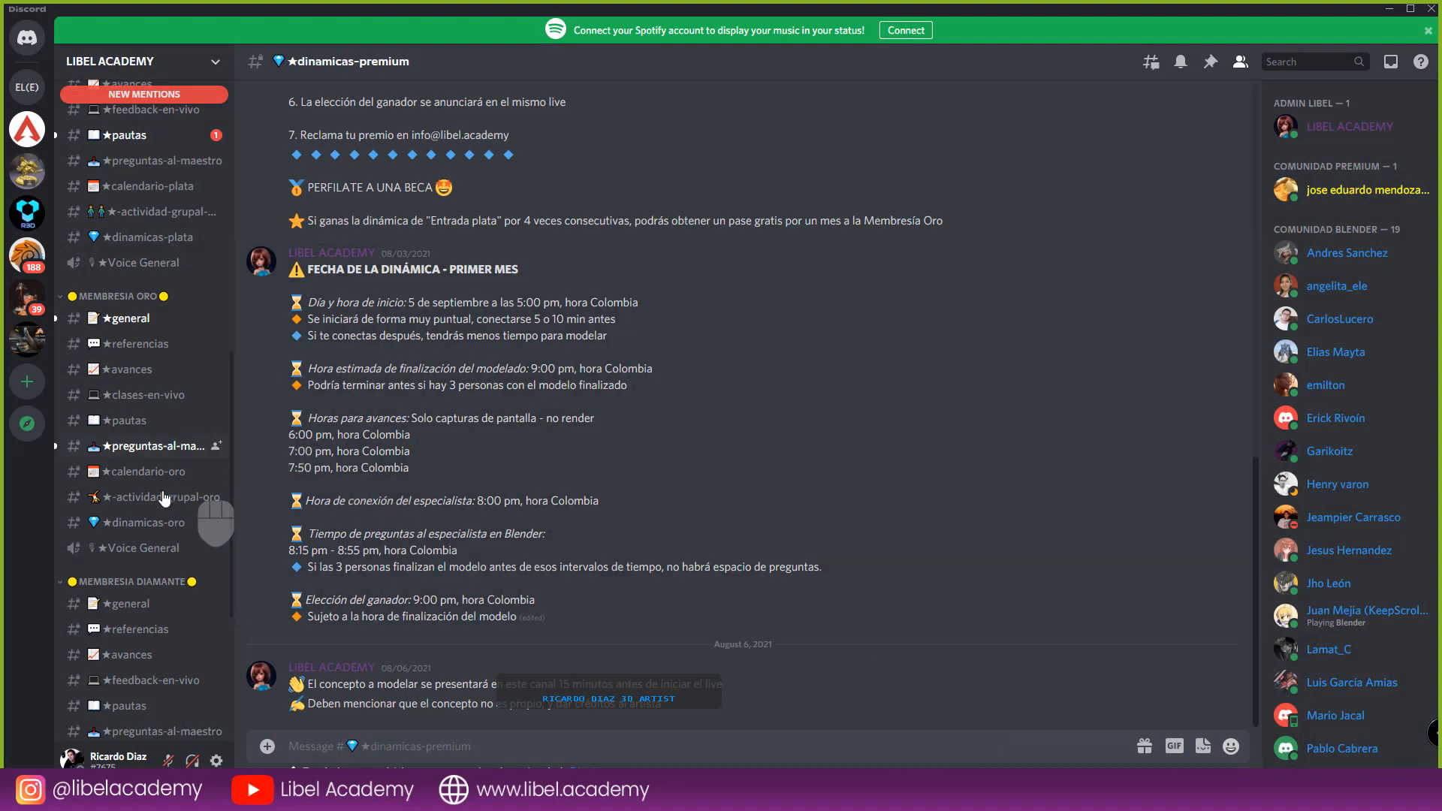
left_click(132, 320)
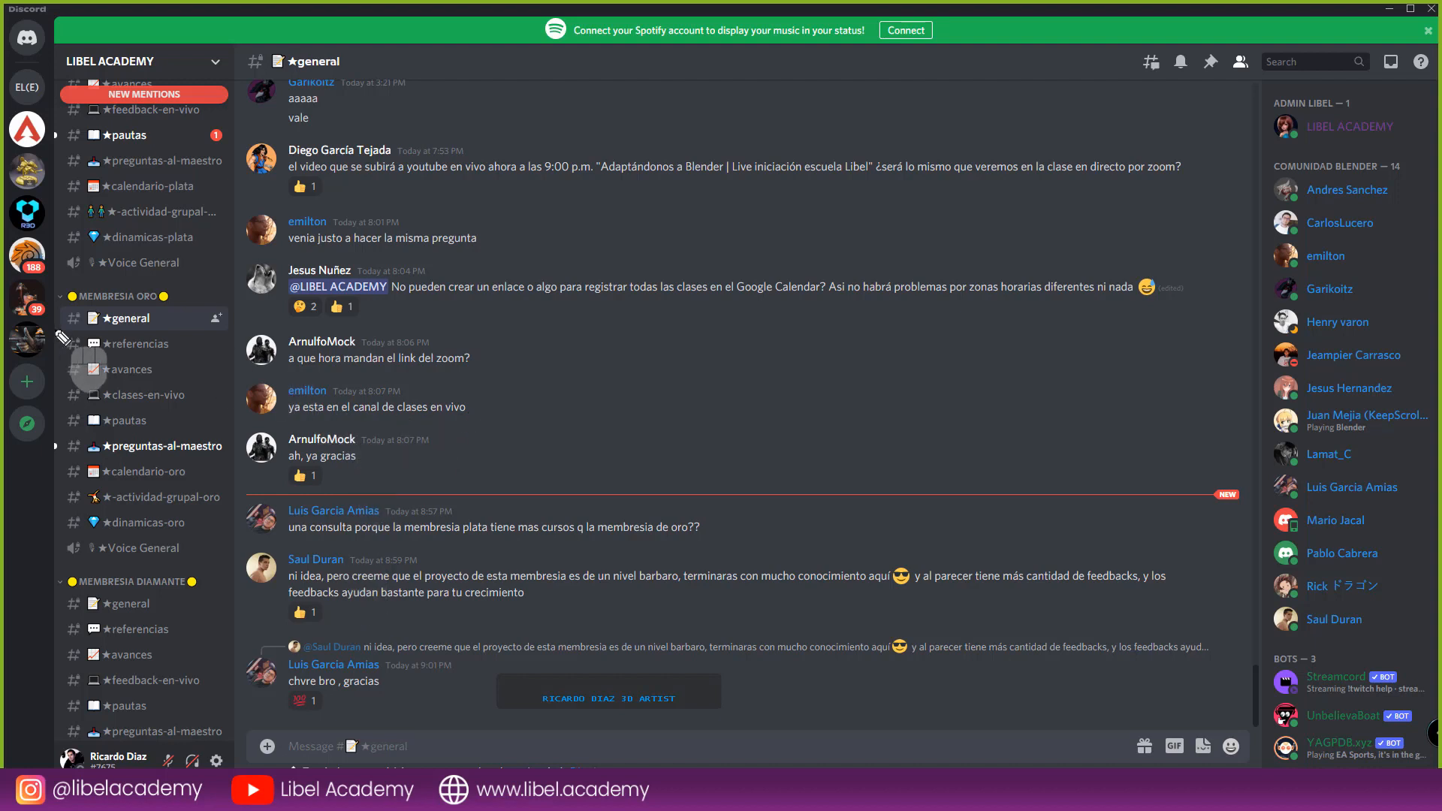
mouse_move(54, 318)
left_mouse_down()
mouse_move(73, 313)
mouse_move(64, 332)
left_mouse_up()
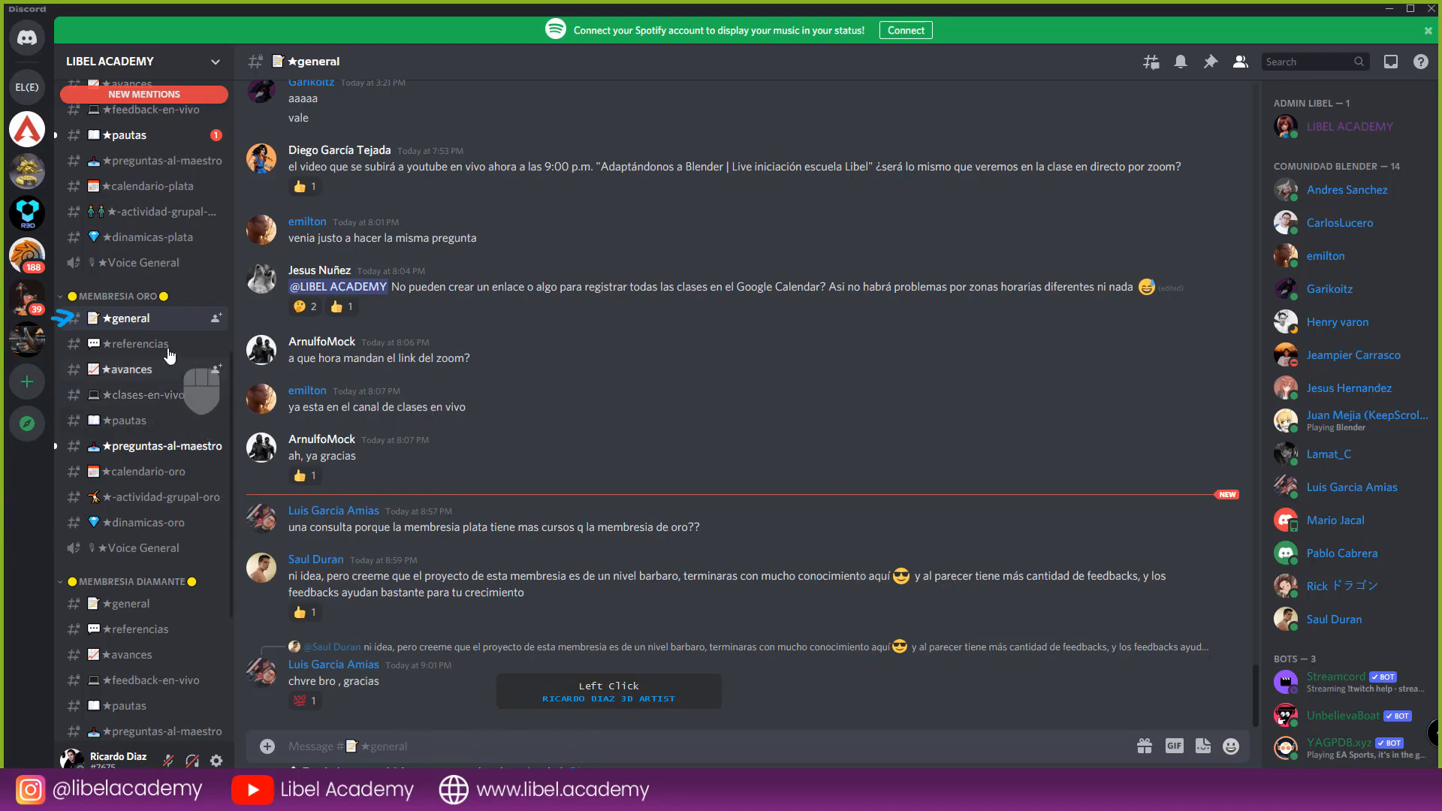
- Open the referencias channel under MEMBRESIA ORO and examine the boy and robot blueprints and the colour concept image
left_click(135, 343)
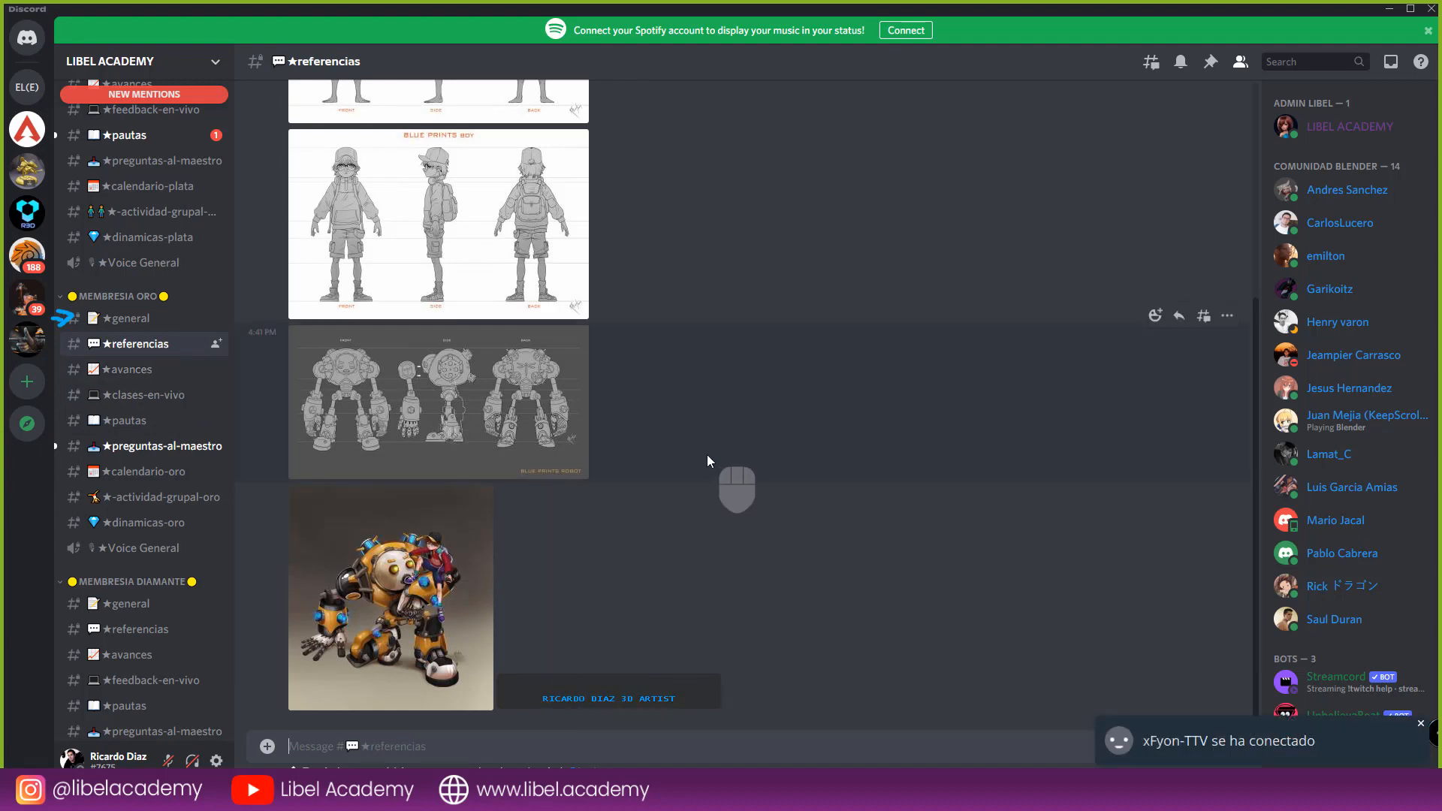
scroll(707, 458, "up", 3)
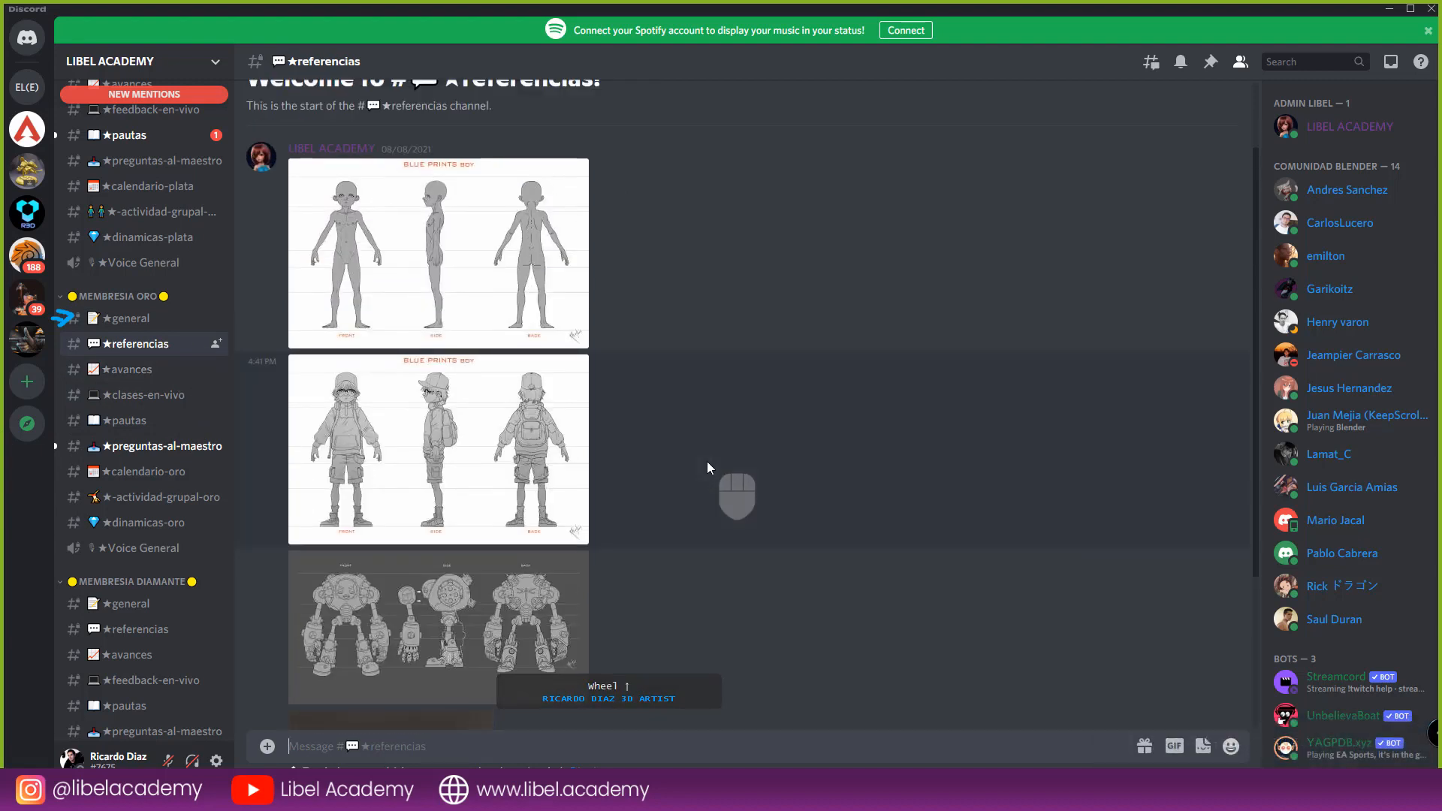
scroll(708, 460, "down", 1)
scroll(709, 459, "down", 2)
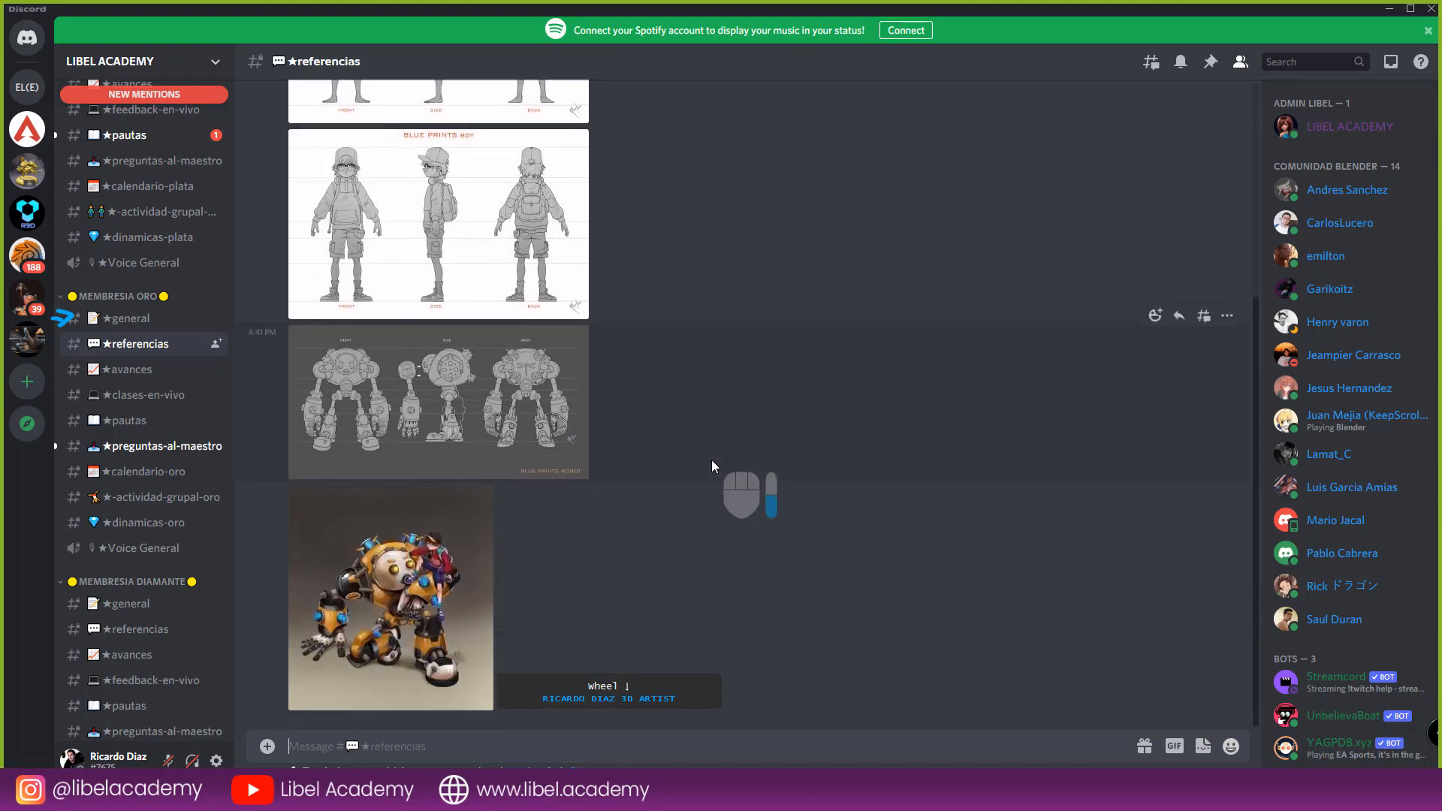
scroll(712, 458, "up", 3)
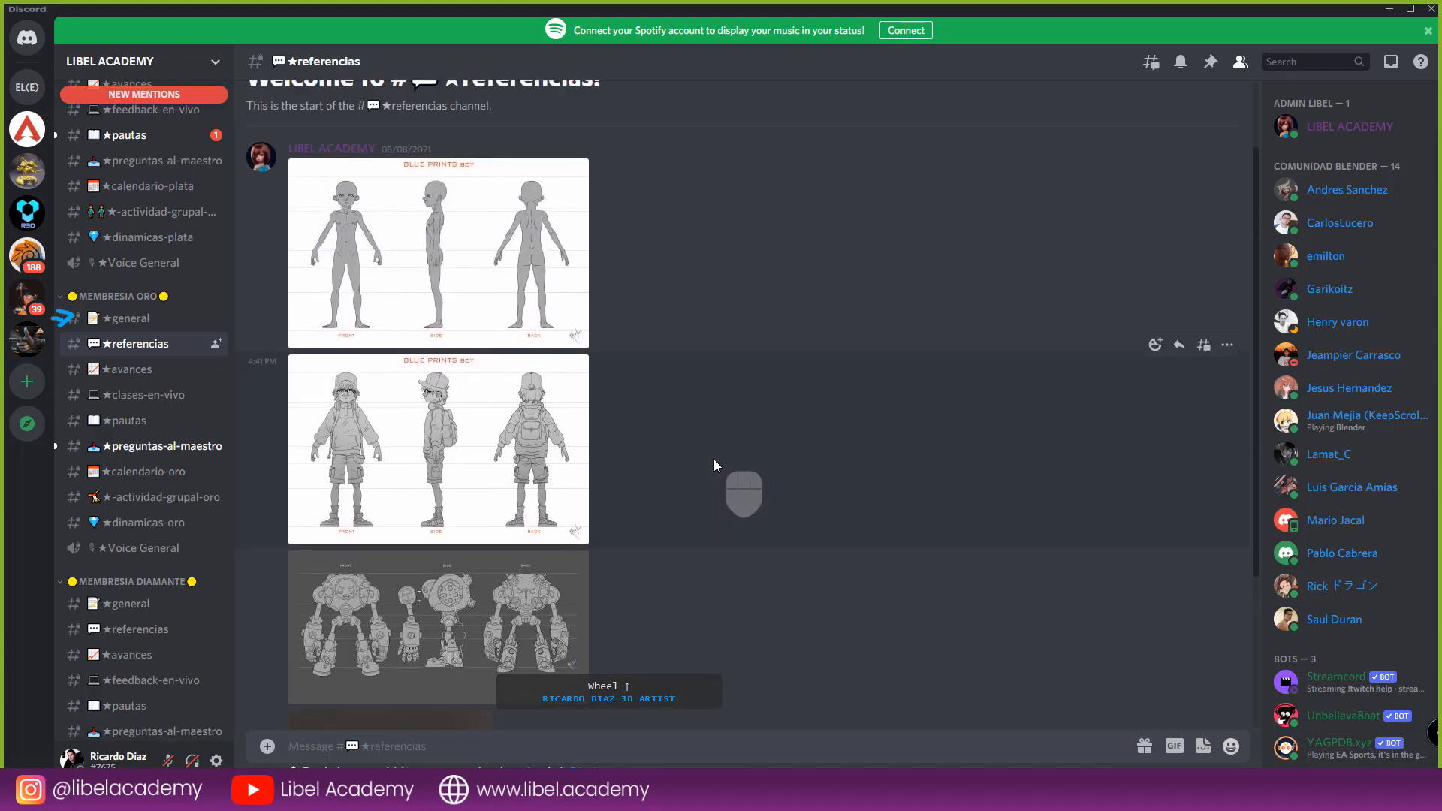
scroll(714, 461, "down", 3)
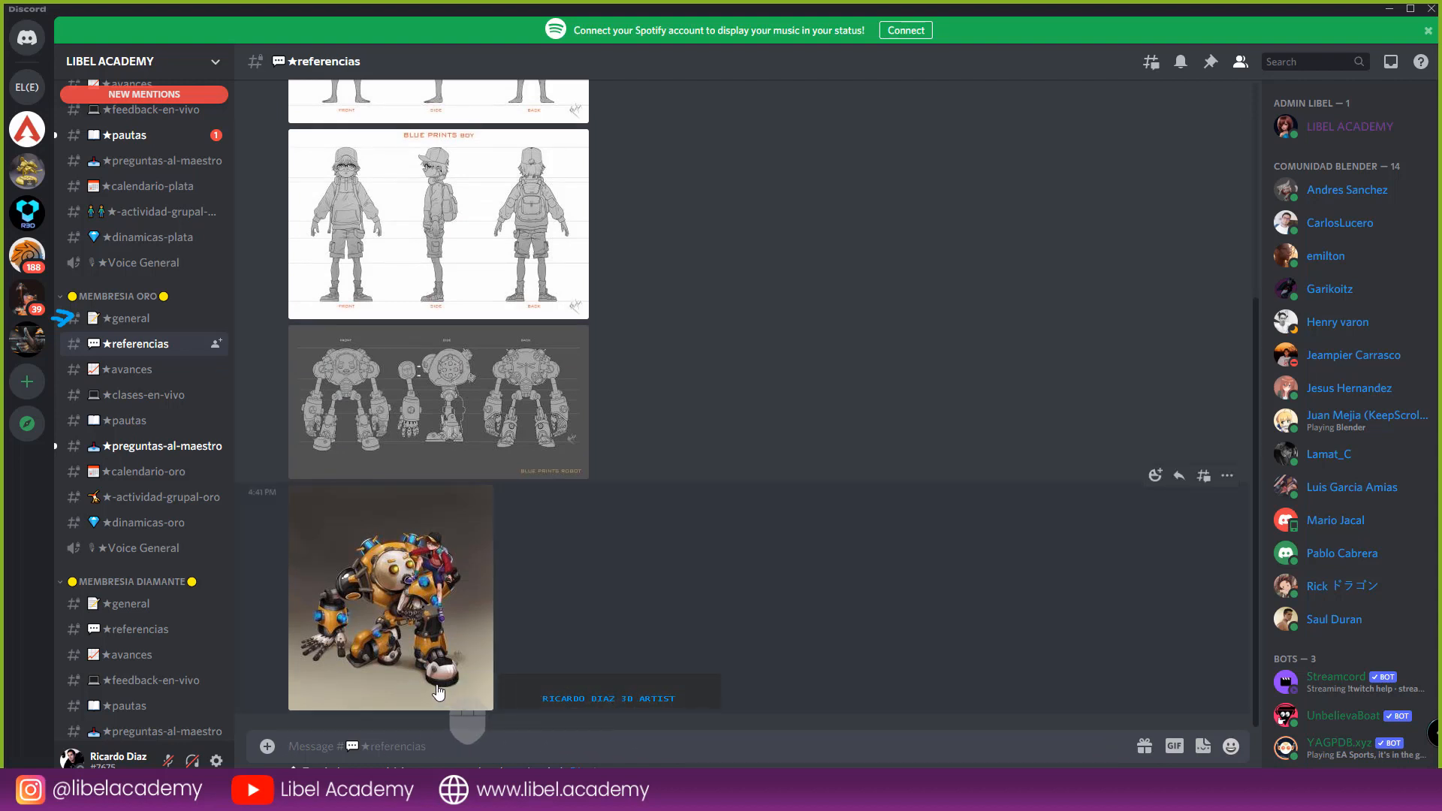
scroll(543, 539, "up", 4)
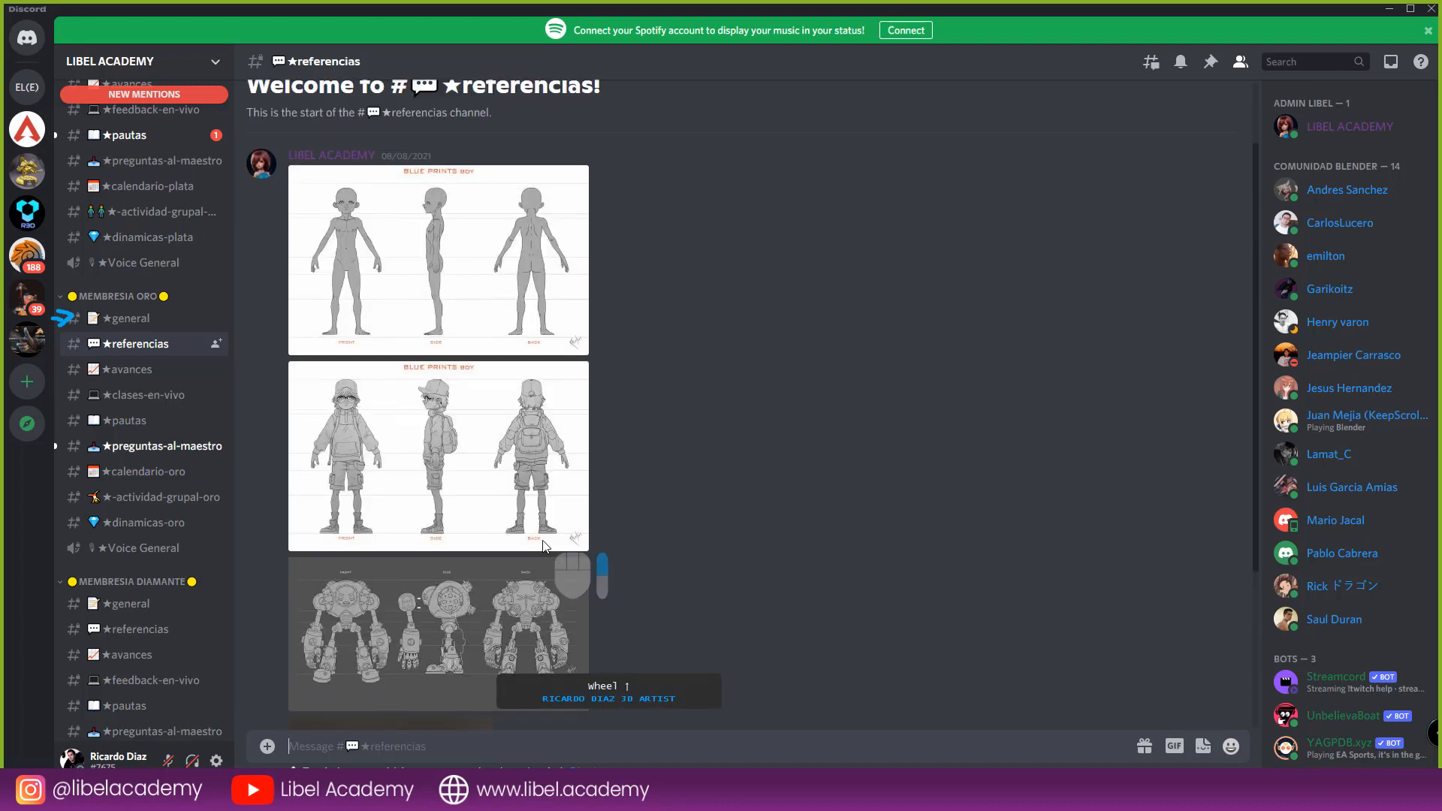
scroll(544, 539, "down", 4)
scroll(543, 539, "up", 4)
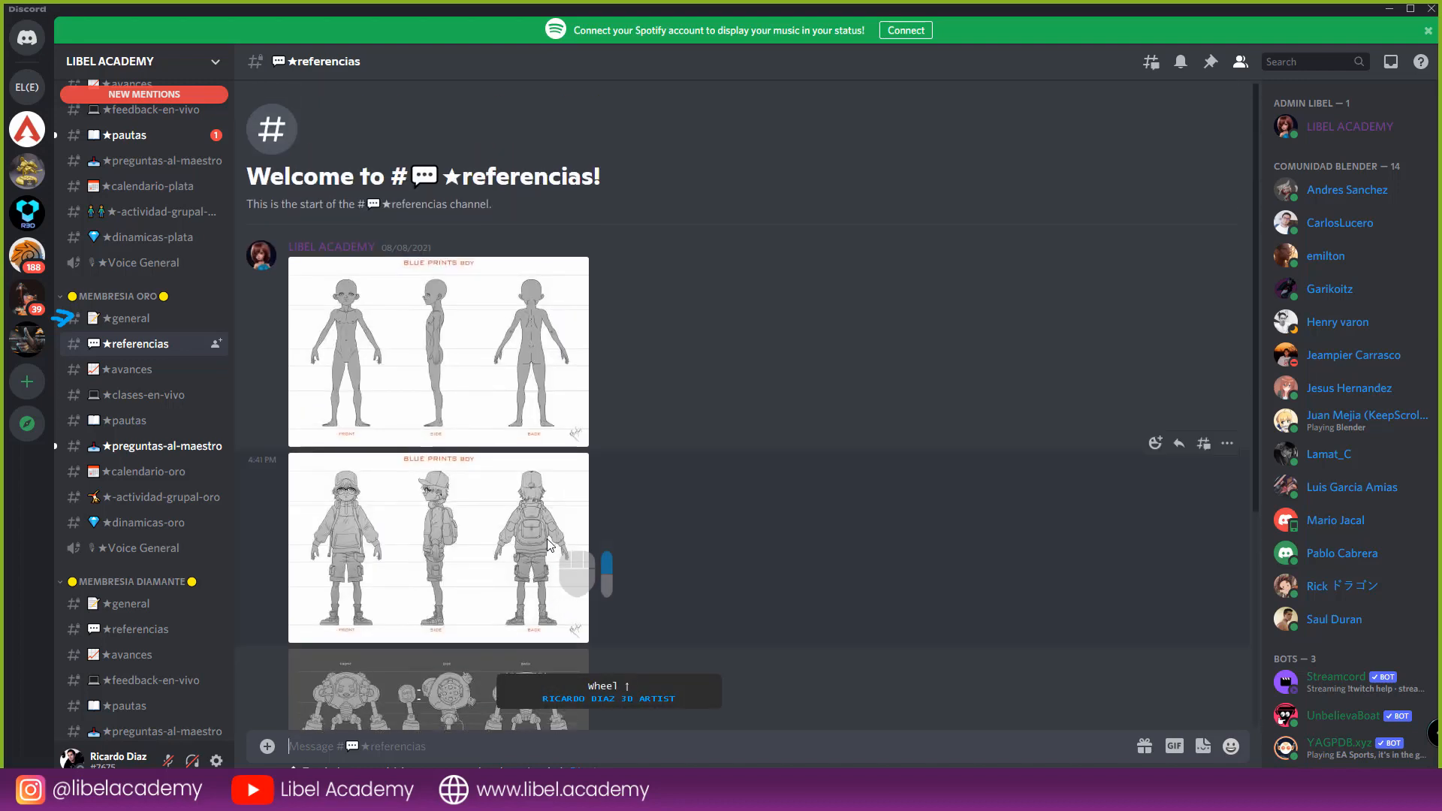
scroll(548, 538, "down", 4)
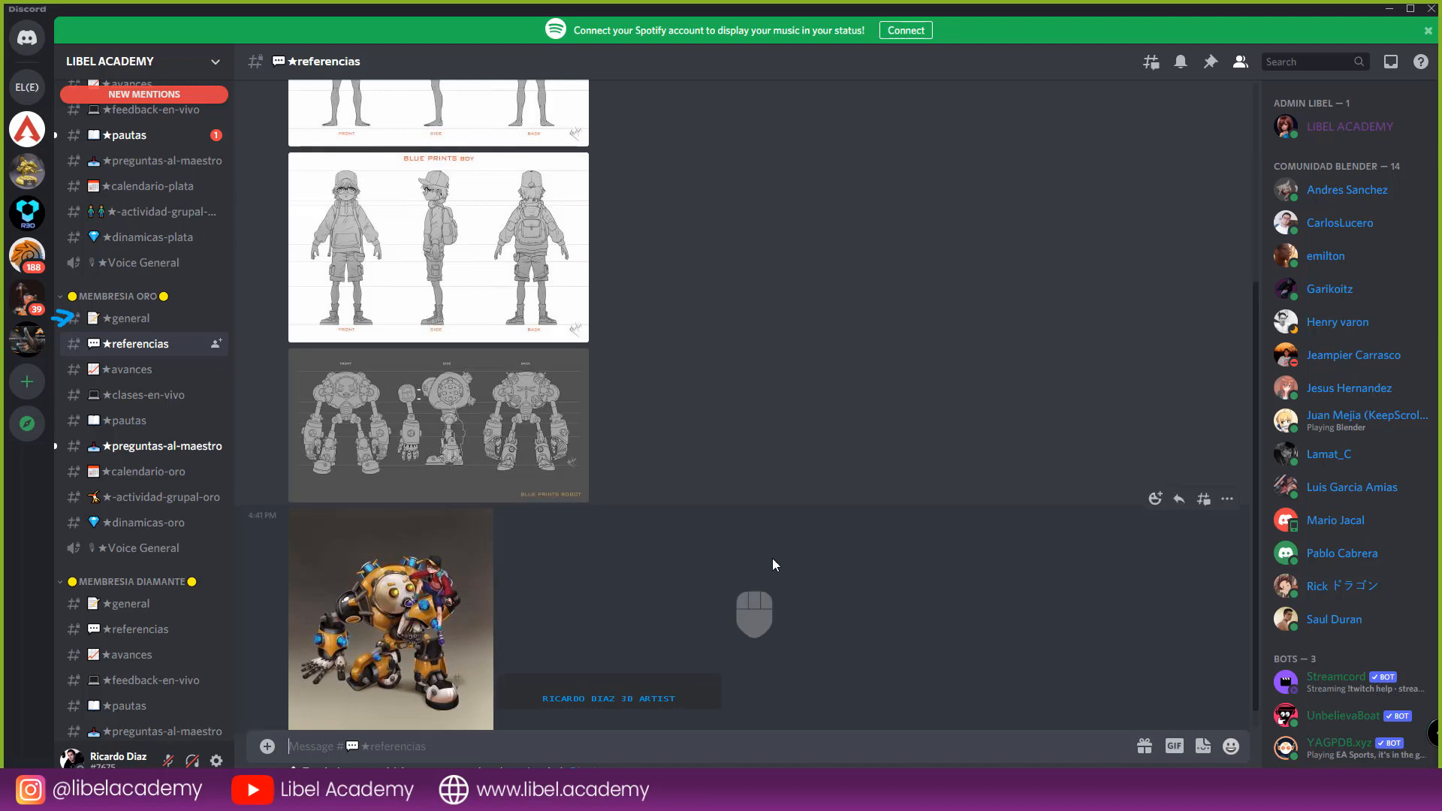
scroll(819, 627, "up", 5)
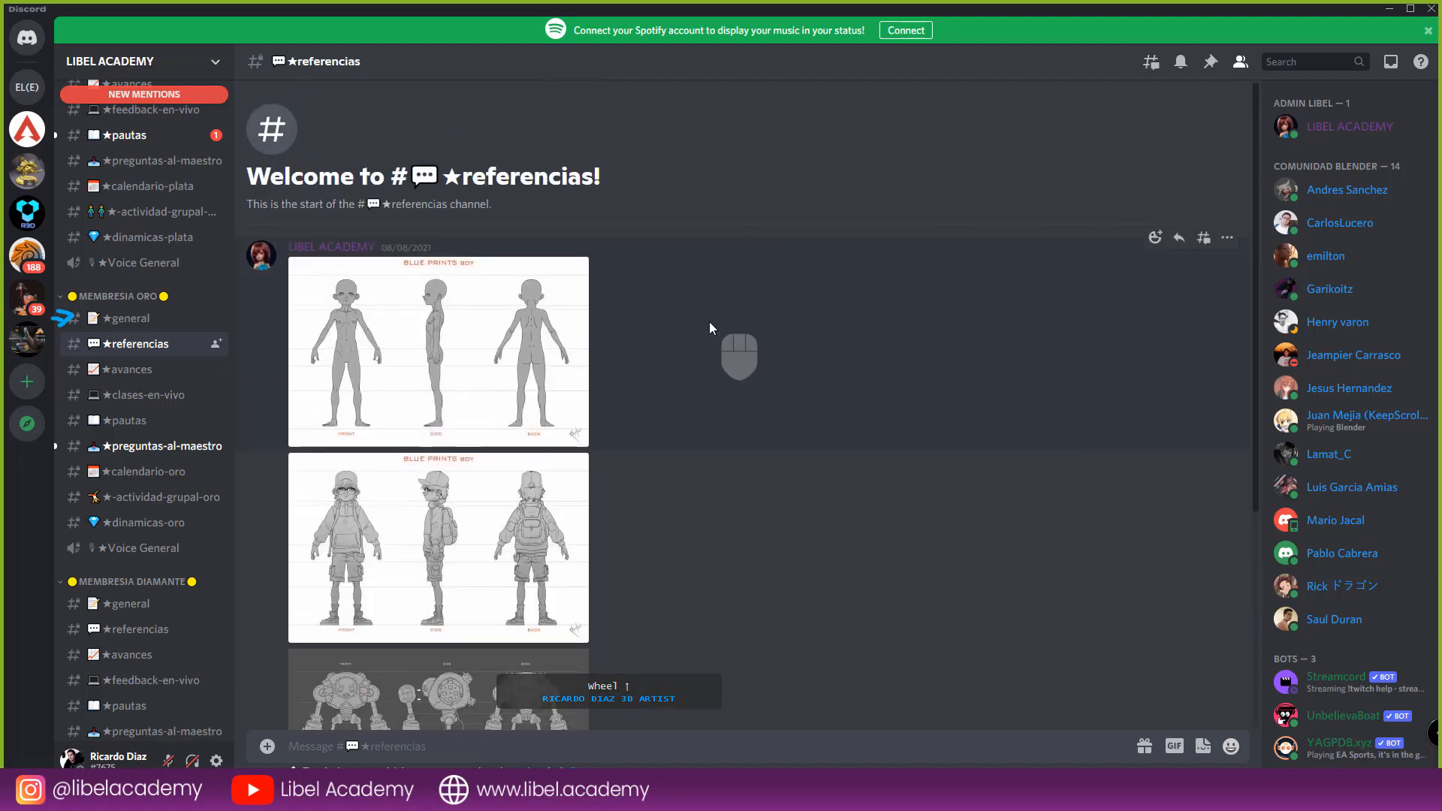
scroll(709, 322, "down", 3)
scroll(299, 149, "up", 3)
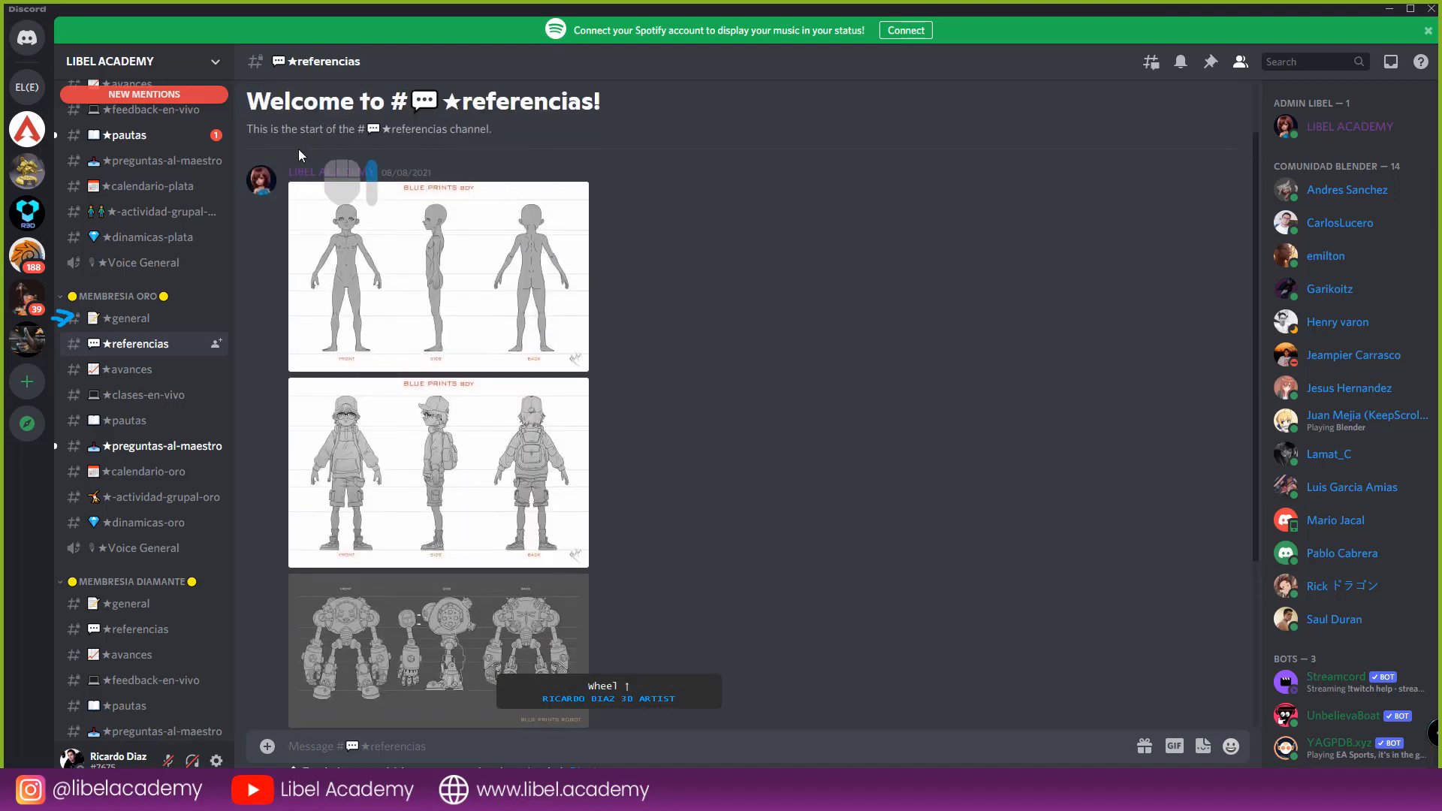
scroll(557, 280, "down", 3)
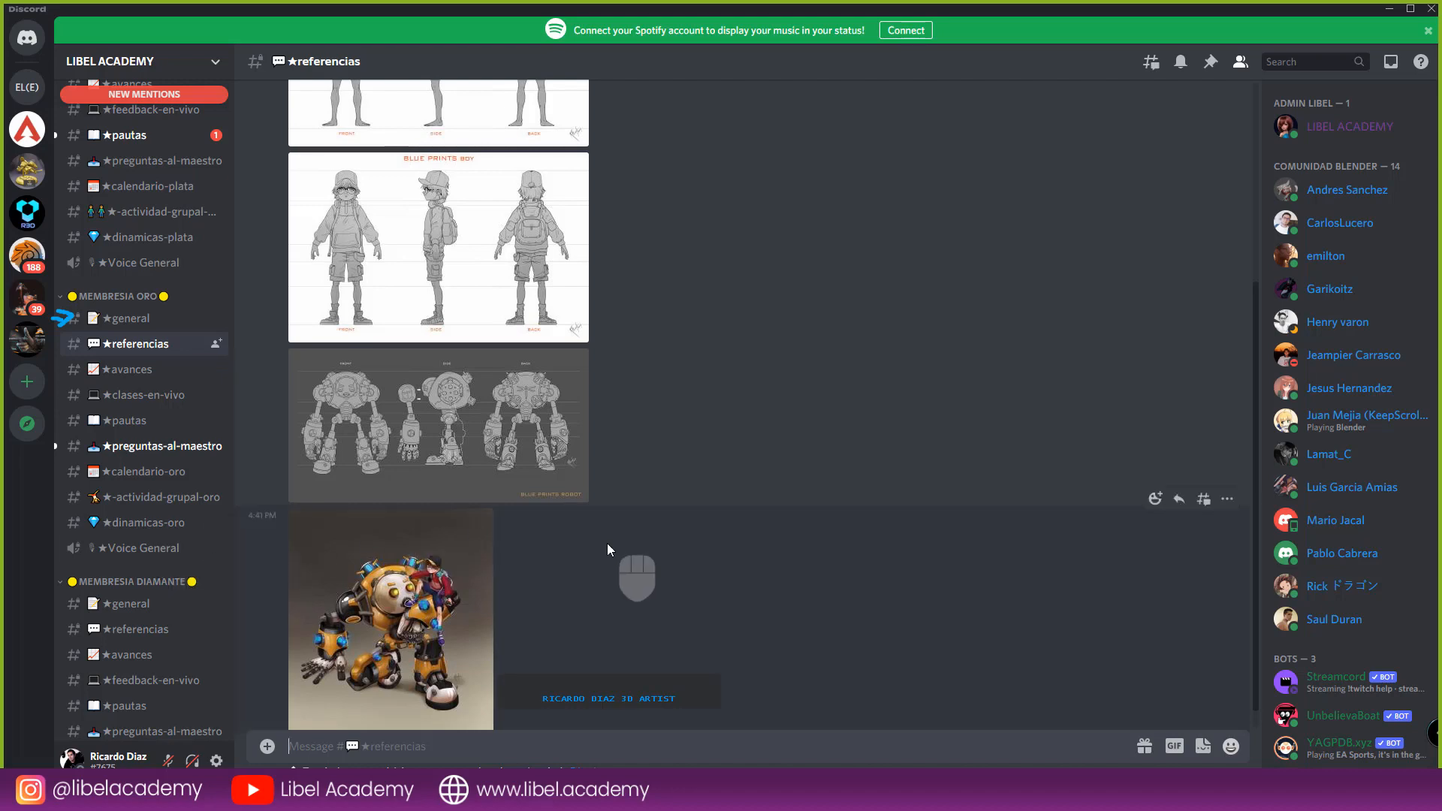
scroll(740, 511, "up", 3)
scroll(740, 511, "down", 3)
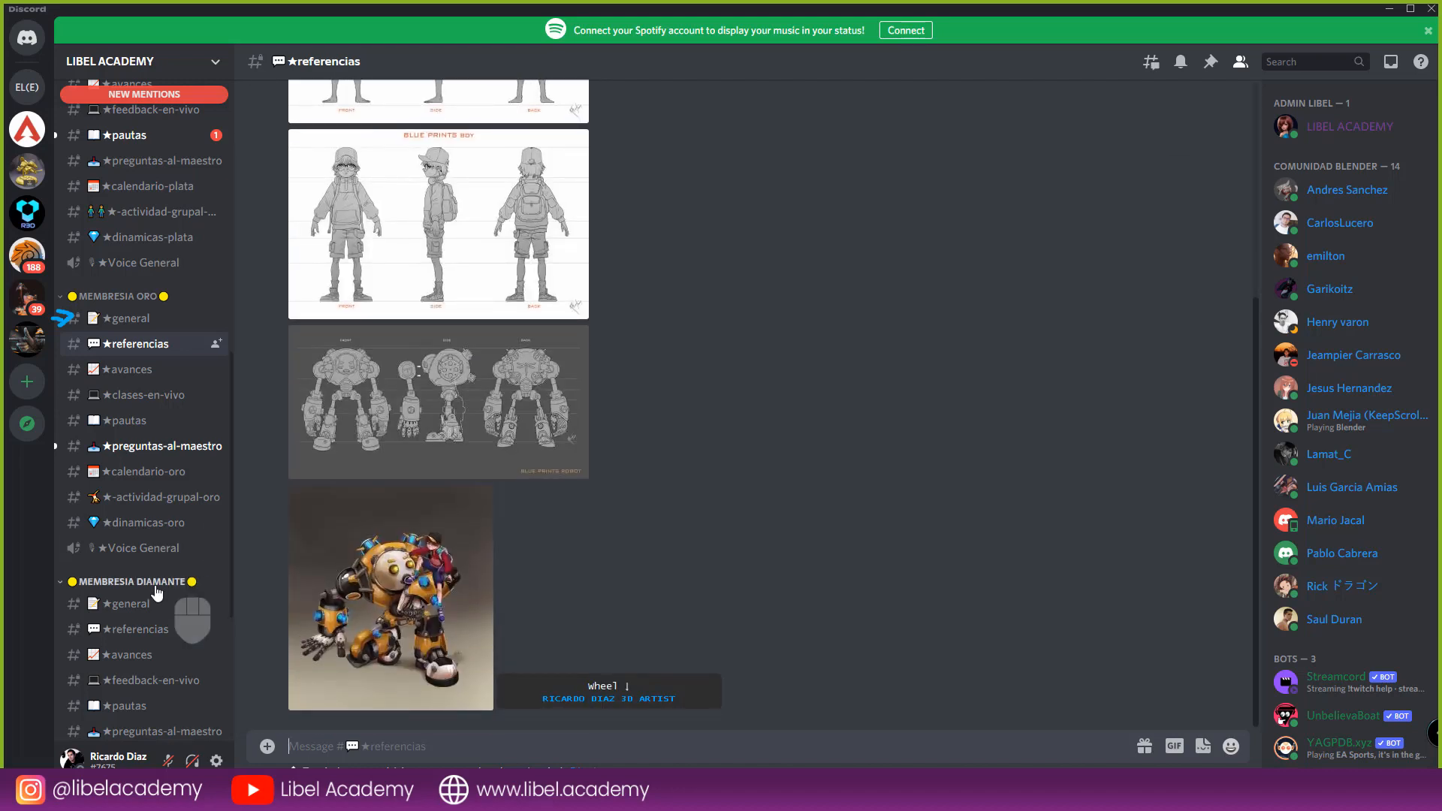
- Draw arrows pointing at the referencias and avances channels under MEMBRESIA ORO
left_click(1, 480)
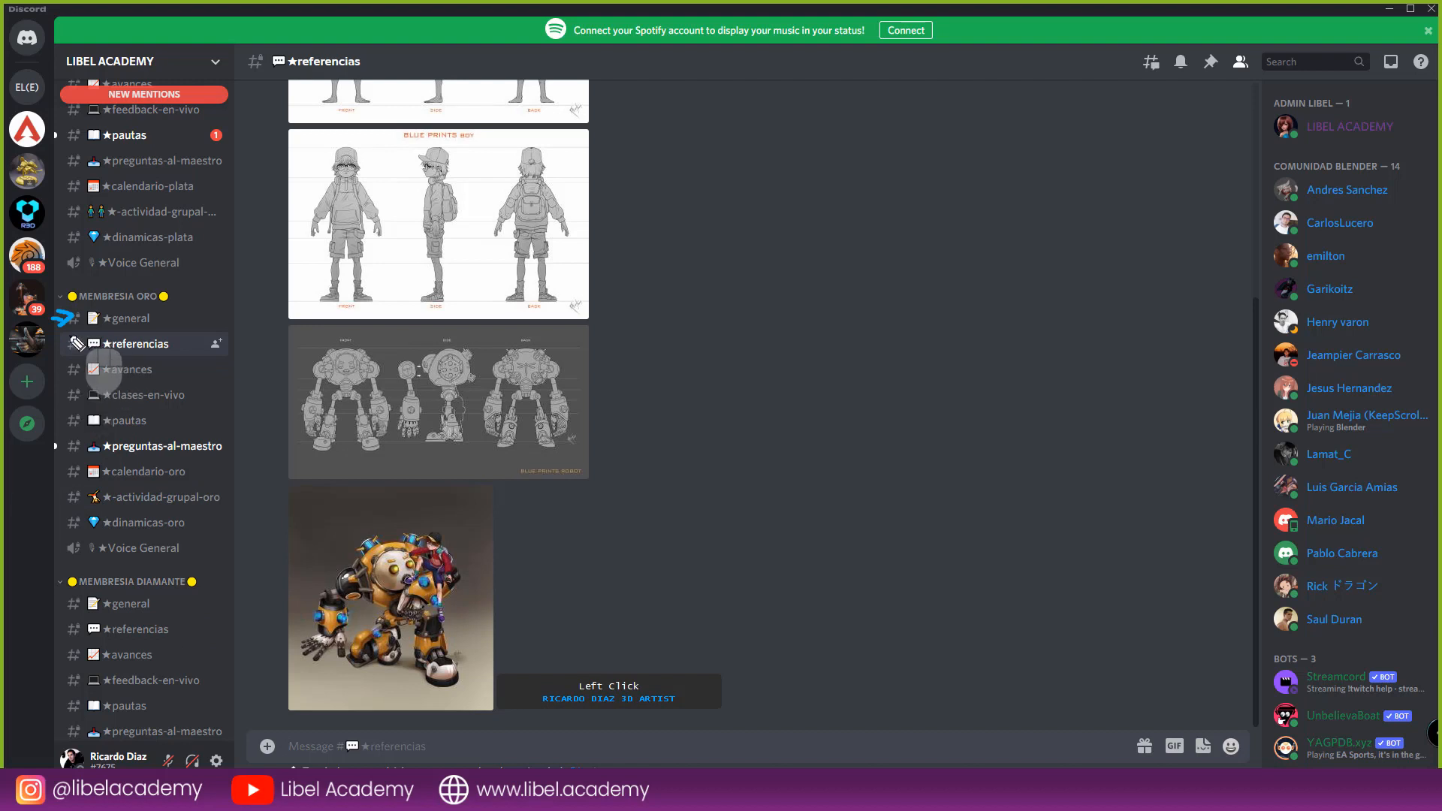
left_click_drag(54, 336, 67, 347)
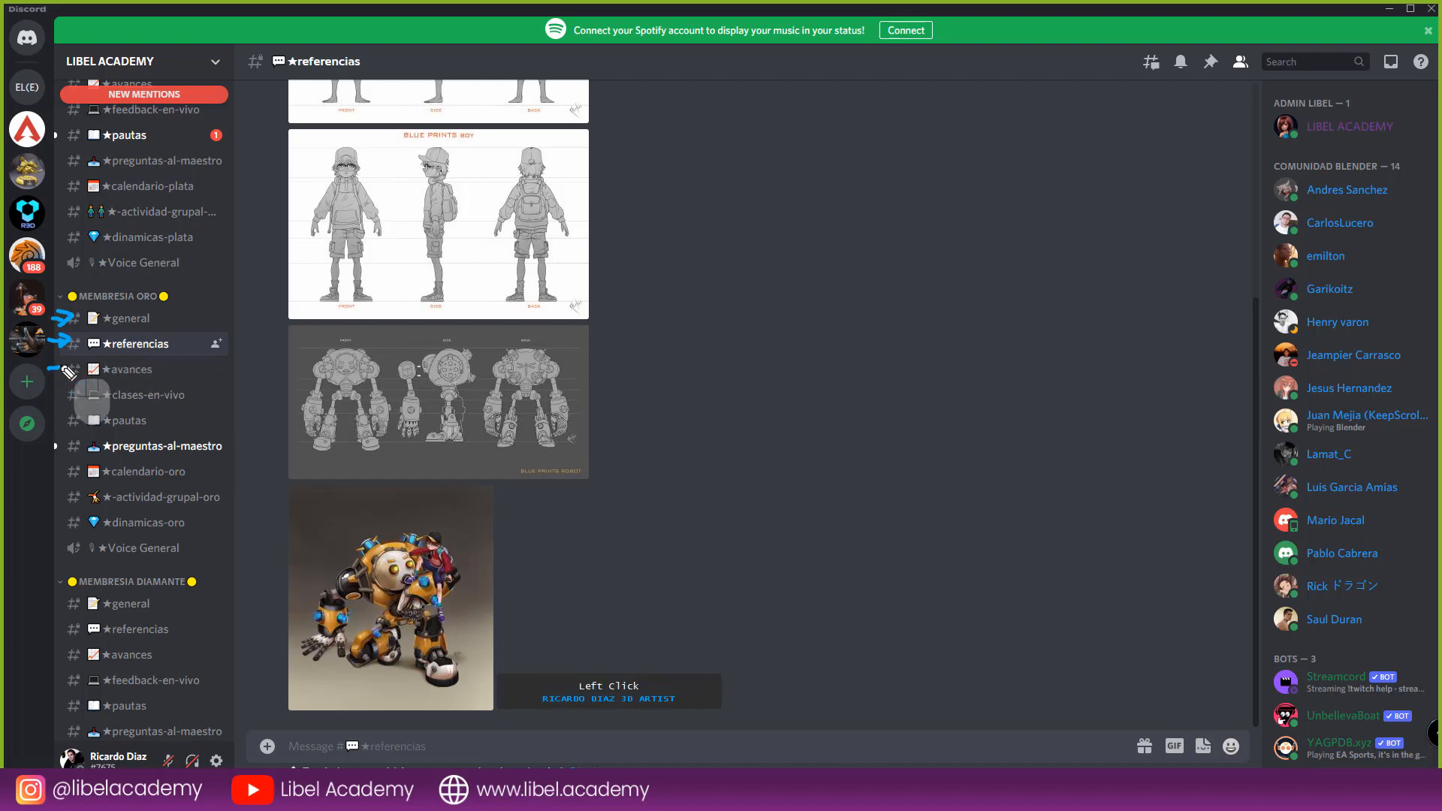
left_click_drag(48, 370, 70, 366)
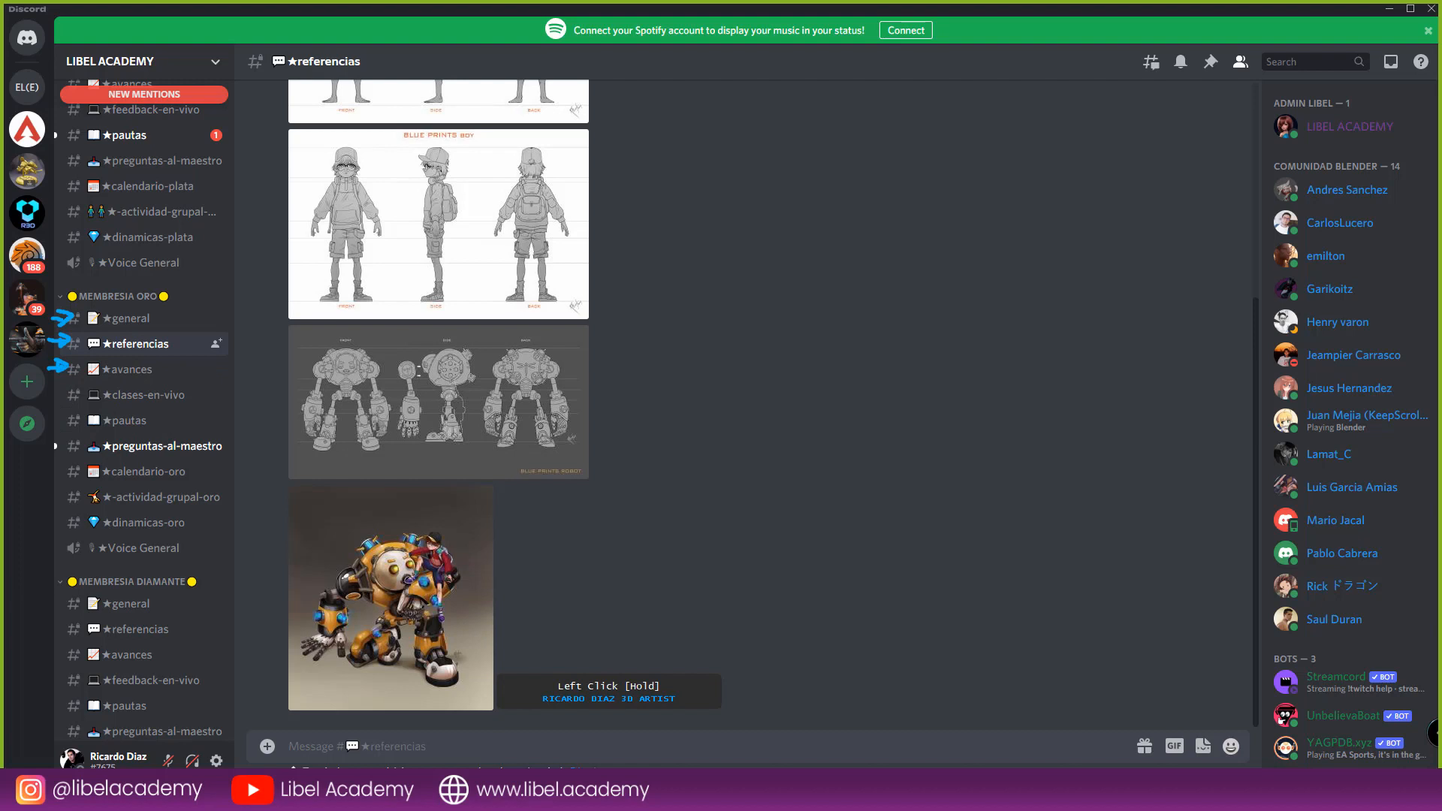
- View the avances channel under MEMBRESIA ORO and the example avances channel under the CURSO VACACIONAL category
left_click(135, 369)
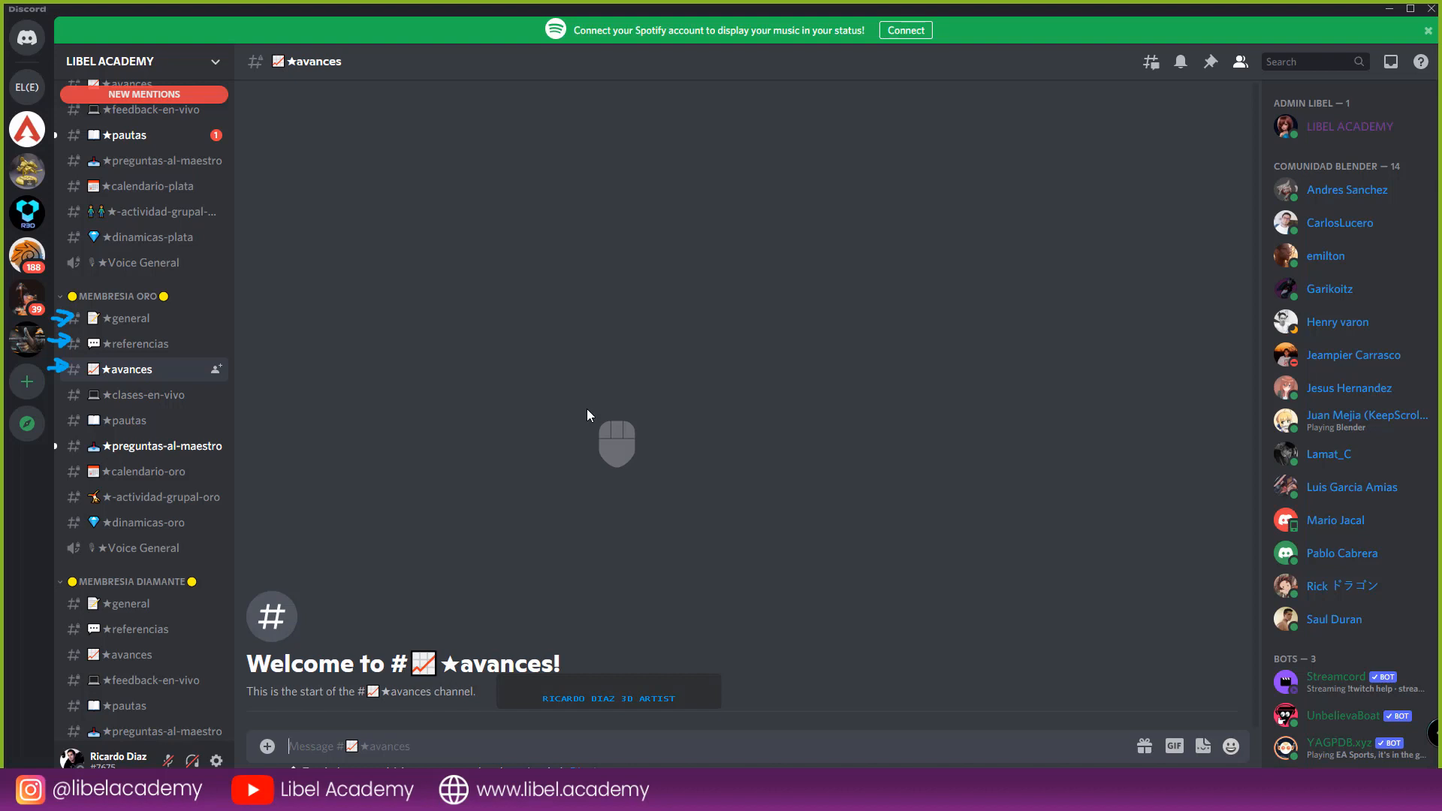
scroll(198, 520, "down", 3)
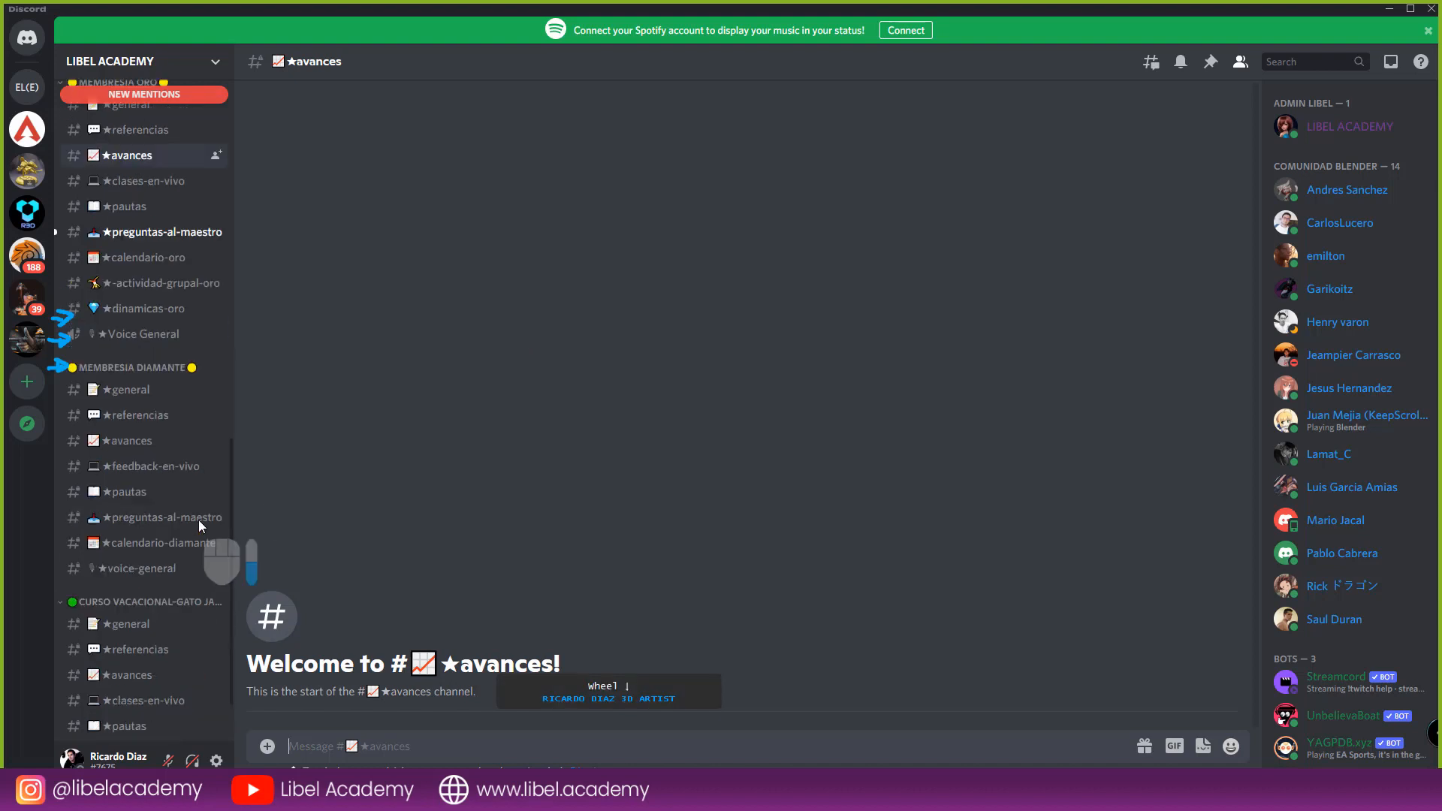
scroll(198, 519, "down", 1)
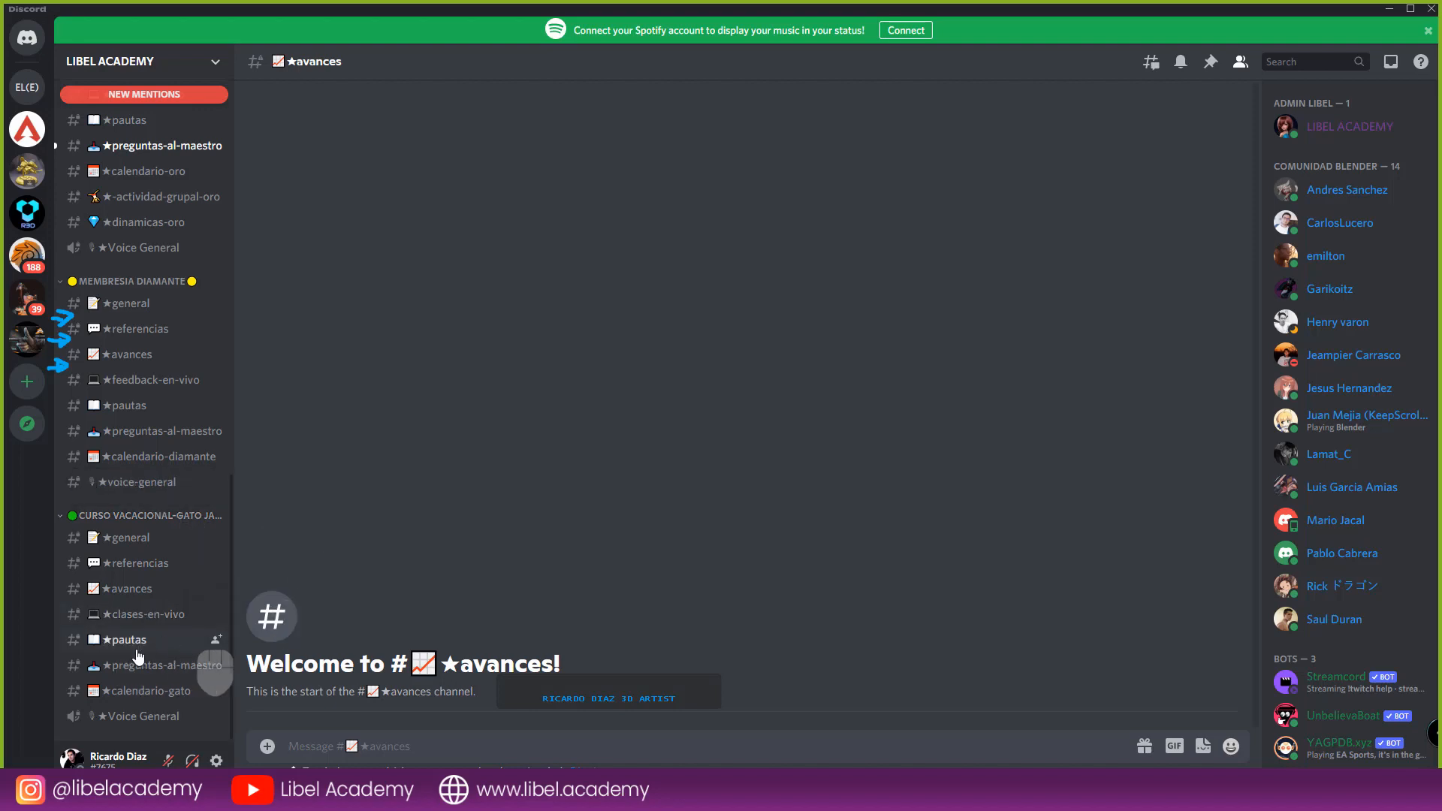
left_click(135, 588)
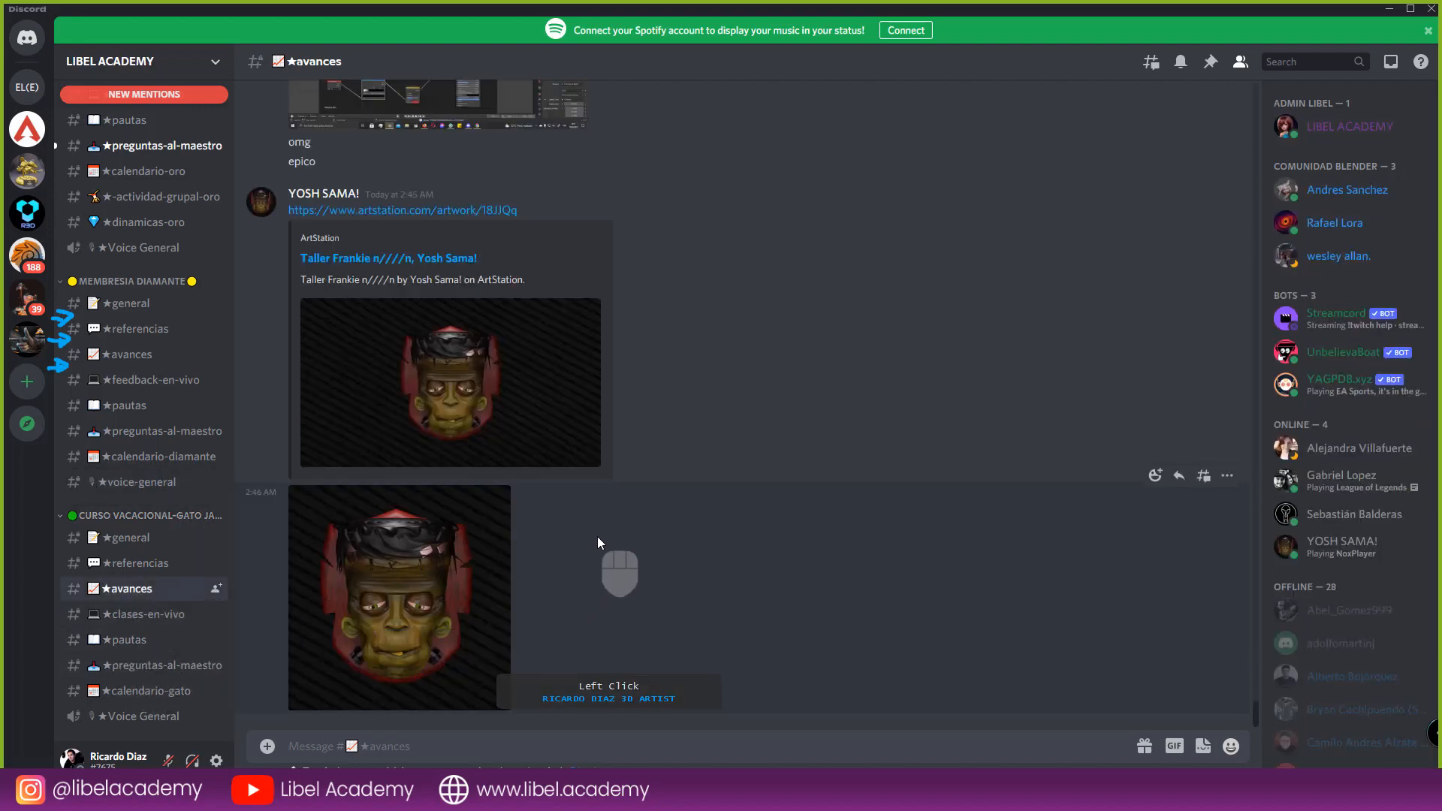
- Examine the students' Frankenstein sculpts and coloured renders posted in the avances channel under CURSO VACACIONAL
scroll(619, 535, "up", 15)
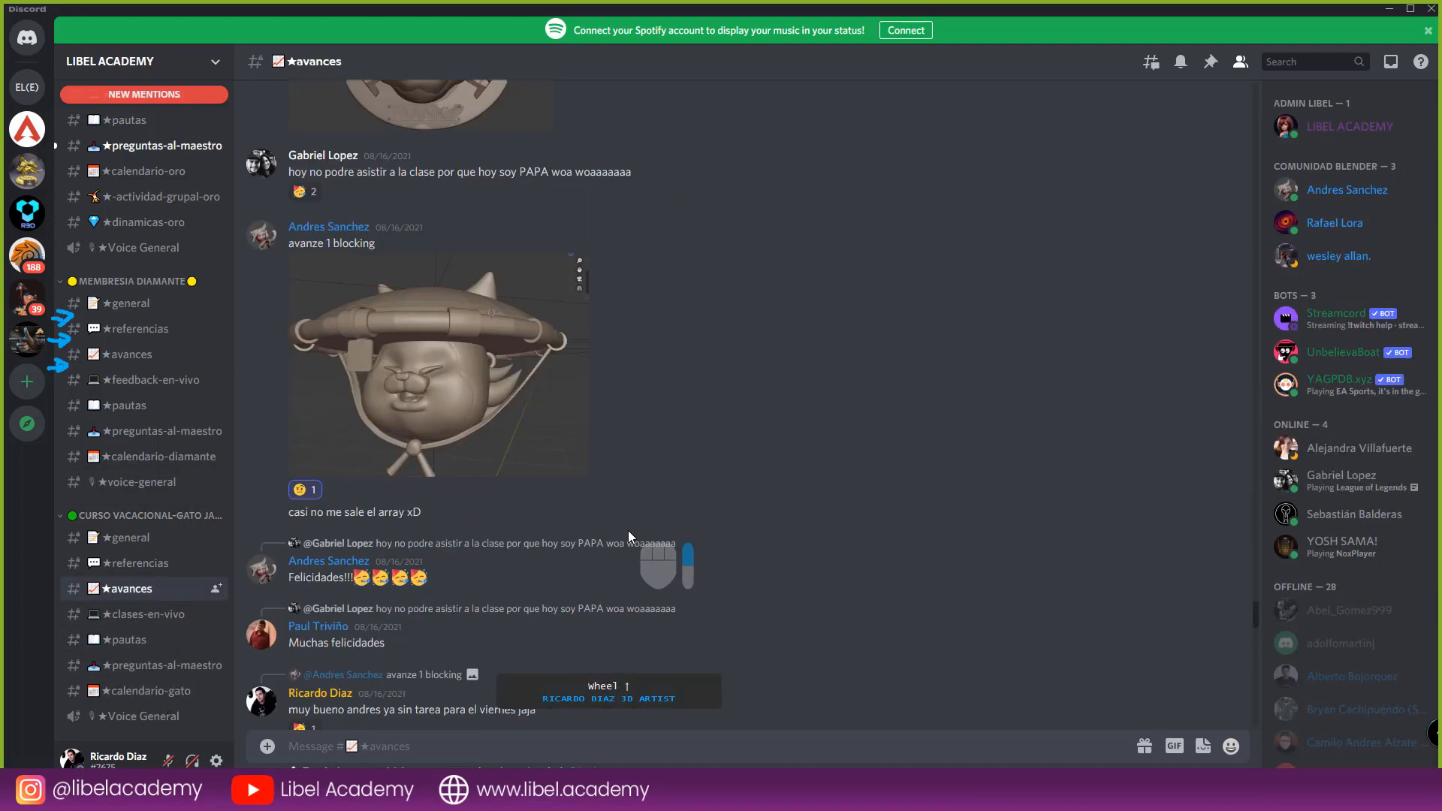
scroll(629, 531, "up", 20)
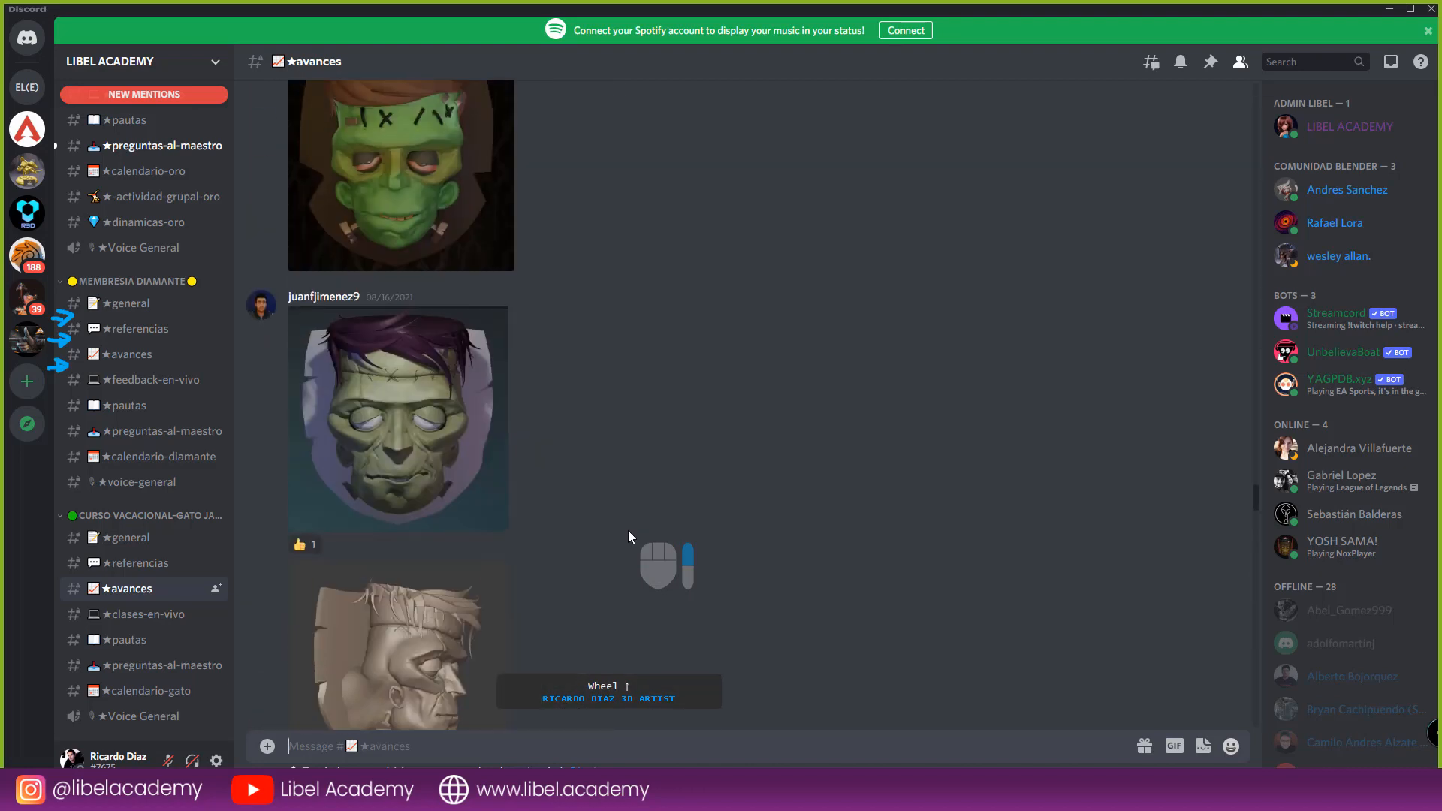
scroll(629, 534, "up", 20)
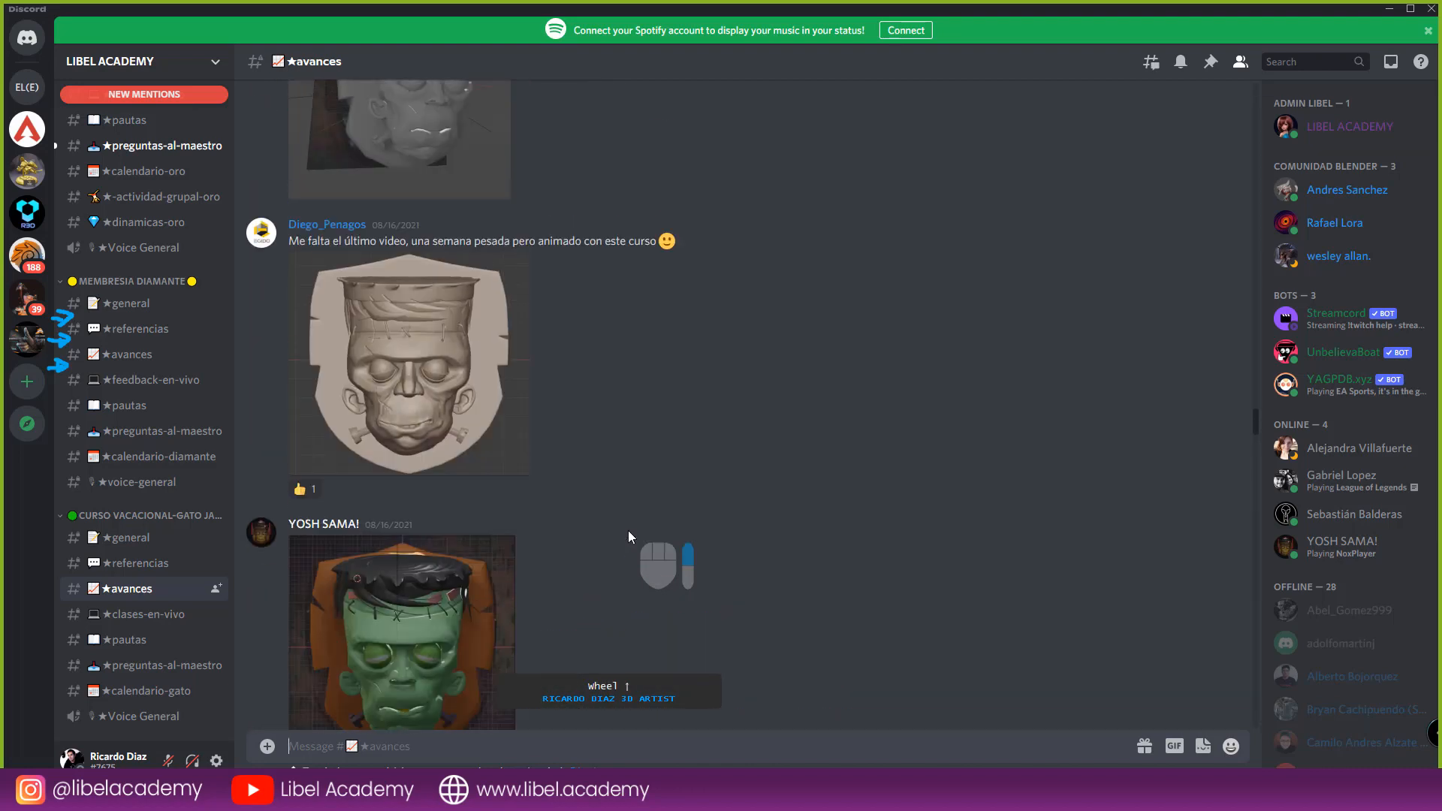
scroll(628, 530, "up", 20)
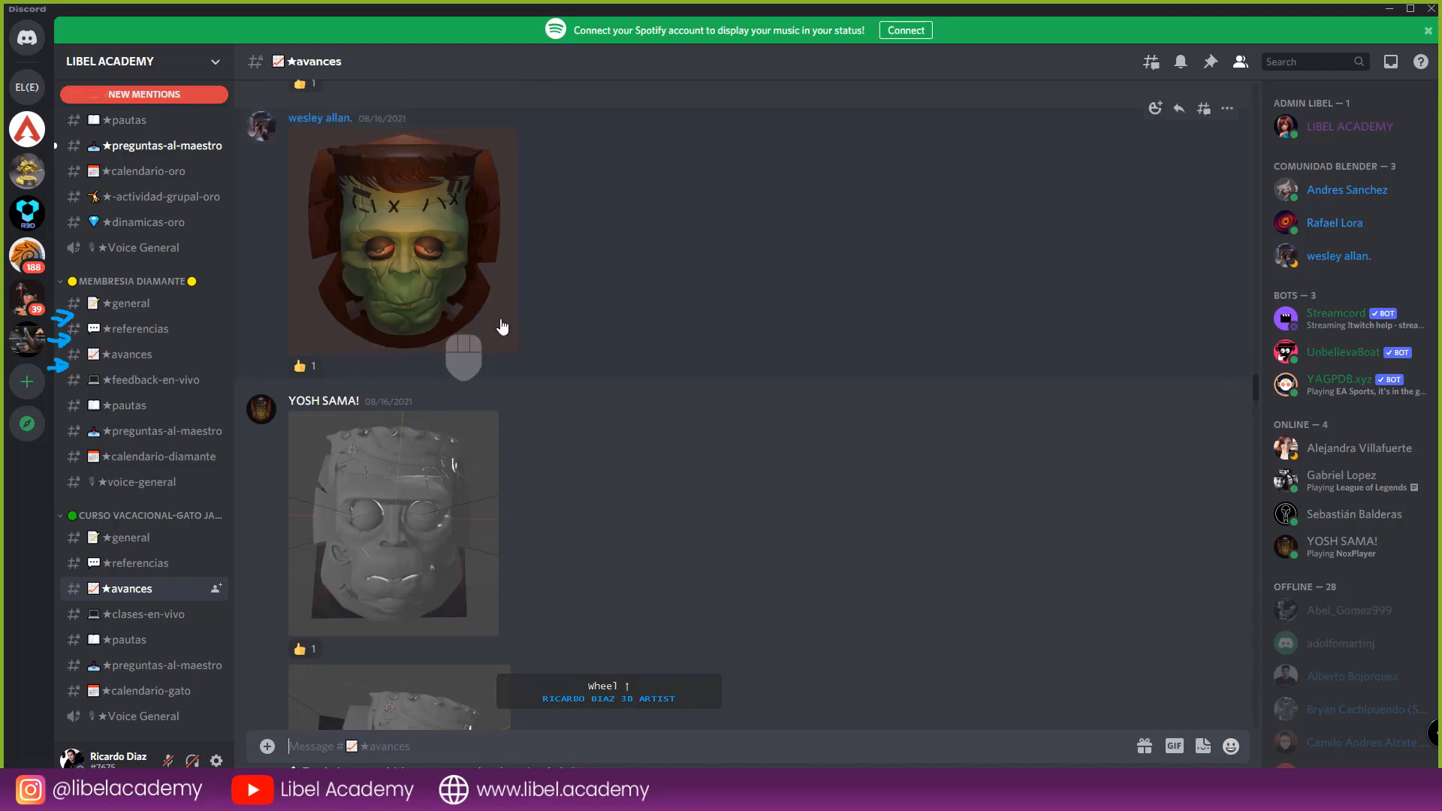
scroll(516, 350, "down", 10)
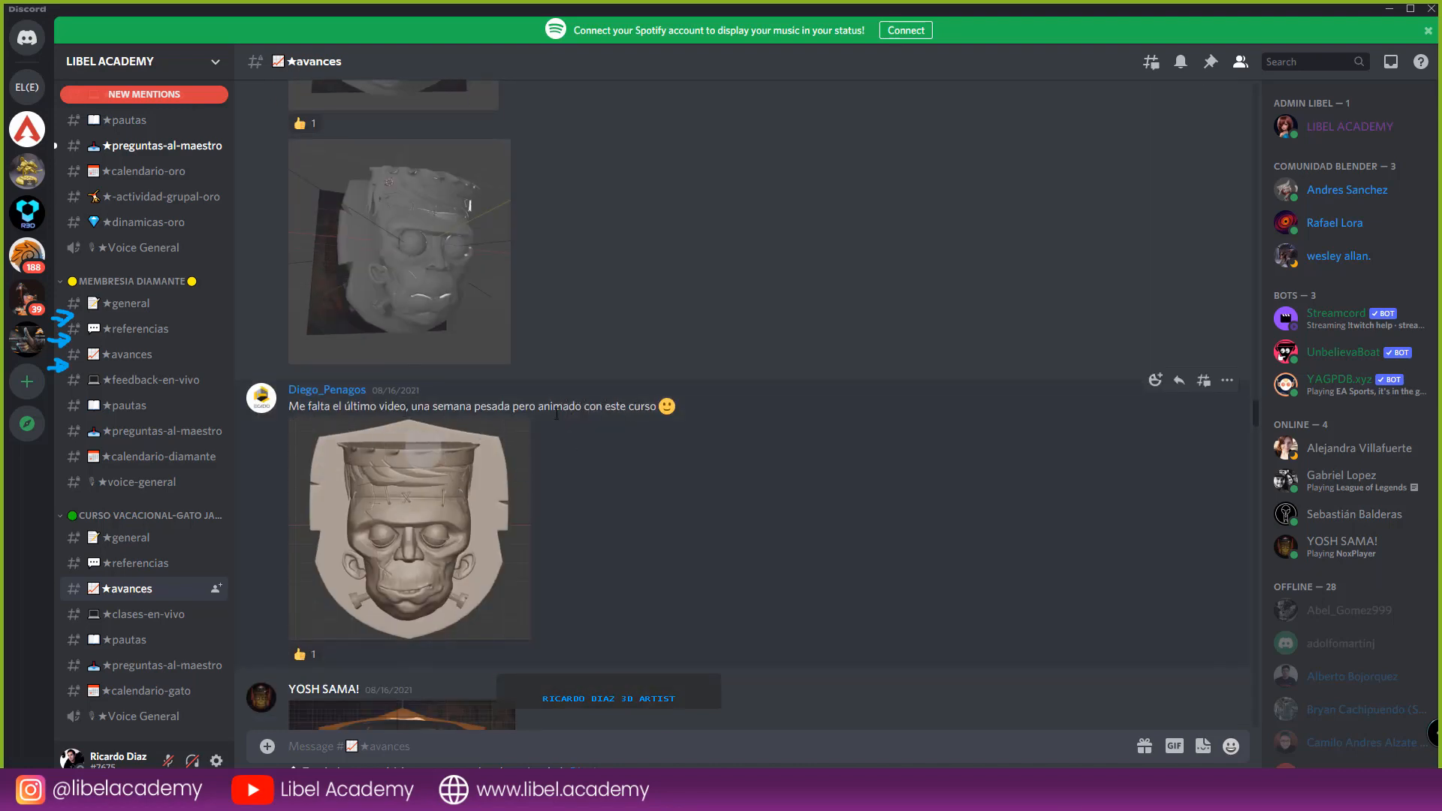
scroll(556, 413, "down", 10)
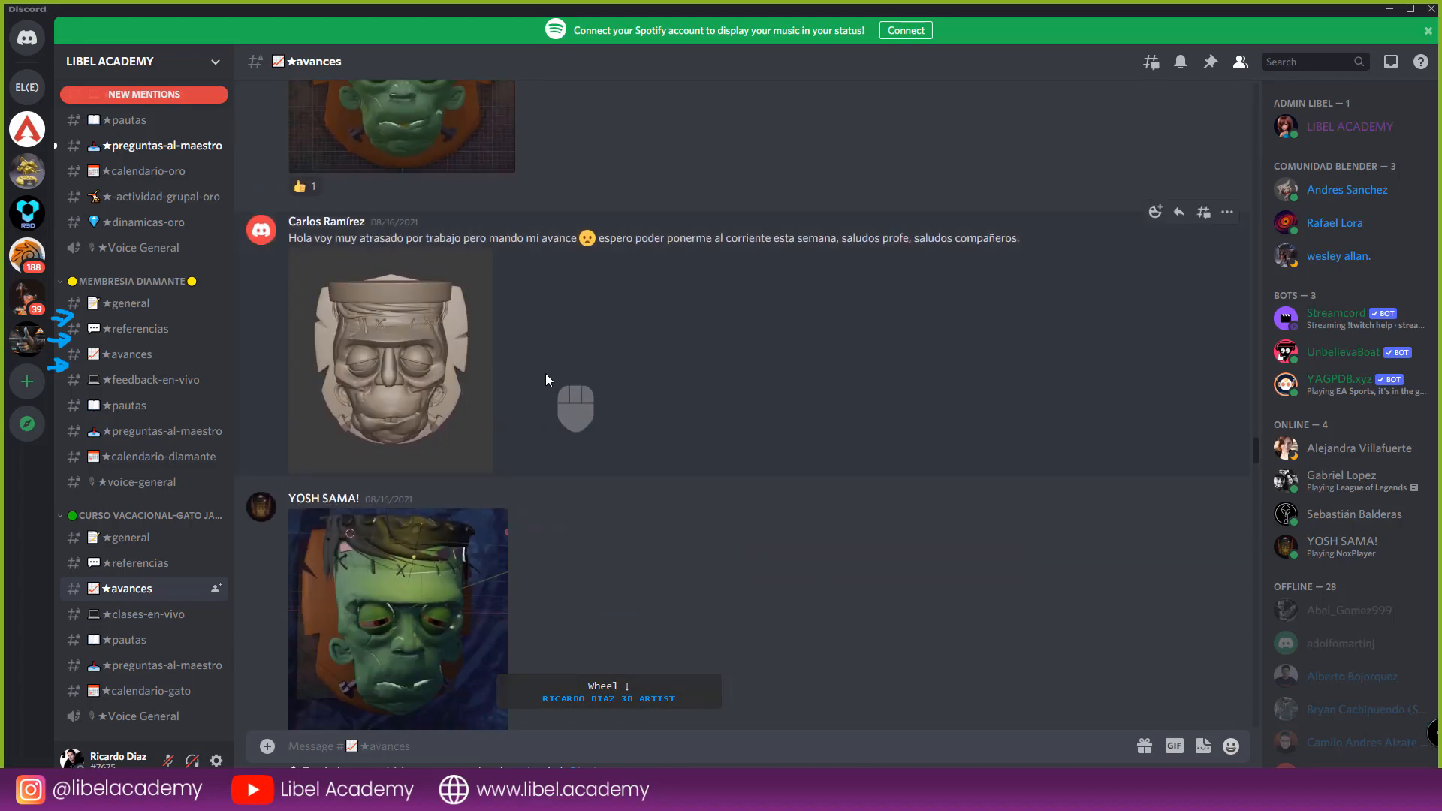
scroll(545, 372, "down", 5)
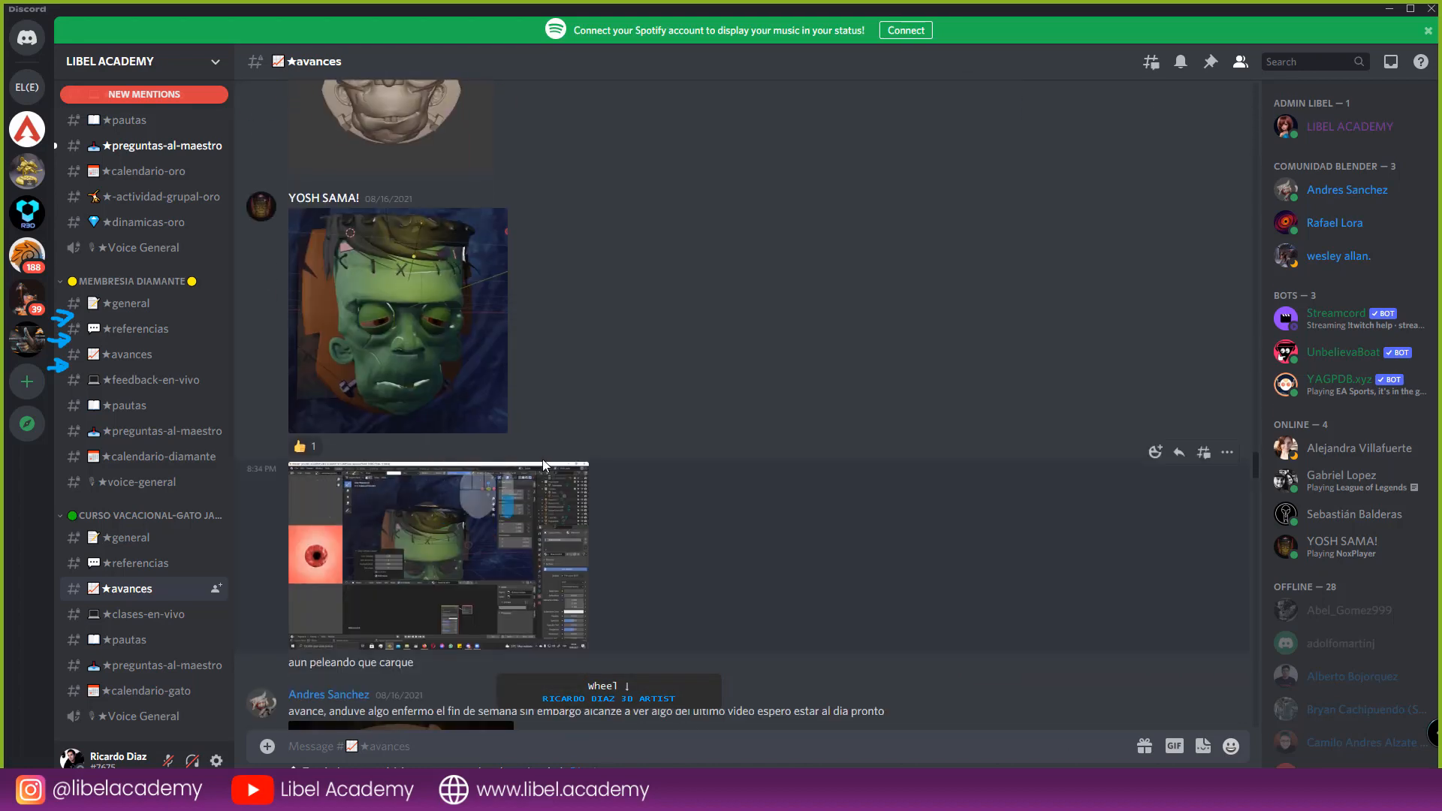
scroll(365, 544, "down", 3)
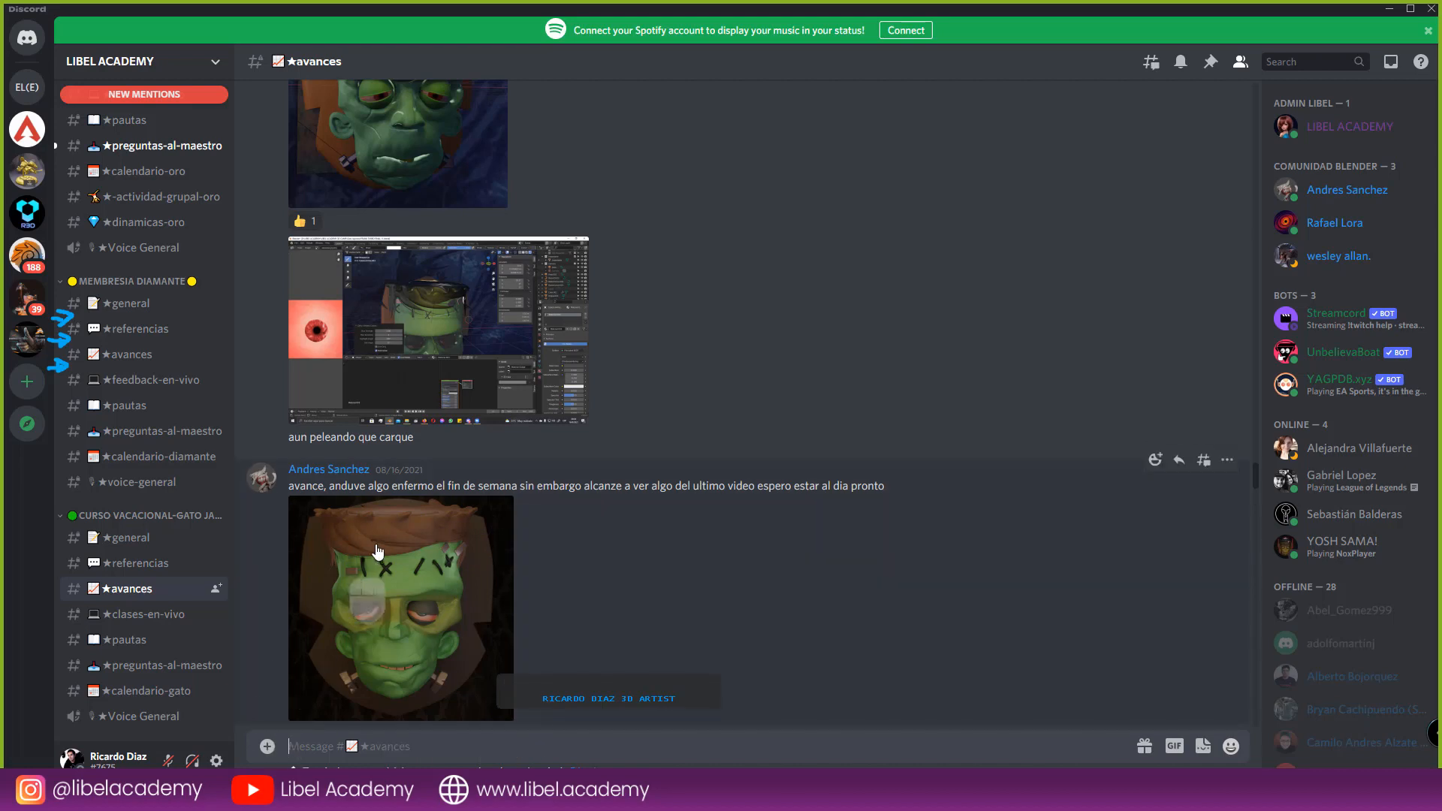
scroll(378, 552, "down", 4)
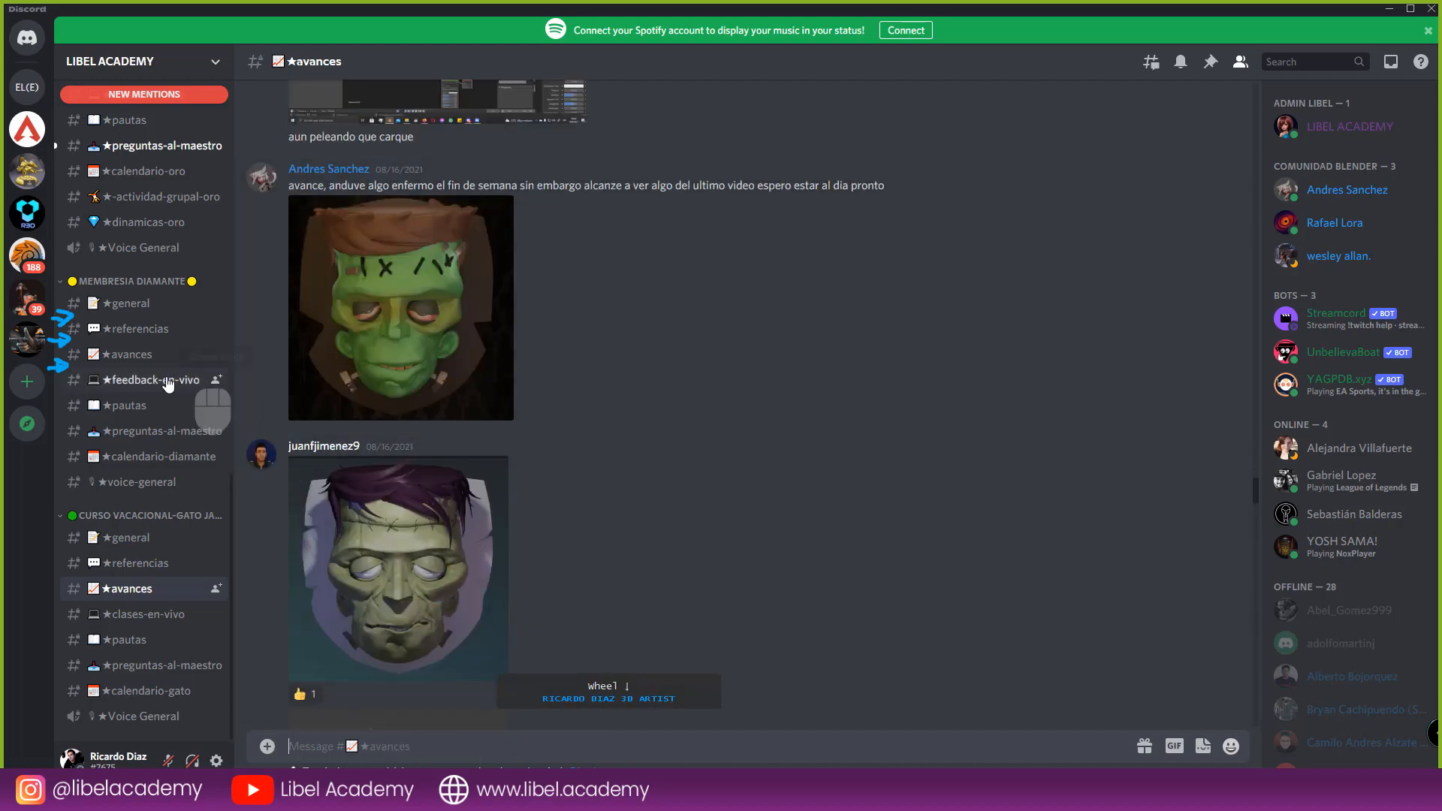
- View the avances channel under MEMBRESIA DIAMANTE and return to the avances channel under MEMBRESIA ORO
left_click(137, 356)
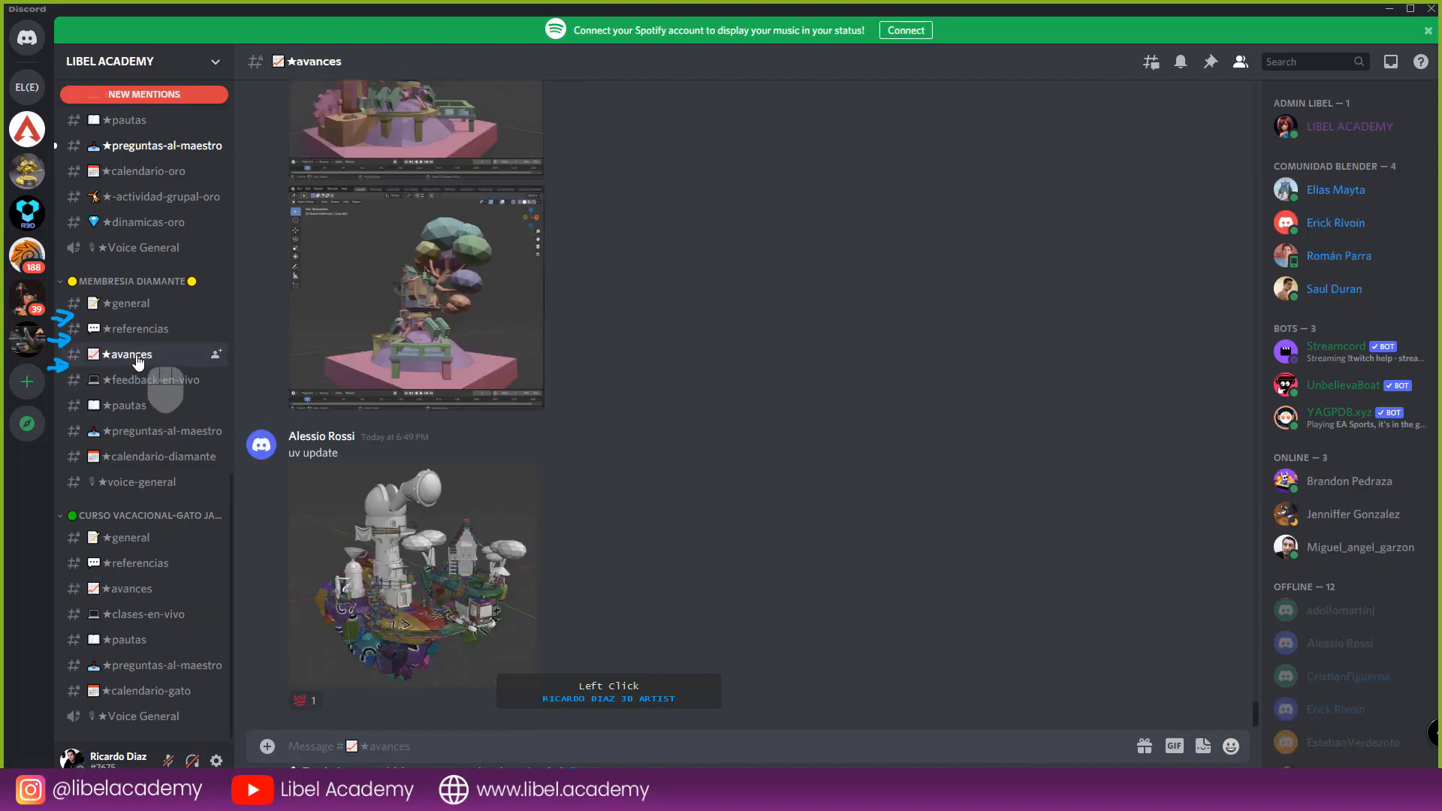
scroll(199, 342, "up", 5)
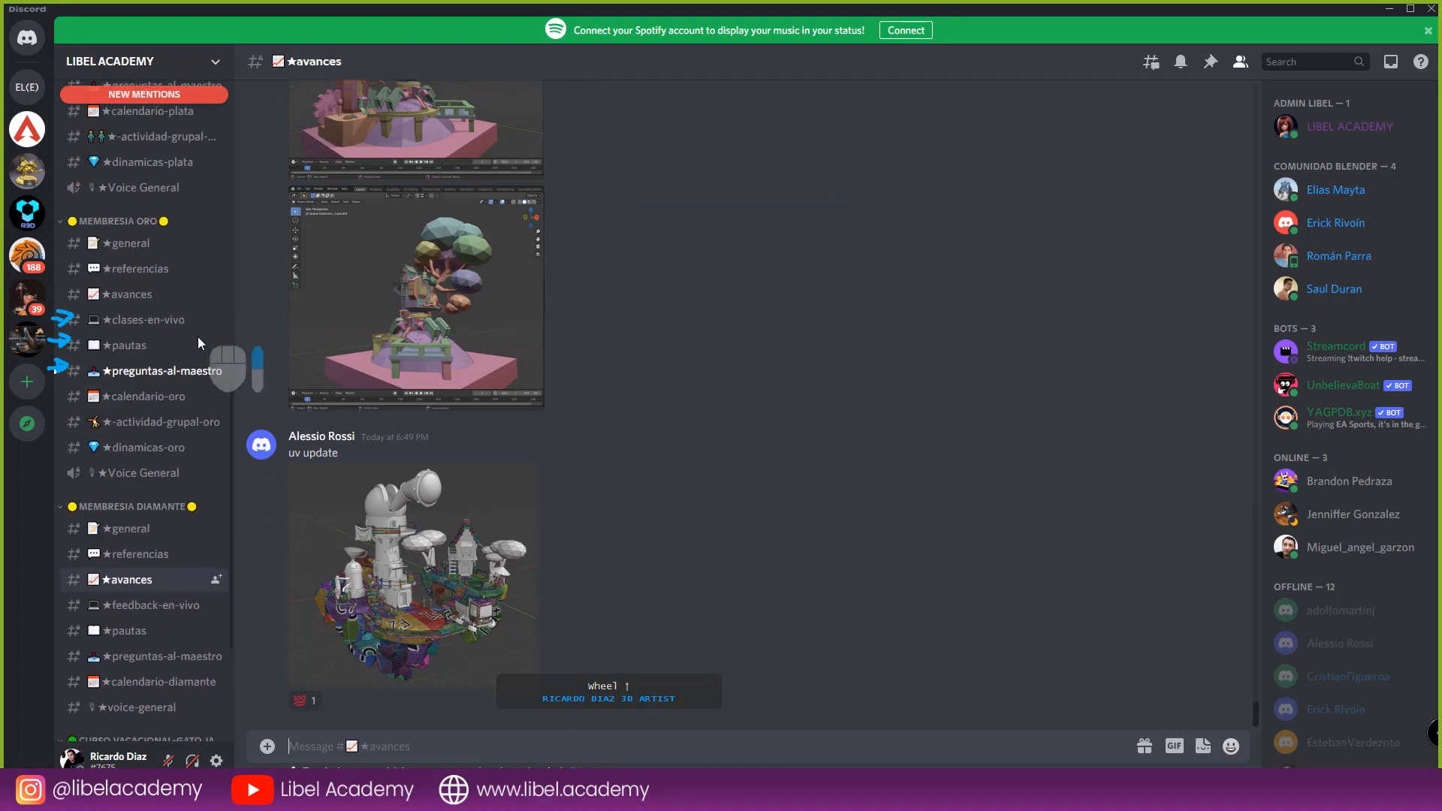
left_click(158, 294)
scroll(179, 338, "up", 3)
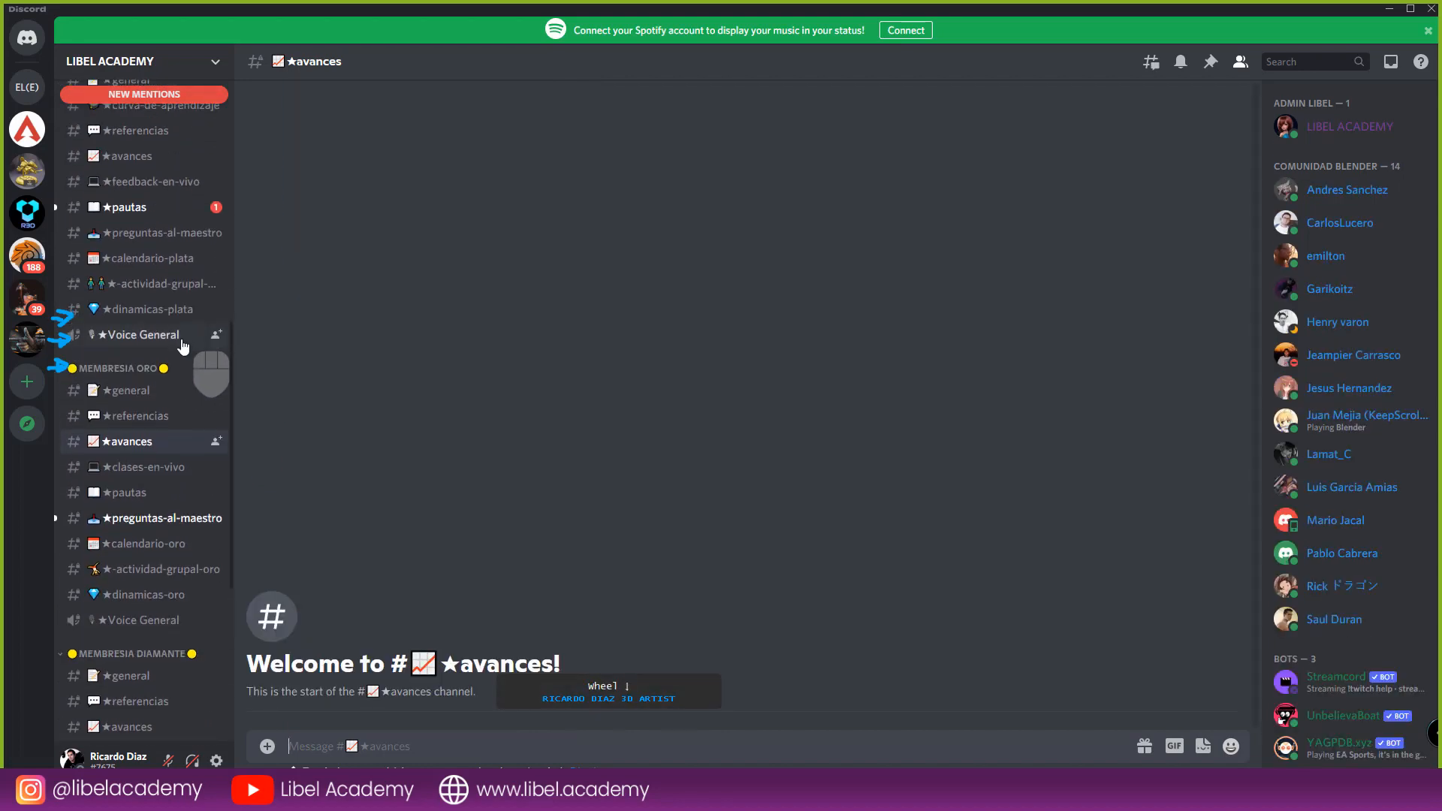
scroll(183, 344, "down", 2)
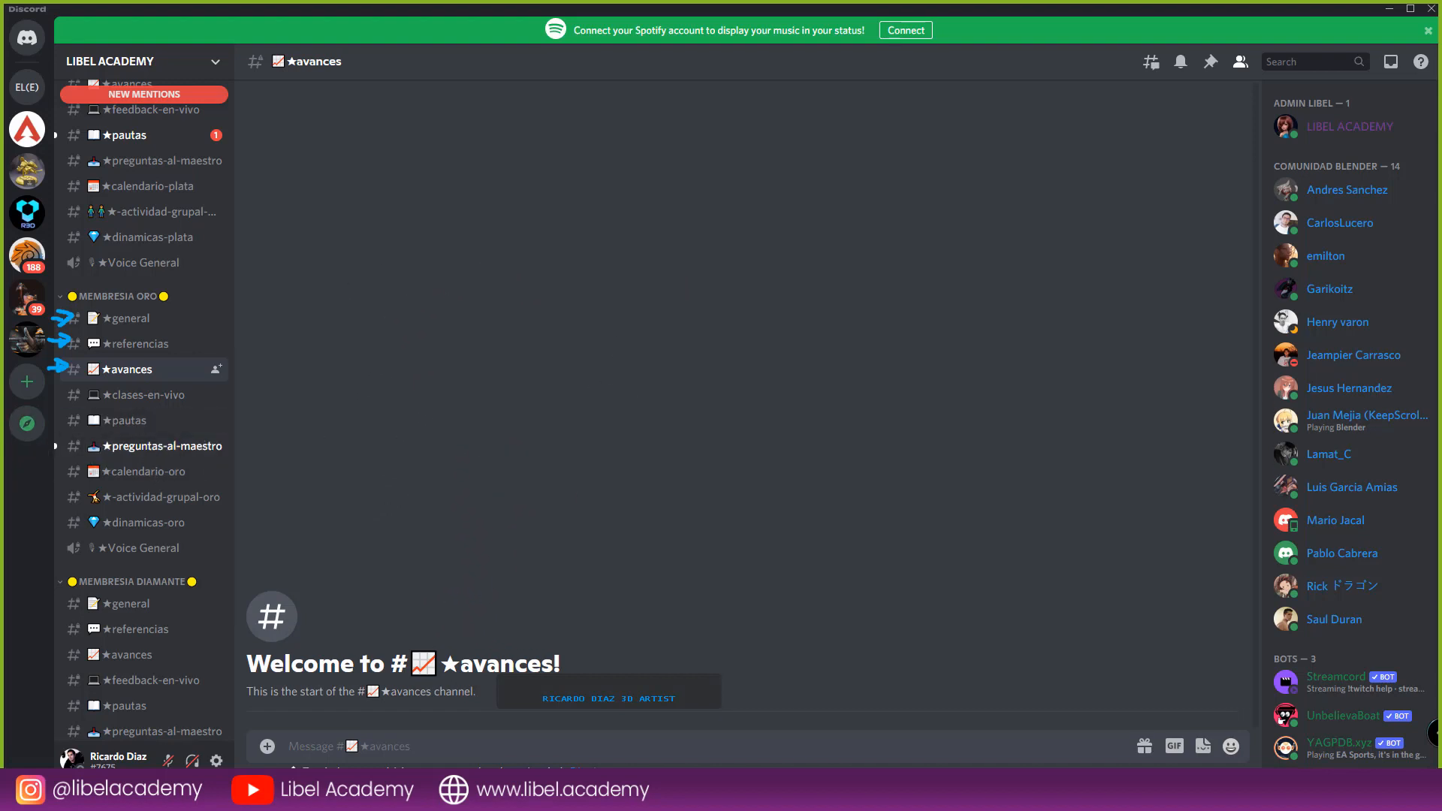
- Draw an arrow pointing at the clases-en-vivo channel under MEMBRESIA ORO and open that channel
left_click_drag(47, 399, 56, 404)
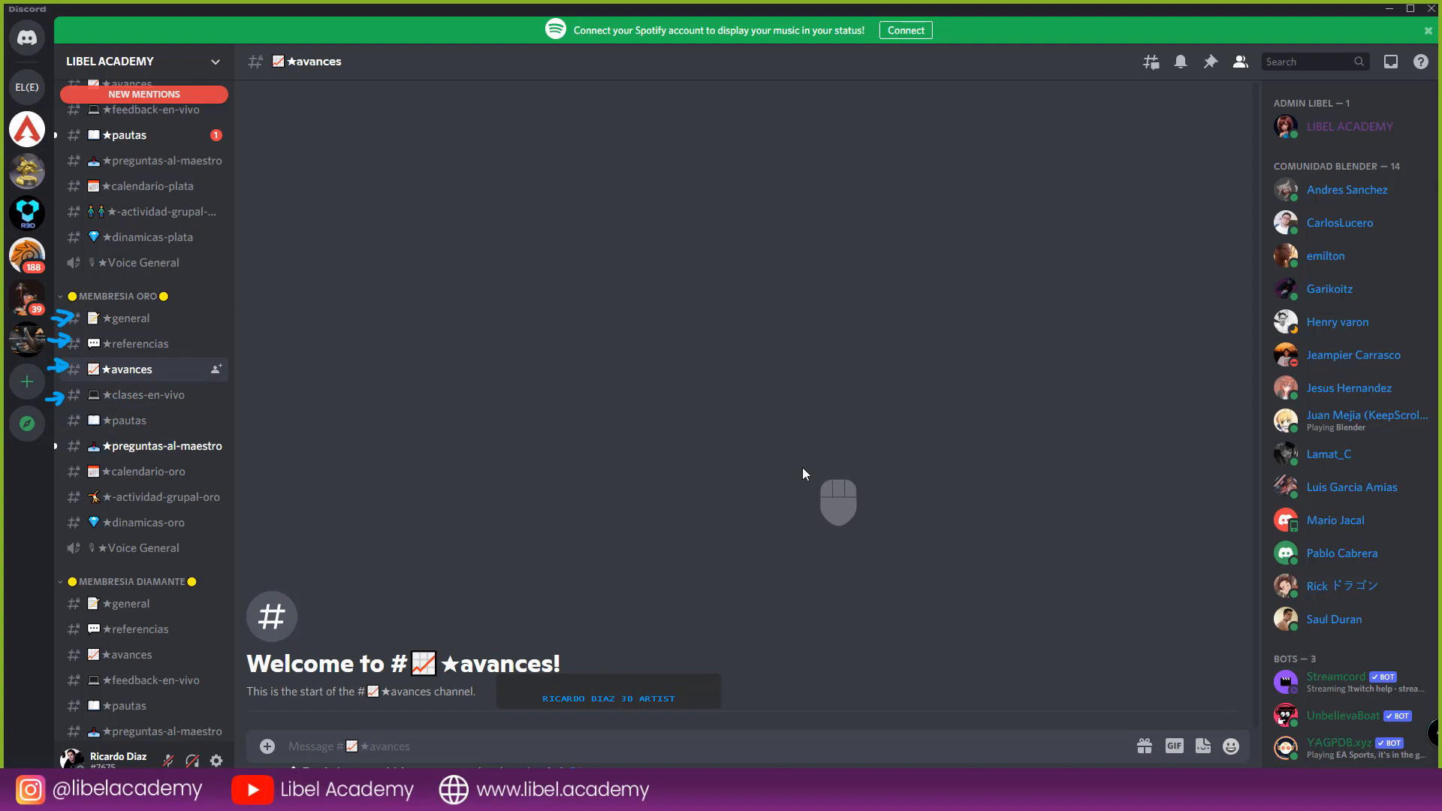
left_click(165, 405)
scroll(589, 608, "down", 2)
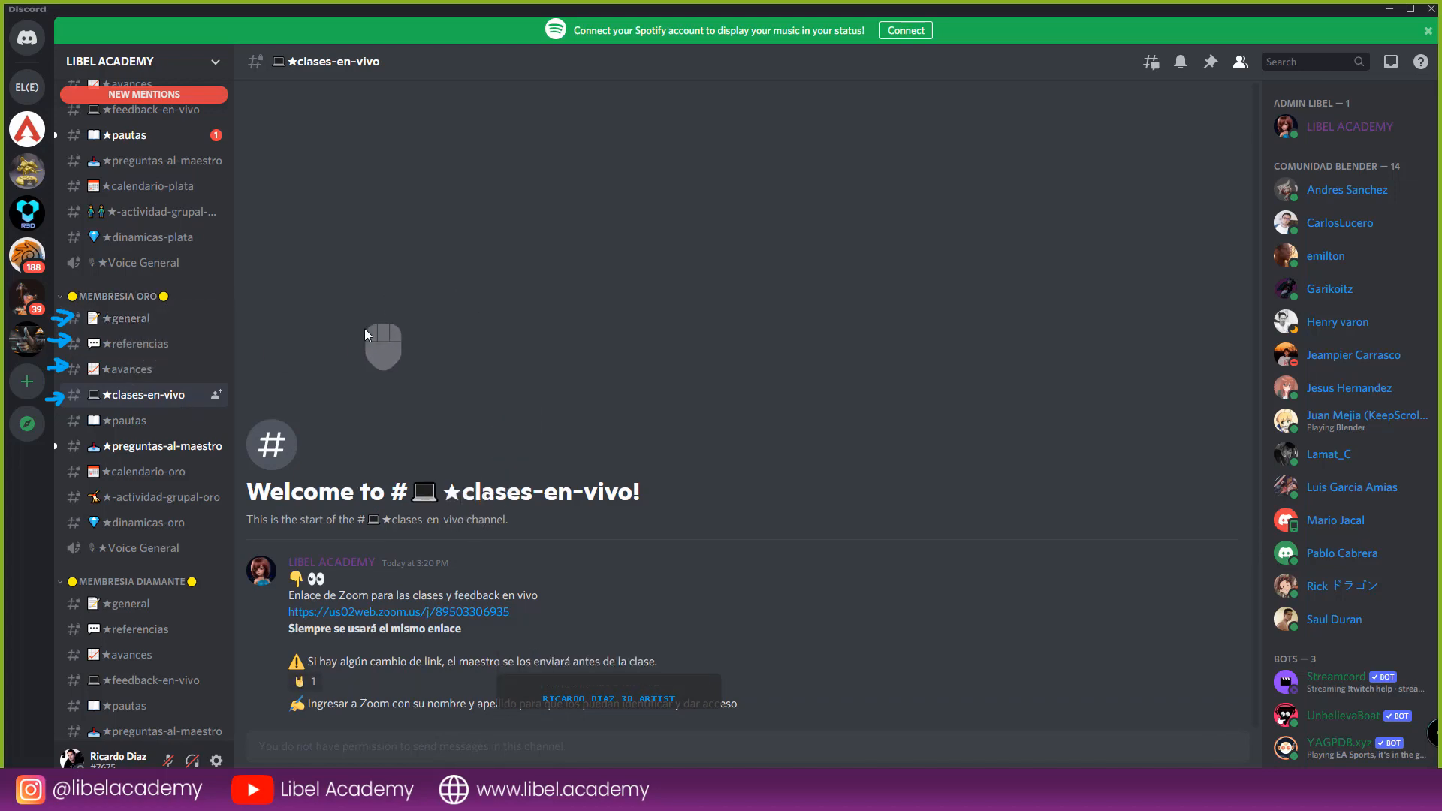
- Open the pautas channel under MEMBRESIA ORO and read the certificate steps and the Blender master's scholarship guidelines
left_click(127, 421)
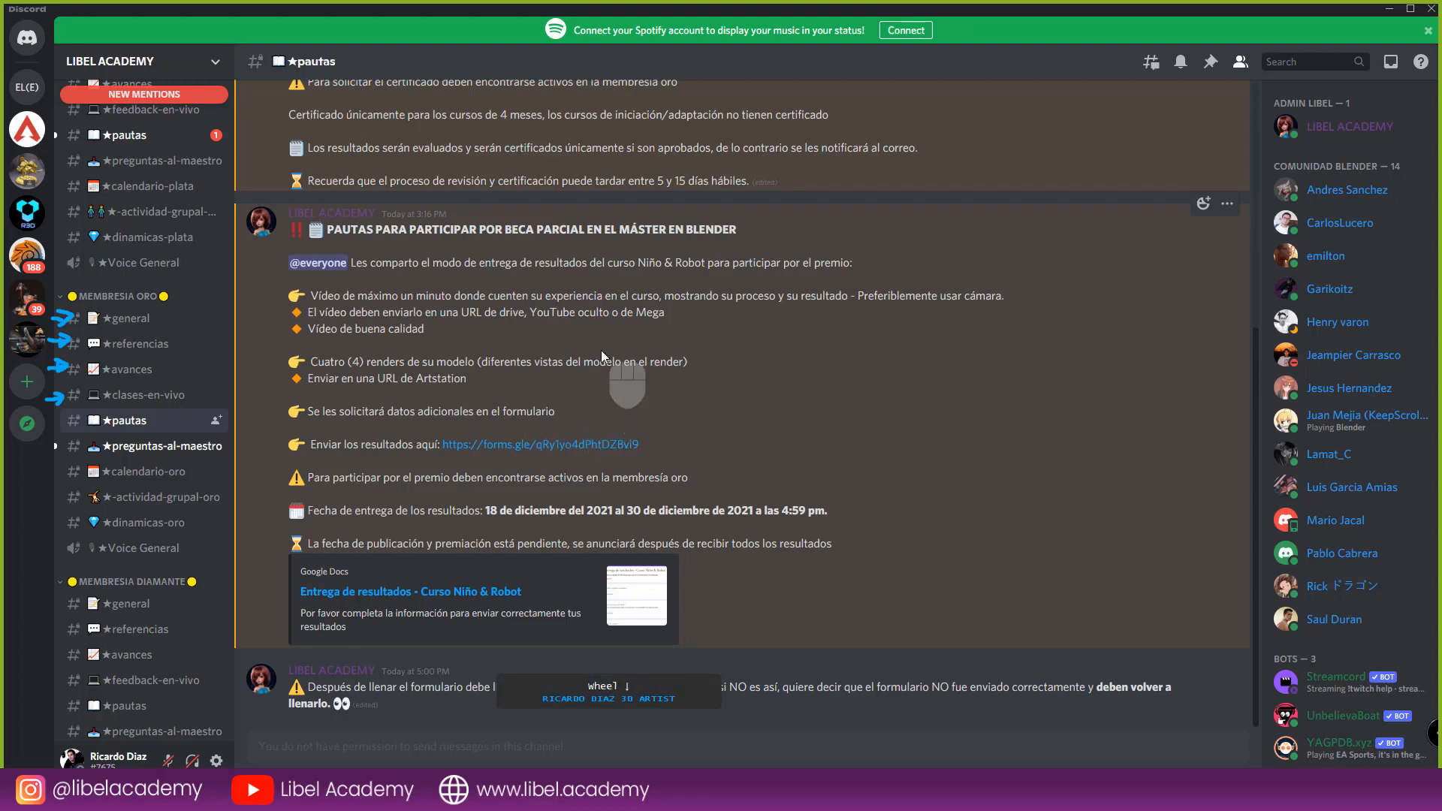
scroll(661, 376, "down", 1)
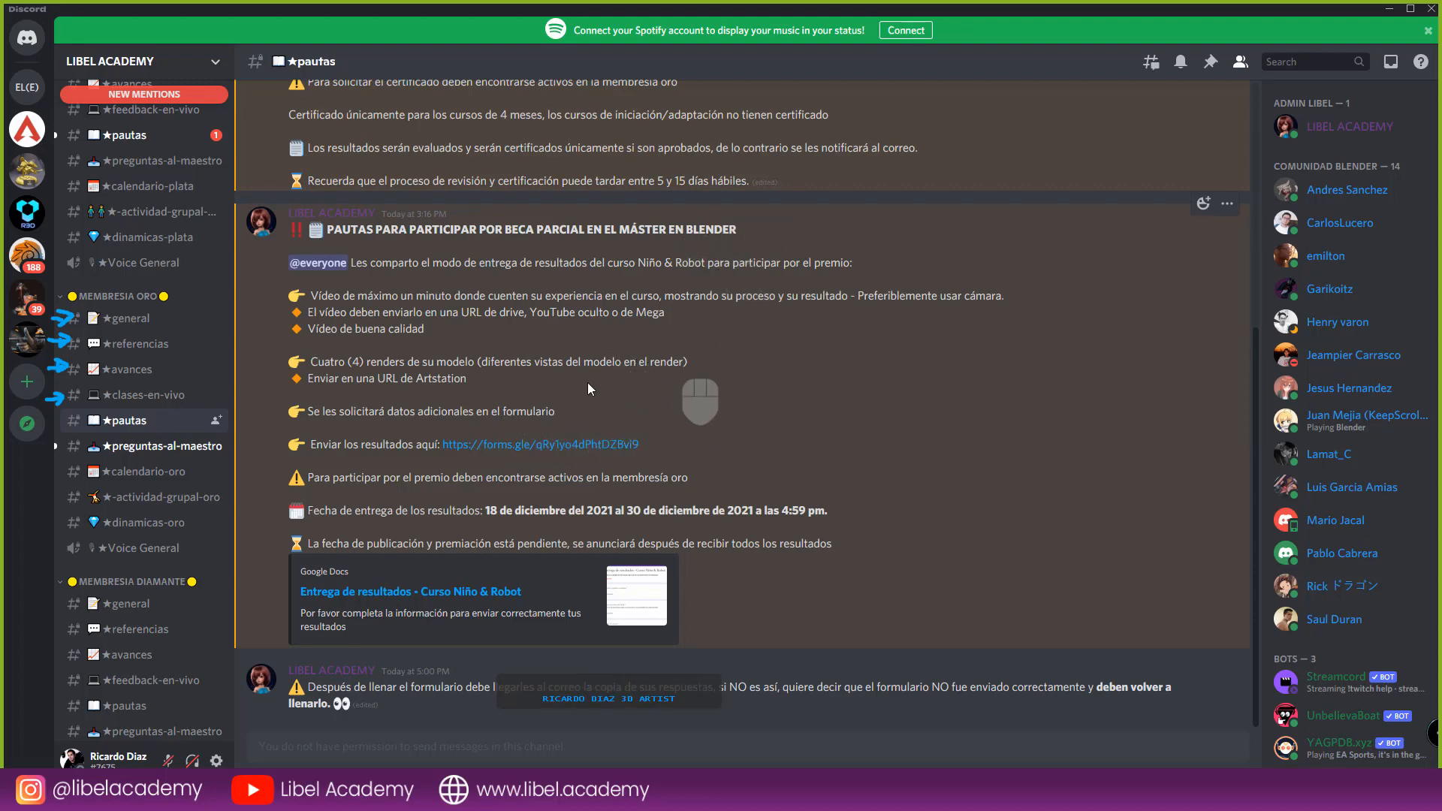
scroll(537, 410, "up", 5)
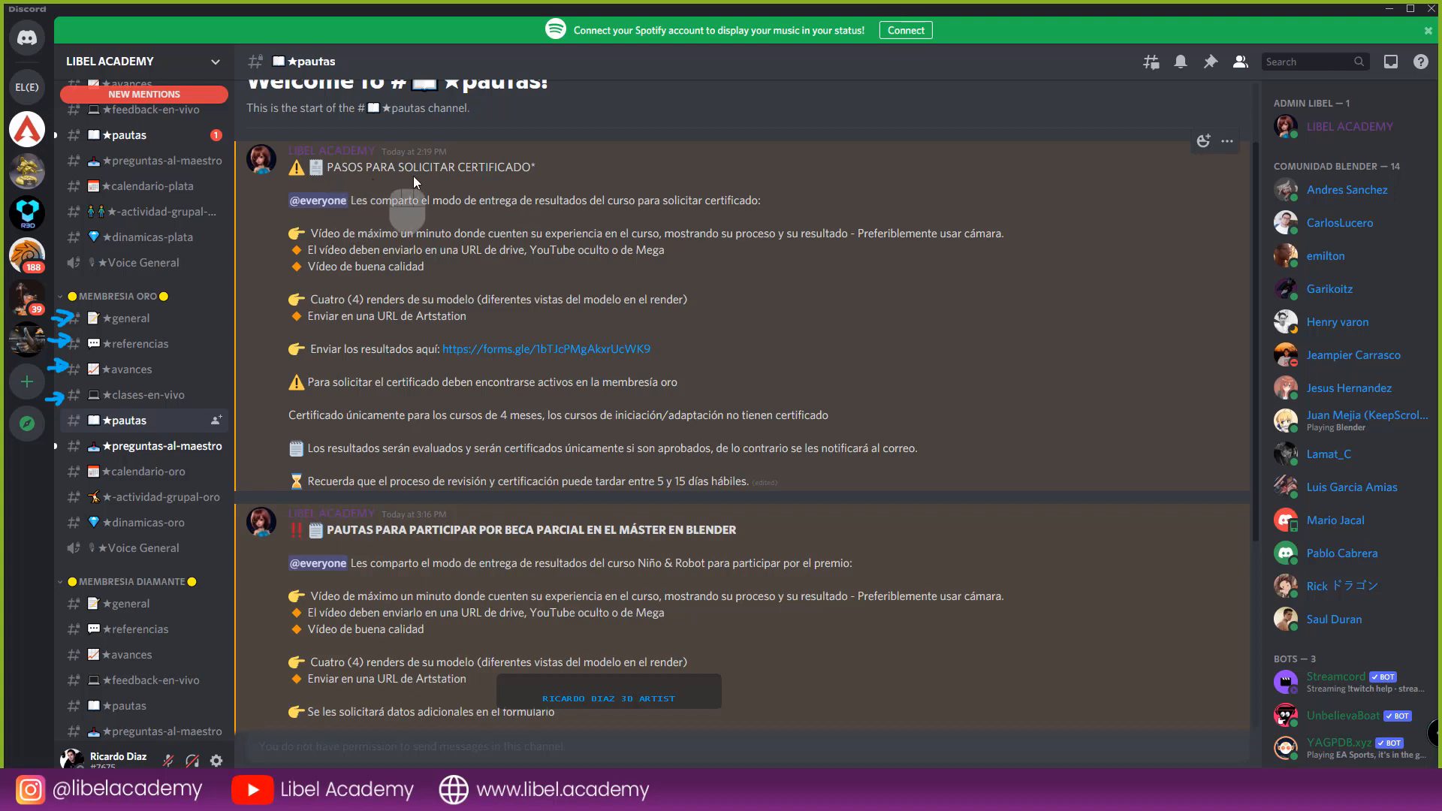
scroll(688, 286, "down", 2)
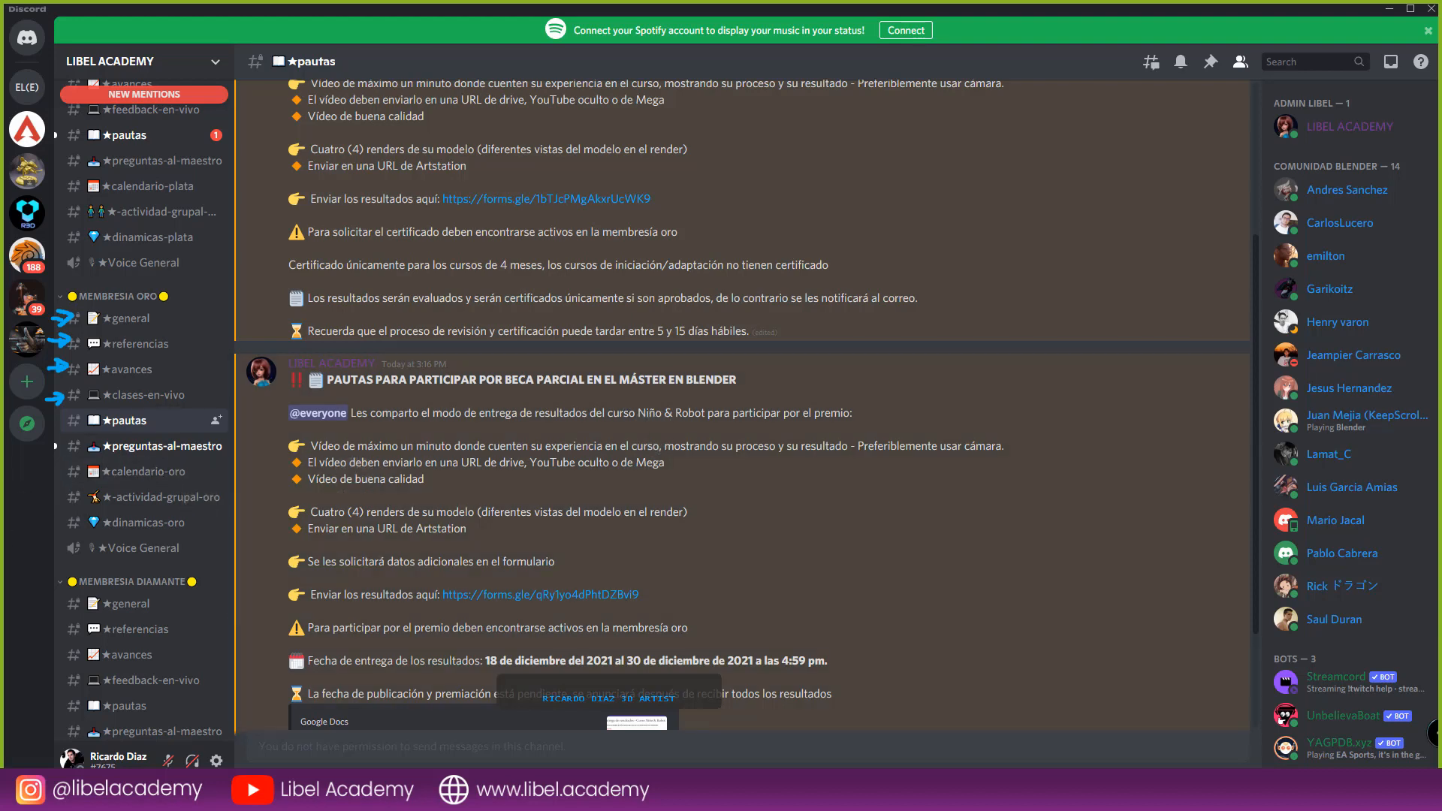
- Open the referencias channel under MEMBRESIA ORO, enlarge the colour image of the boy and robot, and close it
left_click(1, 452)
left_click(161, 349)
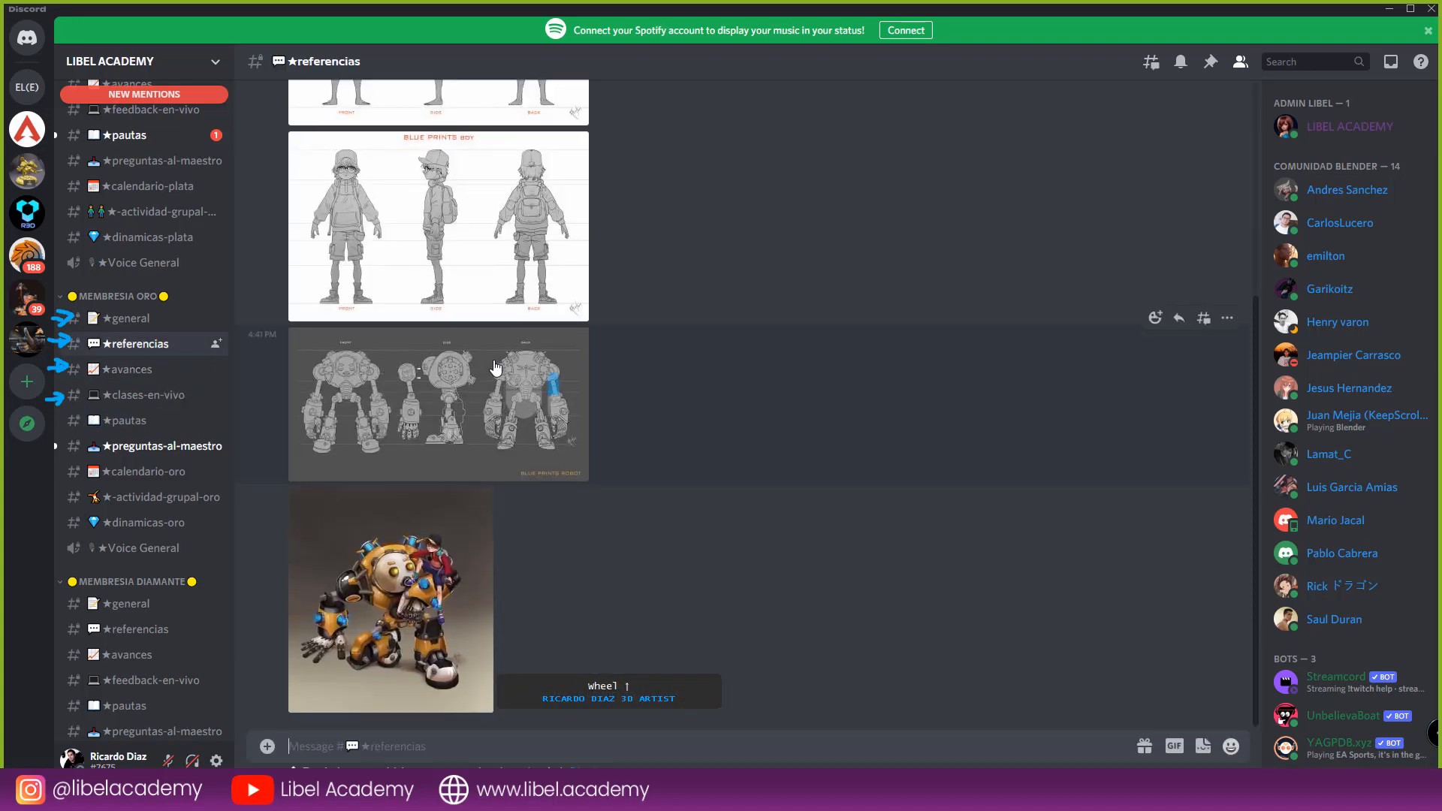
scroll(503, 364, "down", 5)
left_click(450, 499)
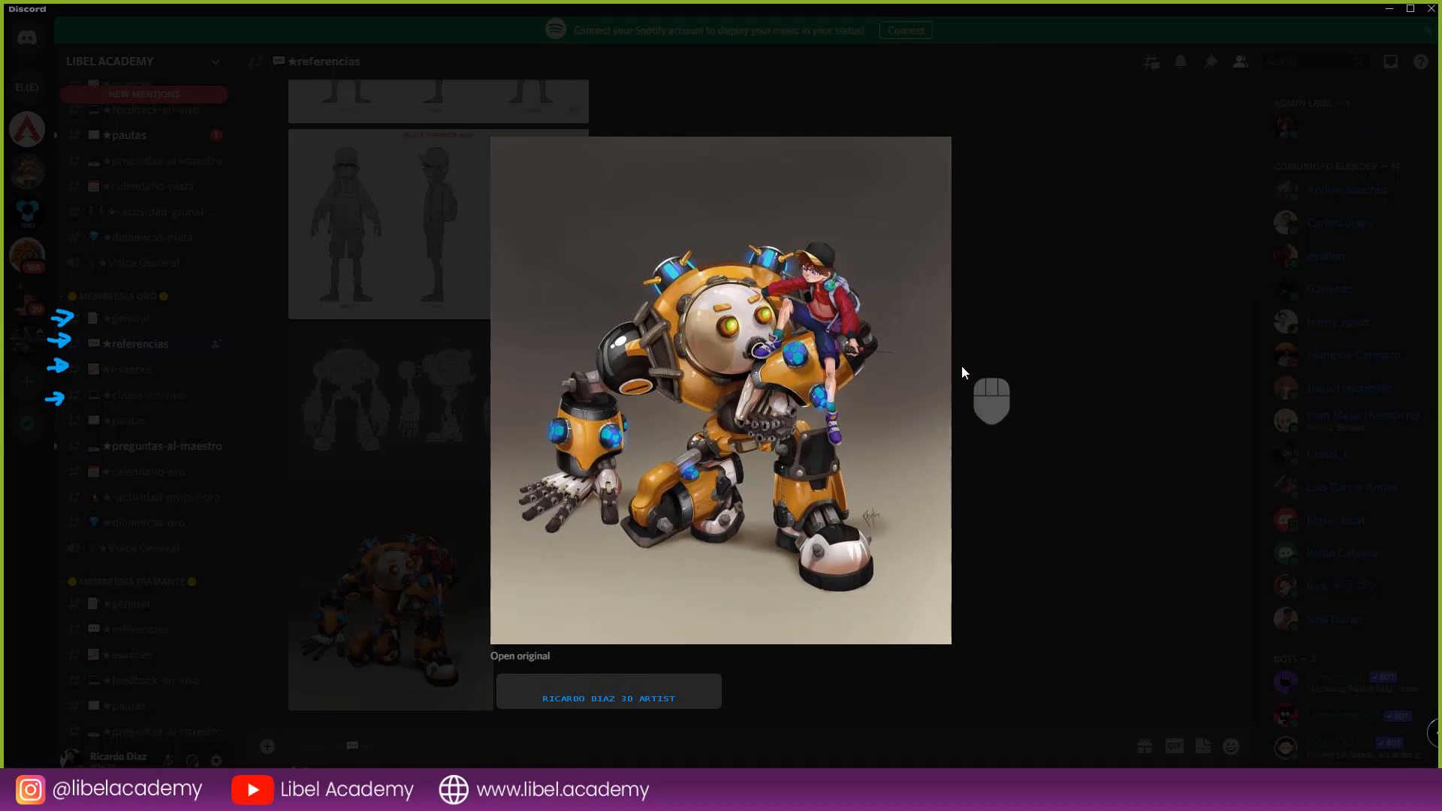
left_click(1004, 354)
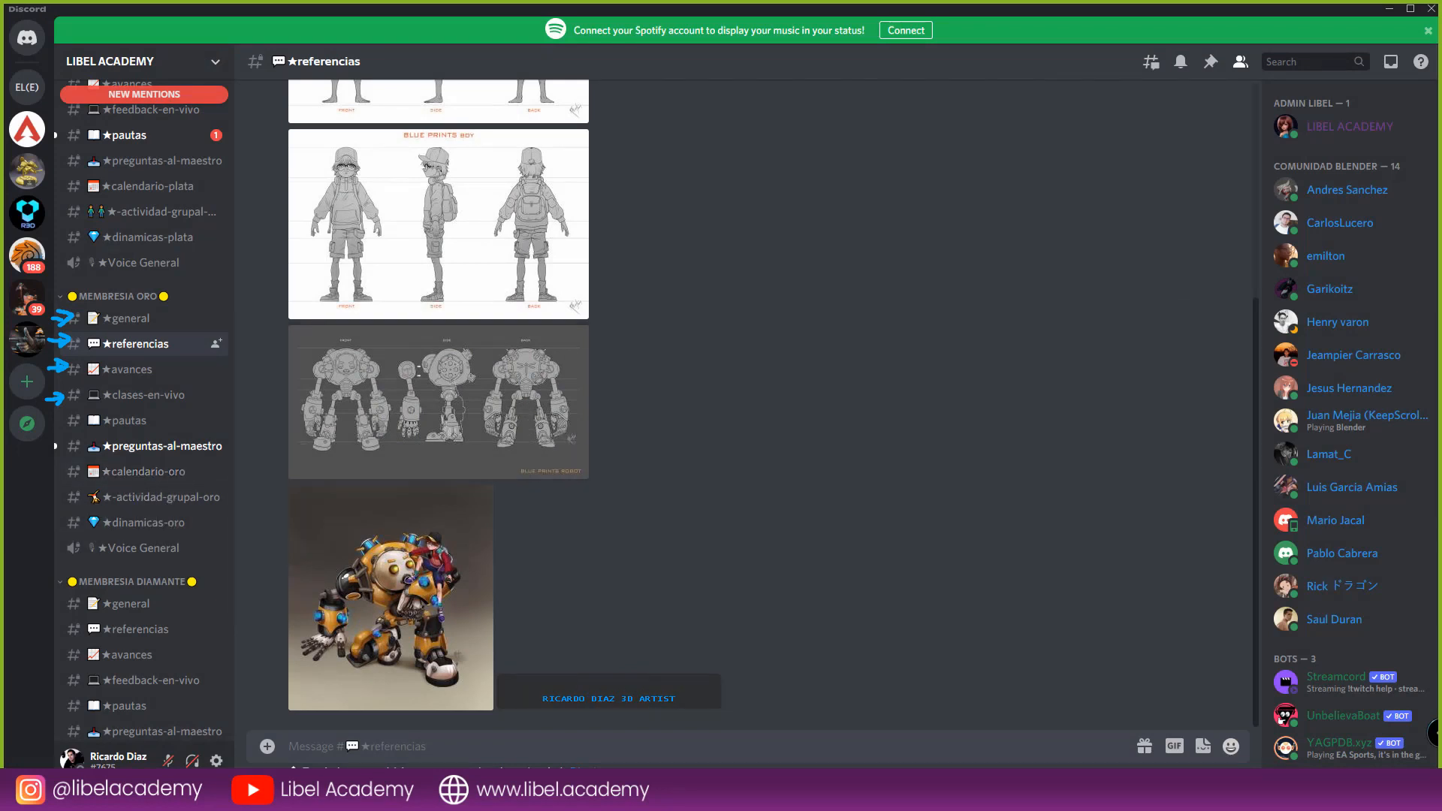
- Draw an arrow pointing at the pautas channel and open the preguntas-al-maestro channel under MEMBRESIA ORO
left_click(1, 454)
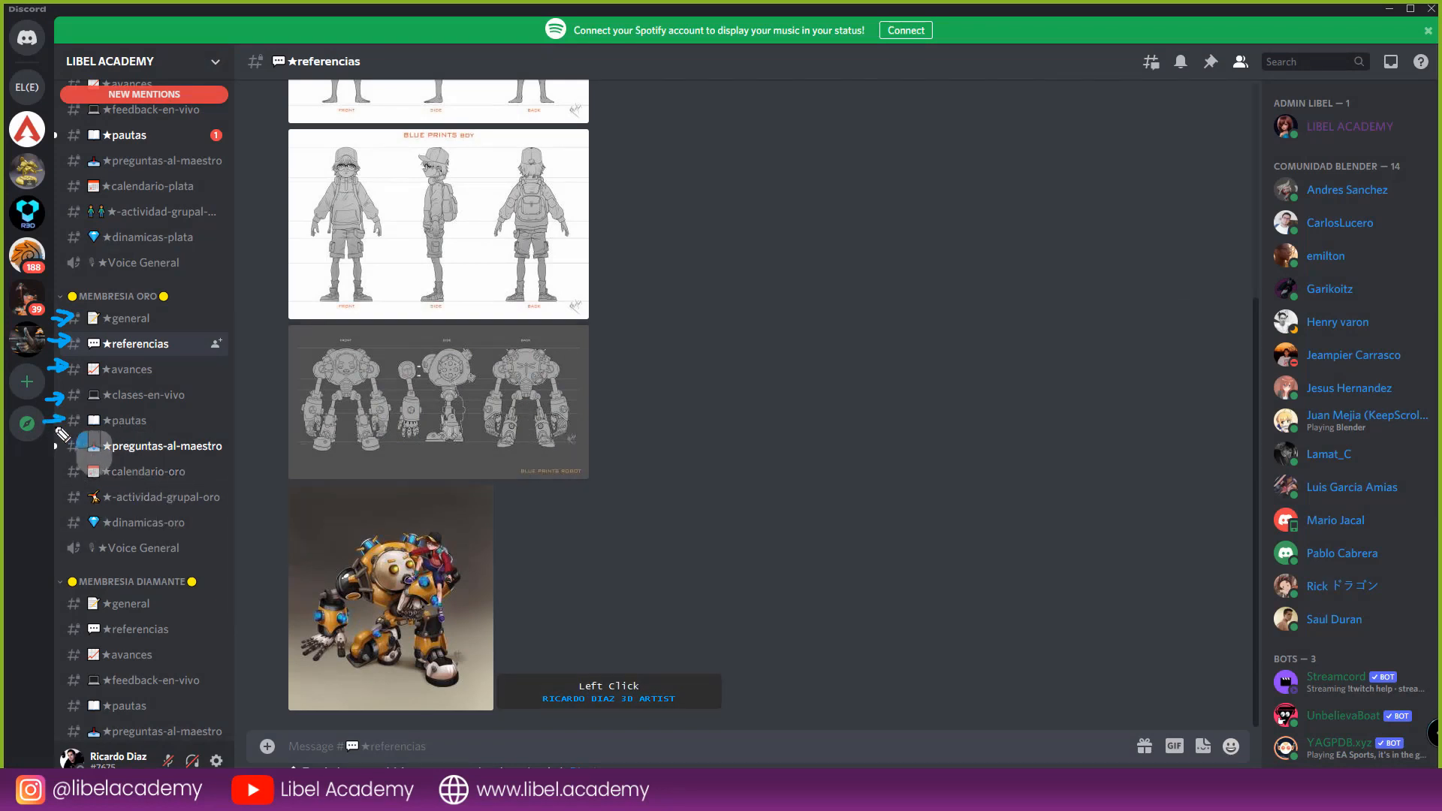
left_click_drag(44, 425, 65, 420)
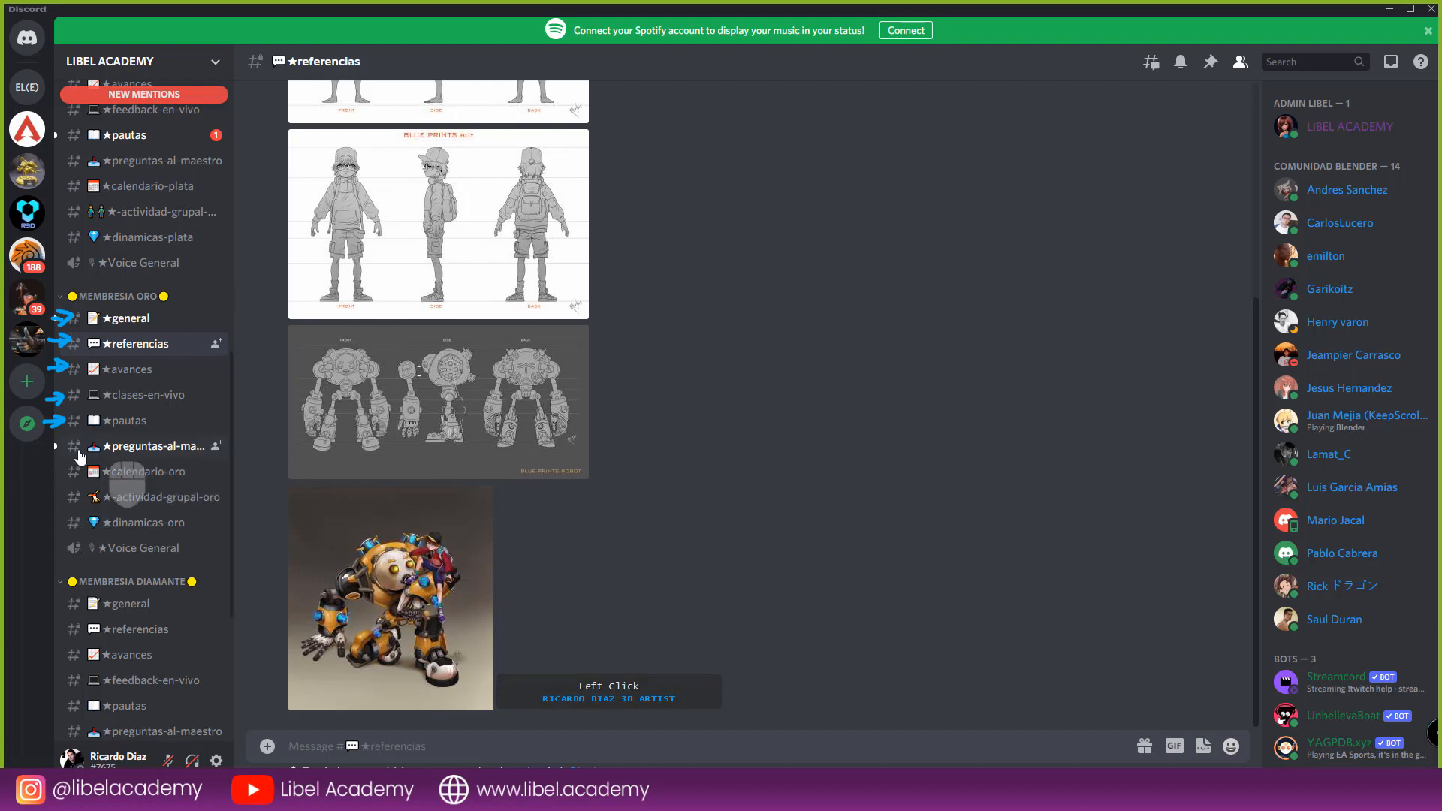
left_click(150, 446)
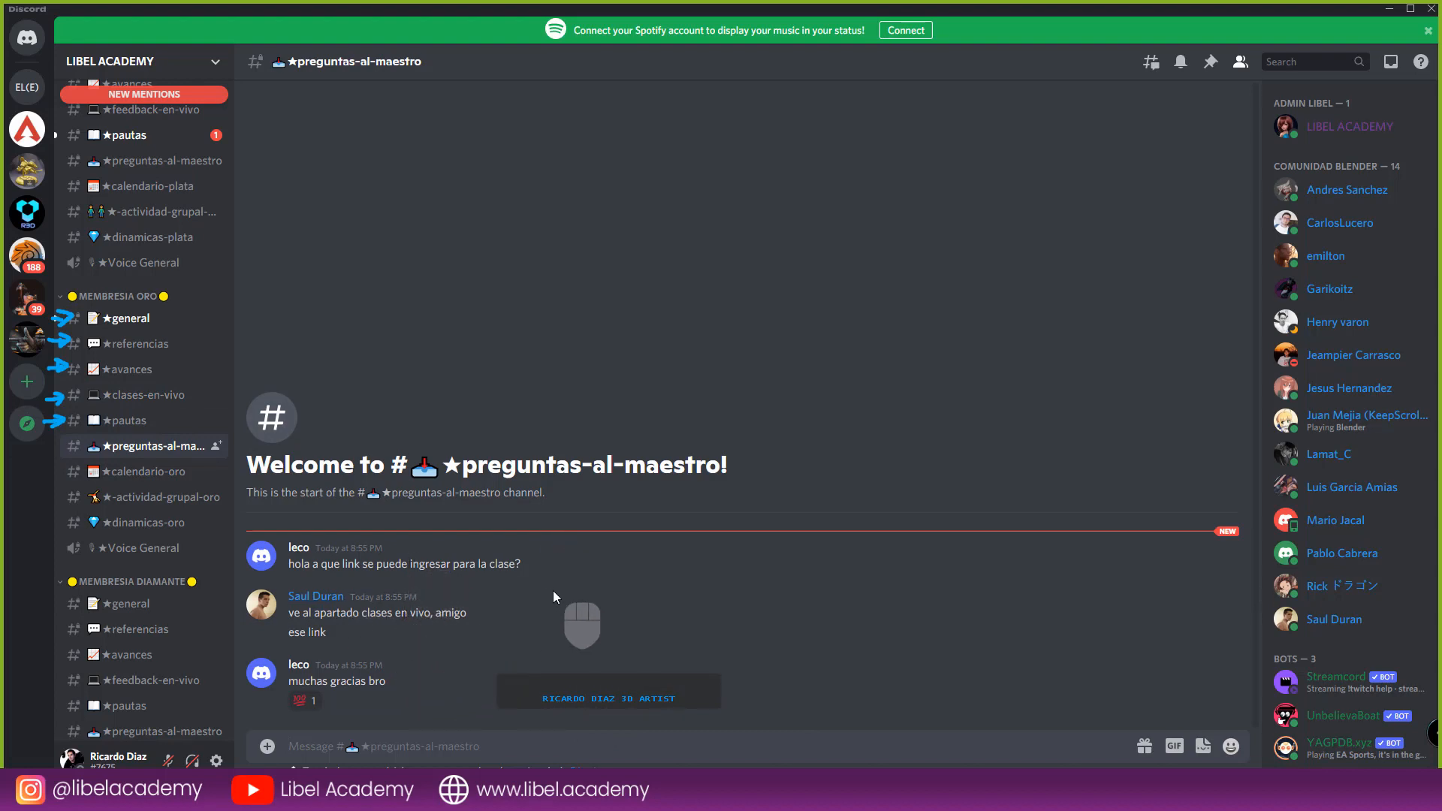
scroll(566, 586, "down", 2)
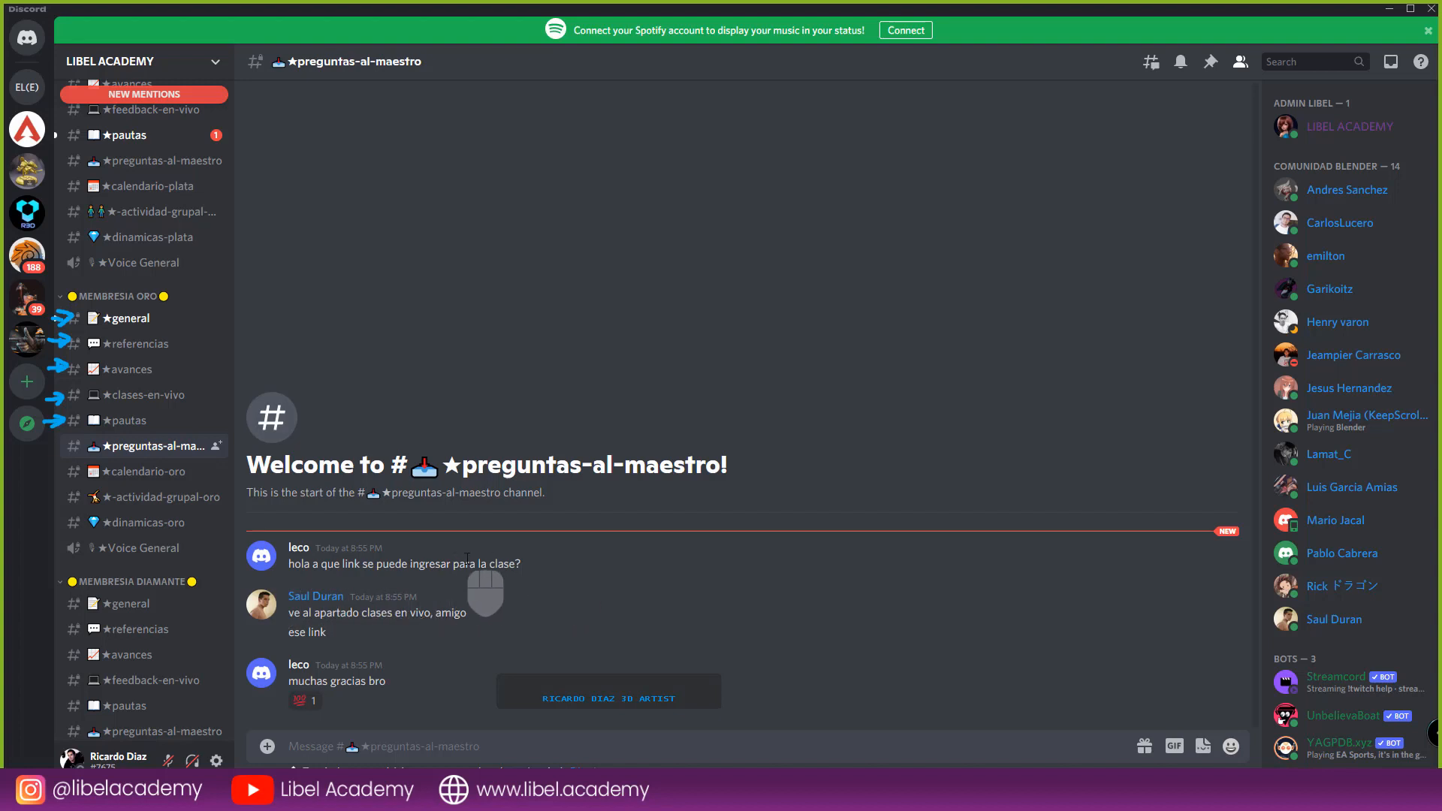
left_click(1160, 563)
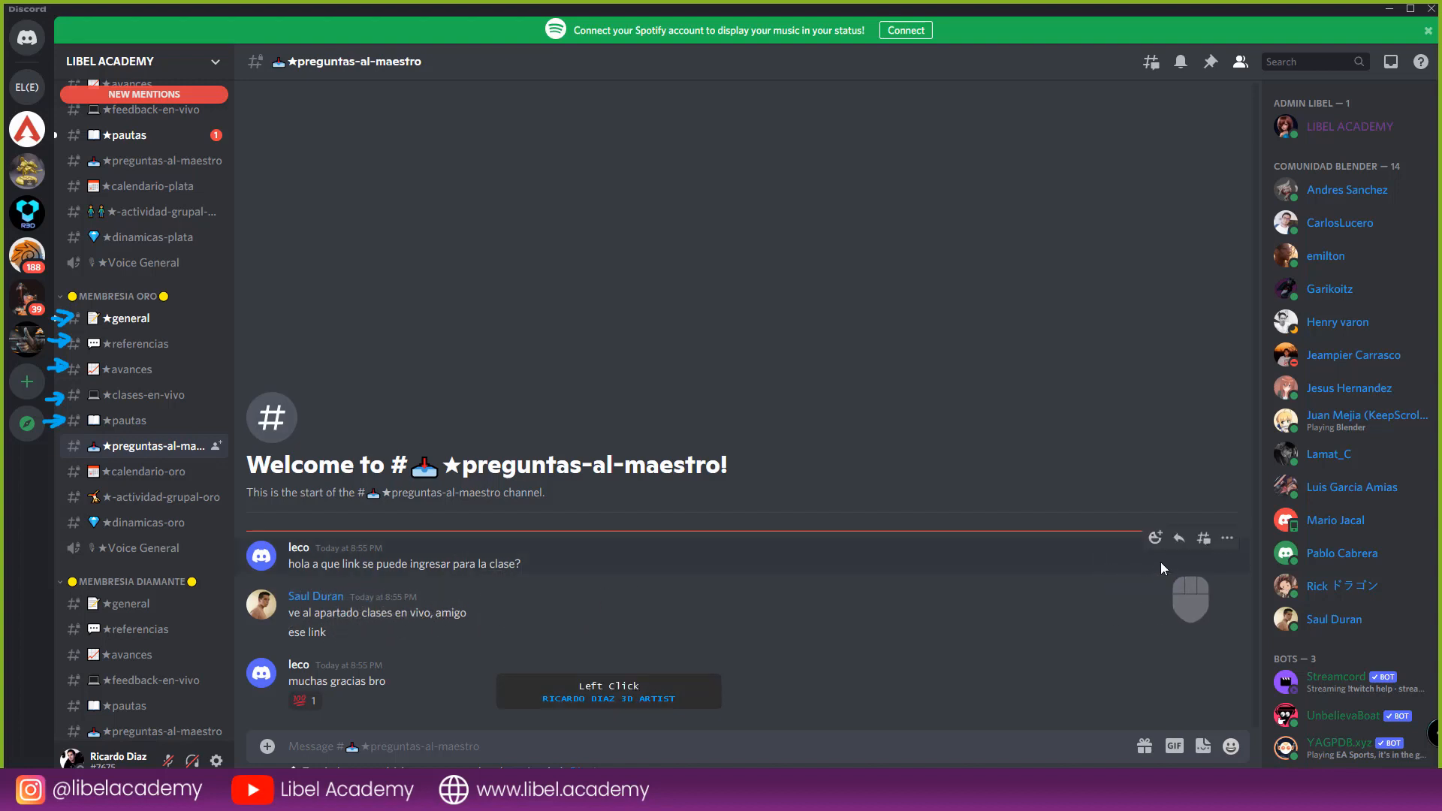
left_click(1227, 538)
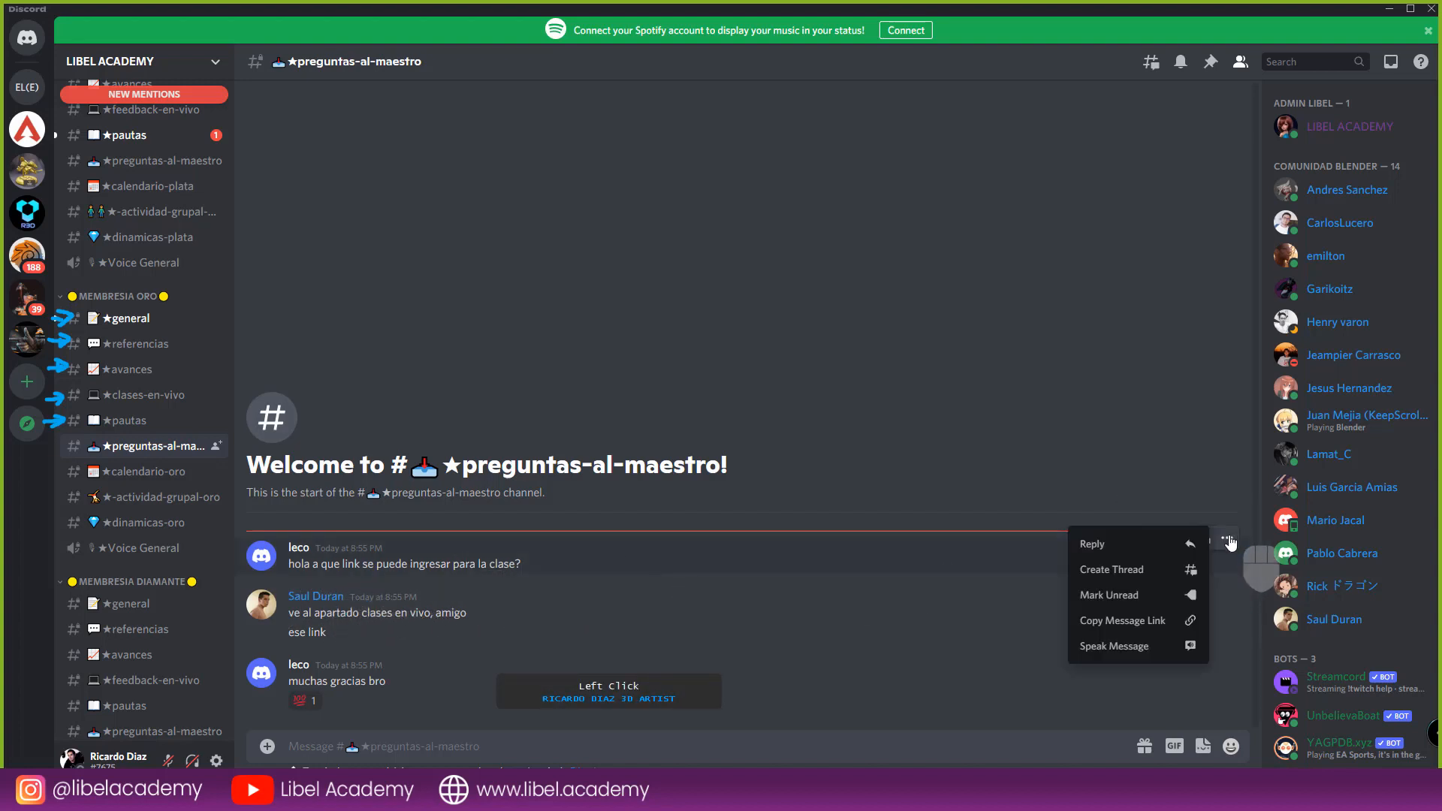
left_click(914, 654)
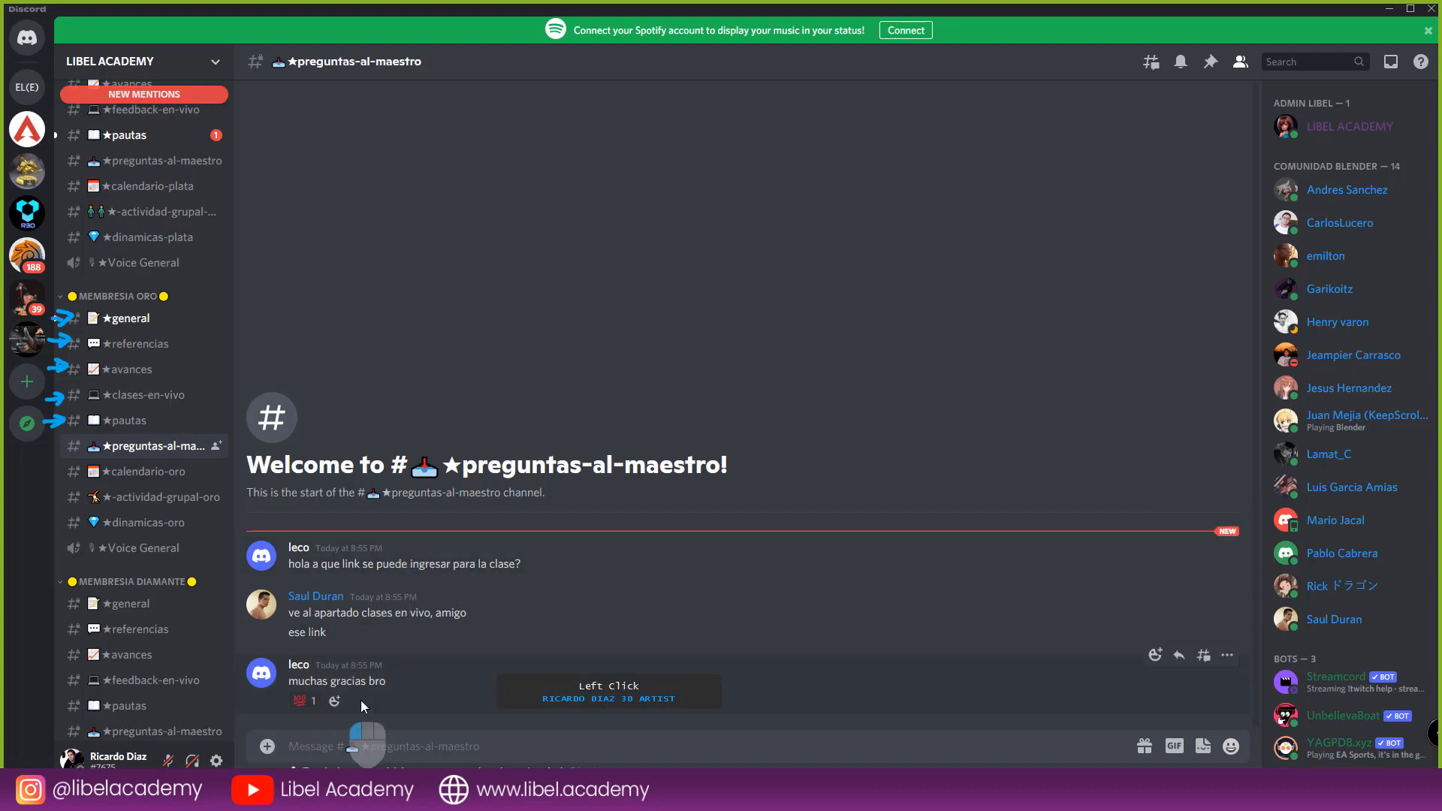
- Draw arrows pointing at the preguntas-al-maestro and calendario-oro channels under MEMBRESIA ORO
left_click(392, 547)
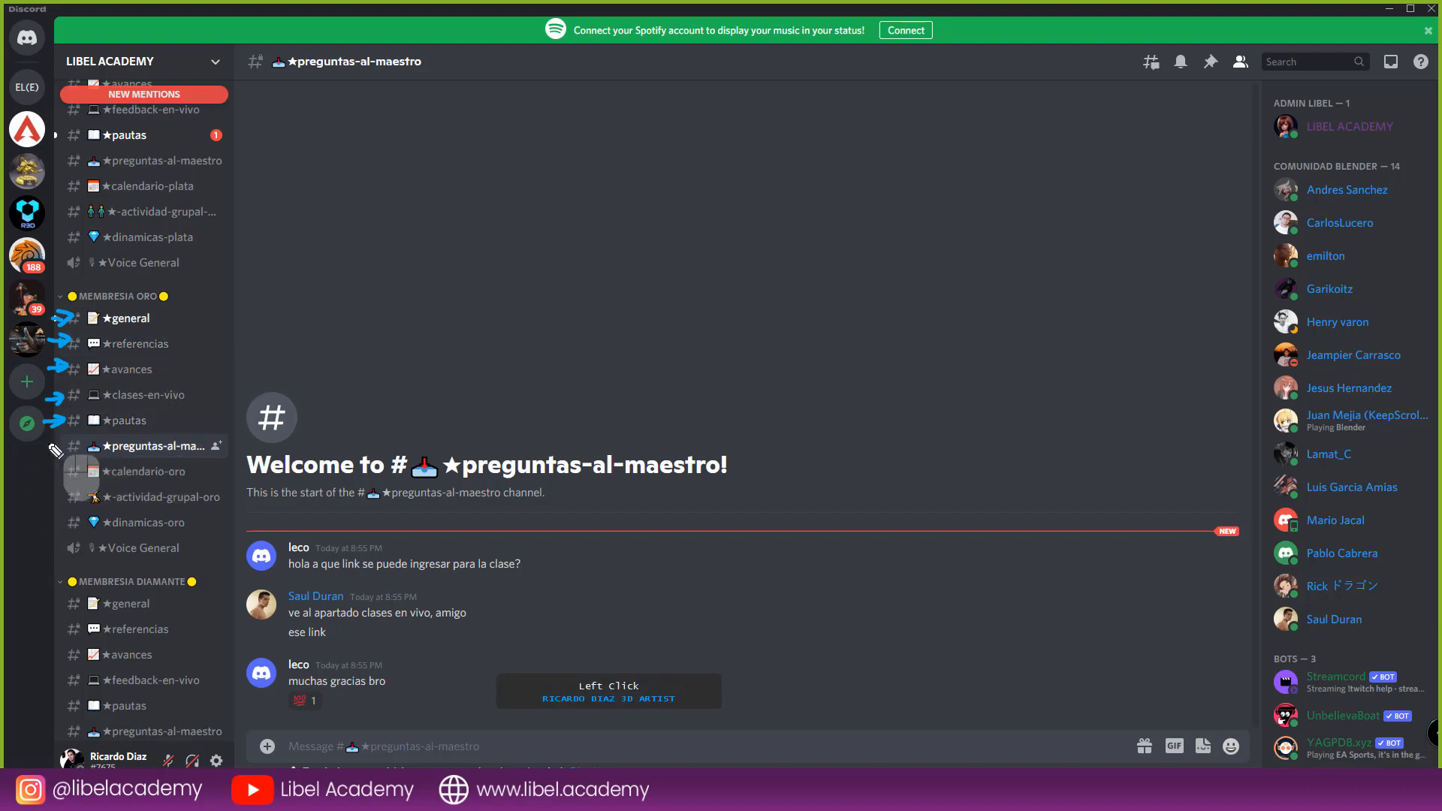
left_click_drag(41, 447, 67, 449)
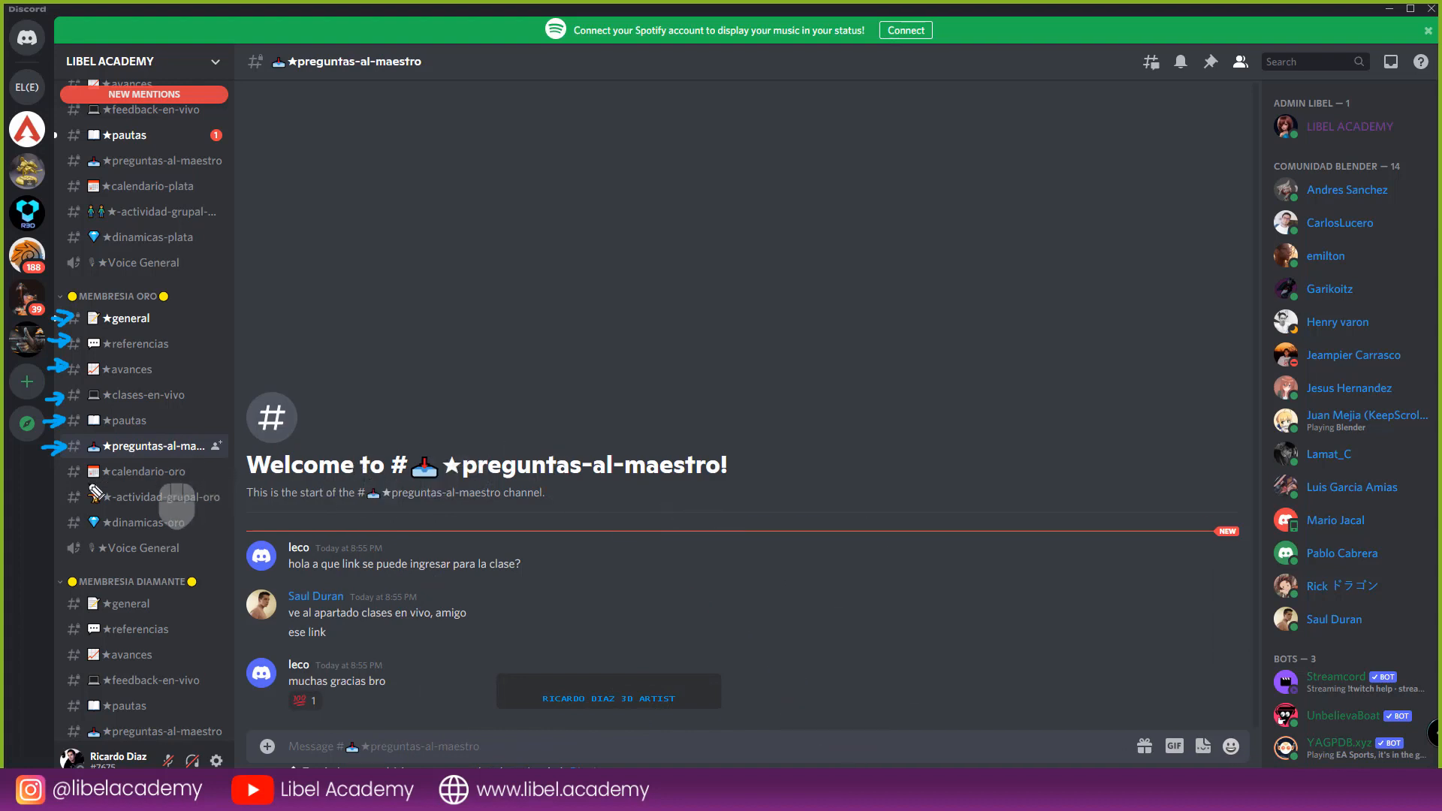
left_click_drag(38, 472, 61, 471)
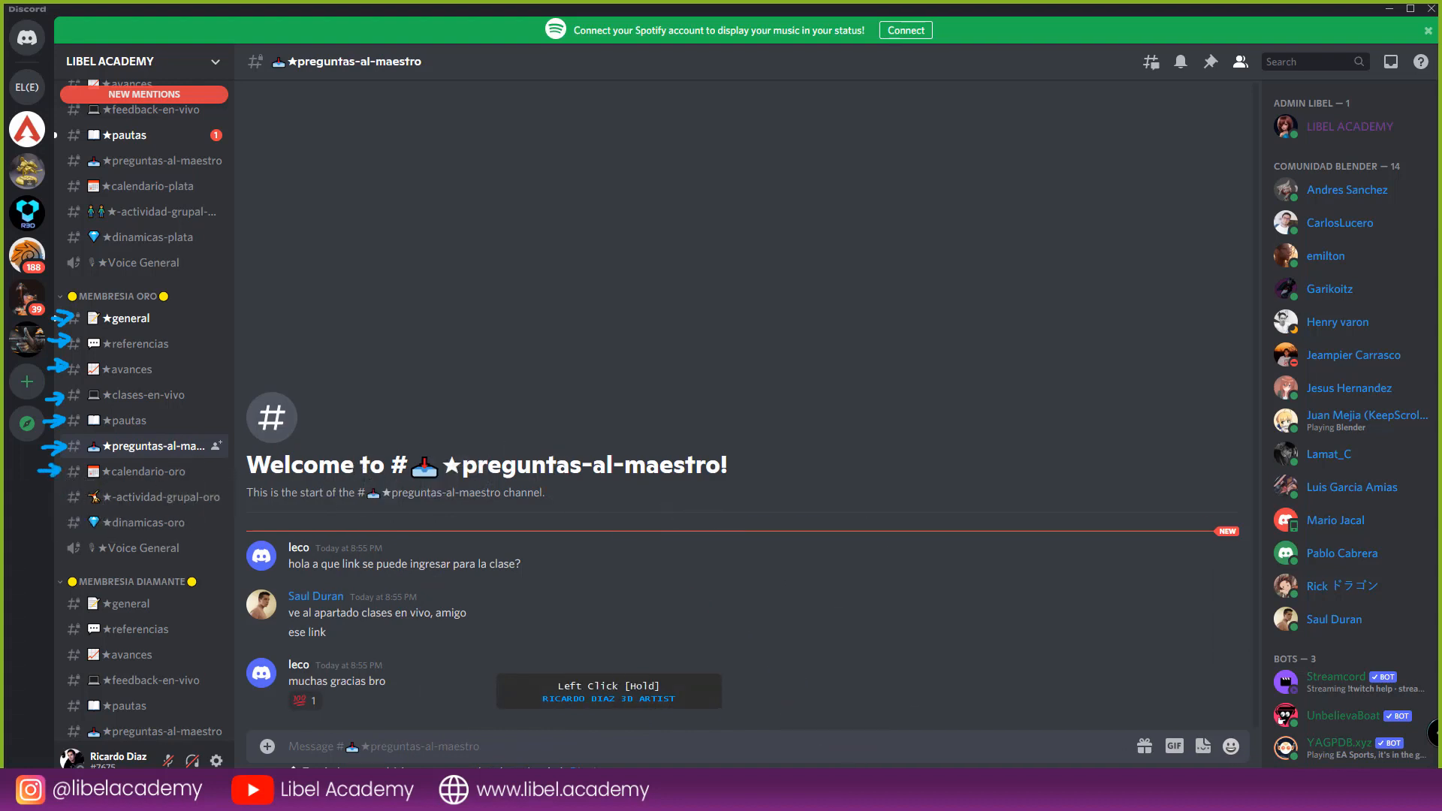
- Open the calendario-oro channel and handwrite a 2 beside the August class calendar
left_click(202, 473)
scroll(389, 492, "up", 8)
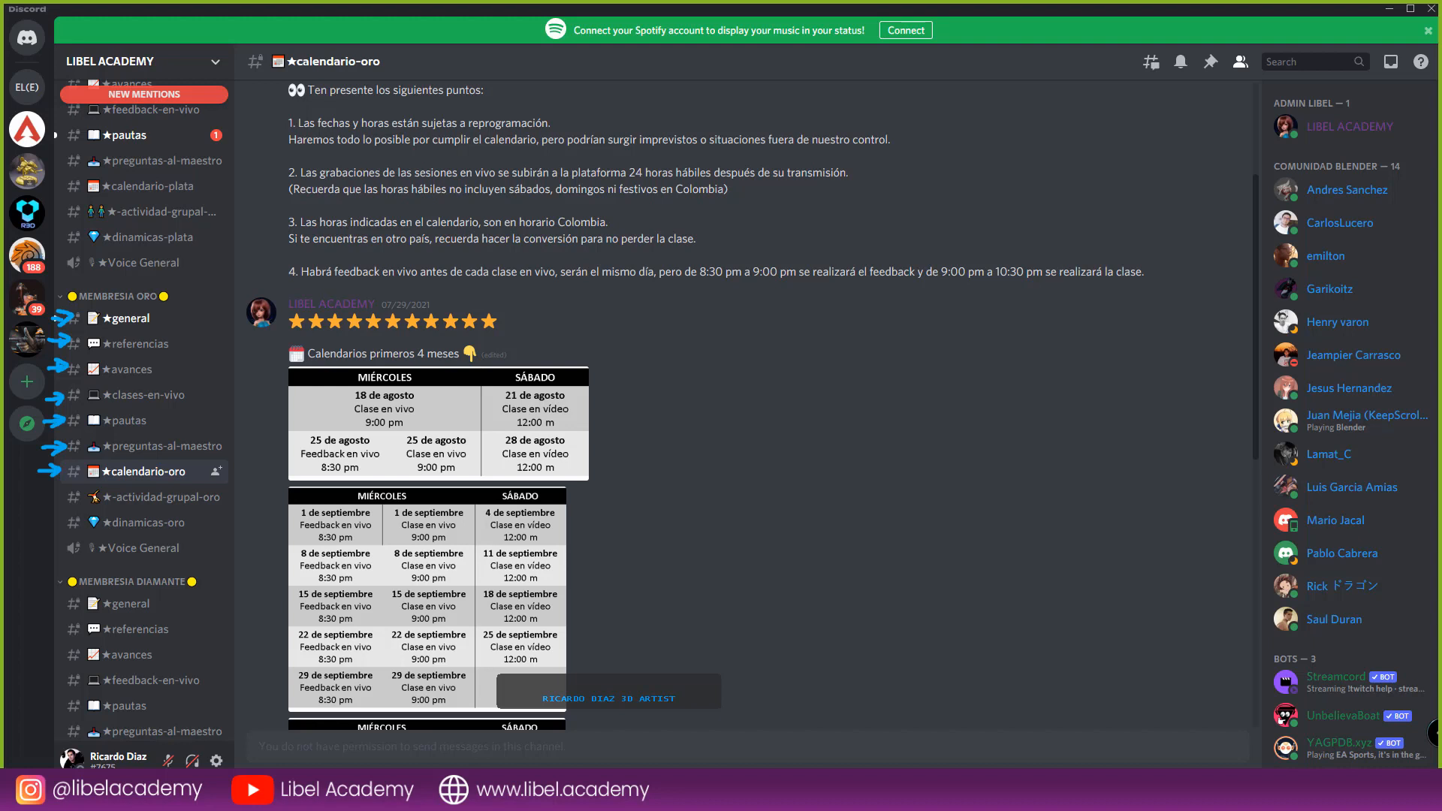
left_click(3, 449)
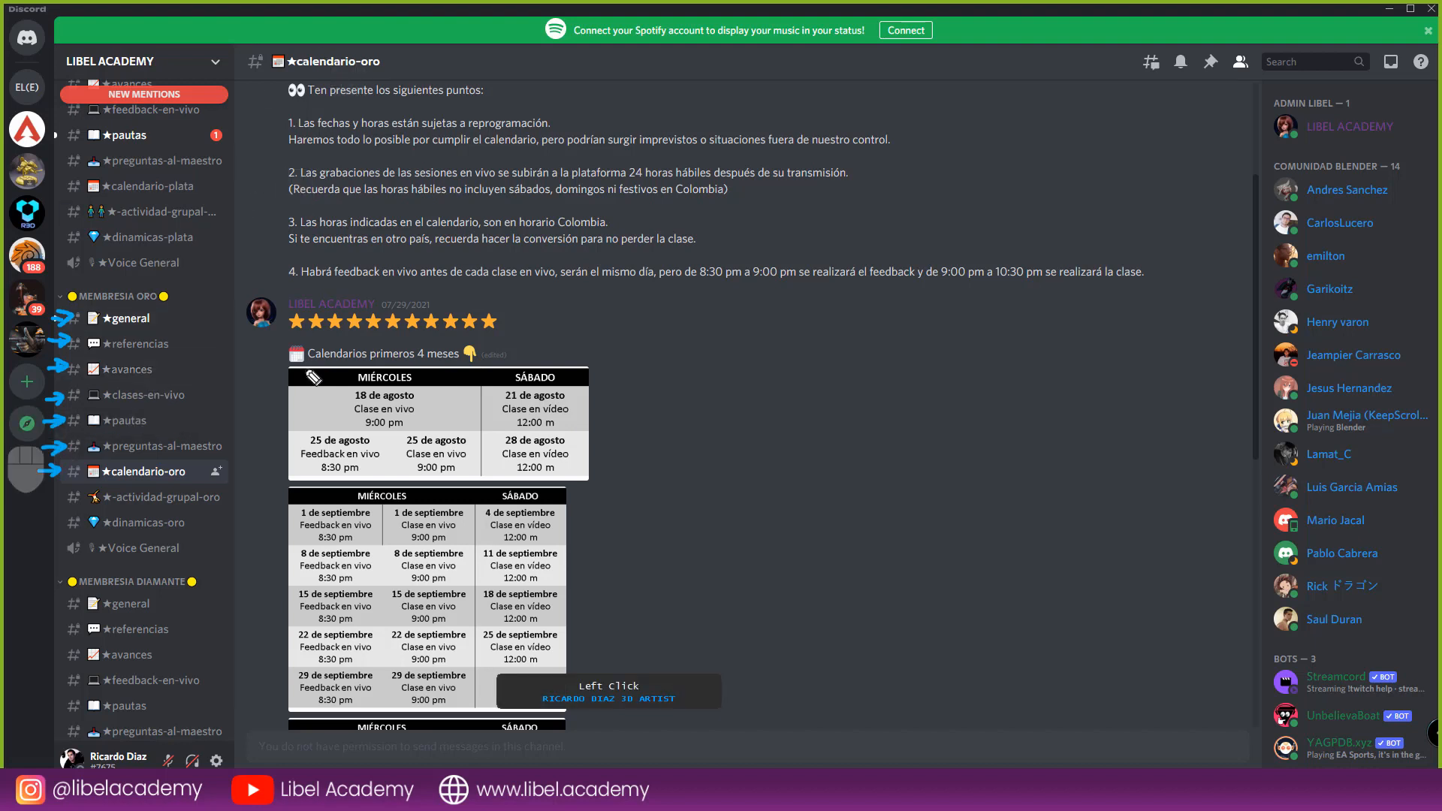
left_click_drag(721, 377, 788, 412)
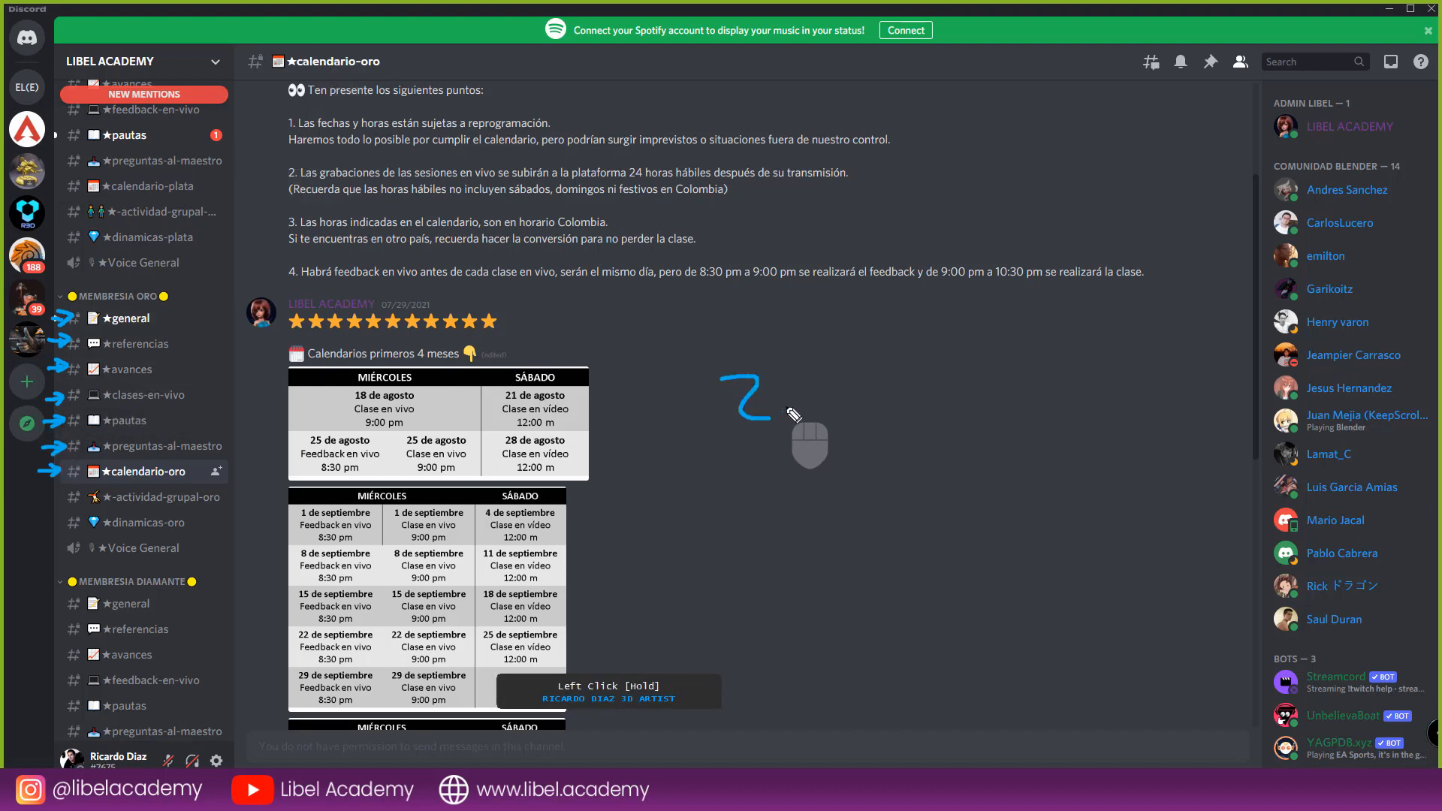
- Complete the handwritten 2 as "2 horas", write "4 horas" below it, and draw an arrow pointing at the 4
mouse_move(840, 353)
left_mouse_down()
mouse_move(896, 398)
mouse_move(980, 390)
mouse_move(954, 383)
mouse_move(968, 401)
left_mouse_up()
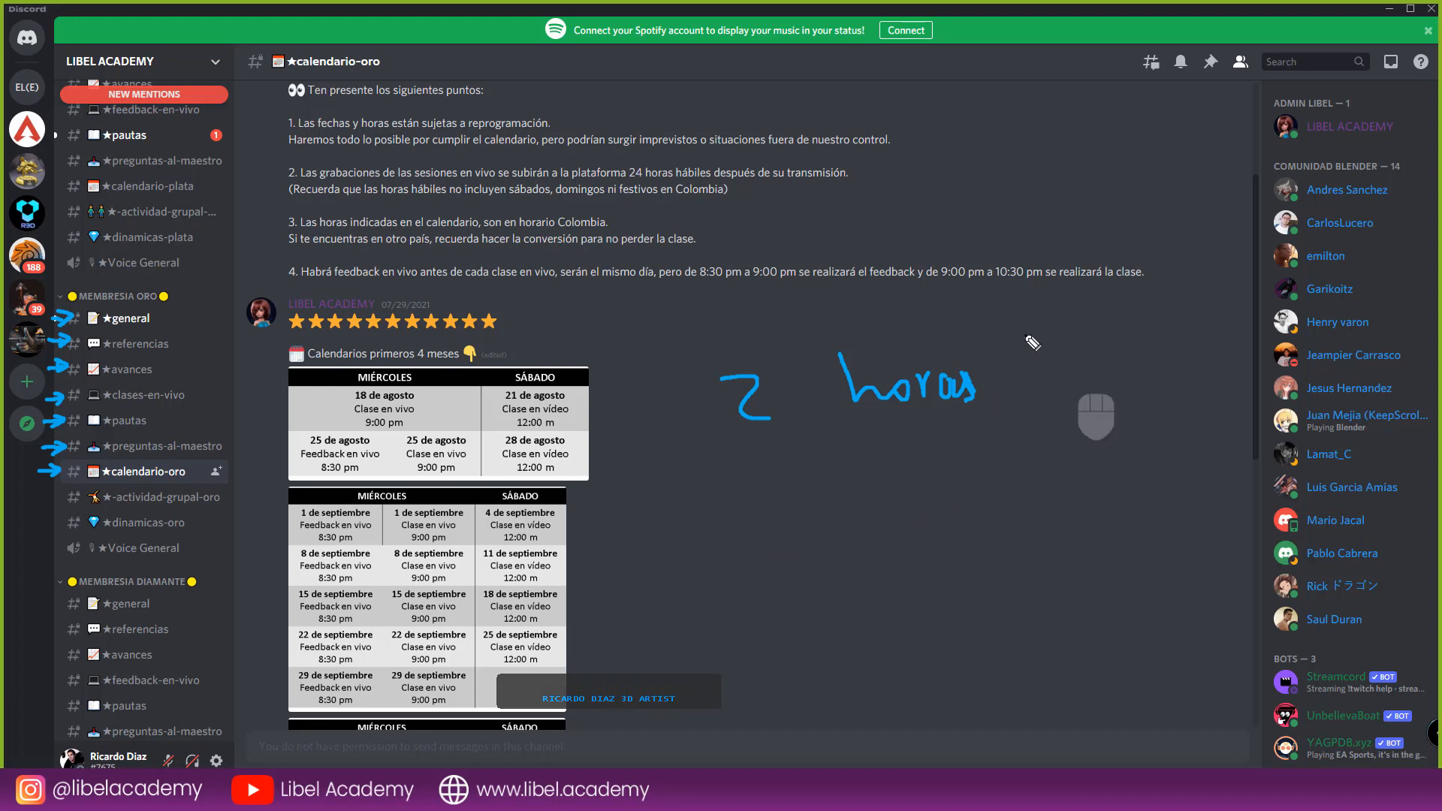
left_click_drag(769, 486, 775, 540)
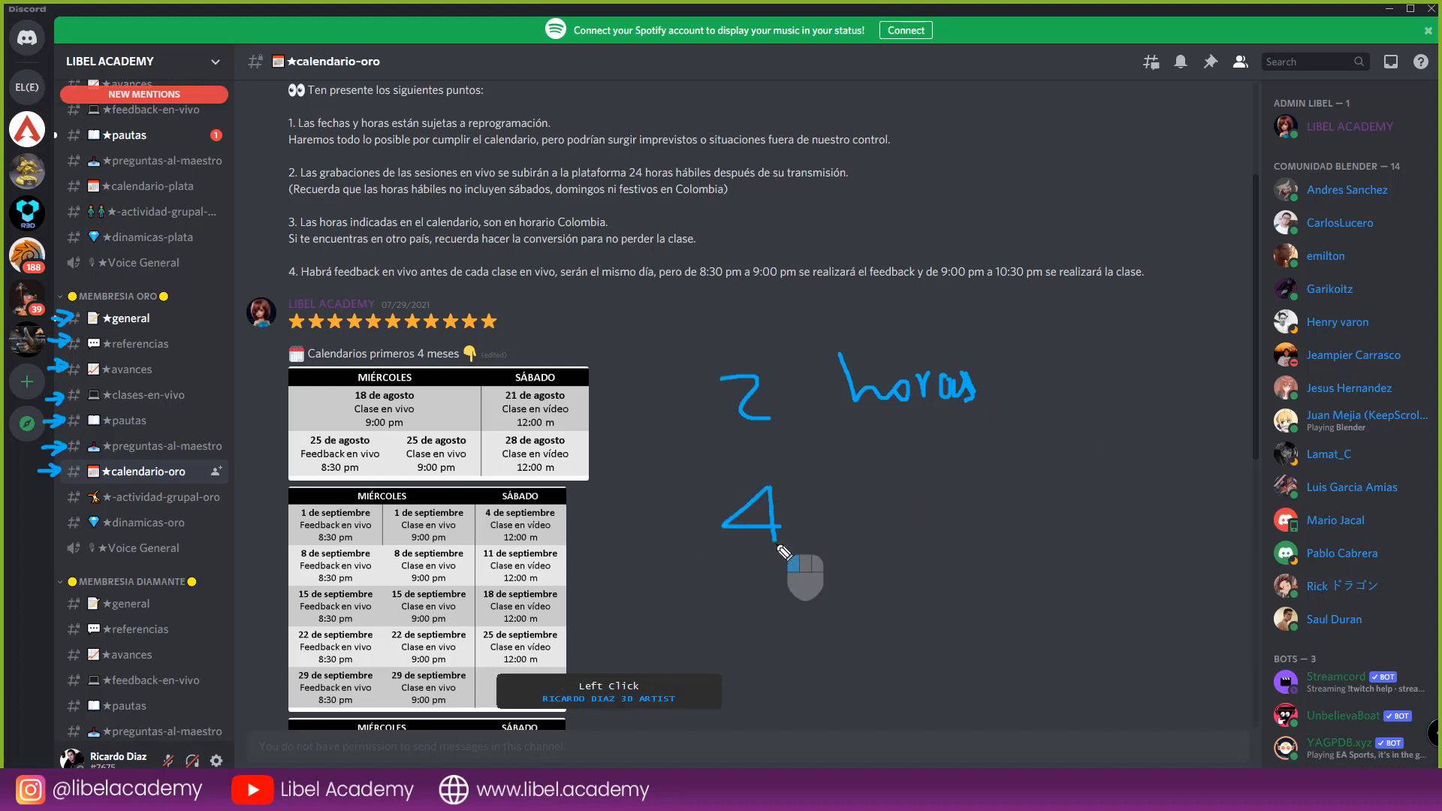
mouse_move(843, 464)
left_mouse_down()
mouse_move(846, 538)
mouse_move(918, 518)
mouse_move(948, 533)
left_mouse_up()
mouse_move(951, 529)
left_mouse_down()
mouse_move(964, 509)
mouse_move(952, 532)
left_mouse_up()
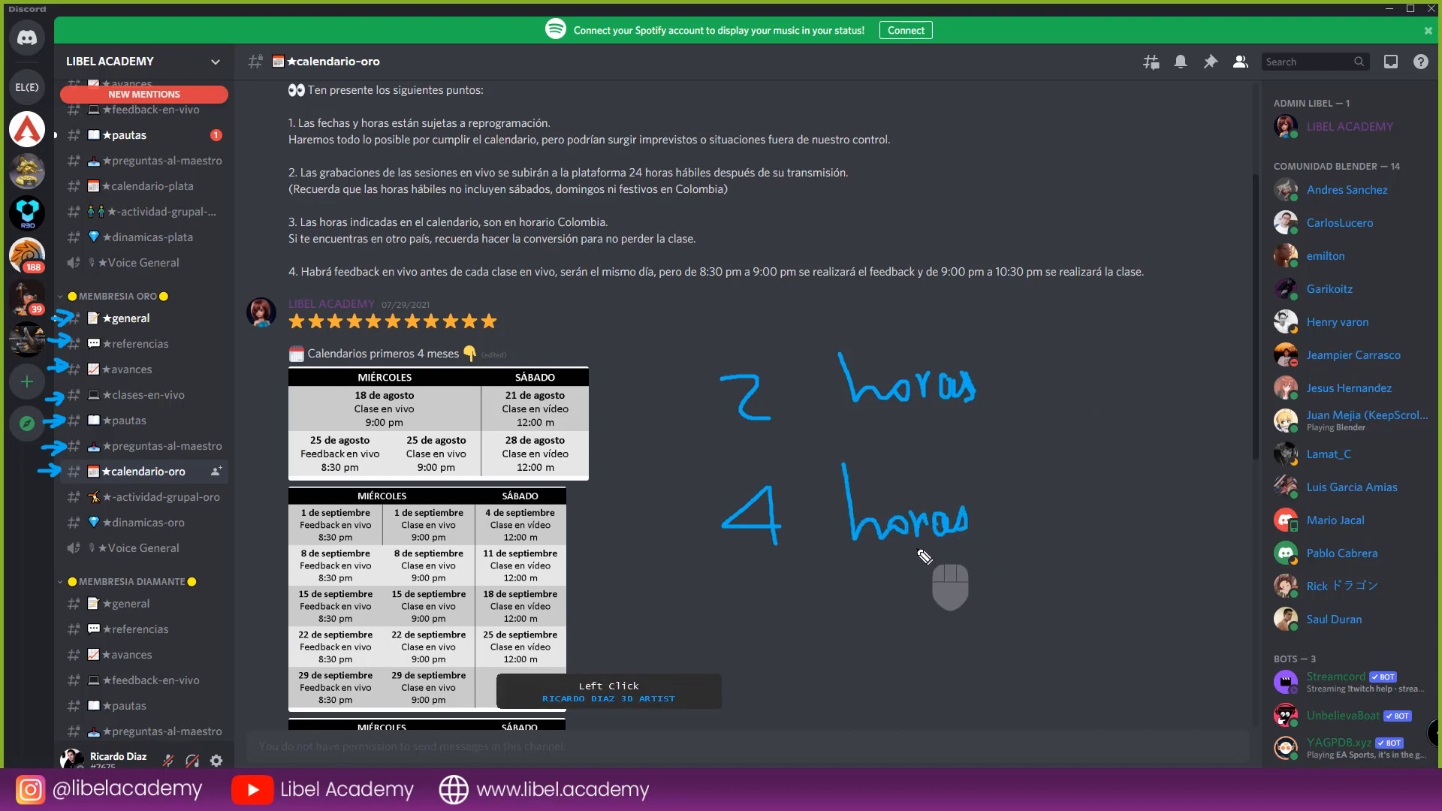
mouse_move(637, 530)
left_mouse_down()
mouse_move(690, 531)
mouse_move(690, 545)
left_mouse_up()
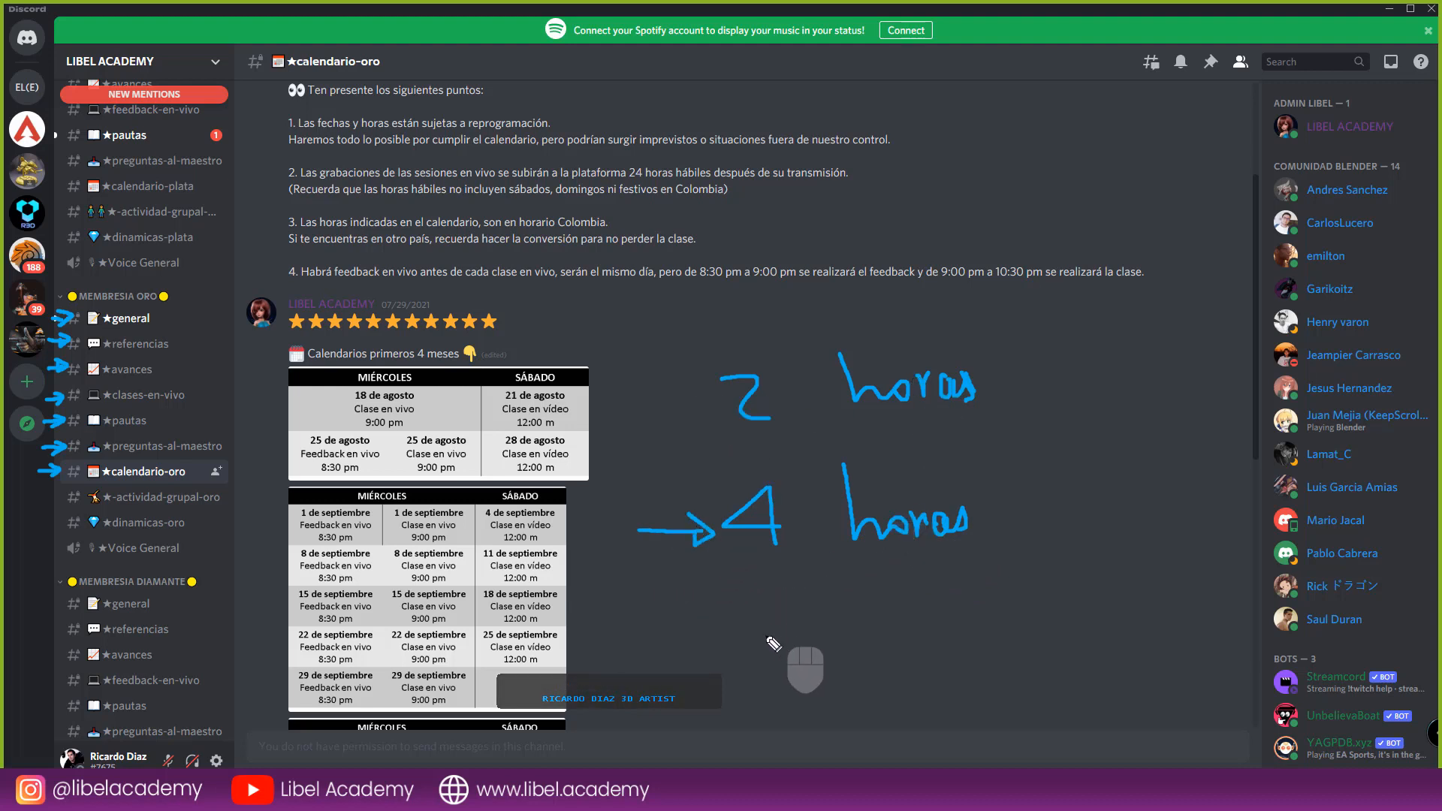
- Handwrite "1h30 → Diarias" in blue below the "4 horas" note
left_click_drag(738, 637, 767, 673)
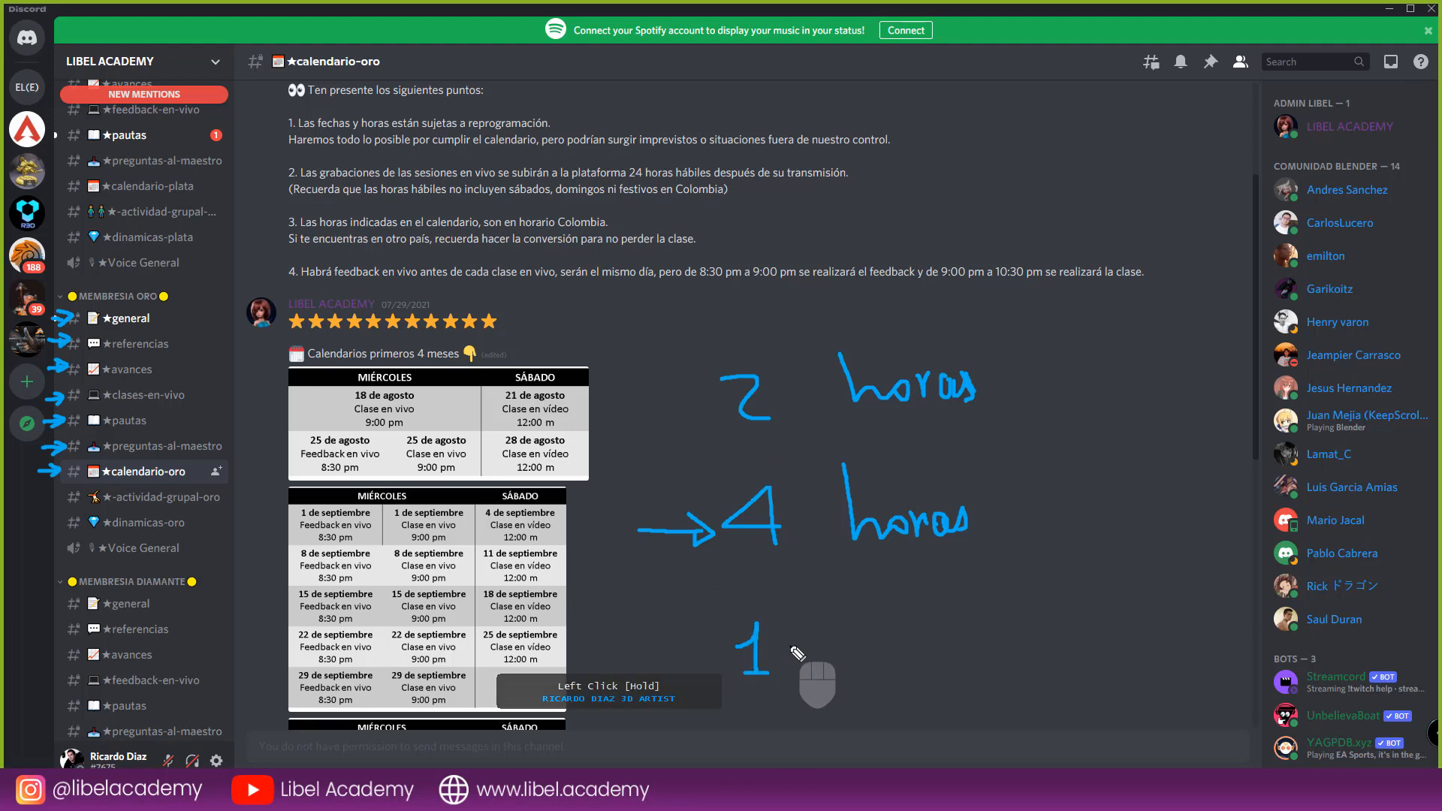
mouse_move(778, 614)
left_mouse_down()
mouse_move(805, 665)
mouse_move(856, 647)
mouse_move(877, 657)
mouse_move(864, 645)
mouse_move(1000, 651)
left_mouse_up()
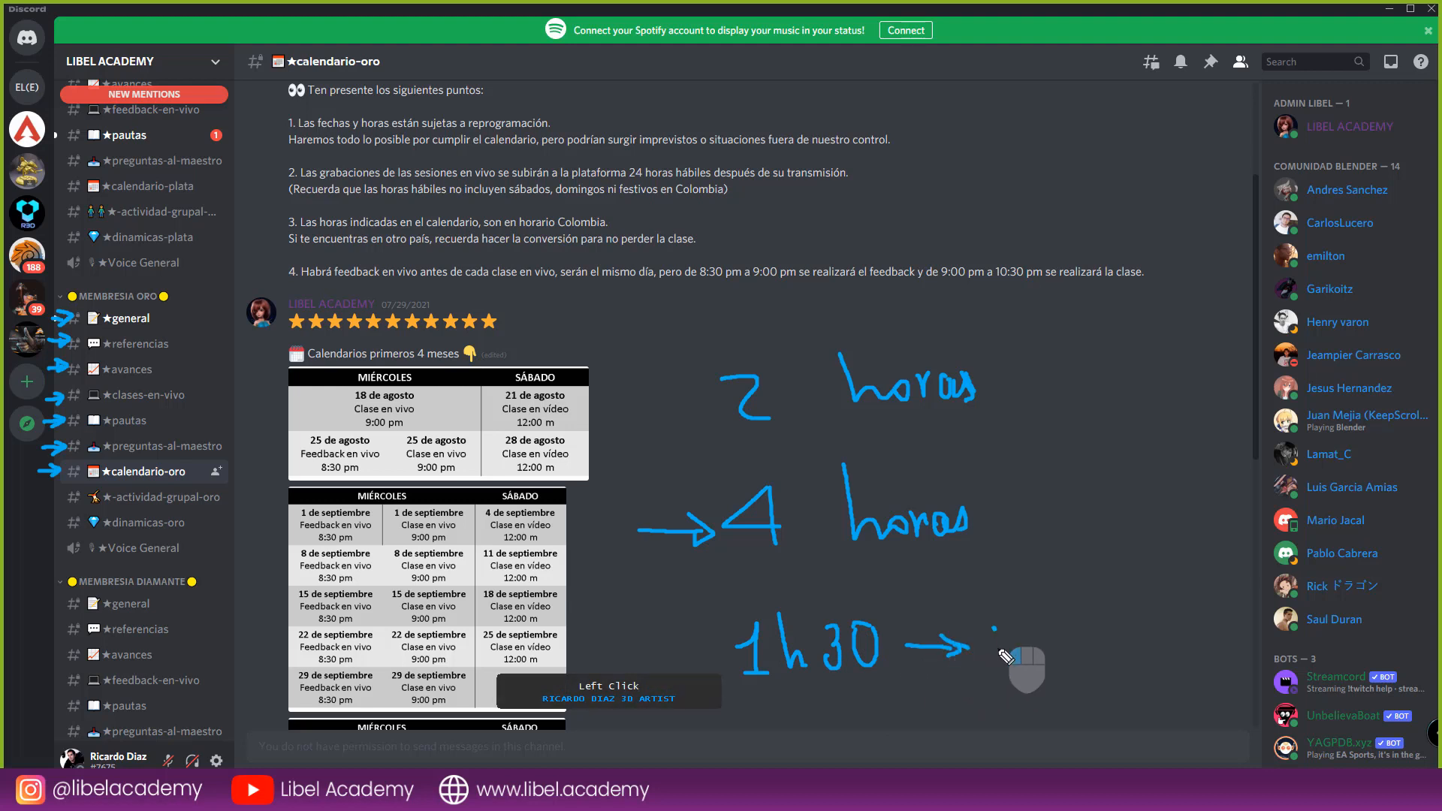
mouse_move(974, 604)
left_mouse_down()
mouse_move(1002, 655)
mouse_move(1087, 636)
mouse_move(1092, 655)
mouse_move(1097, 624)
mouse_move(1108, 647)
left_mouse_up()
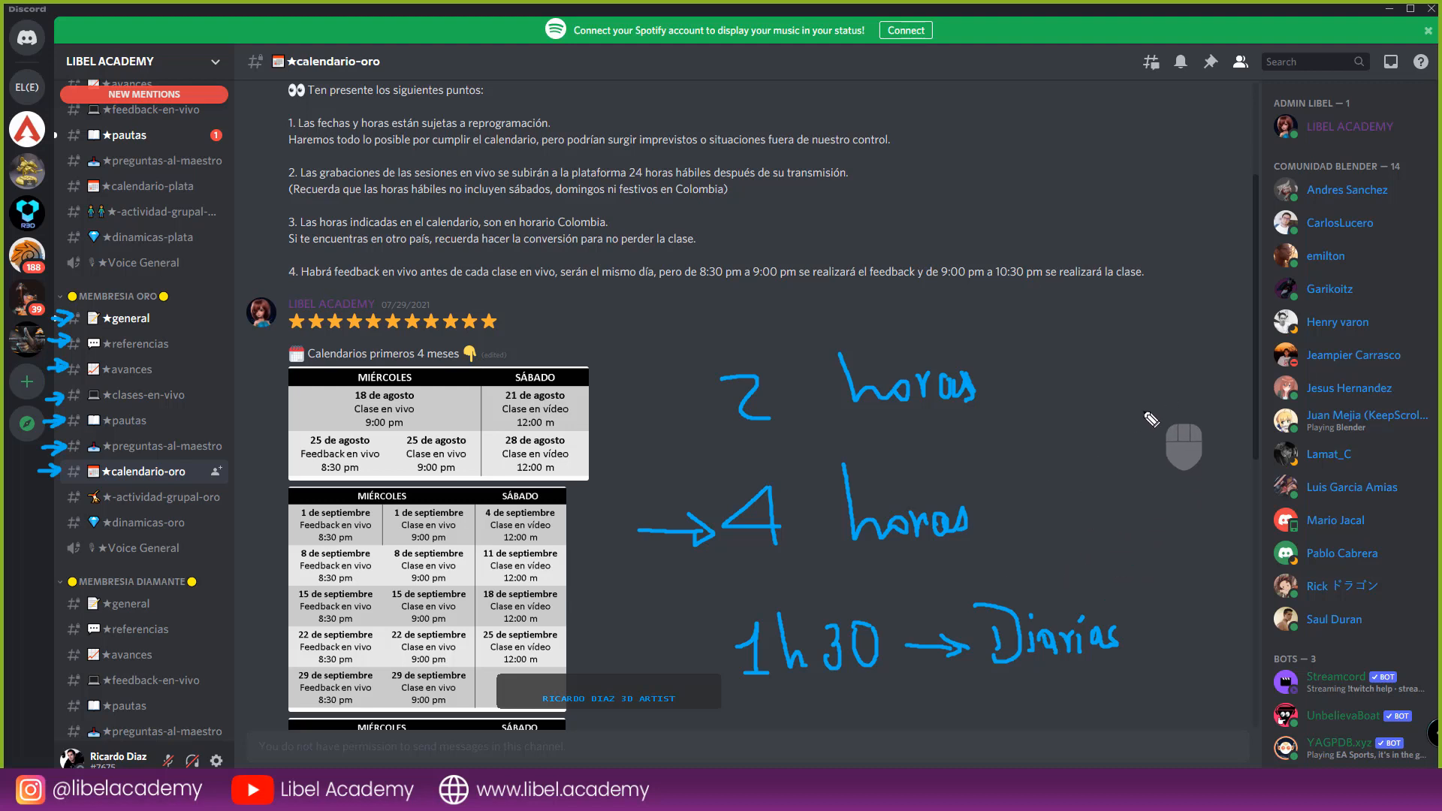
- Sketch a blue head outline with two ears beside the hour notes and circle one ear
mouse_move(1057, 450)
left_mouse_down()
mouse_move(1149, 351)
mouse_move(1166, 443)
left_mouse_up()
mouse_move(1075, 458)
left_mouse_down()
mouse_move(1051, 492)
mouse_move(1082, 492)
left_mouse_up()
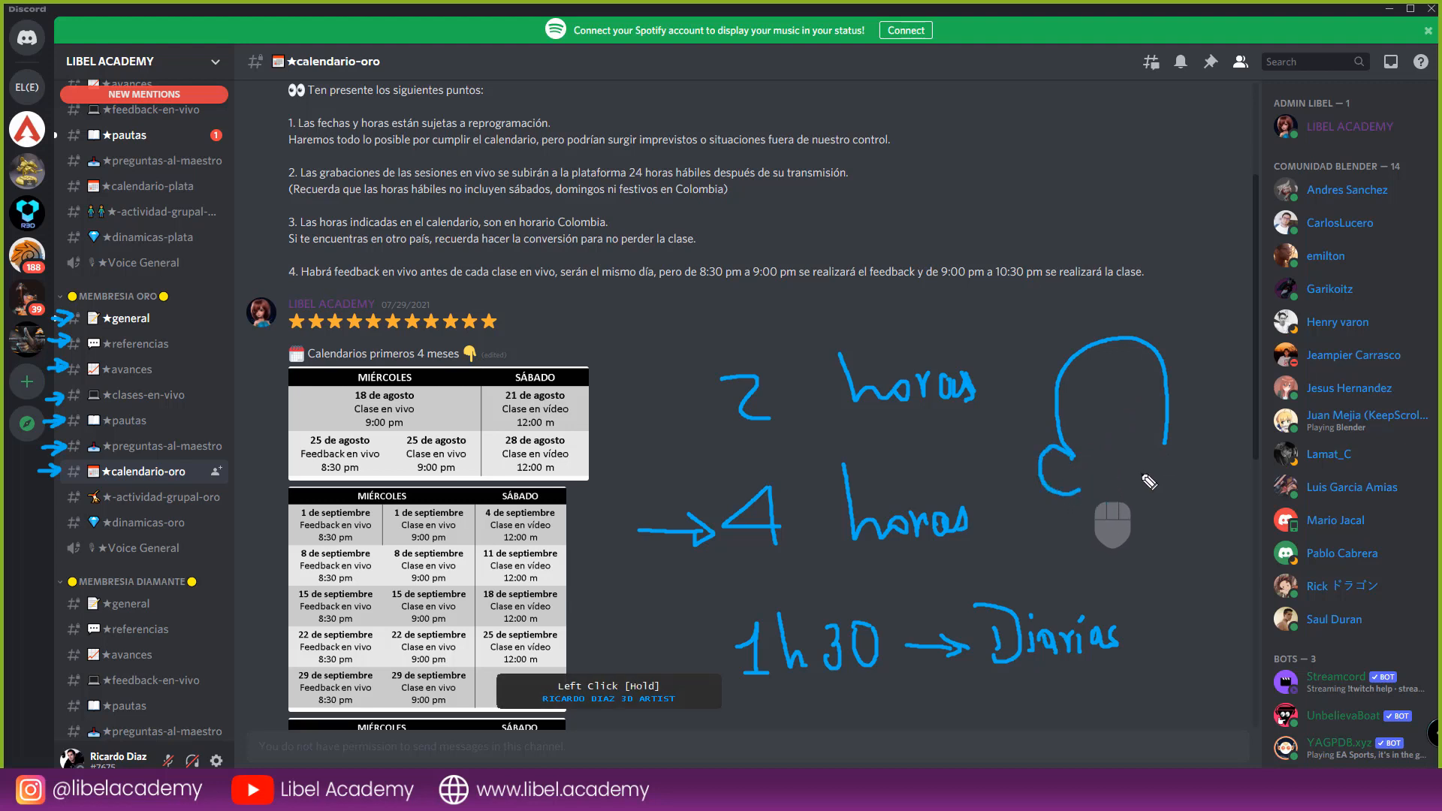
left_click_drag(1165, 443, 1186, 455)
mouse_move(1081, 499)
left_mouse_down()
mouse_move(1149, 525)
mouse_move(1172, 464)
left_mouse_up()
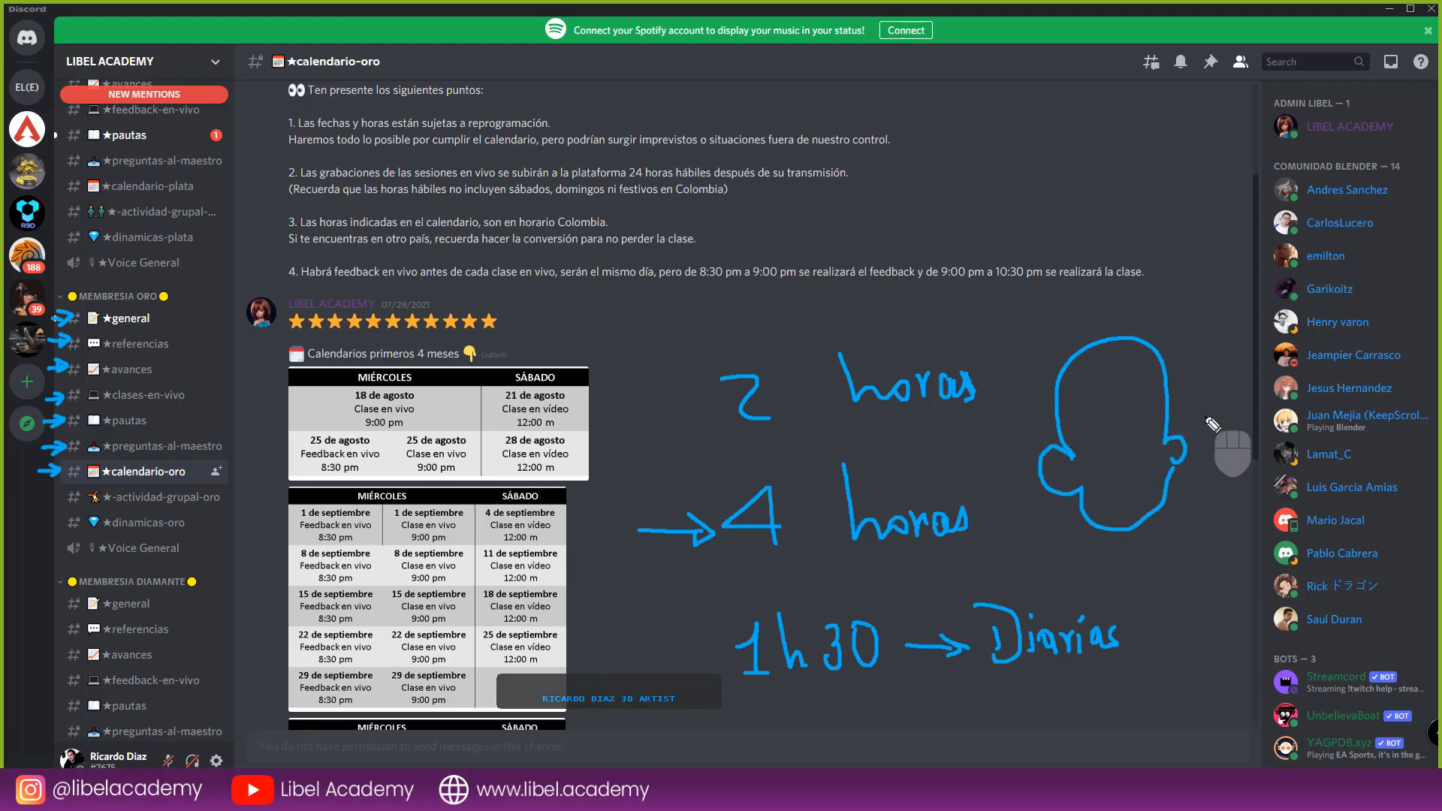
mouse_move(1142, 450)
left_mouse_down()
mouse_move(1158, 415)
mouse_move(1205, 450)
mouse_move(1142, 469)
left_mouse_up()
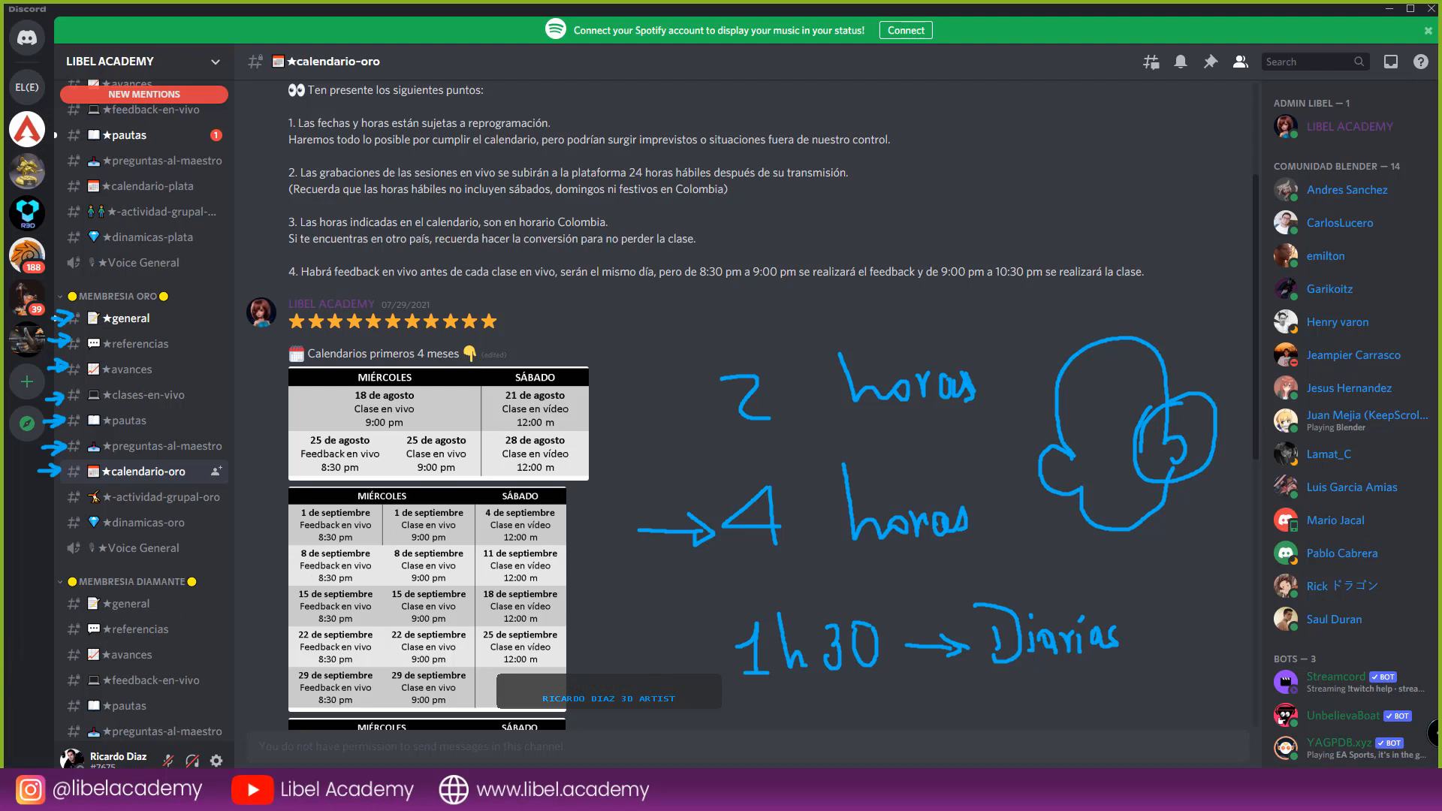
- Add two slanted eyebrow strokes and a traced jawline to the head sketch in pink
left_click_drag(1124, 413, 1151, 375)
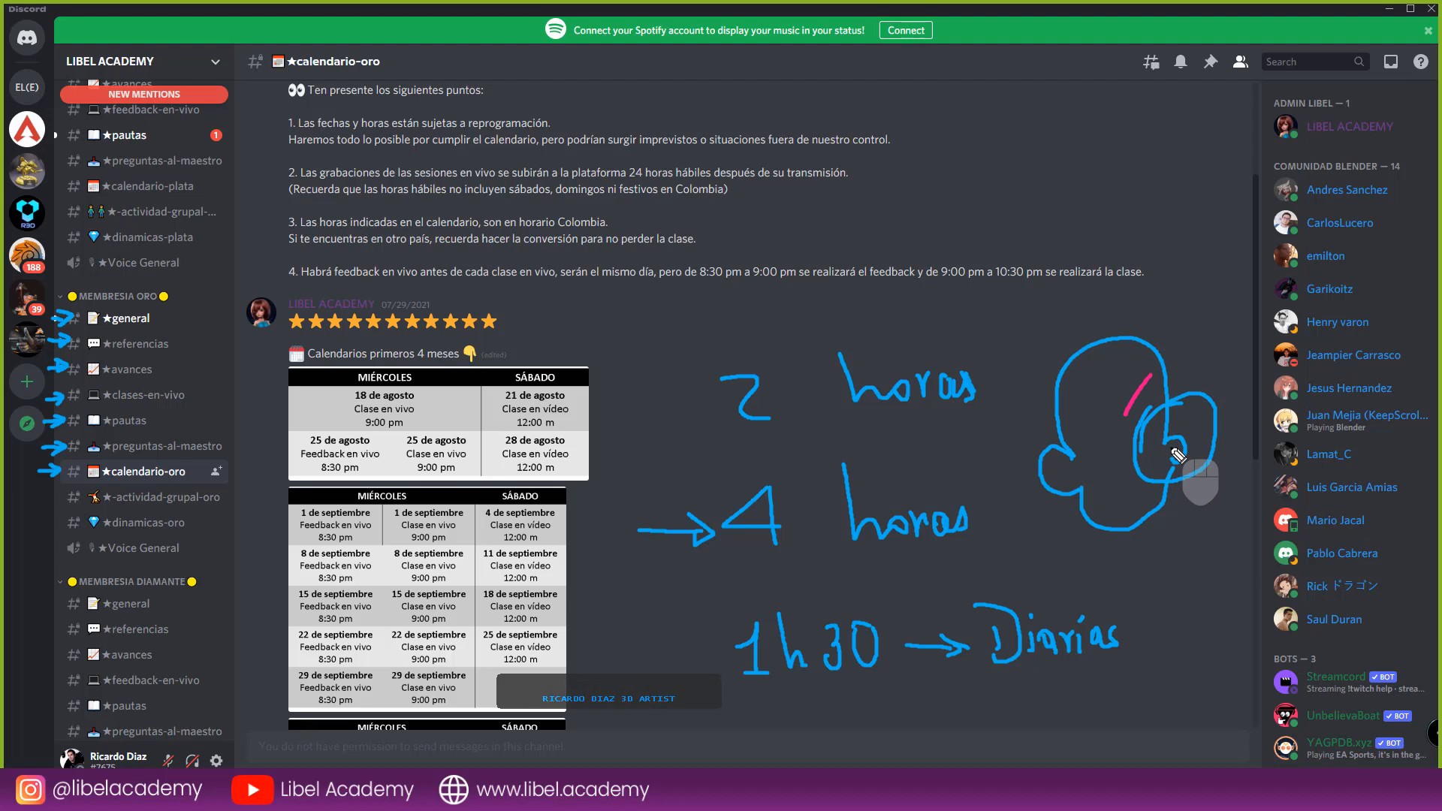
left_click_drag(1178, 454, 1165, 461)
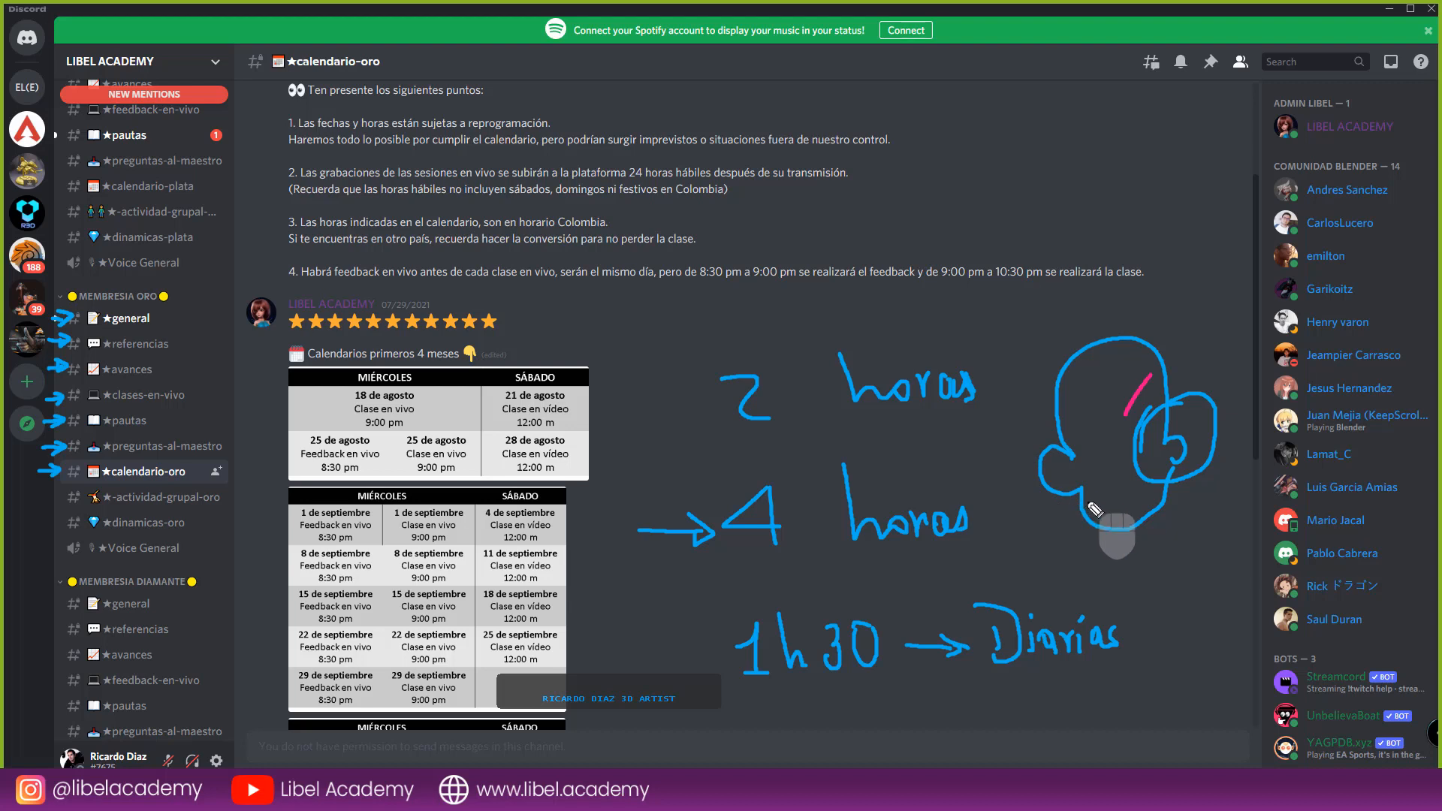
left_click_drag(1082, 493, 1108, 530)
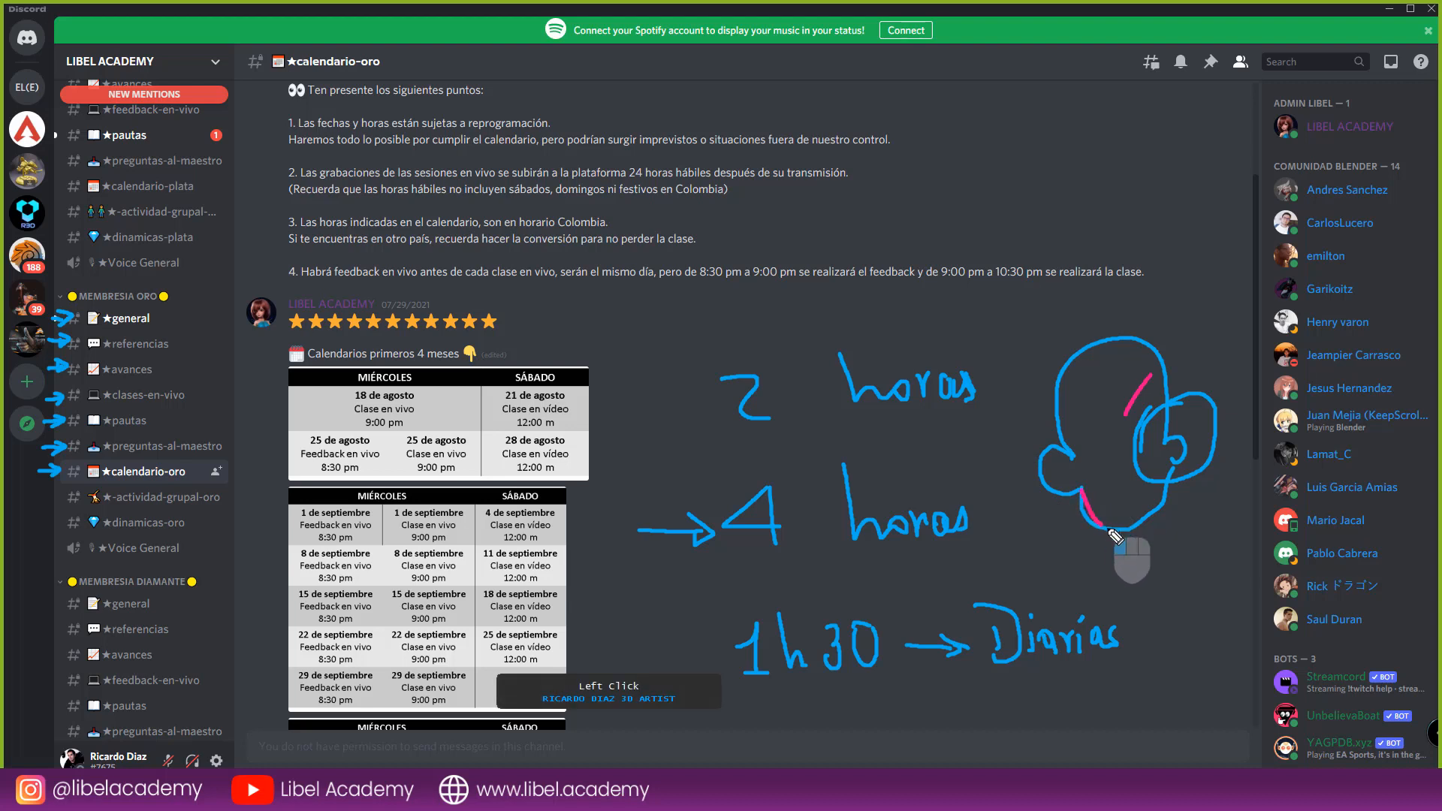
mouse_move(1170, 469)
left_mouse_down()
mouse_move(1148, 520)
mouse_move(1102, 513)
mouse_move(1146, 532)
left_mouse_up()
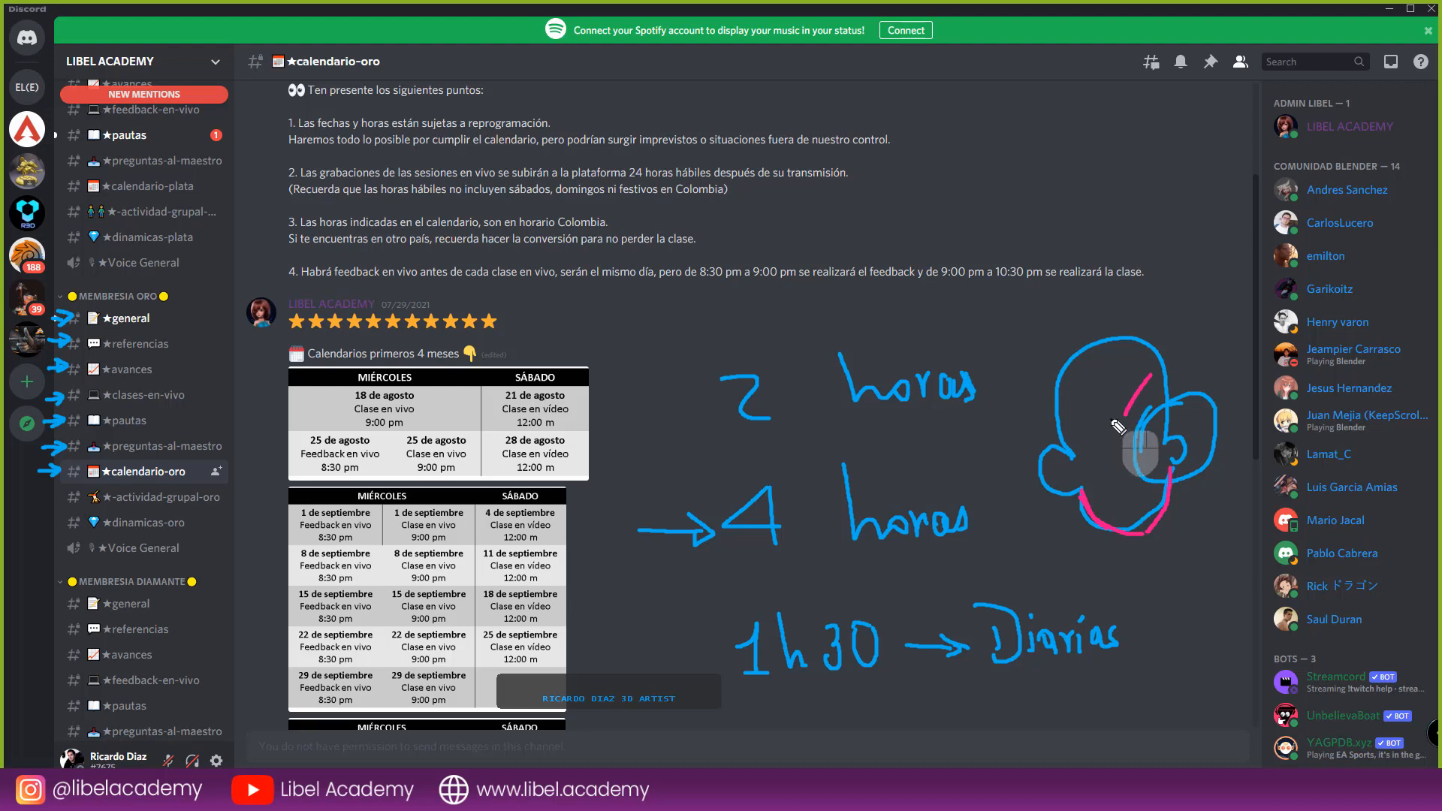
left_click_drag(1054, 398, 1095, 414)
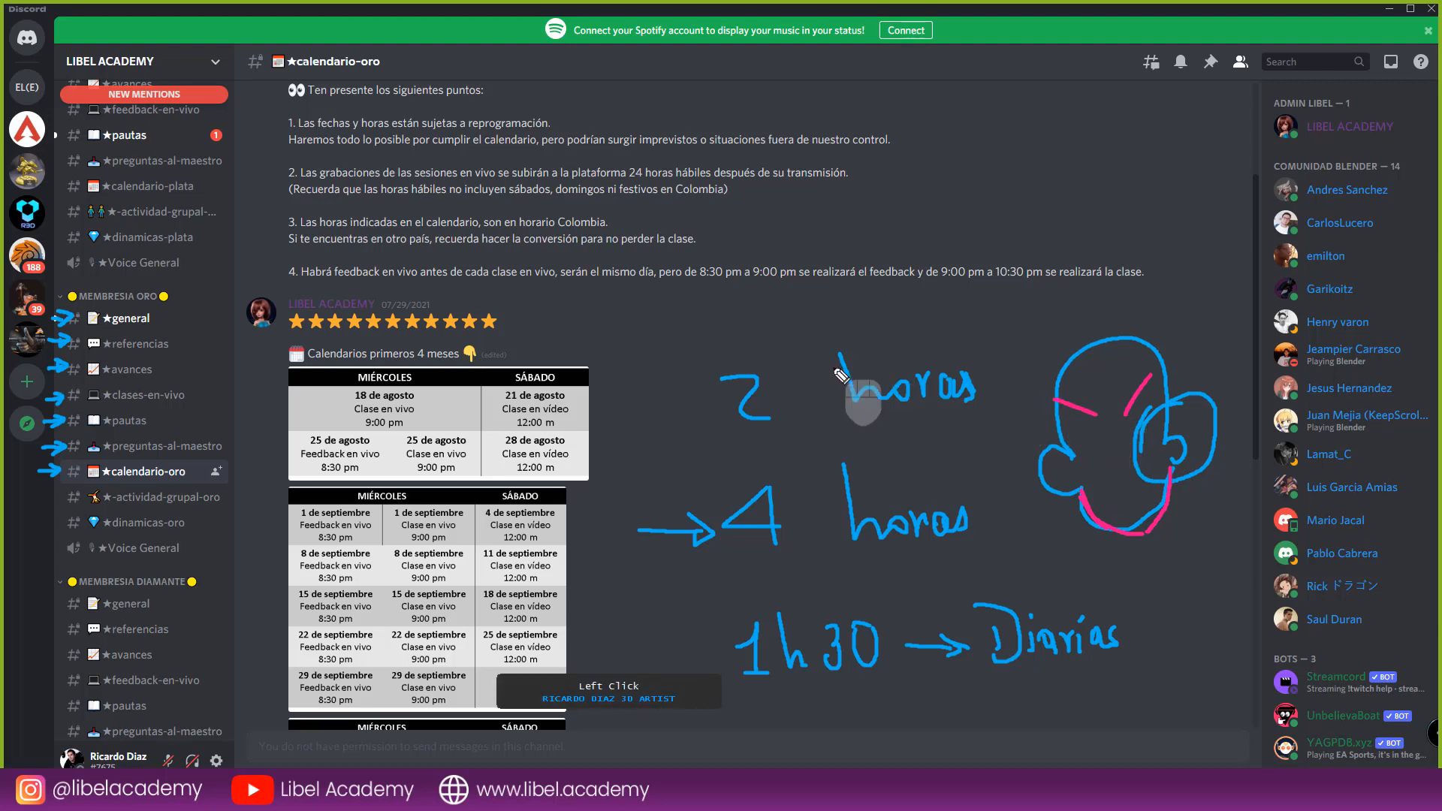
- Handwrite "Disciplina →" in pink above the hour notes, with "2 horas" and "4 horas → 8 horas" over it
mouse_move(714, 290)
left_mouse_down()
mouse_move(715, 312)
mouse_move(729, 293)
mouse_move(694, 320)
mouse_move(803, 310)
left_mouse_up()
left_click(749, 291)
mouse_move(805, 300)
left_mouse_down()
mouse_move(820, 343)
mouse_move(824, 319)
mouse_move(845, 319)
left_mouse_up()
left_click(808, 301)
left_click(858, 295)
mouse_move(858, 302)
left_mouse_down()
mouse_move(884, 319)
mouse_move(942, 307)
left_mouse_up()
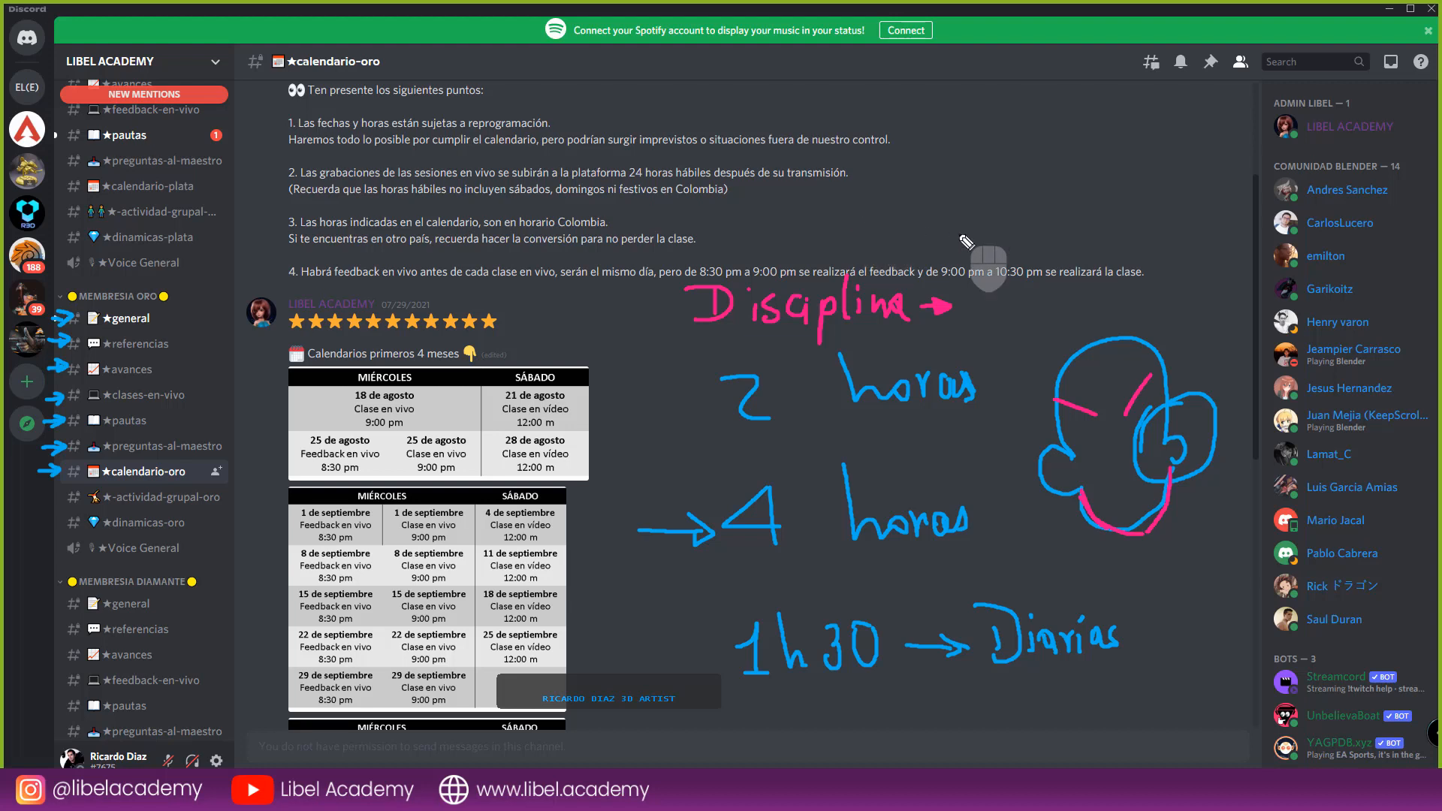
mouse_move(854, 199)
left_mouse_down()
mouse_move(874, 217)
mouse_move(987, 228)
mouse_move(976, 219)
left_mouse_up()
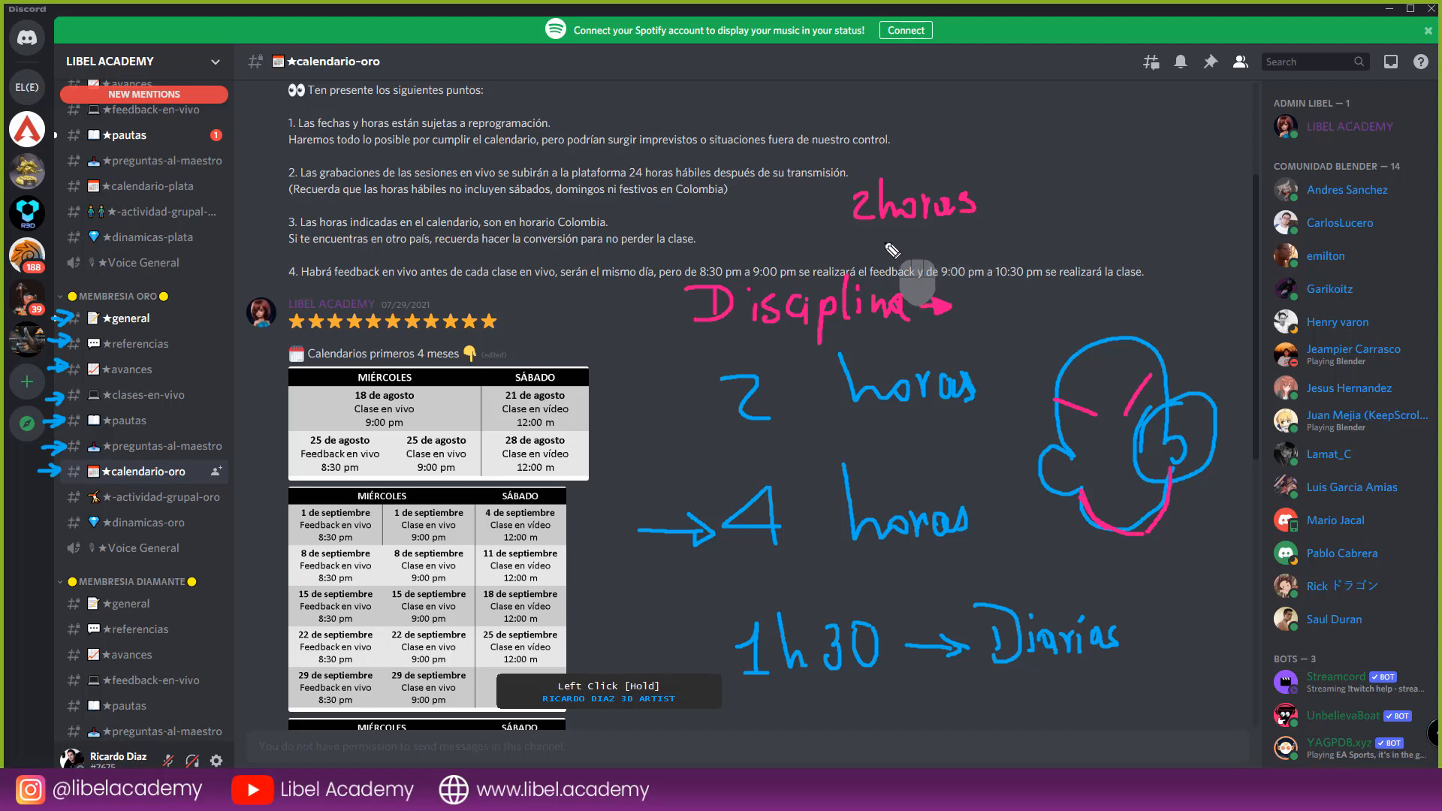
mouse_move(886, 238)
left_mouse_down()
mouse_move(892, 259)
mouse_move(905, 238)
mouse_move(968, 246)
mouse_move(946, 259)
mouse_move(899, 246)
mouse_move(1012, 241)
mouse_move(1003, 253)
mouse_move(1043, 217)
mouse_move(1045, 252)
mouse_move(1151, 246)
left_mouse_up()
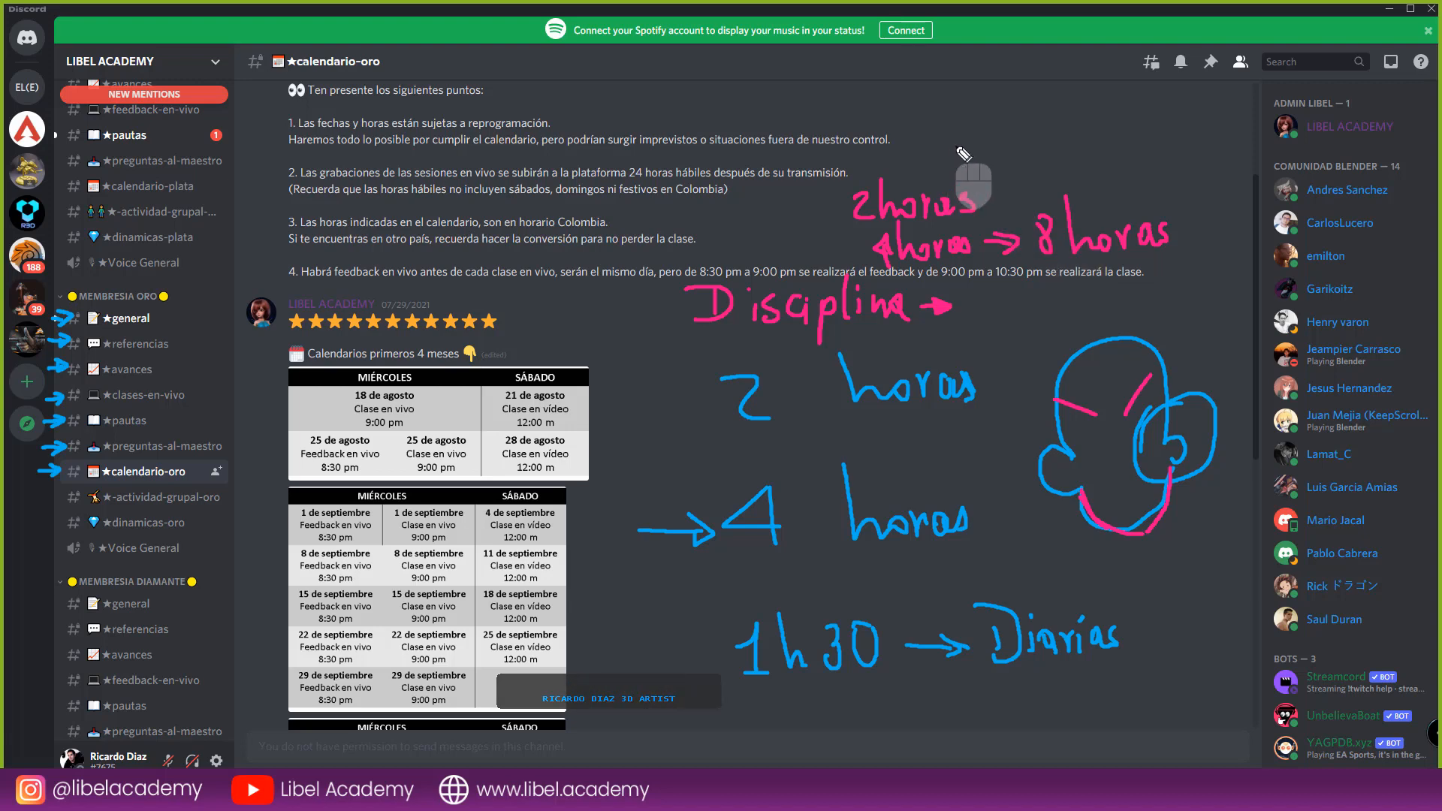
- Draw four progressively taller pink peaks above the "2 horas" note and link the first three with arrows
mouse_move(914, 174)
left_mouse_down()
mouse_move(926, 154)
mouse_move(963, 167)
mouse_move(1002, 121)
mouse_move(1019, 167)
mouse_move(1095, 71)
mouse_move(1126, 160)
mouse_move(1162, 43)
mouse_move(1200, 46)
mouse_move(1200, 171)
left_mouse_up()
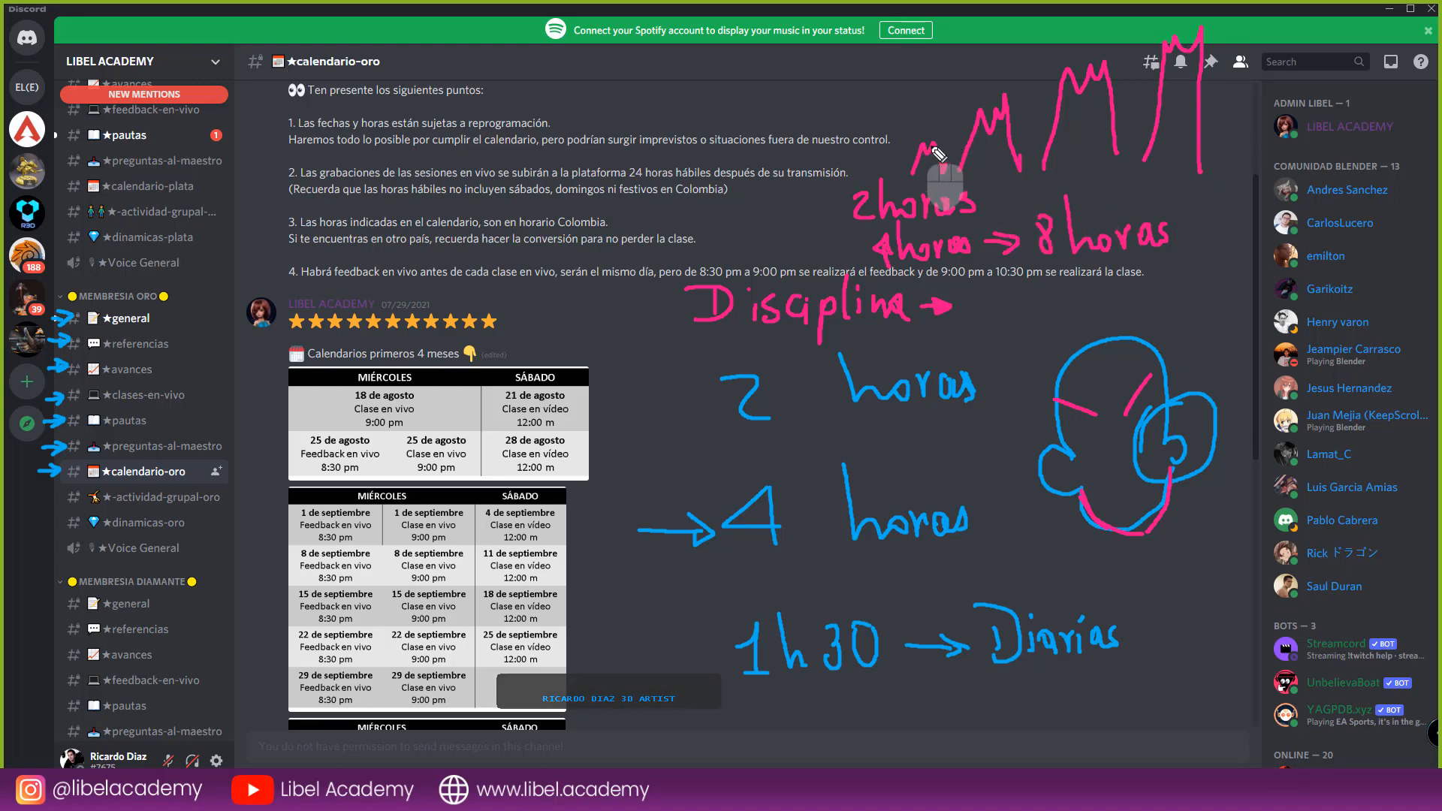
mouse_move(925, 133)
left_mouse_down()
mouse_move(960, 129)
mouse_move(944, 141)
left_mouse_up()
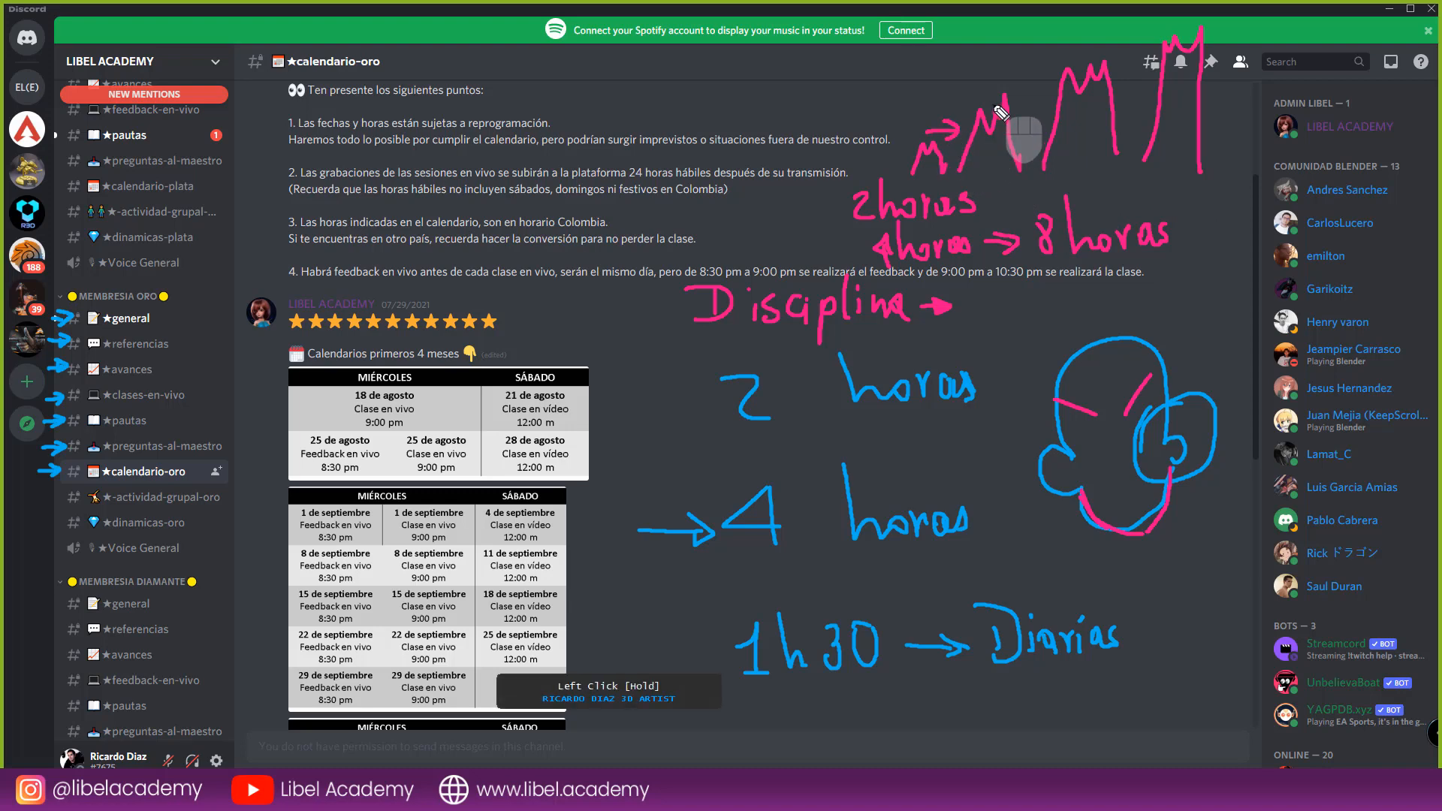
mouse_move(983, 88)
left_mouse_down()
mouse_move(1042, 87)
mouse_move(1029, 95)
left_mouse_up()
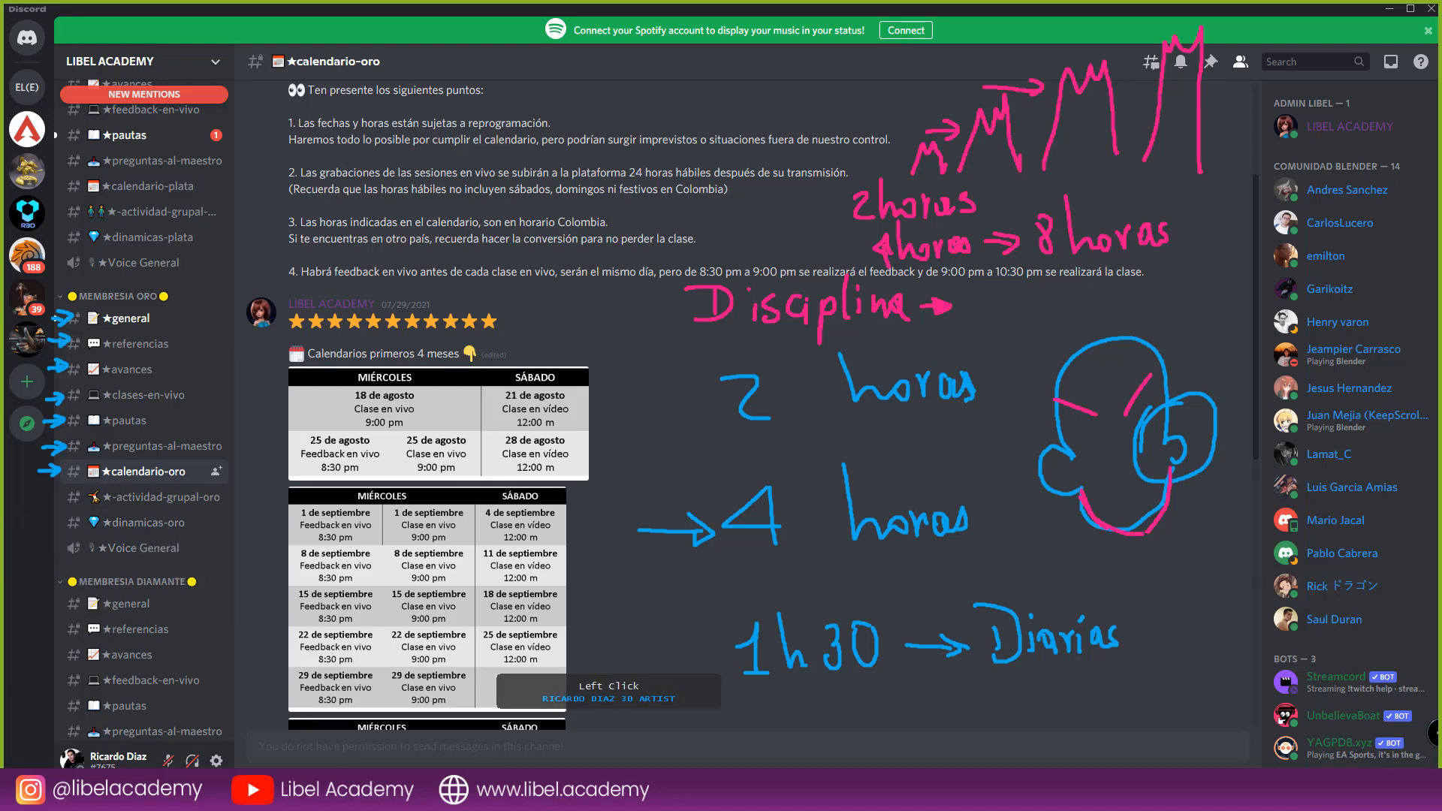
- Draw pink arrows at the actividad-grupal-oro, dinamicas-oro and Voice General channels, and open preguntas-al-maestro under MEMBRESIA ORO with the annotations cleared
mouse_move(26, 496)
left_mouse_down()
mouse_move(65, 498)
mouse_move(48, 550)
left_mouse_up()
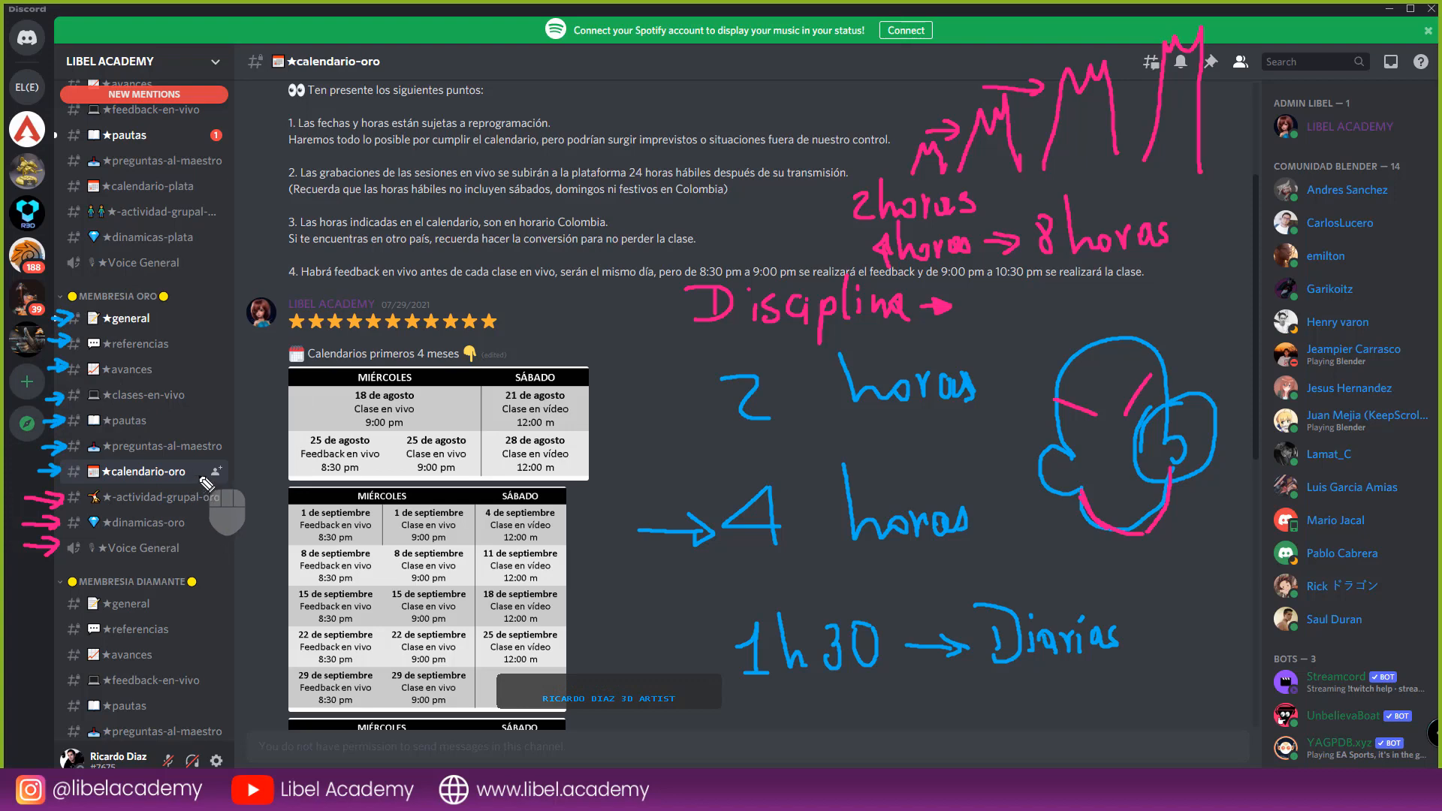
left_click(164, 447)
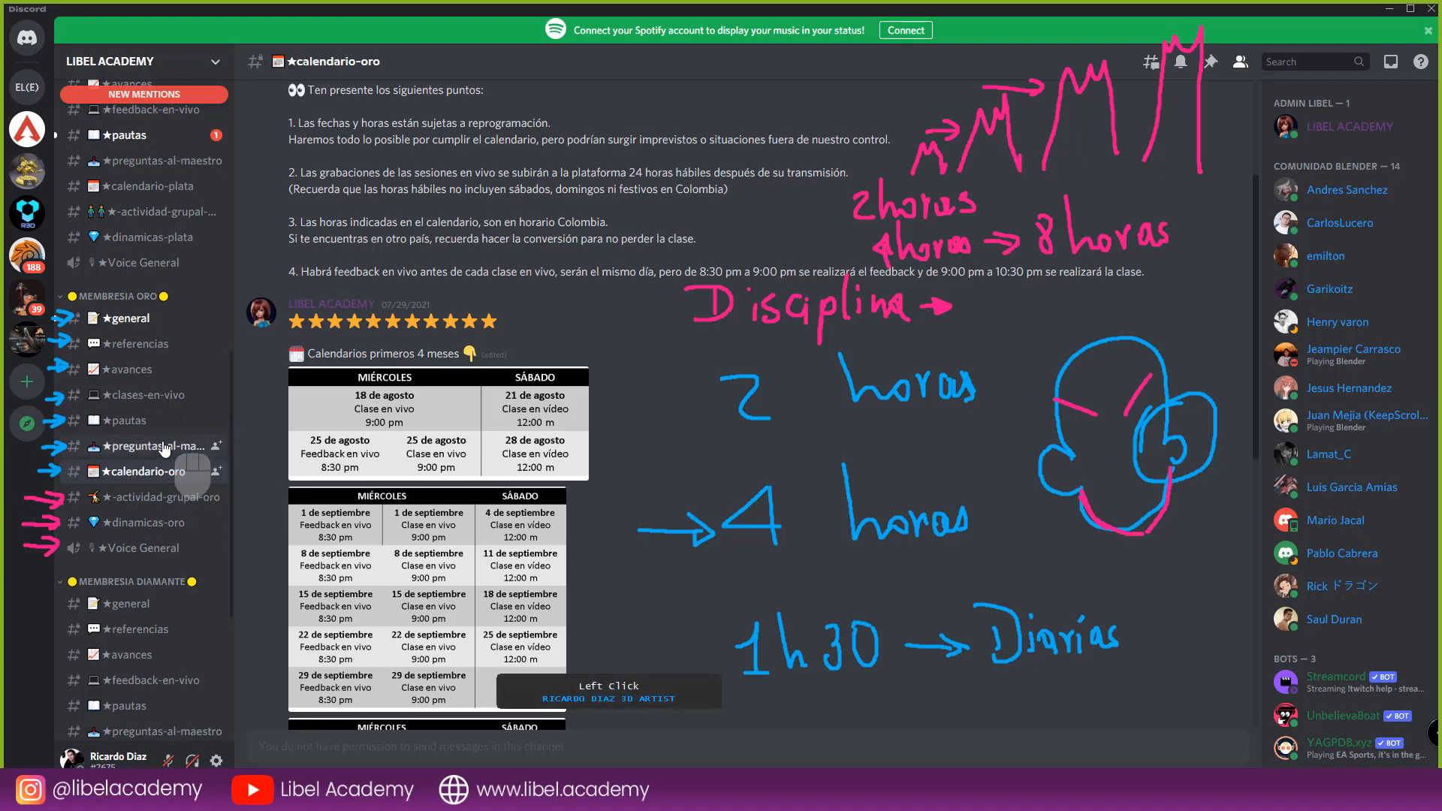
left_click(3, 607)
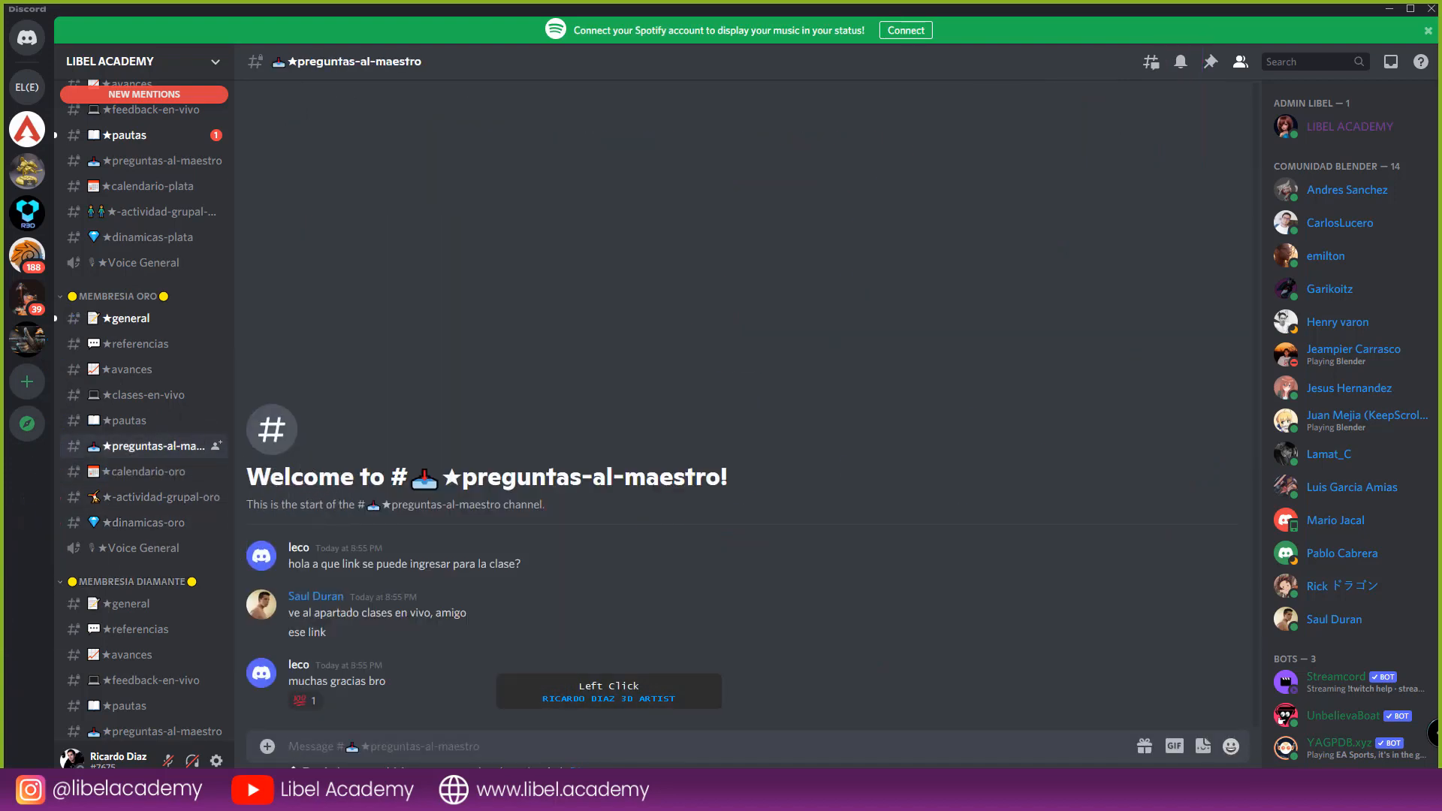
- Handwrite the pink list "1. Video" and "2. Youtube" beside the preguntas-al-maestro welcome heading
scroll(484, 521, "down", 2)
left_click_drag(717, 431, 731, 409)
mouse_move(731, 407)
left_mouse_down()
mouse_move(732, 434)
mouse_move(767, 401)
mouse_move(793, 400)
mouse_move(802, 424)
mouse_move(811, 397)
mouse_move(839, 425)
mouse_move(861, 414)
left_mouse_up()
left_click(738, 431)
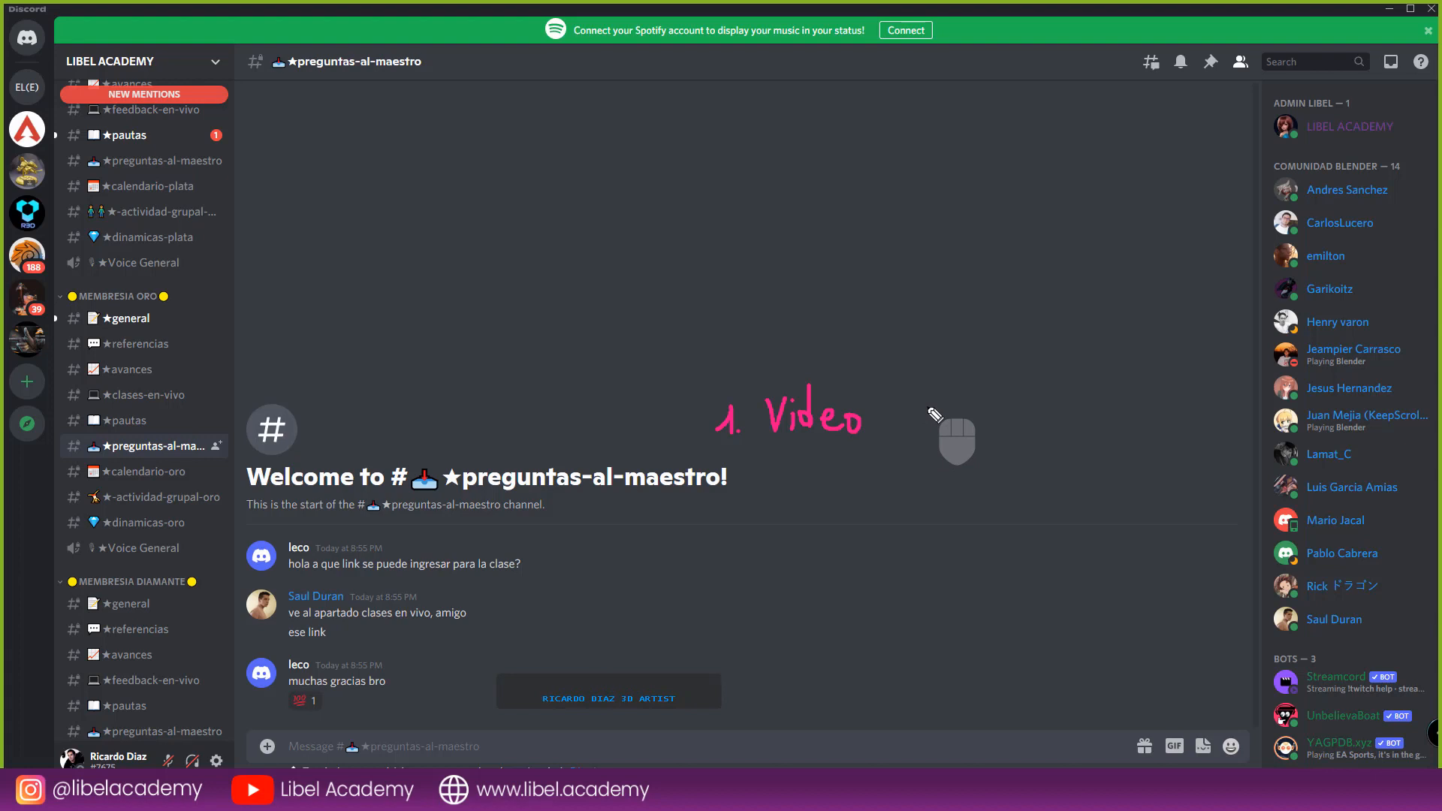
left_click_drag(732, 464, 747, 487)
double_click(755, 484)
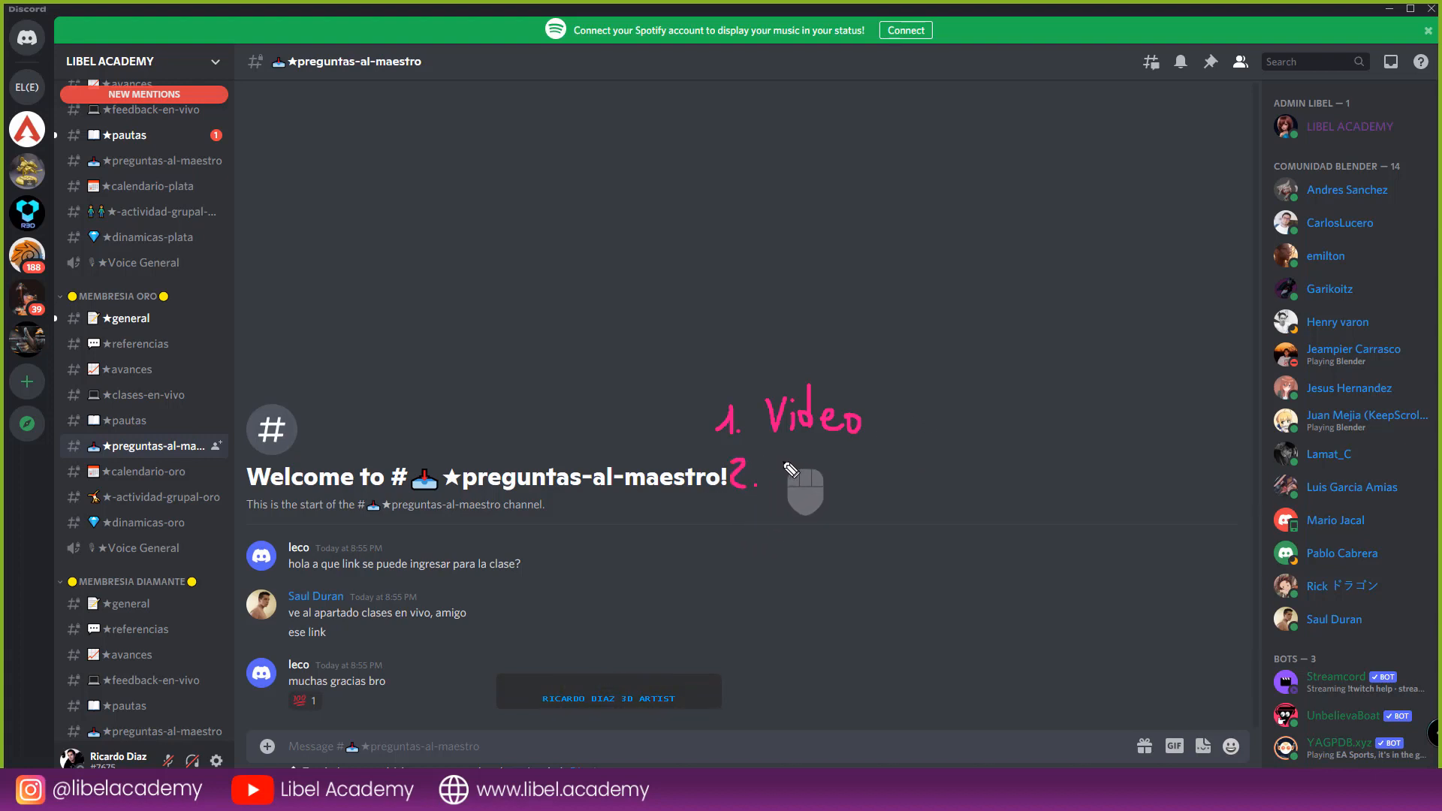
mouse_move(770, 454)
left_mouse_down()
mouse_move(779, 475)
mouse_move(829, 471)
mouse_move(838, 450)
mouse_move(894, 487)
mouse_move(931, 480)
left_mouse_up()
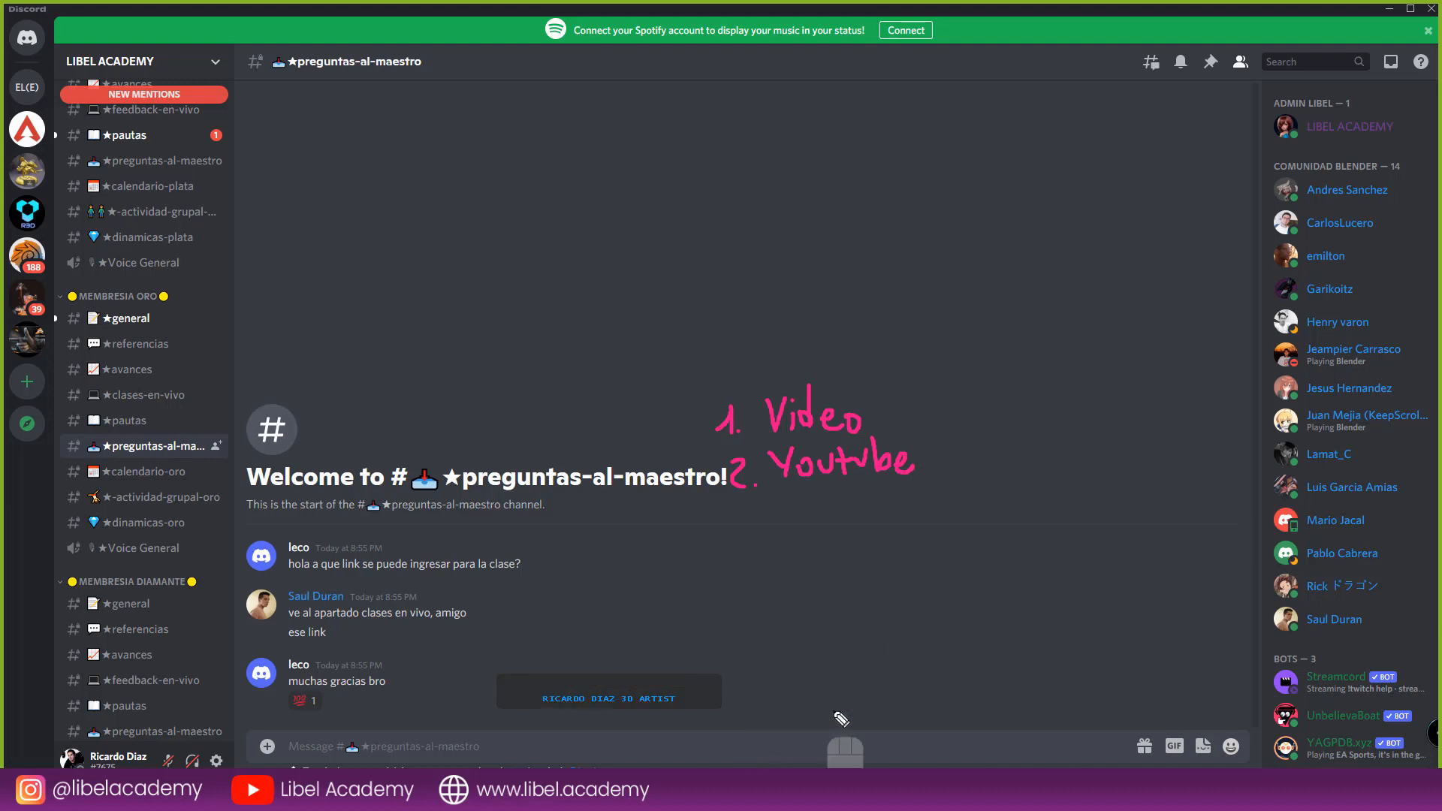
- Handwrite a circled "8 mb" with an arrow pointing at the message box, and clear the annotations
left_click_drag(799, 742, 883, 675)
left_click_drag(799, 743, 837, 741)
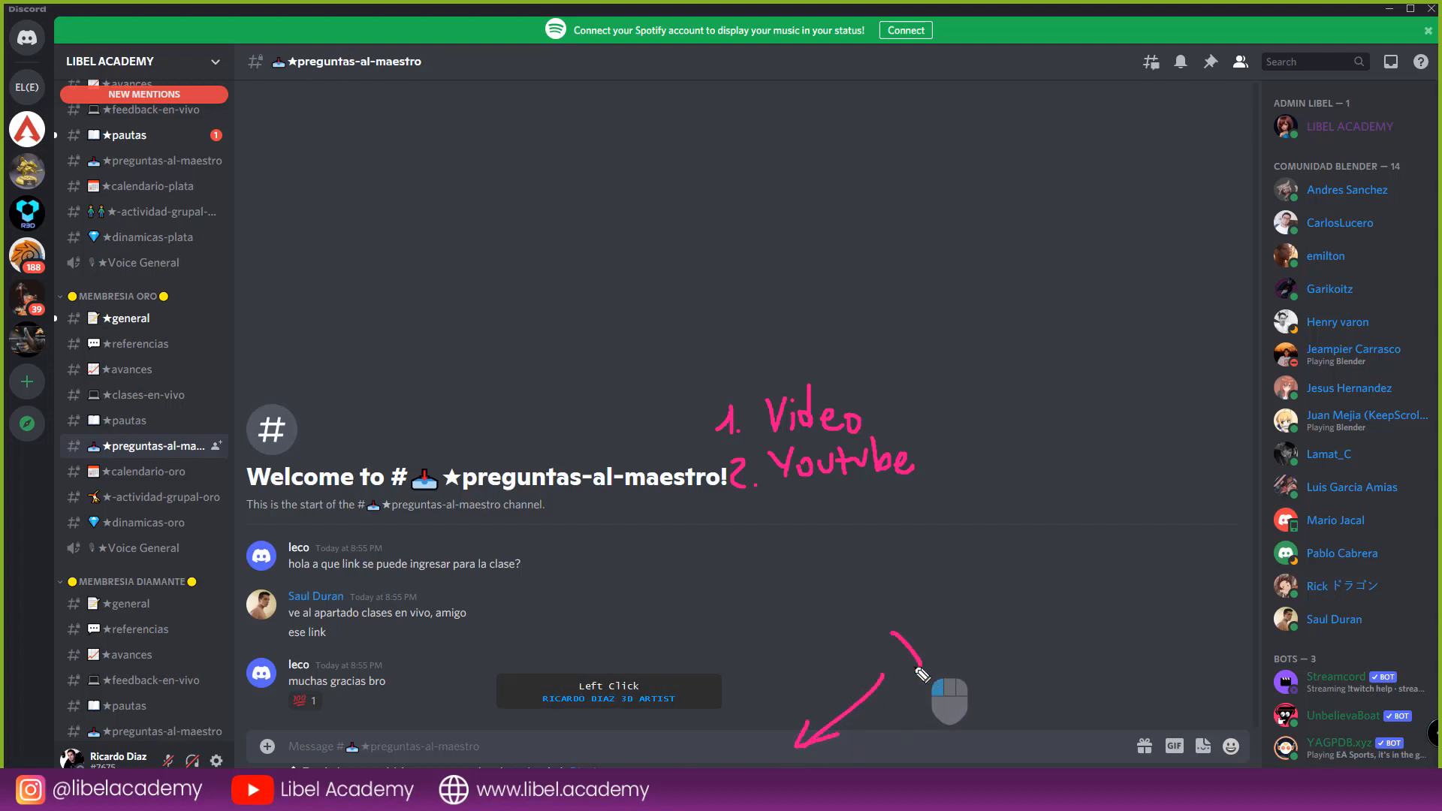
left_click_drag(921, 623, 972, 628)
left_click_drag(958, 592, 979, 626)
mouse_move(987, 561)
left_mouse_down()
mouse_move(931, 563)
mouse_move(1034, 603)
left_mouse_up()
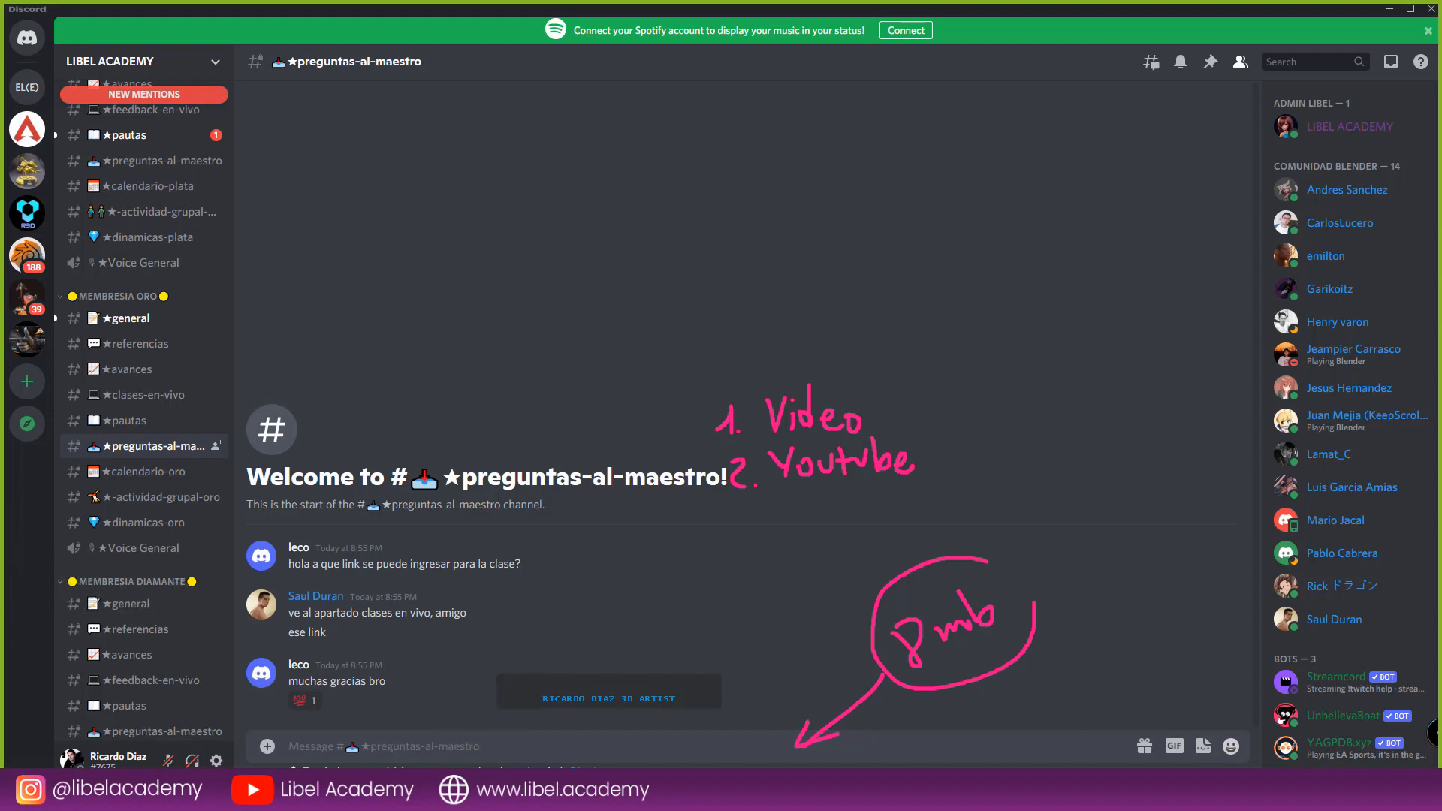
left_click(1, 559)
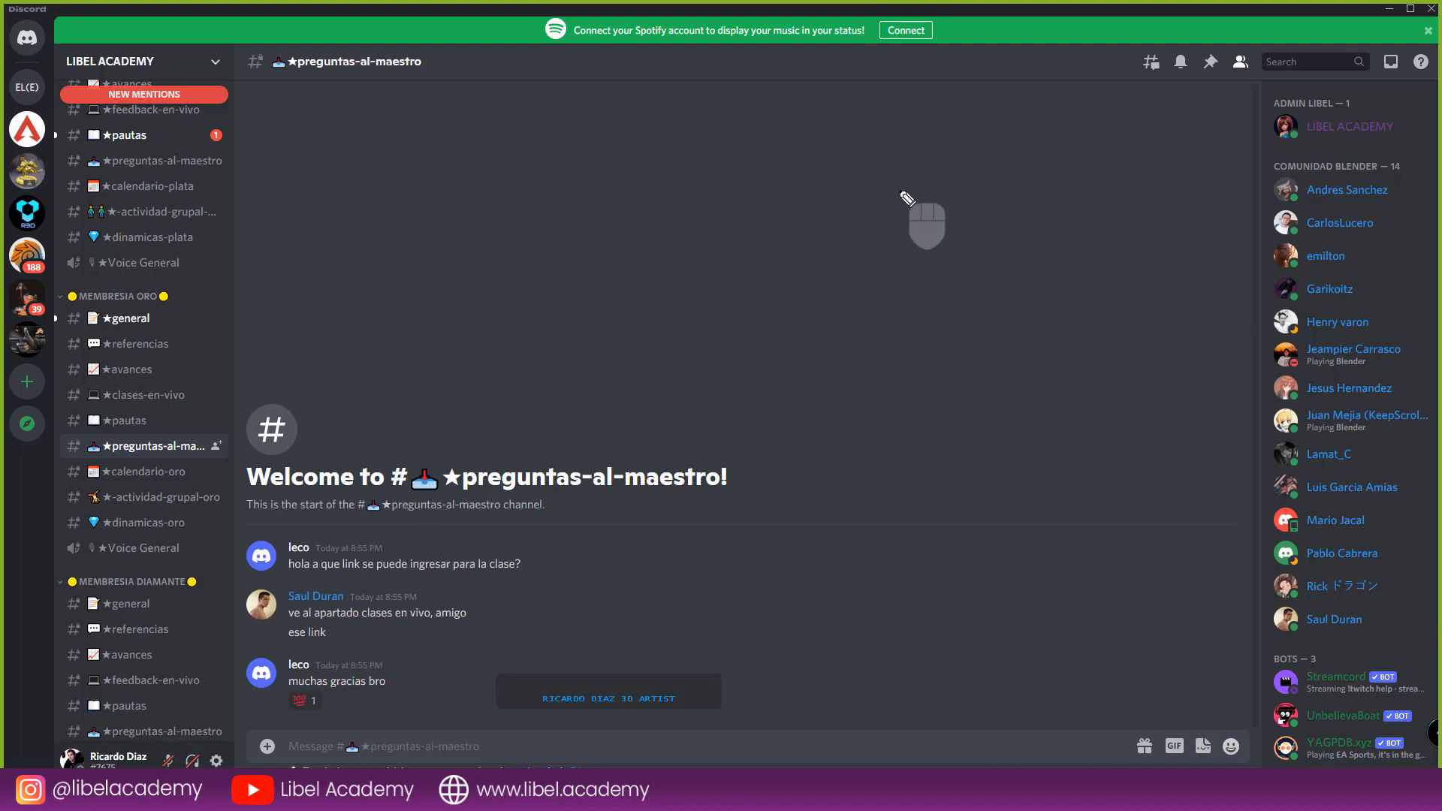
- Sketch a large frame containing a small box, with arrows pointing at each and horizontal lines above, and clear the drawing
mouse_move(919, 174)
left_mouse_down()
mouse_move(809, 240)
mouse_move(841, 250)
left_mouse_up()
mouse_move(503, 249)
left_mouse_down()
mouse_move(660, 248)
mouse_move(713, 420)
mouse_move(449, 238)
left_mouse_up()
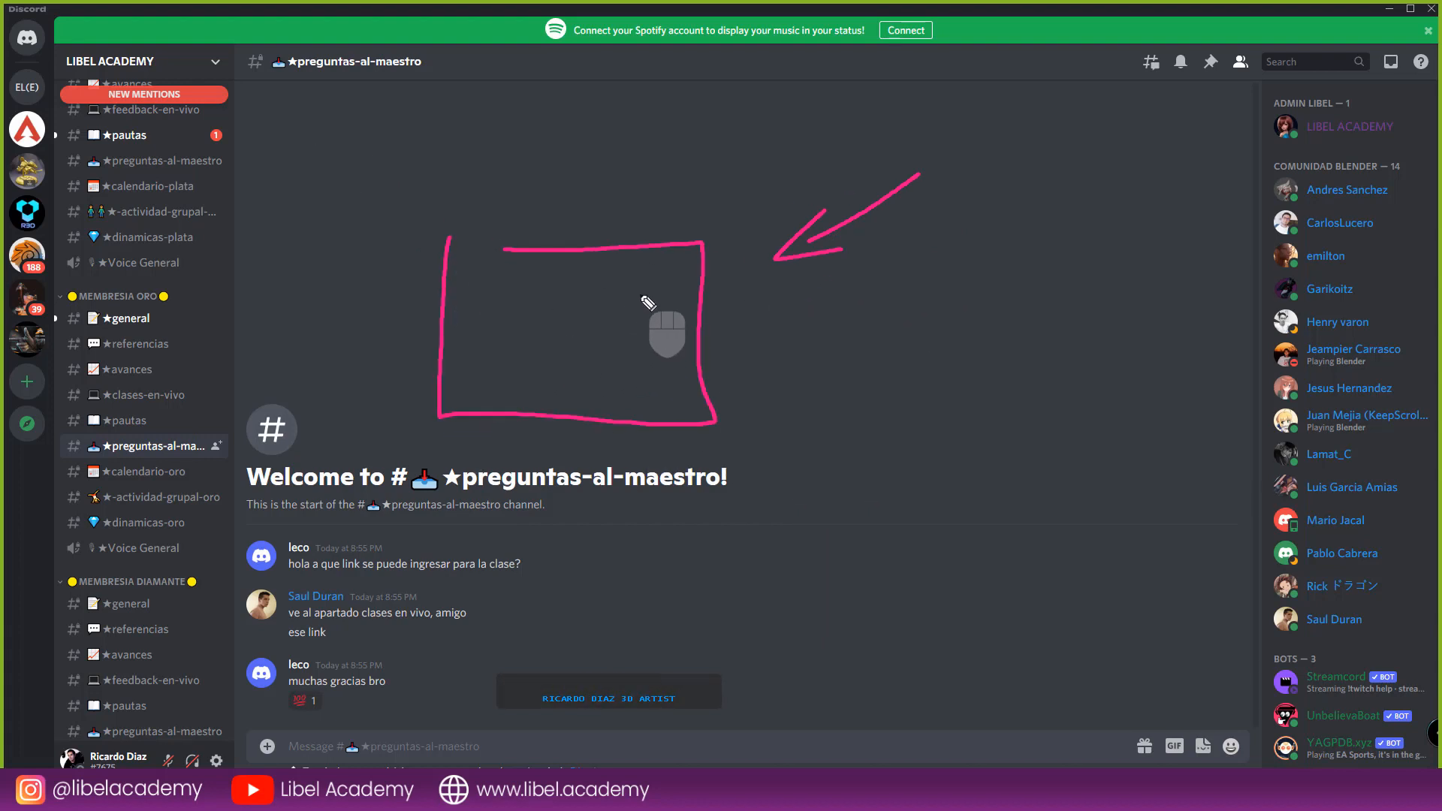
left_click_drag(673, 264, 620, 301)
left_click_drag(529, 299, 516, 335)
mouse_move(527, 302)
left_mouse_down()
mouse_move(591, 312)
mouse_move(500, 344)
left_mouse_up()
left_click_drag(386, 153, 1001, 157)
left_click_drag(486, 185, 928, 177)
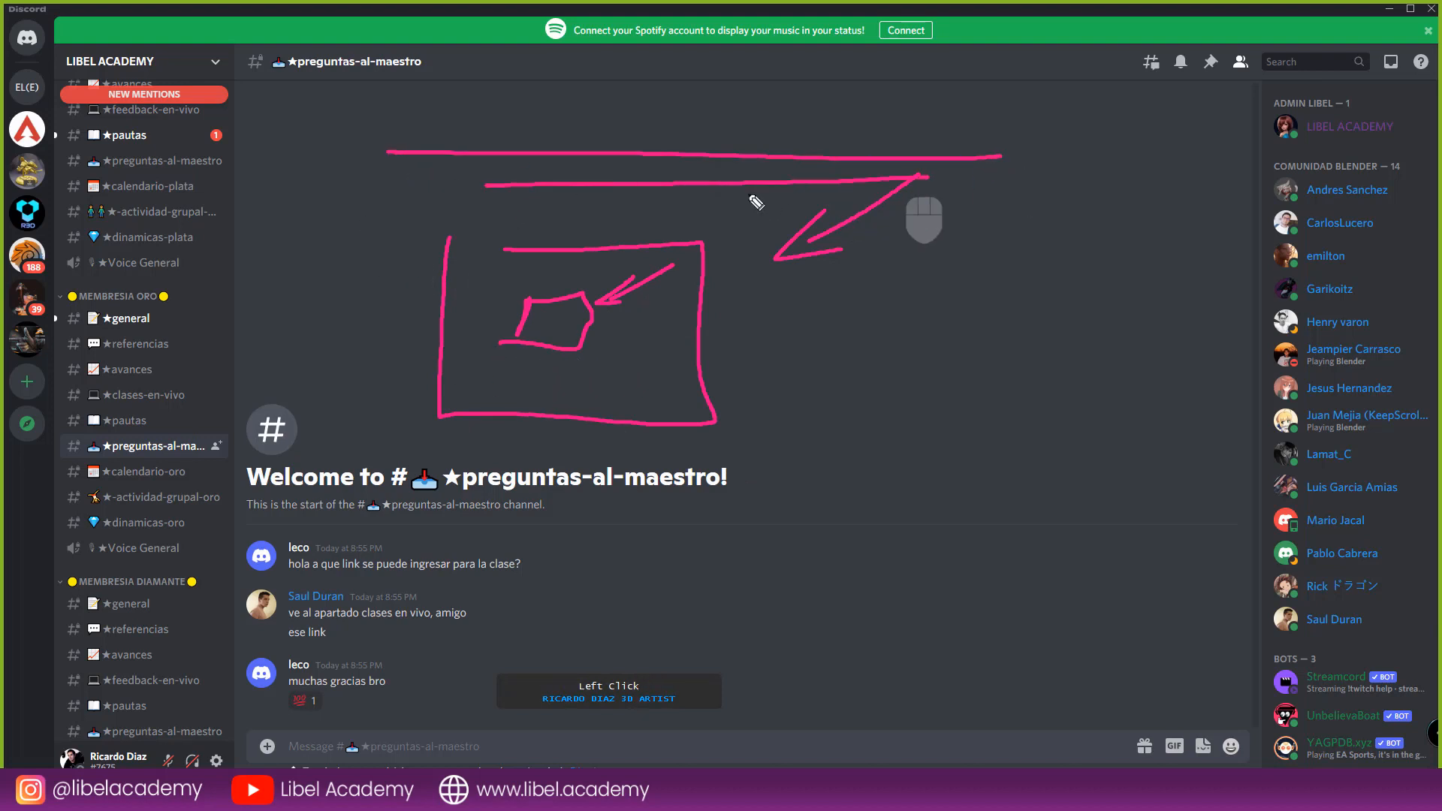
mouse_move(377, 217)
left_mouse_down()
mouse_move(918, 222)
mouse_move(902, 225)
left_mouse_up()
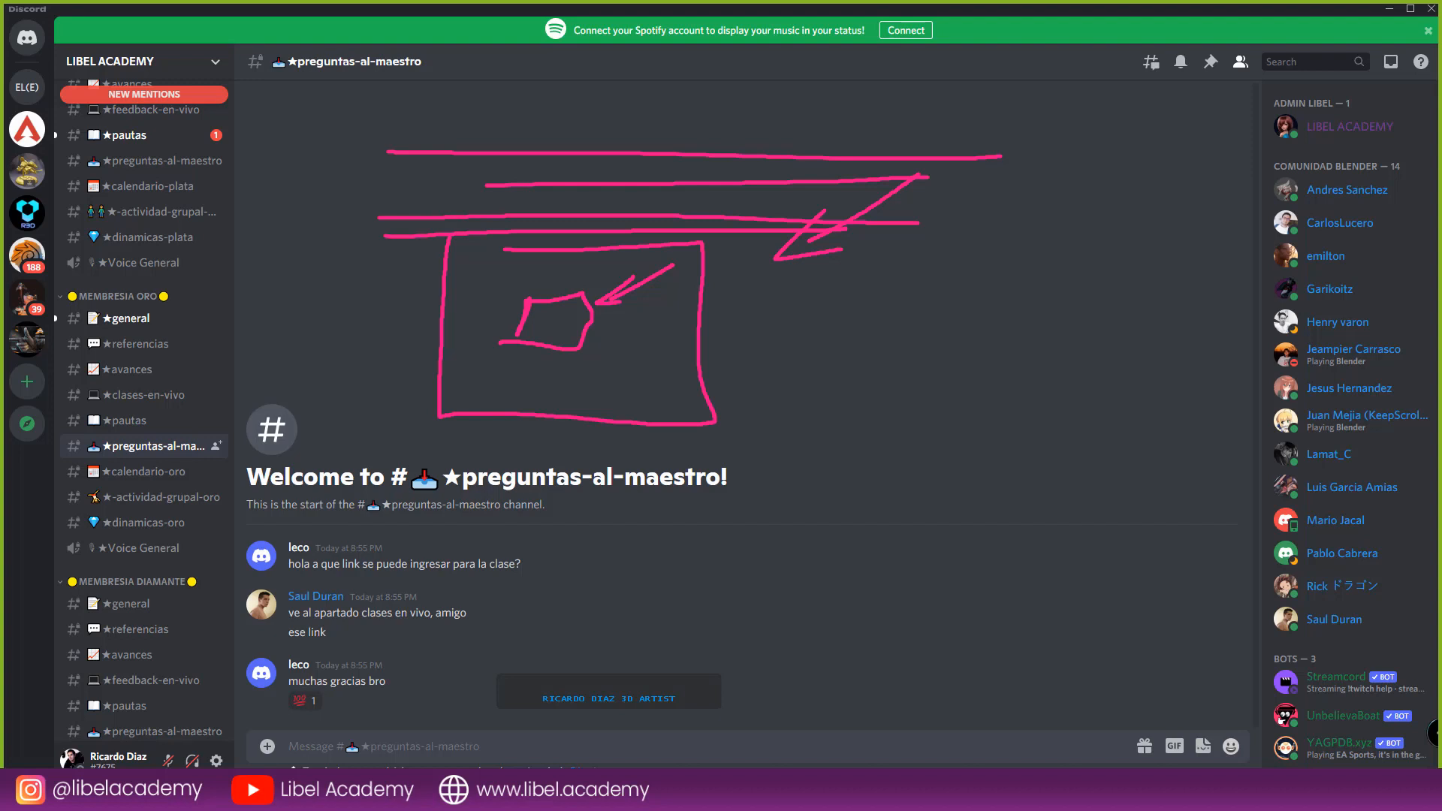
left_click(1, 526)
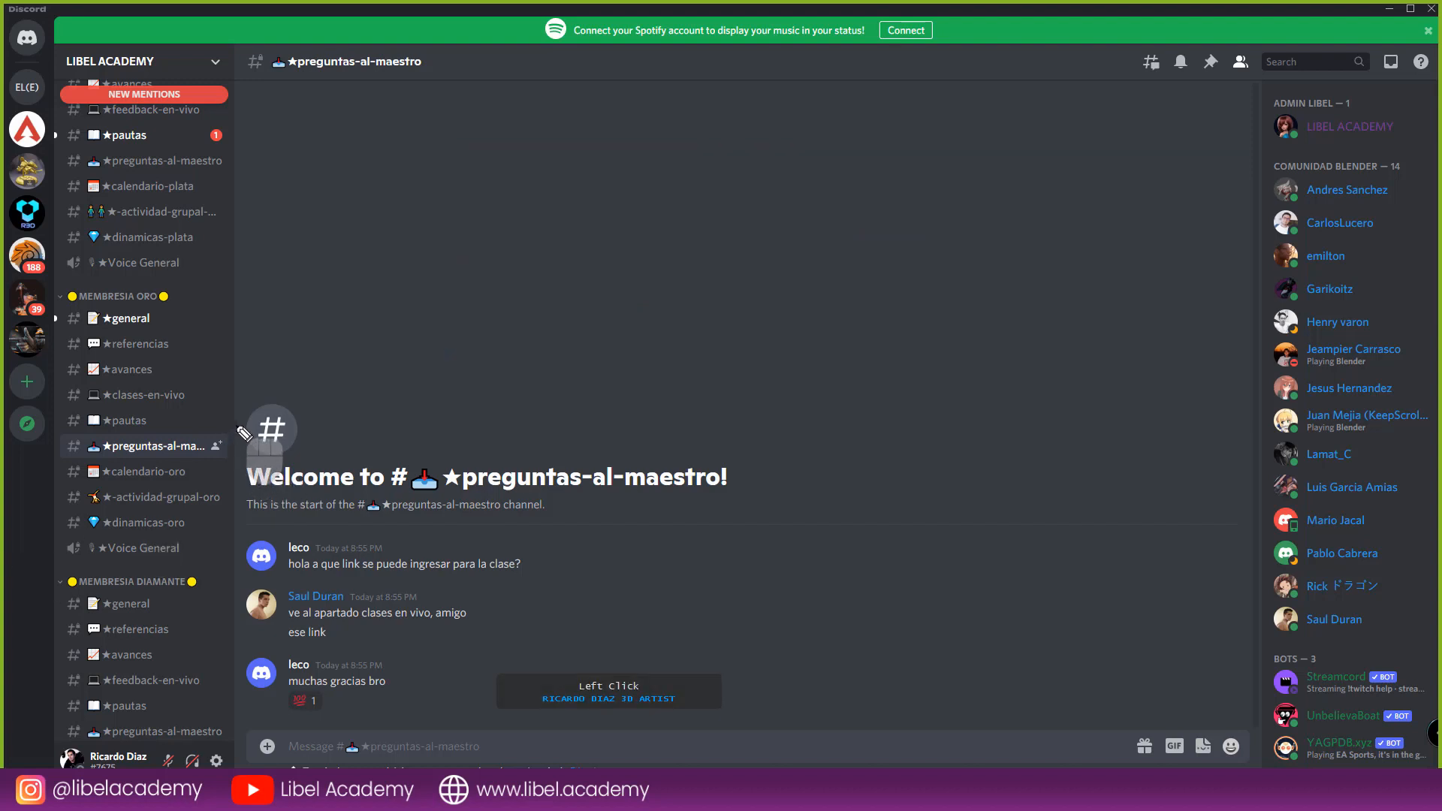
- Look into the preguntas-al-maestro channel under MEMBRESIA PLATA and open the one under MEMBRESIA DIAMANTE
scroll(193, 472, "up", 3)
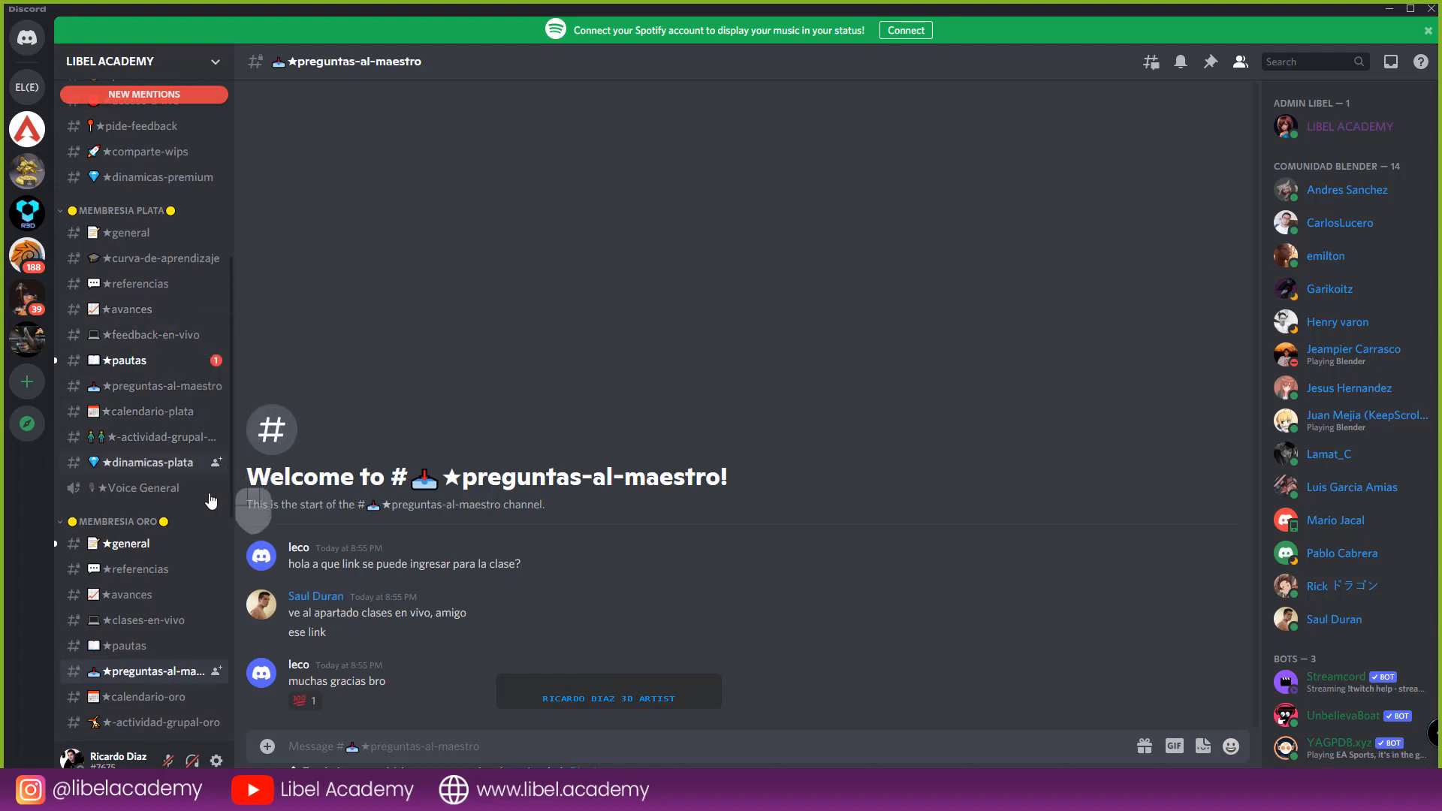
left_click(165, 386)
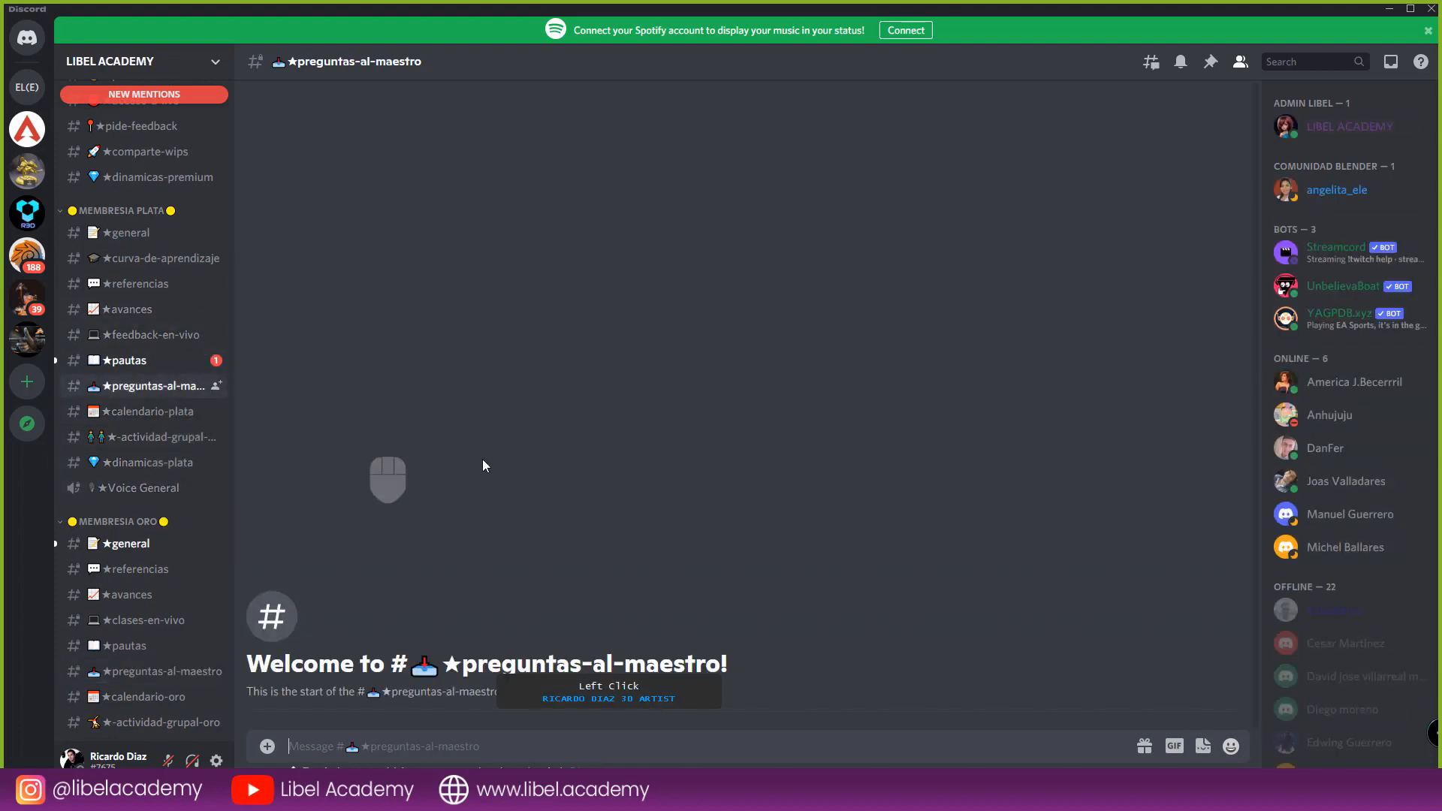
scroll(197, 391, "up", 2)
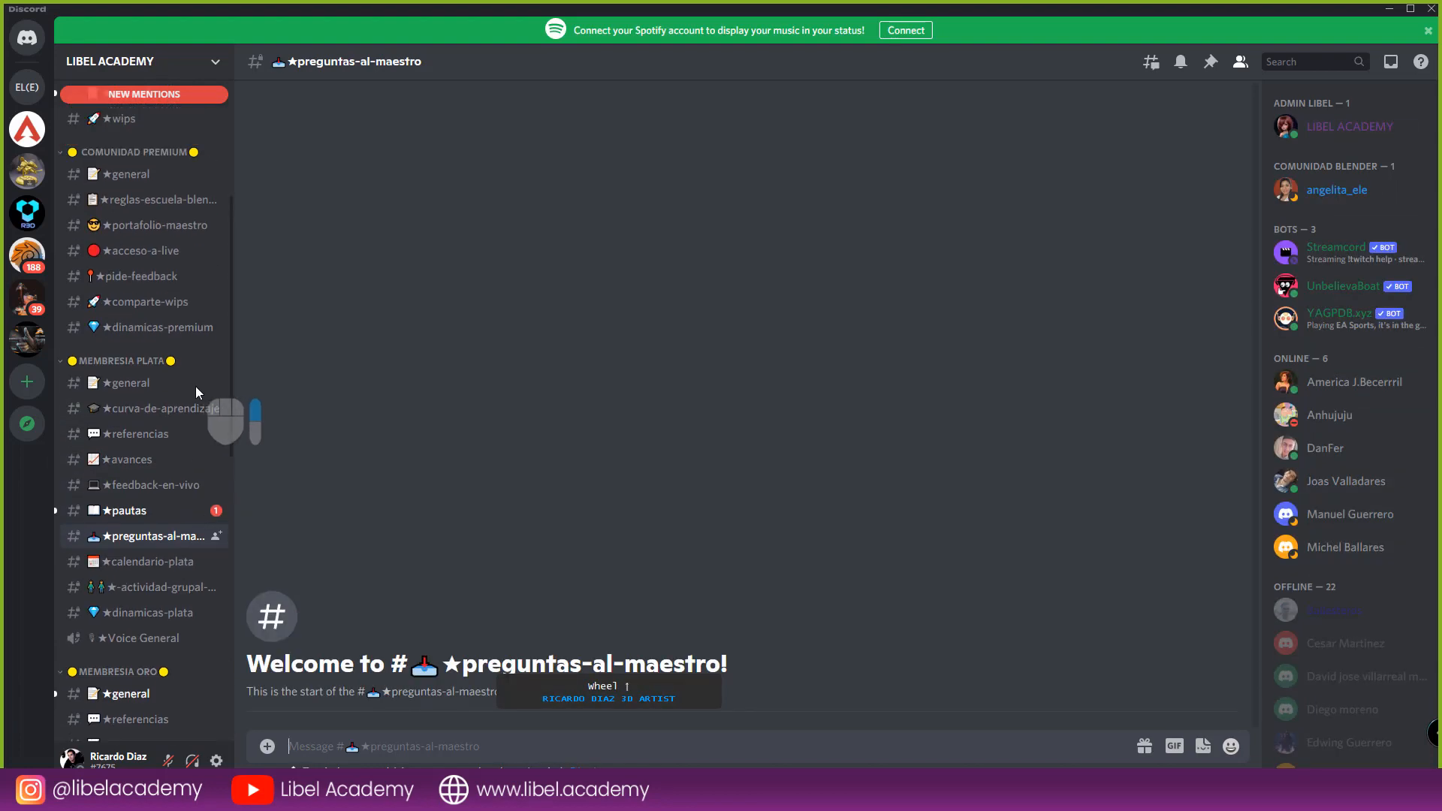
scroll(196, 391, "up", 2)
scroll(206, 393, "down", 7)
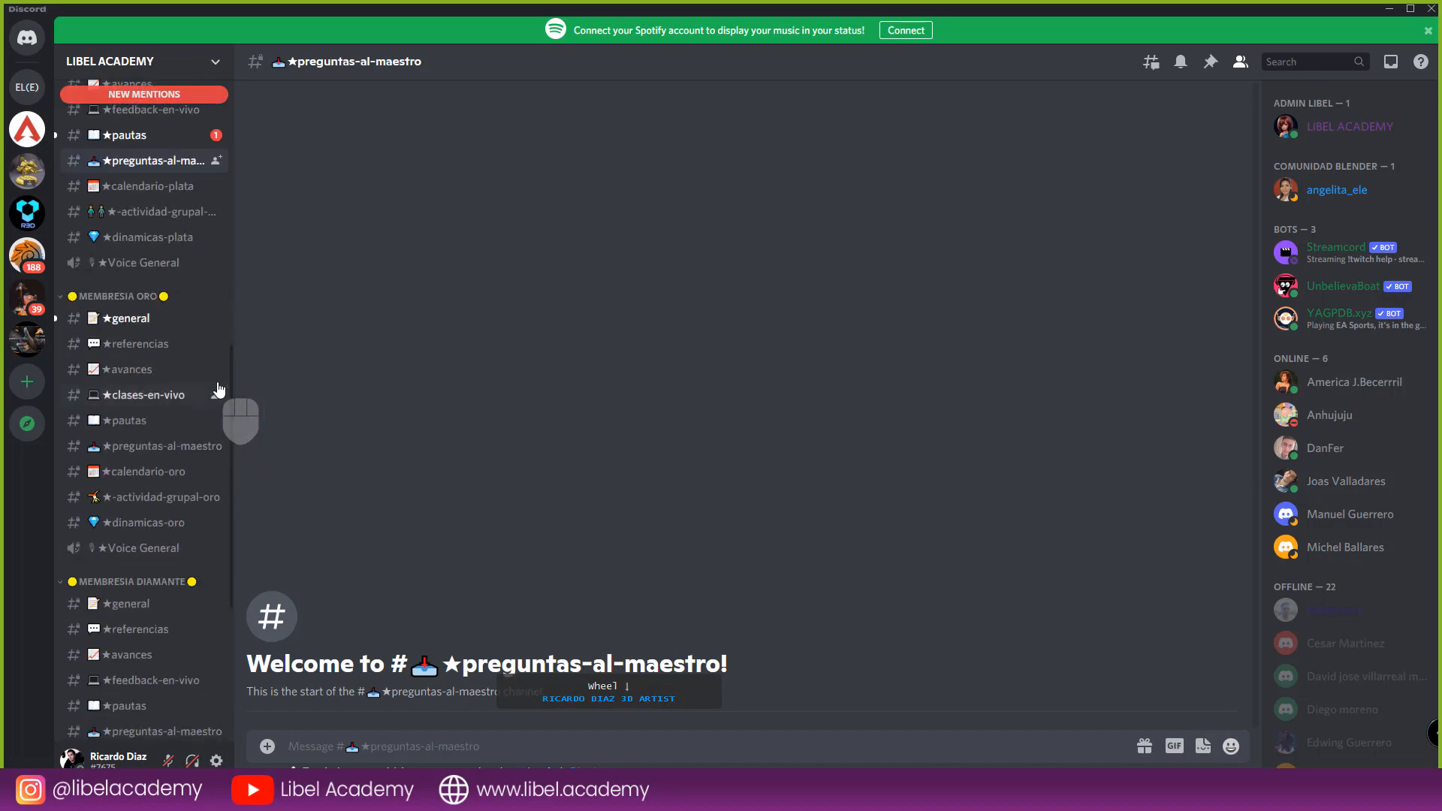
scroll(199, 389, "down", 3)
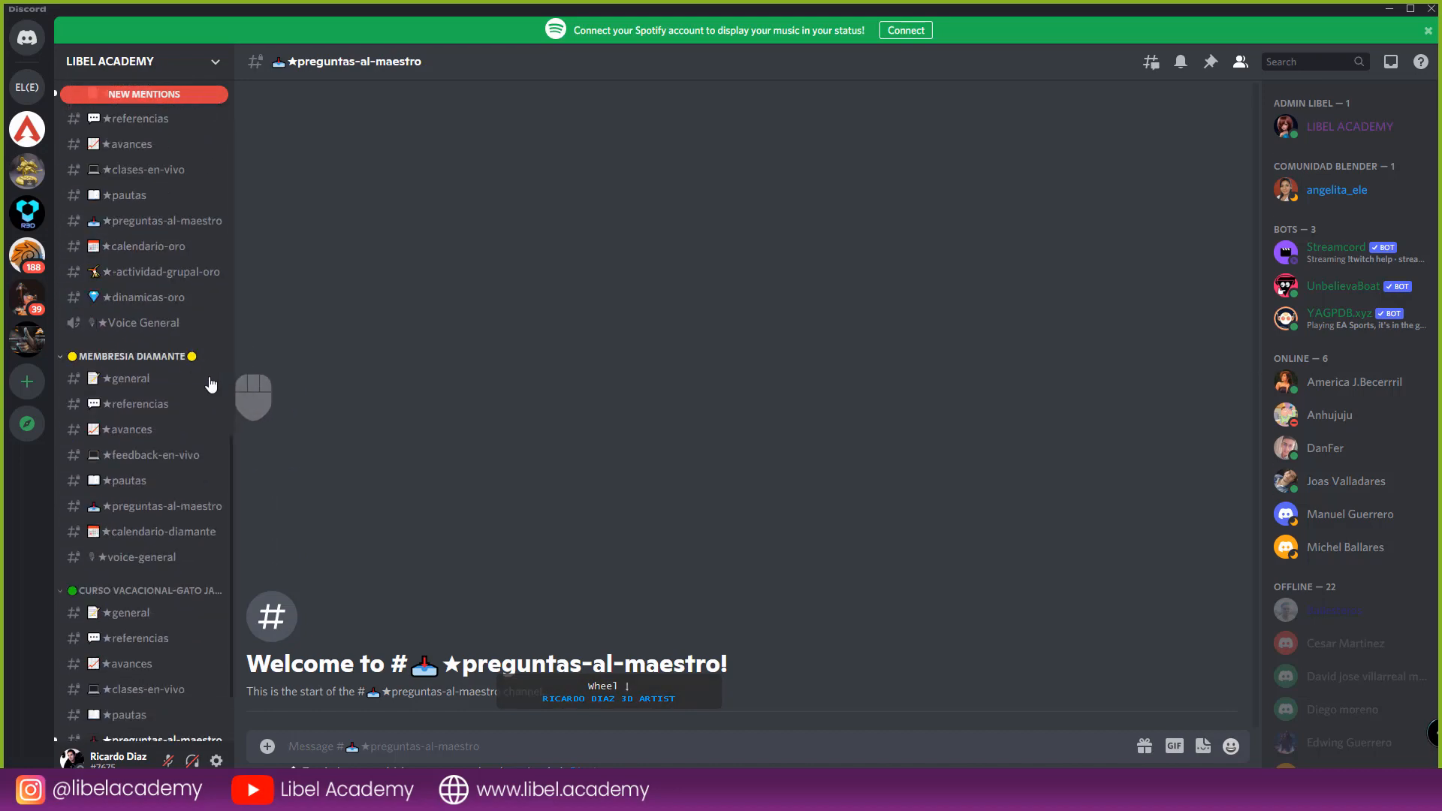
left_click(159, 508)
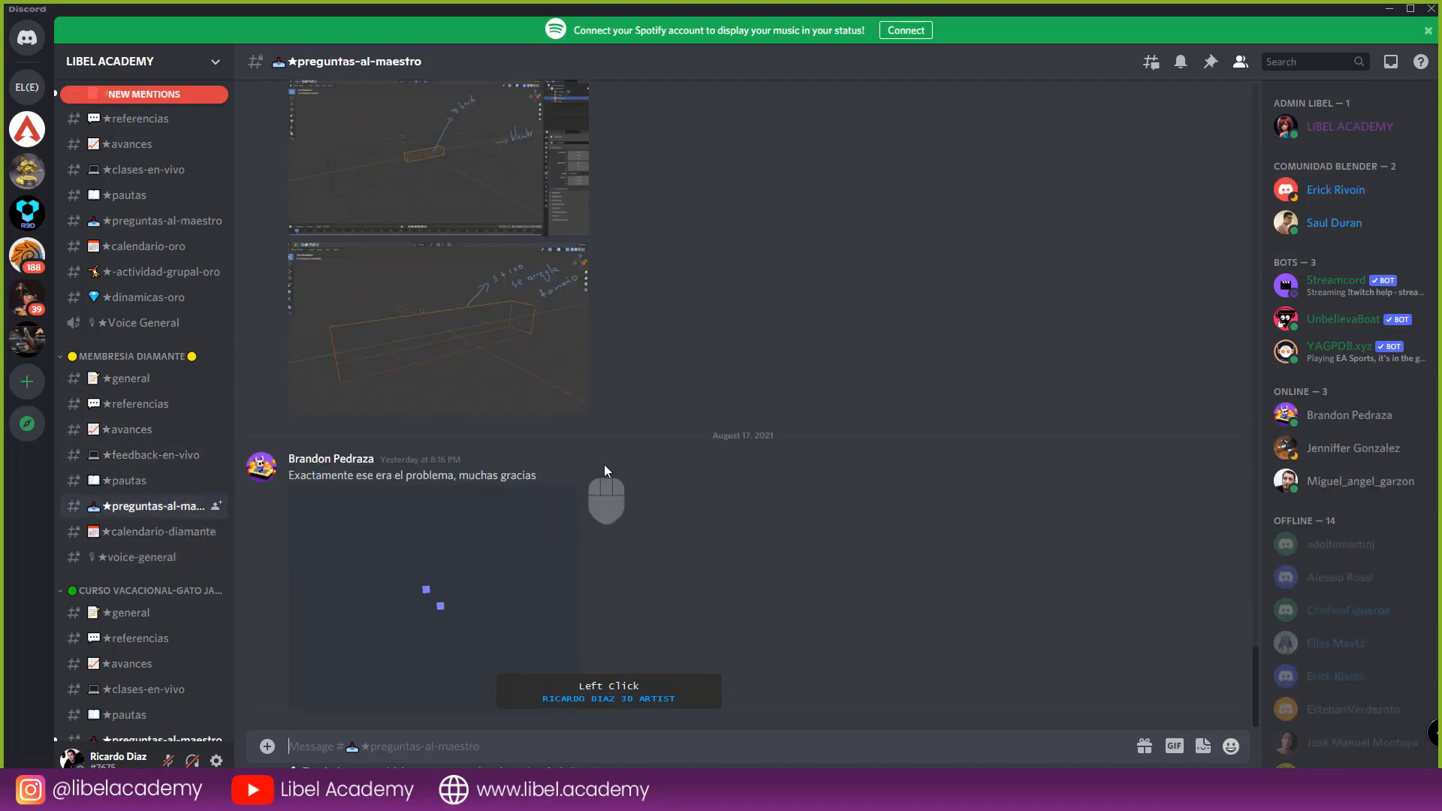
- Find the student's "Problemas con Substance" video question from 08/16/2021 and play it in full screen
scroll(659, 435, "up", 5)
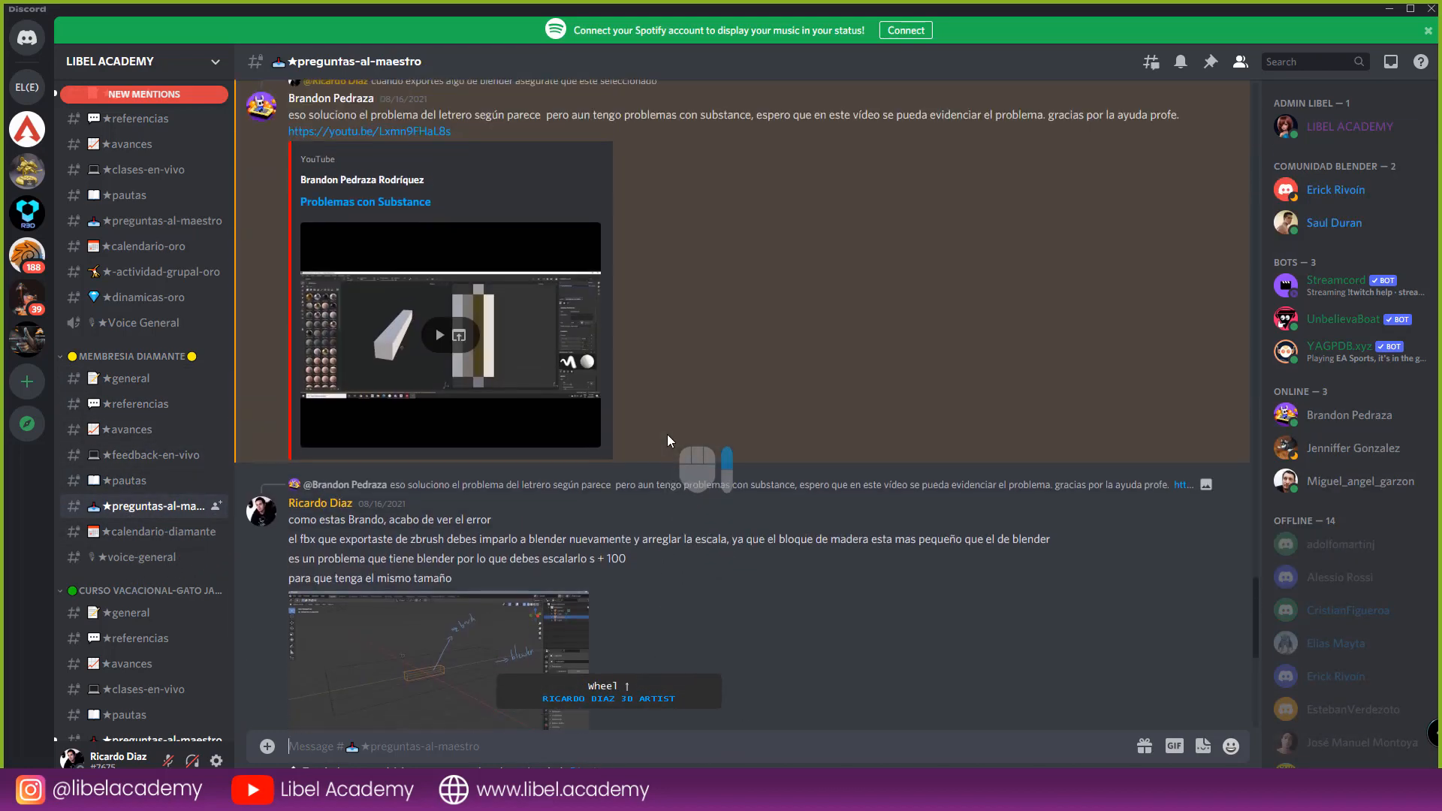
scroll(668, 435, "up", 2)
scroll(687, 380, "down", 1)
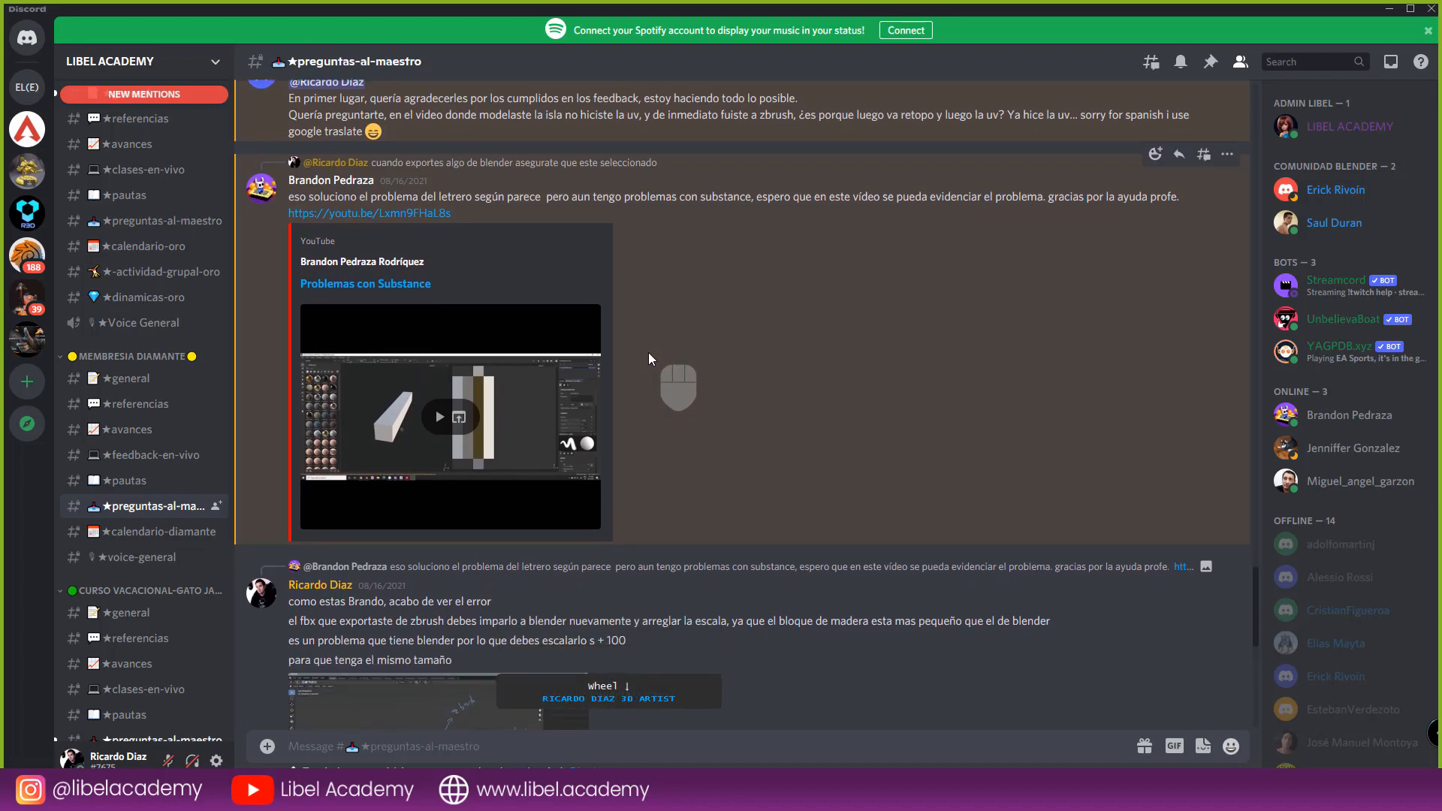
scroll(648, 353, "down", 1)
scroll(647, 353, "up", 1)
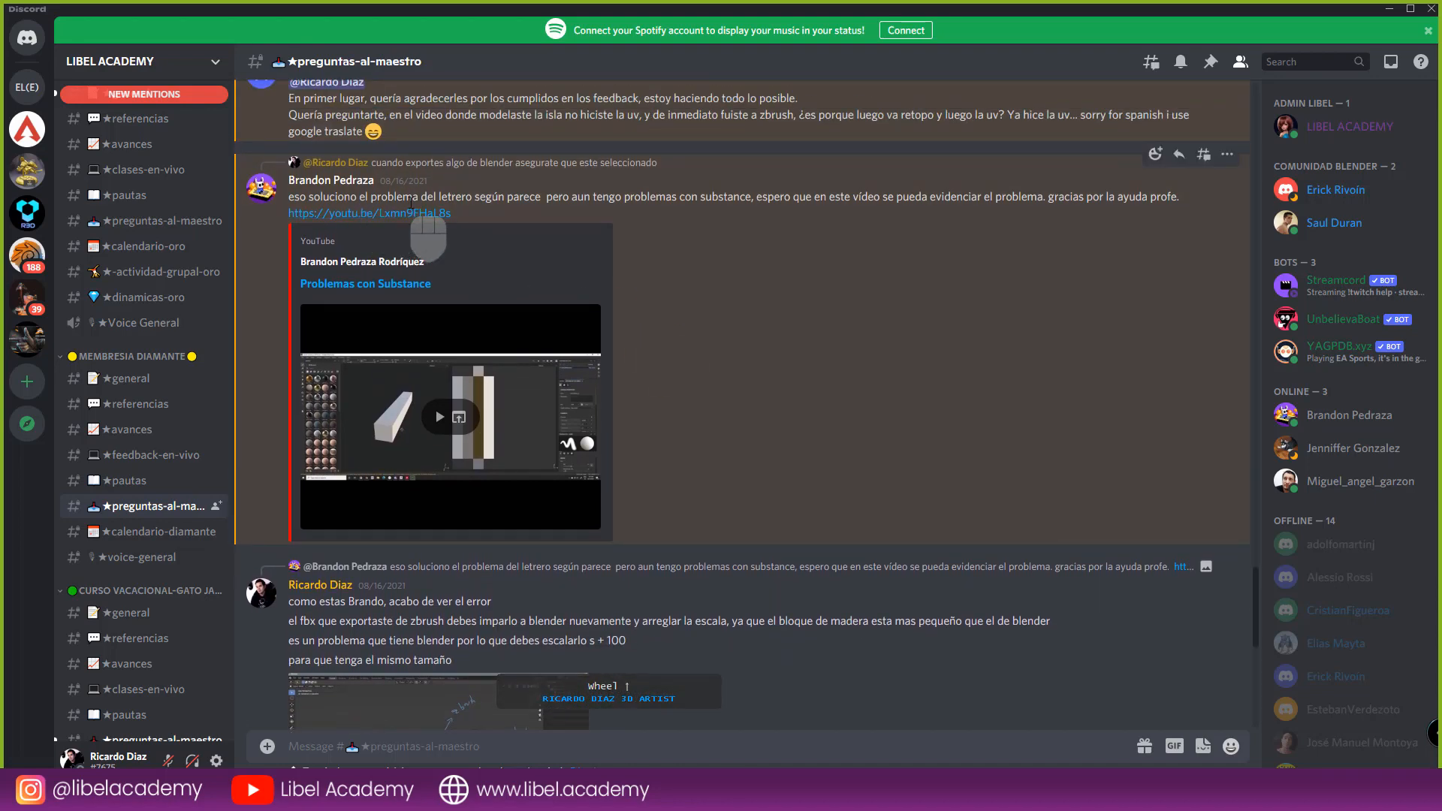
left_click(489, 423)
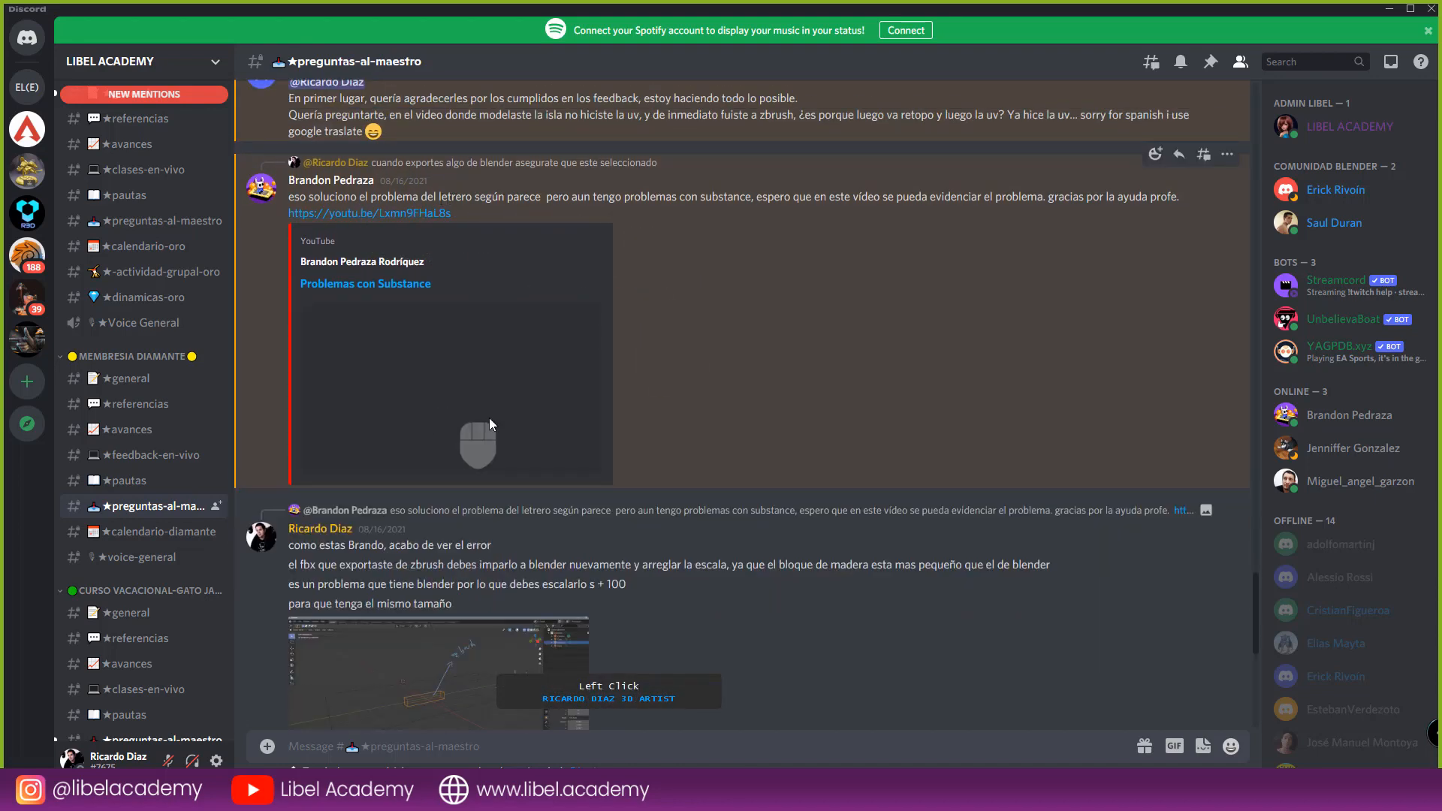
left_click(597, 462)
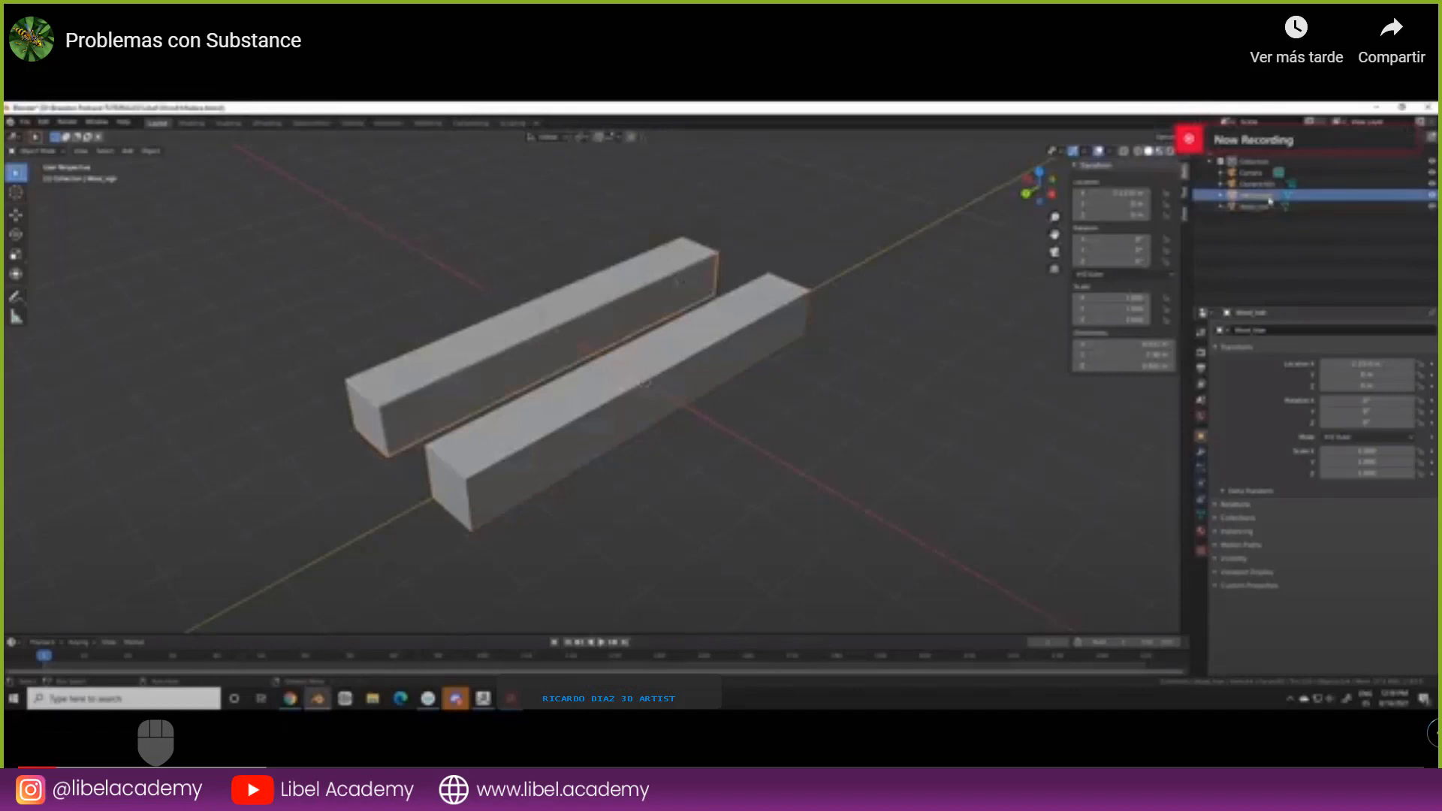
- Skip through the "Problemas con Substance" video from start to end and leave full screen
left_click(164, 766)
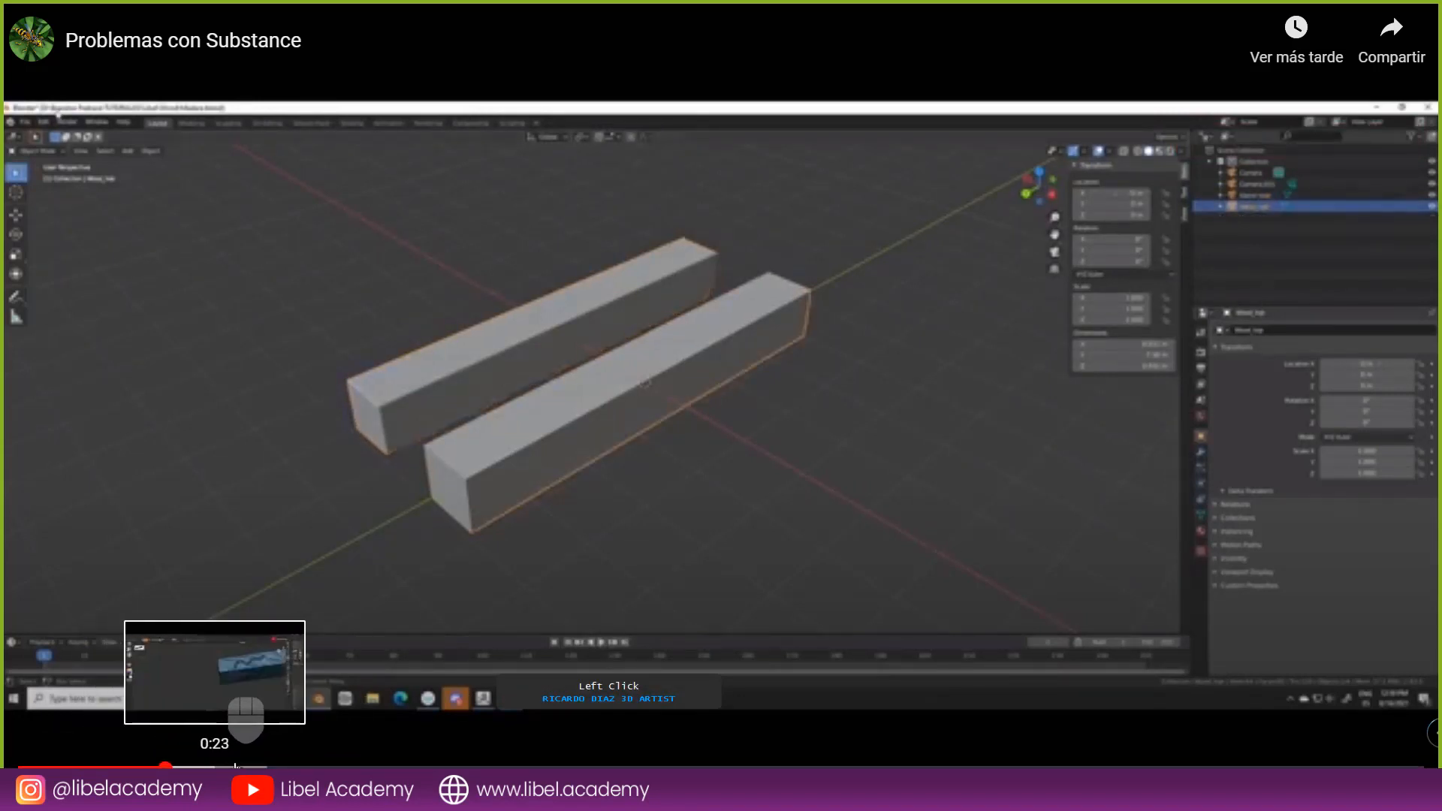
left_click(360, 765)
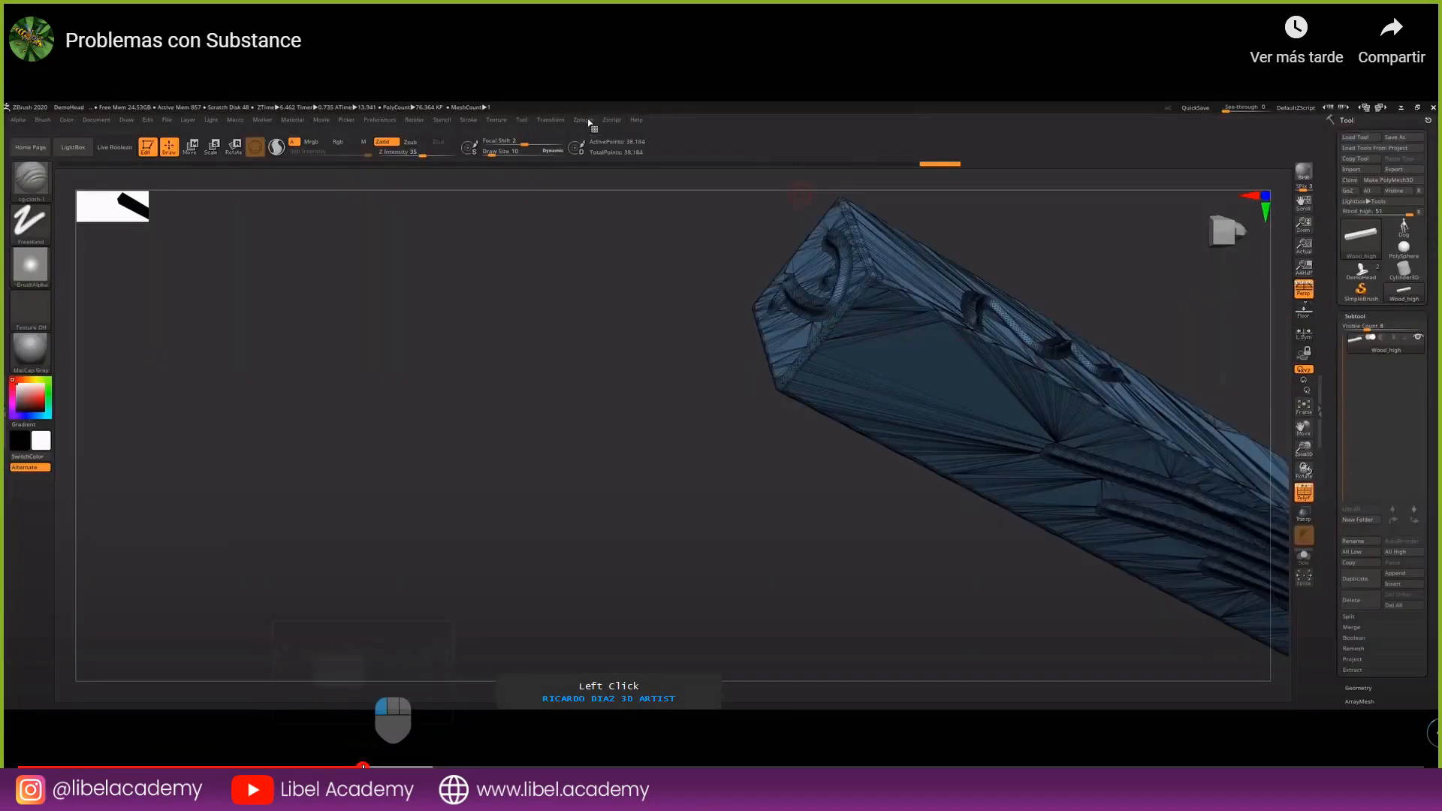
left_click(538, 766)
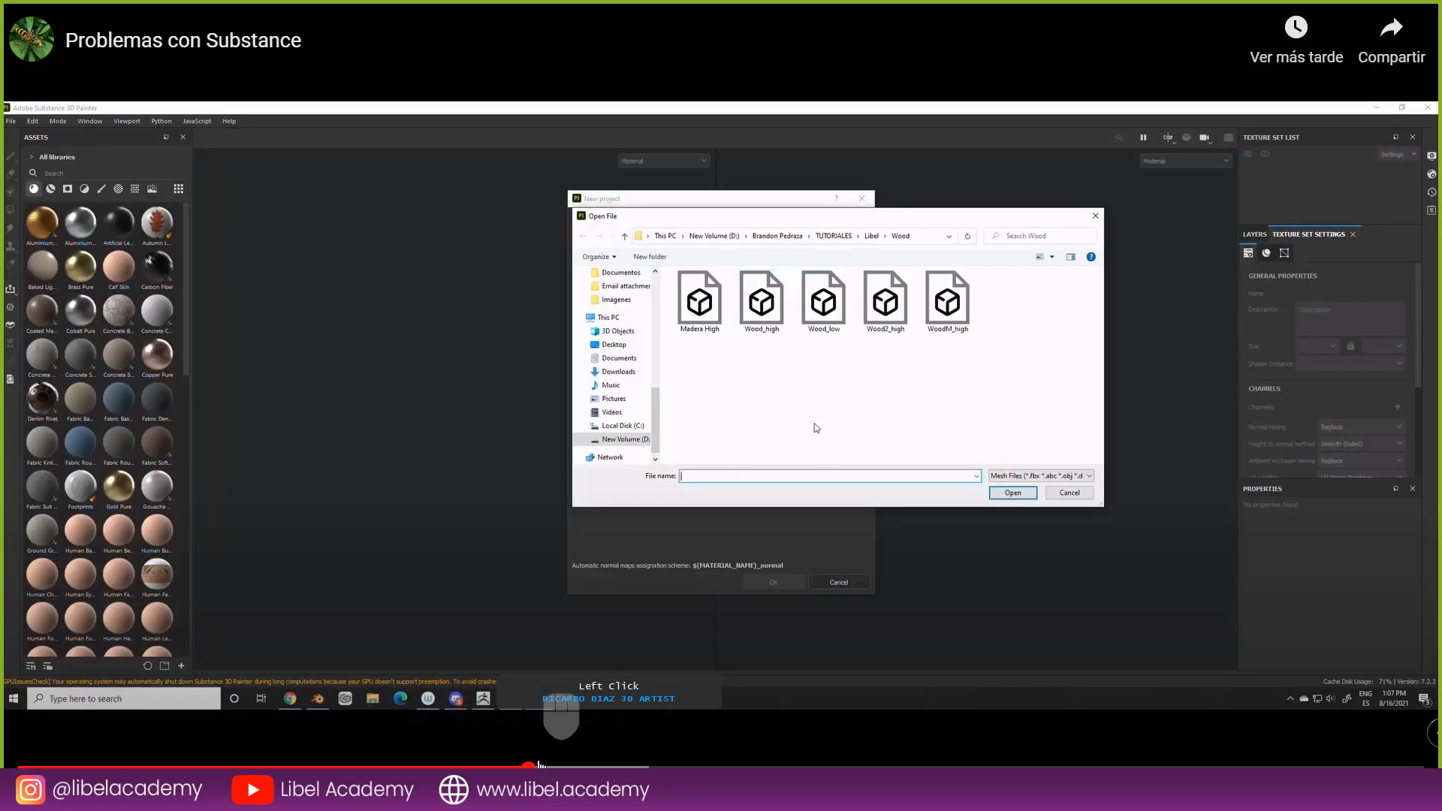
left_click(585, 766)
left_click(651, 766)
left_click(745, 766)
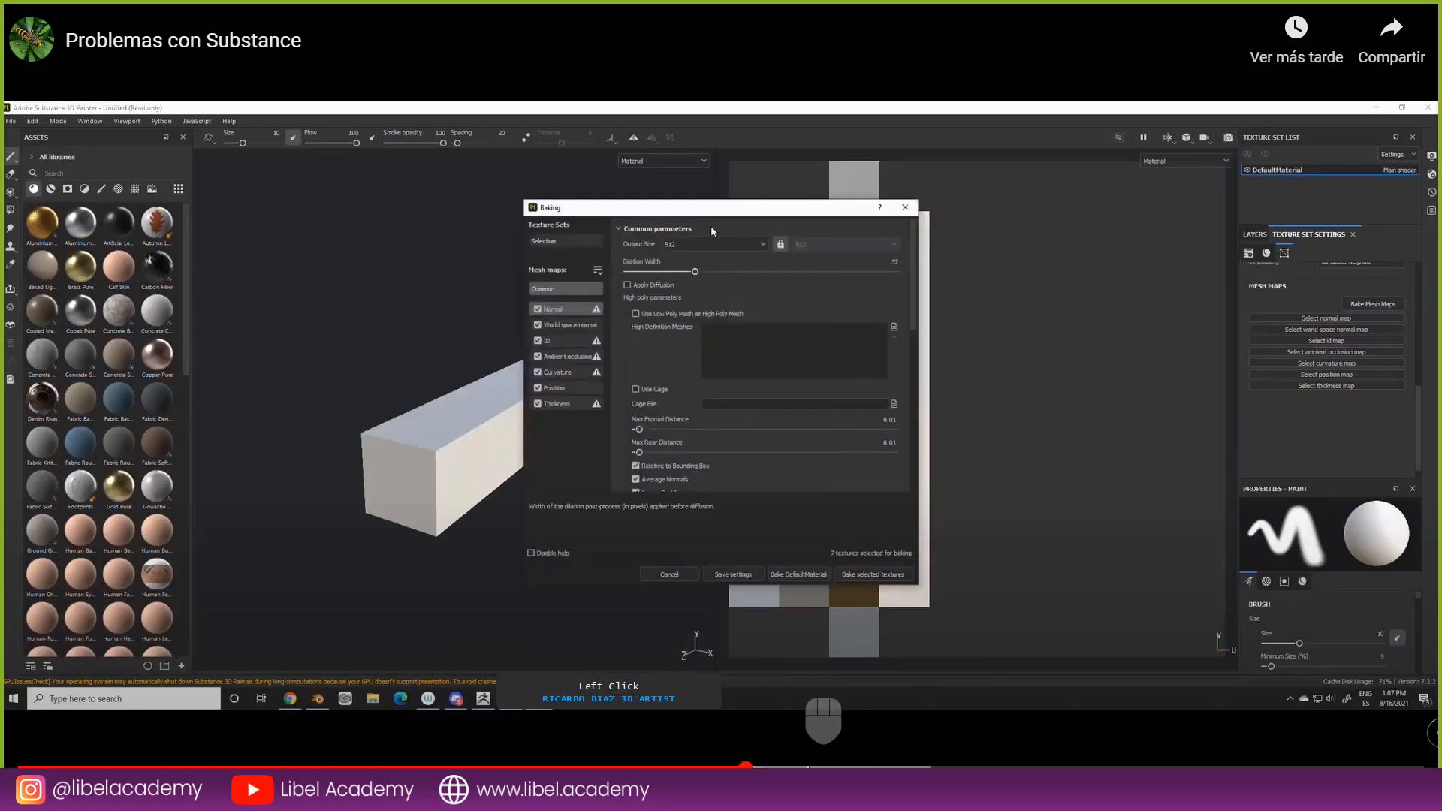
left_click(936, 766)
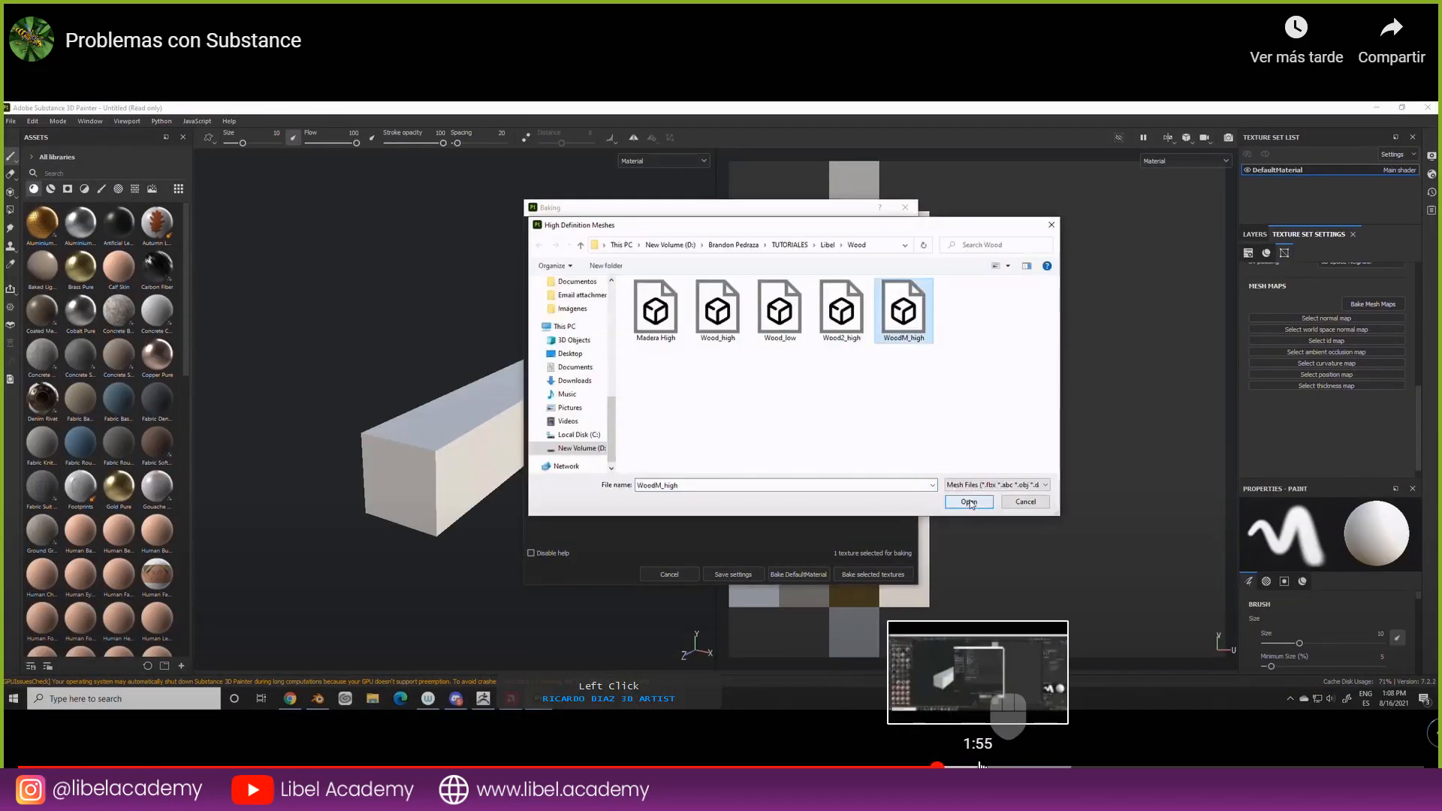
left_click(1034, 766)
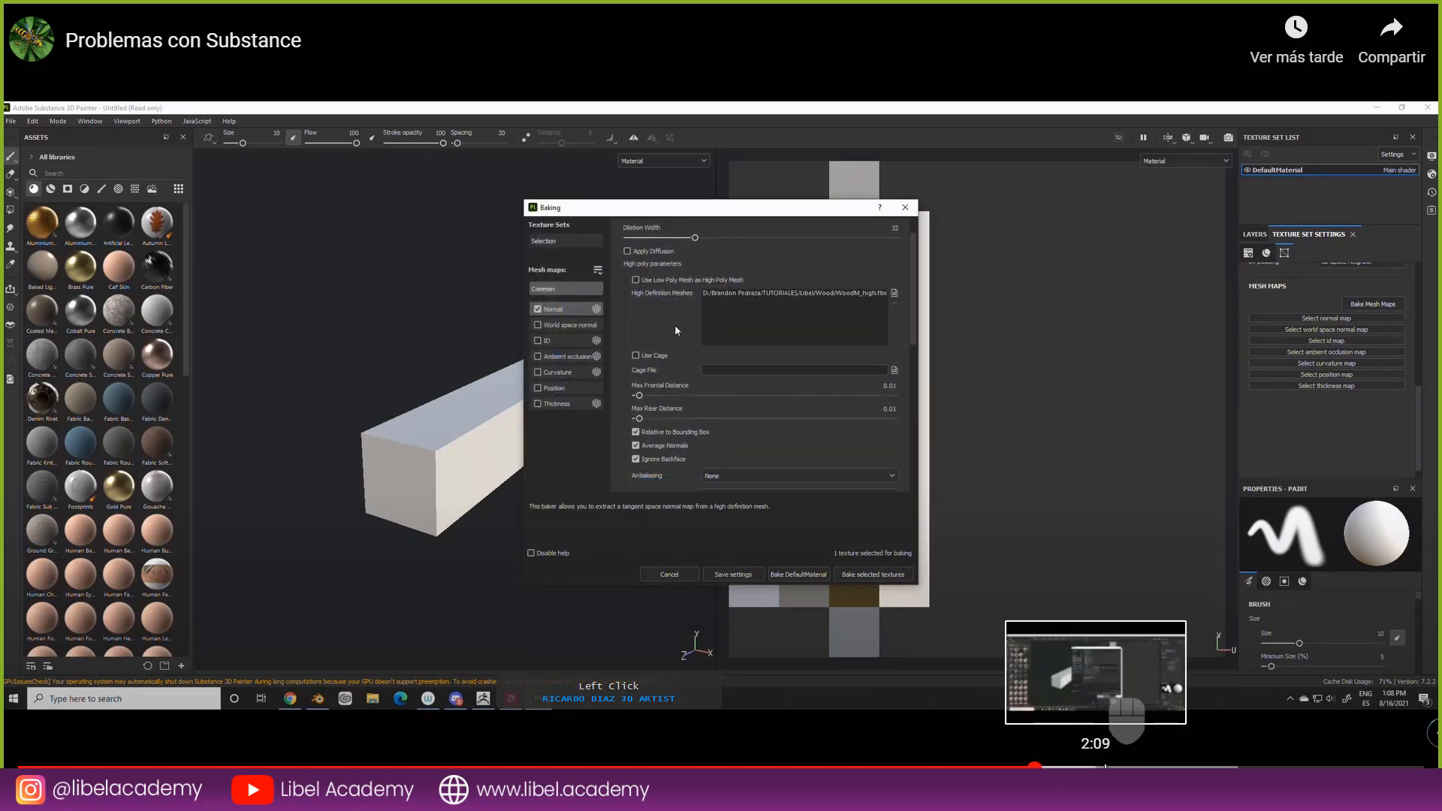
left_click(1104, 766)
left_click(1256, 766)
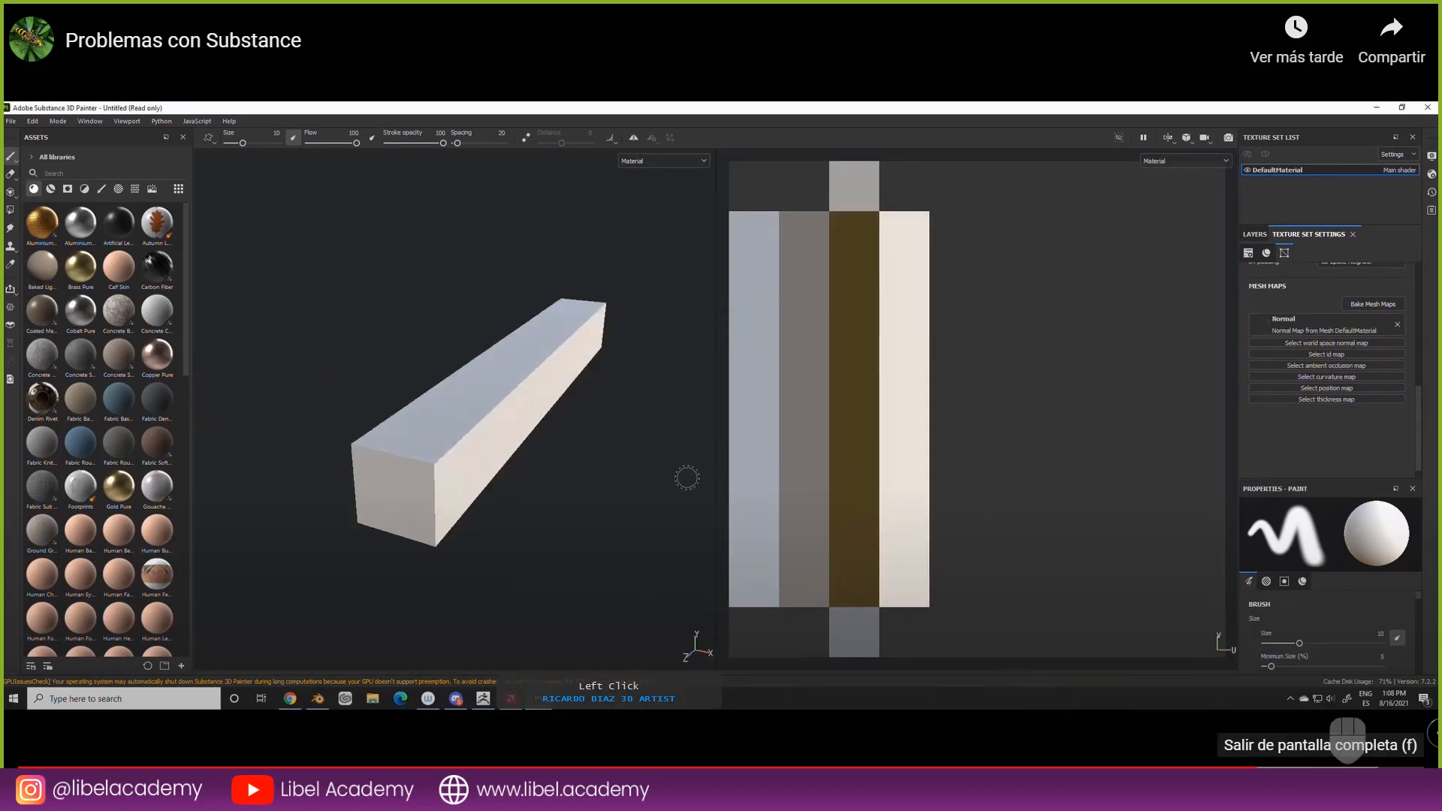
left_click(1404, 790)
- Read the teacher's reply about the fbx scale, enlarging and closing each of its two annotated Blender screenshots
scroll(898, 411, "down", 2)
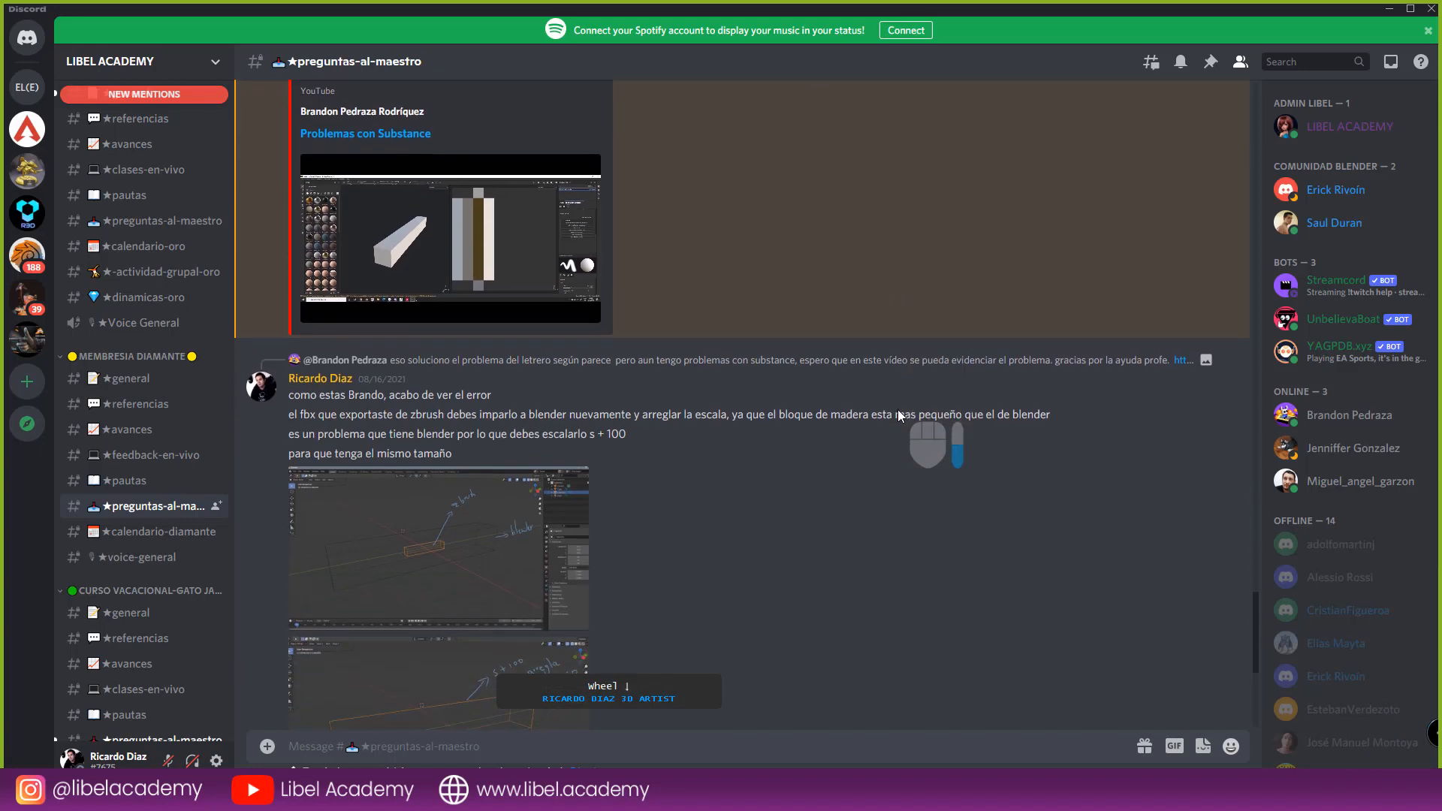
scroll(898, 414, "down", 1)
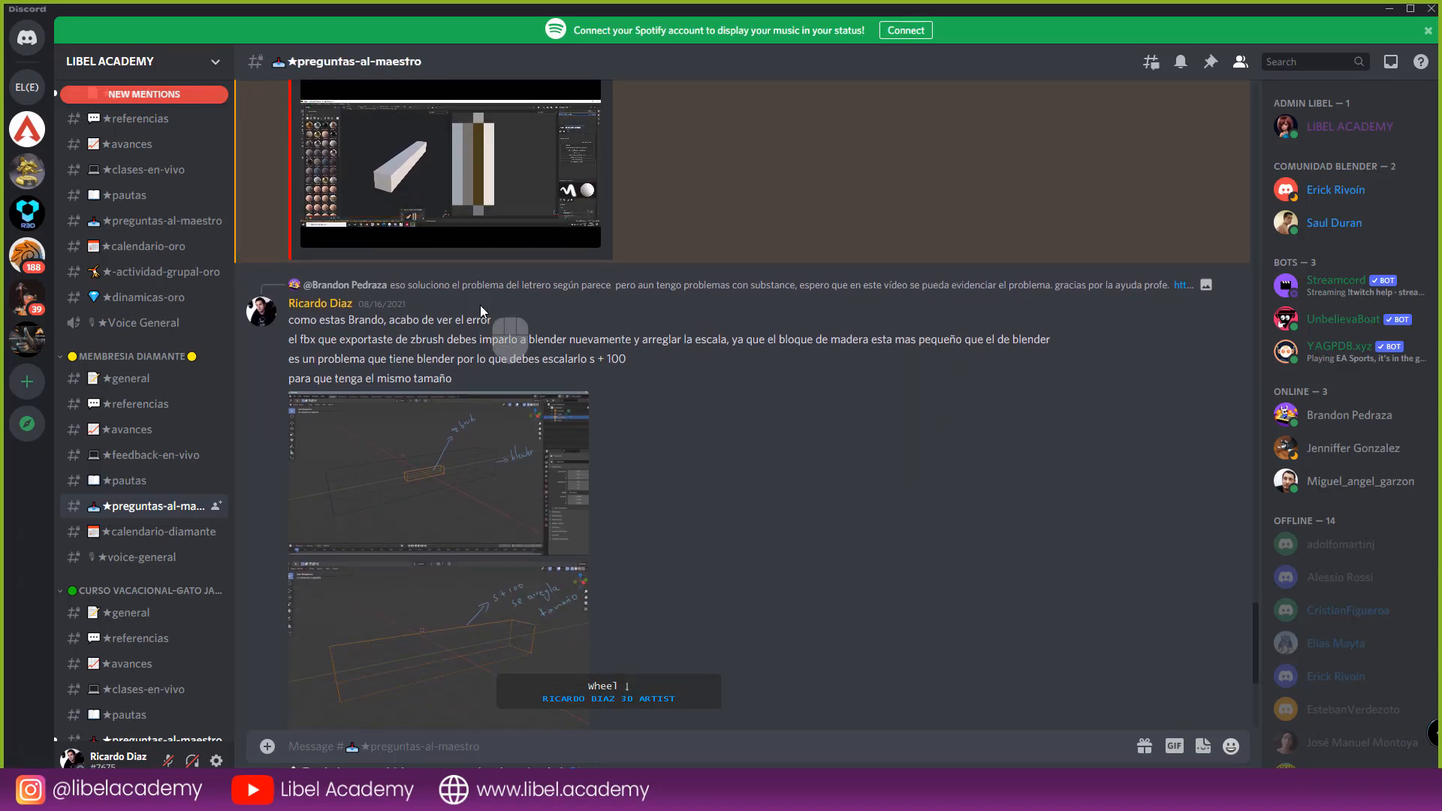
scroll(480, 305, "down", 1)
left_click(500, 370)
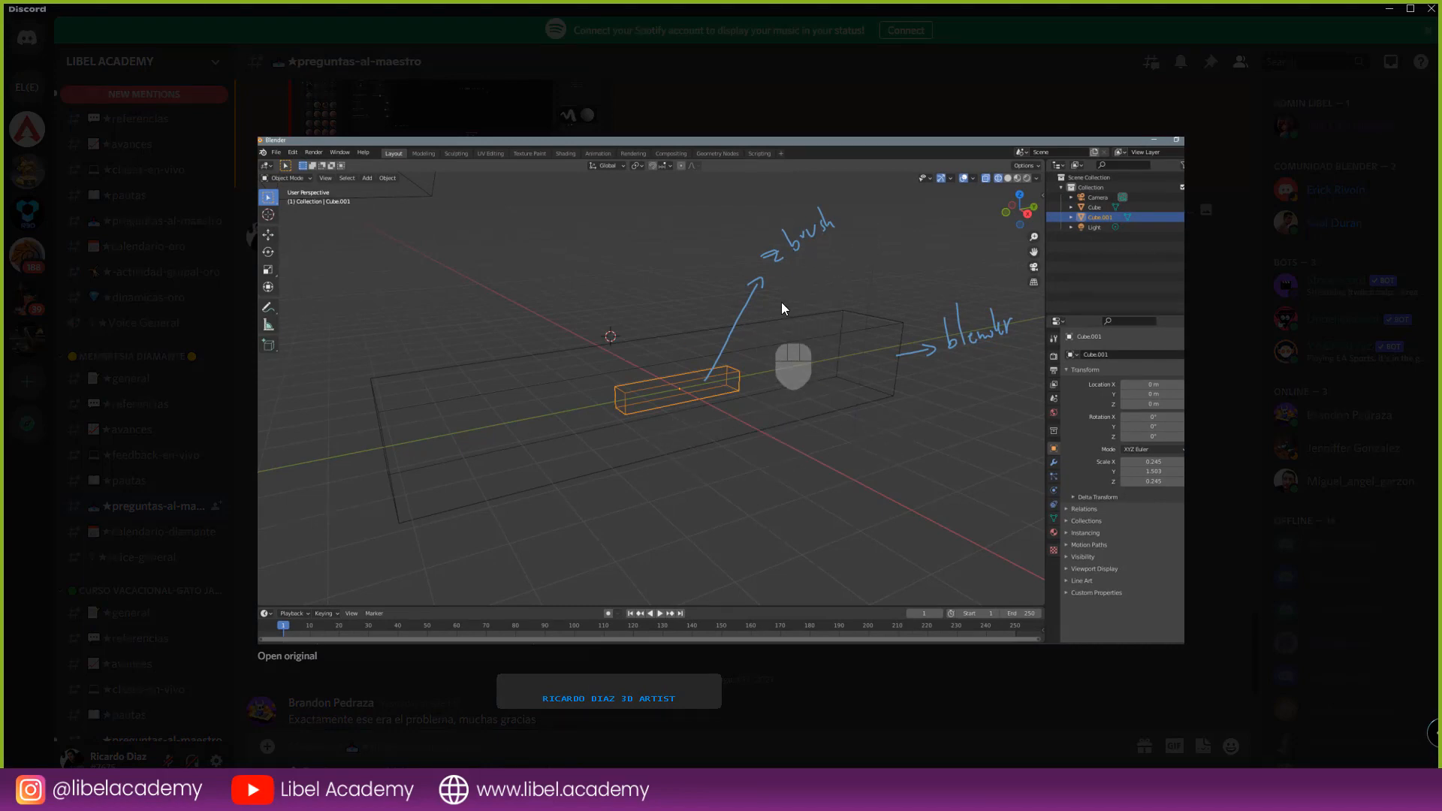
left_click(874, 676)
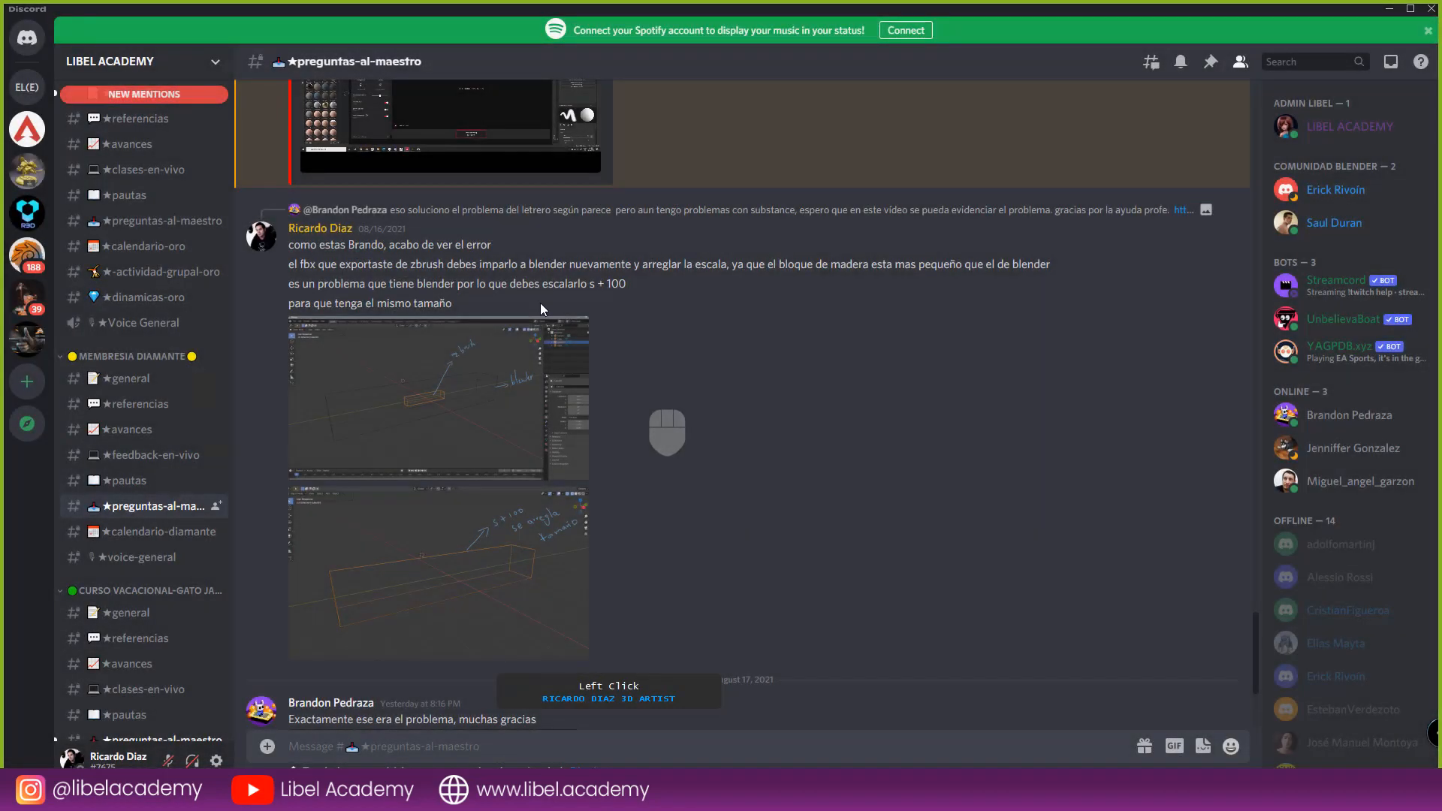
scroll(518, 368, "down", 2)
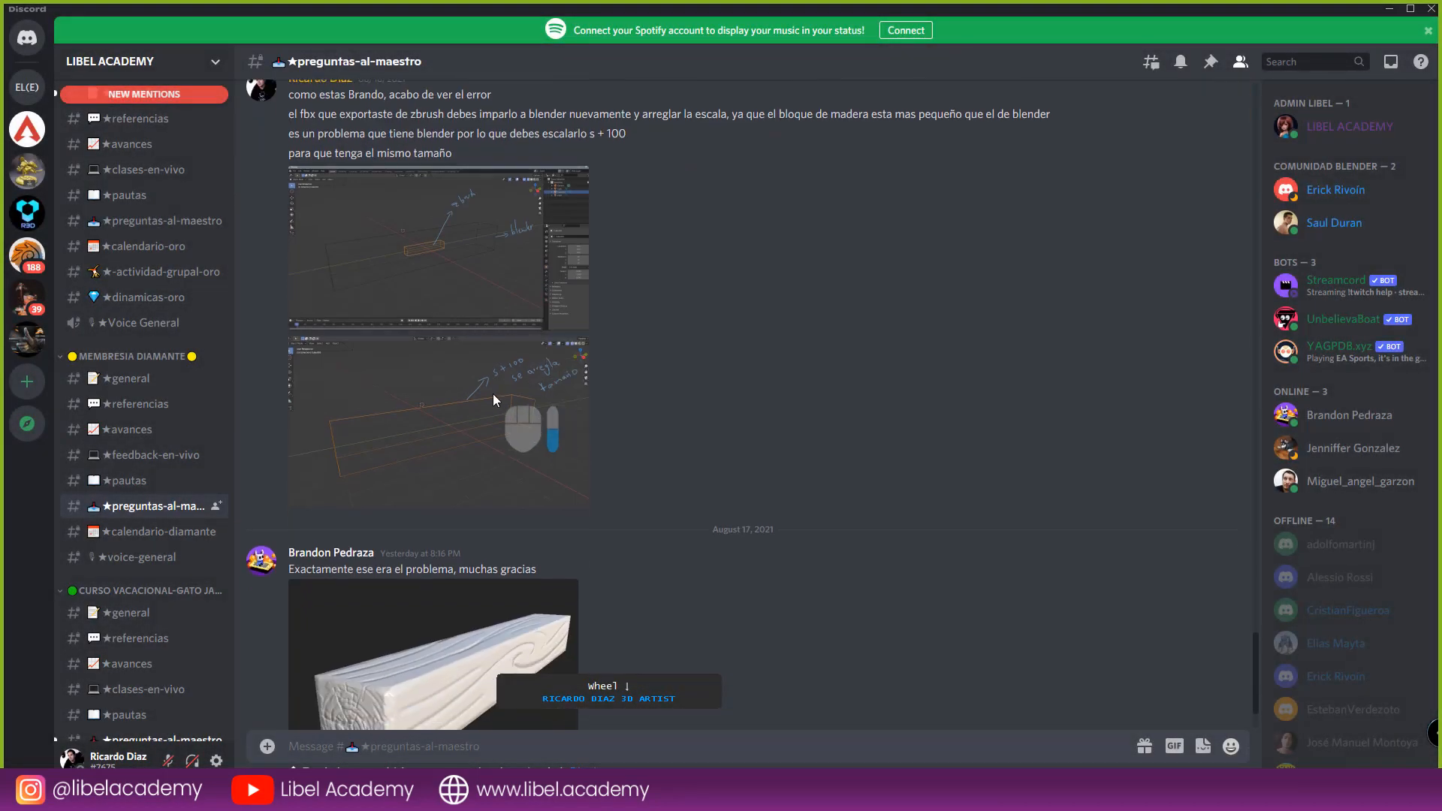
left_click(492, 394)
left_click(844, 679)
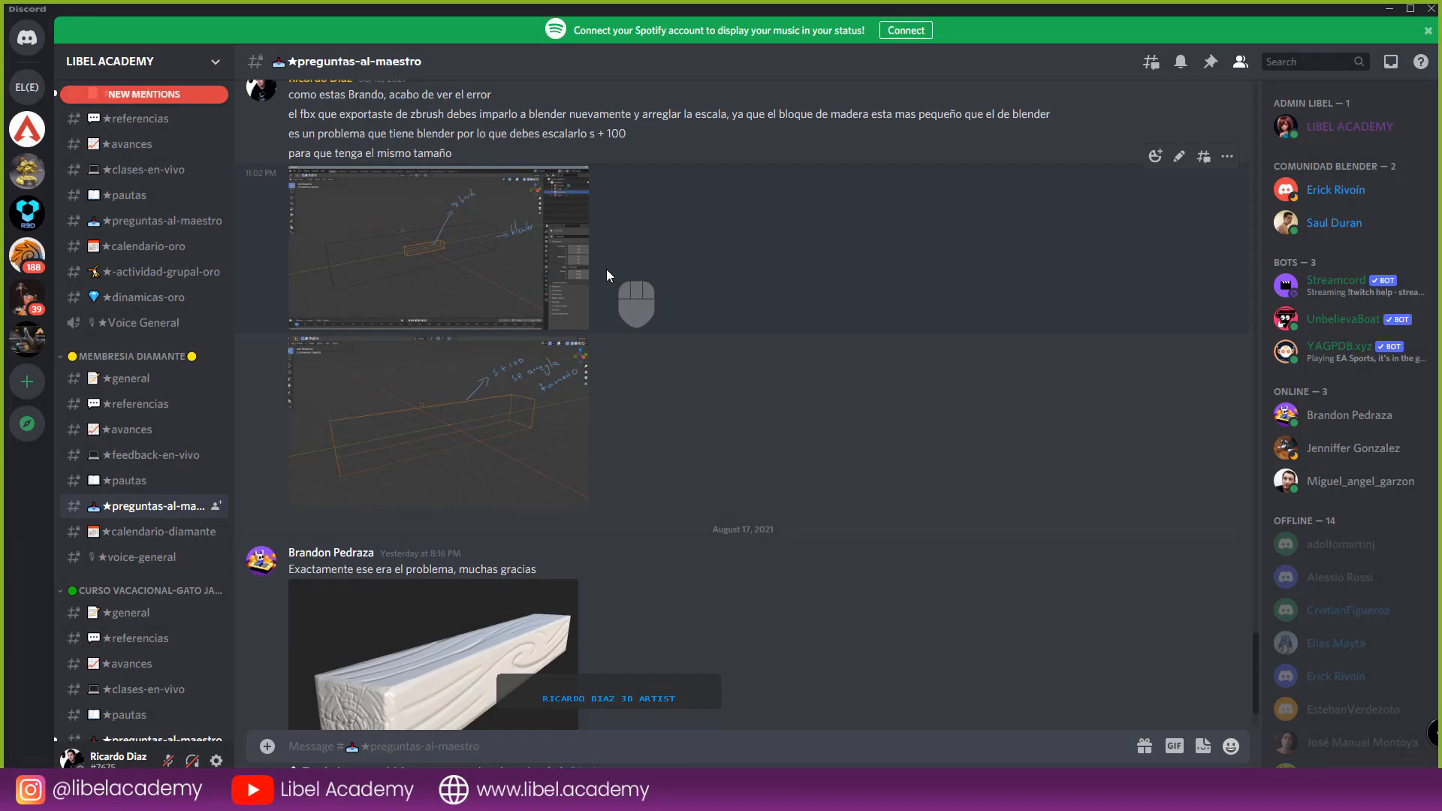
- Review the question and its answer again, and enlarge and close the student's carved wood beam image
scroll(607, 272, "up", 7)
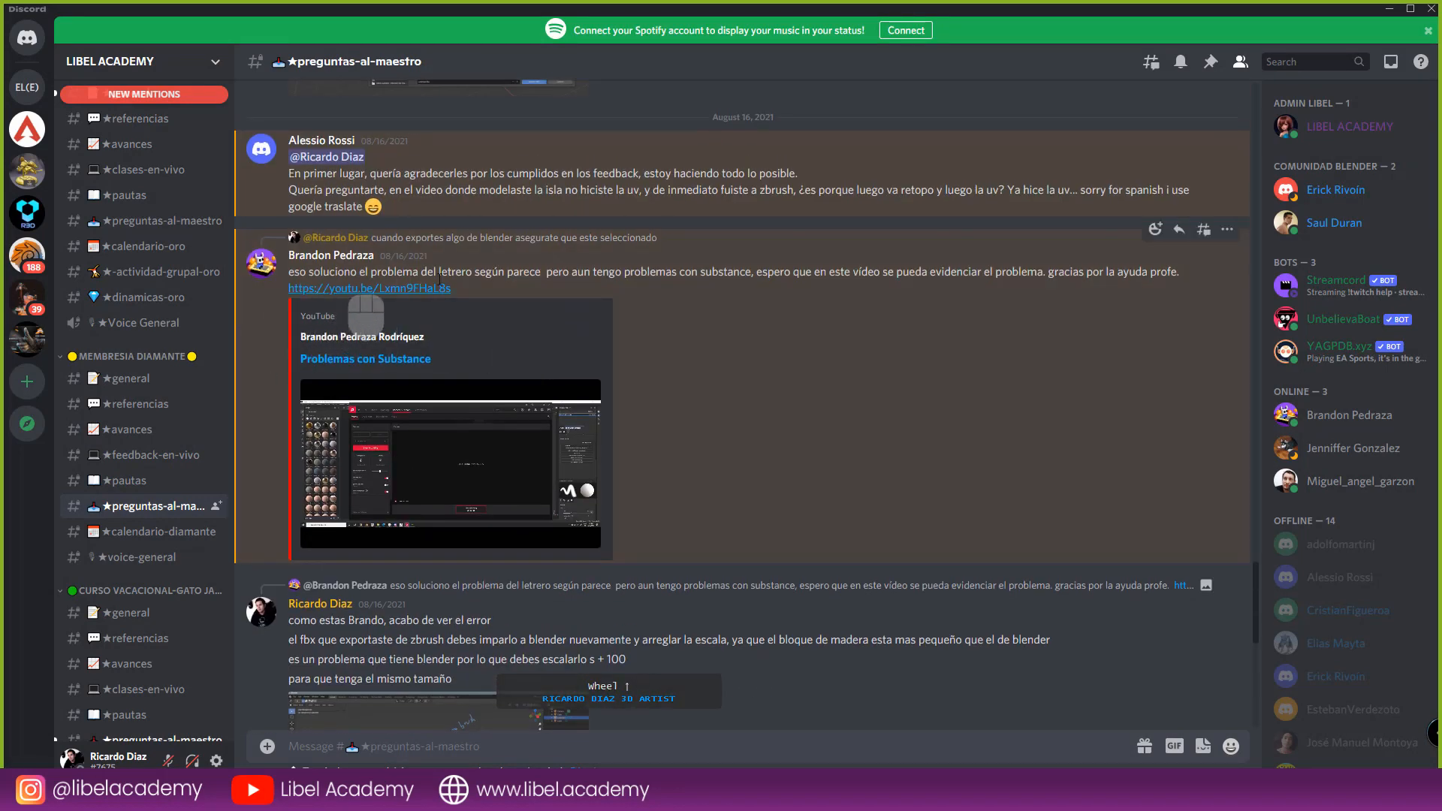
scroll(530, 333, "down", 4)
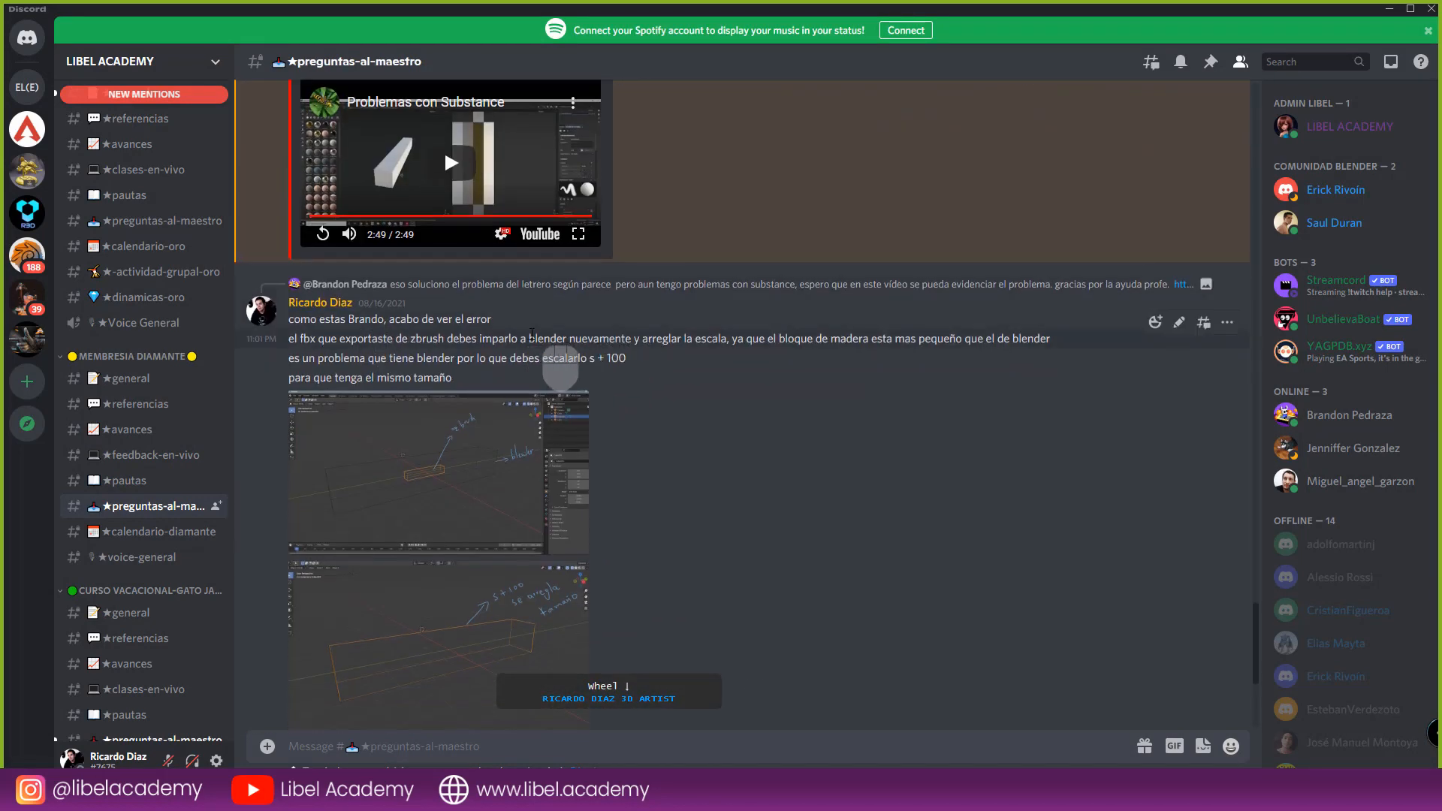
scroll(531, 333, "down", 4)
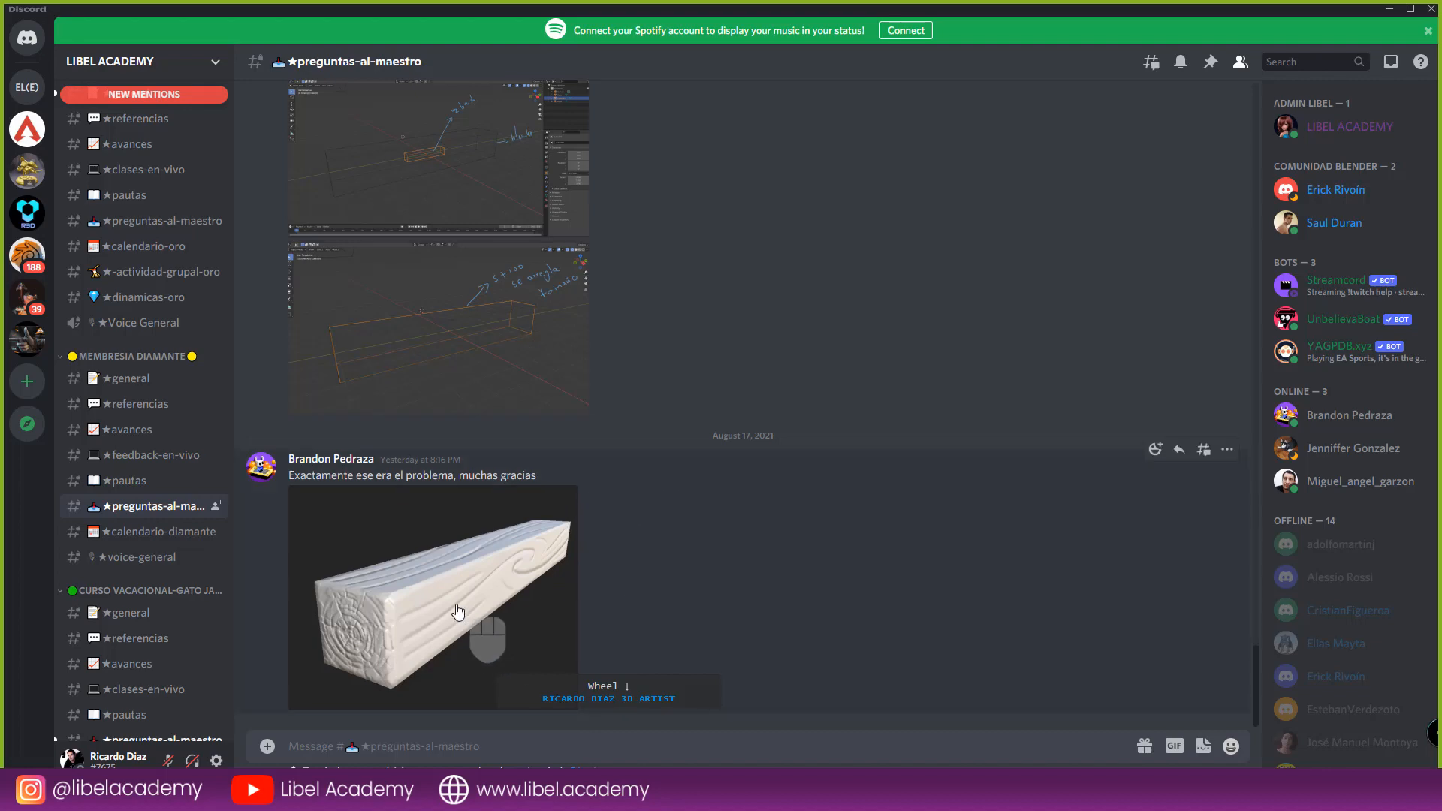
left_click(475, 589)
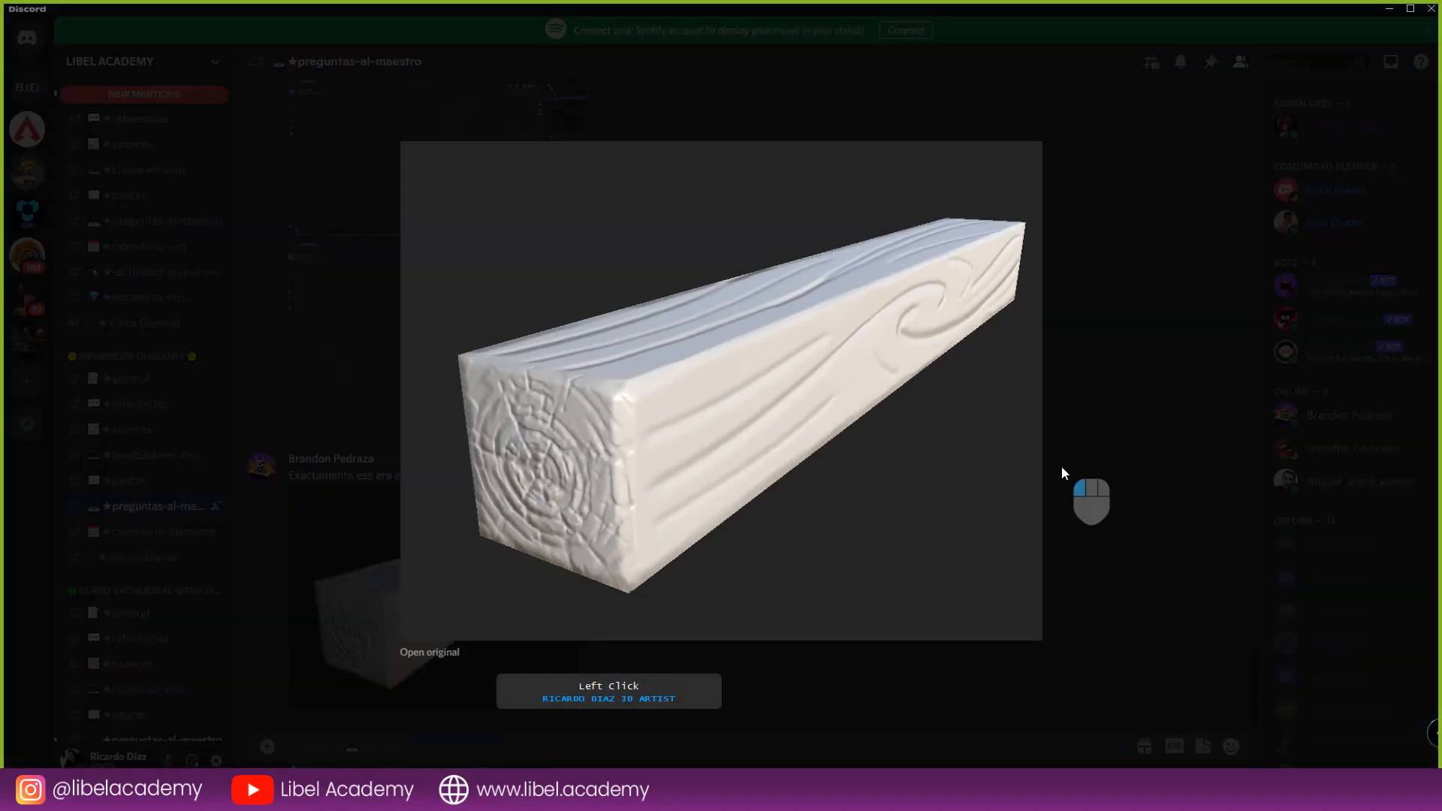
left_click(1061, 468)
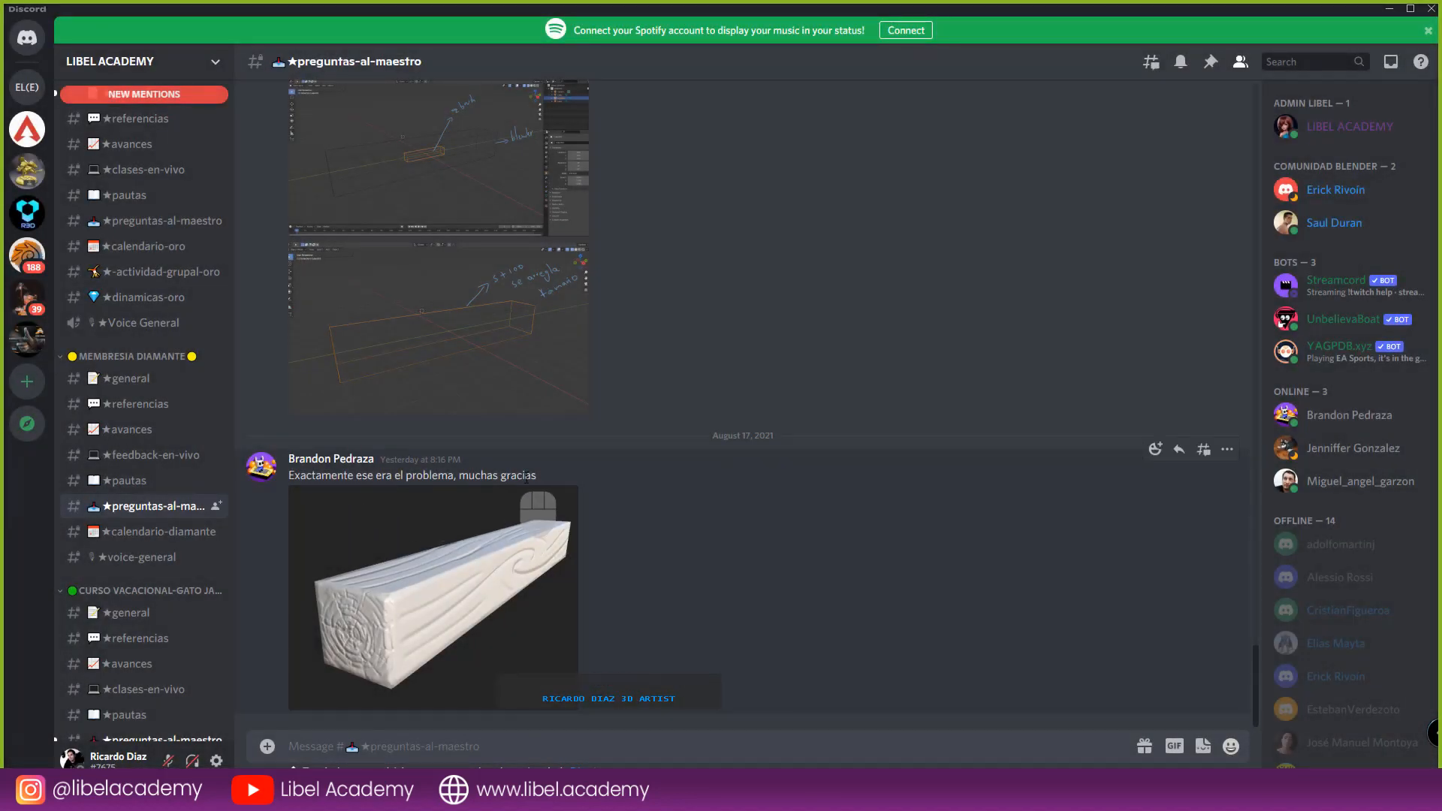
- Return to preguntas-al-maestro under MEMBRESIA ORO, and open that membership's general channel
scroll(211, 516, "up", 1)
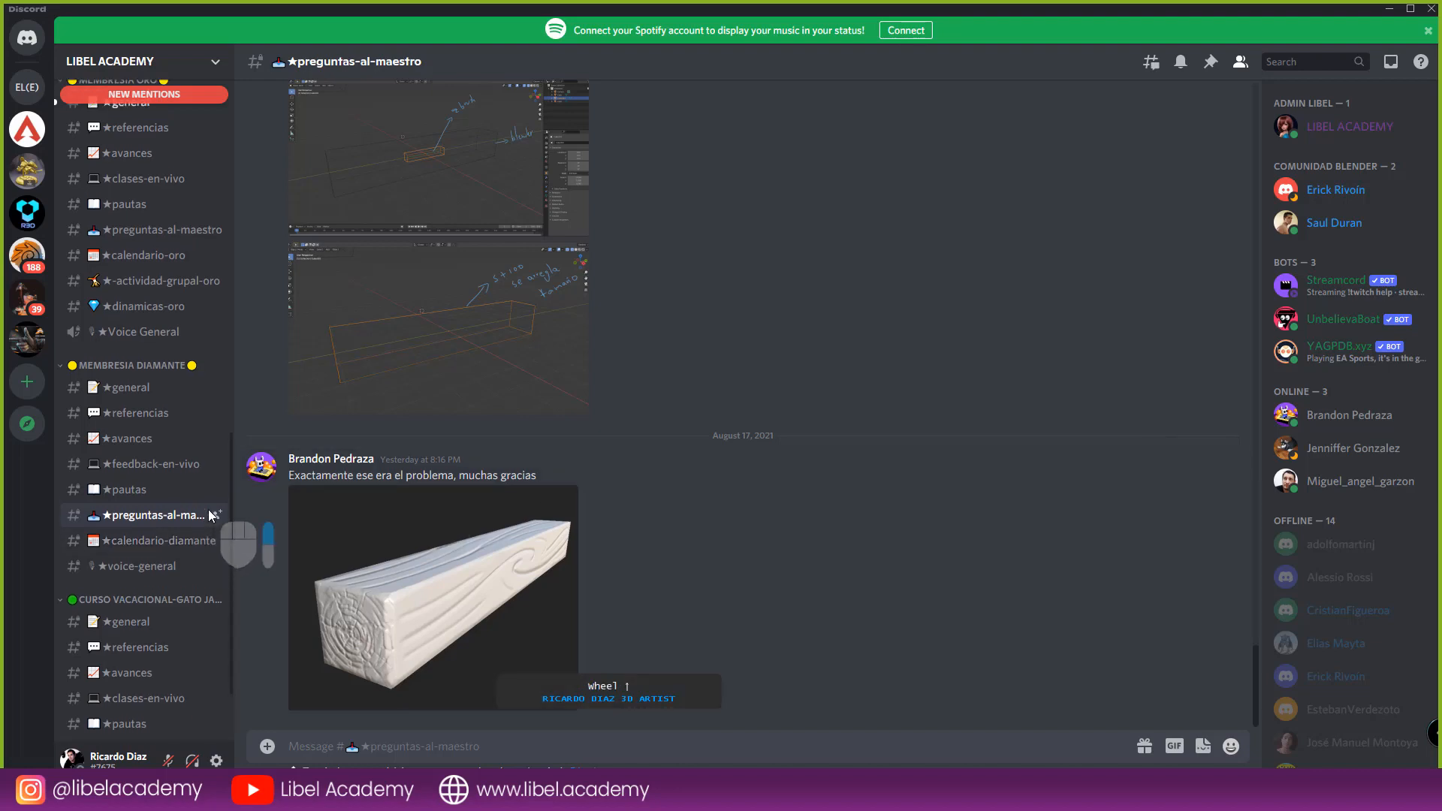
scroll(211, 516, "up", 3)
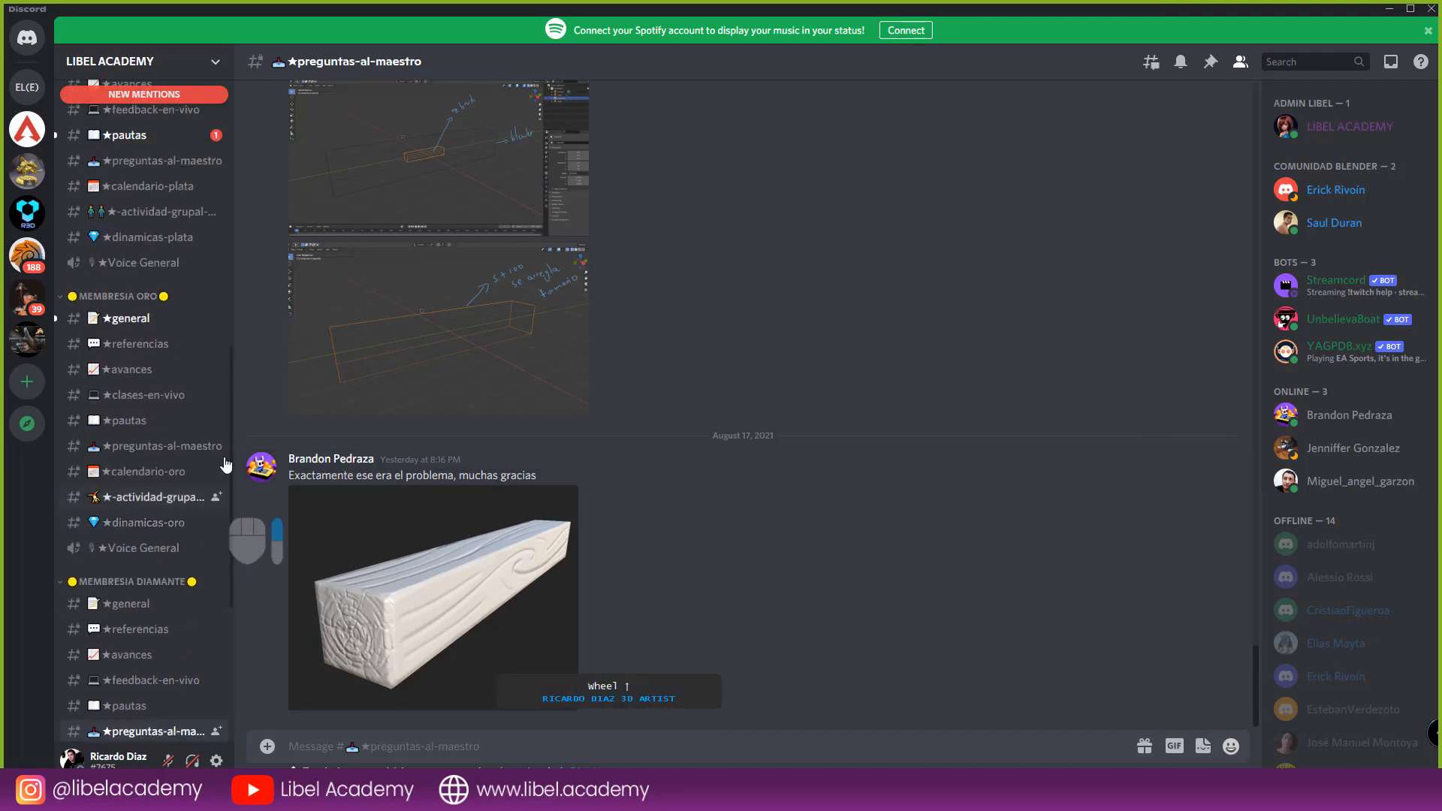
left_click(154, 448)
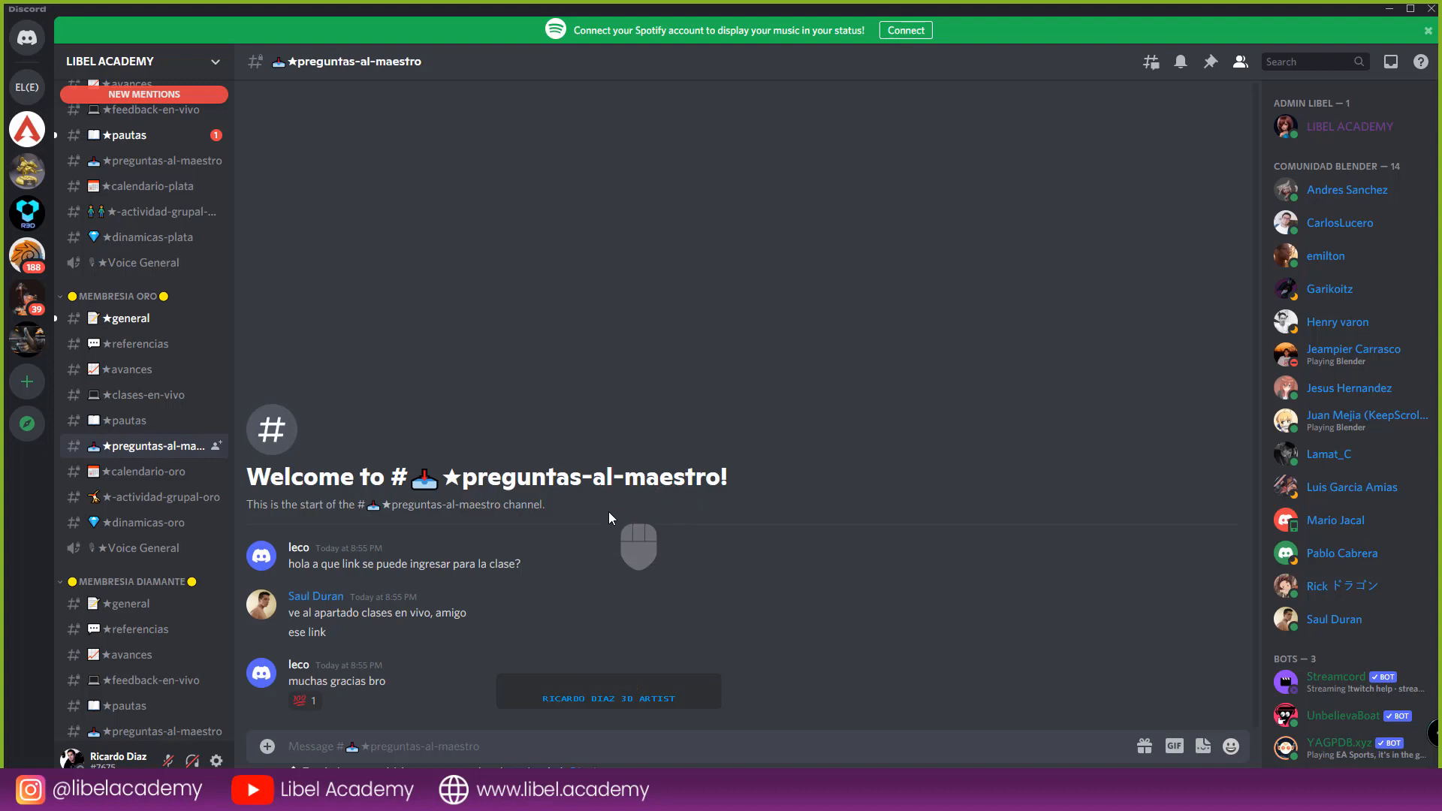
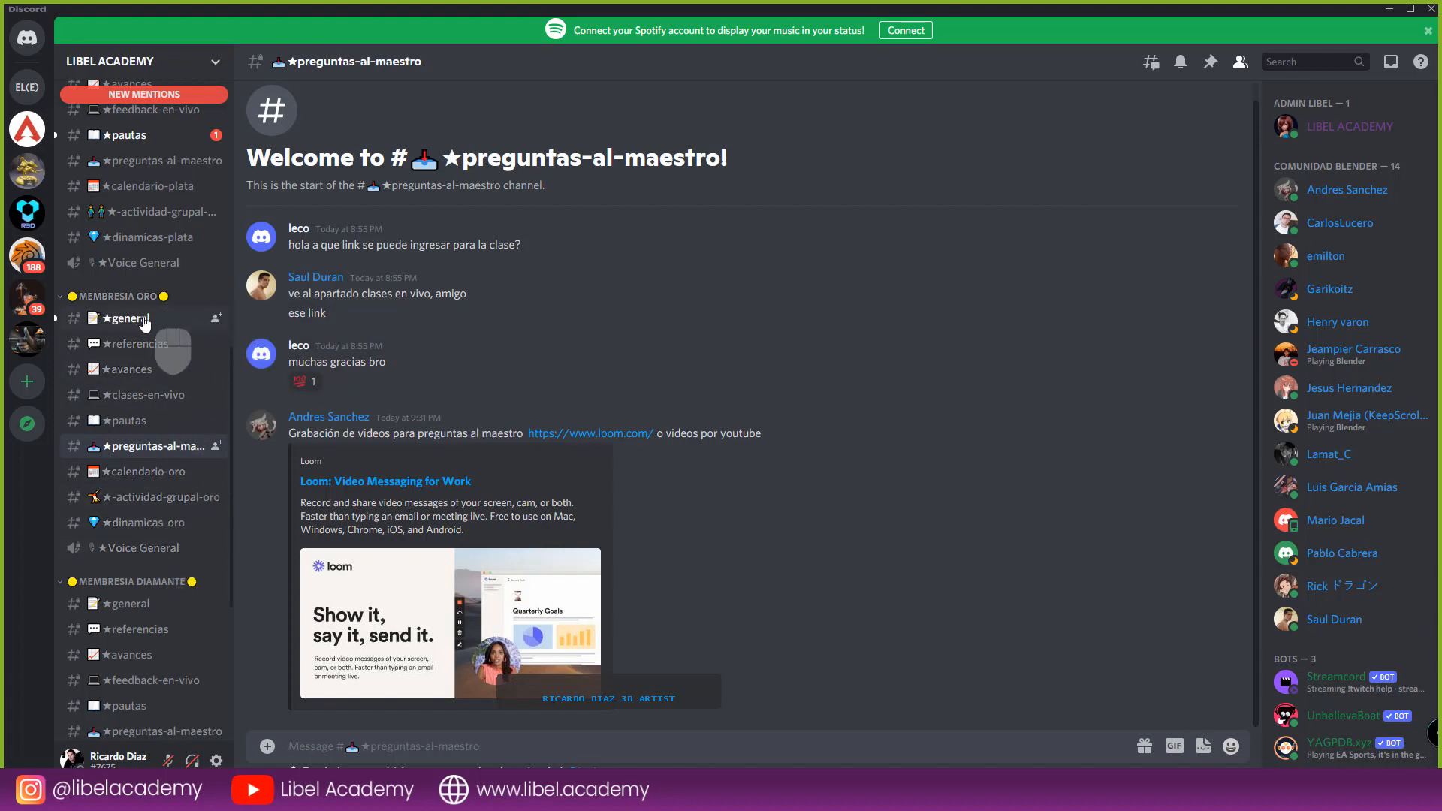
left_click(142, 321)
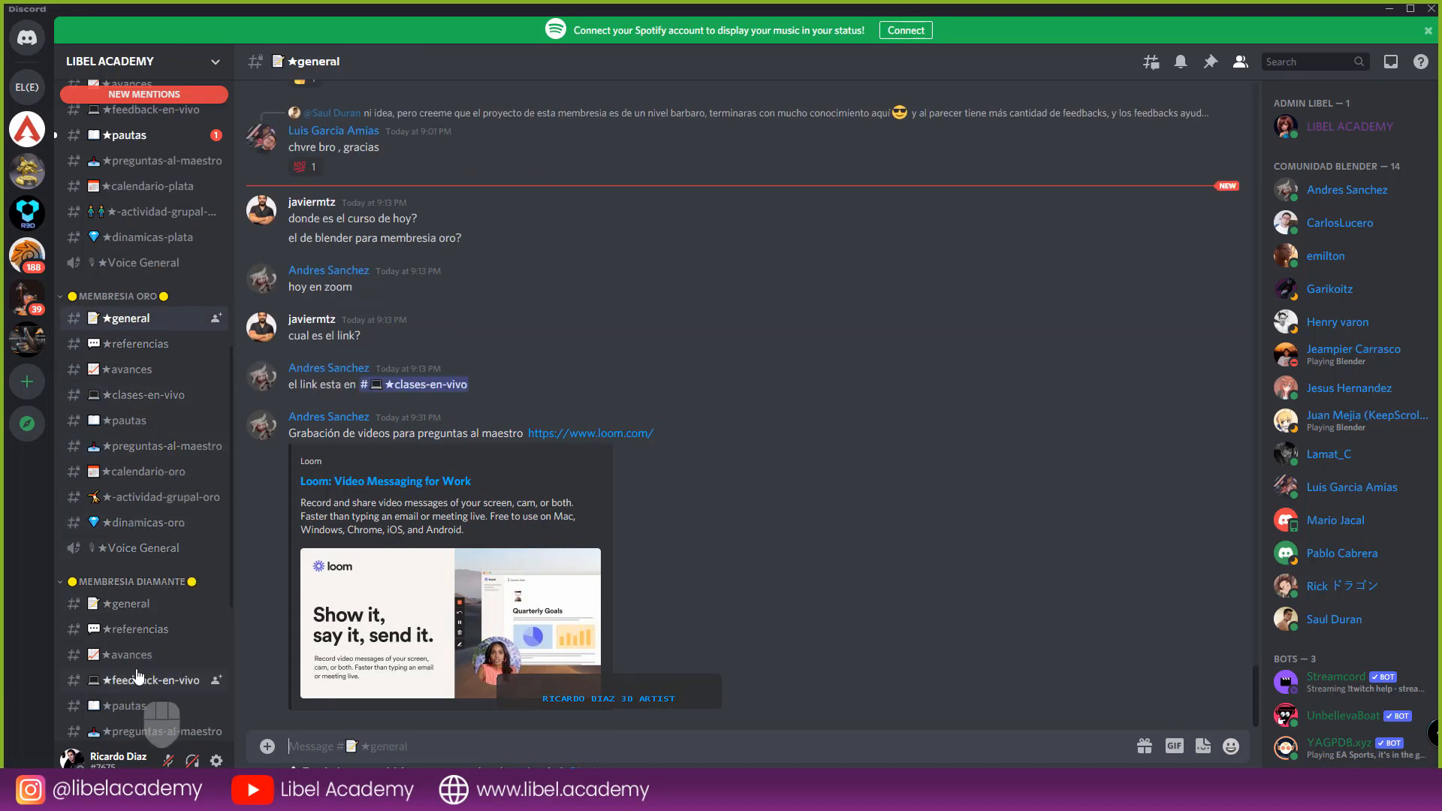
scroll(151, 587, "down", 3)
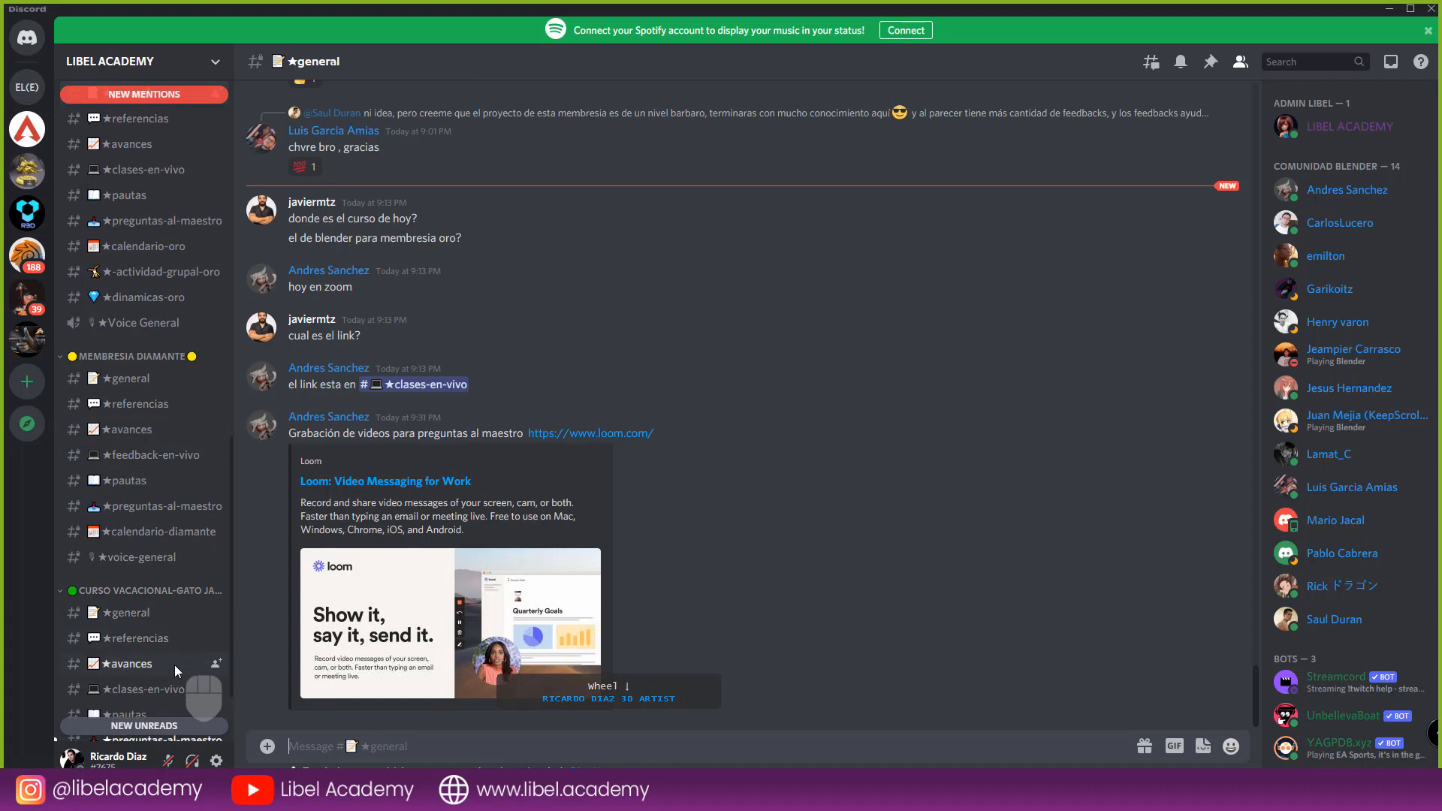
- Leave Discord for the web browser, and close the ArtStation portfolio and the R 3D YouTube channel pages
scroll(177, 668, "up", 2)
scroll(188, 665, "up", 2)
scroll(210, 639, "down", 1)
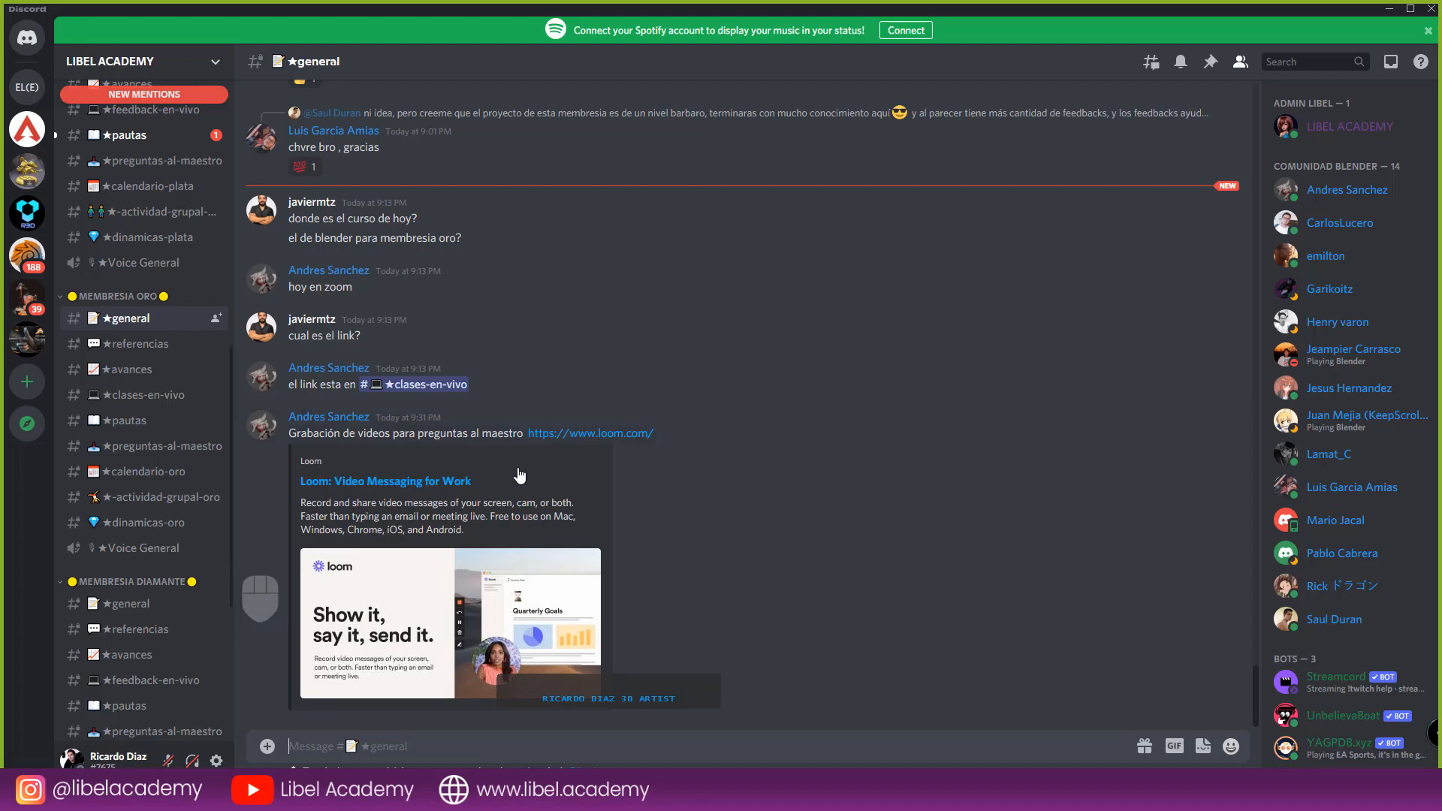
left_click(1389, 9)
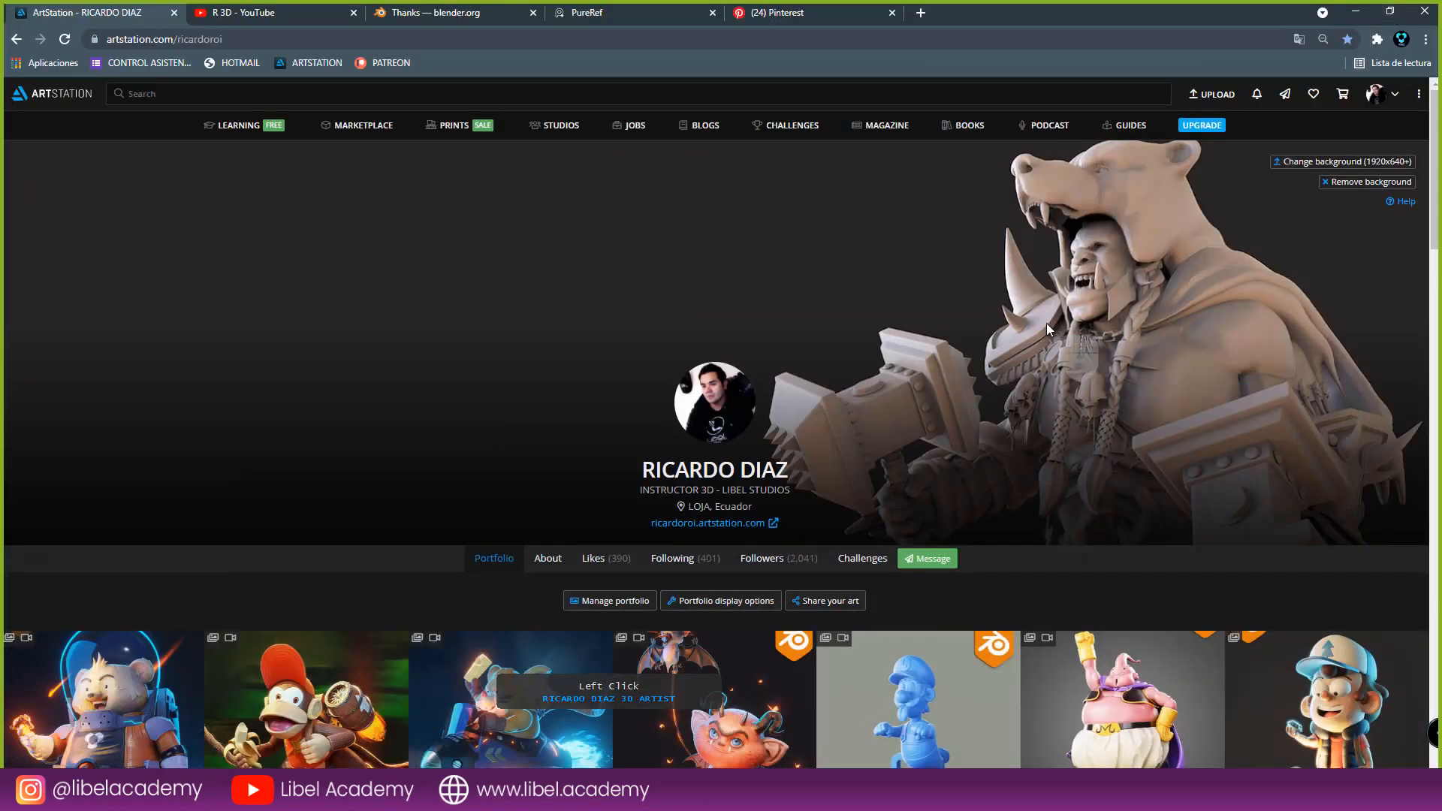
scroll(539, 201, "down", 2)
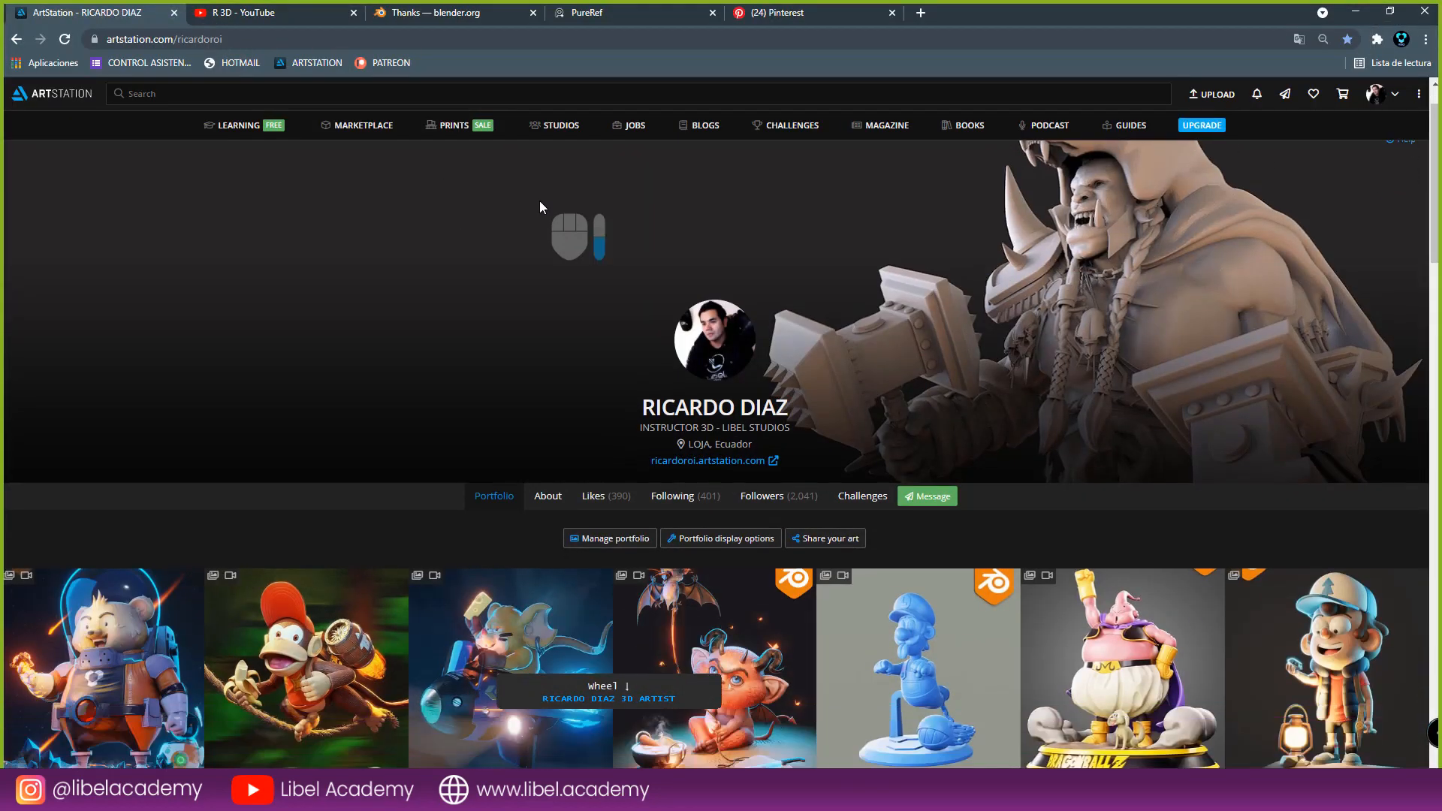
left_click(174, 13)
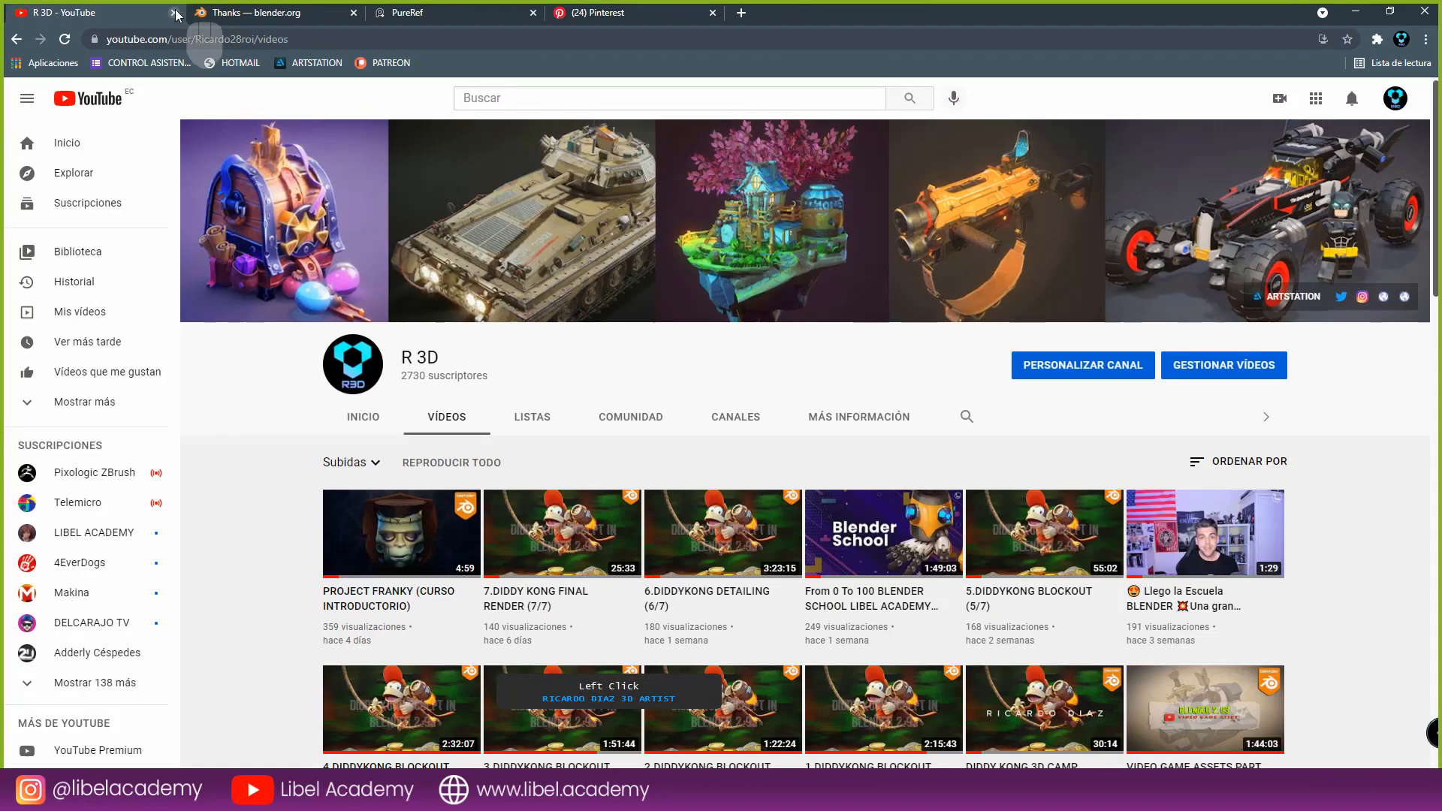
left_click(175, 13)
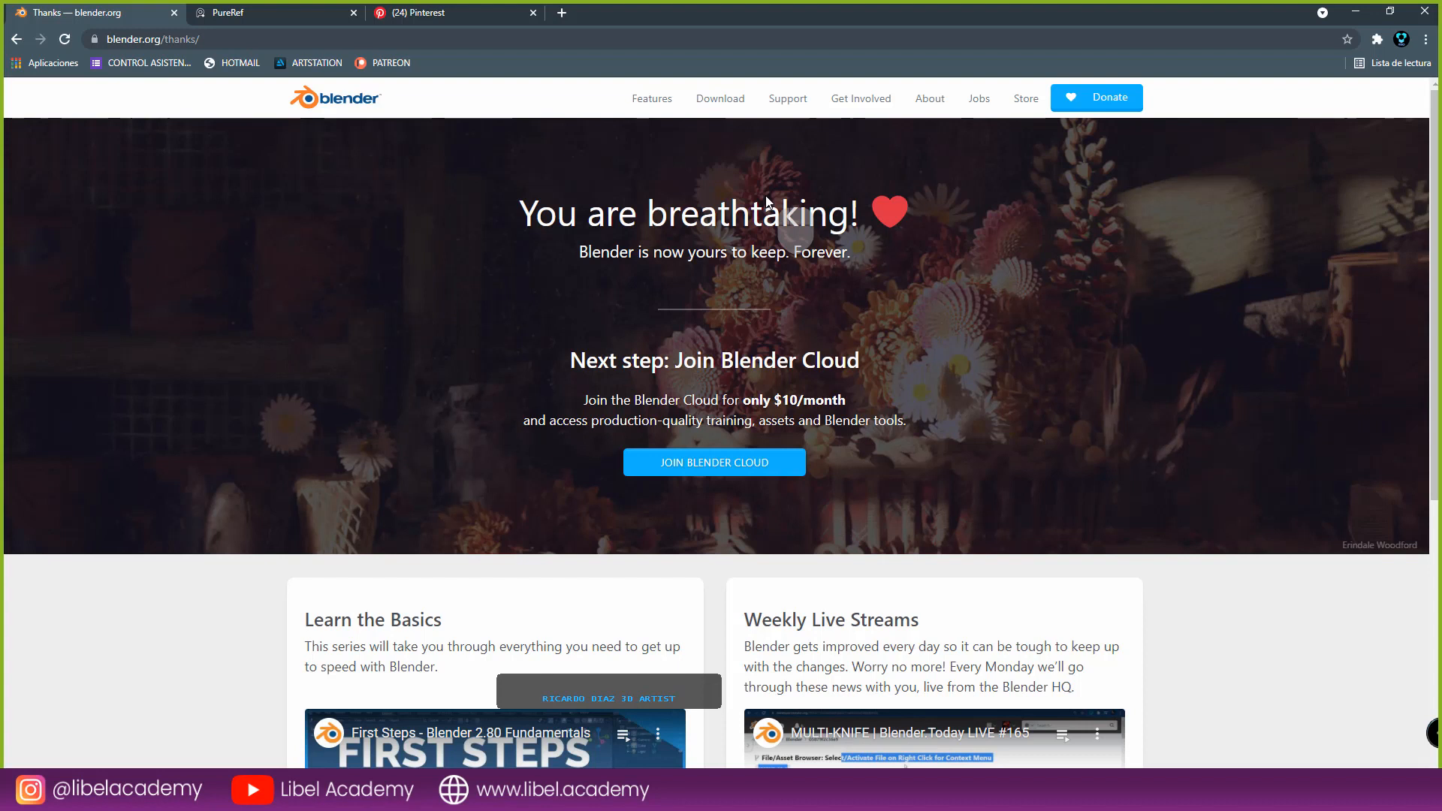
left_click(174, 39)
left_click_drag(167, 41, 363, 47)
key("BackSpace")
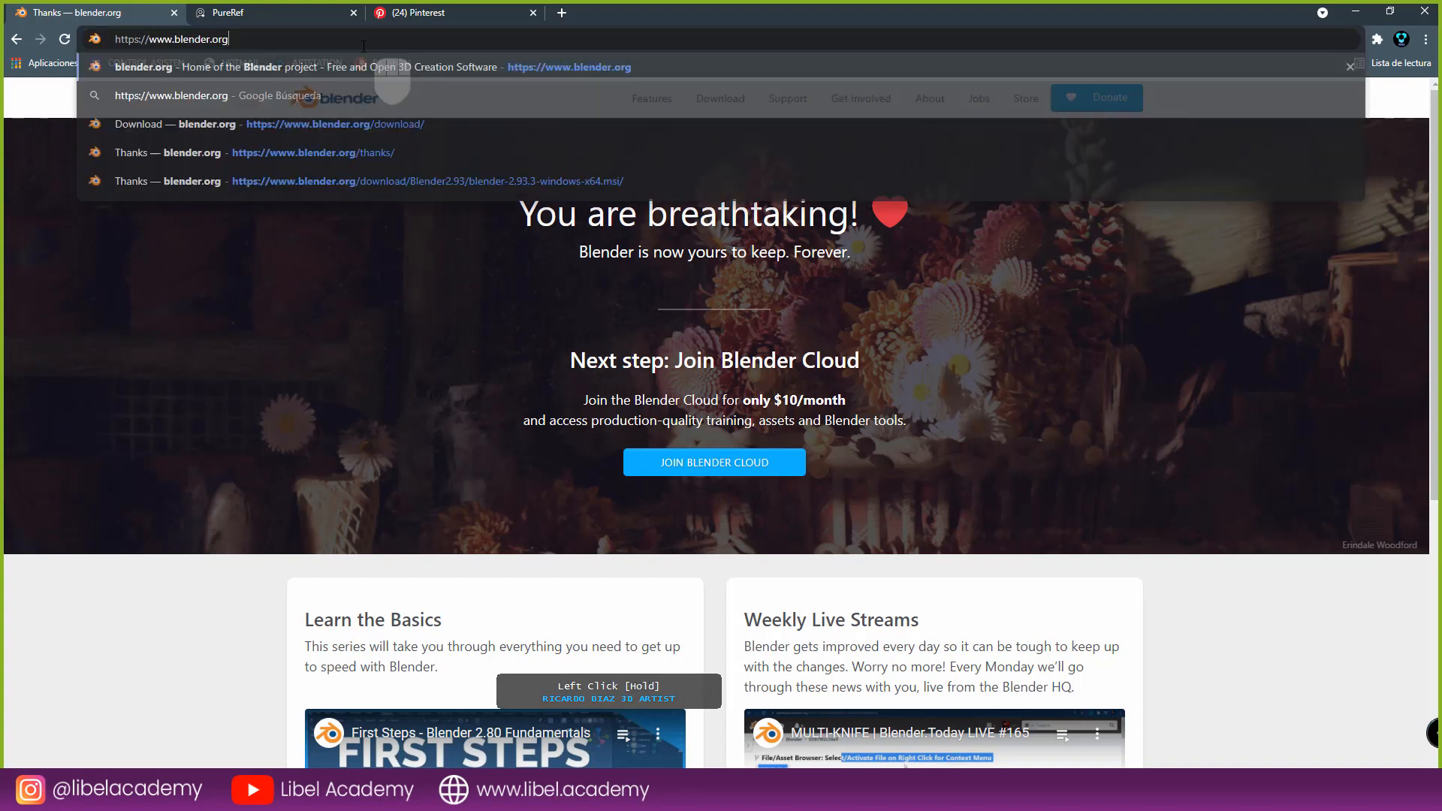
key("Return")
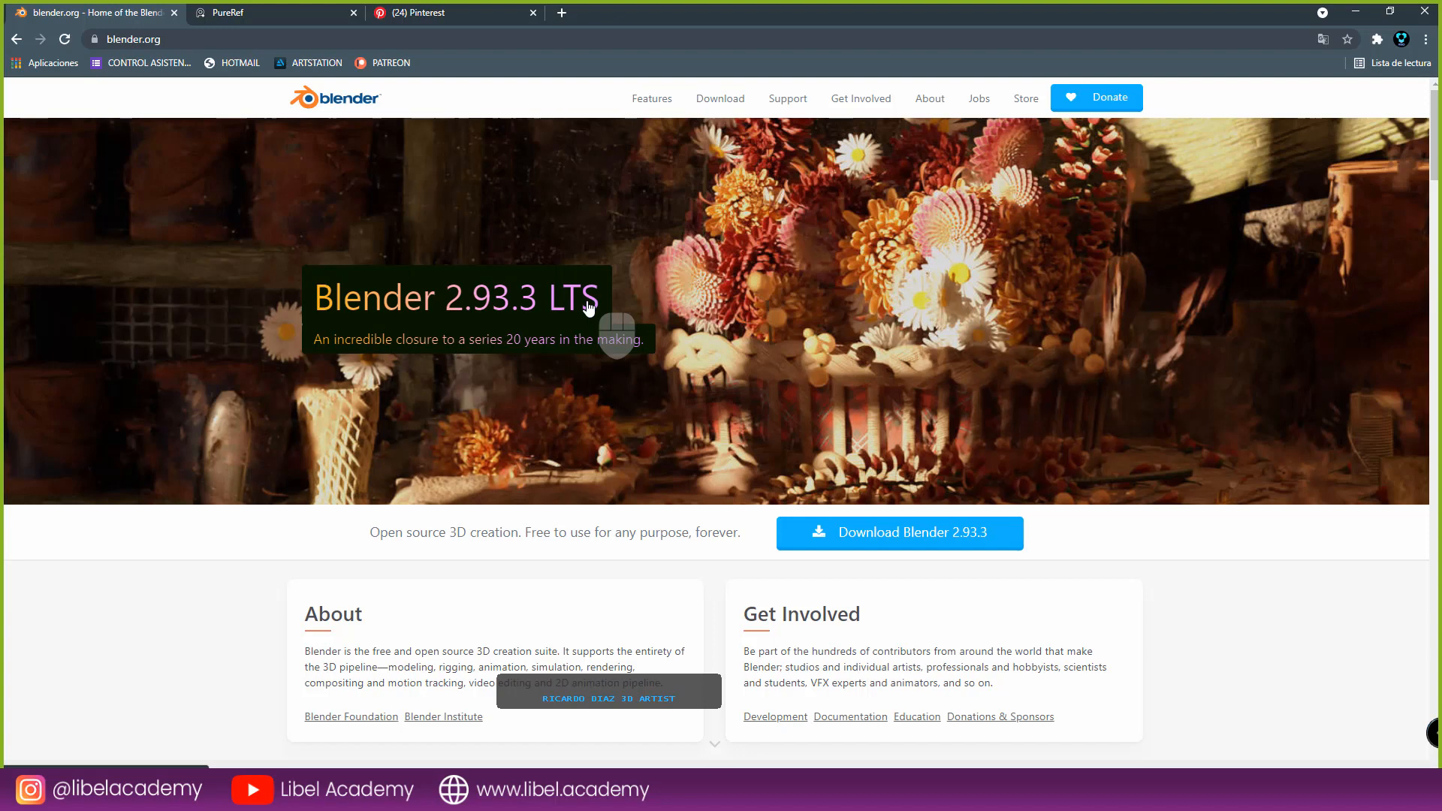
- Look over the Blender home page down to Blender News, show the default scene in Blender, and return to the browser
scroll(578, 346, "down", 1)
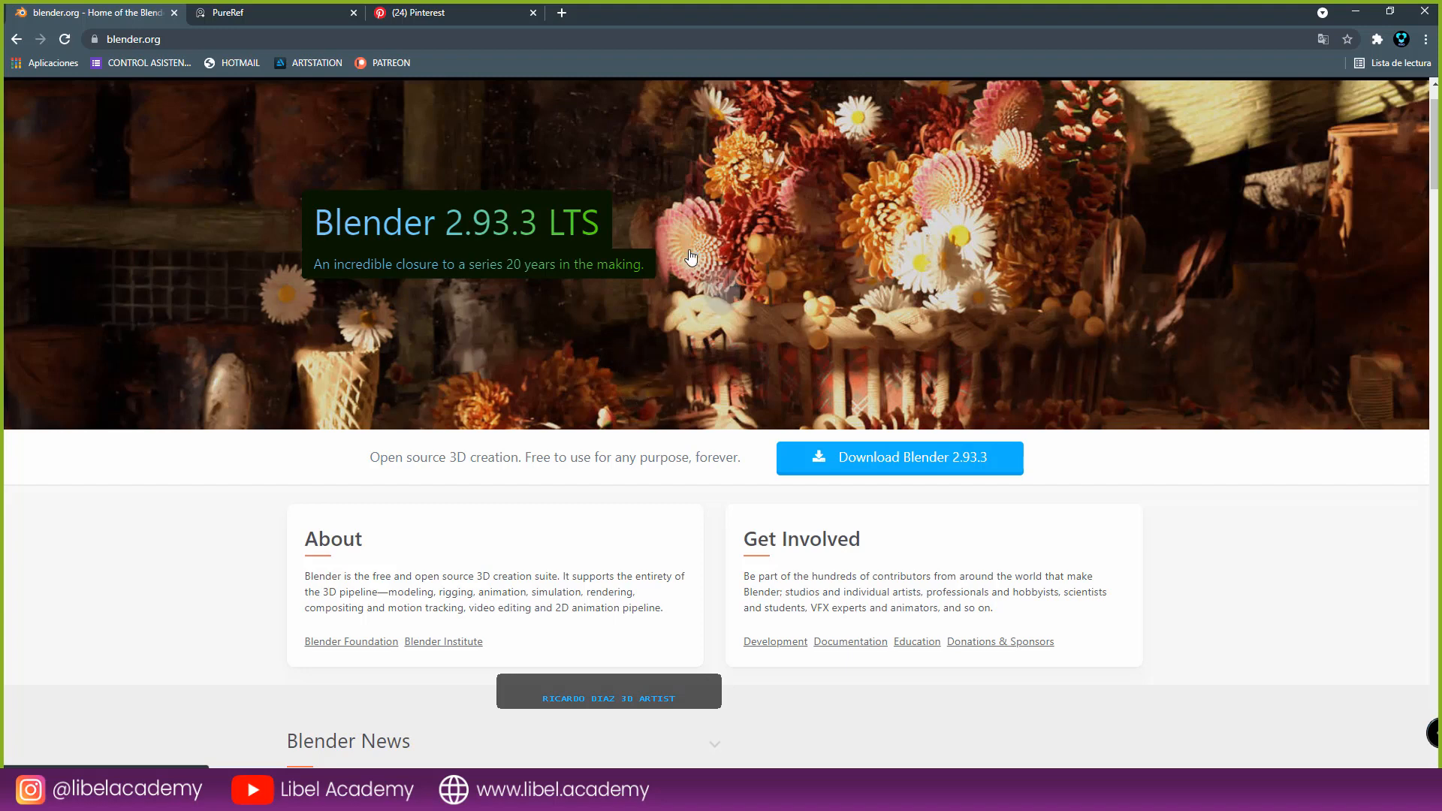
scroll(647, 283, "up", 2)
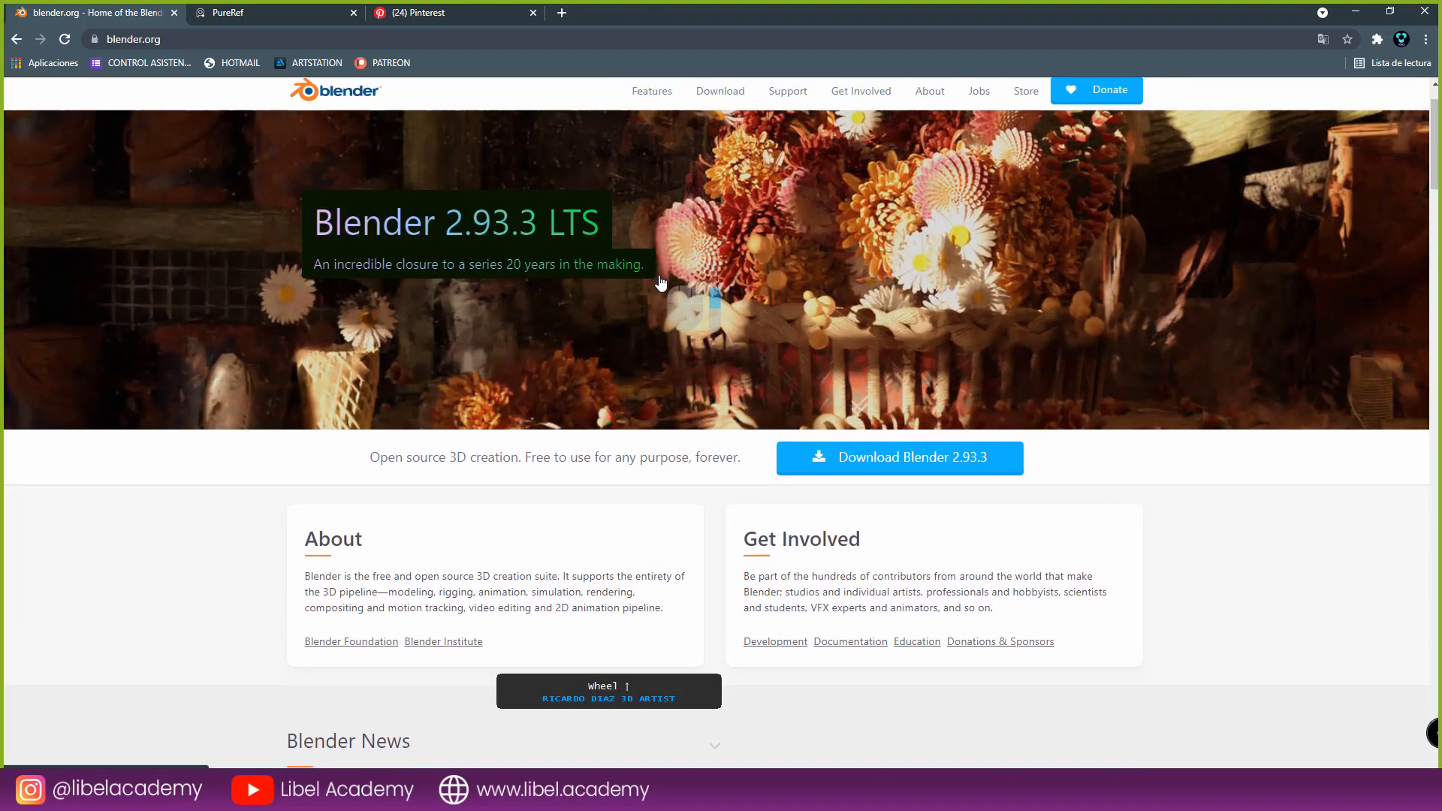
scroll(660, 283, "up", 1)
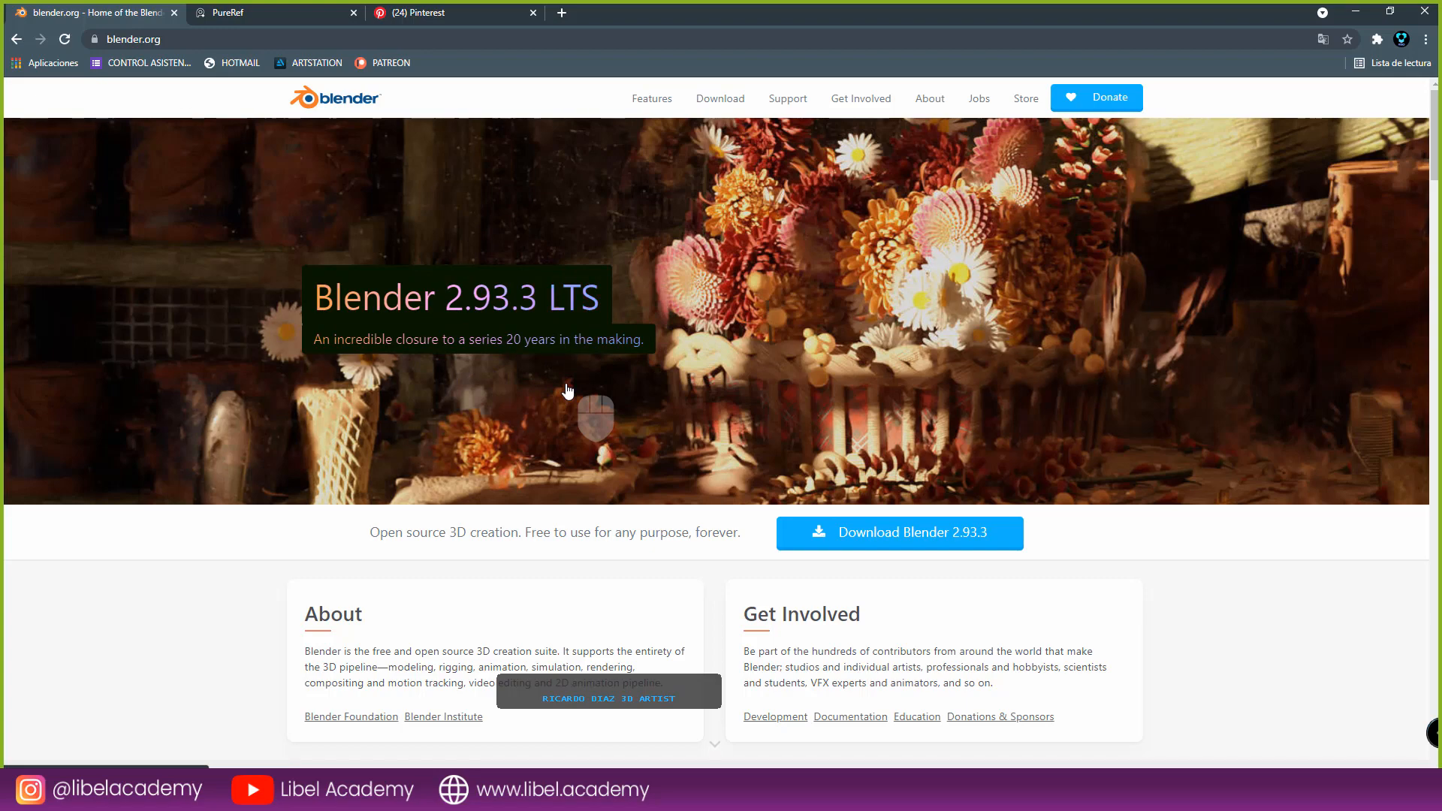
scroll(593, 402, "down", 8)
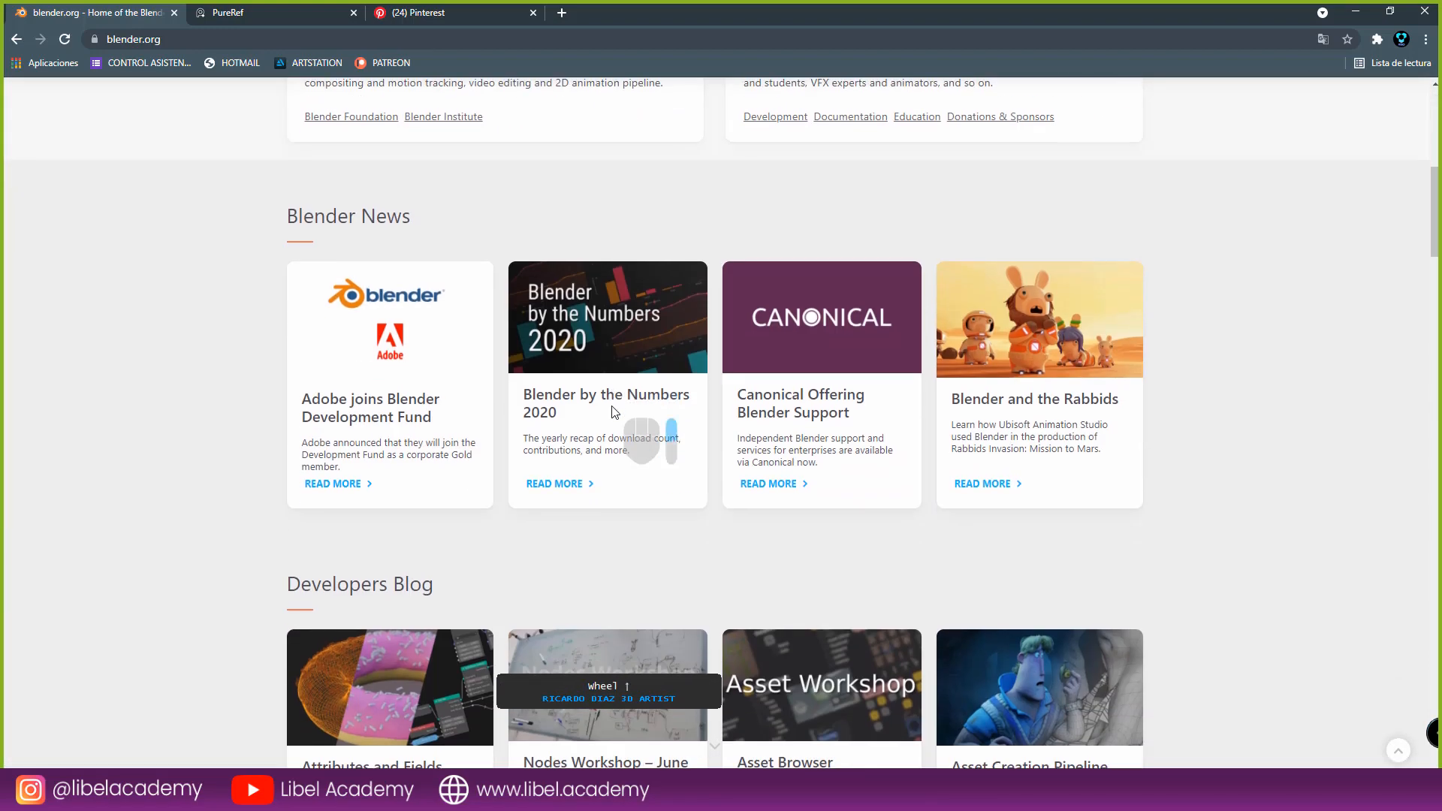
scroll(615, 411, "up", 8)
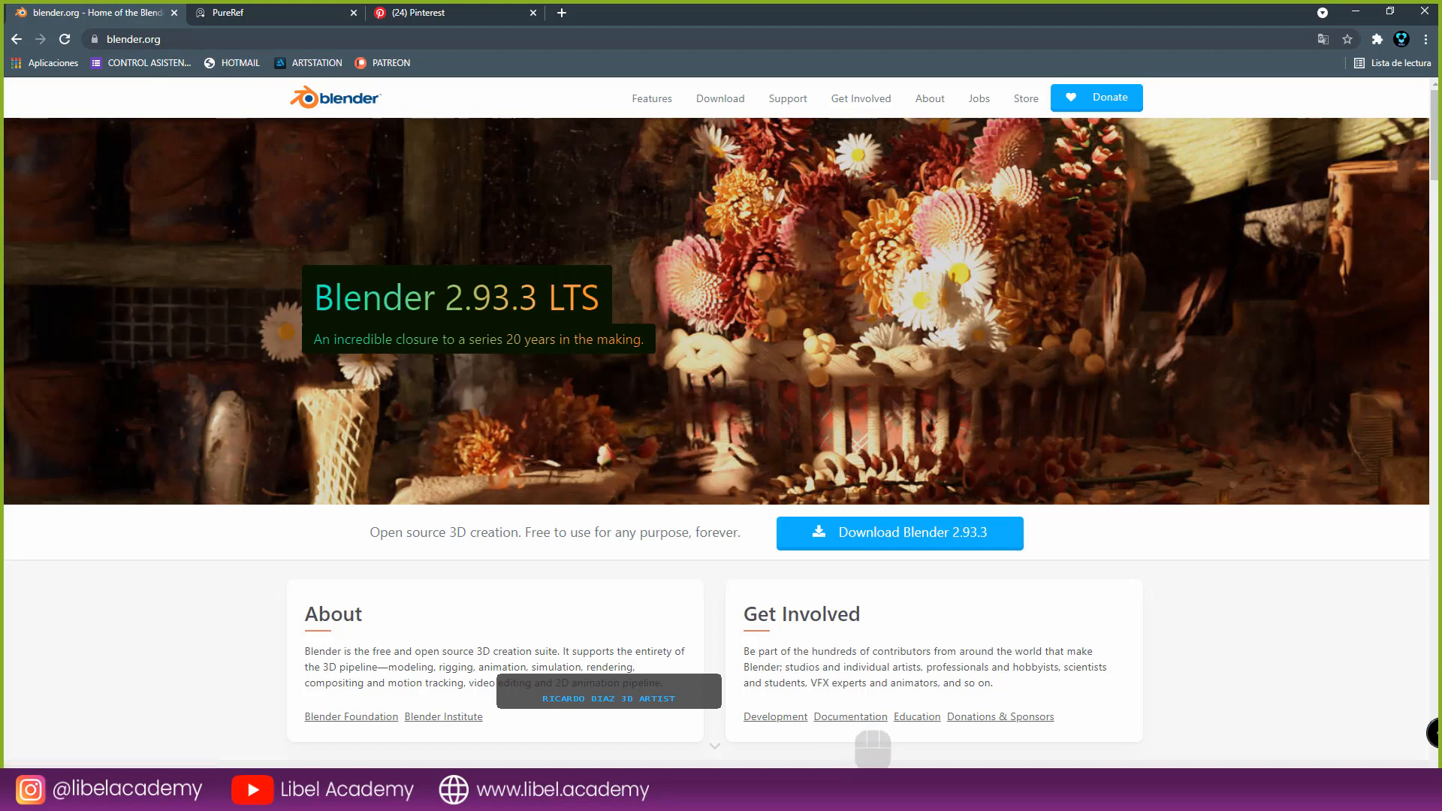
left_click(871, 751)
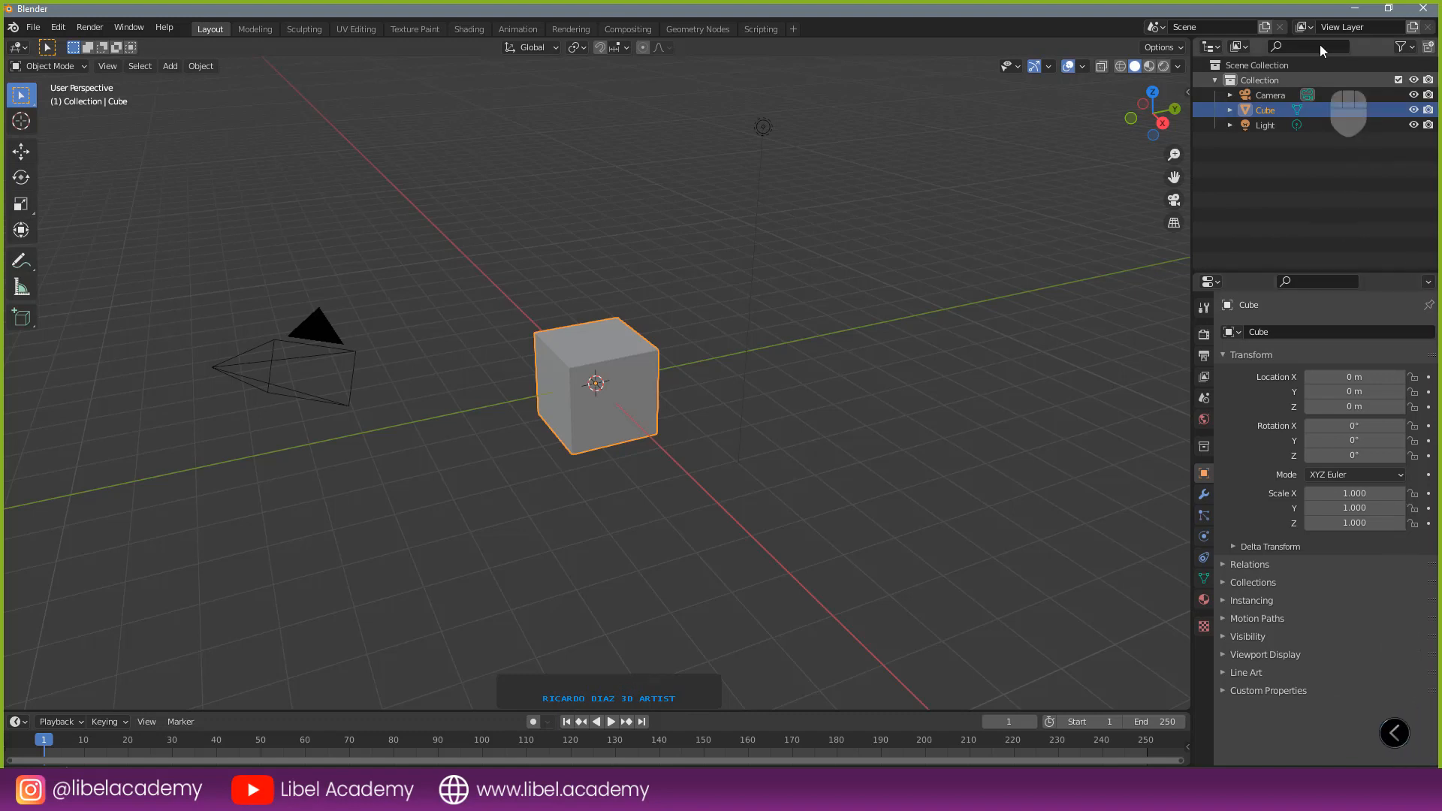
left_click(1355, 8)
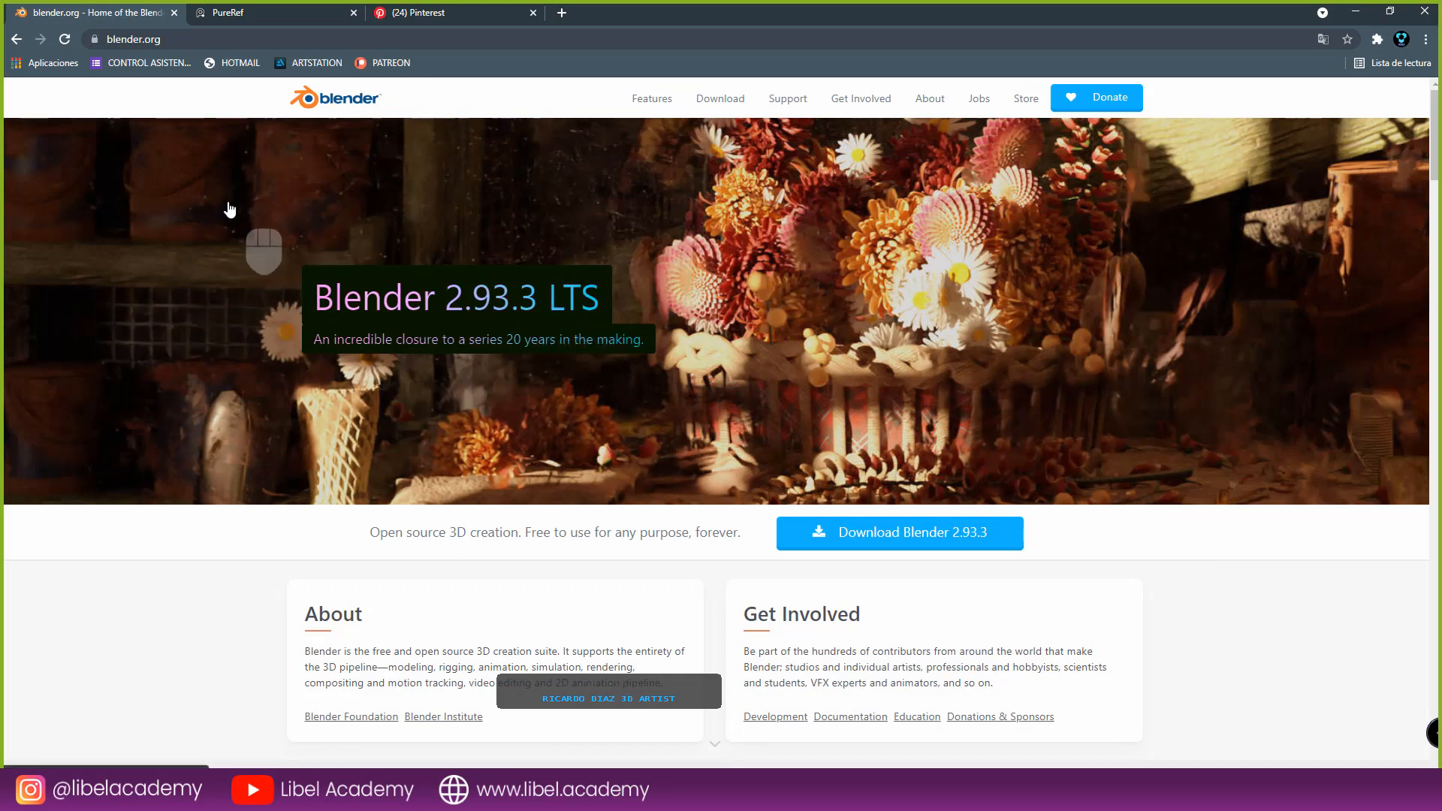
- Look through the PureRef home page from its introduction to the end, and open the PureRef download page
left_click(257, 13)
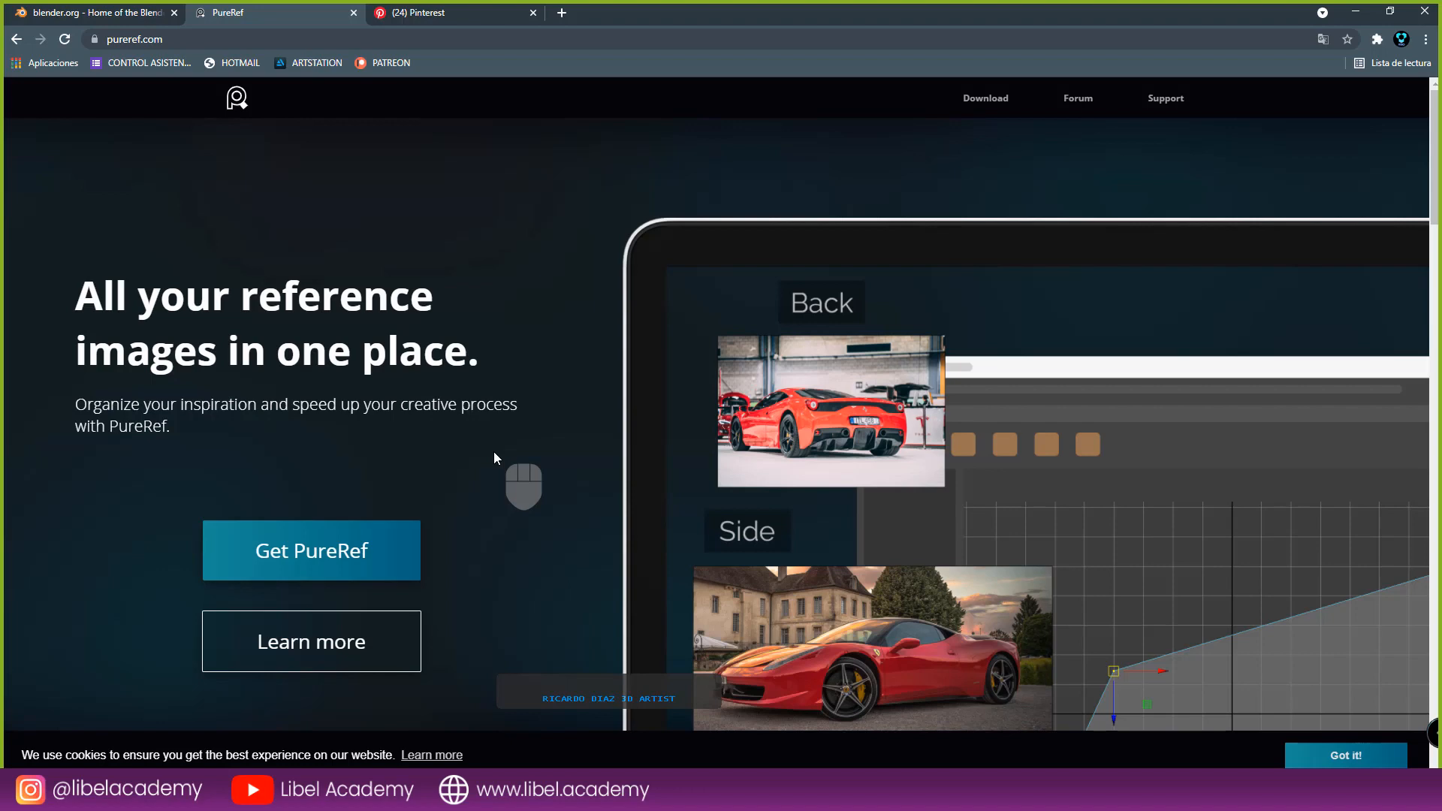
scroll(497, 436, "down", 8)
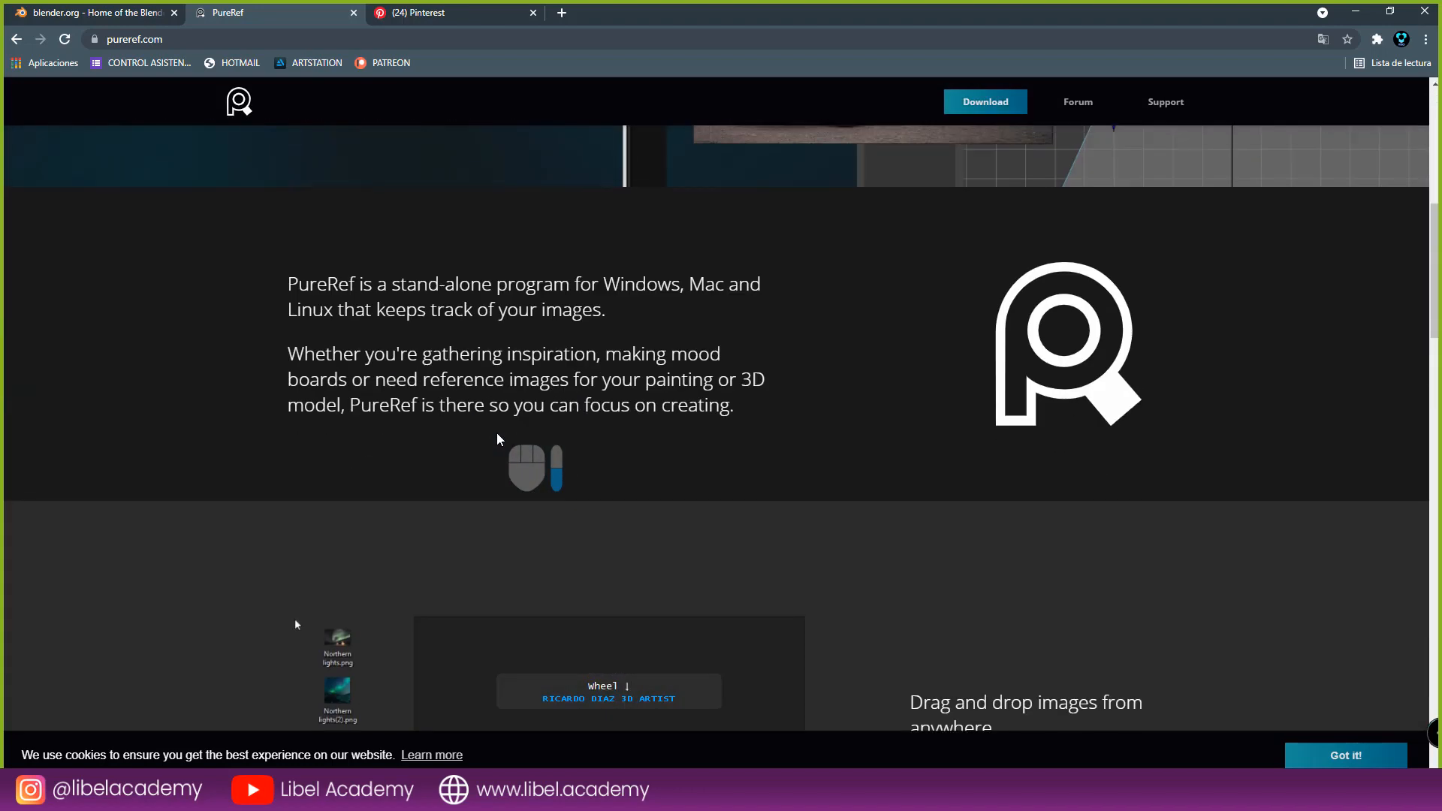
scroll(497, 436, "down", 15)
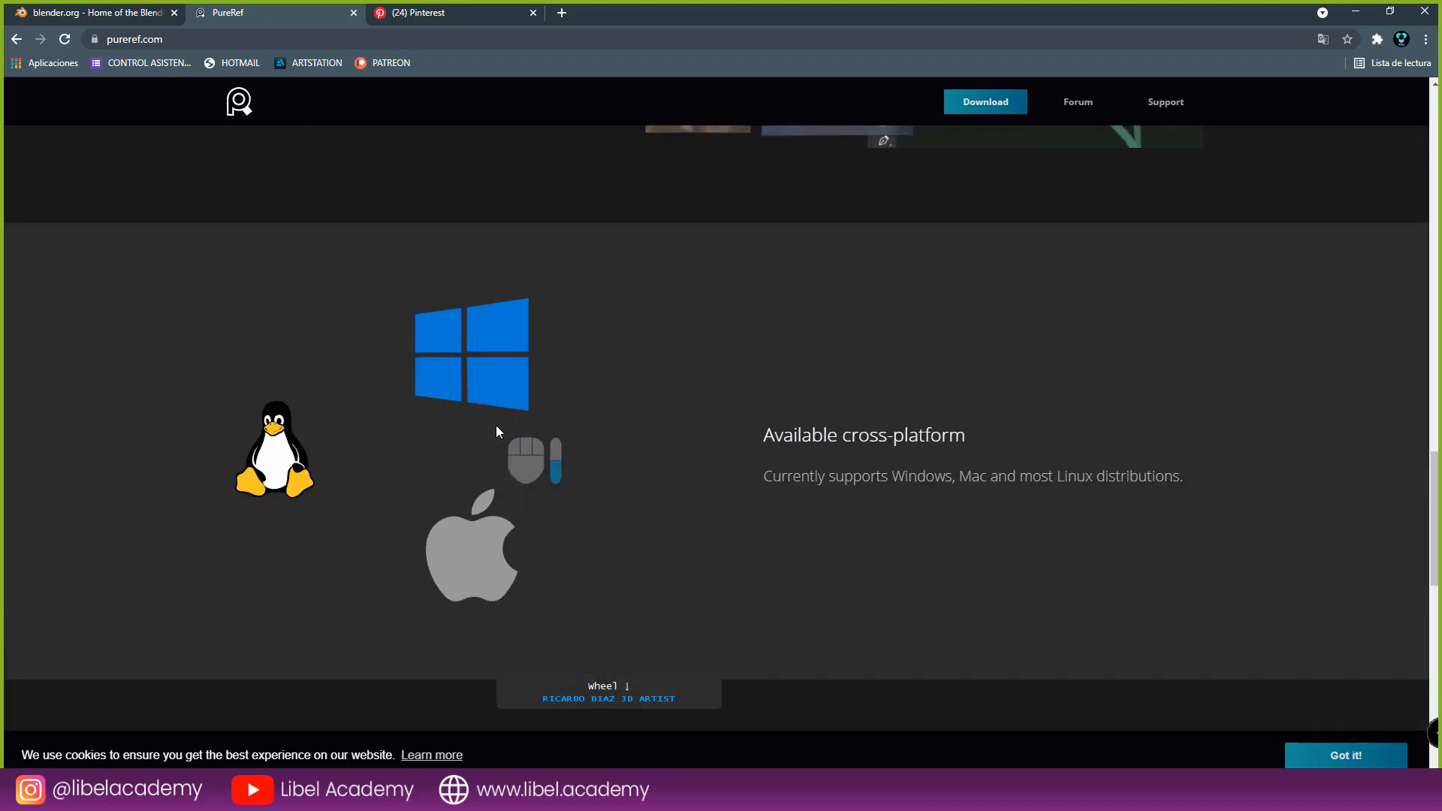
scroll(497, 428, "down", 8)
scroll(547, 432, "up", 7)
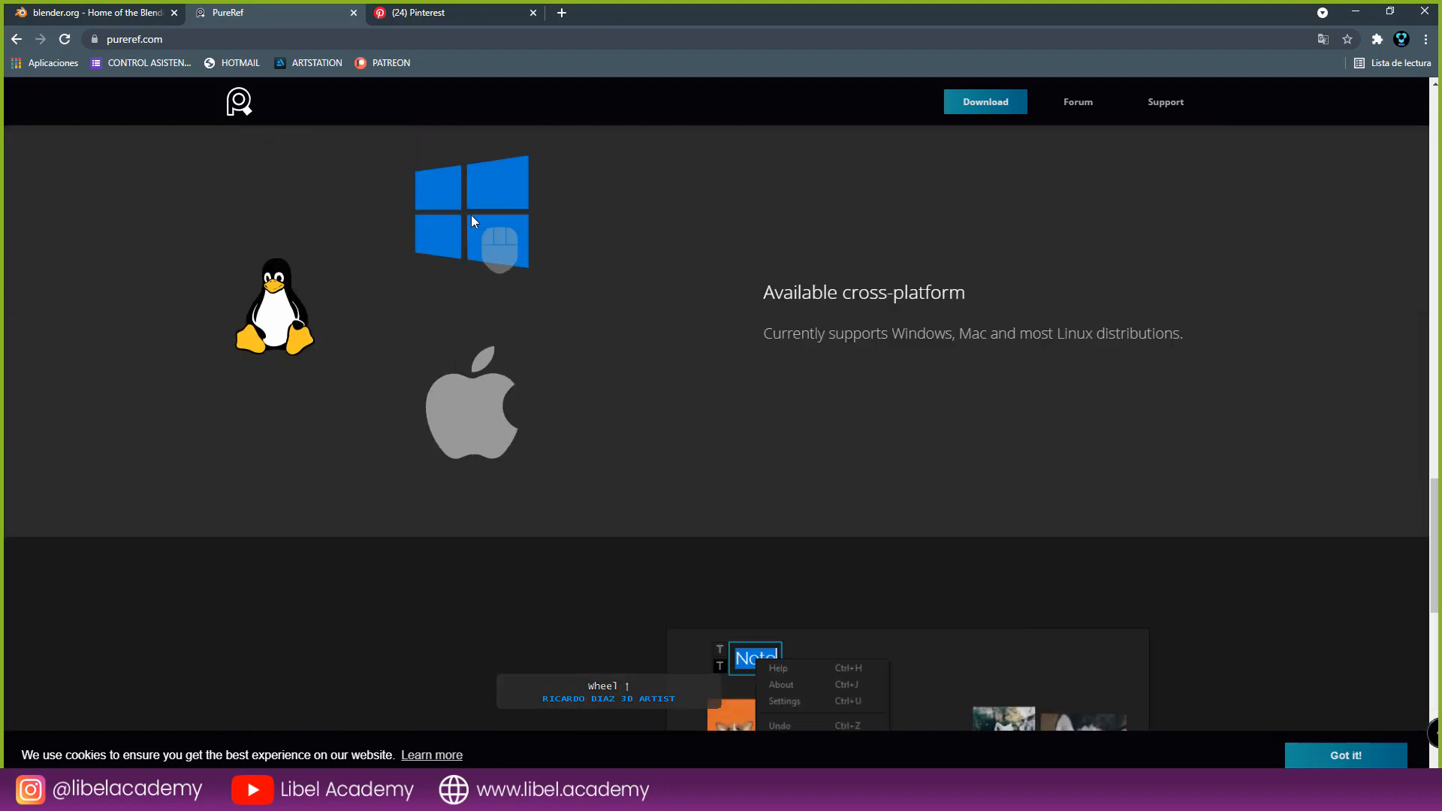
scroll(753, 446, "down", 10)
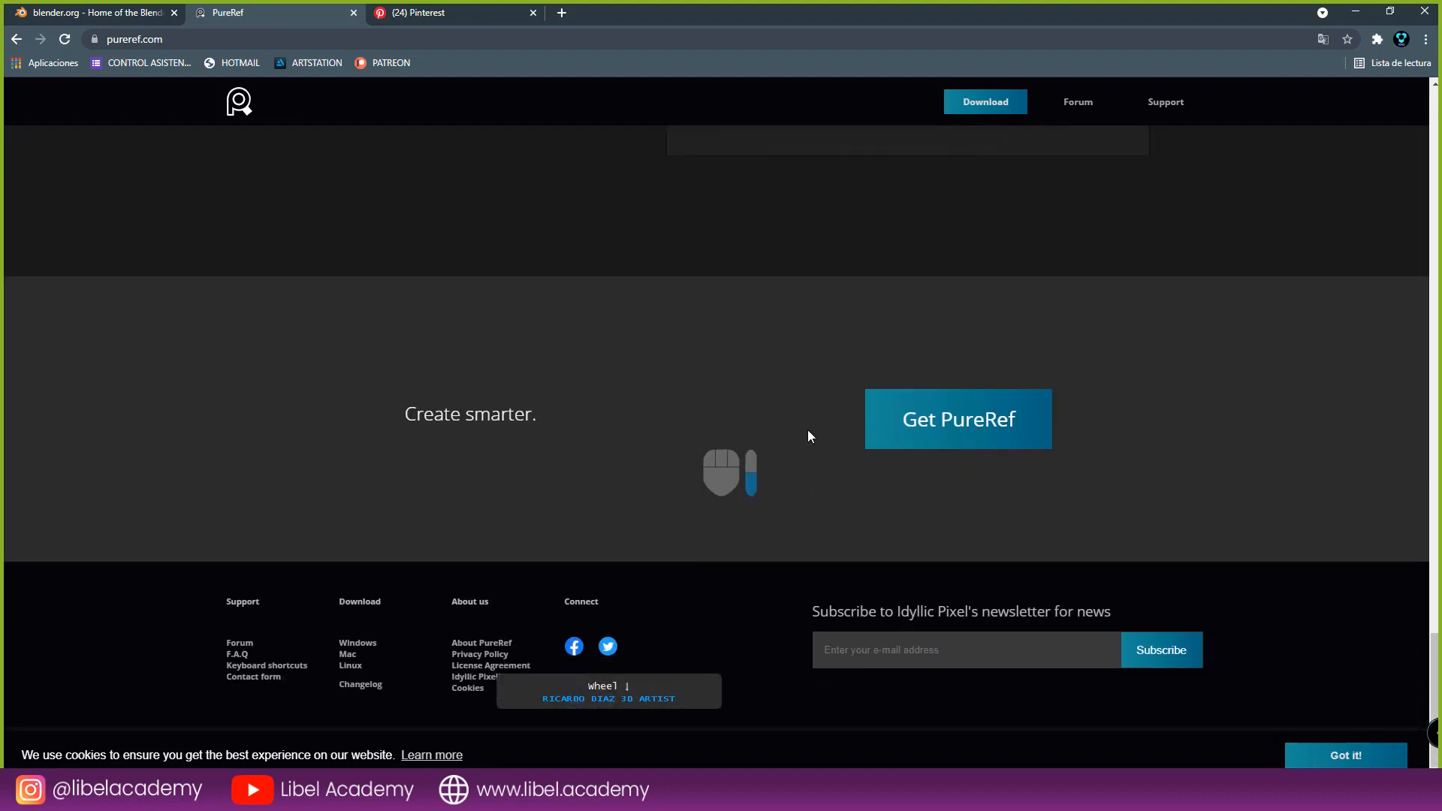
left_click(1009, 439)
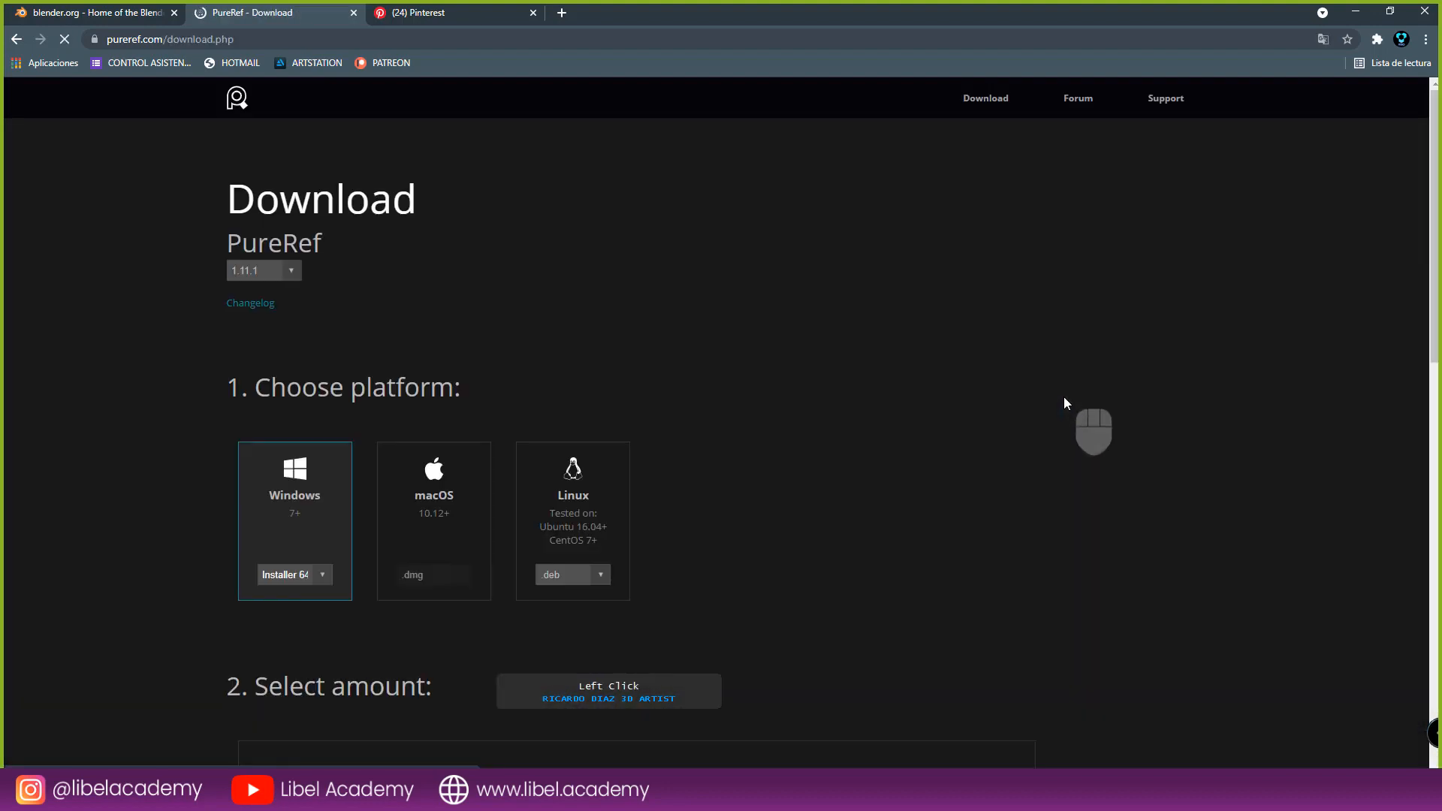
- Set a custom contribution of € 0 for the PureRef download and review the platform, amount and checkout sections
scroll(464, 413, "down", 1)
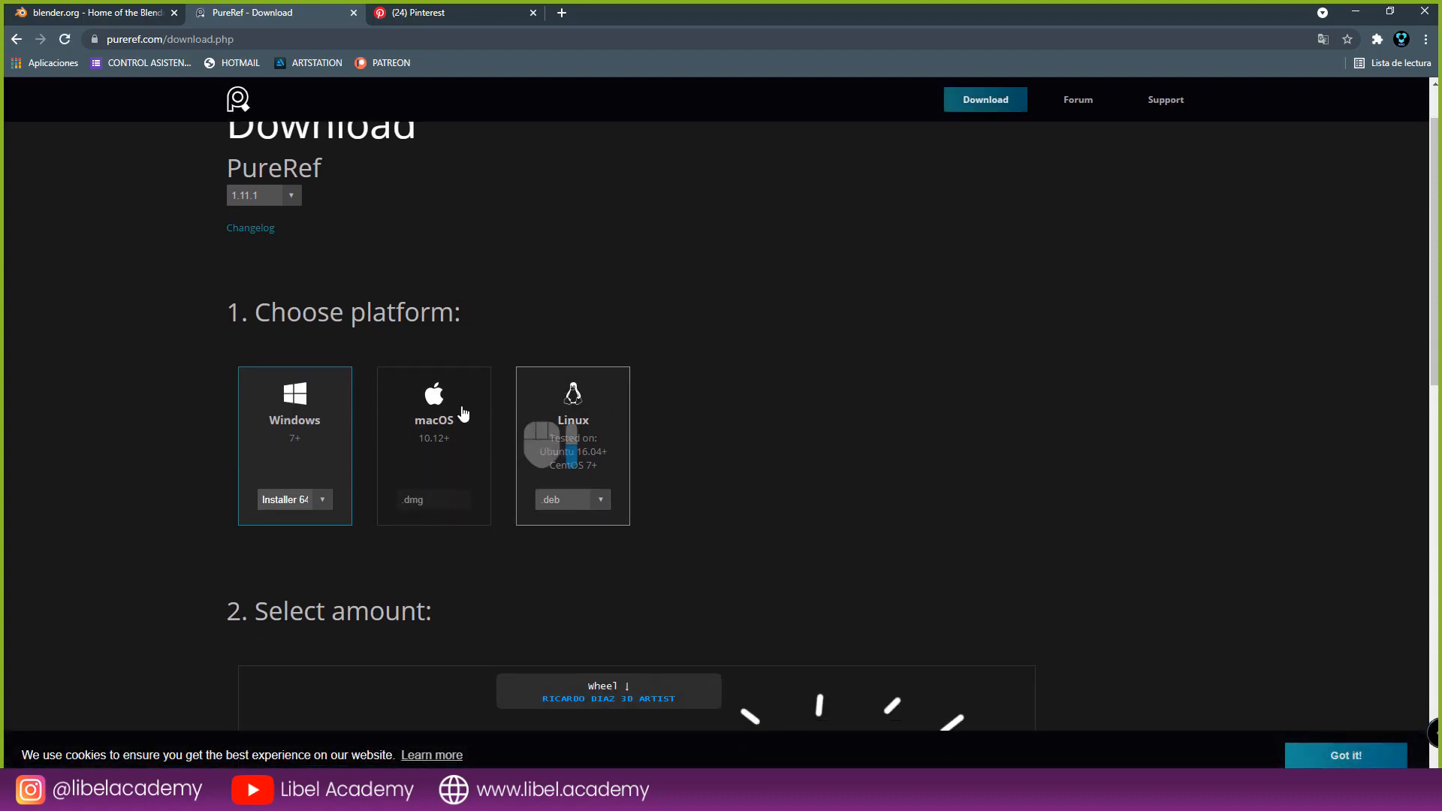
scroll(652, 405, "down", 4)
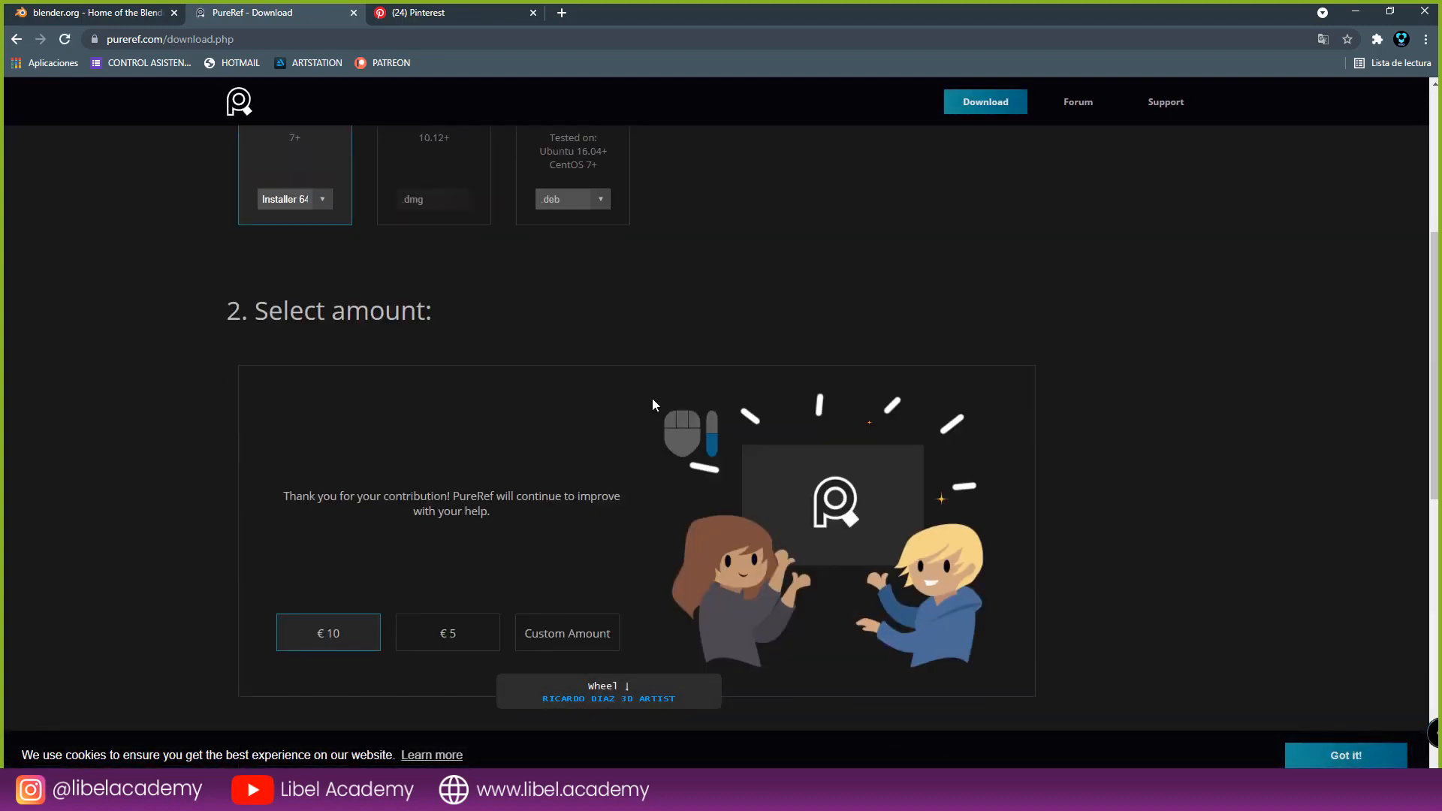
left_click(574, 633)
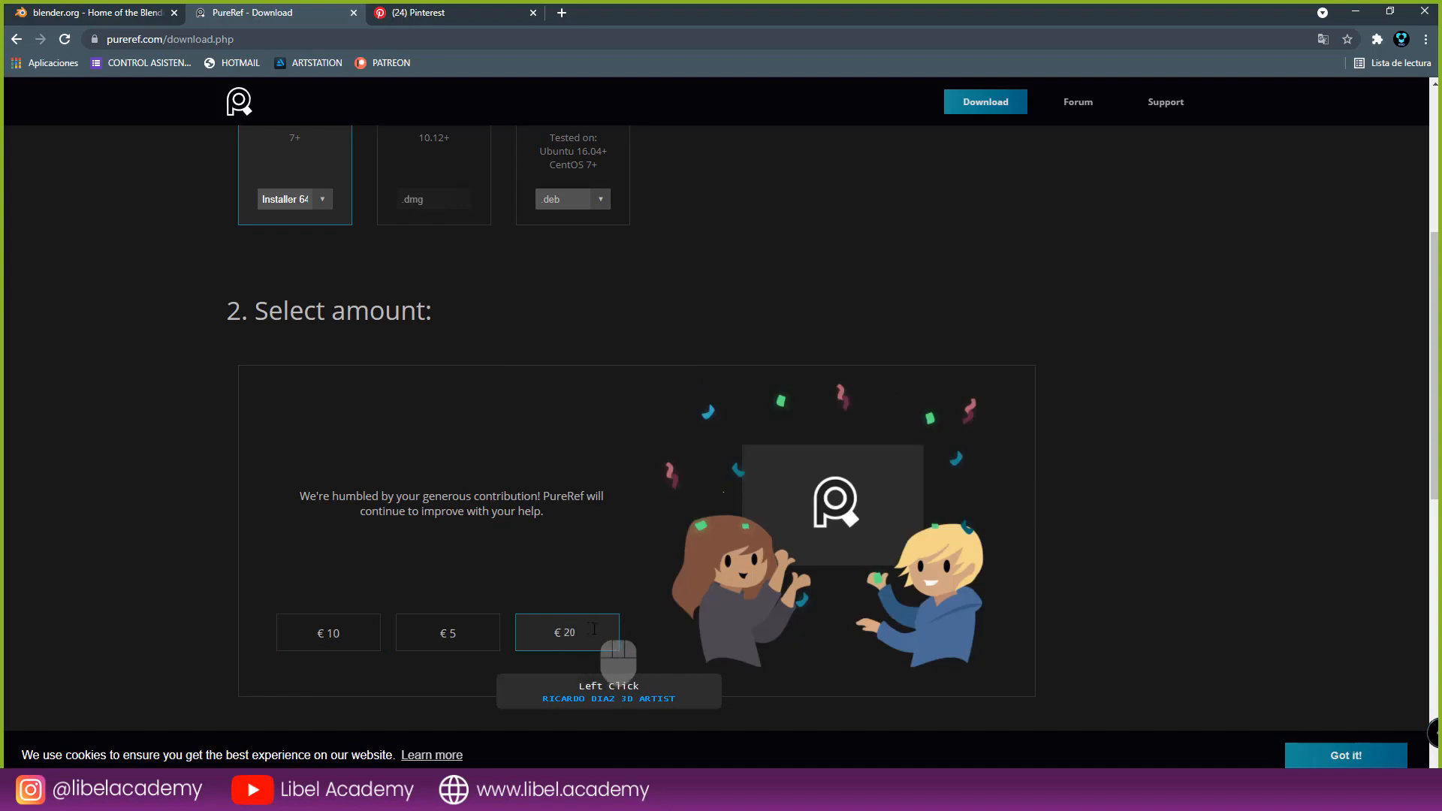
scroll(775, 574, "down", 2)
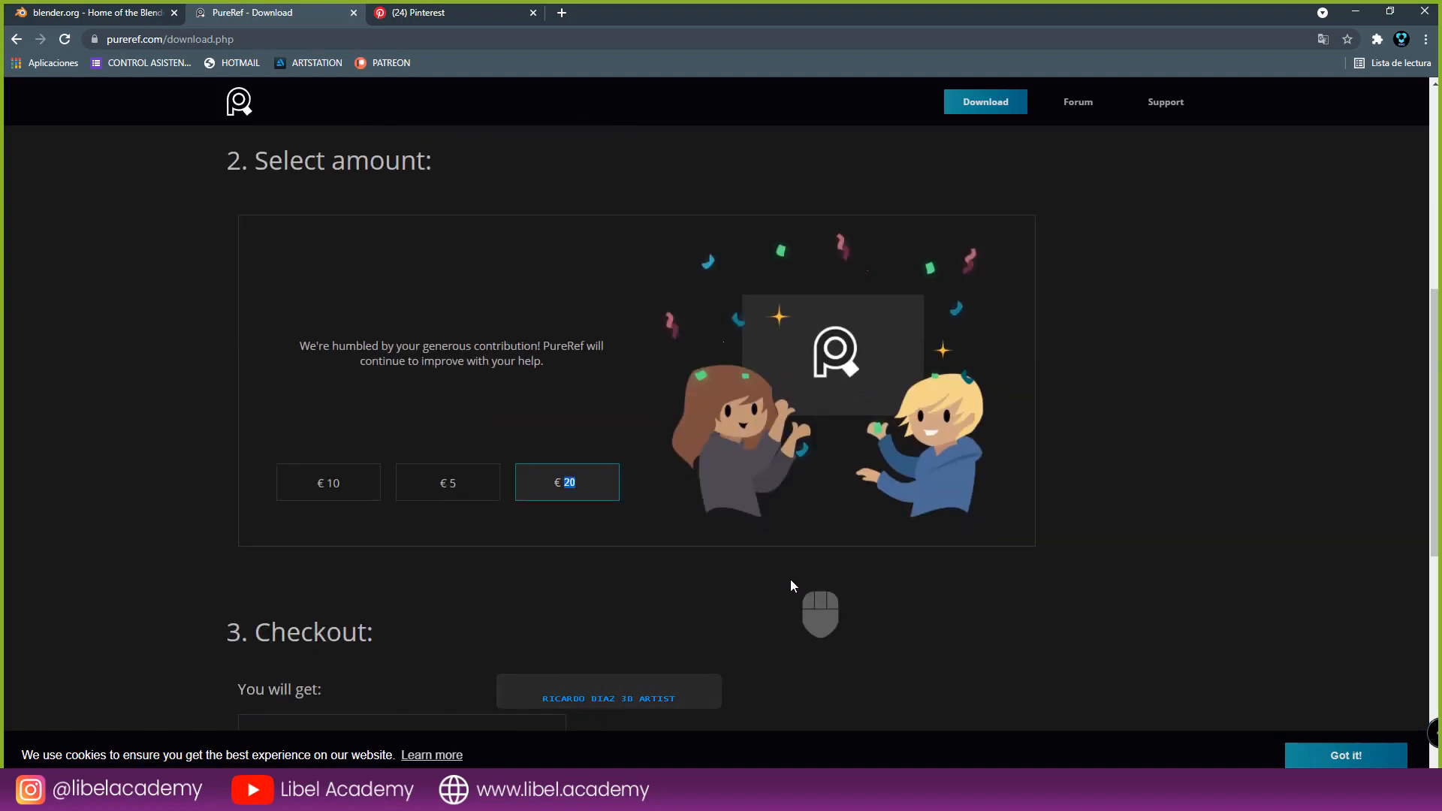
type("0")
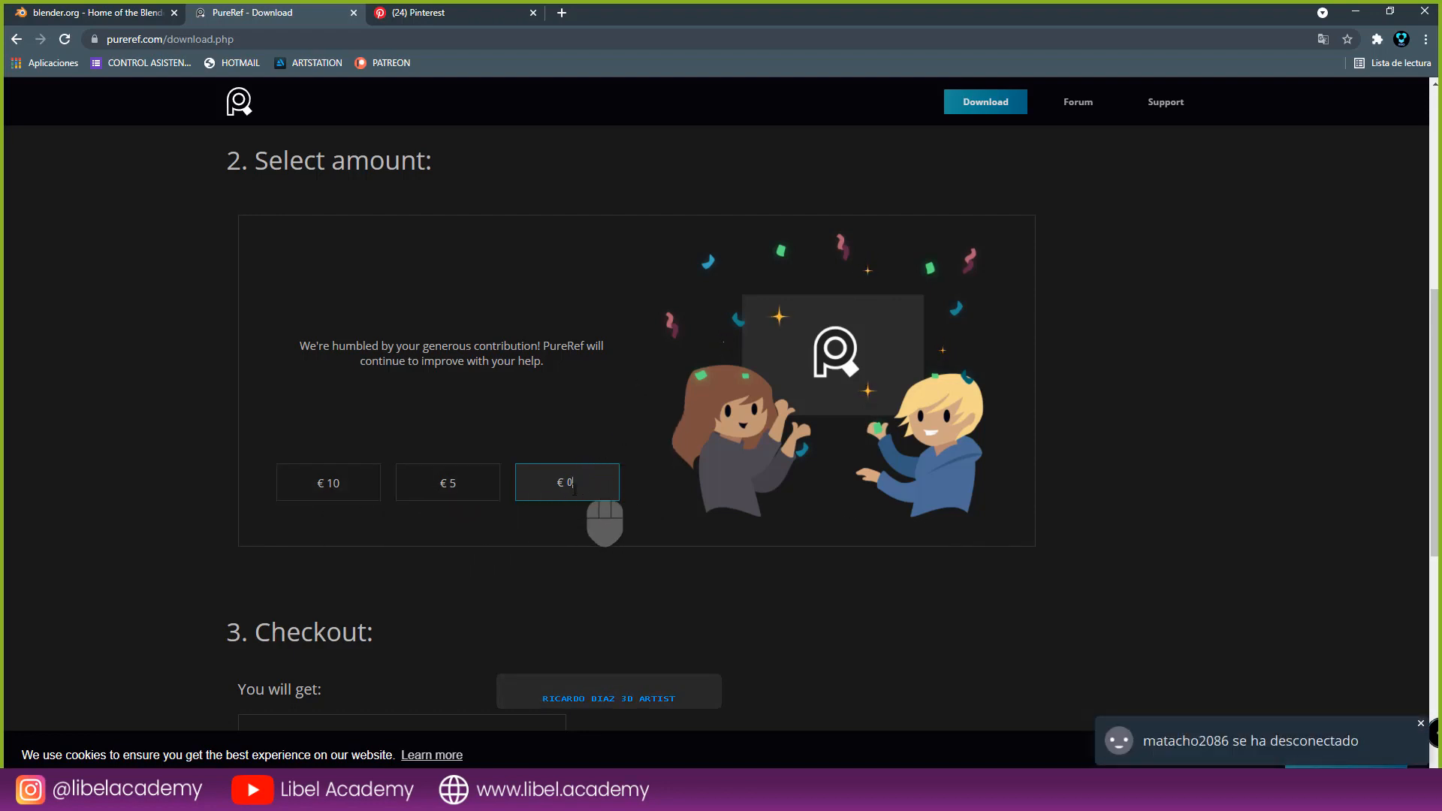
scroll(586, 488, "down", 4)
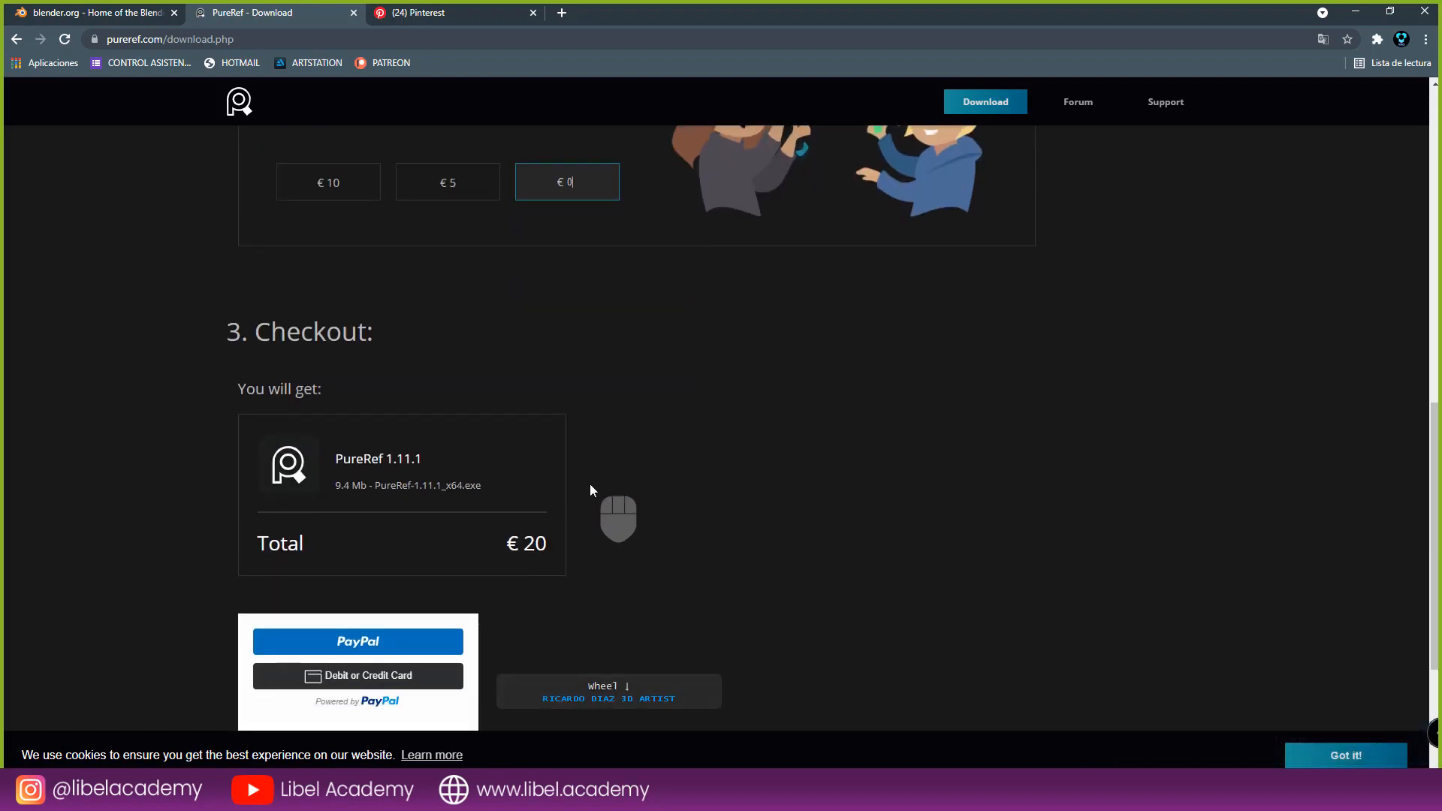
scroll(591, 490, "up", 2)
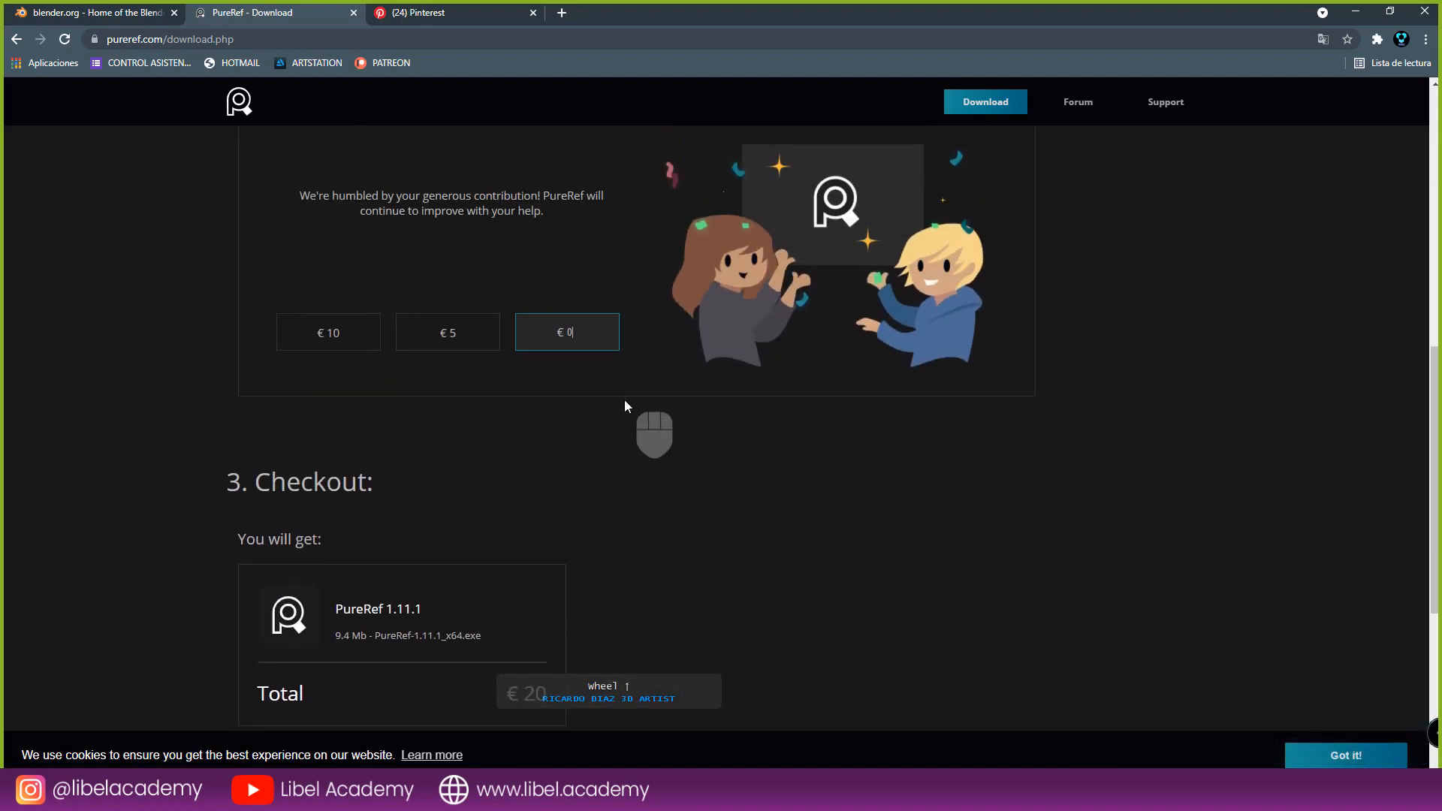
scroll(624, 405, "up", 2)
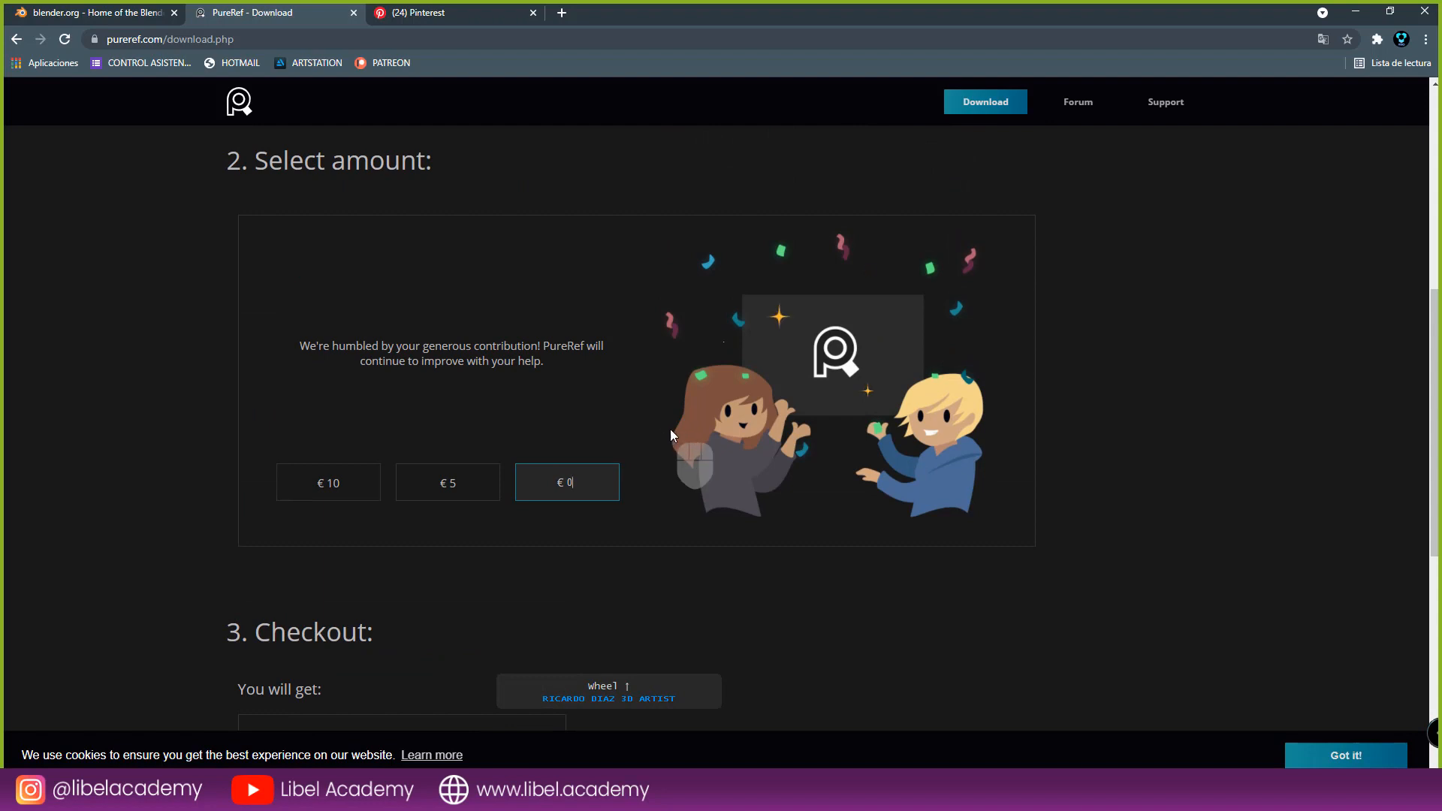
scroll(670, 430, "down", 2)
scroll(673, 429, "up", 9)
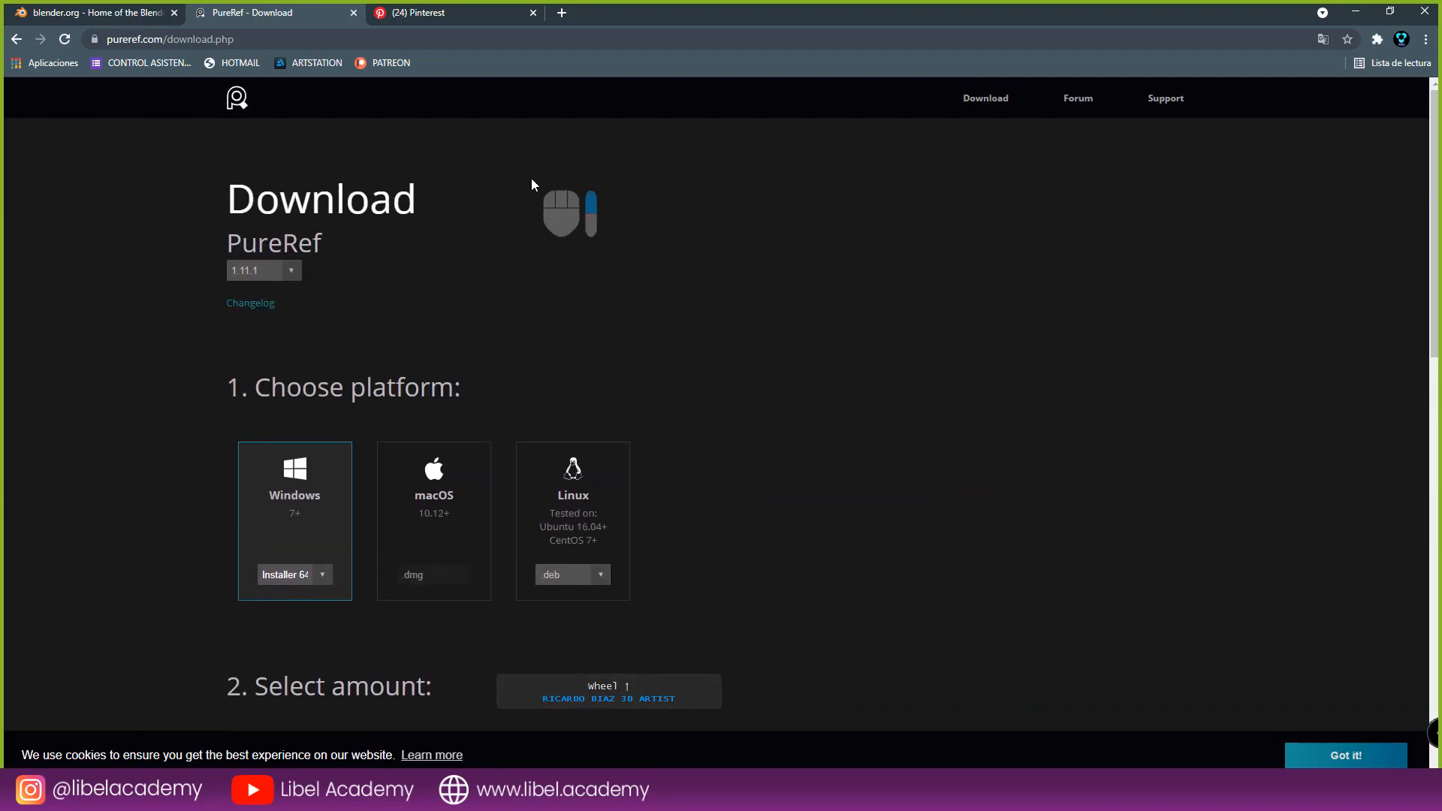
- Move Pinterest into its own maximized window and search it for HEAD TOPOLOG
left_click(465, 13)
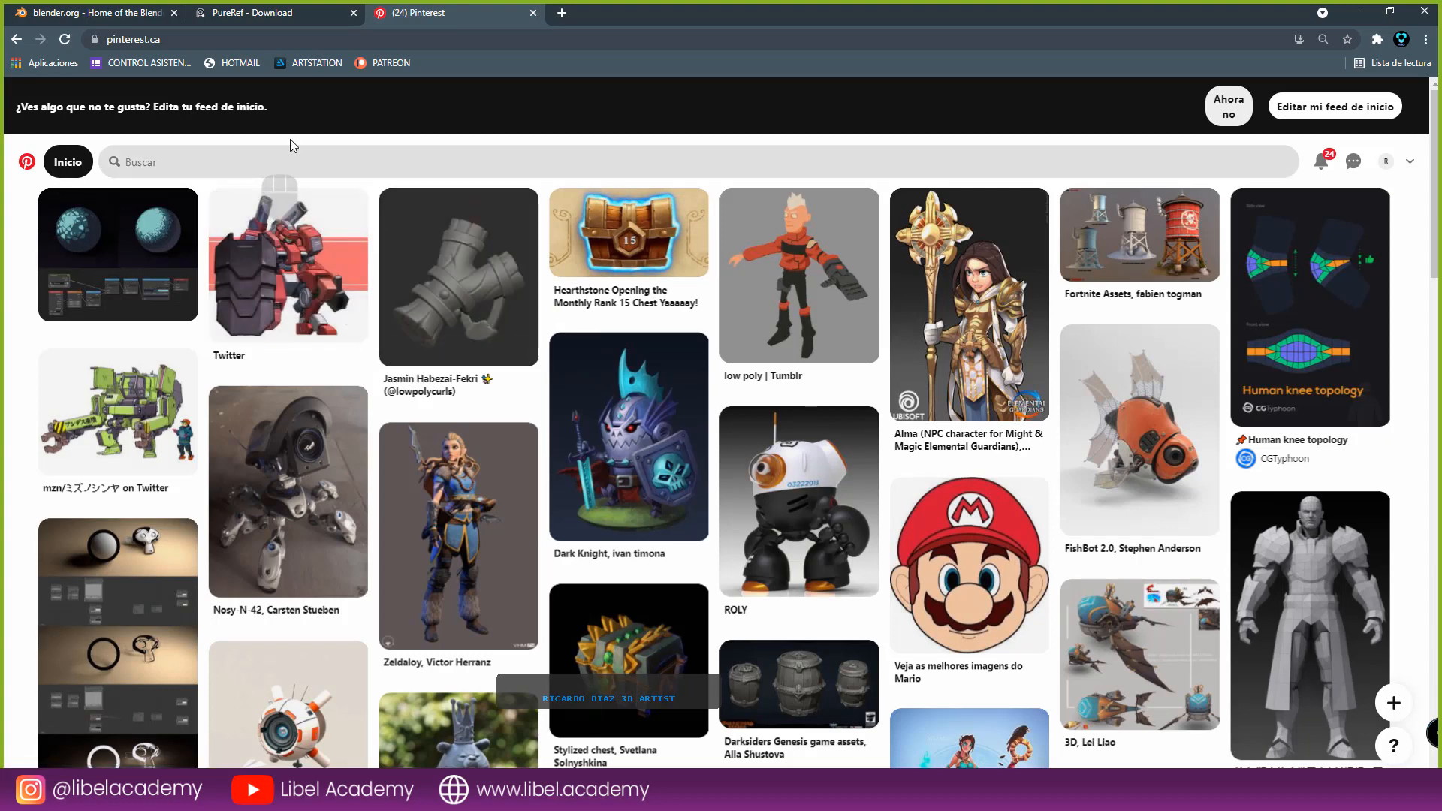
left_click_drag(443, 13, 0, 150)
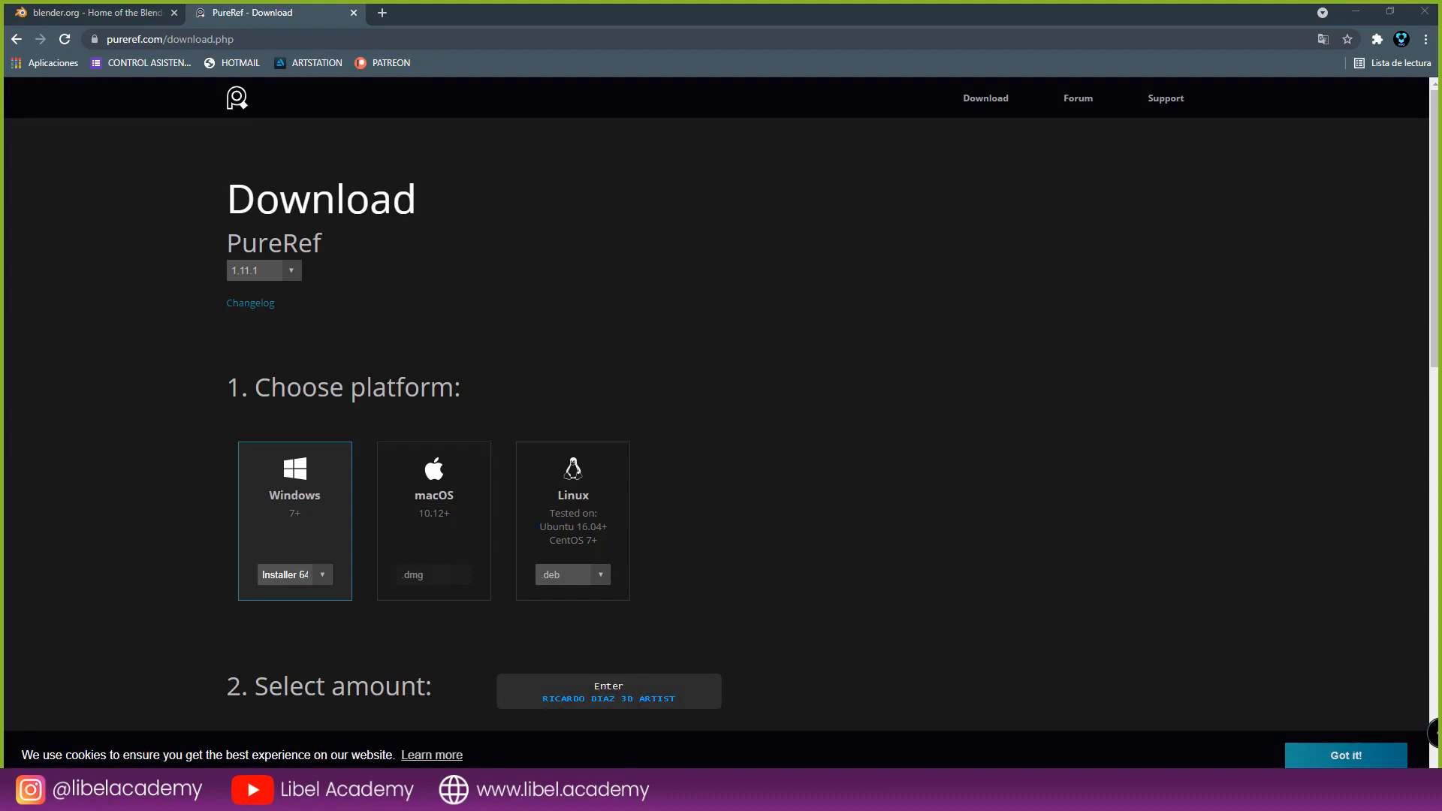
left_click_drag(1, 182, 434, 173)
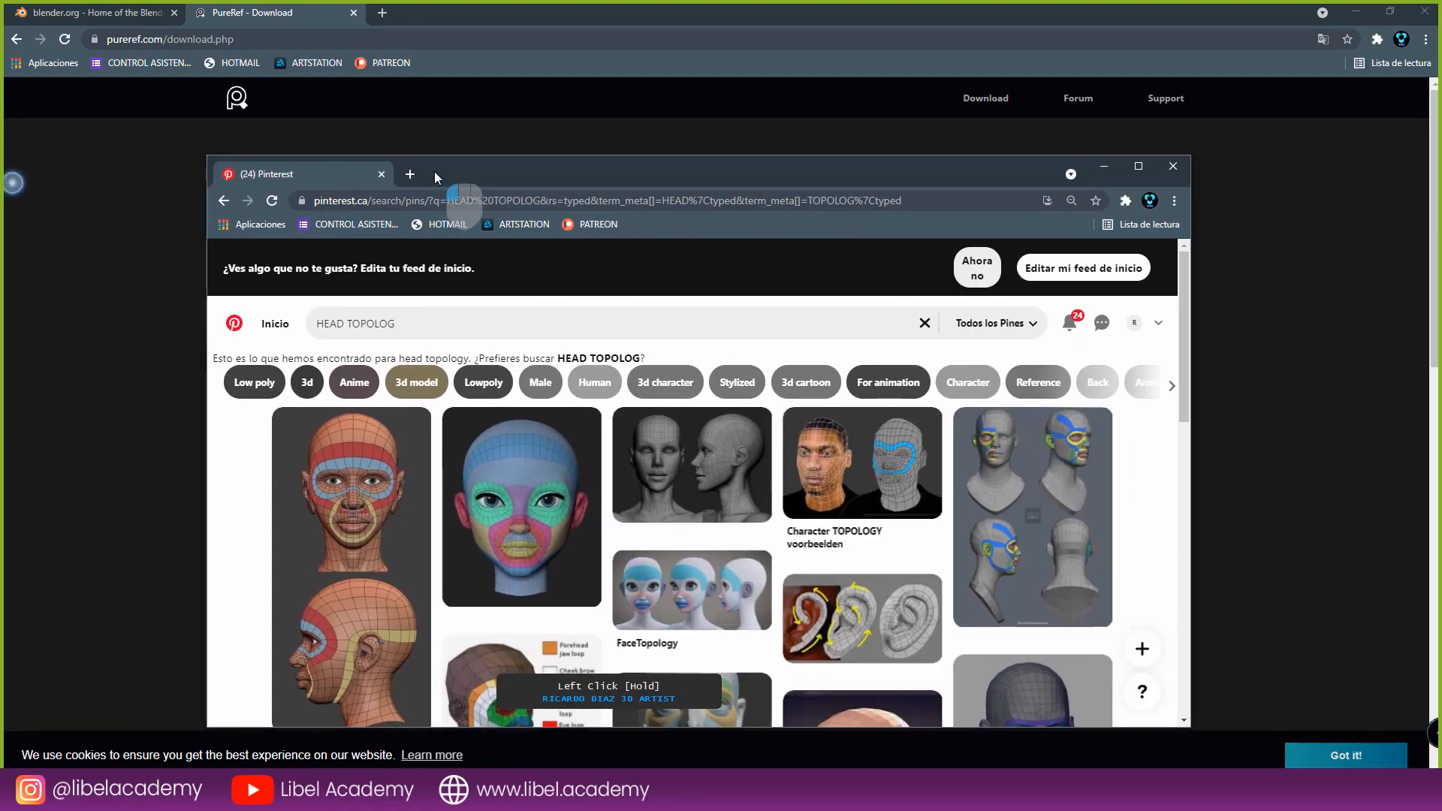
left_click(1141, 166)
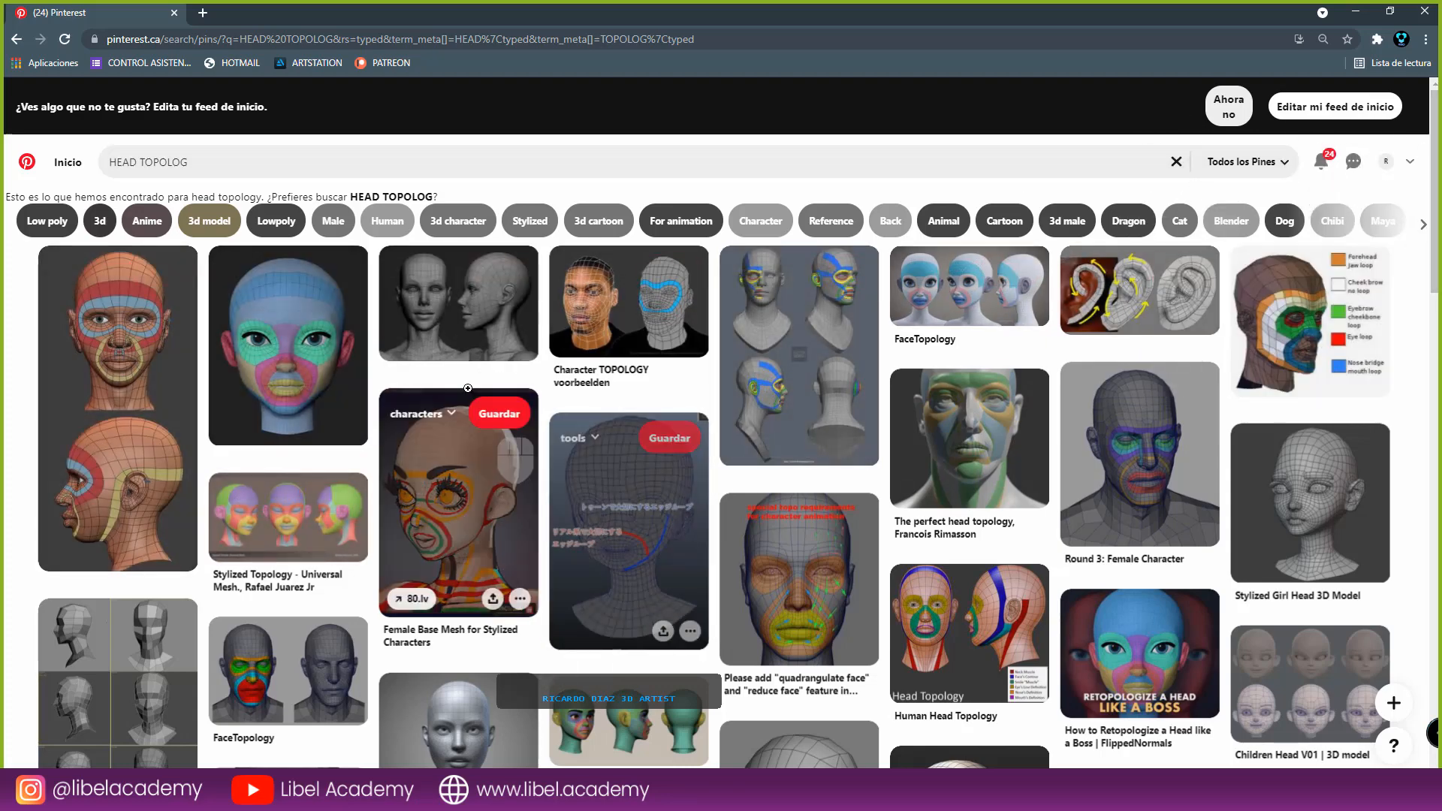
- Open the grey female head wireframe pin from the search results and check the boards it can be saved to
left_click(523, 313)
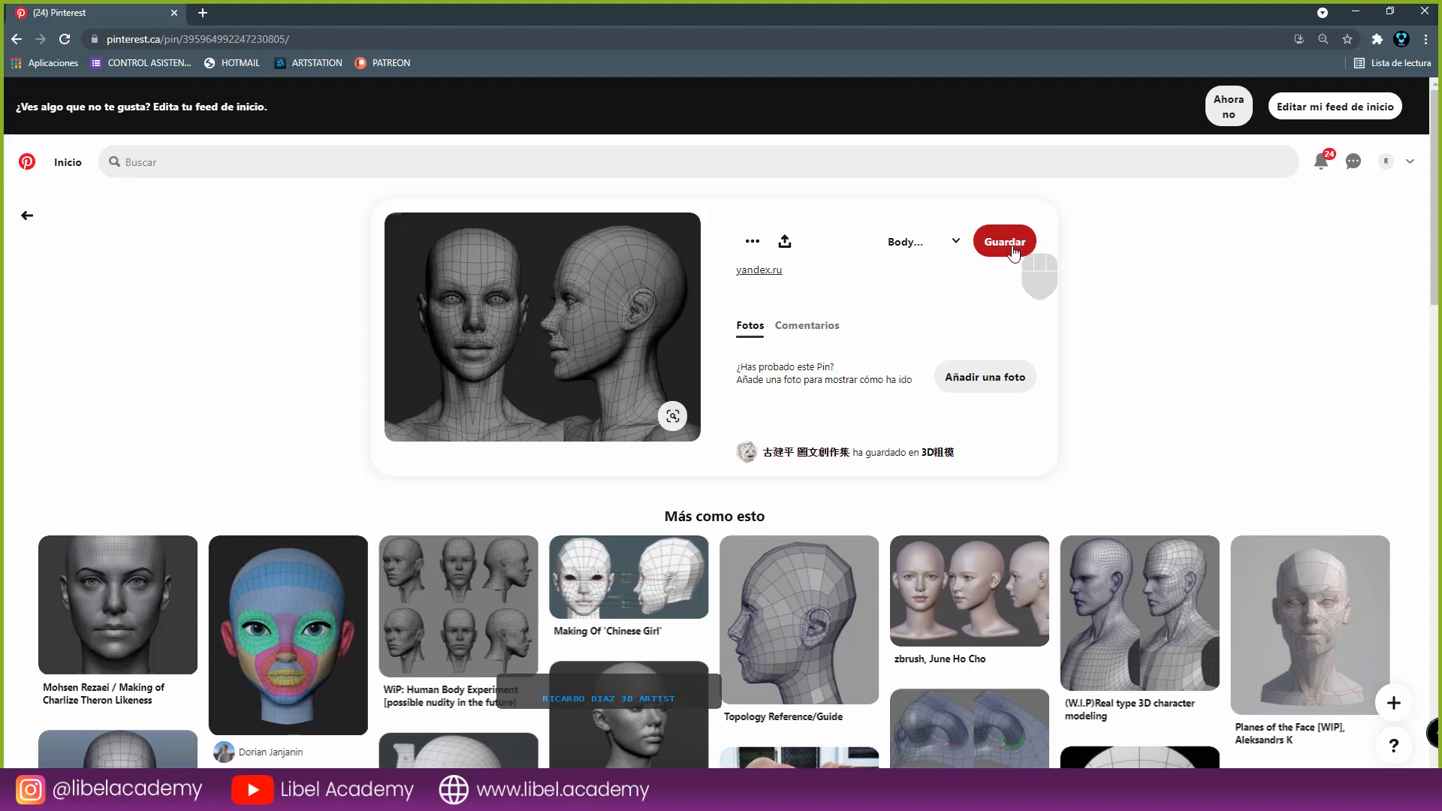
left_click(954, 242)
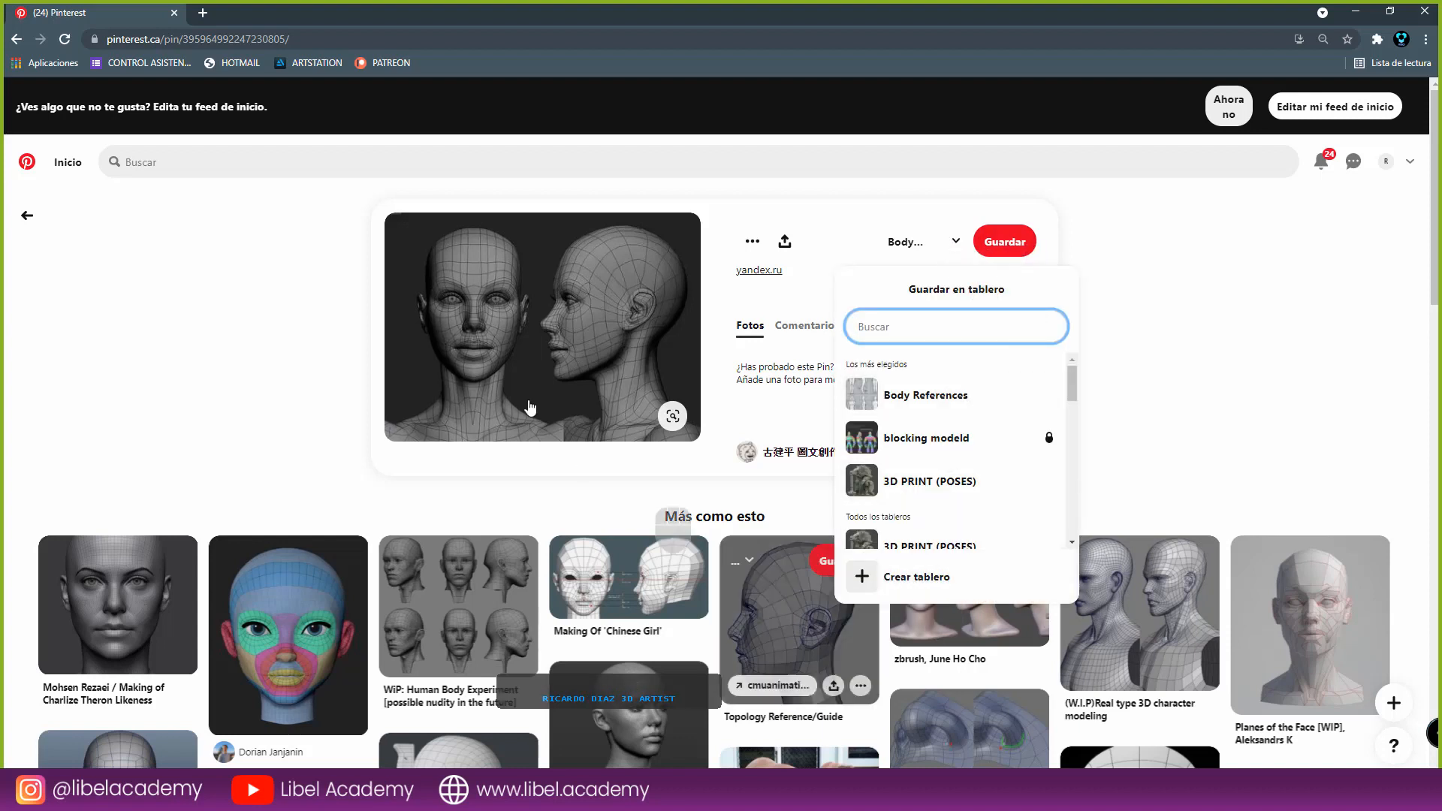
left_click(1232, 331)
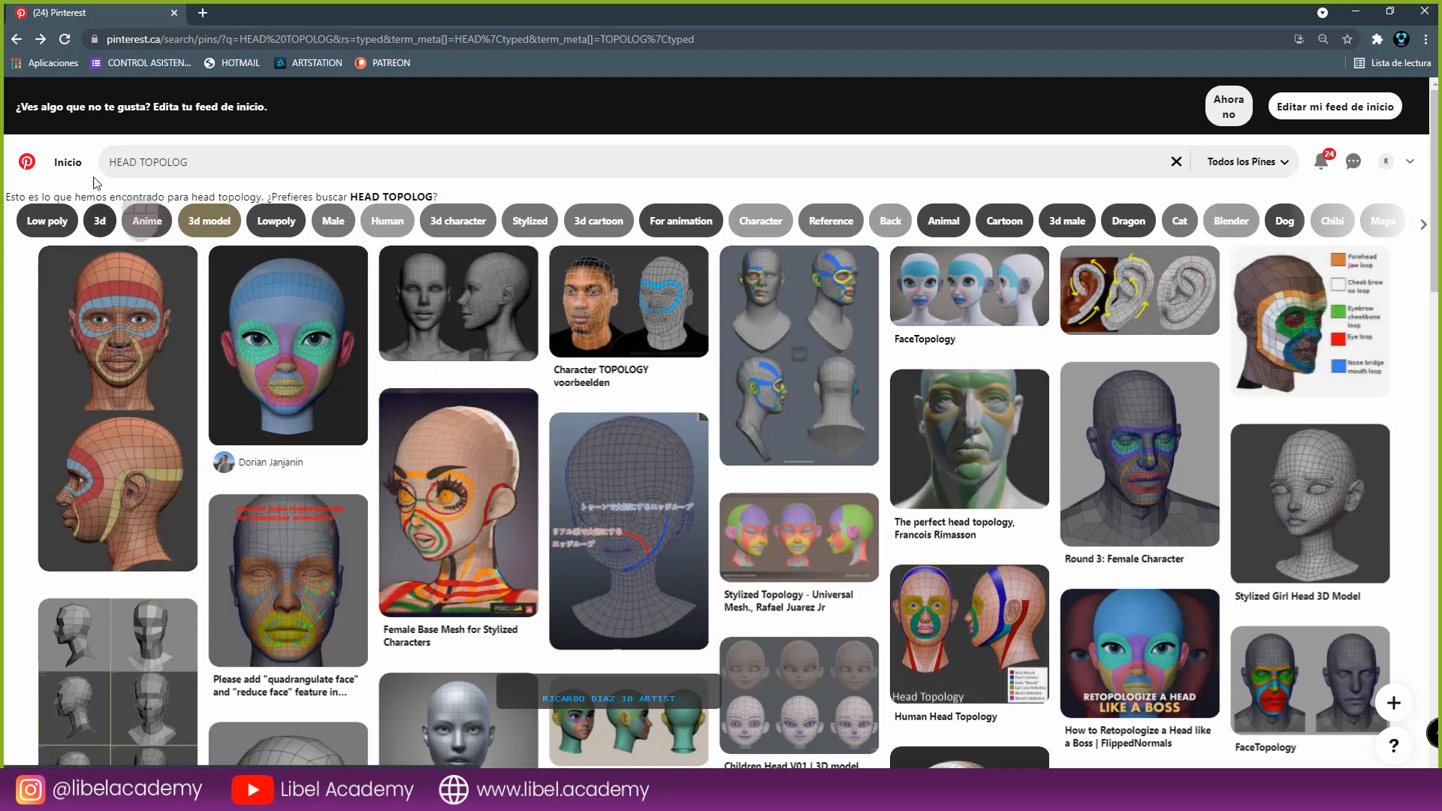
- Browse the Pinterest home feed, view the Battle Droid pin with its related pins, and return to the home feed
left_click(68, 163)
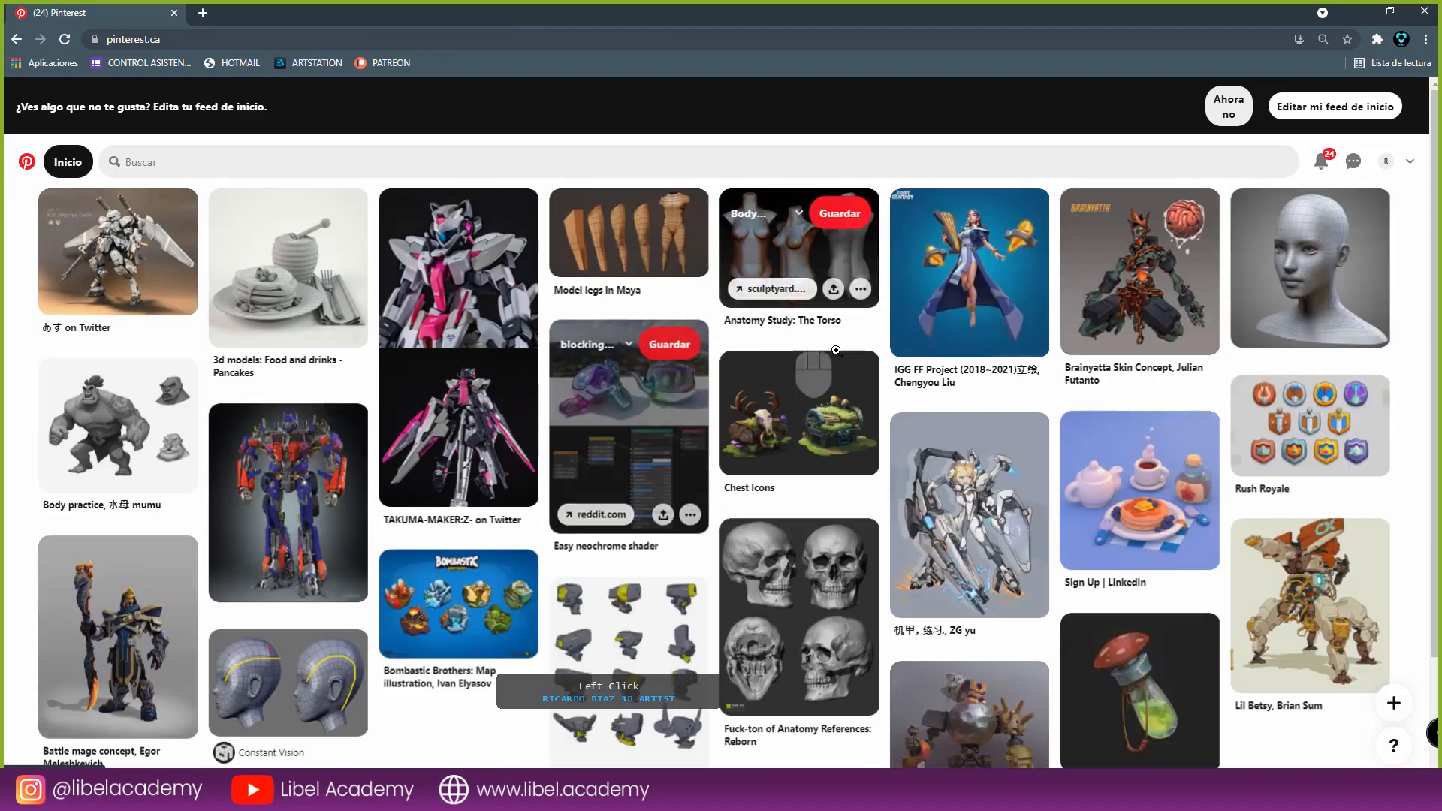
scroll(884, 397, "down", 6)
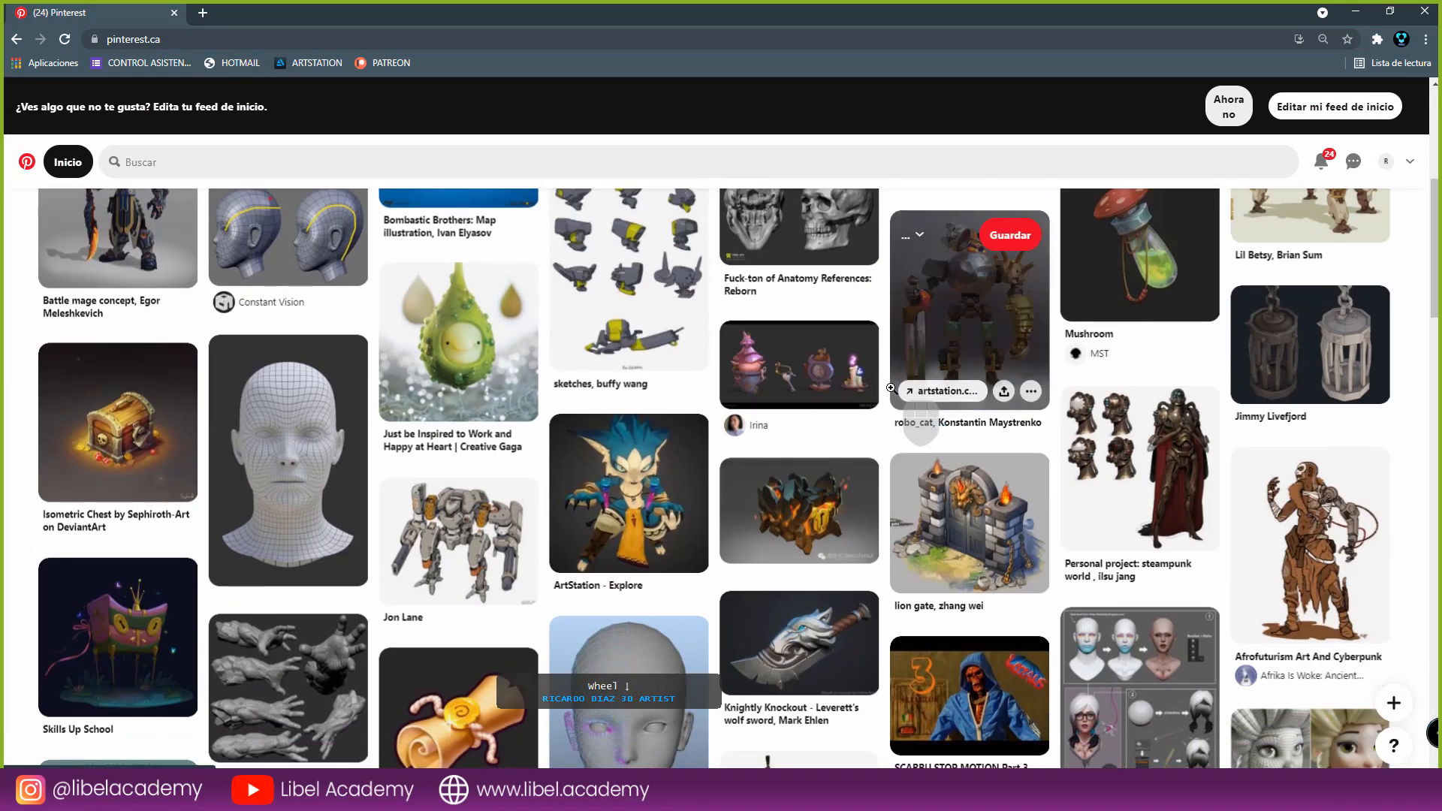
scroll(889, 389, "down", 2)
scroll(892, 387, "down", 2)
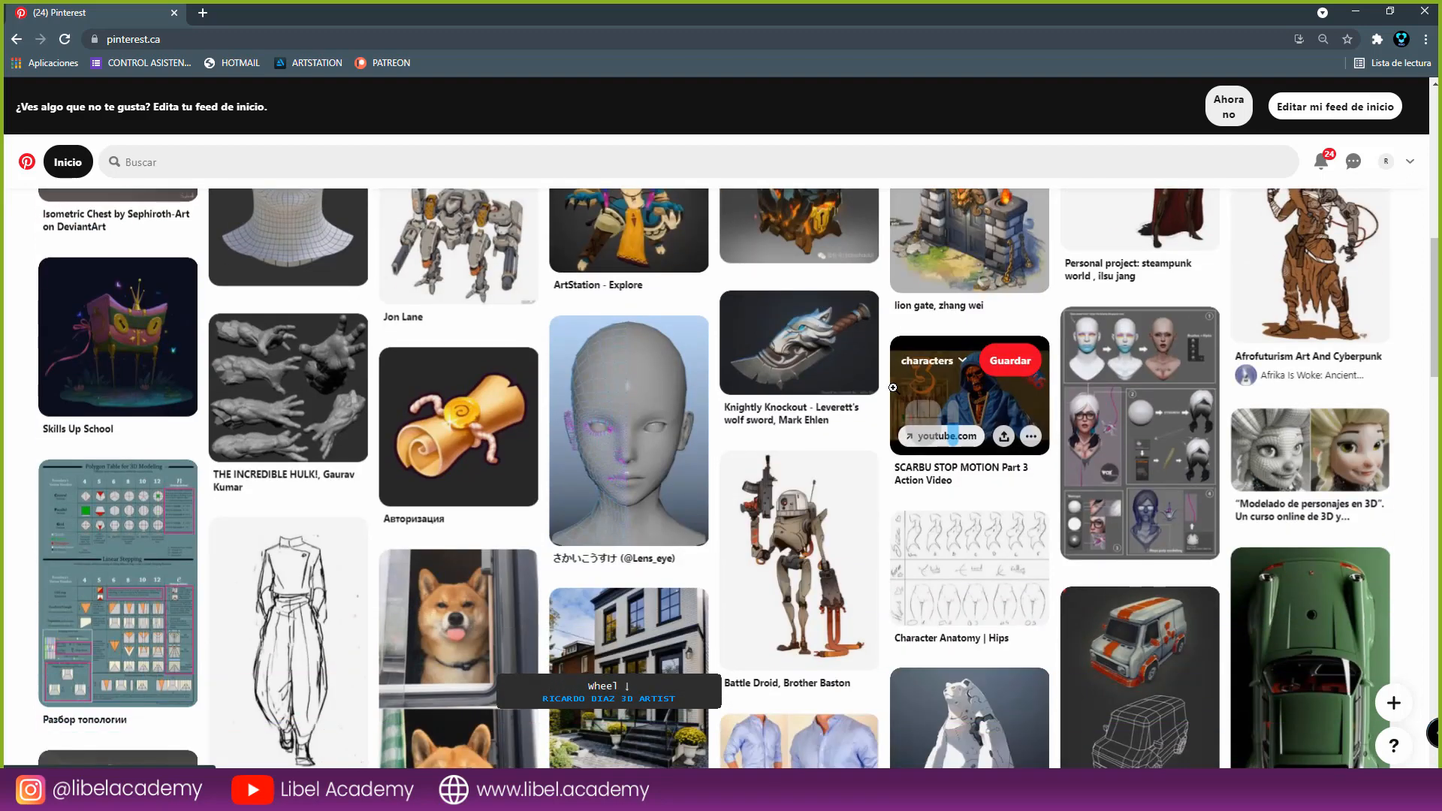
left_click(822, 575)
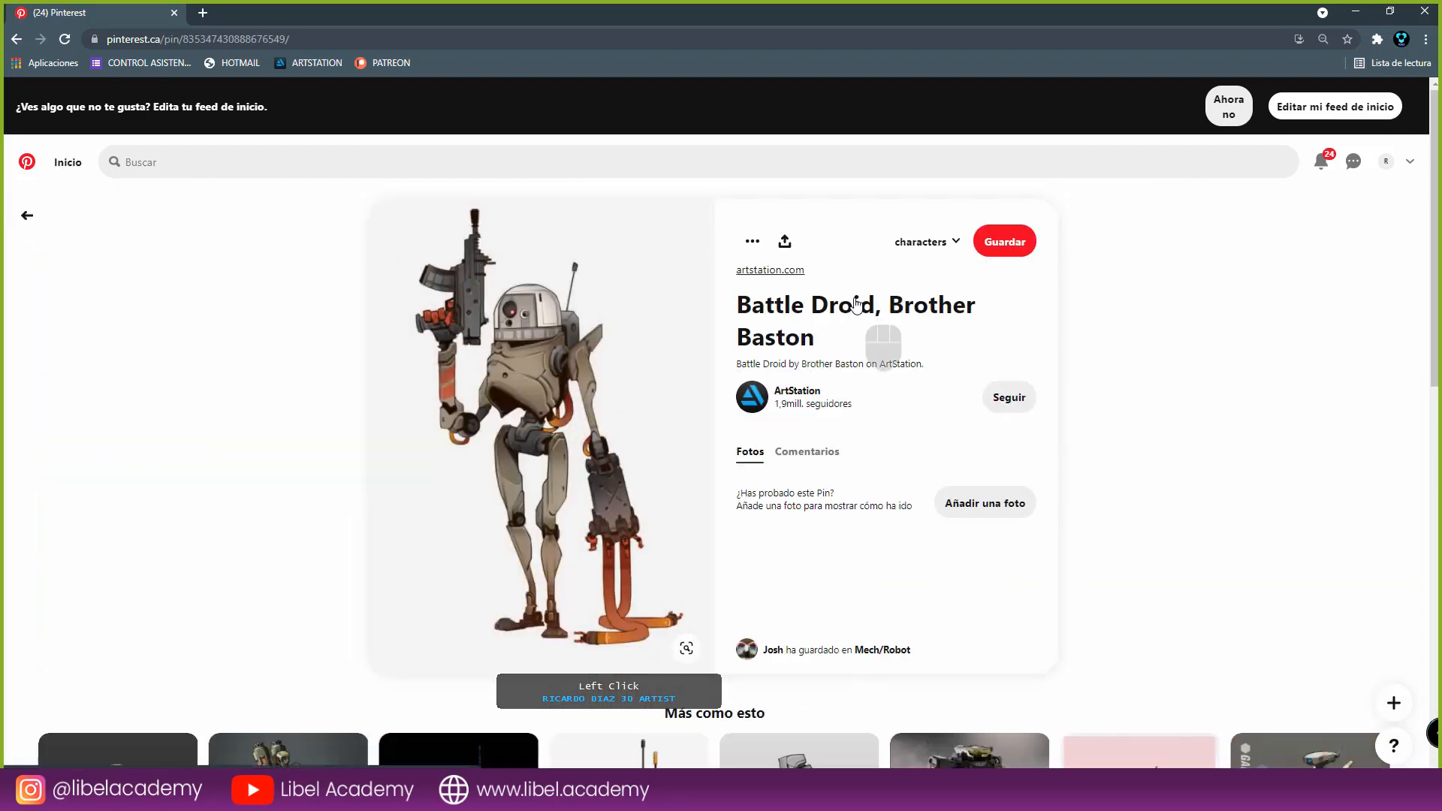
scroll(659, 349, "down", 3)
scroll(659, 350, "down", 3)
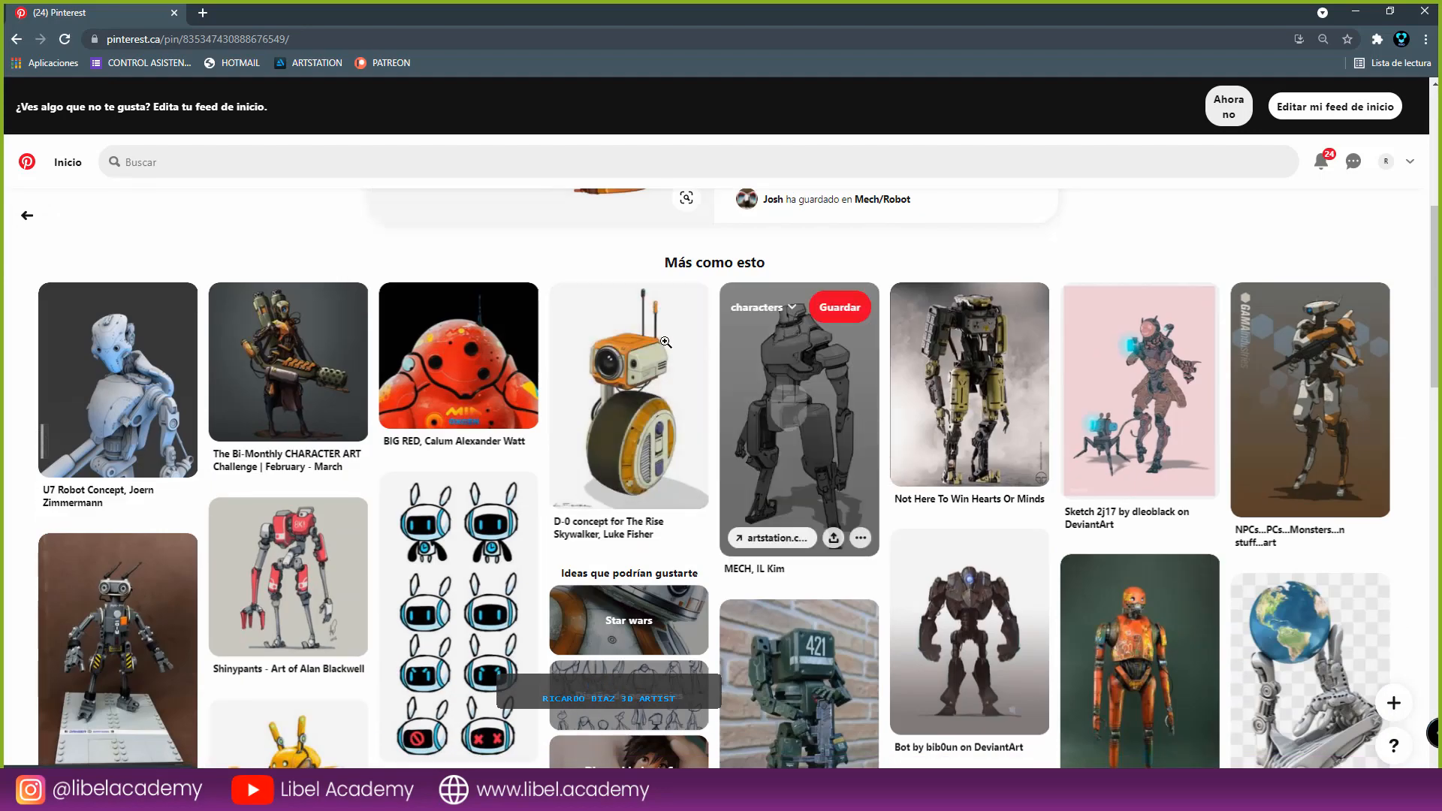
left_click(24, 167)
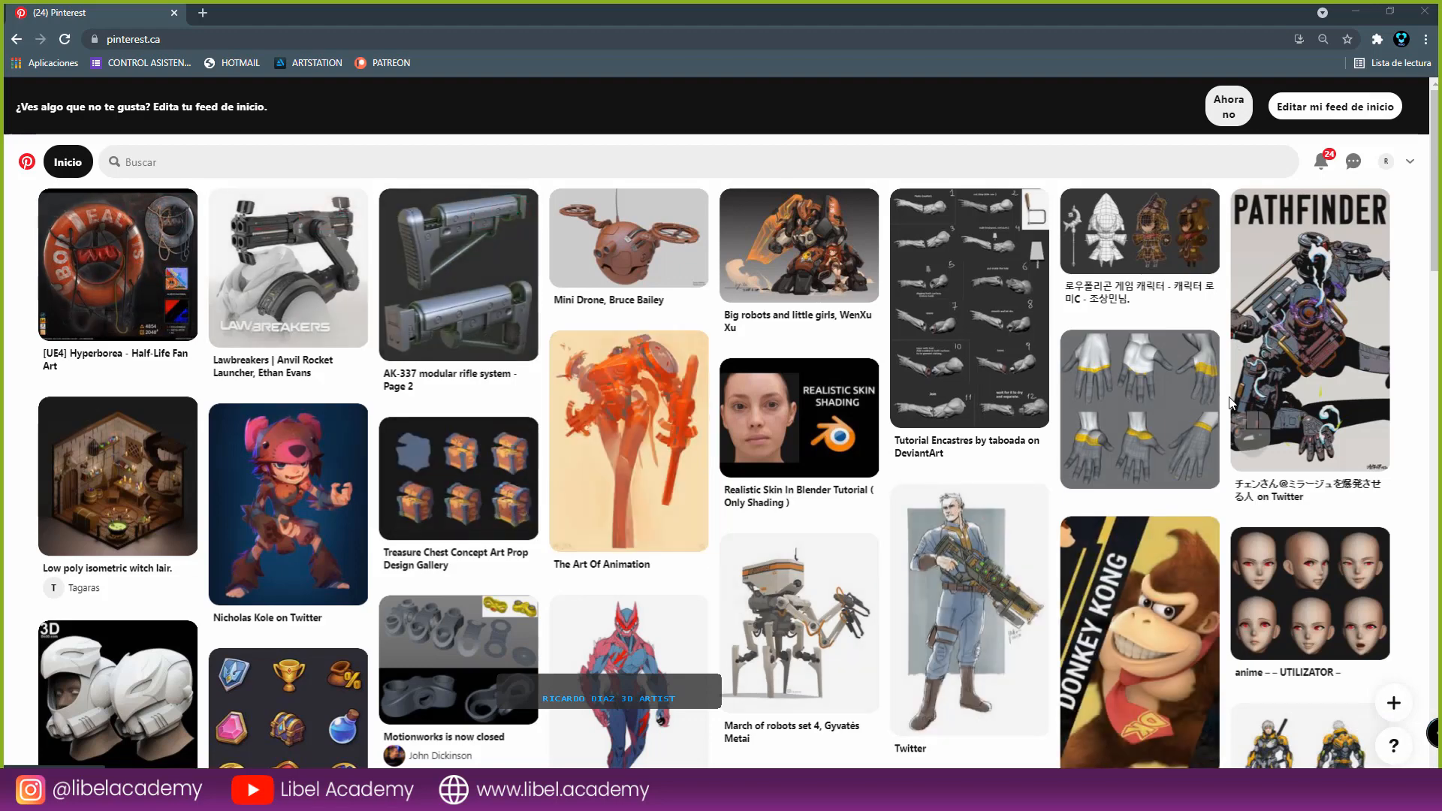
- Switch to Blender and show the Keymap preferences in an enlarged Preferences window
left_click(1354, 12)
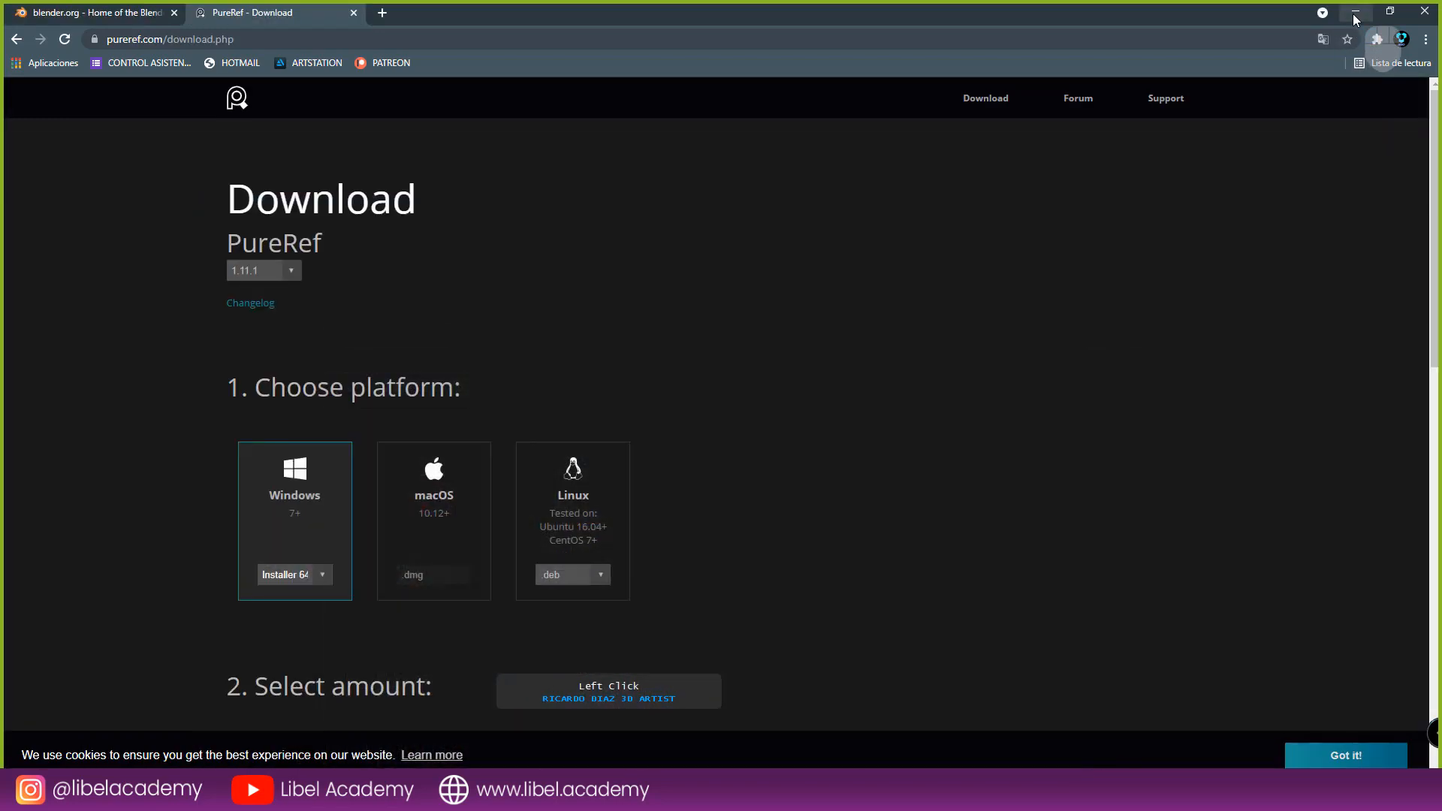
left_click(849, 792)
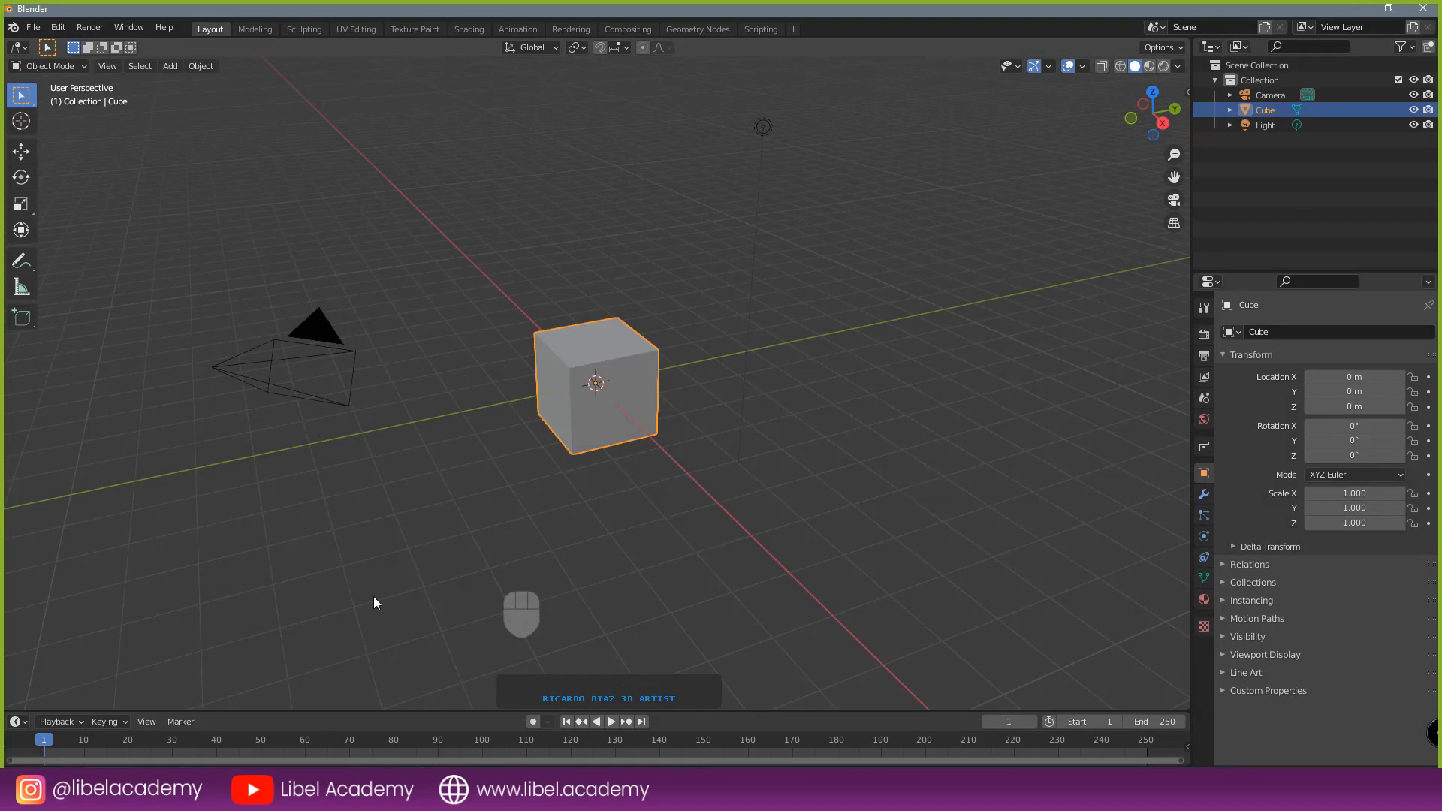
left_click(346, 792)
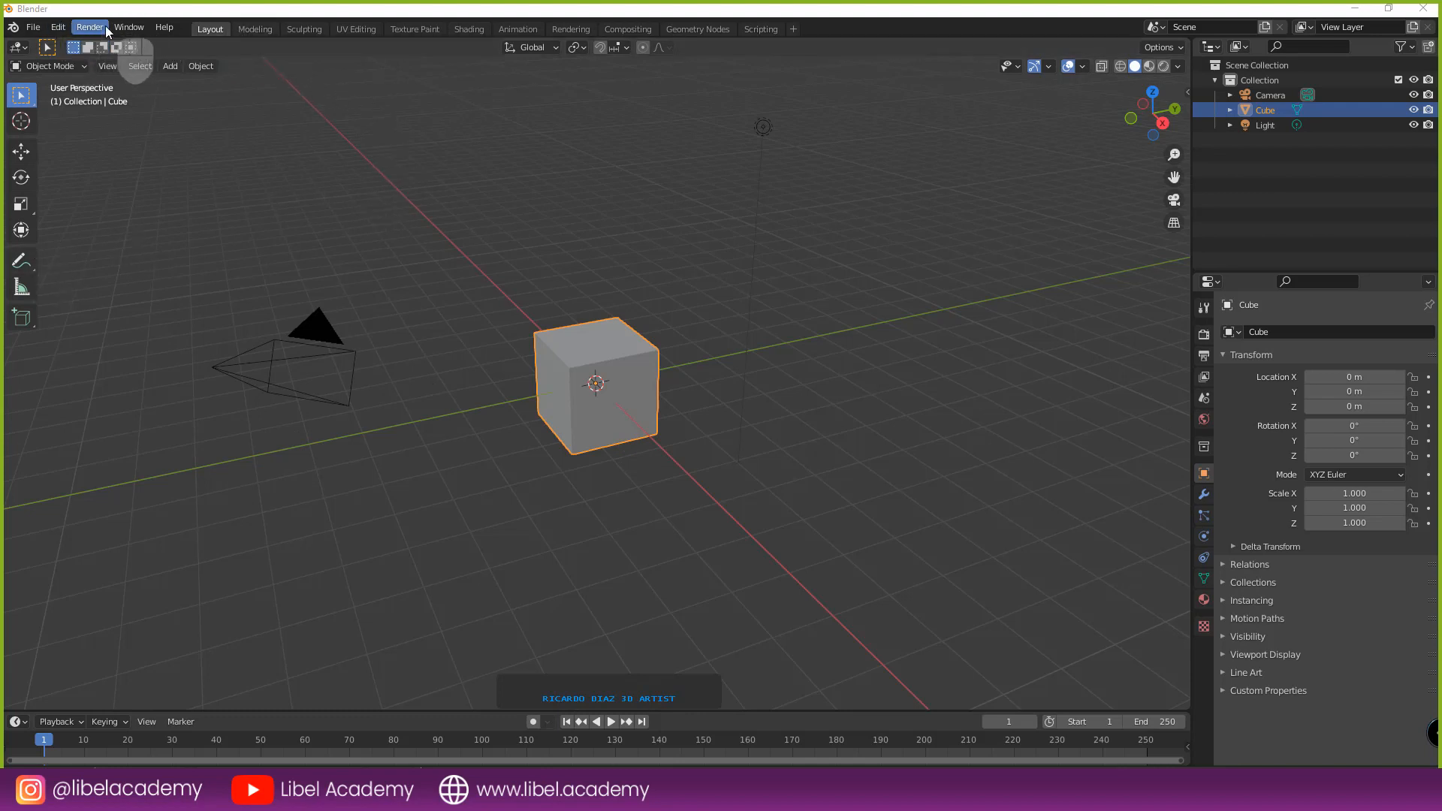
left_click(65, 30)
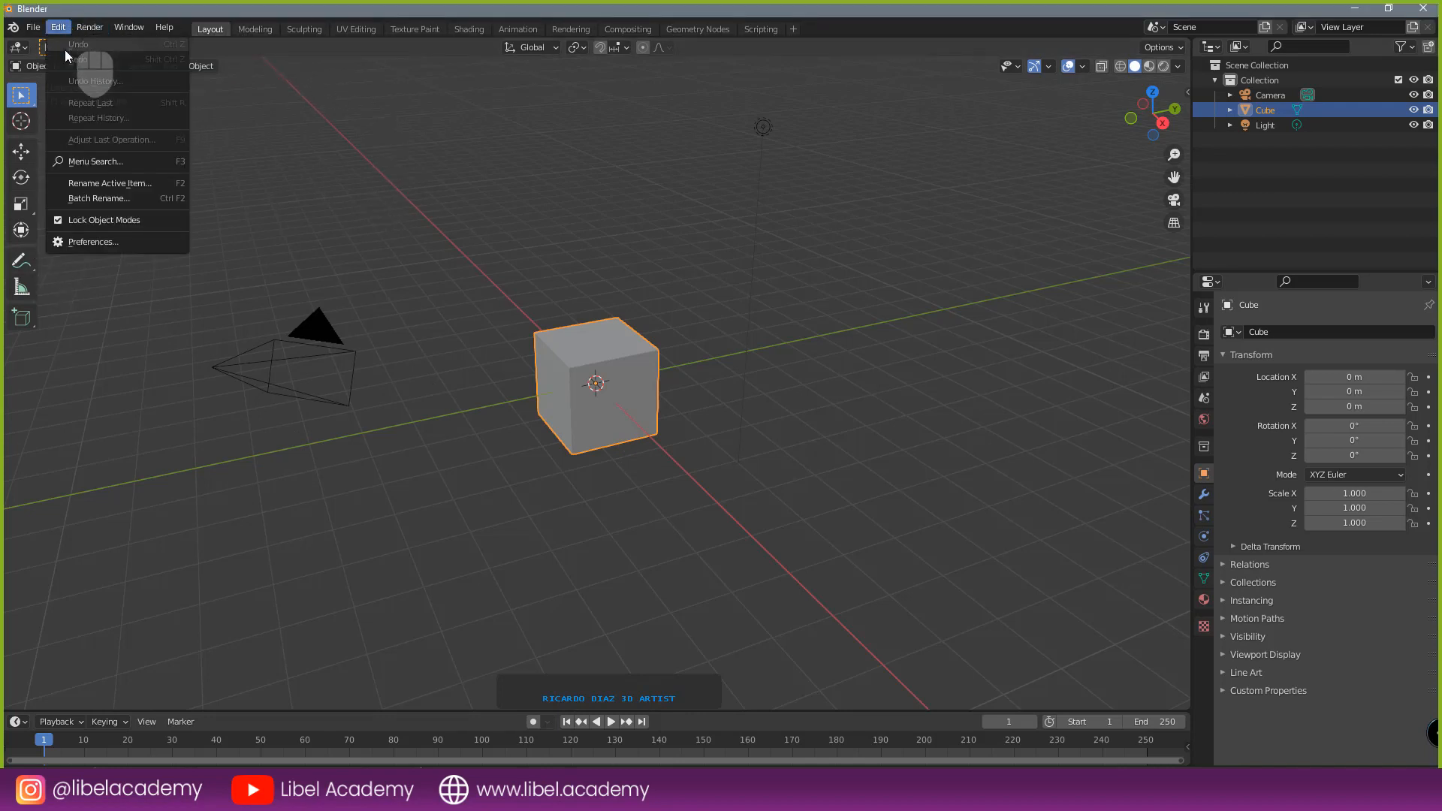
left_click(96, 241)
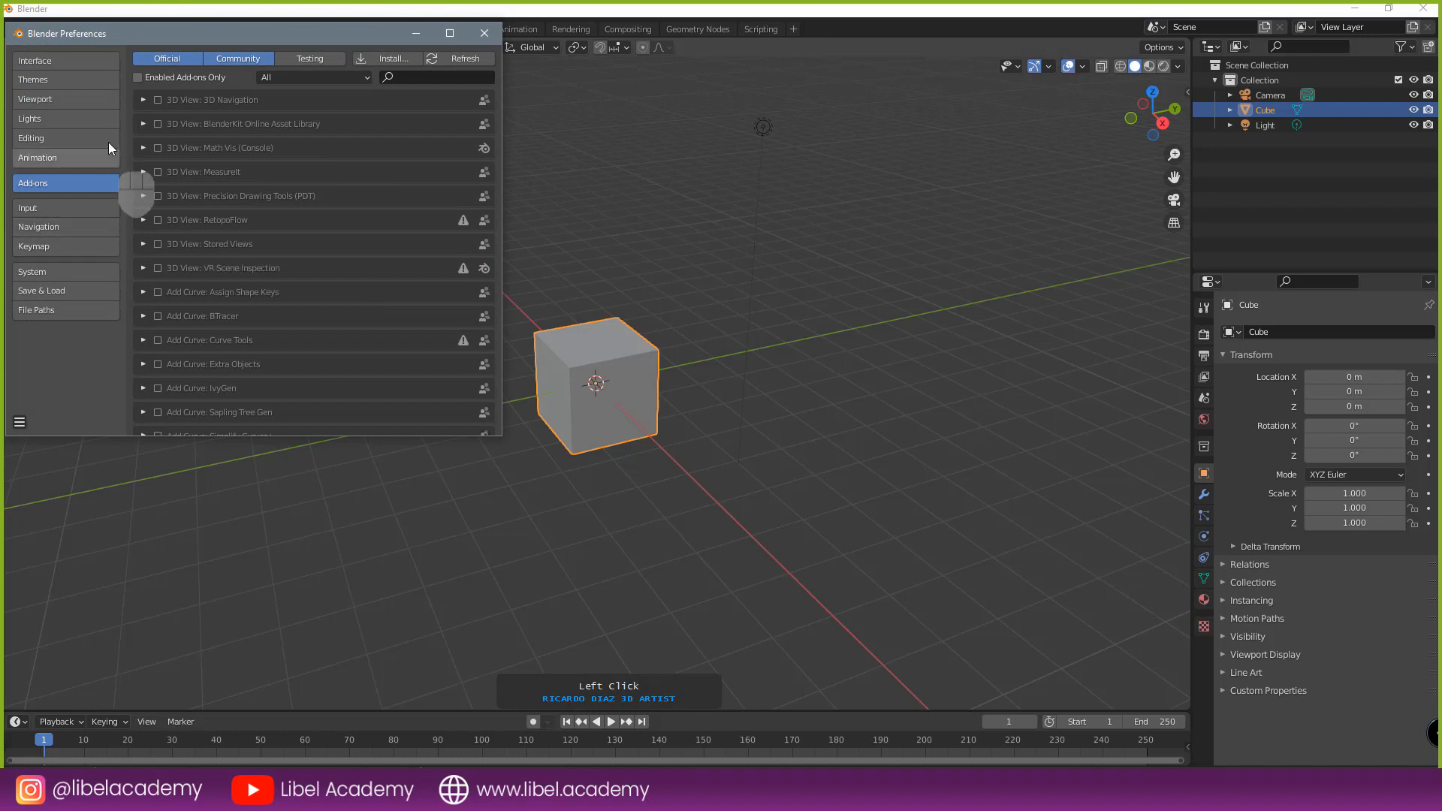
left_click(53, 248)
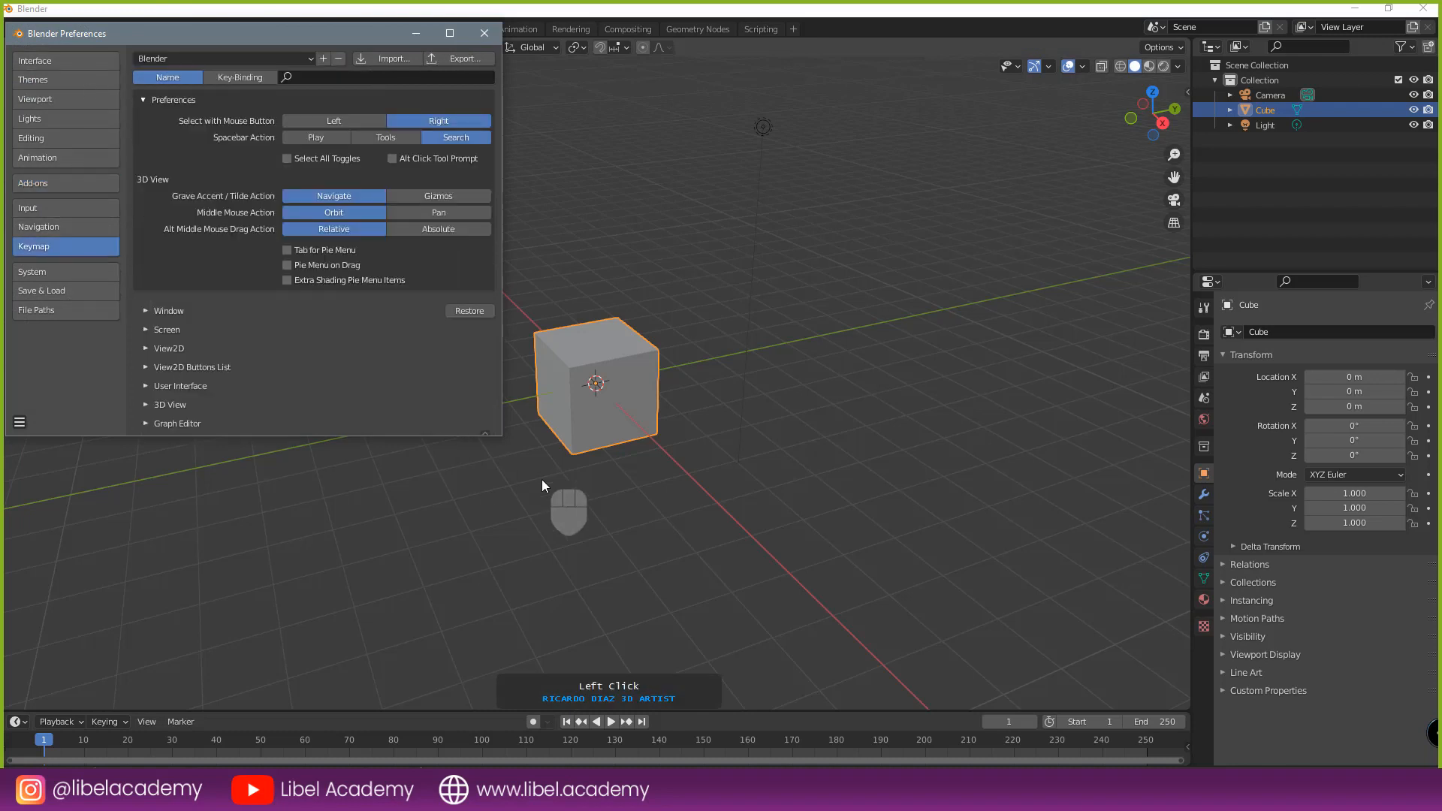
left_click_drag(502, 434, 802, 623)
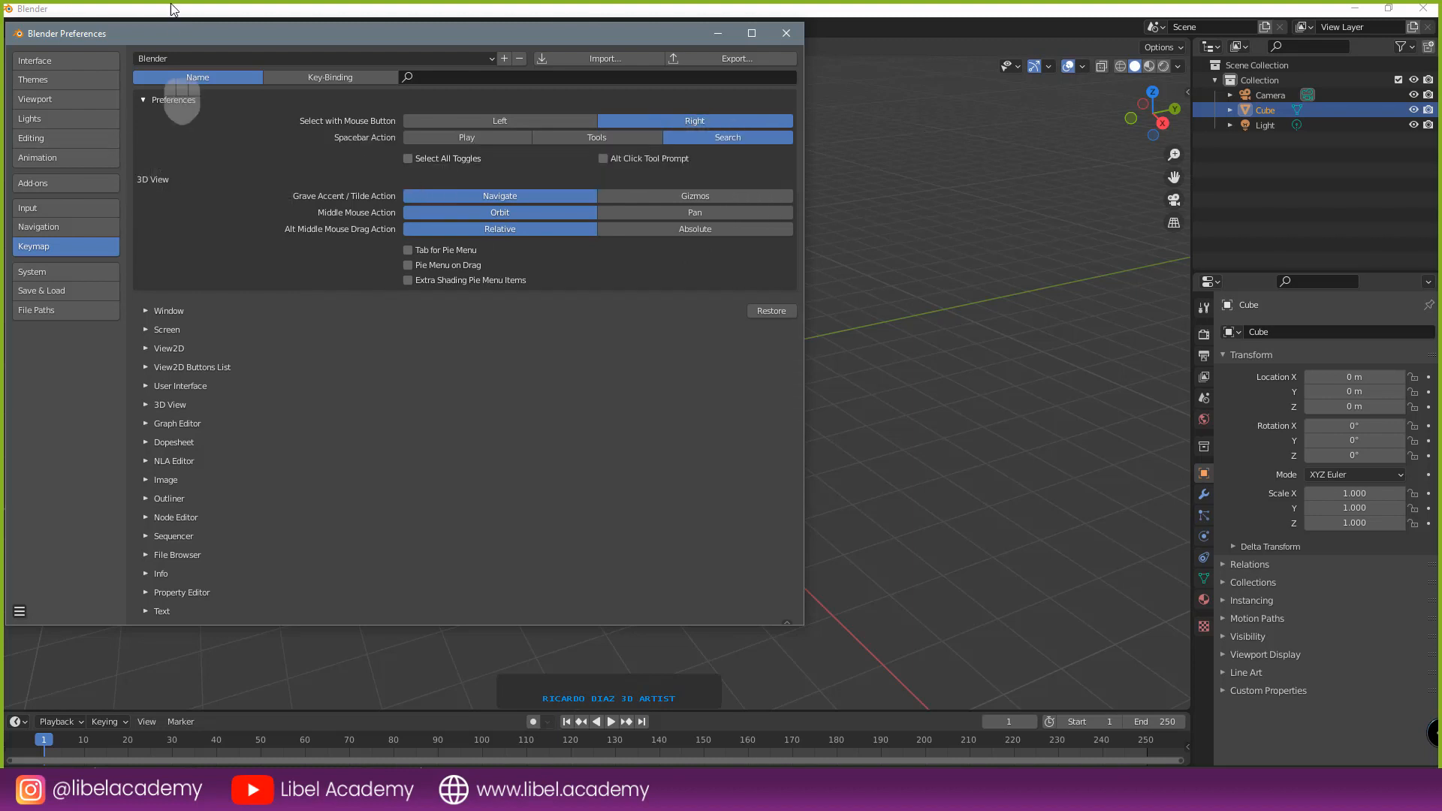
- Search the add-ons for LOOP, WRA and RIGI in turn, and close the preferences
left_click(66, 182)
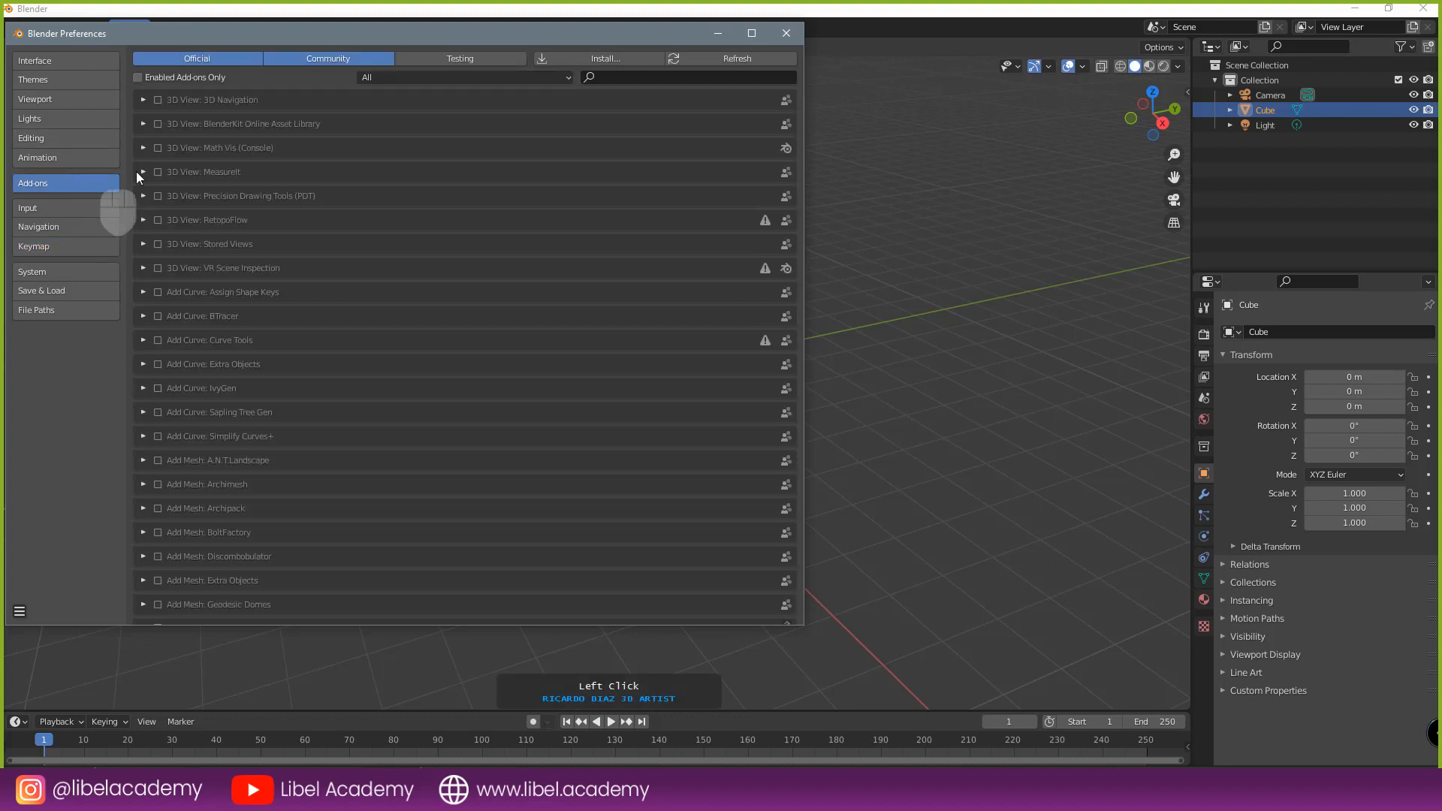
left_click(634, 76)
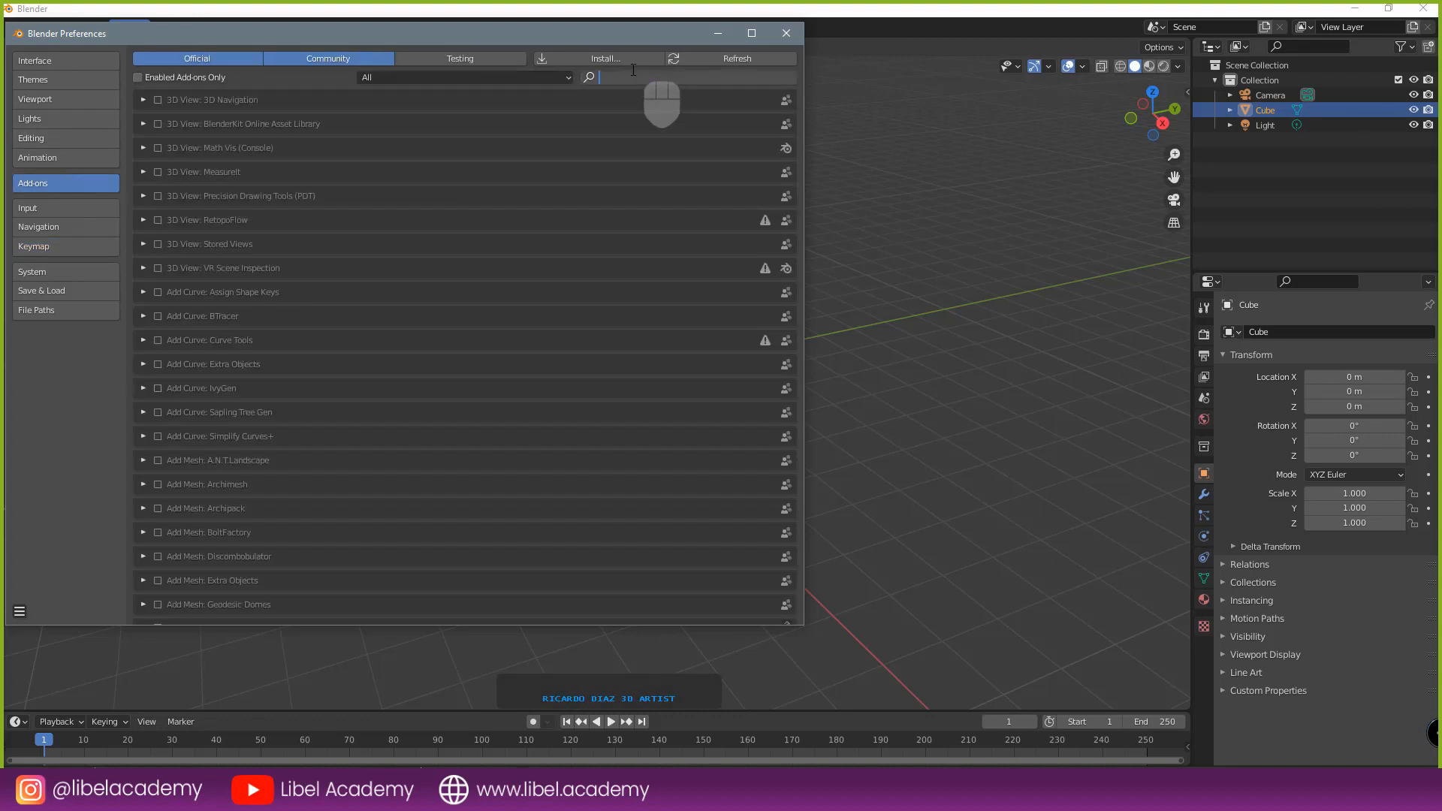
type("LOOP")
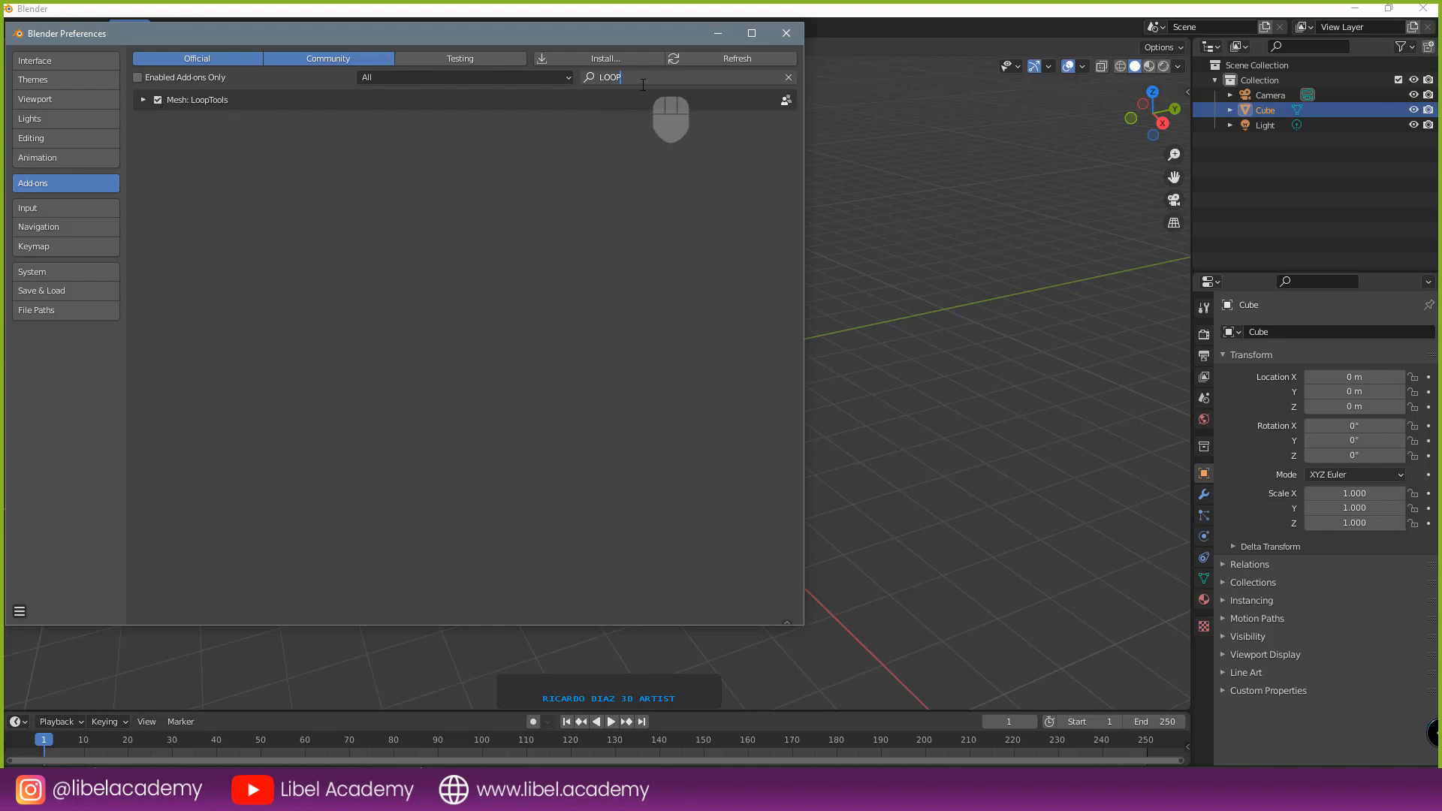
left_click_drag(644, 82, 563, 80)
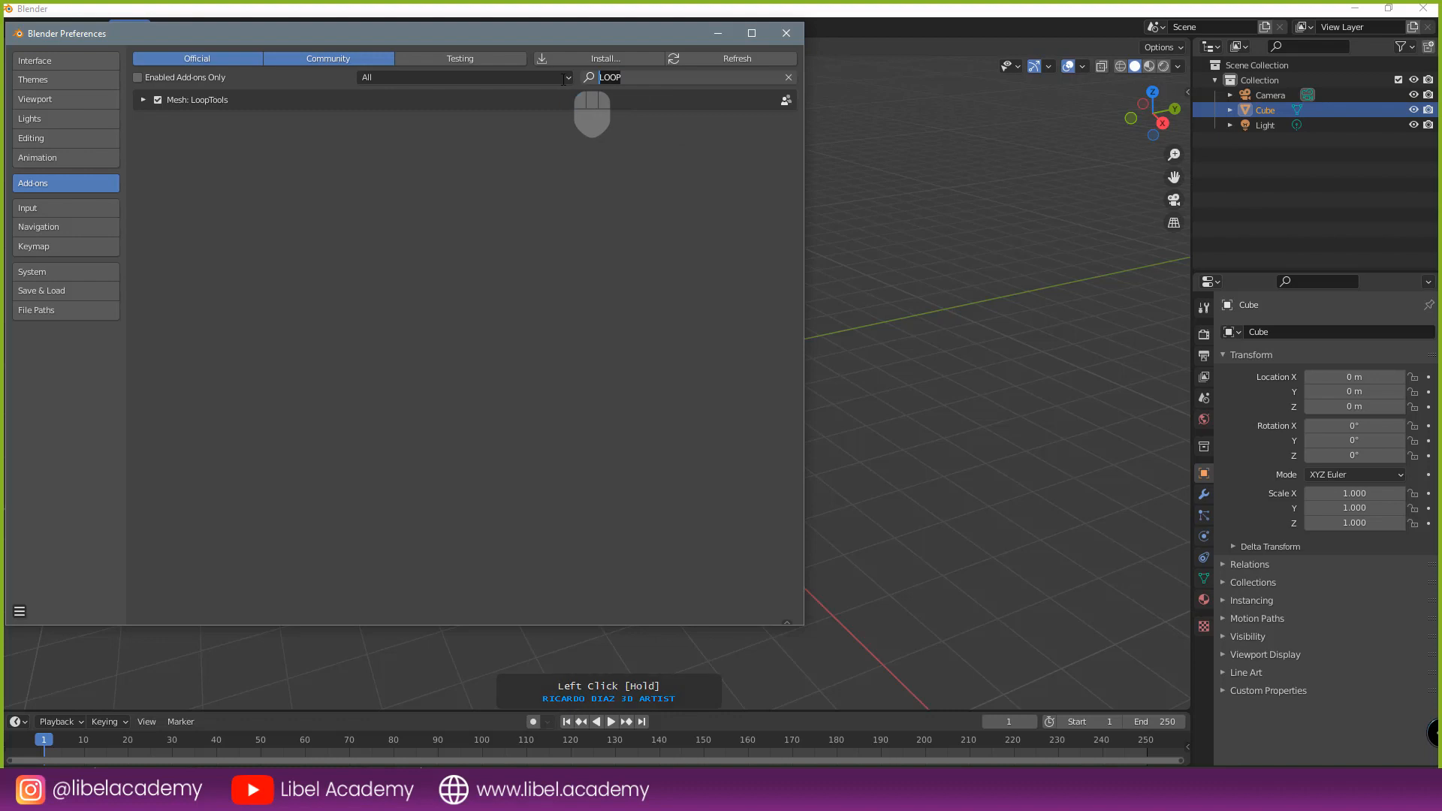
type("WRA")
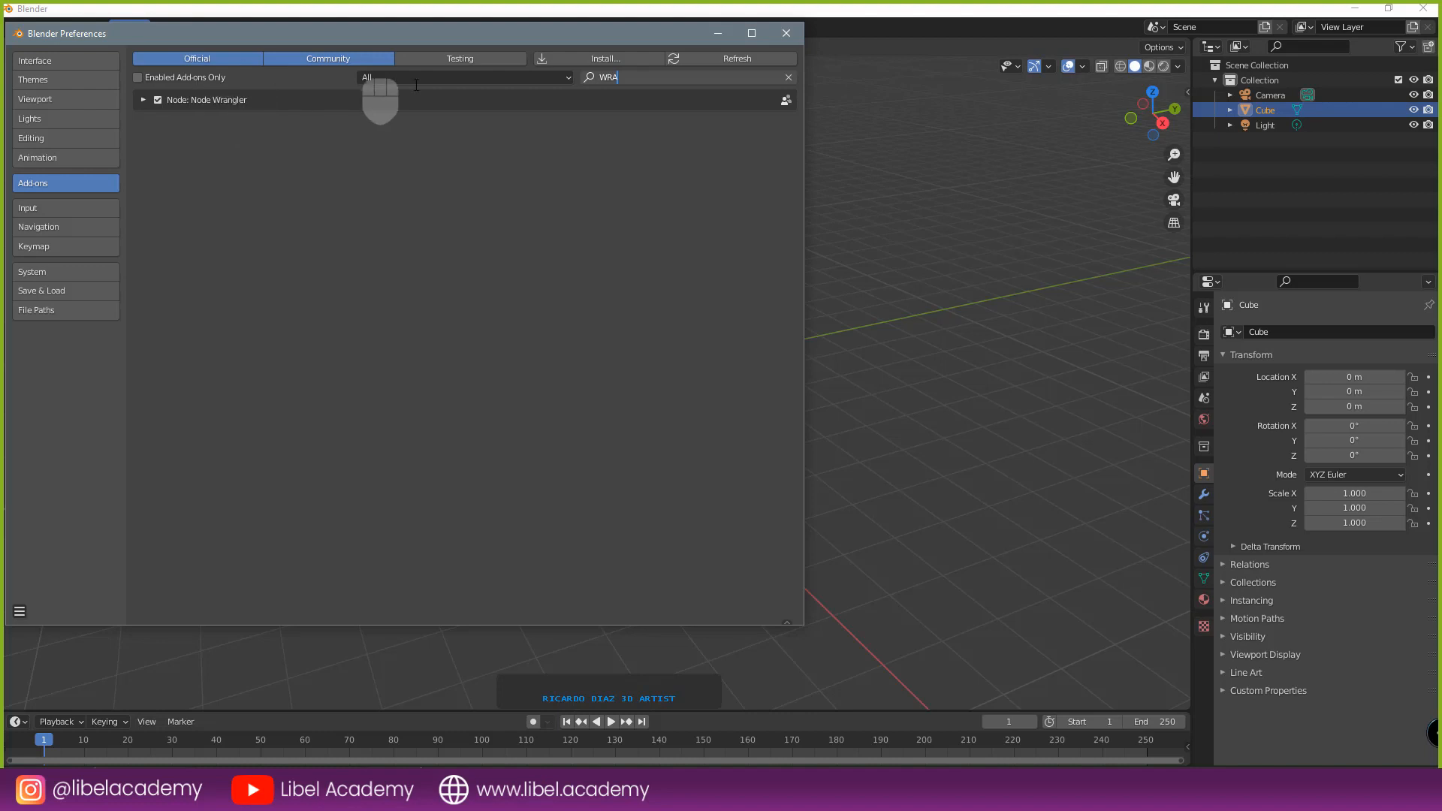
left_click_drag(638, 81, 601, 104)
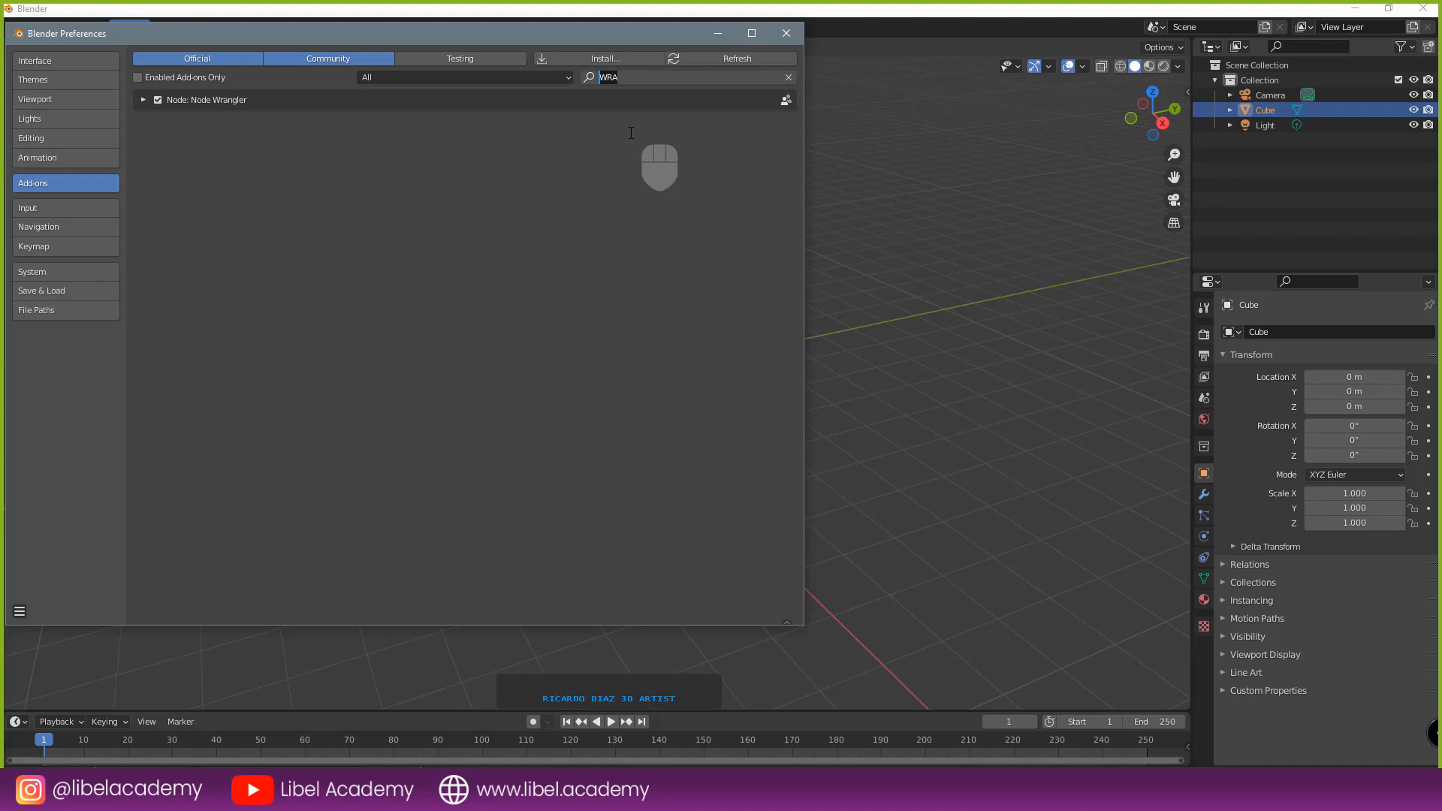
type("RIGI")
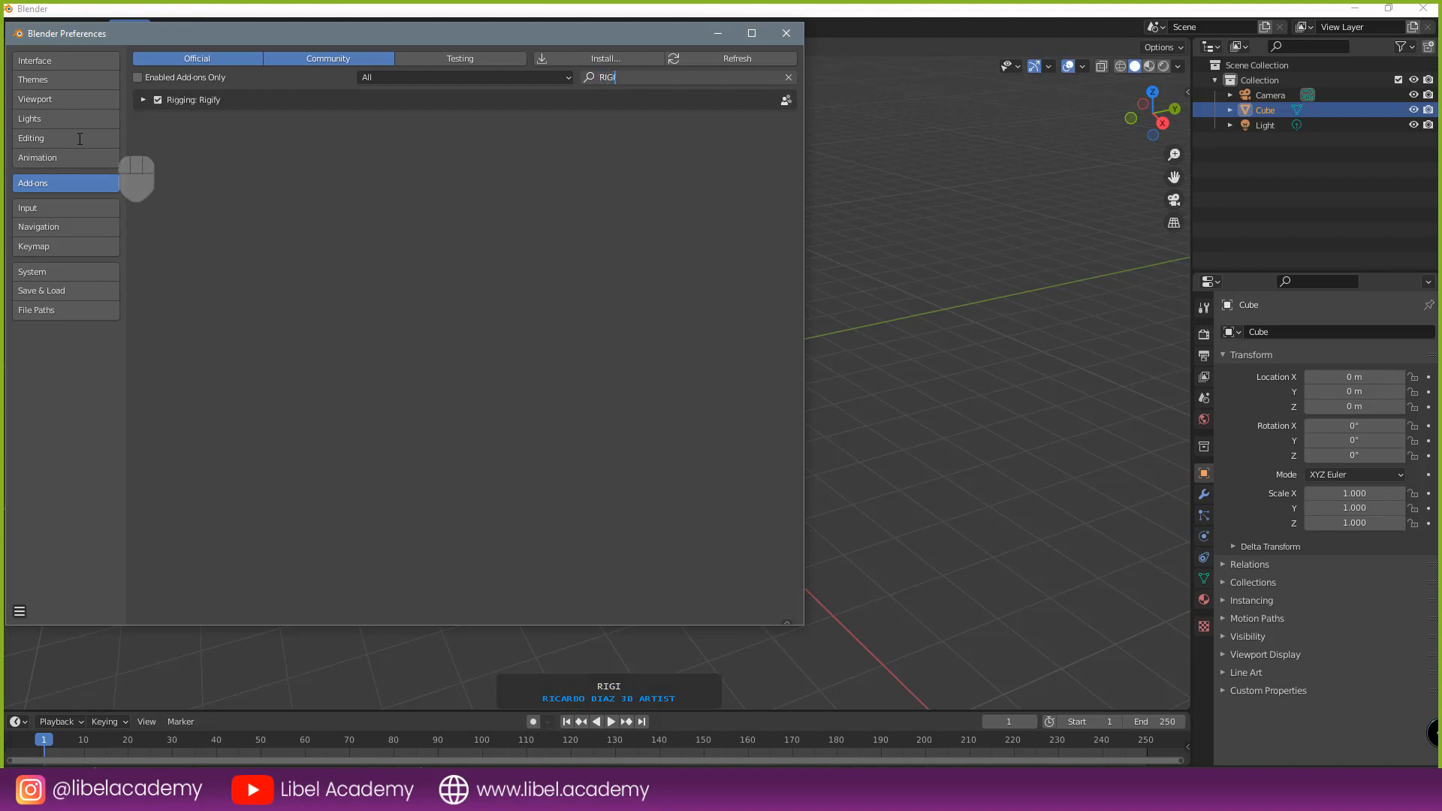
left_click(786, 30)
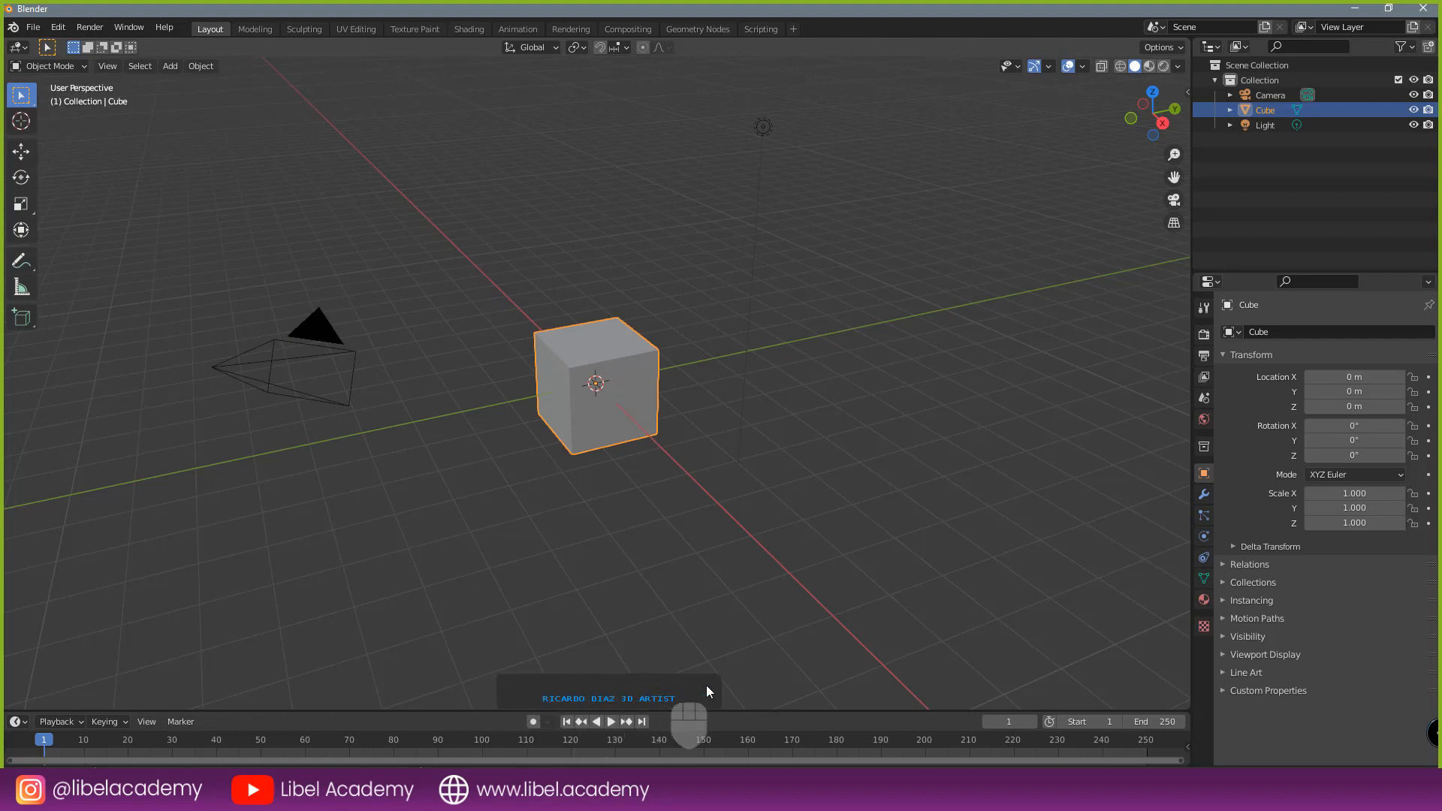
- Place the 3D cursor in the empty space beside the cube and deselect the cube
left_click(723, 613)
left_click(791, 504)
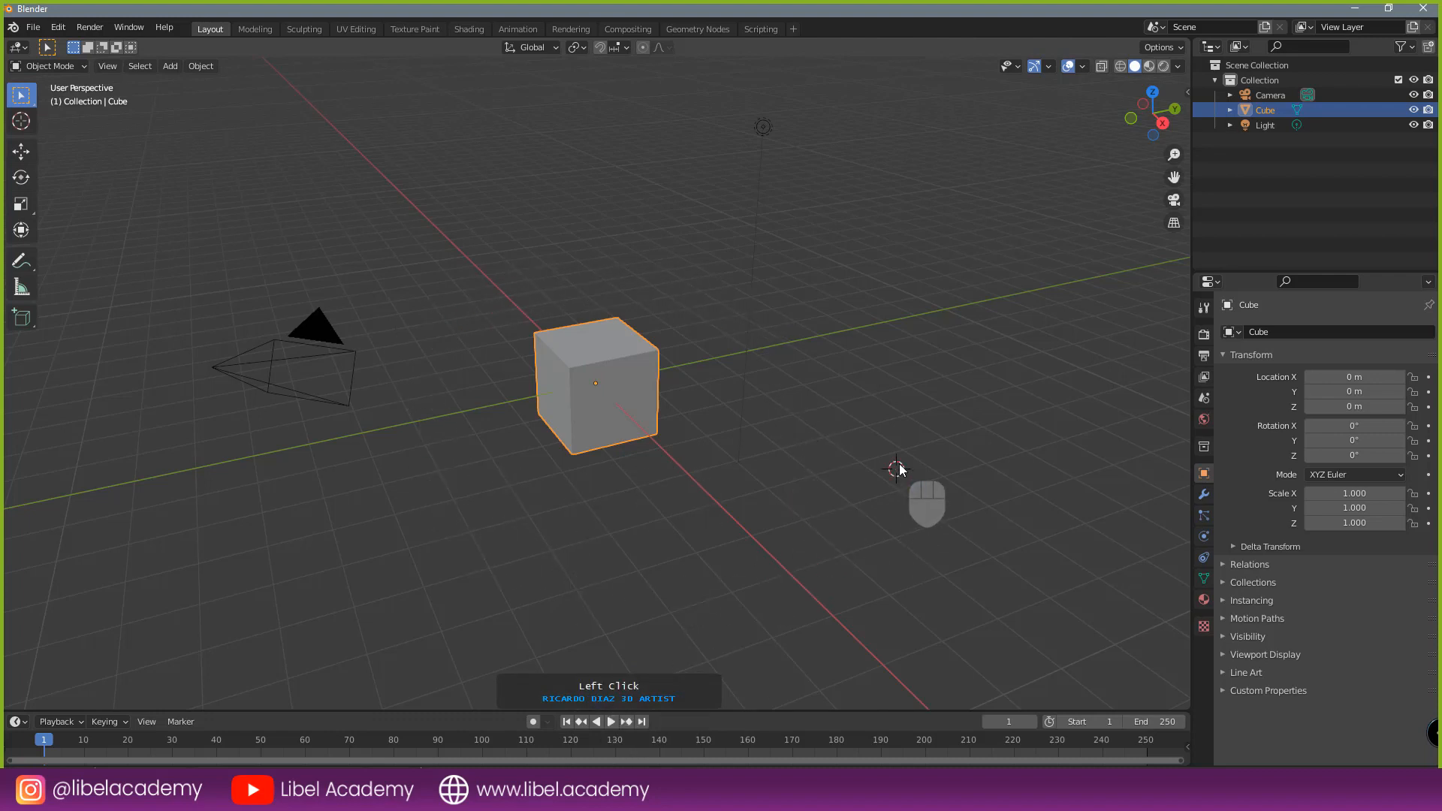
right_click(913, 425)
left_click(907, 411)
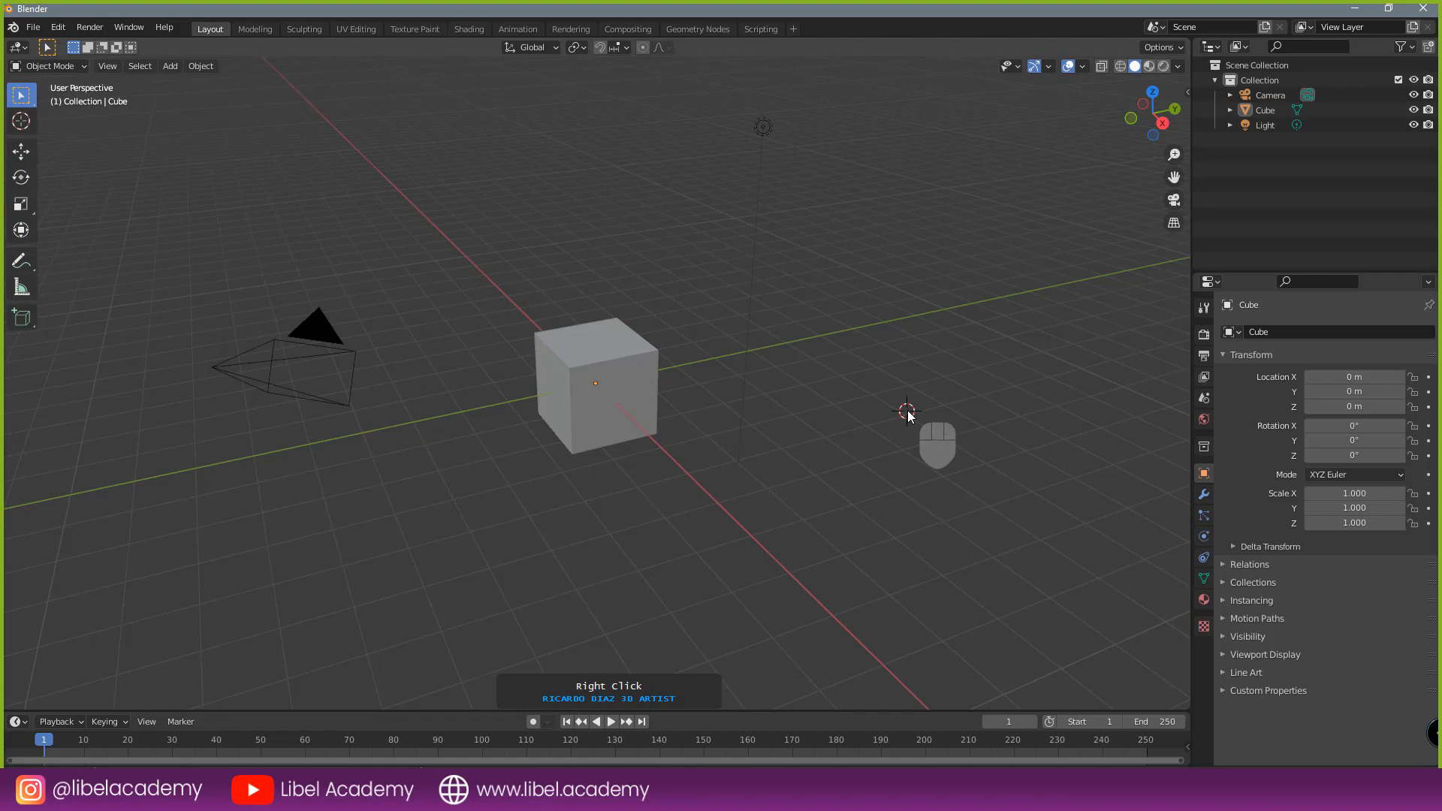
left_click(853, 383)
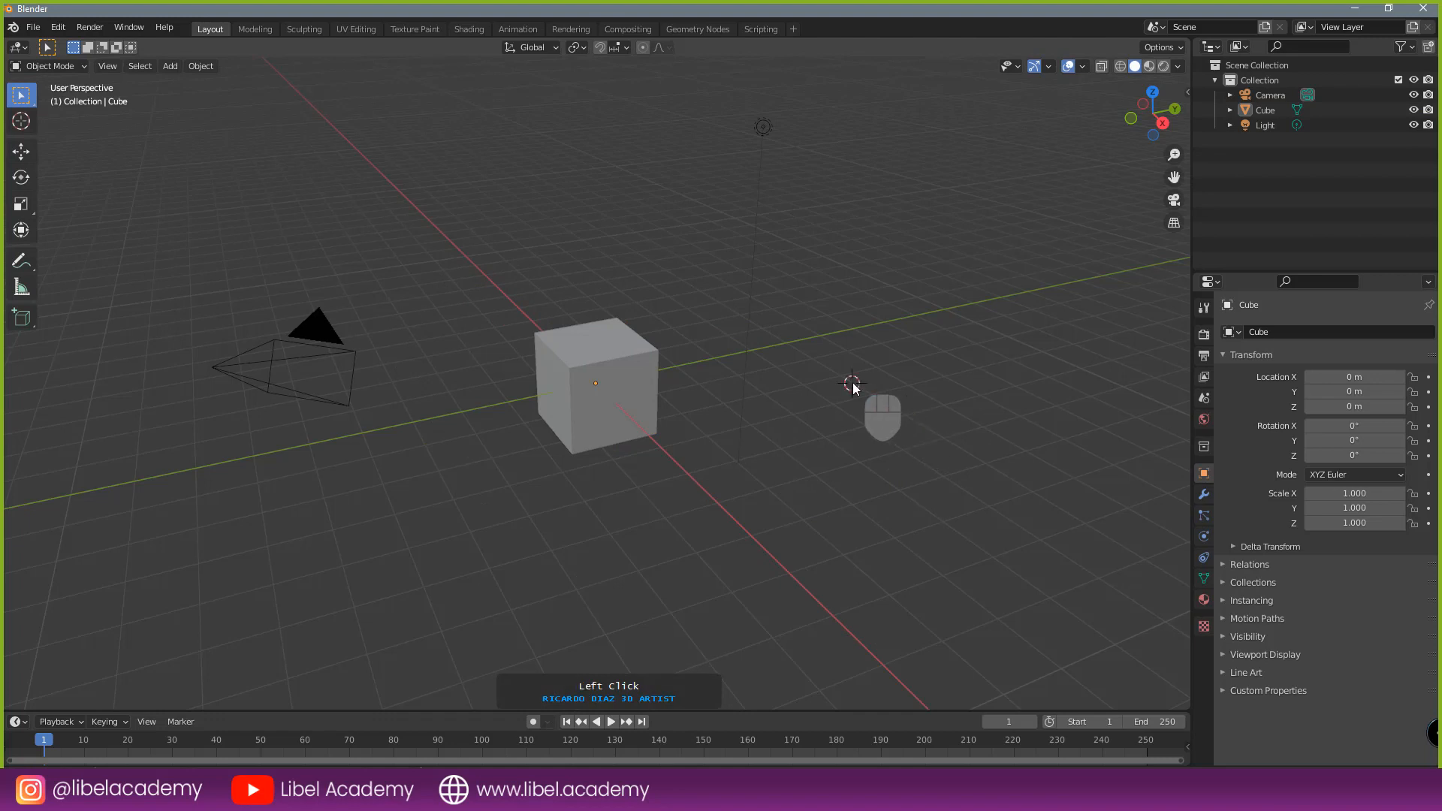
- Examine the cube and its surroundings at several closer and farther zoom levels
middle_click(853, 385)
scroll(854, 386, "up", 1)
scroll(854, 385, "up", 1)
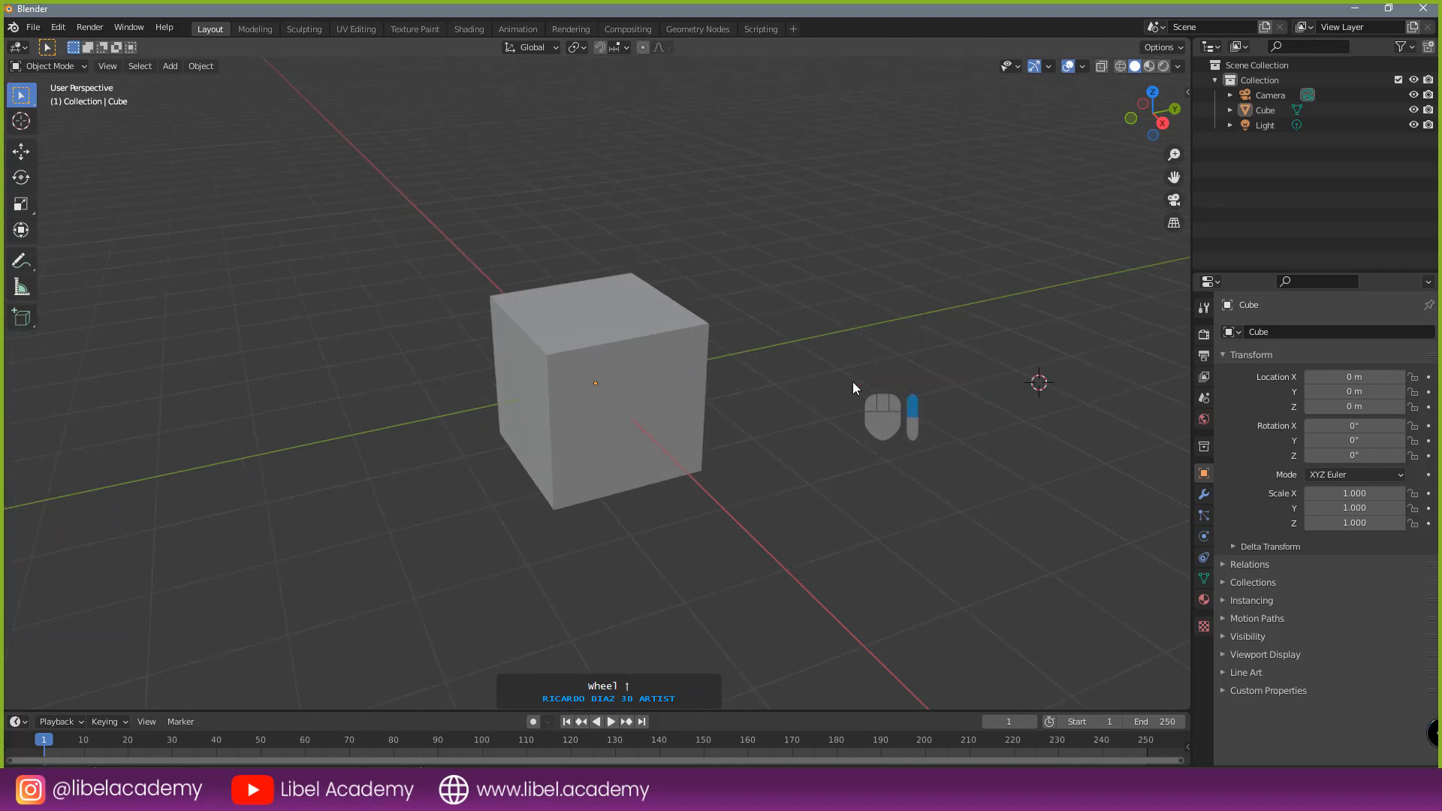
scroll(854, 385, "down", 2)
scroll(853, 383, "up", 4)
scroll(853, 383, "down", 4)
scroll(853, 383, "up", 3)
scroll(853, 383, "down", 4)
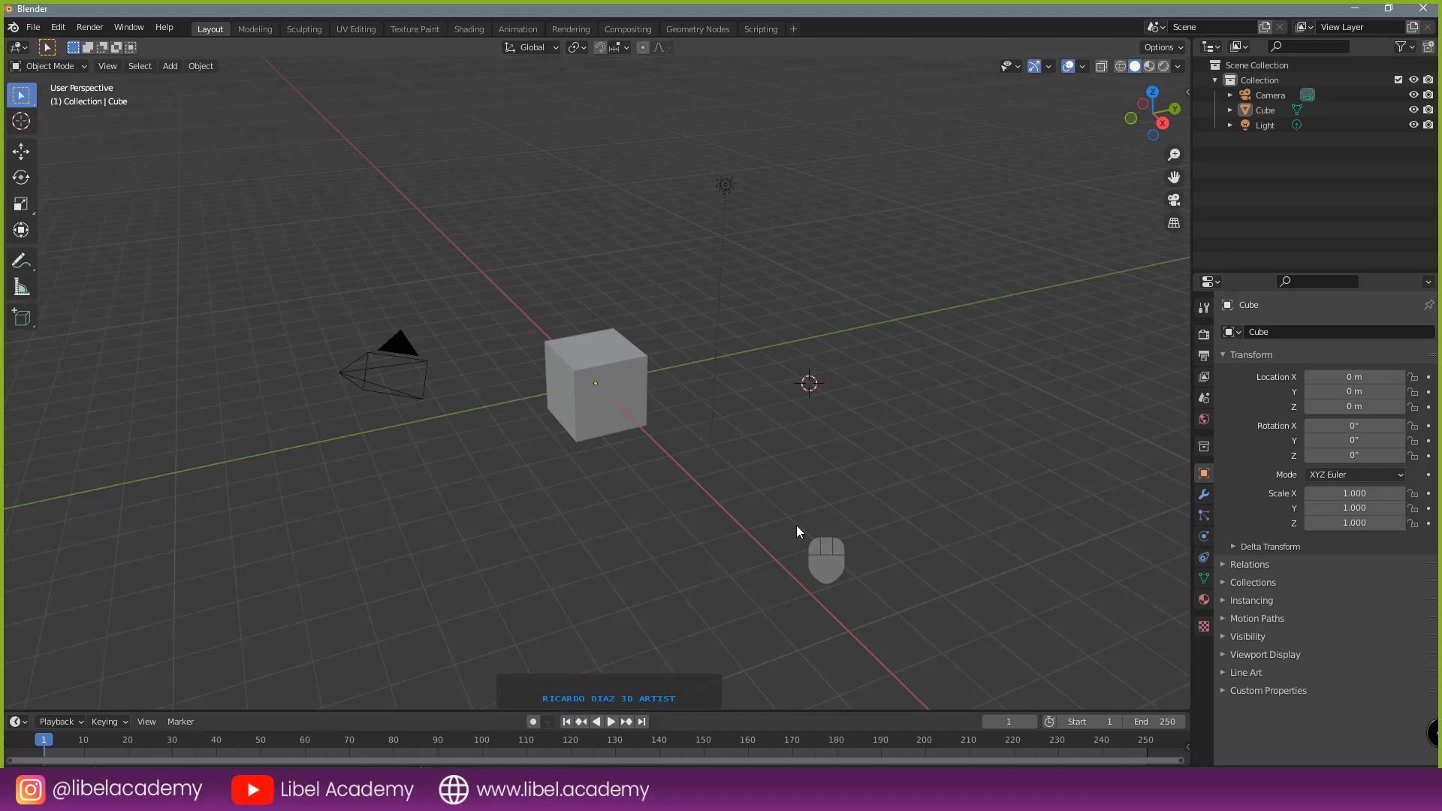
scroll(797, 525, "up", 3)
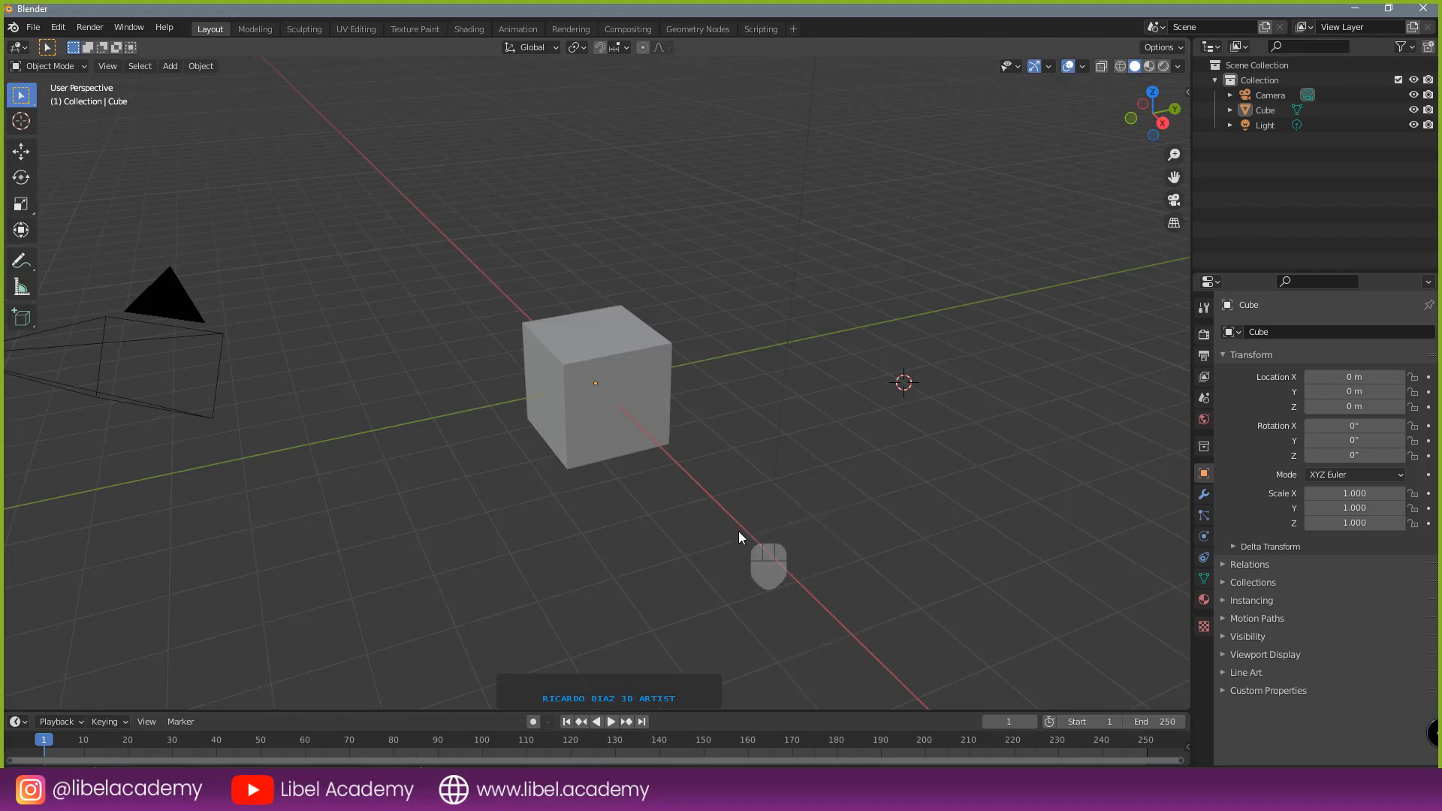
key("b")
key("alt+b")
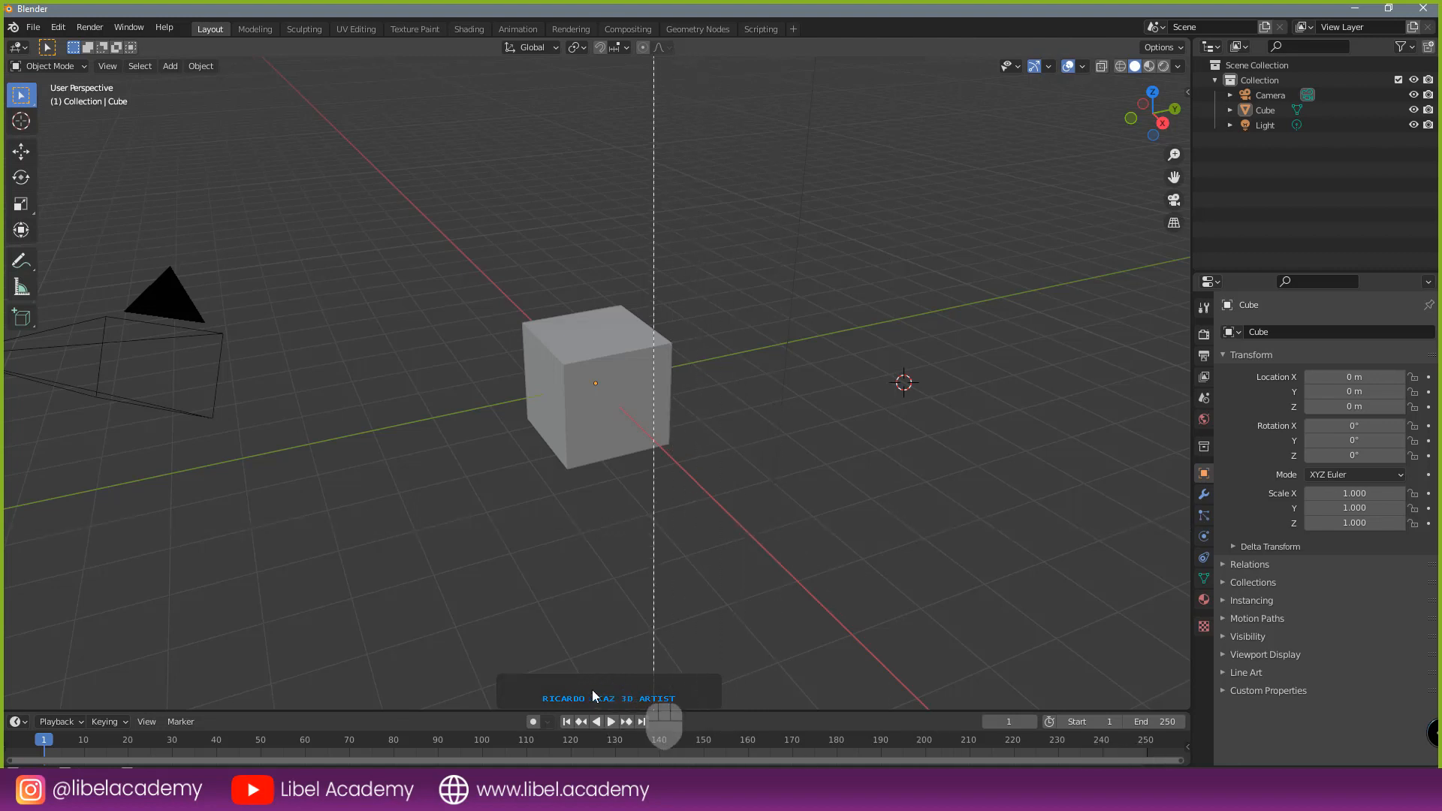
right_click(853, 475)
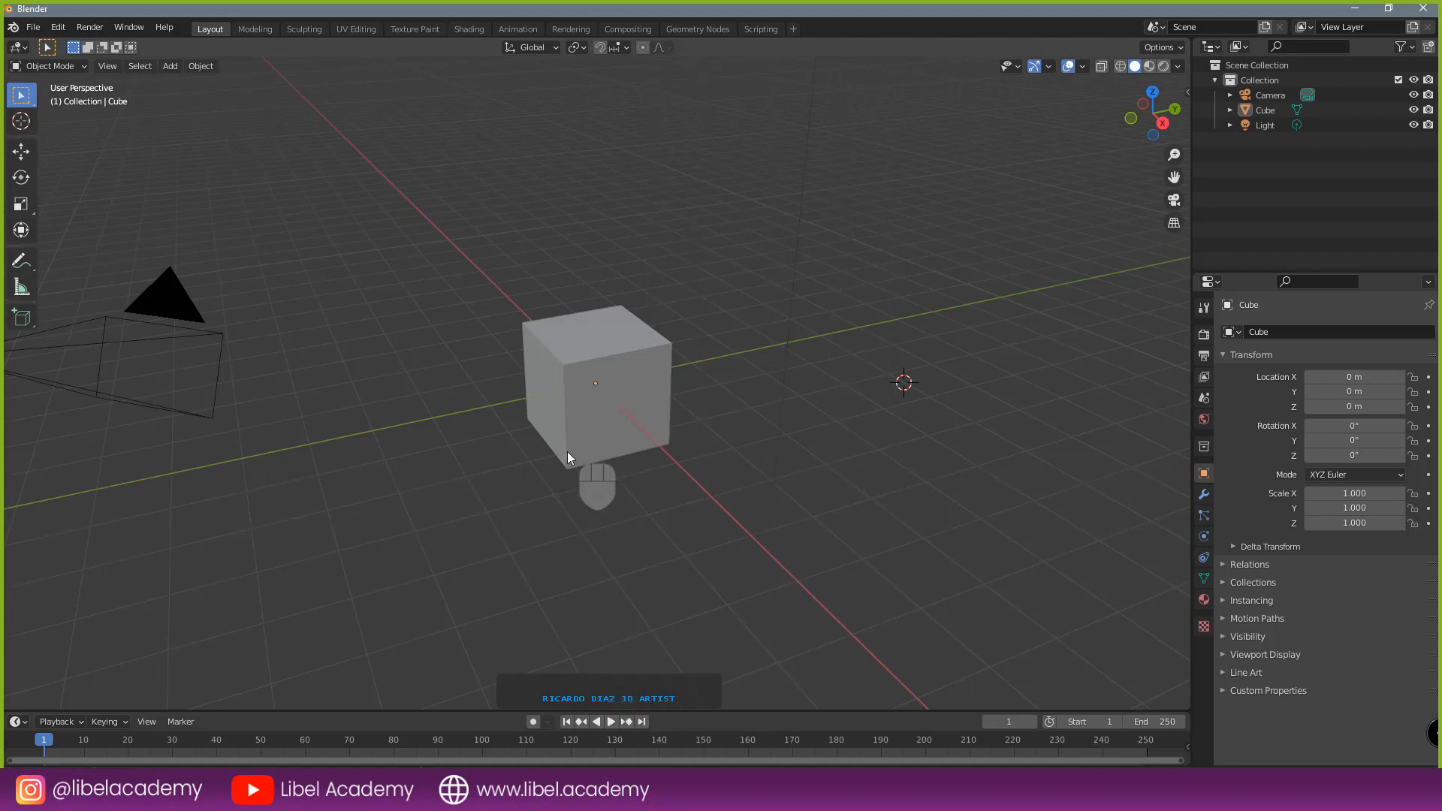
key("c")
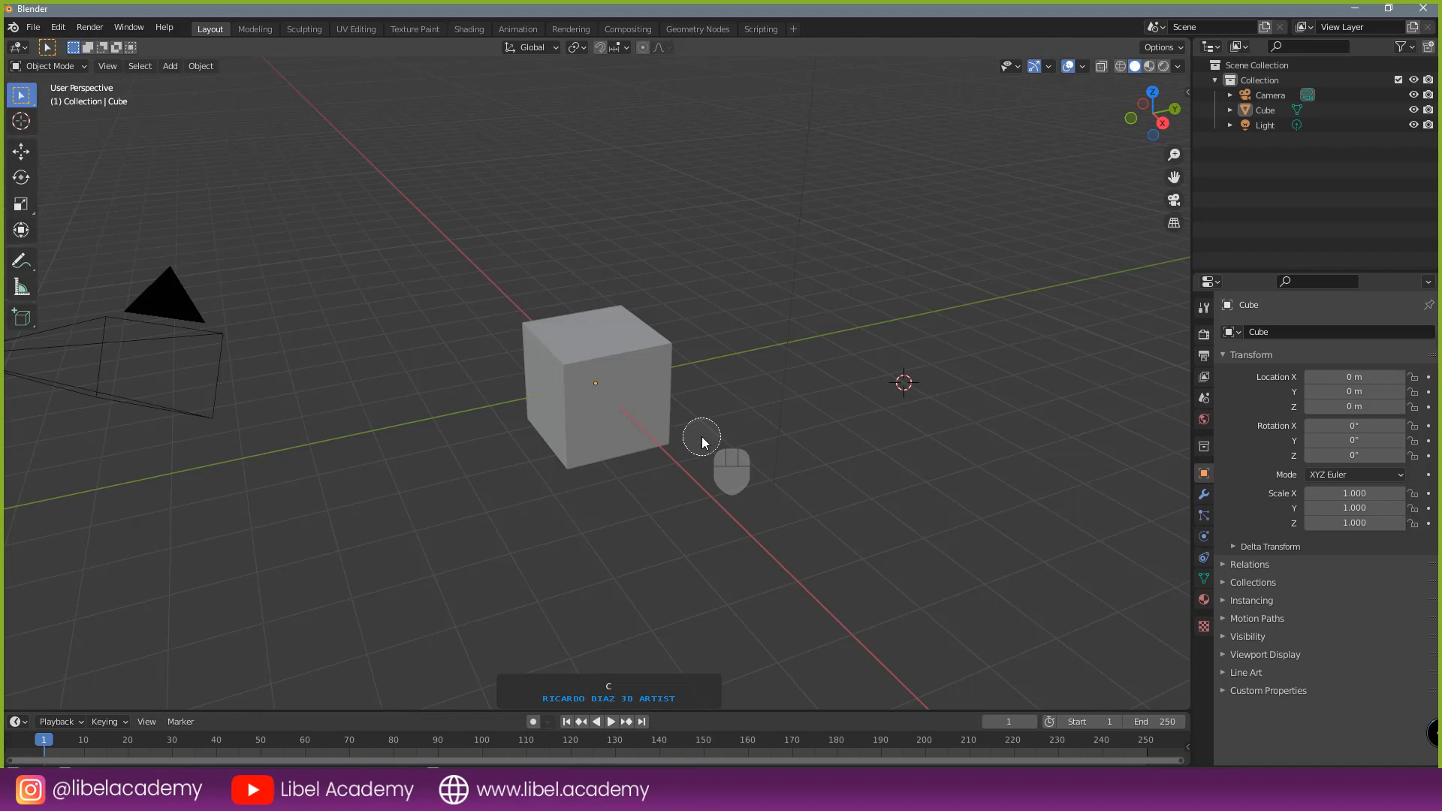
right_click(714, 449)
key("shift+d")
right_click(736, 462)
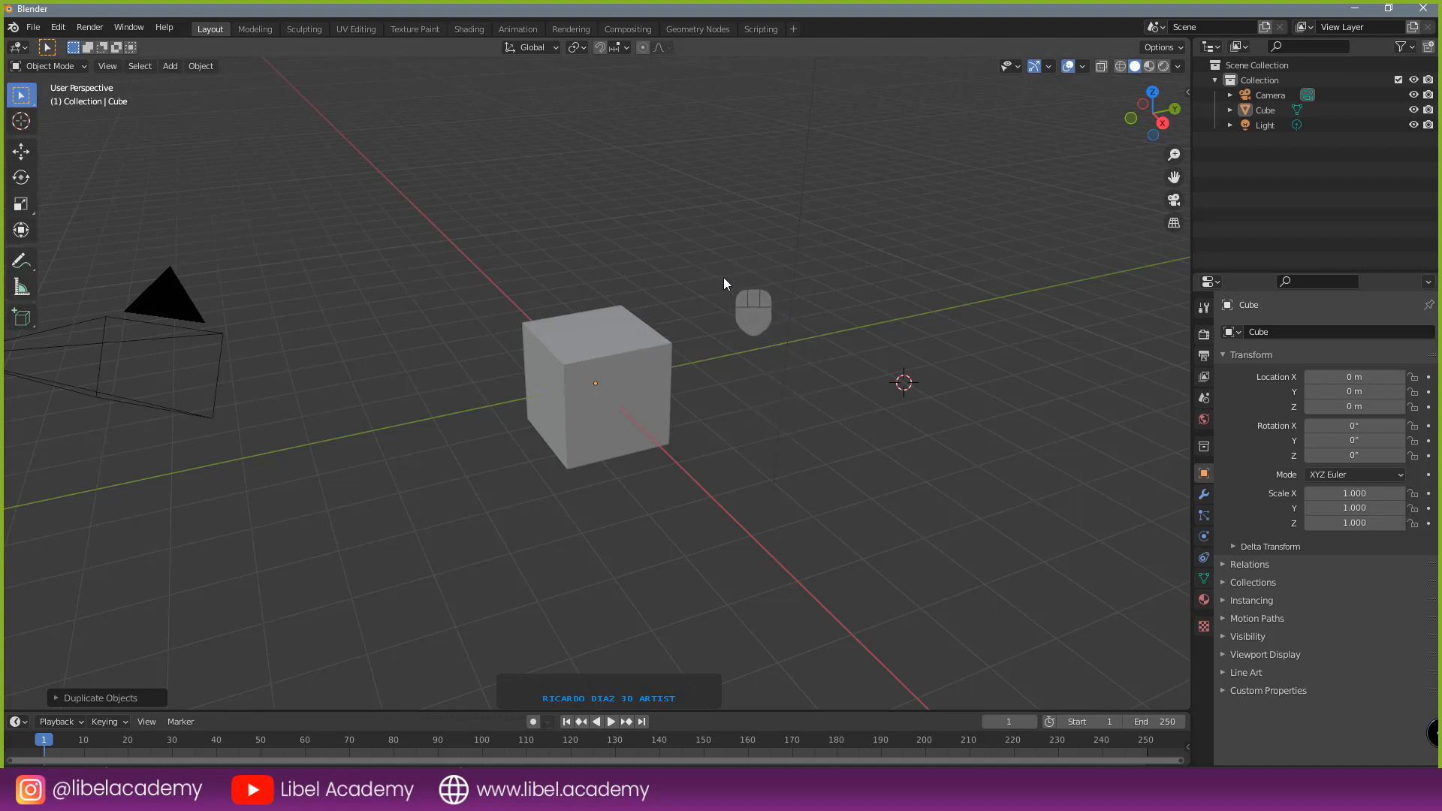
- Examine the cube from above and from several sides, both up close and from far away
middle_click_drag(723, 279, 713, 322)
scroll(713, 323, "up", 4)
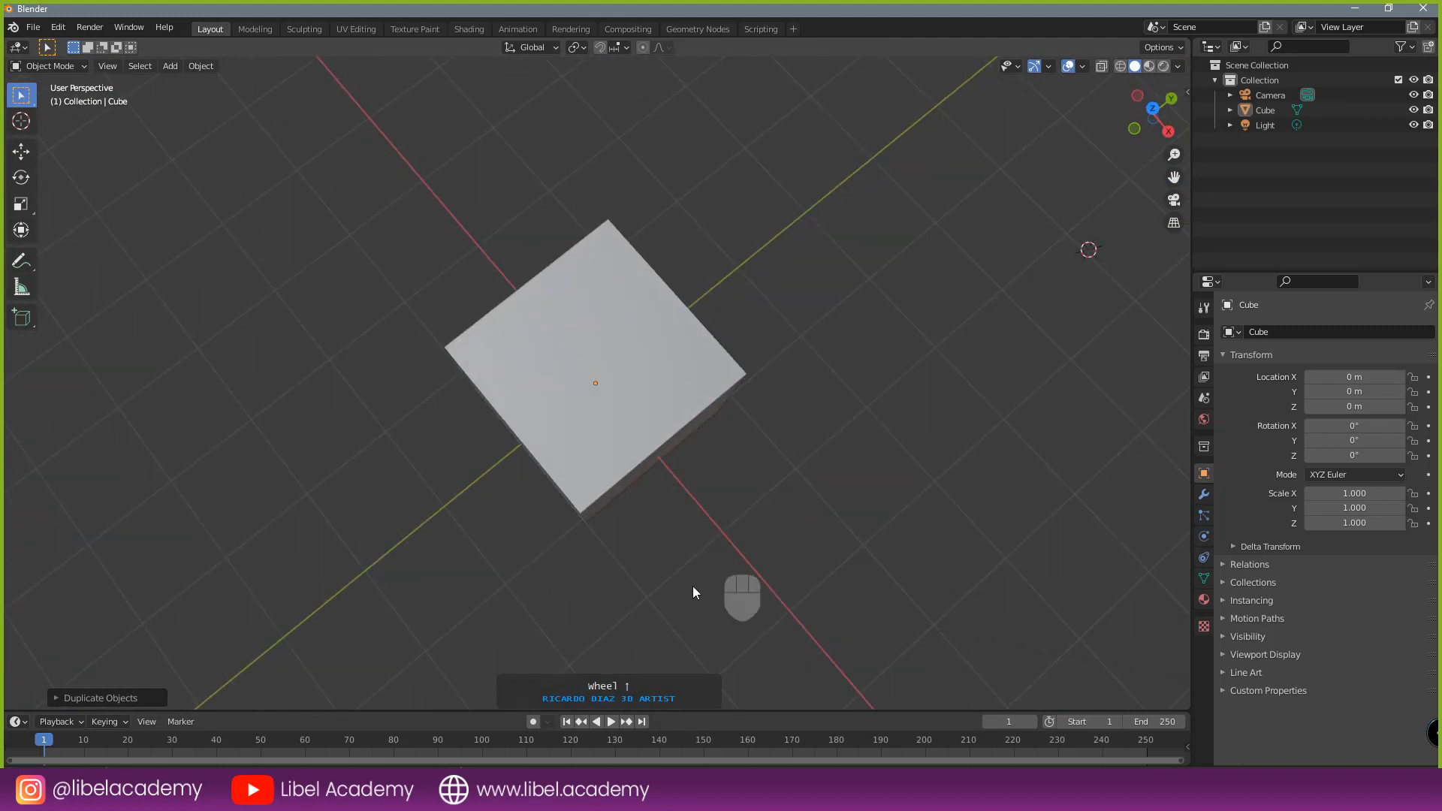
middle_click_drag(695, 591, 485, 429)
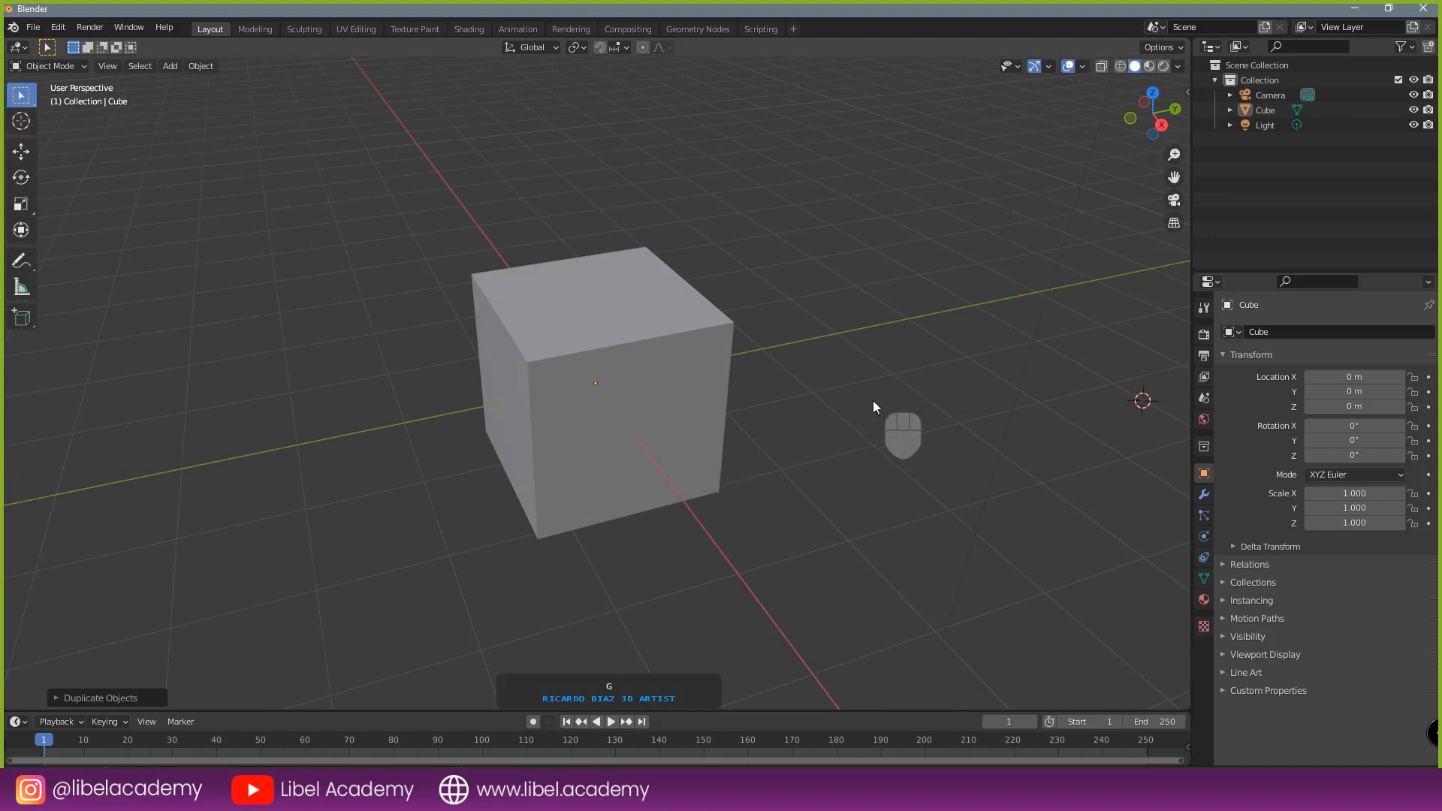
key("g")
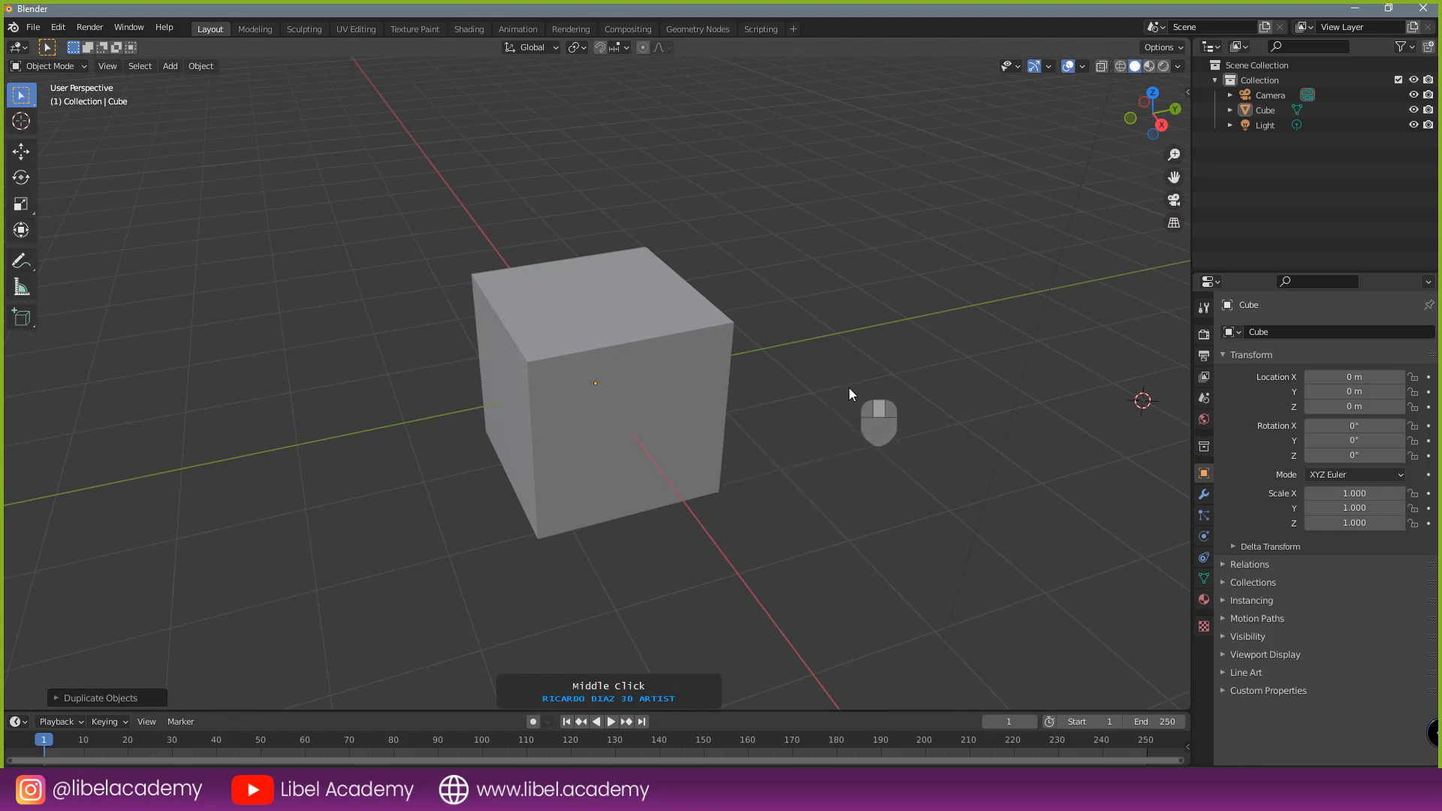
middle_click_drag(849, 387, 815, 408)
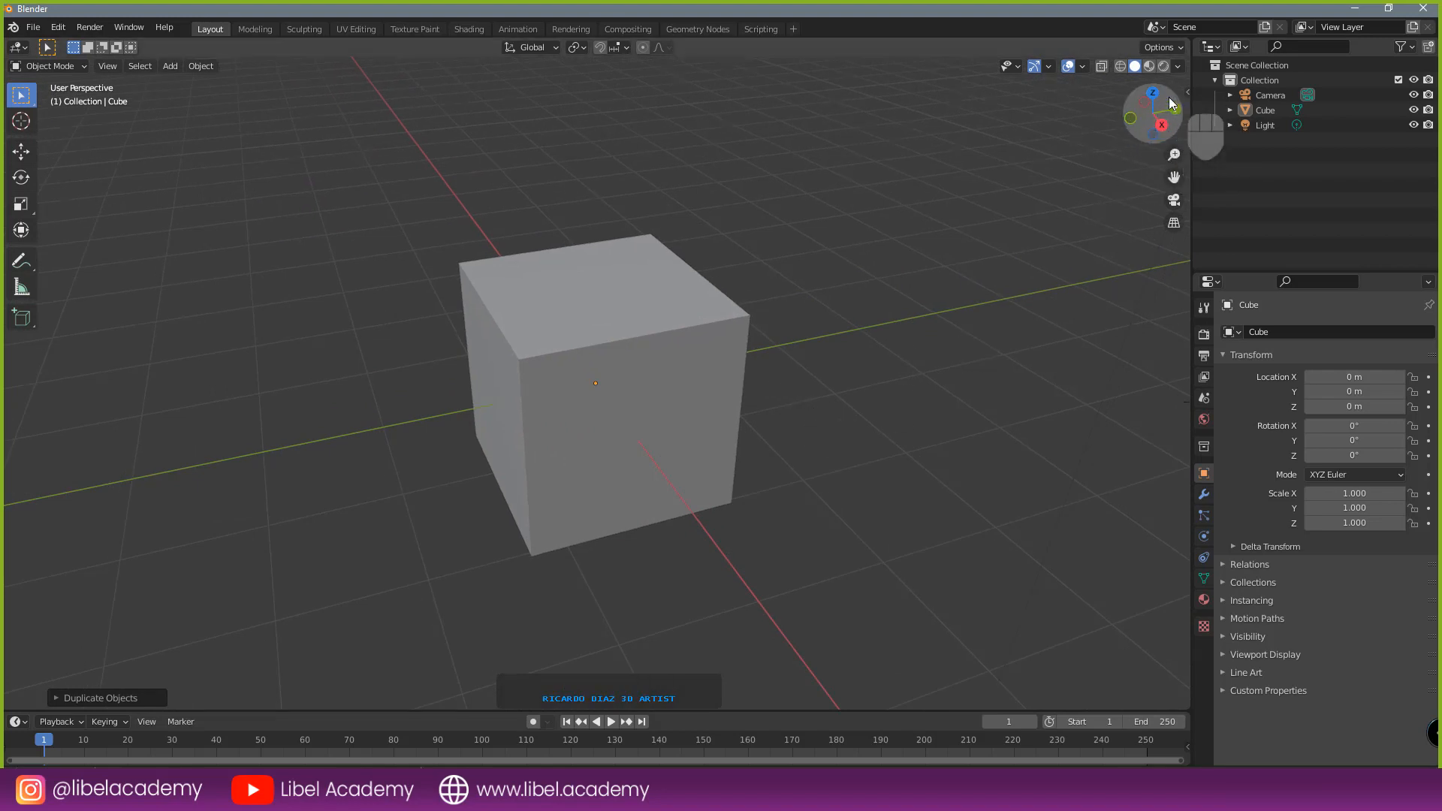
left_click_drag(1136, 131, 36, 368)
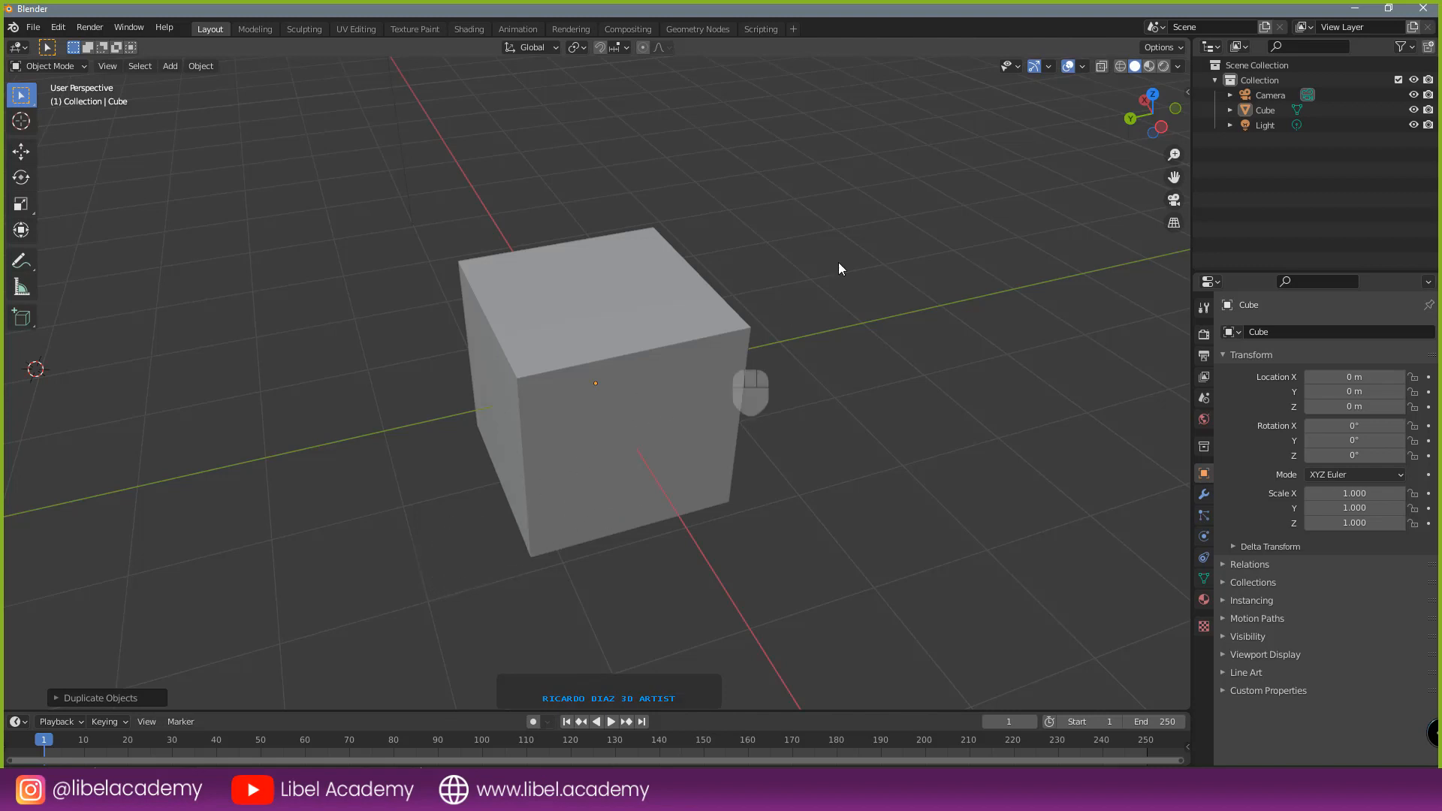
middle_click(853, 440)
middle_click_drag(854, 440, 889, 425)
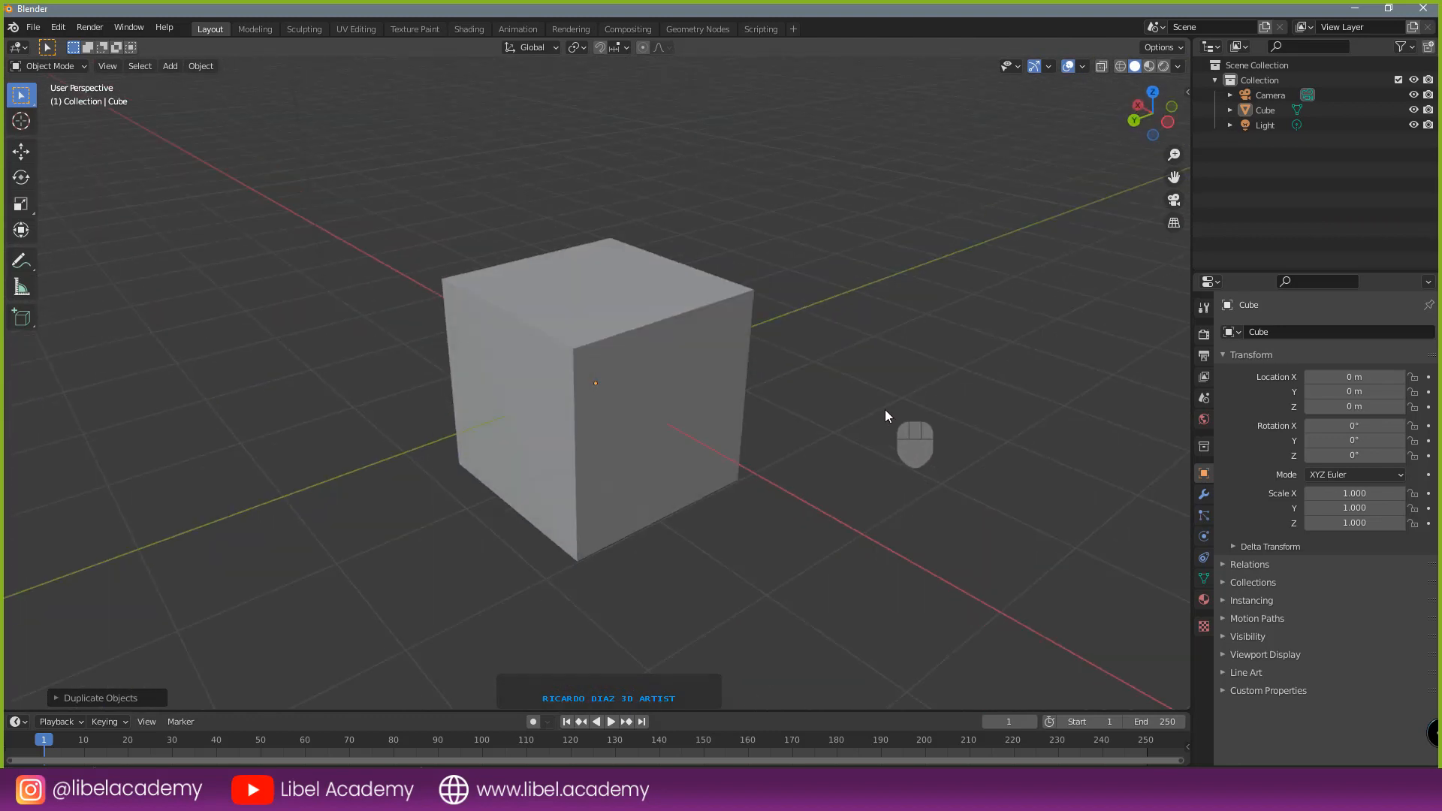
middle_click_drag(862, 332, 839, 755)
middle_click_drag(939, 112, 113, 257, "ctrl")
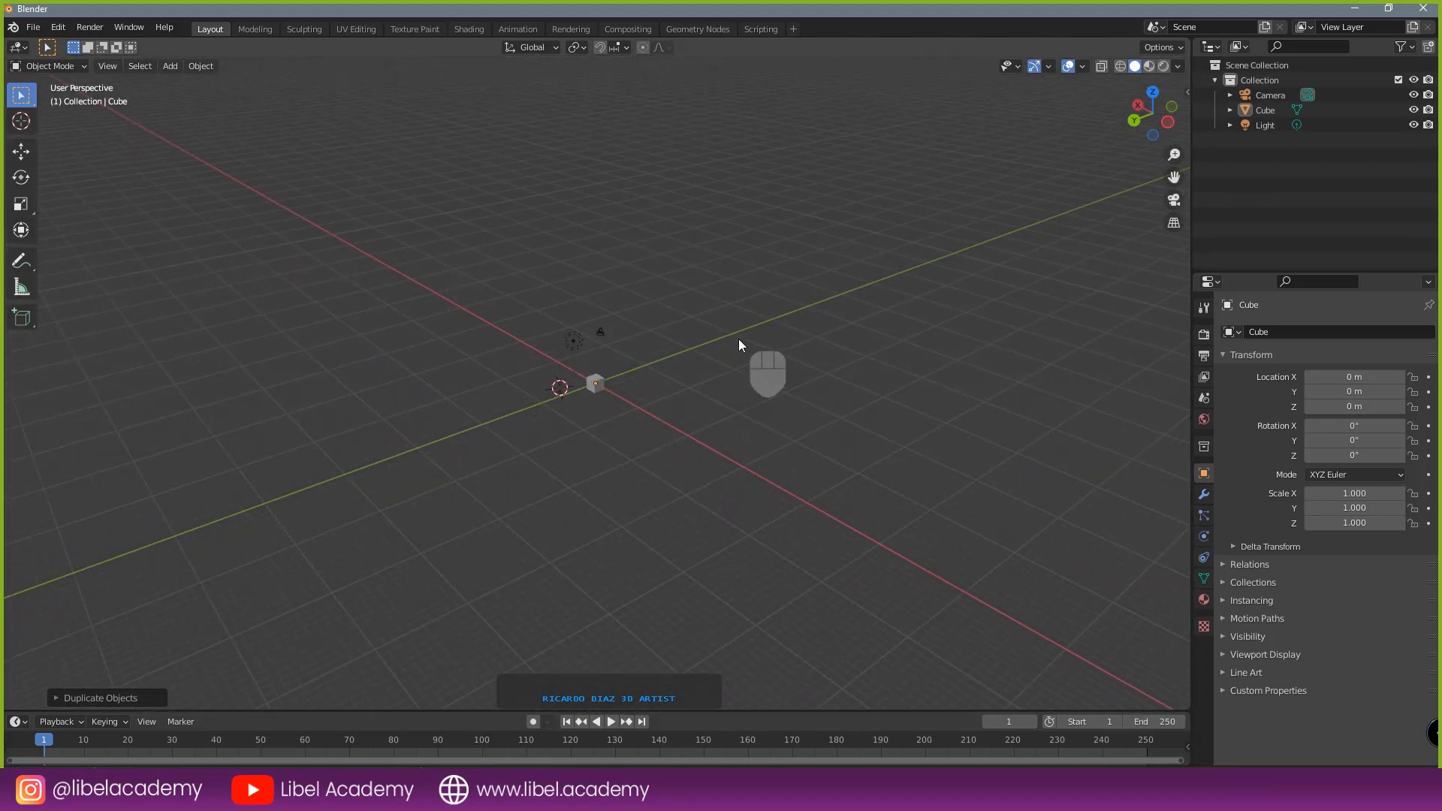
scroll(738, 339, "down", 6)
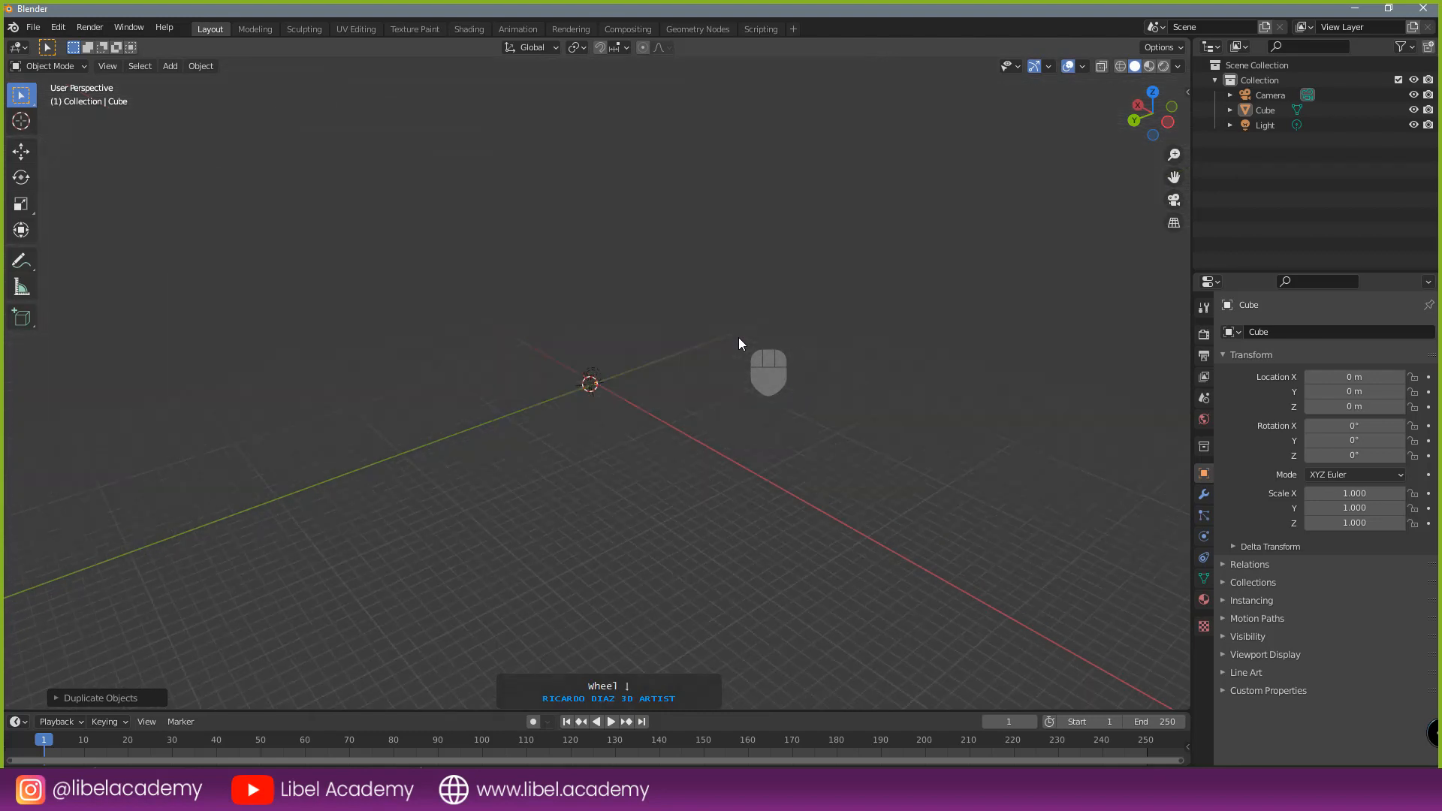
- Reset the 3D cursor to the world origin and bring the cube back to the middle of the viewport
key("shift+c")
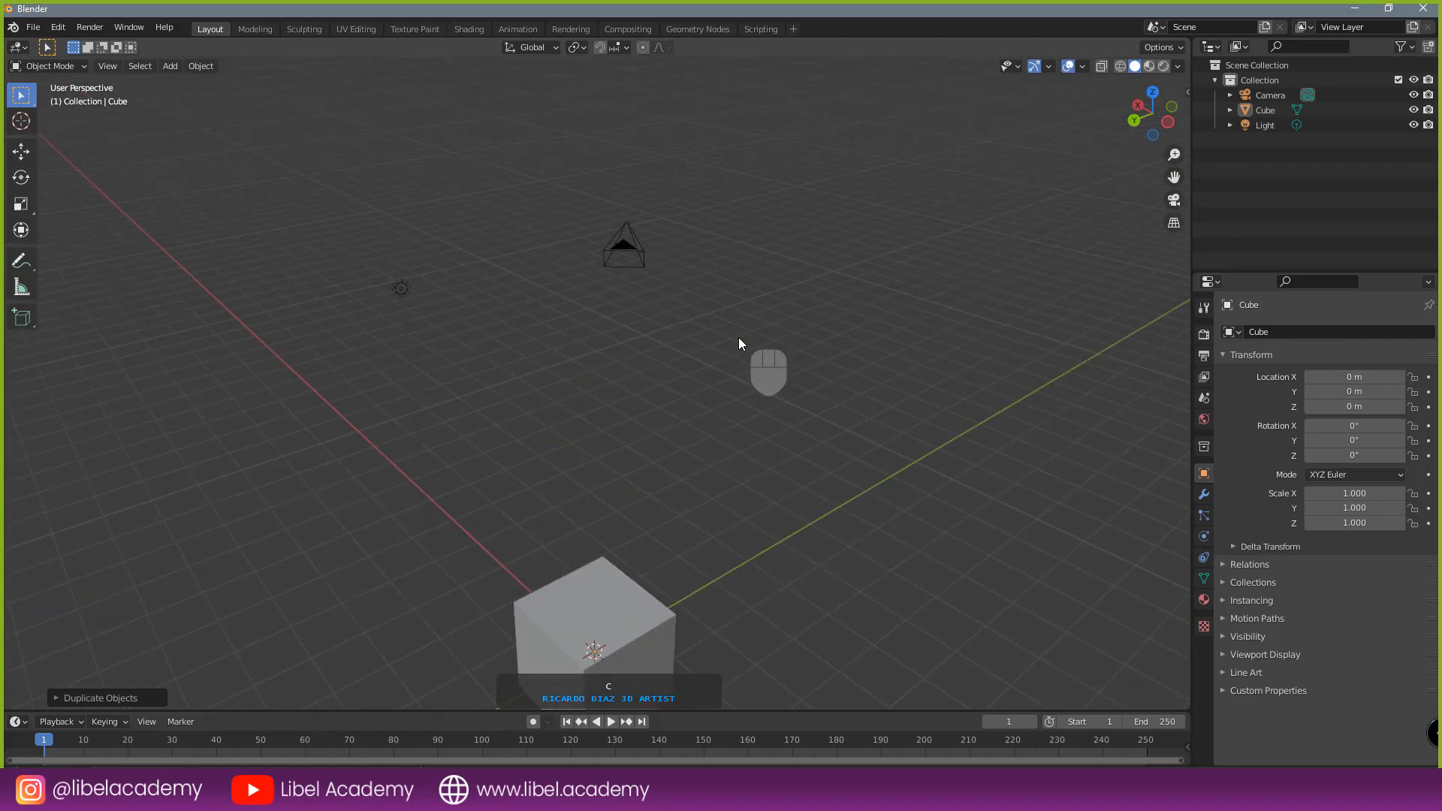
middle_click_drag(709, 478, 732, 240, "shift")
scroll(732, 239, "up", 1)
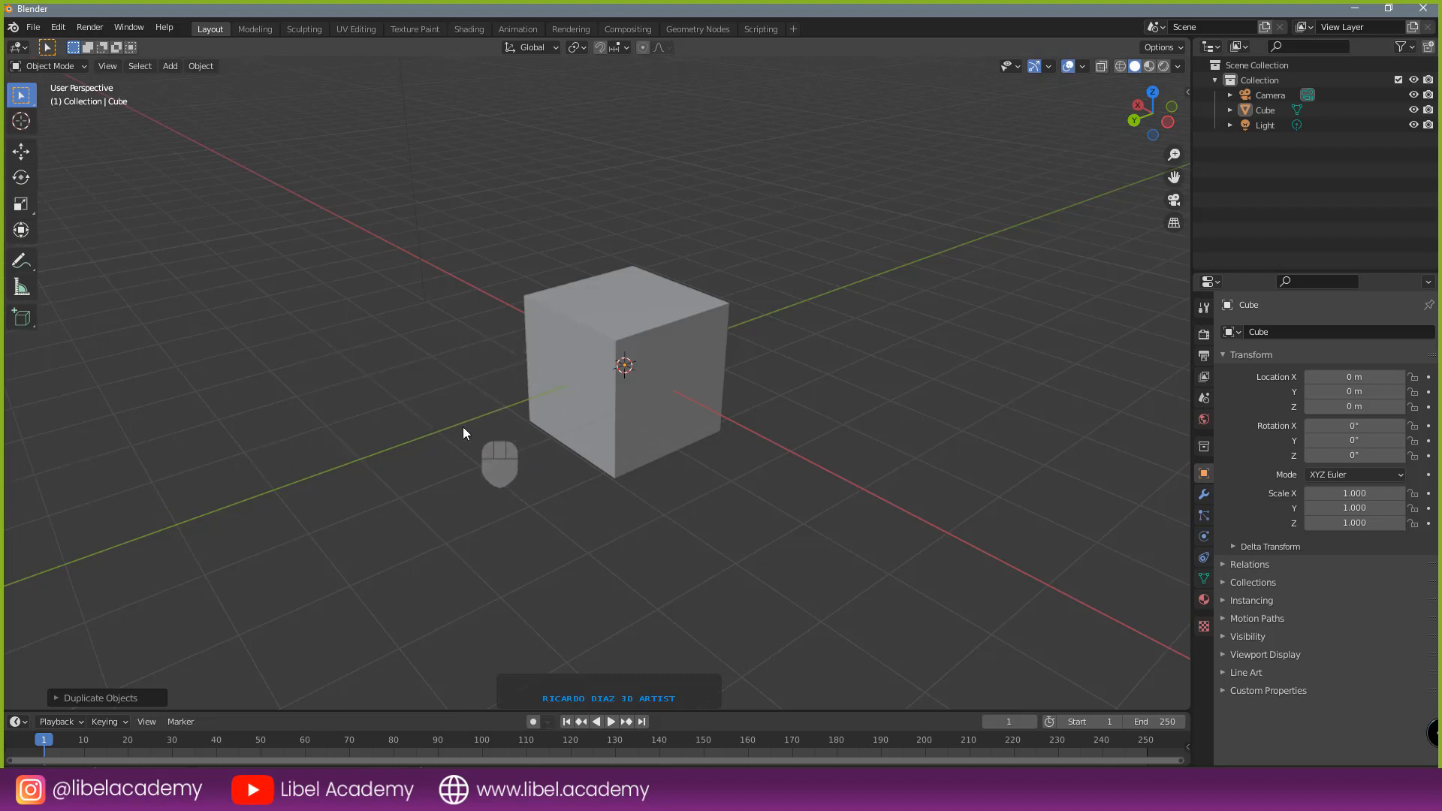
scroll(463, 427, "up", 2)
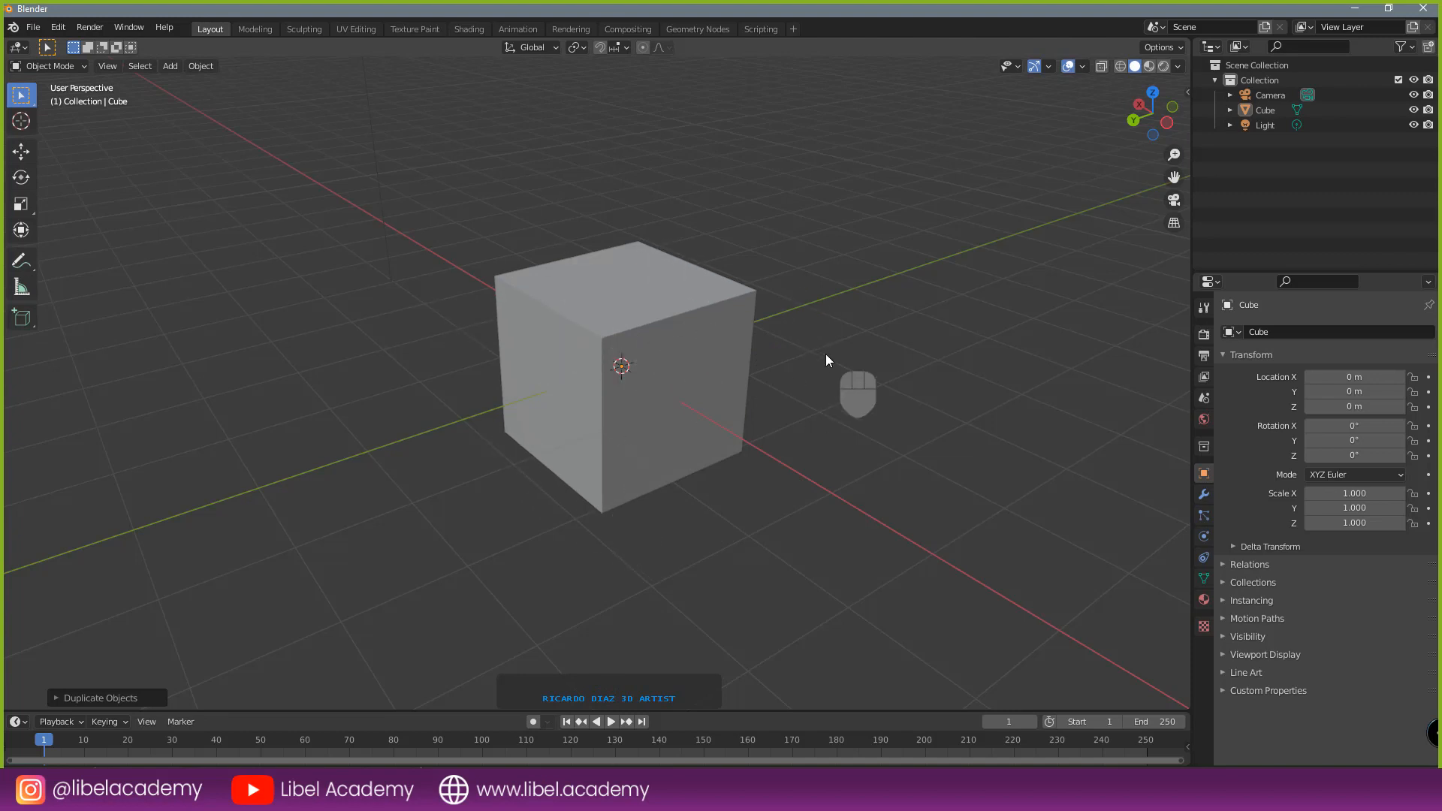
middle_click_drag(826, 354, 804, 332)
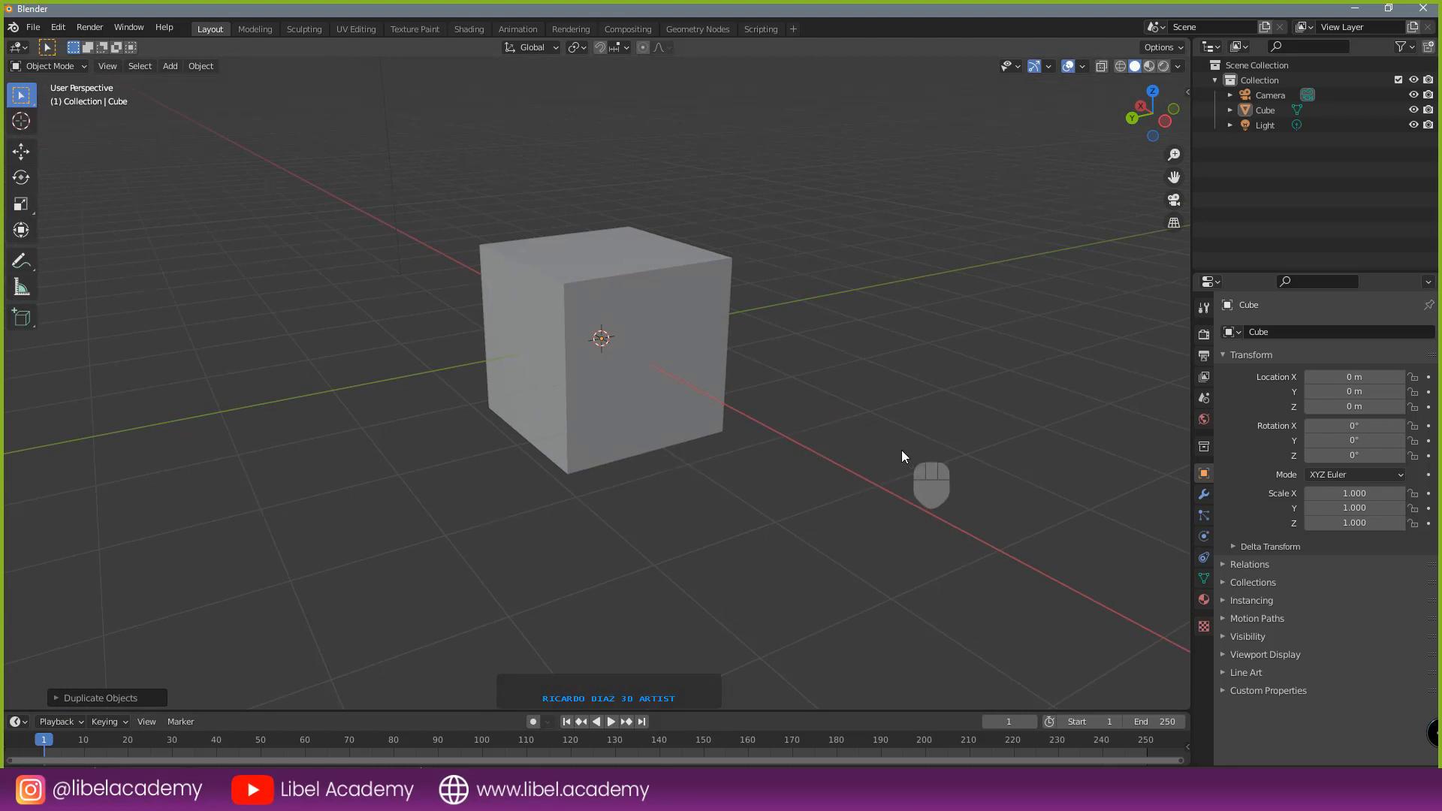
middle_click_drag(793, 378, 799, 400)
- Select the cube, enter Edit Mode and select its nearest upper corner vertex
right_click(715, 342)
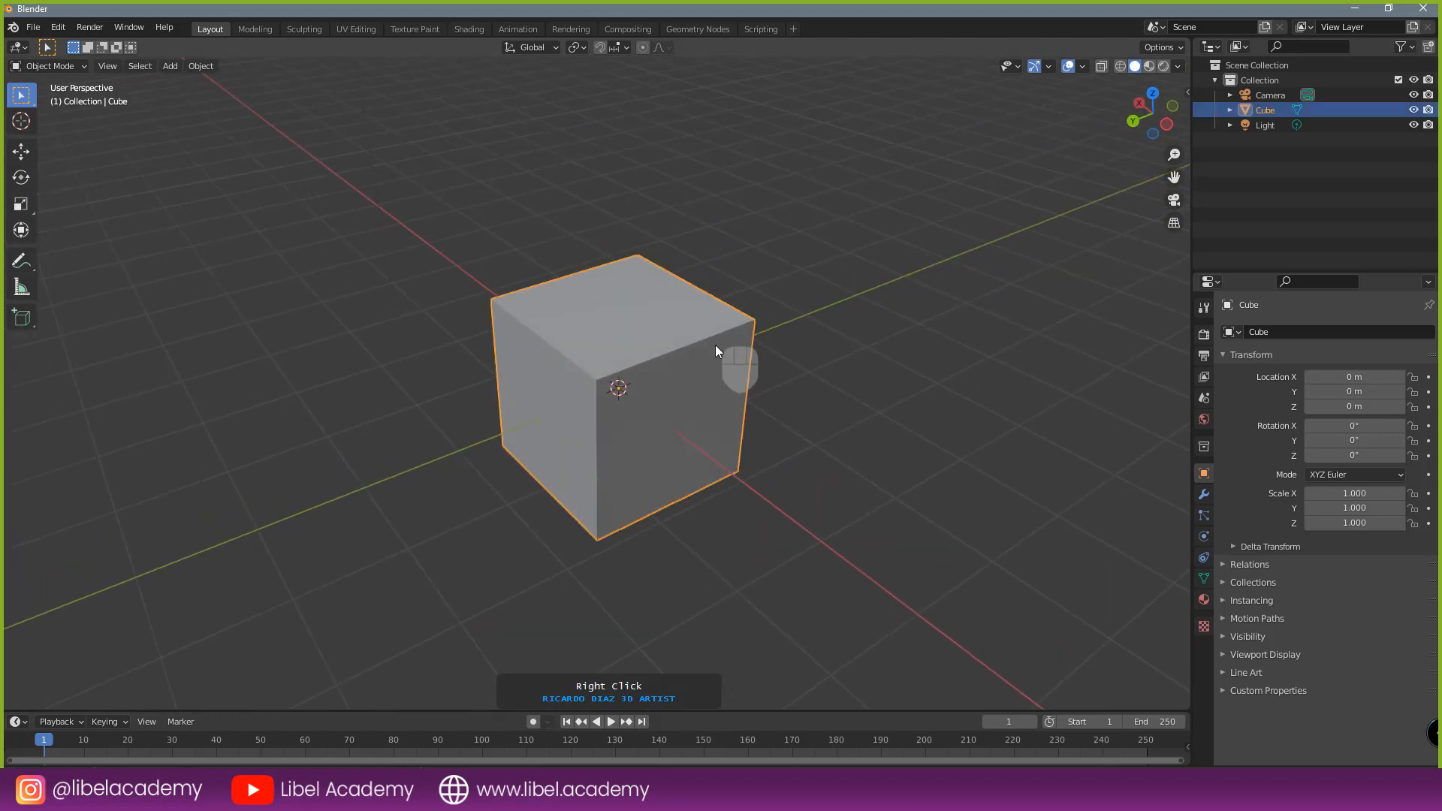
key("Tab")
right_click(633, 386)
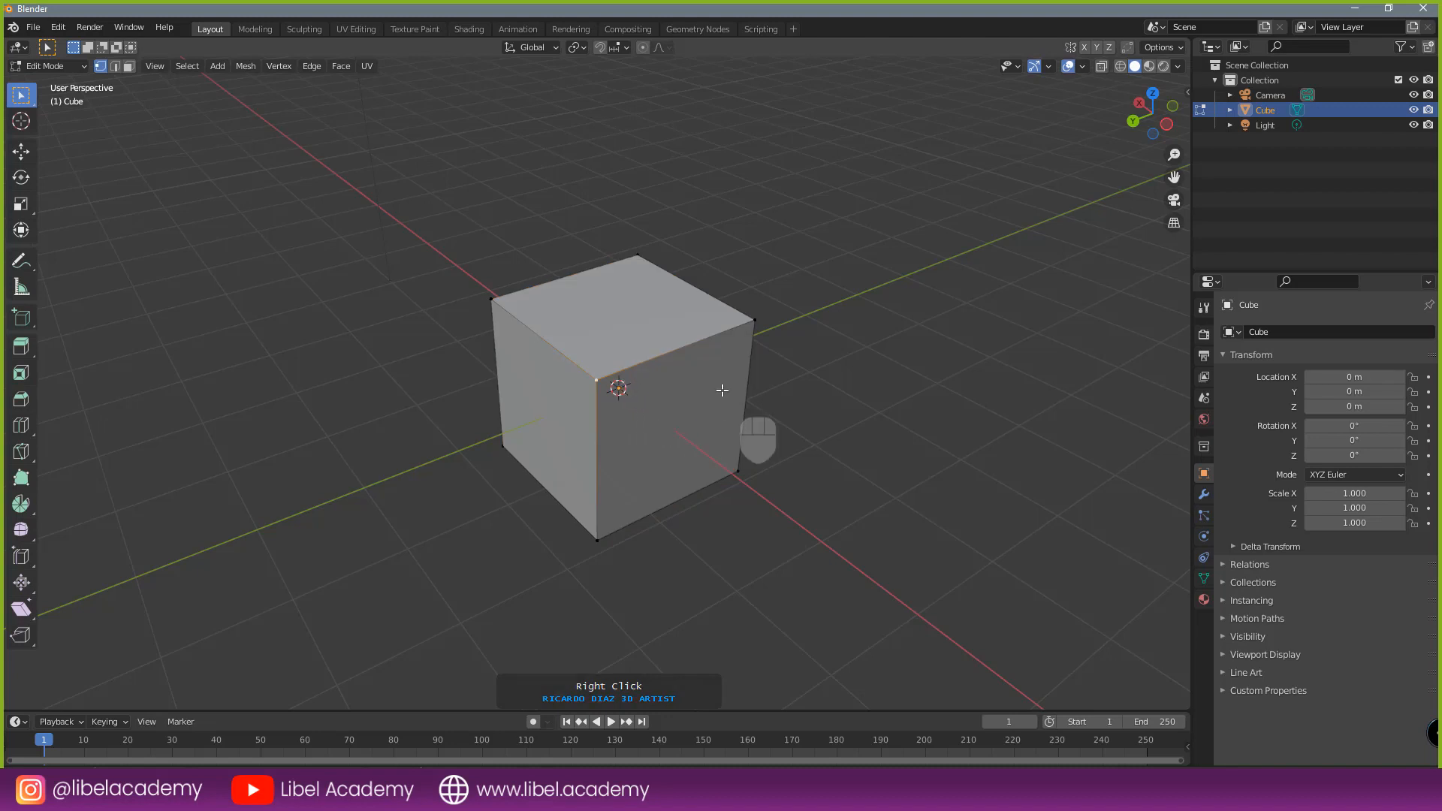
- Try ripping the cube's nearest upper corner vertex downward and then upward, and undo the rip
key("v")
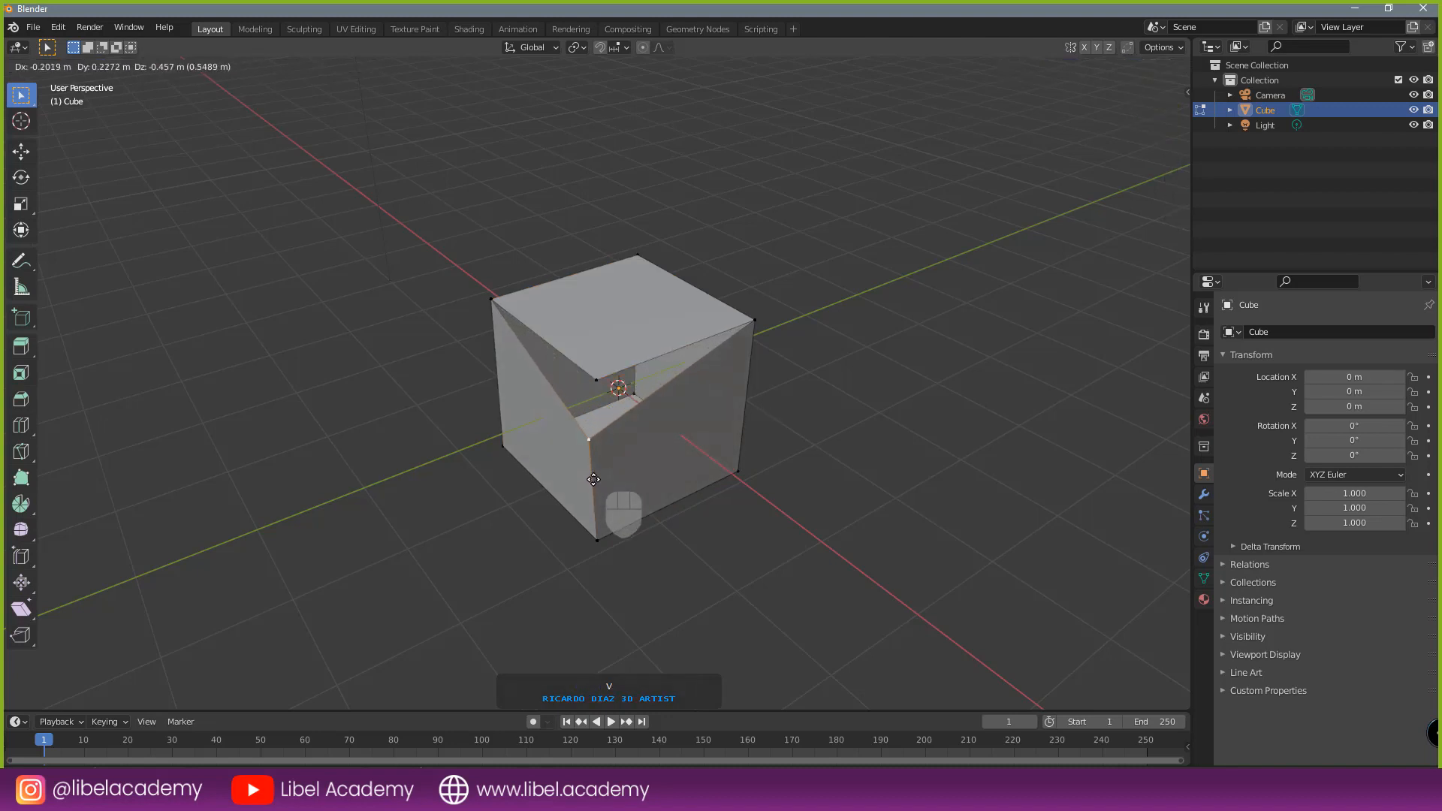
right_click(594, 479)
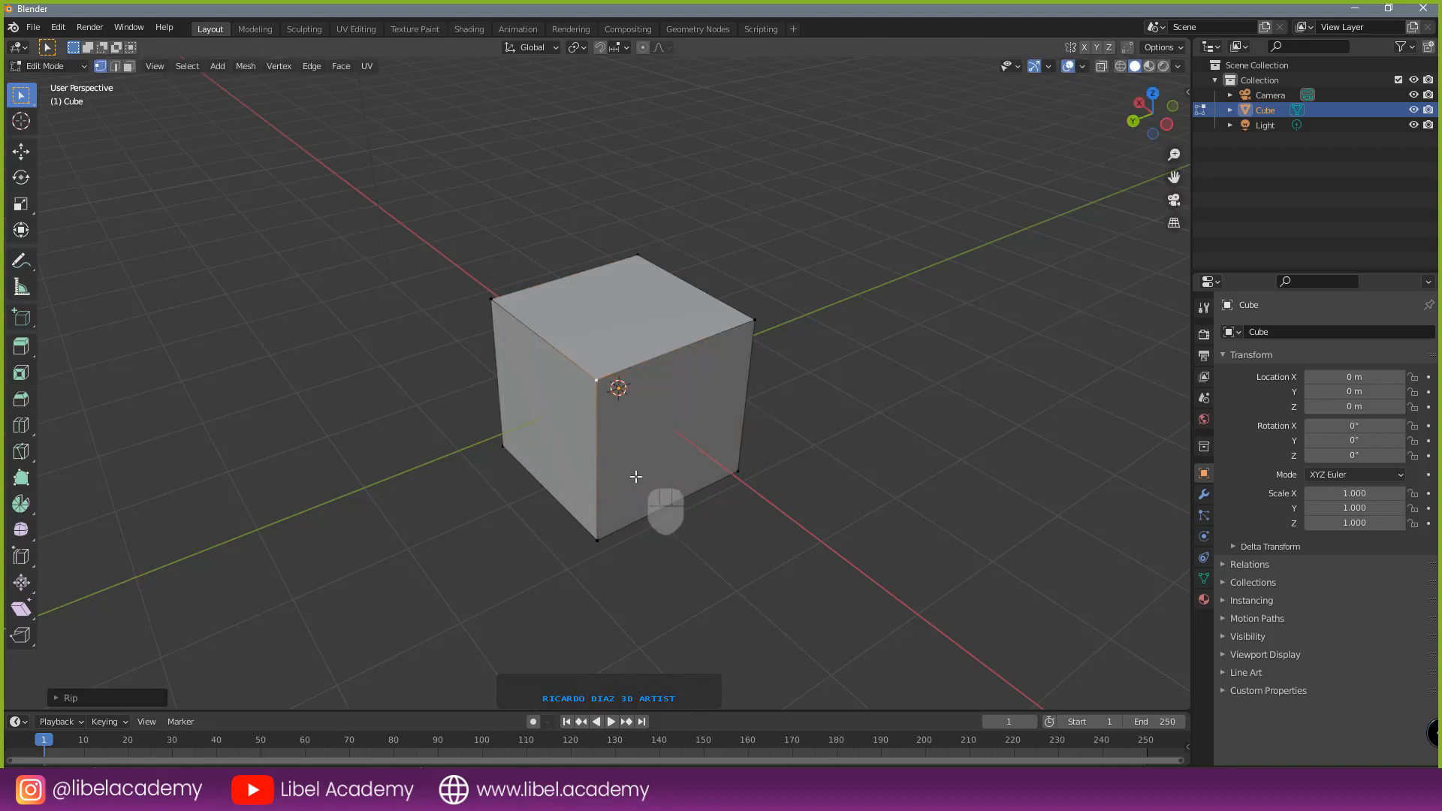
key("v")
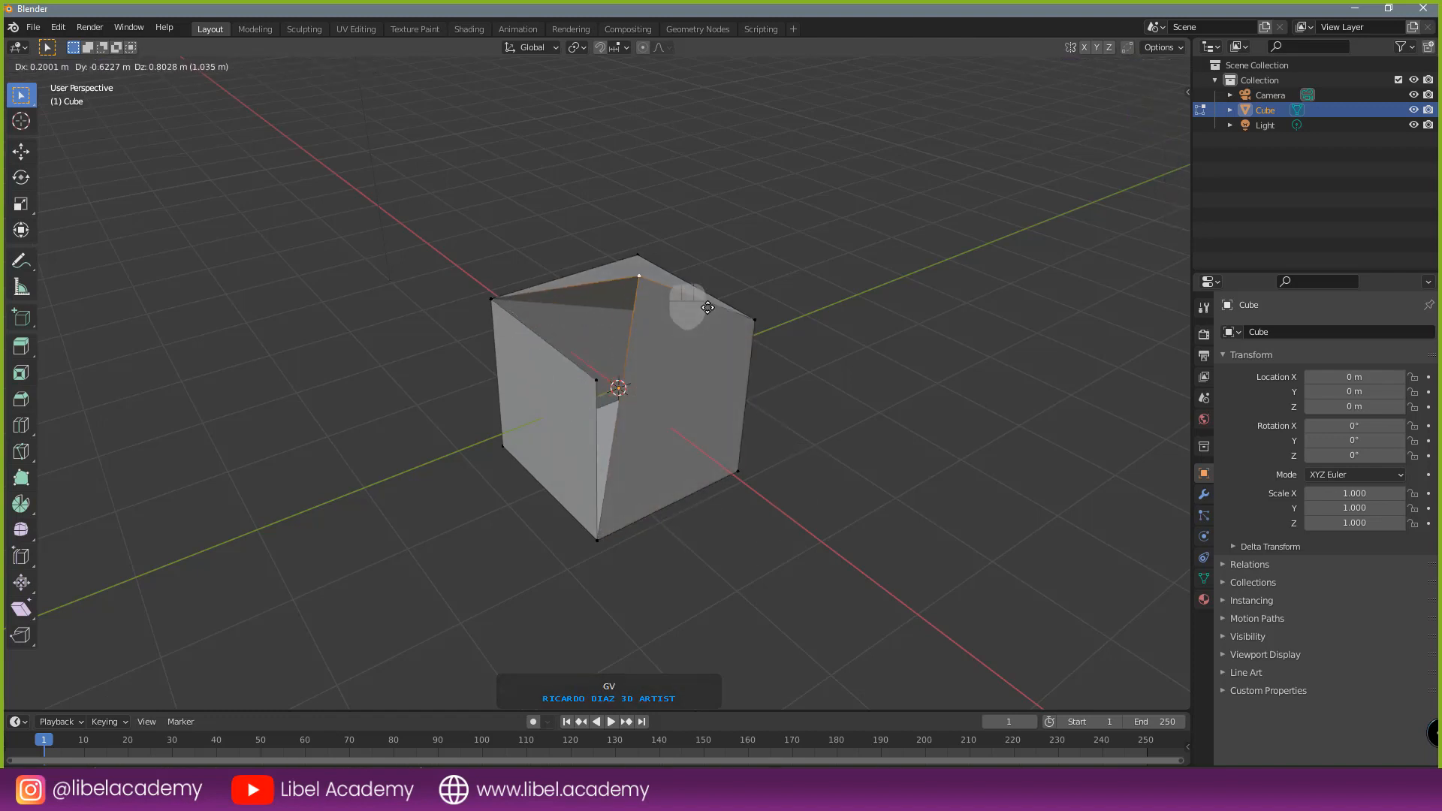
key("ctrl+z")
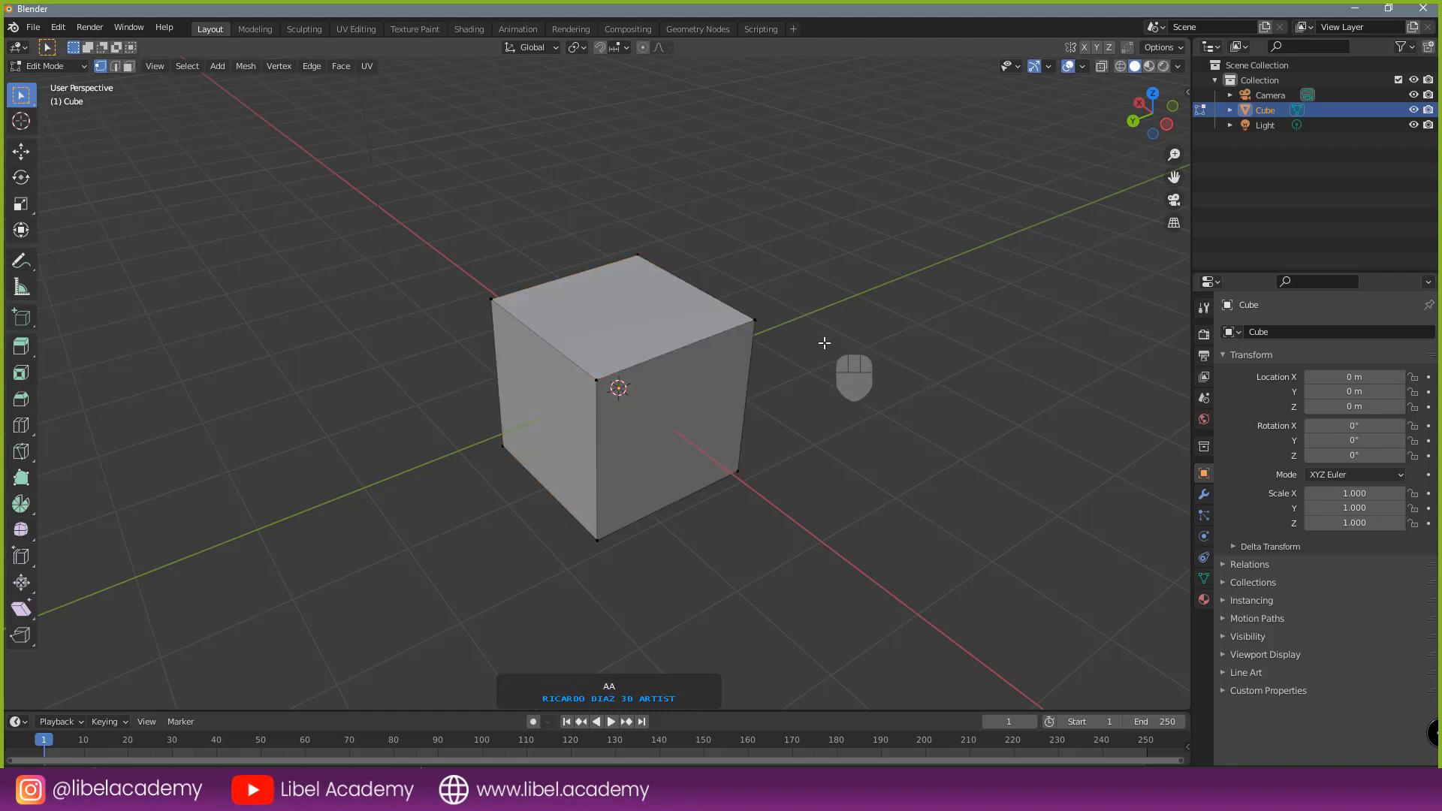
- Return the cube from Edit Mode to Object Mode
key("Tab")
key("Tab")
key("Tab")
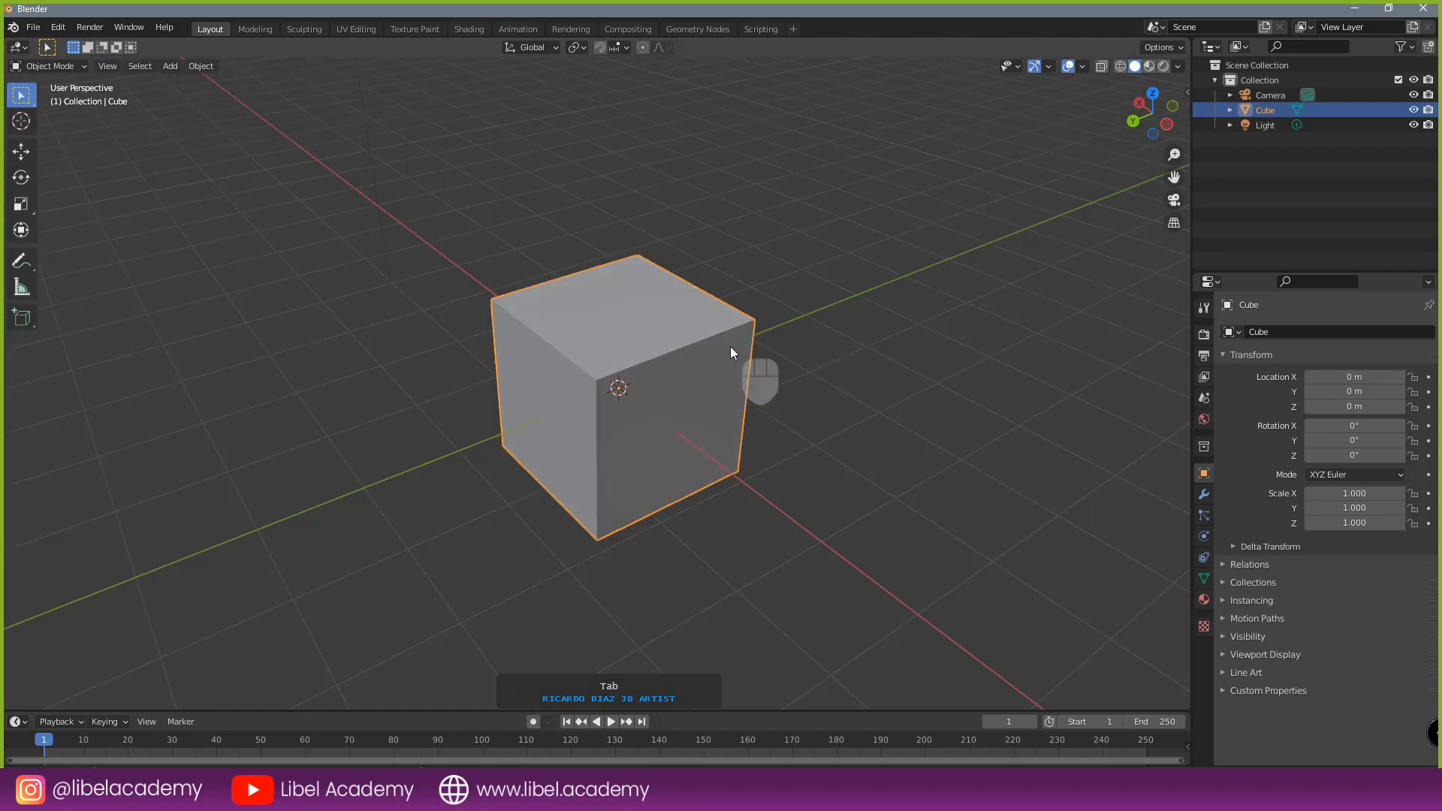
- Switch to the Front Orthographic view and center the cube in it
scroll(817, 418, "up", 4)
scroll(818, 330, "down", 4)
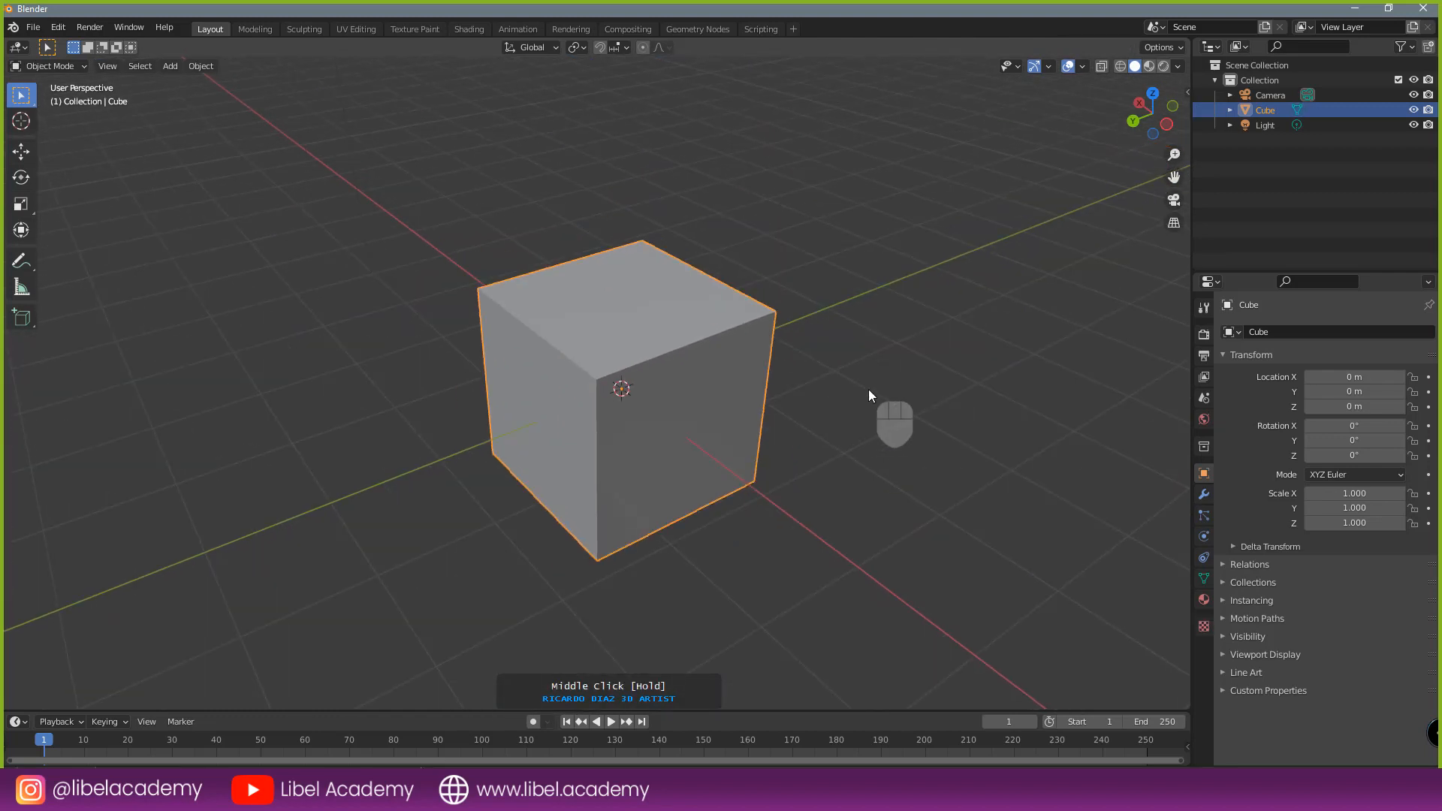
middle_click_drag(868, 389, 957, 364)
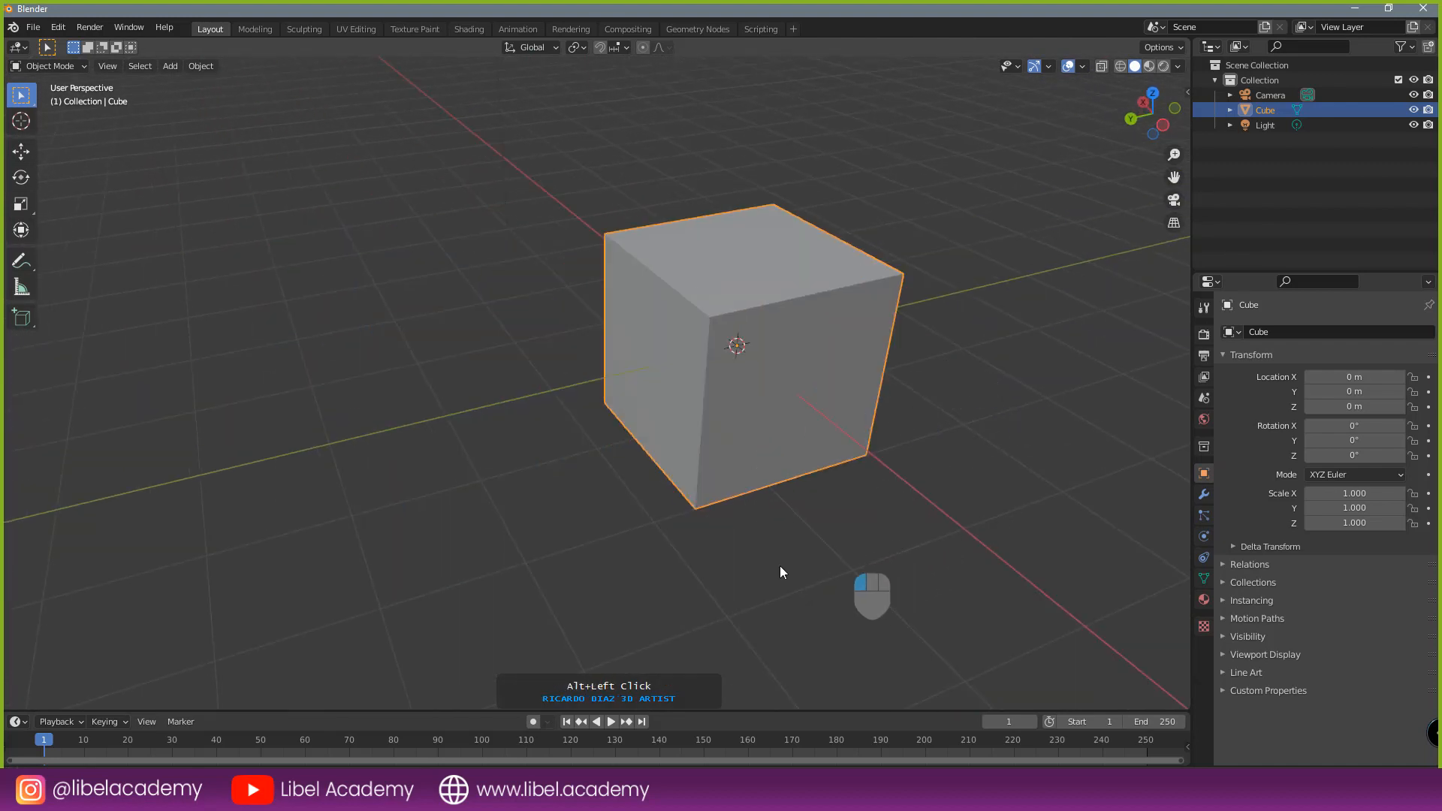
middle_click_drag(782, 573, 958, 426)
key("KP_1")
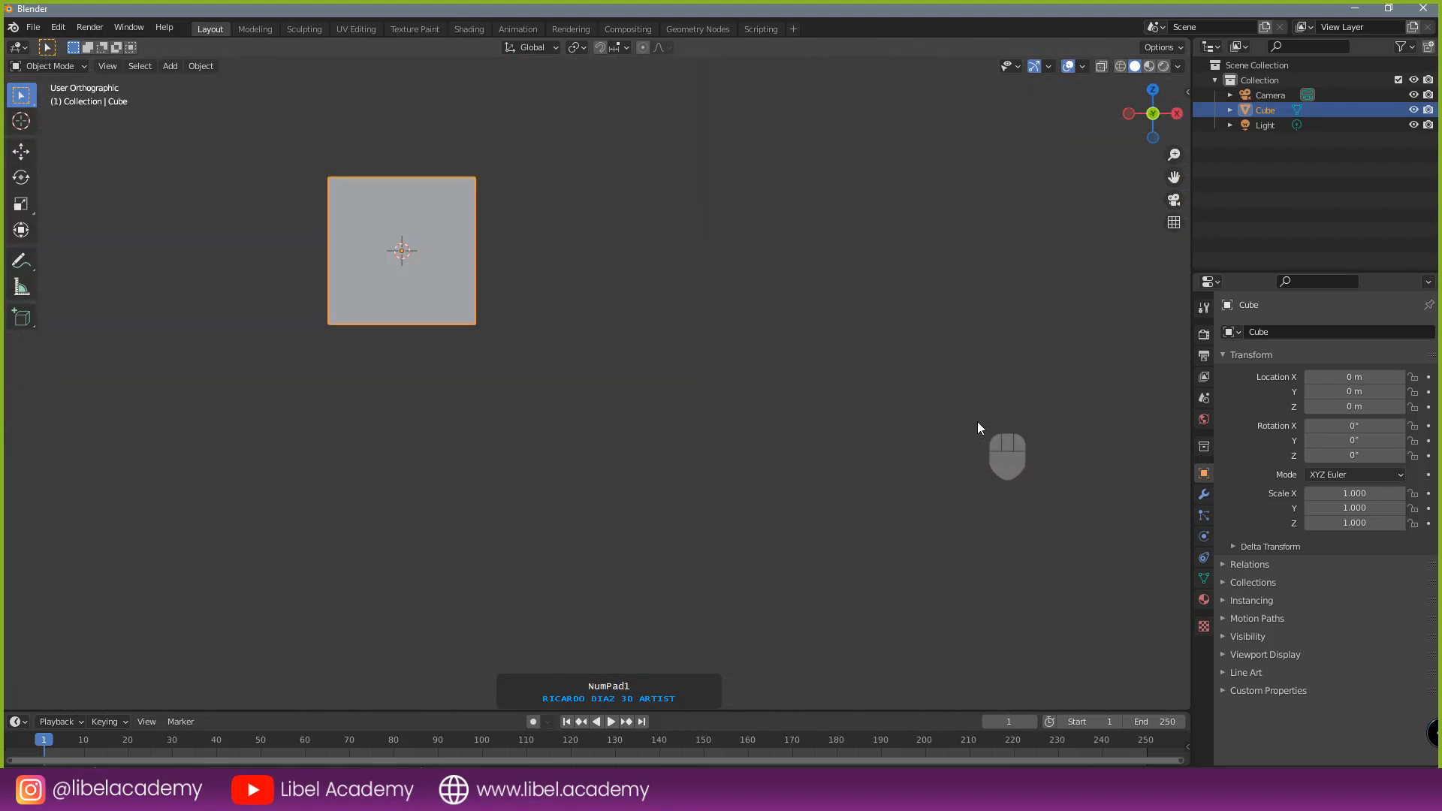
middle_click_drag(684, 456, 720, 573, "shift")
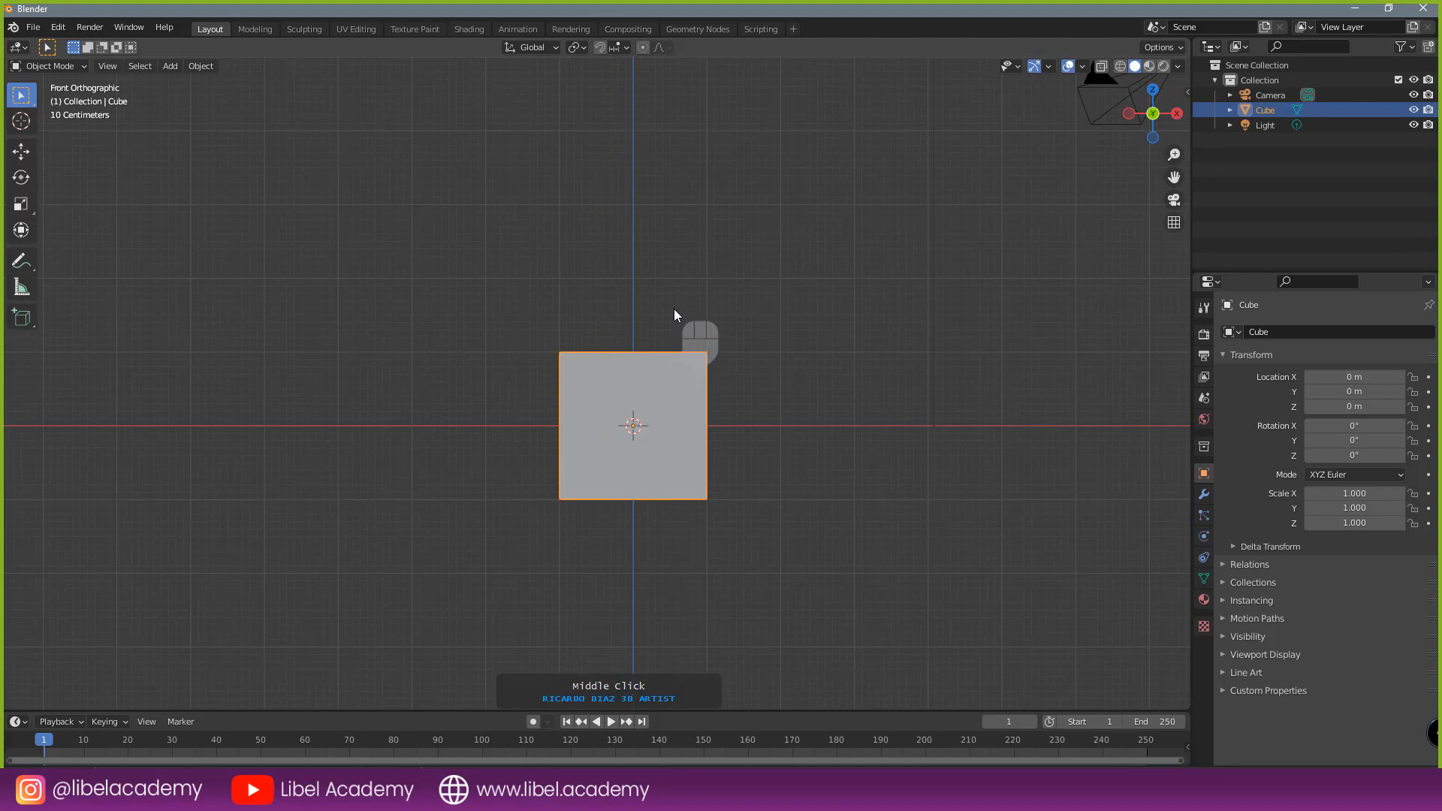
- Compare the cube's Front Orthographic and Right Orthographic views, ending on the front one
middle_click_drag(673, 308, 751, 345)
key("KP_1")
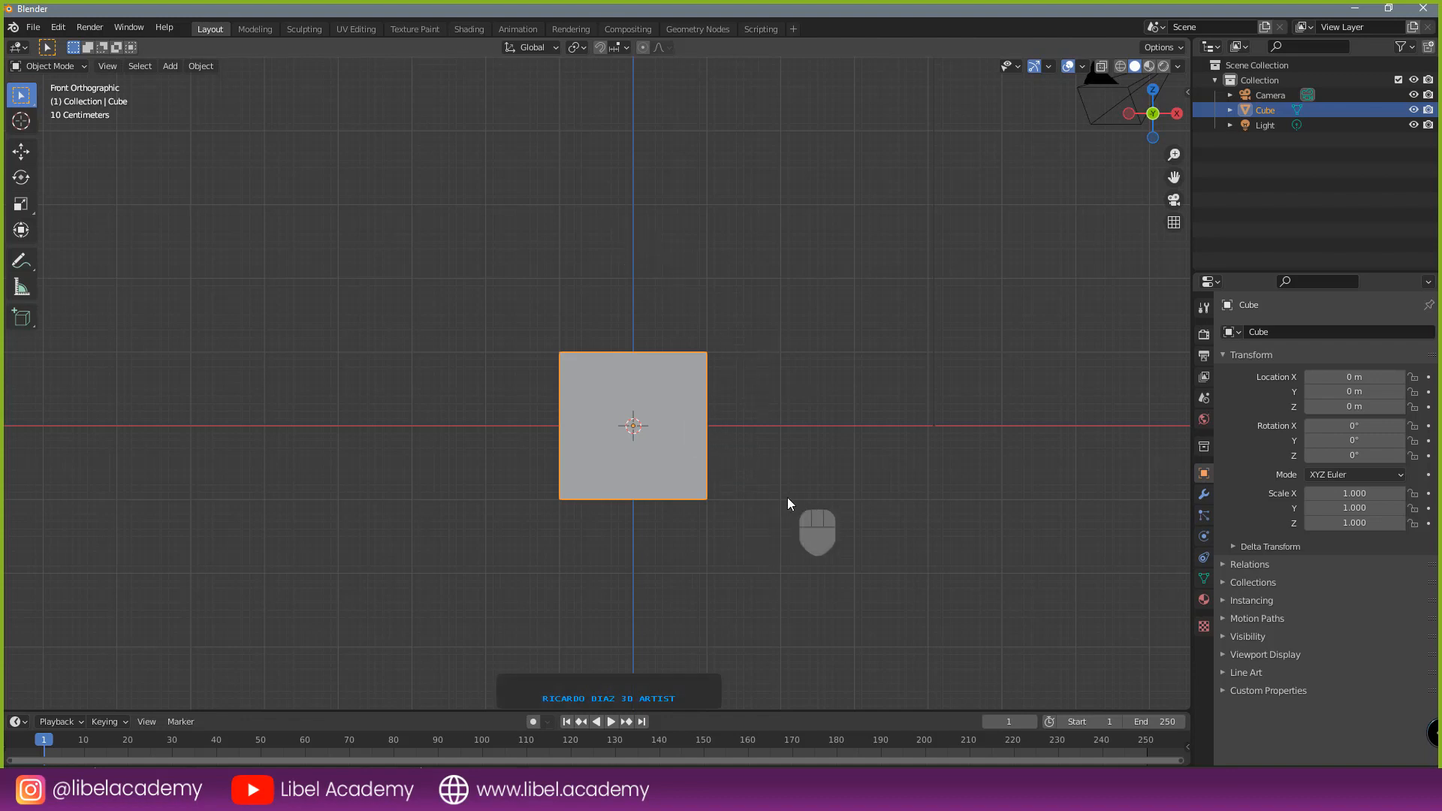
key("KP_1")
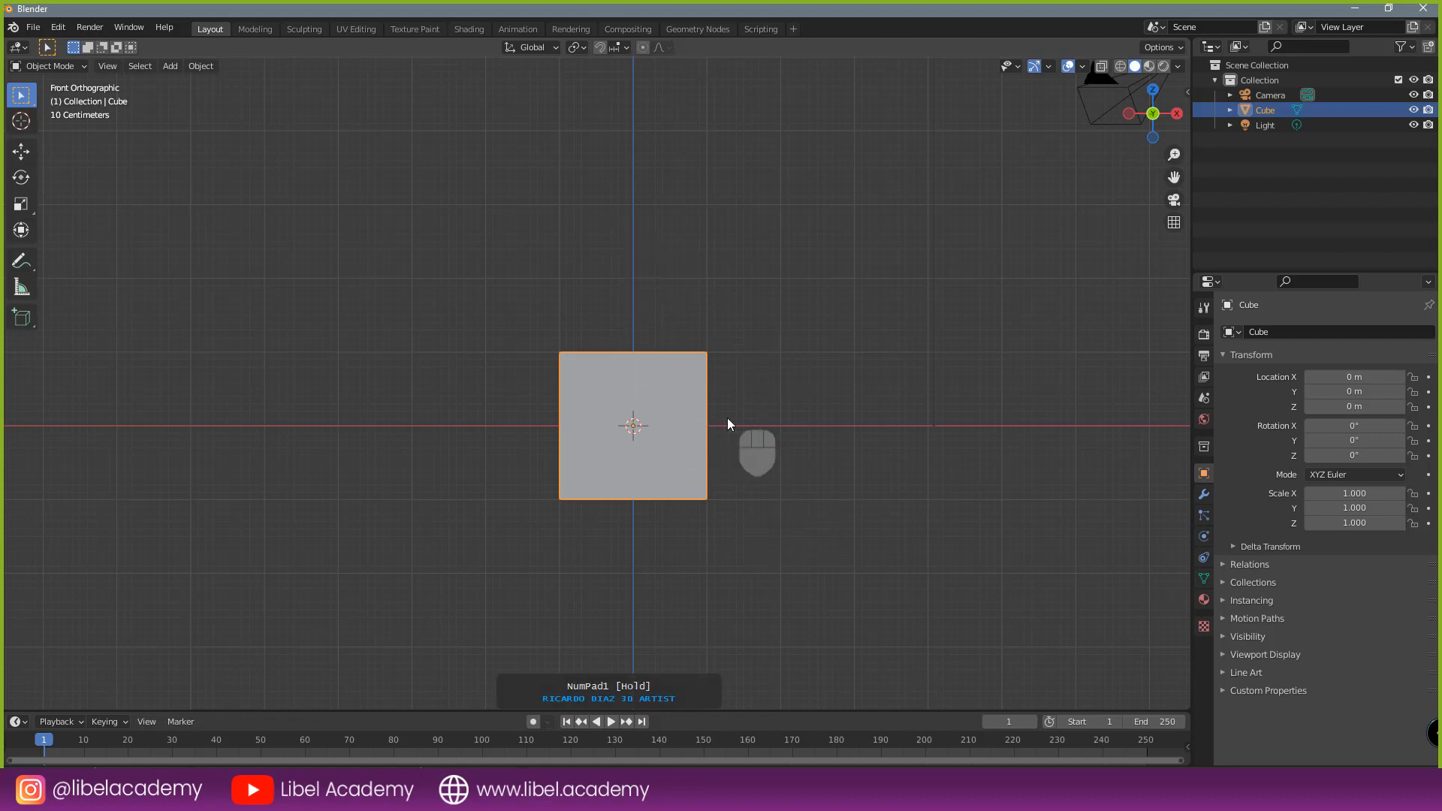
key("KP_3")
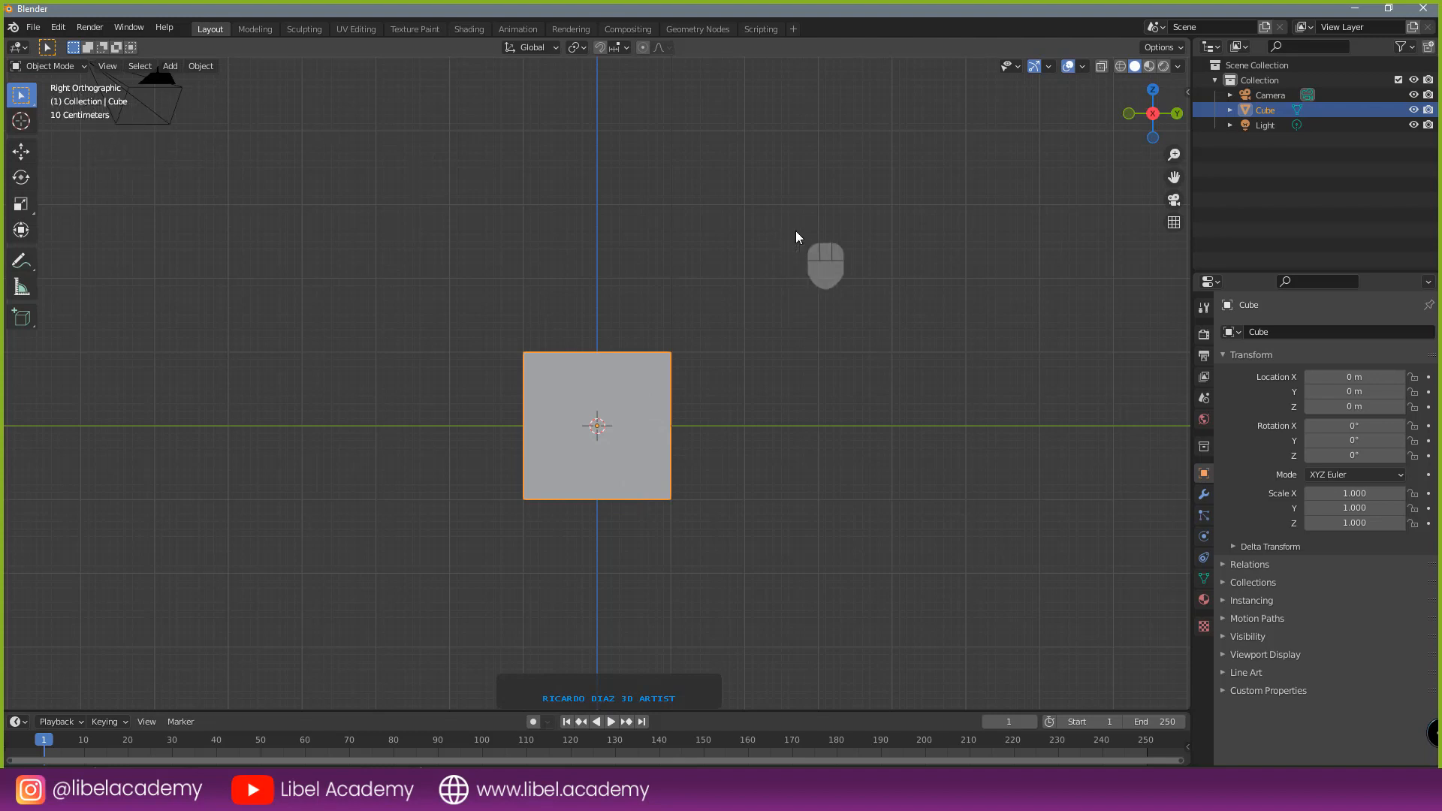
key("KP_1")
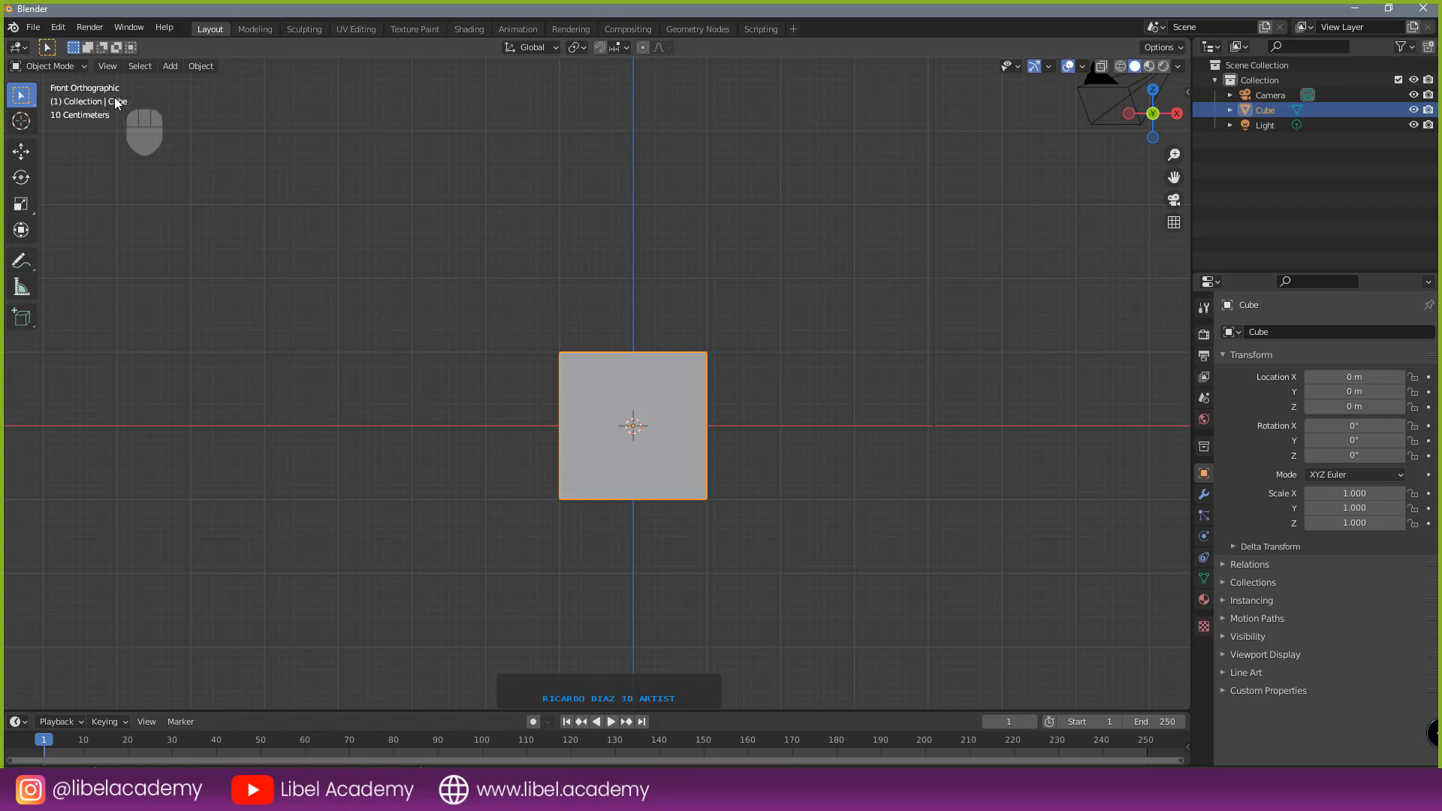
- Place the 3D cursor in the empty space above the cube and show the Right Orthographic view
key("KP_2")
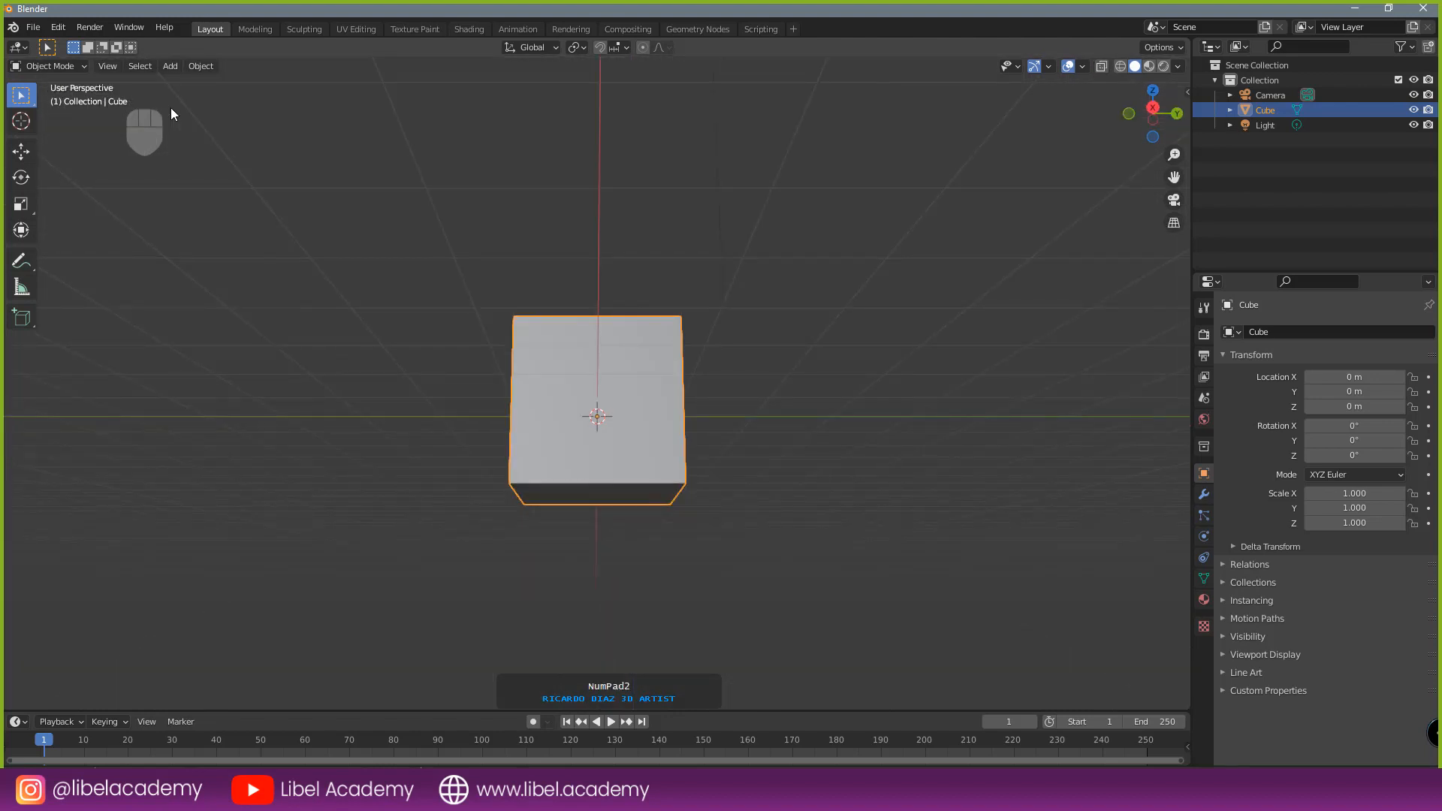
right_click(606, 144, "shift")
key("KP_1")
key("KP_3")
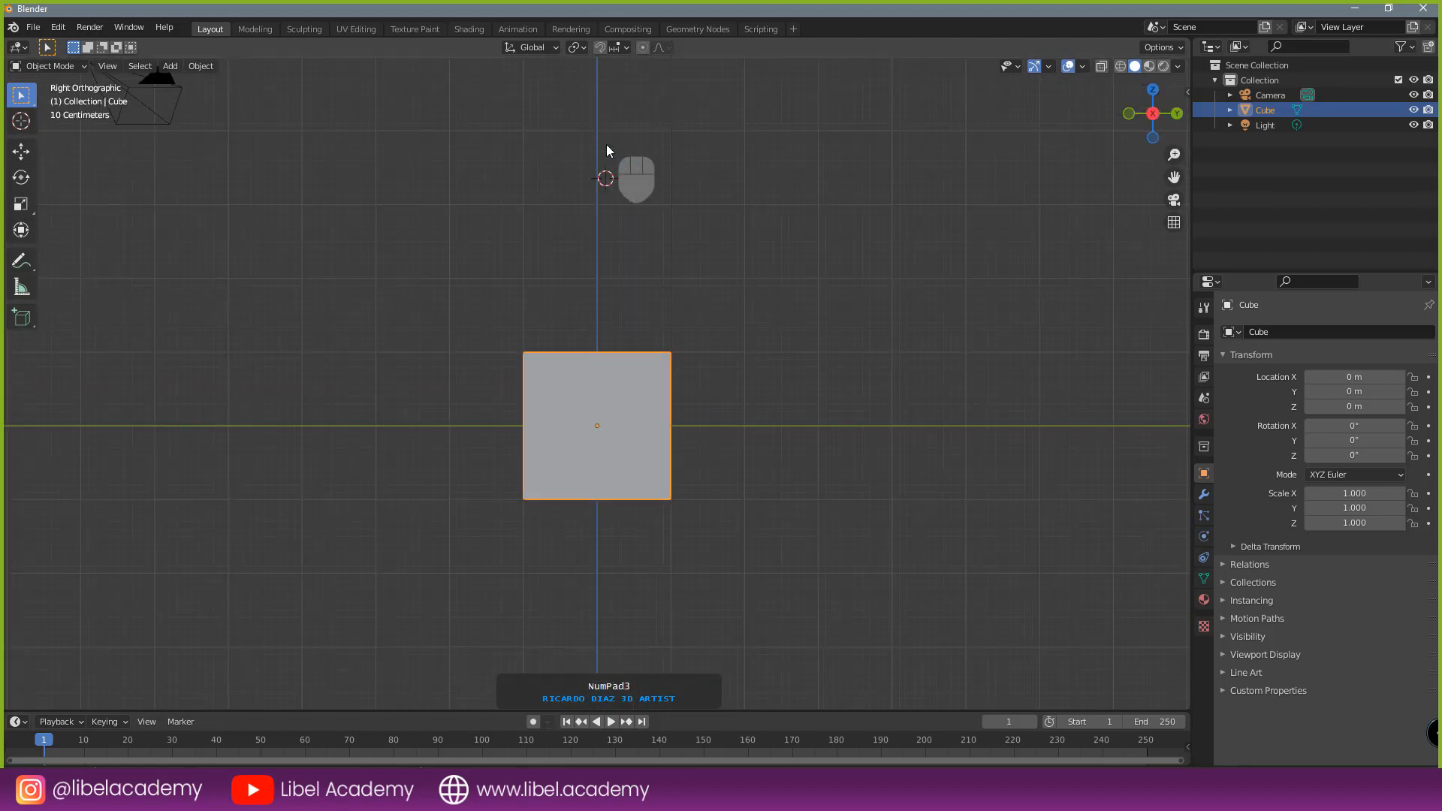
- Examine the cube in the Top Orthographic view, comparing it with the front view and returning to the top
key("KP_7")
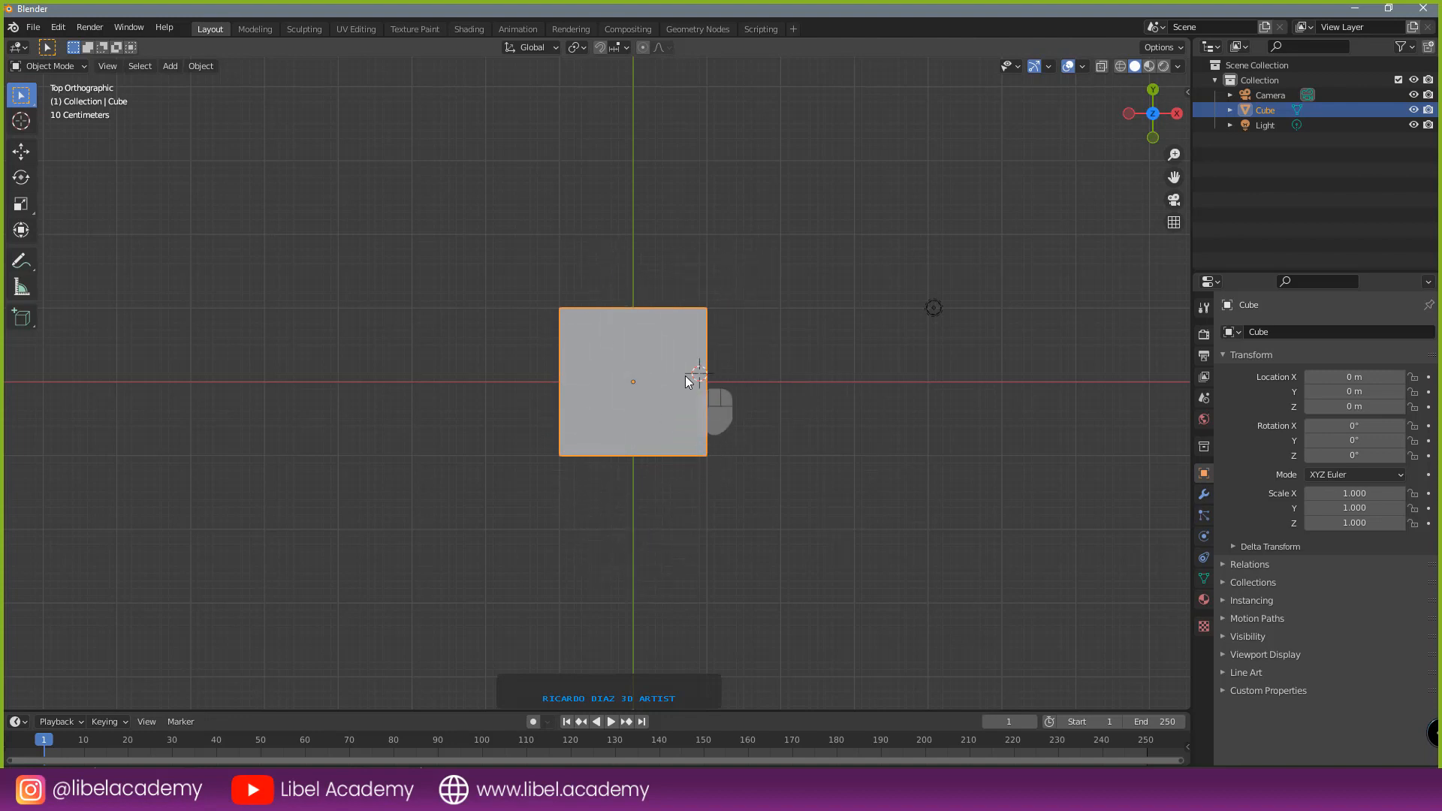
scroll(600, 390, "up", 2)
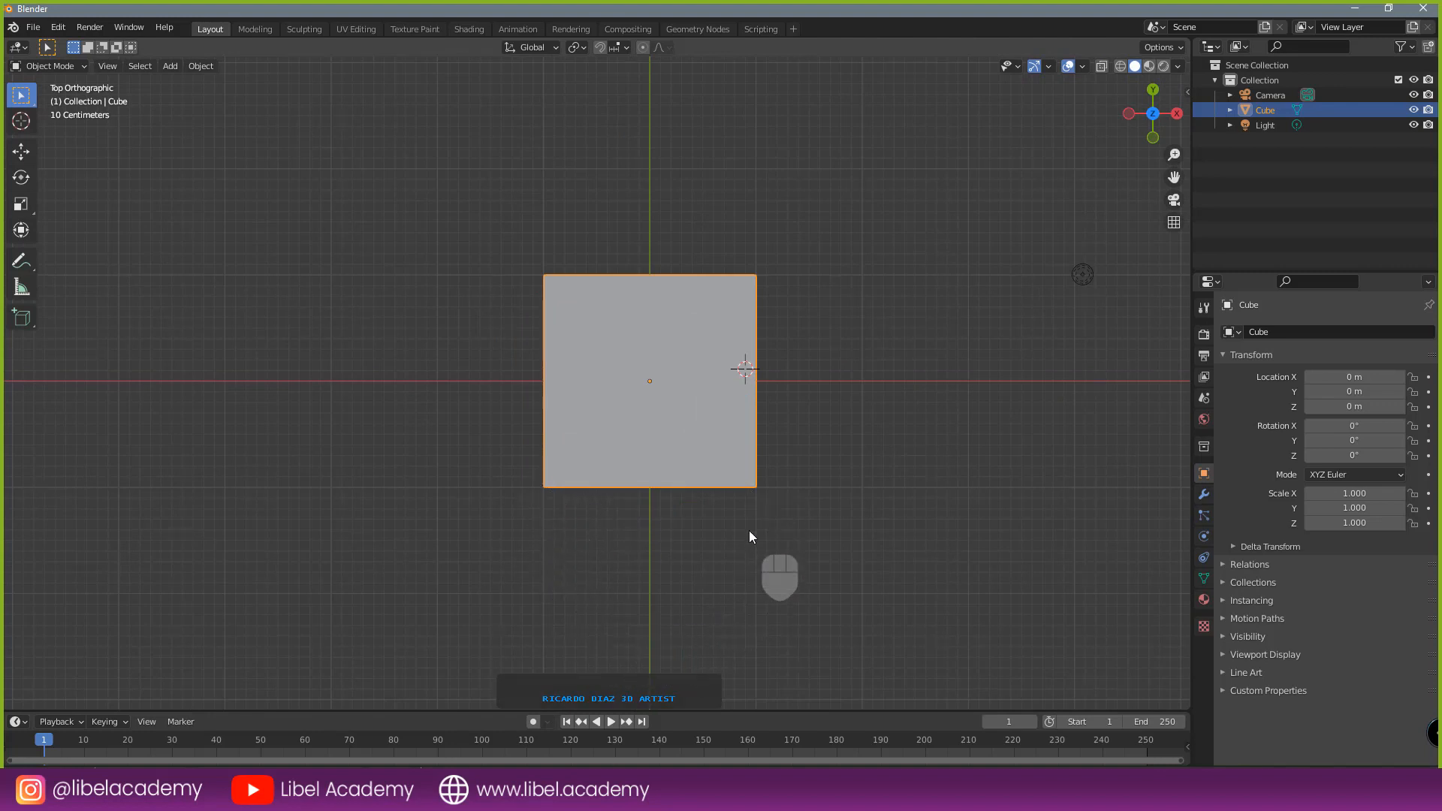
scroll(750, 493, "down", 2)
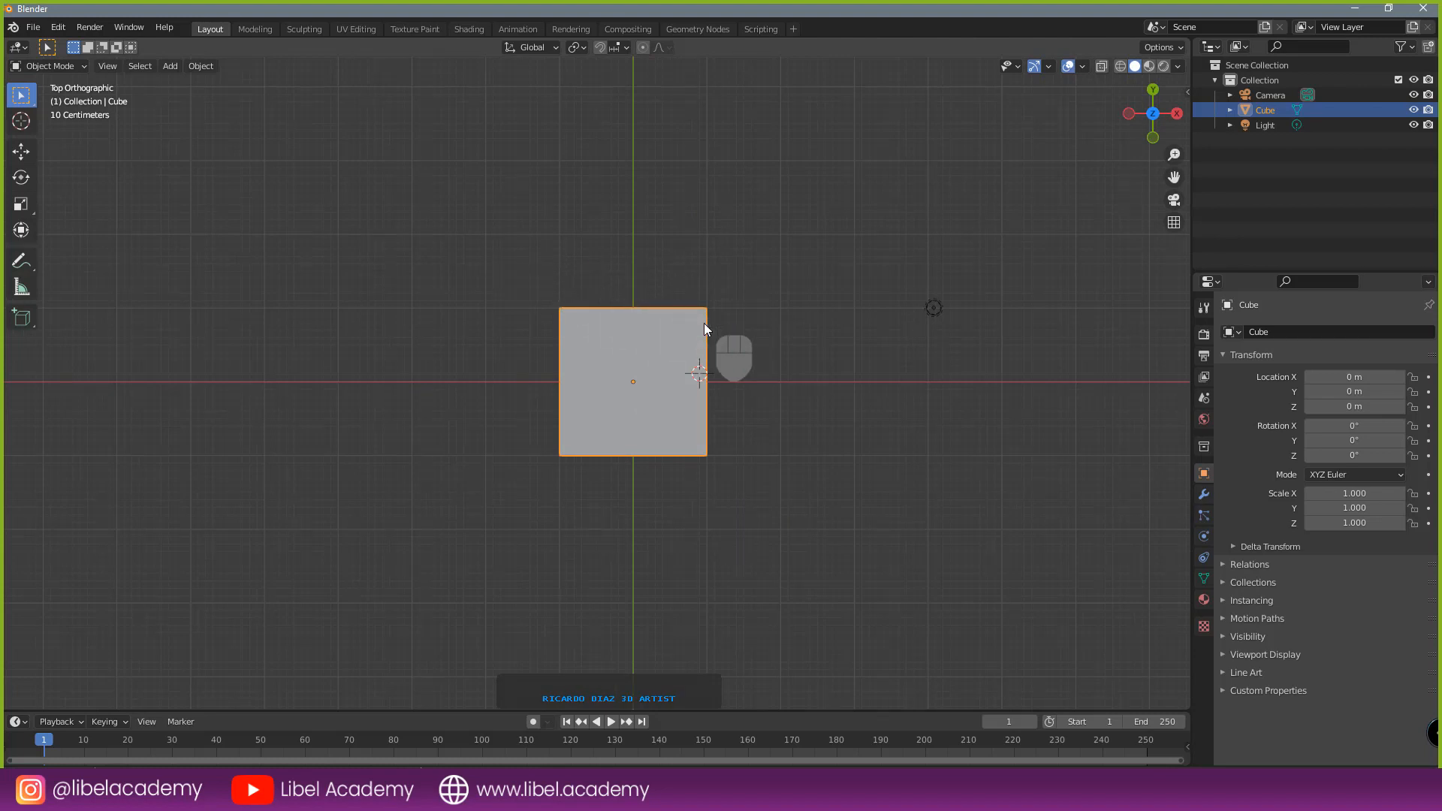
key("KP_1")
key("KP_7")
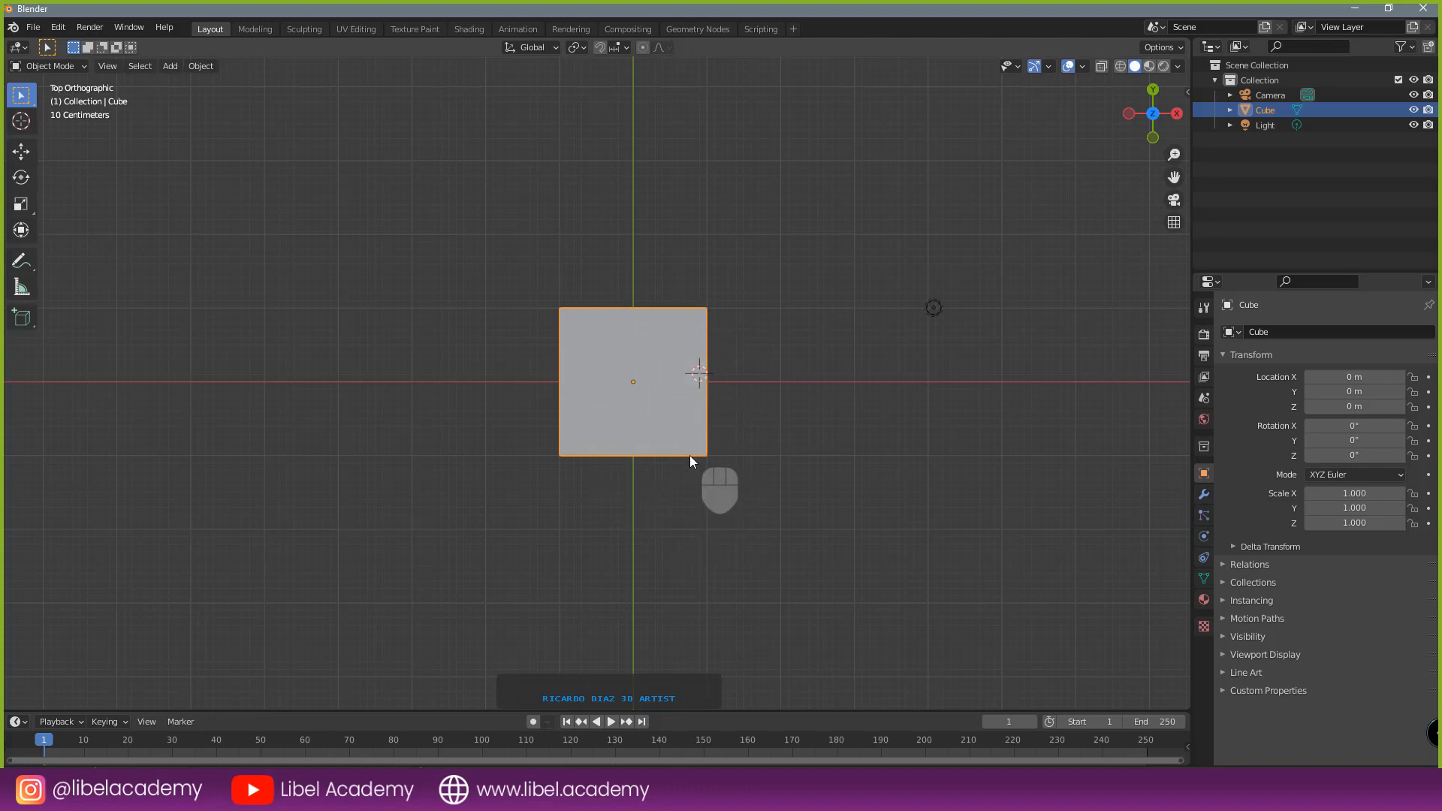
middle_click_drag(691, 460, 728, 398)
key("KP_7")
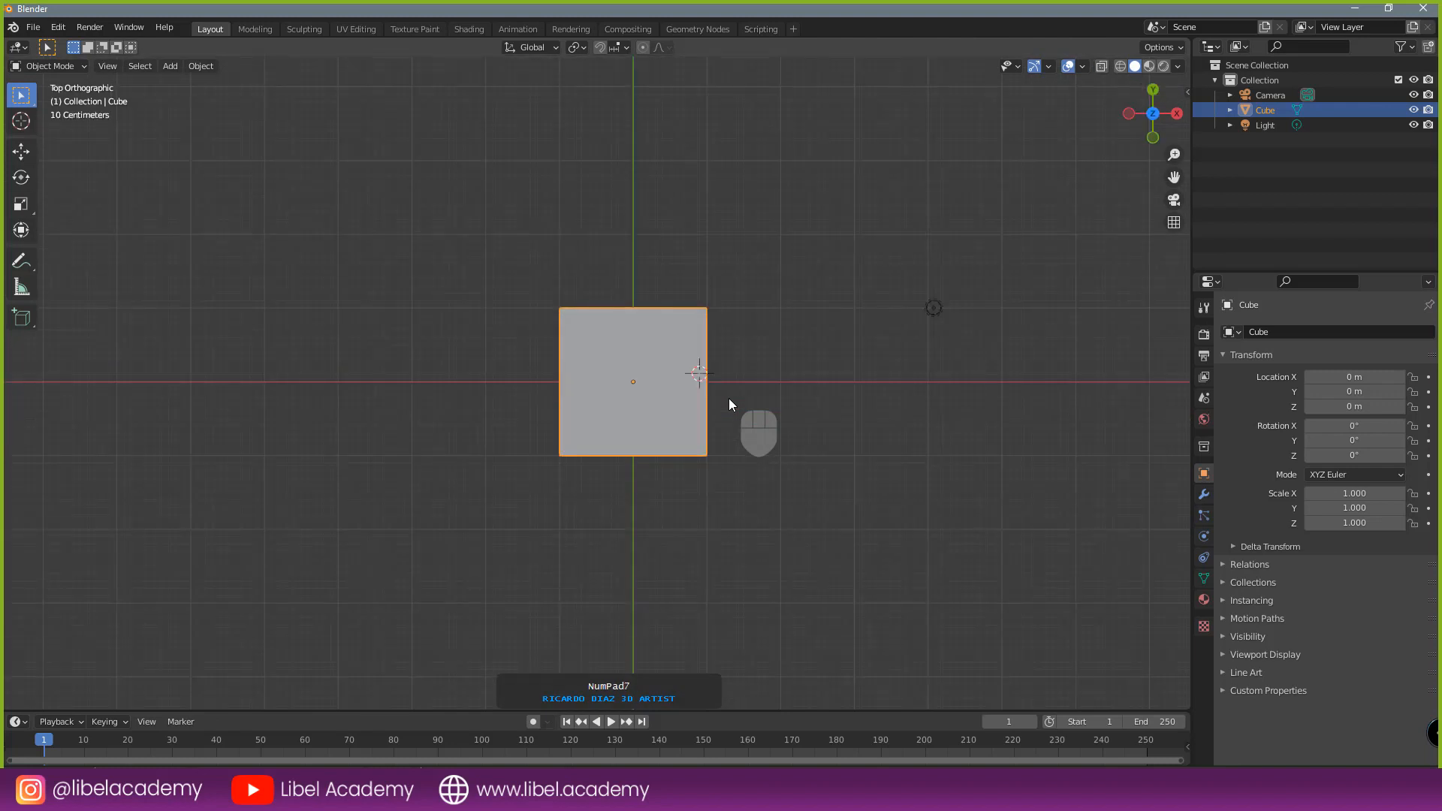
- Add a second mesh cube and move it in front of the original, to about X -0.05 m and Y -1.79 m
key("shift+a")
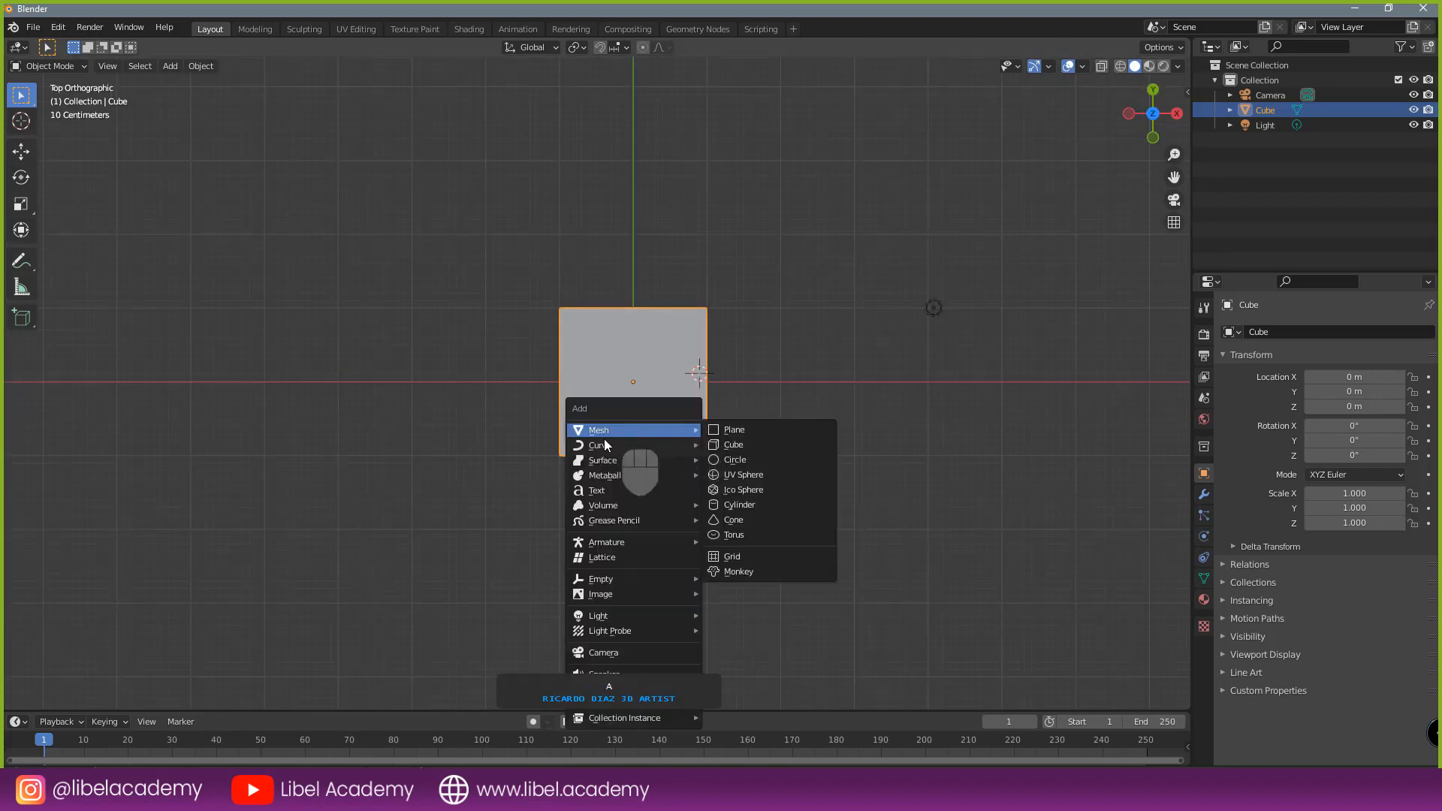
left_click(614, 429)
left_click(755, 444)
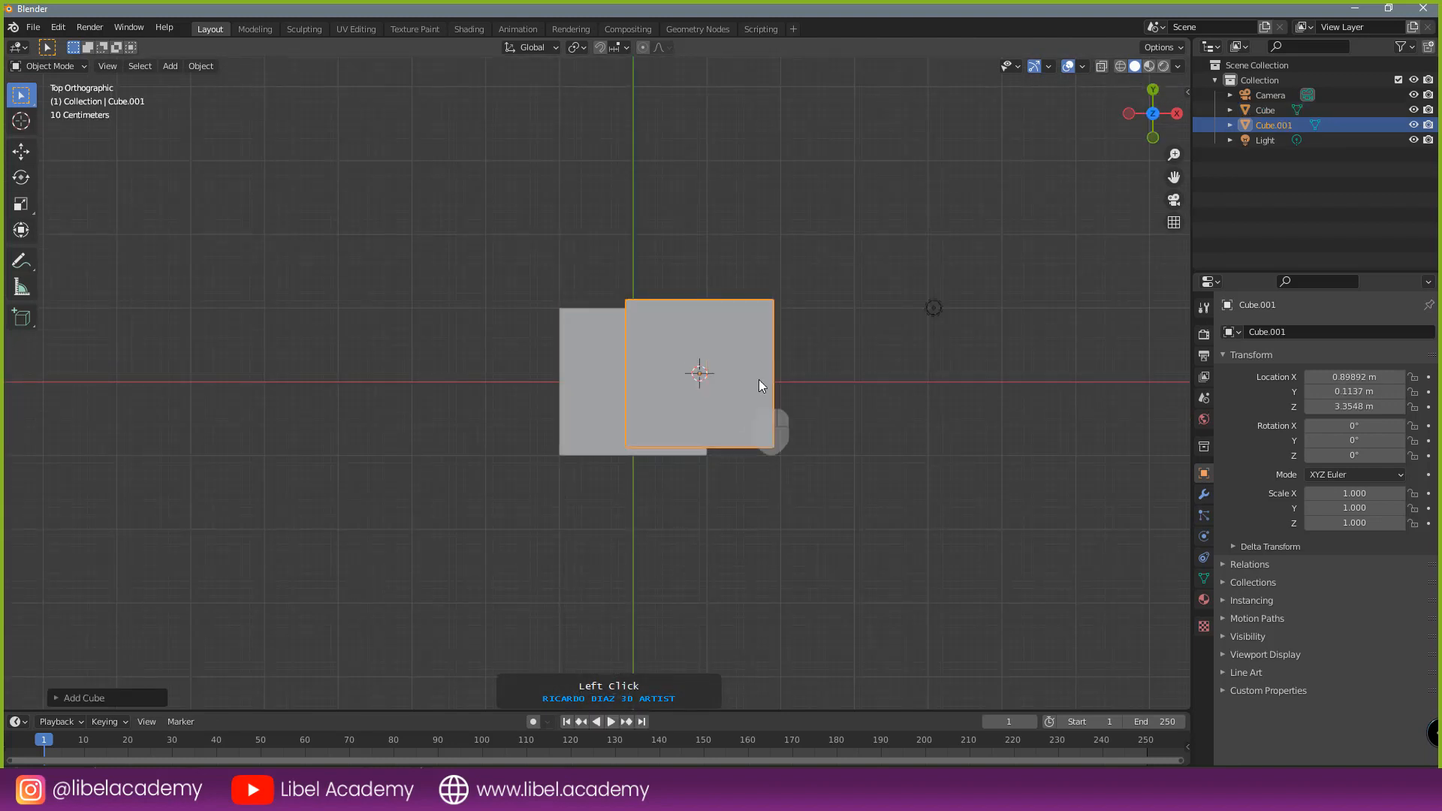
key("g")
left_click(683, 517)
- Scale the new cube down to about 0.25 and move it close to the original's front face, at about Y -1.28 m
key("s")
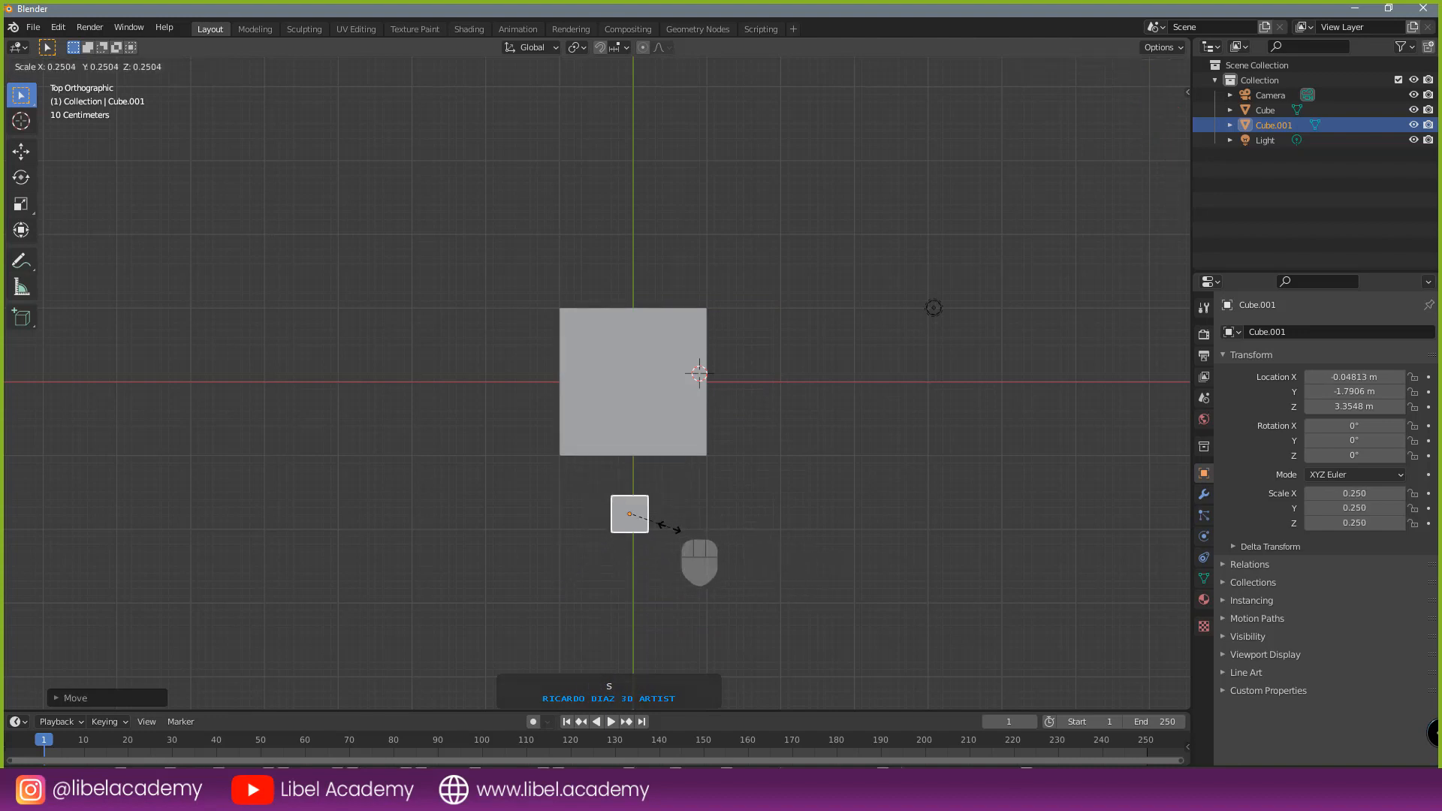
left_click(678, 500)
key("g")
left_click(678, 476)
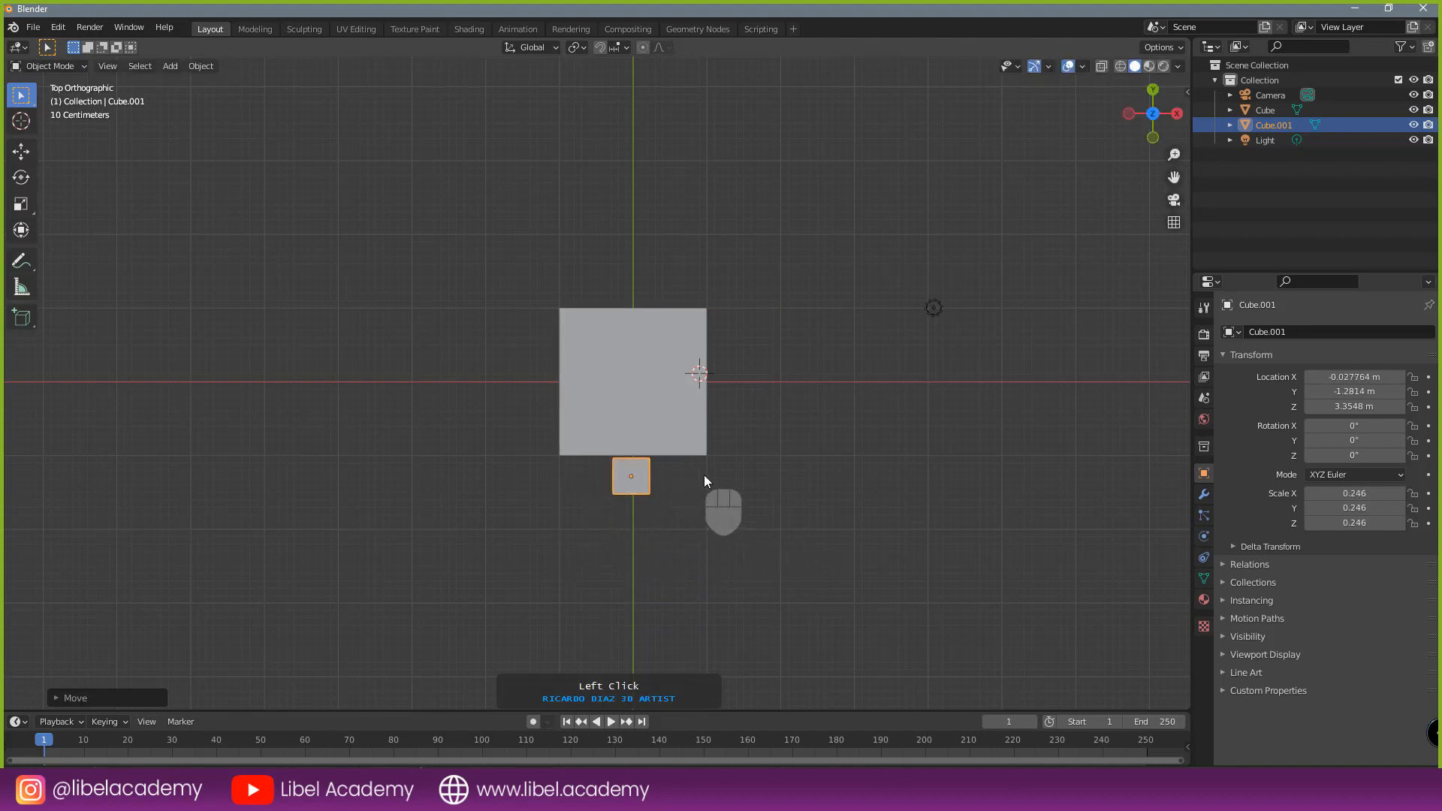
- Stretch the small cube along X to a scale of about 1.64, forming a long bar
key("s")
key("x")
left_click(1111, 466)
- Lower the bar along Z to about 0.05 m with the Move tool so it sits in front of the original cube
middle_click_drag(1107, 475, 742, 293)
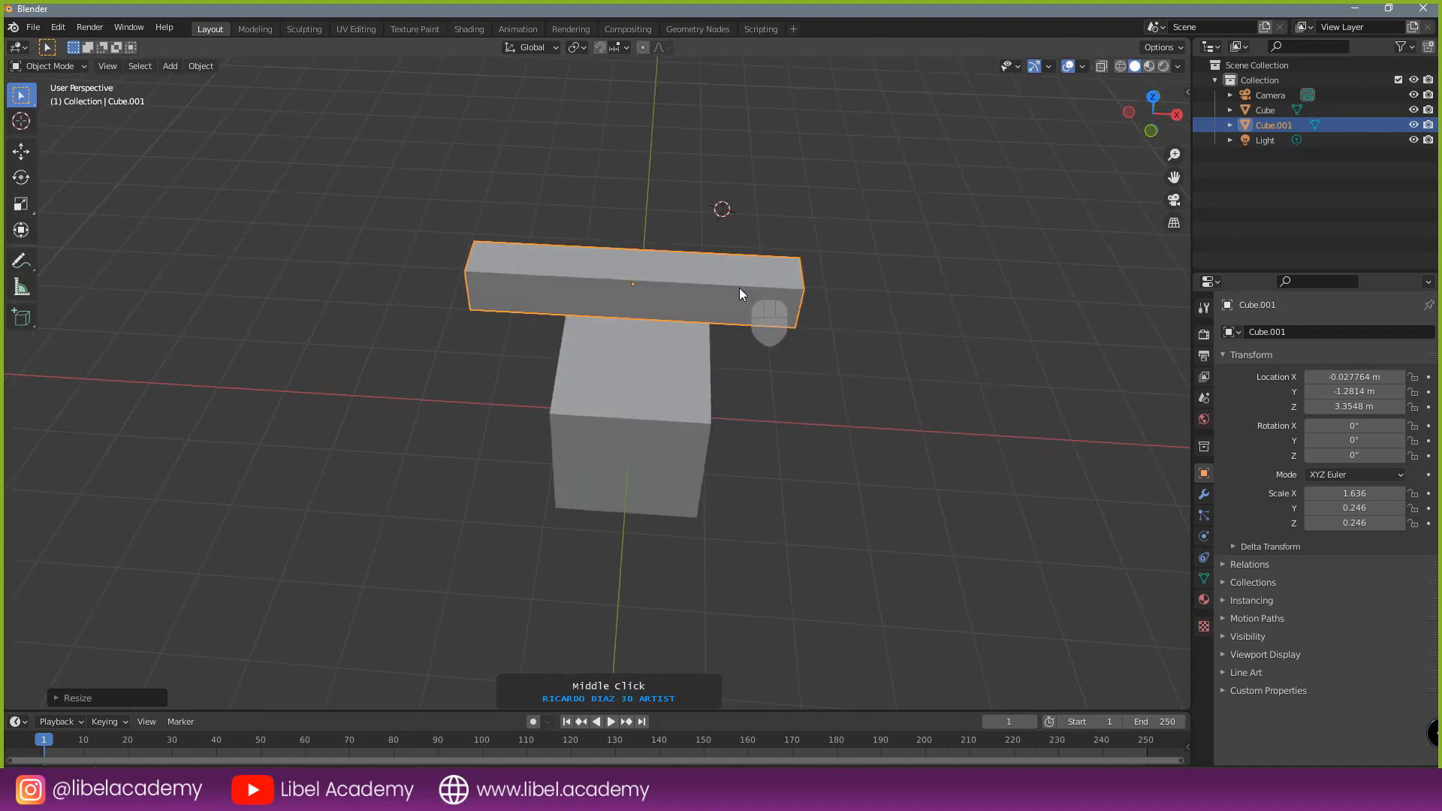
left_click(21, 151)
middle_click_drag(669, 330, 619, 188)
left_click_drag(619, 184, 616, 432)
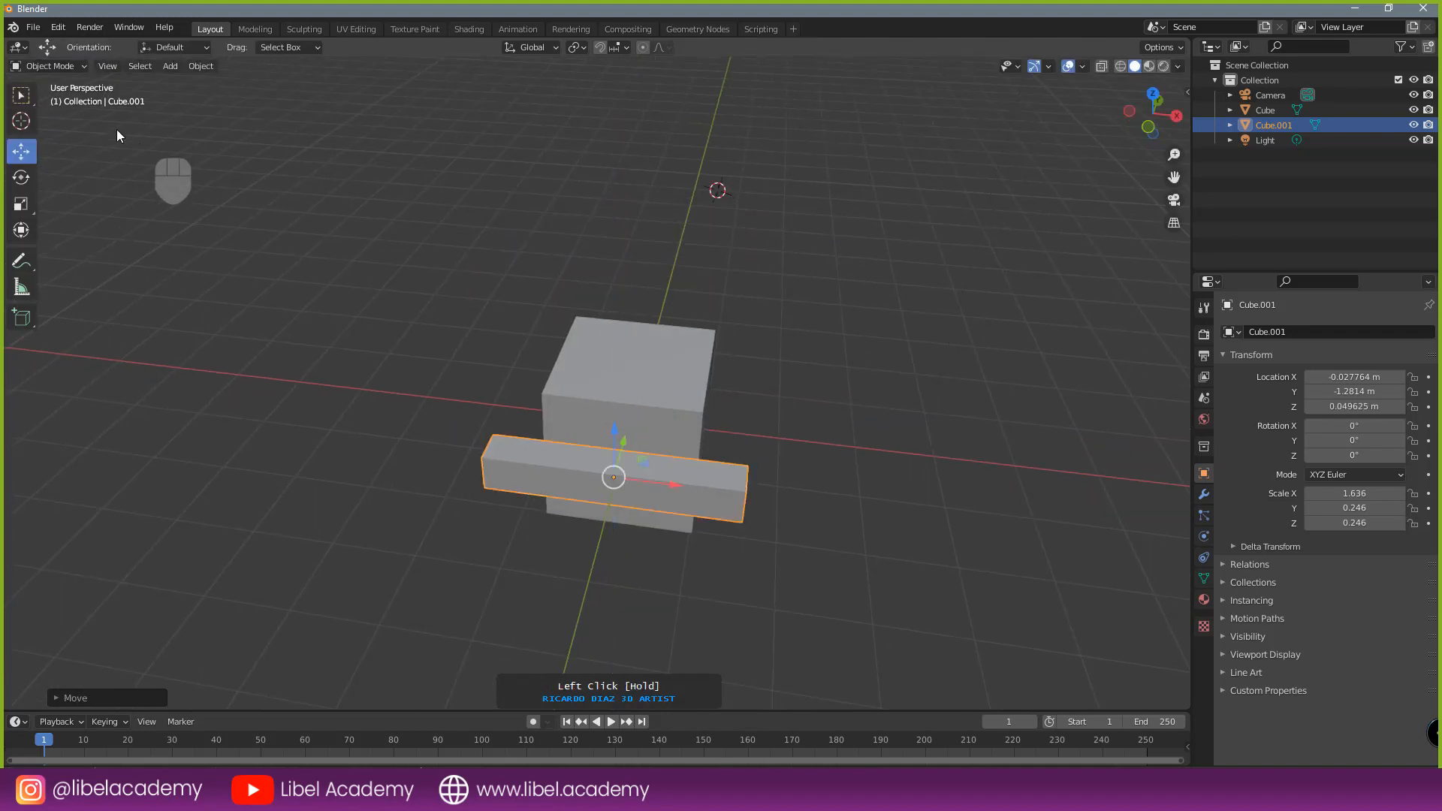
- Deselect everything and examine the bar and cube in perspective and in the Front Orthographic view
middle_click_drag(841, 248, 824, 420)
key("KP_1")
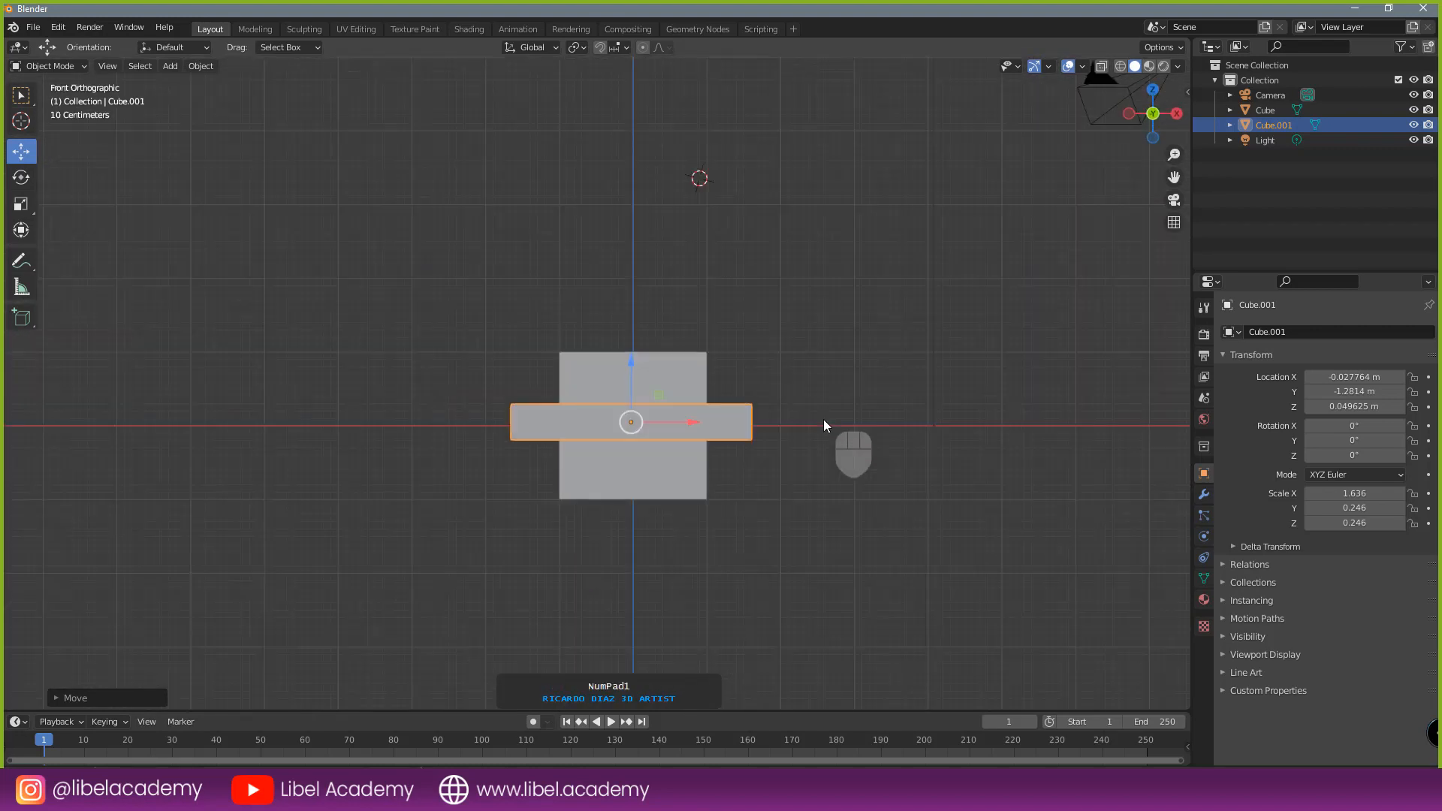
key("a")
key("a")
scroll(834, 419, "up", 4)
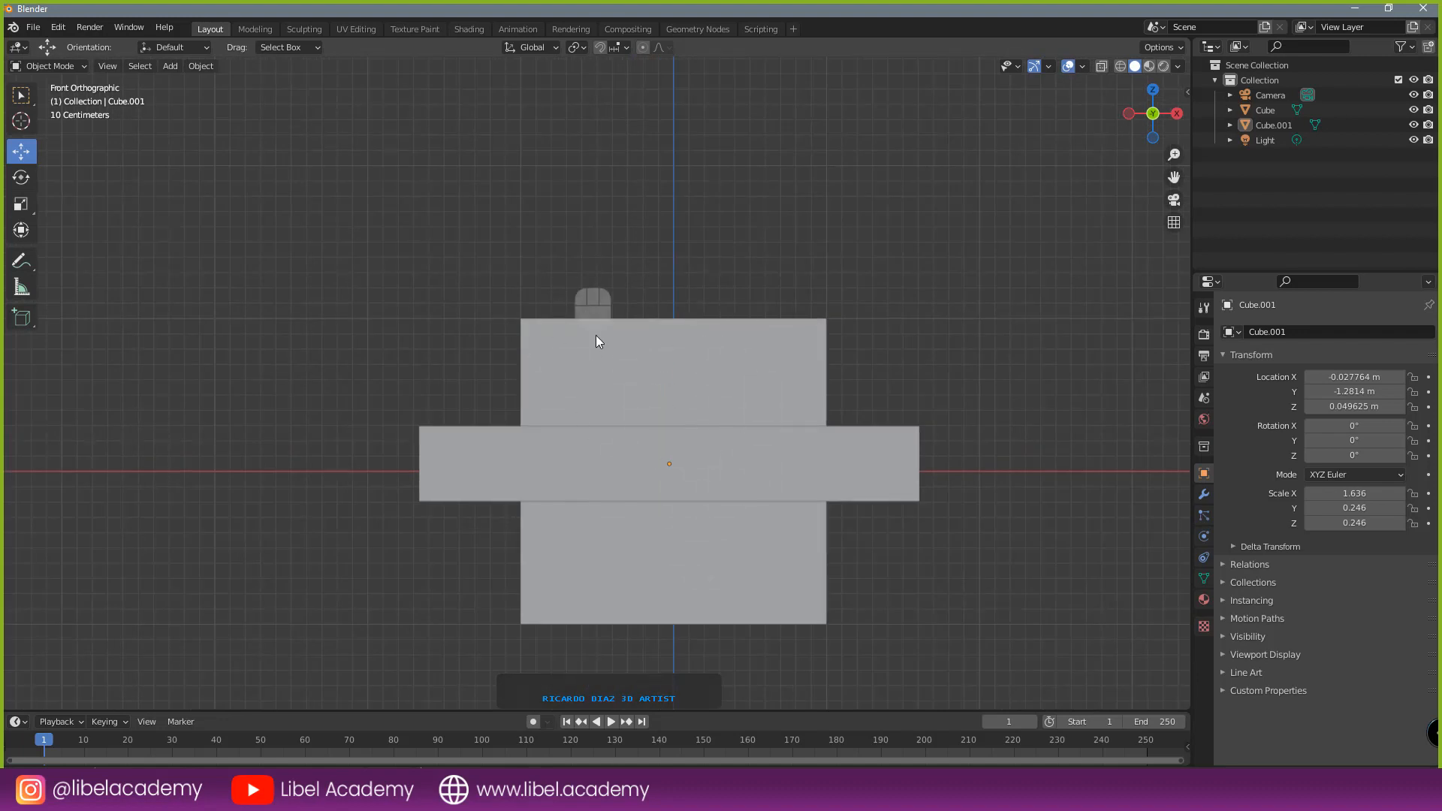
middle_click_drag(596, 341, 748, 192)
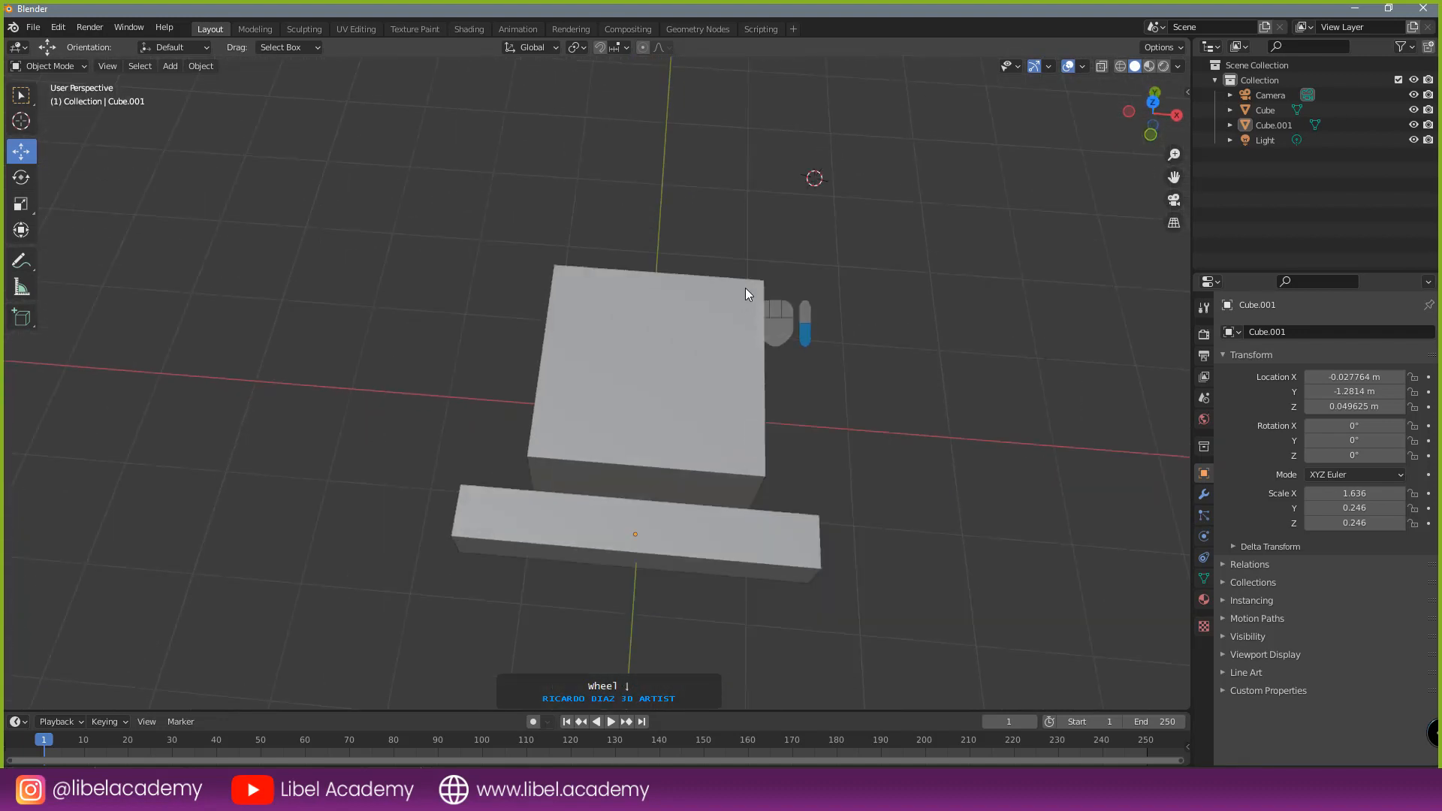
key("KP_1")
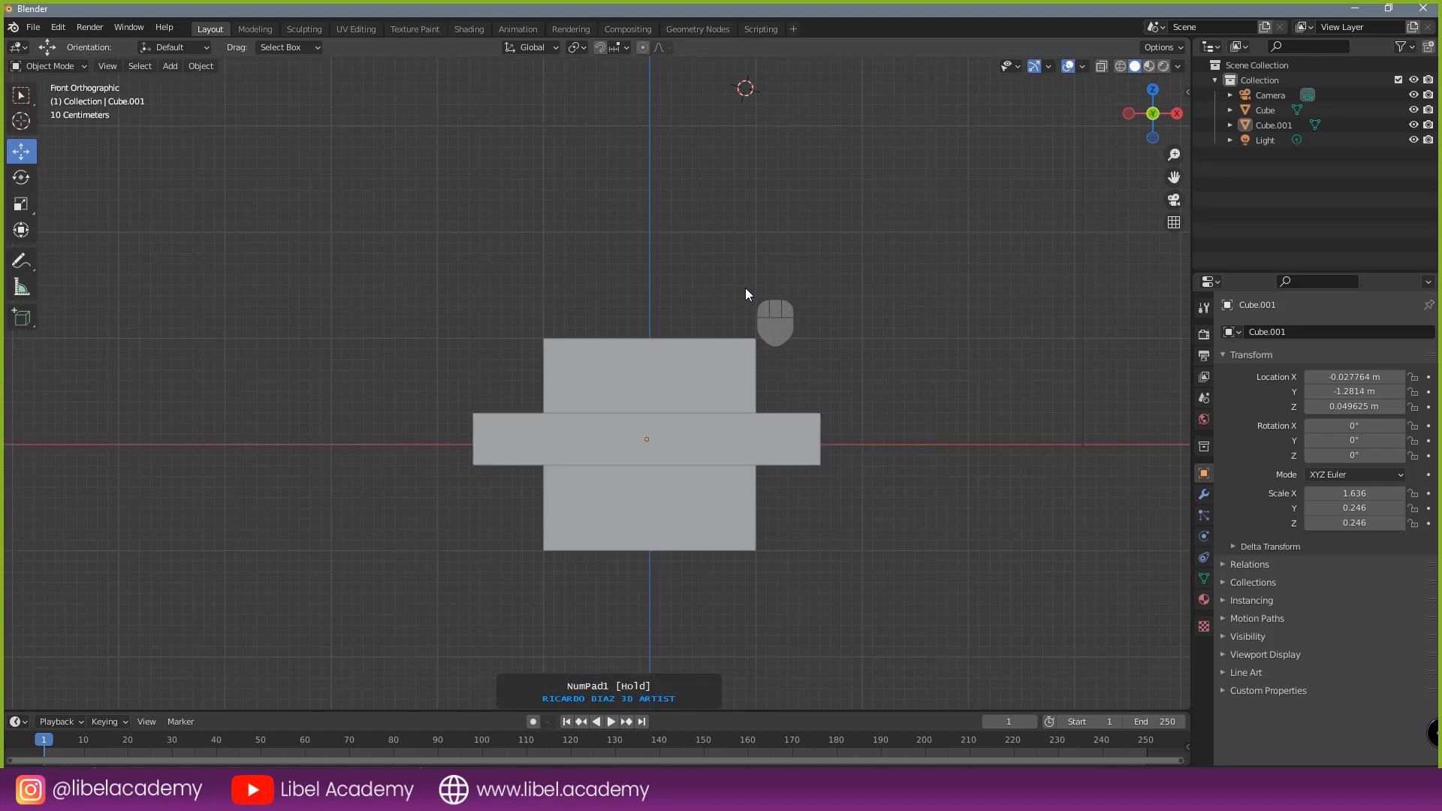
- Examine the two objects in the Back, Right, Left, Top and Bottom Orthographic views in turn
key("ctrl+KP_1")
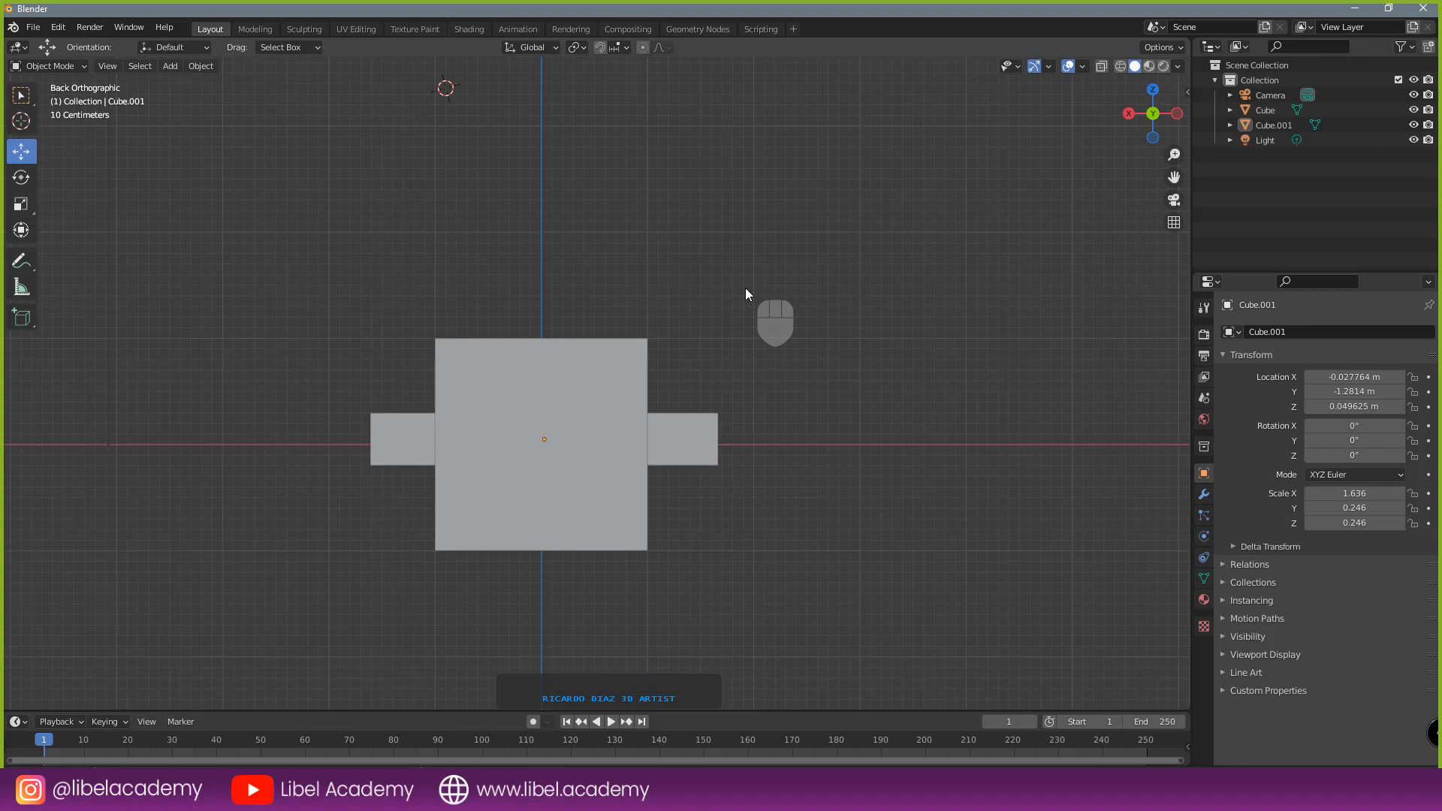
key("KP_3")
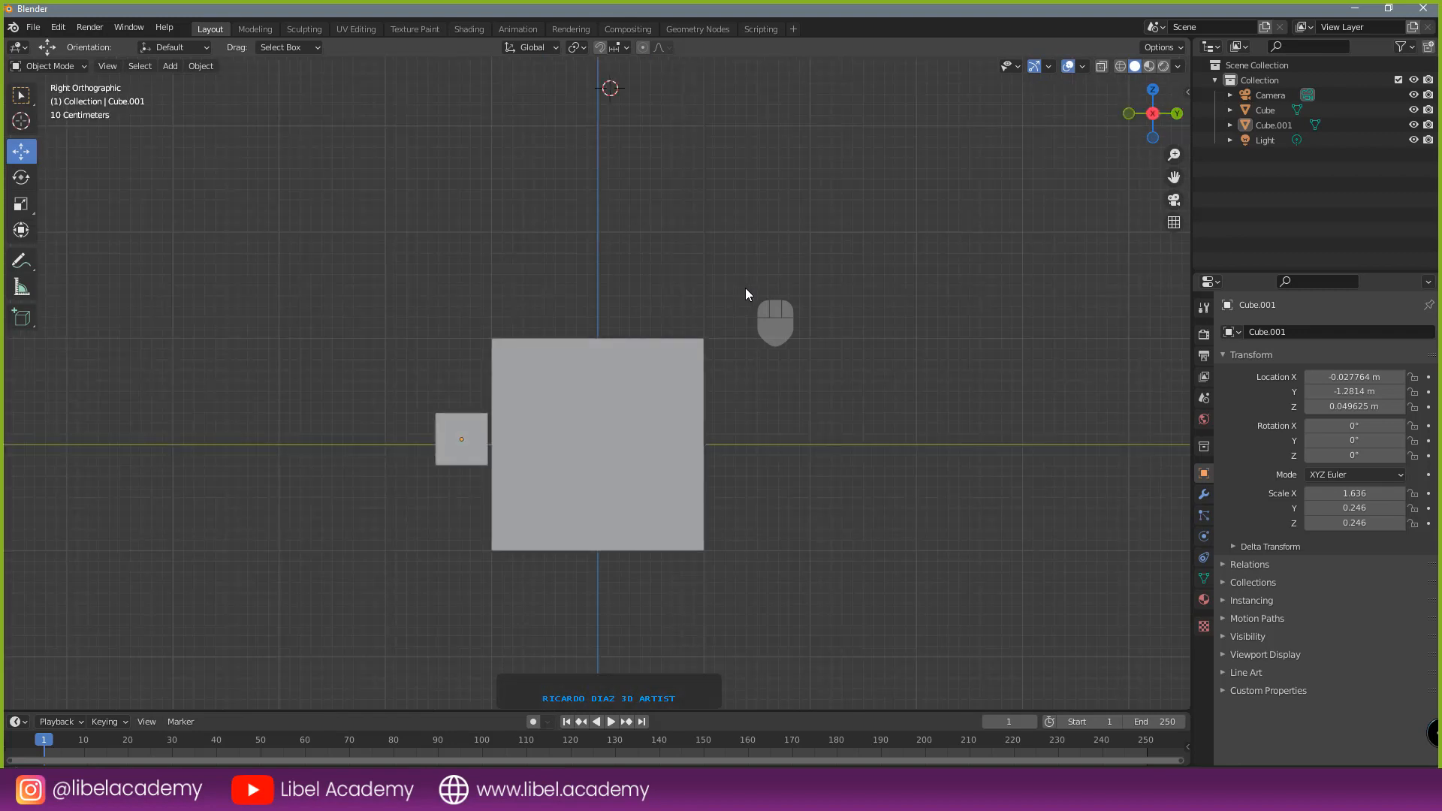
key("ctrl+KP_3")
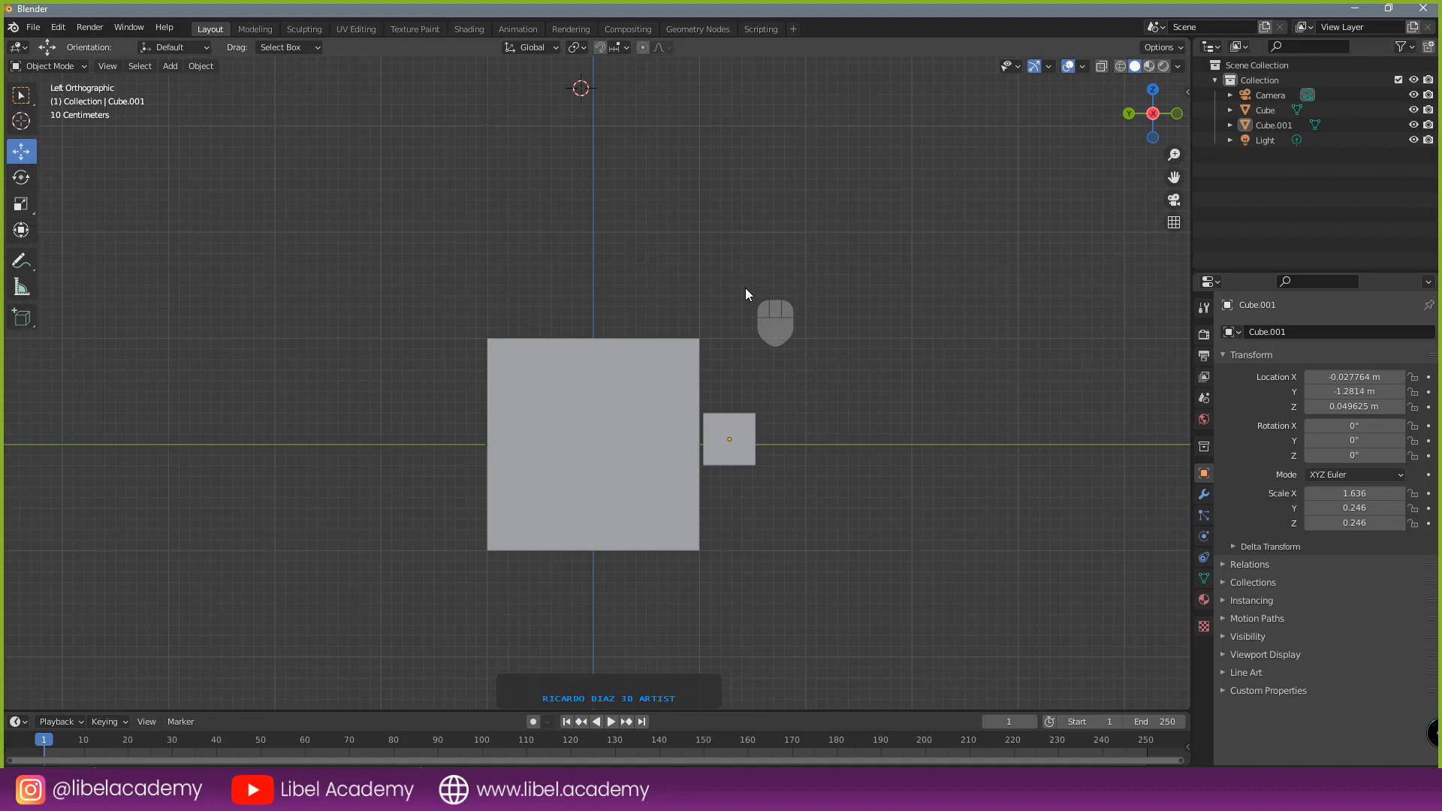
key("KP_7")
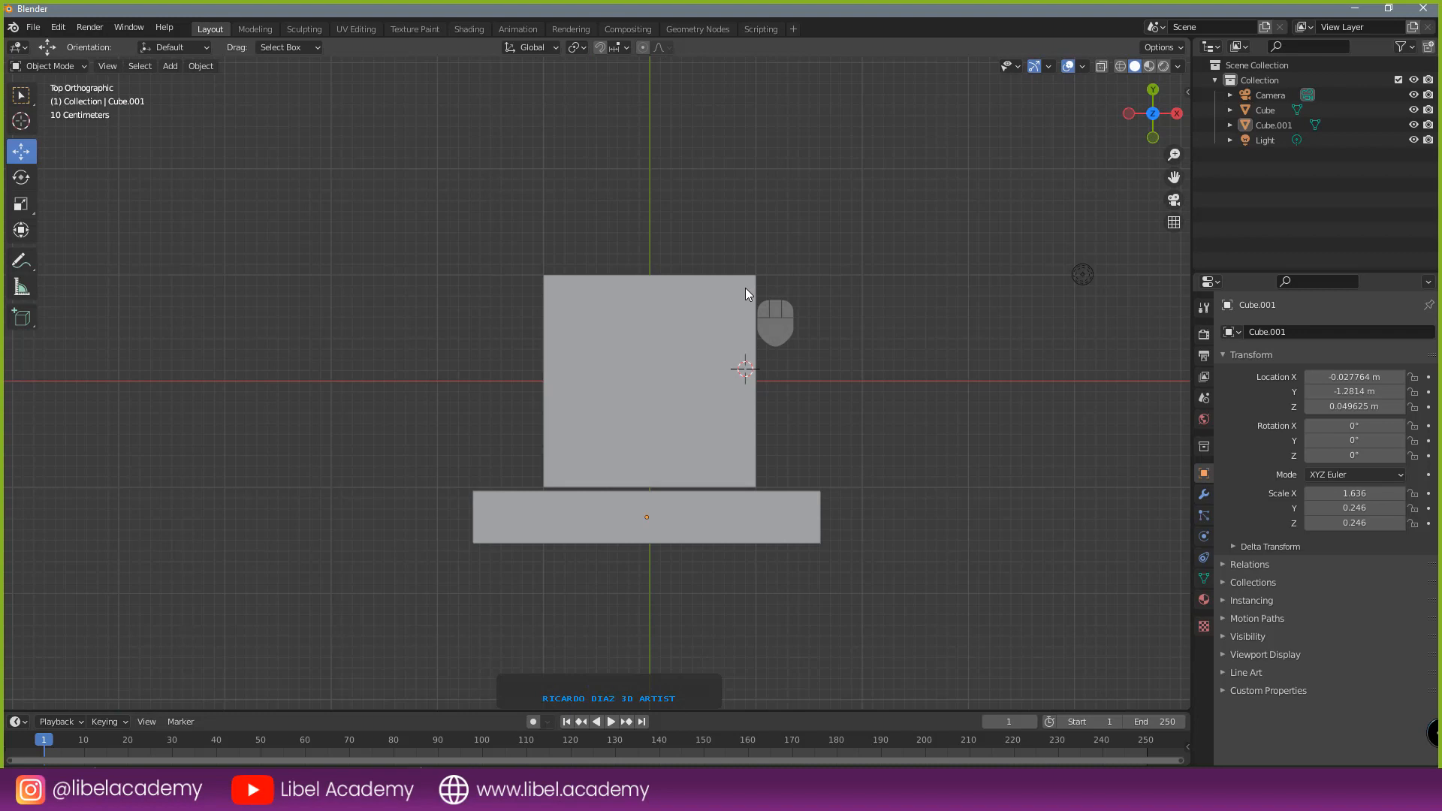
key("ctrl+KP_7")
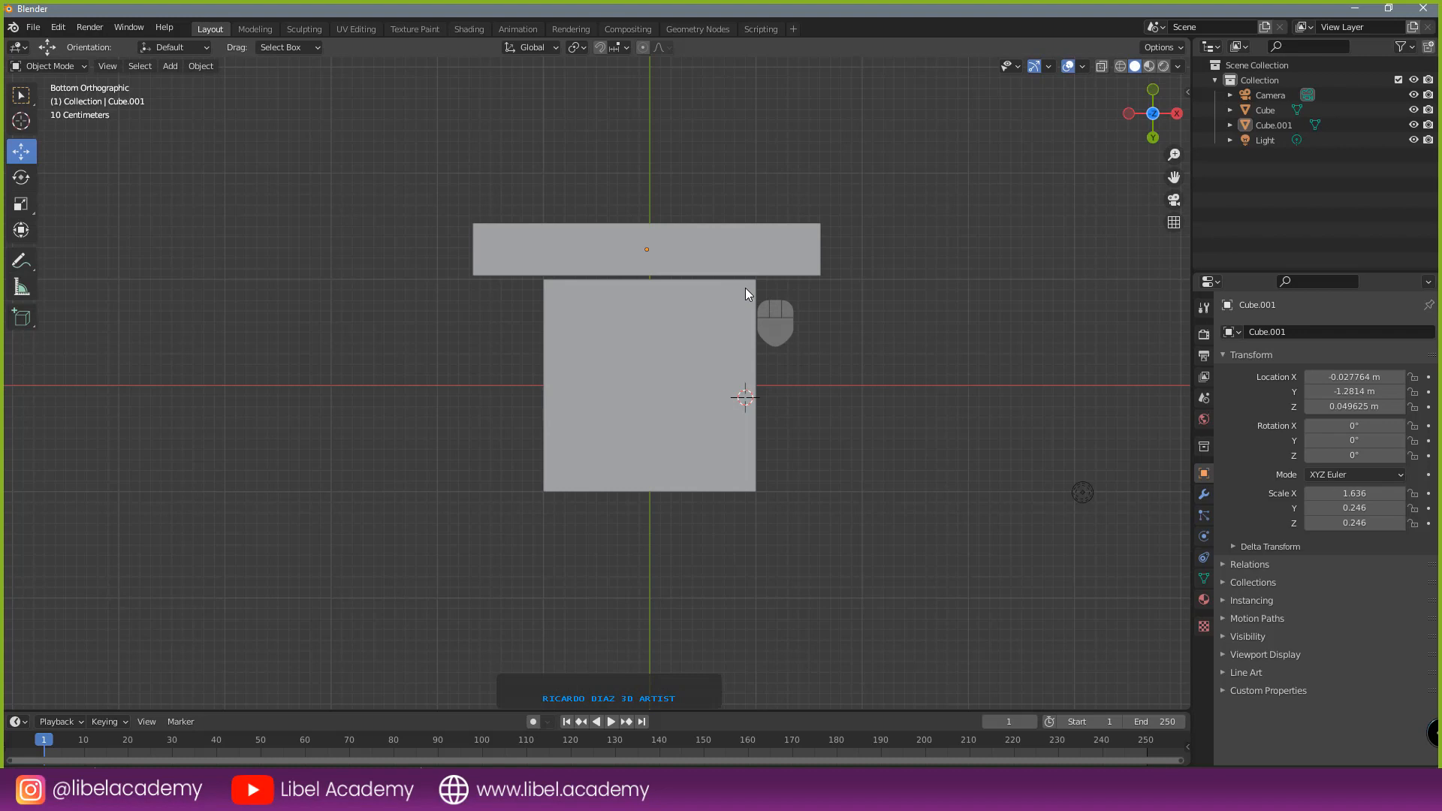
- Cycle repeatedly through the Right, Top and Front Orthographic views of the two objects, ending on the front one
key("KP_3")
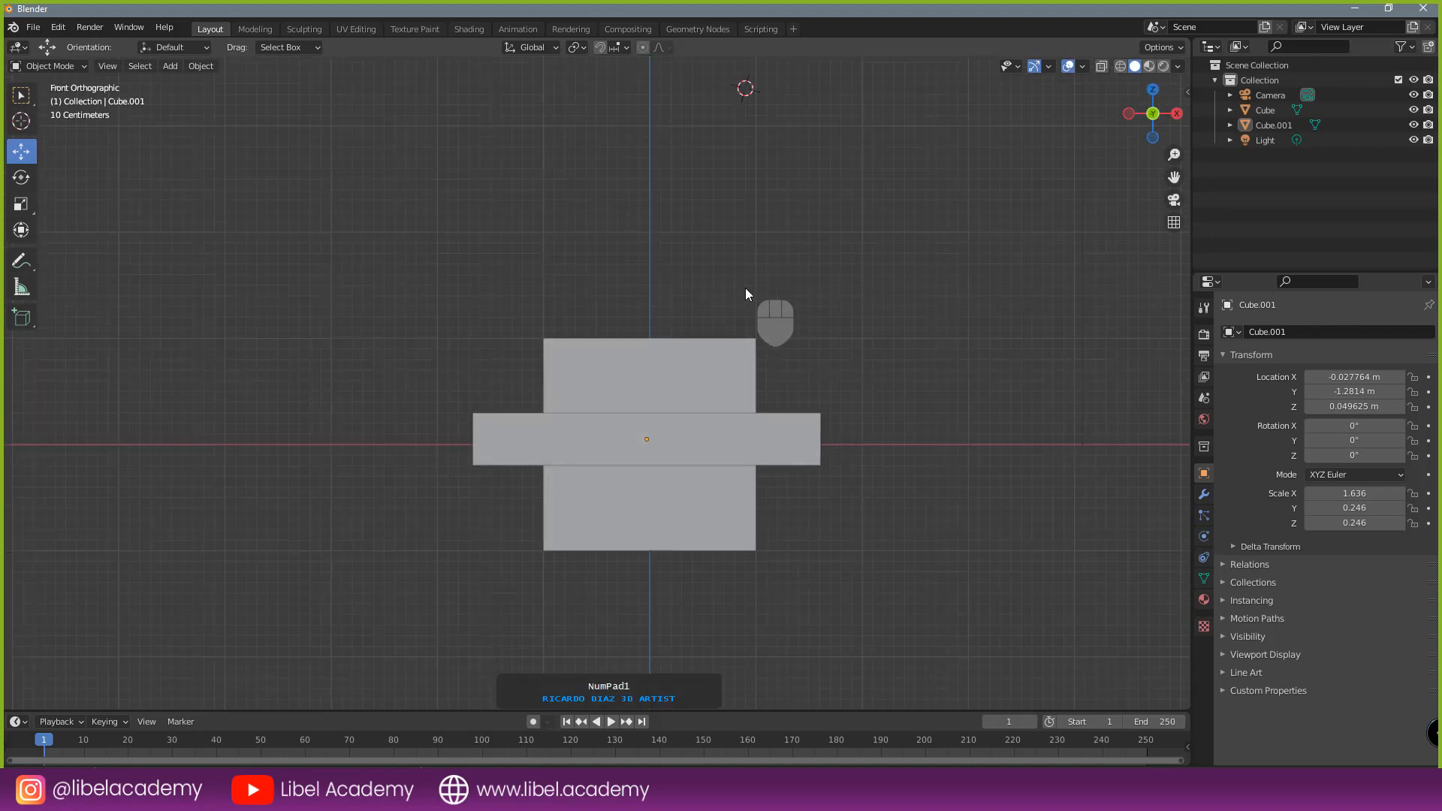
key("KP_7")
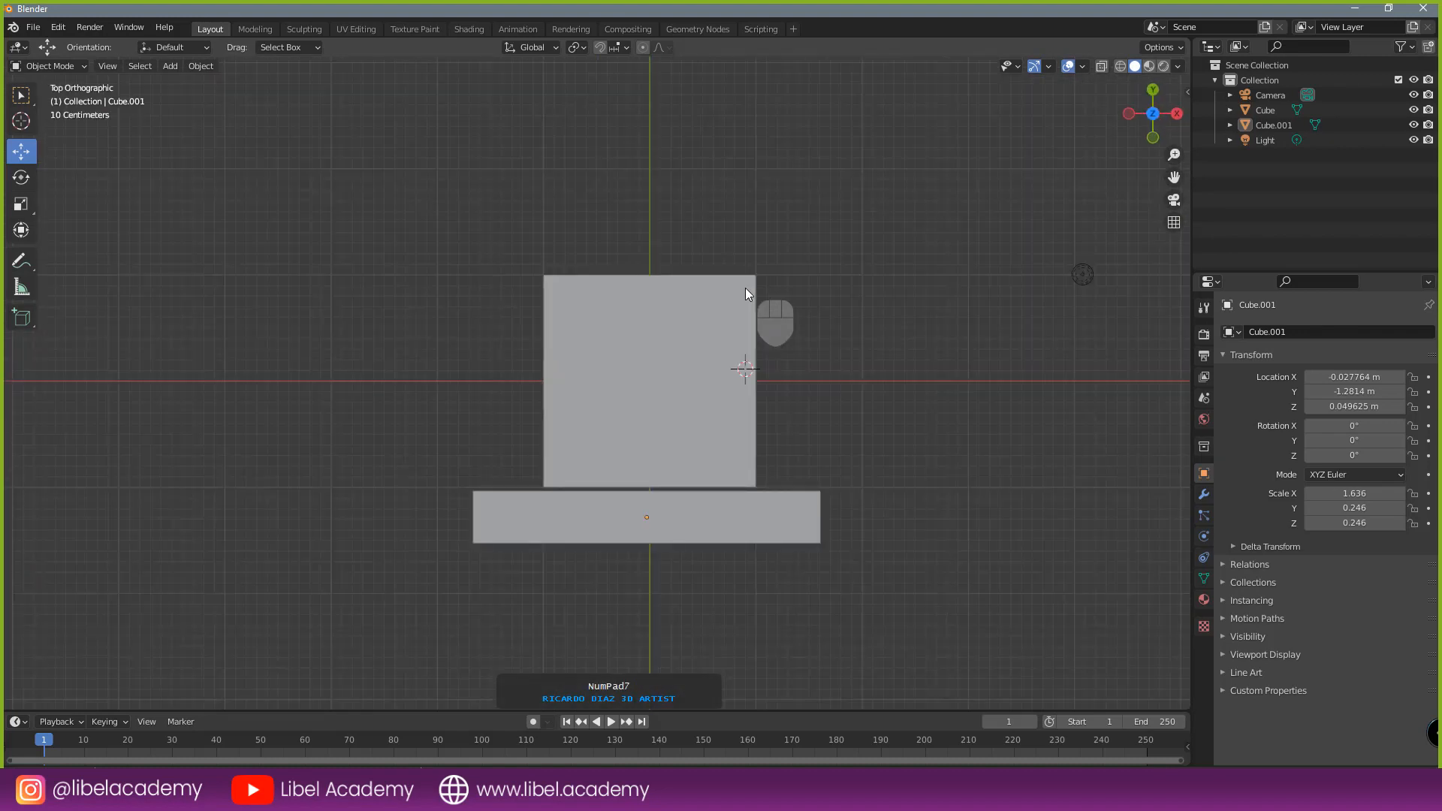
key("KP_1")
key("KP_7")
key("KP_3")
key("KP_1")
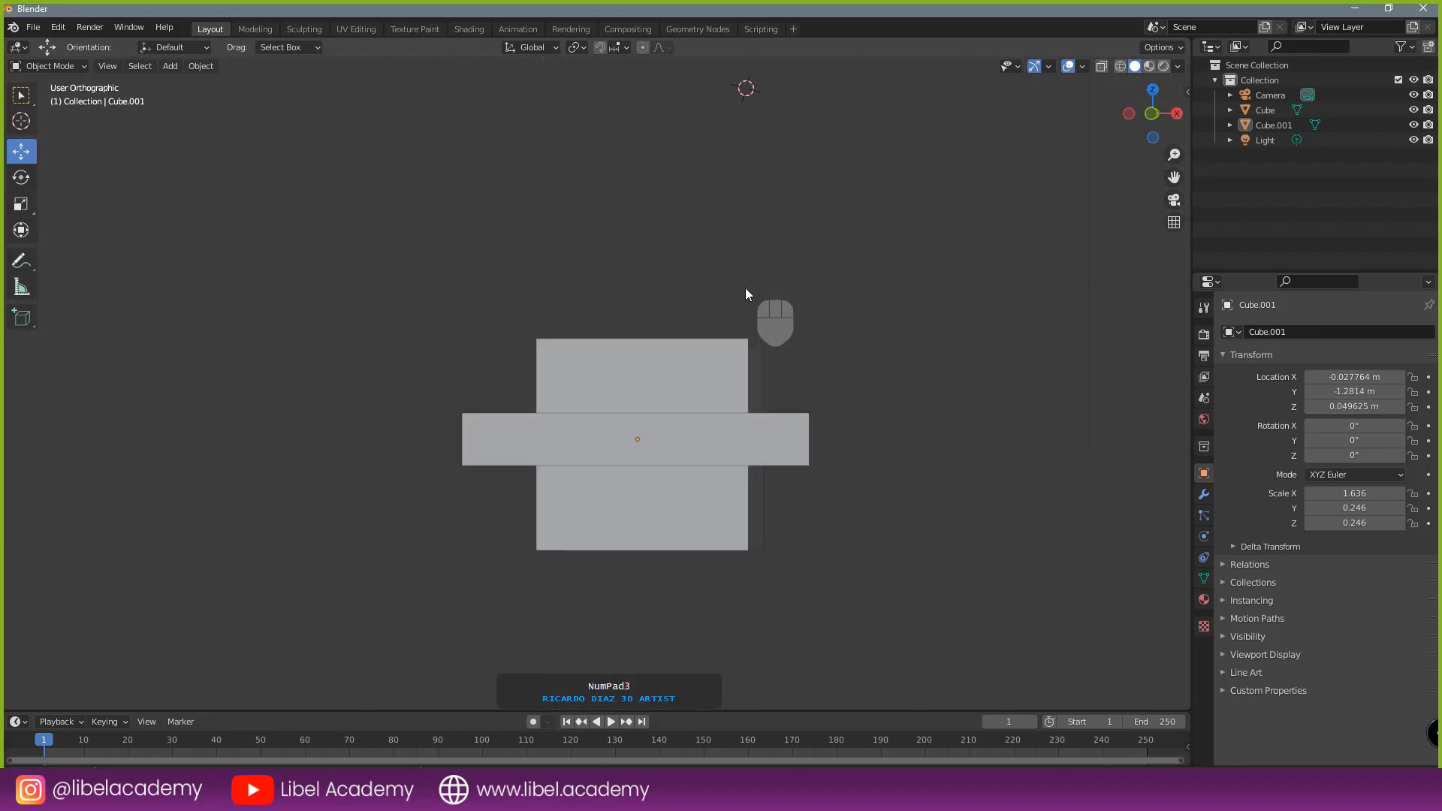
key("KP_7")
key("KP_3")
key("KP_1")
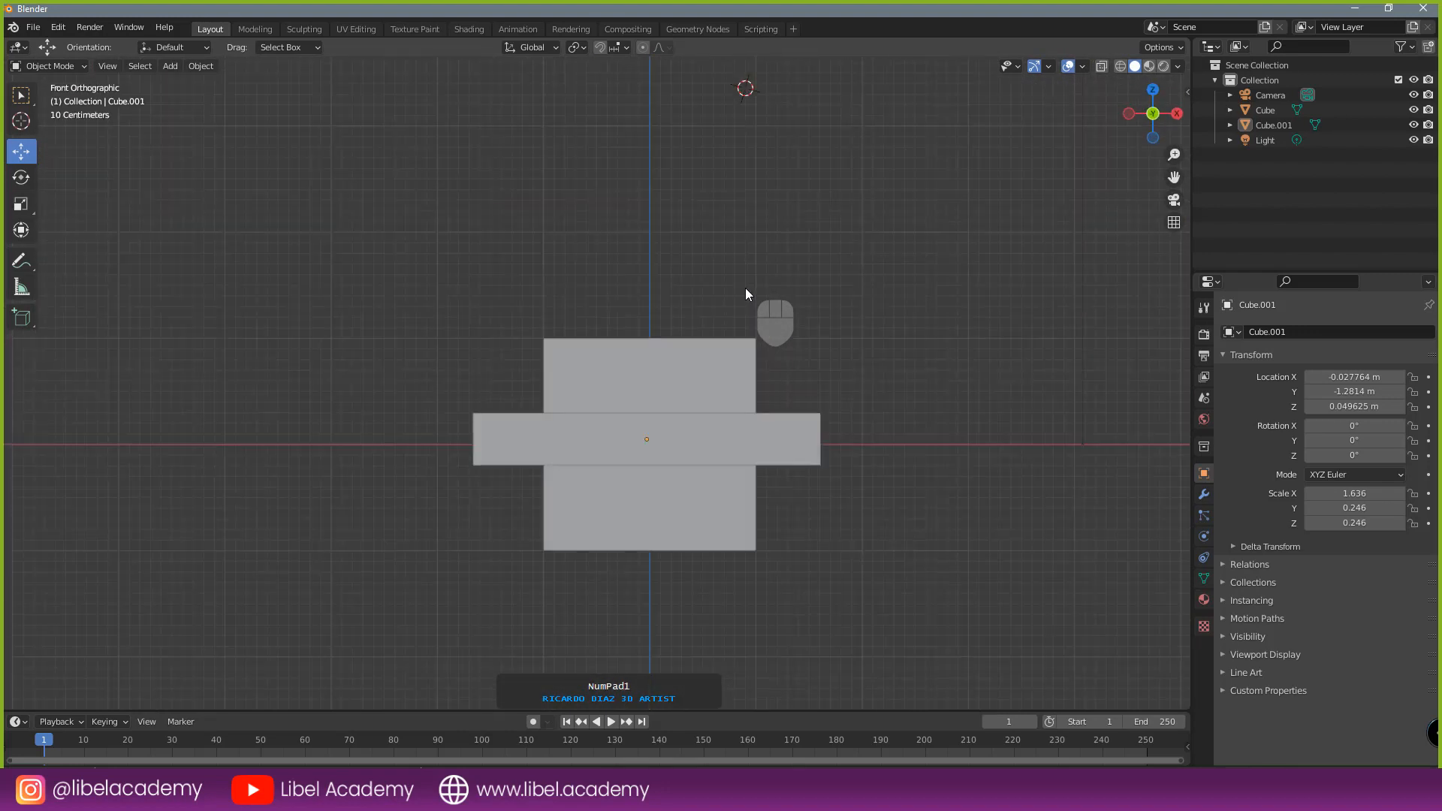
- Delete the long bar in front of the cube
left_click(795, 431)
key("x")
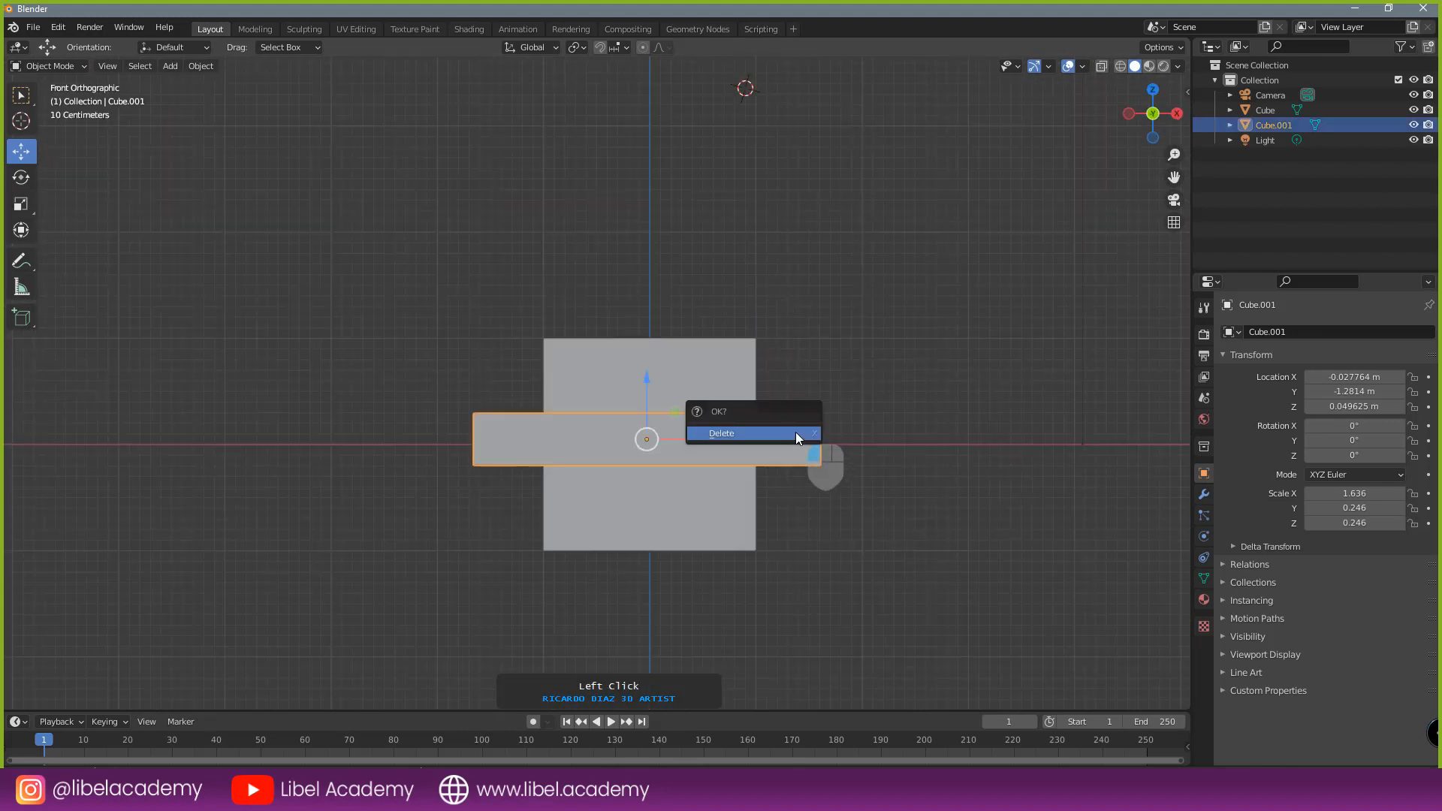
left_click(796, 431)
- Select the remaining cube and view it in perspective, facing its front with the X and Y axes in sight
middle_click_drag(860, 343, 892, 409)
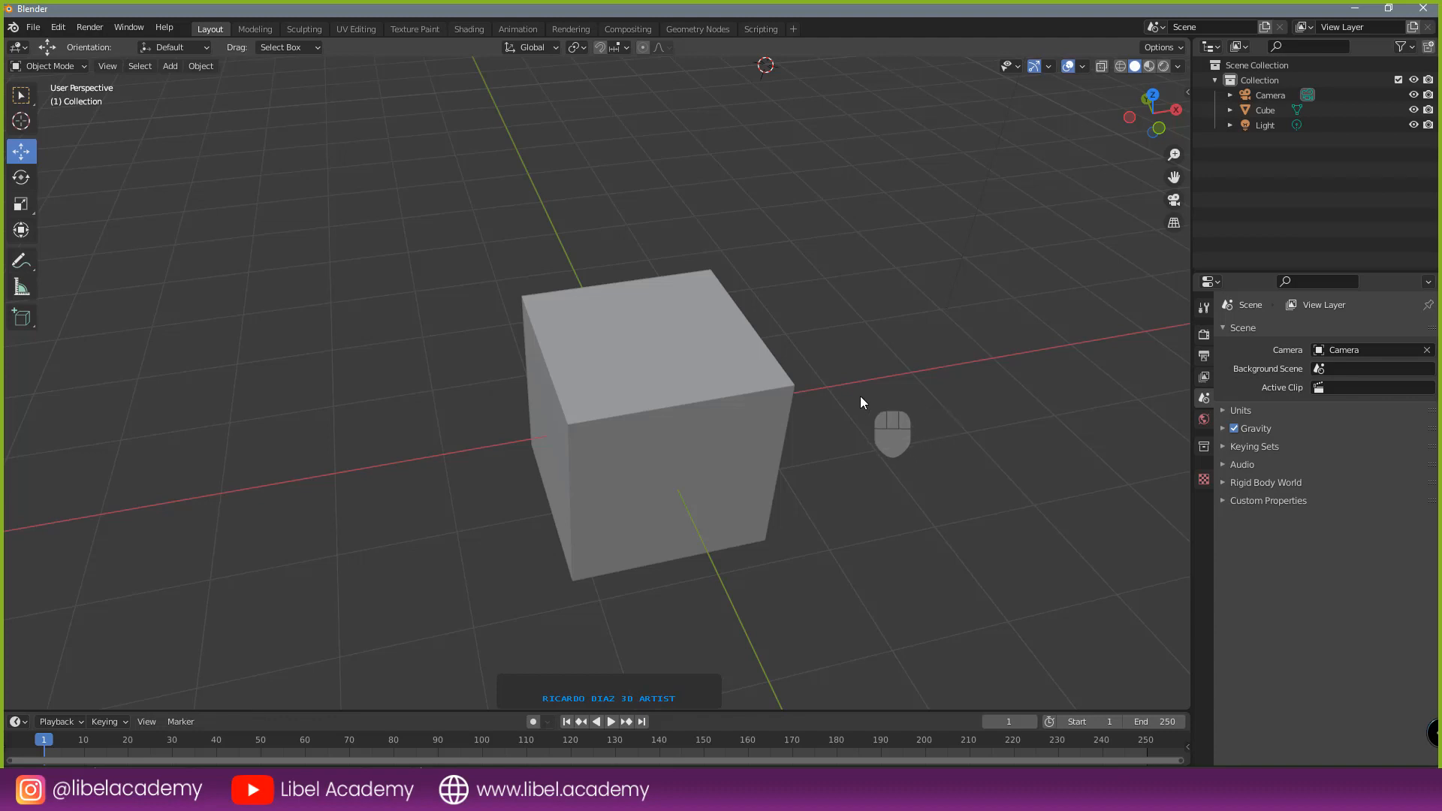
right_click(715, 386)
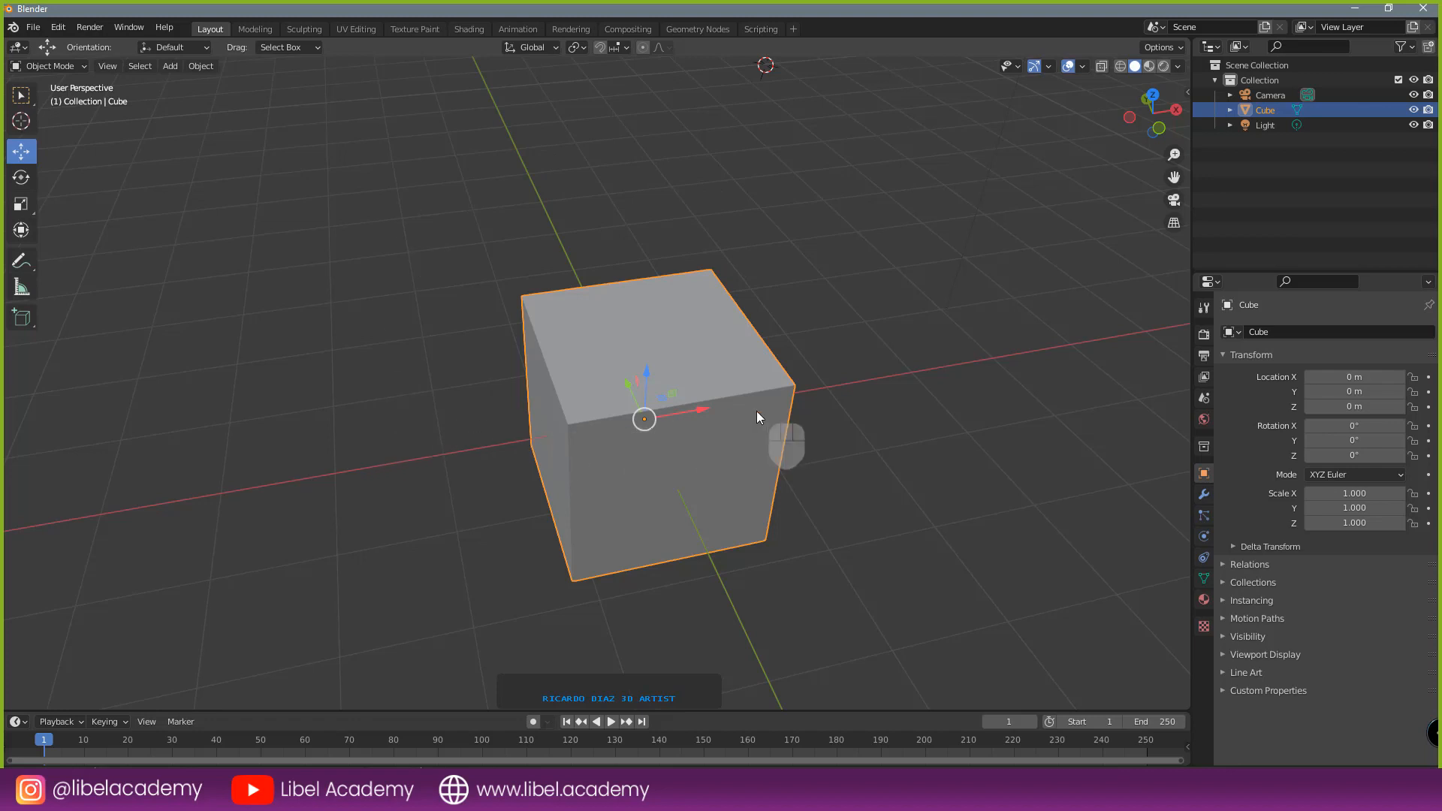
scroll(760, 408, "down", 3)
scroll(760, 409, "up", 2)
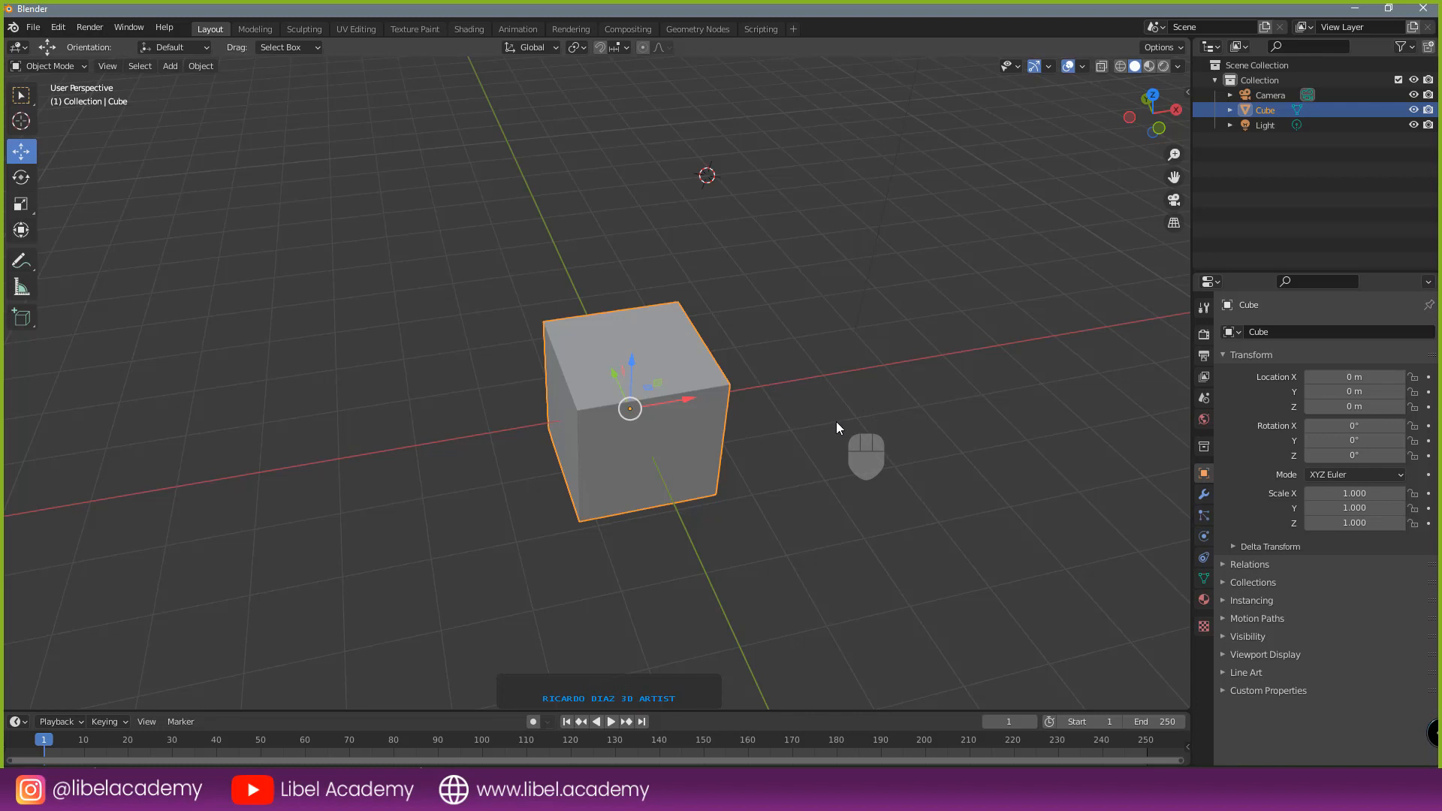
middle_click_drag(836, 422, 802, 401)
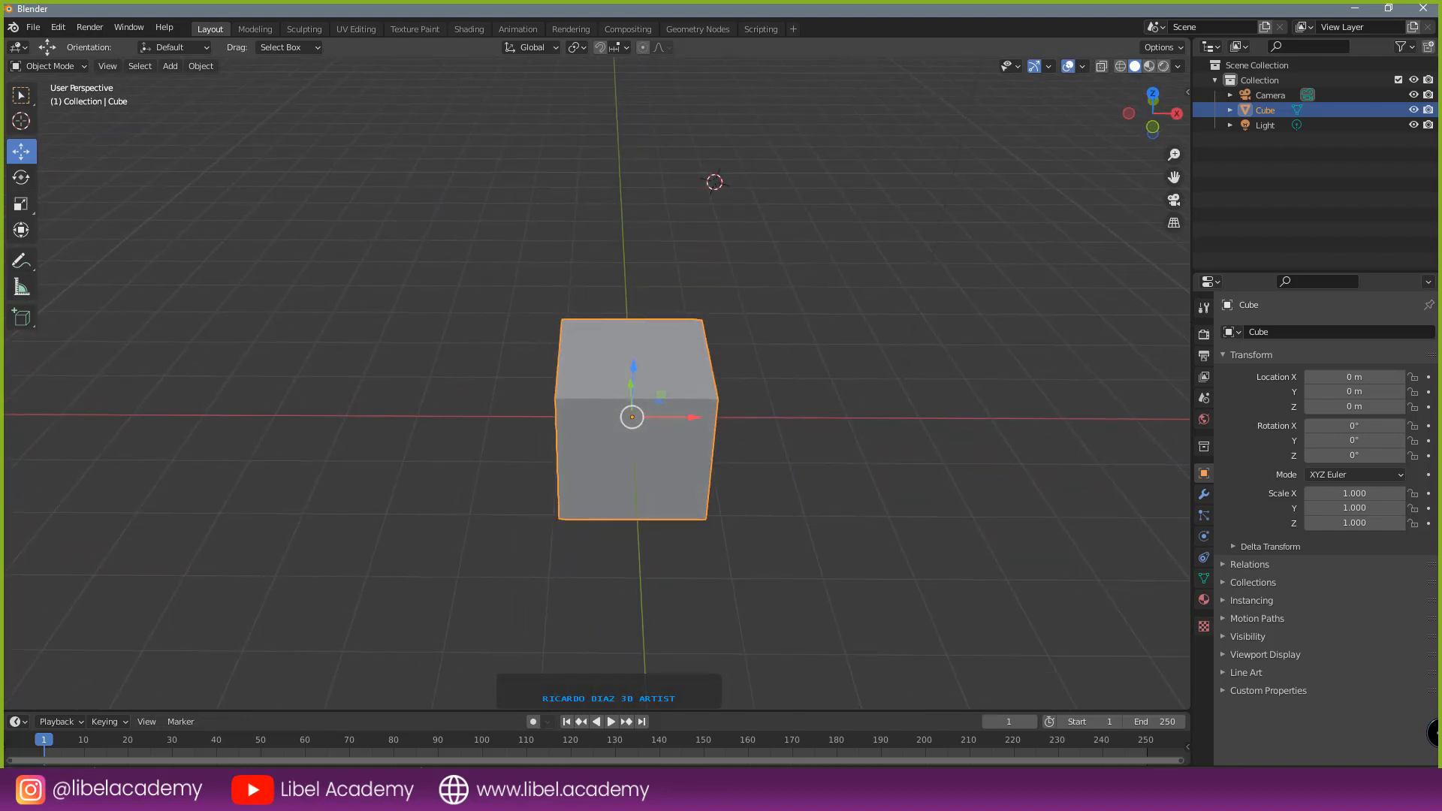
- Handwrite the labels Y, X and Z beside the matching axes with the screen annotation pen
left_click(15, 443)
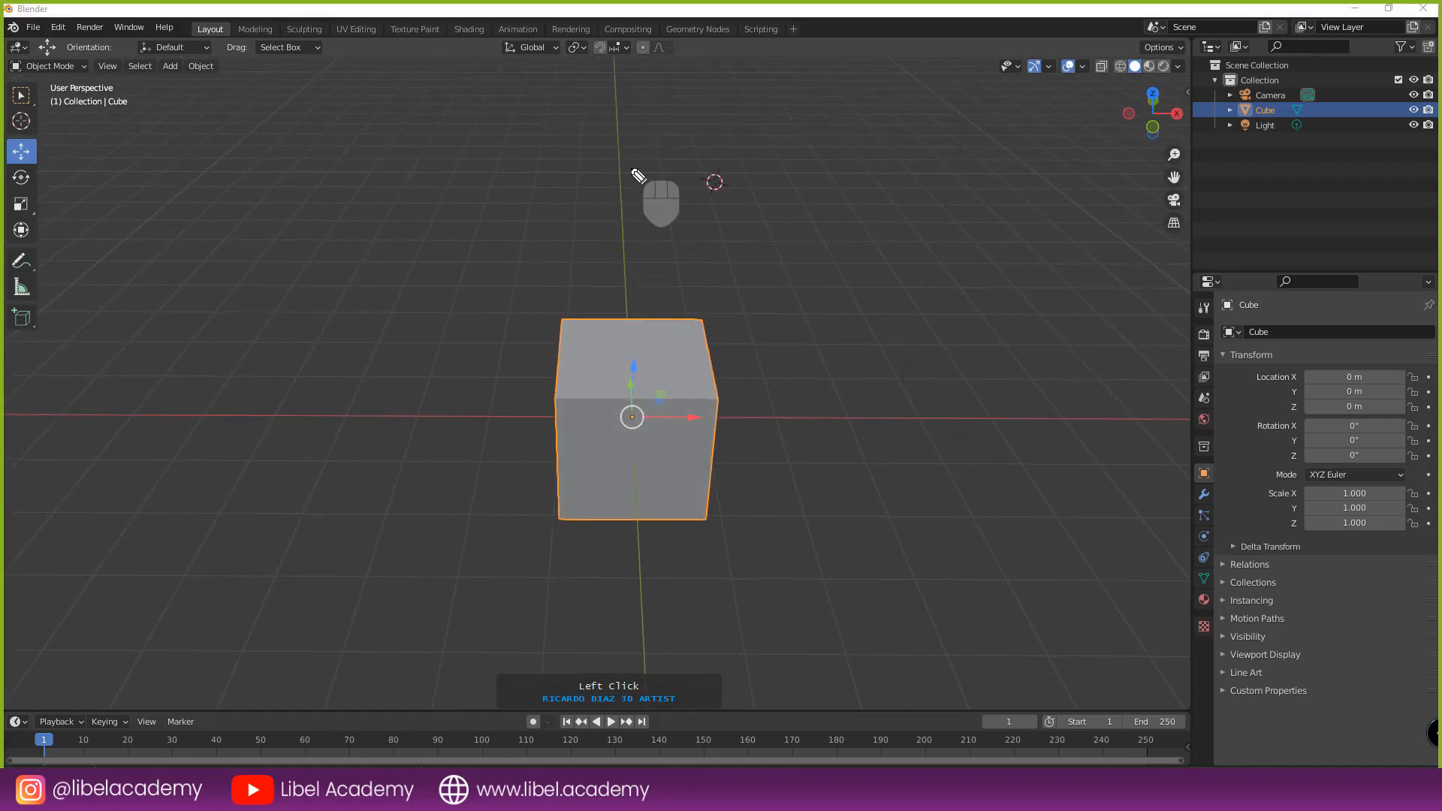
left_click_drag(630, 167, 638, 197)
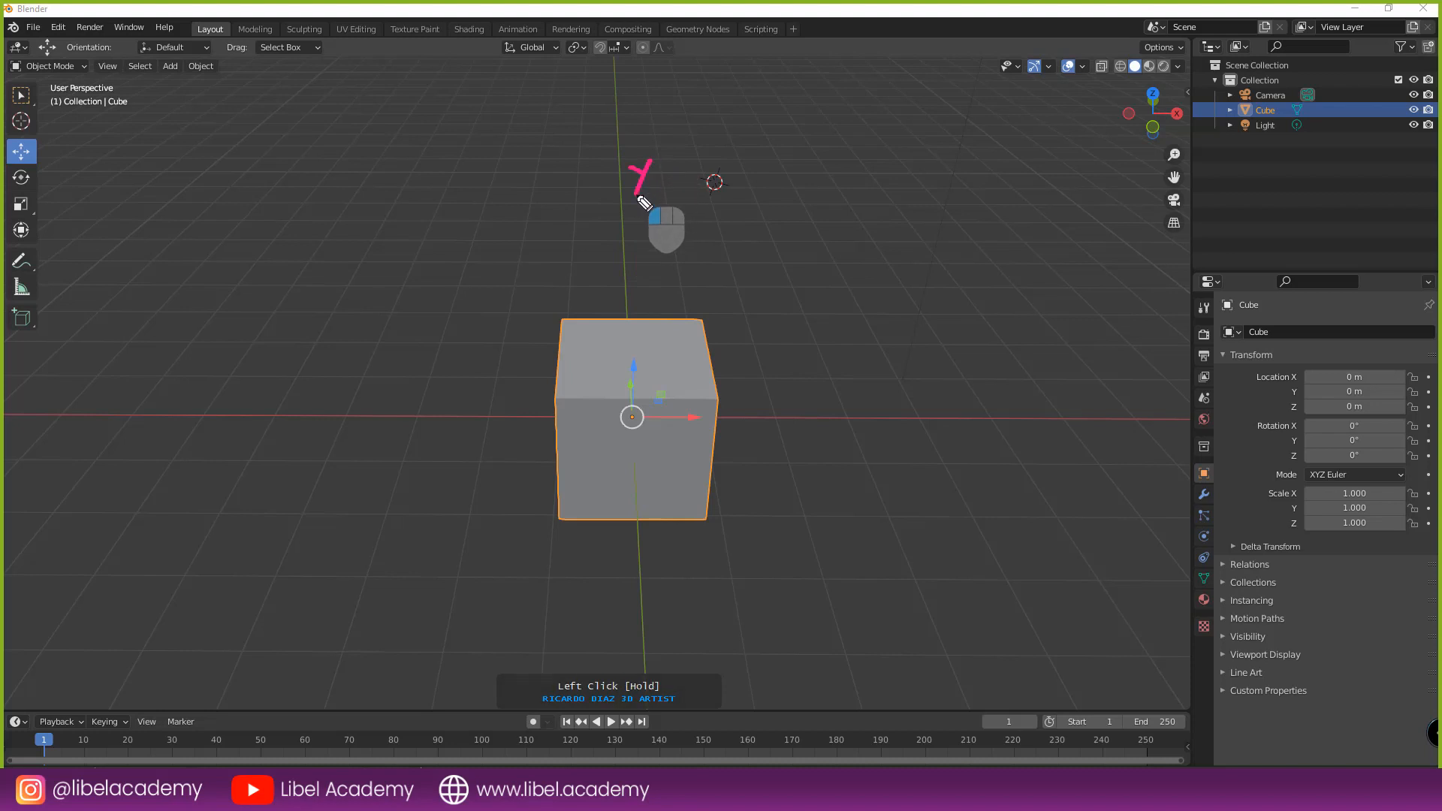
left_click(931, 403)
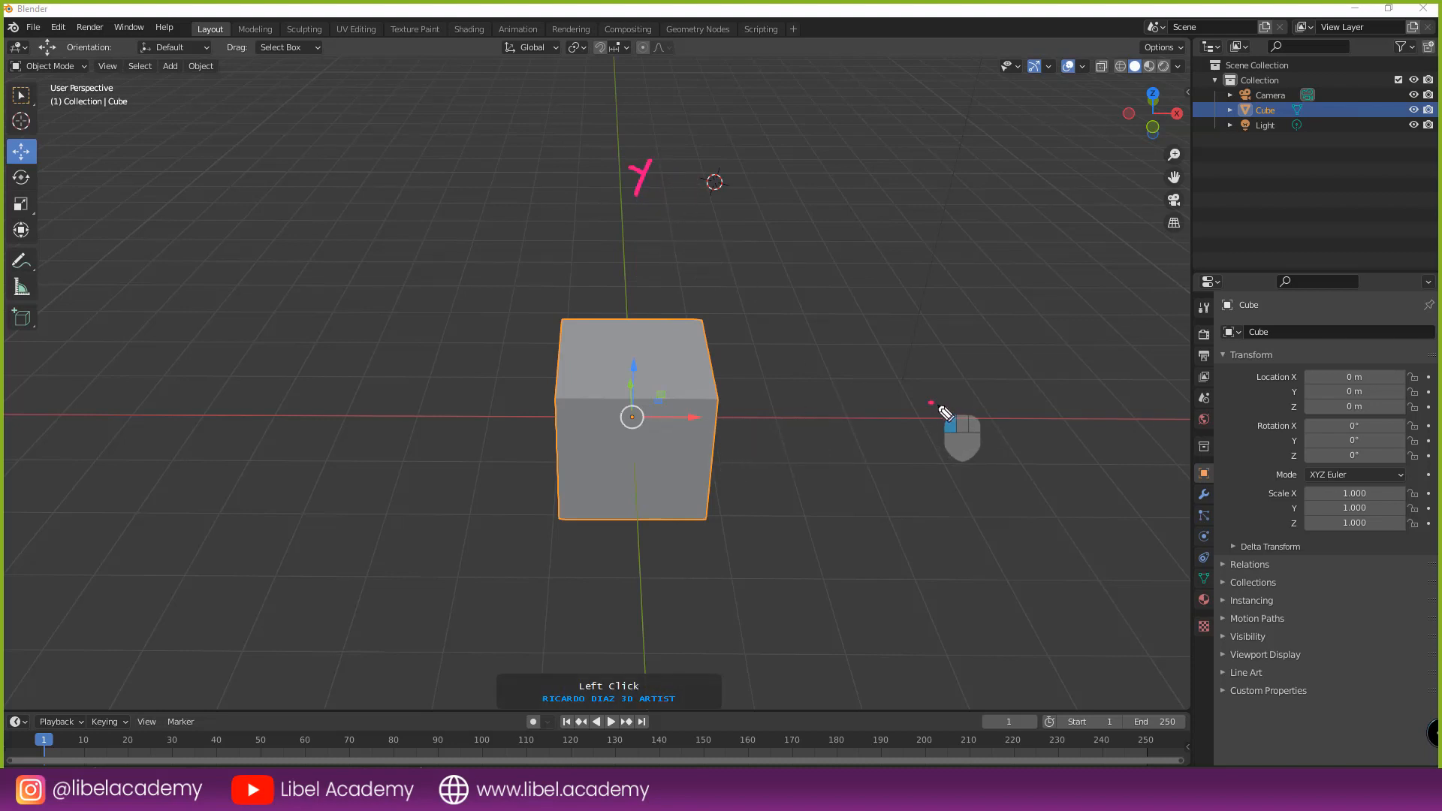
mouse_move(931, 403)
left_mouse_down()
mouse_move(955, 420)
mouse_move(923, 434)
left_mouse_up()
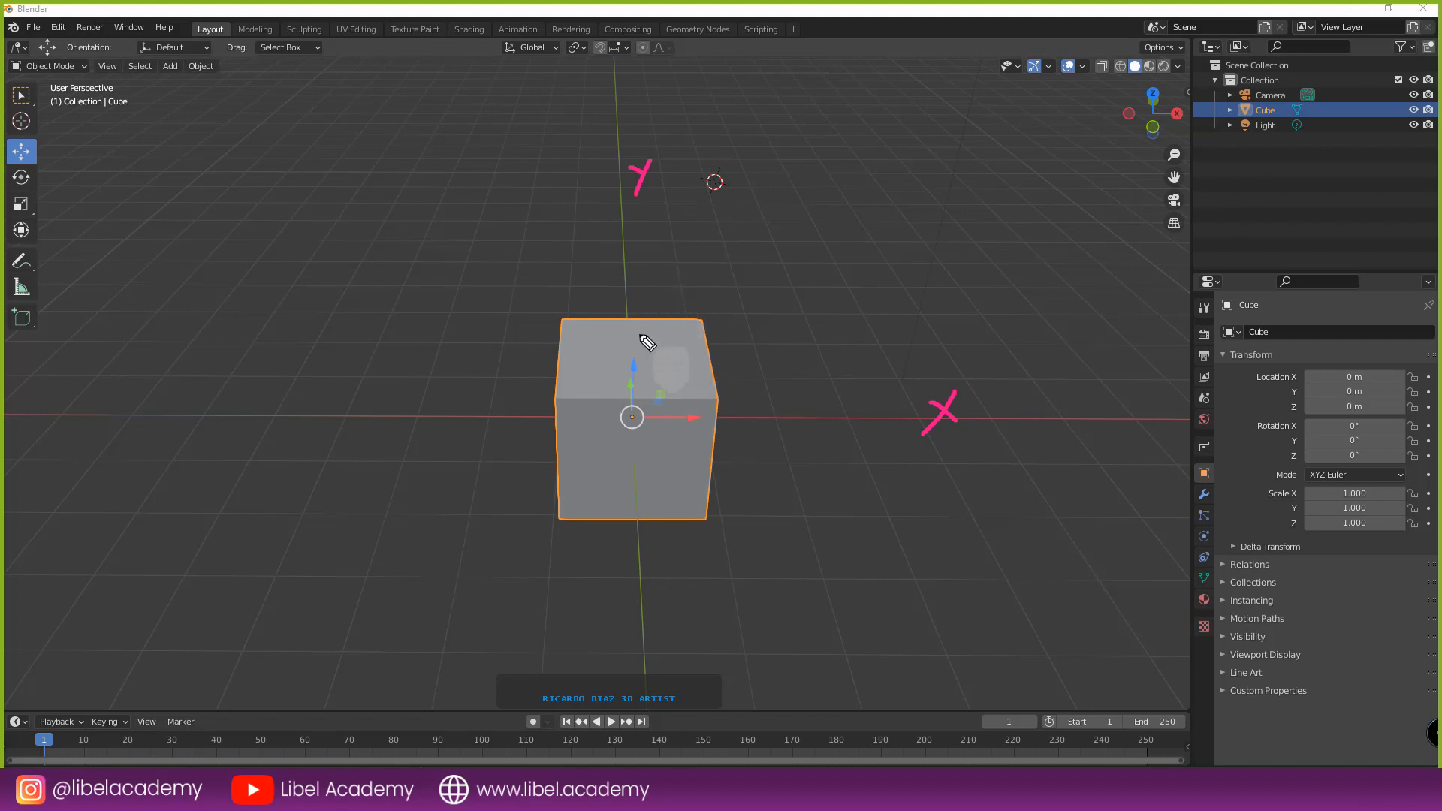
left_click_drag(638, 335, 666, 351)
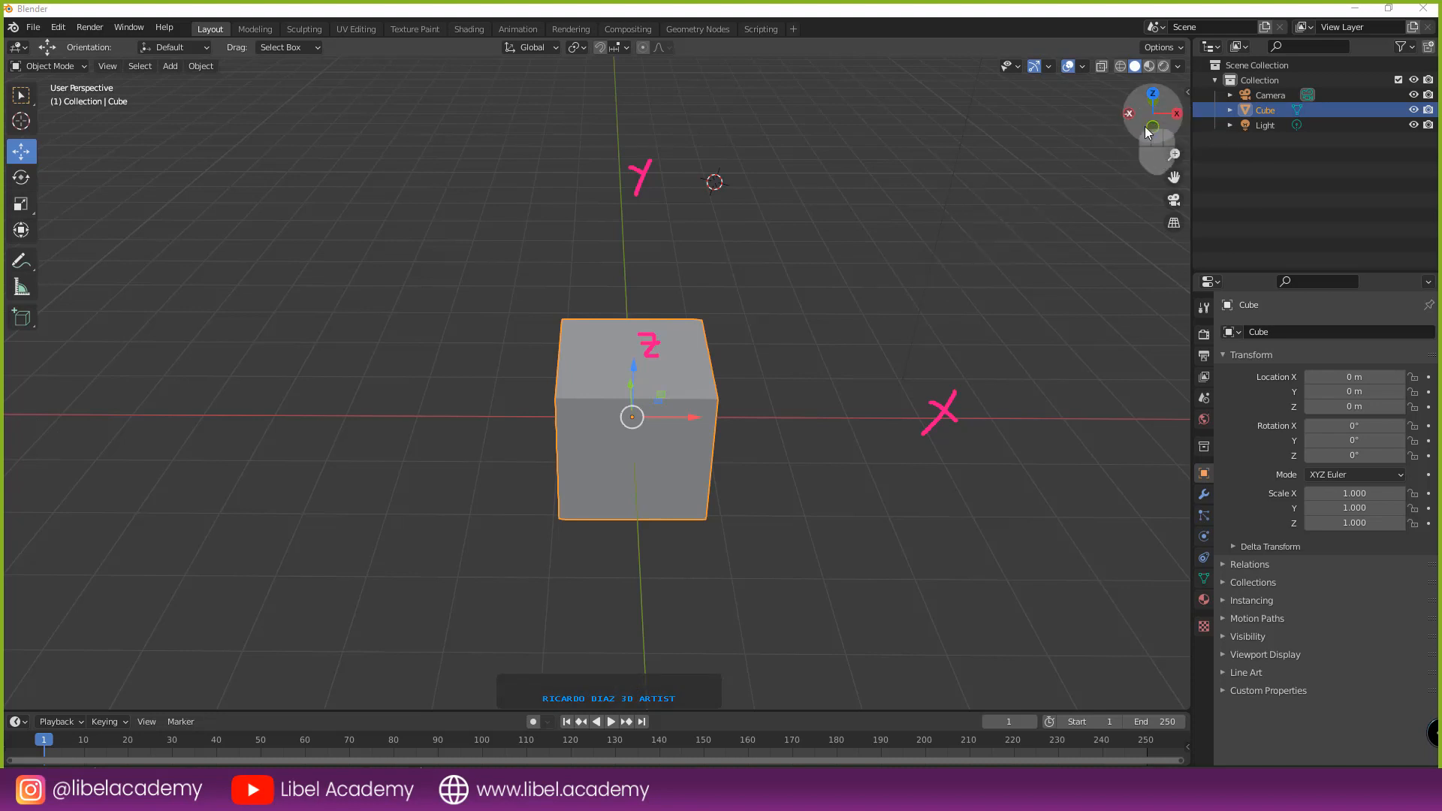
- Show the cube in the Front, Bottom and Left Orthographic views using the axis navigation gizmo
middle_click_drag(1022, 172, 1072, 156)
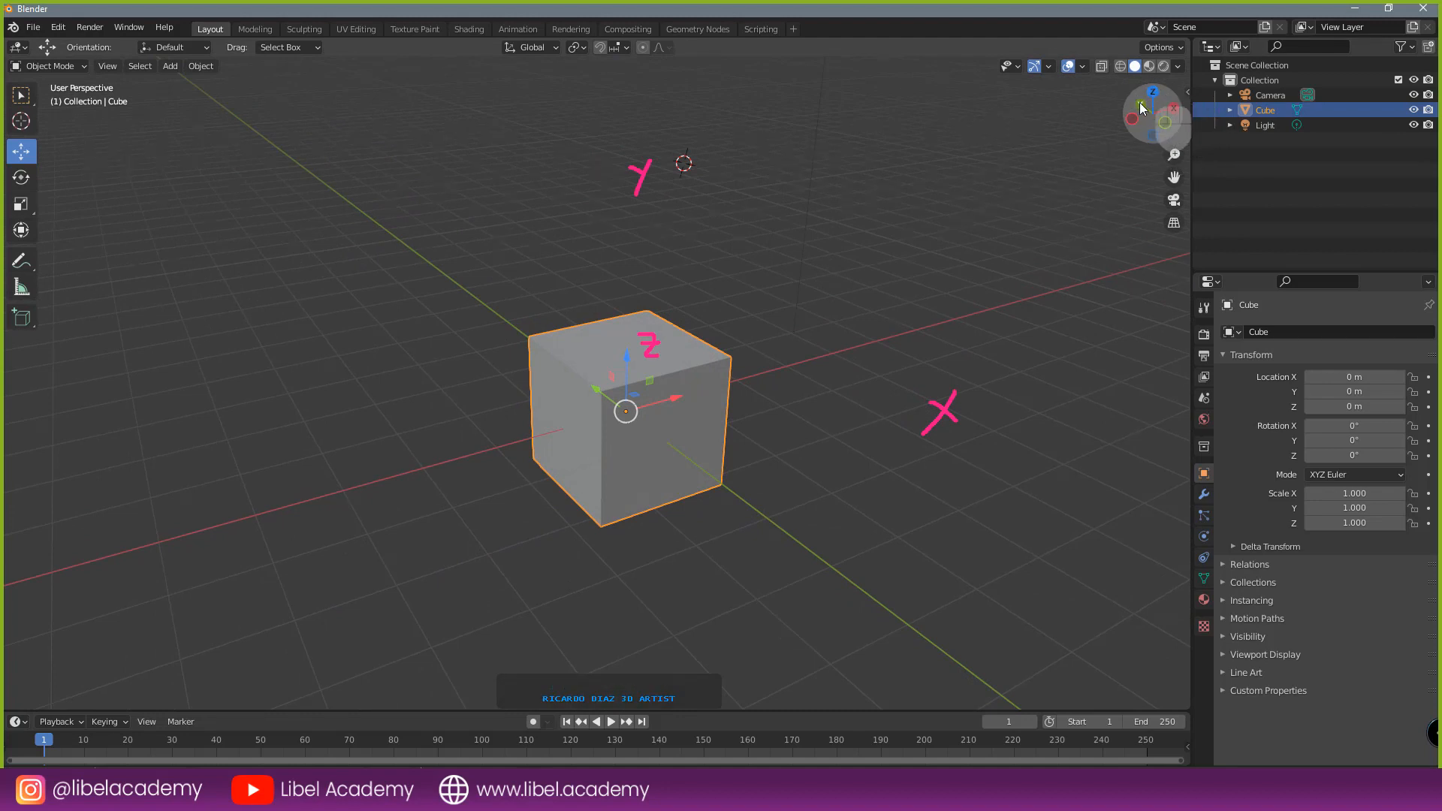
left_click(1166, 123)
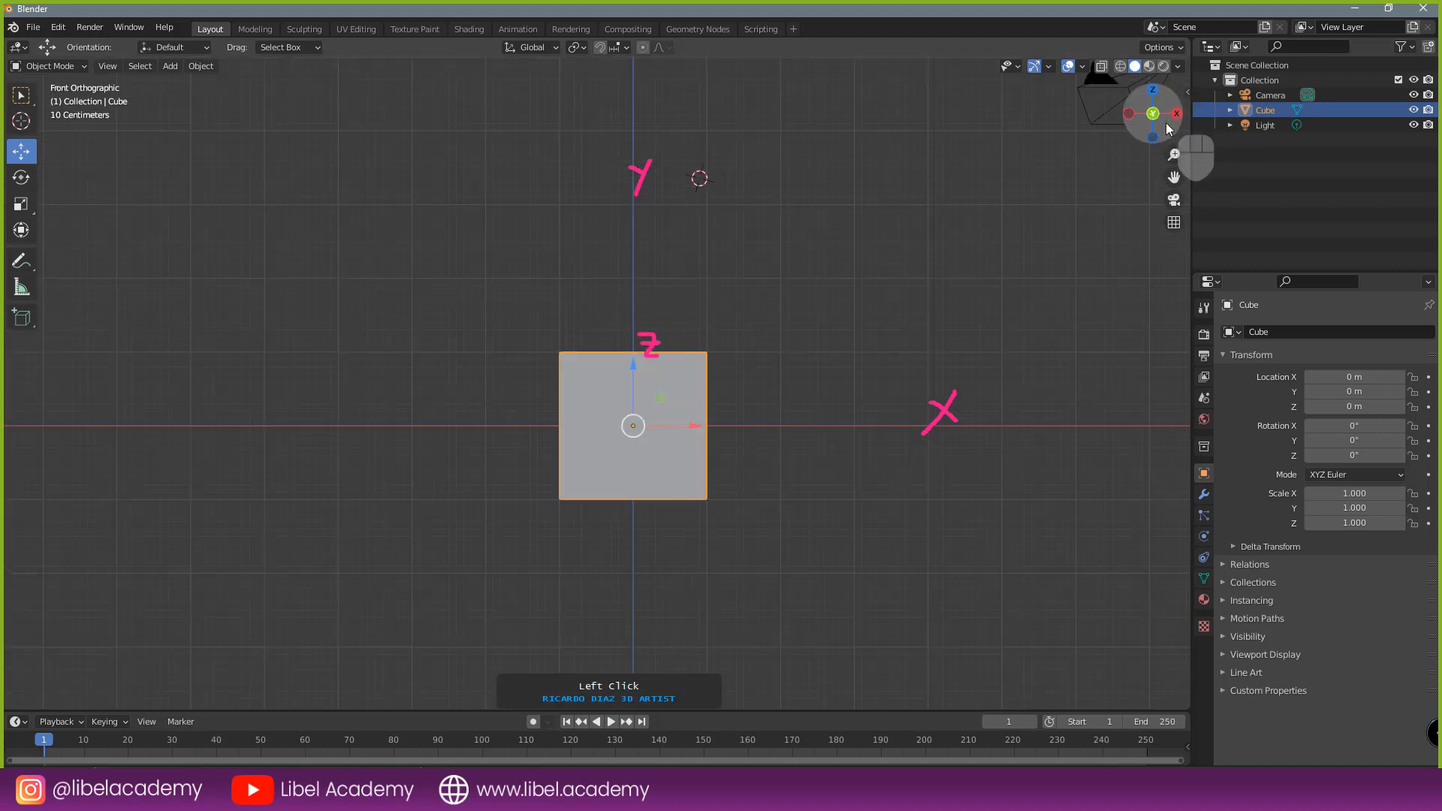
left_click(1152, 136)
left_click(1130, 116)
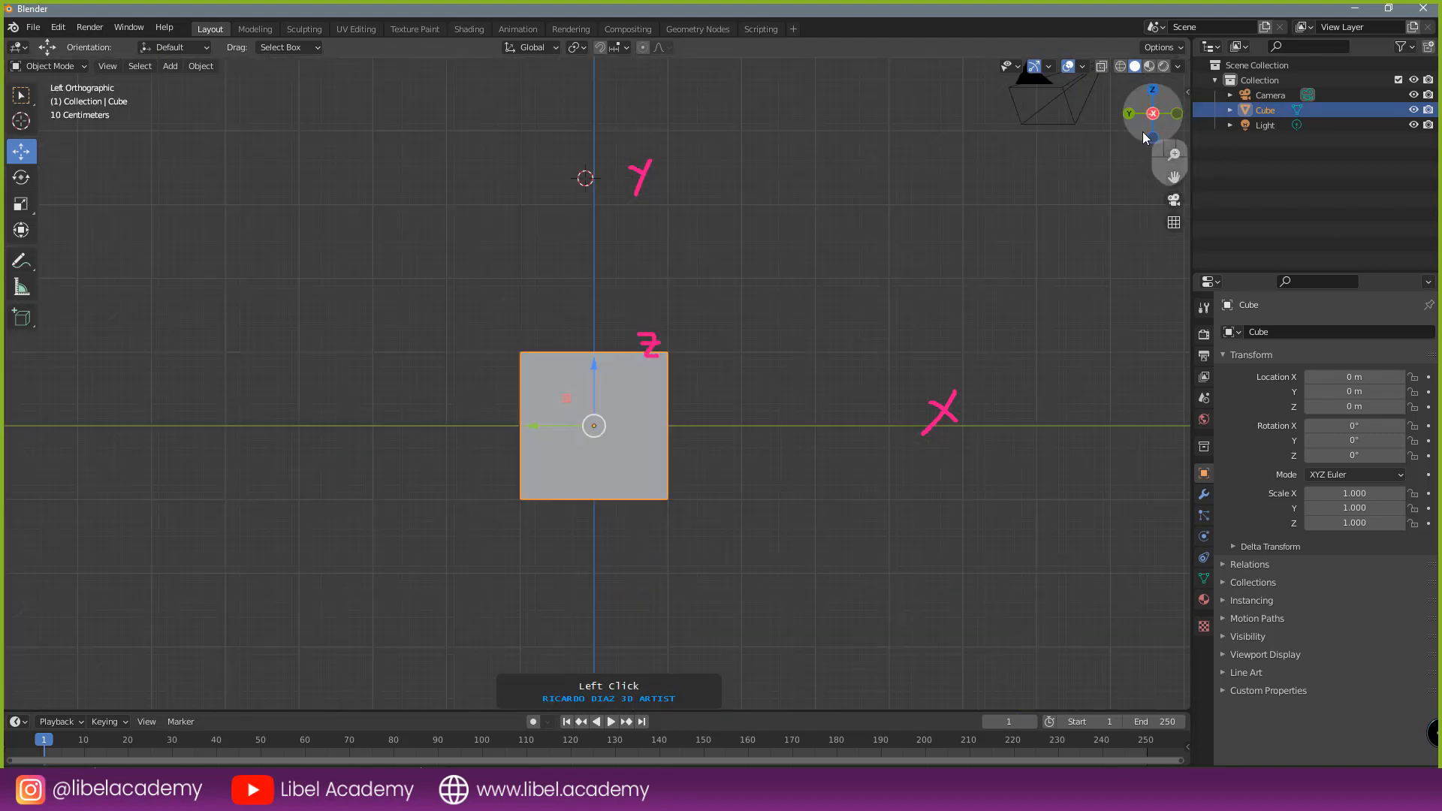
- Return to the Front Orthographic view and clear the handwritten axis labels
middle_click_drag(1074, 210, 883, 346)
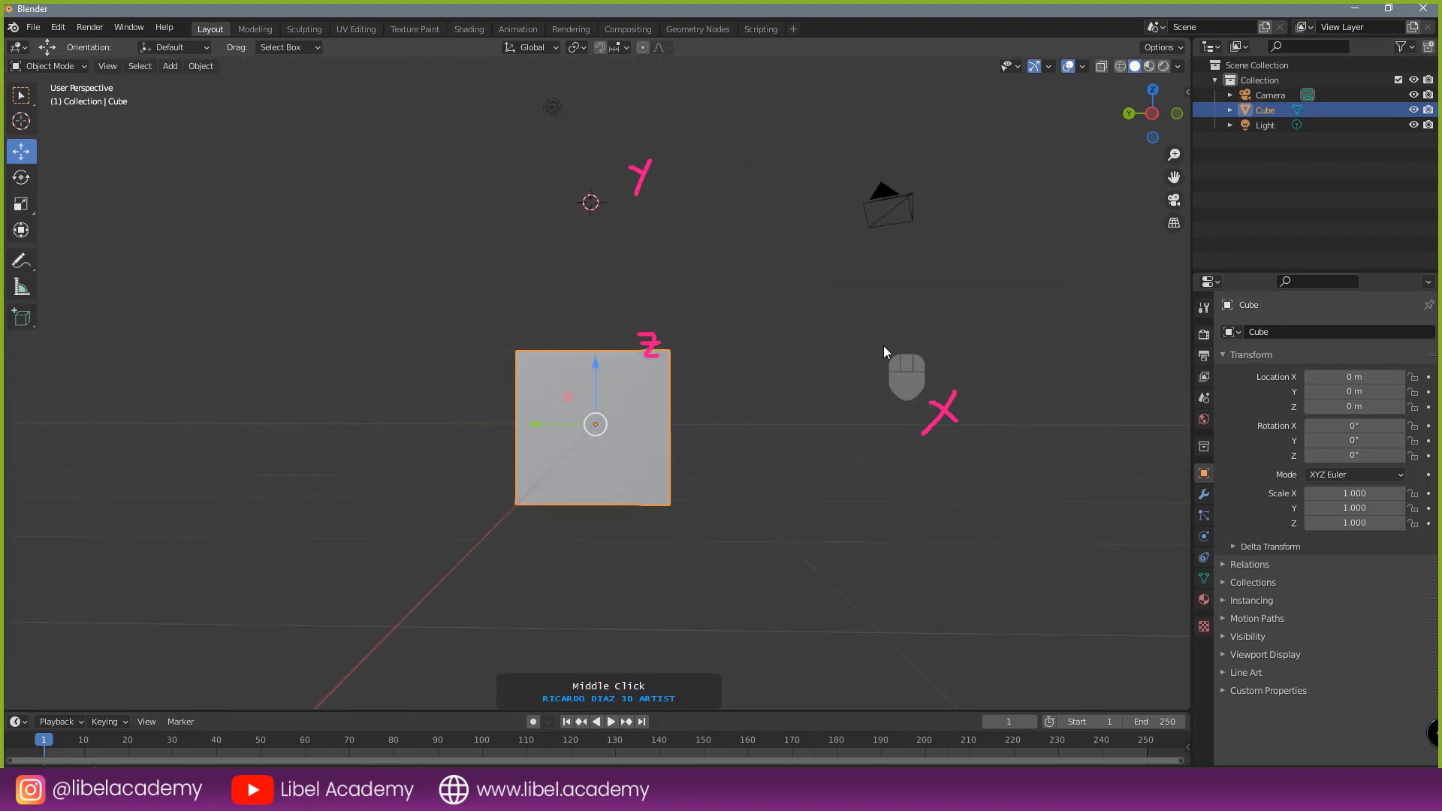
key("KP_1")
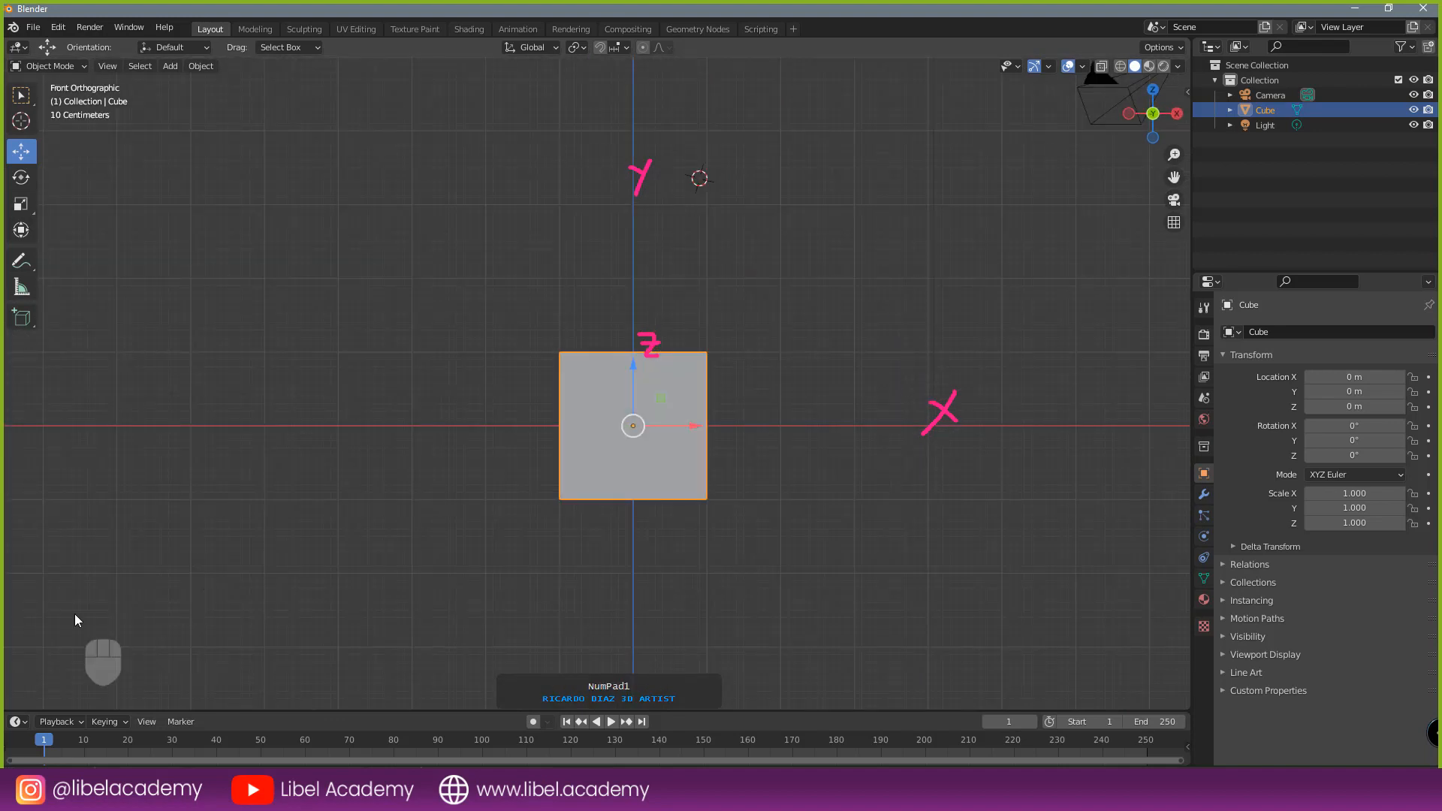
left_click(667, 439)
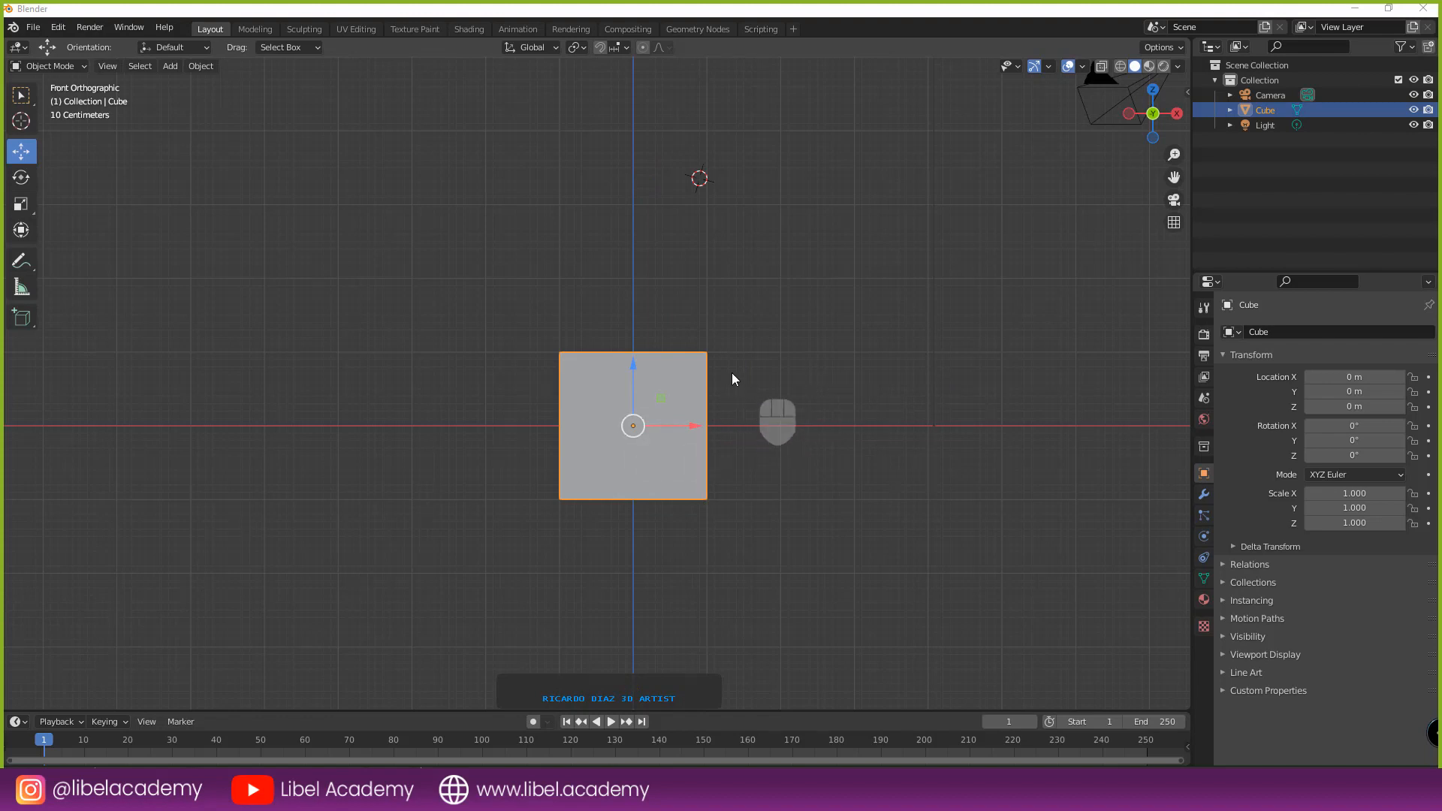
- Scale the cube along the global X axis to about 3.03 in a perspective view, and undo the scaling
middle_click_drag(734, 378, 772, 424)
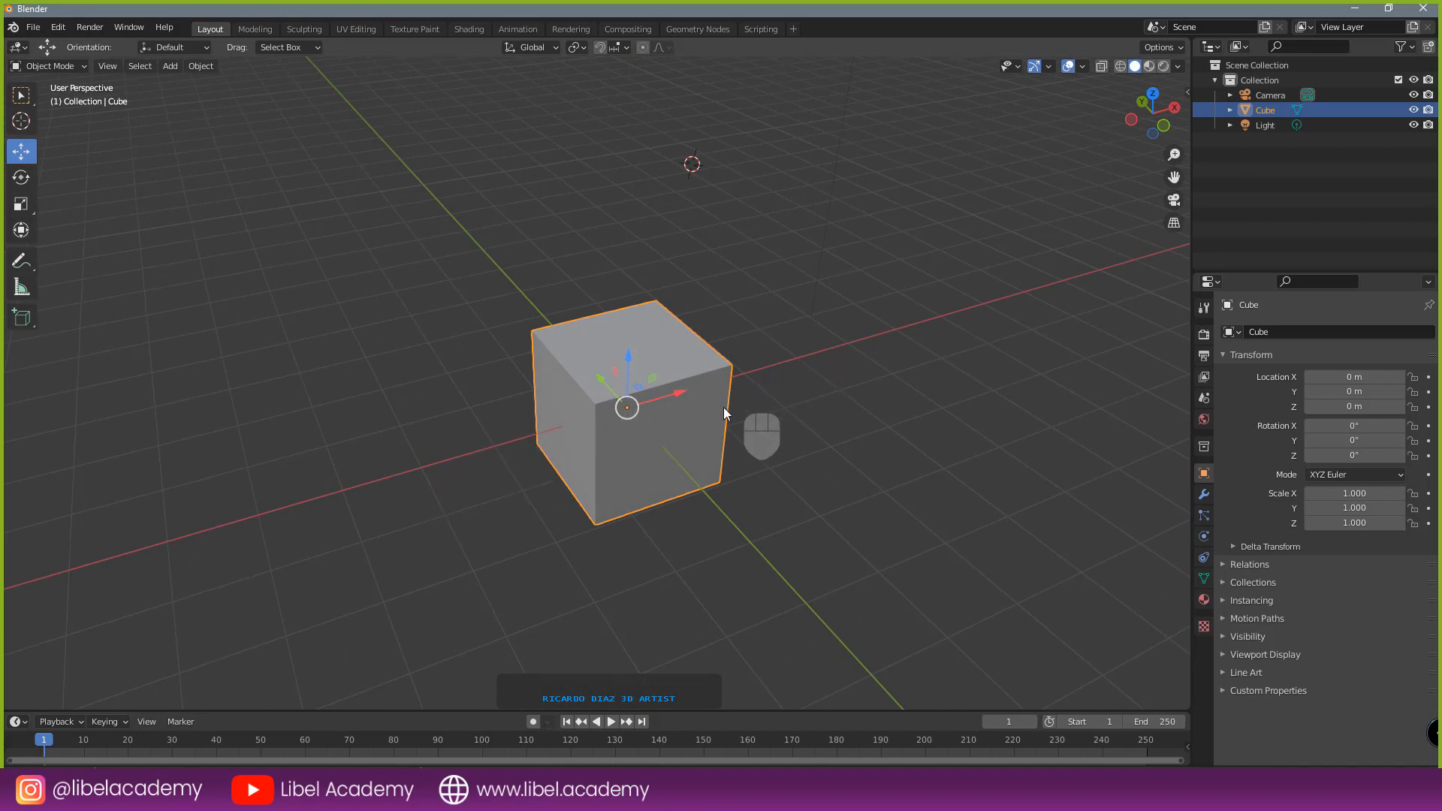
key("s")
key("x")
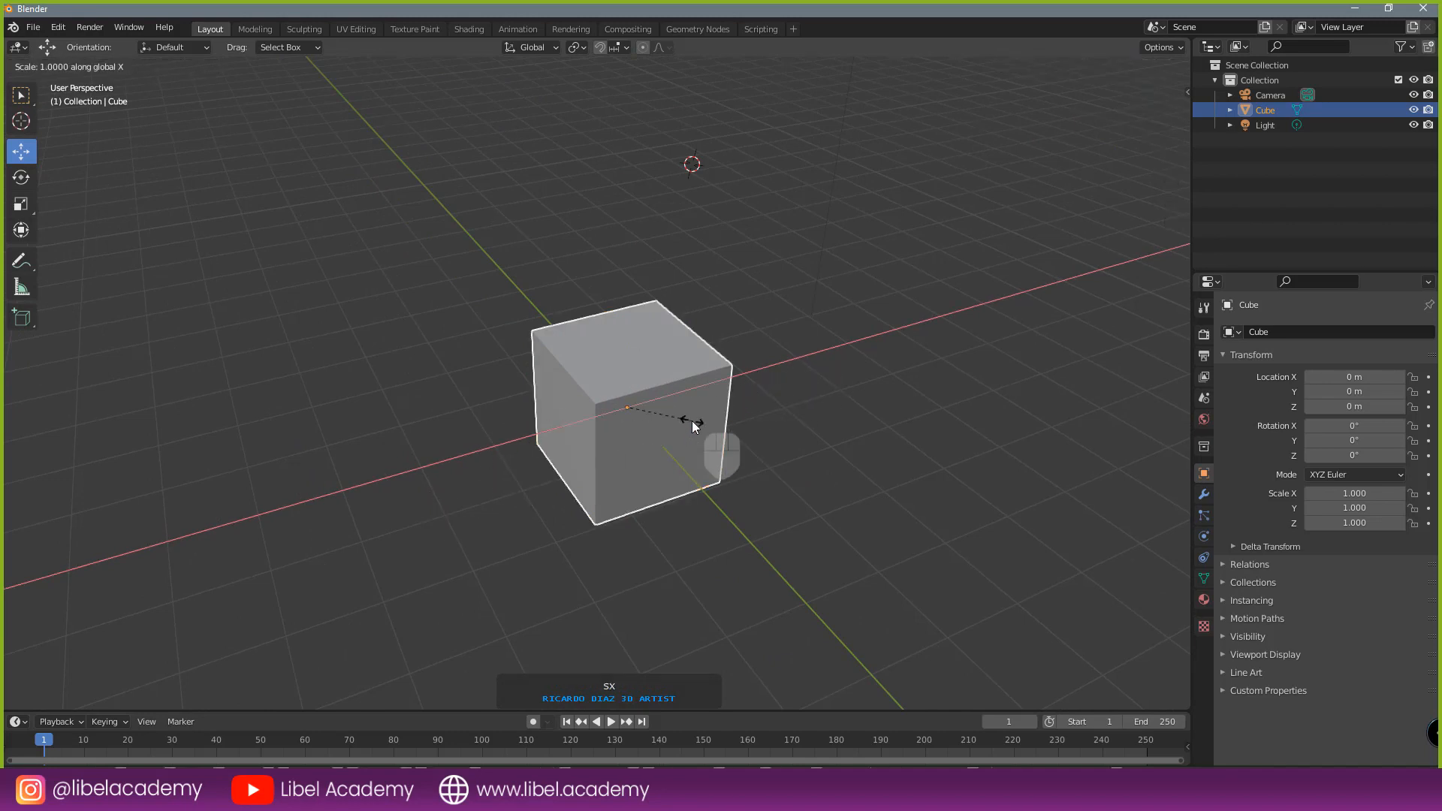
left_click(826, 432)
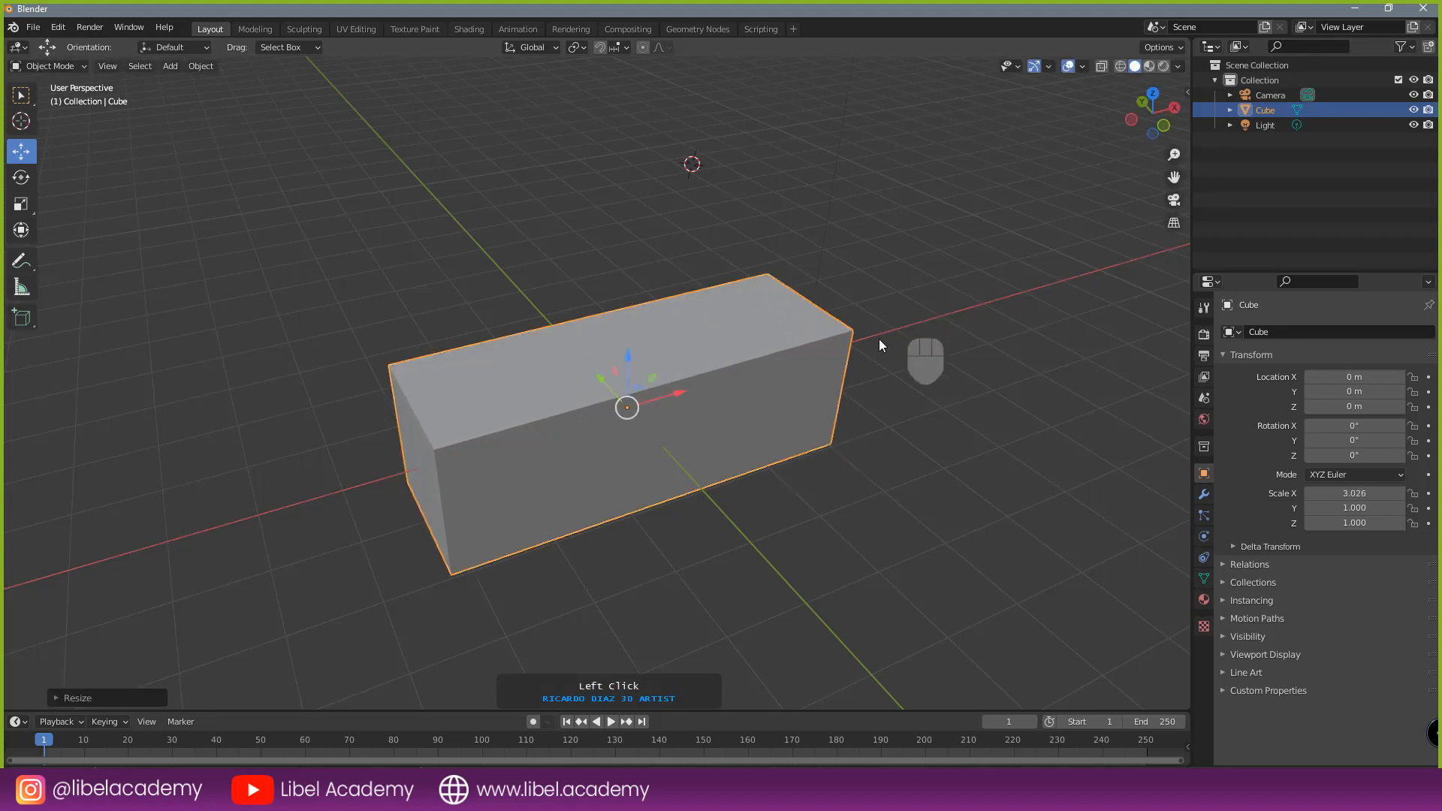
key("ctrl+z")
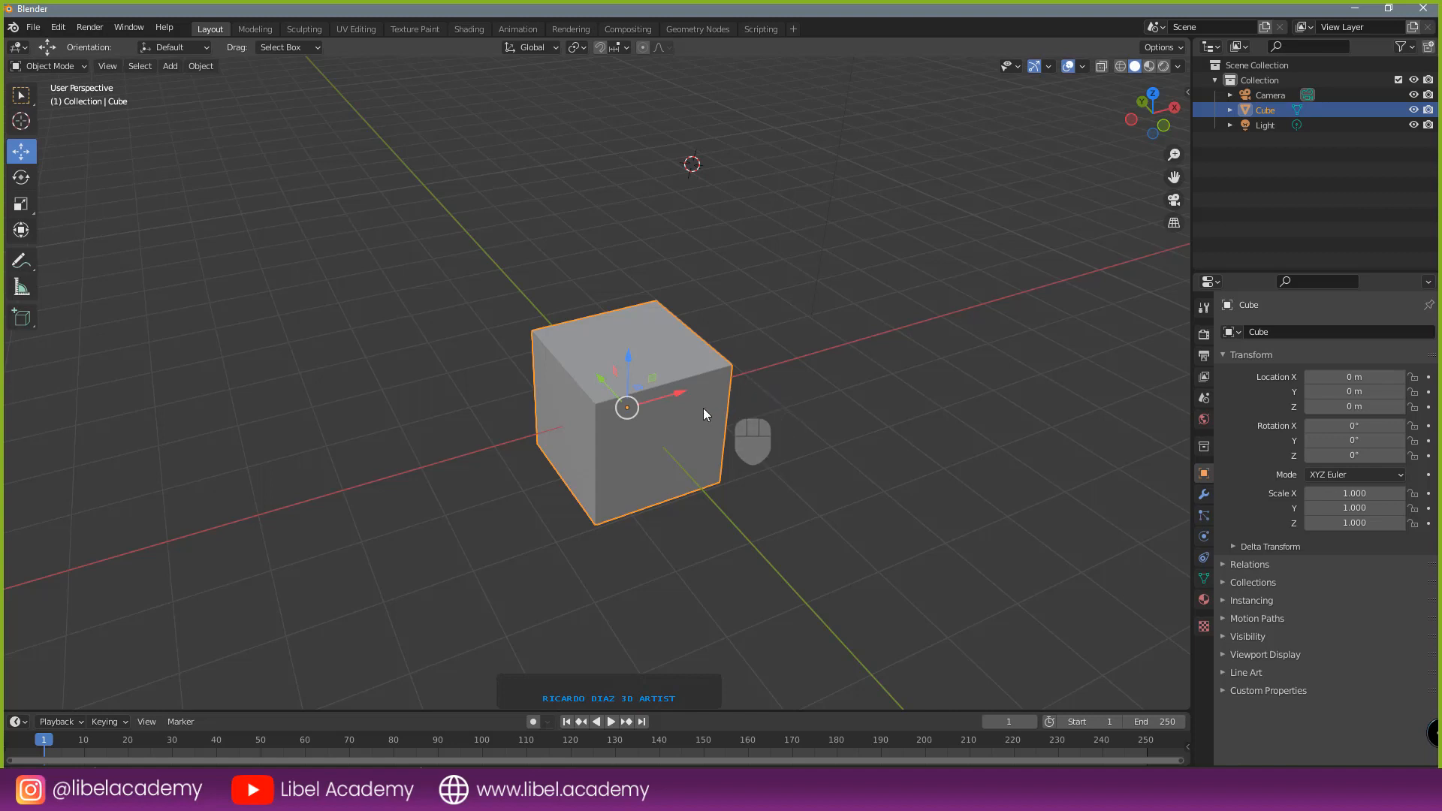
- Try scaling the cube along the global Y axis and along the global Z axis, cancelling each scaling
key("s")
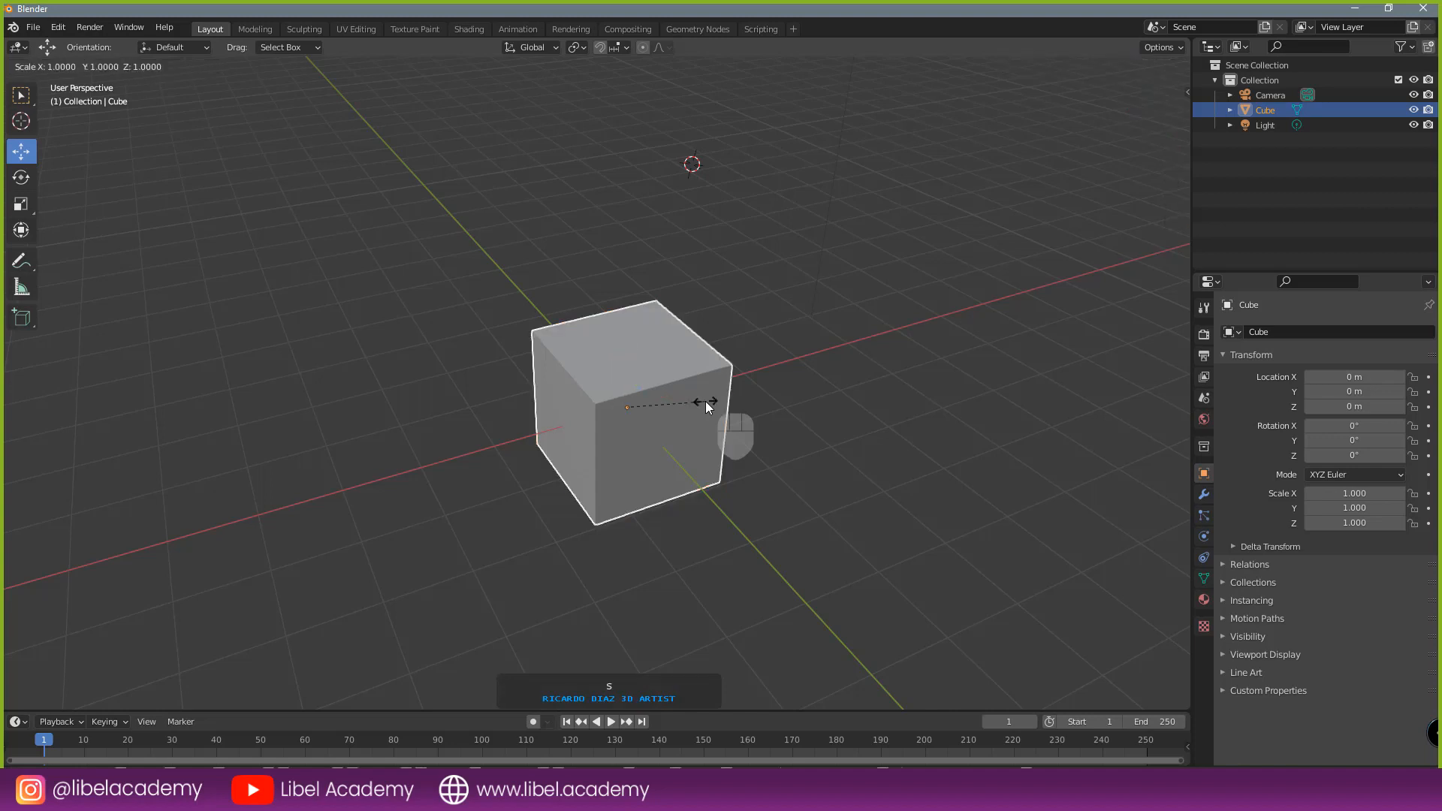
key("y")
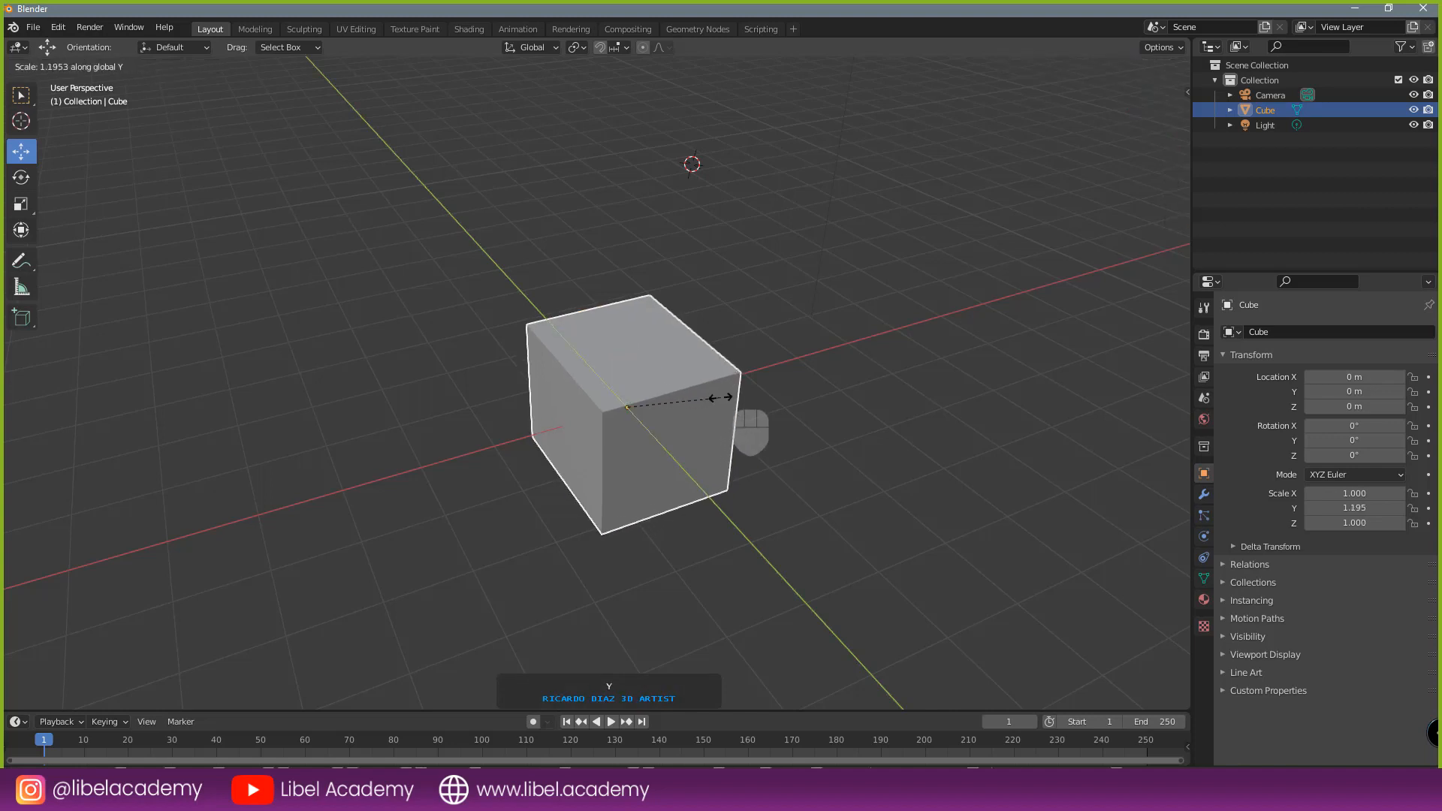
right_click(876, 376)
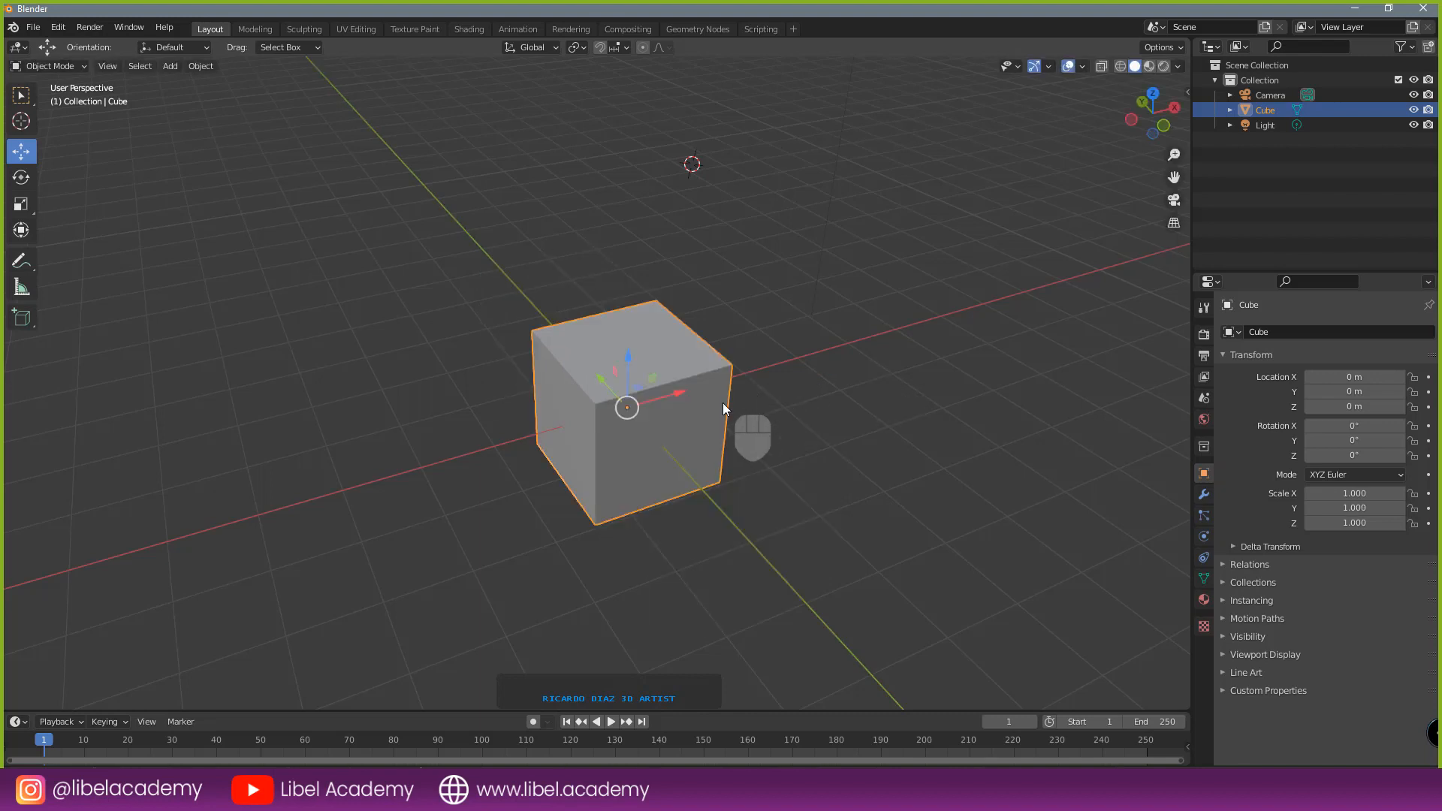
key("s")
key("z")
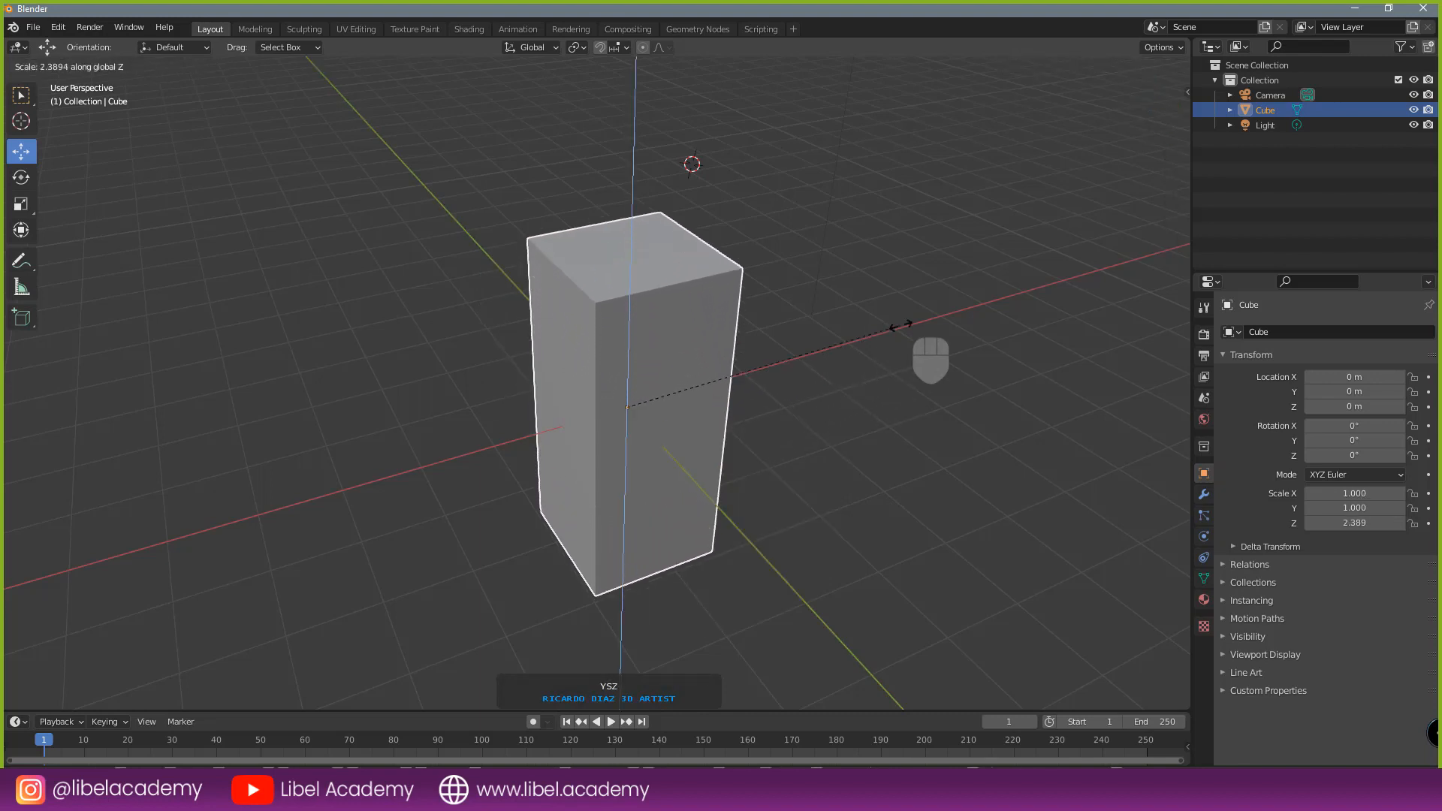
right_click(1006, 293)
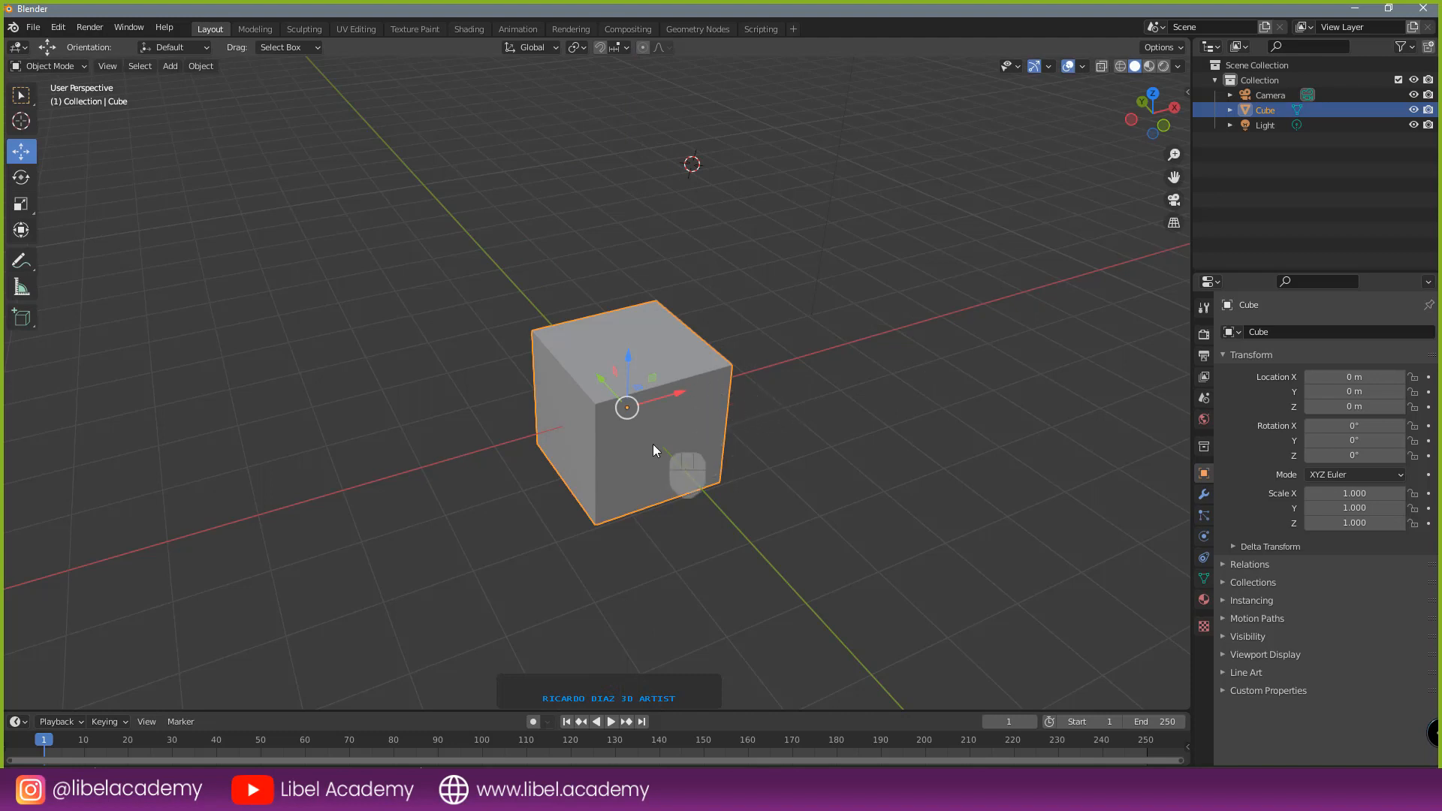
- Move the cube freely to about X 5.01 m, Y -0.60 m, Z 2.55 m, and undo the move
key("g")
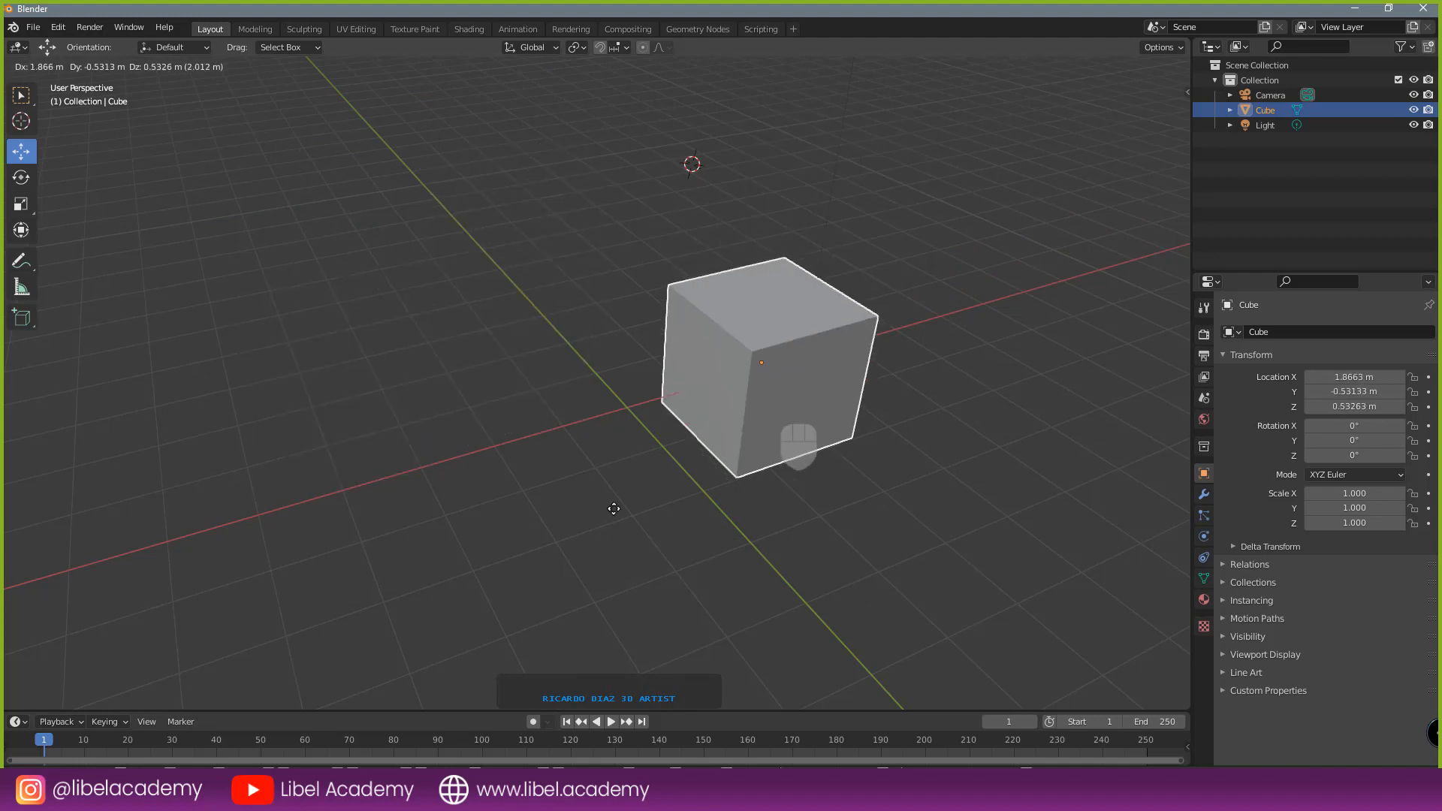
left_click(985, 227)
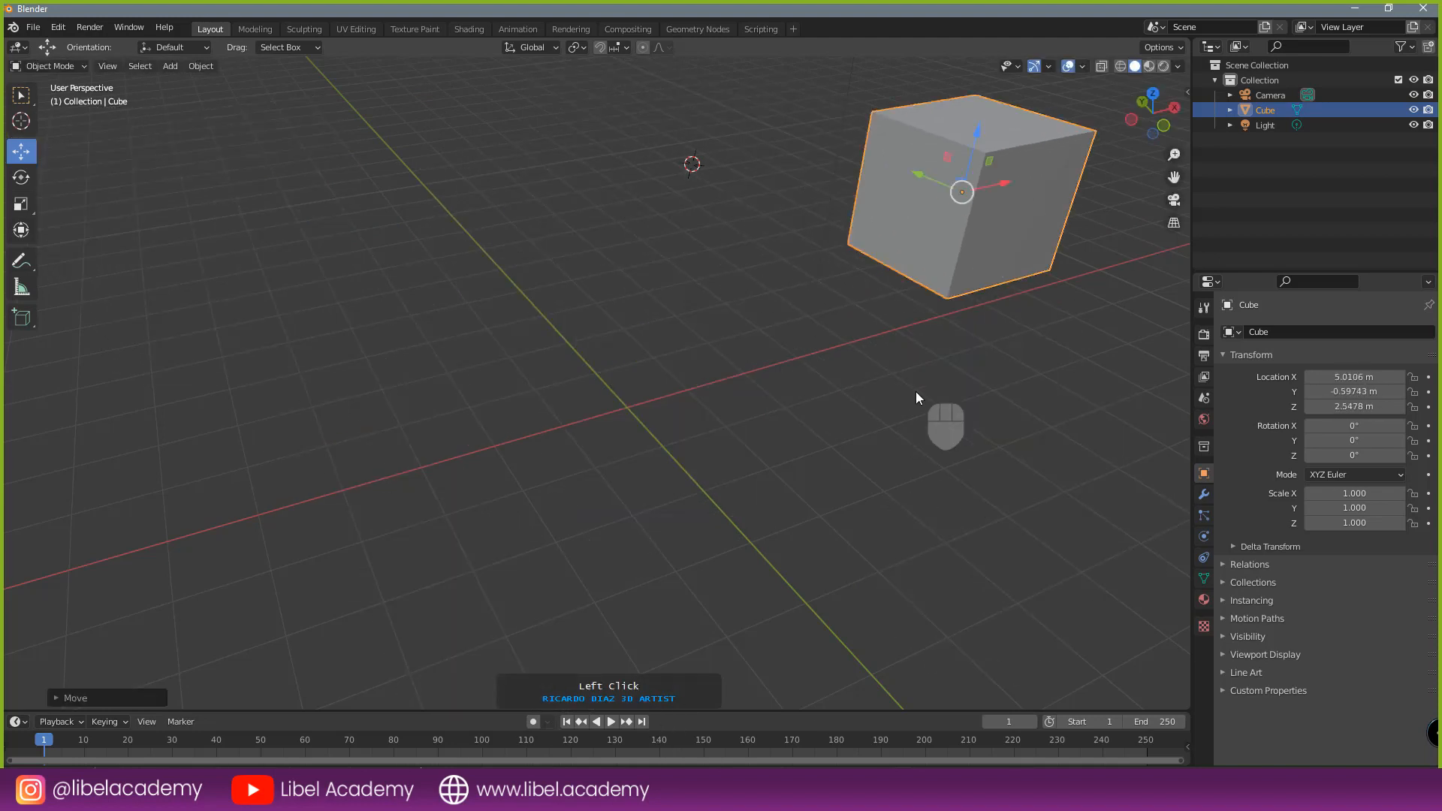
key("ctrl+z")
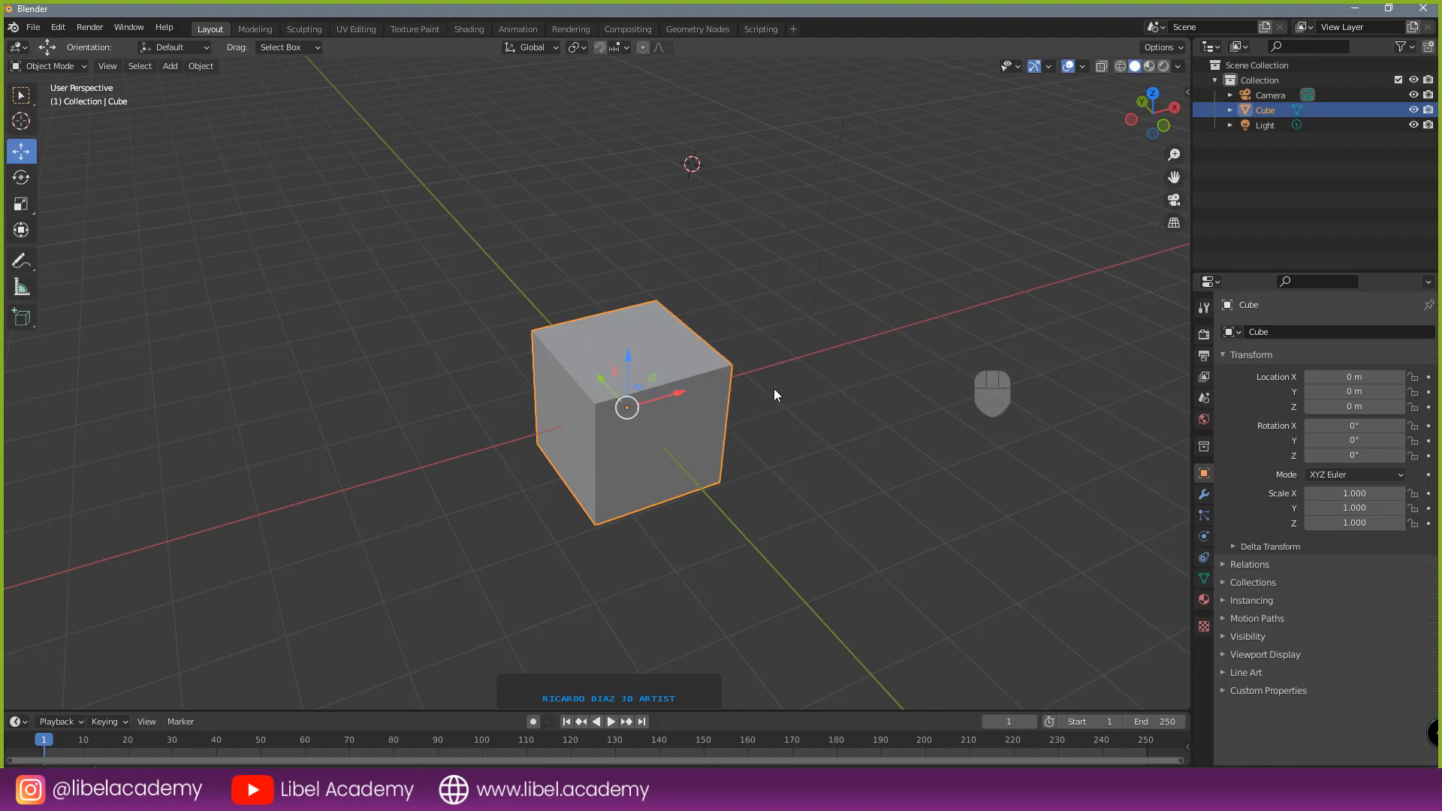
- Try moving the cube along the global X, Y and Z axes and with the X gizmo arrow, reverting each move
key("g")
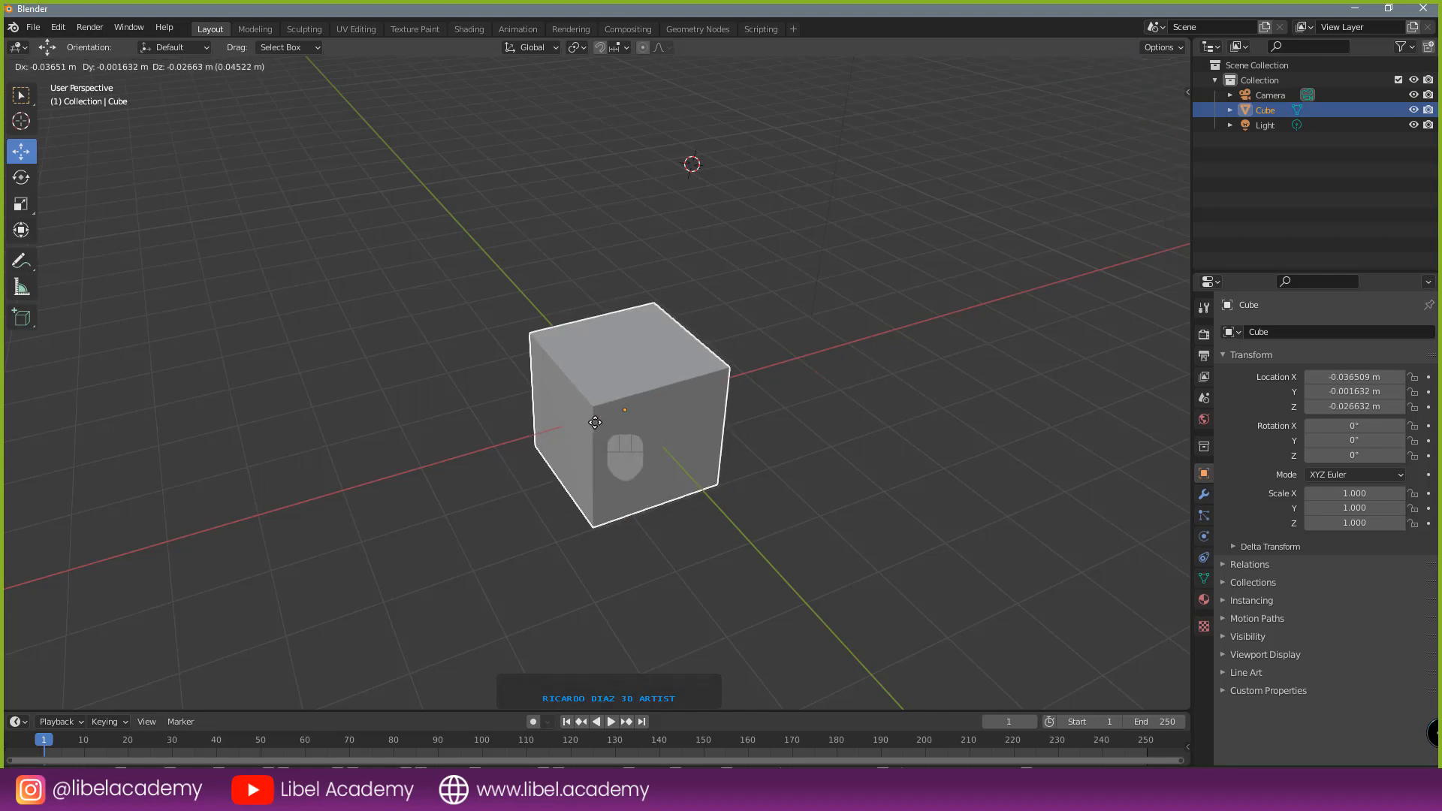
key("x")
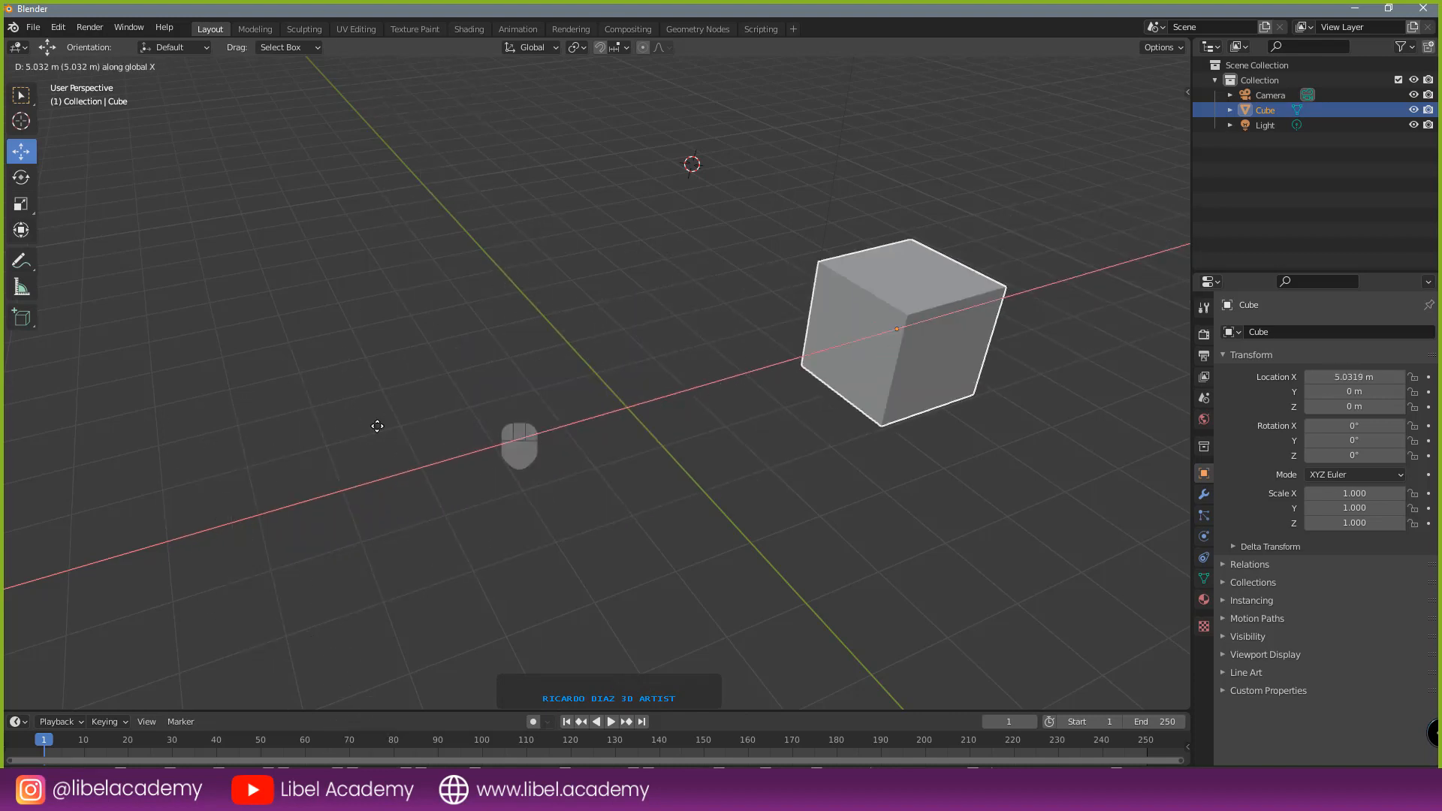
right_click(246, 473)
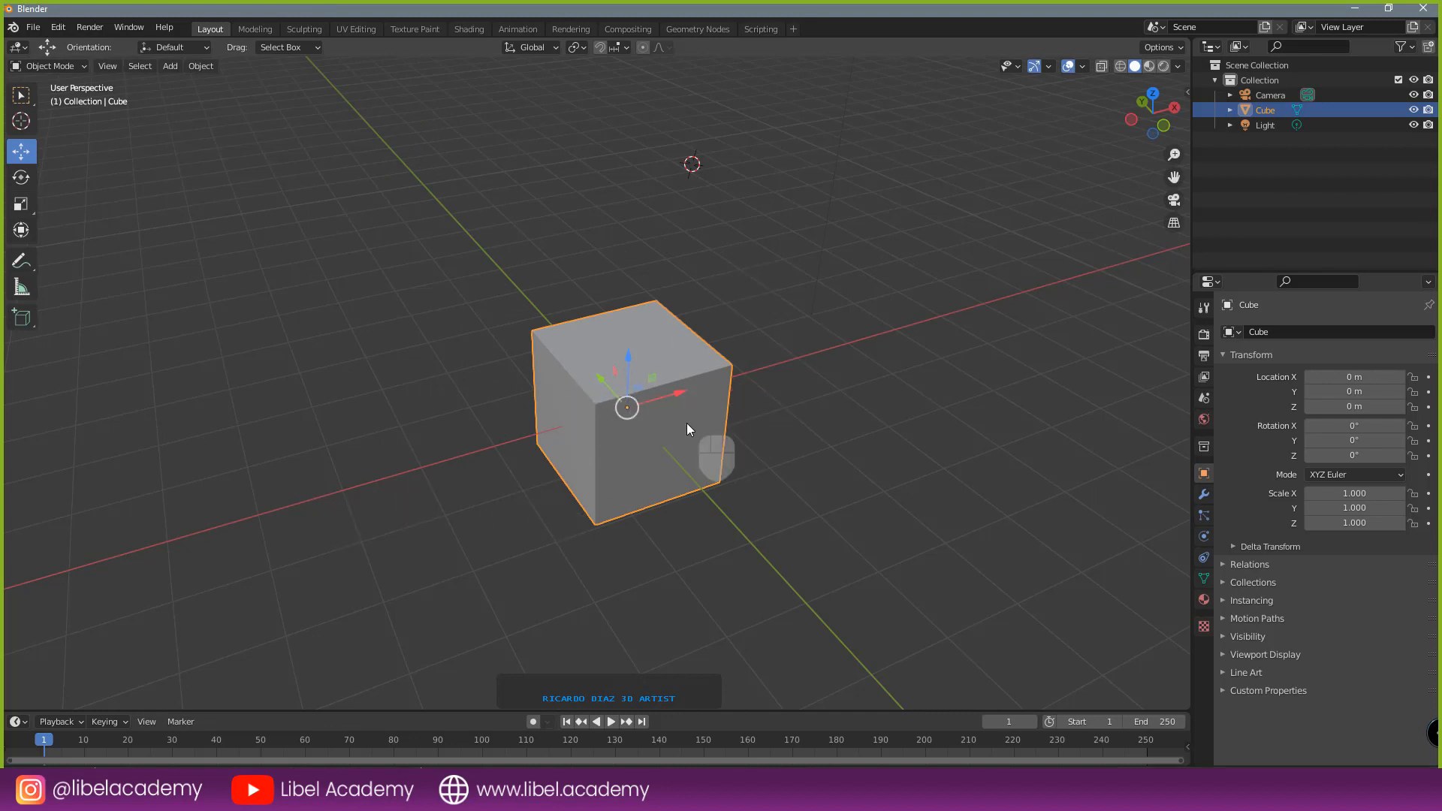
key("g")
key("y")
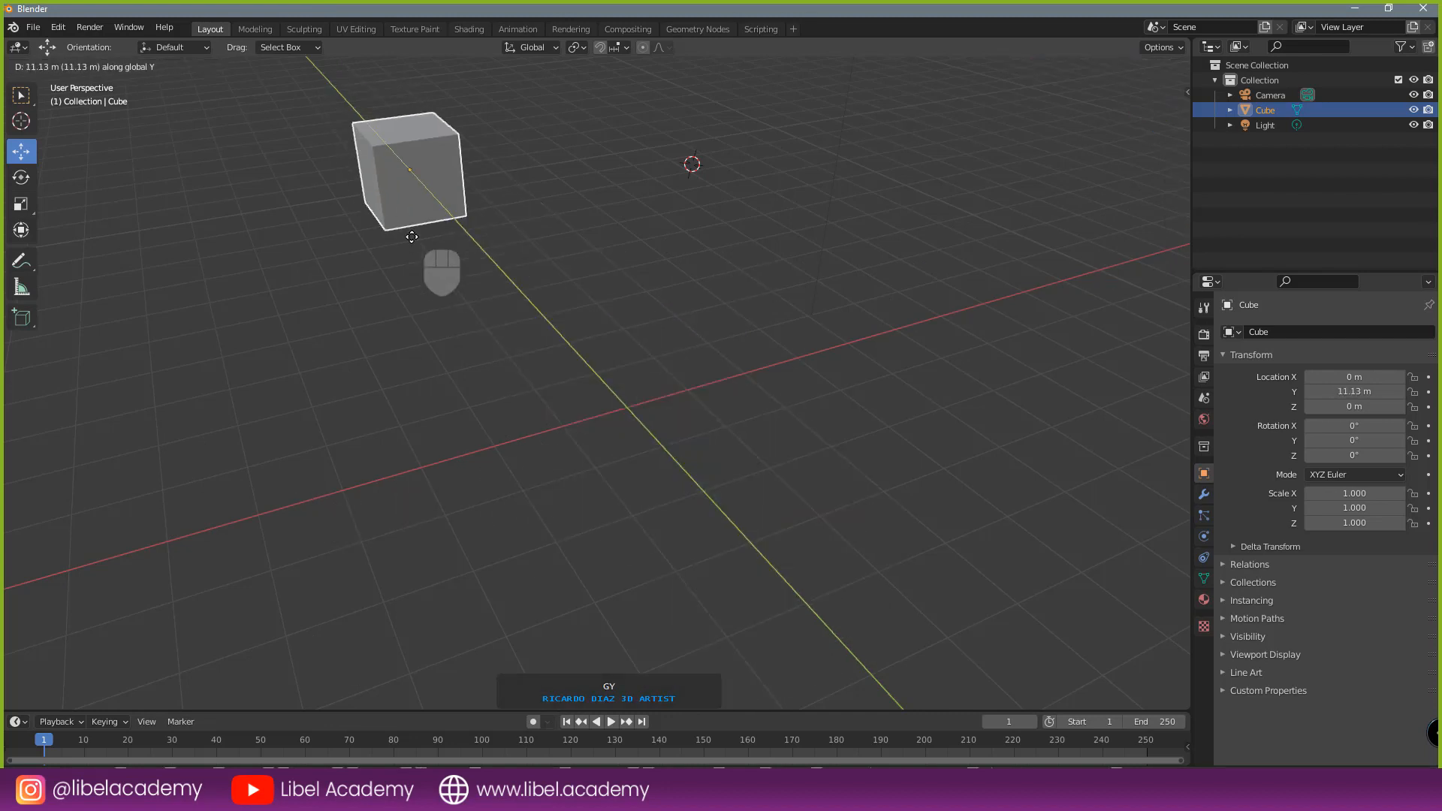
right_click(641, 388)
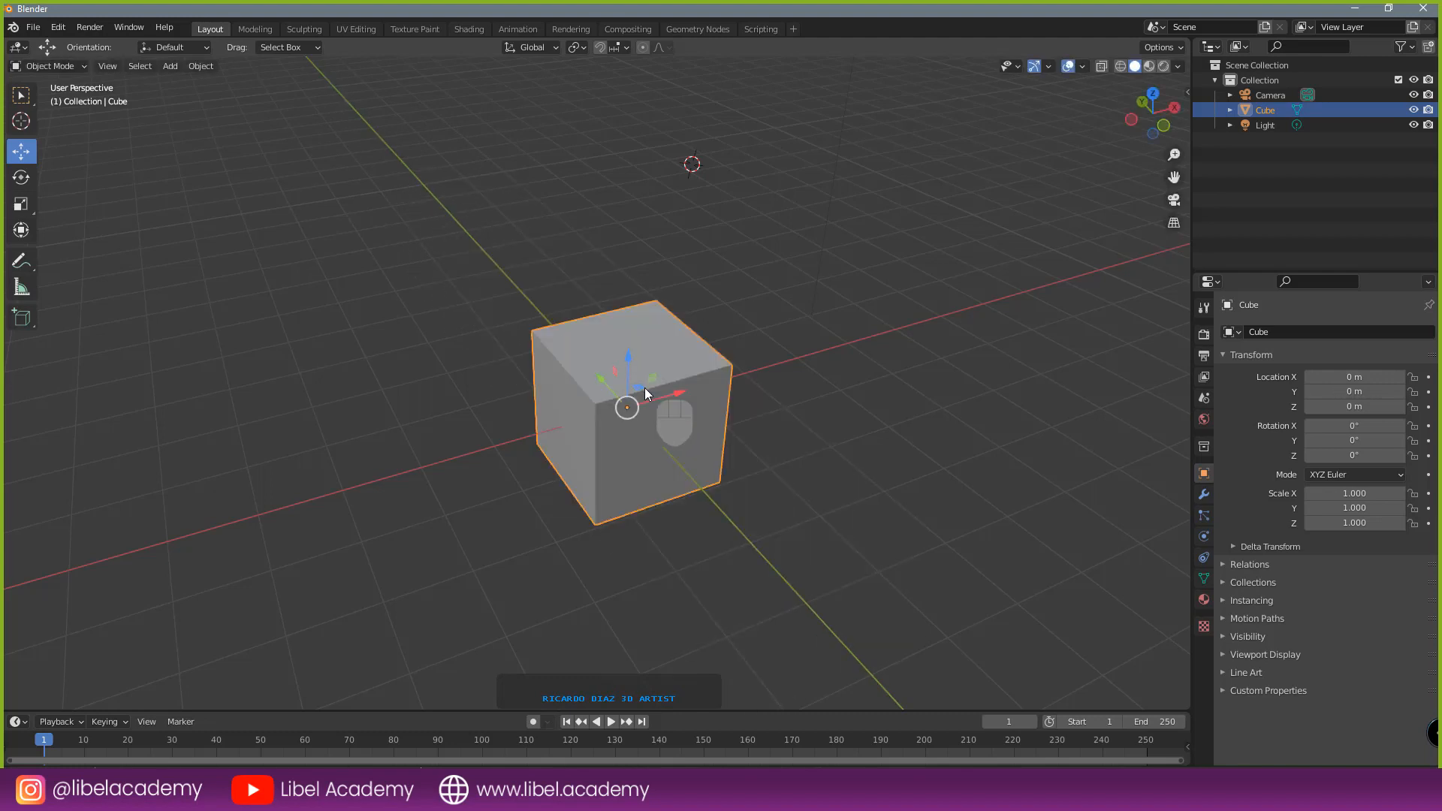
key("g")
key("z")
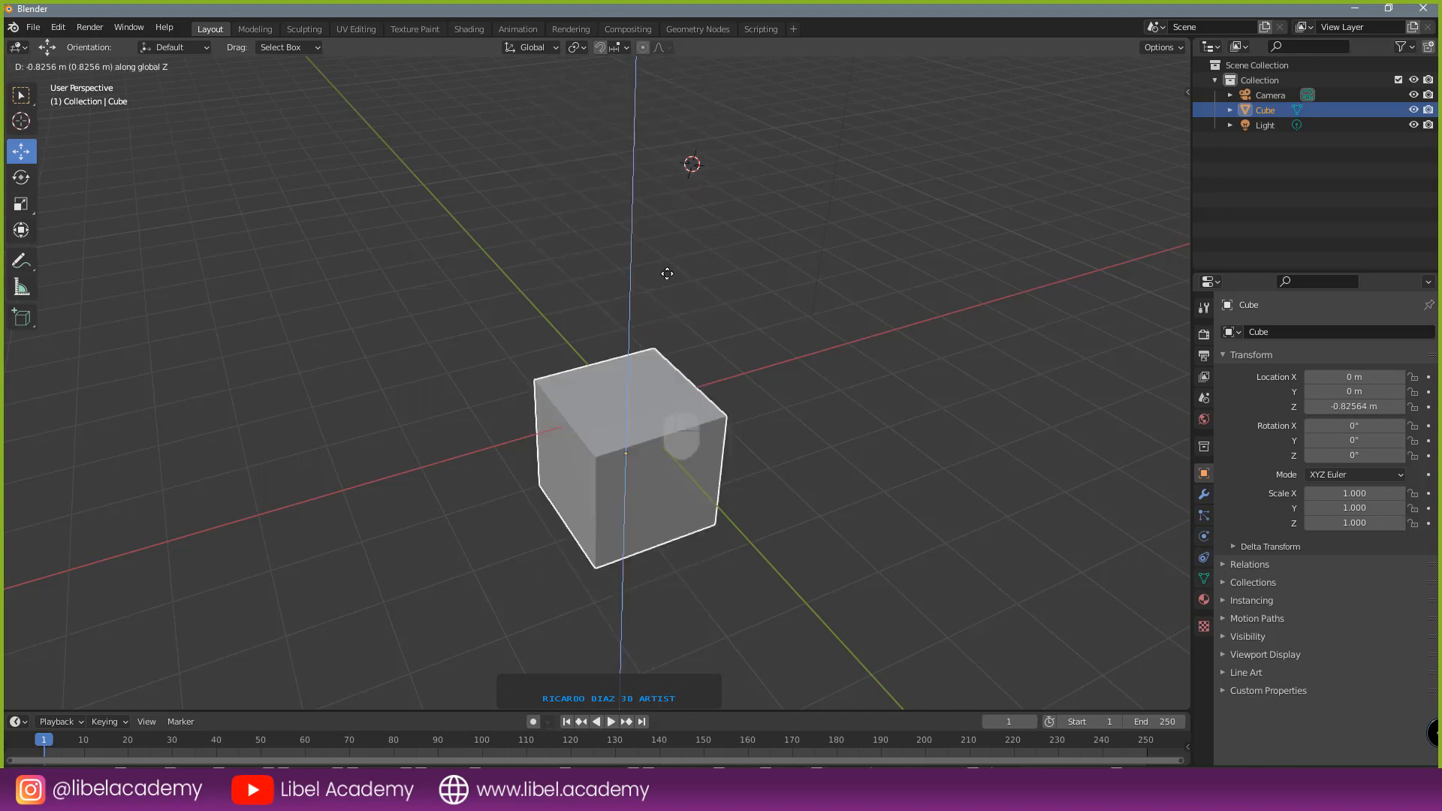
right_click(787, 388)
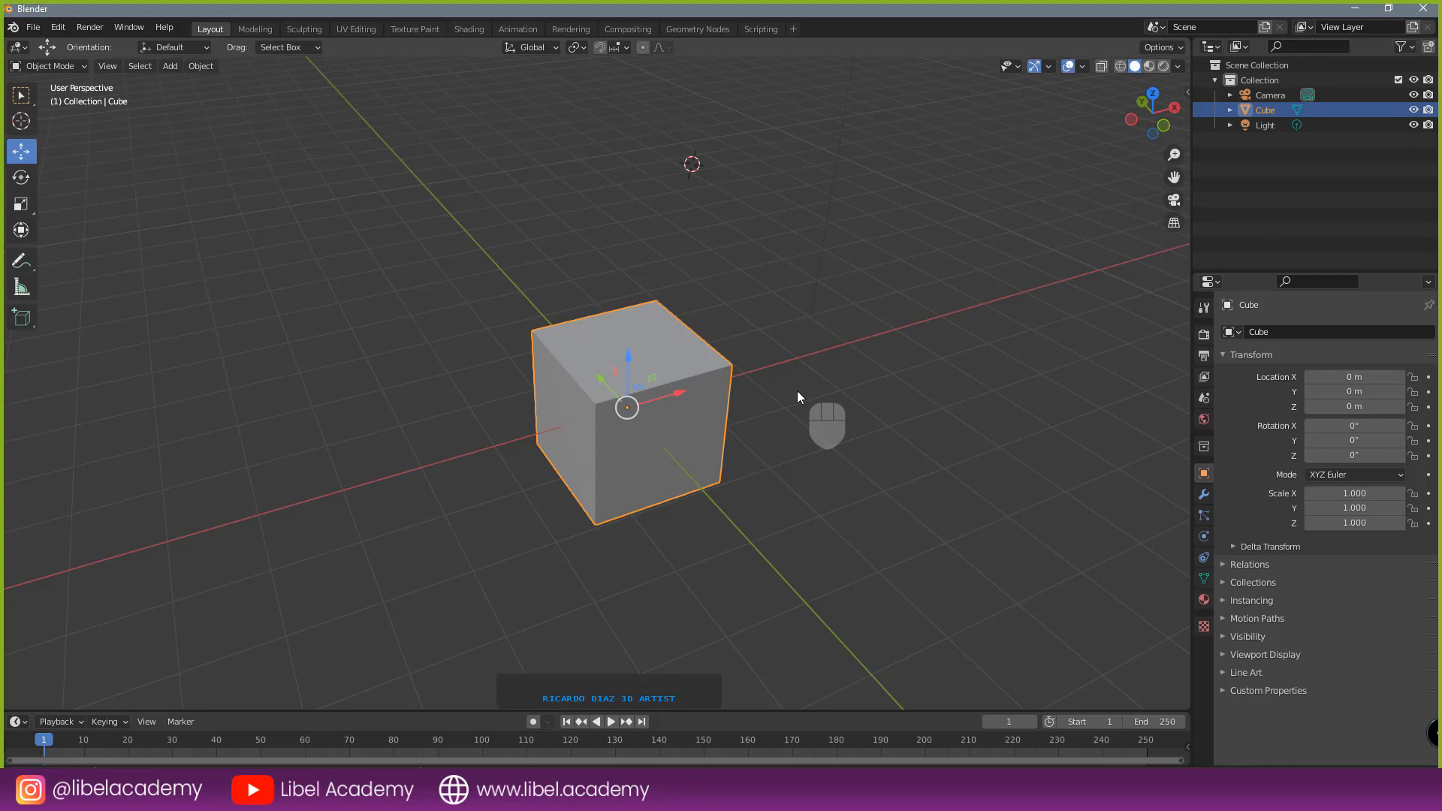
left_click_drag(679, 393, 809, 371)
key("ctrl+z")
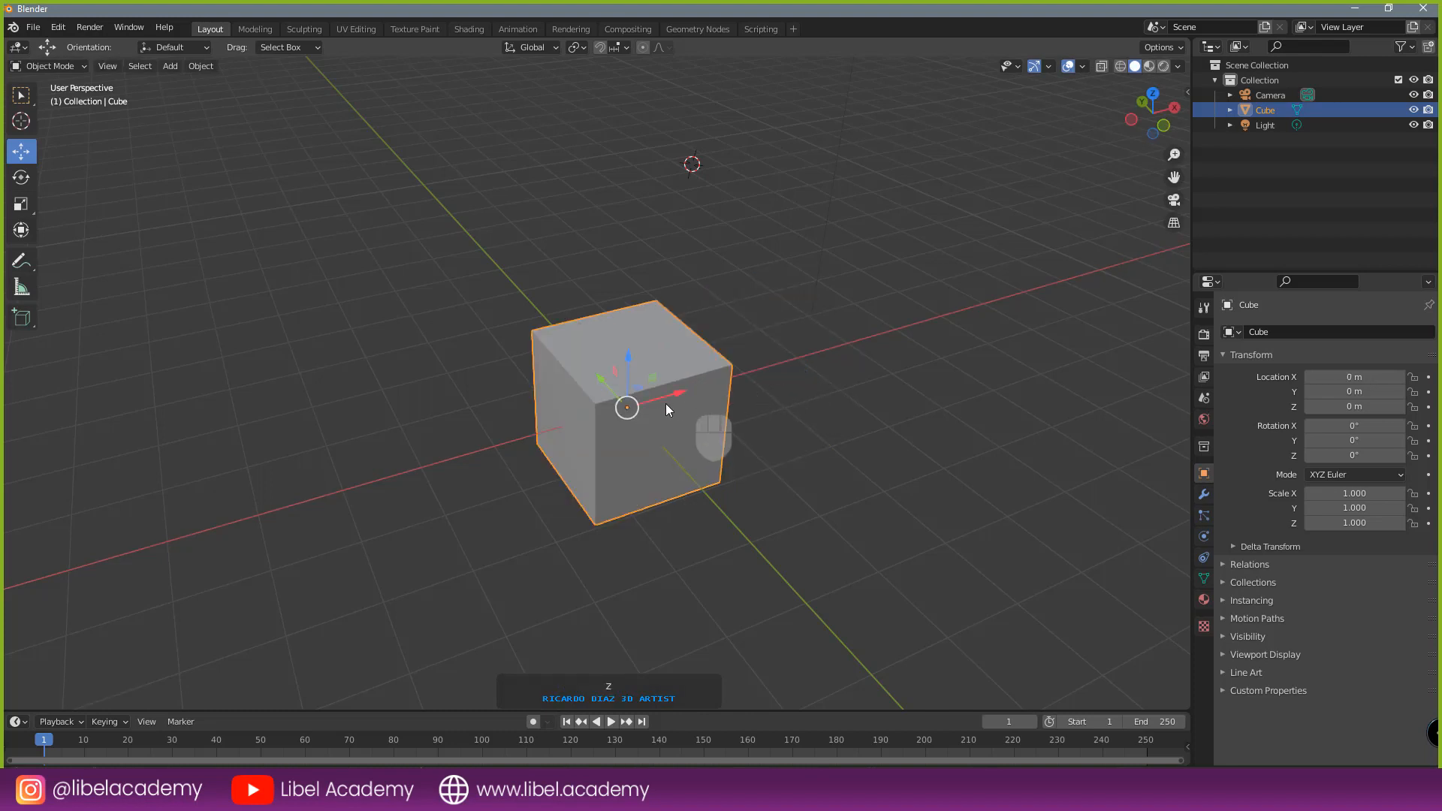
- Switch to the Annotate tool and back to Move, and toggle the viewport gizmos off and on again
left_click(20, 261)
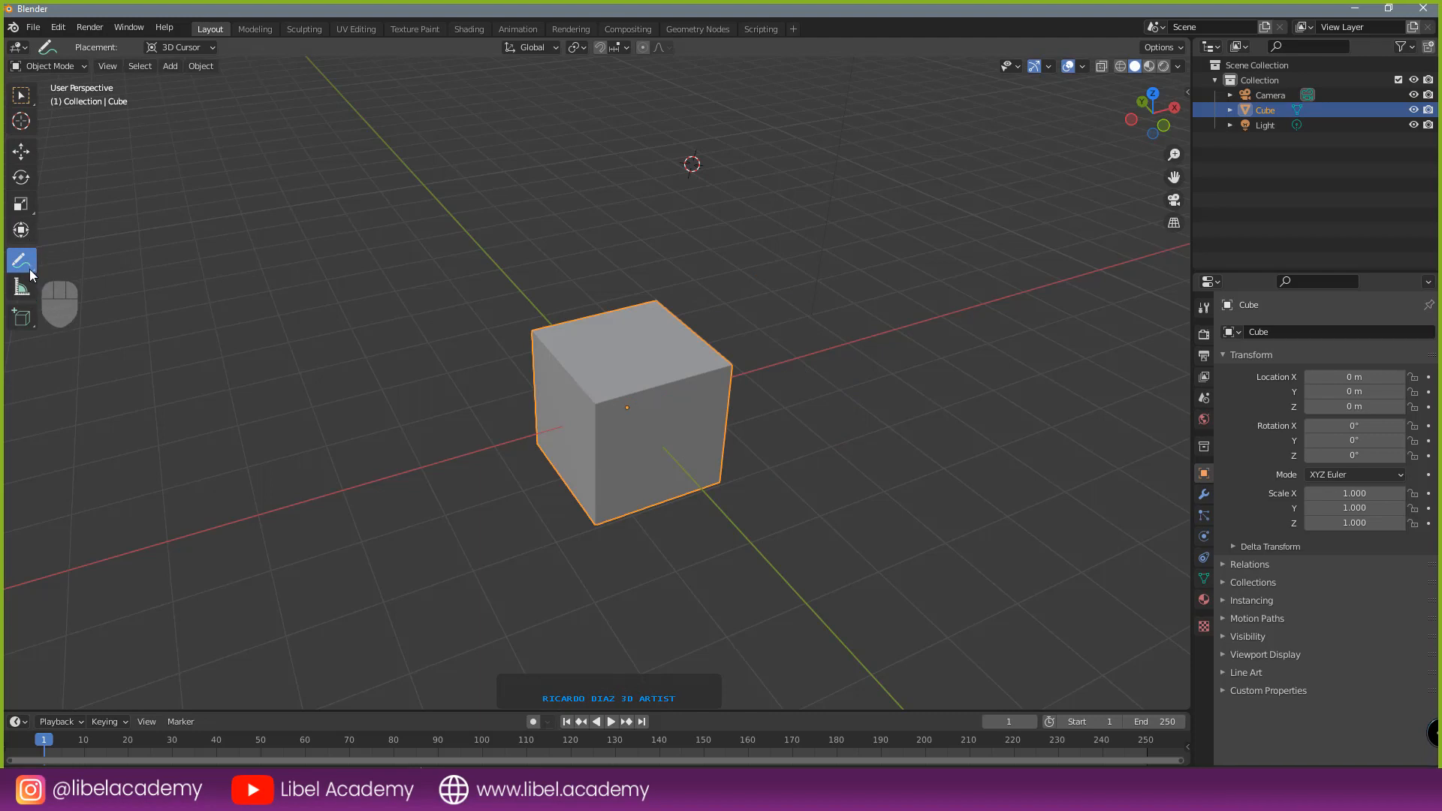
left_click(20, 153)
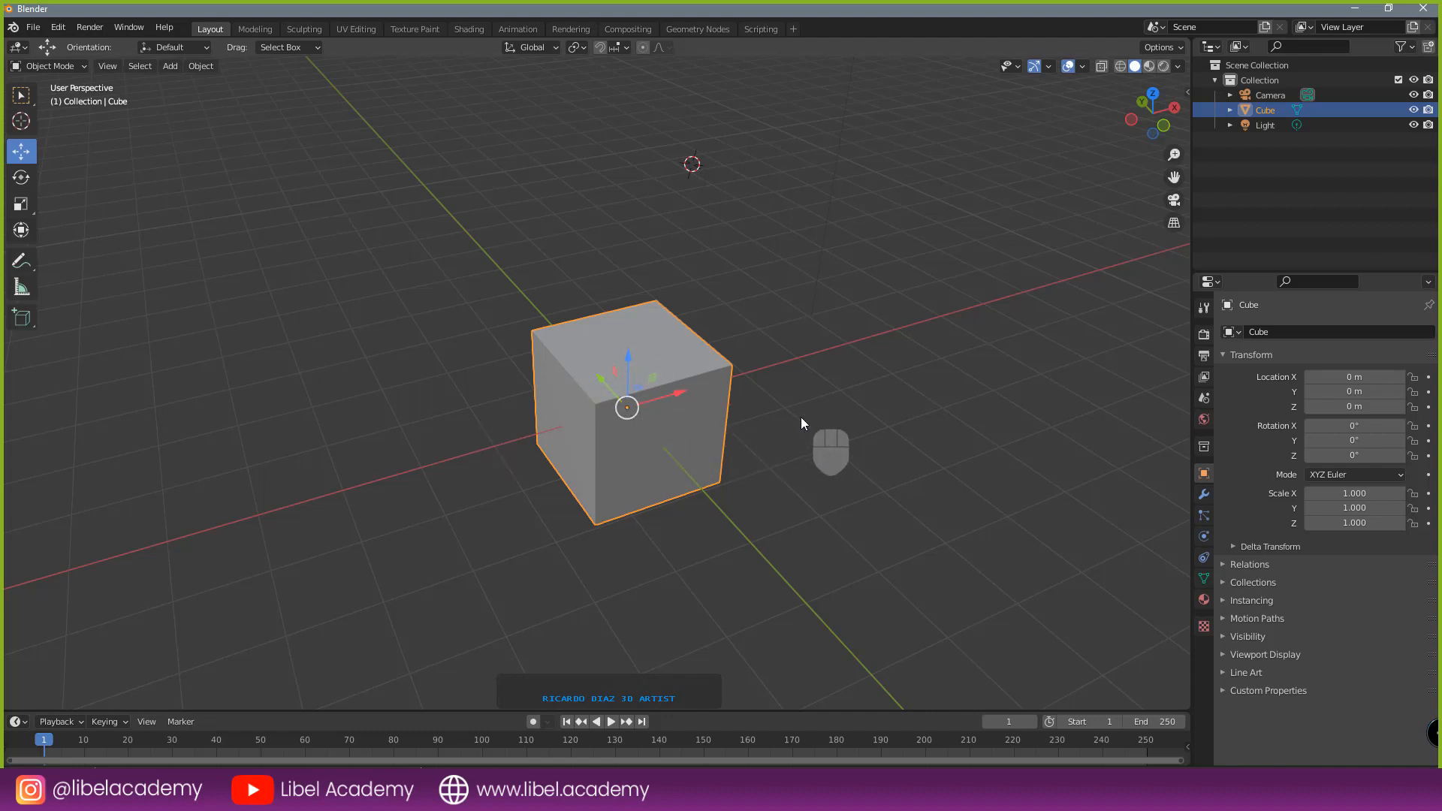
left_click(1034, 67)
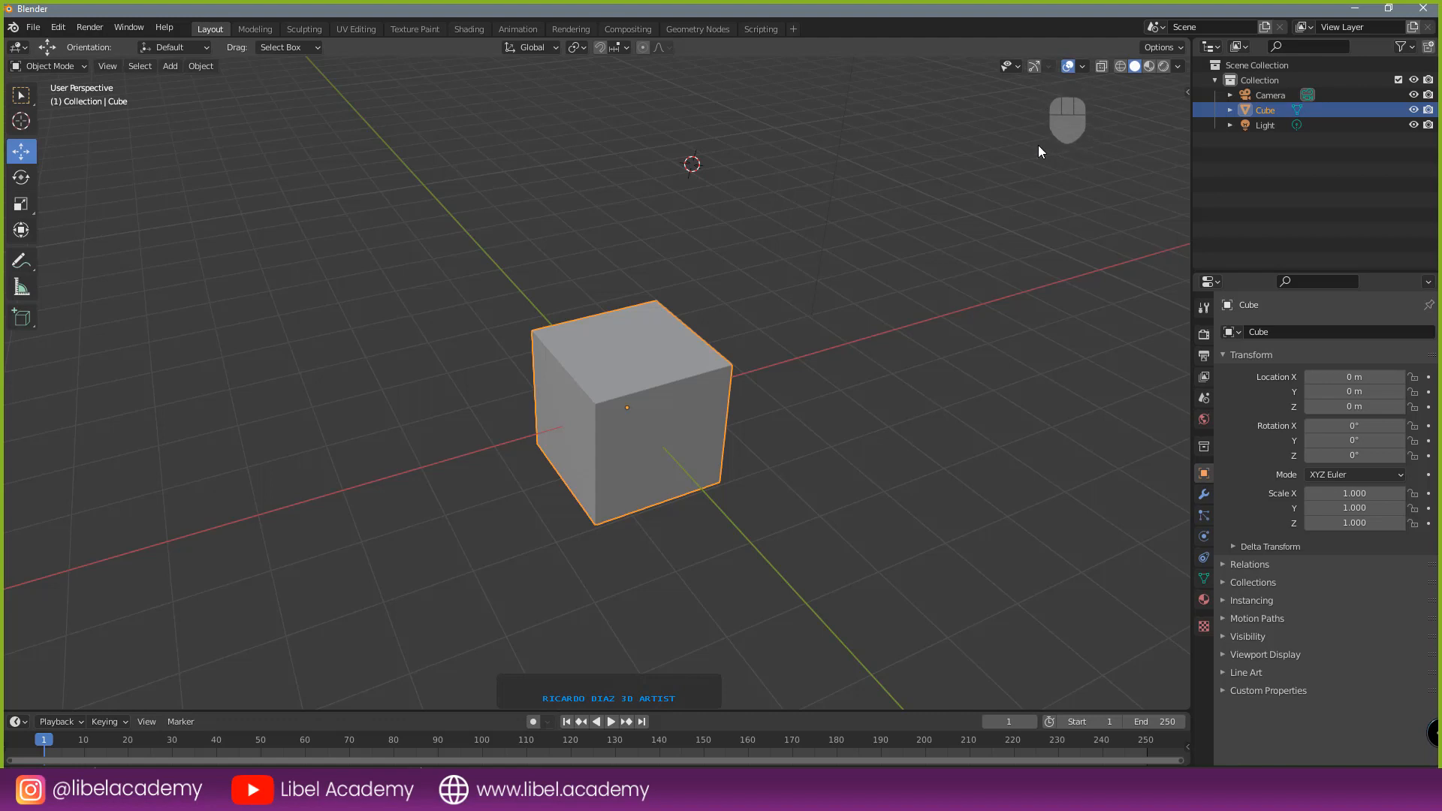
left_click(1033, 67)
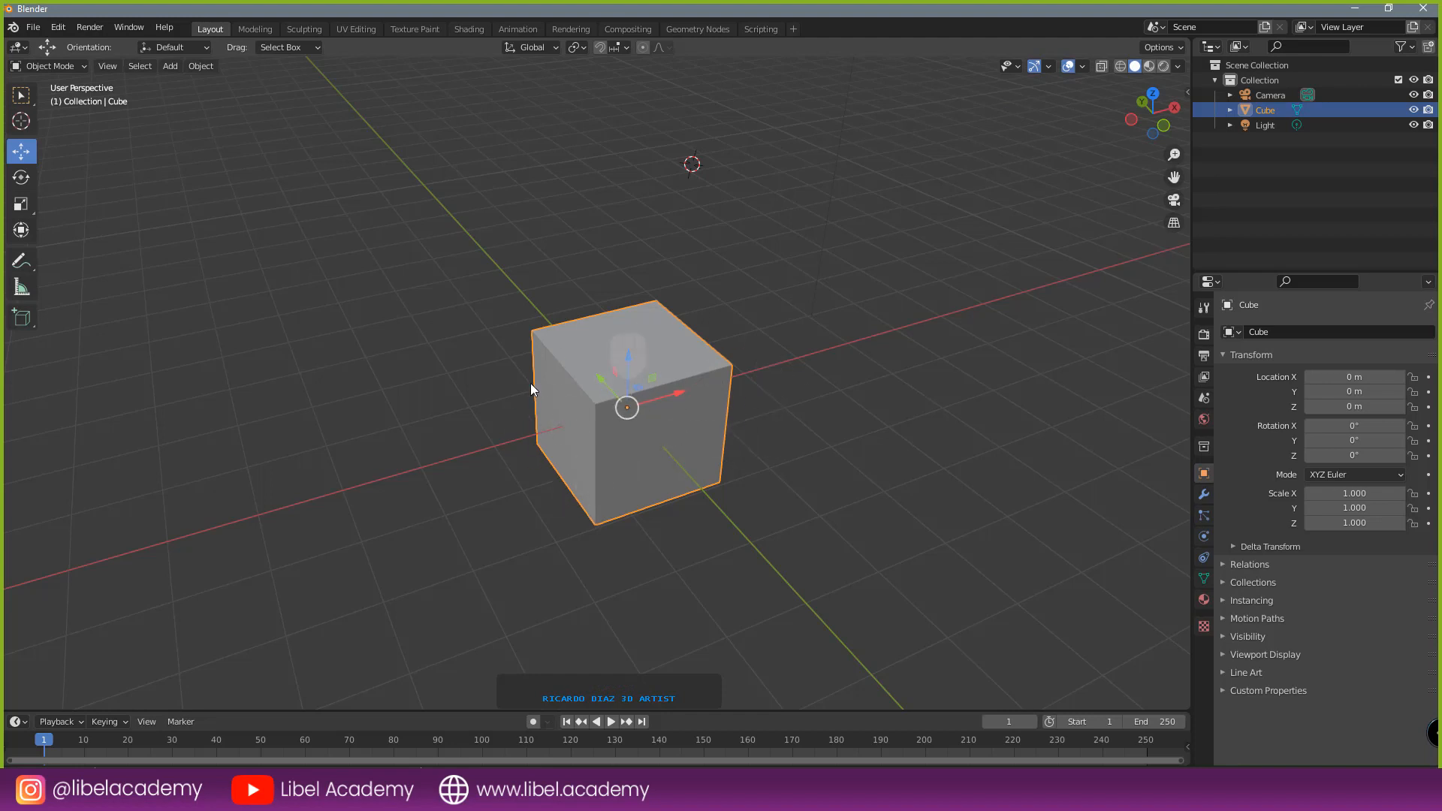
- Place the 3D cursor at several spots above and beside the cube in the Front Orthographic view
mouse_move(739, 410)
middle_mouse_down()
mouse_move(769, 306)
mouse_move(811, 393)
mouse_move(756, 394)
mouse_move(733, 417)
mouse_move(739, 394)
middle_mouse_up()
scroll(741, 398, "down", 1)
key("KP_1")
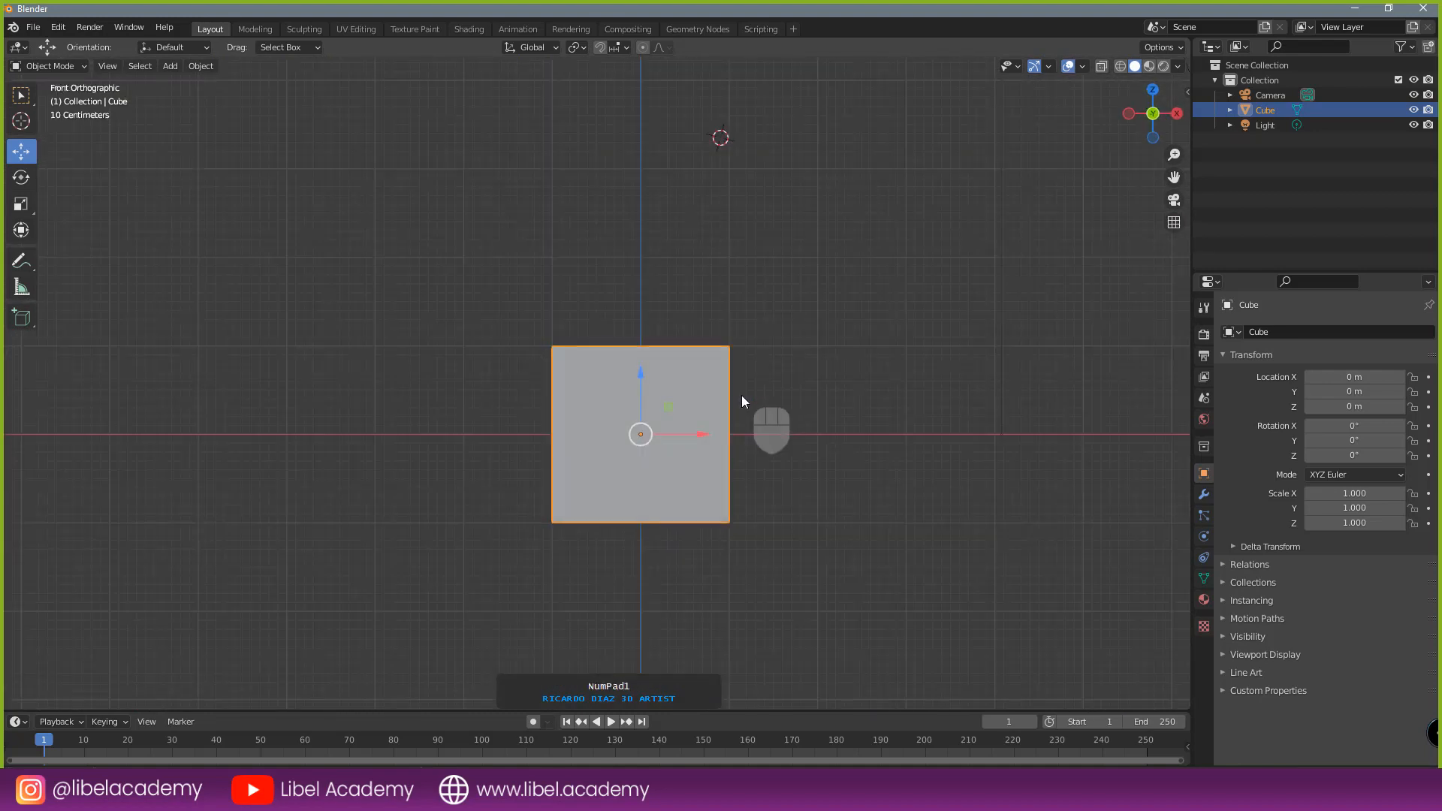
left_click(538, 213)
left_click(617, 201)
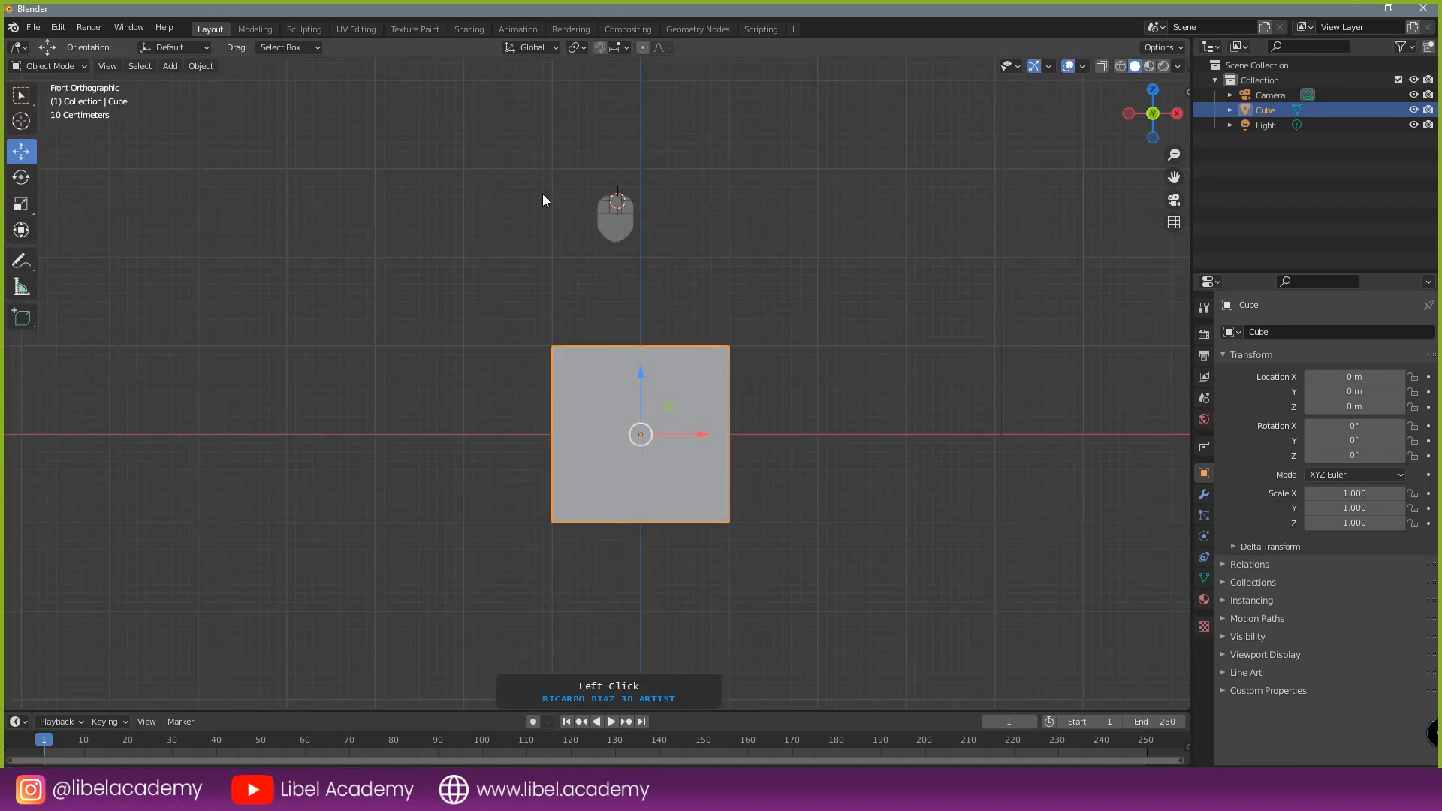
left_click(884, 341)
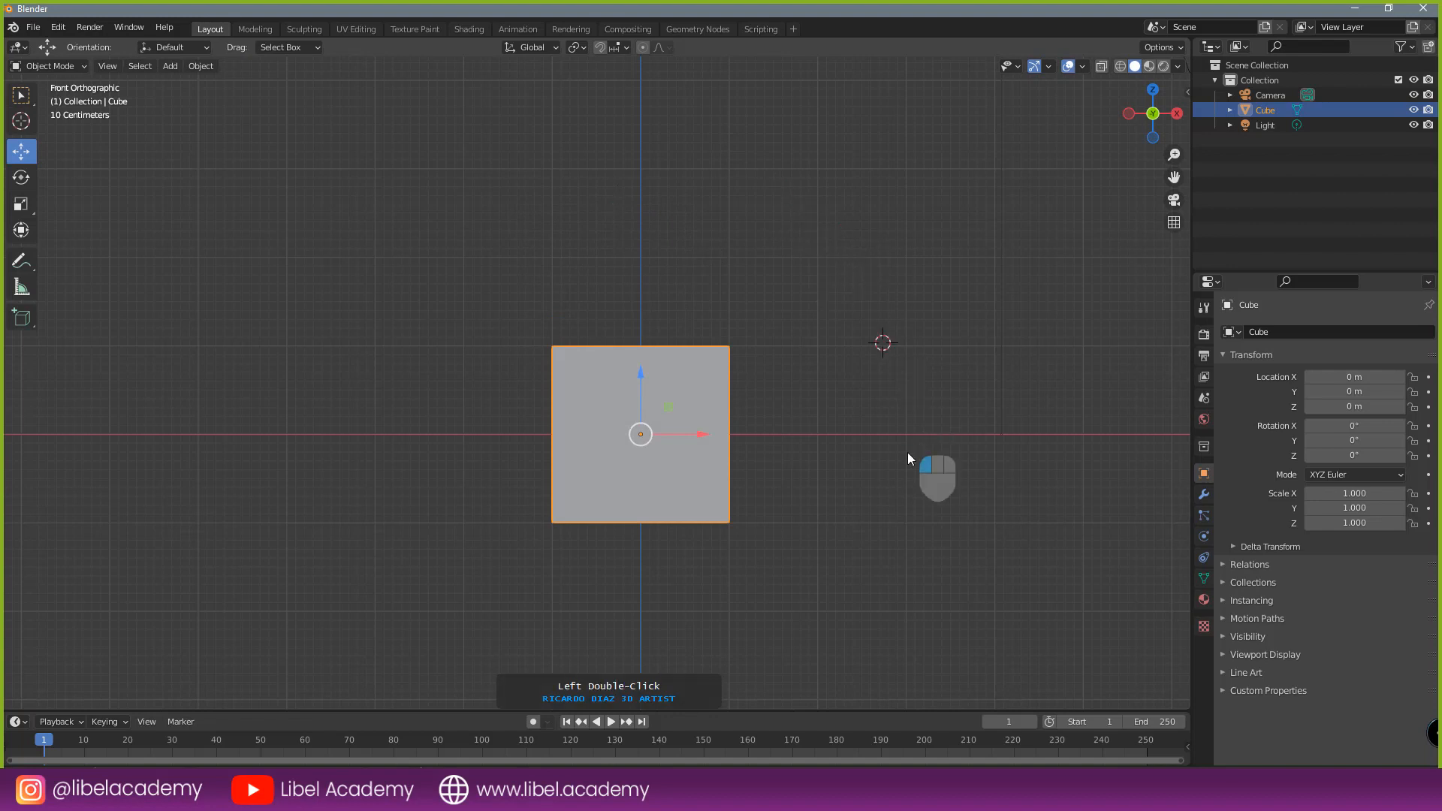
left_click(908, 443)
- Deselect the cube and place the 3D cursor around it, finishing beyond its upper right corner in a perspective view
left_click_drag(570, 623, 481, 597)
left_click(444, 216)
left_click(525, 170)
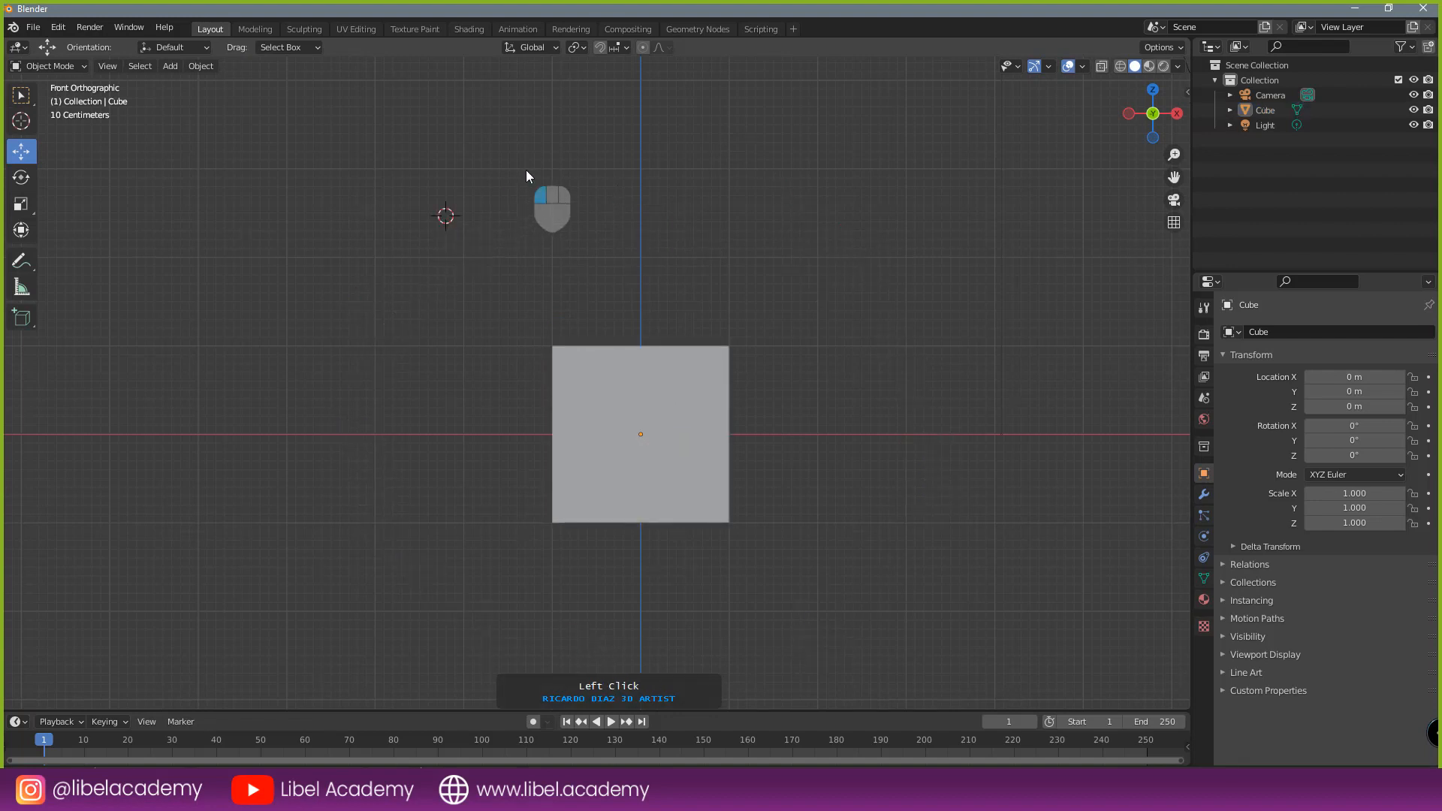
left_click(669, 119)
left_click(763, 115)
middle_click_drag(824, 217, 835, 264)
left_click(913, 234)
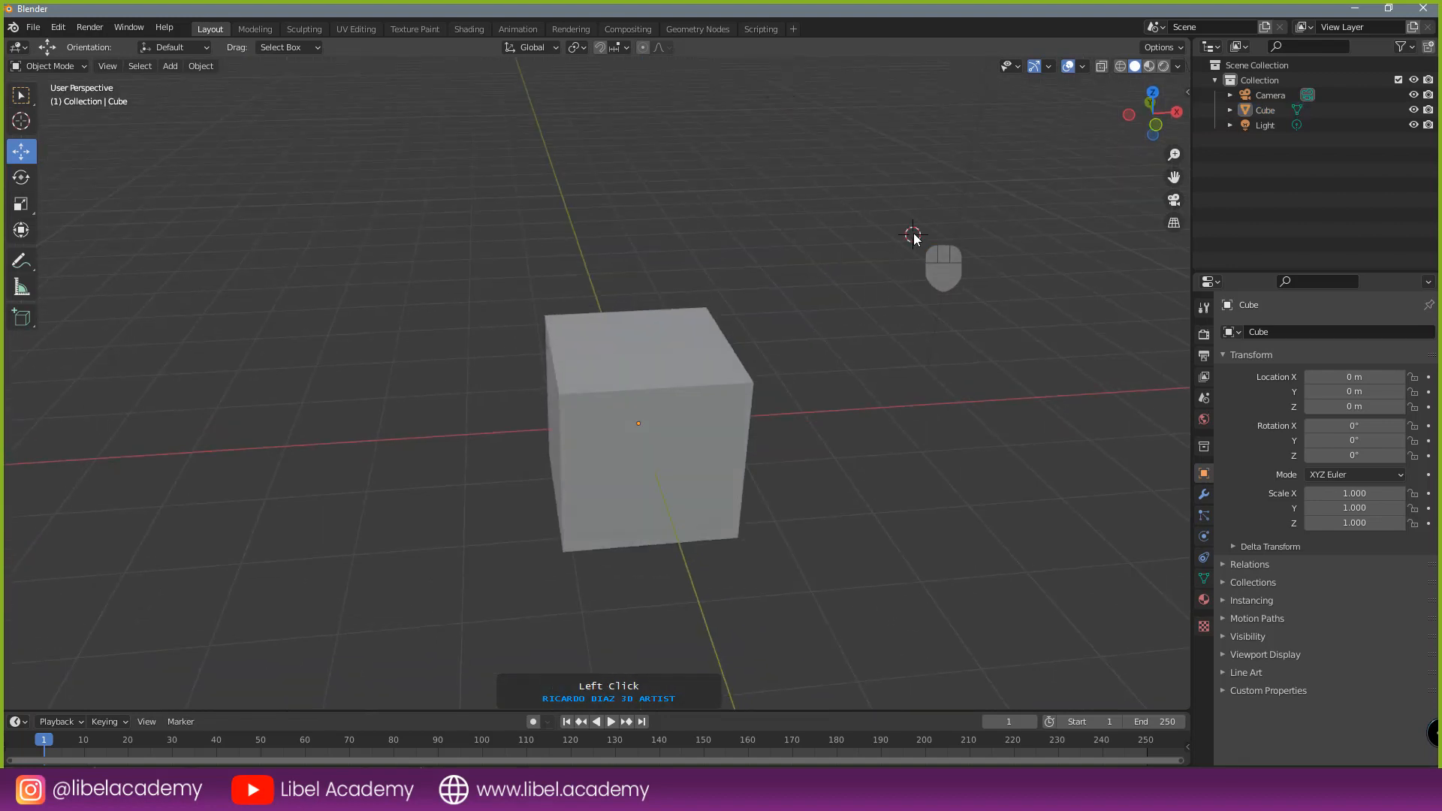
- Add a UV sphere at the 3D cursor placed above and left of the cube in Front Orthographic view, about X -1.56 m, Z 2.88 m
key("KP_1")
left_click(709, 185)
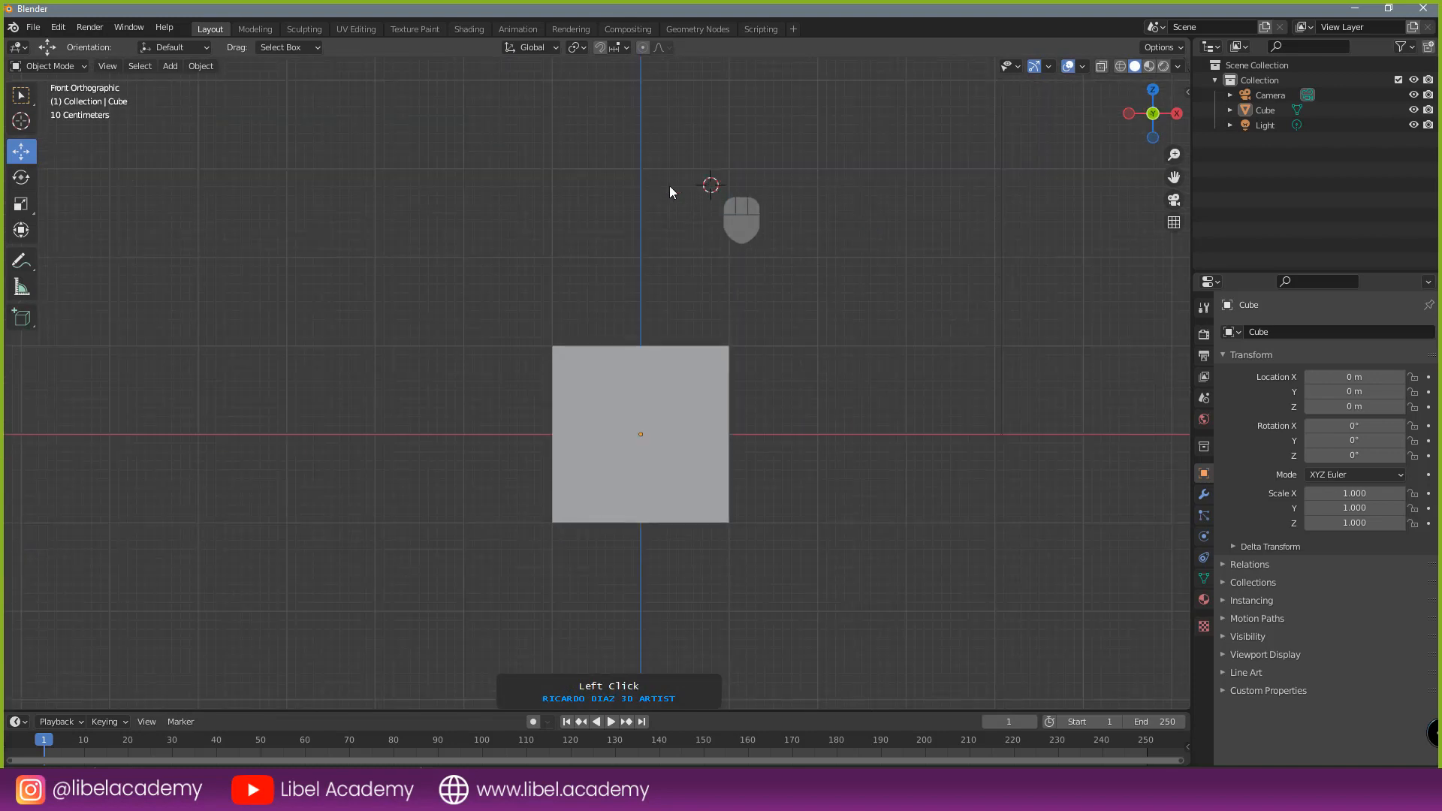
left_click(554, 179)
left_click(502, 179)
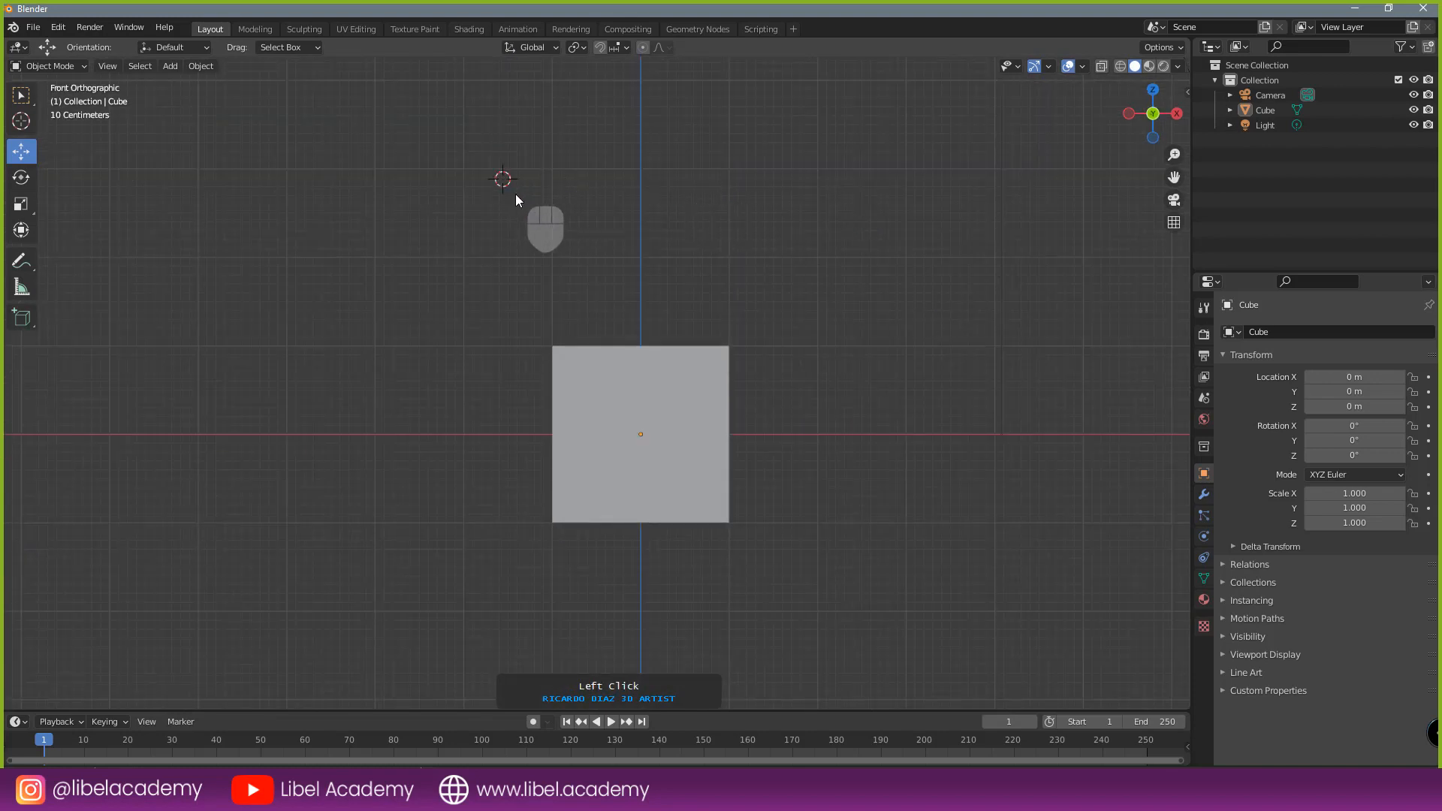
key("shift+a")
mouse_move(516, 194)
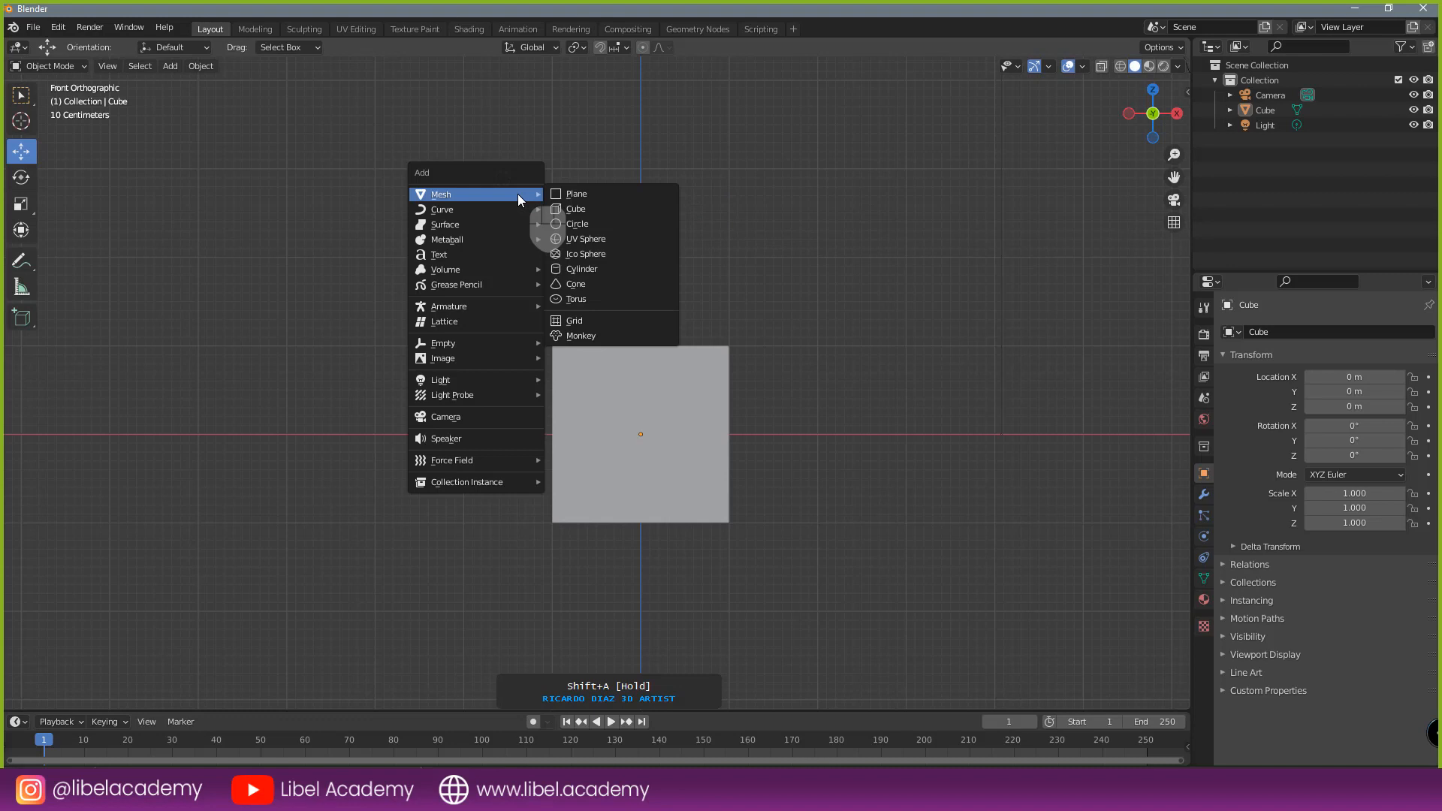
left_click(620, 245)
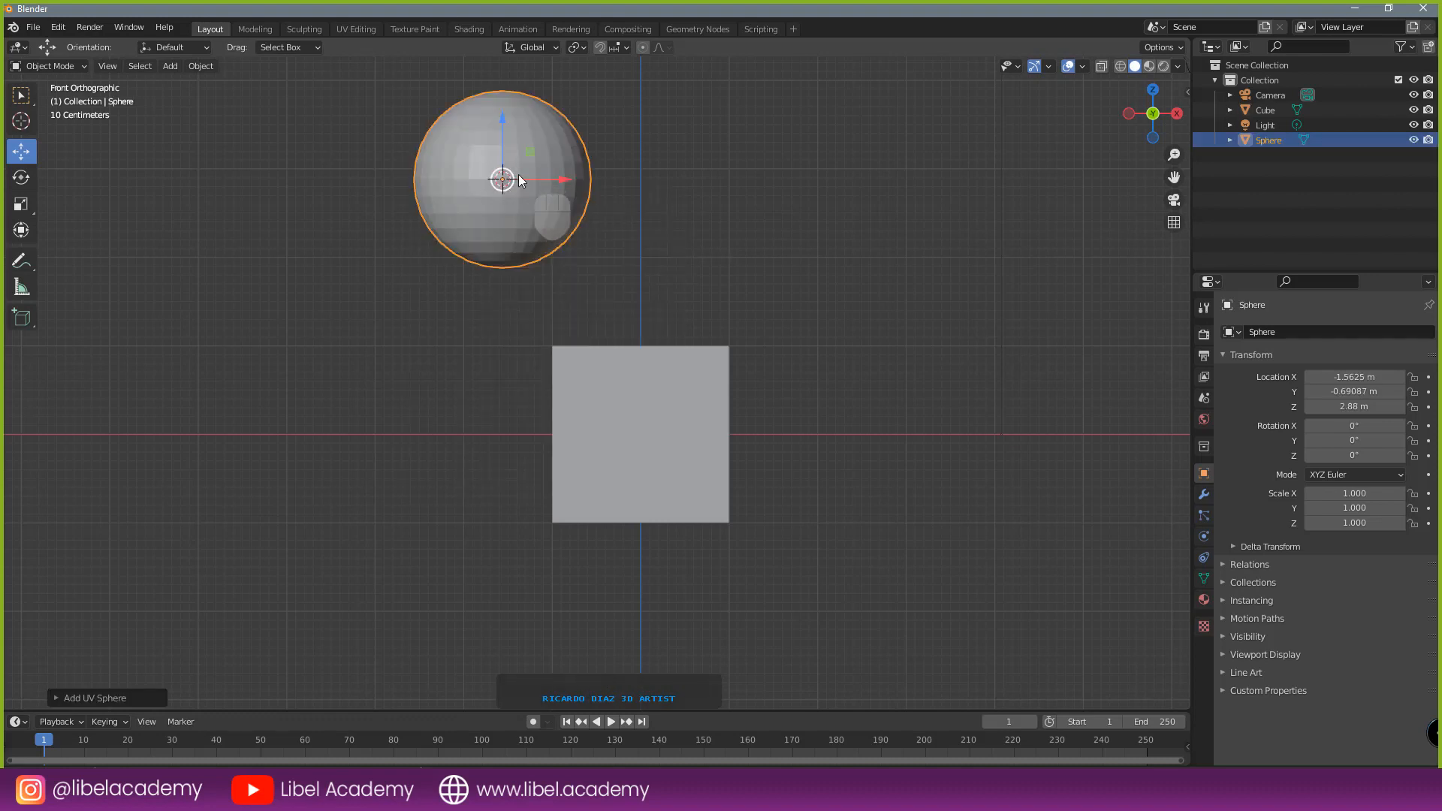
- Place the 3D cursor above and right of the cube and add a cylinder there, at about X 3.29 m, Z 3.41 m
scroll(571, 218, "down", 3)
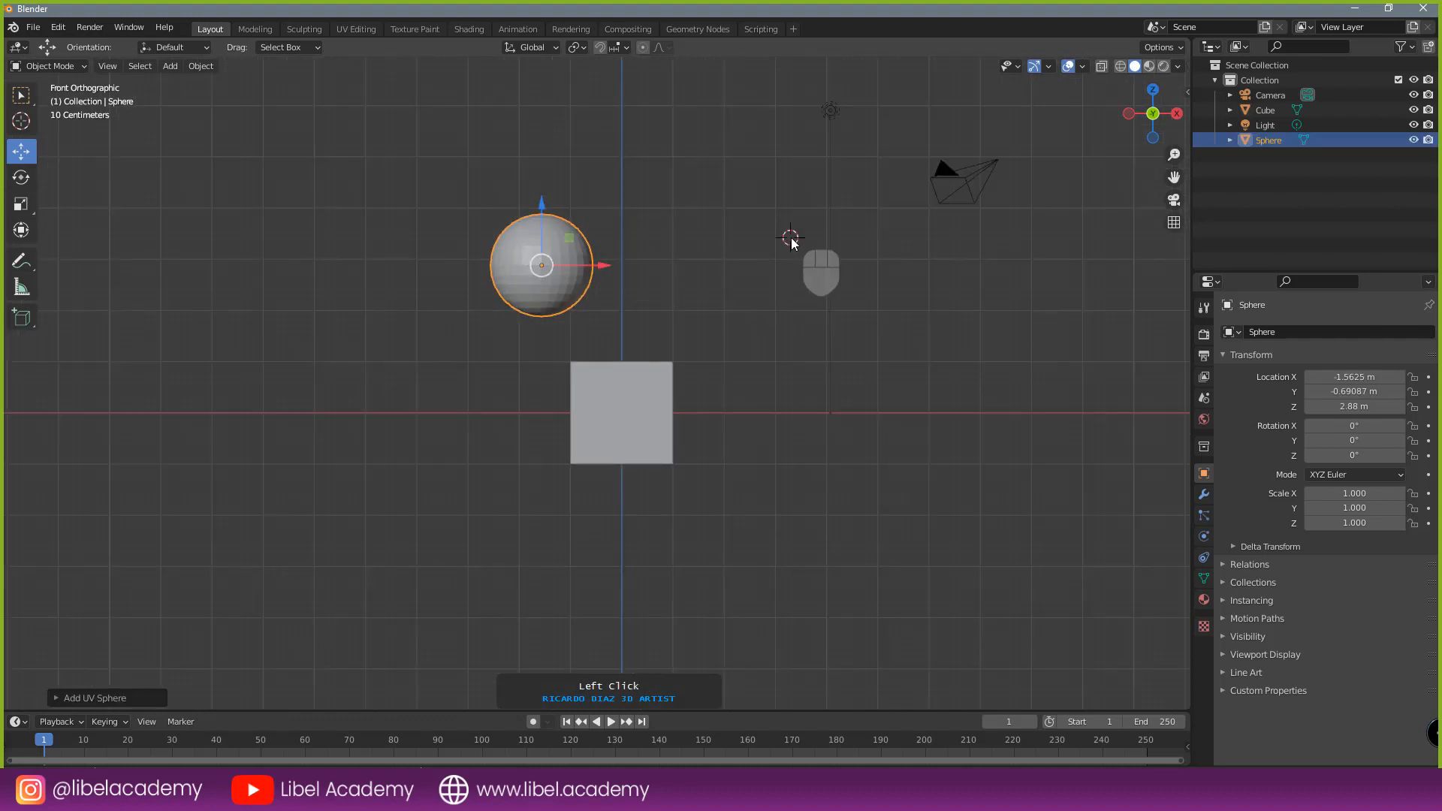
key("shift+a")
mouse_move(785, 239)
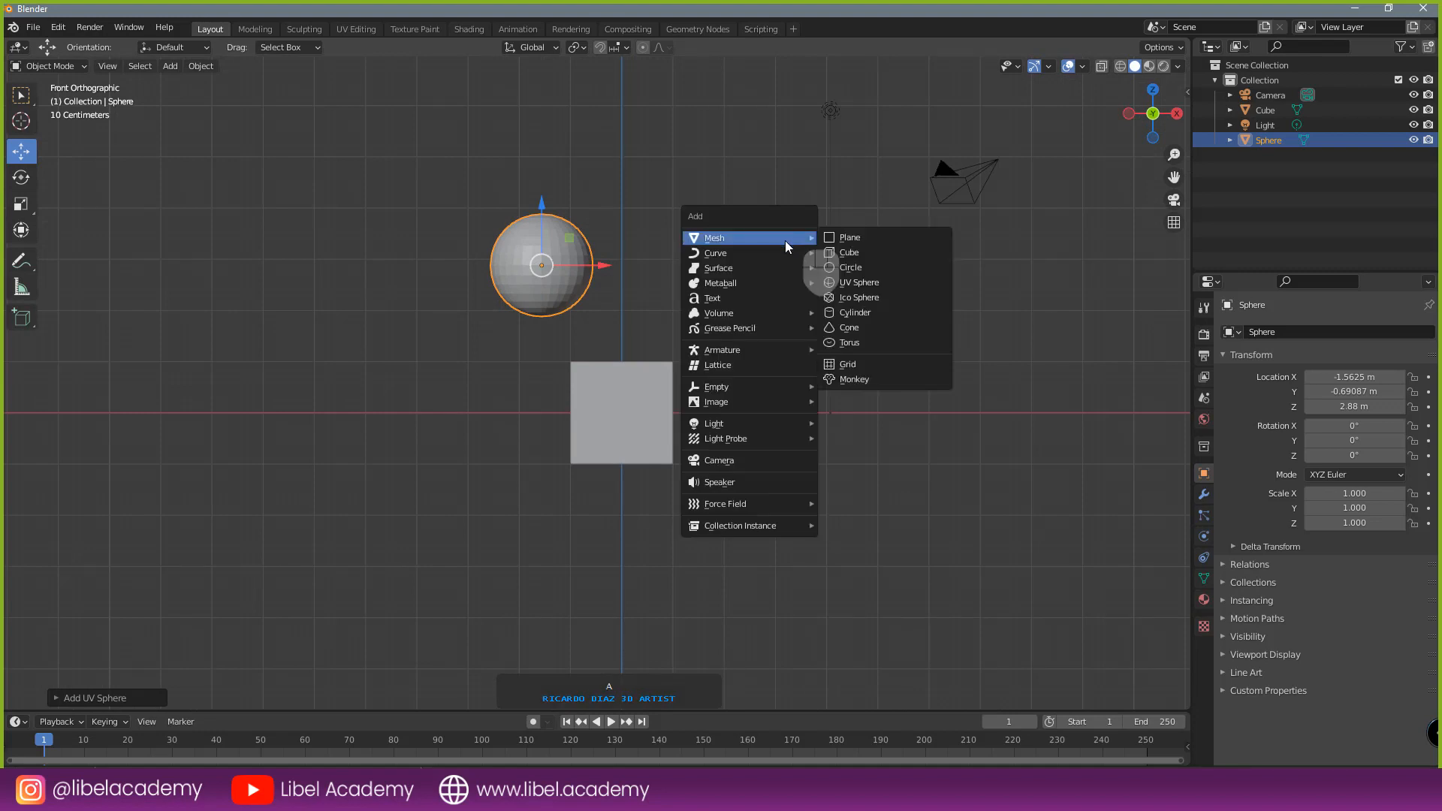
left_click(870, 311)
- Add a torus at the 3D cursor placed below and left of the cube, at about X -4.79 m, Z -1.10 m
key("shift+a")
mouse_move(376, 468)
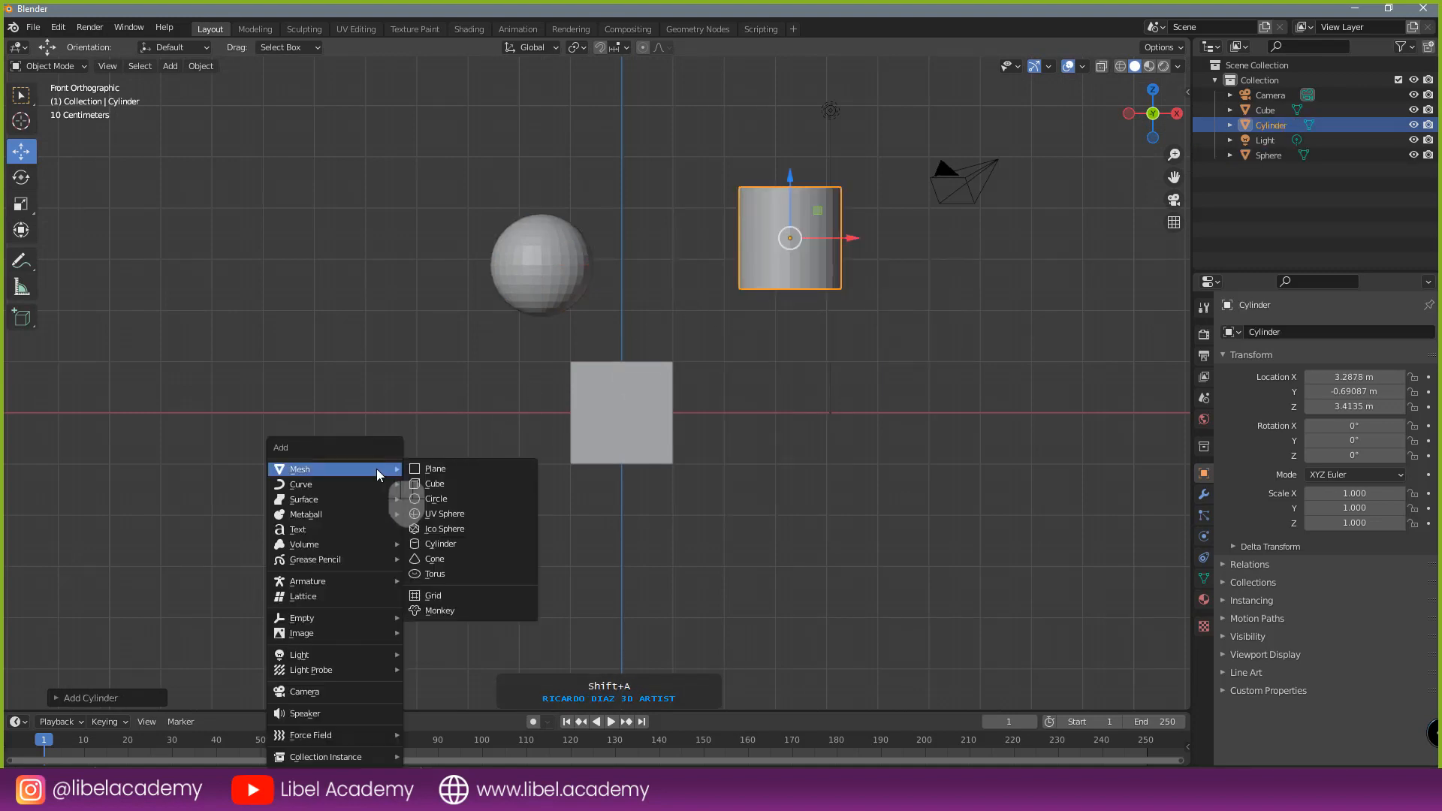
left_click(455, 574)
- Add a cone at the torus's position and move it along X to the cube's other side, to about X 3.67 m
key("shift+a")
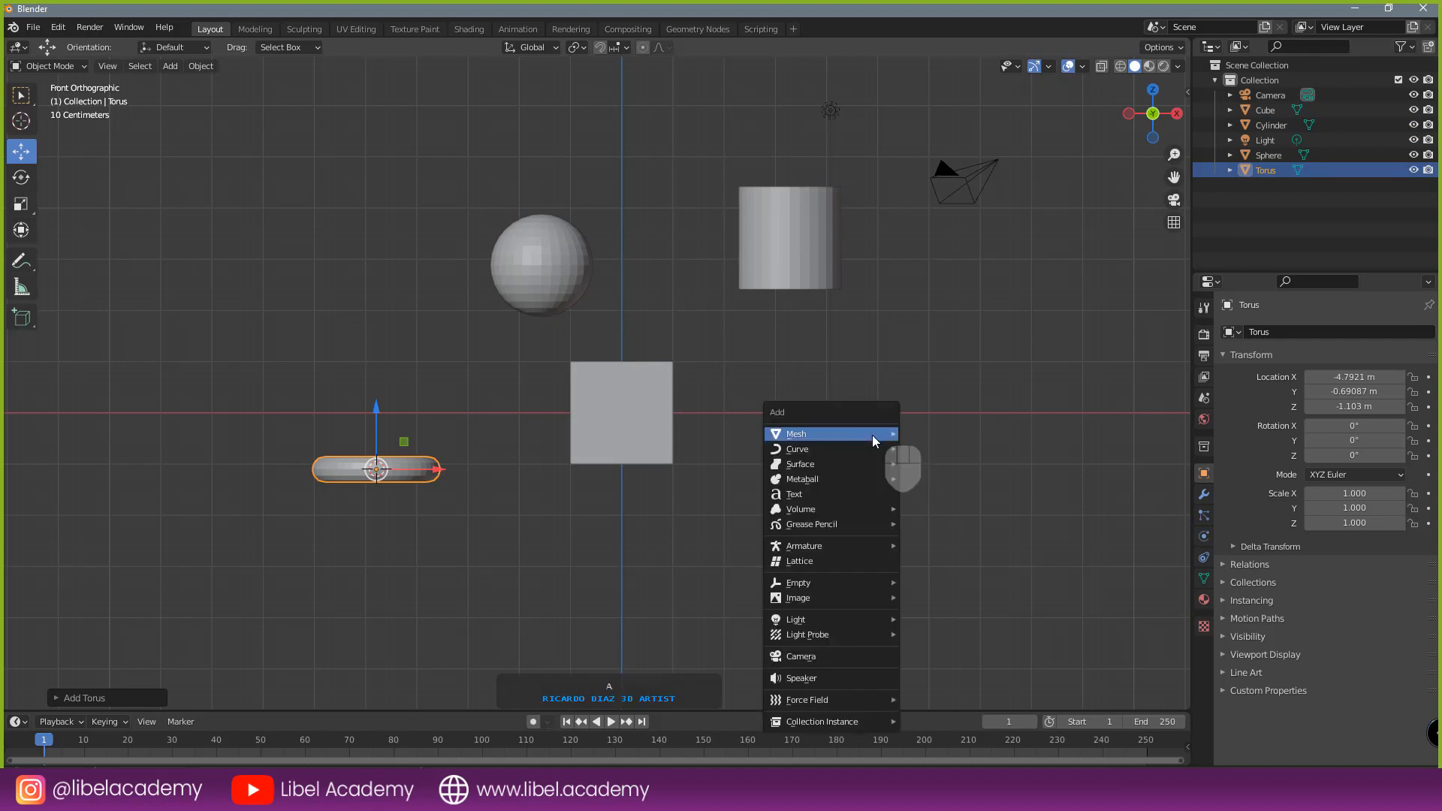
mouse_move(872, 434)
left_click(964, 525)
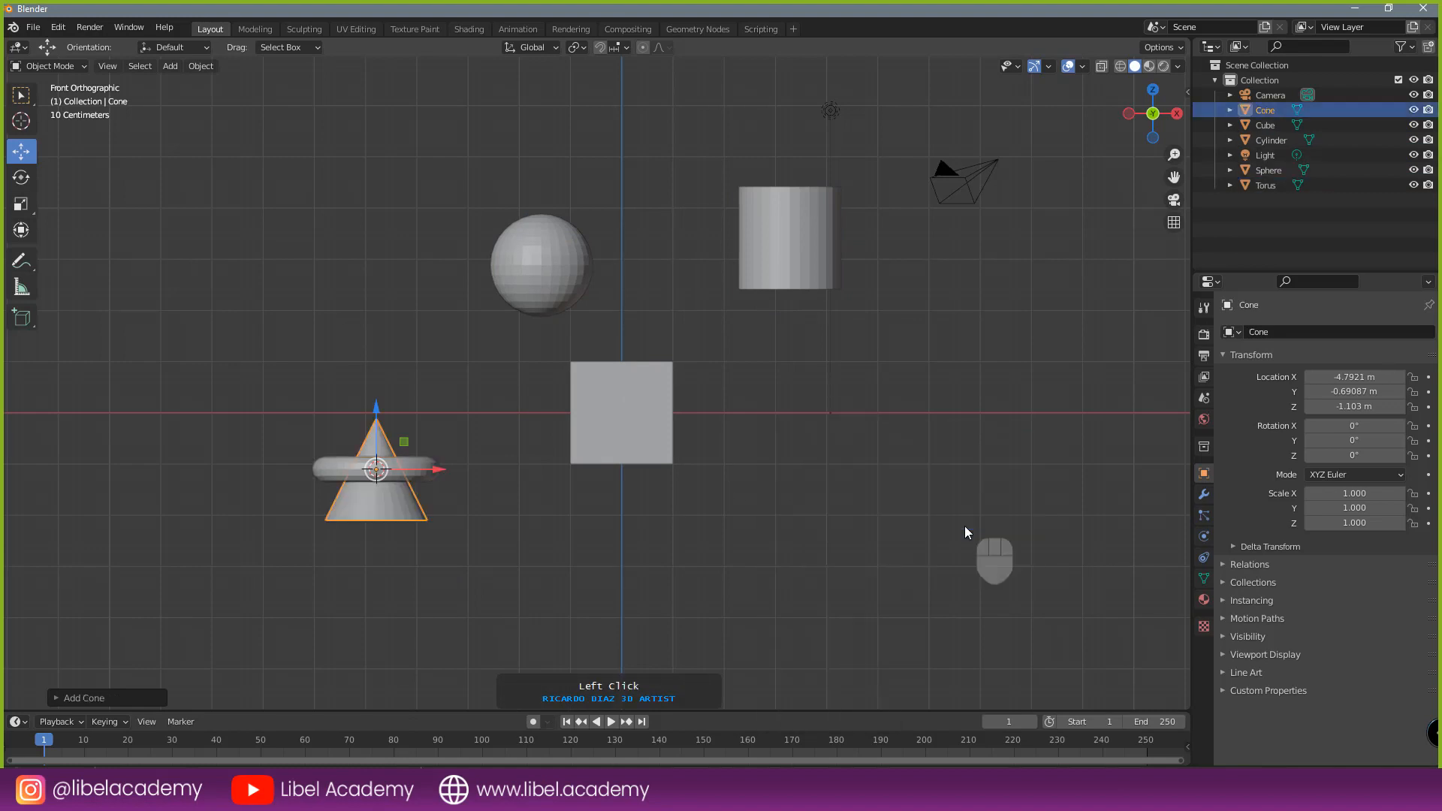
left_click_drag(399, 468, 864, 469)
- Place the 3D cursor to the right of the cone near the X axis and deselect all objects
right_click(940, 418, "shift")
key("a")
key("a")
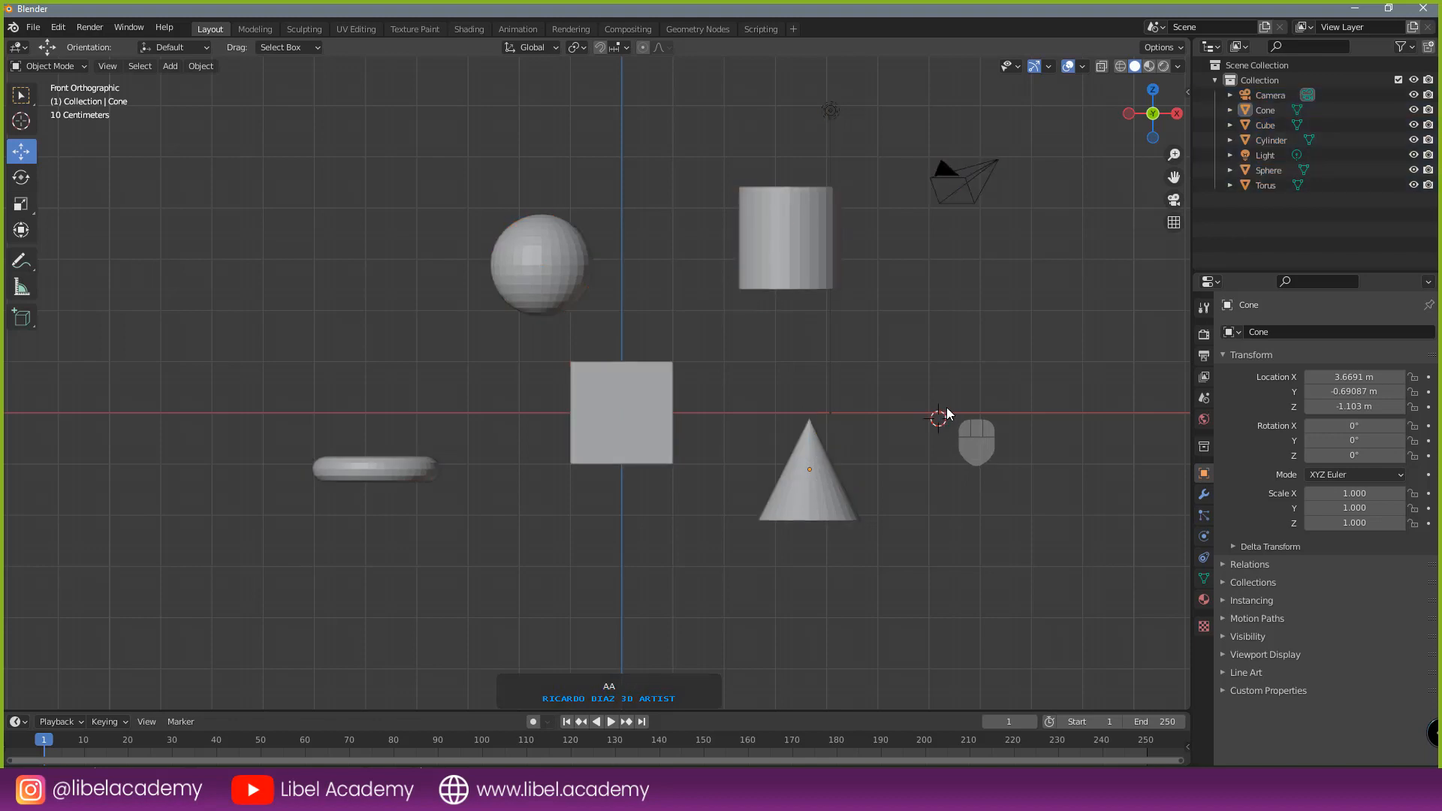
- View the objects in perspective, return to the Front Orthographic view and select the cube
middle_click_drag(872, 395, 679, 259)
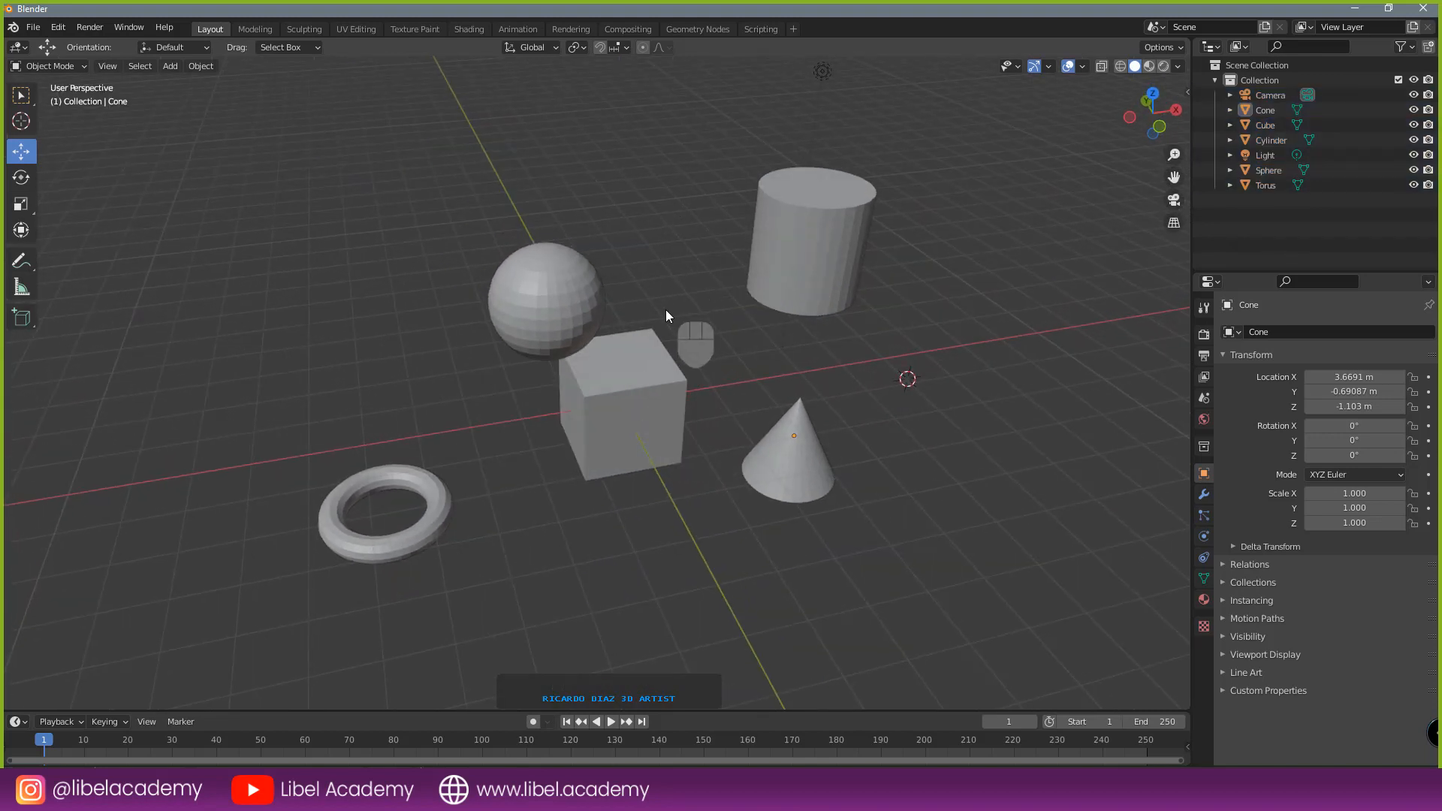
key("KP_1")
scroll(636, 386, "up", 2)
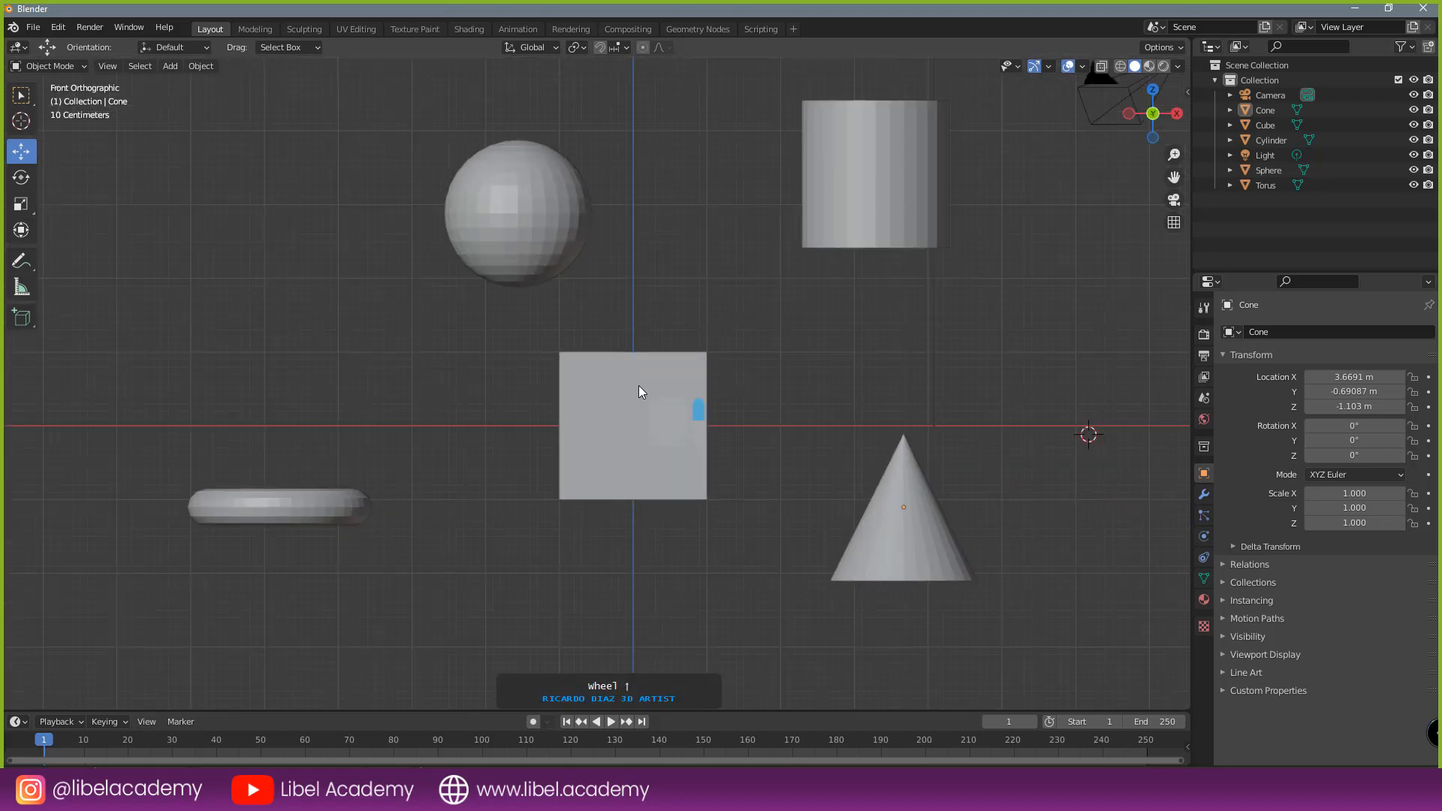
right_click(645, 366)
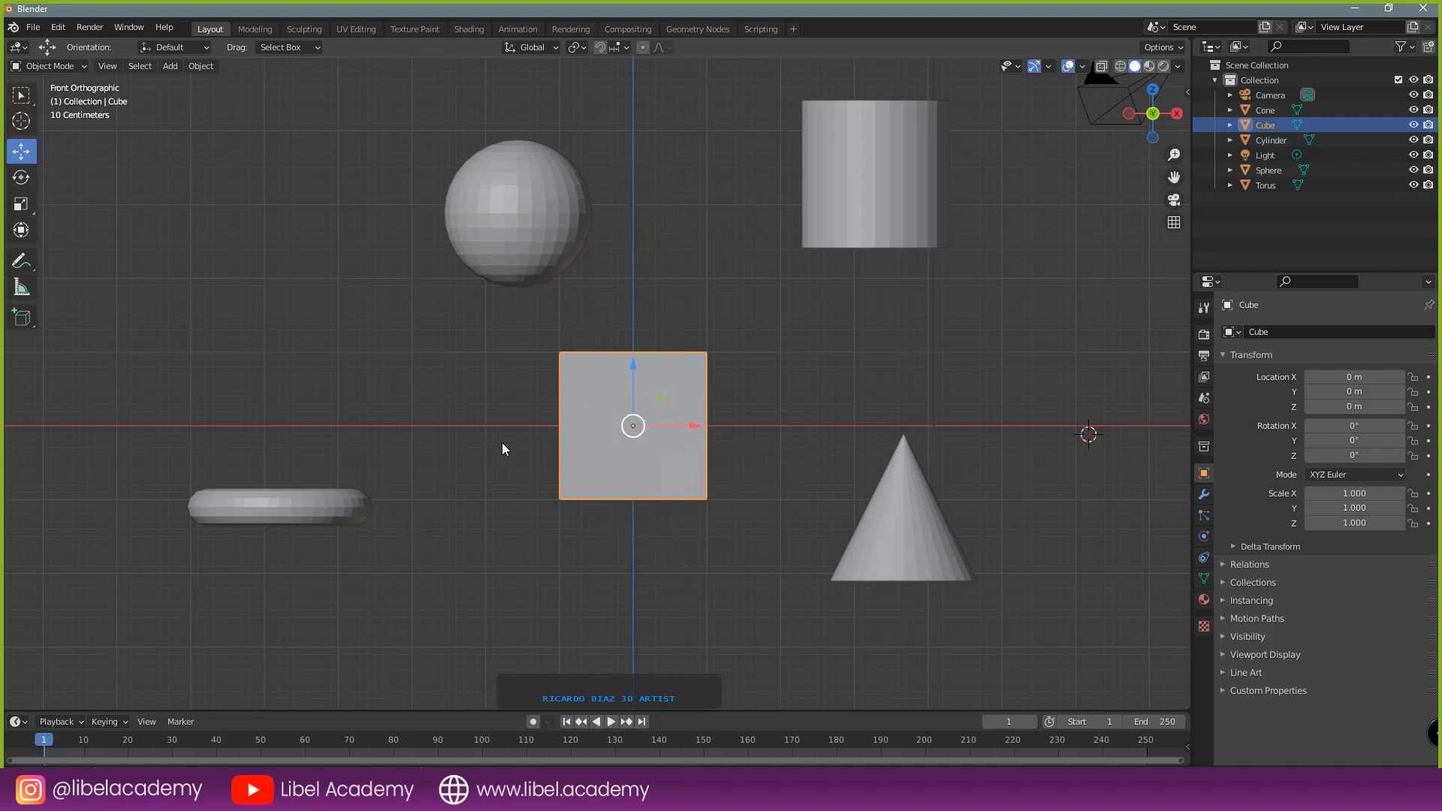
- Examine the cube's origin point and look through the Set Origin options available for it
scroll(613, 456, "down", 1)
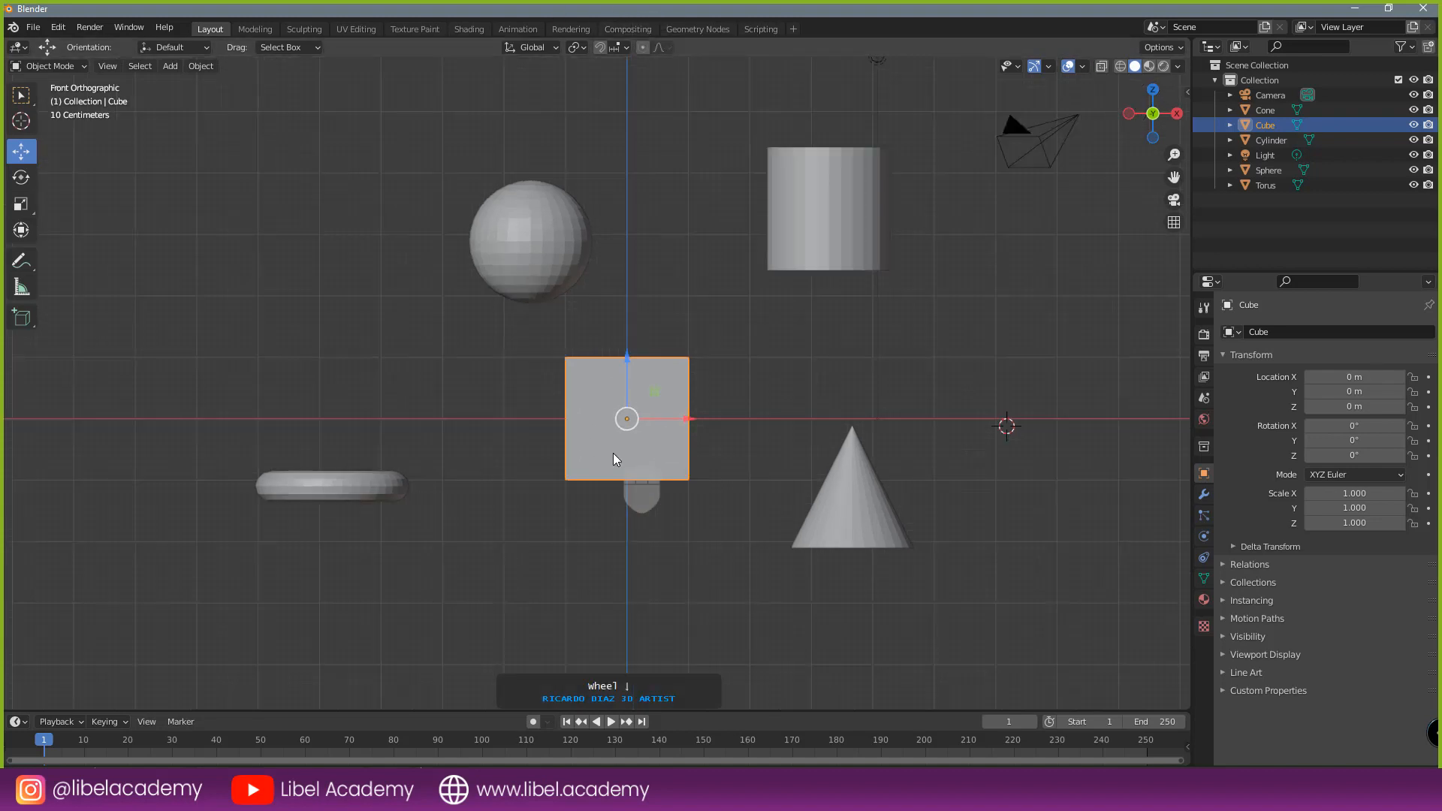
scroll(612, 453, "down", 2)
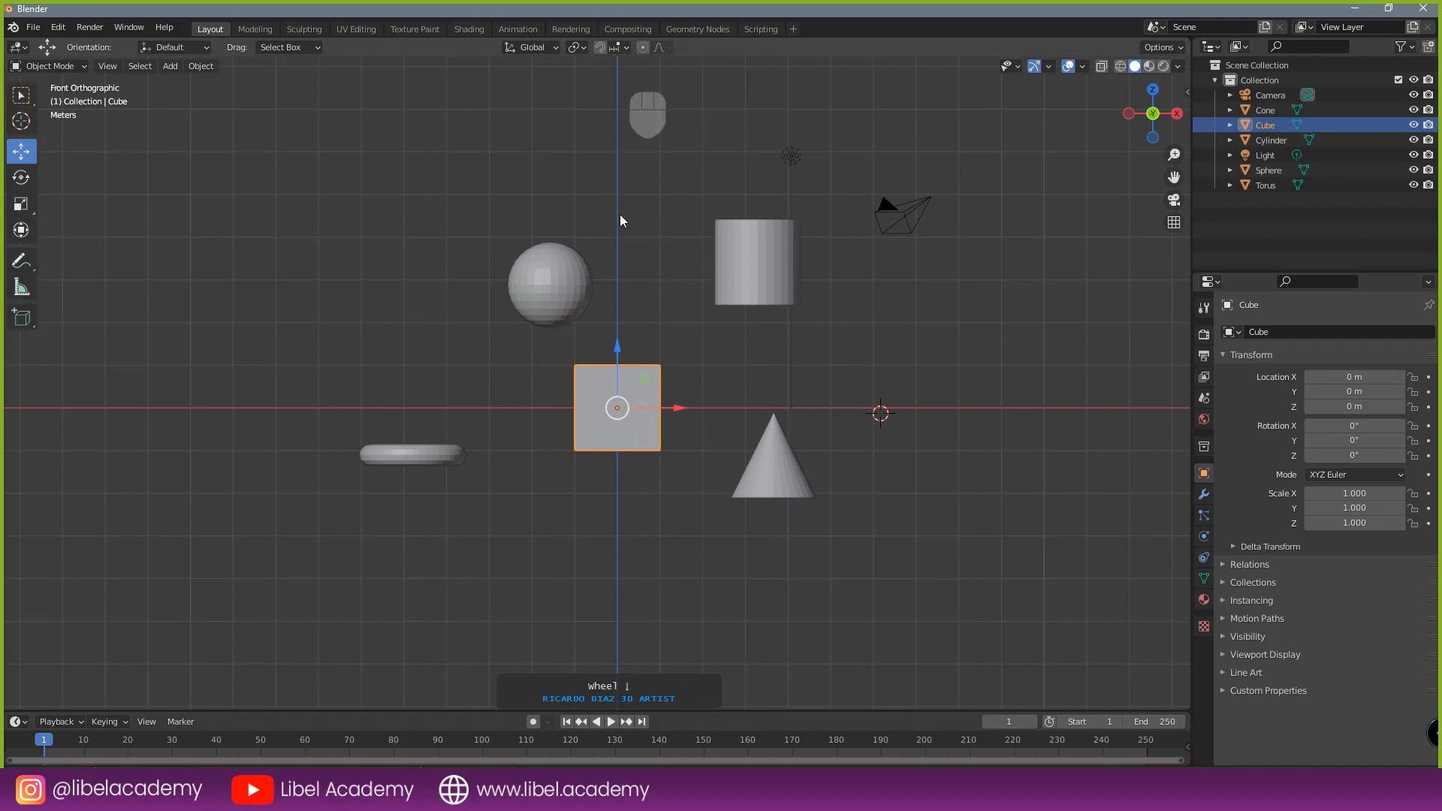
middle_click_drag(605, 348, 620, 335)
key("KP_1")
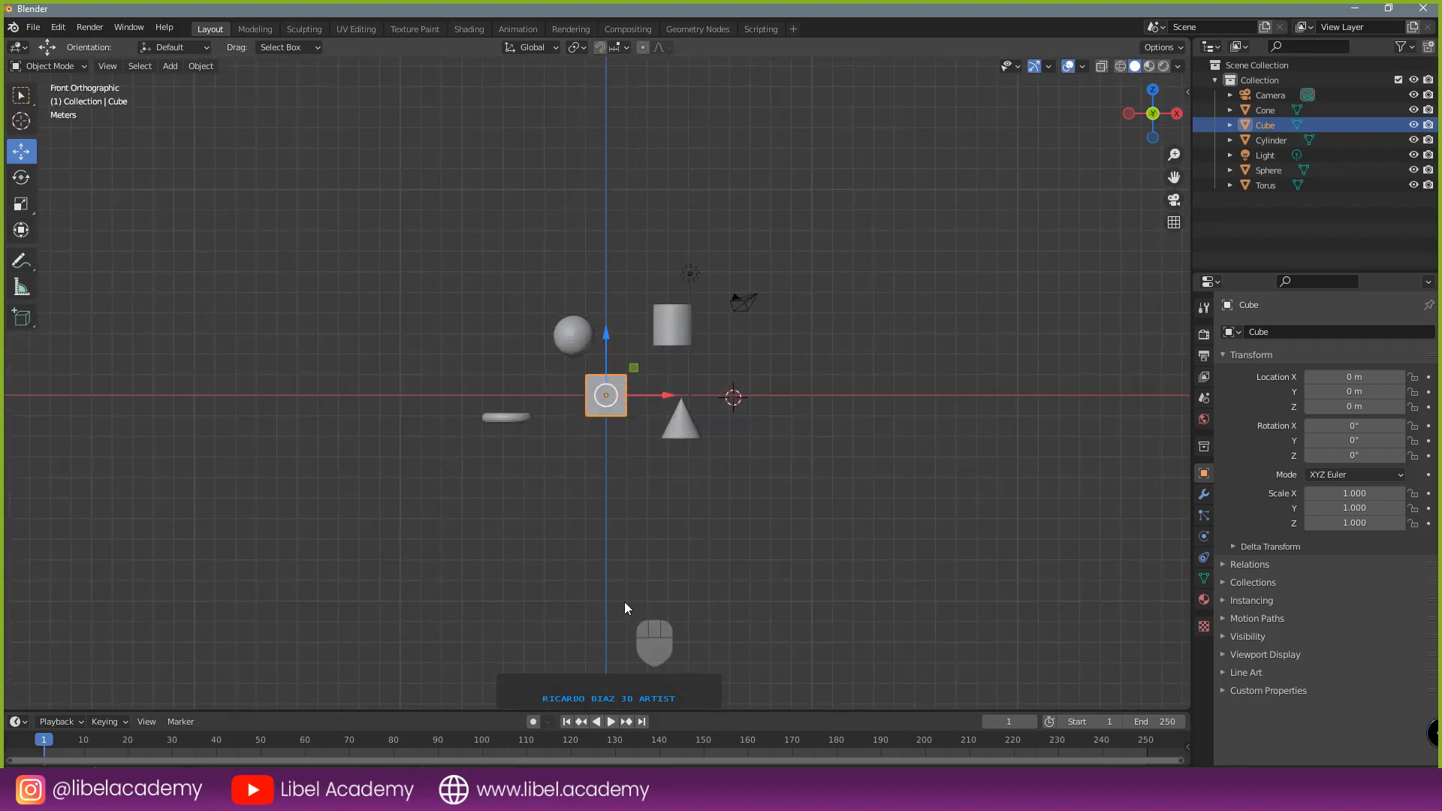
scroll(638, 338, "up", 4)
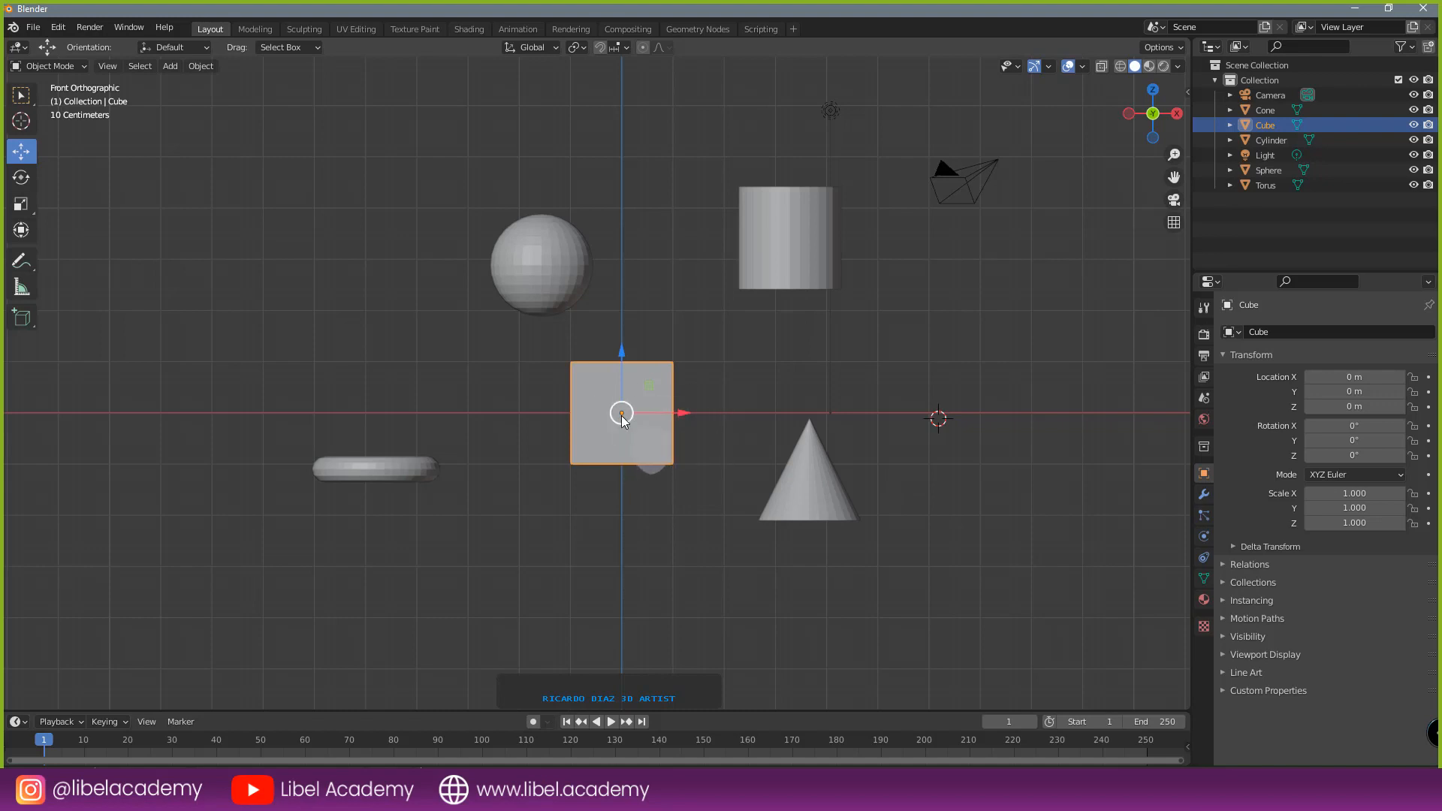
scroll(621, 418, "up", 2)
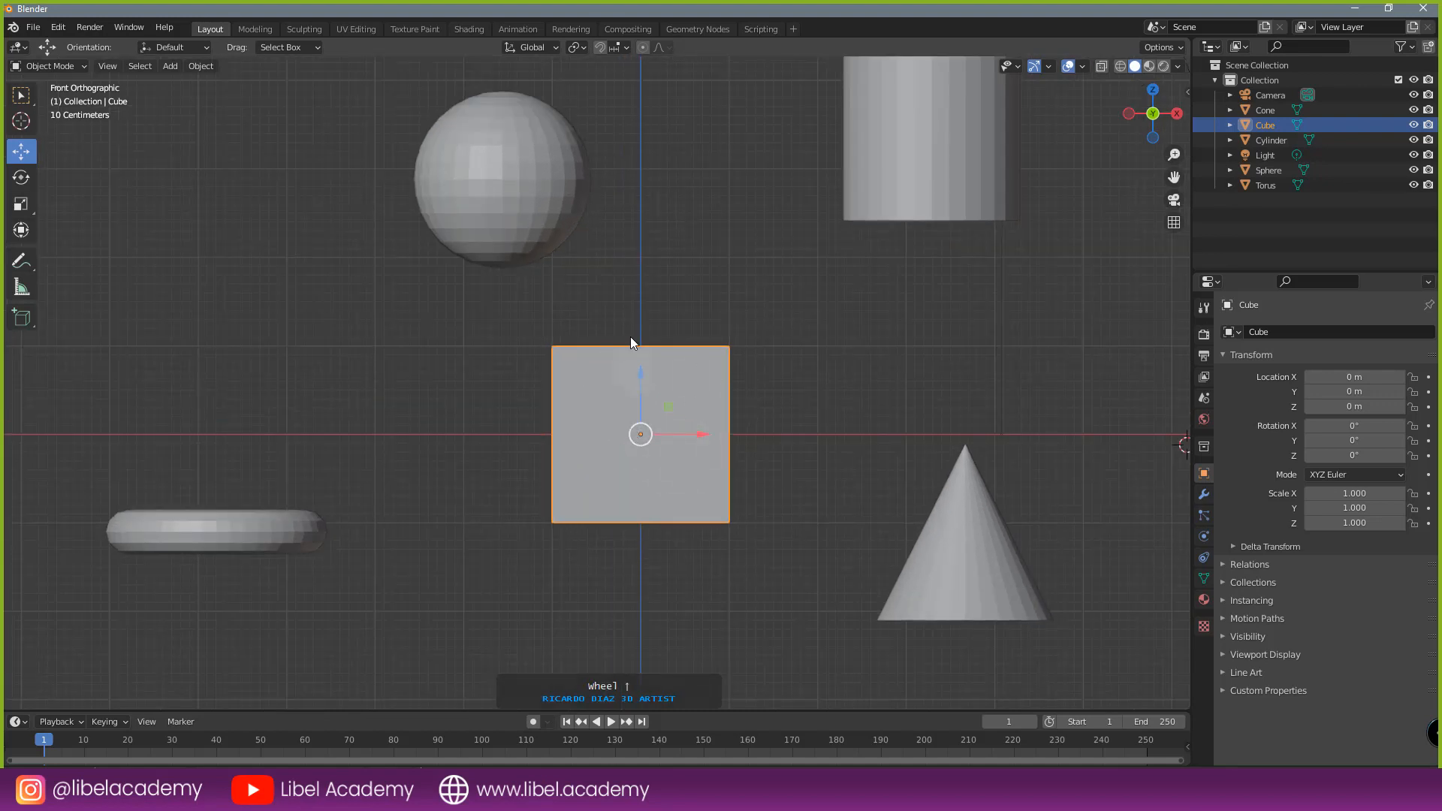
left_click(201, 66)
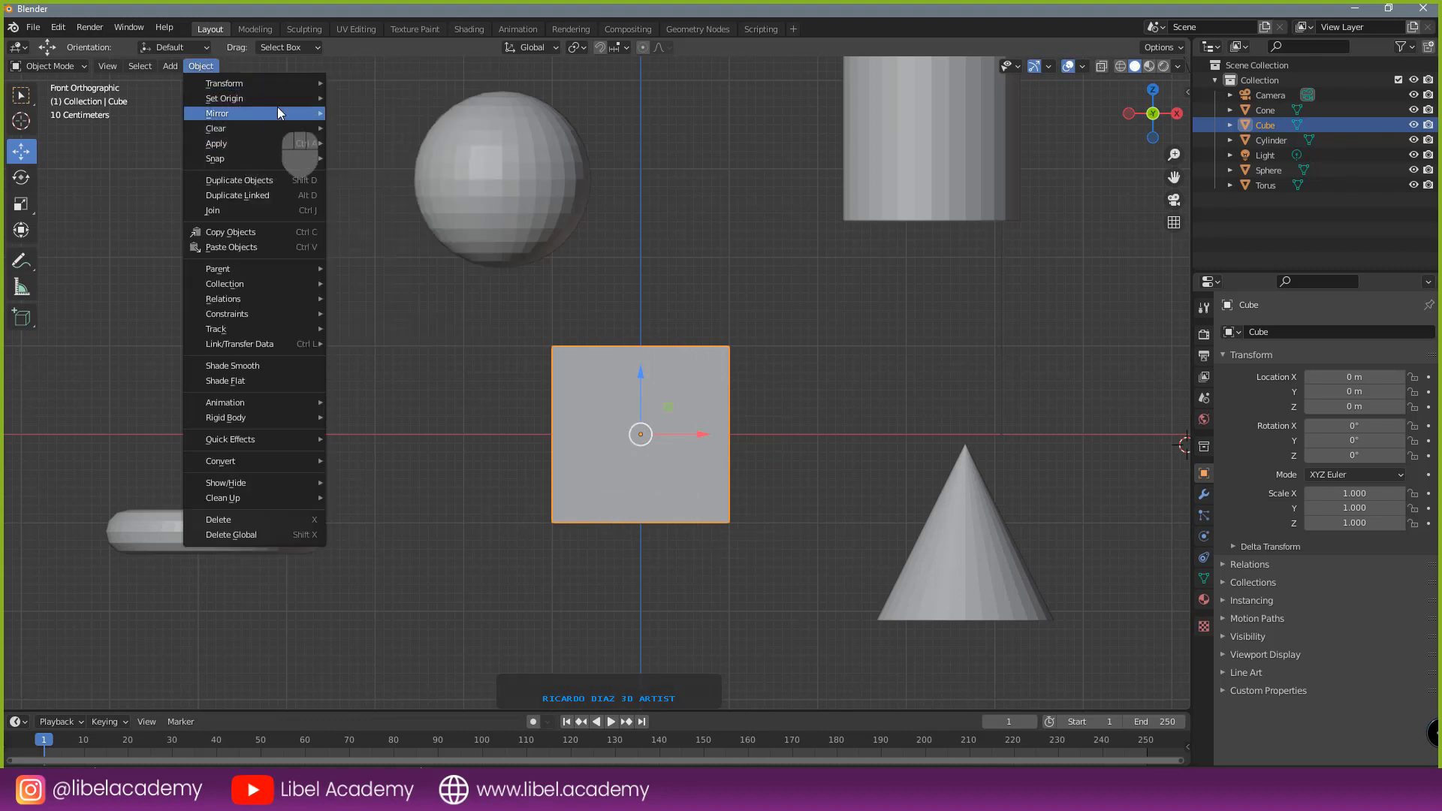
mouse_move(272, 97)
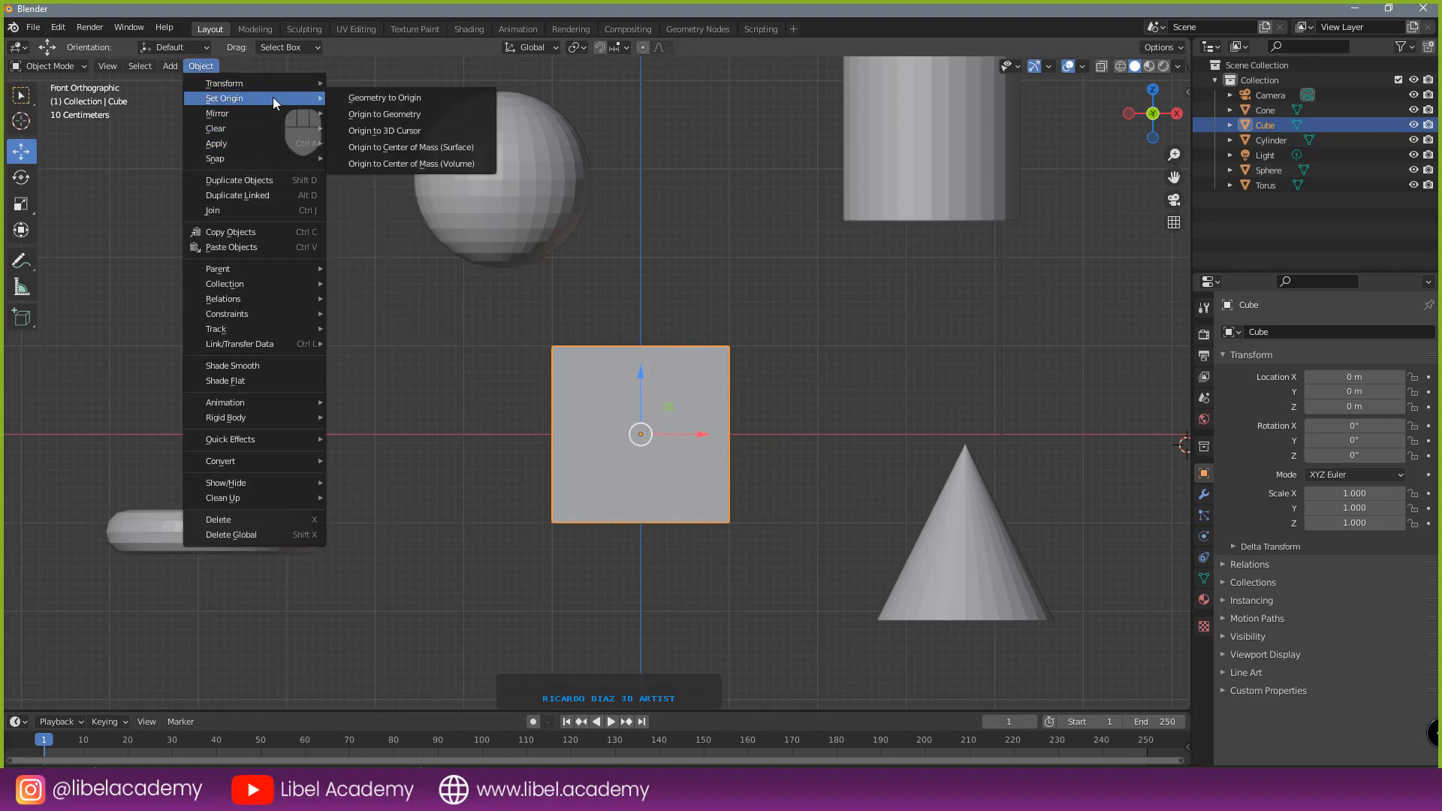
left_click(460, 103)
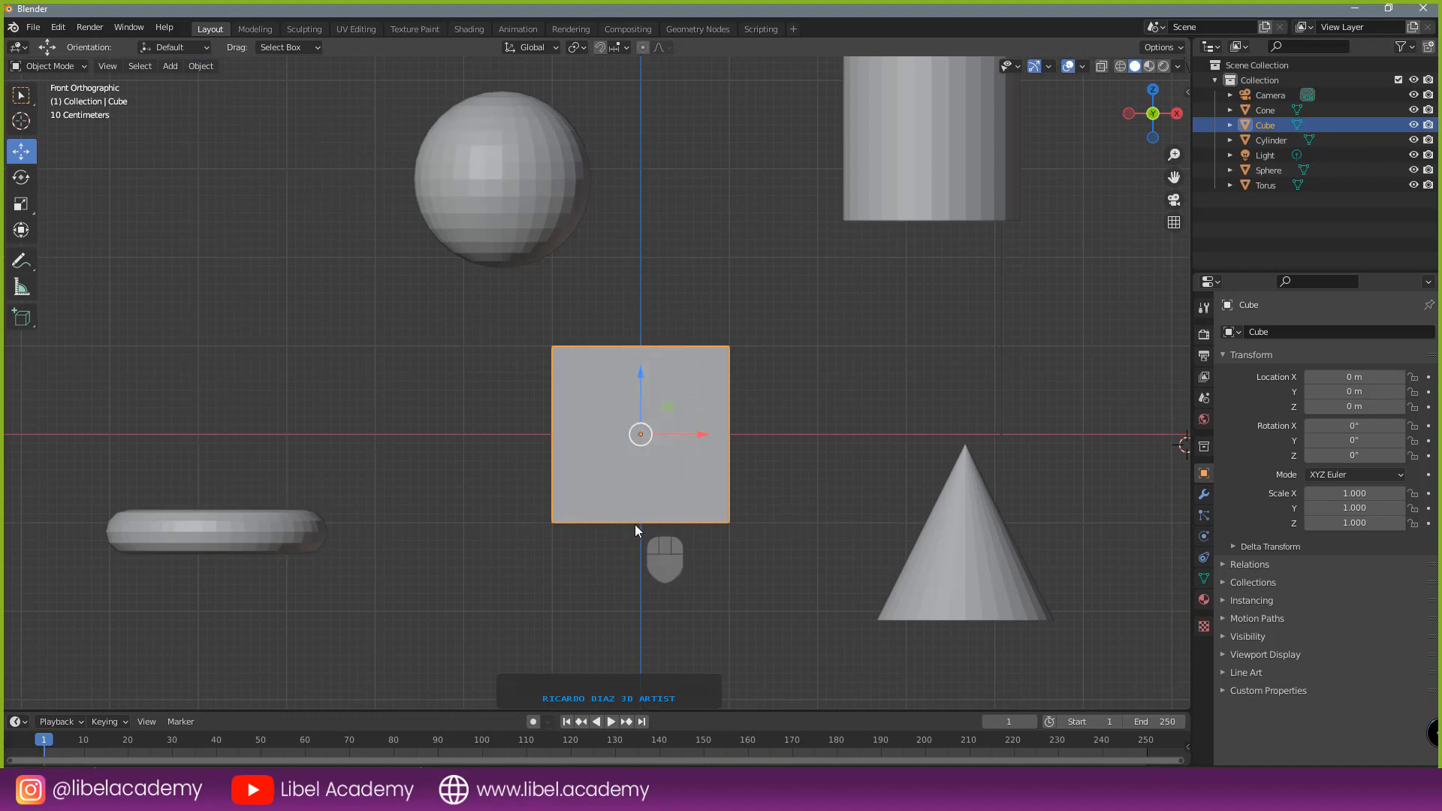
- Select the camera and then the light while viewing the scene in perspective
scroll(634, 524, "down", 4)
mouse_move(624, 520)
middle_mouse_down()
mouse_move(634, 479)
mouse_move(638, 496)
middle_mouse_up()
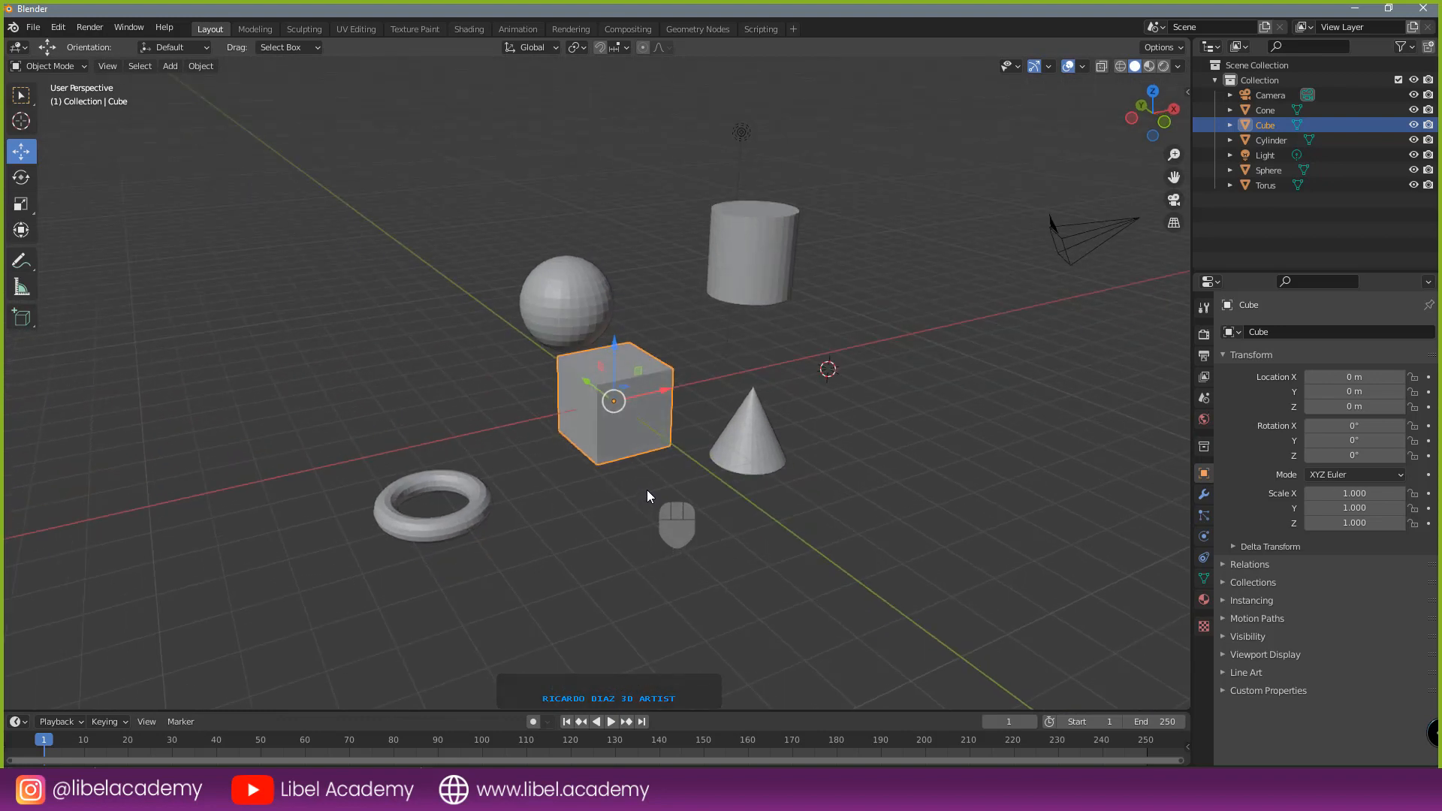
right_click(1092, 221)
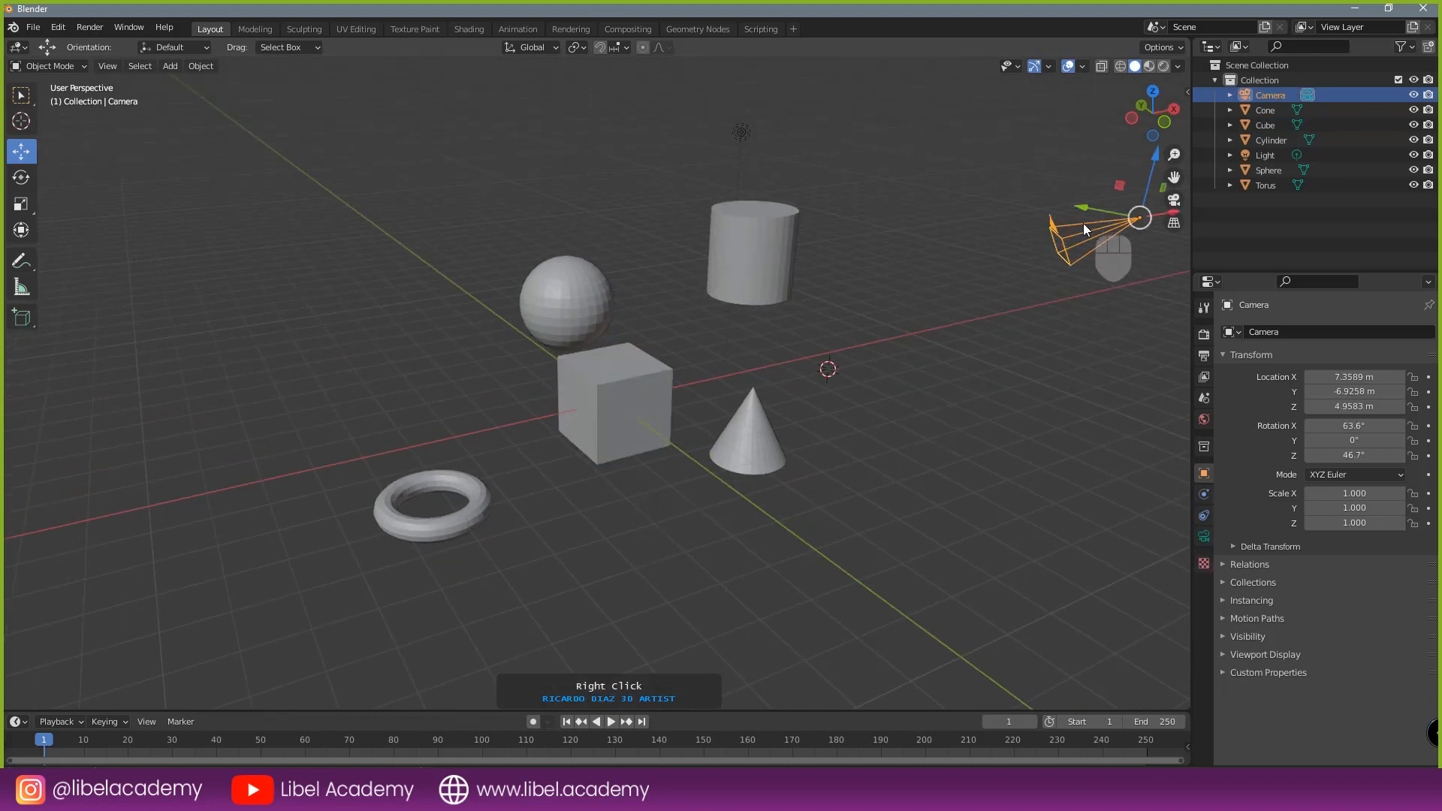
right_click(744, 124)
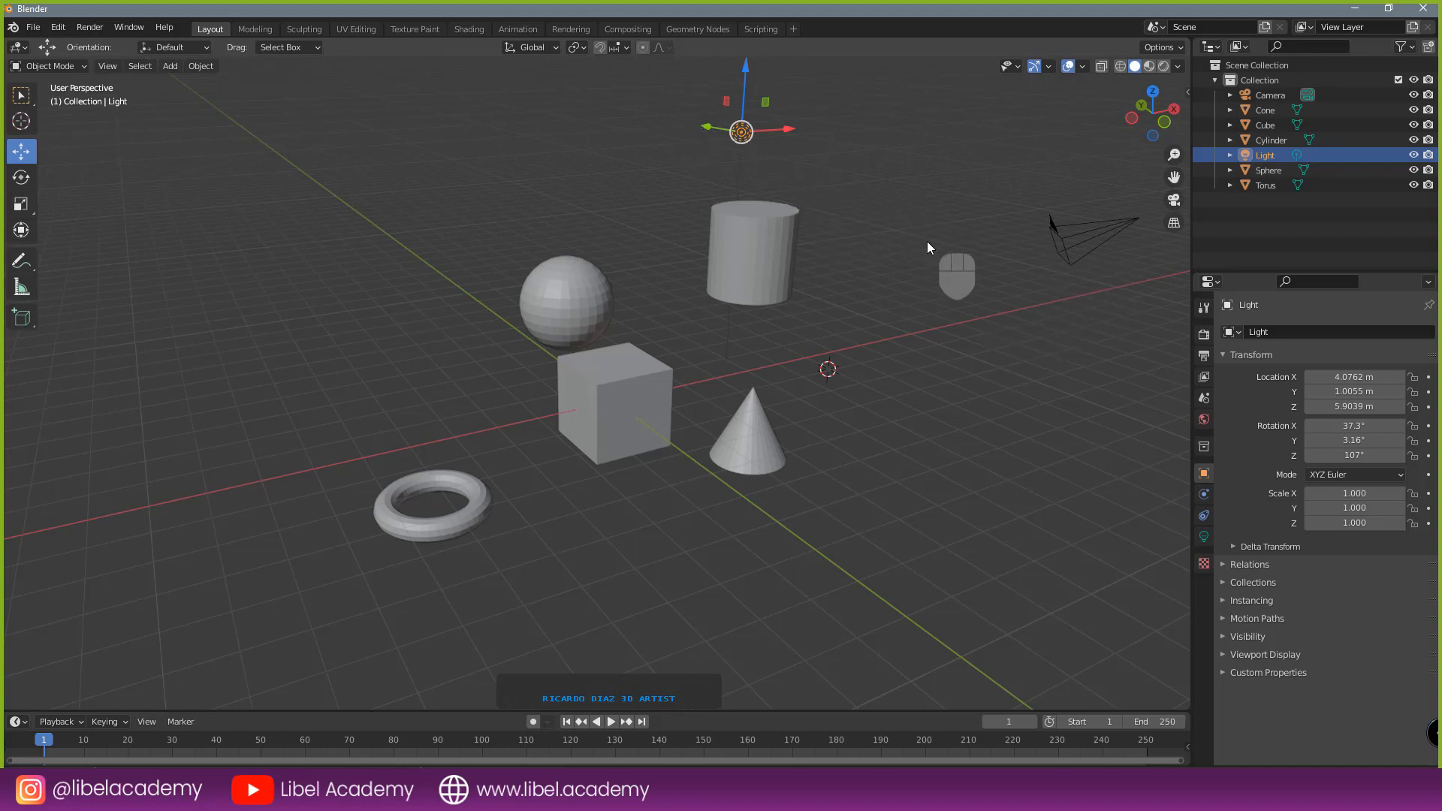
middle_click_drag(927, 241, 822, 291)
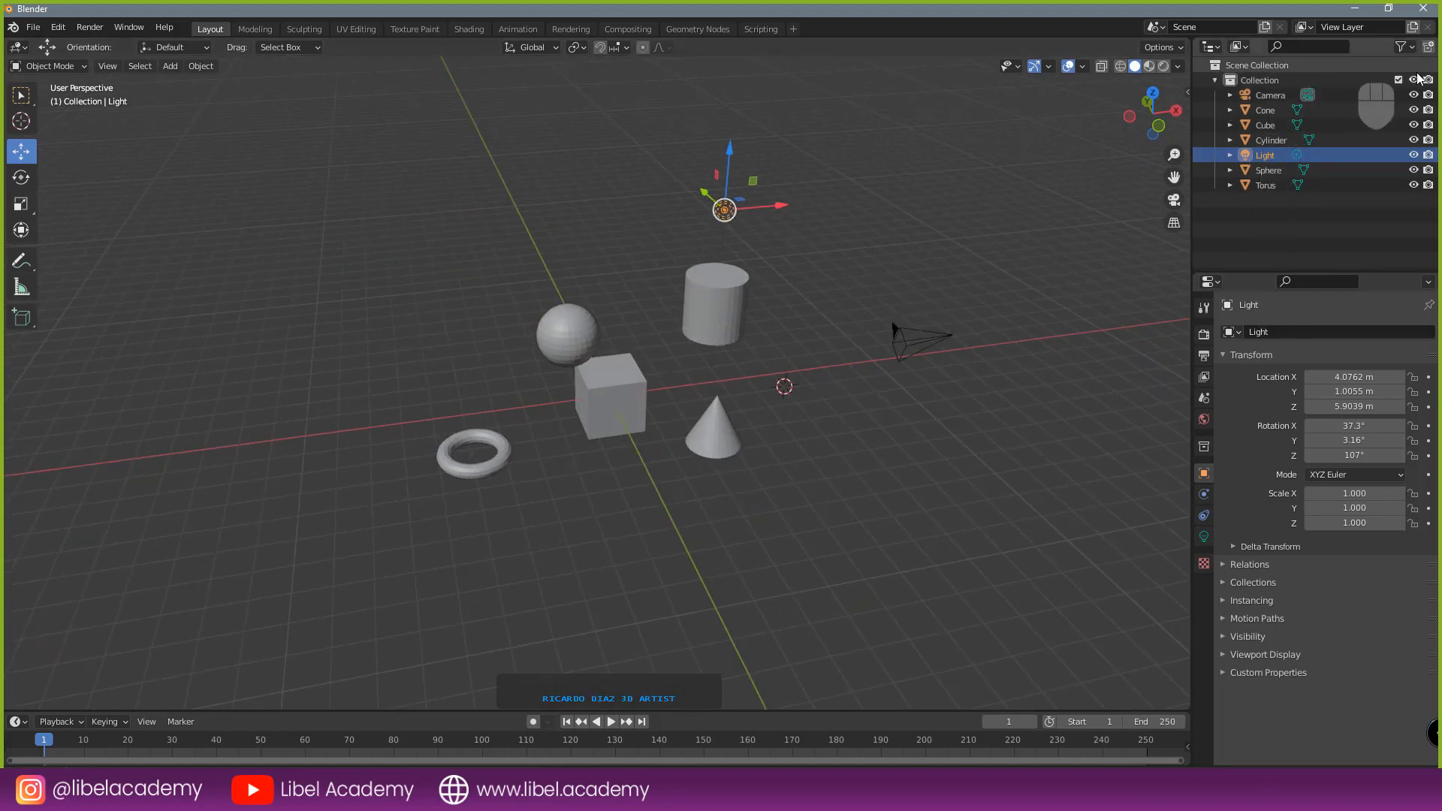
left_click(3, 480)
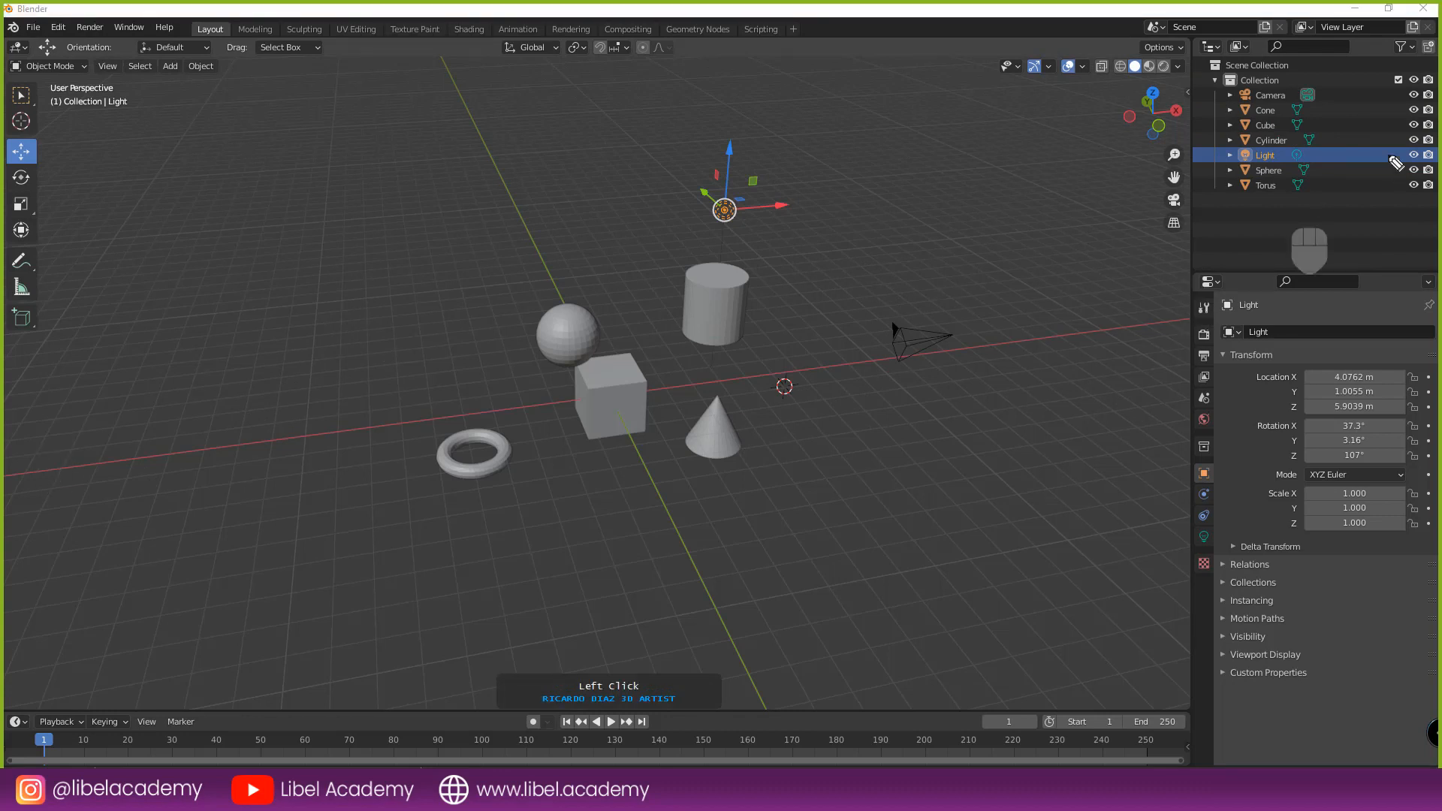
mouse_move(1181, 33)
left_mouse_down()
mouse_move(1419, 42)
mouse_move(1188, 35)
mouse_move(1190, 263)
mouse_move(1427, 271)
left_mouse_up()
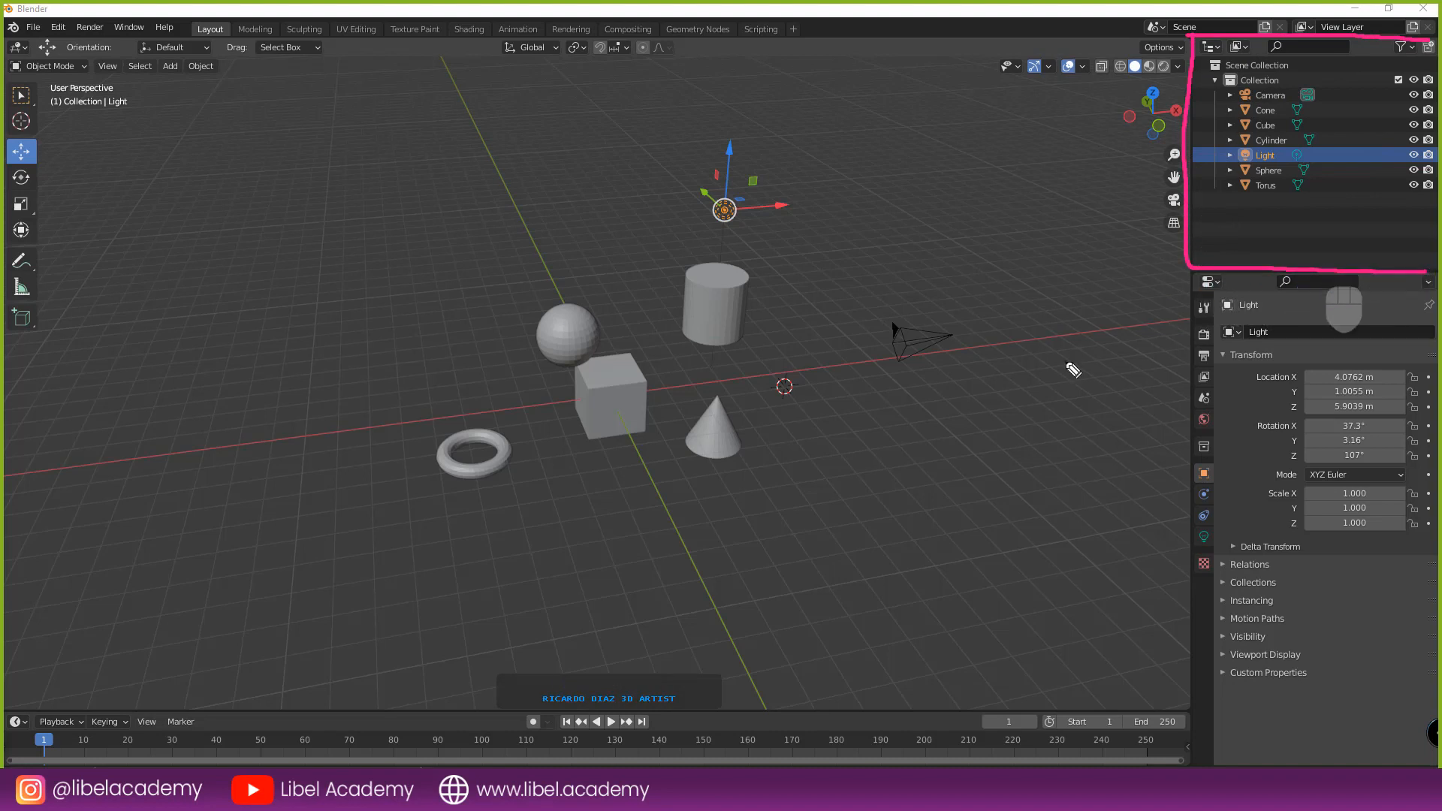
left_click(96, 777)
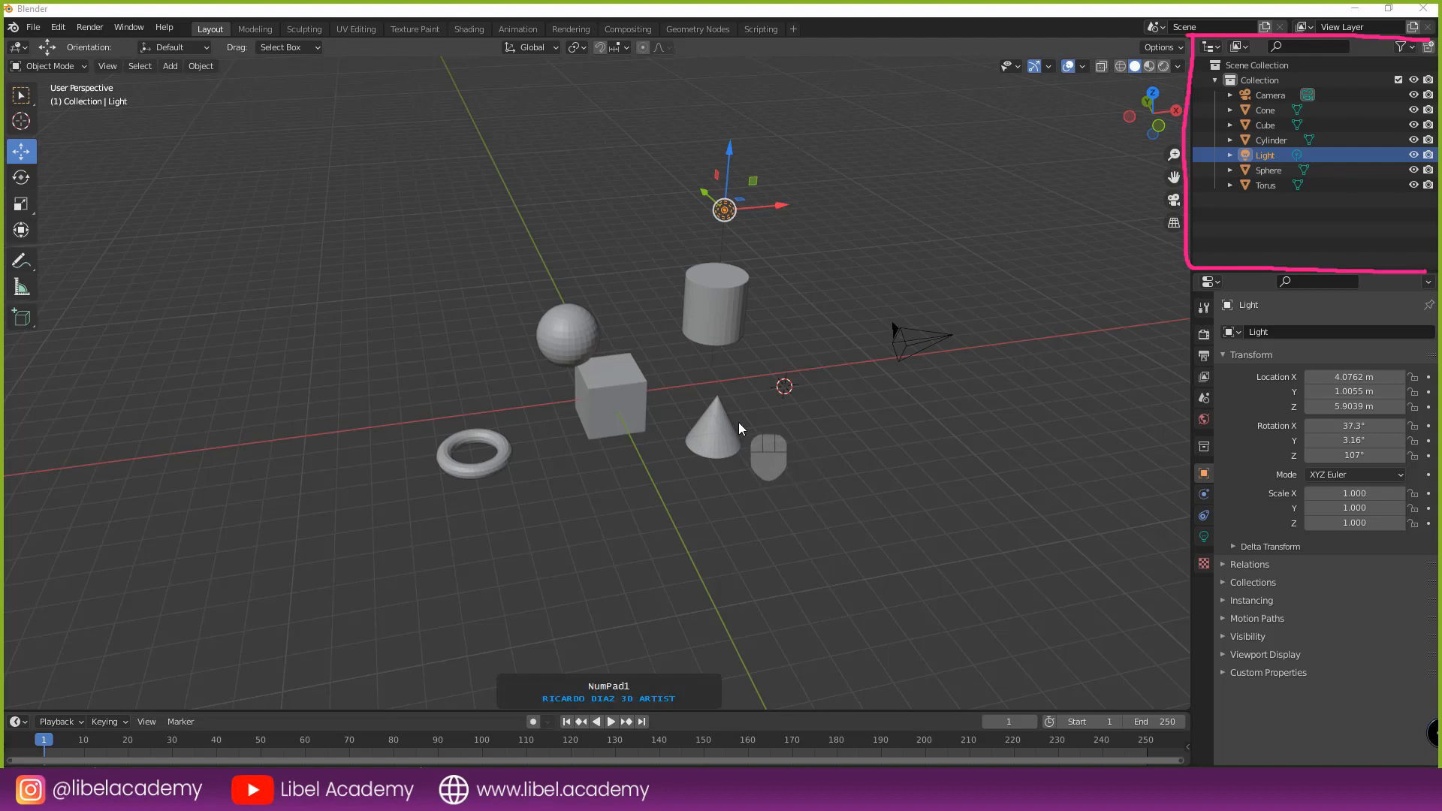
- Switch to the Front Orthographic view and alternate the selection between the camera and the light
middle_click_drag(751, 424, 745, 405)
key("KP_1")
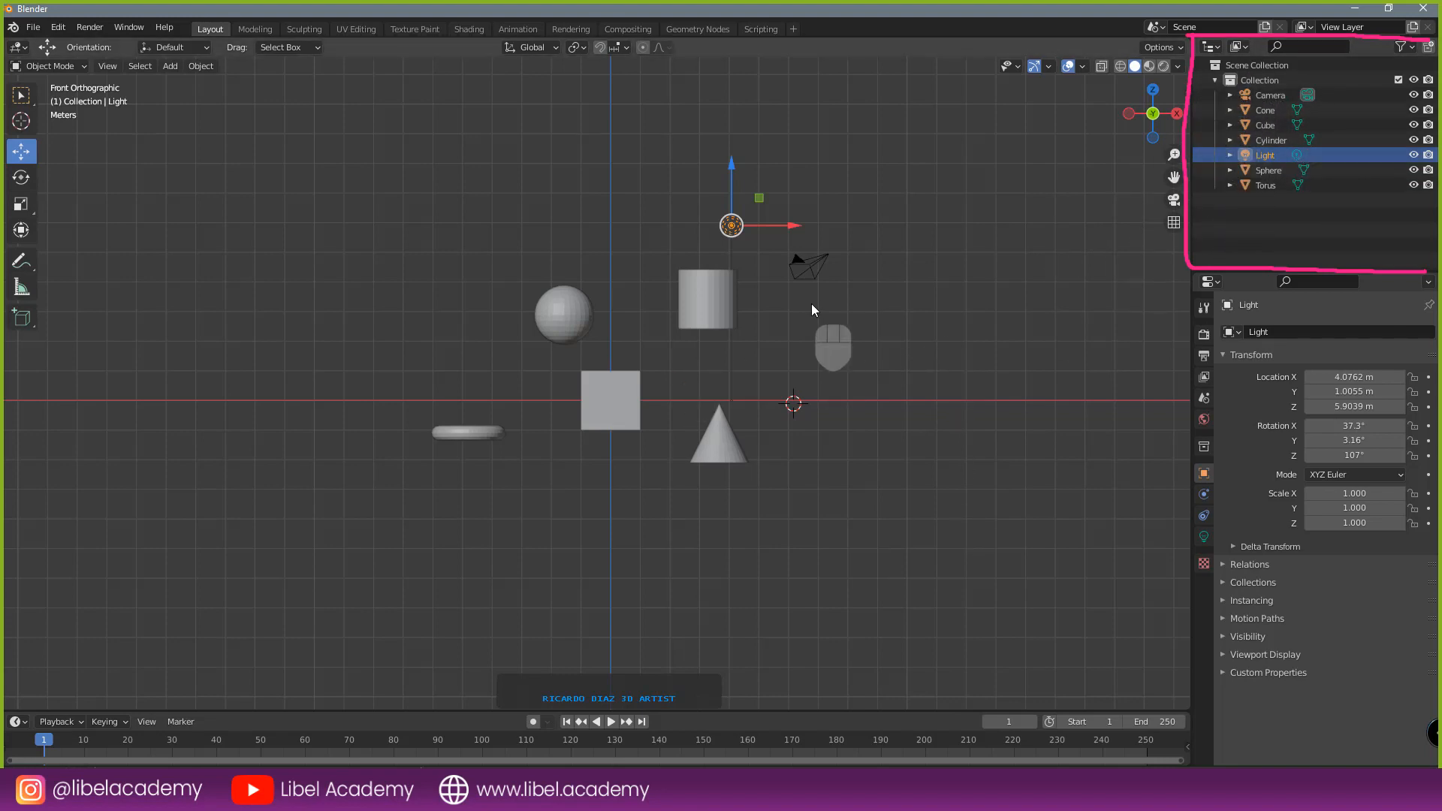
scroll(819, 286, "down", 2)
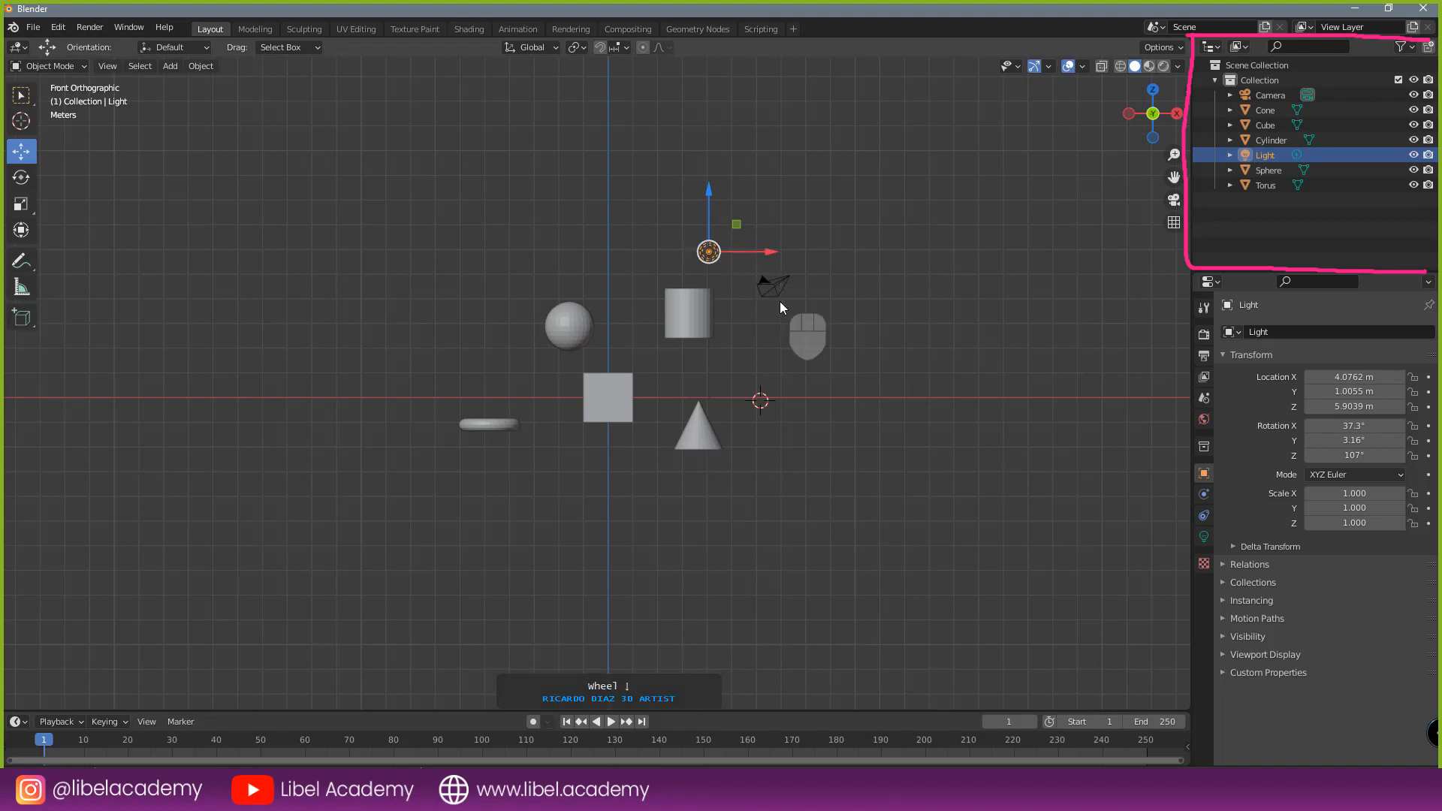
scroll(791, 251, "up", 2)
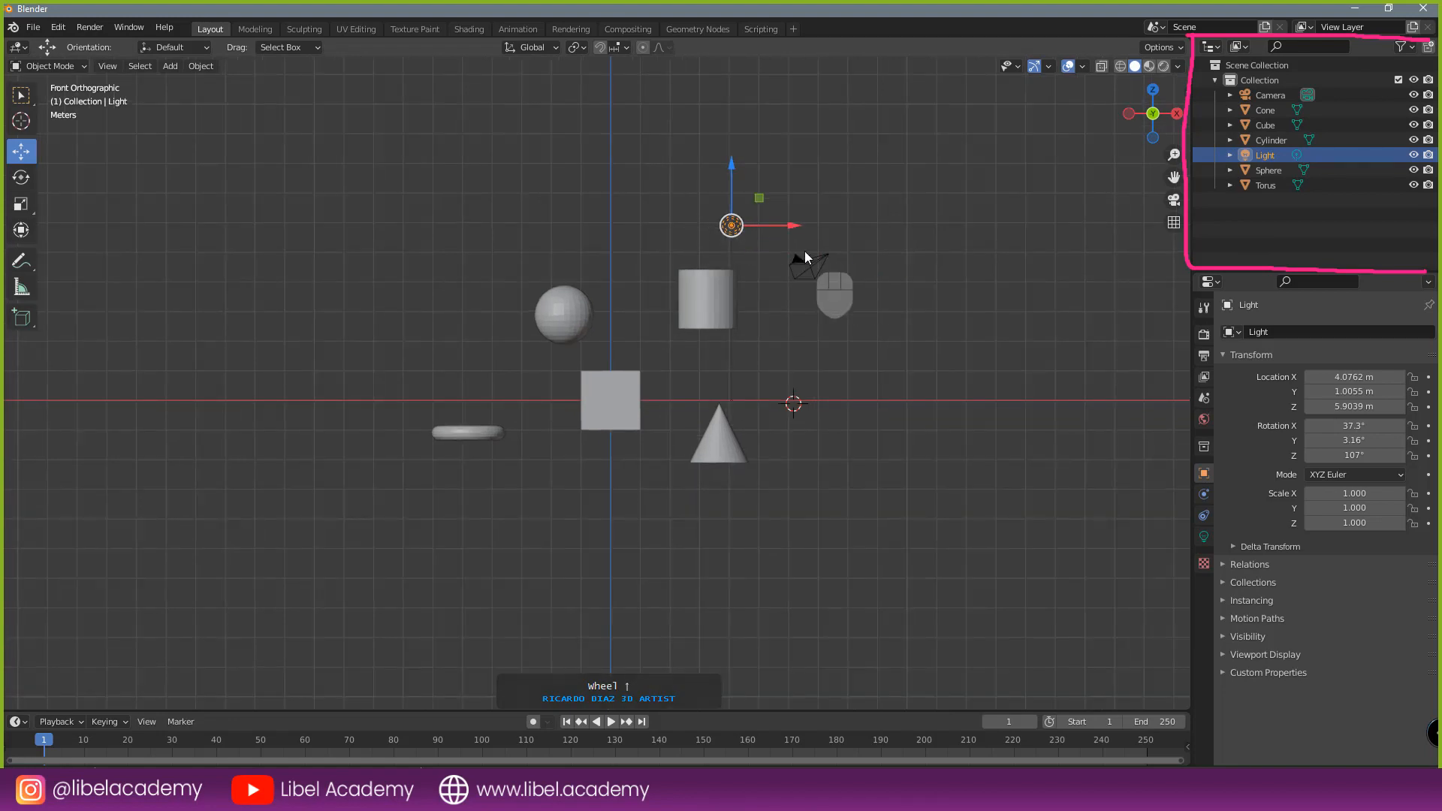
right_click(790, 261)
right_click(735, 227)
right_click(802, 256)
right_click(736, 228)
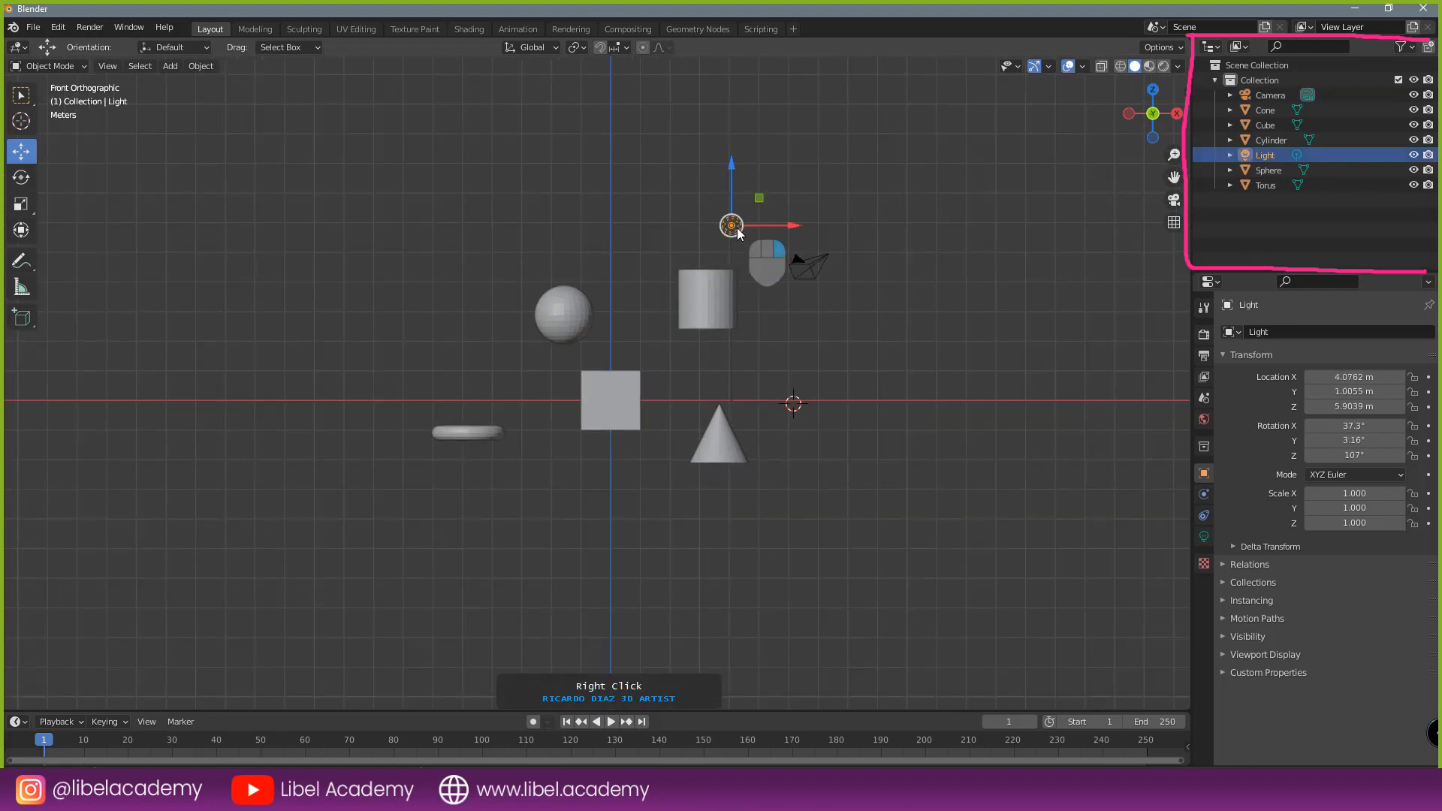
right_click(737, 227)
right_click(855, 242)
right_click(817, 264)
- Select the light and extend the selection to the camera, the cylinder and the sphere
right_click(730, 226)
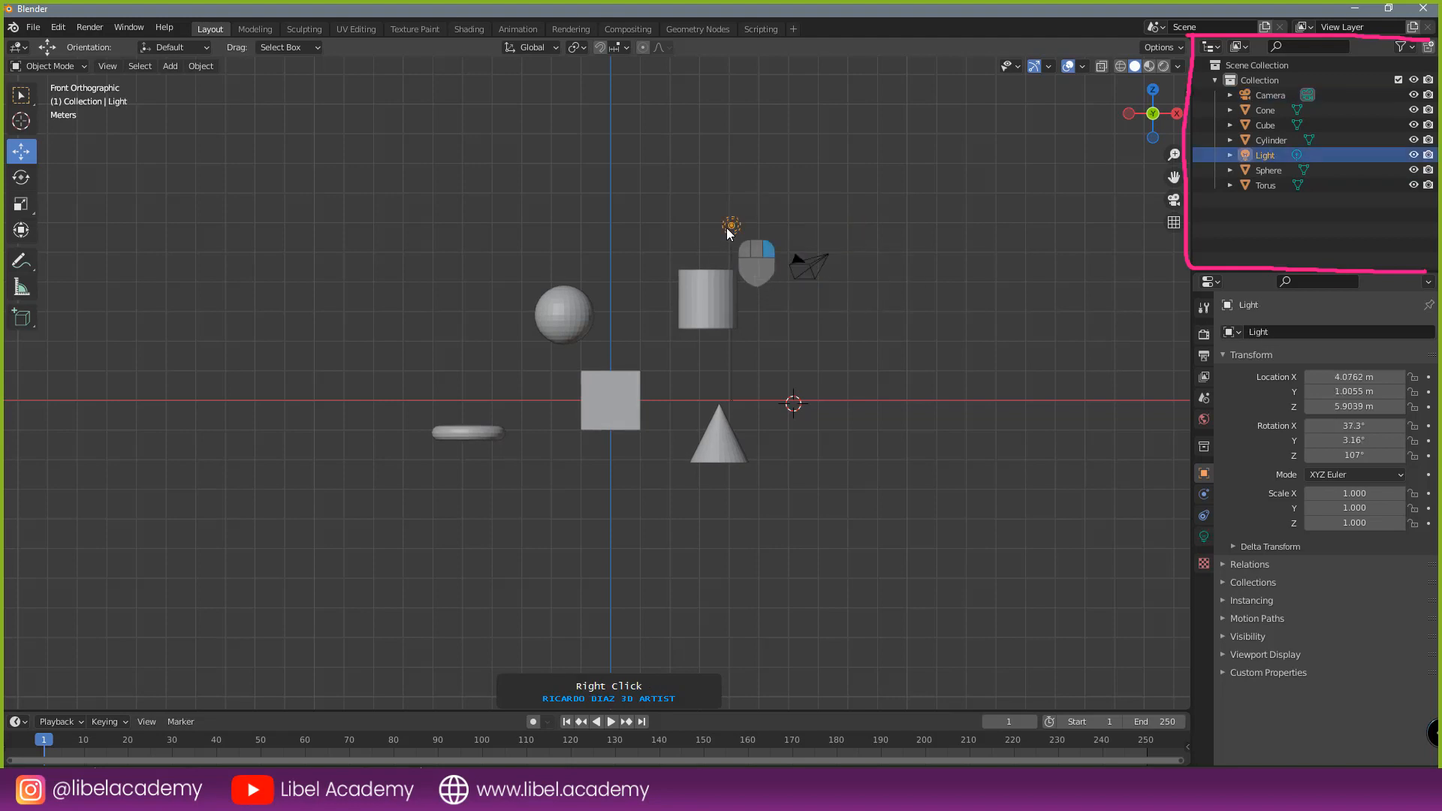
right_click(817, 268, "shift")
right_click(711, 272)
right_click(590, 289)
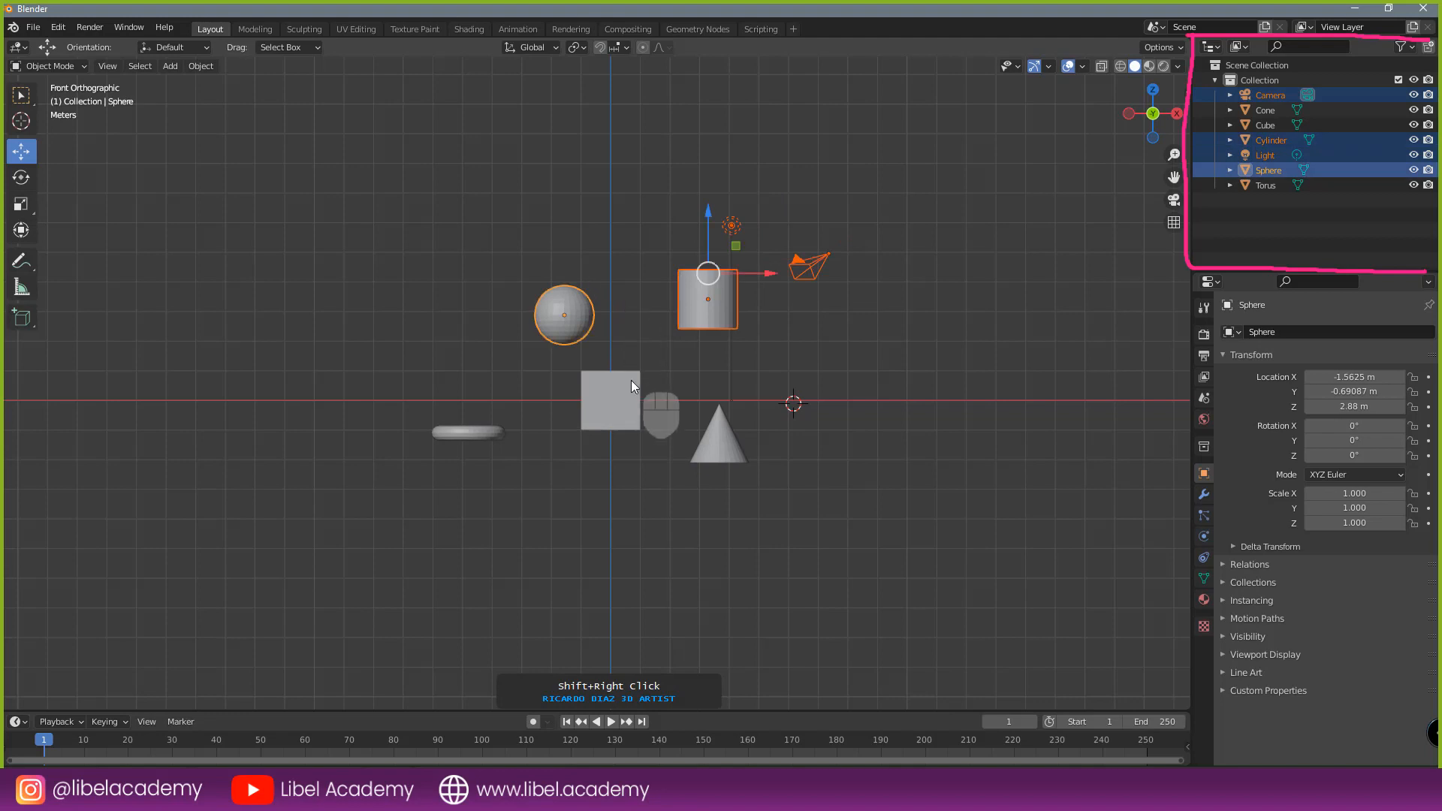
- Select only the light and the camera and move them into a new collection named "LUZ Y CAMARA"
right_click(732, 227)
right_click(817, 263, "shift")
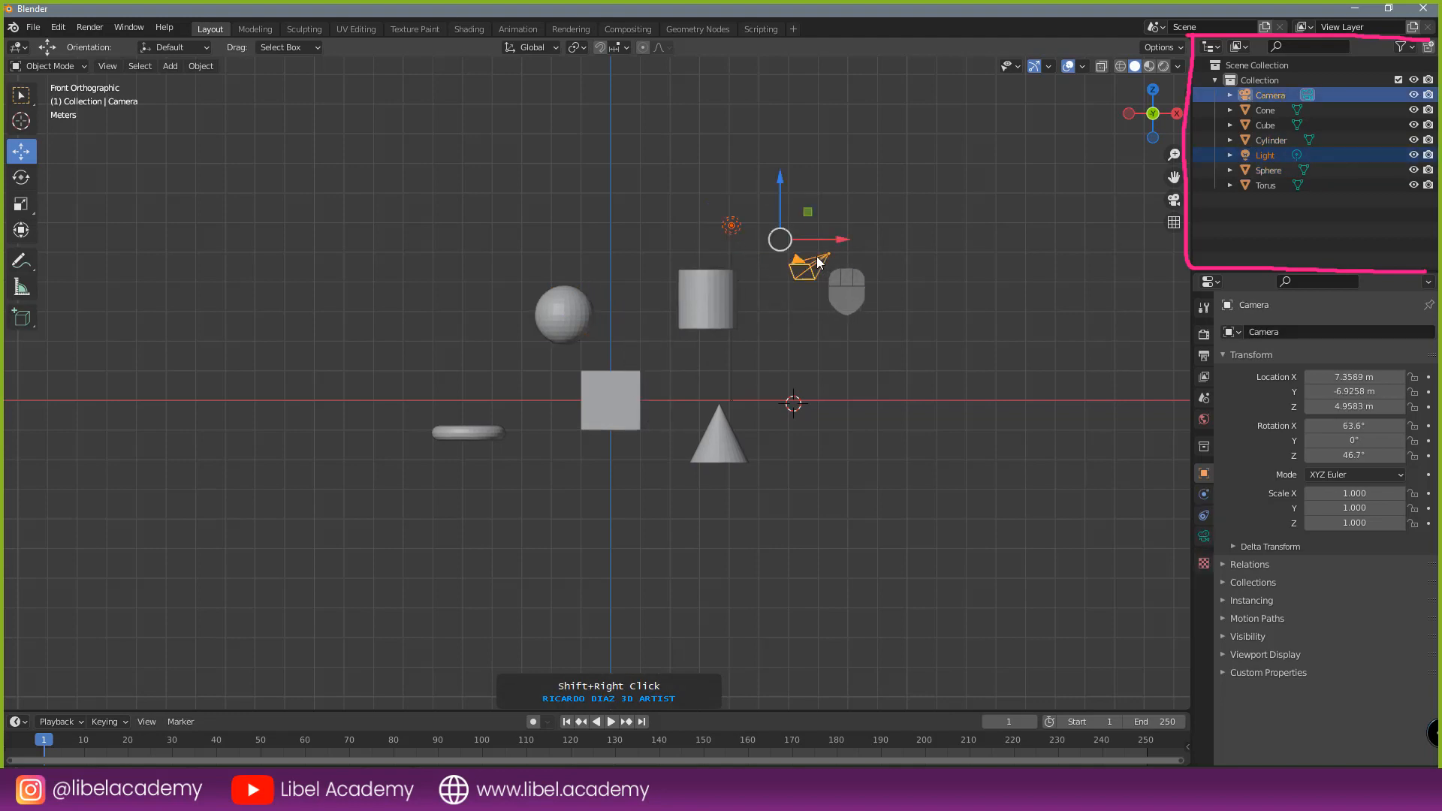
key("m")
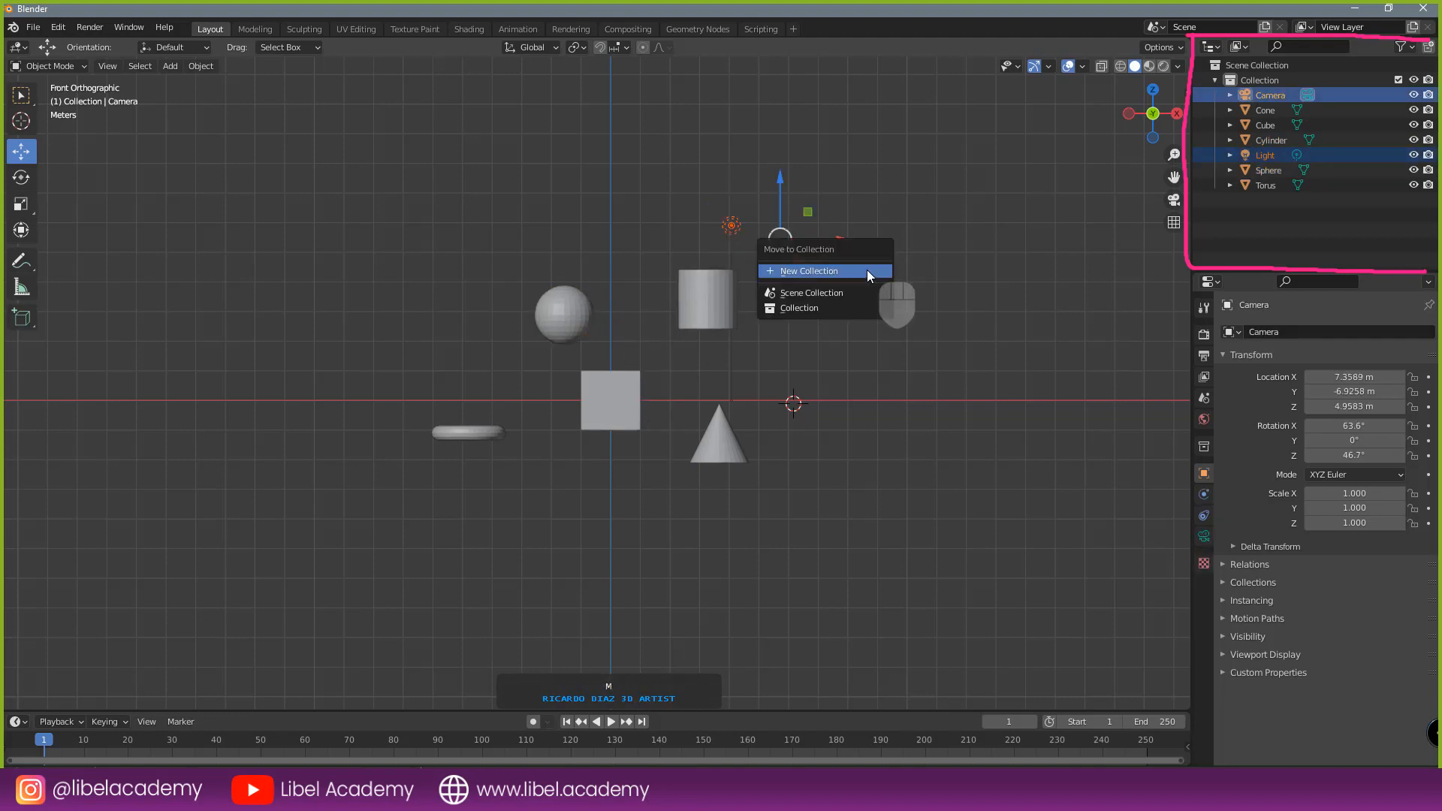
left_click(817, 270)
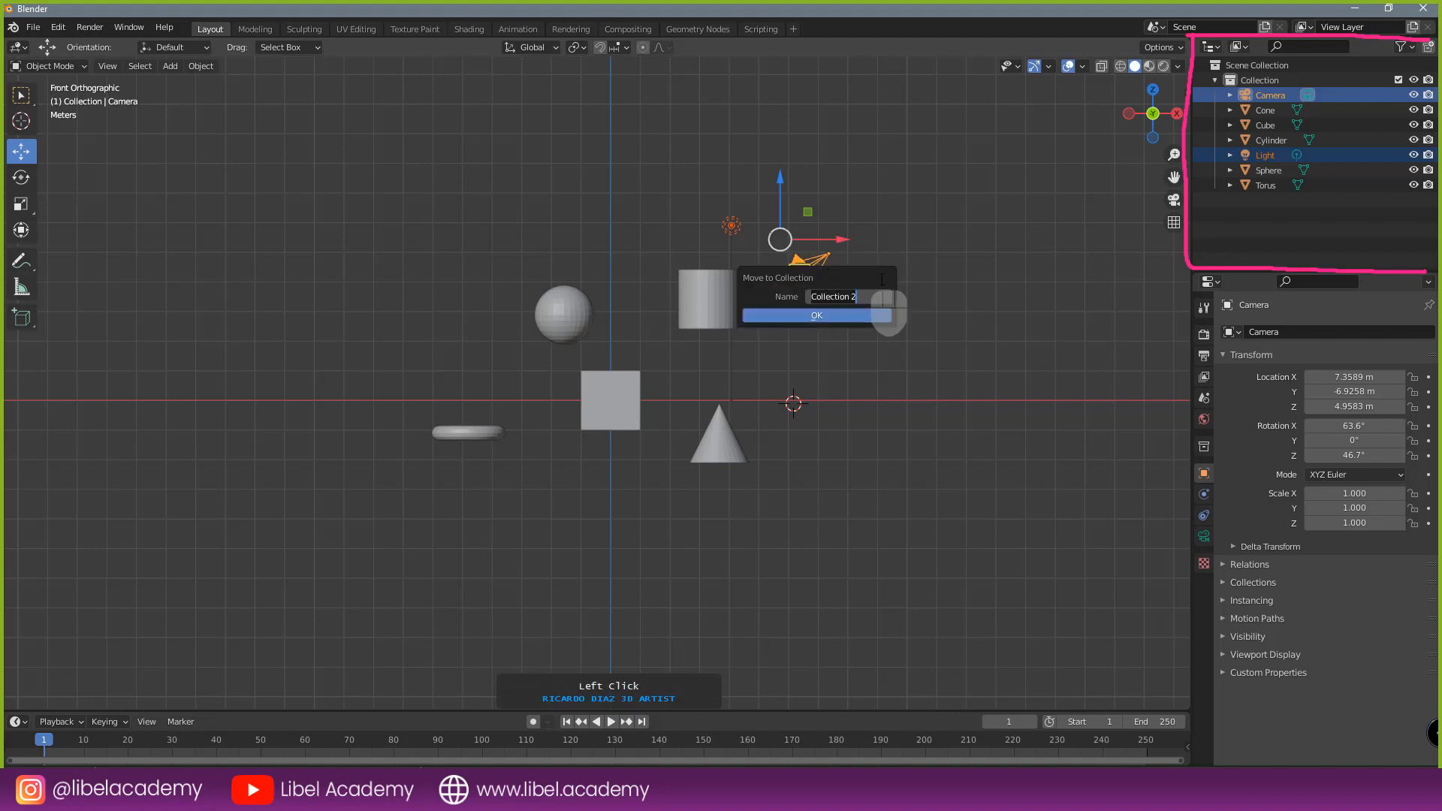
type("LU")
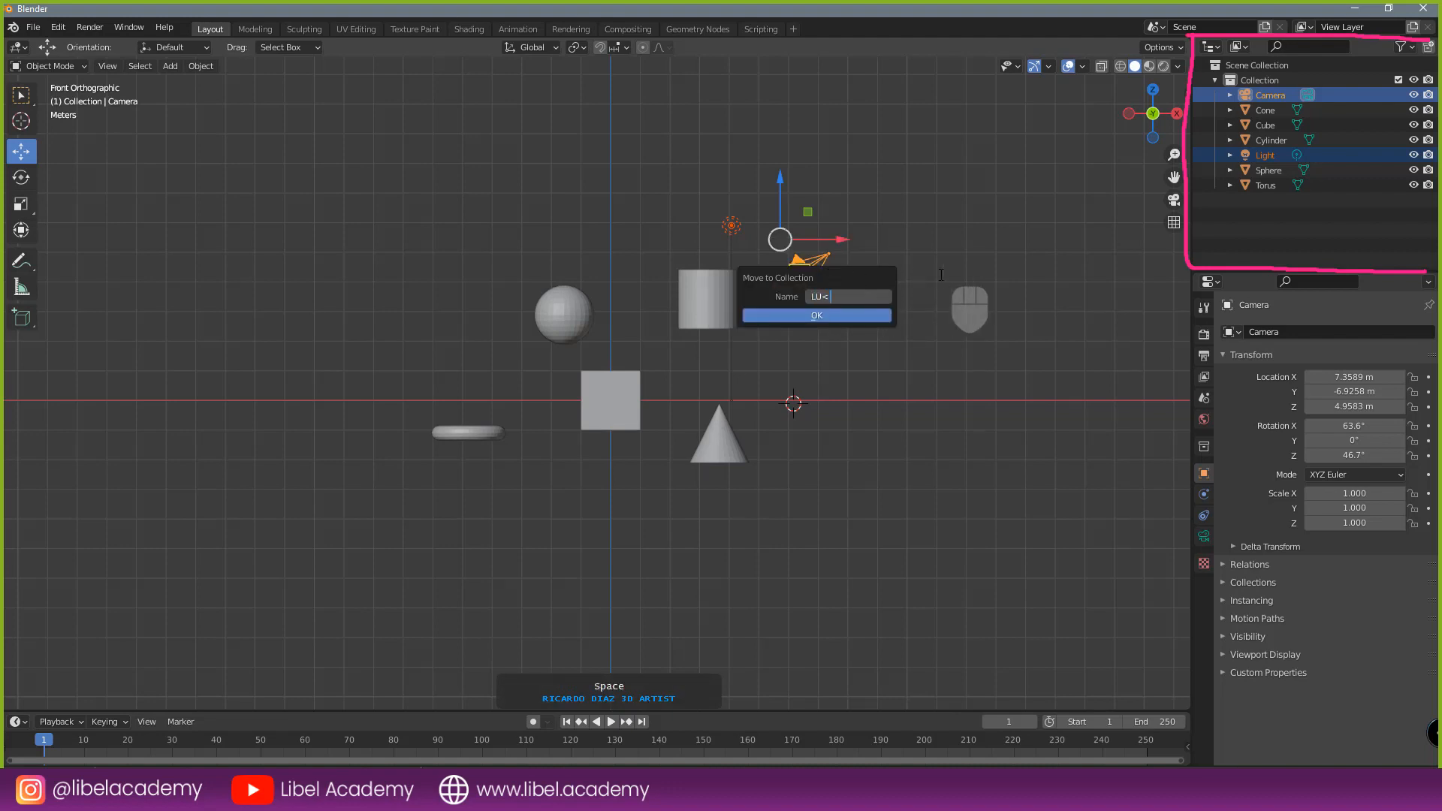
type("Z Z Y CAMARA")
left_click(857, 317)
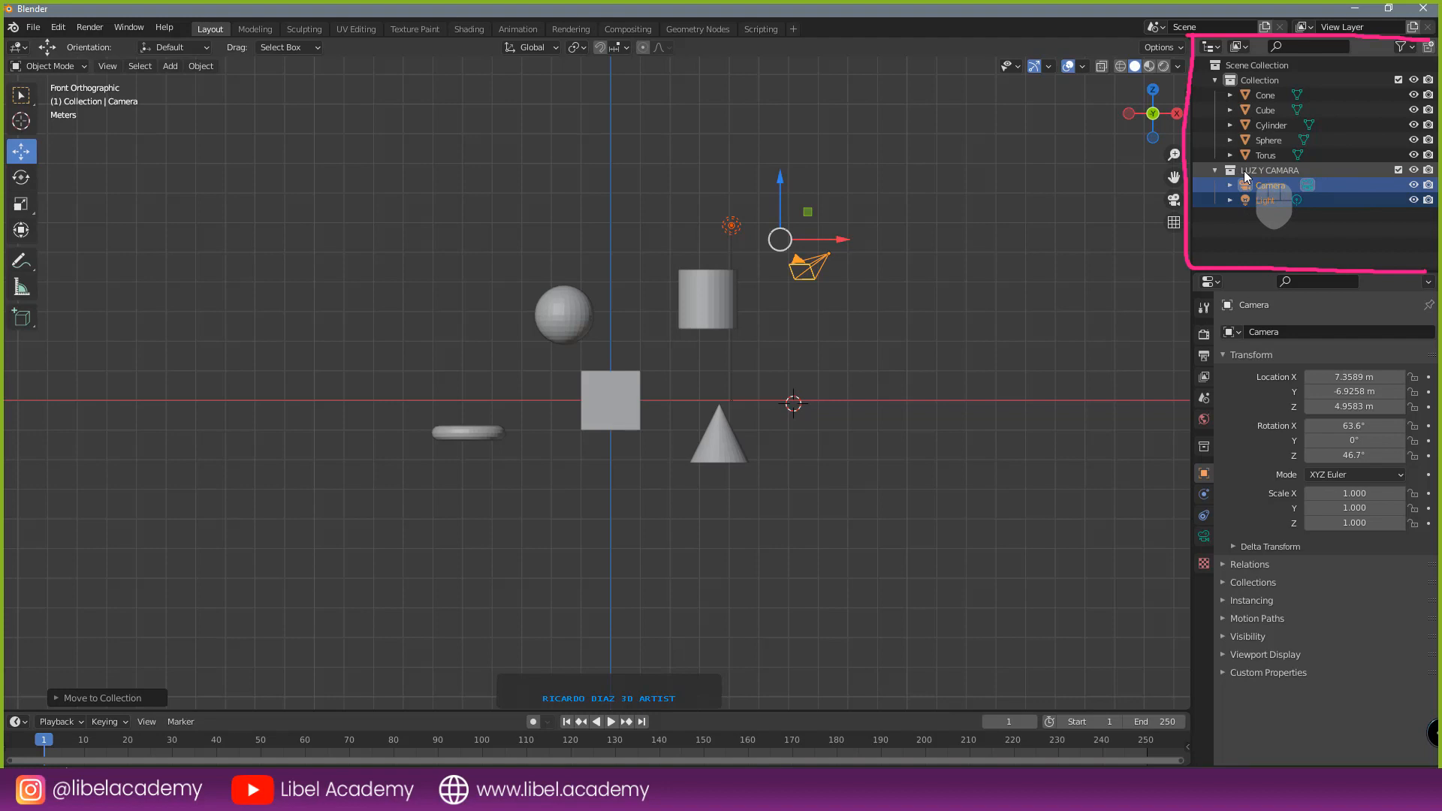
- Assign the purple color tag to the "LUZ Y CAMARA" collection and collapse its contents in the Outliner
left_click(1244, 170)
right_click(1231, 168)
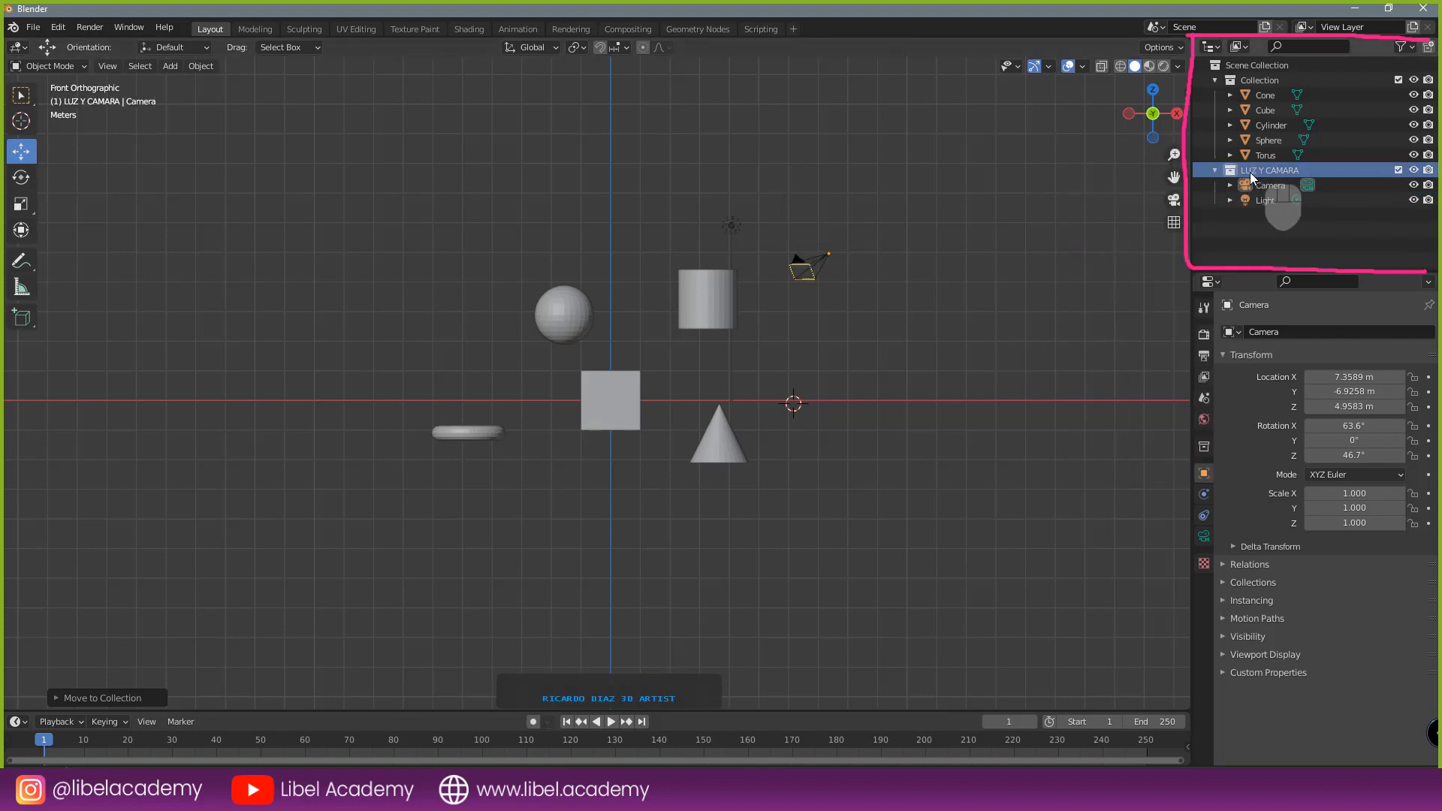
right_click(1232, 170)
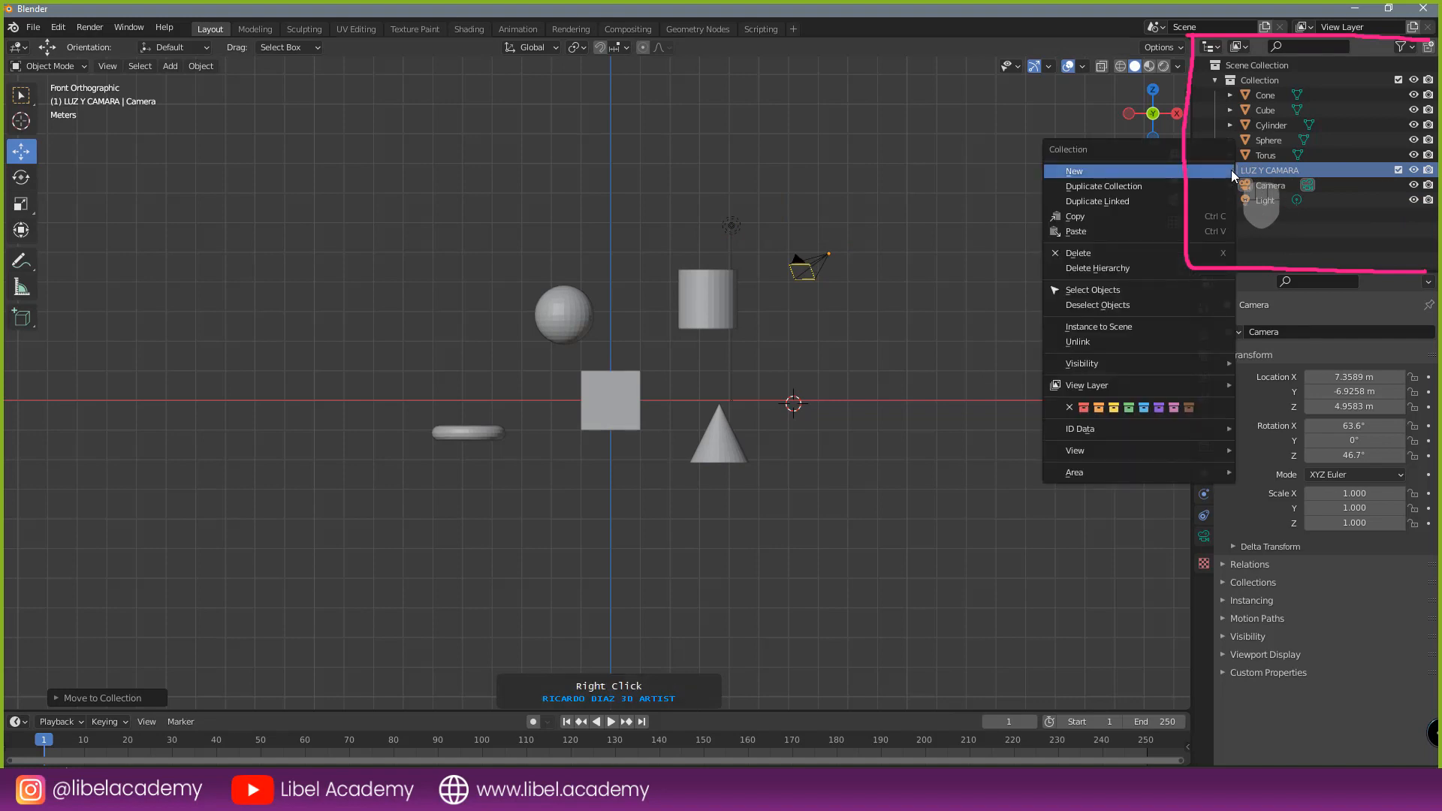
left_click(1162, 407)
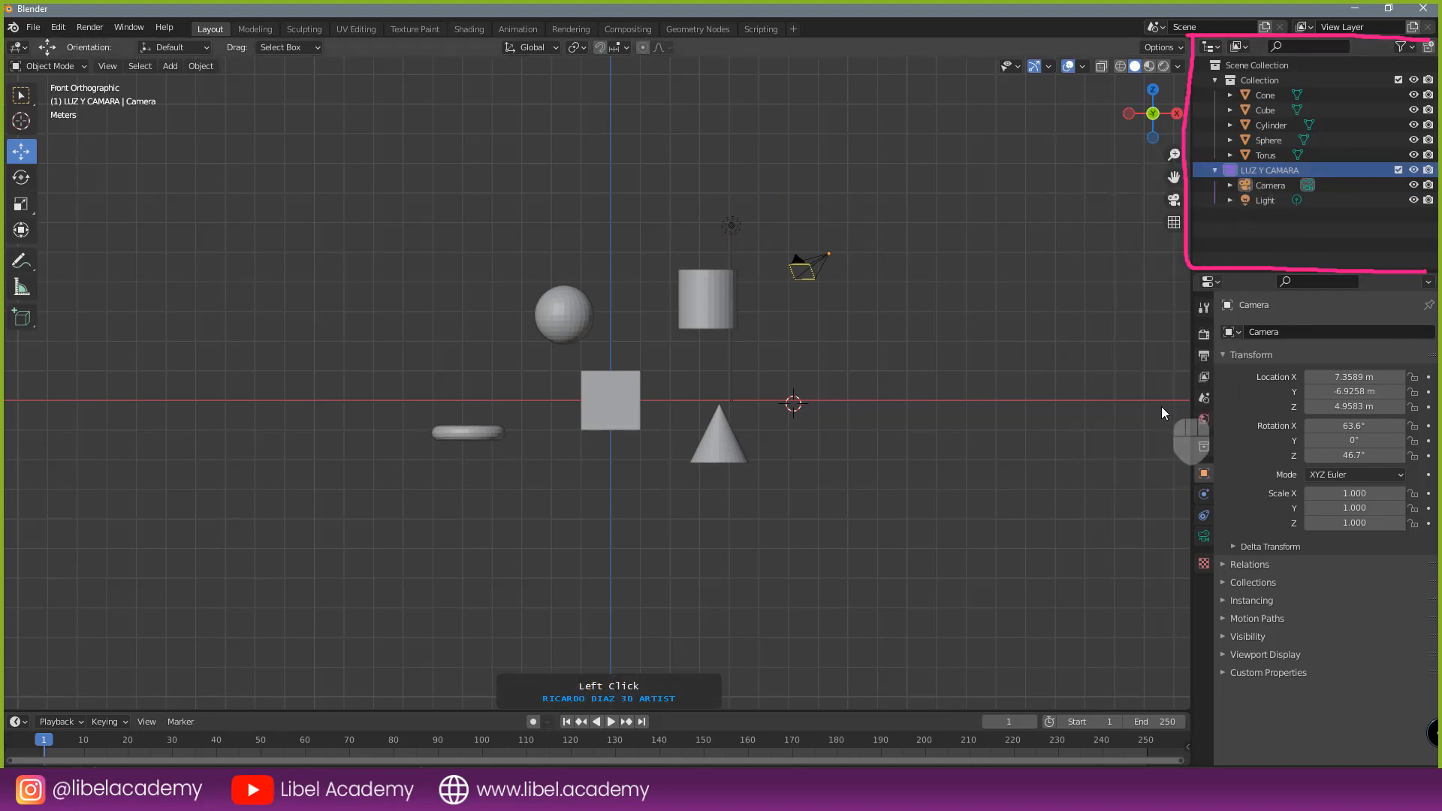
left_click(1214, 170)
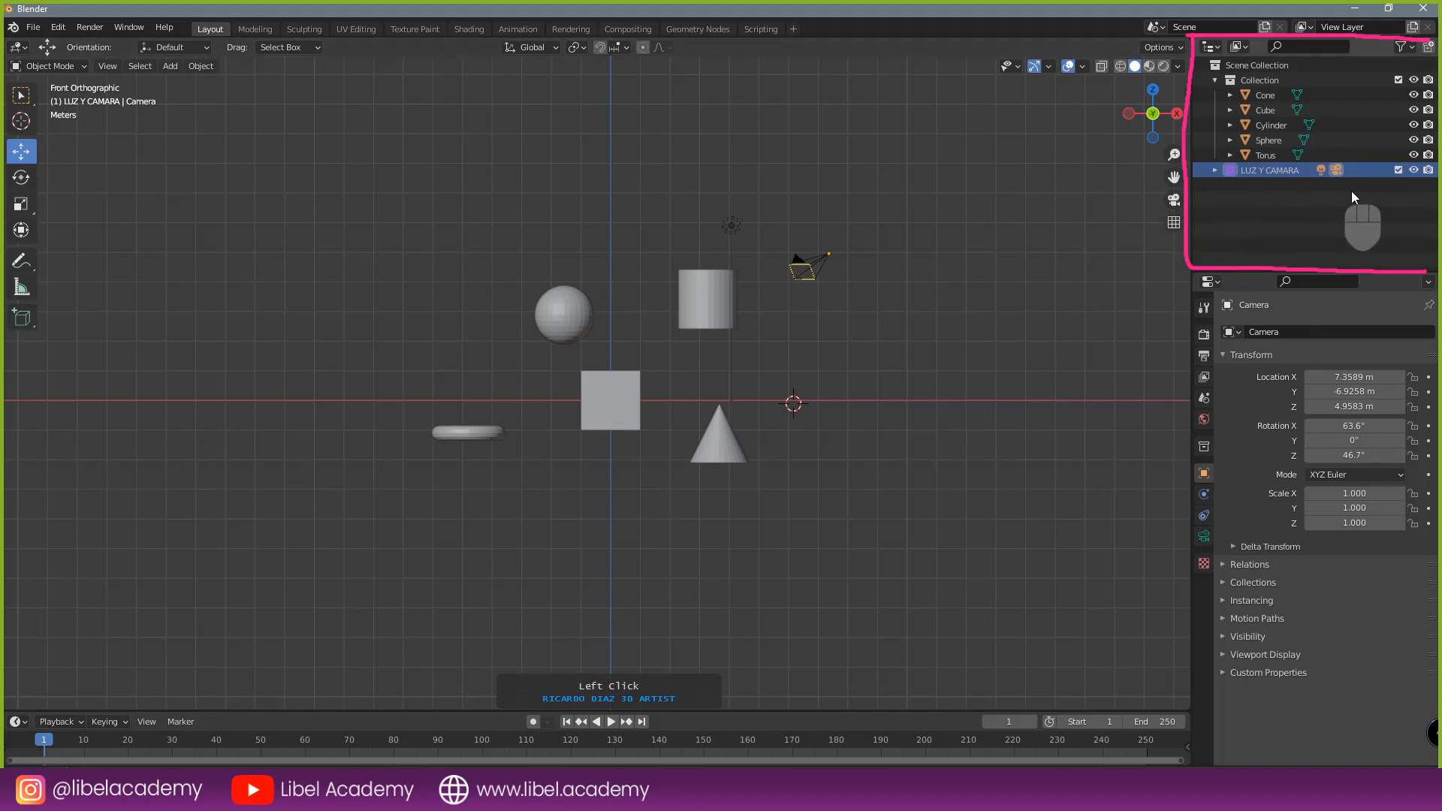
- Toggle the "LUZ Y CAMARA" collection out of and into the view layer several times, leaving it excluded
left_click(1398, 169)
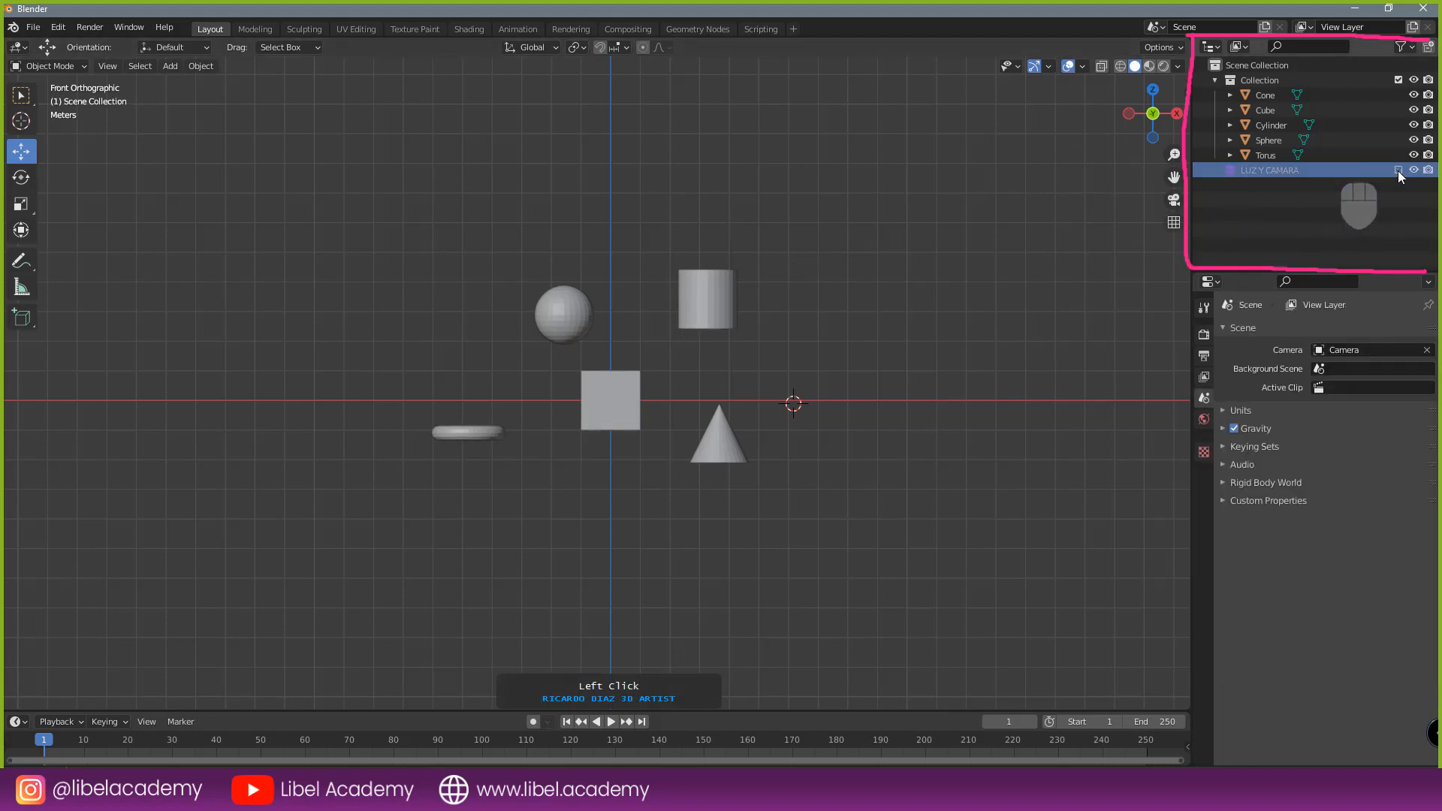
left_click(1398, 170)
left_click(1398, 170)
left_click(1398, 169)
left_click(1399, 169)
left_click(1398, 169)
left_click(1398, 170)
left_click(1398, 170)
left_click(1397, 169)
left_click(1398, 169)
left_click(1396, 170)
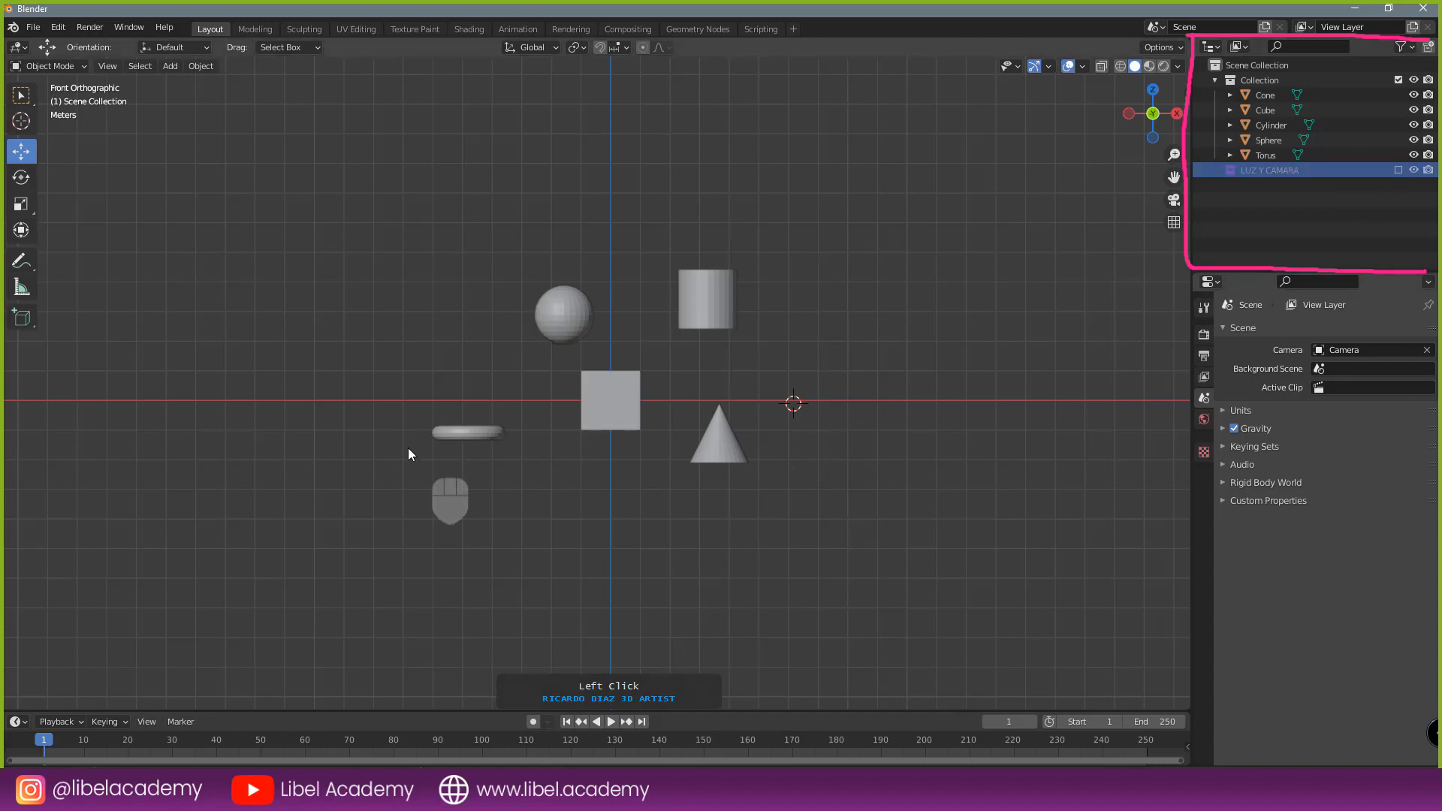
- Move the cone, cylinder, sphere and torus into a new collection named "OBJETOS" and exclude that collection from the view layer
right_click(727, 452)
right_click(705, 308, "shift")
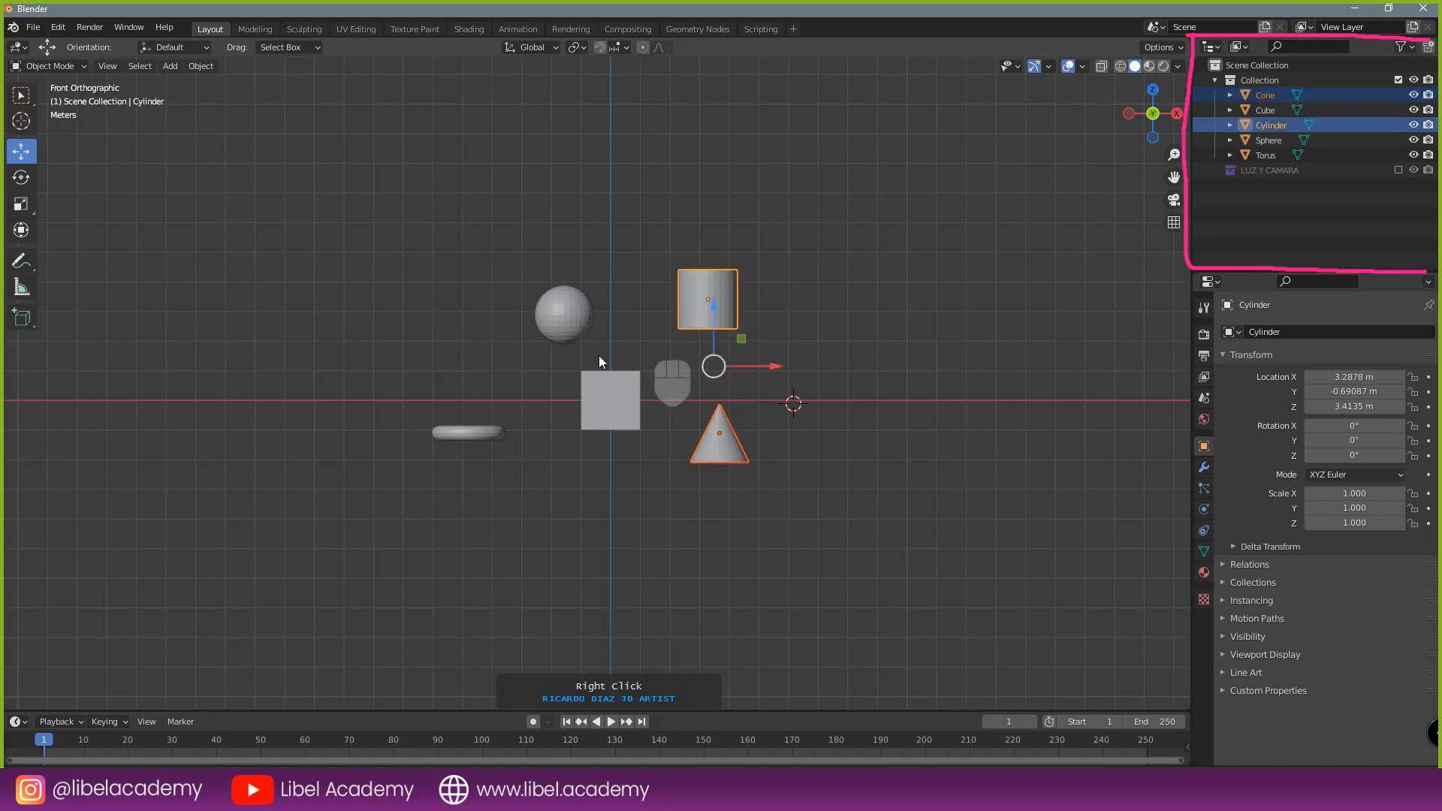
right_click(564, 317, "shift")
right_click(471, 434, "shift")
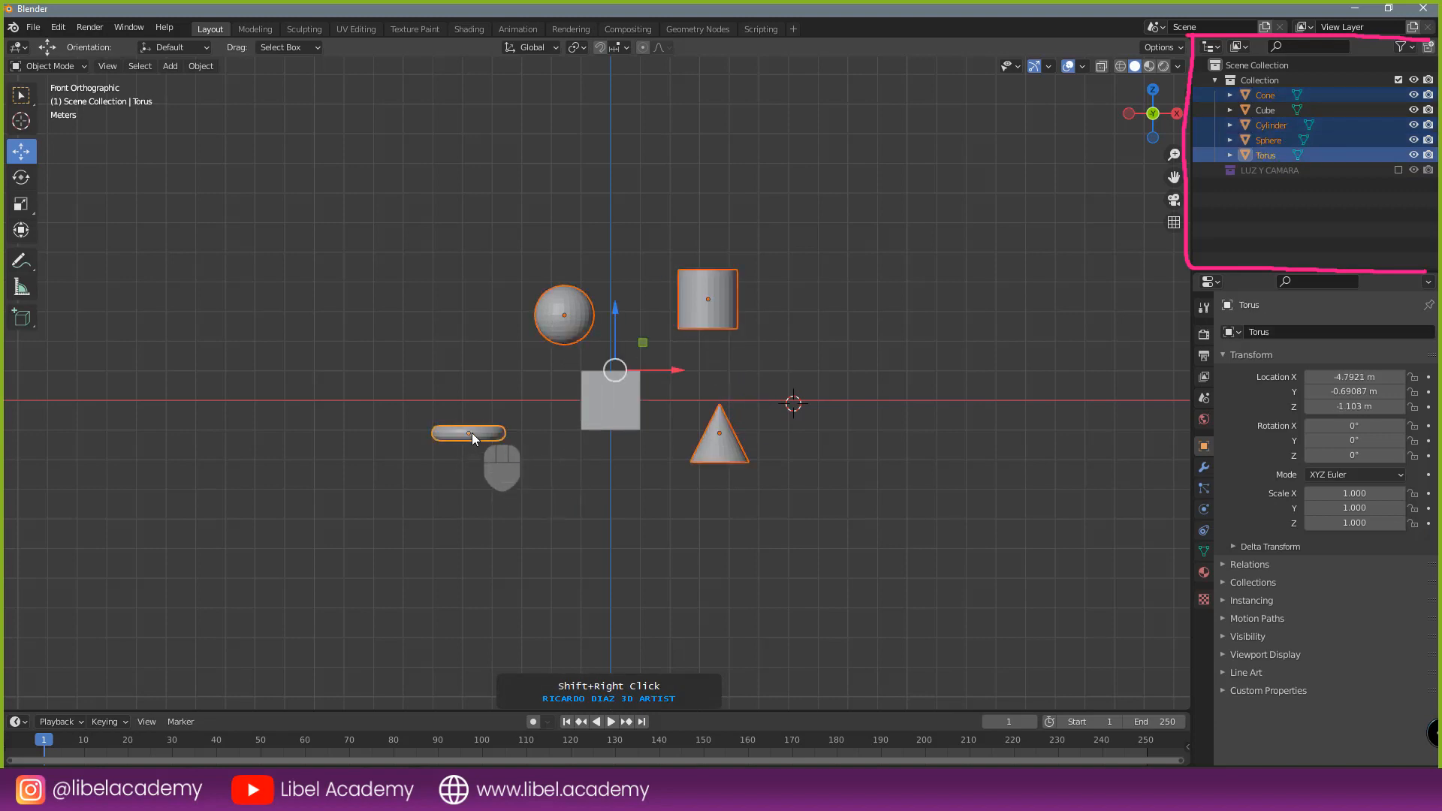
key("m")
left_click(751, 367)
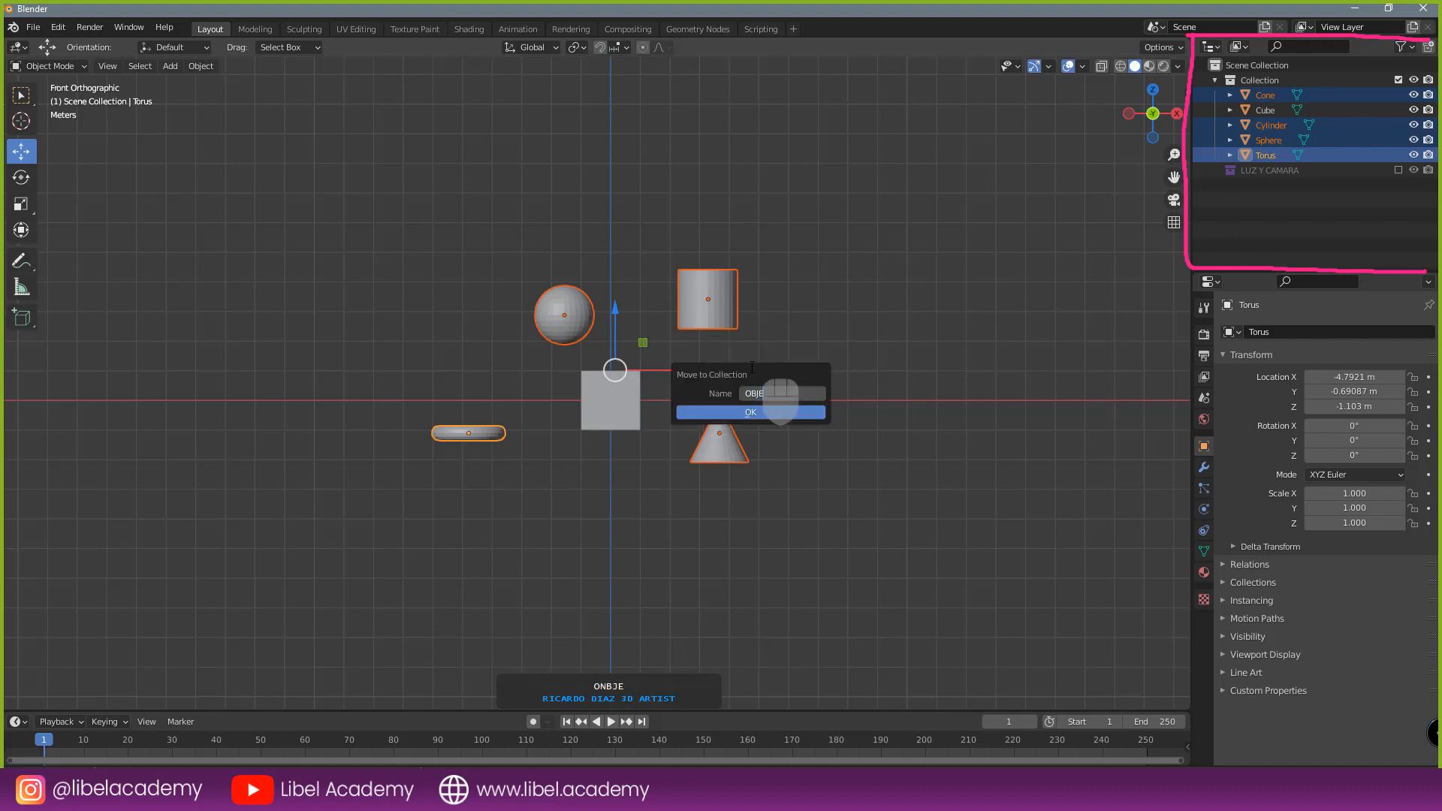
left_click(751, 412)
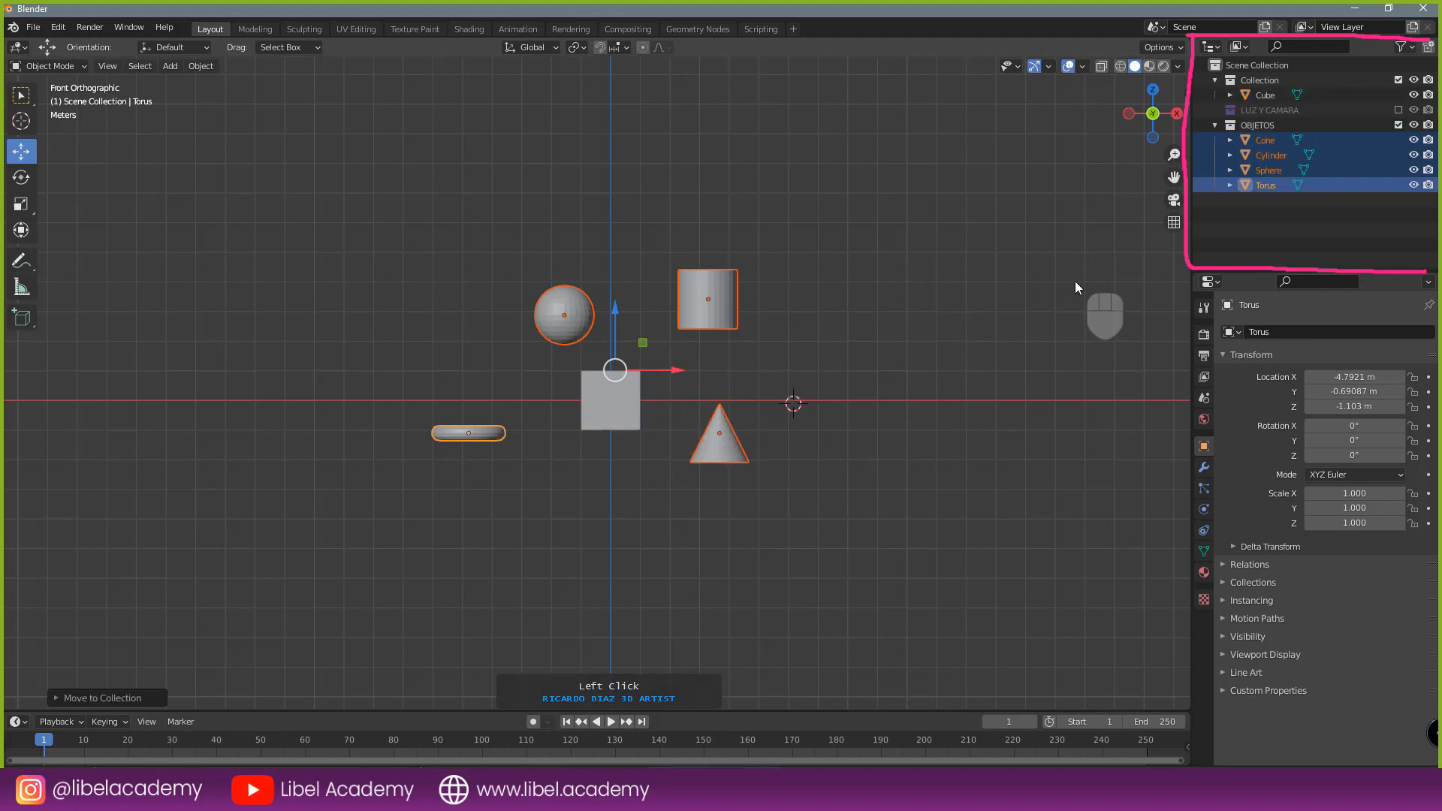
left_click(1214, 126)
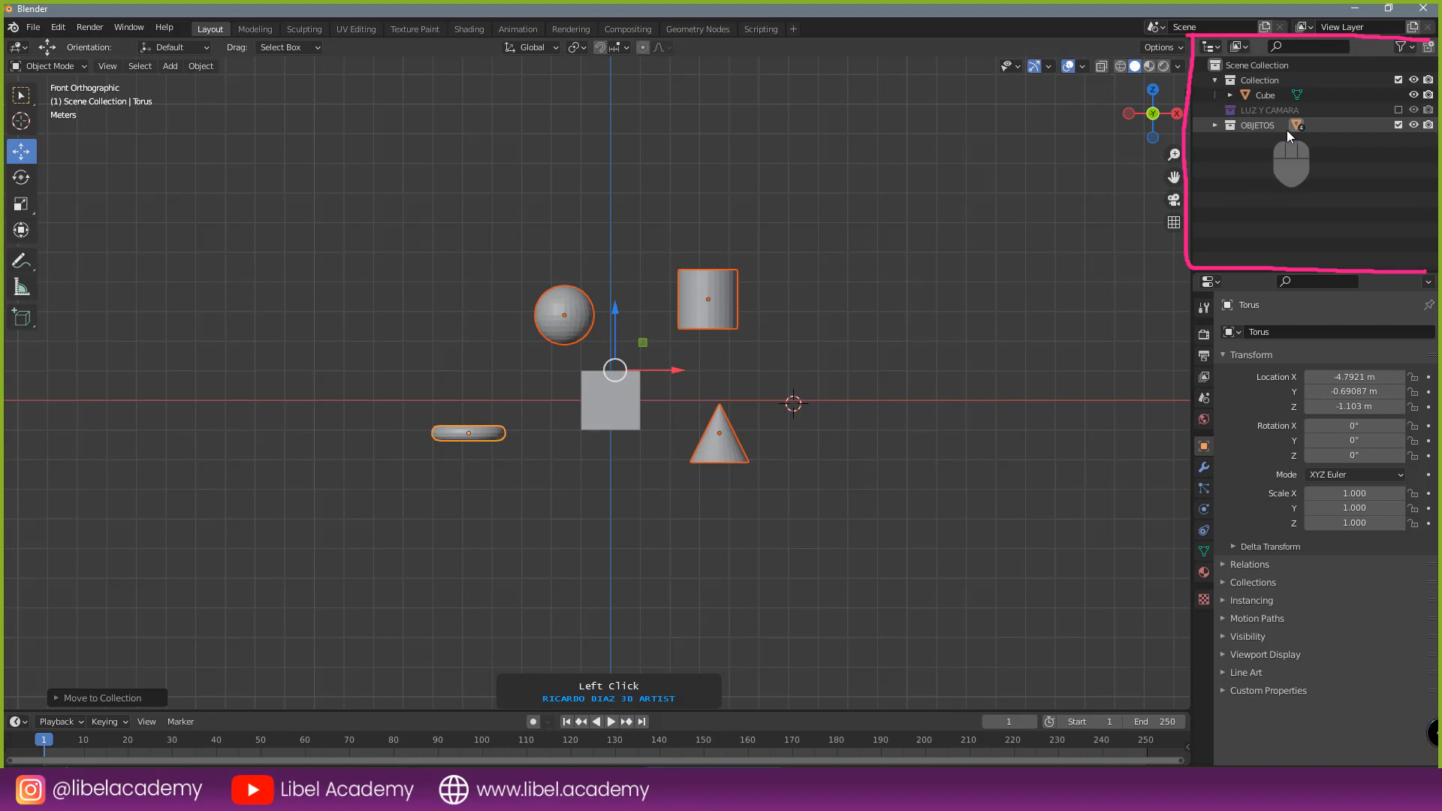
left_click(1398, 124)
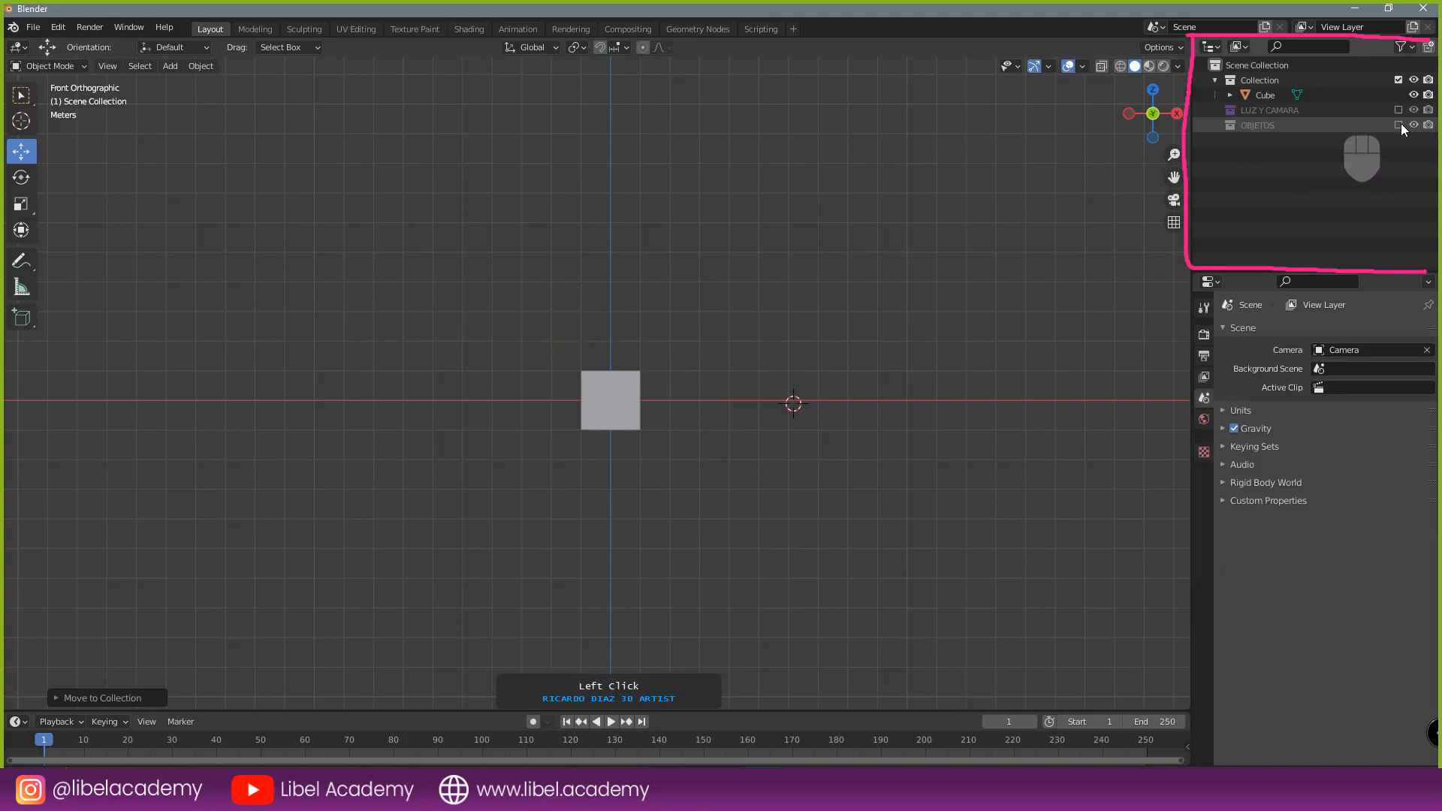
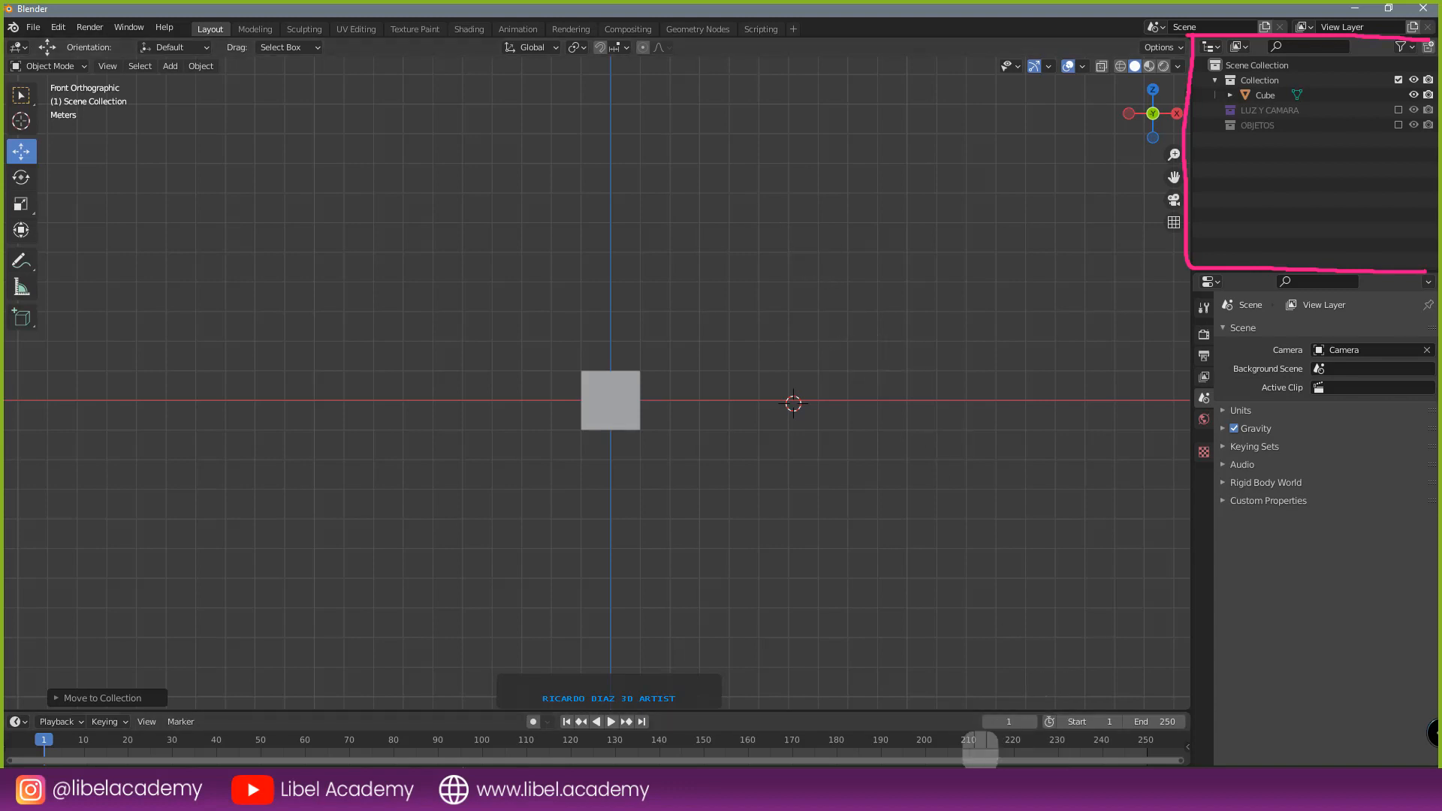
- Switch to Discord to check the general channel of the Libel Academy server and return to Blender
mouse_move(949, 788)
left_click(923, 719)
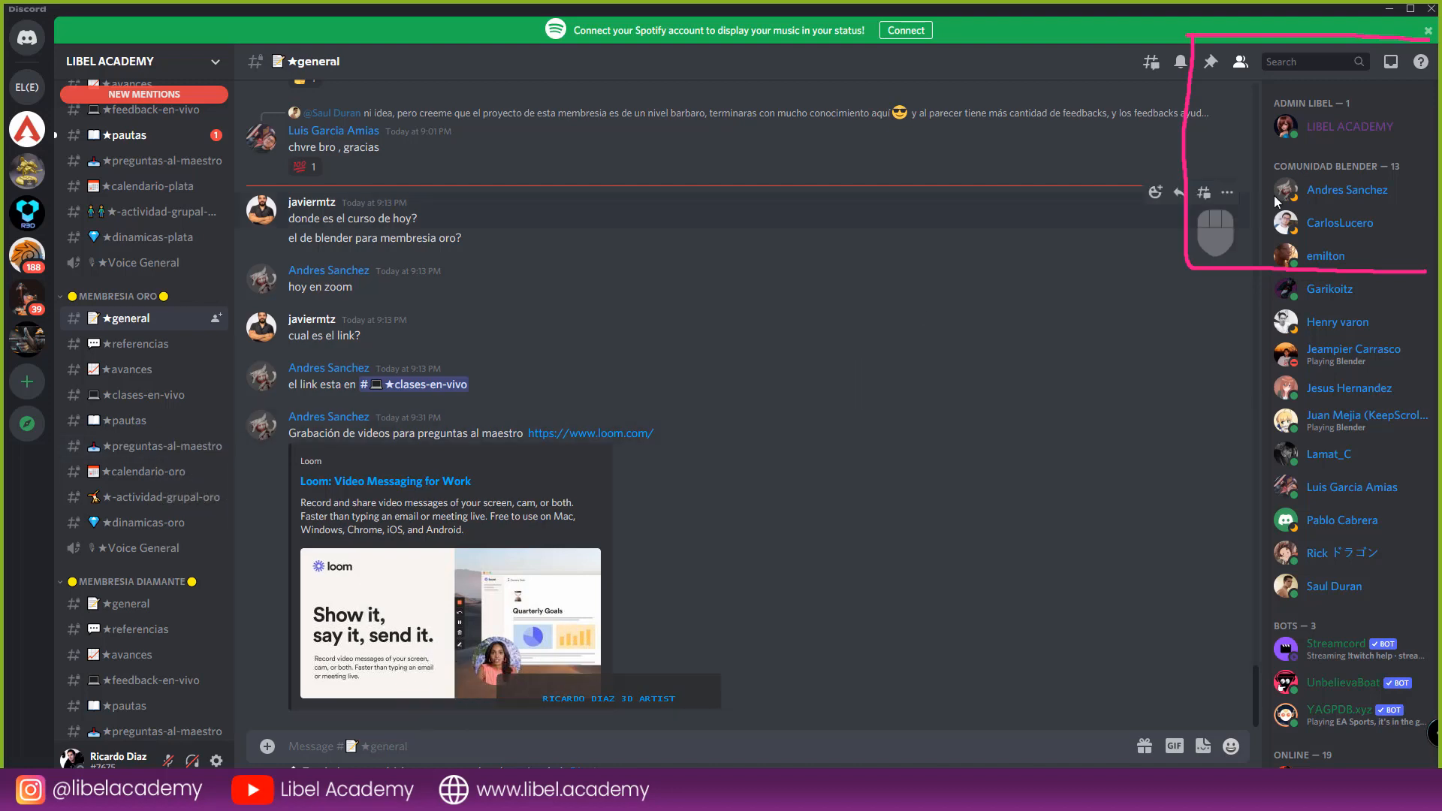
left_click(1390, 12)
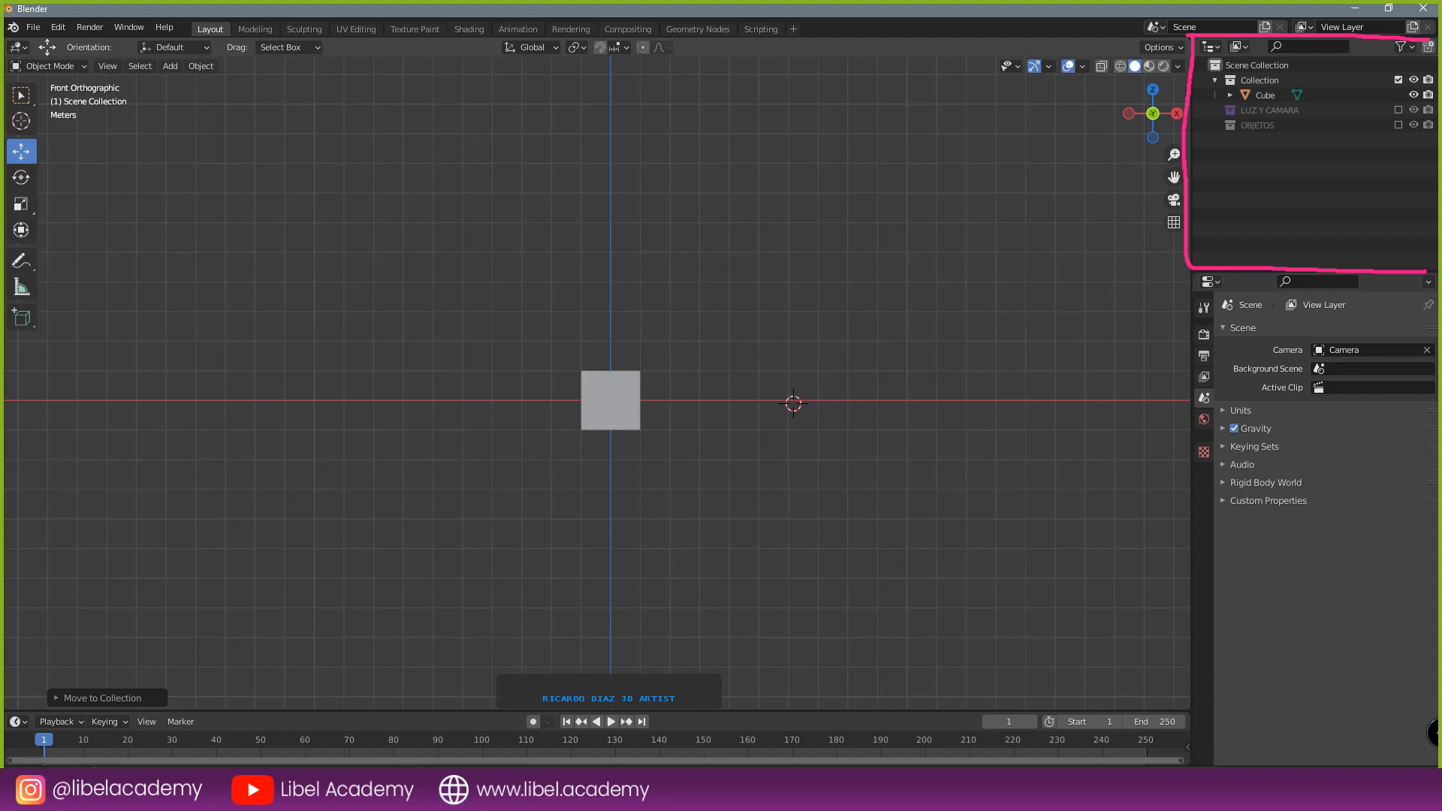
- Outline the viewport's column of tools with a blue freehand screen annotation
left_click(1434, 733)
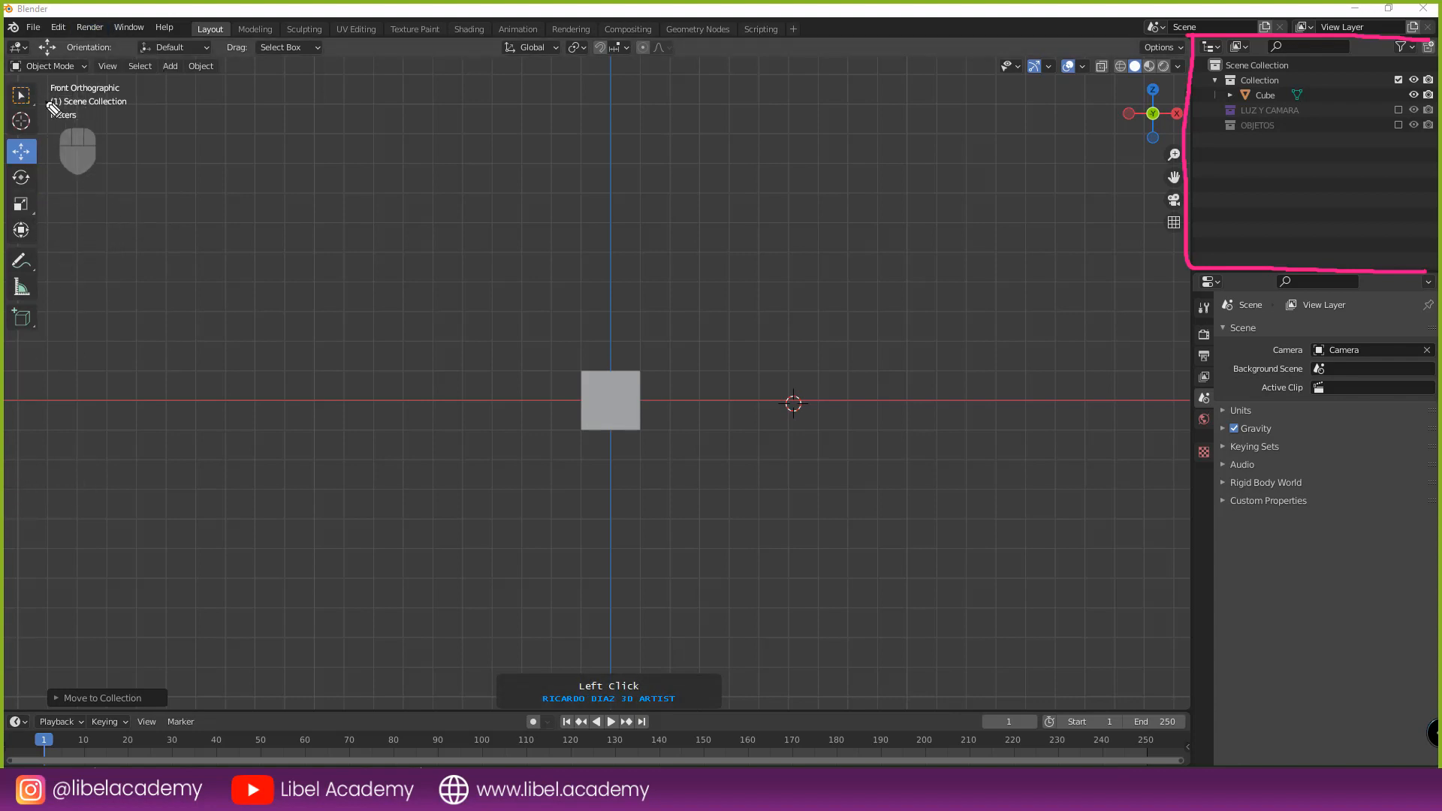
mouse_move(41, 80)
left_mouse_down()
mouse_move(34, 338)
mouse_move(8, 339)
left_mouse_up()
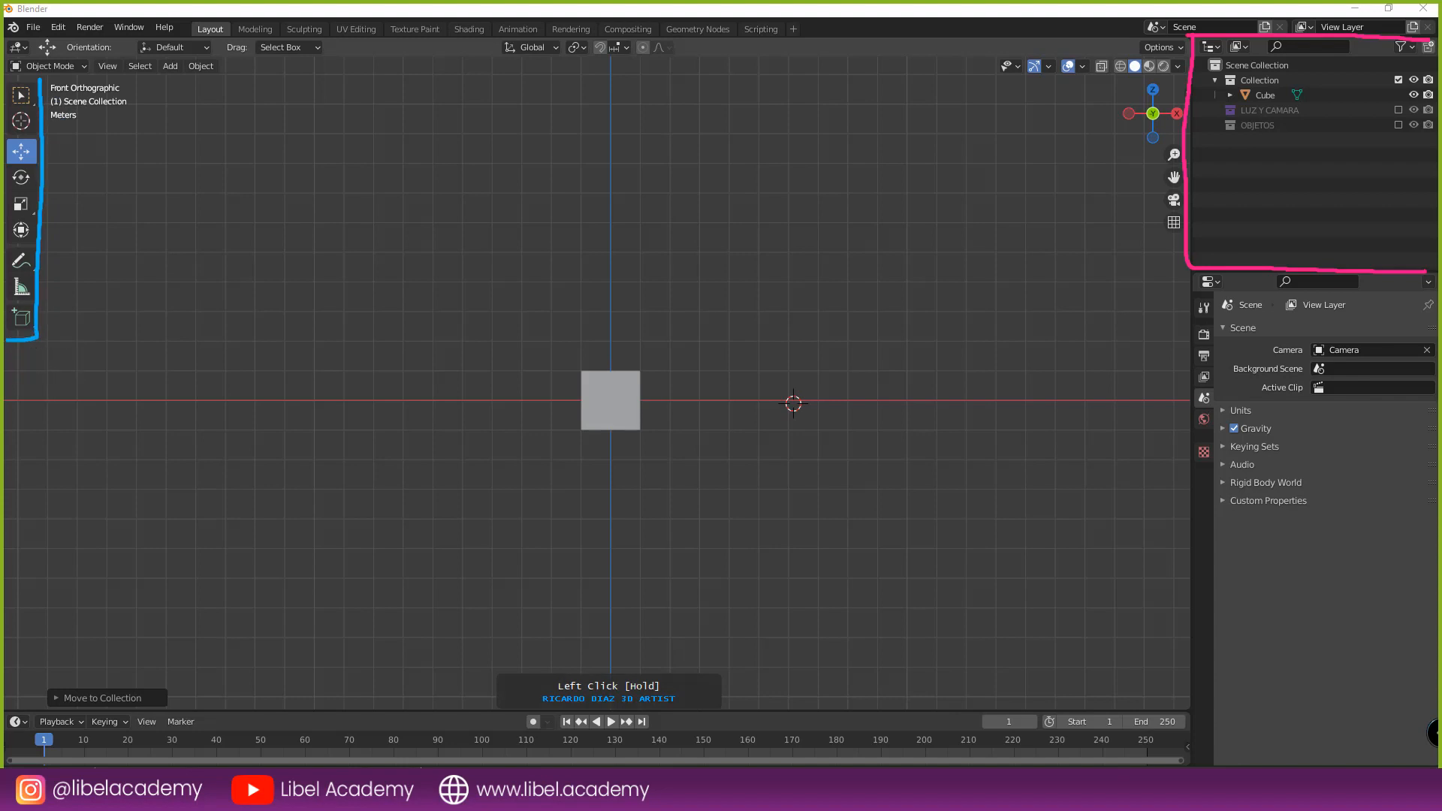
- Select the cube and try rotating it with the Rotate tool active
right_click(601, 394)
scroll(429, 364, "up", 3)
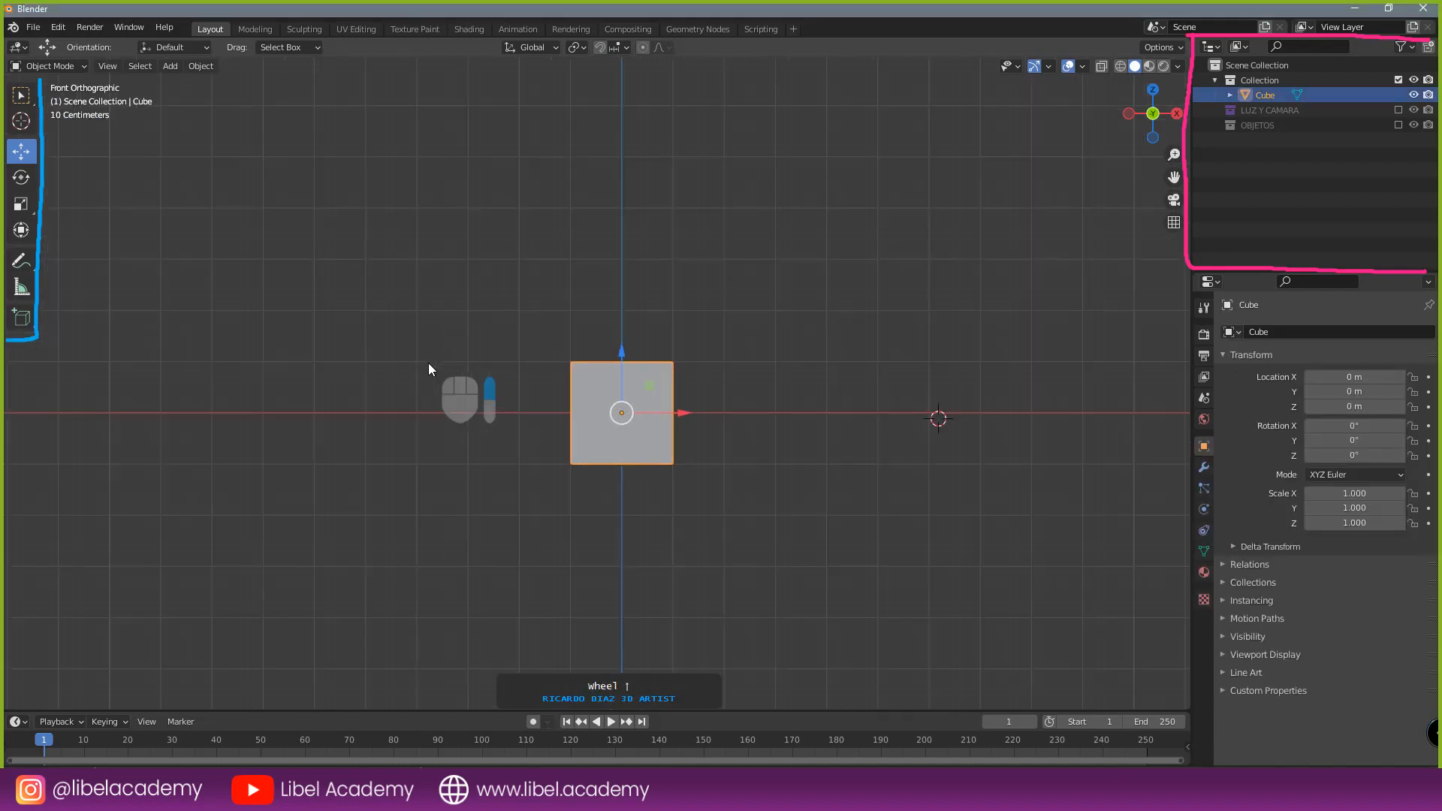
left_click(21, 178)
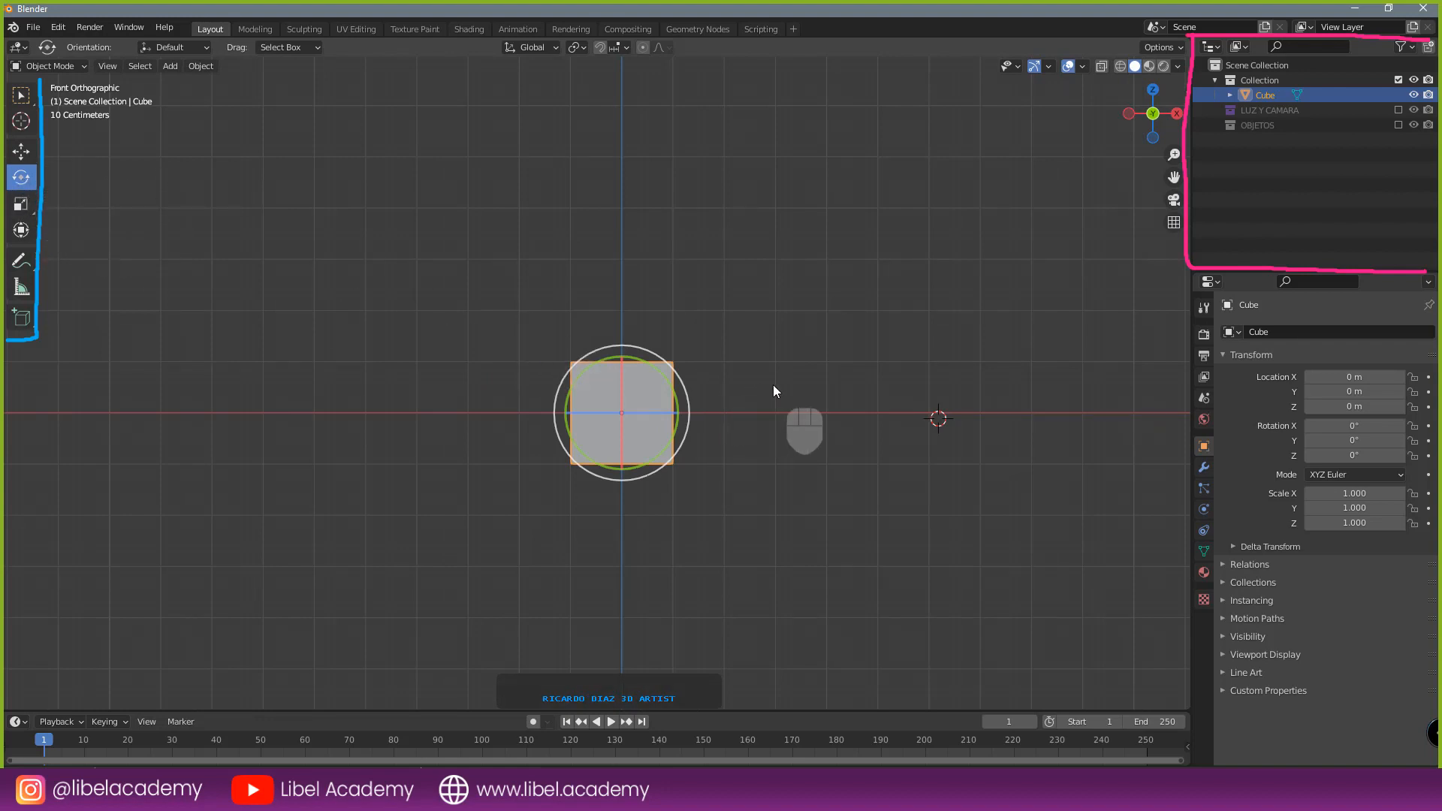
key("r")
right_click(726, 377)
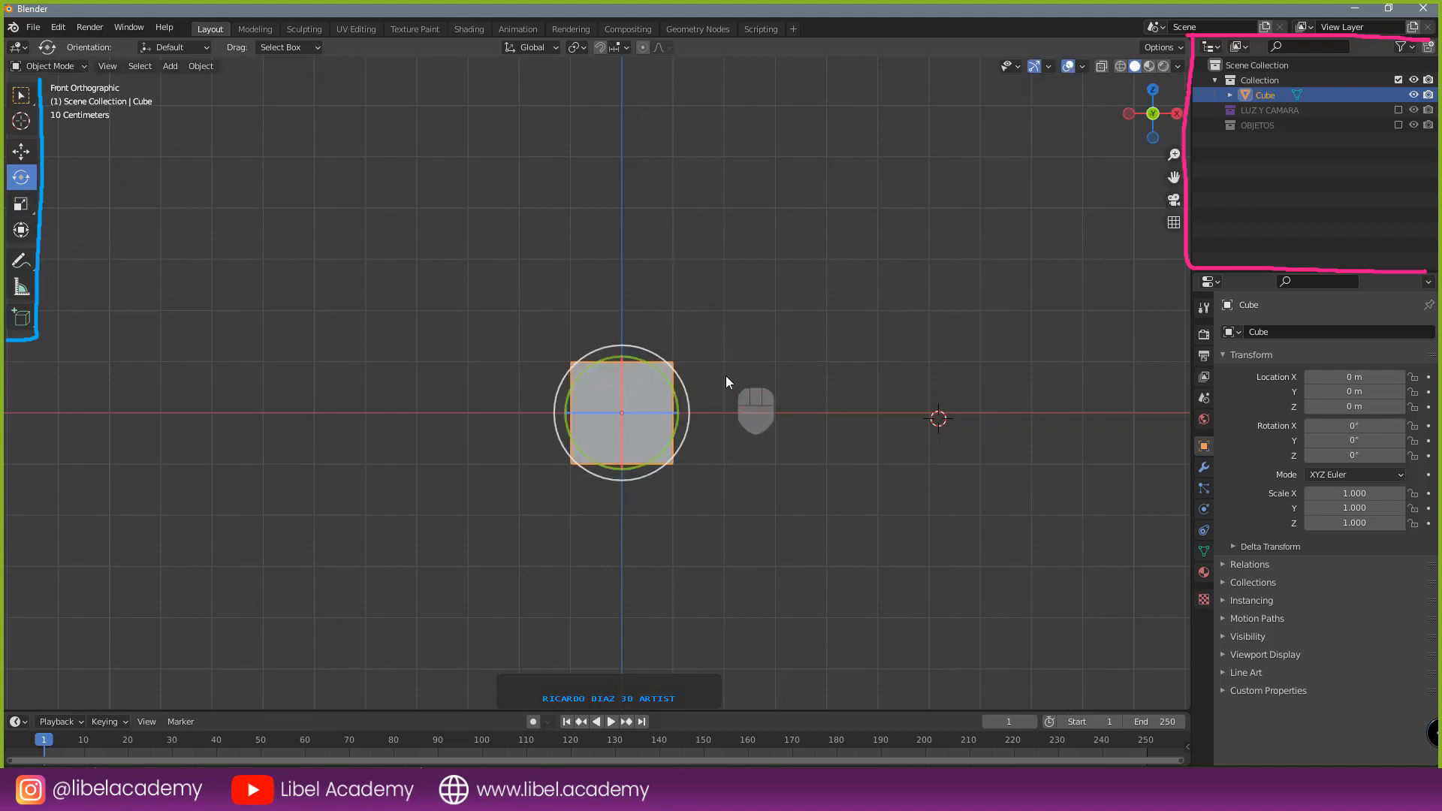
- Try moving the cube freely and along the X axis, with the Move tool's gizmo displayed
key("g")
right_click(628, 334)
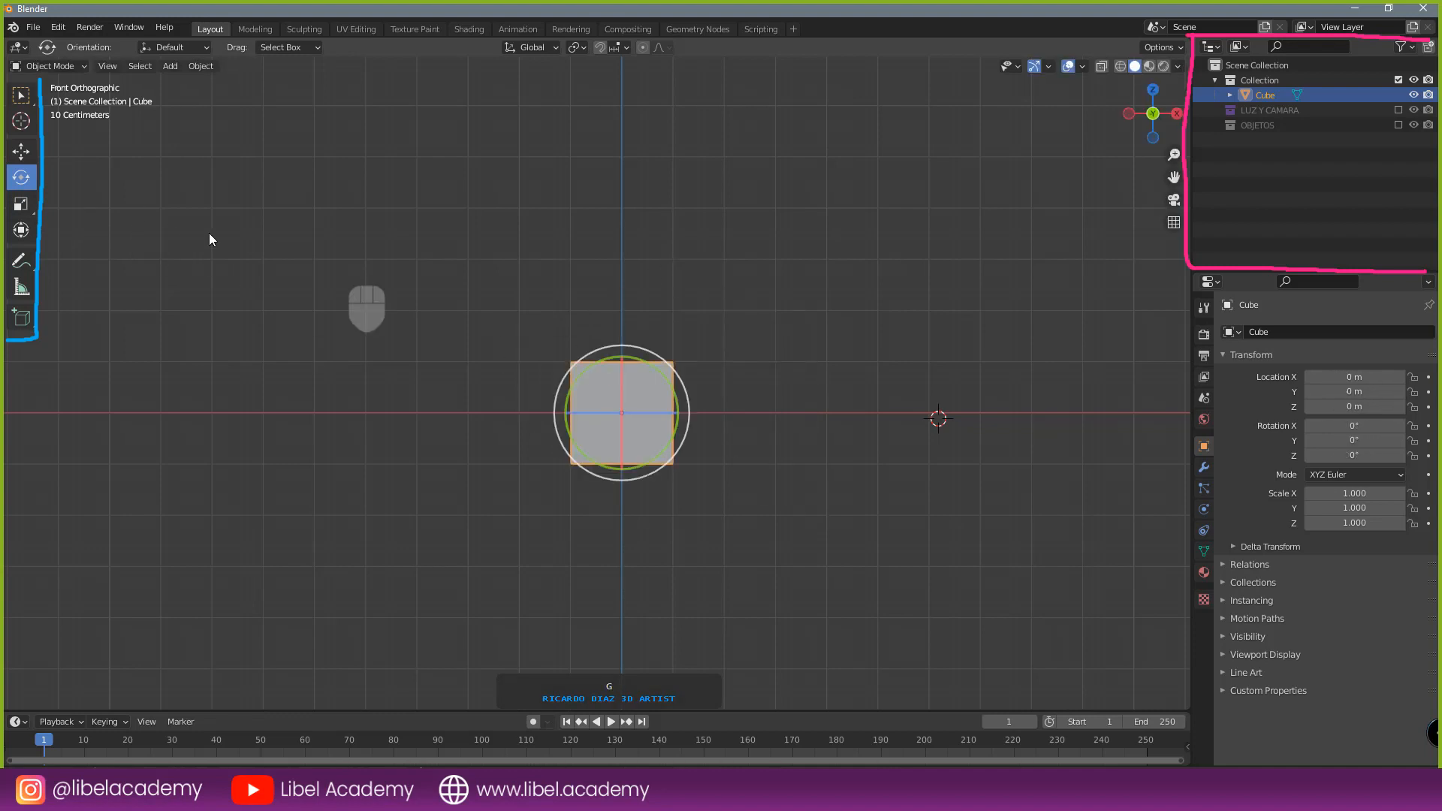
left_click(21, 154)
key("g")
right_click(682, 421)
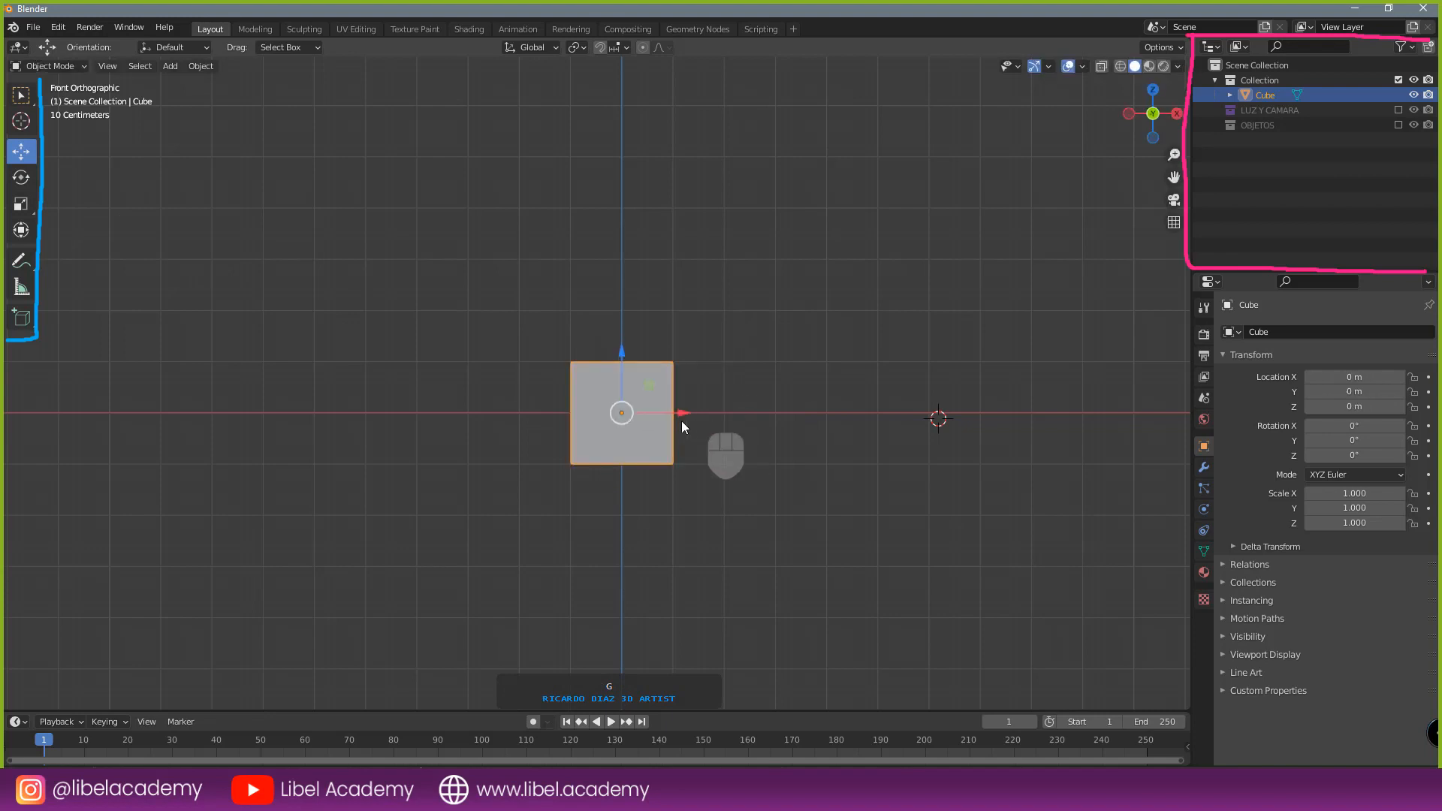
mouse_move(676, 413)
left_mouse_down()
mouse_move(617, 405)
mouse_move(687, 413)
left_mouse_up()
right_click(686, 413)
- Activate the Scale tool and try scaling the cube with its gizmo and freely, reverting each change
right_click(32, 207)
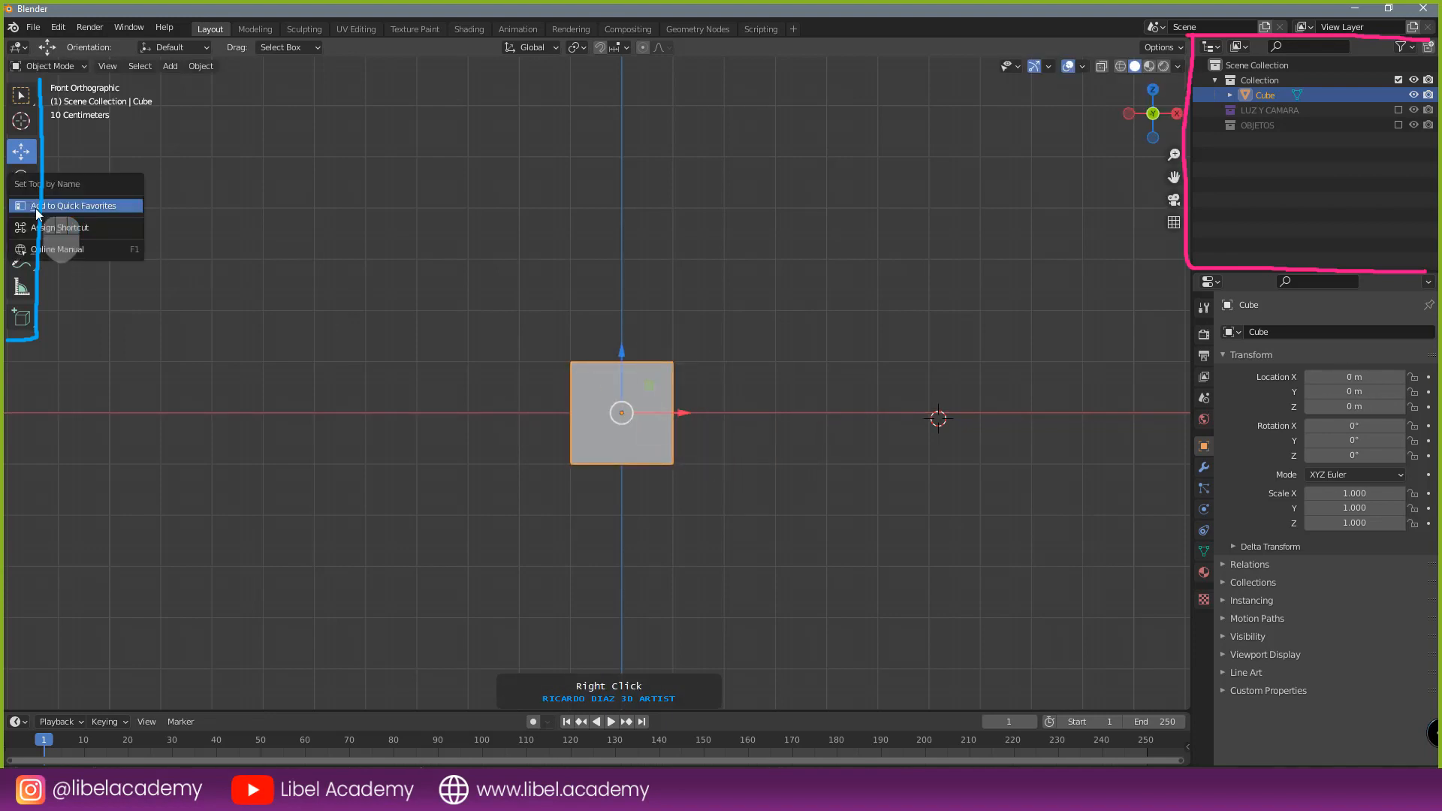
left_click(21, 204)
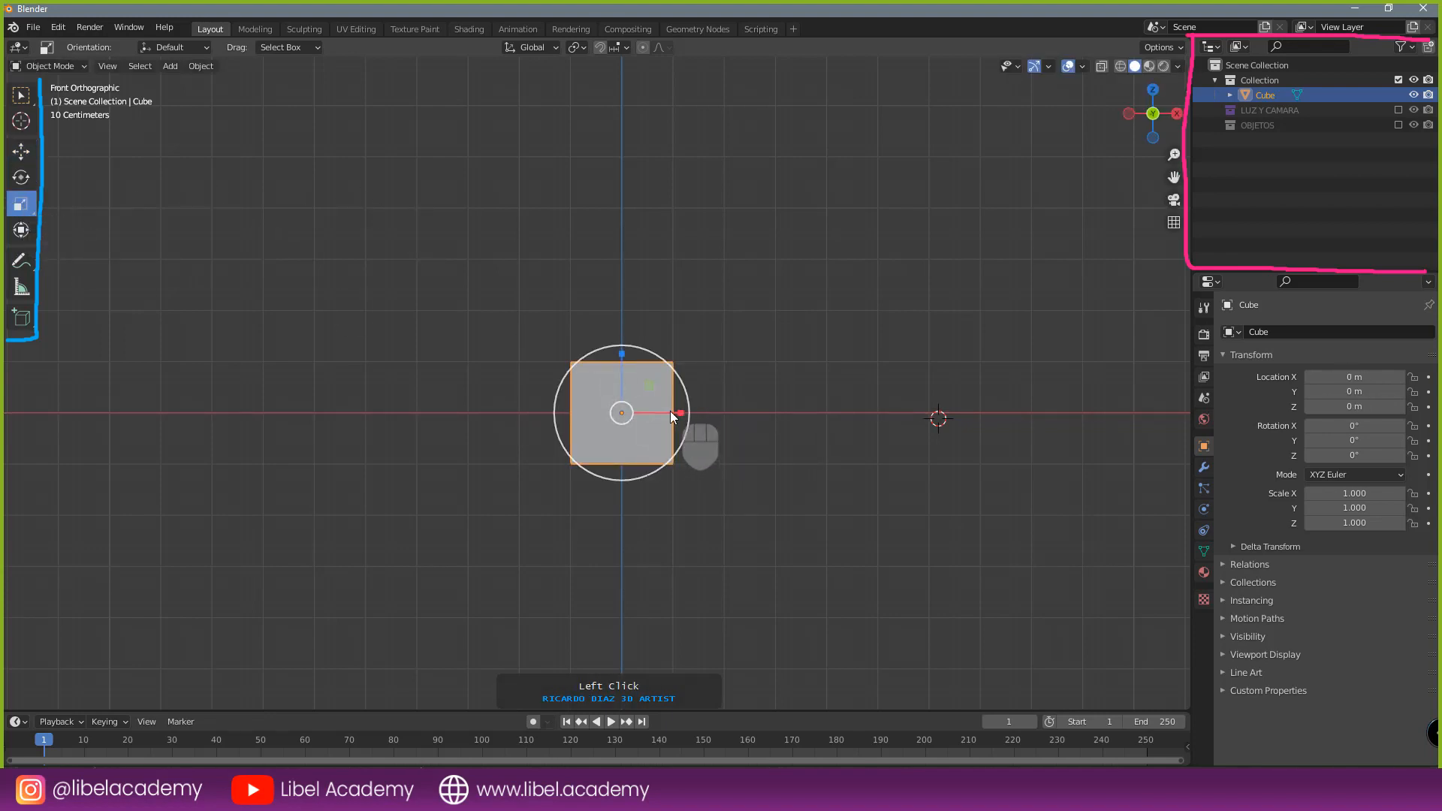
left_click_drag(672, 412, 624, 361)
key("ctrl+z")
key("ctrl+z")
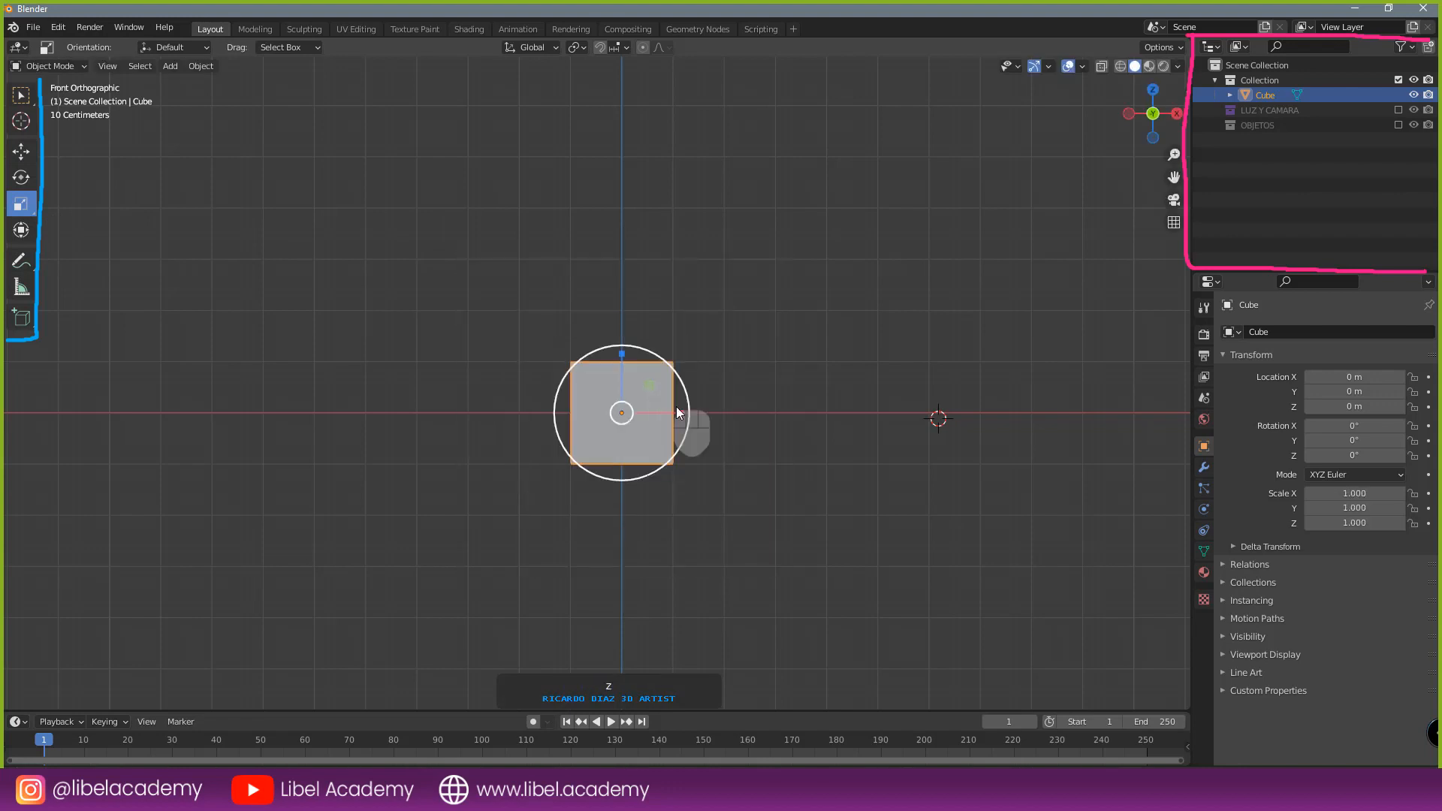
key("s")
right_click(723, 406)
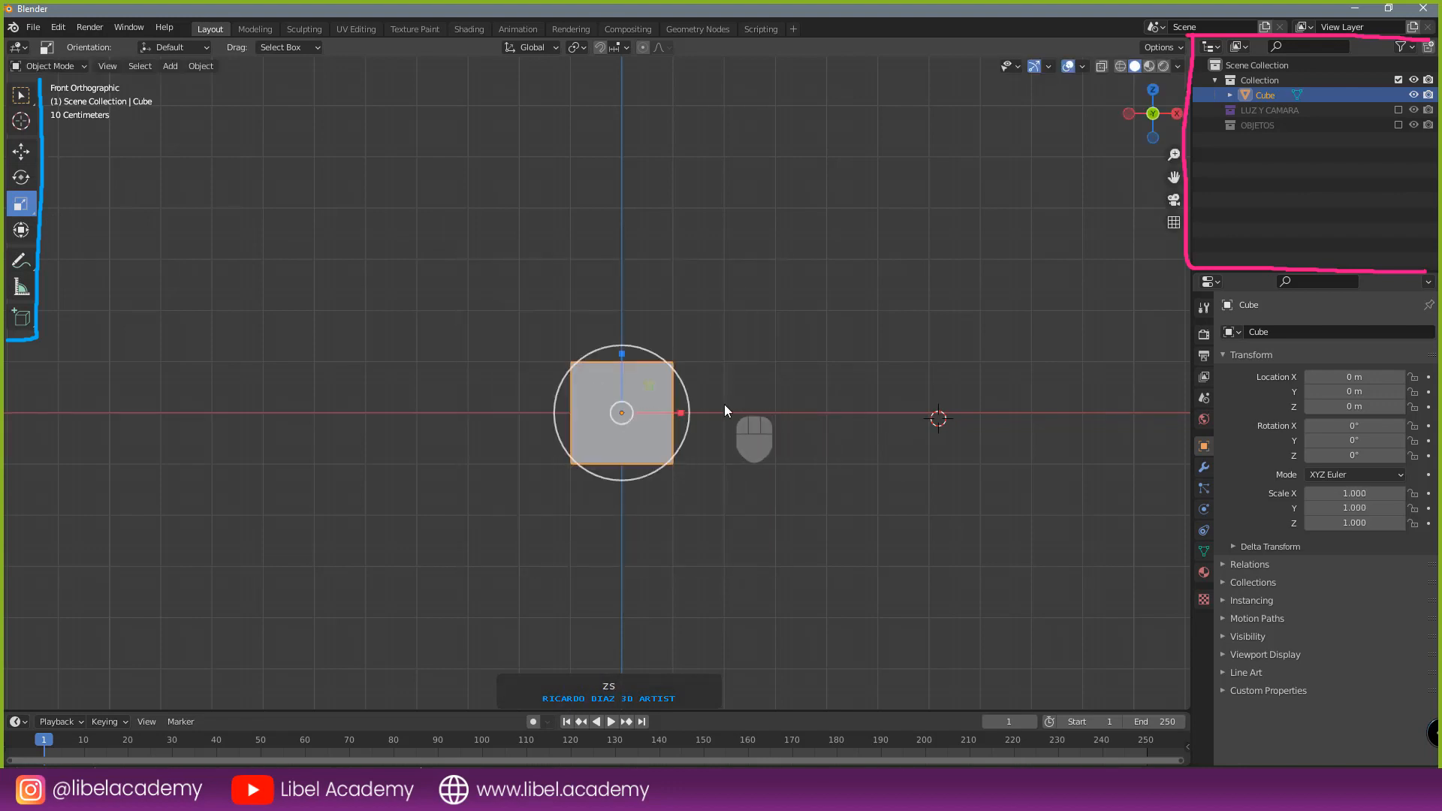
key("r")
right_click(717, 382)
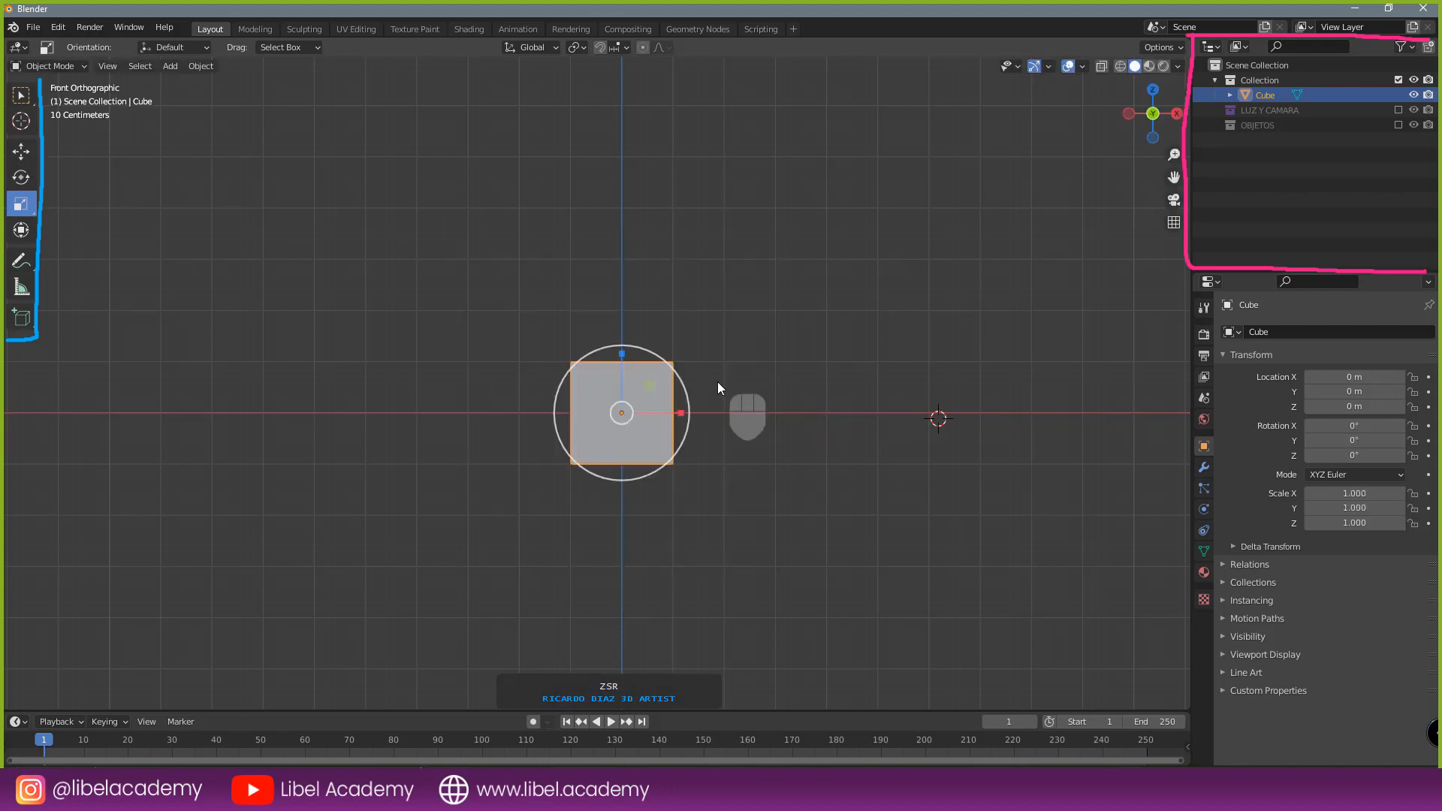
key("g")
right_click(733, 367)
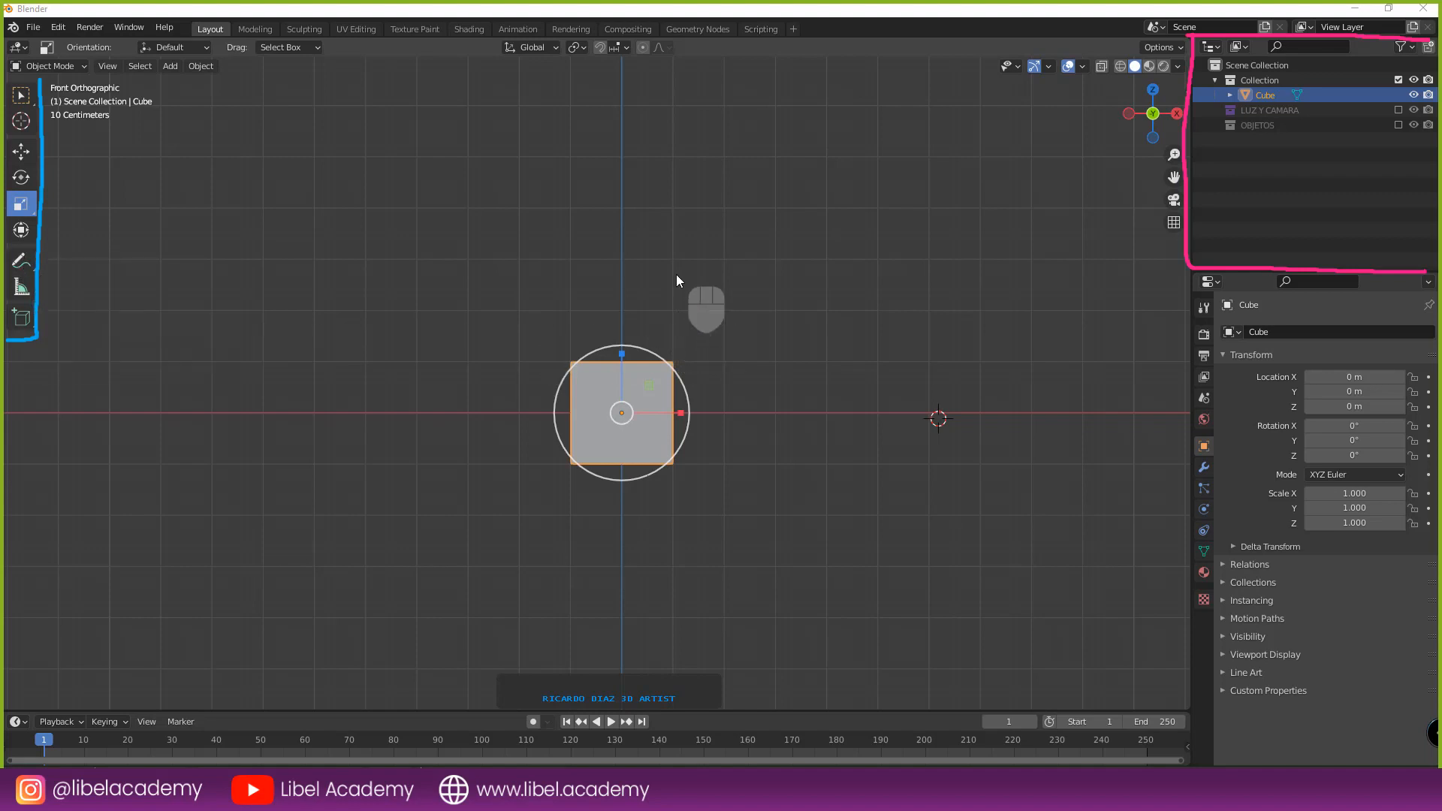
- Annotate the viewport above the cube with freehand strokes and the handwritten words "Libel Studios", and erase them all
key("d")
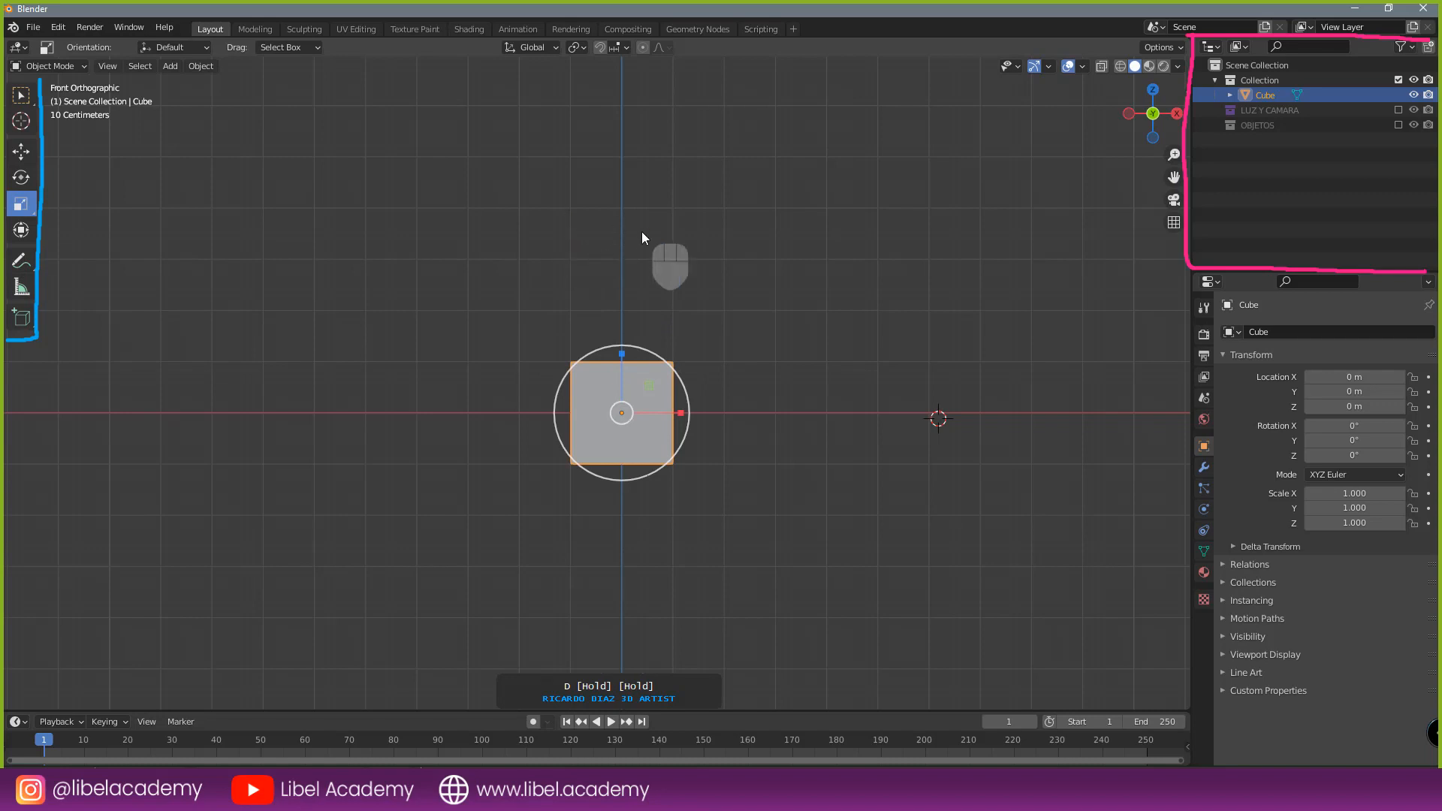
left_click_drag(614, 230, 785, 239)
mouse_move(474, 214)
left_mouse_down()
mouse_move(644, 219)
mouse_move(668, 240)
left_mouse_up()
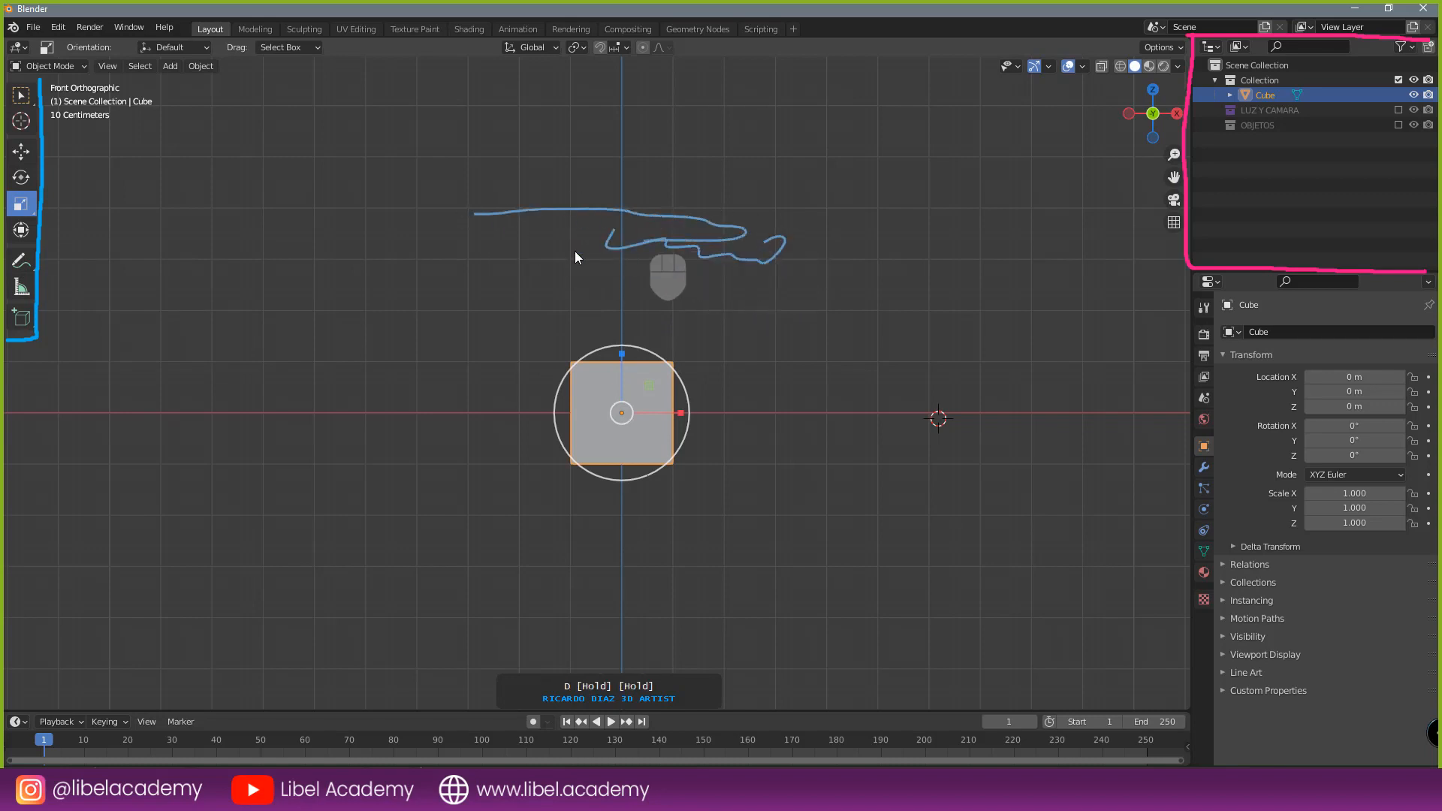
left_click_drag(539, 259, 723, 273)
mouse_move(282, 214)
left_mouse_down()
mouse_move(485, 96)
mouse_move(512, 148)
mouse_move(574, 143)
mouse_move(584, 160)
left_mouse_up()
left_click(502, 123)
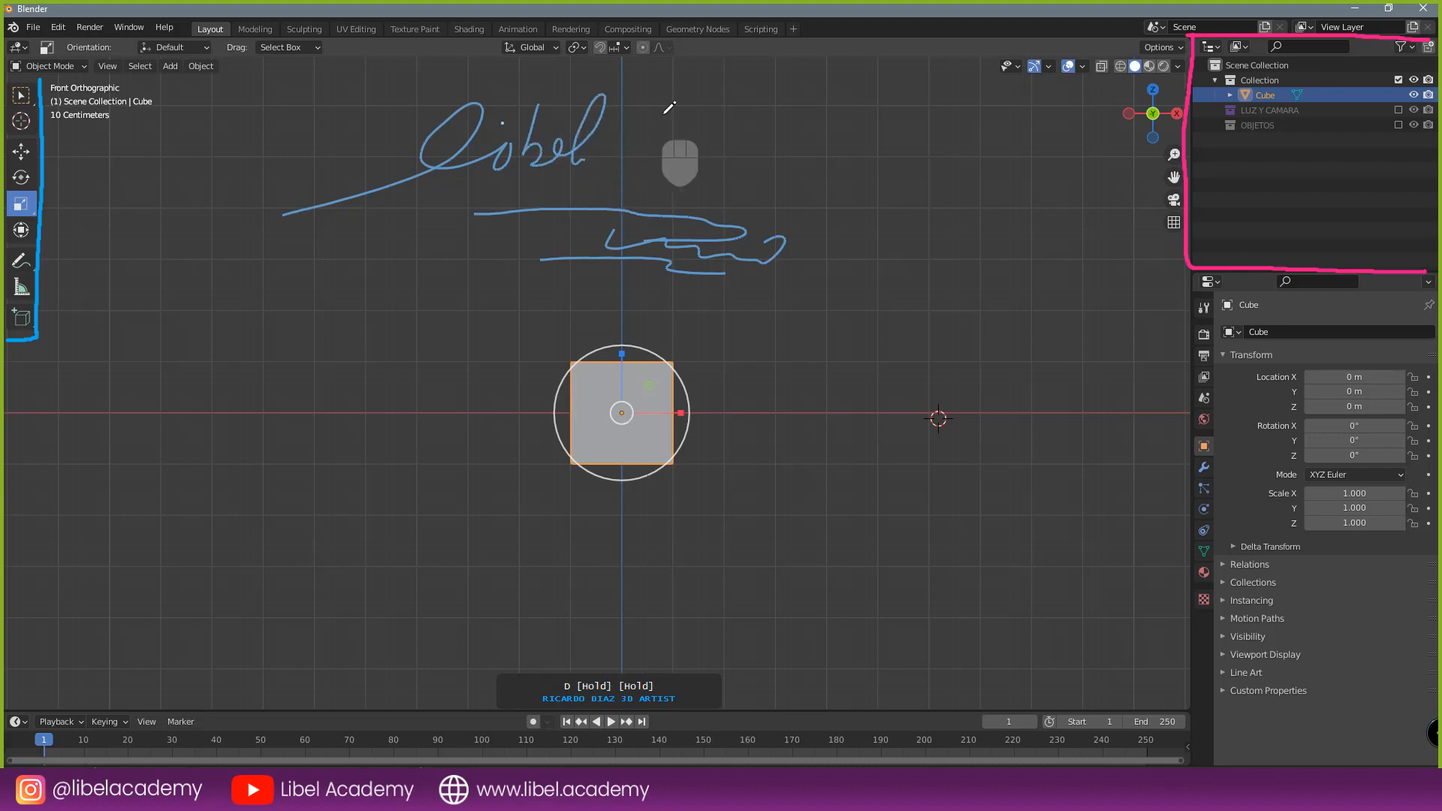
mouse_move(646, 112)
left_mouse_down()
mouse_move(615, 161)
mouse_move(668, 110)
left_mouse_up()
mouse_move(663, 113)
left_mouse_down()
mouse_move(643, 177)
mouse_move(804, 143)
left_mouse_up()
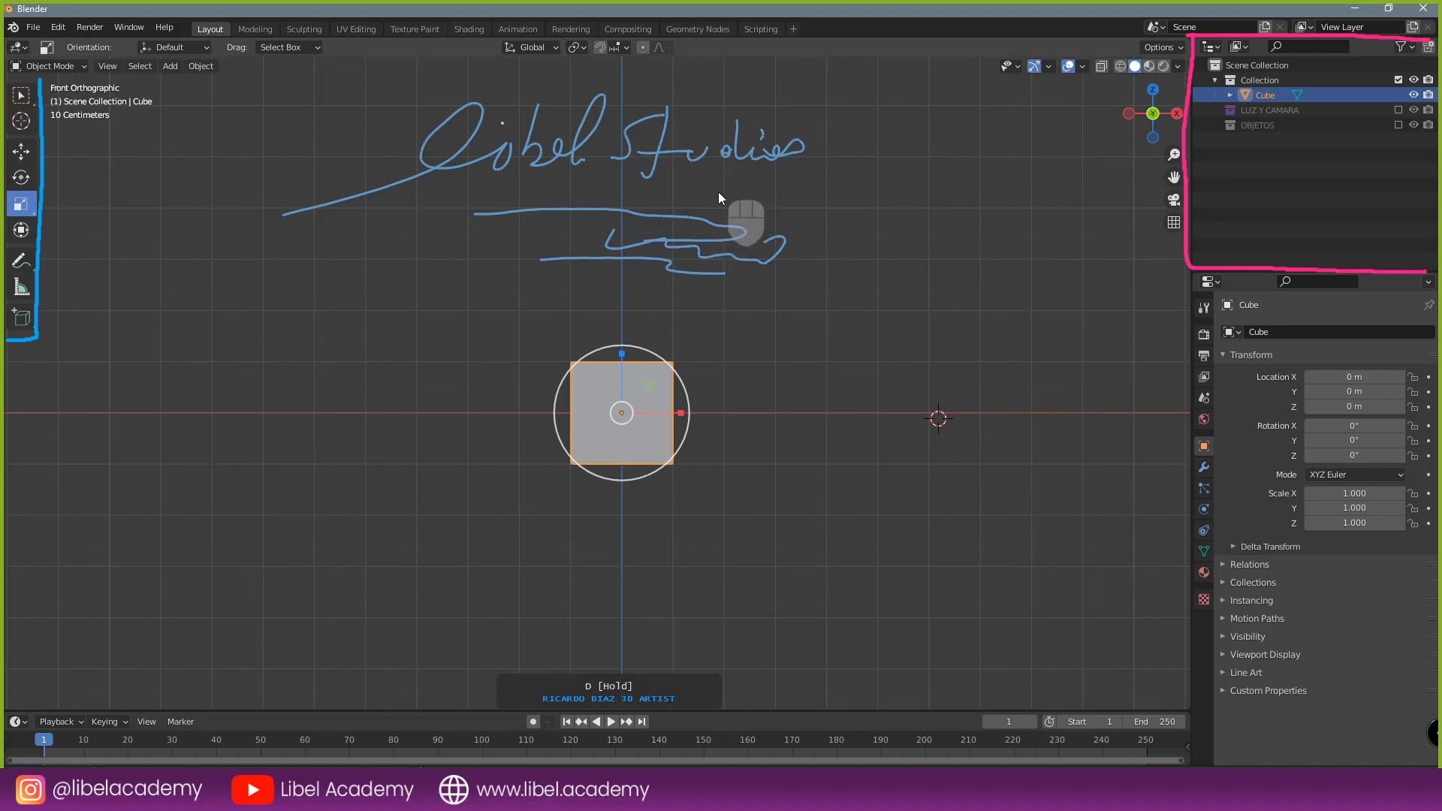
mouse_move(750, 205)
right_mouse_down()
mouse_move(872, 199)
mouse_move(802, 150)
mouse_move(560, 218)
mouse_move(520, 160)
mouse_move(538, 144)
right_mouse_up()
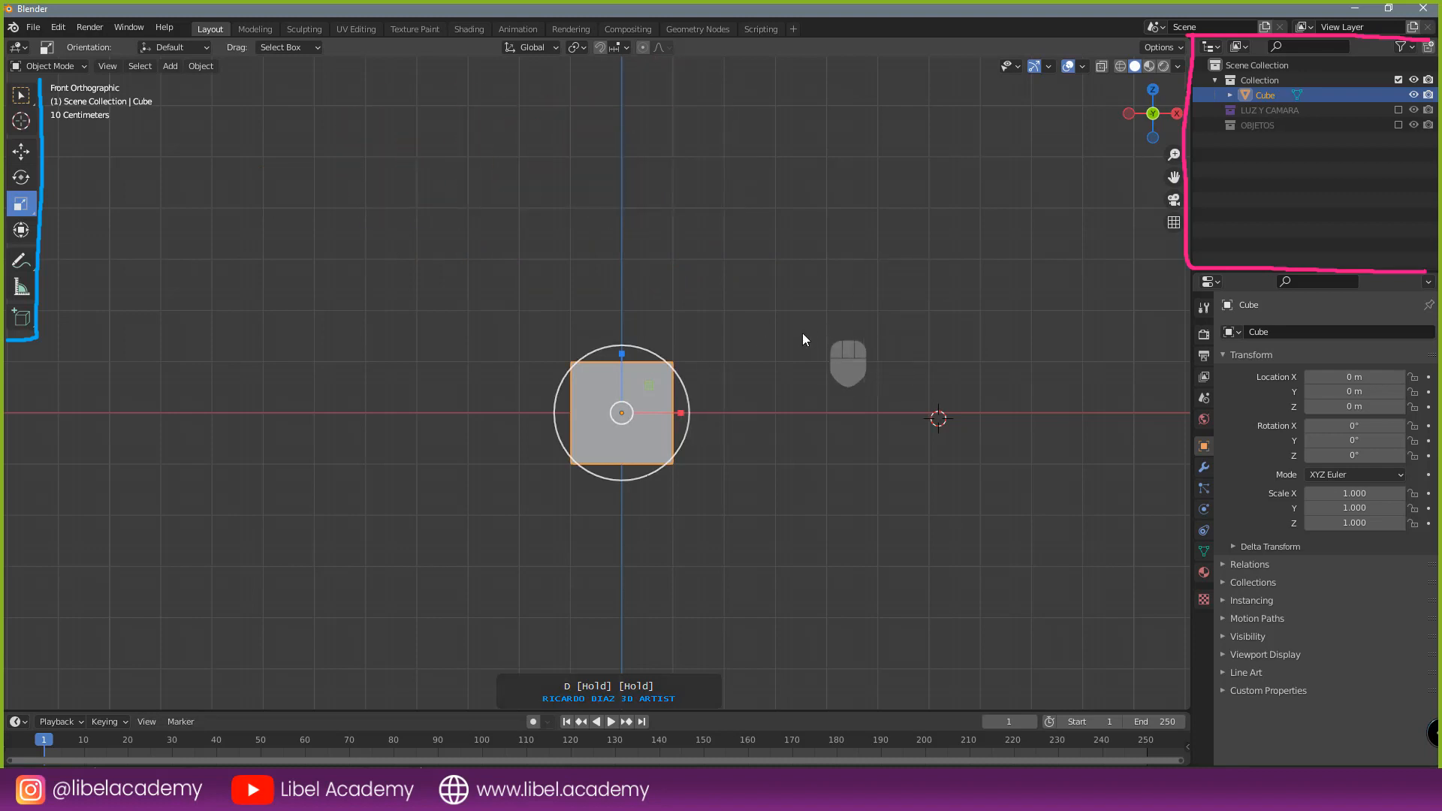
- Annotate the viewport with an arrow pointing toward the cube and a few small marks, and erase them
mouse_move(968, 244)
left_mouse_down()
mouse_move(785, 312)
mouse_move(827, 317)
left_mouse_up()
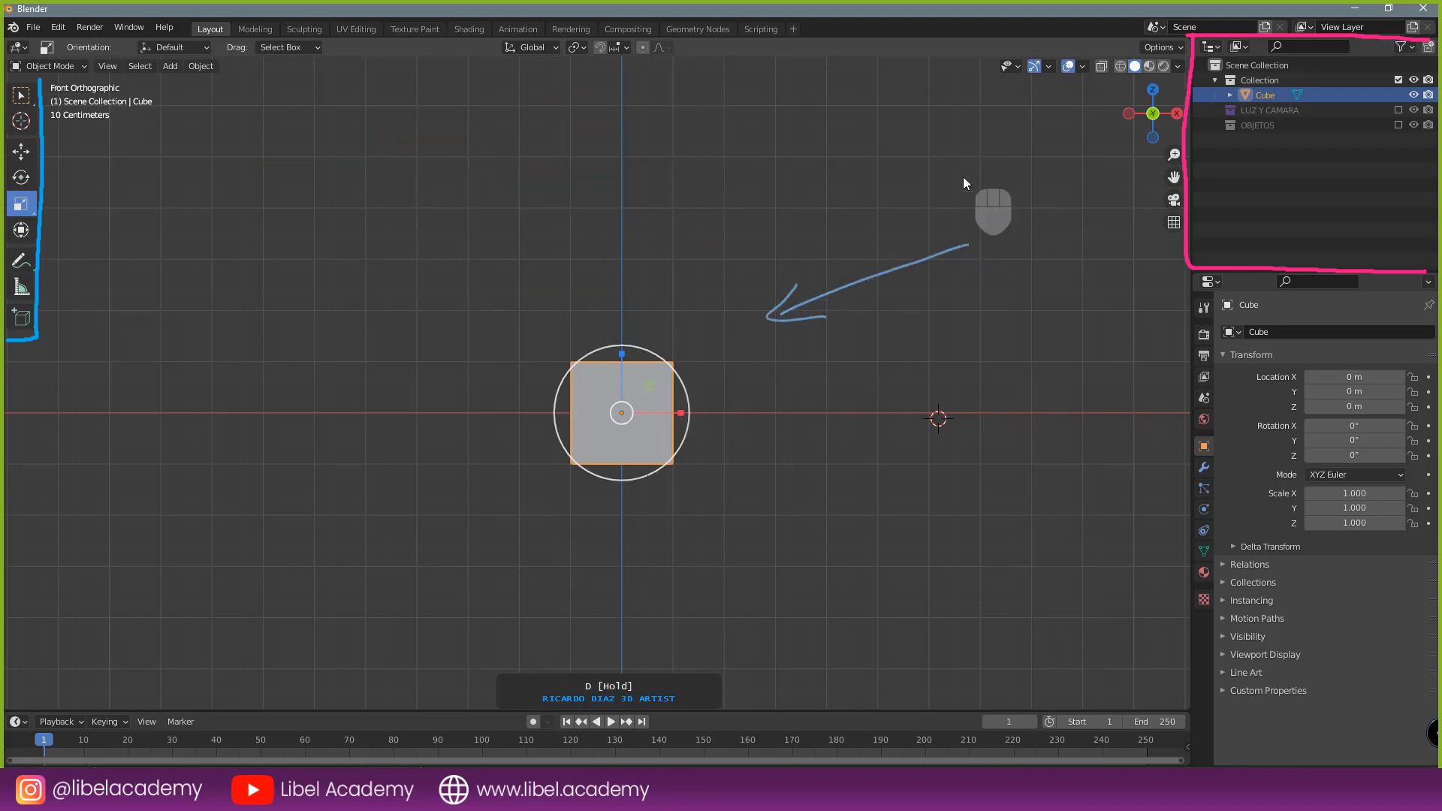
mouse_move(954, 173)
left_mouse_down()
mouse_move(1012, 178)
mouse_move(978, 190)
left_mouse_up()
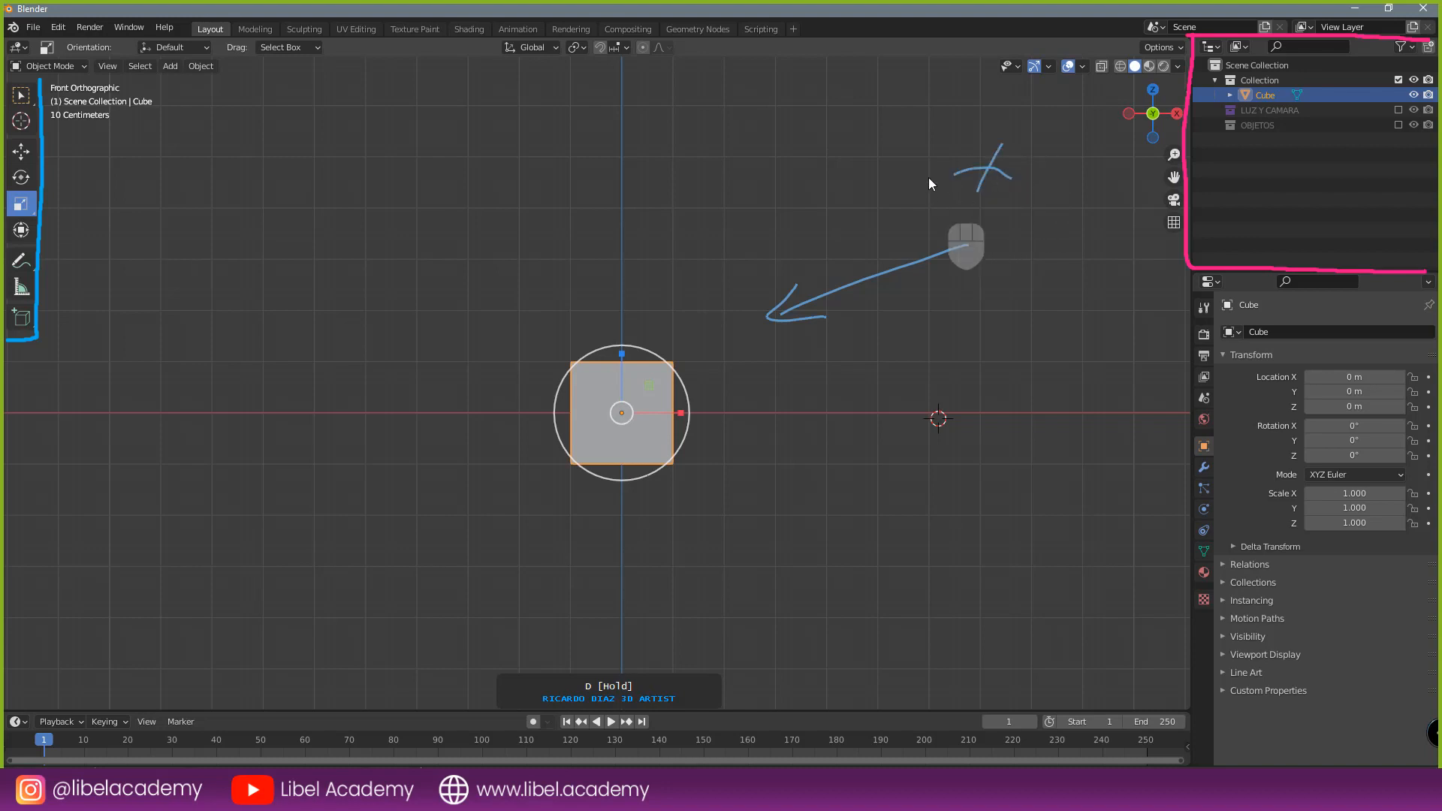
left_click_drag(905, 139, 924, 150)
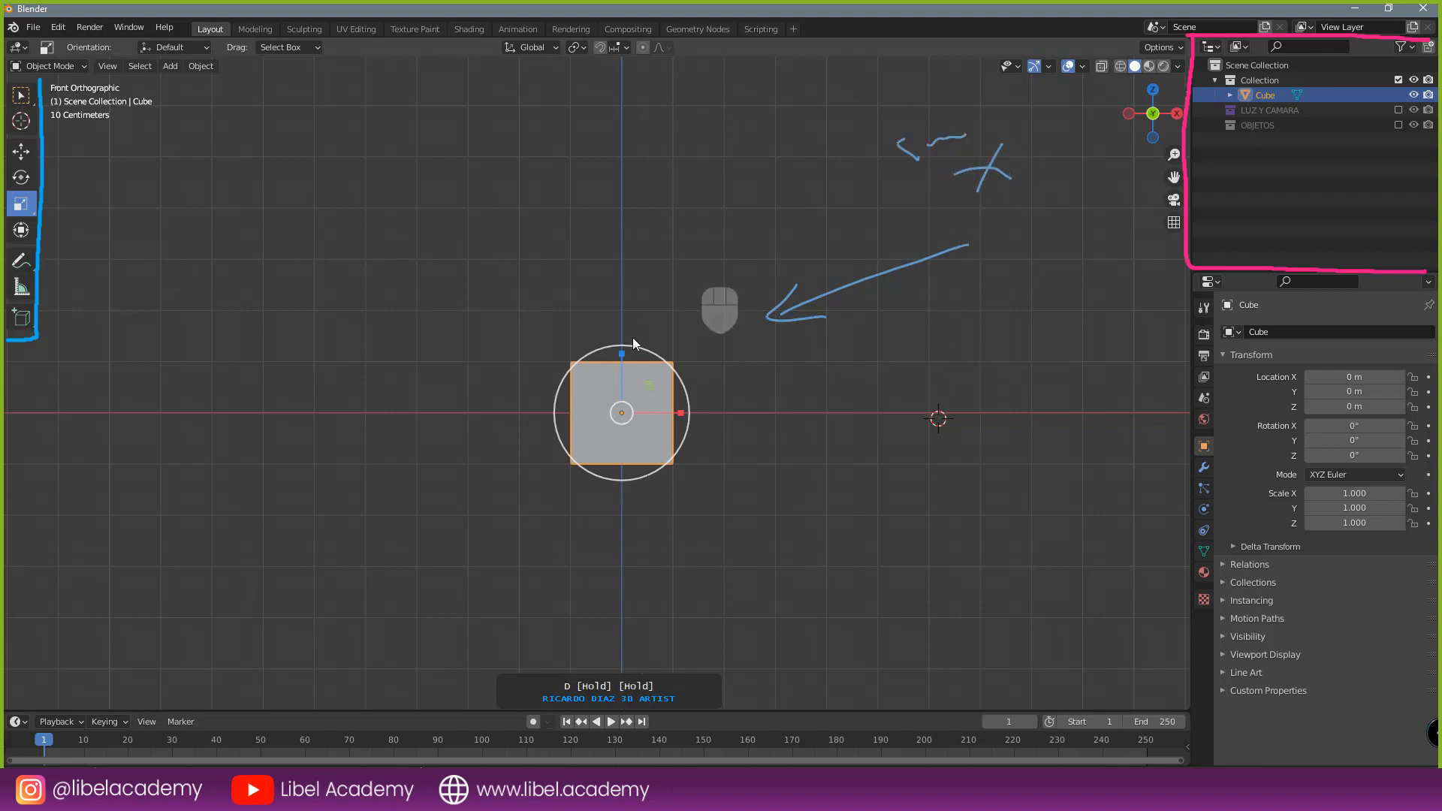
mouse_move(991, 169)
right_mouse_down()
mouse_move(940, 160)
mouse_move(777, 397)
right_mouse_up()
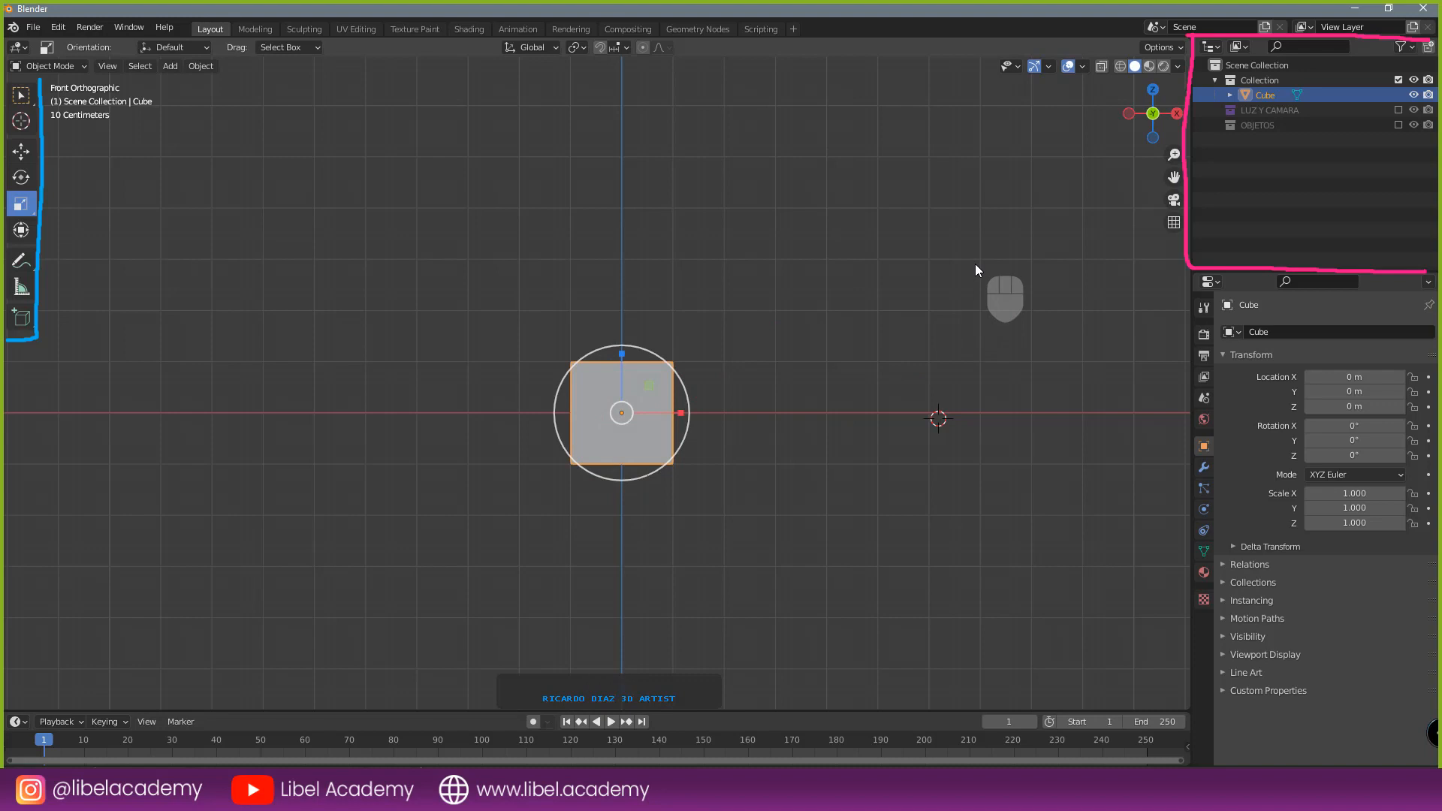
- Frame the row of workspace names with a freehand yellow outline using the screen annotation pen
left_click_drag(1, 233, 488, 229)
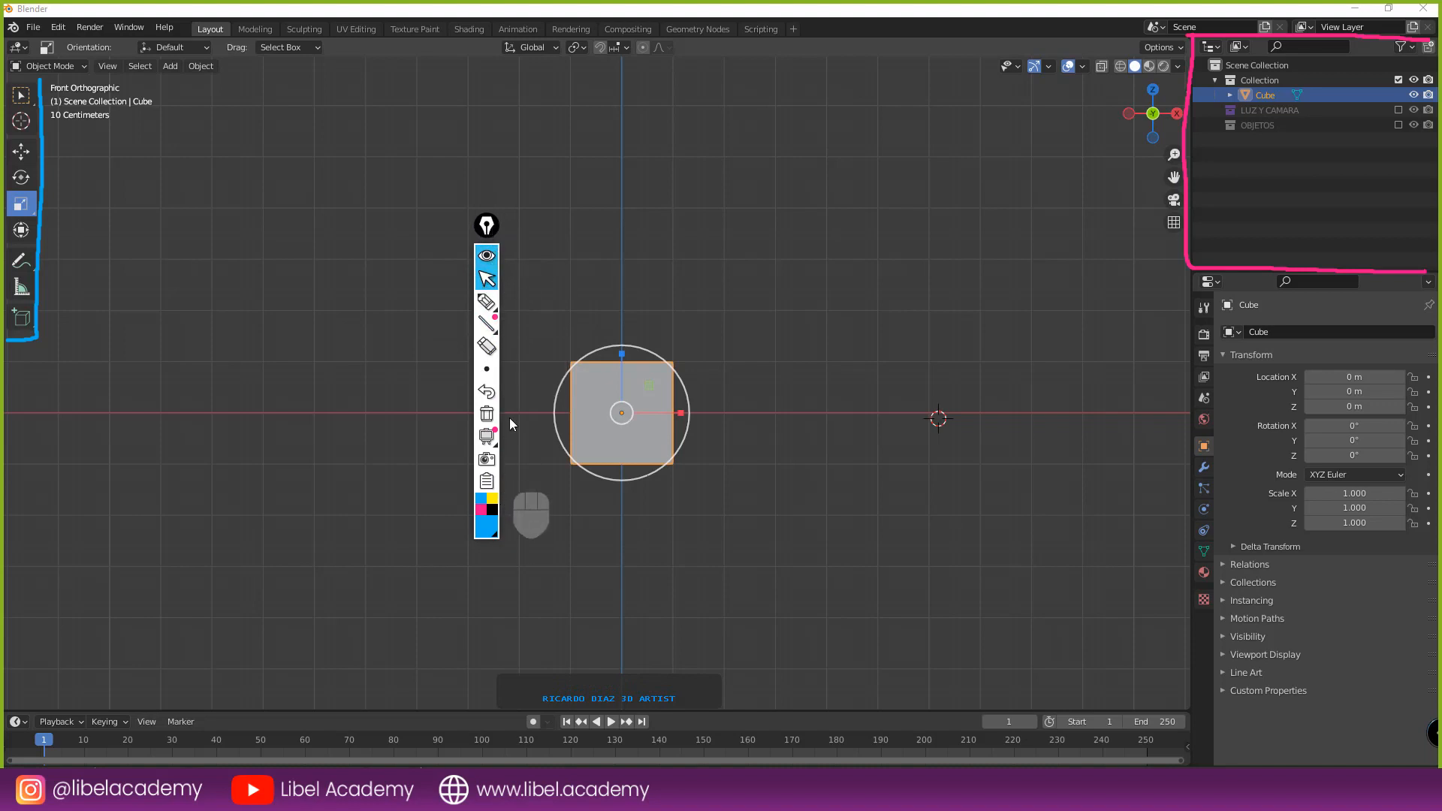
left_click_drag(493, 227, 2, 383)
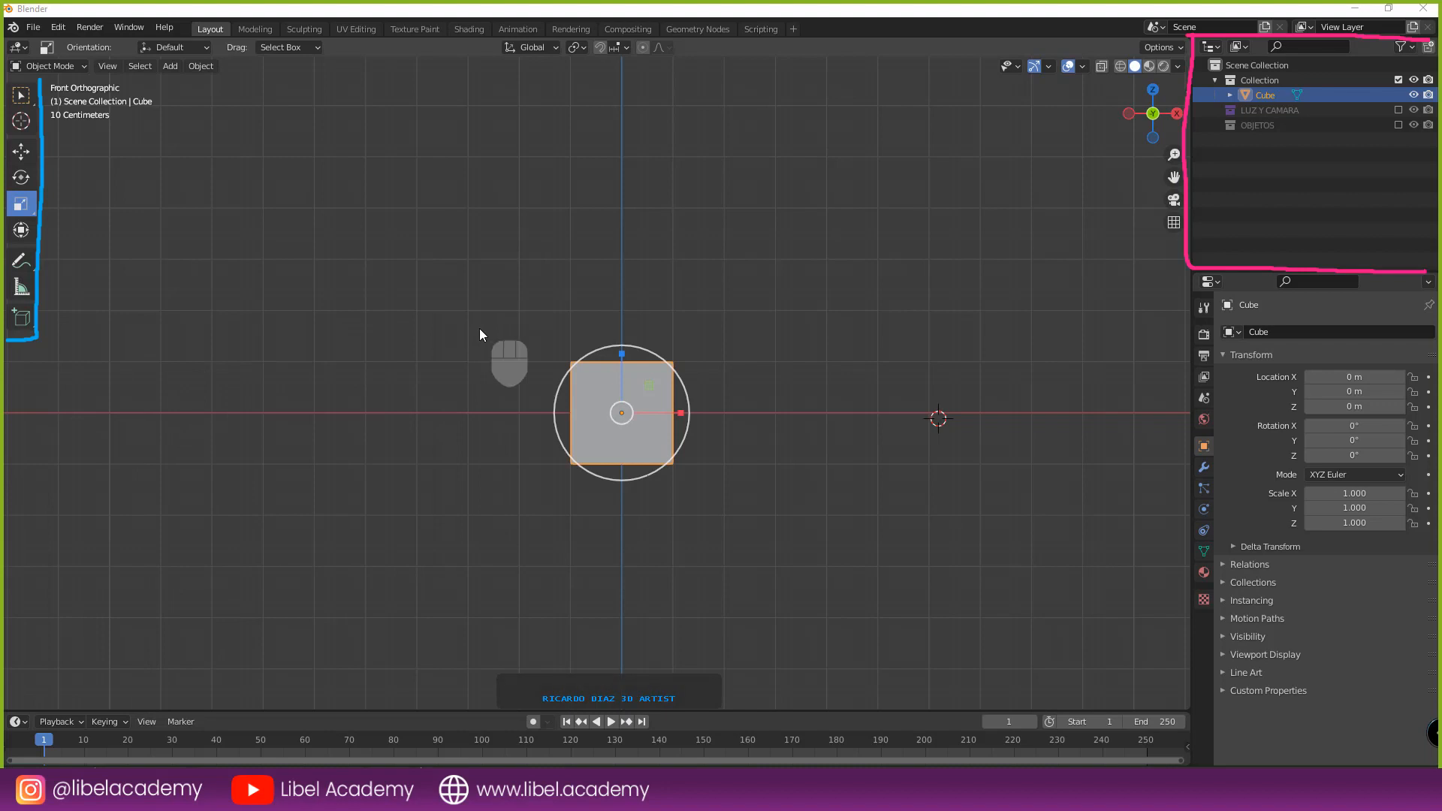
scroll(719, 389, "up", 2)
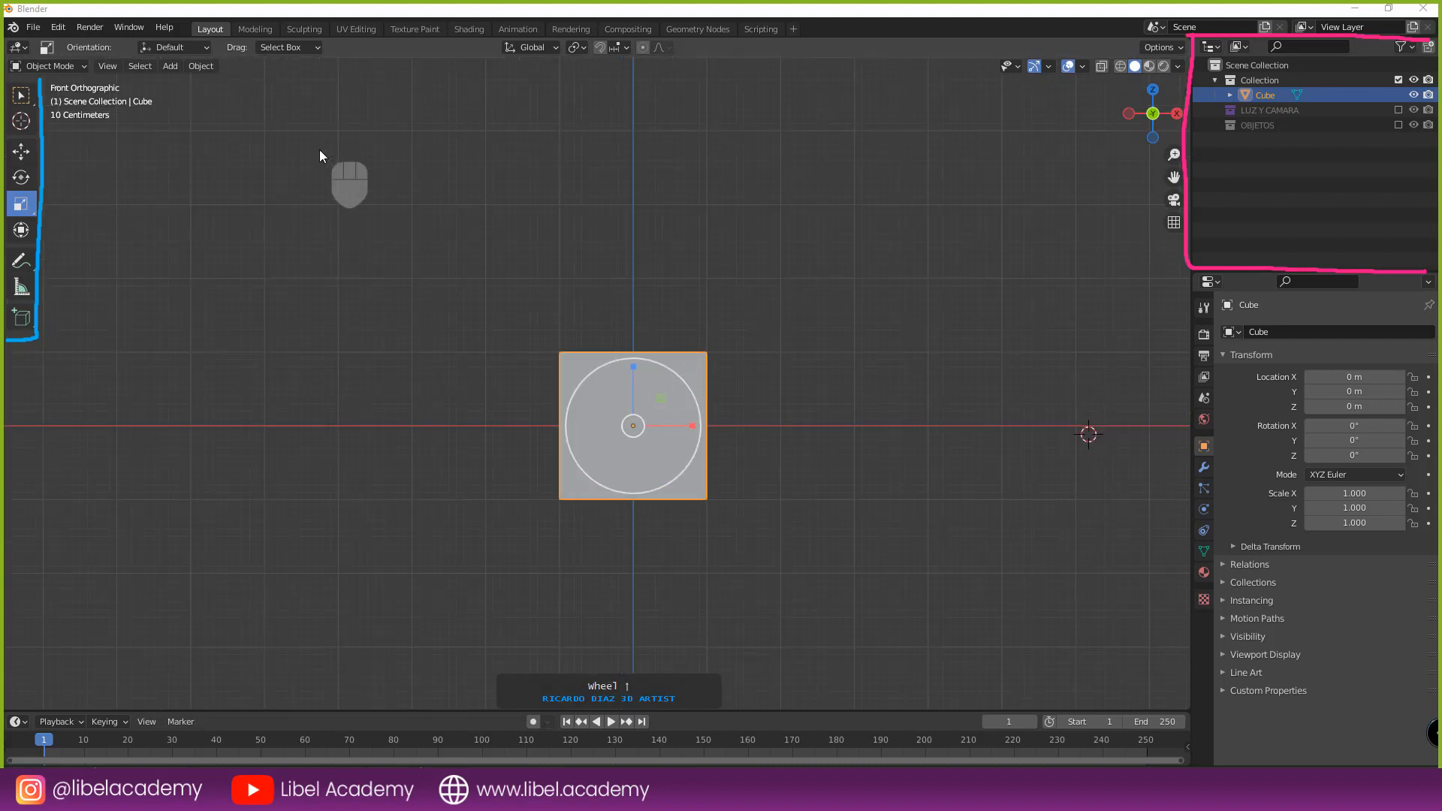
left_click(3, 664)
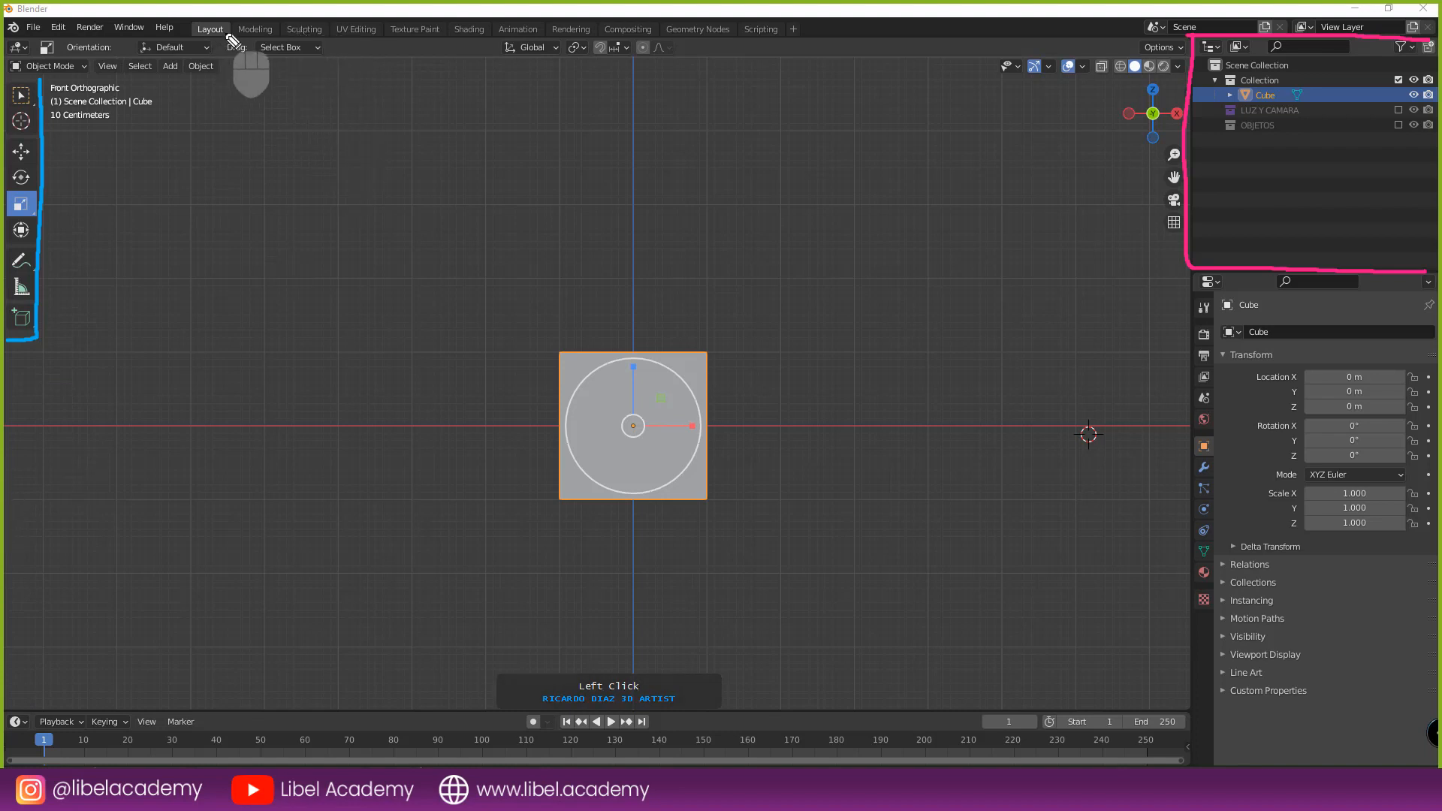
mouse_move(190, 16)
left_mouse_down()
mouse_move(192, 35)
mouse_move(236, 37)
mouse_move(810, 37)
mouse_move(810, 21)
left_mouse_up()
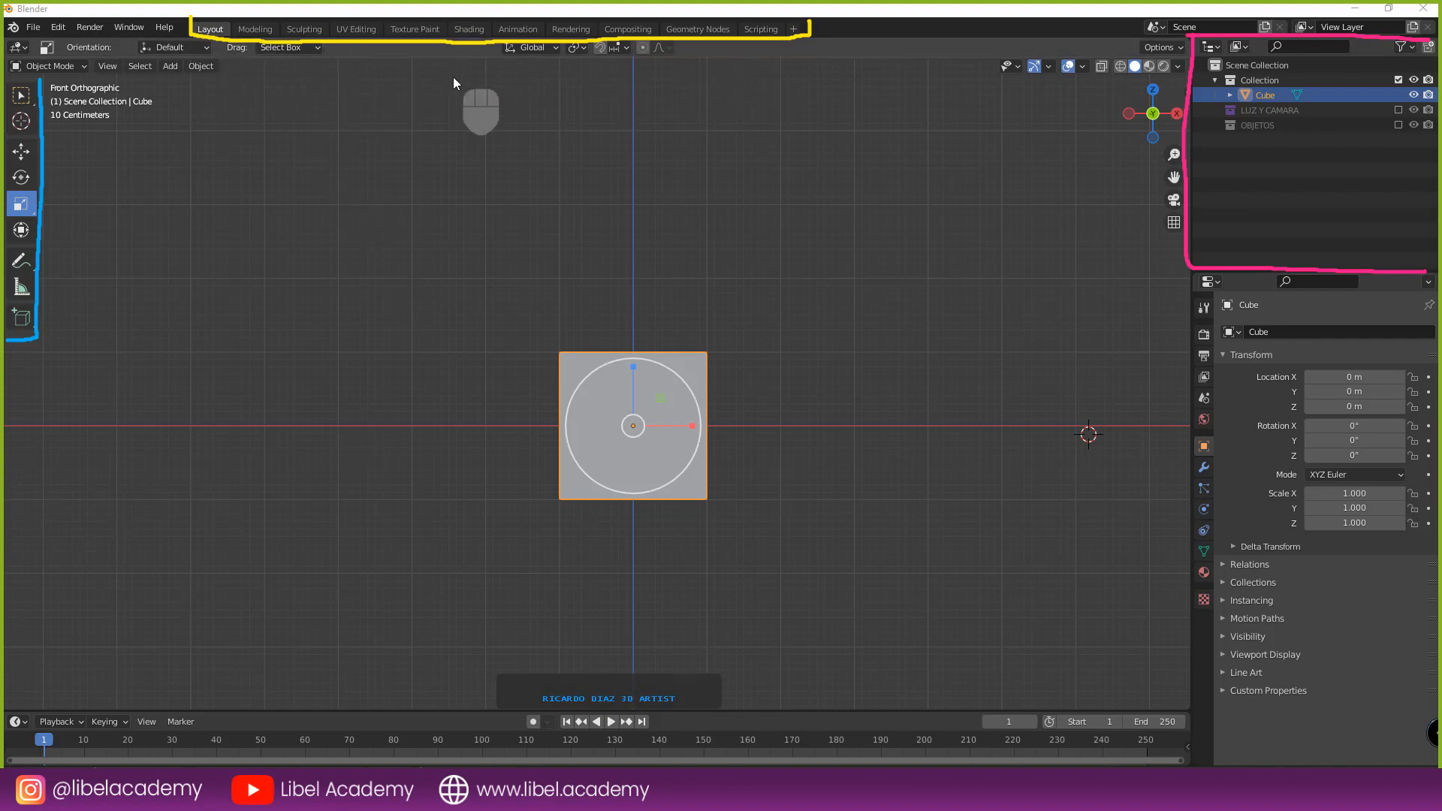
- Look through the Modeling, Sculpting, UV Editing, Texture Paint, Shading, Animation, Rendering and Compositing workspaces and return to Layout
left_click(255, 29)
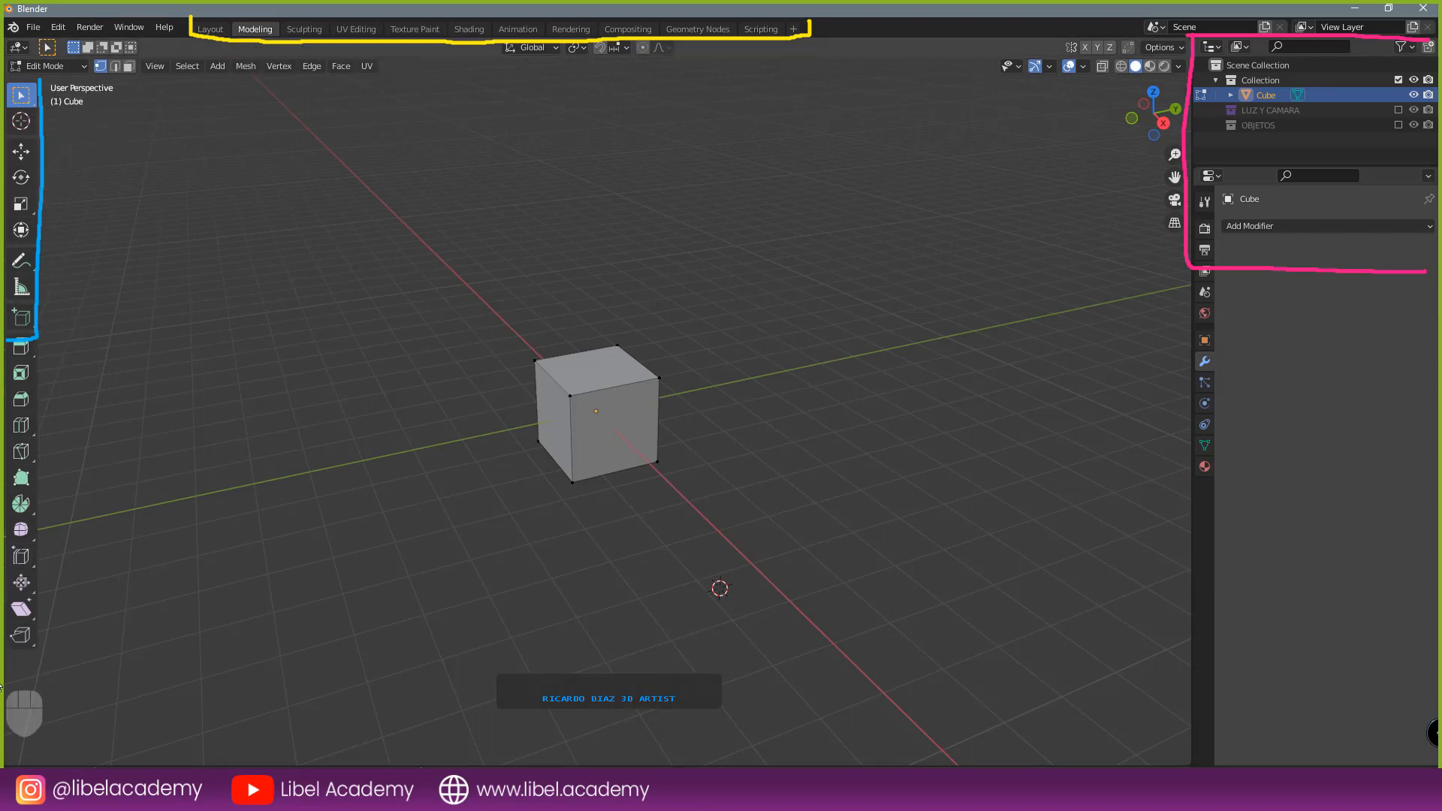
left_click(303, 30)
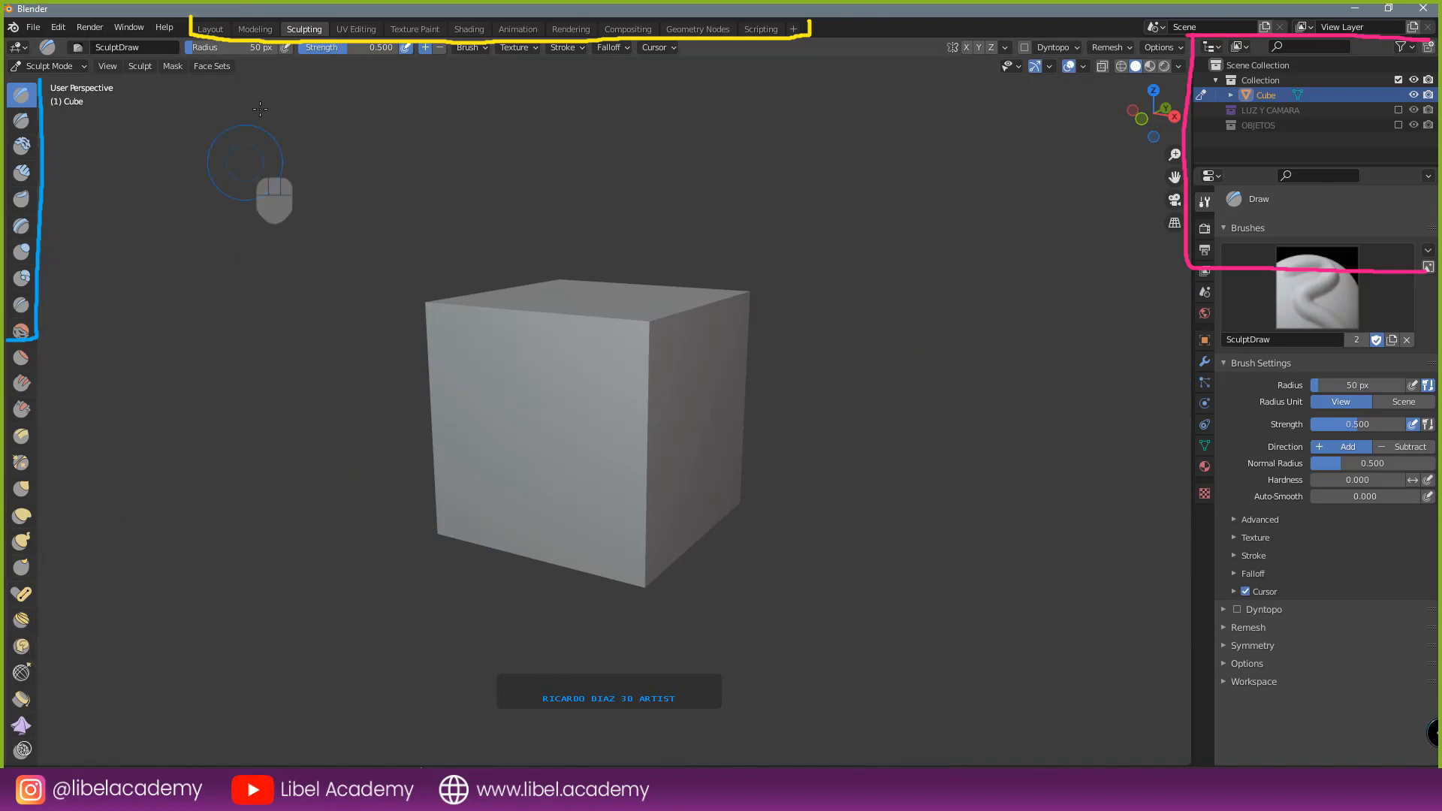
left_click(356, 30)
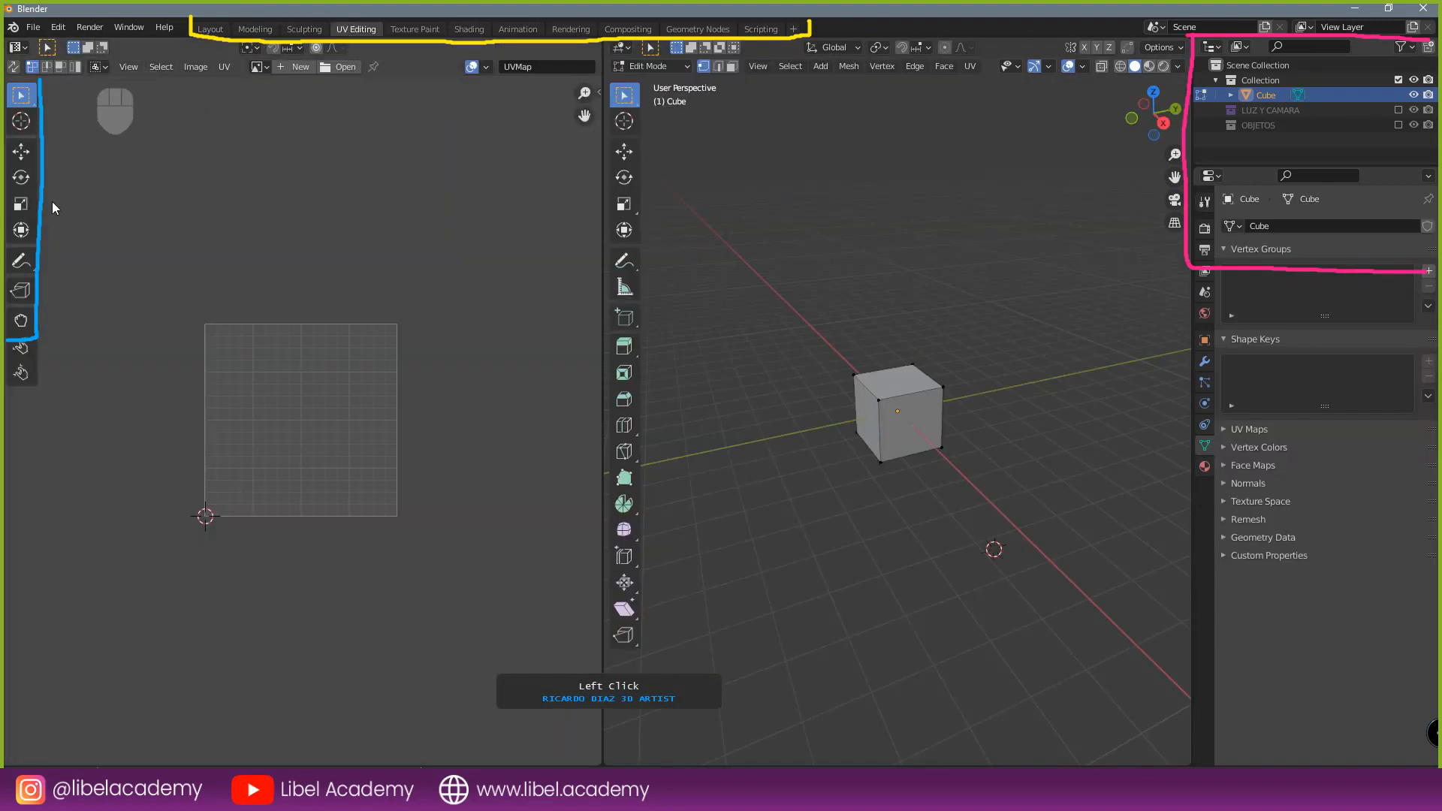
left_click(415, 29)
left_click(471, 30)
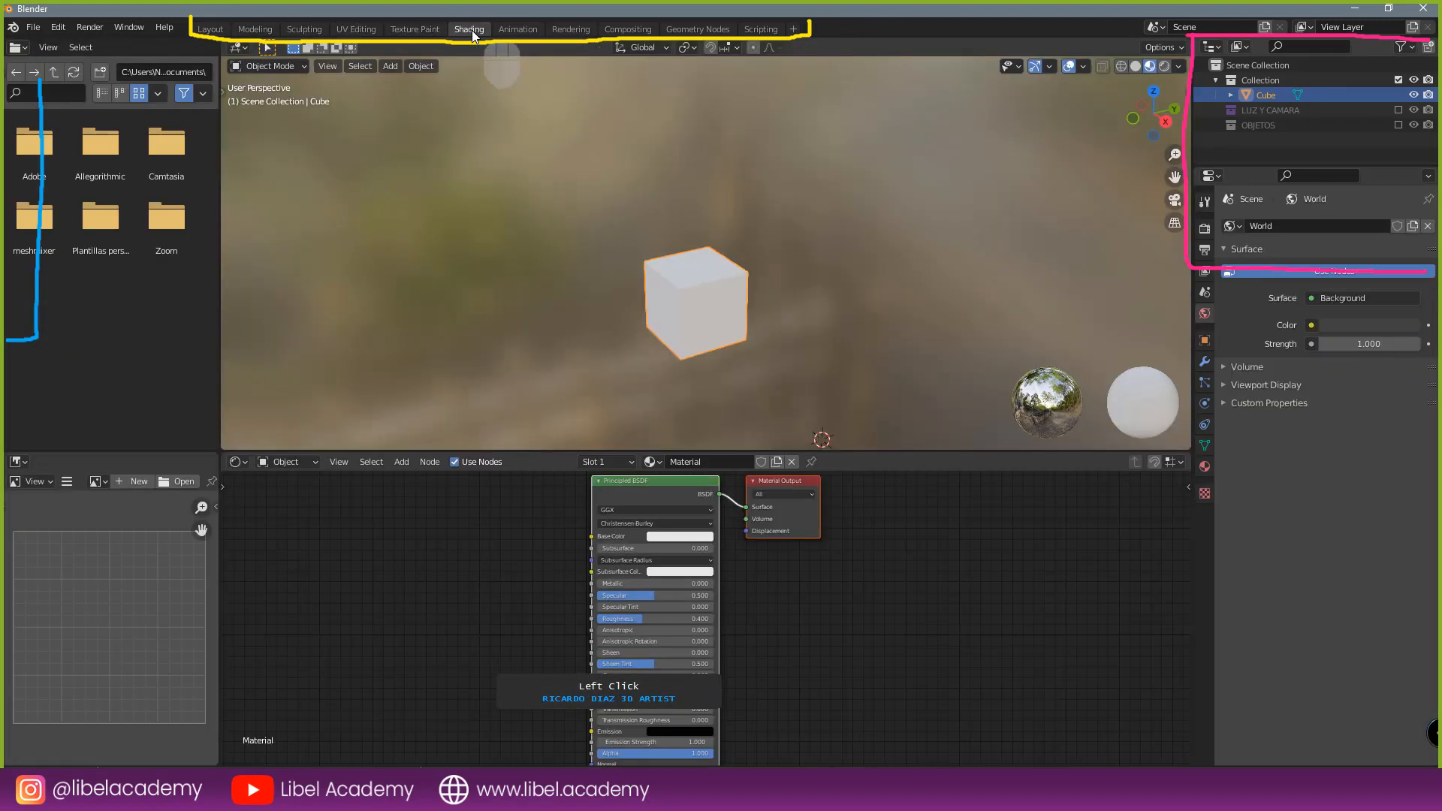
left_click(519, 30)
left_click(568, 31)
left_click(626, 30)
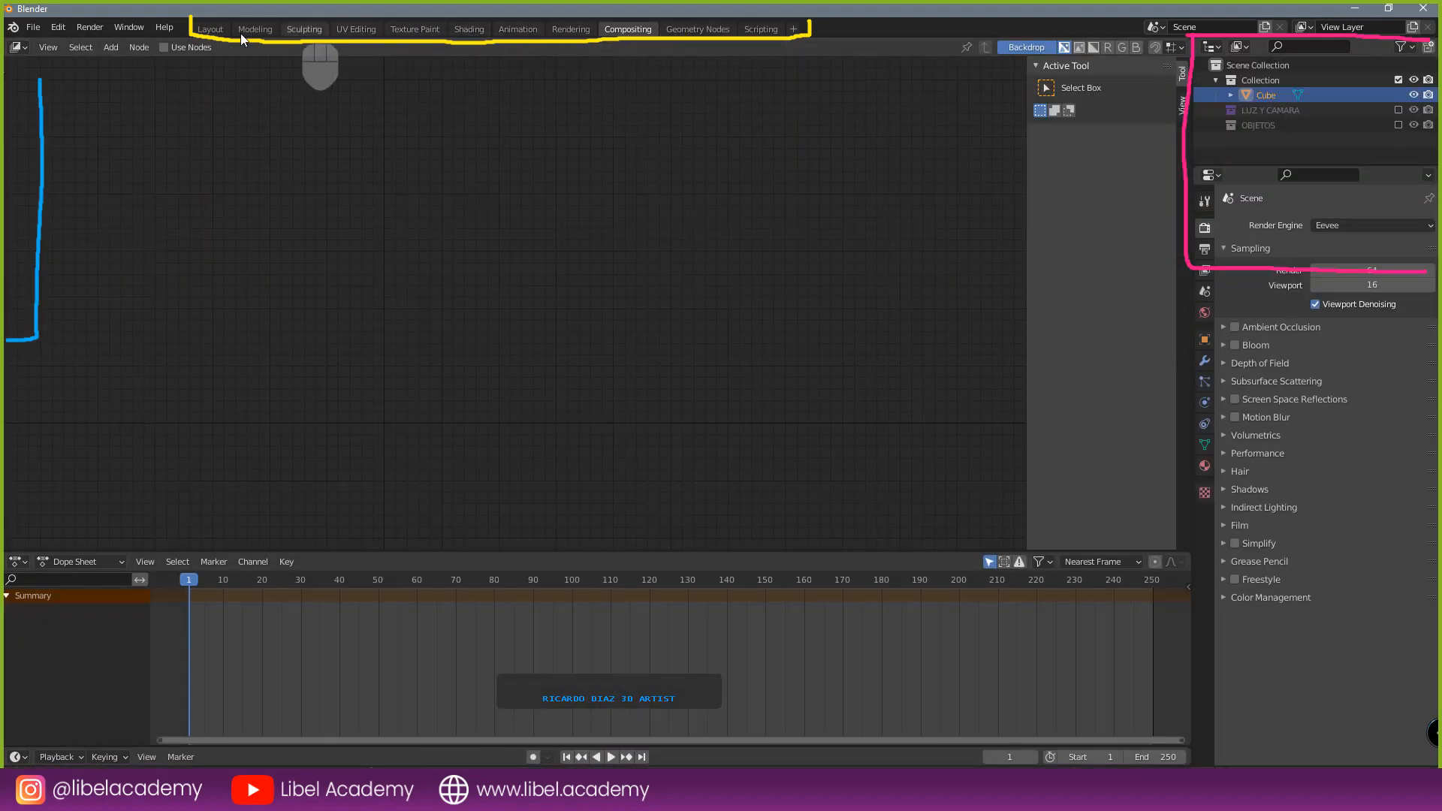
left_click(212, 30)
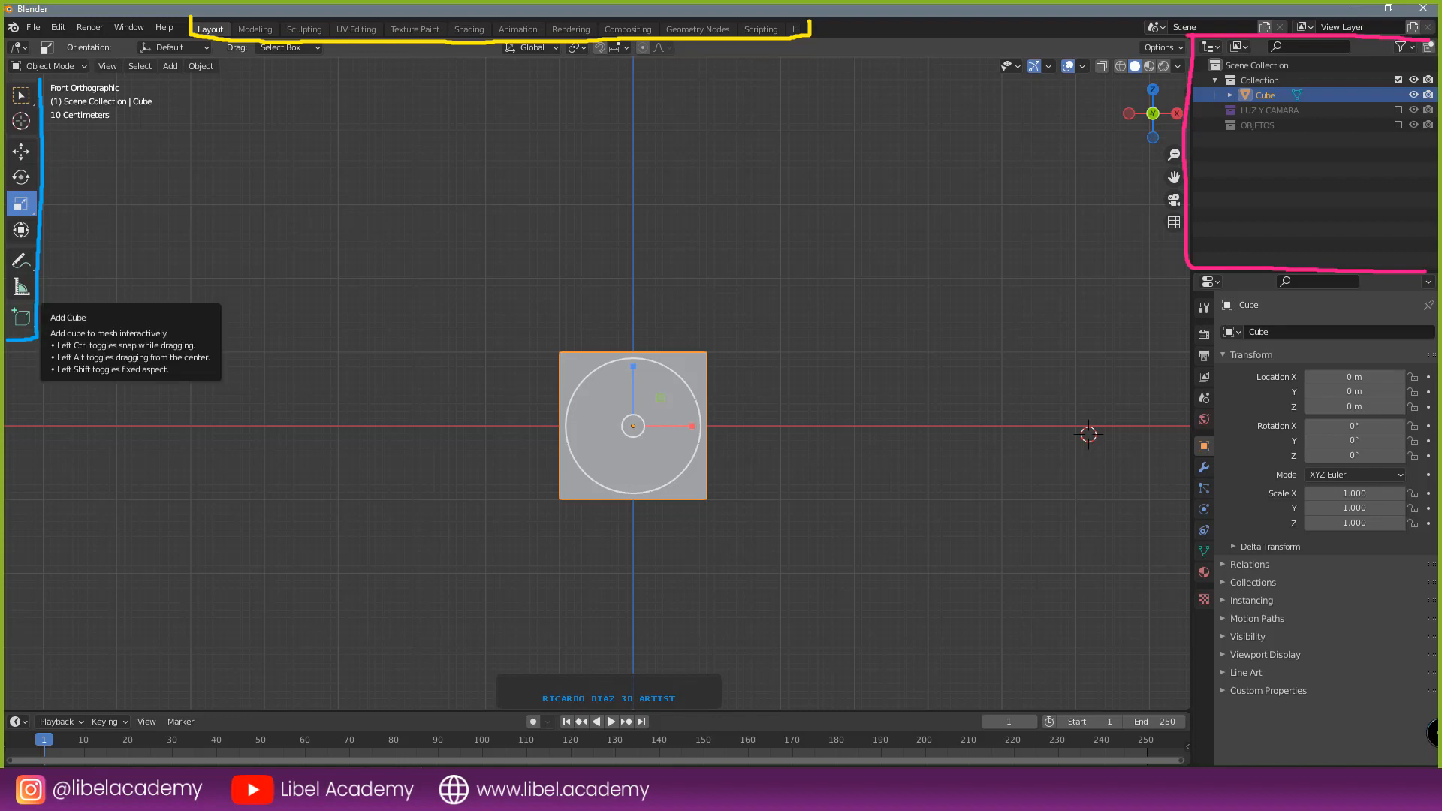
left_click(1433, 733)
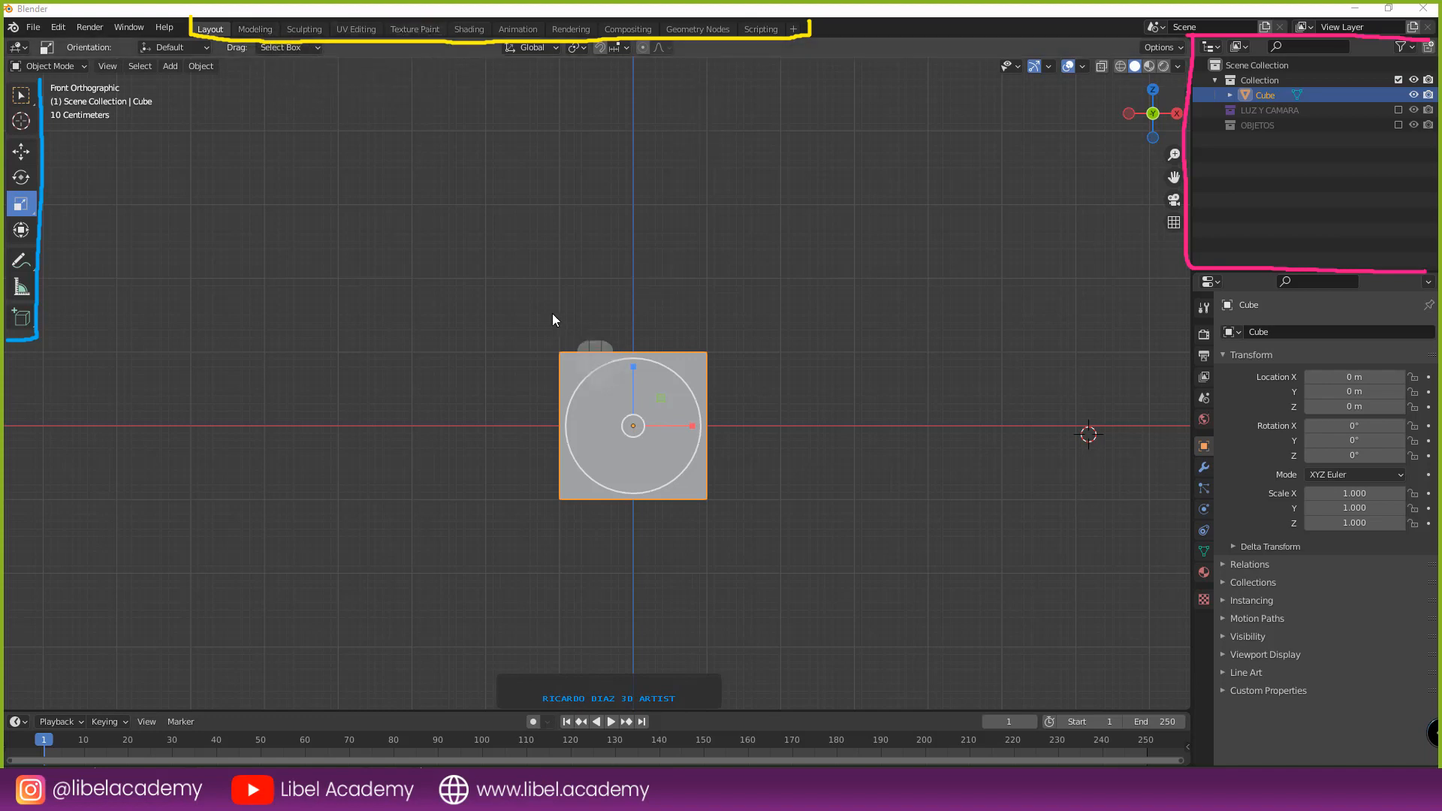
- Select the cube's upper front corner vertex in the Modeling workspace and return to the Layout workspace
left_click(255, 29)
right_click(570, 395)
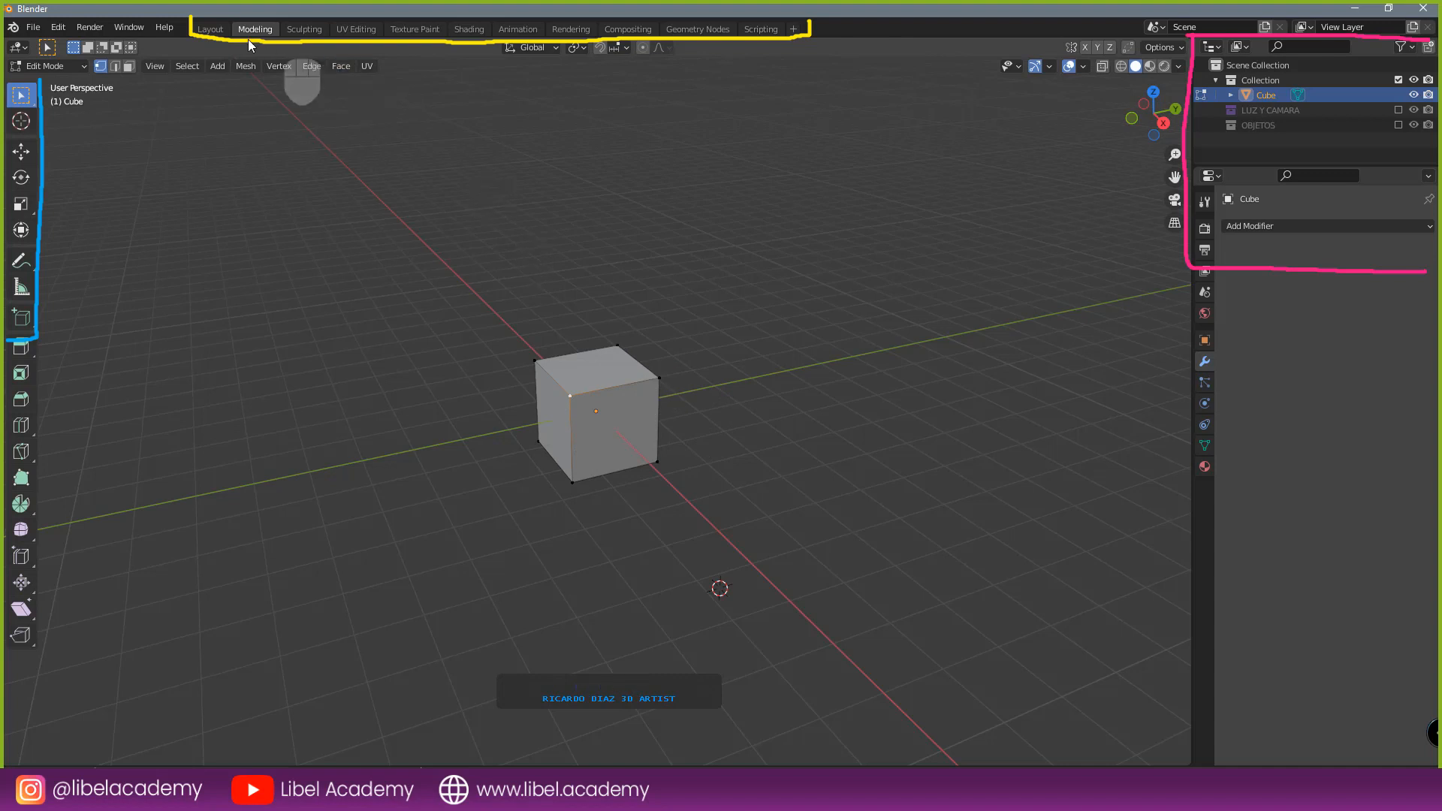
left_click(210, 28)
- Toggle the cube repeatedly between Object Mode and Edit Mode from a perspective view, ending in Edit Mode
middle_click_drag(552, 305, 593, 340)
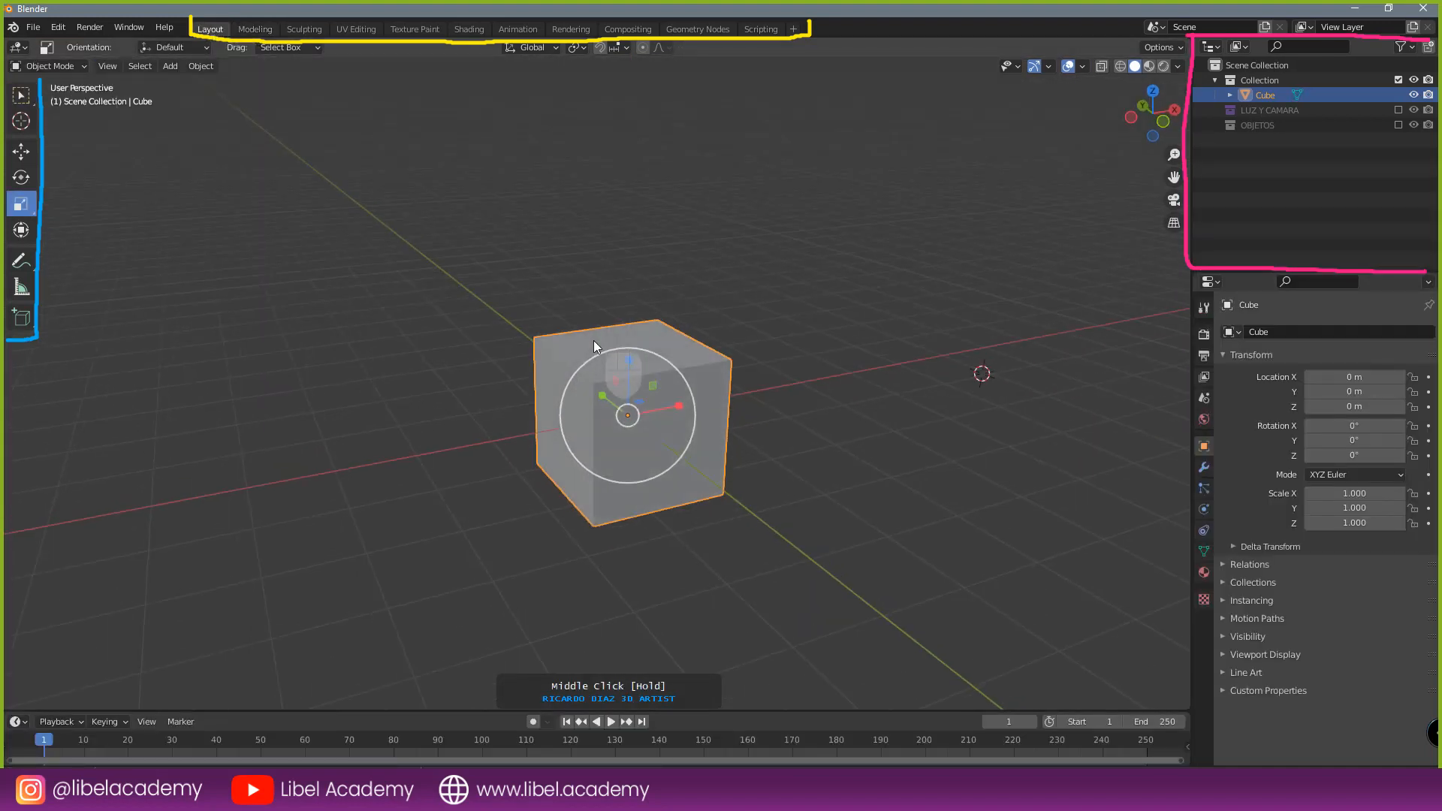
scroll(635, 383, "up", 1)
key("Tab")
key("Tab")
key("Tab")
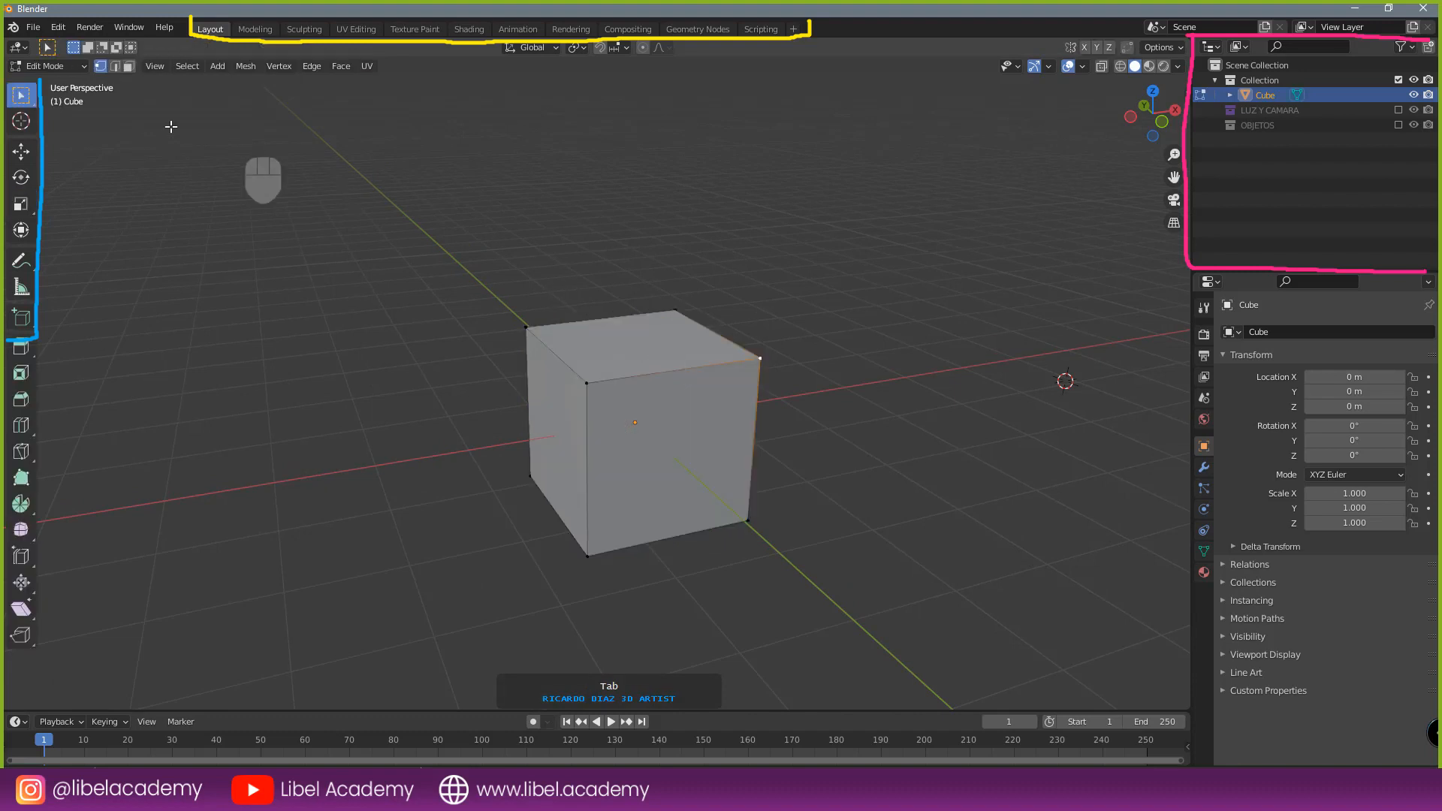
key("Tab")
key("Tab")
- Try to move the cube's upper front corner vertex, and return to Object Mode
right_click(587, 384)
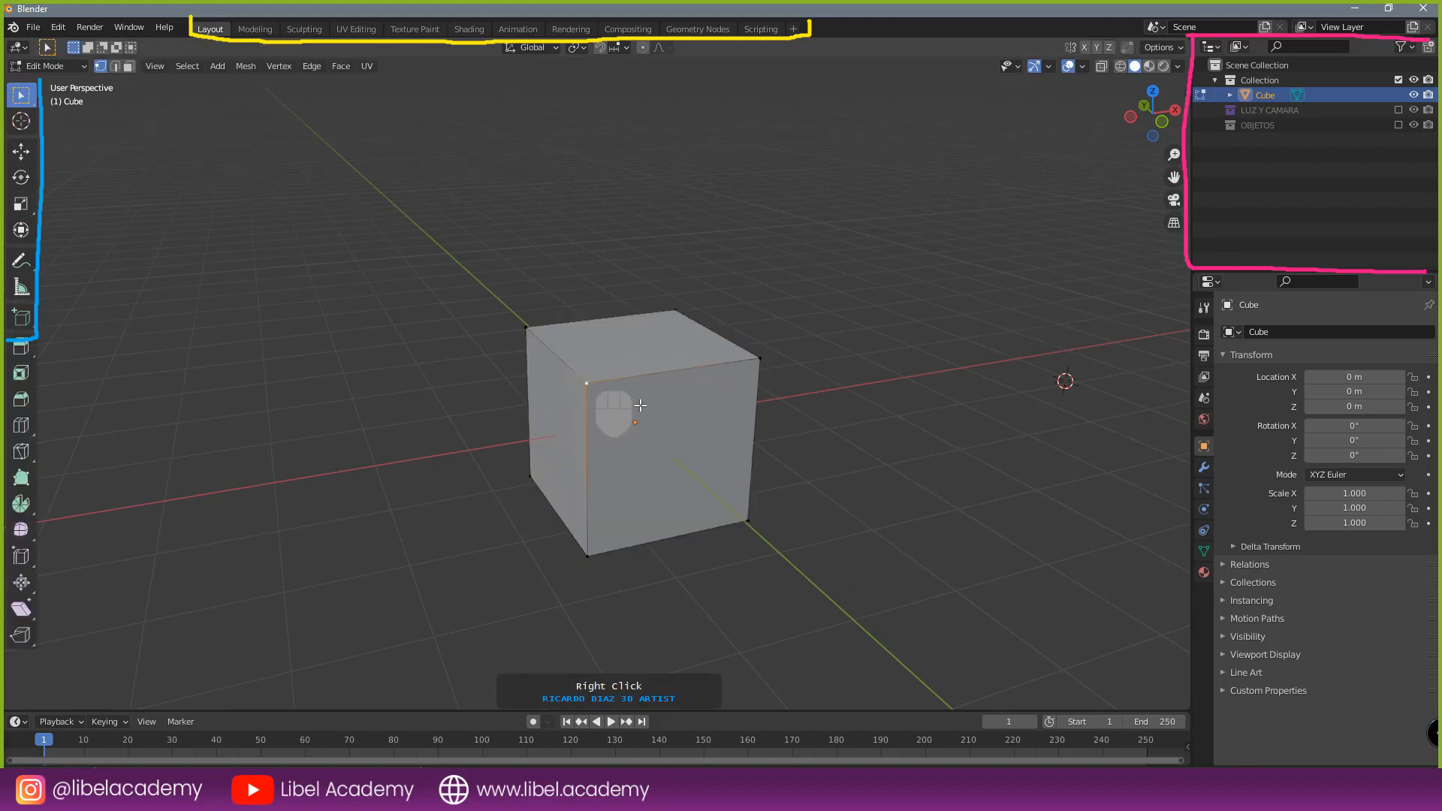
key("f")
key("g")
right_click(654, 366)
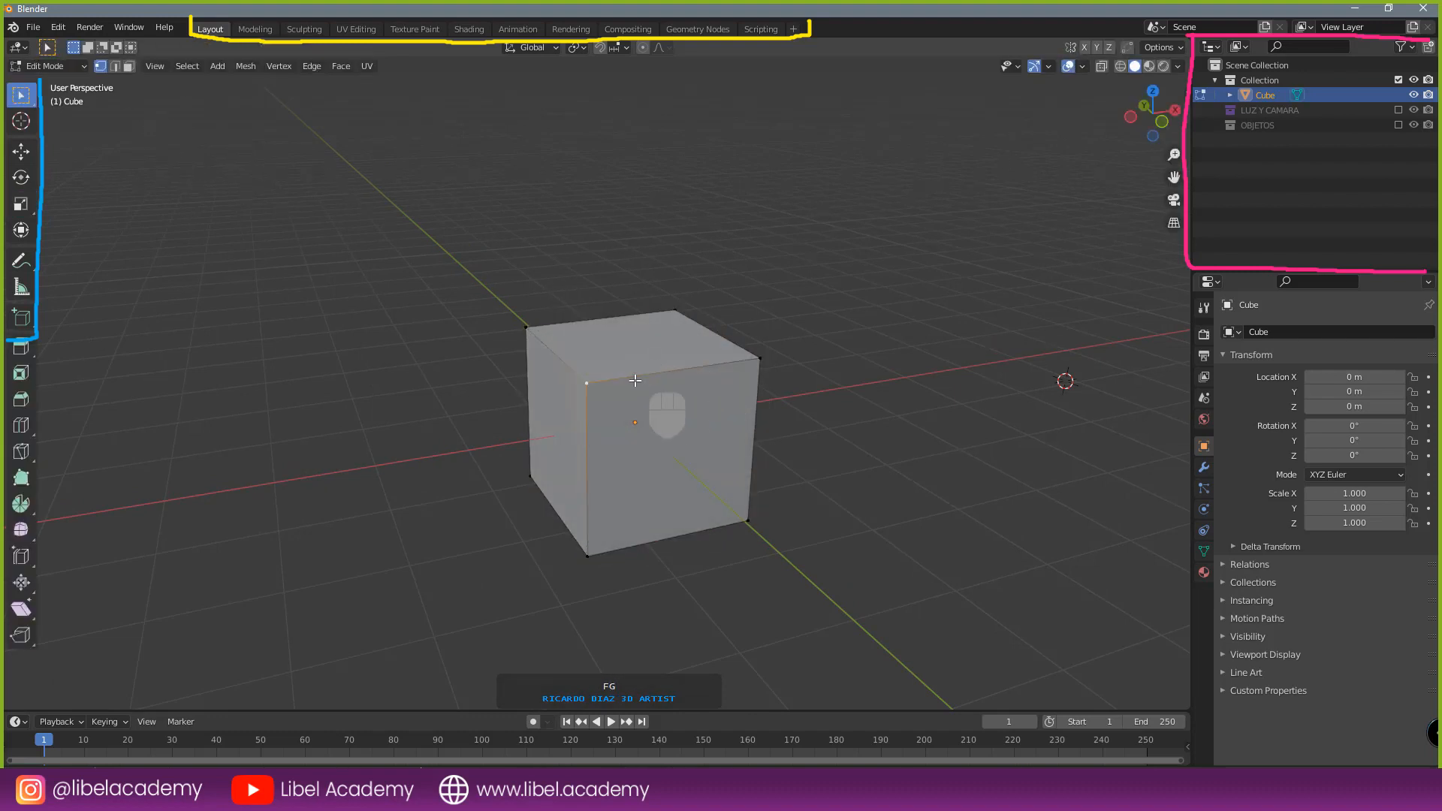
key("Tab")
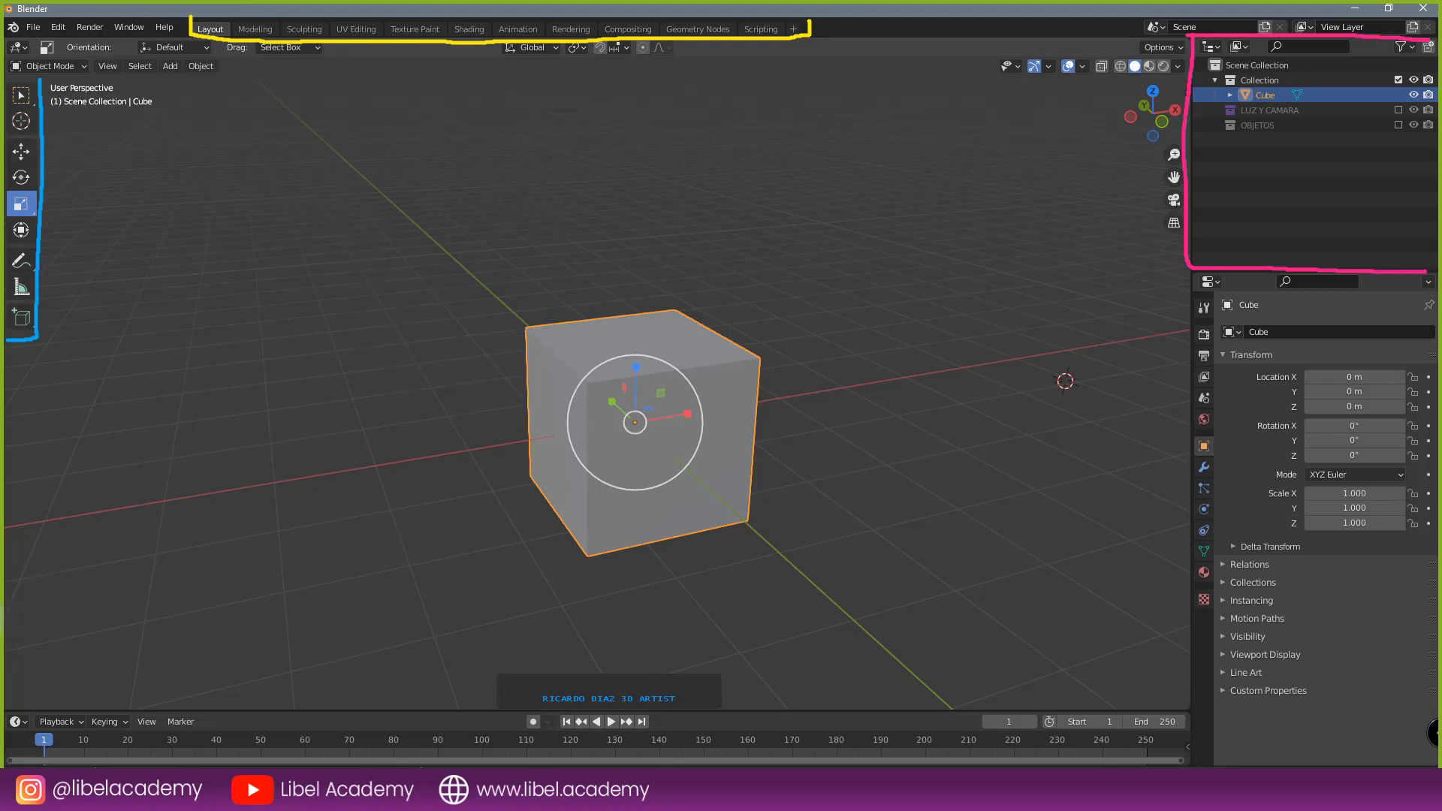
- Clear the coloured screen annotations and split the 3D viewport vertically into two side-by-side areas
left_click(2, 607)
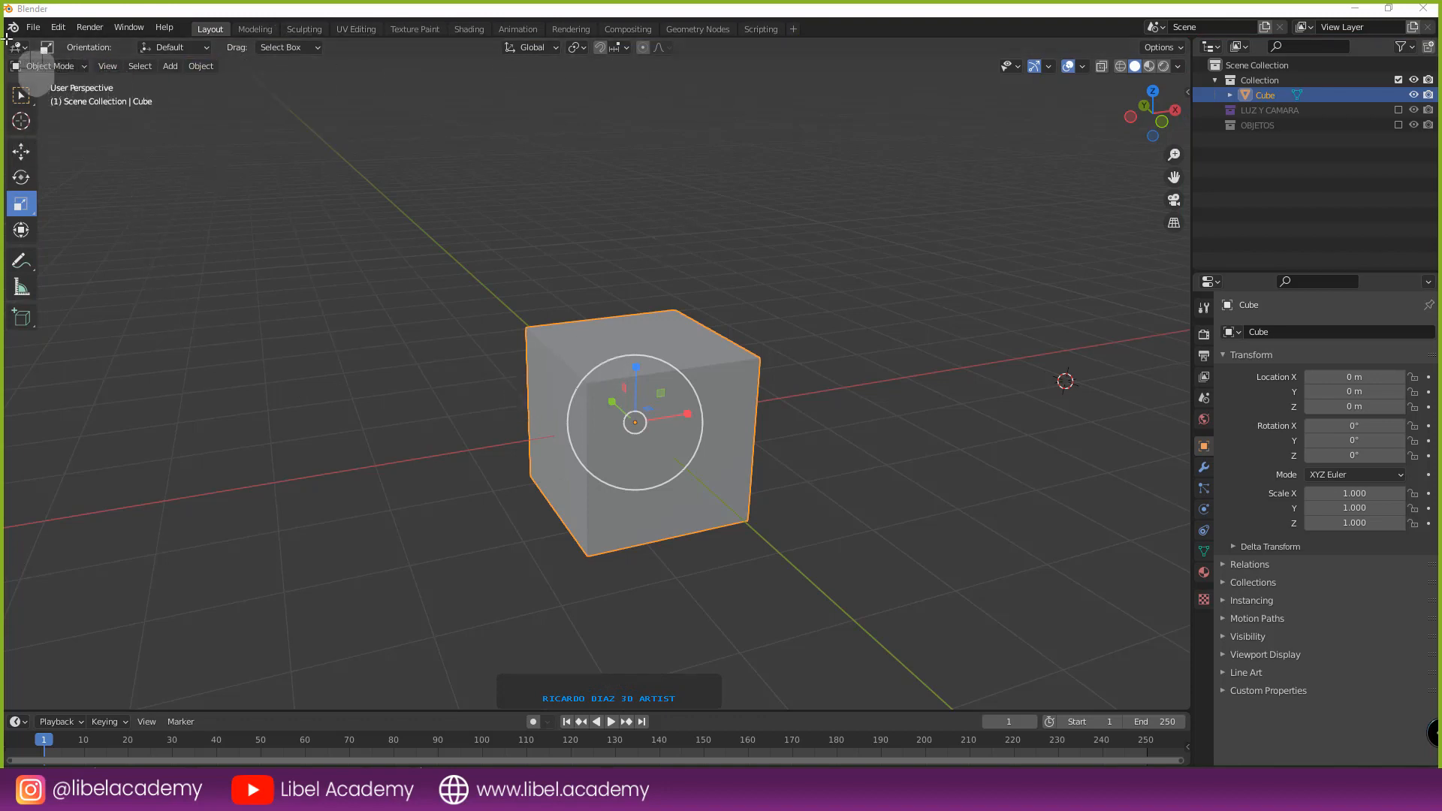
left_click_drag(6, 38, 494, 75)
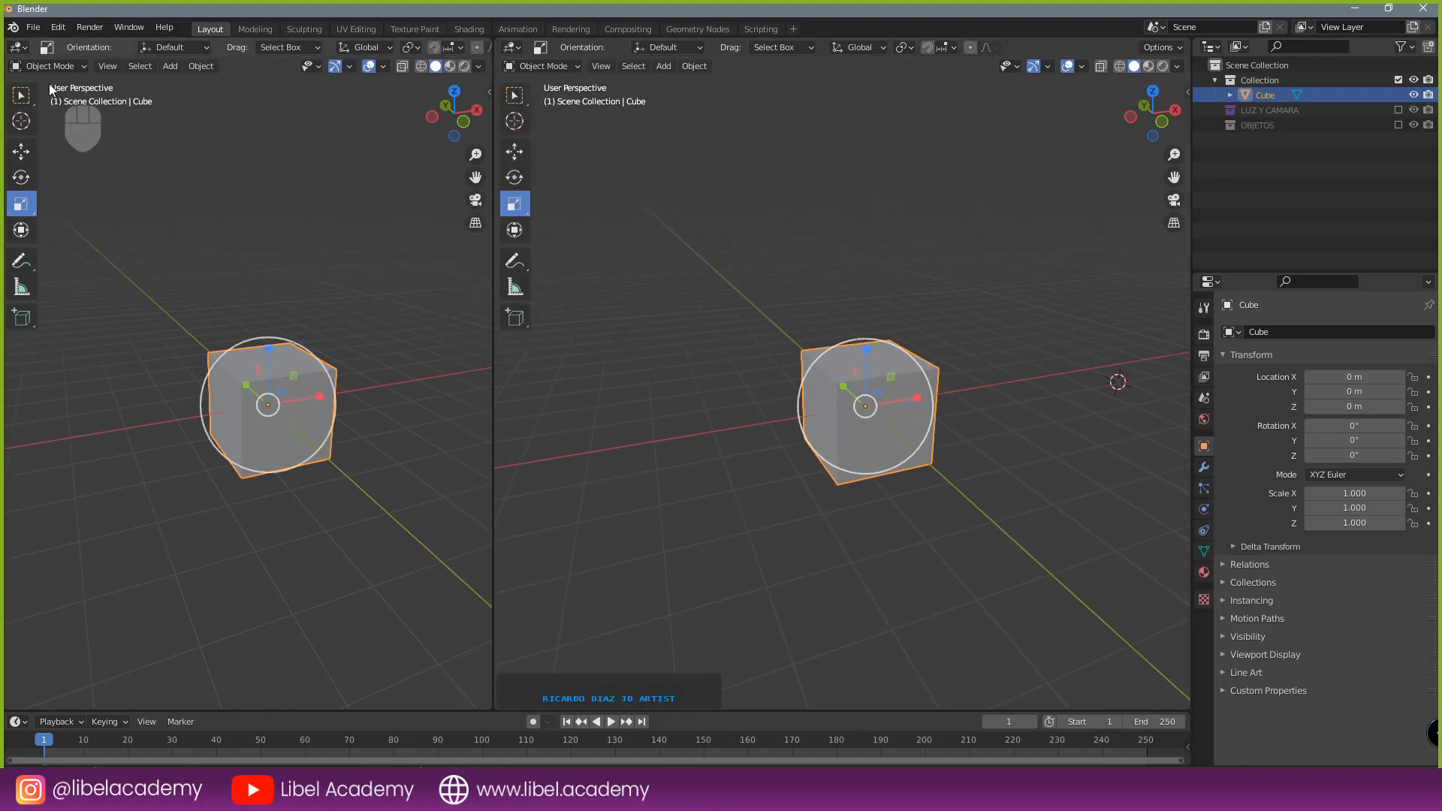
- Change the narrower of the two viewport areas to the UV Editor
left_click(19, 47)
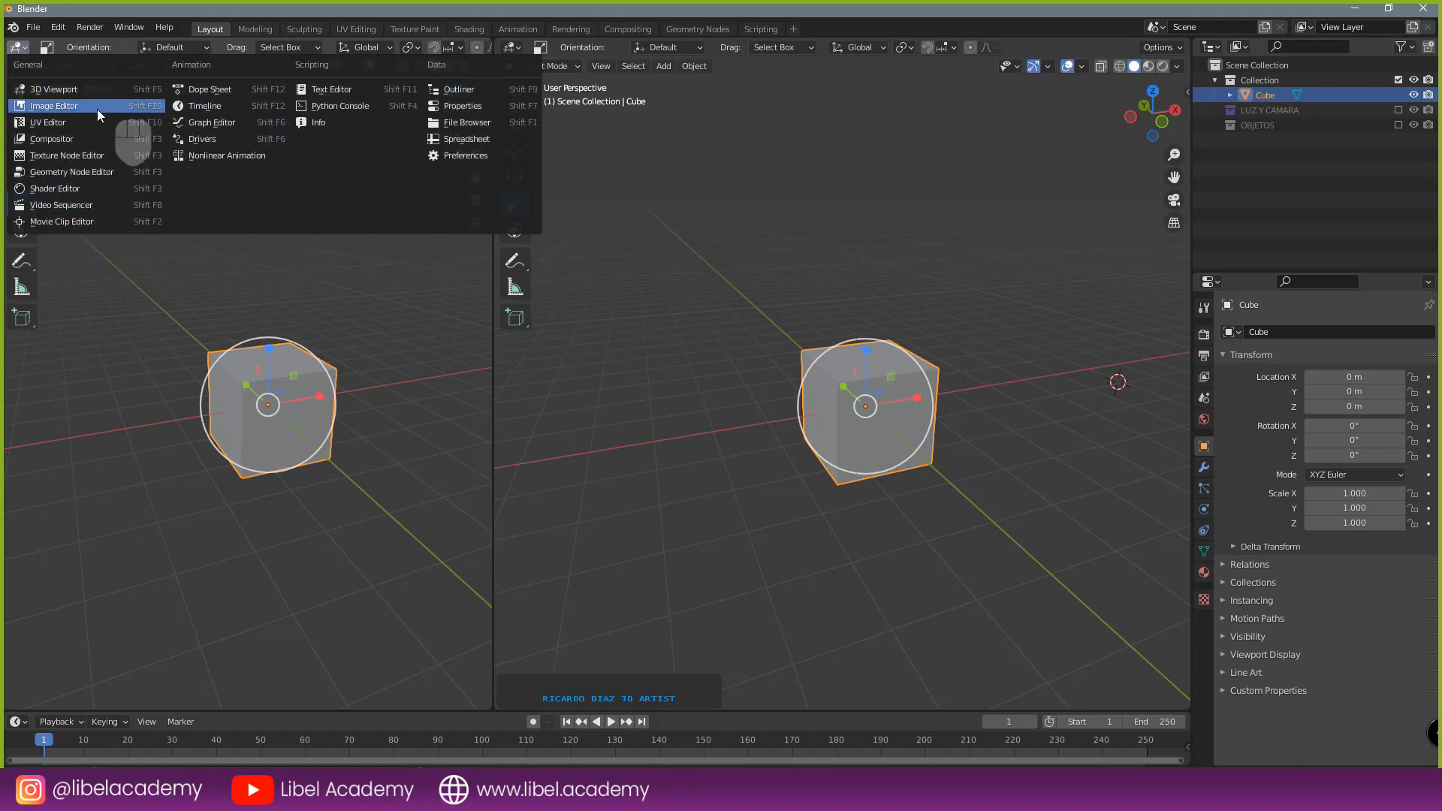
left_click(61, 123)
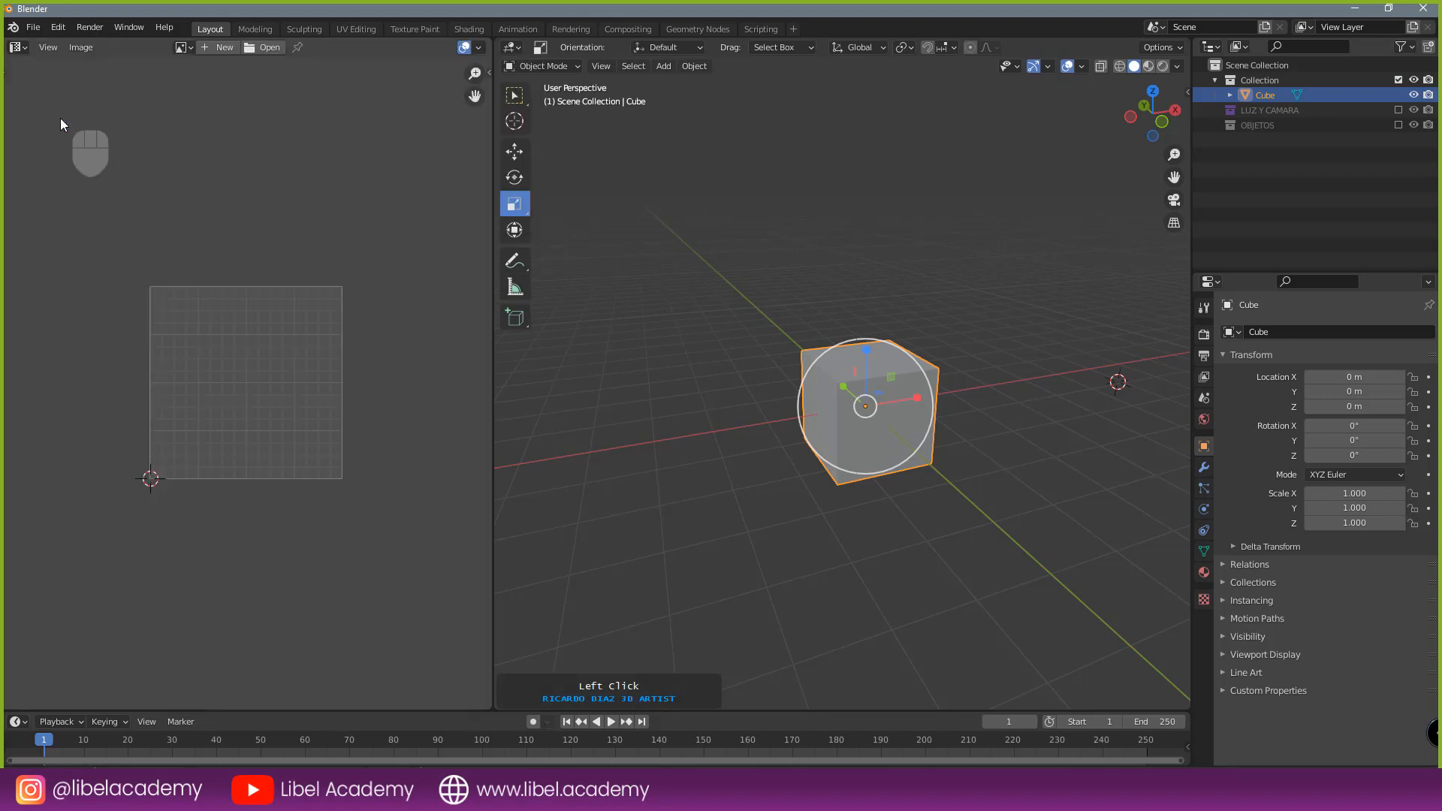
scroll(196, 274, "up", 3)
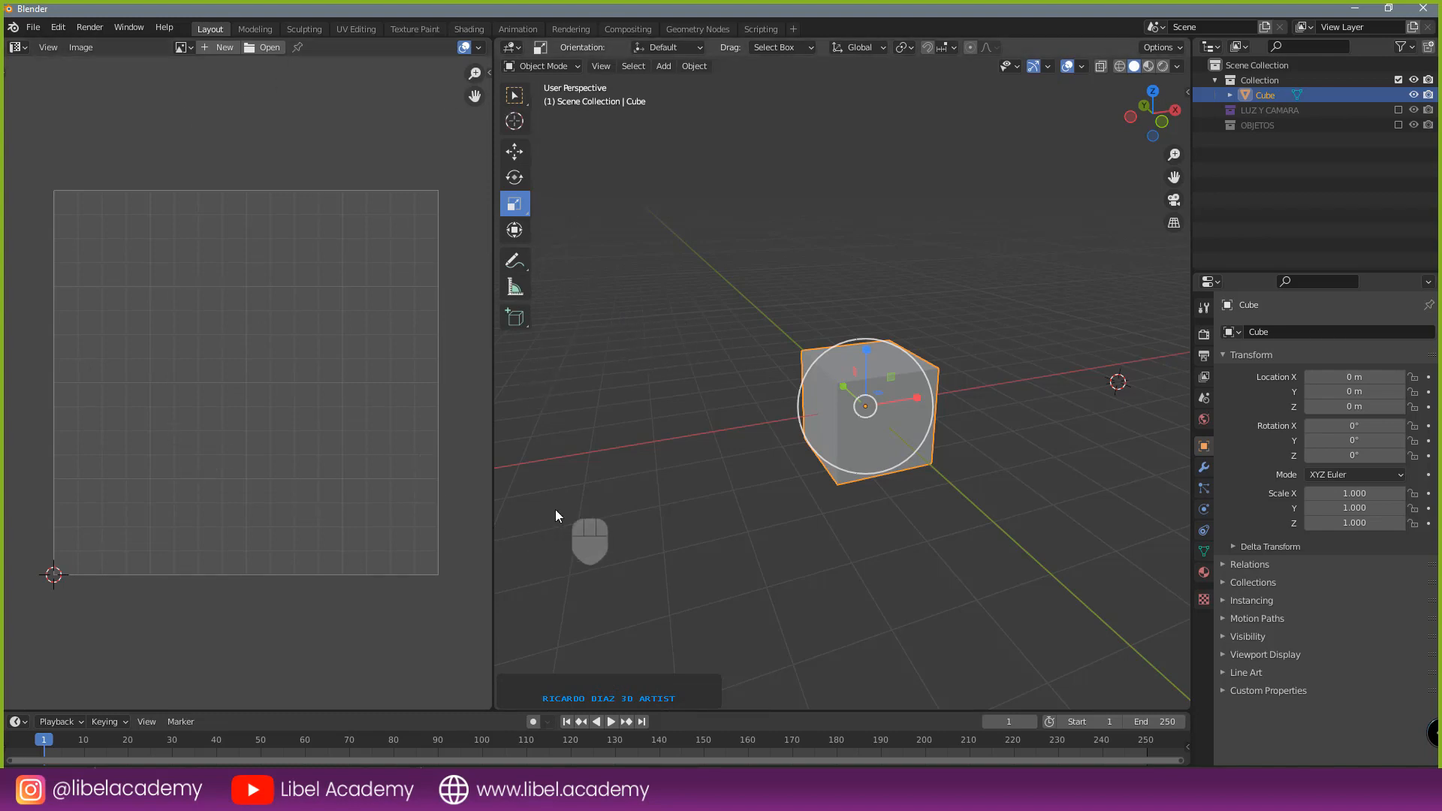
- Split the main 3D viewport horizontally and turn the lower part into a shorter Shader Editor area
left_click_drag(497, 706, 546, 361)
left_click(515, 371)
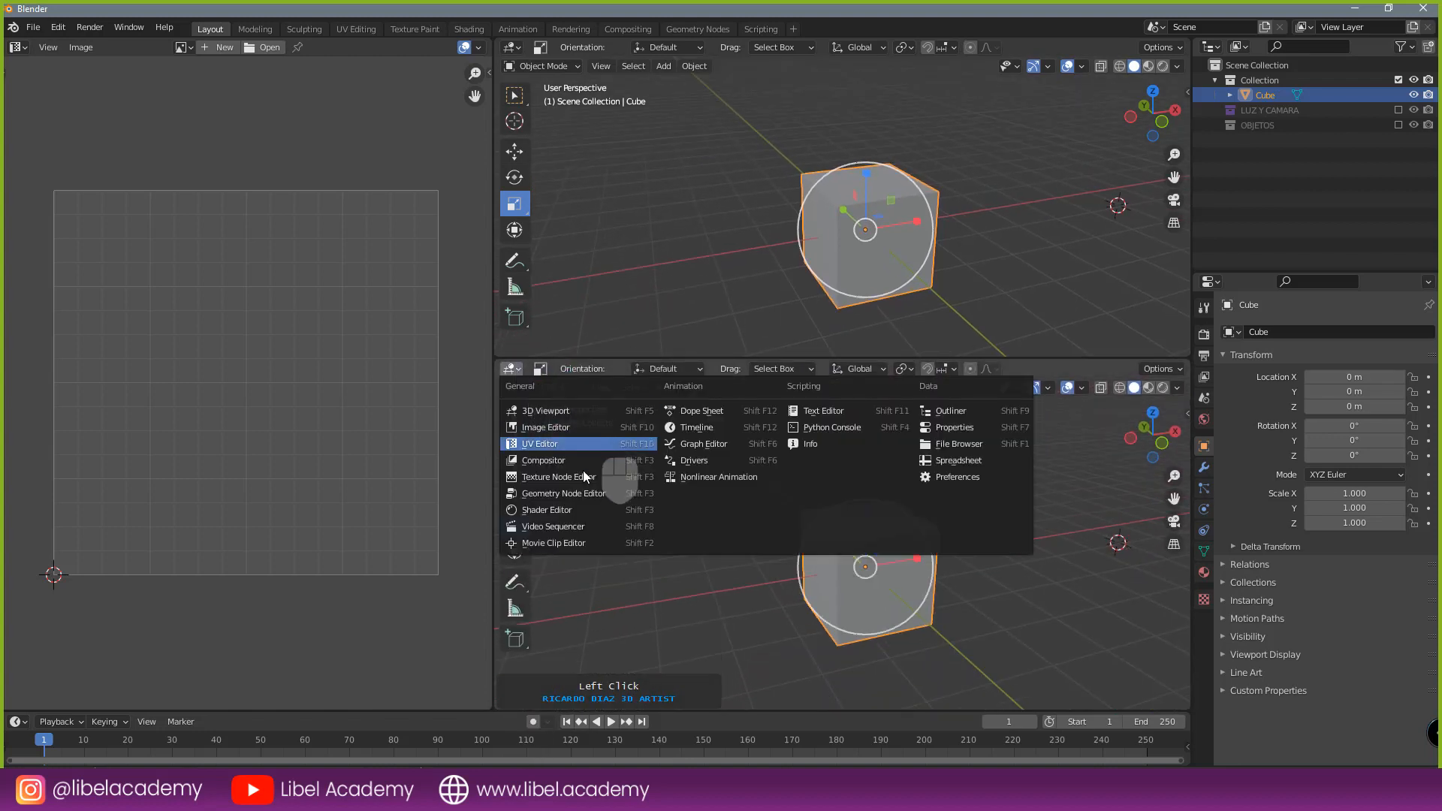
left_click(594, 510)
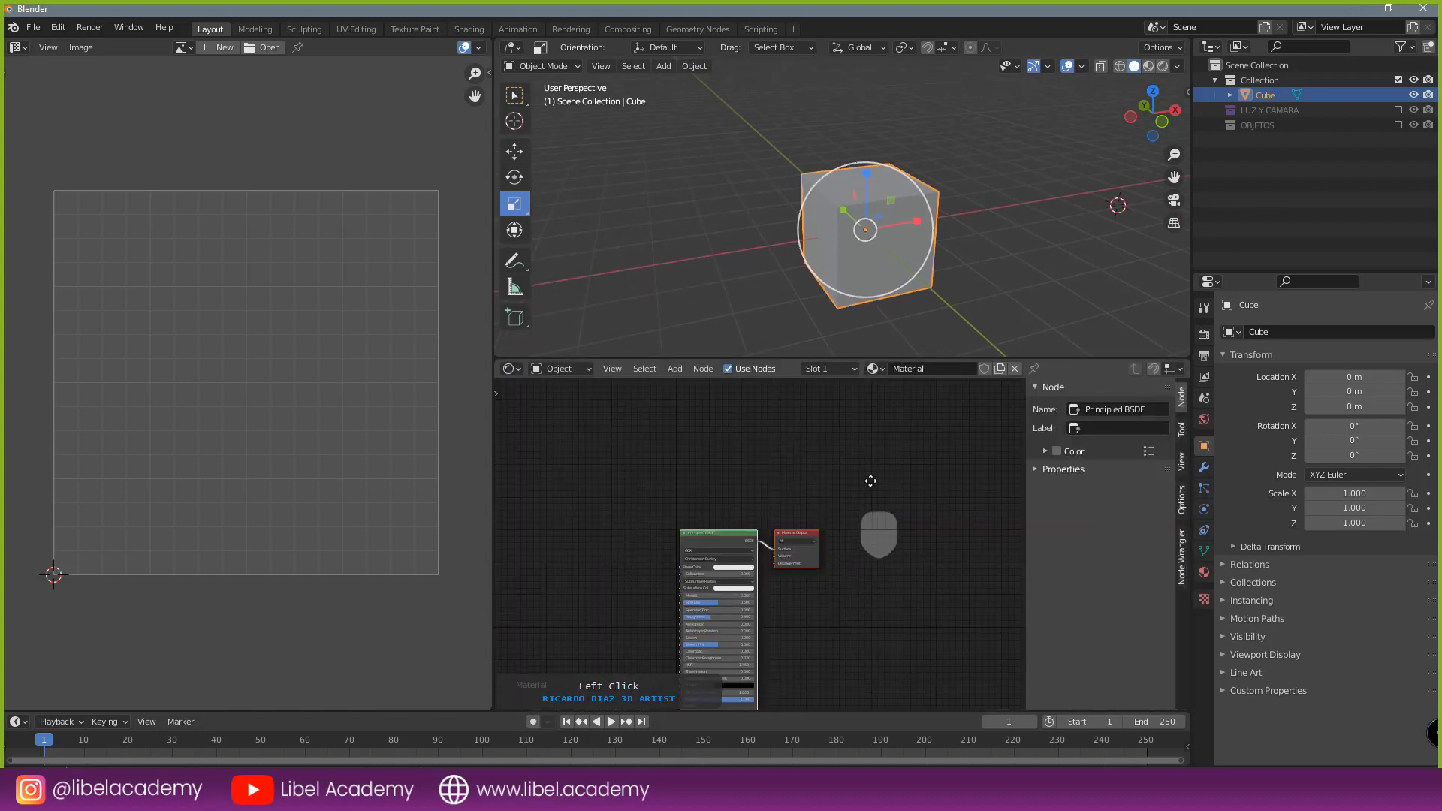
scroll(870, 481, "up", 2)
left_click_drag(810, 358, 814, 442)
scroll(817, 435, "up", 3)
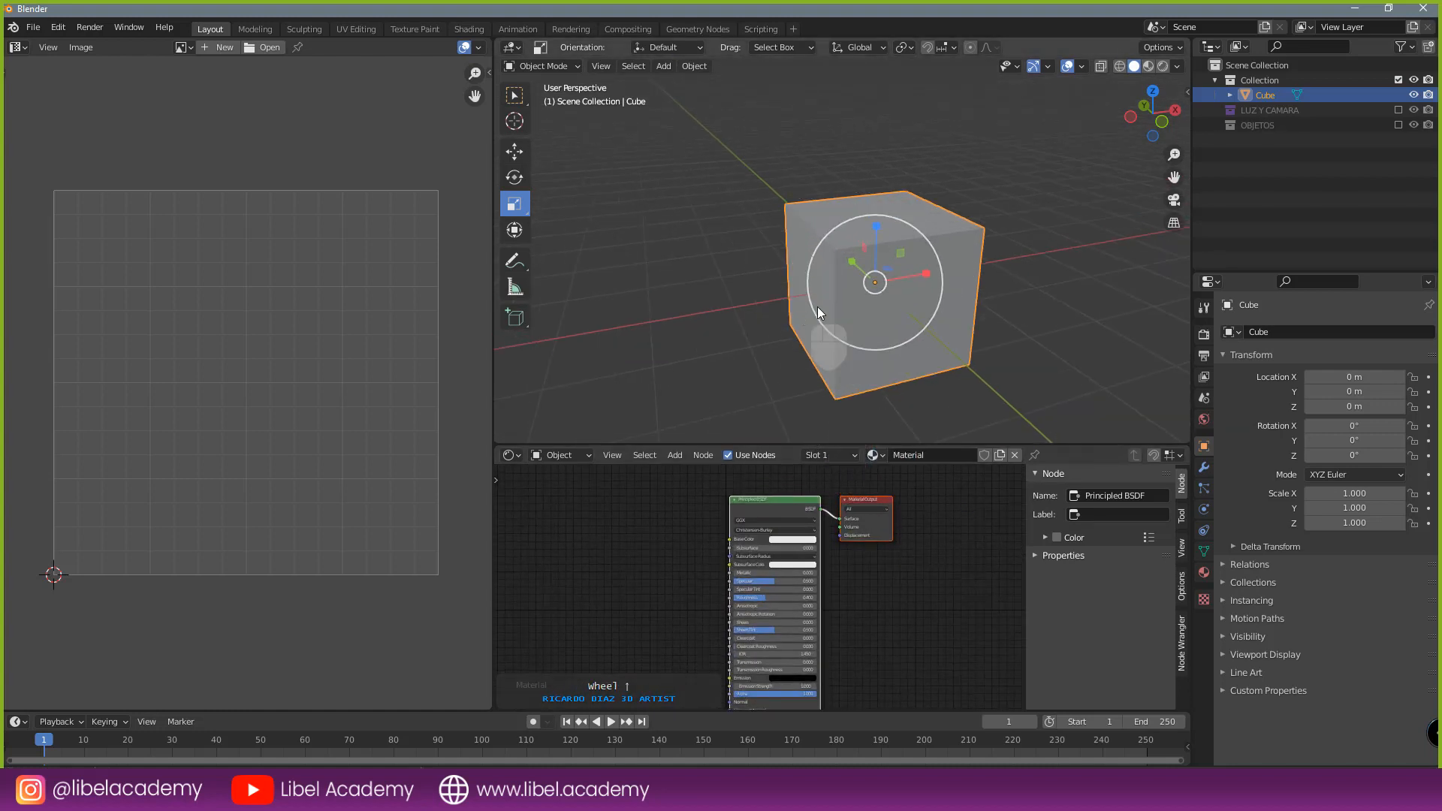
- Toggle the cube's Edit Mode and look through the UV Editing, Shading and Modeling workspaces before returning to Layout
key("Tab")
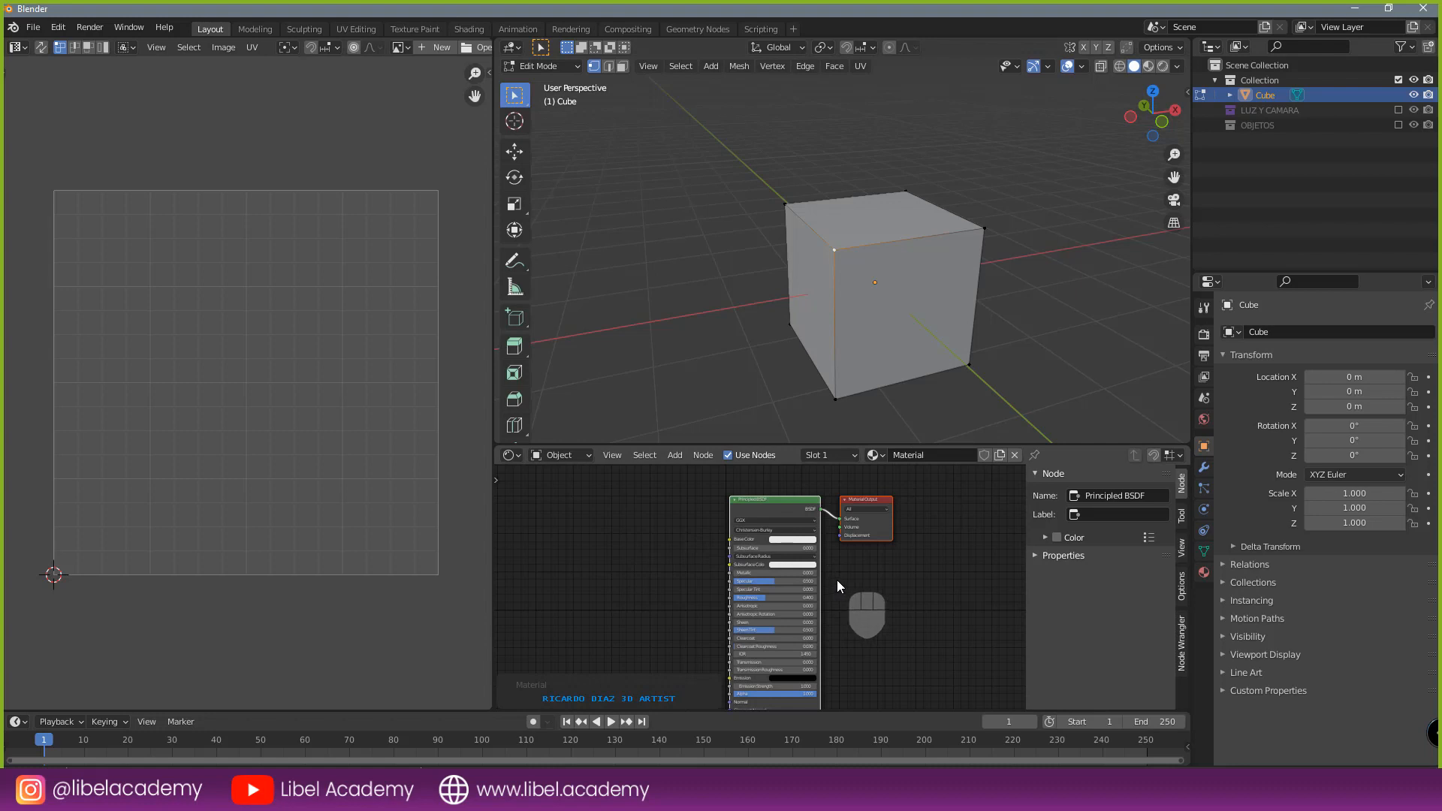
key("Tab")
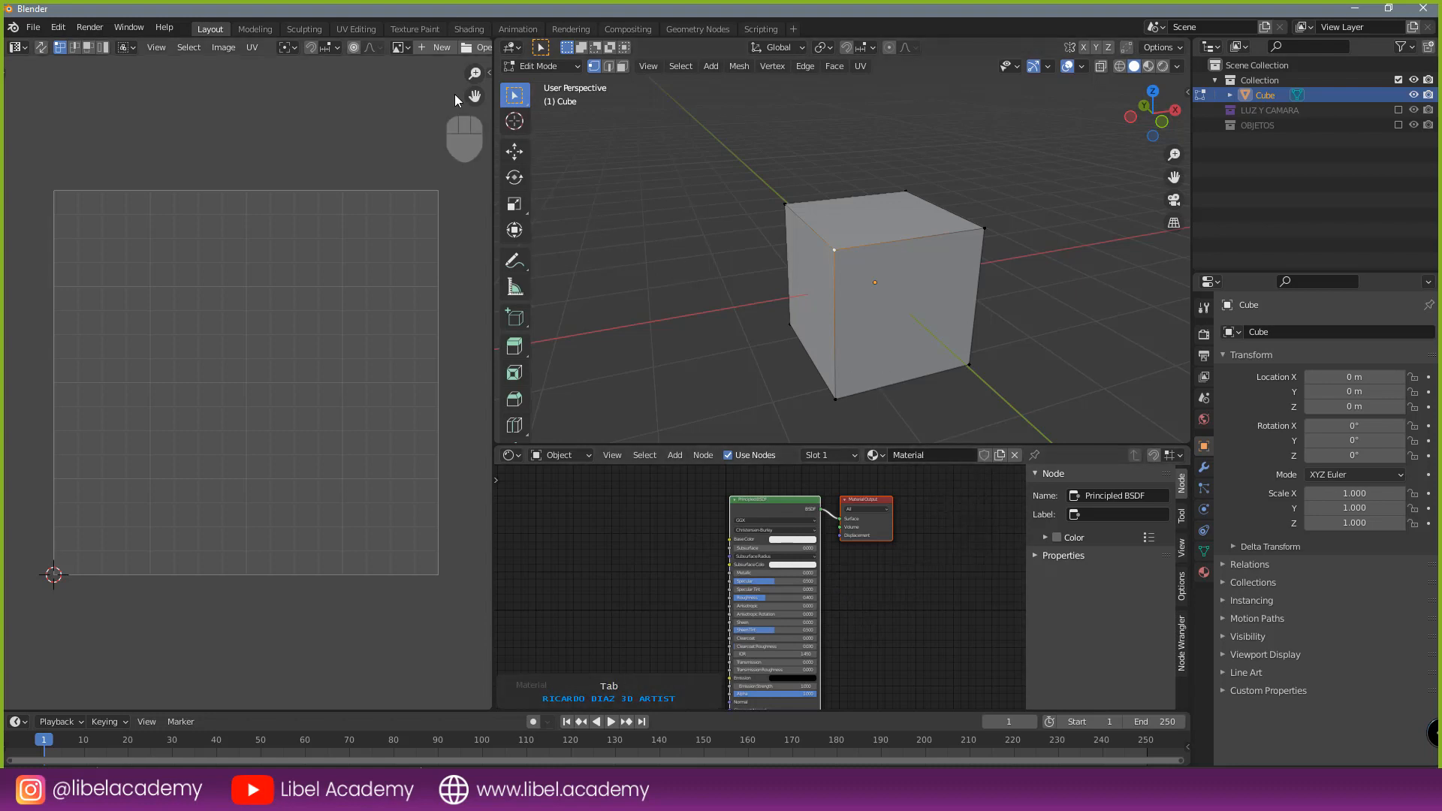
left_click(352, 29)
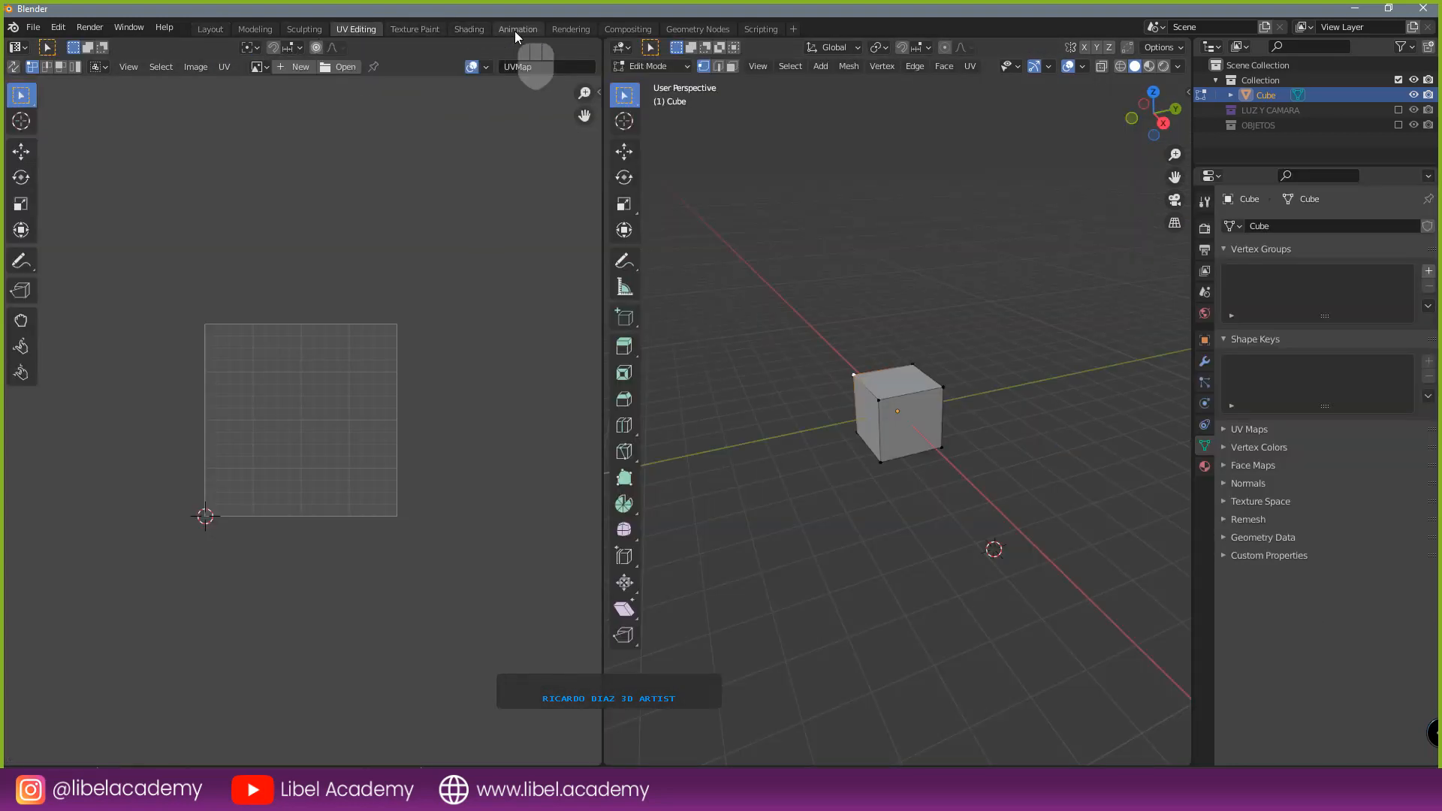
left_click(477, 28)
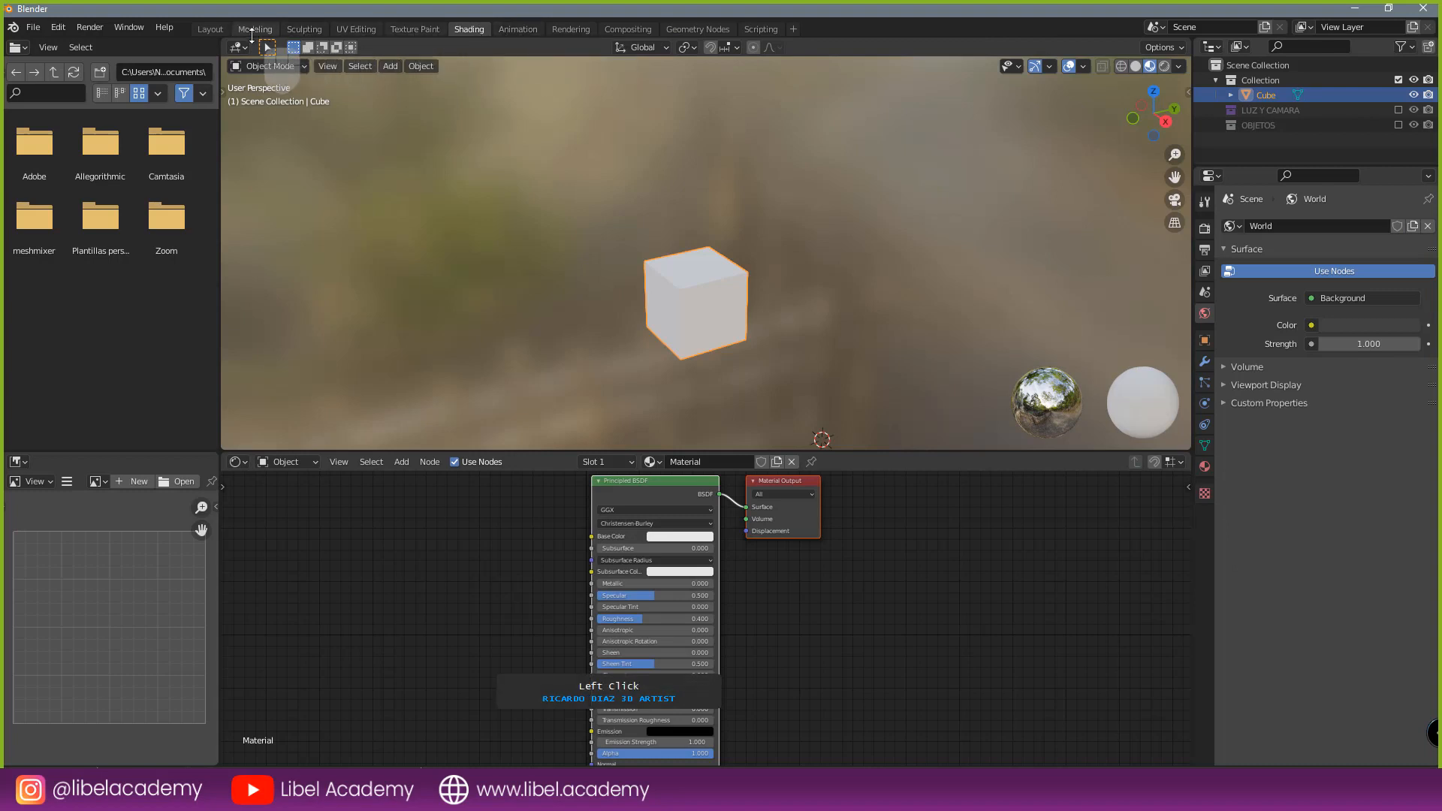
left_click(253, 30)
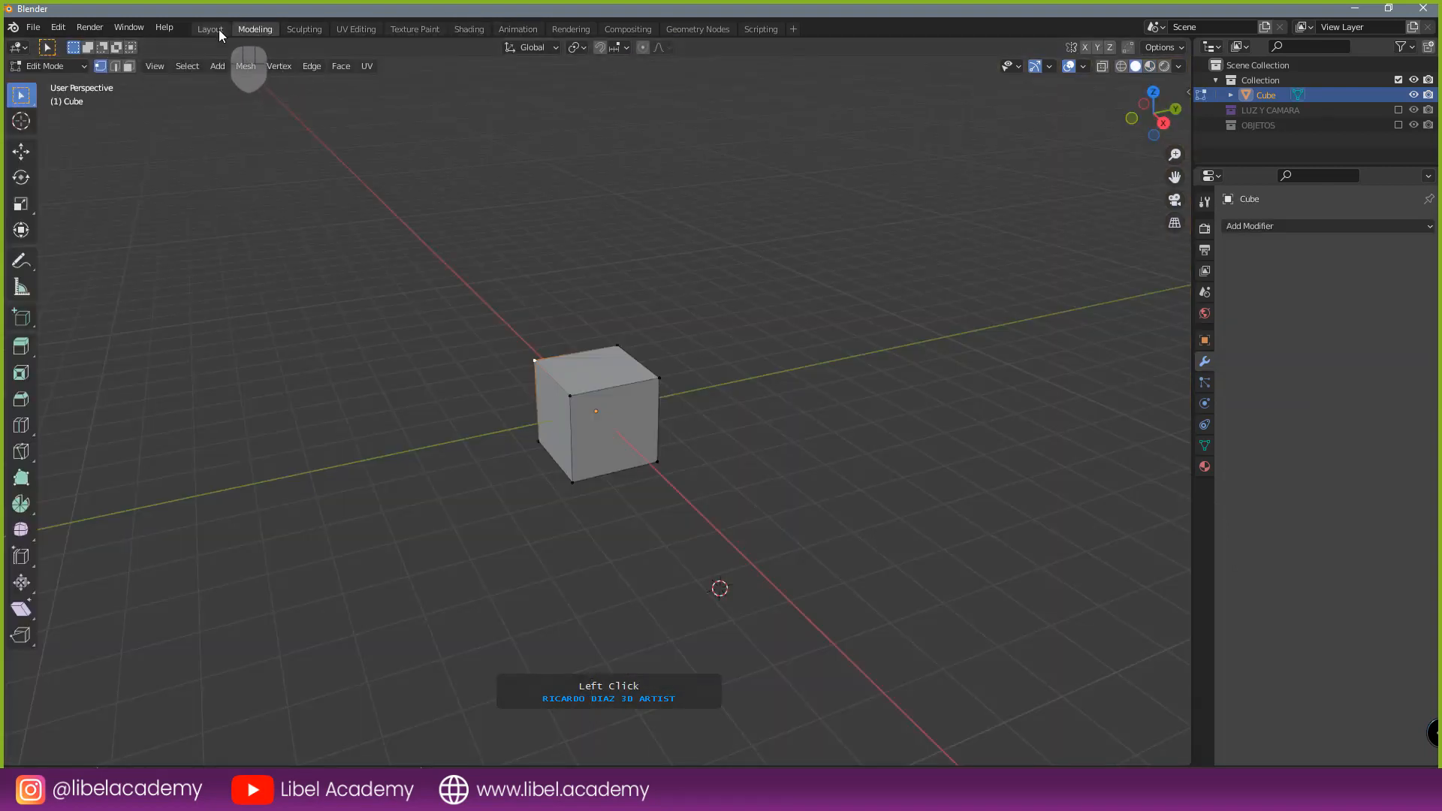
left_click(218, 29)
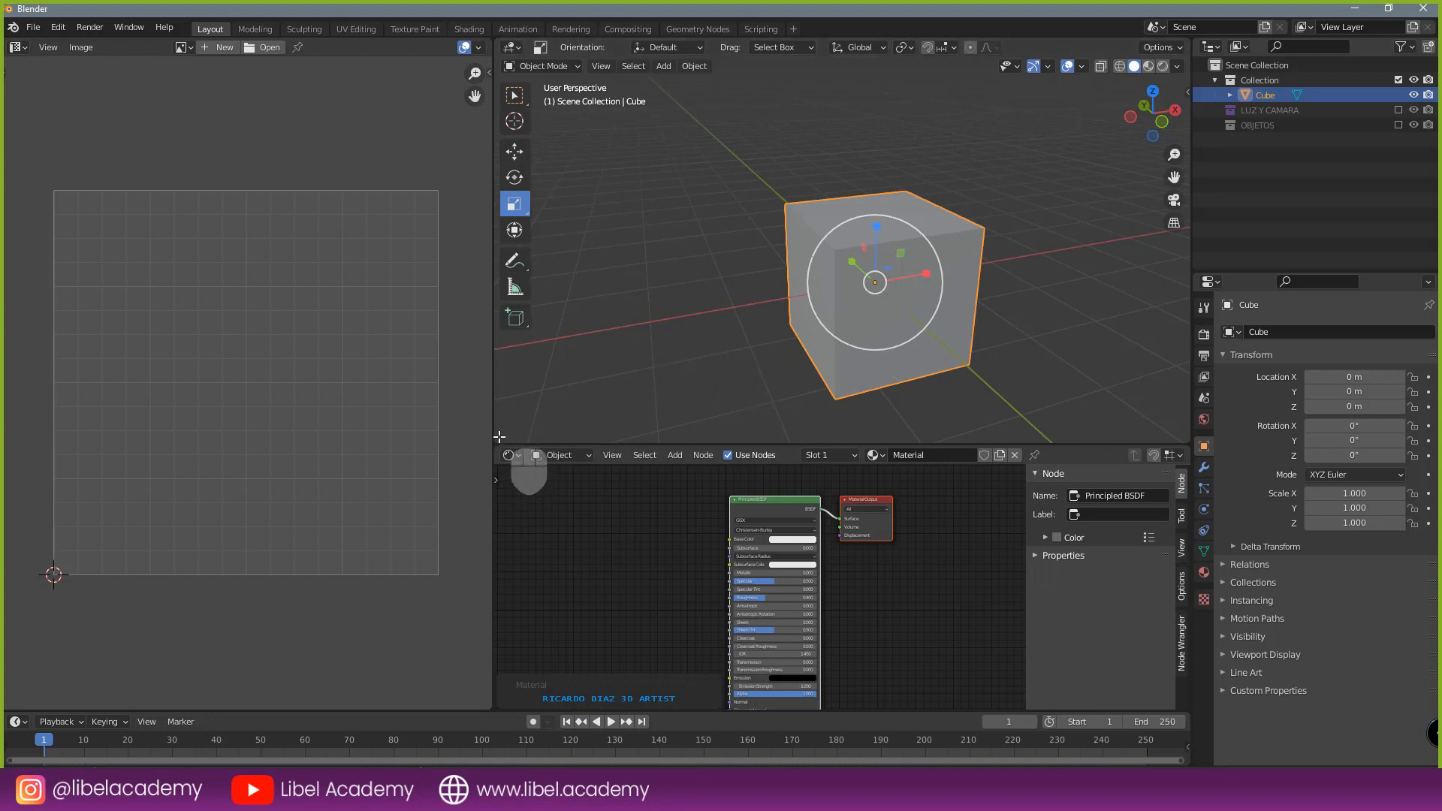
- Join the Shader Editor and UV Editor areas back into one full-width 3D viewport
left_click_drag(499, 446, 839, 585)
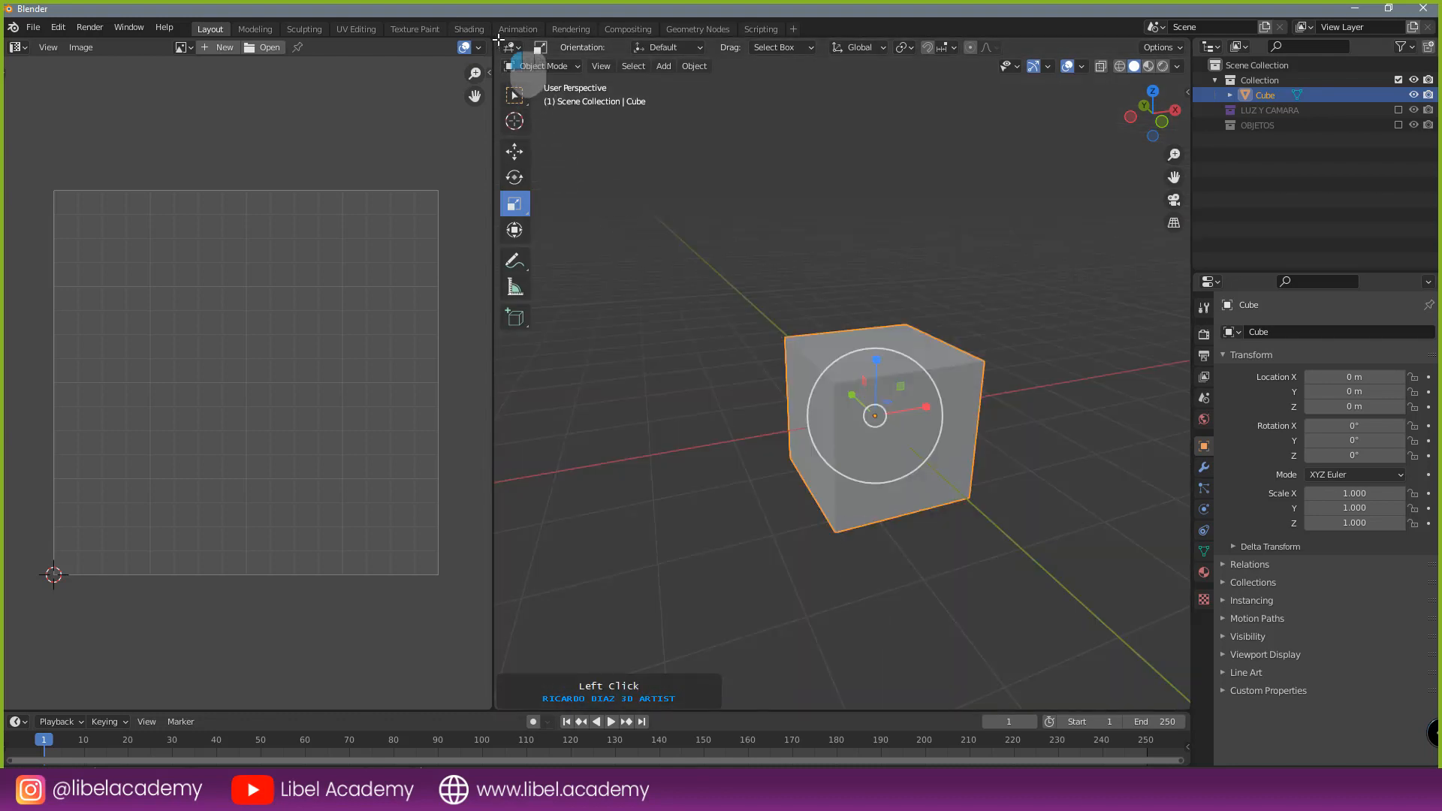
left_click_drag(499, 39, 427, 48)
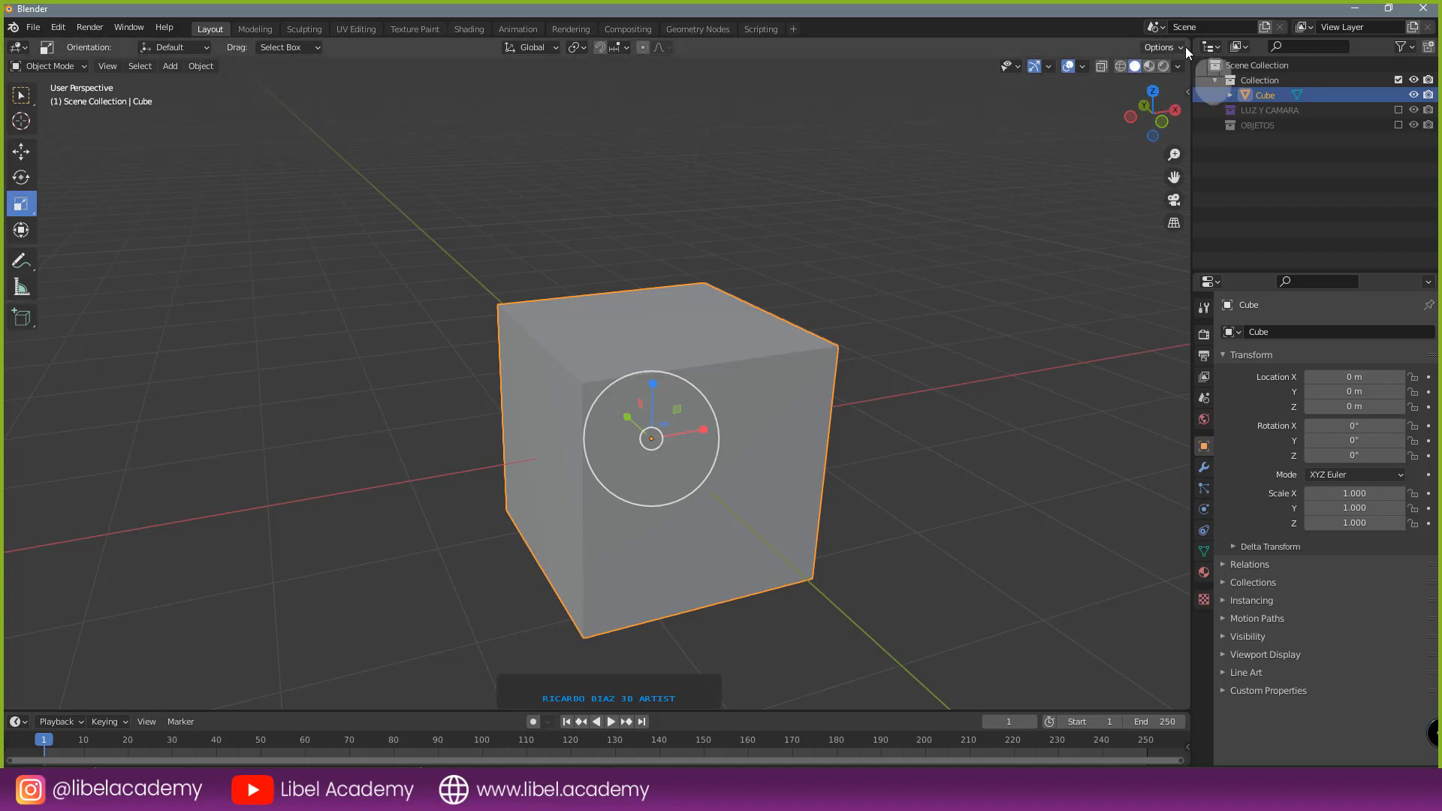
- Split the 3D viewport vertically with a UV Editor beside it, and join both areas back into one viewport
left_click_drag(1186, 46, 617, 82)
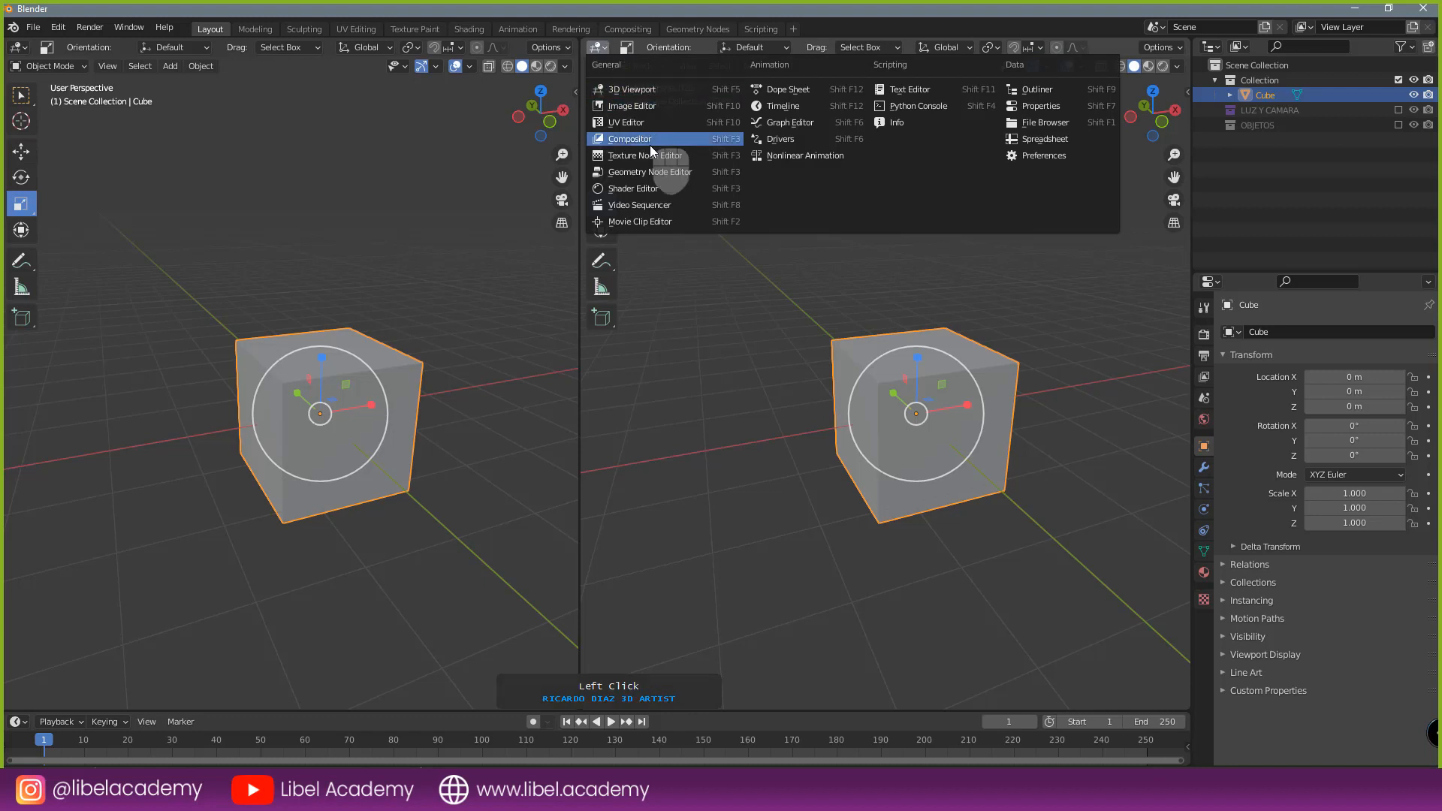
left_click(646, 122)
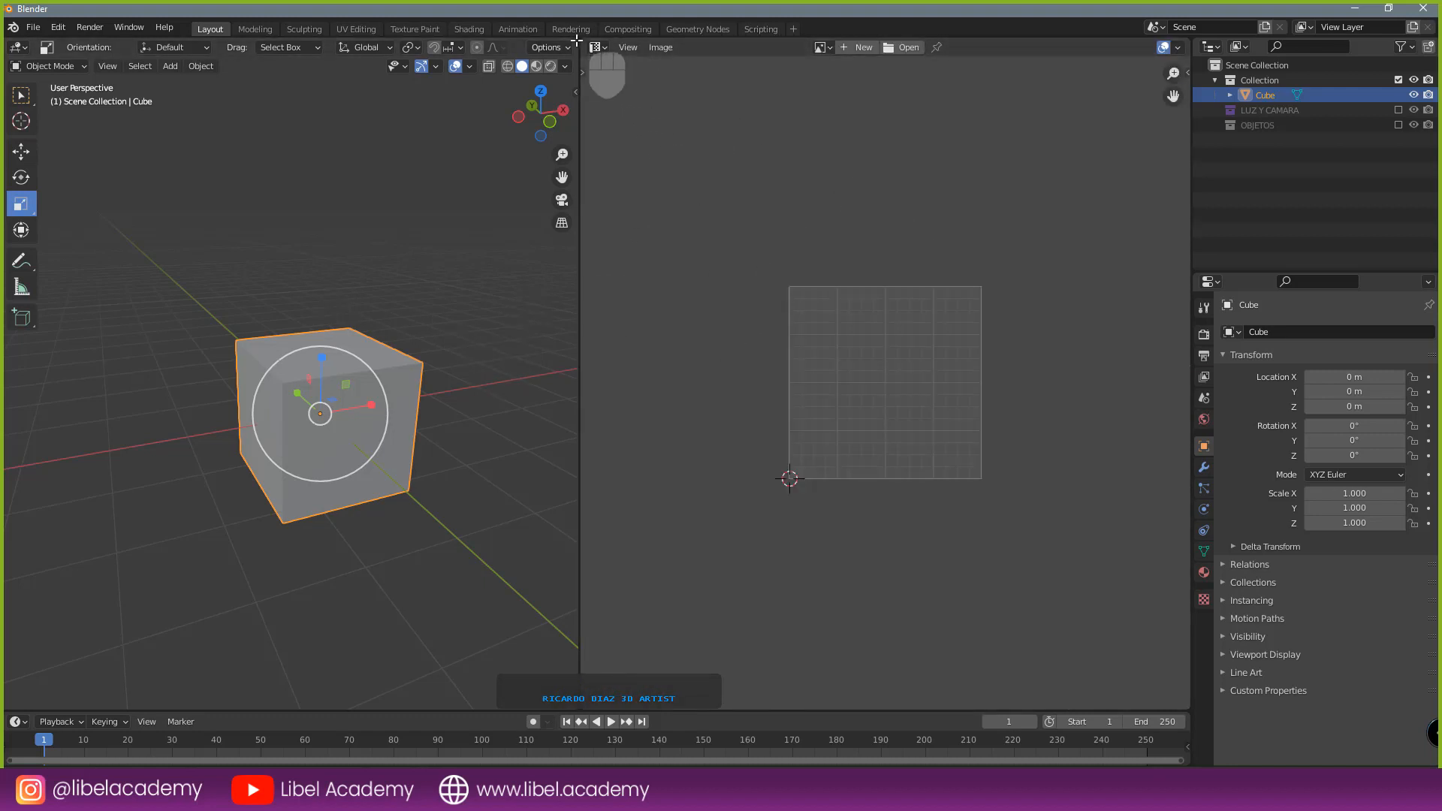
left_click_drag(575, 39, 939, 201)
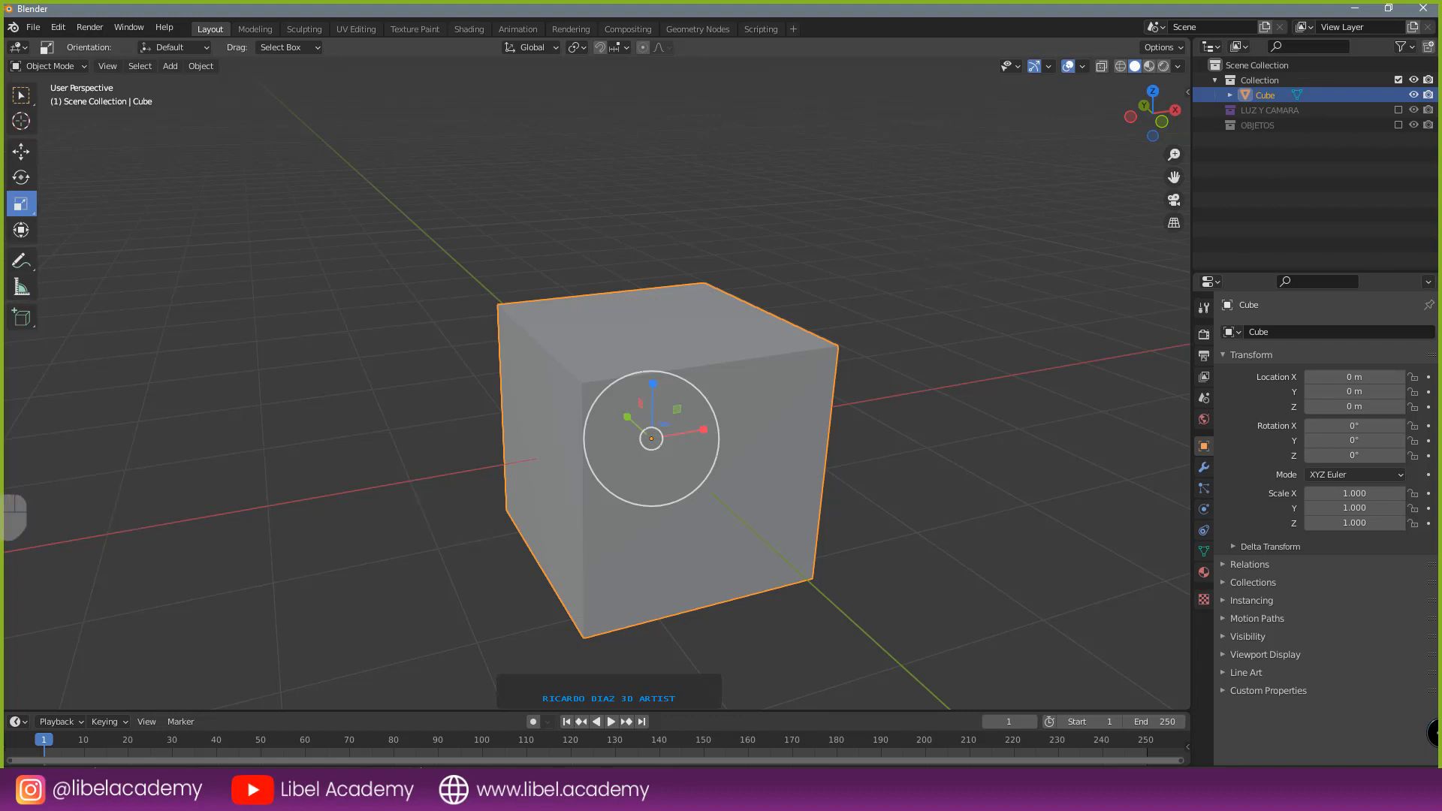
- Mark the top and outer edge of the Properties editor with a yellow annotation, and show the cube's modifier properties
left_click(14, 516)
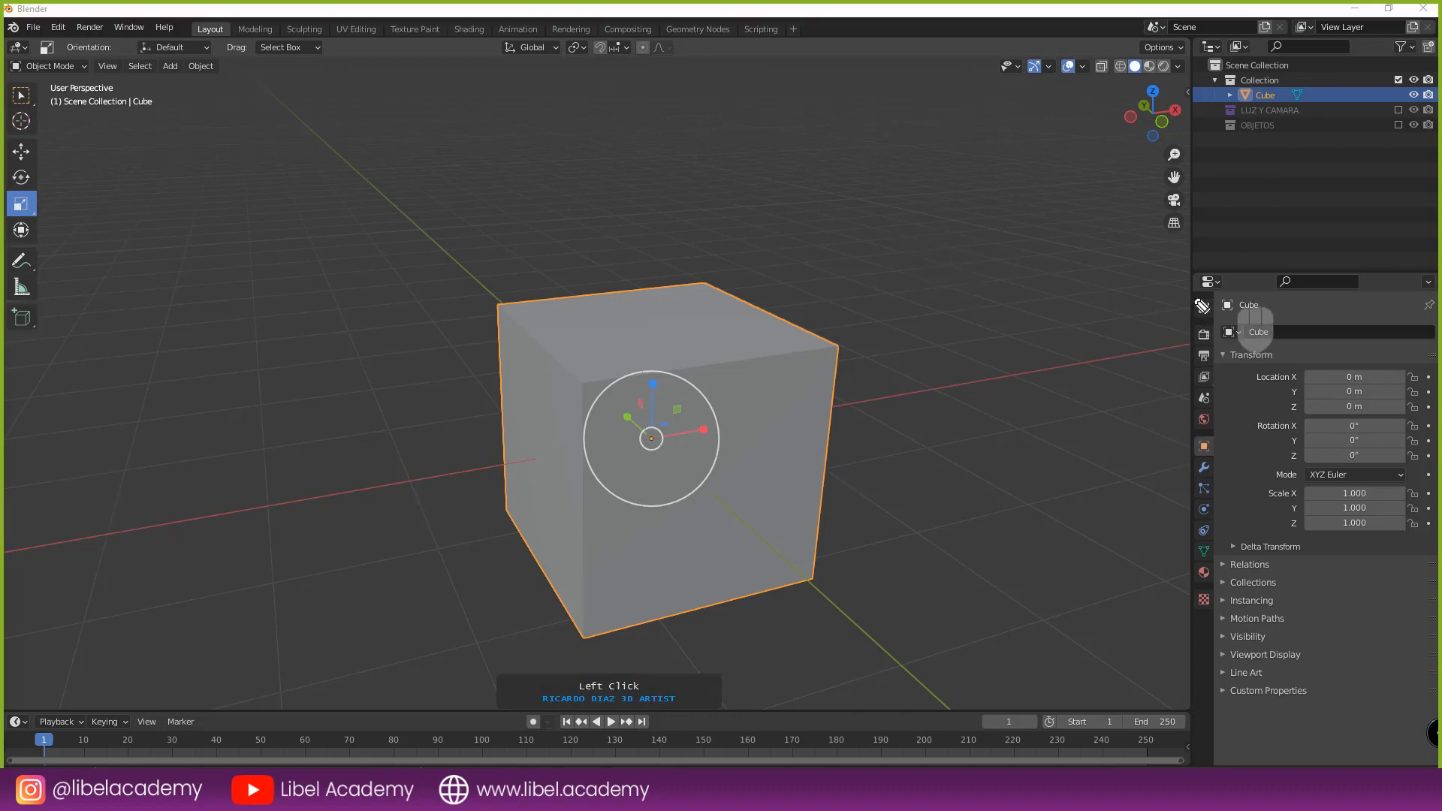
mouse_move(1193, 290)
left_mouse_down()
mouse_move(1404, 290)
mouse_move(1192, 289)
mouse_move(1198, 635)
left_mouse_up()
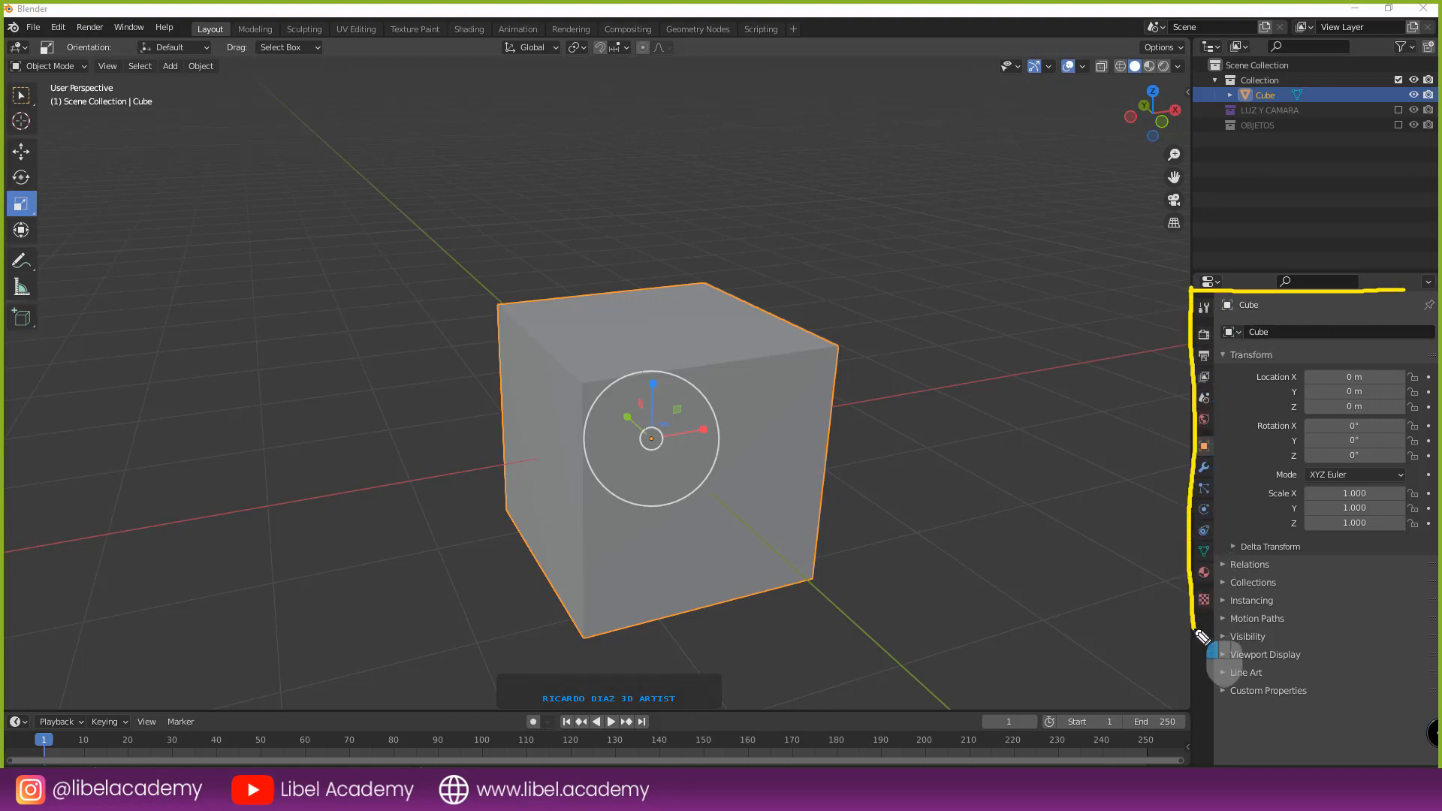
left_click(6, 460)
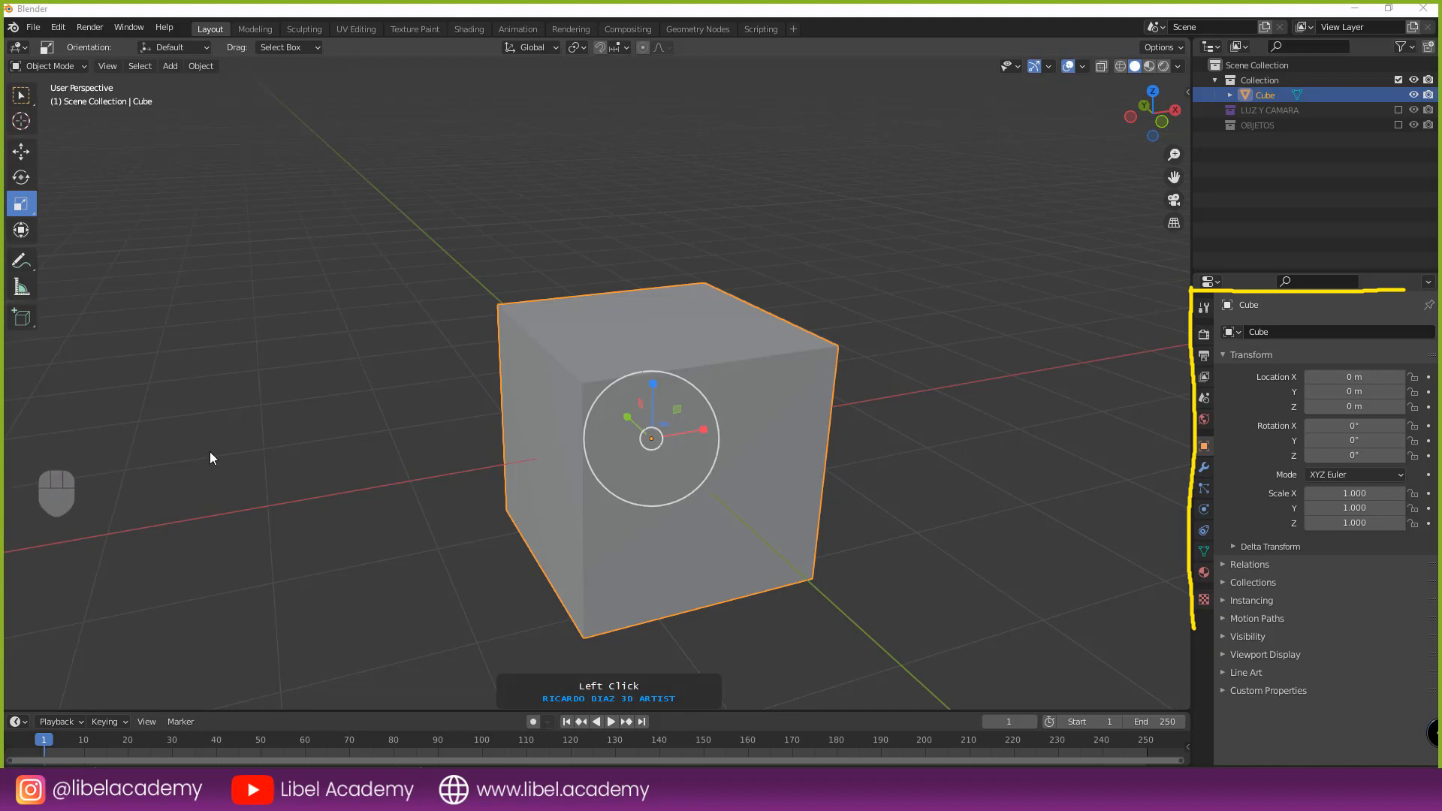
left_click(1204, 468)
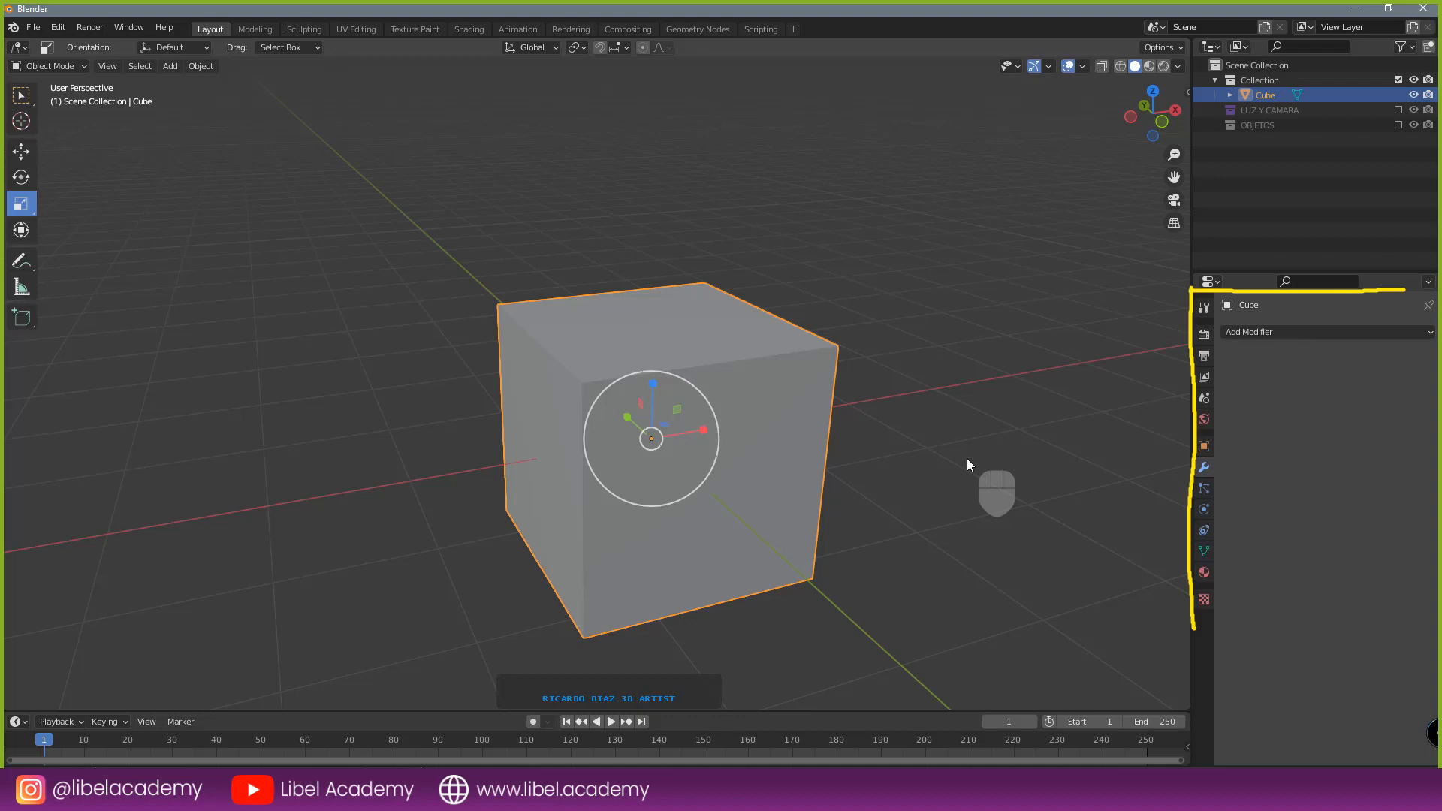
- Check the cube in front view, return to a perspective view and activate the Move tool
key("KP_1")
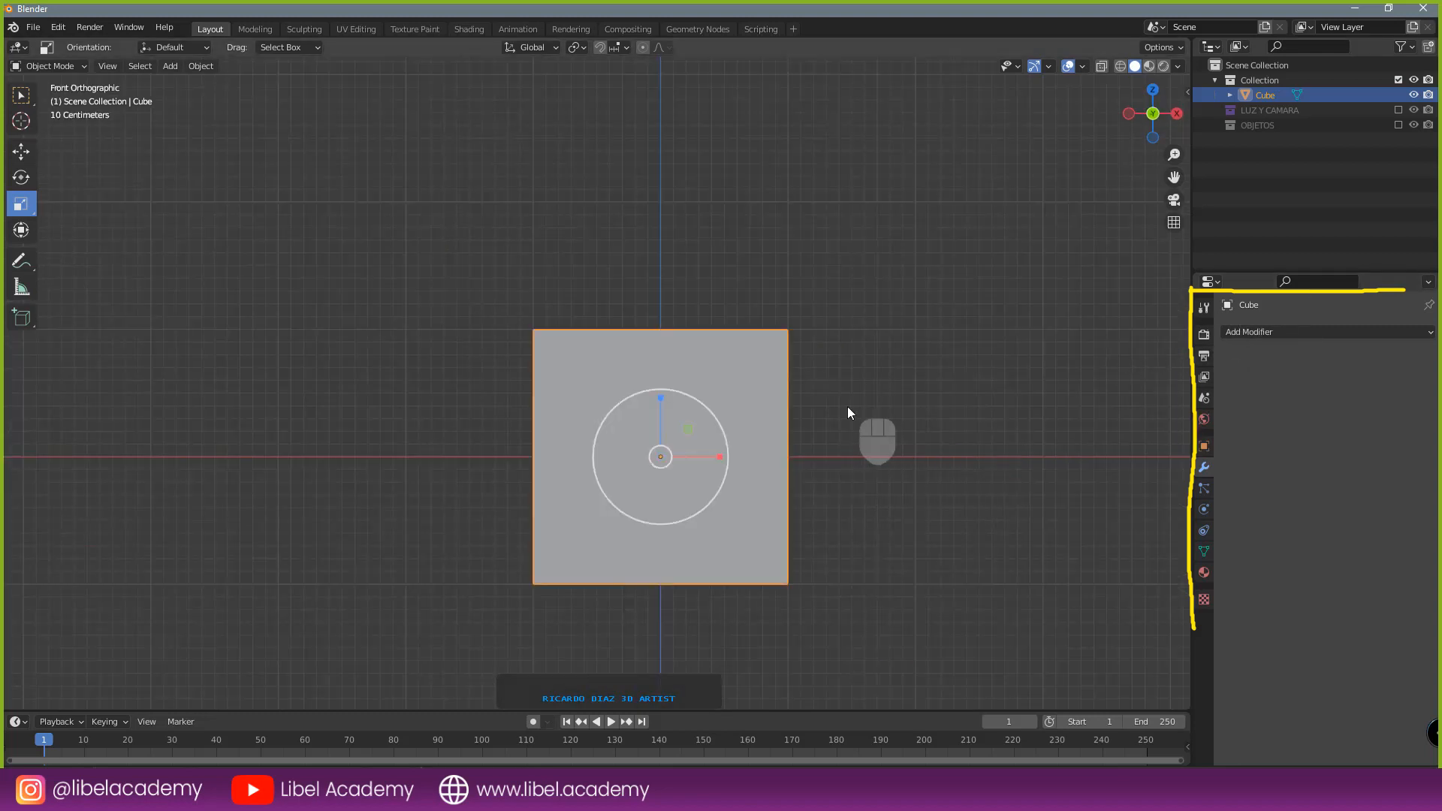
middle_click_drag(698, 347, 748, 406)
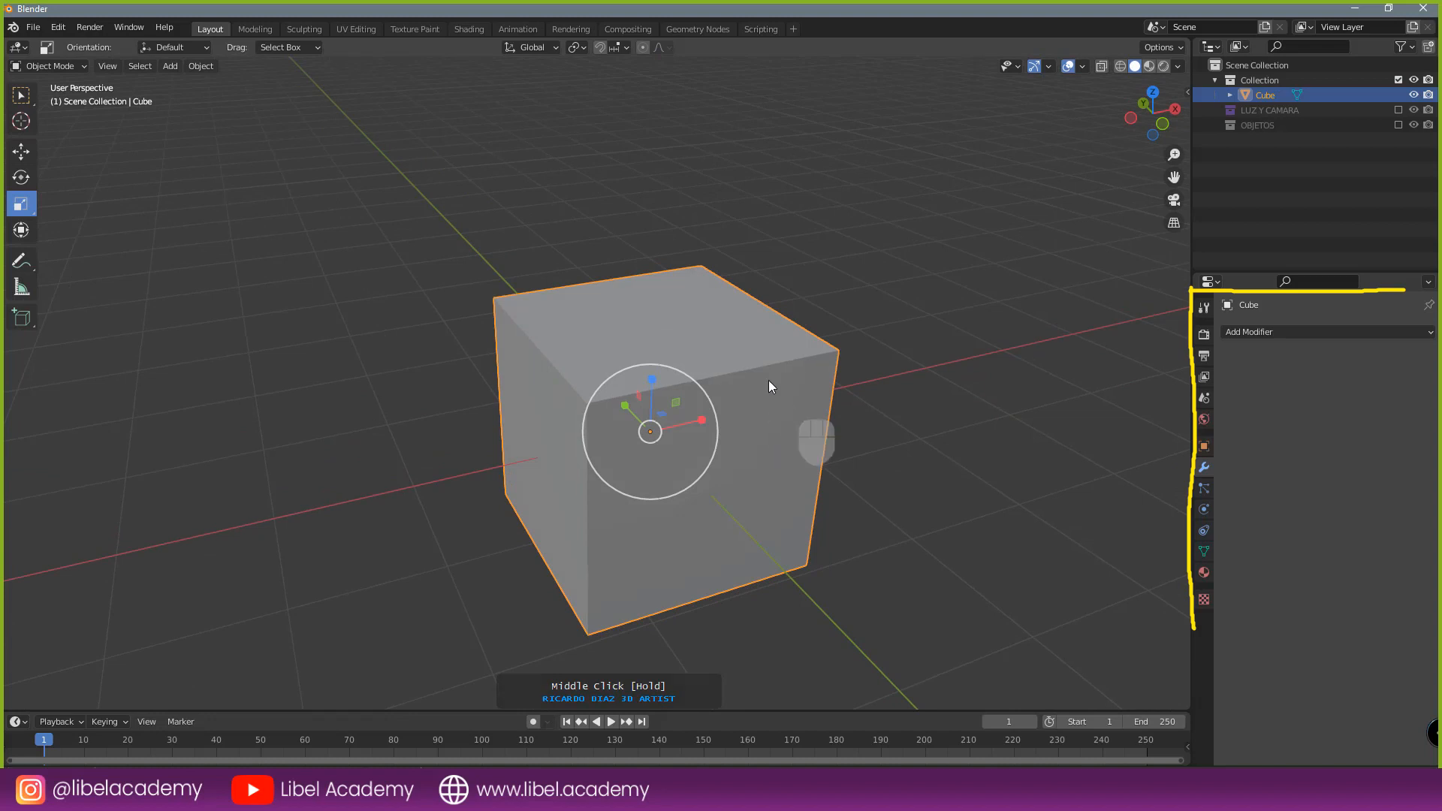
left_click(21, 151)
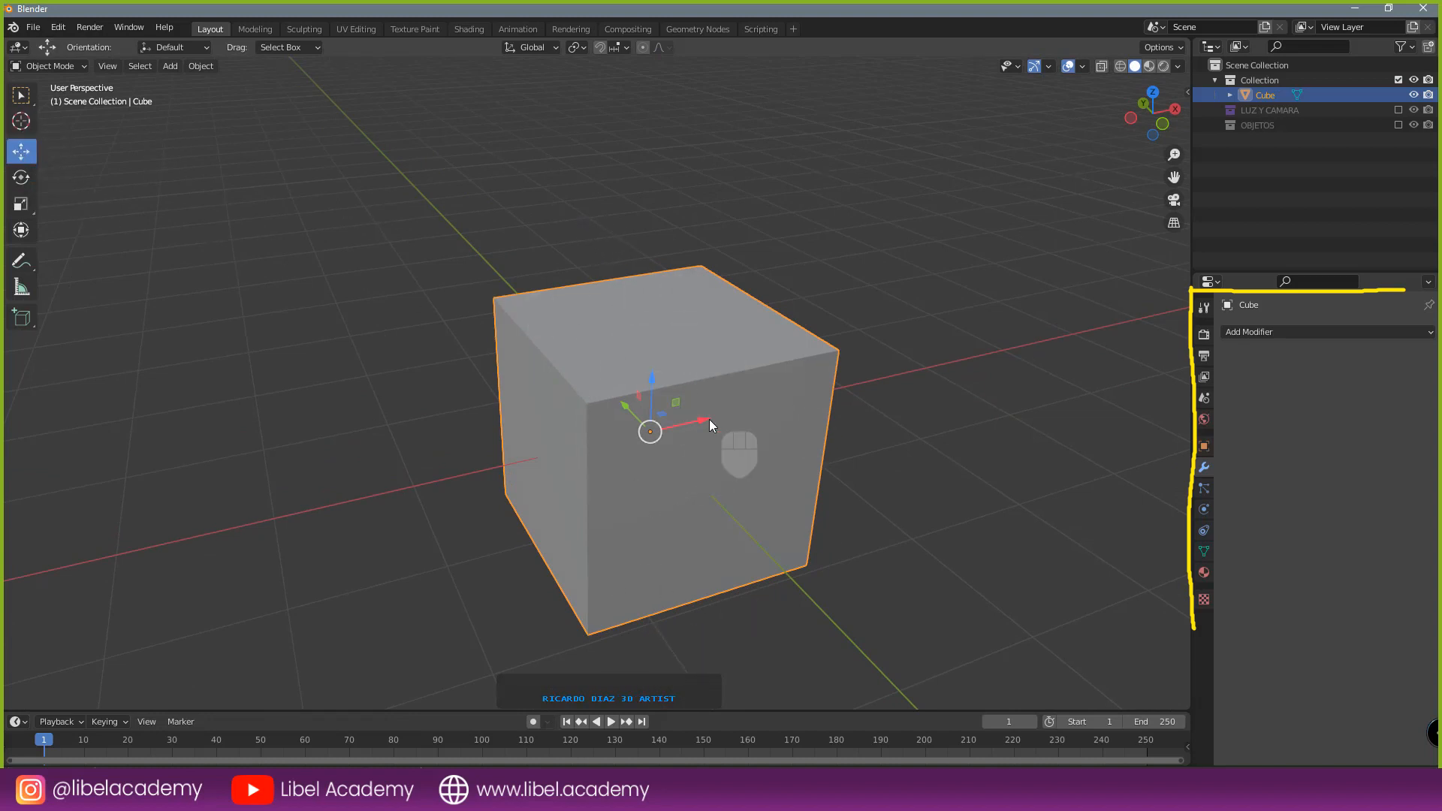
- Put the cube in Edit Mode and cycle through face, edge and vertex selection, ending in vertex selection
key("Tab")
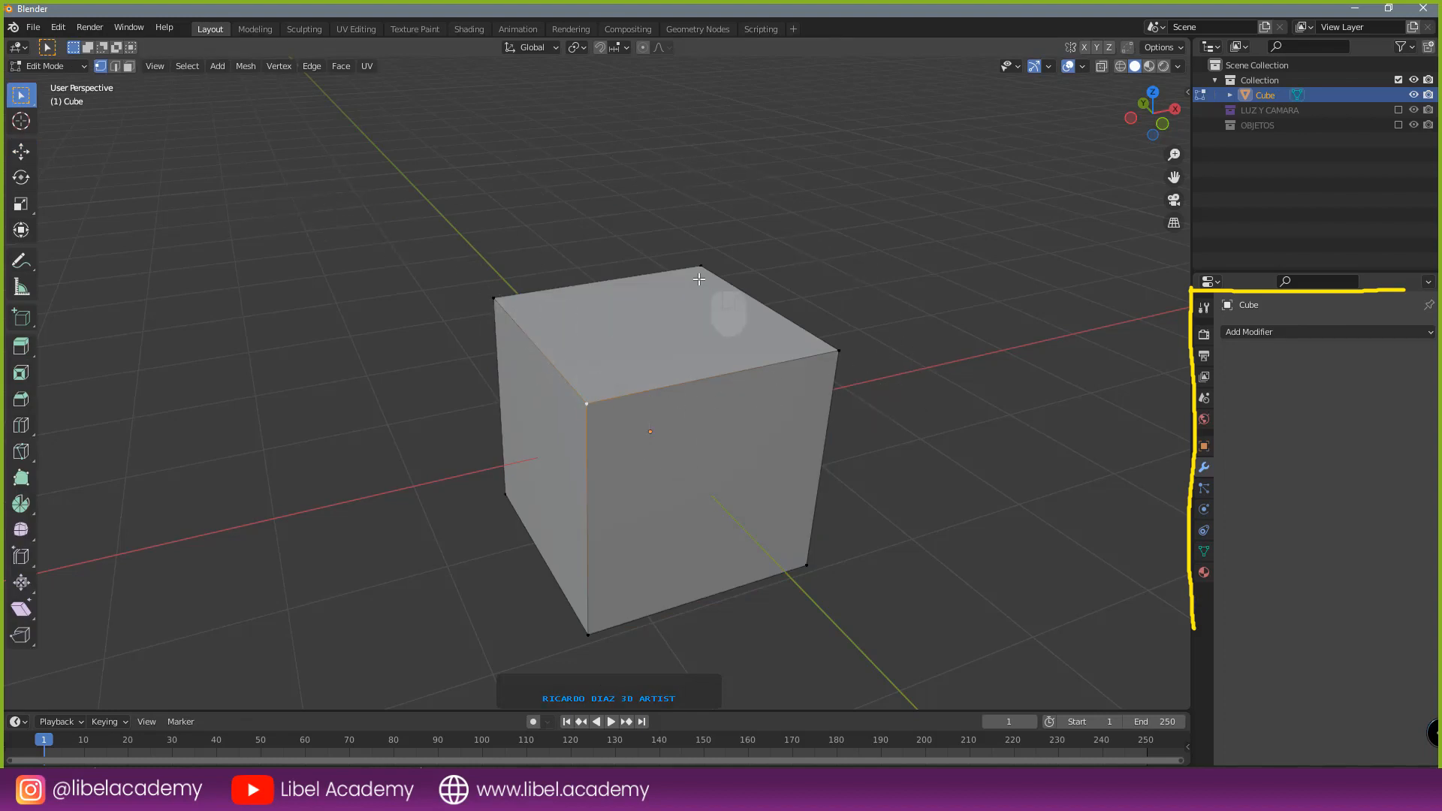
left_click(128, 66)
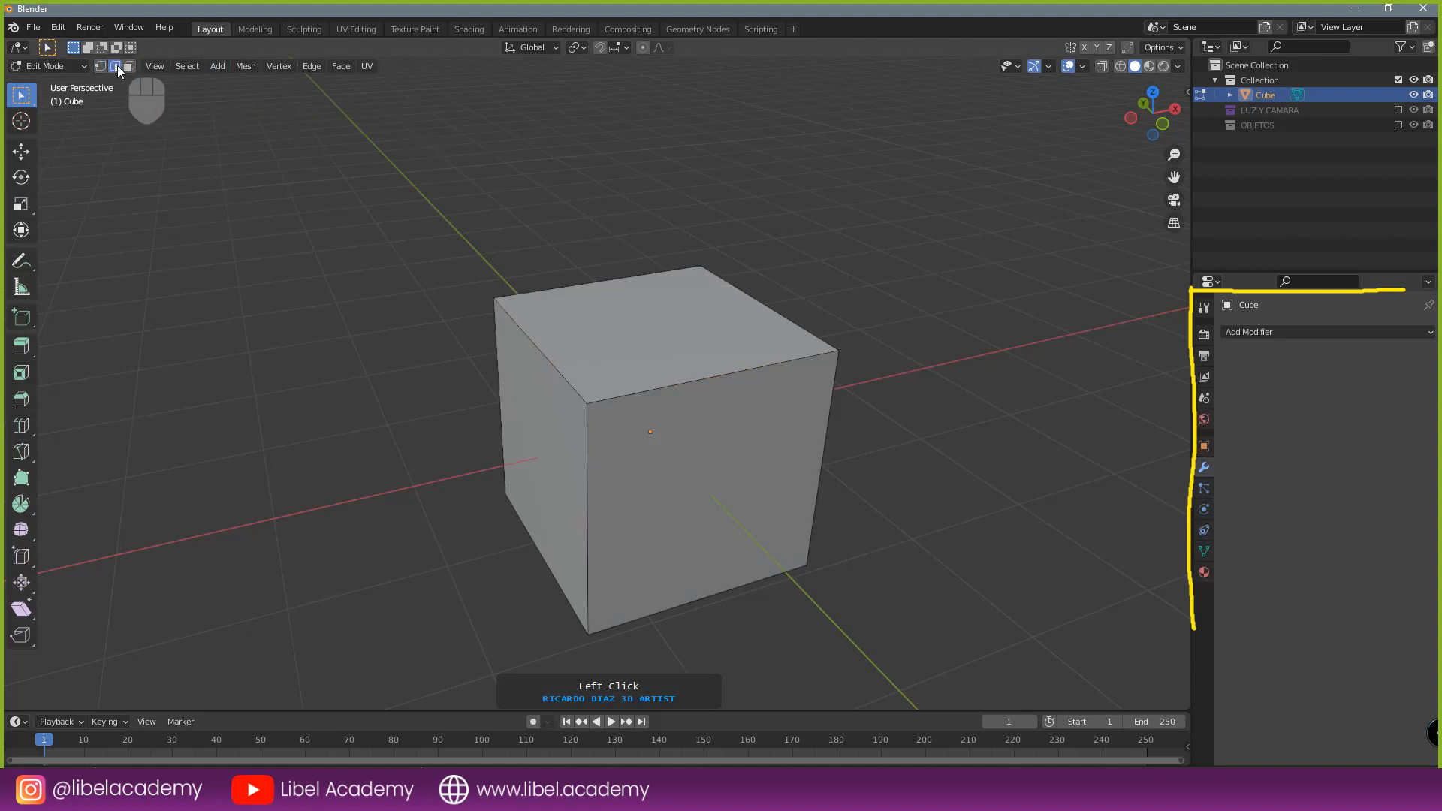
left_click(101, 66)
left_click(114, 66)
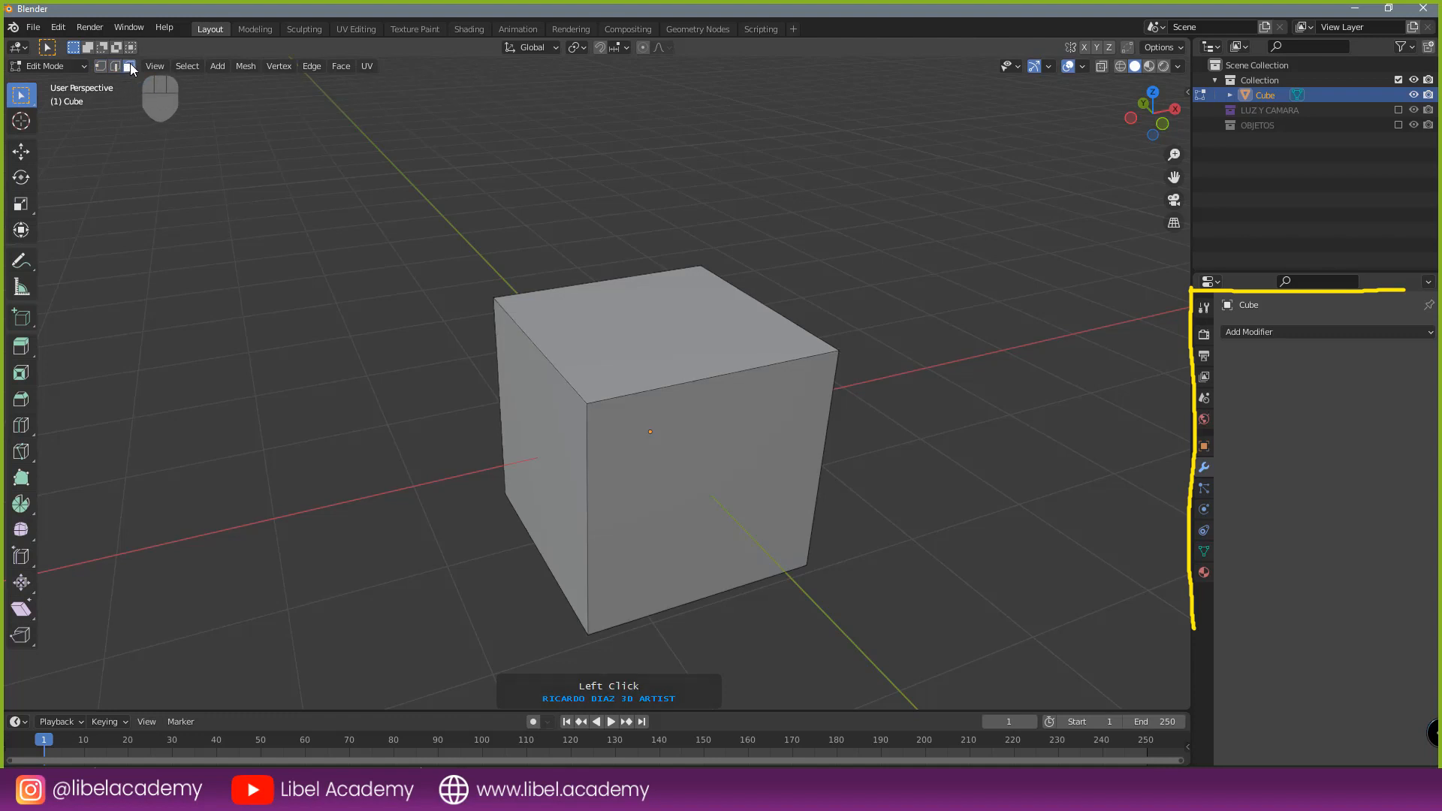
left_click(101, 66)
- Move the cube's front and back upper-left vertices outward in front view, and orbit back to a perspective view
right_click(588, 407)
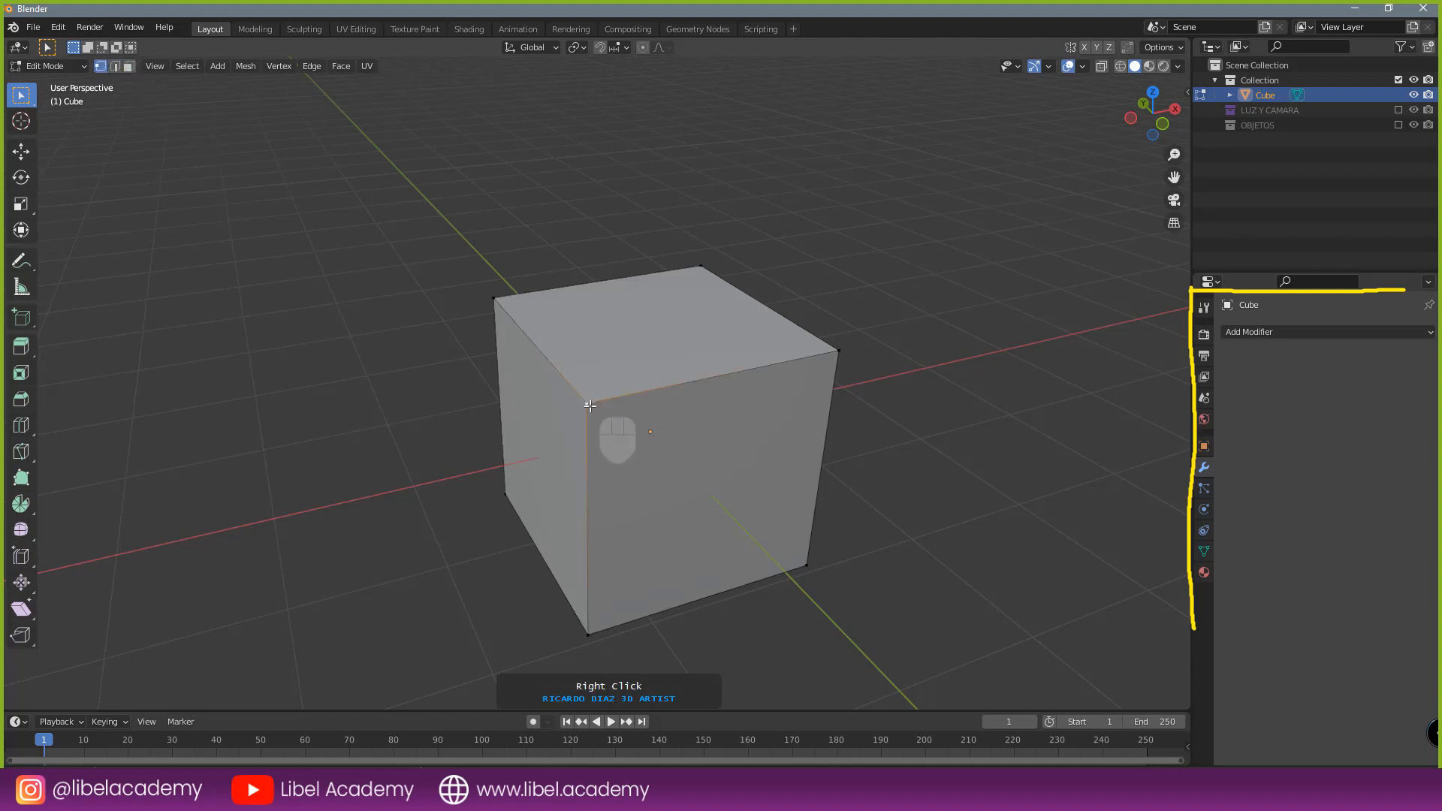
right_click(496, 296, "shift")
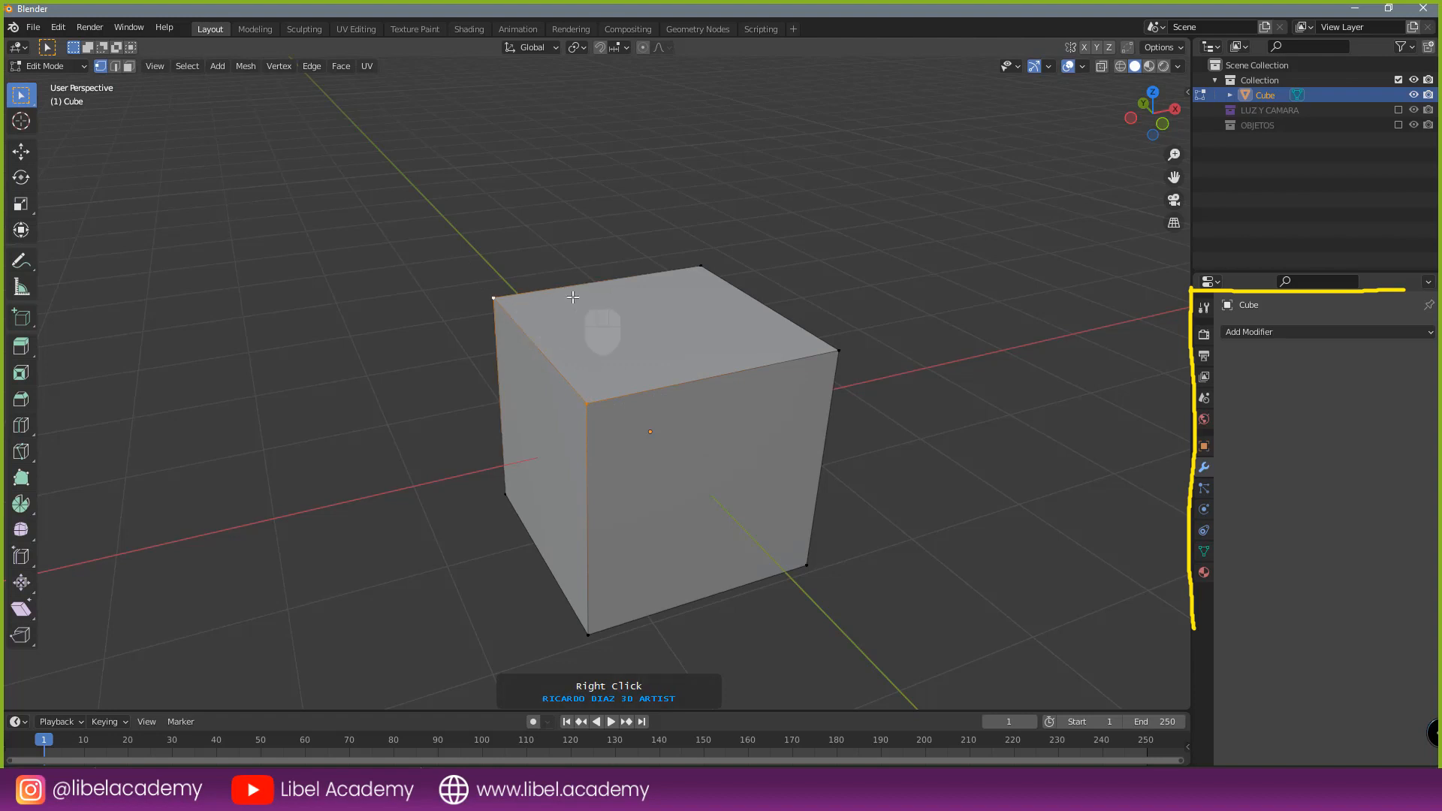
key("KP_1")
key("g")
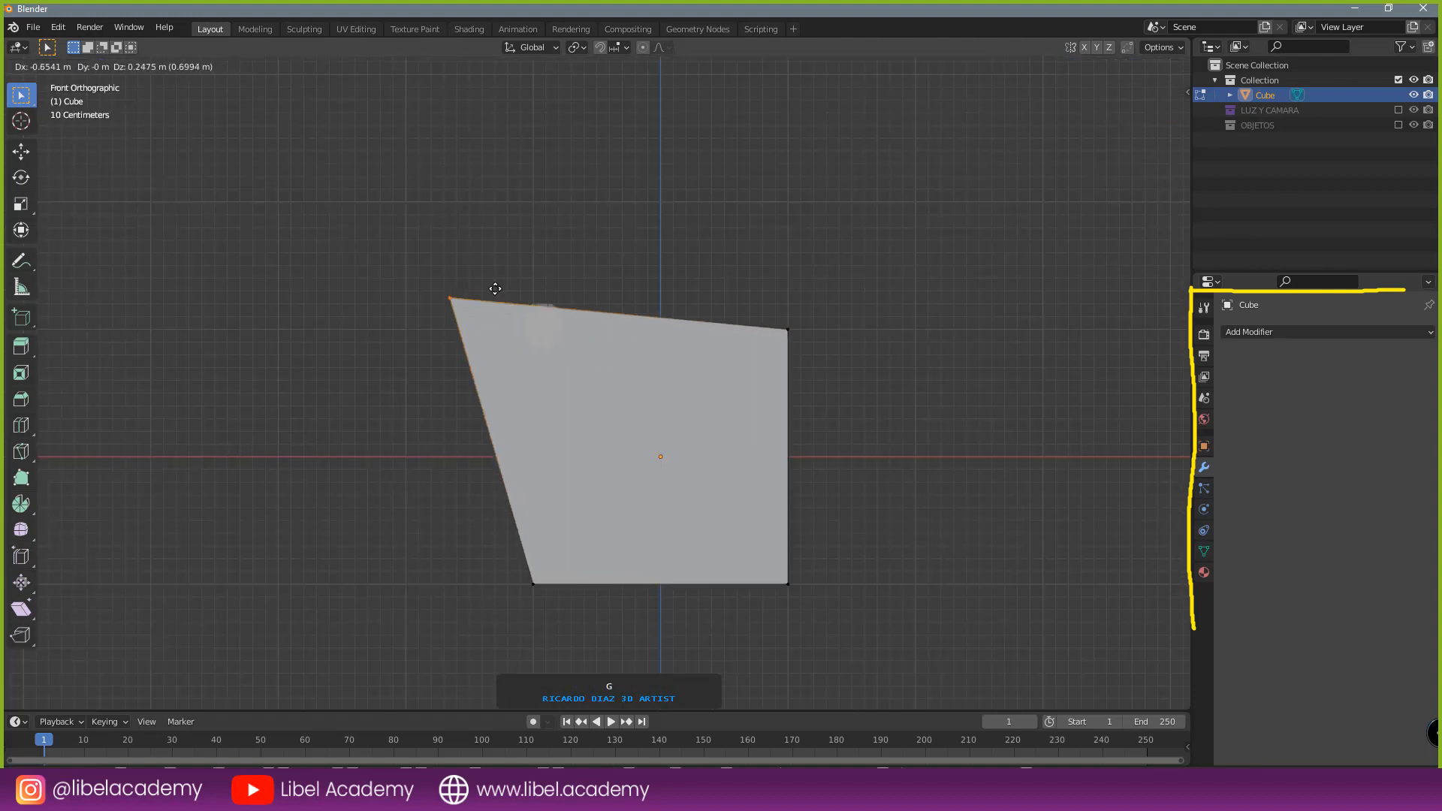
left_click(467, 312)
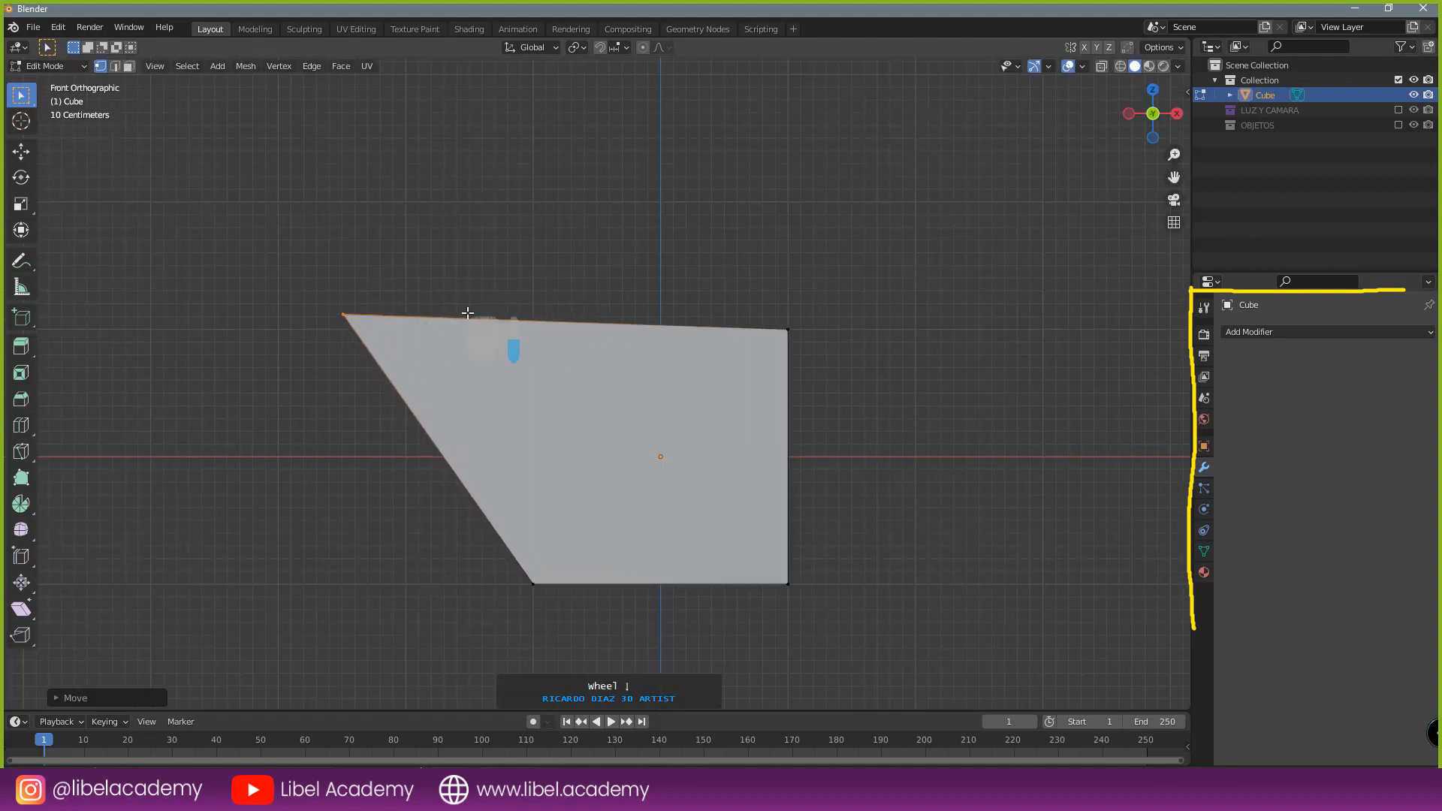
middle_click_drag(467, 313, 571, 413)
- Move the upper vertices one at a time along X with the Move tool, the left ones inward and the right ones outward
right_click(488, 436)
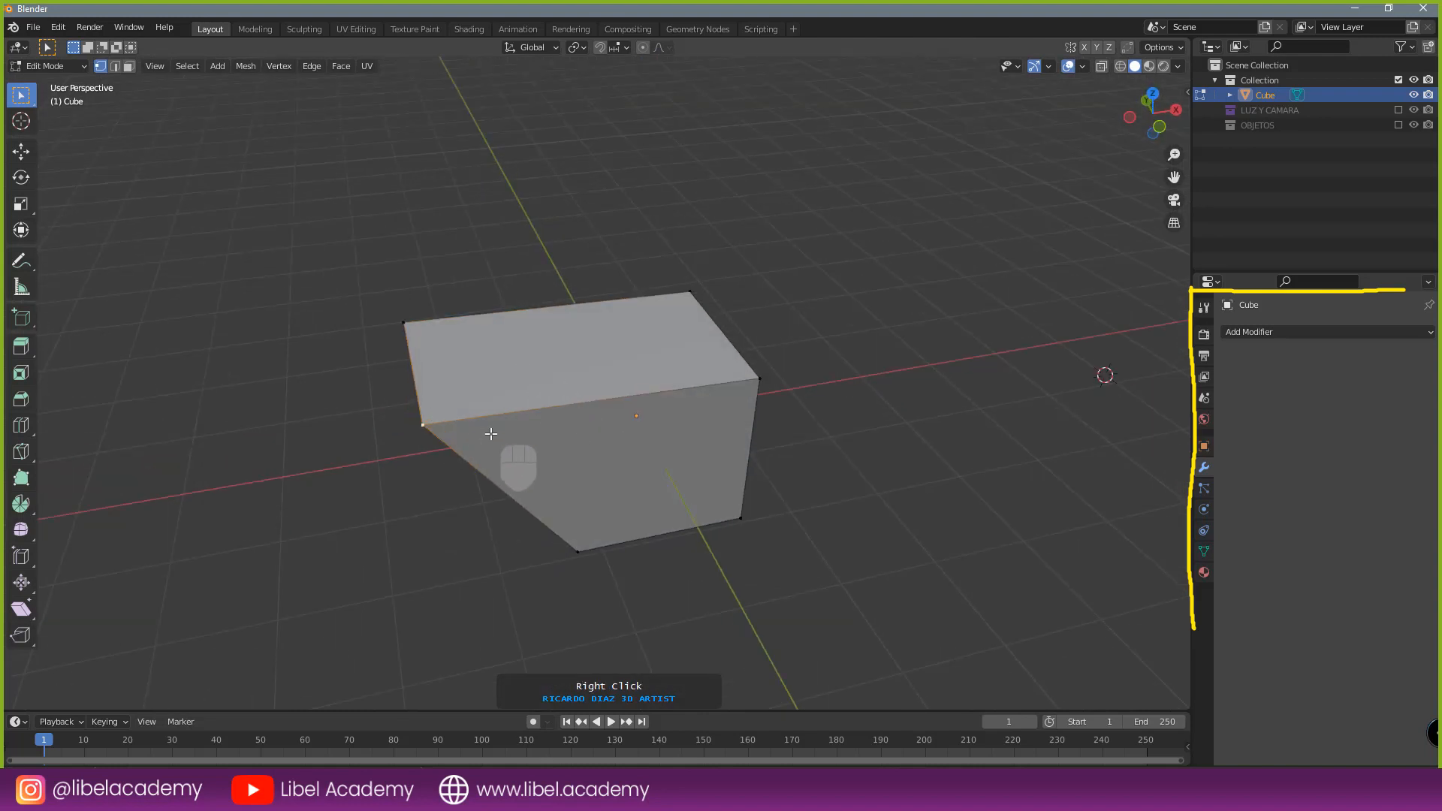
left_click(22, 154)
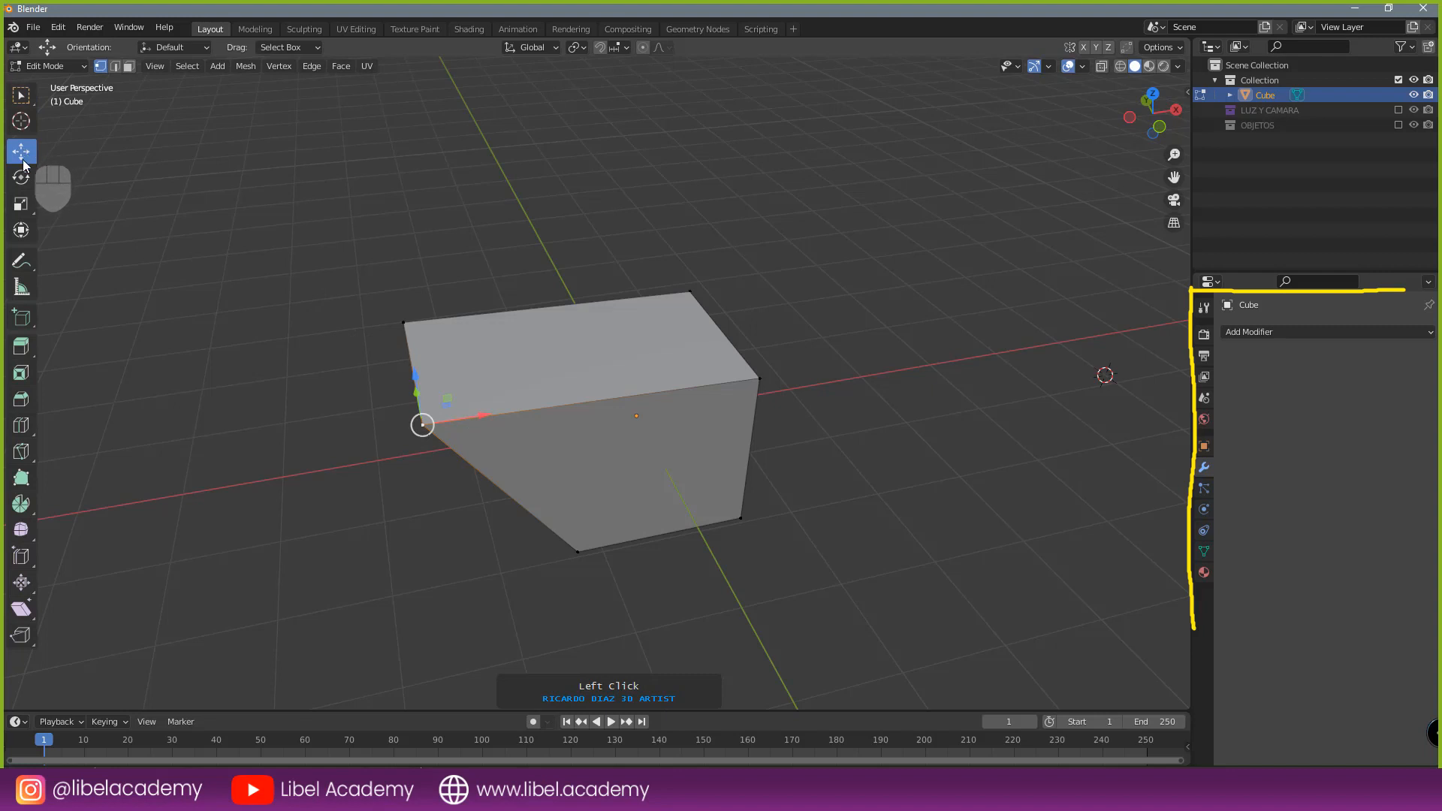
left_click_drag(483, 415, 647, 396)
right_click(424, 323)
left_click_drag(469, 316, 921, 262)
right_click(709, 291)
right_click(761, 370)
left_click_drag(814, 370, 994, 347)
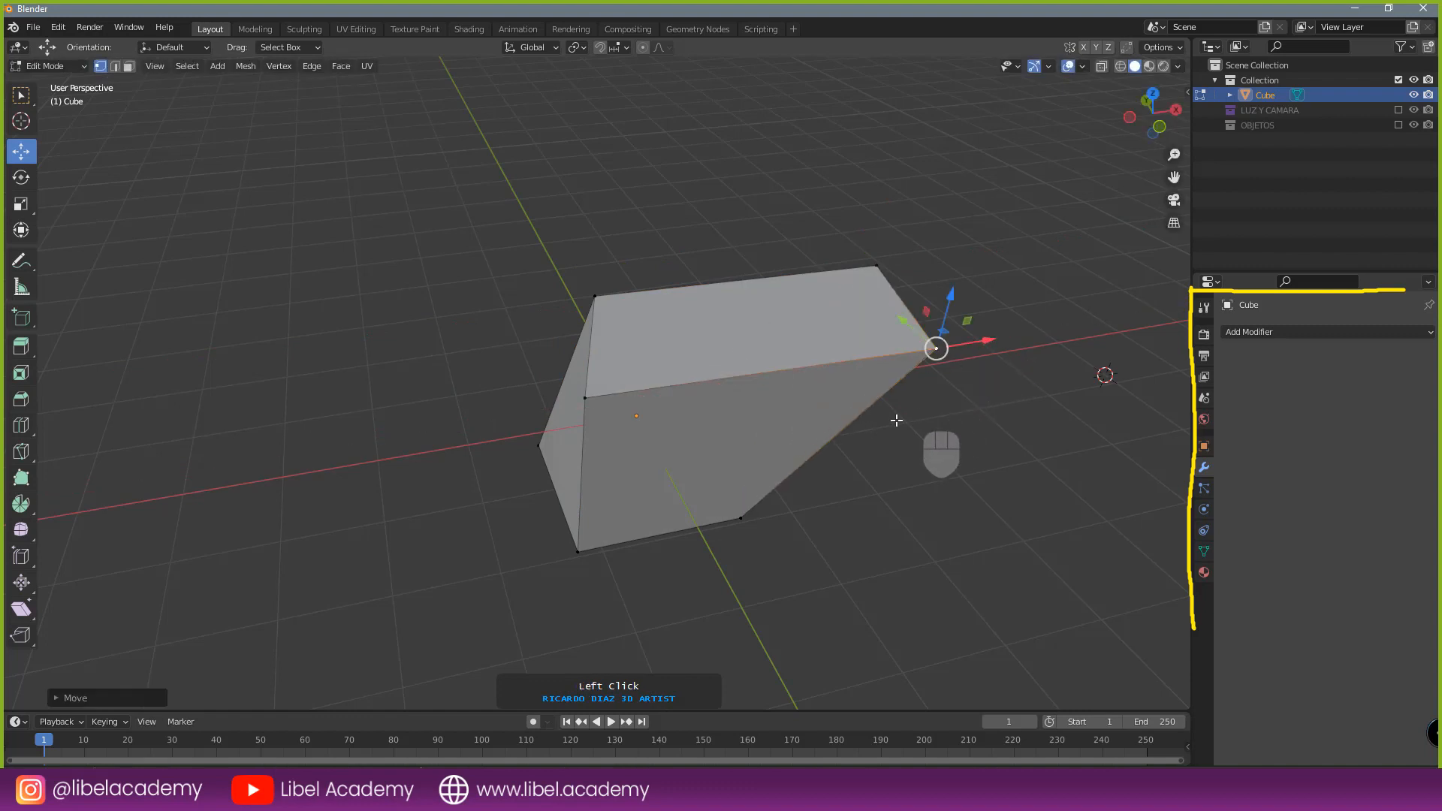
- Undo all the vertex moves to restore the original cube shape
key("ctrl+z")
key("ctrl+z")
key("ctrl+z")
key("ctrl+z")
key("ctrl+z")
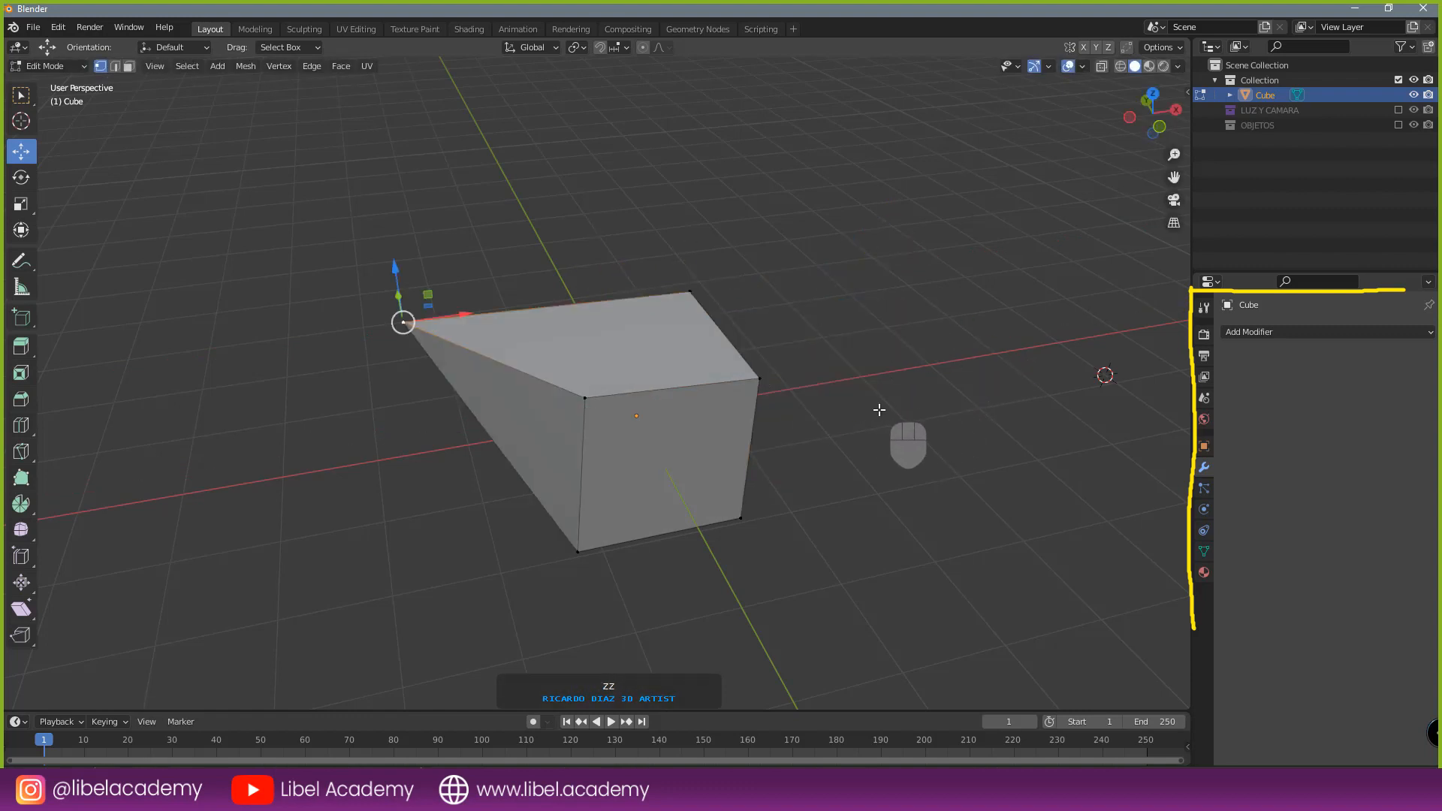
key("ctrl+z")
key("ctrl+z")
key("ctrl+z")
key("ctrl+z")
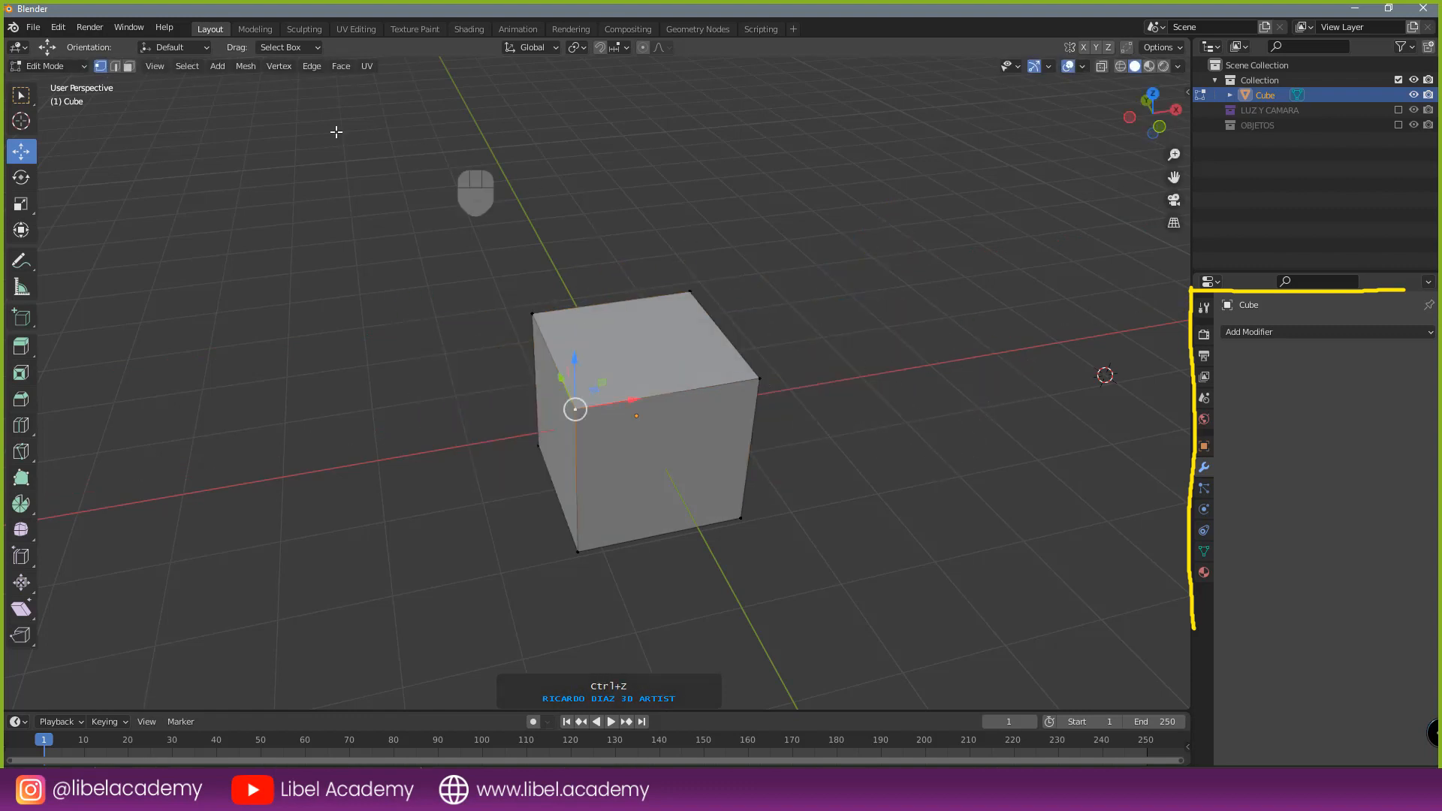
- Use edge selection to lower the cube's upper front edge along Z, and undo the move
left_click(115, 66)
right_click(631, 399)
left_click_drag(674, 354, 671, 433)
key("ctrl+z")
- Switch to face selection, select the cube's left side face and show the cube in front view
left_click(130, 67)
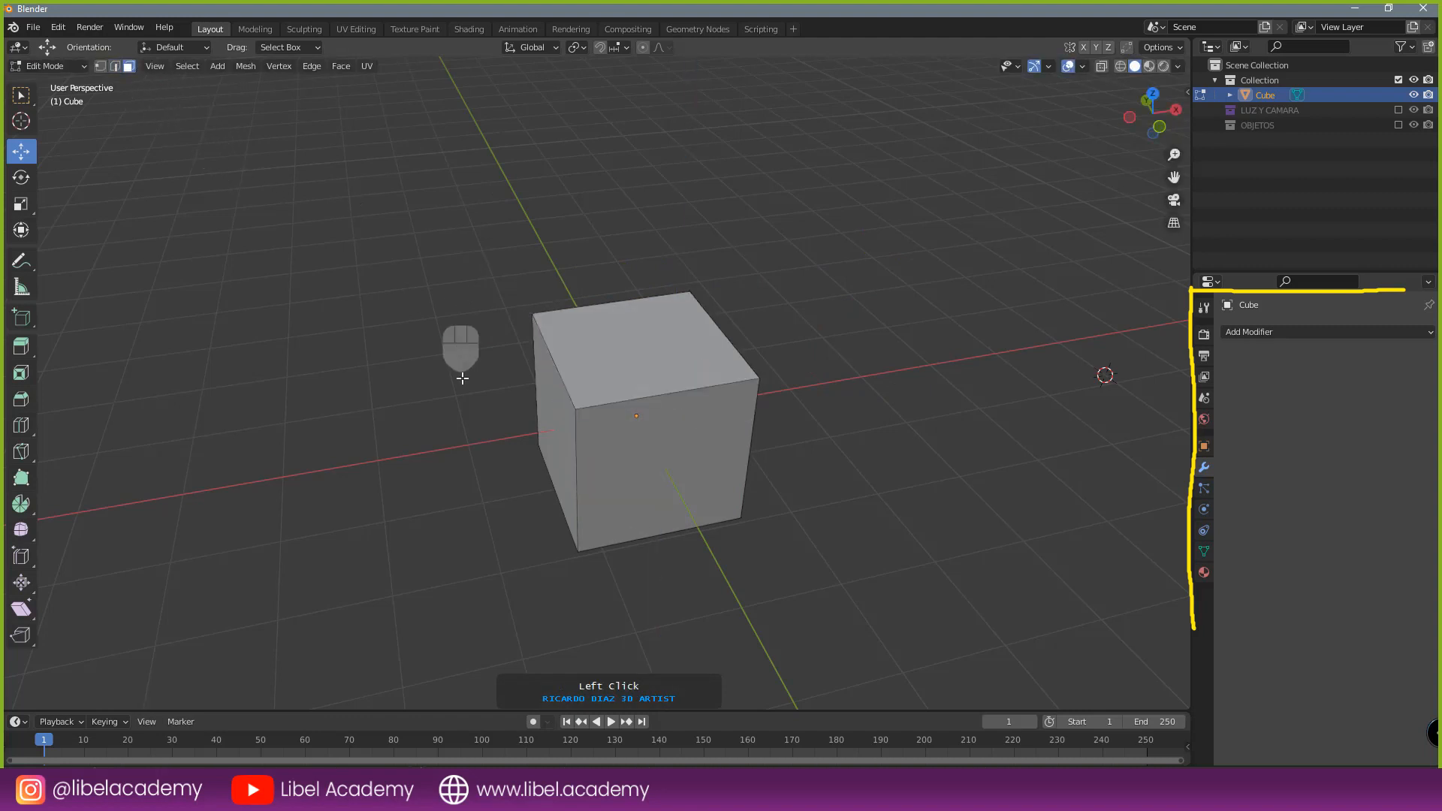
right_click(629, 451)
right_click(559, 430)
mouse_move(607, 420)
left_mouse_down()
mouse_move(434, 446)
mouse_move(586, 429)
left_mouse_up()
key("KP_1")
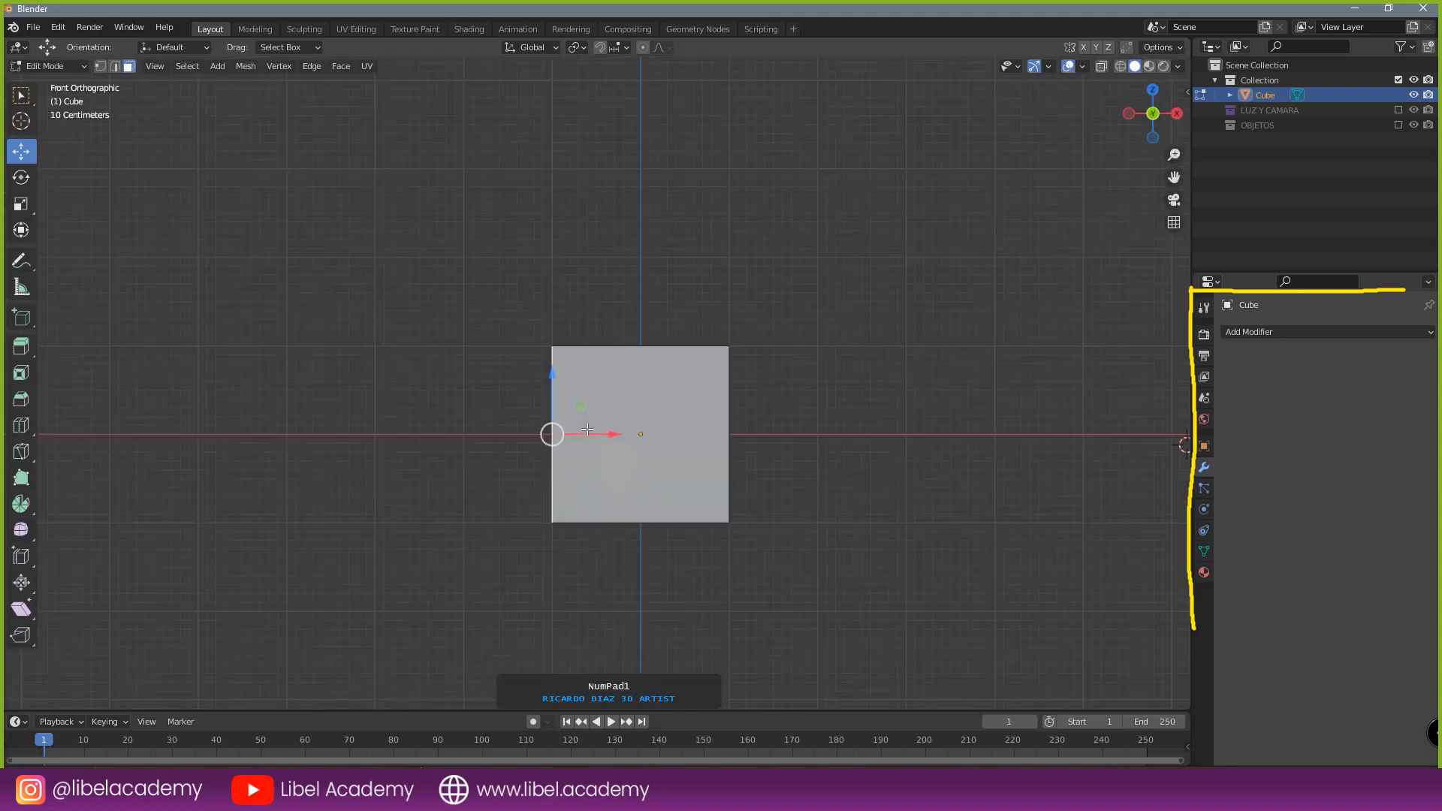
- Try rotating and scaling the selected side face in front view and in perspective, cancelling each transform
key("r")
right_click(751, 439)
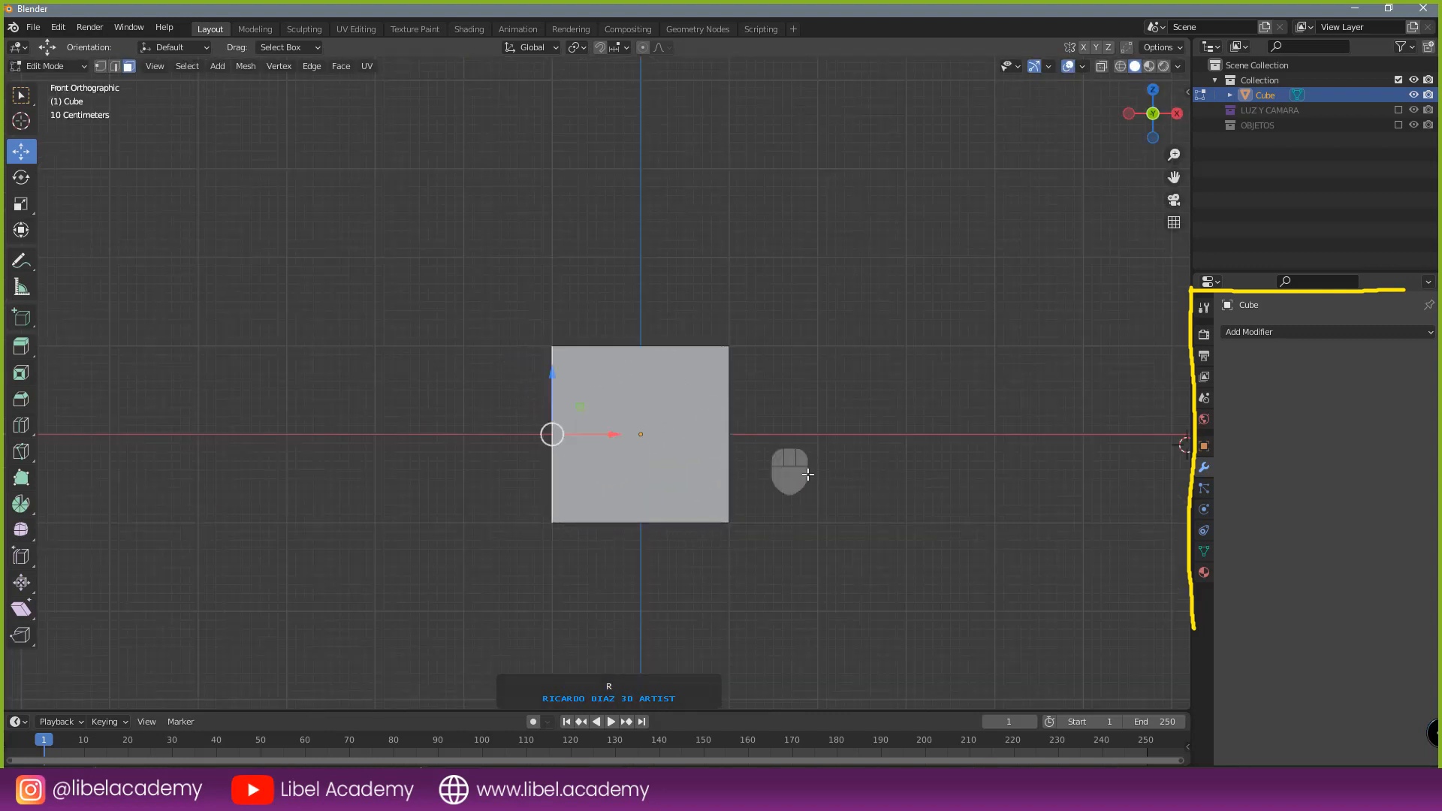
key("s")
right_click(736, 410)
scroll(601, 368, "down", 3)
middle_click_drag(595, 362, 680, 451)
scroll(679, 451, "up", 2)
key("s")
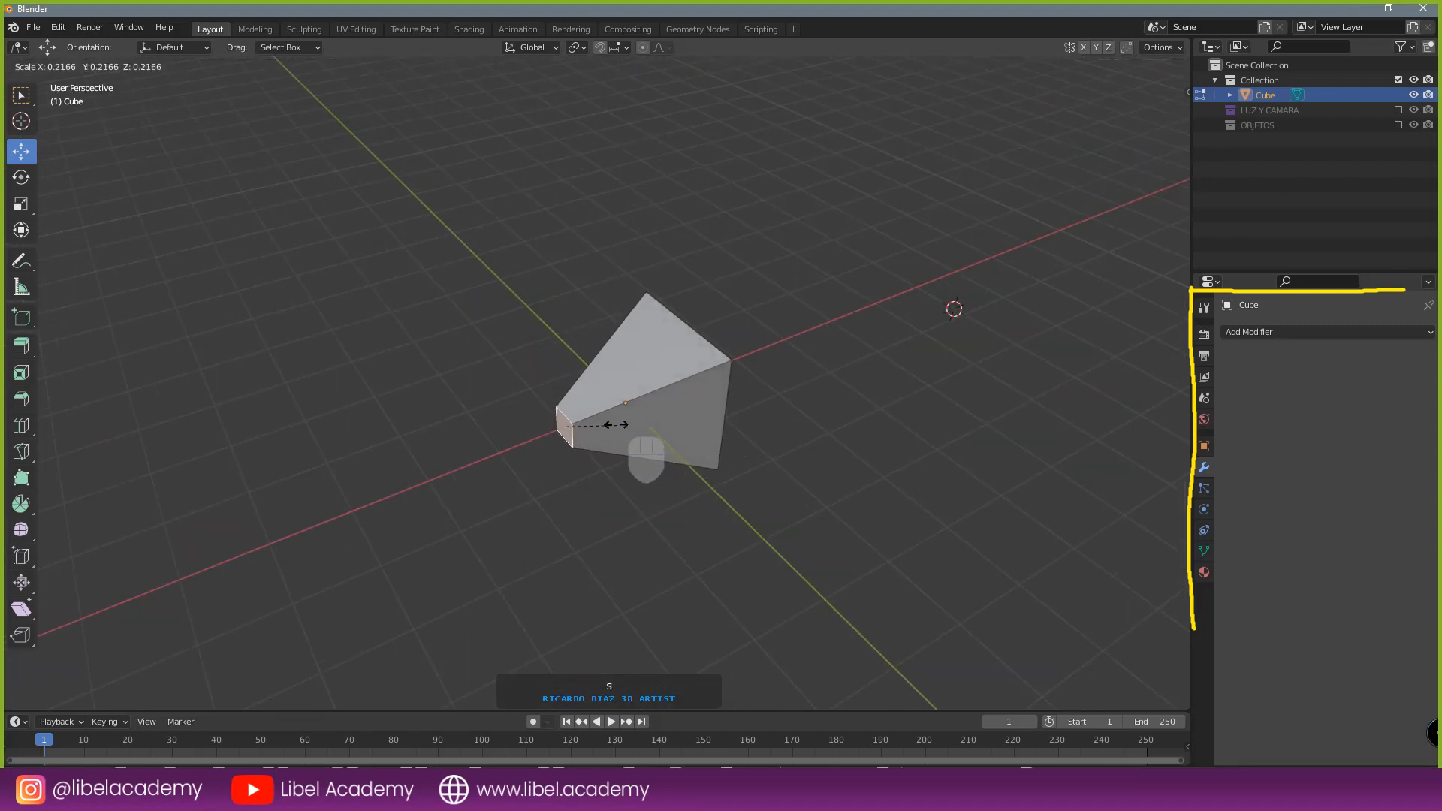
right_click(714, 467)
key("s")
key("r")
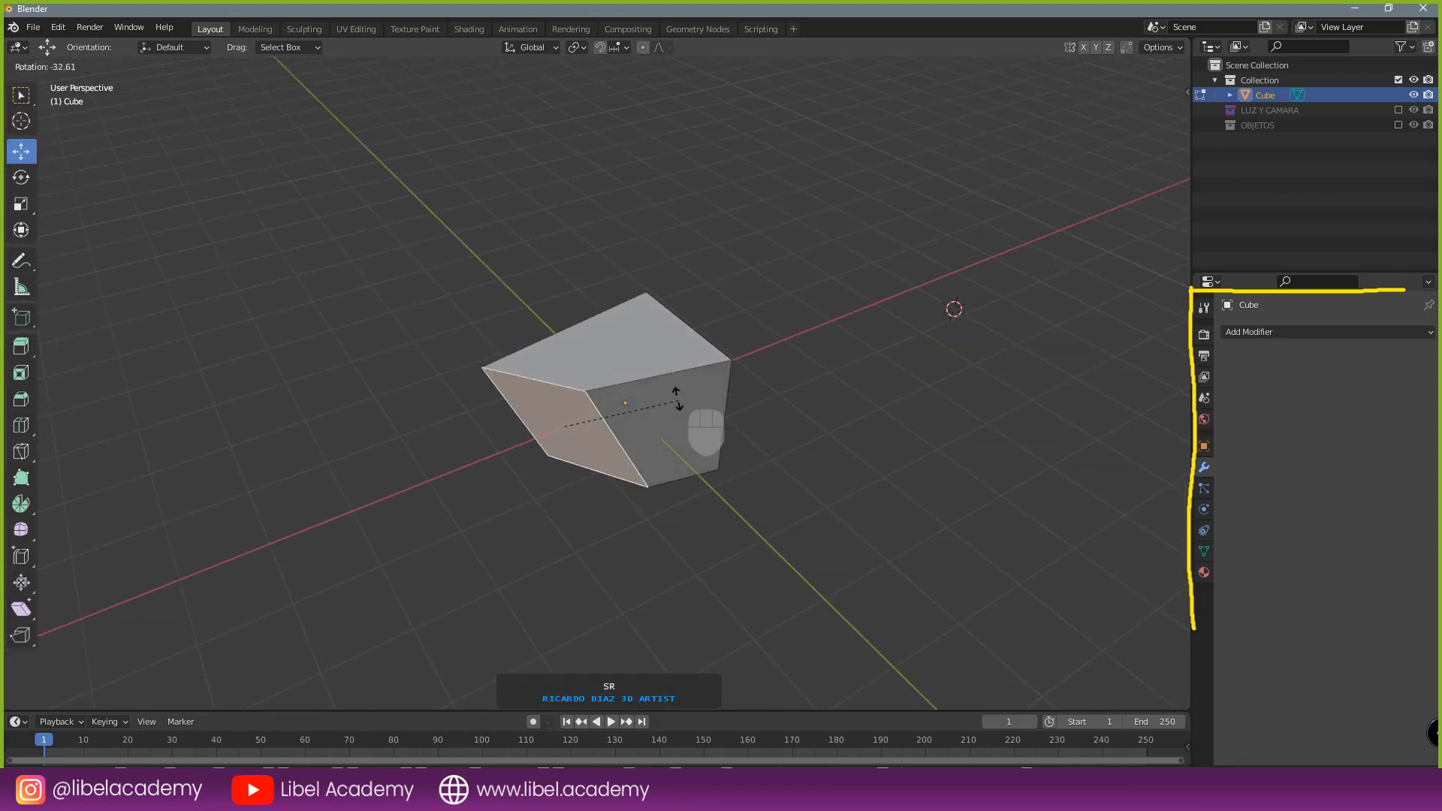
right_click(721, 459)
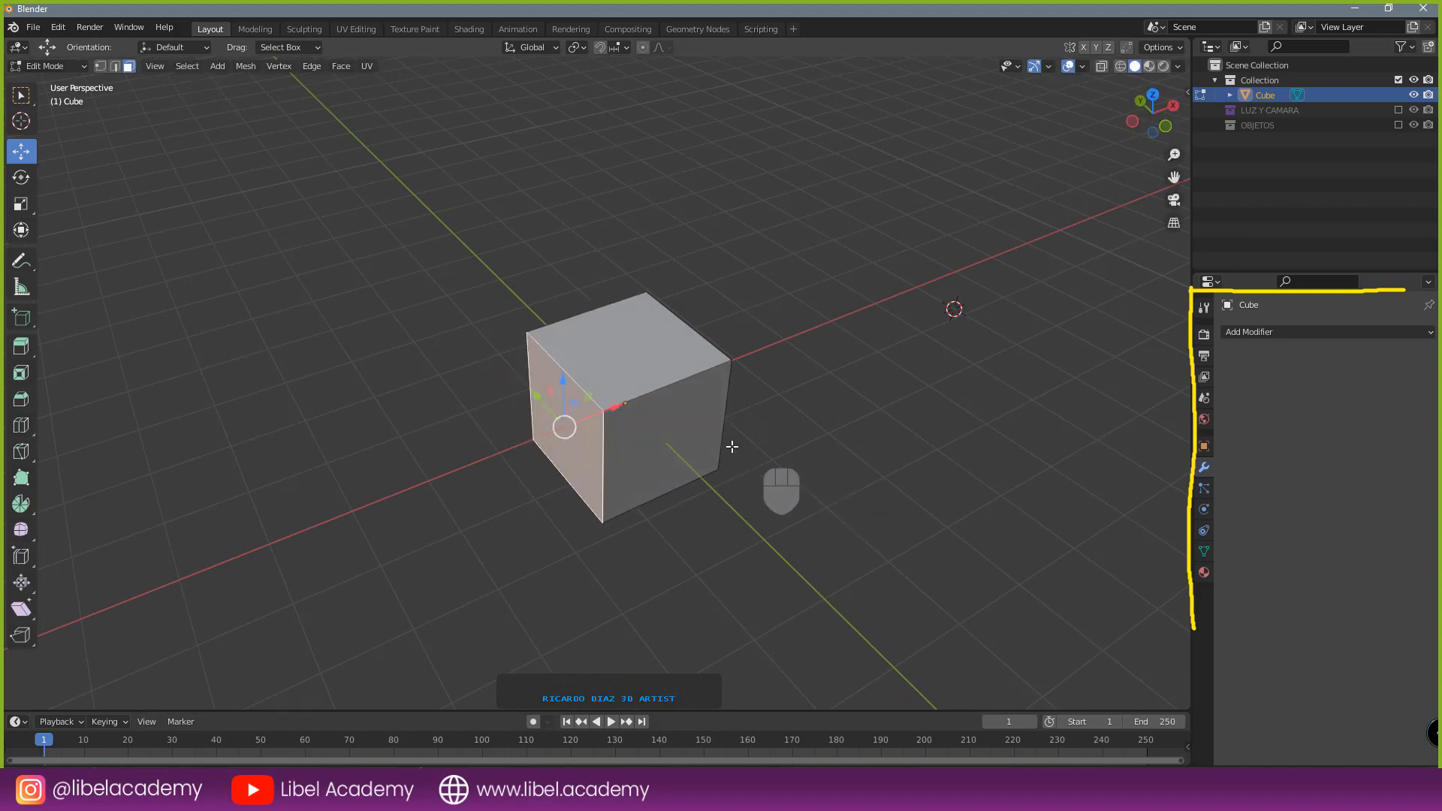
middle_click_drag(735, 441, 724, 438)
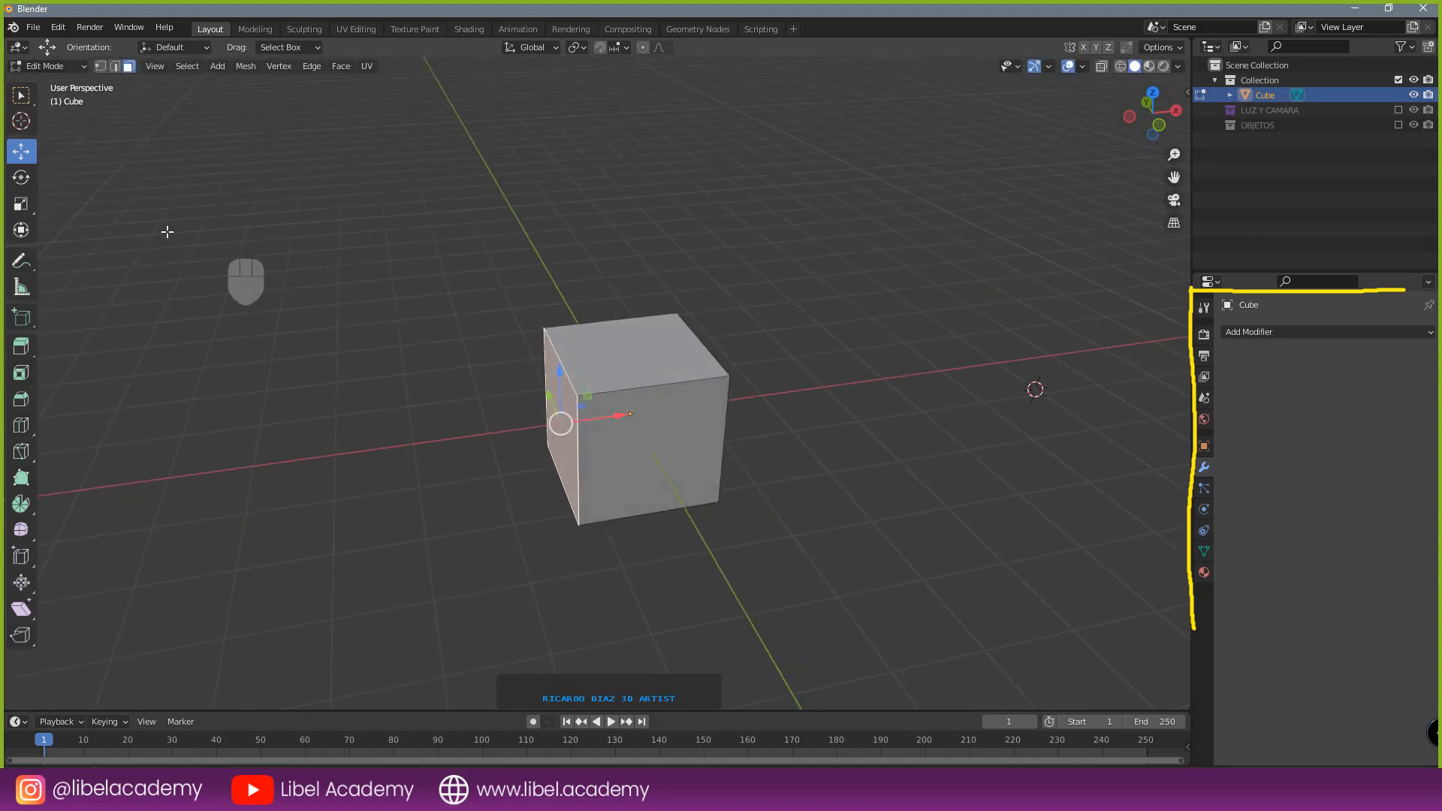
middle_click_drag(834, 447, 798, 452)
key("Tab")
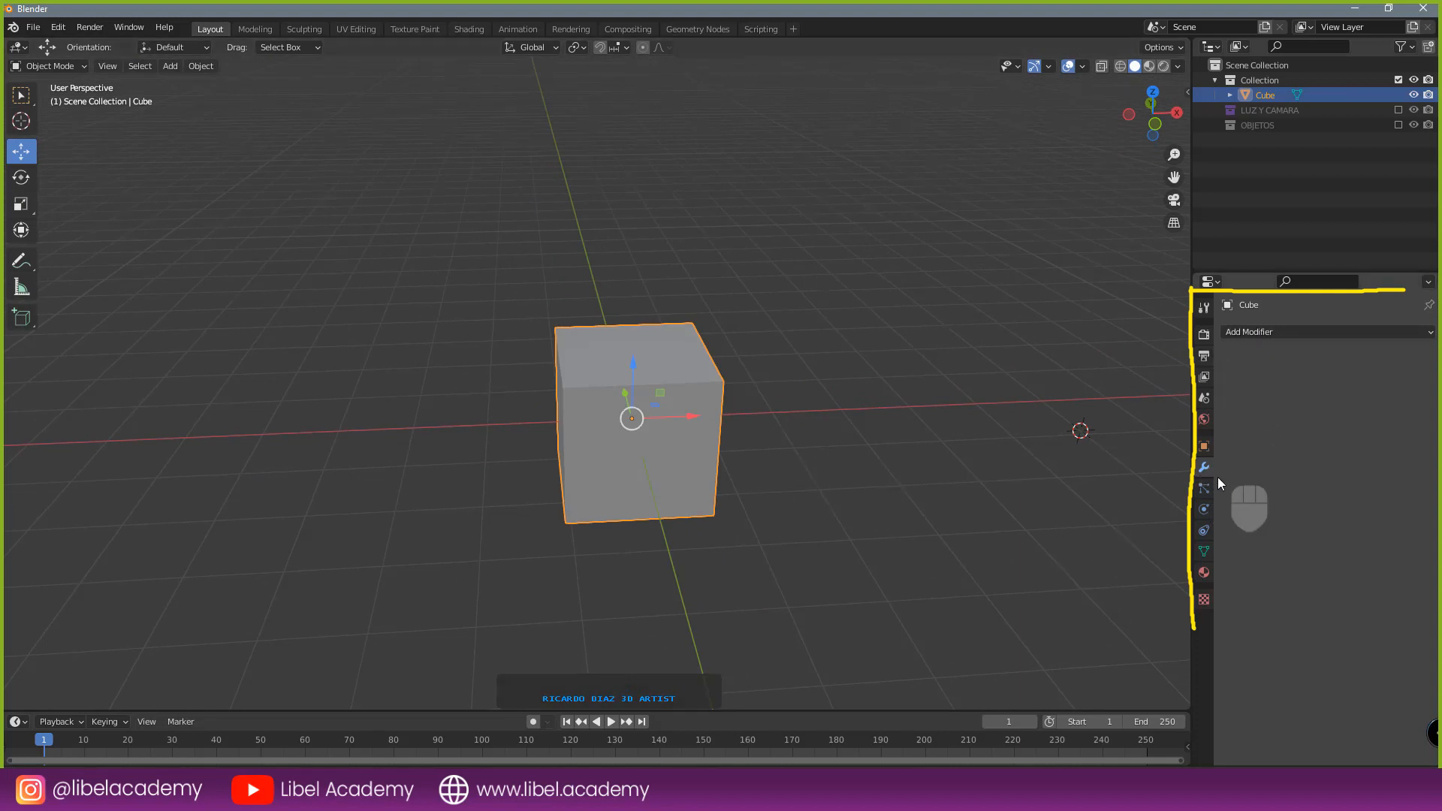
left_click(1249, 331)
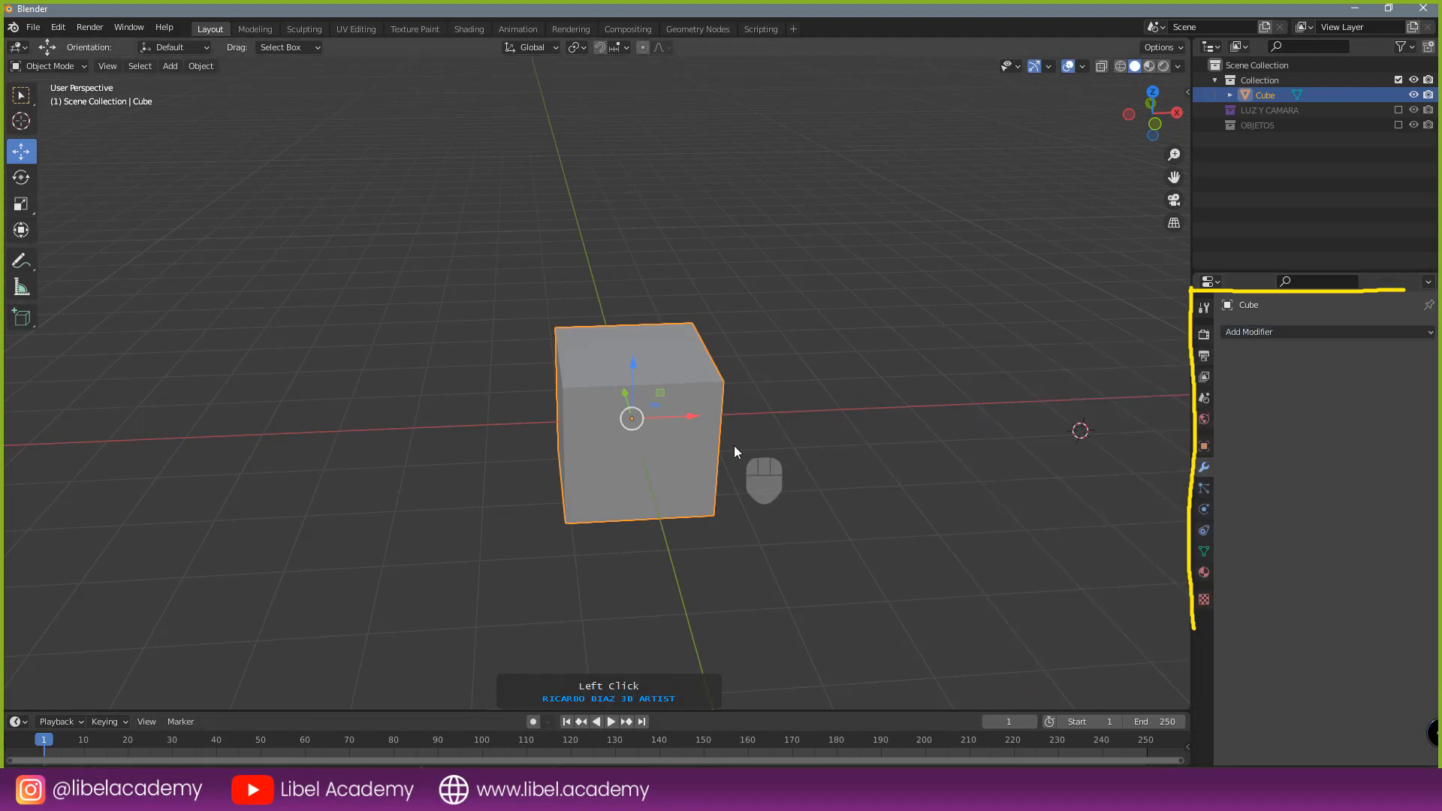
middle_click_drag(732, 445, 718, 481)
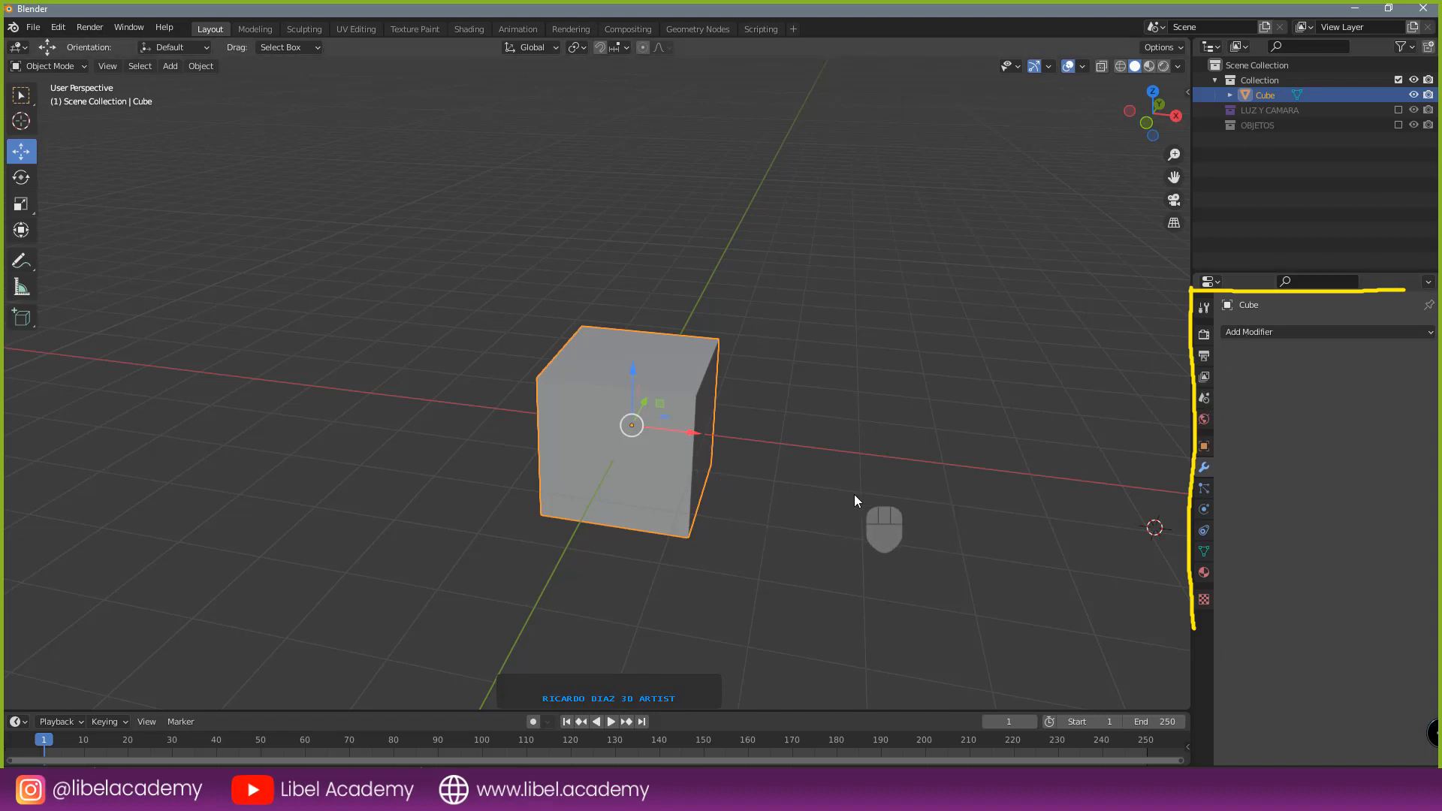
middle_click_drag(853, 502, 804, 521)
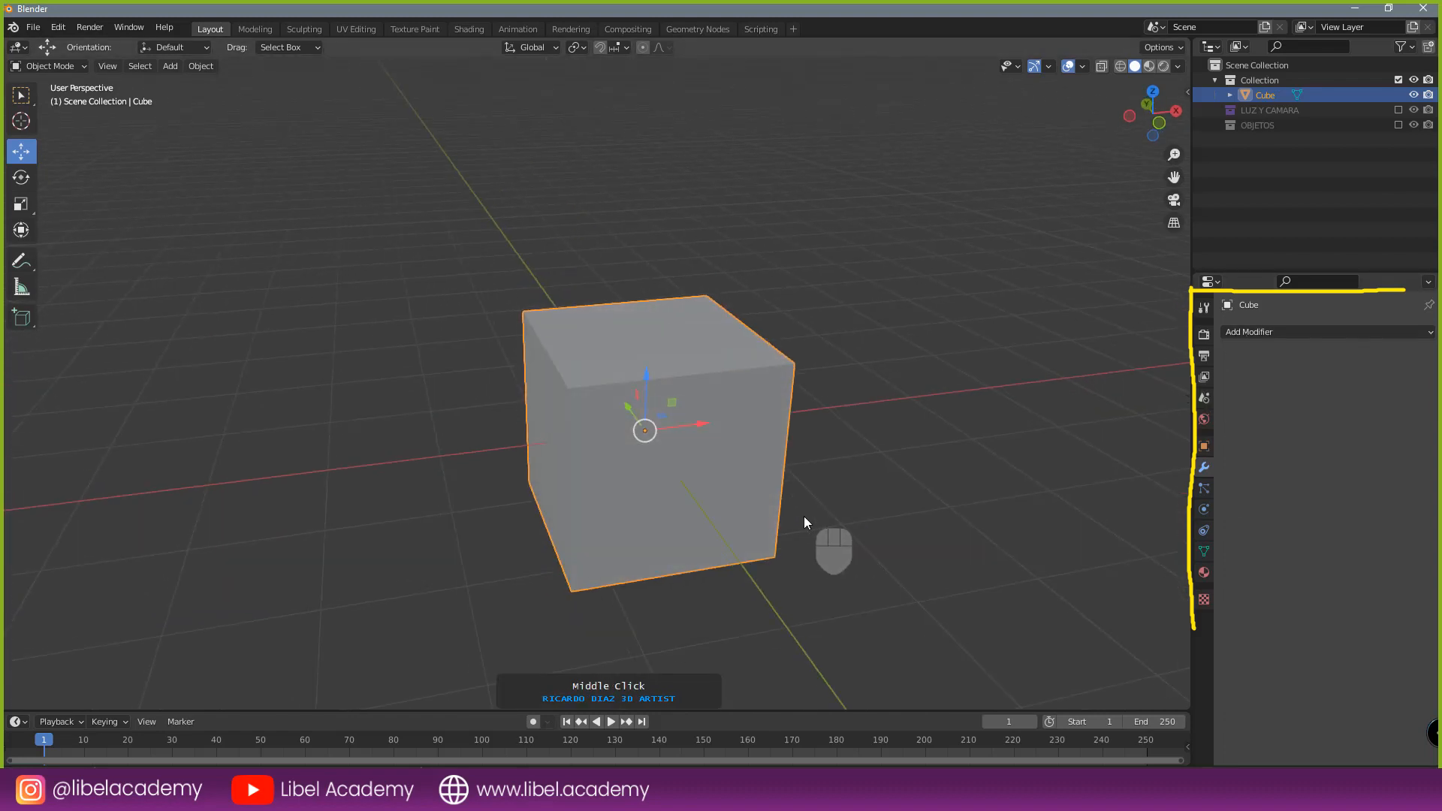
key("Tab")
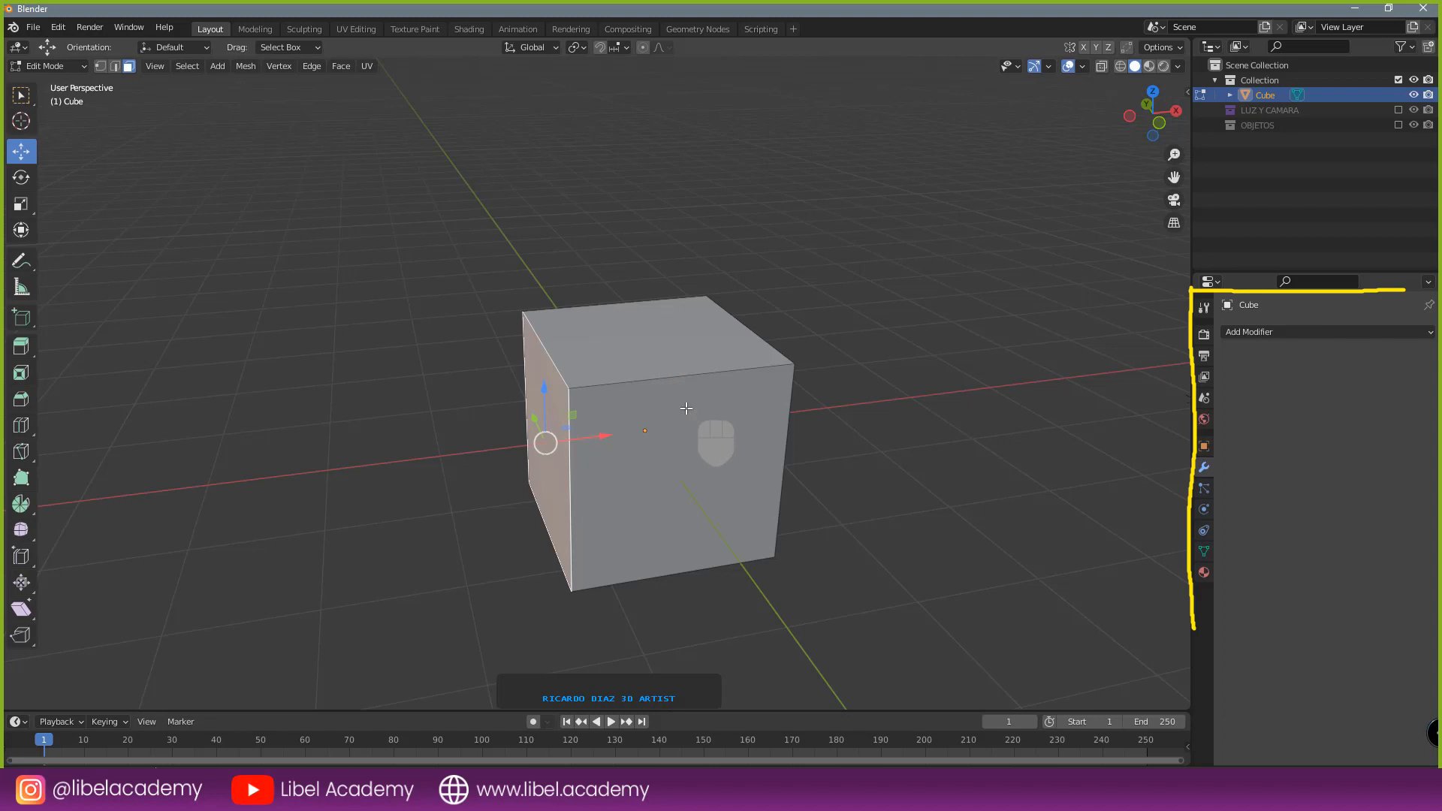
- Add one centred vertical loop cut that divides the cube into left and right halves
key("ctrl+r")
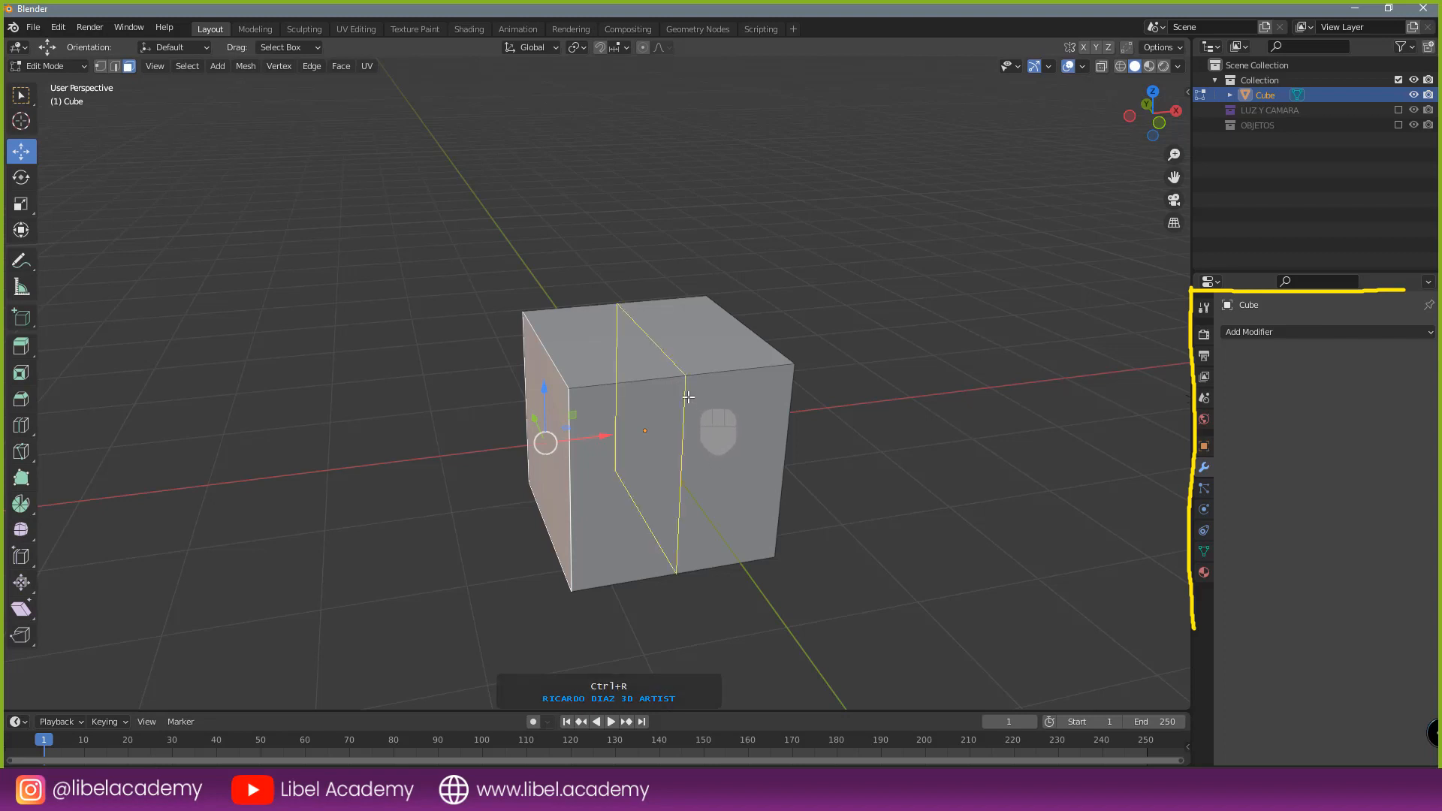
left_click(687, 397)
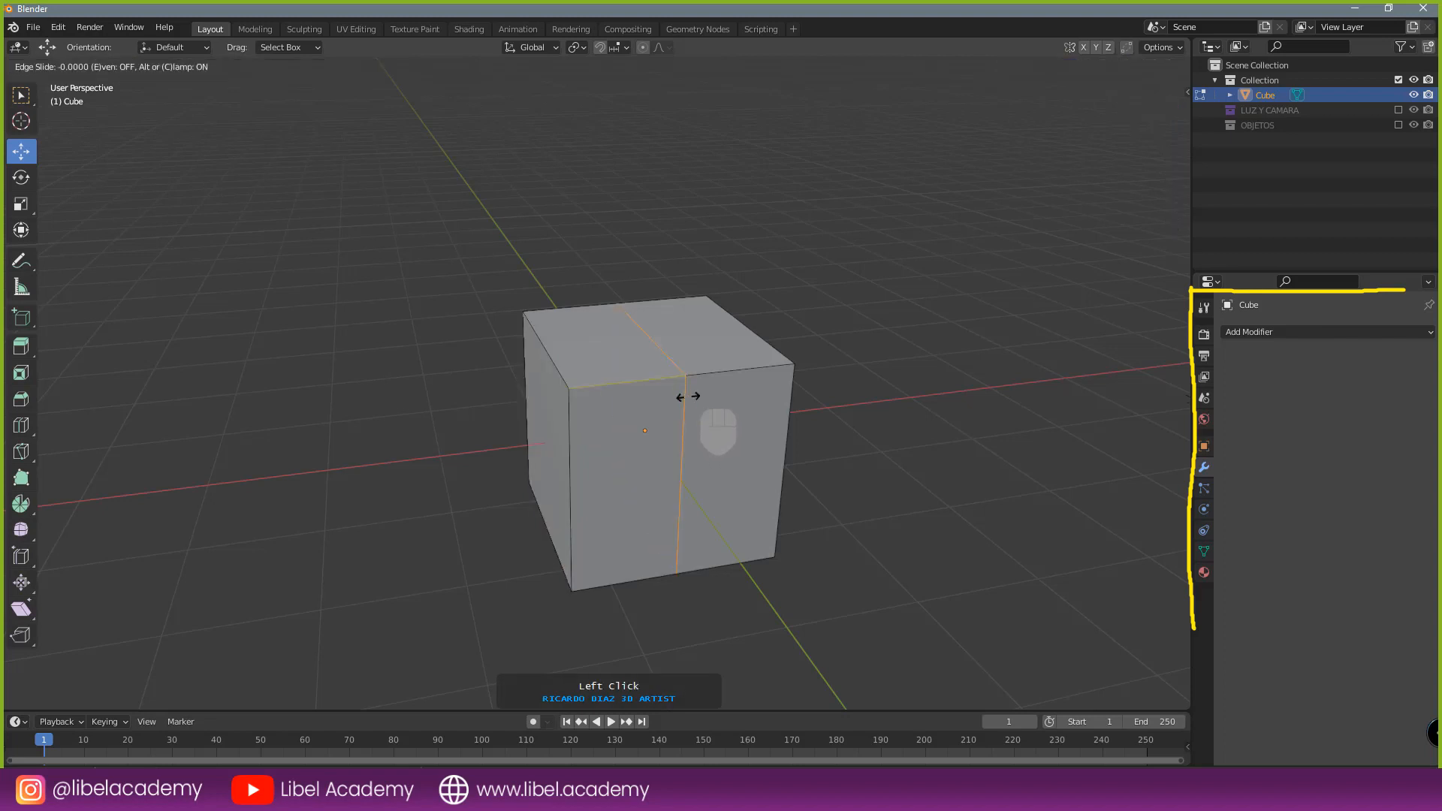
right_click(699, 458)
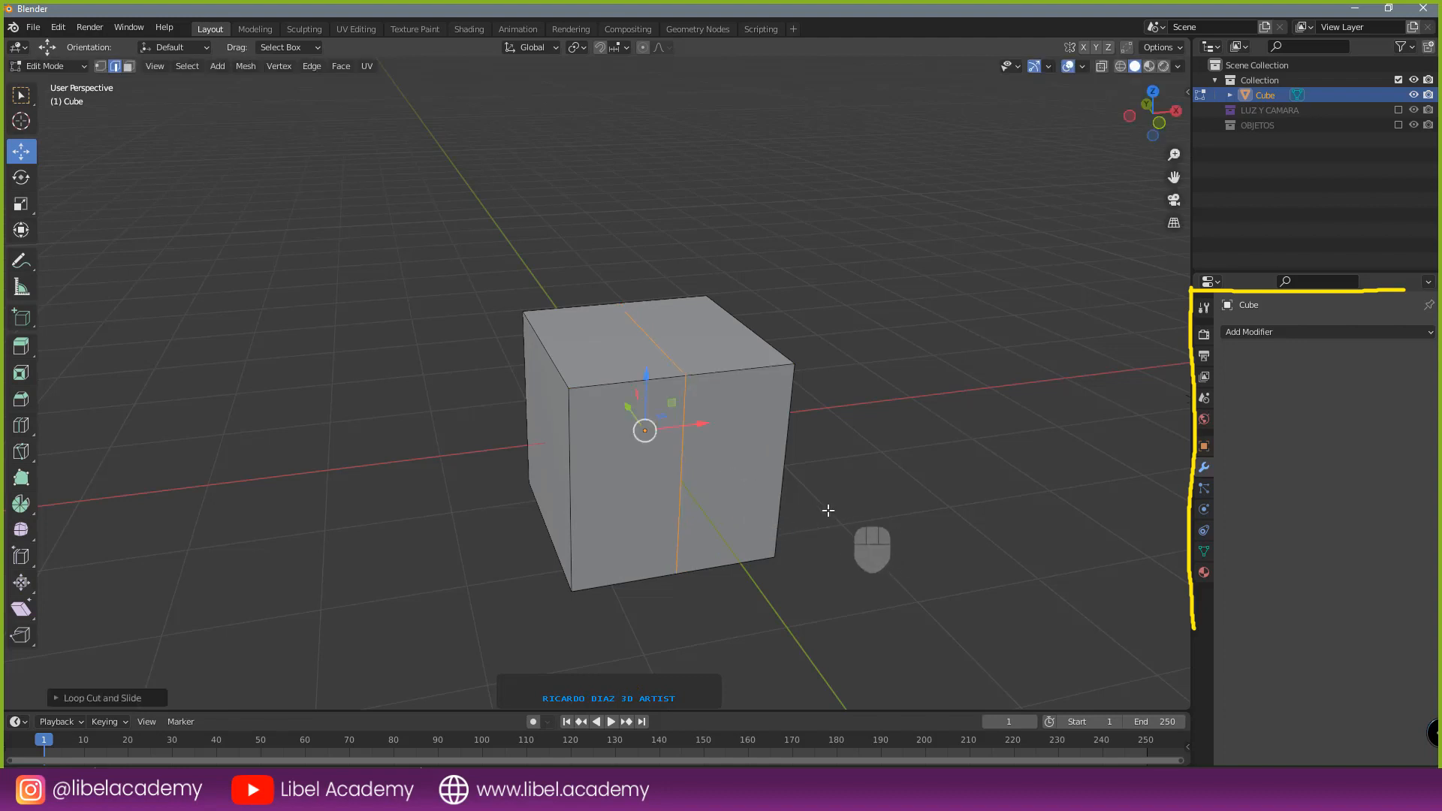
- Show the cube in front view with Wireframe shading
key("KP_1")
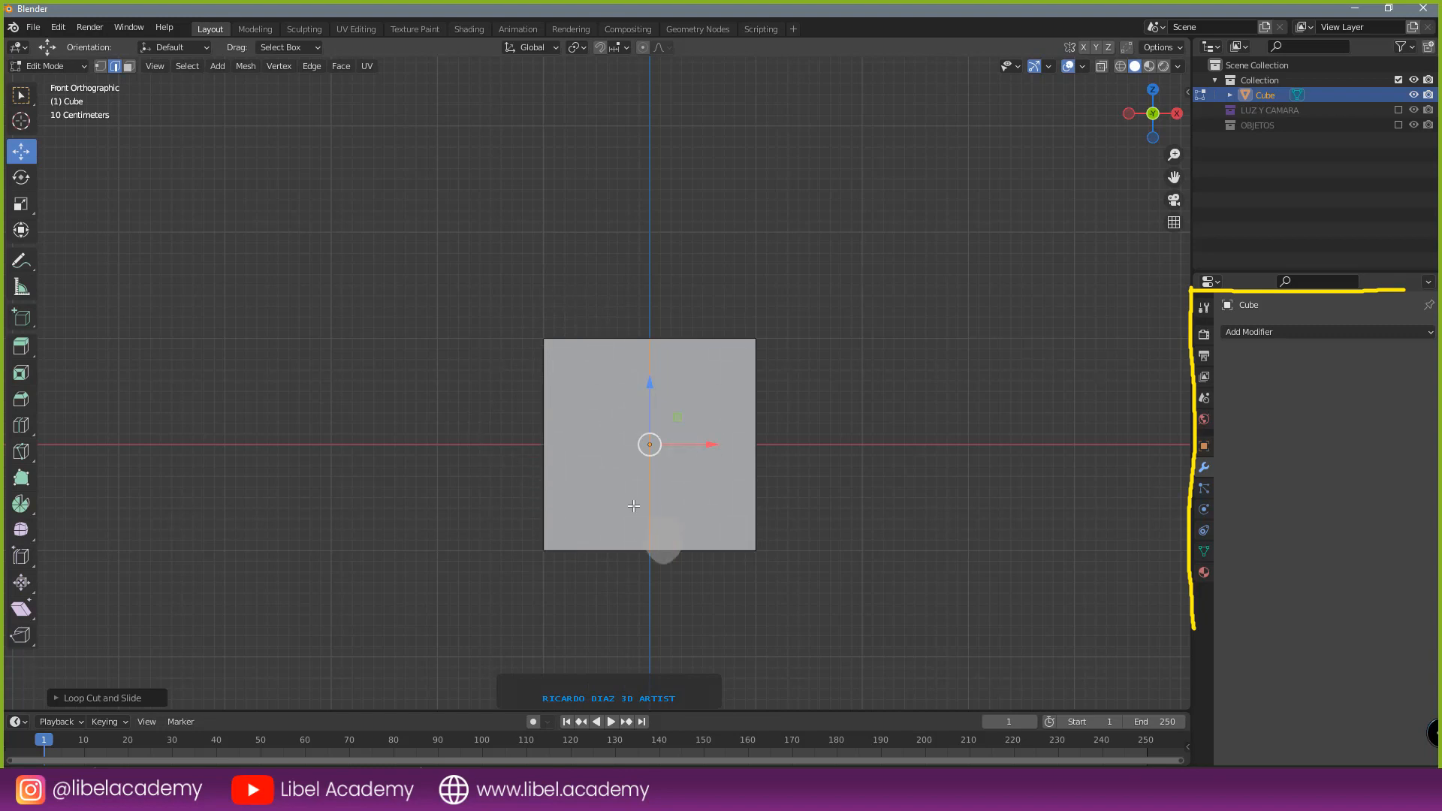
key("z")
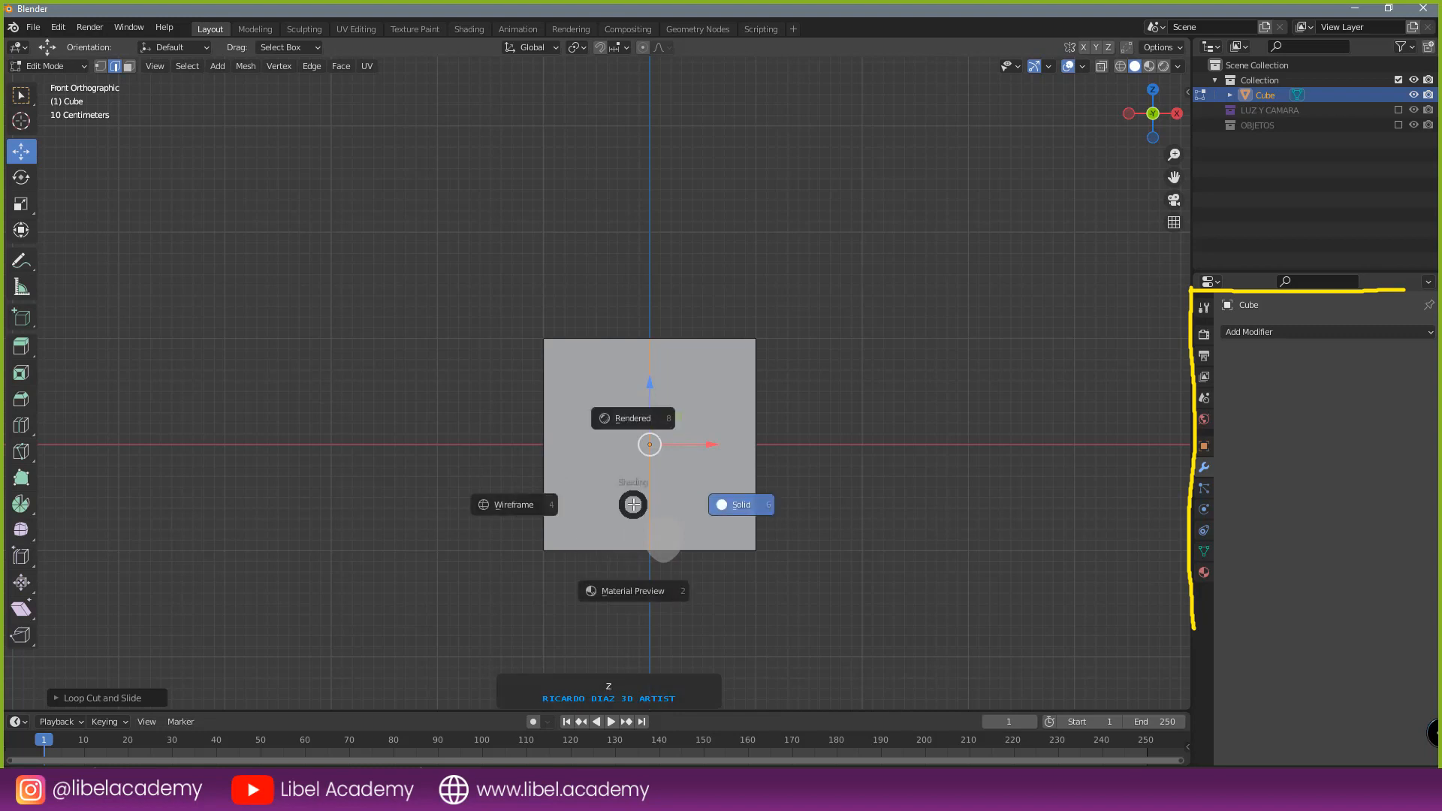
left_click(526, 508)
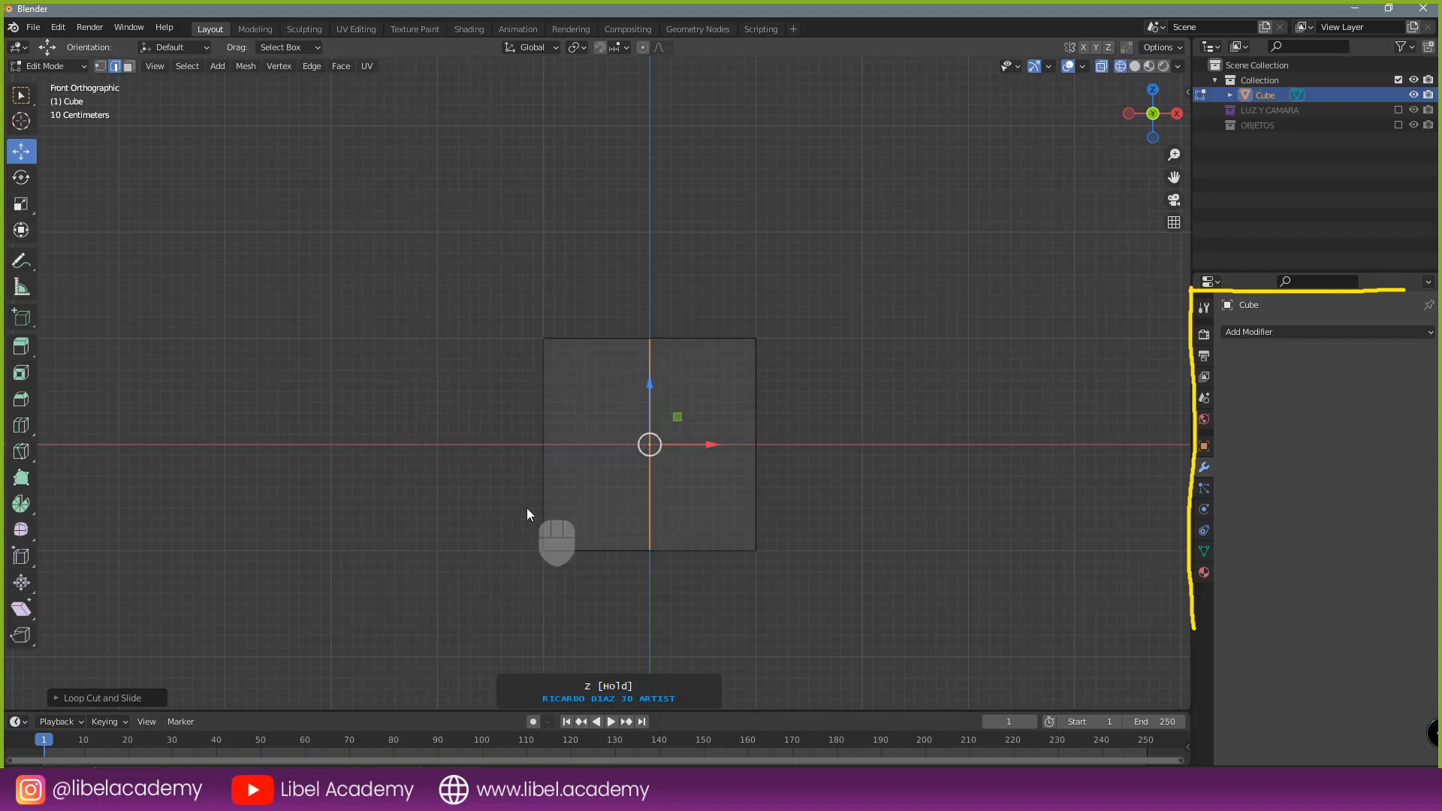
- Switch the viewport shading back and forth between Solid and Wireframe, finishing in Wireframe
key("z")
left_click(631, 511)
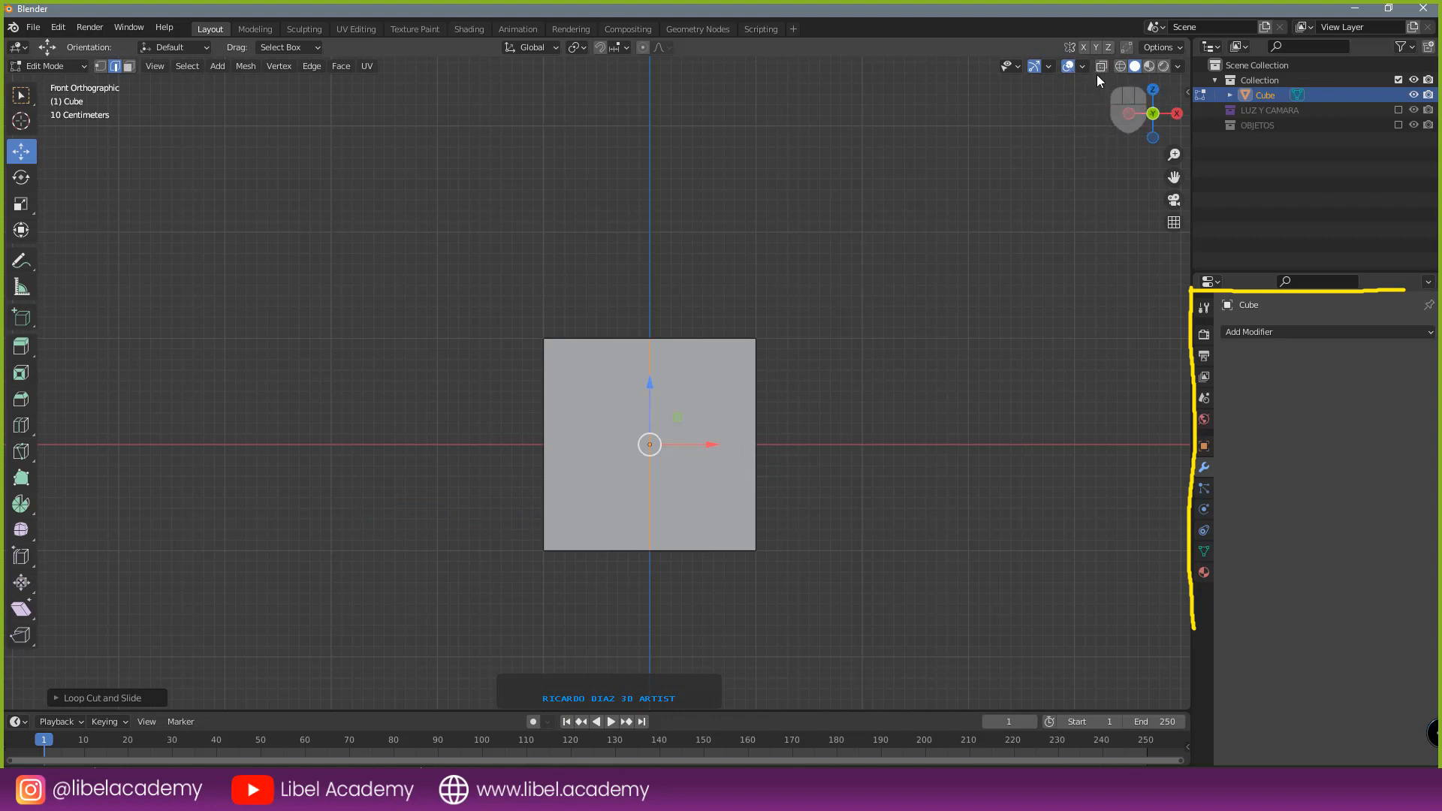
left_click(1119, 65)
left_click(1136, 65)
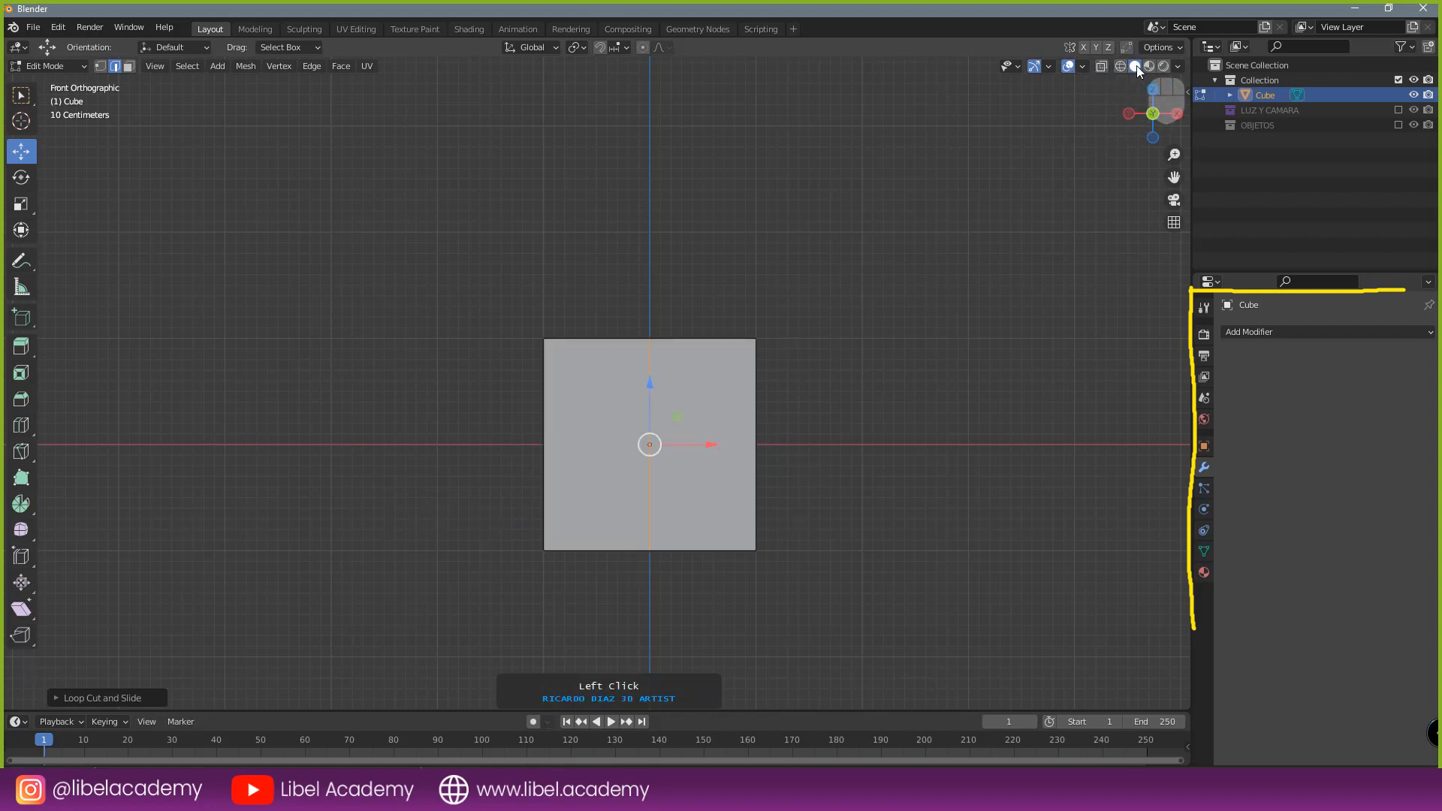
left_click(1122, 65)
left_click(1135, 65)
left_click(1119, 66)
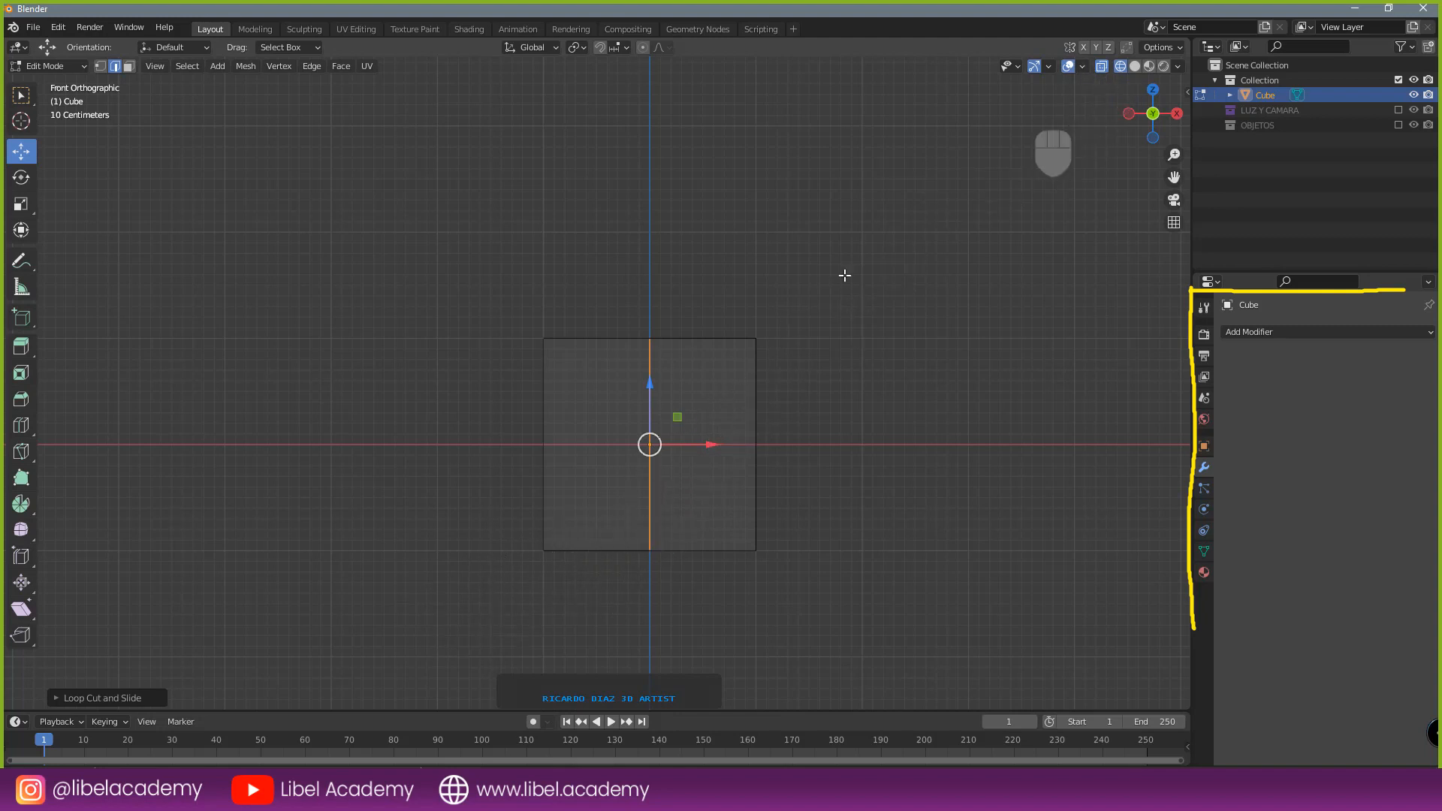
key("z")
left_click(800, 455)
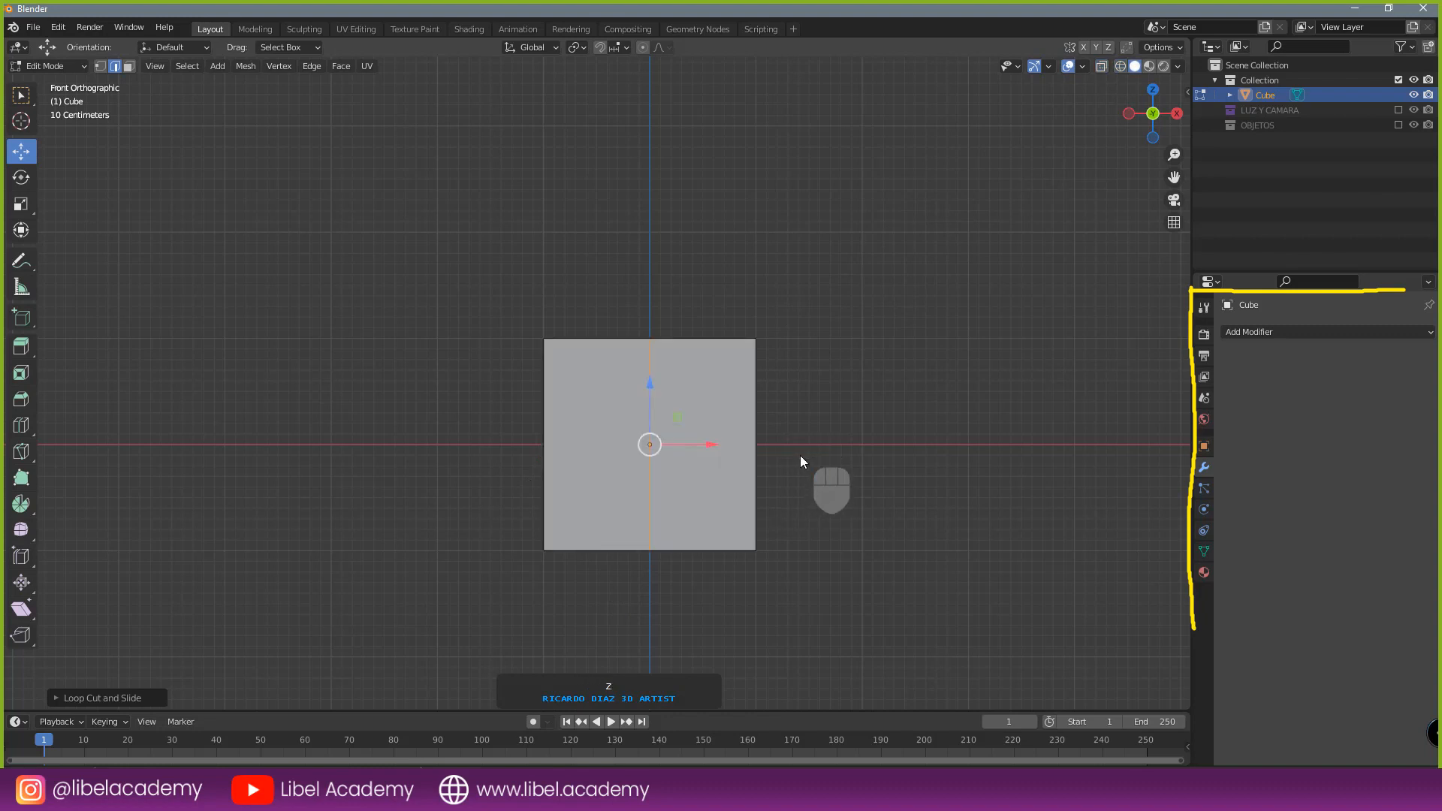
key("z")
left_click(706, 459)
key("z")
left_click(813, 454)
left_click(655, 455)
key("z")
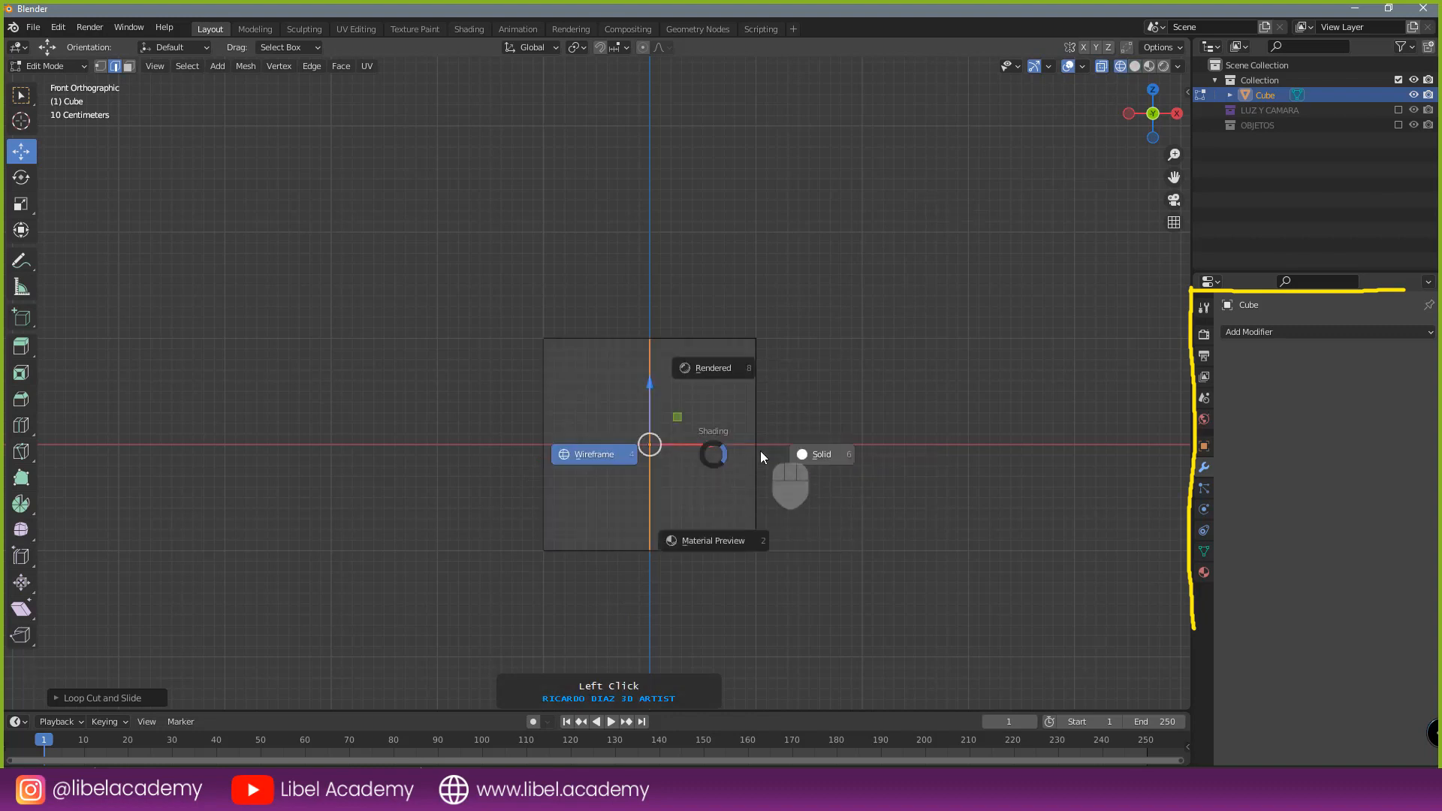
left_click(761, 452)
key("z")
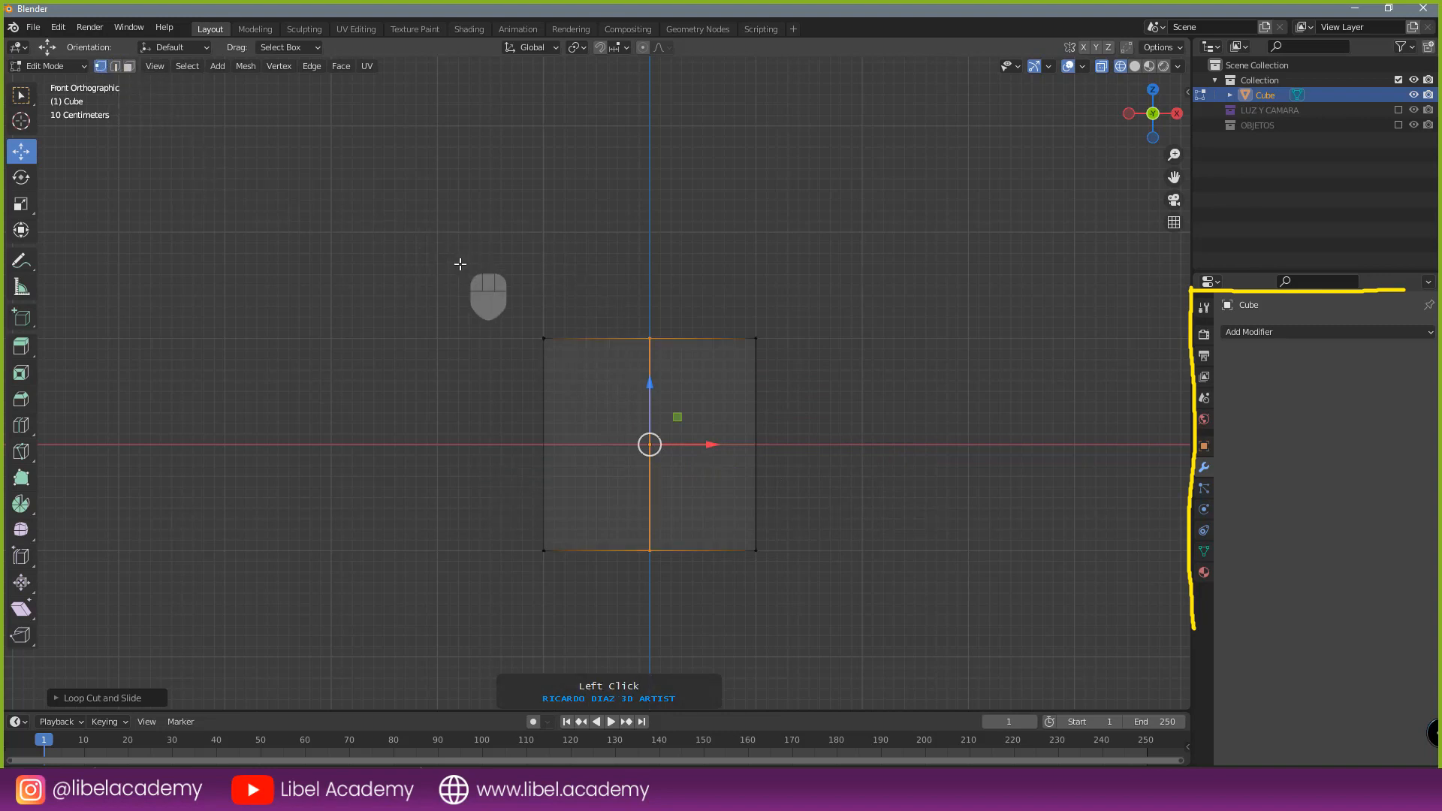
- With vertex selection, deselect everything, box-select all vertices on the cube's left side and delete them
key("a")
key("a")
key("a")
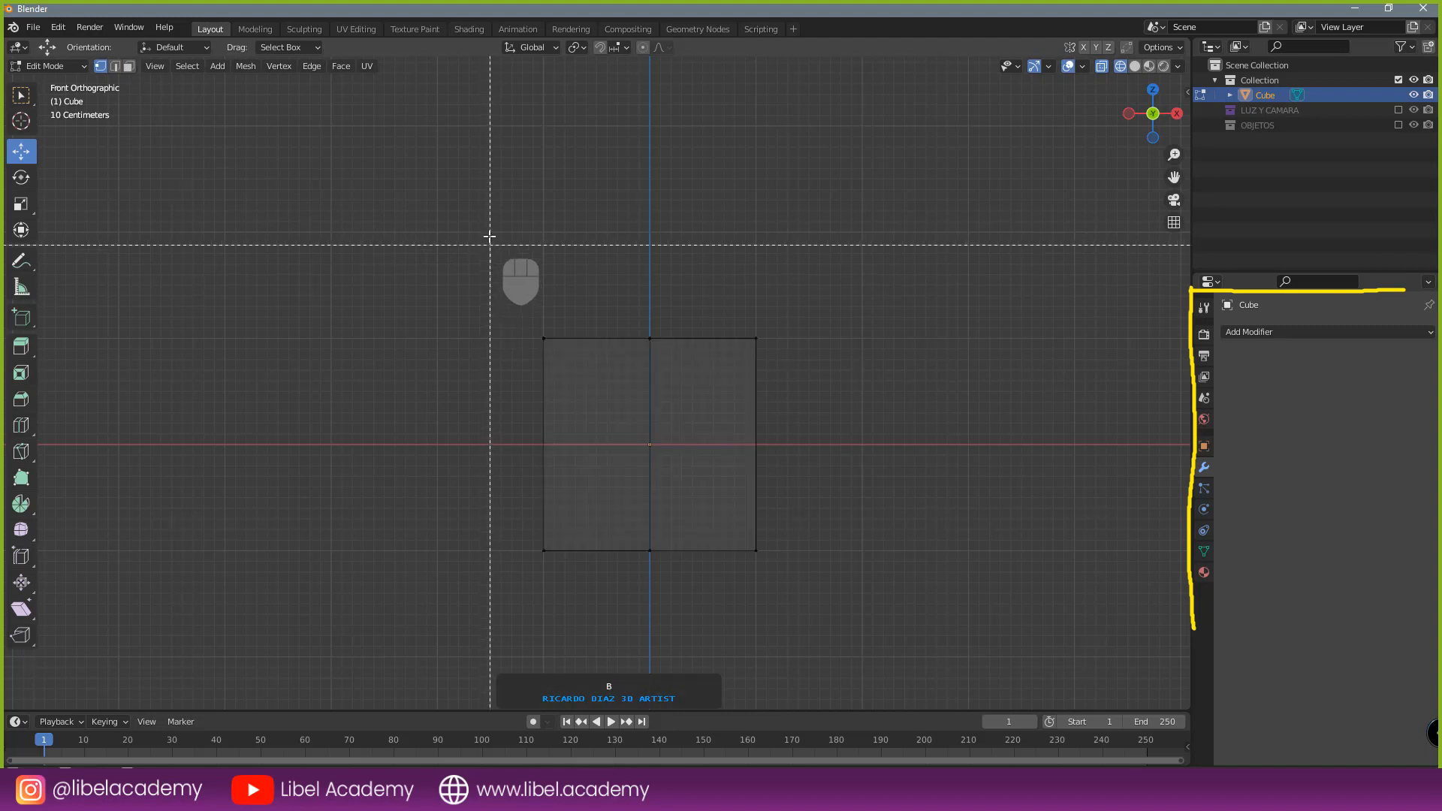
left_click_drag(490, 77, 451, 450)
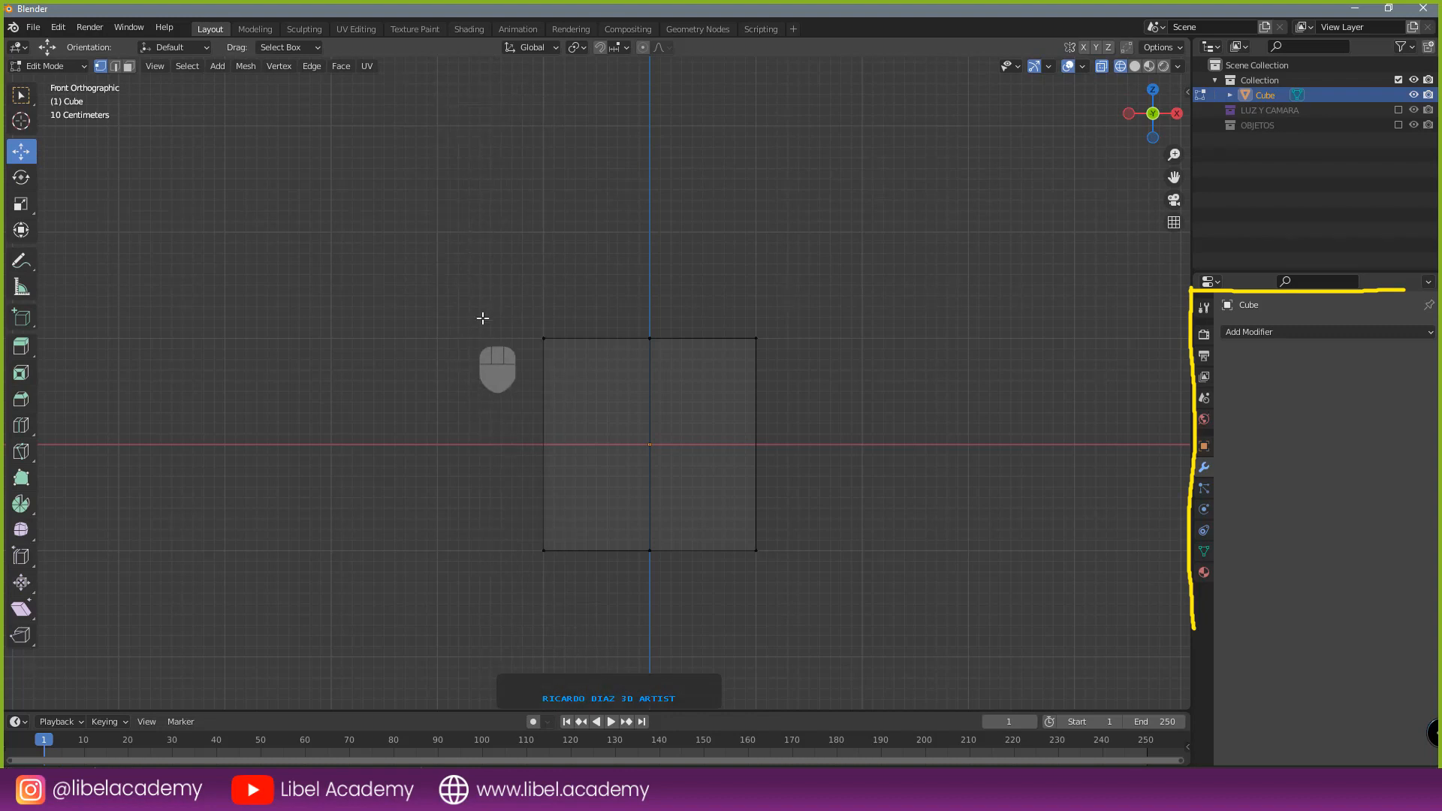
left_click_drag(467, 161, 574, 584)
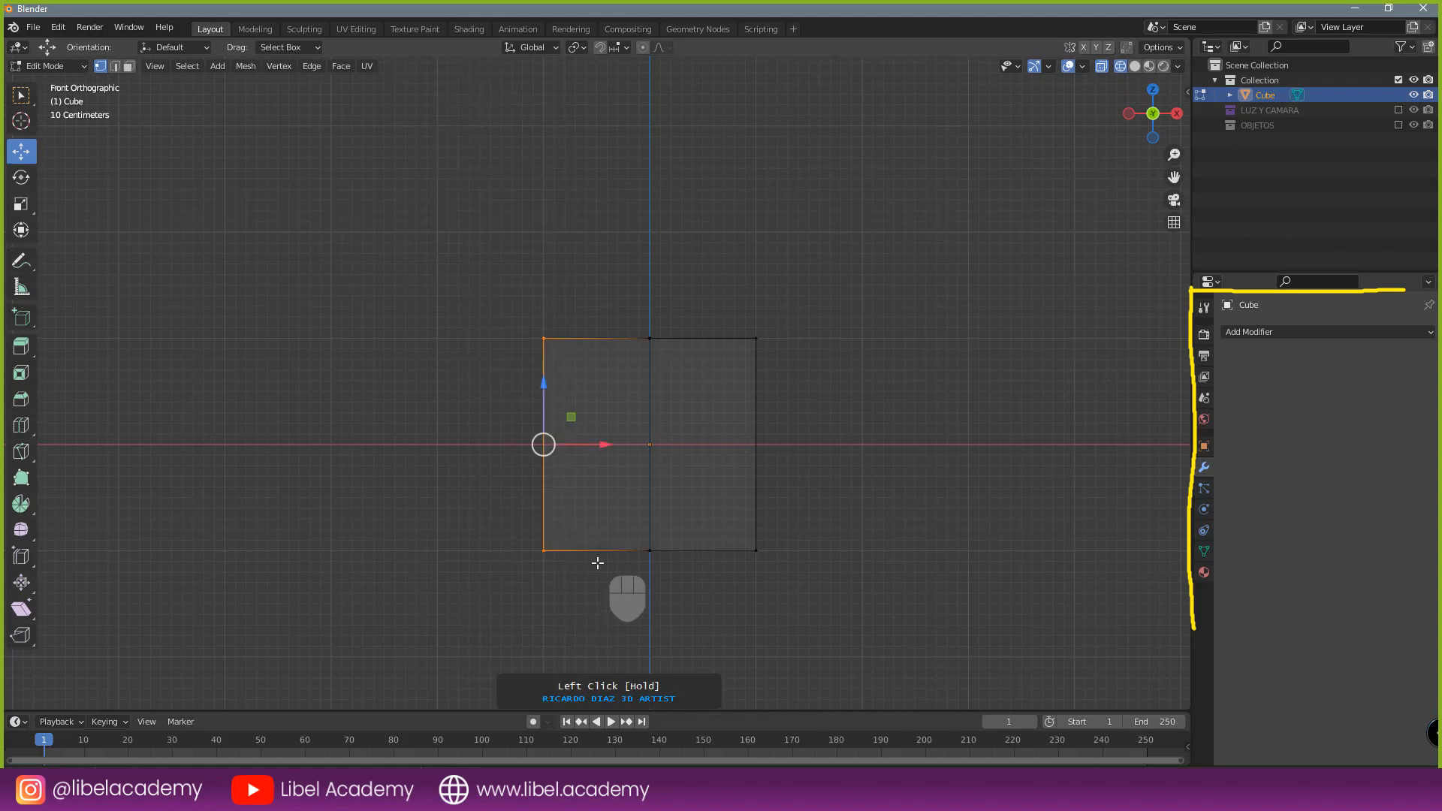
key("x")
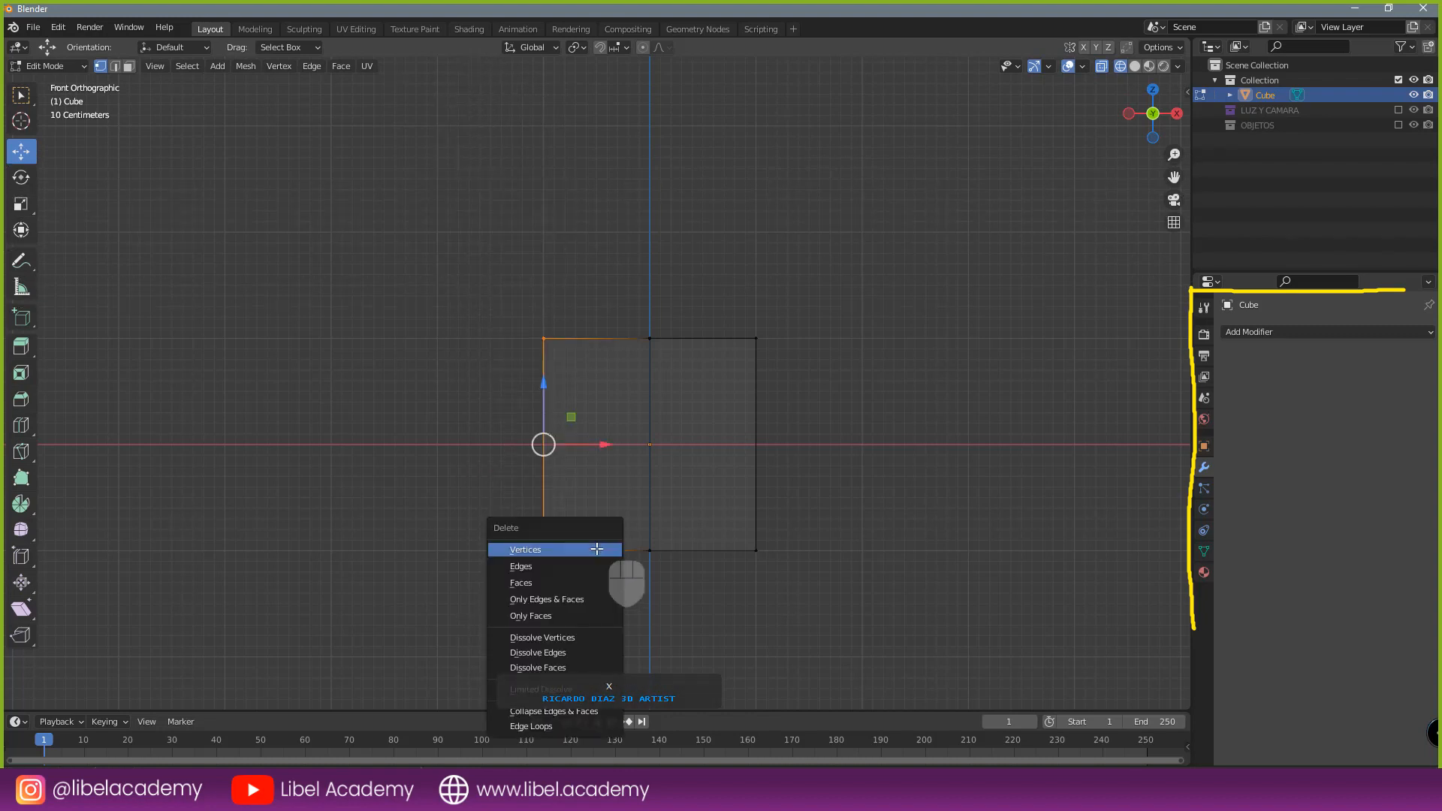
left_click(547, 548)
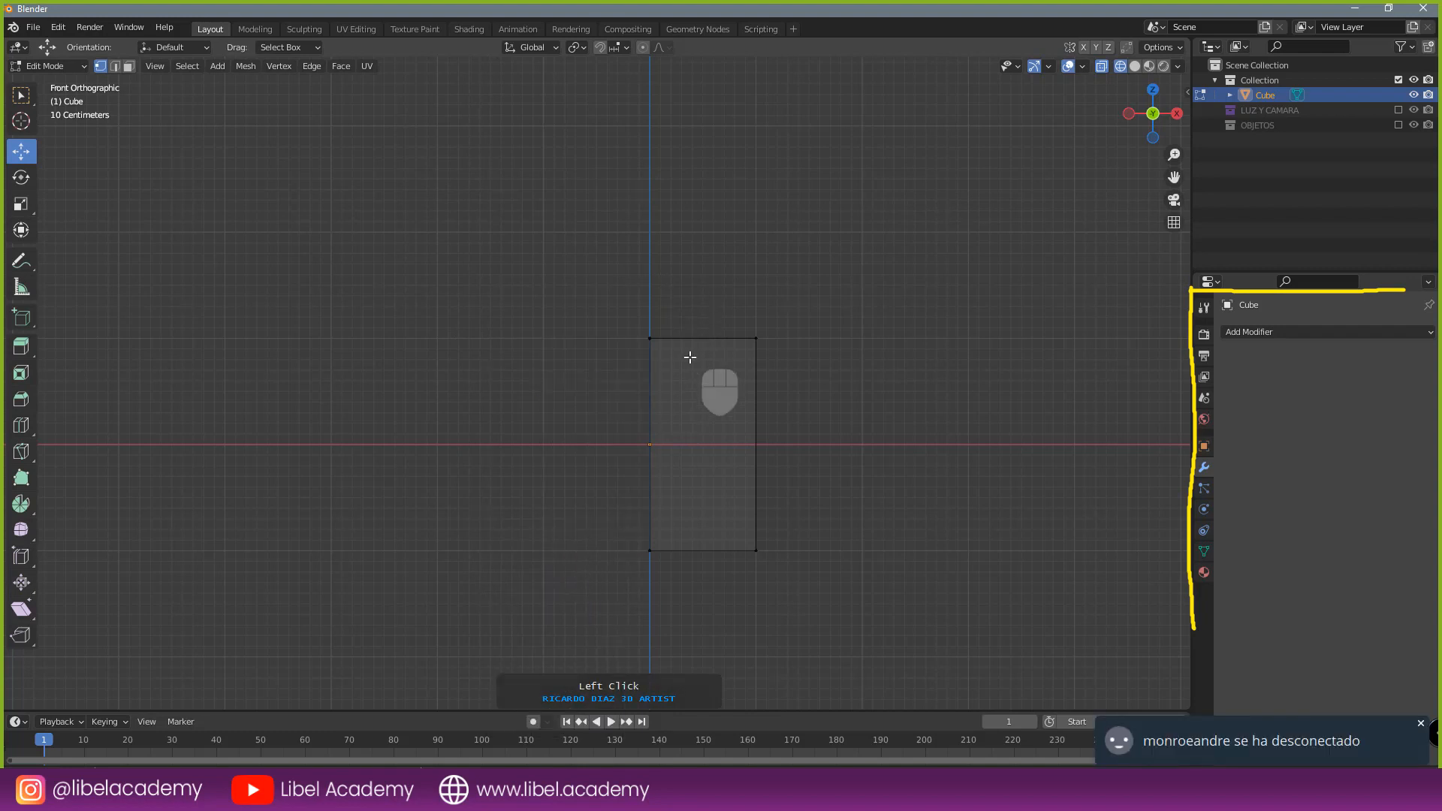
- Return to Object Mode and add a Mirror modifier to the remaining half of the cube
key("Tab")
left_click(1255, 332)
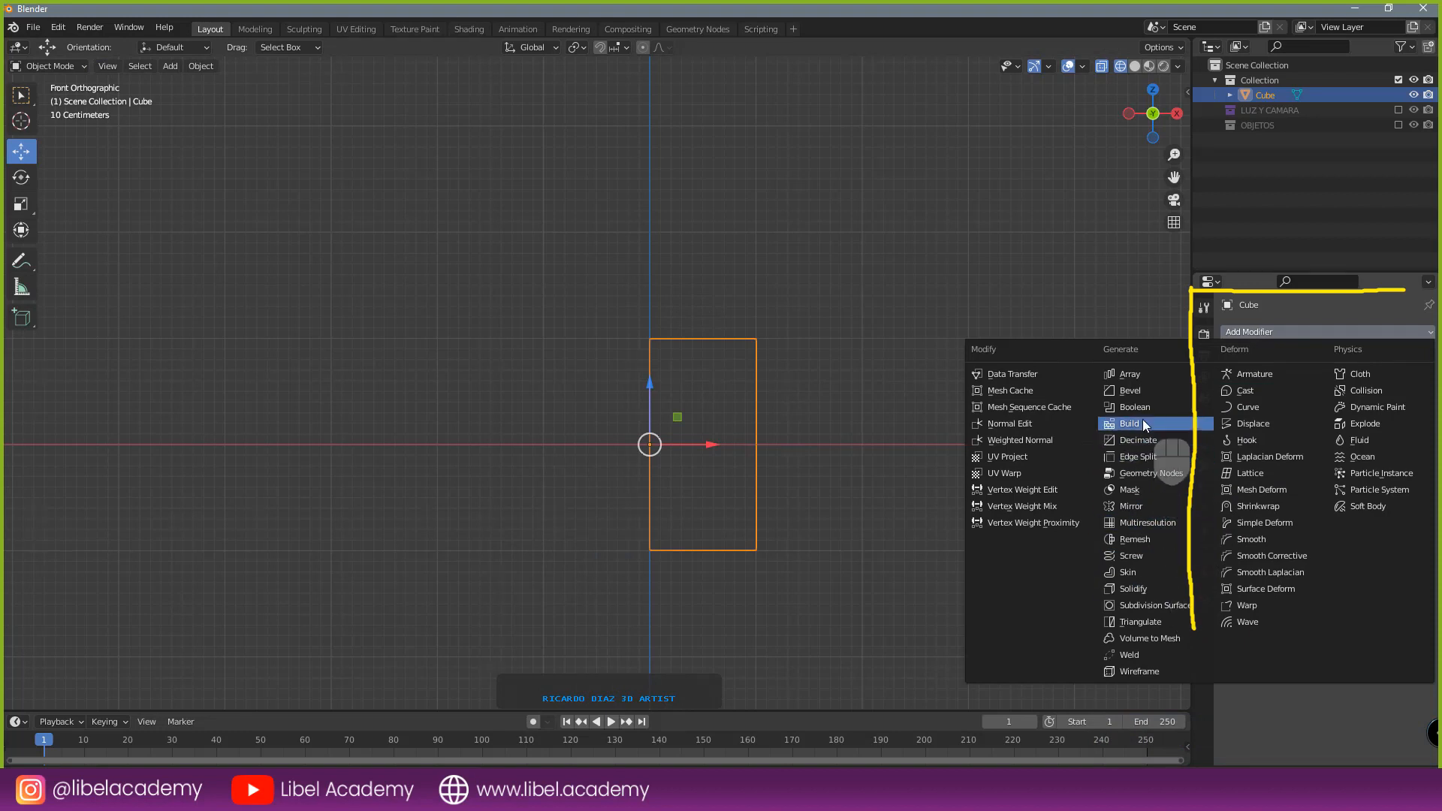
left_click(1126, 507)
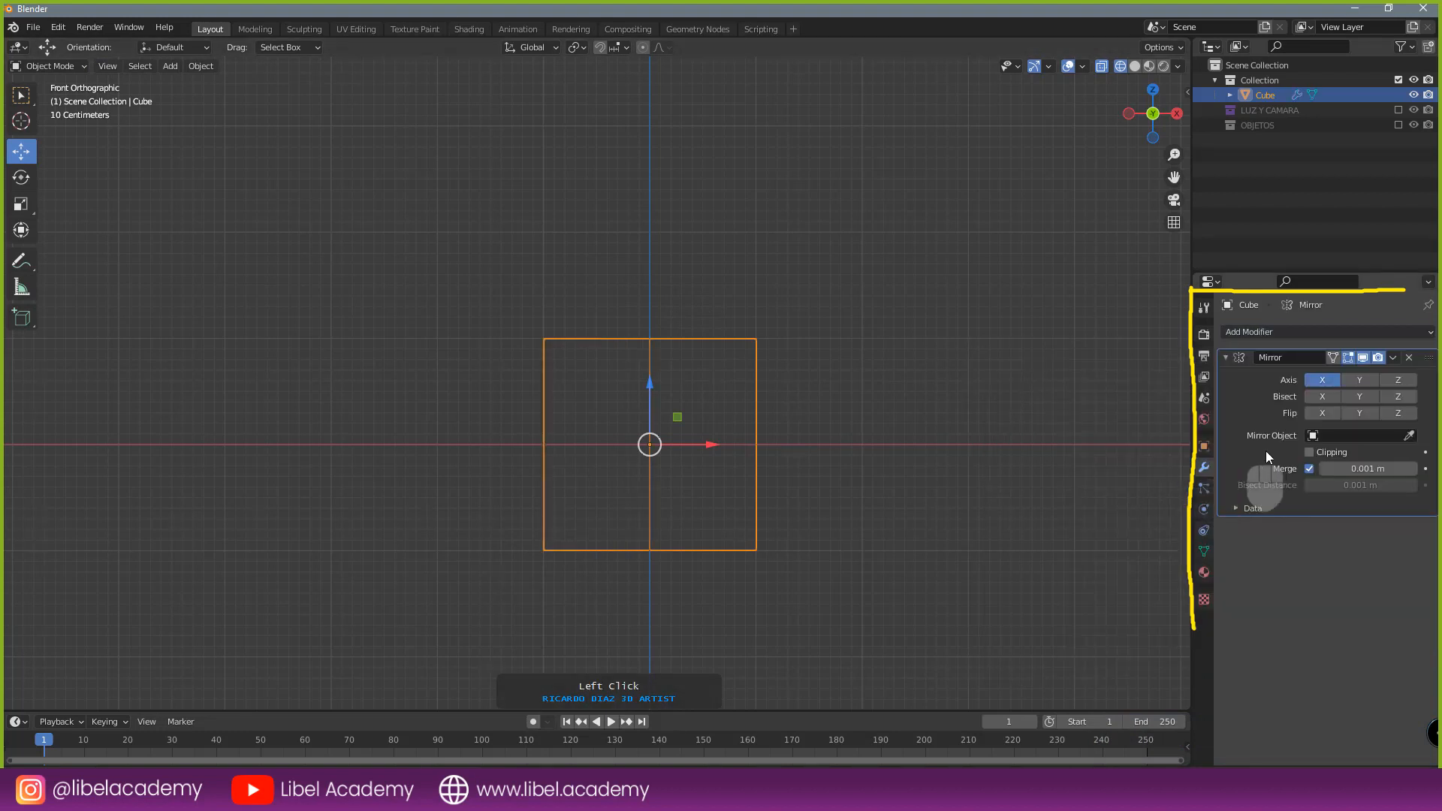
- In Edit Mode, move the upper front centre vertex along X away from the mirror plane and inspect it in solid perspective view
key("Tab")
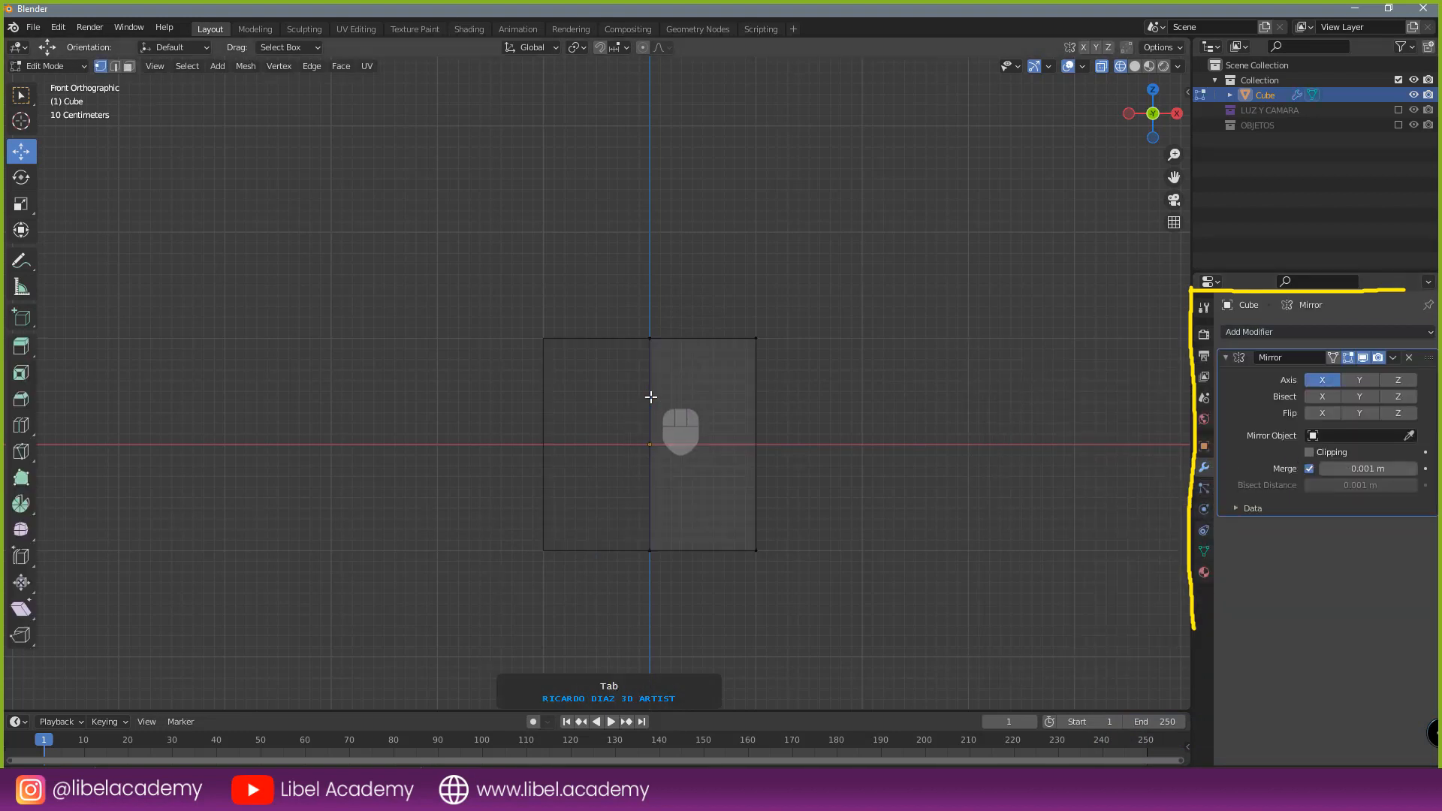
right_click(651, 339)
left_click_drag(695, 338, 727, 335)
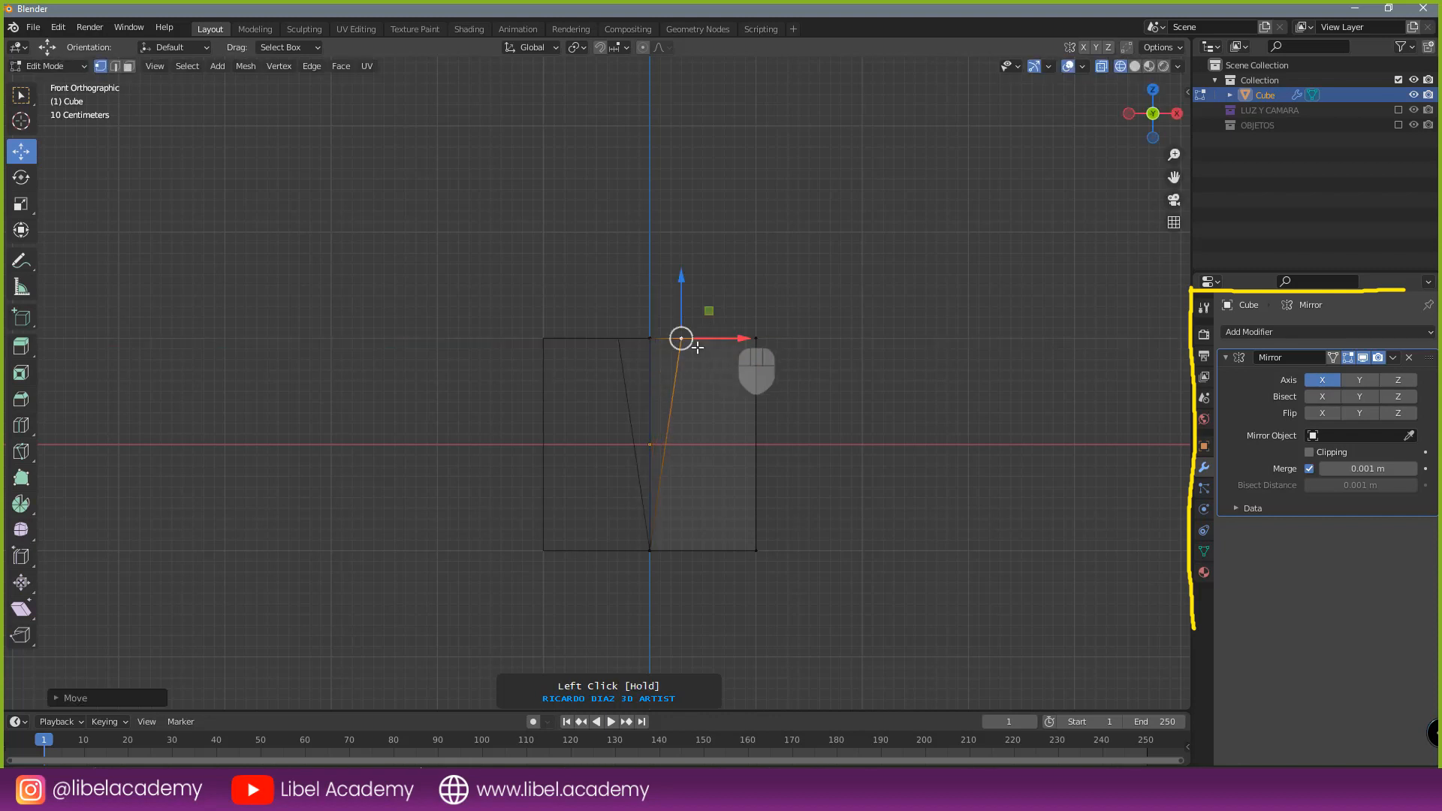
scroll(626, 336, "up", 1)
mouse_move(627, 337)
middle_mouse_down()
mouse_move(755, 401)
mouse_move(753, 416)
middle_mouse_up()
key("alt+z")
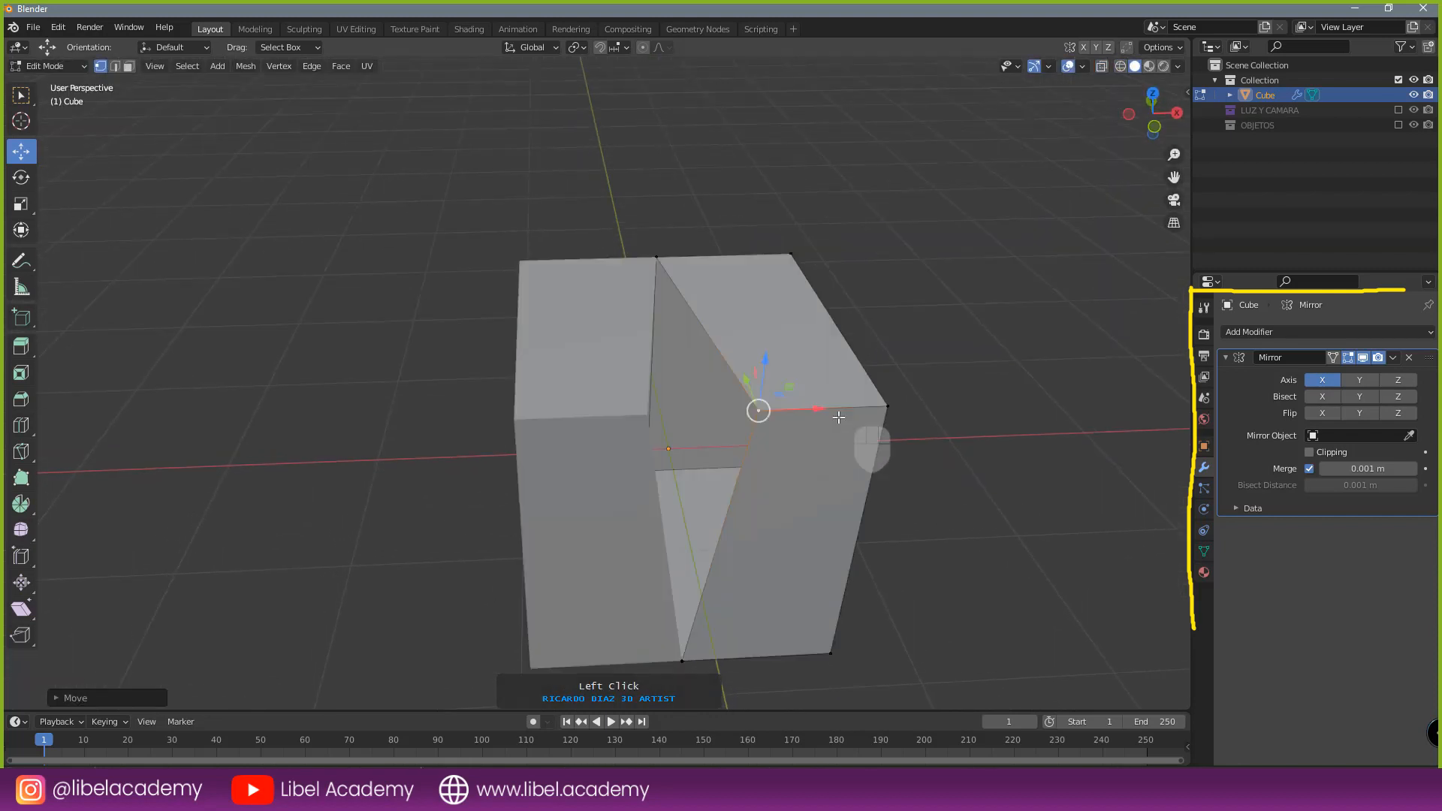
- Enable Clipping in the Mirror modifier and move the upper front centre vertex along X back onto the mirror plane
left_click_drag(802, 410, 741, 405)
left_click(1309, 452)
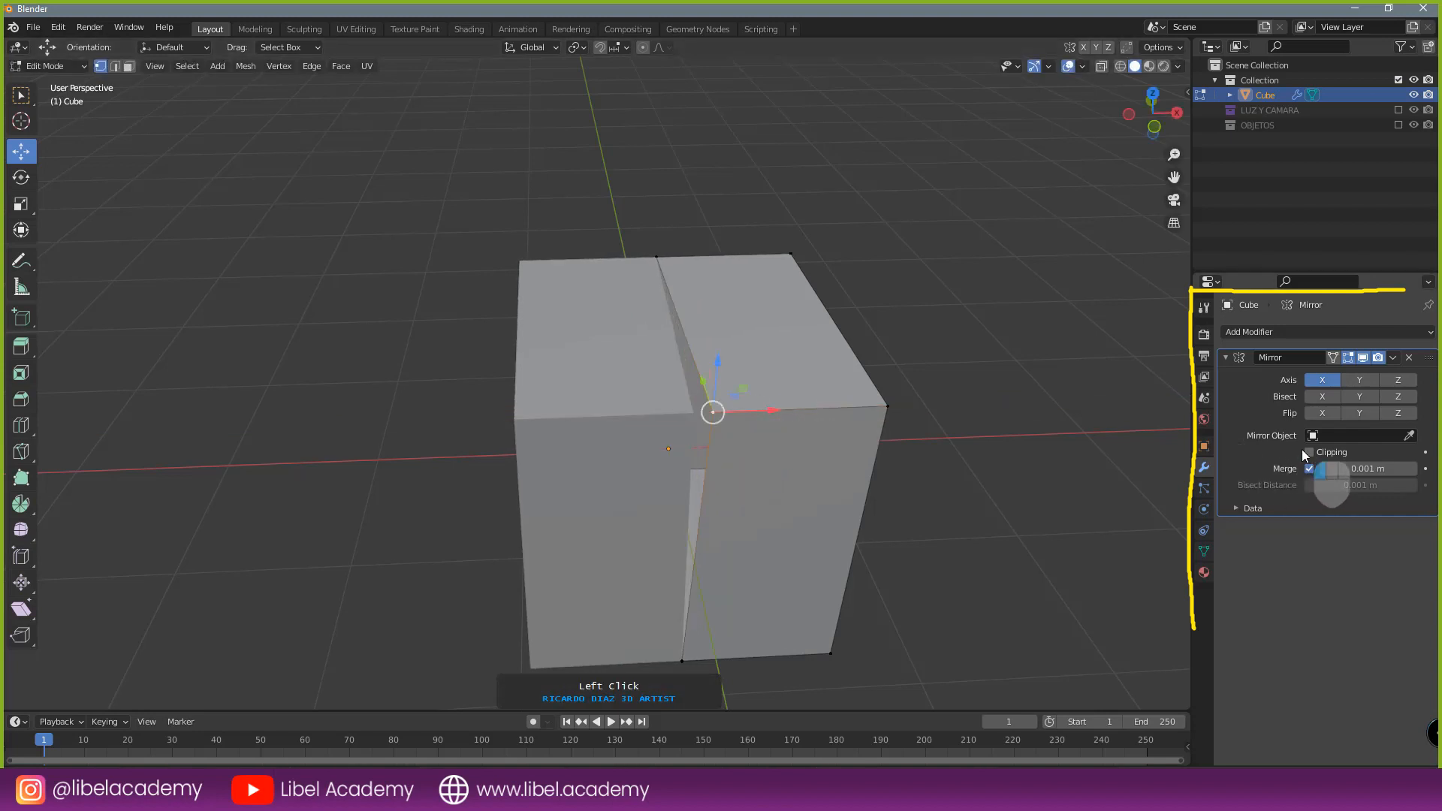
left_click_drag(769, 411, 647, 412)
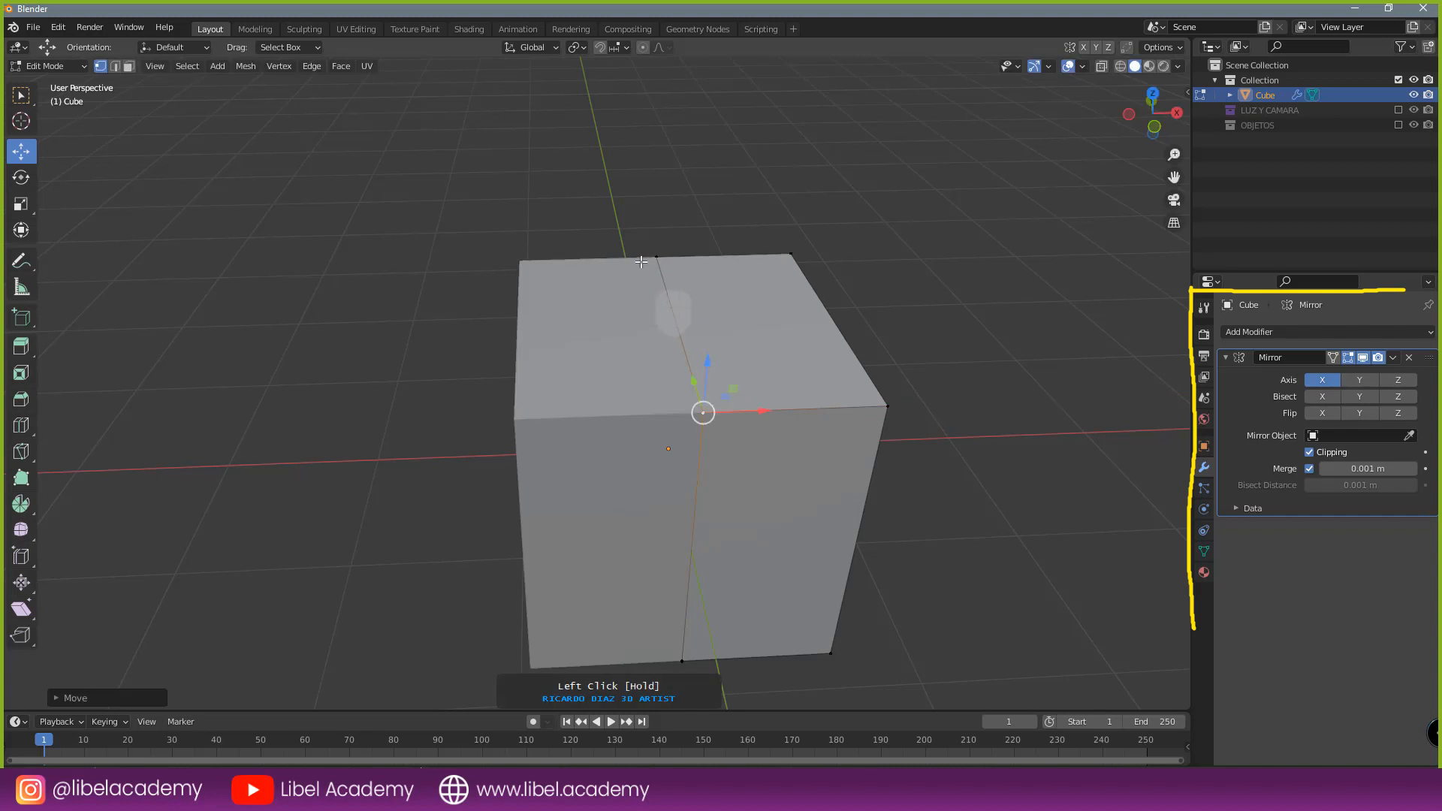
- Try to move the rear and front top centre vertices along X across the mirror plane, and check them from the front
left_click(659, 262)
left_click_drag(710, 258, 492, 252)
right_click(692, 421)
left_click_drag(766, 411, 652, 415)
key("KP_1")
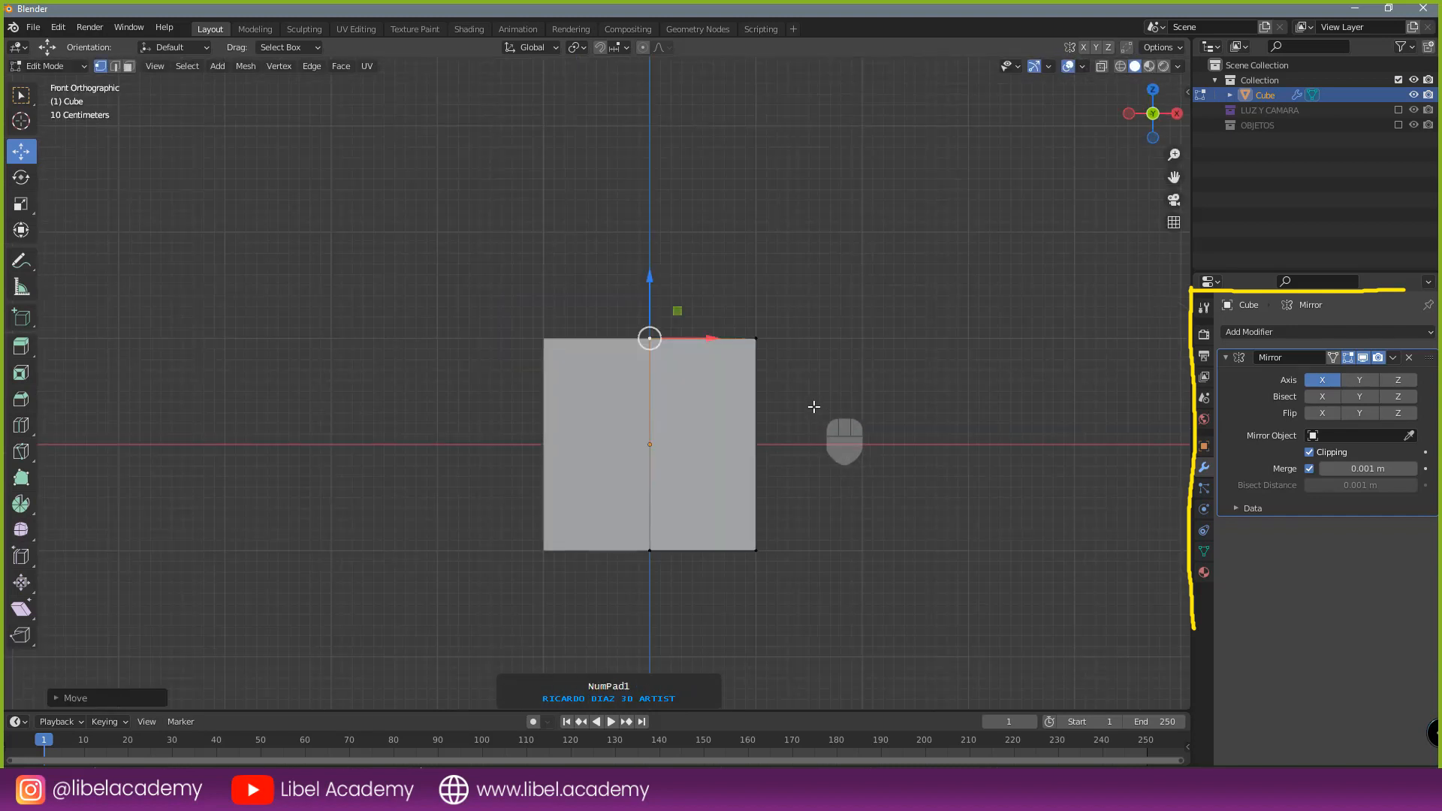
- Select the two outer top vertices of the editable half and lower them along Z to form a gabled roof
mouse_move(843, 316)
middle_mouse_down()
mouse_move(862, 347)
mouse_move(856, 293)
middle_mouse_up()
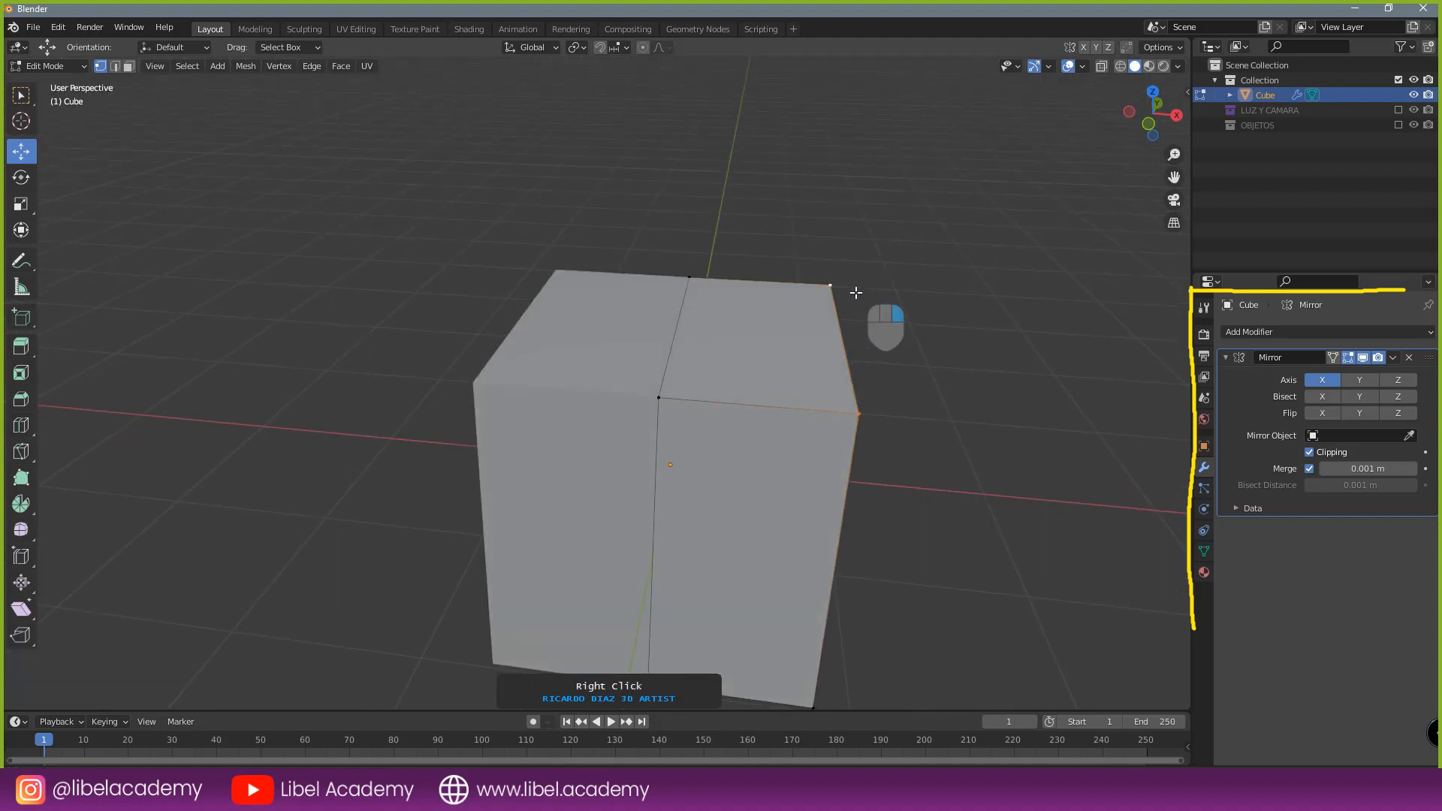
middle_click_drag(925, 383, 909, 346)
left_click_drag(844, 270, 836, 385)
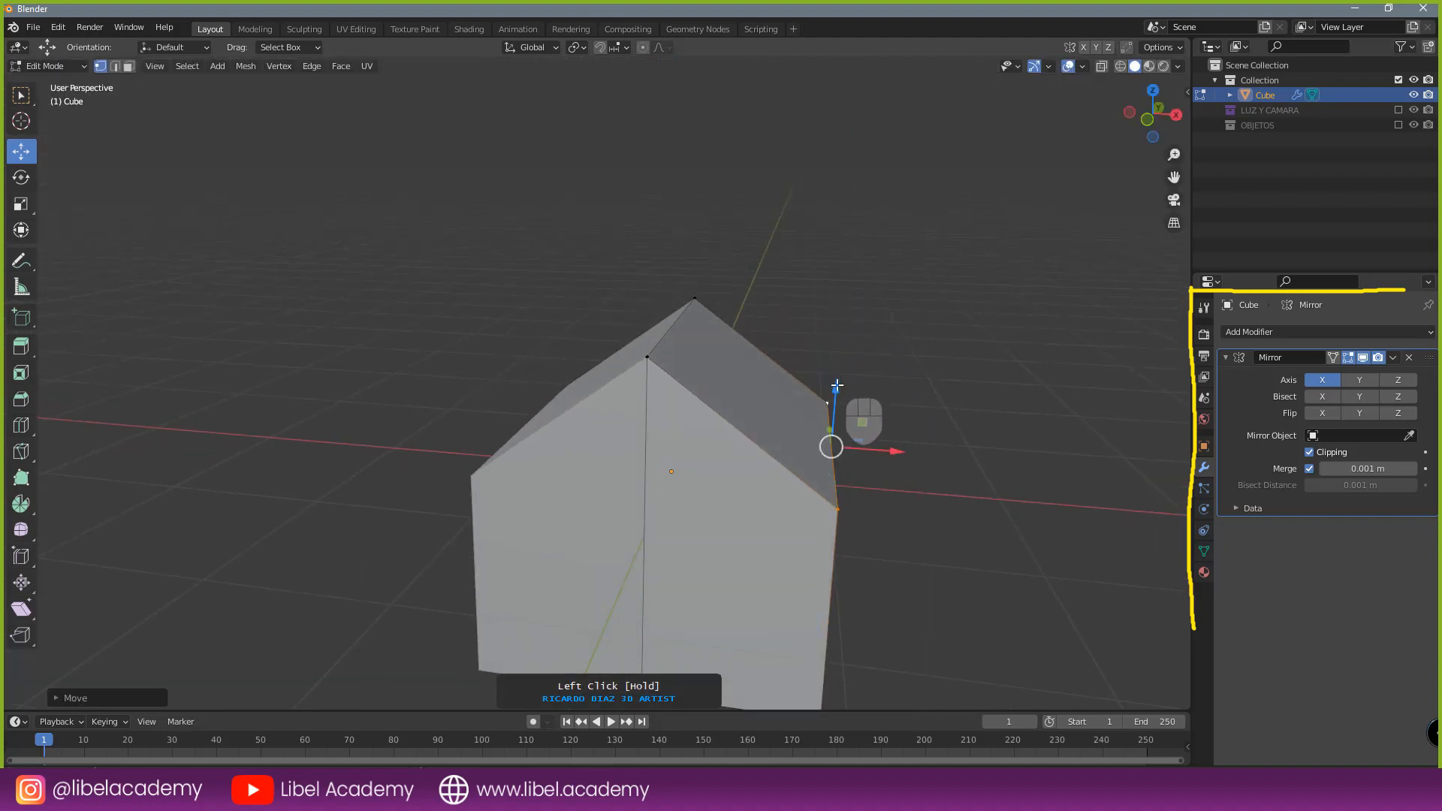
middle_click_drag(826, 560, 830, 480)
- With face selection, extrude the outer side face of the editable half outward about 1 m
left_click(128, 66)
right_click(848, 433)
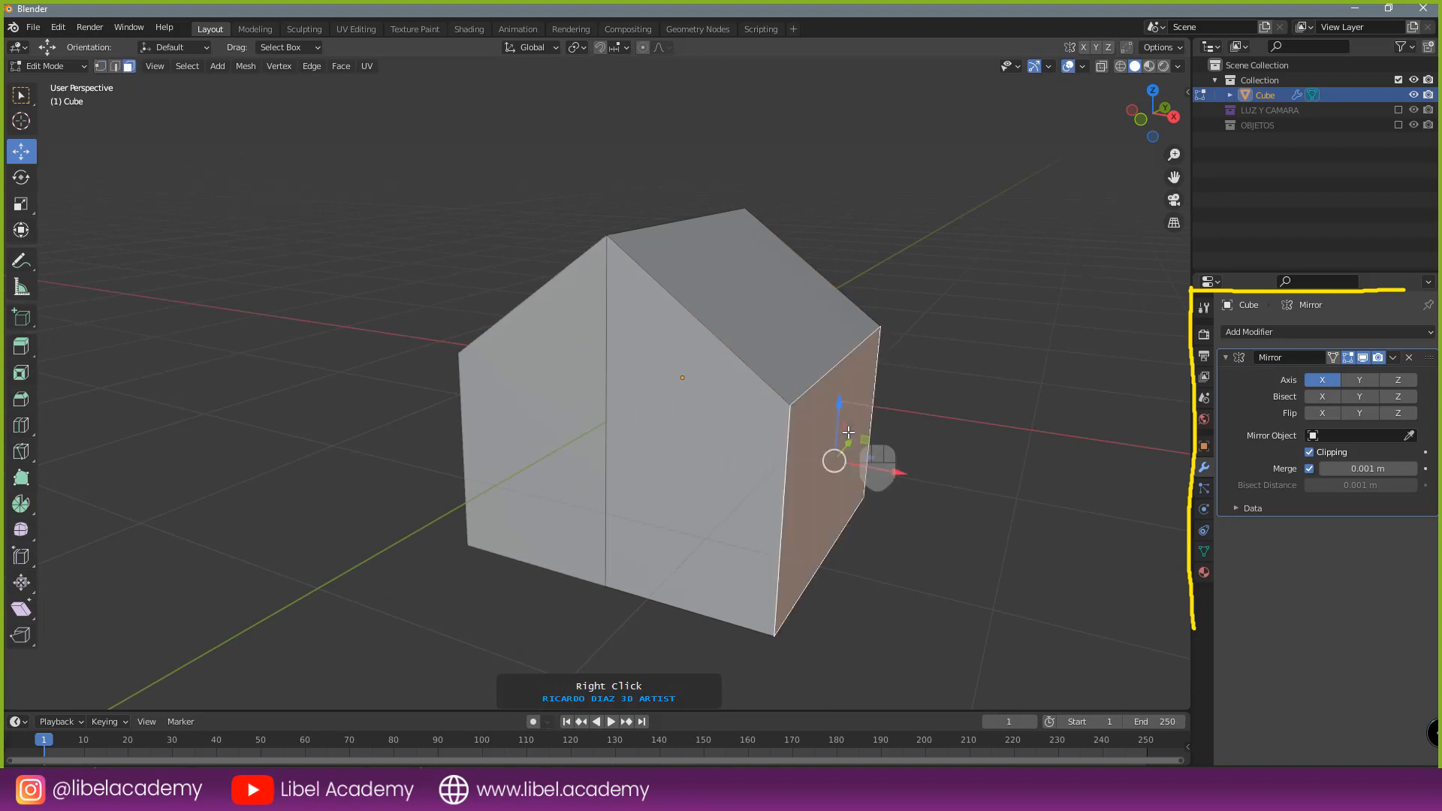
key("e")
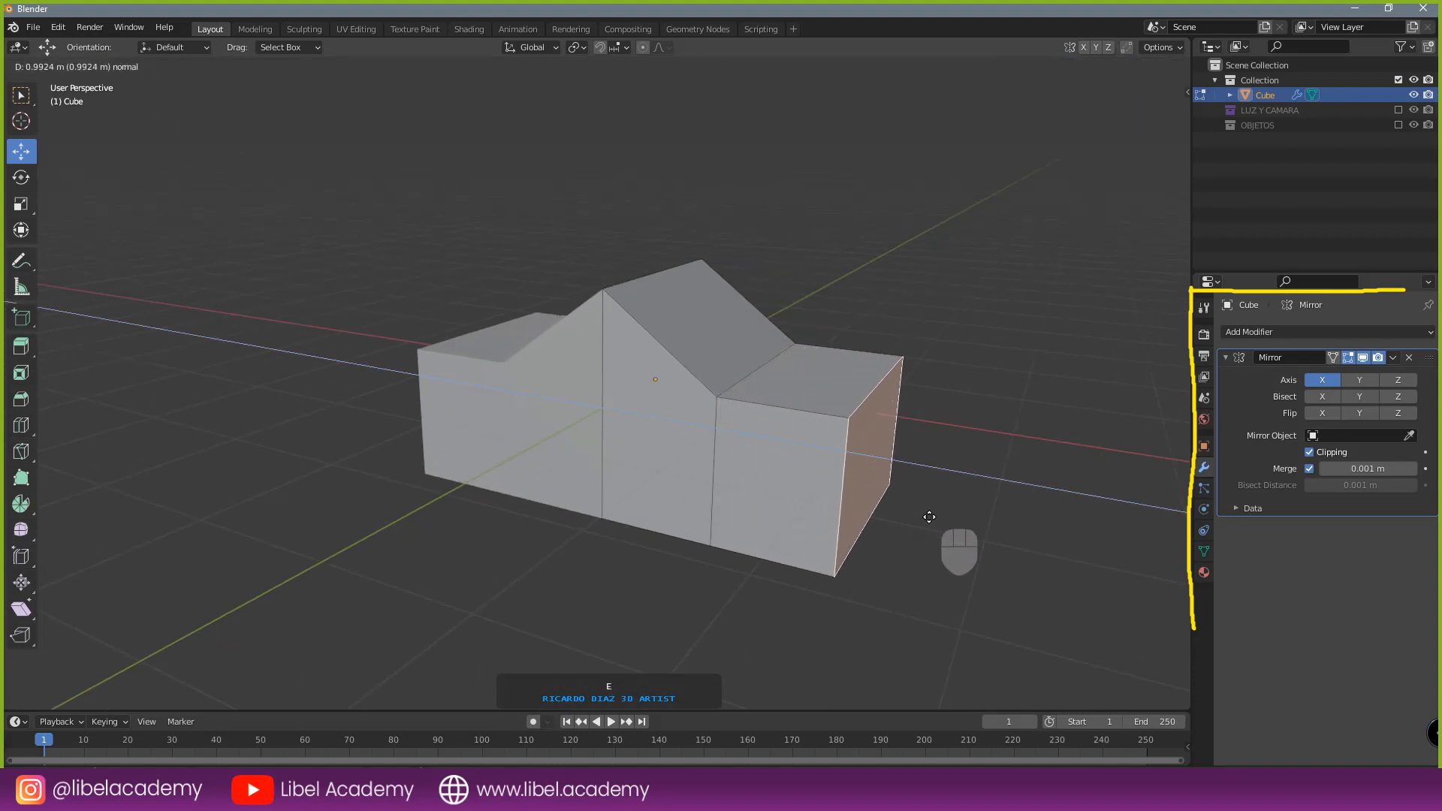
left_click(896, 520)
- Select both bottom faces of the editable half and extrude them downward to make the building taller
middle_click_drag(897, 519, 603, 449)
right_click(797, 423)
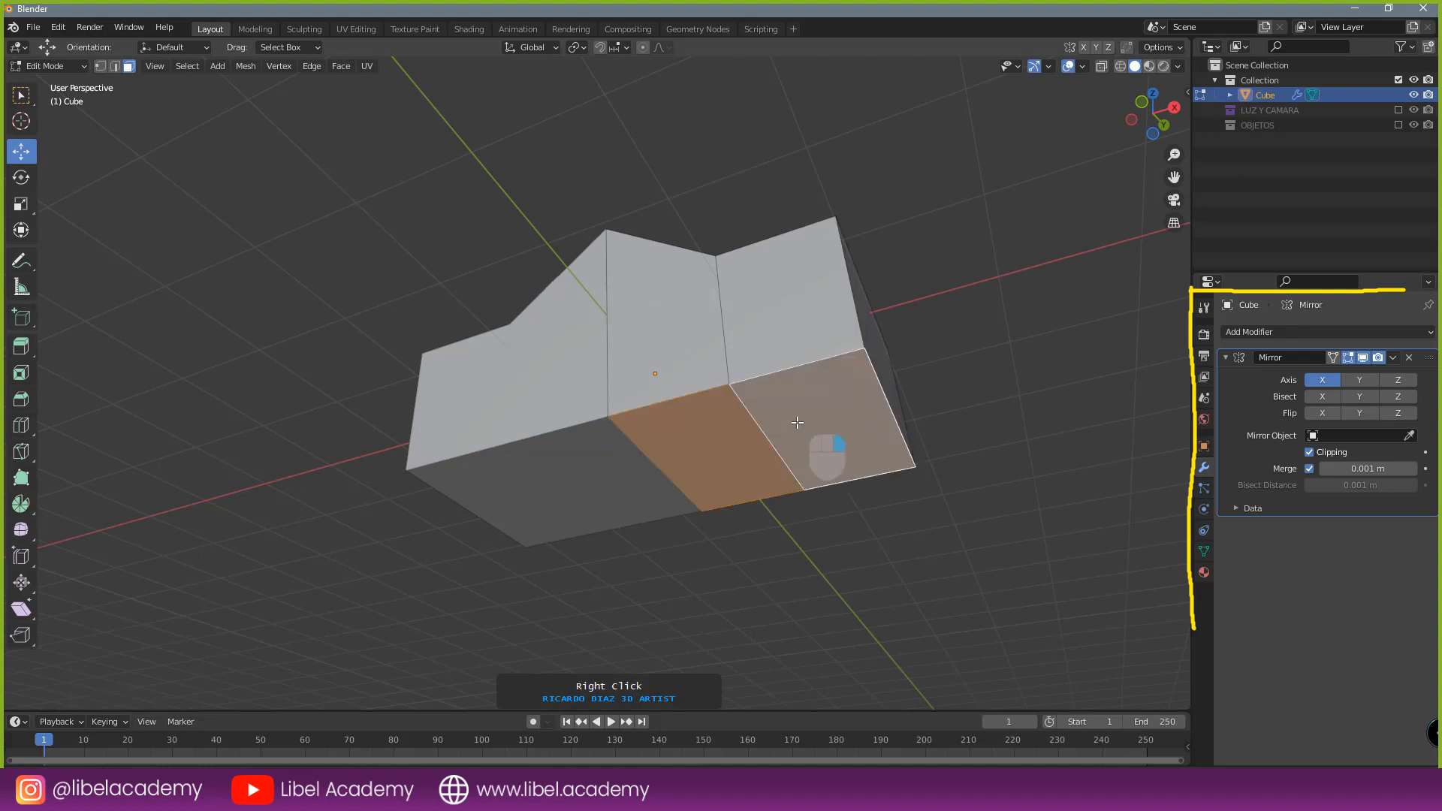
middle_click_drag(797, 423, 817, 508)
key("e")
left_click(833, 656)
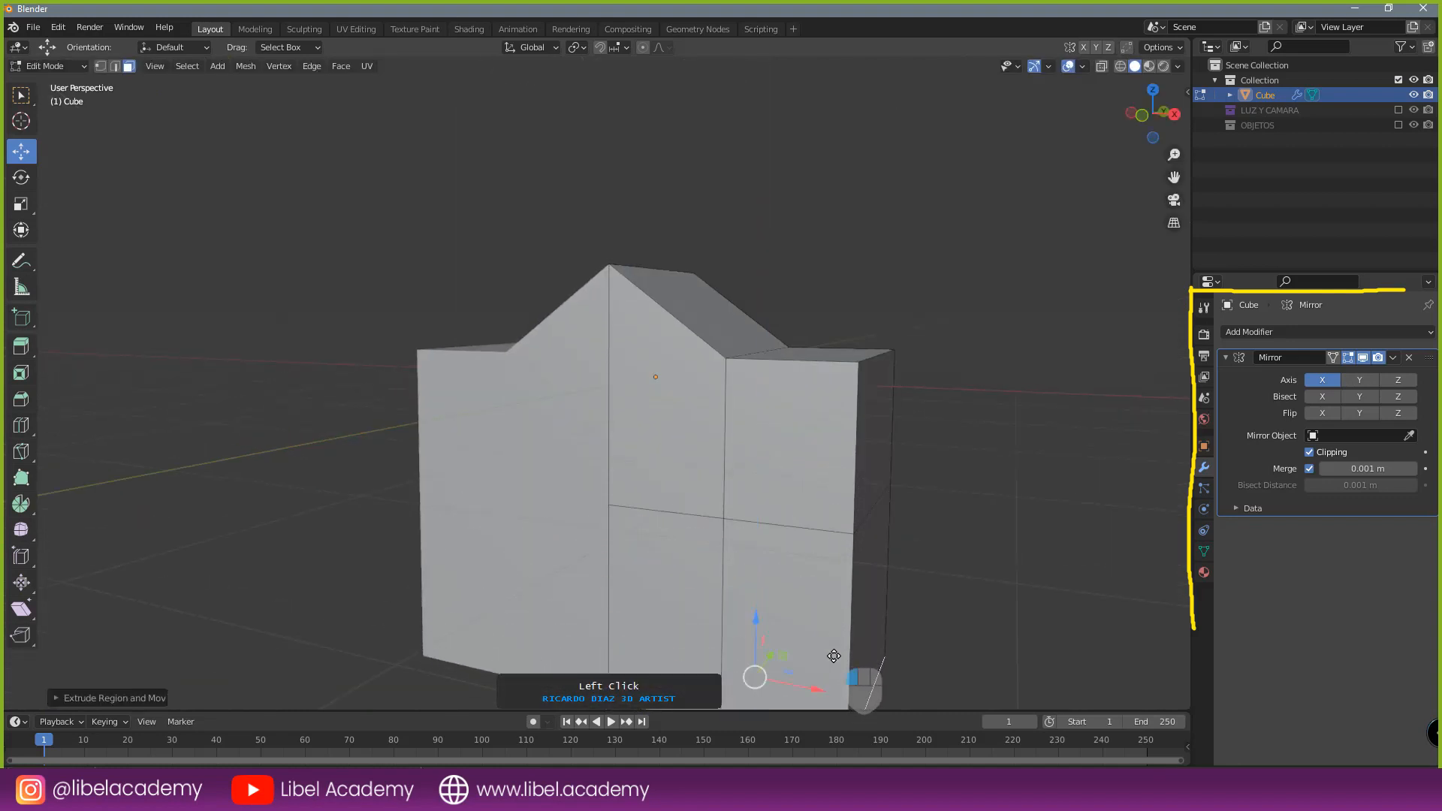
- Examine the mirrored house shape from several sides, checking it in Object Mode before resuming editing
scroll(857, 652, "down", 3)
middle_click_drag(598, 458, 628, 475)
scroll(679, 469, "up", 2)
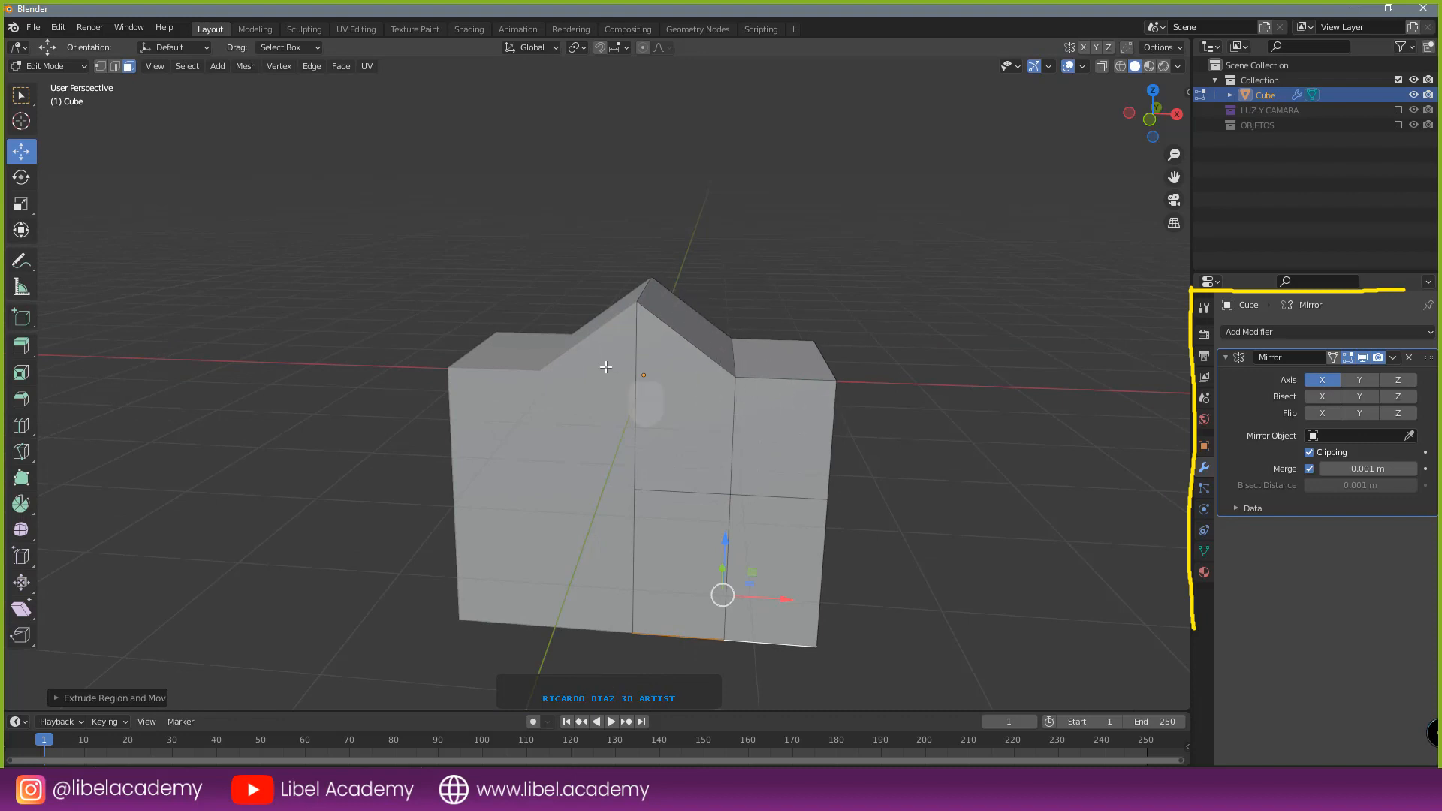
middle_click_drag(769, 369, 563, 360)
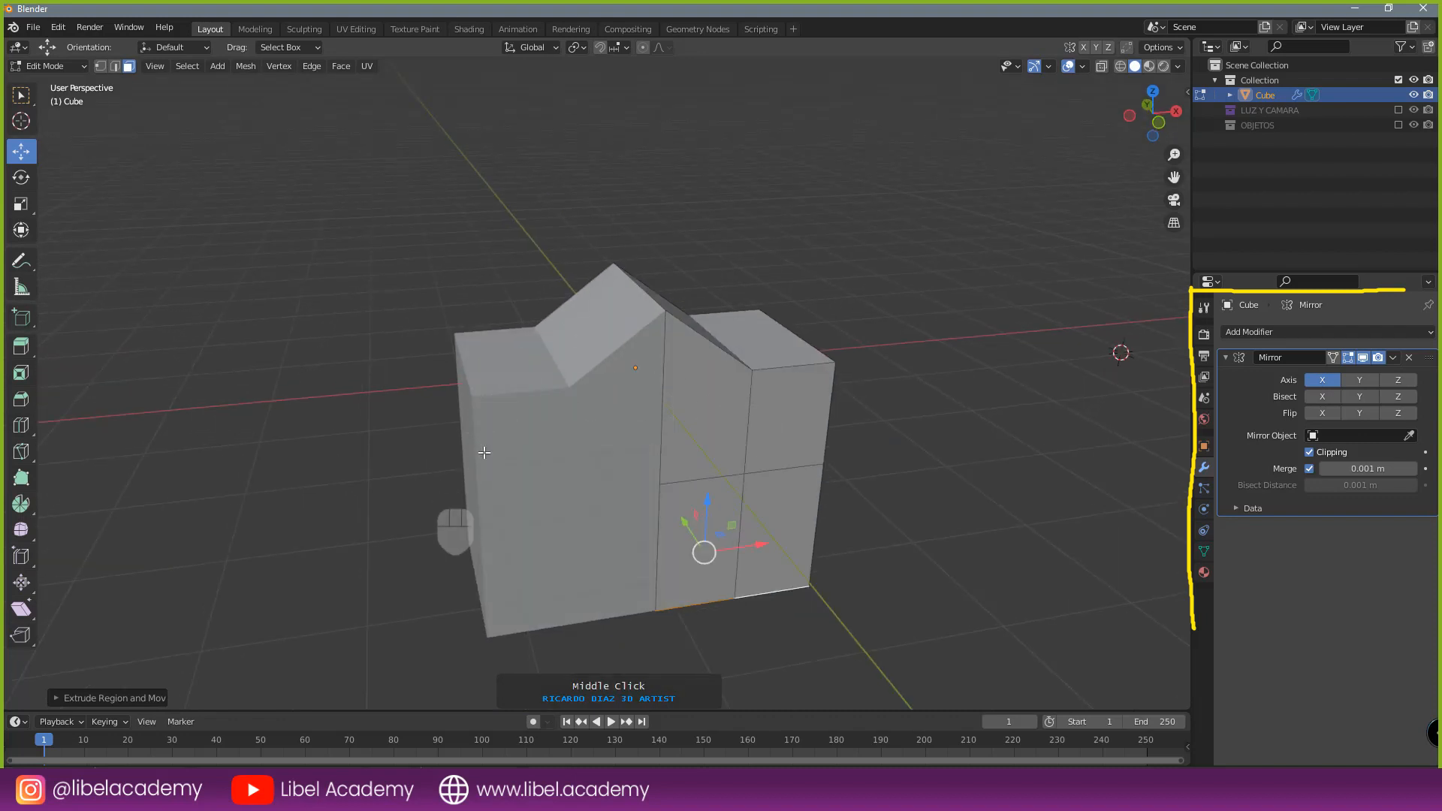
middle_click_drag(595, 450, 559, 464)
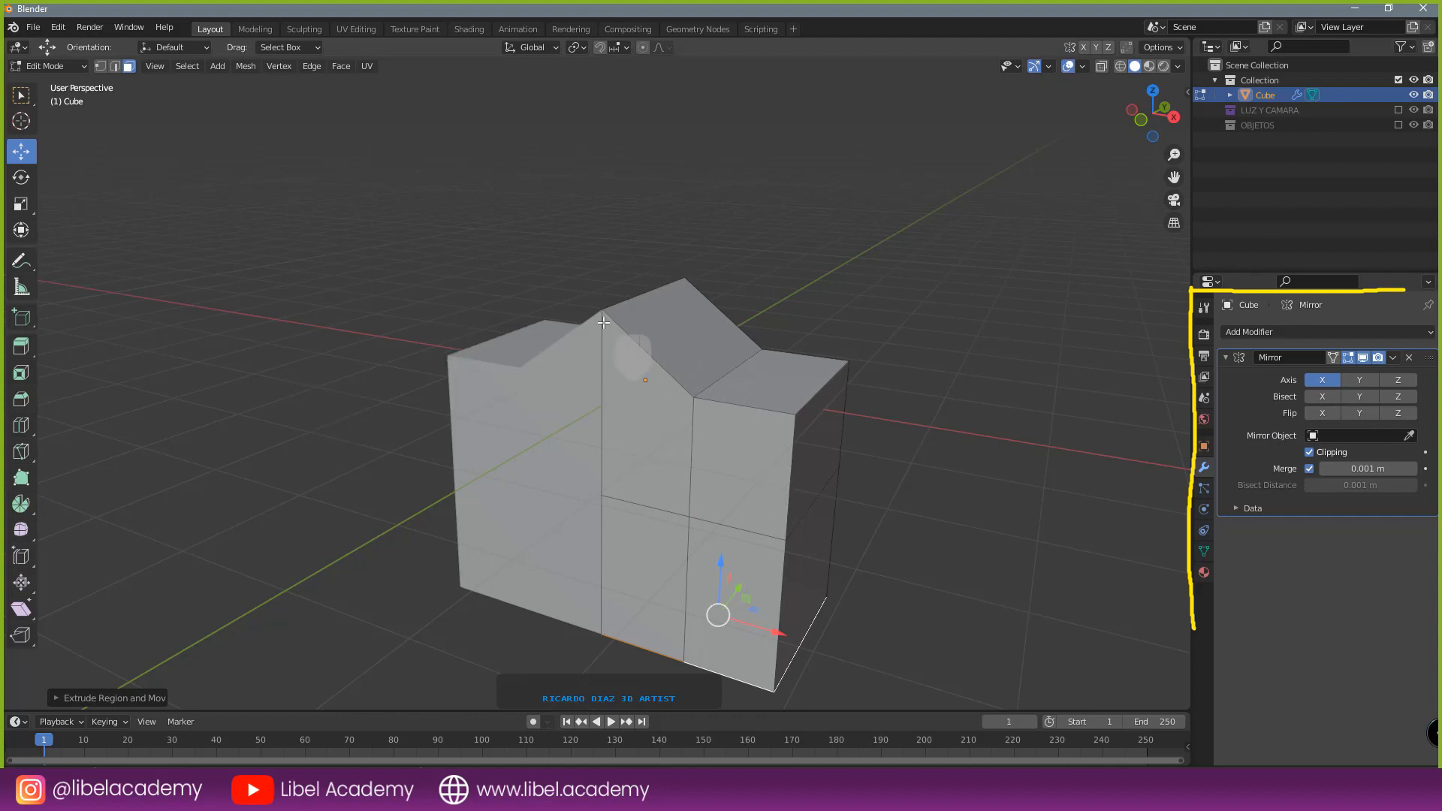
middle_click_drag(529, 396, 538, 428)
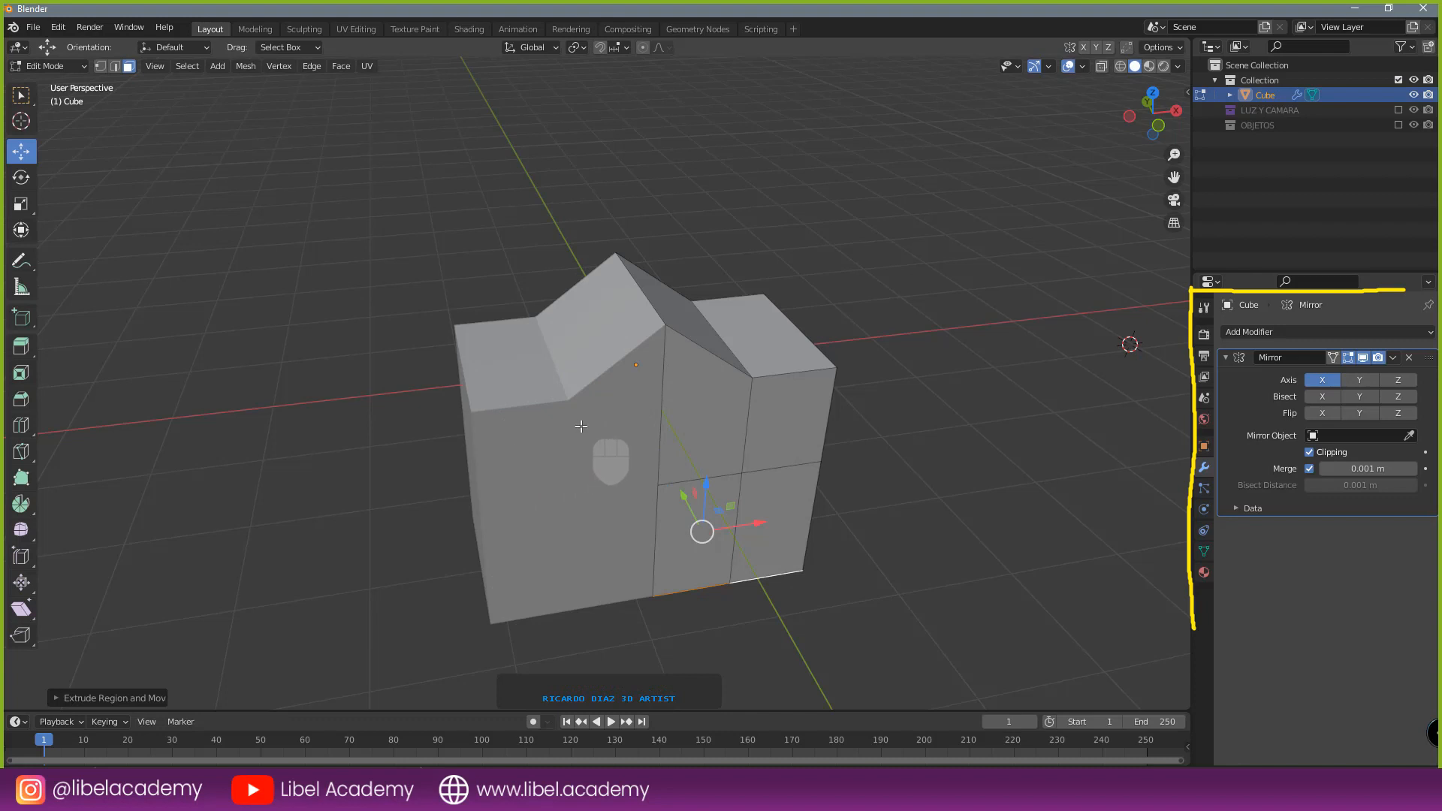
middle_click_drag(602, 429, 736, 384)
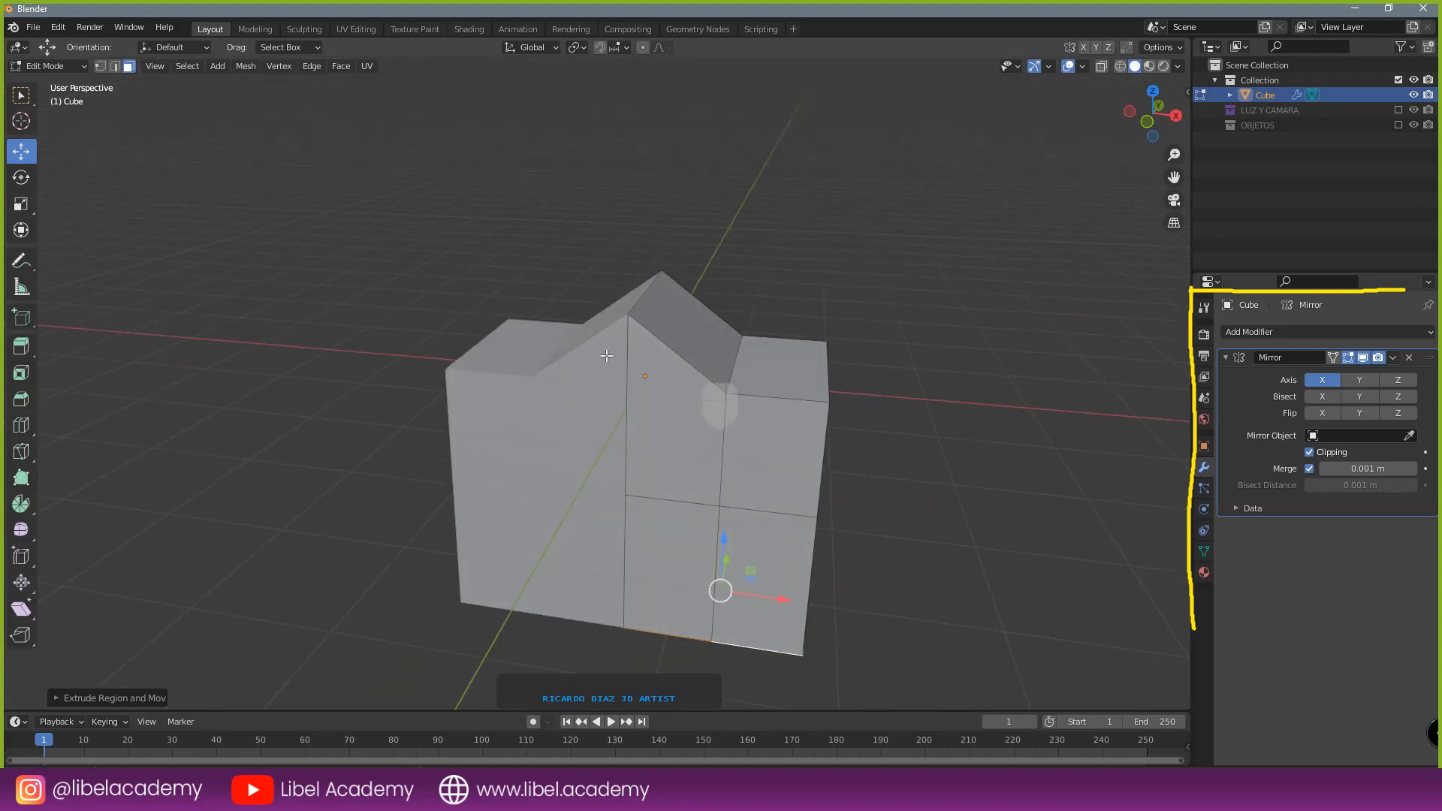
middle_click_drag(547, 402, 660, 437)
key("Tab")
key("Tab")
- Try to extrude the lower front face beside the mirror plane inward about 0.4 m as a doorway
right_click(625, 475)
key("e")
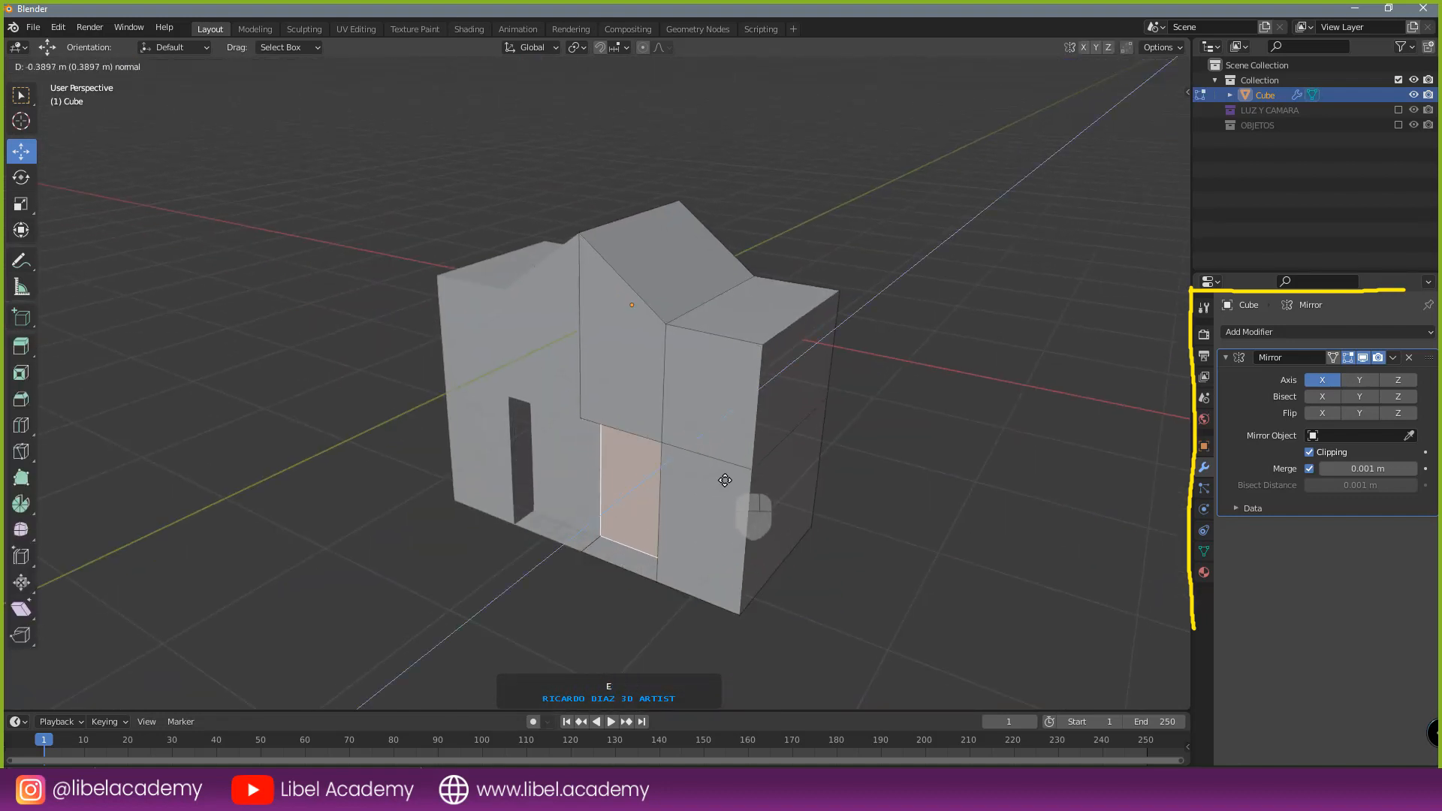
left_click(732, 479)
- Add a centred loop cut across the underside and outer side wall, midway between the front and back
middle_click_drag(732, 479, 669, 515)
key("ctrl+r")
left_click(701, 511)
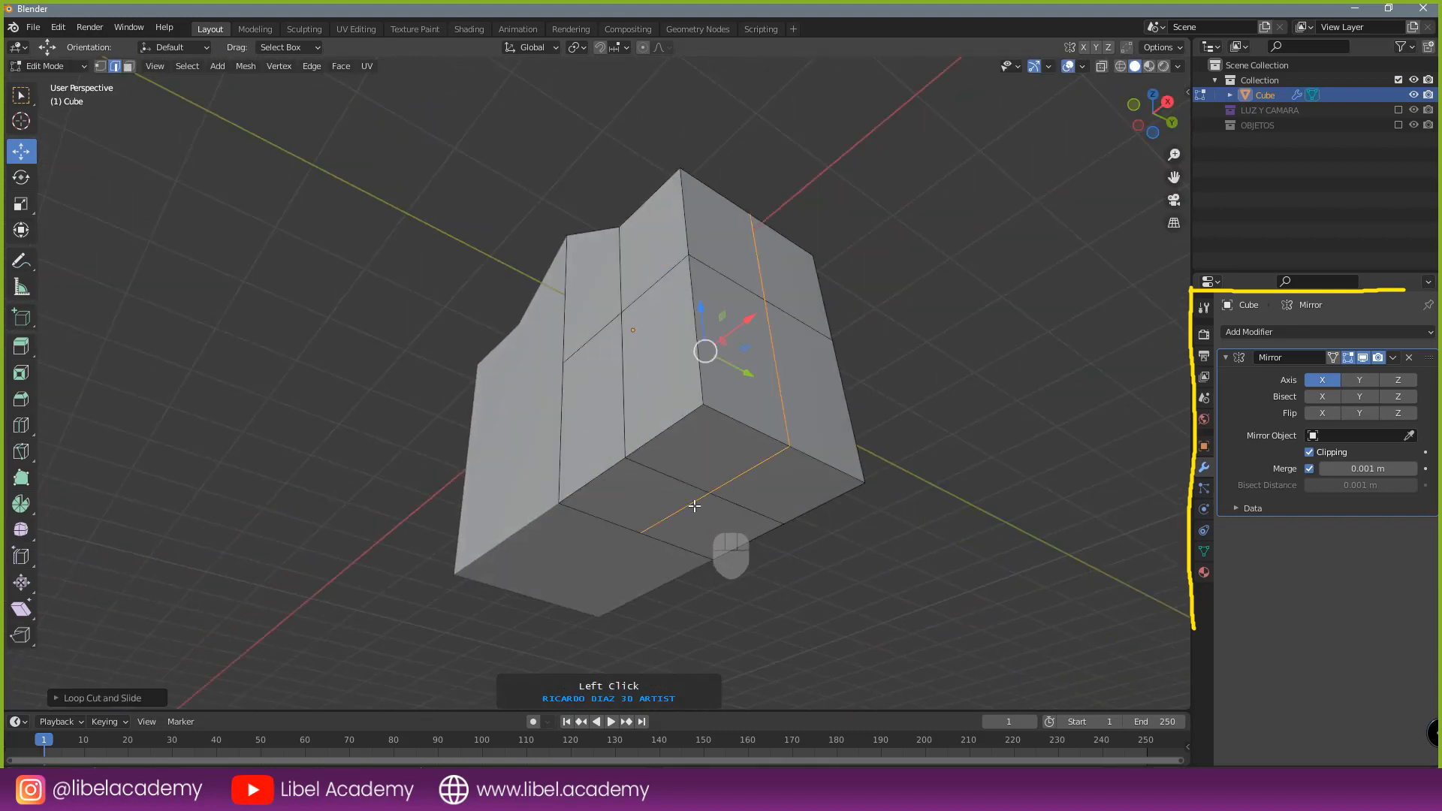
- With face selection, delete the lower front face and the adjoining front bottom face beside the mirror plane
right_click(561, 398)
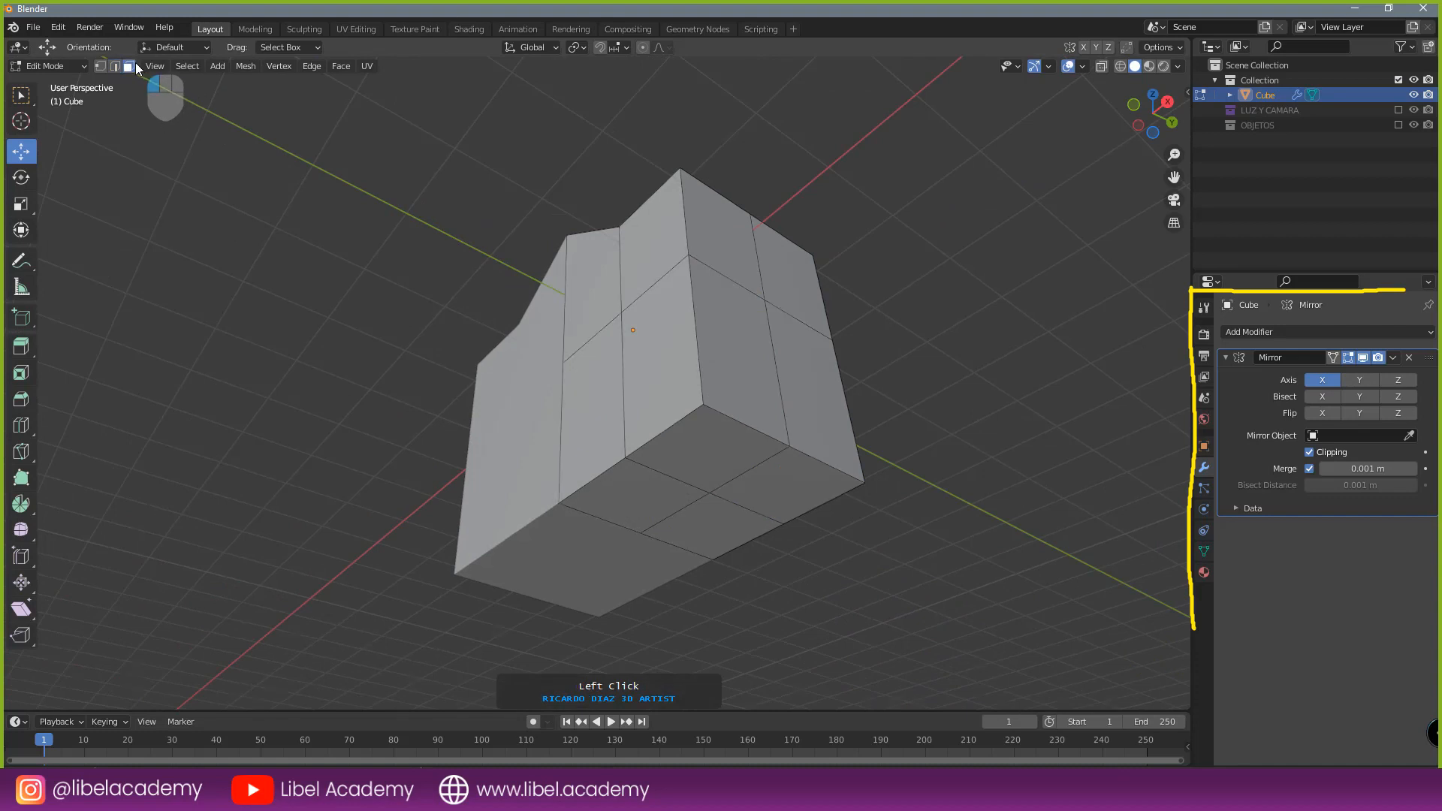
right_click(572, 393)
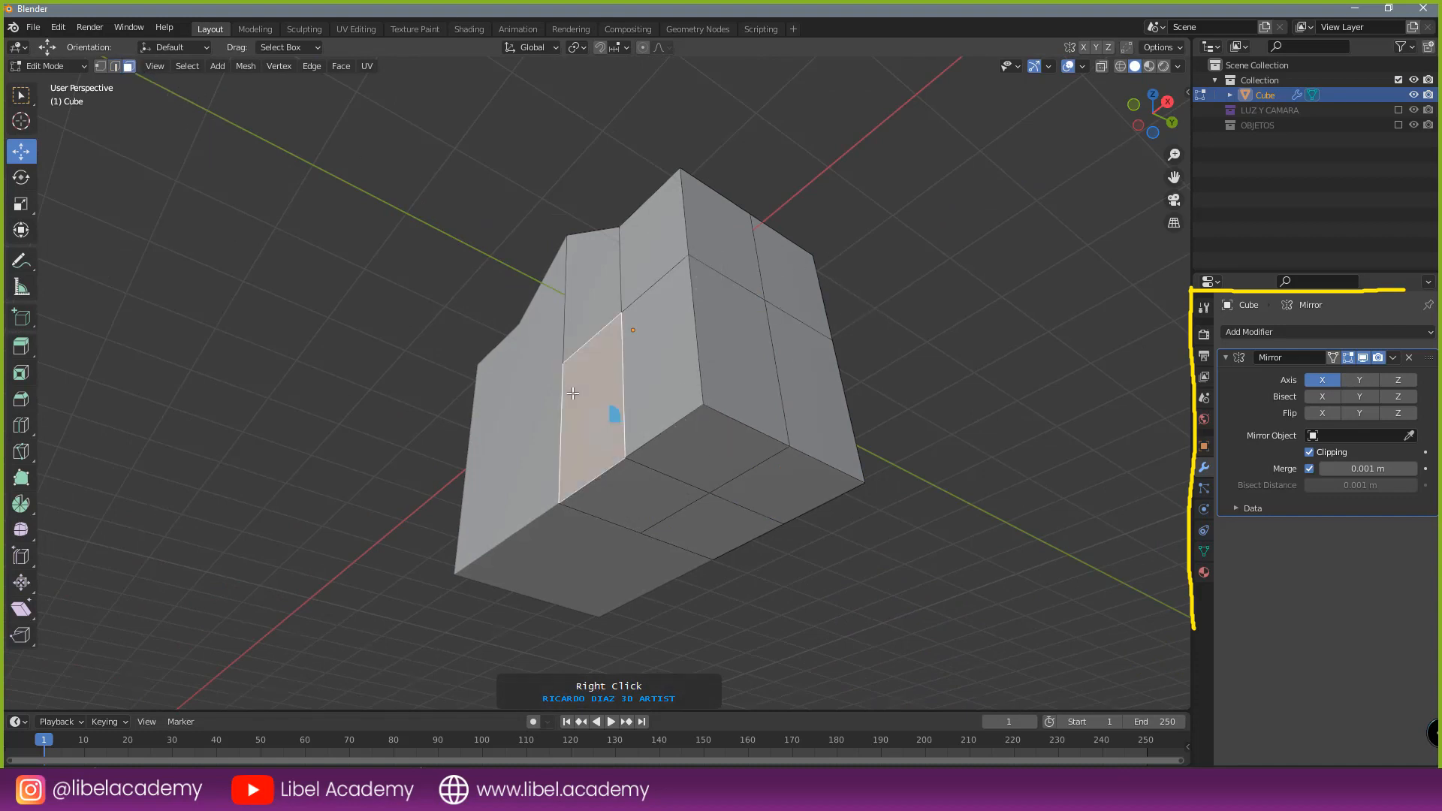
right_click(660, 508, "shift")
key("x")
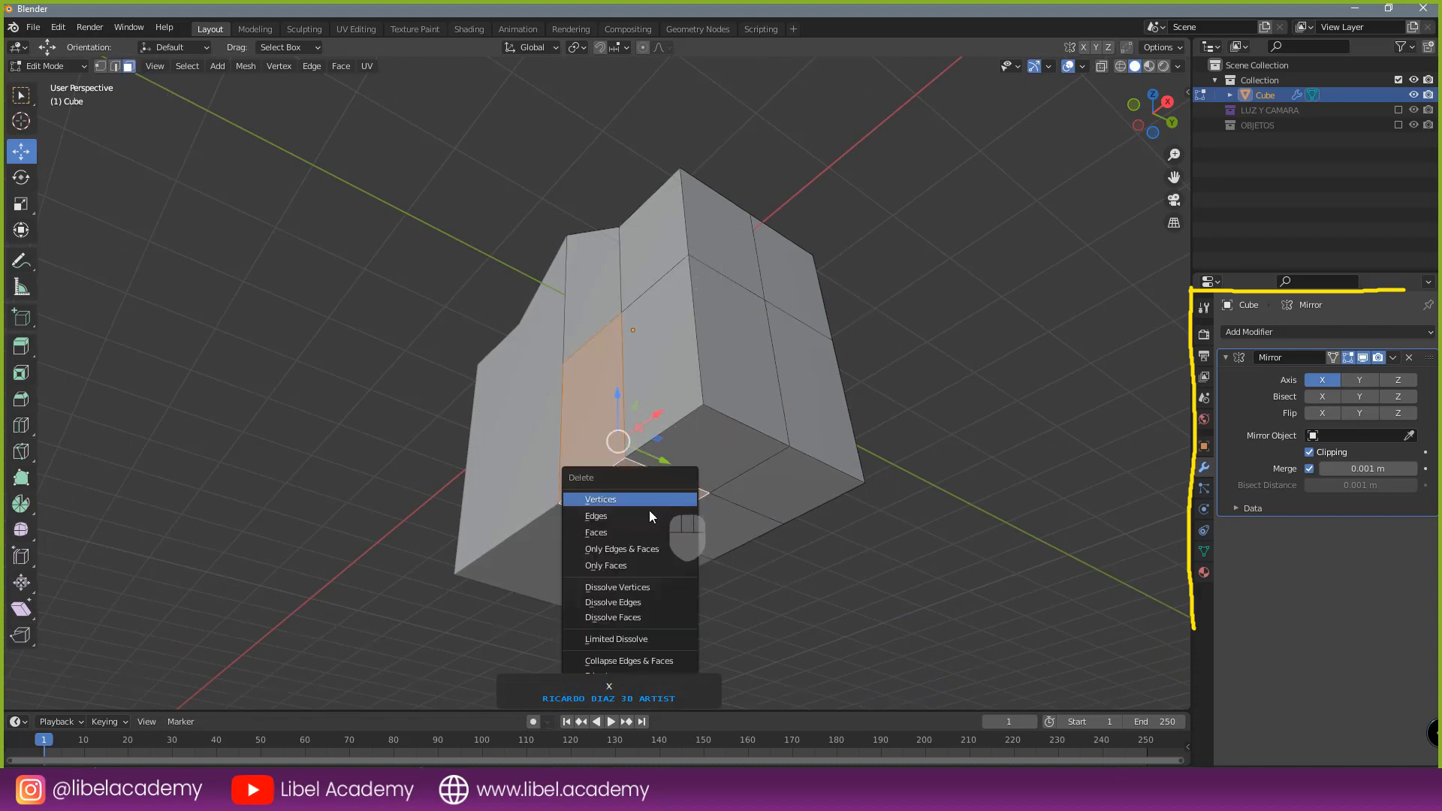
left_click(638, 528)
- Select the opening's top and side edges and, in wireframe bottom view, extrude them along Y back to the middle loop cut
middle_click_drag(661, 570, 808, 569)
left_click(116, 67)
mouse_move(720, 376)
middle_mouse_down()
mouse_move(737, 367)
mouse_move(701, 247)
mouse_move(682, 347)
mouse_move(741, 376)
mouse_move(766, 451)
mouse_move(748, 370)
middle_mouse_up()
left_click(665, 344)
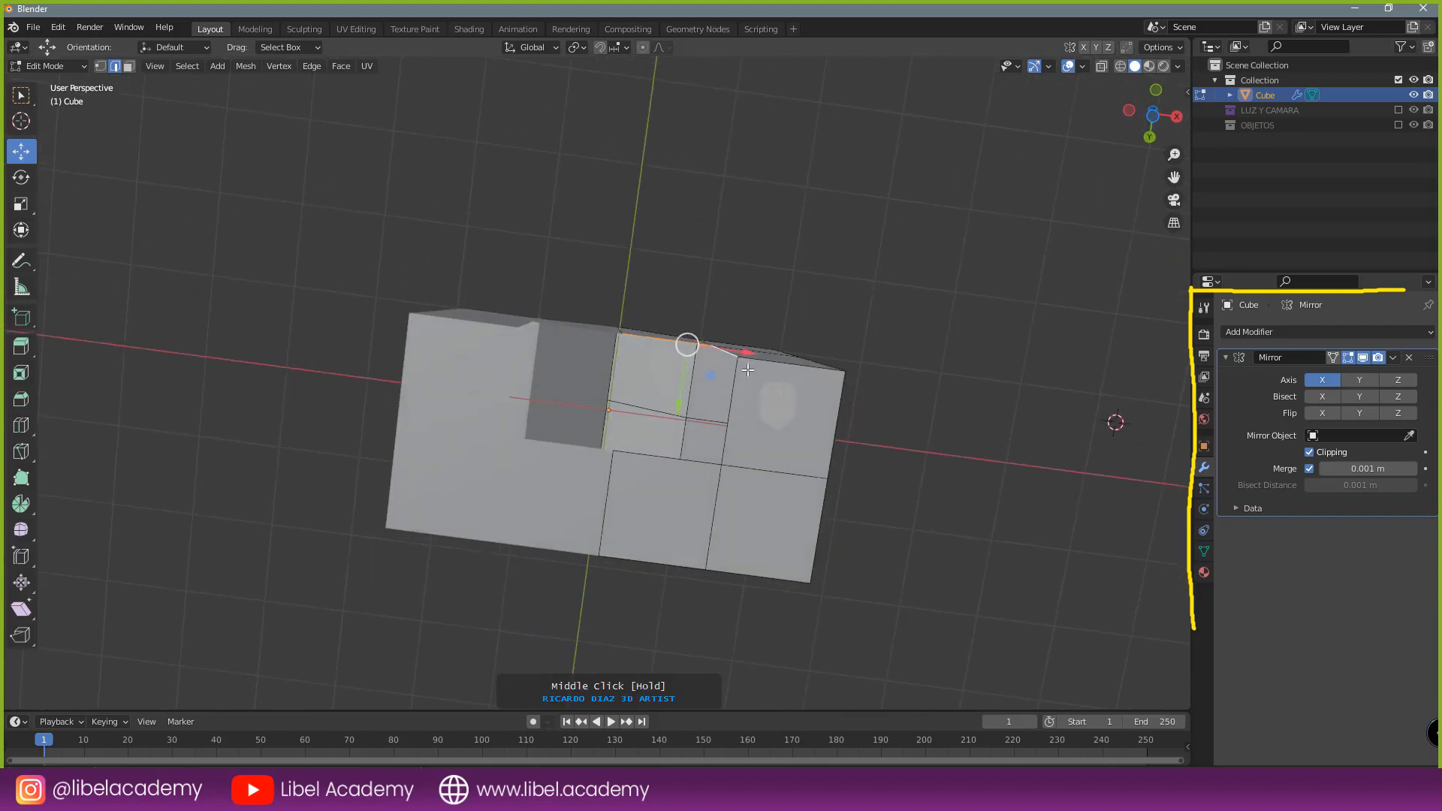
key("ctrl+KP_7")
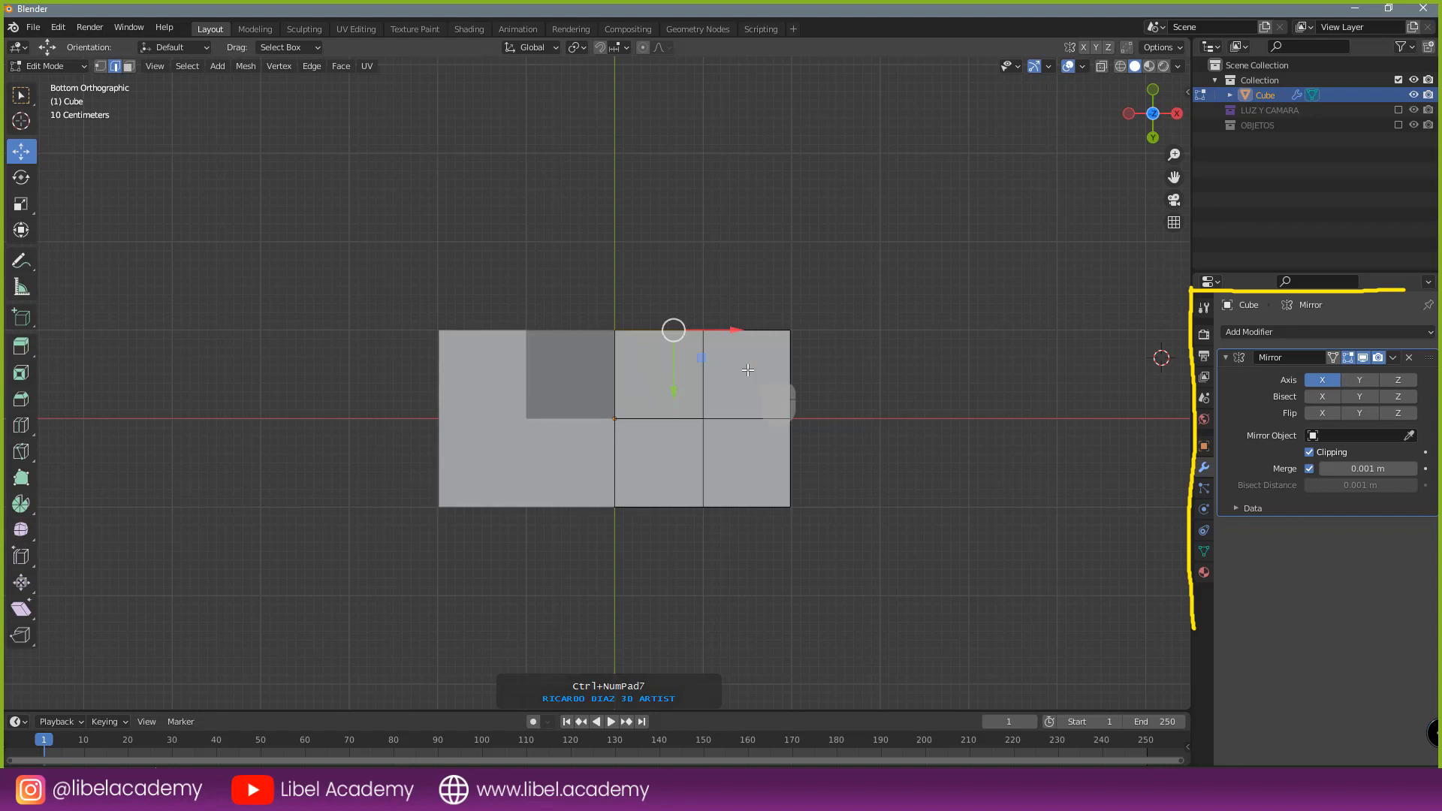
key("z")
left_click(651, 375)
scroll(724, 389, "up", 2)
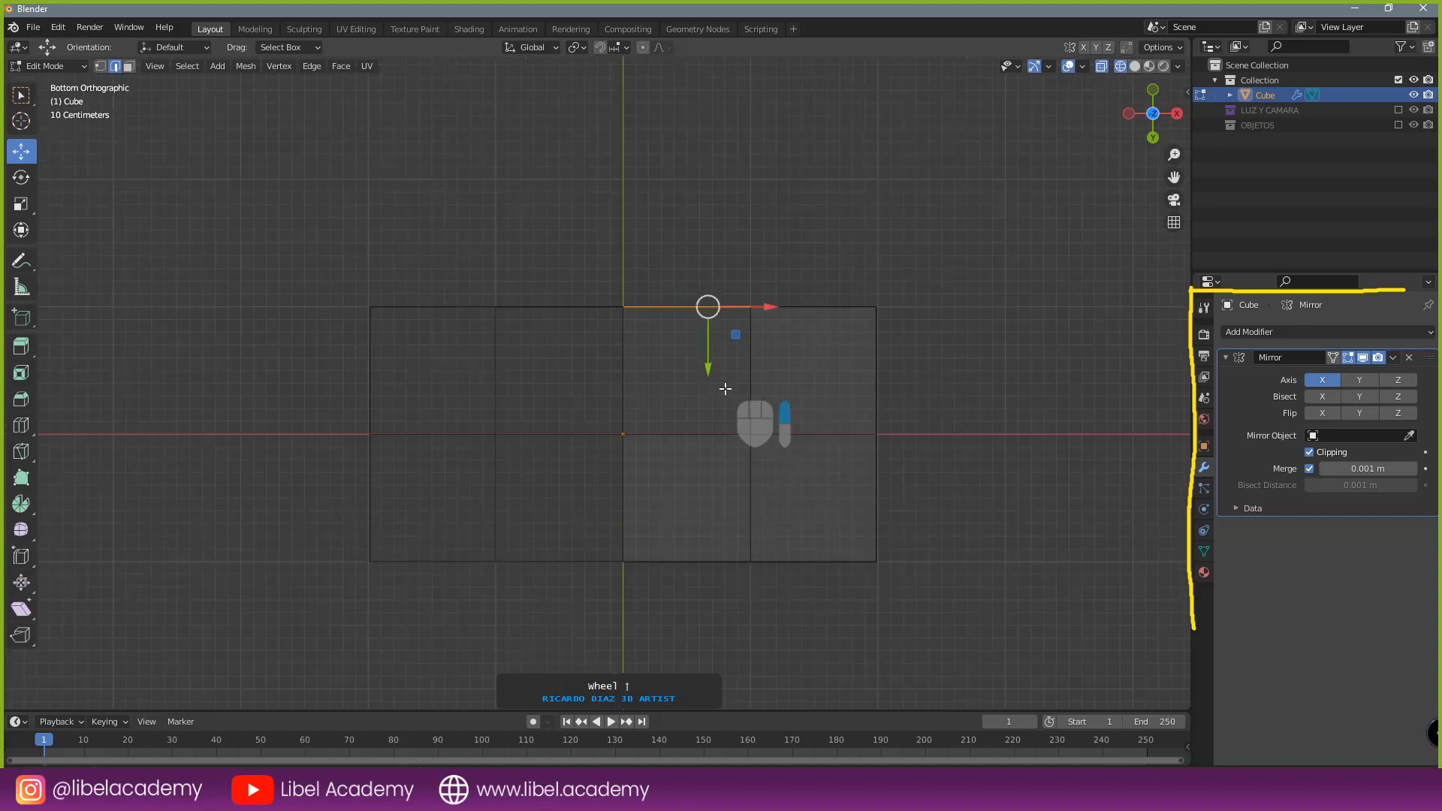
key("e")
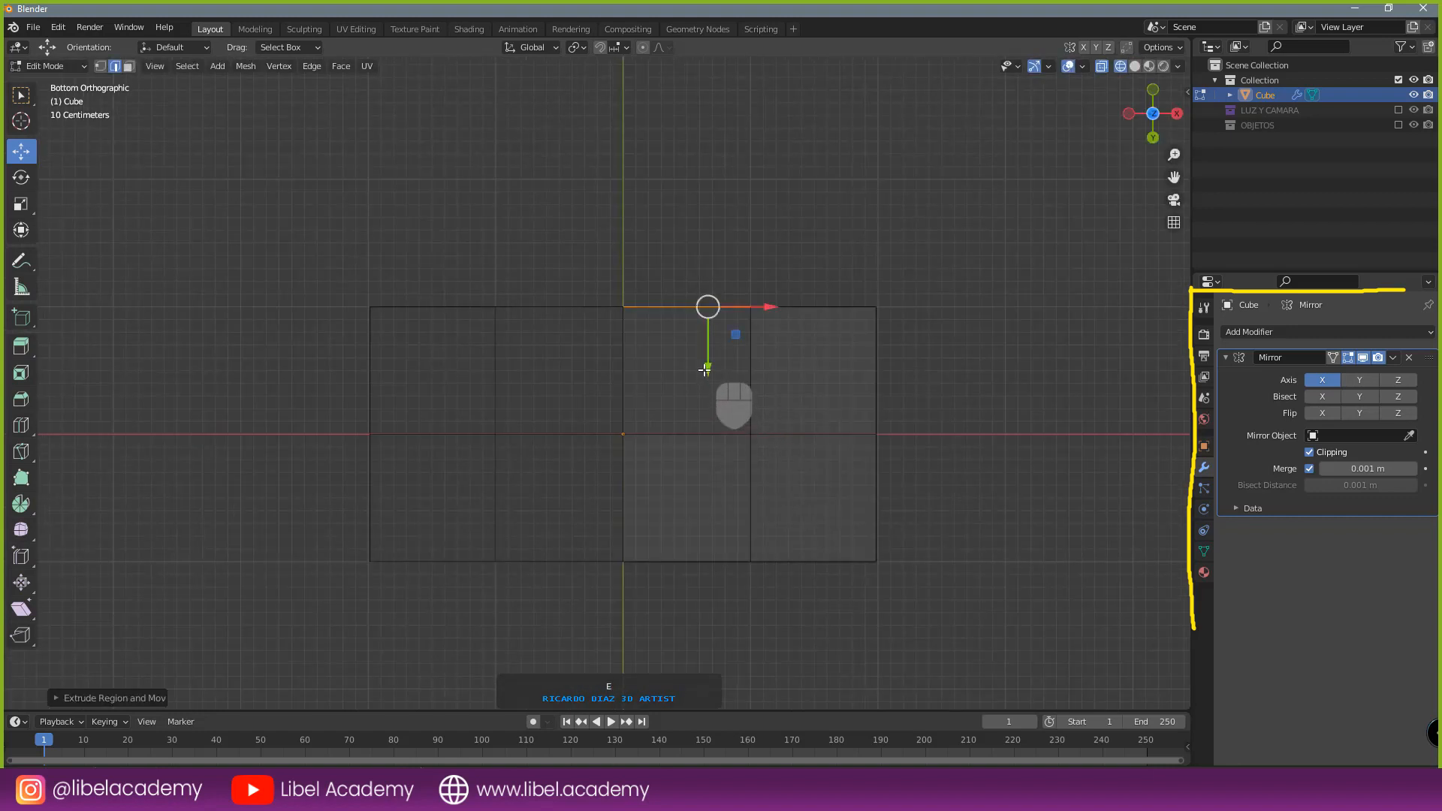
left_click_drag(705, 370, 703, 493)
- Examine the doorway's new inner walls in Solid shading, and its lower back corner in Wireframe
scroll(748, 321, "down", 3)
mouse_move(737, 304)
middle_mouse_down()
mouse_move(736, 475)
mouse_move(774, 449)
middle_mouse_up()
key("z")
left_click(881, 450)
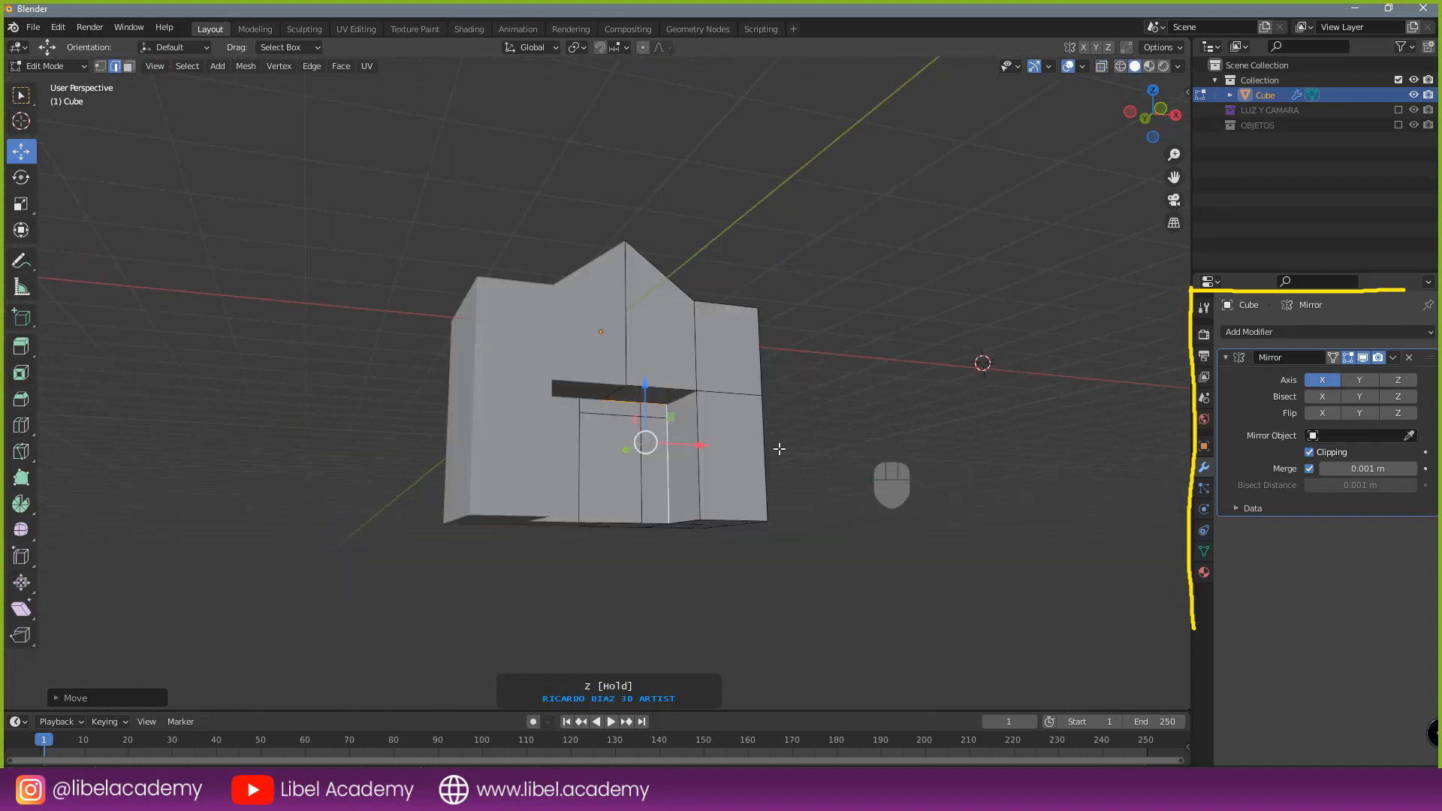
mouse_move(867, 451)
middle_mouse_down()
mouse_move(711, 348)
mouse_move(753, 352)
mouse_move(833, 484)
middle_mouse_up()
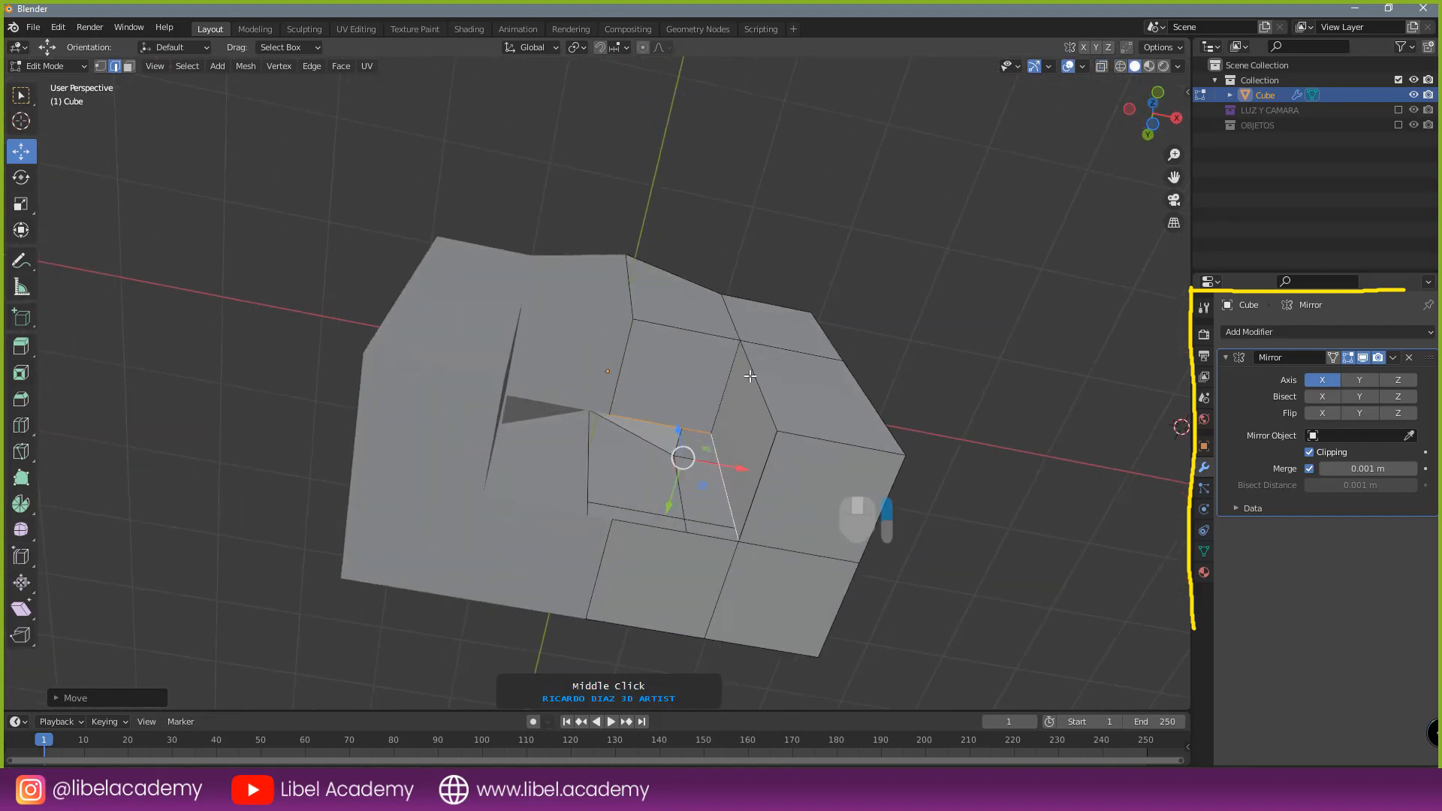
scroll(729, 387, "up", 3)
key("z")
left_click(502, 352)
middle_click_drag(687, 398, 679, 386)
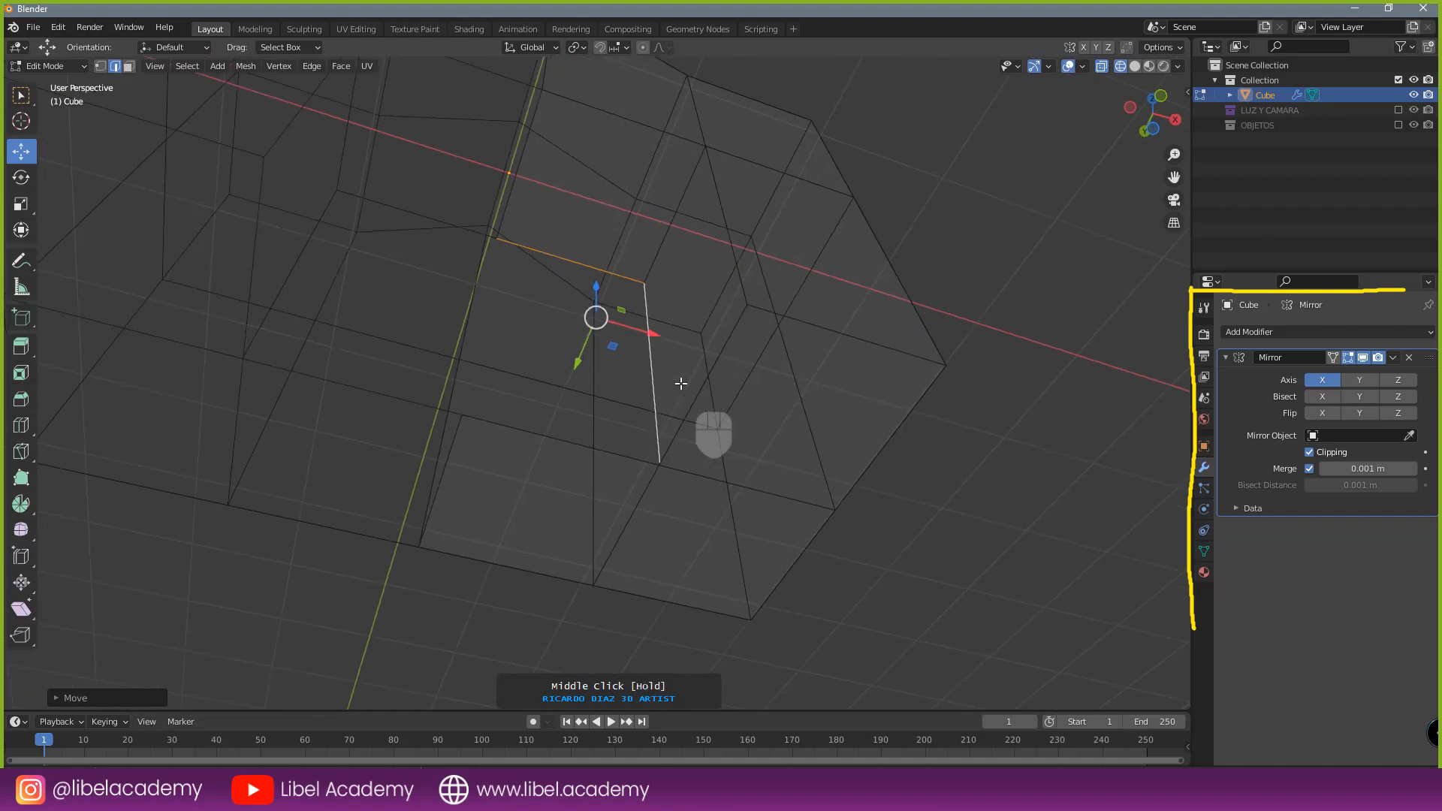
- With vertex selection, test-move the overlapping vertices at the doorway's lower back corner, cancel the moves and select both vertices
left_click(100, 66)
middle_click_drag(690, 473, 704, 480)
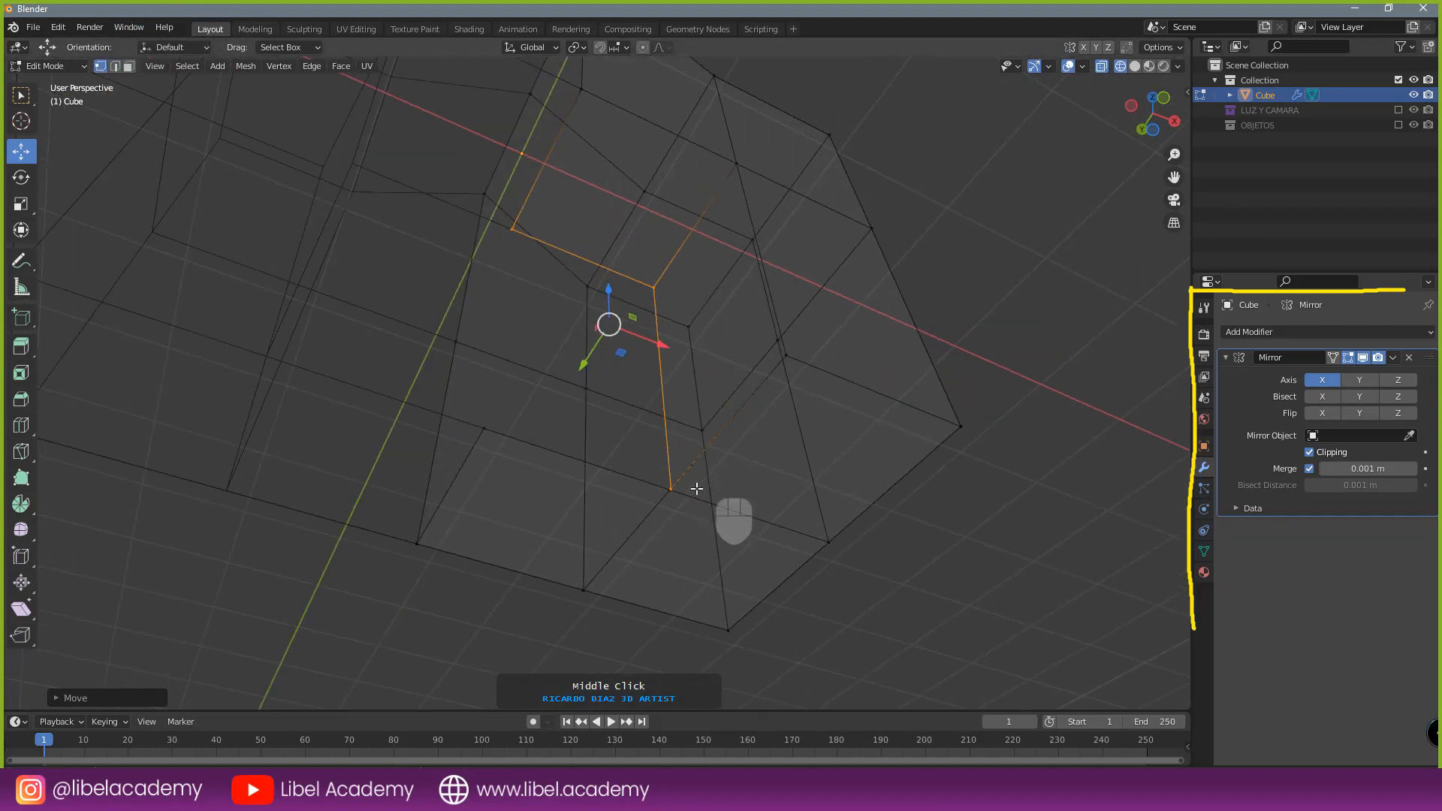
right_click(694, 488)
key("g")
right_click(675, 474)
key("g")
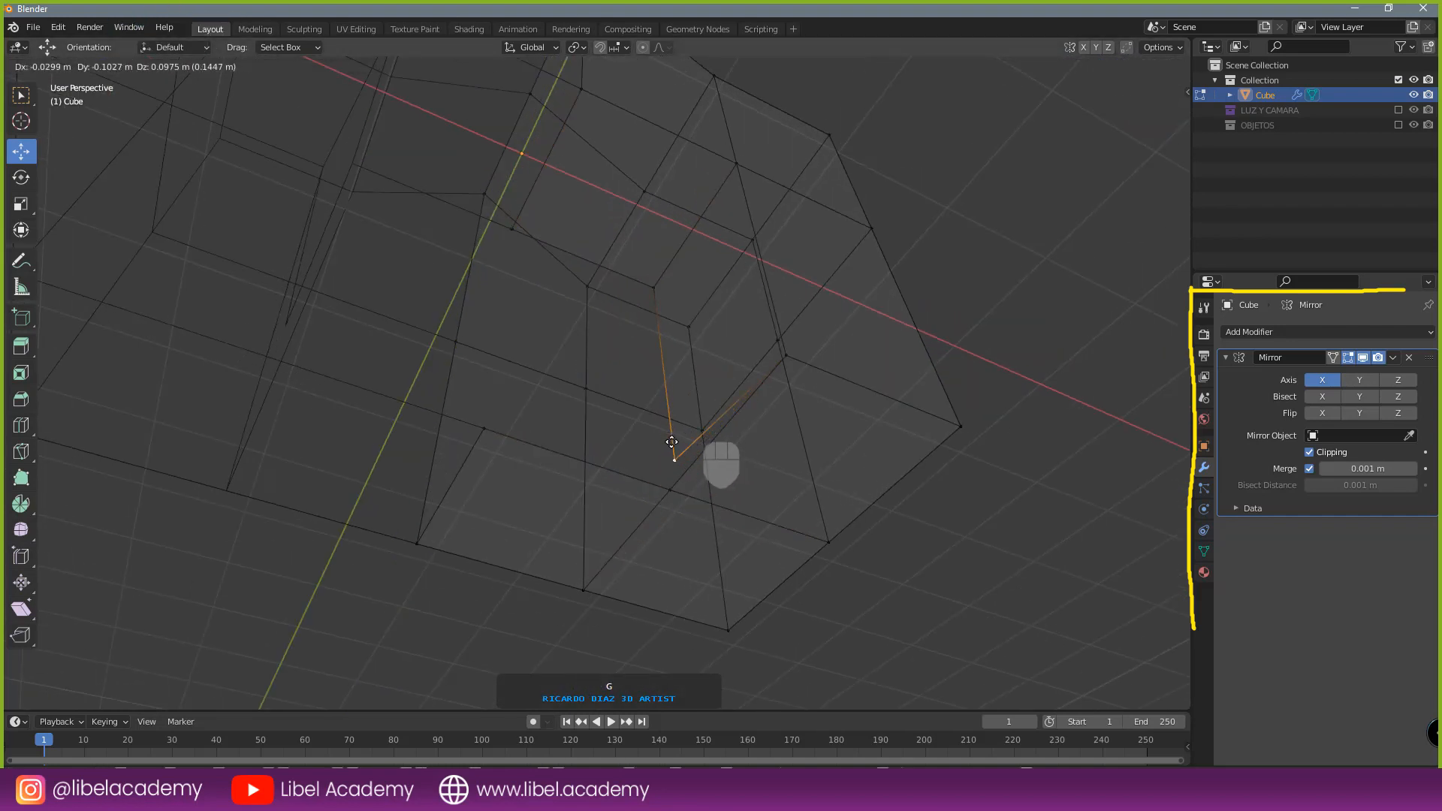
key("g")
right_click(672, 492)
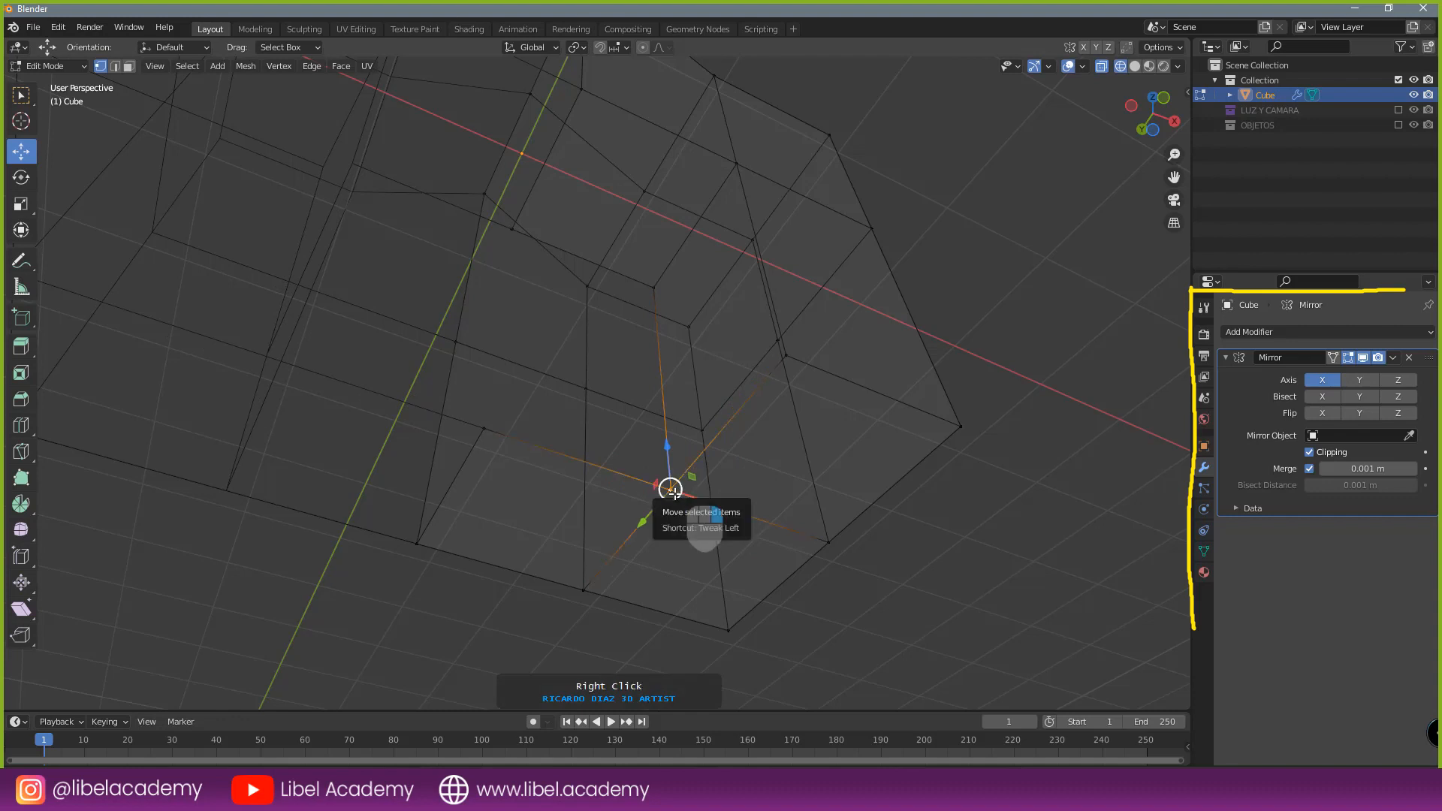
- Search for the Merge command and merge the two selected corner vertices with At Last
key("space")
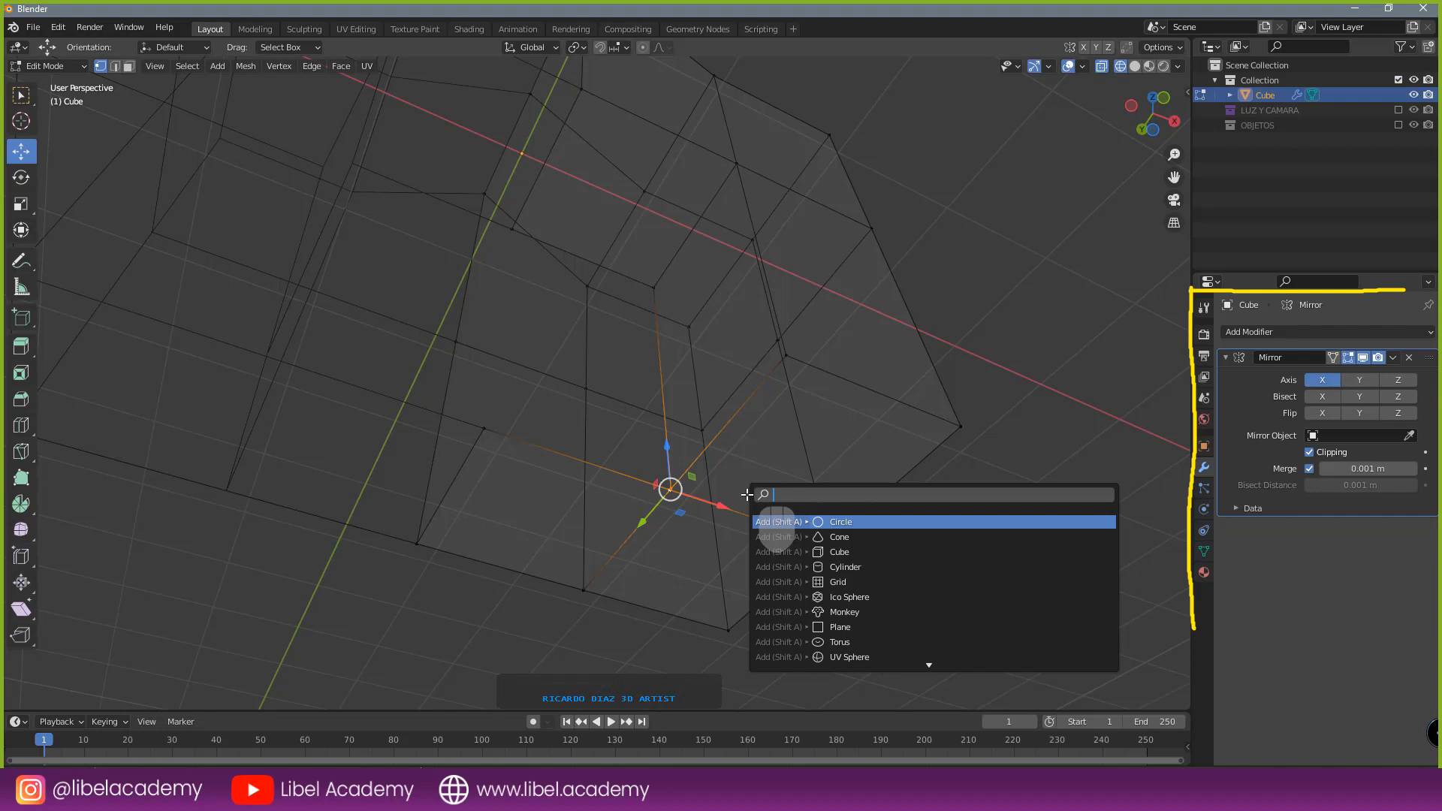
type("MER")
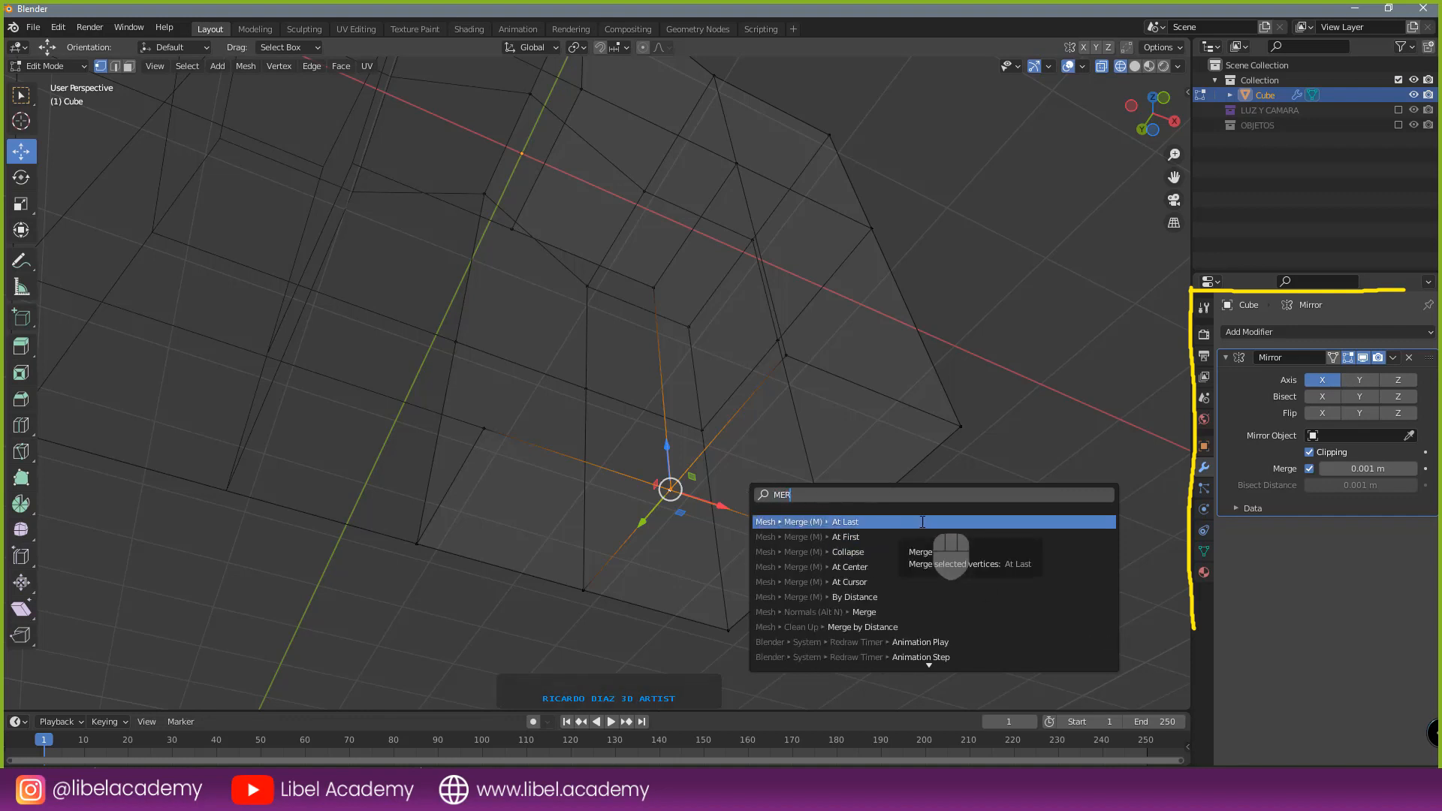
left_click(922, 521)
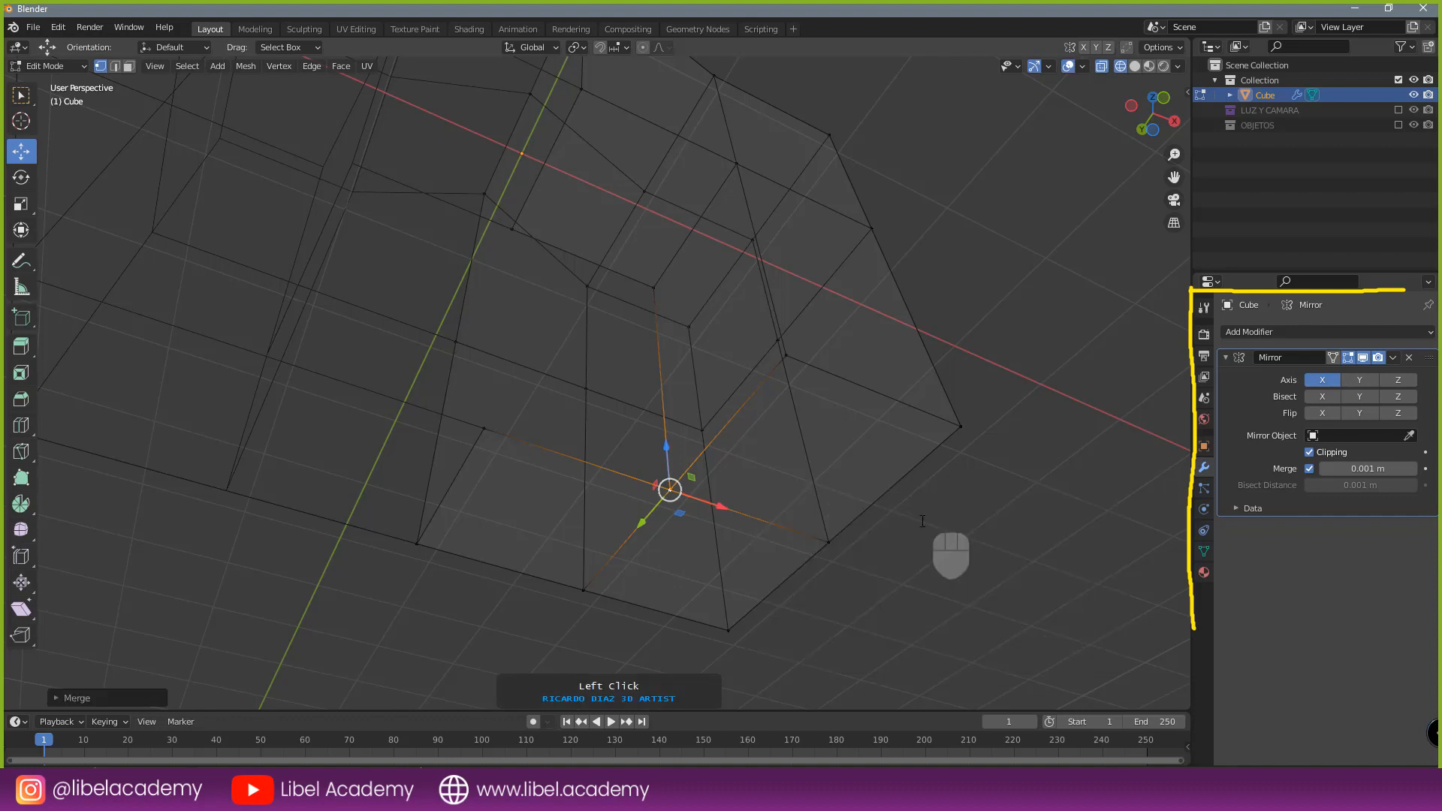
- Try a fill from the merged corner vertex and undo it, and test-move the vertex with a cancelled grab
key("f")
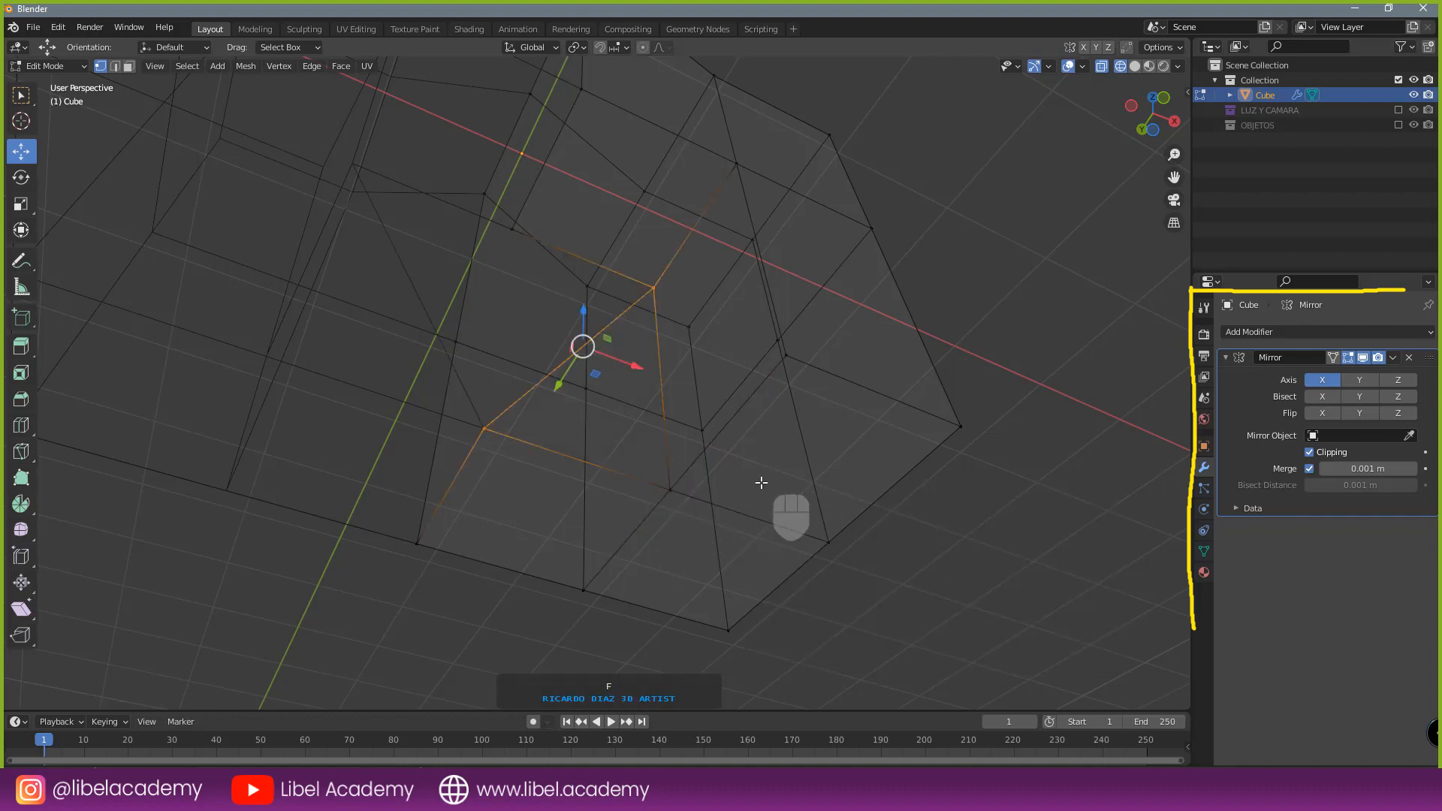
key("ctrl+z")
key("g")
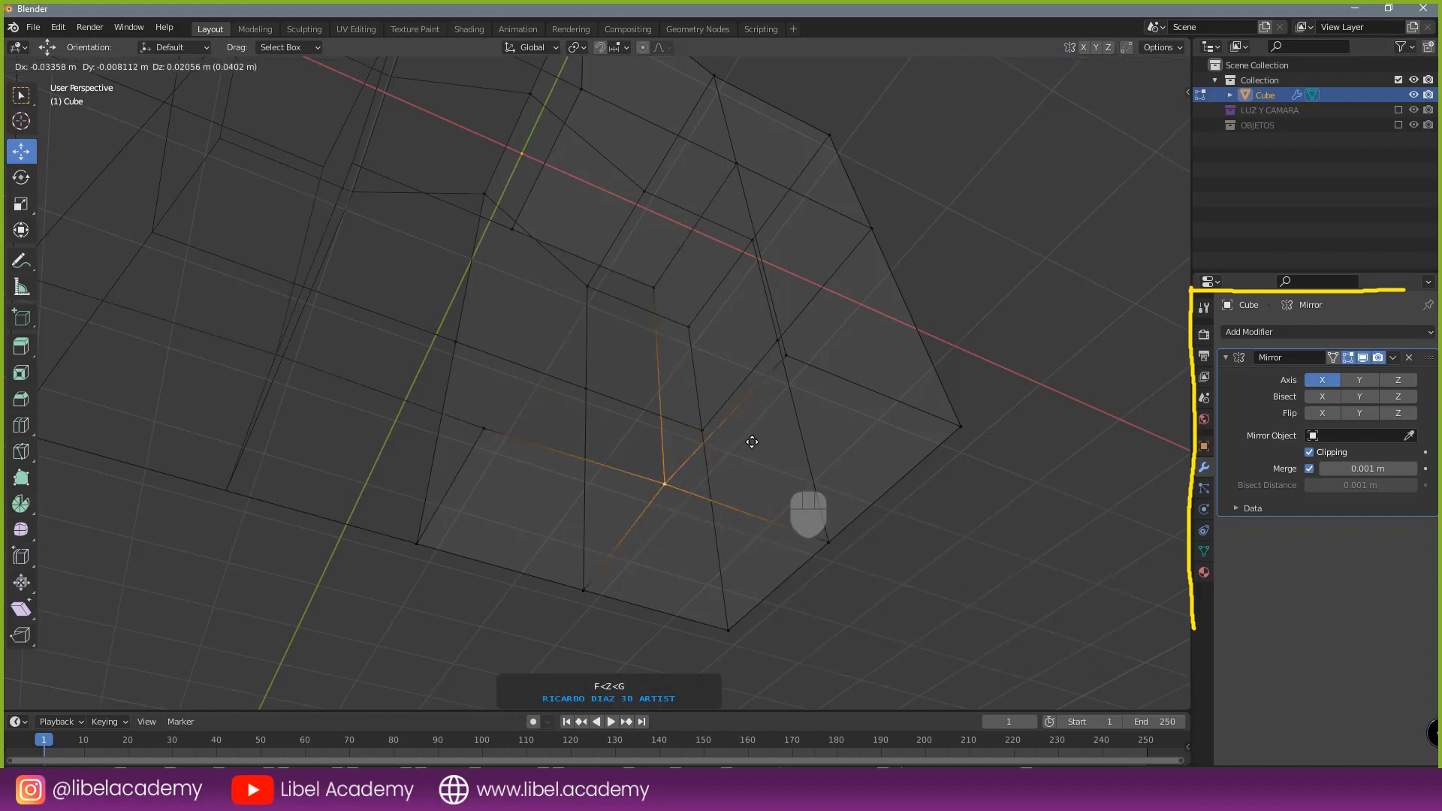
right_click(698, 484)
- Return to Solid shading and inspect the doorway's merged corner from below
key("z")
left_click(876, 489)
mouse_move(627, 481)
middle_mouse_down()
mouse_move(616, 427)
mouse_move(635, 304)
mouse_move(676, 420)
middle_mouse_up()
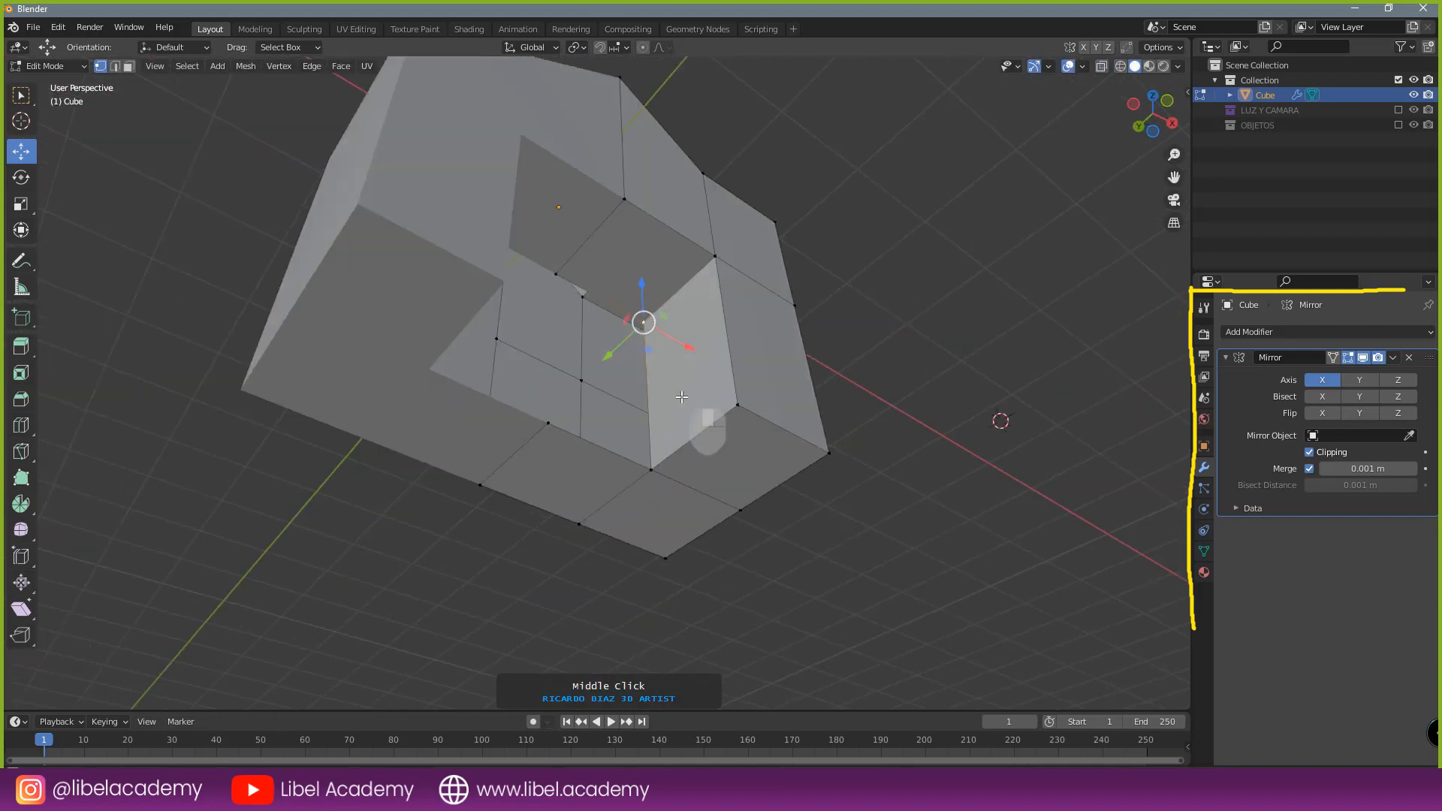
- Add the doorway's other corner vertices to the selection and return the house to Object Mode
right_click(653, 473, "shift")
right_click(553, 424, "shift")
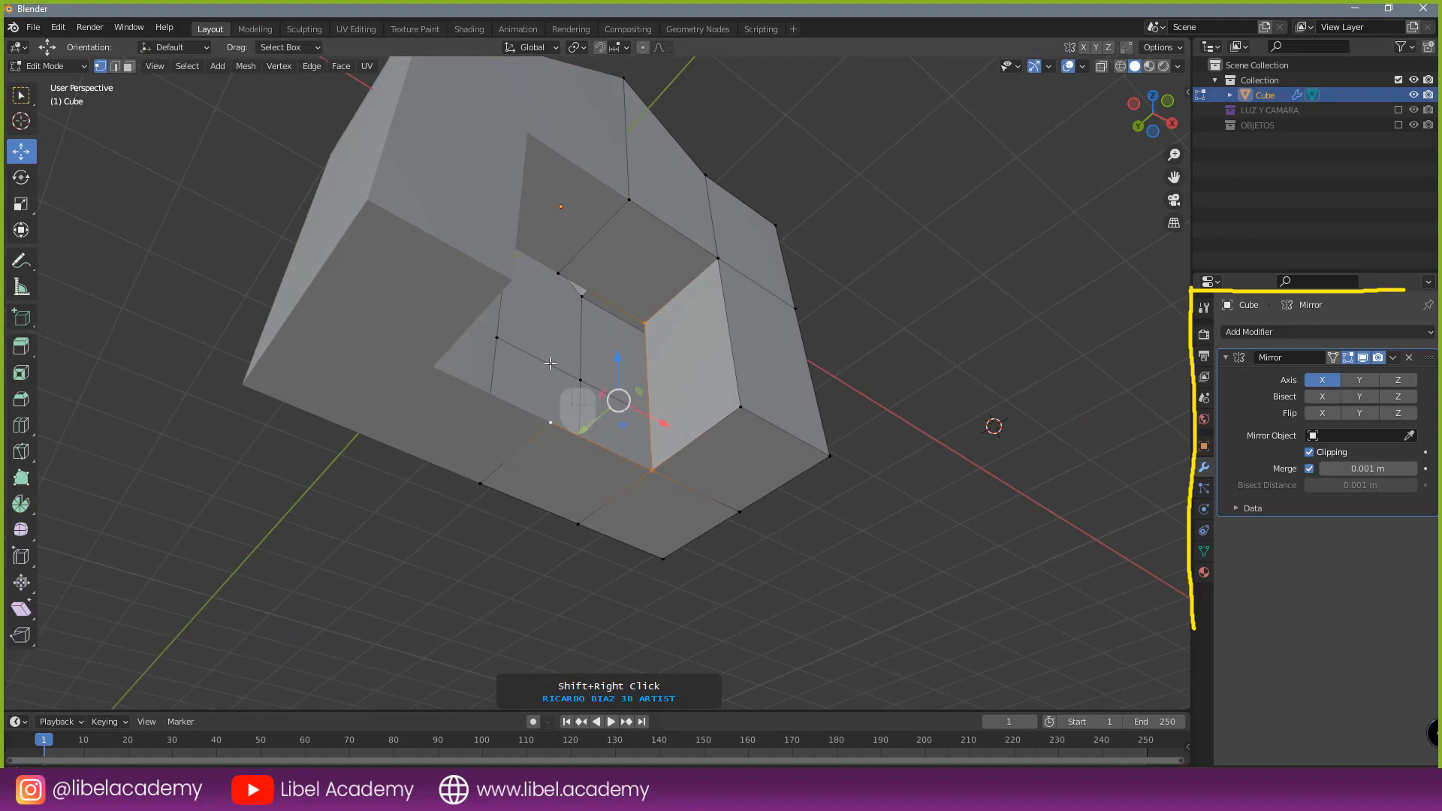
right_click(572, 279, "shift")
mouse_move(719, 432)
middle_mouse_down()
mouse_move(751, 431)
mouse_move(655, 464)
mouse_move(862, 469)
mouse_move(719, 476)
mouse_move(697, 457)
mouse_move(694, 479)
mouse_move(685, 448)
mouse_move(700, 438)
middle_mouse_up()
key("Tab")
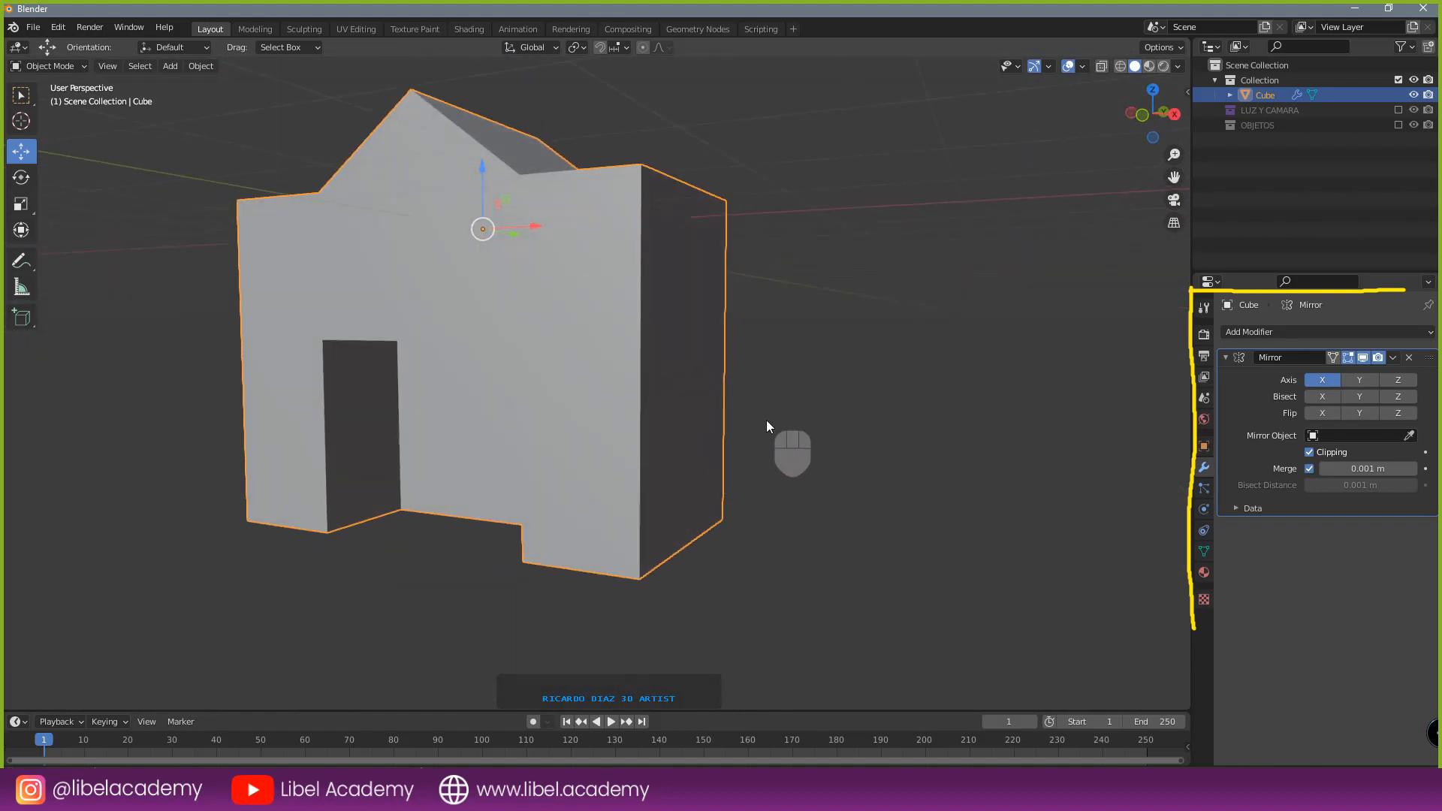
- In front view, add a mesh circle beside the house and rotate it 90° about the X axis
key("KP_1")
scroll(767, 421, "down", 3)
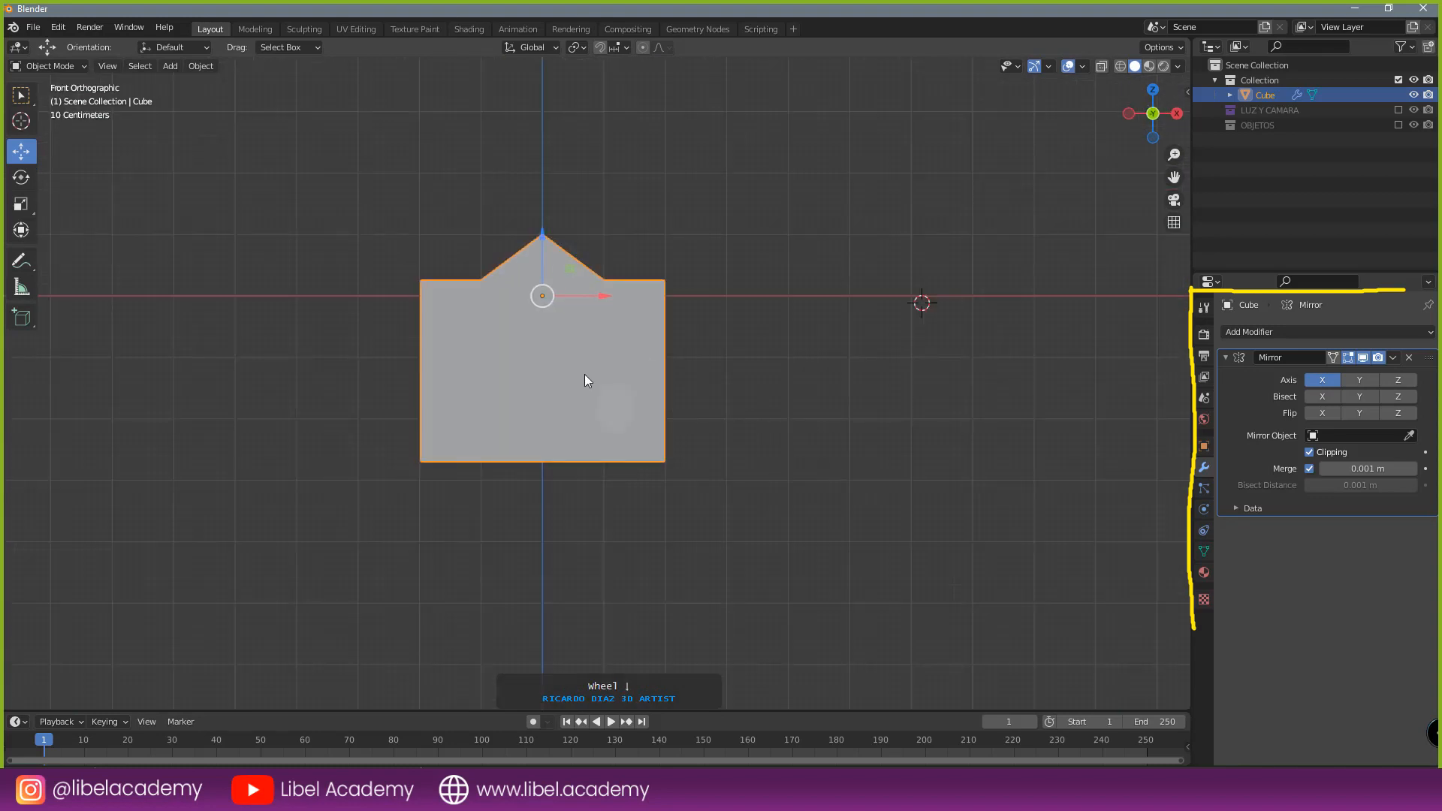
key("shift+a")
left_click(583, 235)
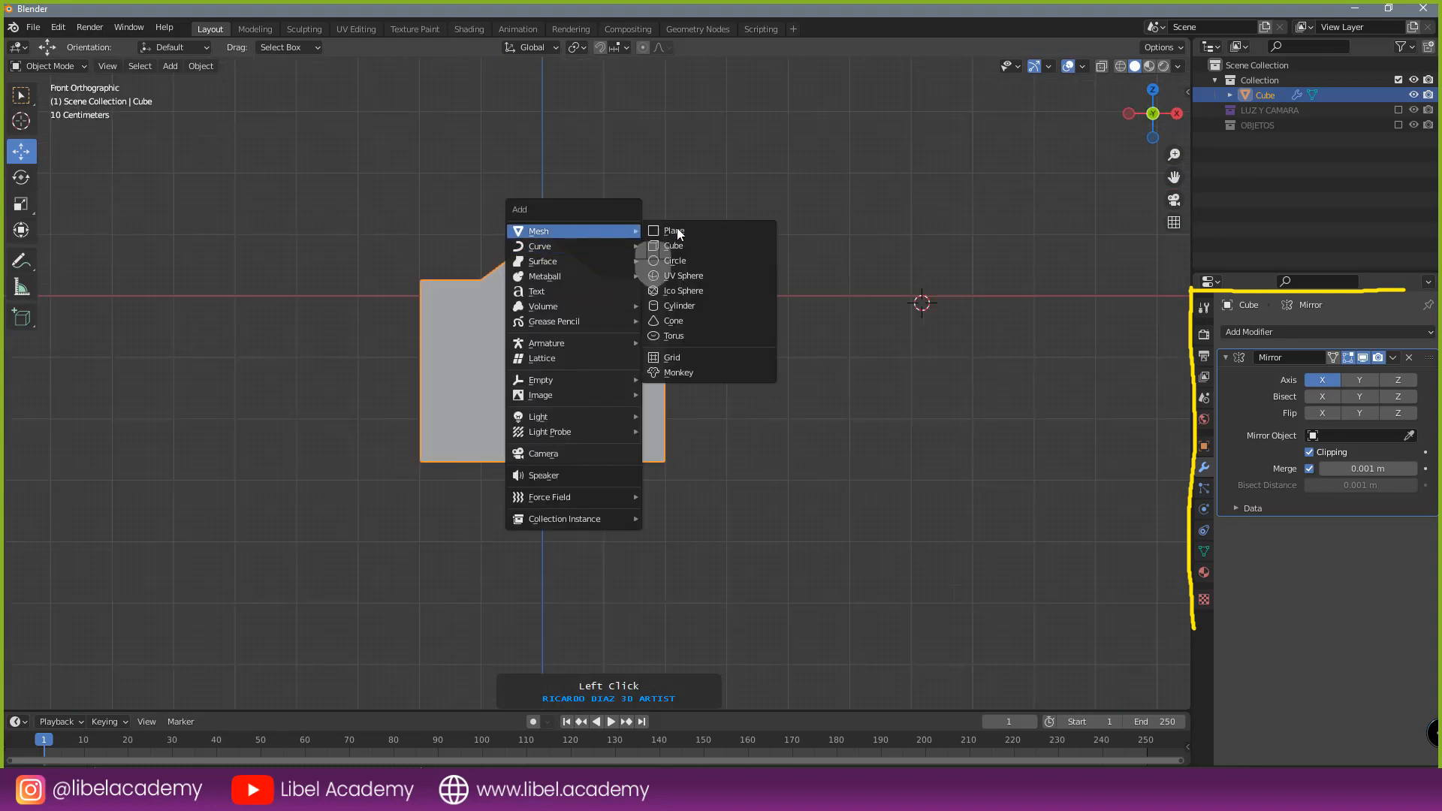
left_click(689, 261)
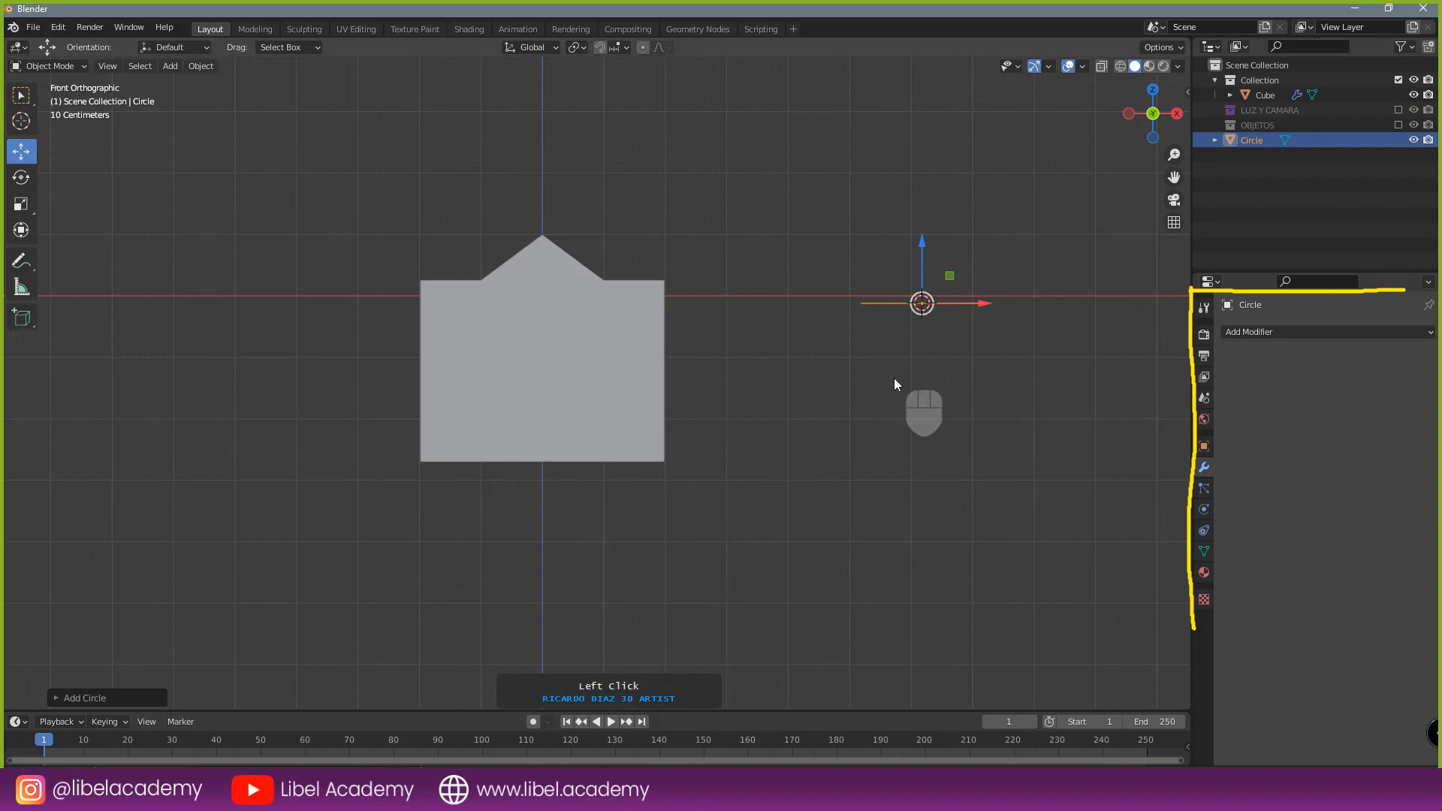
key("r")
key("x")
key("KP_9")
key("KP_0")
key("KP_Enter")
- Delete the circle's lower vertices, leaving an upper half circle, and return to Object Mode
key("Tab")
middle_click_drag(972, 366, 769, 425, "shift")
scroll(769, 425, "up", 2)
key("alt+a")
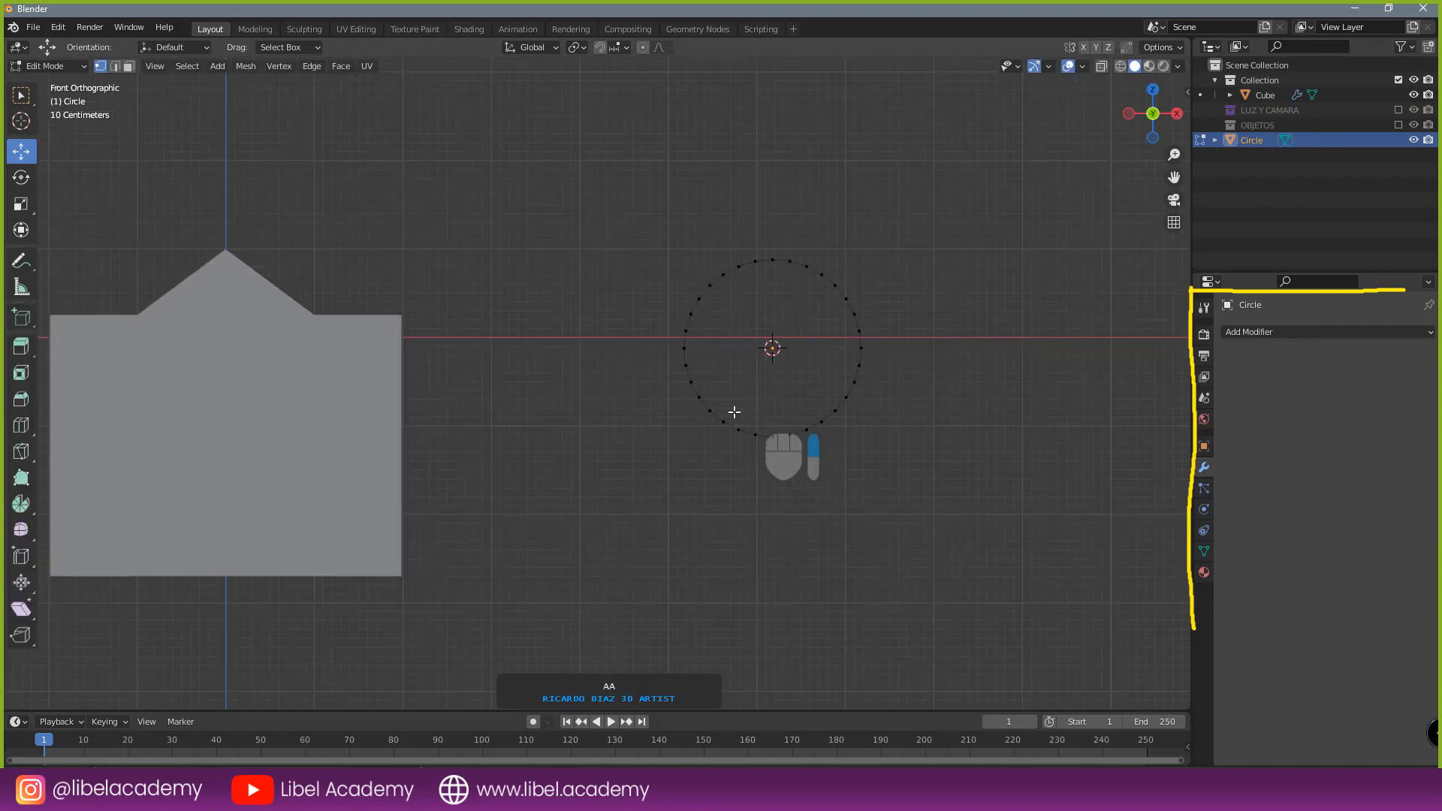
left_click_drag(635, 356, 887, 491)
key("x")
left_click(879, 453)
scroll(811, 380, "down", 3)
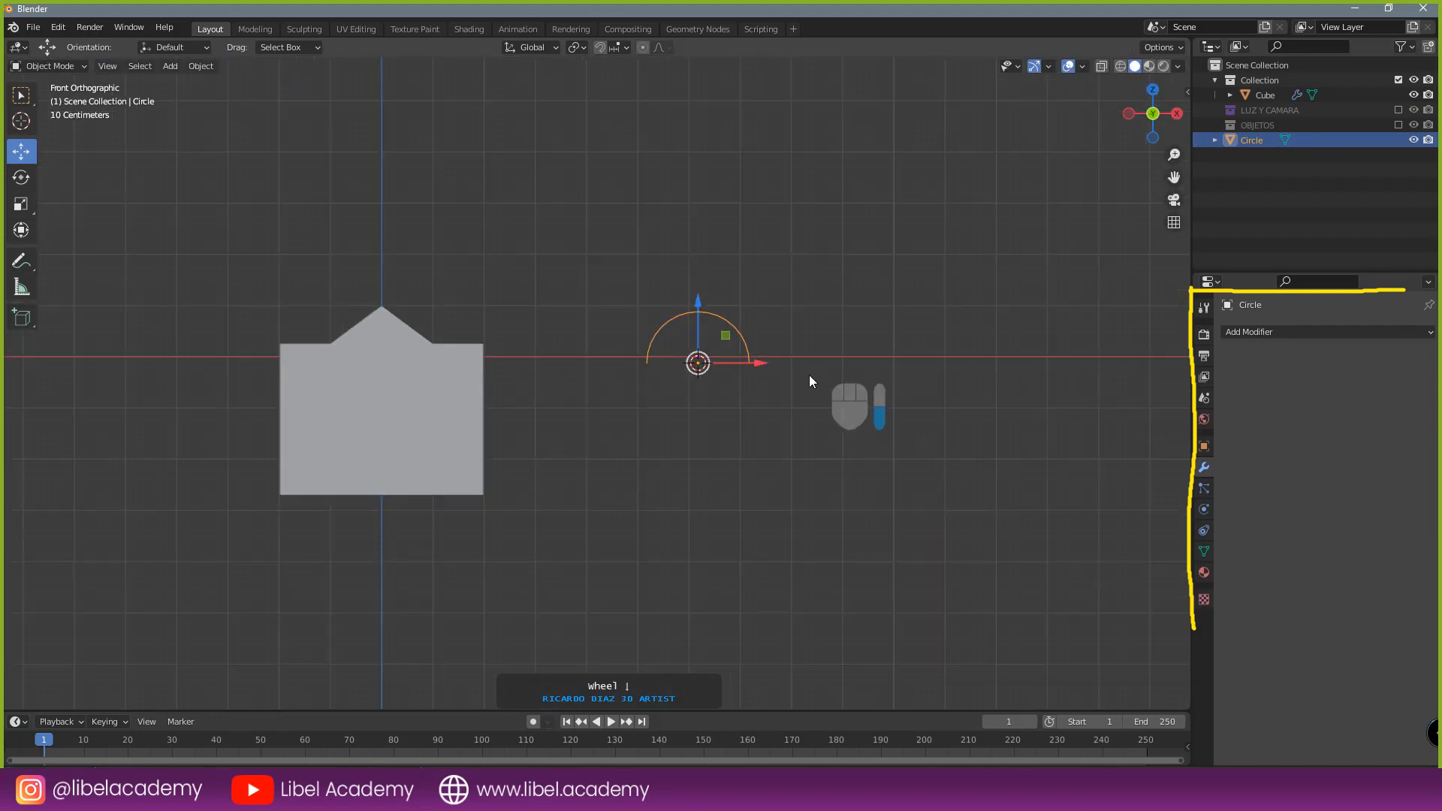
- Try a free extrusion of the half circle and undo it
middle_click_drag(811, 380, 683, 454)
key("e")
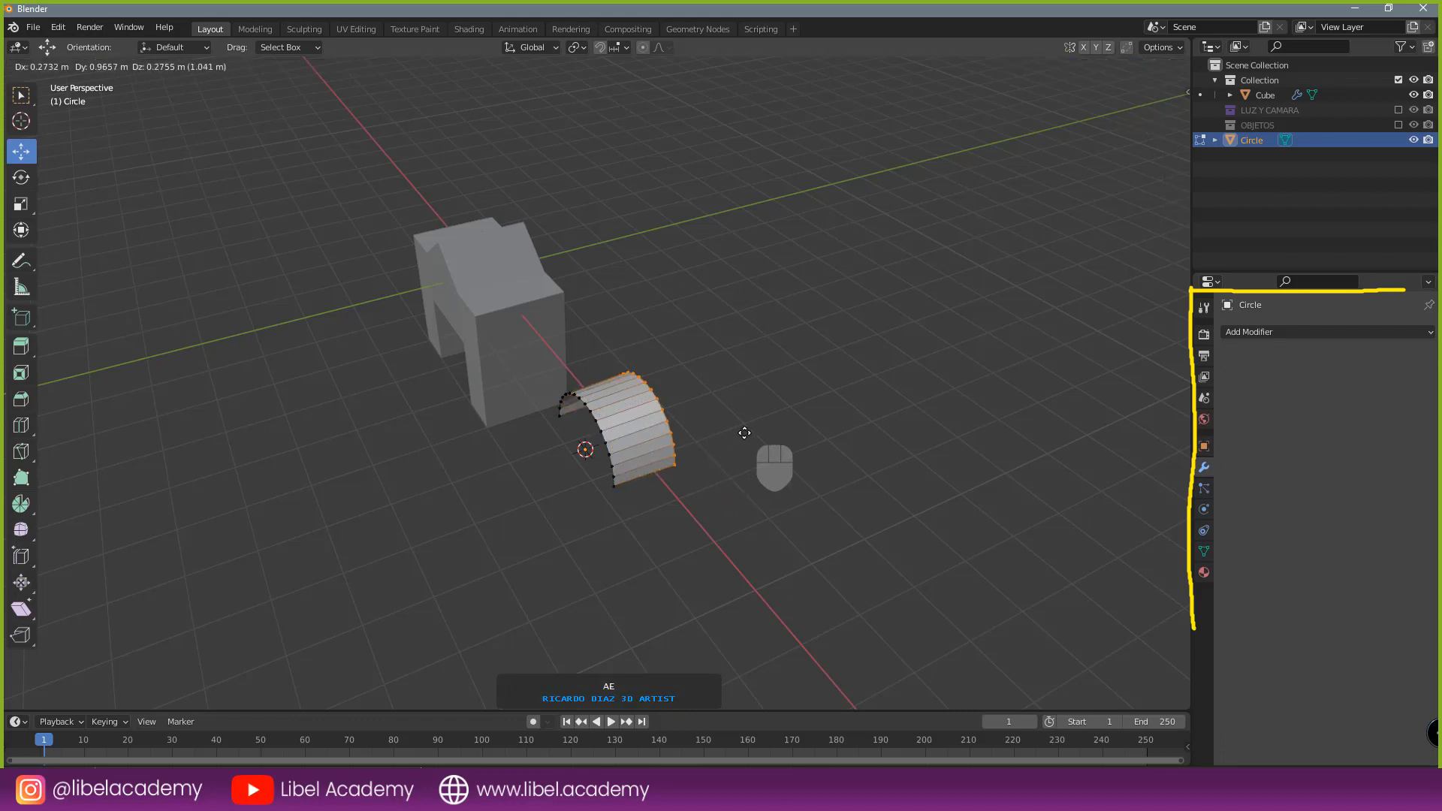
left_click(746, 428)
key("ctrl+z")
left_click_drag(636, 408, 710, 388)
key("ctrl+z")
- Extrude the half circle along the Y axis into an open half-cylinder and leave Edit Mode
key("e")
right_click(644, 427)
key("Tab")
middle_click_drag(704, 479, 742, 456)
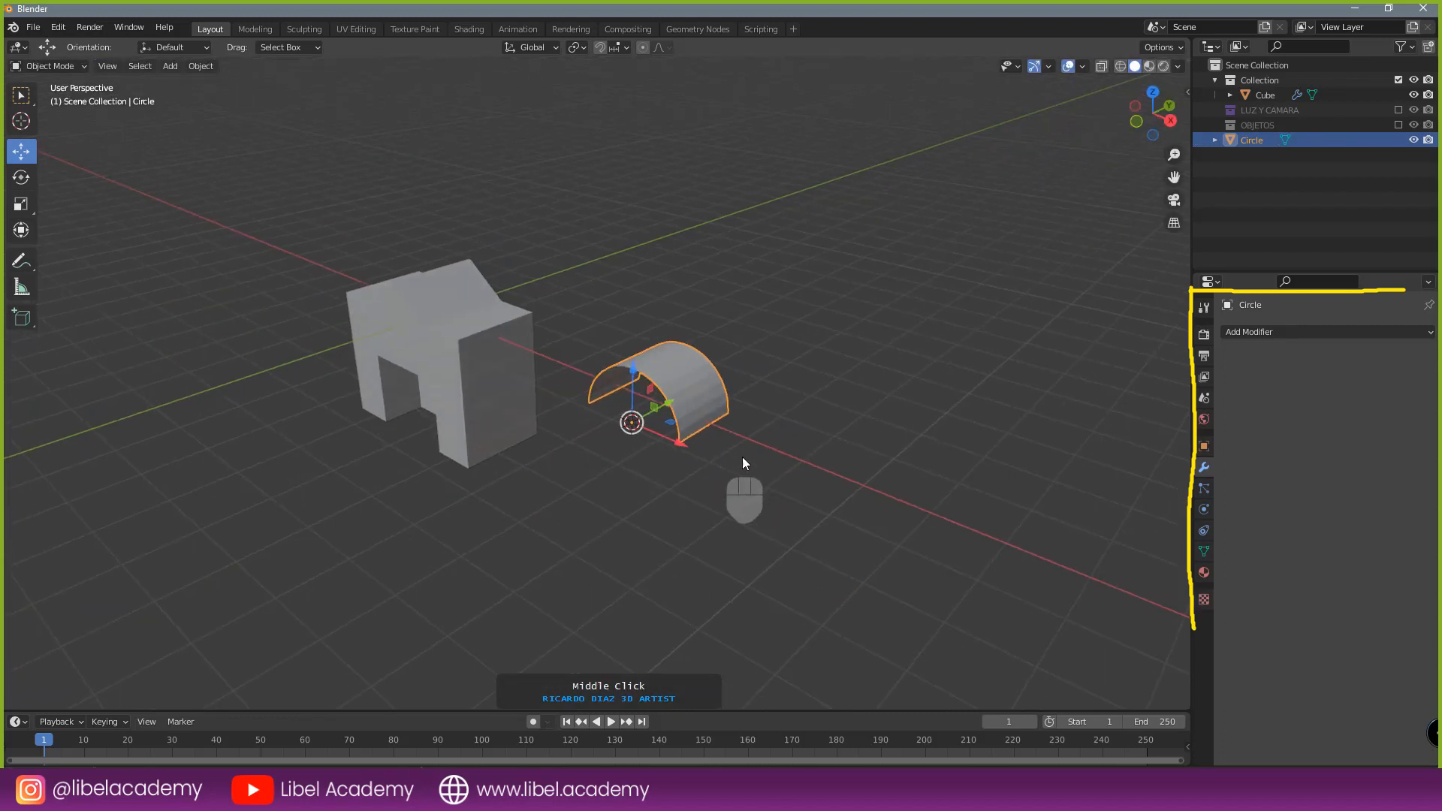
- Add a Solidify modifier to the half-cylinder with a thickness of 0.2 m and view it from the front
left_click(1240, 332)
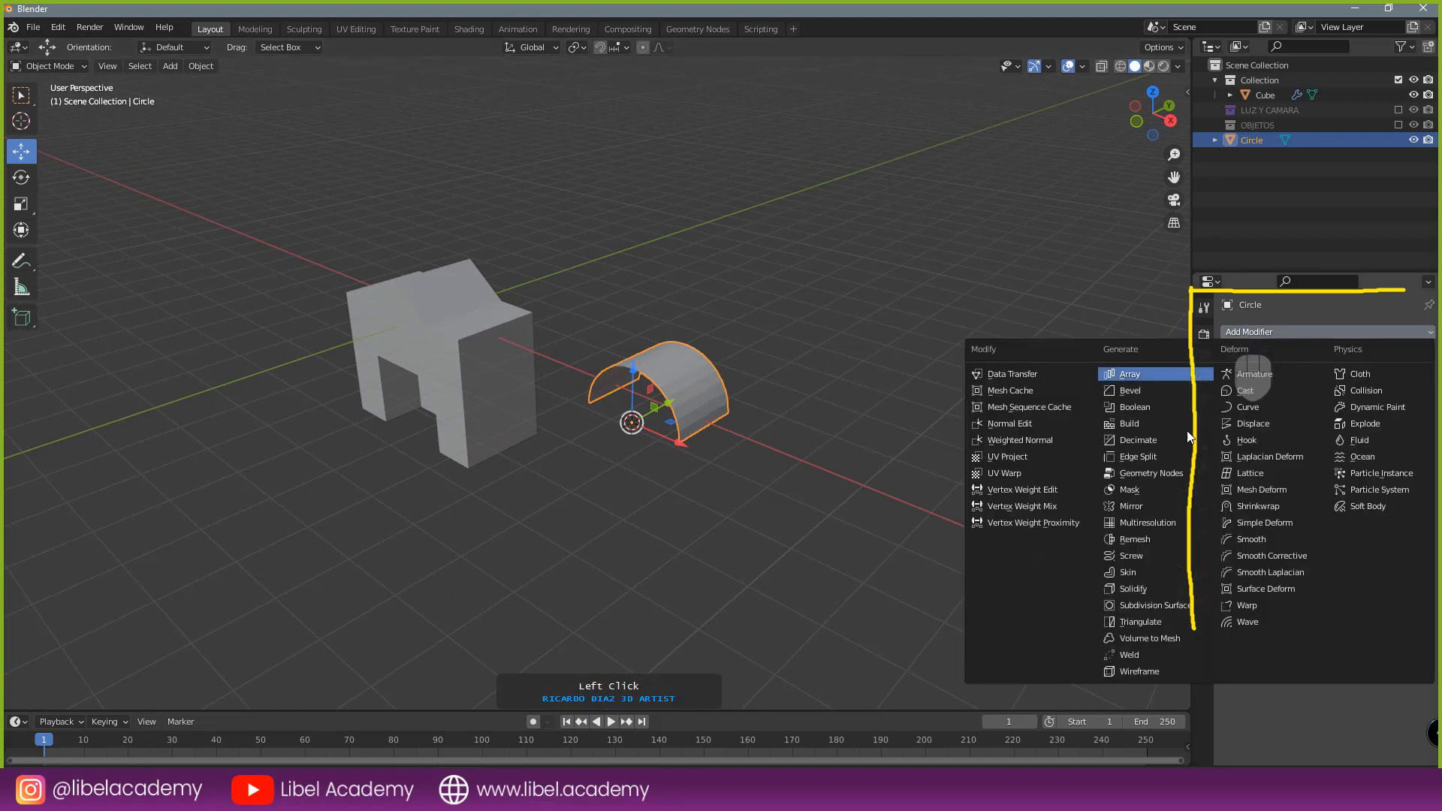
left_click(1147, 587)
scroll(854, 450, "up", 4)
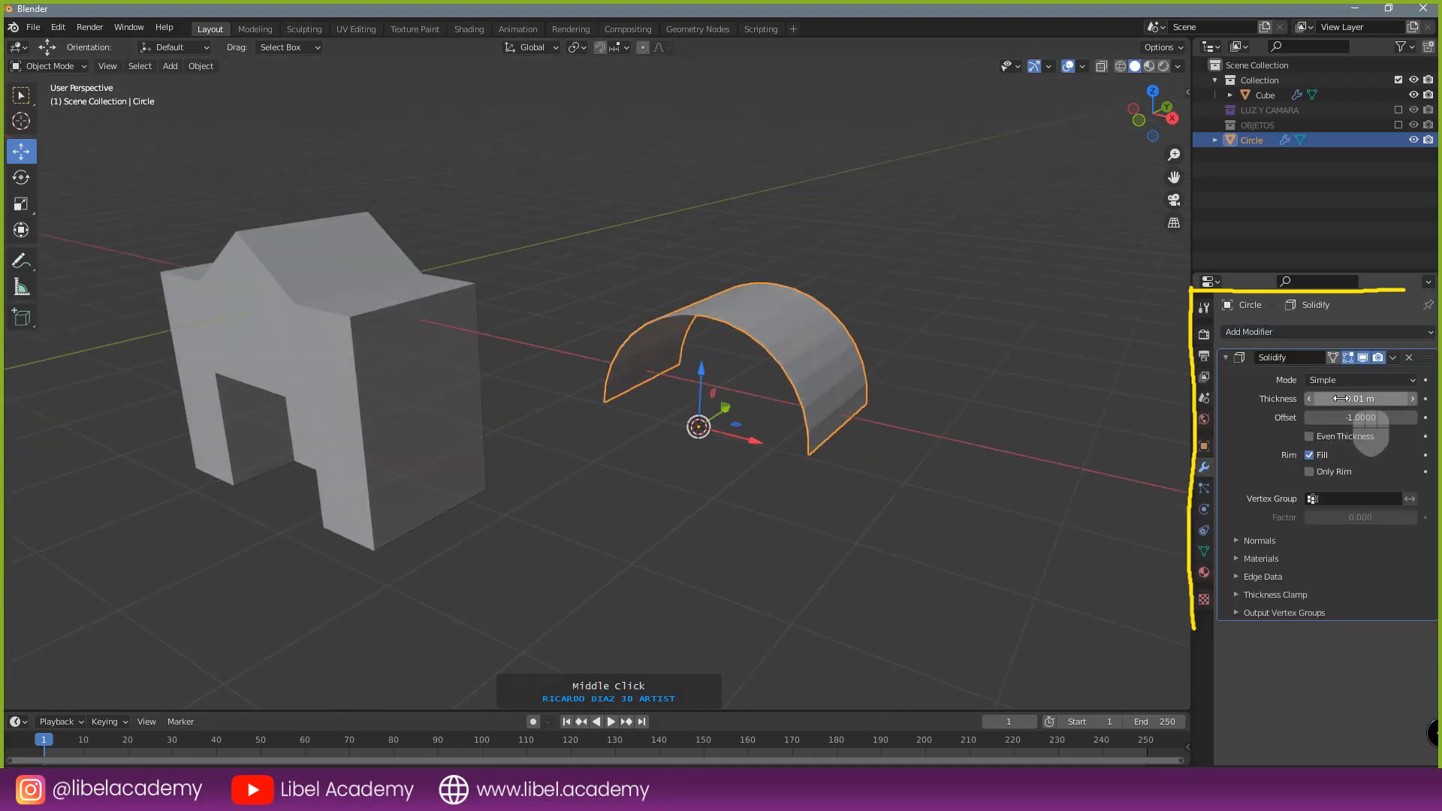
left_click_drag(1340, 397, 1355, 398)
middle_click_drag(842, 398, 812, 447)
key("KP_1")
scroll(747, 515, "up", 6)
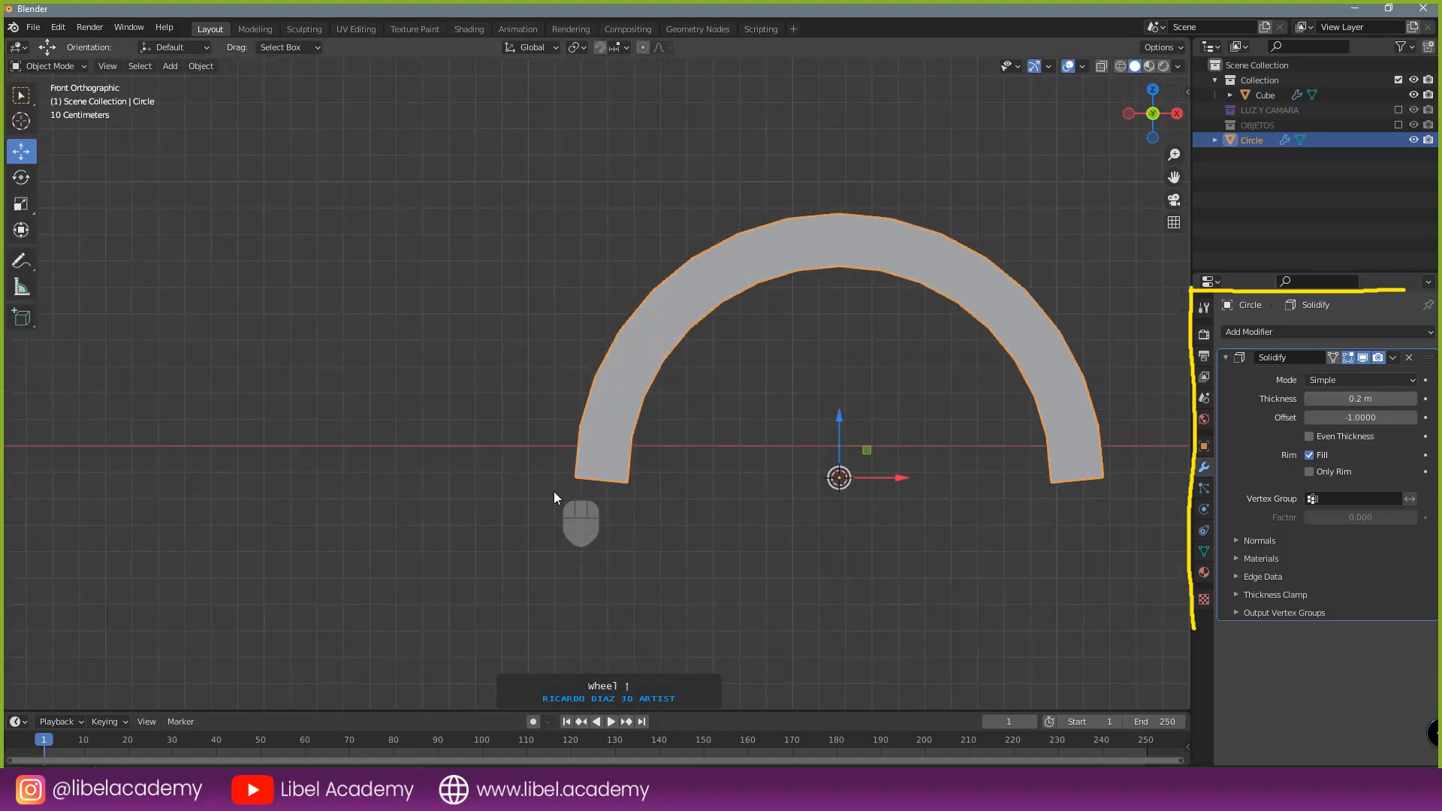
left_click(2, 497)
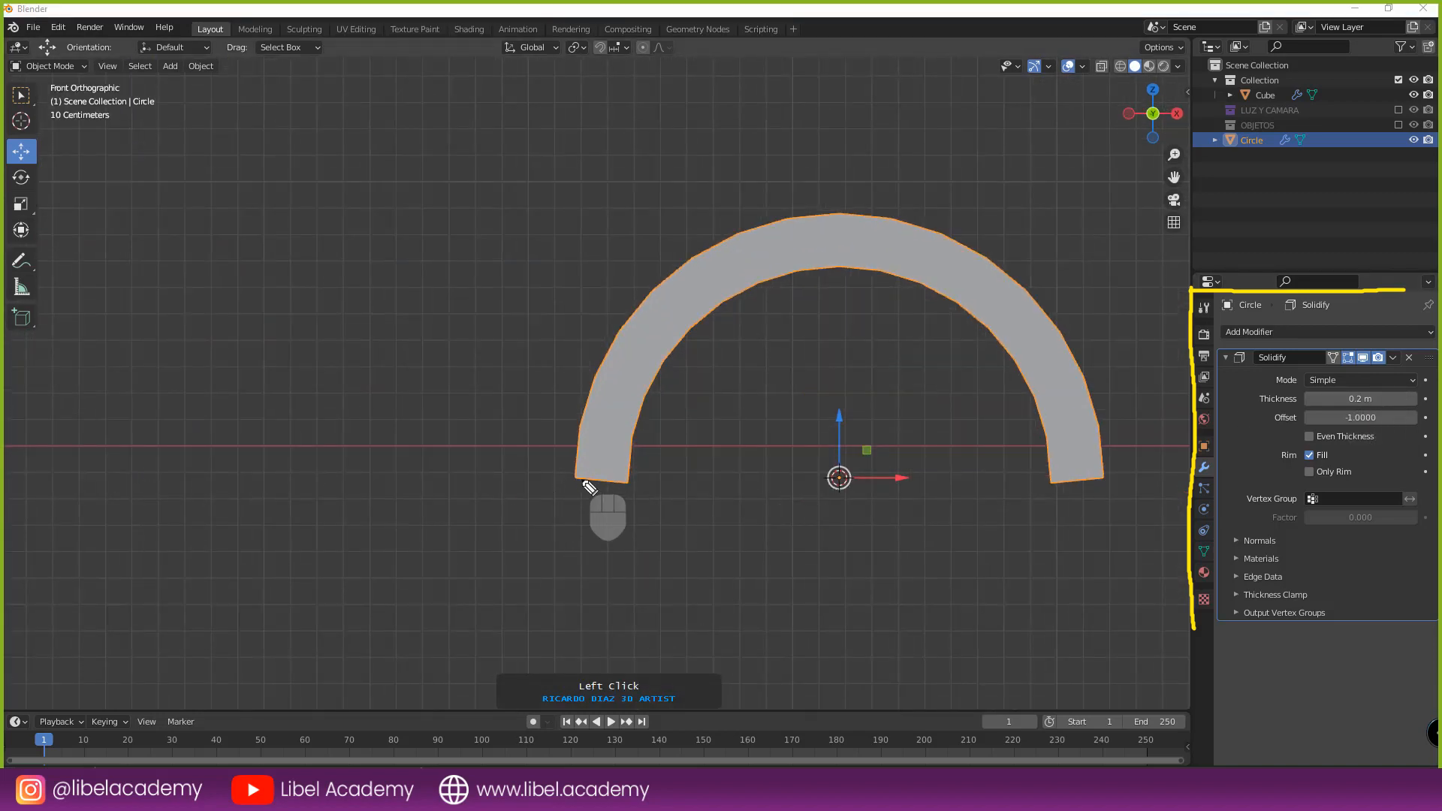
left_click_drag(571, 478, 682, 478)
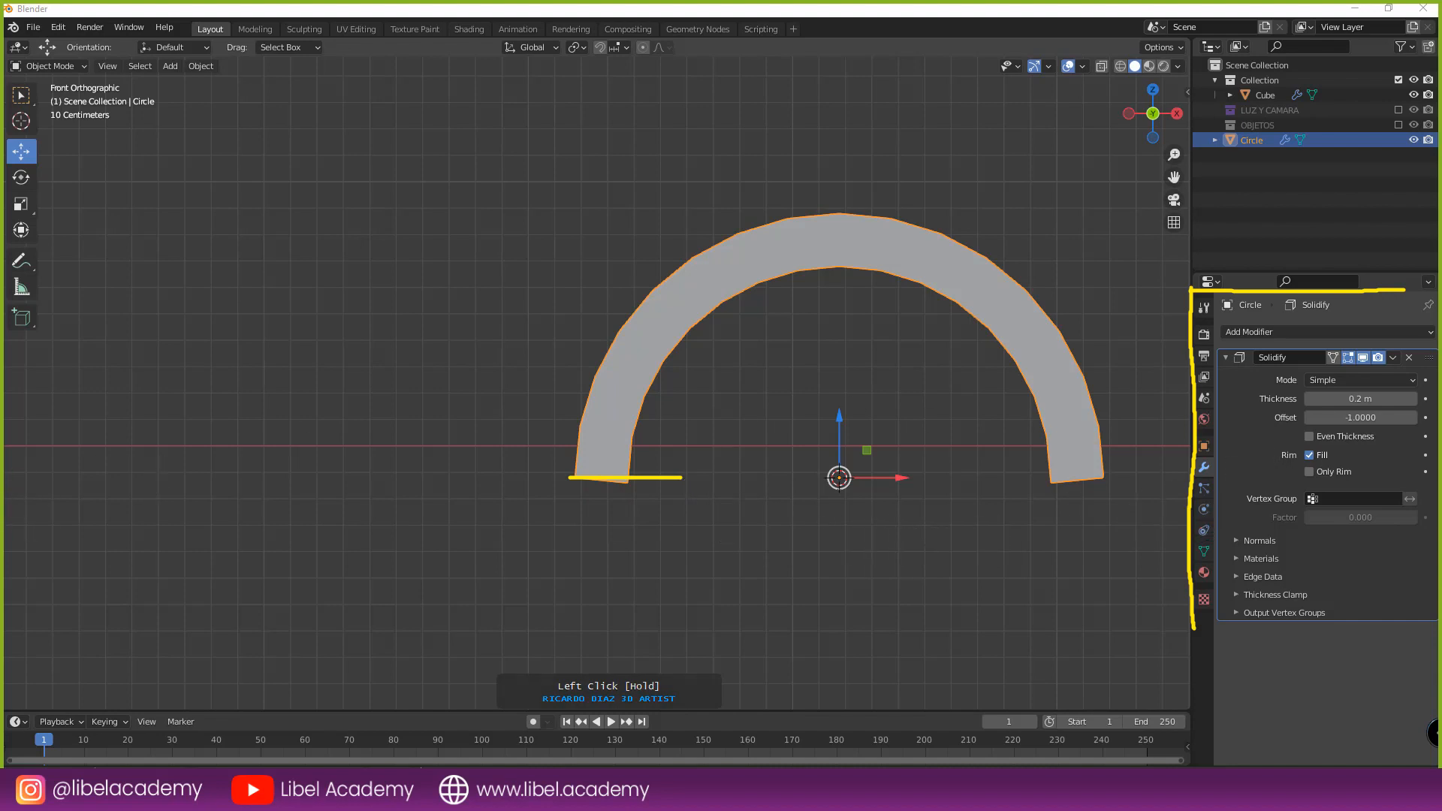
left_click(9, 488)
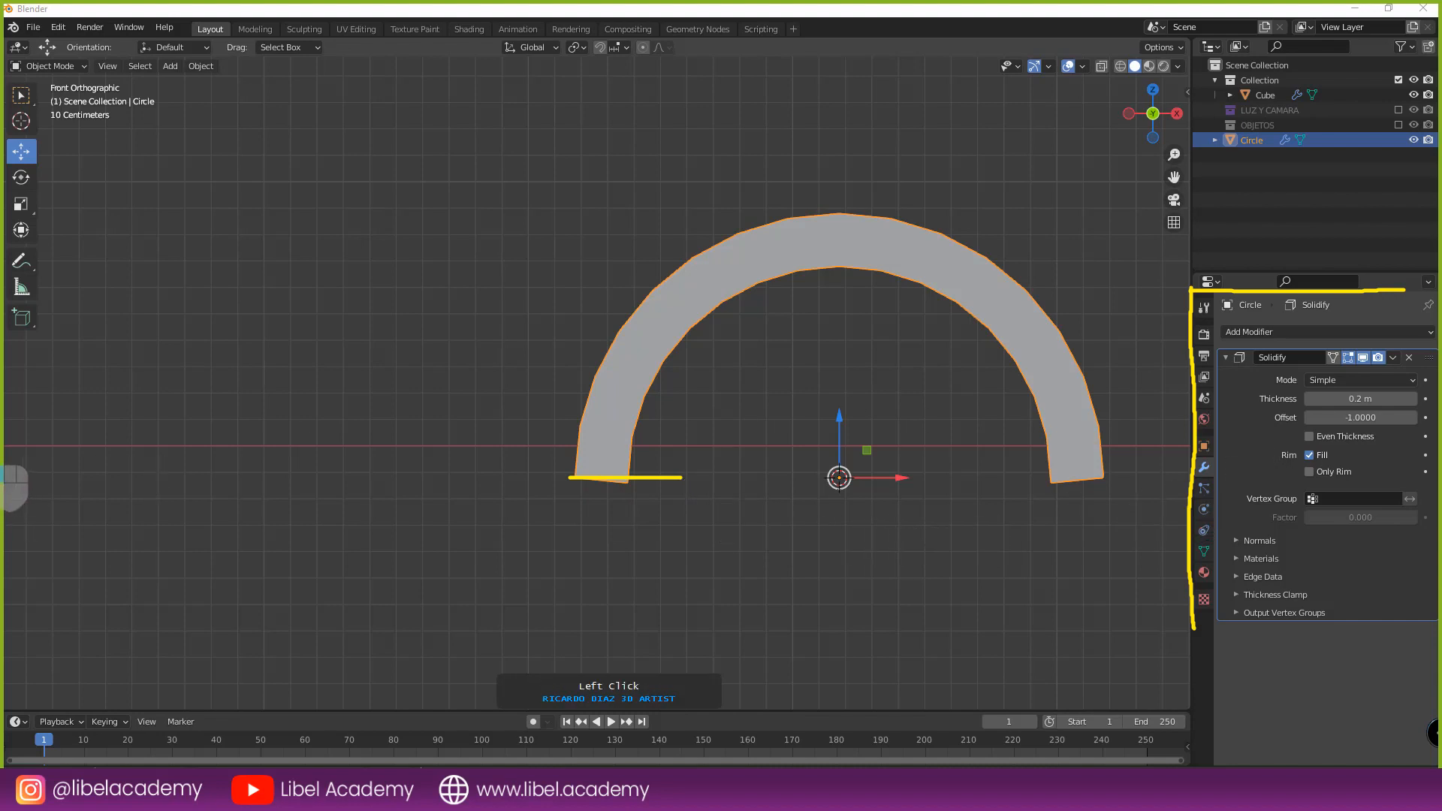
- Try Even Thickness on the arch's Solidify modifier and turn it off again
double_click(1309, 436)
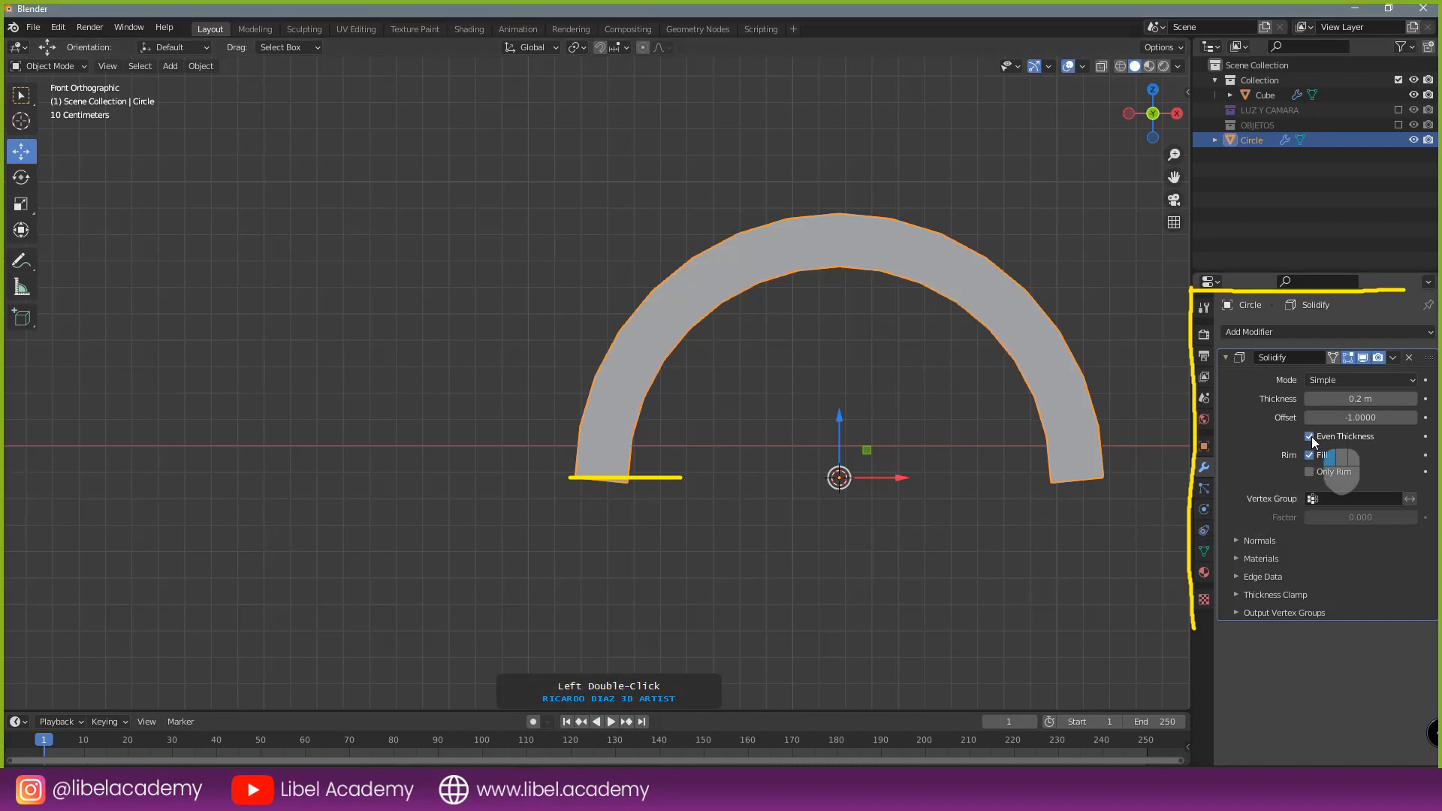
left_click(1311, 435)
key("Tab")
key("Tab")
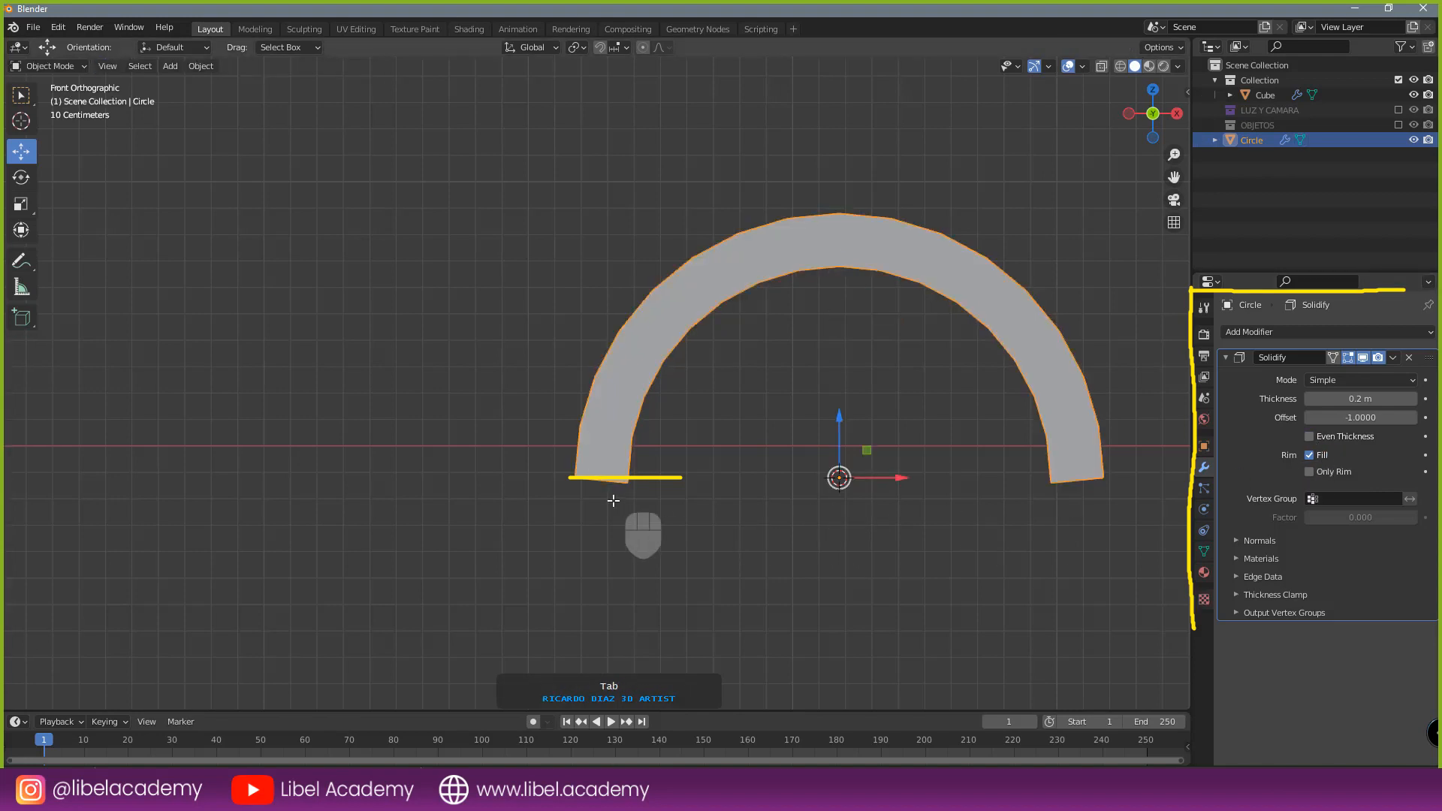
- Examine the base ends of the thickened arch in Edit Mode, in perspective and from the front
key("Tab")
scroll(649, 493, "down", 2)
middle_click_drag(555, 488, 601, 508)
scroll(612, 505, "up", 2)
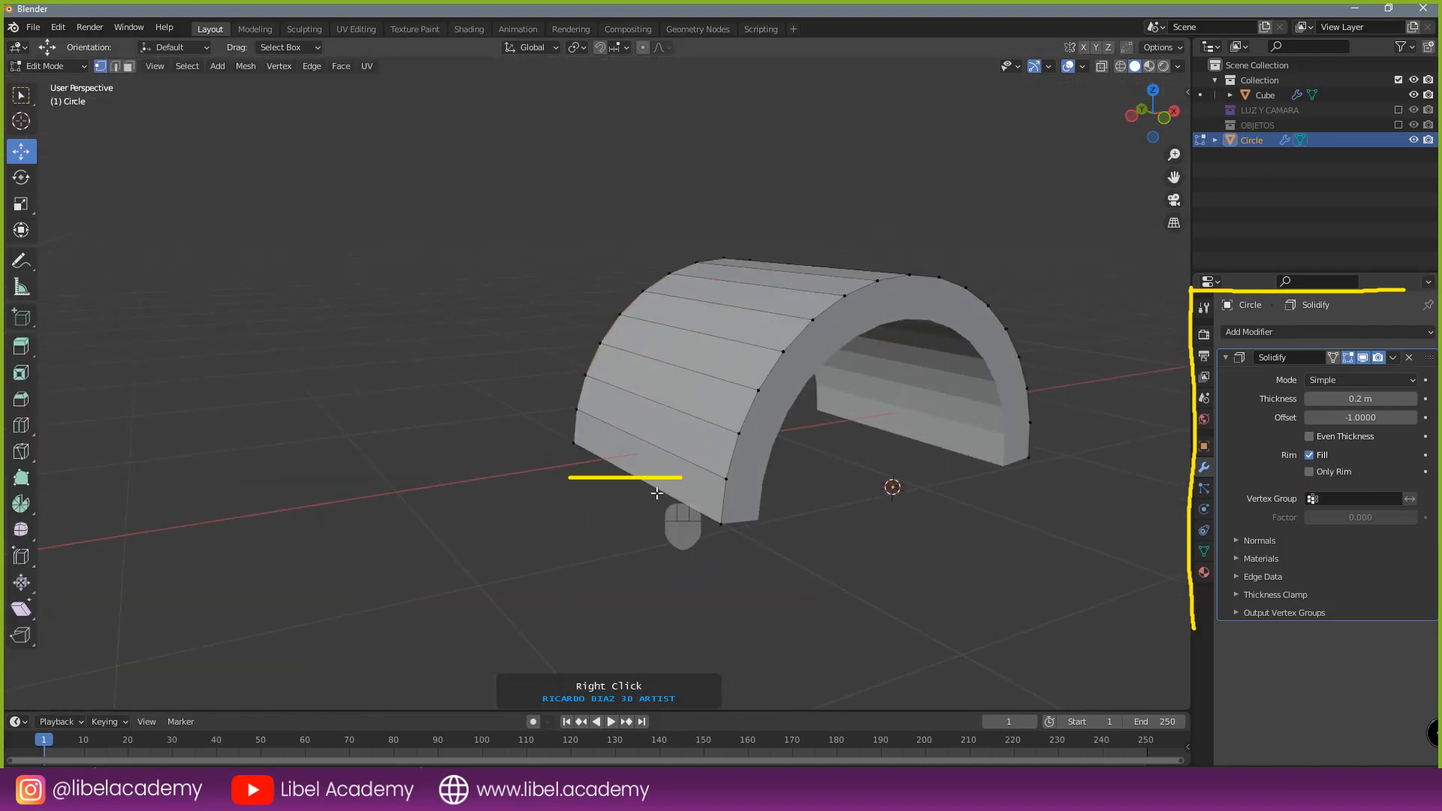
key("Tab")
middle_click_drag(719, 549, 510, 531)
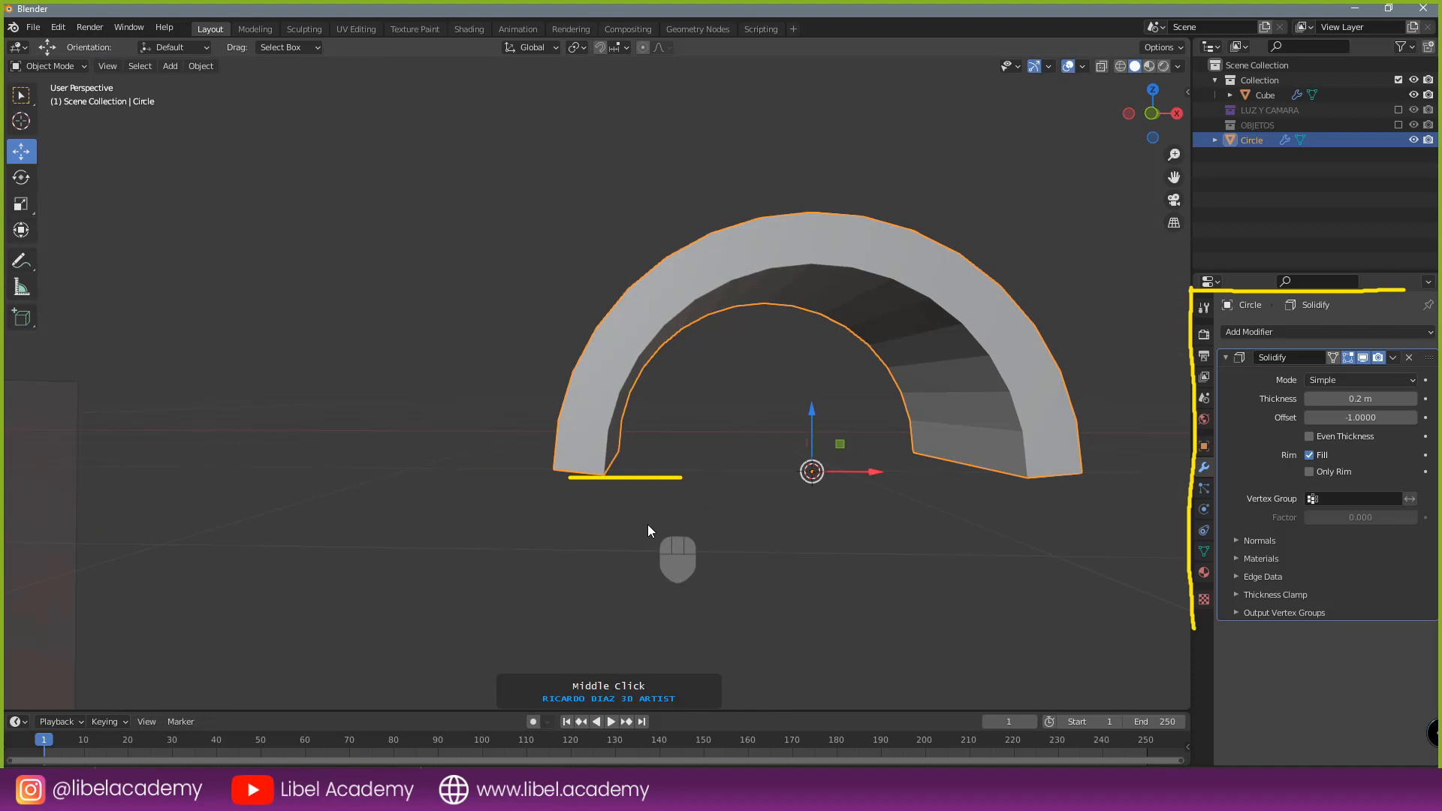
key("KP_1")
scroll(661, 518, "up", 2)
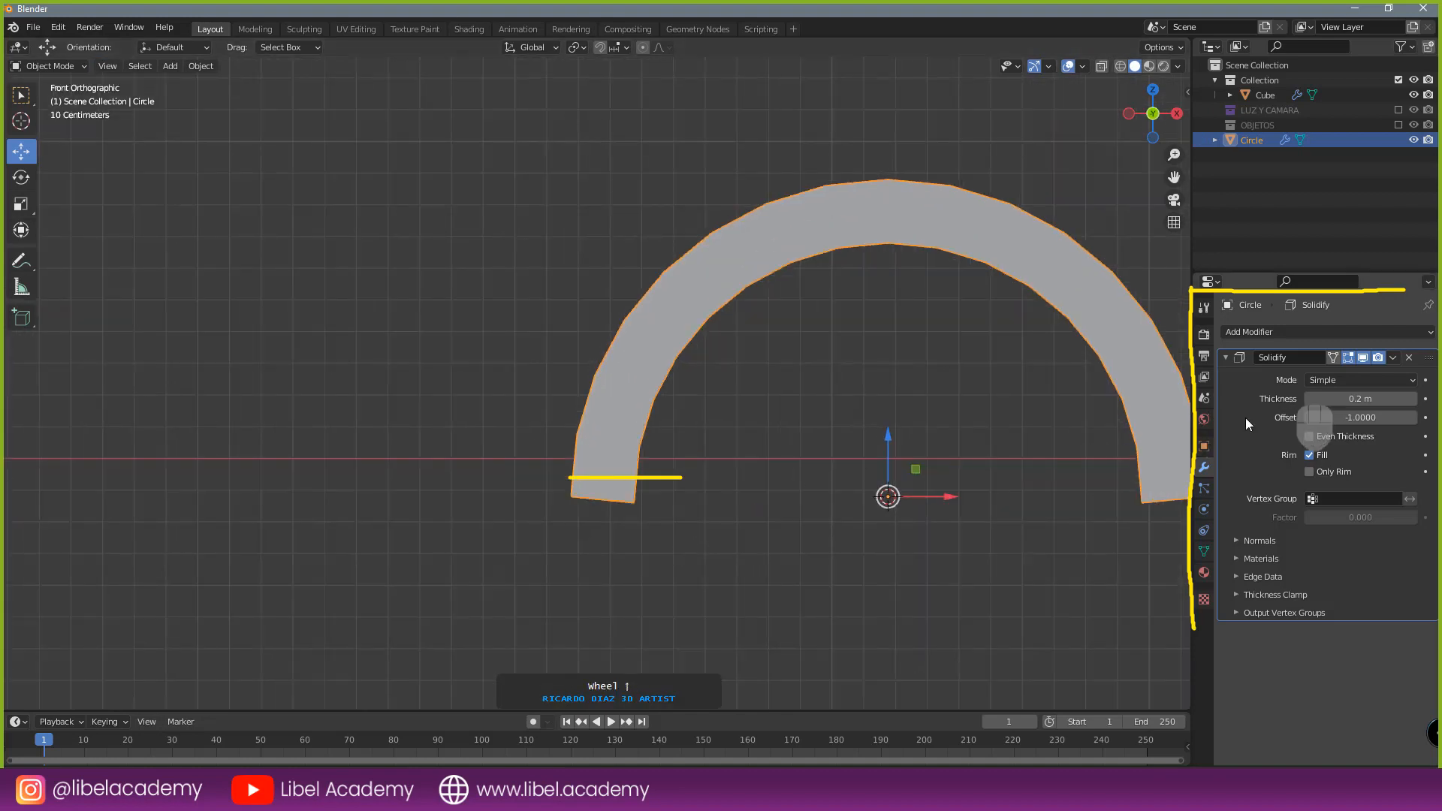
scroll(796, 421, "down", 3)
middle_click_drag(771, 414, 597, 404, "shift")
scroll(660, 429, "up", 1)
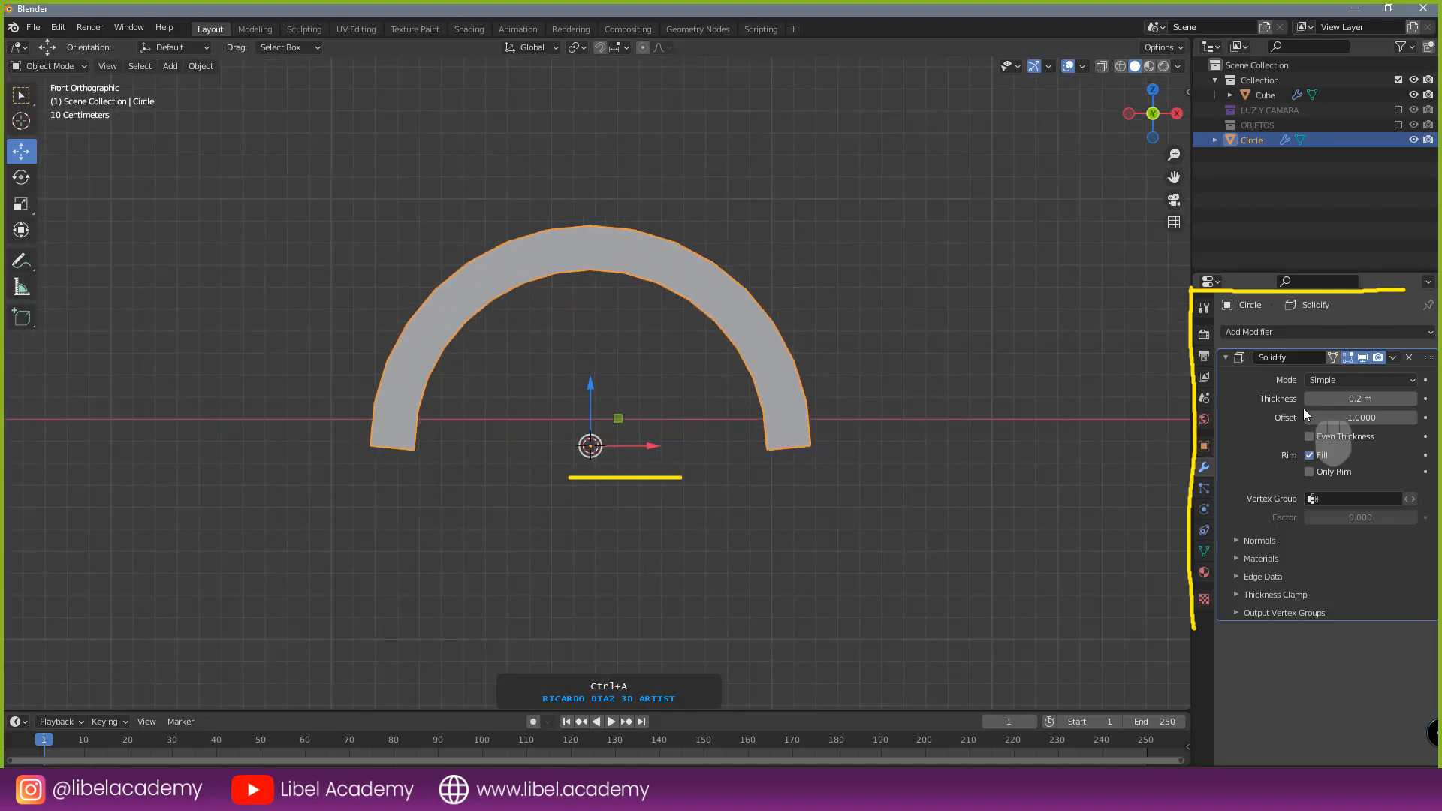
- Apply the arch's Solidify modifier
key("ctrl+a")
key("ctrl+z")
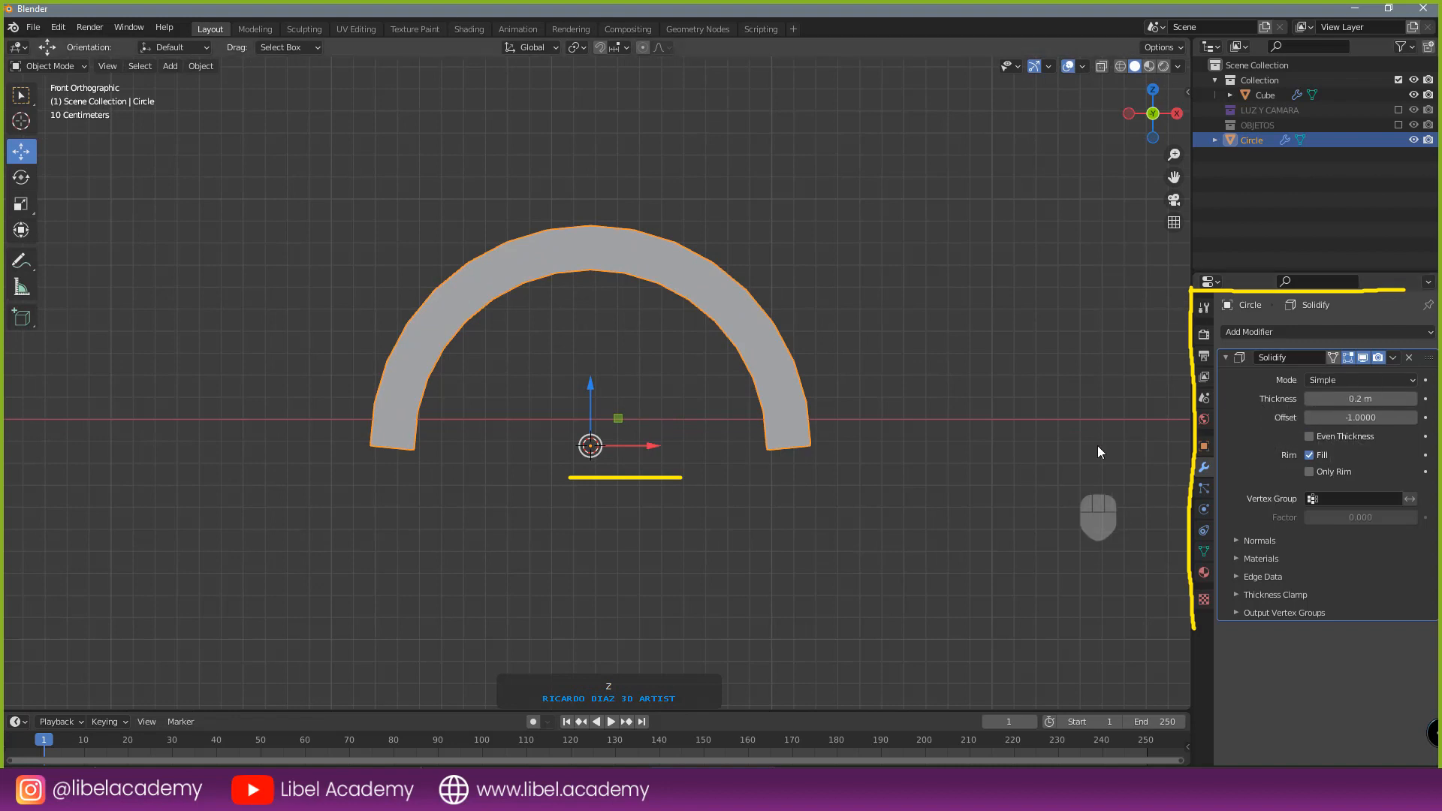
left_click(1394, 357)
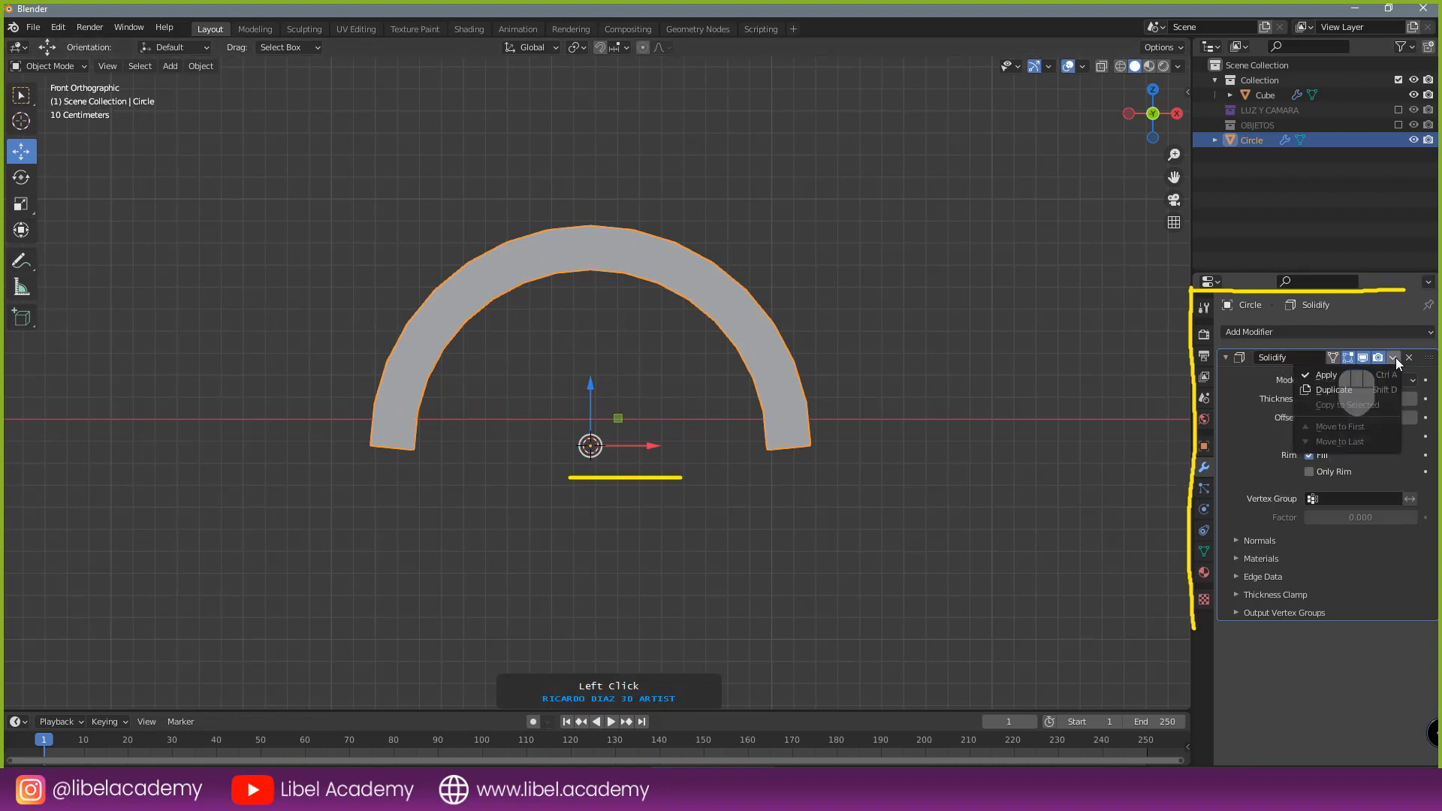
left_click(1334, 374)
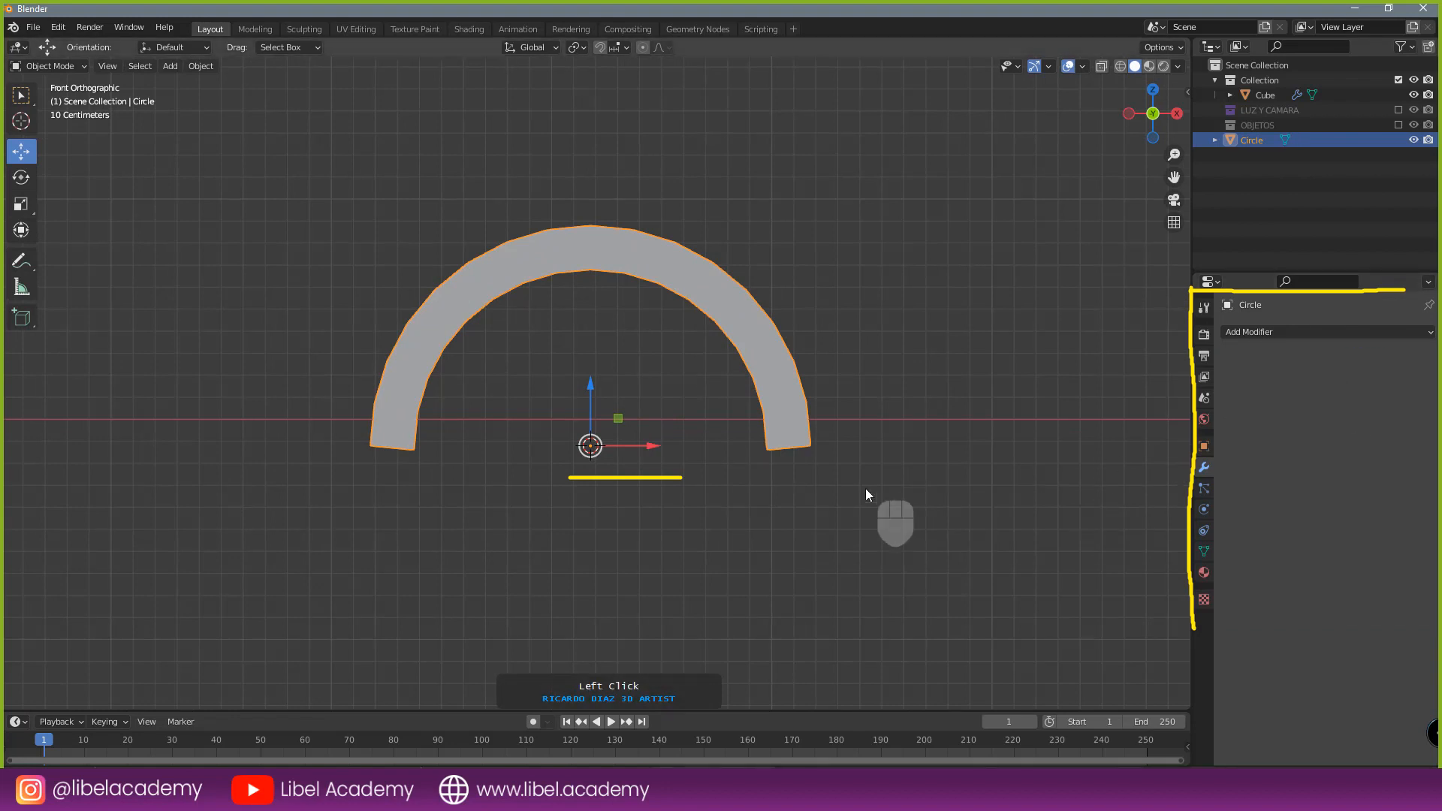
- In wireframe, select the vertices at both base ends of the arch and flatten them by scaling to 0 along Z
key("z")
left_click(447, 475)
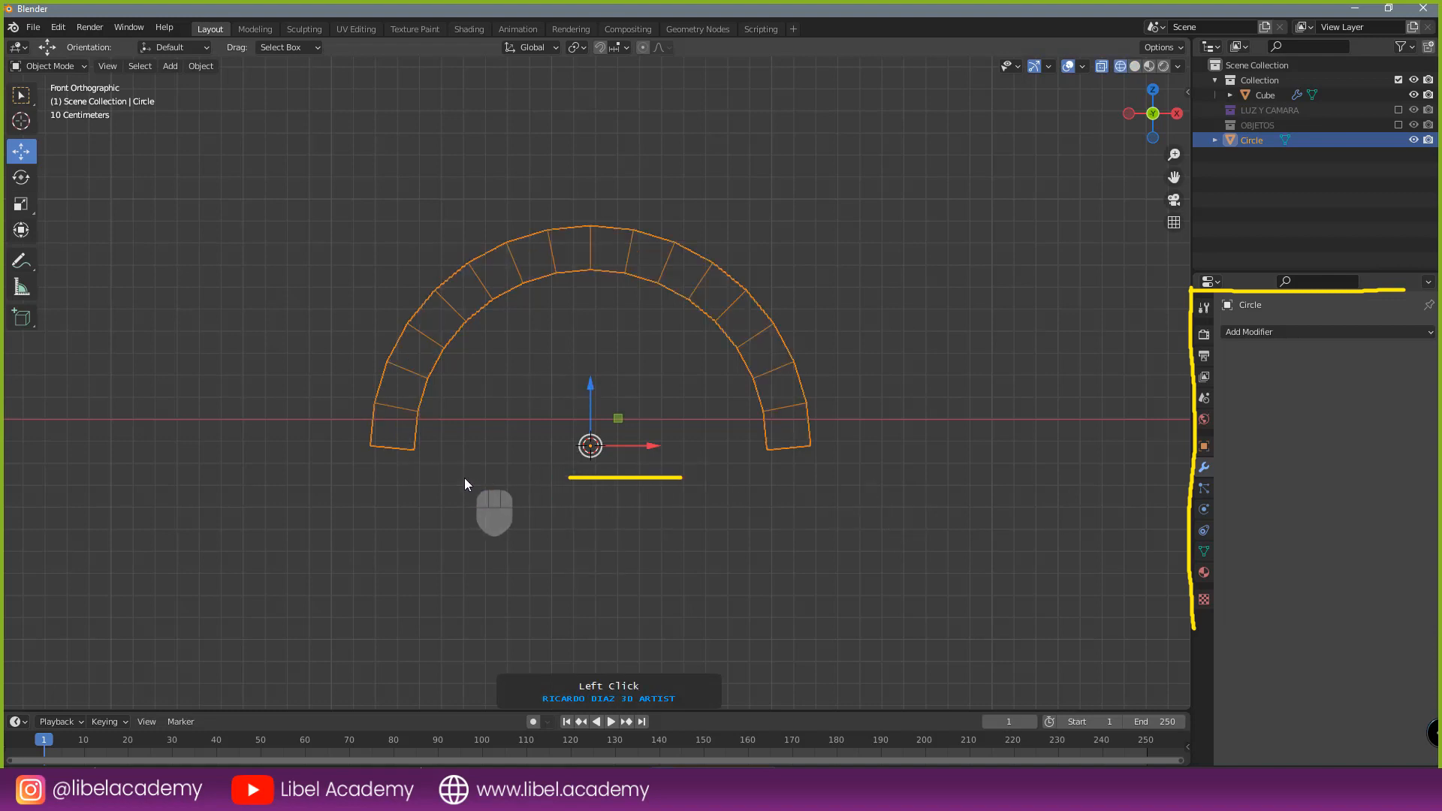
key("Tab")
key("a")
key("a")
left_click_drag(376, 428, 832, 452)
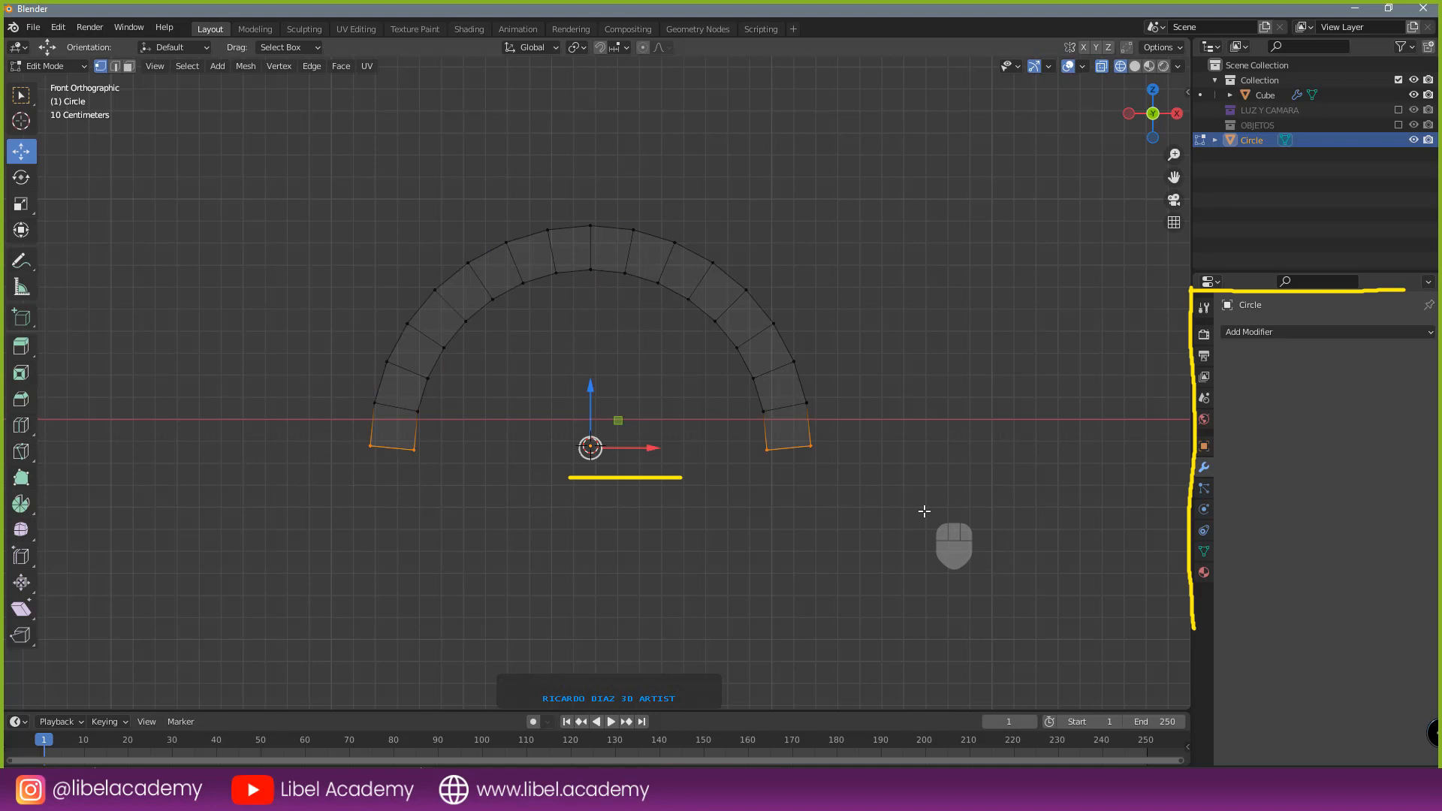
key("z")
key("KP_0")
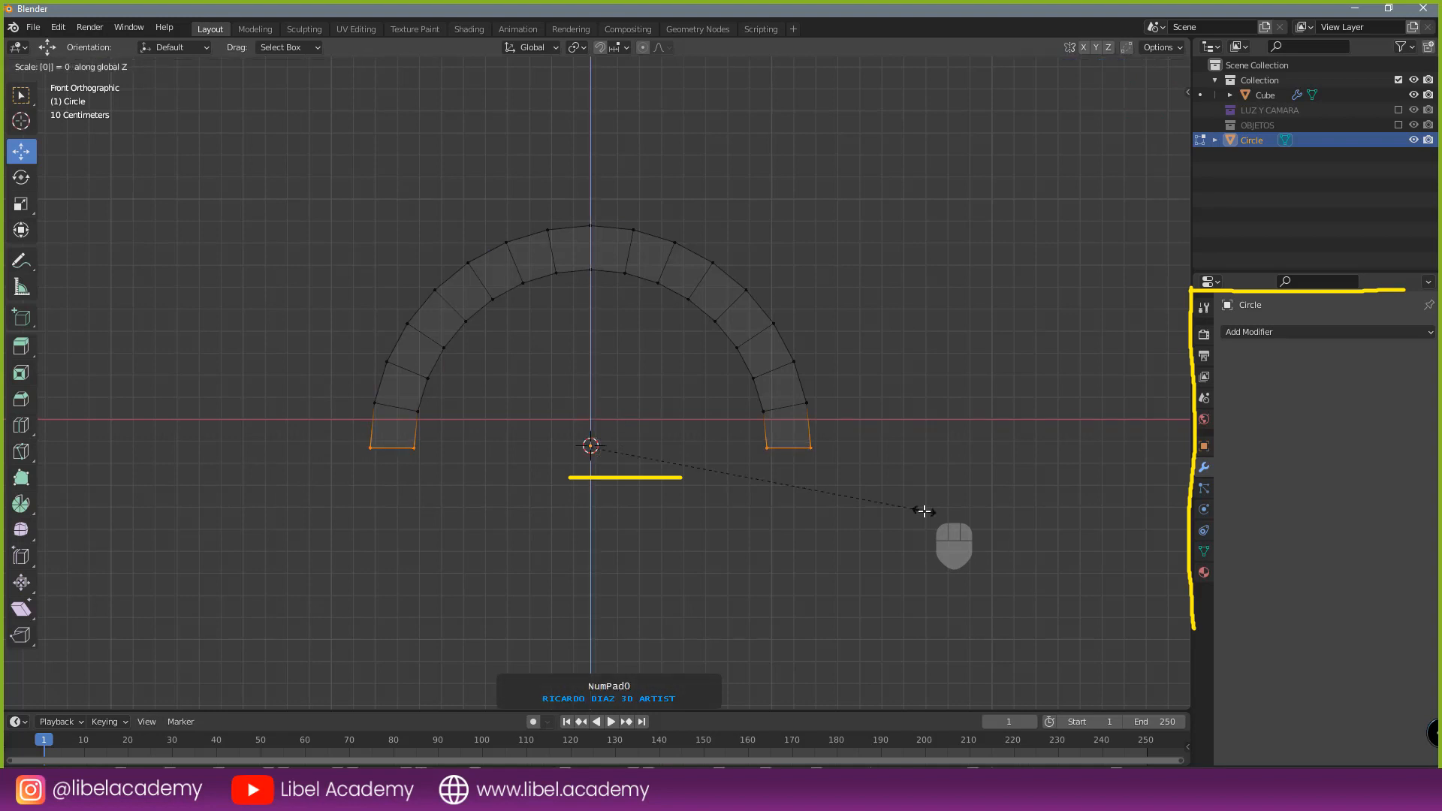
key("Return")
key("Tab")
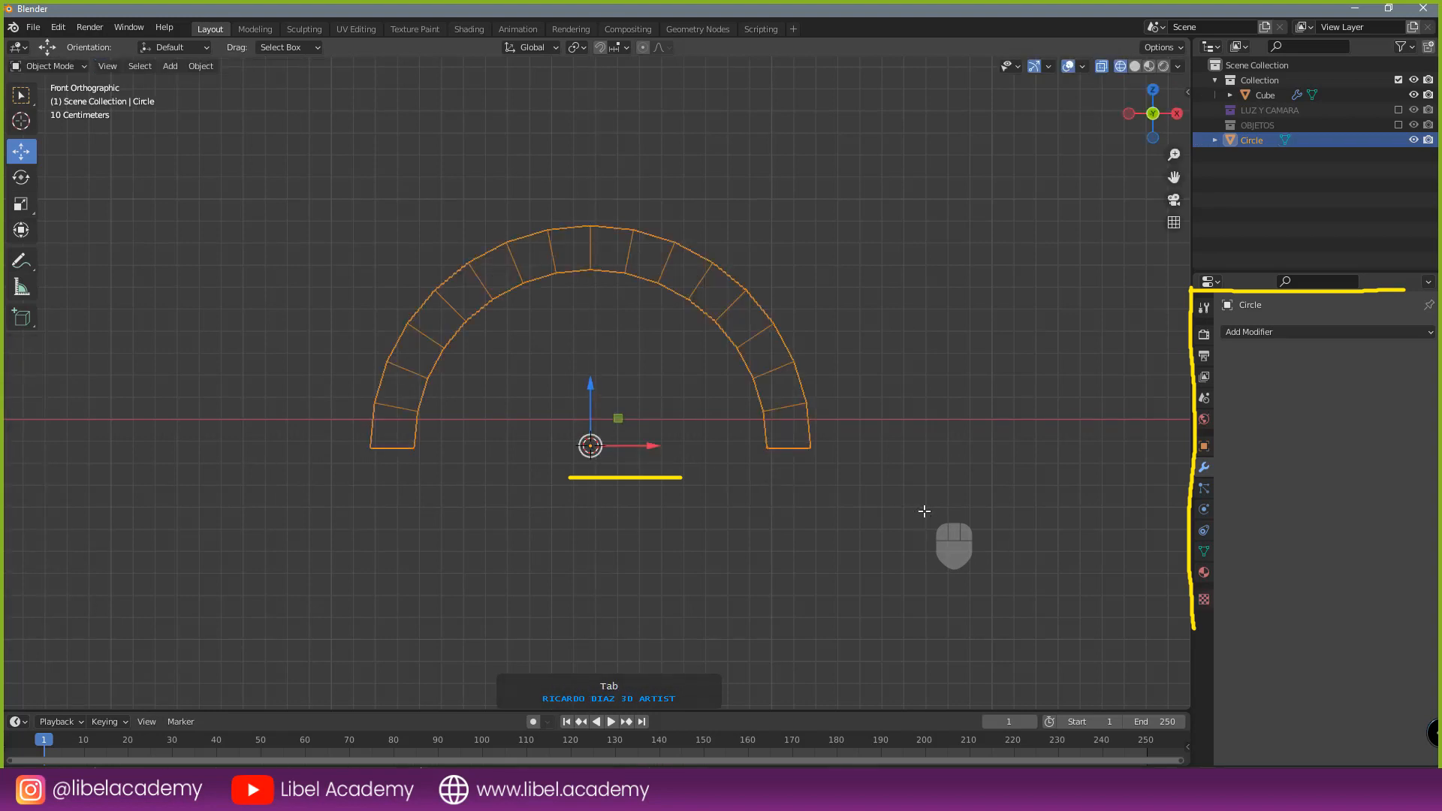
left_click(42, 252)
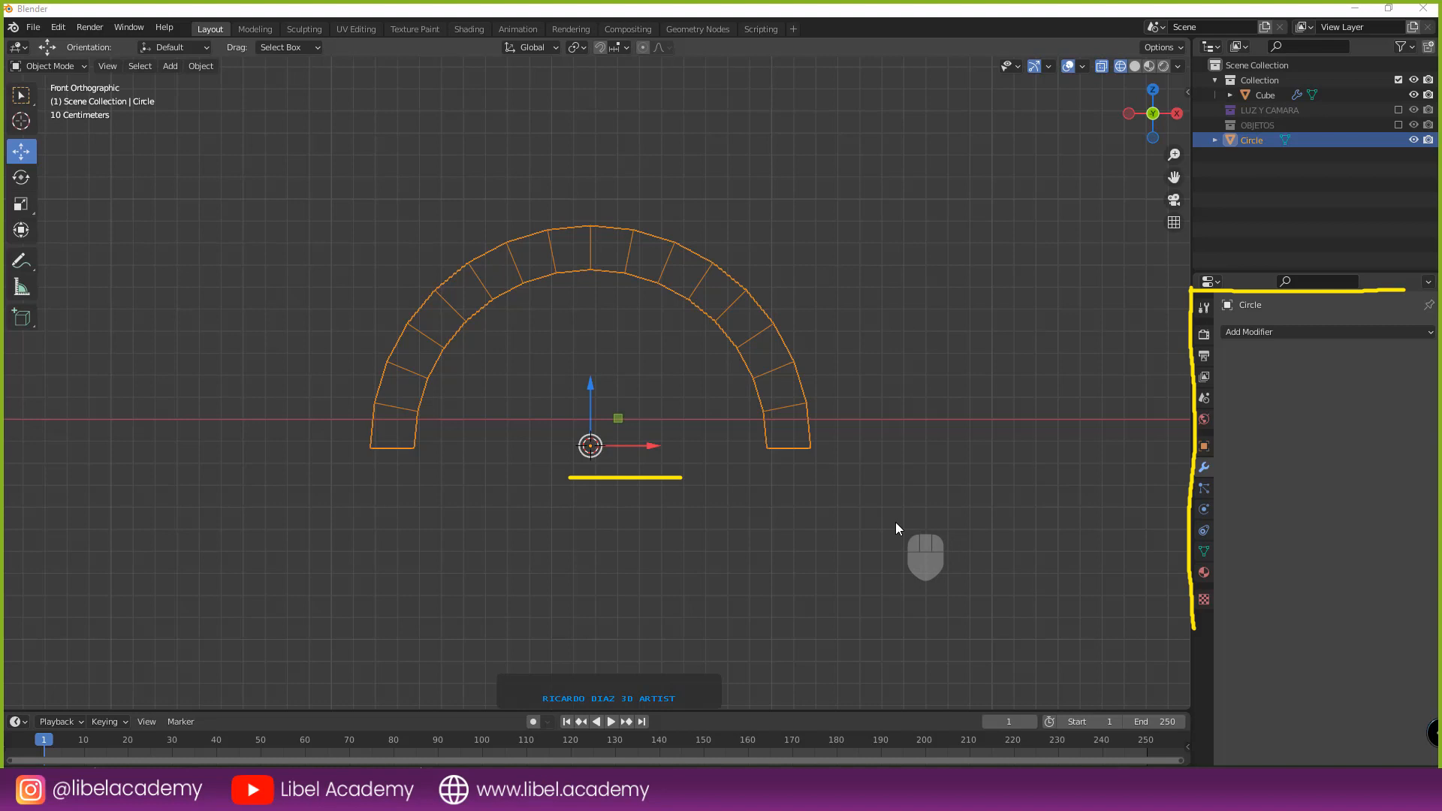
scroll(930, 532, "down", 2)
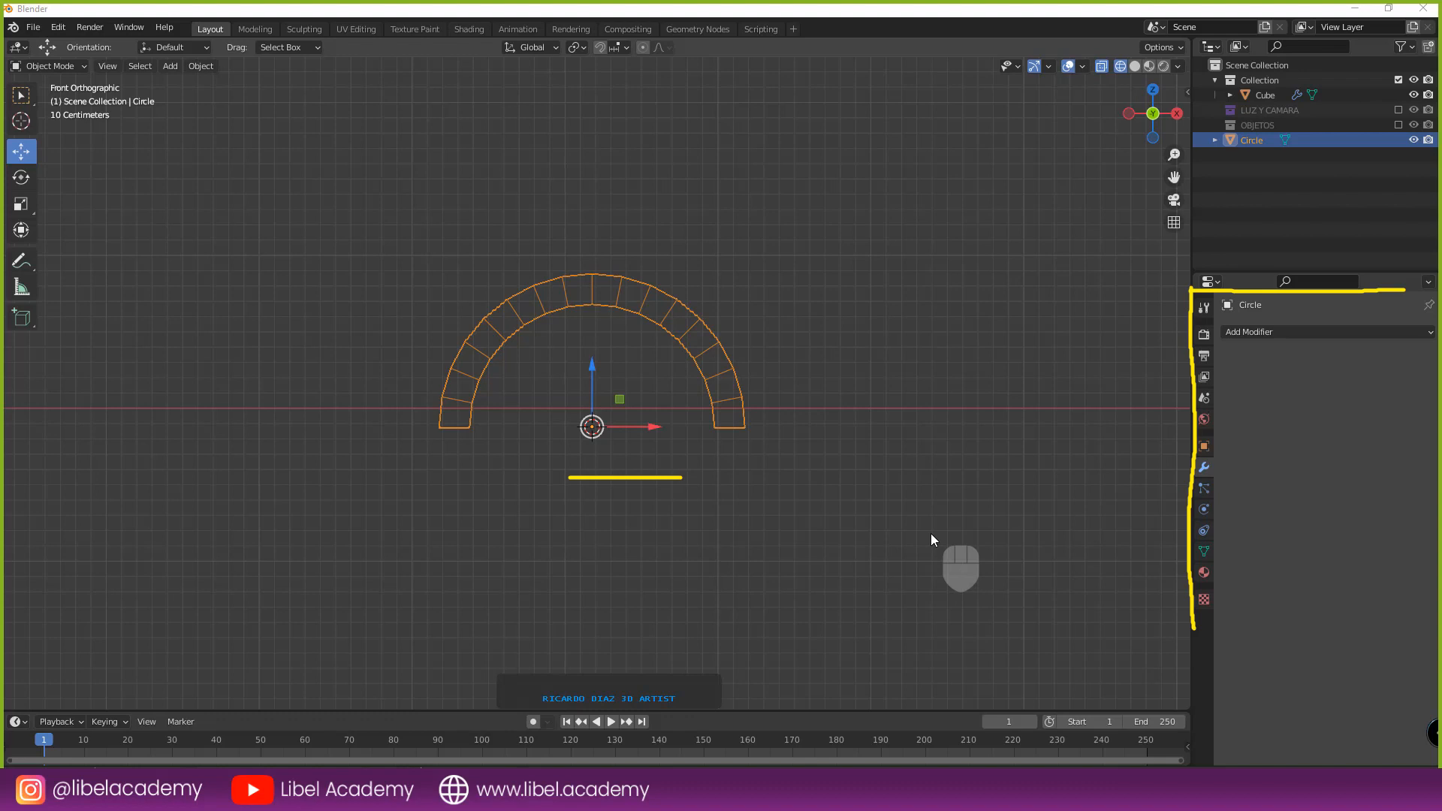
scroll(845, 472, "down", 2)
scroll(858, 476, "up", 4)
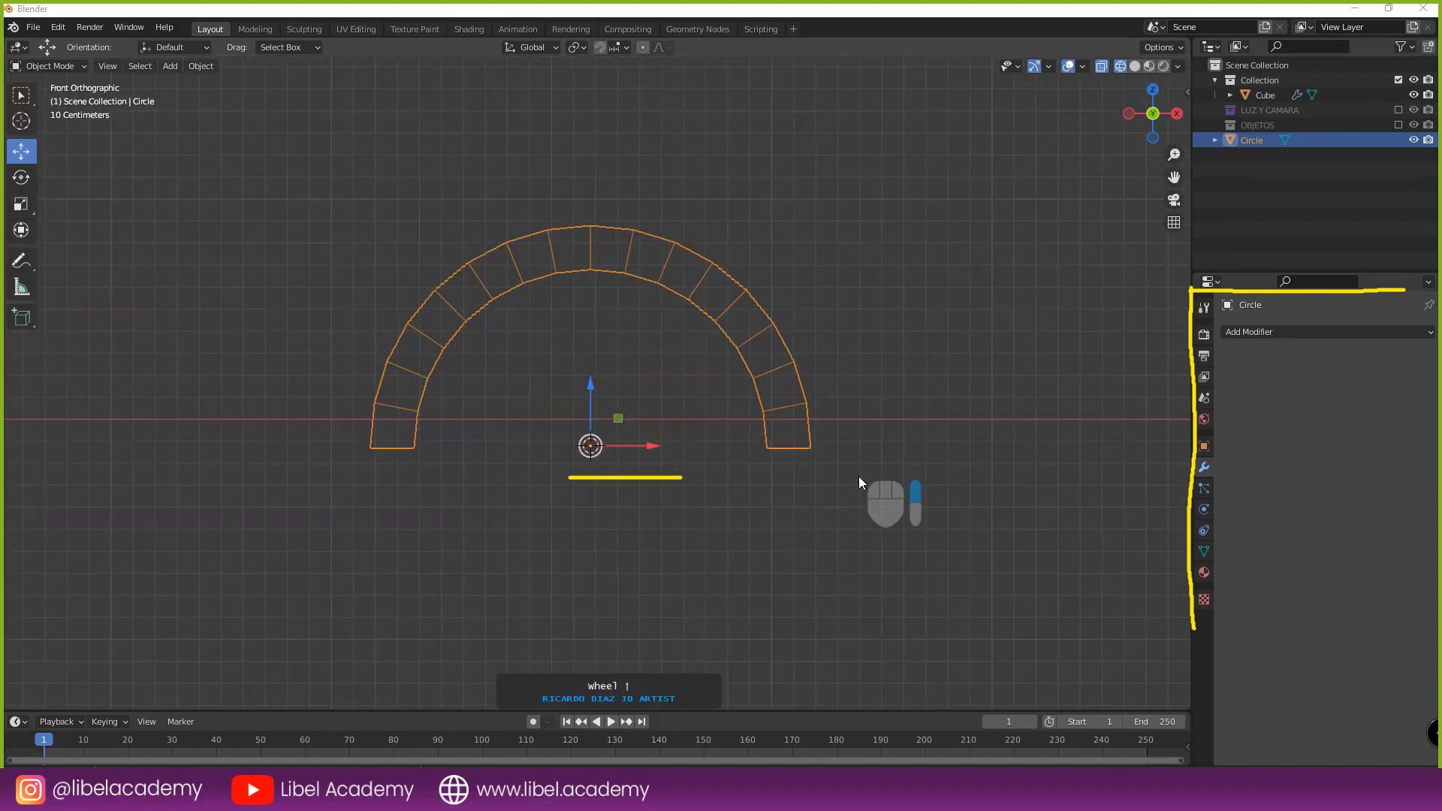
middle_click_drag(858, 476, 856, 424)
middle_click_drag(856, 424, 845, 389, "shift")
scroll(851, 407, "down", 2)
key("KP_1")
scroll(788, 428, "down", 2)
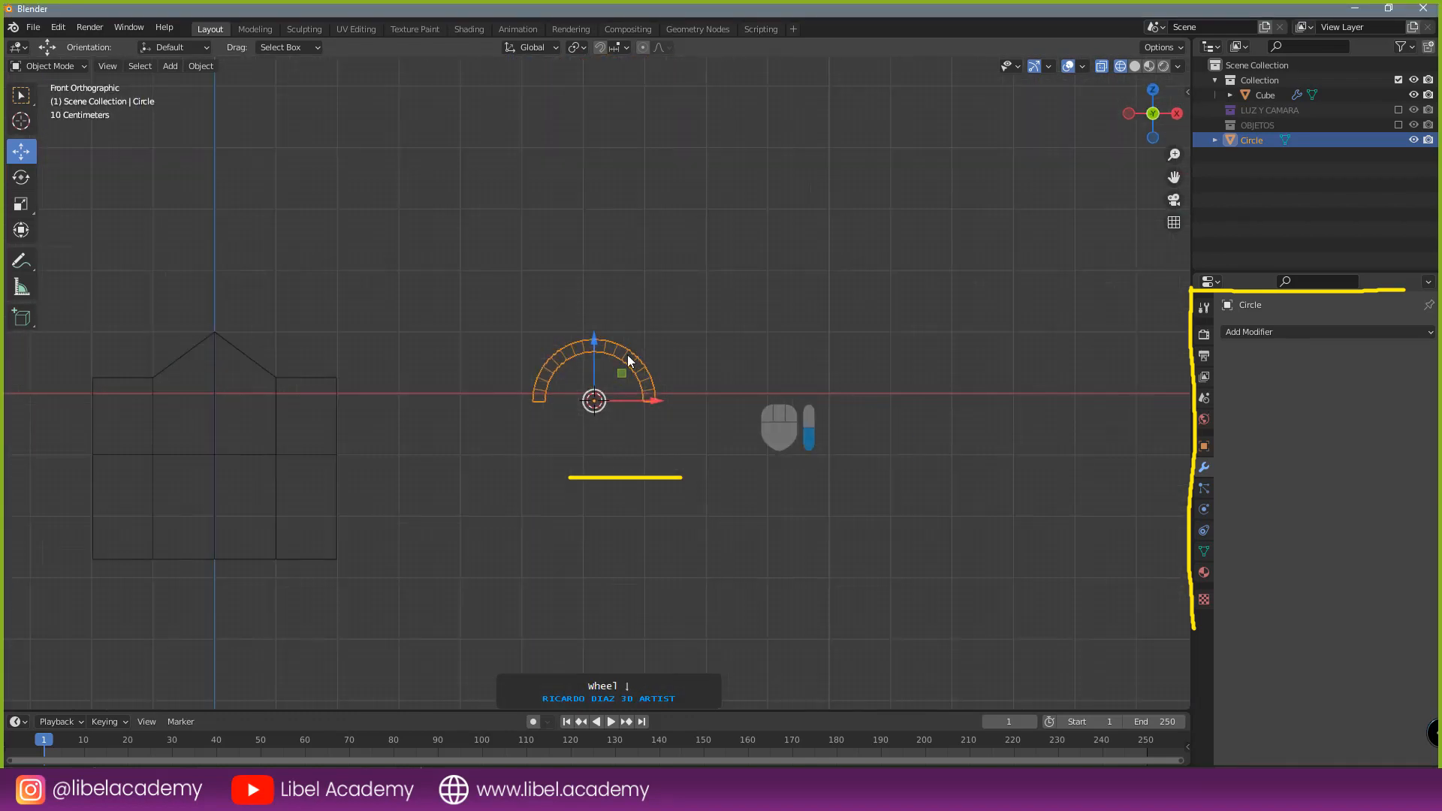
- Start a new General file without saving the current scene
left_click(33, 27)
mouse_move(57, 43)
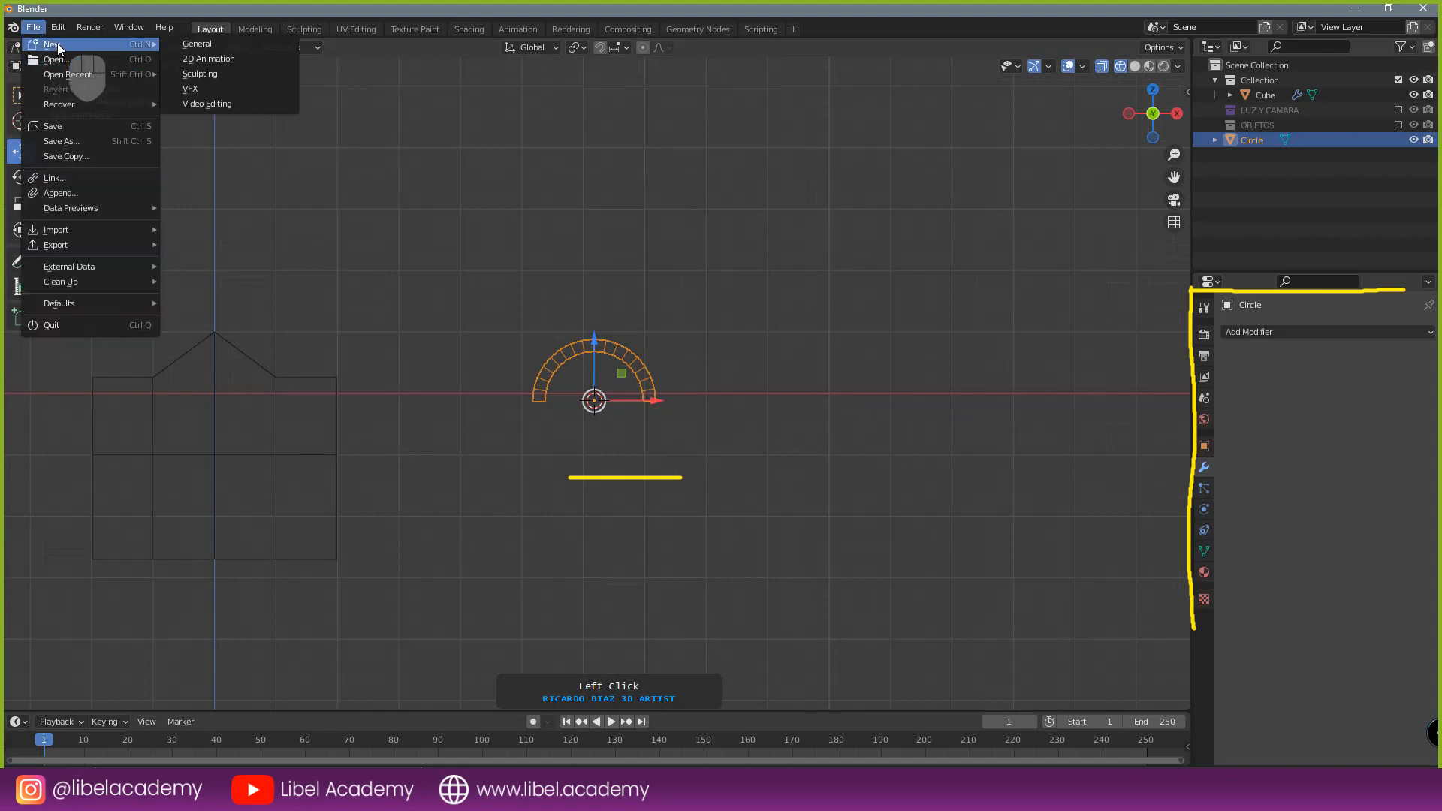
left_click(214, 45)
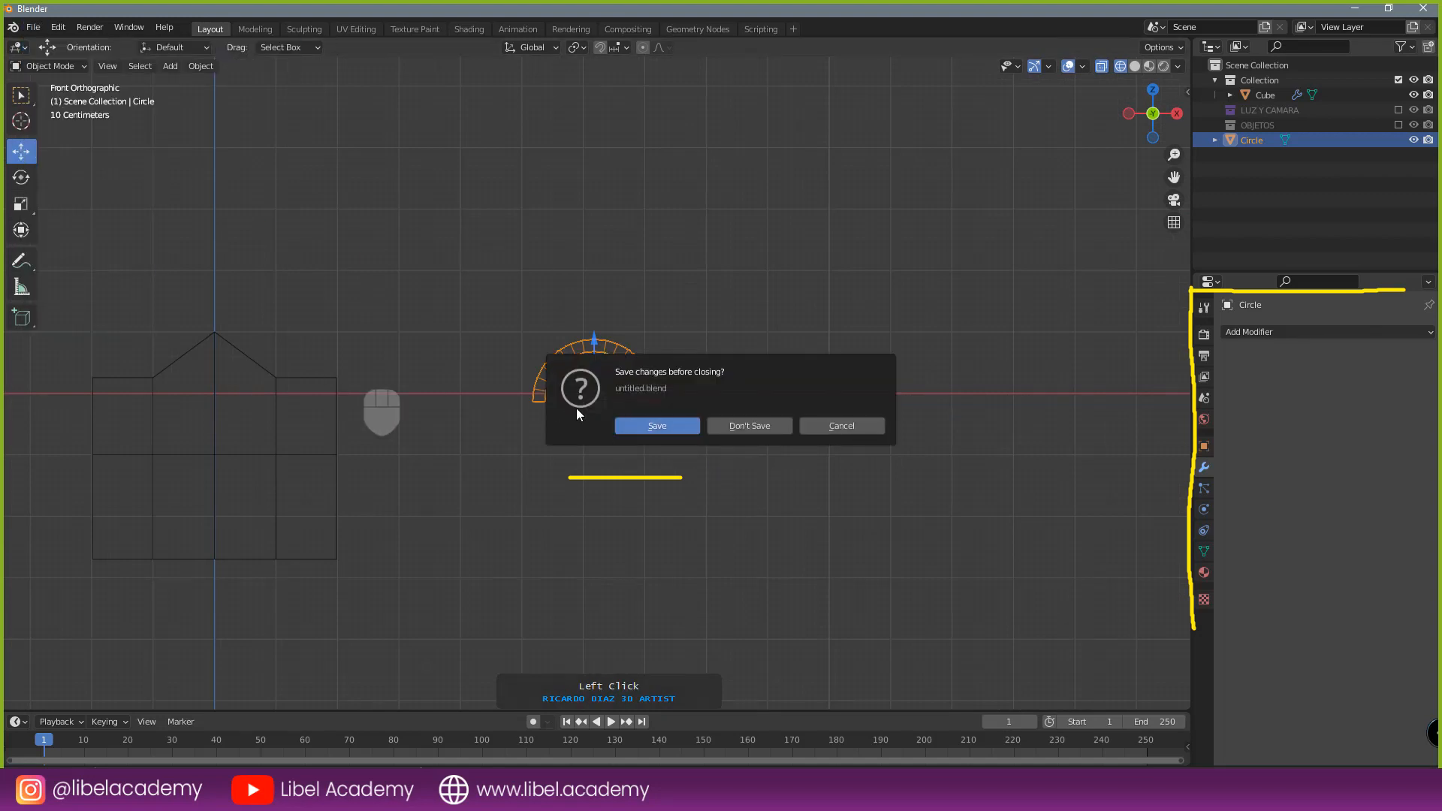
left_click(760, 426)
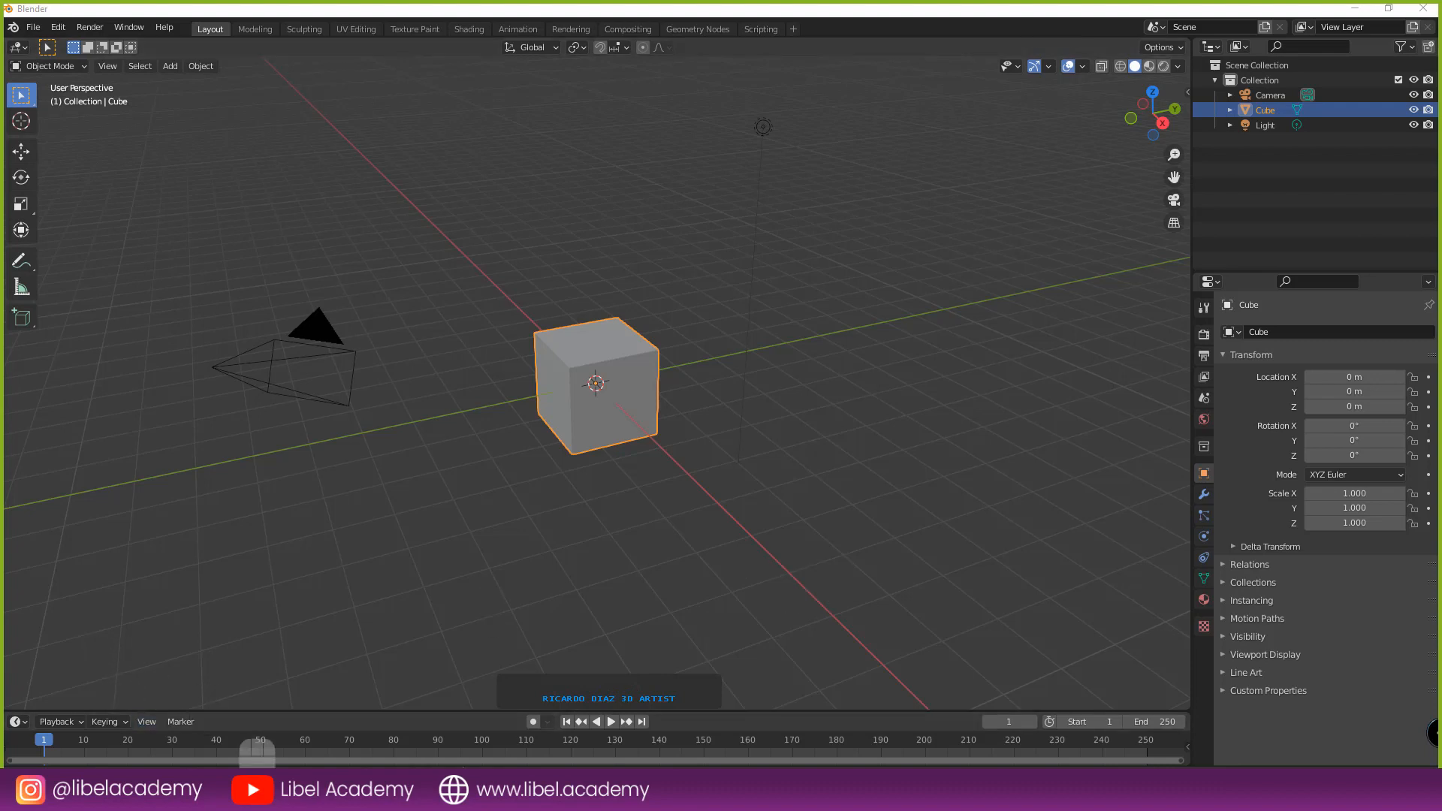
- Open PureRef, place its empty window over the 3D viewport, and load the monkey, cap and headphone reference images from File Explorer
left_click(1049, 780)
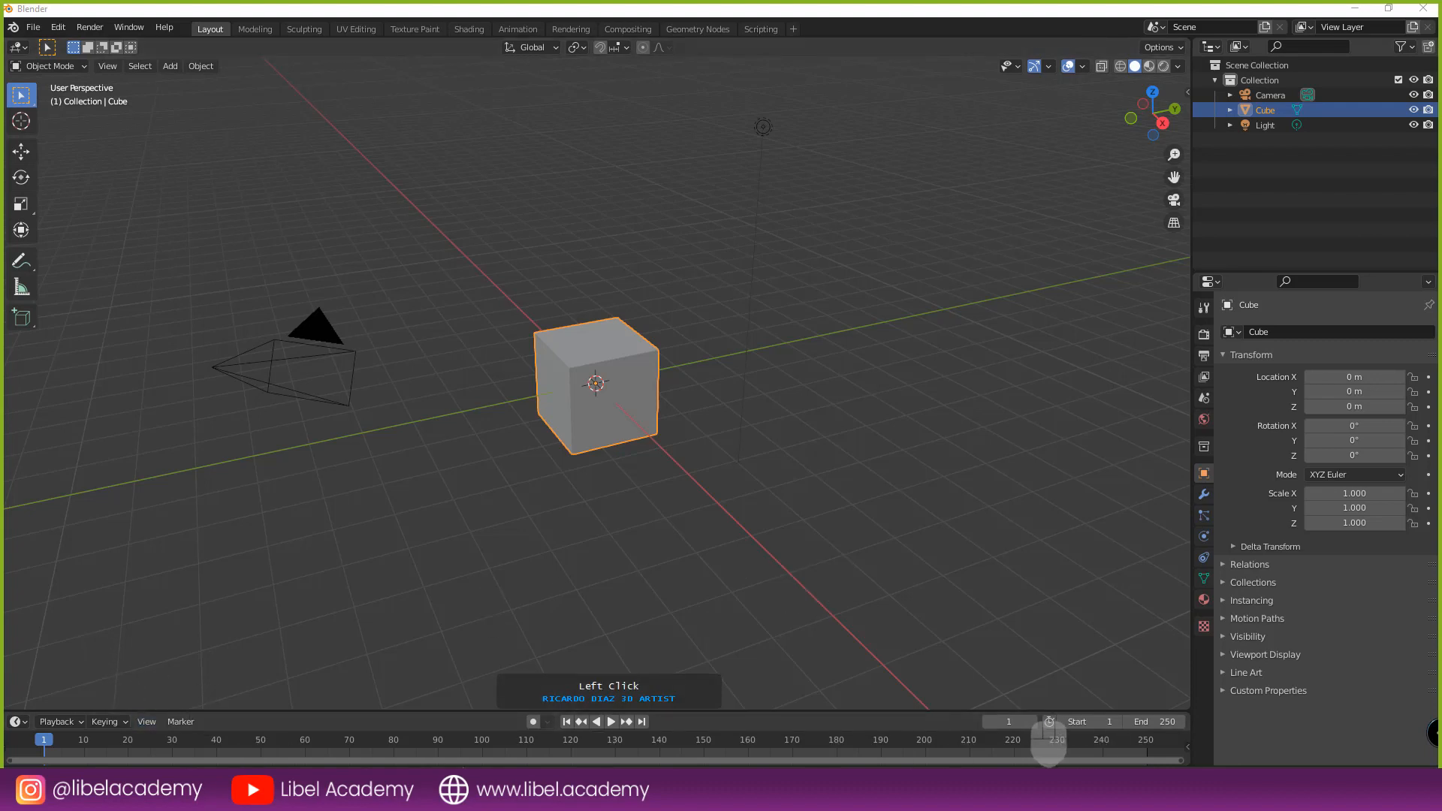
right_click_drag(225, 352, 270, 259)
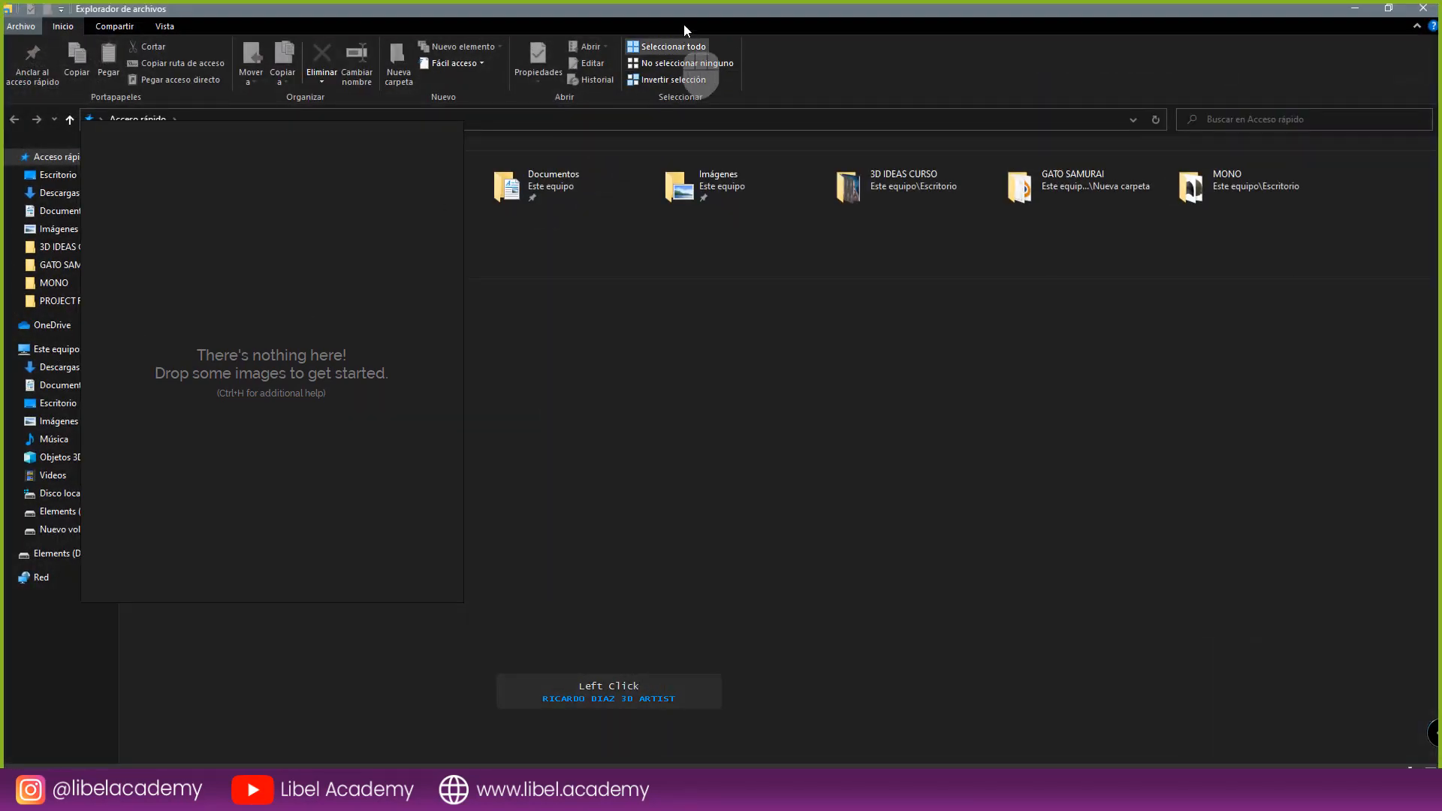
left_click_drag(684, 10, 2, 159)
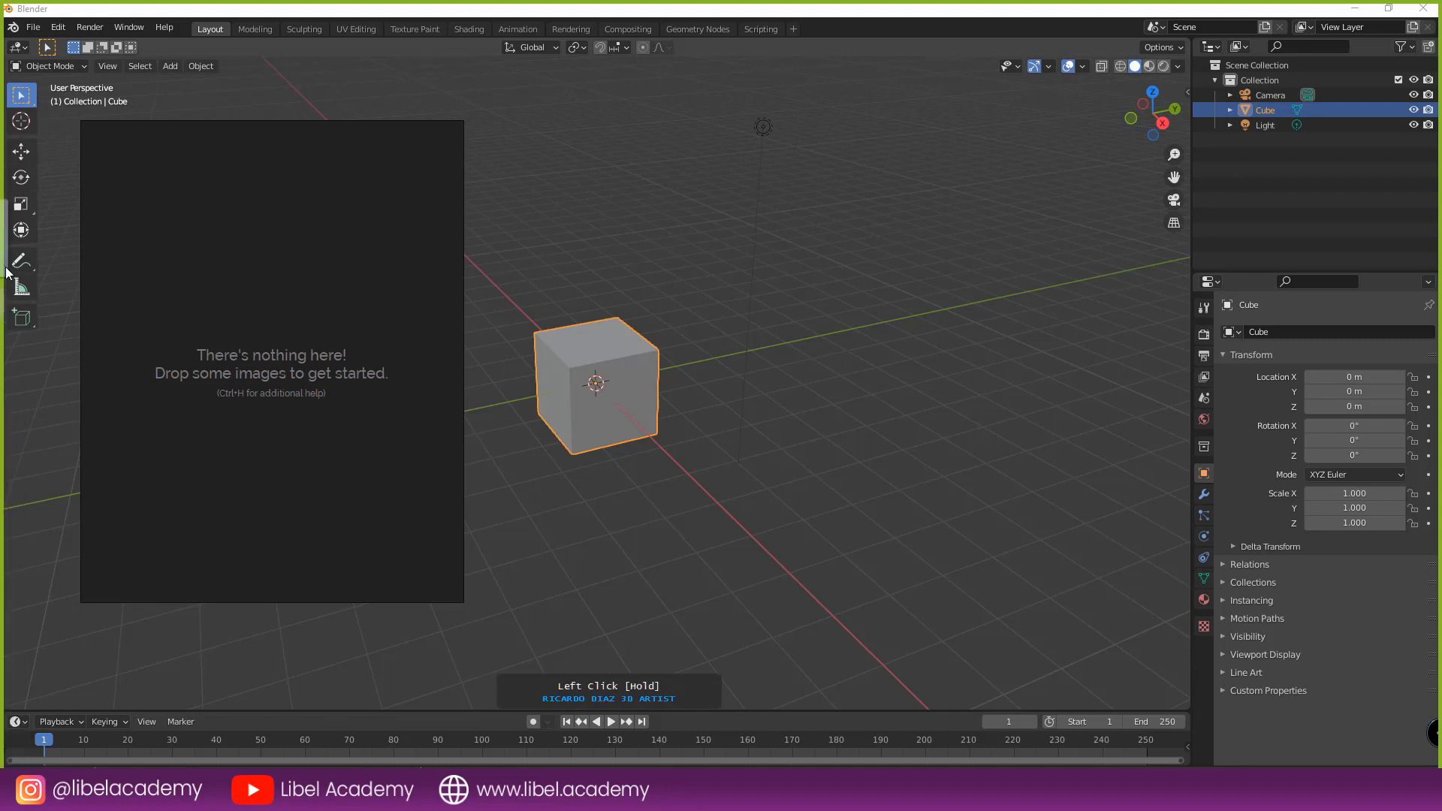
left_click_drag(0, 248, 311, 291)
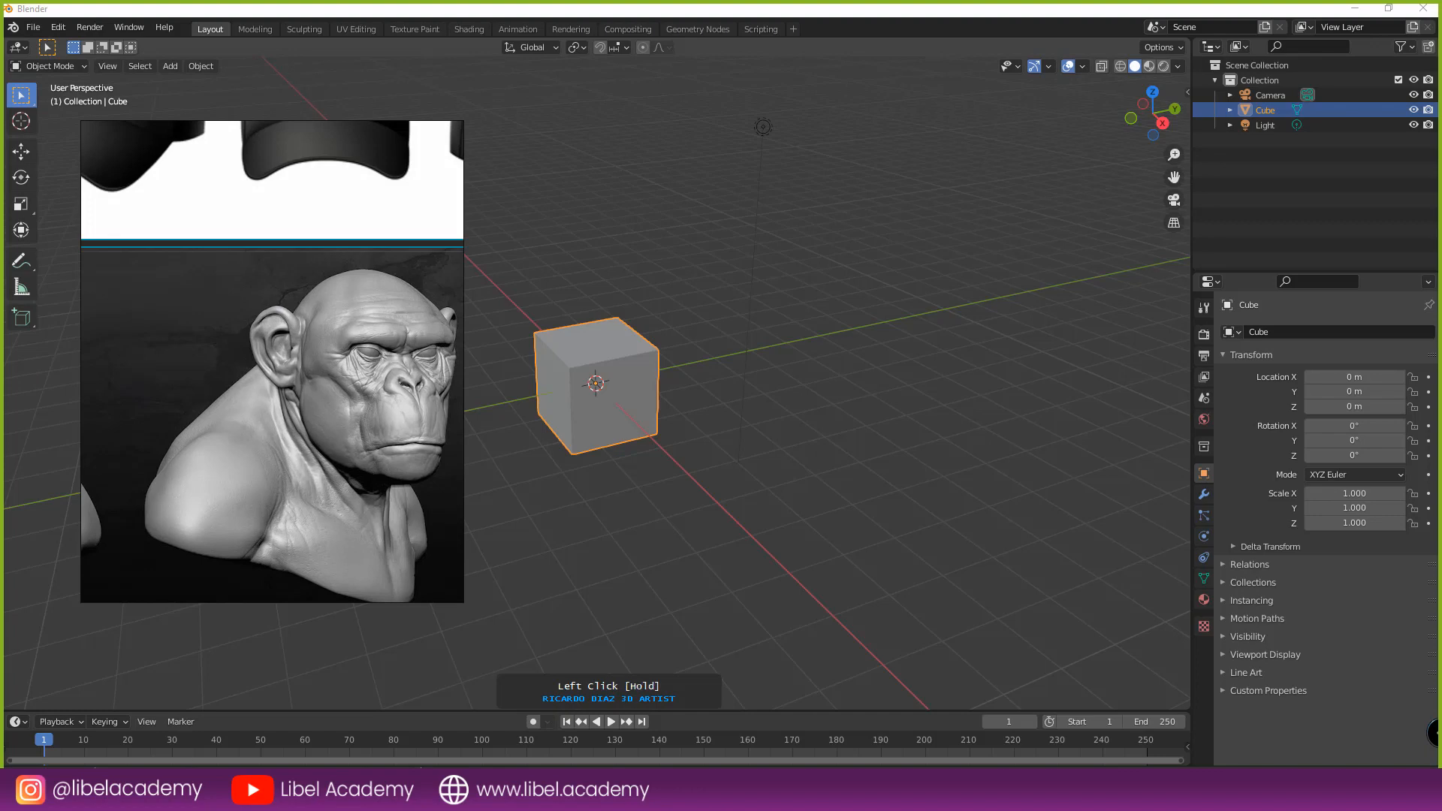
- Examine the loaded monkey, cap and headphone references on the board, both close up and as an overview
scroll(395, 337, "down", 6)
scroll(299, 443, "up", 5)
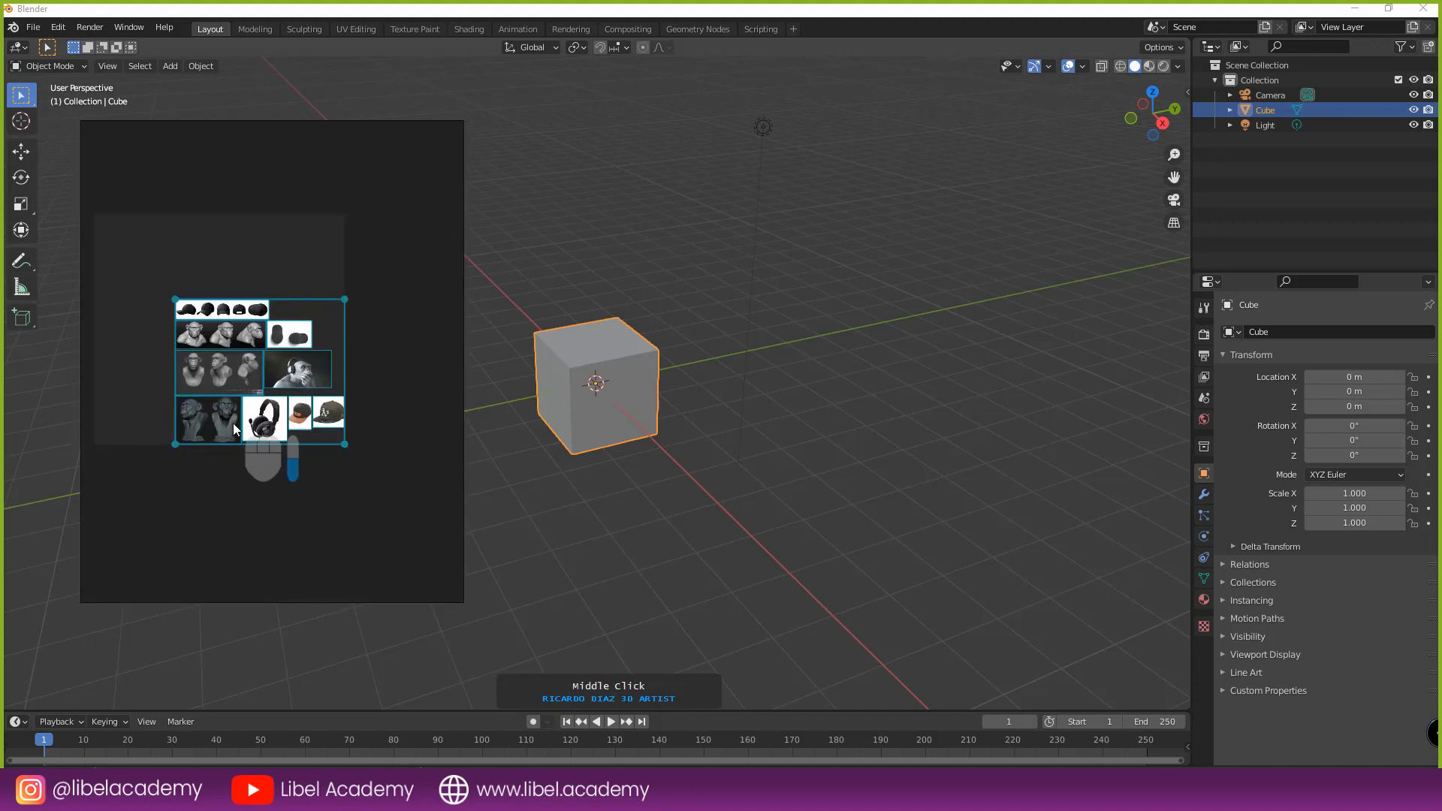
scroll(299, 439, "up", 2)
scroll(296, 425, "down", 6)
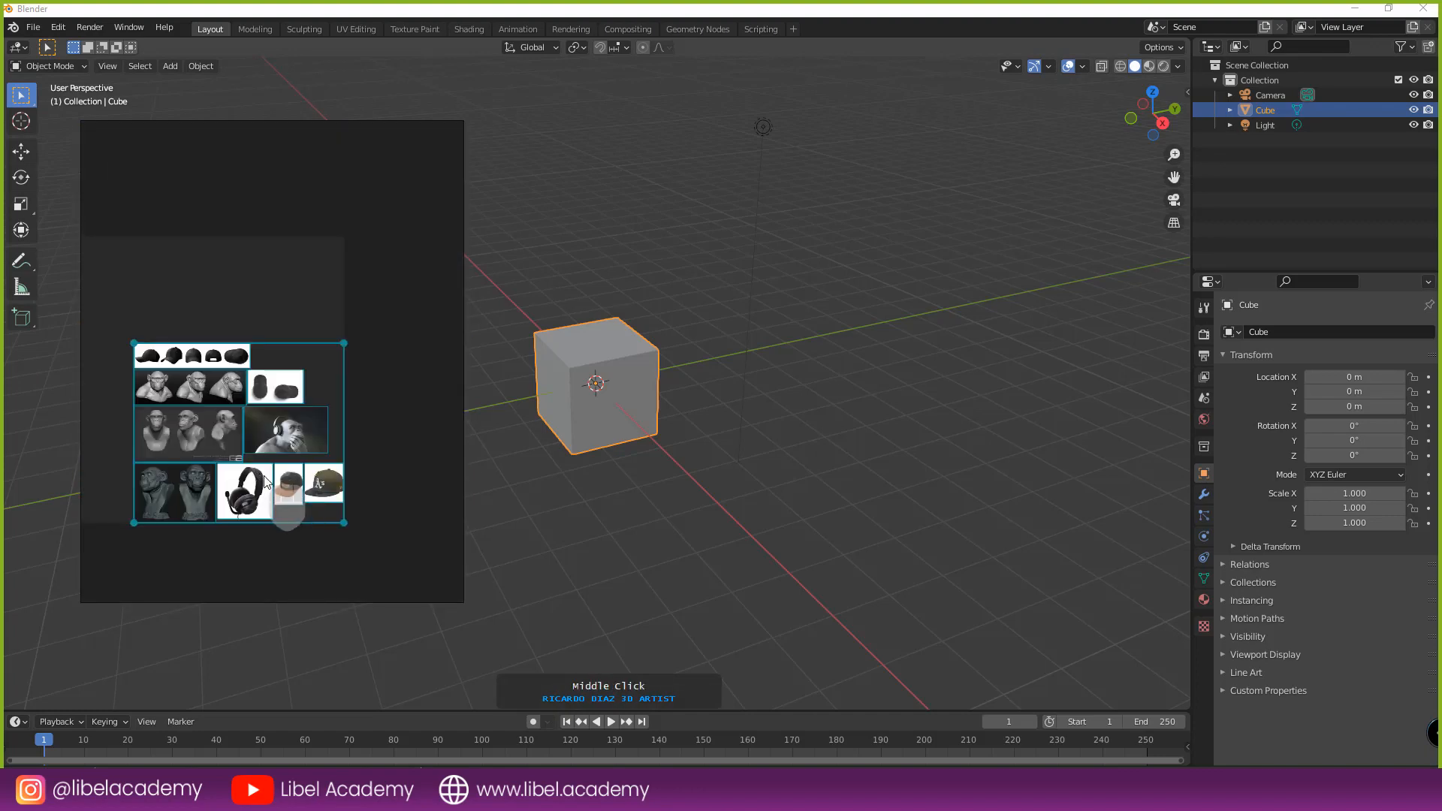
scroll(274, 480, "up", 6)
scroll(274, 481, "up", 3)
scroll(225, 480, "down", 3)
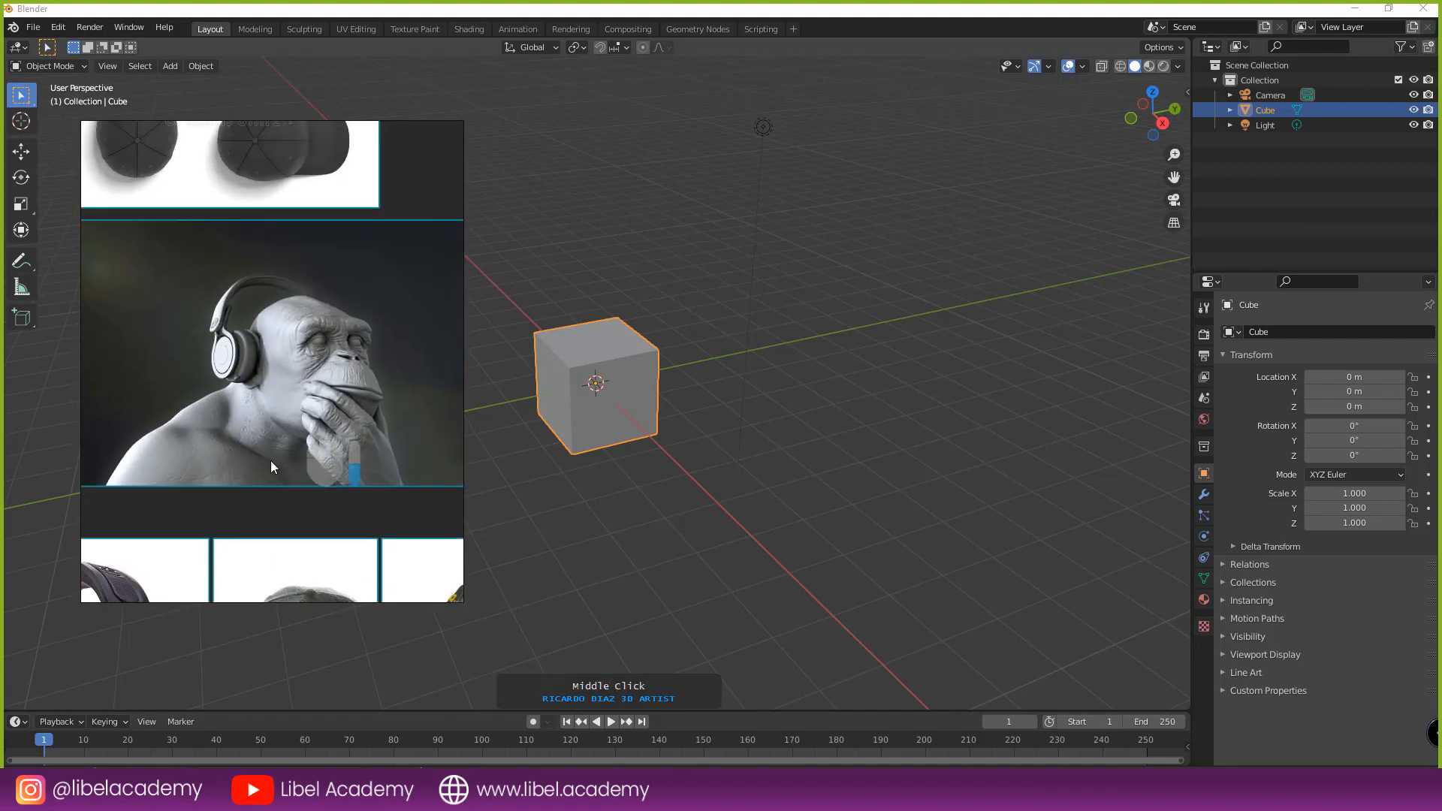
scroll(305, 478, "up", 4)
middle_click_drag(305, 477, 277, 462)
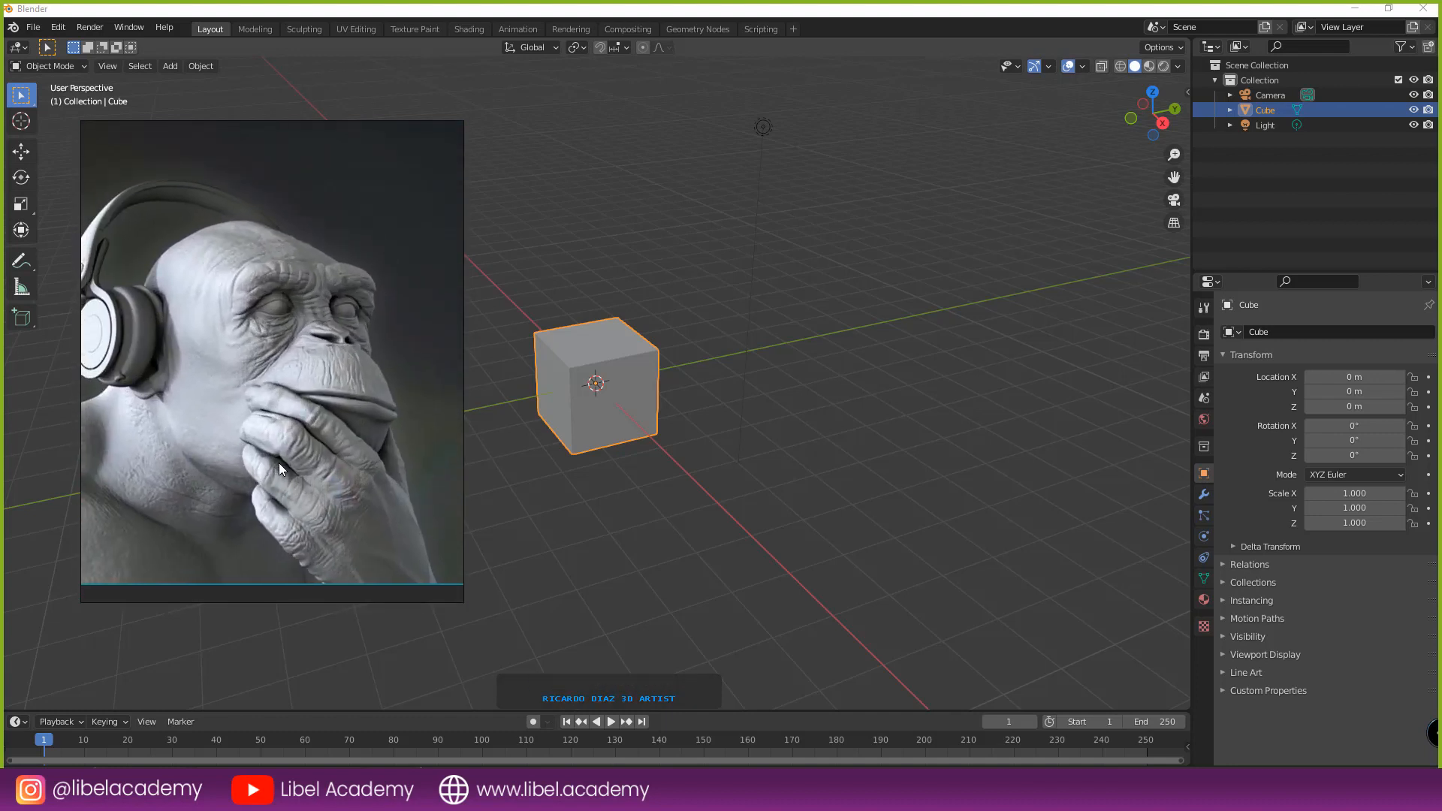
scroll(279, 464, "down", 8)
middle_click_drag(170, 420, 401, 455)
scroll(401, 455, "up", 3)
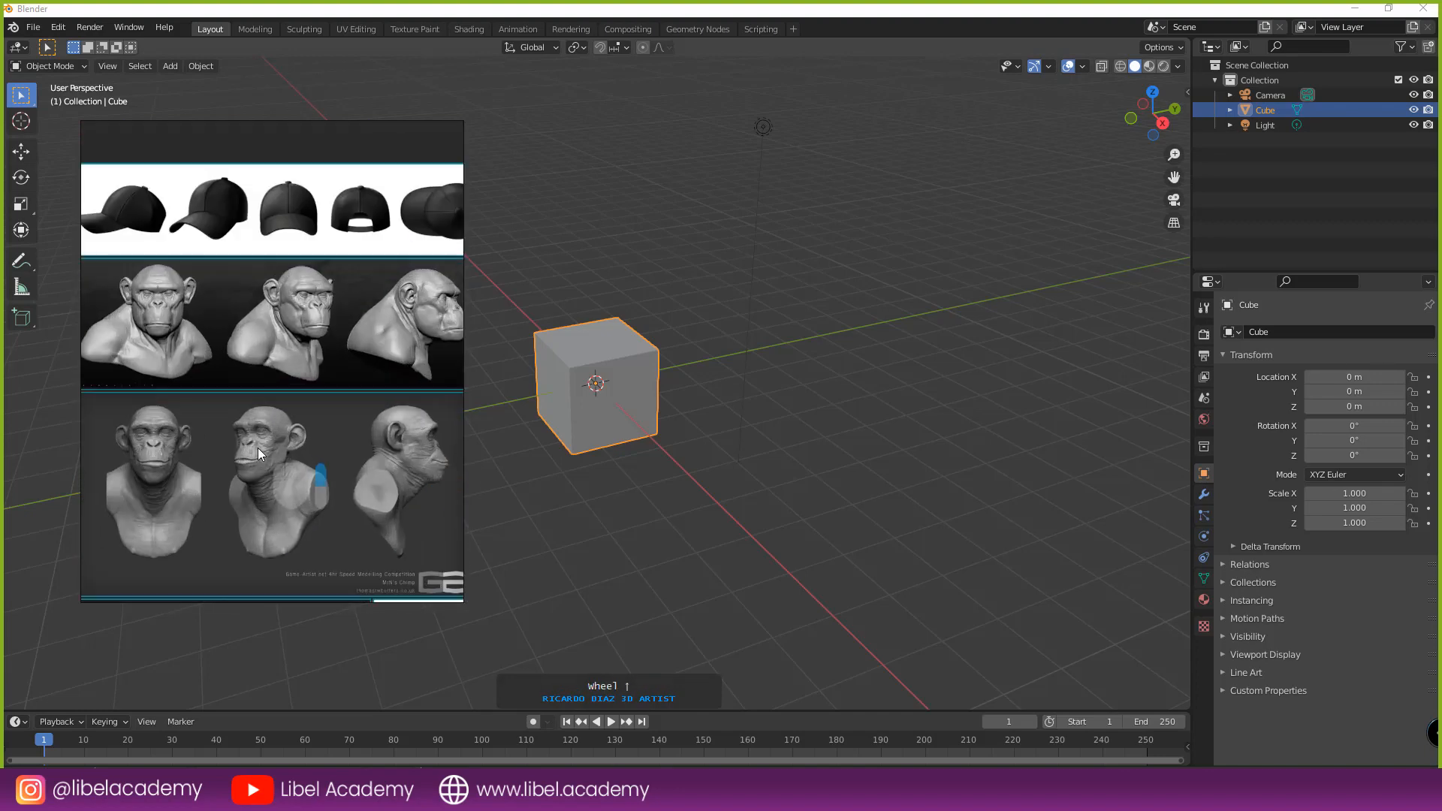
middle_click_drag(259, 448, 272, 395)
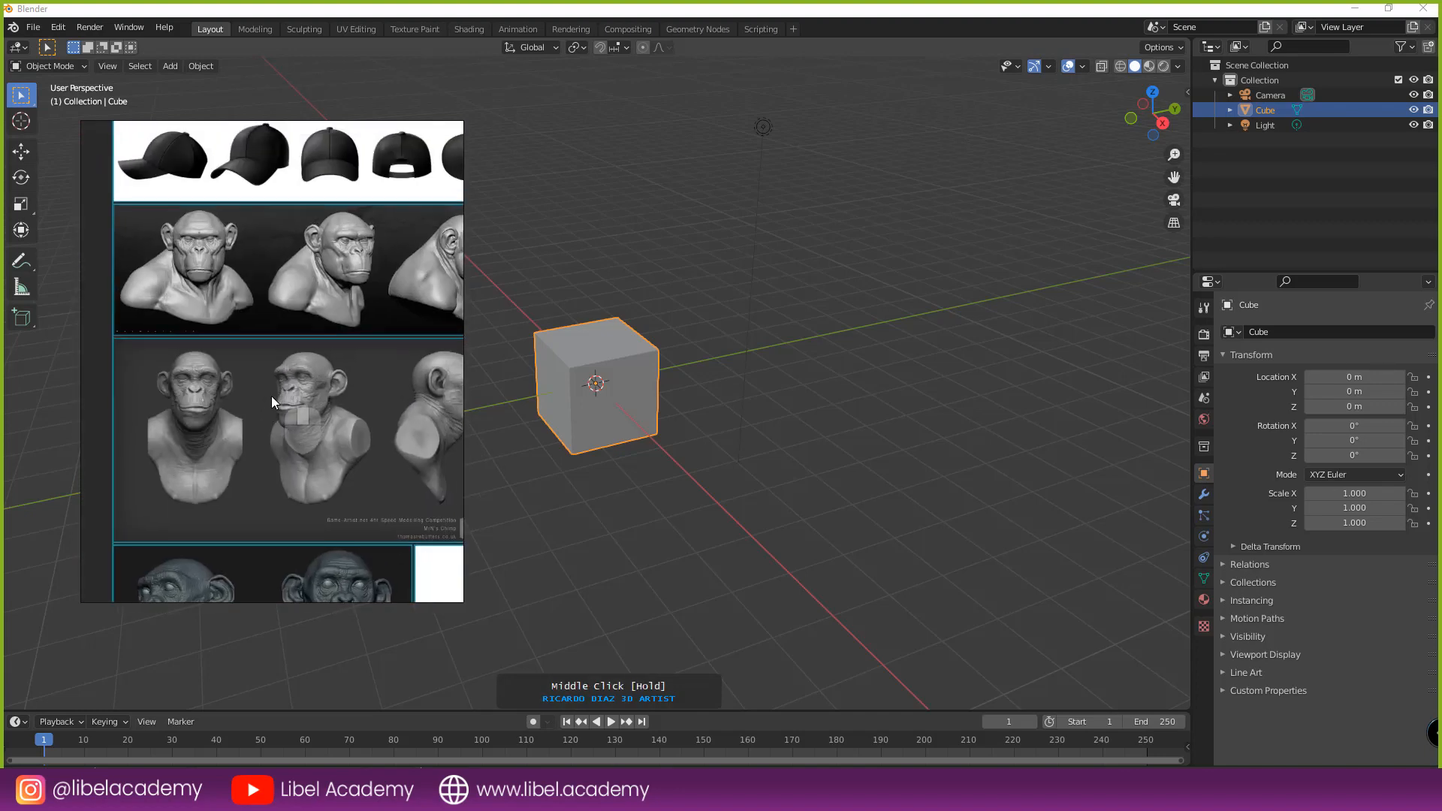
scroll(271, 395, "down", 3)
scroll(277, 389, "up", 5)
scroll(310, 399, "down", 5)
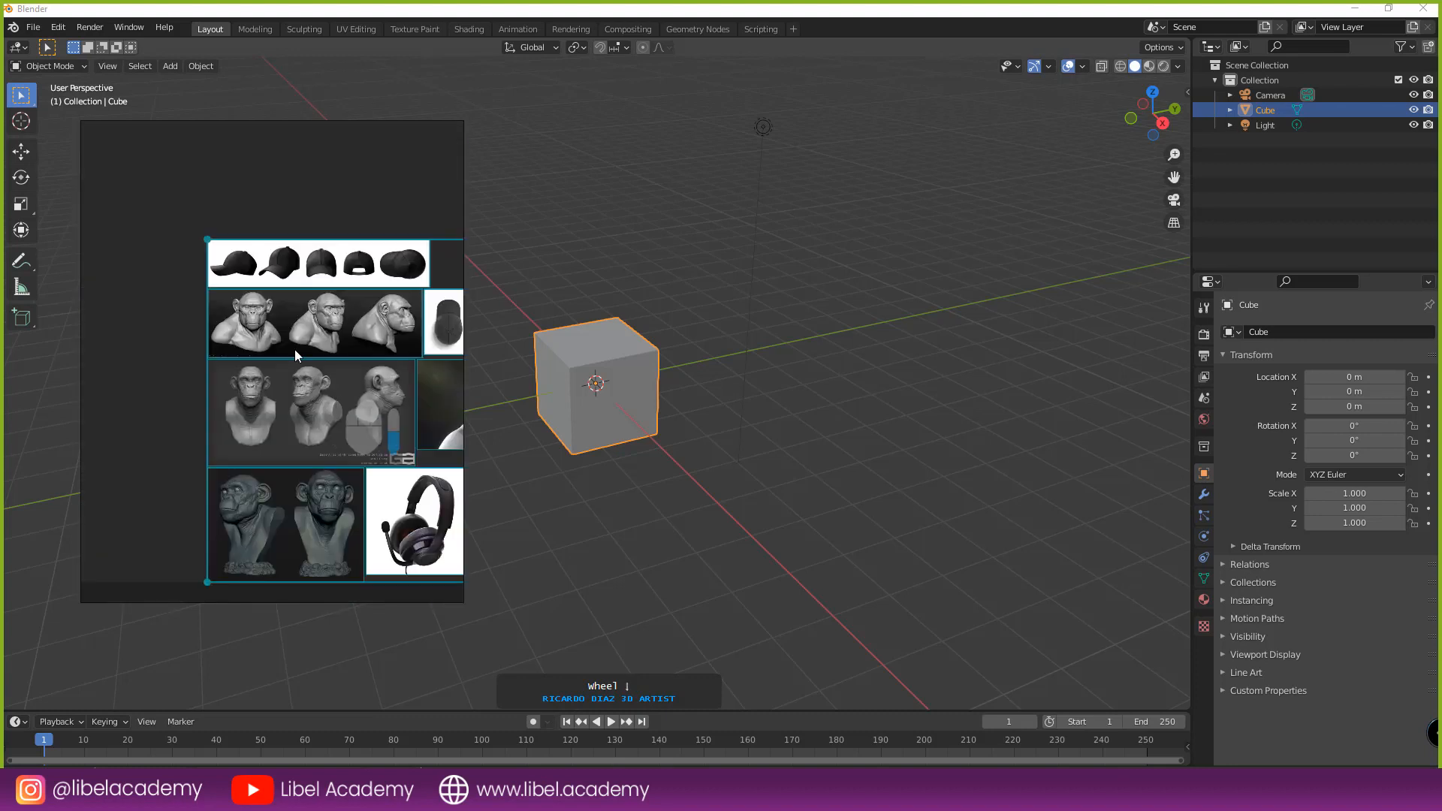
scroll(296, 354, "up", 3)
right_click(308, 373)
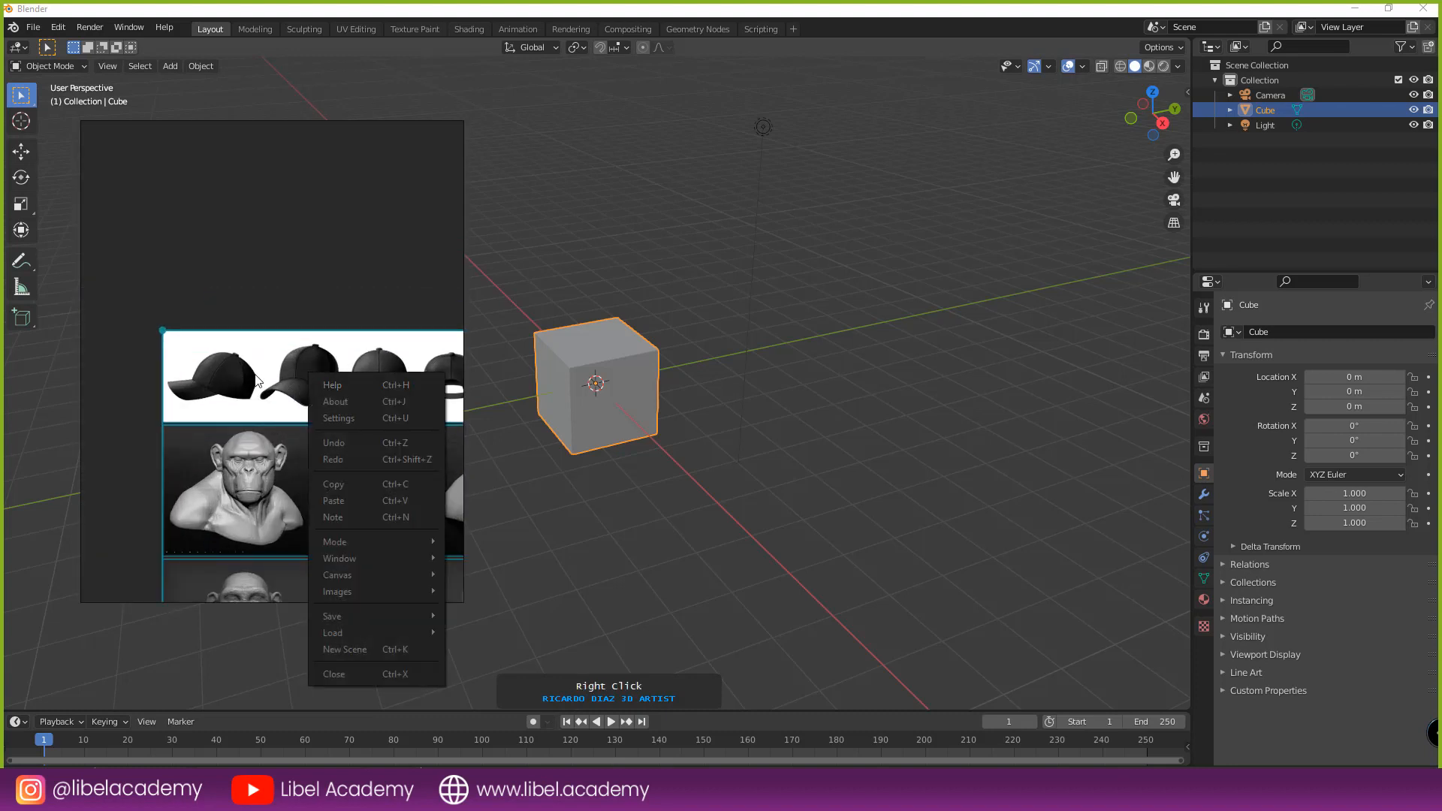
left_click(256, 375)
scroll(258, 378, "down", 5)
left_click(349, 439)
double_click(387, 444)
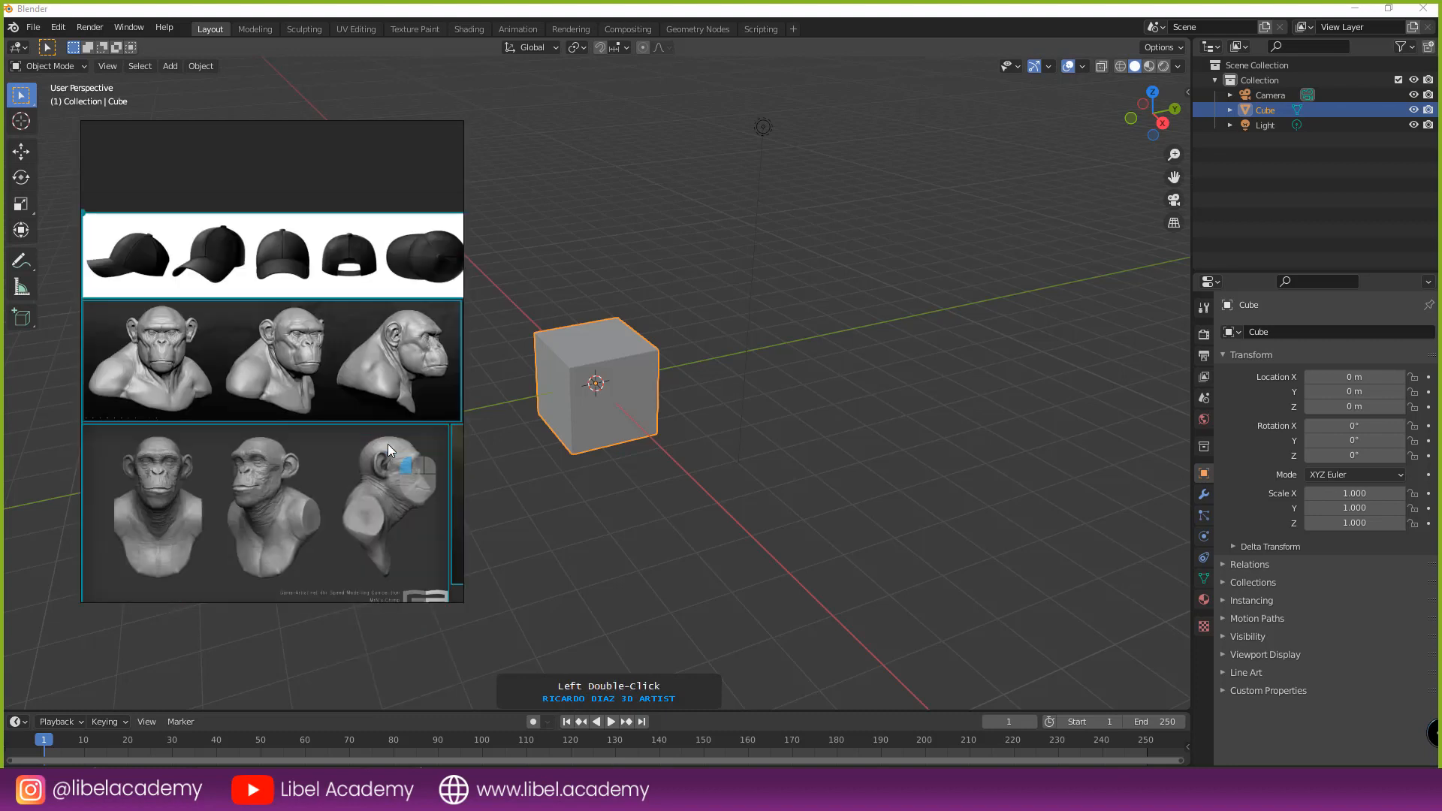
right_click(318, 471)
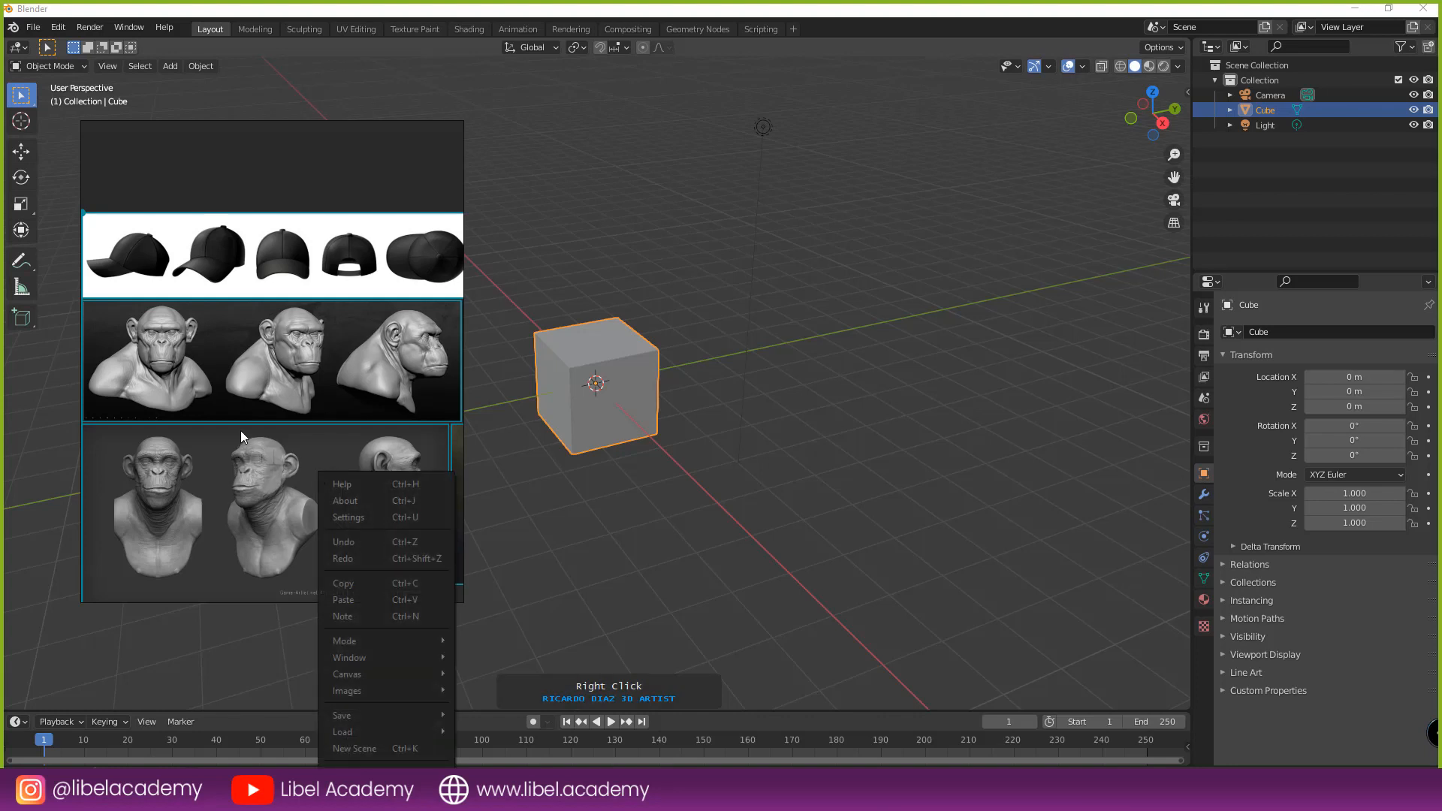
left_click(300, 390)
scroll(300, 390, "down", 3)
middle_click_drag(317, 393, 243, 293)
- Deselect all images, then enlarge the image of two black caps seen from above and place it beside the row of black caps
left_click(349, 182)
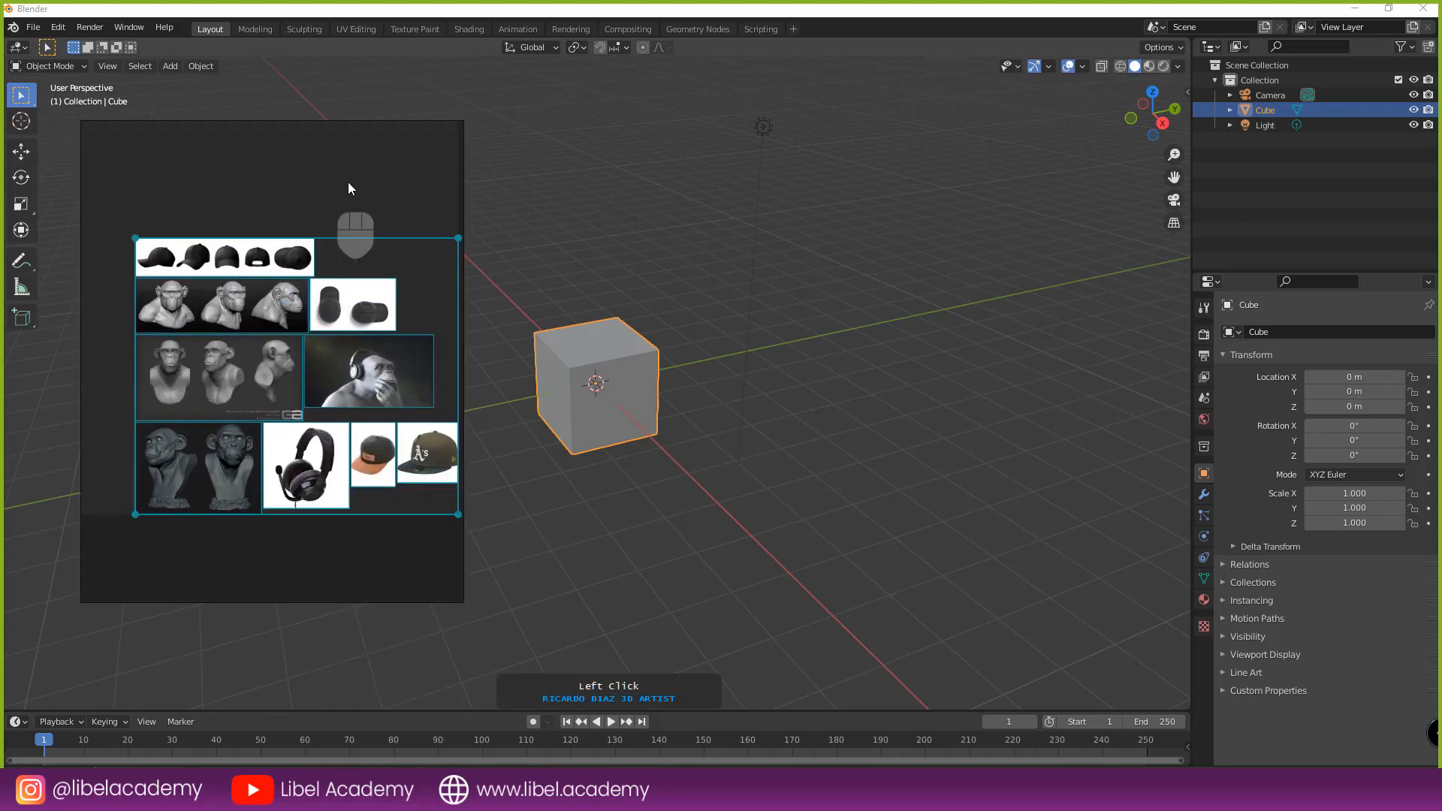
left_click(361, 282)
left_click_drag(359, 300, 326, 240)
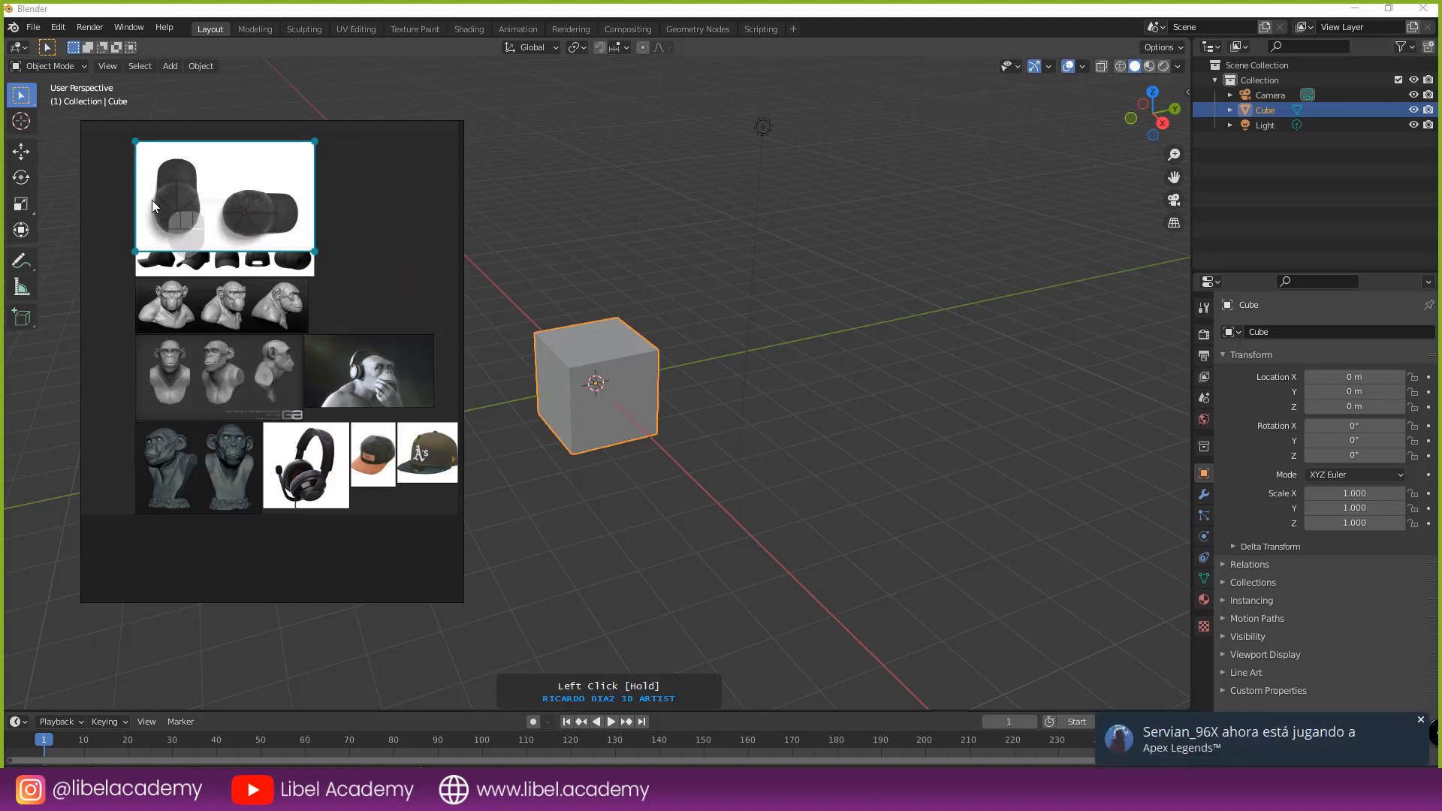
left_click_drag(151, 200, 331, 283)
scroll(246, 360, "up", 5)
middle_click_drag(397, 340, 92, 508)
scroll(180, 469, "down", 5)
left_click(318, 386)
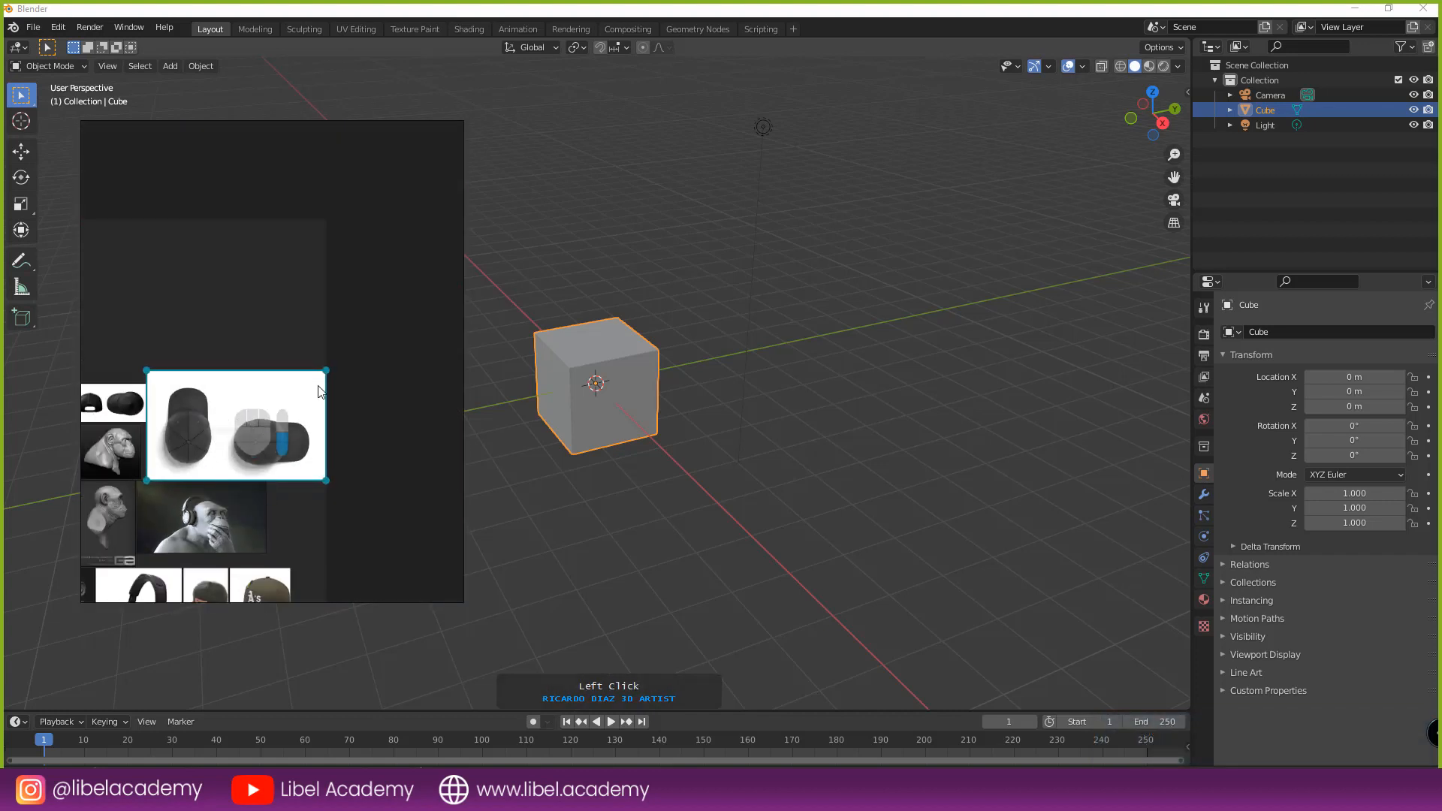
left_click_drag(326, 370, 275, 398)
left_click_drag(198, 423, 197, 408)
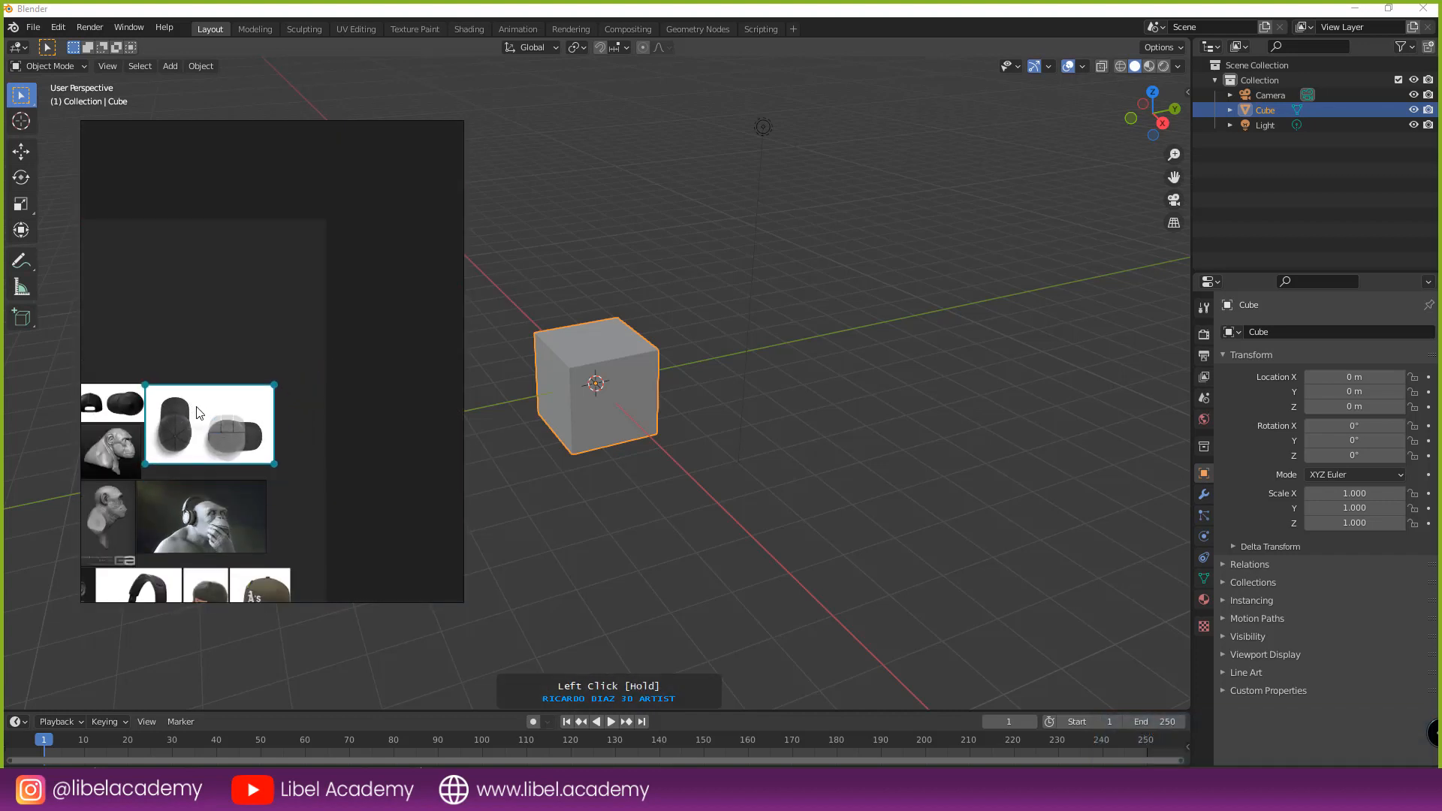
left_click(314, 394)
scroll(434, 422, "up", 5)
middle_click_drag(288, 464, 394, 527)
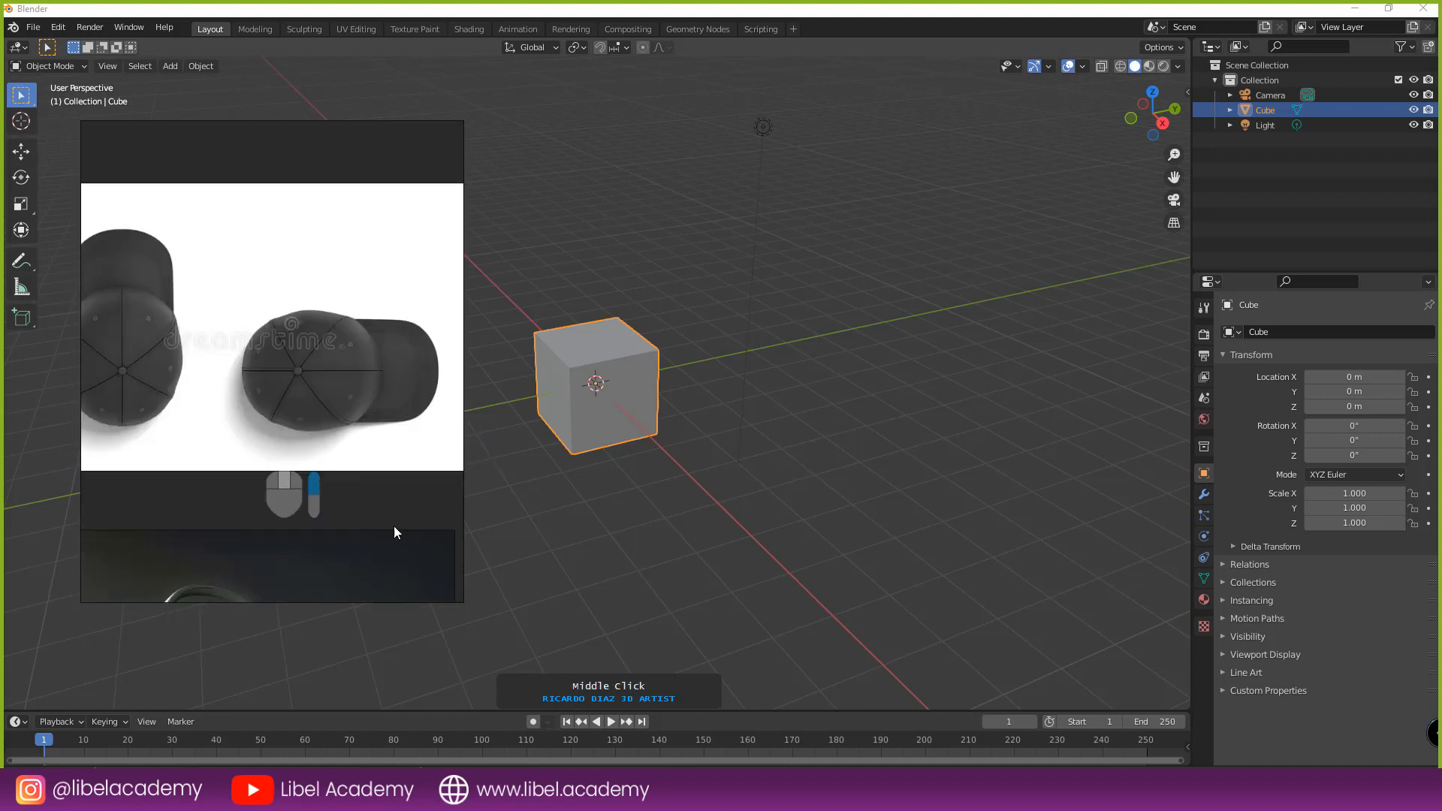
- Gather the three monkey bust sheets into one stacked, left-aligned column away from the cap and headphone images
scroll(360, 499, "down", 5)
middle_click_drag(323, 454, 389, 422)
scroll(304, 526, "down", 2)
middle_click_drag(307, 543, 387, 450)
scroll(363, 448, "up", 2)
scroll(364, 447, "down", 1)
left_click(369, 380)
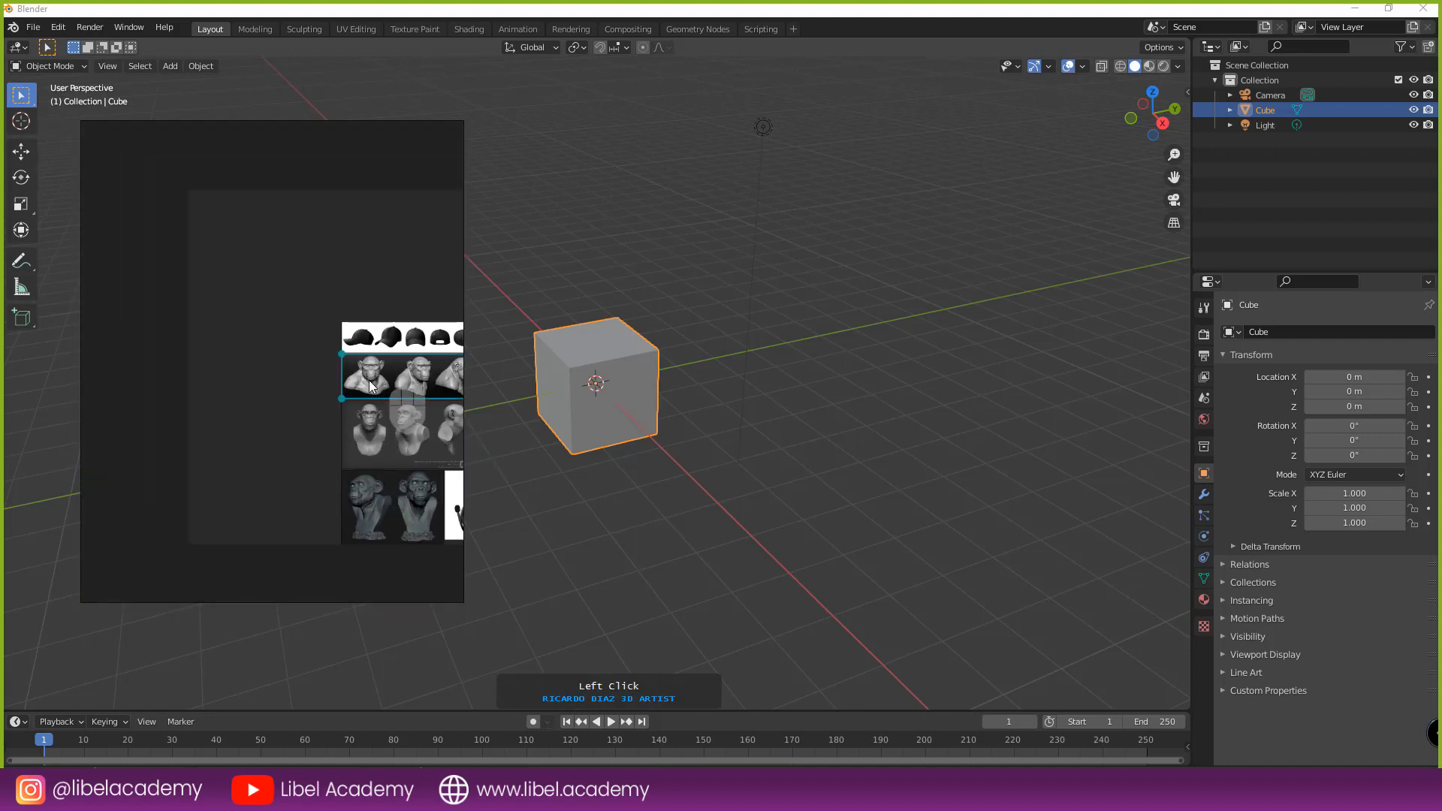
left_click_drag(370, 385, 157, 315)
left_click_drag(385, 446, 207, 363)
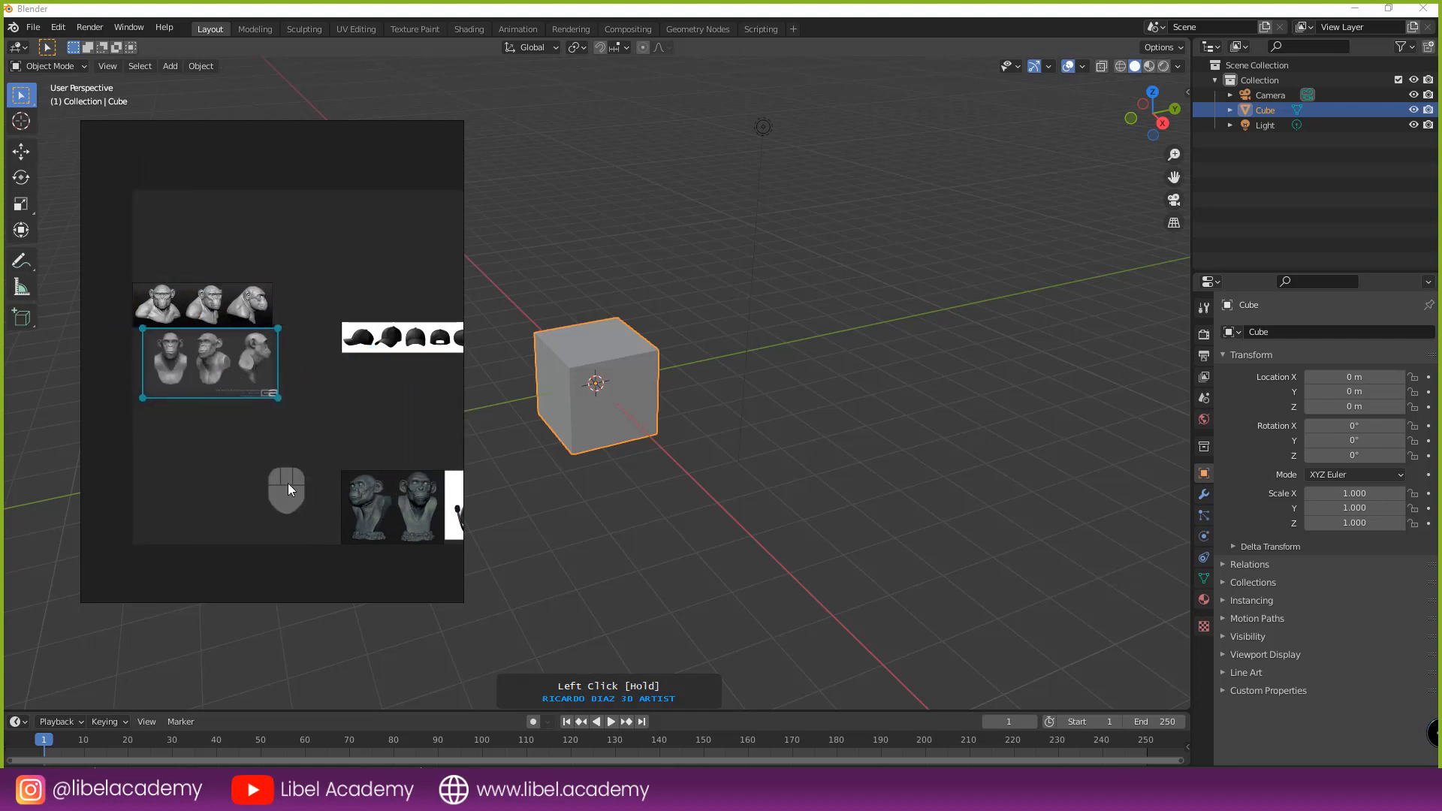
left_click_drag(362, 498, 170, 422)
left_click_drag(200, 370, 187, 371)
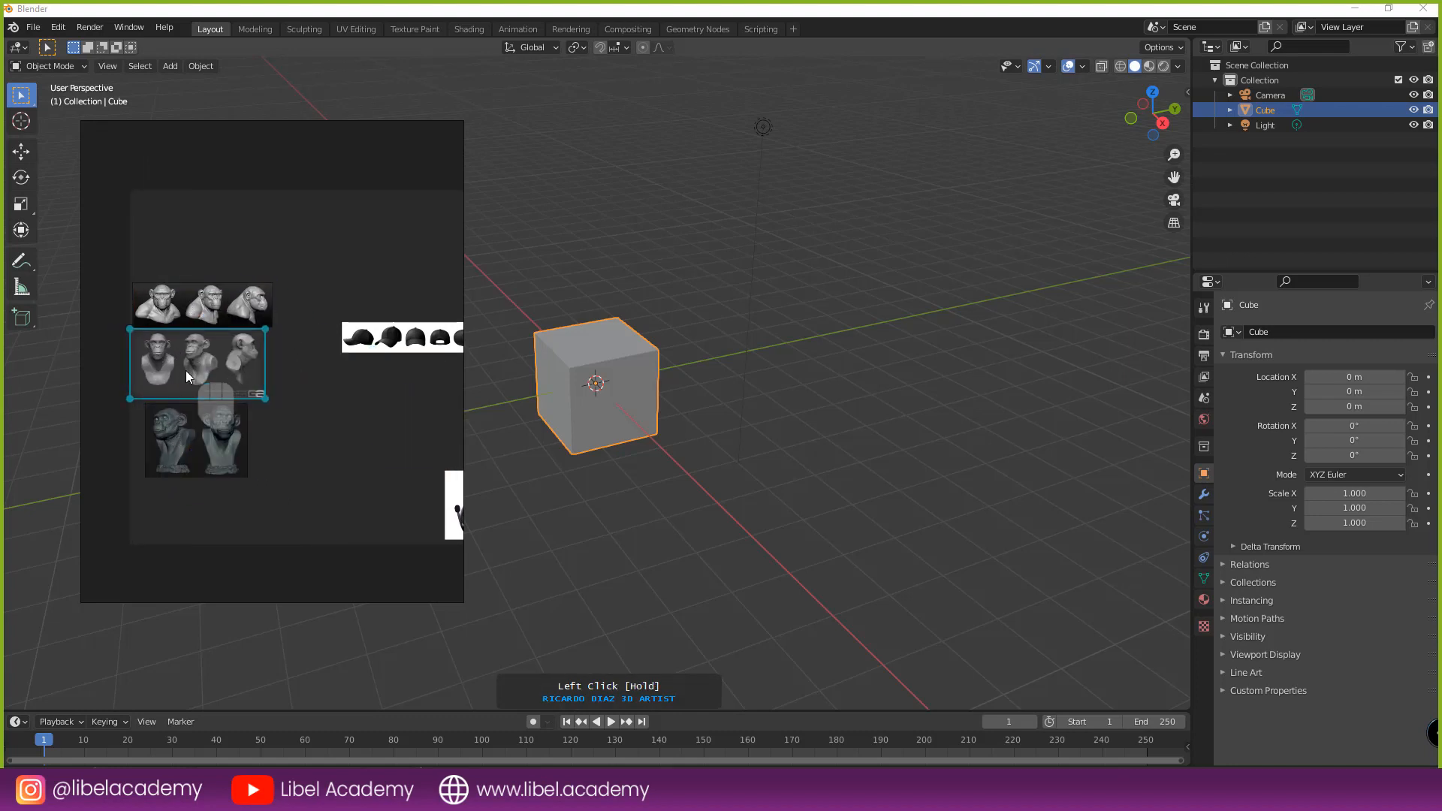
left_click_drag(180, 430, 165, 430)
- Separate the headphones image from the caps and stack the black cap row above the image of two black caps
scroll(291, 470, "down", 2)
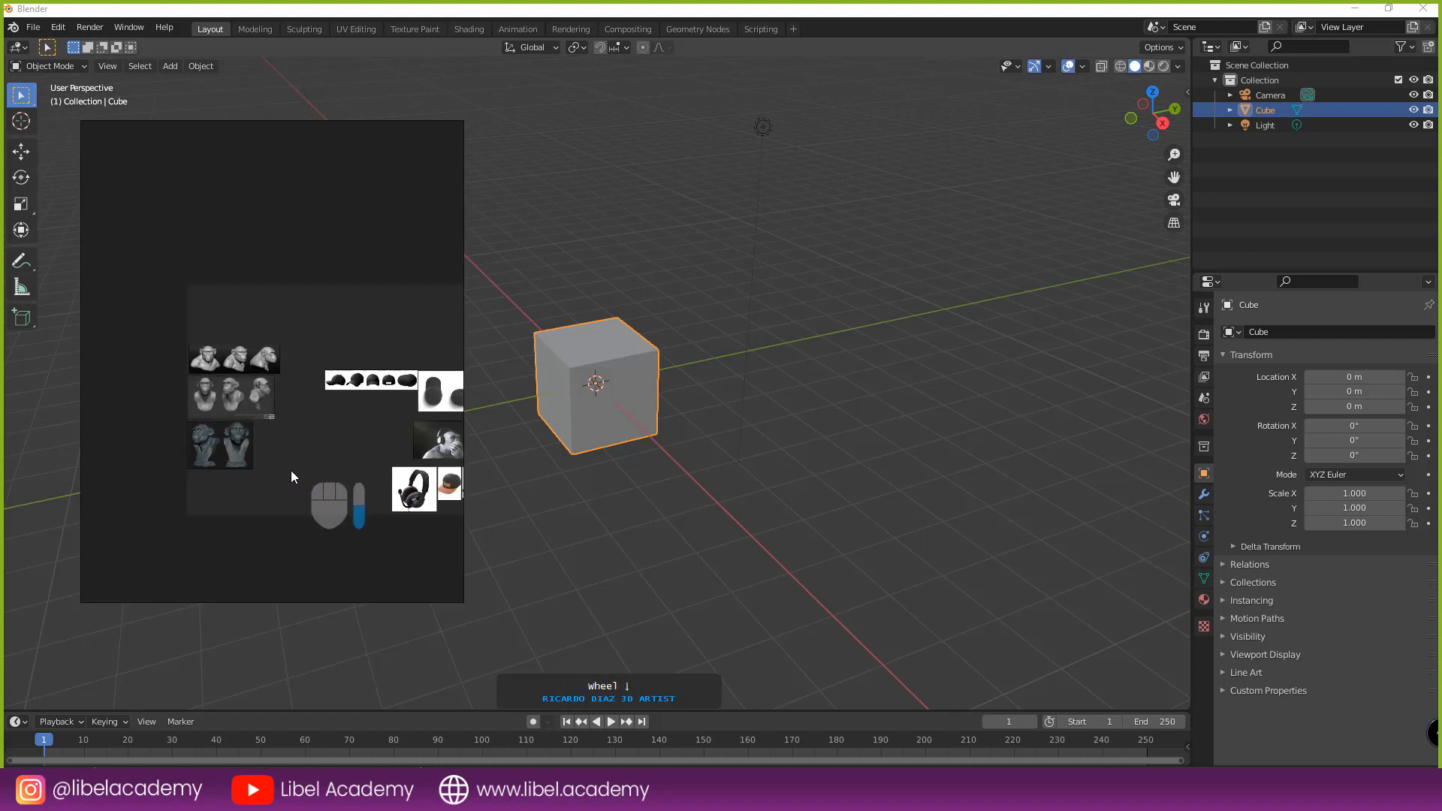
scroll(290, 476, "up", 2)
left_click_drag(342, 522, 250, 465)
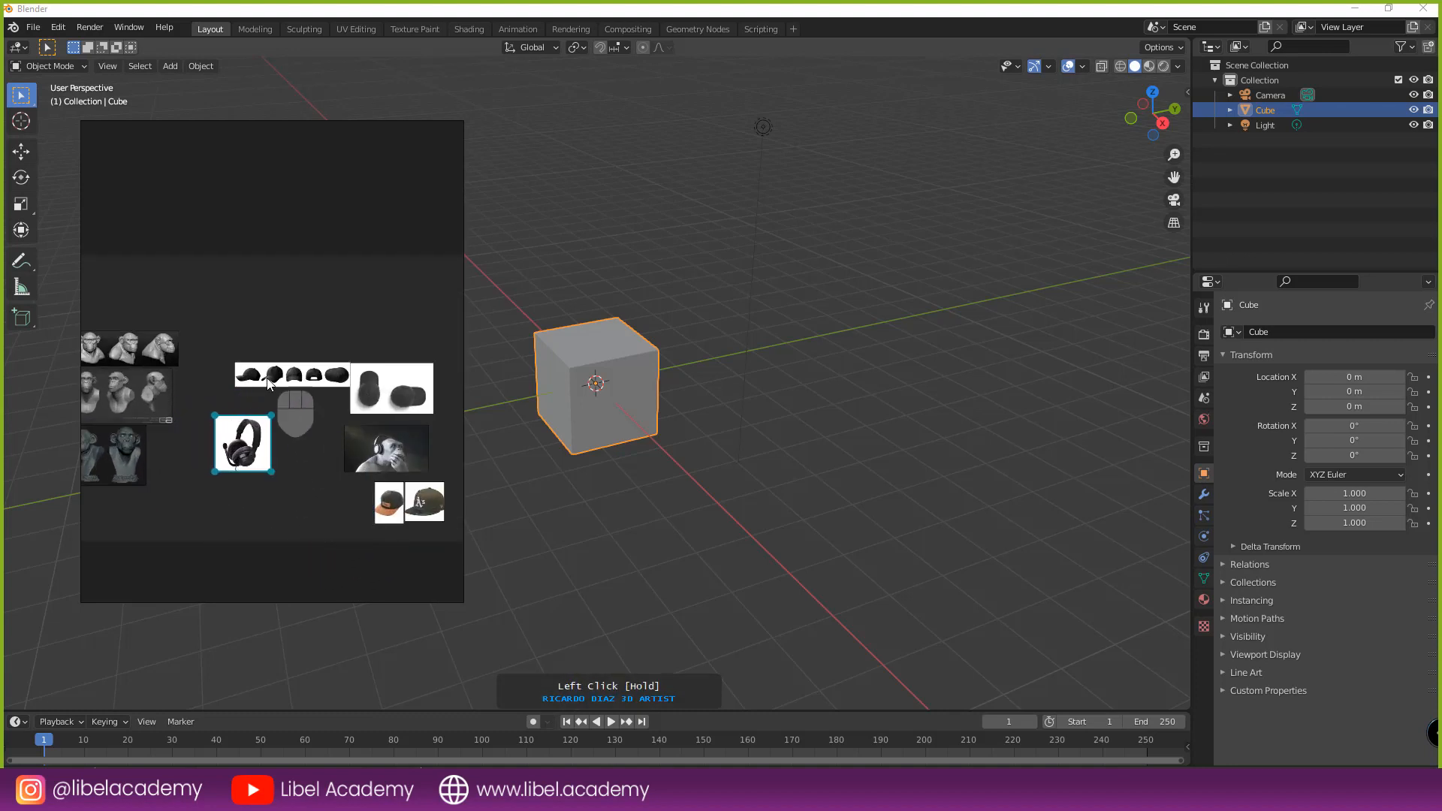
left_click_drag(267, 380, 353, 338)
left_click_drag(384, 392, 370, 375)
- Place the headphone-wearing monkey above the monkey busts, the two coloured caps below the black caps, and the headphones image between both groups
left_click(379, 457)
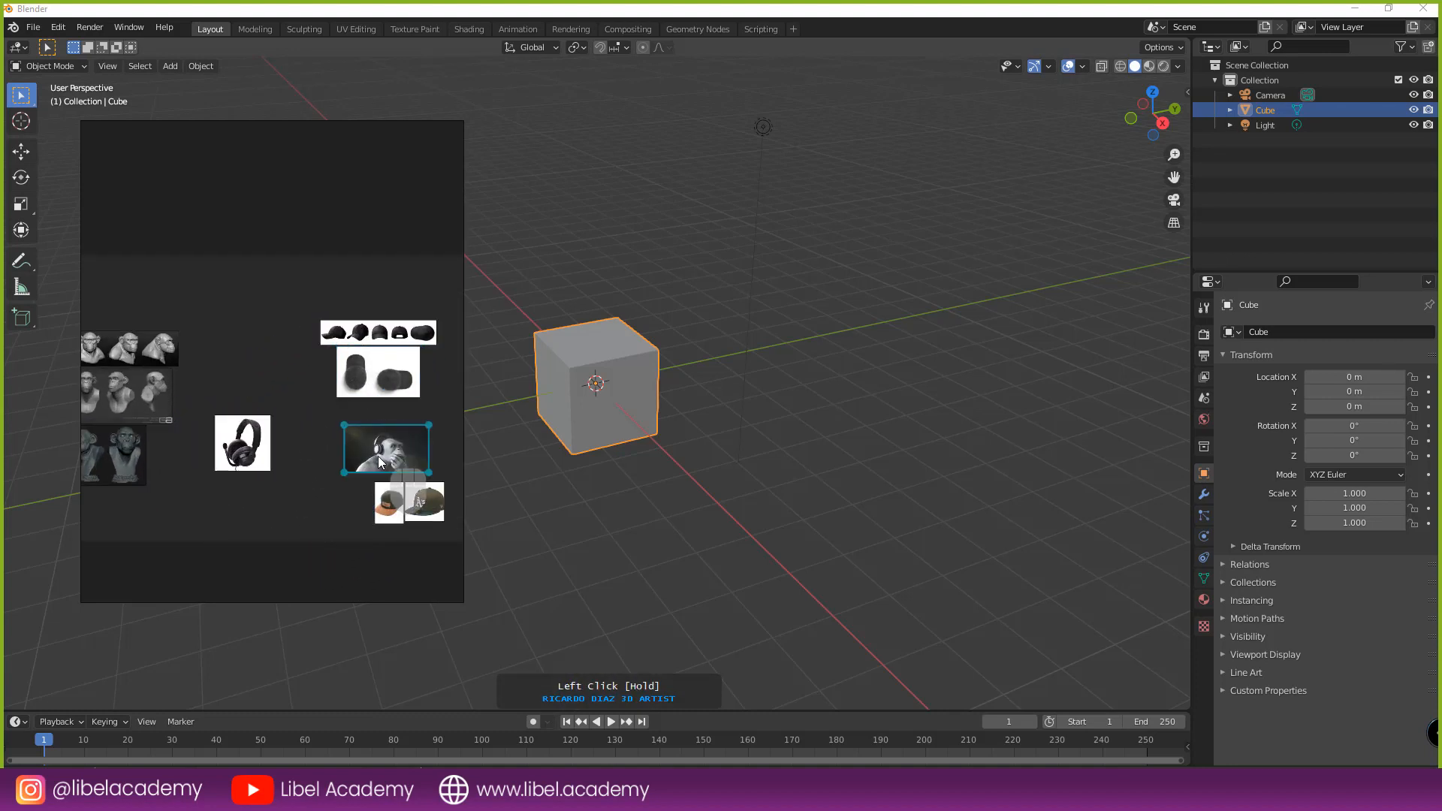
left_click_drag(379, 462, 114, 311)
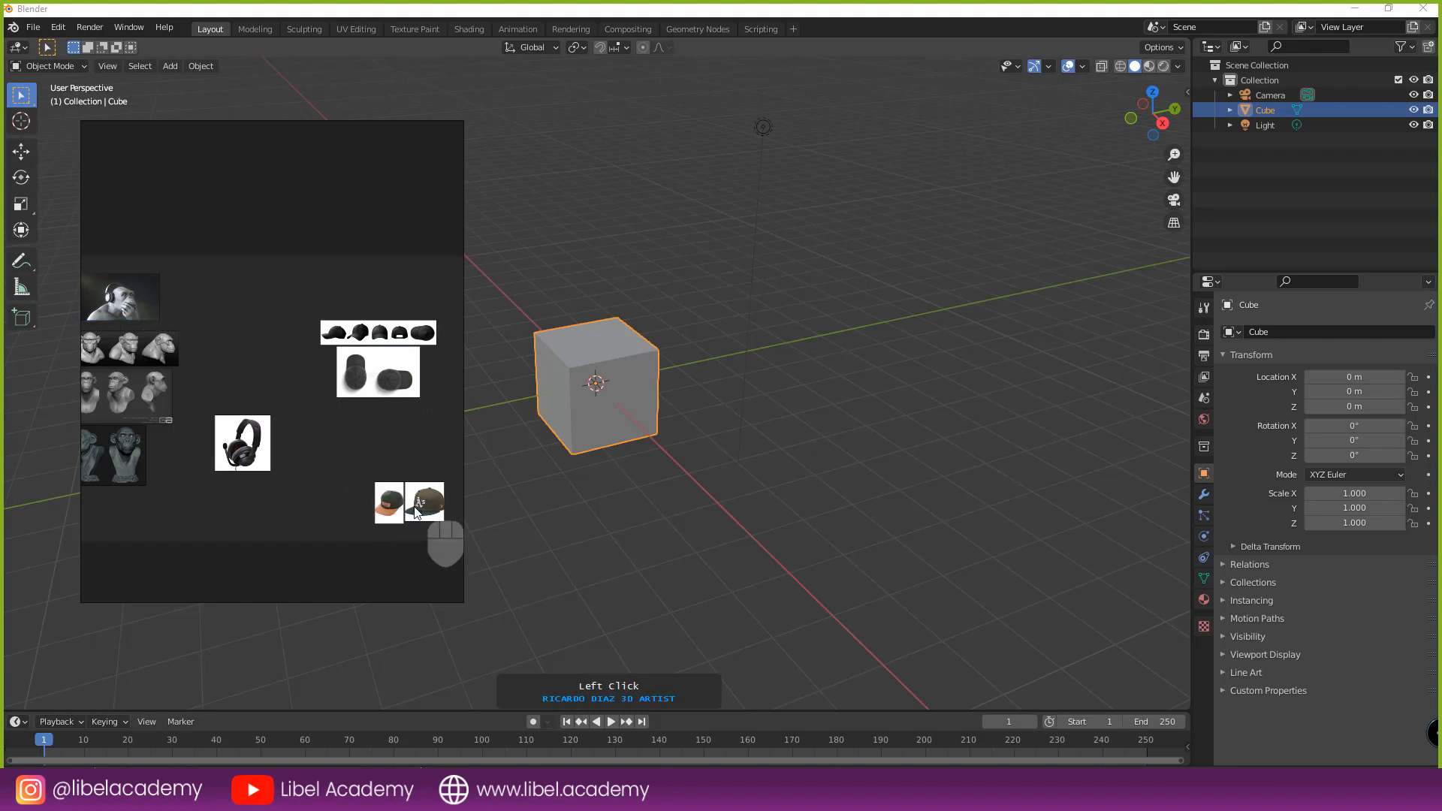
left_click_drag(414, 508, 385, 434)
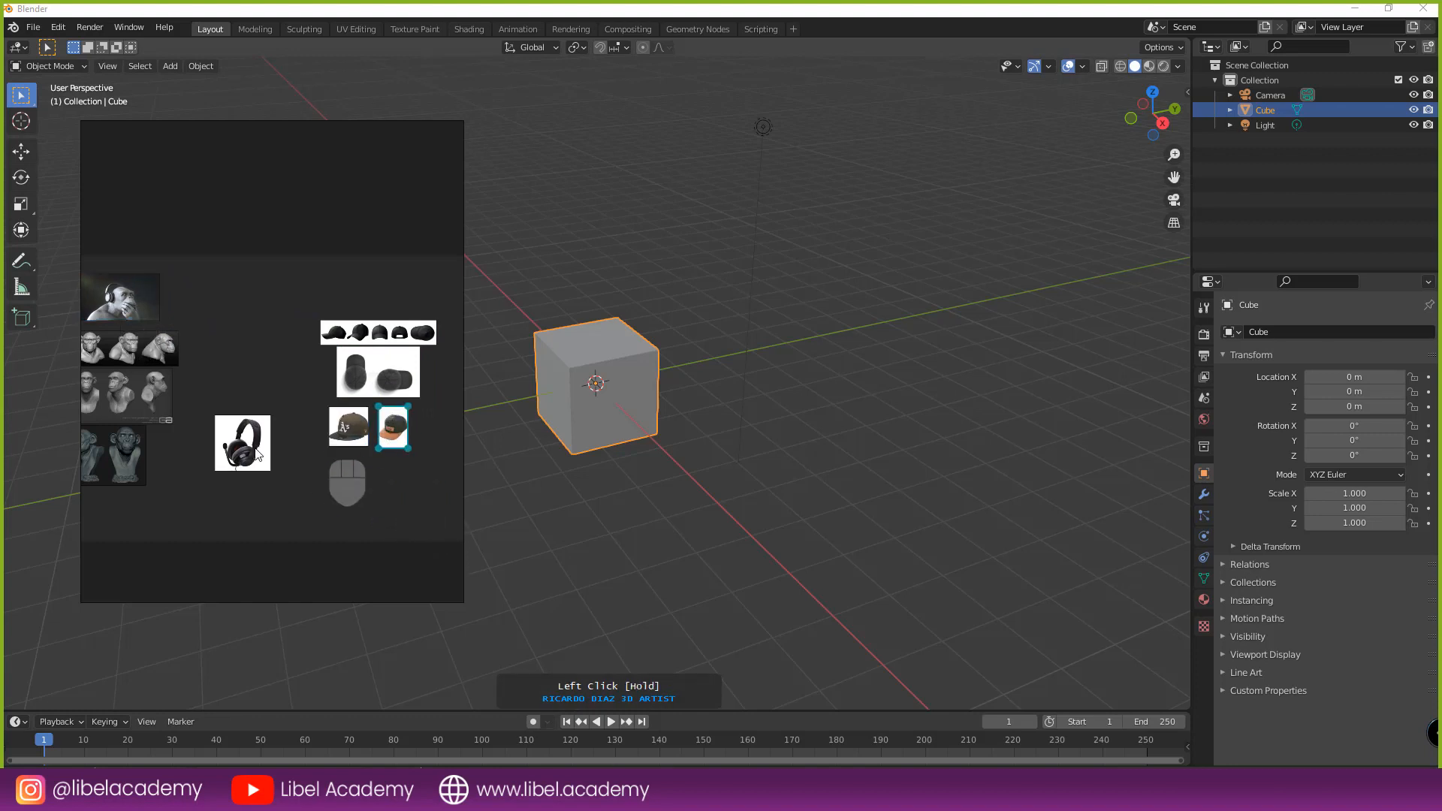
left_click_drag(247, 445, 258, 343)
middle_click_drag(276, 456, 314, 521)
left_click(314, 521)
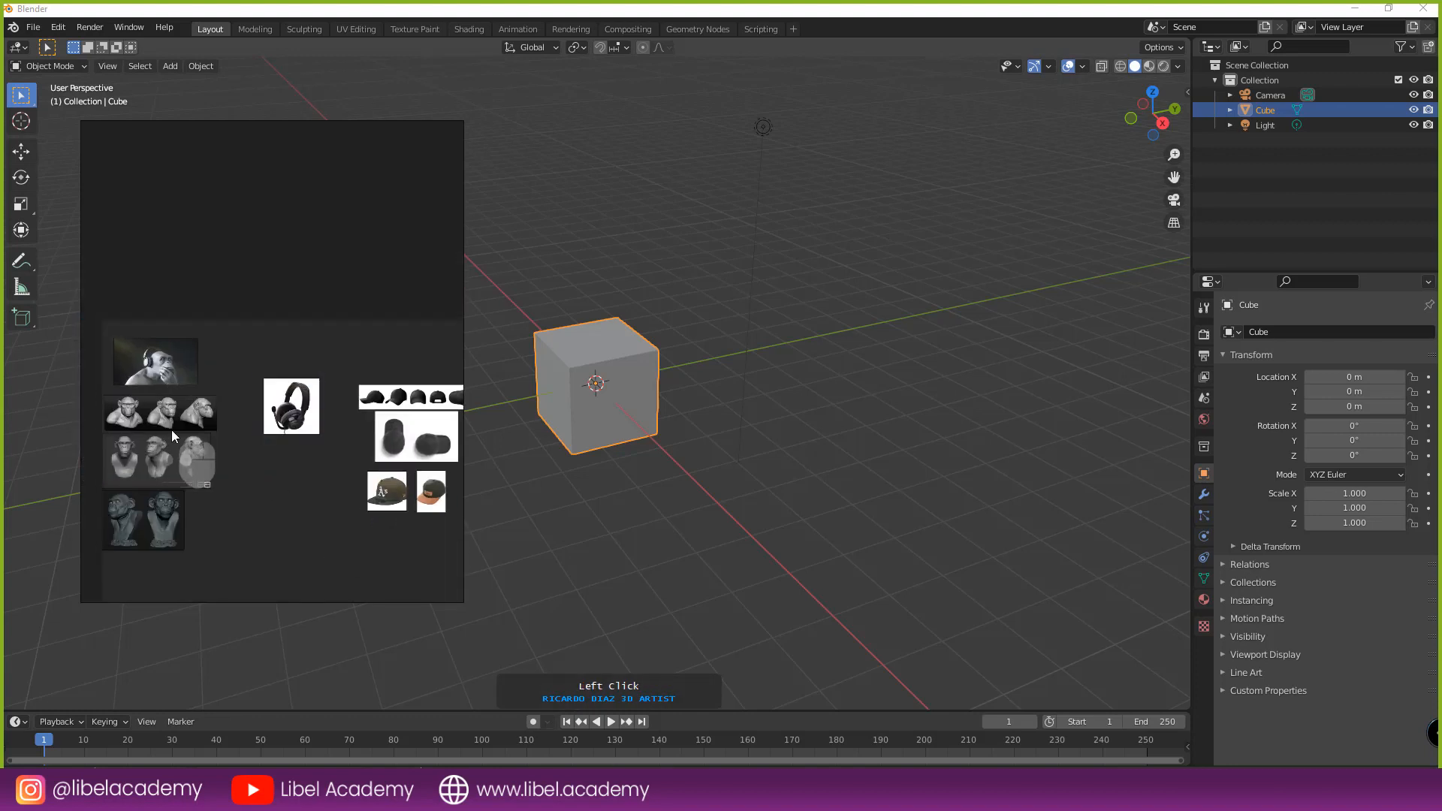
- Add a note reading "MONKEY" and center it above the column of monkey references
middle_click_drag(172, 434, 279, 455)
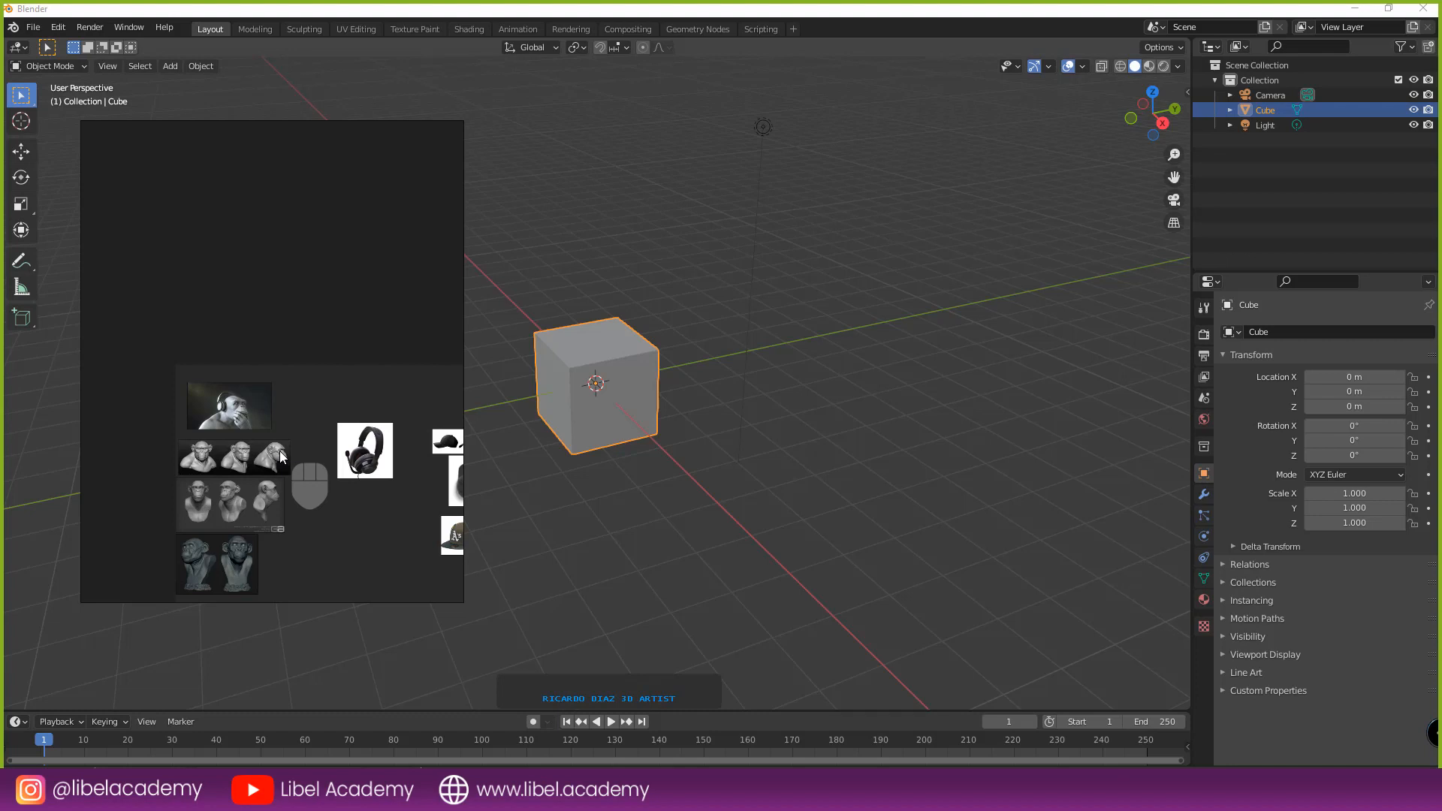
middle_click_drag(372, 447, 337, 426)
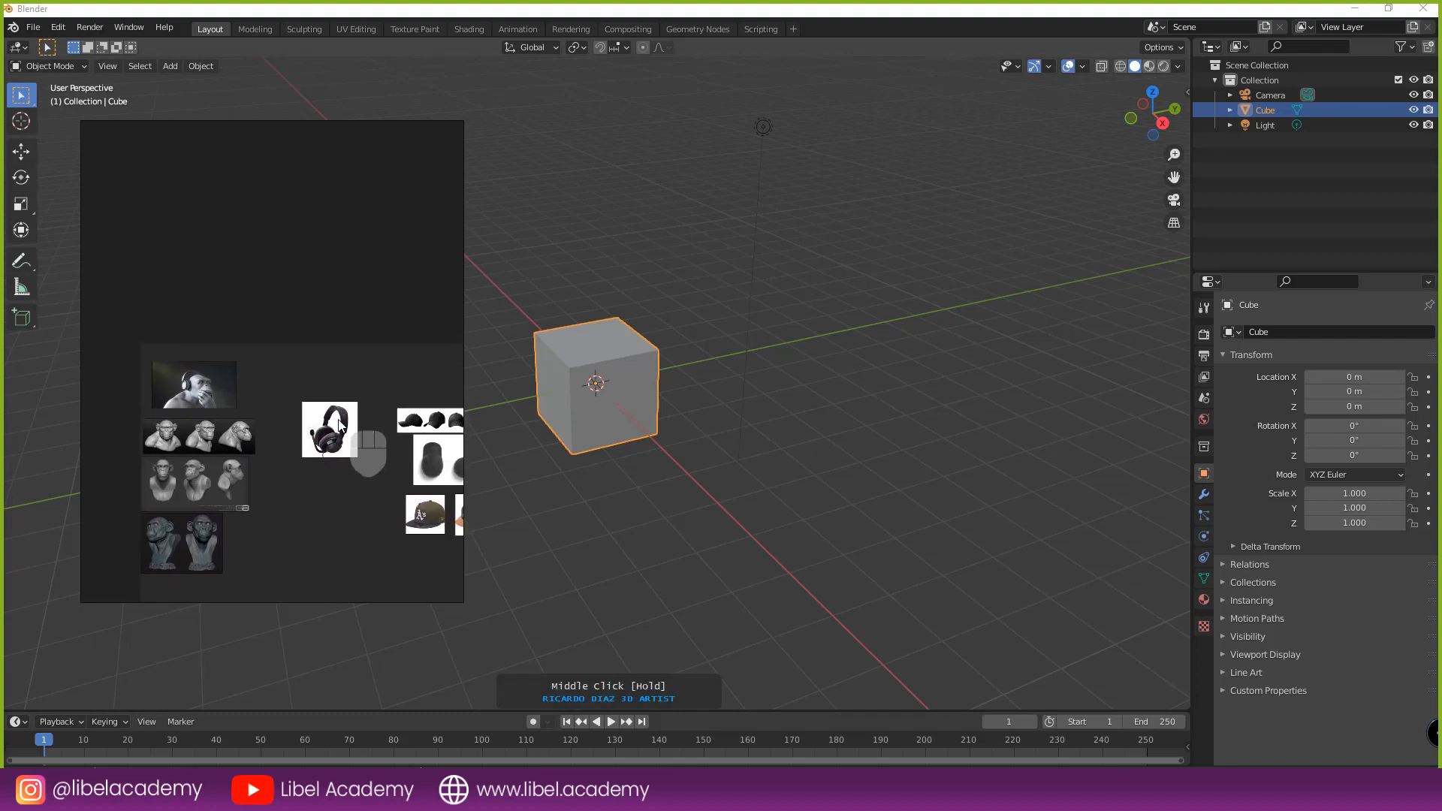
scroll(217, 363, "up", 2)
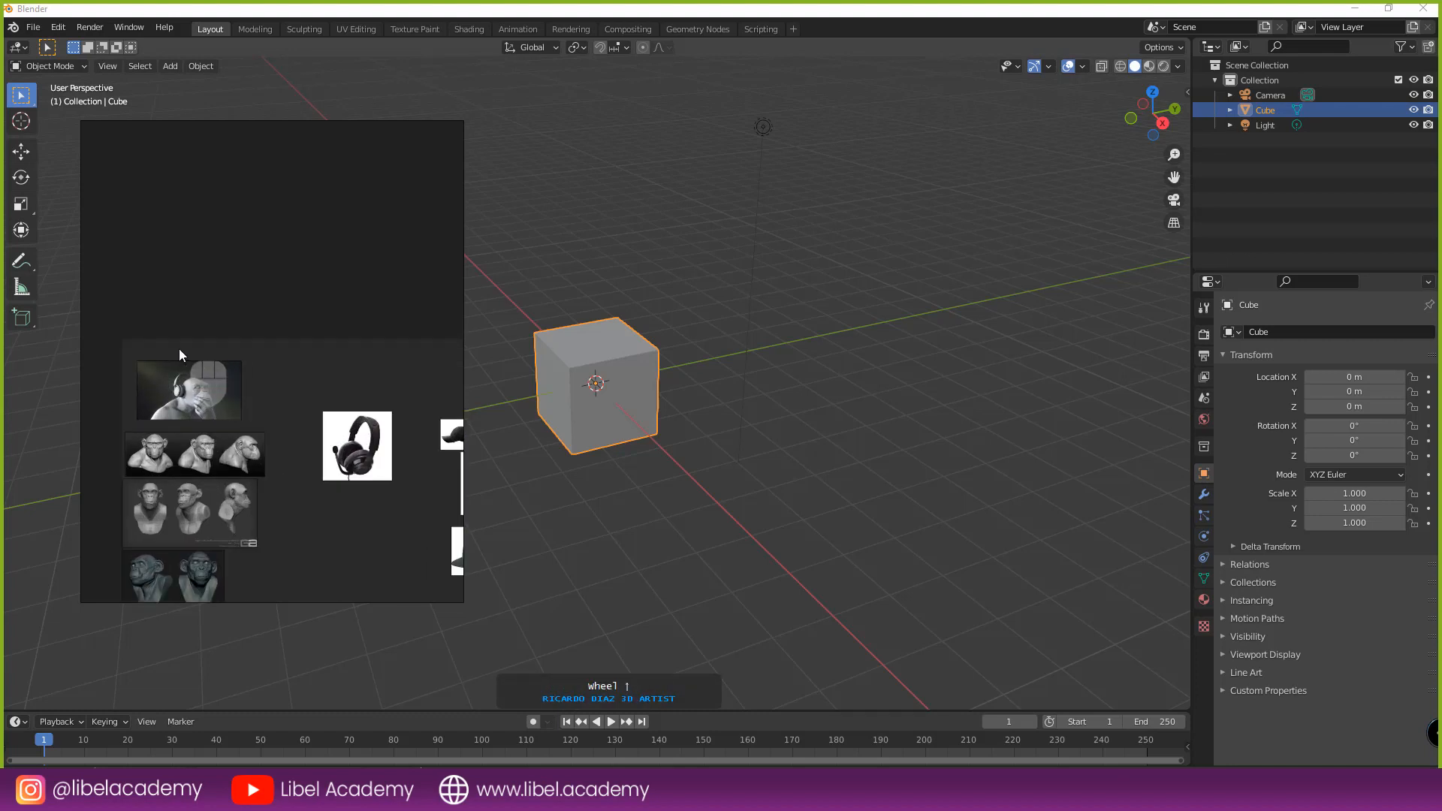
key("ctrl+n")
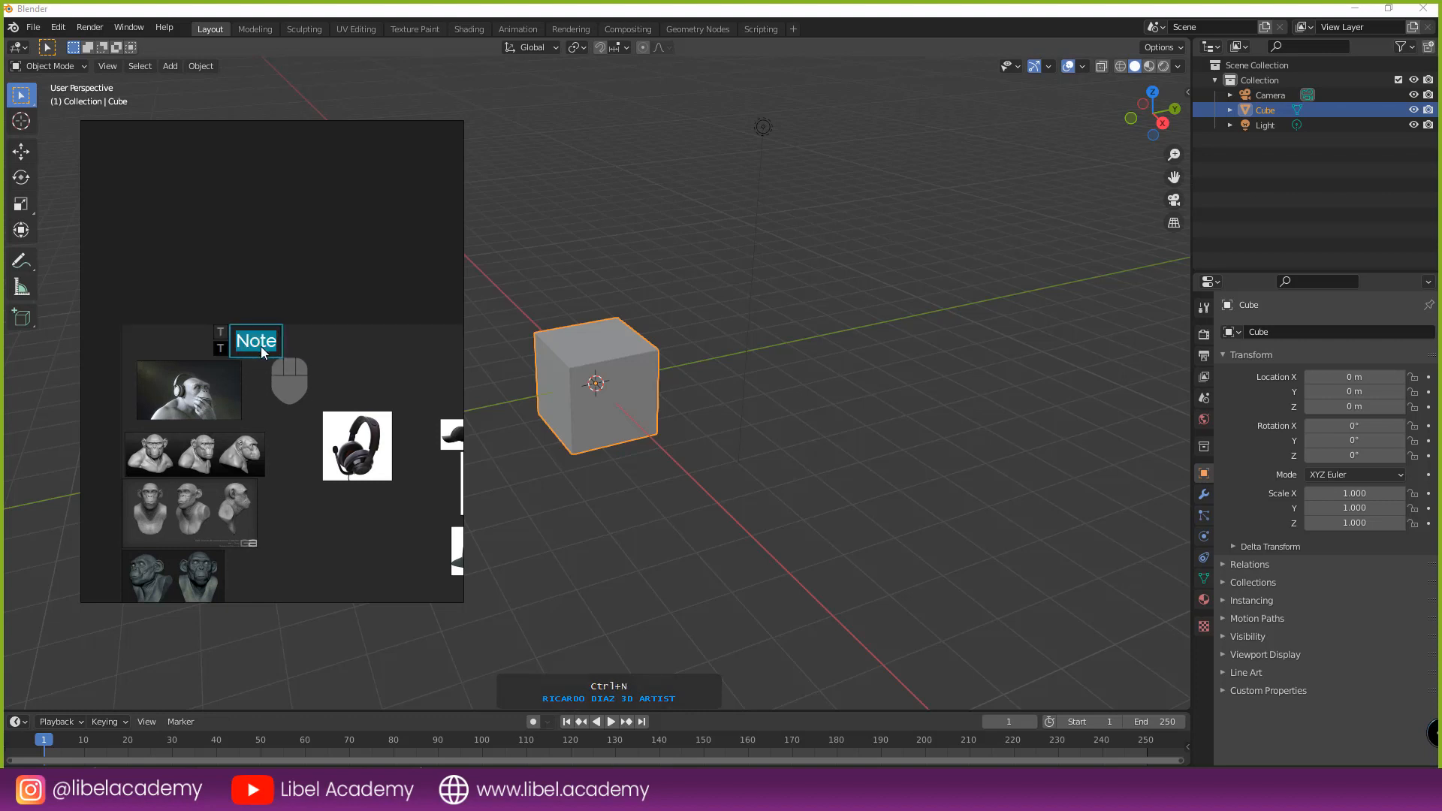
type("MONKEY")
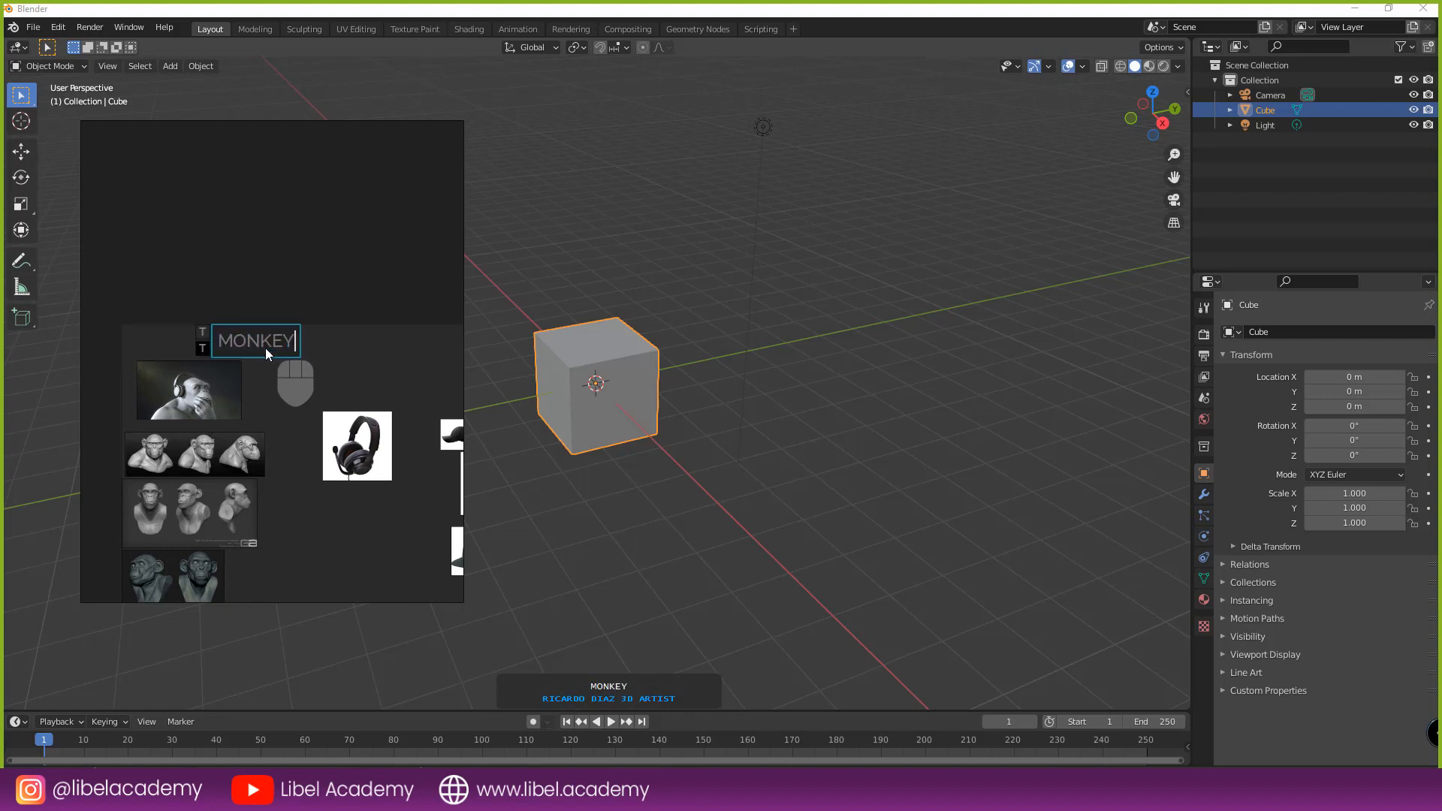
key("Return")
left_click_drag(264, 348, 209, 341)
left_click(321, 353)
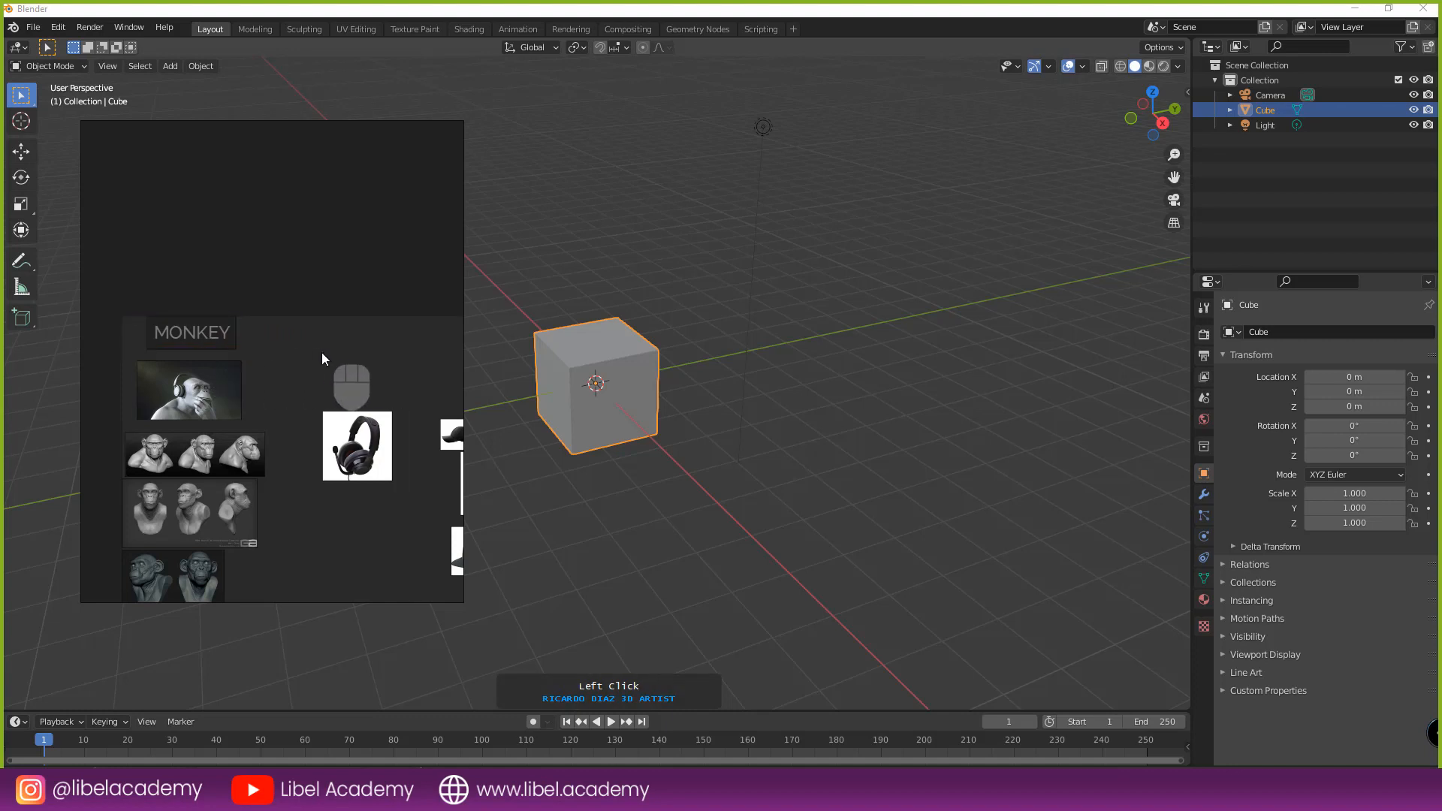
- Add a note reading "HEADSET" and center it above the headphones image
key("ctrl+n")
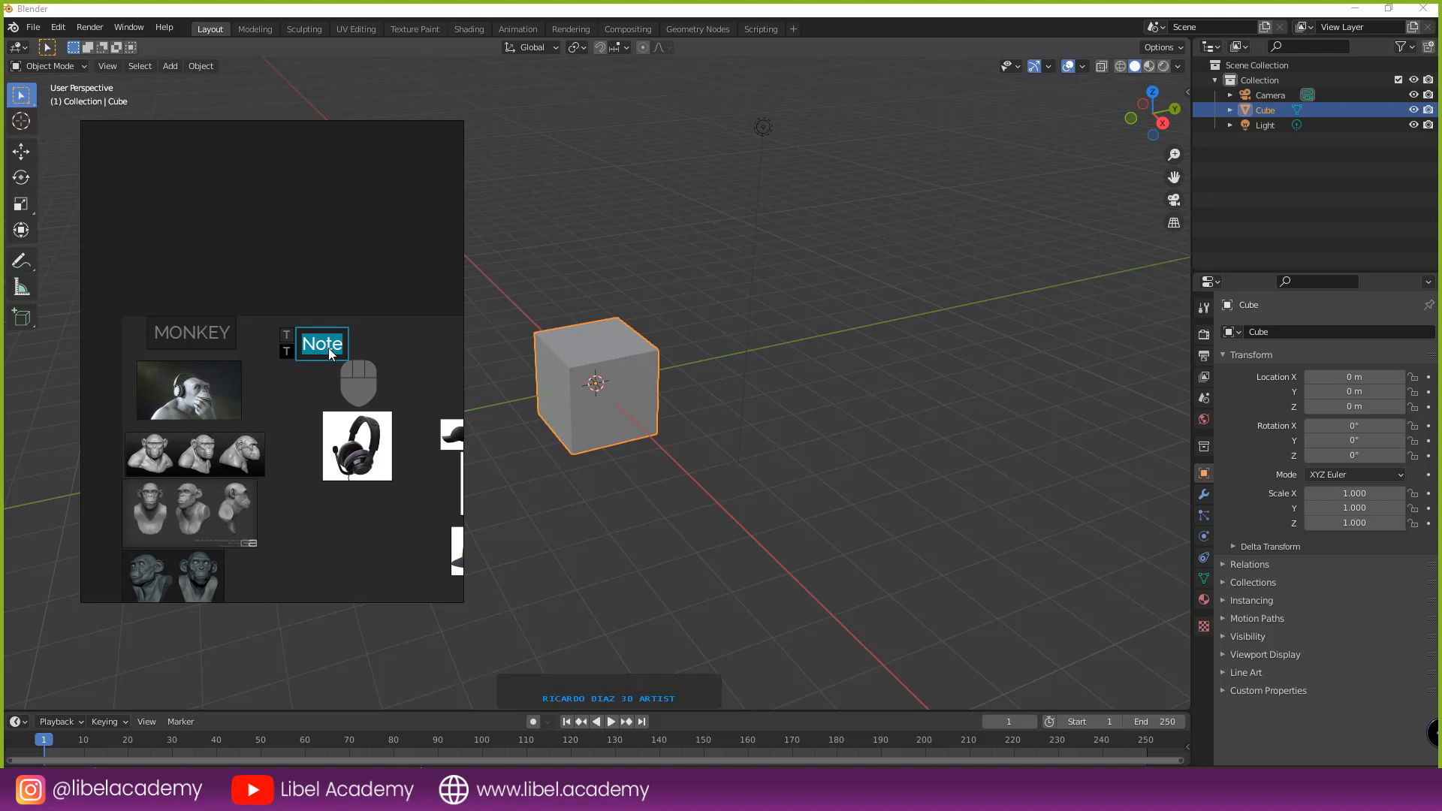
type("HEADSET")
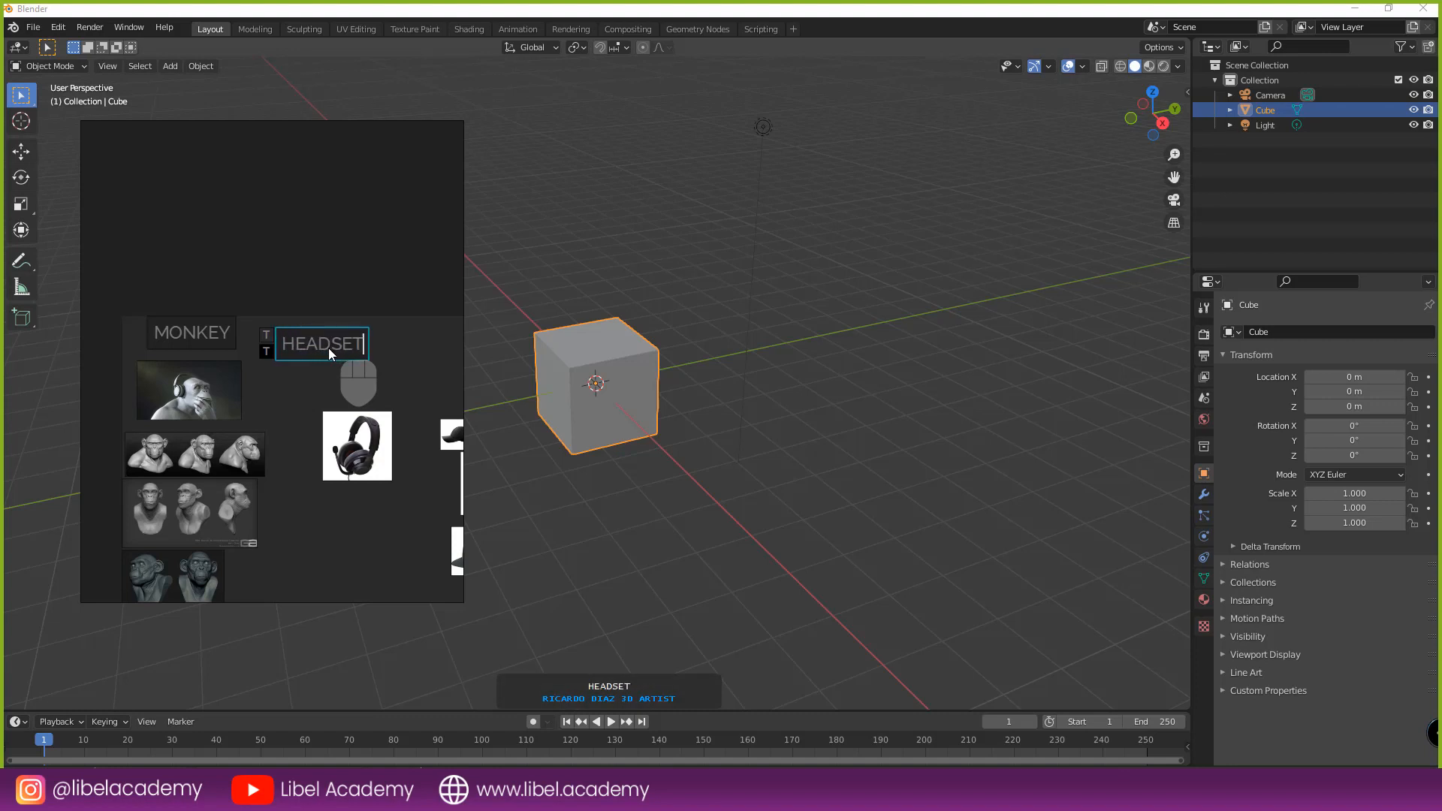
key("Escape")
left_click_drag(328, 348, 363, 340)
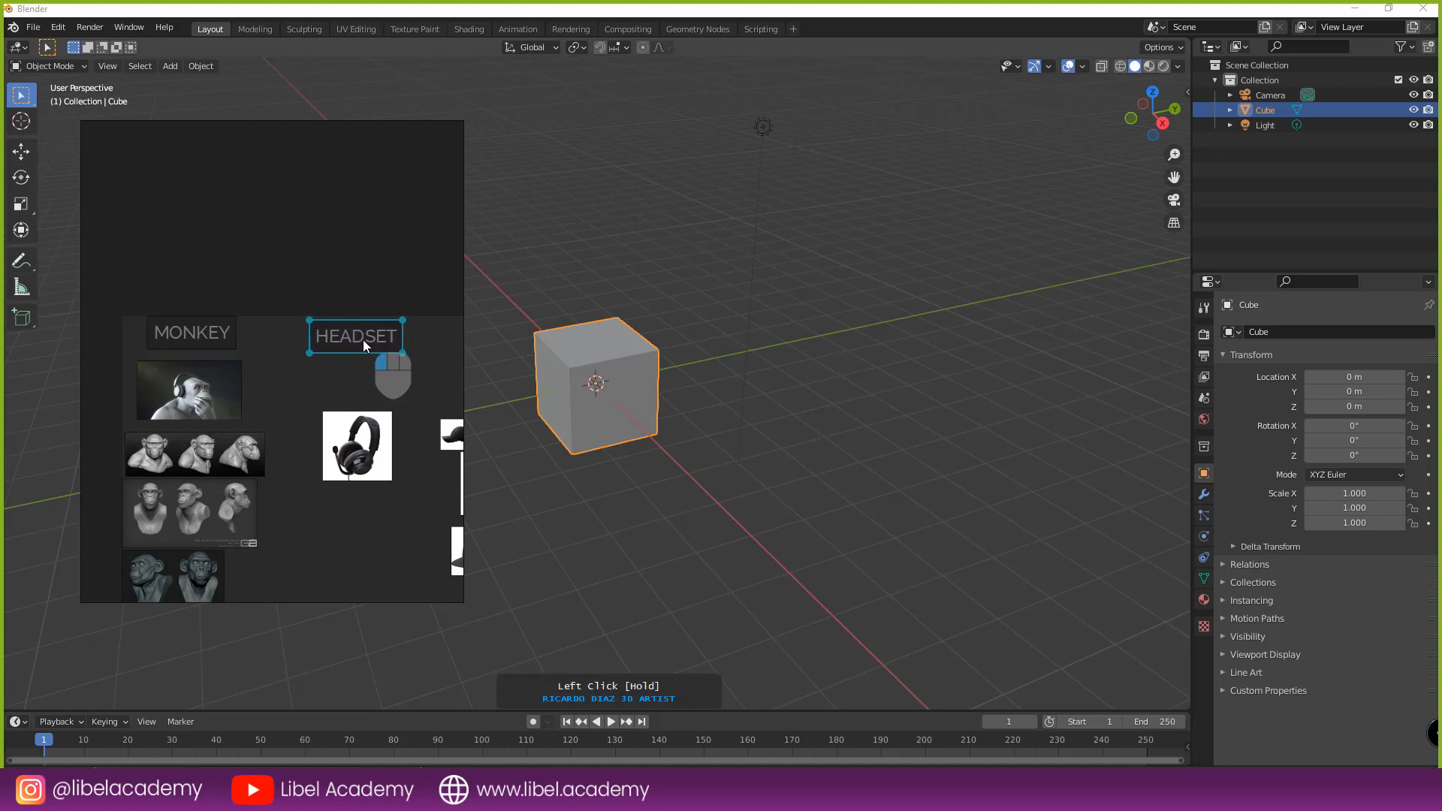
double_click(365, 365)
- Add a note reading "GORRAS" and center it above the group of cap references
middle_click_drag(364, 370, 203, 381)
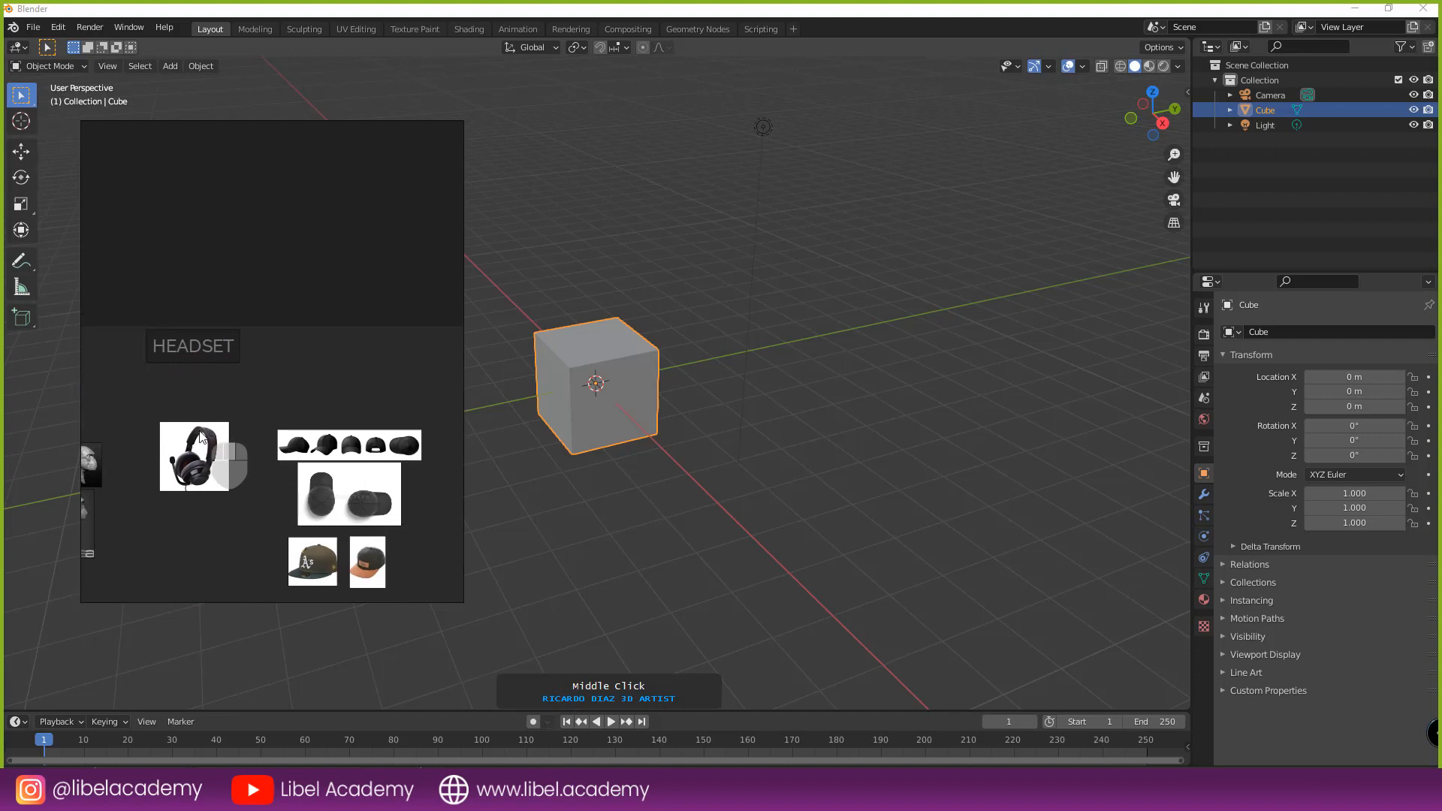
left_click(317, 358)
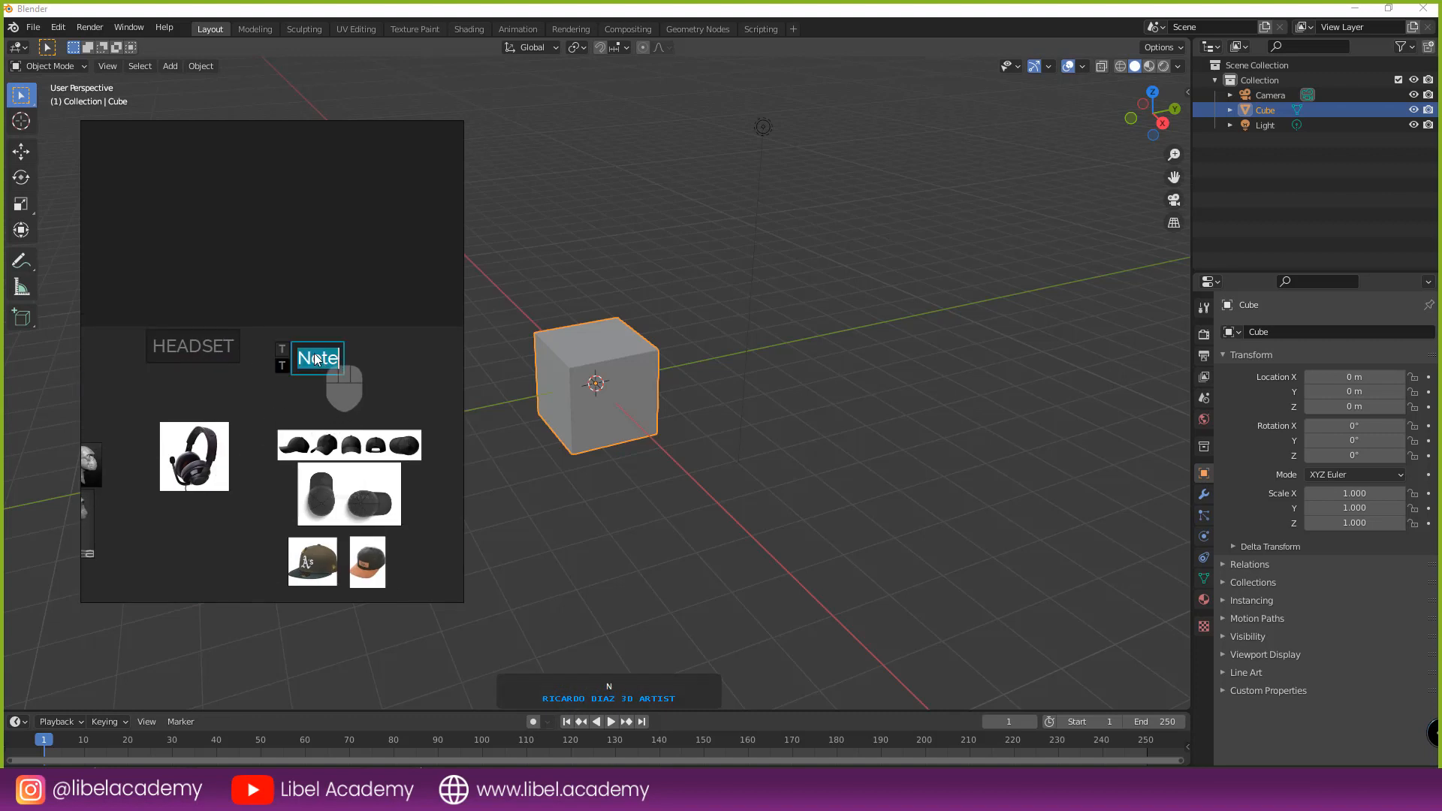
type("GORRA")
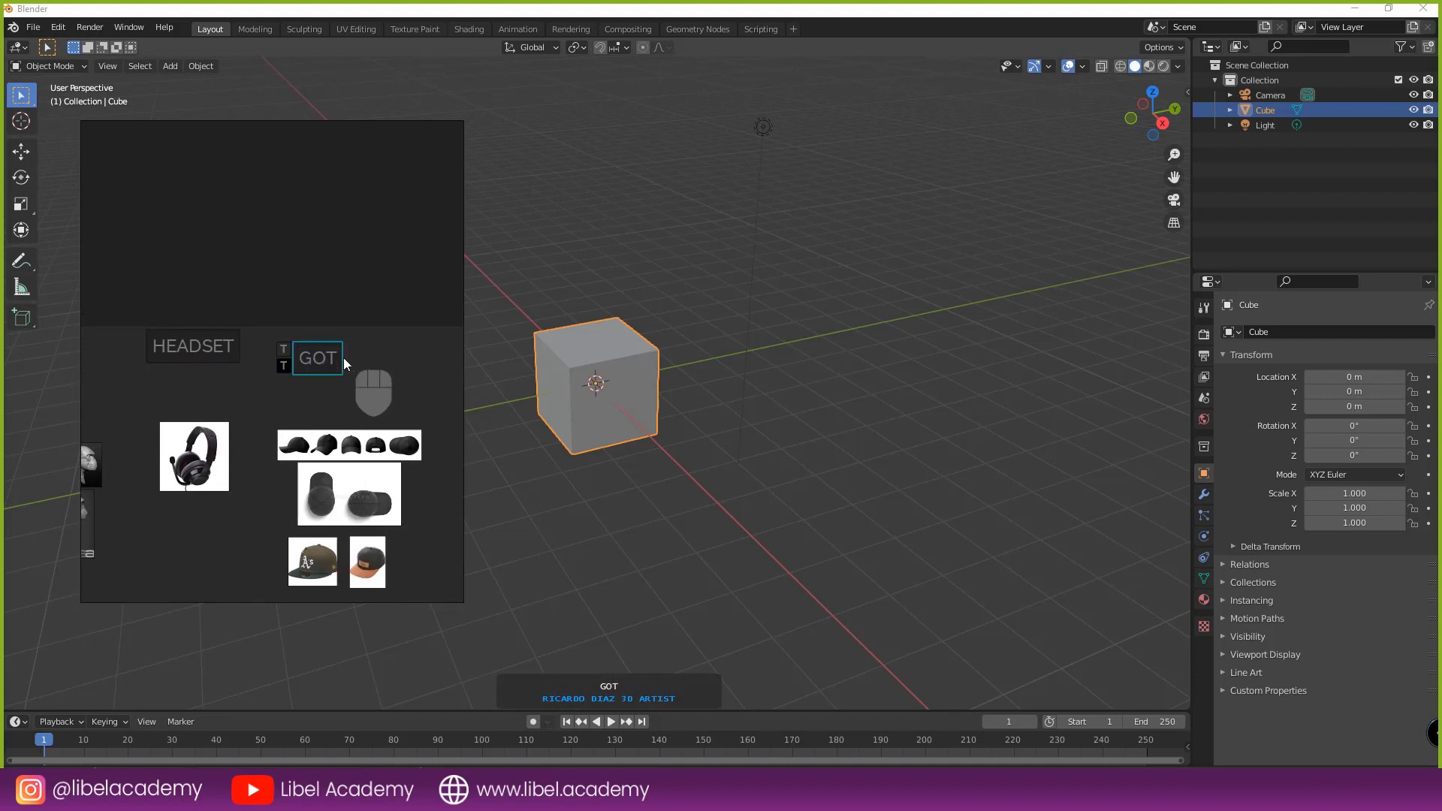
type("S")
left_click(351, 390)
left_click_drag(353, 362, 377, 343)
left_click(379, 376)
- Review the whole reference board with its MONKEY, HEADSET and GORRAS columns
scroll(434, 416, "up", 2)
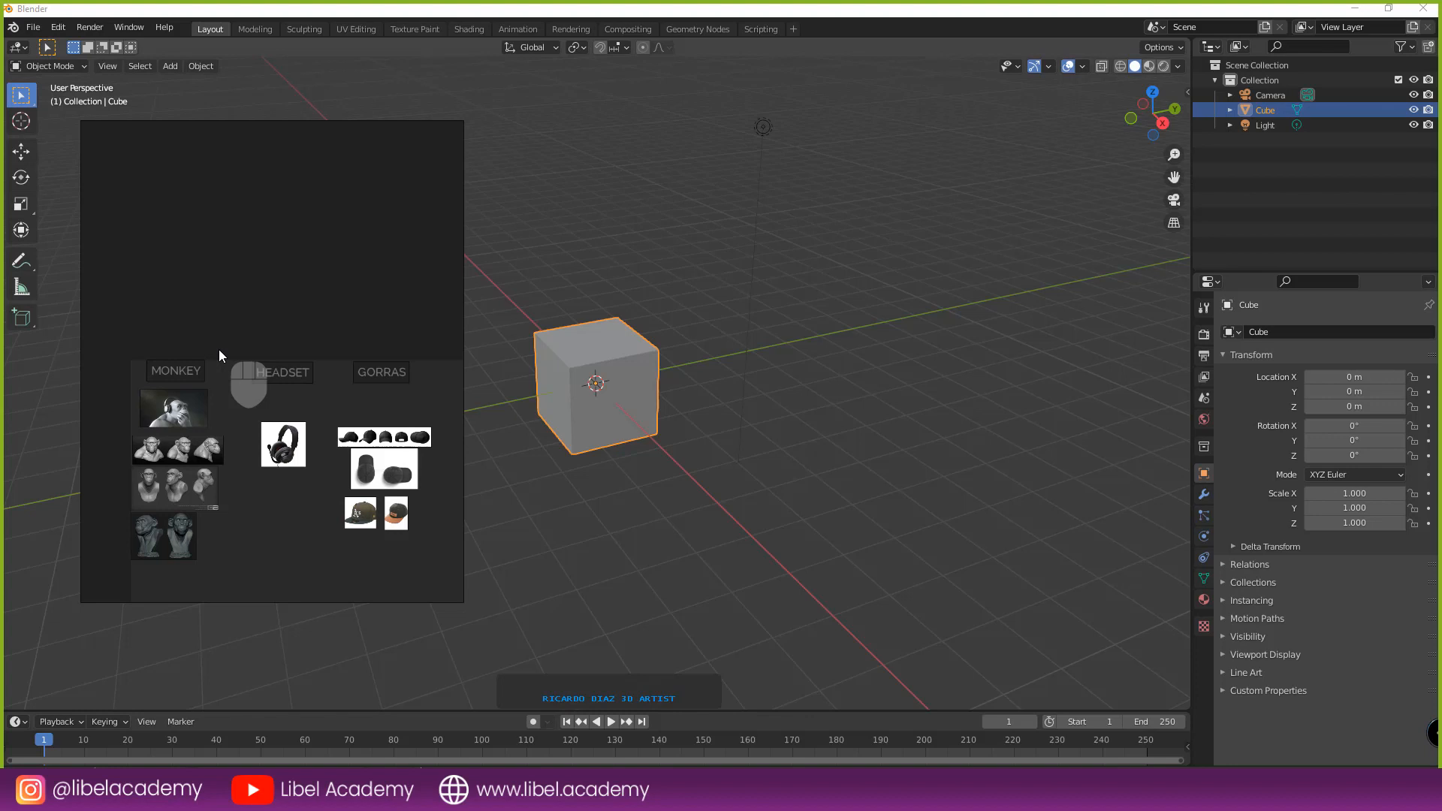
scroll(296, 403, "down", 4)
middle_click_drag(362, 475, 246, 502)
scroll(246, 502, "up", 3)
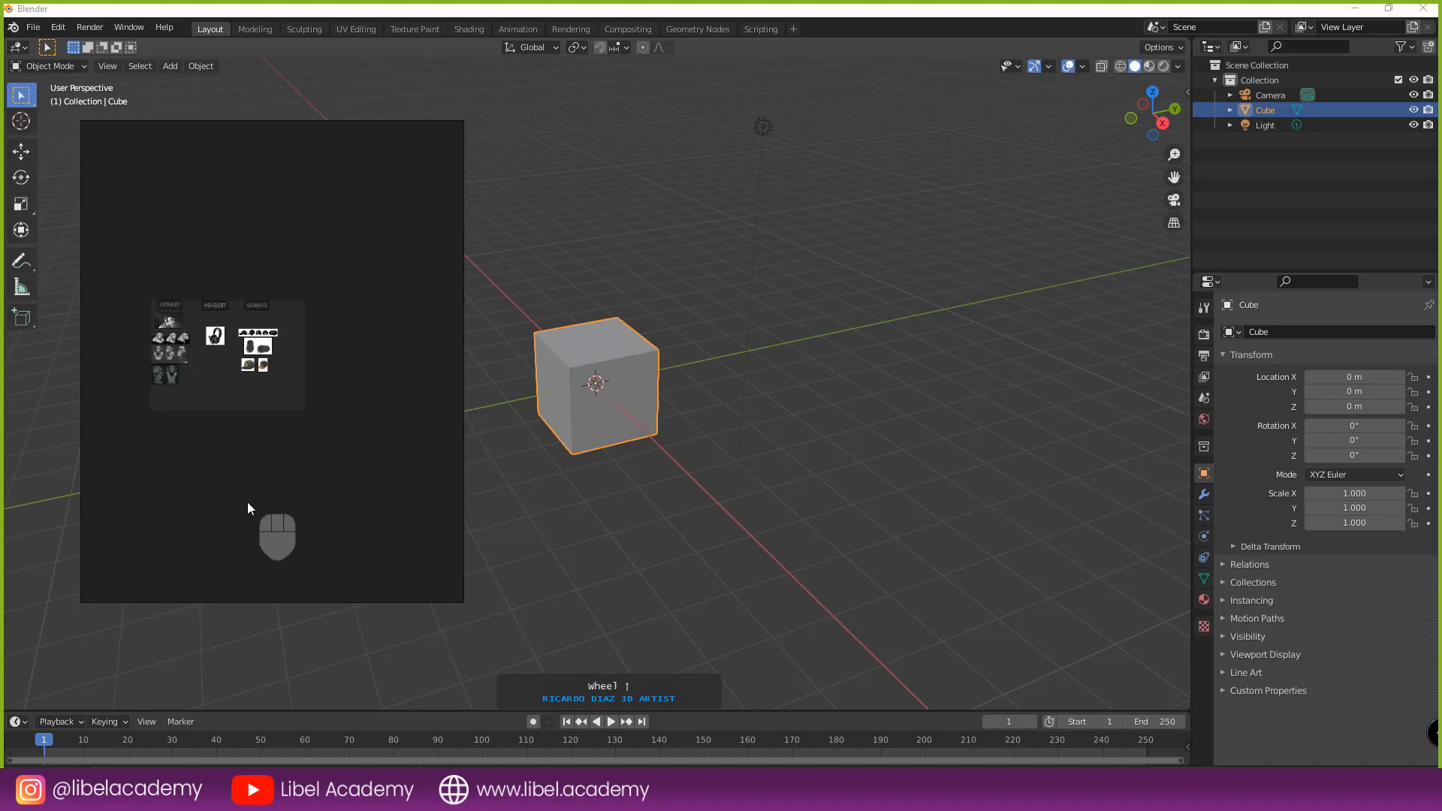
scroll(248, 502, "up", 2)
middle_click_drag(270, 378, 315, 471)
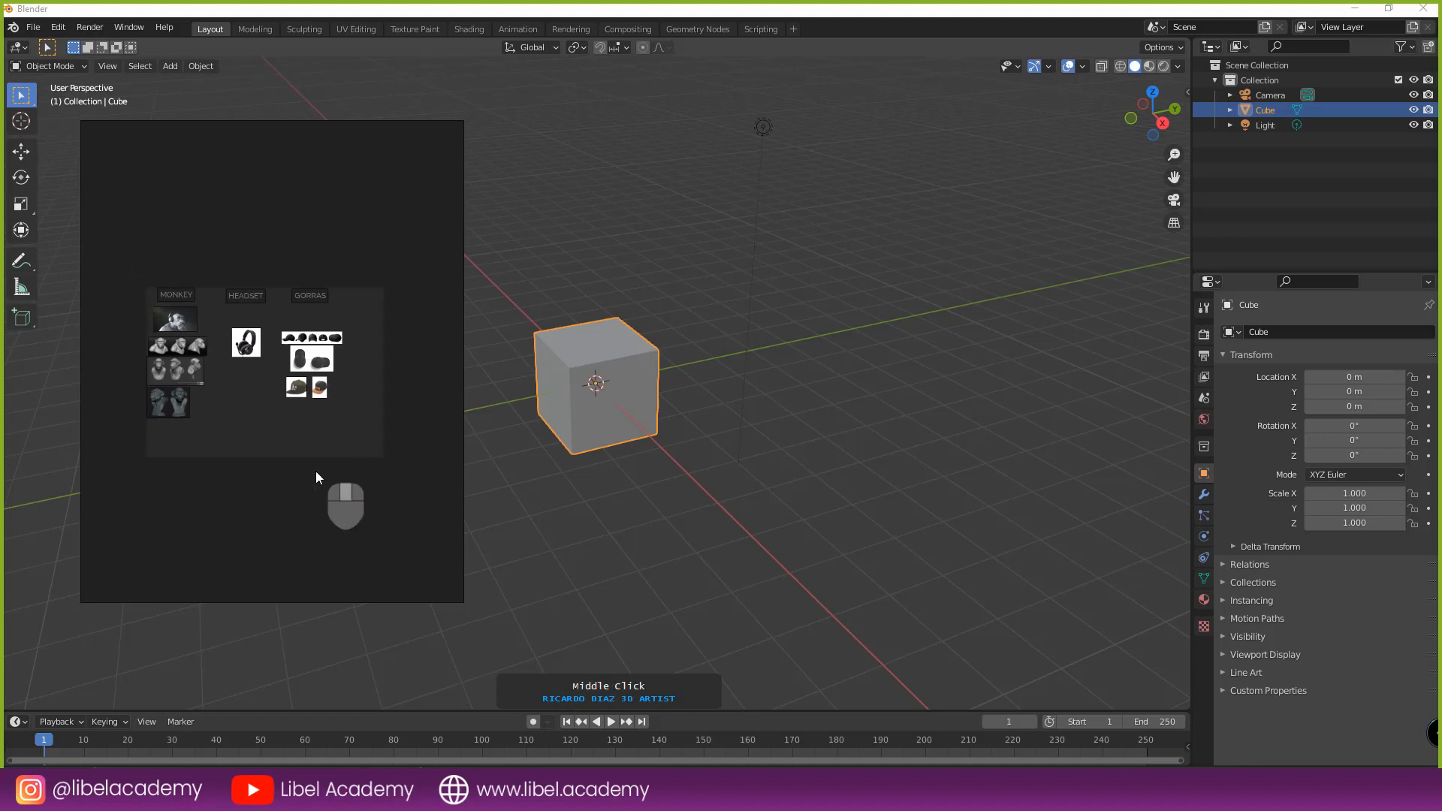
scroll(315, 472, "up", 3)
middle_click_drag(248, 404, 350, 529)
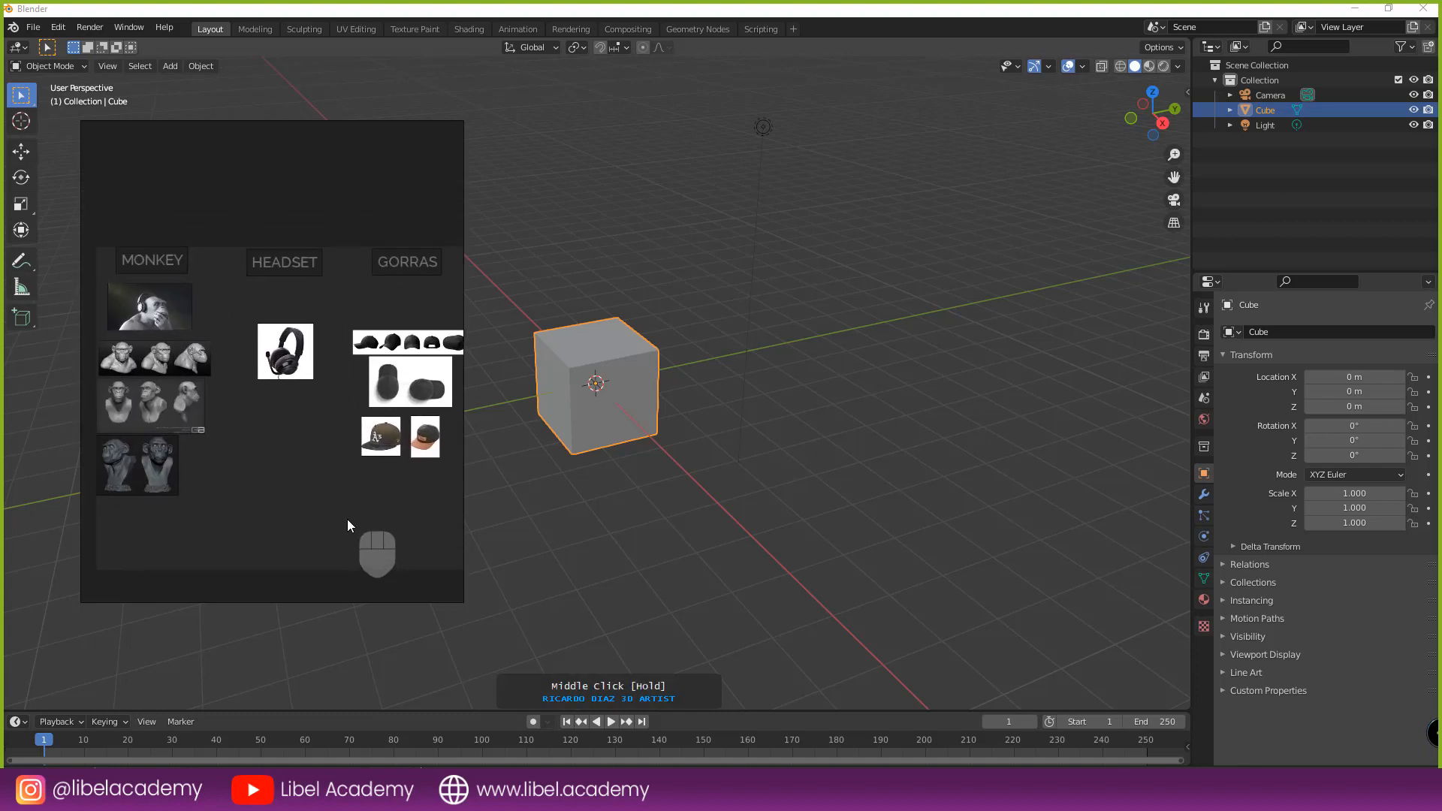
middle_click_drag(343, 452, 321, 425)
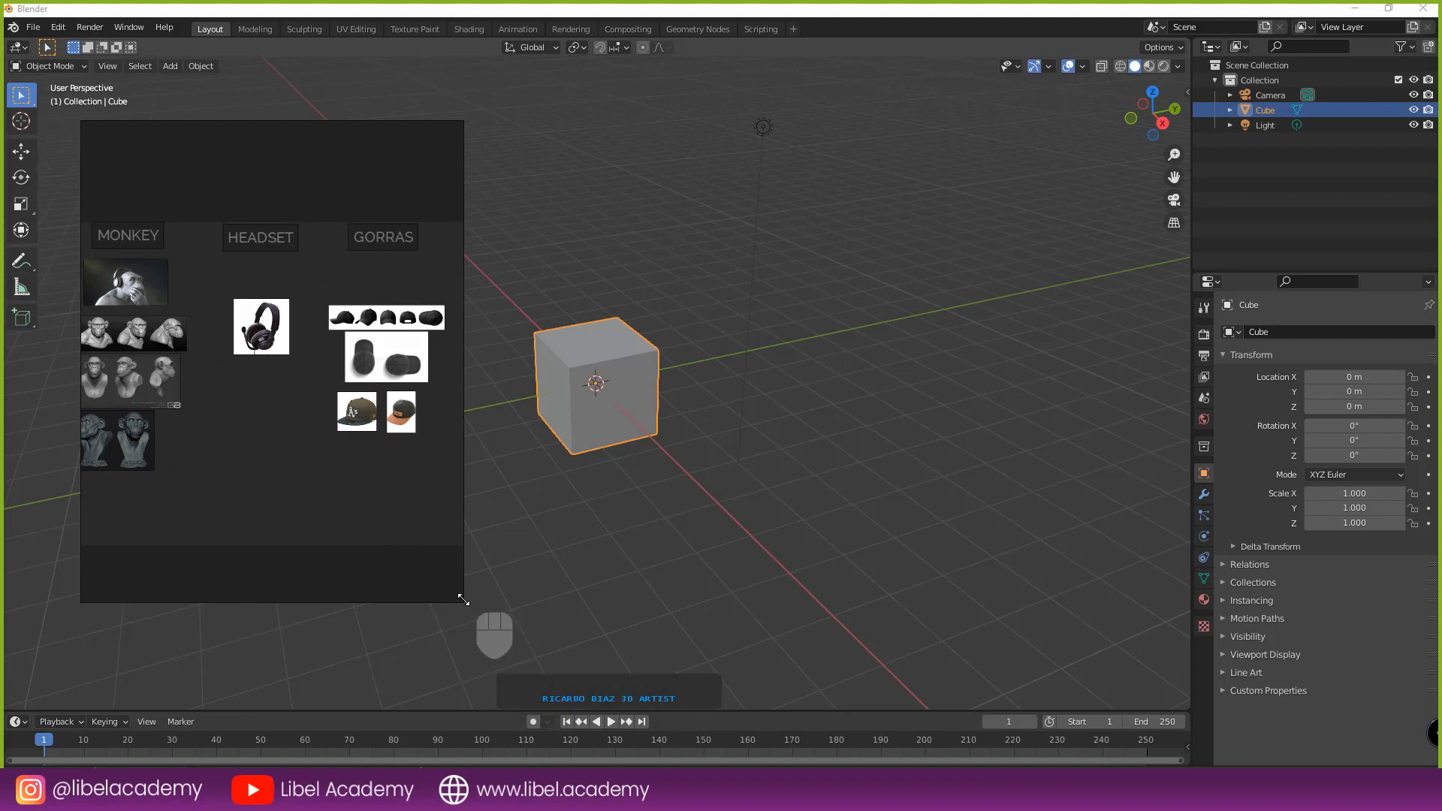
- Enlarge the reference board window and bring its three labelled columns into view
left_click_drag(465, 602, 550, 629)
scroll(428, 488, "up", 3)
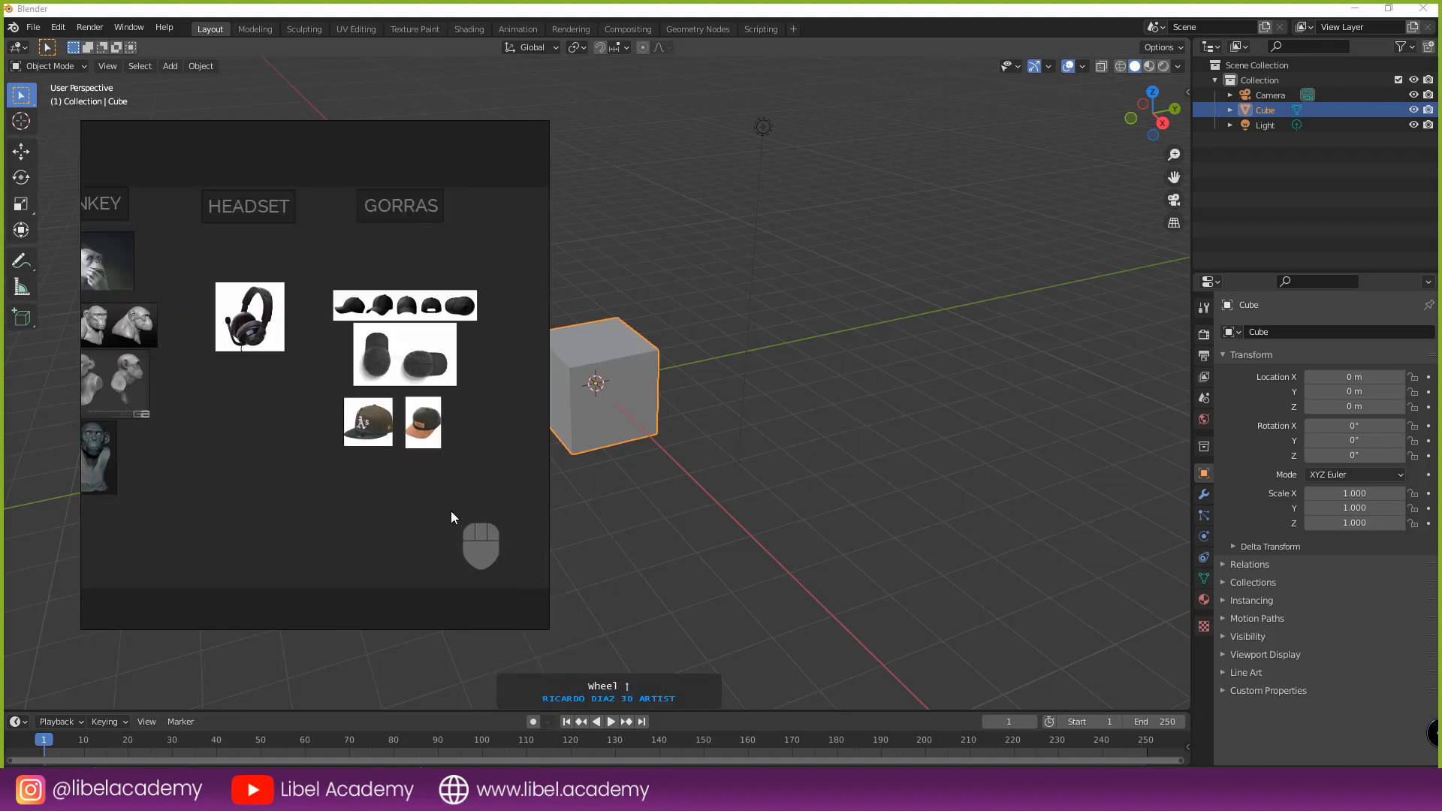
middle_click_drag(358, 452, 435, 461)
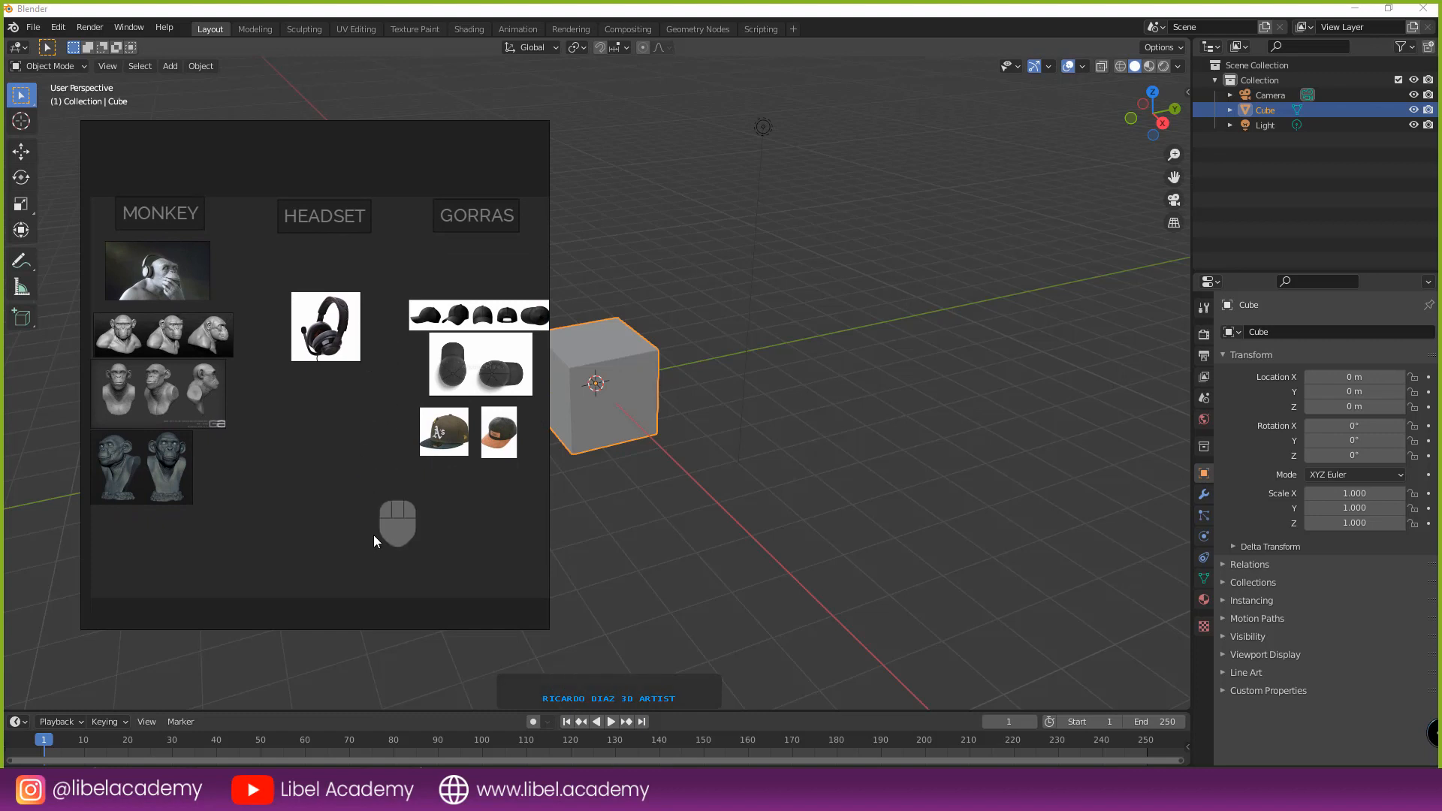
- Check the board's Always On Top mode and test it by working in Blender's viewport
right_click(380, 415)
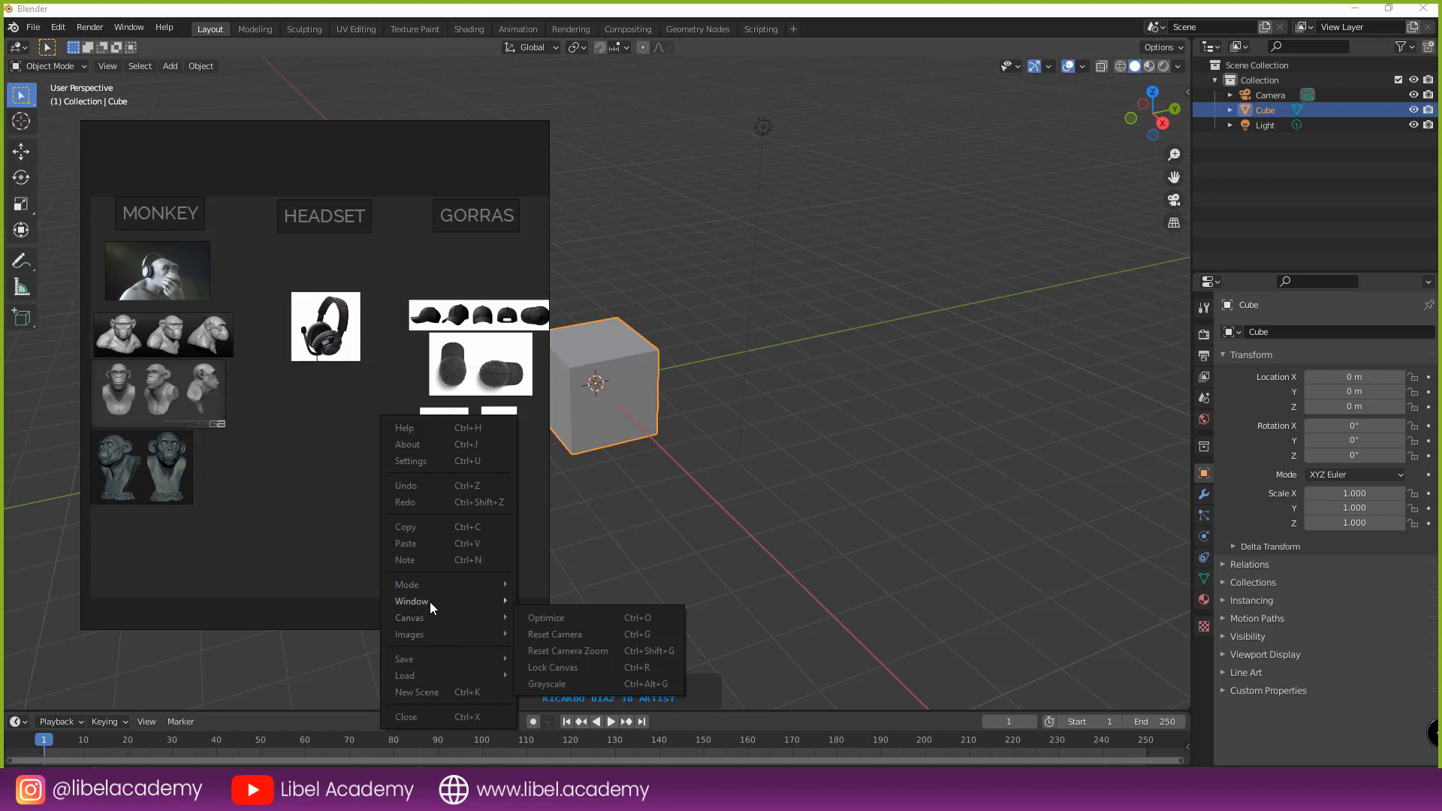
mouse_move(430, 601)
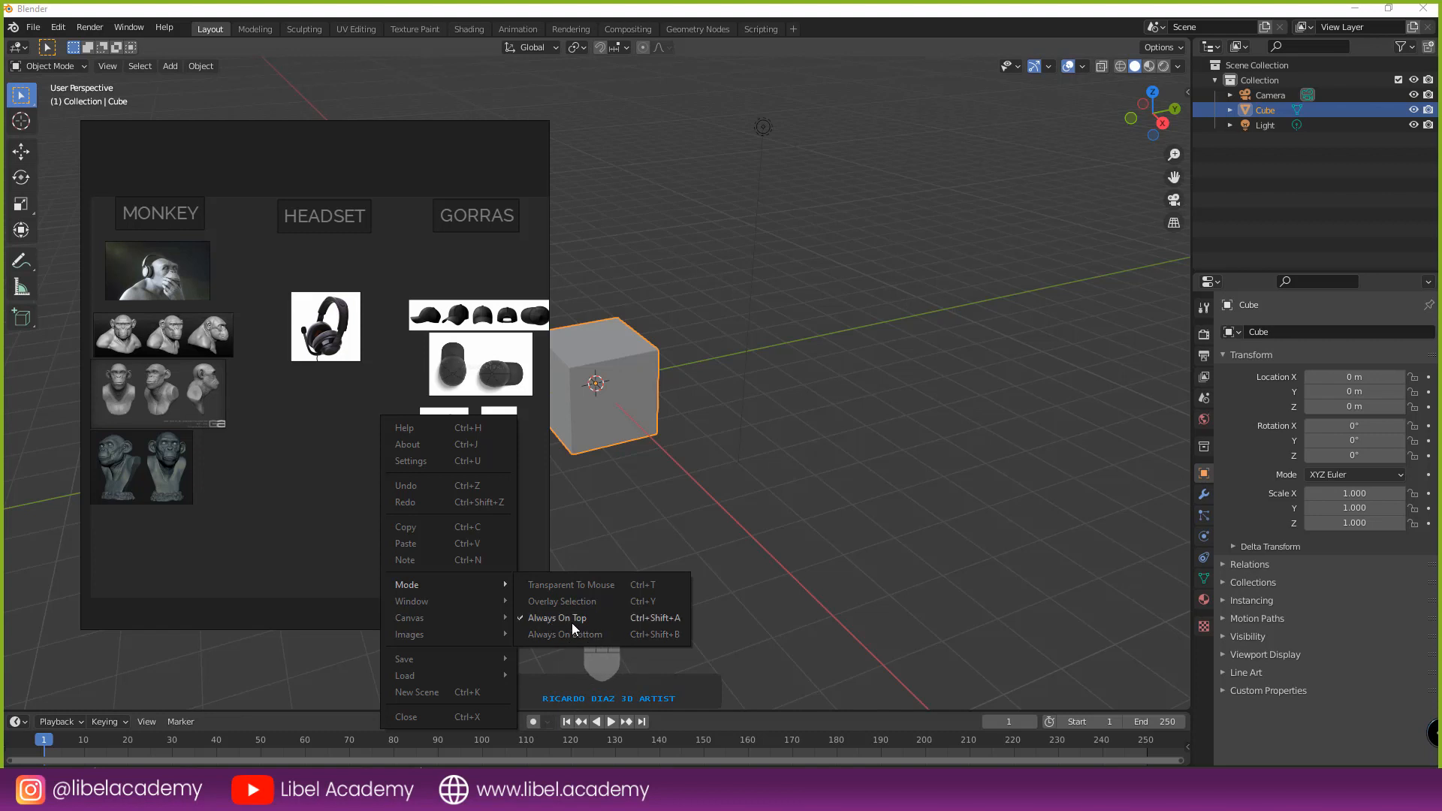
left_click(721, 192)
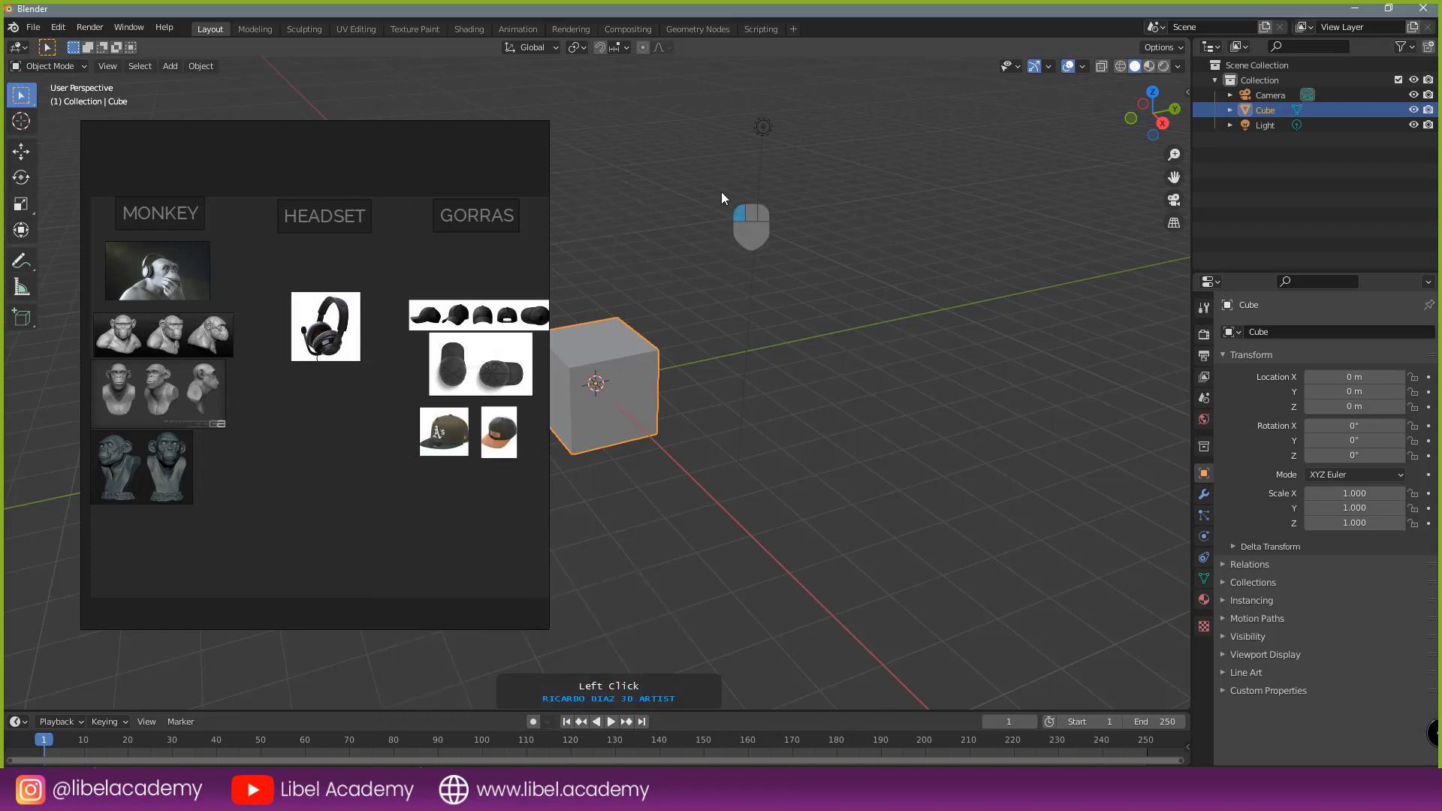
left_click(856, 405)
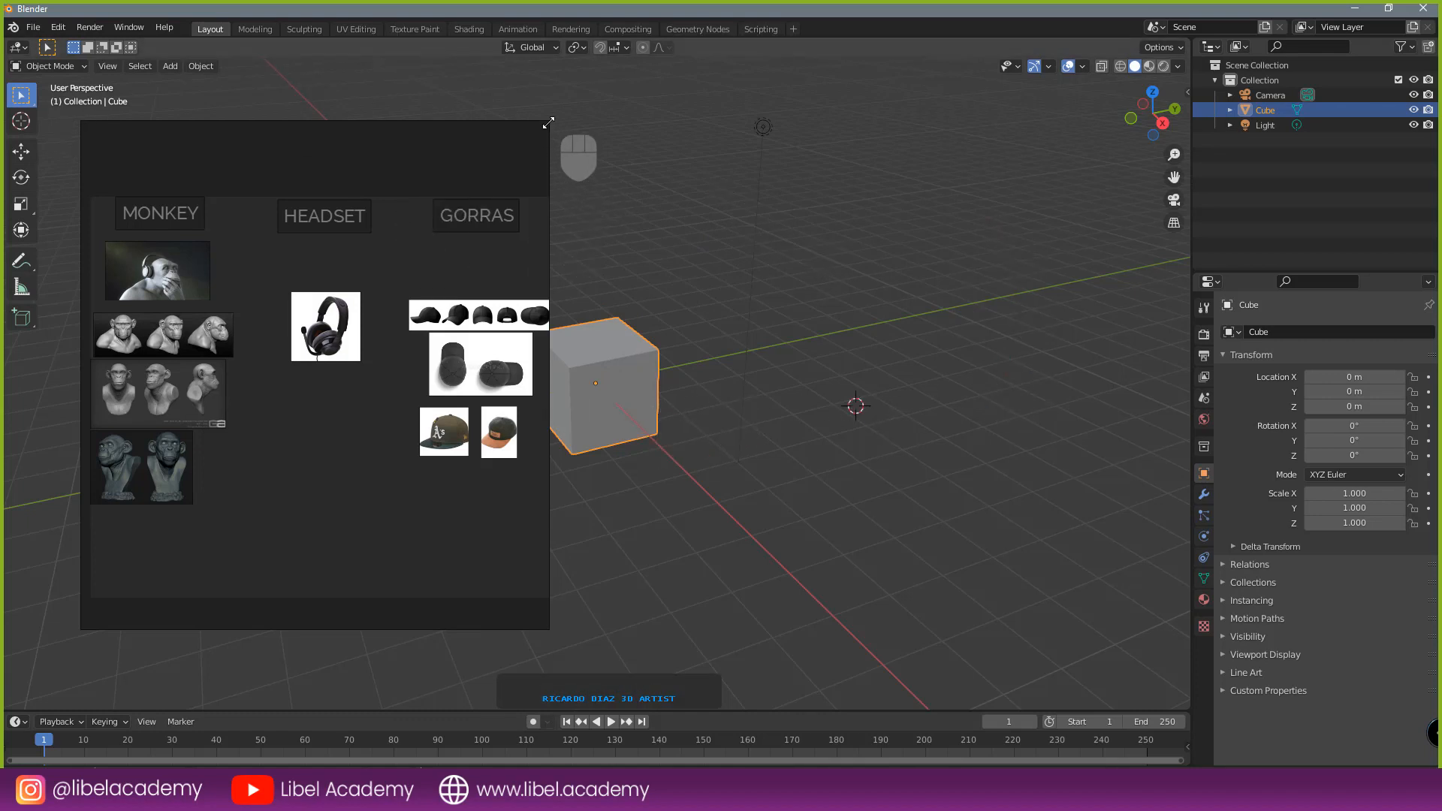
- Shrink the reference window so it uncovers the cube, and focus it on the monkey references
left_click_drag(549, 121, 363, 330)
middle_click_drag(241, 424, 259, 591)
scroll(213, 441, "up", 5)
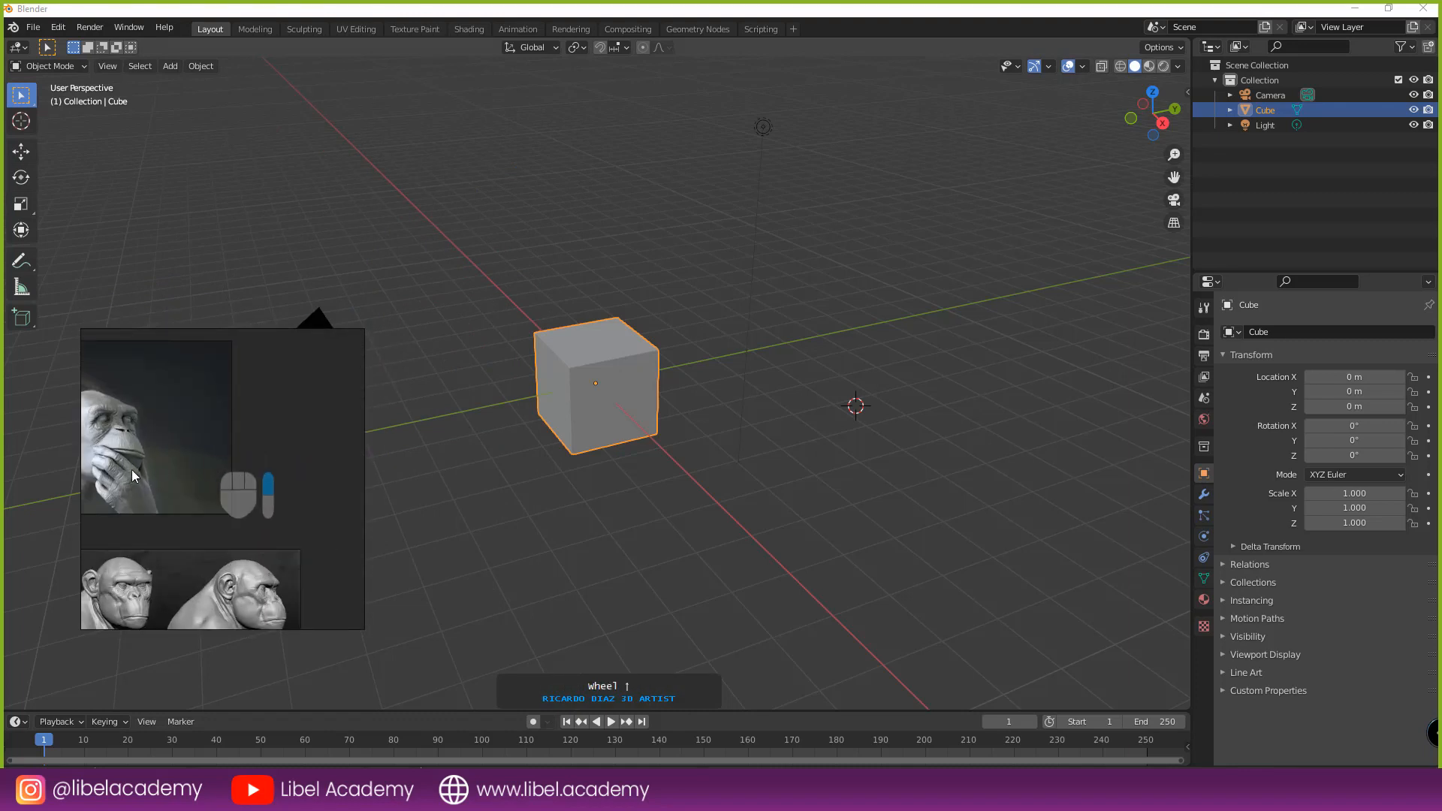
- Examine the monkey references up close, including the three bust sheets, and compare them with the headset and cap columns
middle_click_drag(132, 470, 255, 410)
scroll(267, 501, "down", 4)
scroll(253, 408, "up", 4)
middle_click_drag(259, 488, 280, 335)
scroll(285, 491, "down", 3)
middle_click_drag(285, 491, 256, 461)
scroll(257, 462, "up", 3)
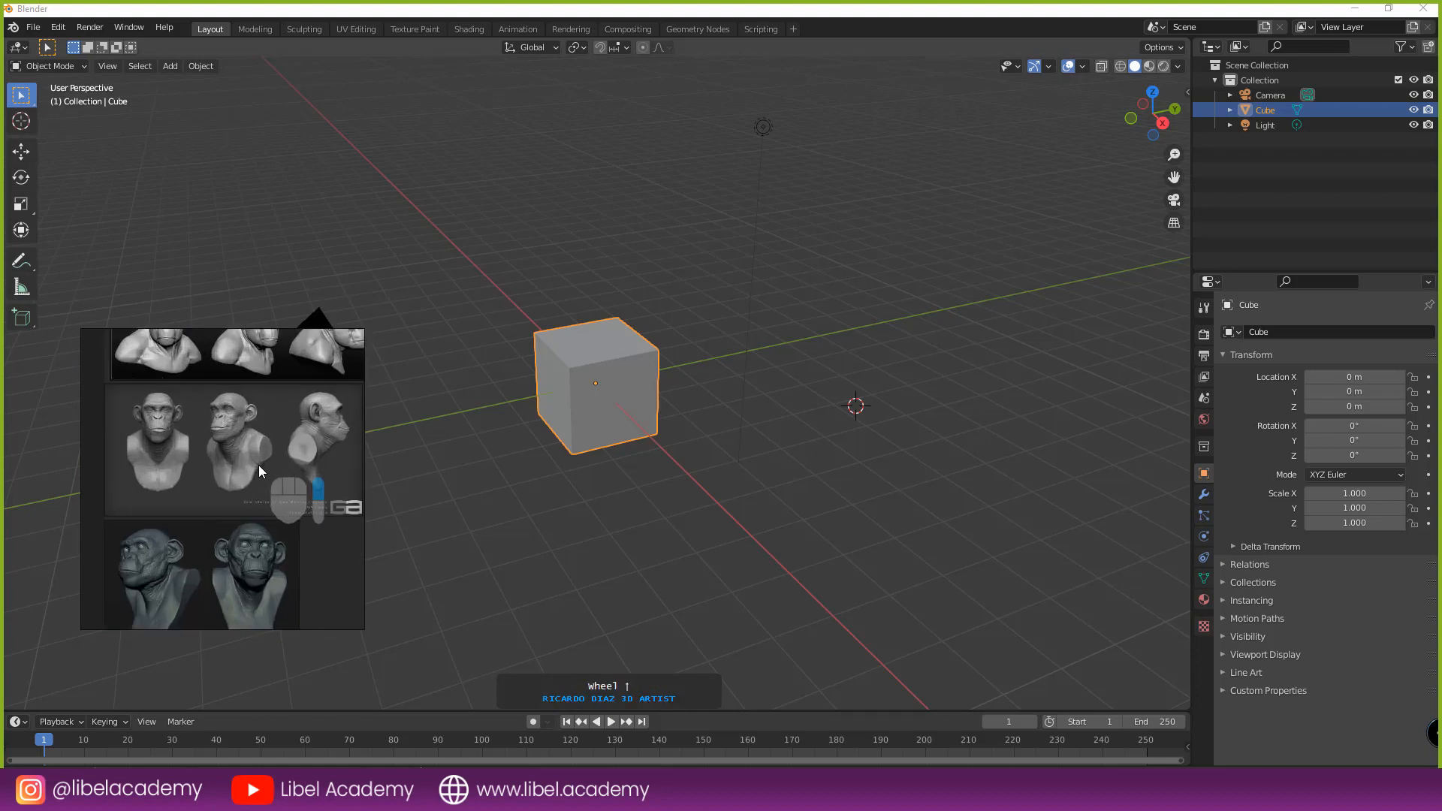
scroll(259, 462, "down", 4)
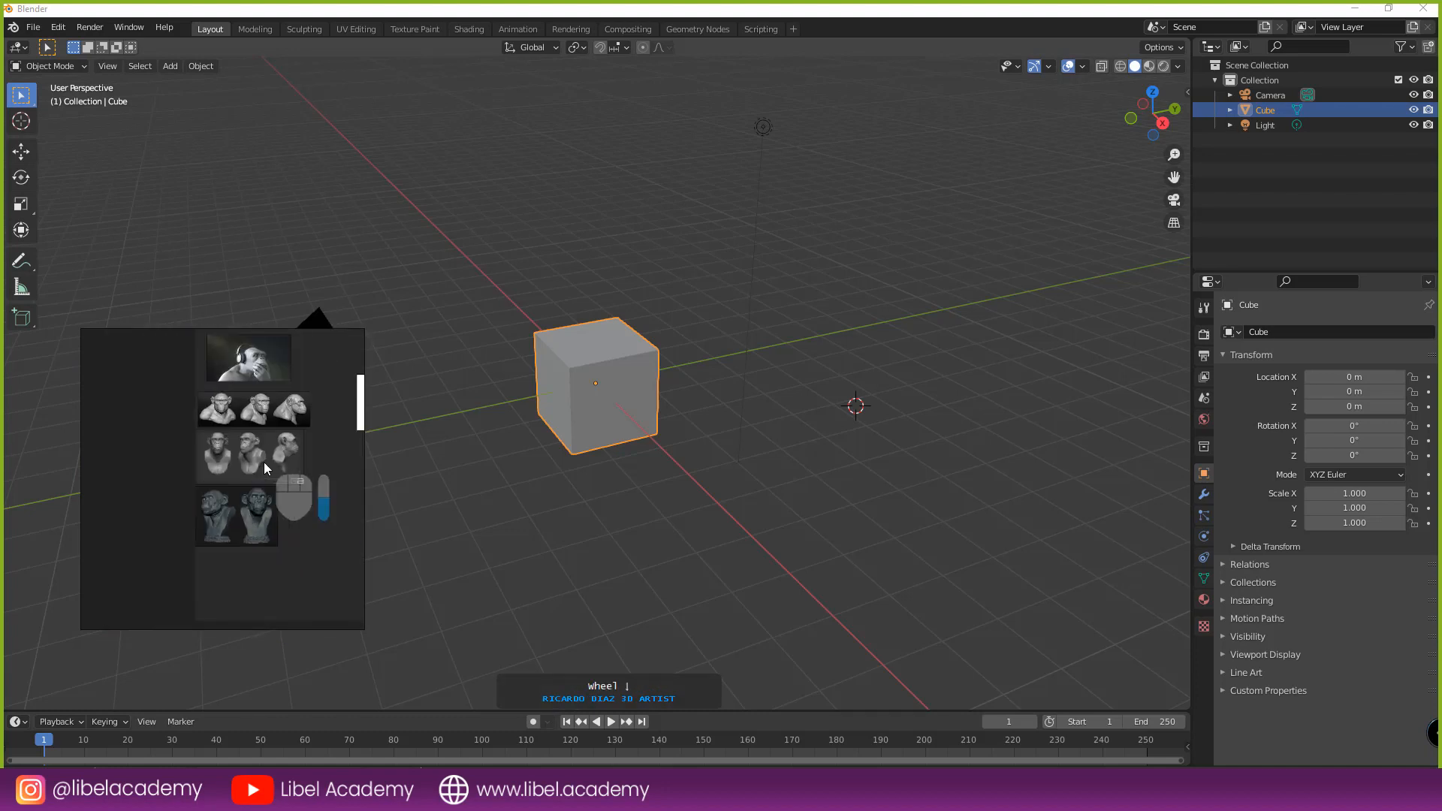
scroll(266, 460, "up", 2)
scroll(278, 456, "down", 3)
middle_click_drag(291, 450, 160, 463)
middle_click_drag(248, 467, 224, 481)
scroll(234, 480, "down", 2)
scroll(235, 480, "up", 1)
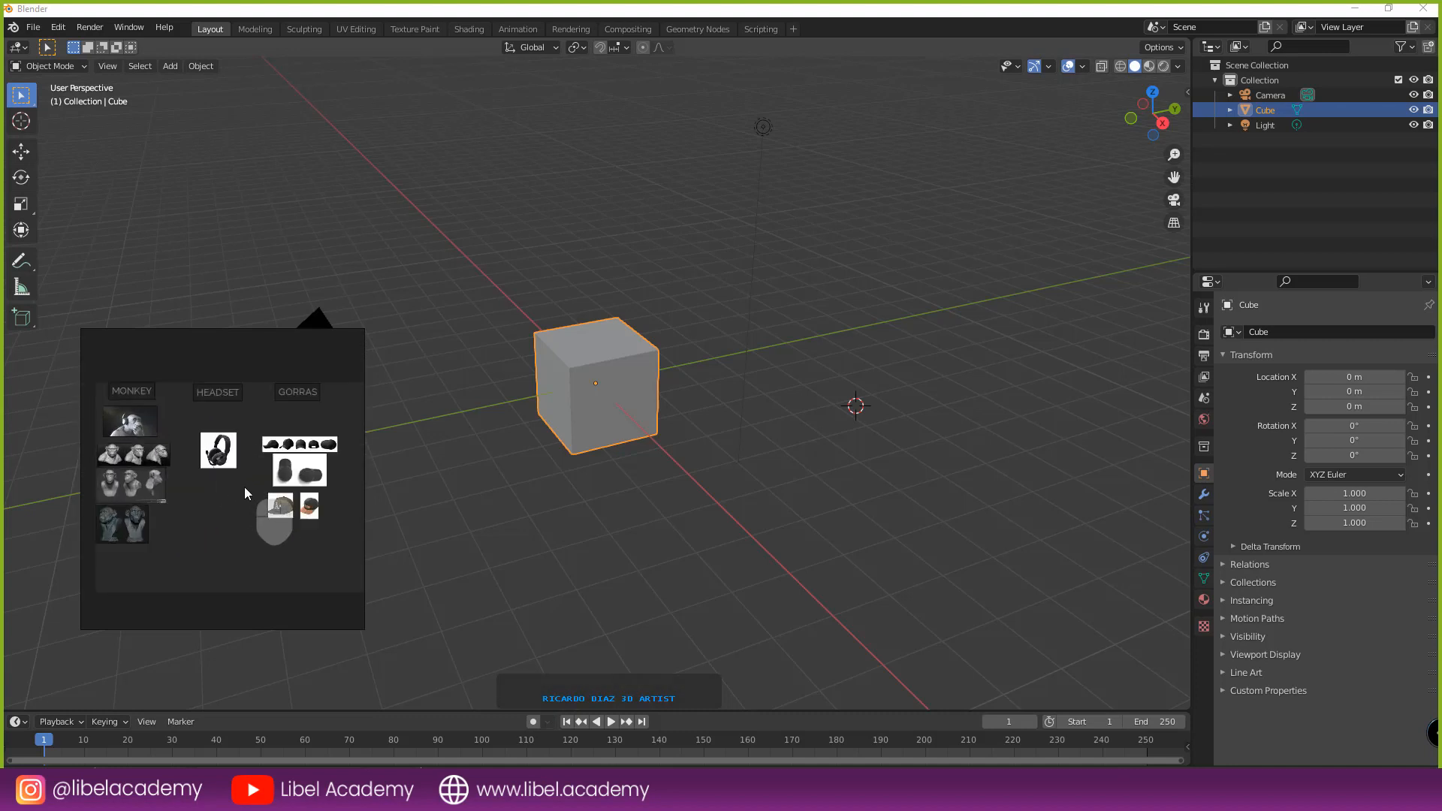
- Lock the reference canvas and test whether the monkey images can still be selected
key("ctrl+r")
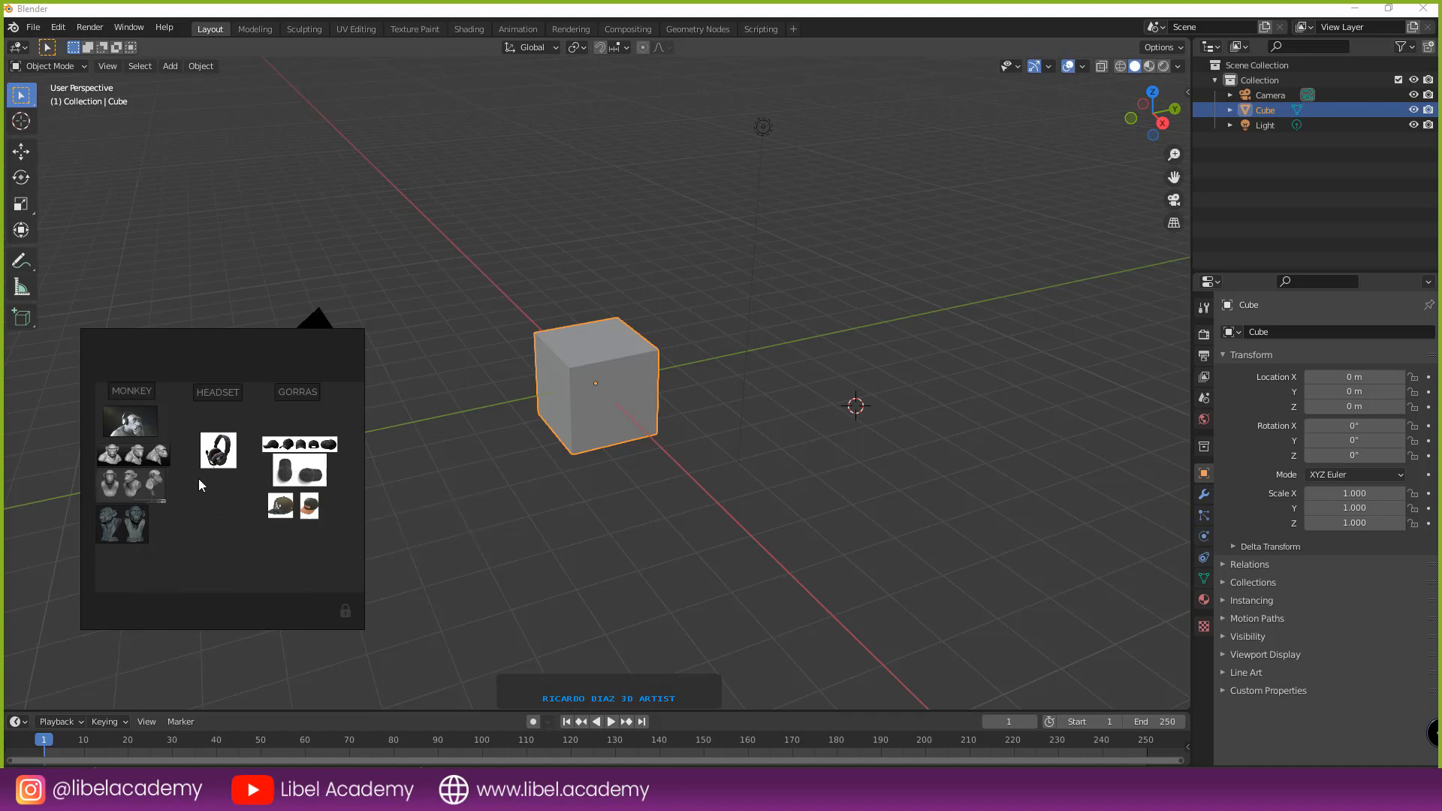
scroll(261, 502, "up", 3)
middle_click_drag(158, 510, 325, 534)
left_click(206, 456)
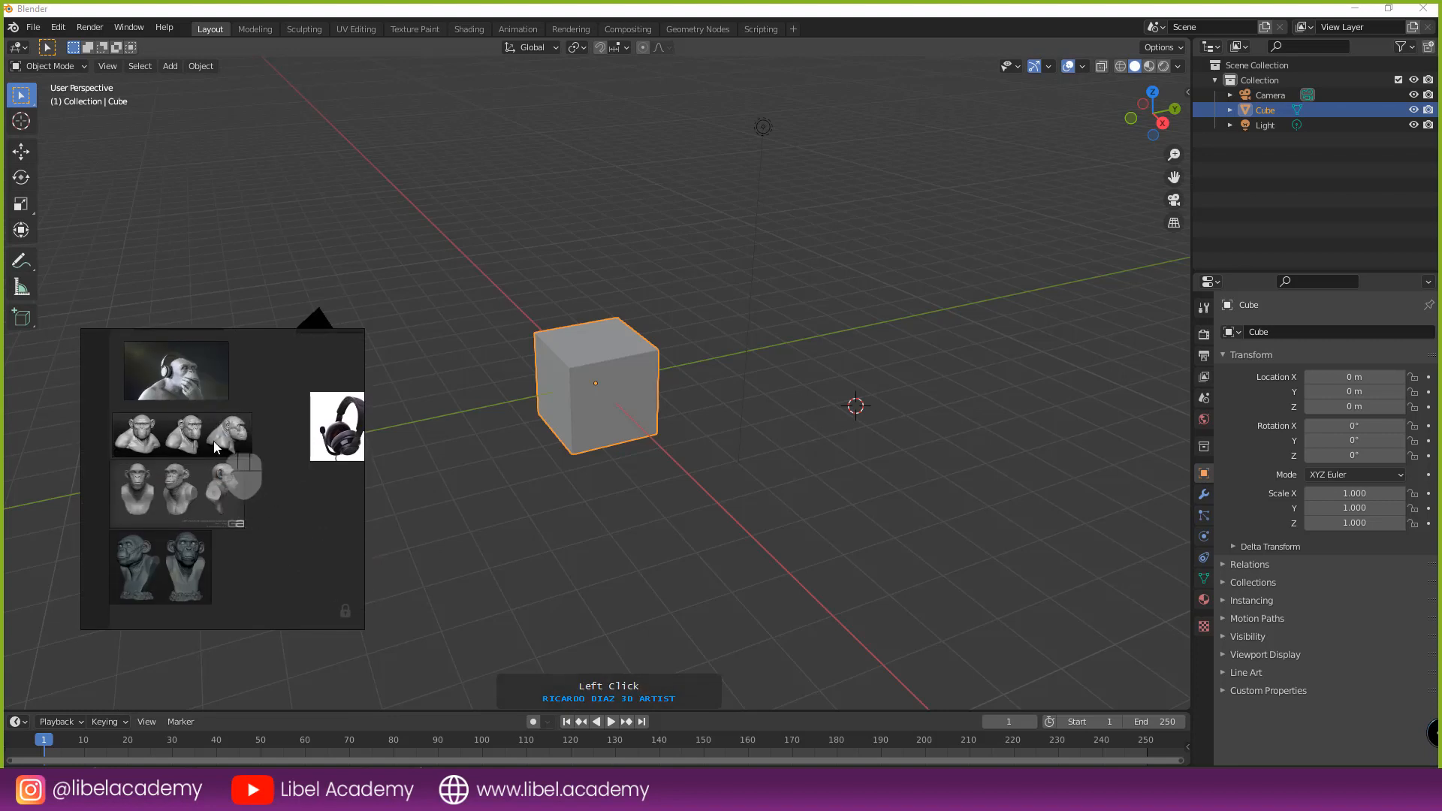
scroll(156, 496, "down", 3)
double_click(224, 431)
middle_click(211, 424)
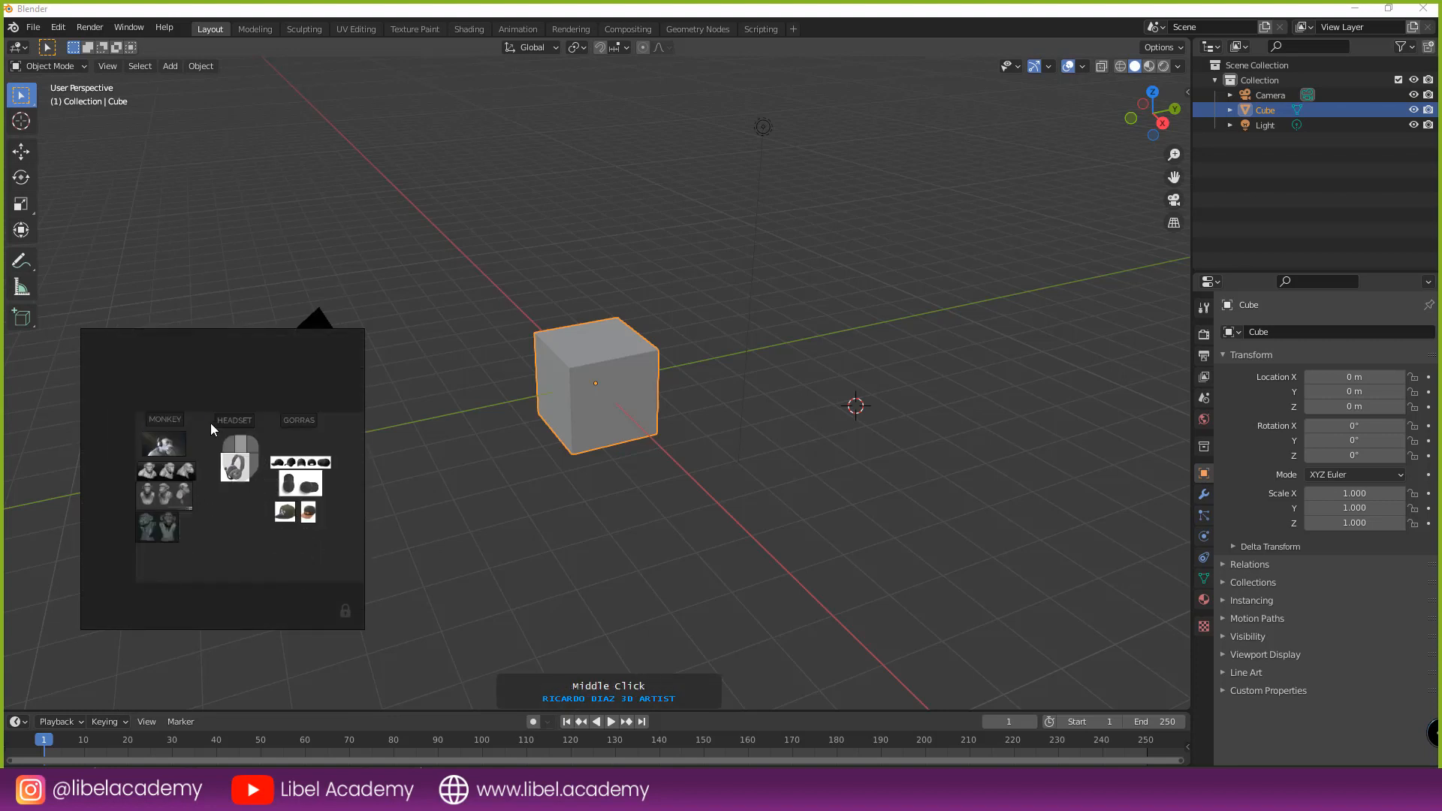
double_click(193, 491)
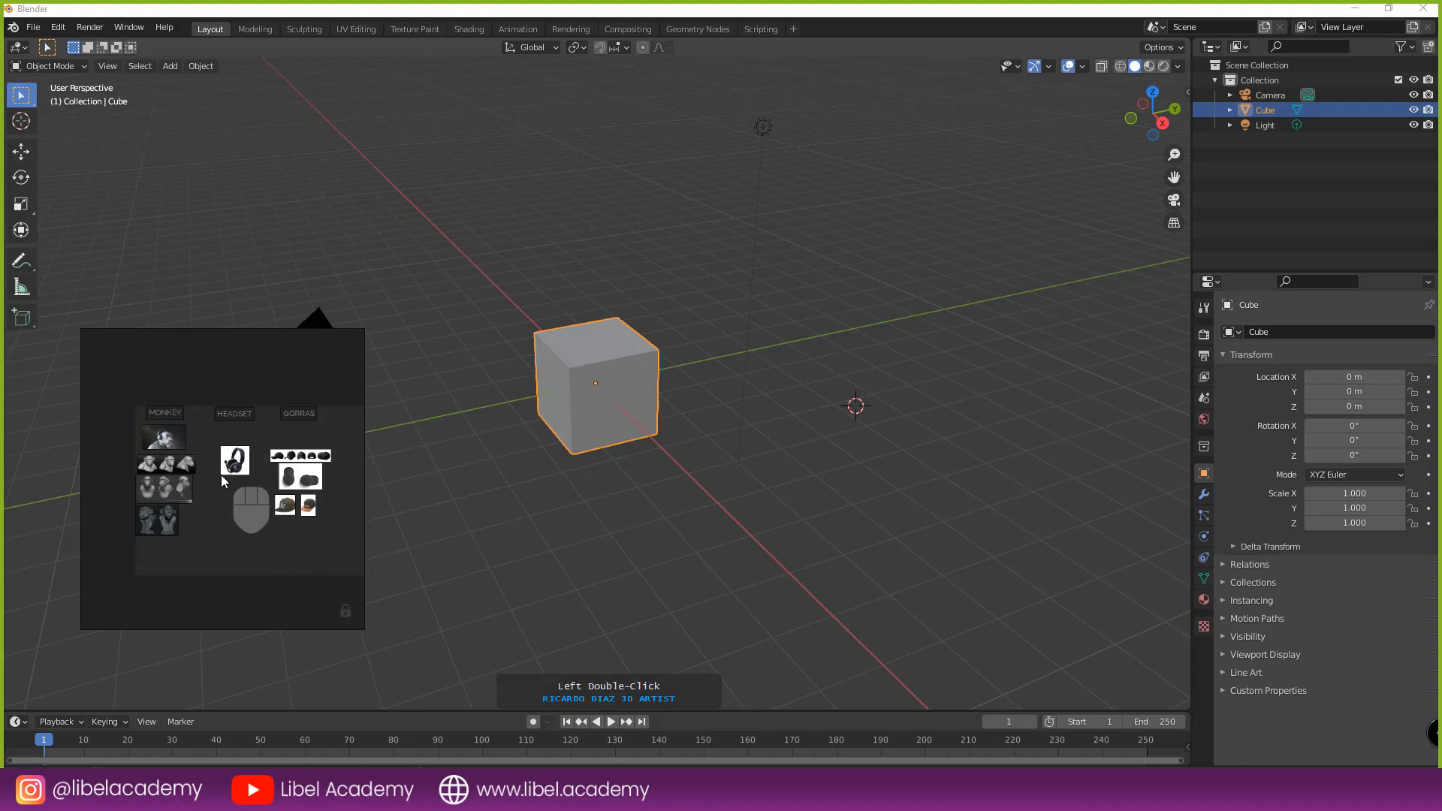
- Toggle the canvas lock off and on several times, ending with the canvas locked
key("ctrl+r")
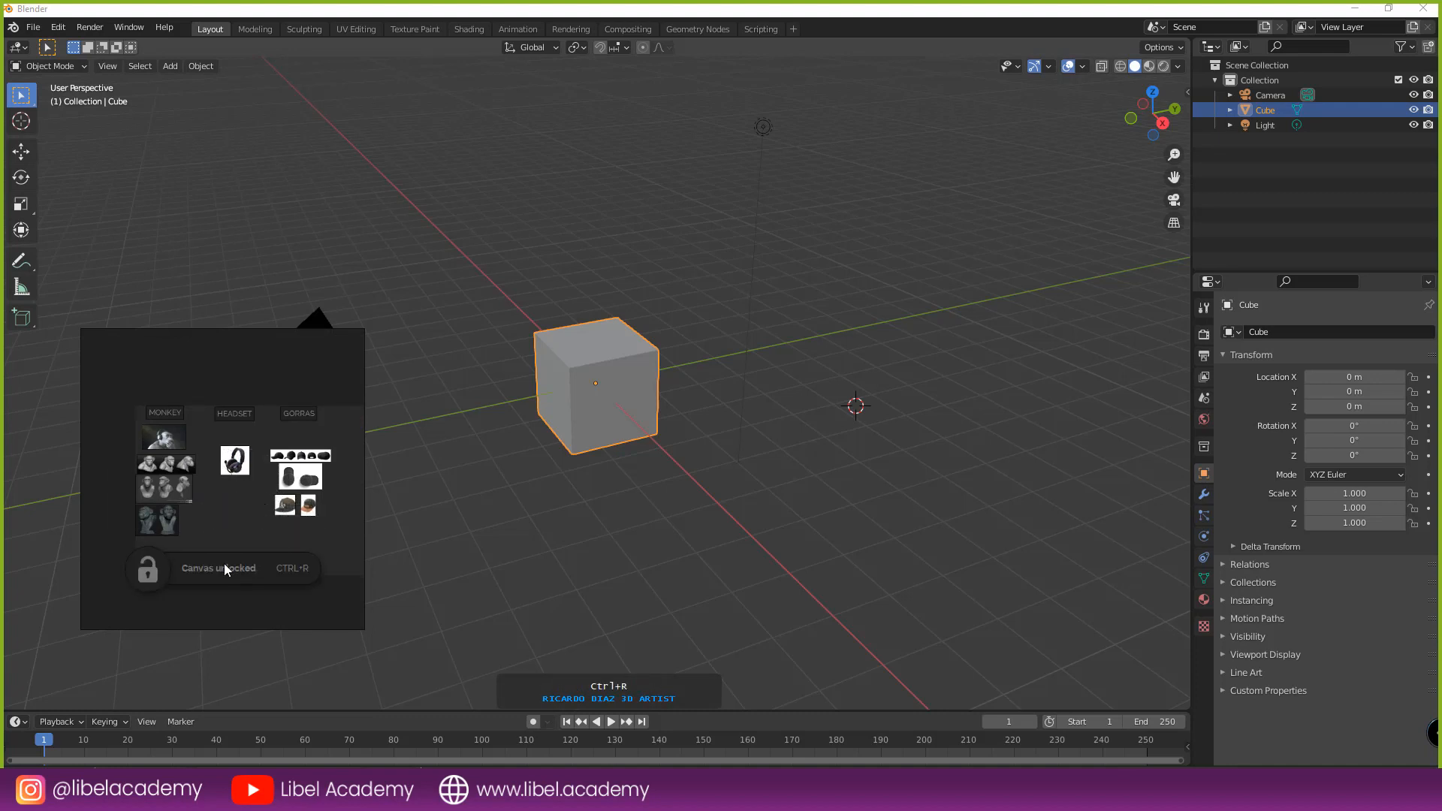
key("ctrl+r")
key("ctrl+r")
key("ctrl+r")
key("ctrl+r")
key("ctrl+r")
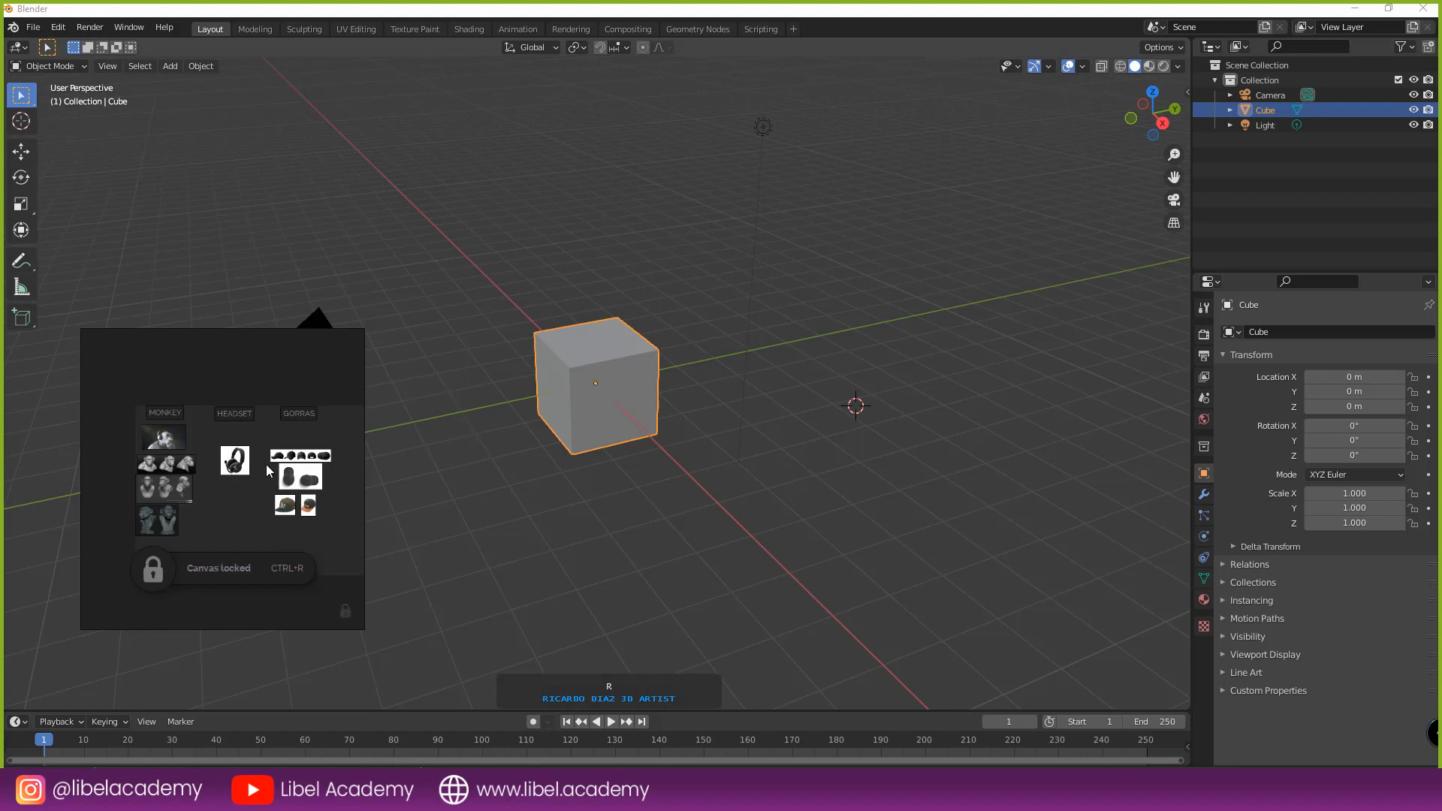
- Save the reference board to the Escritorio folder as a PureRef scene named "INTRODUCCION BLENDER"
right_click(260, 365)
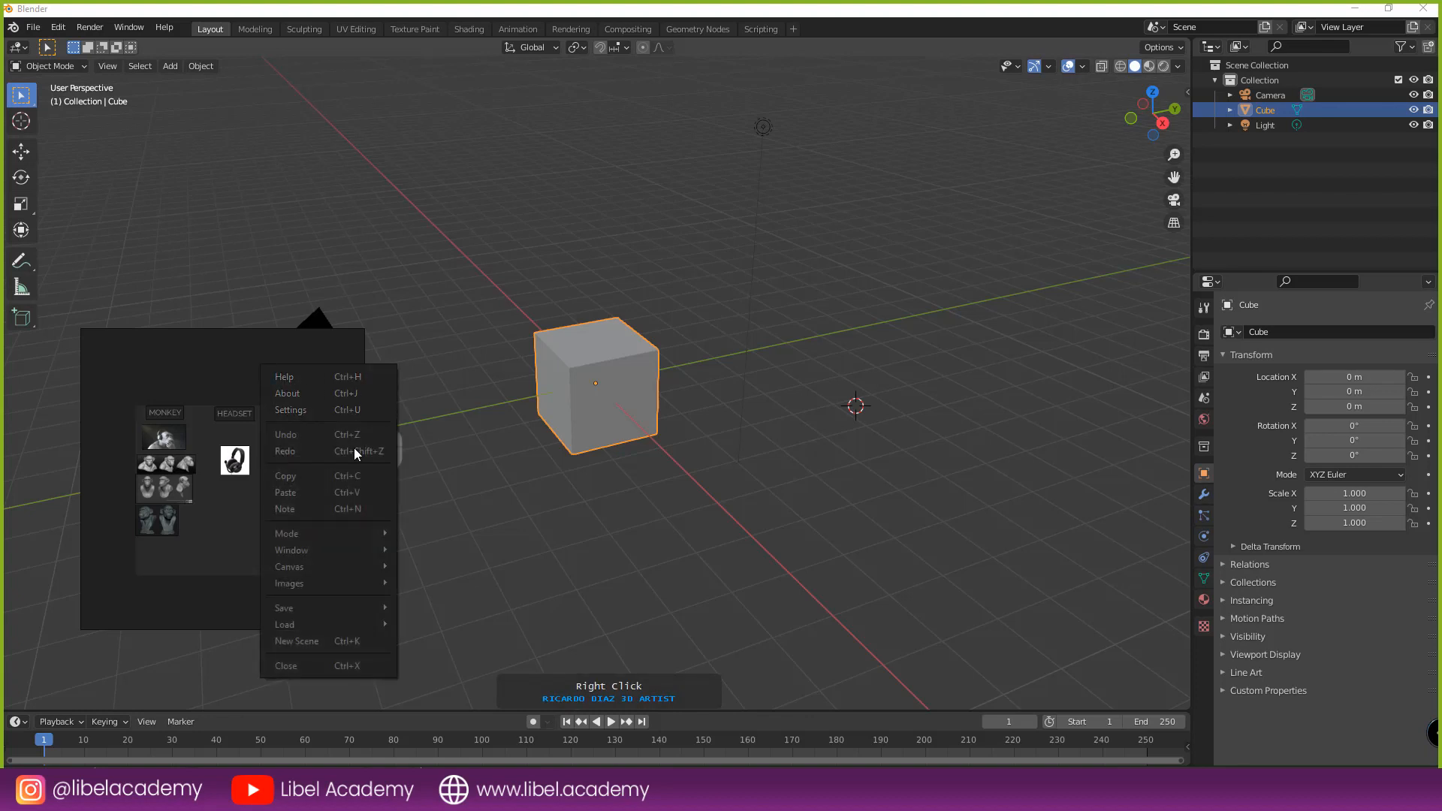
left_click(303, 606)
left_click(456, 607)
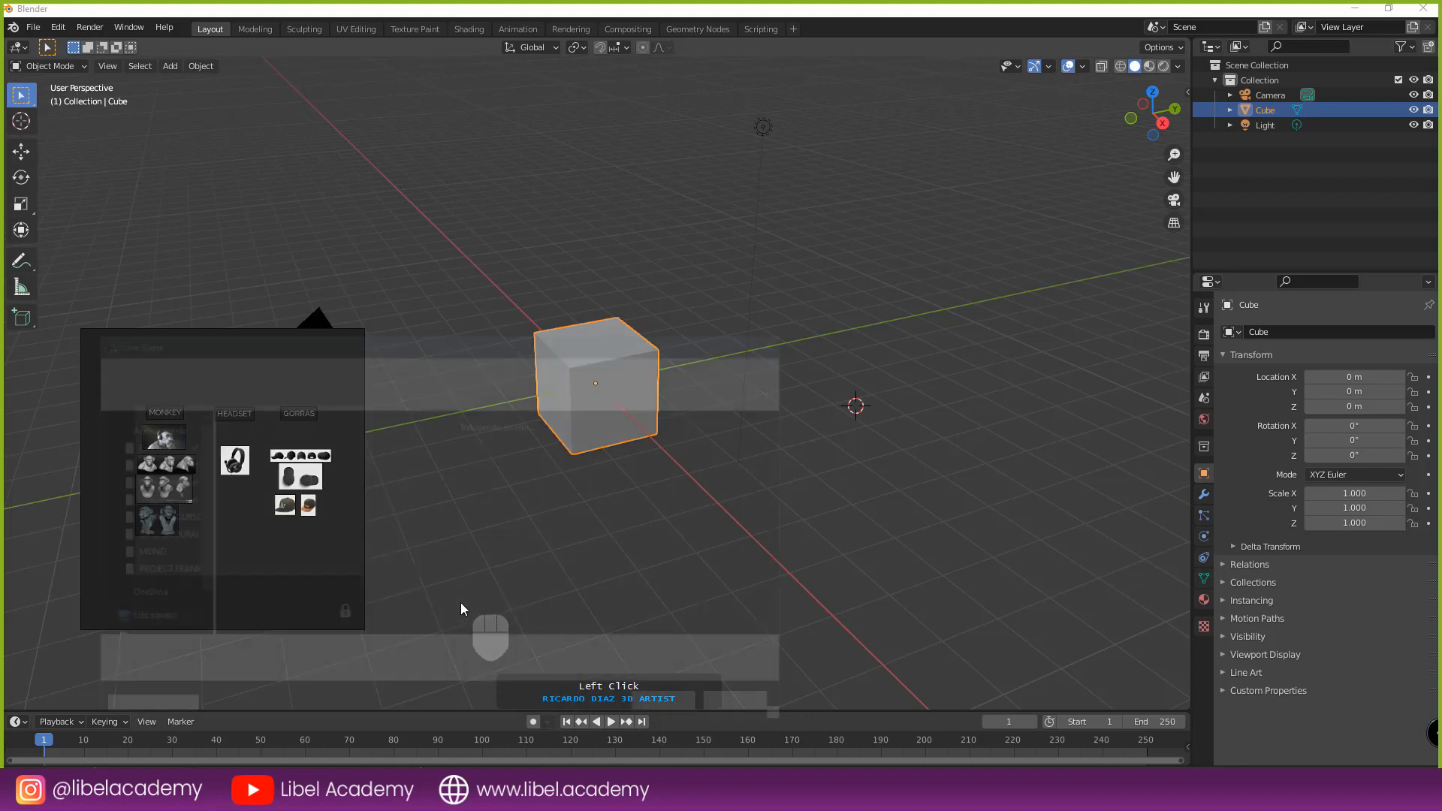
left_click(150, 440)
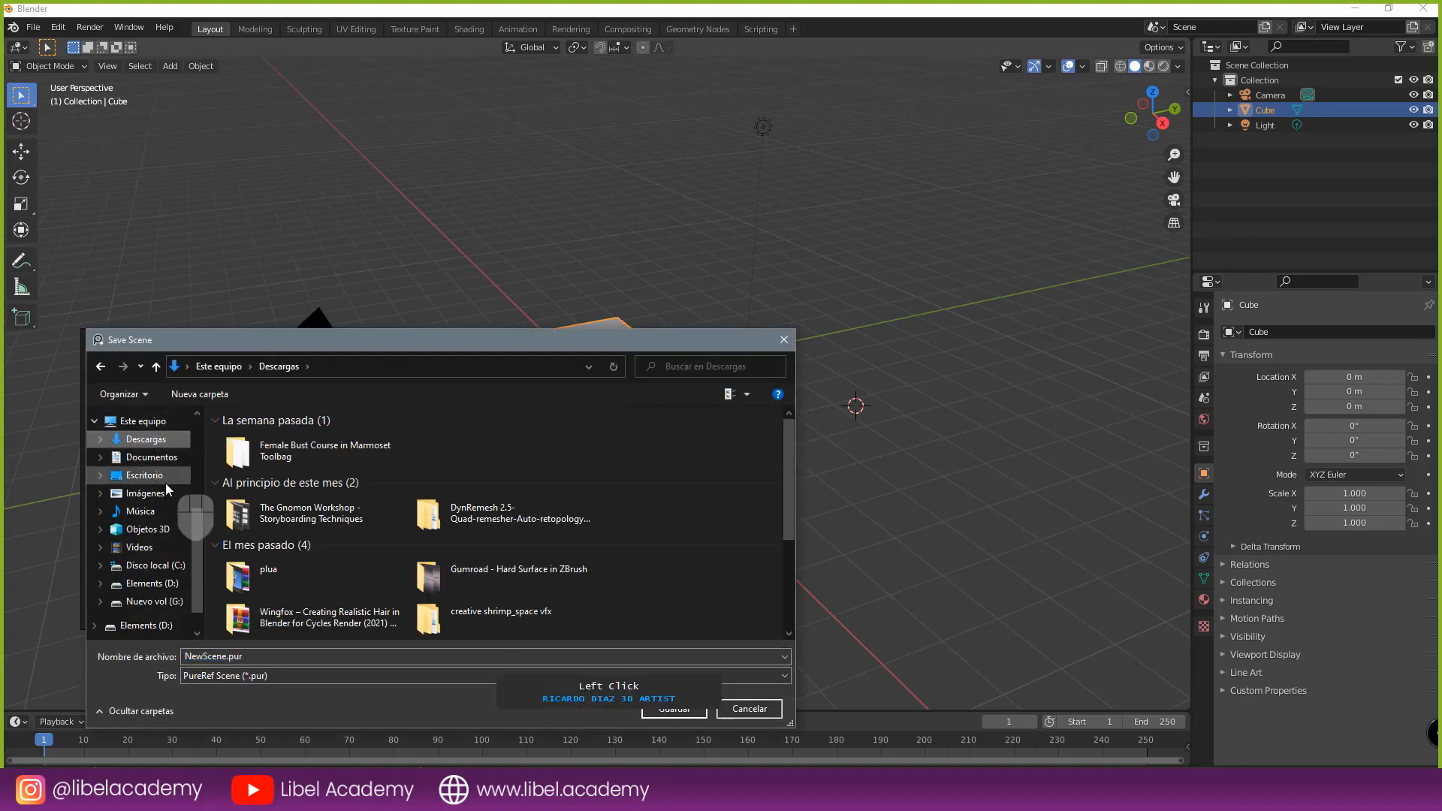
left_click(154, 476)
left_click(299, 656)
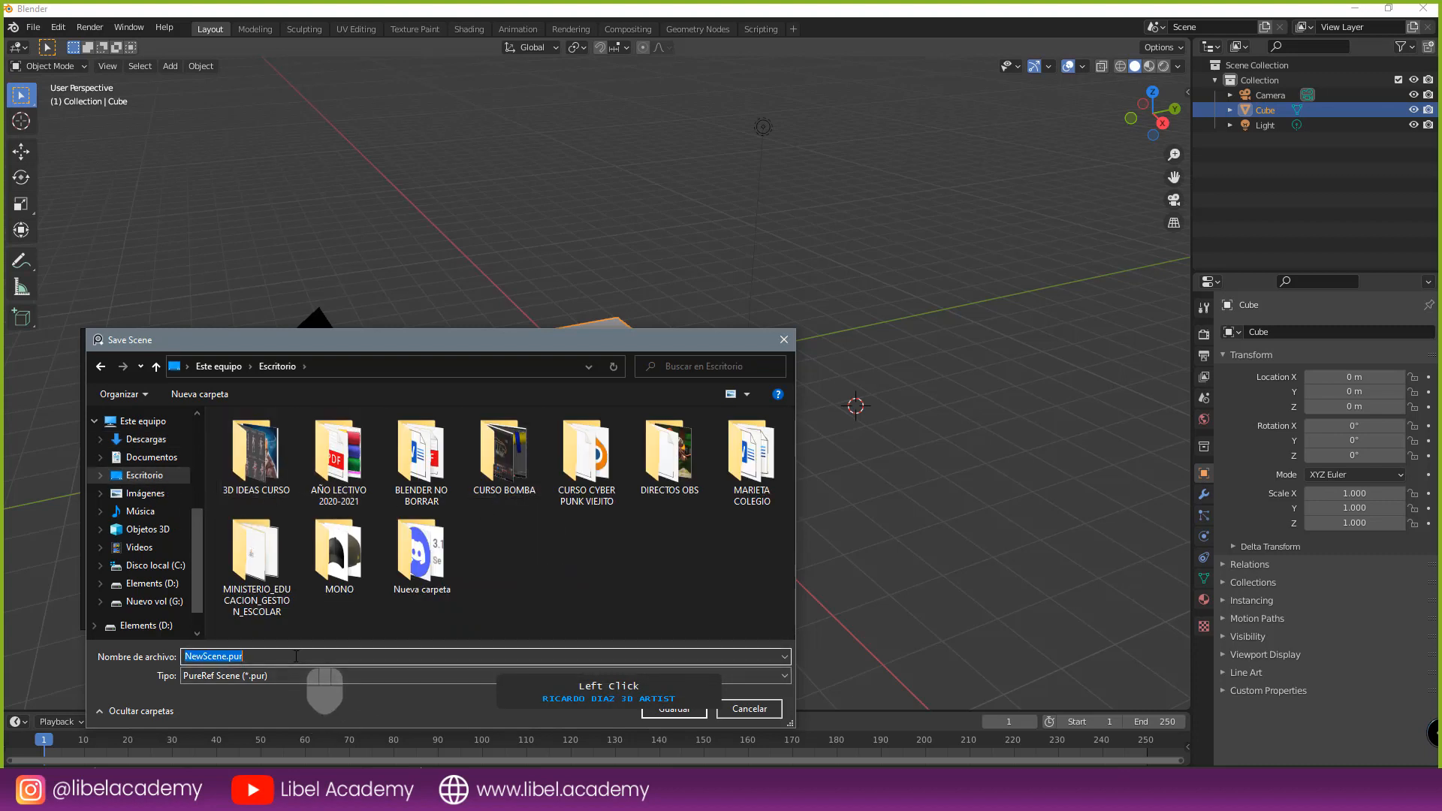
type("lNTRODUCCION BLENDER")
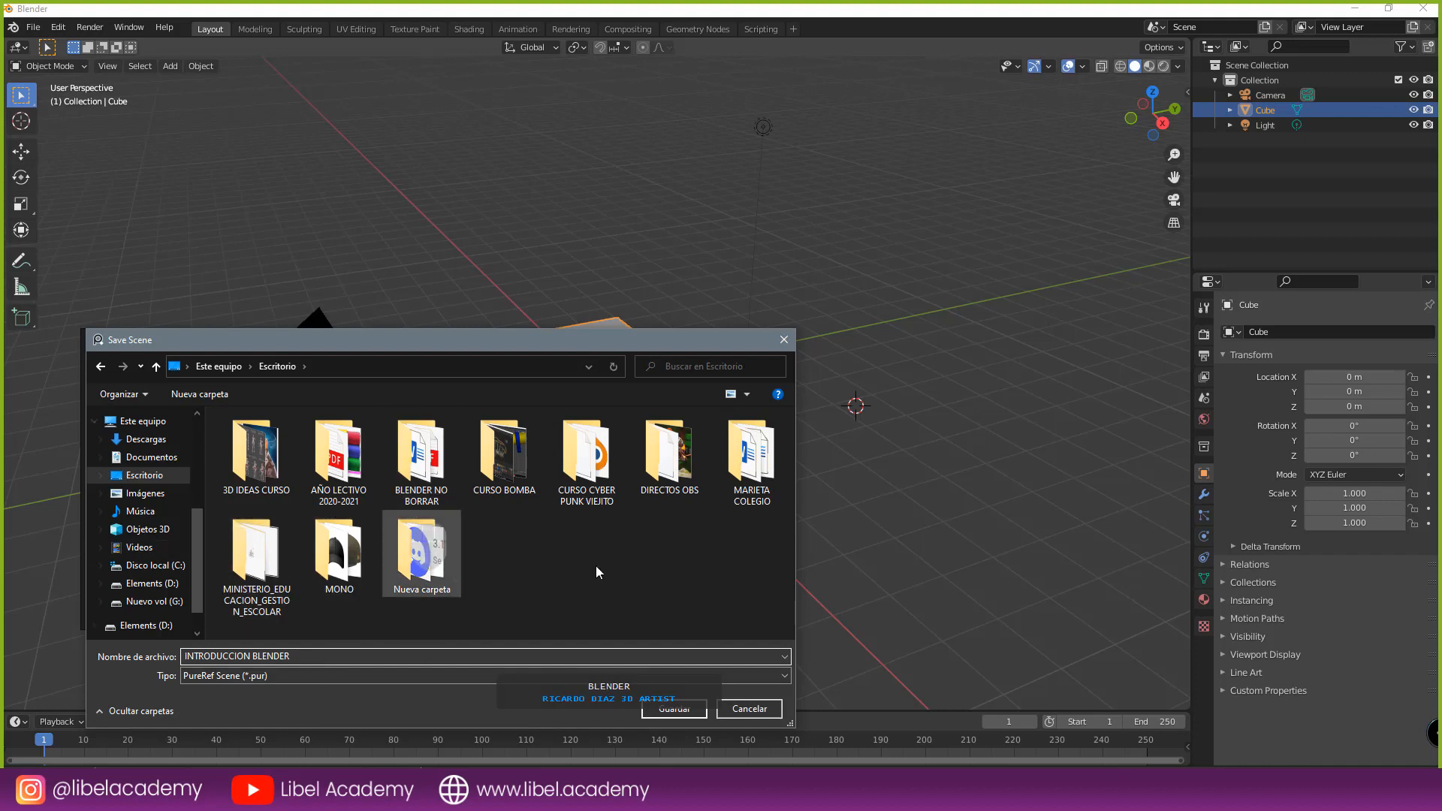
left_click_drag(466, 344, 460, 252)
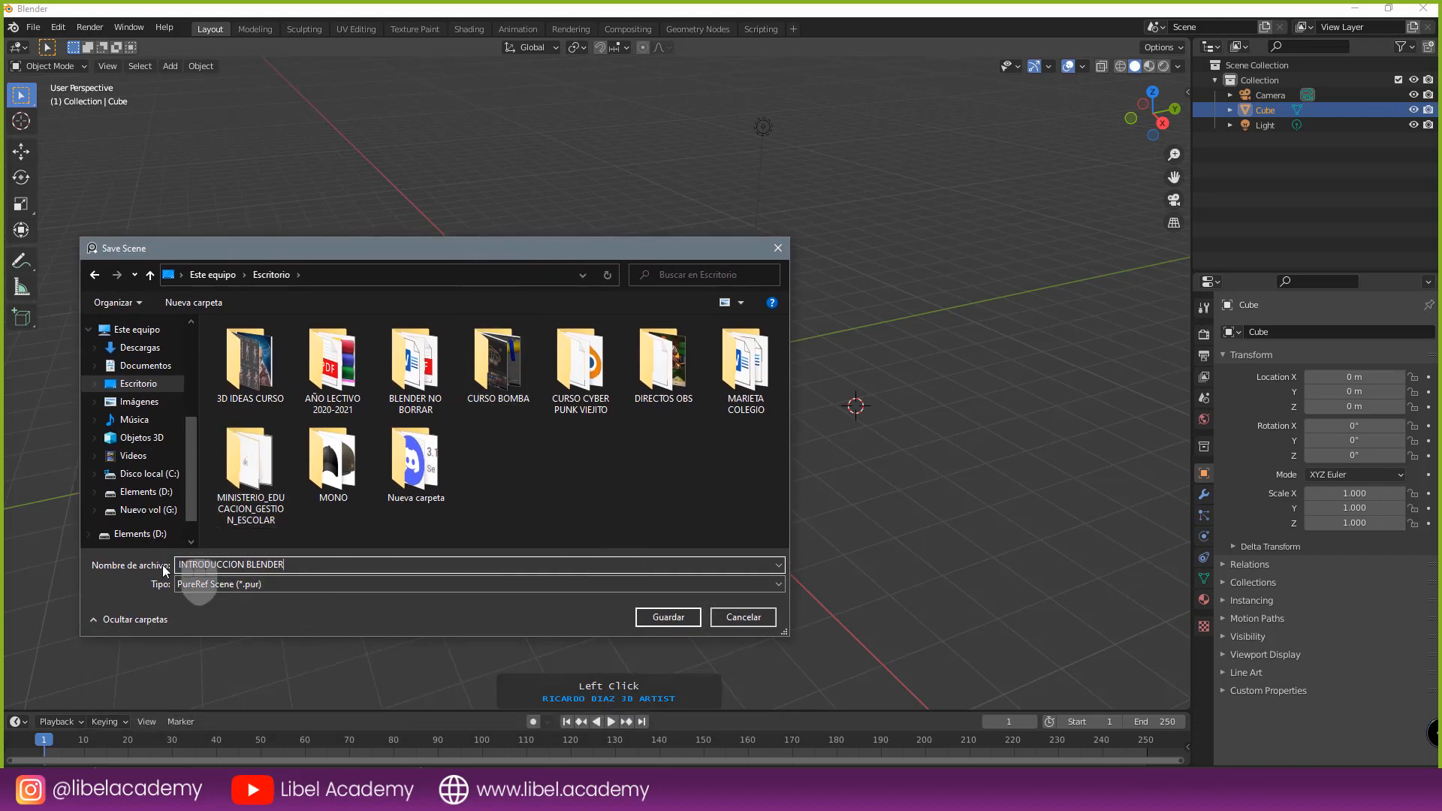
left_click(667, 618)
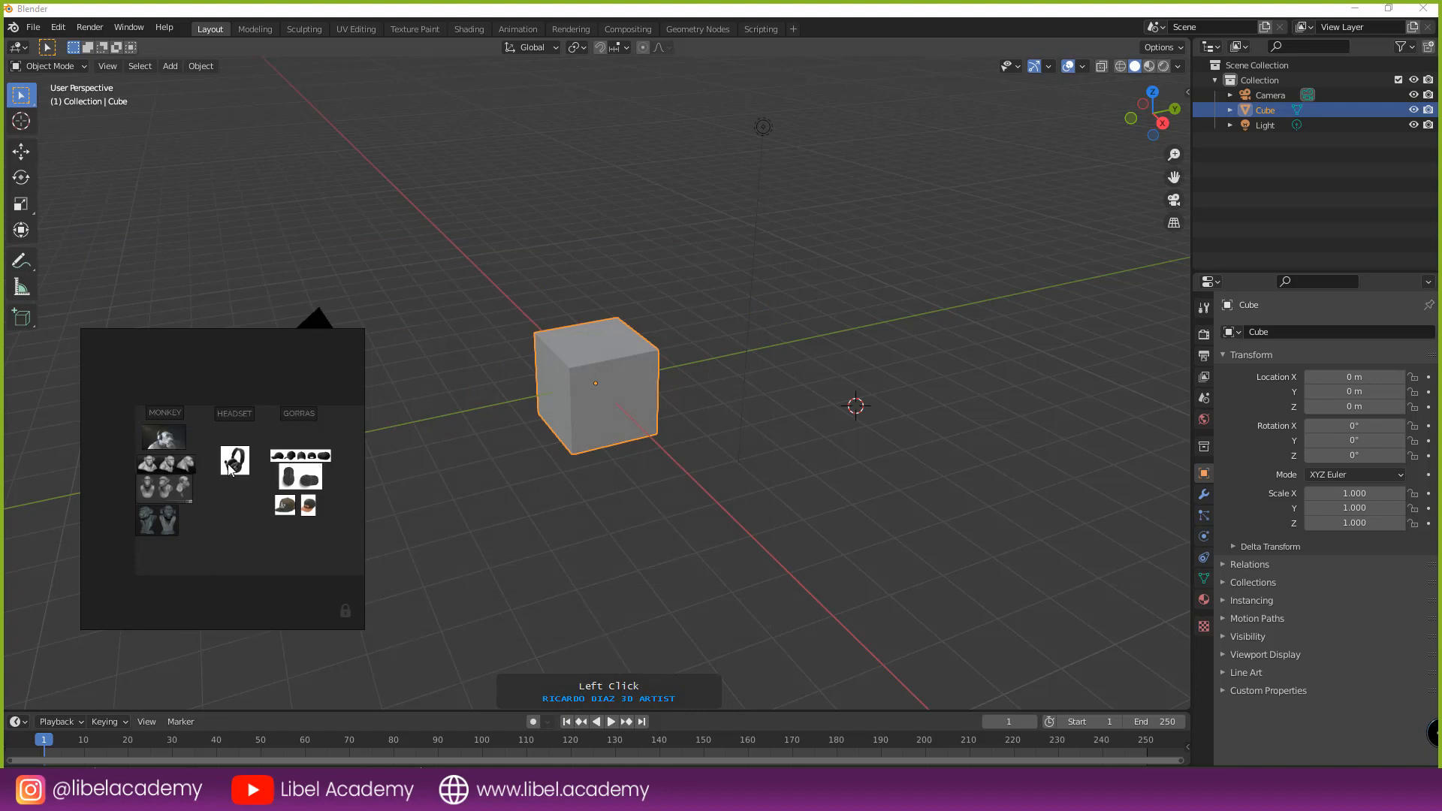
scroll(191, 505, "up", 3)
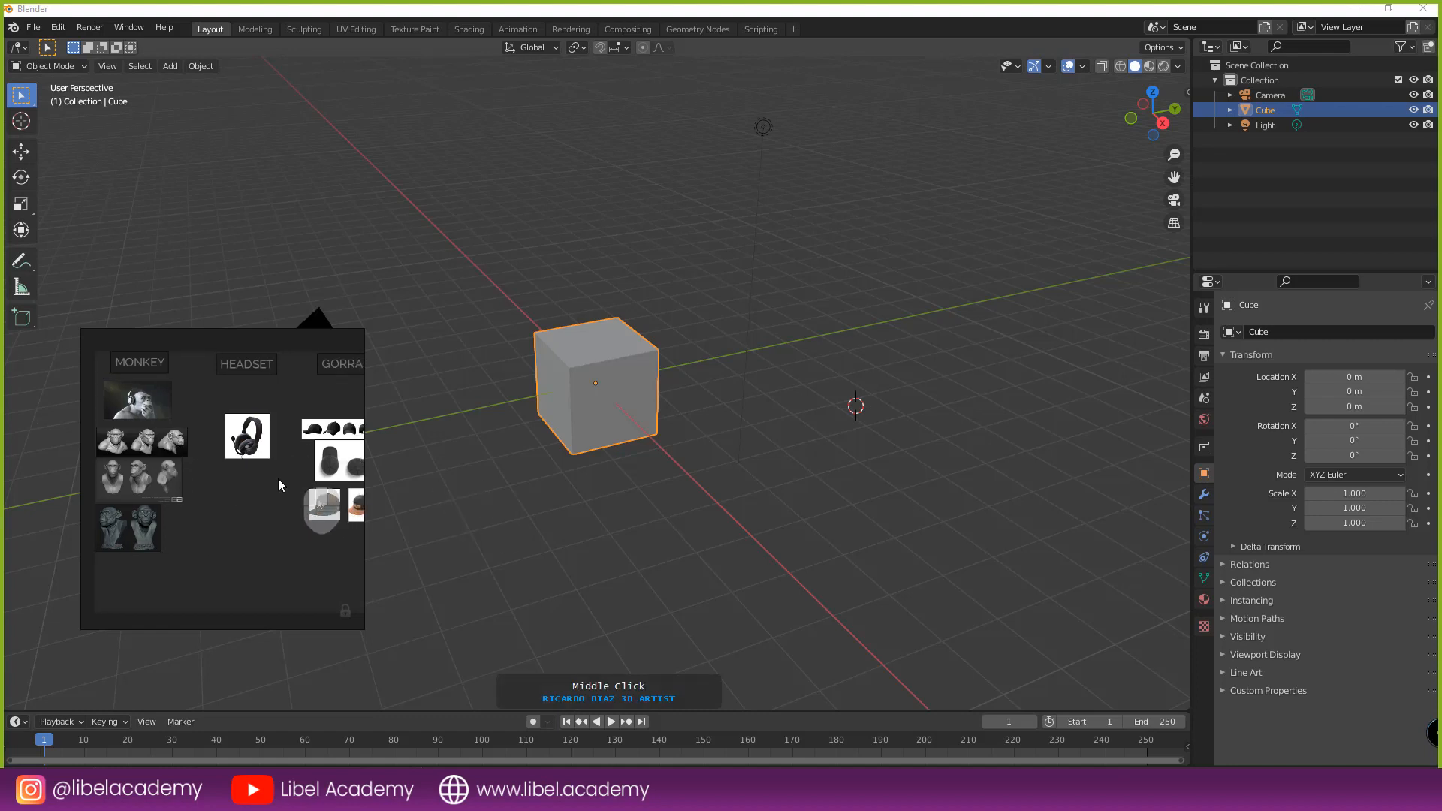
- Pan the reference board and move its window farther from the cube over the Blender viewport
middle_click_drag(278, 479, 293, 471)
right_click_drag(293, 470, 208, 555)
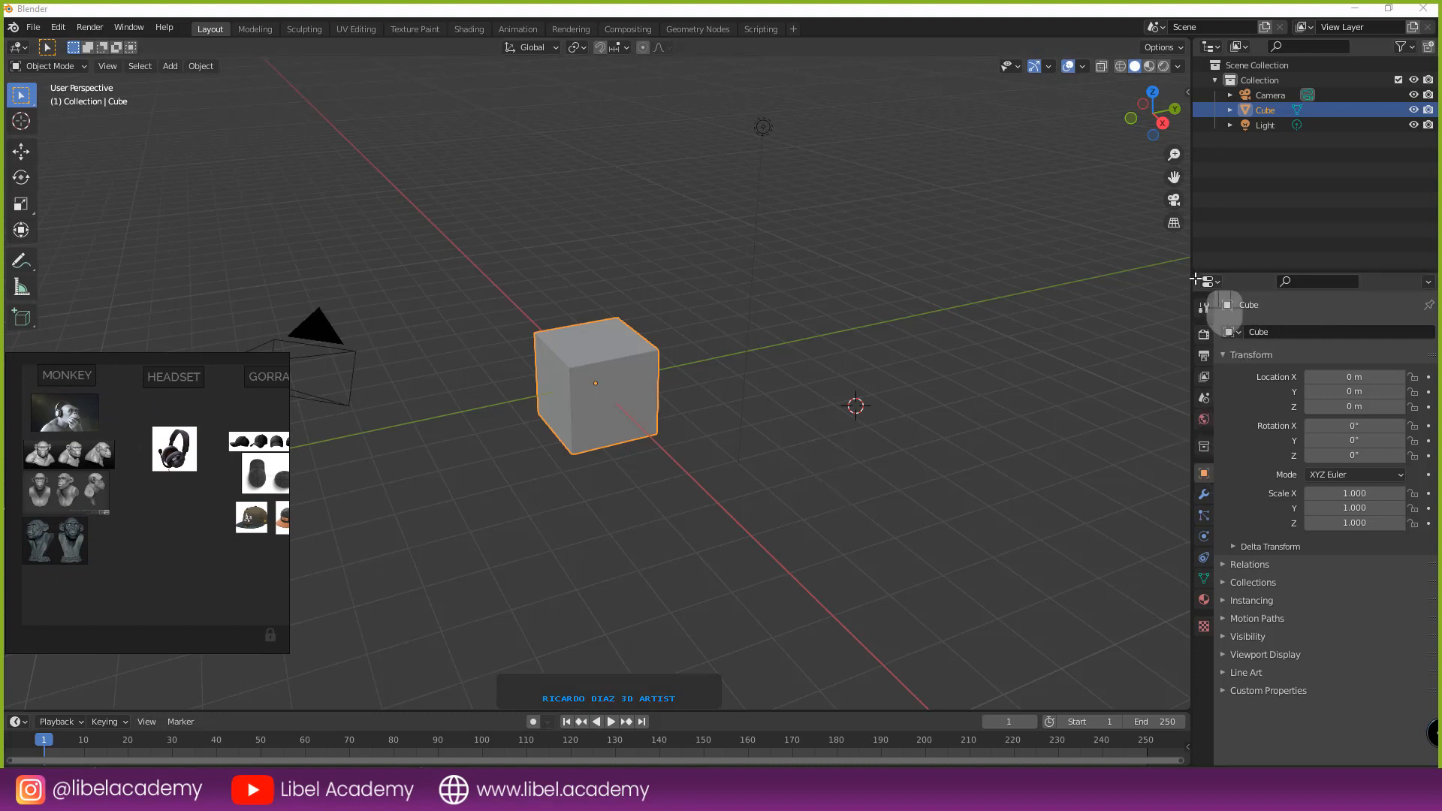
- Split the Properties area in two and turn the upper part into a UV Editor
left_click_drag(1197, 278, 1187, 464)
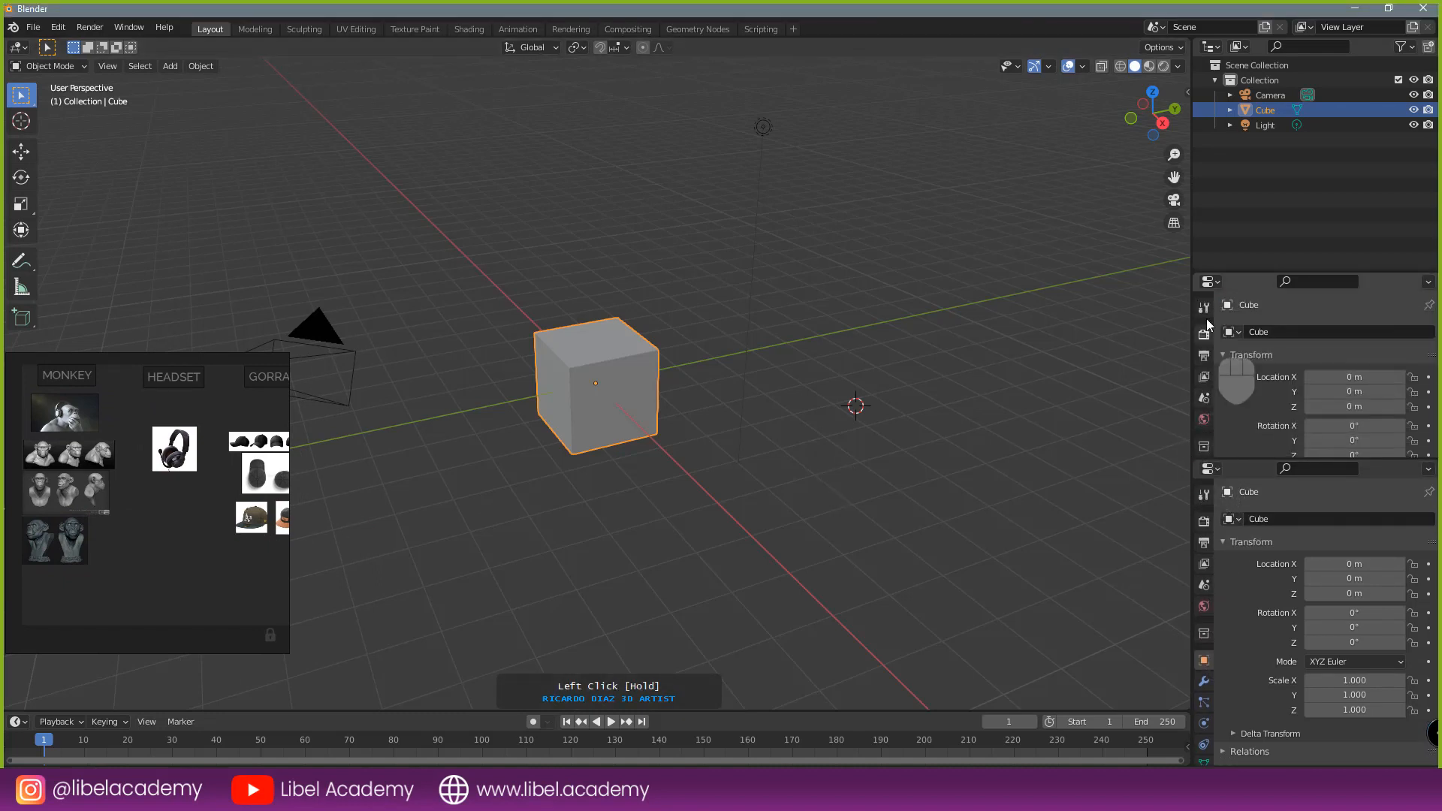
left_click(1210, 282)
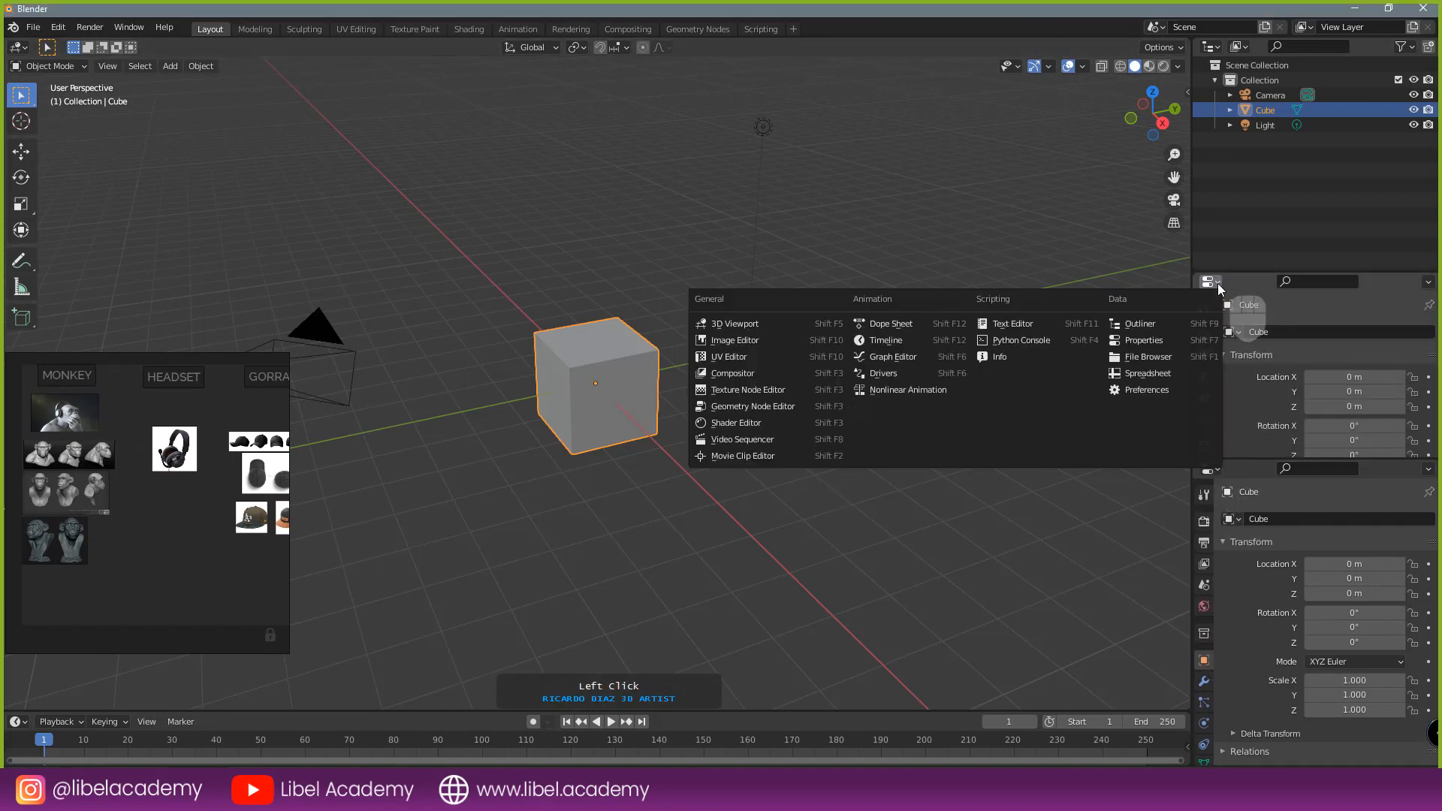
left_click(764, 356)
- Load unknown.png from the home folder into the new UV Editor and enlarge it there
left_click(1310, 282)
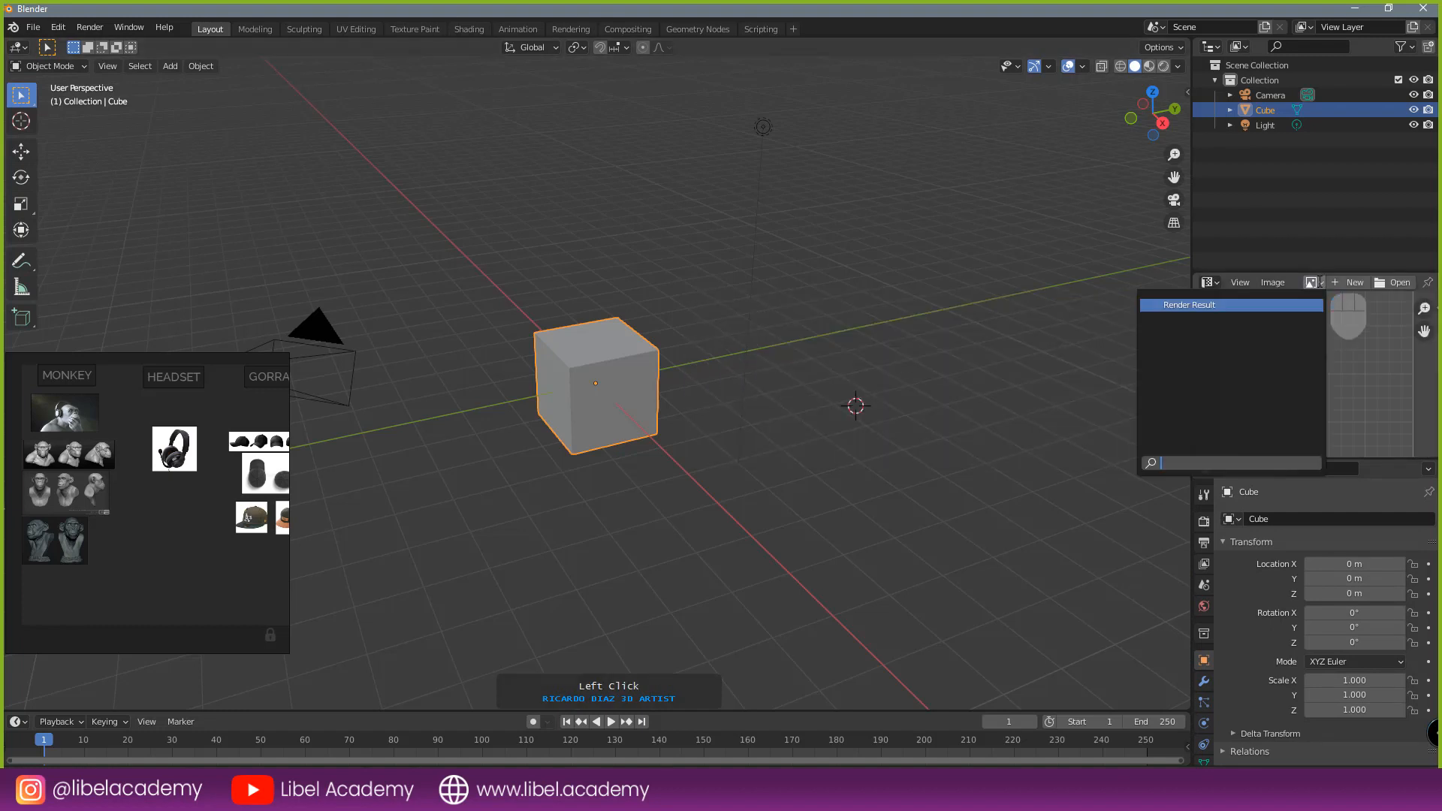
left_click(1272, 282)
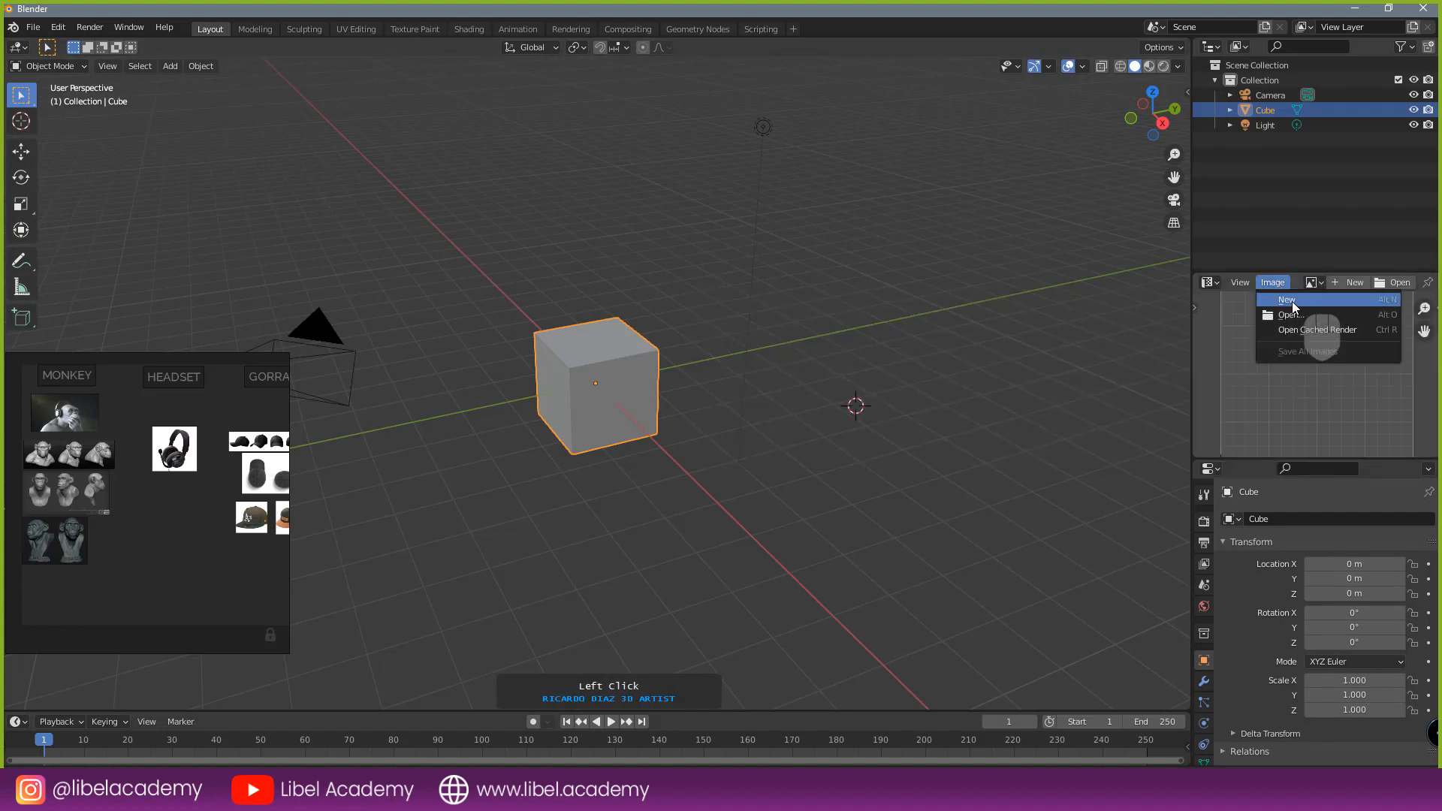
left_click(1287, 315)
left_click(398, 304)
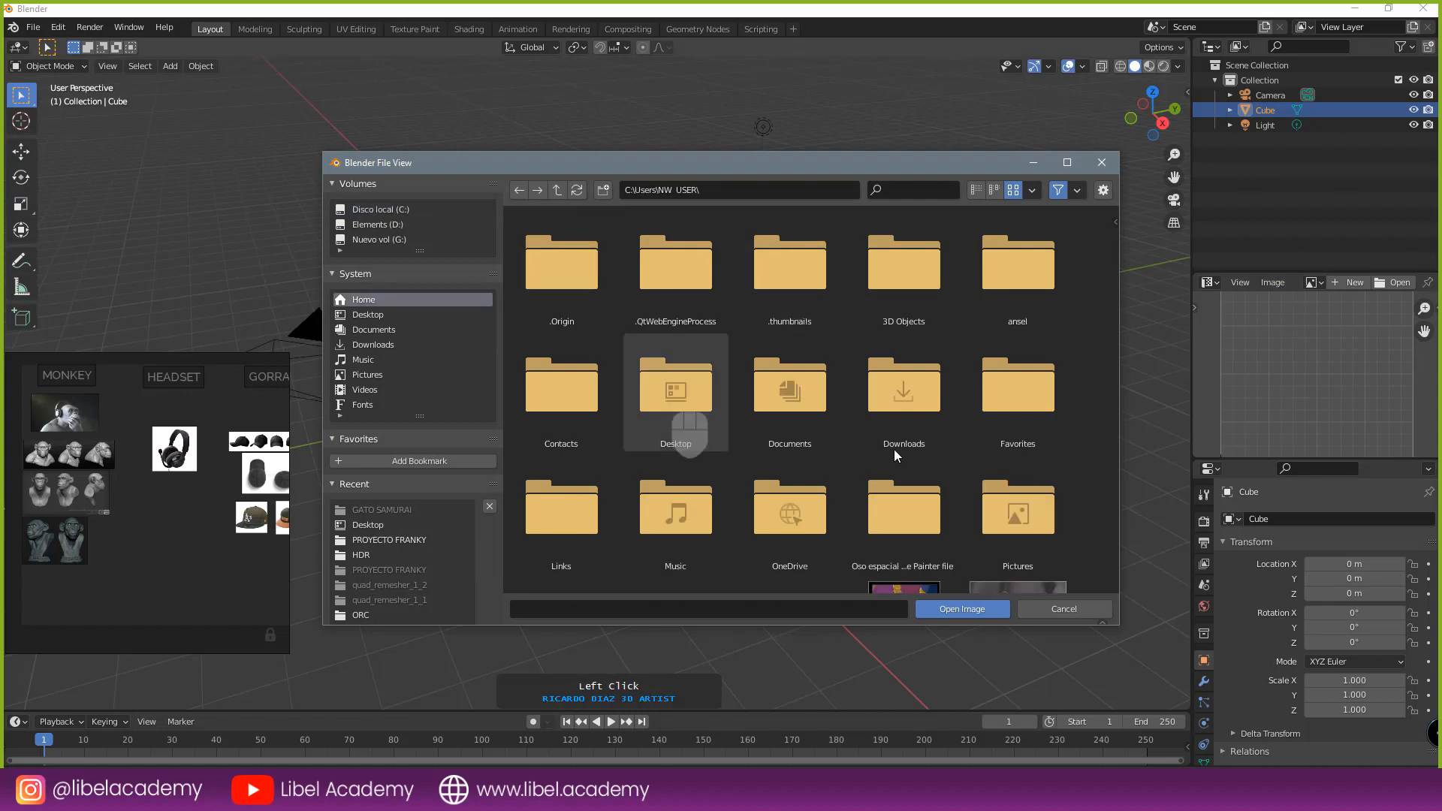
scroll(894, 454, "down", 5)
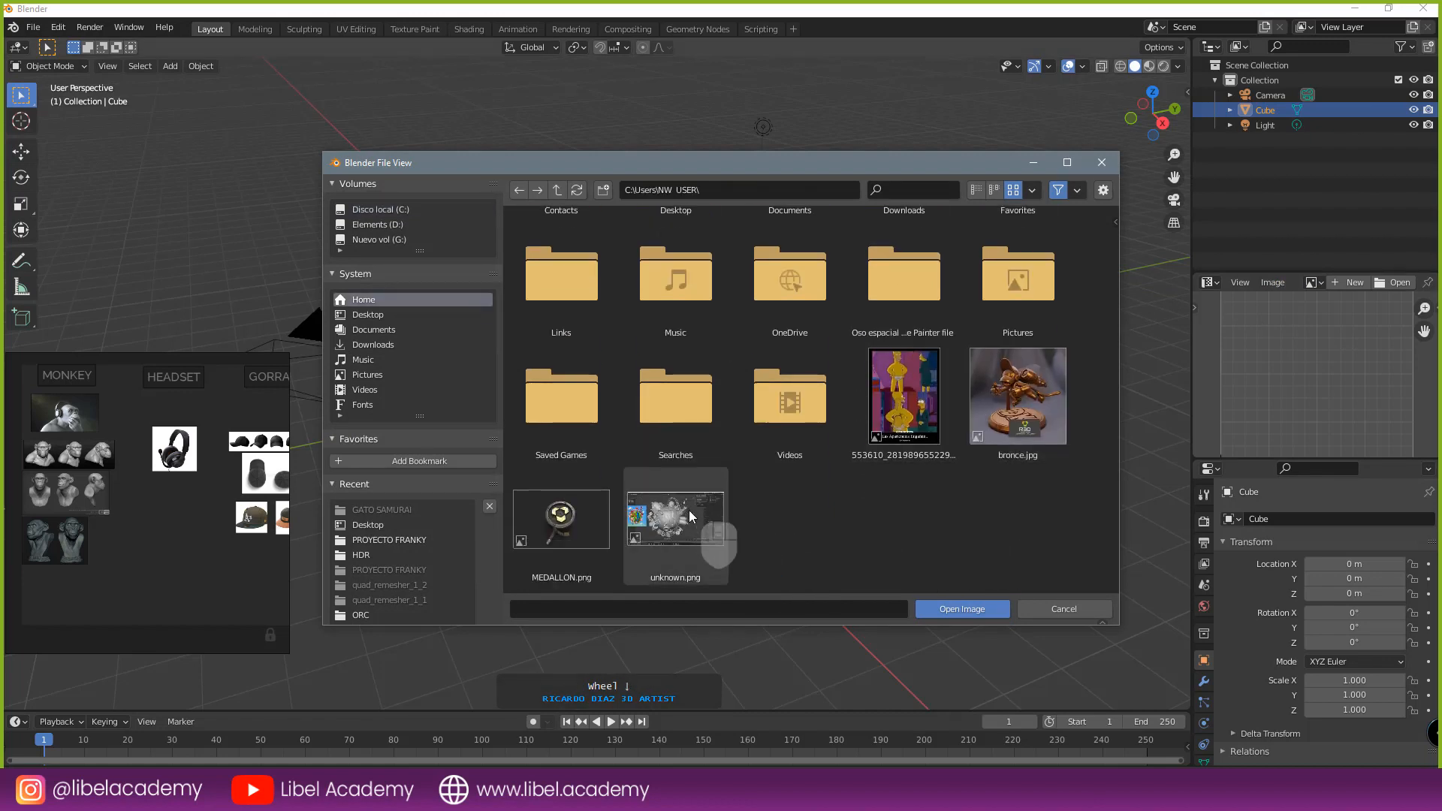
double_click(693, 523)
scroll(1260, 395, "up", 2)
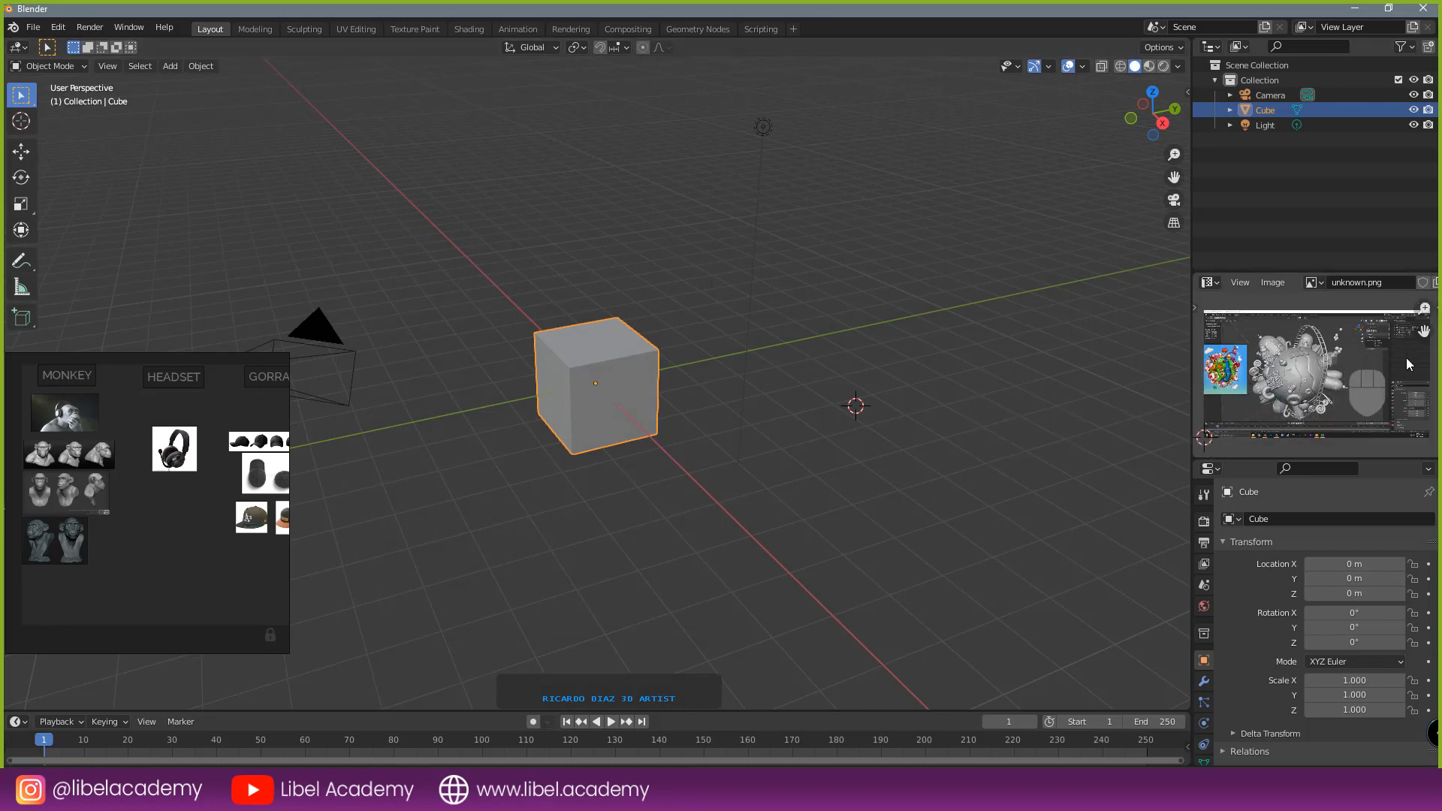
- Enlarge the monkey images on the reference board and try its window at several spots over Blender, ending beside the cube
right_click_drag(193, 451, 230, 479)
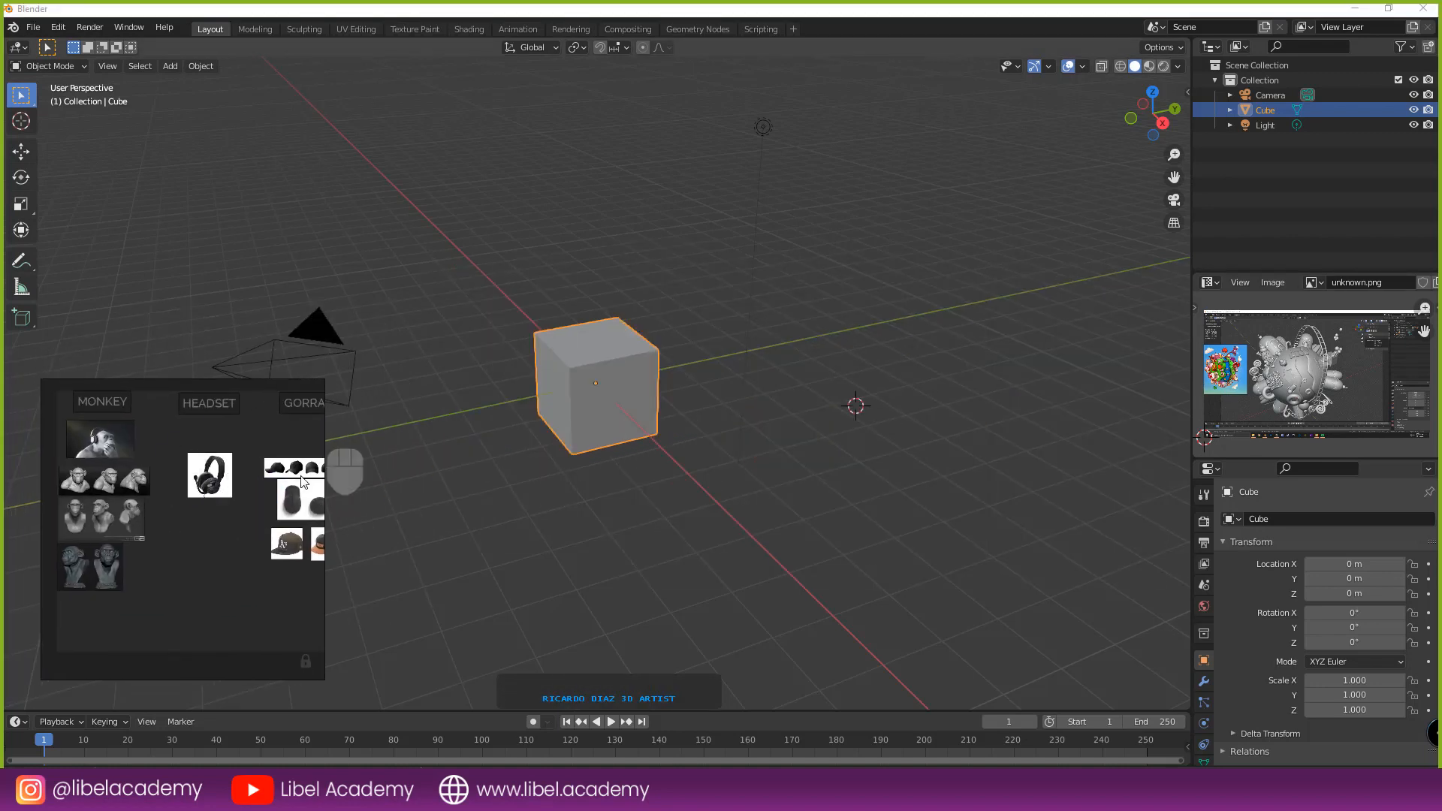
scroll(209, 510, "up", 4)
middle_click_drag(166, 518, 254, 572)
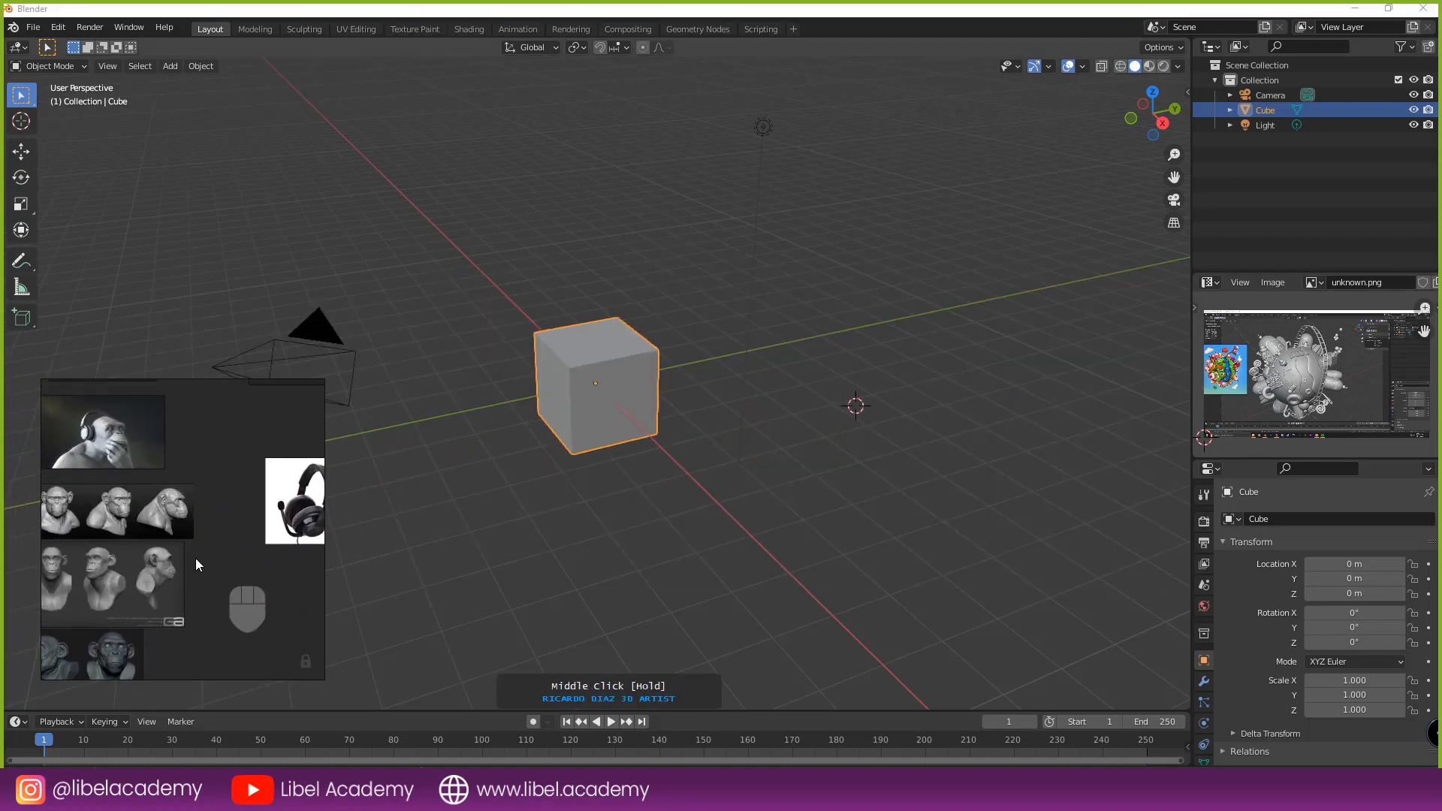
right_click_drag(184, 535, 1014, 276)
right_click_drag(566, 268, 194, 499)
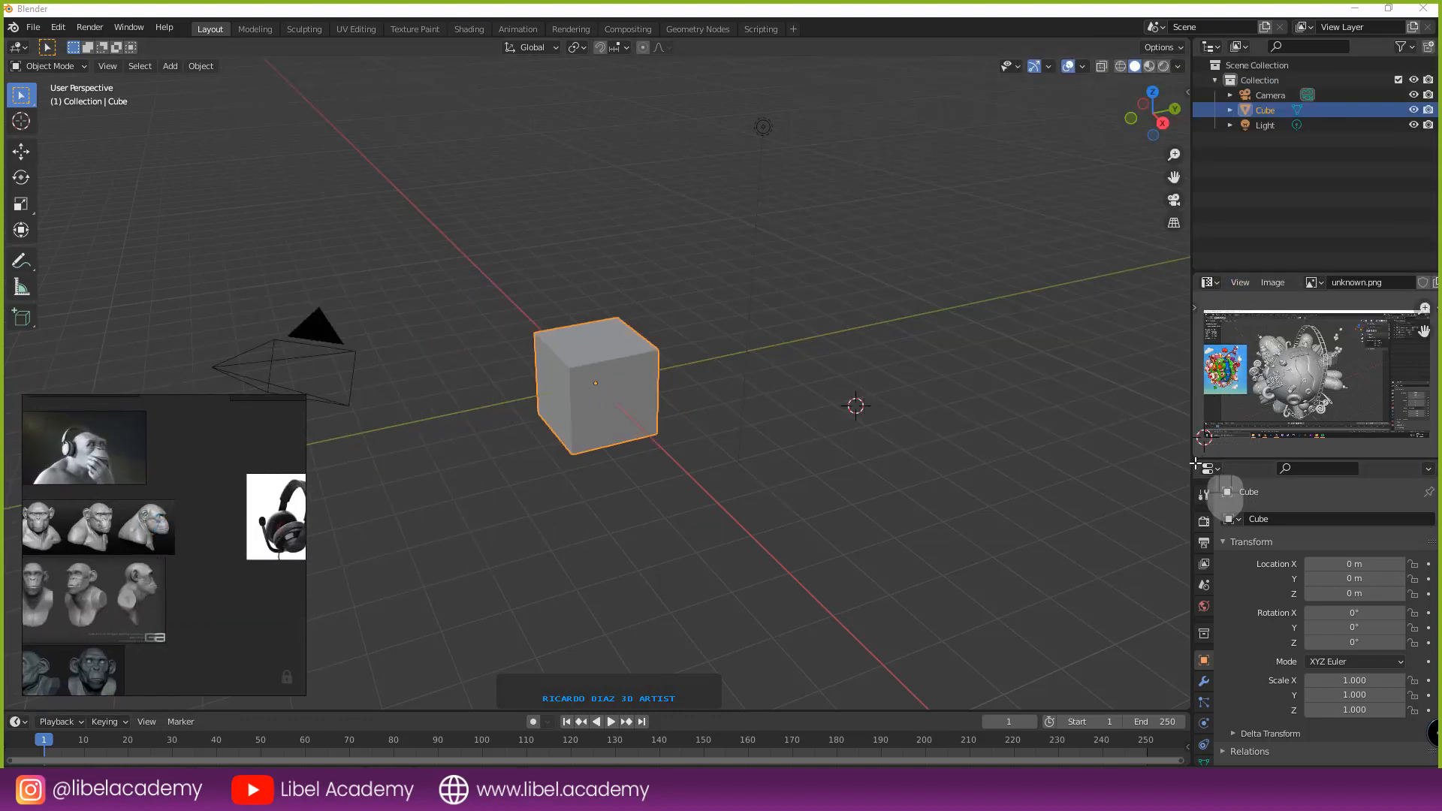
- Close the UV Editor by merging its area back into the Properties editor
left_click_drag(1195, 461, 1209, 314)
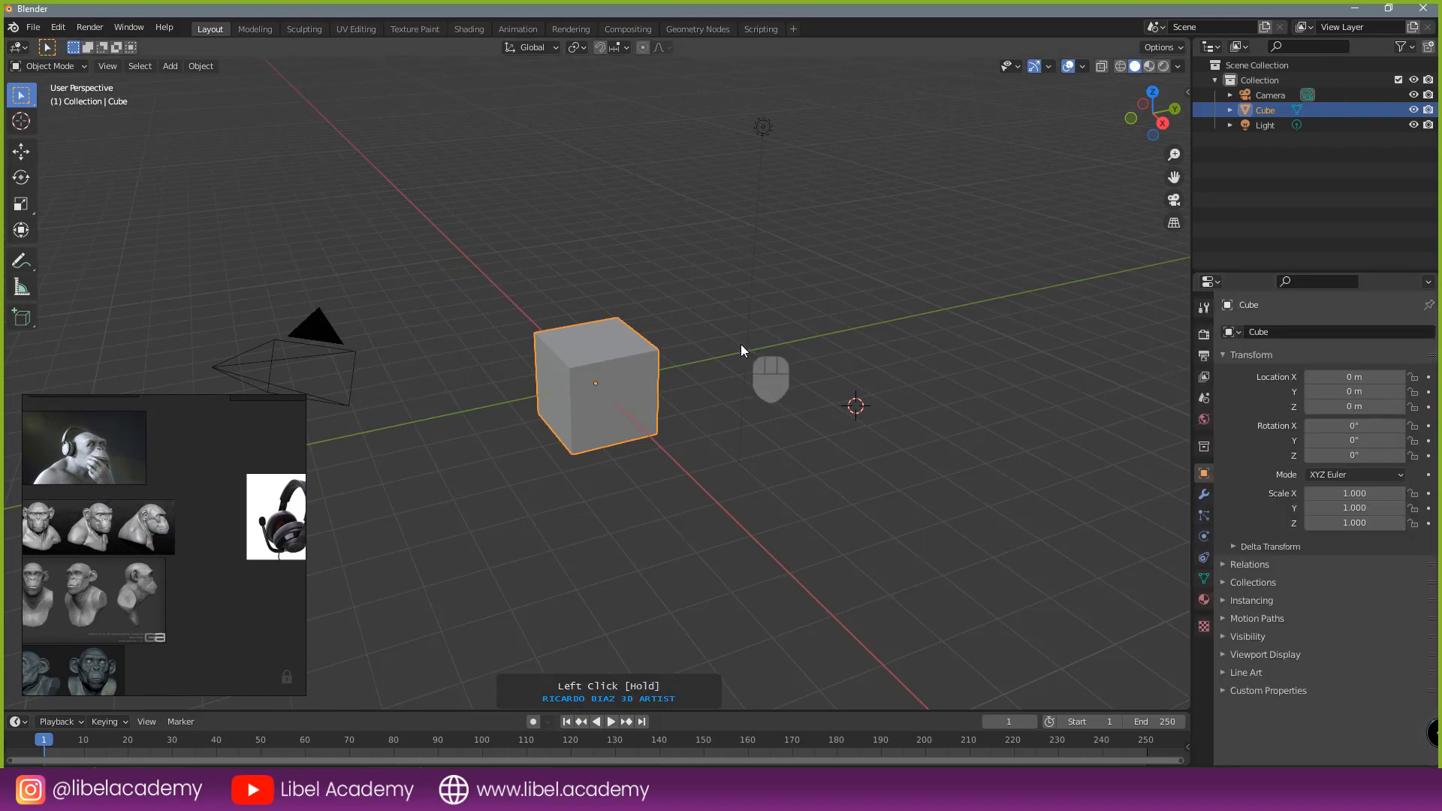
- Browse the reference board, examining the headset image and the monkey column up close
scroll(225, 560, "down", 3)
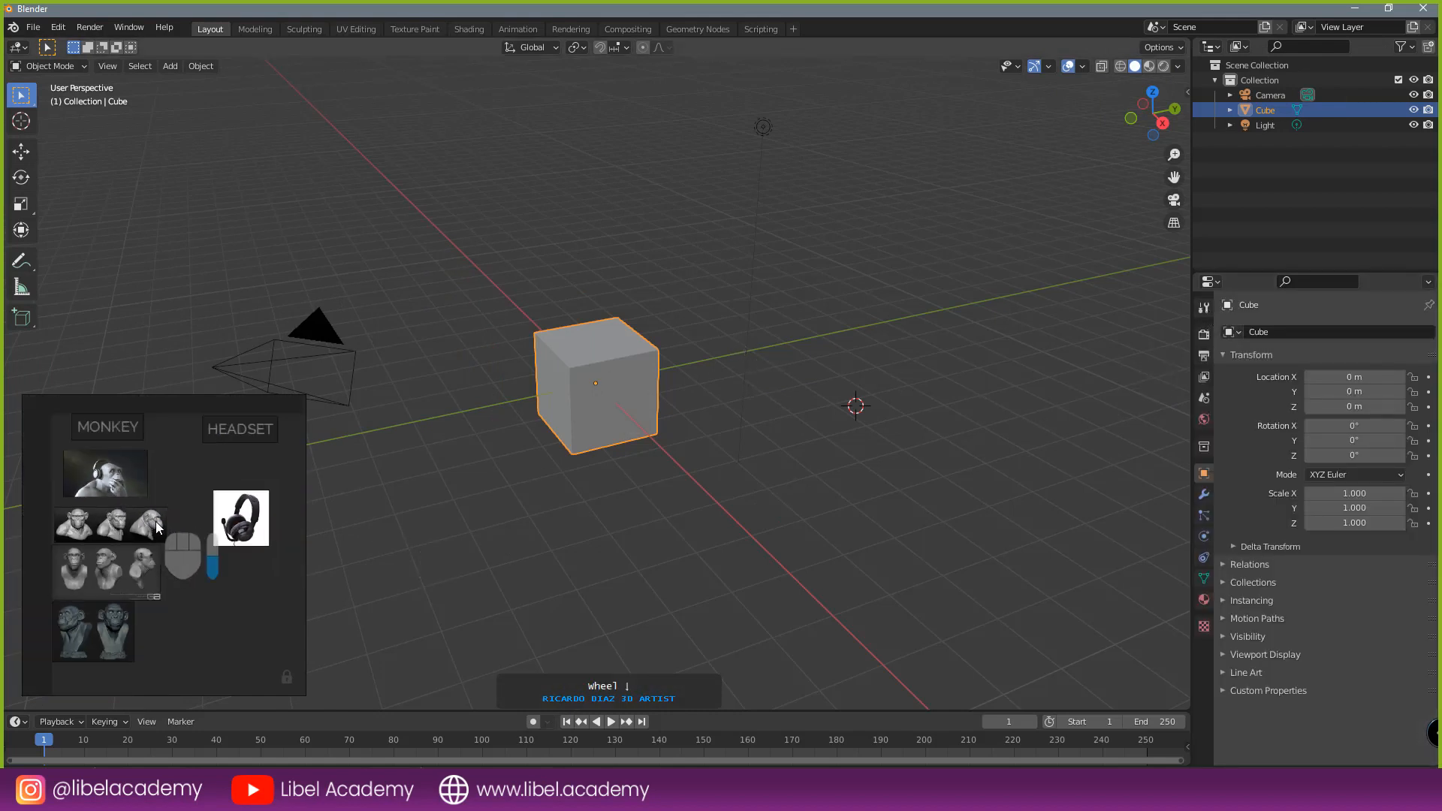
scroll(168, 561, "up", 2)
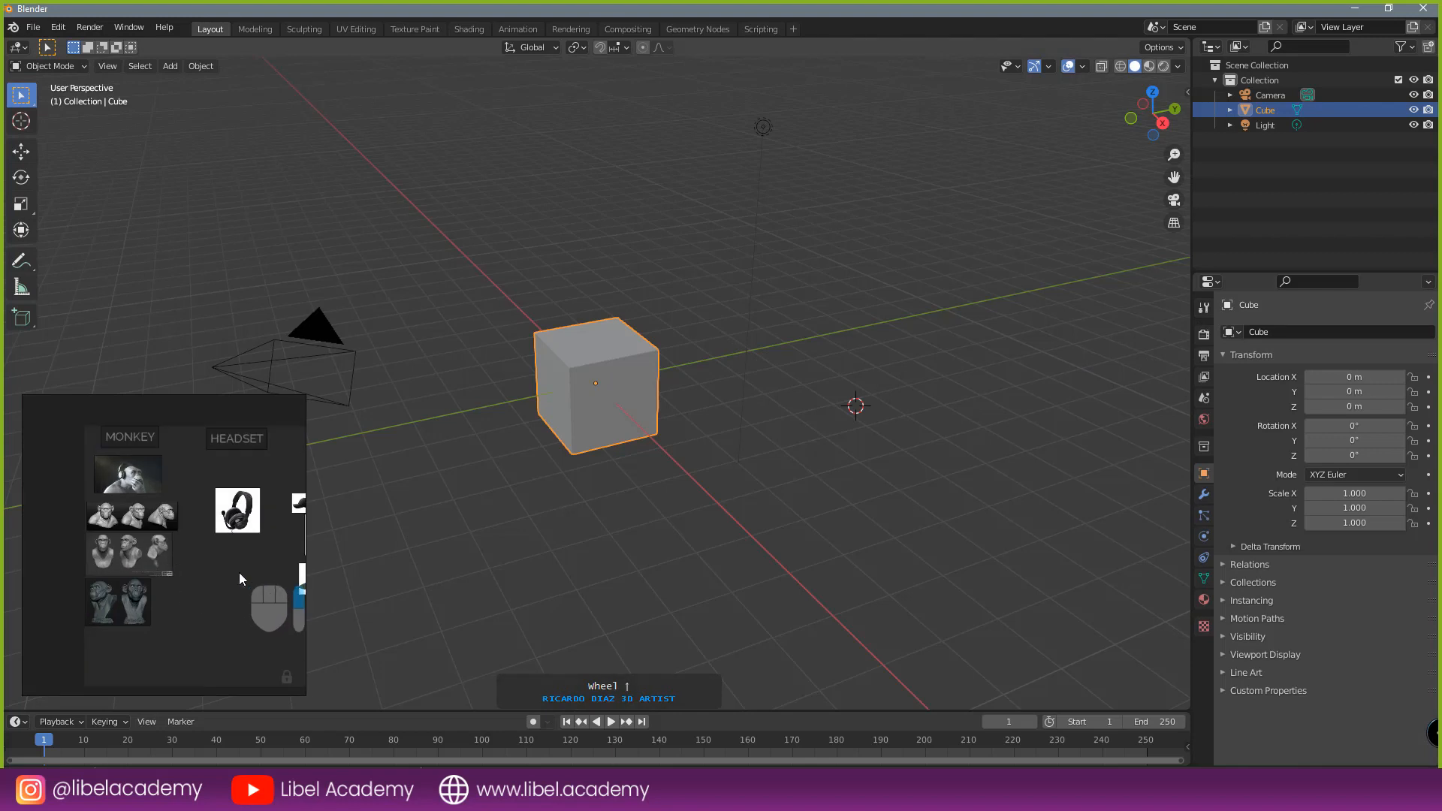
middle_click_drag(200, 567, 123, 569)
scroll(162, 555, "up", 2)
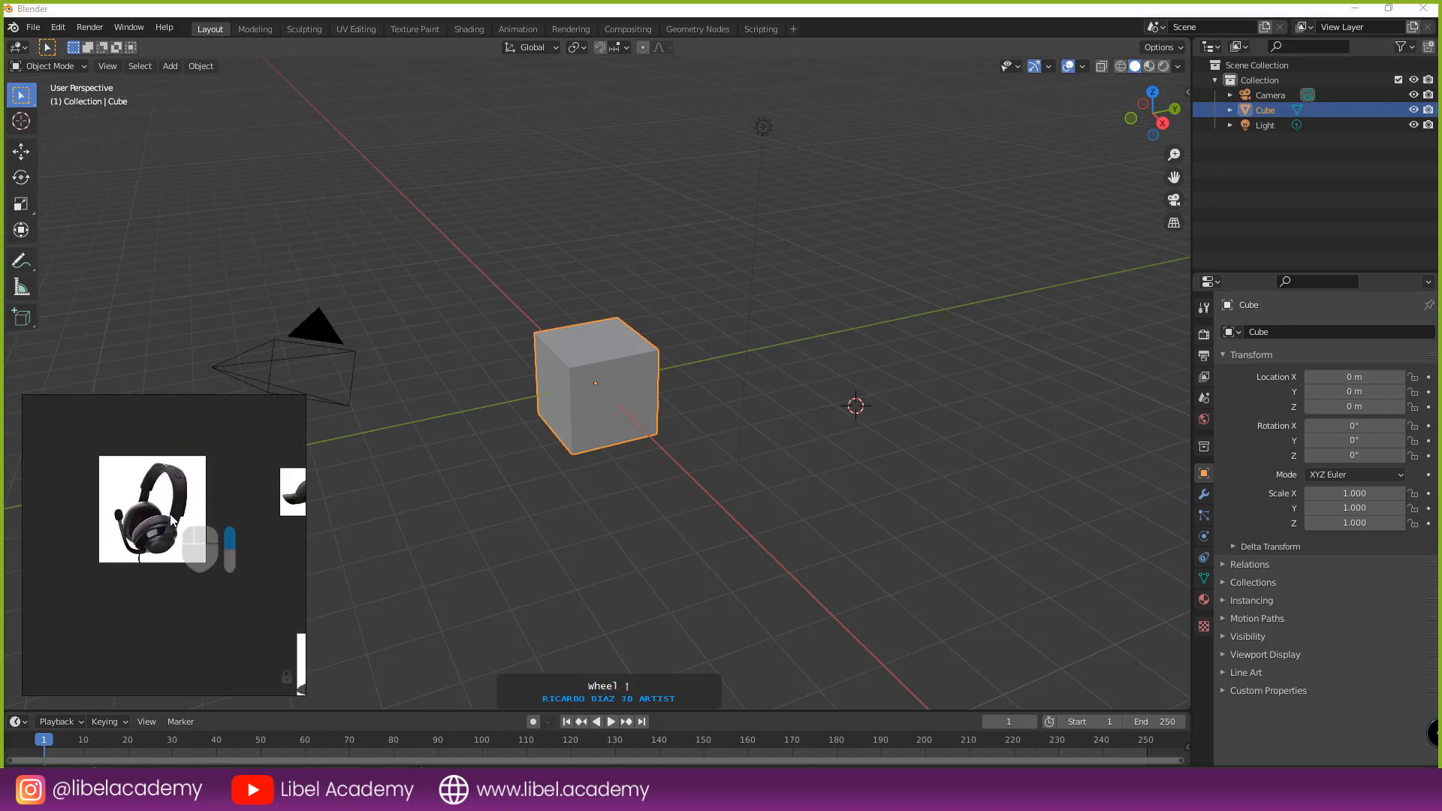
scroll(150, 567, "up", 2)
scroll(185, 543, "down", 4)
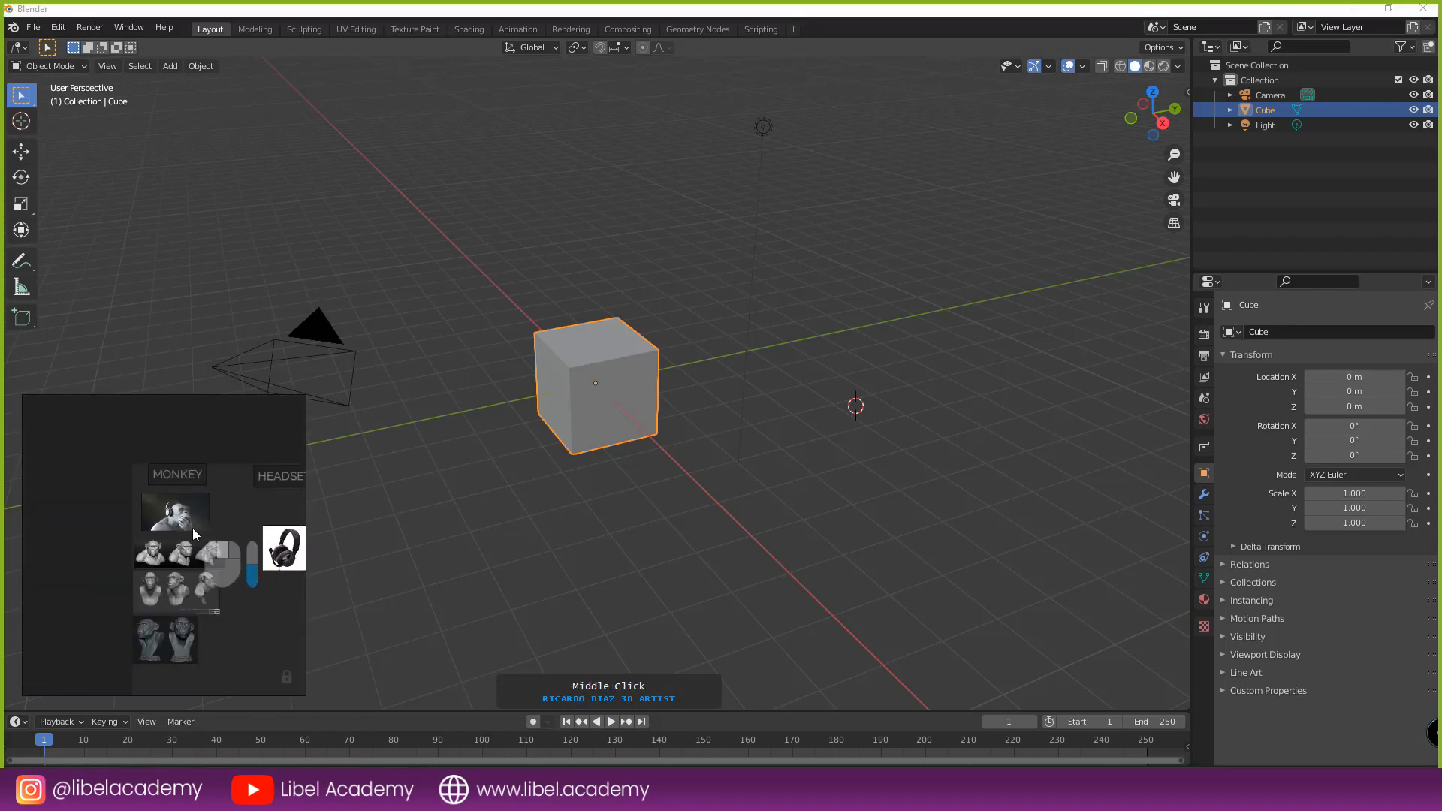
scroll(196, 525, "up", 3)
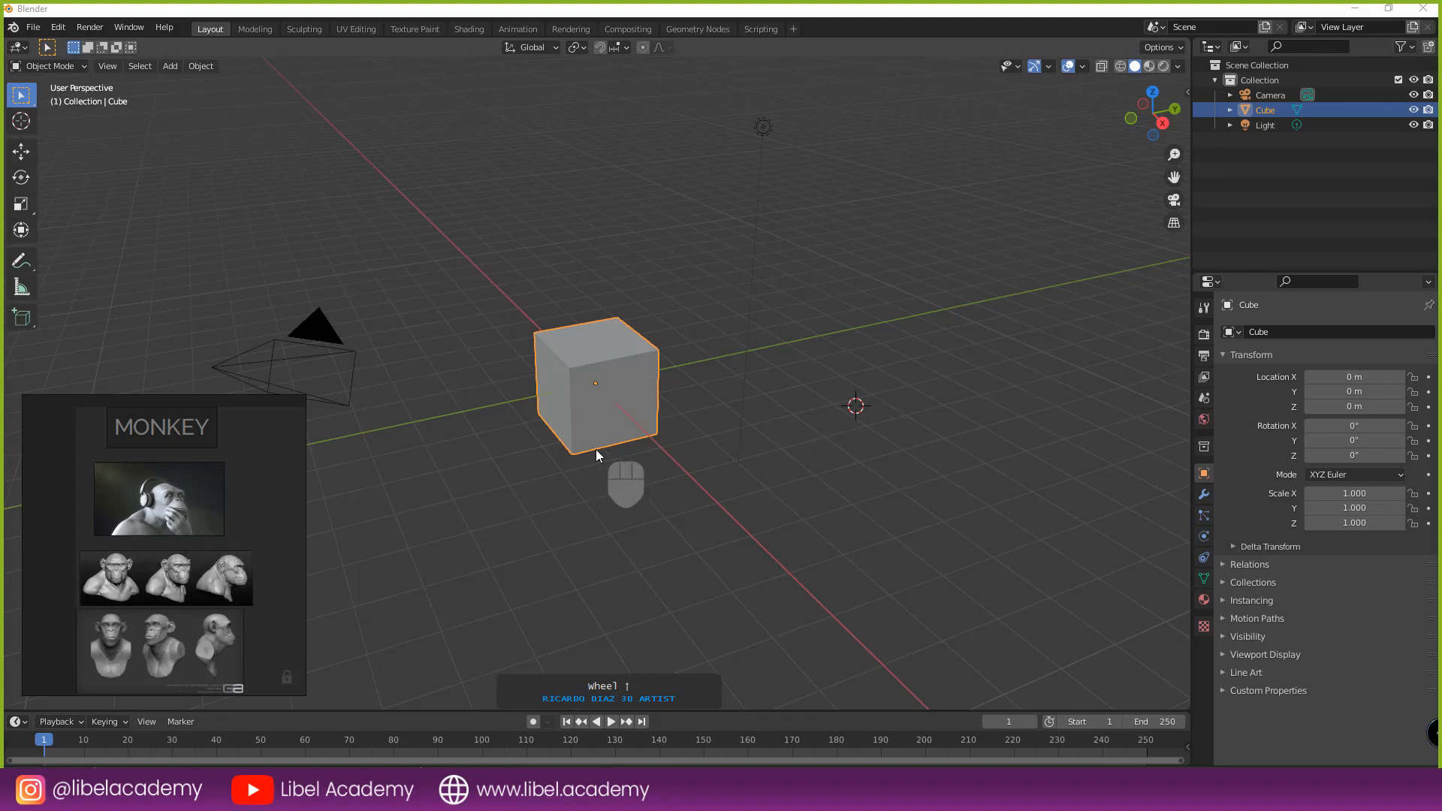
- Switch the 3D viewport to the front orthographic view of the cube
scroll(620, 453, "down", 3)
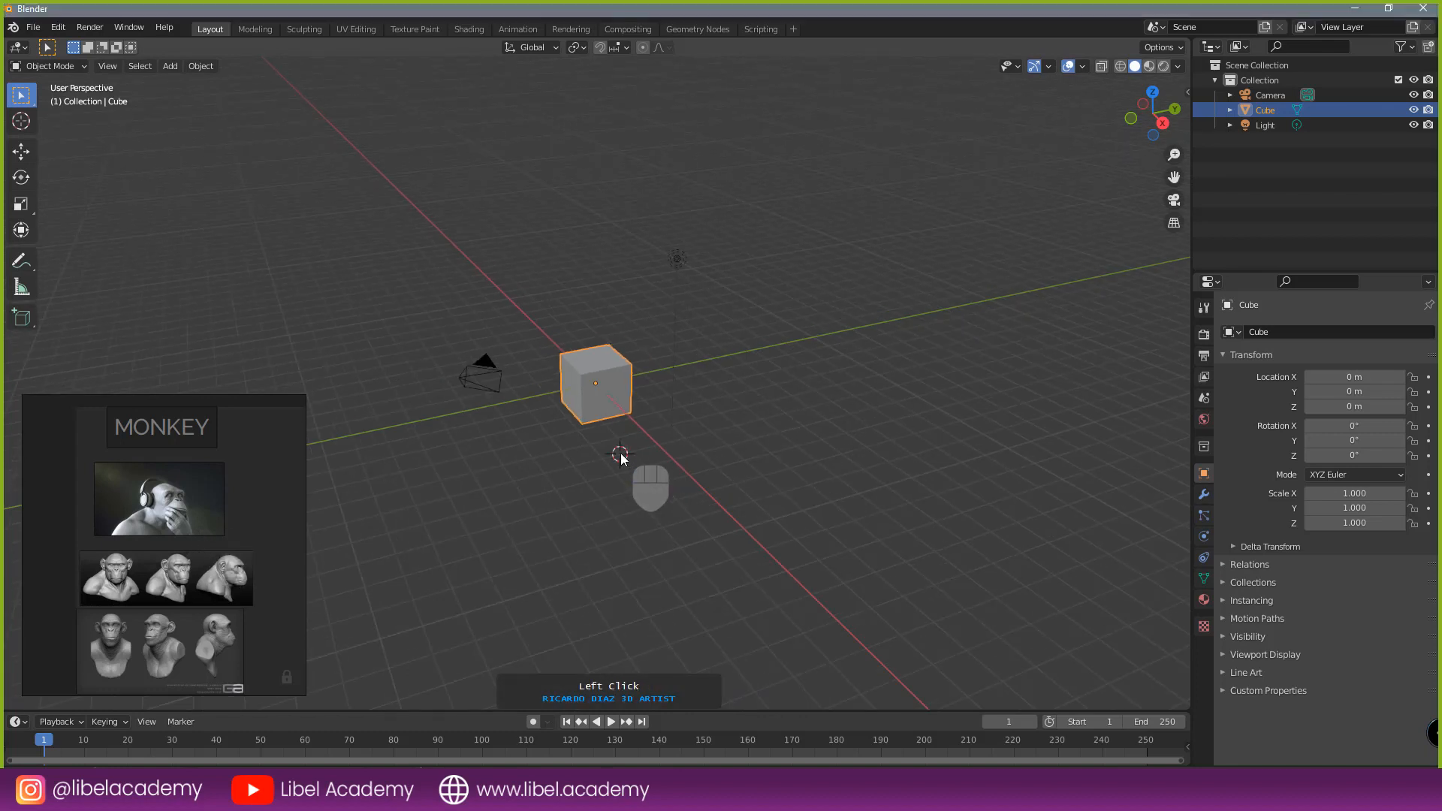
key("KP_1")
scroll(620, 453, "up", 3)
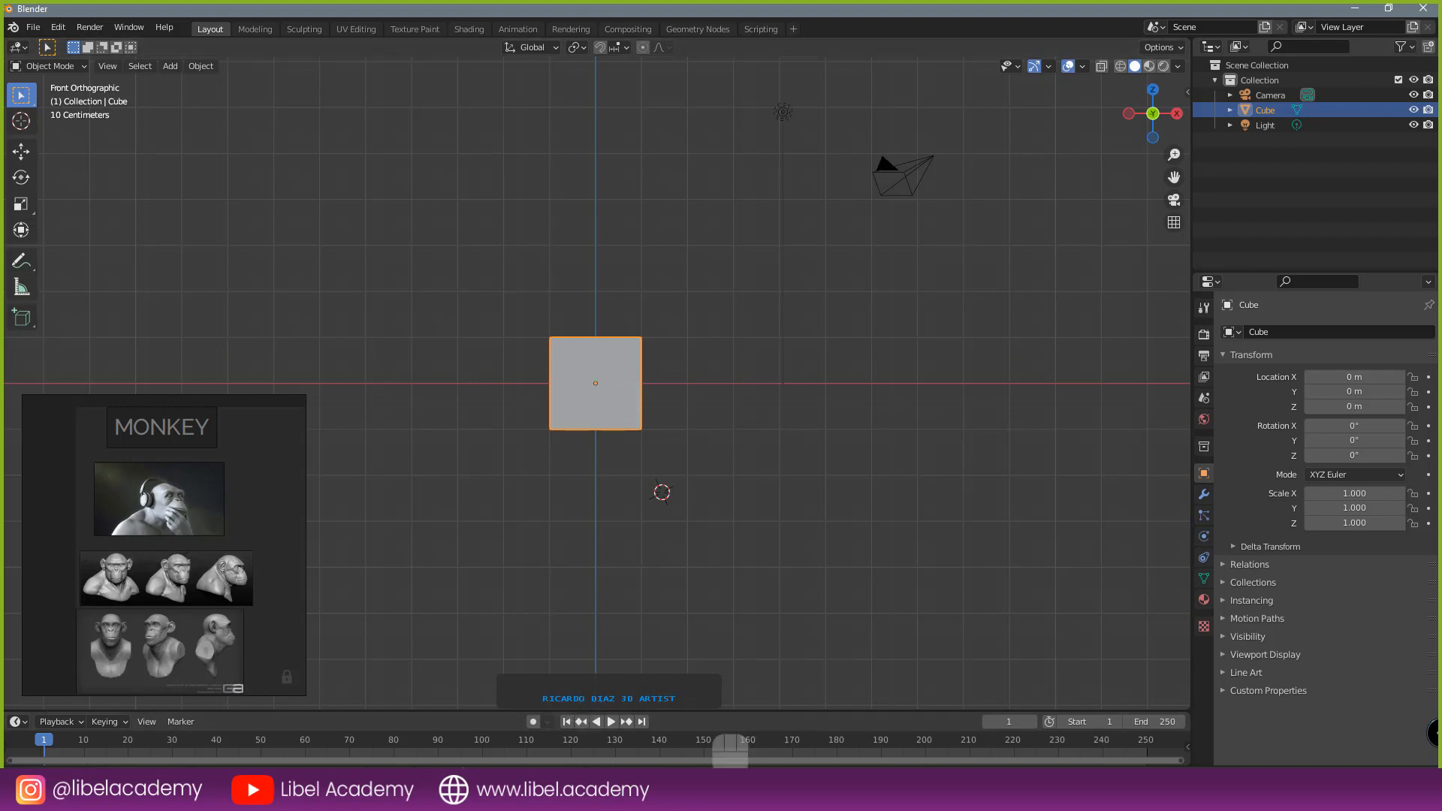
- Move the reference board out of the way and switch to Discord
mouse_move(774, 788)
left_click(942, 792)
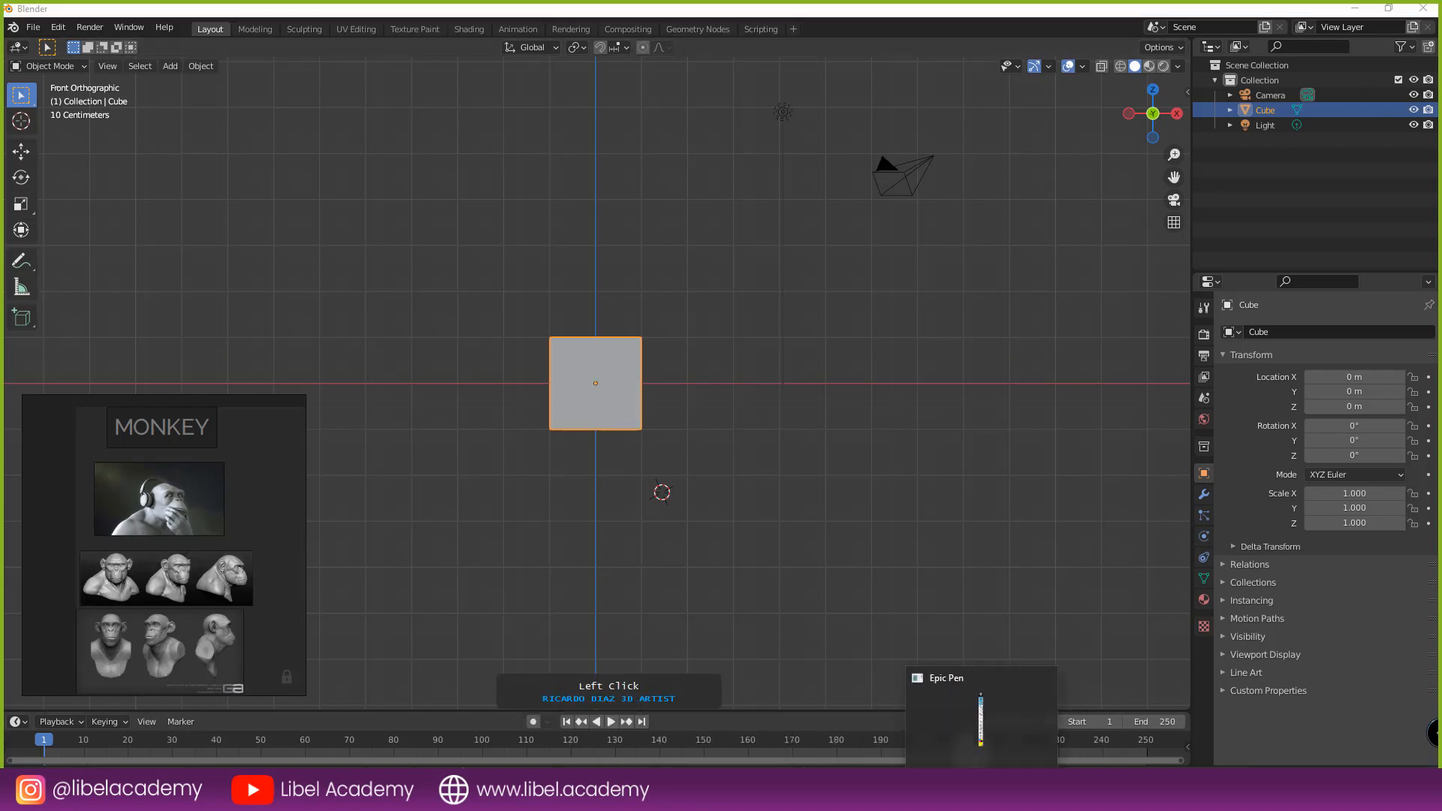
right_click_drag(197, 457, 0, 450)
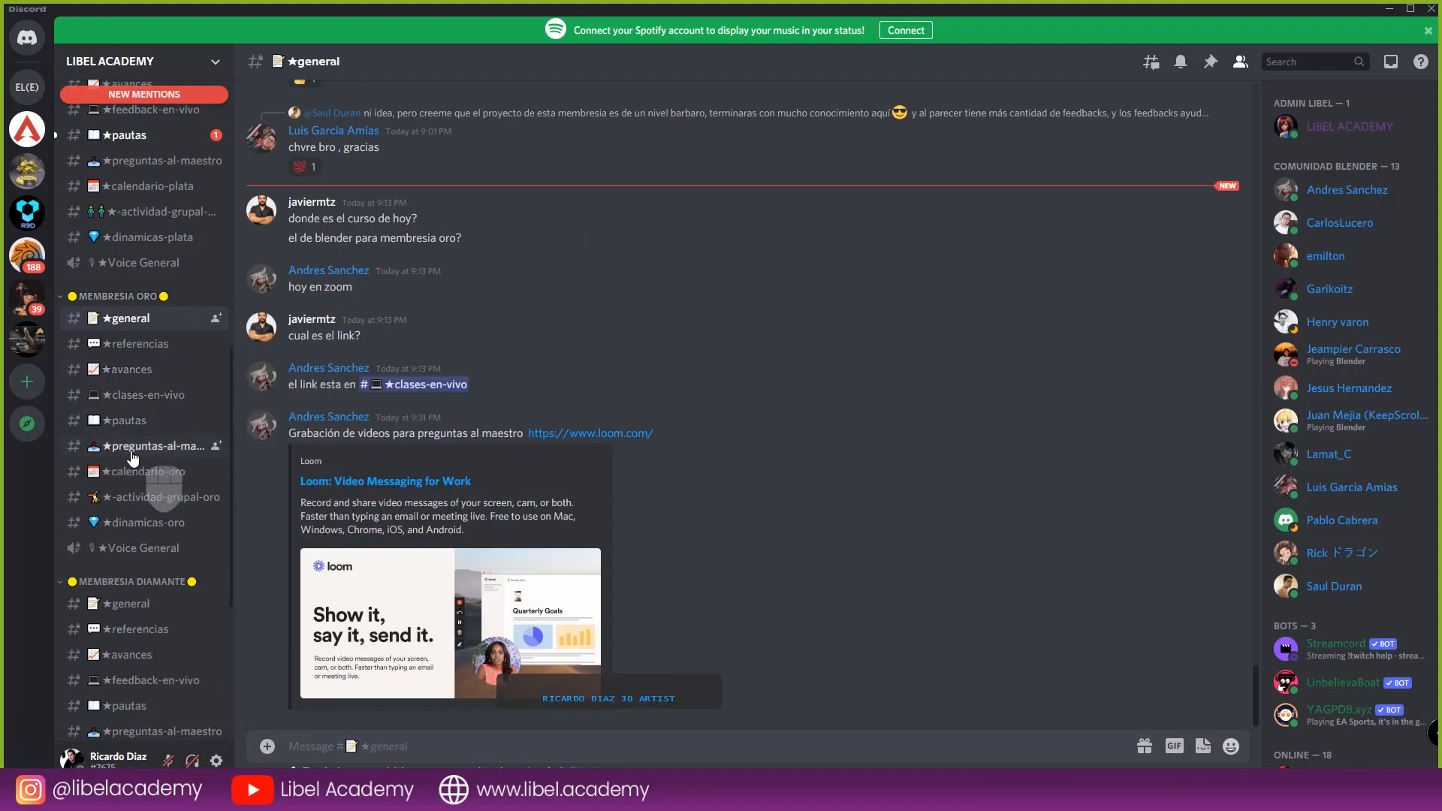
- Open the unclothed Blue Prints Boy sheet from the referencias channel under Membresia Oro
left_click(139, 344)
scroll(366, 388, "up", 5)
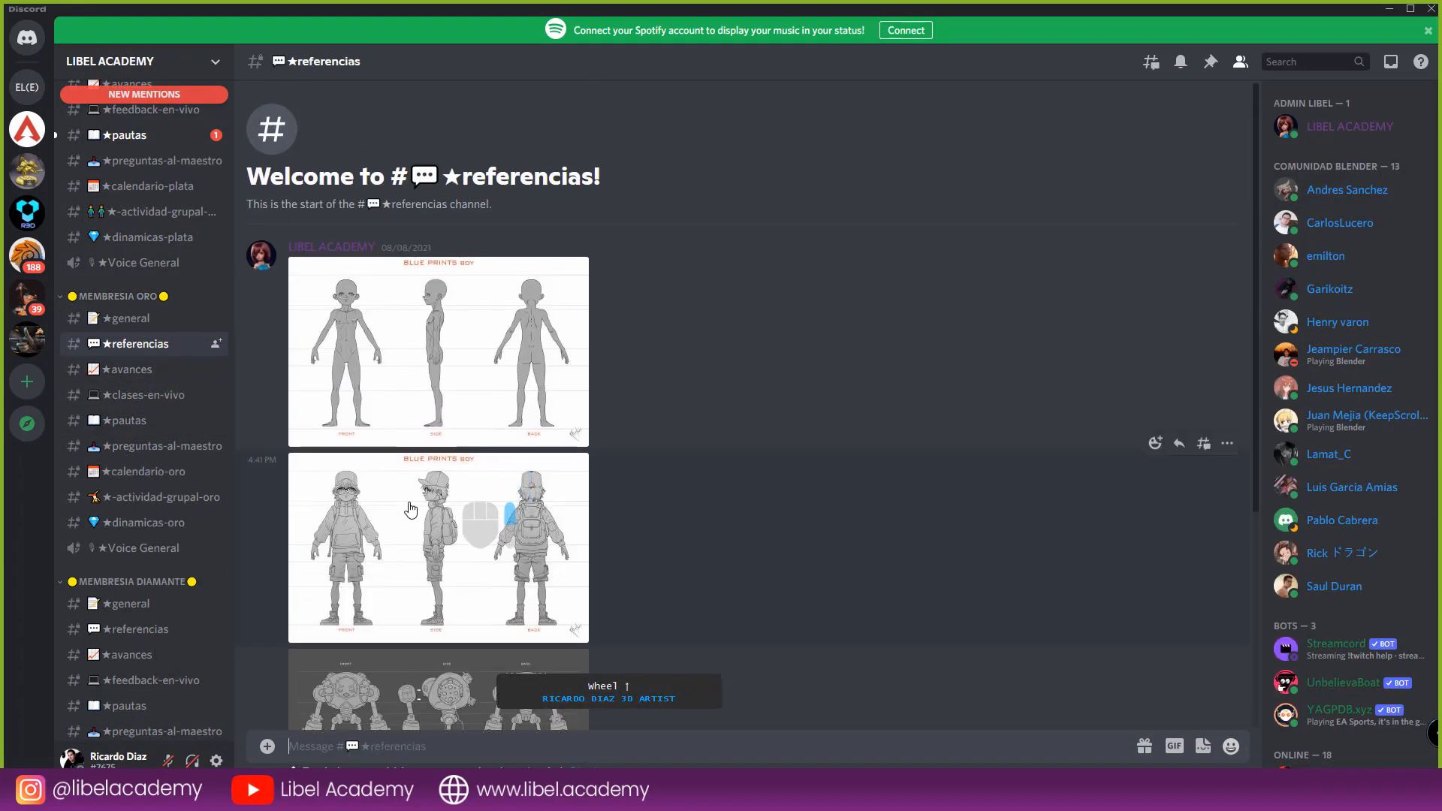
left_click(420, 361)
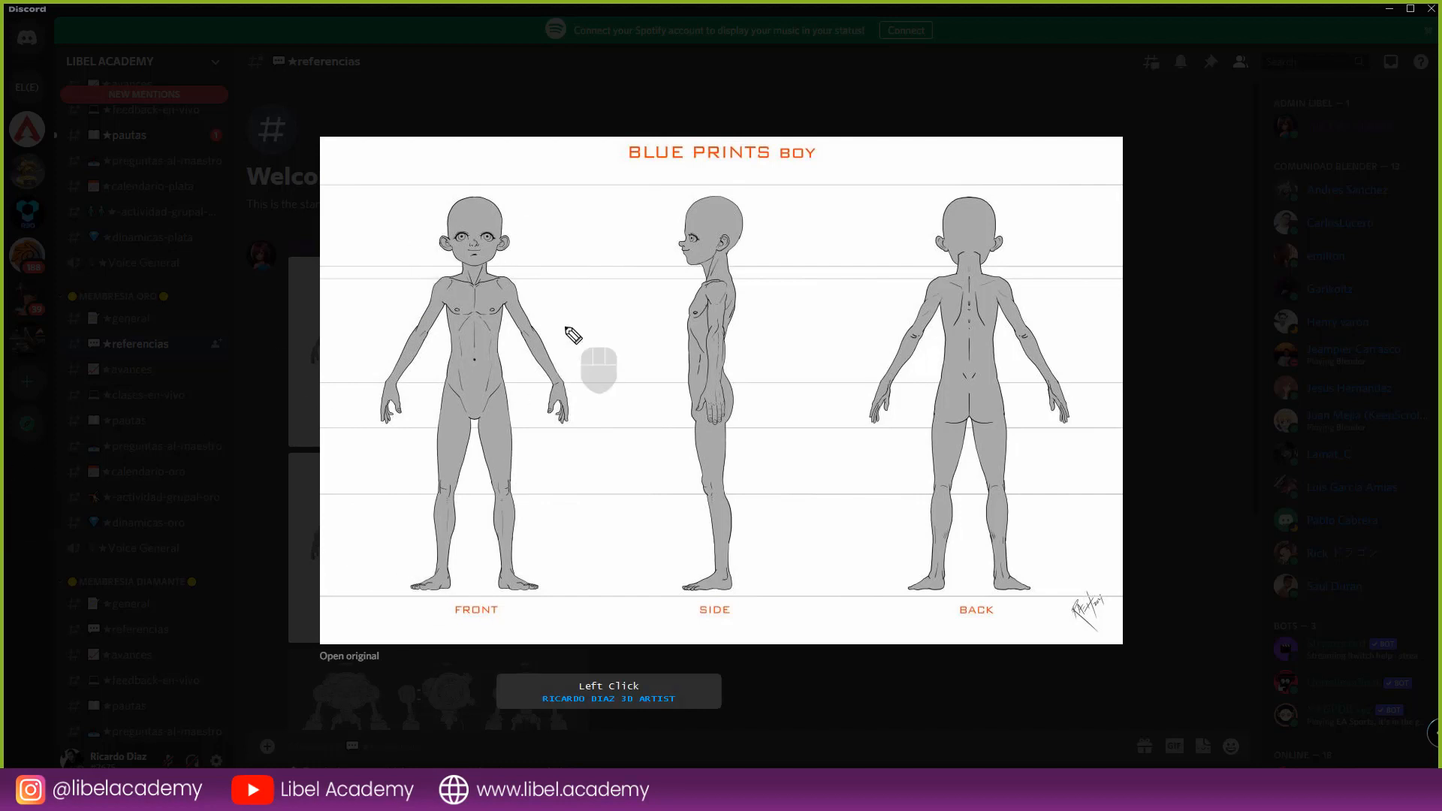
- Draw a yellow line across the front figure's neck with Epic Pen and handwrite short notes beside the head and torso
left_click_drag(382, 273, 601, 273)
mouse_move(526, 233)
left_mouse_down()
mouse_move(530, 244)
mouse_move(576, 218)
left_mouse_up()
mouse_move(538, 313)
left_mouse_down()
mouse_move(593, 316)
mouse_move(603, 295)
left_mouse_up()
double_click(614, 304)
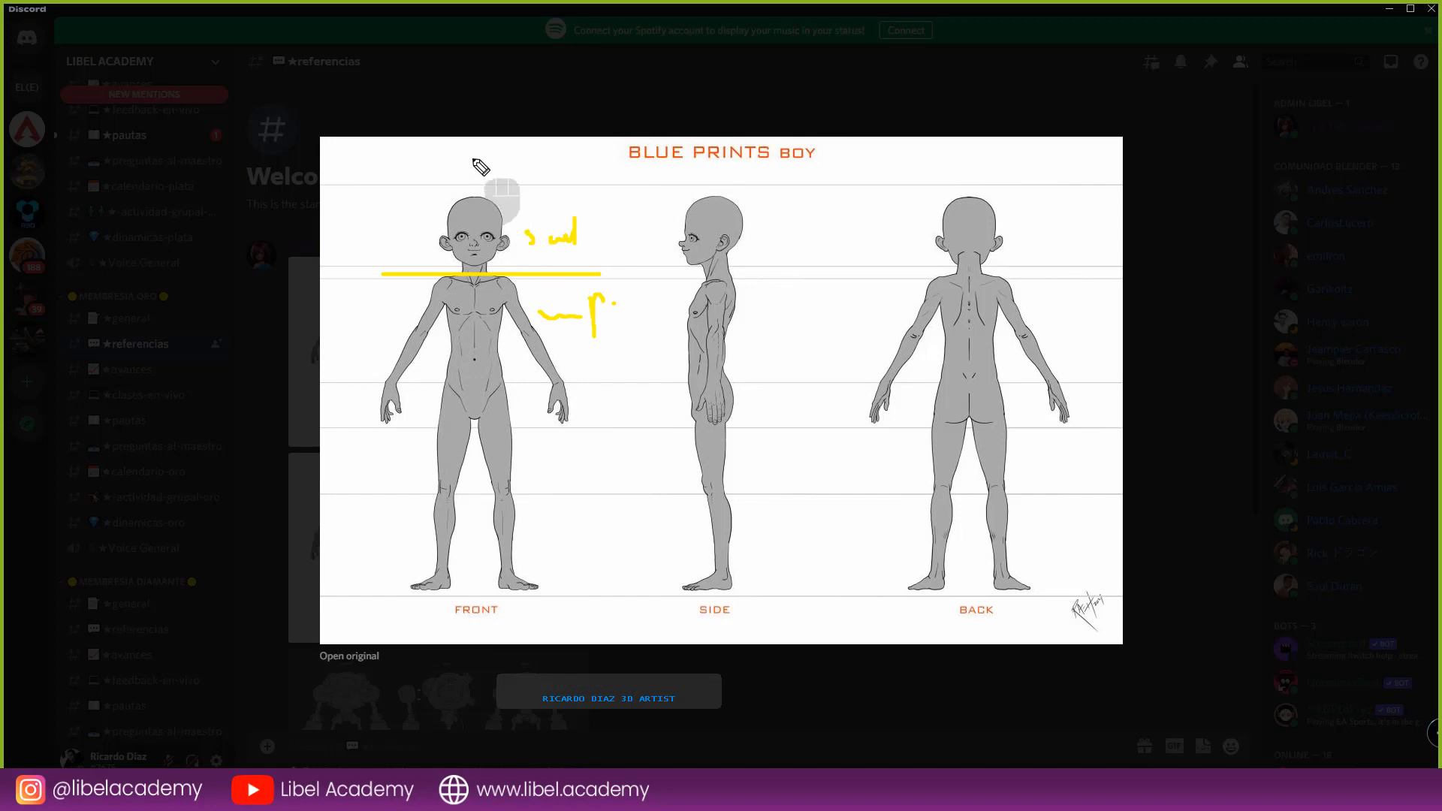
- Draw a yellow arrow pointing down at the front figure's head and handwrite "retopolizar" above it
mouse_move(473, 159)
left_mouse_down()
mouse_move(465, 189)
mouse_move(477, 180)
left_mouse_up()
left_click_drag(477, 120, 485, 144)
left_click_drag(495, 116, 511, 117)
mouse_move(515, 90)
left_mouse_down()
mouse_move(519, 105)
mouse_move(612, 81)
mouse_move(582, 79)
mouse_move(629, 51)
left_mouse_up()
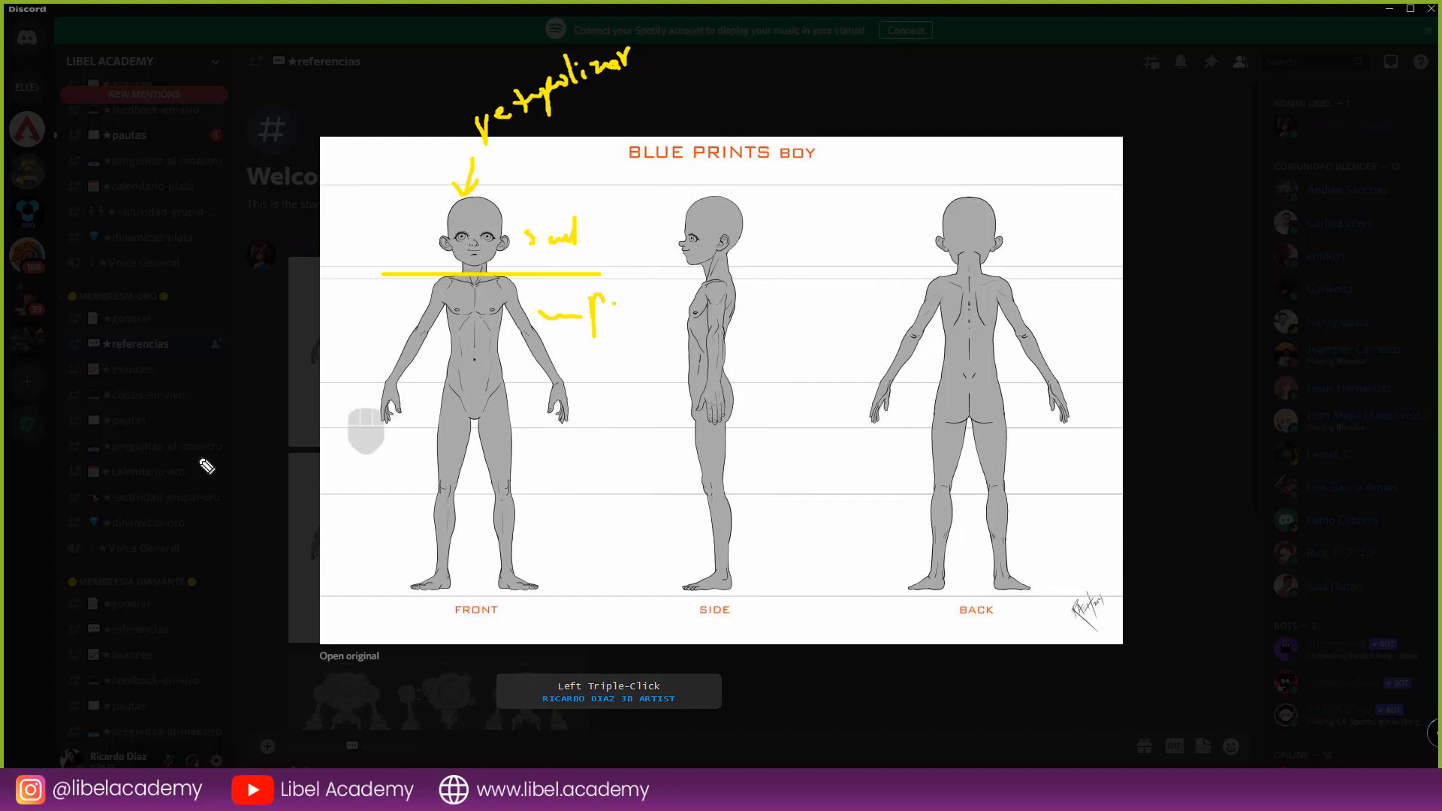
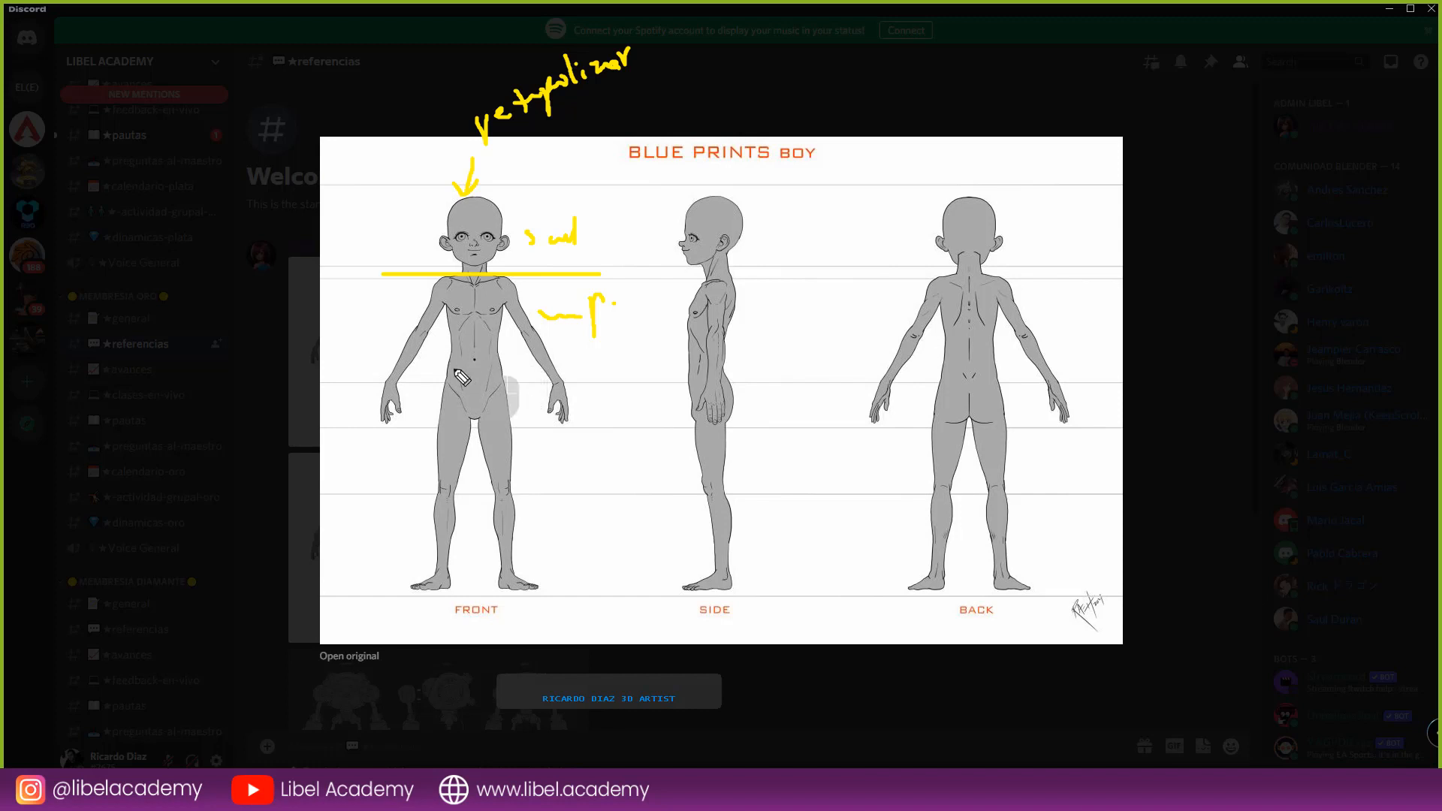
- Outline a pair of shorts on the front figure in yellow and open the clothed Blue Prints Boy sheet for comparison
mouse_move(443, 357)
left_mouse_down()
mouse_move(504, 363)
mouse_move(458, 488)
mouse_move(480, 450)
mouse_move(516, 486)
mouse_move(526, 363)
left_mouse_up()
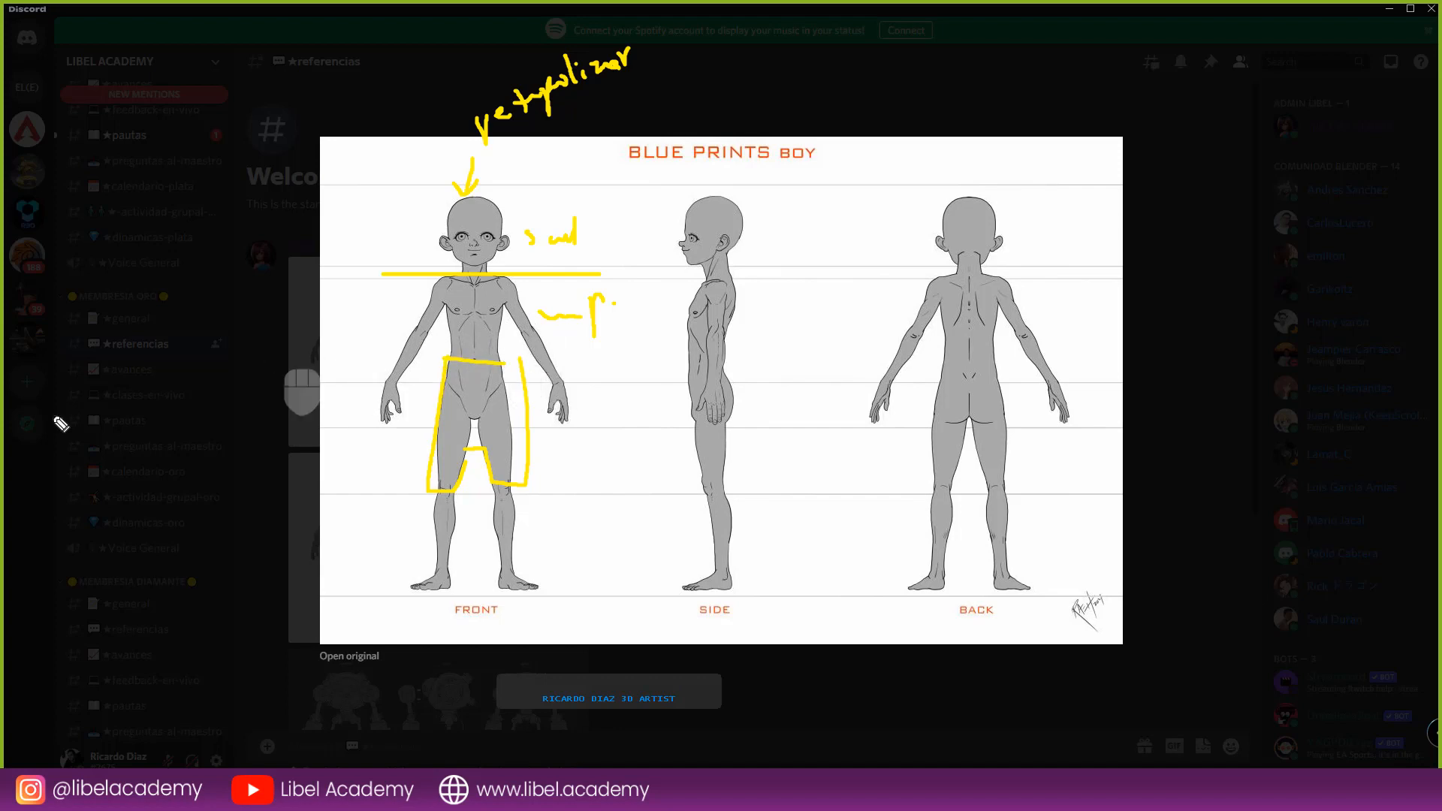
left_click(253, 279)
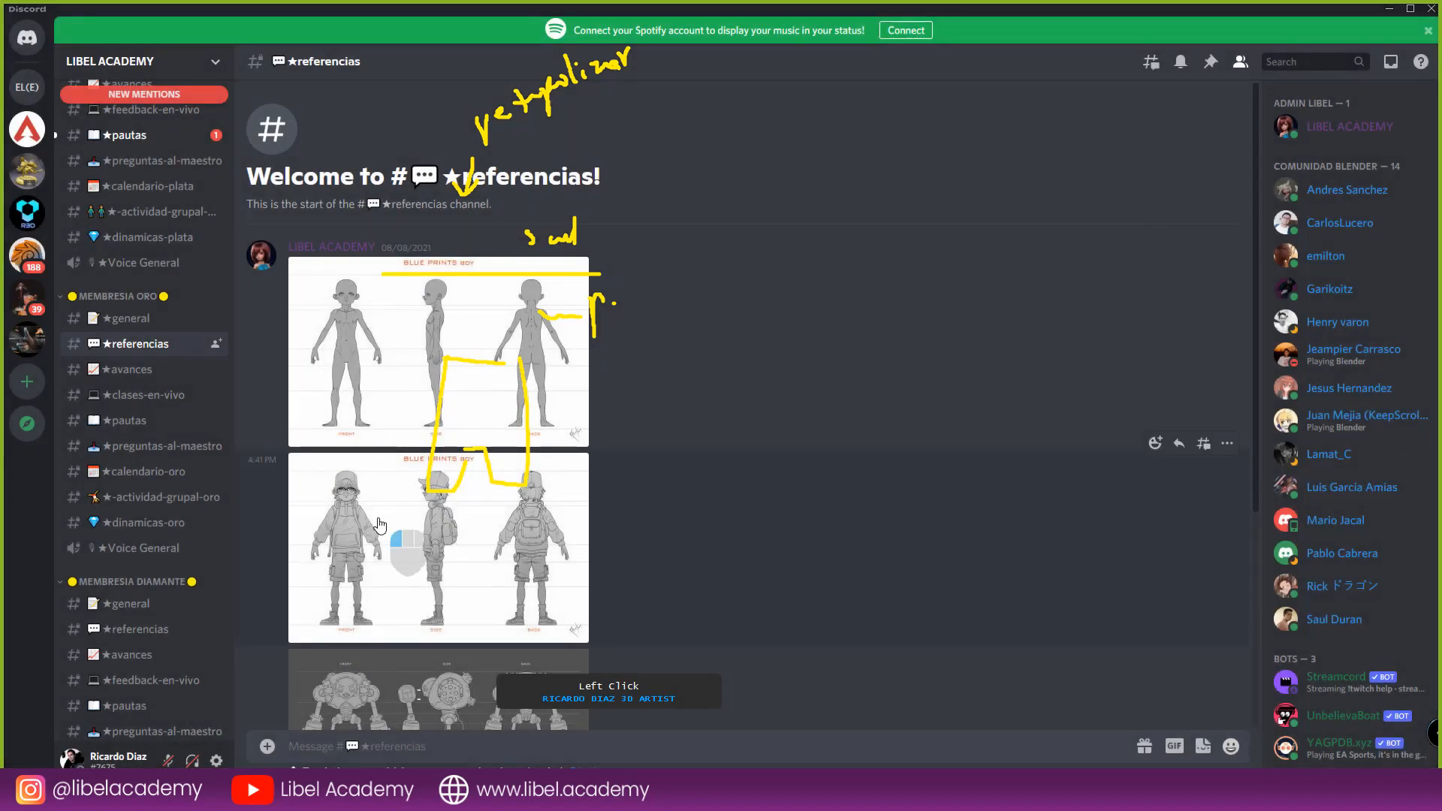
left_click(481, 537)
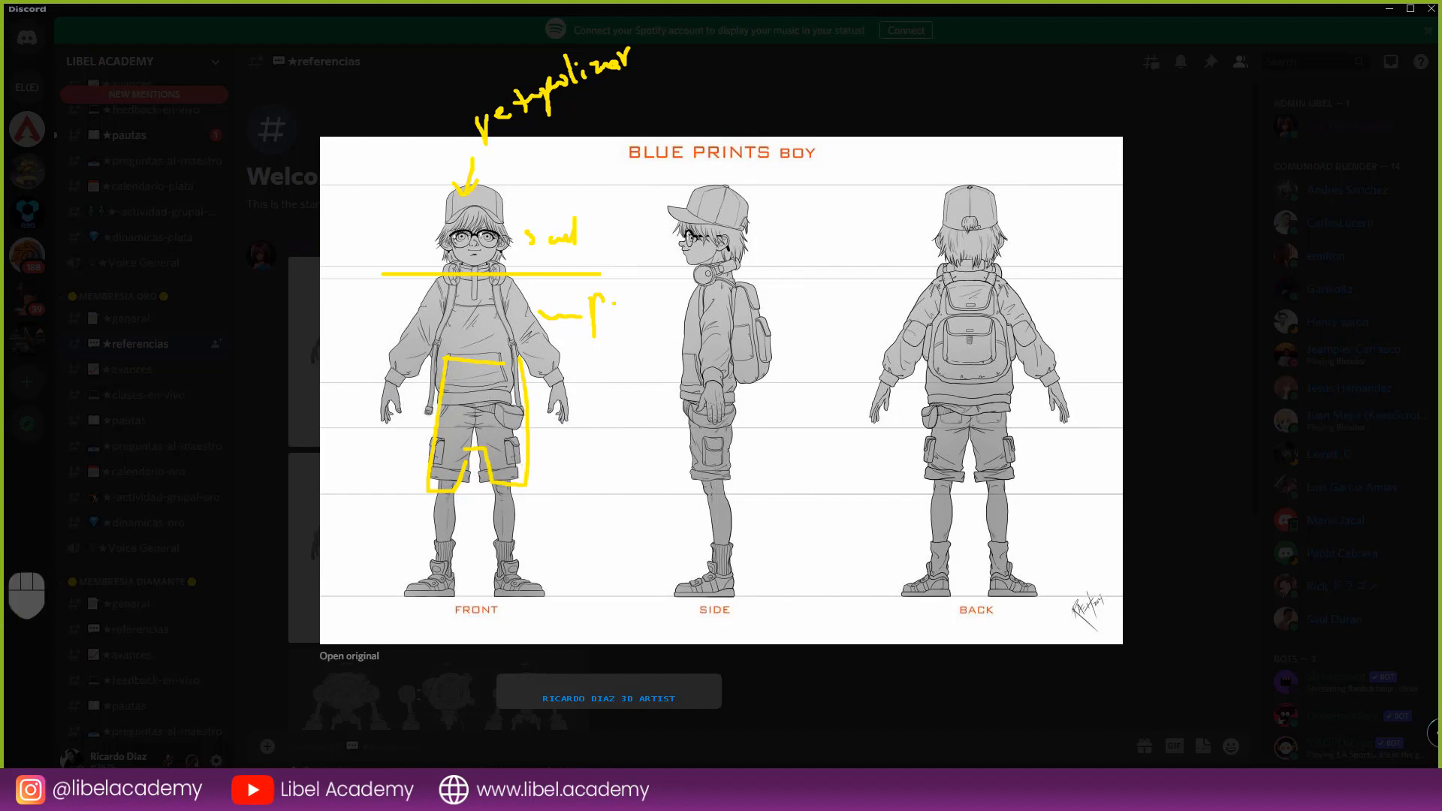
- Clear the yellow annotations, close the enlarged sheet and return to Blender
left_click(1, 603)
left_click(156, 539)
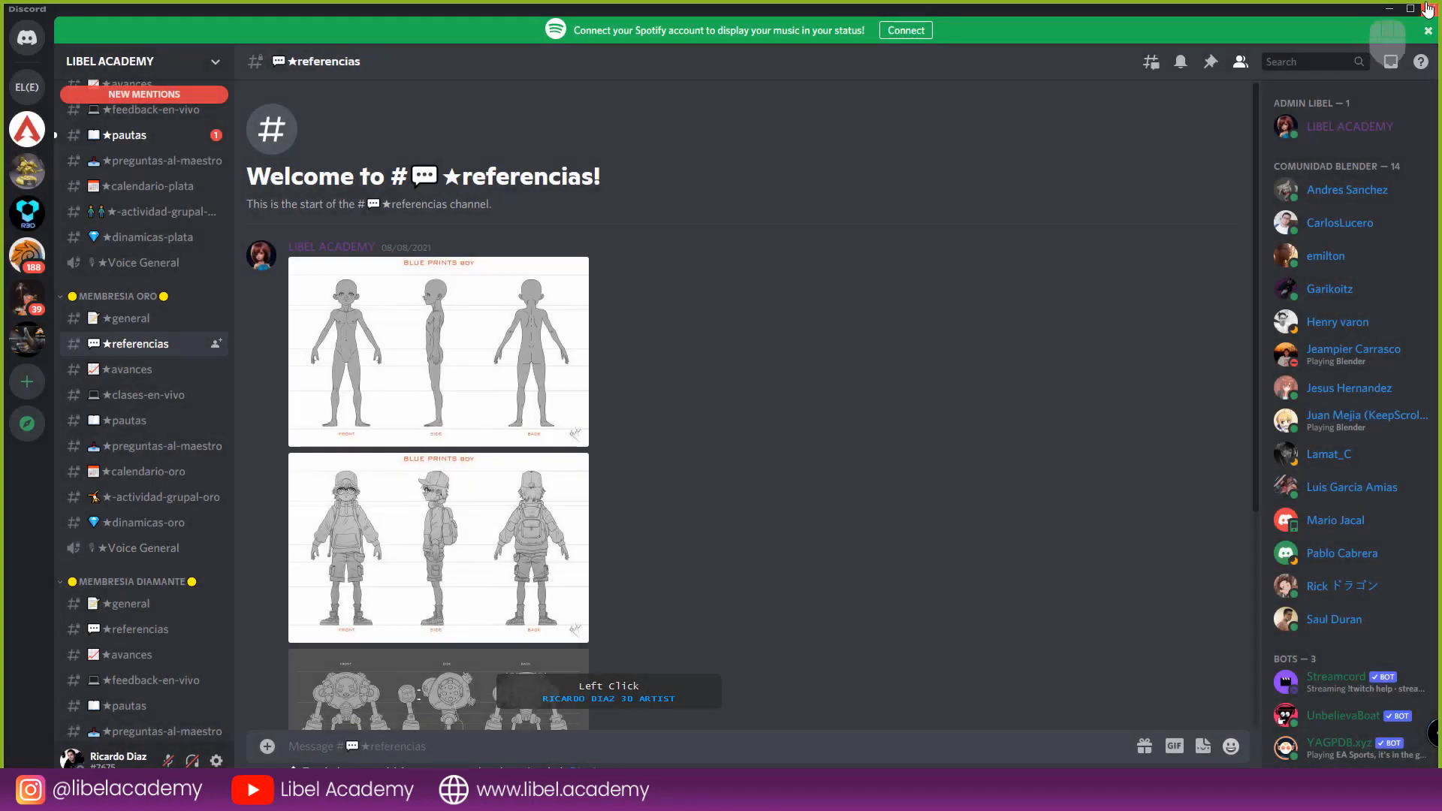
left_click(1389, 8)
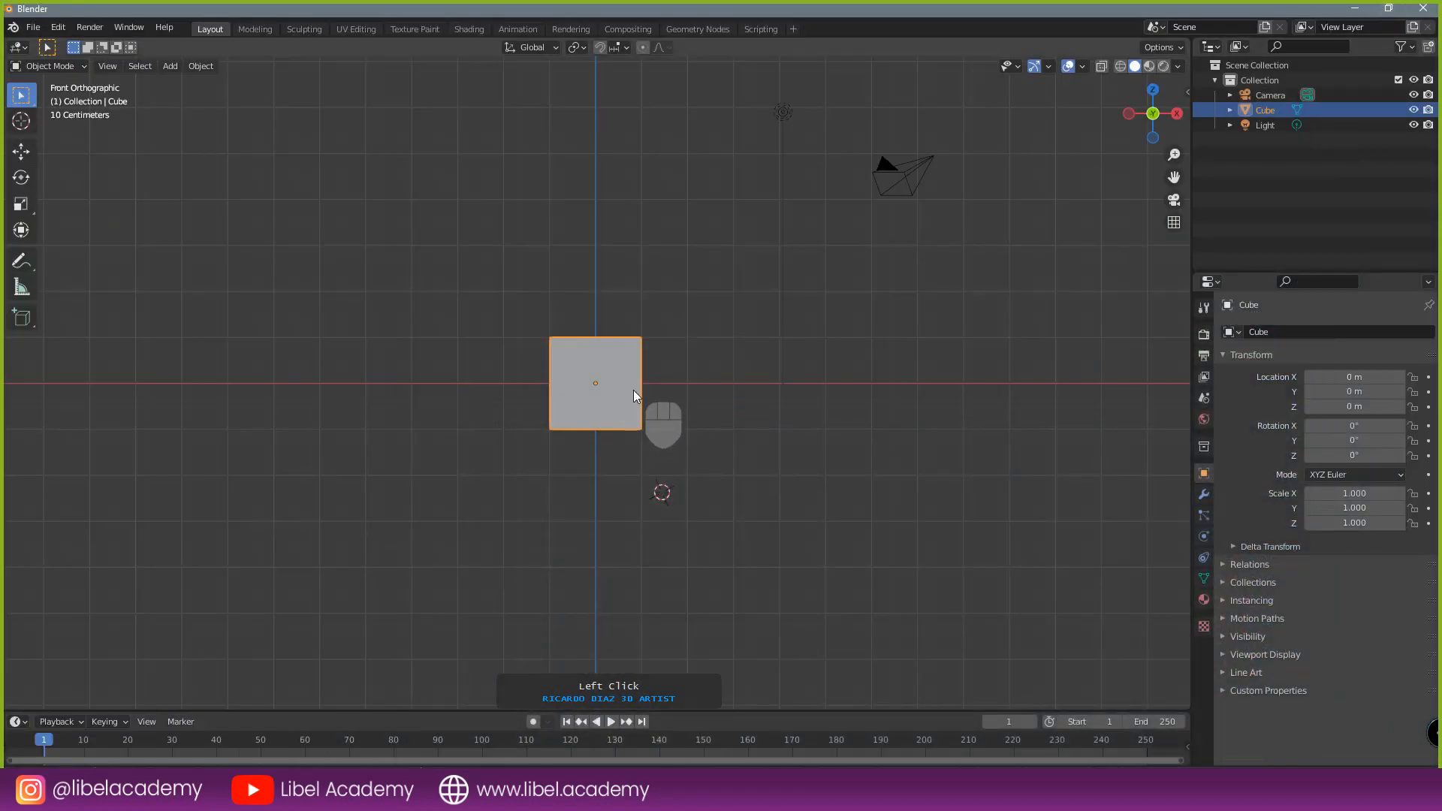
- Apply a level 3 subdivision to the default cube to round it into a sphere-like shape
left_click(639, 389)
key("ctrl+3")
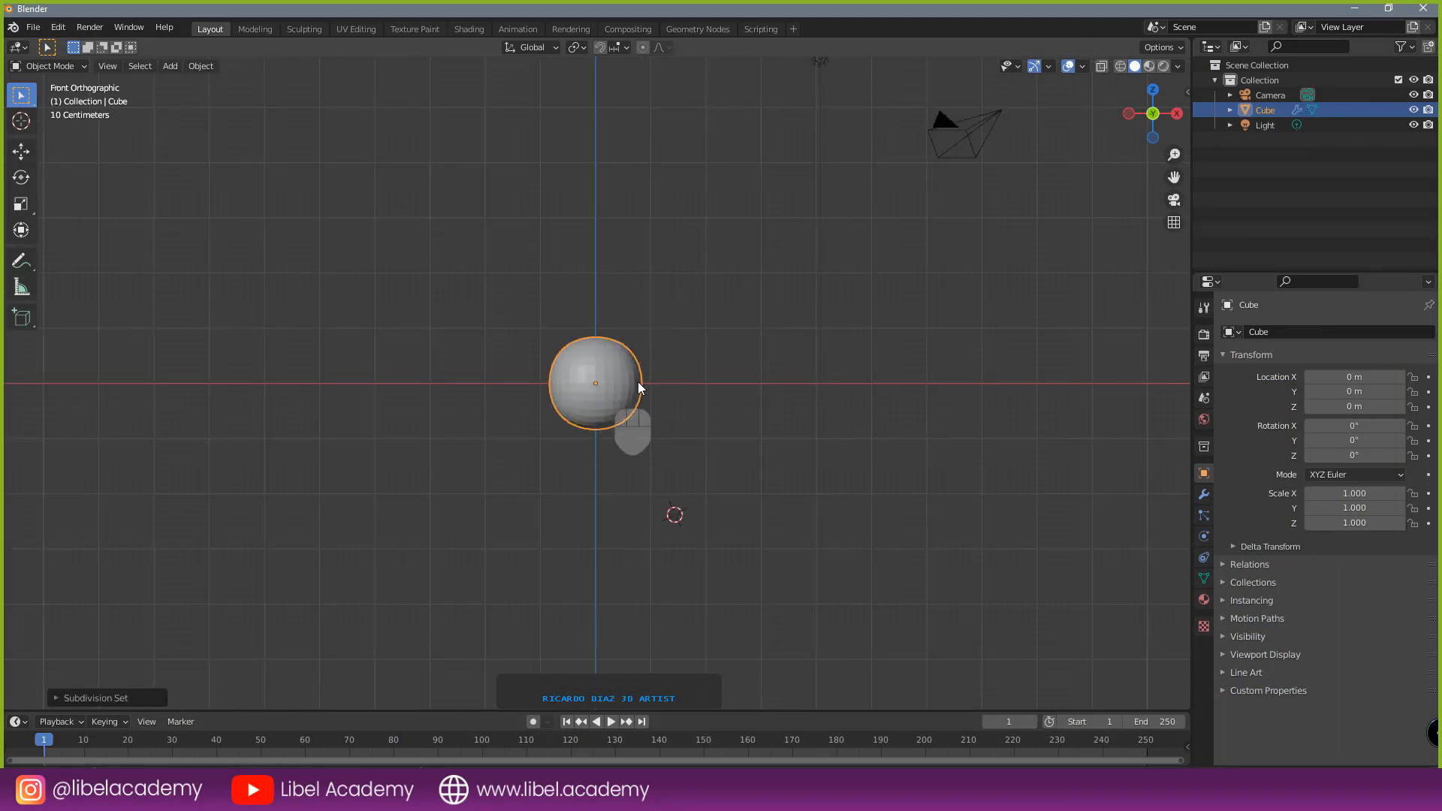
scroll(616, 424, "down", 2)
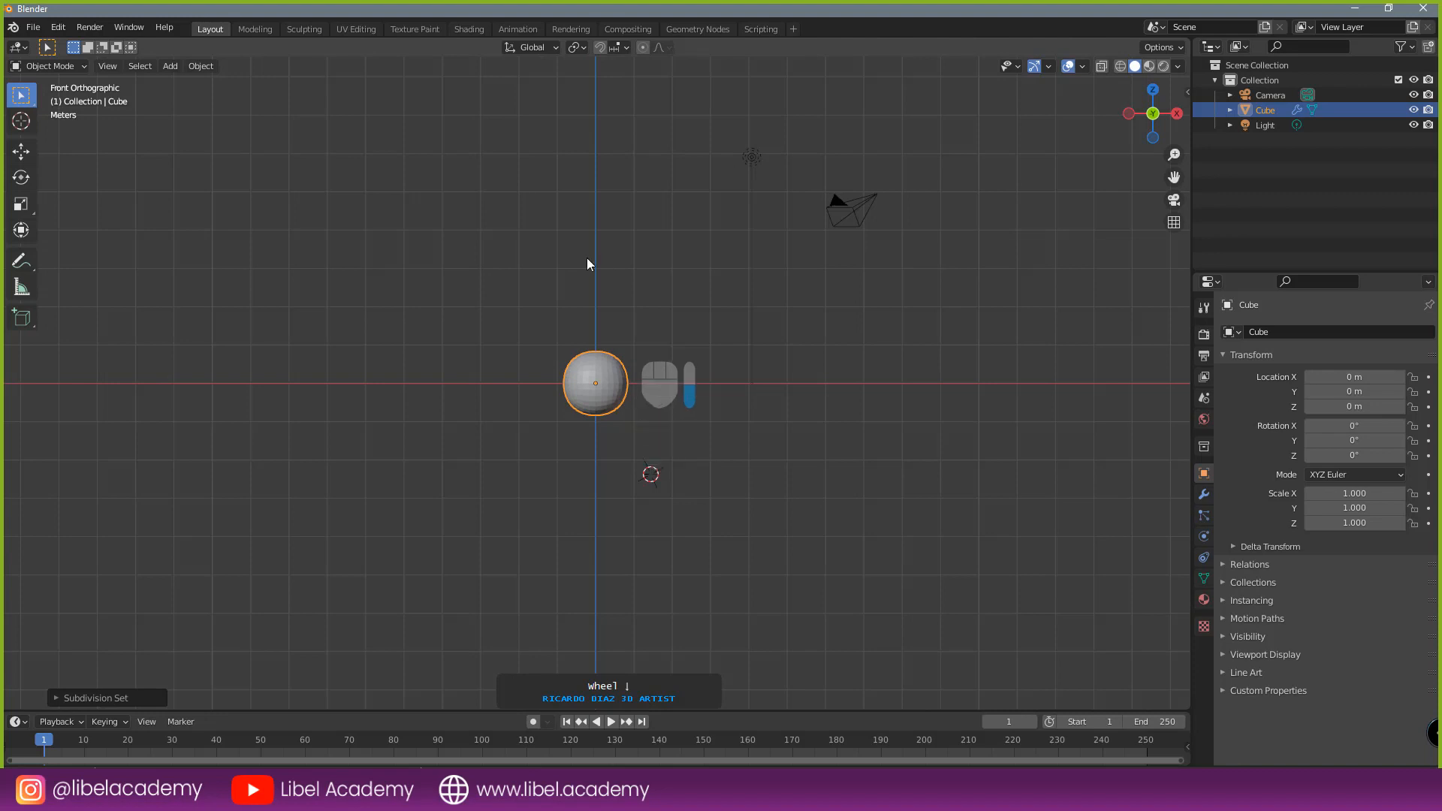
- Move the subdivided cube straight down along Z to about -4.84 m
left_click(15, 155)
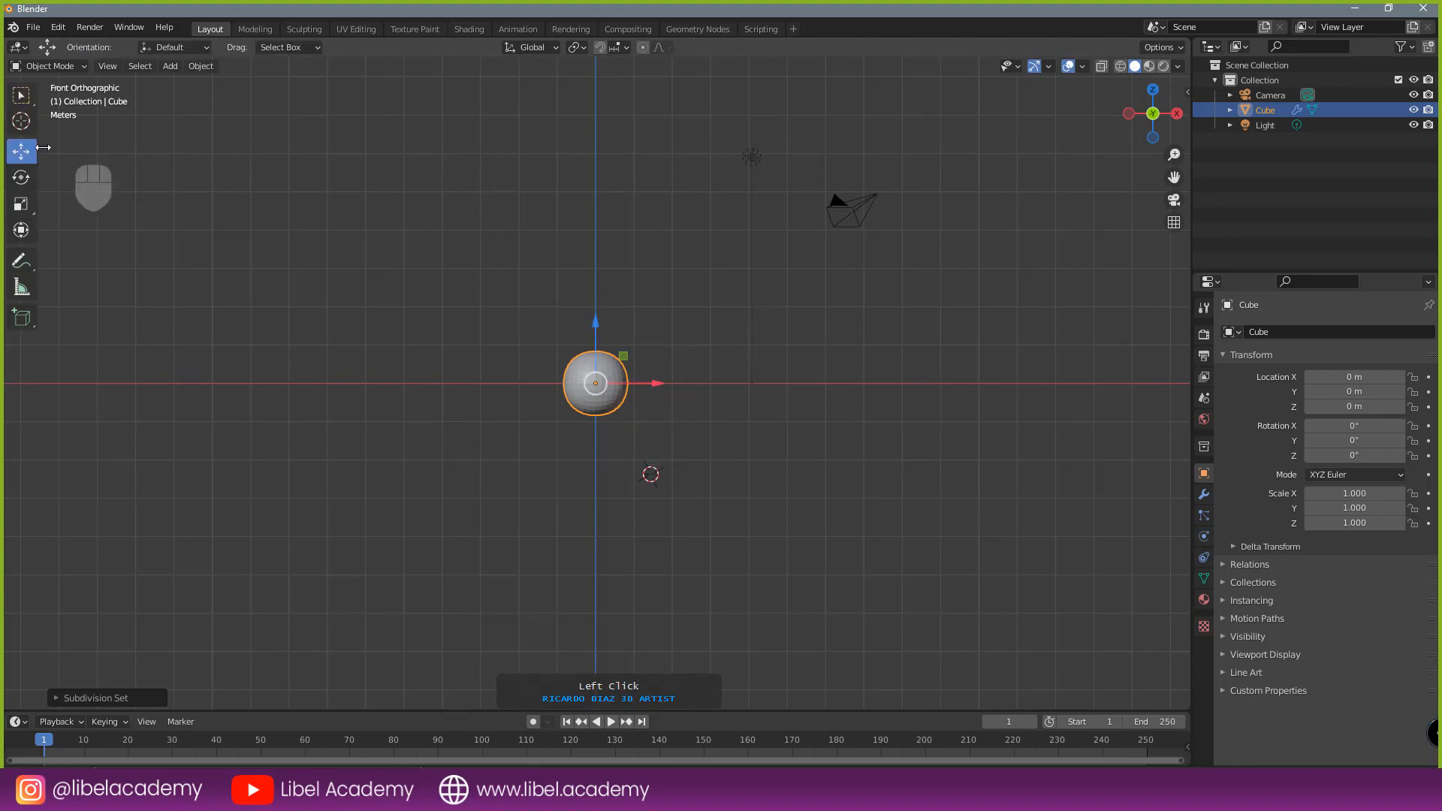
scroll(605, 333, "down", 3)
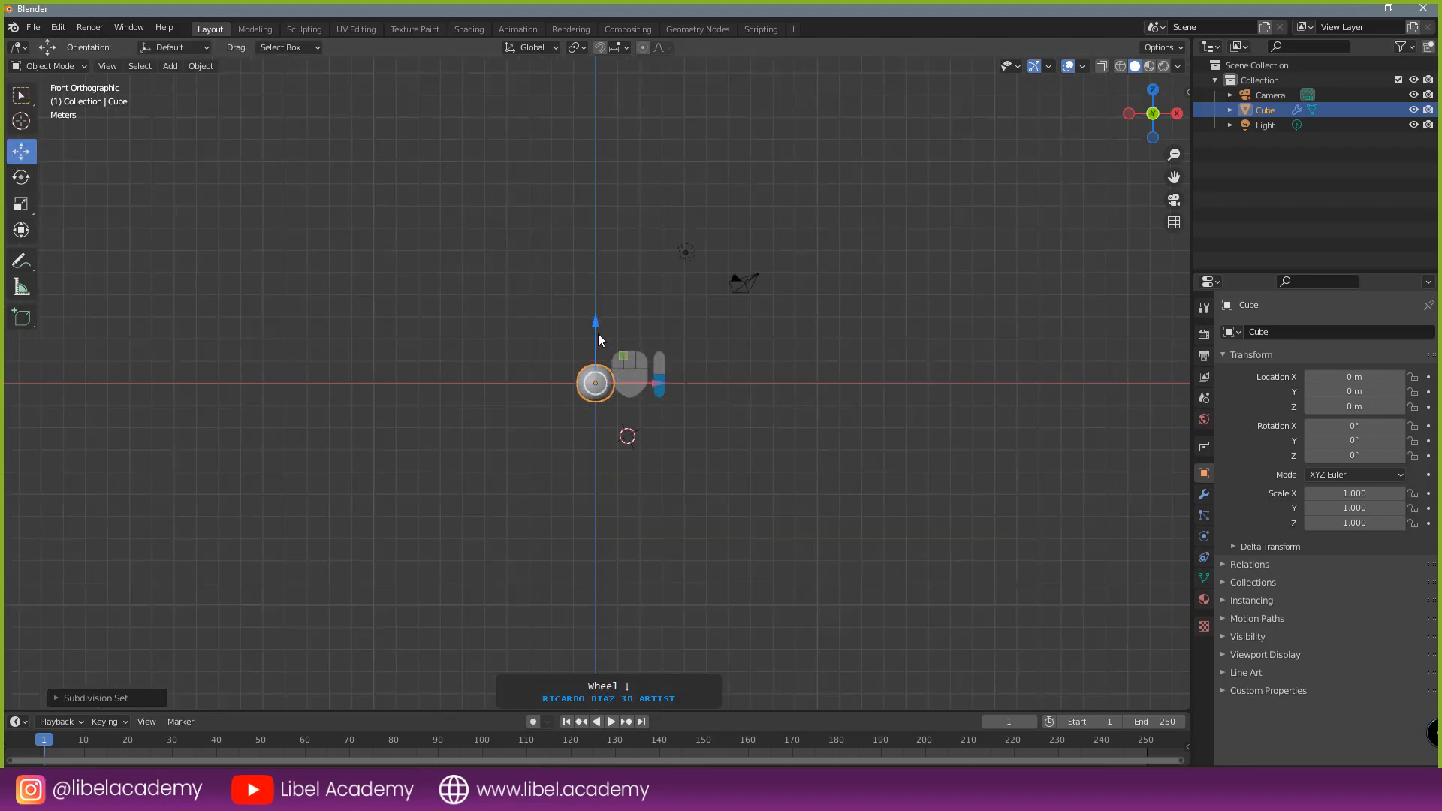
left_click_drag(597, 334, 601, 428)
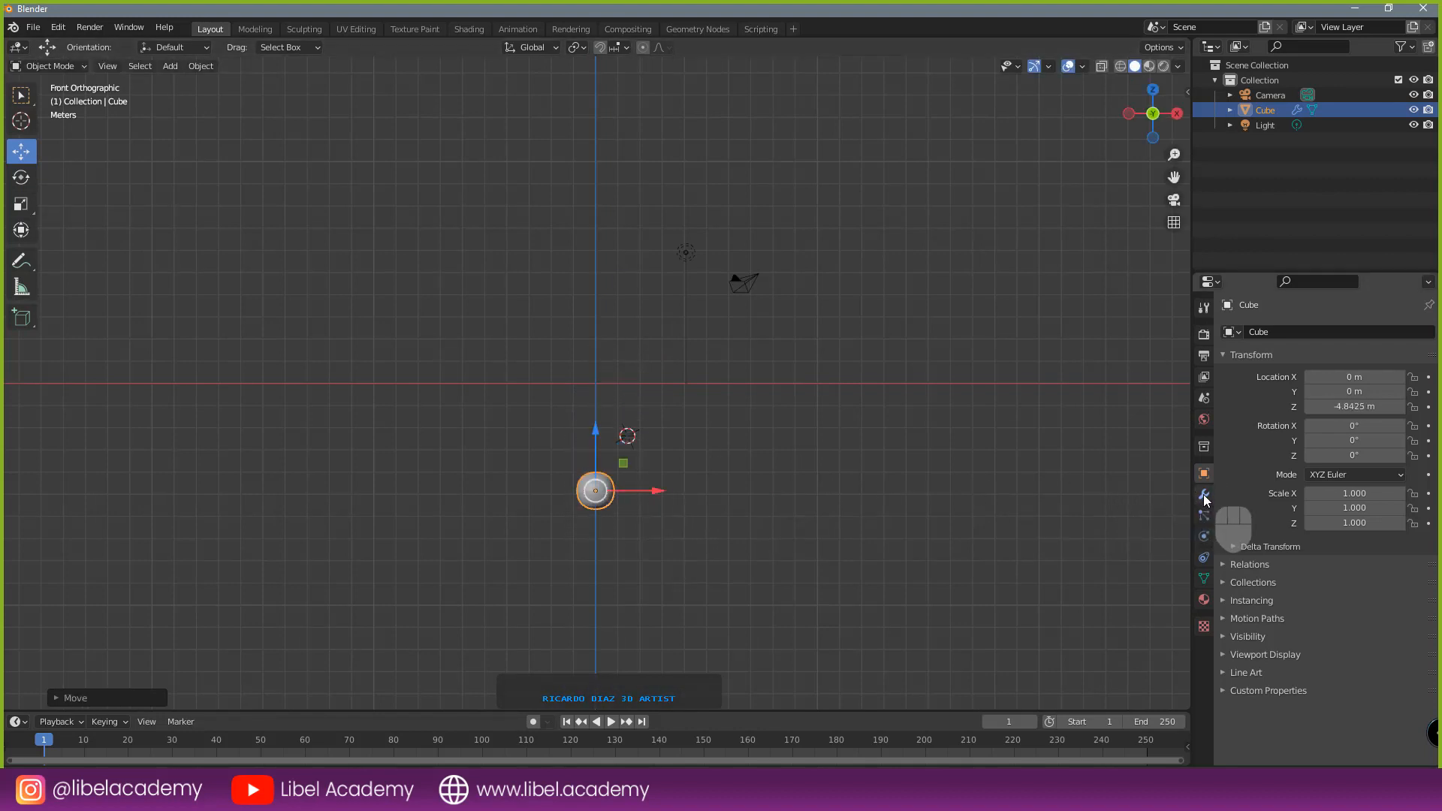
- Apply the cube's Subdivision modifier and check the resulting mesh in Edit Mode before returning to Object Mode
left_click(1204, 494)
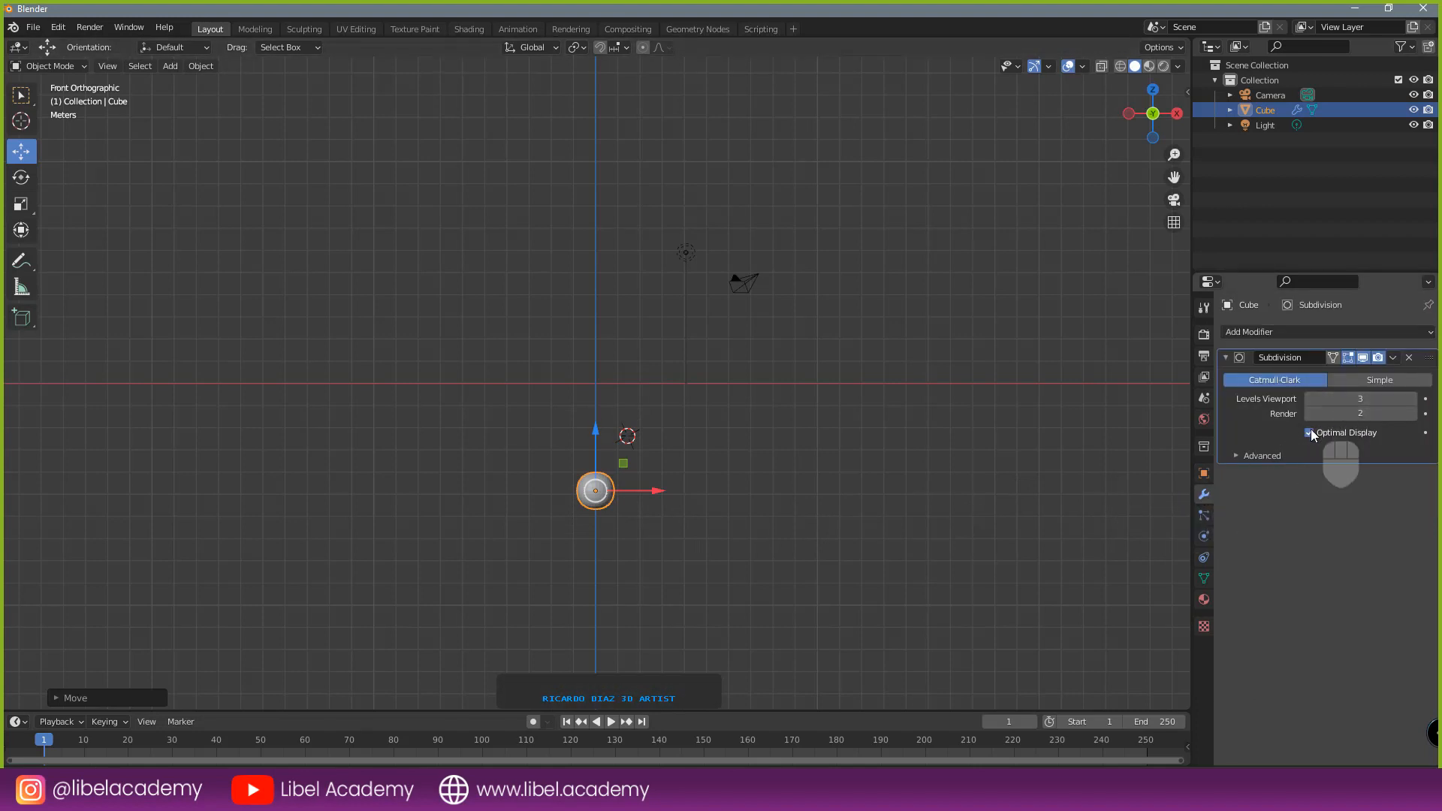
key("ctrl+a")
scroll(612, 509, "up", 2)
key("Tab")
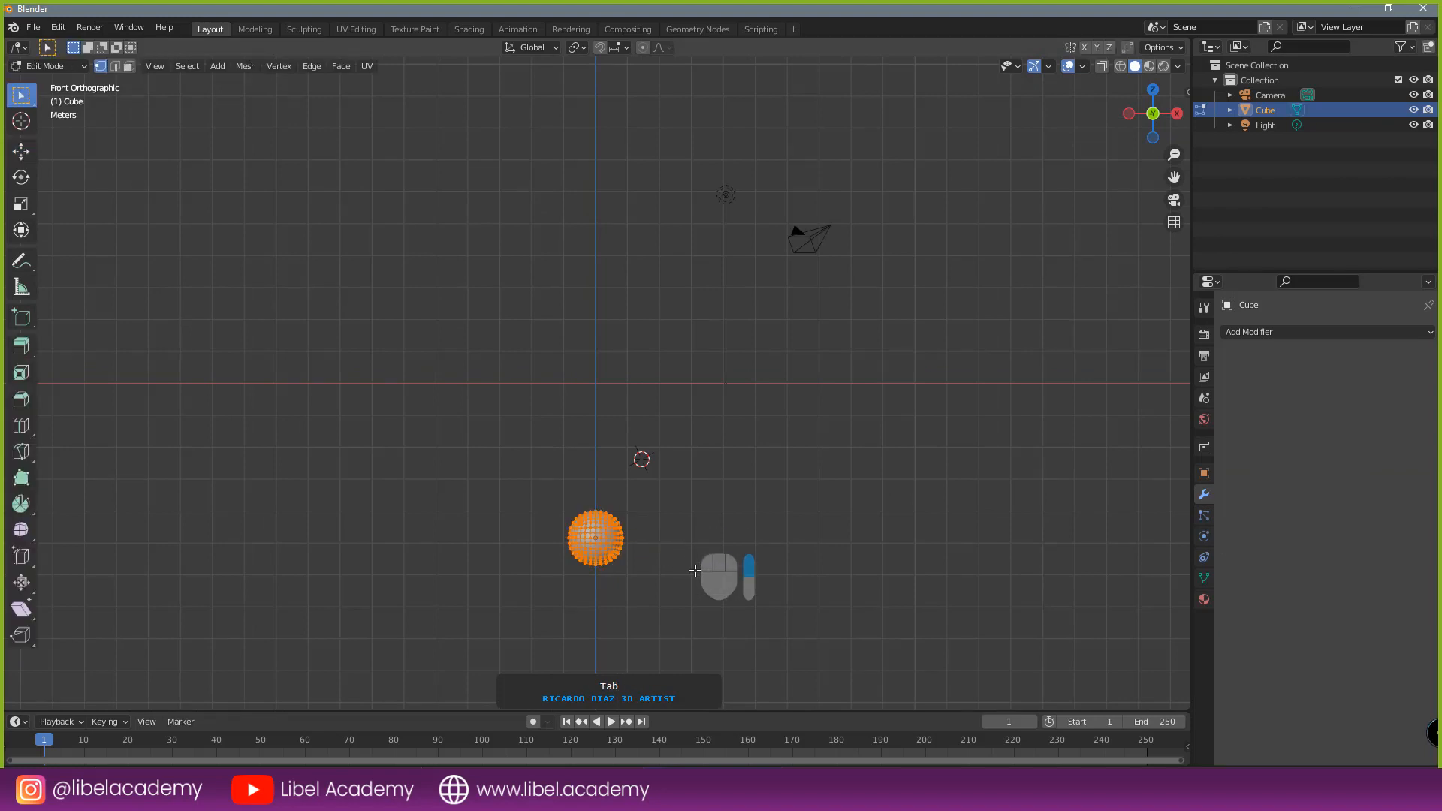
scroll(699, 526, "up", 5)
key("Tab")
scroll(701, 377, "down", 3)
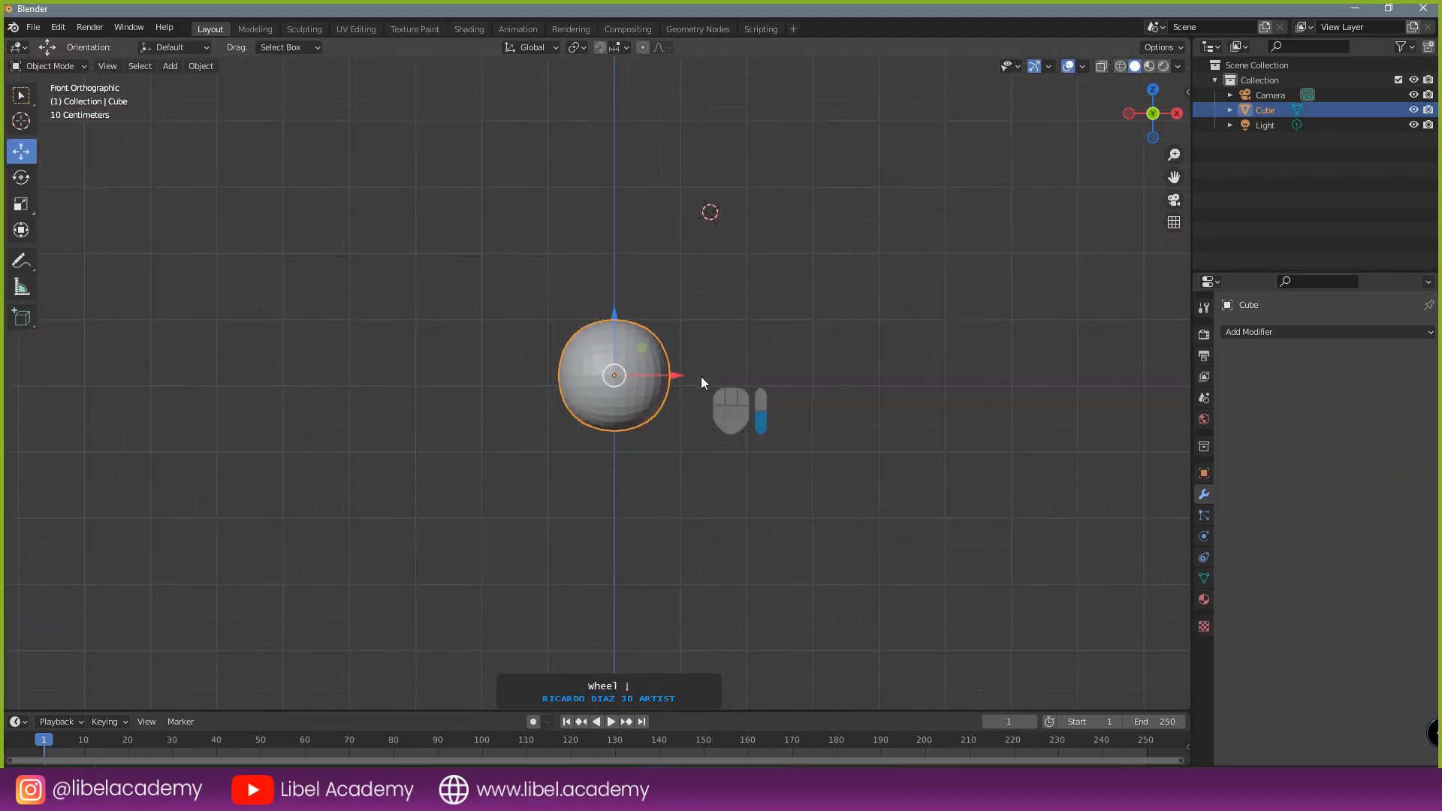
- Bring the three-view chimp bust image into the front view as a reference, placed above the sphere near the world origin
middle_click_drag(677, 395, 671, 546, "shift")
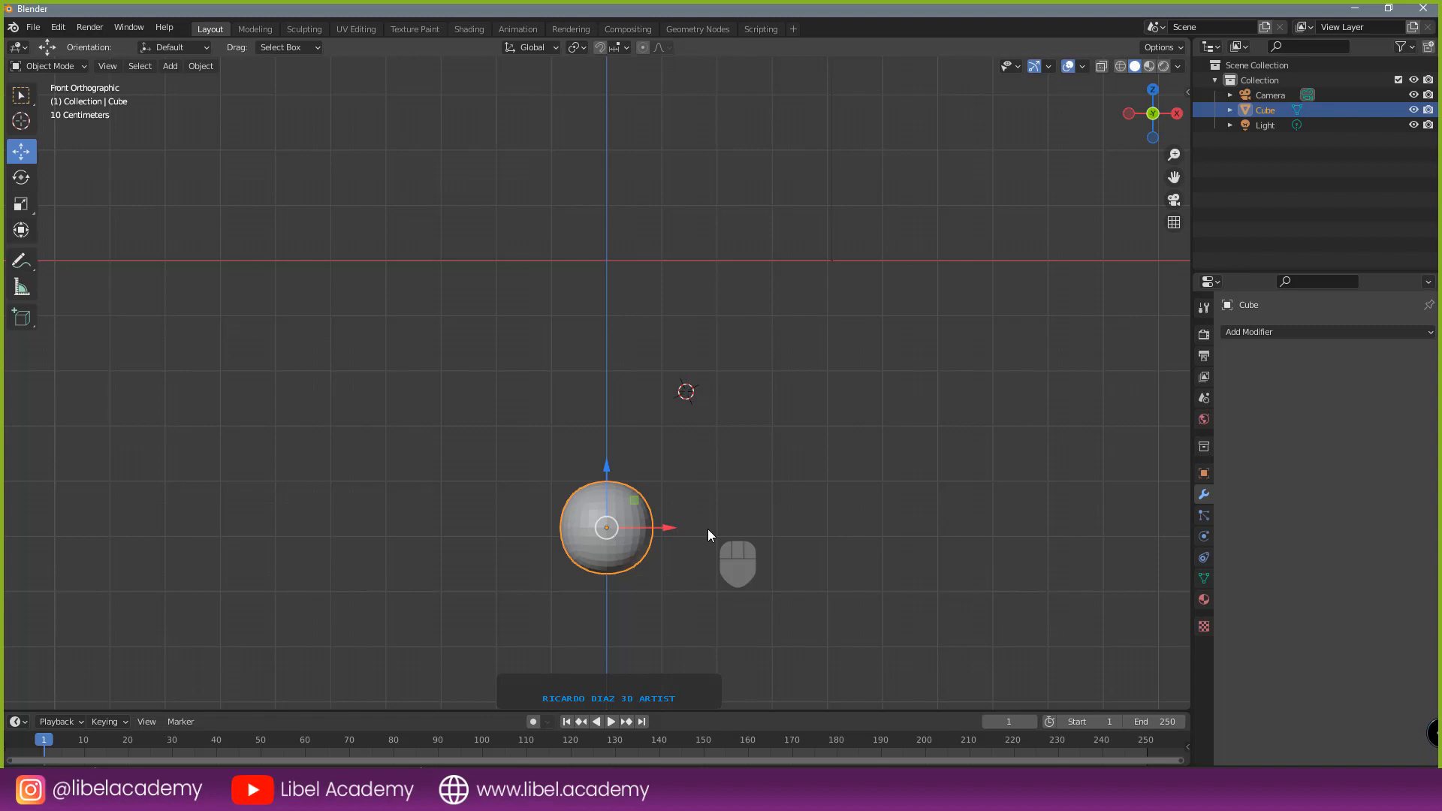
scroll(714, 530, "down", 2)
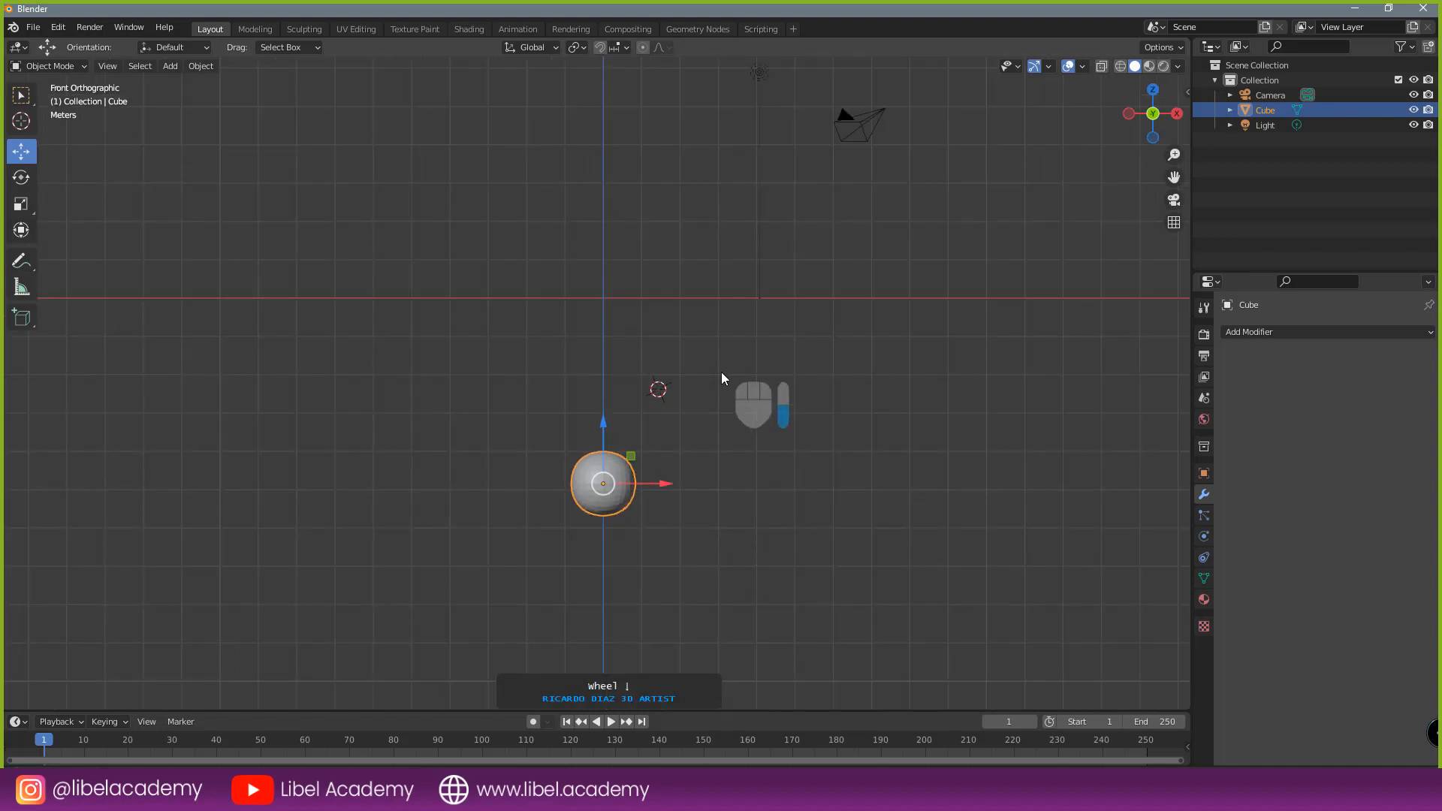
middle_click_drag(464, 408, 425, 456, "shift")
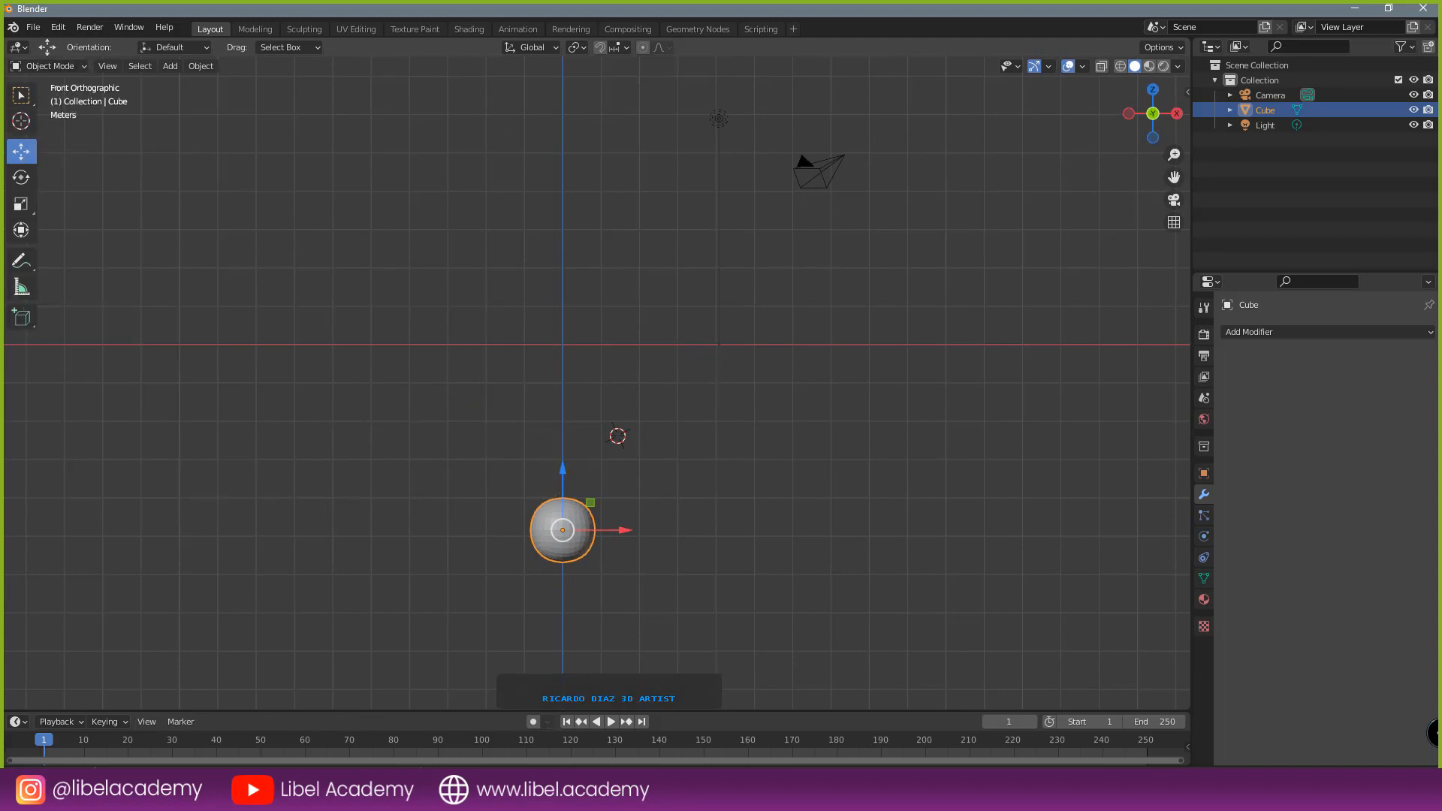
left_click(1438, 733)
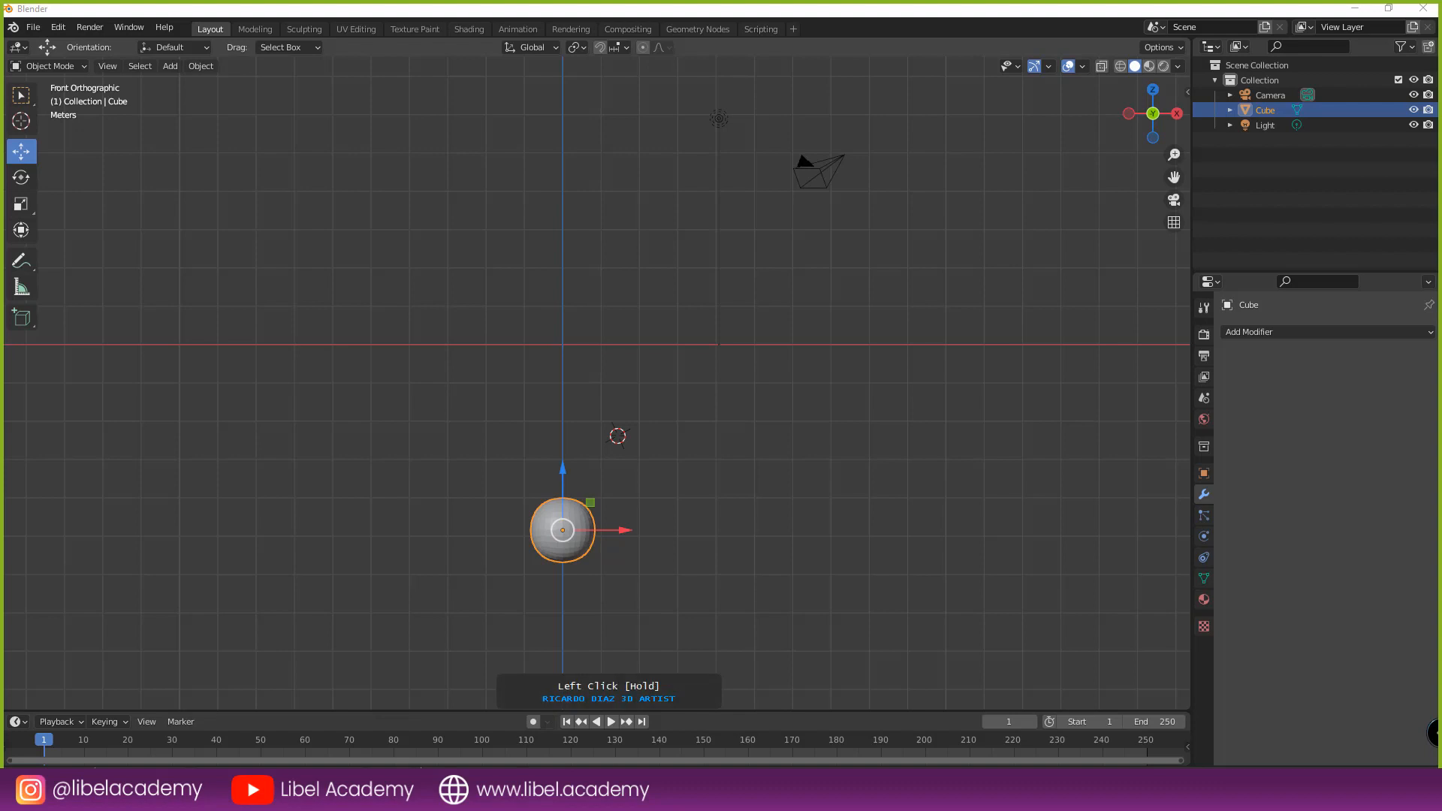
left_click_drag(2, 303, 464, 306)
left_click_drag(570, 344, 570, 343)
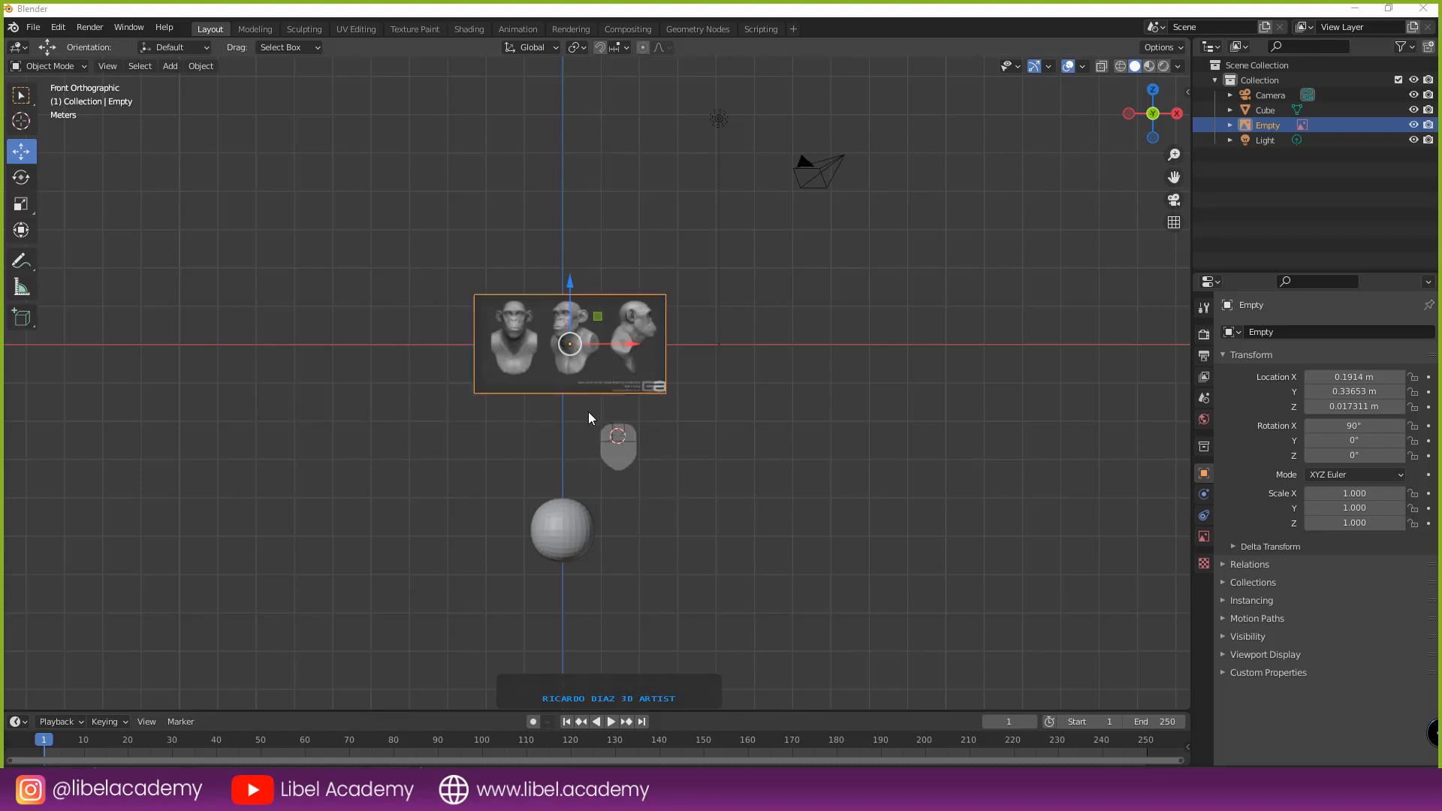
- Move the reference image along X to about 1.5 m so its front-facing bust sits on the vertical axis
scroll(589, 412, "up", 2)
scroll(588, 412, "up", 2)
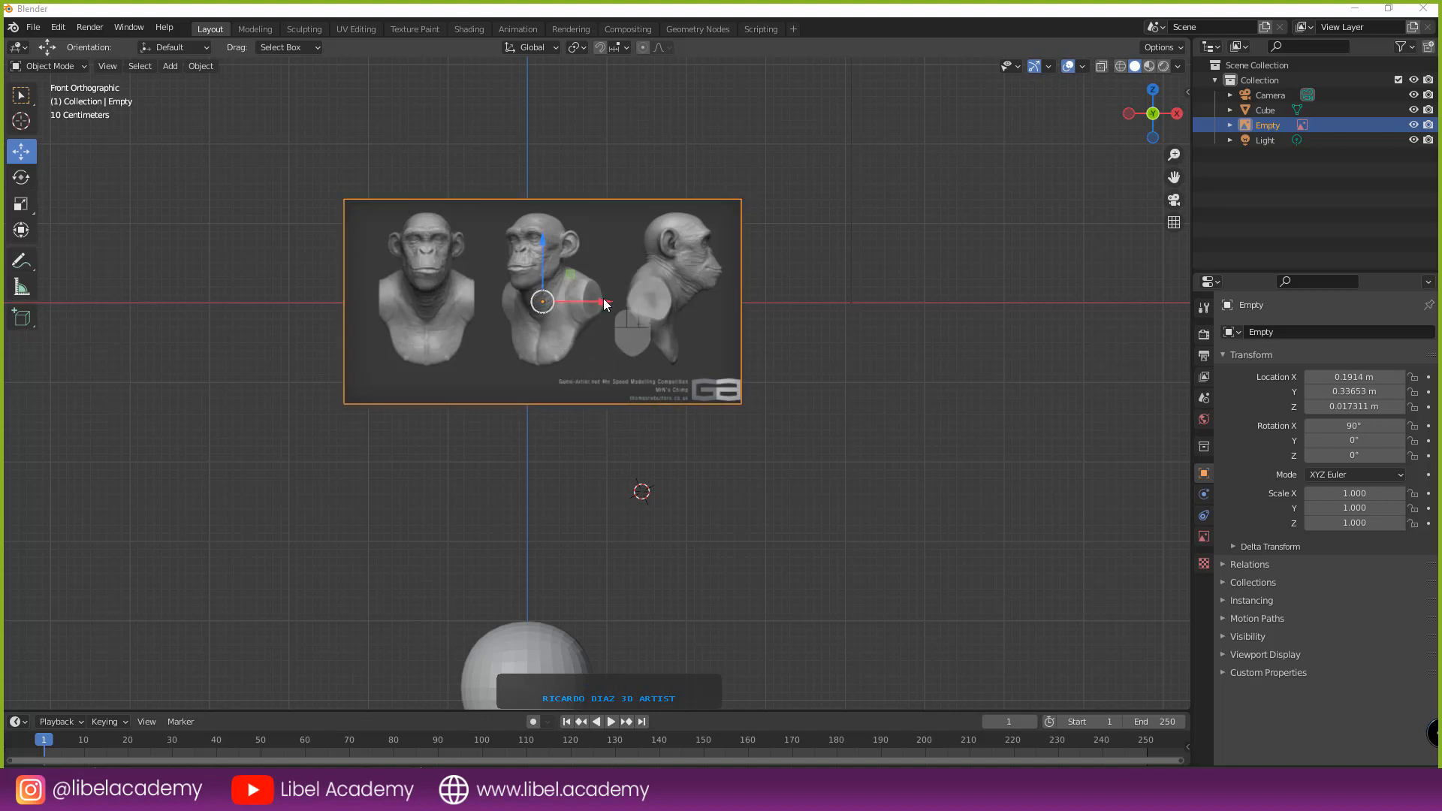
mouse_move(604, 303)
left_mouse_down()
mouse_move(700, 304)
mouse_move(485, 301)
mouse_move(806, 299)
mouse_move(628, 301)
left_mouse_up()
key("g")
key("x")
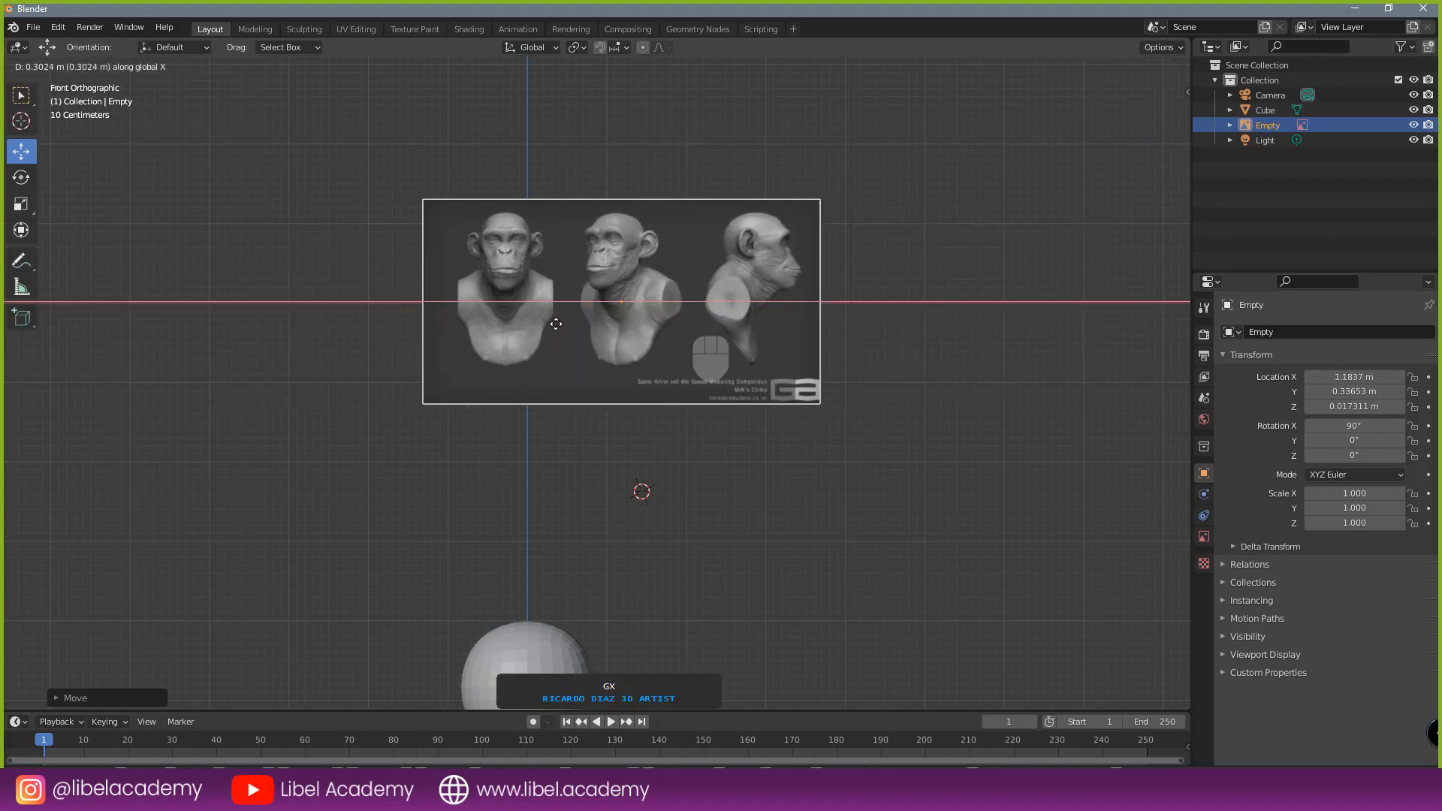
right_click(637, 322)
left_click_drag(642, 311, 706, 300)
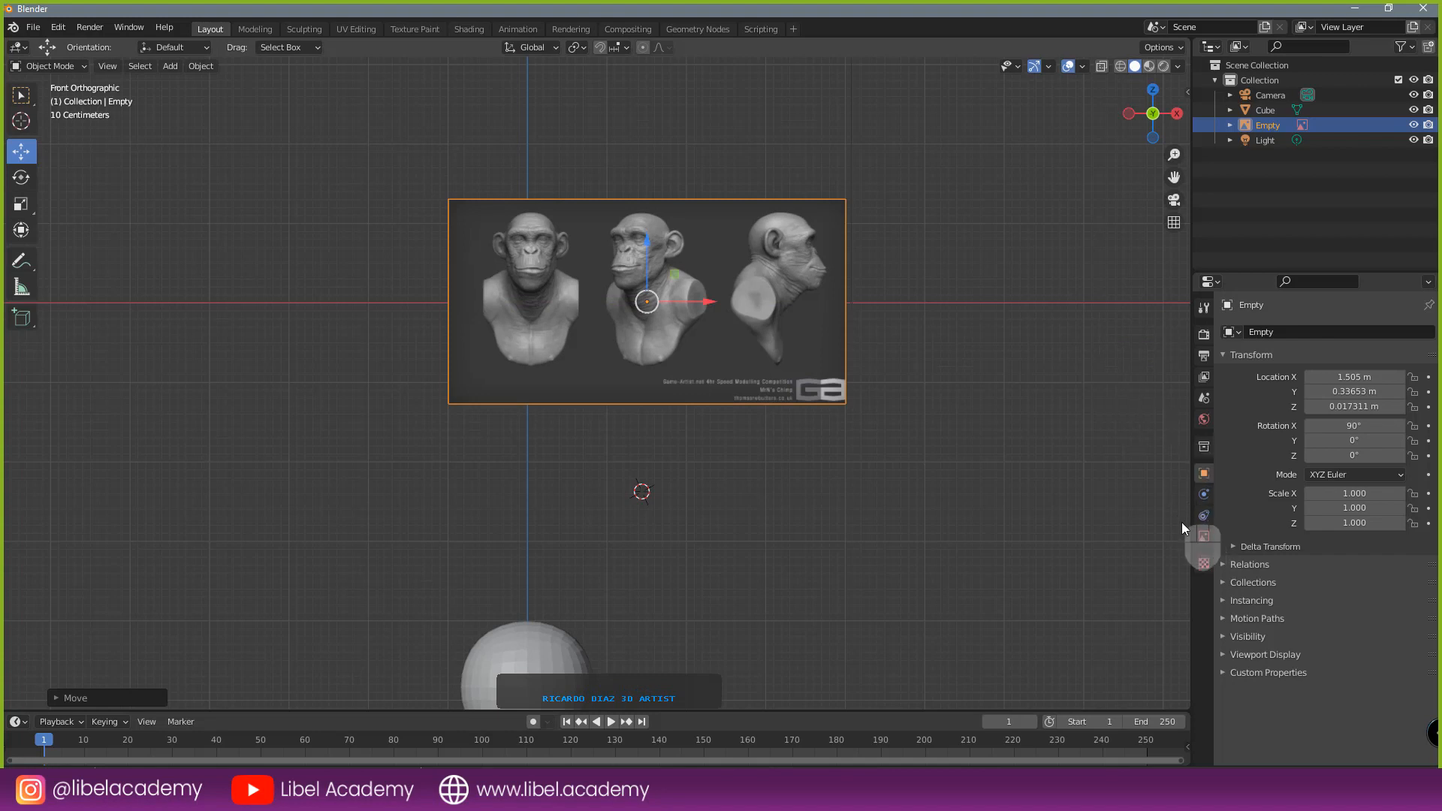
- Enable opacity on the reference image and lower it to 0.346
left_click(1203, 538)
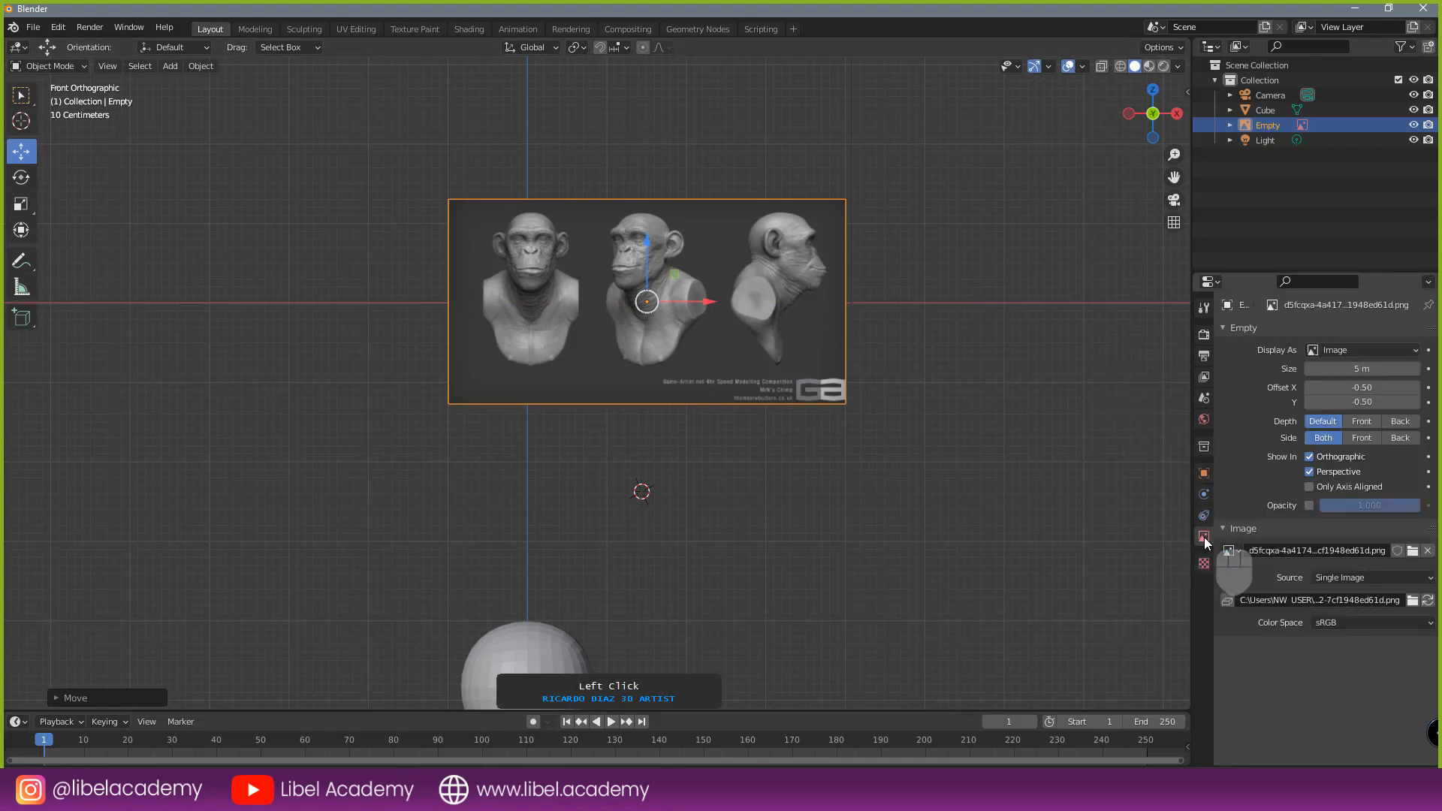
left_click(1309, 506)
left_click_drag(1403, 504, 1329, 542)
left_click_drag(1347, 515, 1283, 516)
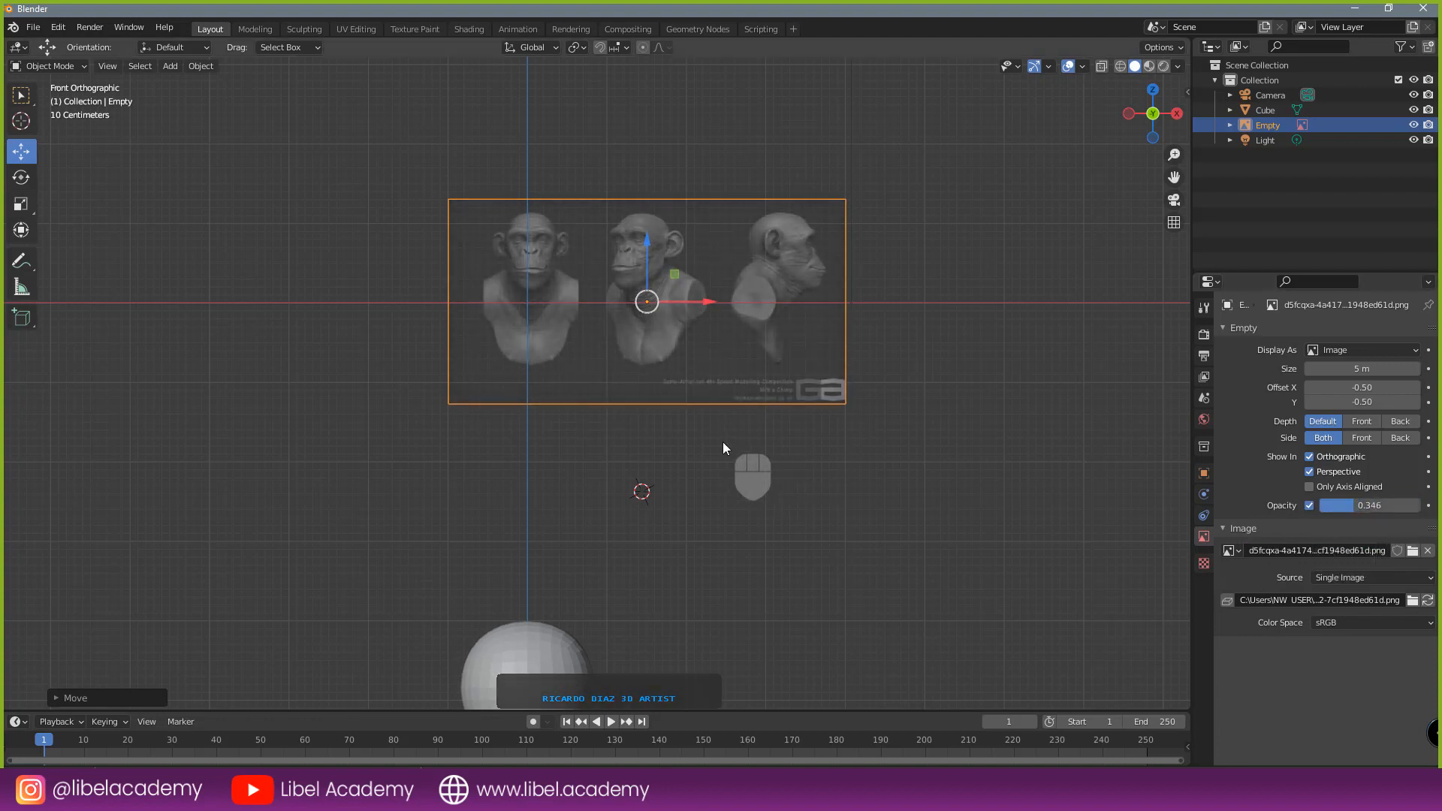
- Nudge the reference image slightly along negative X to centre the front-facing chimp's face on the vertical axis
scroll(580, 399, "up", 3)
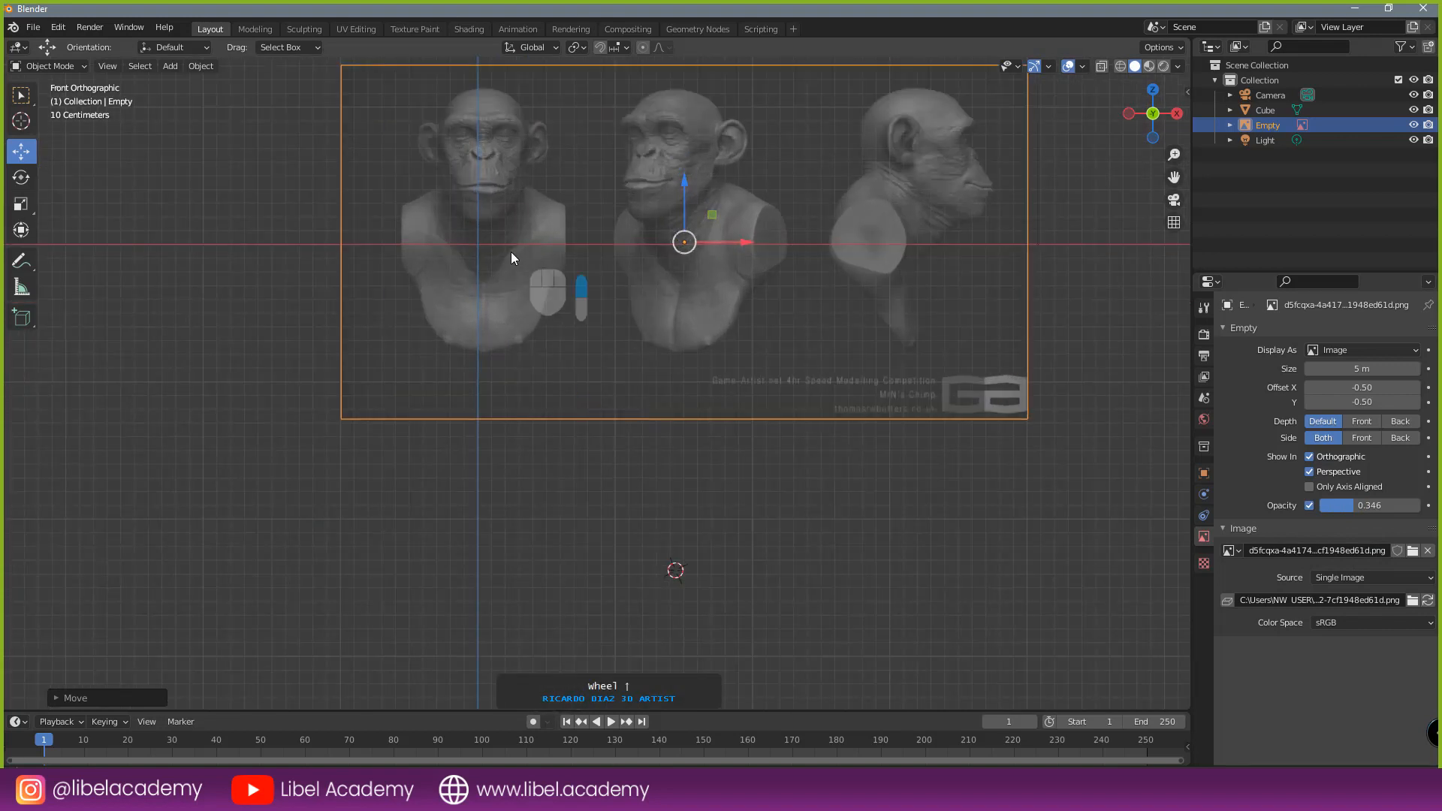
middle_click_drag(512, 253, 601, 277, "shift")
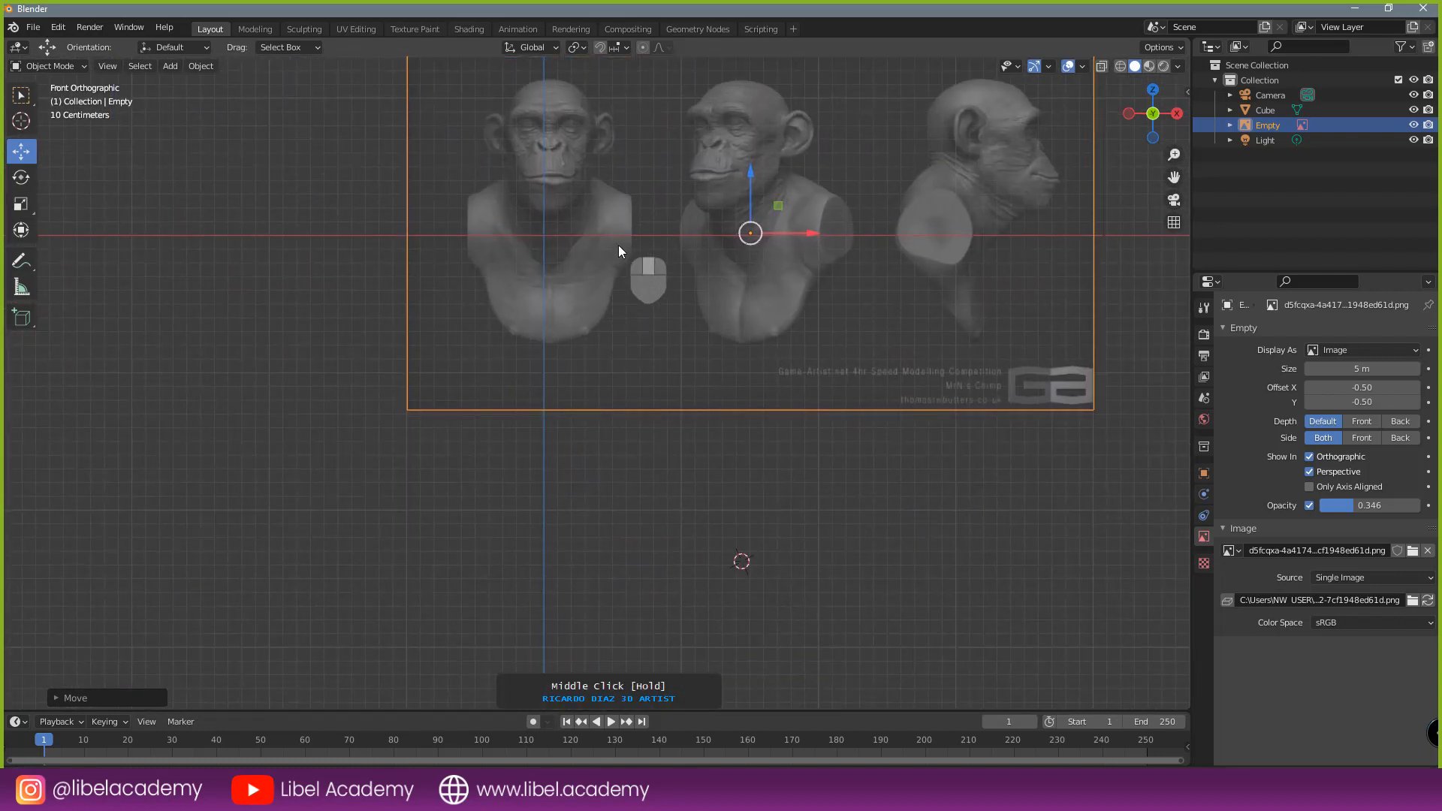
middle_click_drag(635, 228, 623, 342, "shift")
scroll(624, 342, "down", 3)
scroll(633, 337, "up", 1)
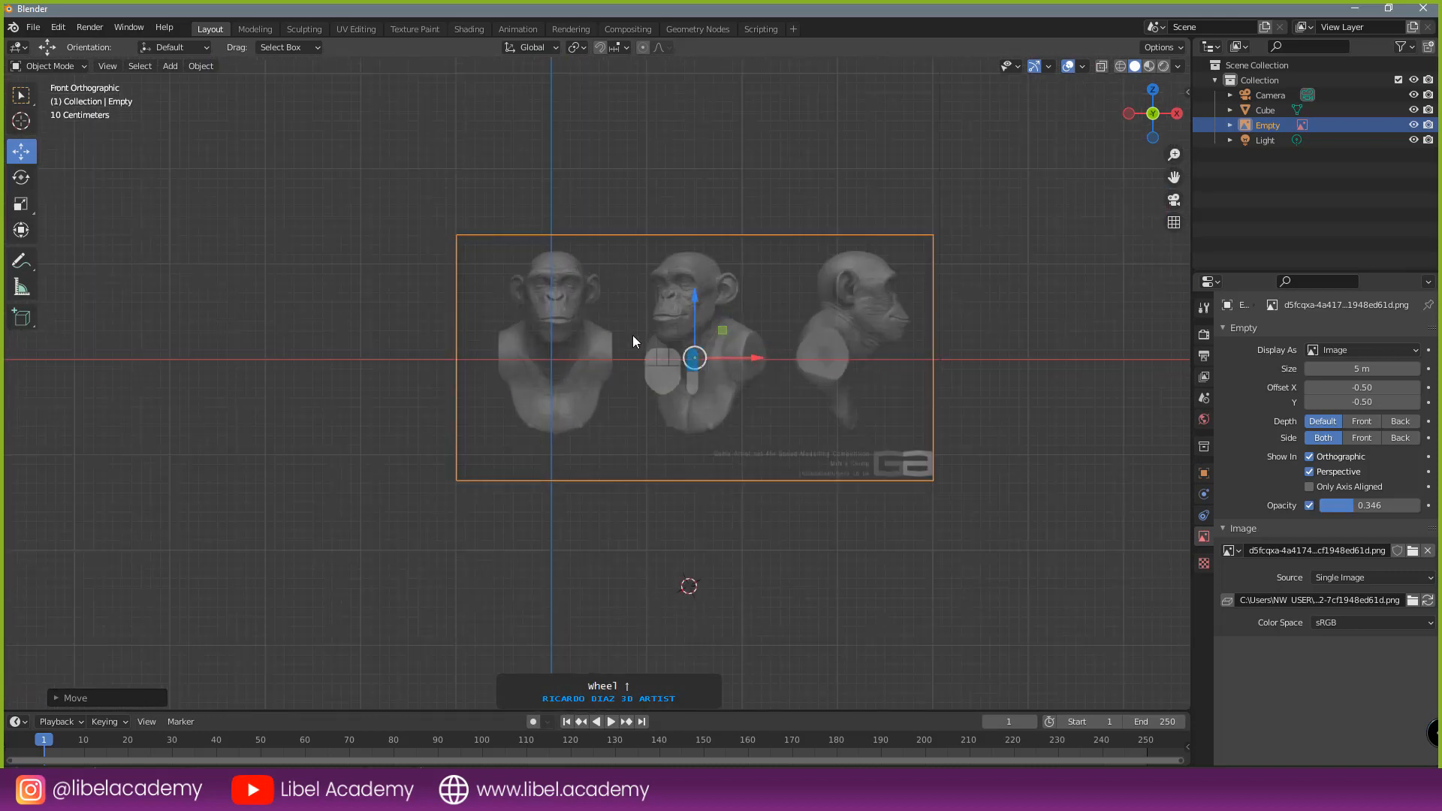
scroll(632, 341, "up", 2)
middle_click_drag(611, 138, 616, 200)
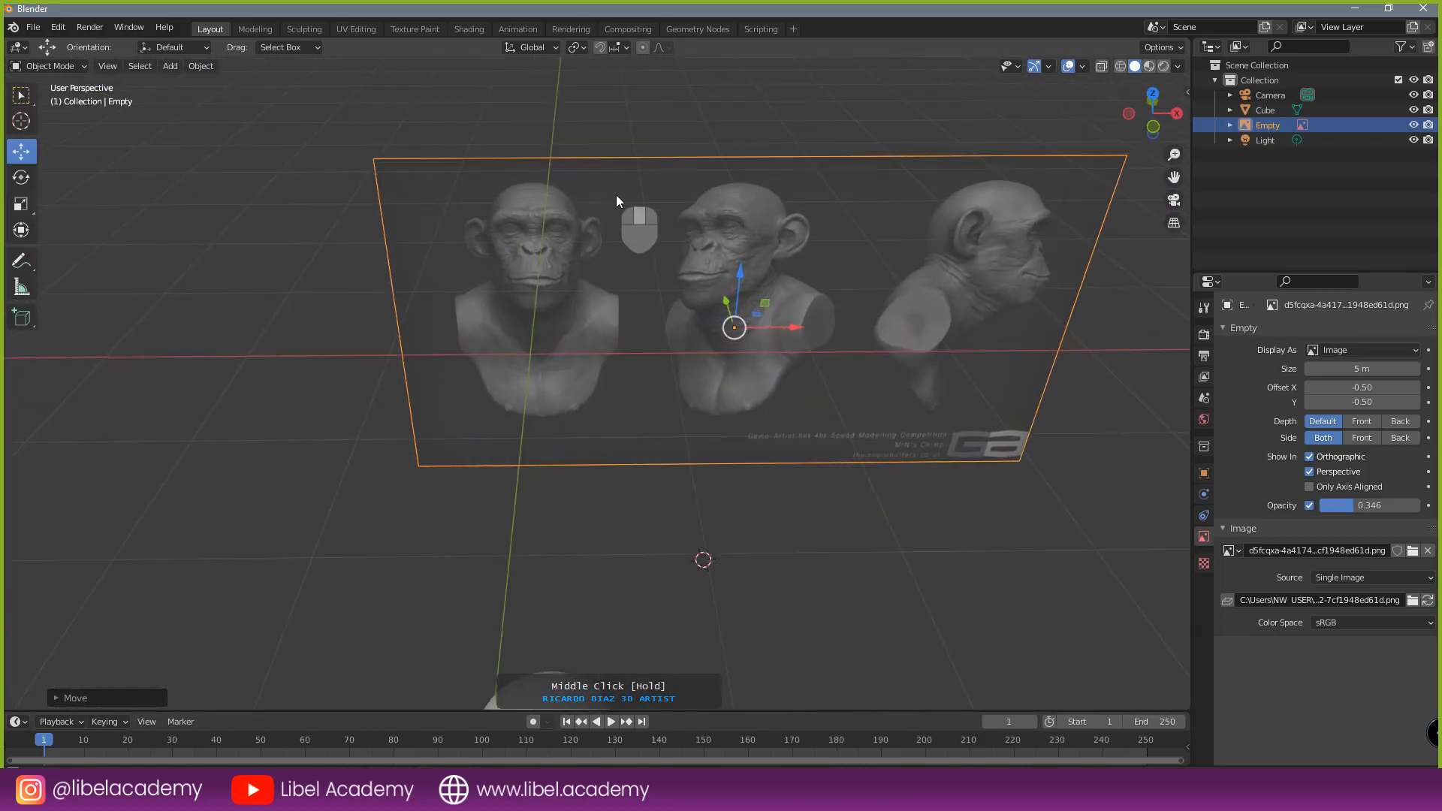
key("KP_1")
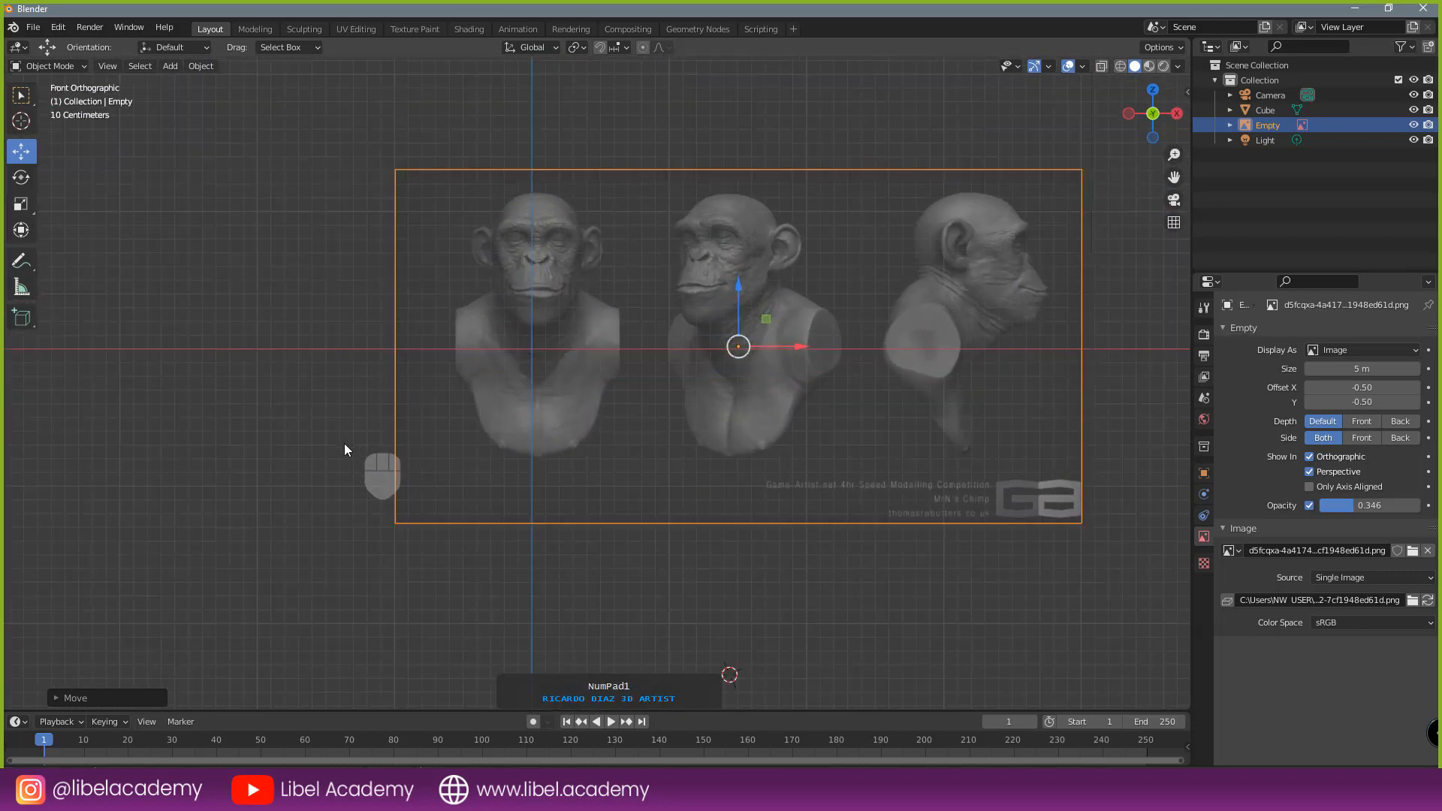
mouse_move(345, 430)
middle_mouse_down("ctrl")
mouse_move(348, 396)
mouse_move(346, 417)
middle_mouse_up("ctrl")
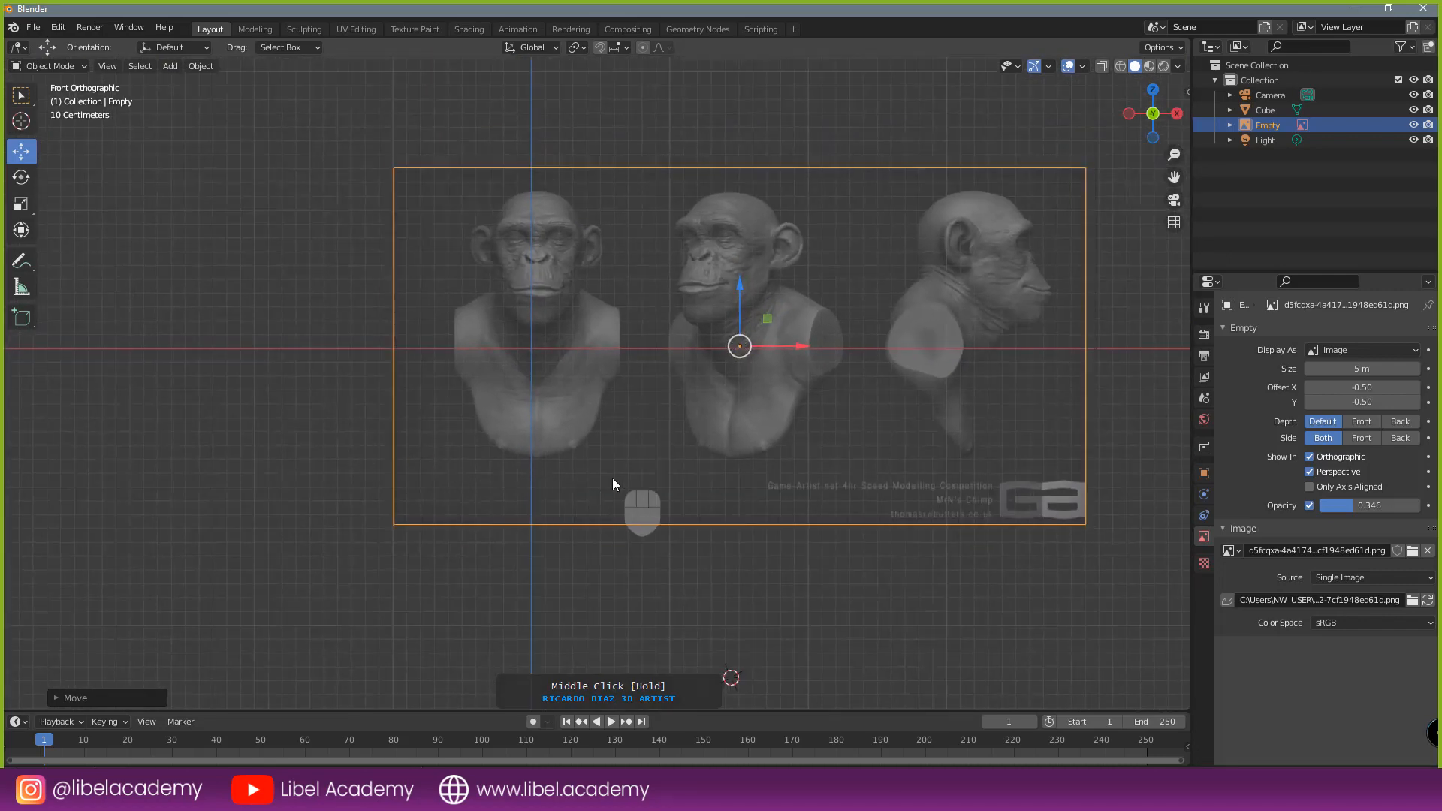
middle_click_drag(687, 568, 814, 642, "shift")
scroll(707, 591, "up", 1, "shift")
scroll(793, 629, "up", 1, "shift")
scroll(576, 263, "up", 2)
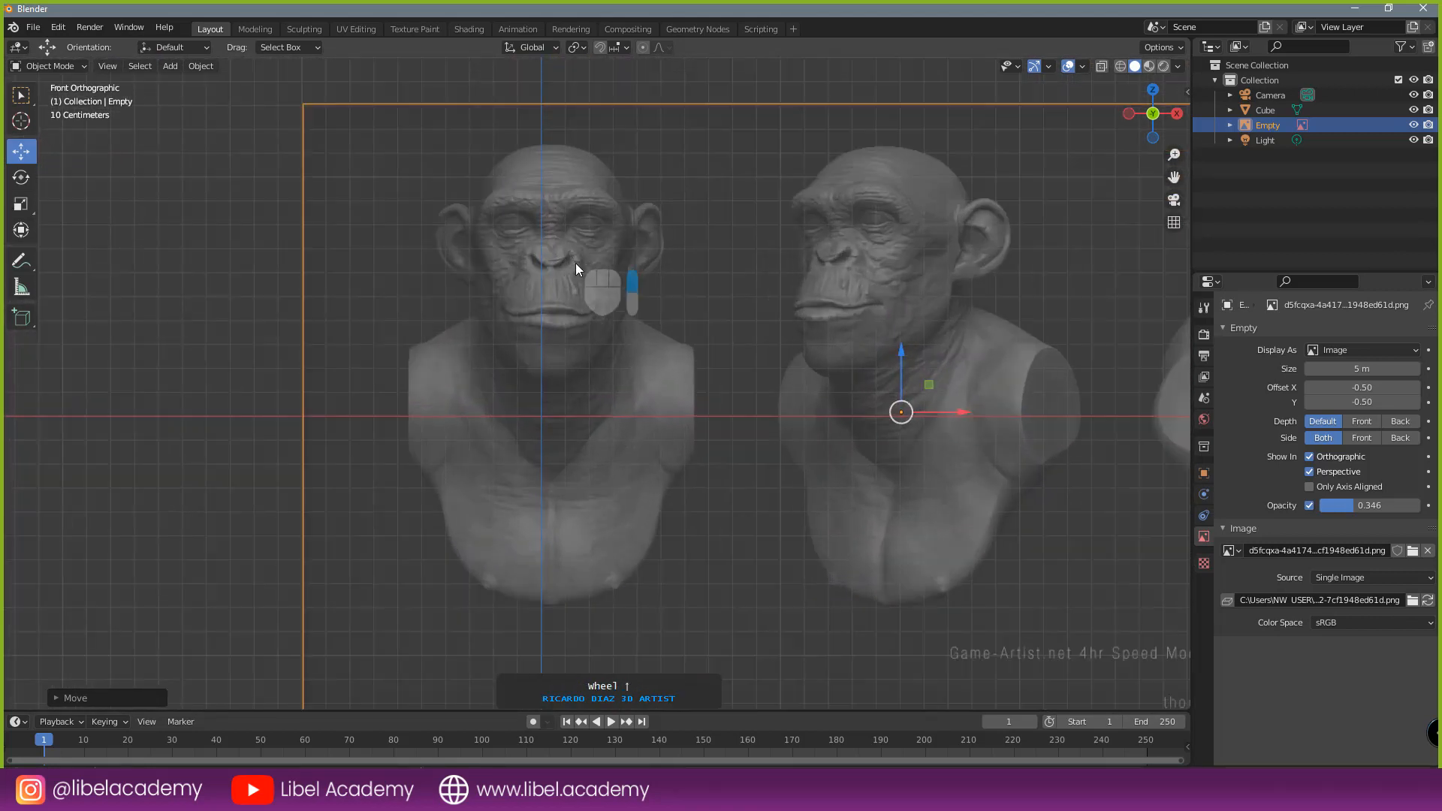
middle_click_drag(575, 262, 566, 322, "shift")
left_click_drag(954, 472, 894, 471)
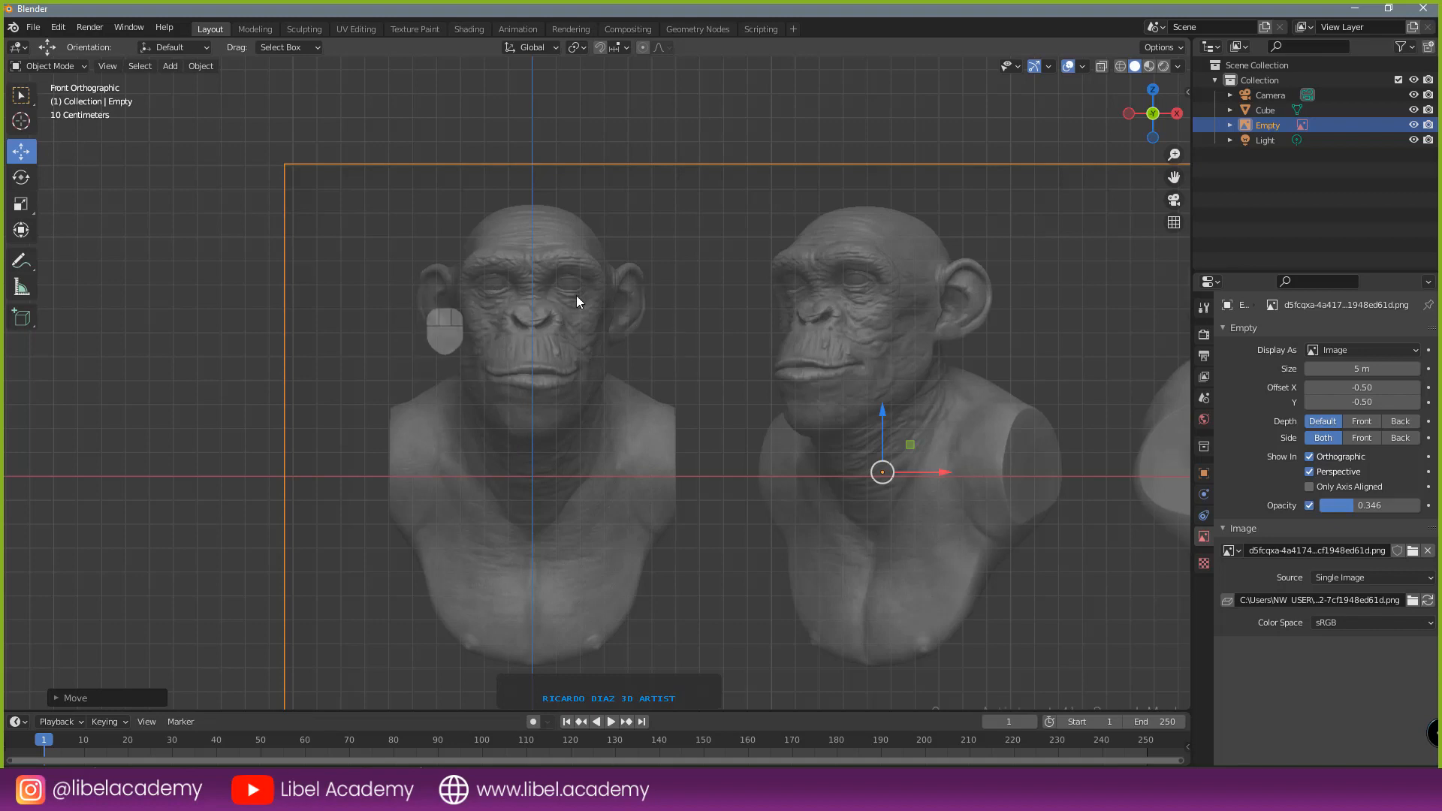
- Move the front reference image back along Y in top view so it stands clear behind the sphere
scroll(615, 362, "down", 3)
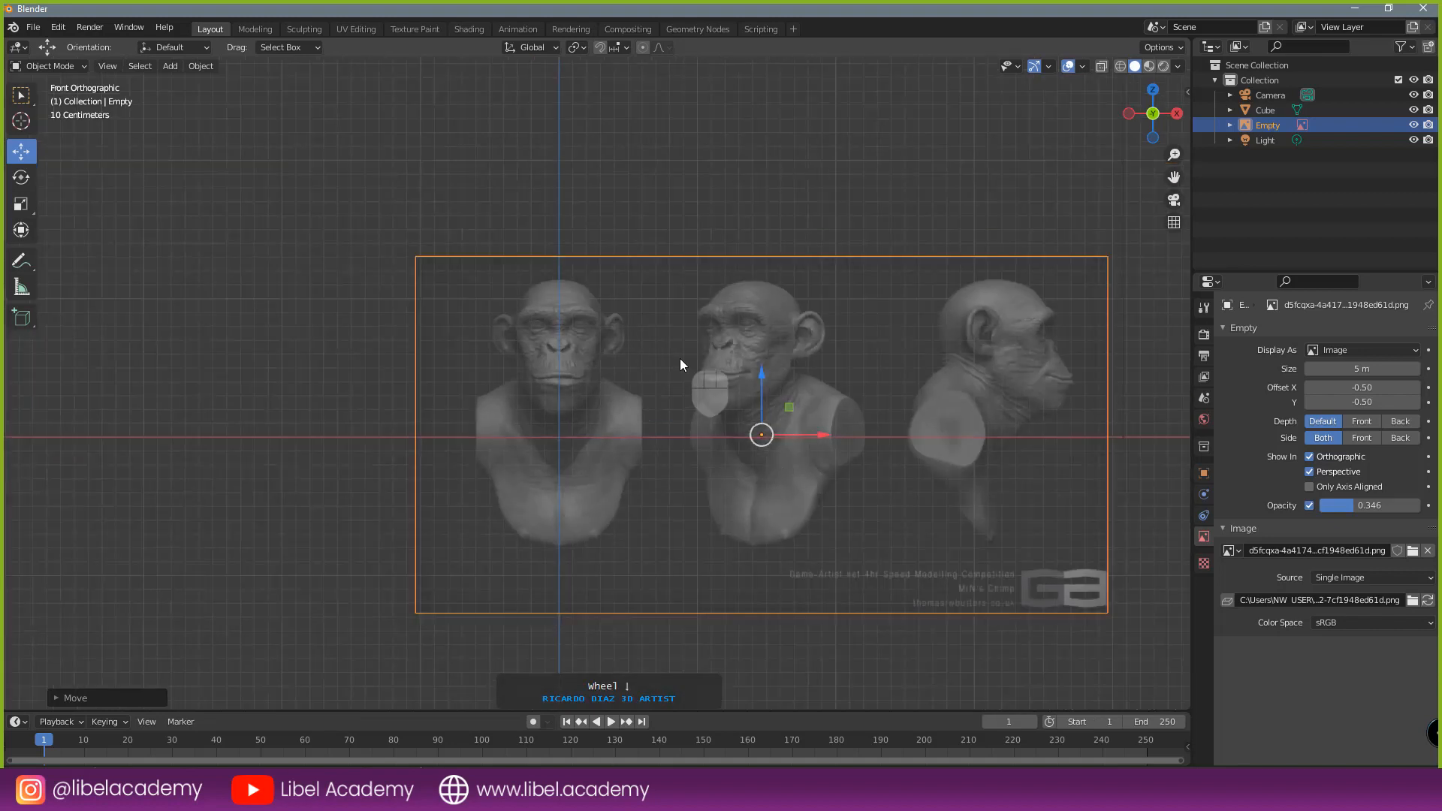
key("KP_7")
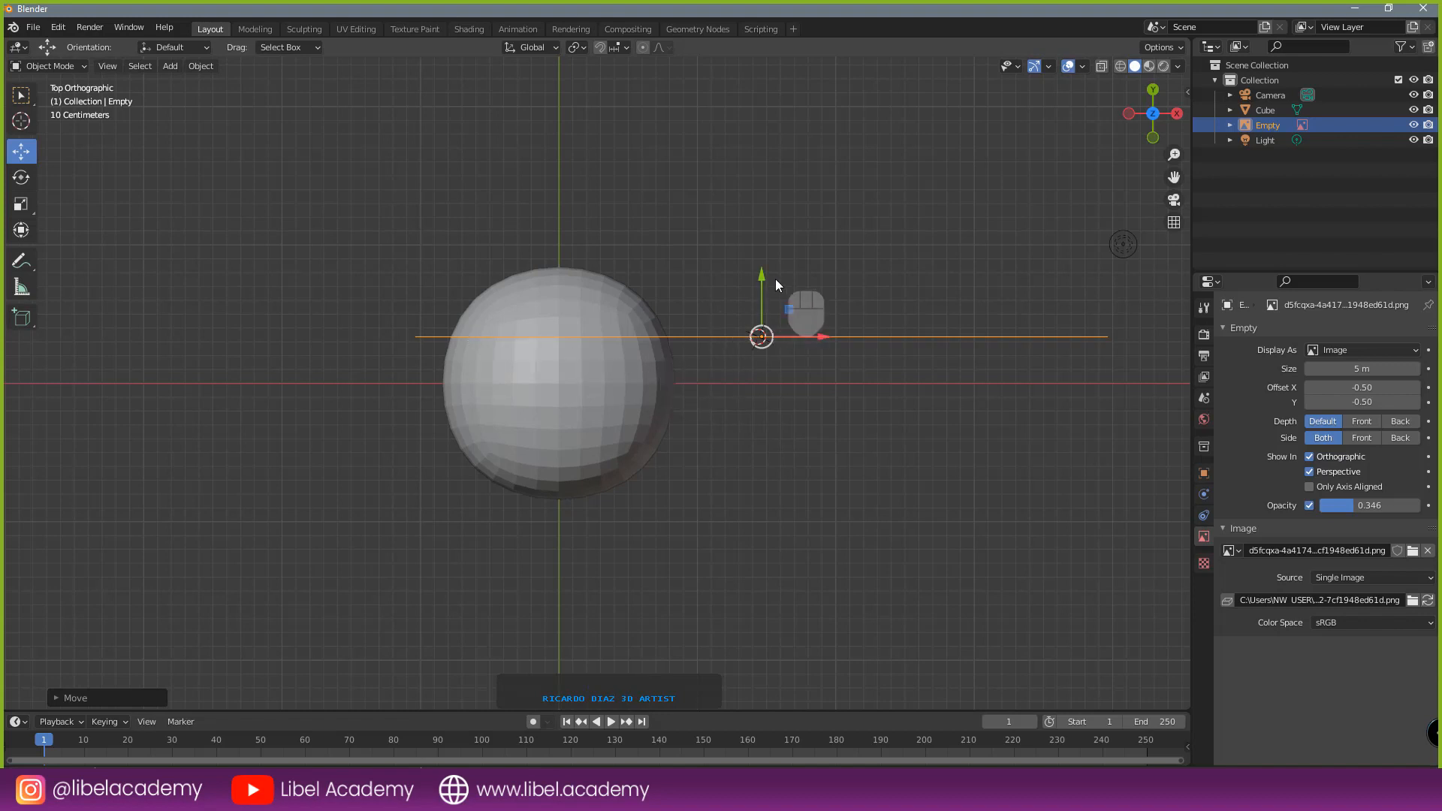
left_click_drag(775, 283, 759, 690)
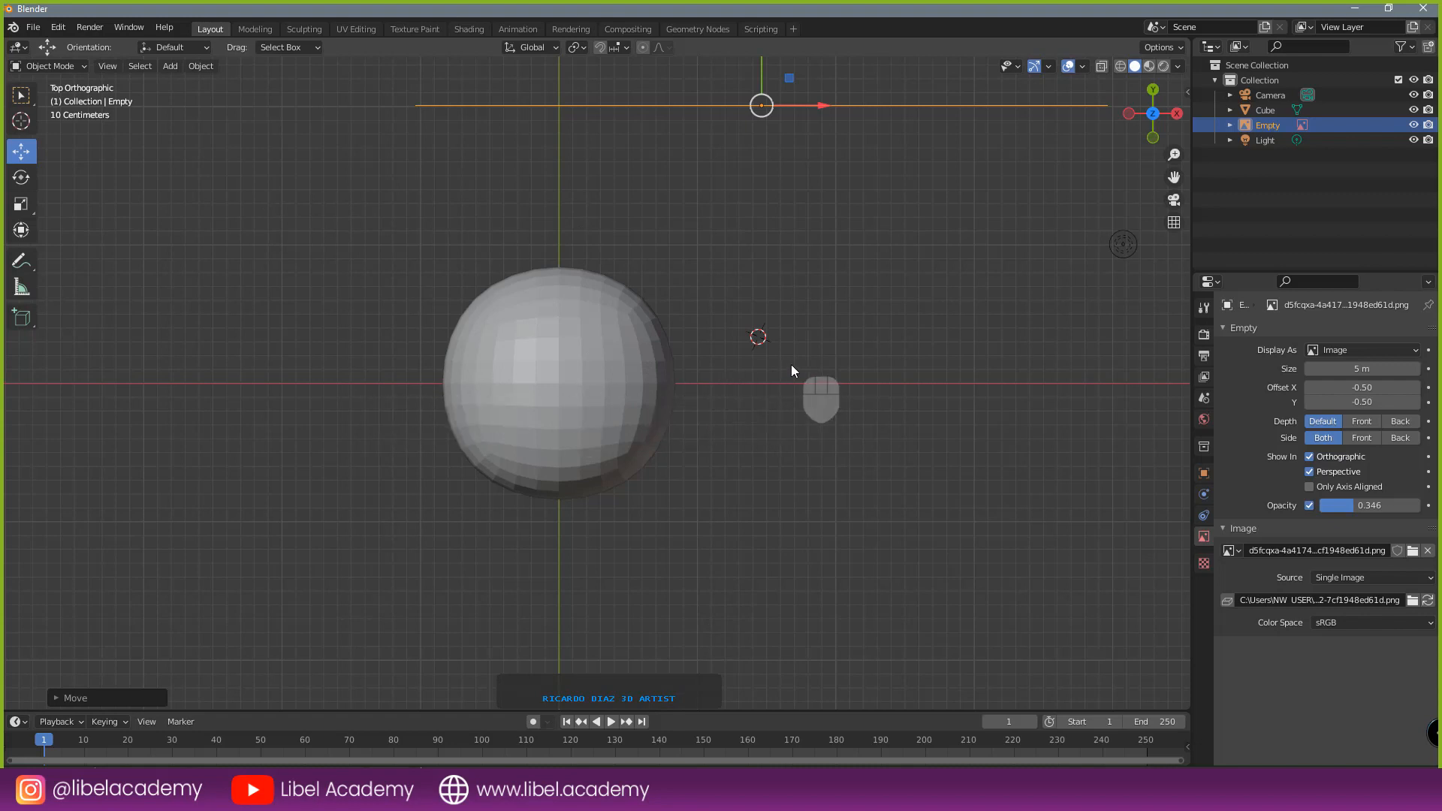
- Duplicate the reference image, place the copy on the negative X side of the sphere and rotate it 90° about Z
scroll(796, 363, "down", 3)
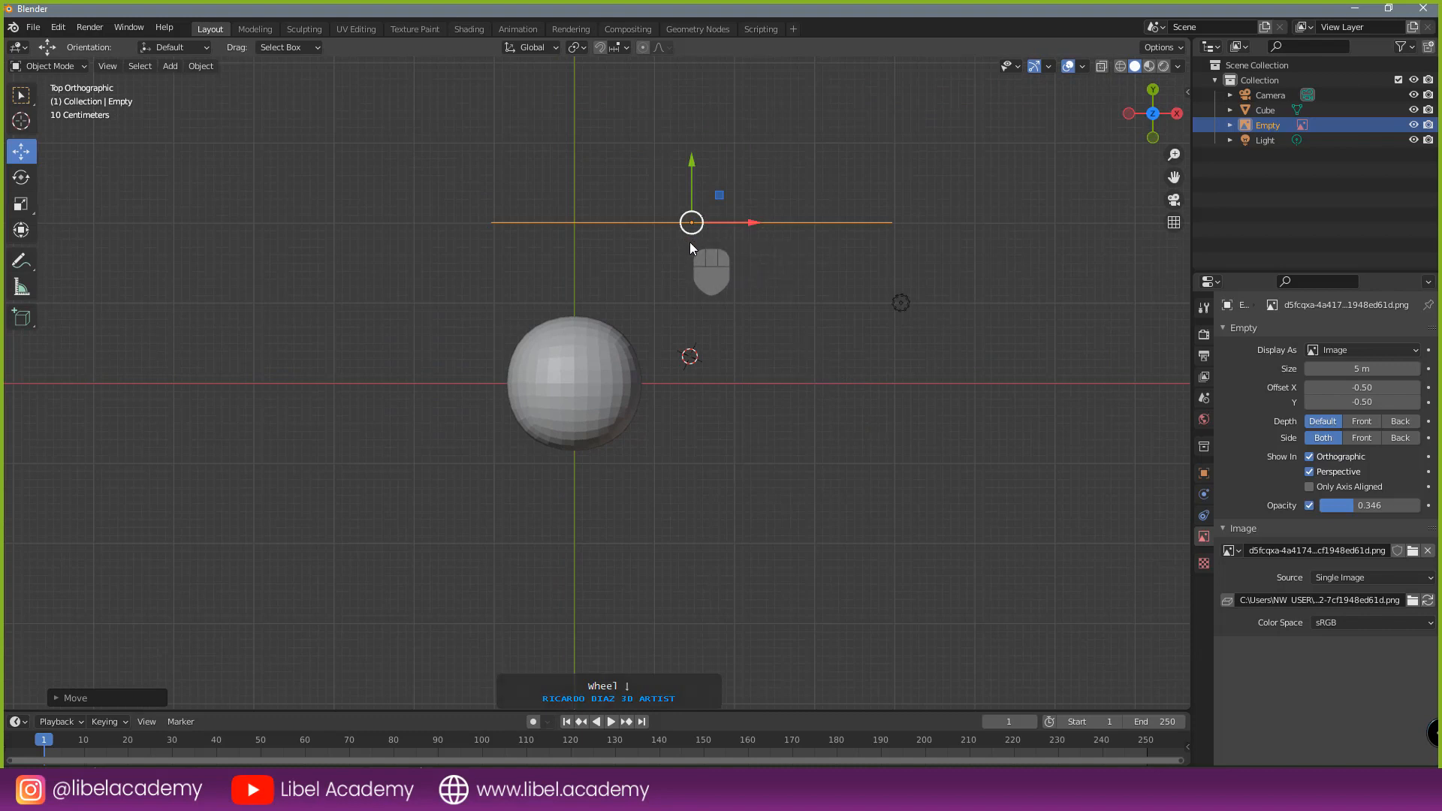
key("shift+d")
left_click(448, 371)
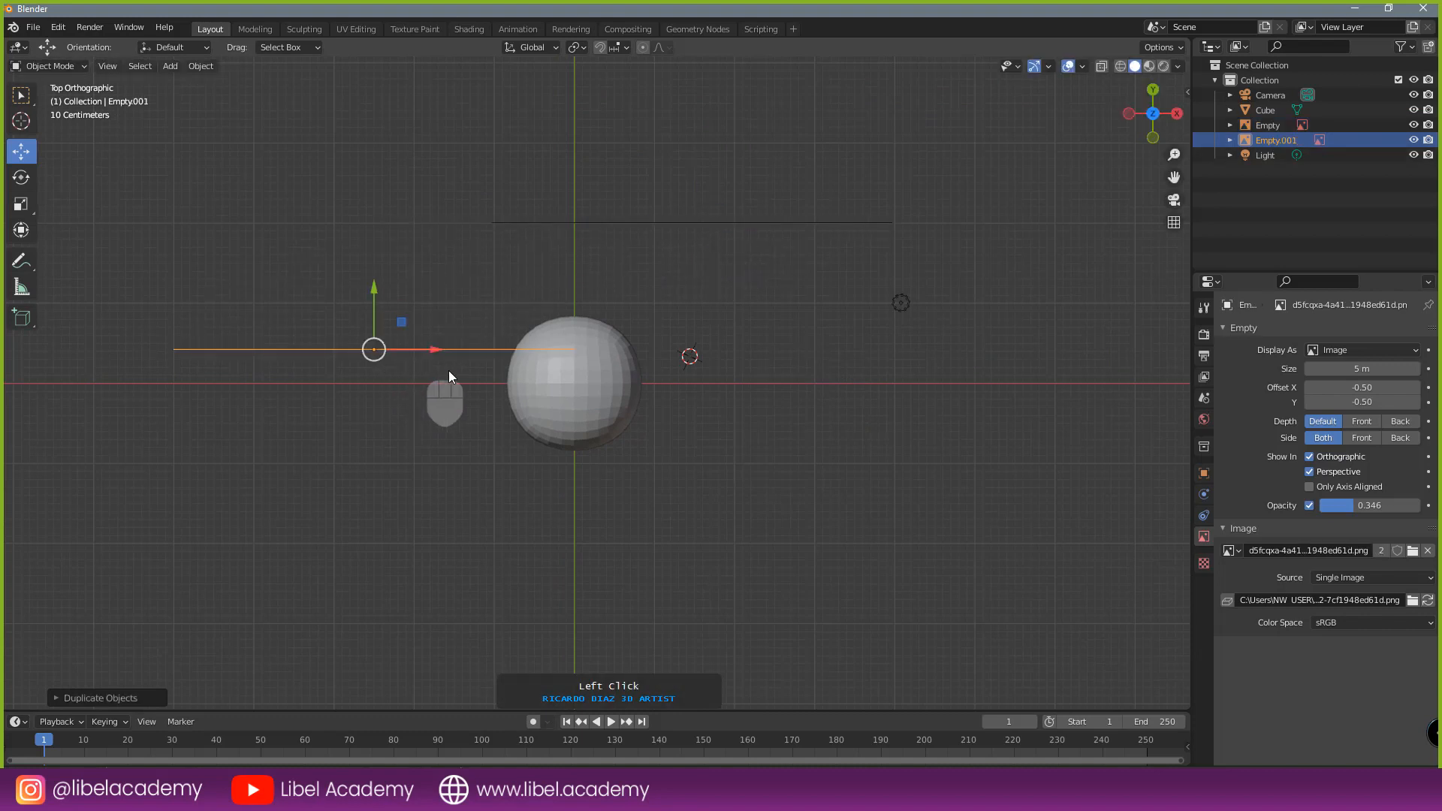
key("r")
key("z")
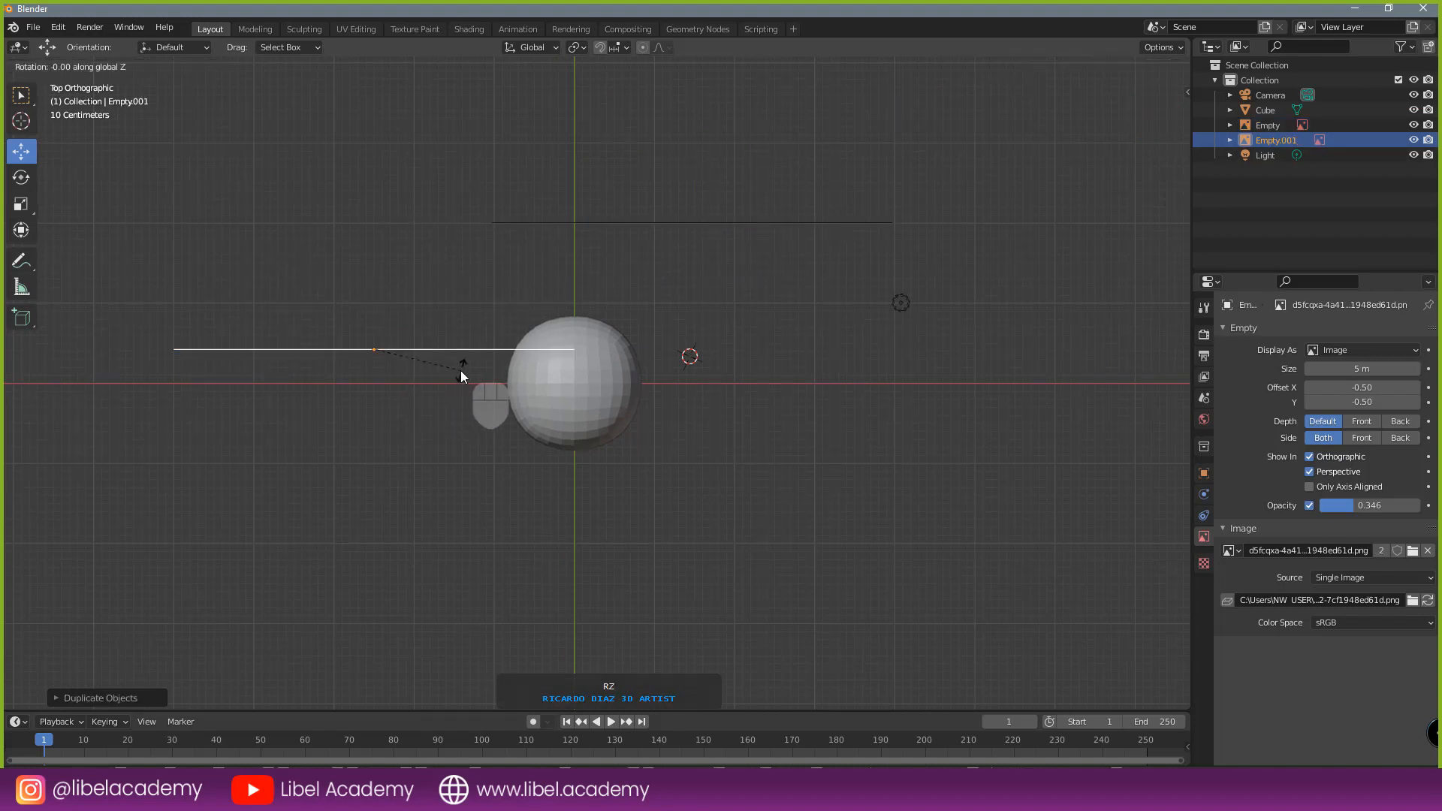
key("KP_9")
key("KP_0")
key("KP_Enter")
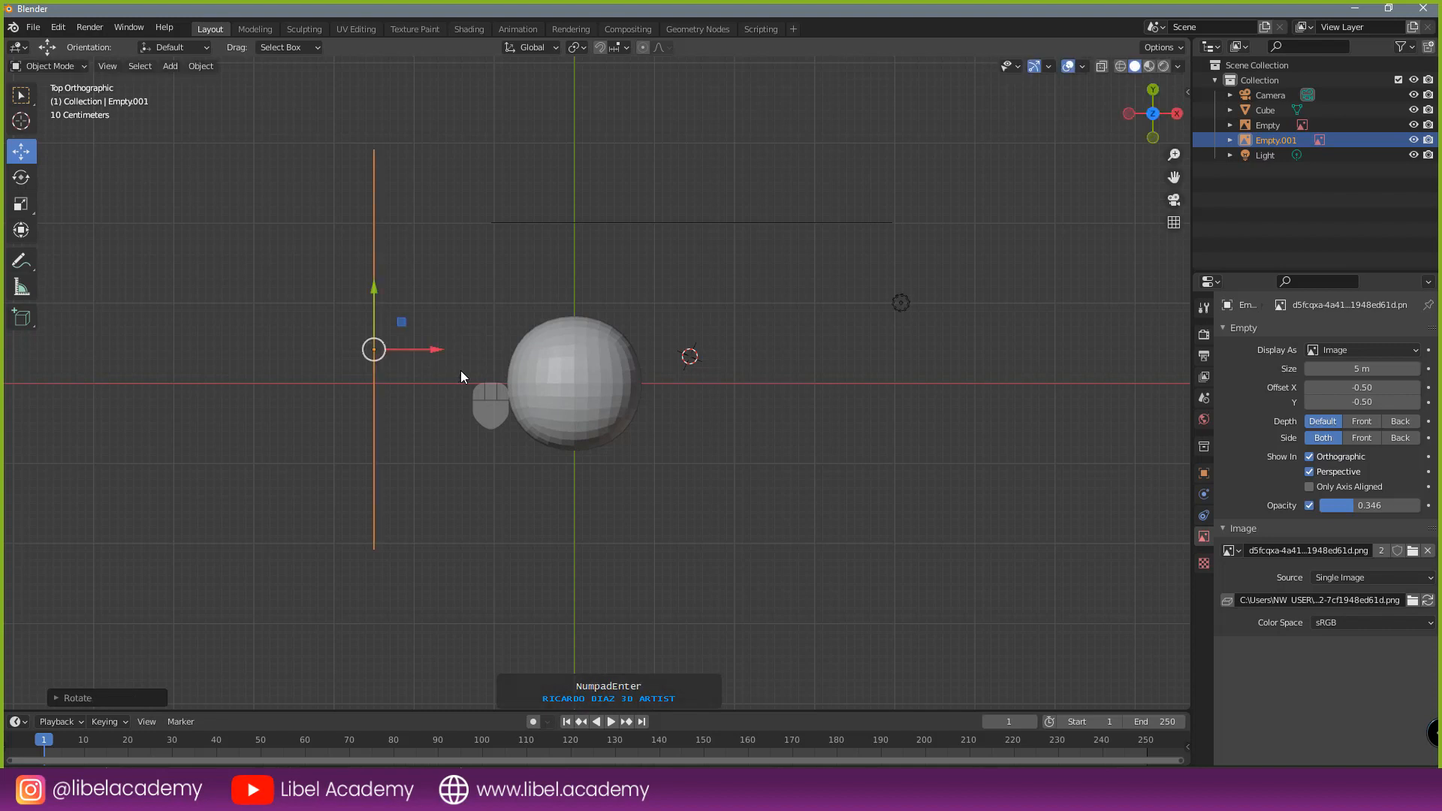
- Check the rotated reference copy in the front and right orthographic views
key("KP_1")
scroll(461, 377, "up", 5)
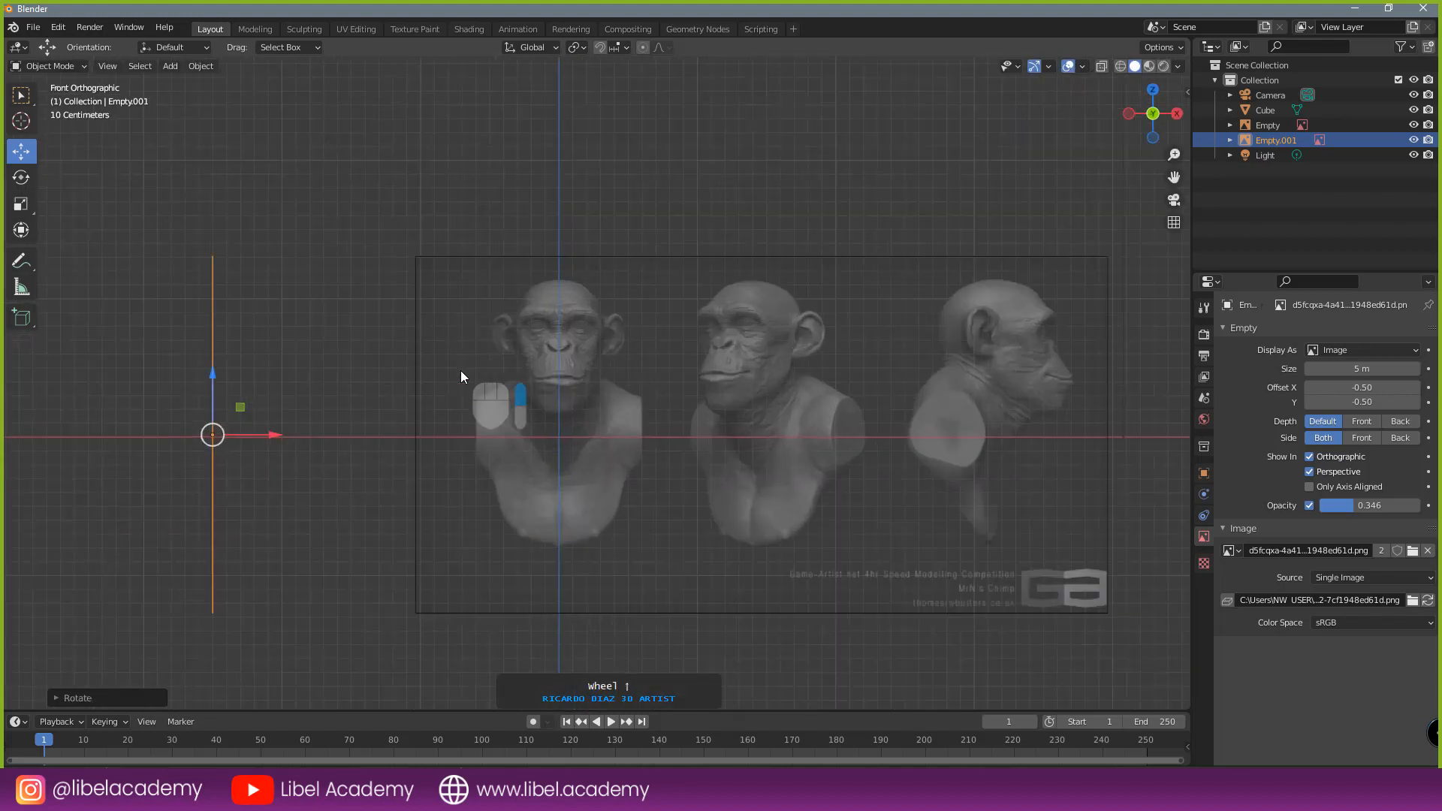
key("KP_3")
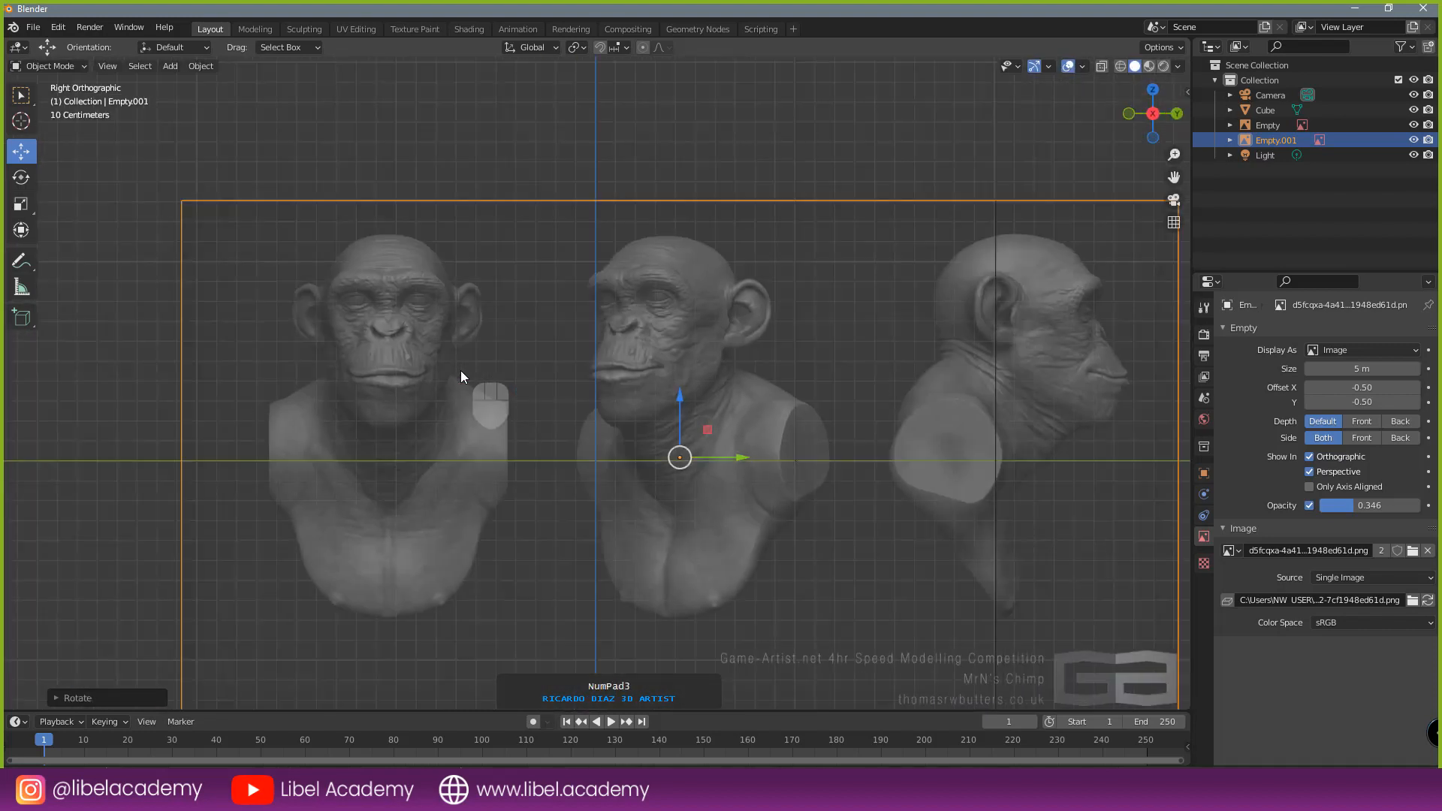
scroll(461, 371, "down", 4)
scroll(498, 373, "up", 2)
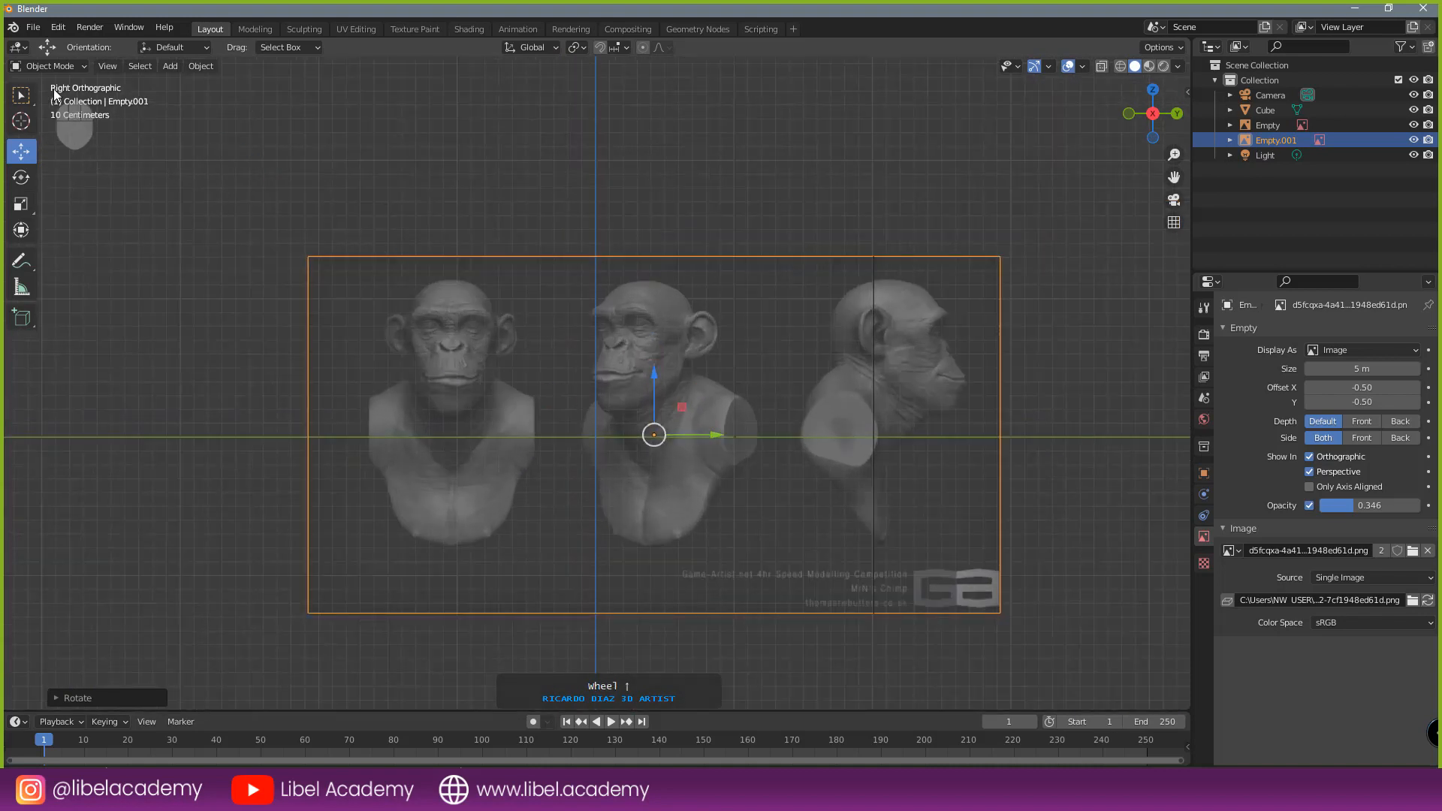
scroll(316, 255, "up", 2)
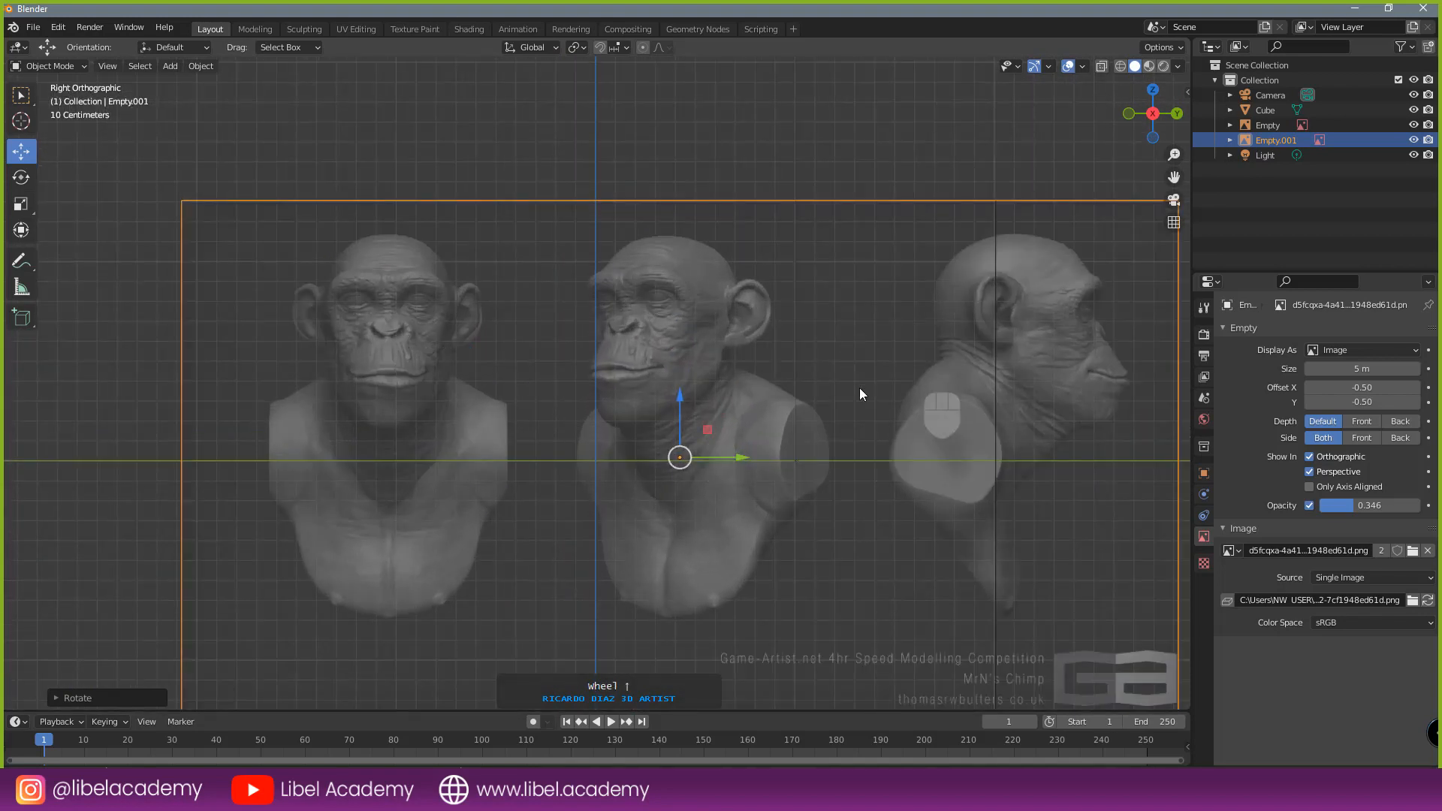
- Rotate the side reference image 180° about Z in the right orthographic view
scroll(976, 357, "down", 2)
type("r")
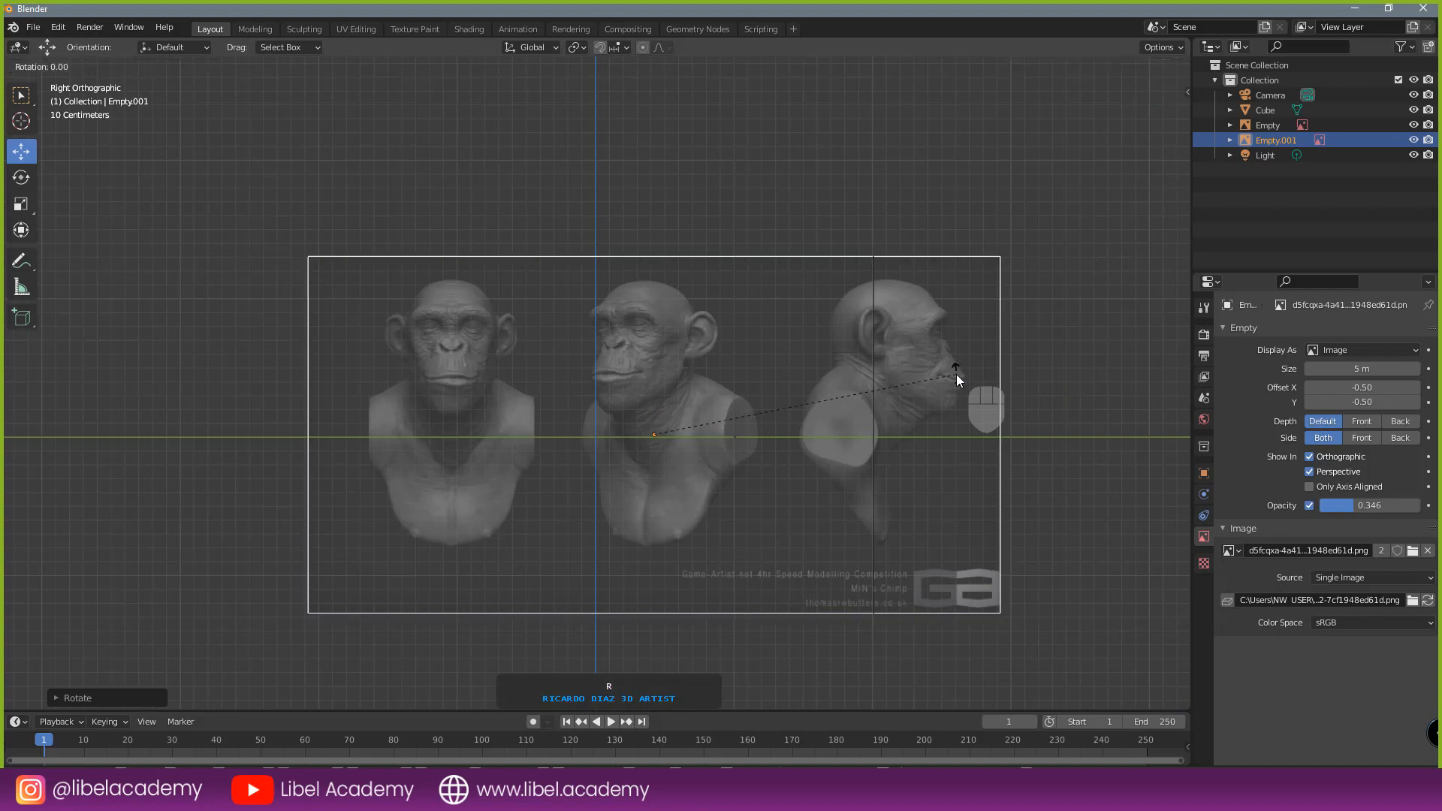
type("z180")
key("KP_Enter")
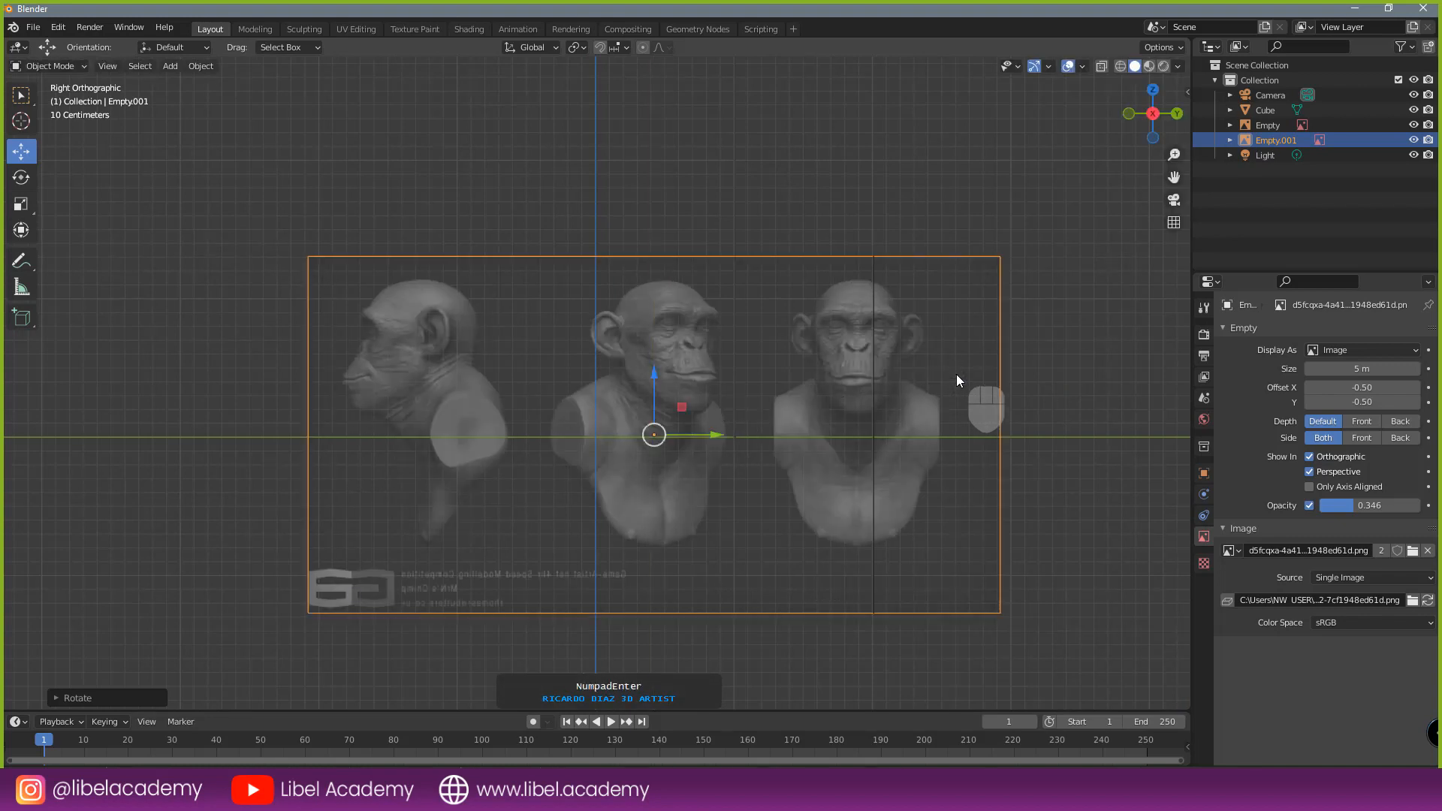
- Move the side reference image along positive Y until the profile chimp's head lies on the vertical axis
scroll(821, 451, "up", 3)
left_click_drag(765, 467, 1058, 461)
key("KP_1")
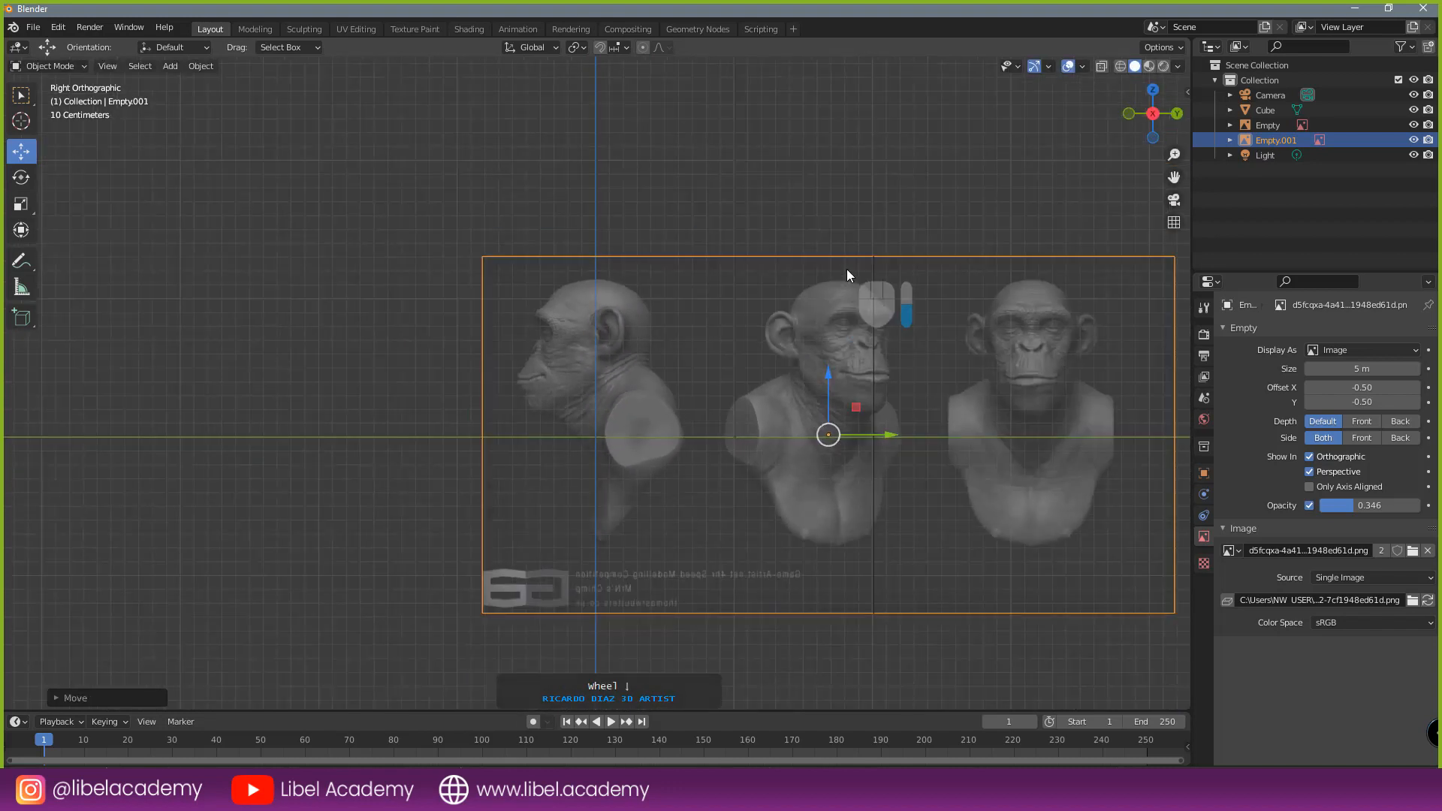
key("KP_3")
key("KP_1")
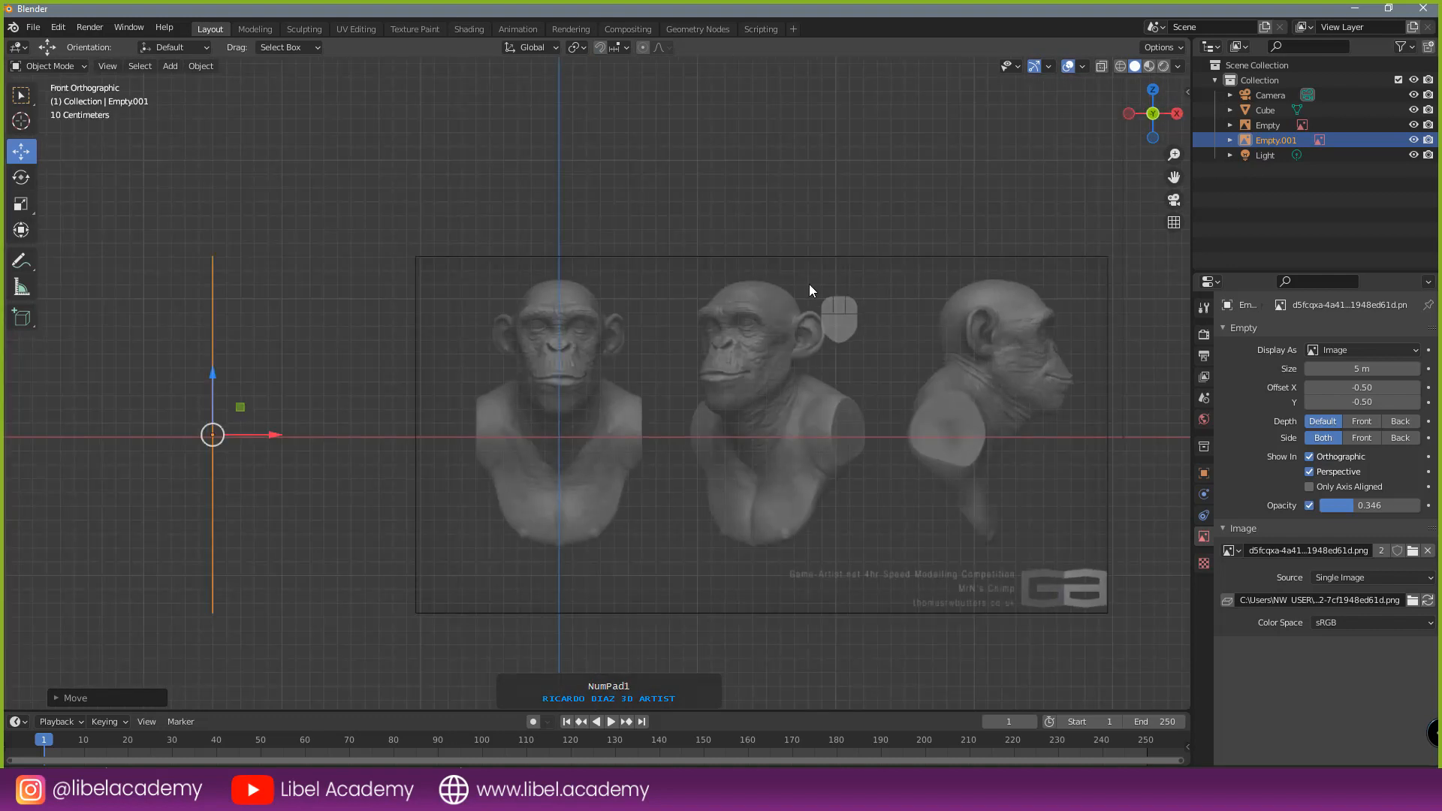
- Select both reference images and move them to a new collection named REFERENCIAS
scroll(676, 290, "down", 1)
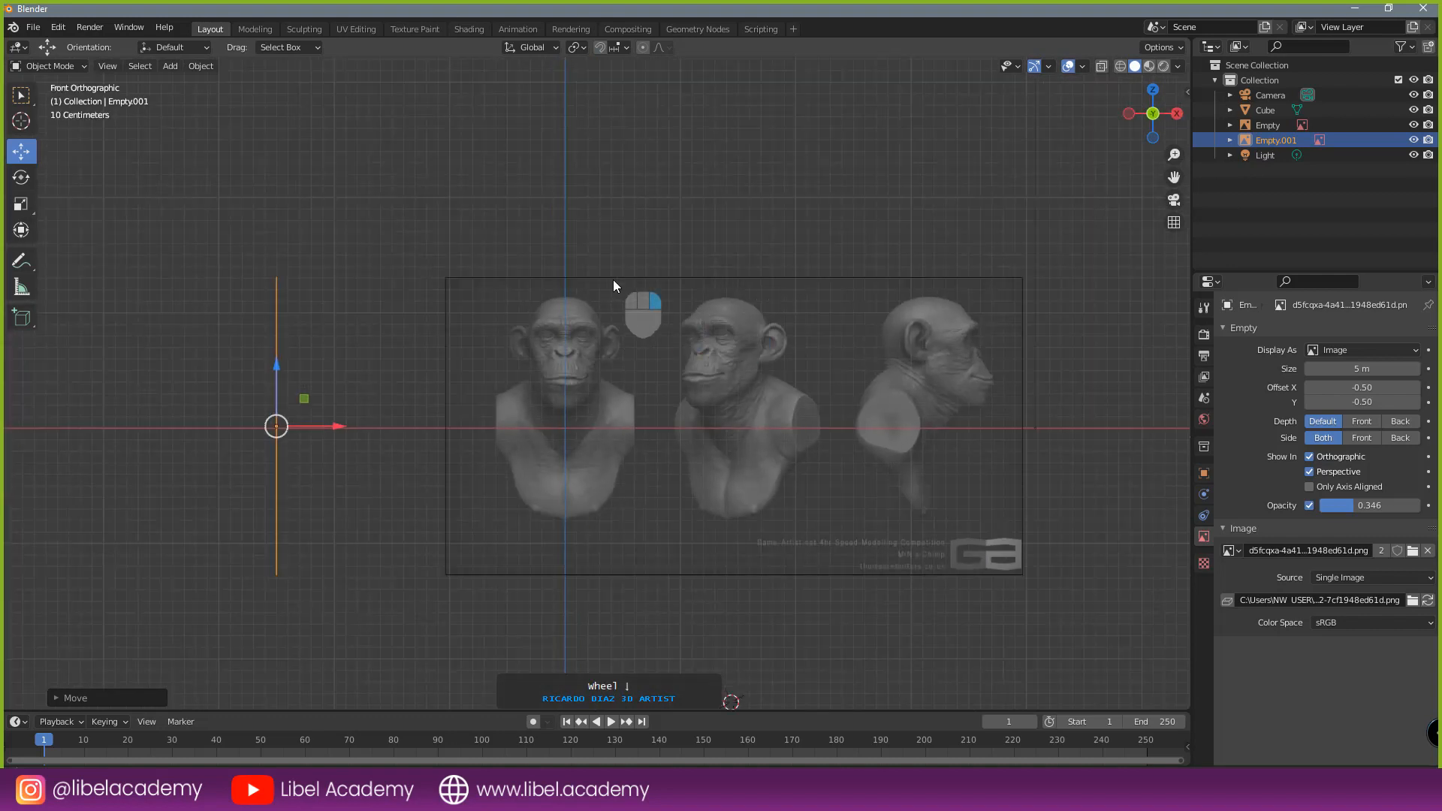
right_click(613, 285, "shift")
key("m")
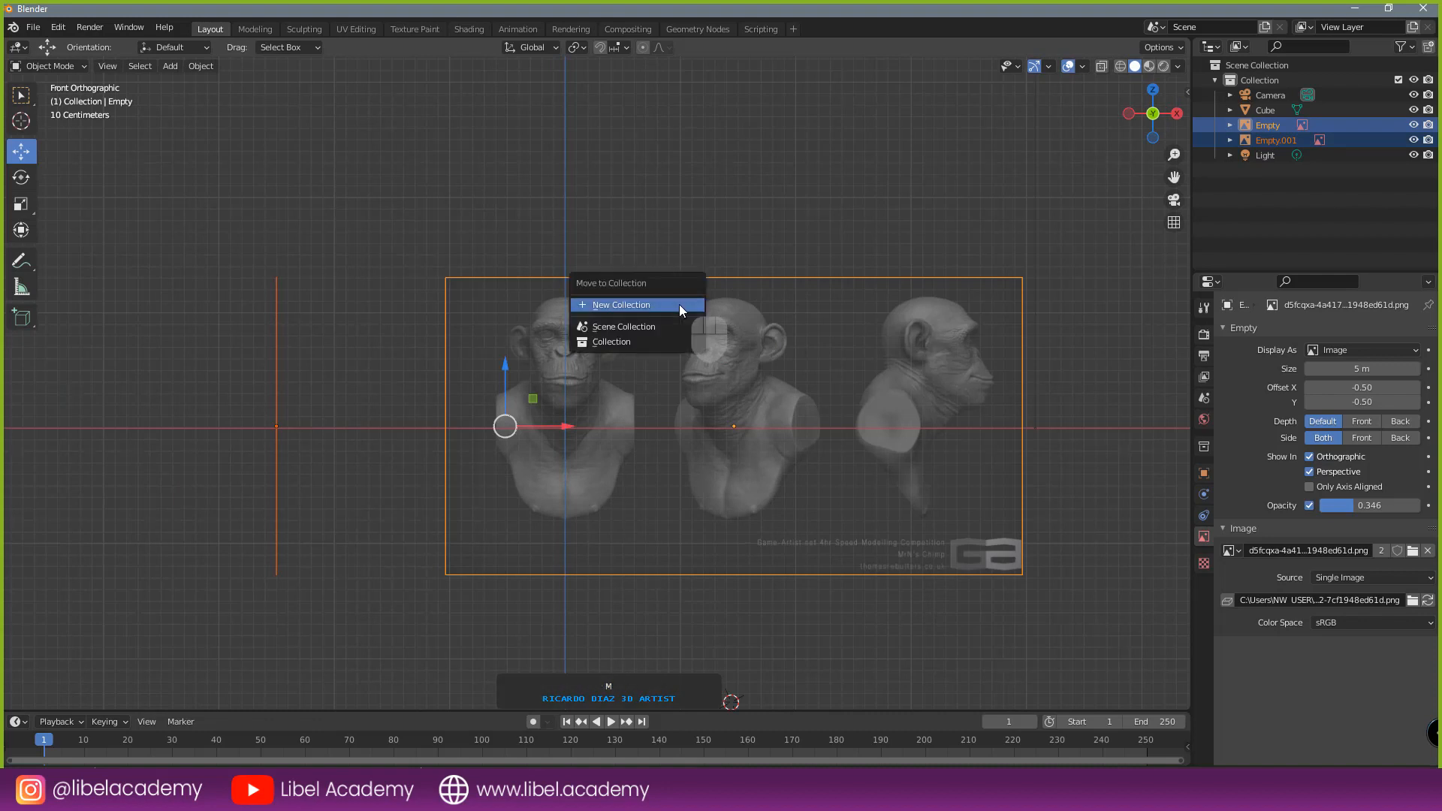
left_click(679, 304)
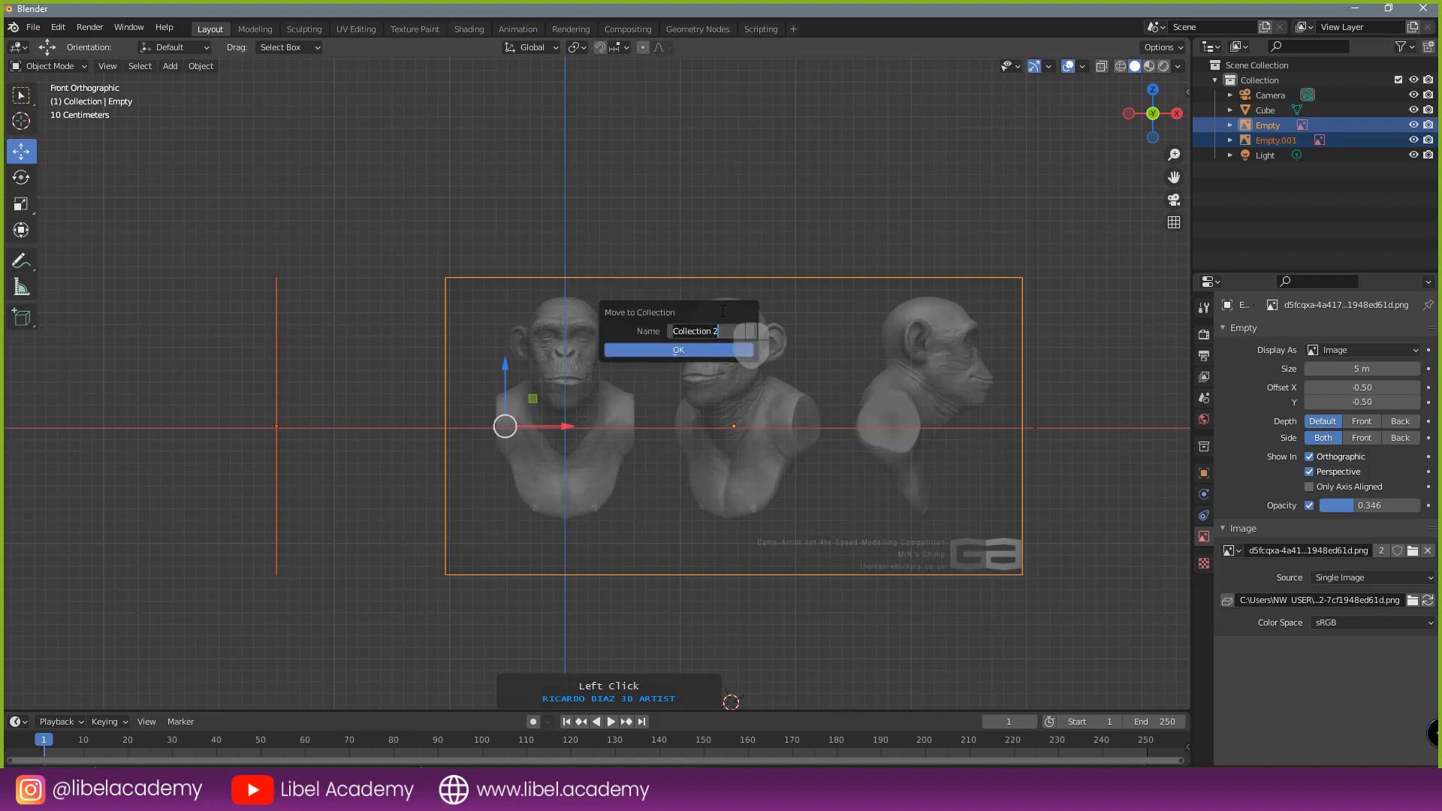
type("REFERENCIAS")
key("Return")
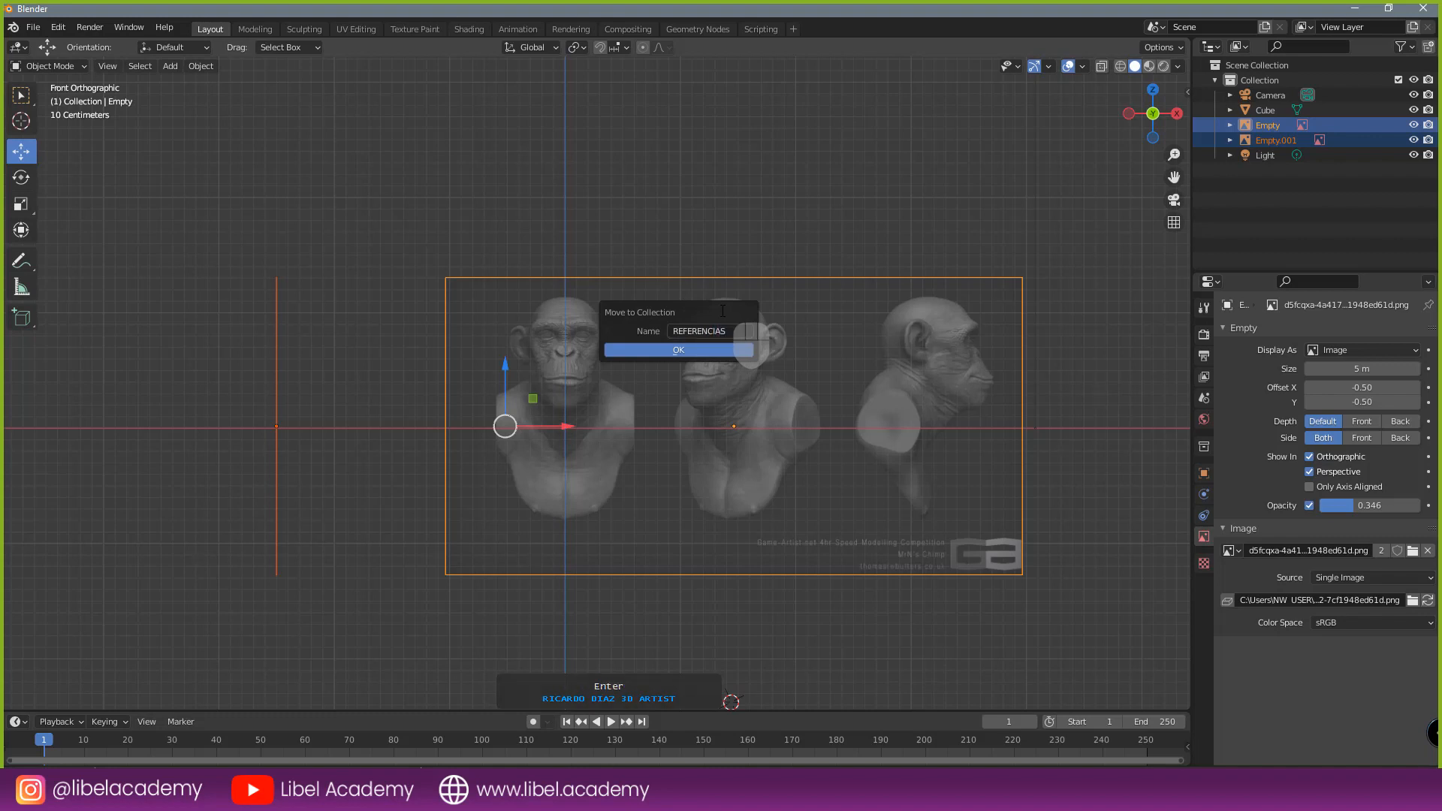
left_click(661, 350)
right_click(1, 412)
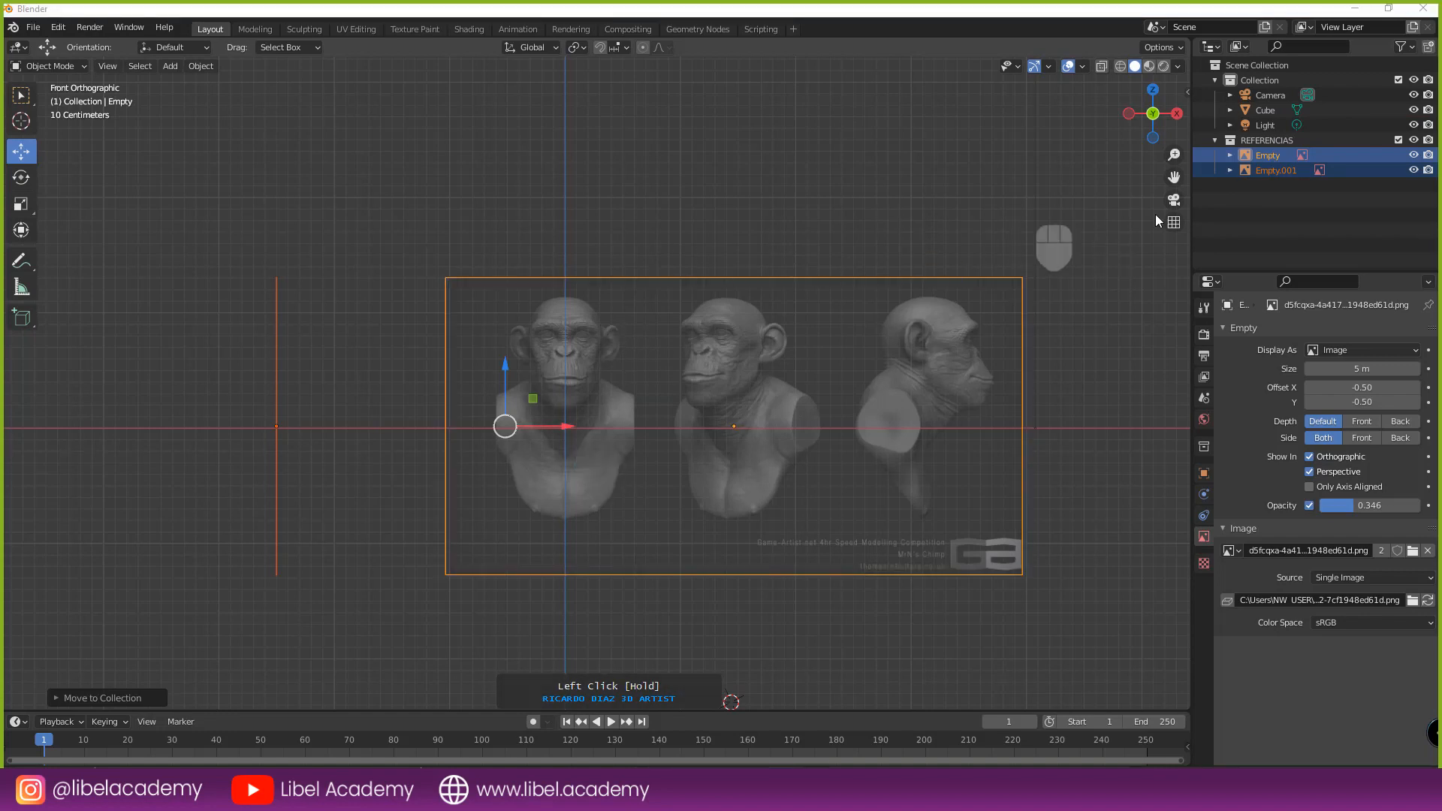
- Show the selectability toggles in the outliner, make the REFERENCIAS collection unselectable and collapse it
left_click(1398, 141)
left_click(1398, 141)
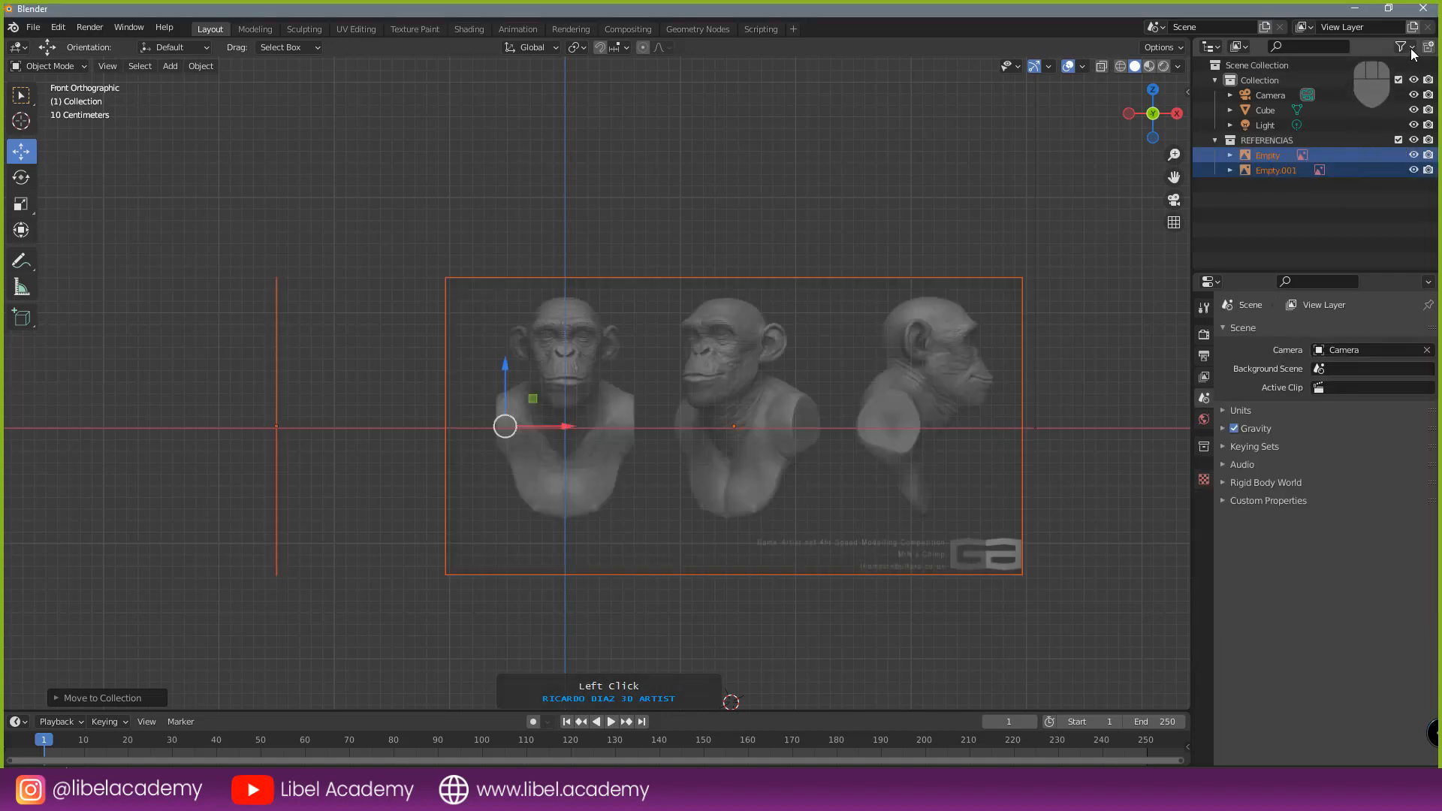
left_click(1402, 47)
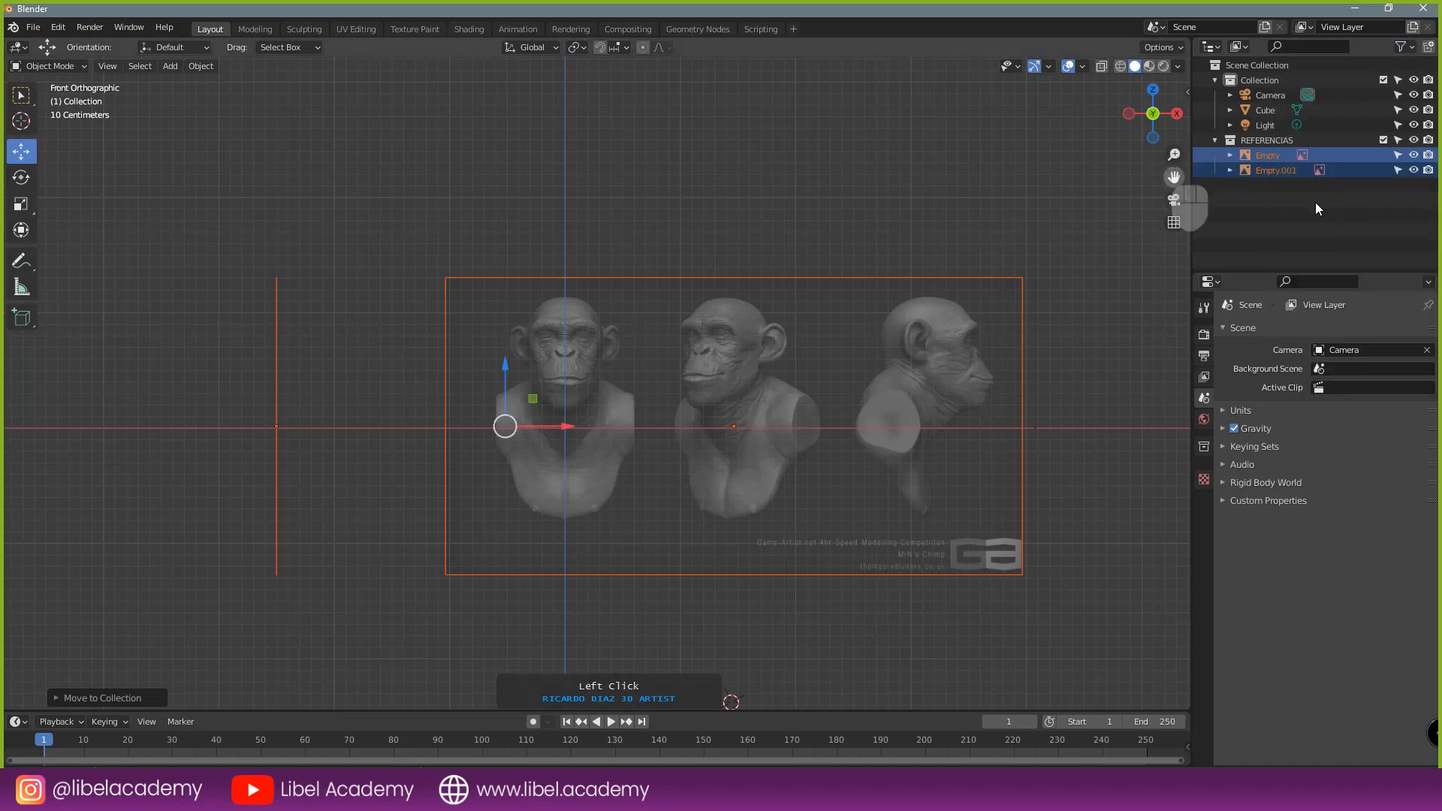
left_click(1399, 140)
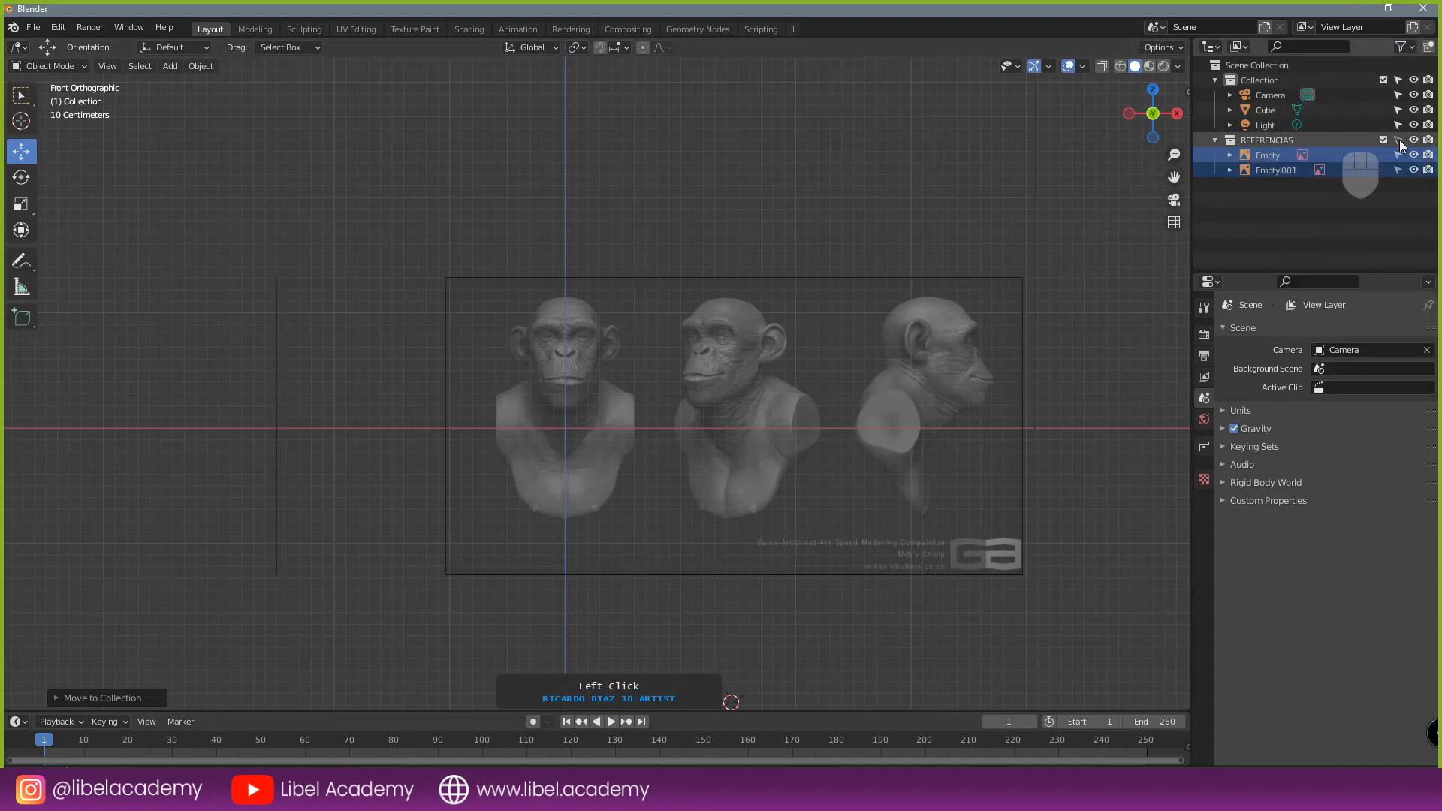
left_click(1215, 141)
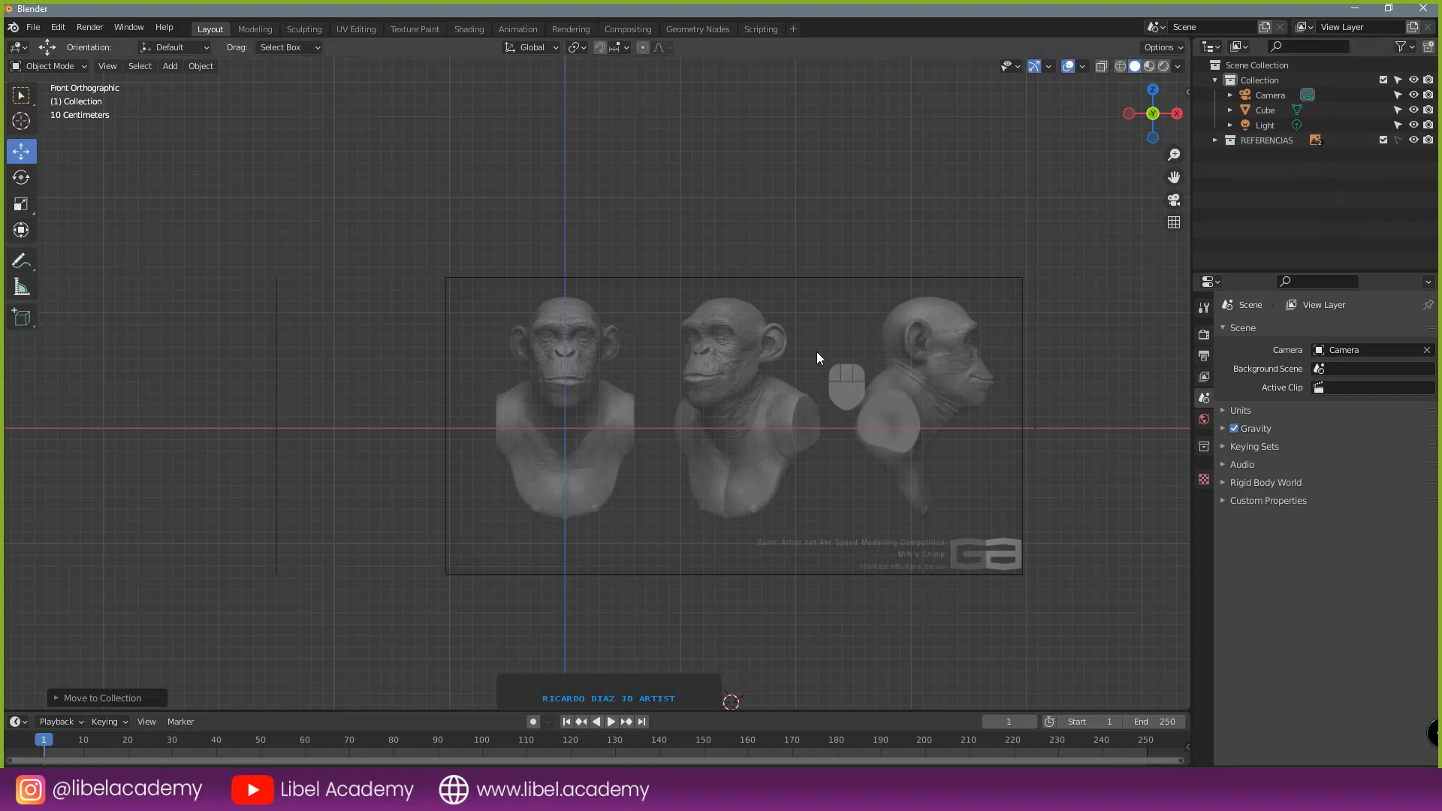
- Check the arrangement of the two reference images in perspective and in the front orthographic view
scroll(751, 353, "down", 4)
middle_click_drag(446, 381, 563, 421)
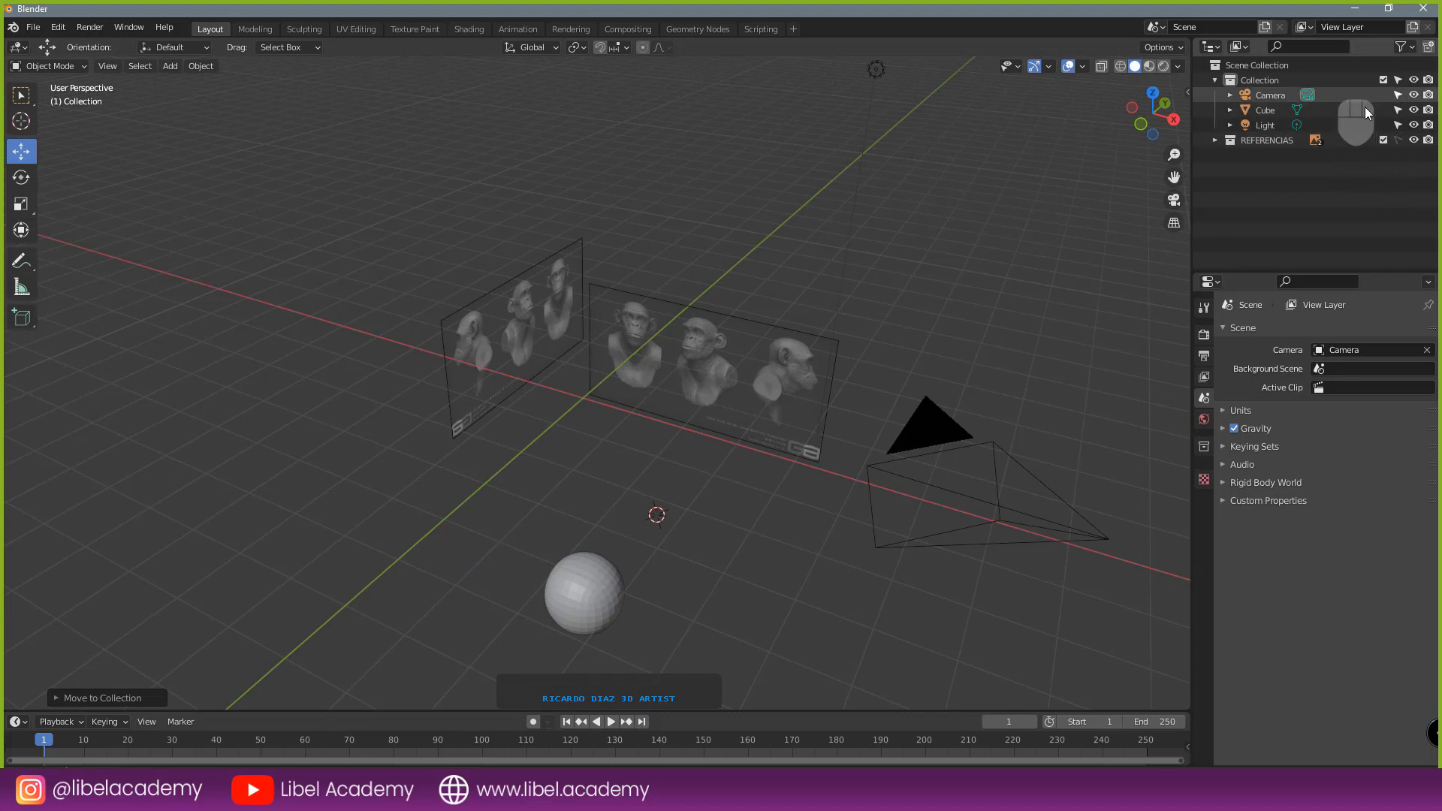
right_click(714, 321)
key("KP_1")
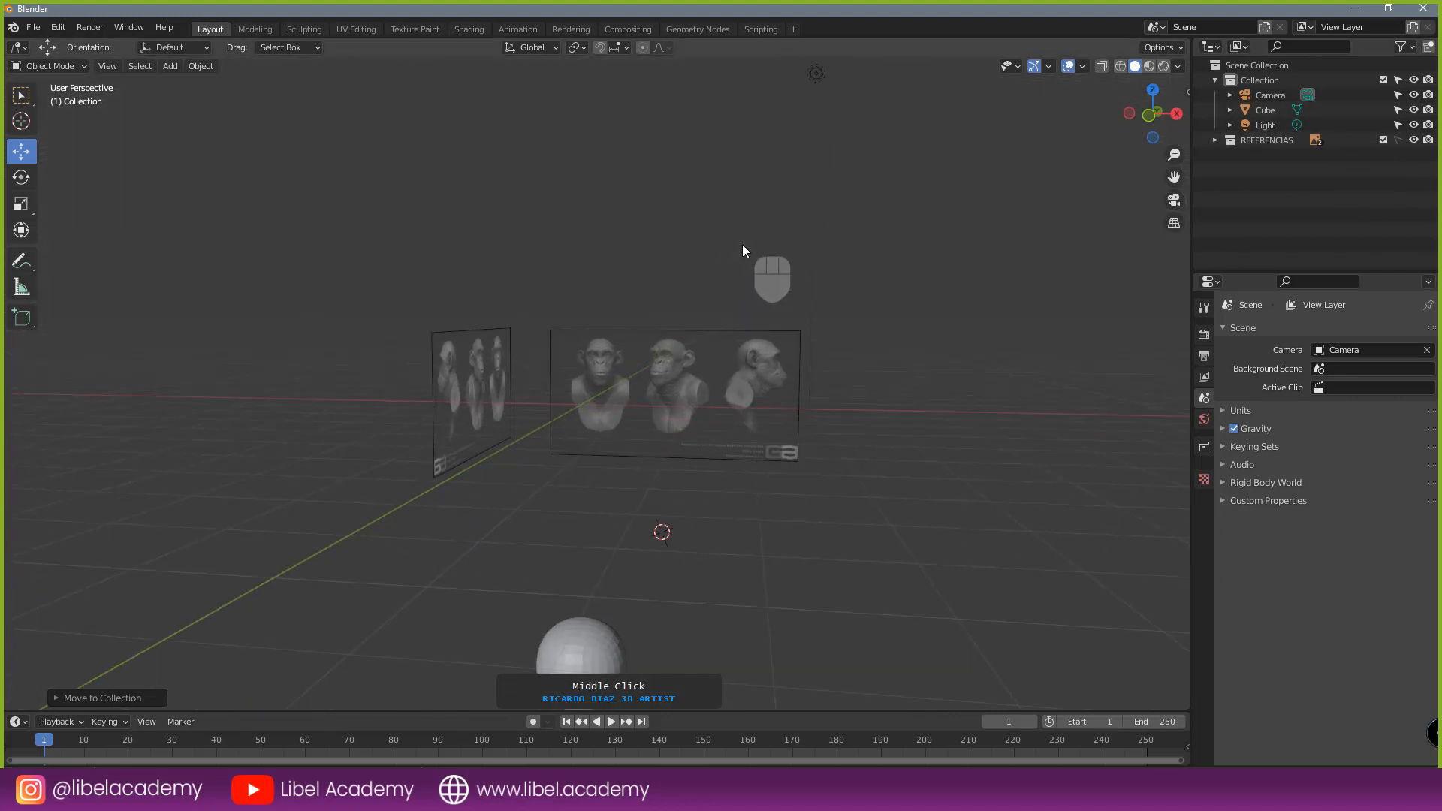
scroll(742, 245, "up", 3)
right_click(368, 358)
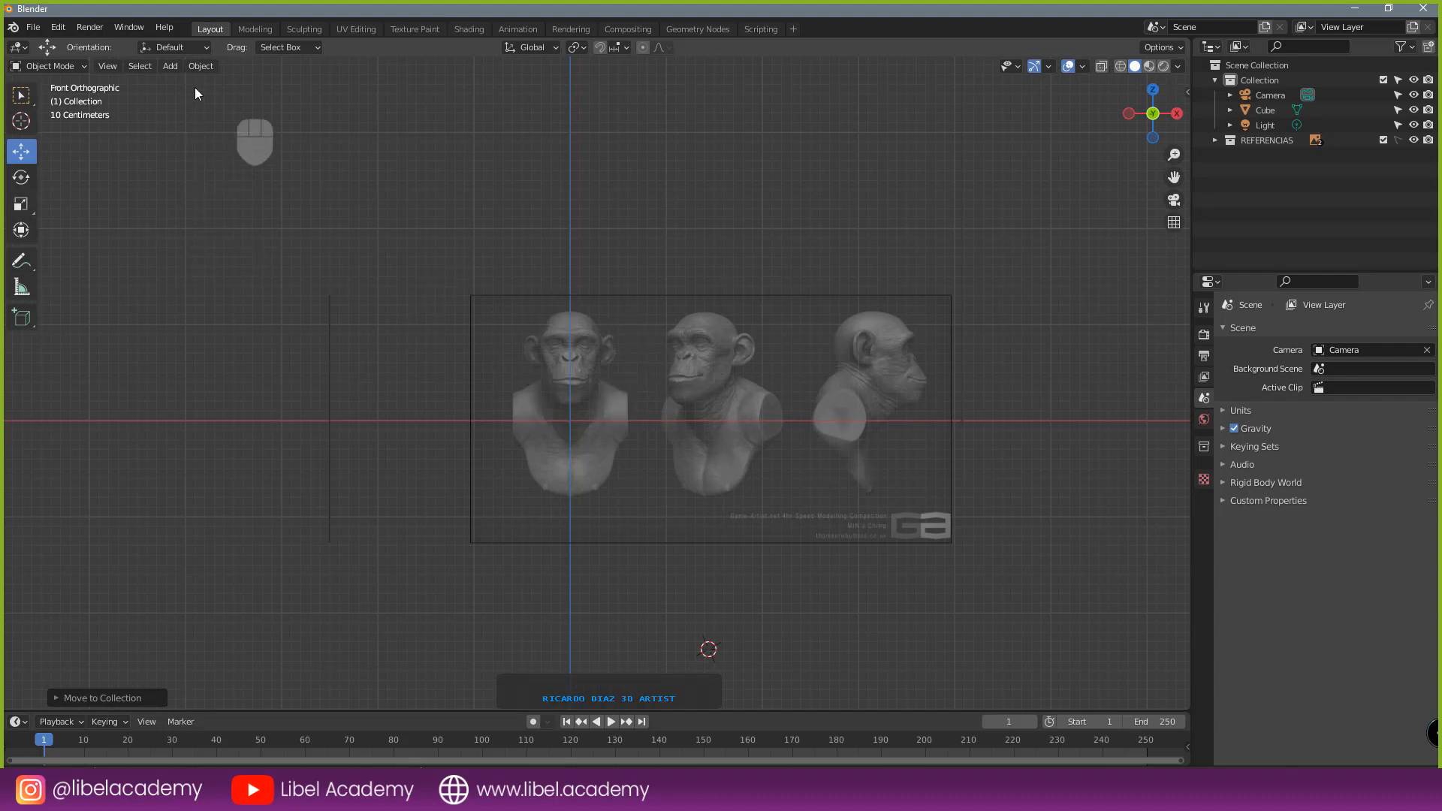
- Save the scene as 1.MONKEY_001.blend in the MONO folder on the desktop
left_click(33, 27)
left_click(56, 141)
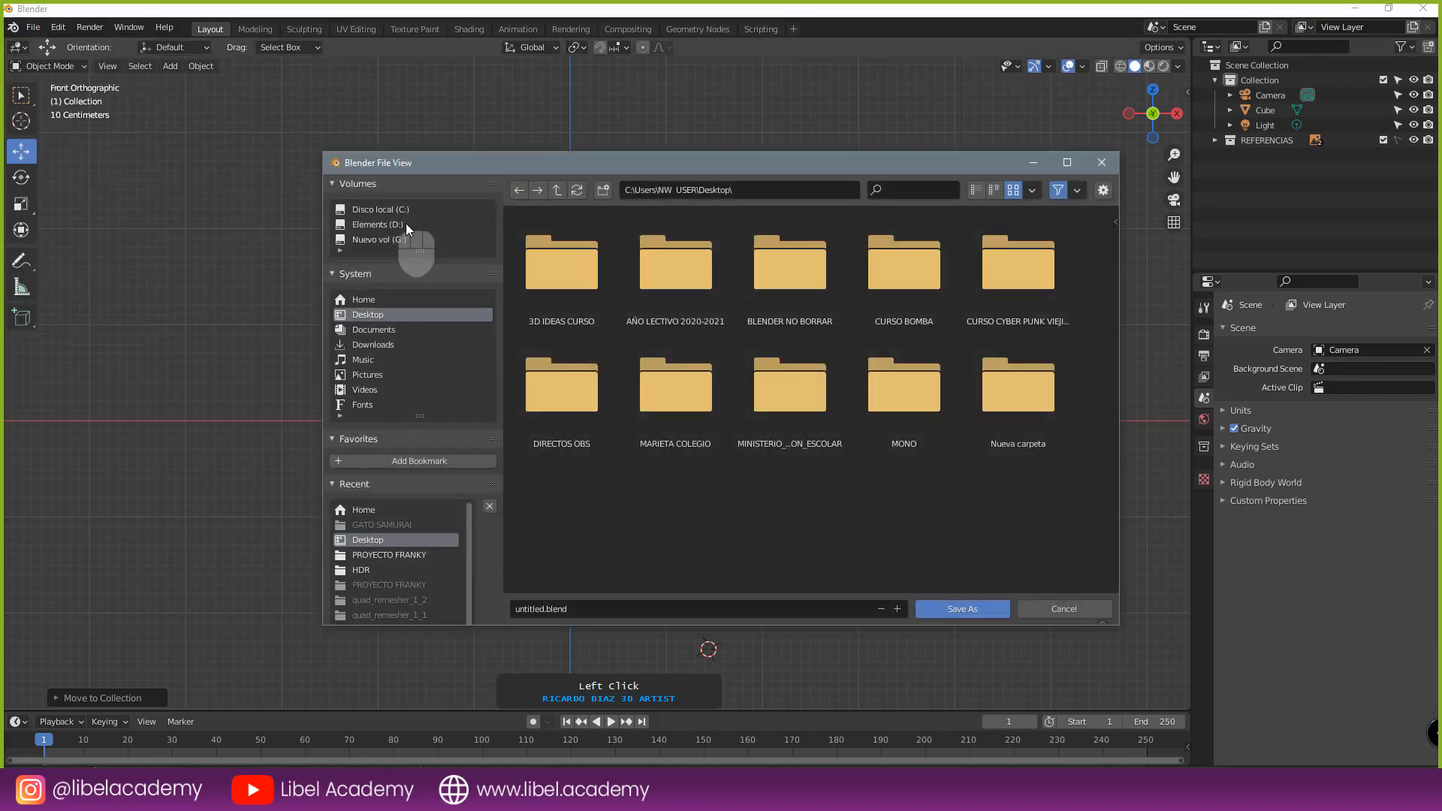
double_click(890, 406)
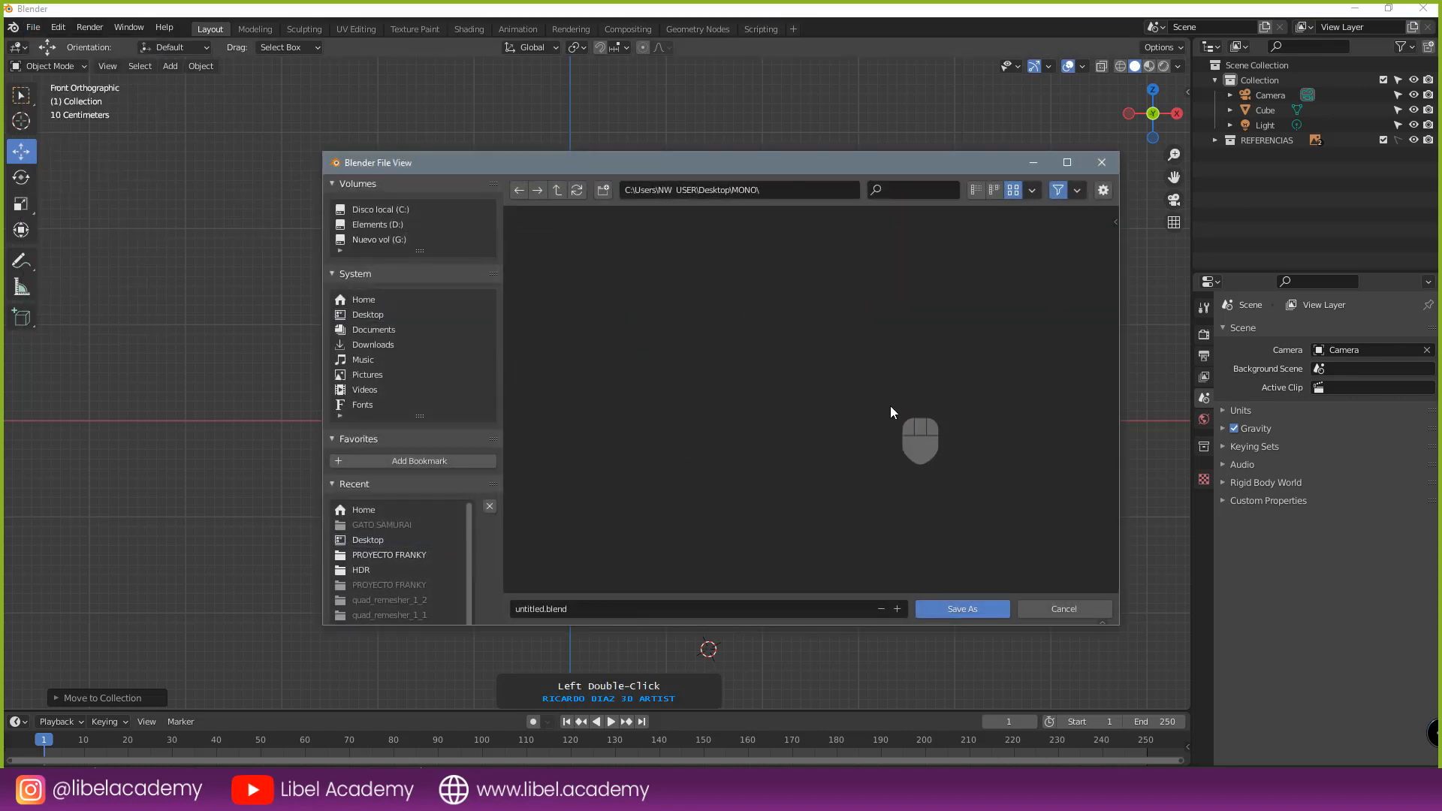
left_click(593, 608)
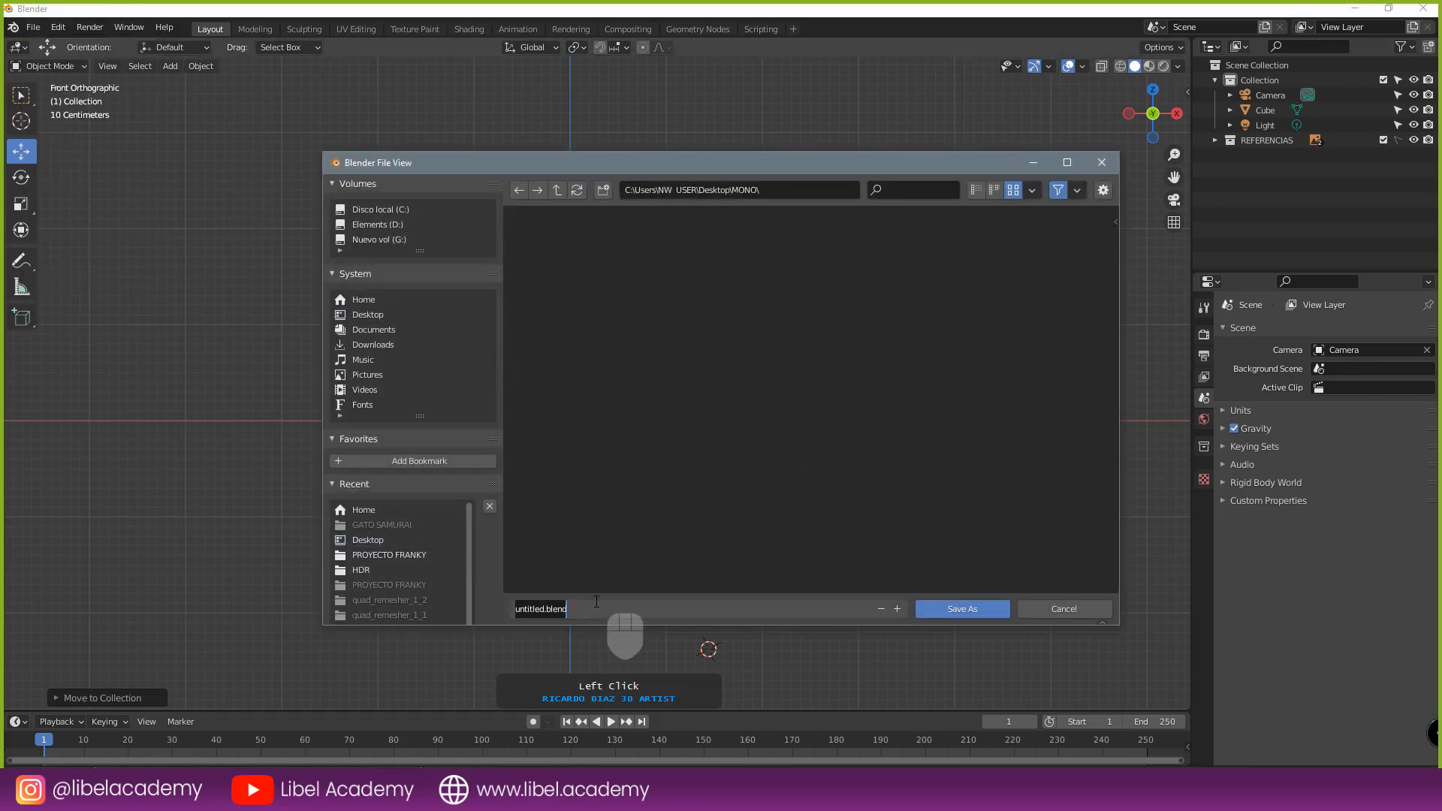
type("1.MONKEY_001")
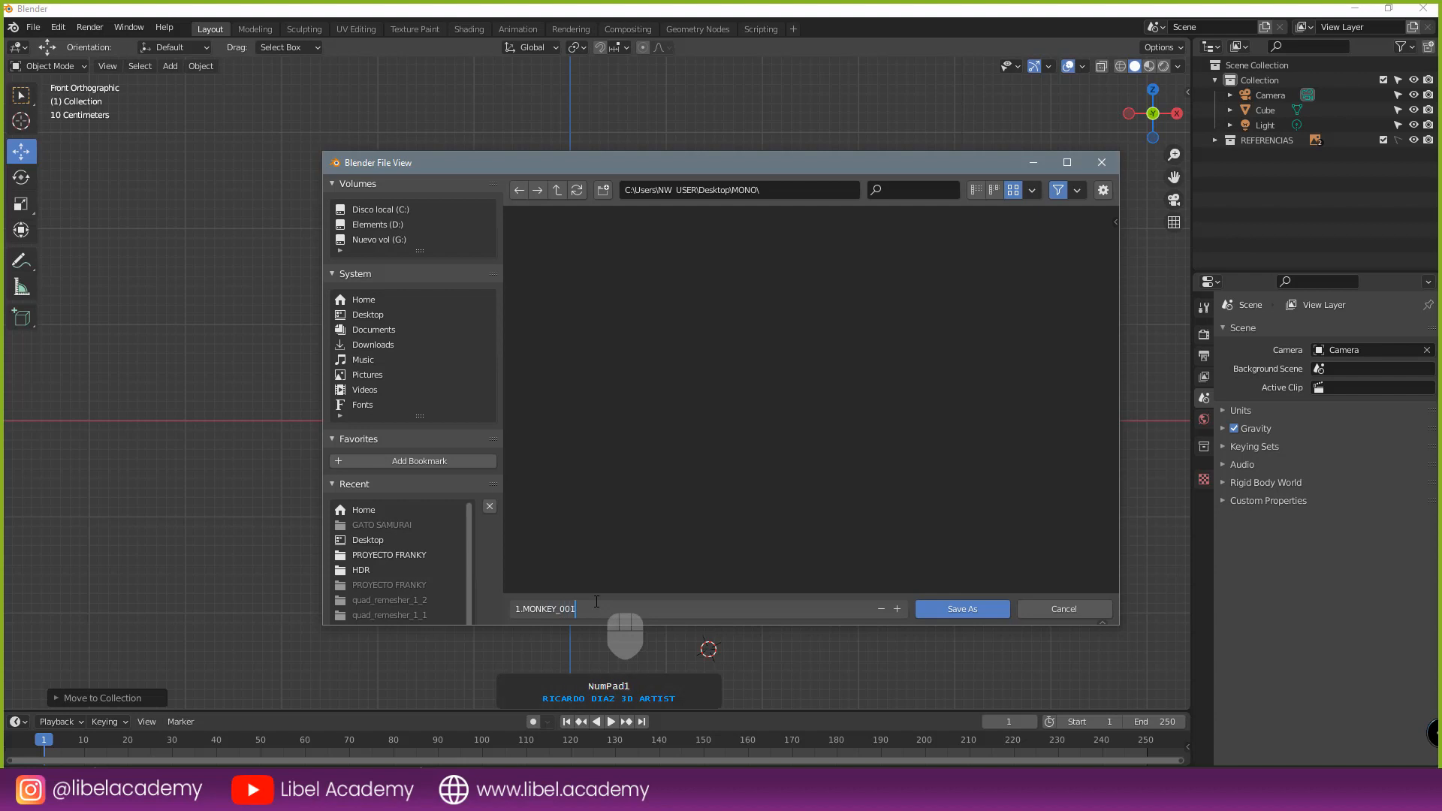
left_click(941, 606)
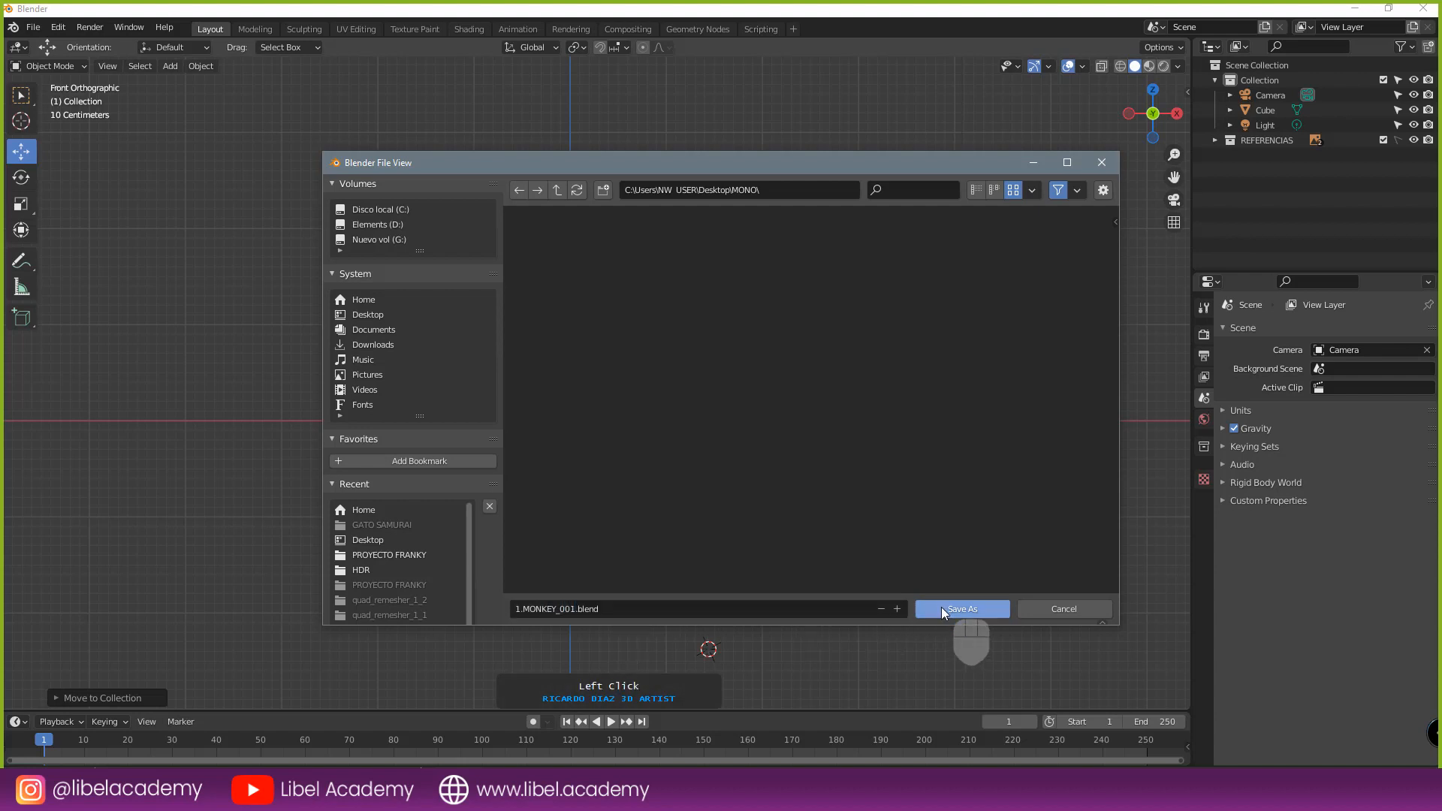
left_click(940, 607)
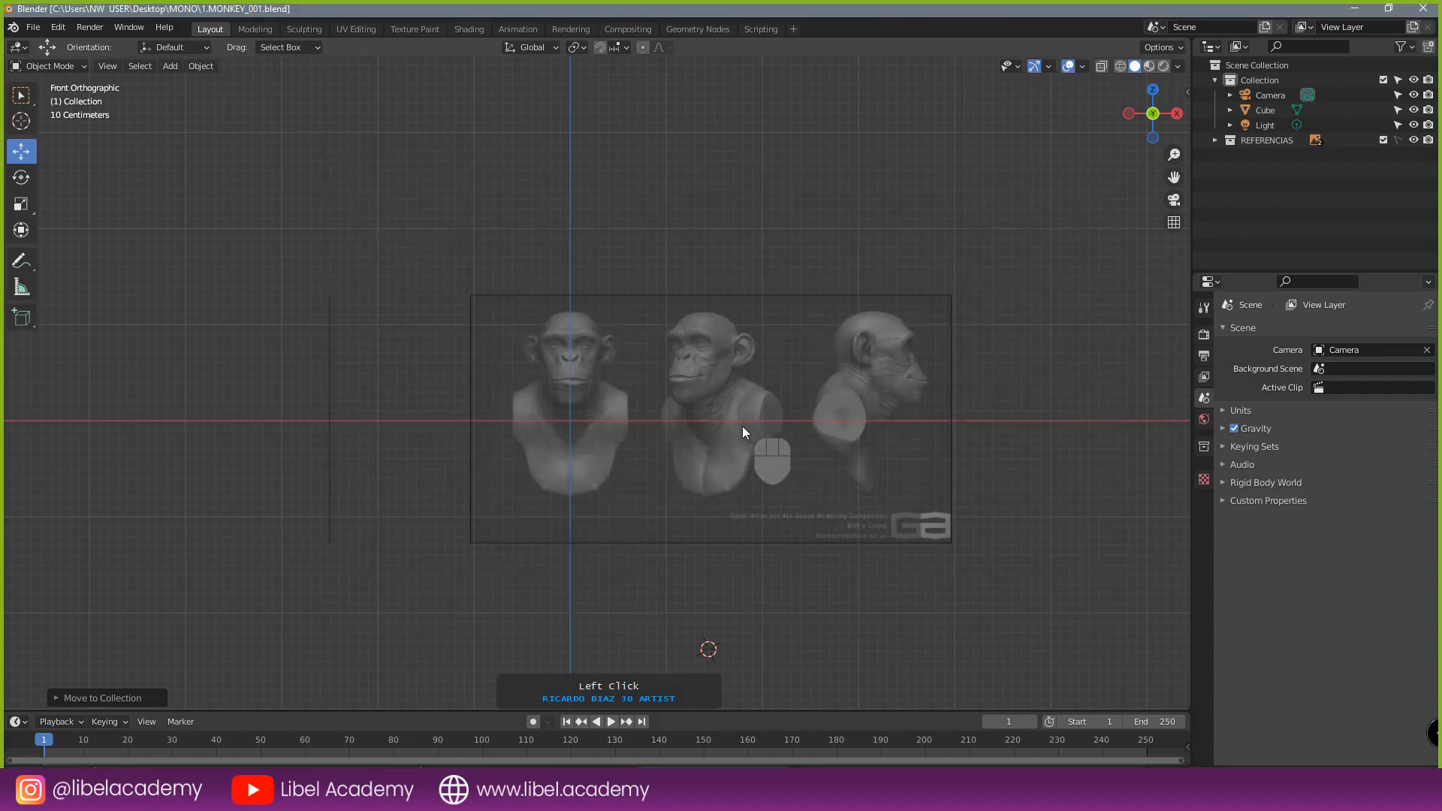
- Add a plane mesh and move it up beside the front chimp reference in the front view
scroll(722, 425, "up", 2)
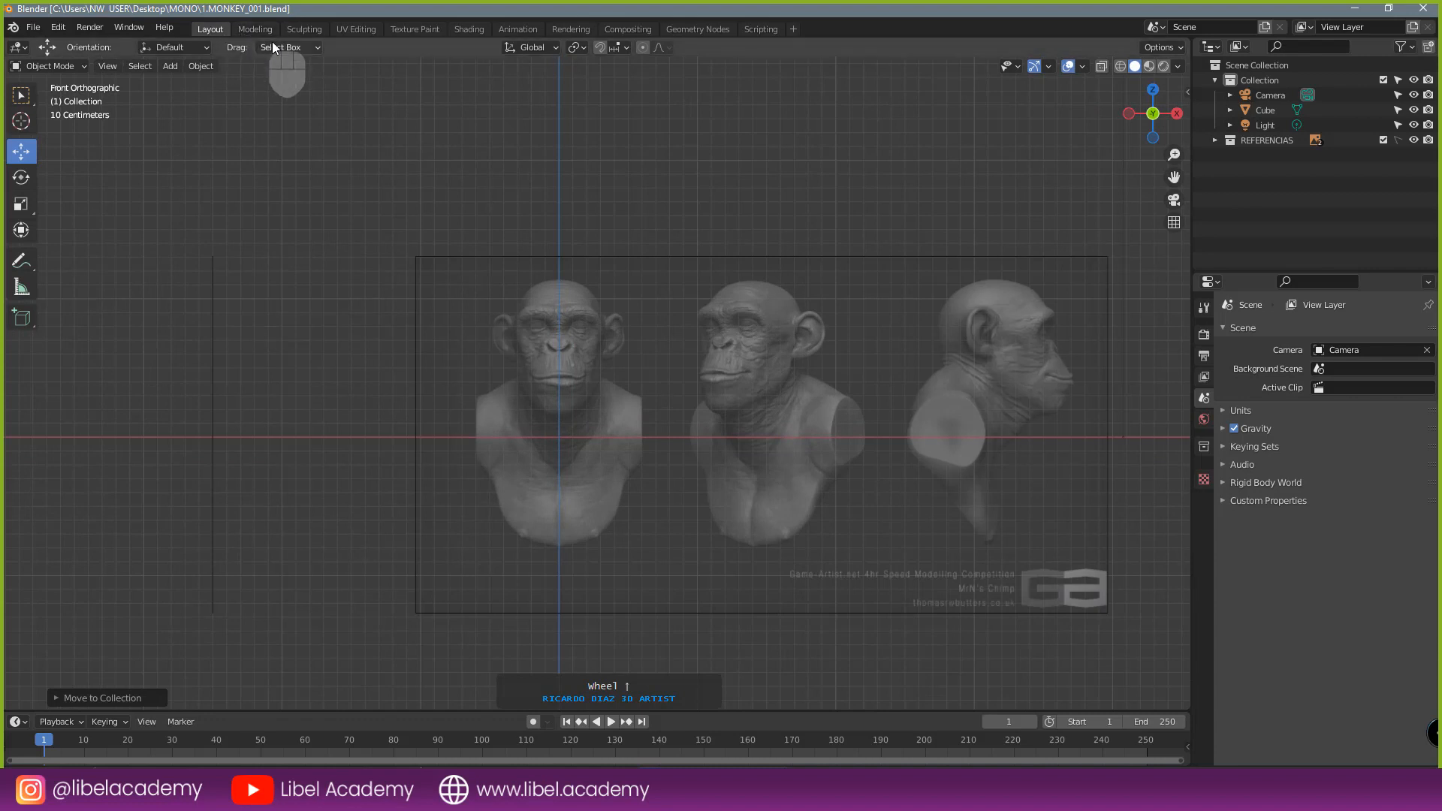
scroll(447, 314, "down", 3)
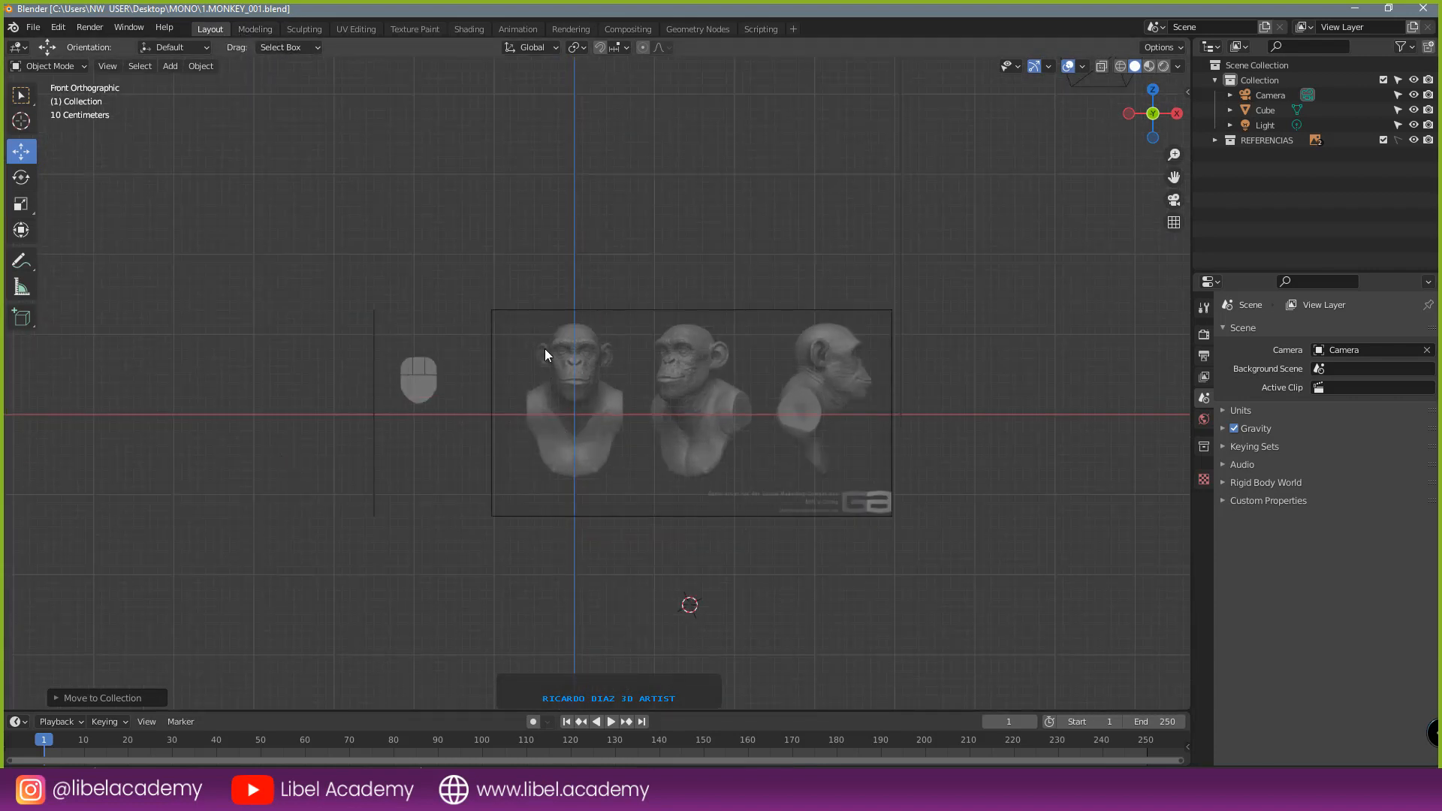
scroll(601, 492, "up", 2)
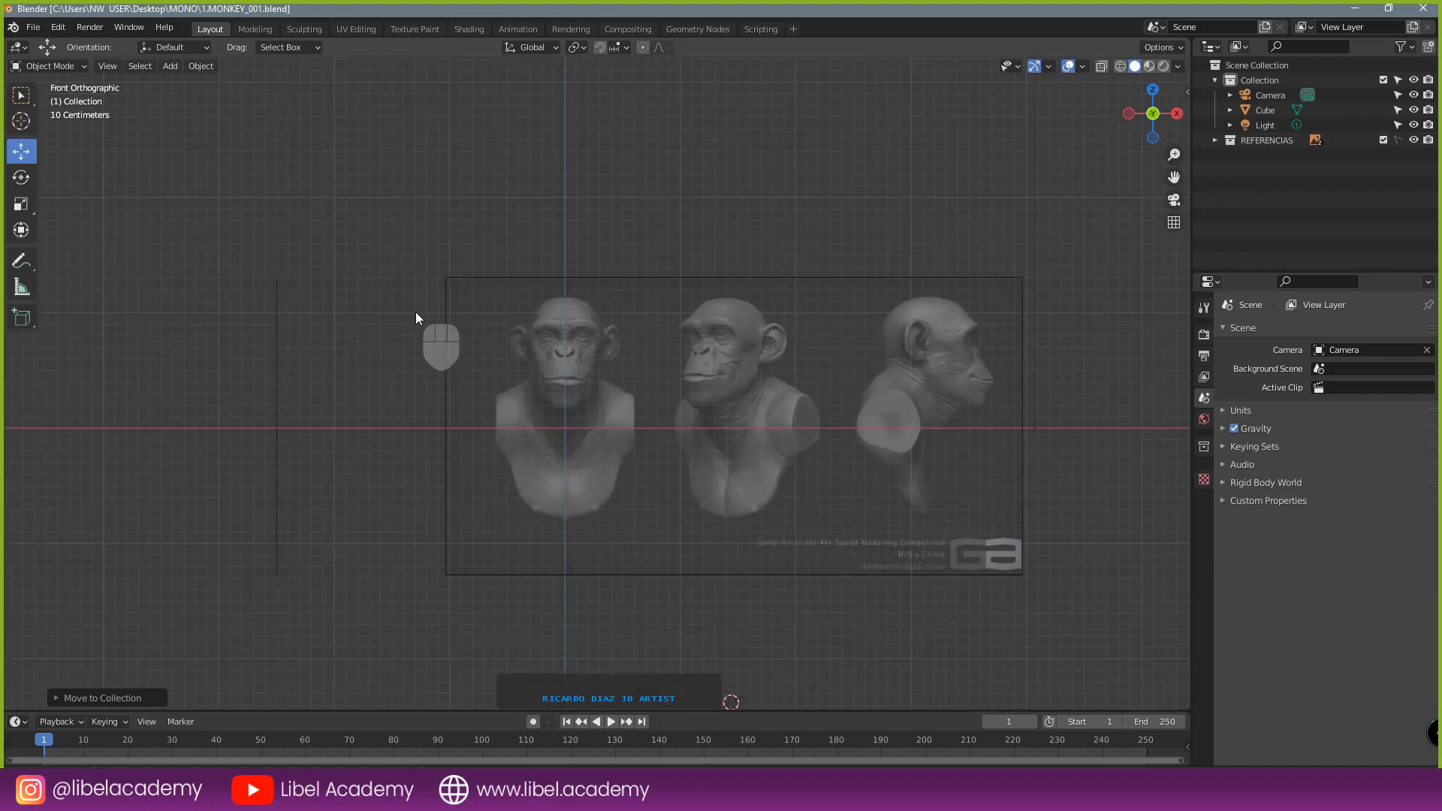
key("shift+a")
left_click(518, 424)
left_click(601, 422)
scroll(617, 437, "down", 4)
key("g")
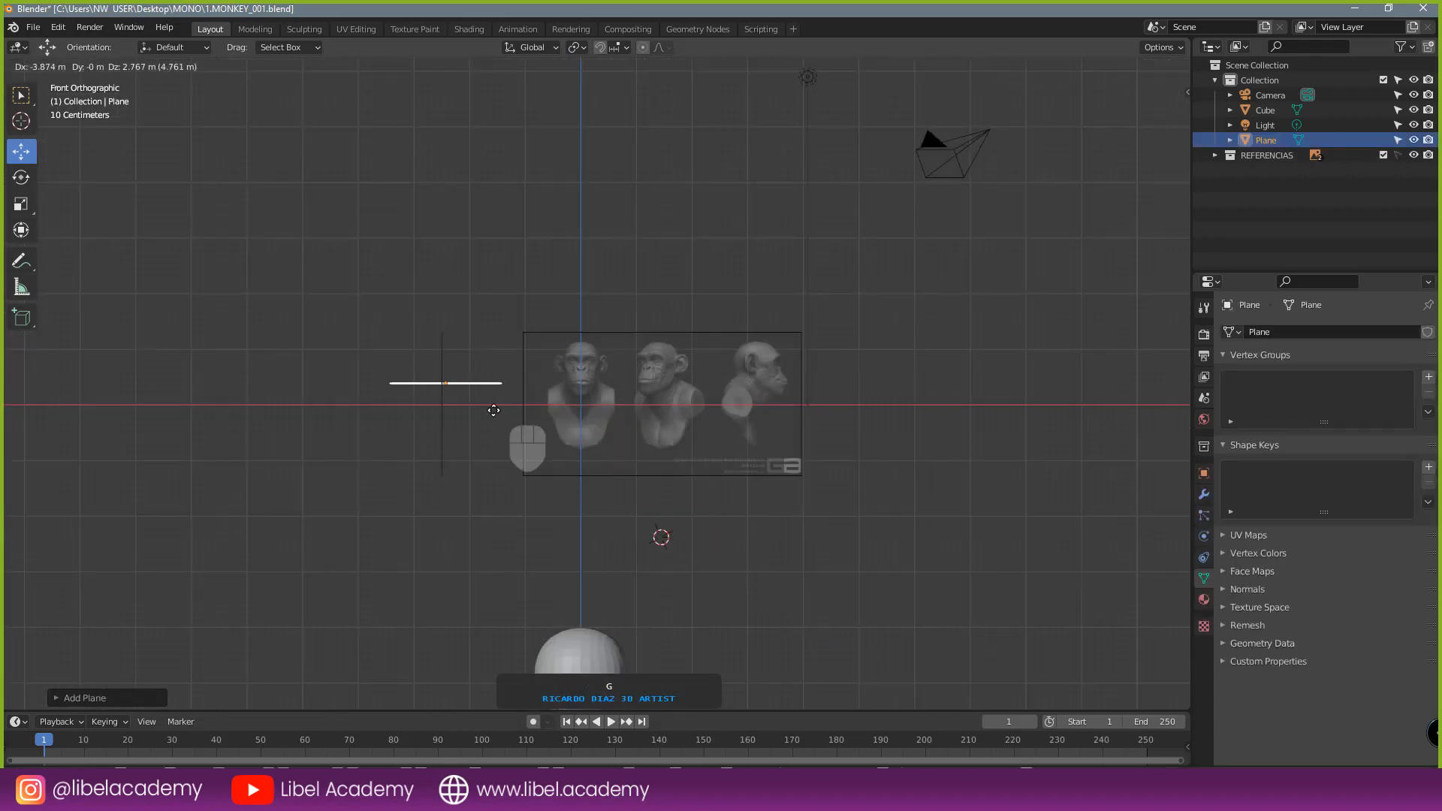
left_click(514, 397)
- Scale the plane up until it spans the chimp figures and align it with the top of the front chimp's head
scroll(533, 391, "up", 2)
key("s")
left_click(1027, 464)
key("g")
left_click(912, 435)
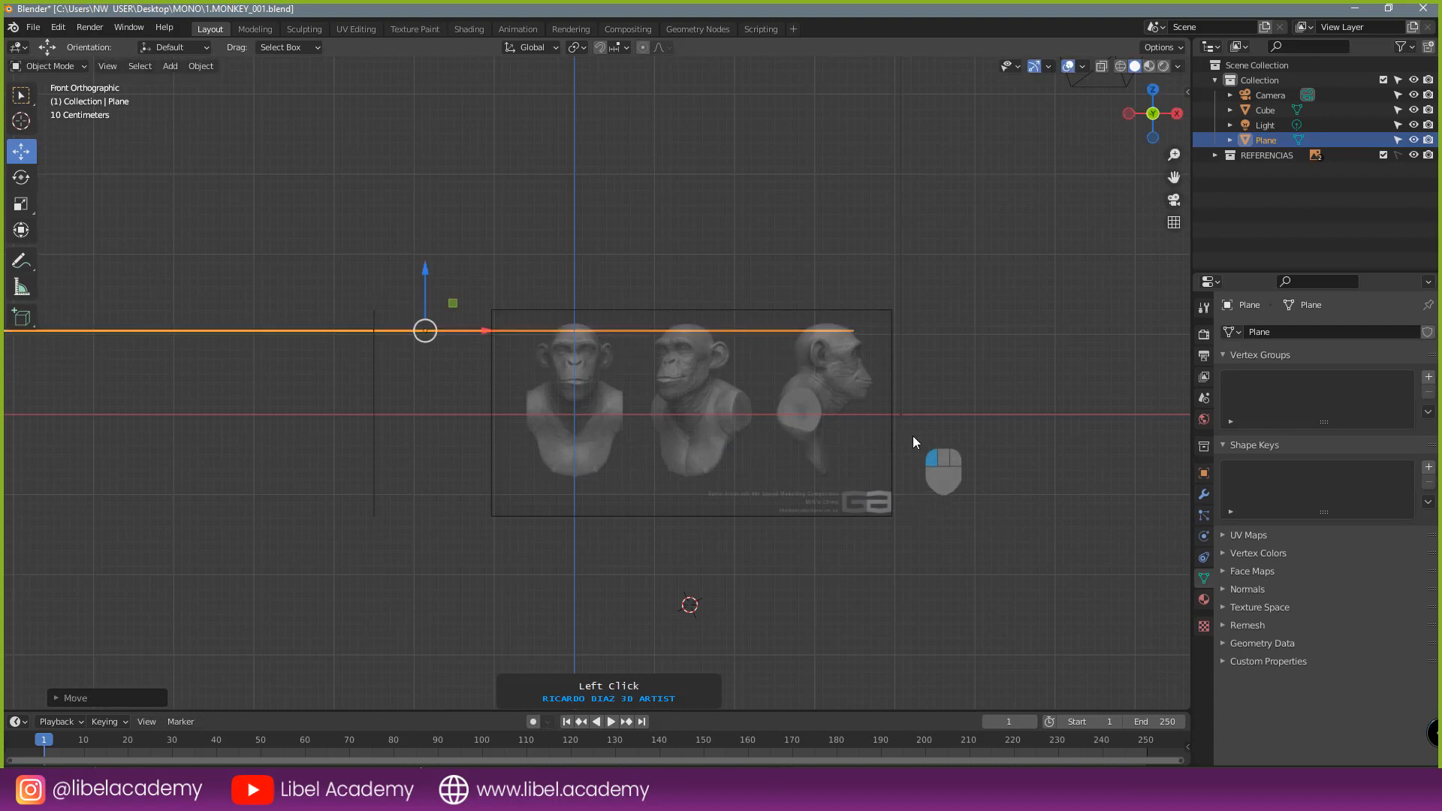
scroll(912, 435, "up", 8)
middle_click_drag(642, 306, 765, 535, "shift")
scroll(766, 534, "up", 3)
key("g")
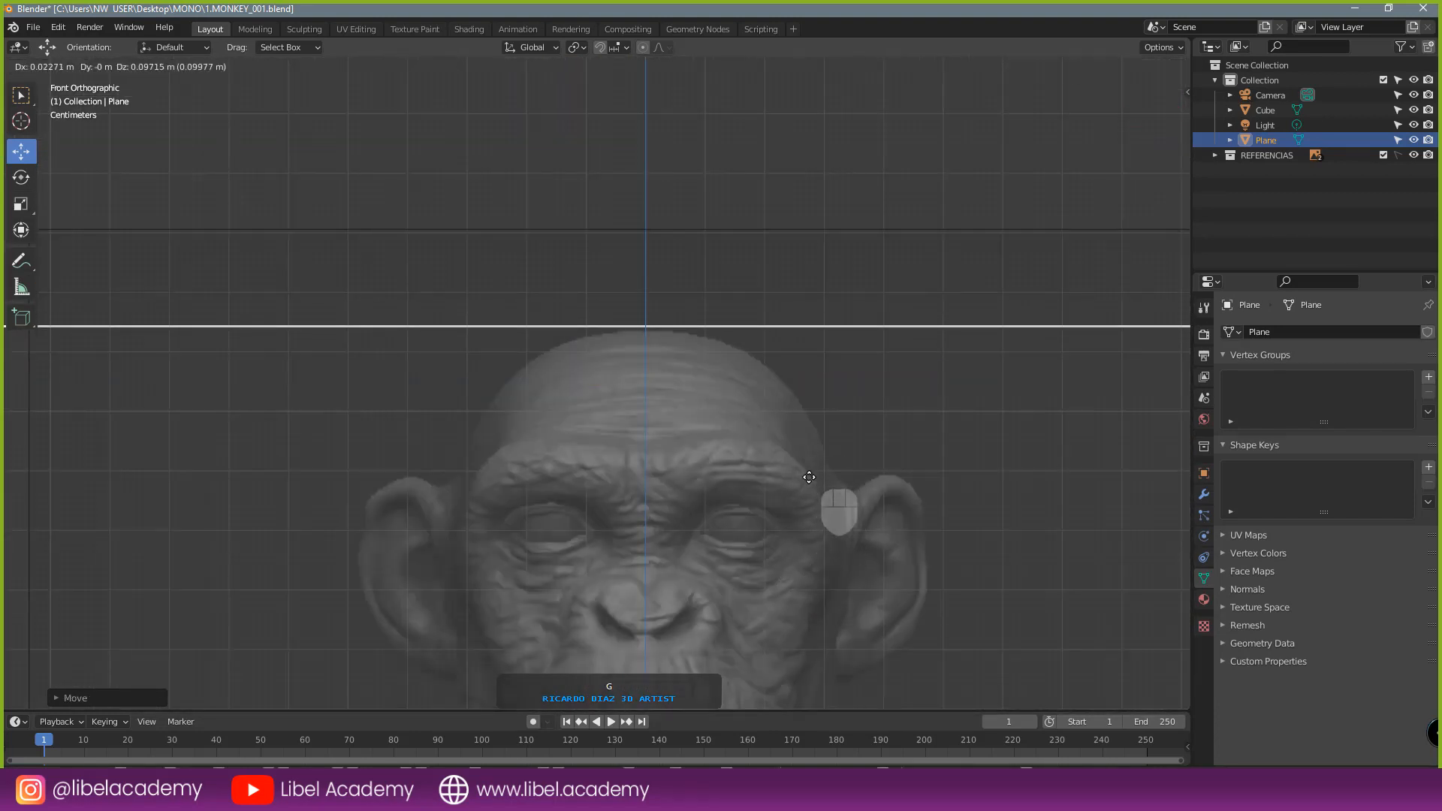
left_click(814, 480)
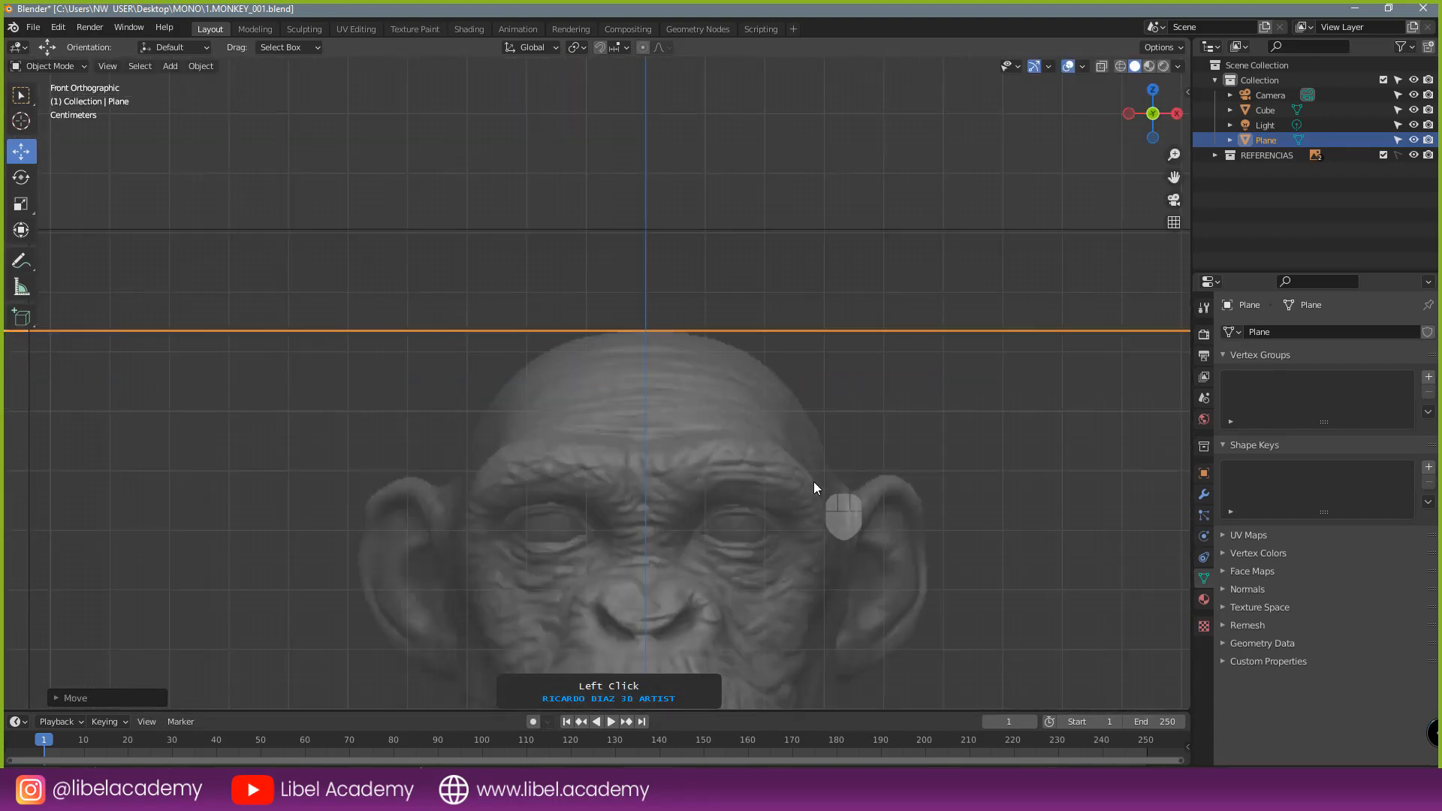
- Duplicate the guide plane and align the copy with the mouth line of the front-facing chimp
scroll(704, 500, "down", 4)
scroll(683, 373, "up", 2)
scroll(683, 372, "up", 2)
key("shift+d")
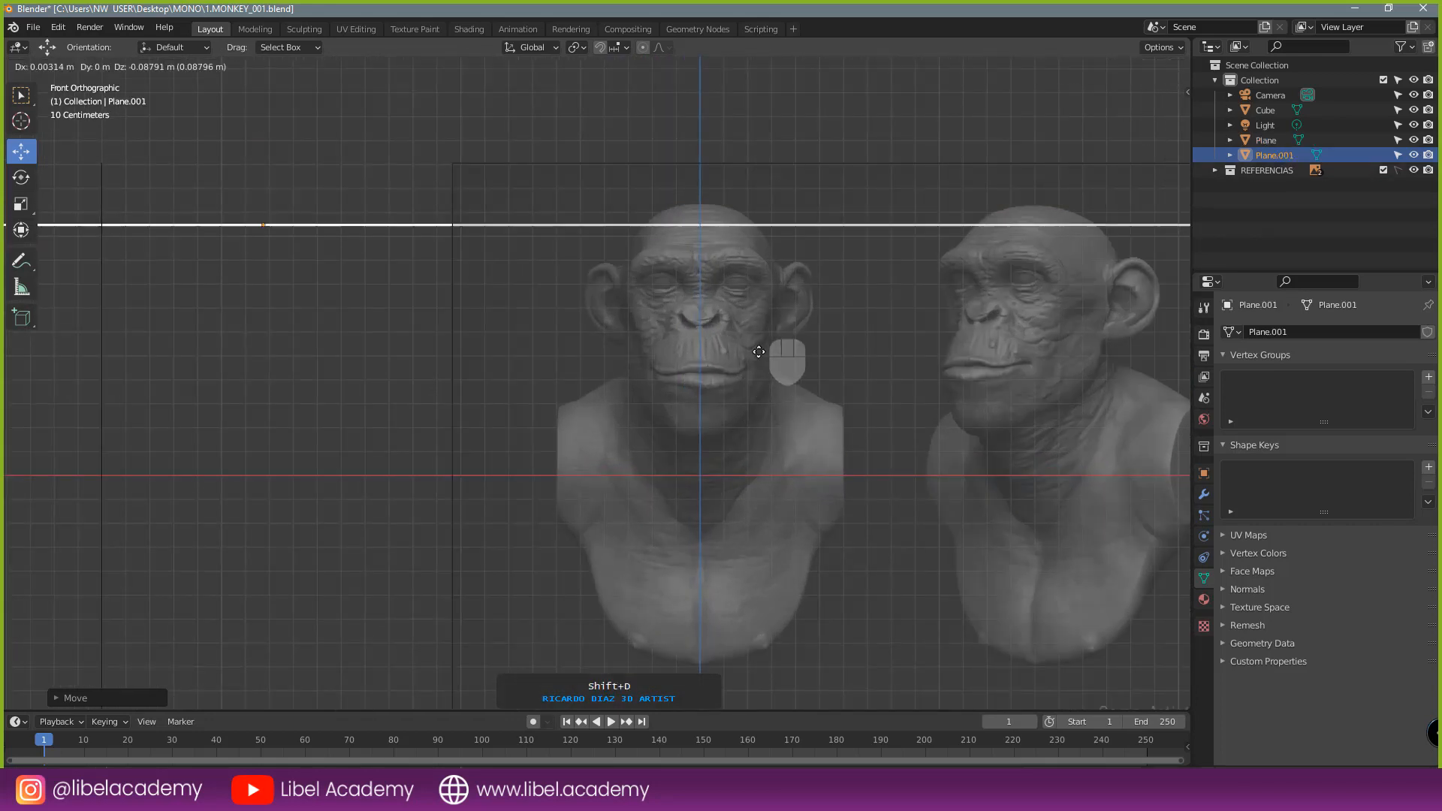
left_click(747, 474)
scroll(747, 474, "up", 5)
key("g")
left_click(848, 462)
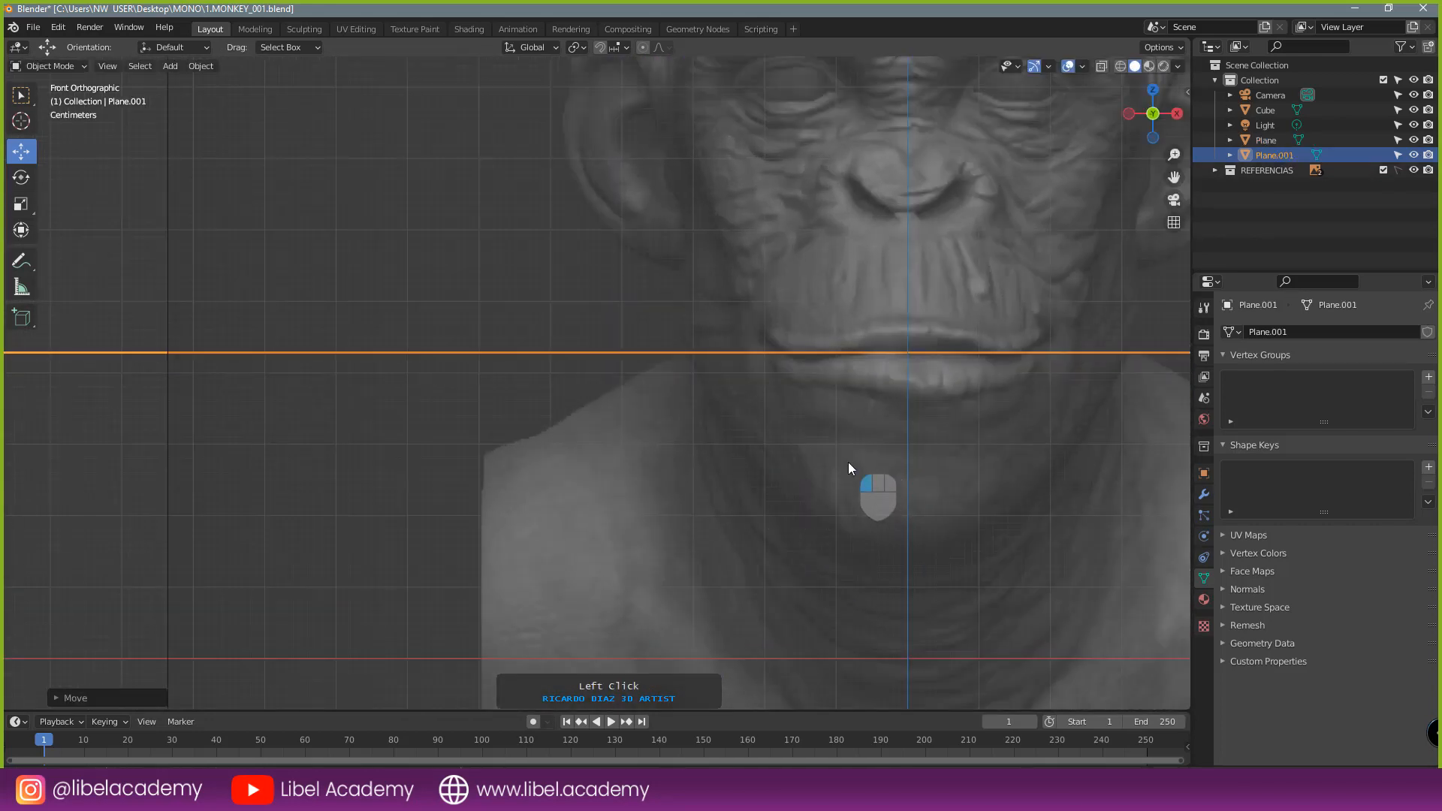
- Duplicate the mouth-level guide plane and place the copy just below the base of the chimp's bust
scroll(772, 524, "down", 5)
scroll(745, 386, "up", 4)
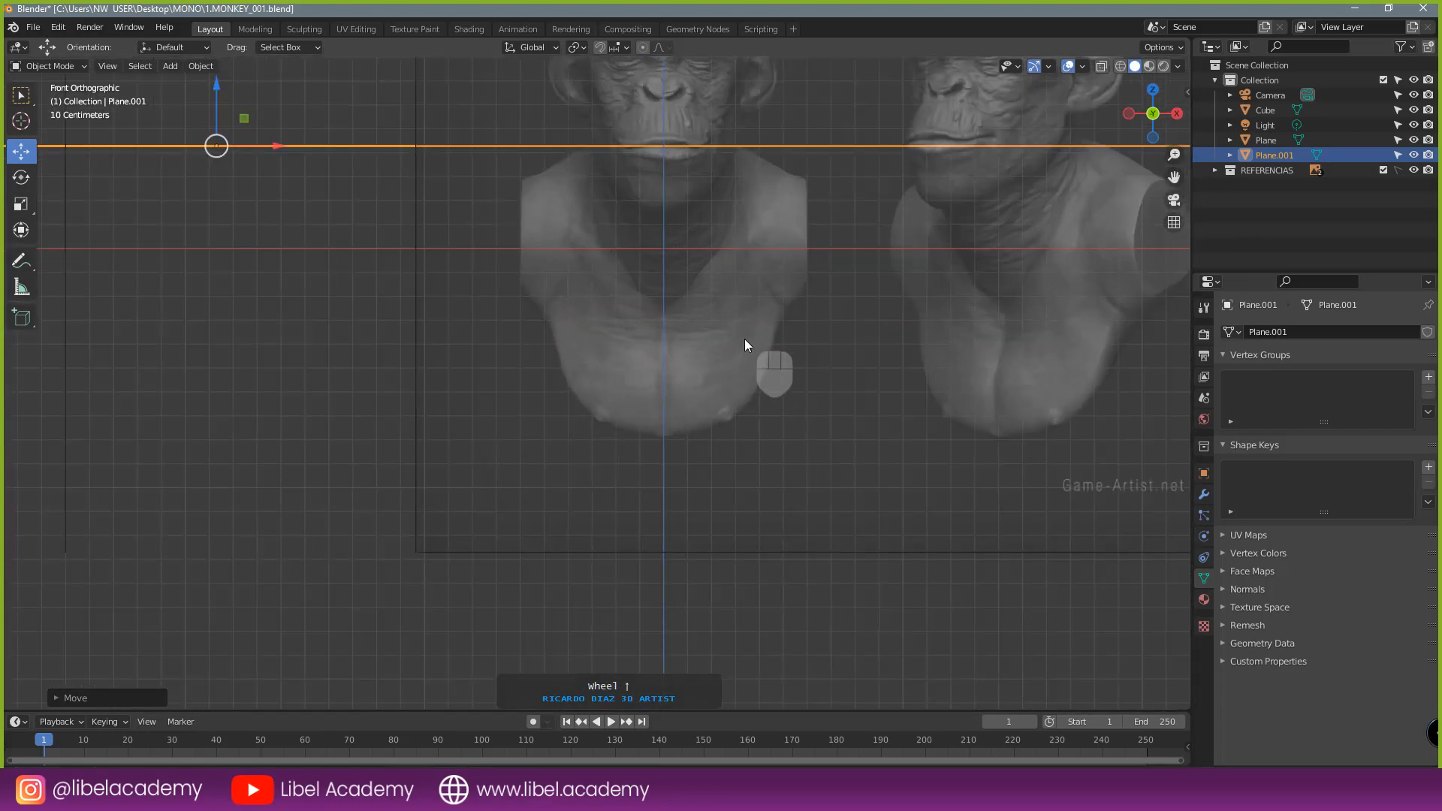
key("shift+d")
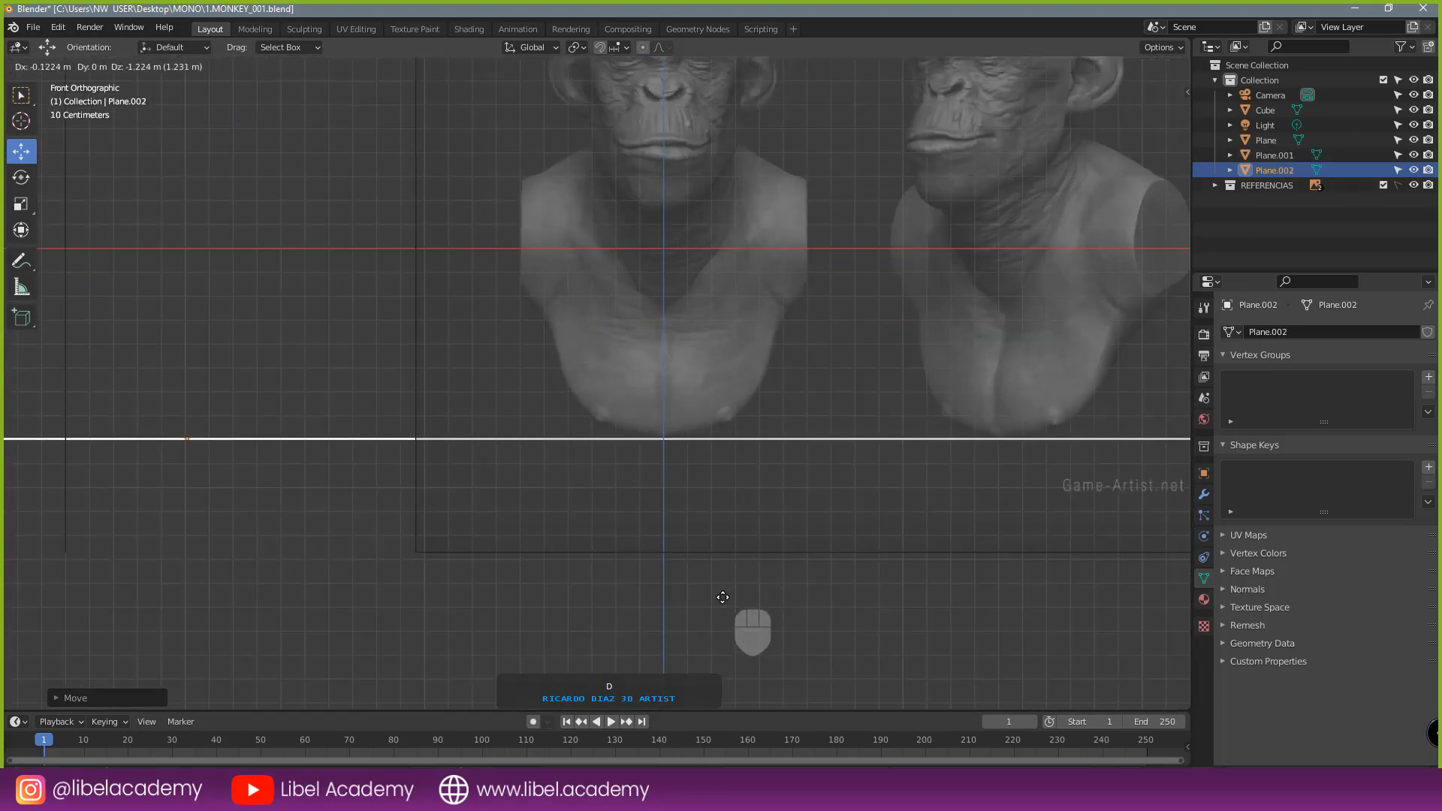
left_click(721, 597)
scroll(686, 443, "down", 5)
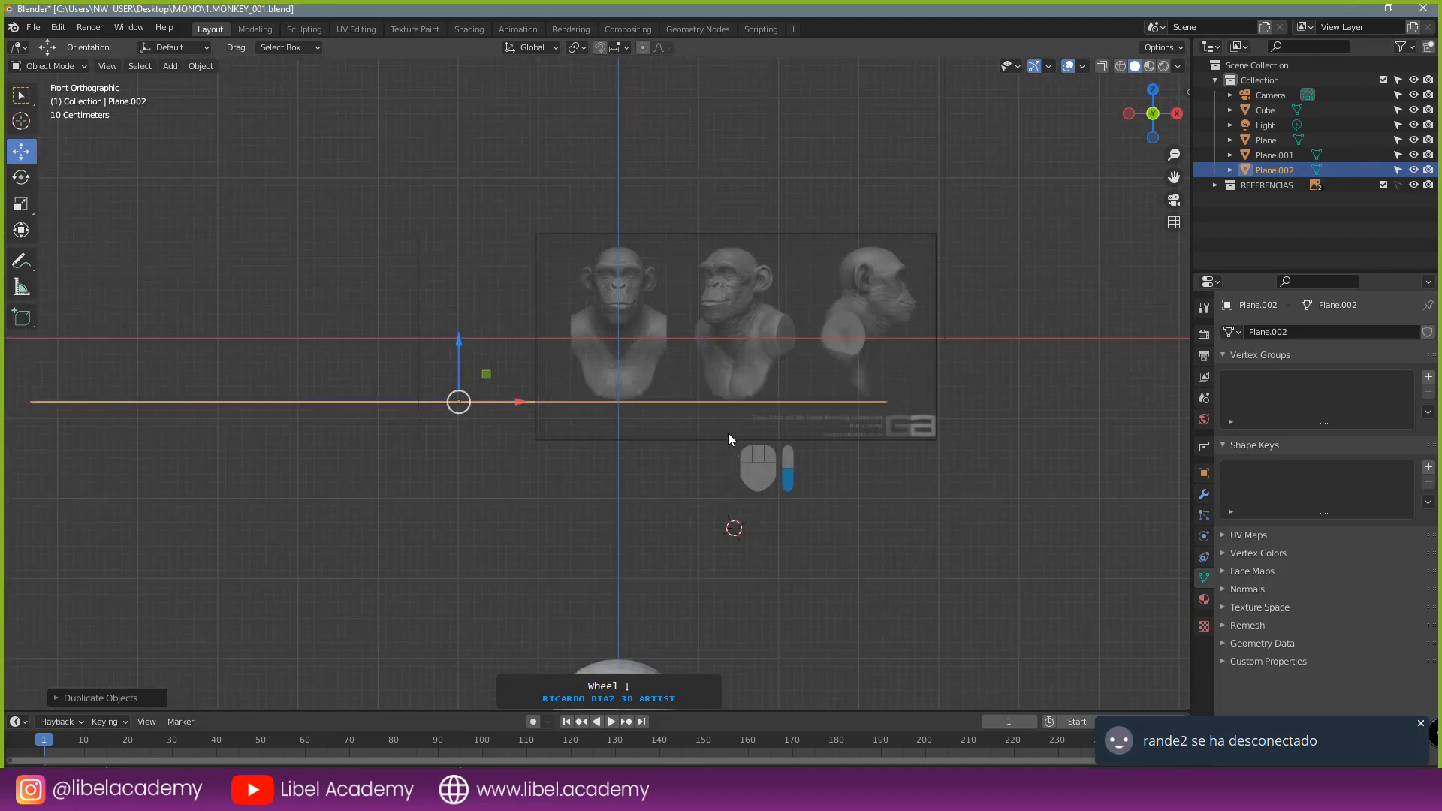
middle_click_drag(728, 451, 623, 435)
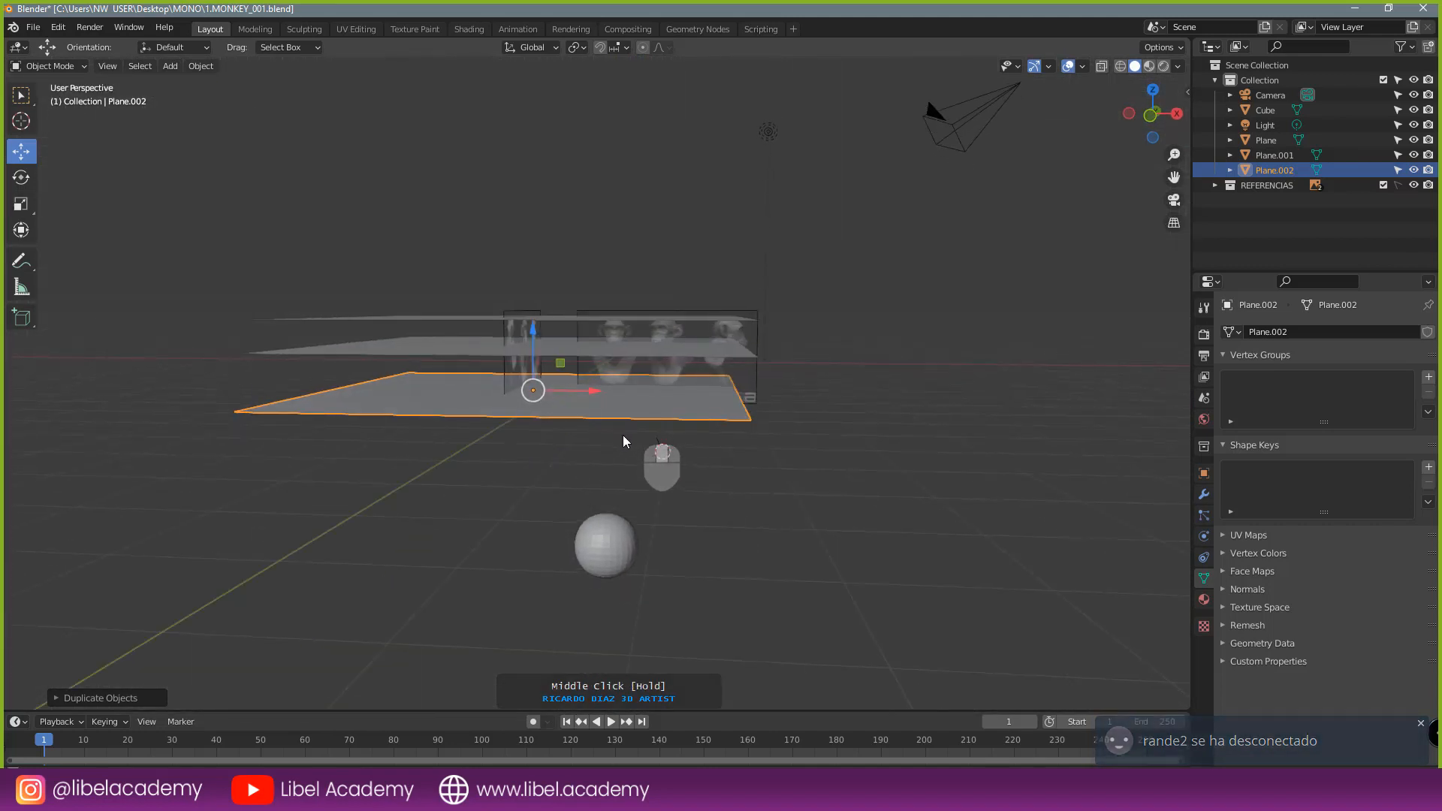
- Move the camera and the light into a new collection named LUZ Y CAMARA
key("a")
middle_click_drag(705, 452, 732, 440)
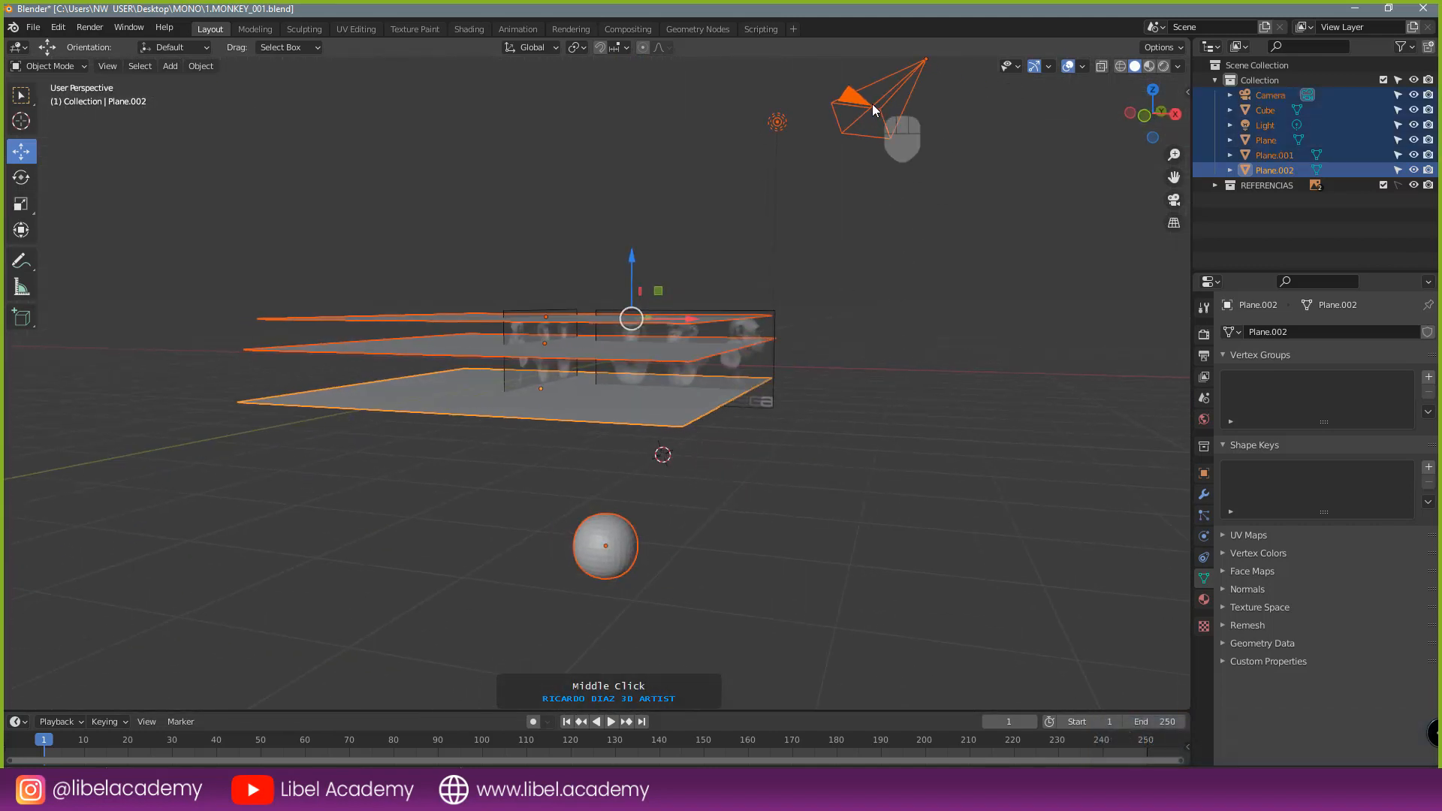
left_click(896, 102)
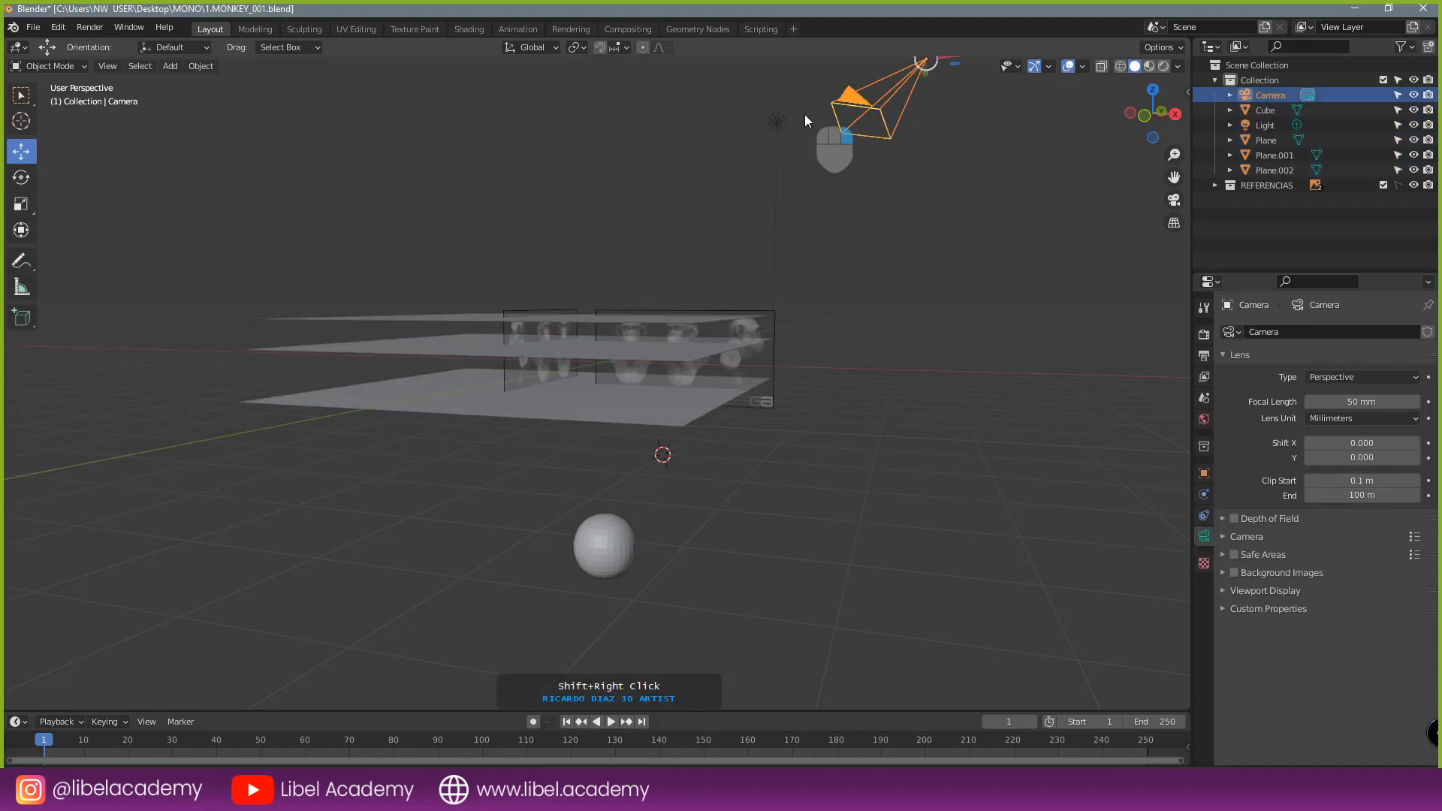
left_click(778, 121, "shift")
key("m")
left_click(799, 164)
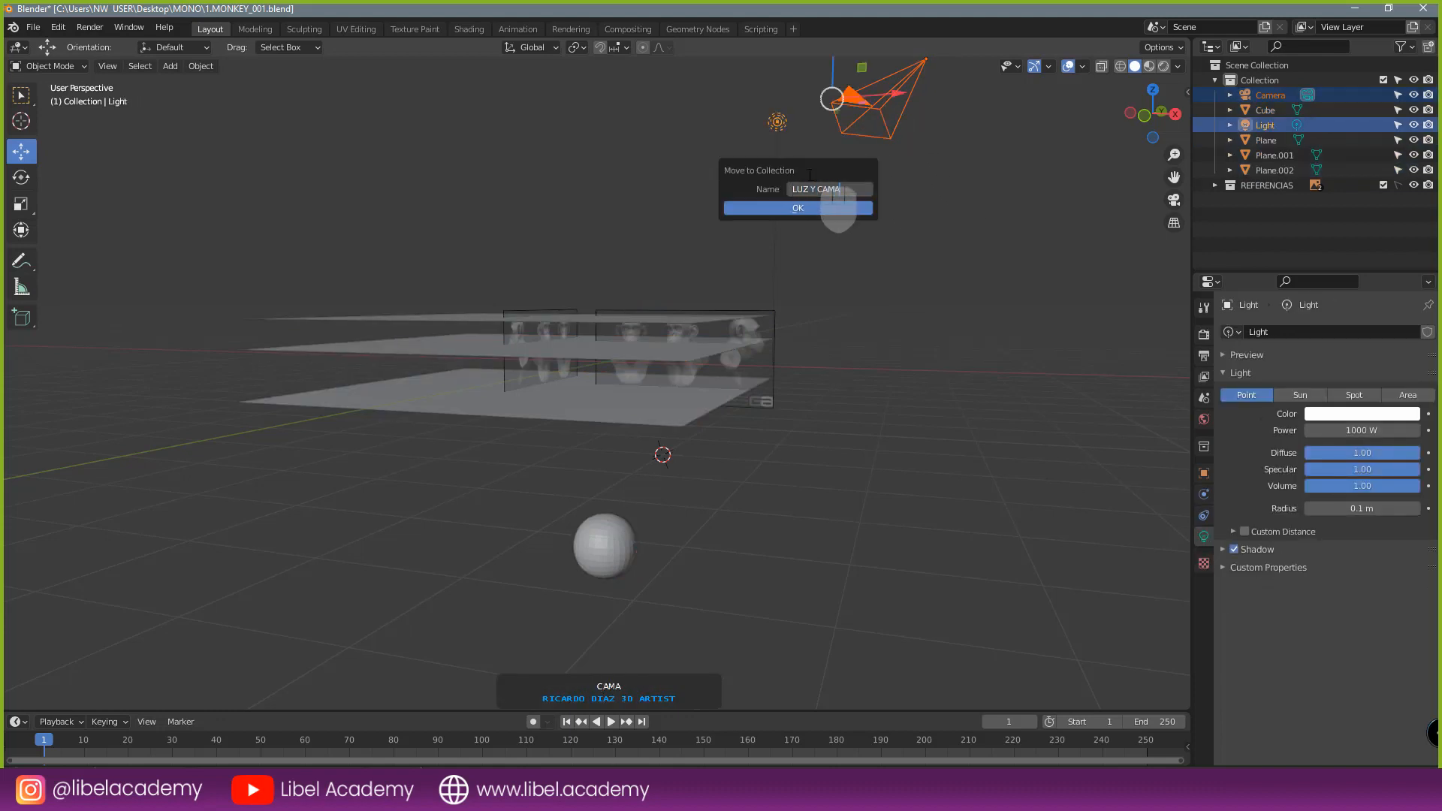
type("LUZ Y CAMARA")
key("Return")
left_click(799, 209)
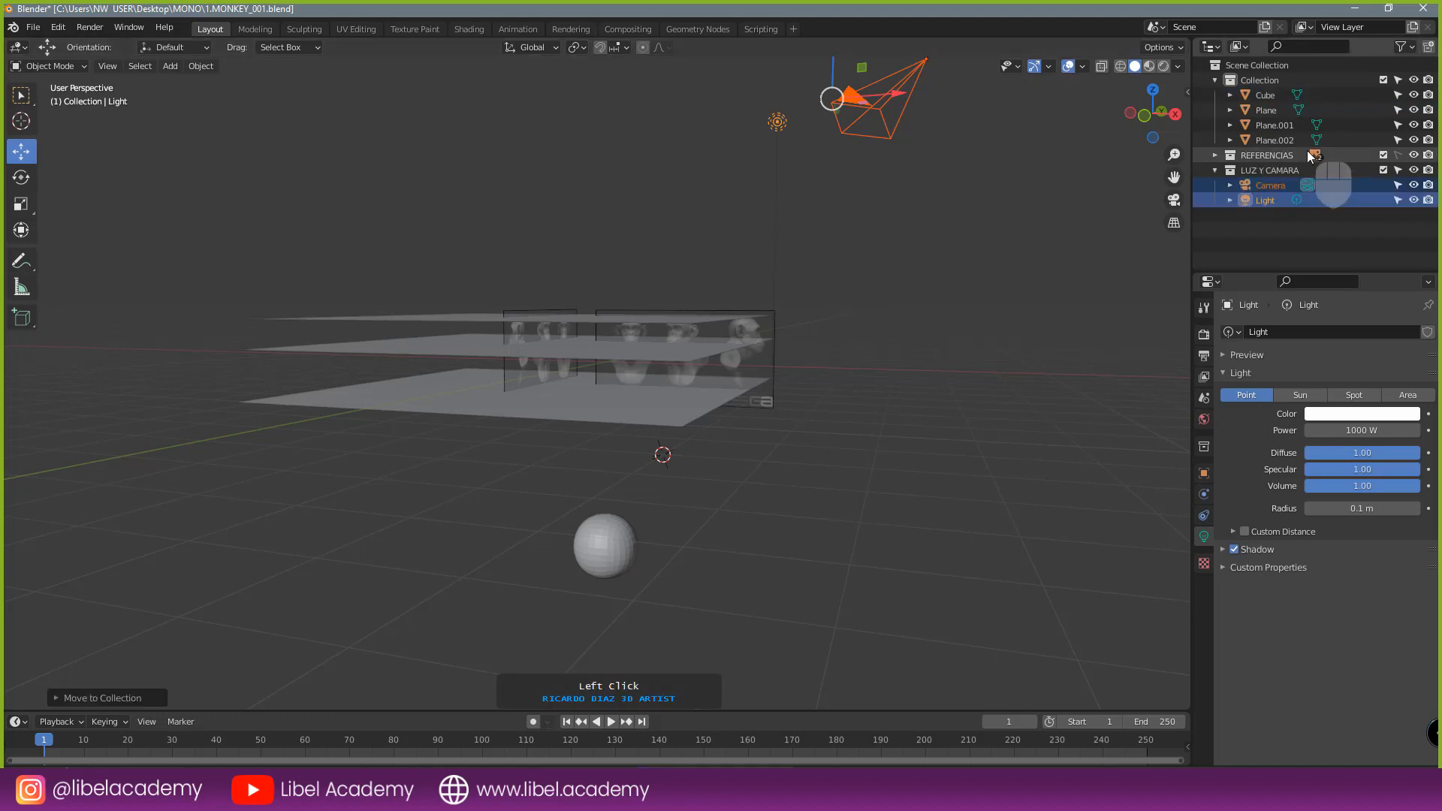
- Exclude the LUZ Y CAMARA collection from the view layer and save the file
left_click(1383, 170)
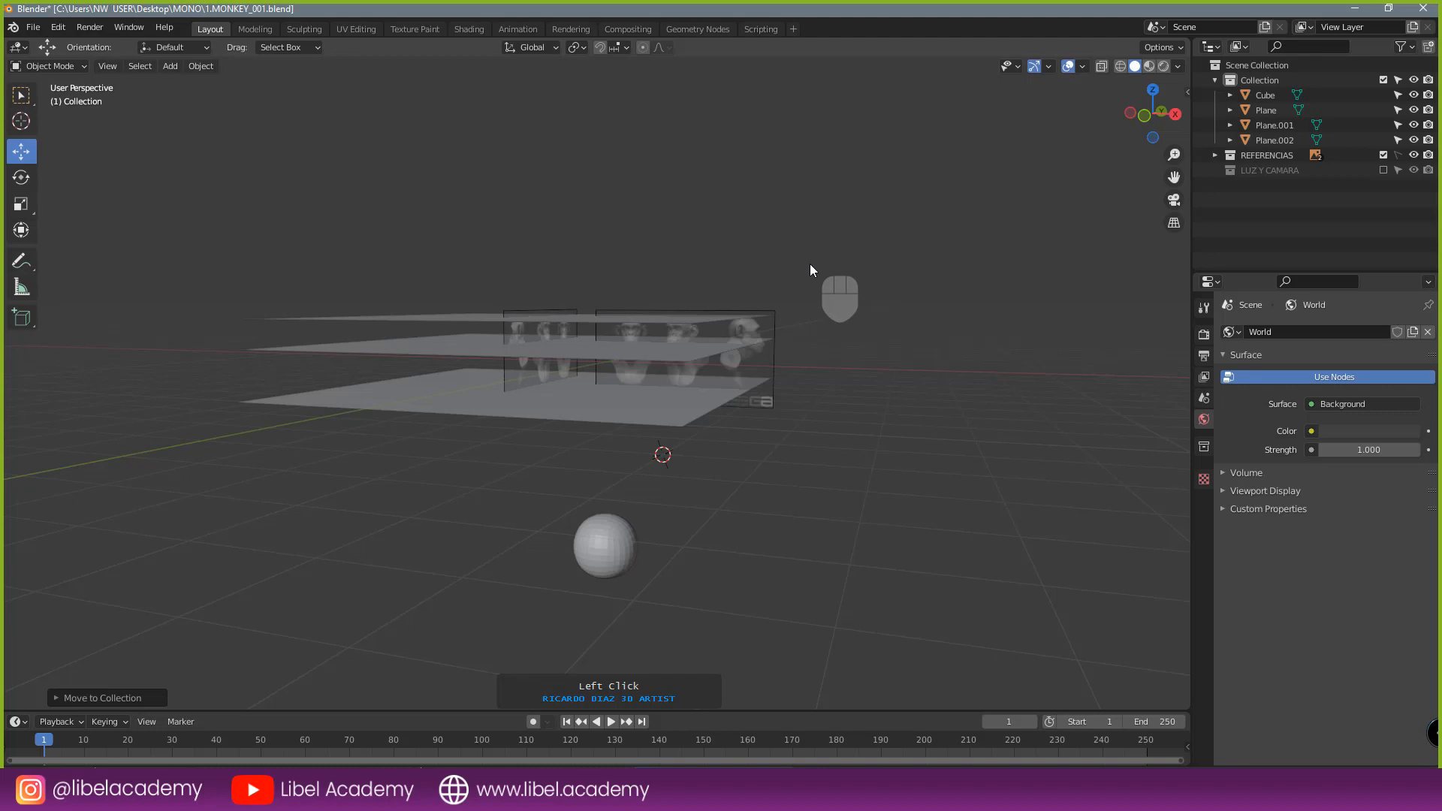
key("ctrl+s")
- Select all three horizontal guide planes together and show them in the front orthographic view
middle_click_drag(736, 328, 776, 315)
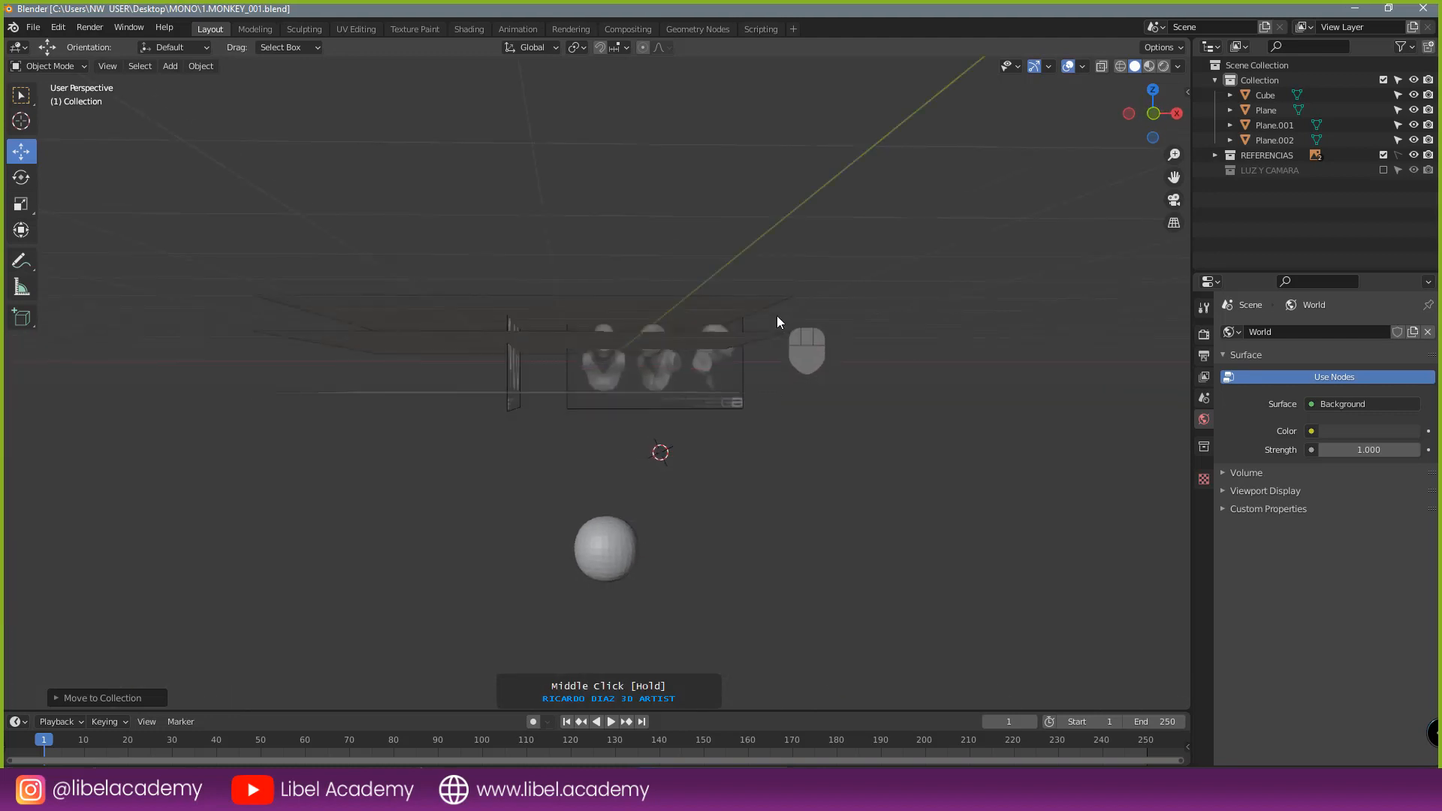
key("KP_1")
middle_click_drag(674, 352, 626, 367)
right_click(624, 363)
right_click(617, 291, "shift")
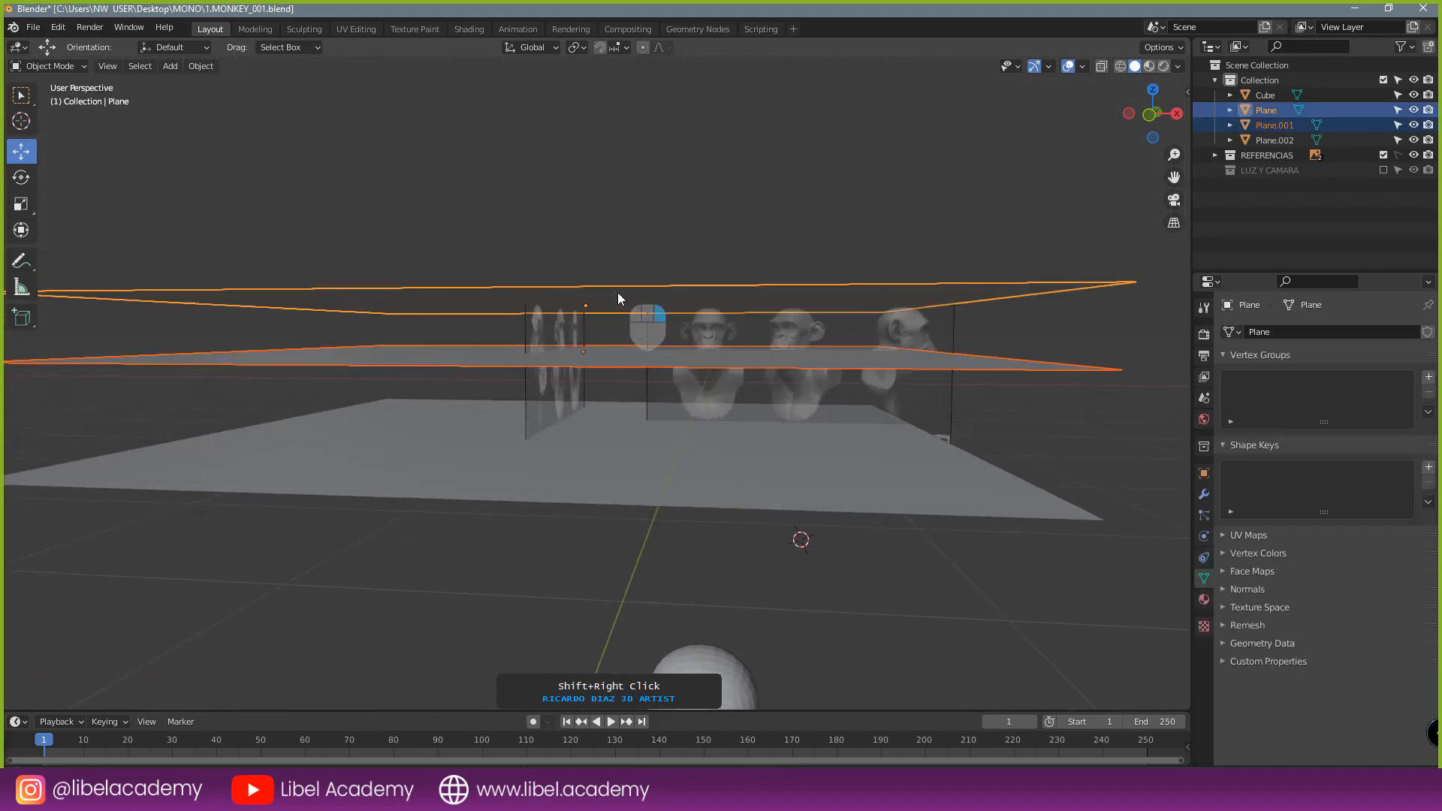
right_click(629, 466, "shift")
key("KP_1")
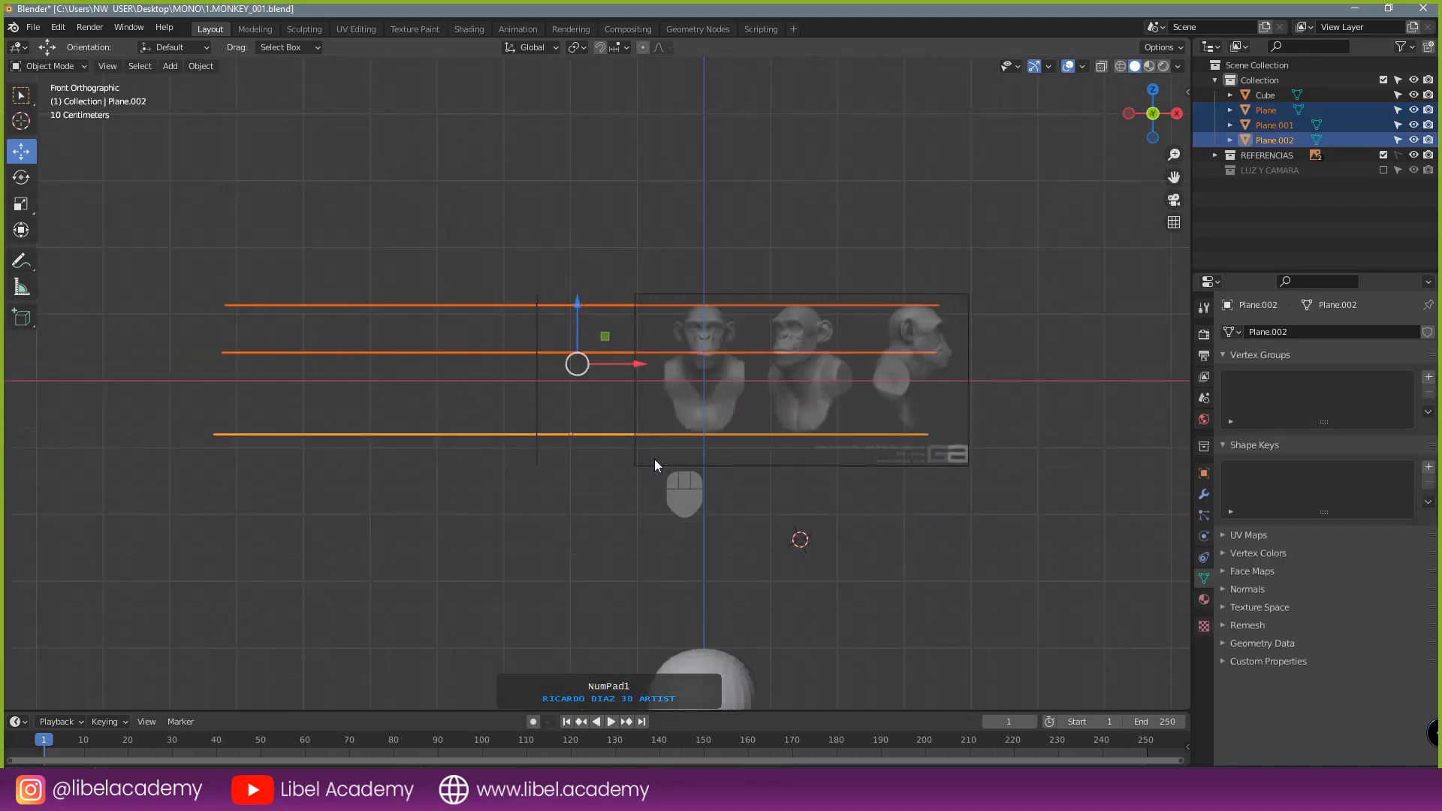
- Check the guide planes against the head top, mouth line and bust base in the front and side references
scroll(655, 458, "up", 3)
scroll(597, 180, "up", 3)
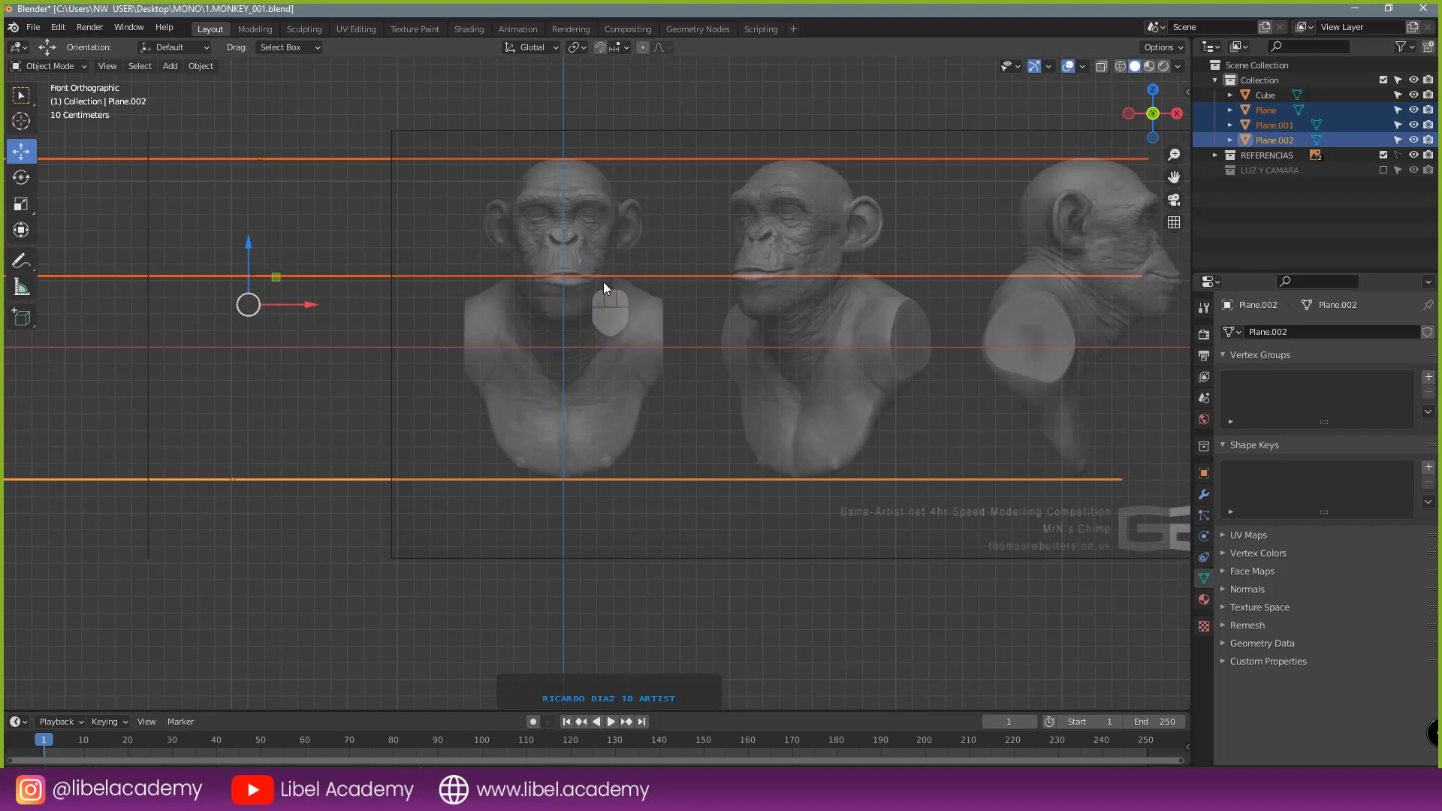
scroll(619, 467, "down", 3)
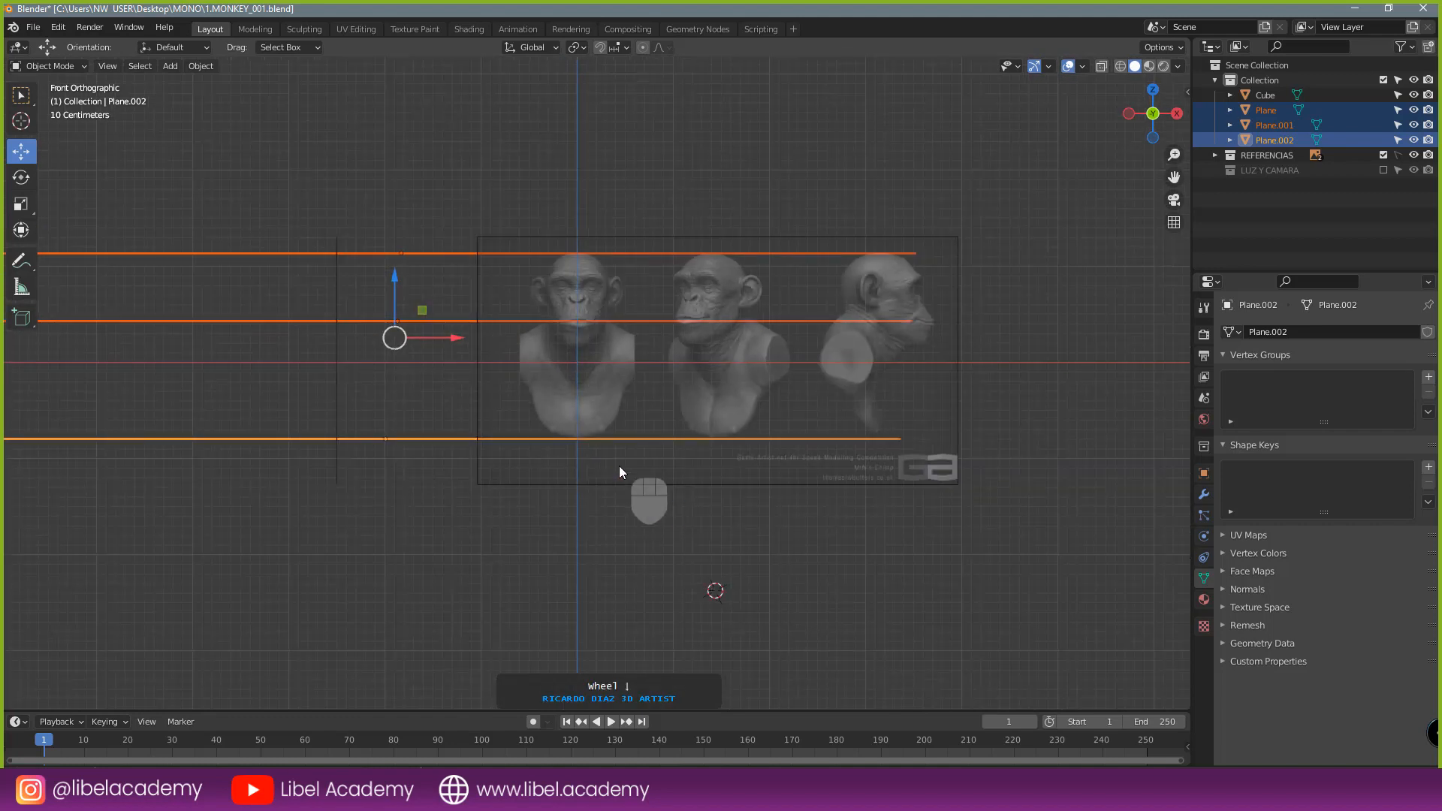
key("KP_3")
scroll(609, 248, "up", 5)
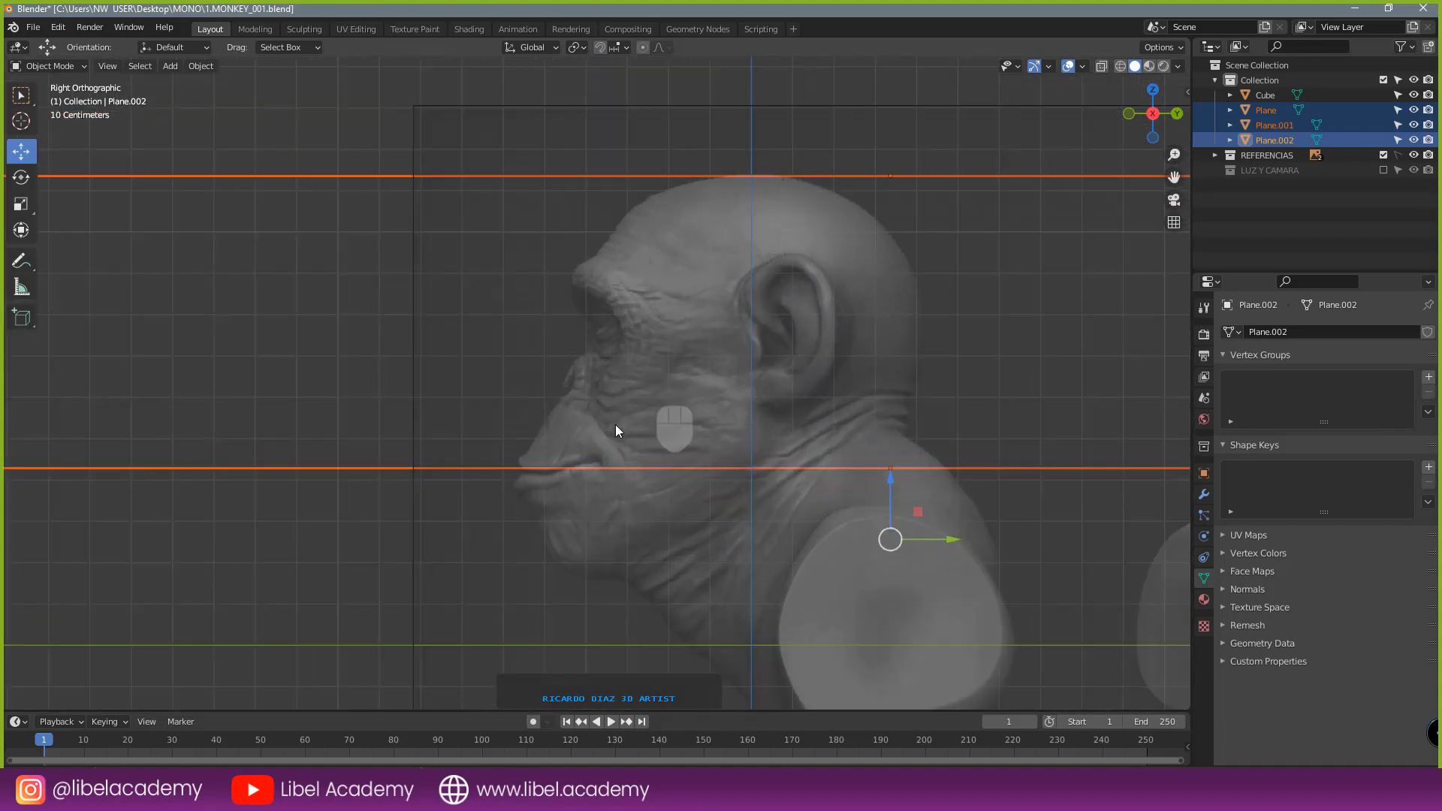
scroll(575, 466, "down", 4)
middle_click_drag(706, 568, 629, 406, "shift")
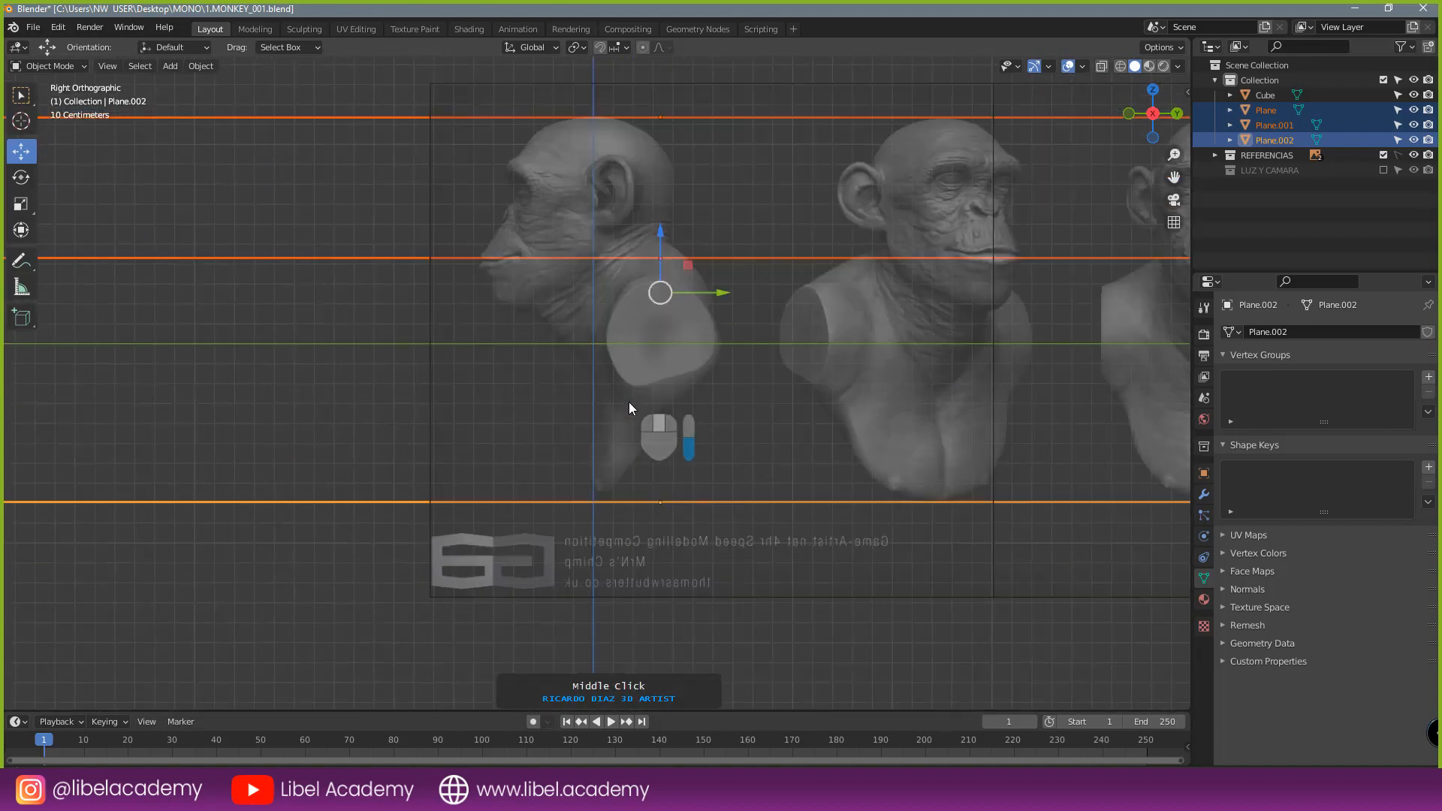
scroll(742, 529, "up", 3)
scroll(665, 555, "down", 1)
middle_click_drag(591, 501, 426, 515, "shift")
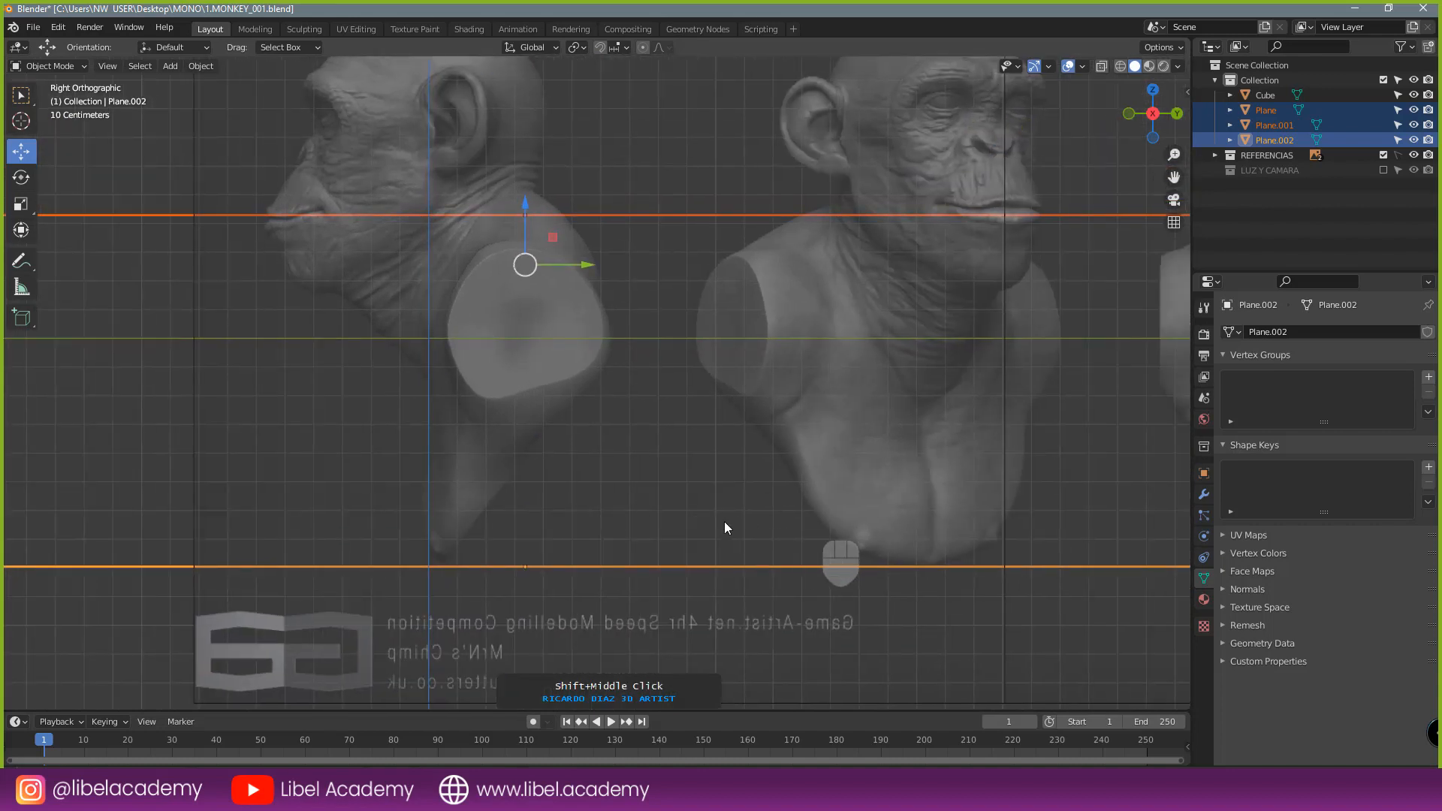
middle_click_drag(724, 521, 560, 537, "shift")
scroll(895, 546, "up", 1)
middle_click_drag(729, 411, 694, 586, "shift")
mouse_move(728, 472)
middle_mouse_down("shift")
mouse_move(722, 529)
mouse_move(731, 479)
middle_mouse_up("shift")
scroll(759, 525, "down", 2)
- Compare the mouth-level guide plane with the lips of the front-facing chimp and the side-profile chimp
key("KP_1")
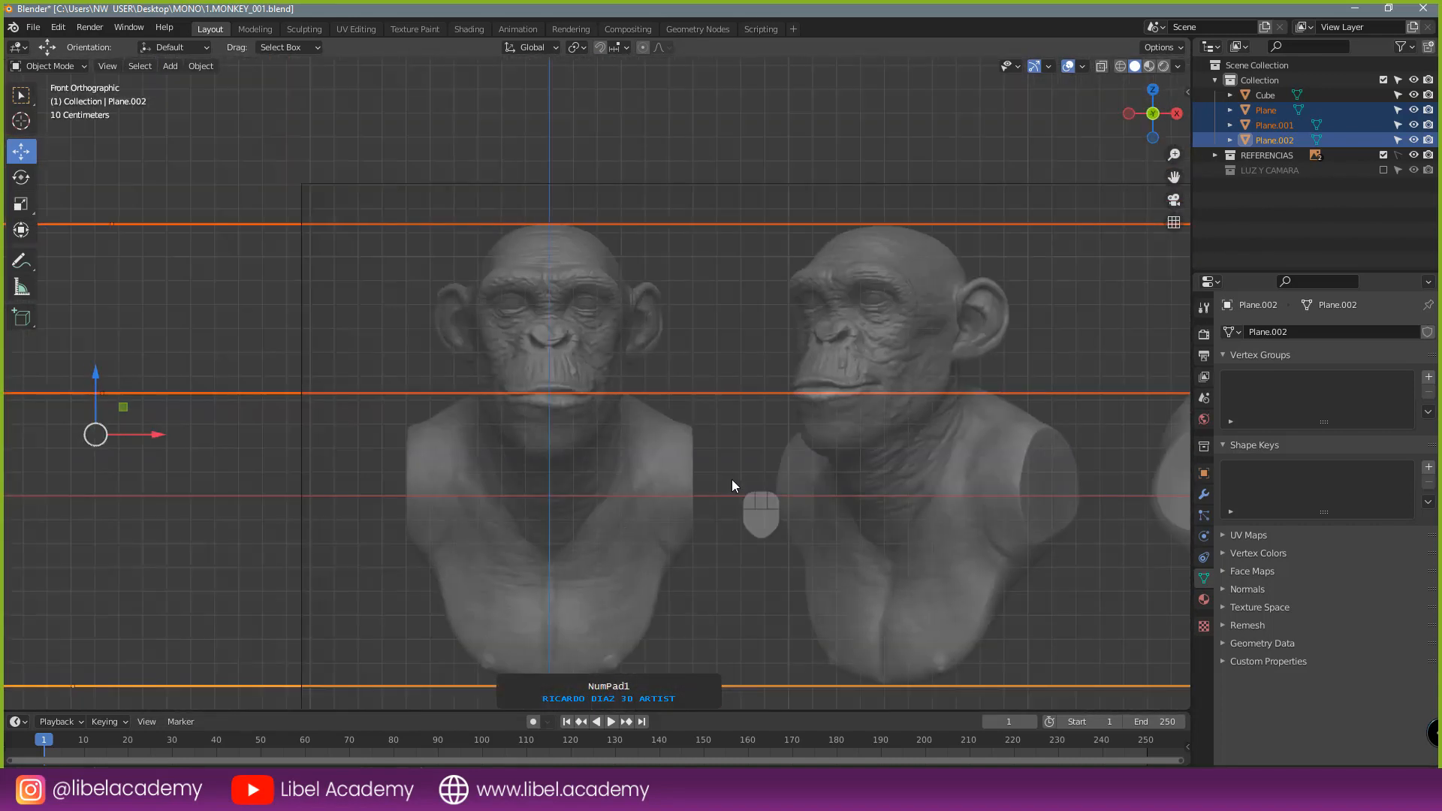
scroll(731, 479, "up", 7)
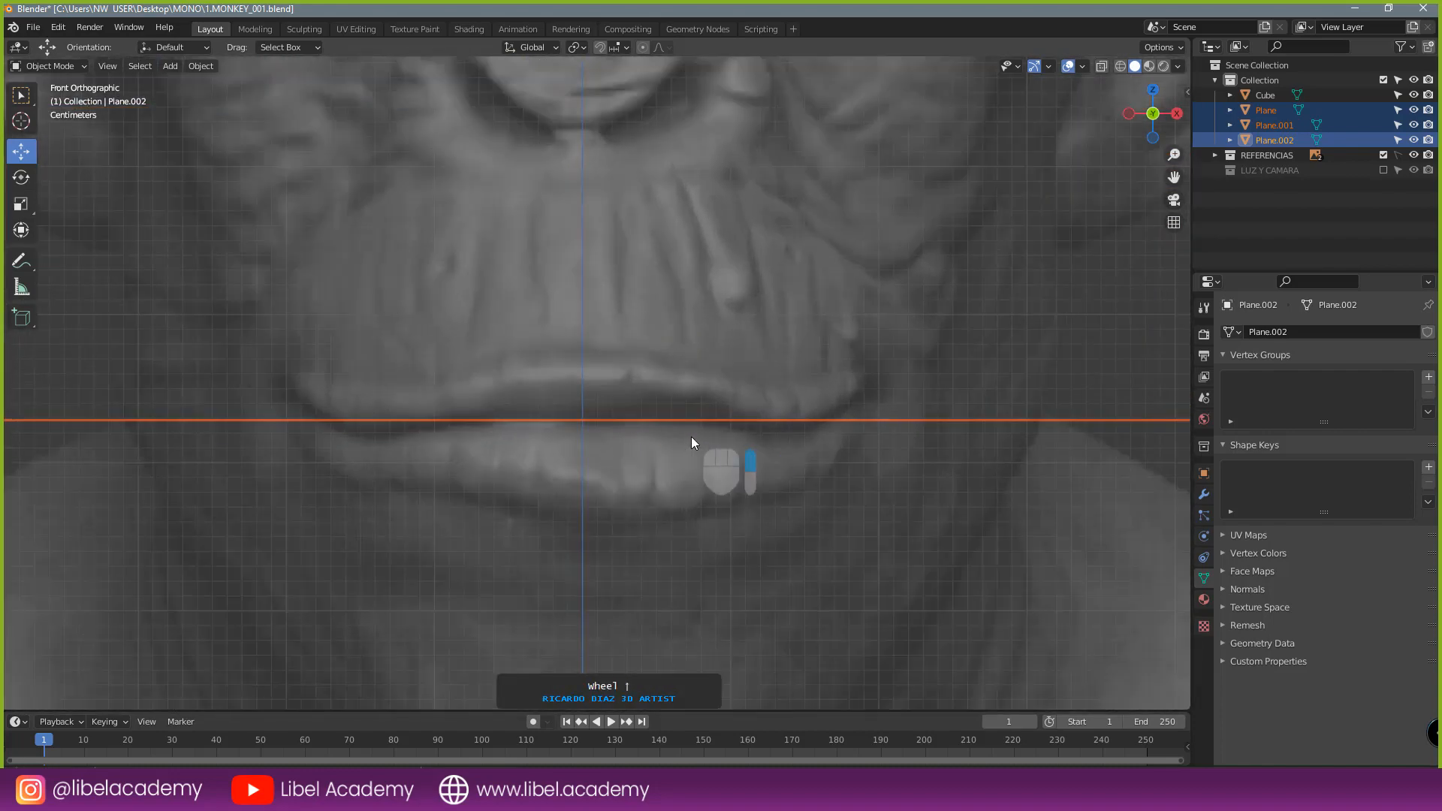
scroll(706, 422, "down", 9)
key("KP_3")
scroll(705, 420, "down", 2)
middle_click_drag(52, 441, 446, 407, "shift")
scroll(446, 407, "up", 1)
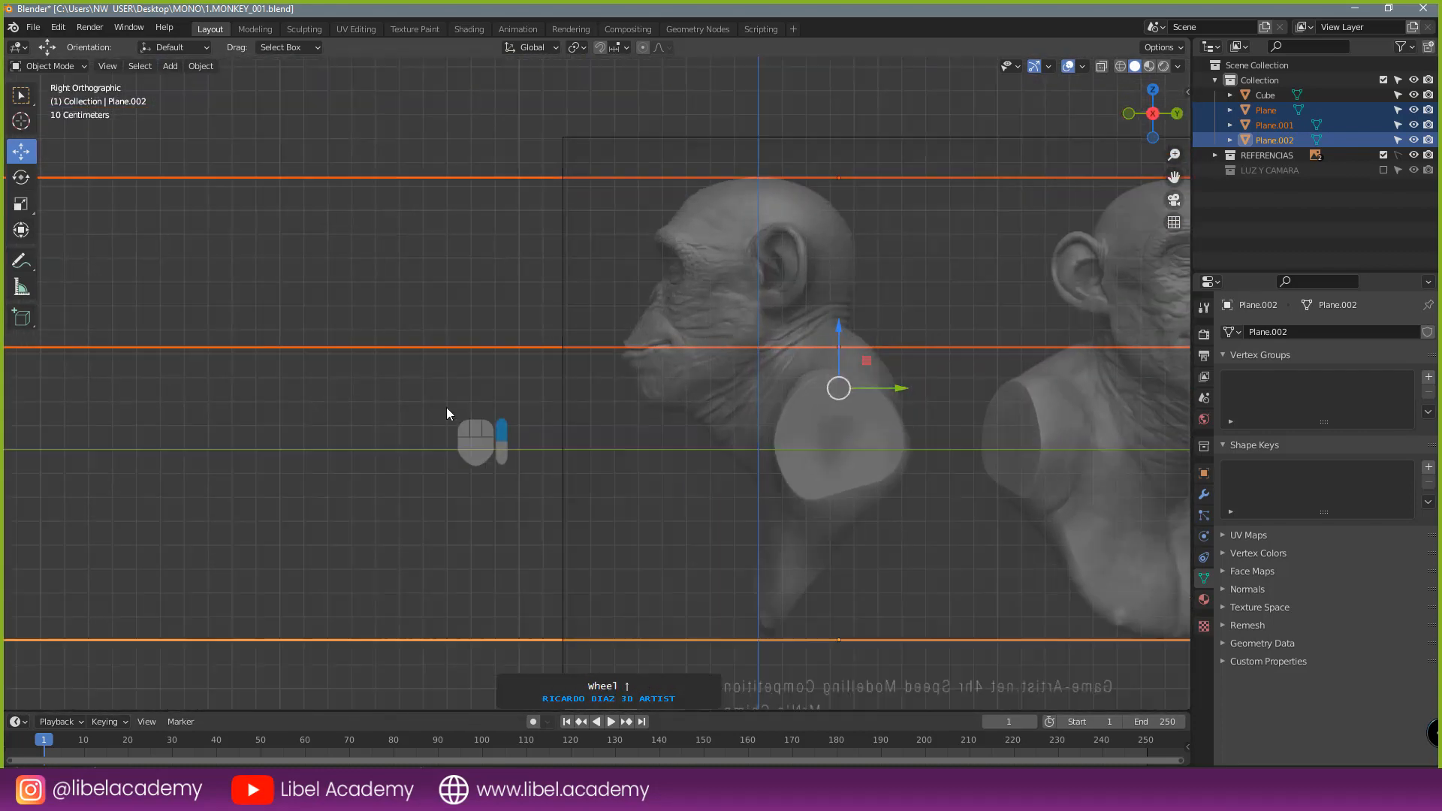
scroll(611, 376, "up", 4)
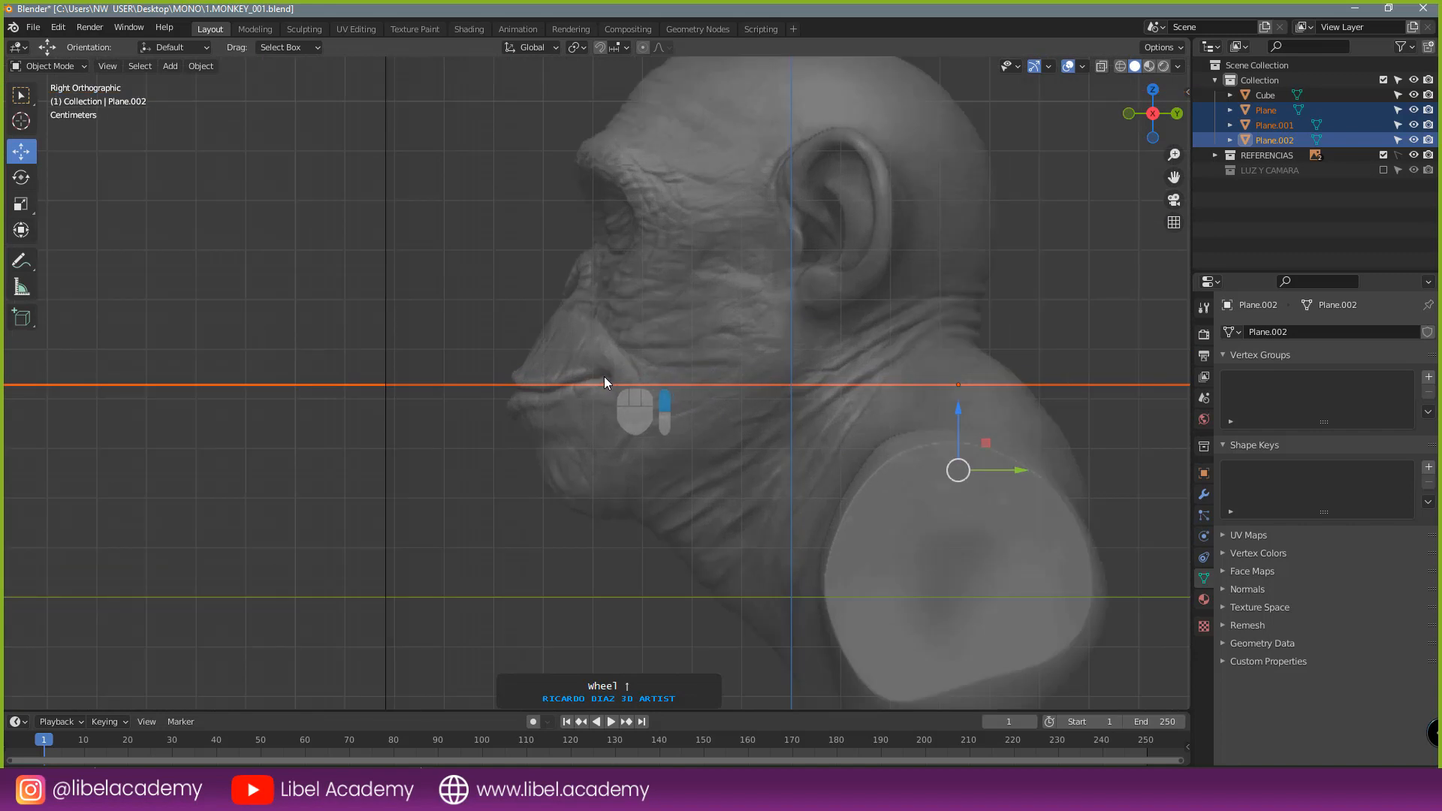
scroll(608, 379, "down", 6)
scroll(679, 338, "up", 5)
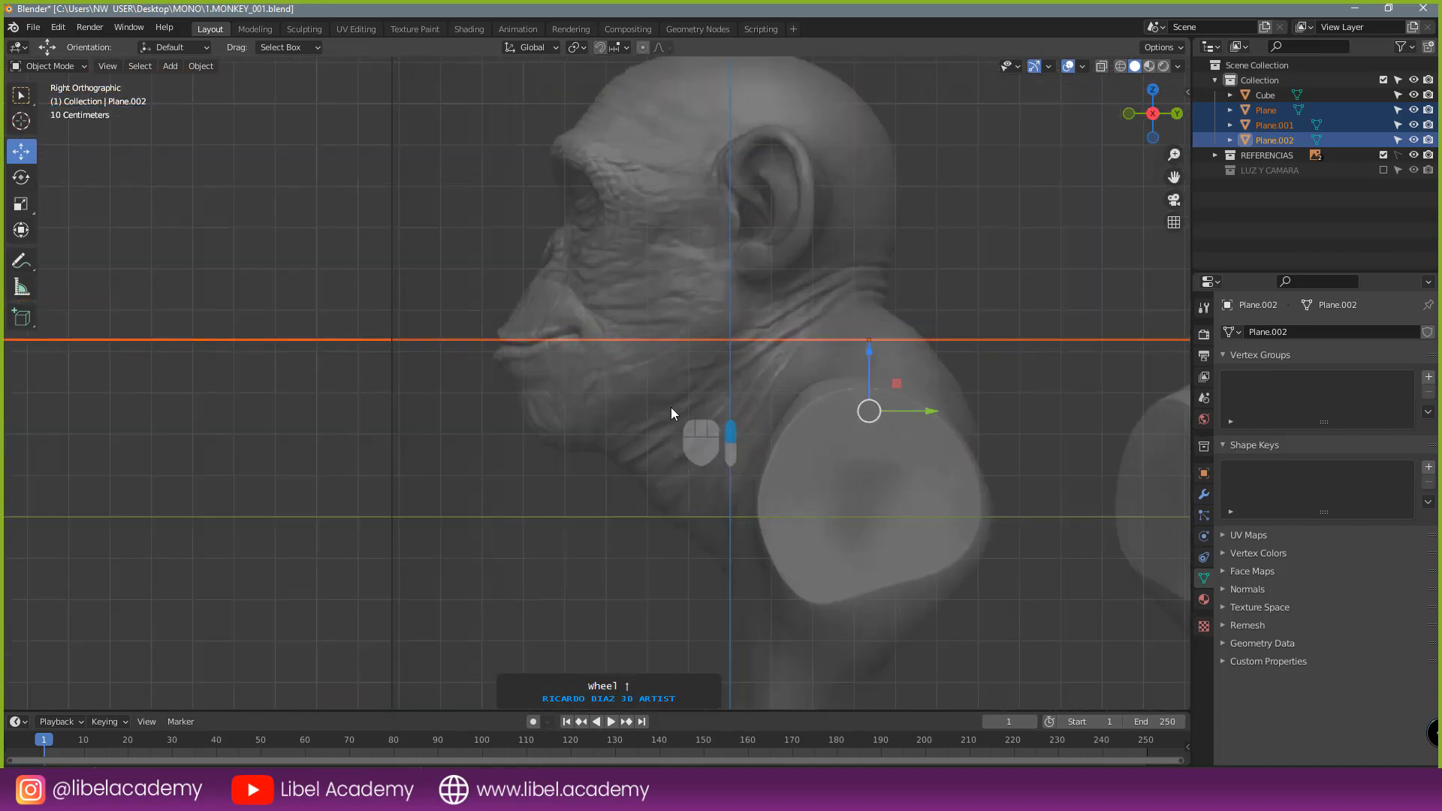
scroll(671, 412, "down", 4)
- Deselect the guide planes, make the references in the REFERENCIAS collection selectable, and select the side chimp image
right_click(782, 204)
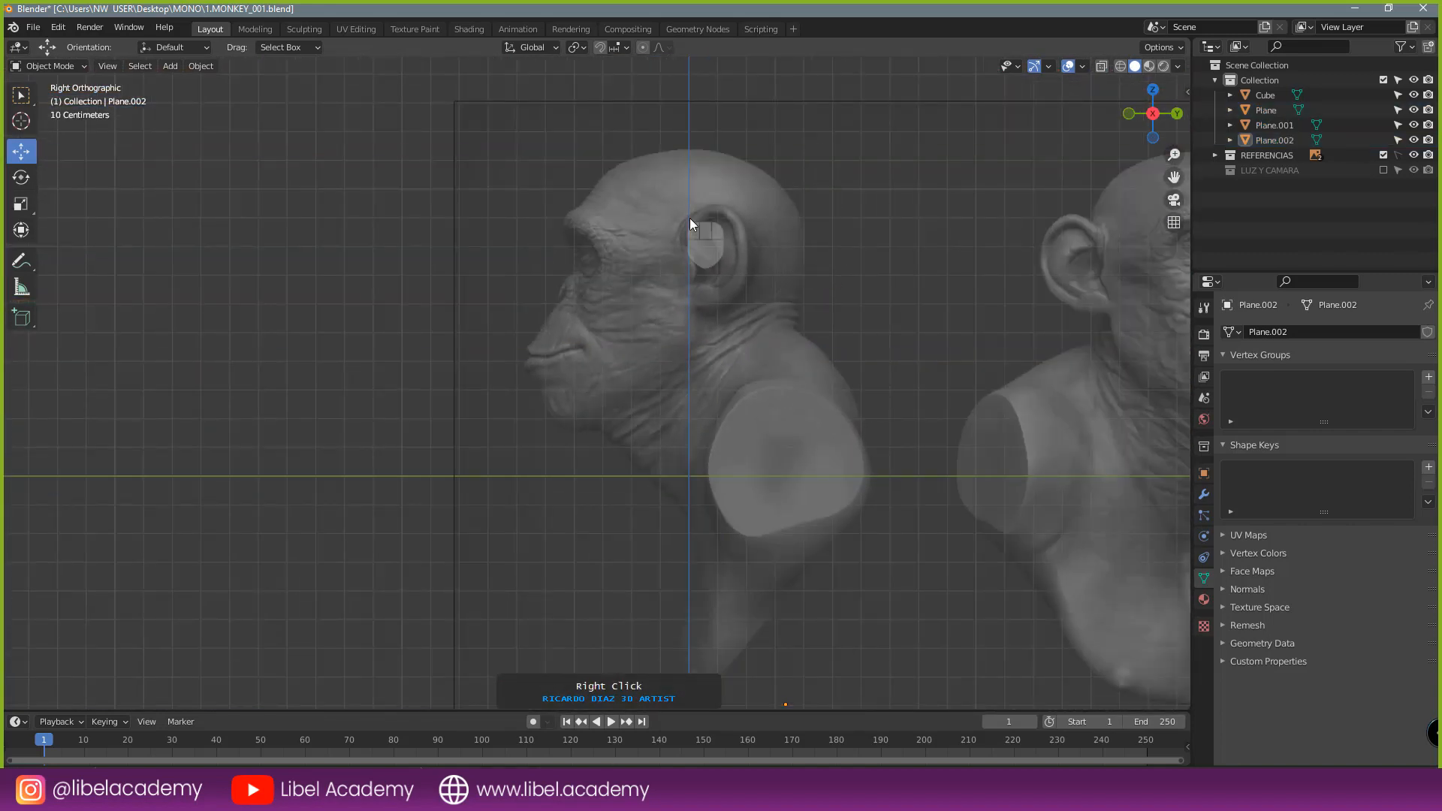
left_click(1214, 155)
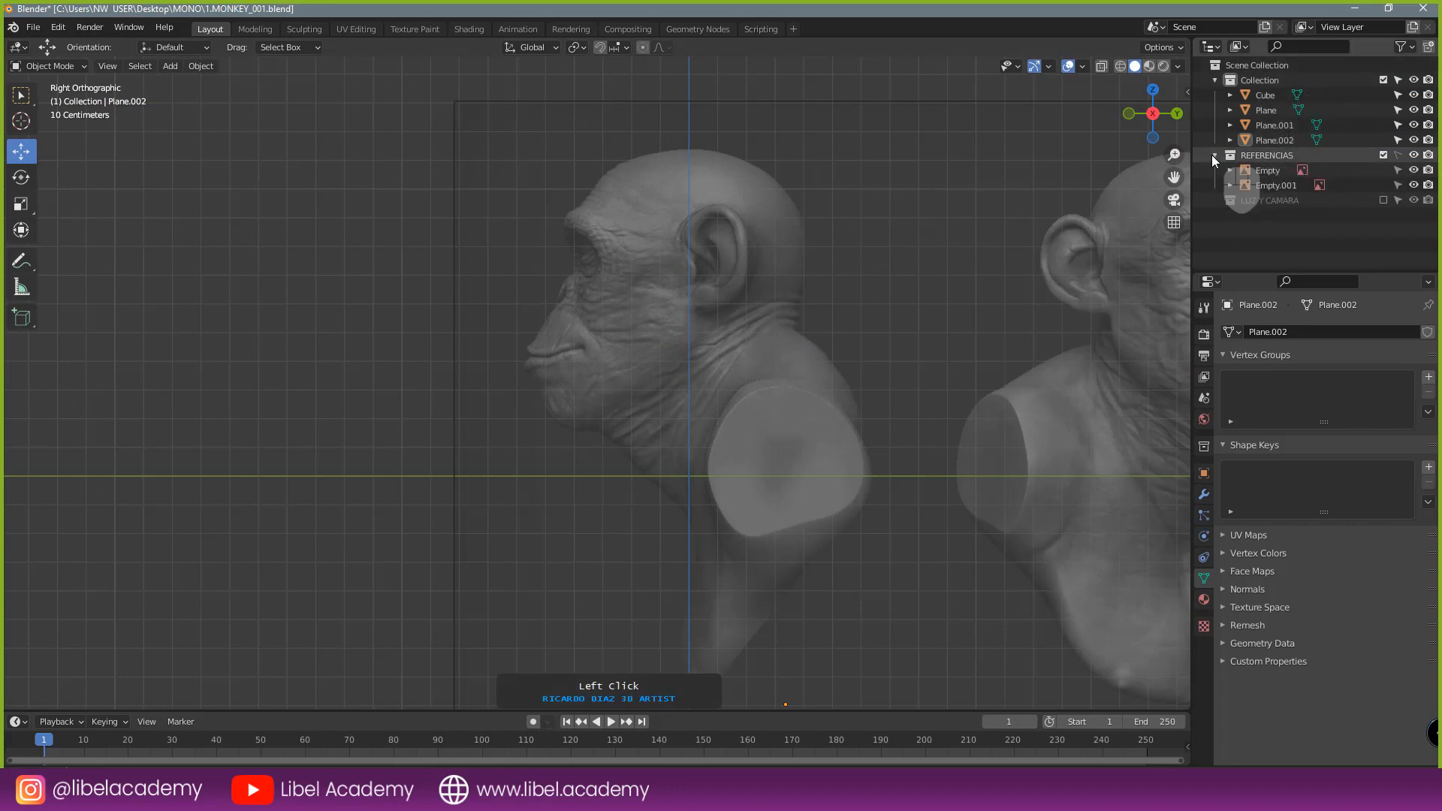
left_click(1398, 185)
right_click(595, 219)
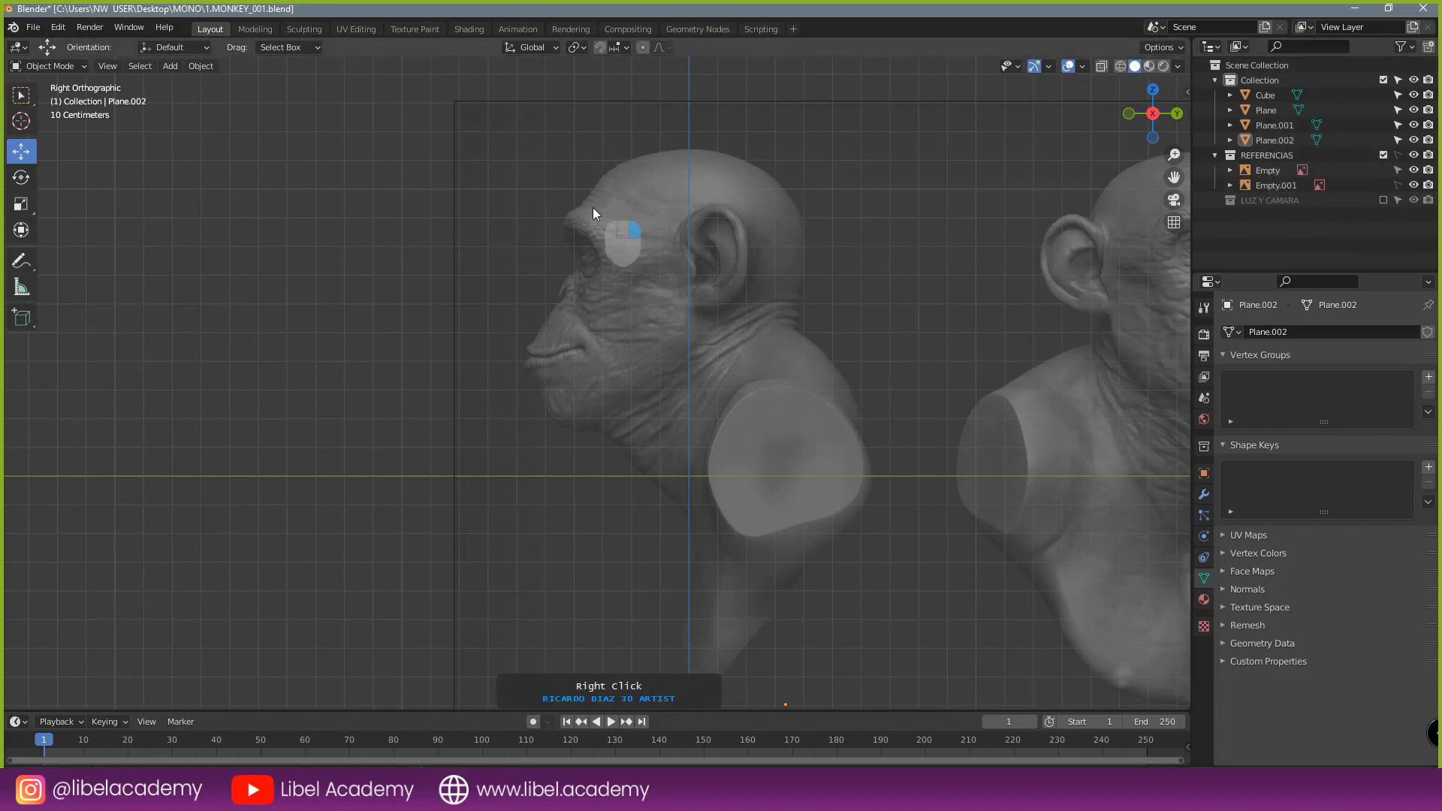
left_click(1397, 186)
left_click(773, 222)
- Scale the side chimp reference image up very slightly in the right view
scroll(774, 222, "down", 2)
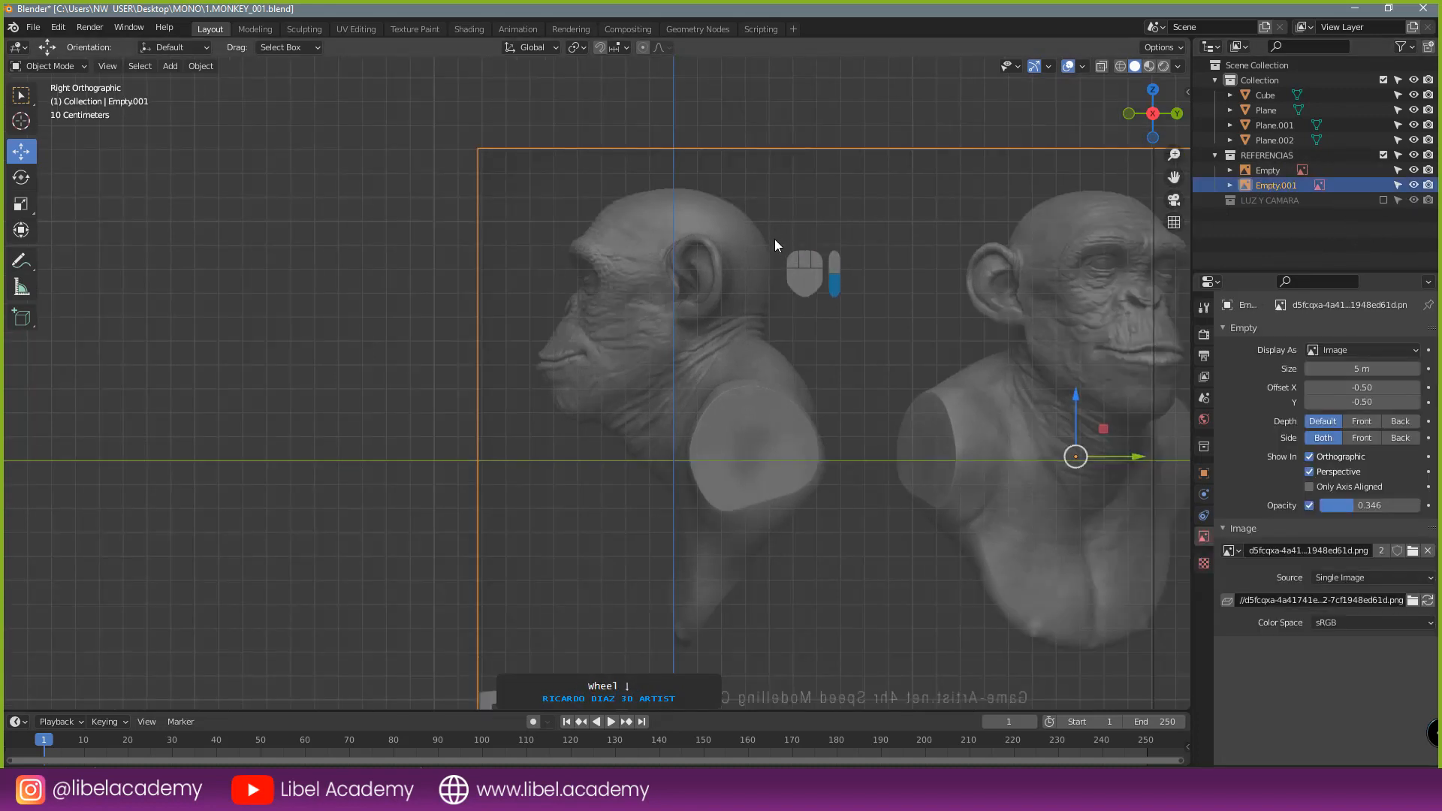
scroll(775, 240, "down", 2)
scroll(777, 241, "up", 2)
key("s")
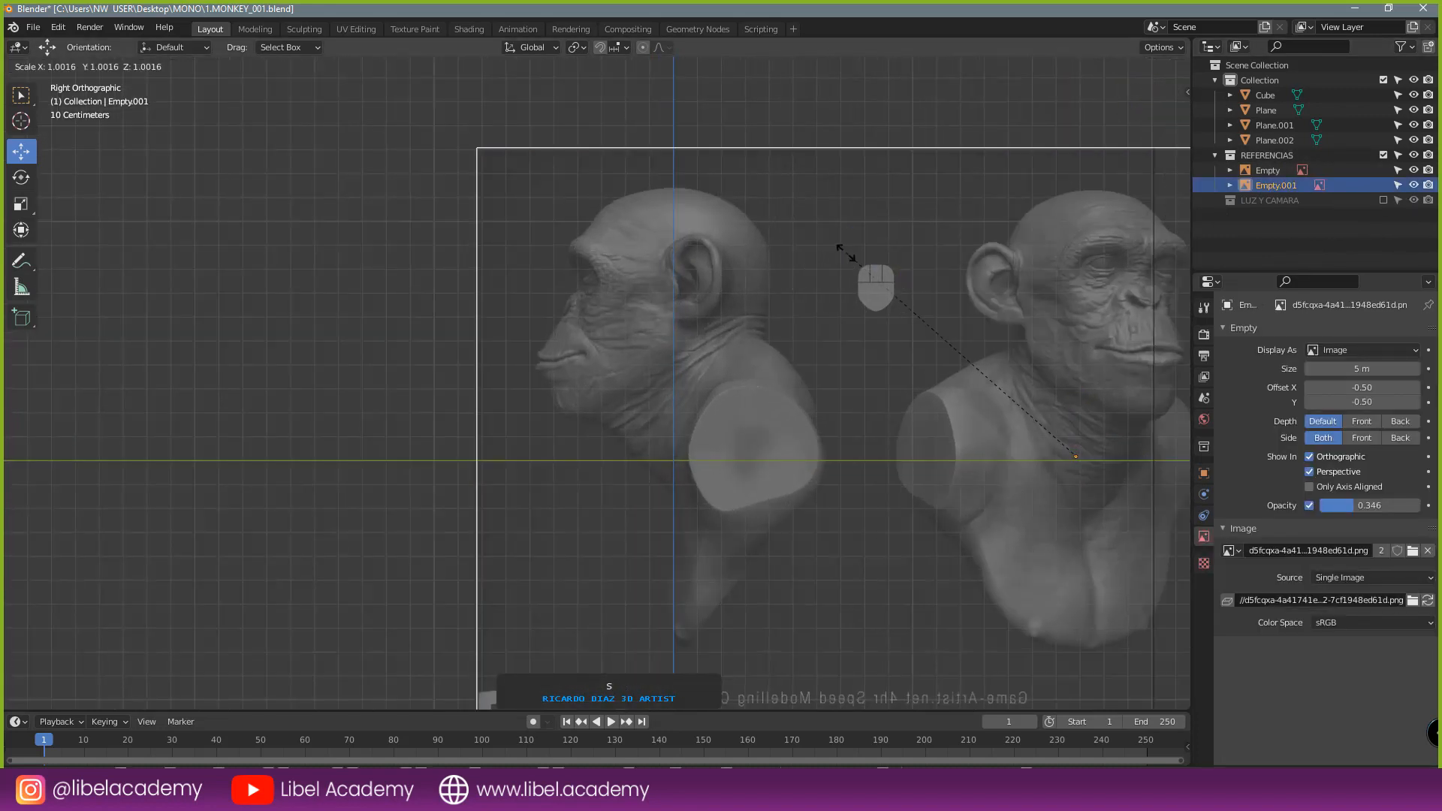
left_click(847, 253)
key("Tab")
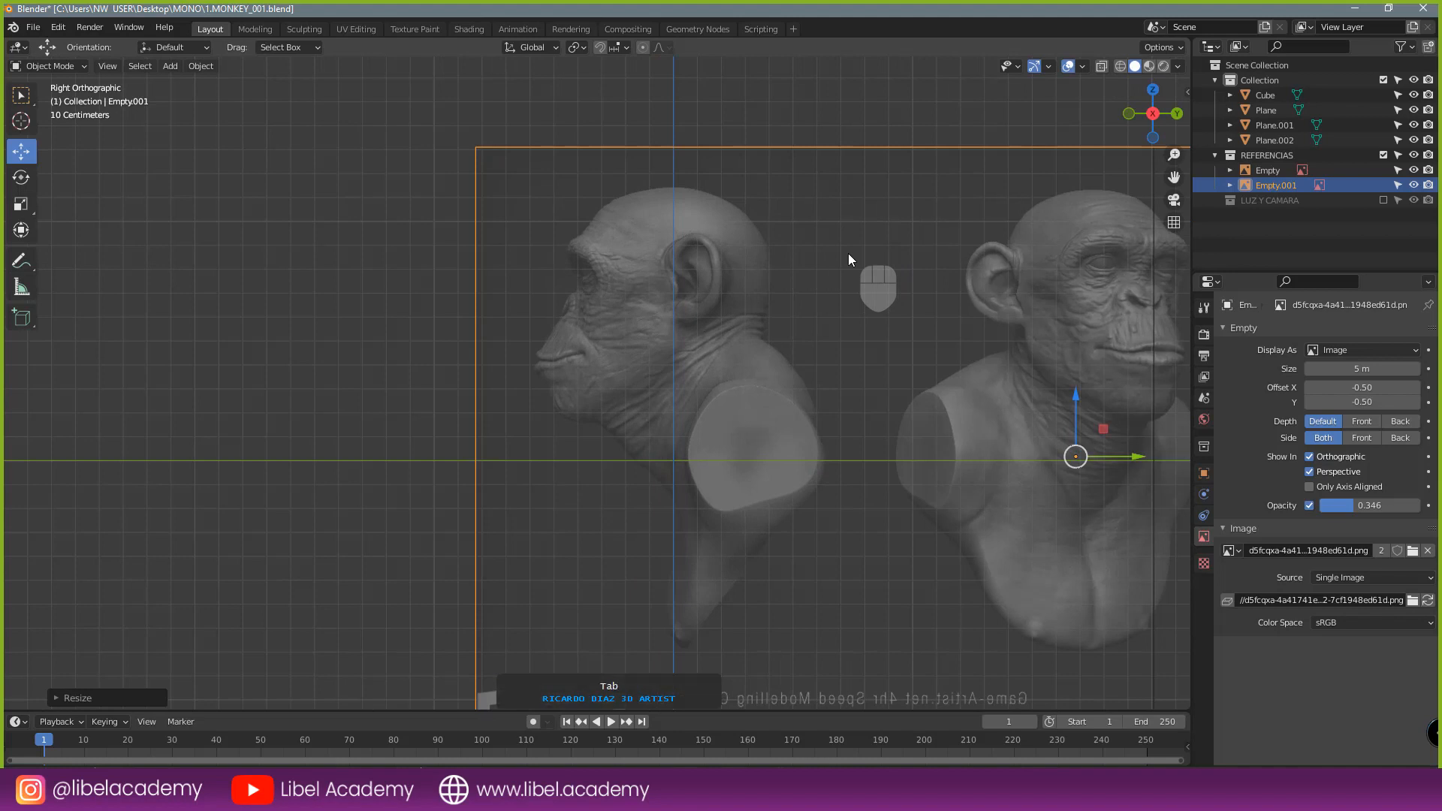
scroll(601, 242, "down", 1)
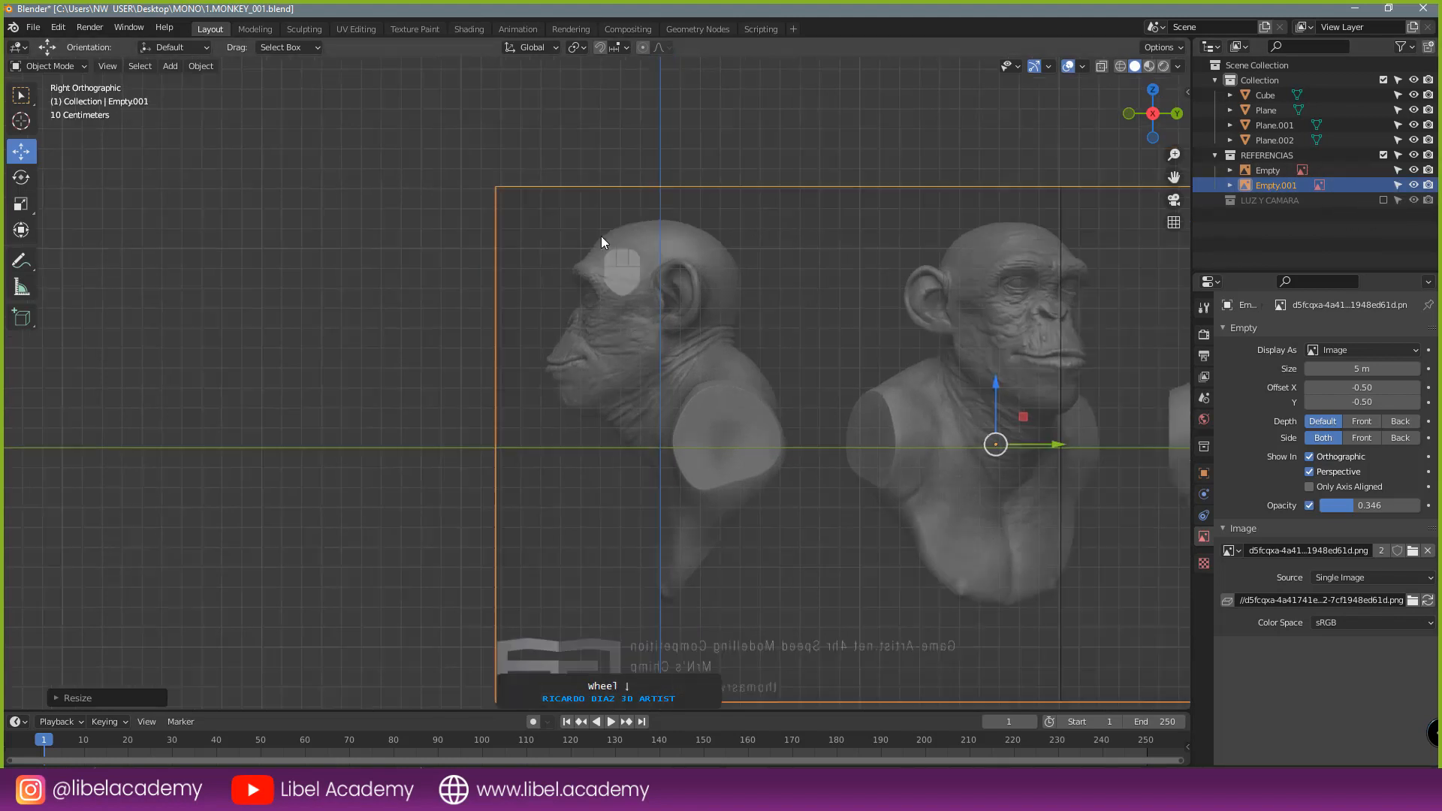
scroll(602, 242, "down", 5)
scroll(904, 327, "down", 3)
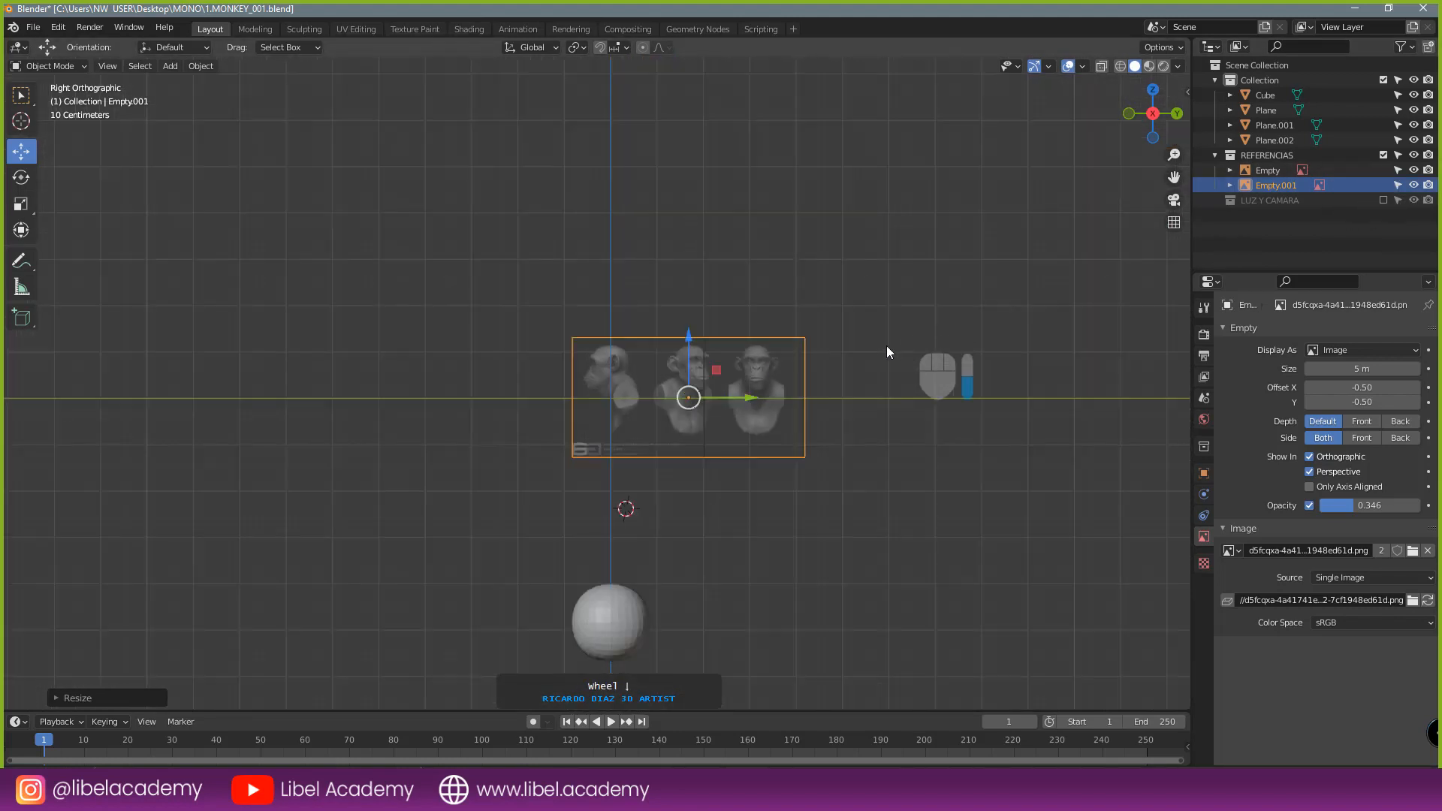
- Compare the upper guide plane with the monkey head in the front and side reference images
middle_click_drag(886, 345, 774, 301)
left_click(642, 376)
key("KP_1")
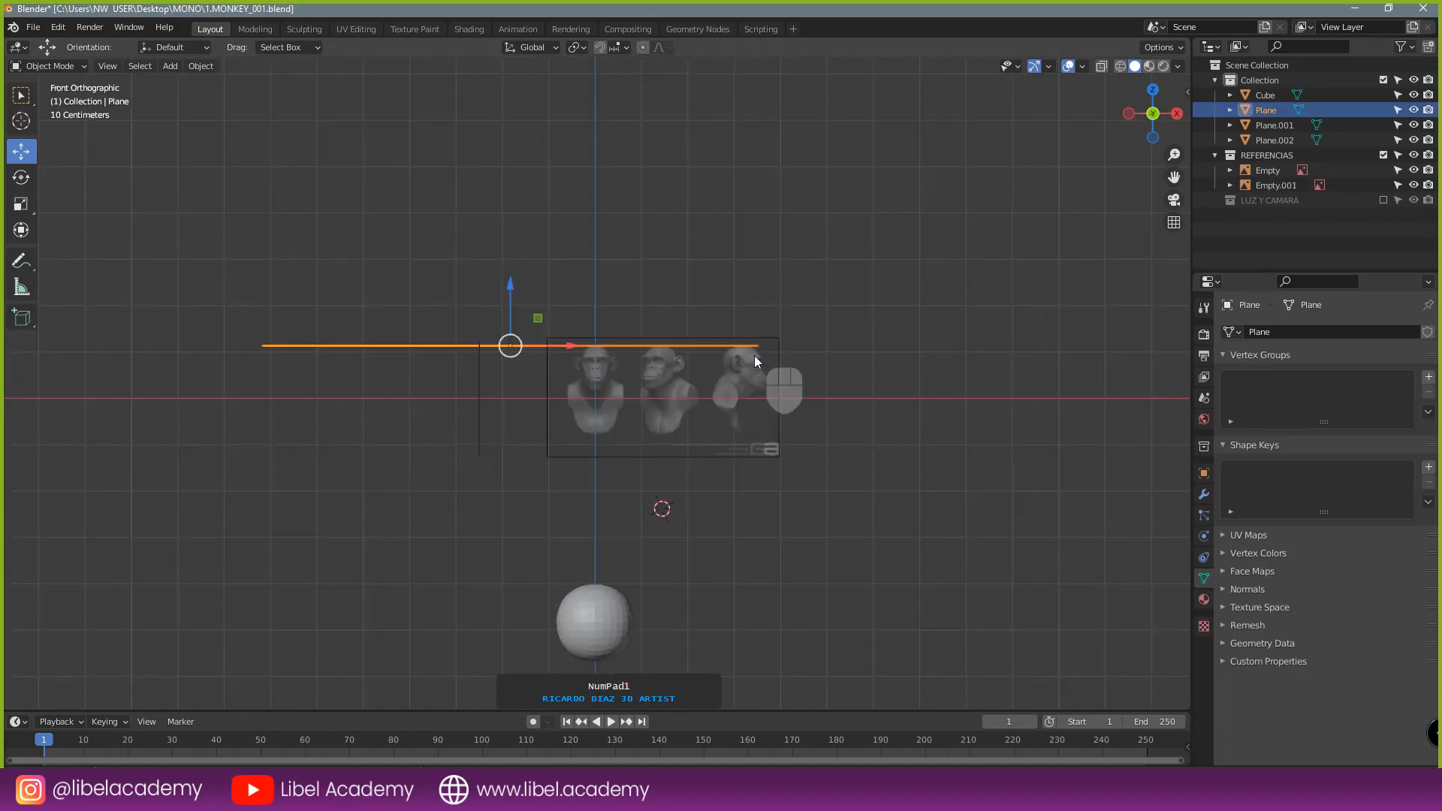
key("KP_3")
scroll(811, 357, "up", 8)
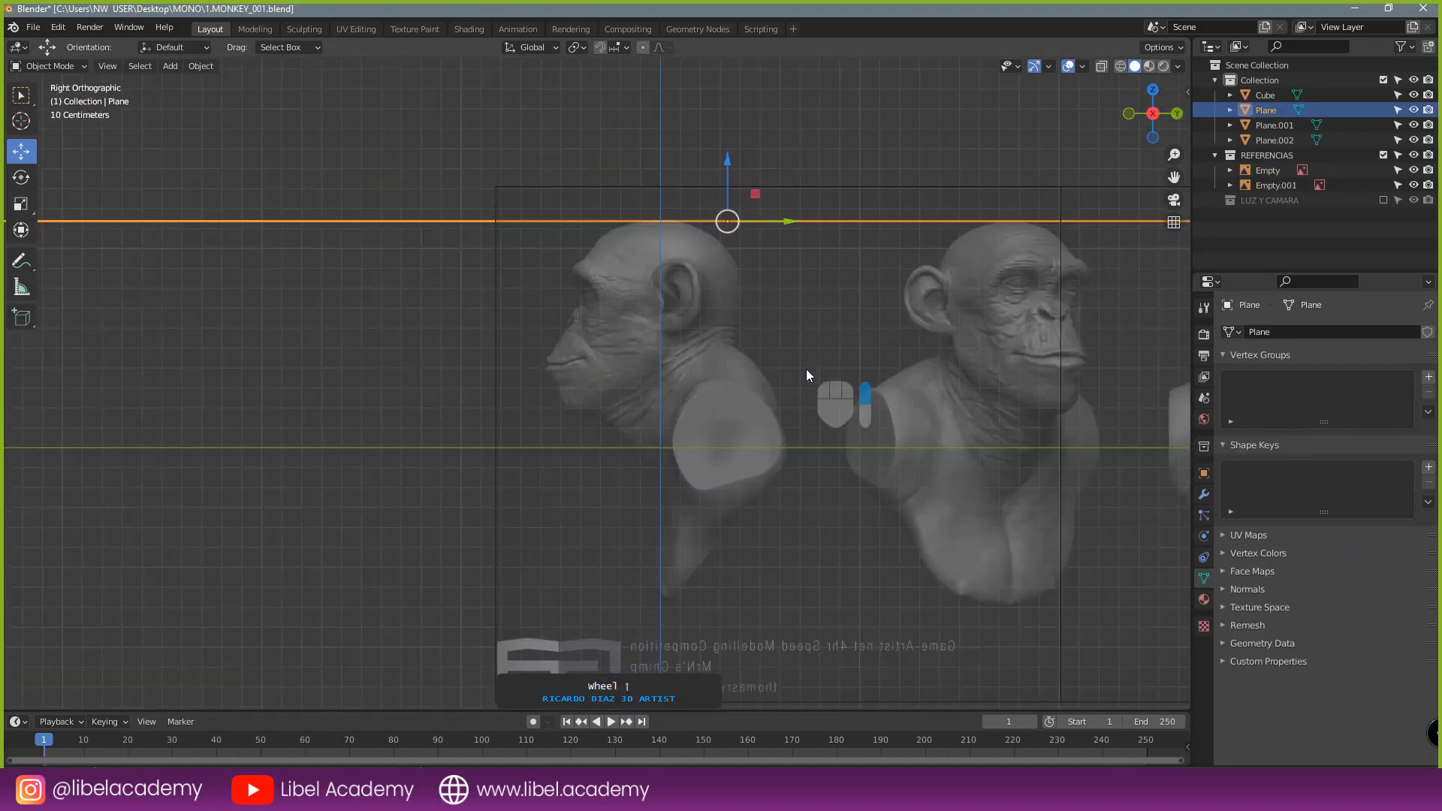
scroll(732, 369, "down", 4)
middle_click_drag(729, 370, 758, 382)
scroll(759, 381, "down", 3)
- Join the three horizontal guide planes into a single object
right_click(403, 372, "shift")
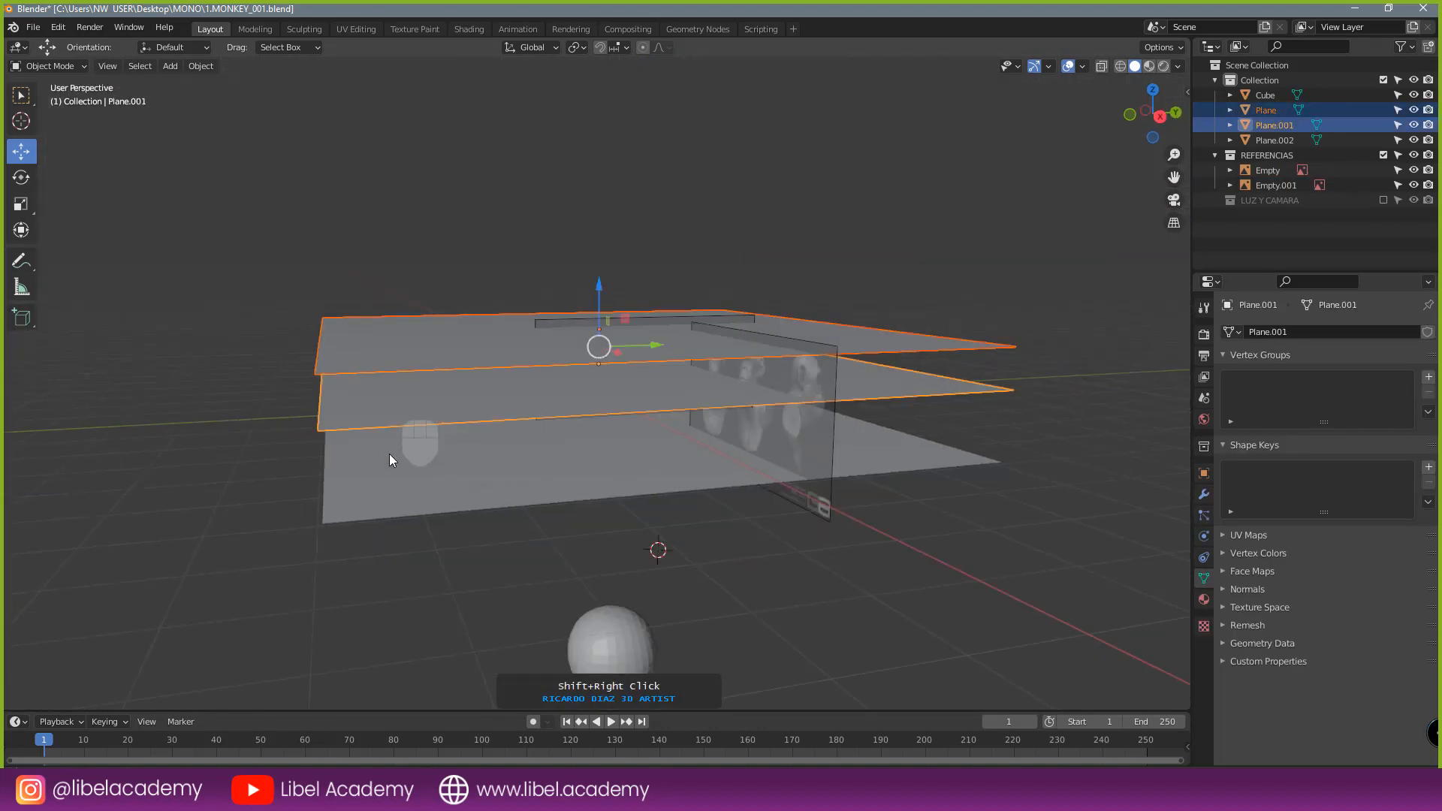
right_click(405, 449, "shift")
right_click(393, 344)
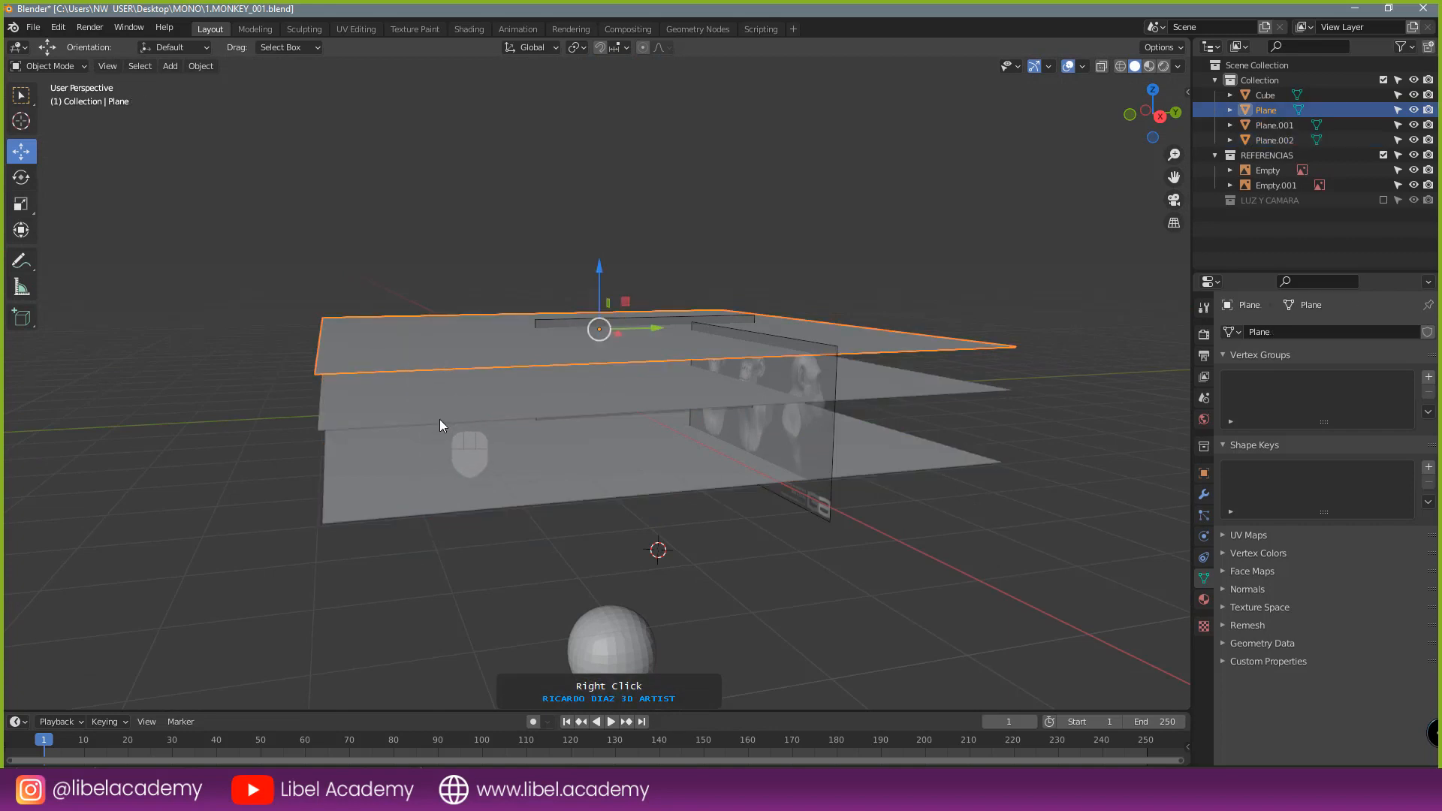
right_click(421, 409, "shift")
right_click(439, 476, "shift")
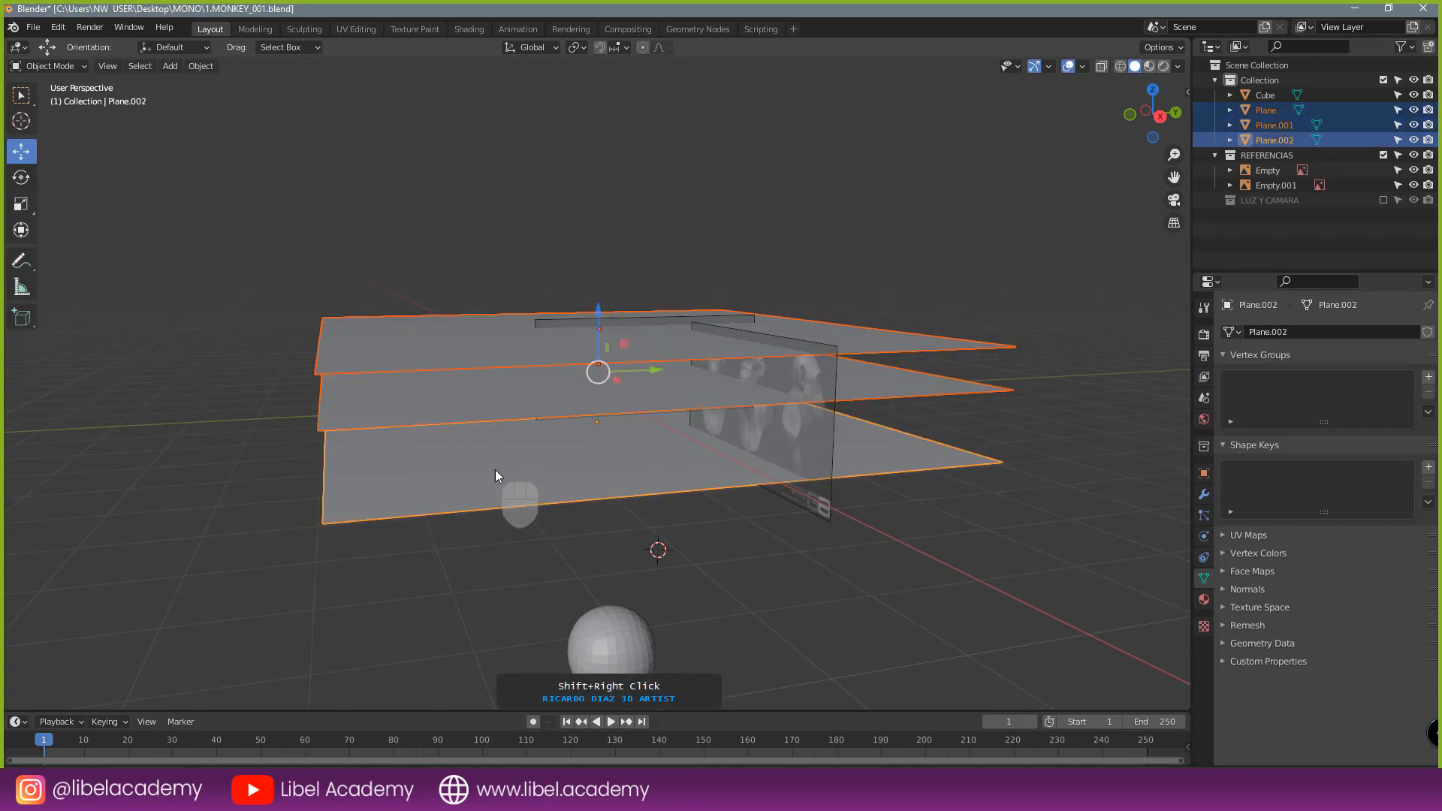
key("ctrl+j")
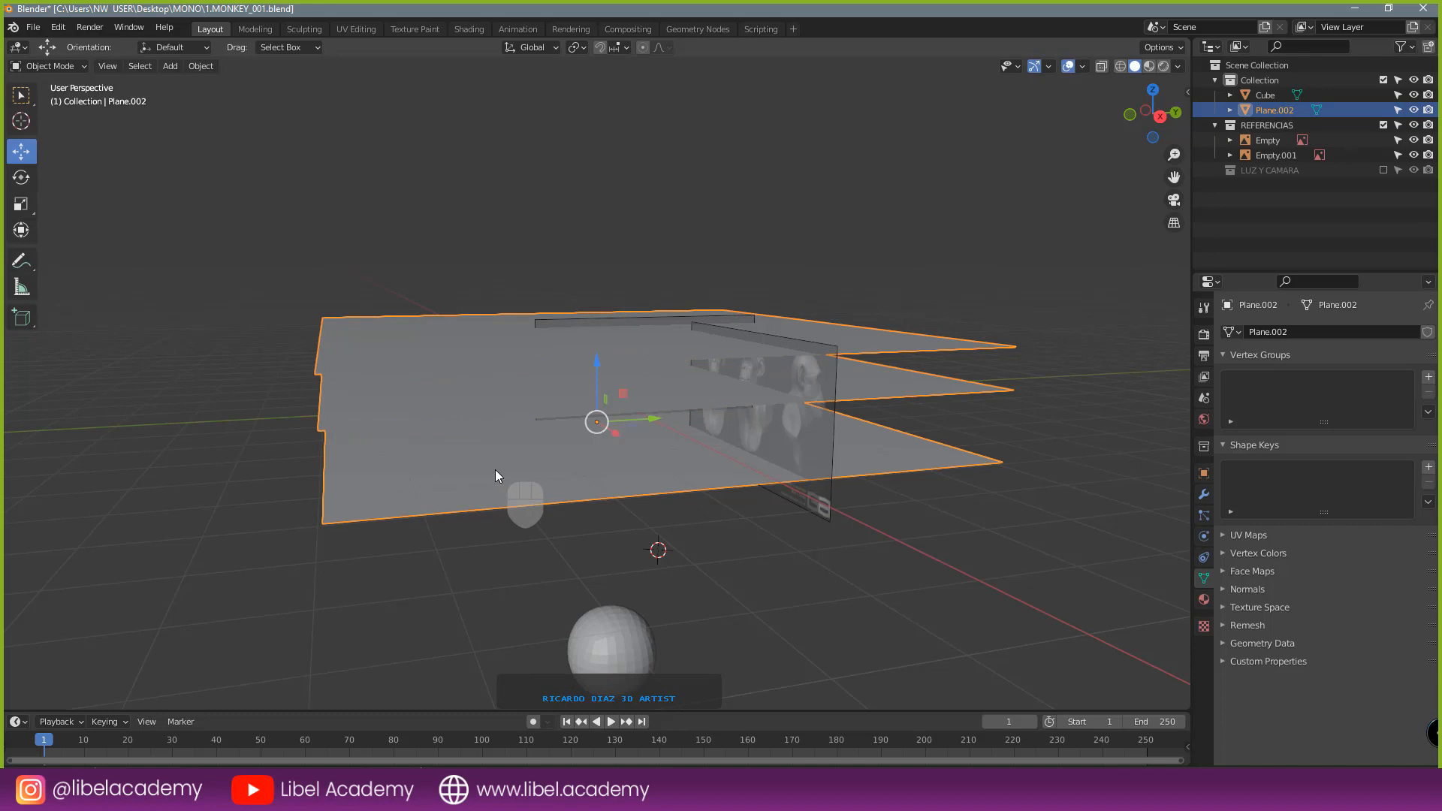
- Display the joined guide planes as wireframe over the side reference in the right orthographic view
key("KP_3")
right_click(406, 415)
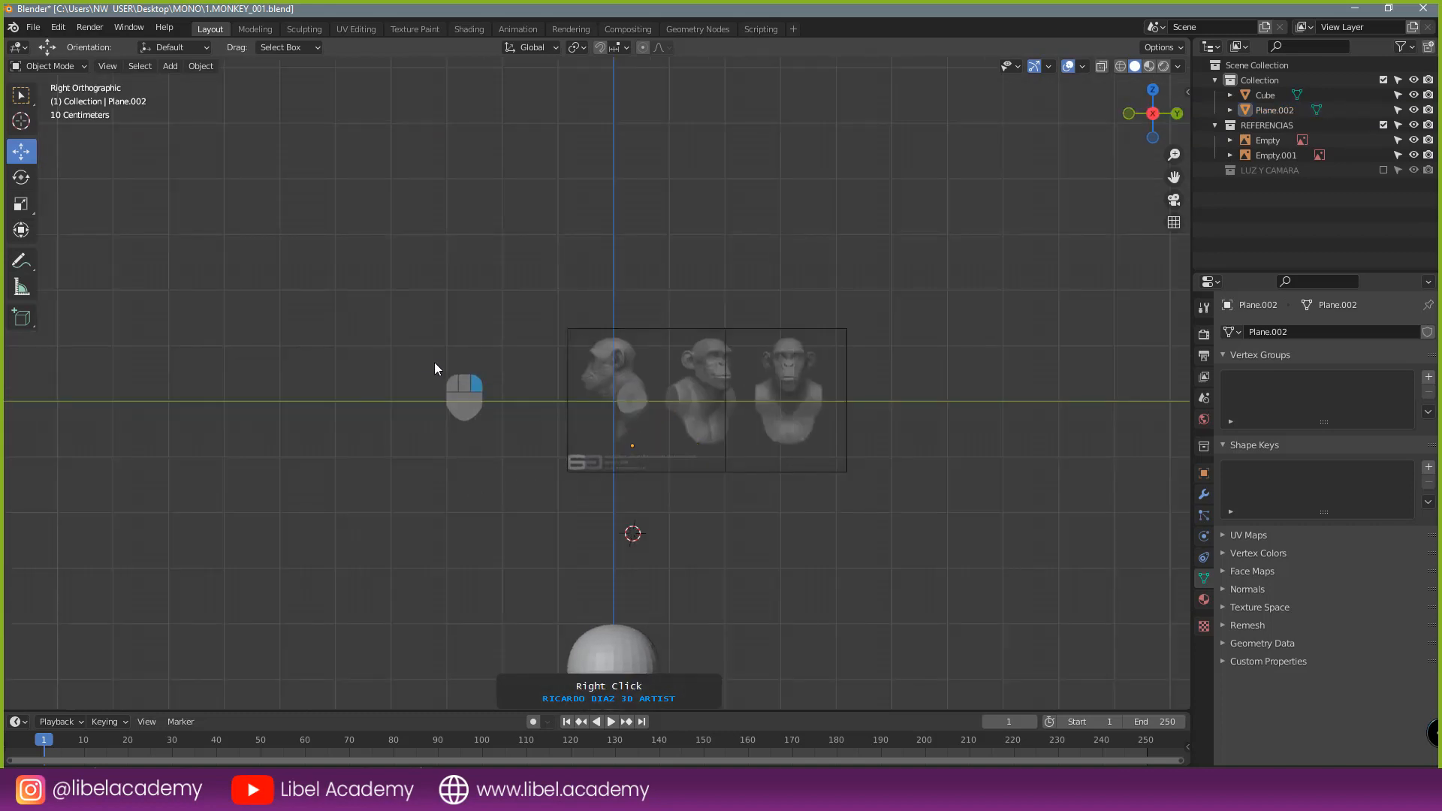
middle_click_drag(435, 363, 433, 399)
right_click(396, 360)
key("KP_3")
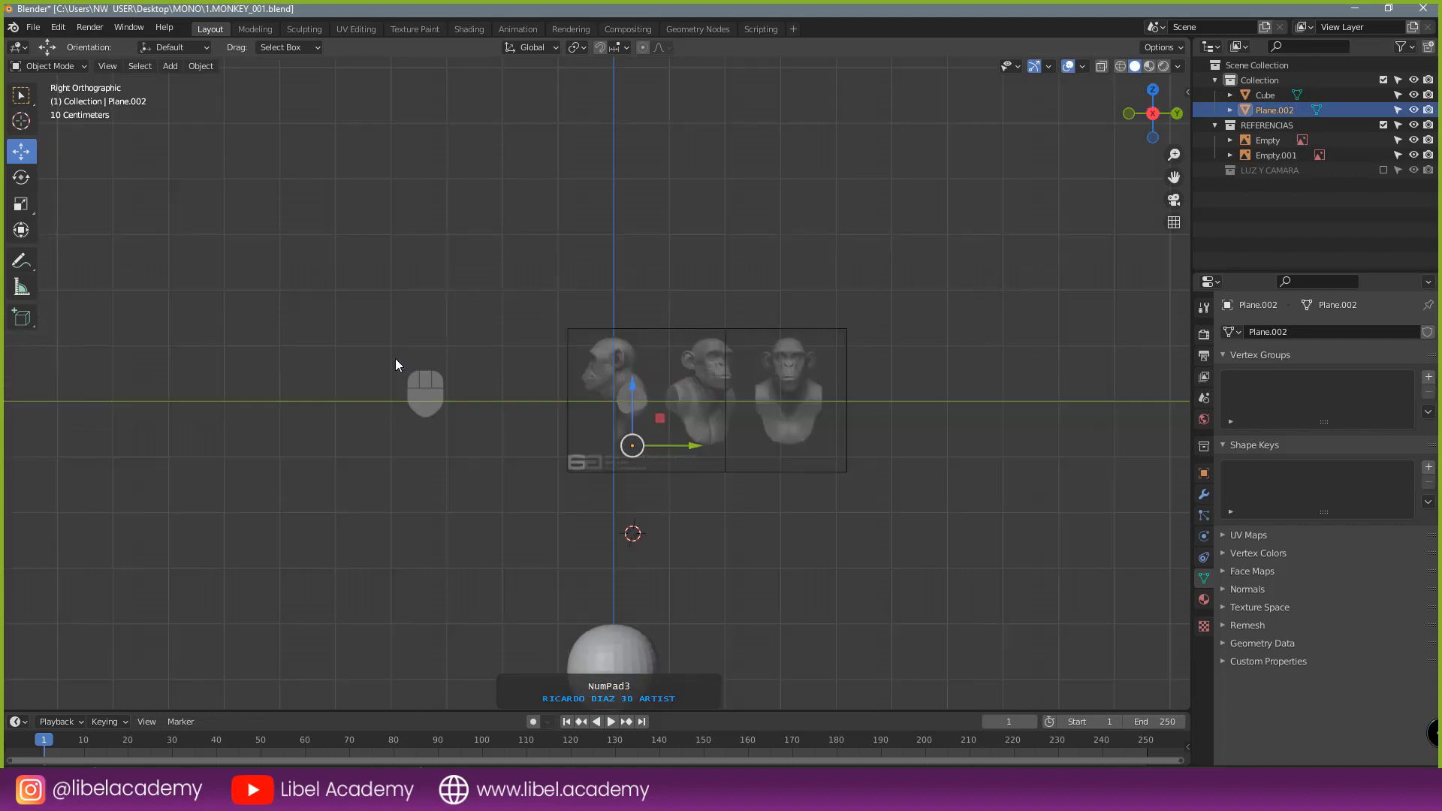
key("z")
scroll(366, 394, "up", 6)
scroll(371, 394, "up", 6)
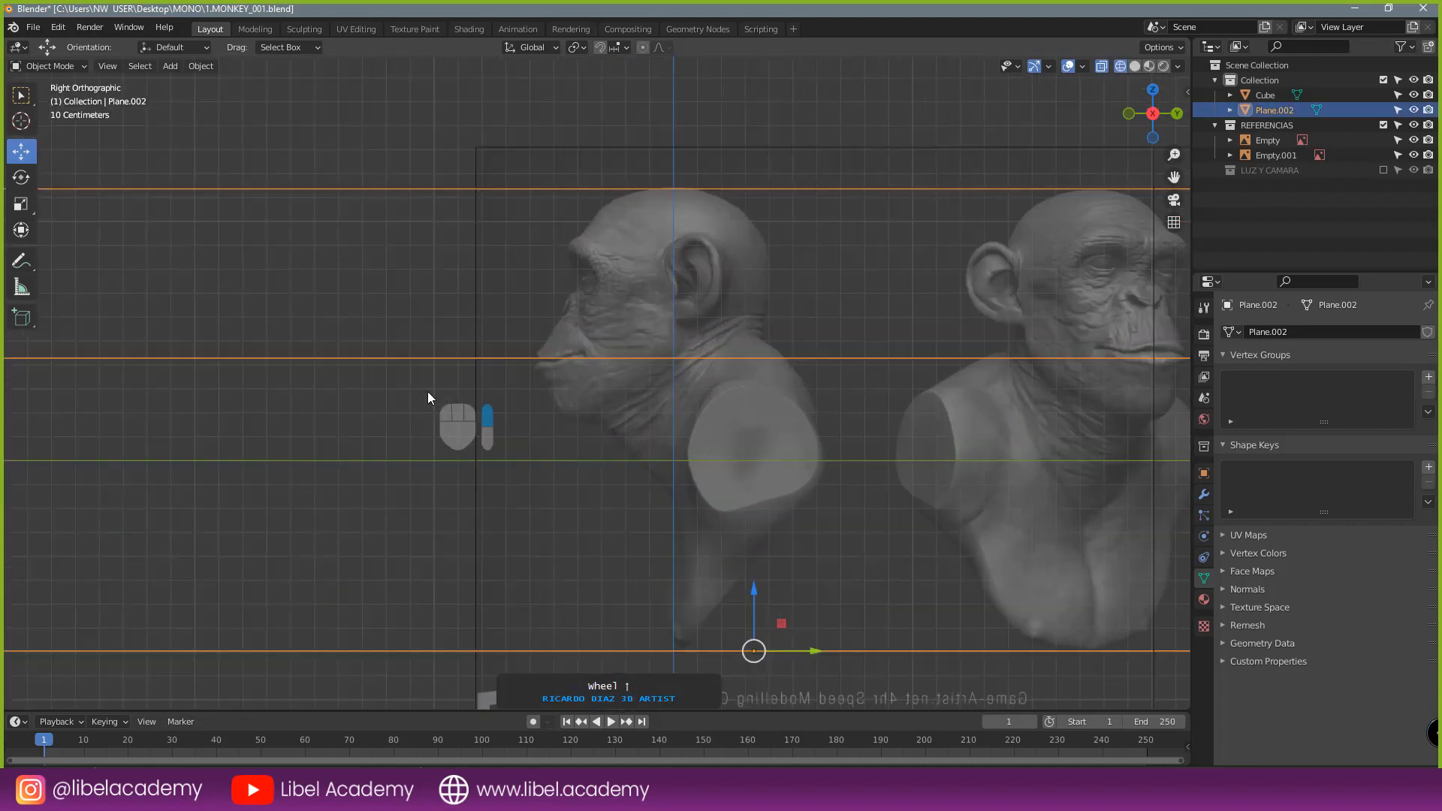
- Scale the side reference image by about 0.996 so the monkey matches the guide lines
scroll(468, 331, "down", 5)
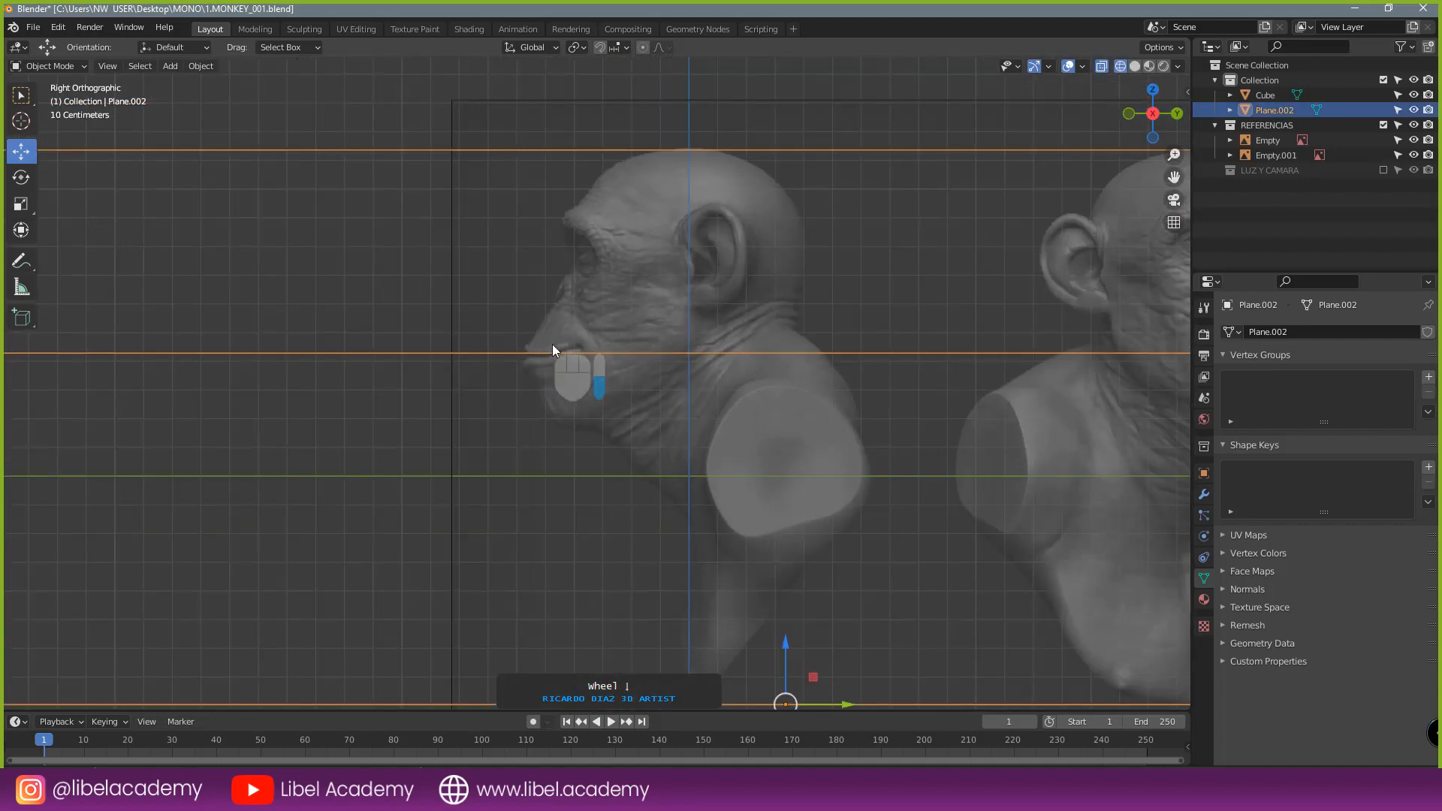
right_click(632, 281)
scroll(722, 381, "down", 2)
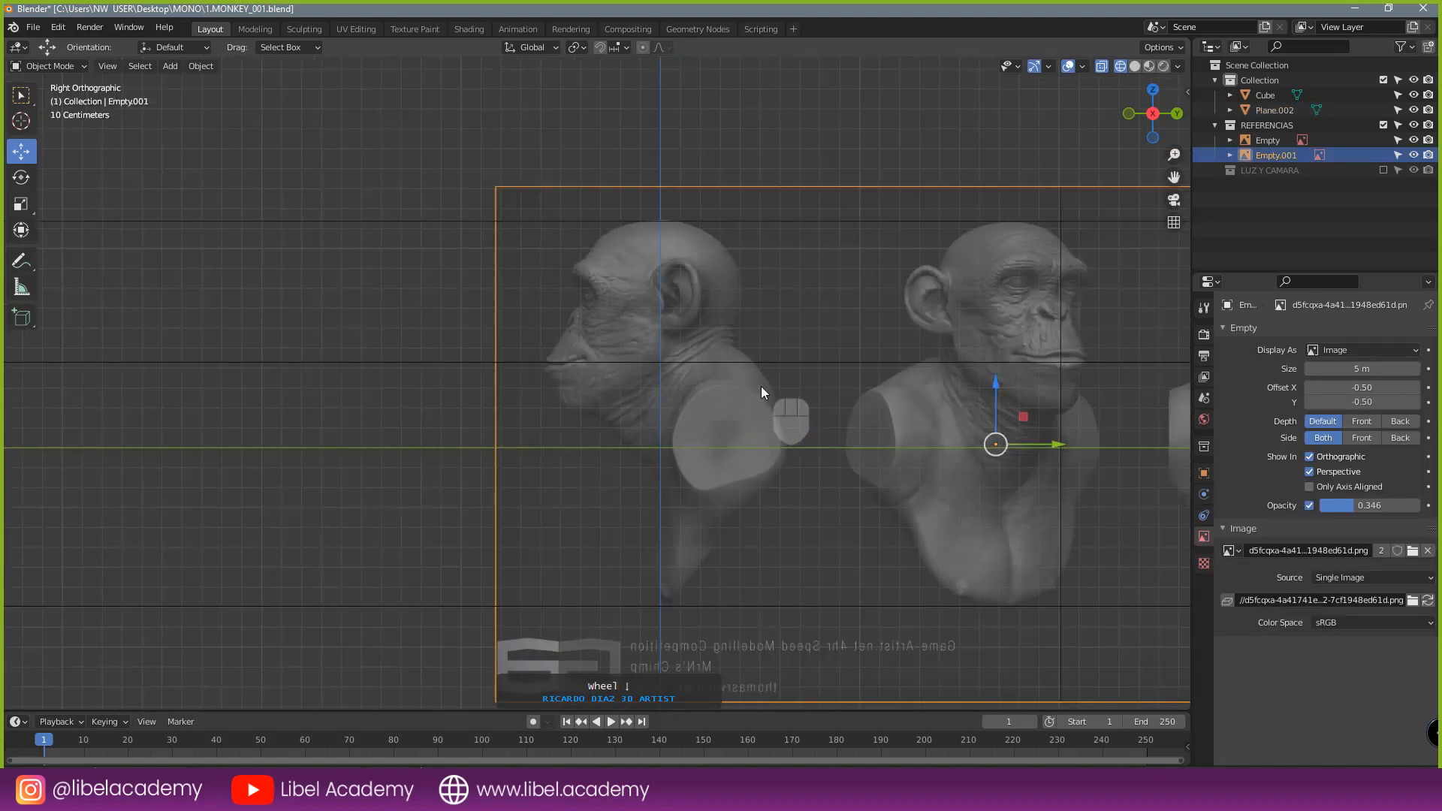
scroll(761, 386, "up", 1)
key("s")
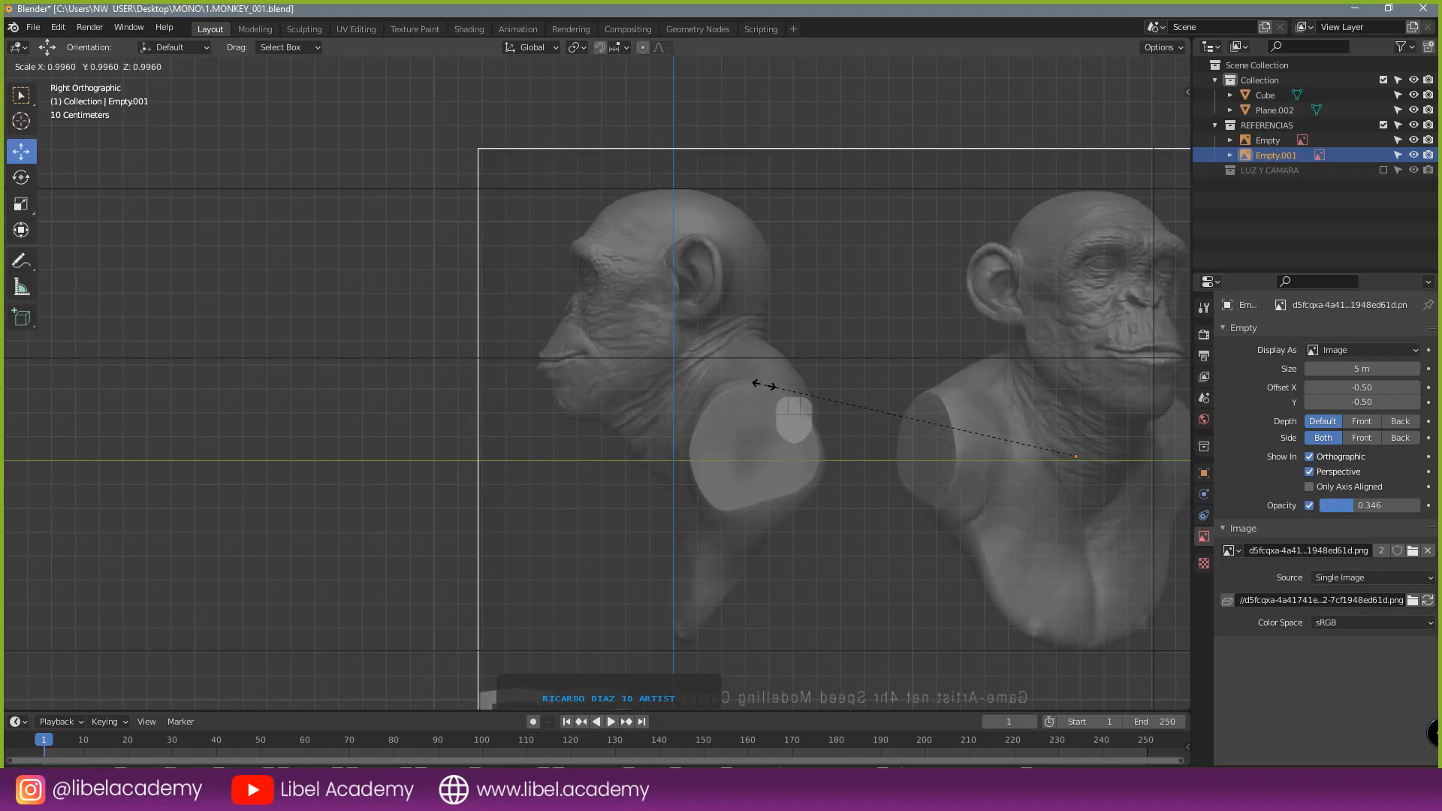
left_click(767, 386)
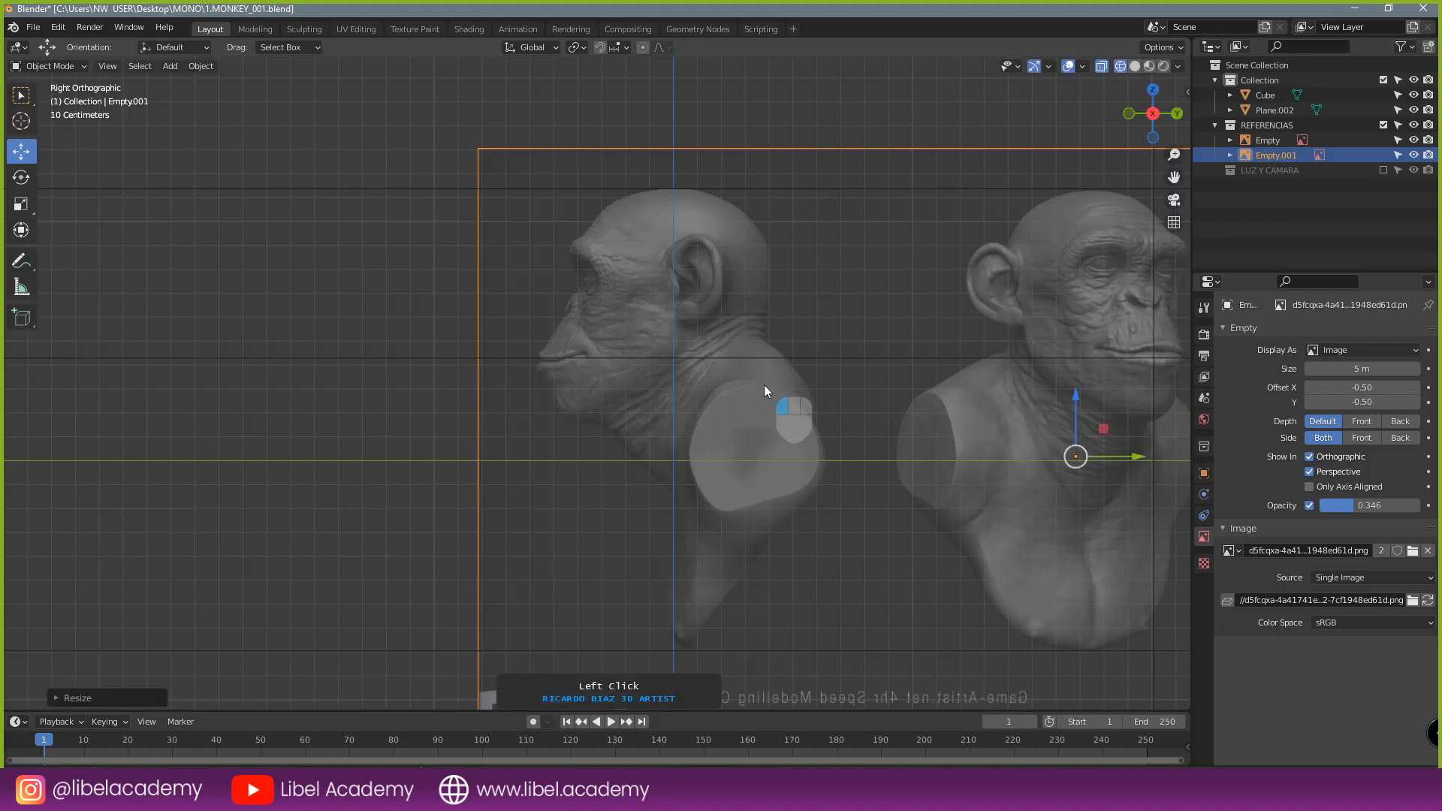
scroll(626, 388, "up", 1)
scroll(645, 389, "down", 4)
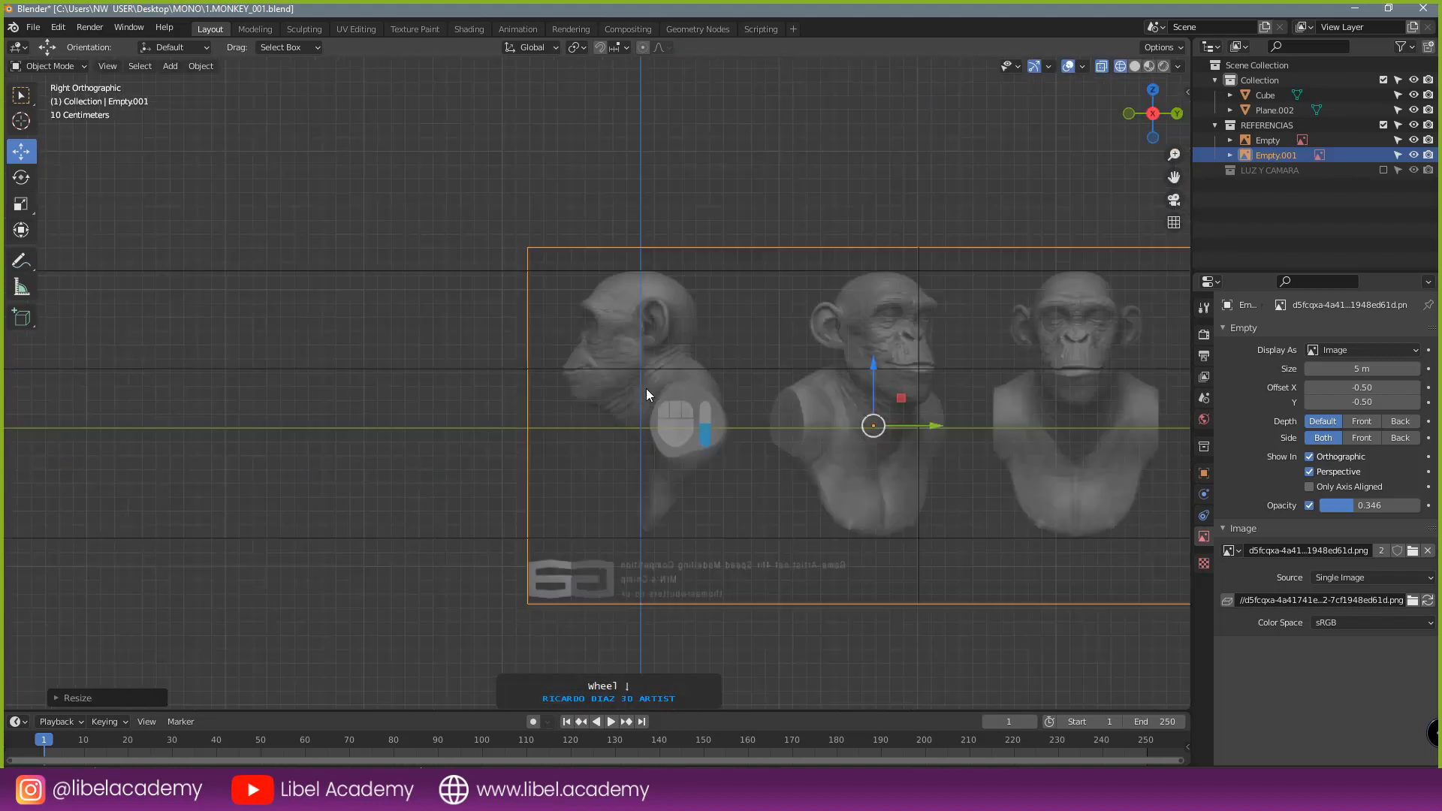
scroll(649, 389, "down", 3)
scroll(526, 385, "up", 1)
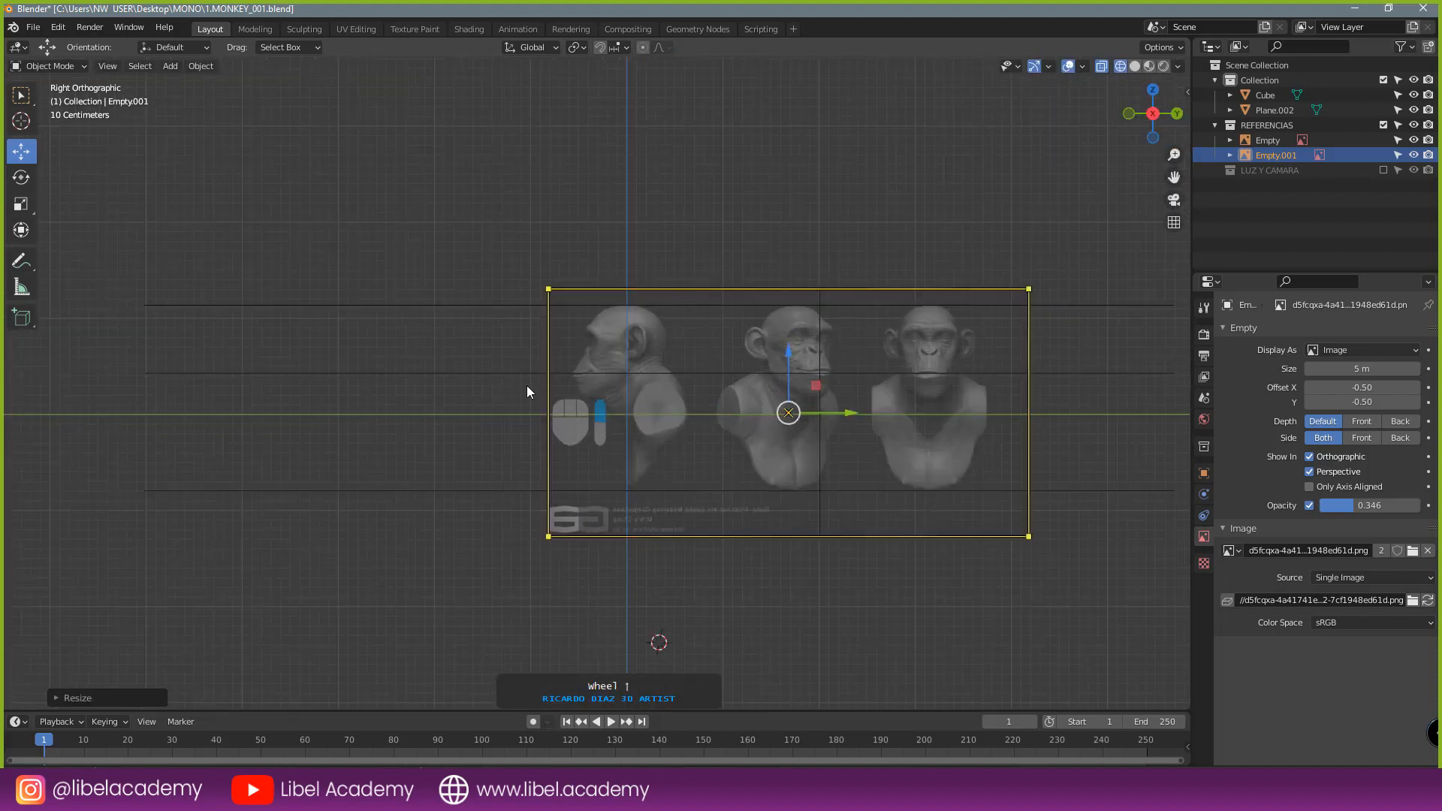
- Make the REFERENCIAS collection unselectable in the viewport while keeping it included in the view layer
middle_click_drag(526, 385, 547, 394)
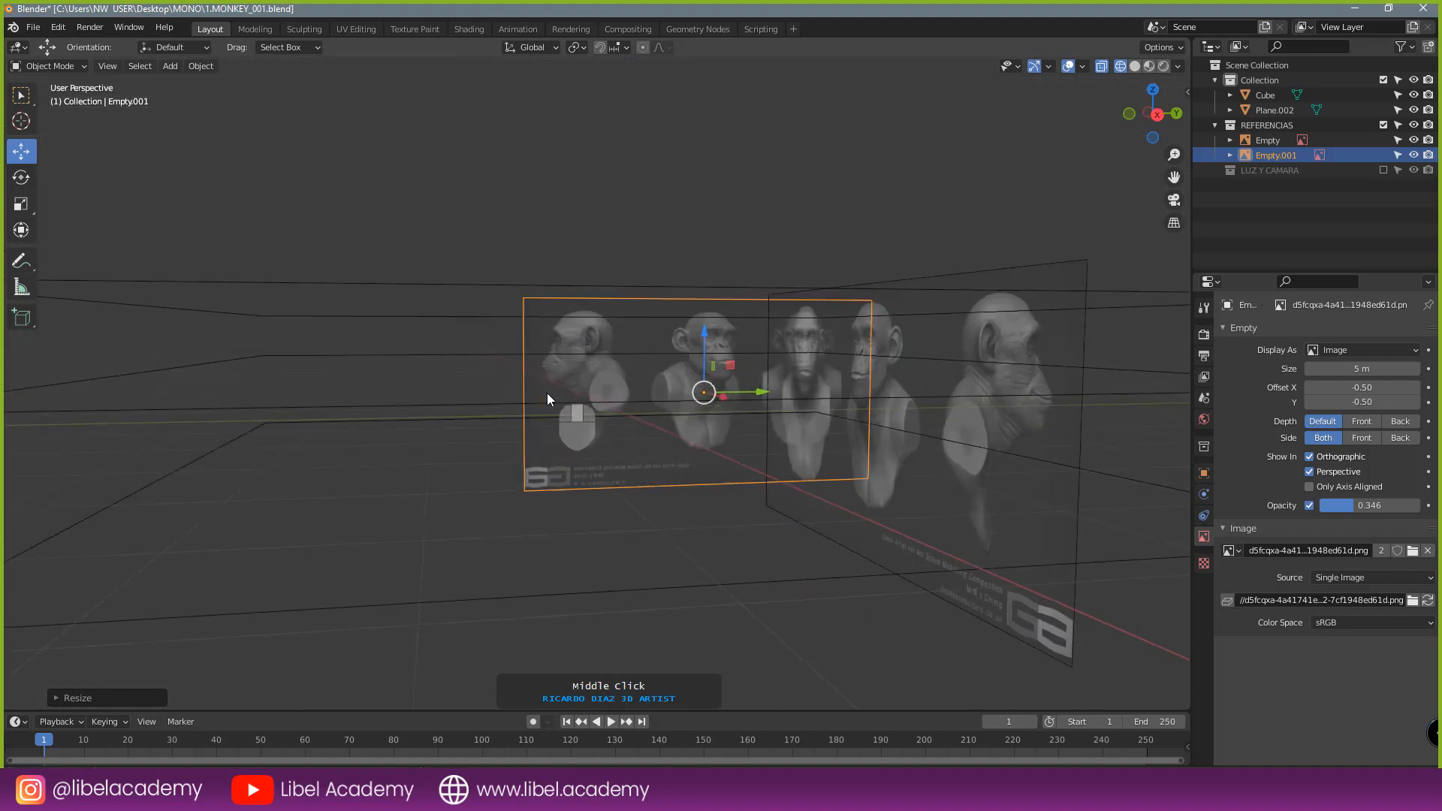
left_click(1400, 125)
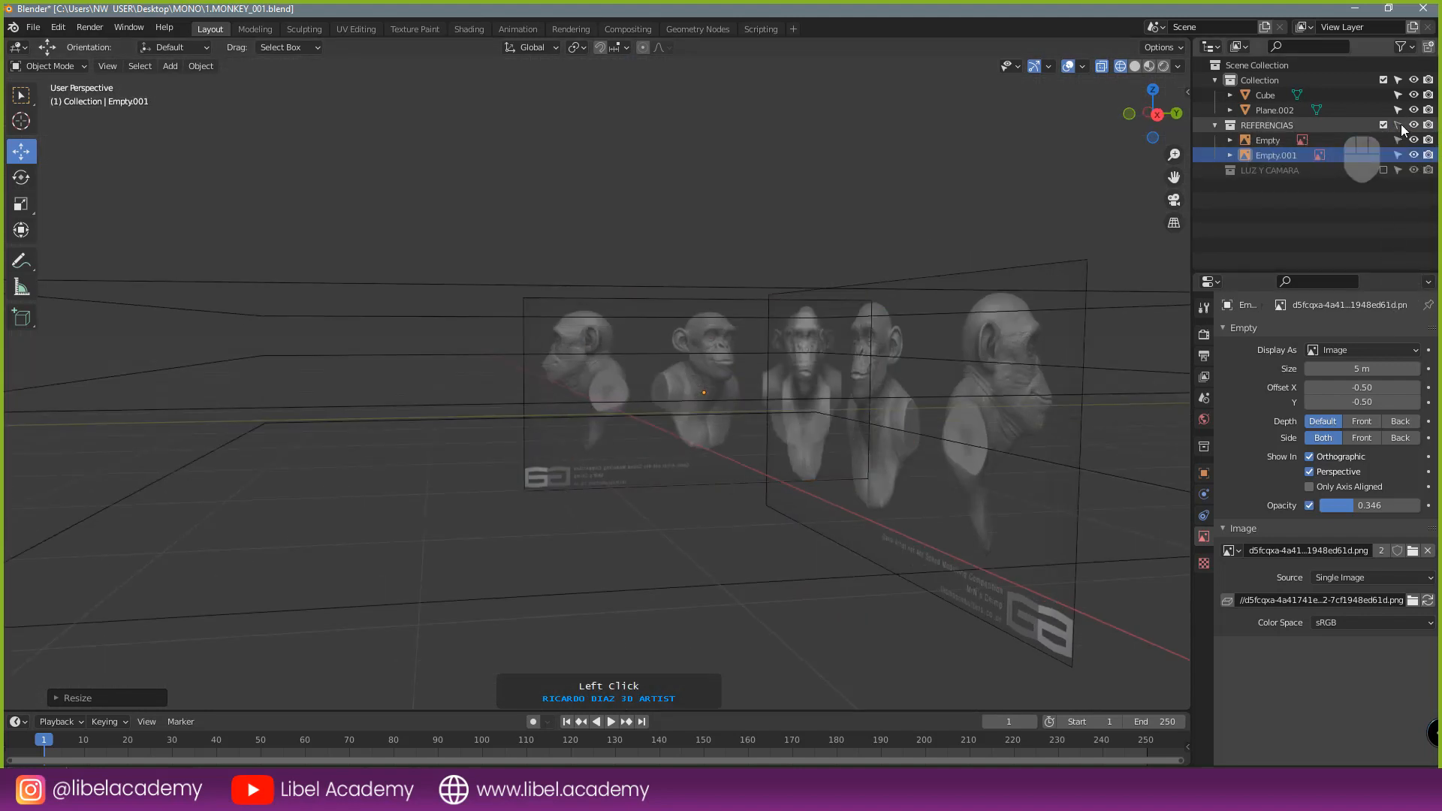
left_click(1383, 125)
left_click(1383, 125)
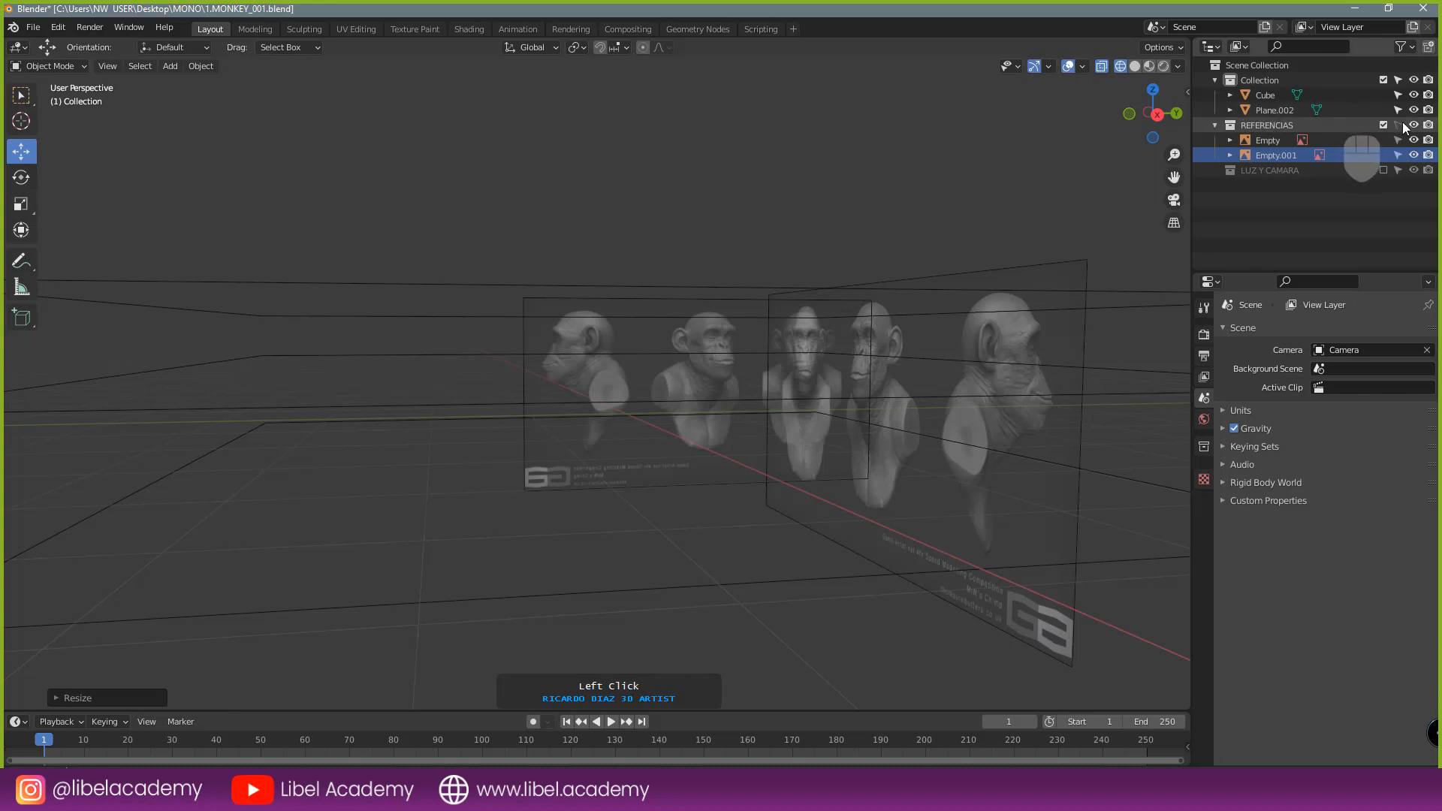
- Delete the joined guide planes and save the file from the front orthographic view
scroll(546, 407, "down", 2)
middle_click_drag(546, 411, 448, 416)
left_click(392, 397)
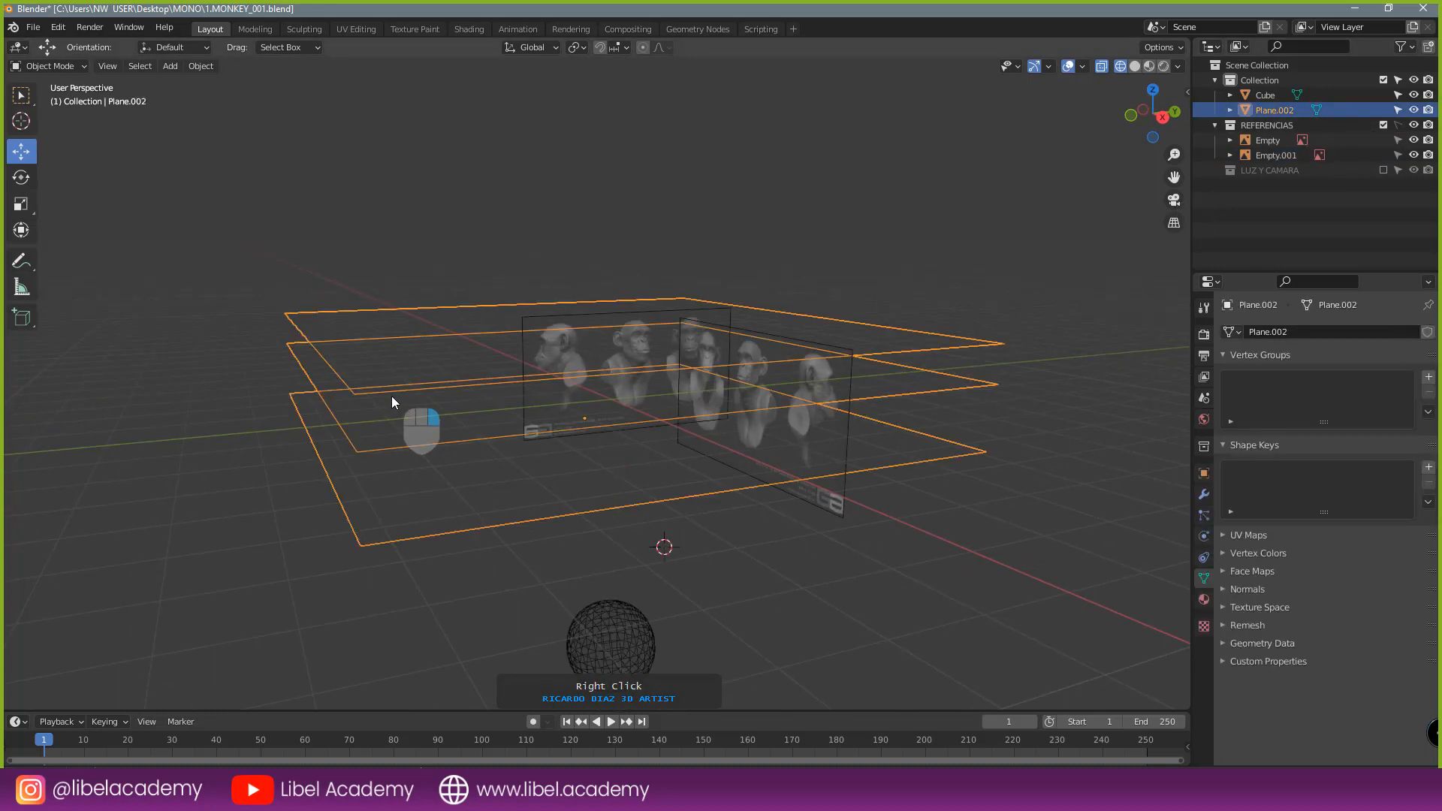
key("x")
left_click(391, 395)
key("KP_1")
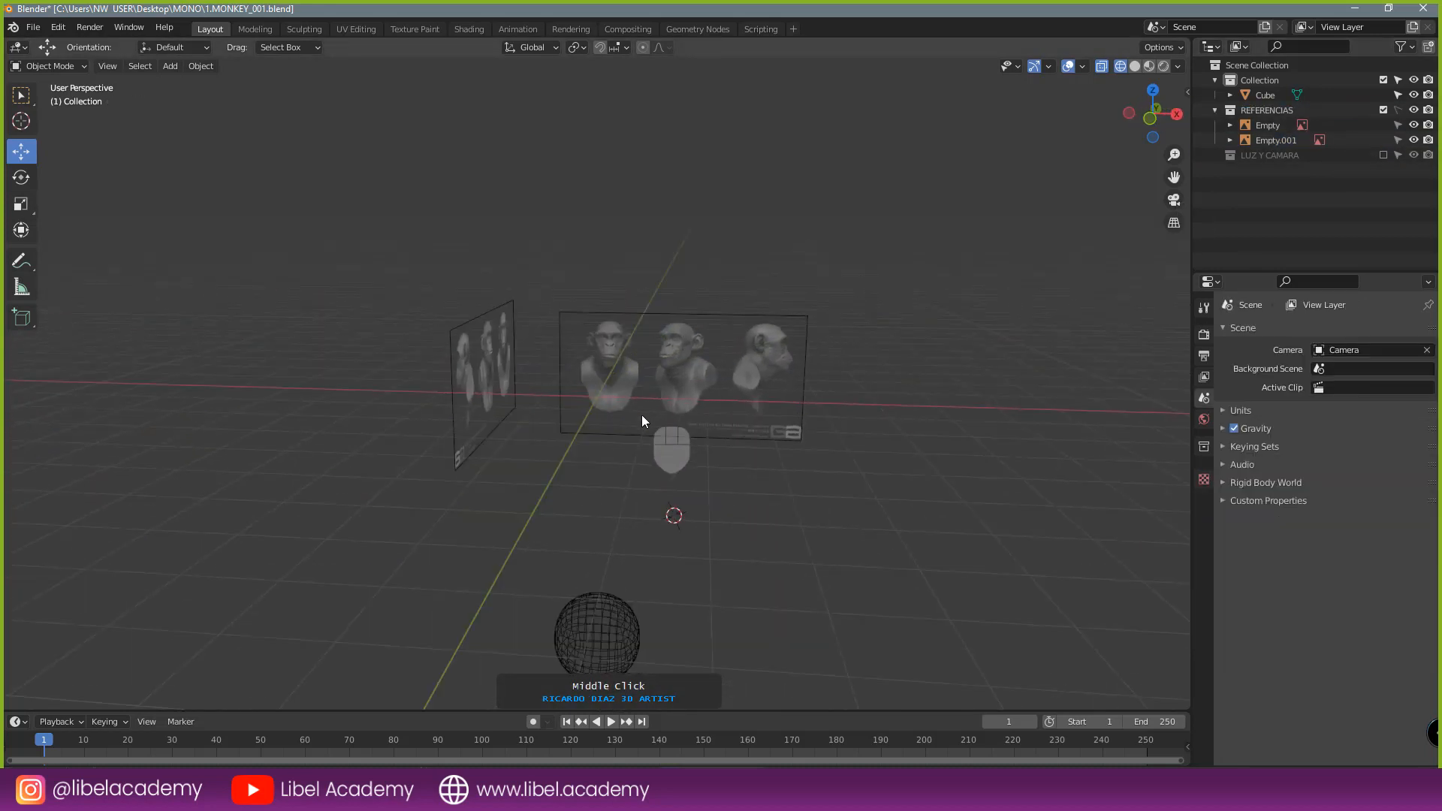
scroll(645, 414, "up", 2)
key("ctrl+s")
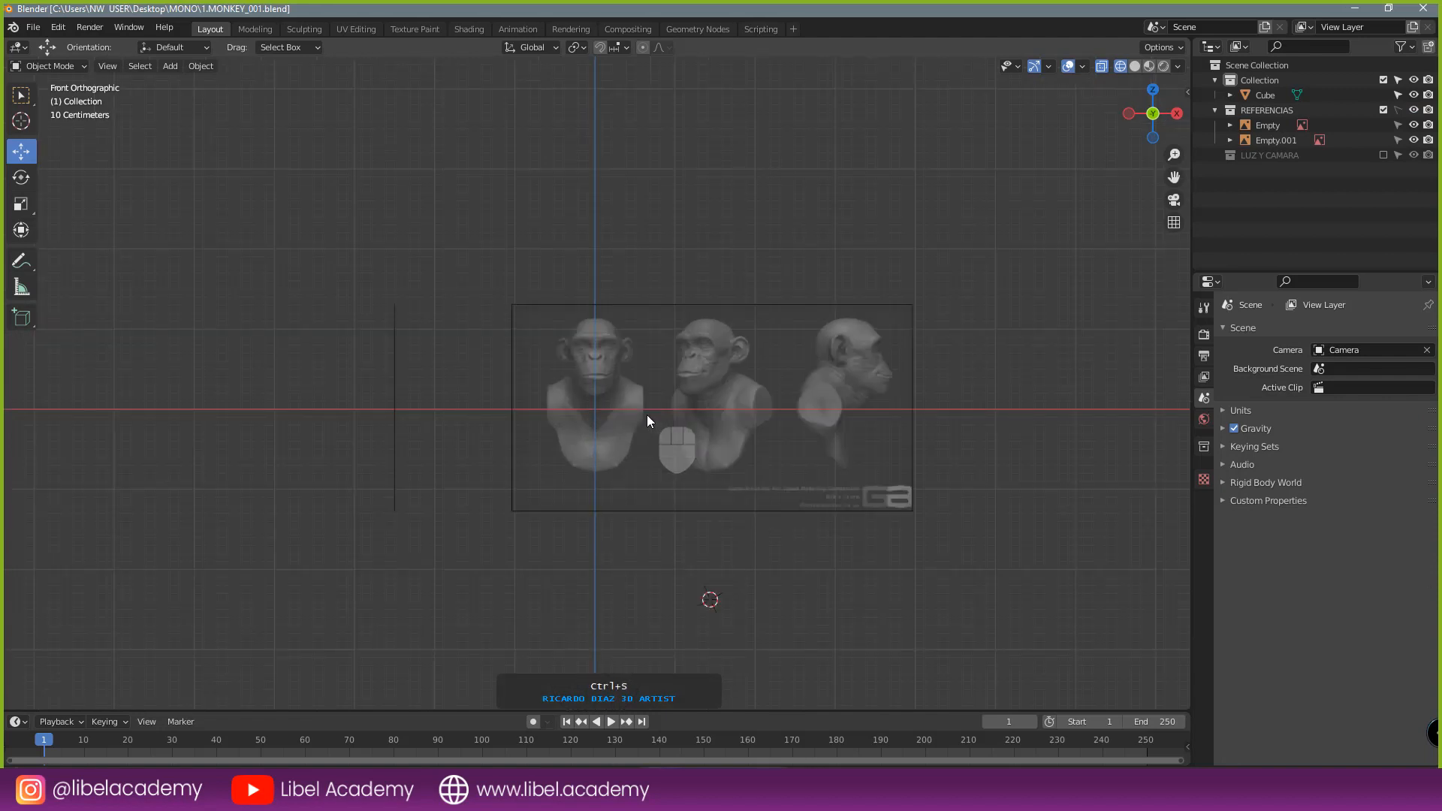
- Duplicate the sphere below the references and move the copy straight up along Z onto the front-view monkey head
scroll(676, 511, "down", 4)
scroll(655, 375, "up", 2)
middle_click_drag(601, 312, 589, 416, "shift")
scroll(602, 398, "up", 2)
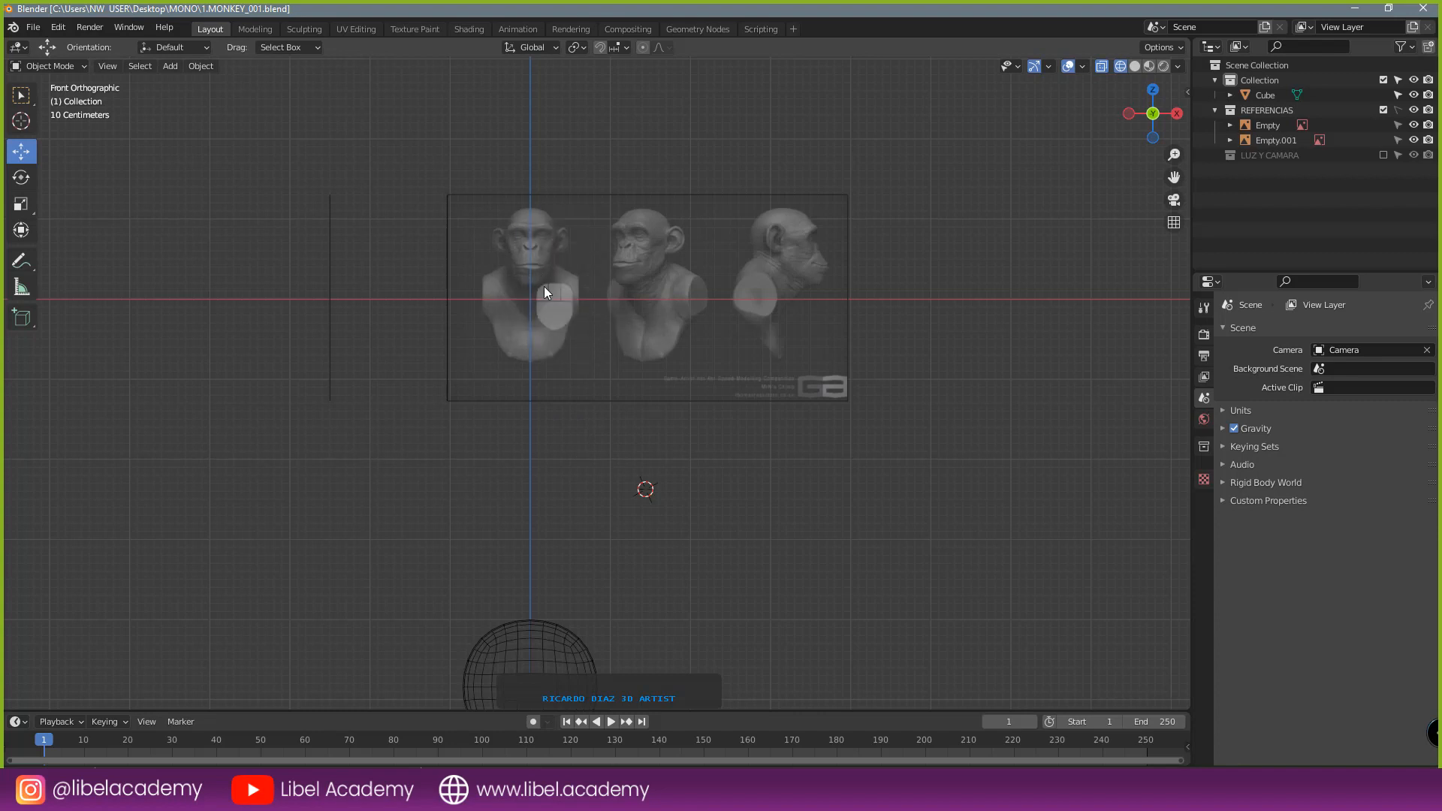
scroll(547, 305, "up", 2)
scroll(550, 320, "down", 3)
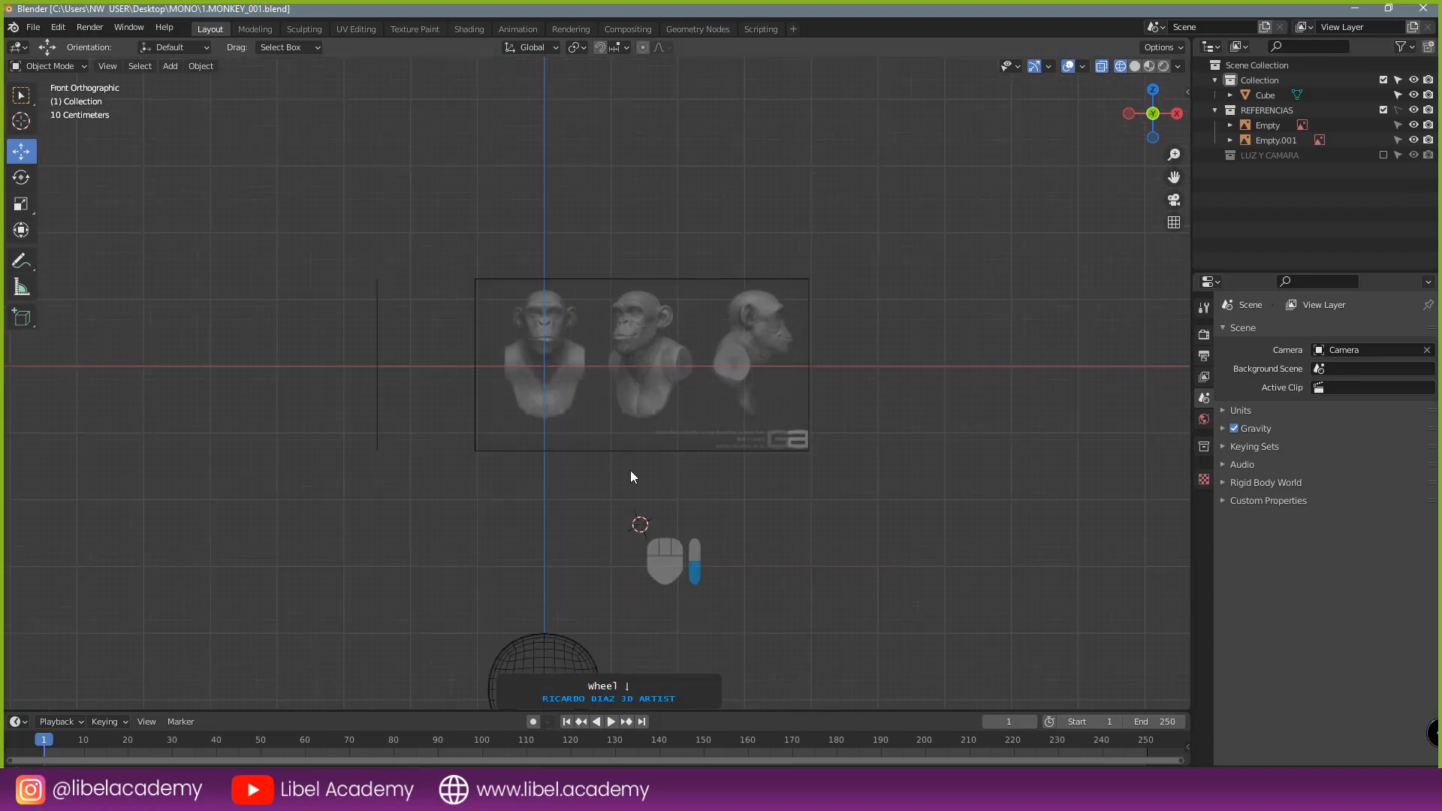
right_click(539, 535)
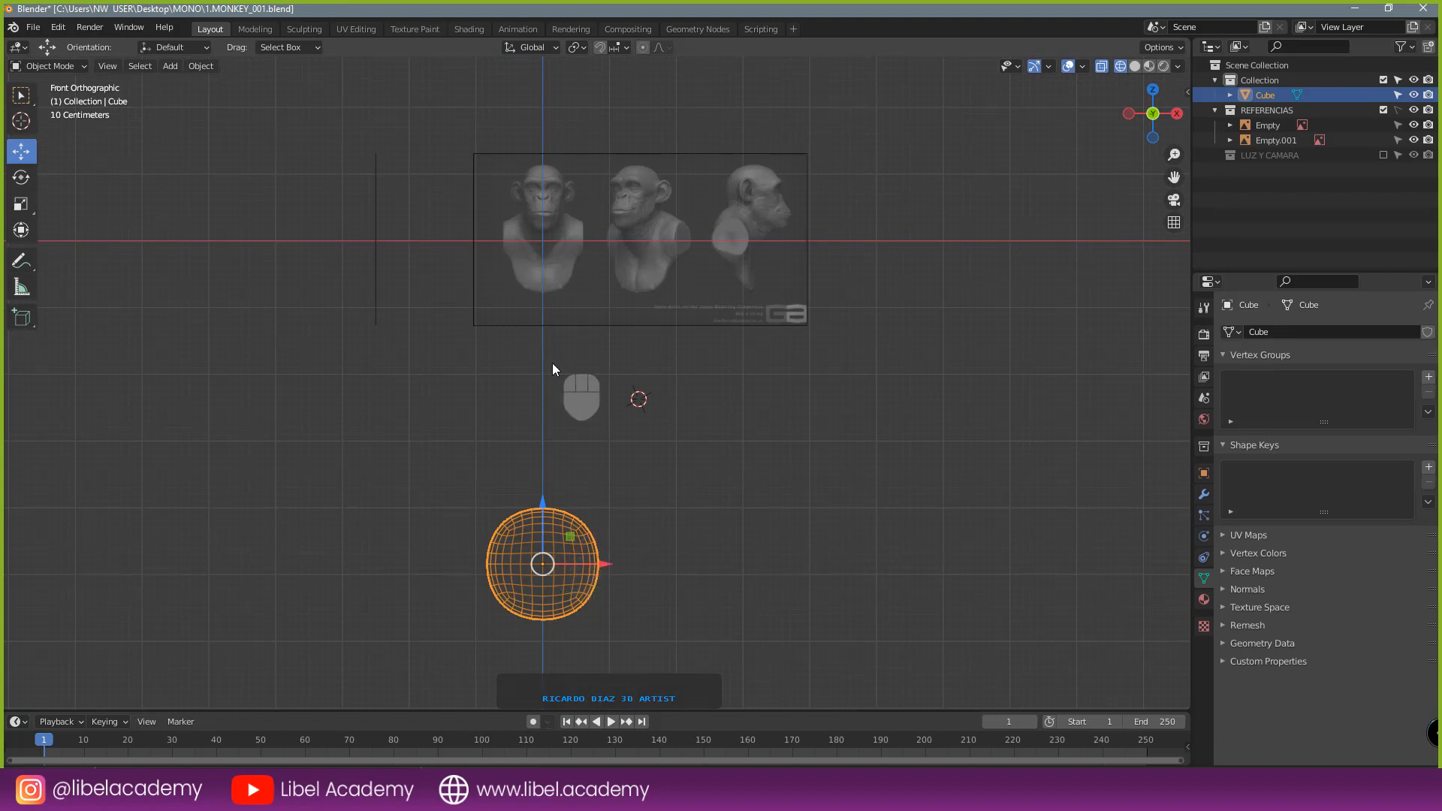
key("shift+d")
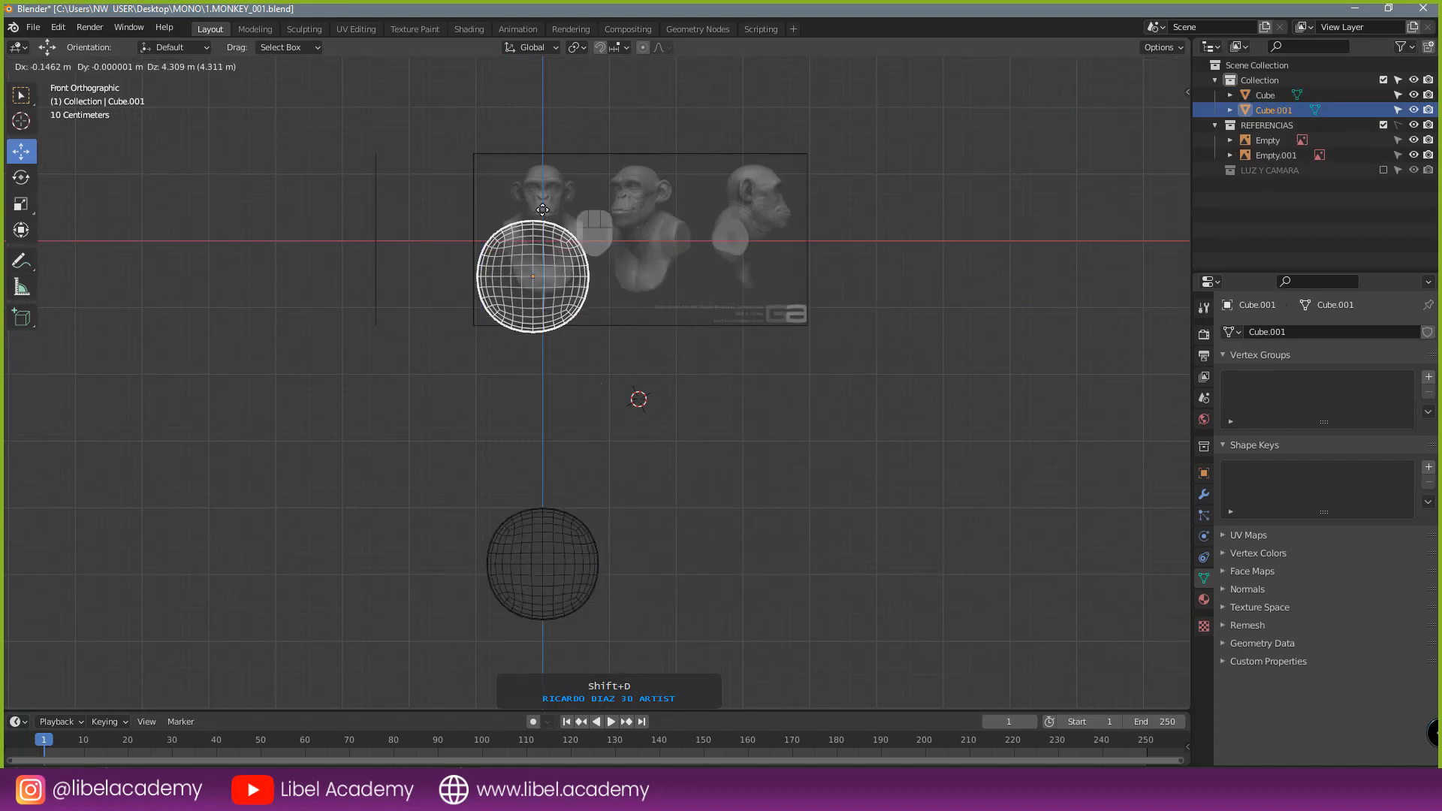
right_click(638, 383)
left_click_drag(558, 509, 553, 138)
scroll(552, 138, "up", 3)
middle_click_drag(552, 138, 606, 426, "shift")
scroll(613, 434, "up", 4)
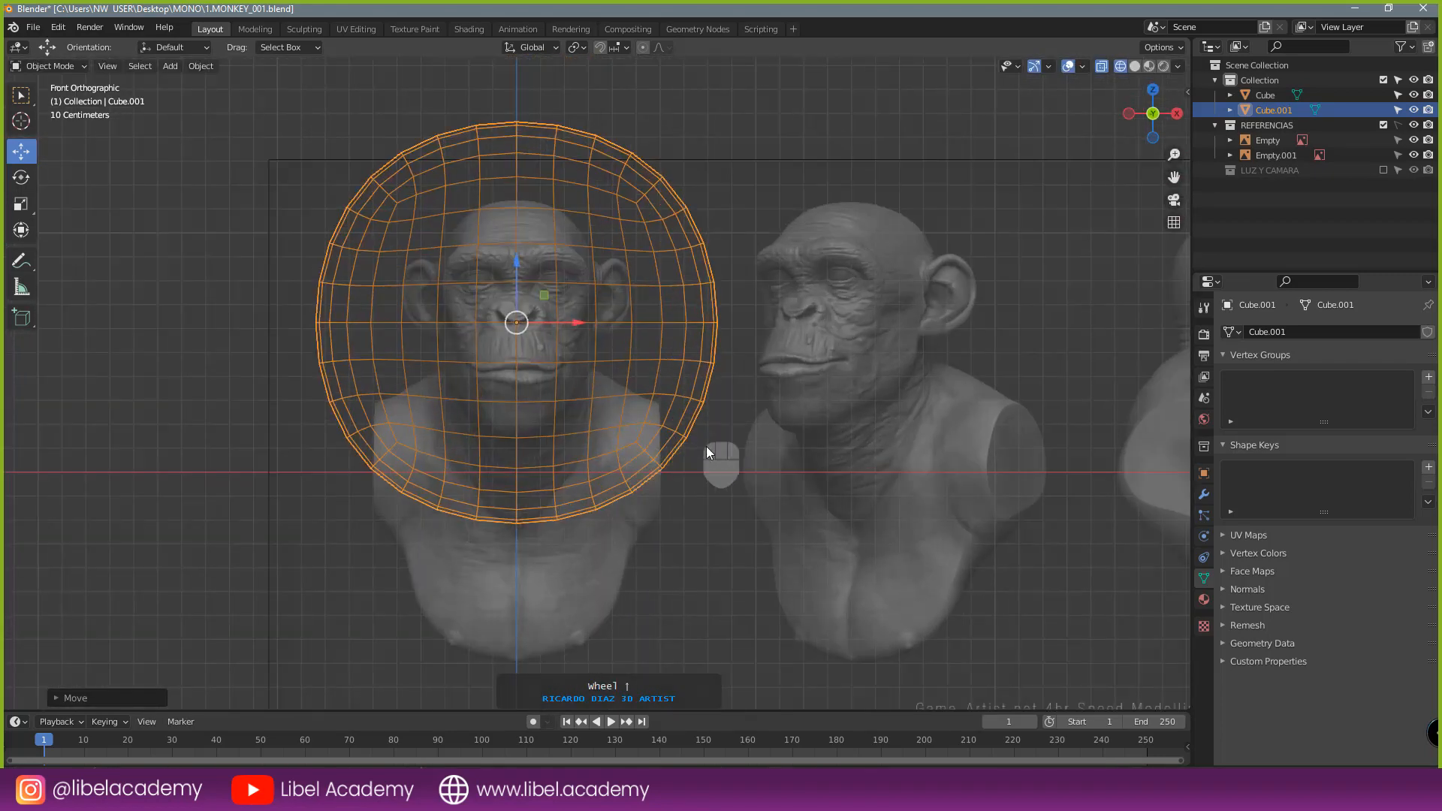
- Scale the duplicated sphere down uniformly to roughly the size of the front-view head
middle_click_drag(694, 417, 710, 456, "shift")
key("s")
left_click(646, 454)
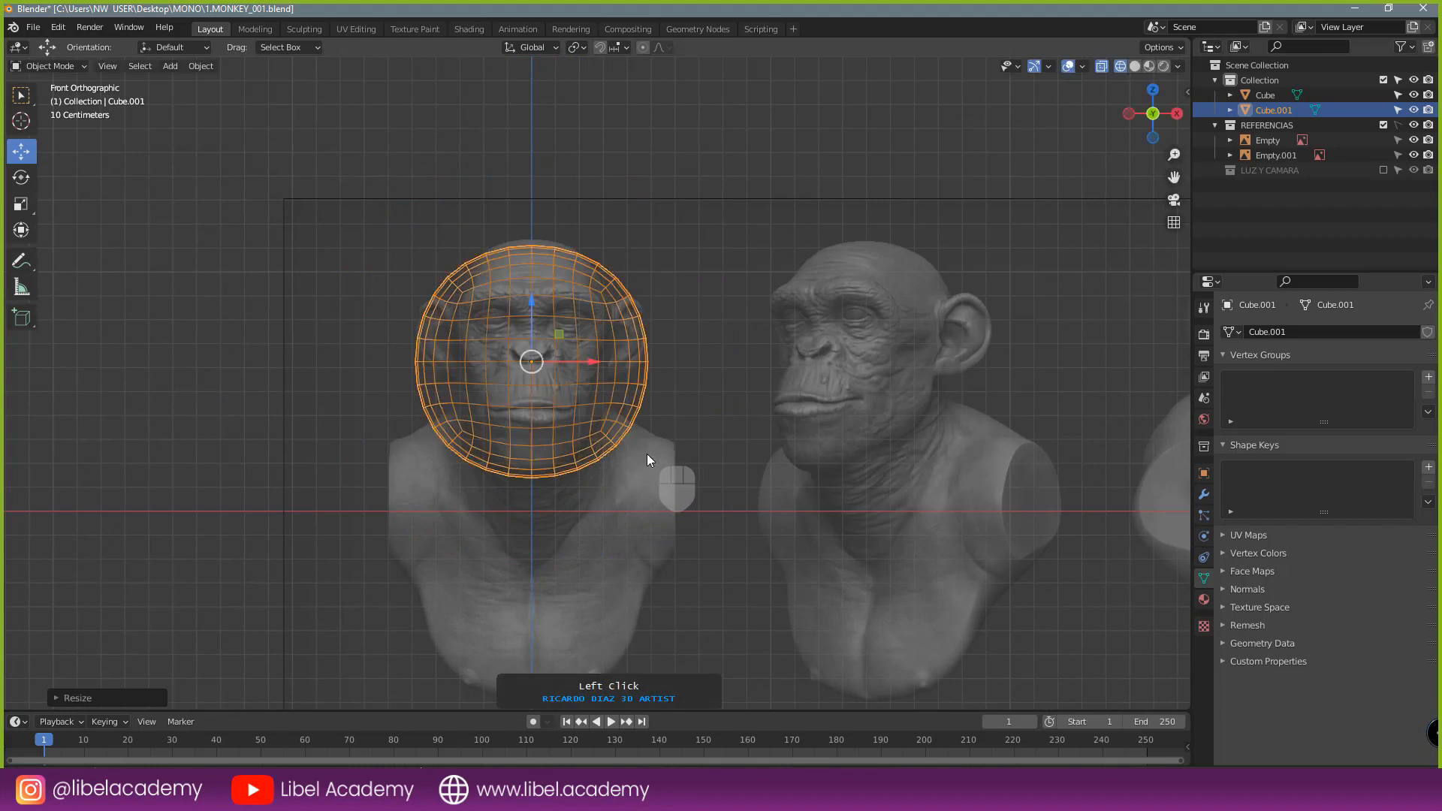
key("z")
left_click(727, 454)
middle_click_drag(627, 409, 631, 437, "shift")
key("z")
left_click(549, 444)
scroll(596, 383, "up", 2)
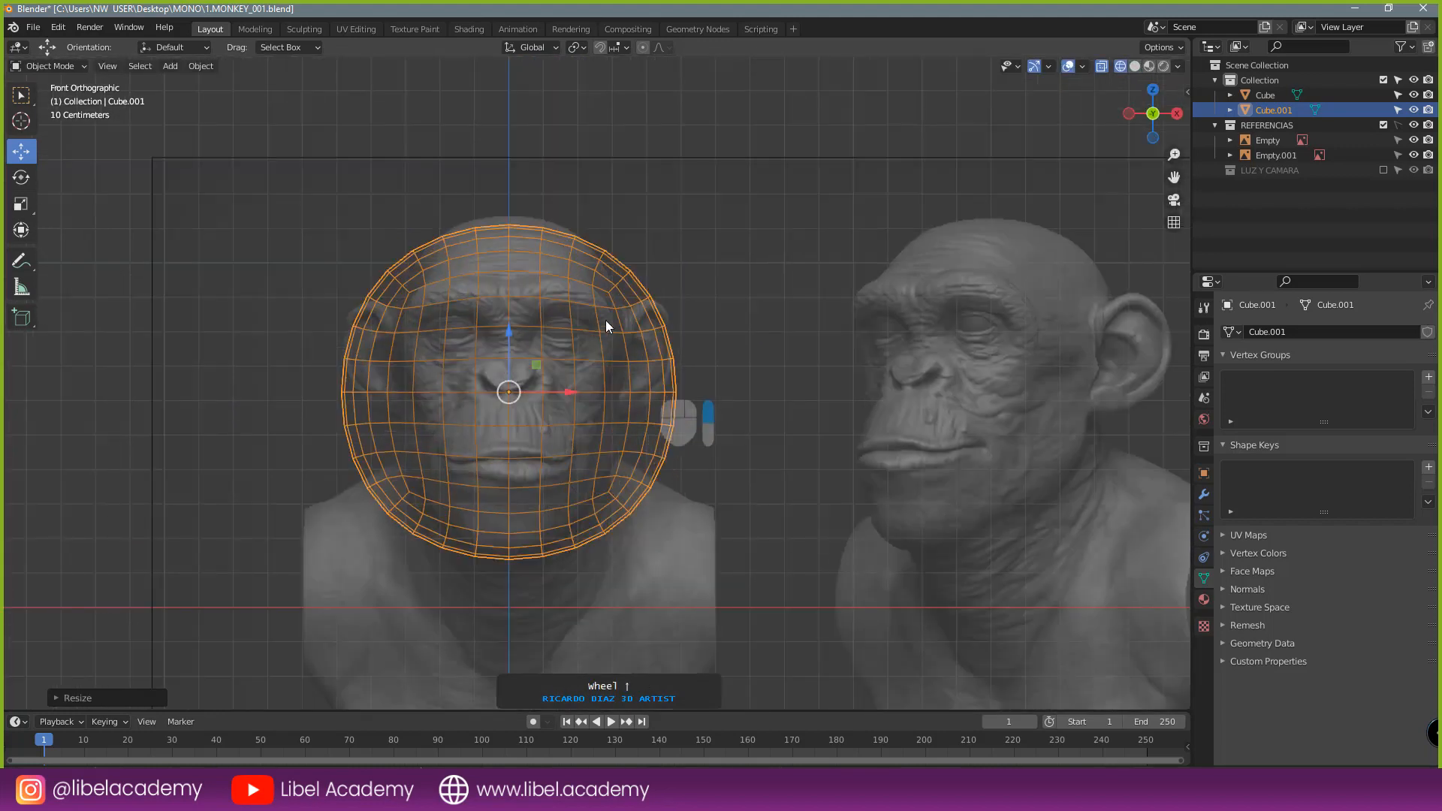
- Raise the sphere slightly along Z to meet the top of the head and fine-tune its uniform scale
left_click_drag(512, 326, 512, 314)
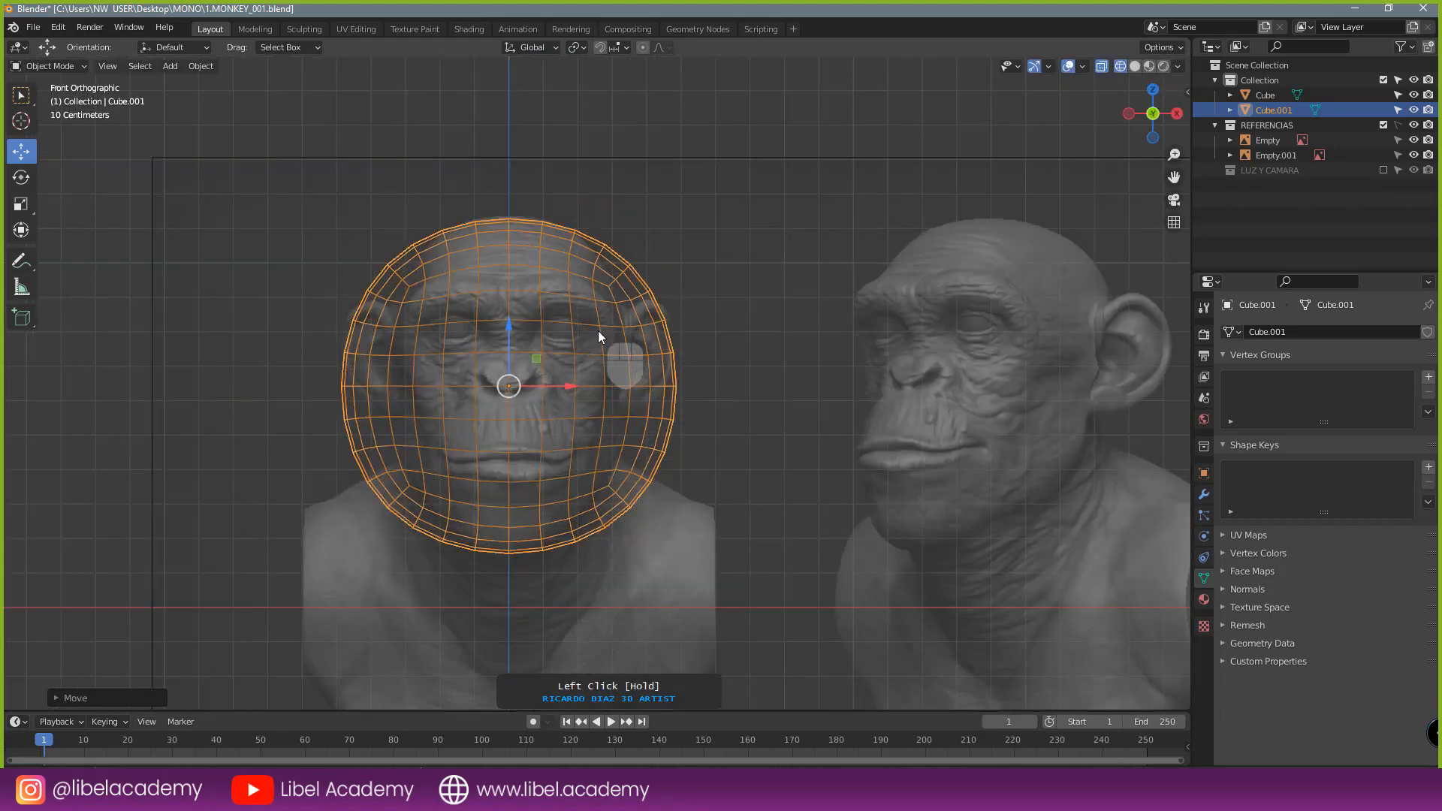
key("s")
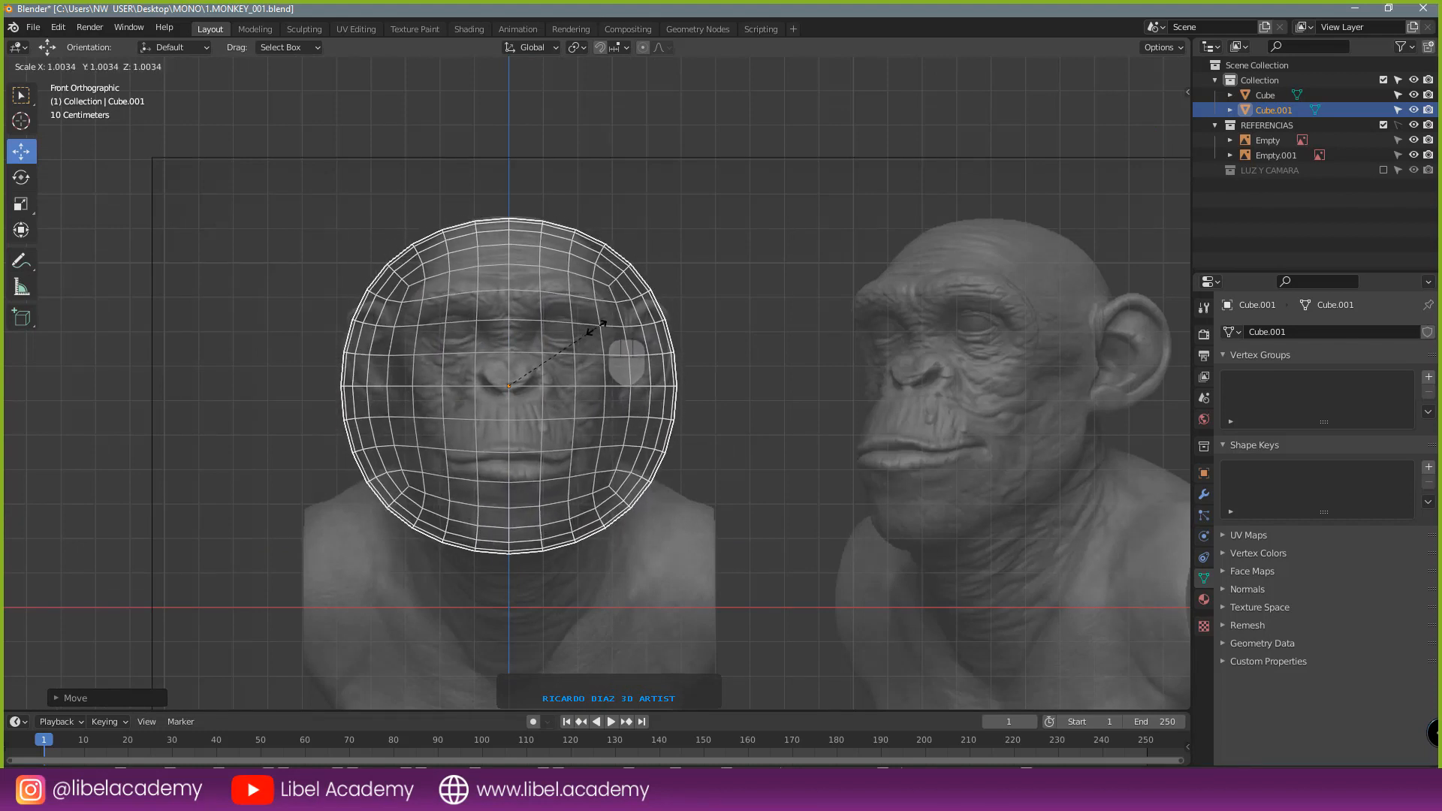
left_click(596, 328)
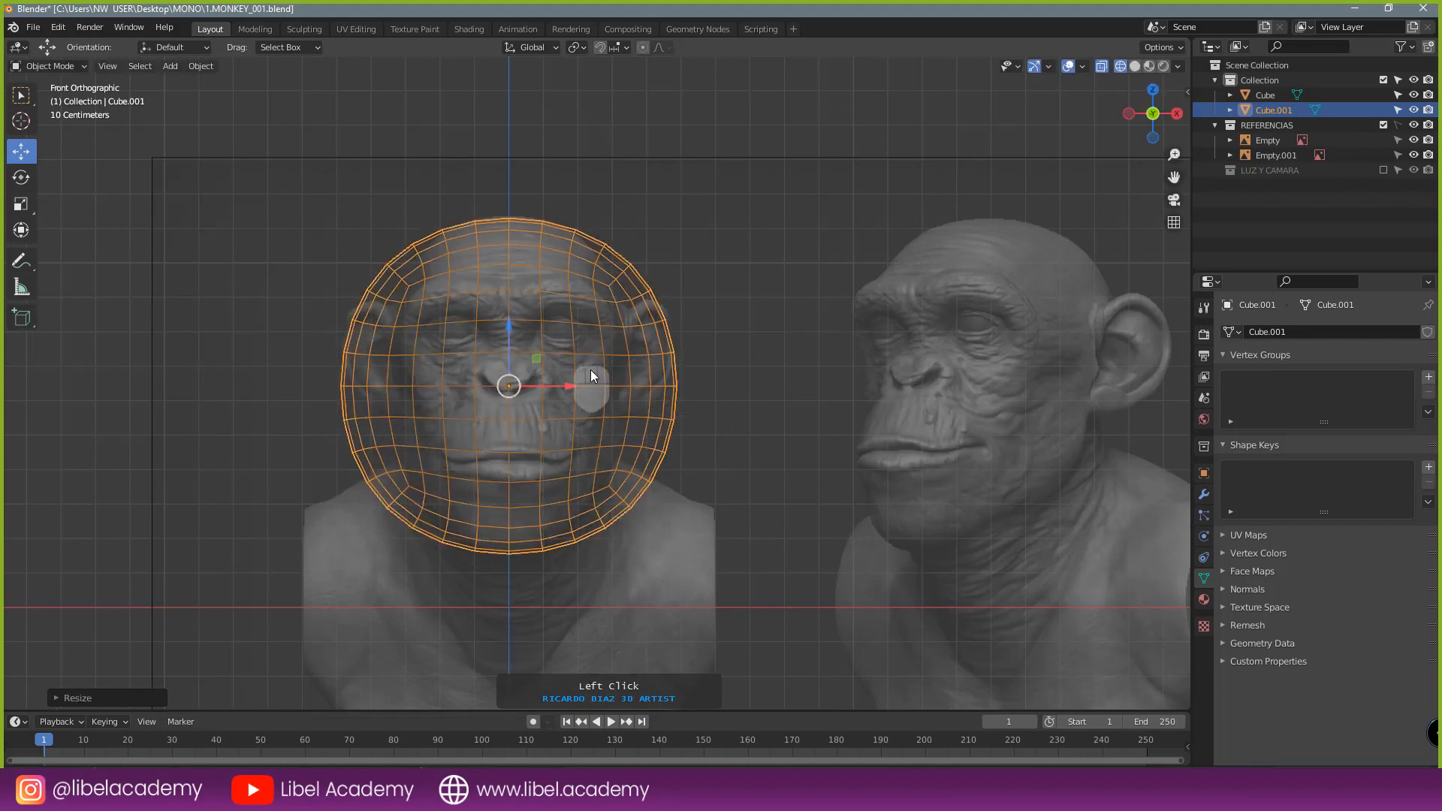
- Narrow the sphere along X to the width of the monkey's head without the ears, and show it in right view
key("s")
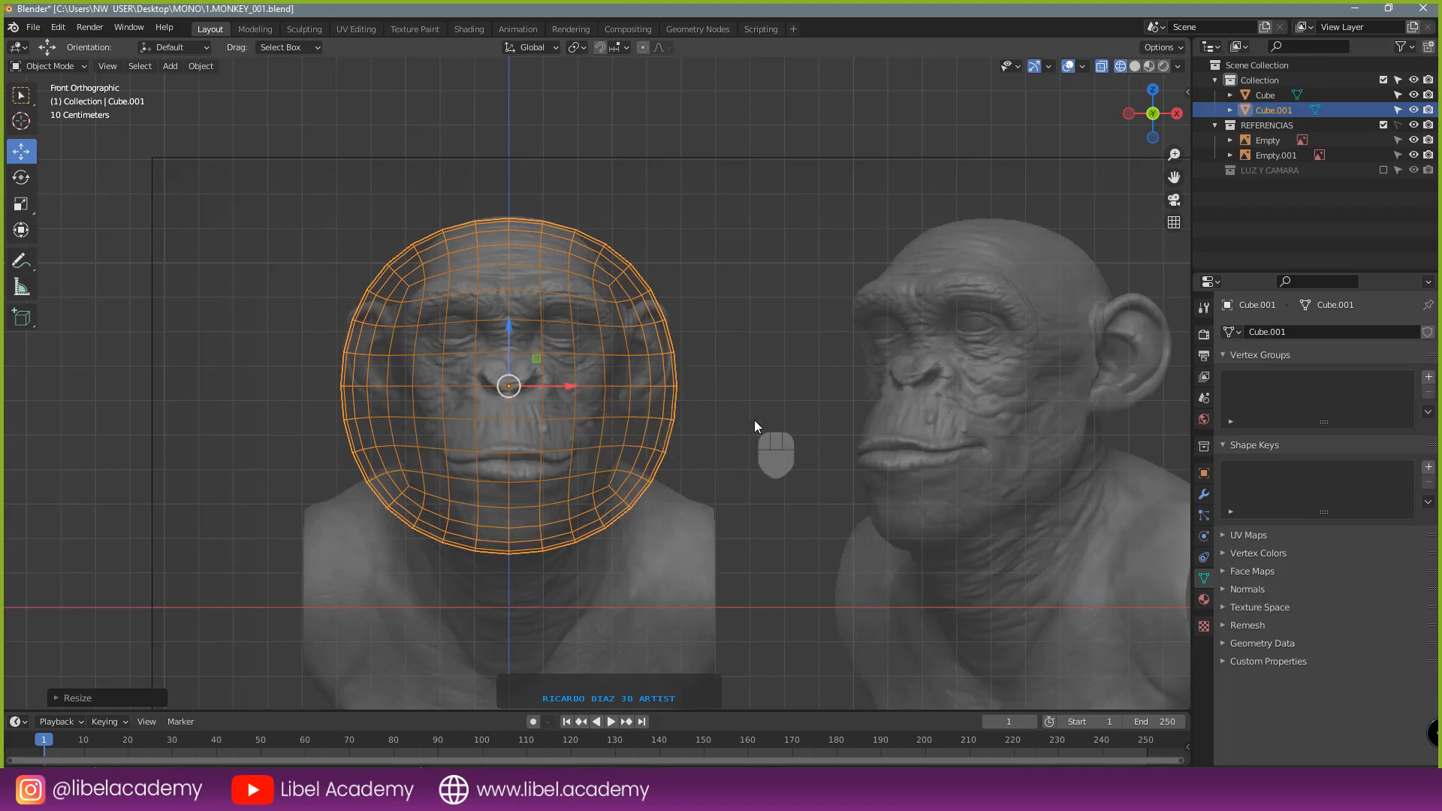
key("x")
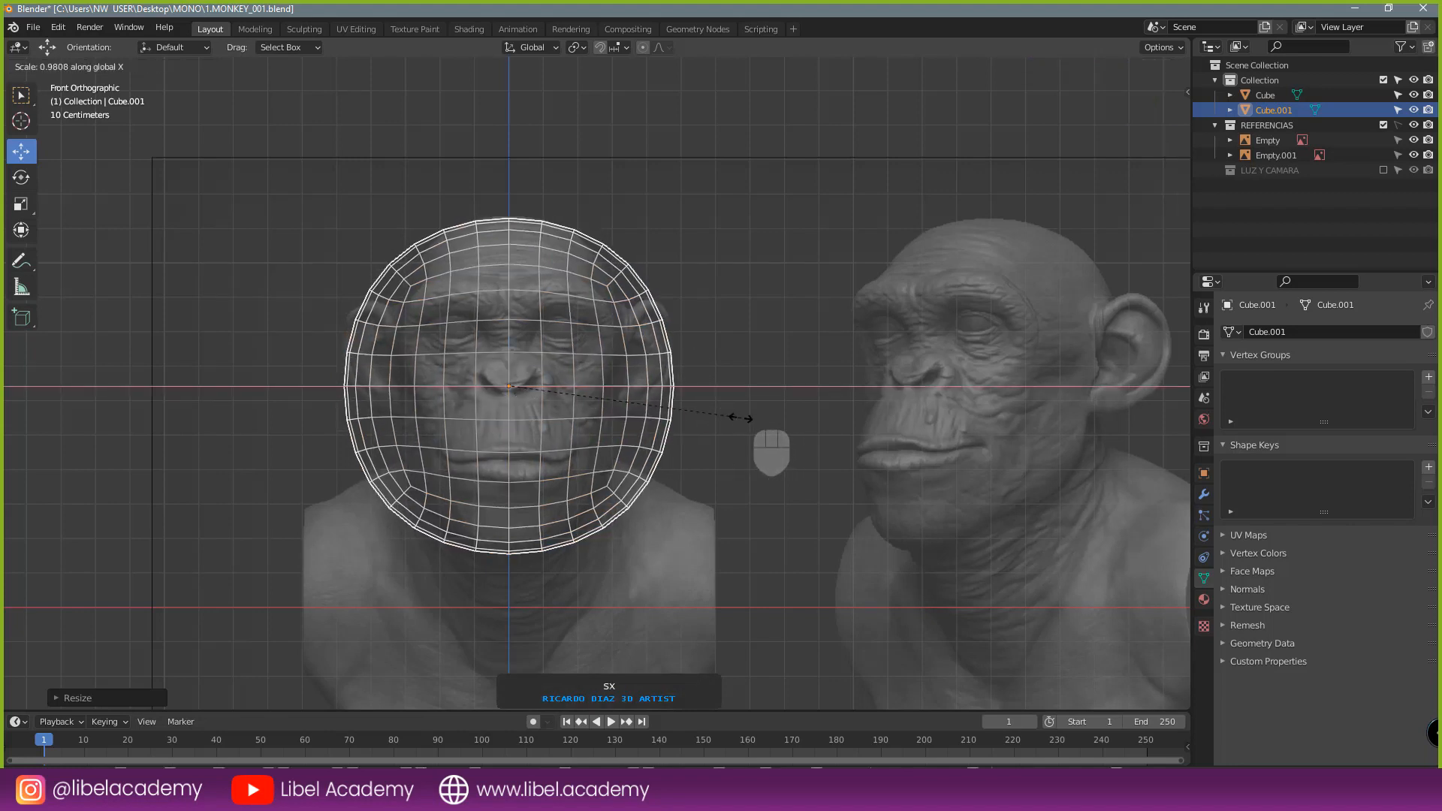
left_click(674, 399)
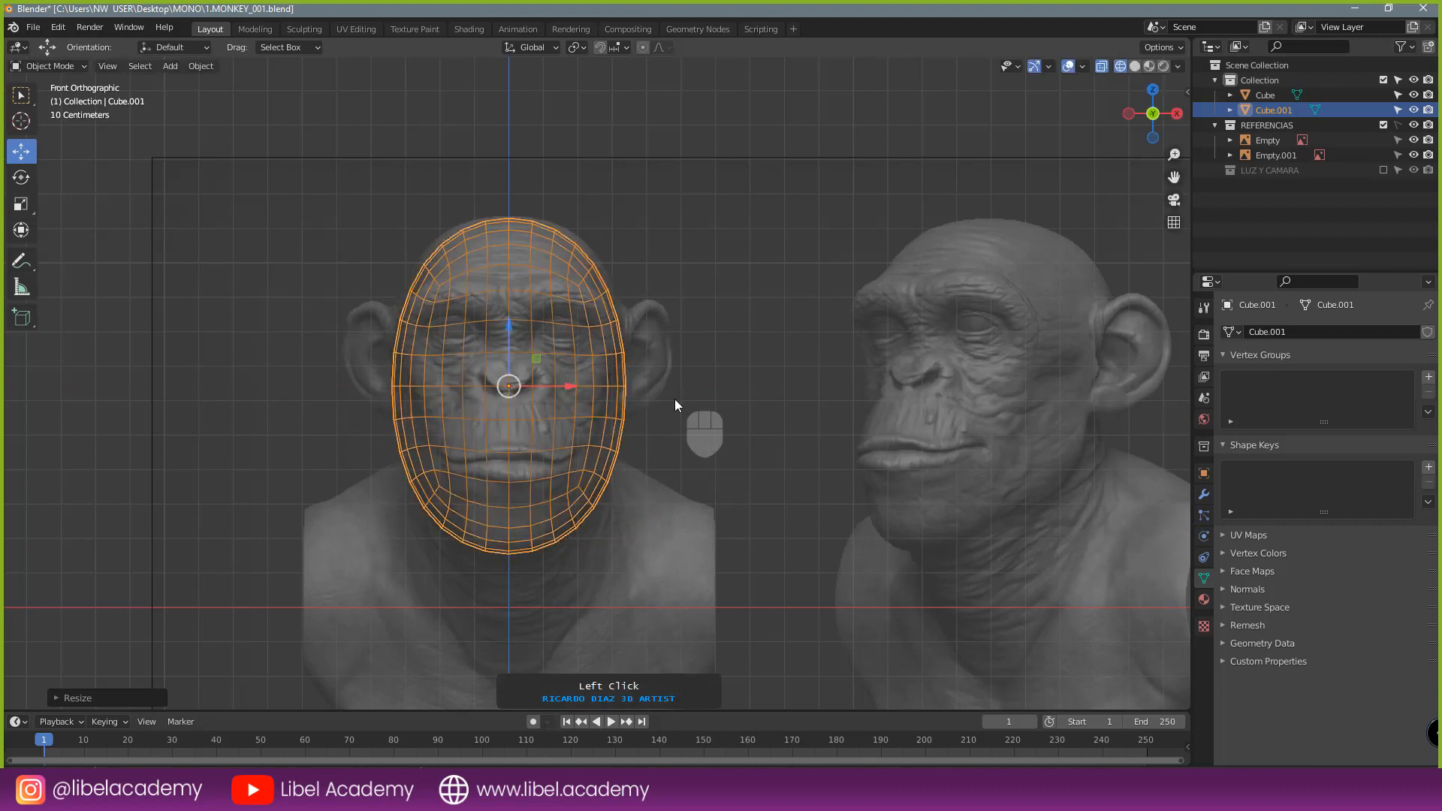
key("KP_3")
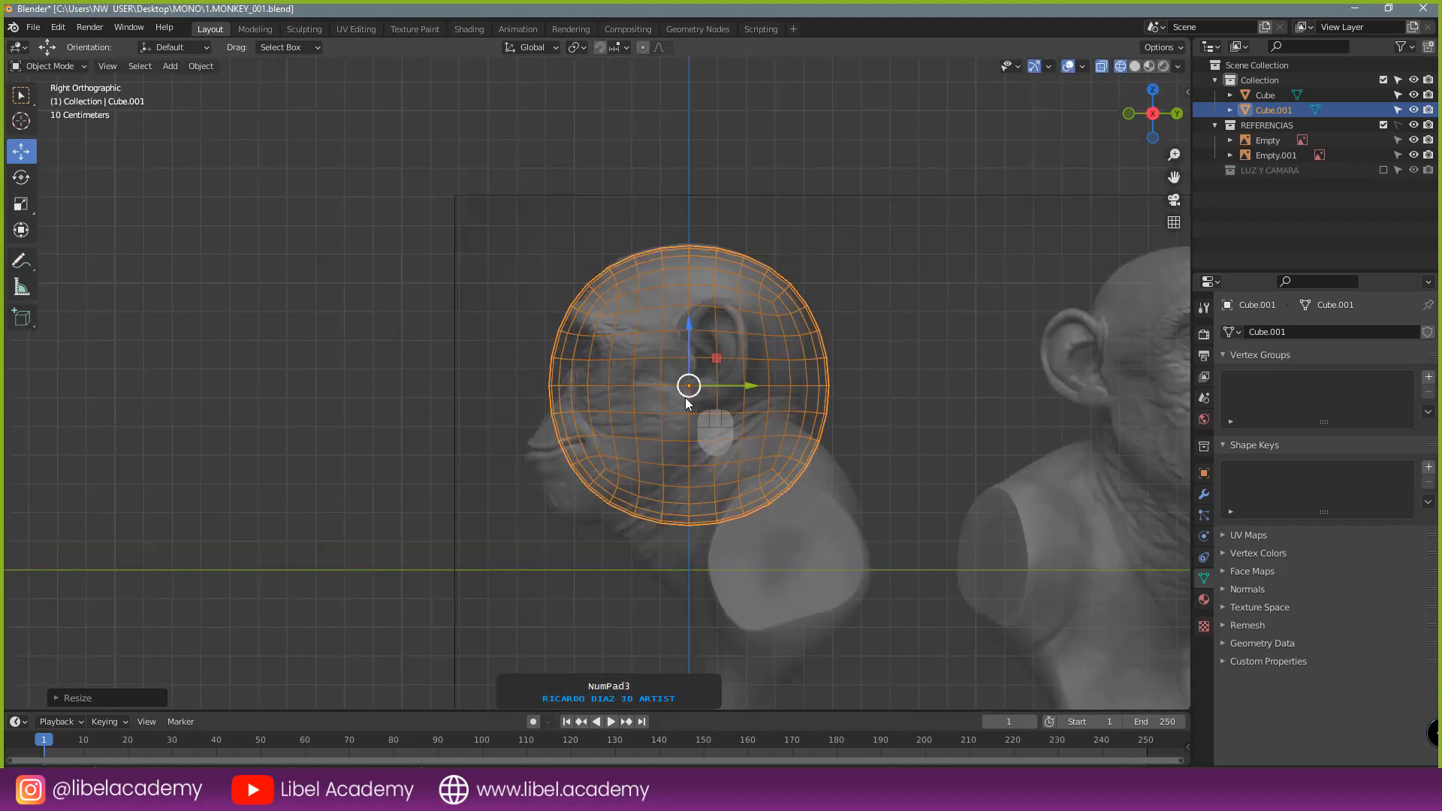
- Narrow the head sphere along Y to fit the depth of the monkey's head in the side reference
scroll(763, 407, "up", 1)
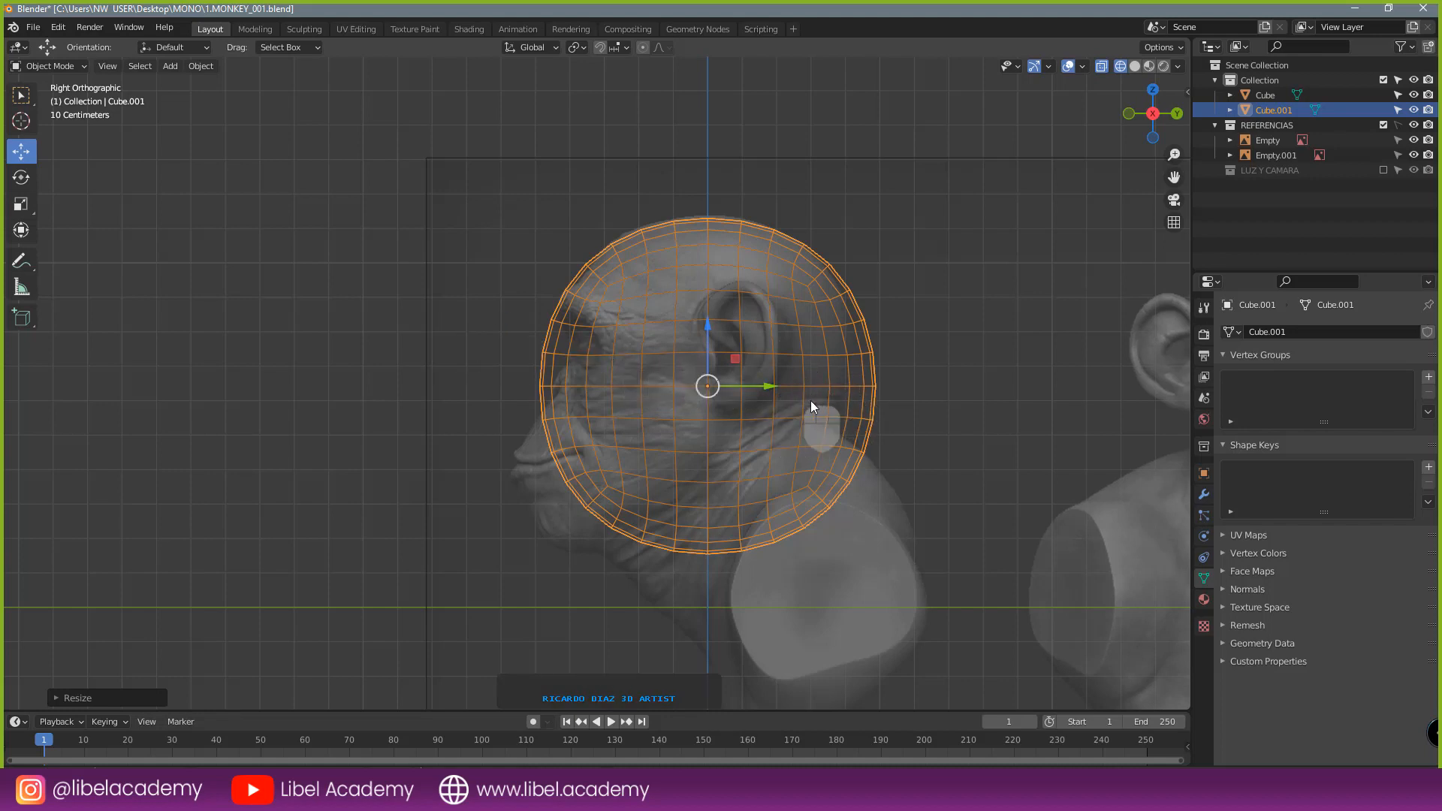
key("s")
key("y")
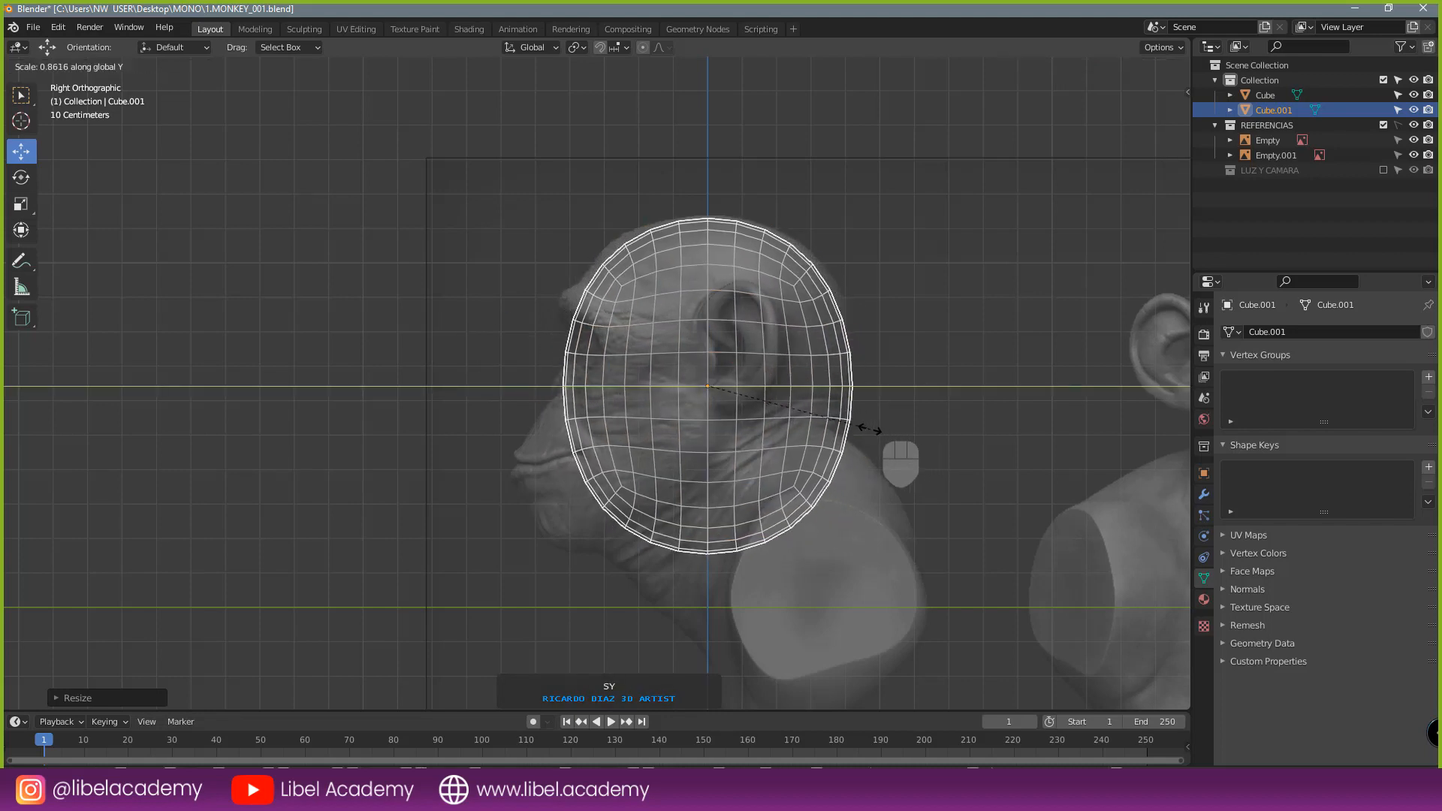
left_click(882, 423)
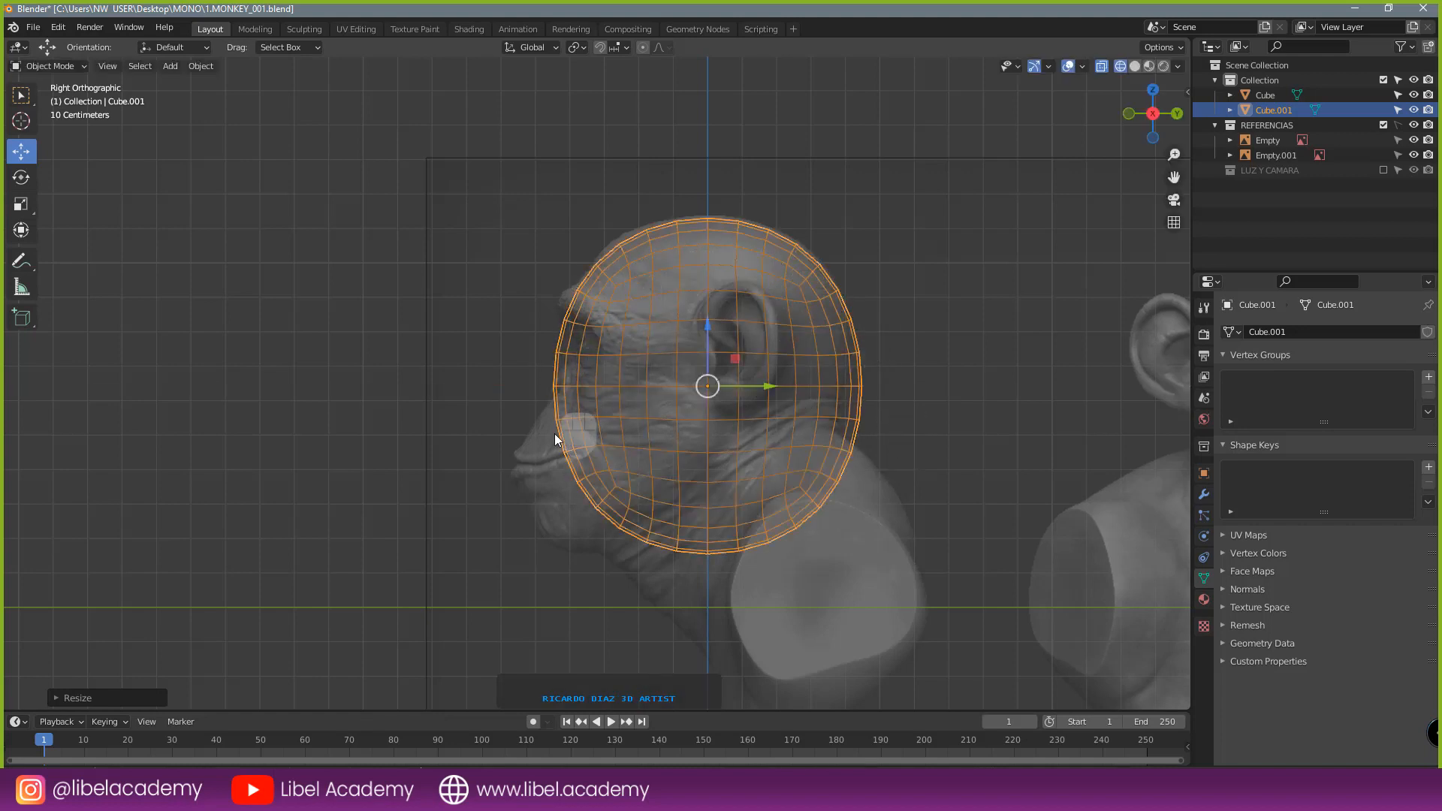
scroll(834, 375, "down", 3)
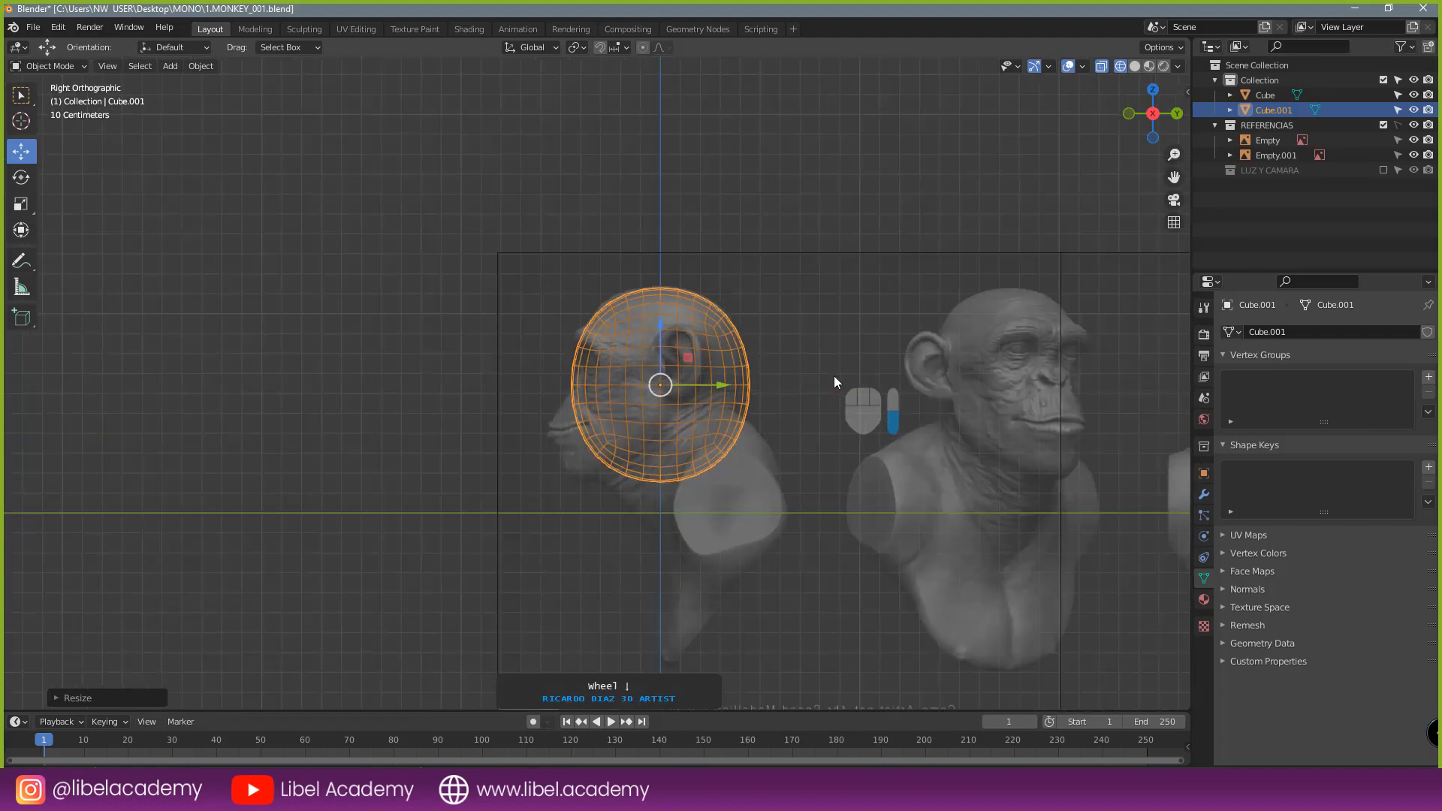
- In front view, add a cube between the references and the original lower sphere, with Subdivision Surface at level 3
key("KP_1")
scroll(653, 491, "down", 6)
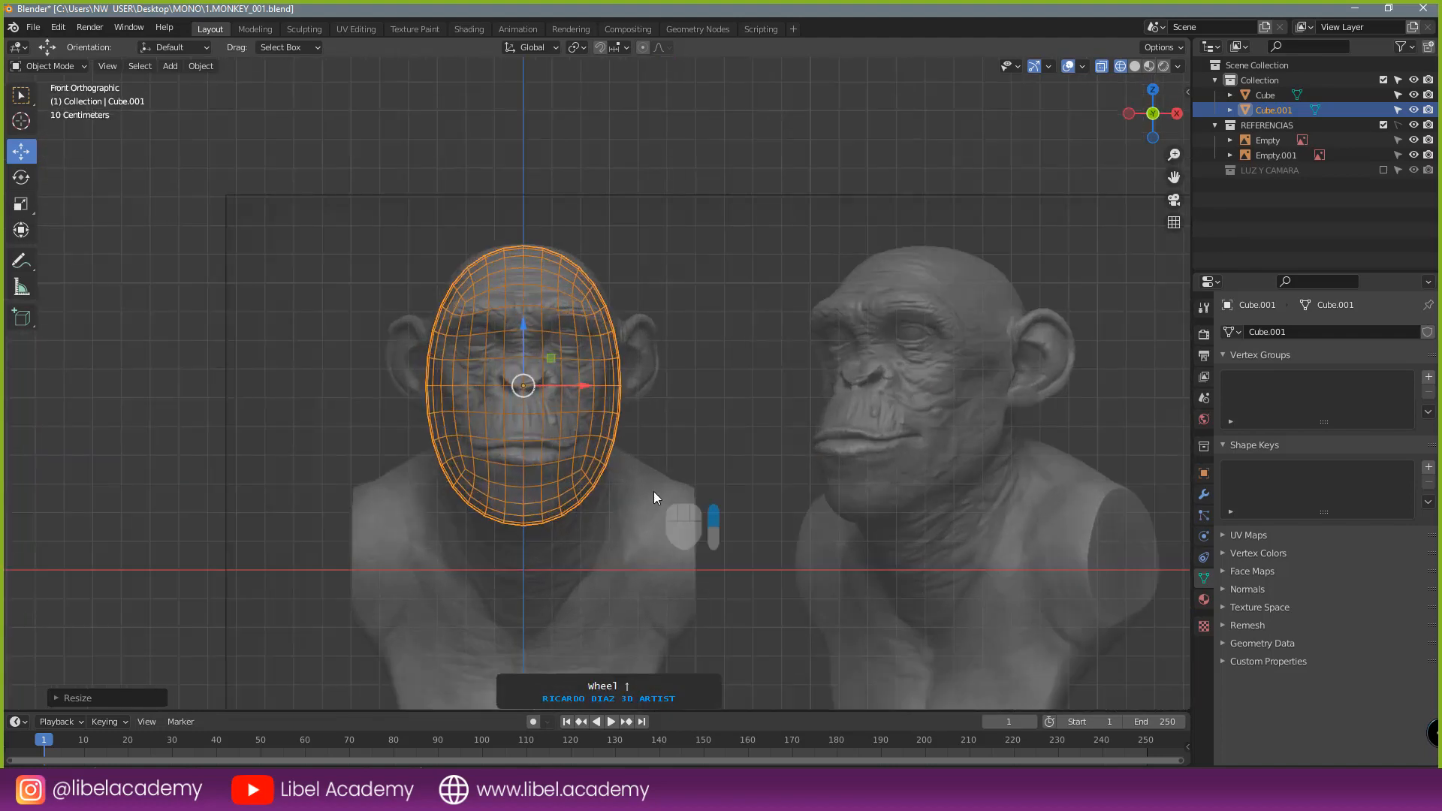
scroll(676, 384, "up", 3)
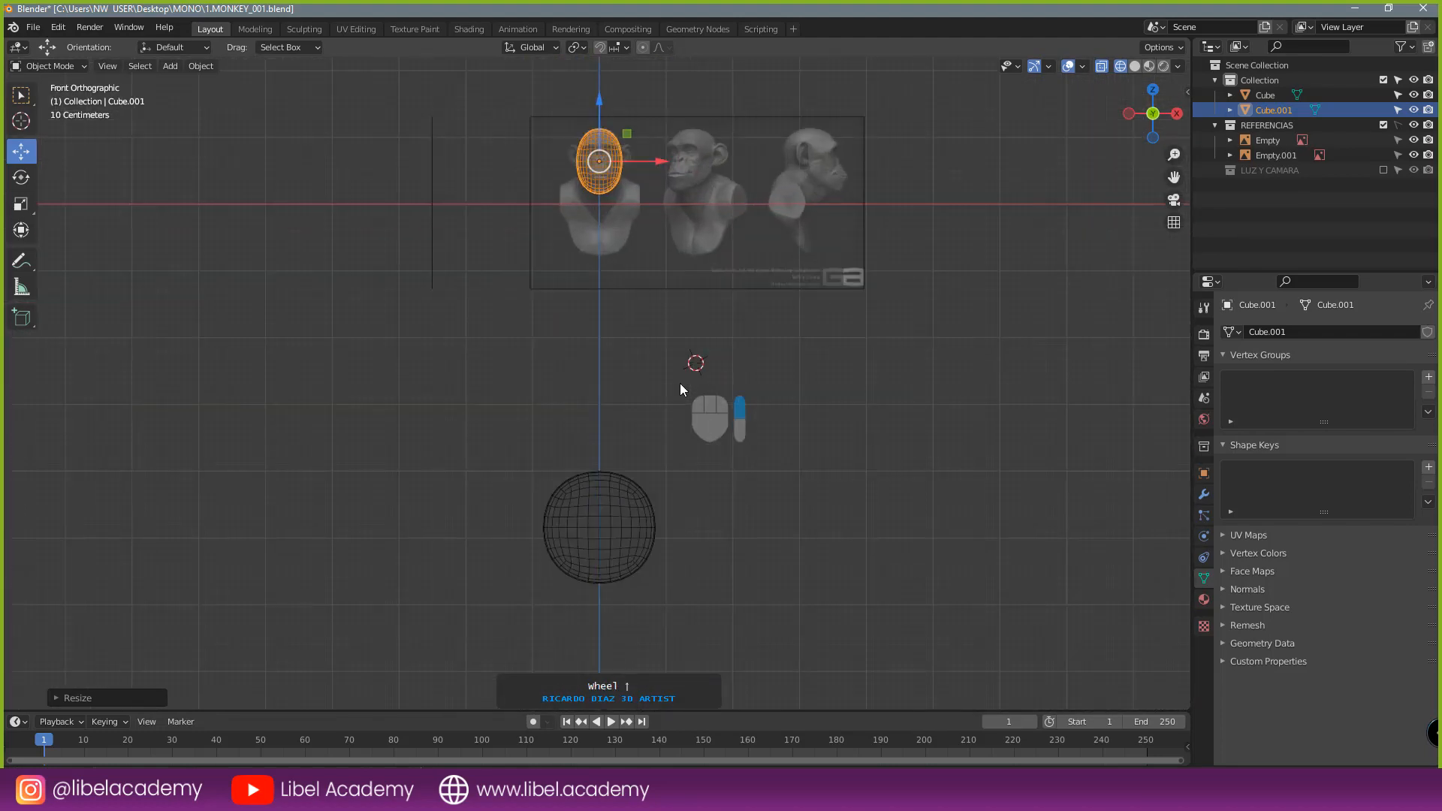
right_click(599, 497)
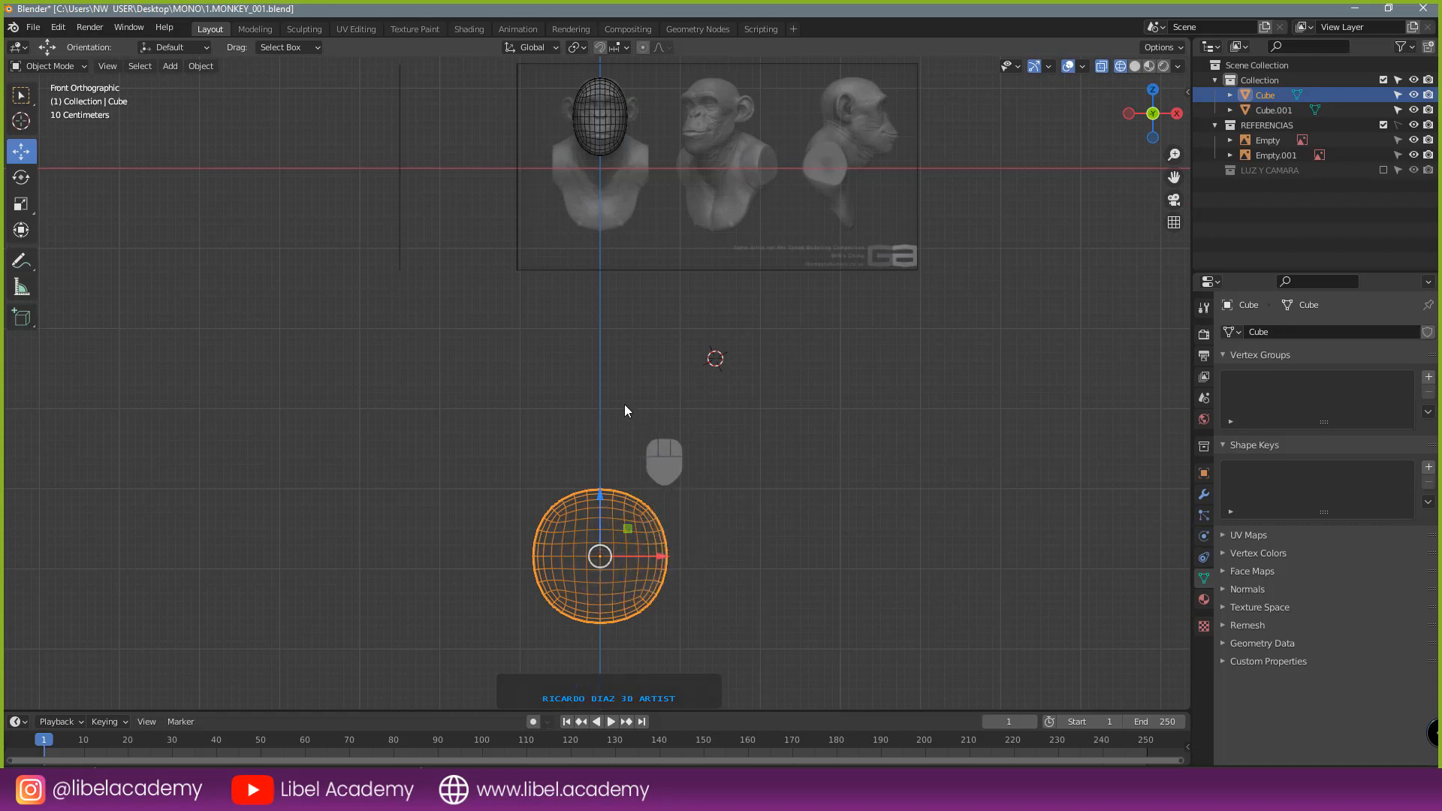
key("shift+a")
mouse_move(607, 379)
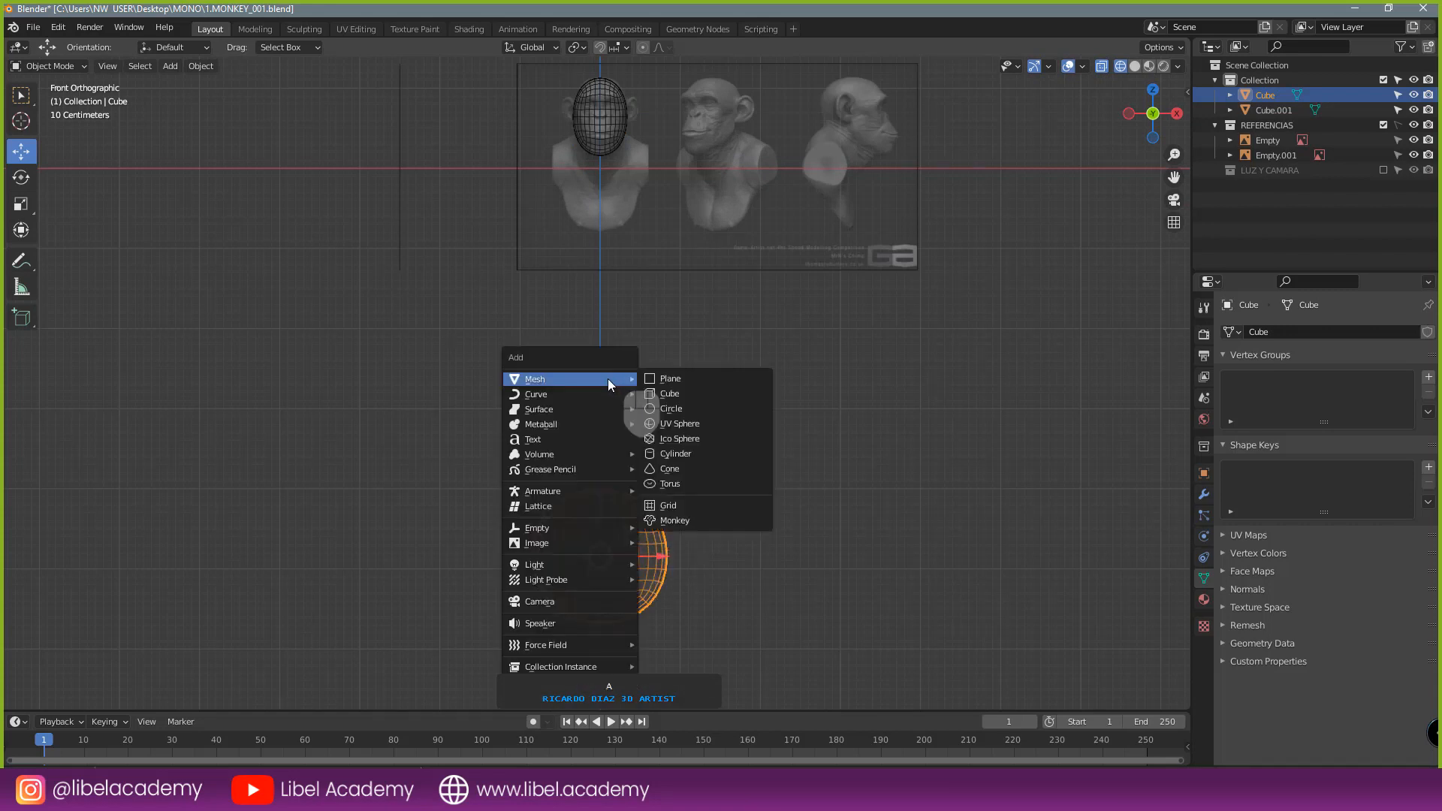
left_click(671, 393)
key("ctrl+3")
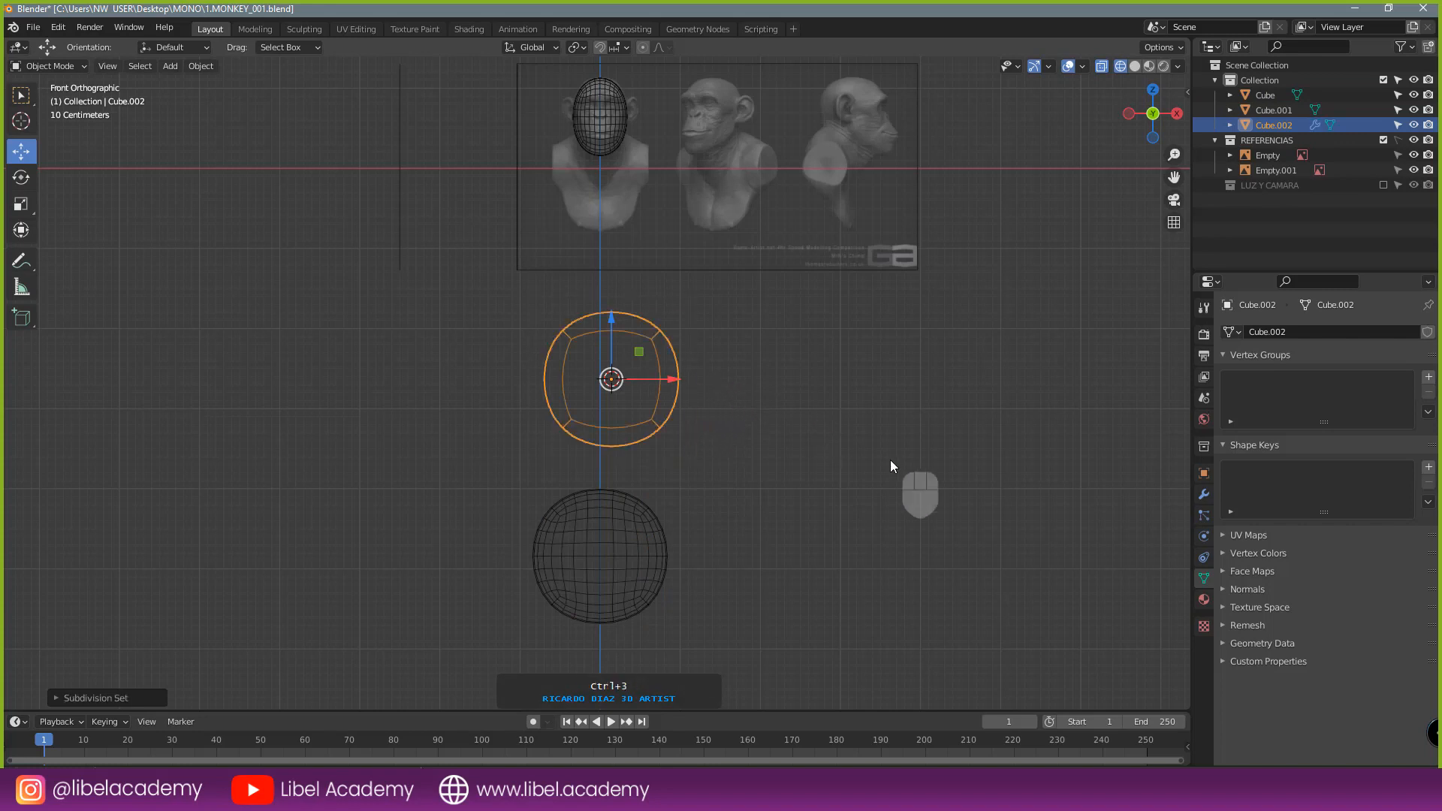
- Apply the new cube's Subdivision modifier and delete the resulting sphere
left_click(1204, 494)
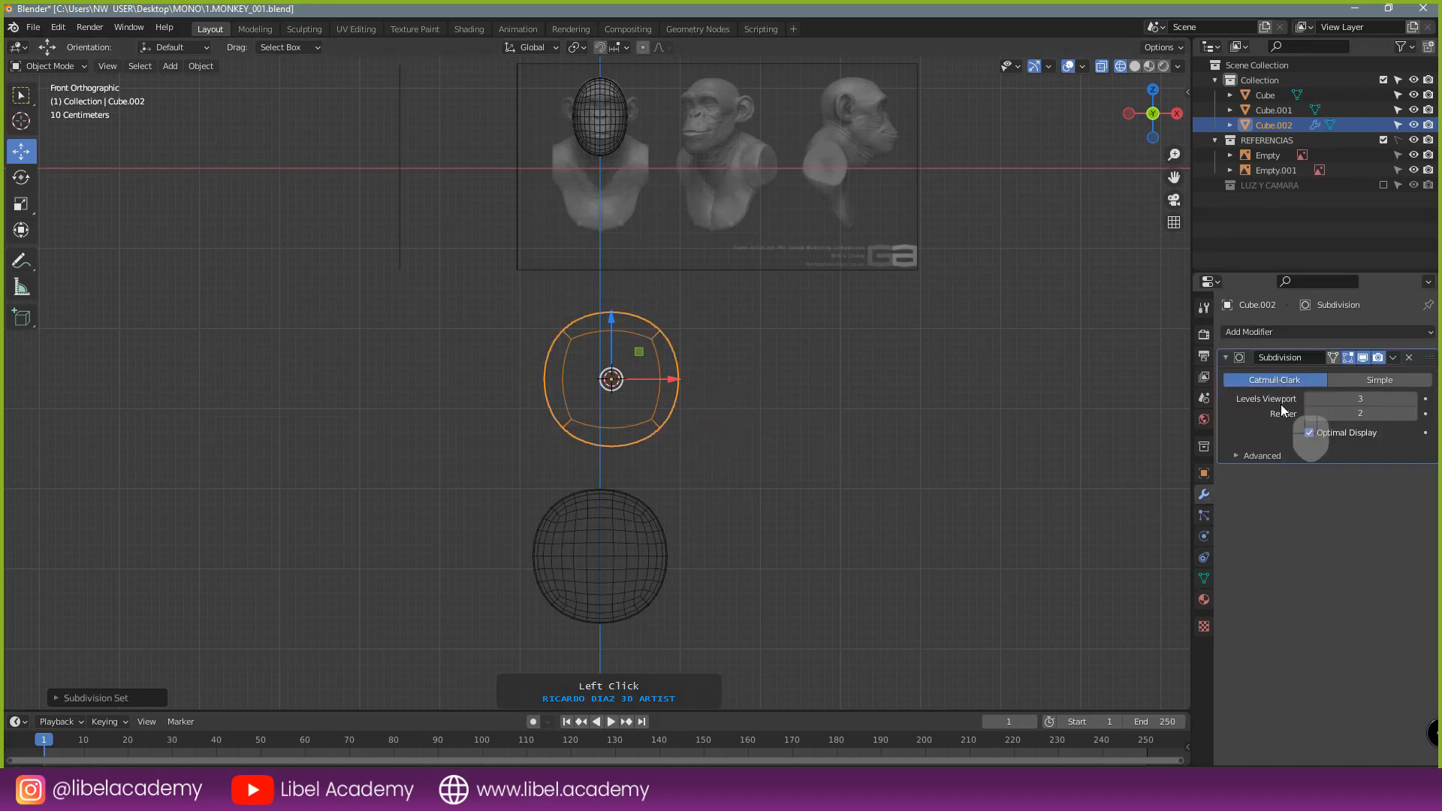
key("ctrl+a")
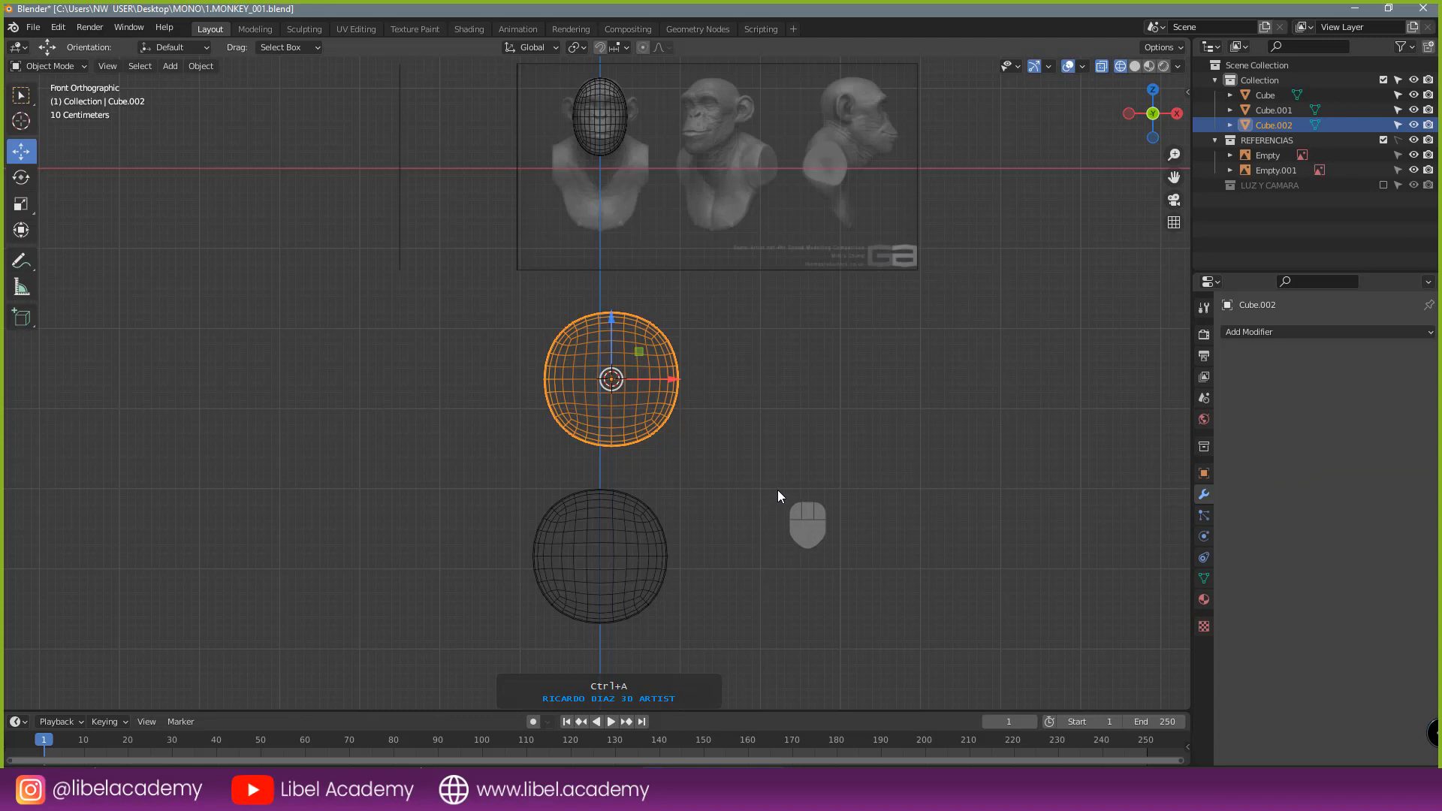
key("x")
left_click(693, 475)
- Duplicate the original sphere below the references and move the copy straight up along Z onto the front-view monkey
left_click(630, 533)
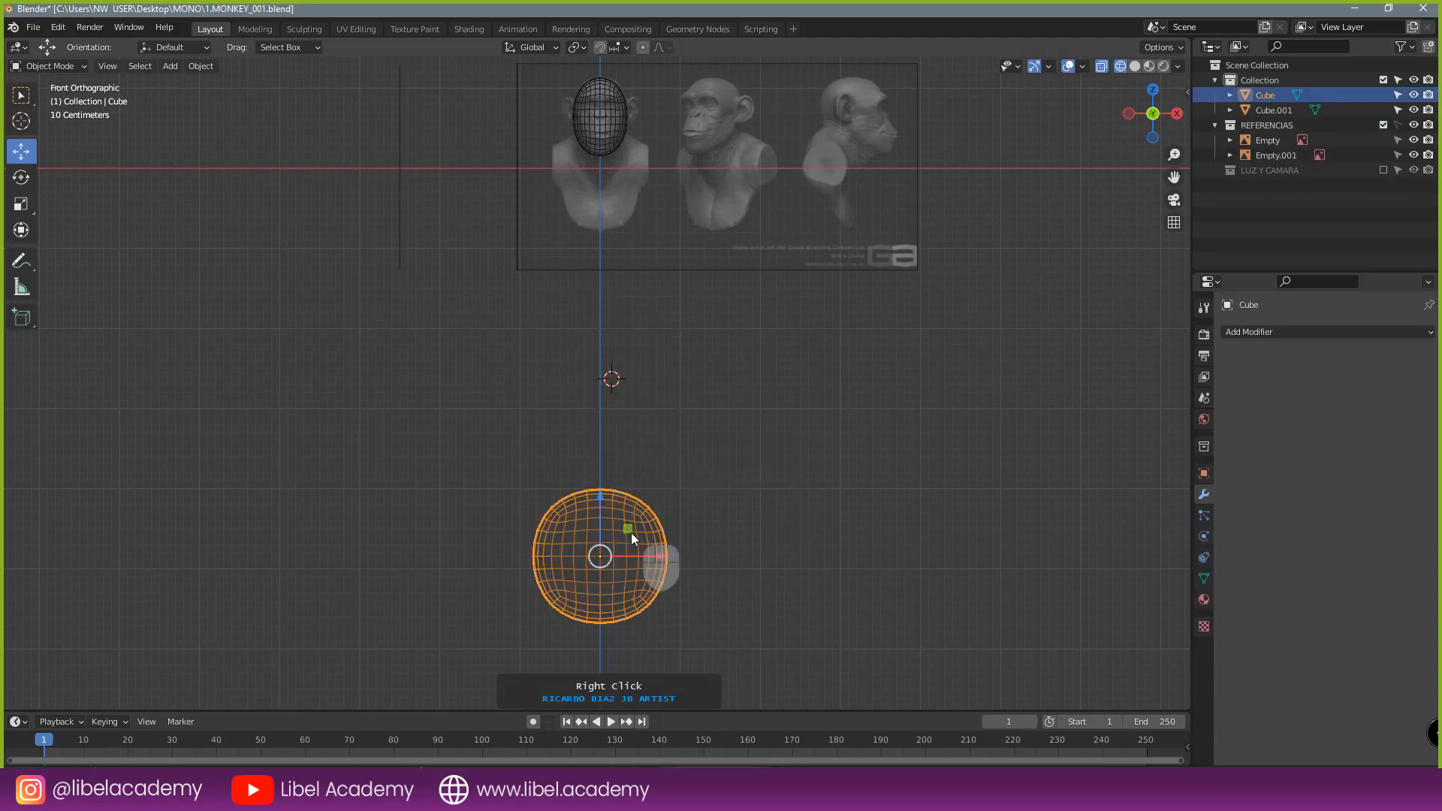
middle_click(728, 470)
middle_click_drag(664, 503, 664, 516, "shift")
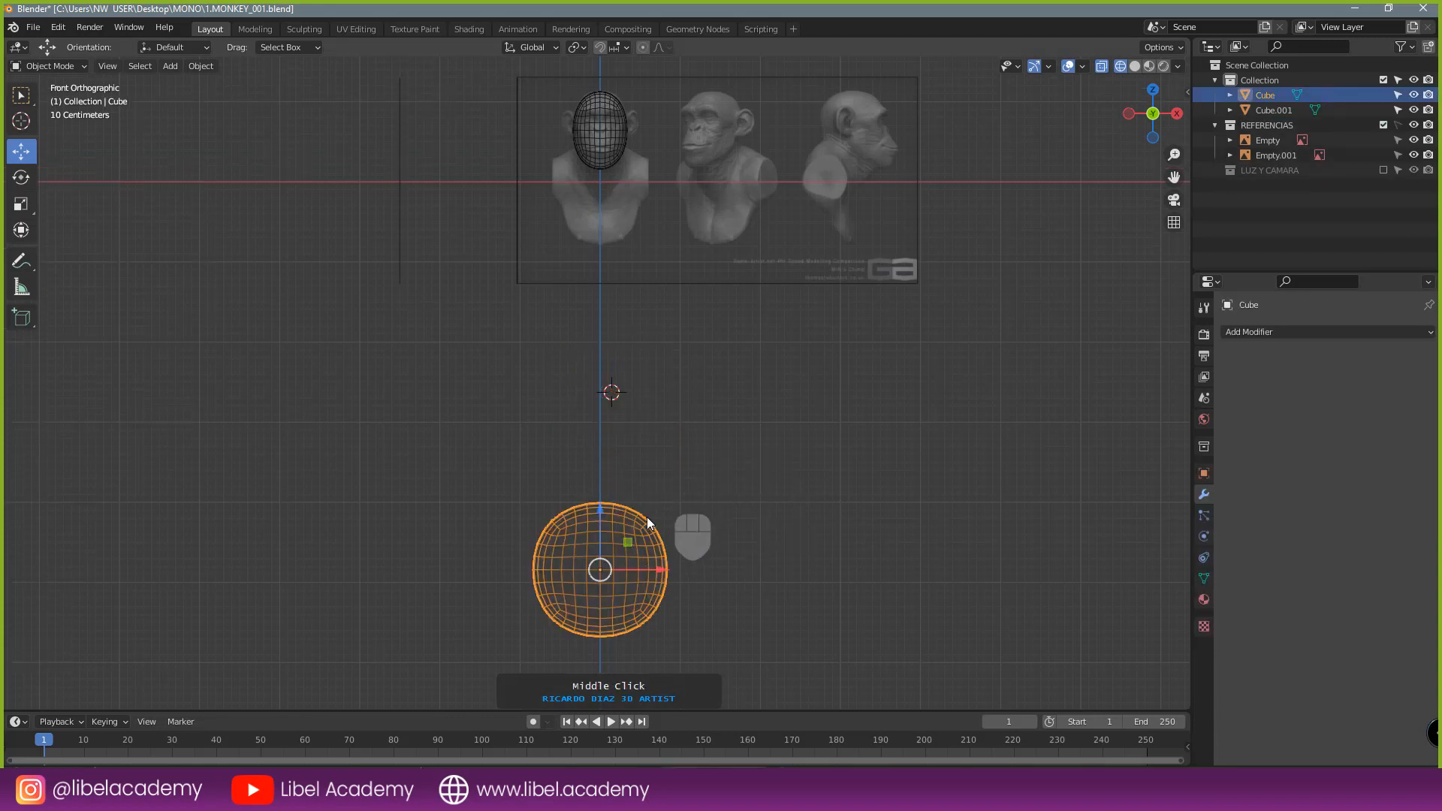
key("shift+d")
right_click(660, 474)
left_click_drag(606, 504, 713, 237)
- In right view, scale the new sphere down uniformly and move it onto the monkey's muzzle
key("KP_3")
middle_click_drag(714, 237, 696, 457, "shift")
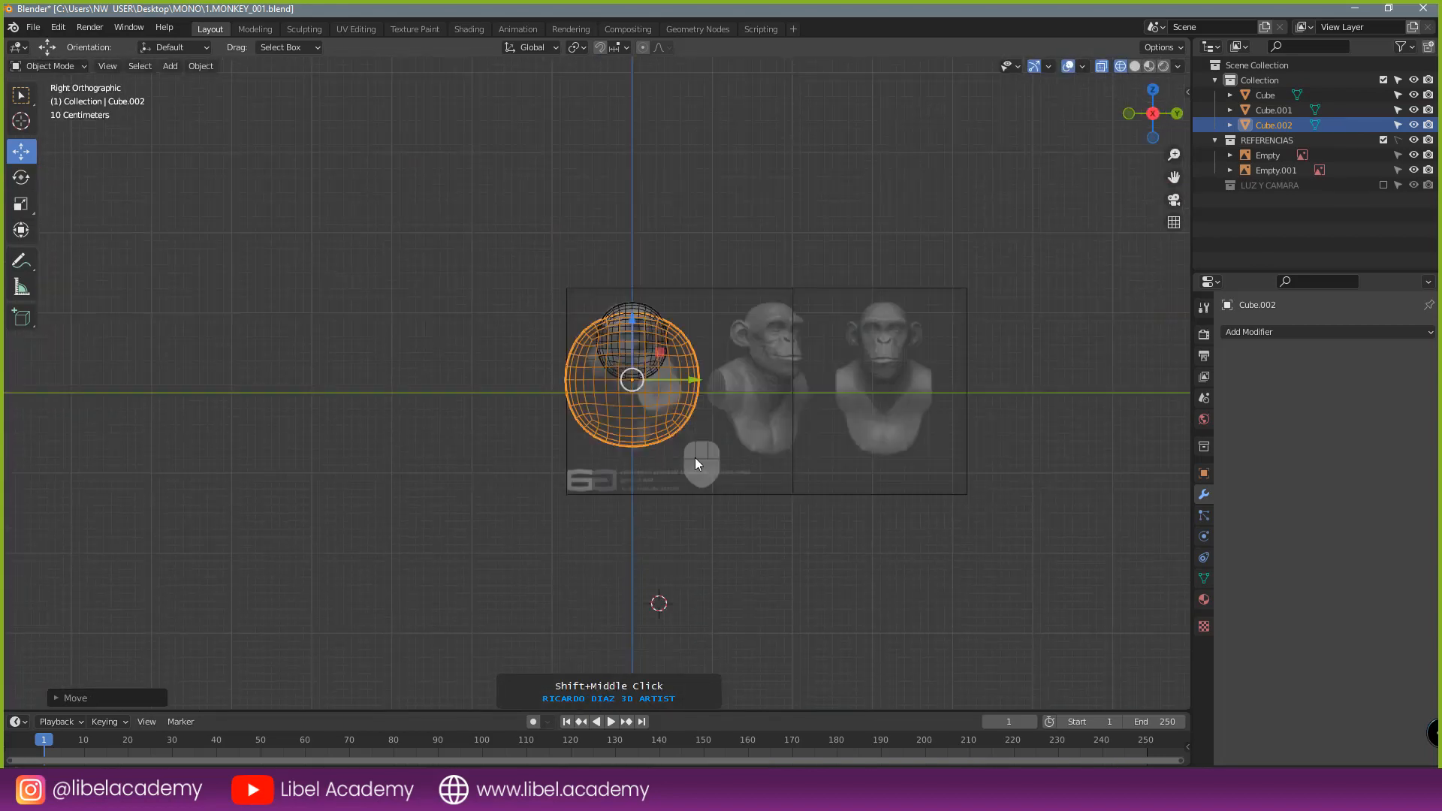
scroll(695, 457, "up", 6)
key("s")
left_click(759, 369)
key("g")
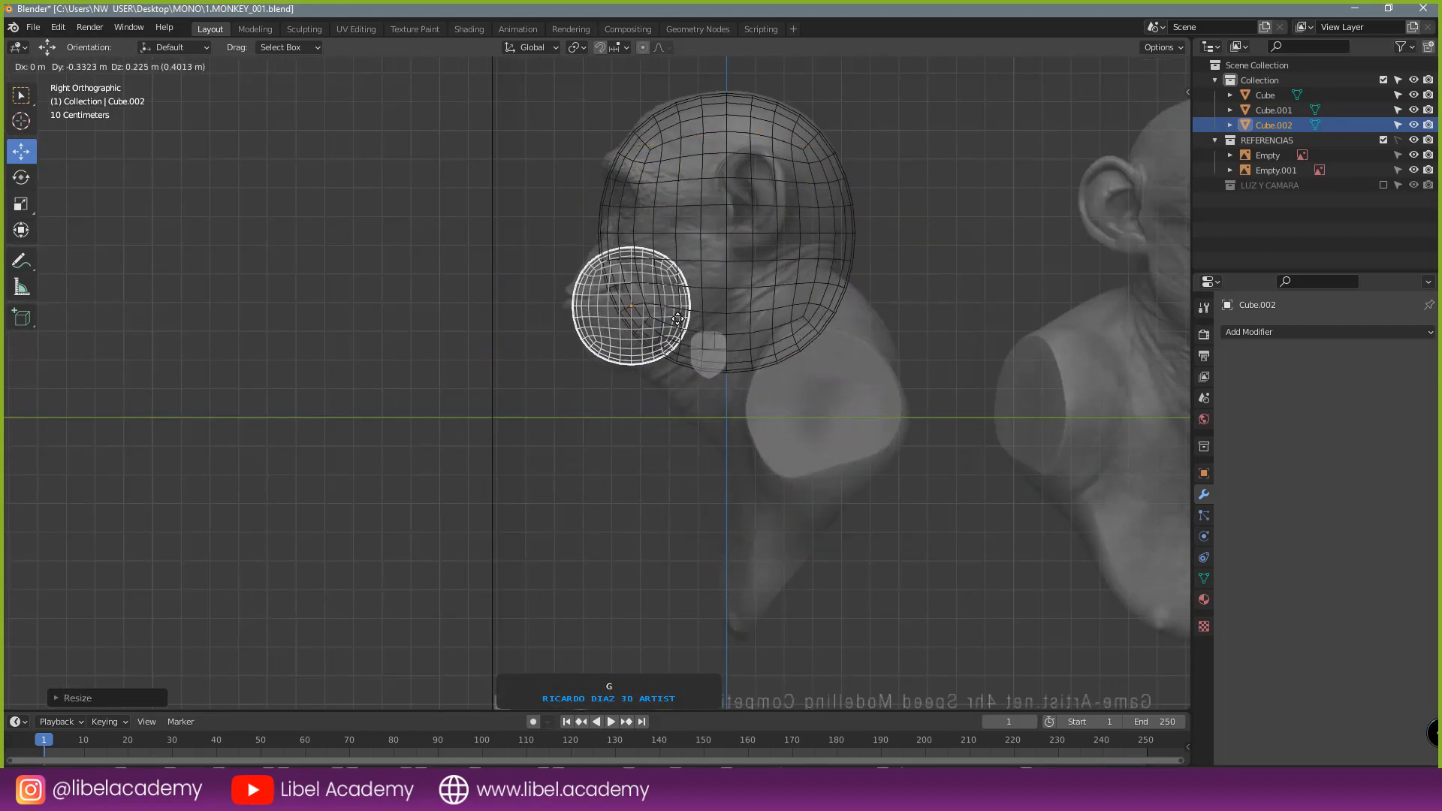
left_click(664, 306)
- Fine-tune the muzzle sphere's position and uniform scale to match the mouth and chin in the side reference
scroll(688, 322, "up", 4)
key("g")
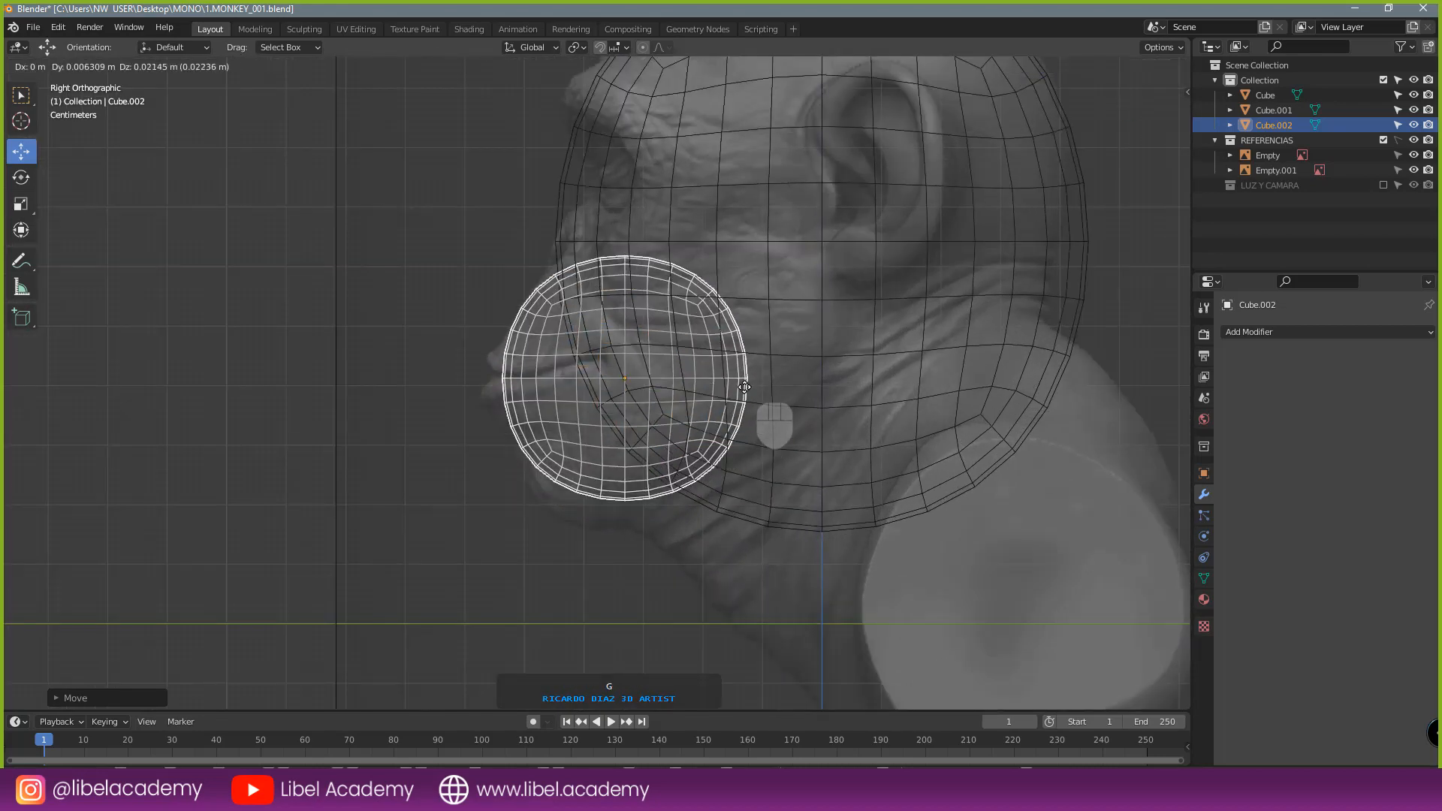
left_click(726, 415)
key("s")
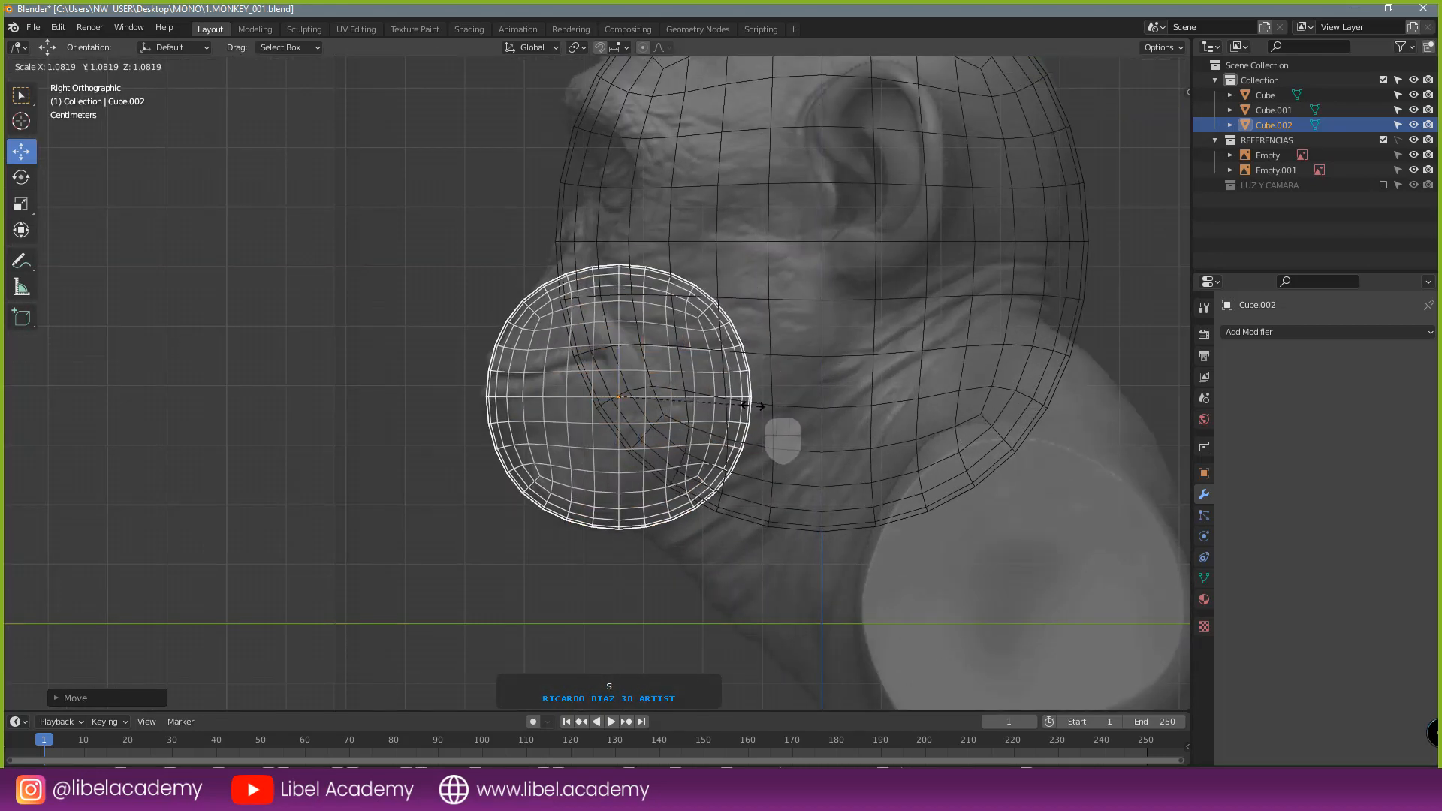
left_click(766, 389)
key("g")
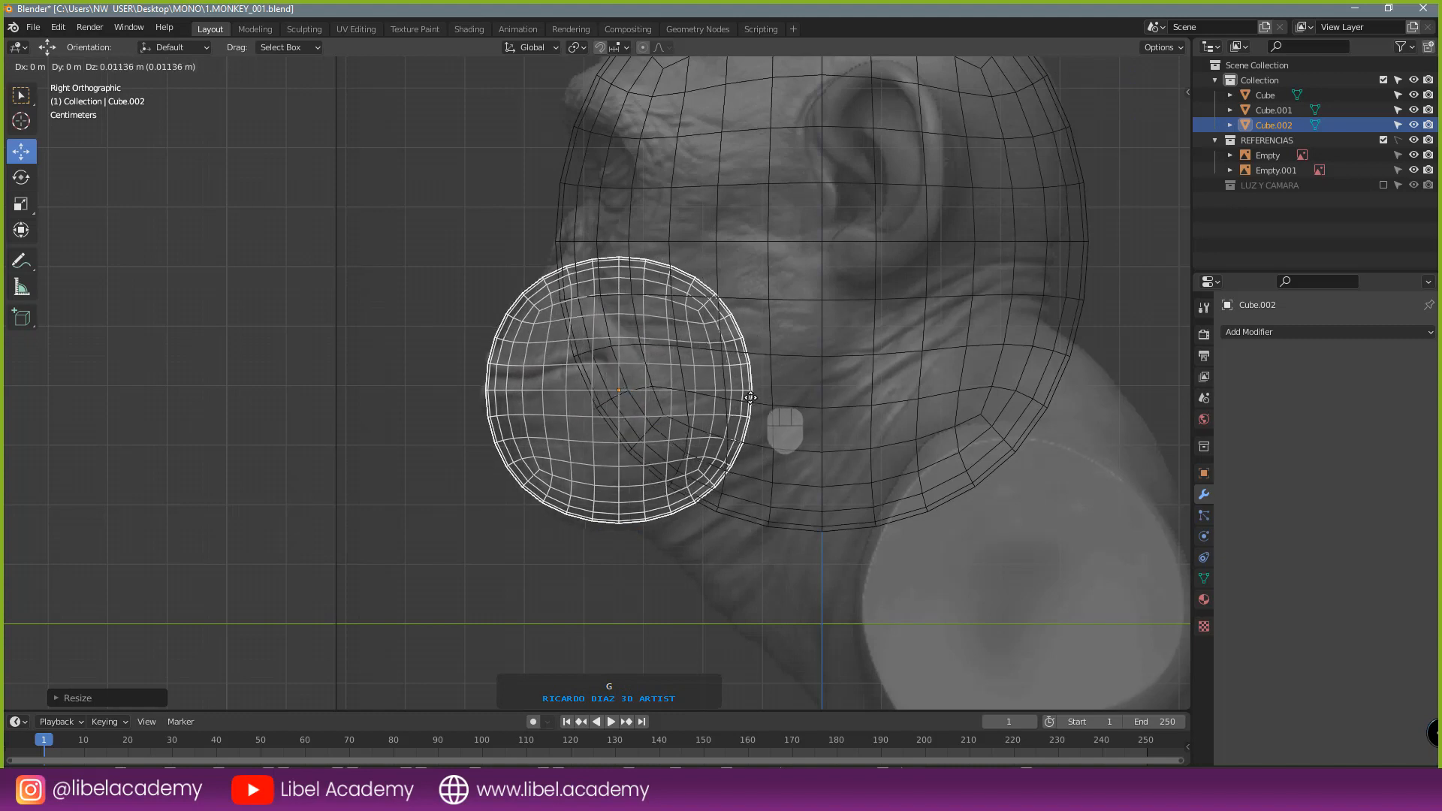
left_click(756, 394)
key("s")
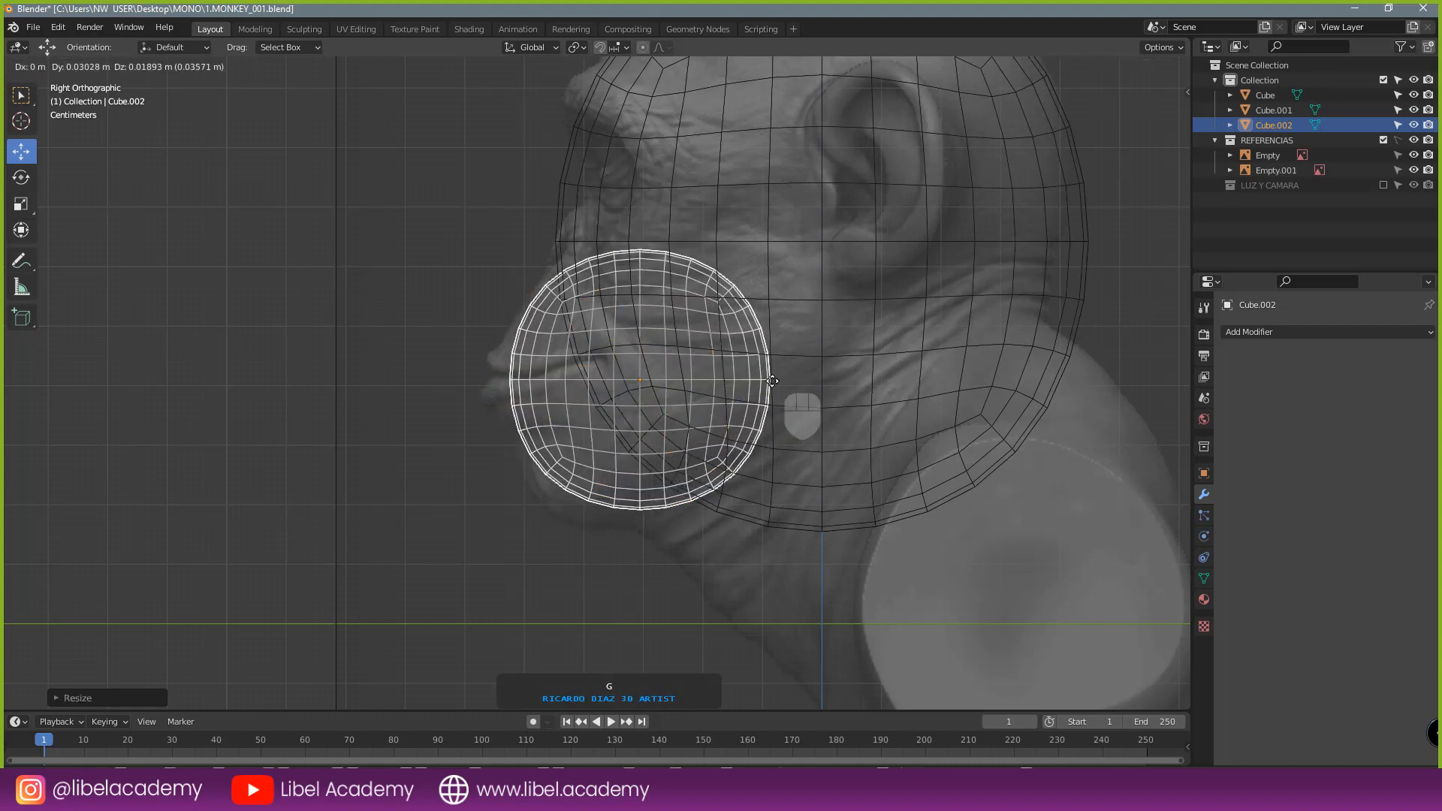
left_click(773, 391)
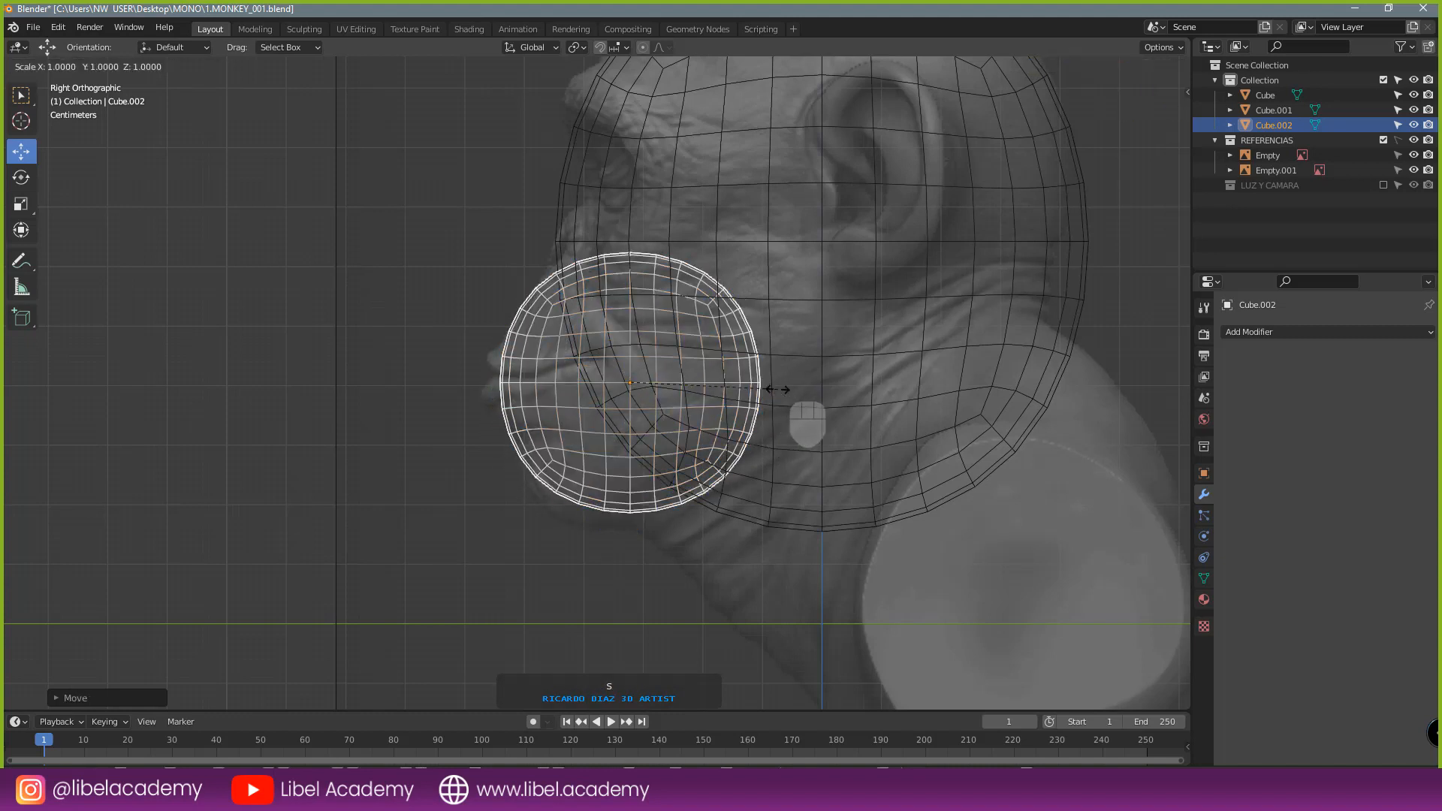
left_click(773, 389)
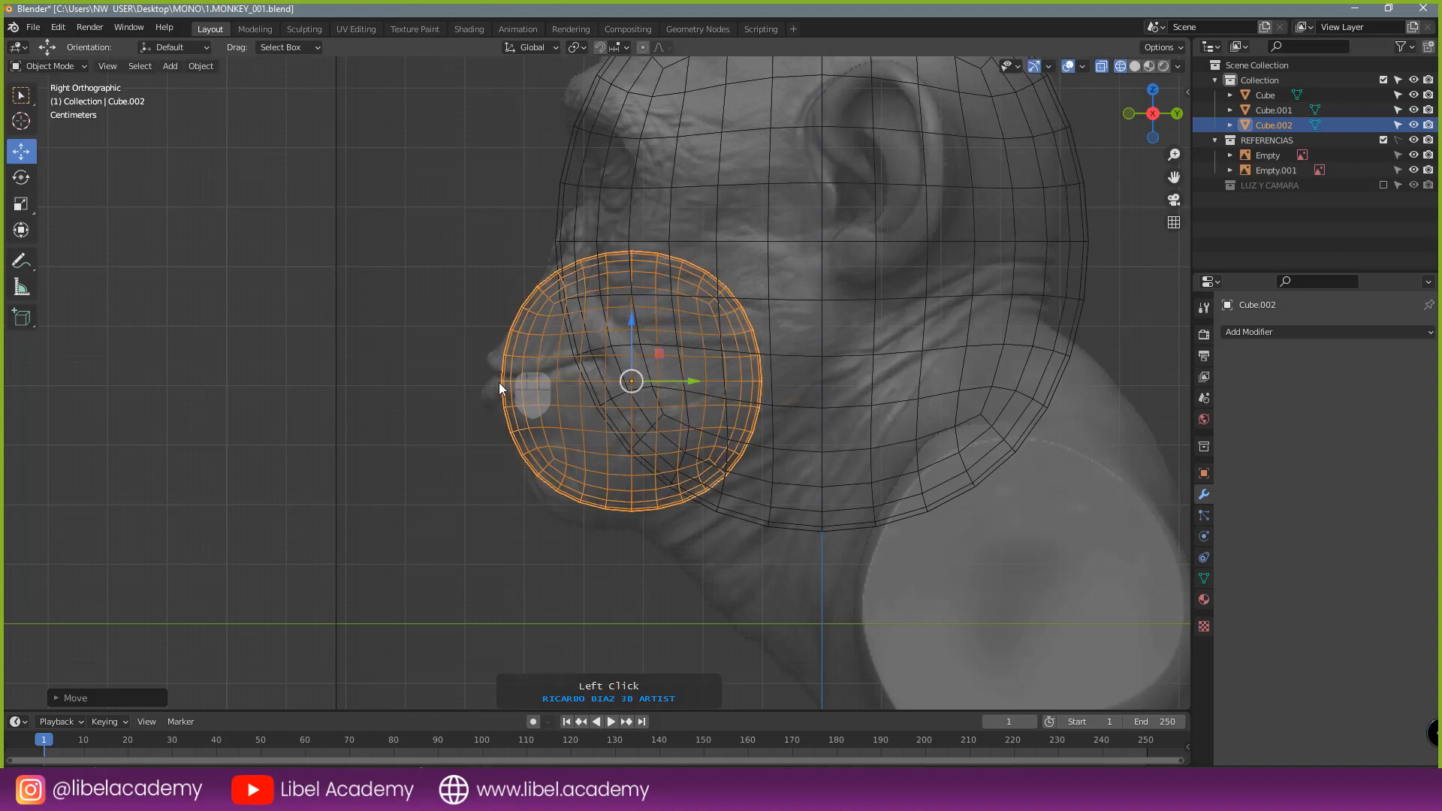
- In front view, widen the muzzle sphere slightly along X to match the width of the monkey's mouth area
scroll(594, 391, "down", 3)
scroll(690, 444, "up", 4)
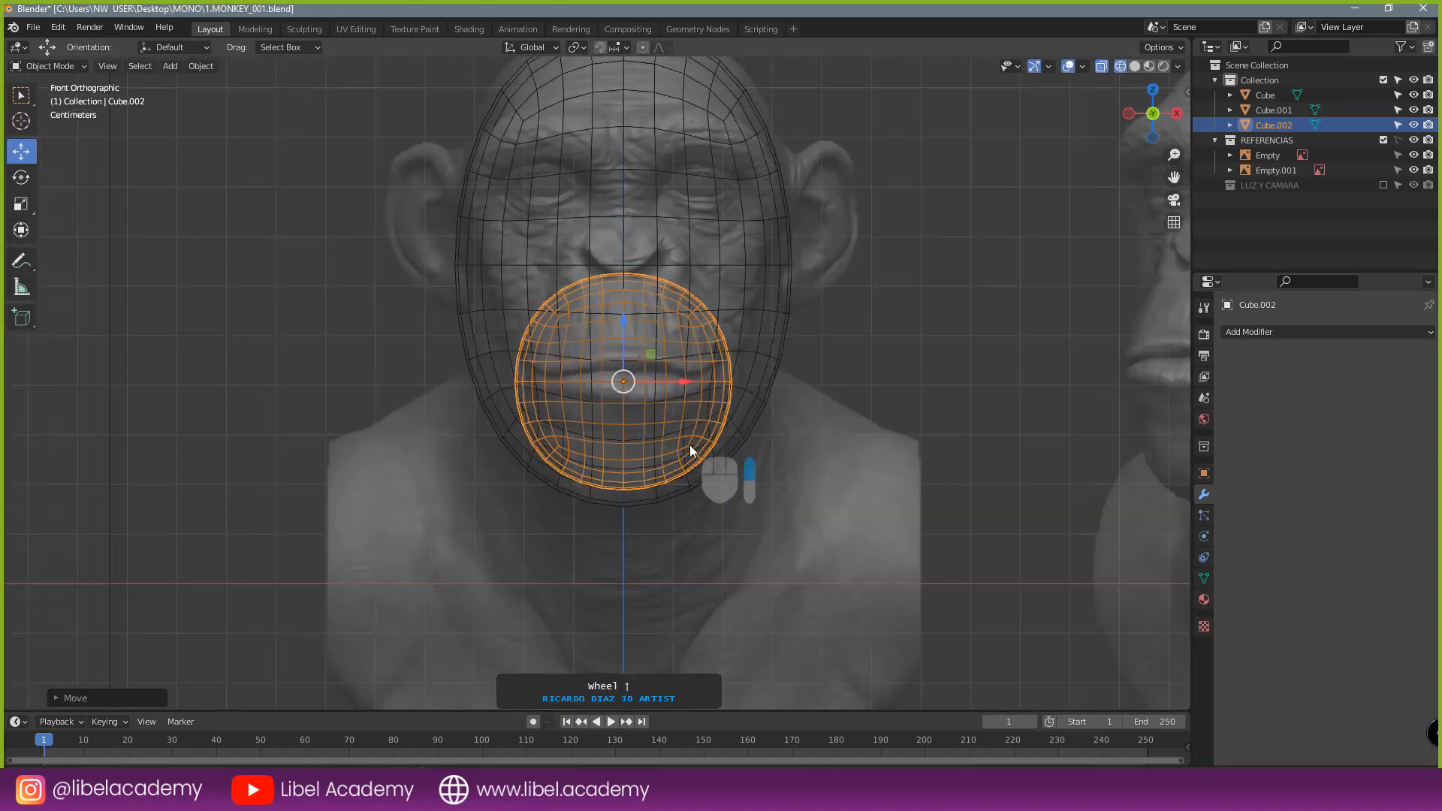
key("s")
key("x")
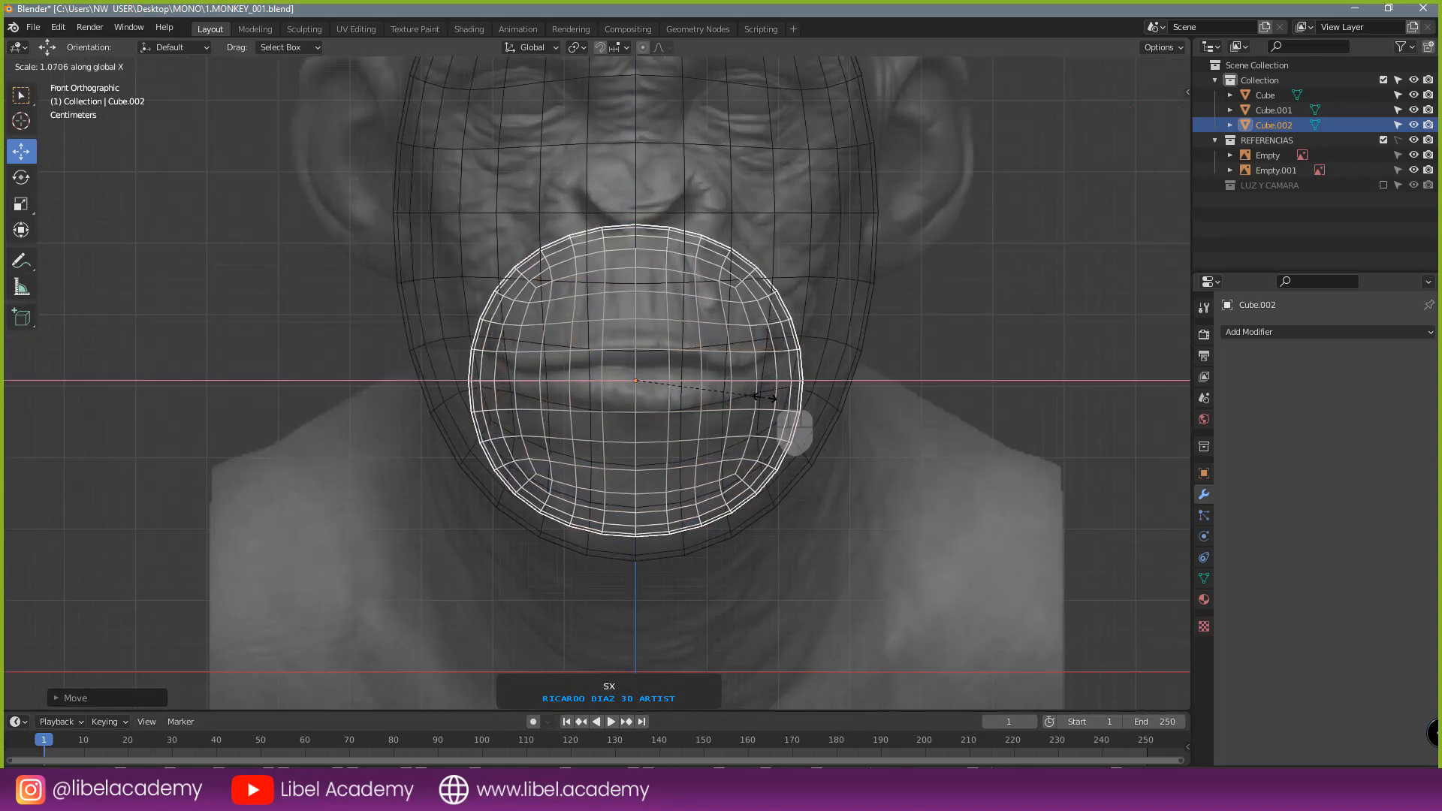
left_click(785, 395)
- Display the blockout in solid shading, check it from the side and front, and save the file
key("z")
left_click(860, 394)
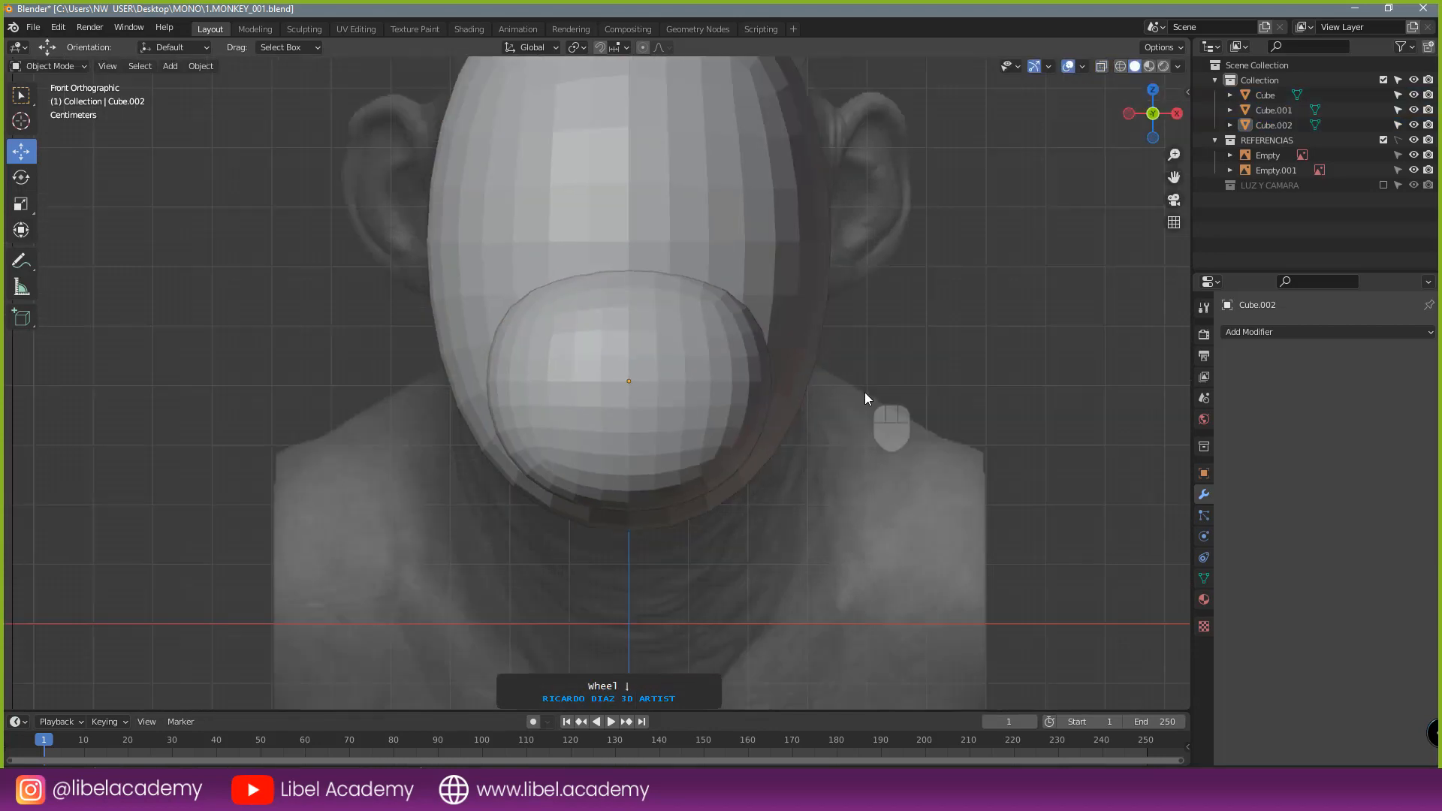
mouse_move(864, 392)
middle_mouse_down()
mouse_move(826, 416)
mouse_move(687, 441)
middle_mouse_up()
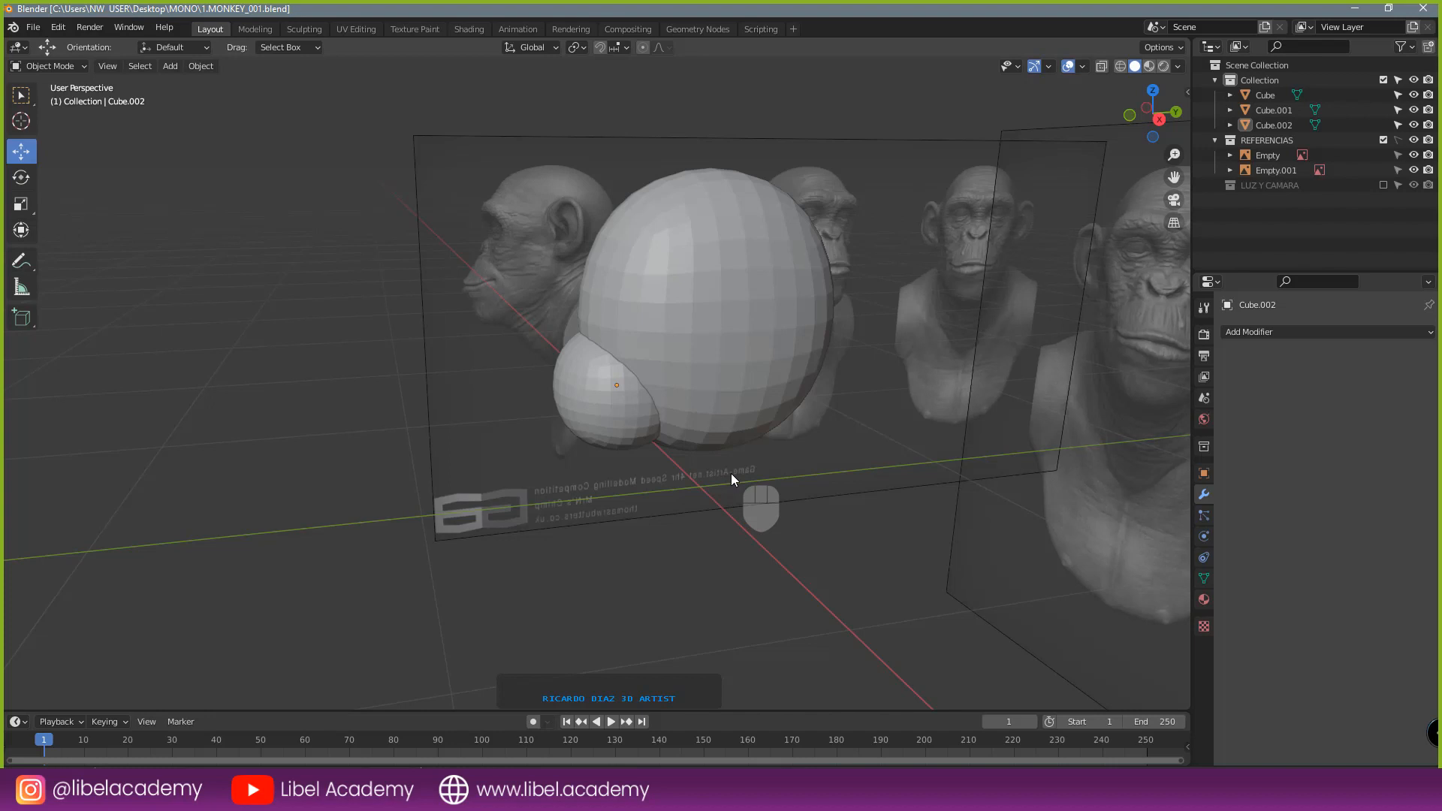
key("KP_1")
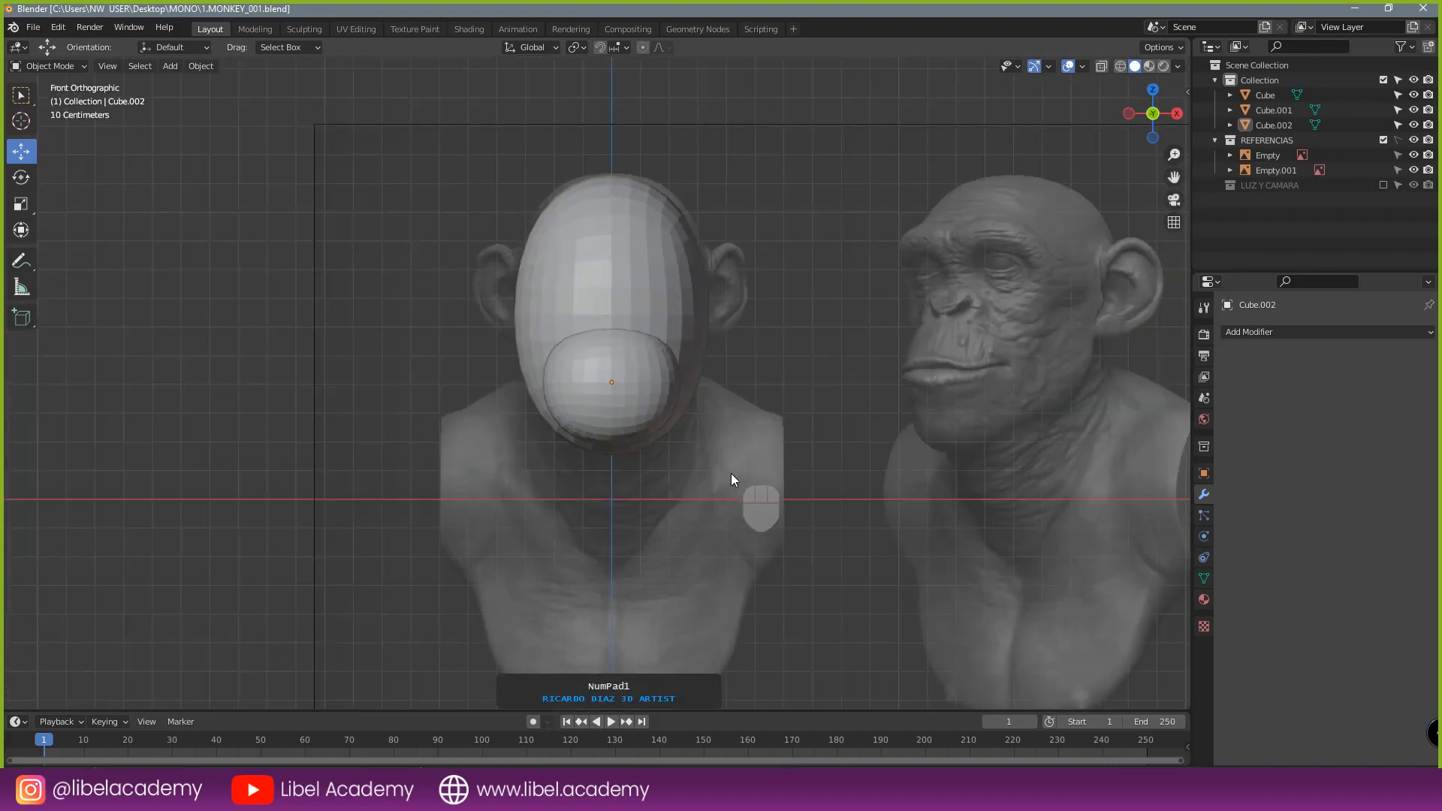
key("ctrl+s")
key("s")
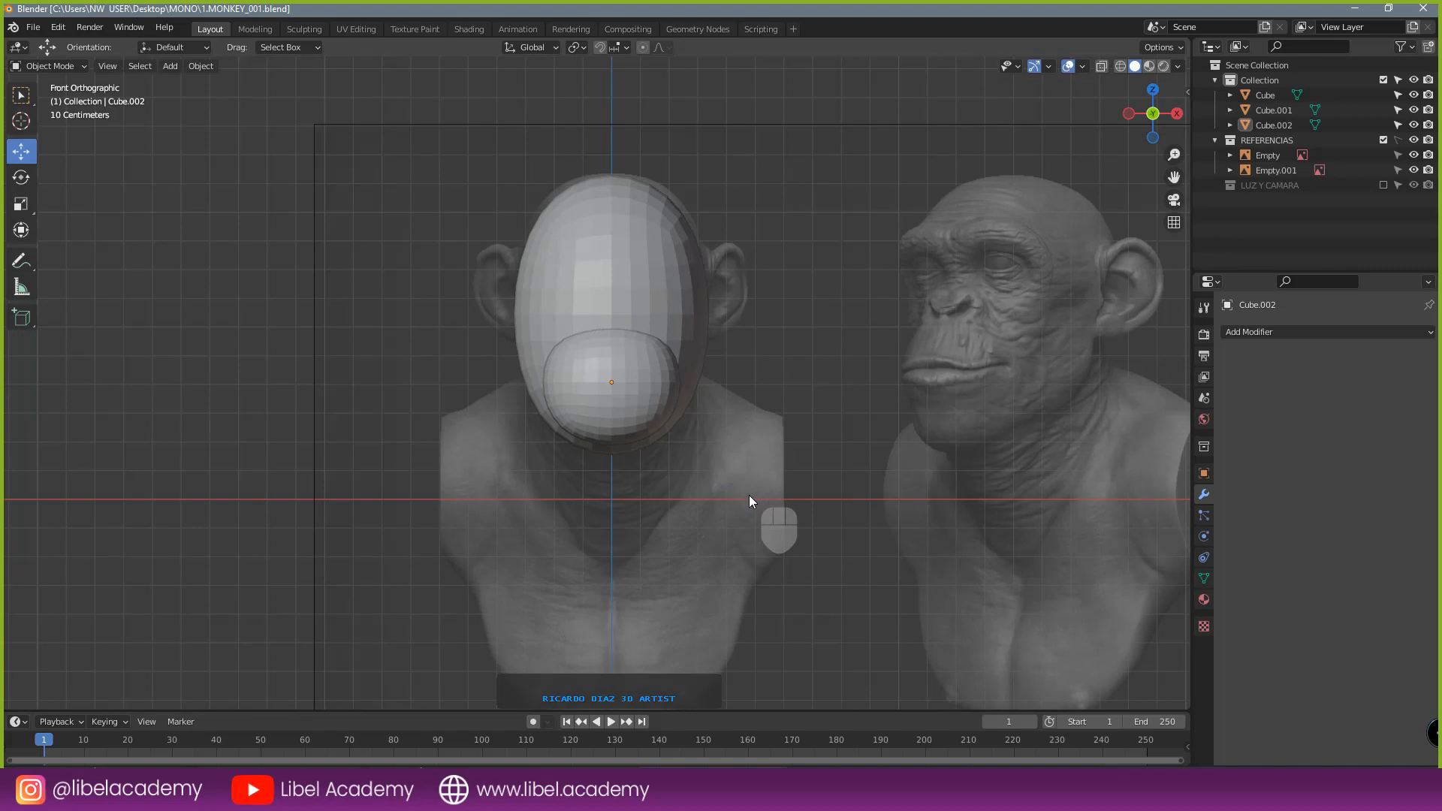
- Bring in the MONKEY reference board, examine the front-facing bust's face and muzzle up close, and move the board away
right_click_drag(0, 384, 223, 384)
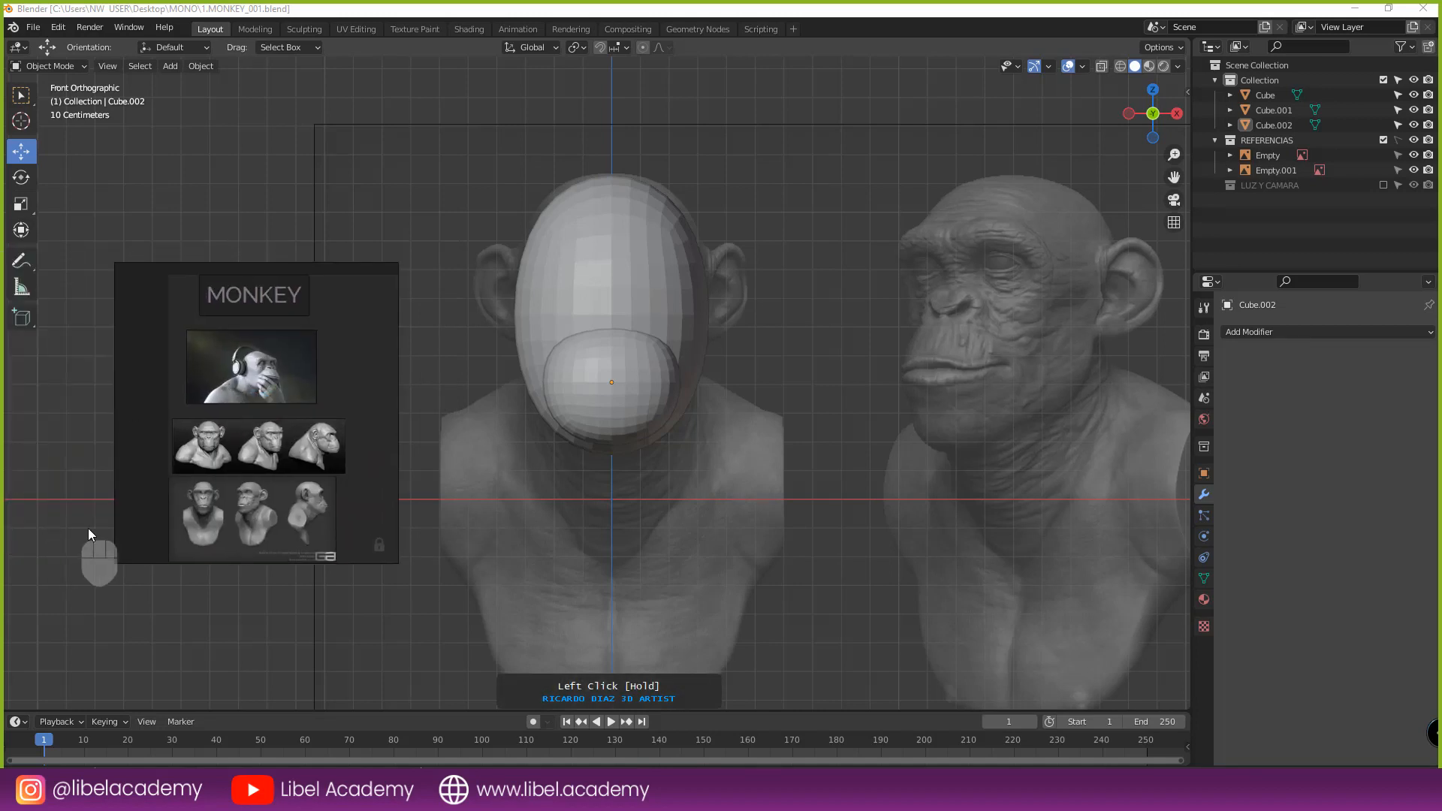
right_click_drag(250, 404, 173, 426)
scroll(176, 438, "up", 6)
middle_click_drag(104, 544, 200, 448)
scroll(200, 448, "up", 5)
middle_click_drag(61, 453, 232, 461)
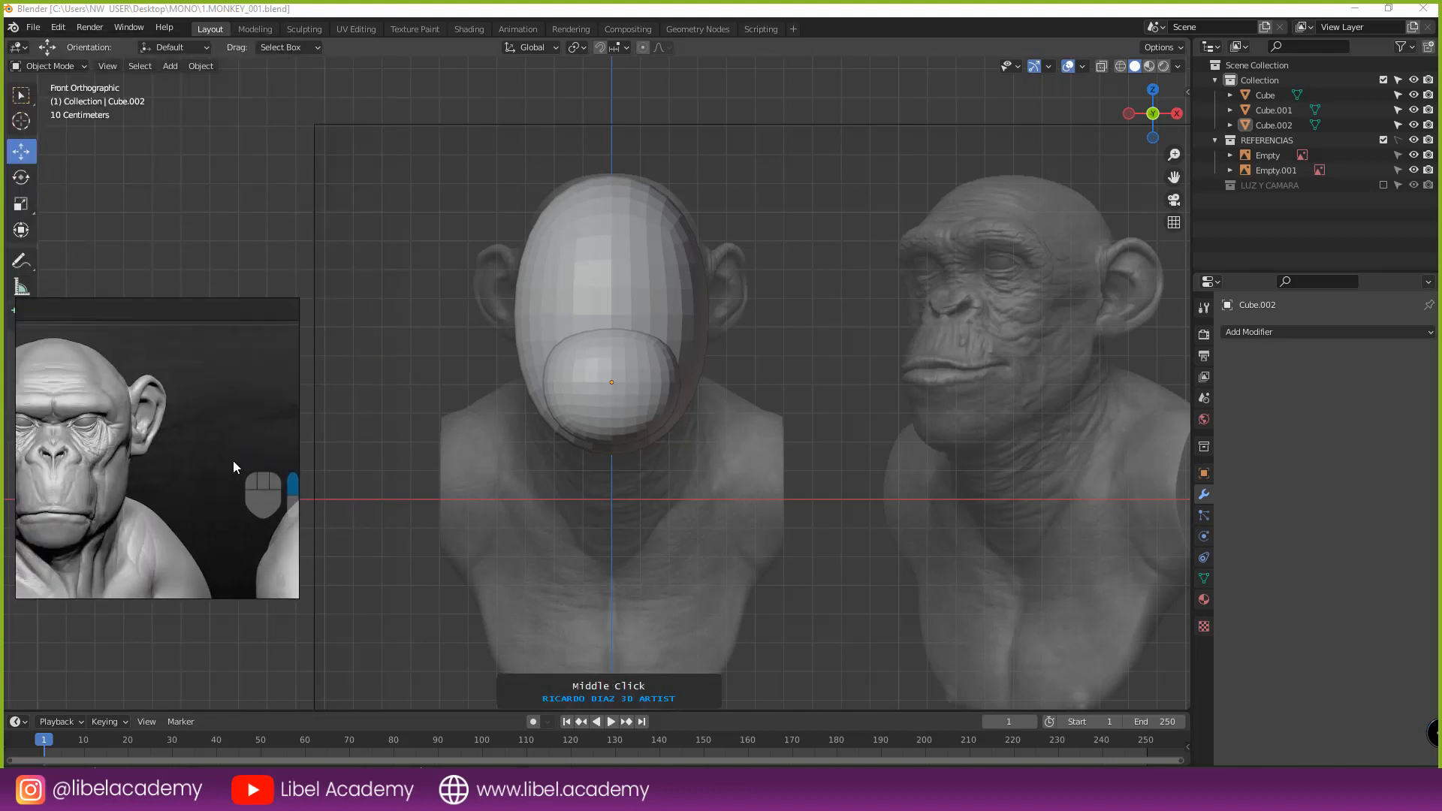
middle_click_drag(118, 465, 210, 471)
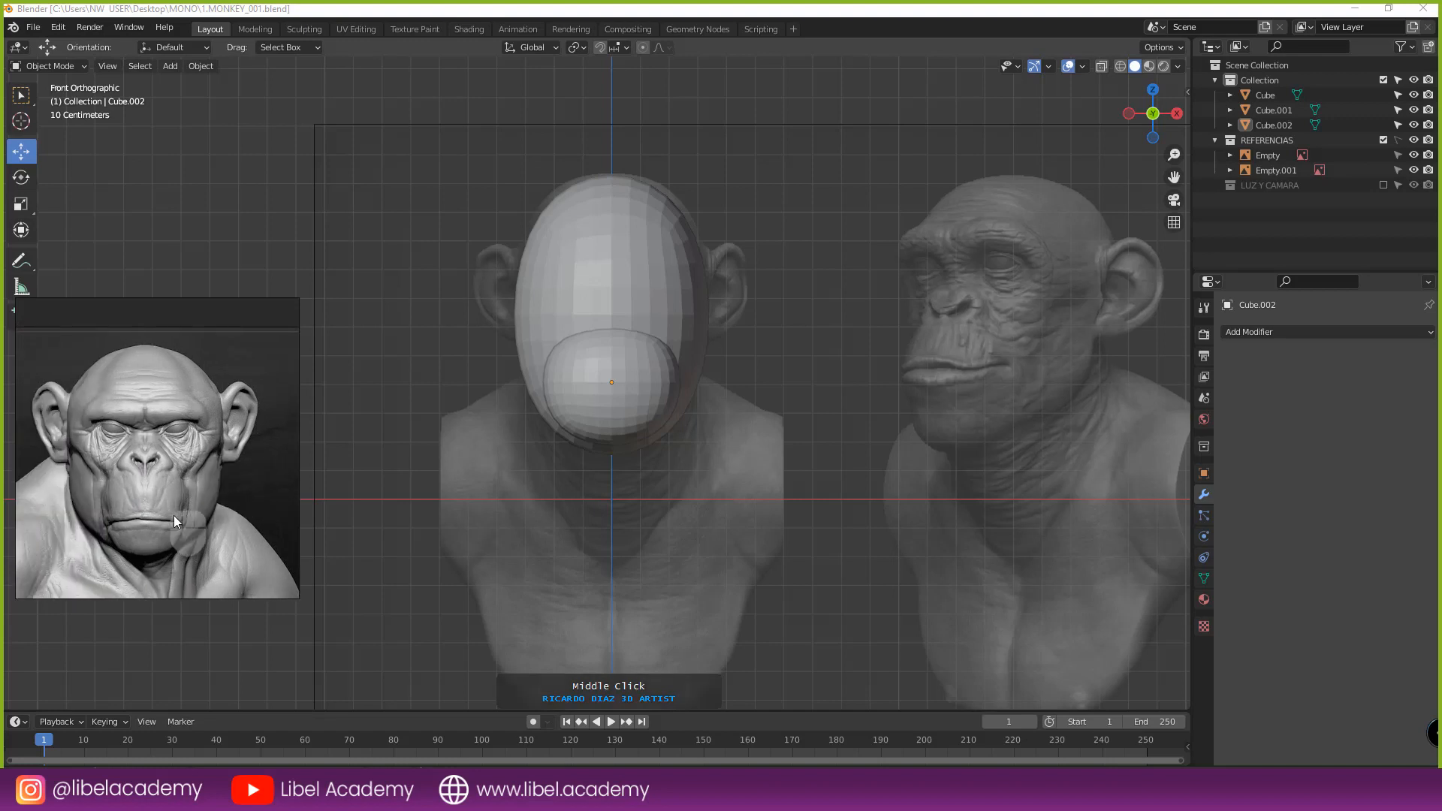
mouse_move(186, 487)
middle_mouse_down()
mouse_move(205, 449)
mouse_move(199, 466)
middle_mouse_up()
scroll(188, 458, "down", 3)
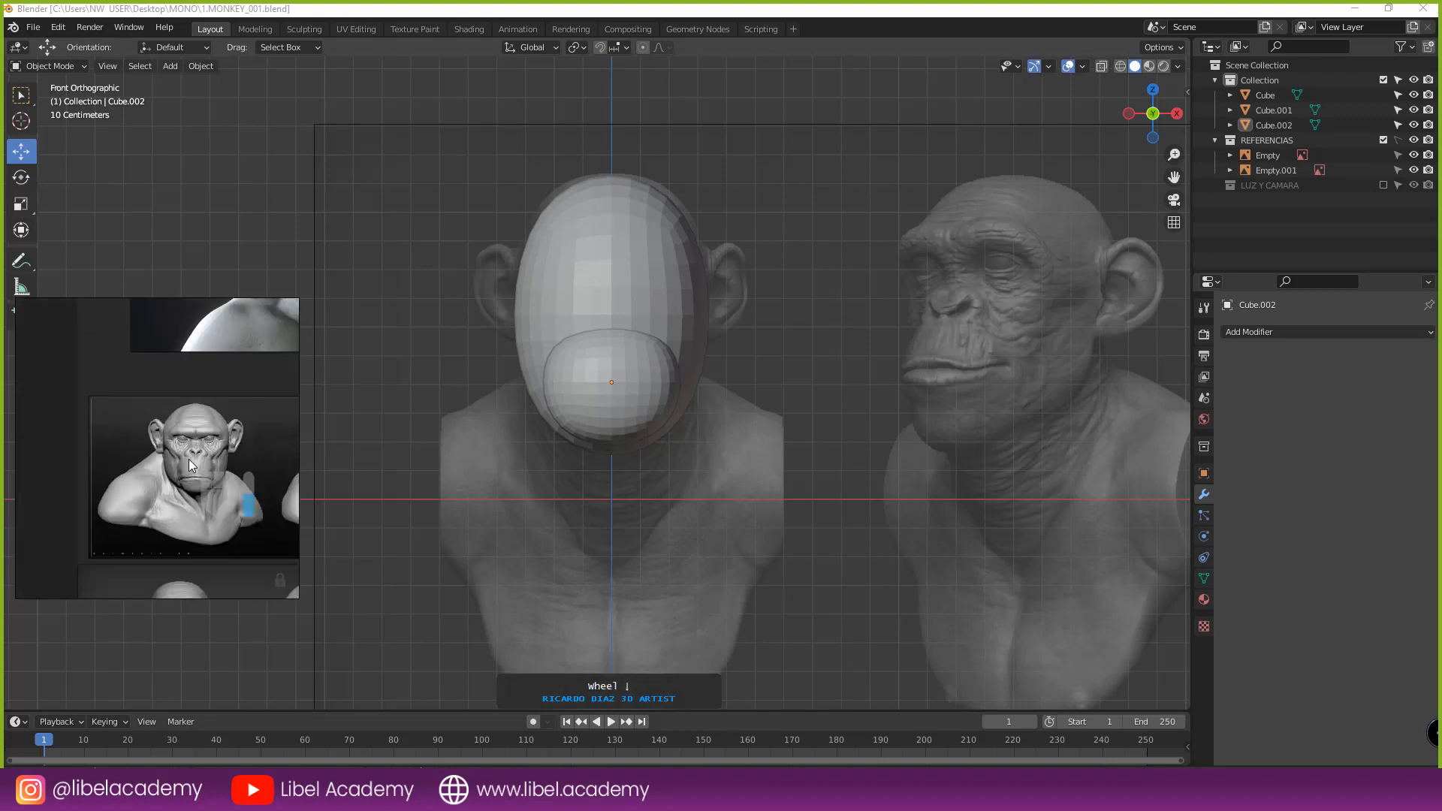
right_click_drag(188, 458, 0, 436)
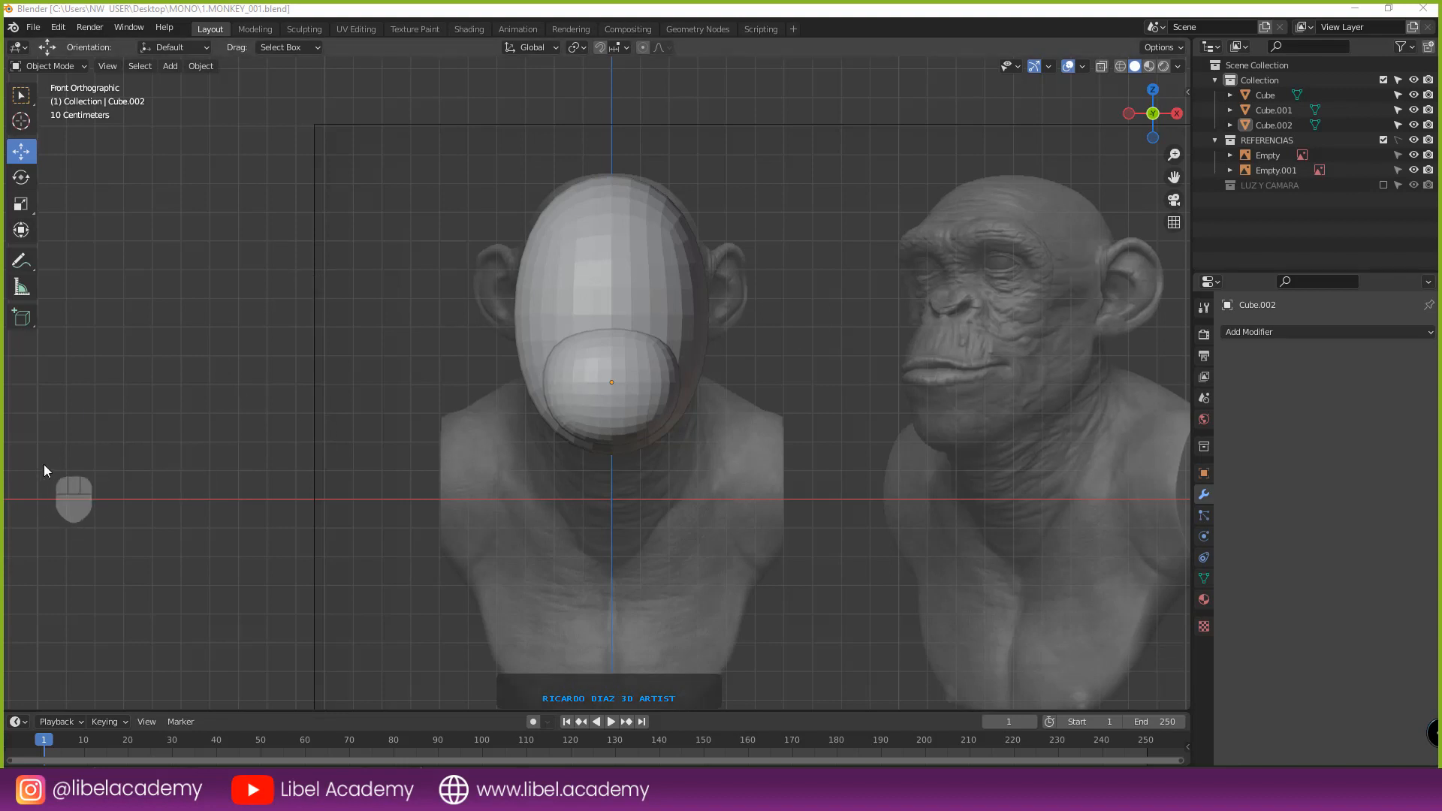
scroll(751, 315, "up", 2)
middle_click_drag(751, 315, 713, 372)
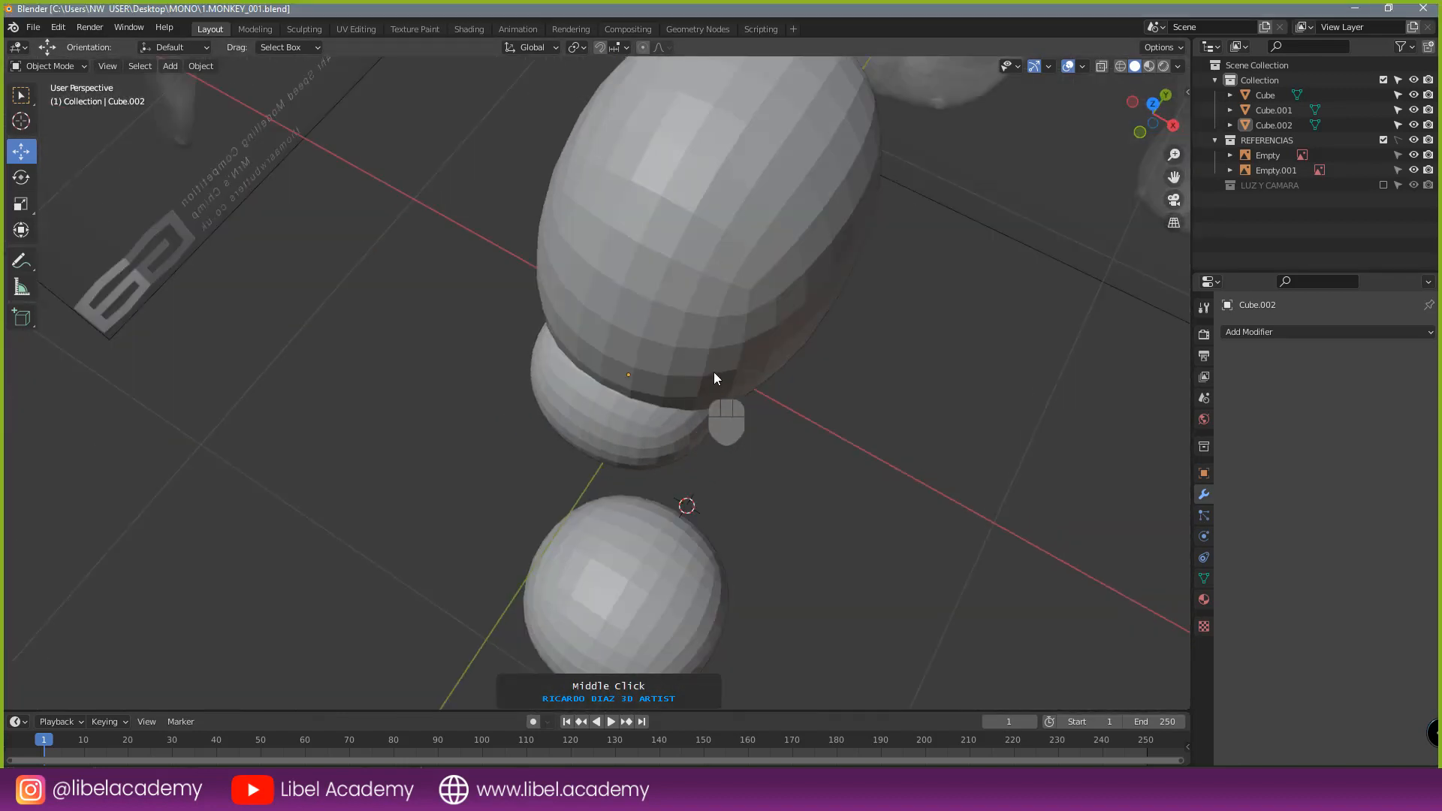
key("KP_1")
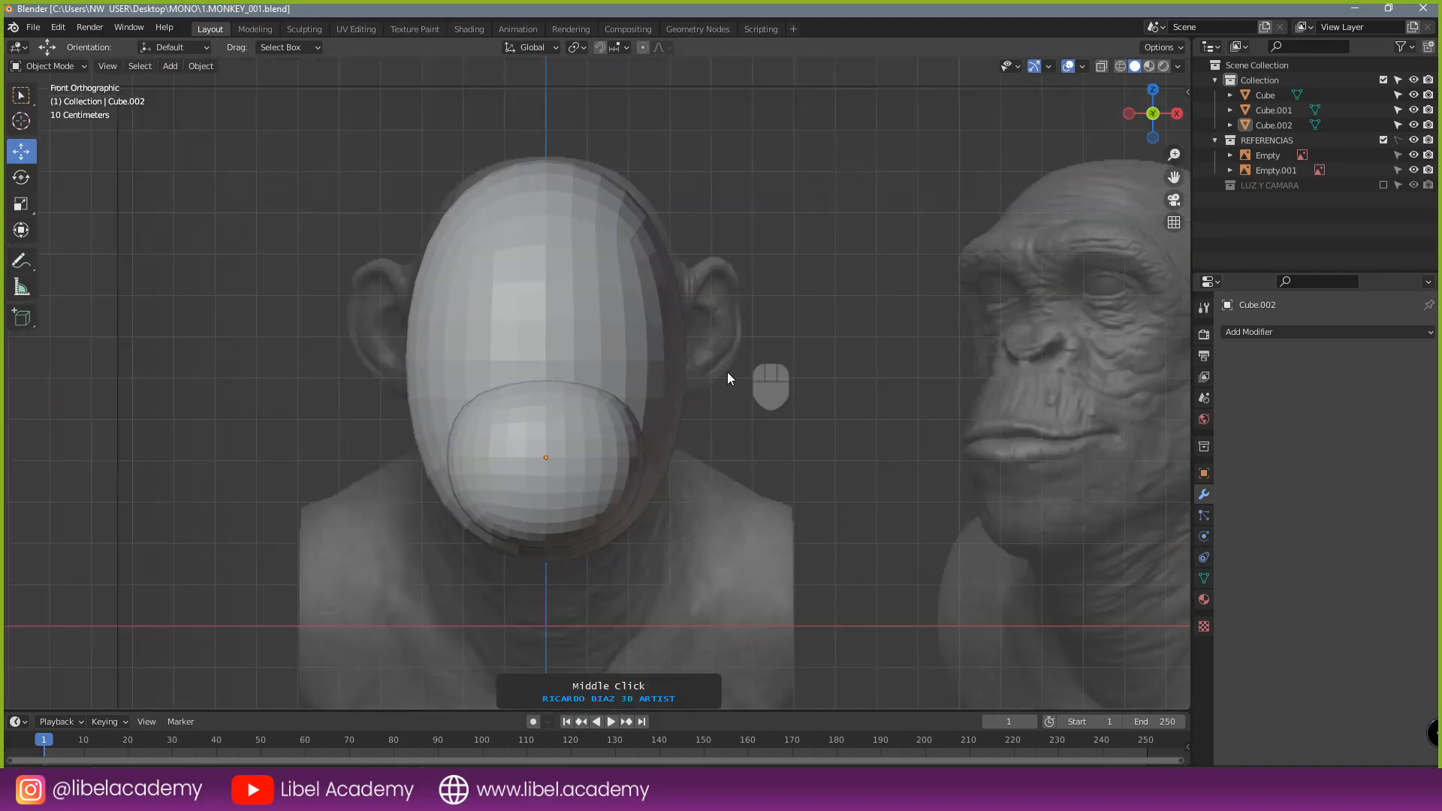
scroll(724, 372, "down", 6)
scroll(572, 557, "down", 4)
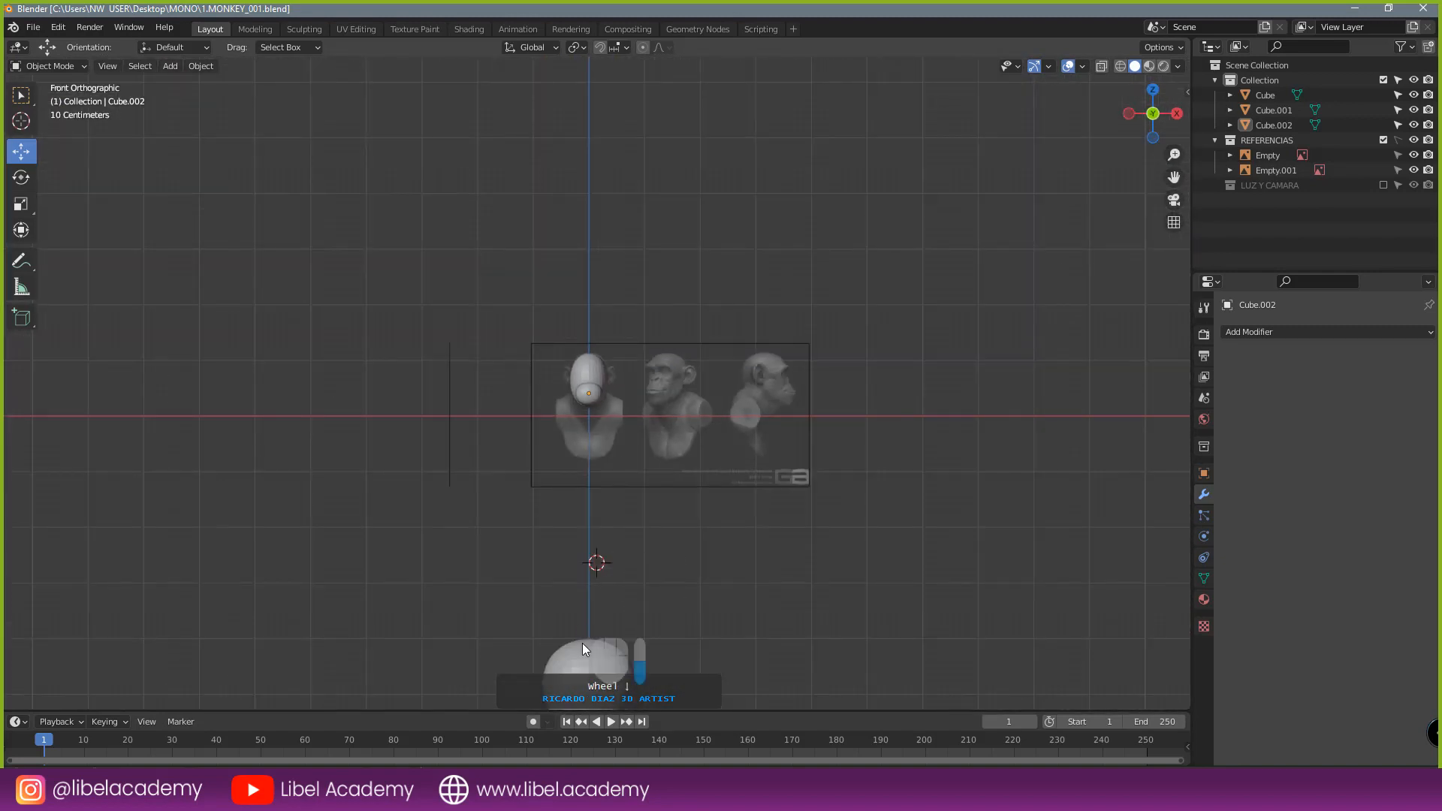
- Reset the 3D cursor to the world origin with the Snap options
scroll(617, 512, "up", 6)
middle_click_drag(617, 511, 686, 387, "shift")
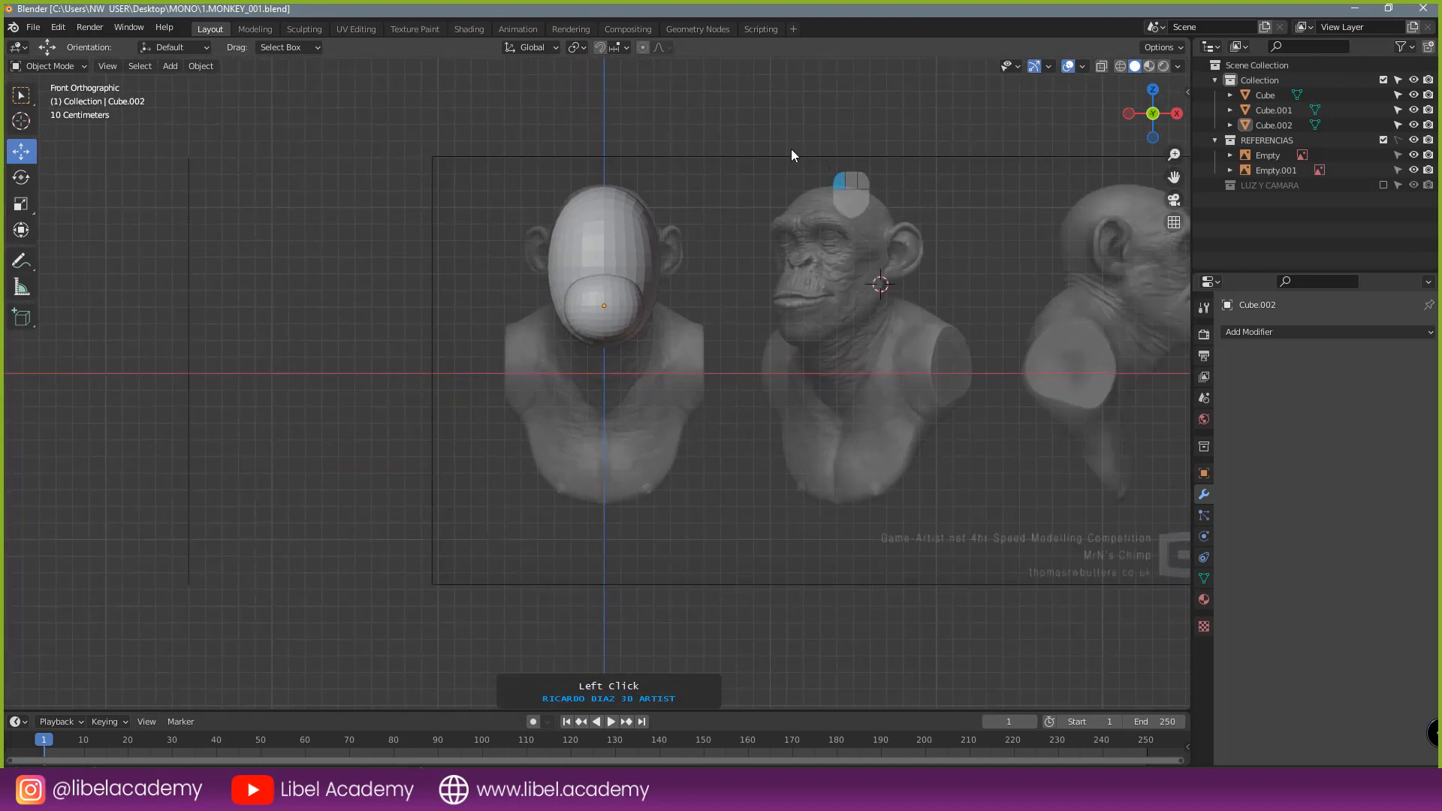
left_click(380, 129)
left_click(286, 253)
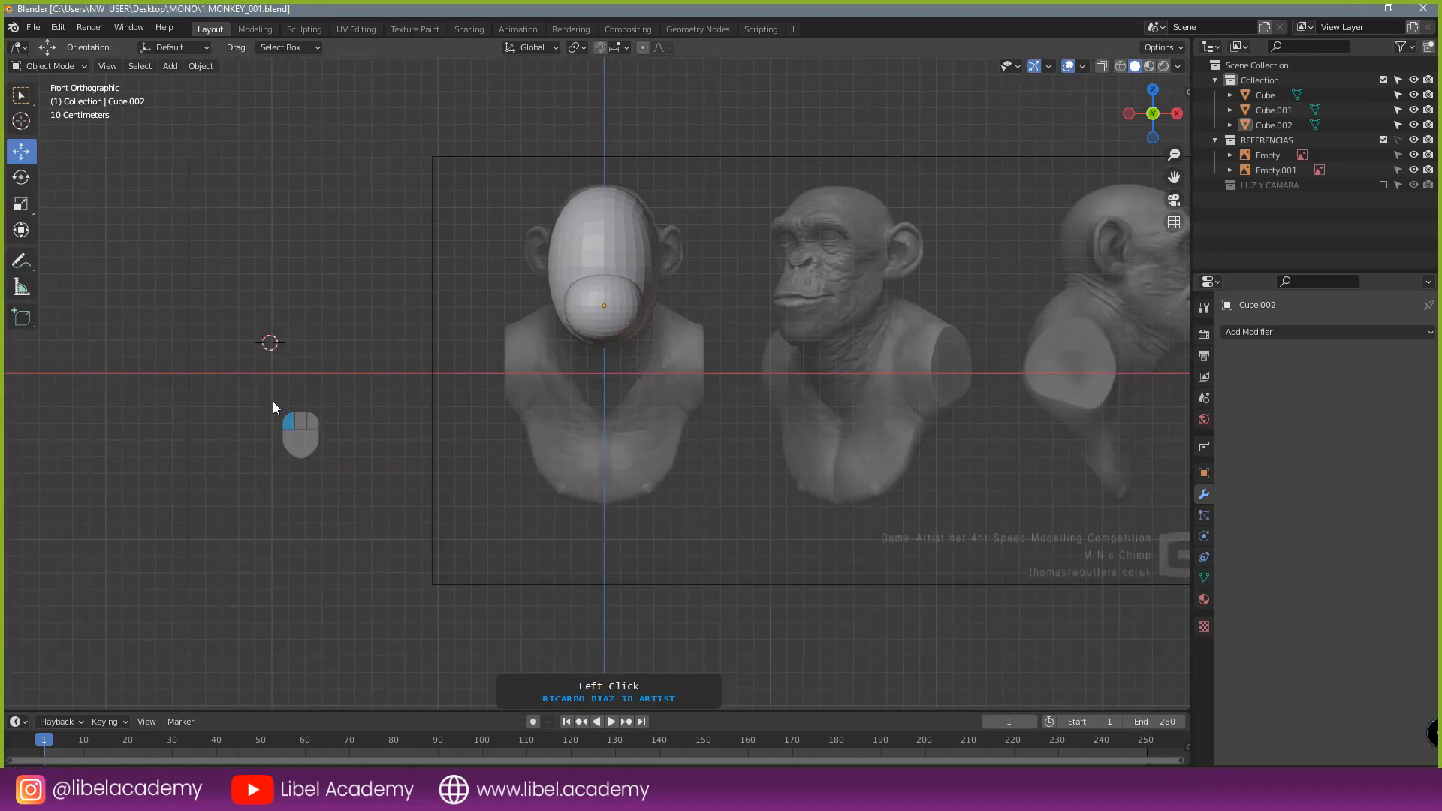
left_click(498, 487)
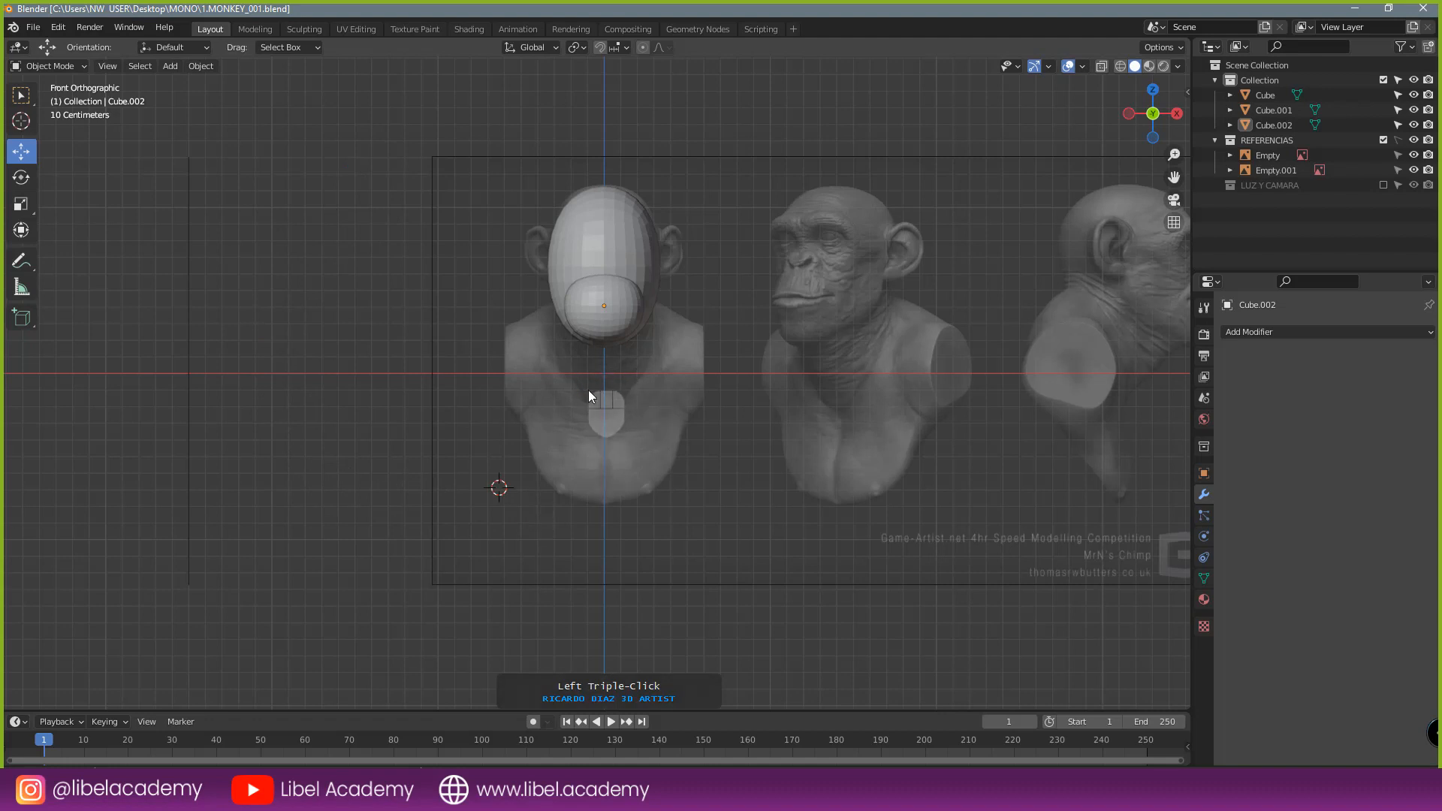
right_click(782, 485)
key("Escape")
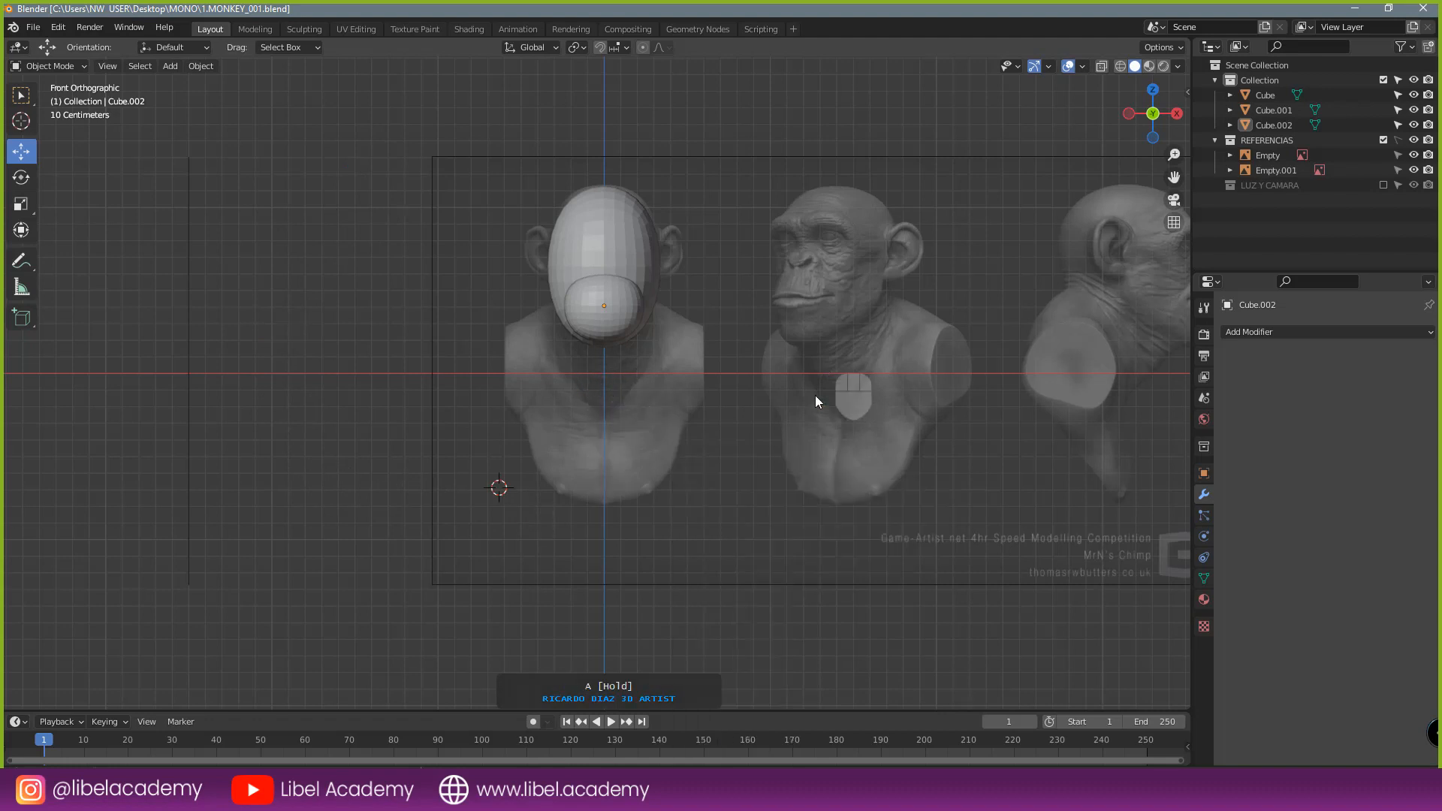
key("shift+s")
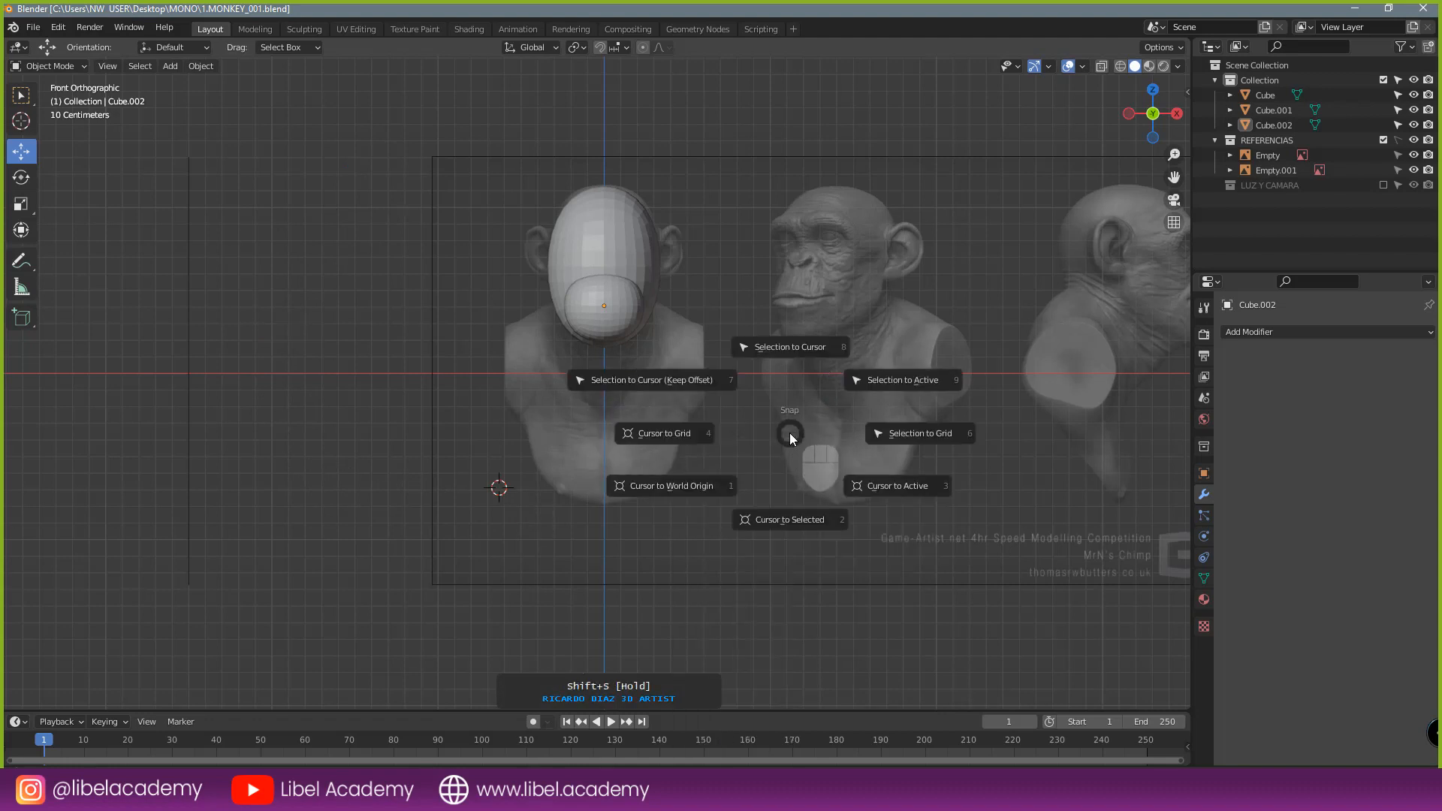
left_click(669, 488)
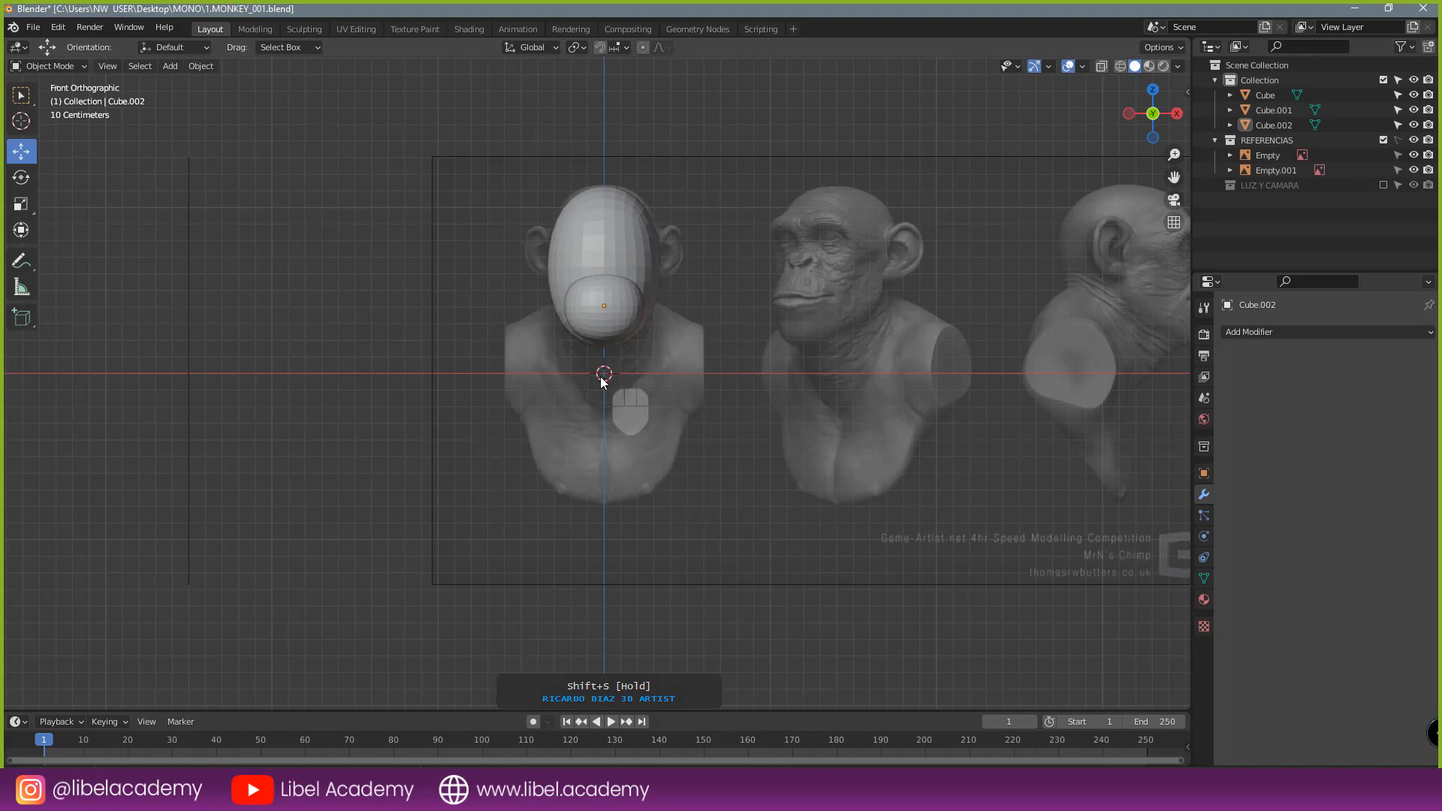
- Add a cylinder mesh at the world origin and rotate it 90 degrees about the X axis
key("shift+a")
mouse_move(601, 376)
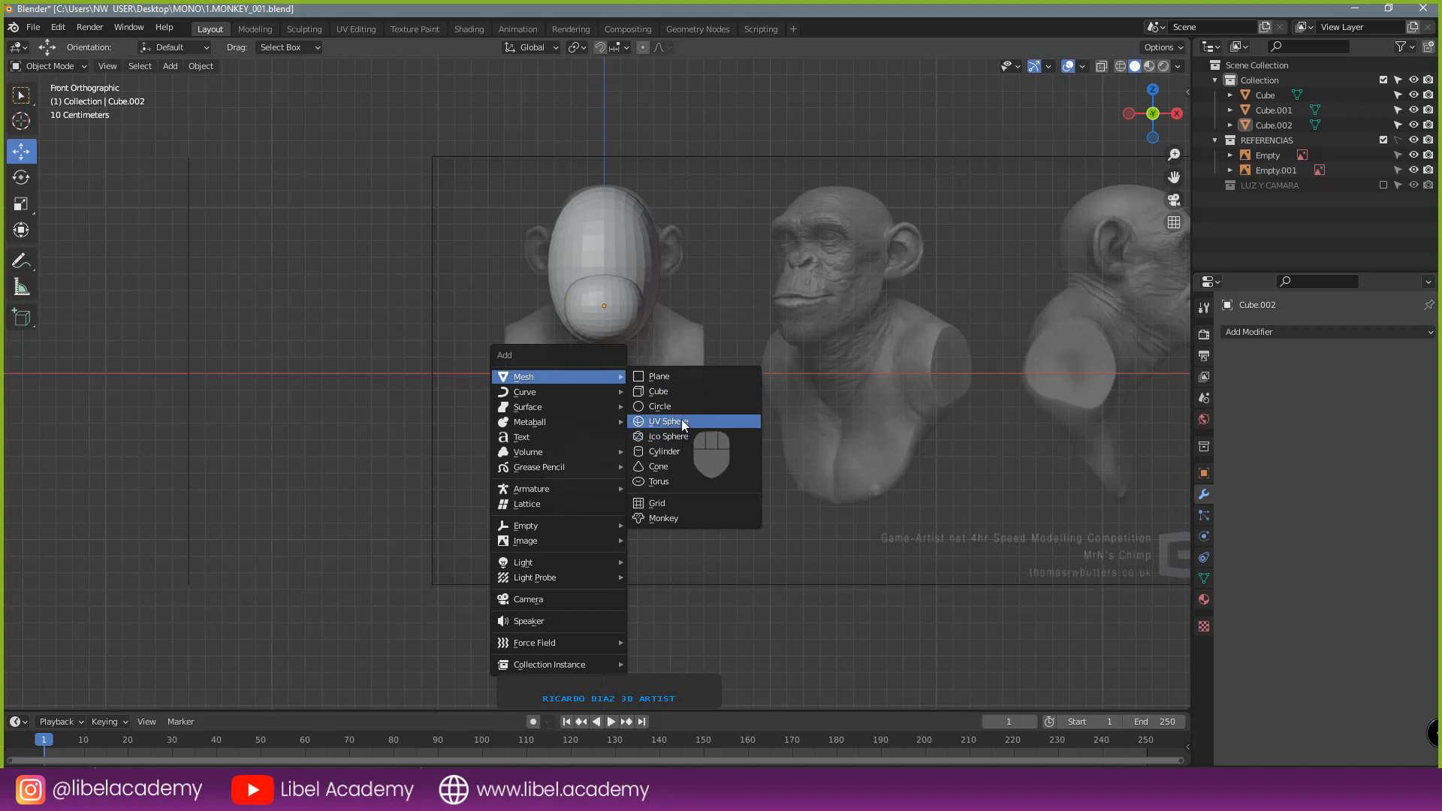
left_click(672, 451)
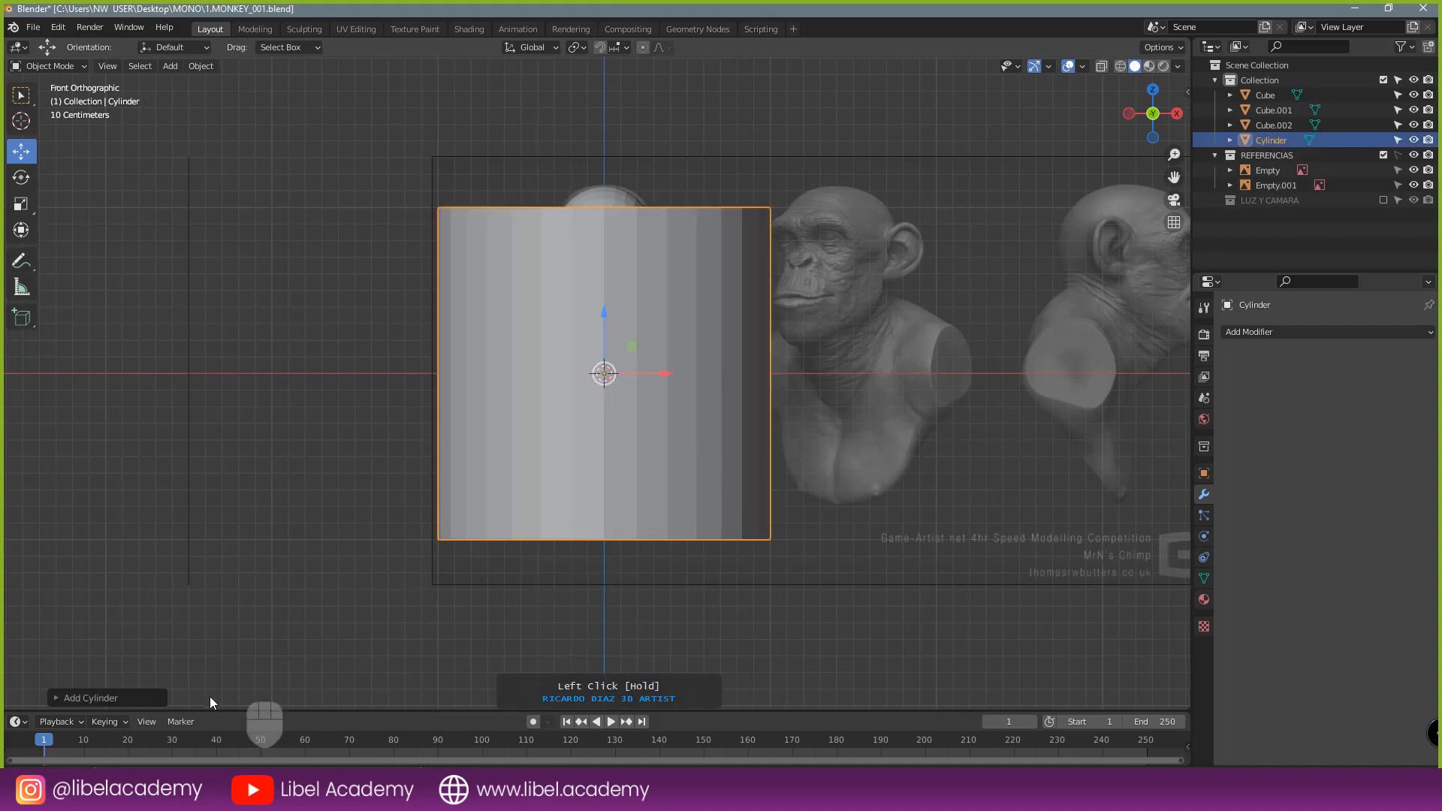
scroll(661, 466, "down", 1)
key("r")
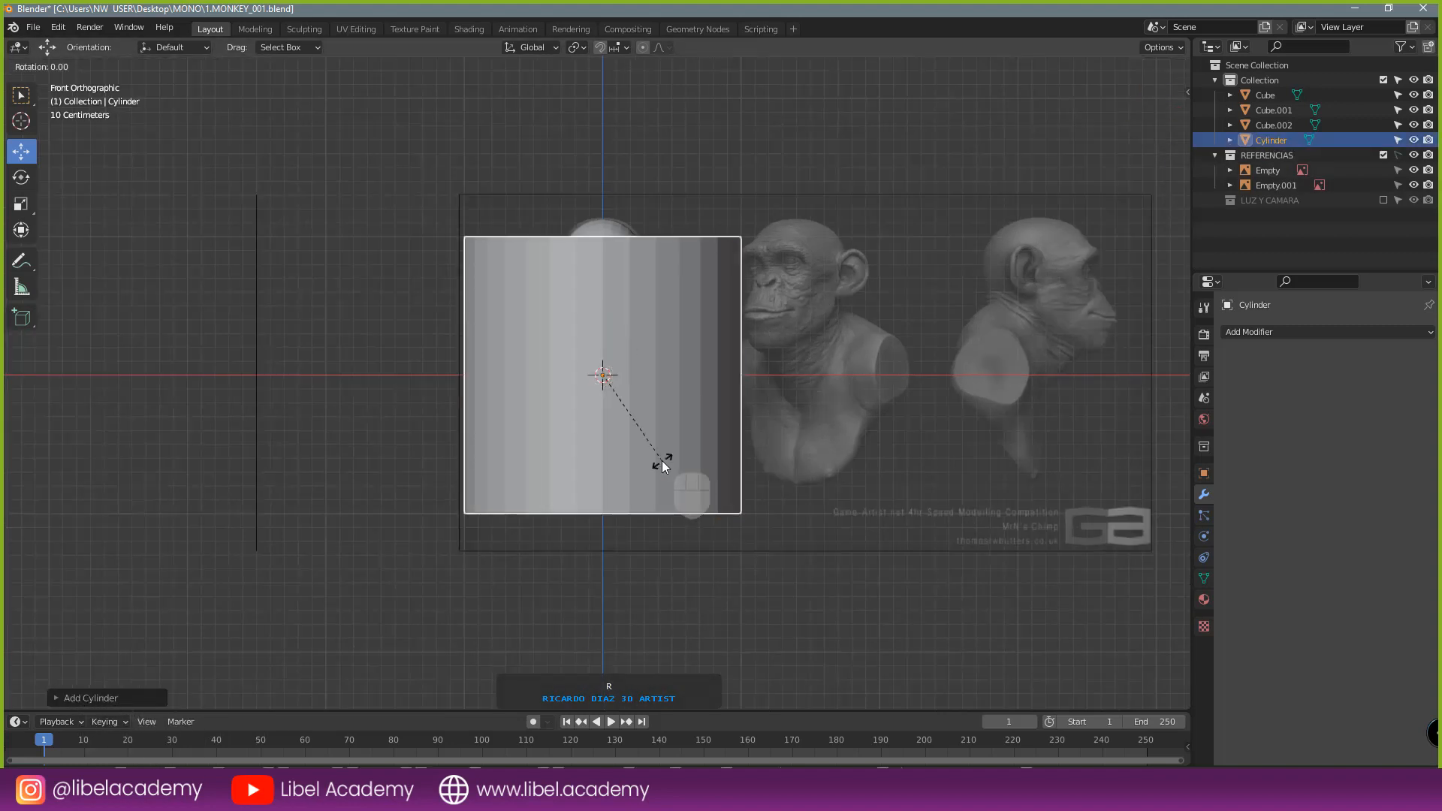
key("x")
key("KP_9")
key("KP_0")
key("Return")
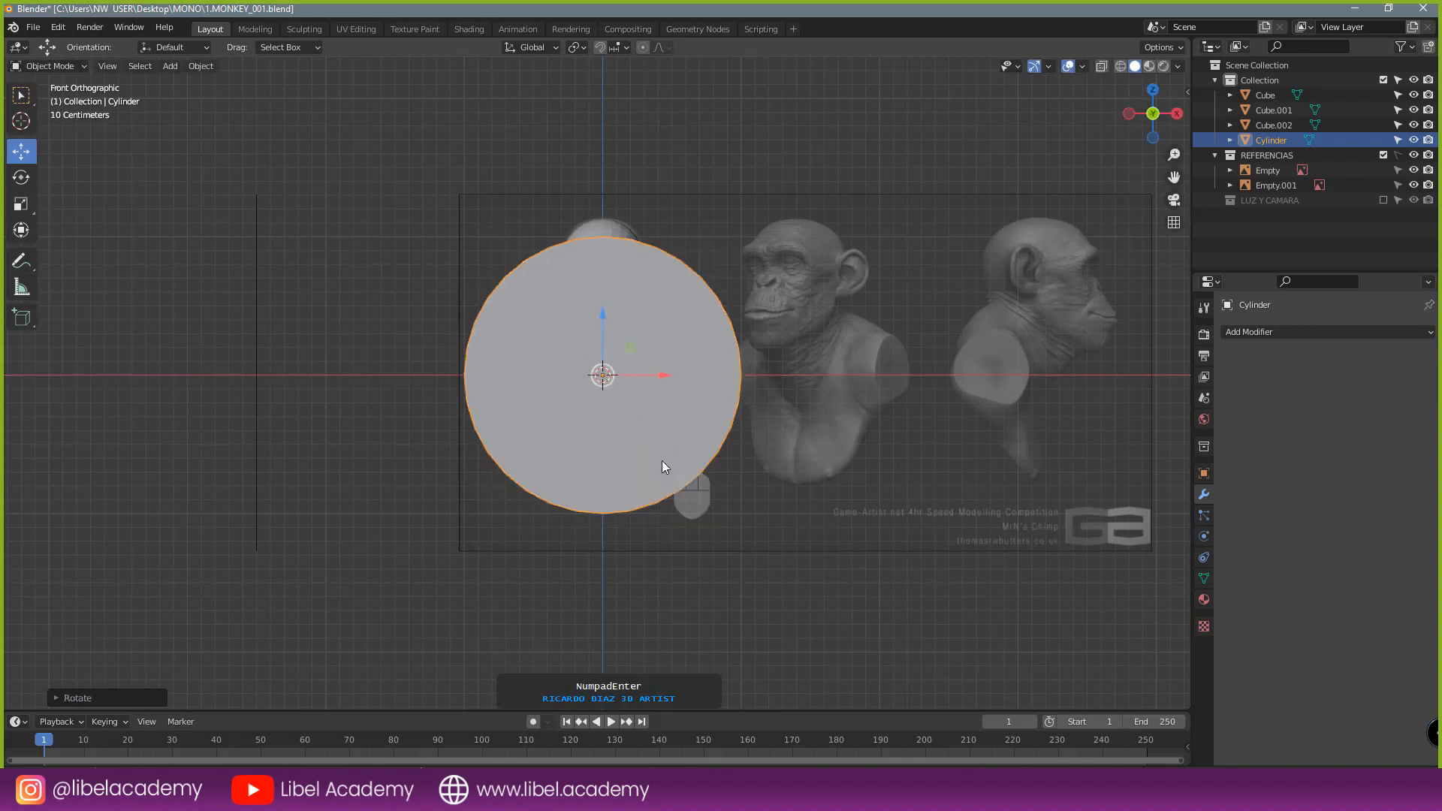
- In top view, flatten the cylinder along the Y axis into a thin disc
key("KP_7")
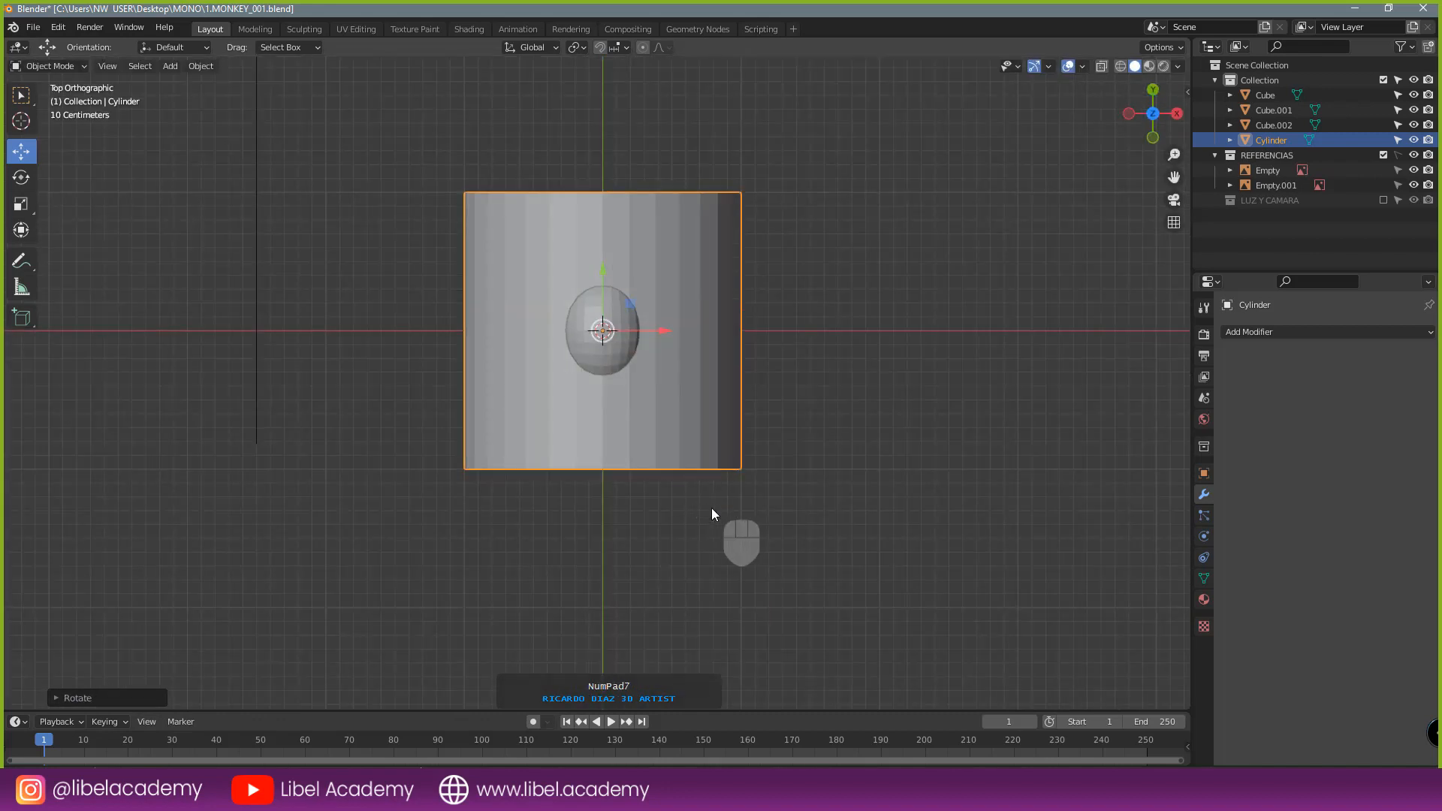
key("s")
key("y")
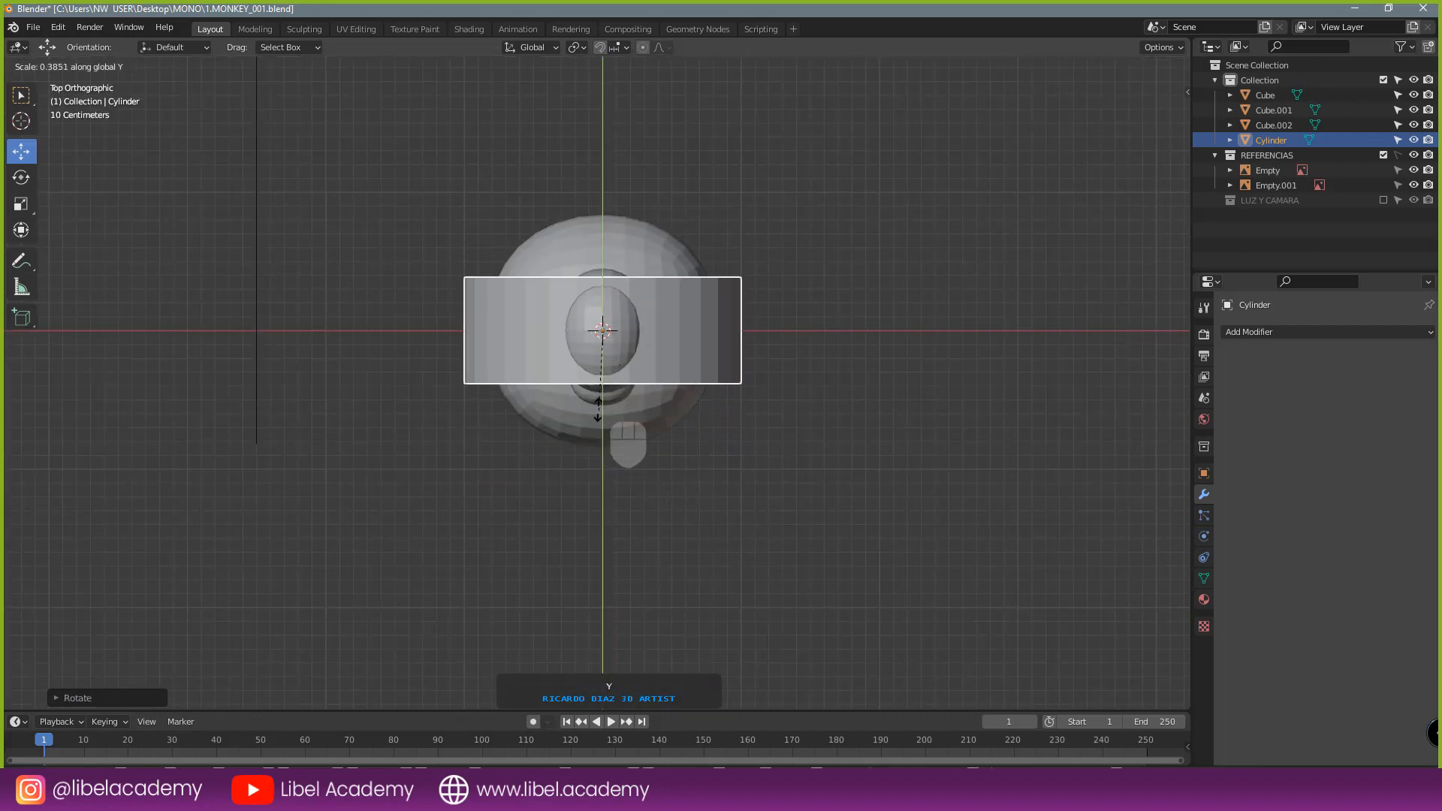
left_click(600, 357)
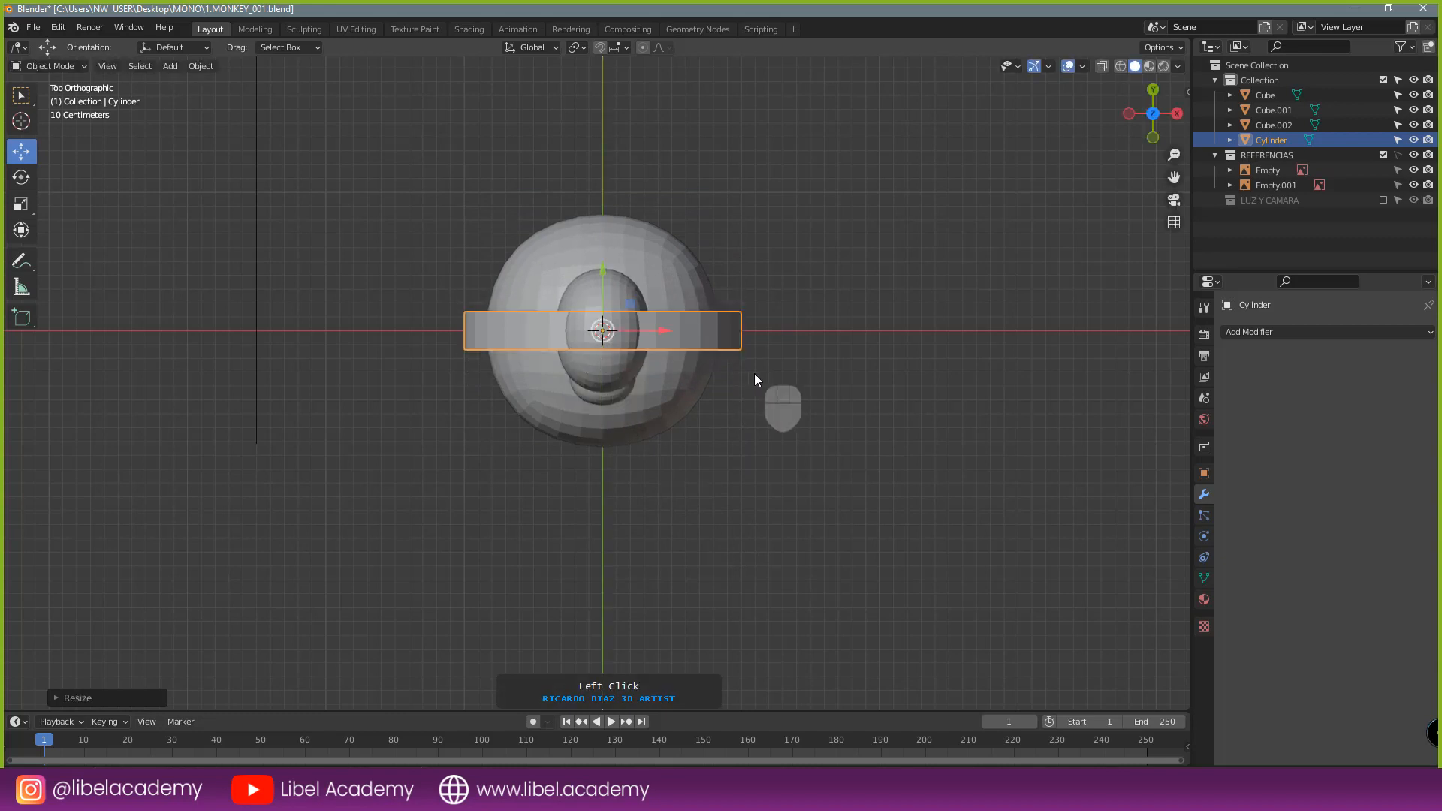
- In front-view wireframe, scale the disc down to about ear size and place it over the monkey's ear on the positive X side
key("KP_1")
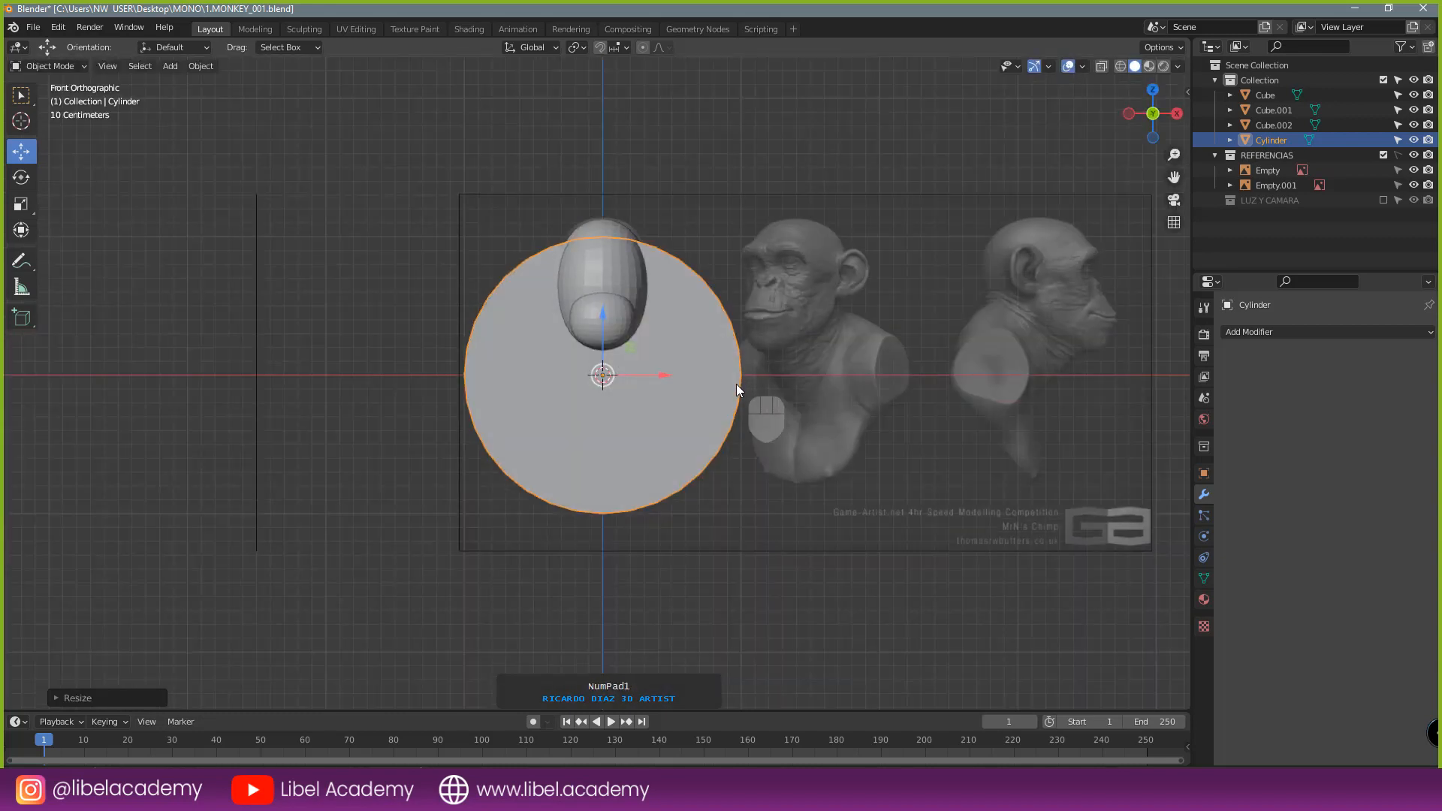
key("z")
left_click(610, 388)
scroll(607, 378, "up", 3)
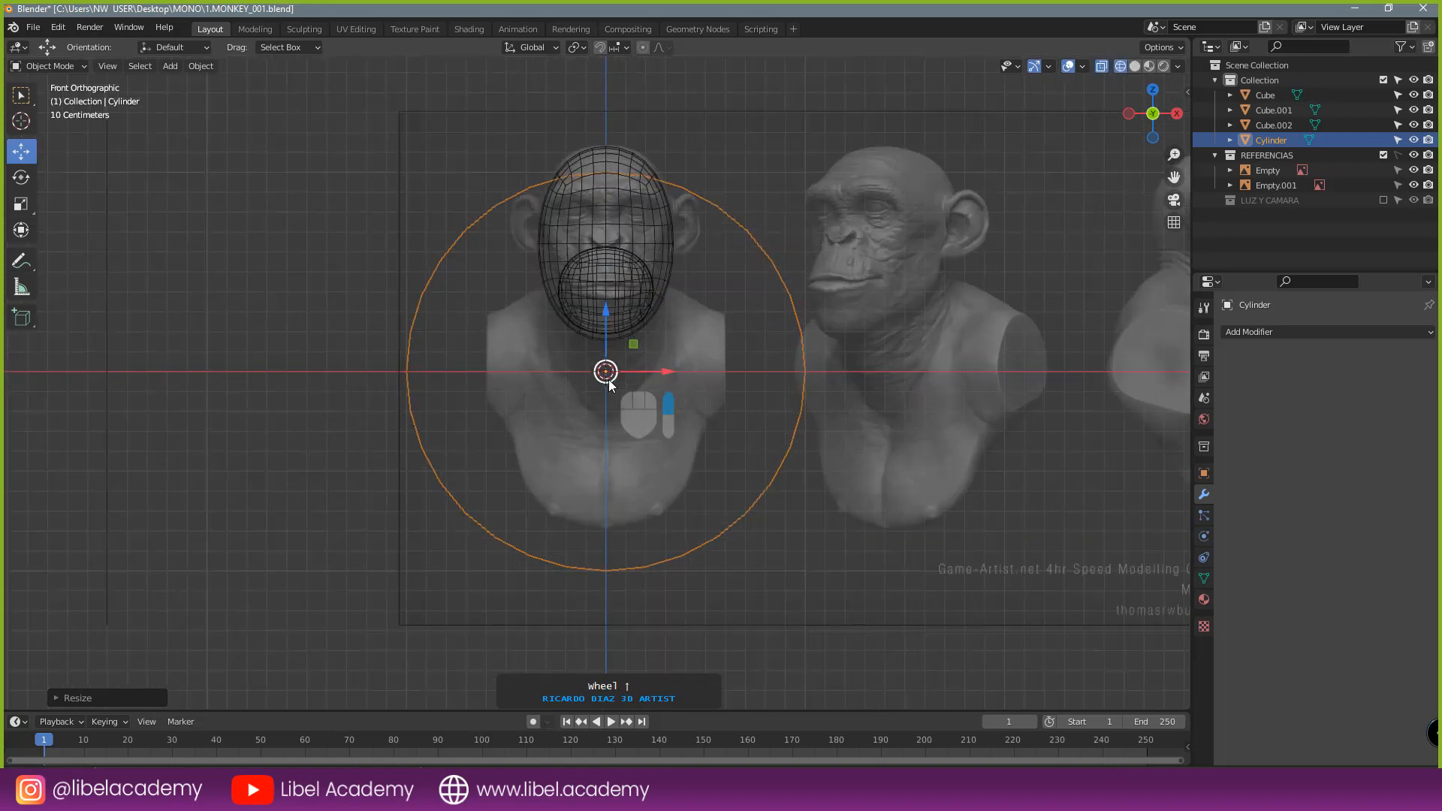
key("g")
left_click(910, 256)
key("s")
left_click(819, 215)
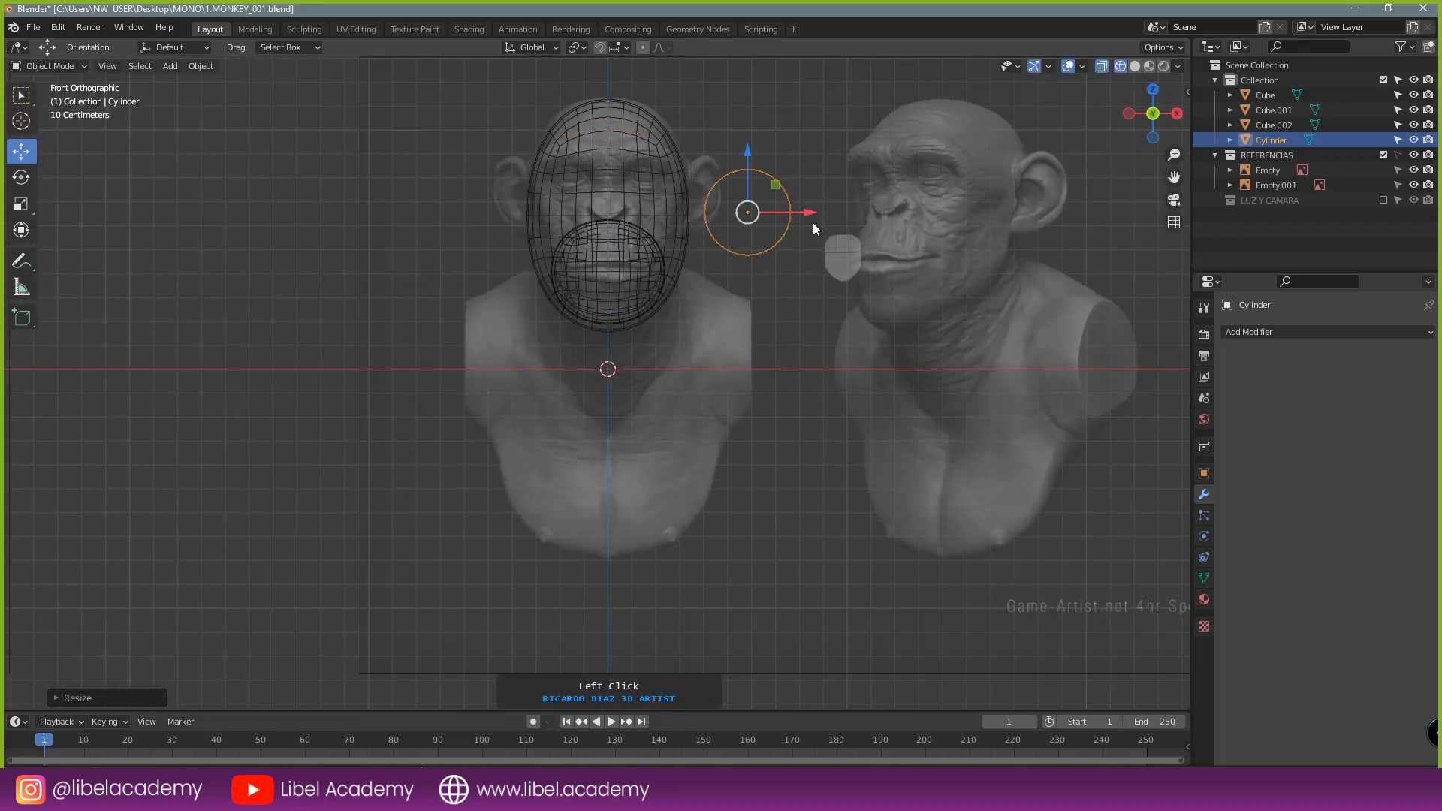
scroll(707, 380, "up", 3)
key("g")
left_click(706, 352)
scroll(714, 353, "up", 2)
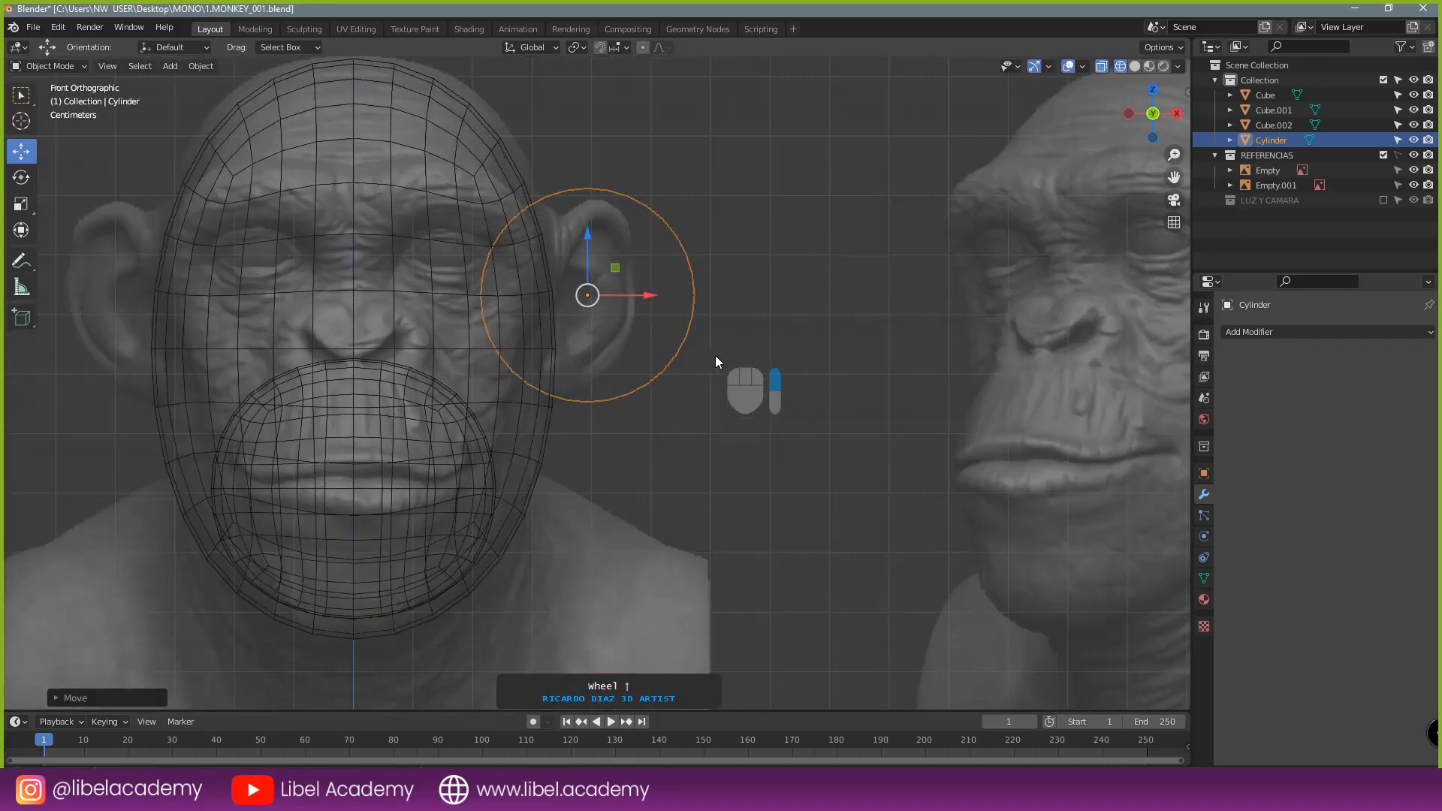
- Narrow the ear disc along X into an upright oval, then tilt and nudge it to follow the ear's slant in the front reference
key("s")
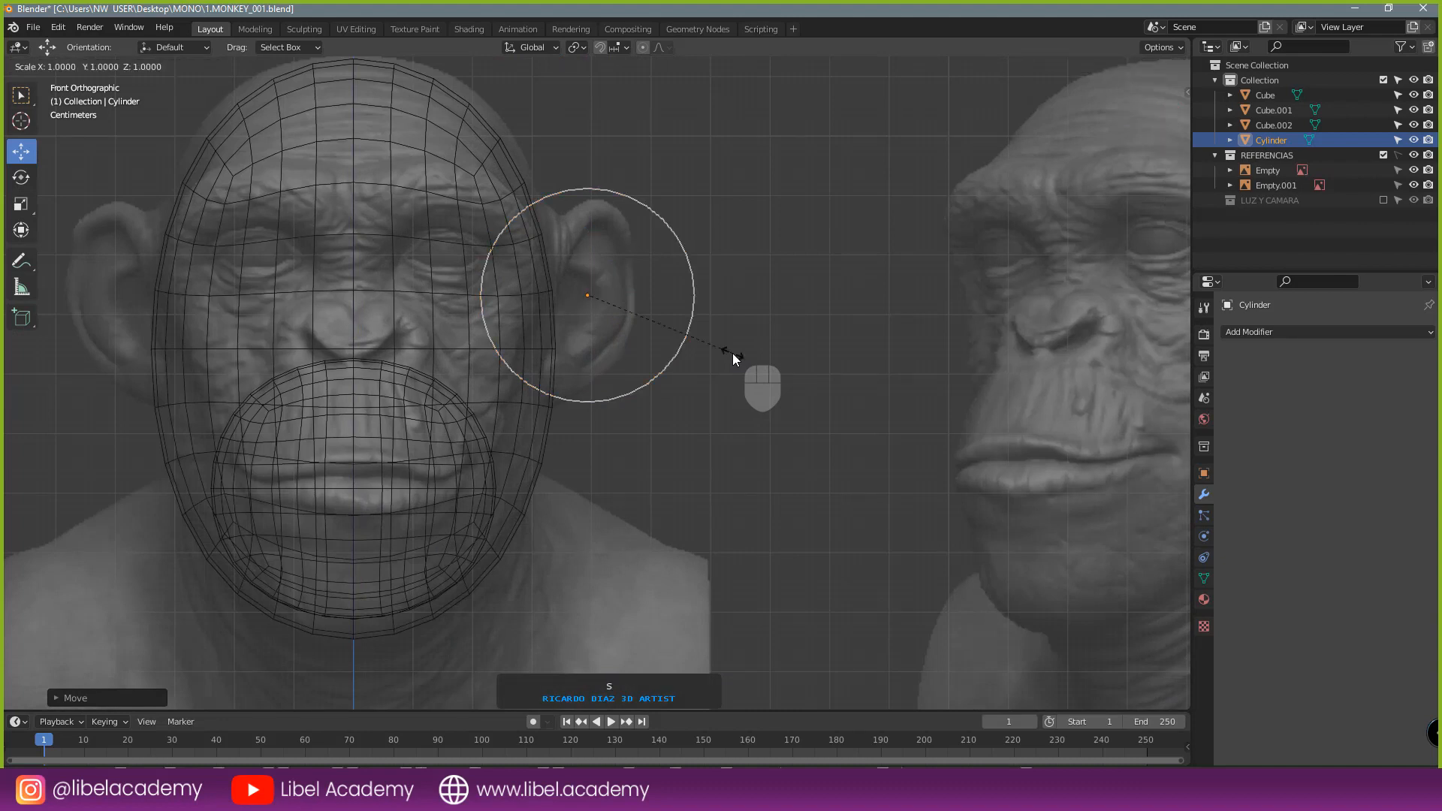
key("y")
key("x")
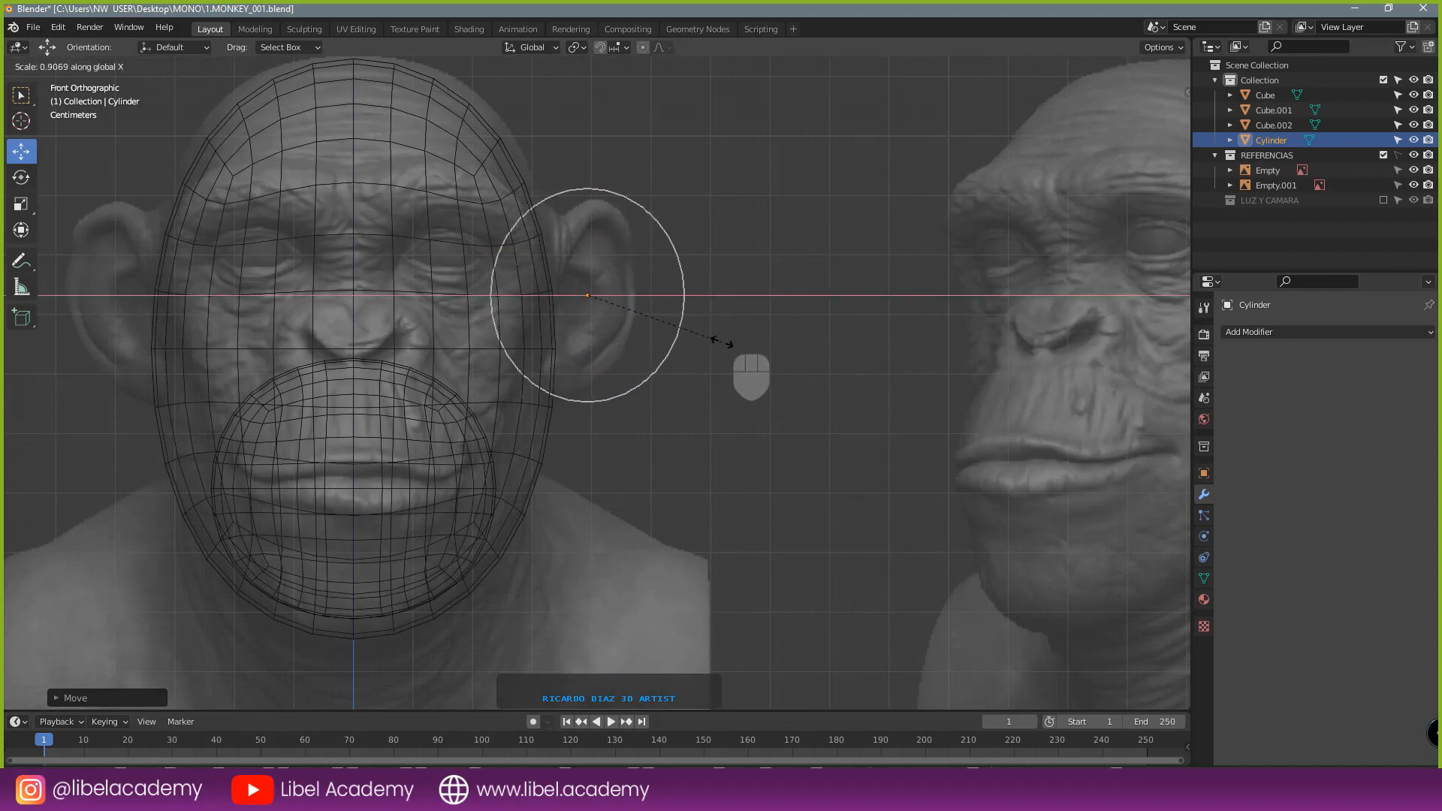
left_click(660, 334)
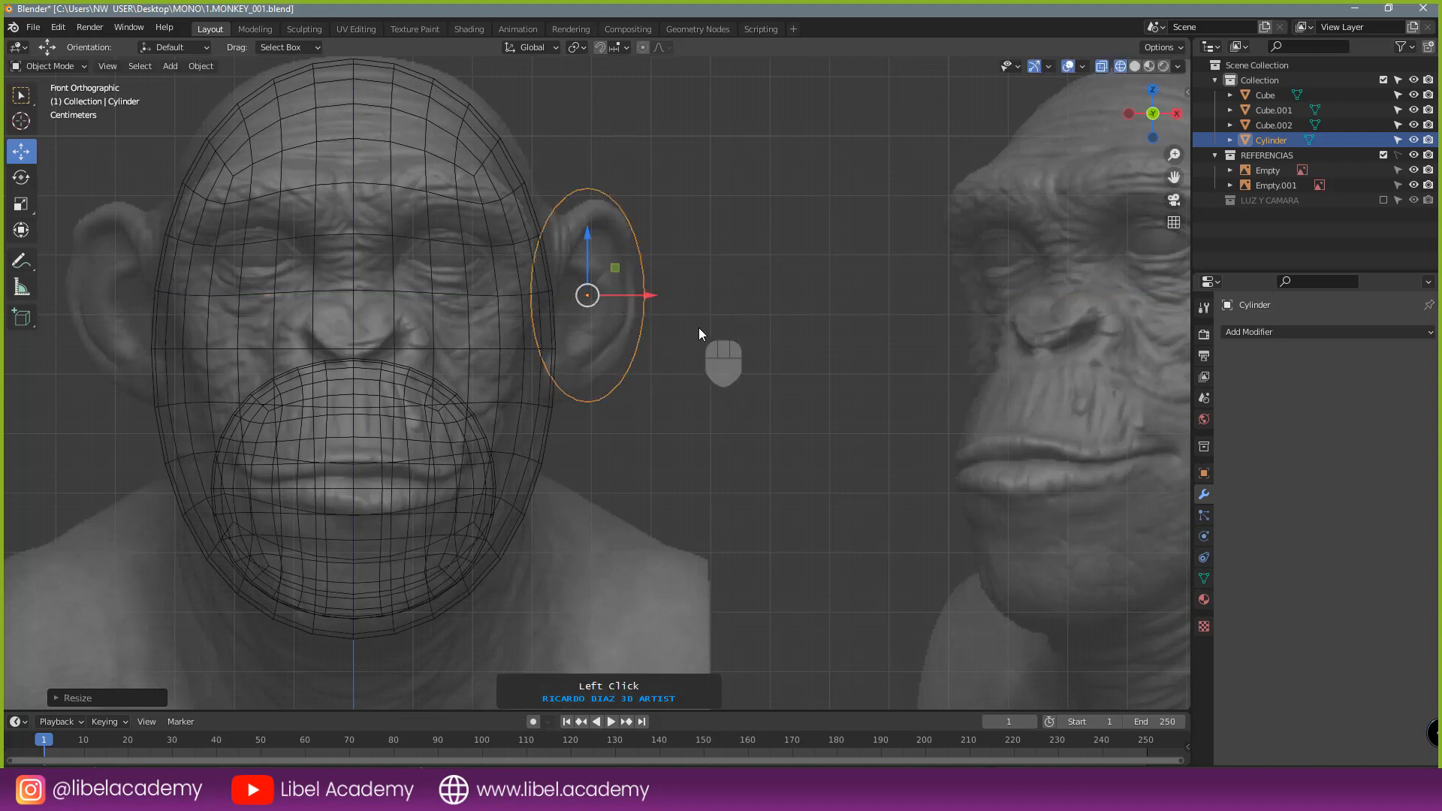
key("r")
left_click(664, 368)
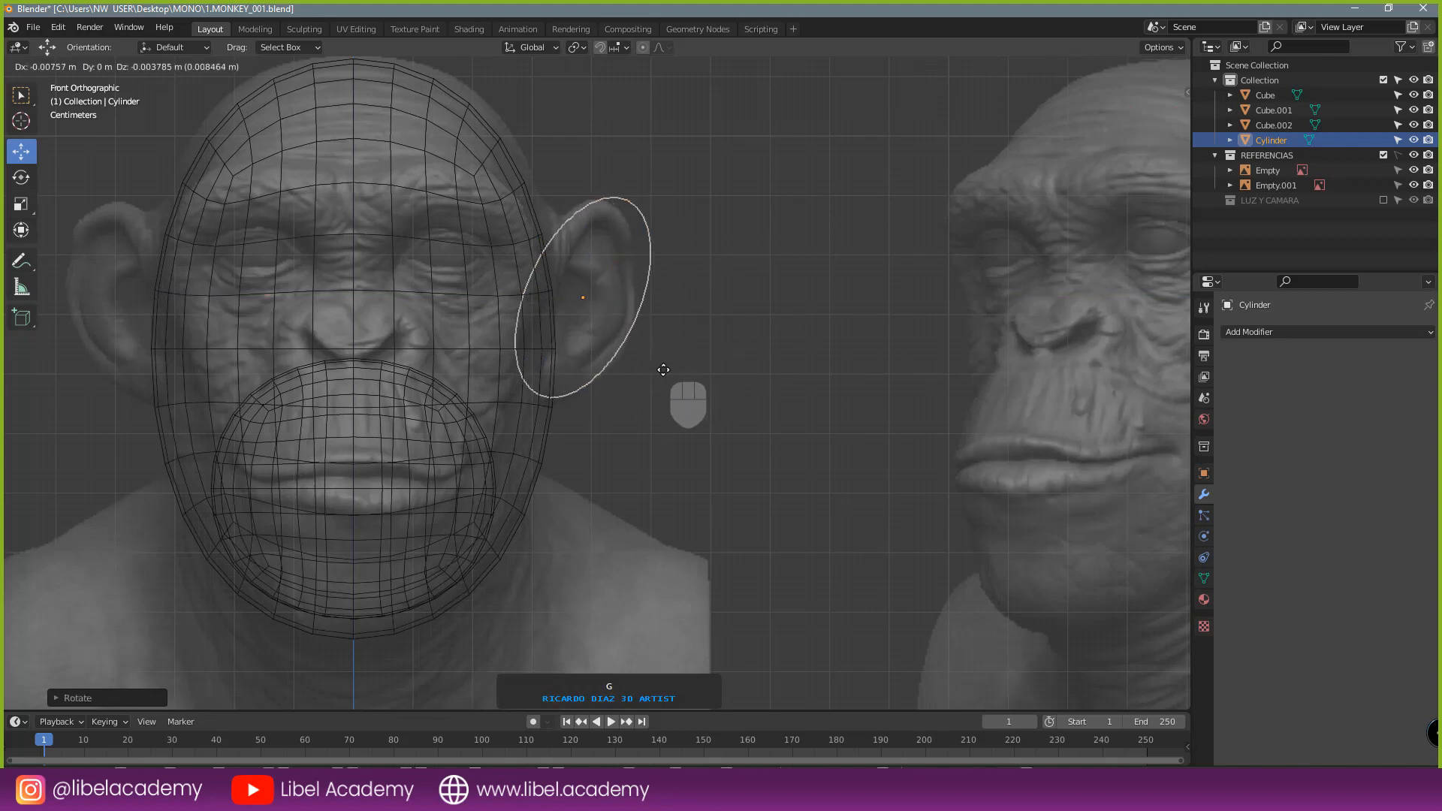
left_click(674, 365)
key("r")
left_click(680, 359)
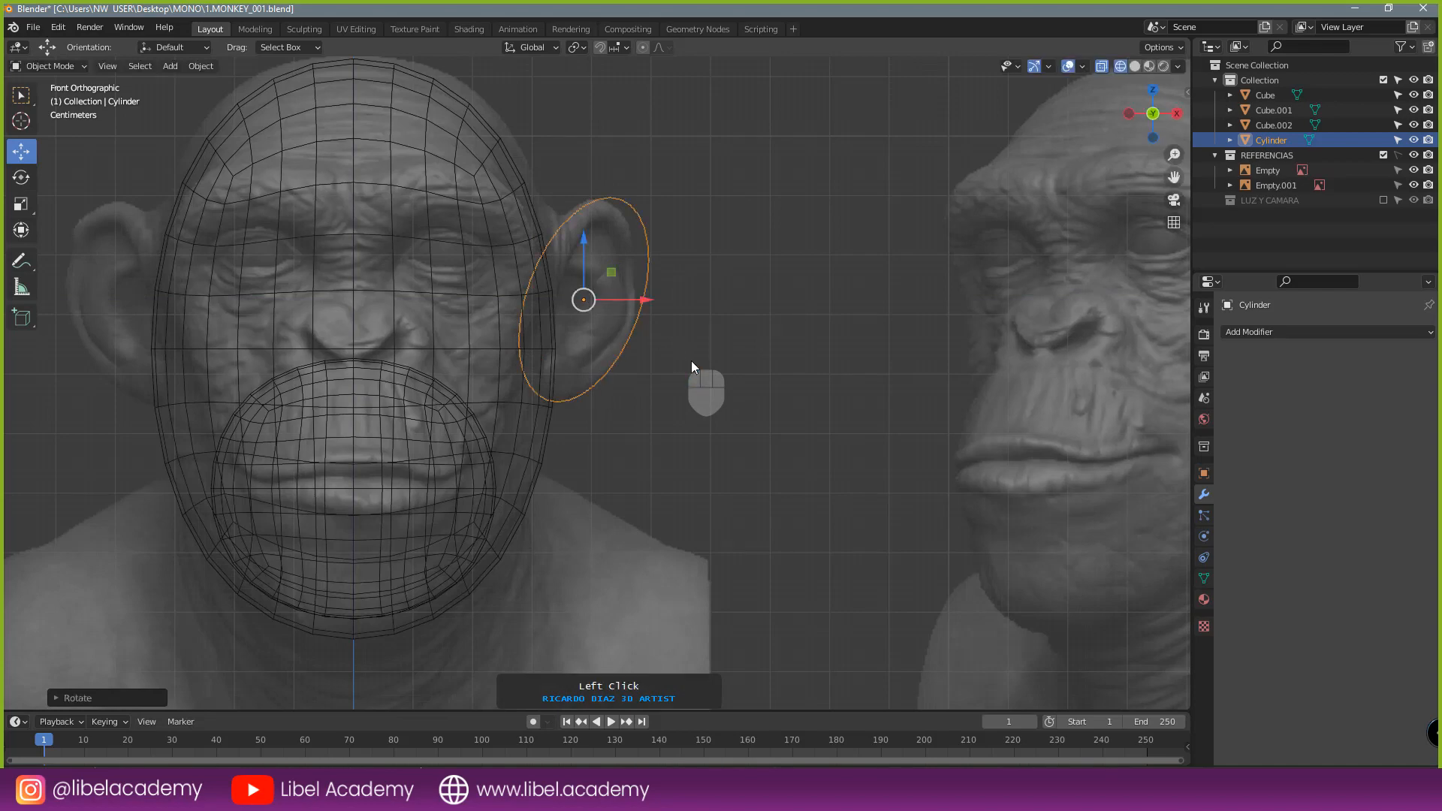
- In side view, rotate the ear disc about 77 degrees around global Z and move it back onto the ear in the reference
key("KP_7")
key("KP_3")
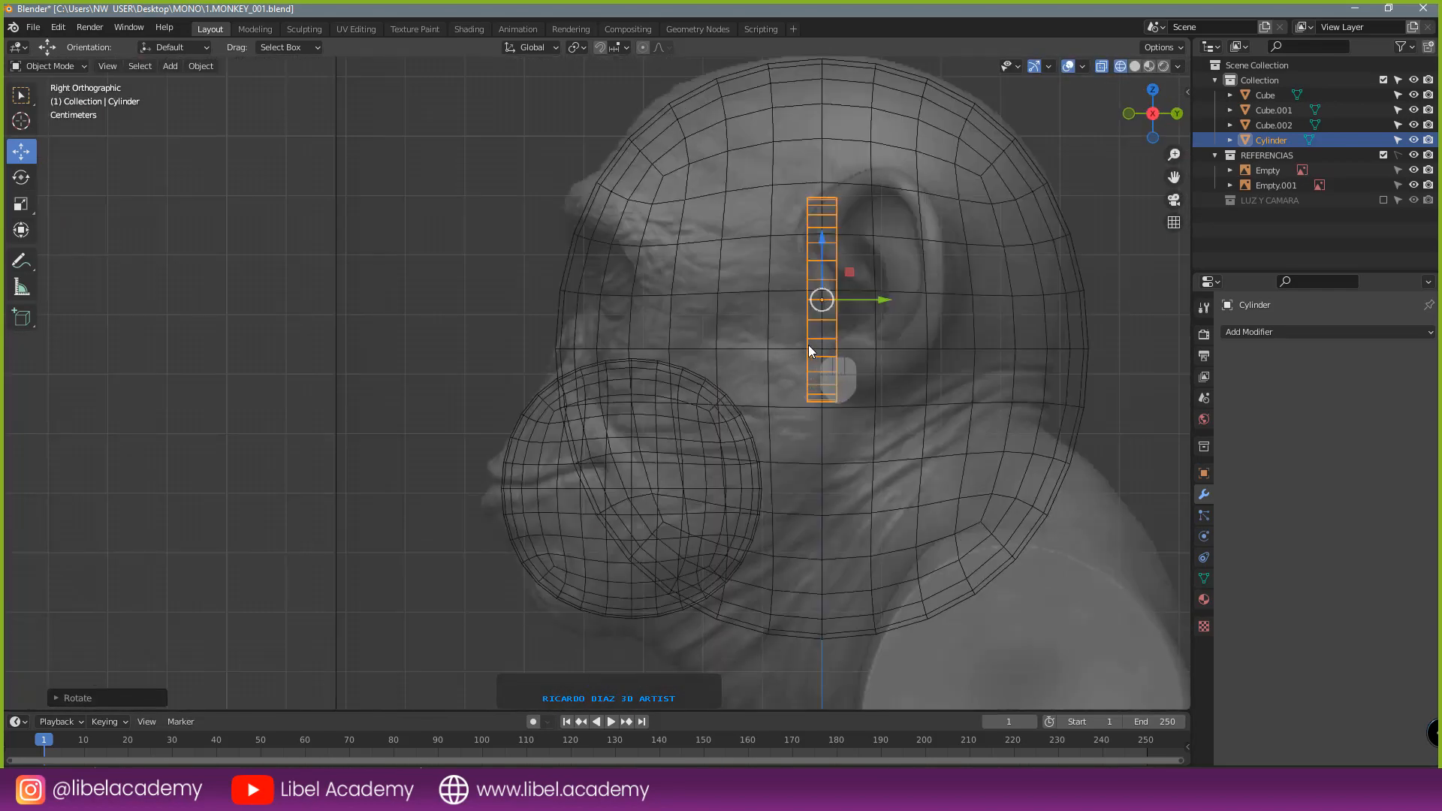
key("r")
key("z")
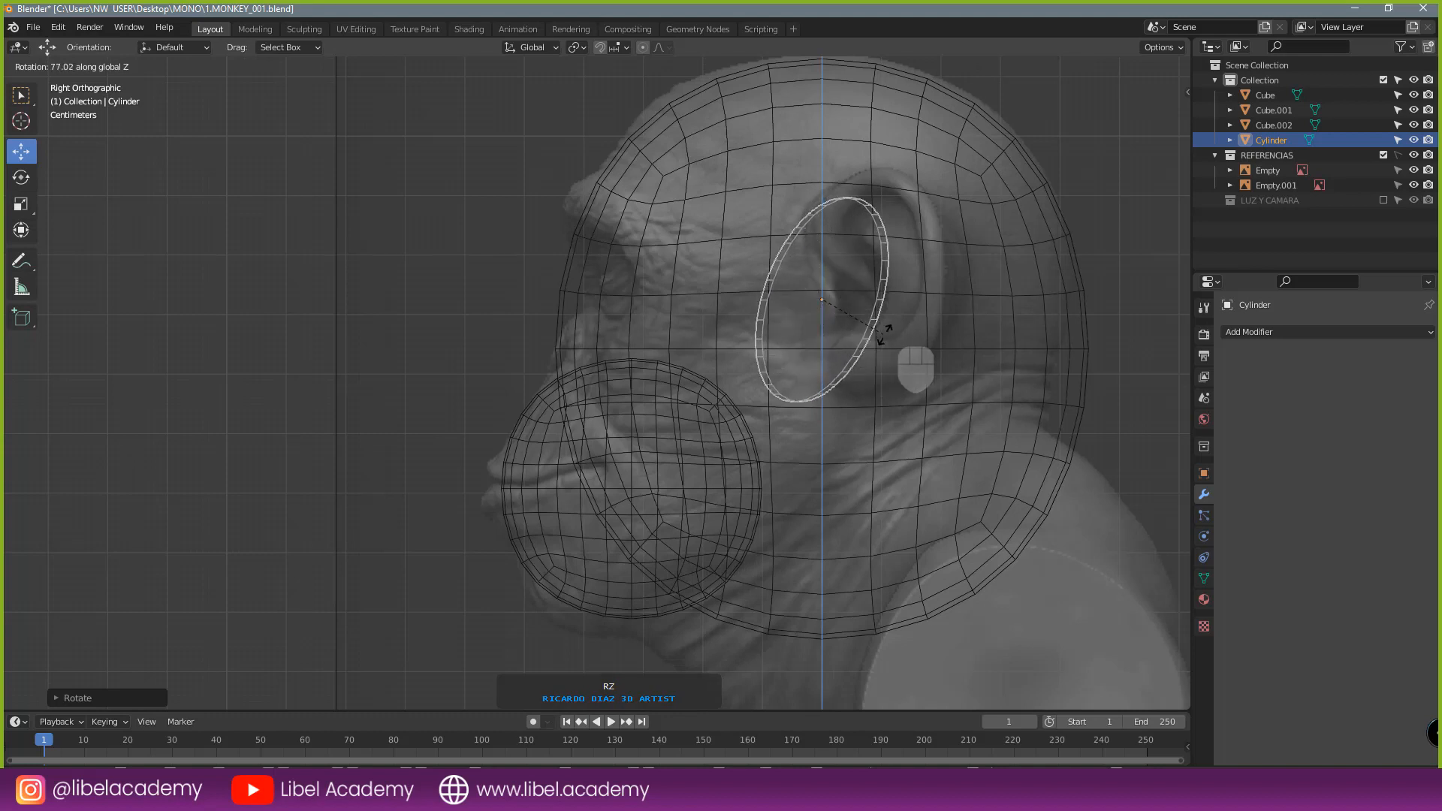
left_click(883, 337)
key("g")
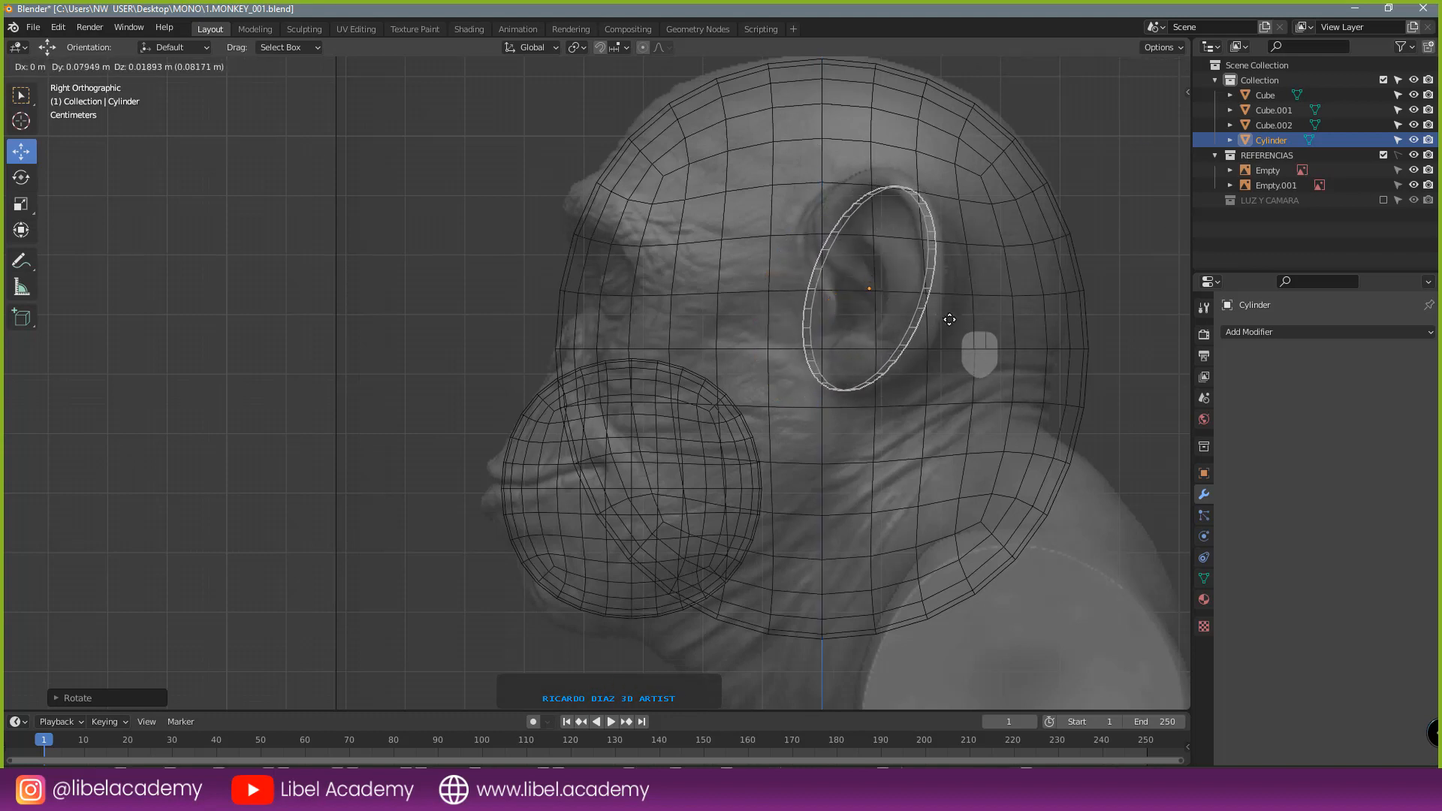
left_click(951, 316)
- In front view, rotate the ear disc around Z to angle it outward and shift it to fit the reference ear
key("KP_1")
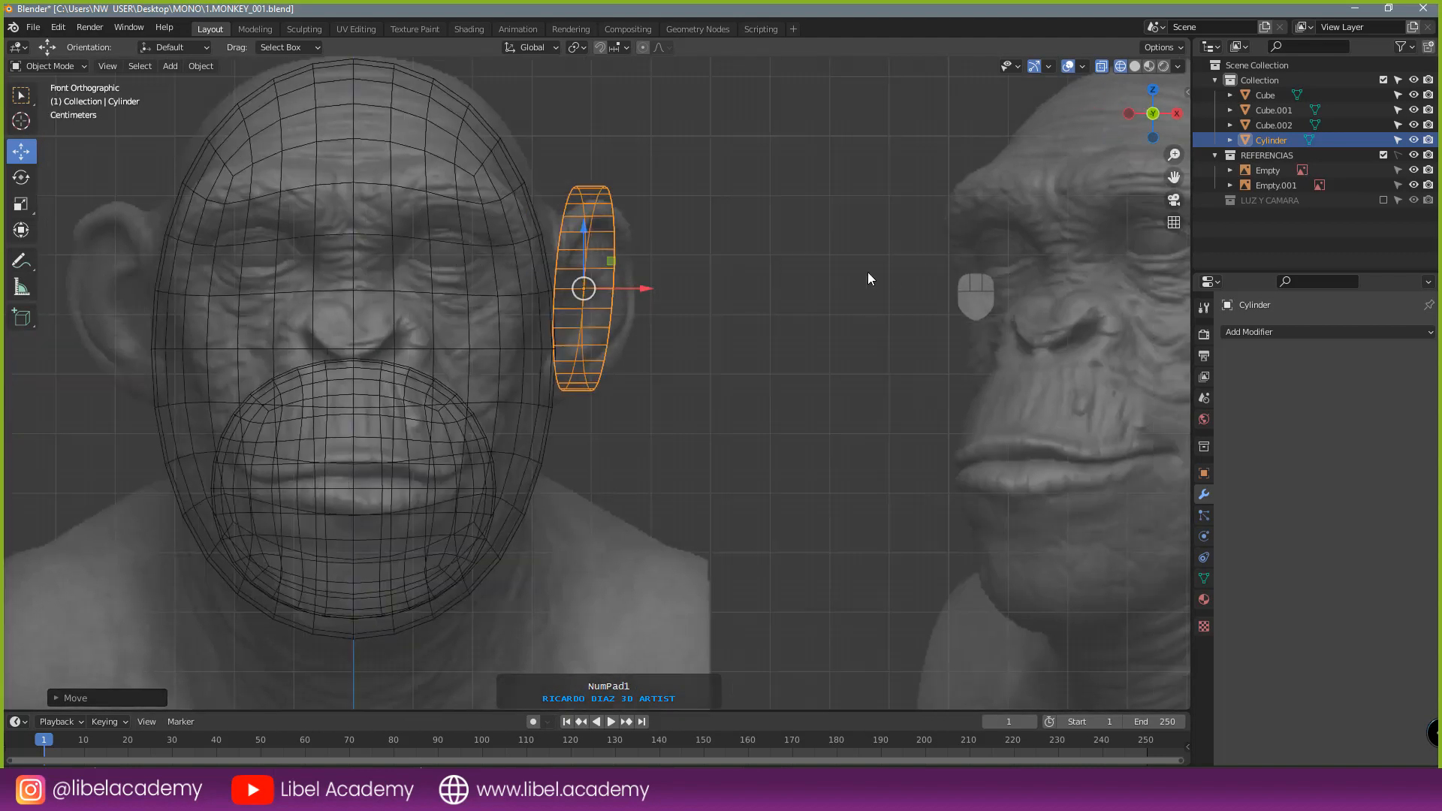
key("r")
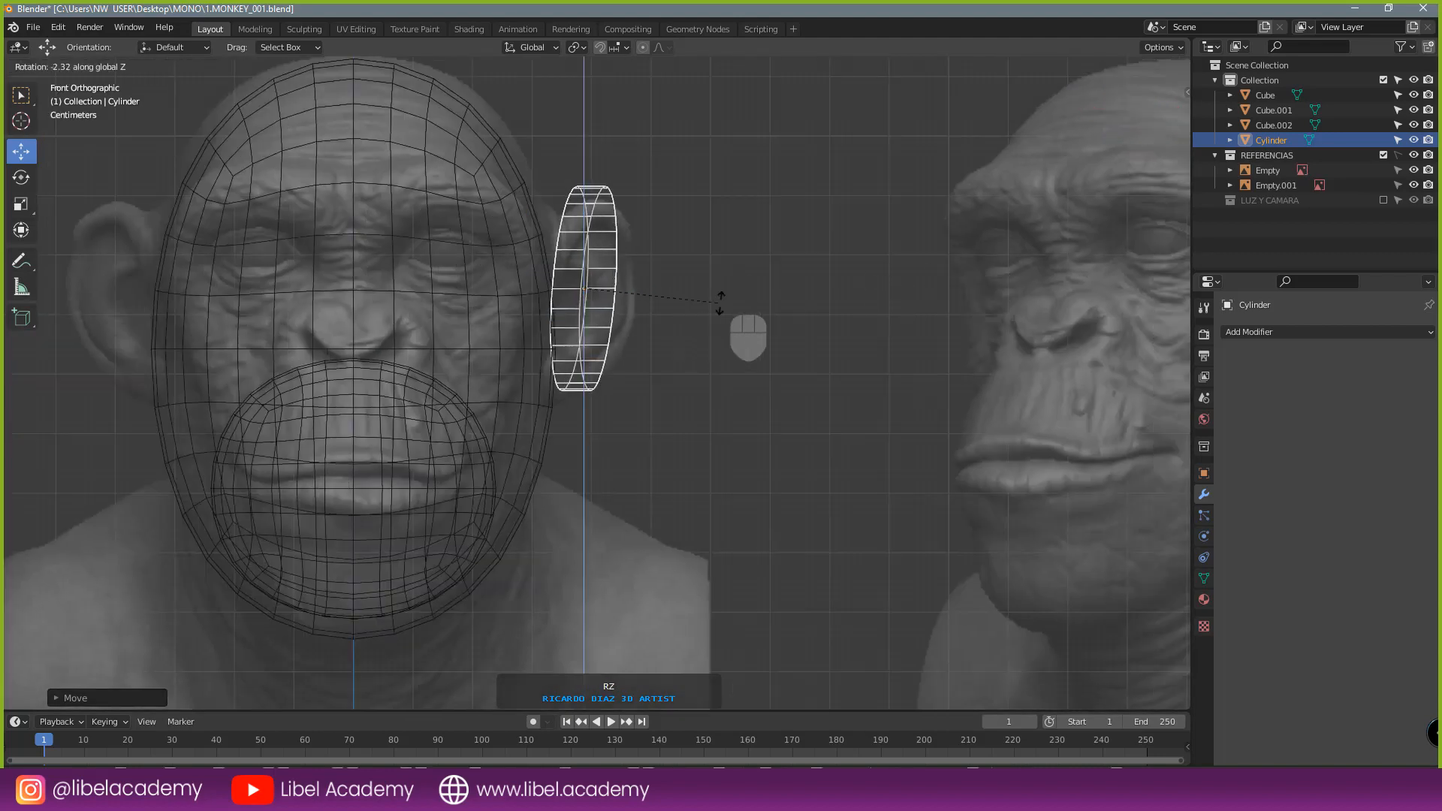
left_click(820, 254)
key("g")
left_click(834, 244)
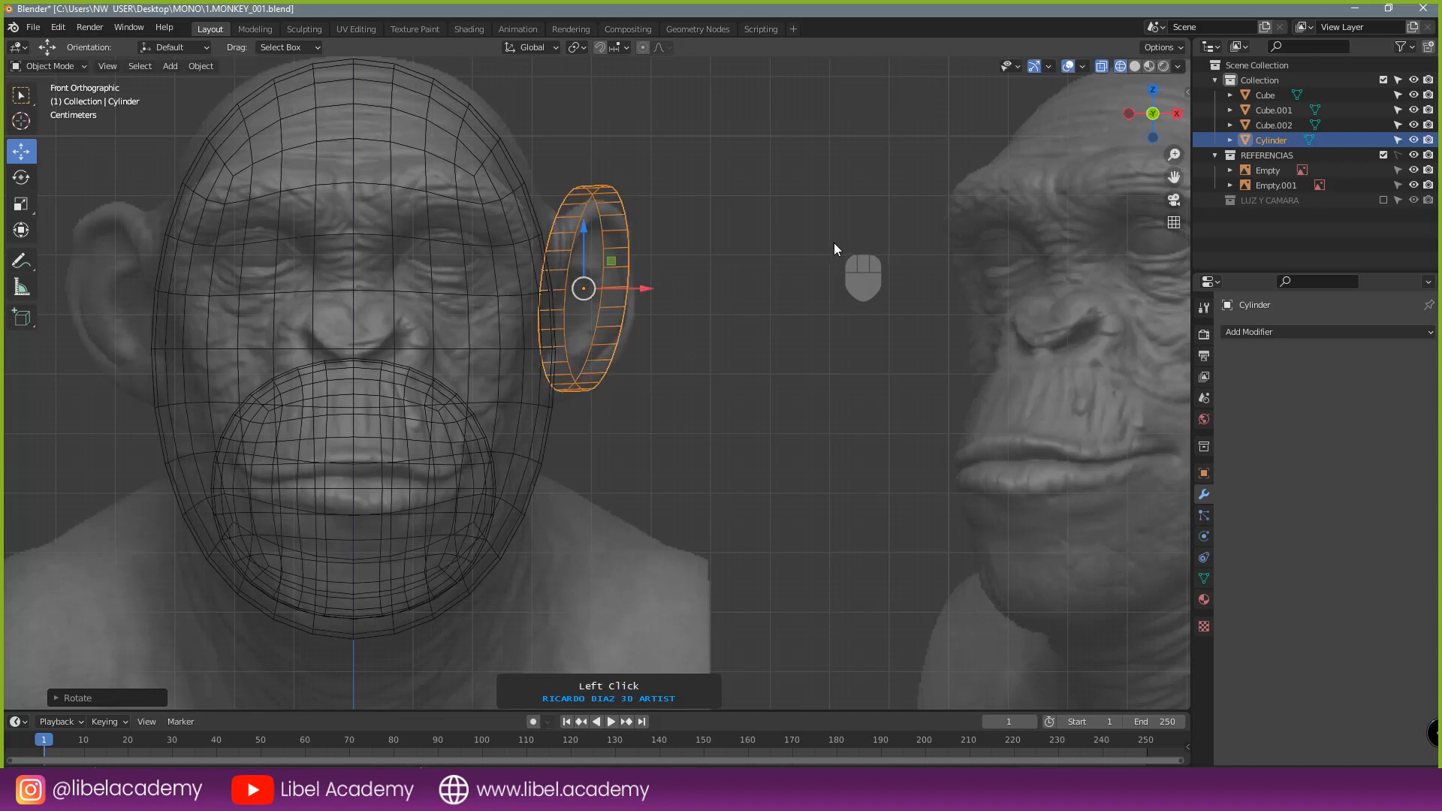
key("g")
left_click(840, 252)
- Display the blockout in solid shading, check the ear disc against the head, and leave the disc selected
key("a")
key("a")
key("z")
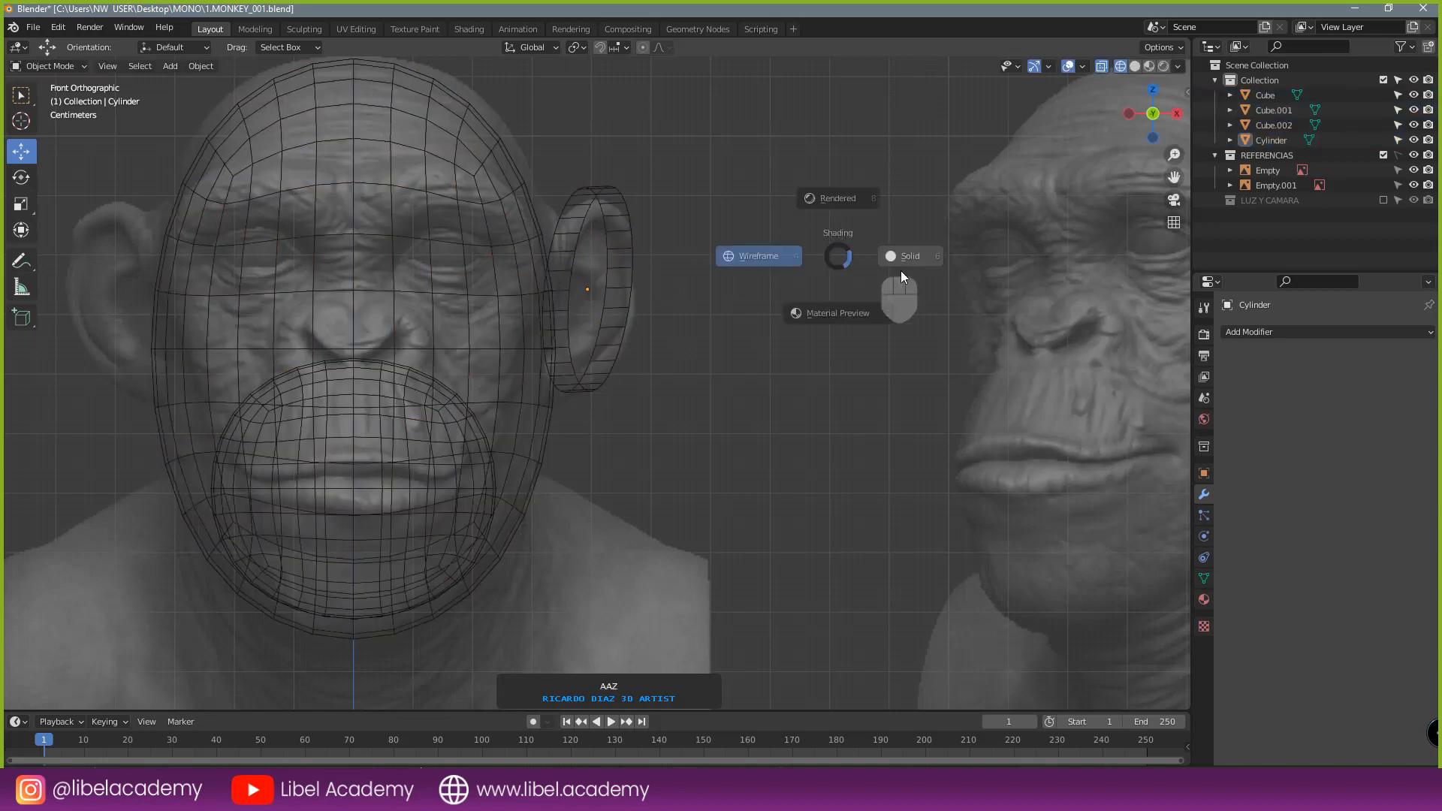
left_click(920, 269)
scroll(926, 268, "down", 2)
middle_click_drag(610, 327, 654, 332, "shift")
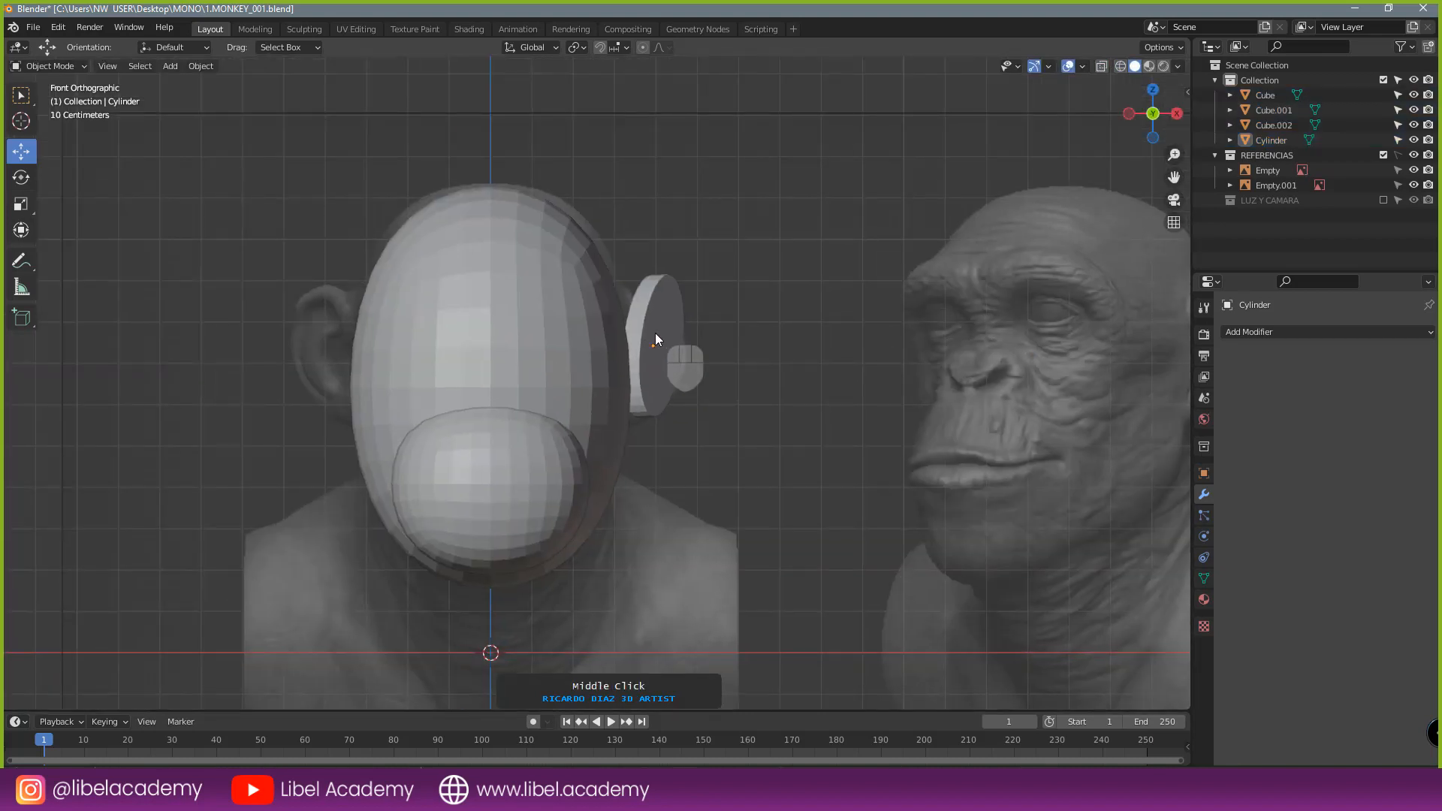
scroll(674, 354, "up", 2)
right_click(691, 285)
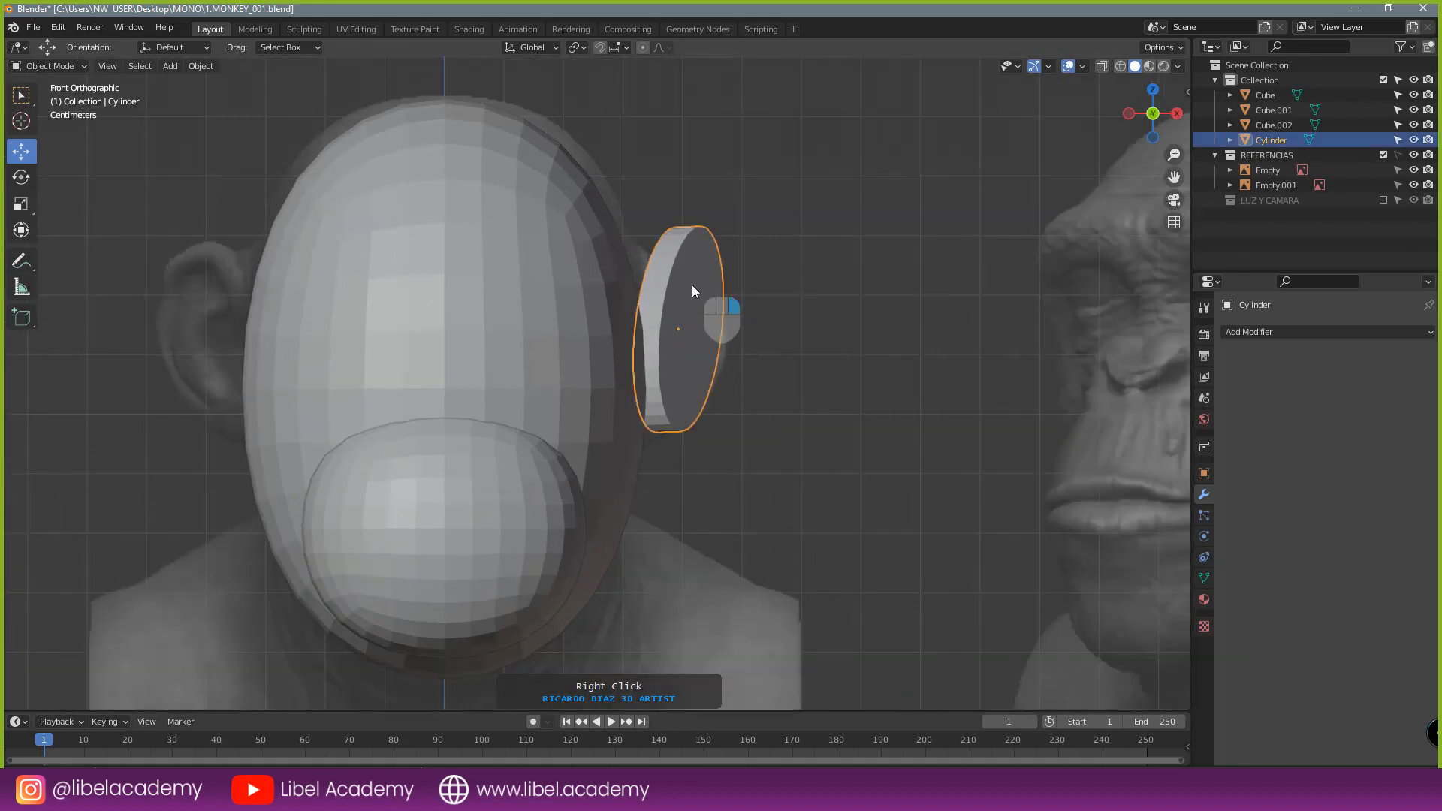
scroll(674, 318, "down", 4)
scroll(611, 420, "up", 2)
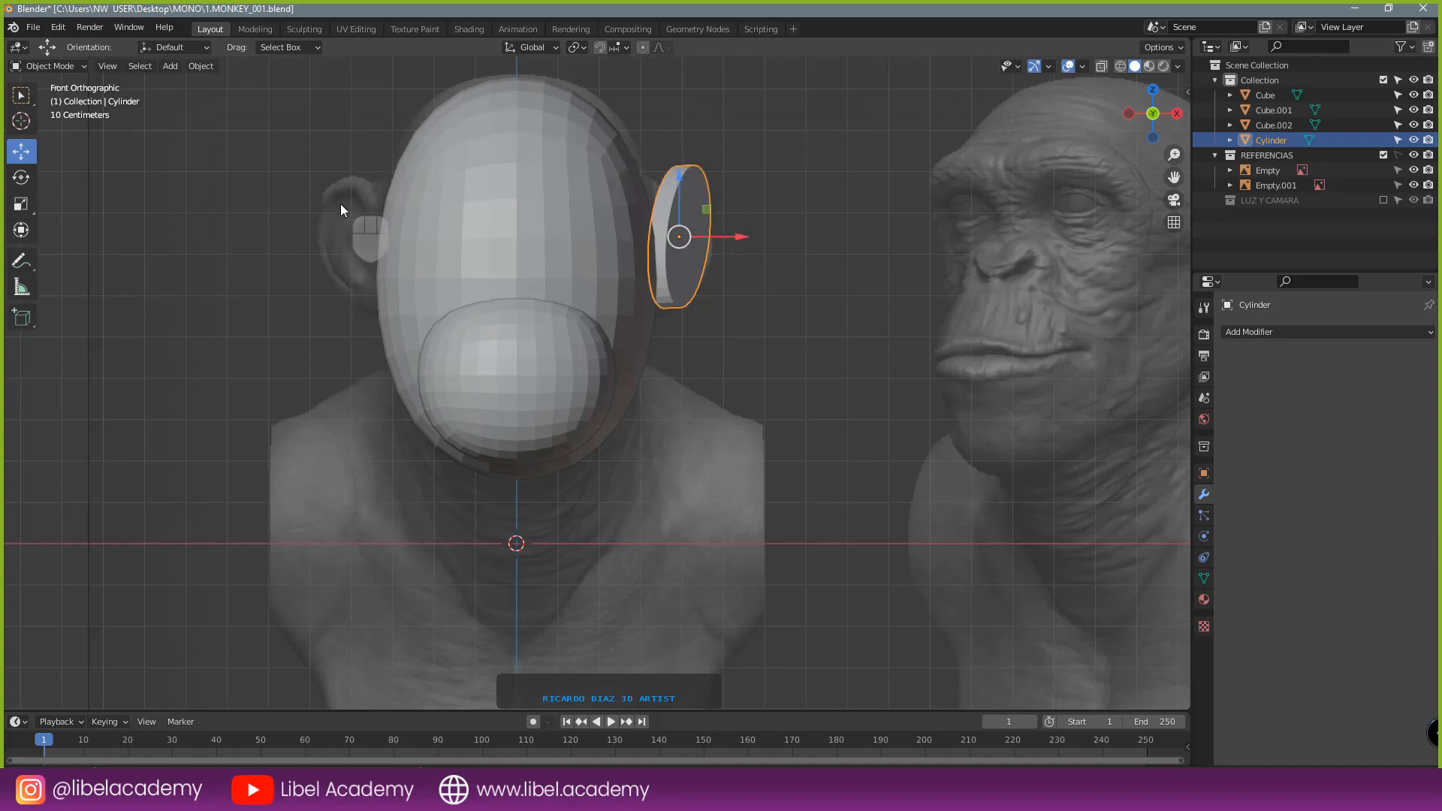
left_click(2, 482)
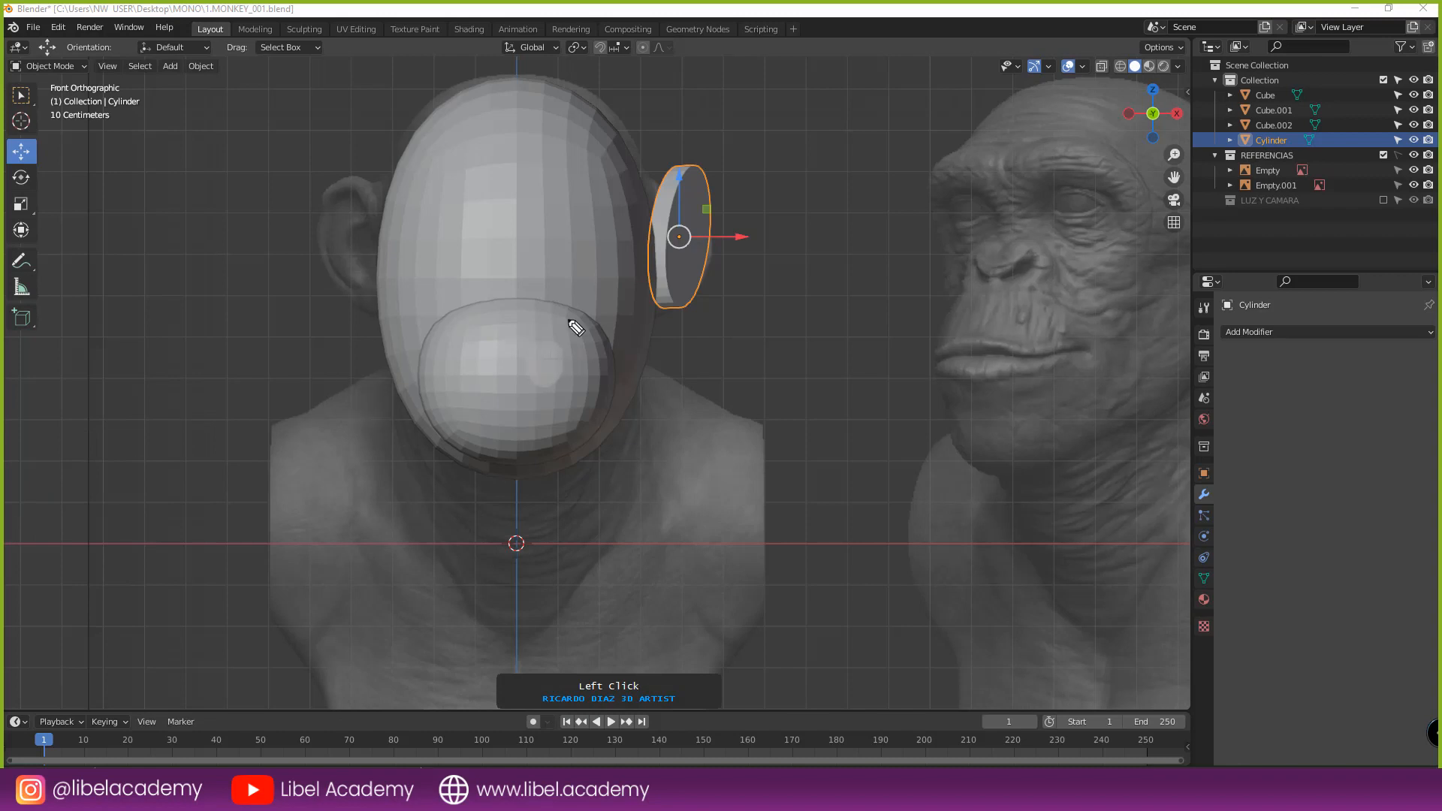
left_click_drag(677, 236, 735, 224)
mouse_move(720, 220)
left_mouse_down()
mouse_move(731, 231)
mouse_move(764, 211)
left_mouse_up()
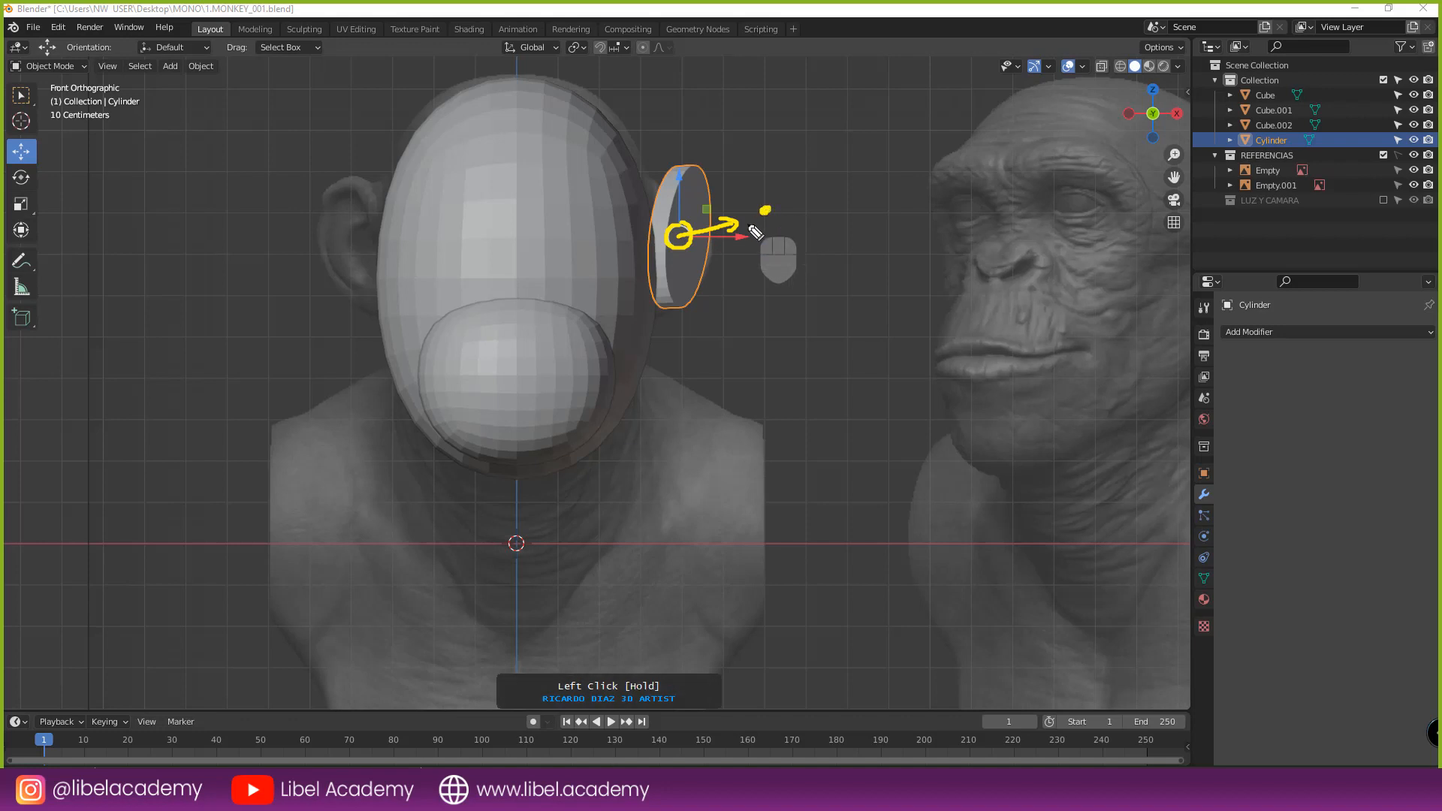
left_click_drag(518, 229, 520, 233)
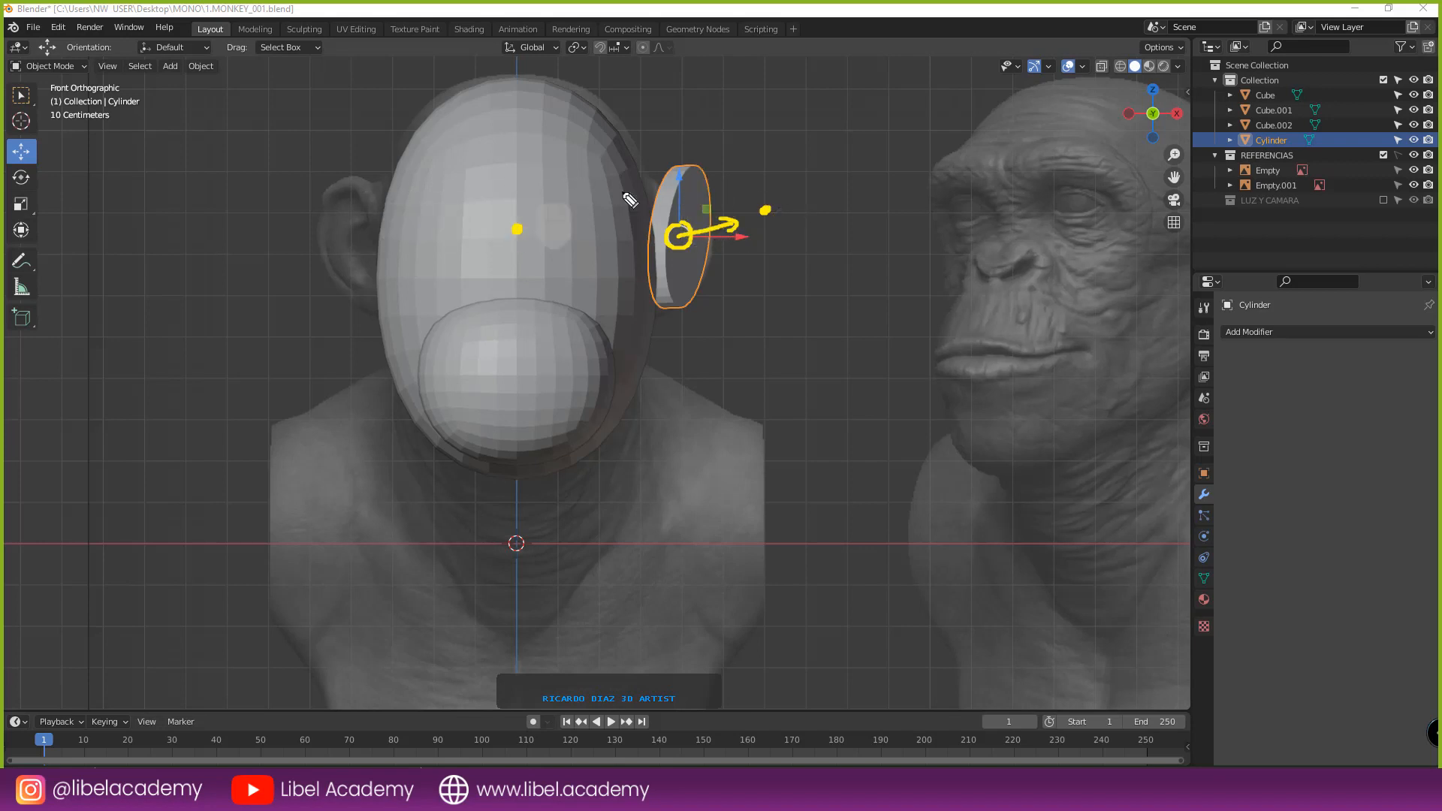
mouse_move(503, 201)
left_mouse_down()
mouse_move(311, 194)
mouse_move(320, 279)
mouse_move(387, 304)
mouse_move(374, 201)
left_mouse_up()
left_click(1, 599)
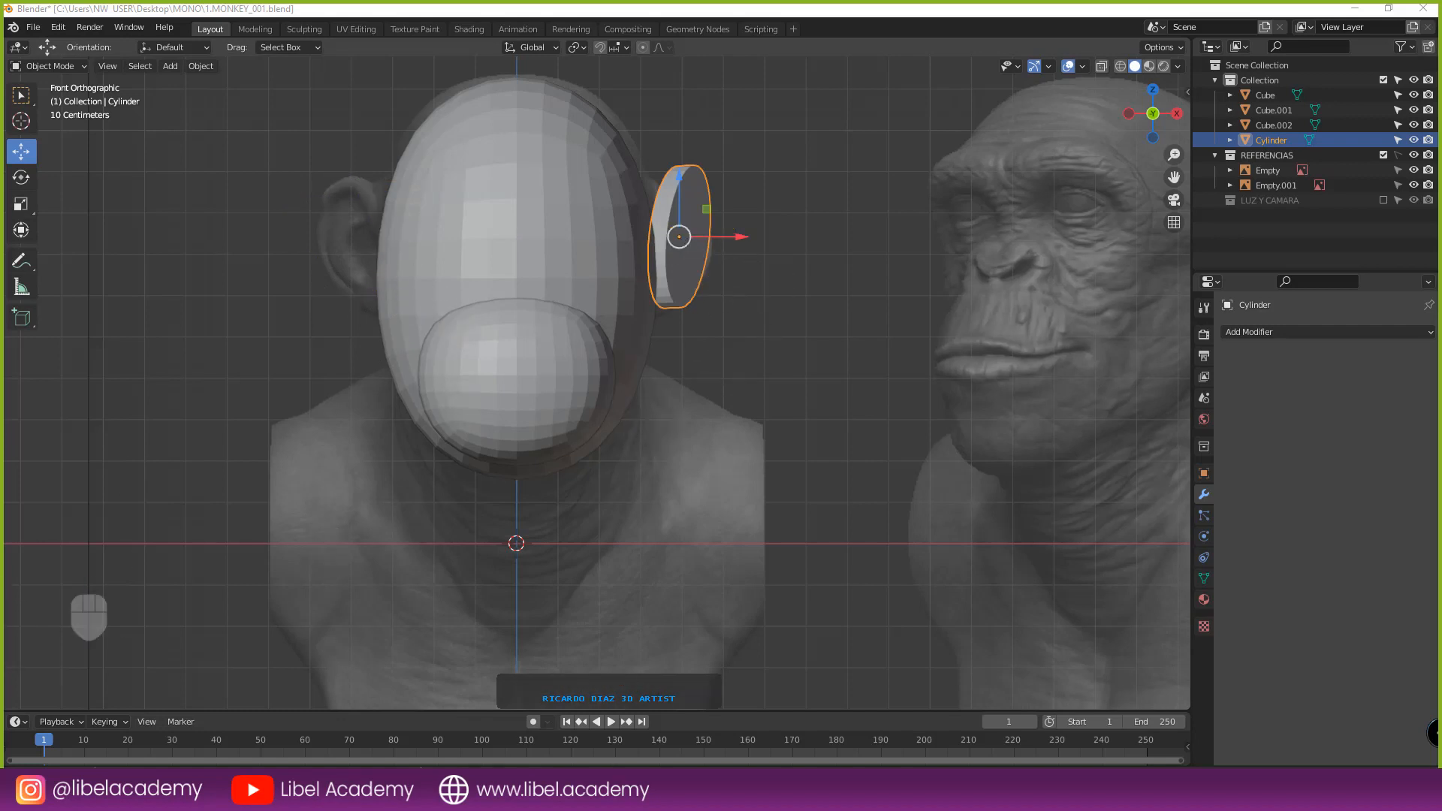
left_click(1, 454)
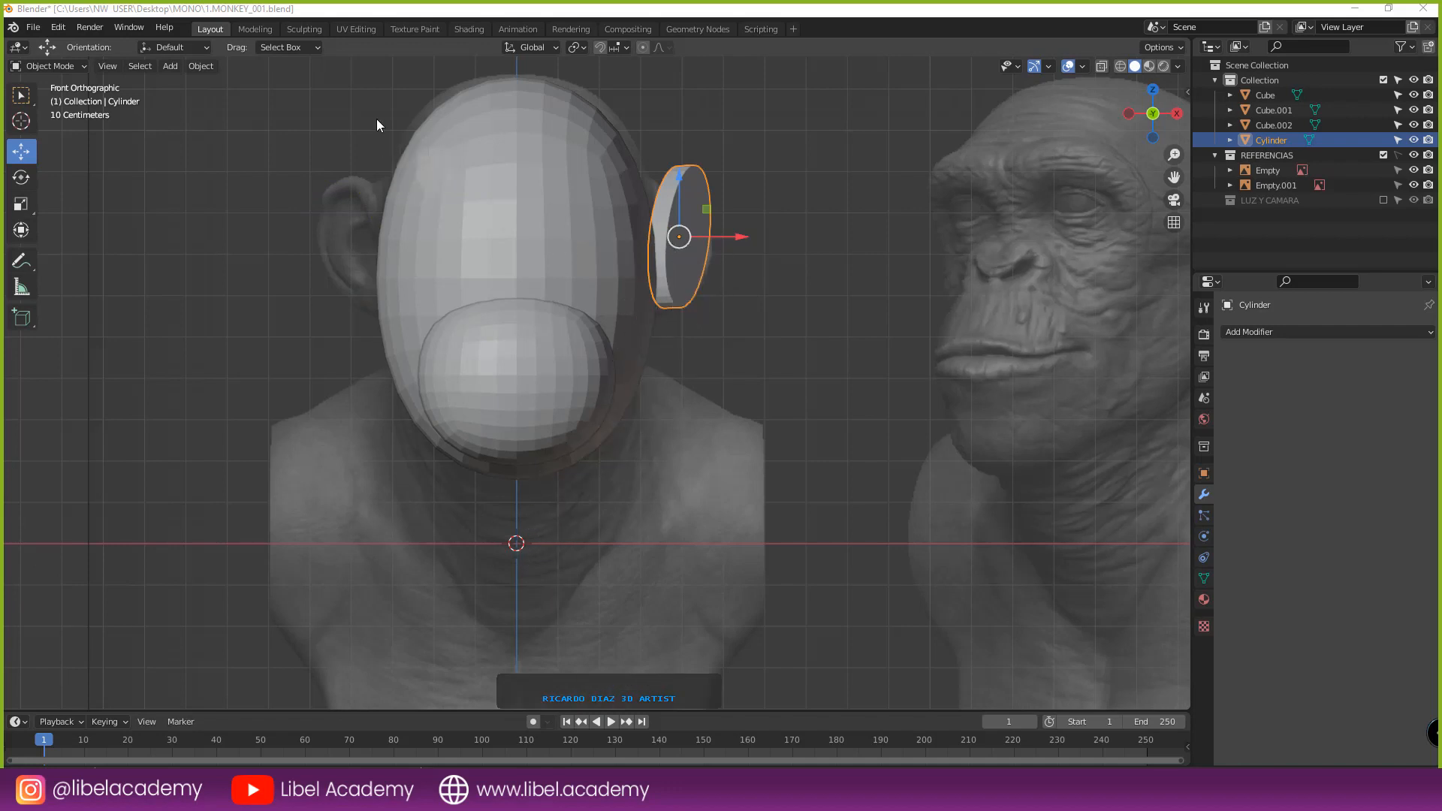
- Apply the ear disc's location so its origin moves to the world centre on the head's midline
left_click(201, 66)
mouse_move(208, 98)
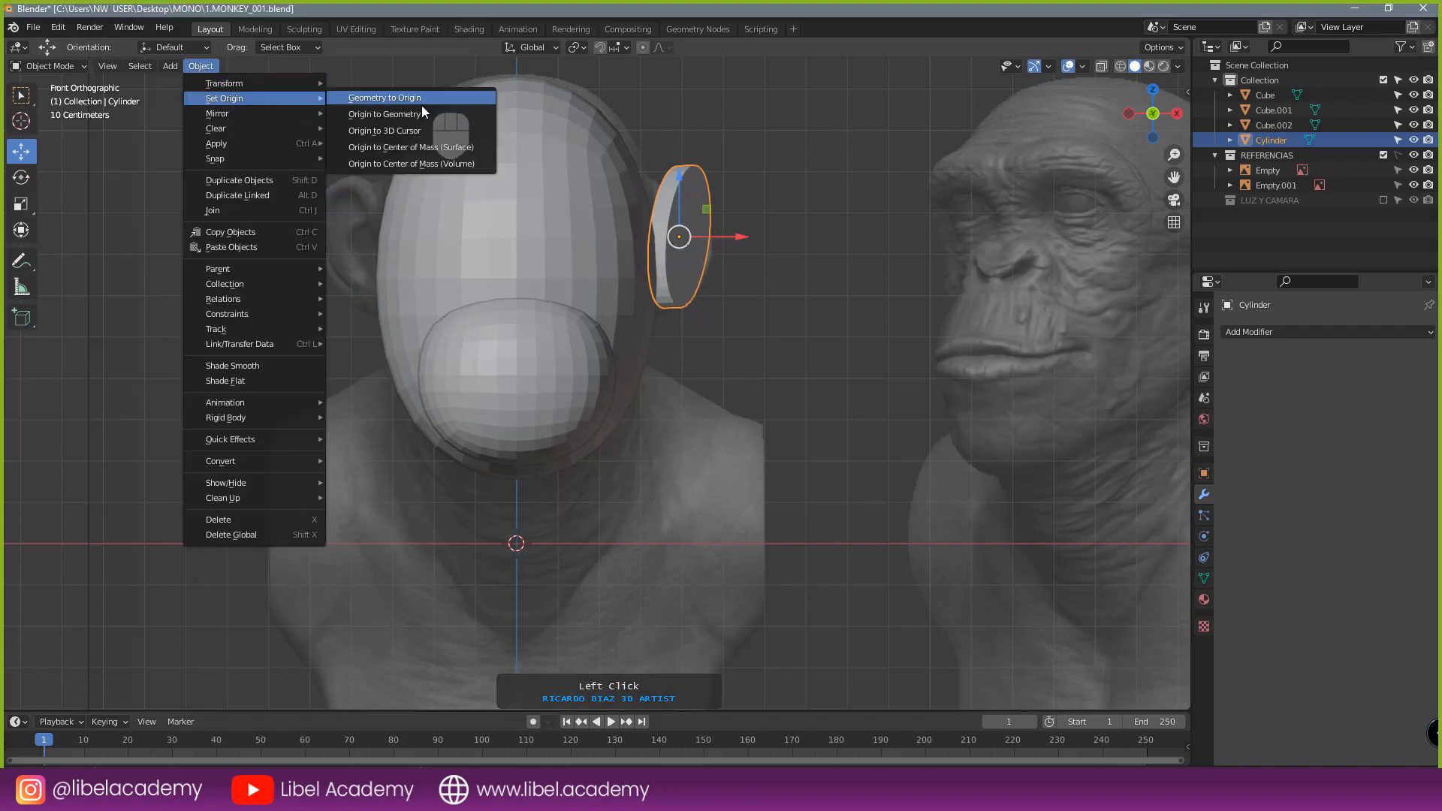
key("ctrl+a")
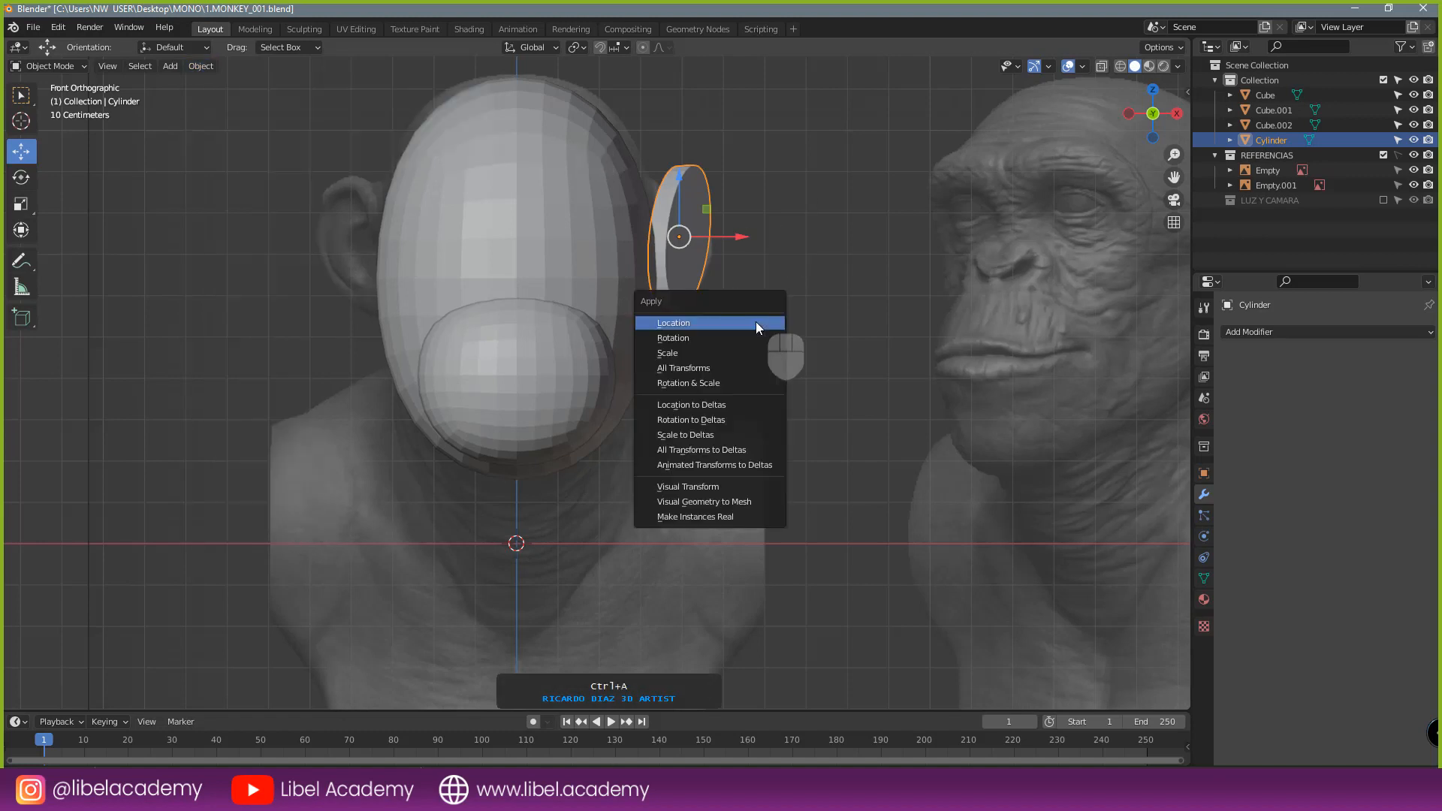
left_click(695, 325)
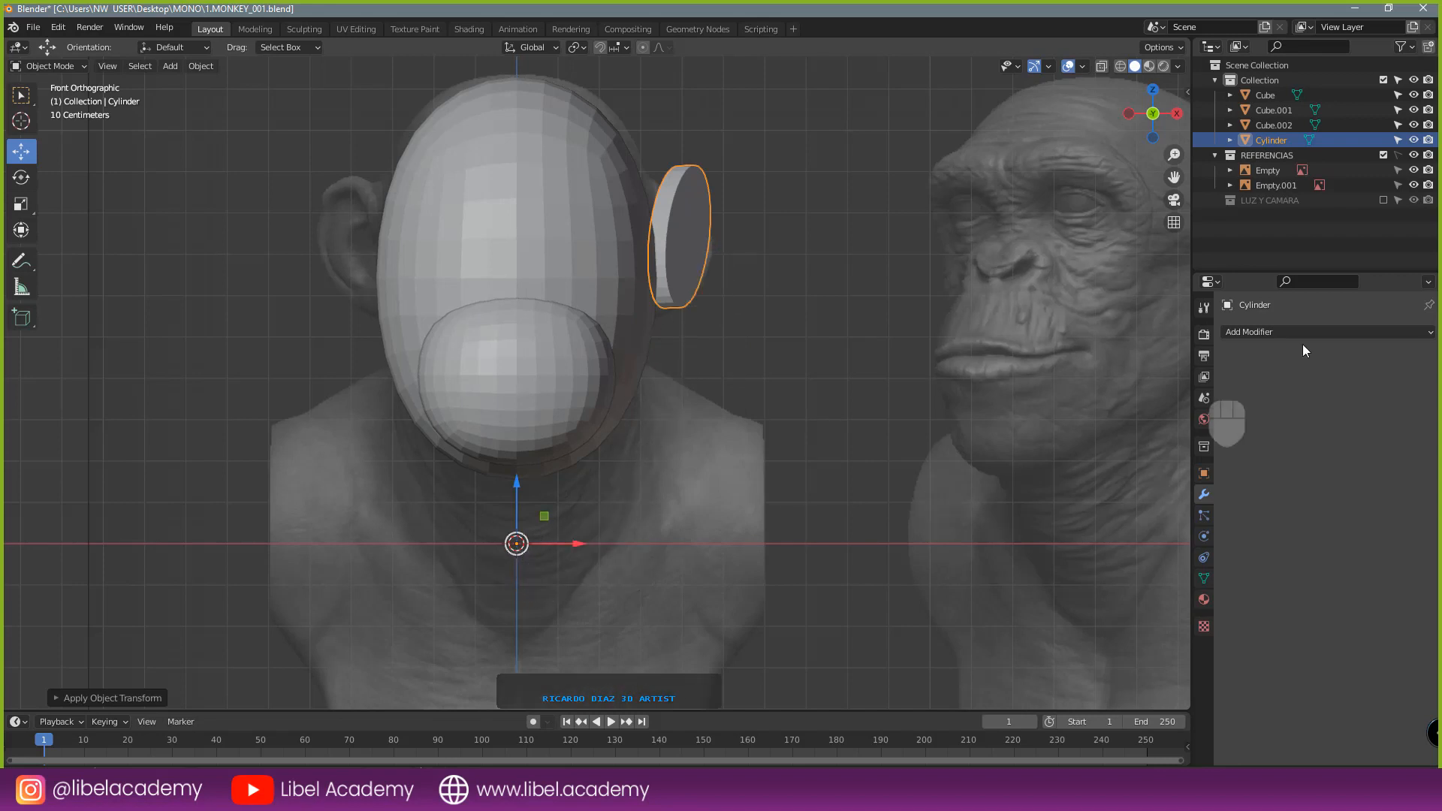
- Add a Mirror modifier on the X axis to the ear disc
left_click(1246, 331)
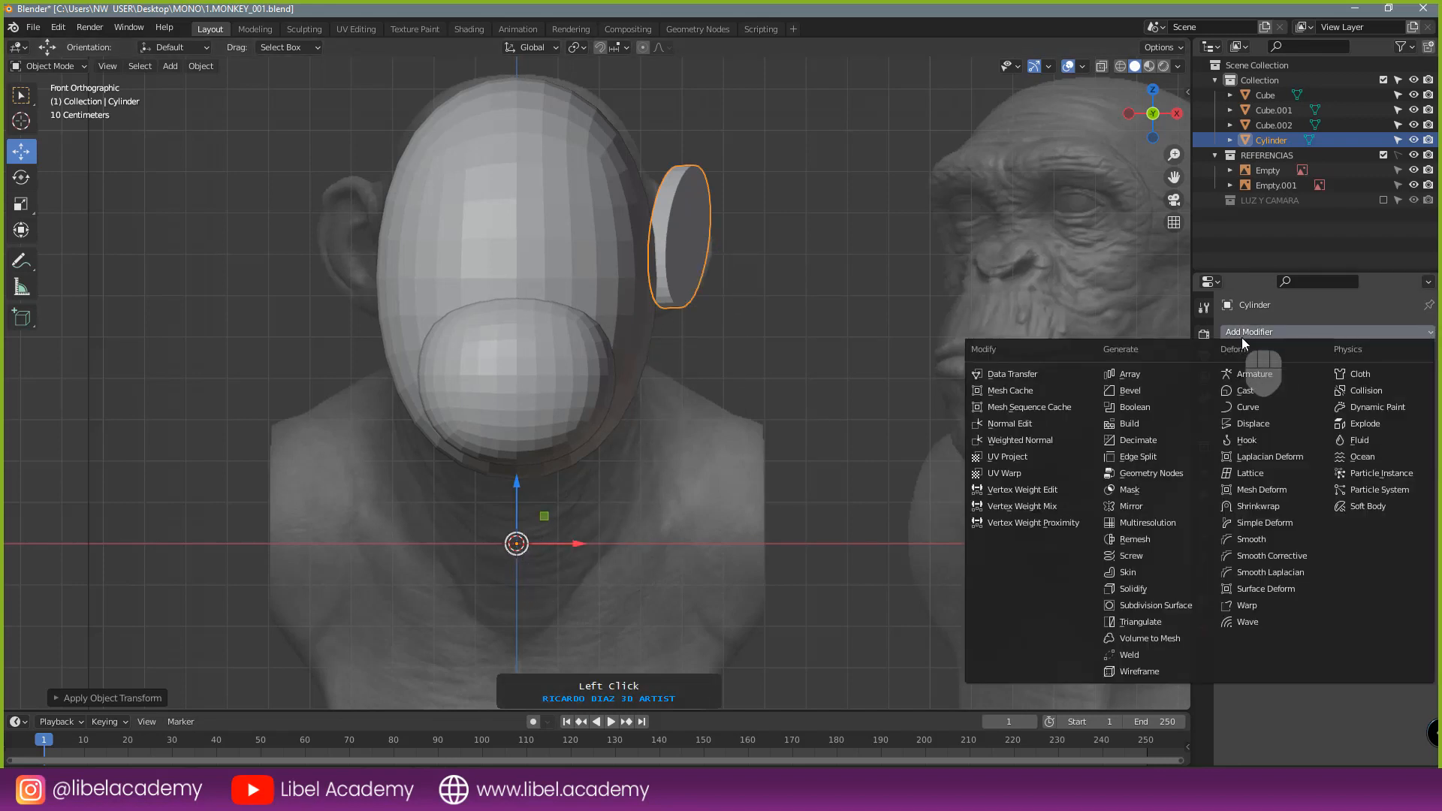
left_click(1382, 725)
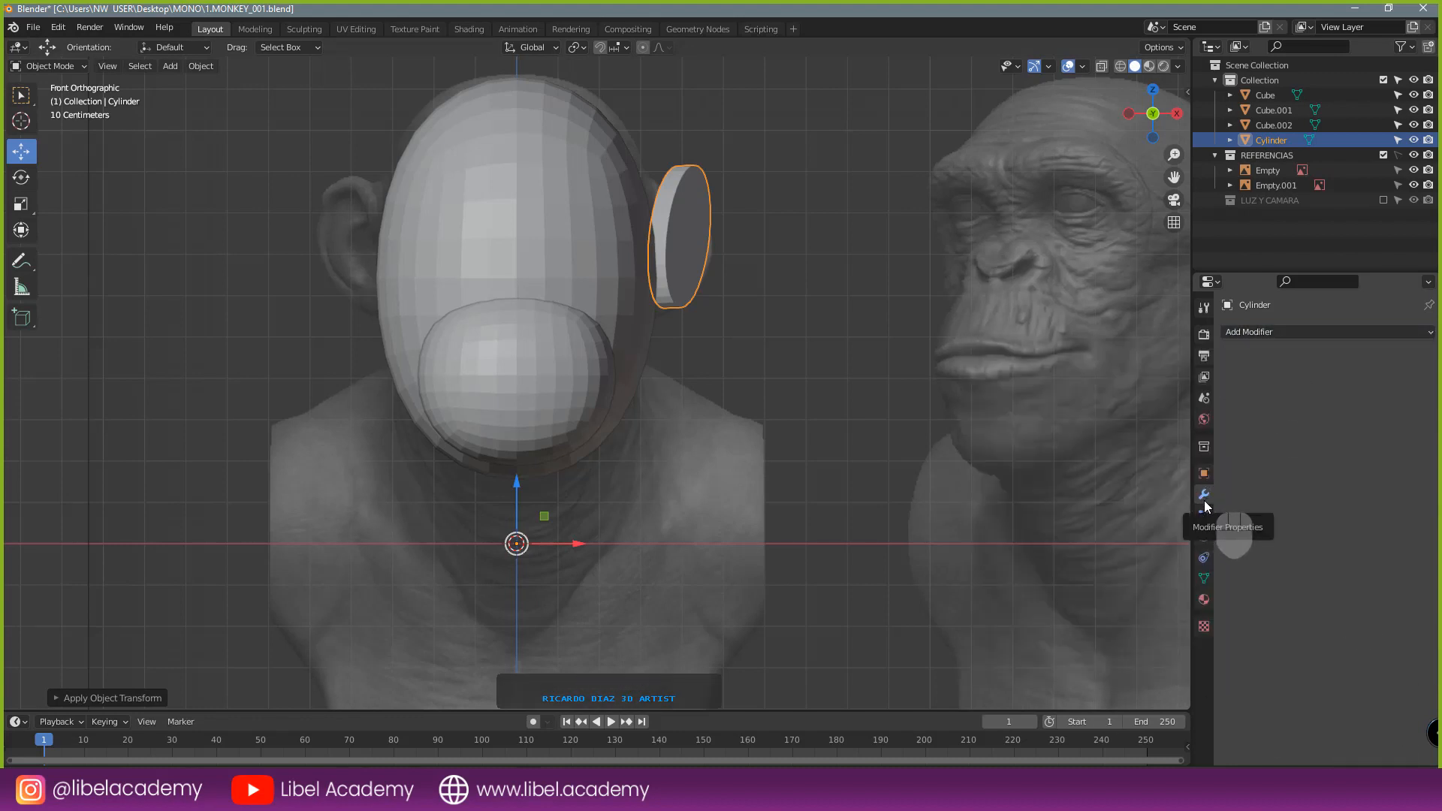
left_click(1259, 332)
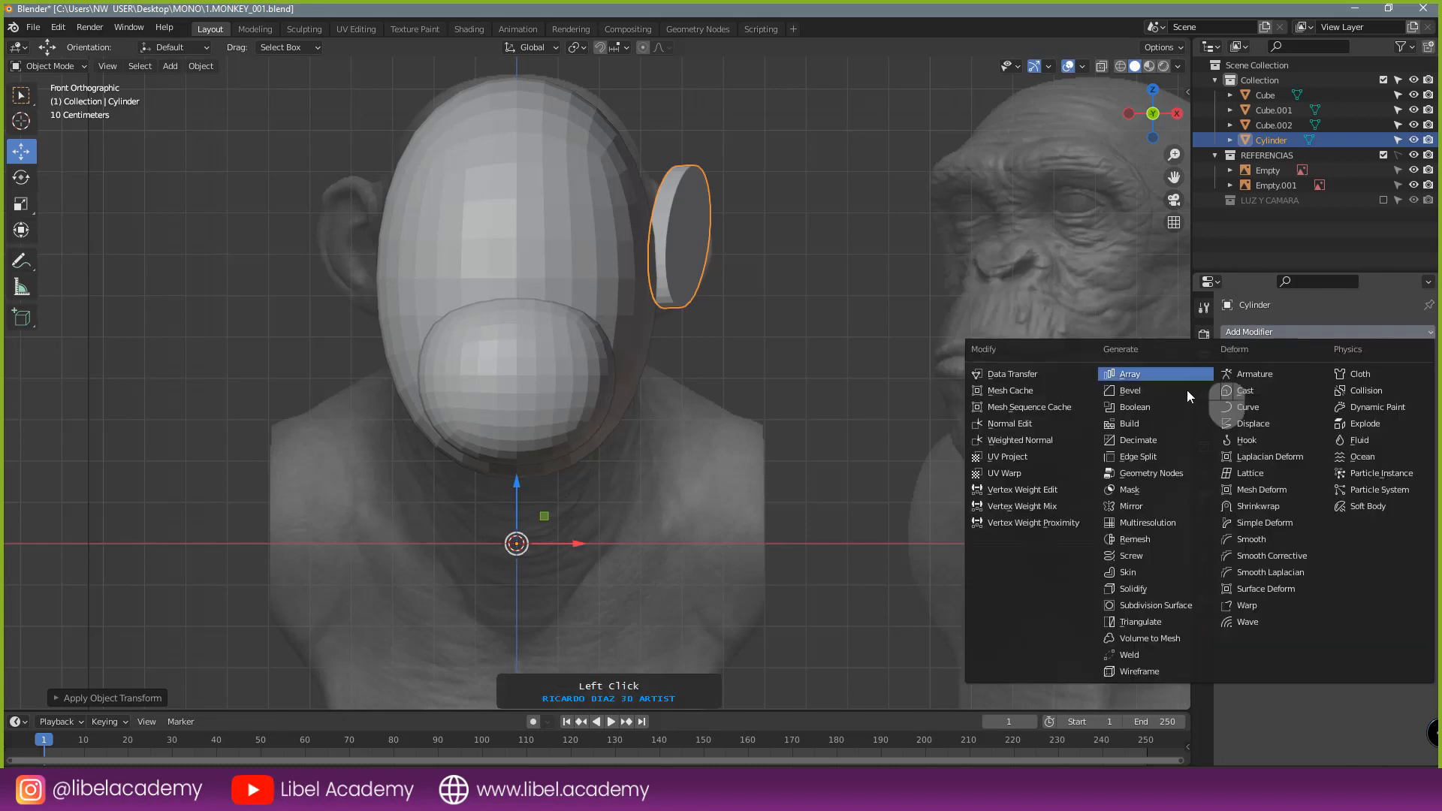
left_click(1173, 508)
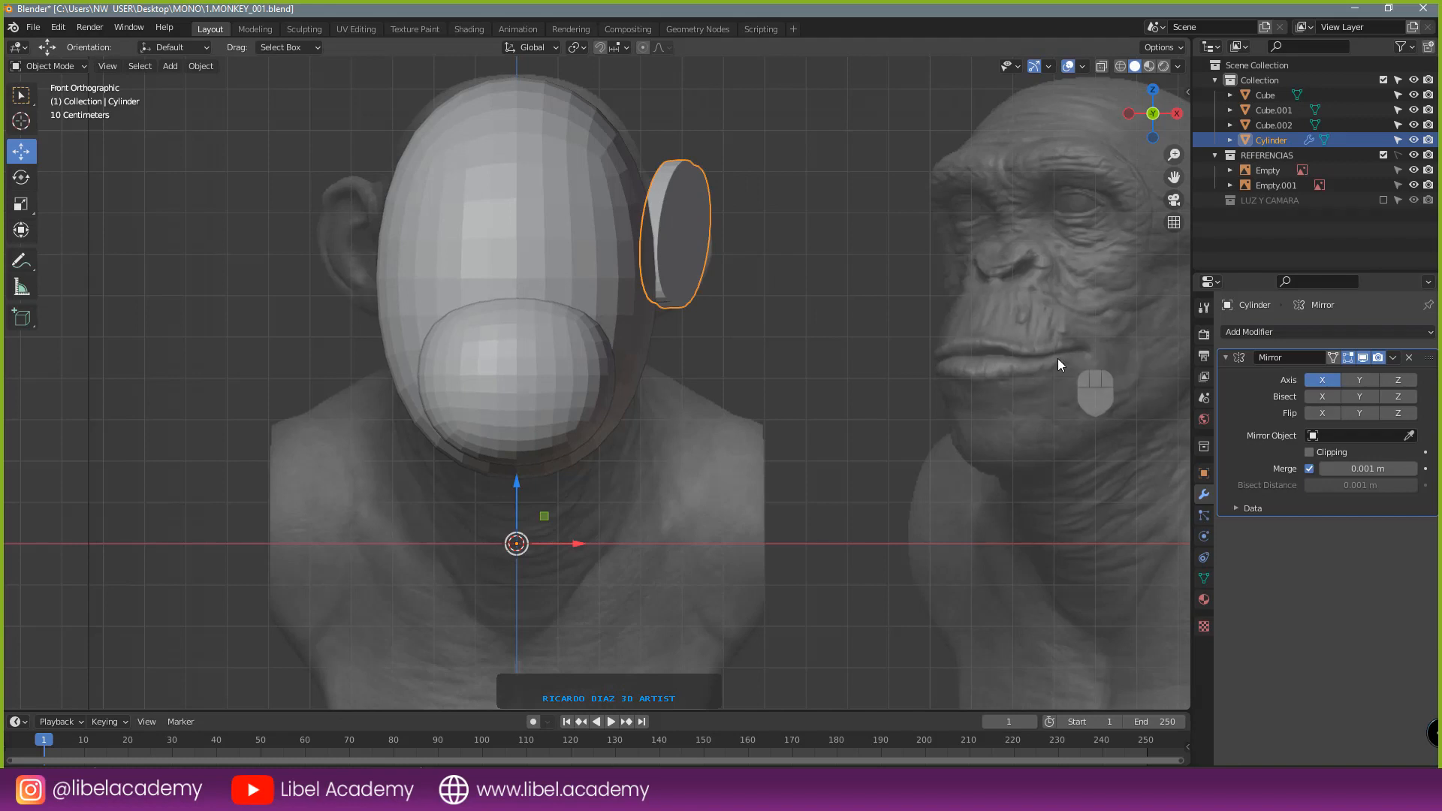
- Show the ear disc's transform values and apply its rotation and scale so the mirrored ear lands on the opposite side
key("n")
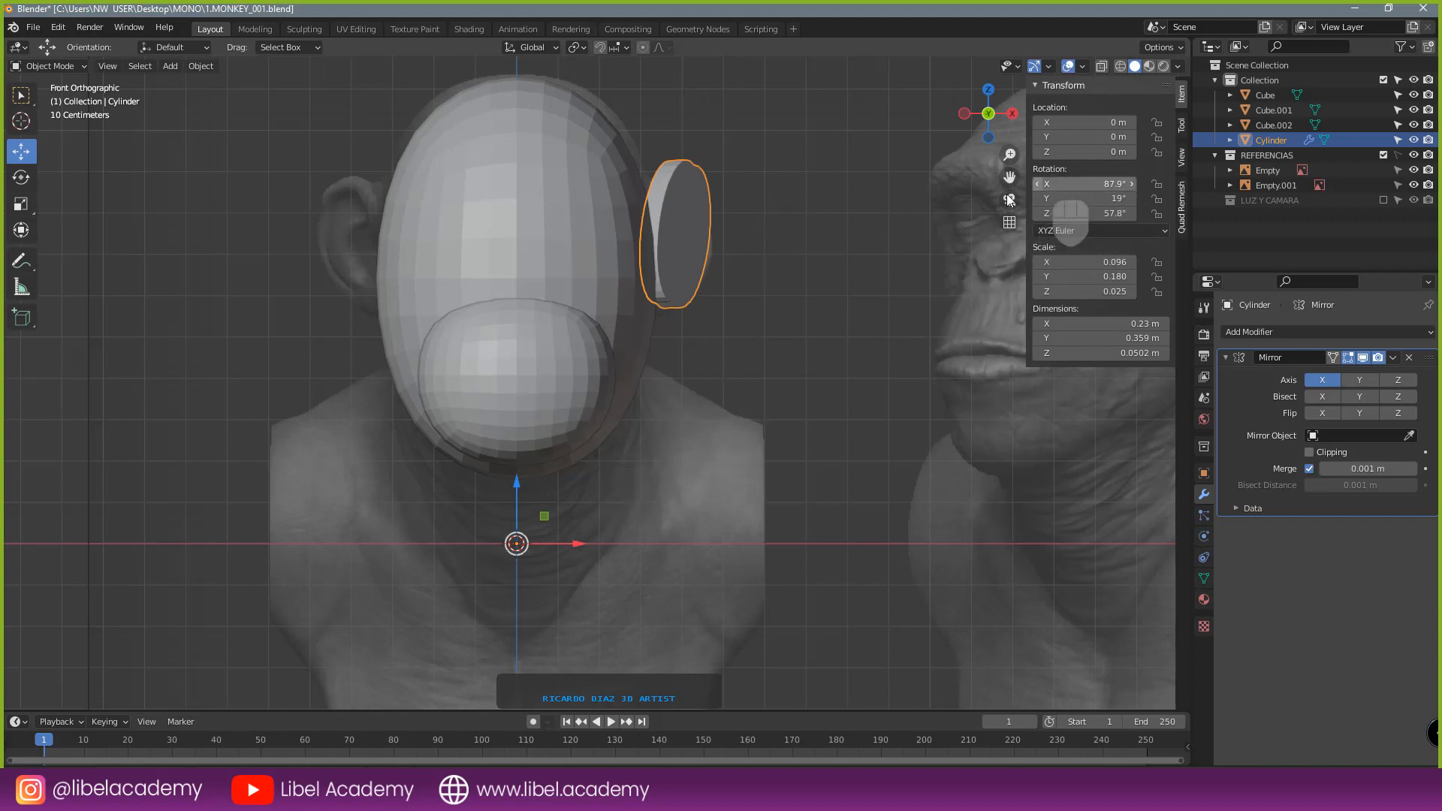
key("ctrl+a")
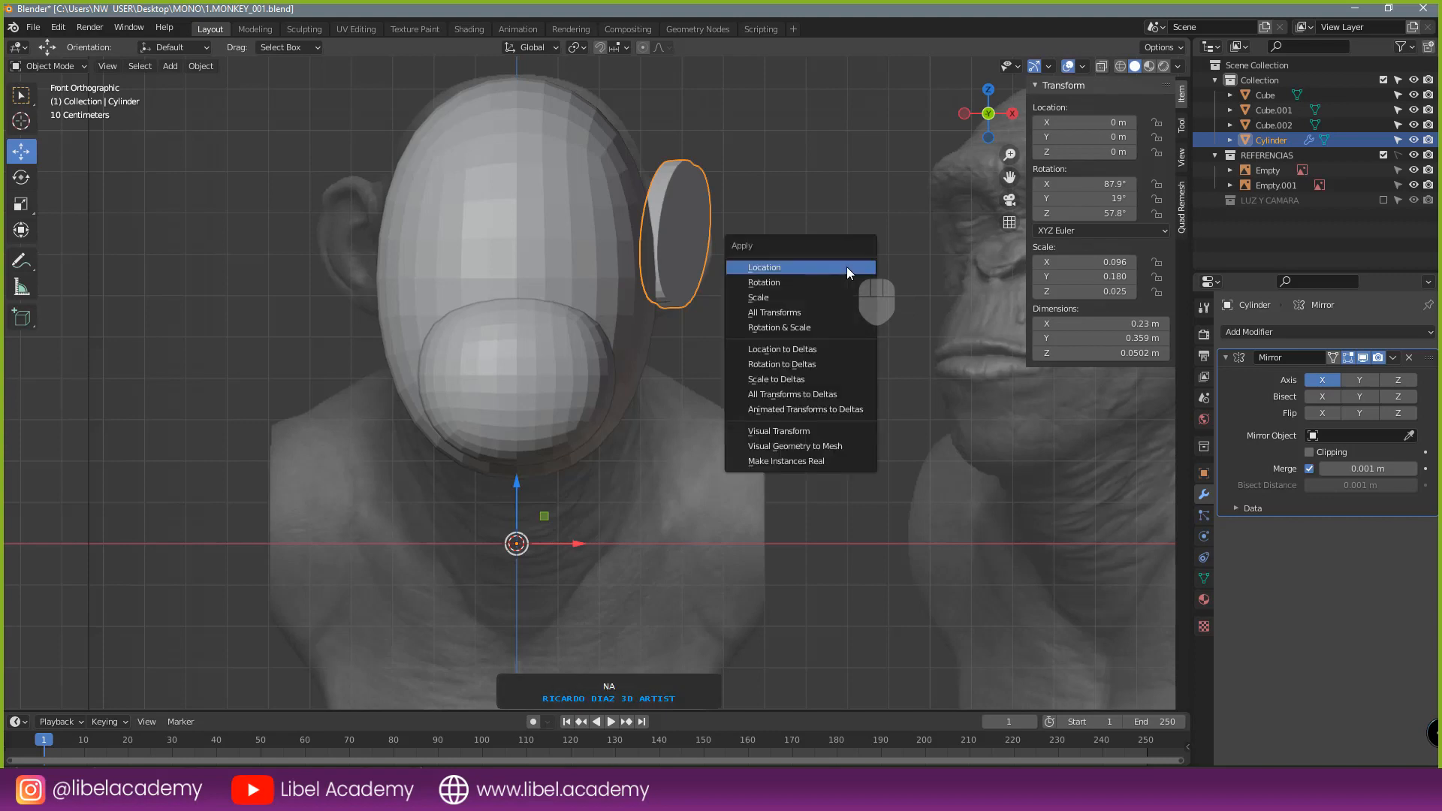
left_click(827, 281)
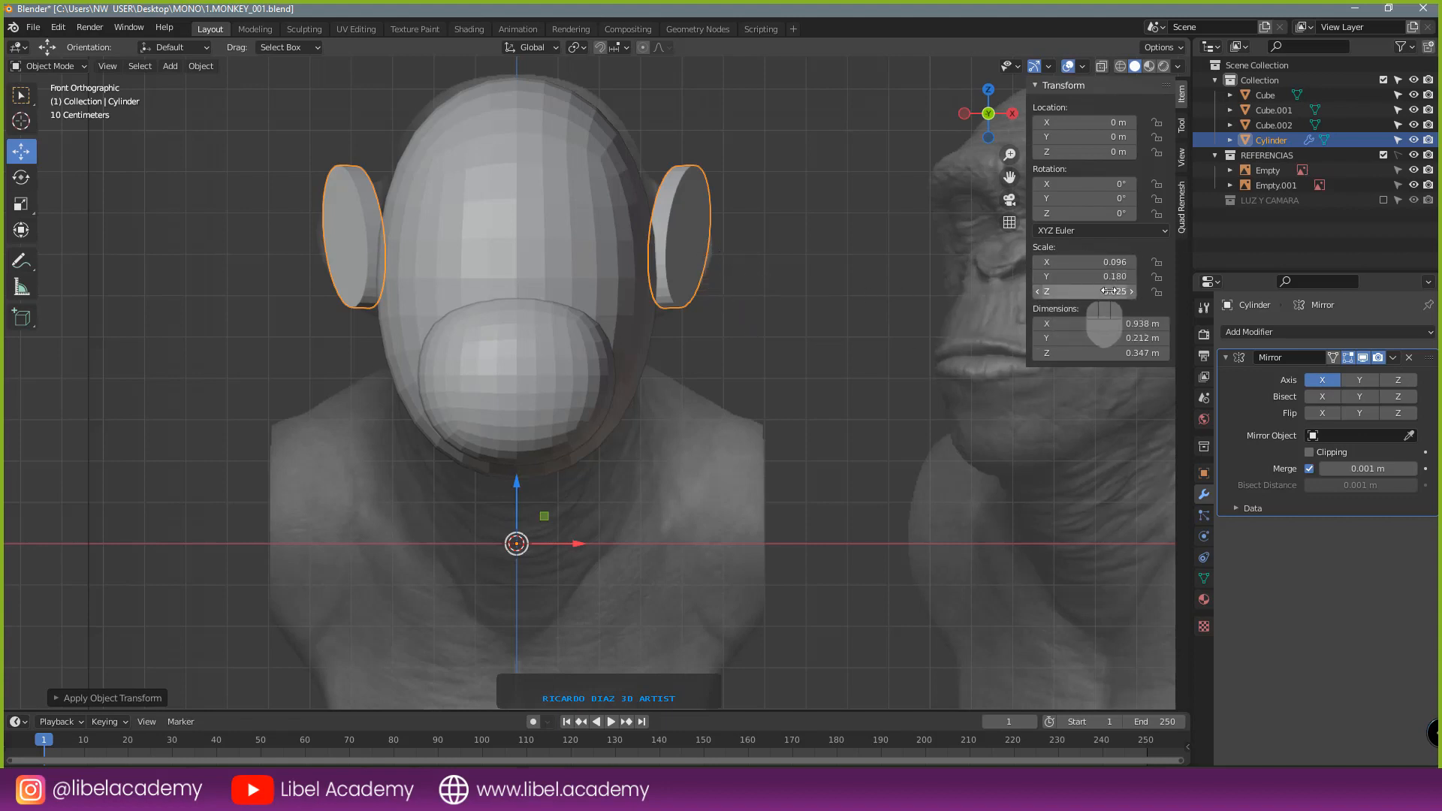
key("ctrl+a")
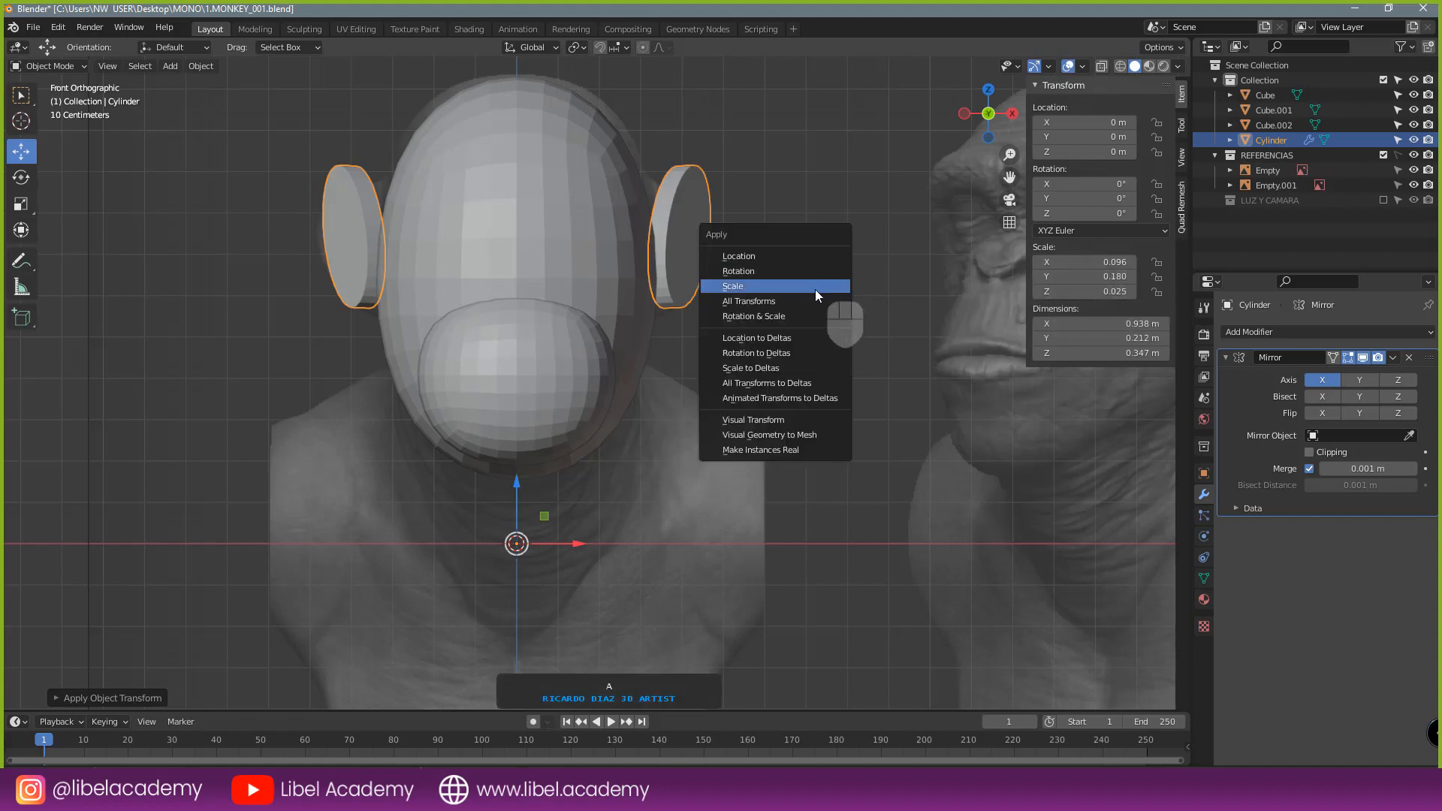
left_click(815, 290)
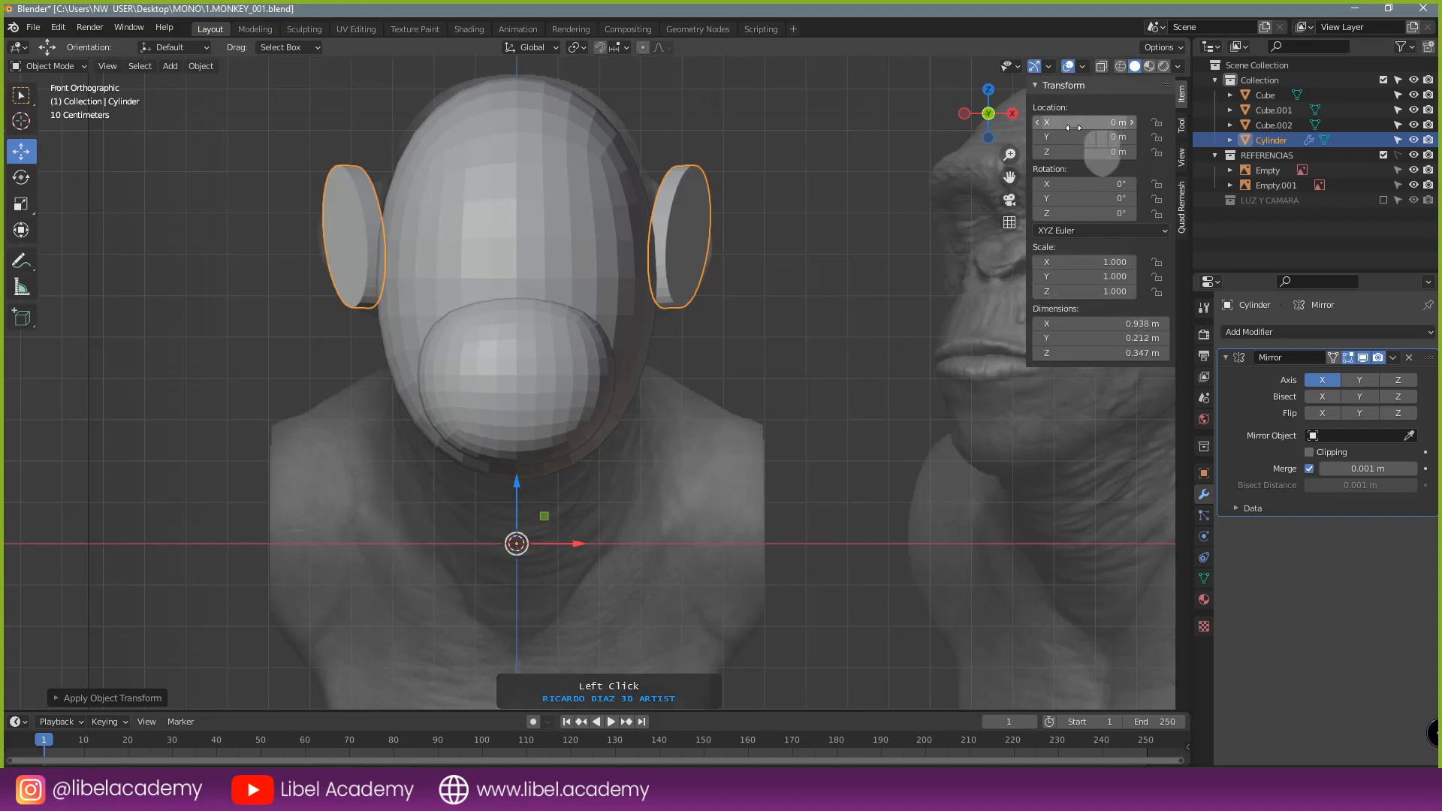
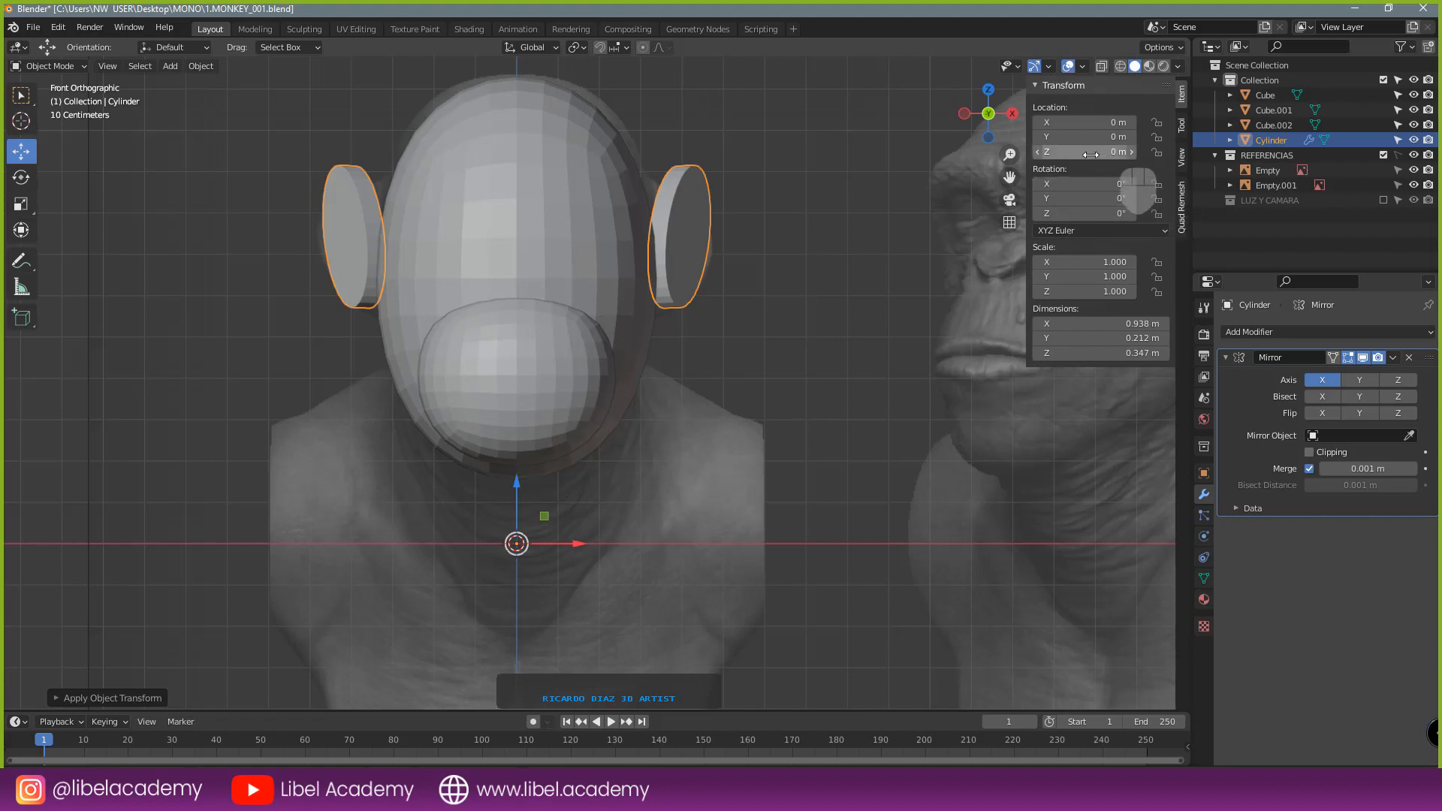
- Apply the scale of the muzzle sphere and the head sphere, and leave everything deselected
right_click(557, 369)
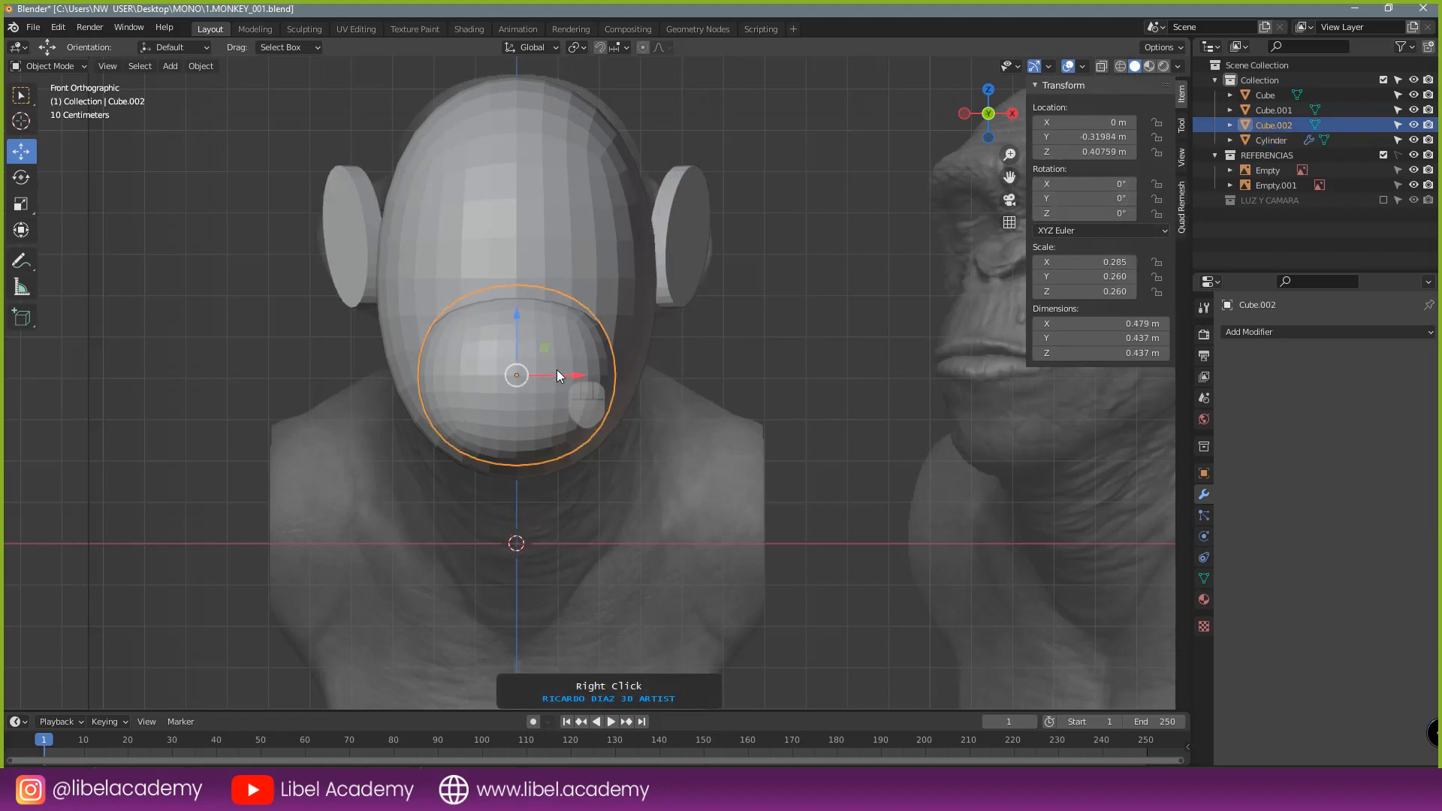
right_click(535, 219)
right_click(538, 359)
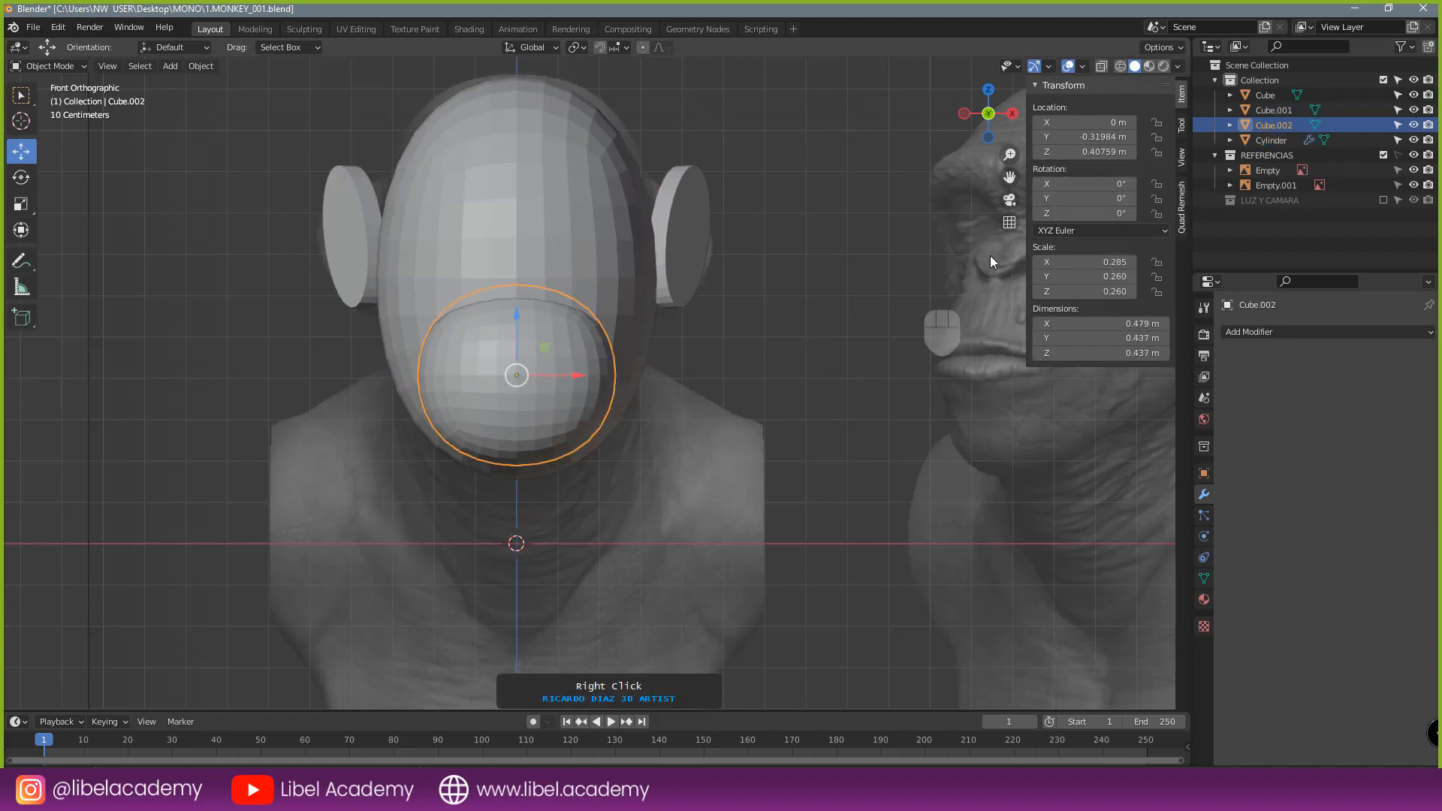
key("ctrl+a")
left_click(738, 292)
right_click(525, 231)
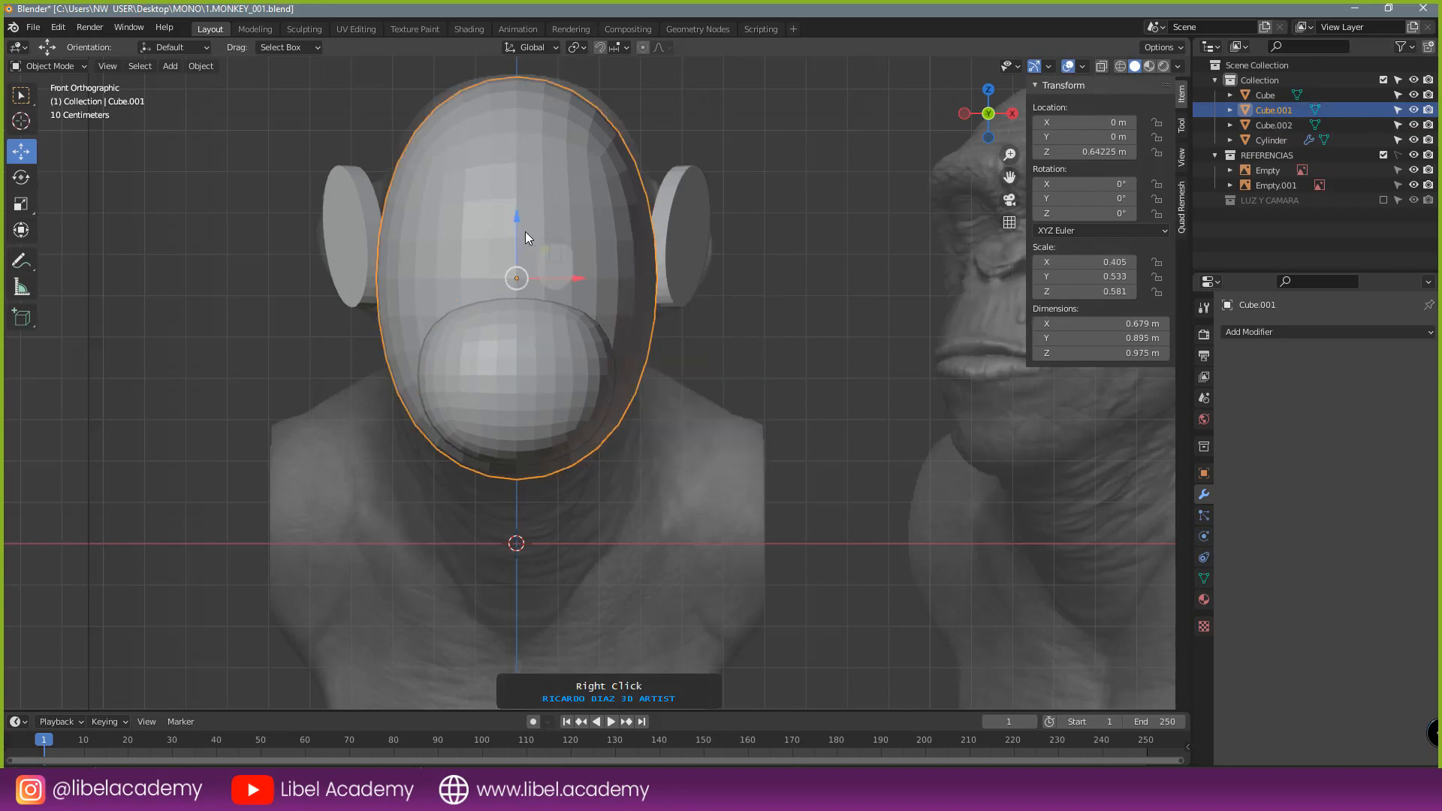
key("ctrl+a")
left_click(743, 234)
scroll(757, 286, "down", 2)
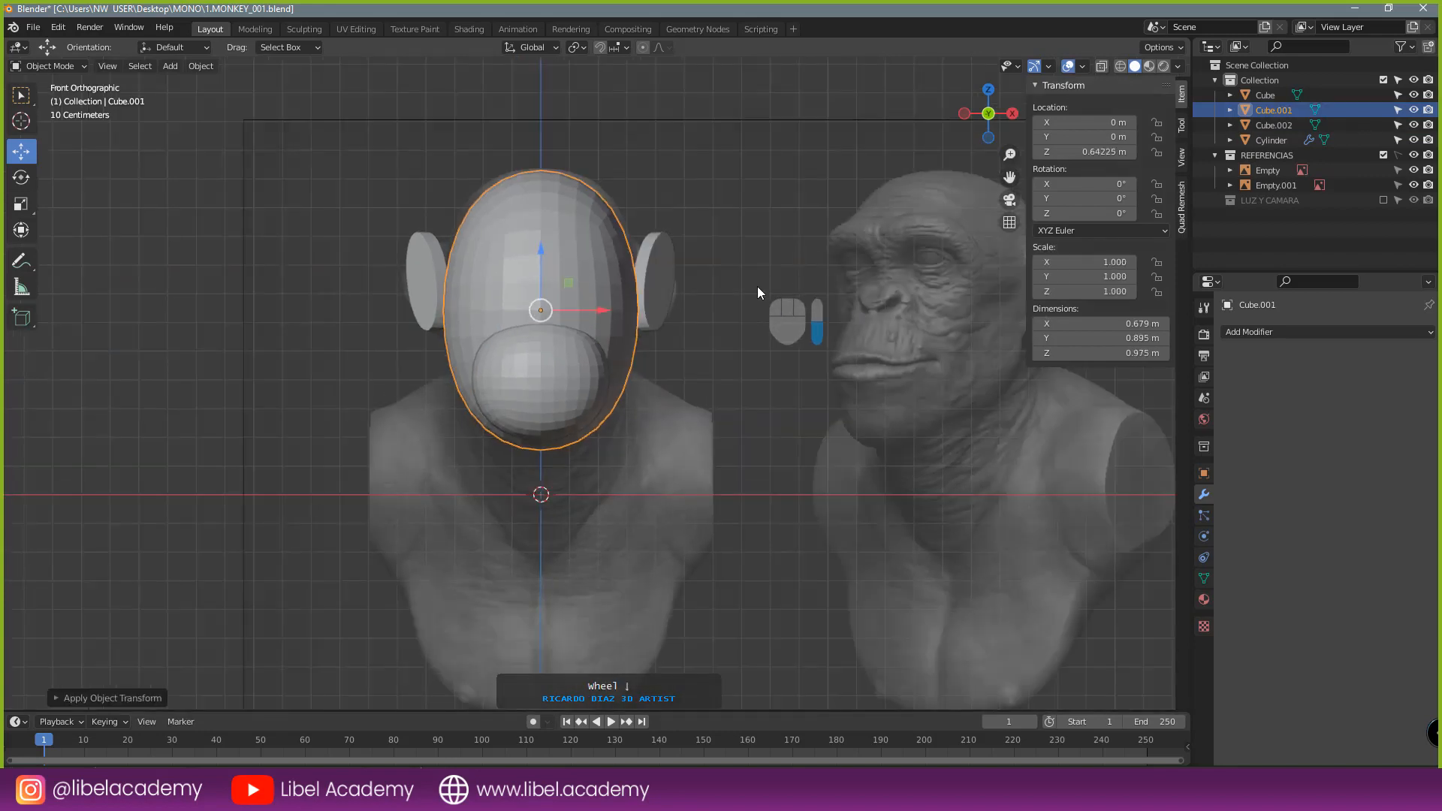
key("a")
key("a")
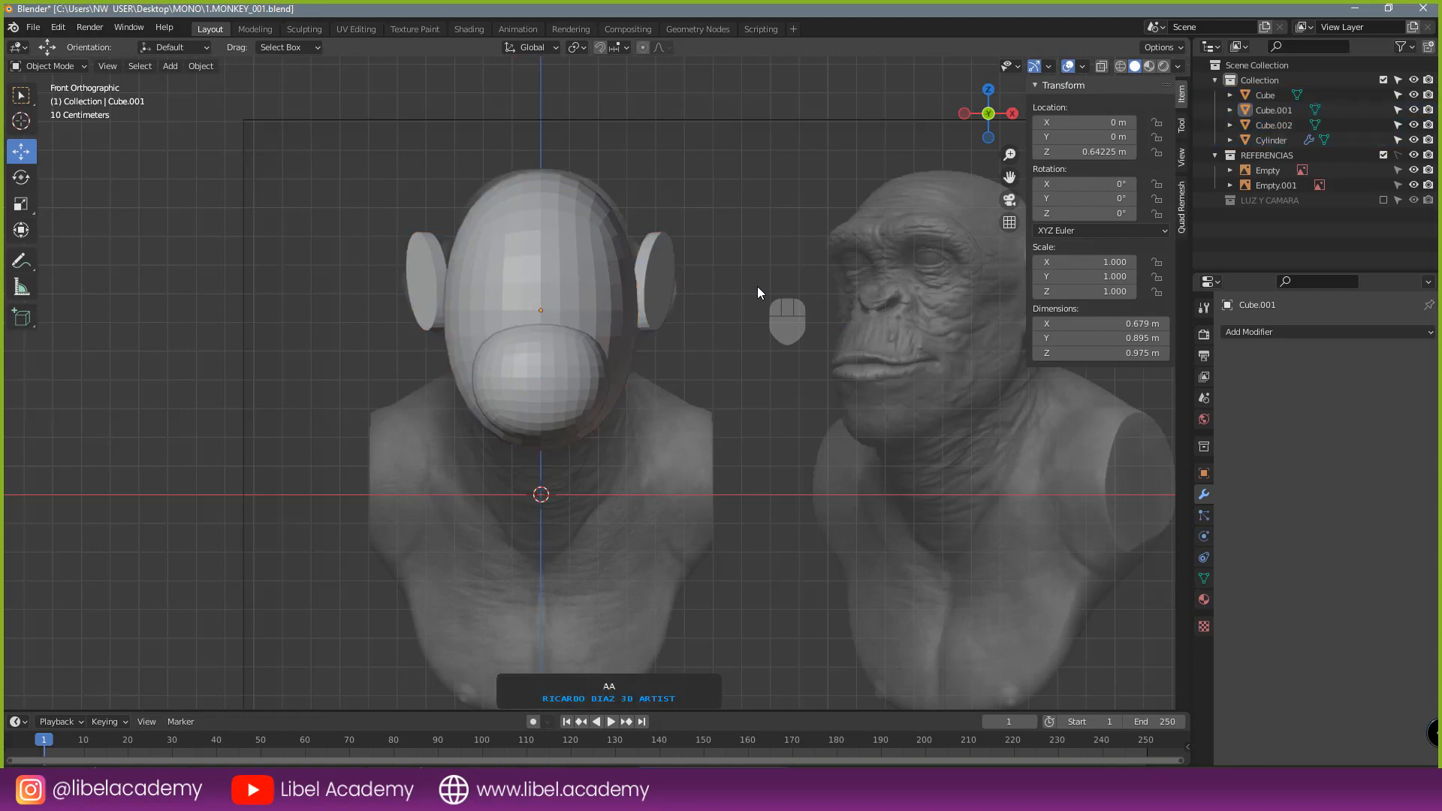
- Compare the head, muzzle and ear blockout with the side reference in wireframe and solid shading, ending in wireframe
key("KP_3")
key("z")
mouse_move(787, 390)
middle_mouse_down("shift")
mouse_move(717, 280)
mouse_move(560, 384)
middle_mouse_up("shift")
left_click(648, 306)
scroll(643, 356, "up", 2)
scroll(644, 355, "down", 2)
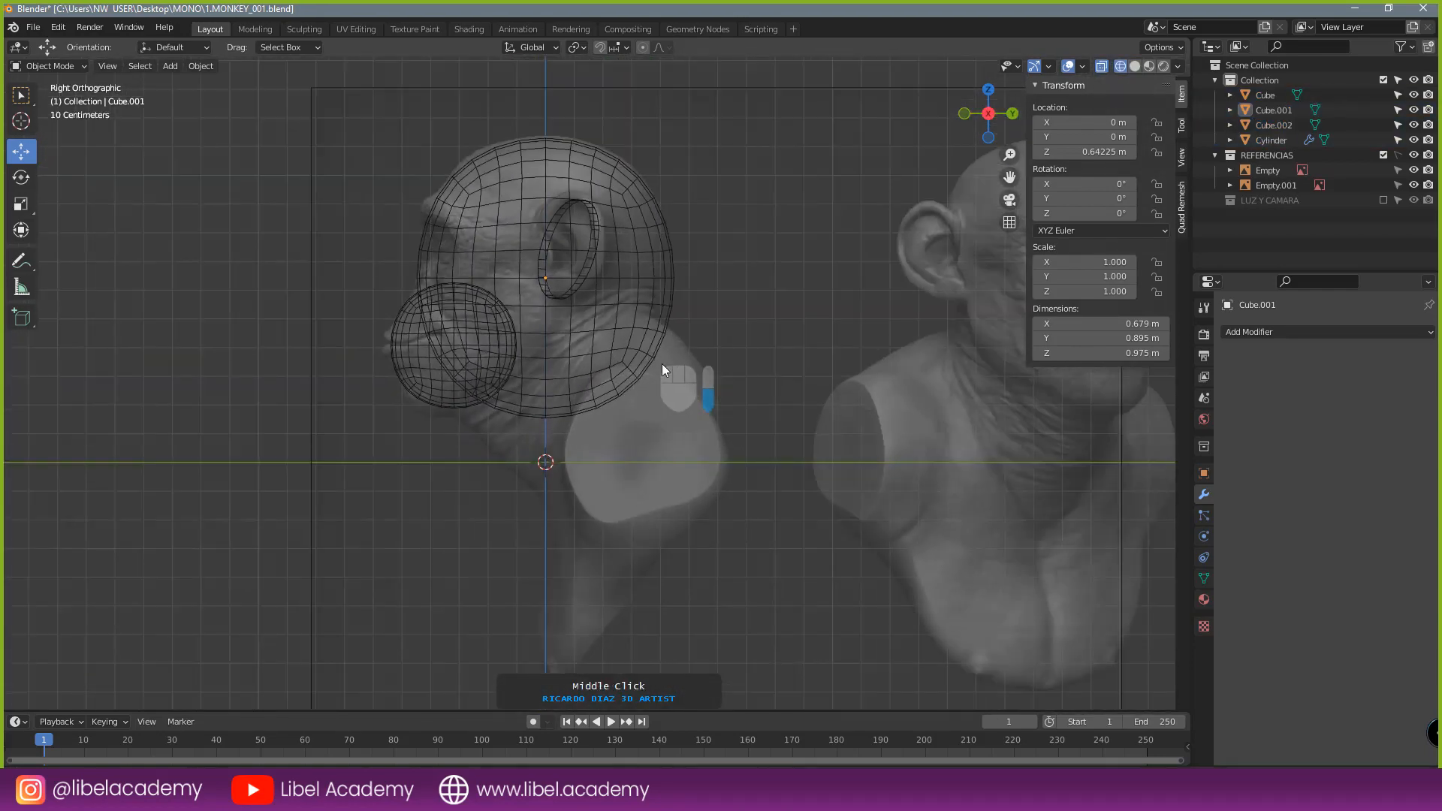
middle_click_drag(661, 363, 676, 386, "shift")
scroll(703, 302, "up", 2)
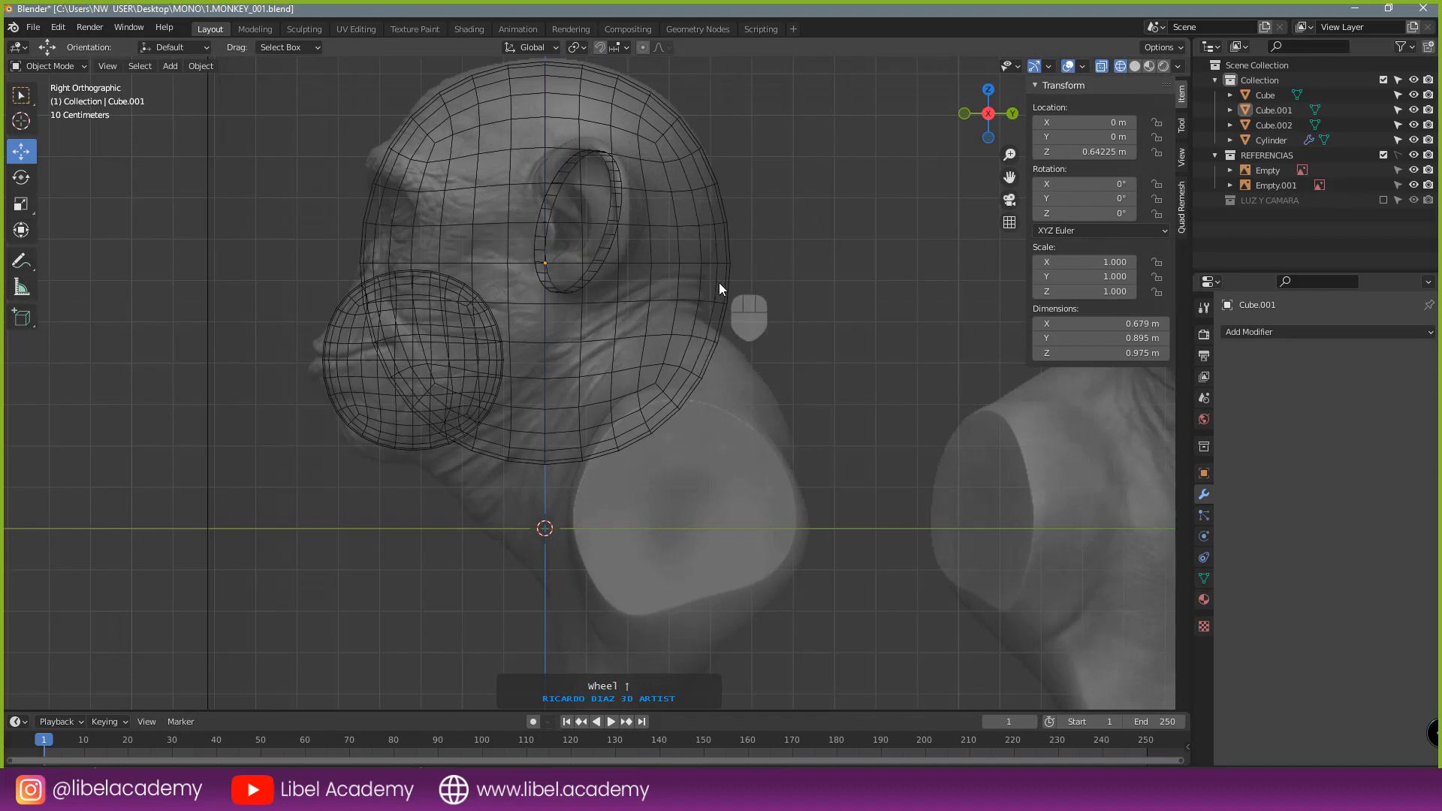
left_click(718, 283)
key("z")
left_click(833, 309)
scroll(810, 308, "down", 2)
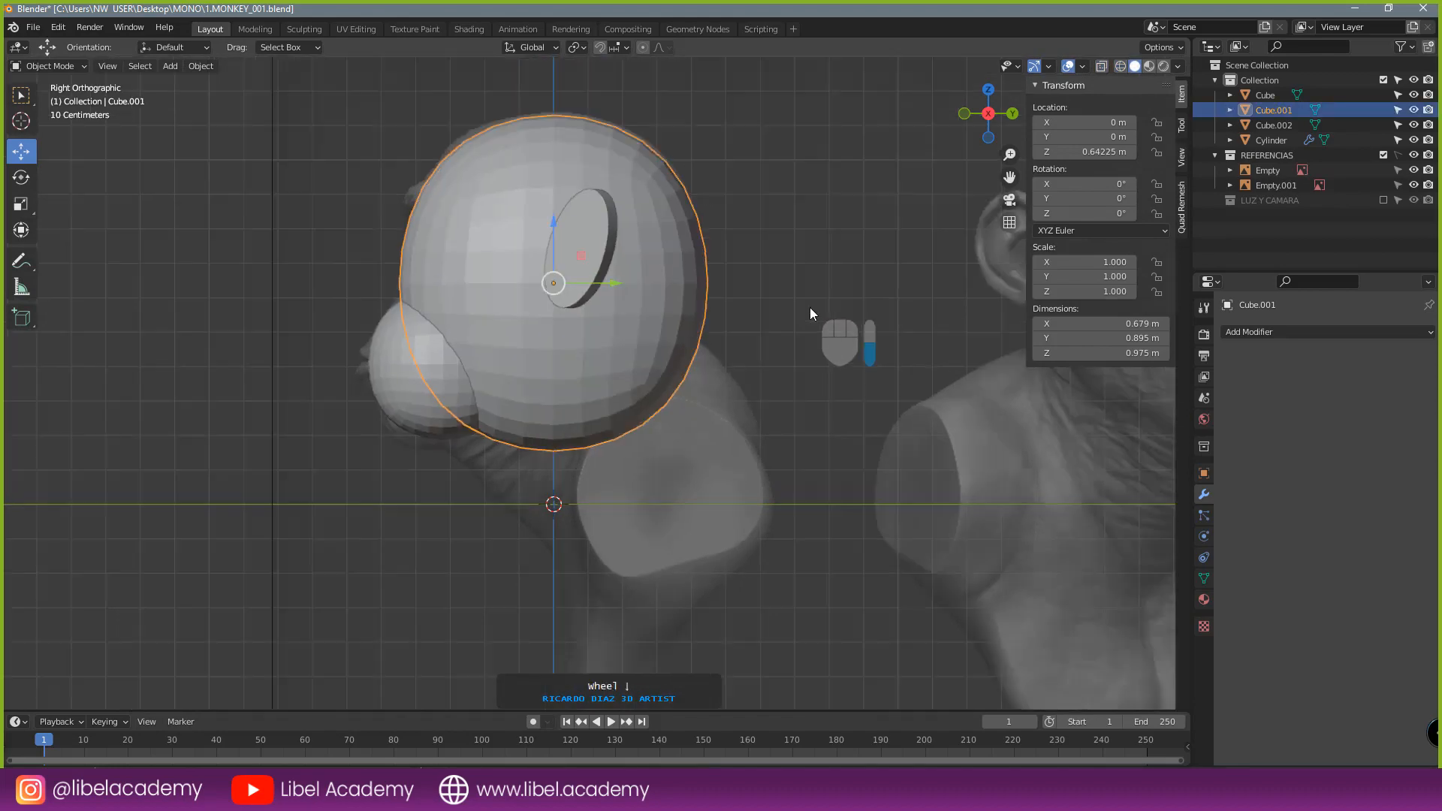
key("z")
left_click(628, 314)
scroll(697, 327, "up", 2)
scroll(701, 331, "down", 6)
middle_click_drag(660, 501, 639, 362, "shift")
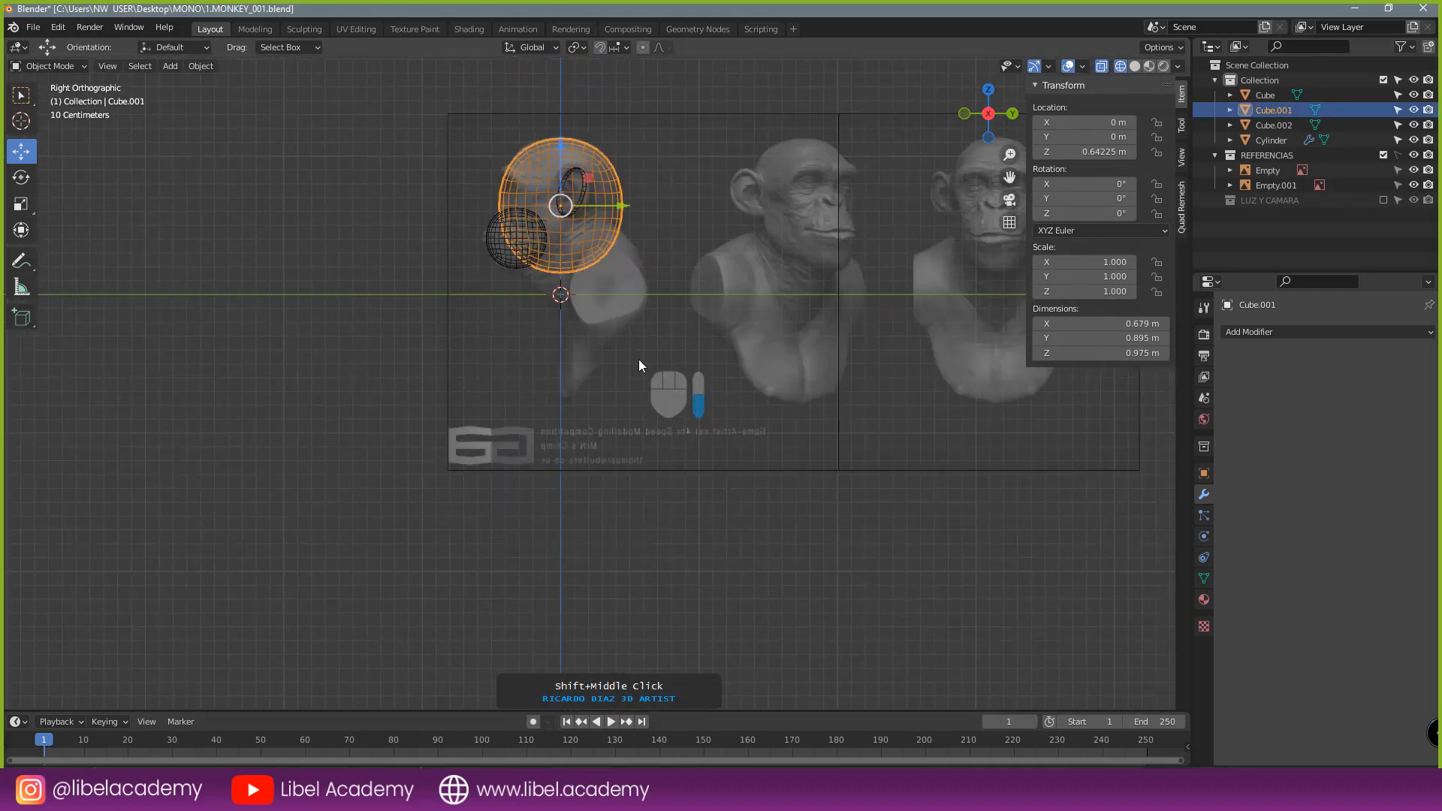
scroll(654, 422, "down", 6)
middle_click_drag(618, 512, 624, 439, "shift")
scroll(624, 436, "up", 3)
right_click(600, 539)
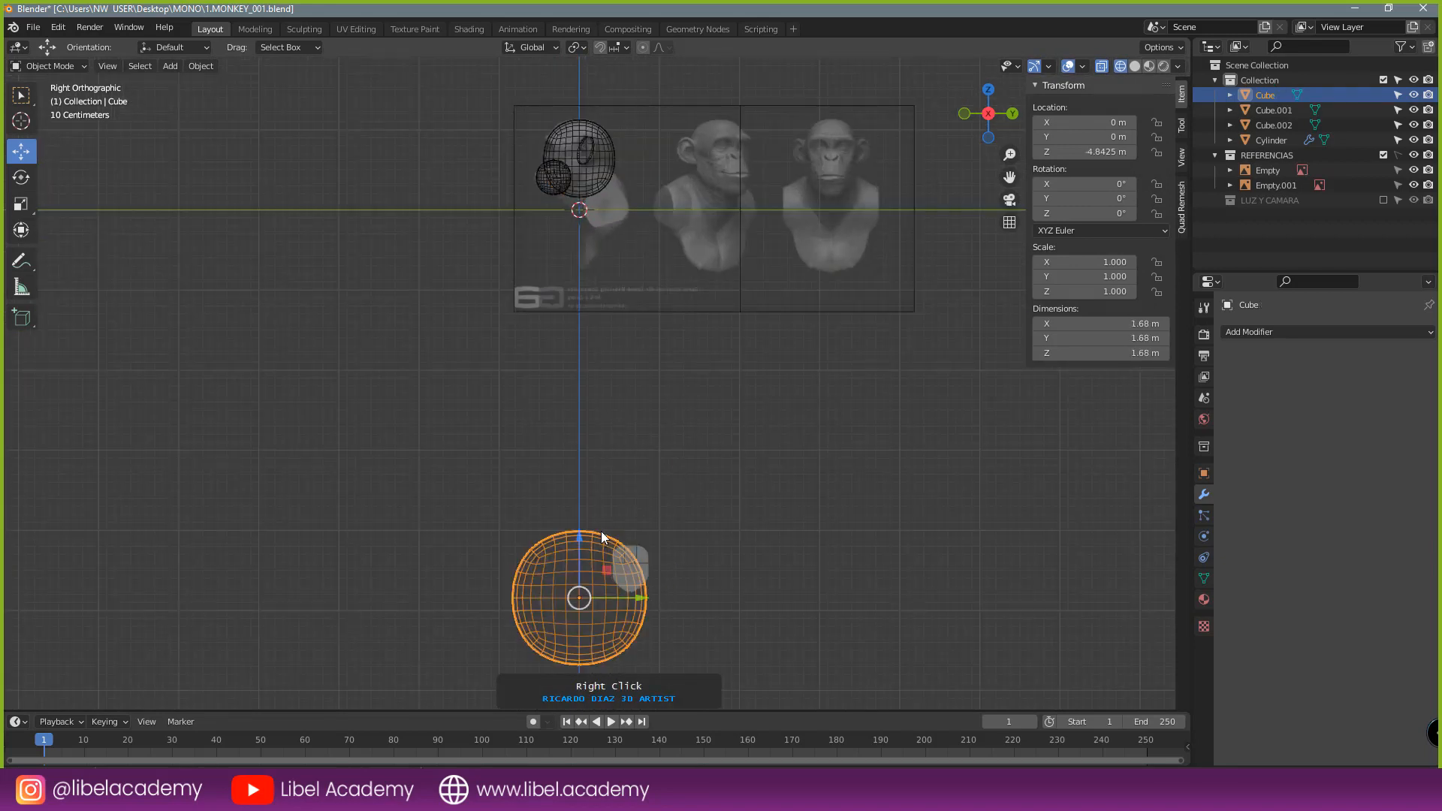
scroll(605, 528, "up", 2)
scroll(614, 543, "down", 4)
key("shift+d")
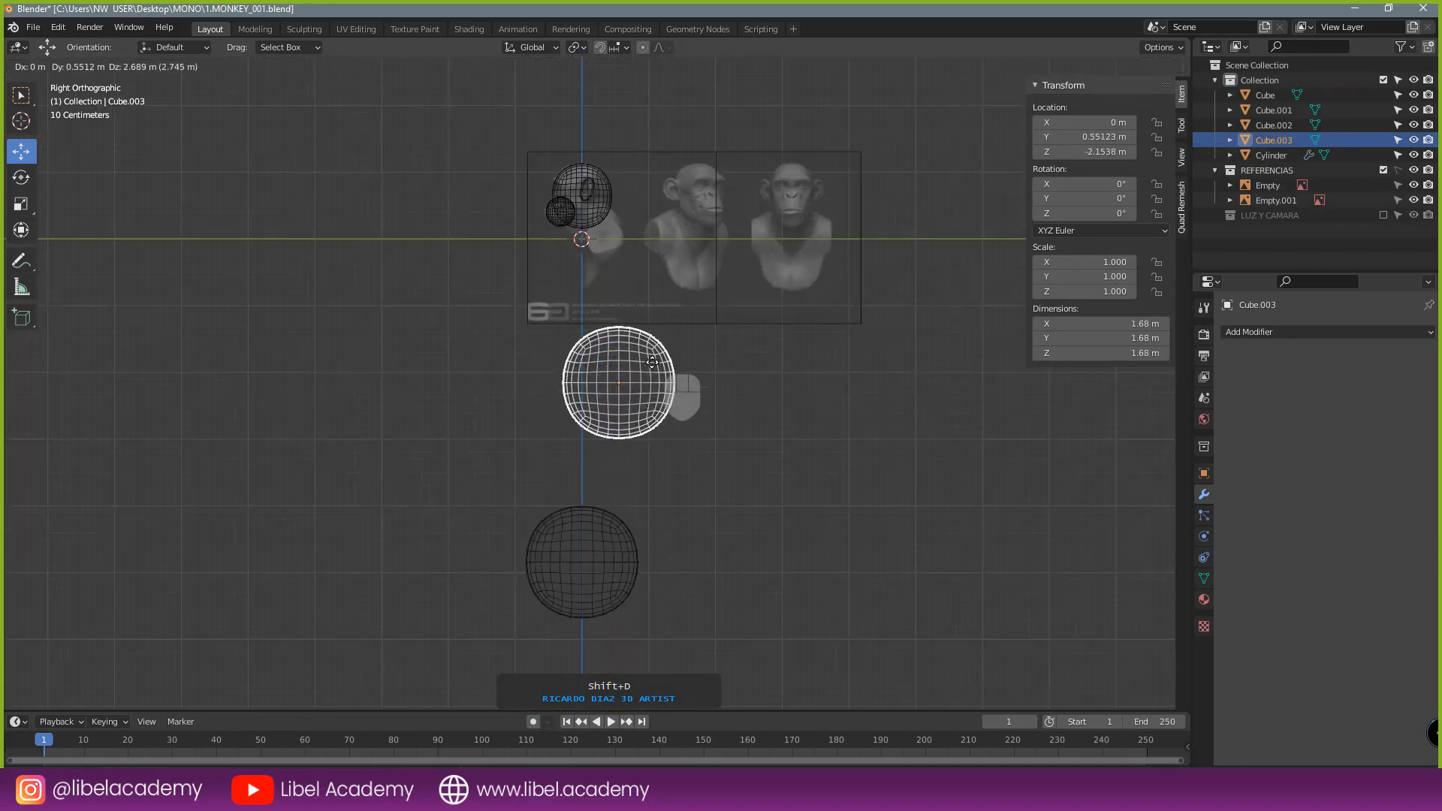
left_click(653, 362)
key("x")
key("z")
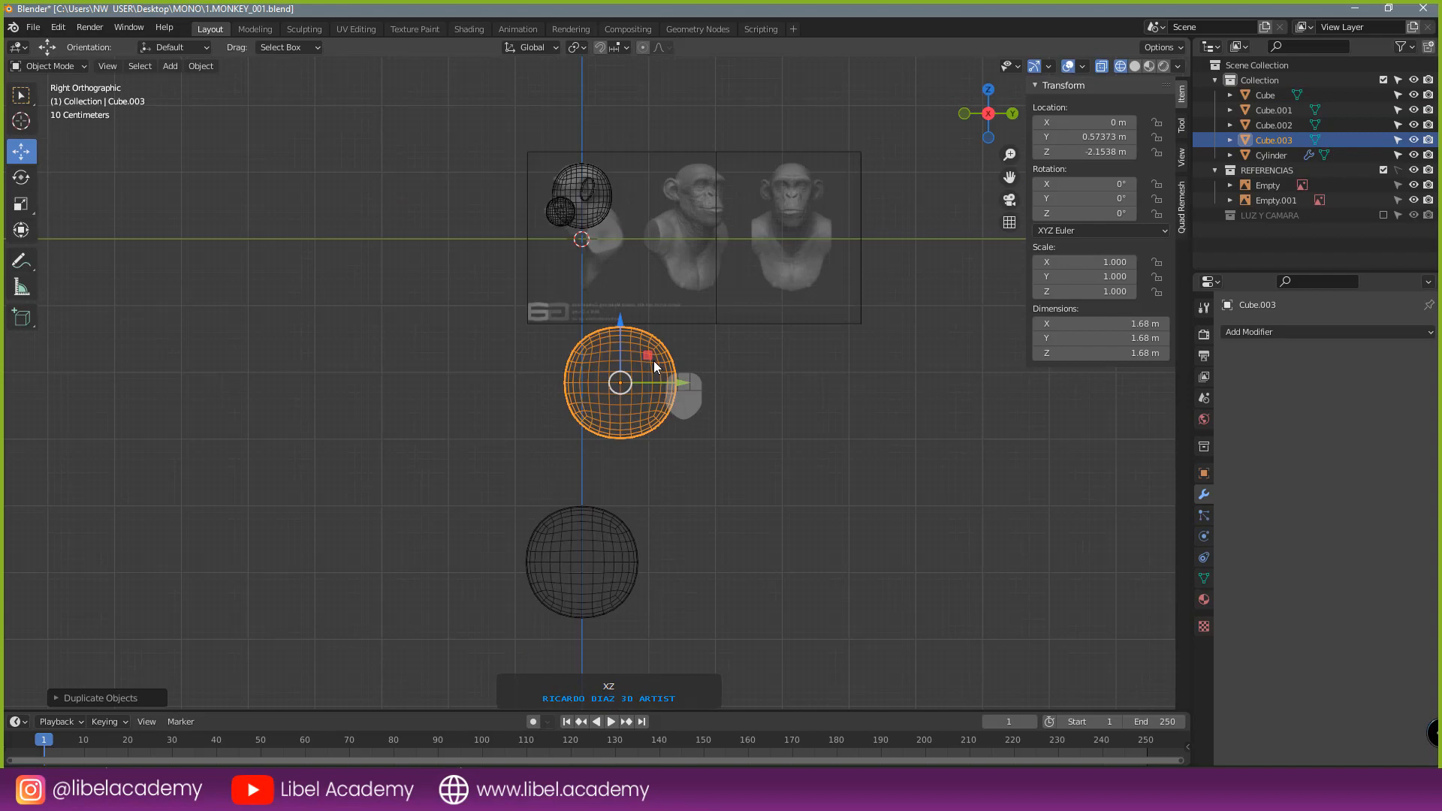
key("Delete")
- In front view, add a mesh cylinder at the world centre over the monkey's bust
key("KP_1")
scroll(653, 288, "up", 3)
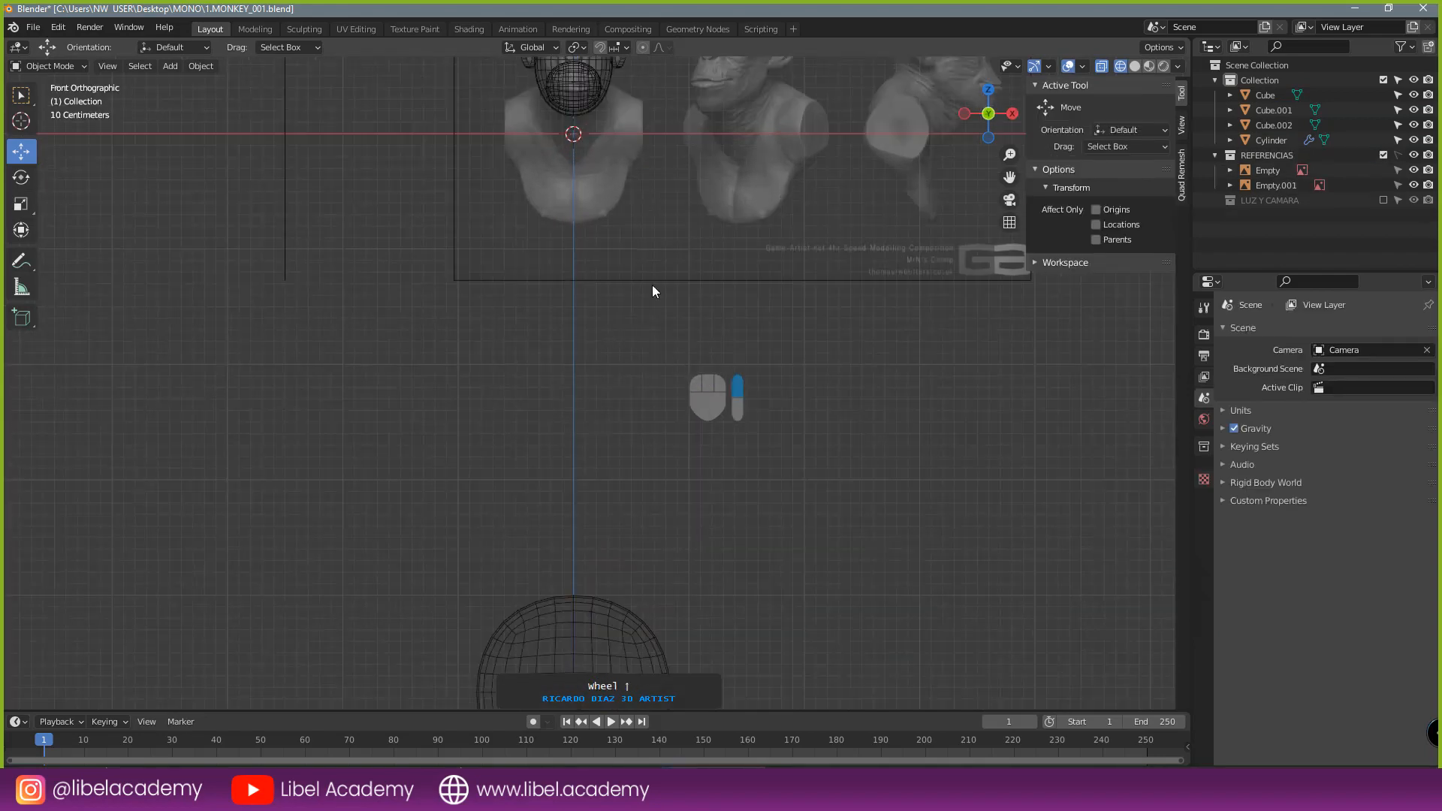
middle_click_drag(625, 163, 624, 408, "shift")
scroll(624, 409, "up", 3)
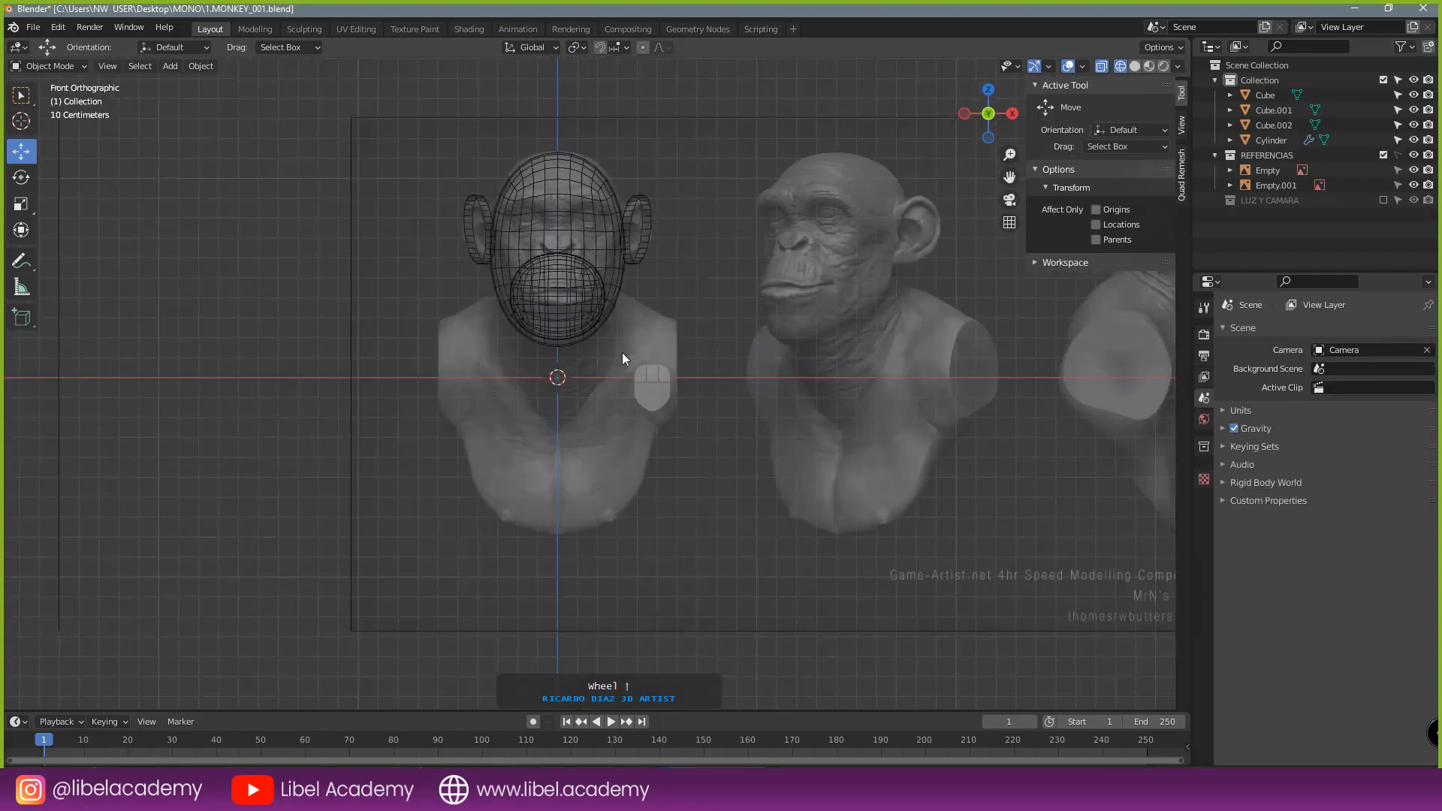
scroll(623, 354, "down", 3)
scroll(555, 381, "up", 4)
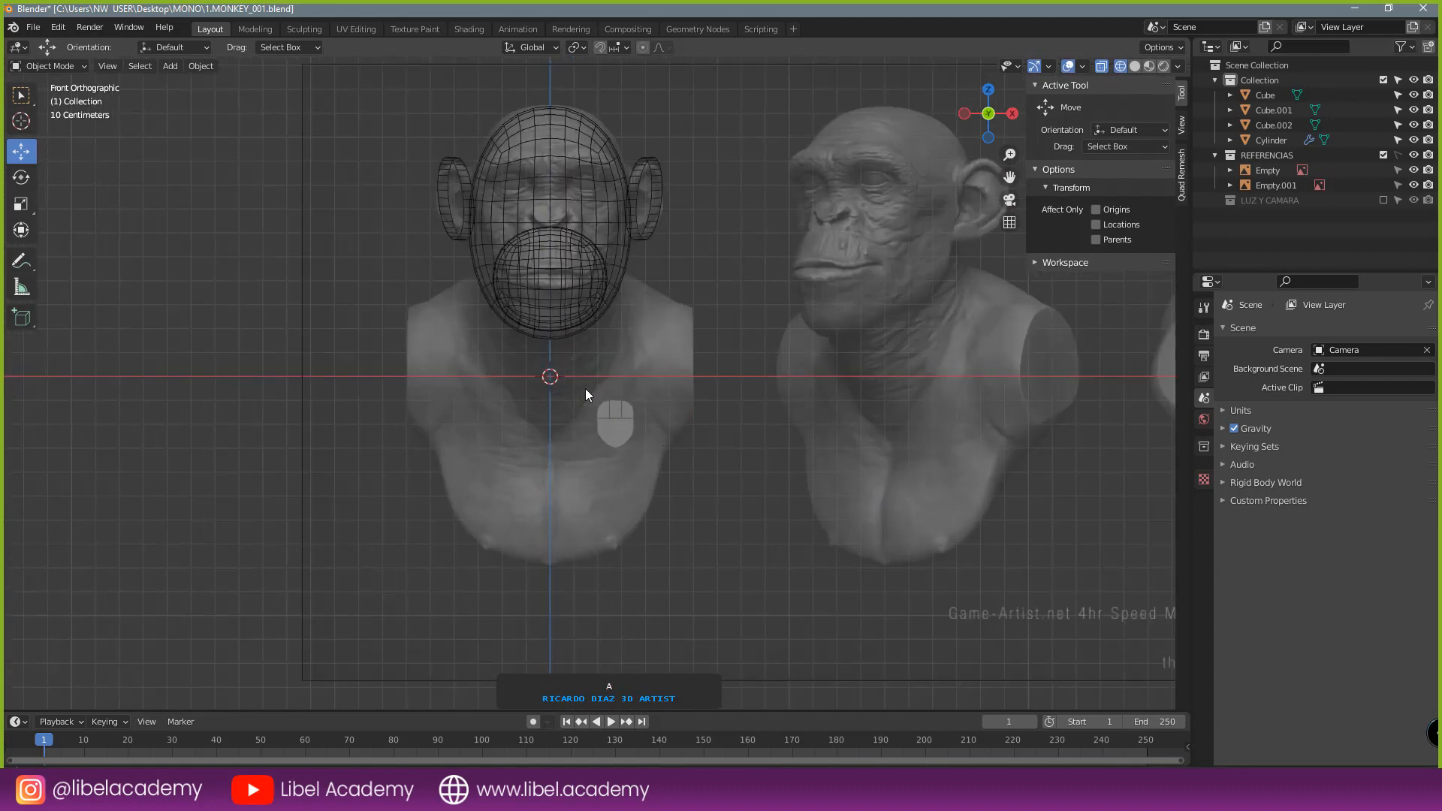
key("shift+a")
mouse_move(586, 387)
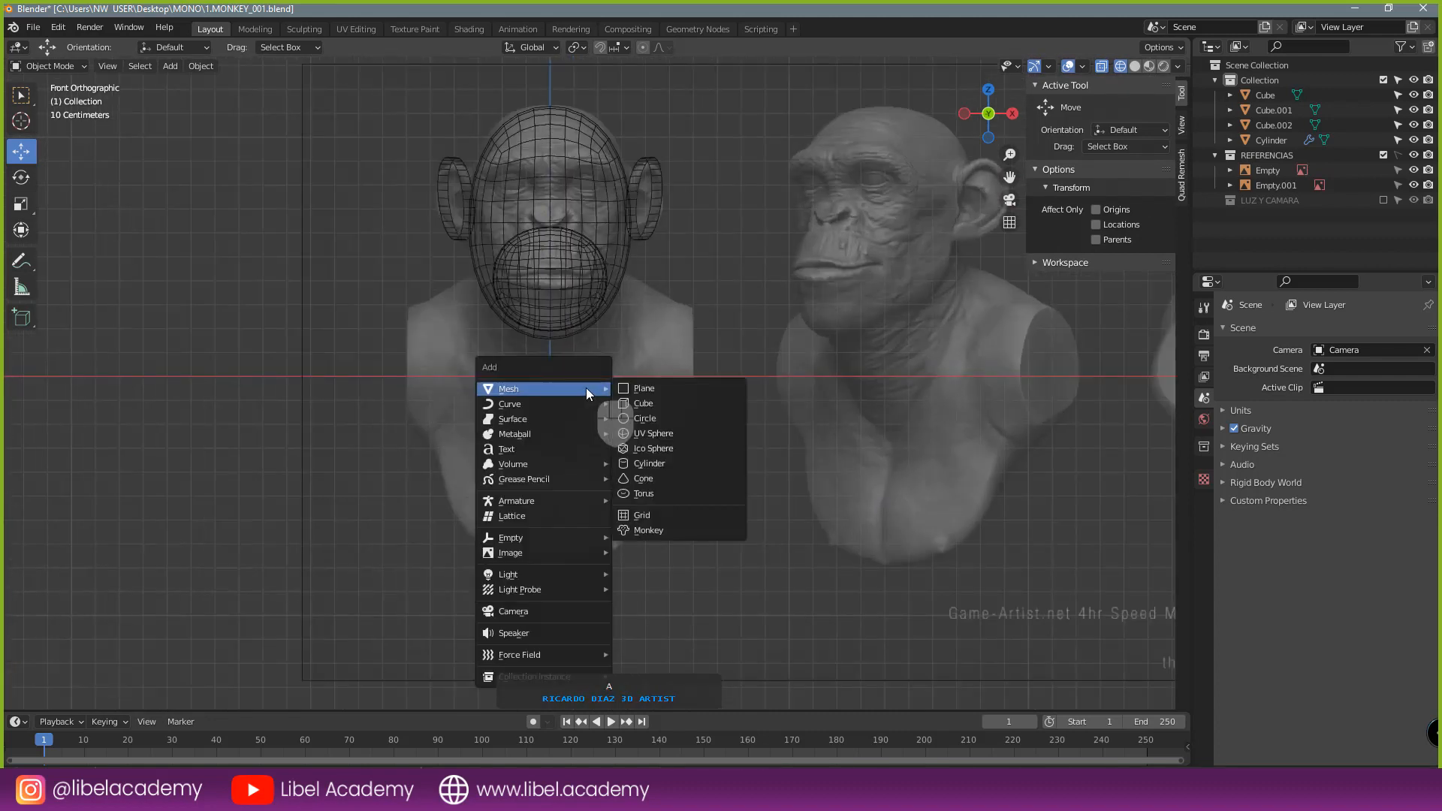
left_click(670, 462)
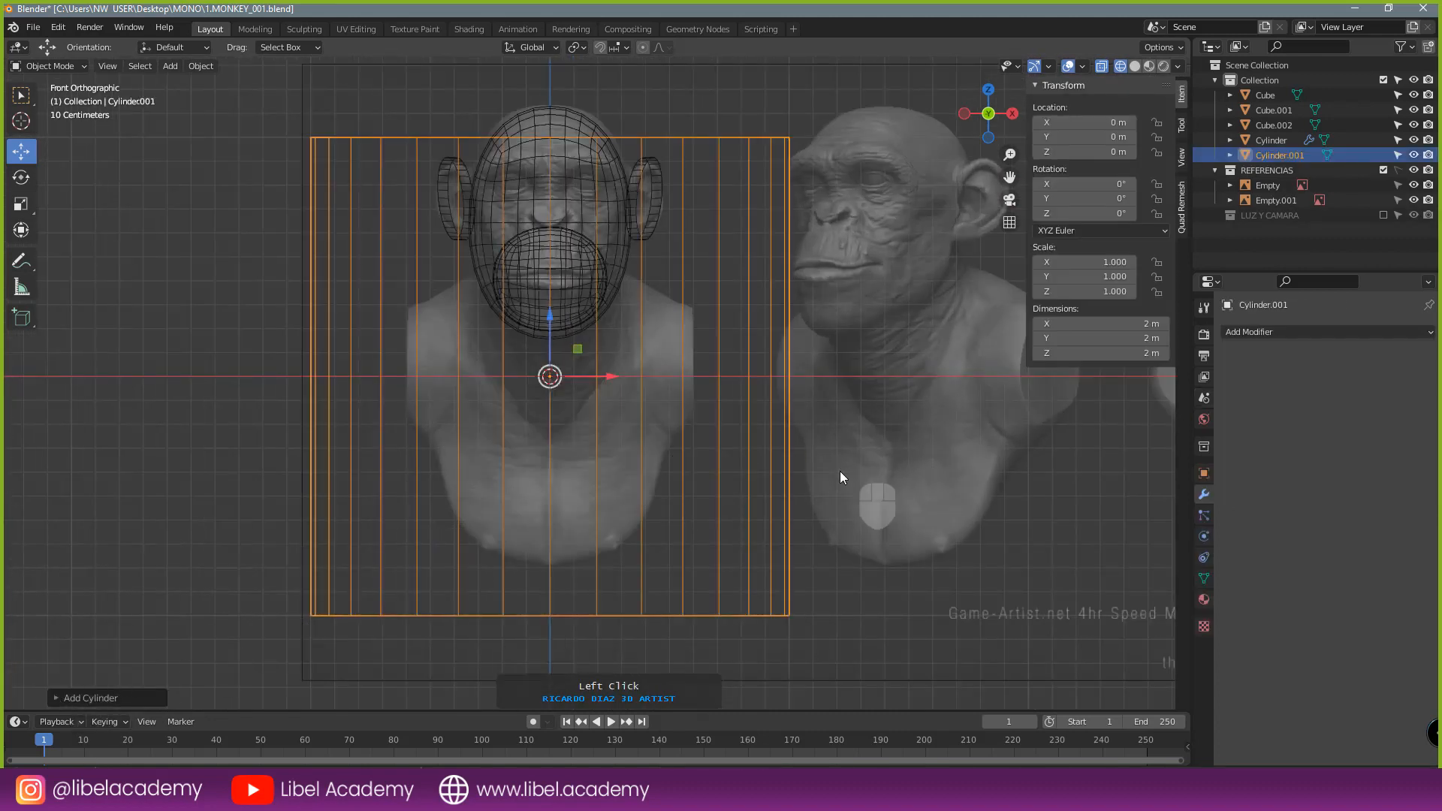
- Scale the new cylinder down uniformly to about 0.3 and check it in solid shading from the right side
key("s")
left_click(638, 413)
key("z")
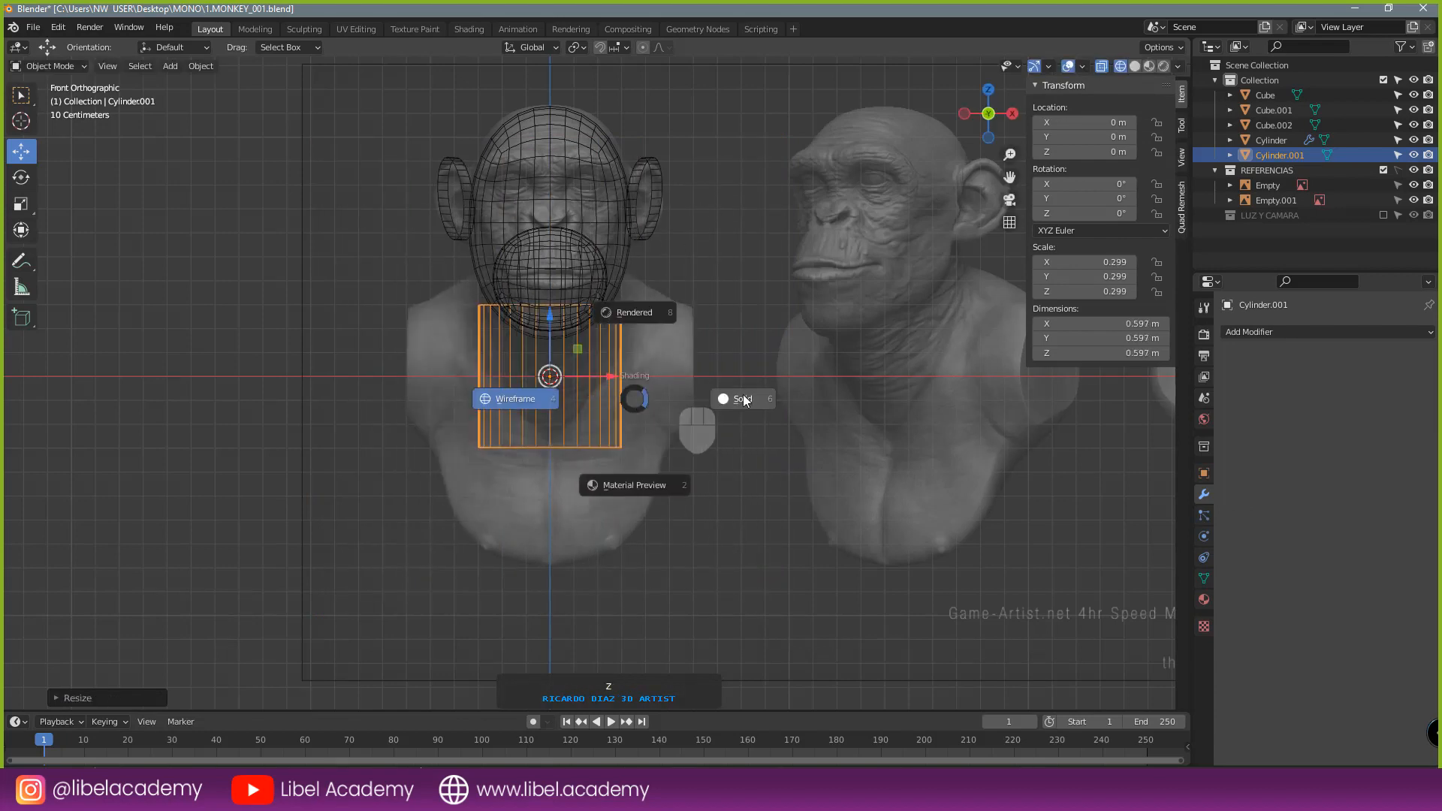
left_click(744, 400)
mouse_move(744, 401)
middle_mouse_down()
mouse_move(546, 409)
mouse_move(502, 448)
mouse_move(474, 395)
middle_mouse_up()
key("KP_3")
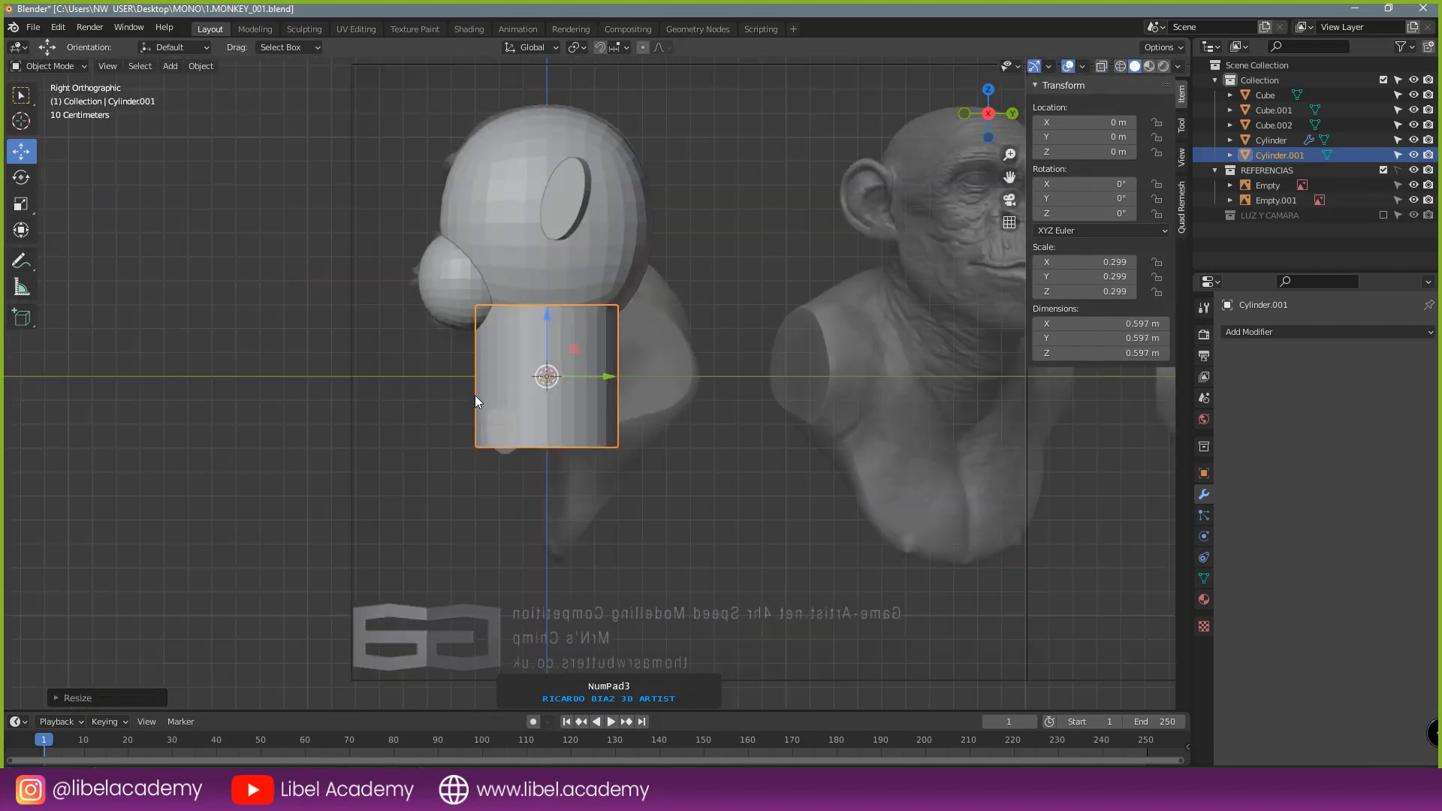
- In wireframe, rotate the cylinder about 35° around X and move it up and back over the neck in the side reference
key("z")
left_click(395, 404)
scroll(621, 376, "up", 3)
key("r")
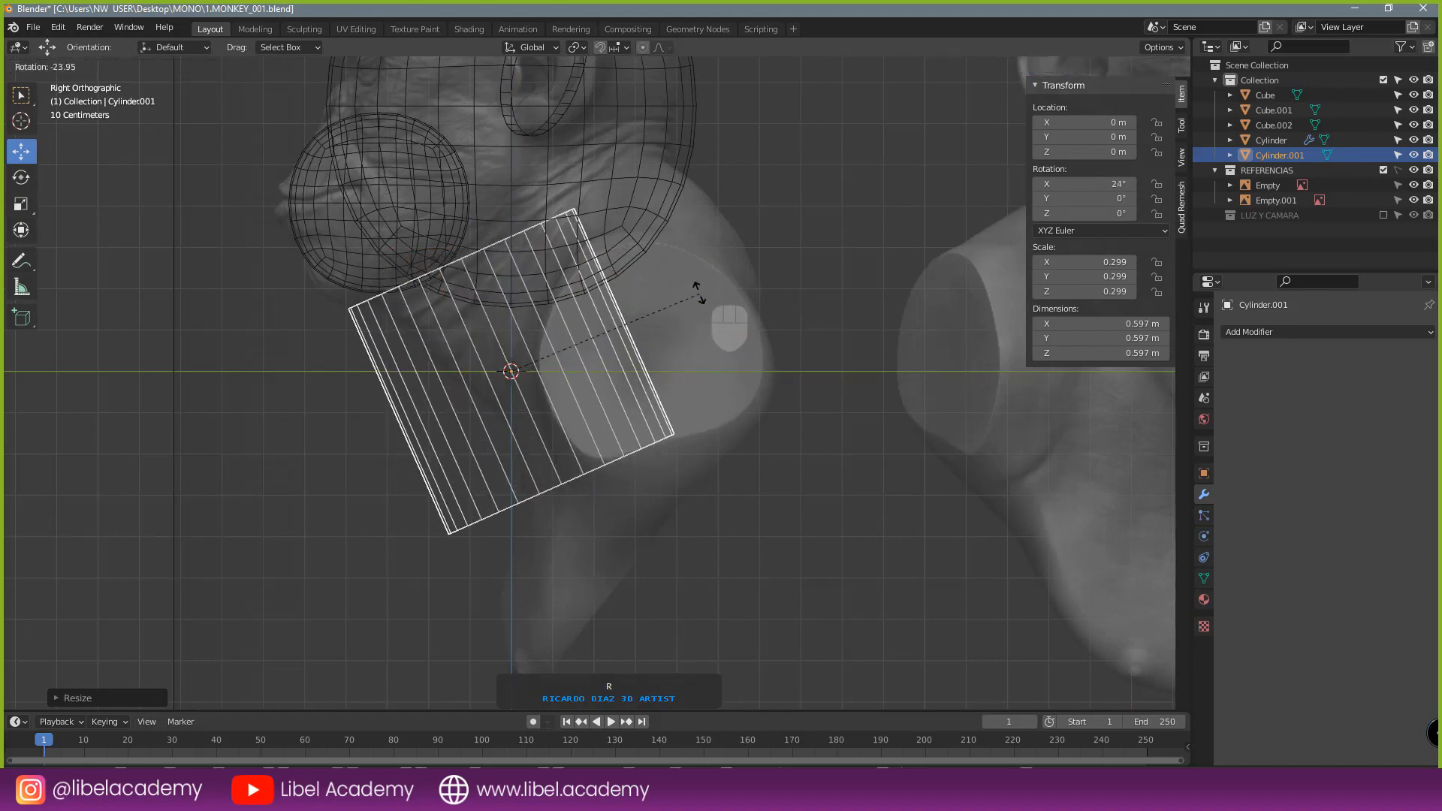
left_click(684, 257)
key("g")
left_click(726, 301)
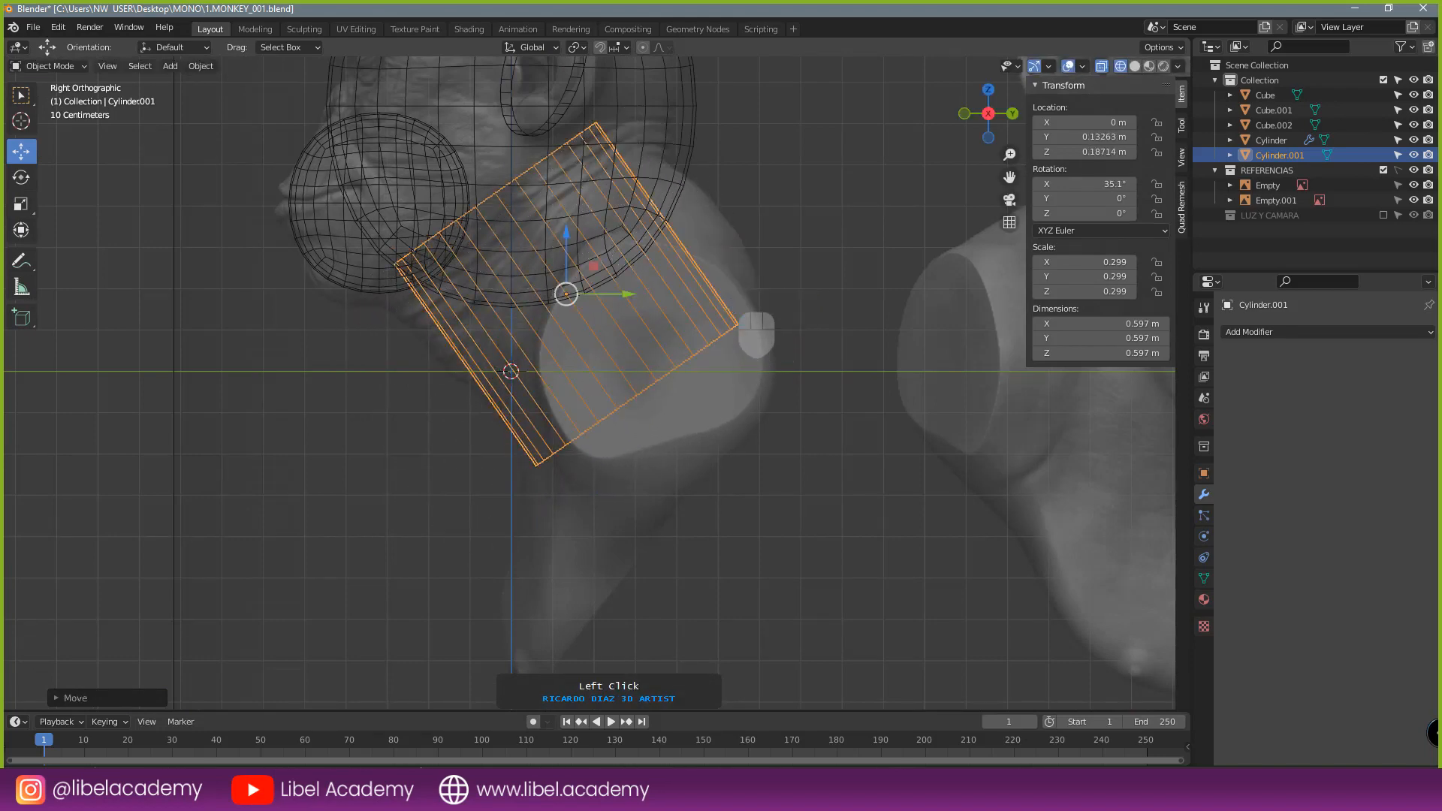
- Tilt the neck cylinder to 40° and enlarge it to a scale of about 0.36, fitted over the neck in the side reference
key("r")
left_click(725, 289)
key("s")
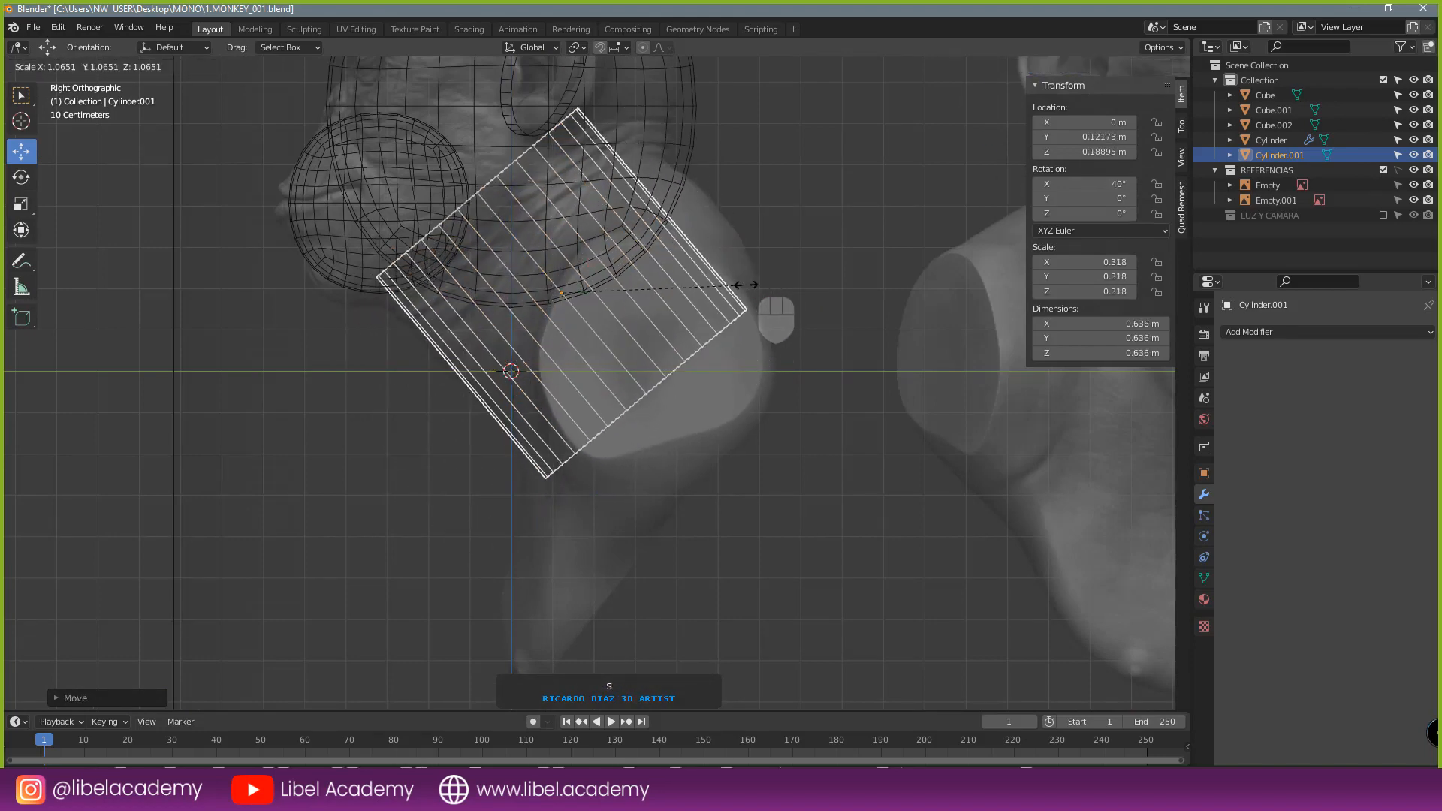
left_click(777, 271)
key("s")
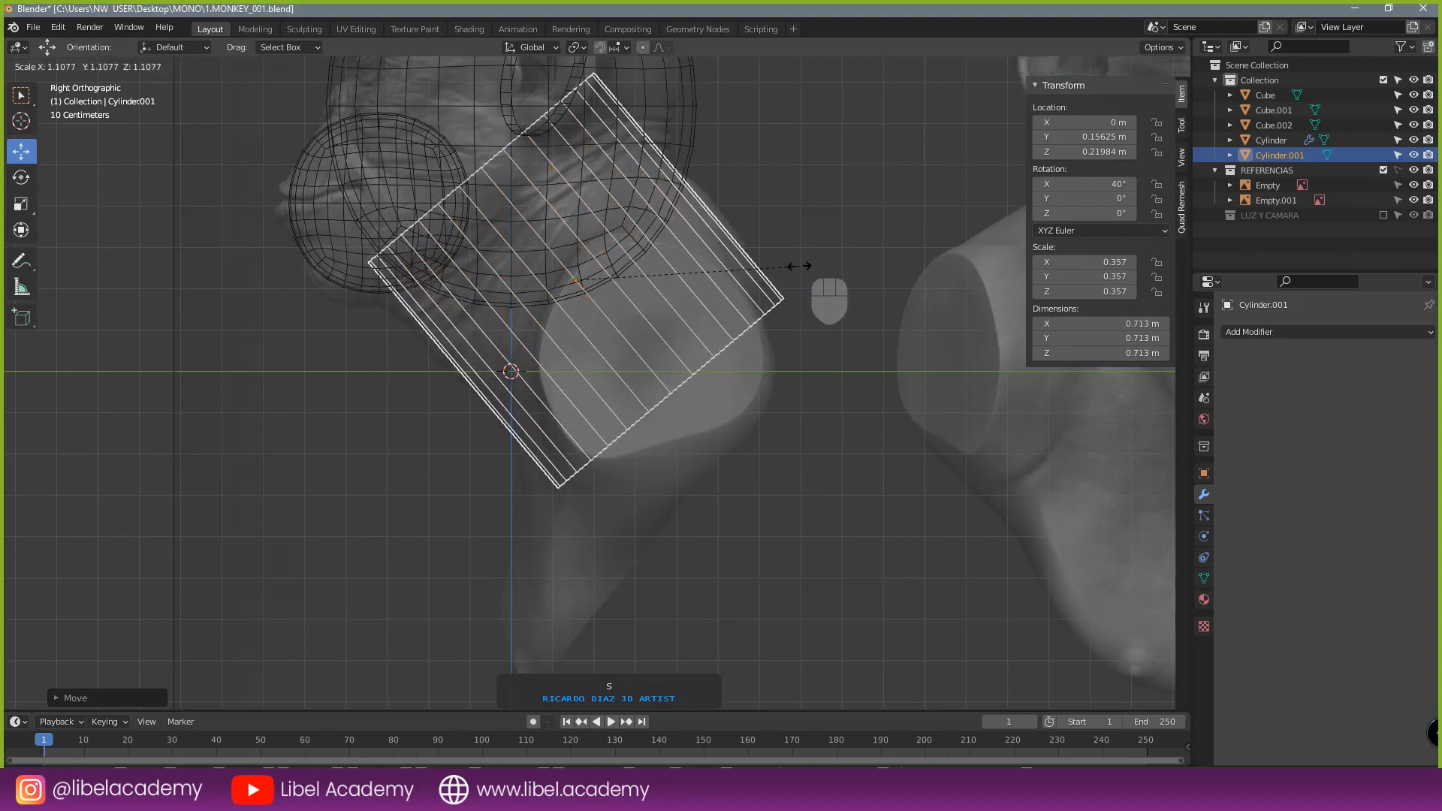
left_click(798, 269)
- In front view, narrow the neck cylinder along X to a scale of about 0.31, then deselect it and check the blockout in solid shading
key("KP_1")
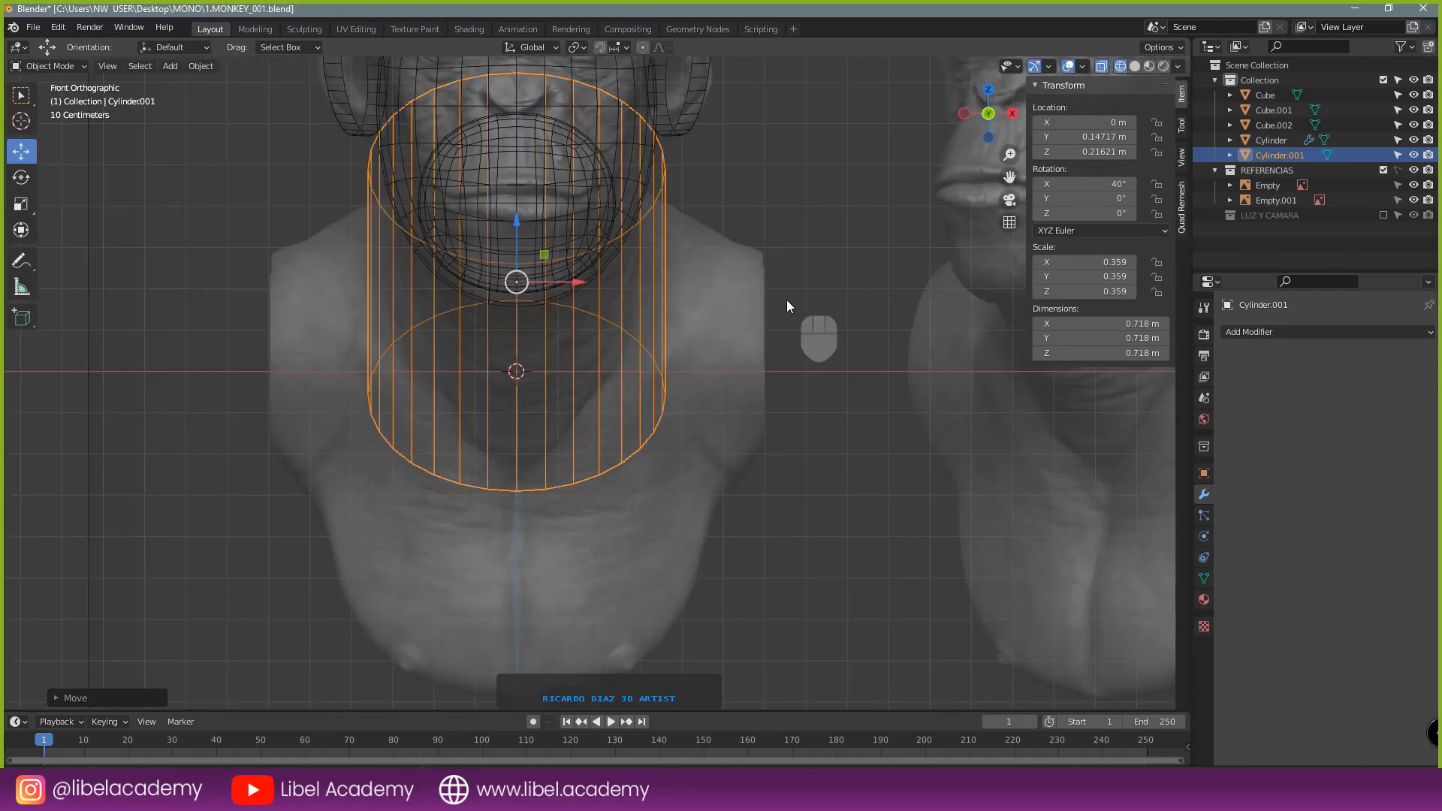
key("s")
key("x")
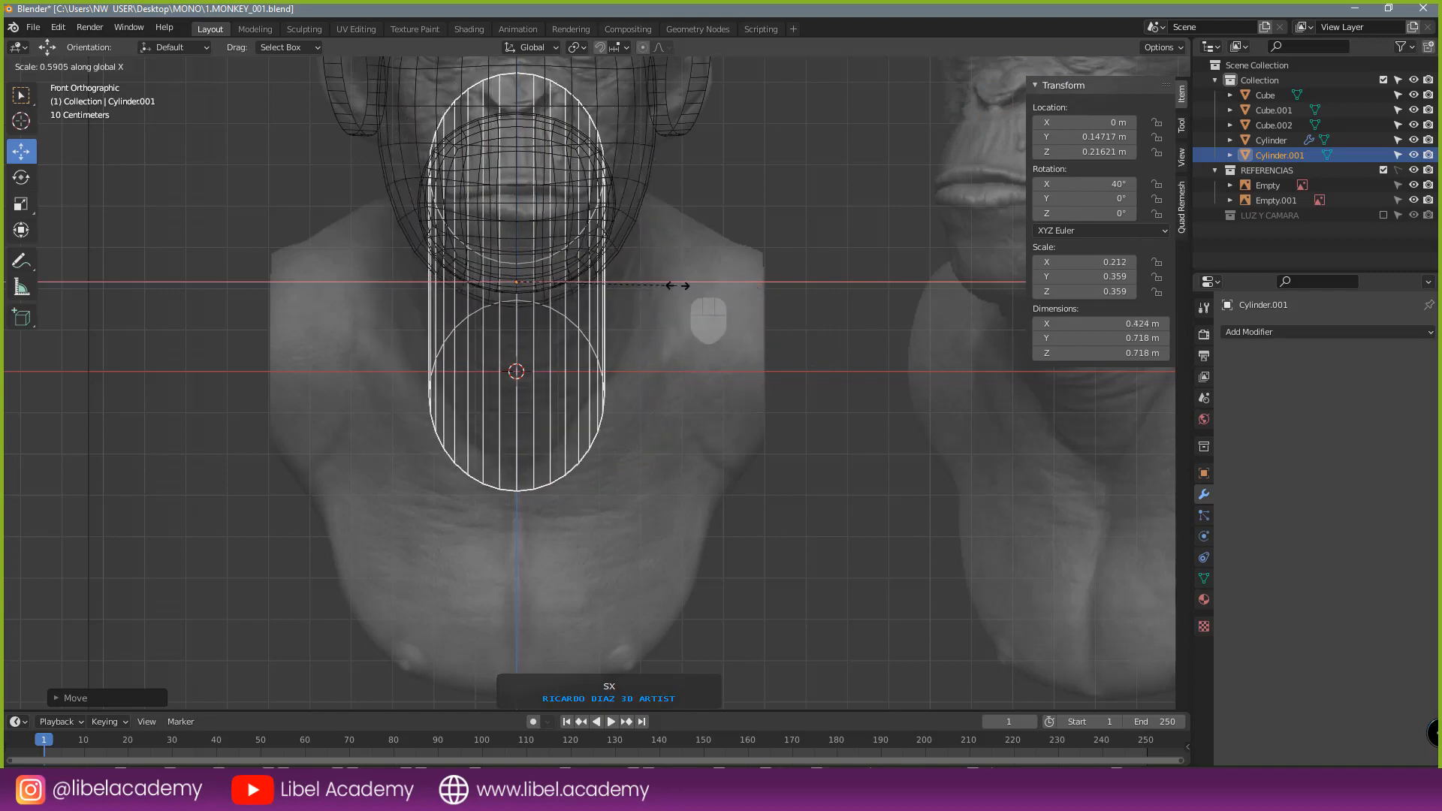
left_click(744, 273)
key("z")
left_click(814, 268)
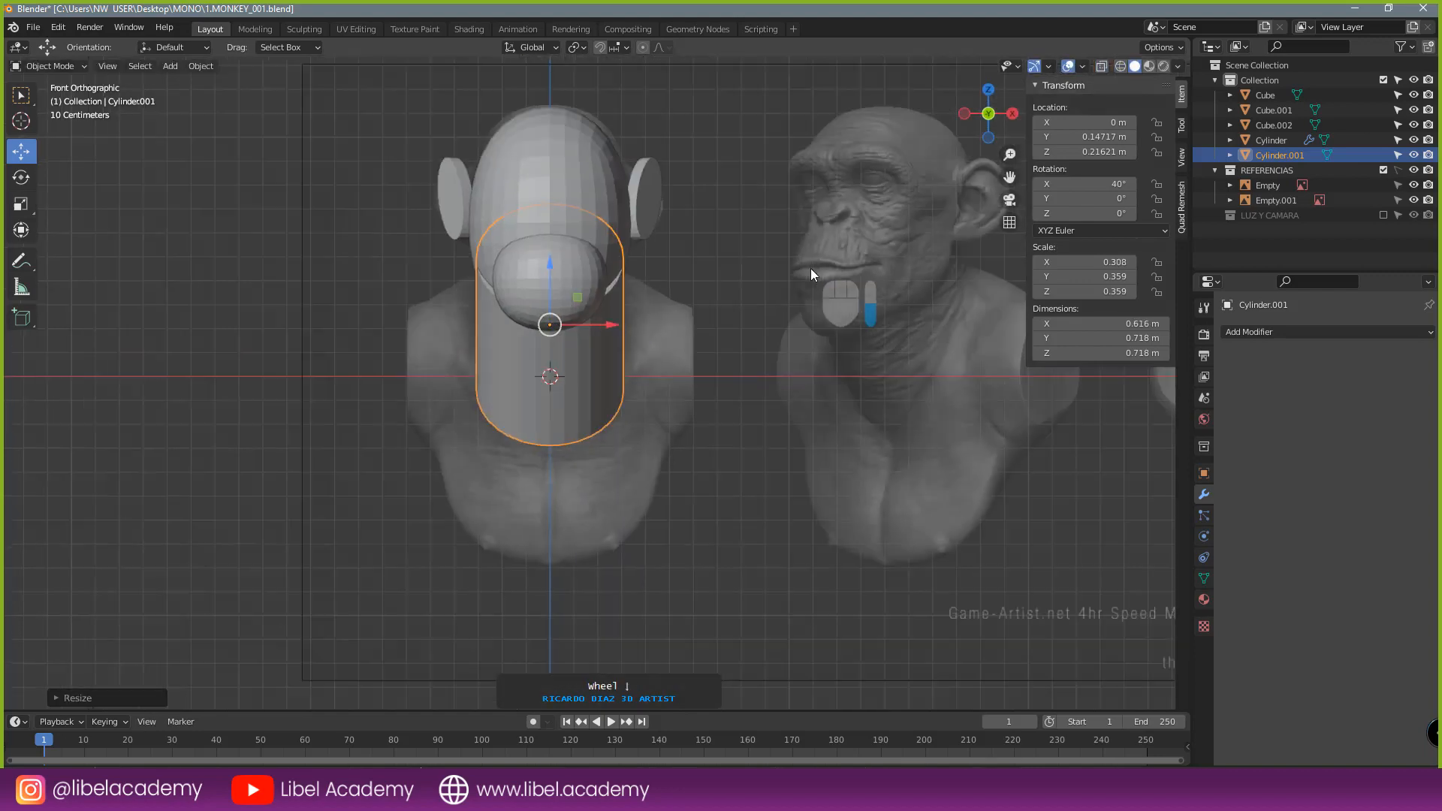
left_click(809, 270)
mouse_move(765, 318)
middle_mouse_down()
mouse_move(606, 338)
mouse_move(952, 335)
mouse_move(927, 335)
middle_mouse_up()
key("KP_1")
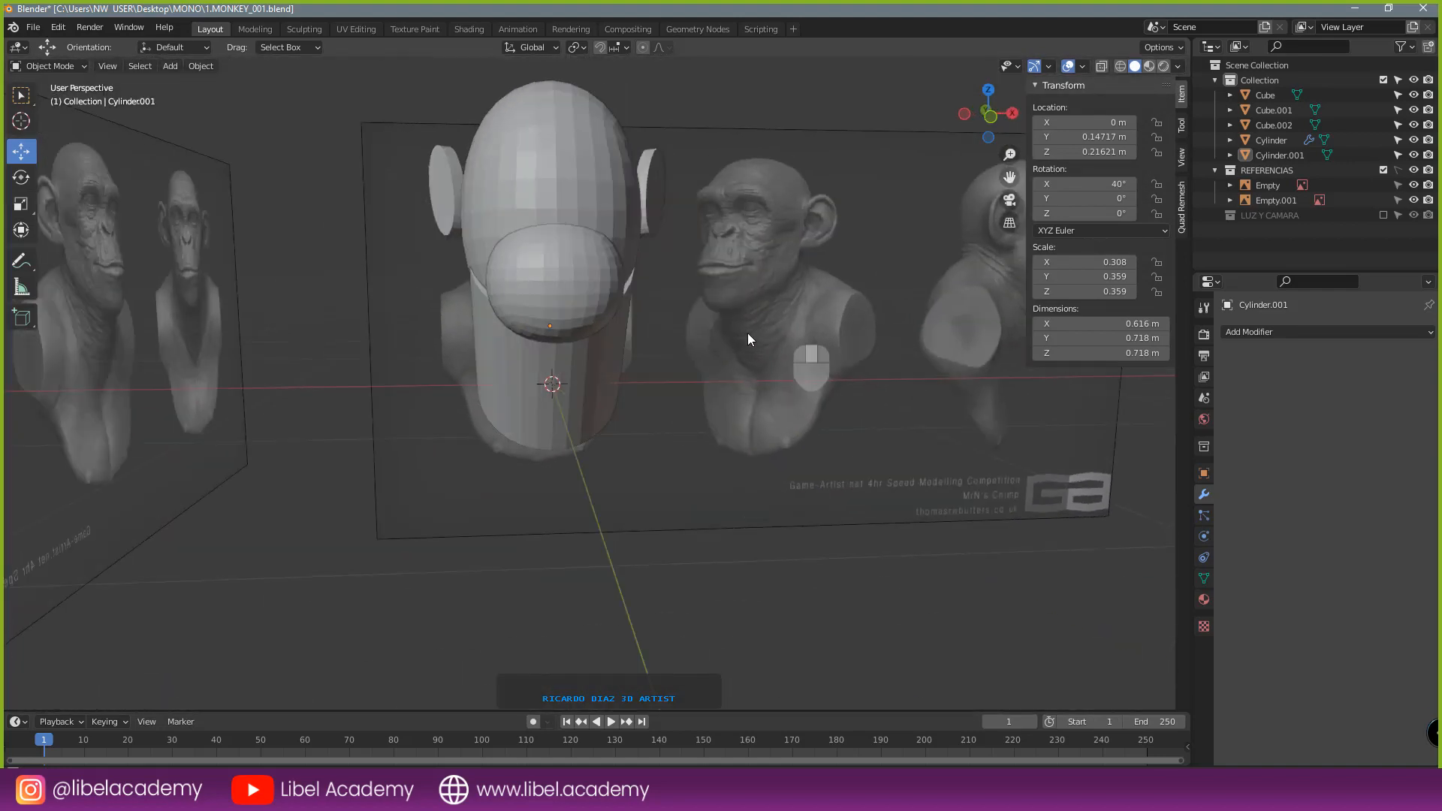
scroll(767, 322, "up", 3)
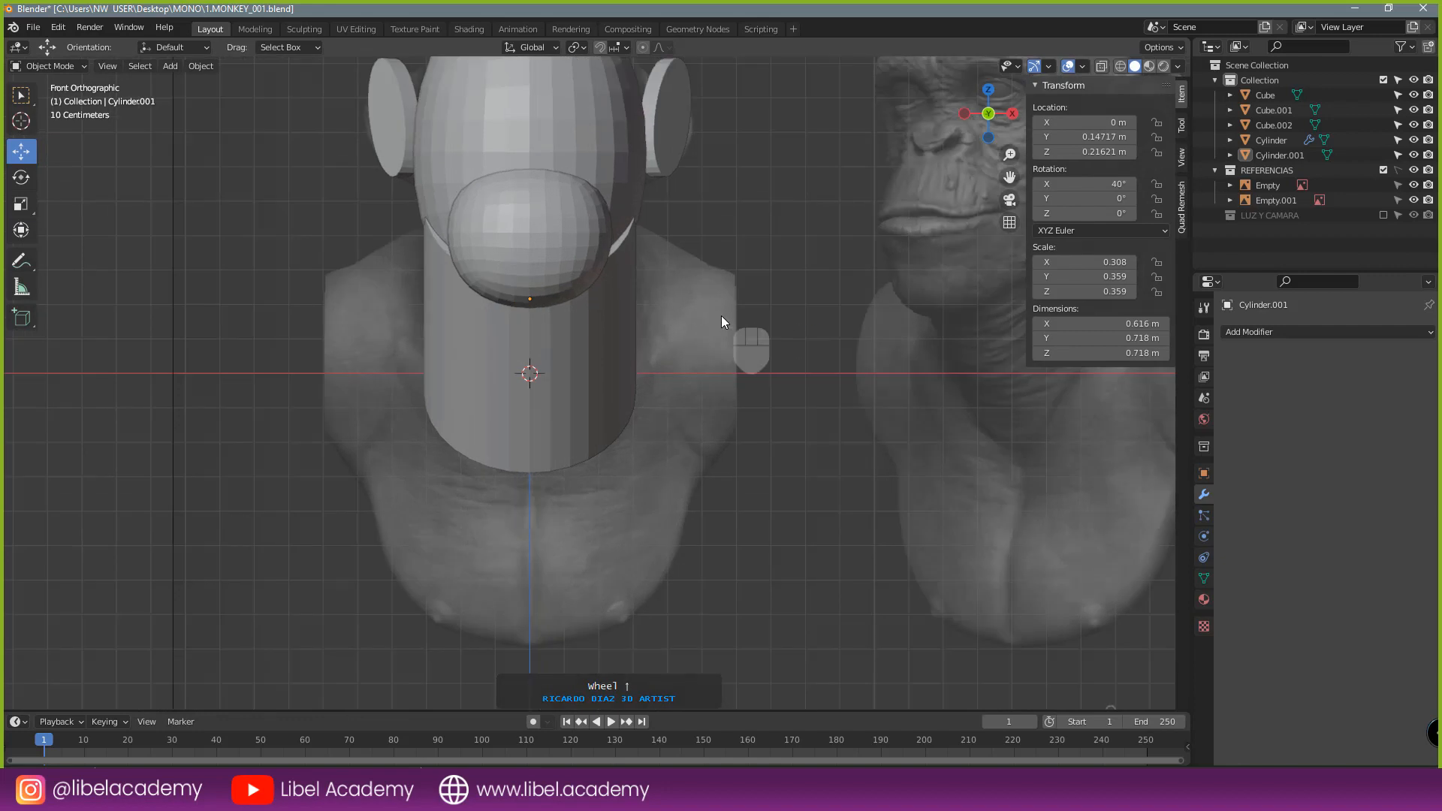
key("KP_3")
right_click(505, 261)
key("Tab")
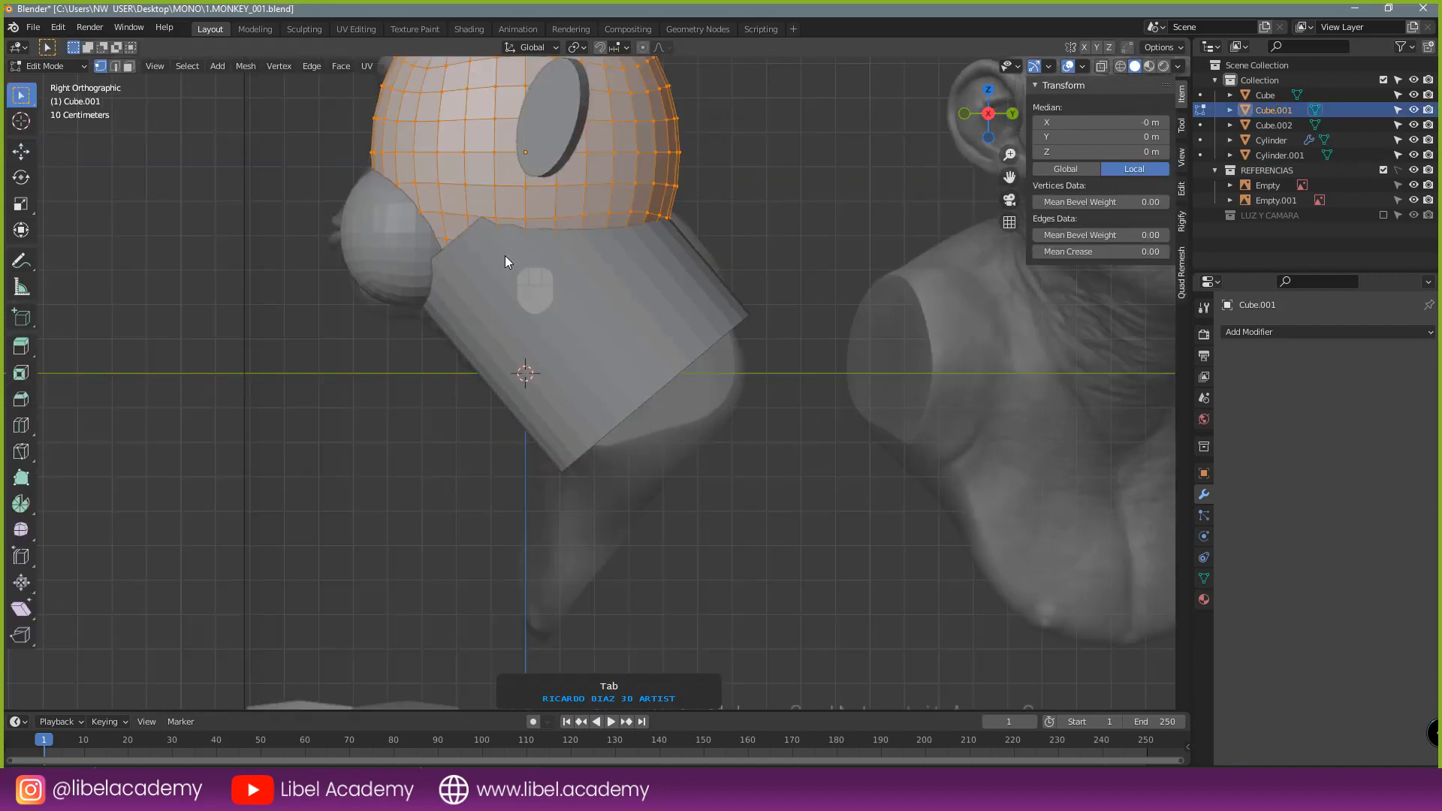
key("Tab")
- Edit the neck cylinder's mesh in wireframe, shrinking the upper ring of vertices slightly so the neck tapers toward the head
right_click(506, 257)
key("Tab")
key("z")
left_click(405, 274)
key("alt+a")
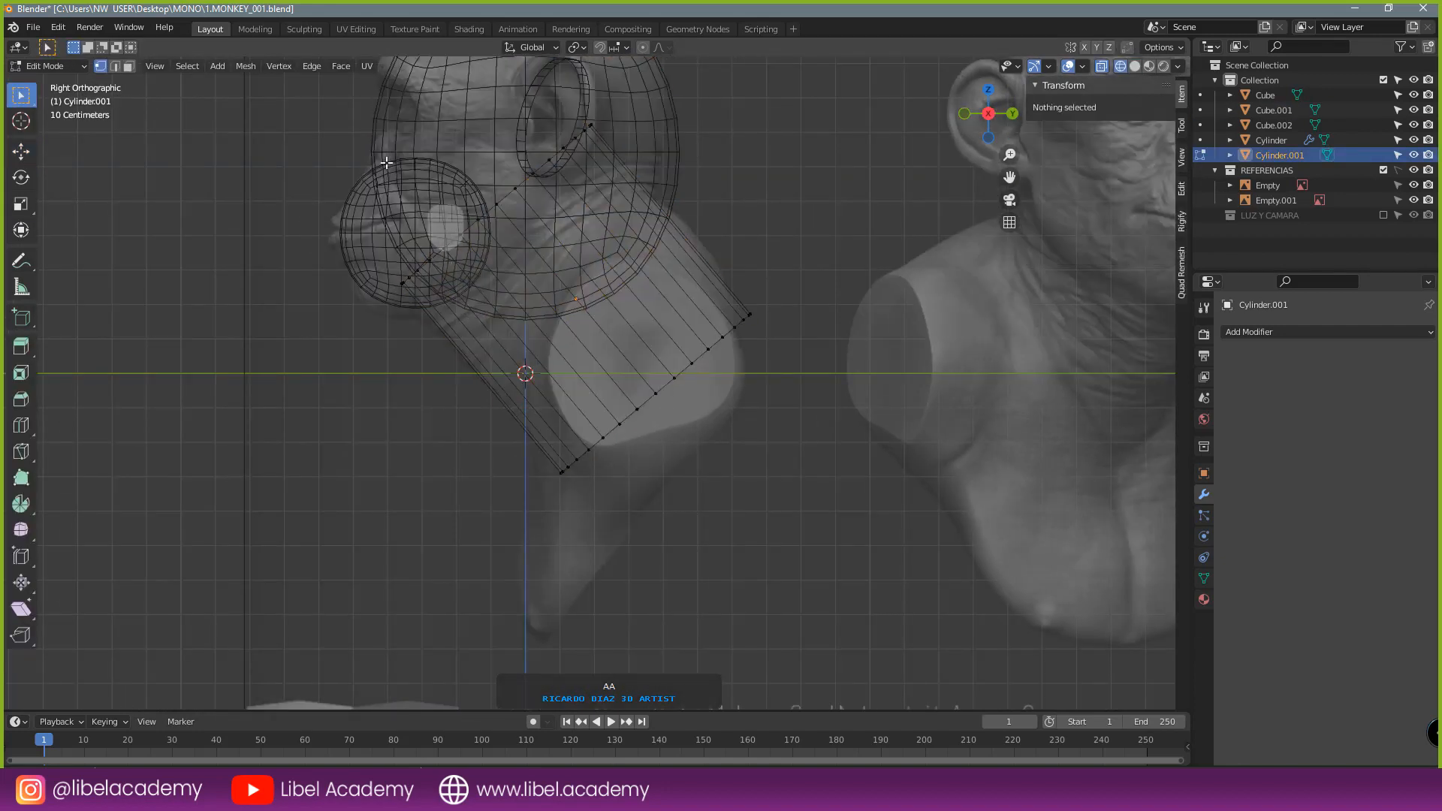
left_click_drag(283, 87, 605, 334)
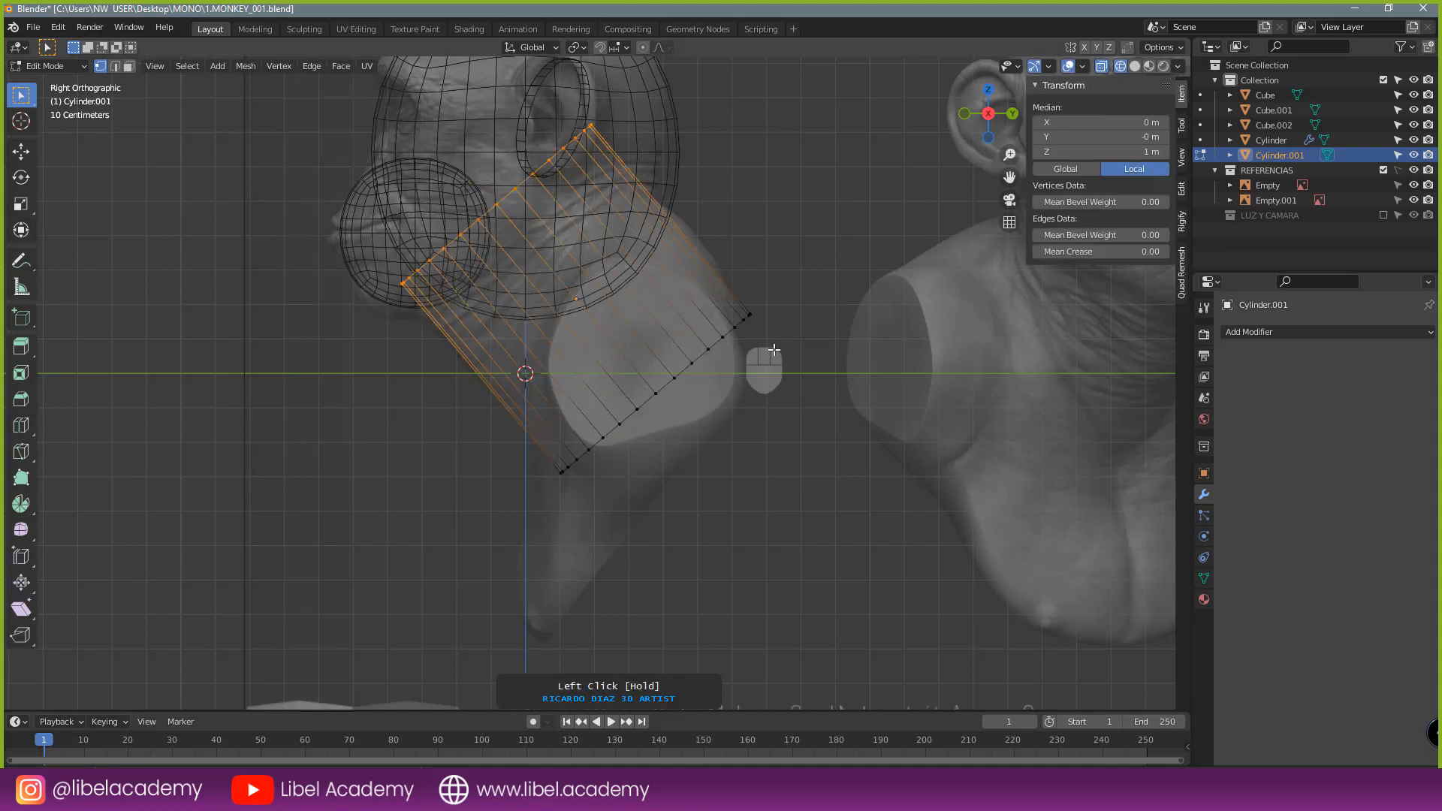
key("s")
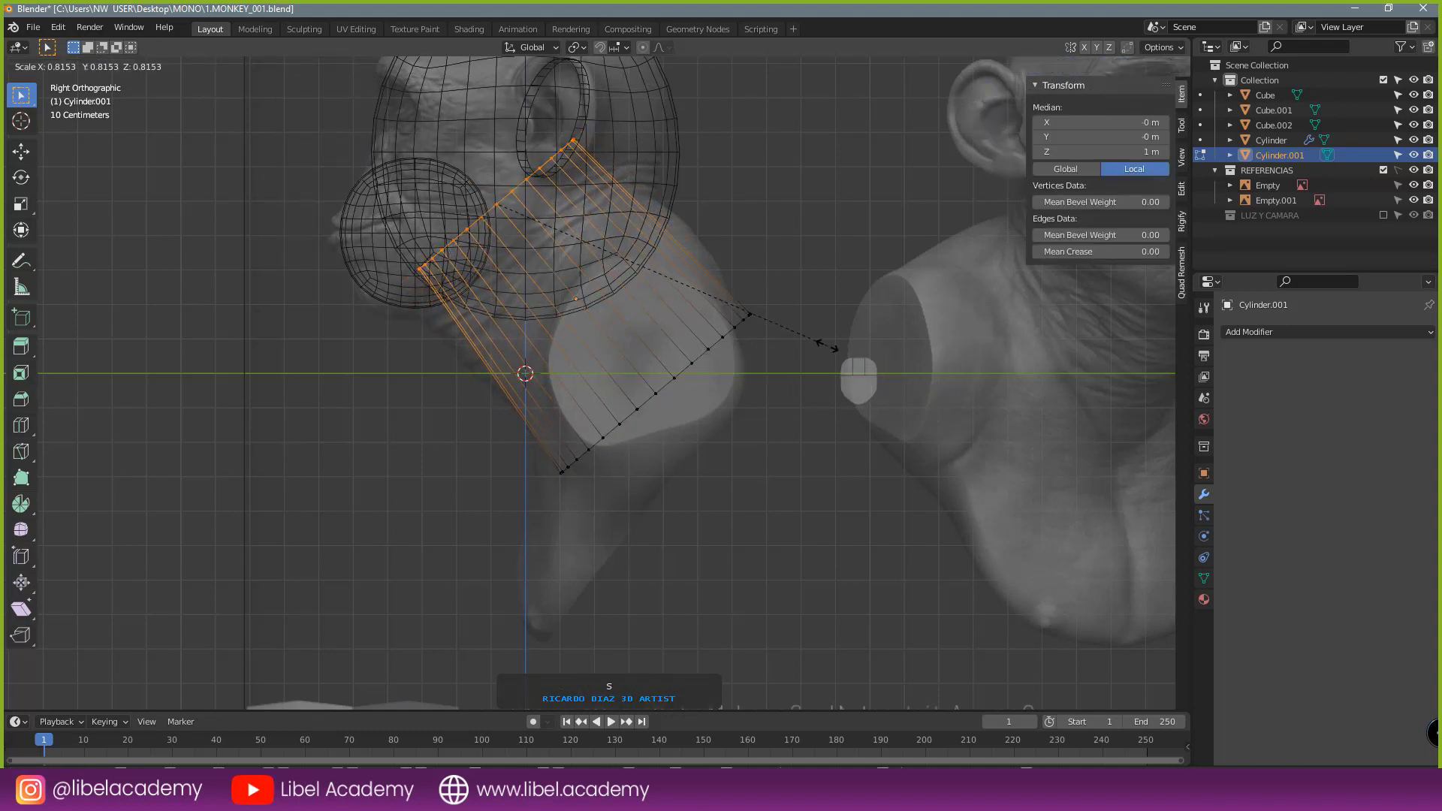
left_click(871, 340)
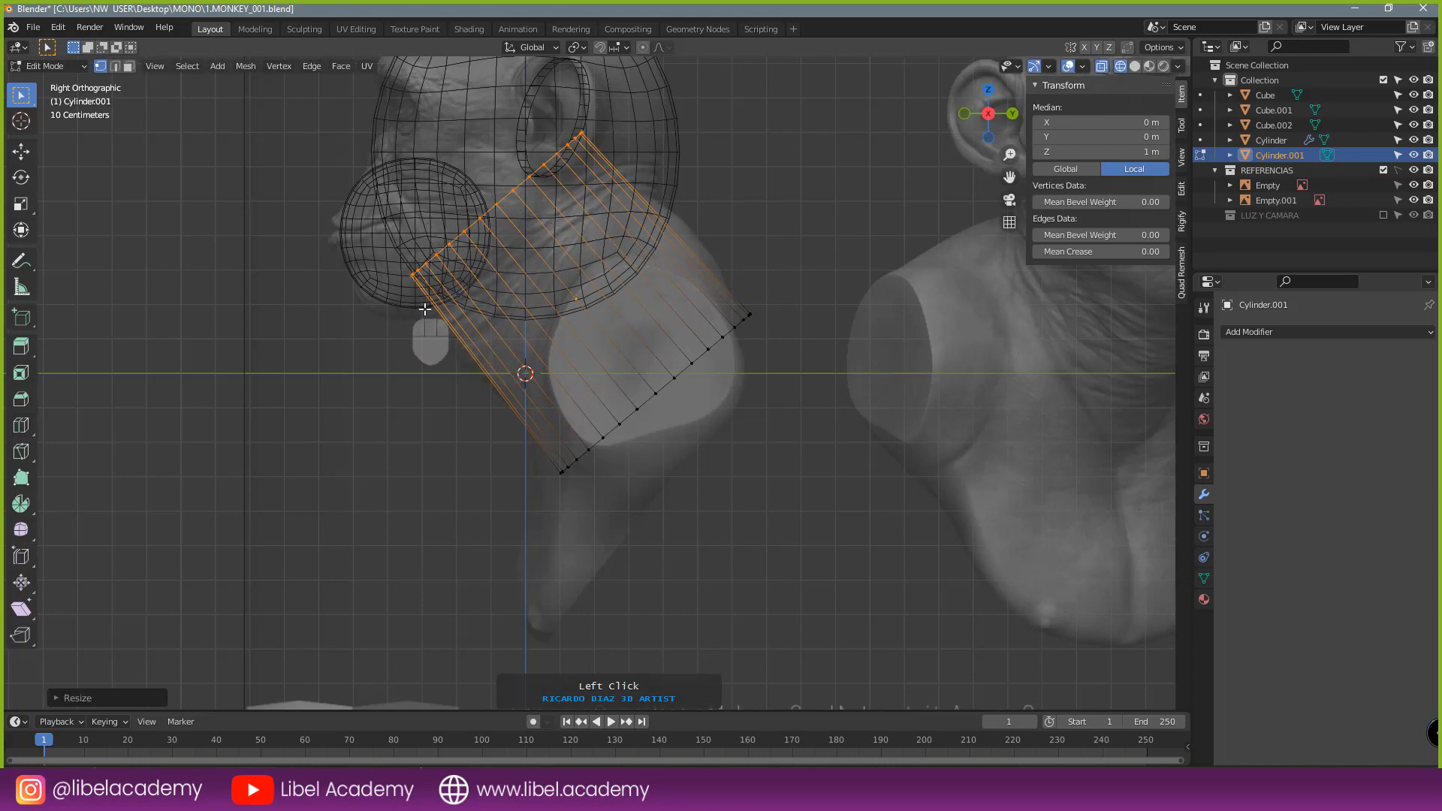
key("Tab")
- Select the muzzle sphere, compare it with the chin in the side reference, and enter Sculpt Mode
left_click(385, 299)
scroll(574, 425, "up", 5)
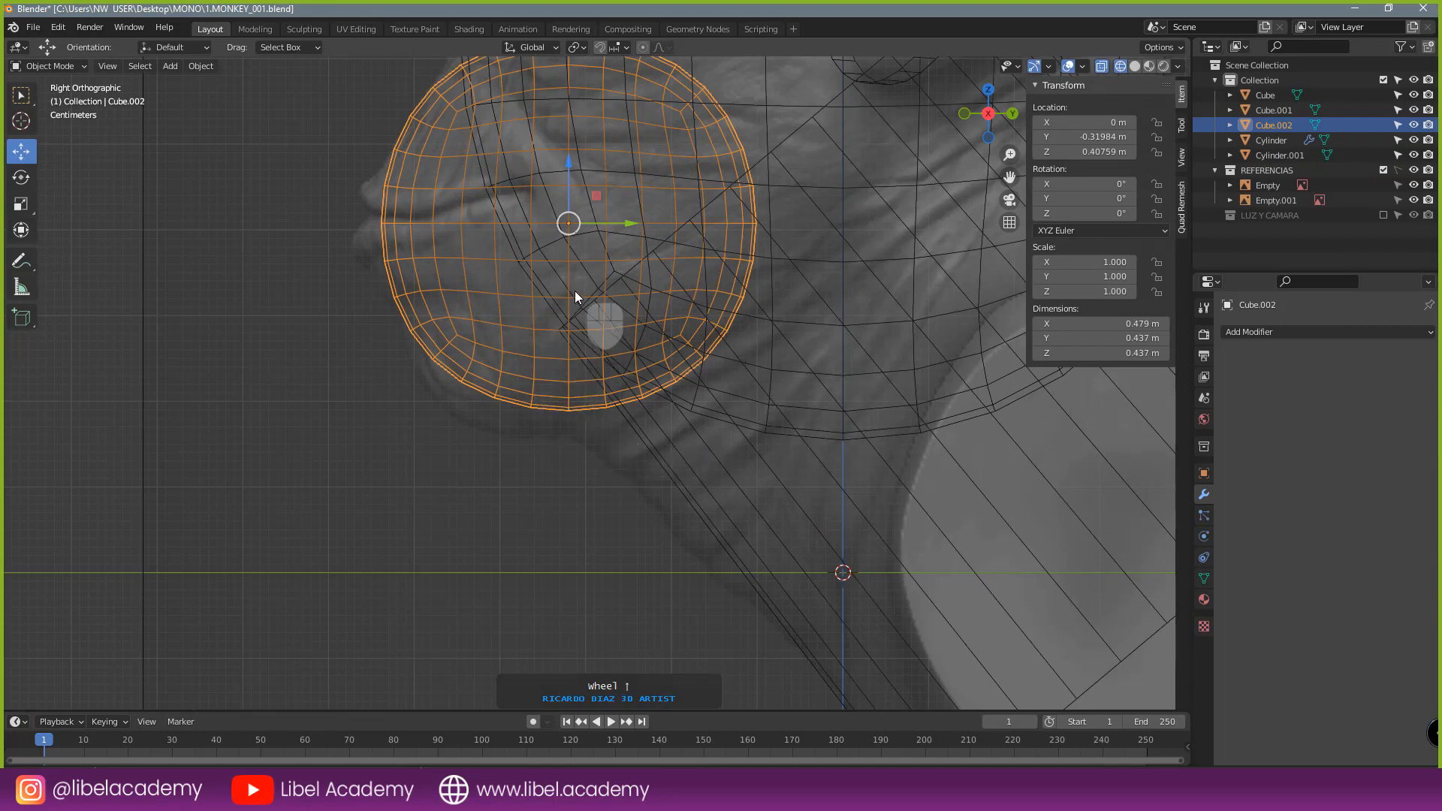
scroll(575, 290, "down", 1)
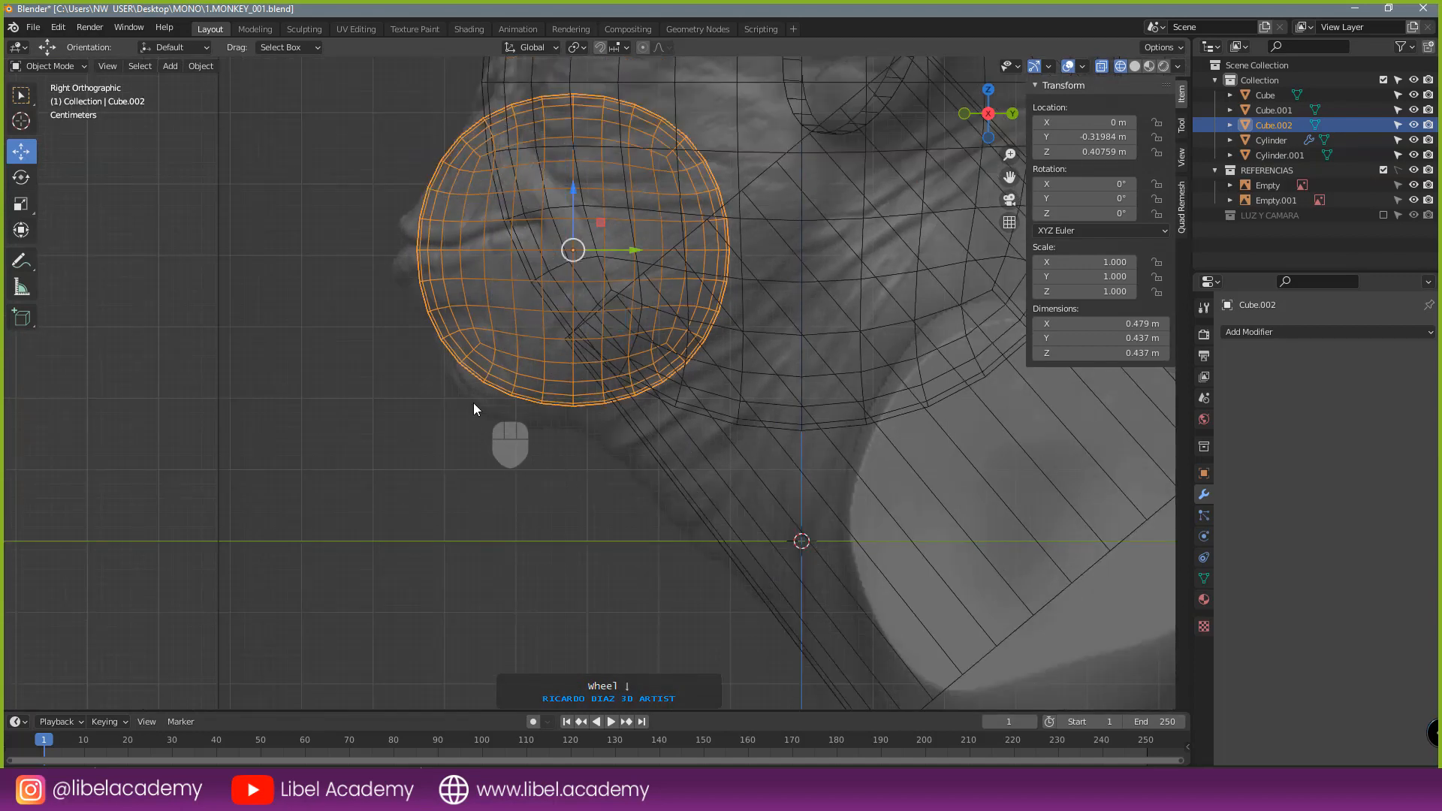
scroll(577, 382, "down", 3)
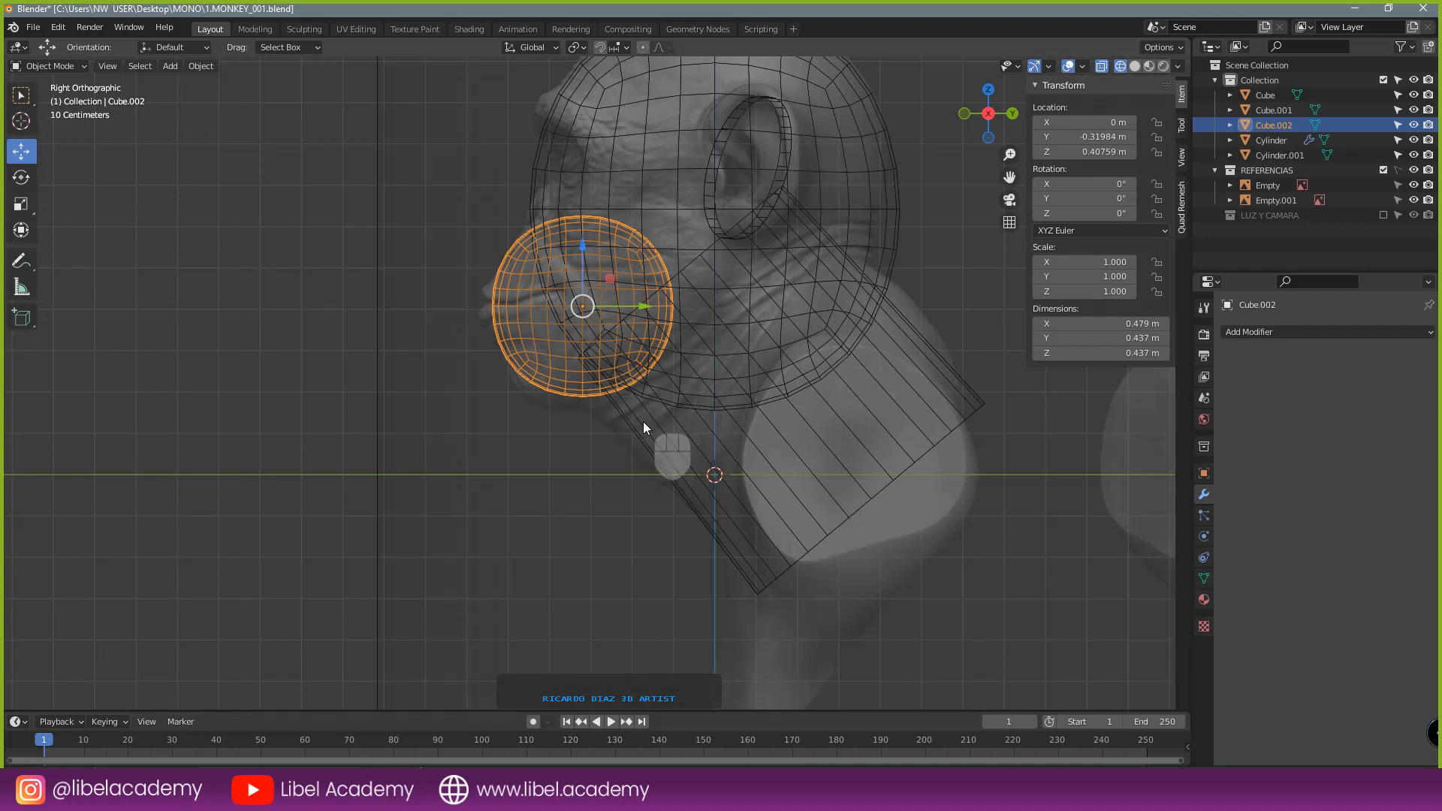
key("Tab")
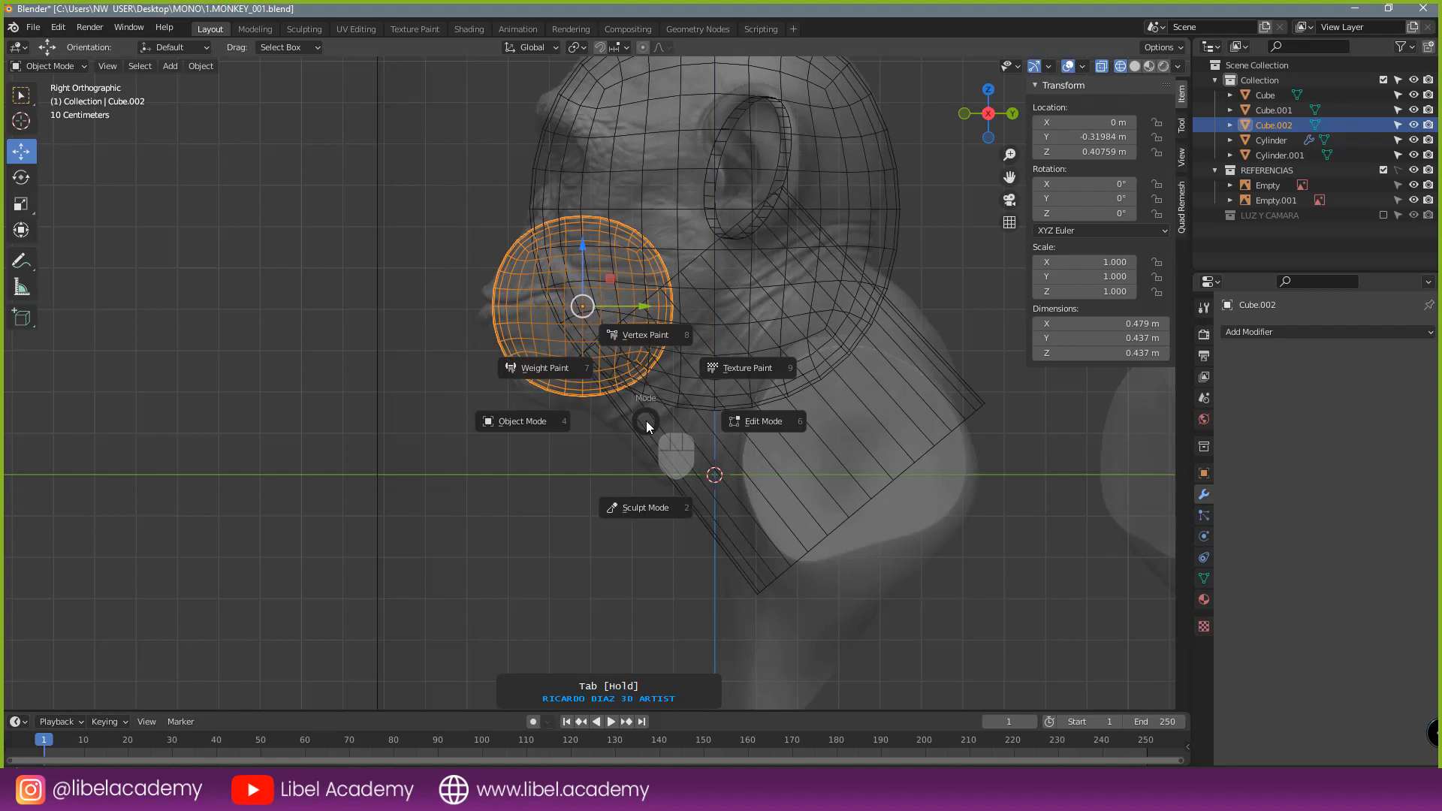
left_click(640, 524)
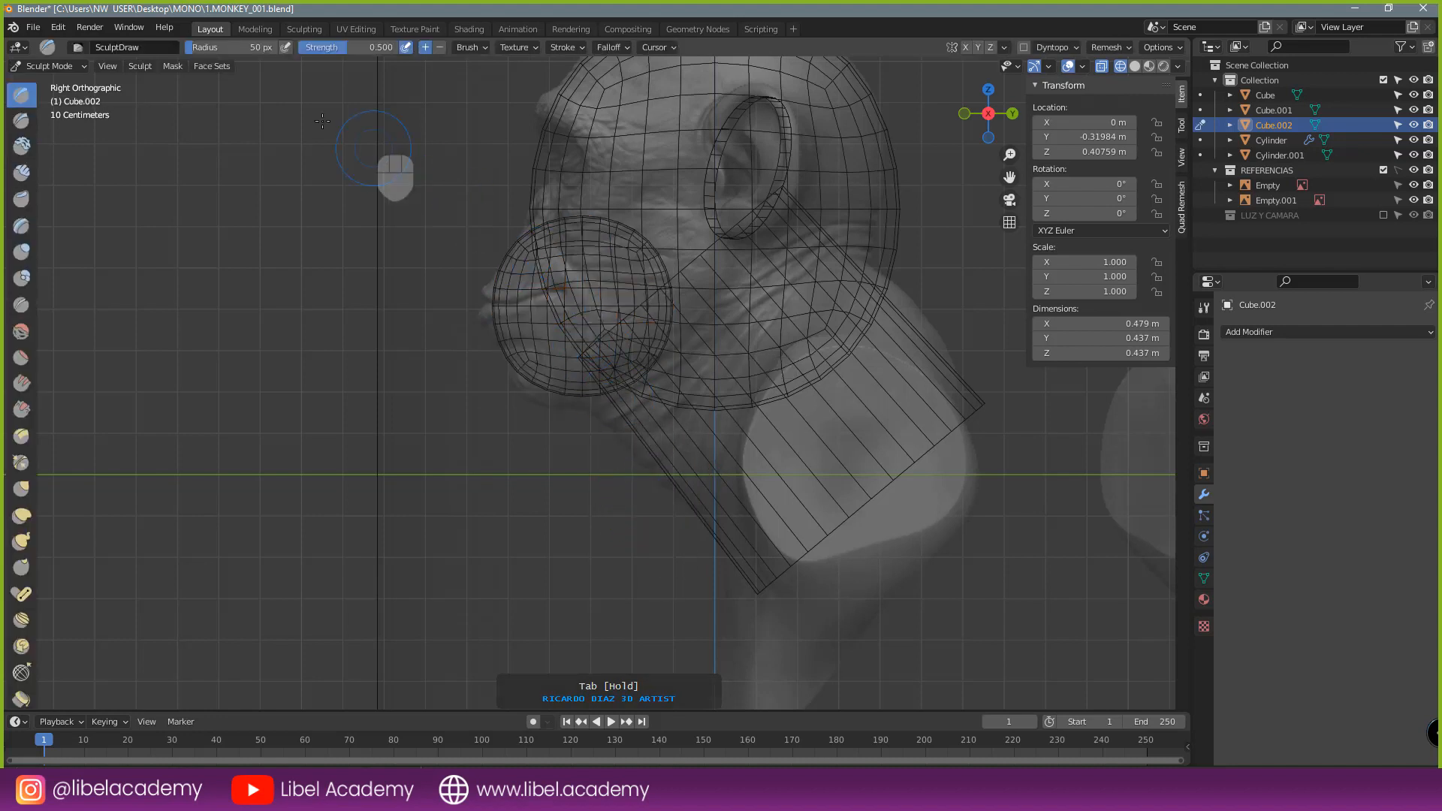
- Demonstrate switching the muzzle sphere back and forth between Object Mode and Sculpt Mode, ending in Sculpt Mode
key("ctrl+Tab")
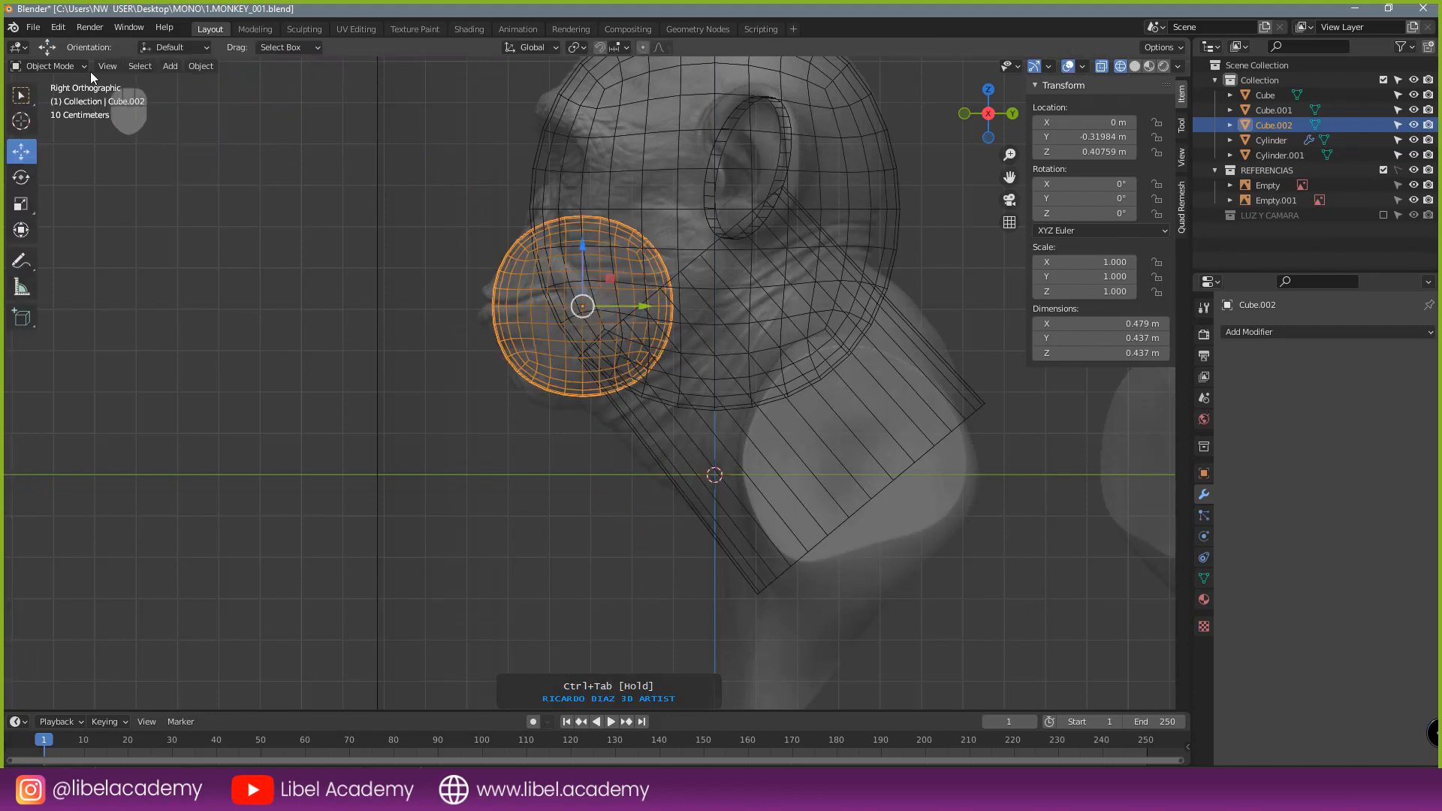
left_click(50, 66)
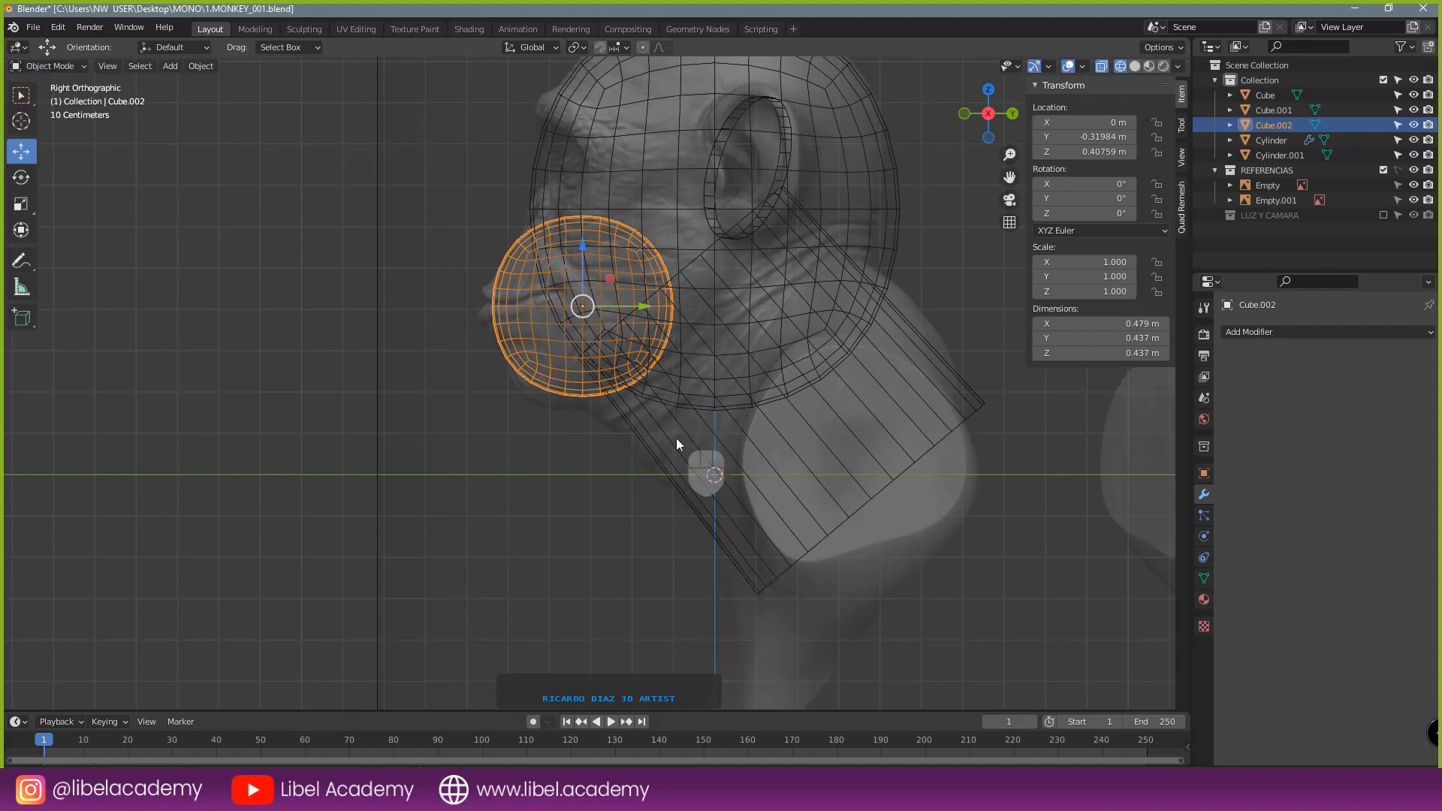
left_click(55, 66)
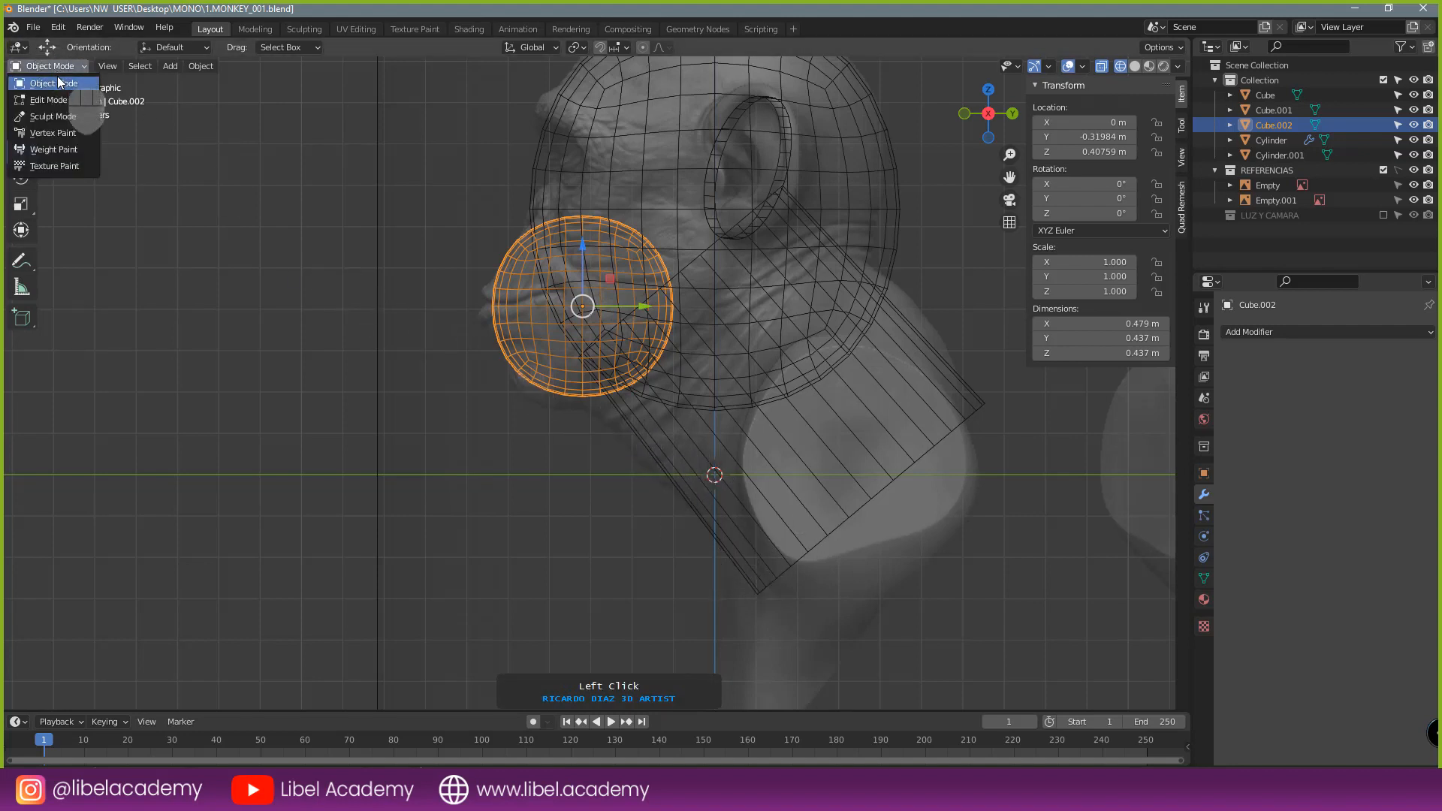
key("ctrl+Tab")
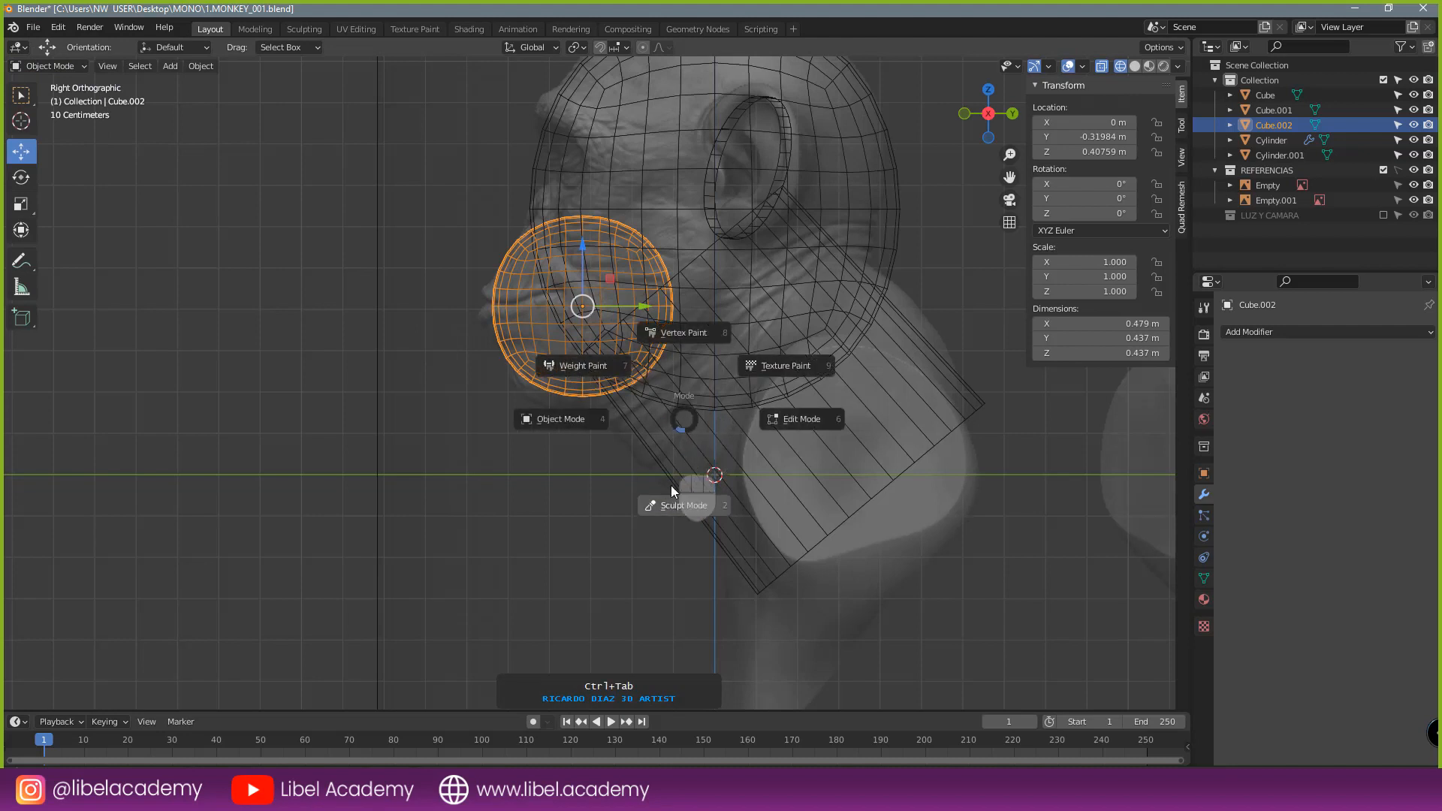
left_click(670, 492)
key("ctrl+Tab")
left_click(565, 492)
key("ctrl+Tab")
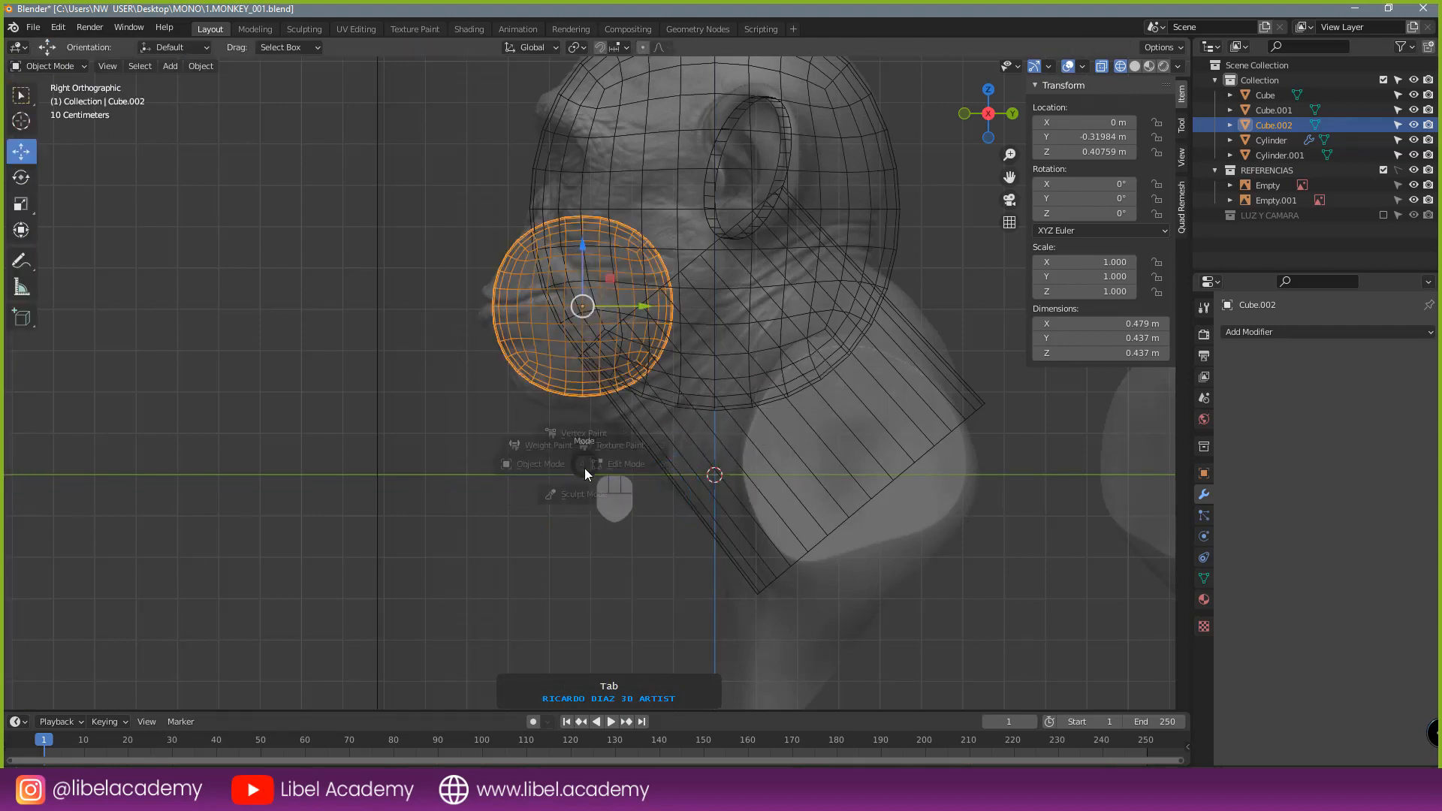
left_click(592, 544)
key("ctrl+Tab")
left_click(564, 533)
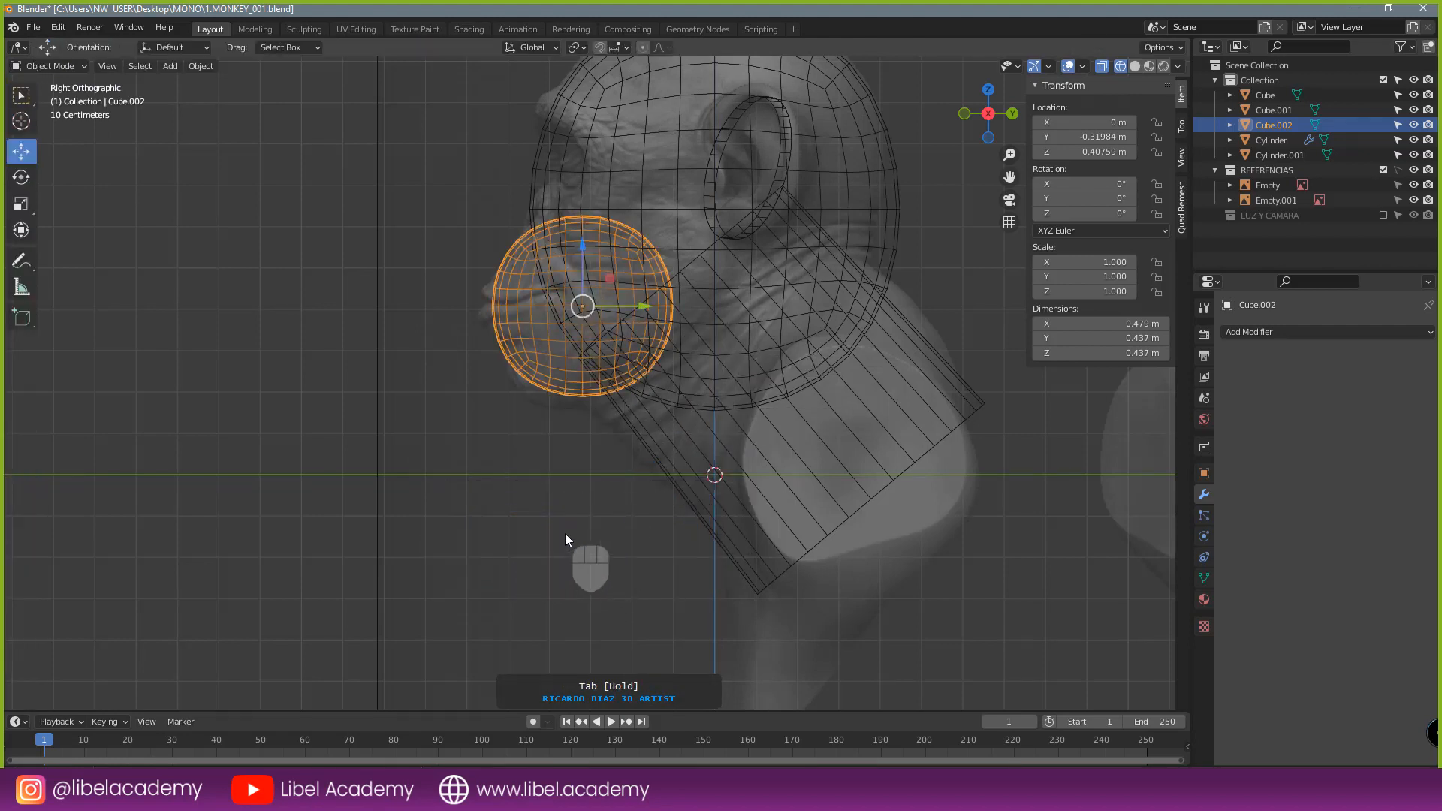
key("ctrl+Tab")
left_click(578, 617)
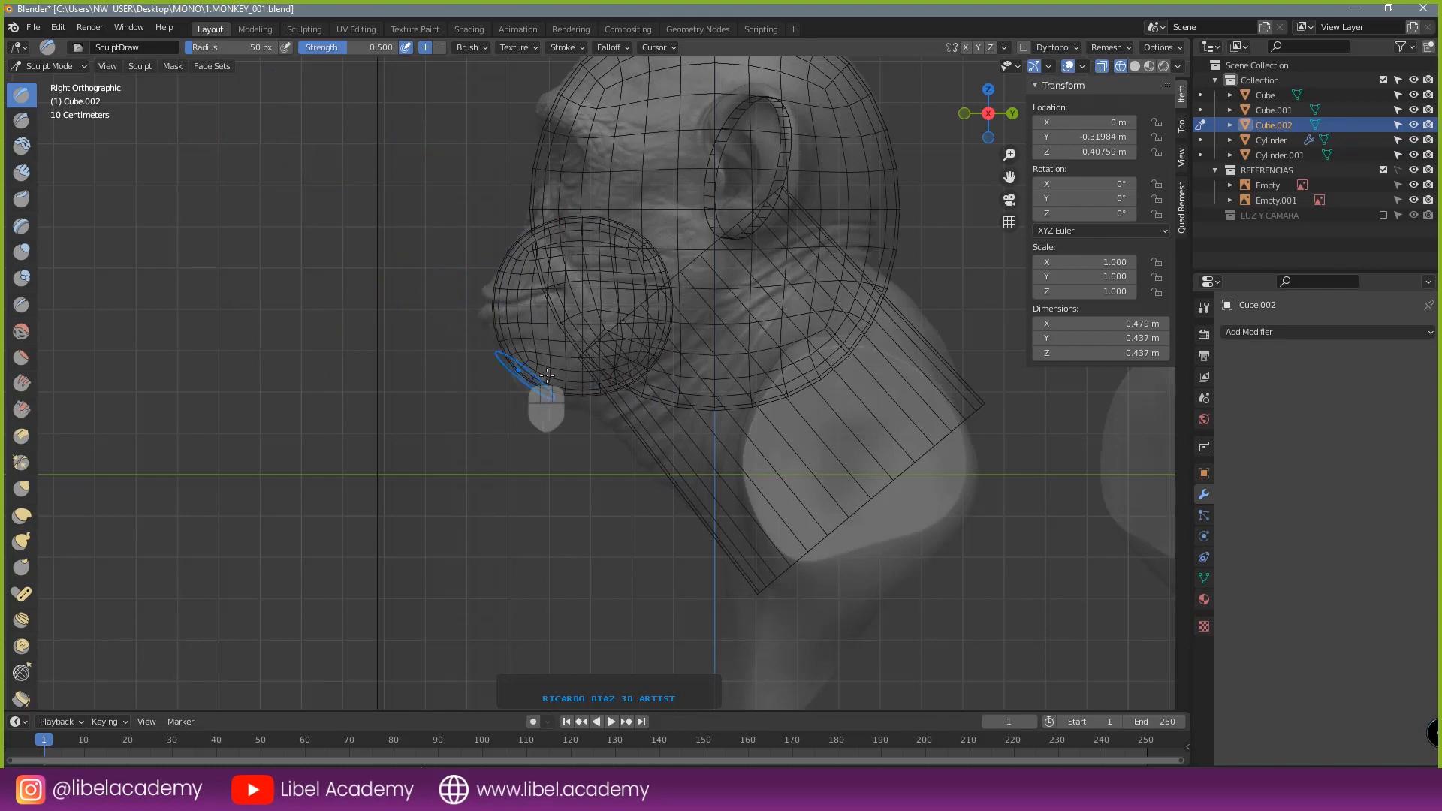
- In front view, enable X-axis mirror symmetry for sculpting the muzzle sphere
scroll(568, 369, "up", 2)
middle_click_drag(567, 367, 572, 380, "shift")
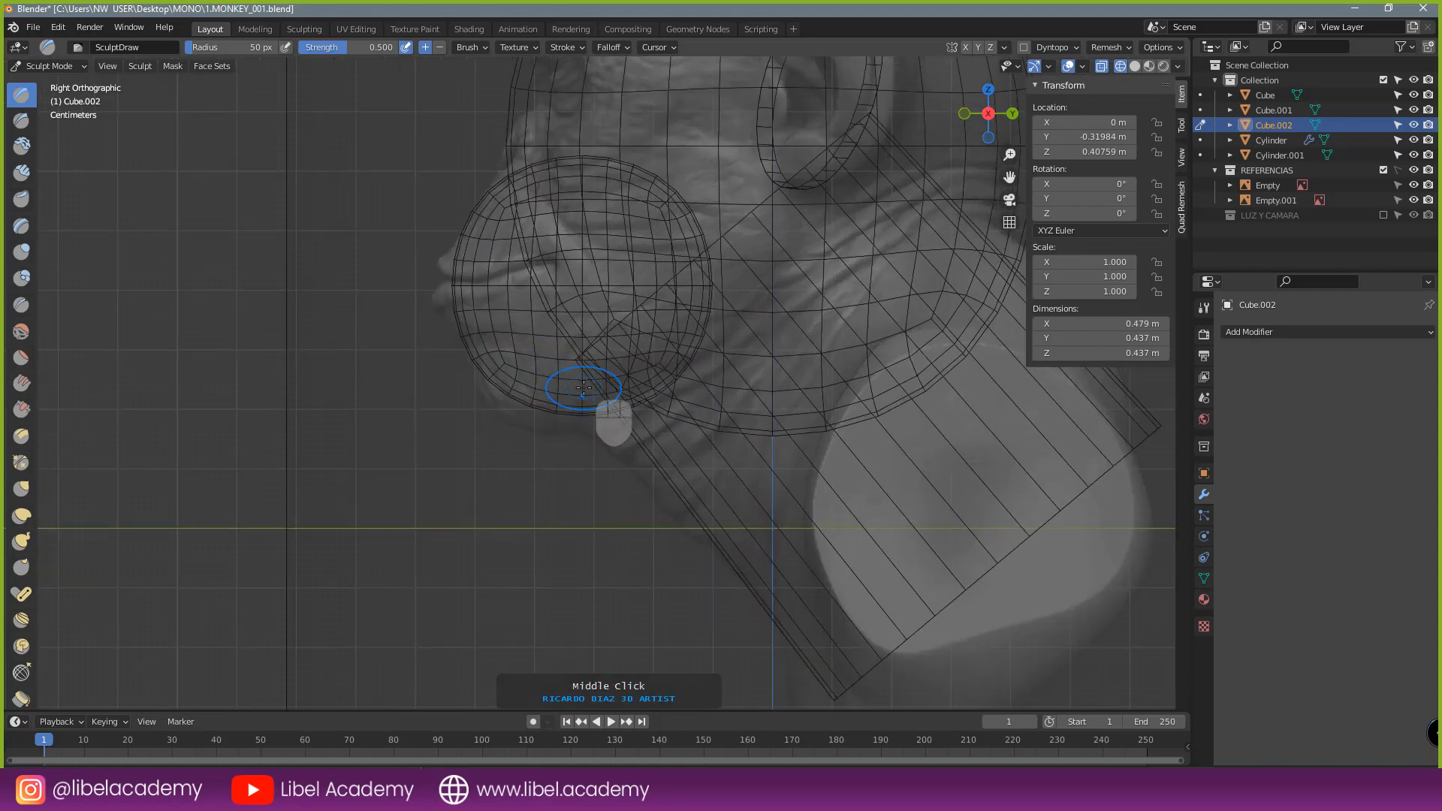
key("KP_1")
scroll(584, 388, "down", 2)
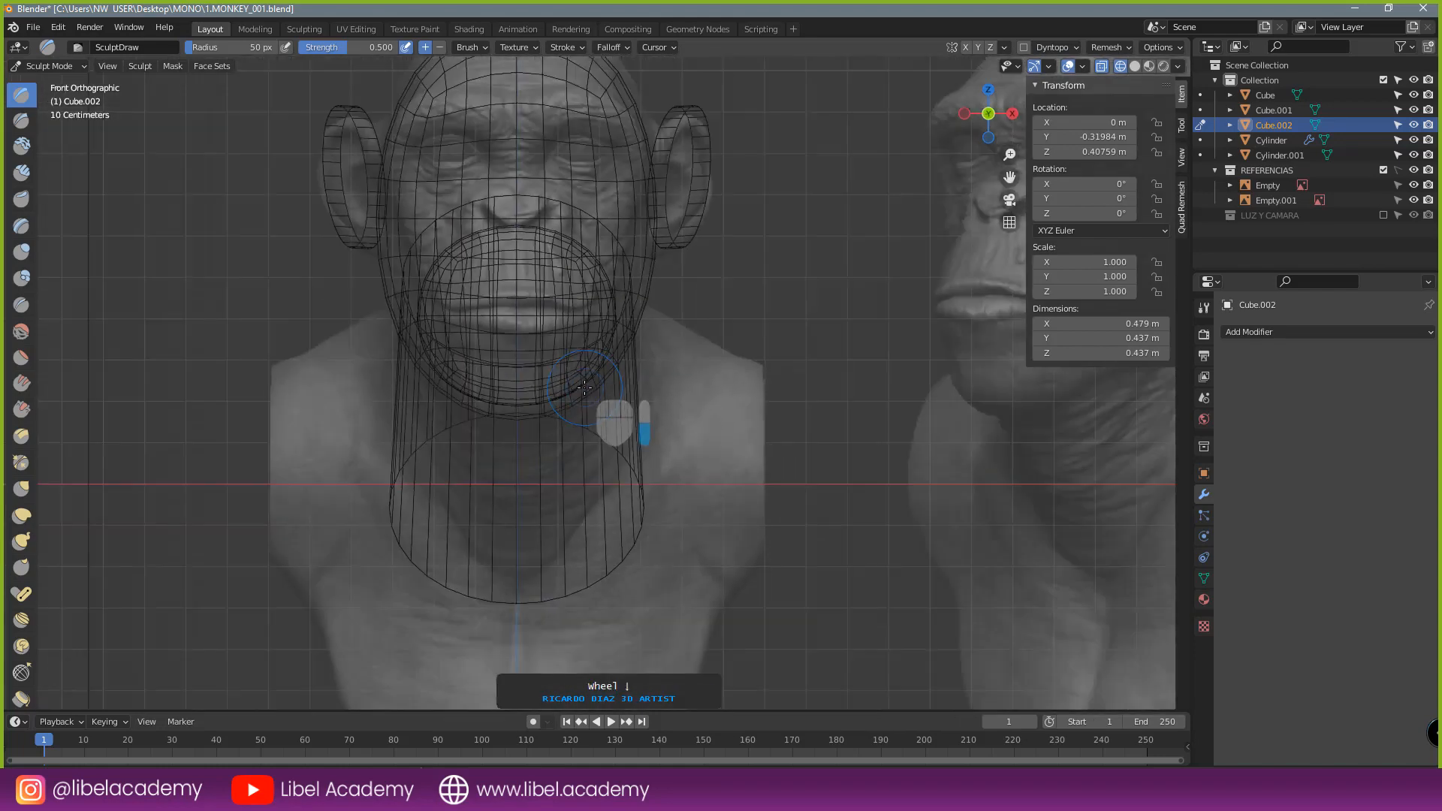
left_click(966, 47)
scroll(597, 321, "up", 2)
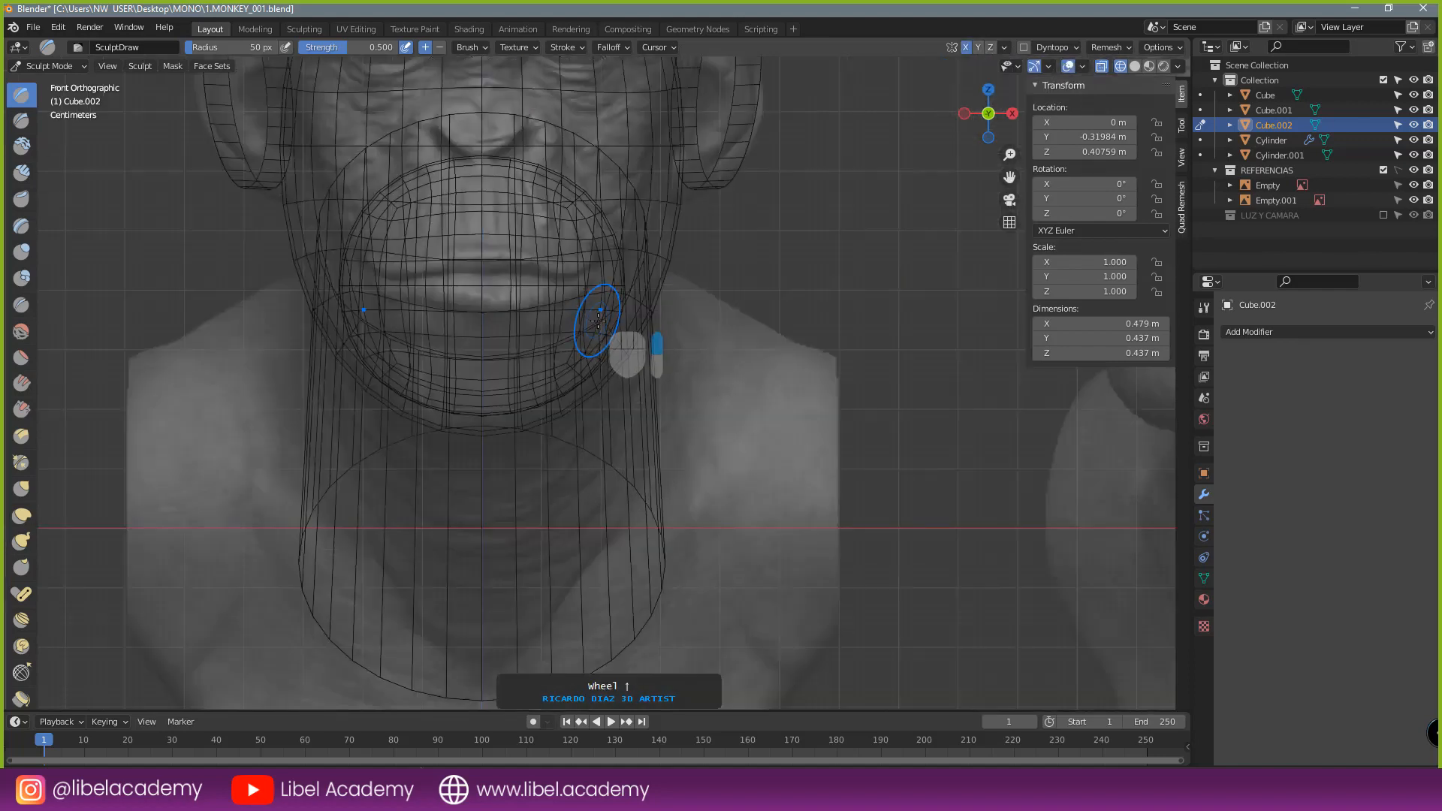
- In side view, set the sculpt brush radius to 164 px and switch to the Grab brush at the underside of the muzzle
key("KP_3")
key("f")
key("f")
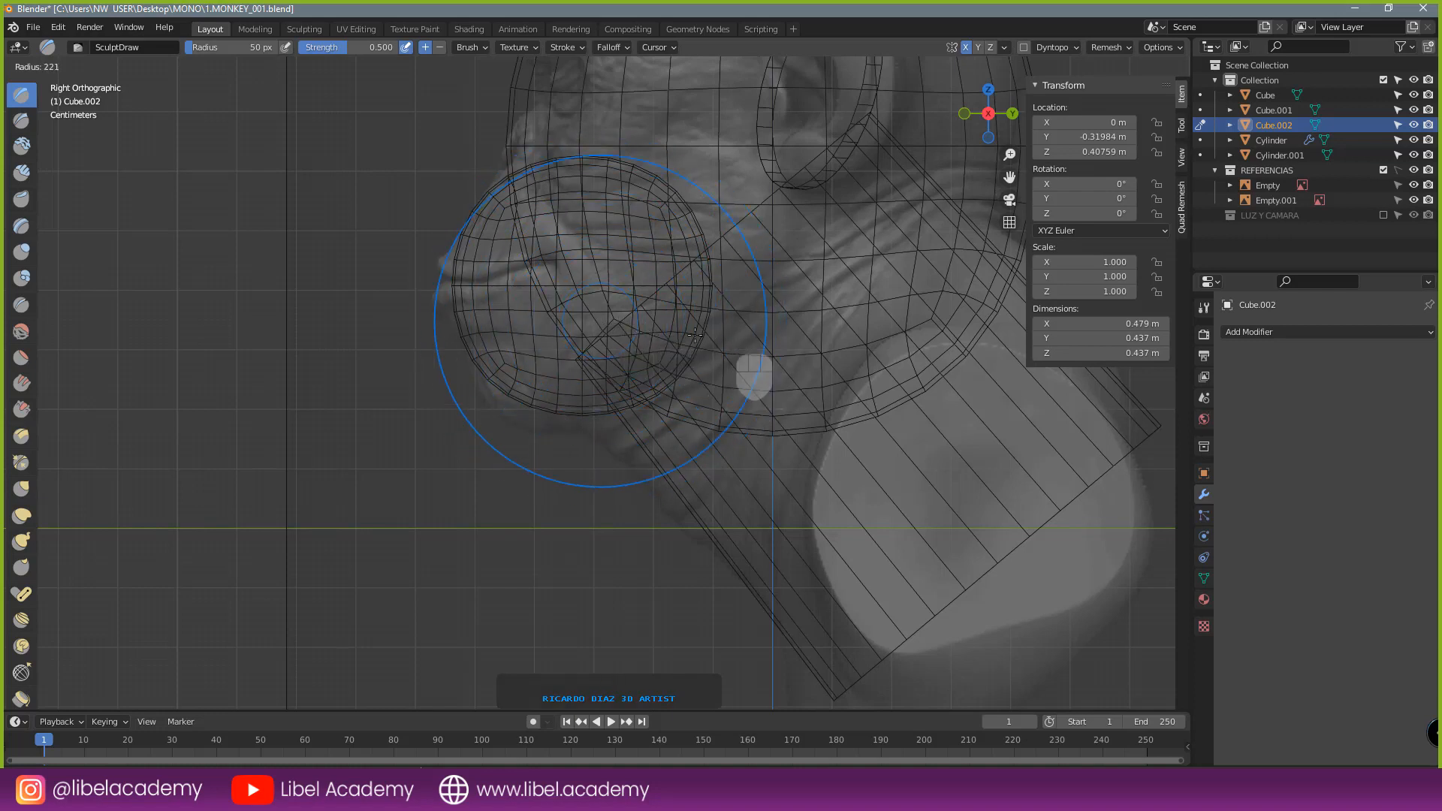
left_click(647, 367)
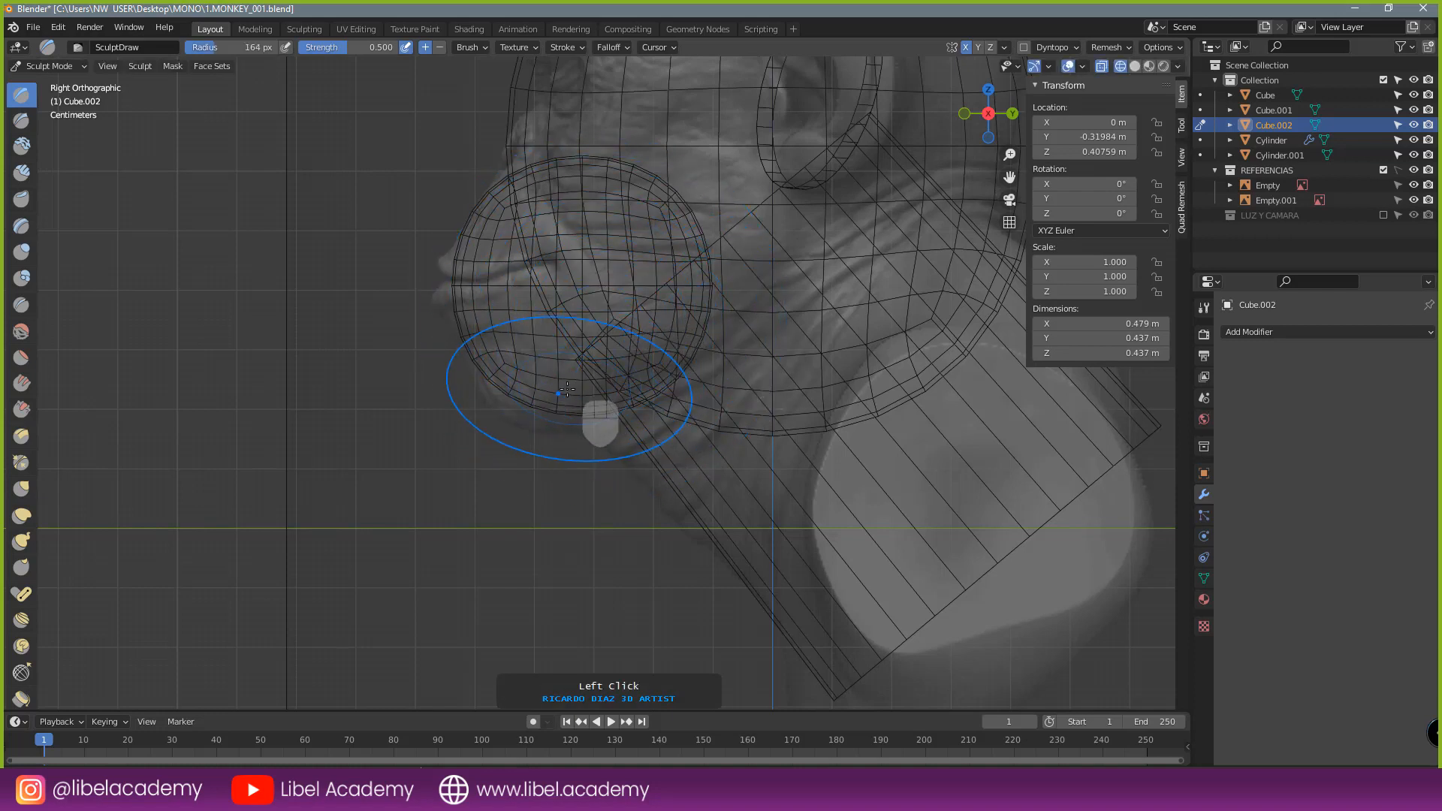
key("g")
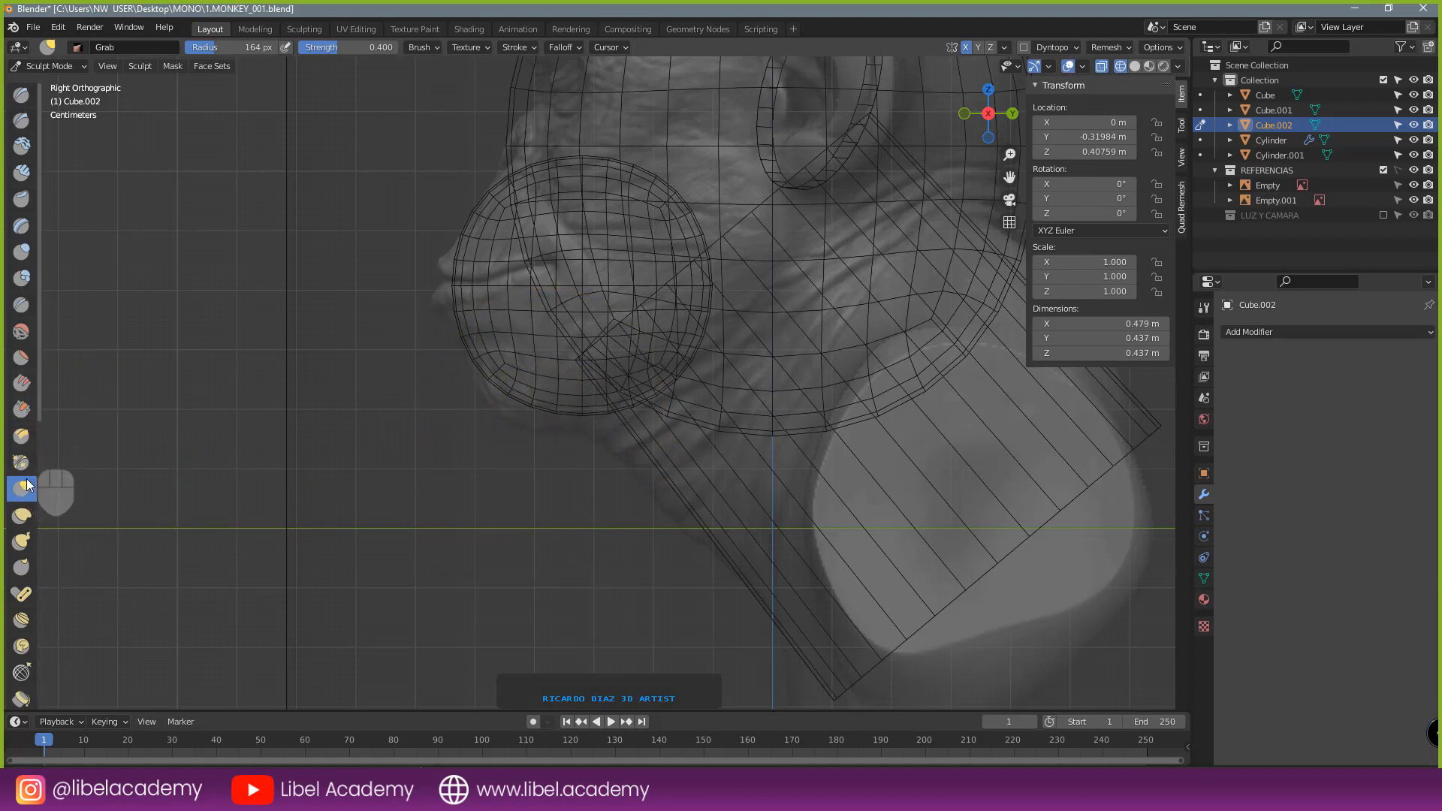
scroll(526, 447, "up", 2)
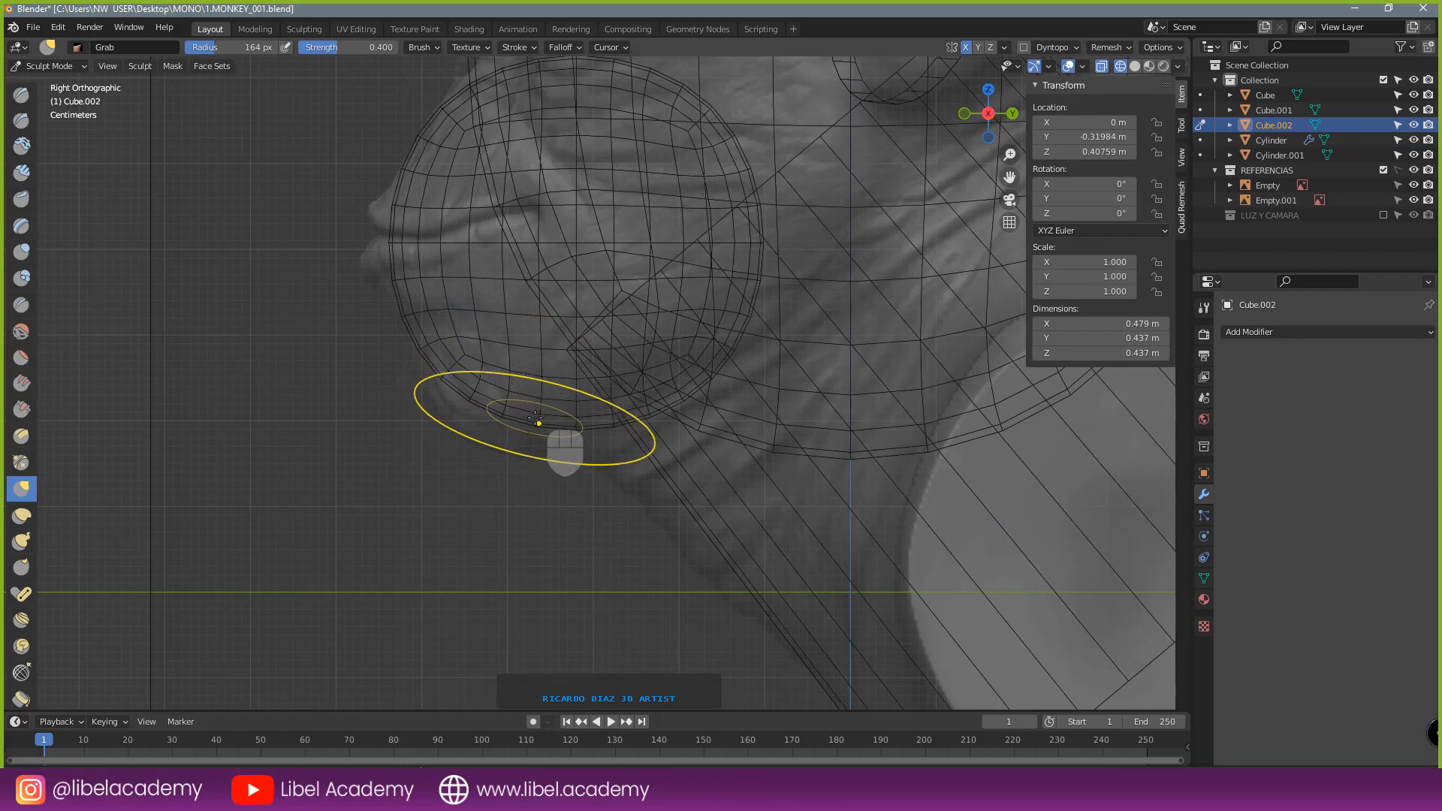
- Set the Grab brush radius to 283 px and pull the muzzle's underside, top and front outward to follow the side reference
key("f")
left_click(639, 425)
left_click_drag(497, 398, 496, 446)
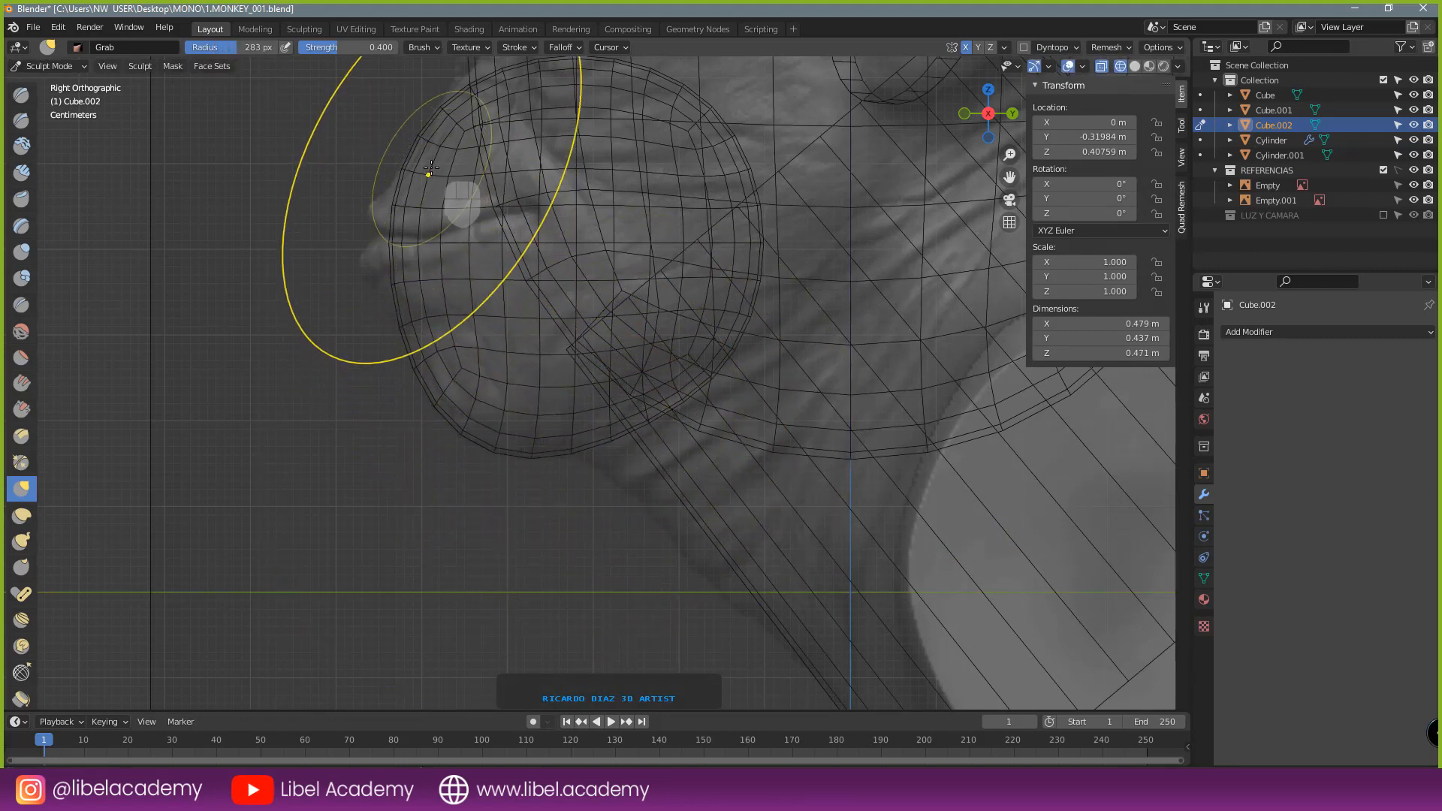
middle_click_drag(579, 255, 639, 477, "shift")
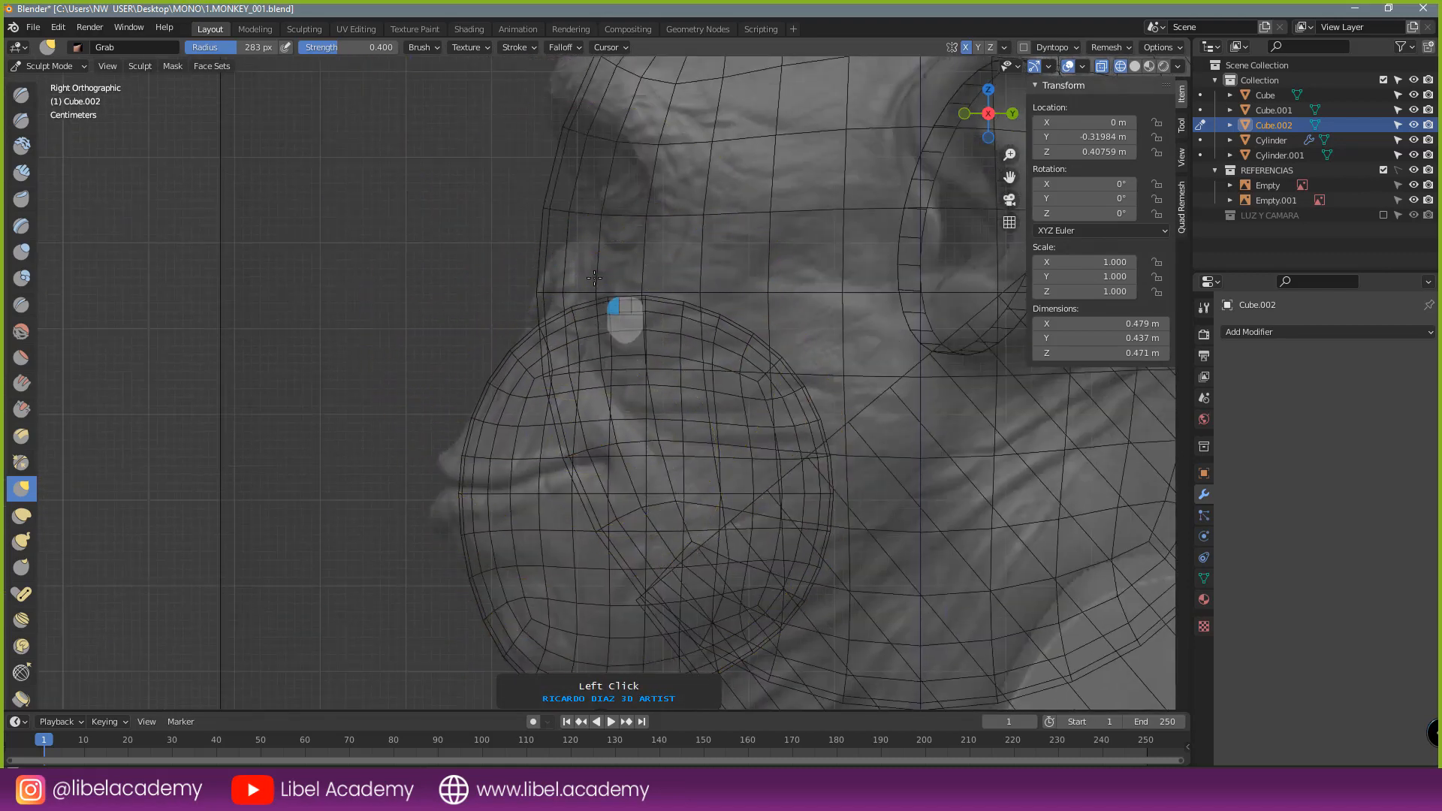
mouse_move(620, 312)
left_mouse_down()
mouse_move(554, 376)
mouse_move(526, 366)
left_mouse_up()
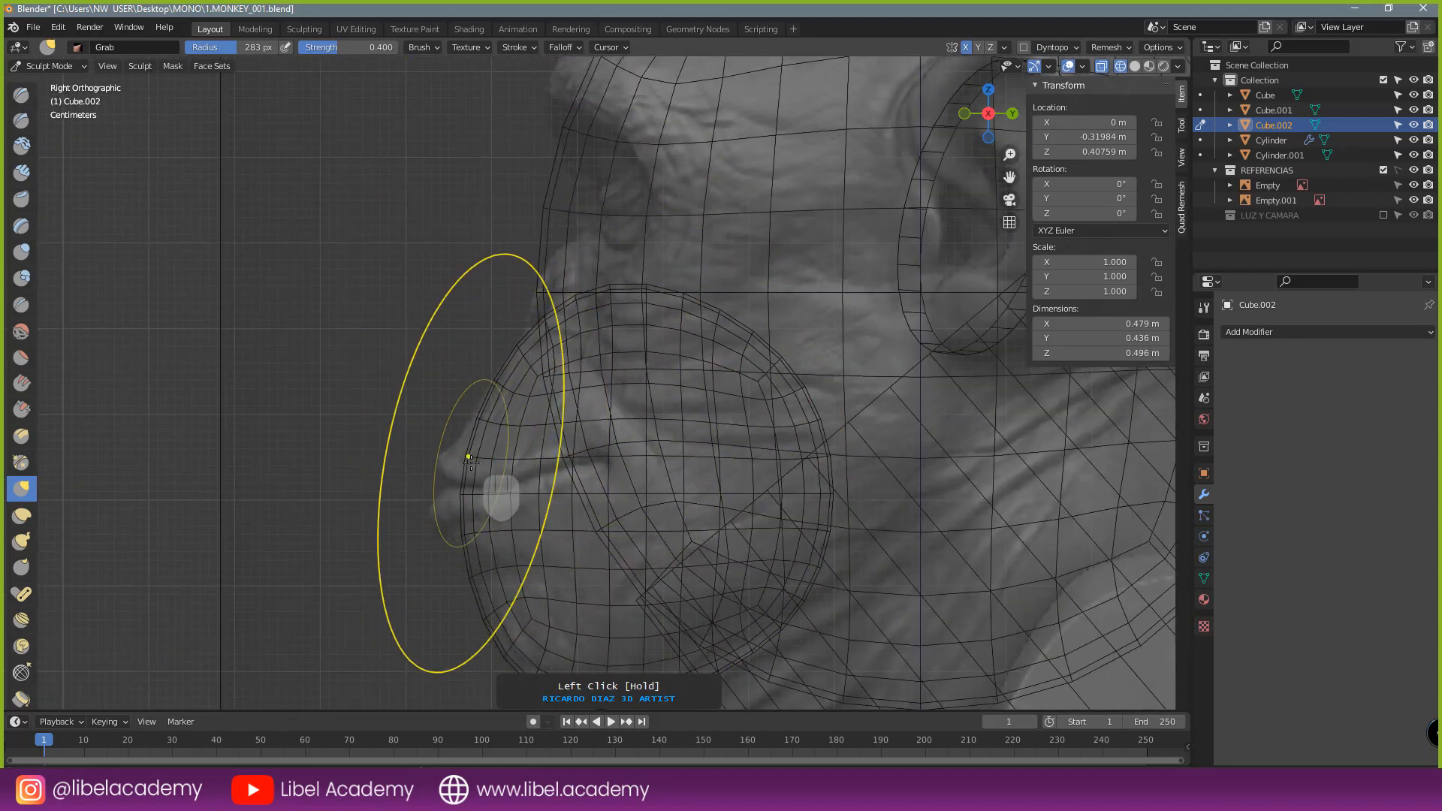
left_click_drag(470, 455, 457, 457)
scroll(580, 326, "down", 1)
middle_click_drag(519, 369, 455, 237, "shift")
scroll(454, 237, "down", 1)
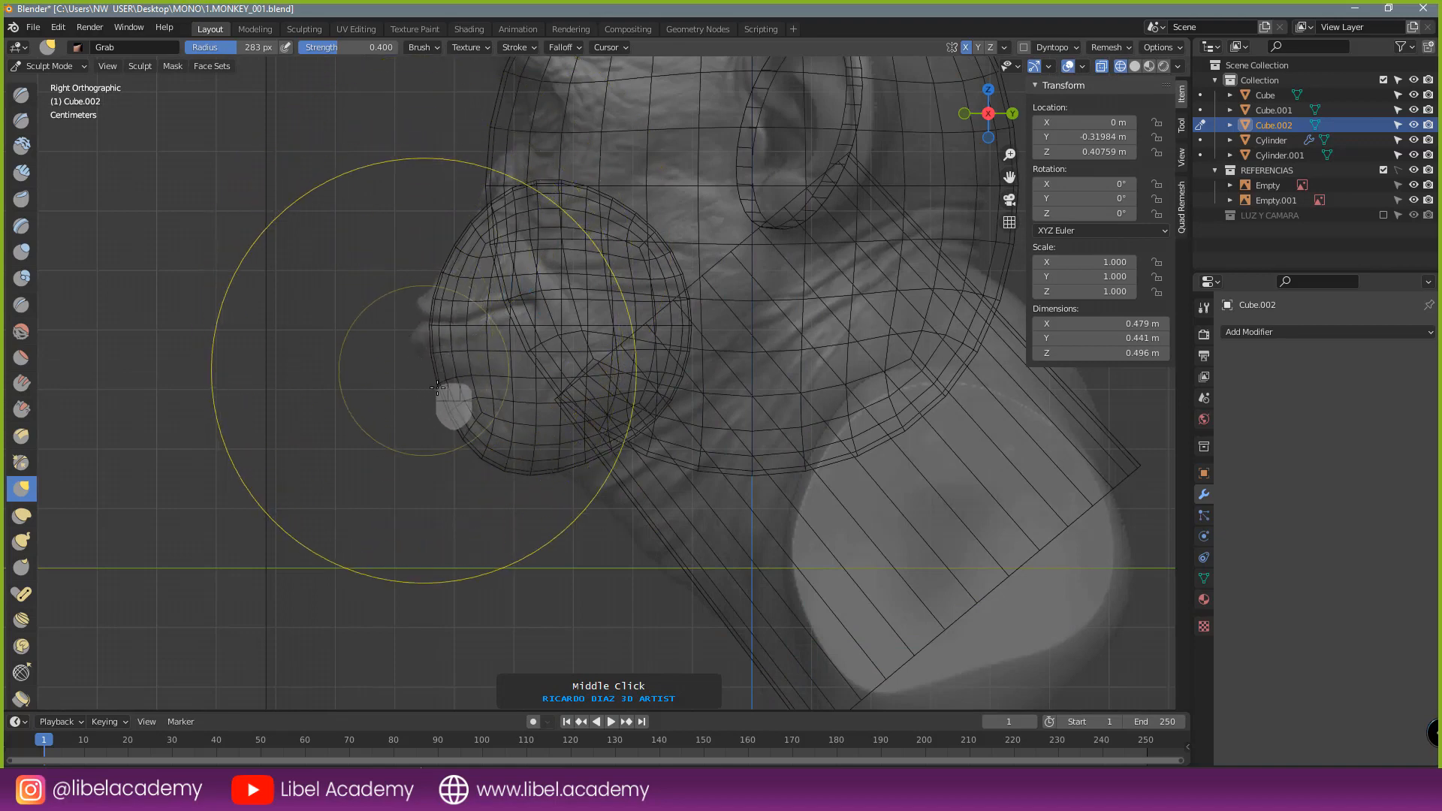
scroll(495, 440, "up", 5)
middle_click_drag(362, 417, 464, 448, "shift")
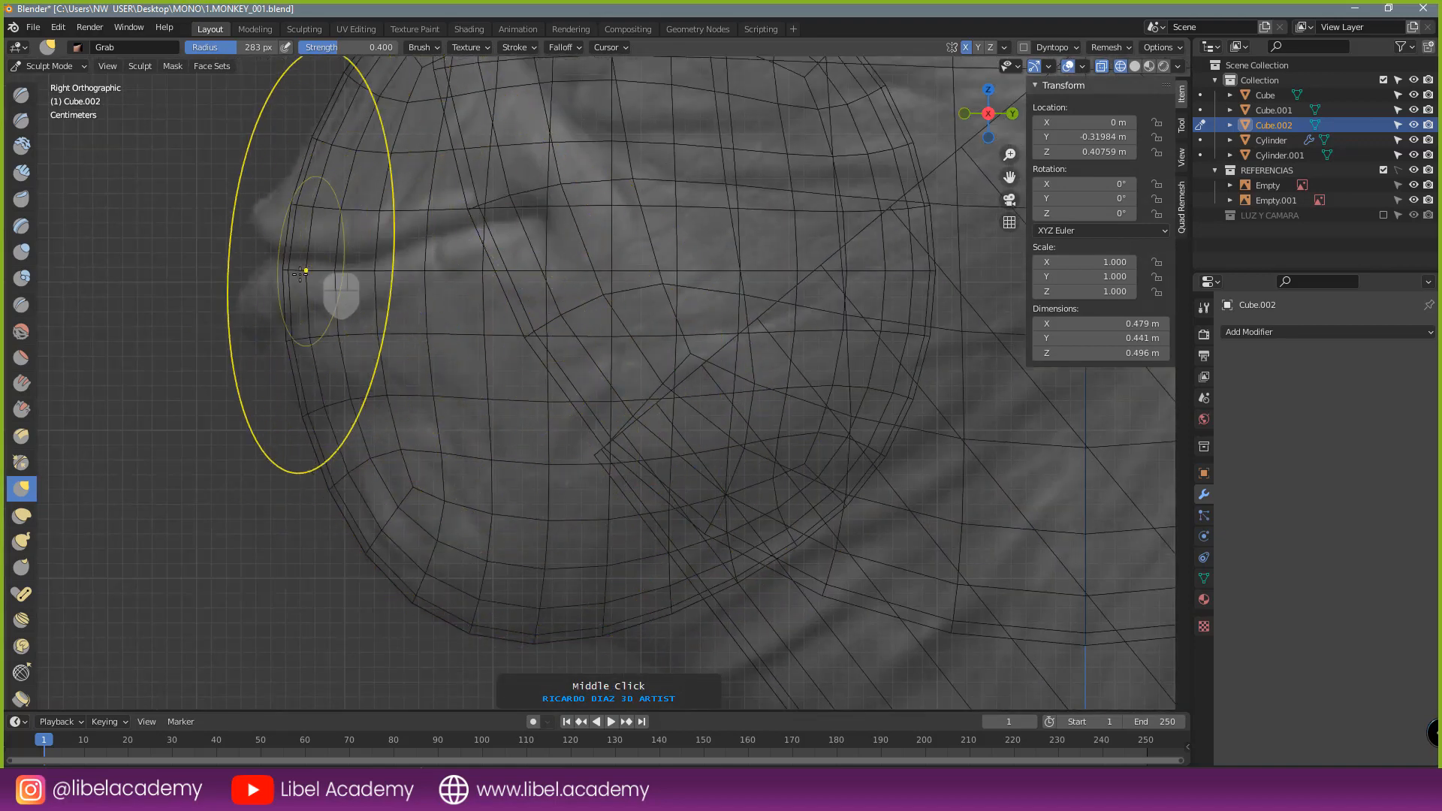
scroll(289, 418, "up", 5)
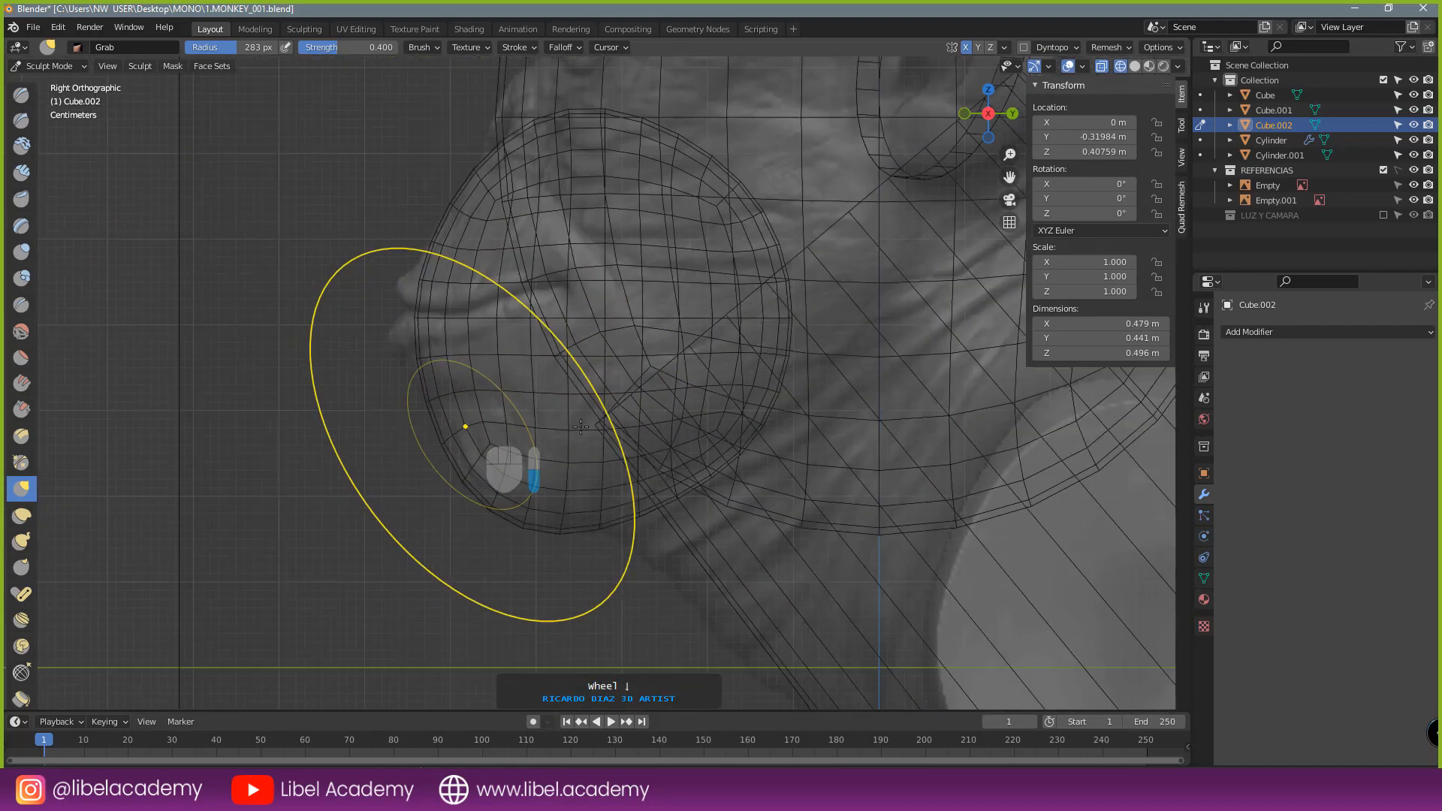
- Examine the sculpted muzzle in solid shading from an angle and in wireframe against the front reference, ending in solid shading
middle_click_drag(777, 451, 708, 404, "shift")
key("z")
scroll(778, 414, "down", 3)
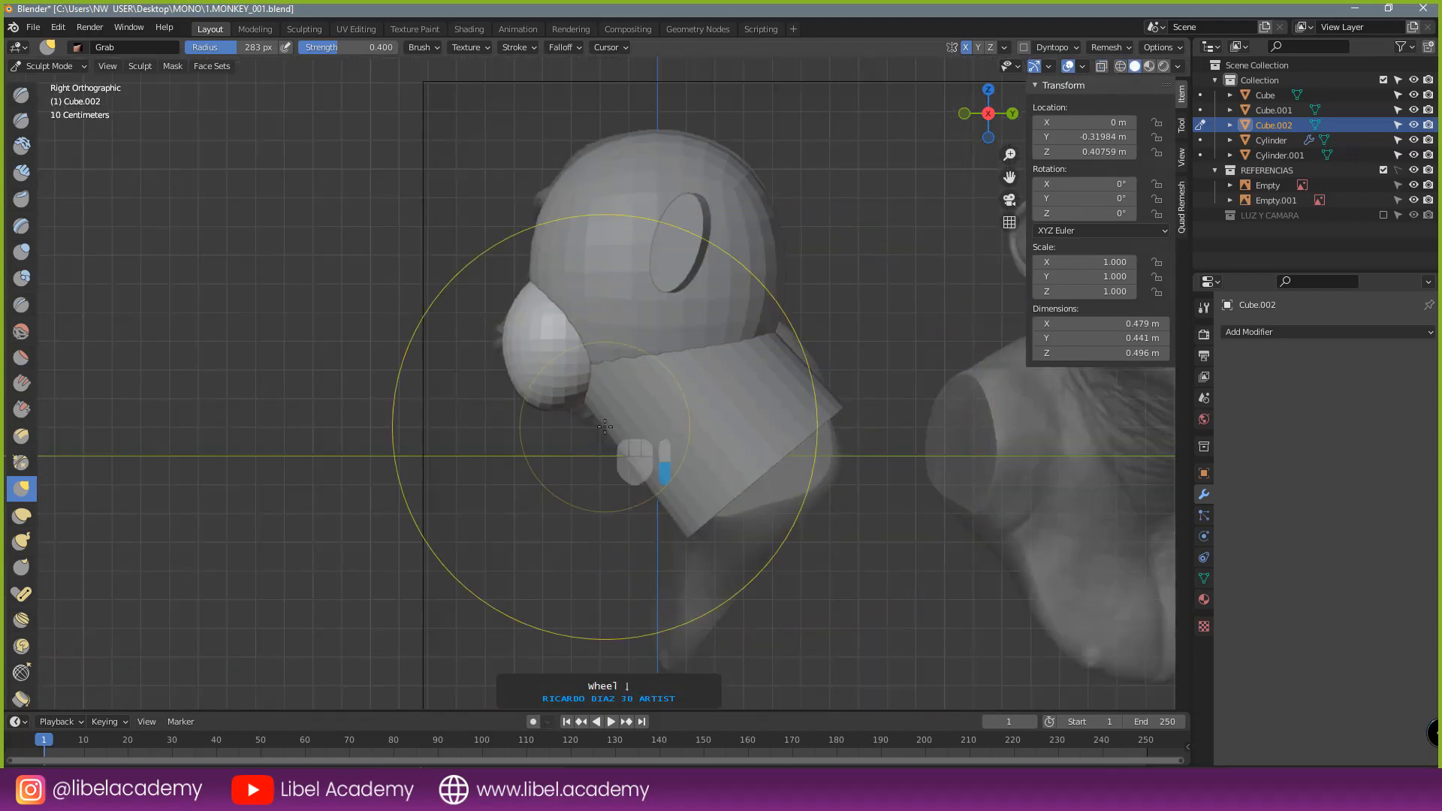
scroll(616, 443, "up", 1)
mouse_move(616, 443)
middle_mouse_down()
mouse_move(770, 434)
mouse_move(707, 432)
middle_mouse_up()
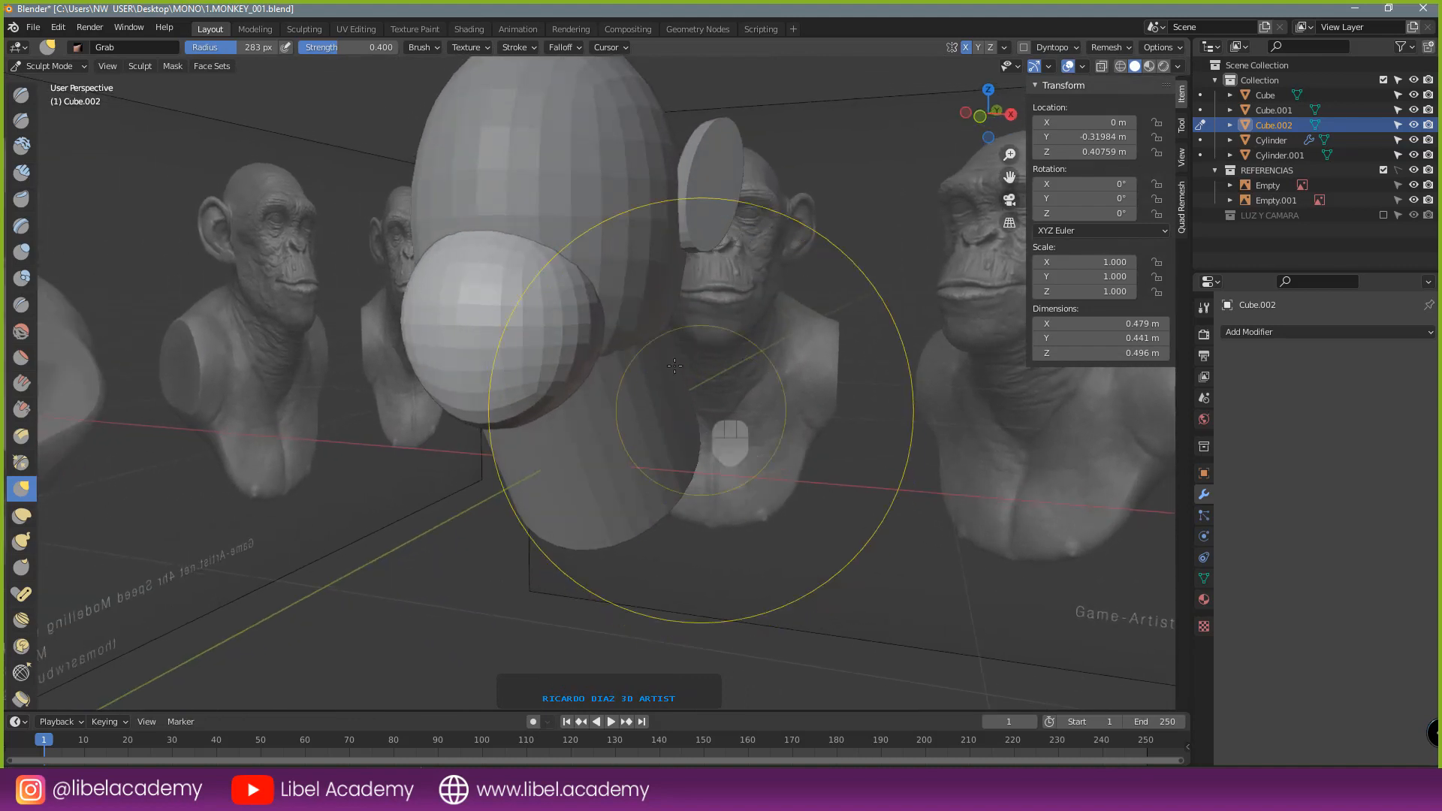
key("KP_1")
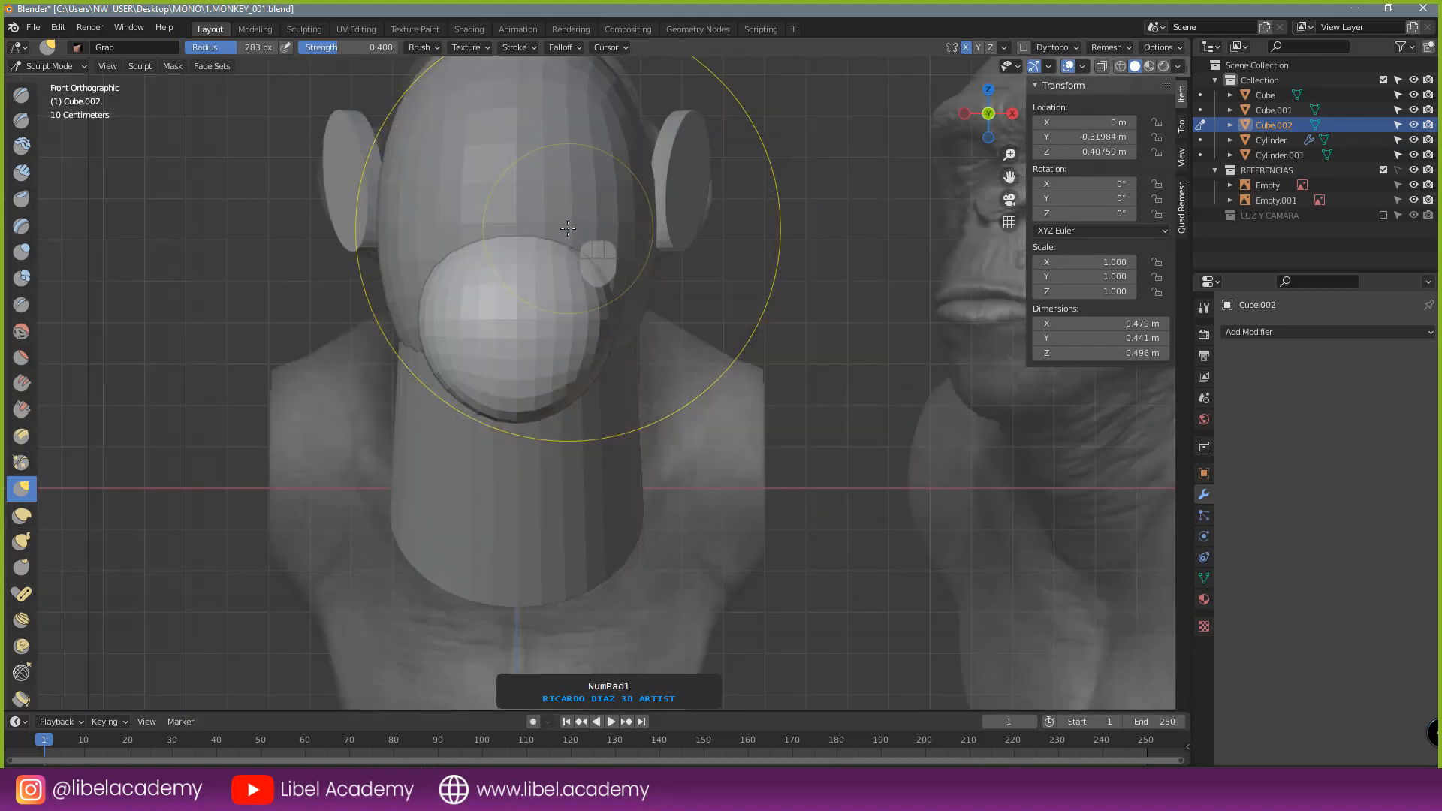
key("z")
left_click(645, 328)
scroll(662, 381, "up", 2)
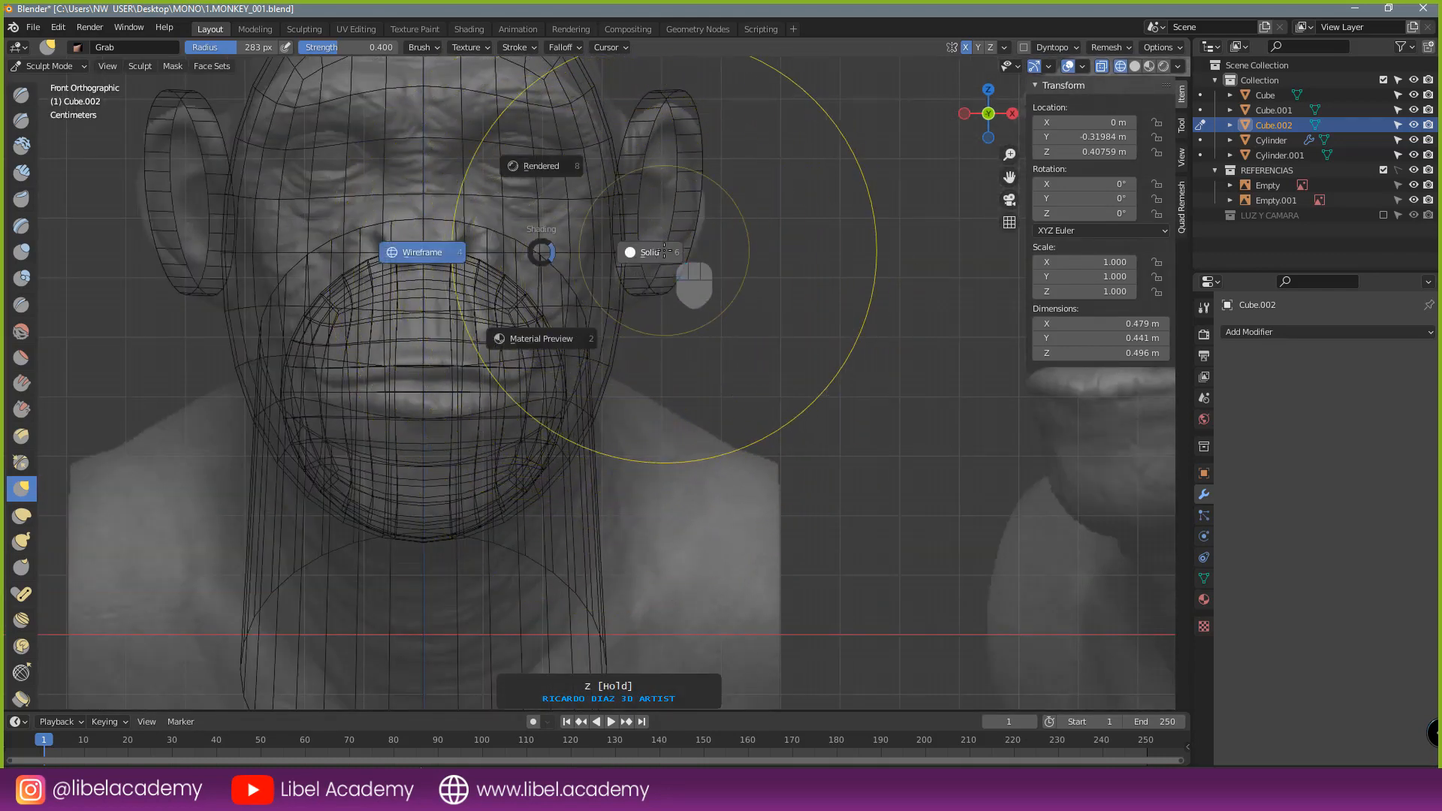
left_click(647, 253)
- Demonstrate transferring Sculpt Mode back and forth between the muzzle sphere and the head sphere, ending on the head
key("d")
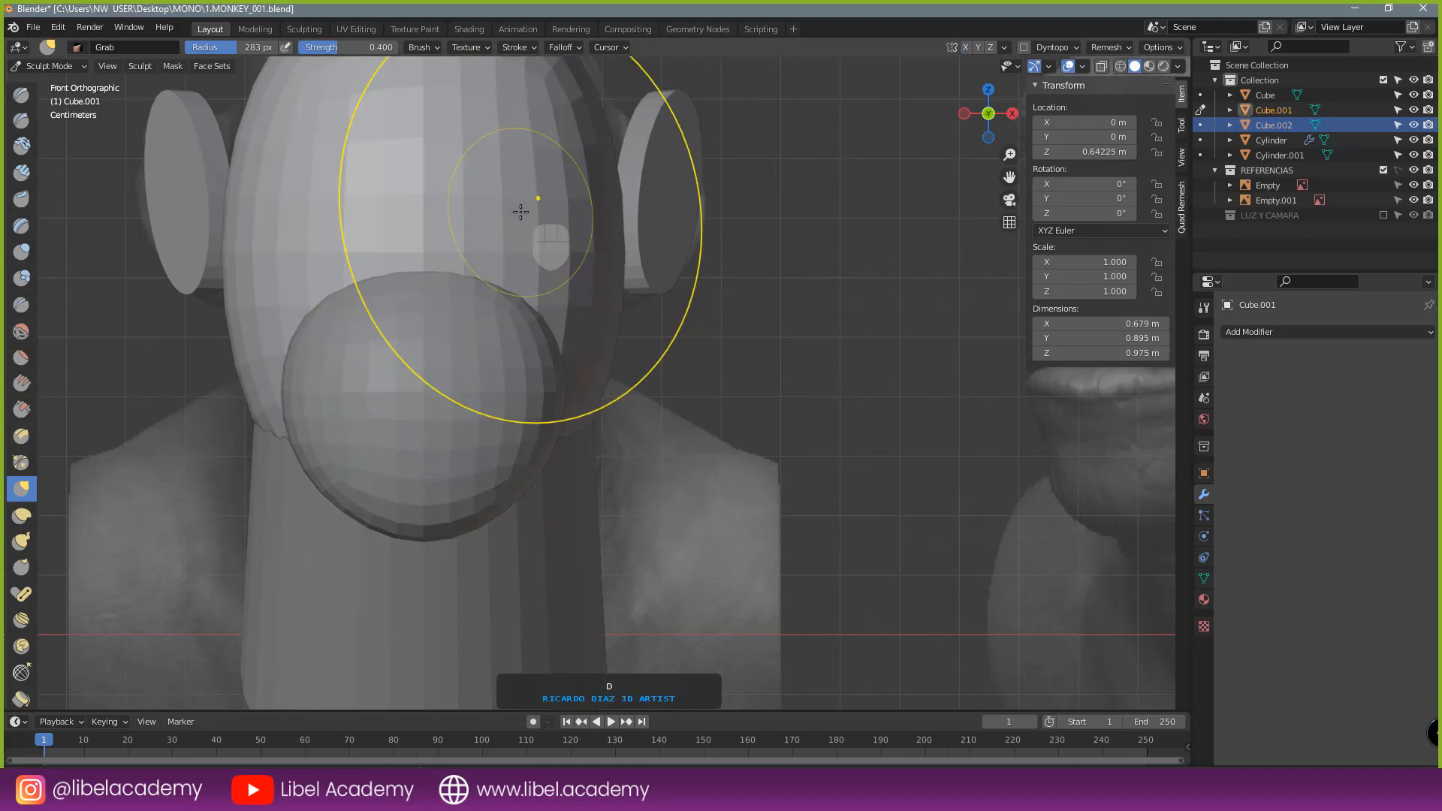
key("d")
key("d")
key("d")
key("d")
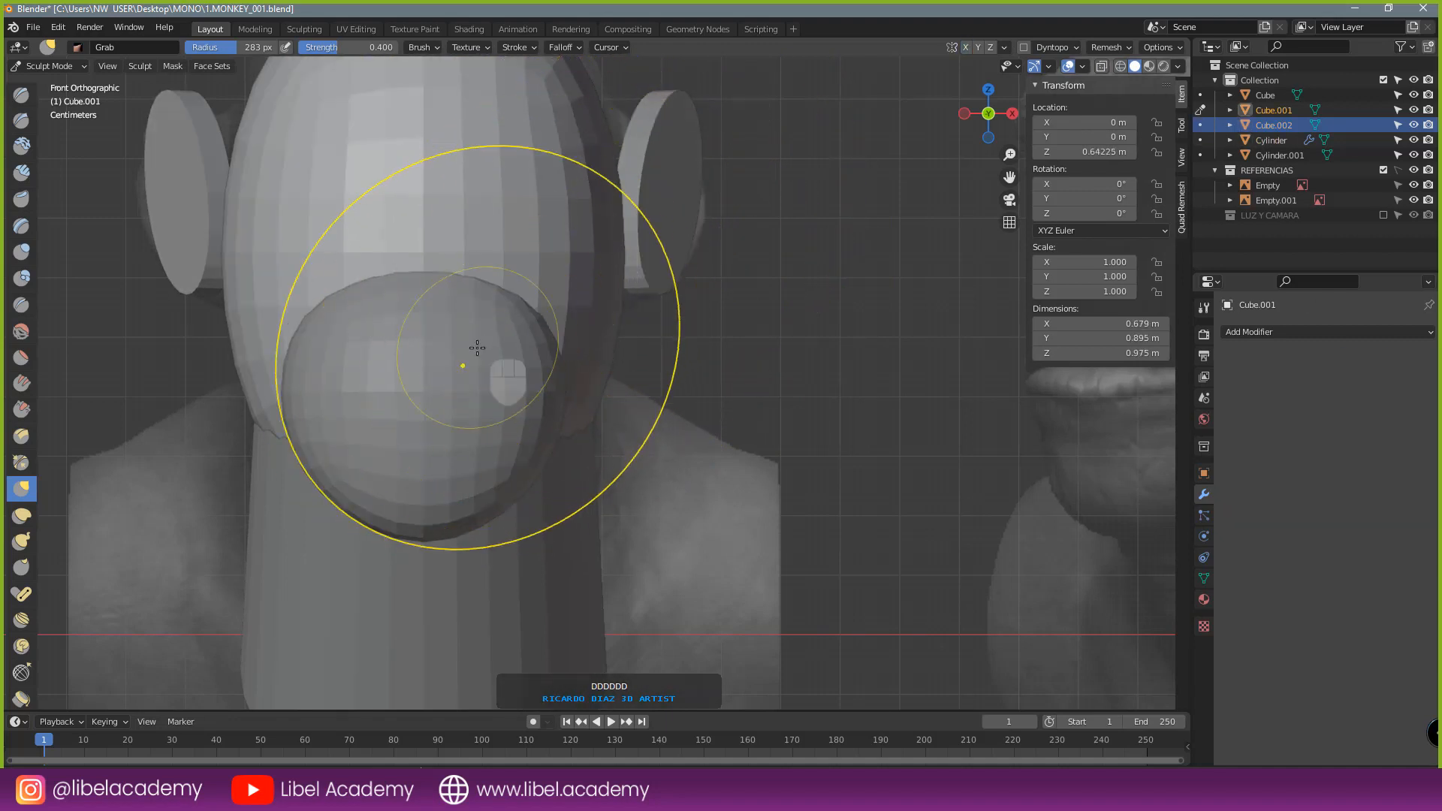
key("d")
key("d")
key("d")
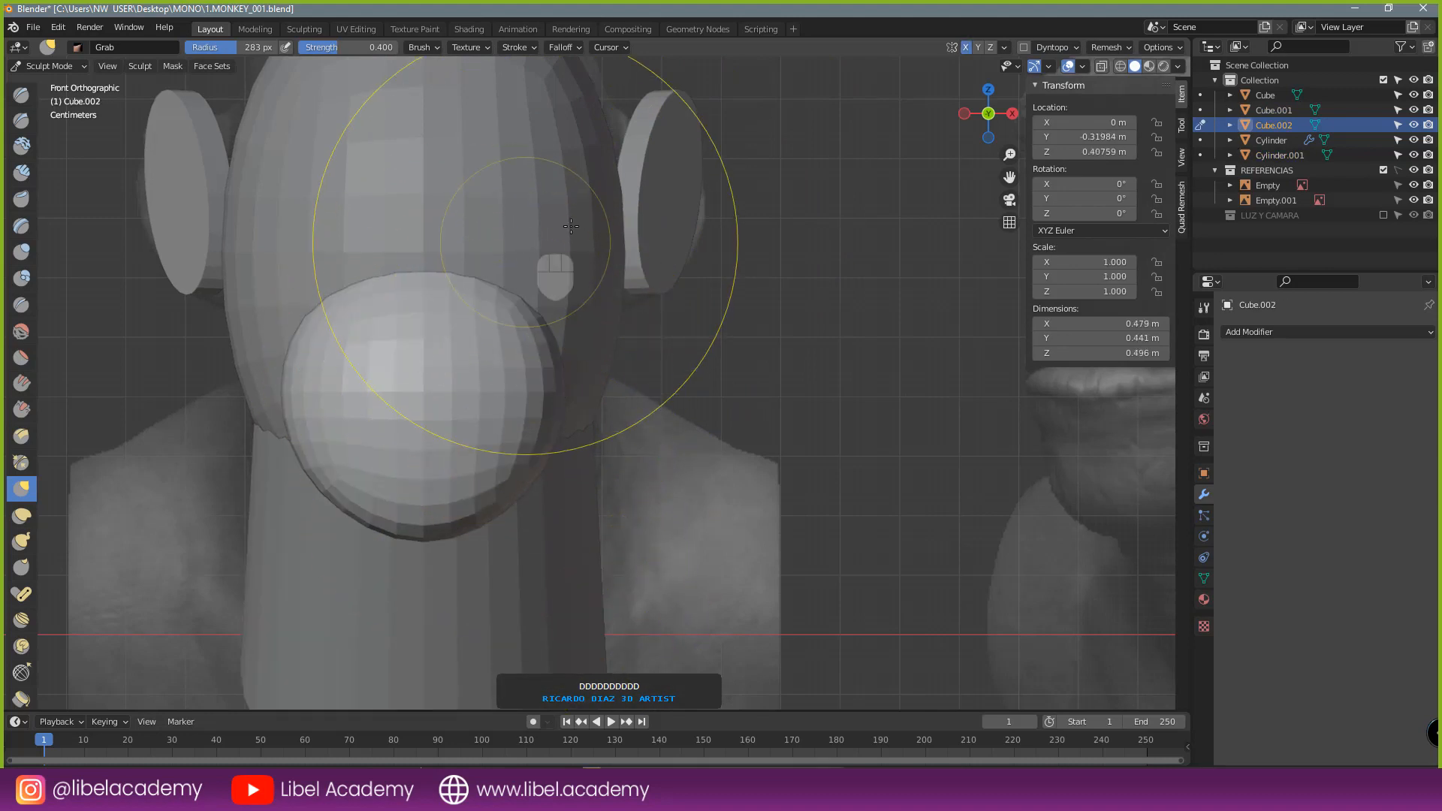
key("d")
key("d")
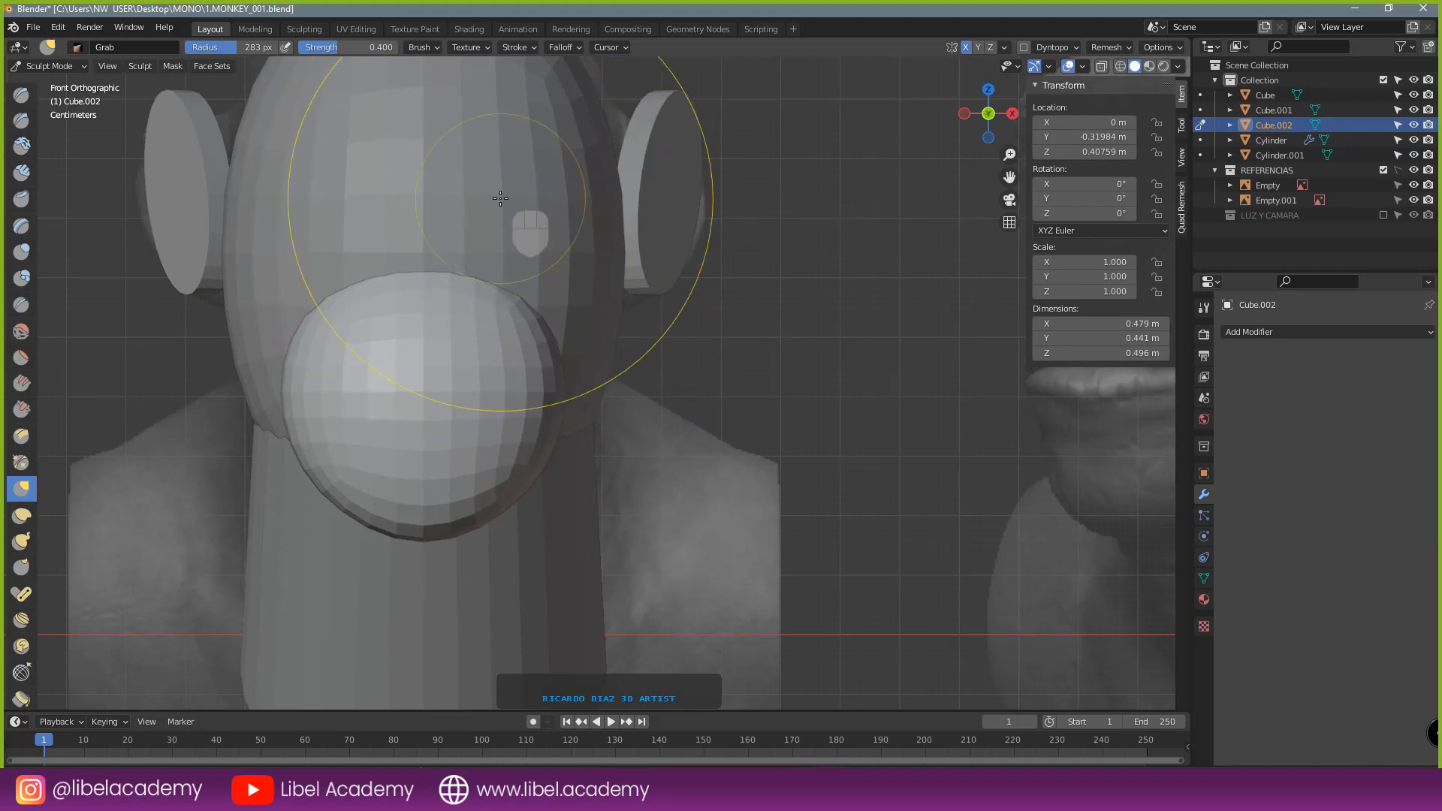
key("d")
- Try a Grab stroke on the side of the head with a 148 px brush radius, and undo it
key("f")
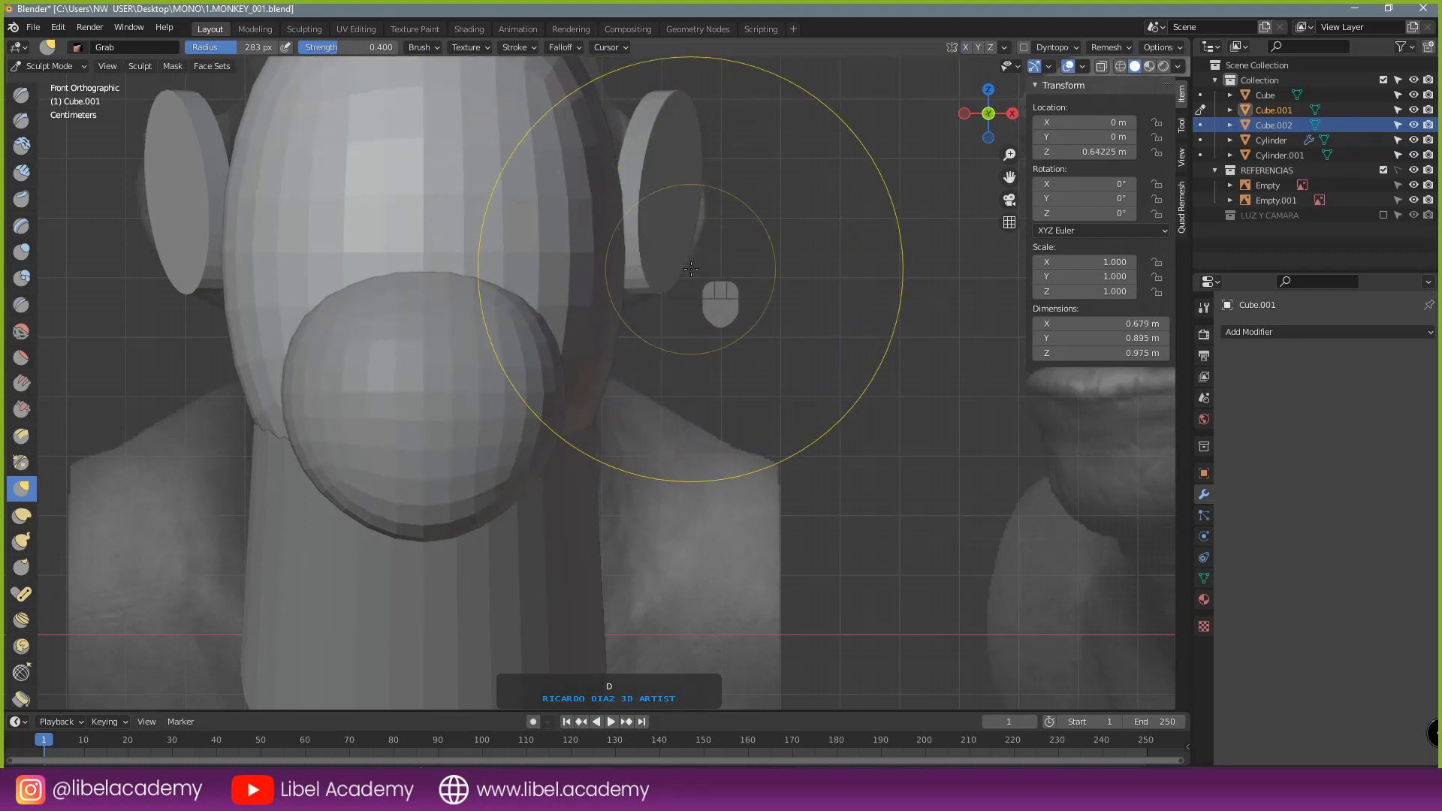
left_click(590, 259)
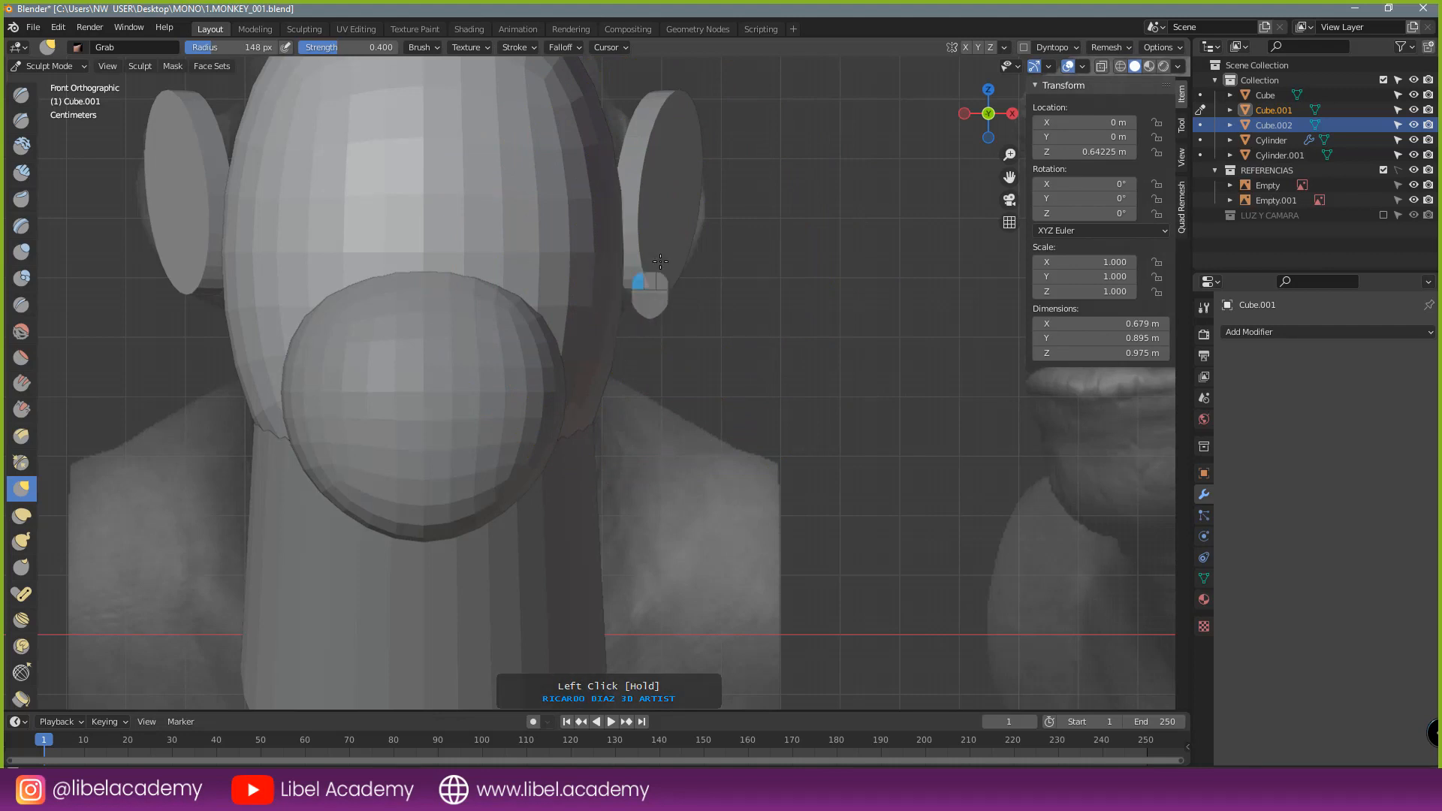
key("ctrl+z")
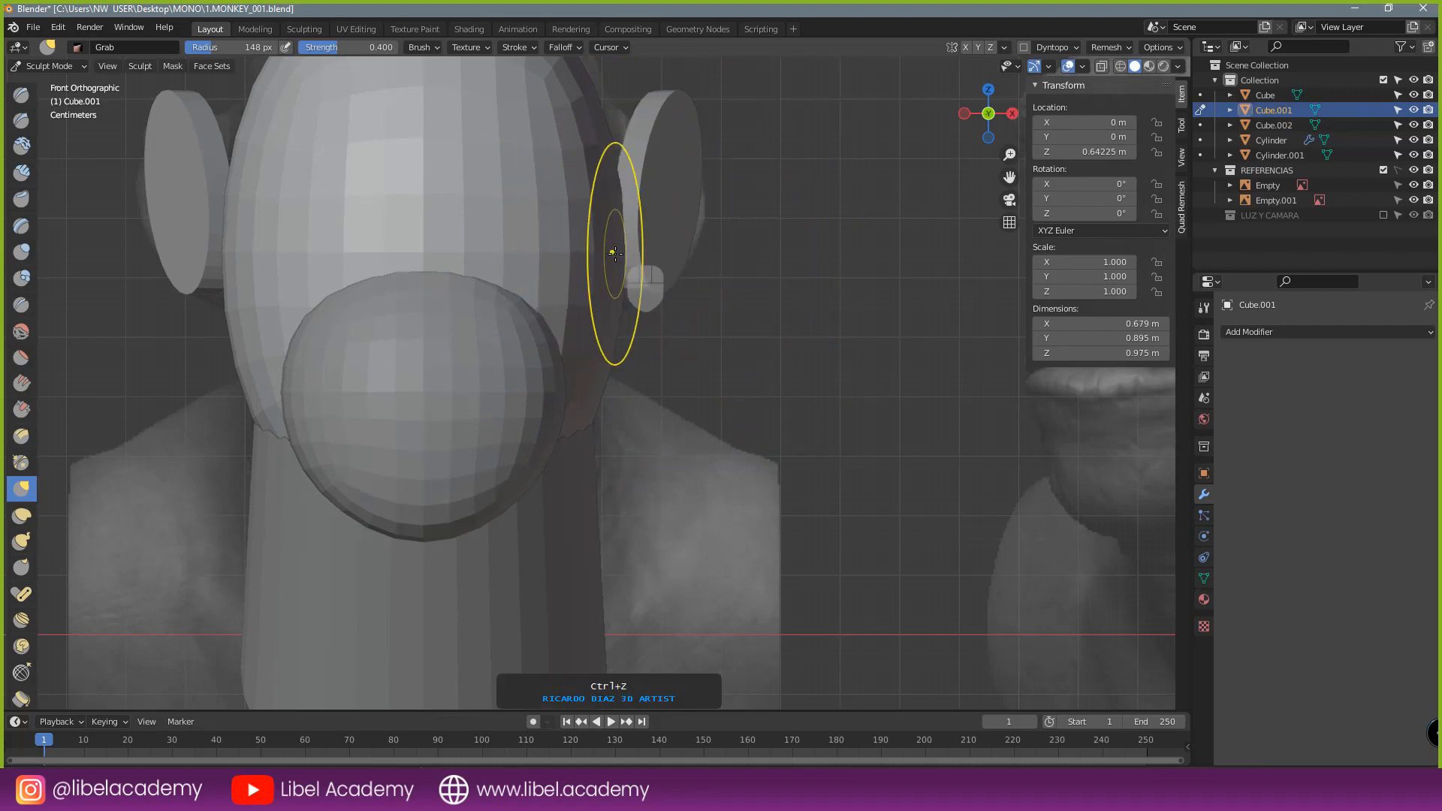
- Enable X-axis mirror symmetry for the head, grab its sides inward with a 209 px brush radius, and return to Object Mode
left_click(965, 47)
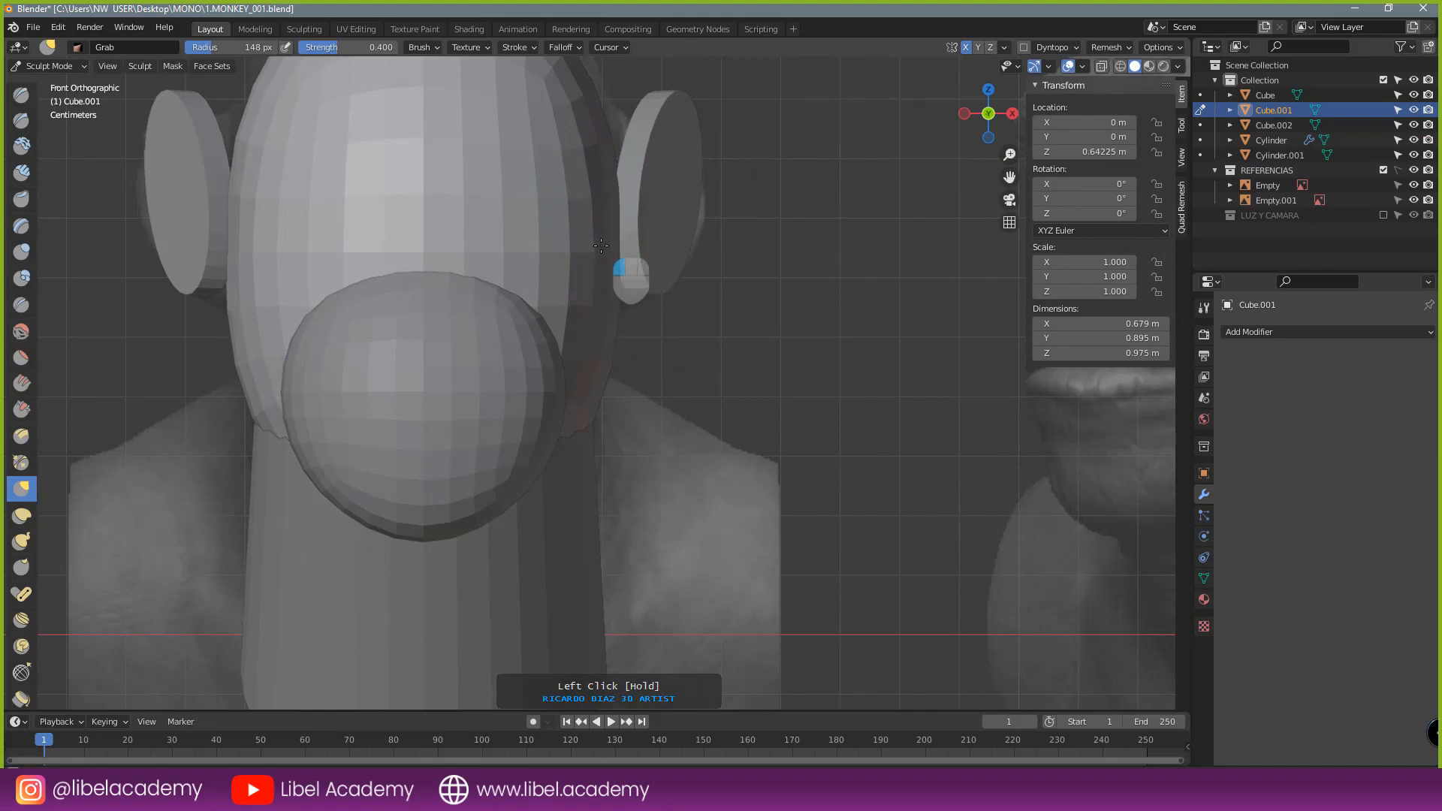
key("f")
left_click(703, 251)
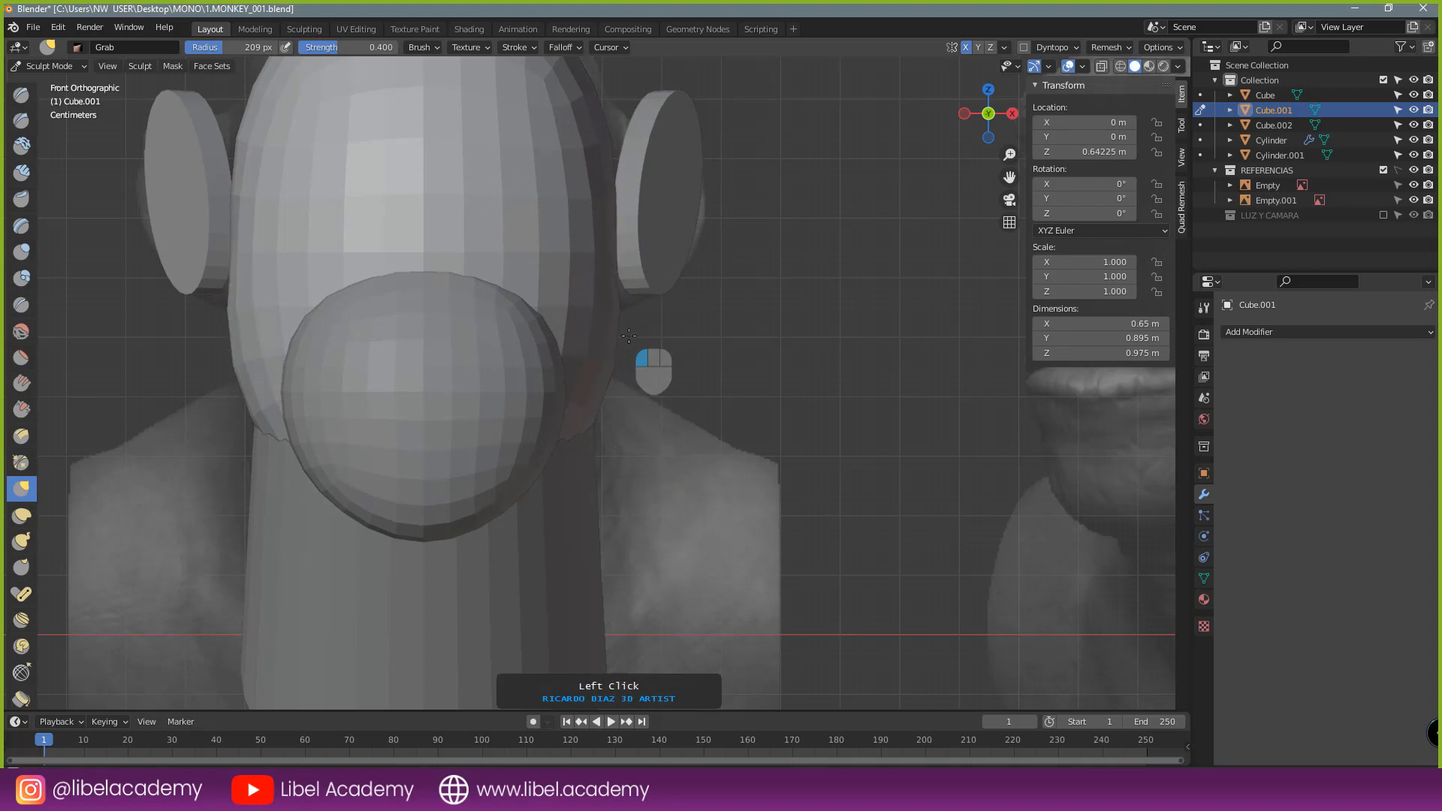
scroll(576, 426, "down", 4)
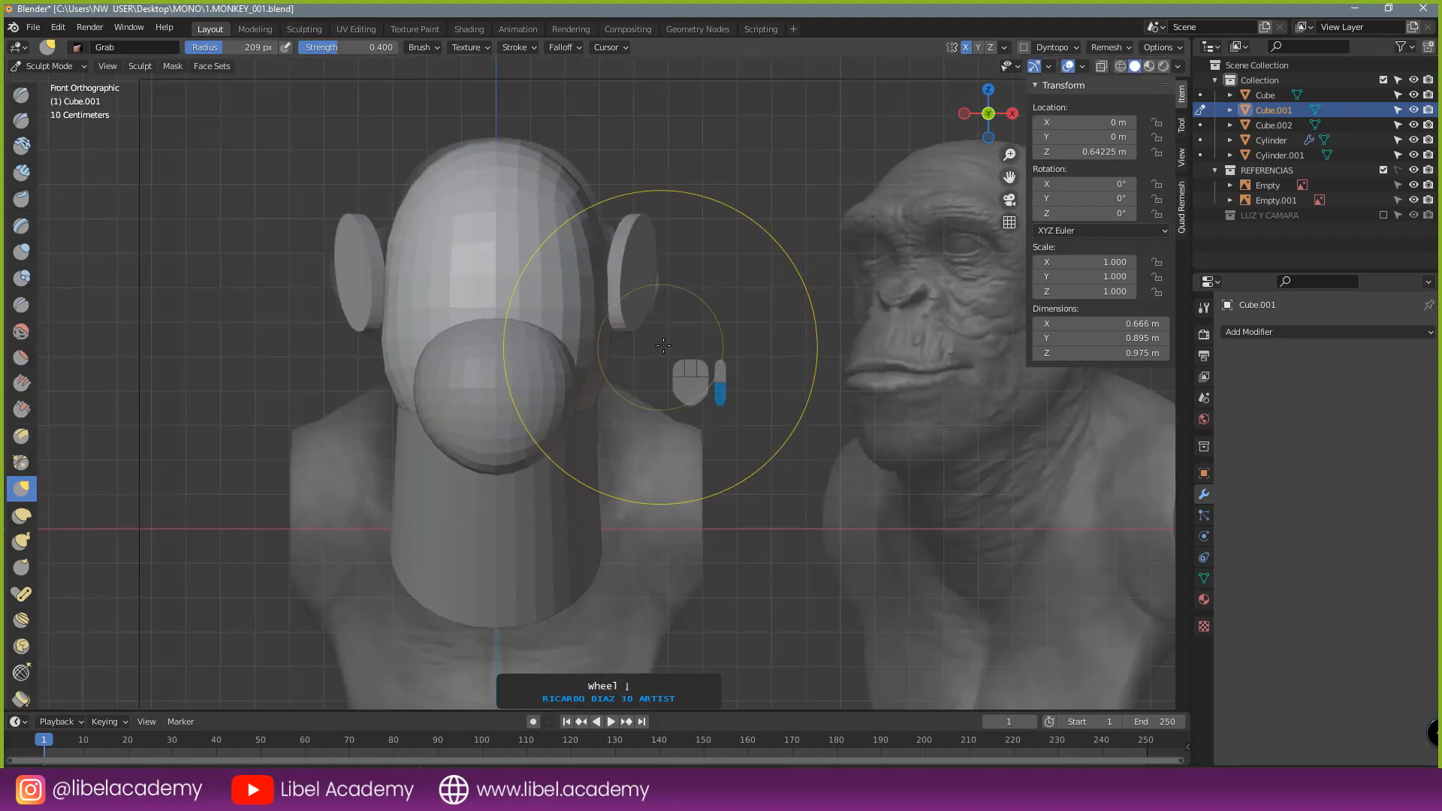
left_click(64, 69)
left_click(58, 88)
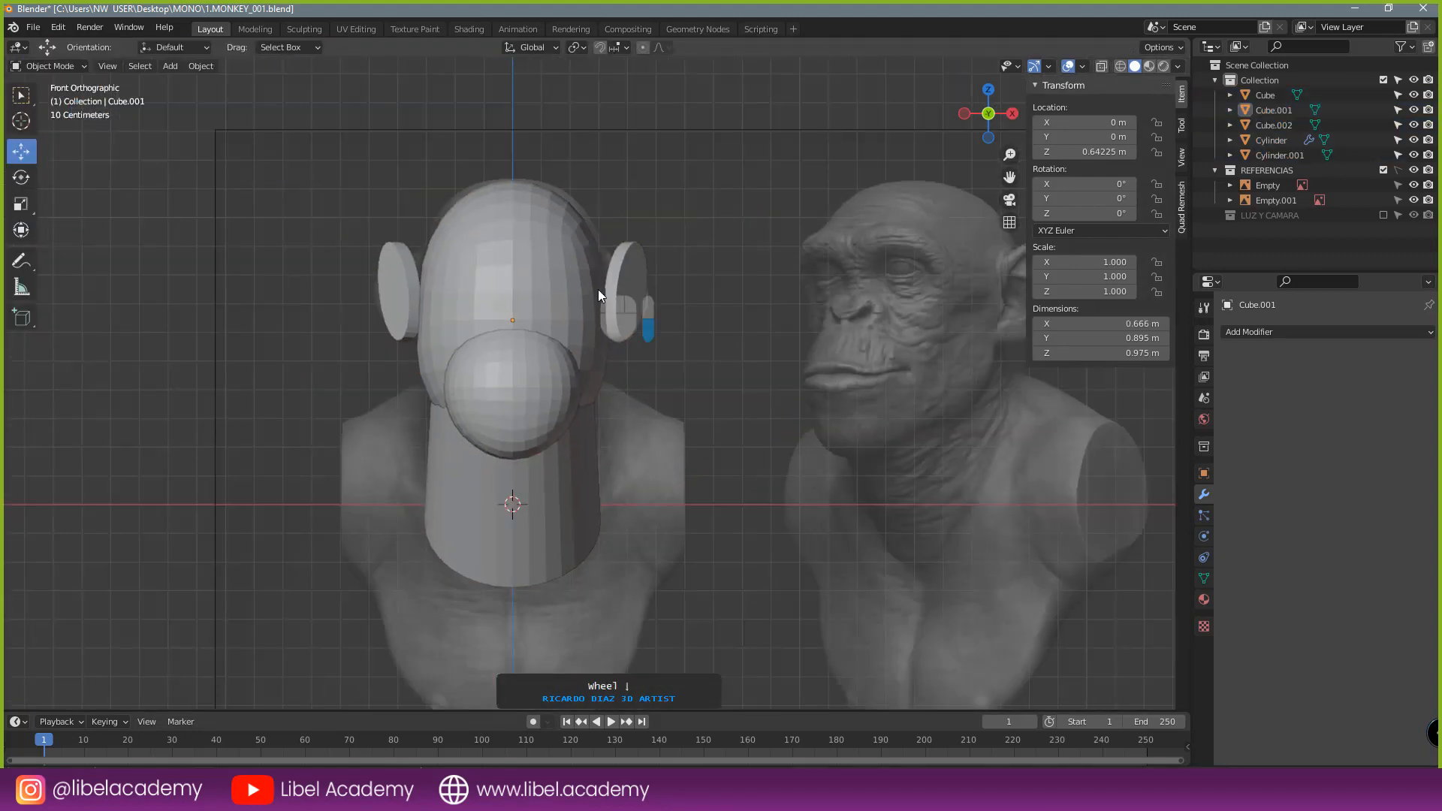
- In front view, duplicate the spare sphere below the references and move the copy straight up to about Z -0.905 m
scroll(641, 299, "down", 3)
scroll(718, 345, "up", 3)
middle_click_drag(718, 345, 587, 363)
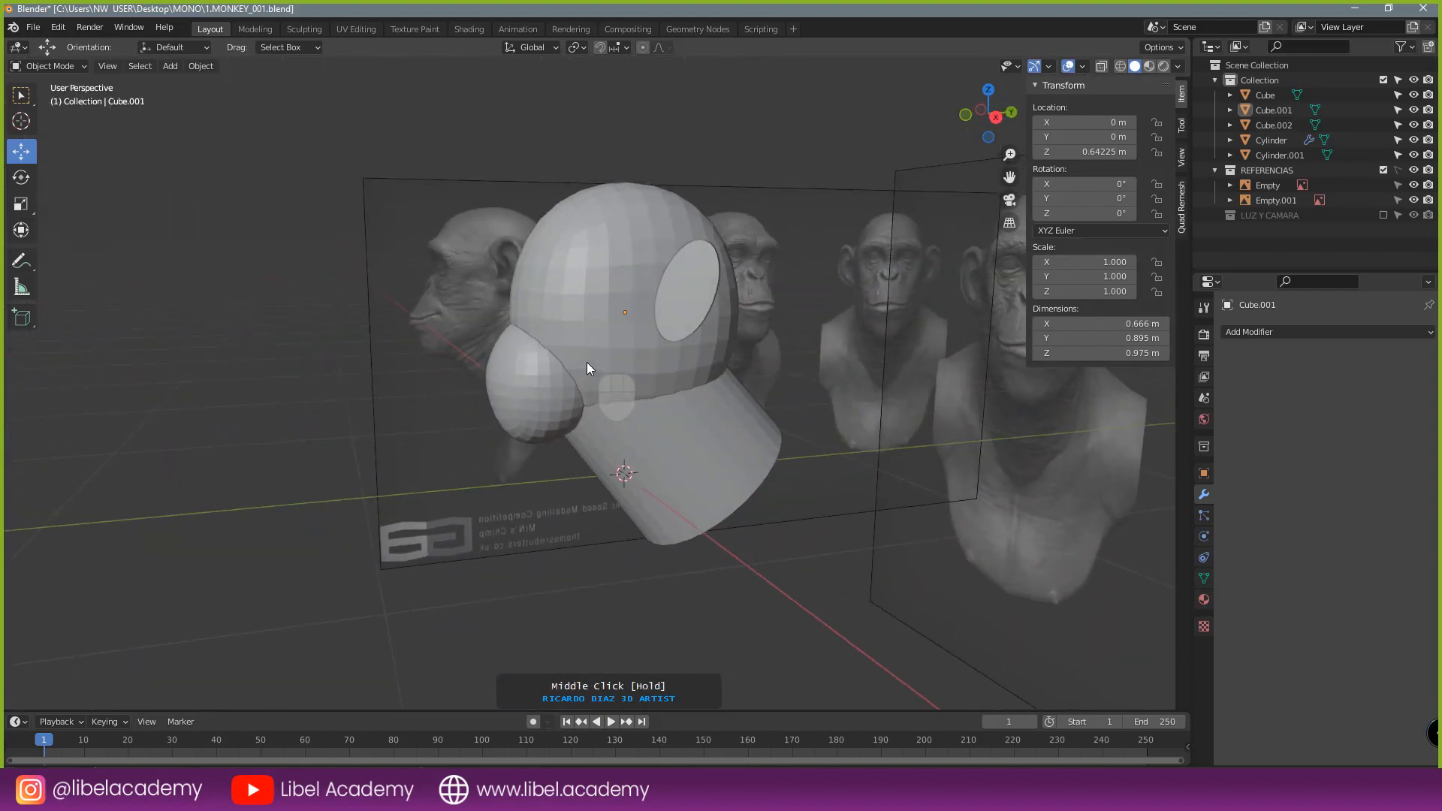
key("KP_1")
scroll(614, 370, "down", 1)
scroll(614, 369, "down", 7)
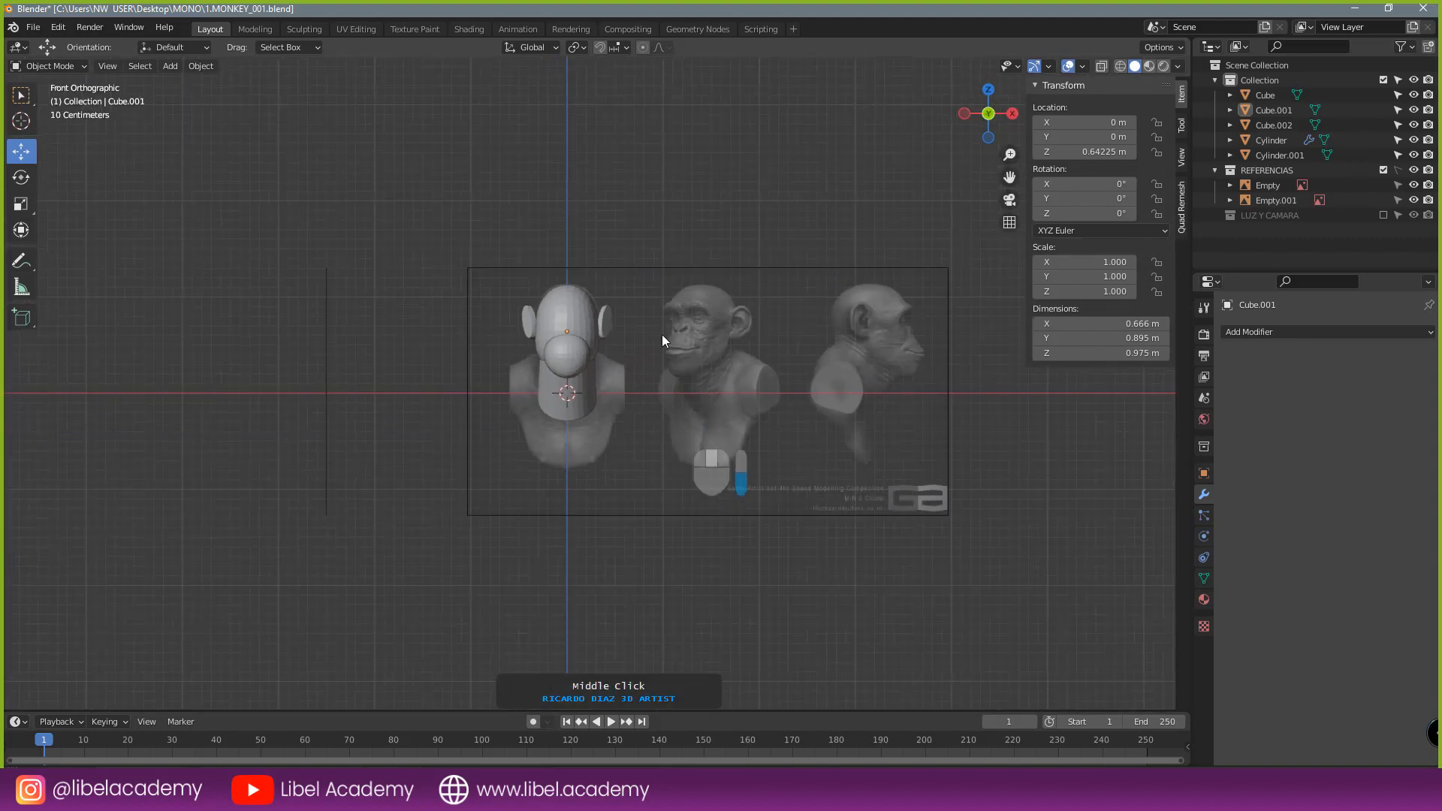
left_click(574, 548)
scroll(574, 548, "up", 2)
key("shift+d")
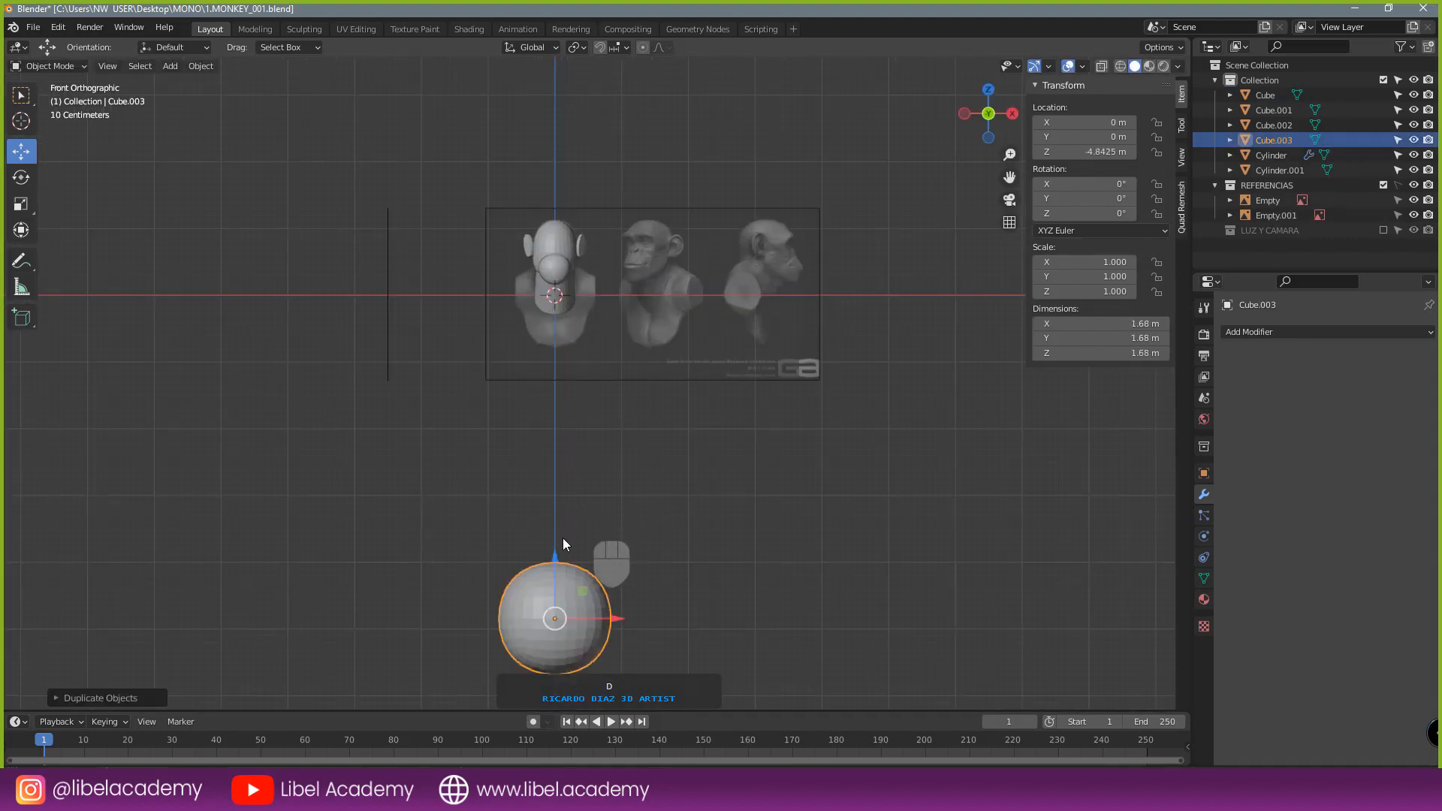
left_click(579, 307)
scroll(579, 308, "up", 6)
scroll(547, 281, "down", 4)
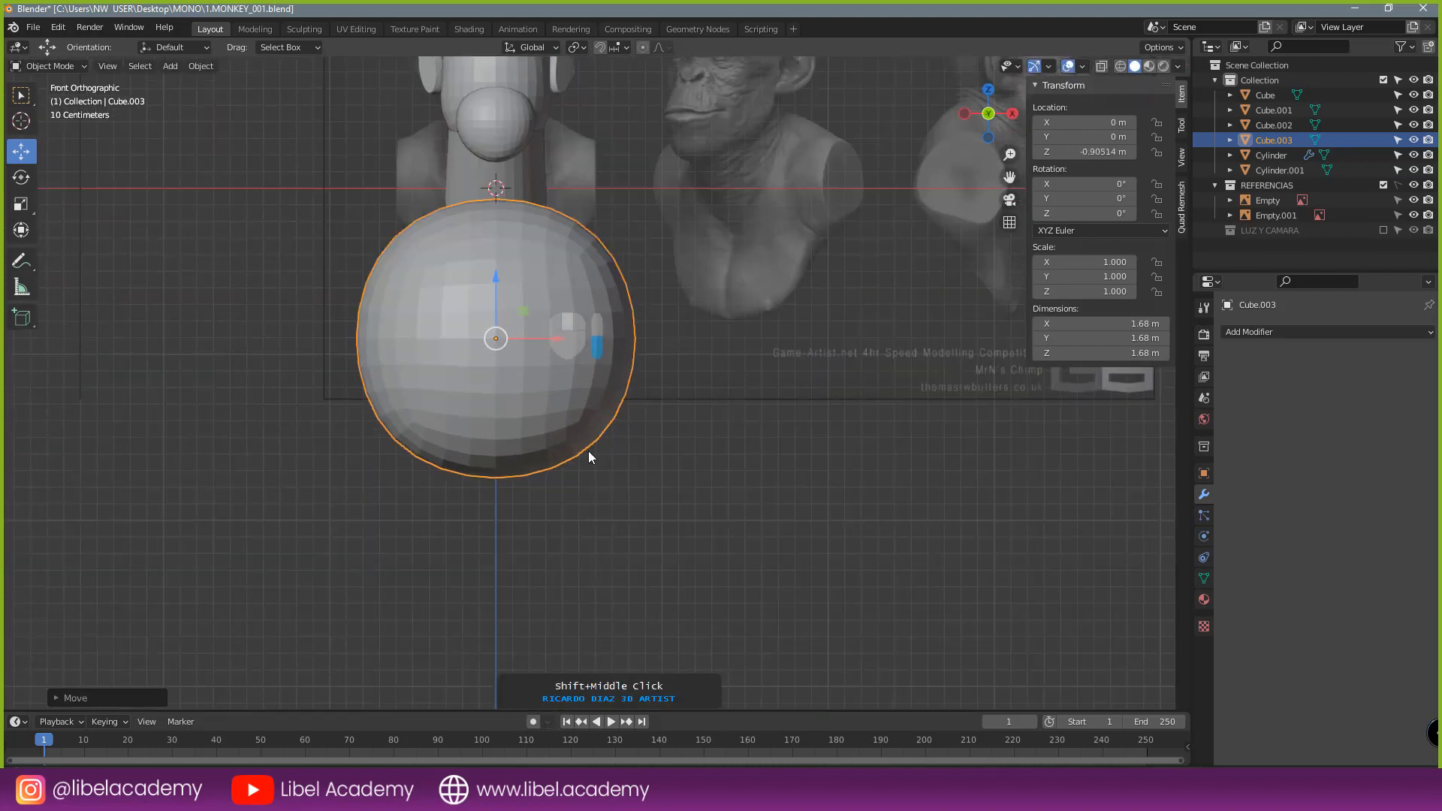
- Raise the sphere copy to about Z -0.431 m beneath the muzzle and scale it down to 0.572
scroll(588, 450, "up", 3)
left_click_drag(585, 536, 556, 447)
key("s")
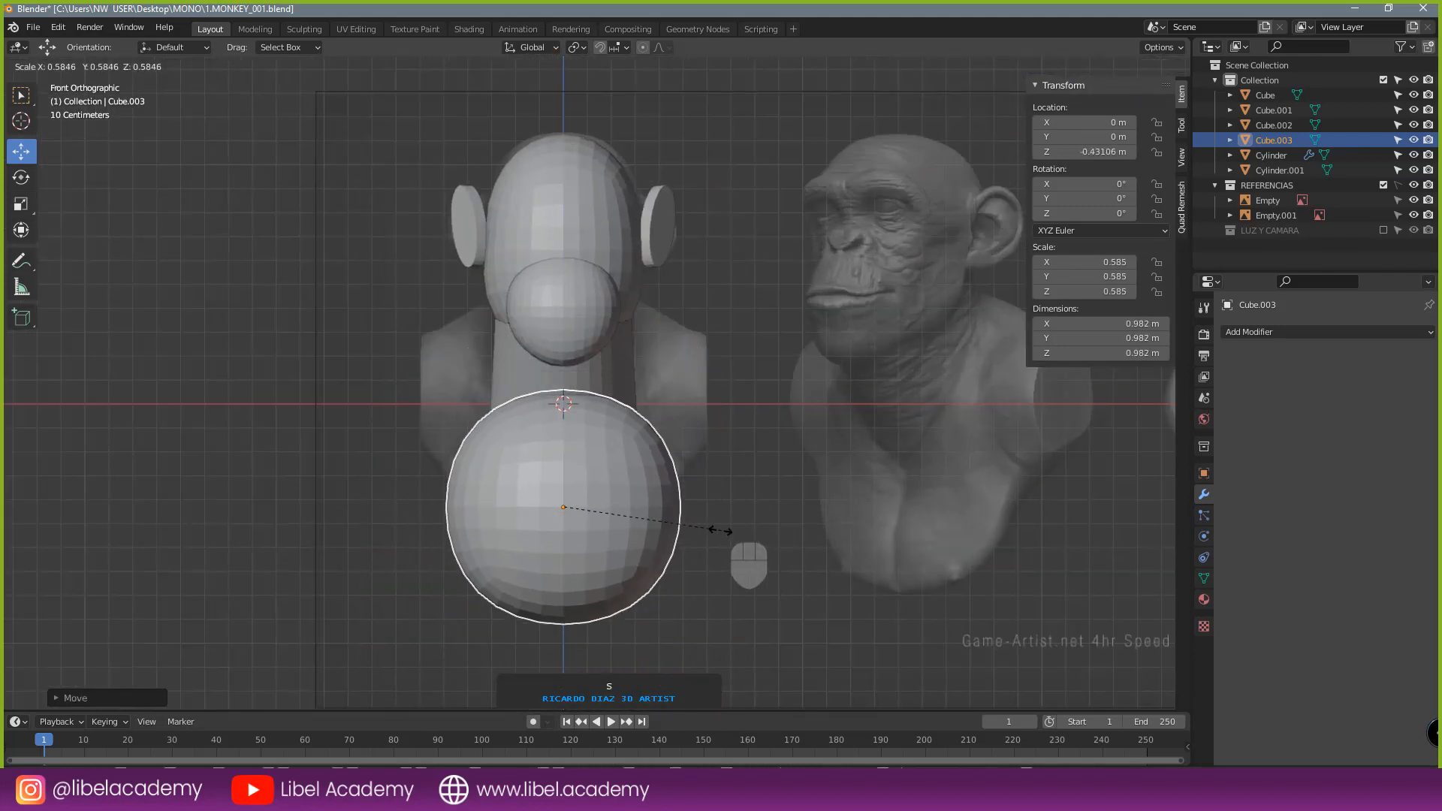
left_click(727, 548)
- In side view with wireframe shading, fit the sphere over the shoulder at about Y 0.338 m, Z -0.017 m, scaled to 0.389
key("KP_3")
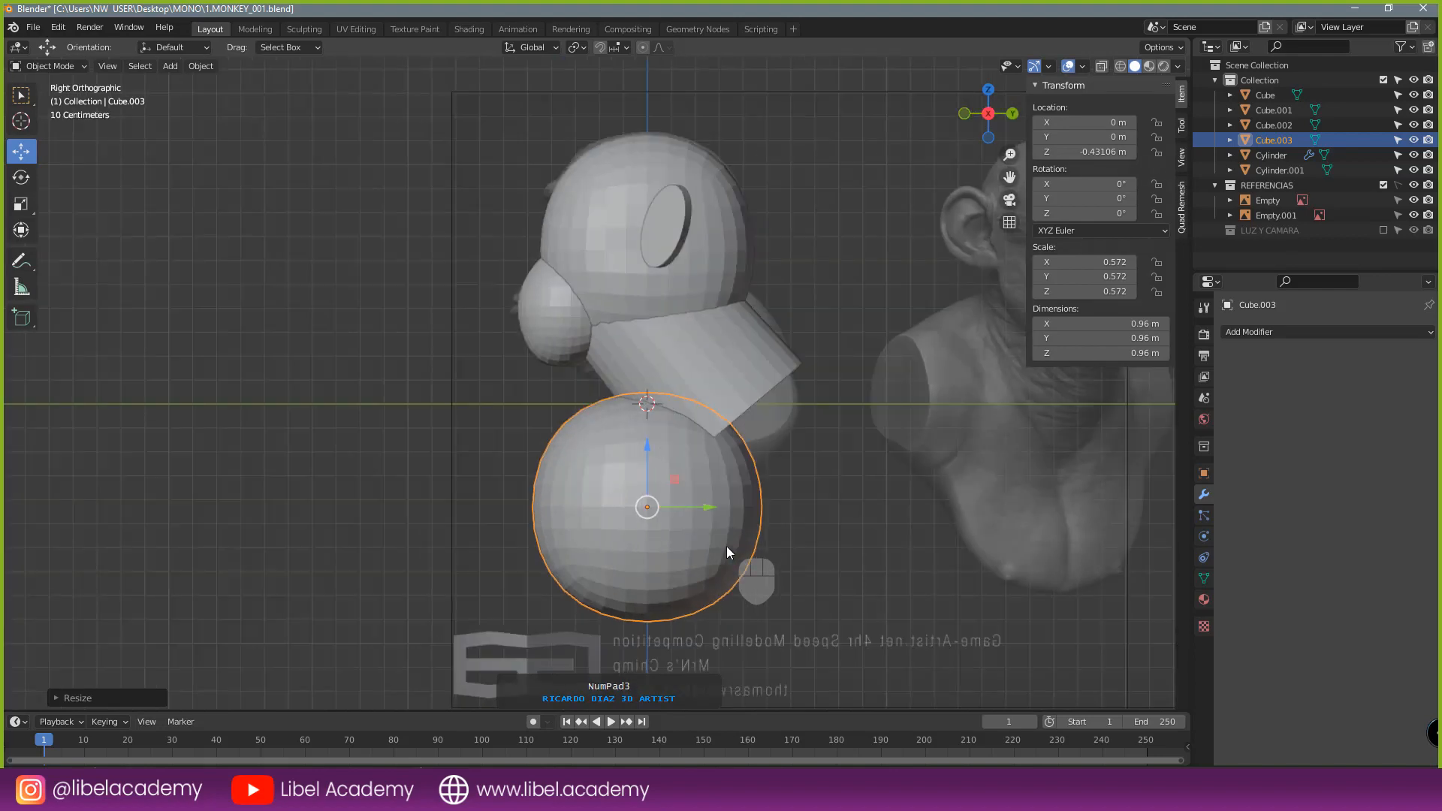
key("z")
left_click(587, 548)
middle_click_drag(723, 509, 542, 506, "shift")
scroll(542, 506, "up", 1)
scroll(544, 513, "up", 1)
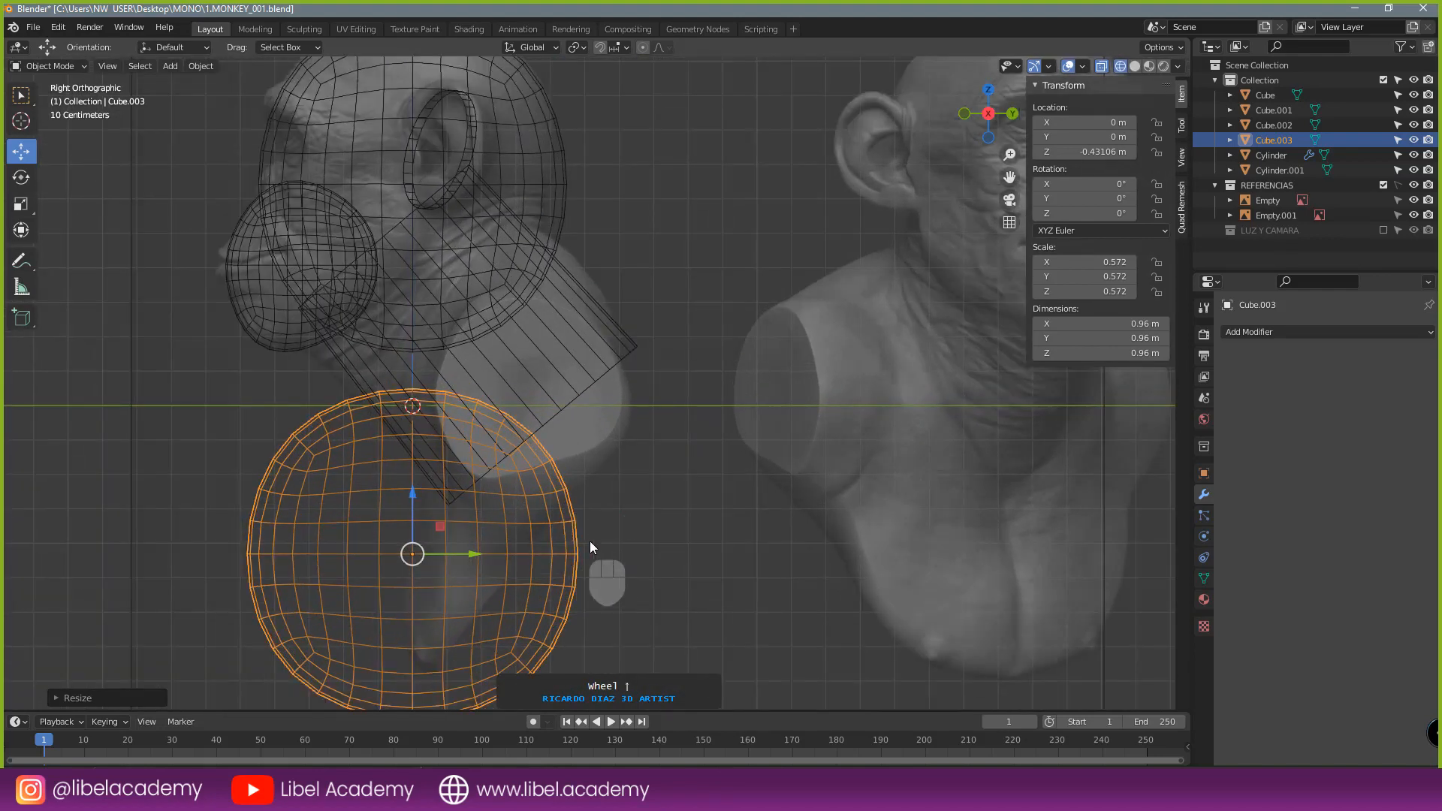
key("g")
left_click(738, 418)
key("s")
left_click(743, 475)
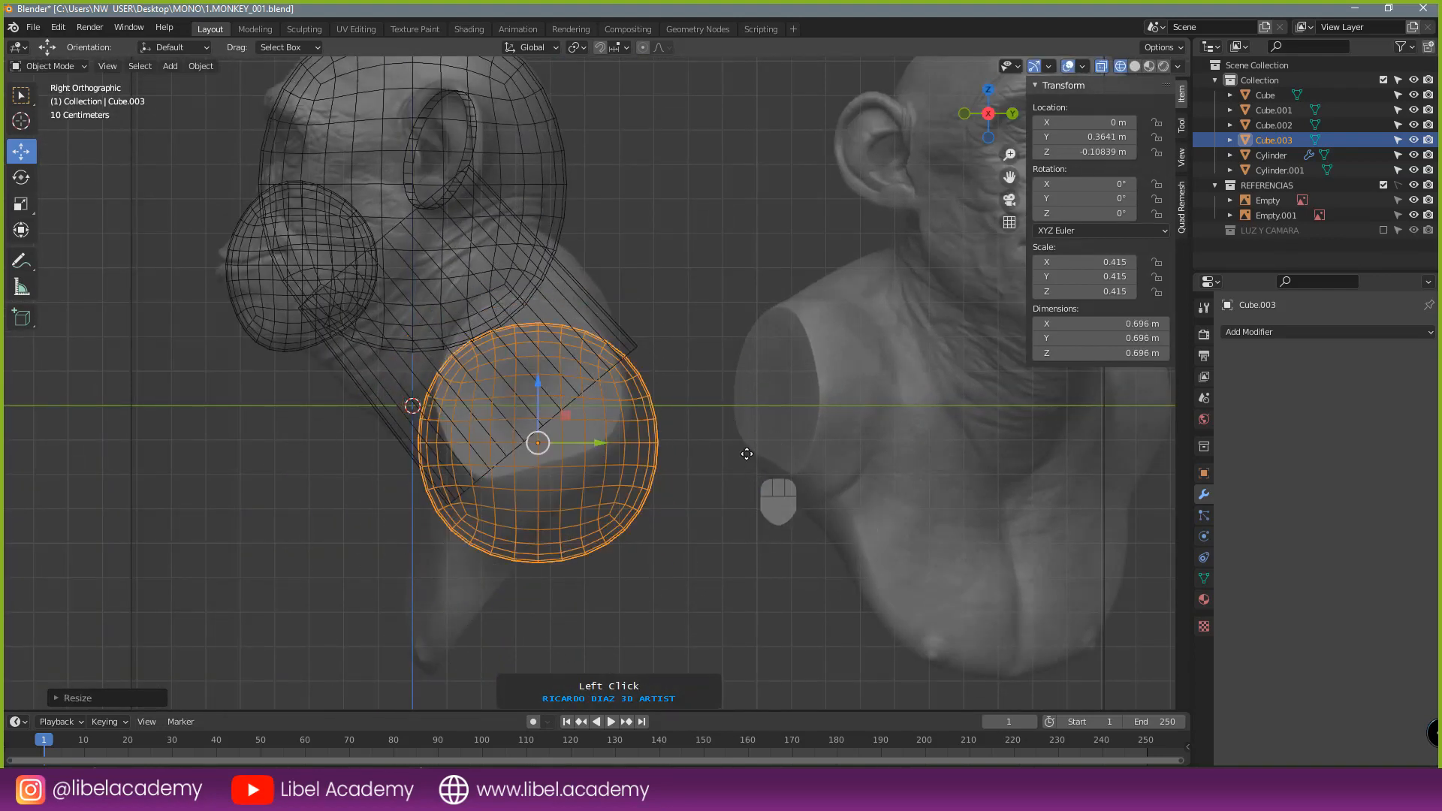
key("g")
left_click(735, 426)
key("s")
left_click(729, 450)
- In front view, move the sphere sideways onto the shoulder at about X 0.552 m, Z 0.016 m, and scale it to 0.351
key("KP_1")
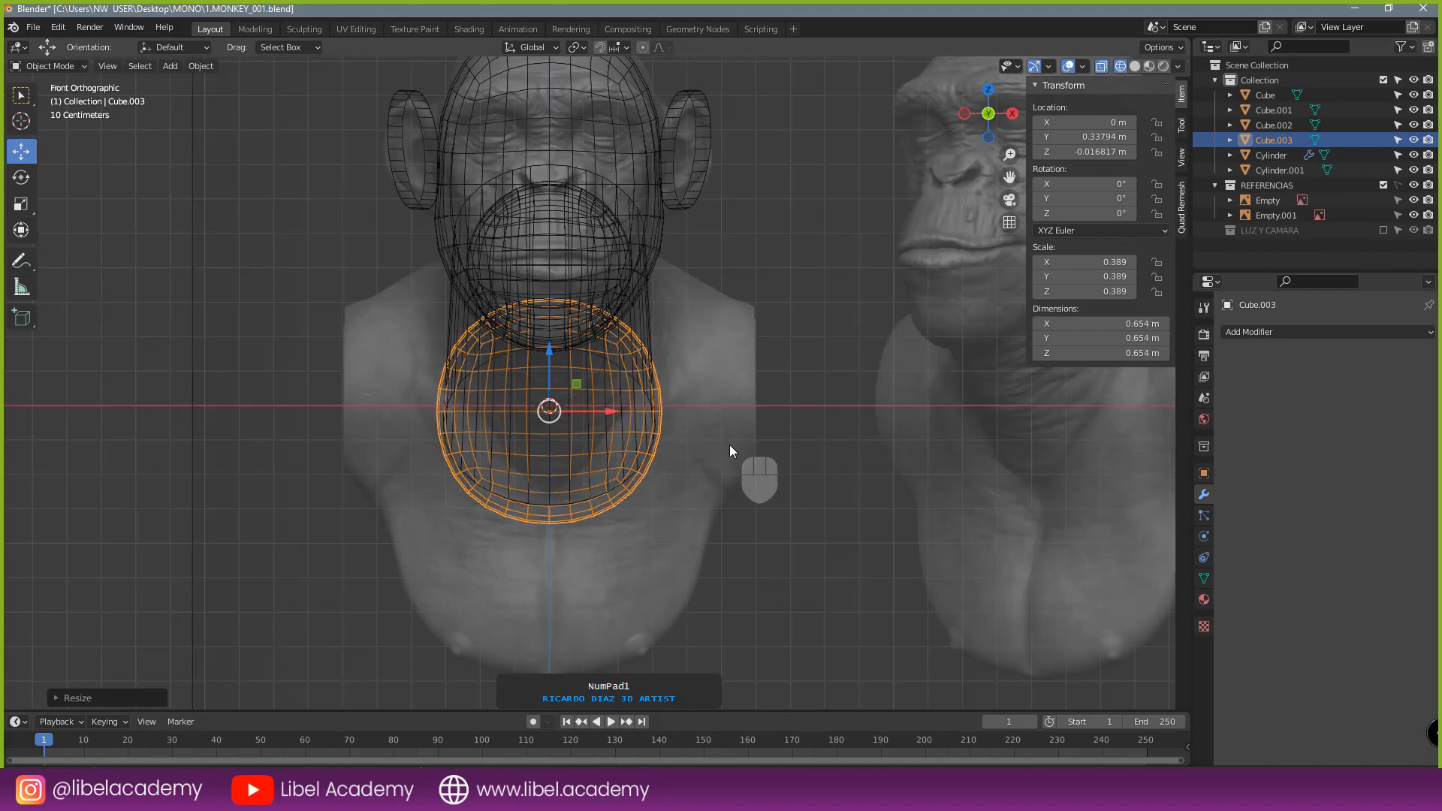
key("g")
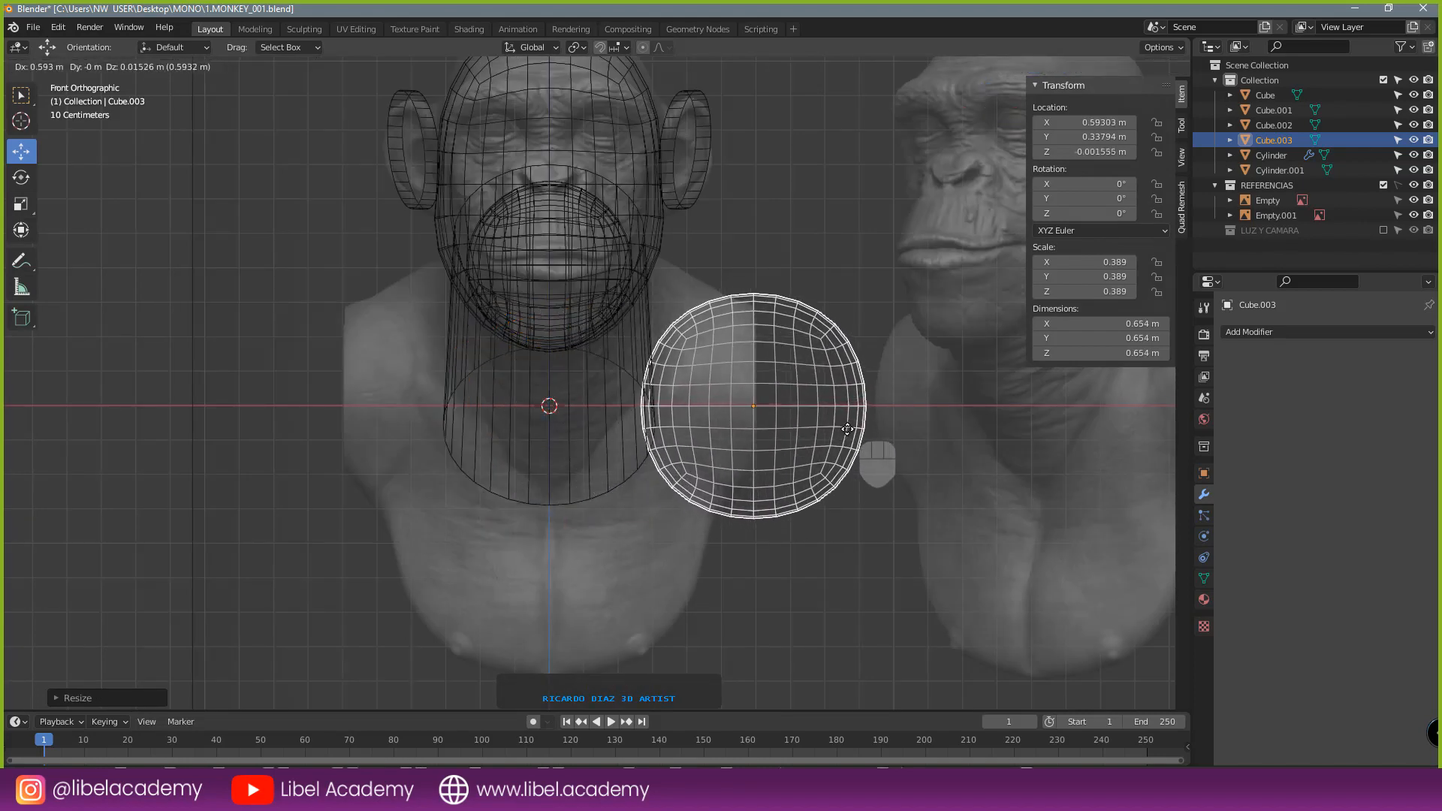
left_click(835, 428)
key("s")
left_click(828, 417)
key("g")
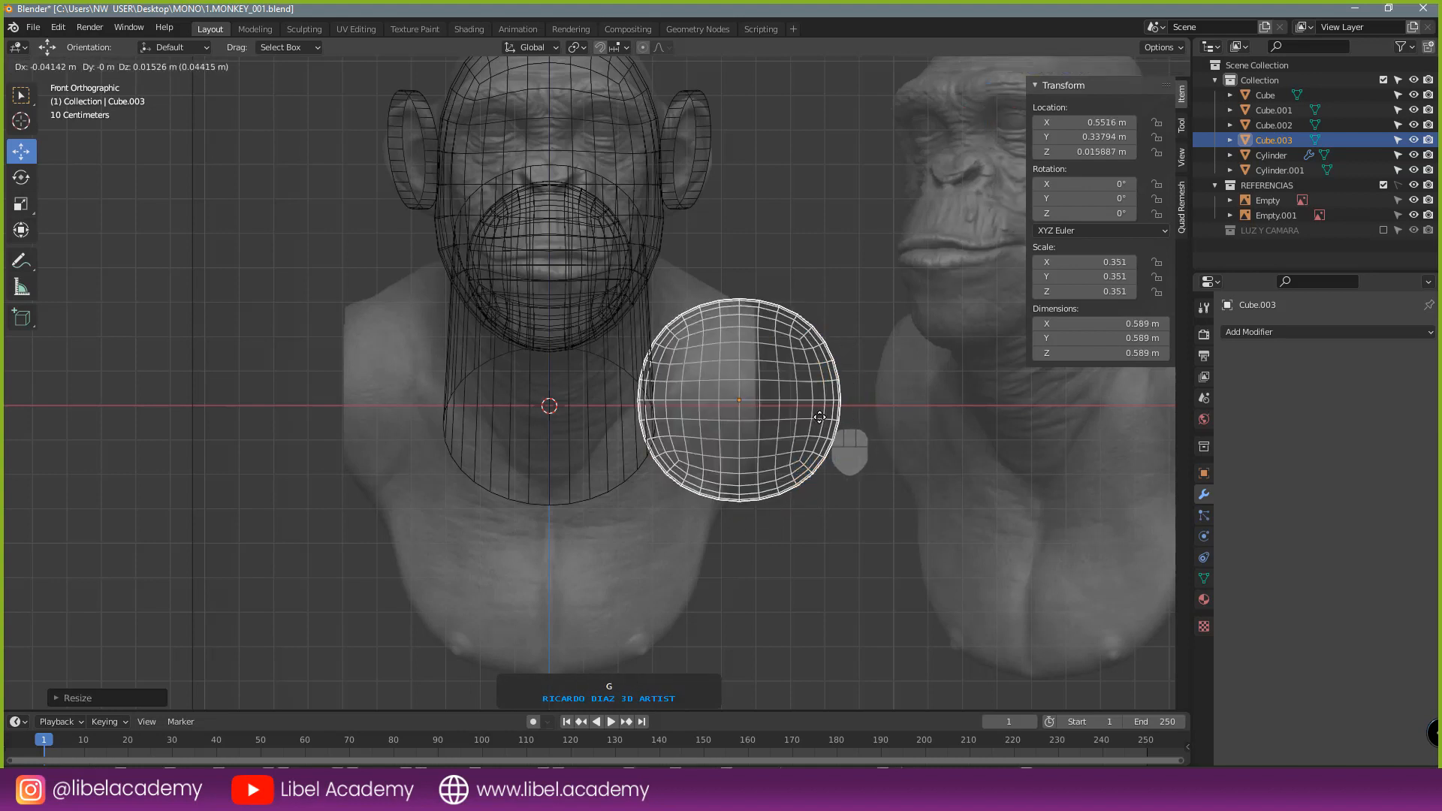
left_click(833, 430)
- Apply the shoulder sphere's location and add a Mirror modifier on the X axis to create the opposite shoulder
key("ctrl+a")
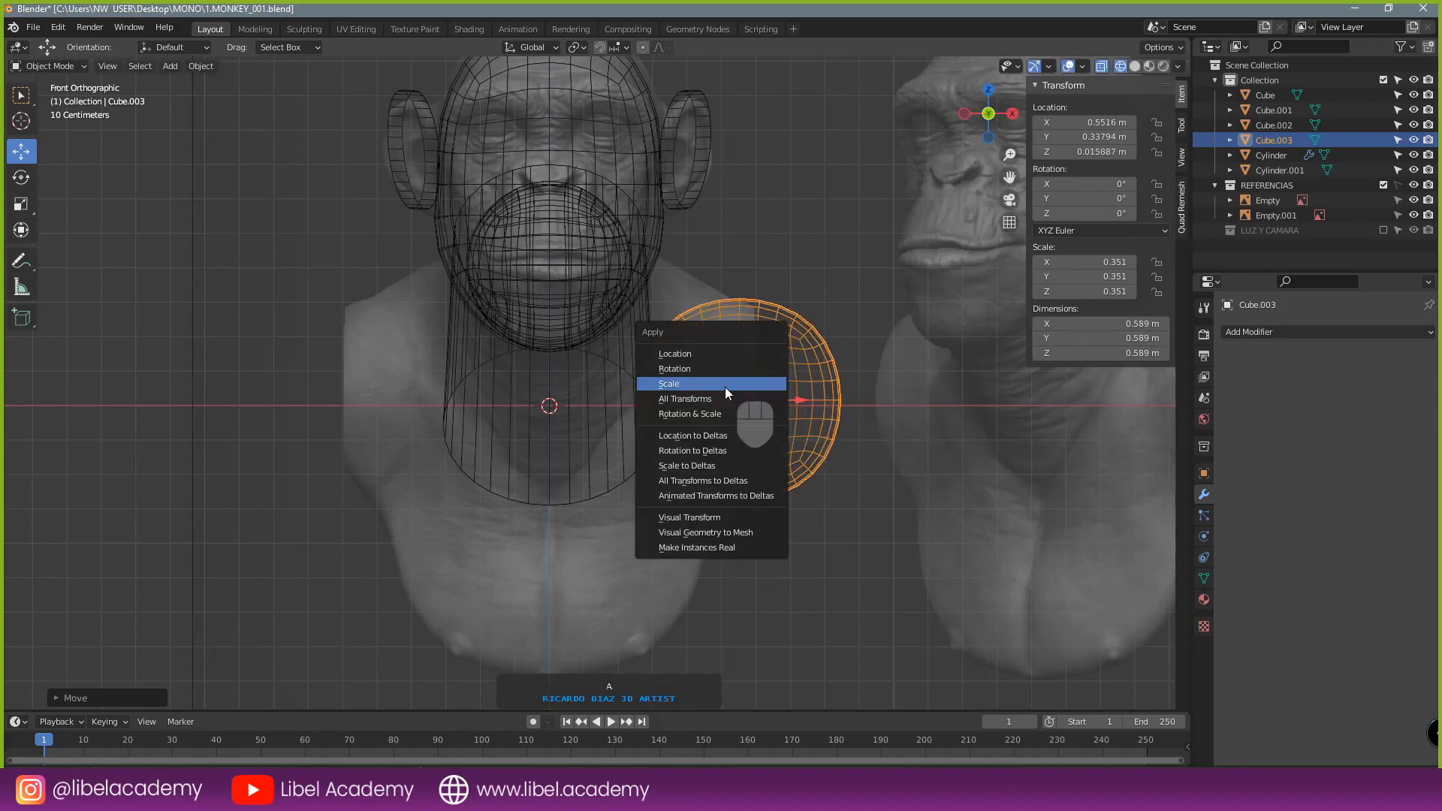
left_click(724, 354)
left_click(1260, 331)
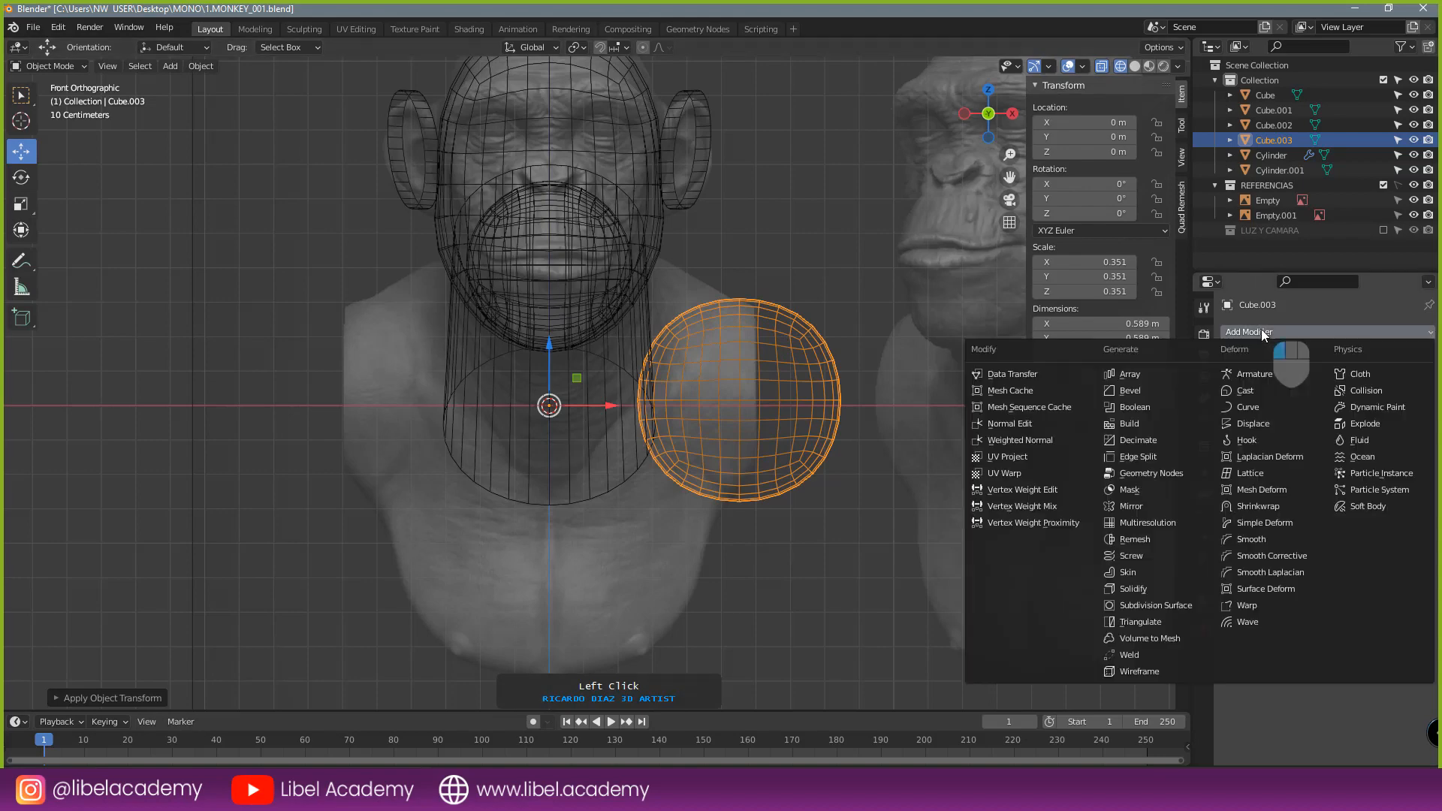
left_click(1181, 503)
key("z")
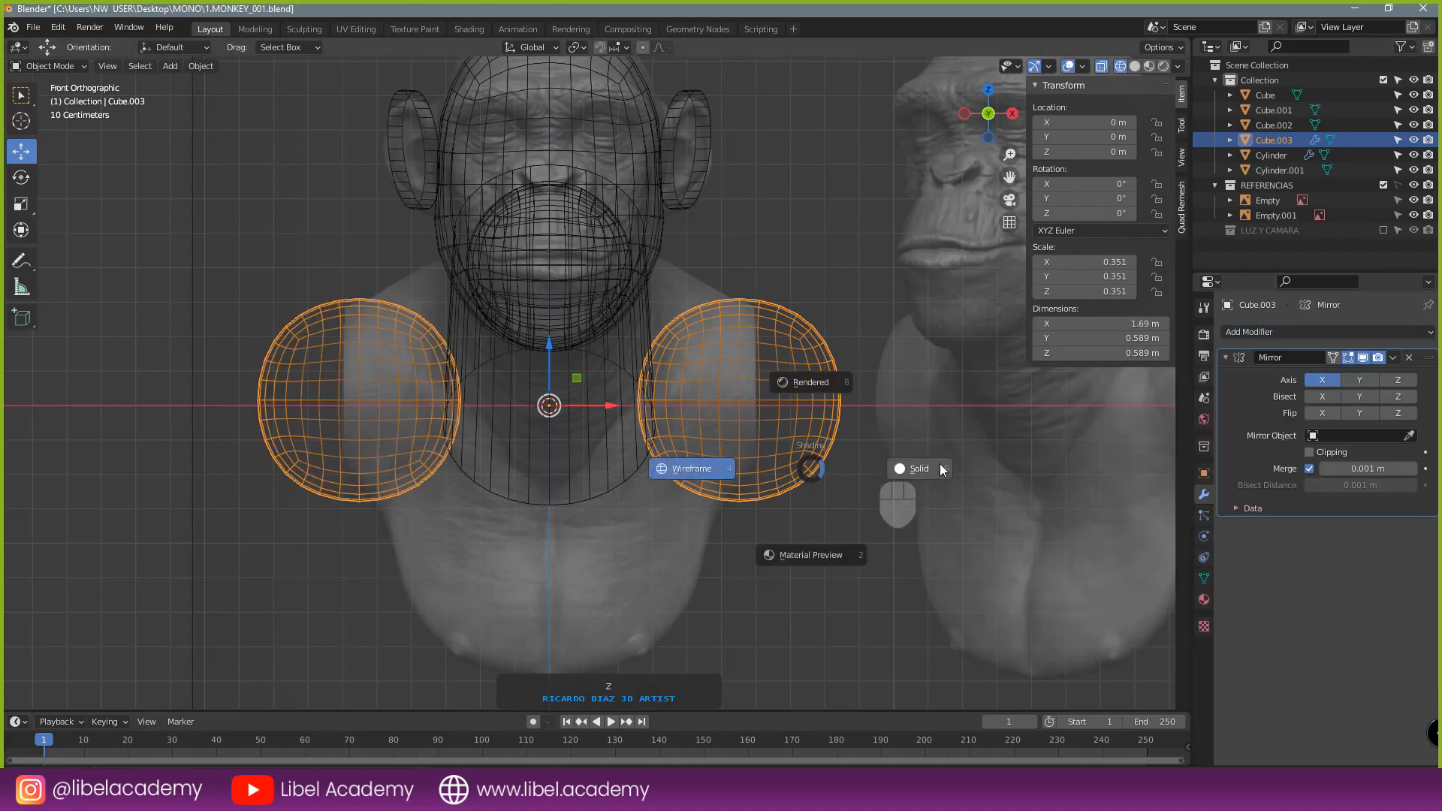
- Return to solid shading and duplicate the spare sphere below the bust in place
left_click(925, 458)
scroll(787, 413, "down", 3)
key("KP_3")
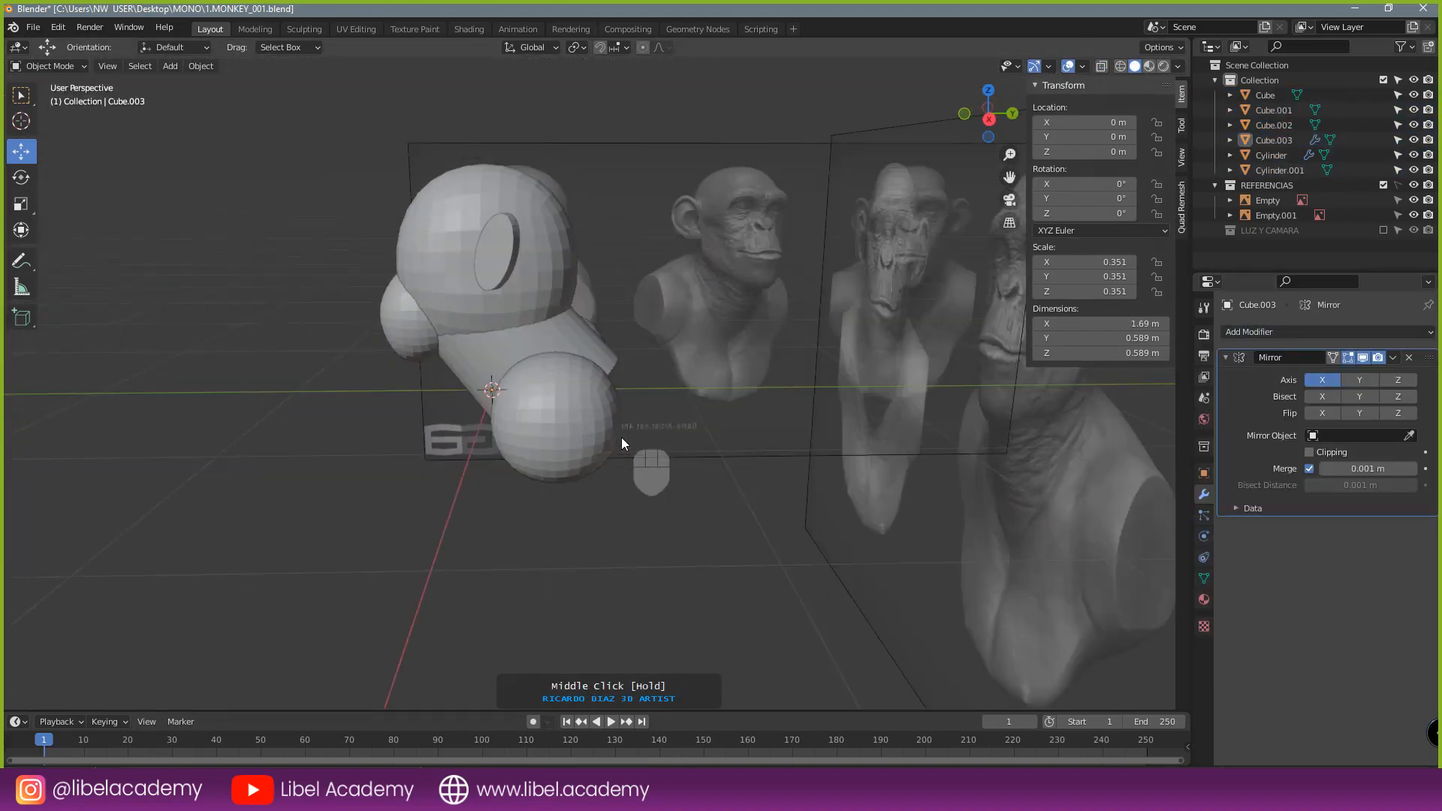
key("KP_1")
scroll(620, 437, "down", 5)
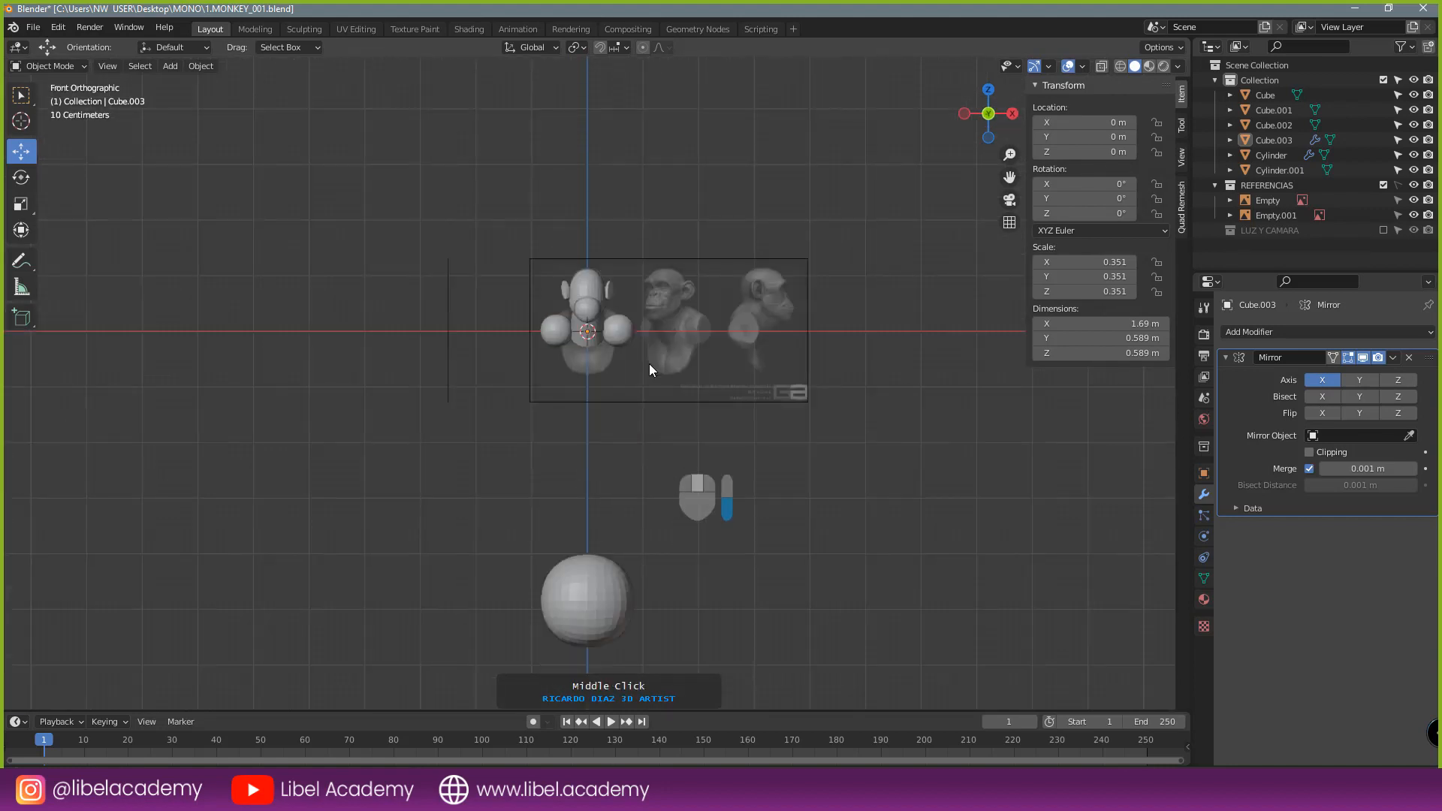
right_click(578, 525)
scroll(597, 521, "up", 2)
key("shift+d")
right_click(649, 478)
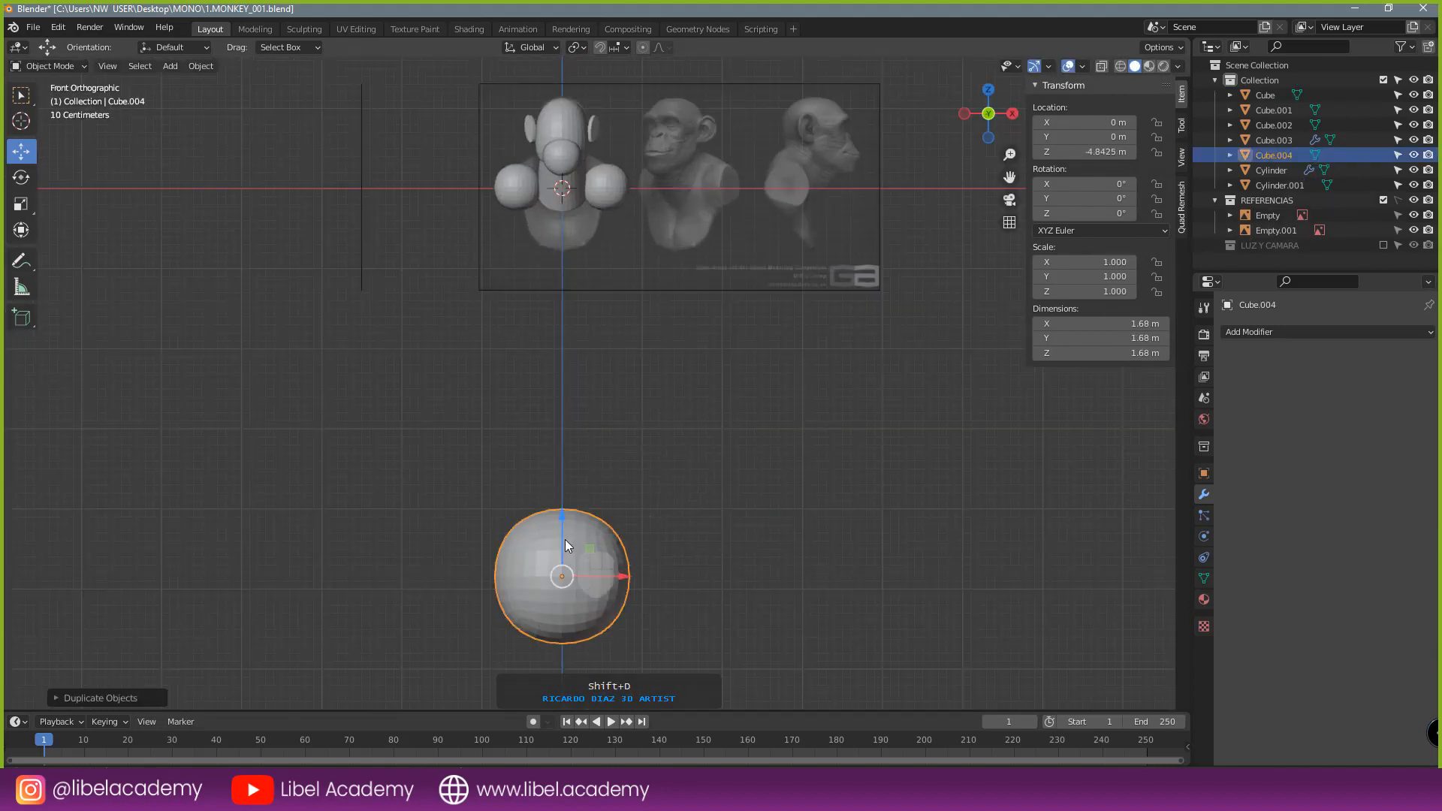
- Raise the sphere copy onto the torso area at about Z -0.339 m
left_click_drag(567, 535, 570, 215)
middle_click_drag(586, 229, 610, 508, "shift")
scroll(611, 512, "up", 3)
left_click_drag(563, 552, 565, 442)
- In side view, flatten the torso sphere along Y, move it back to about Y 0.298 m, and scale it overall to 0.898 × 0.443 × 0.898
key("KP_3")
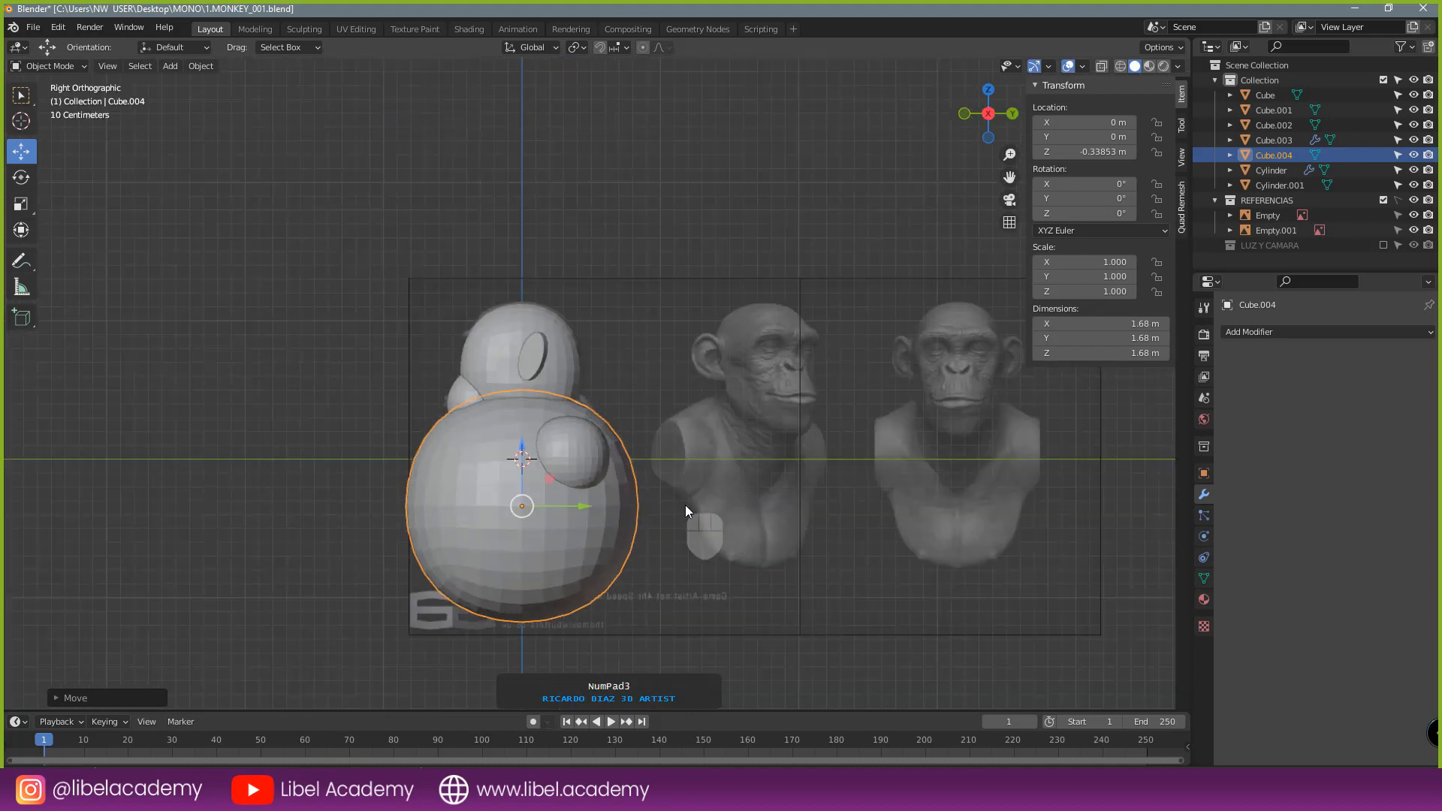
key("s")
key("y")
left_click(618, 522)
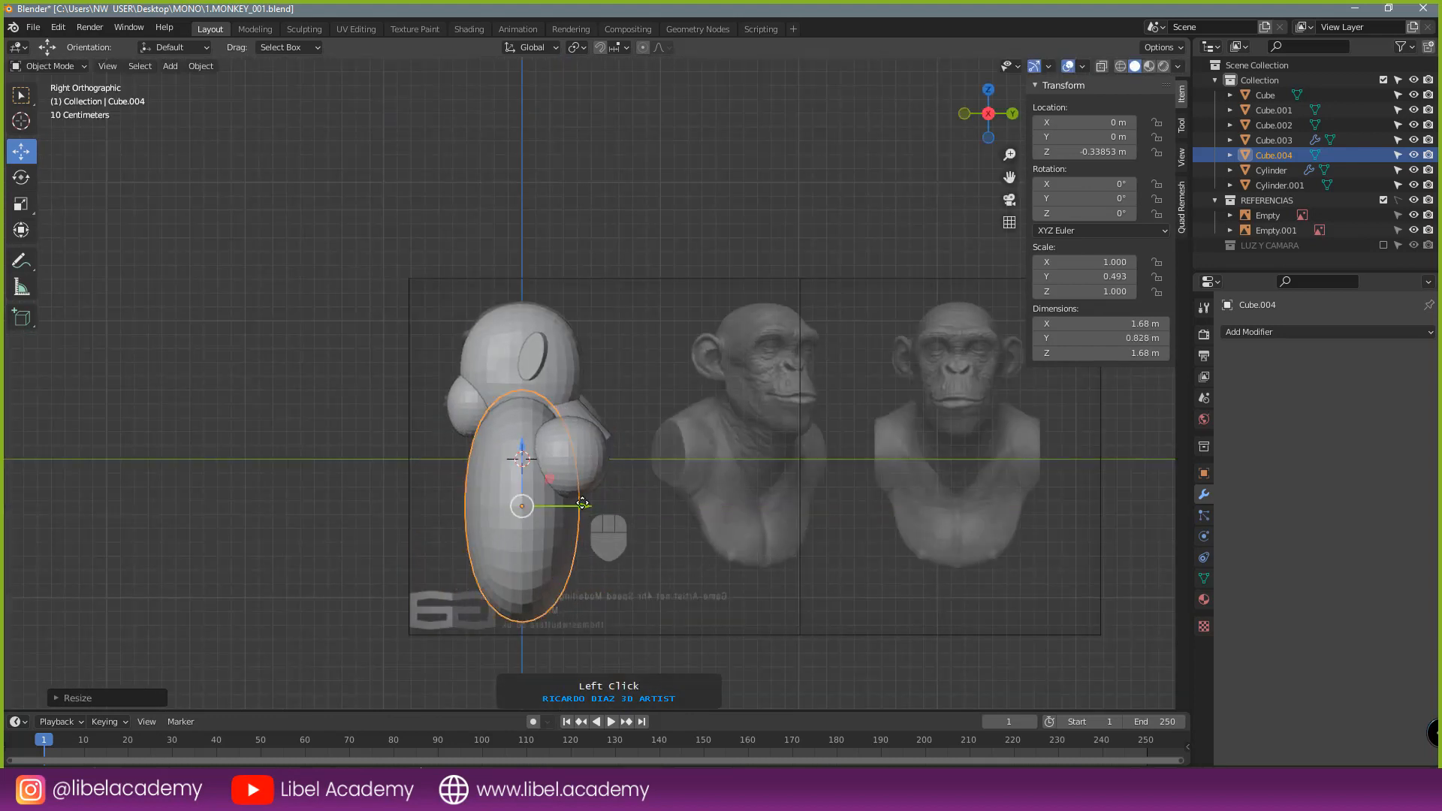
left_click_drag(571, 507, 612, 509)
key("s")
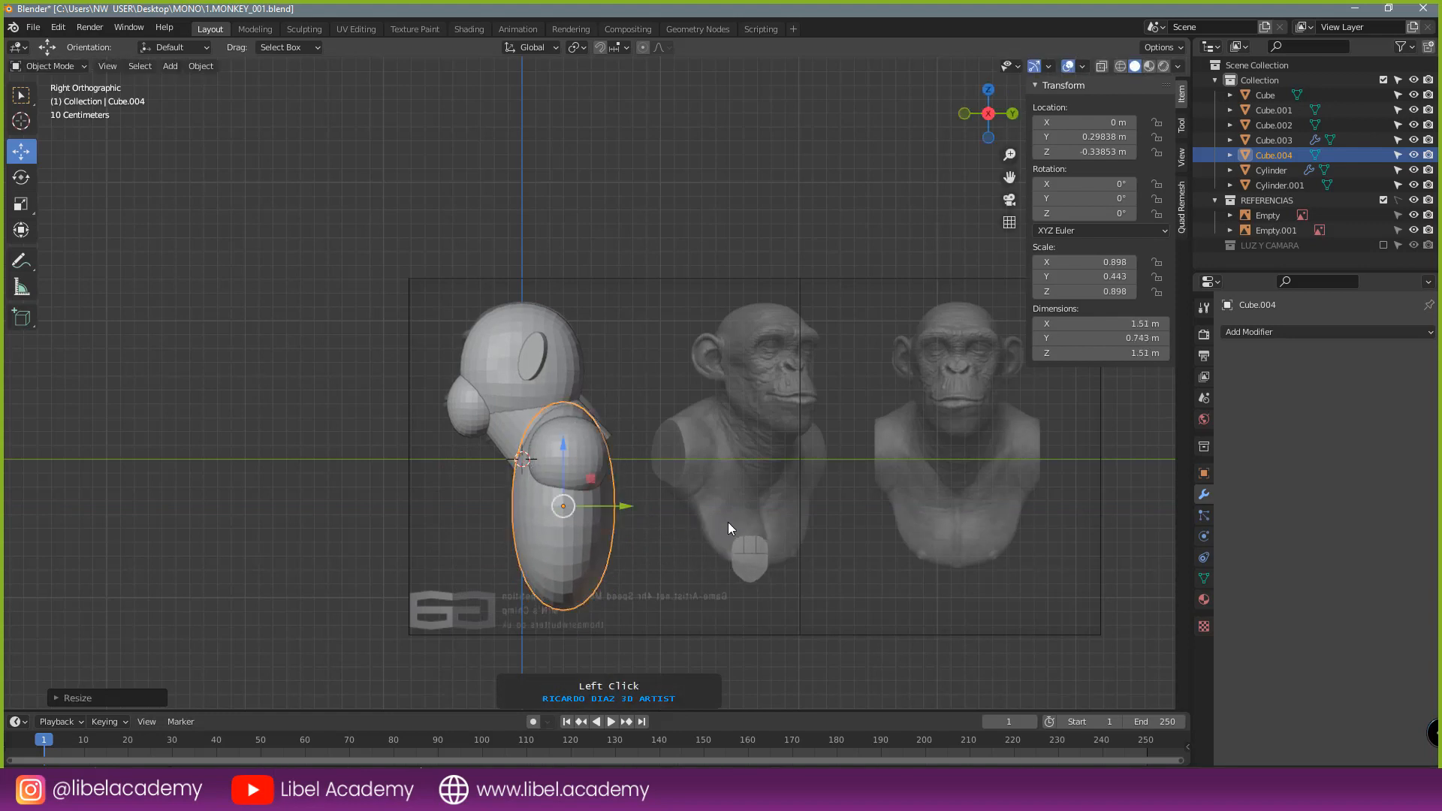
- In front view, narrow the torso sphere along X to a scale of about 0.607
key("KP_1")
scroll(743, 496, "up", 3)
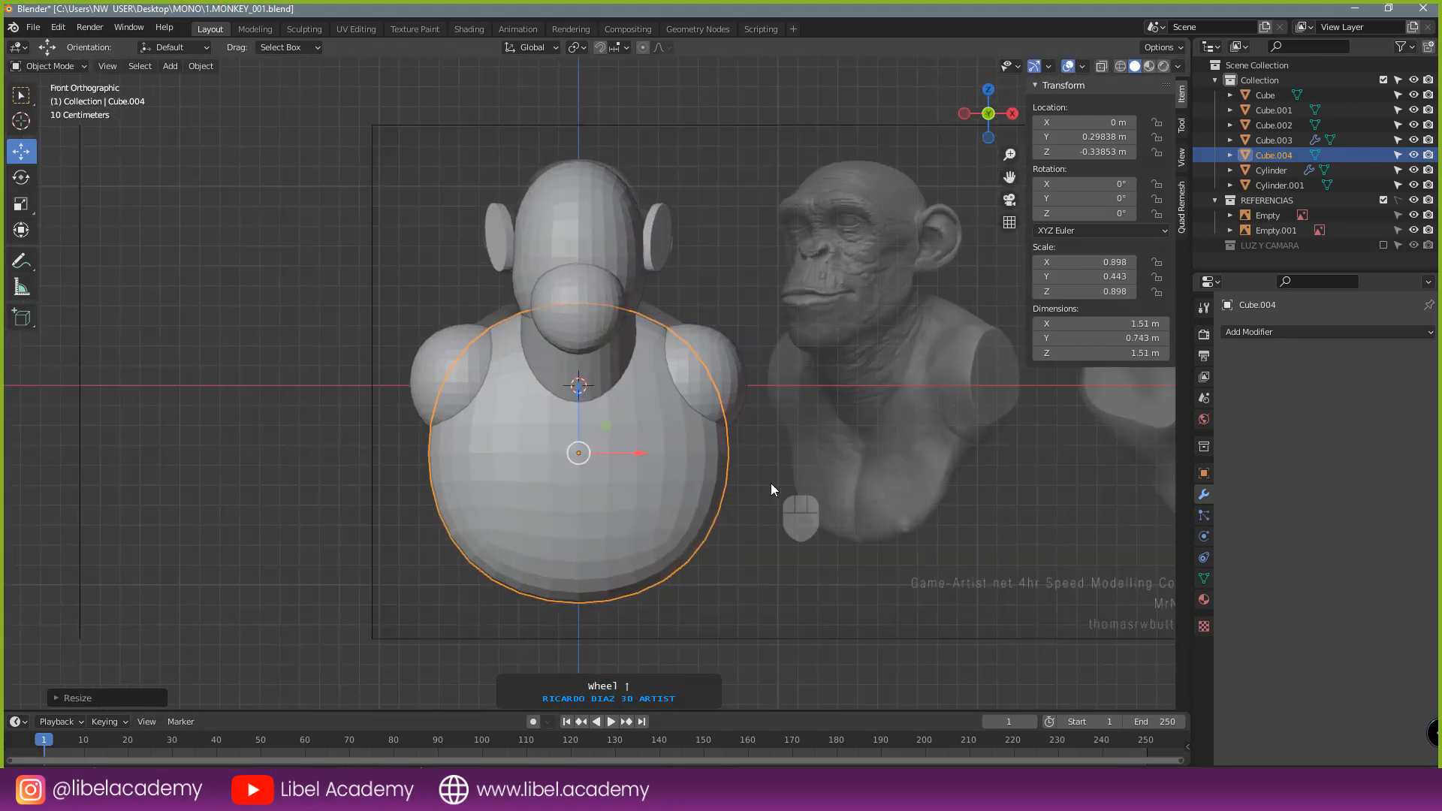
key("s")
key("x")
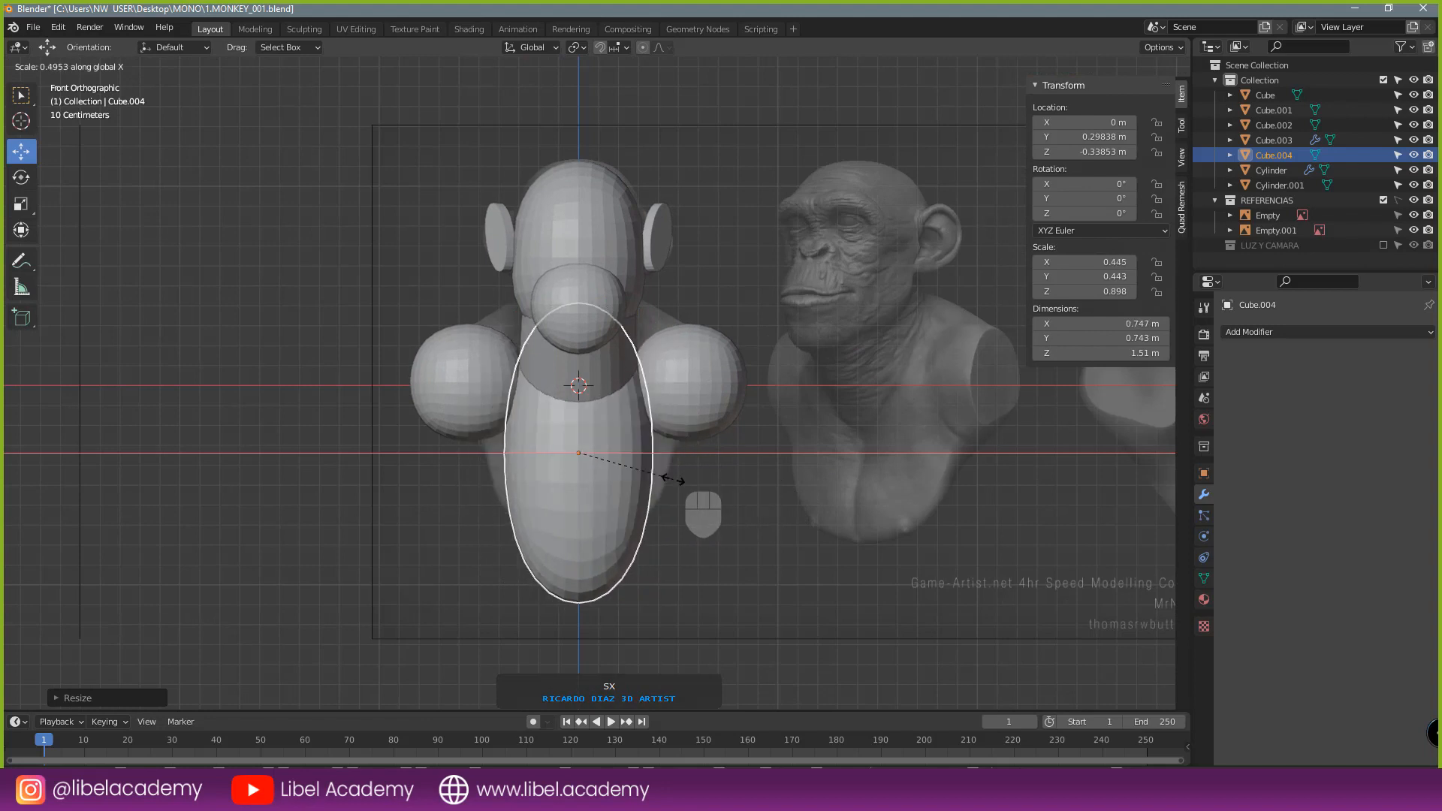
left_click(711, 472)
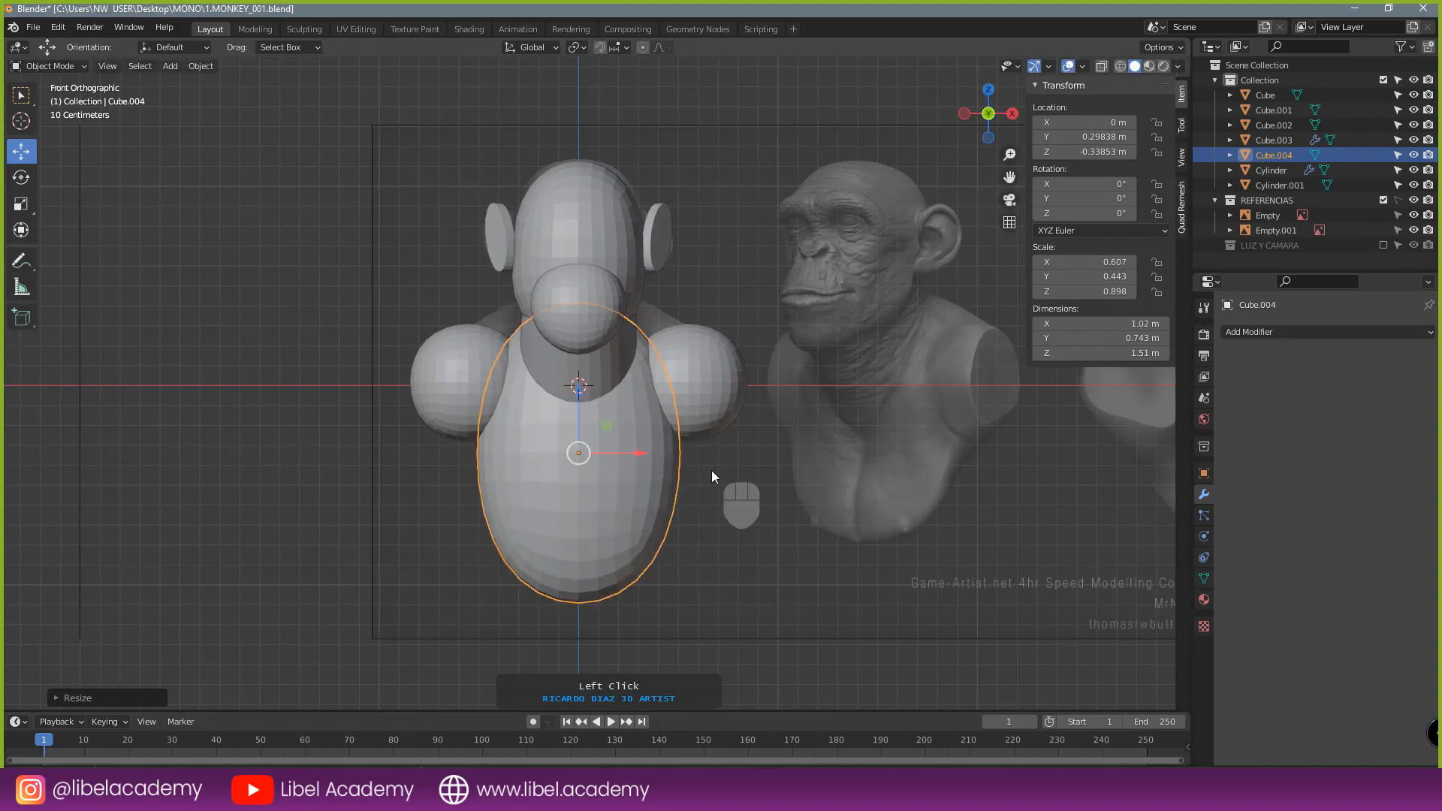
- With wireframe shading, shorten the torso sphere to a Z scale of about 0.739 and raise it to Z -0.144 m to match the chest
scroll(710, 472, "up", 2)
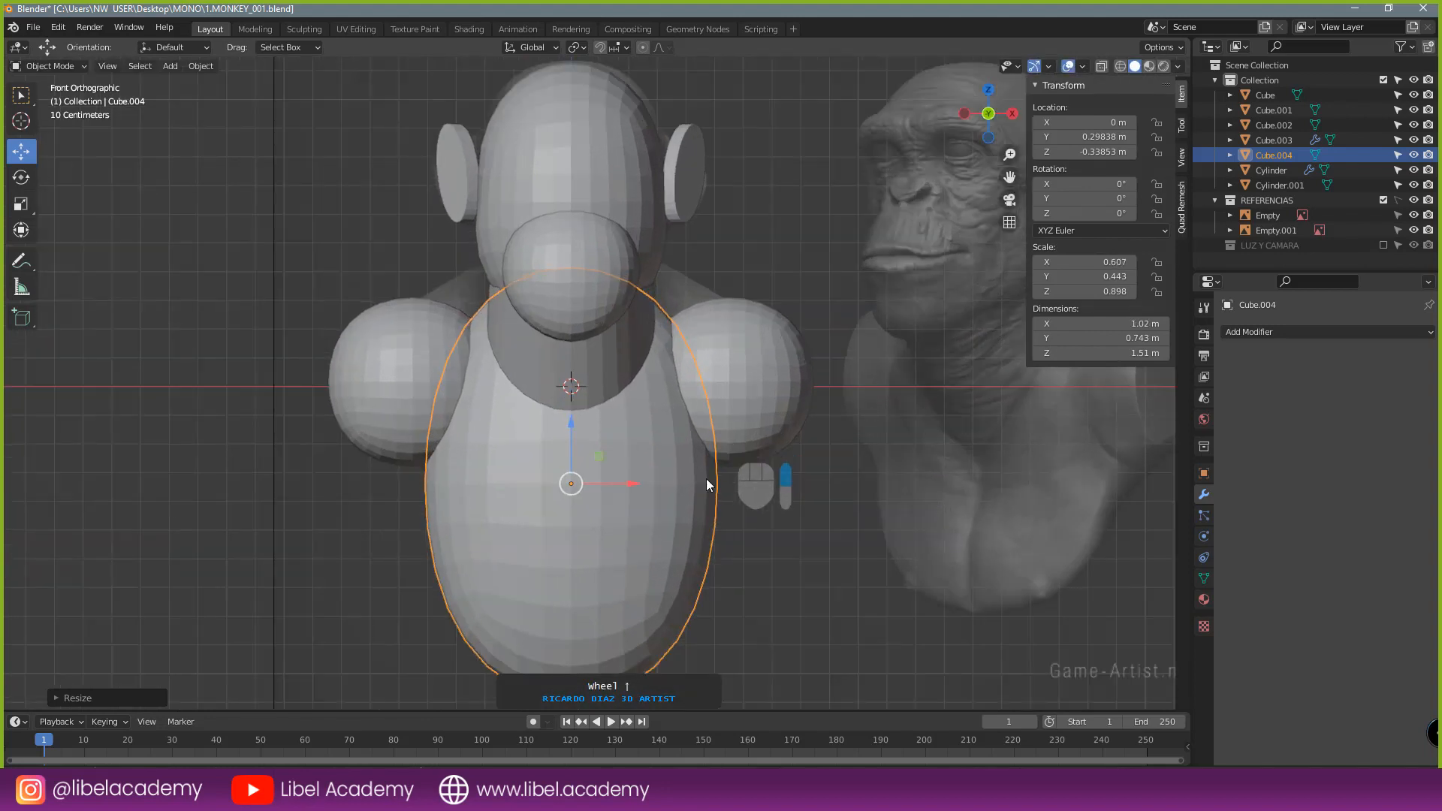
middle_click_drag(659, 448, 637, 376, "shift")
key("z")
left_click(545, 420)
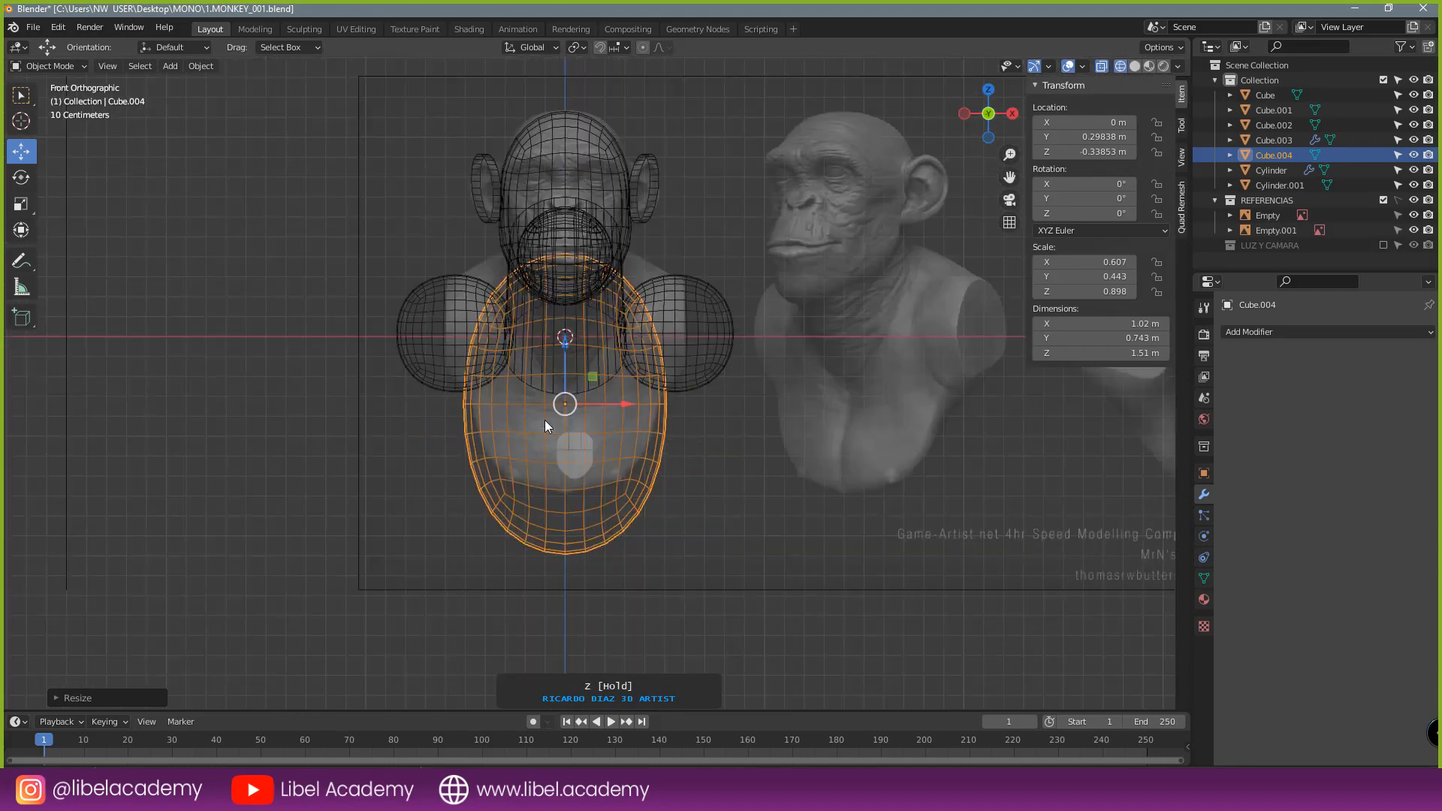
scroll(596, 493, "down", 1)
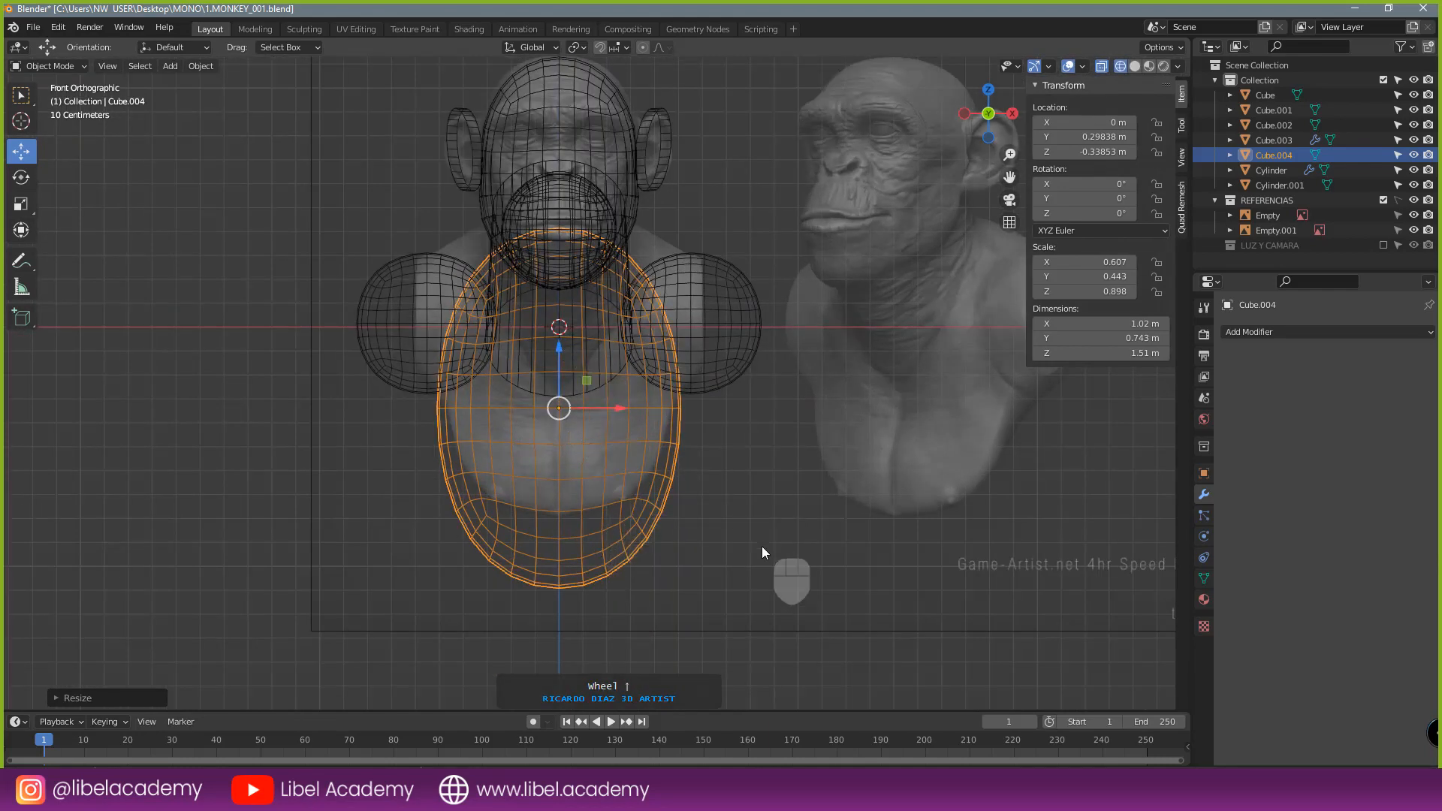
key("s")
key("z")
left_click(724, 523)
left_click_drag(565, 344, 565, 298)
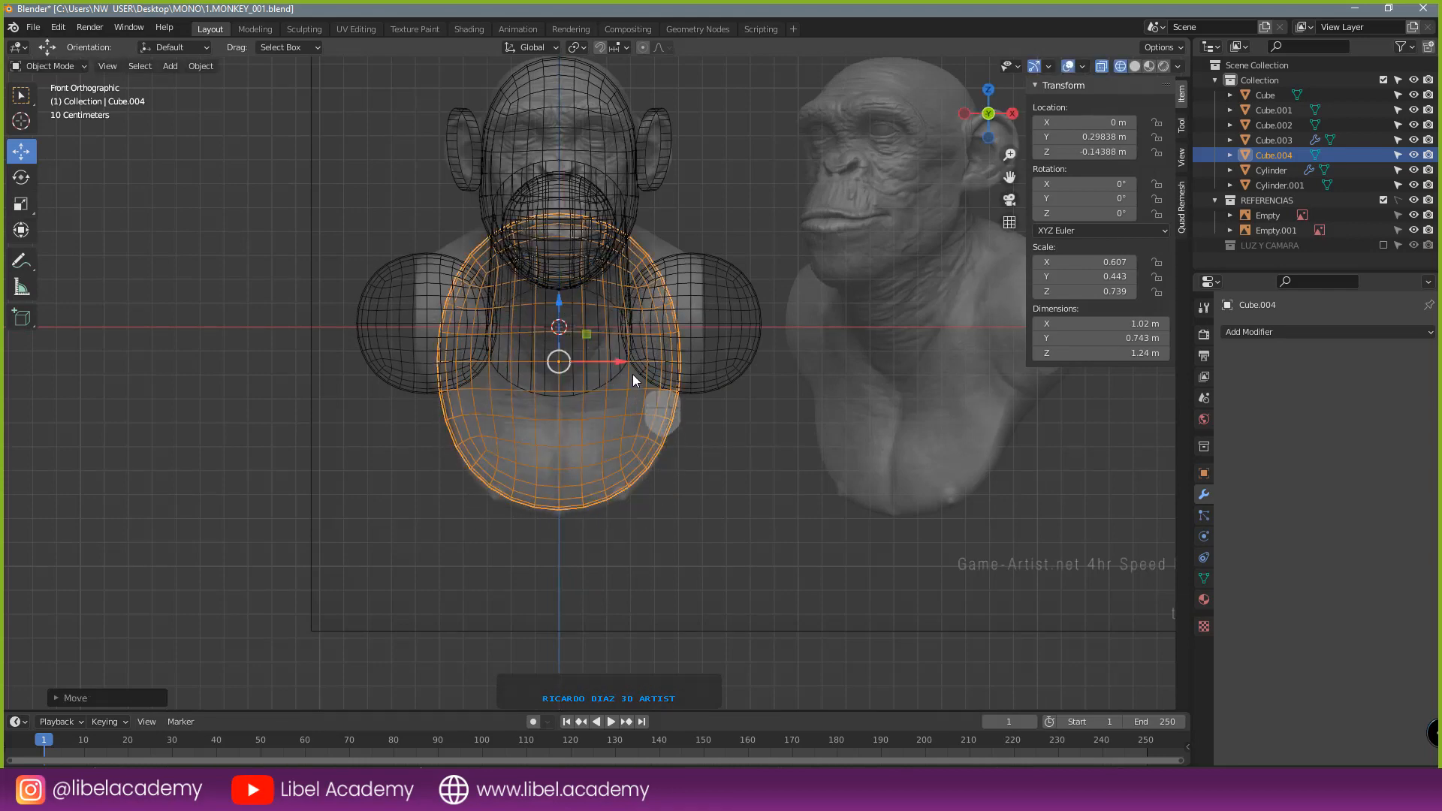
- Return to solid shading, check the bust in perspective, and save the file
key("z")
left_click(765, 428)
mouse_move(763, 428)
middle_mouse_down()
mouse_move(463, 480)
mouse_move(538, 484)
mouse_move(709, 445)
middle_mouse_up()
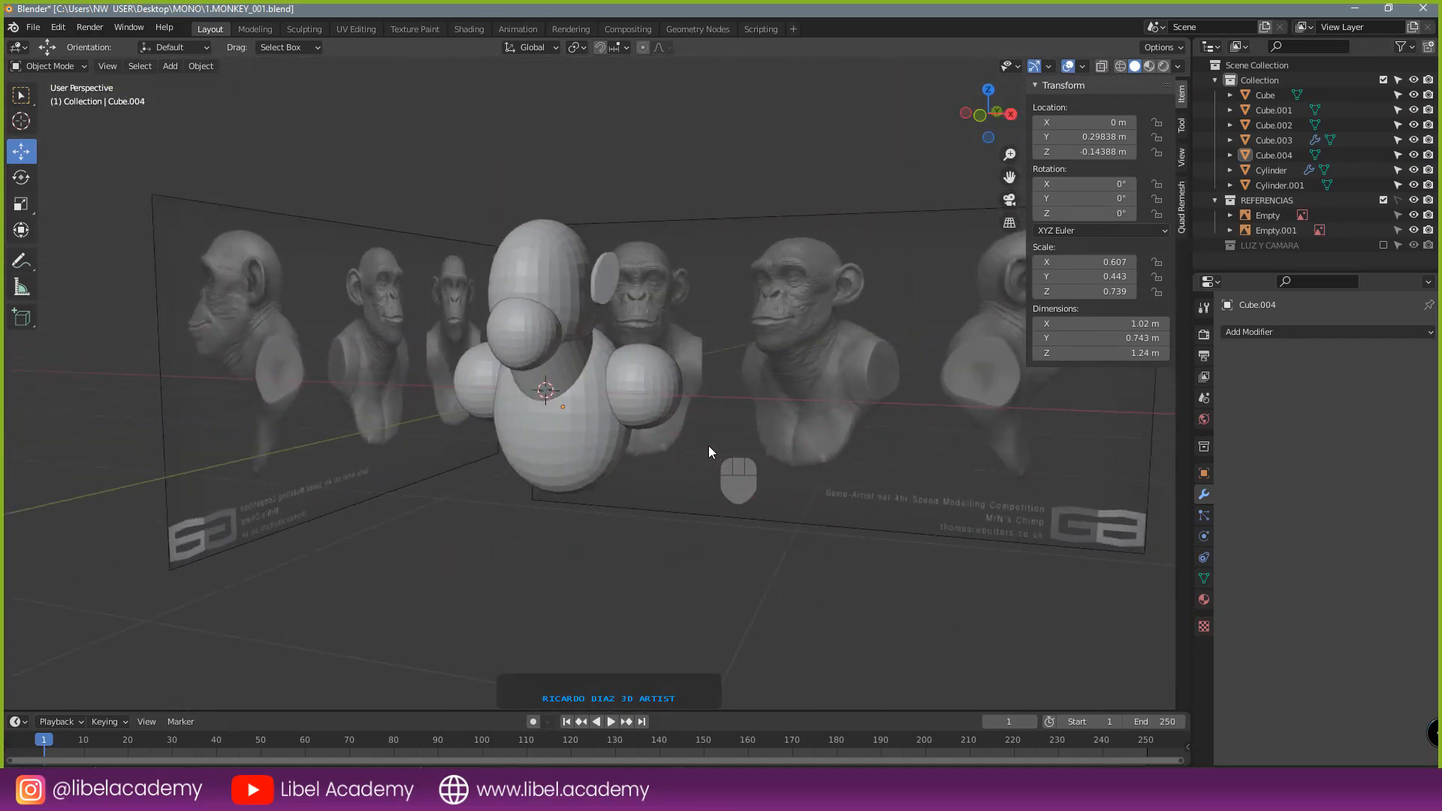
key("ctrl+s")
- Duplicate the spare sphere again in front view and place the copy over the shoulder at about X 0.637 m, Z -0.146 m
scroll(709, 447, "down", 3)
key("KP_1")
scroll(684, 478, "down", 3)
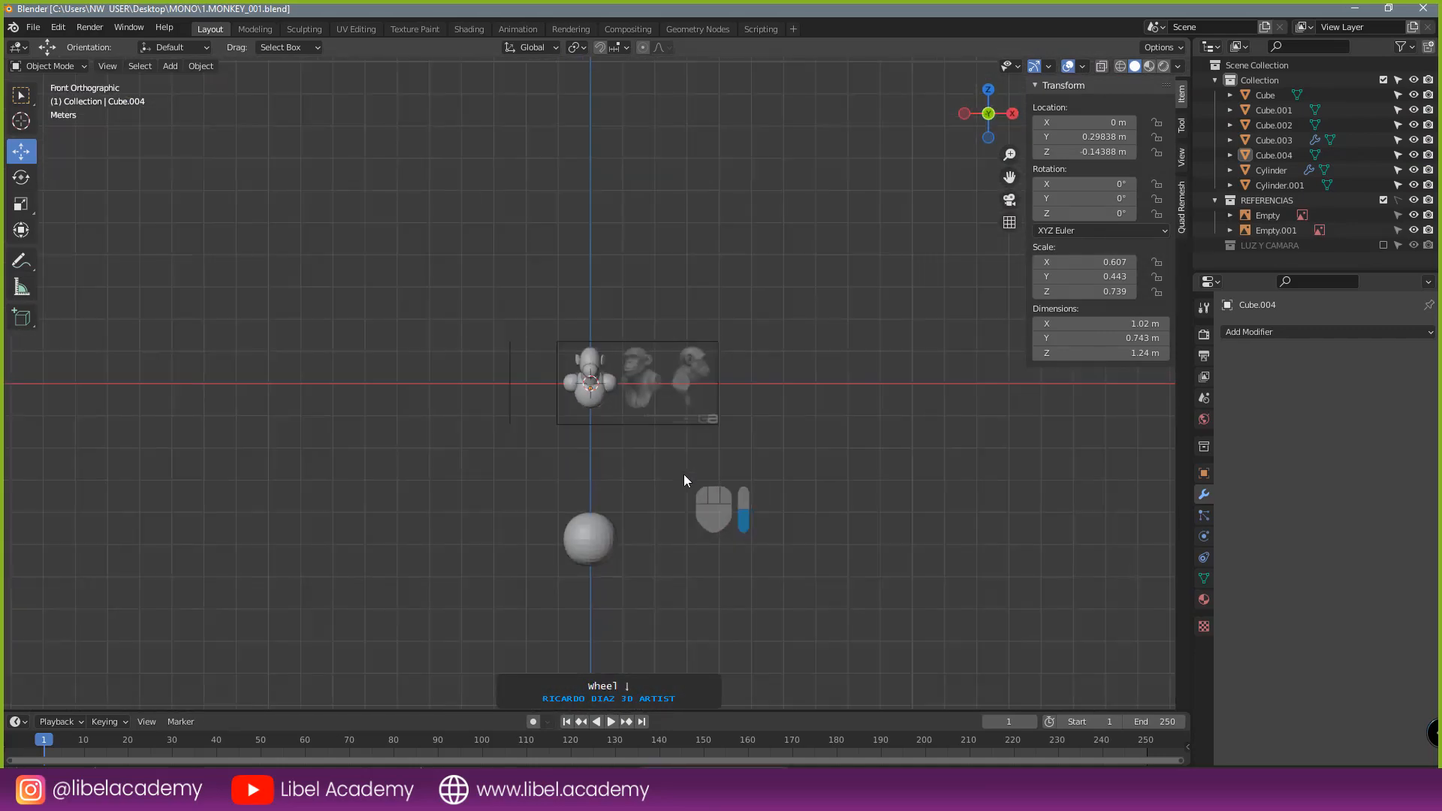
scroll(673, 472, "down", 2)
scroll(668, 498, "up", 5)
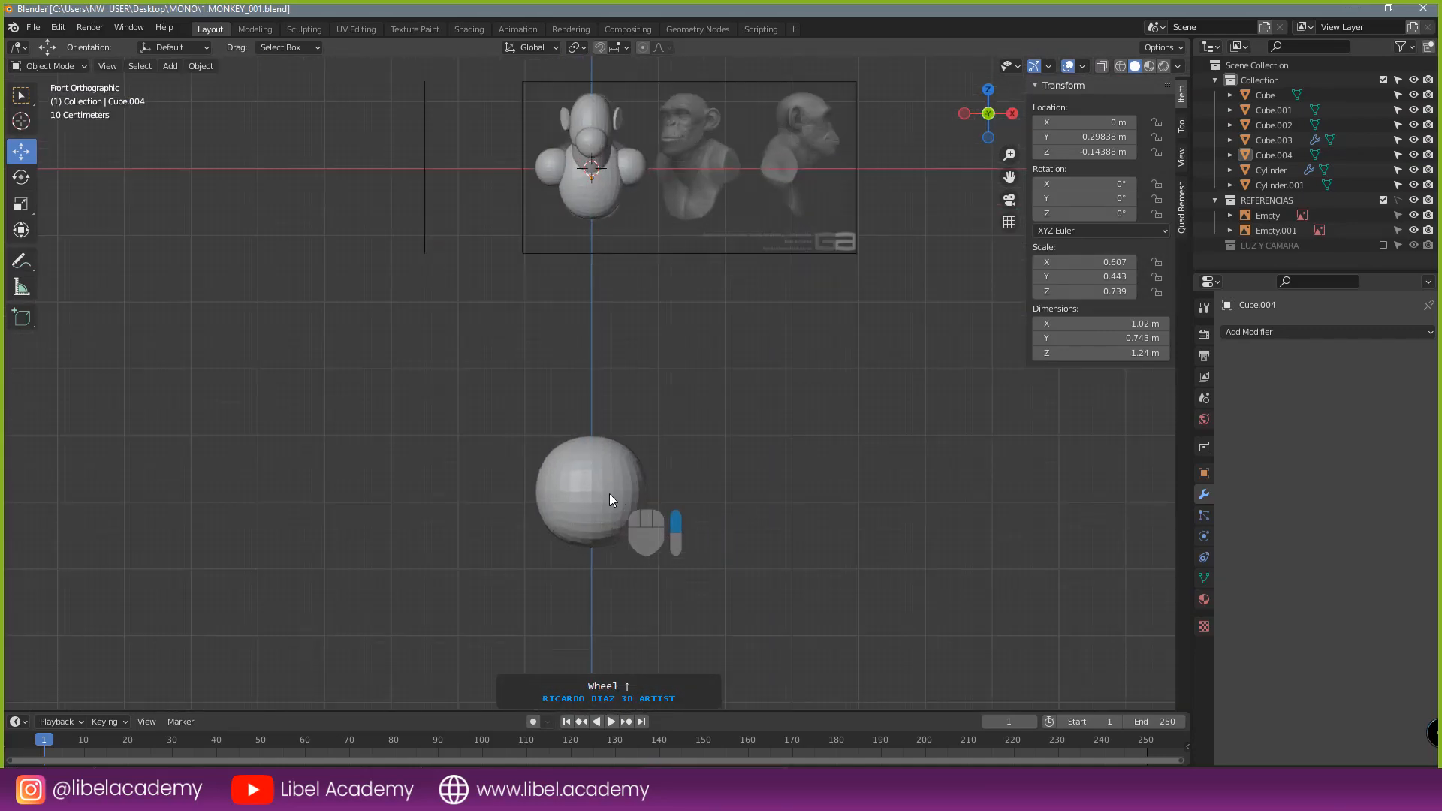
left_click(610, 500)
scroll(620, 452, "up", 3)
key("shift+d")
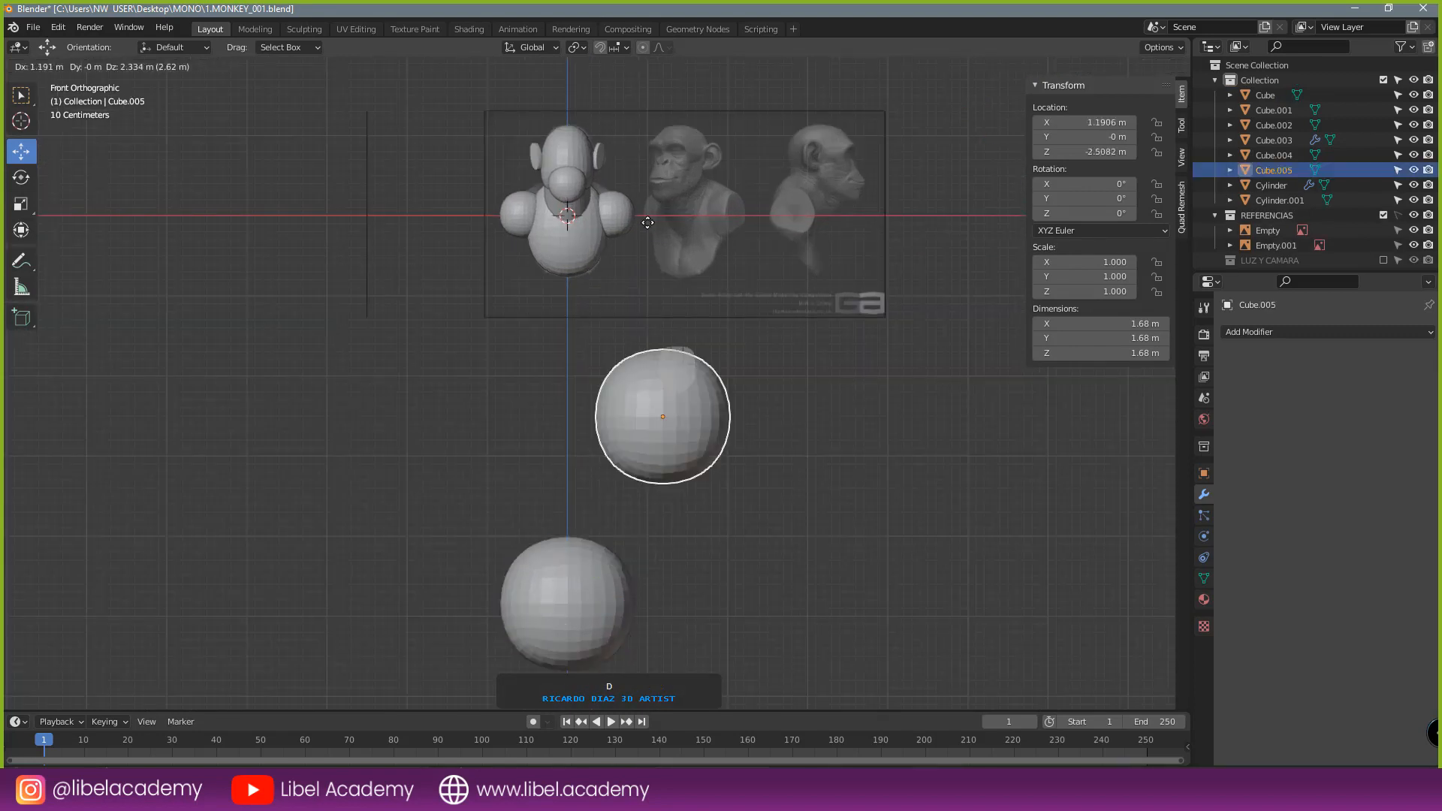
left_click(610, 206)
- Scale the new sphere down to 0.277 and move it beside the neck at about X 0.355 m, Z 0.256 m
scroll(655, 434, "up", 3)
key("s")
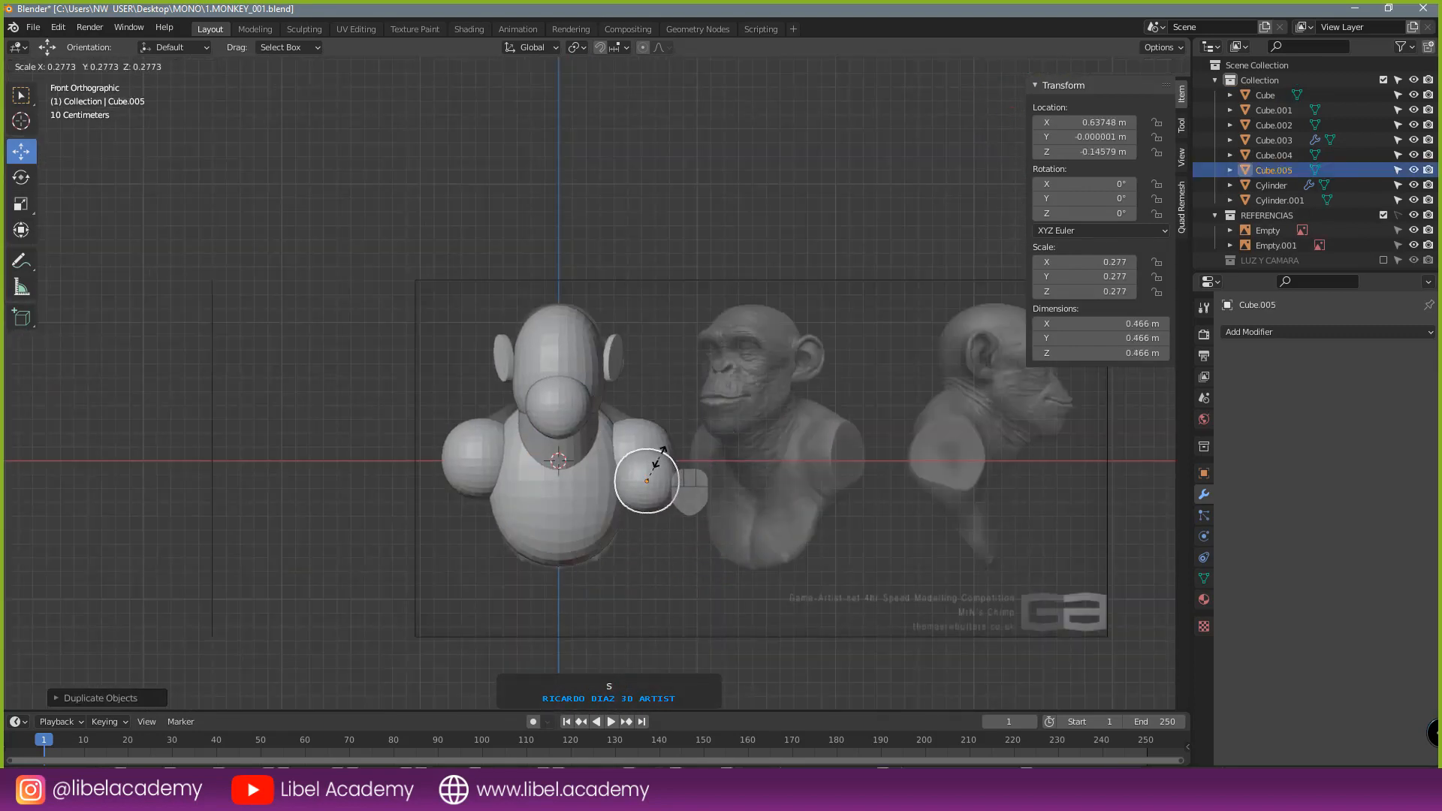
left_click(660, 457)
key("g")
left_click(648, 395)
scroll(651, 396, "up", 1)
- Using side and top views, place the small sphere behind the neck at about X 0.186 m, Y 0.421 m, Z 0.344 m
key("KP_3")
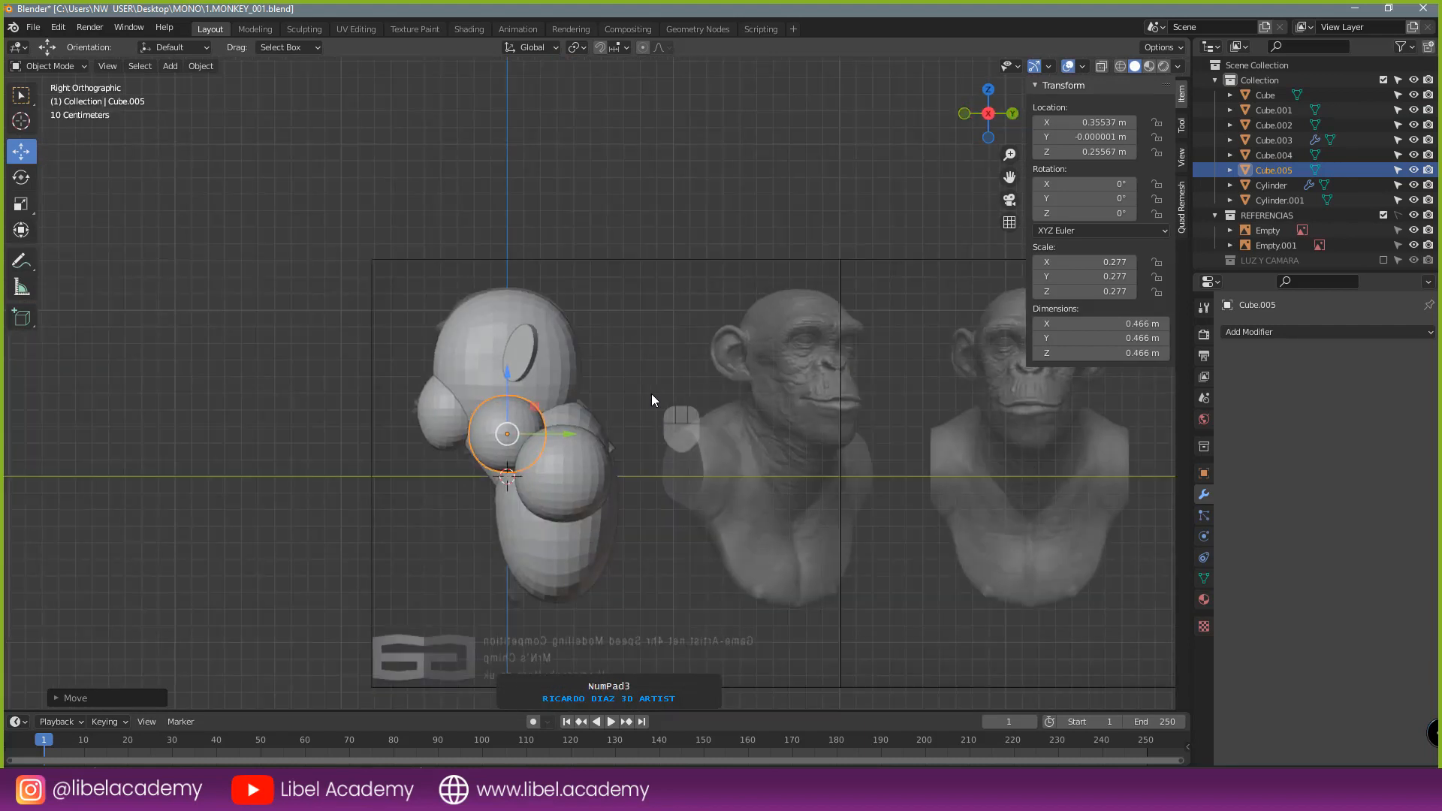
scroll(651, 393, "up", 1)
key("g")
left_click(734, 390)
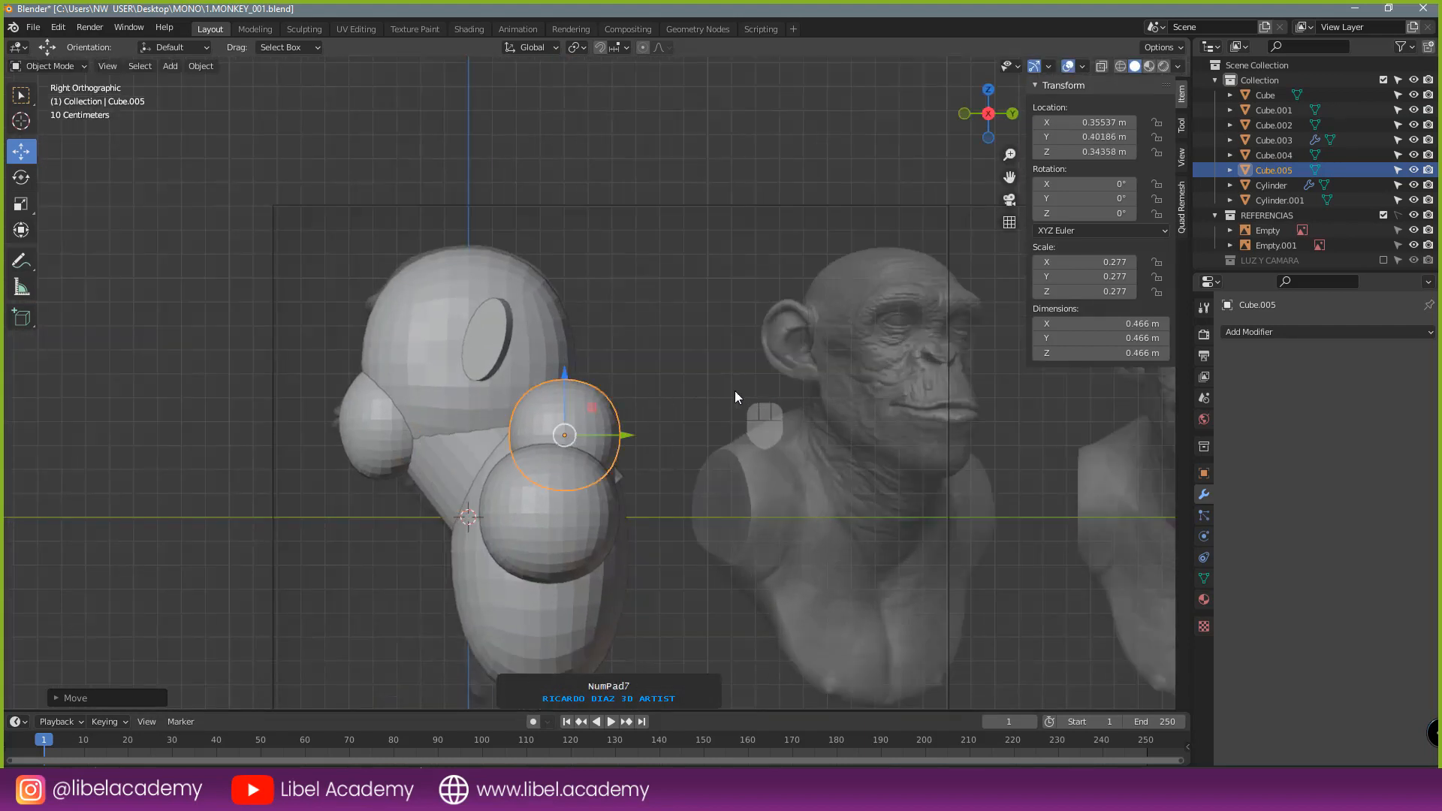
key("KP_7")
key("g")
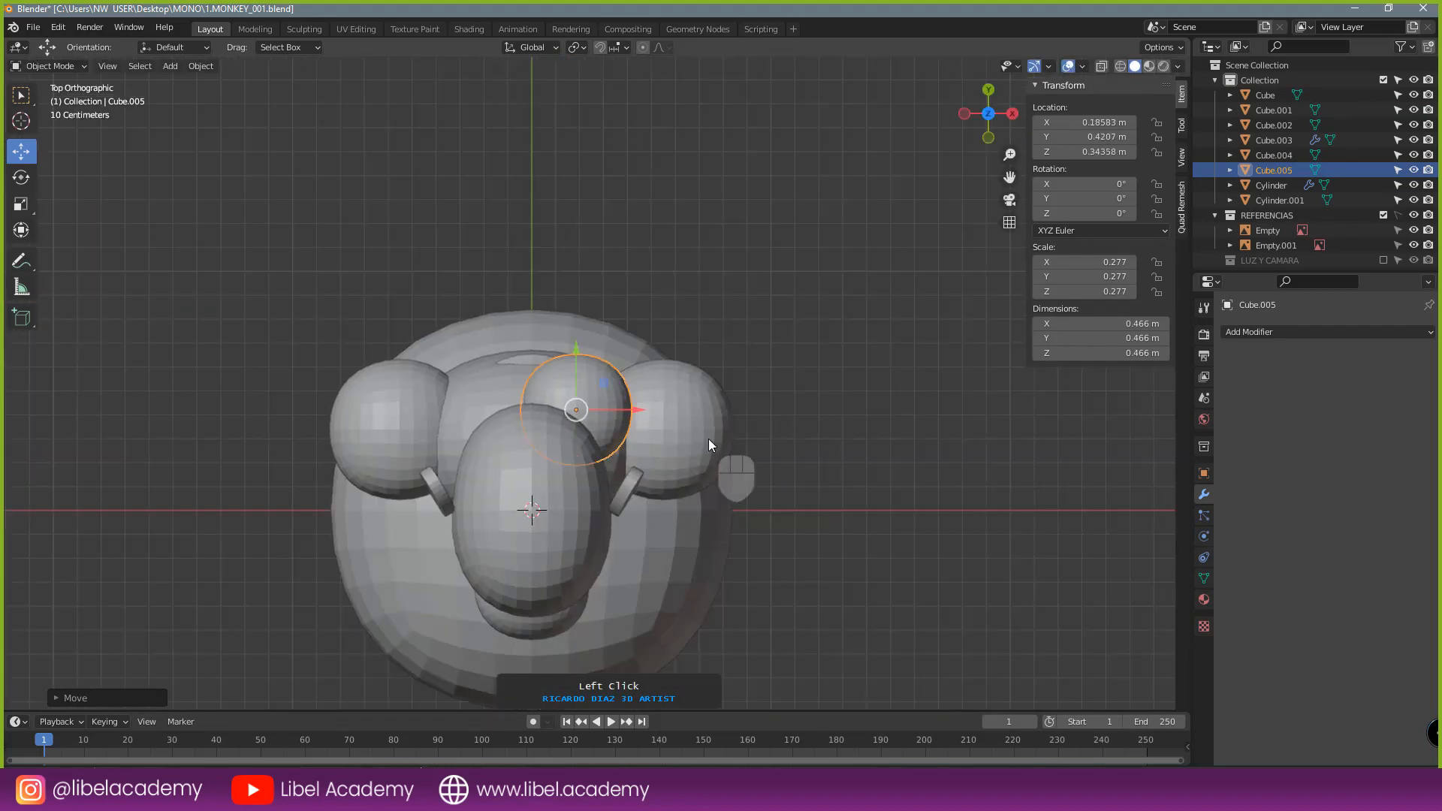
key("KP_1")
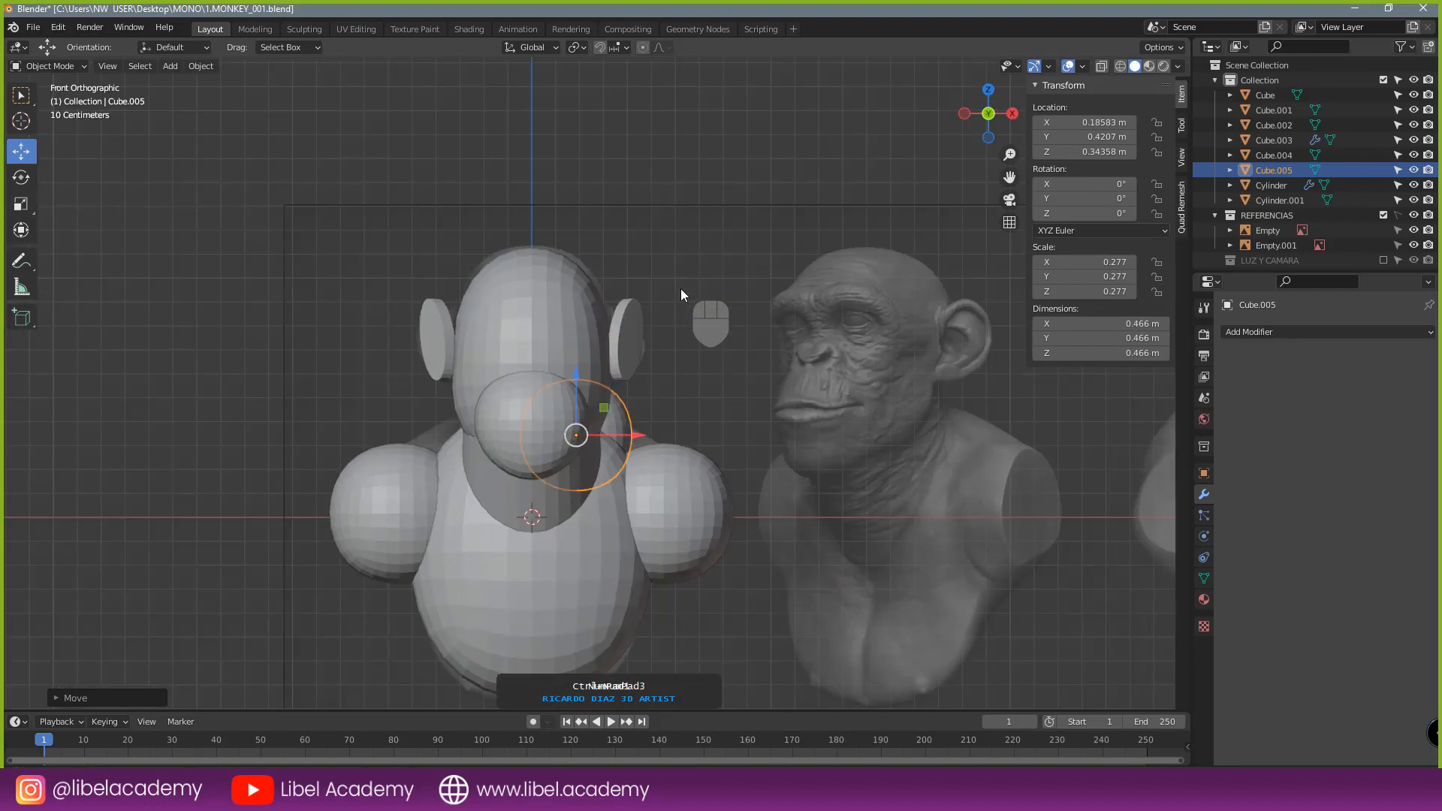
key("ctrl+KP_1")
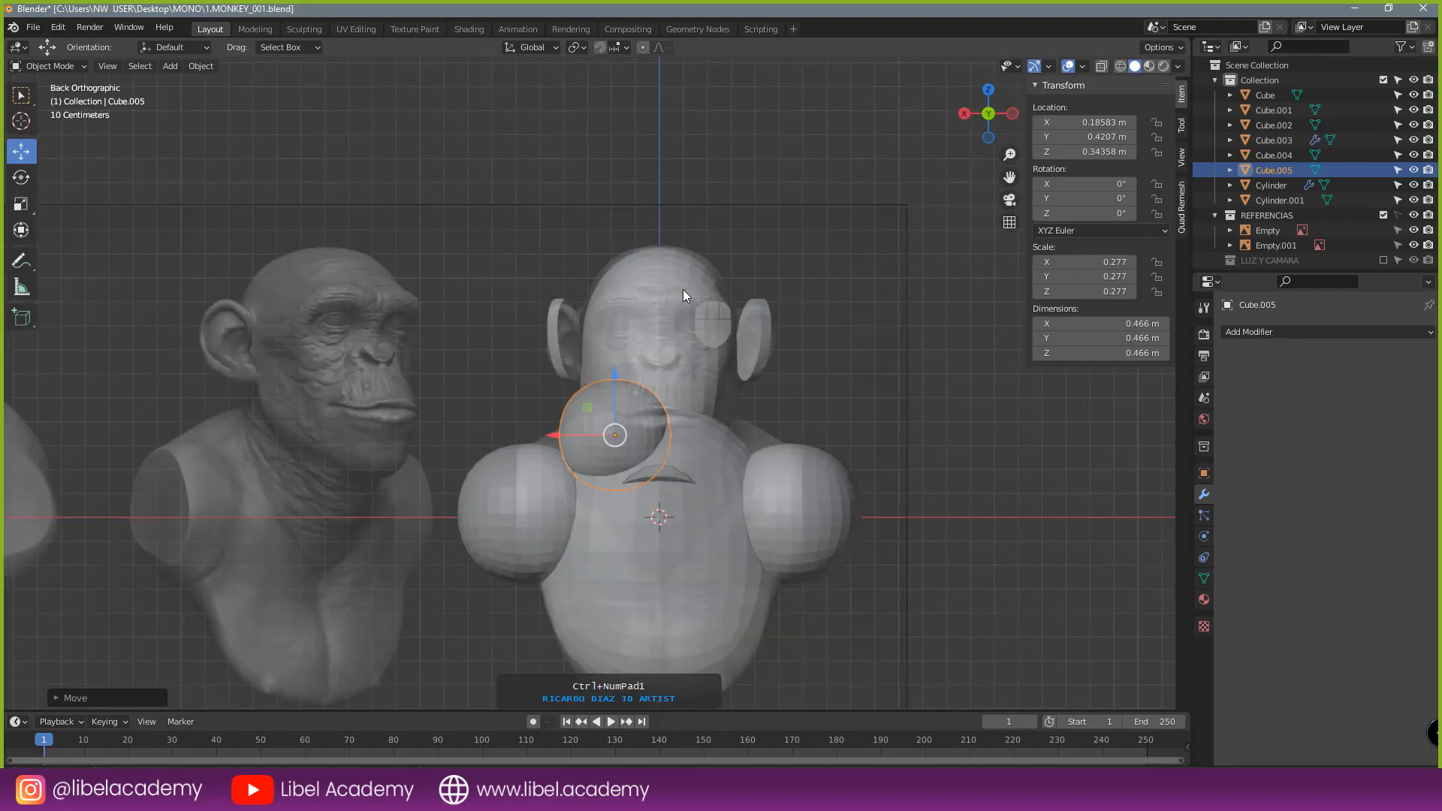
key("KP_1")
- Stretch the small sphere along X, then scale it down overall to about 0.300 × 0.167 × 0.167
scroll(682, 290, "up", 3)
key("s")
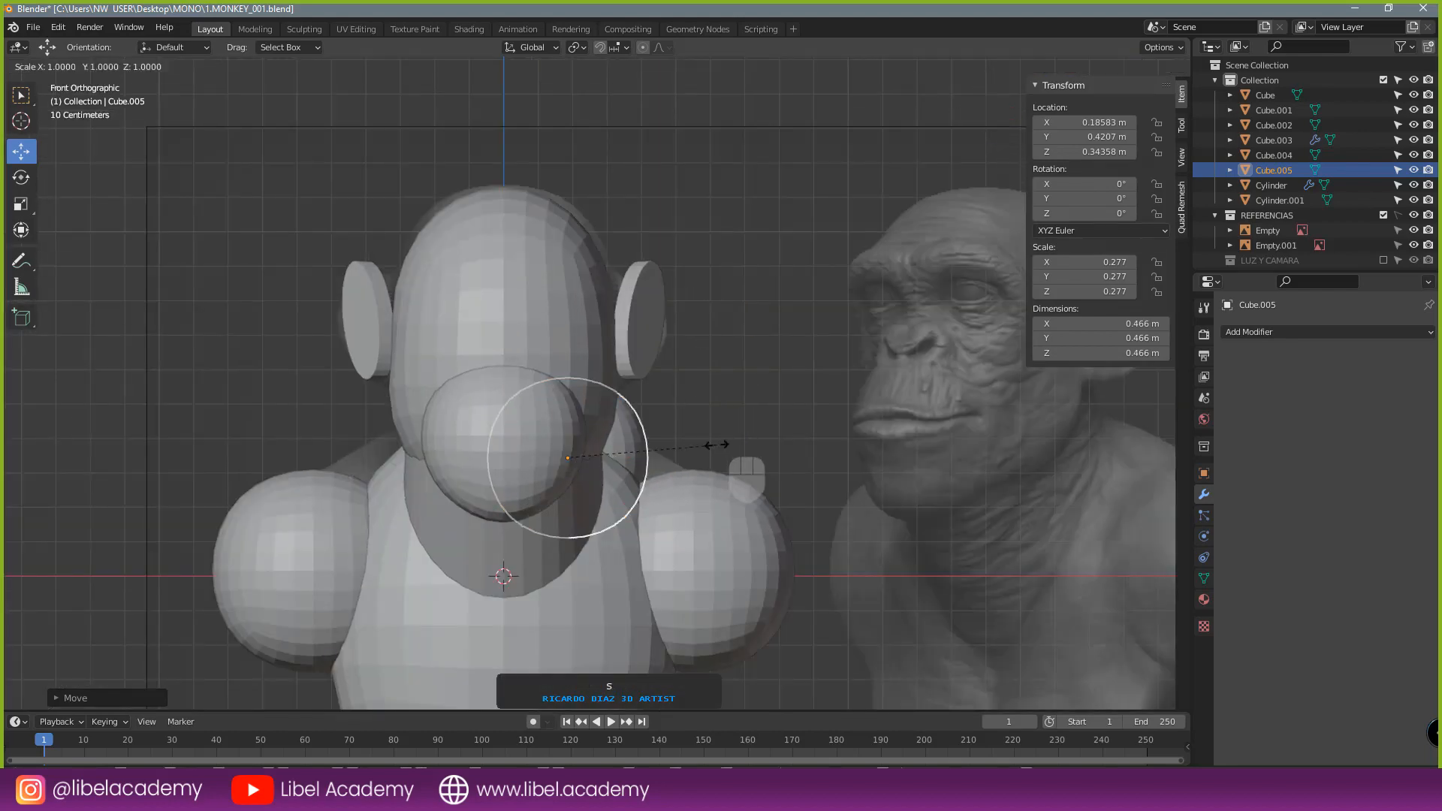
key("x")
left_click(836, 443)
key("s")
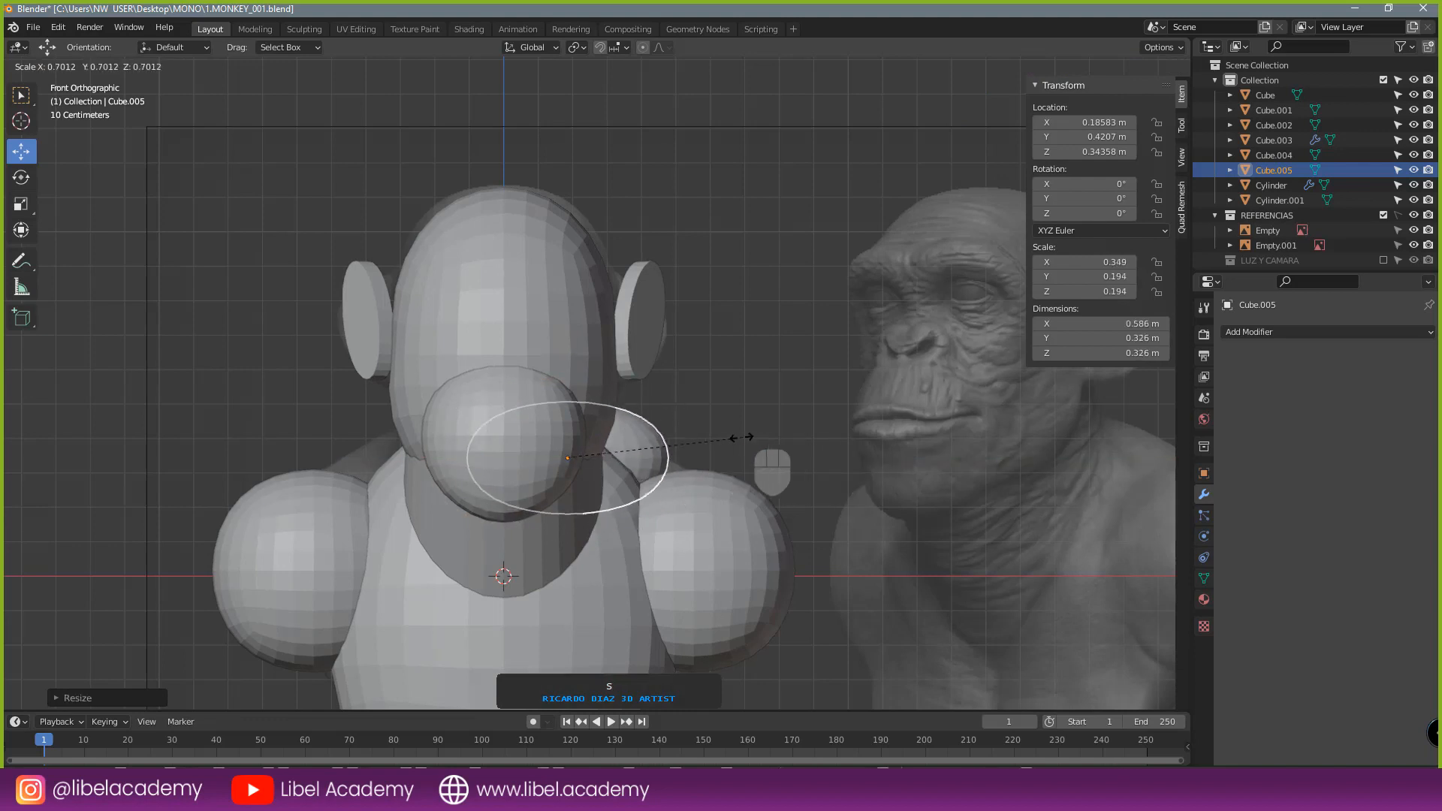
left_click(719, 433)
- In wireframe front view, tilt the ellipsoid to about 29.3° on Y and fit it between neck and shoulder at about X 0.345 m, Z 0.265 m
key("r")
left_click(719, 470)
key("z")
left_click(582, 470)
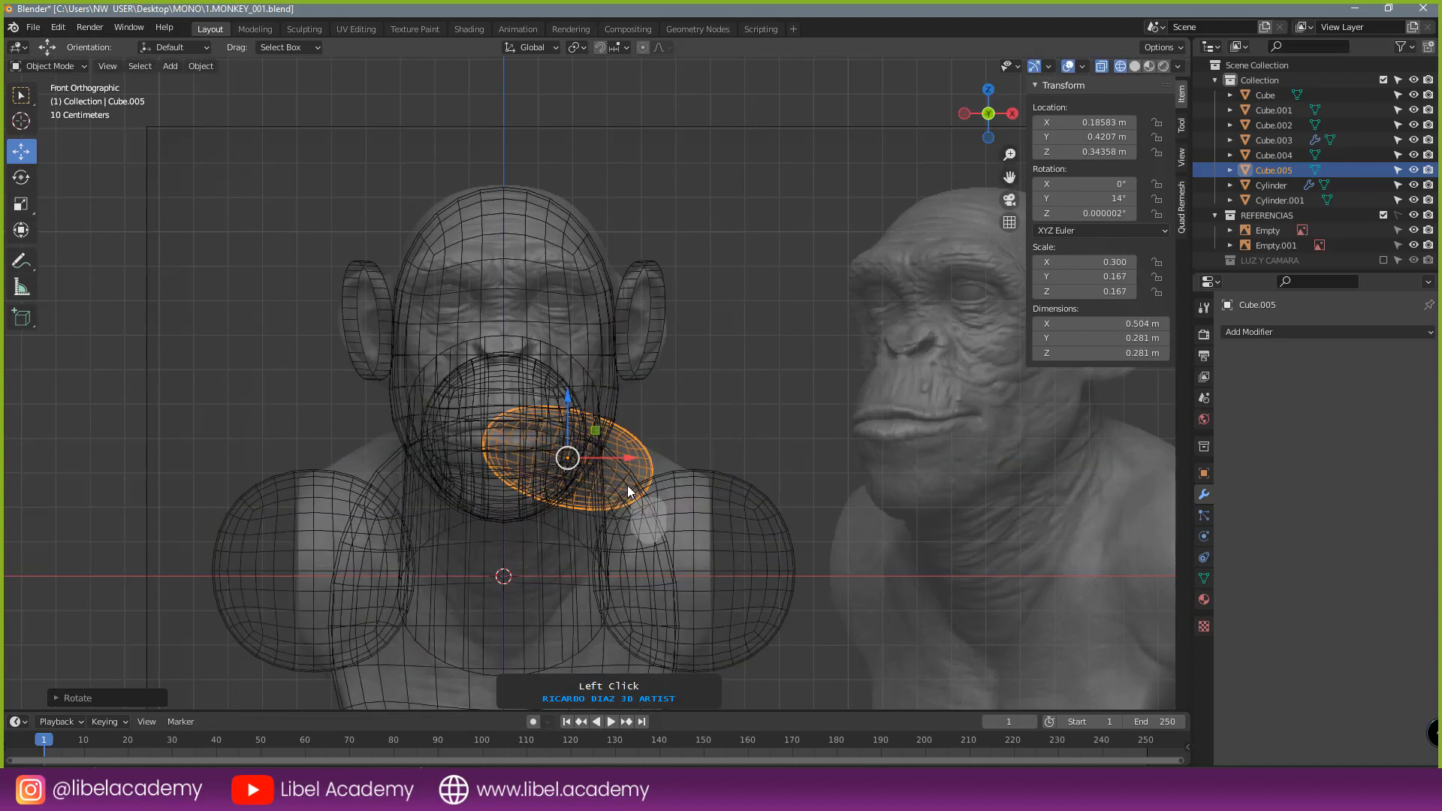
key("g")
left_click(670, 496)
key("r")
left_click(672, 526)
key("g")
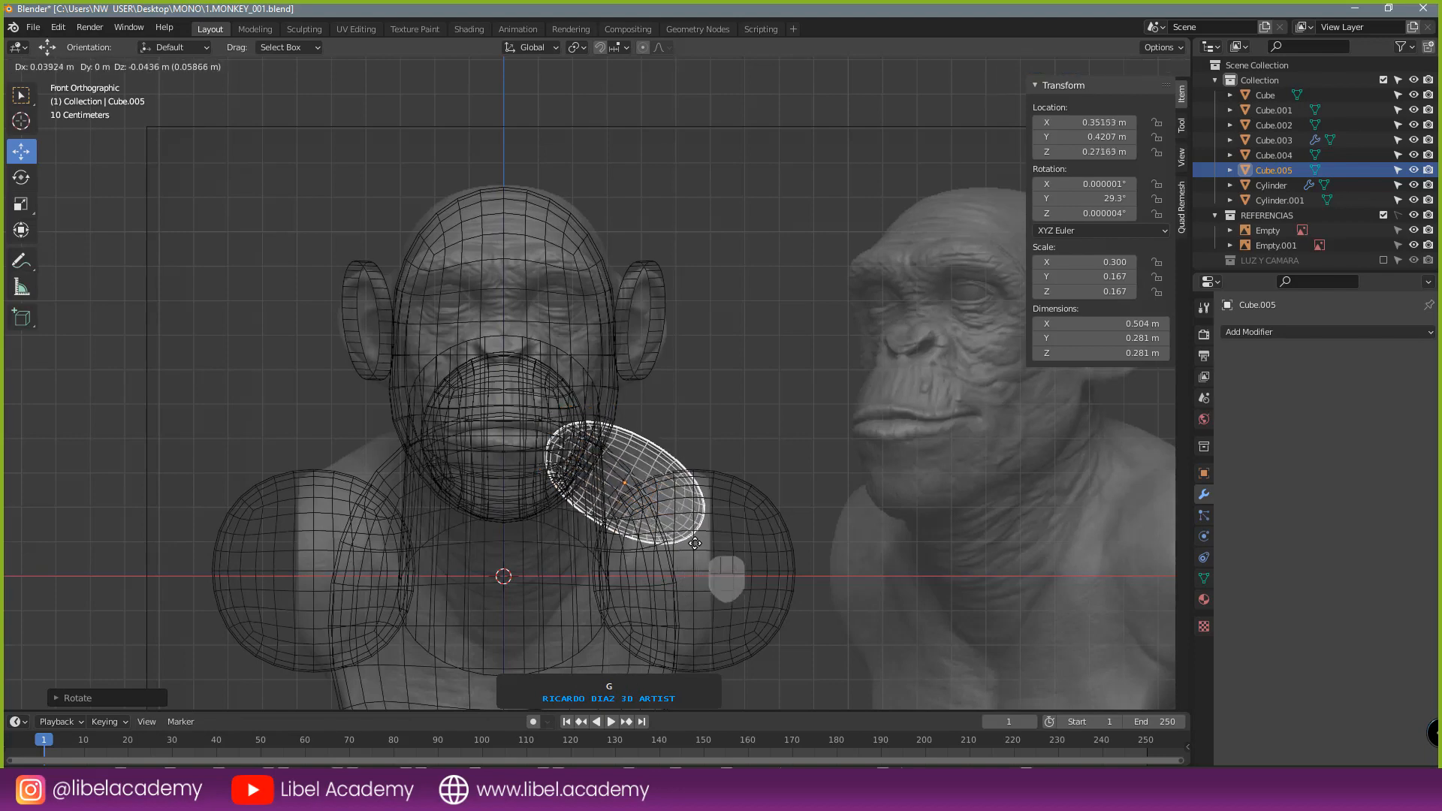
left_click(697, 542)
- Return to solid shading, enter Sculpt Mode, and pull the ellipsoid with the Grab brush to blend between the shoulder and upper back
key("z")
left_click(782, 531)
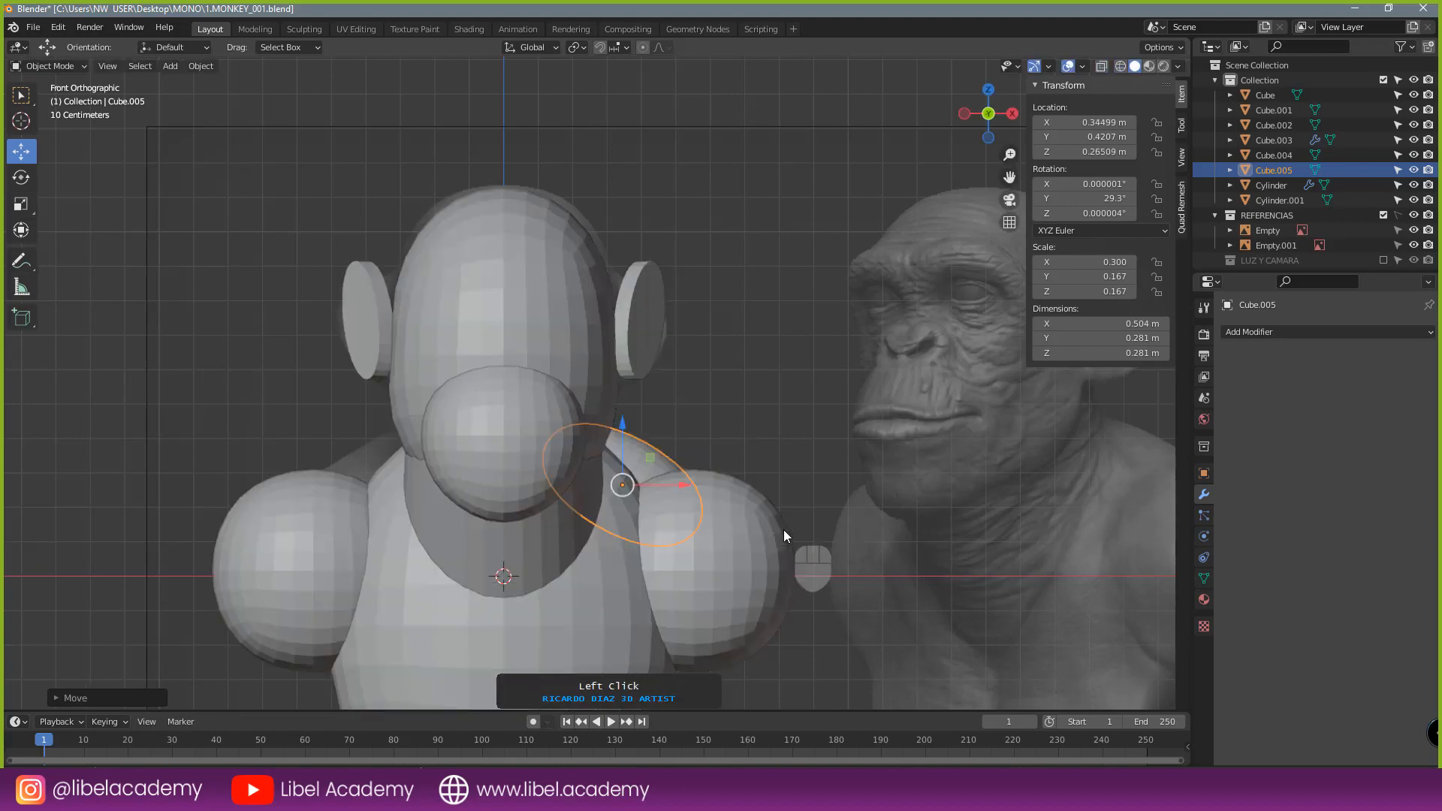
mouse_move(781, 531)
middle_mouse_down()
mouse_move(611, 472)
mouse_move(528, 486)
mouse_move(606, 505)
mouse_move(587, 501)
mouse_move(610, 456)
mouse_move(676, 461)
mouse_move(593, 502)
middle_mouse_up()
key("ctrl+Tab")
left_click(713, 526)
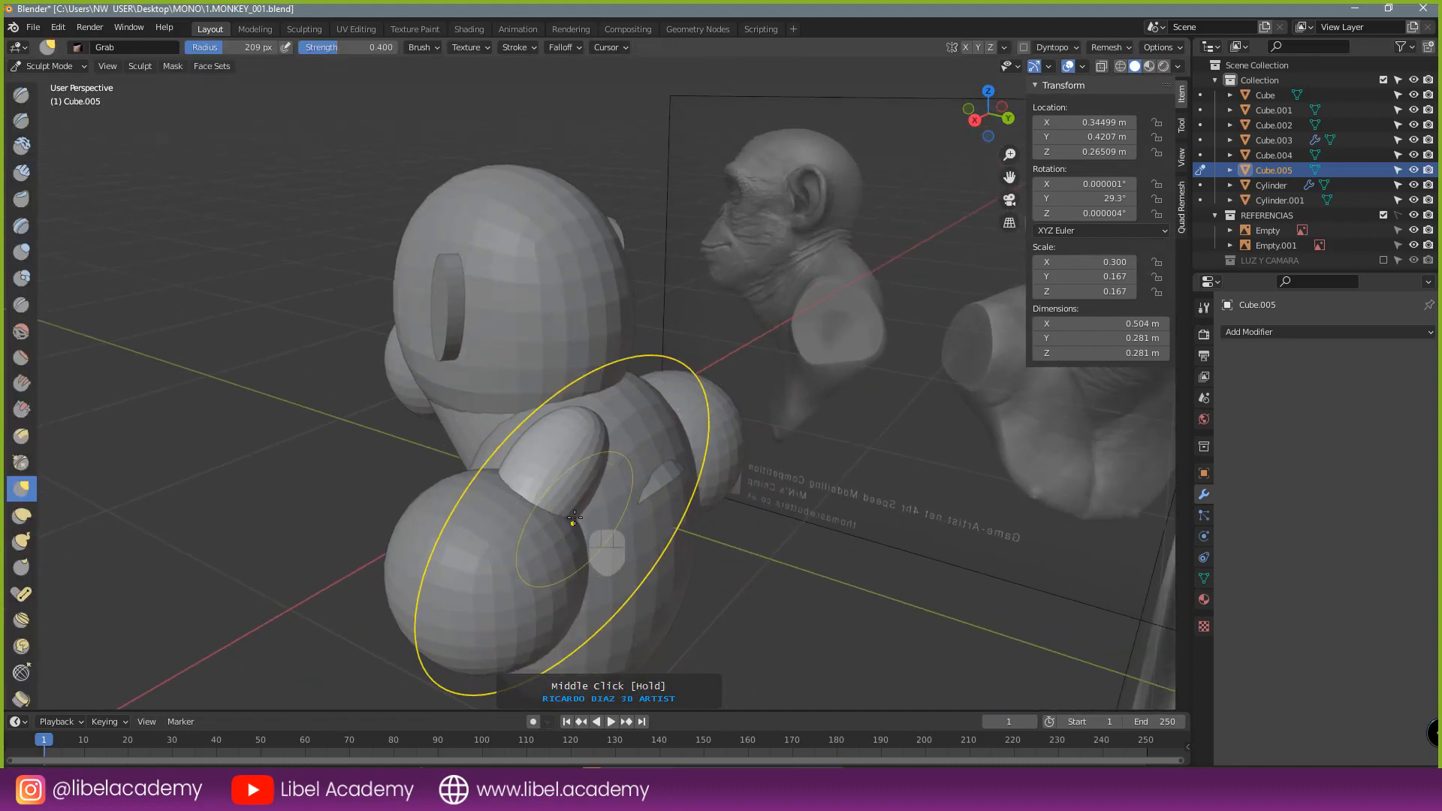
left_click_drag(573, 517, 607, 553)
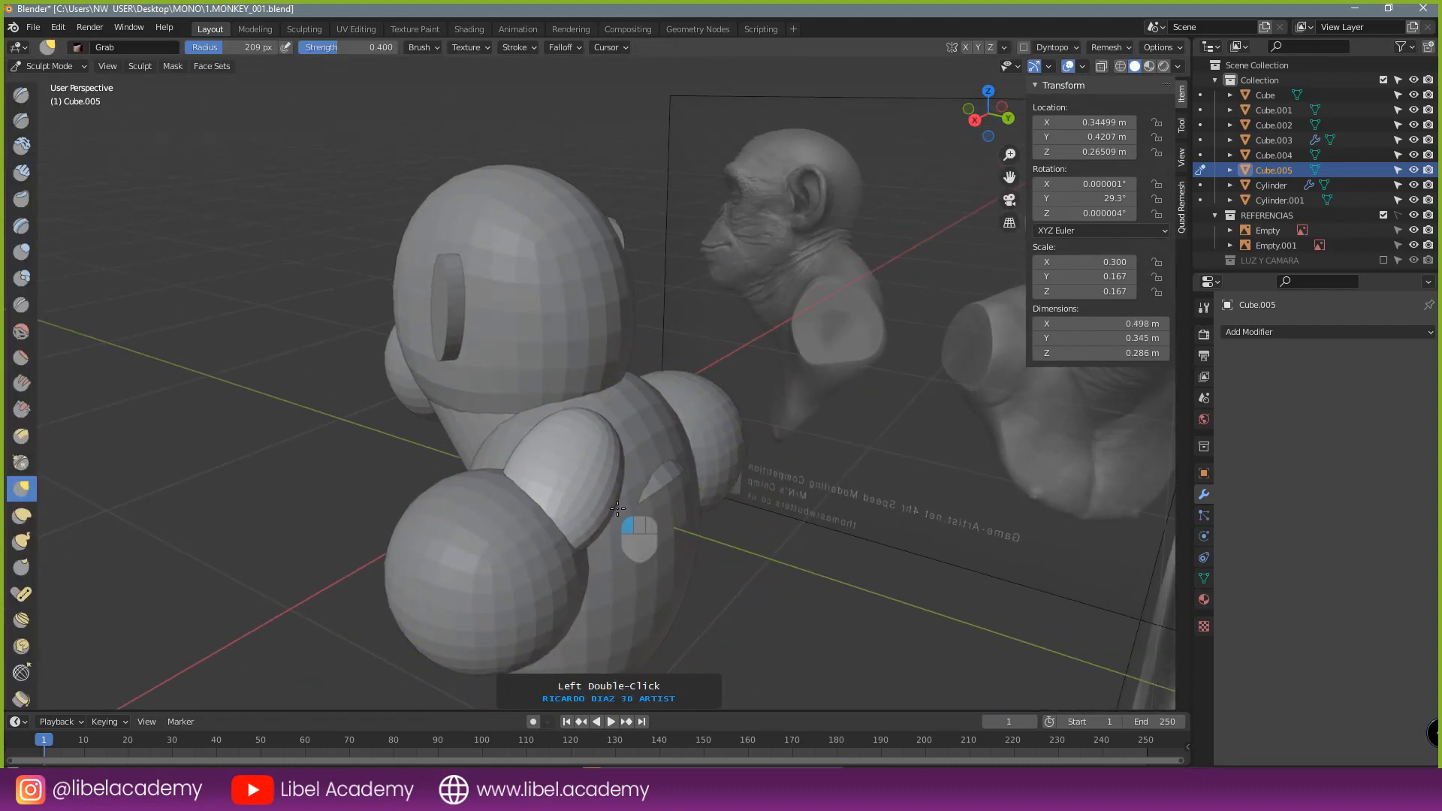
middle_click_drag(617, 434, 534, 445)
left_click_drag(620, 441, 602, 406)
mouse_move(599, 406)
middle_mouse_down()
mouse_move(706, 416)
mouse_move(883, 367)
mouse_move(628, 455)
middle_mouse_up()
left_click_drag(631, 410, 624, 418)
middle_click_drag(623, 417, 578, 441)
- In wireframe side view, reshape the ellipsoid with the Grab brush to follow the reference's upper-back slope, then return to solid shading
key("KP_3")
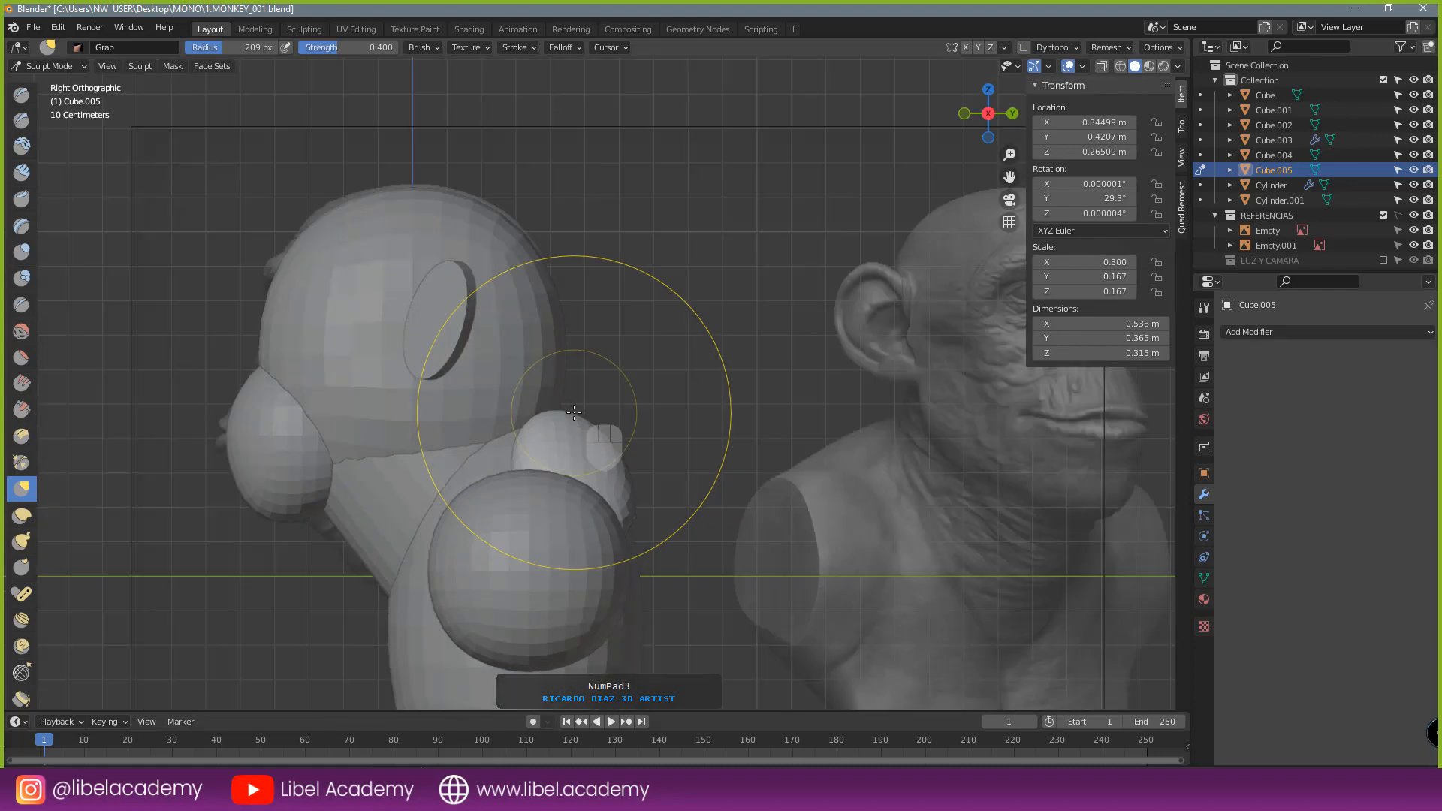
key("z")
left_click(511, 428)
scroll(605, 467, "up", 2)
middle_click_drag(658, 458, 652, 440, "shift")
left_click_drag(621, 443, 622, 473)
left_click_drag(636, 491, 530, 420)
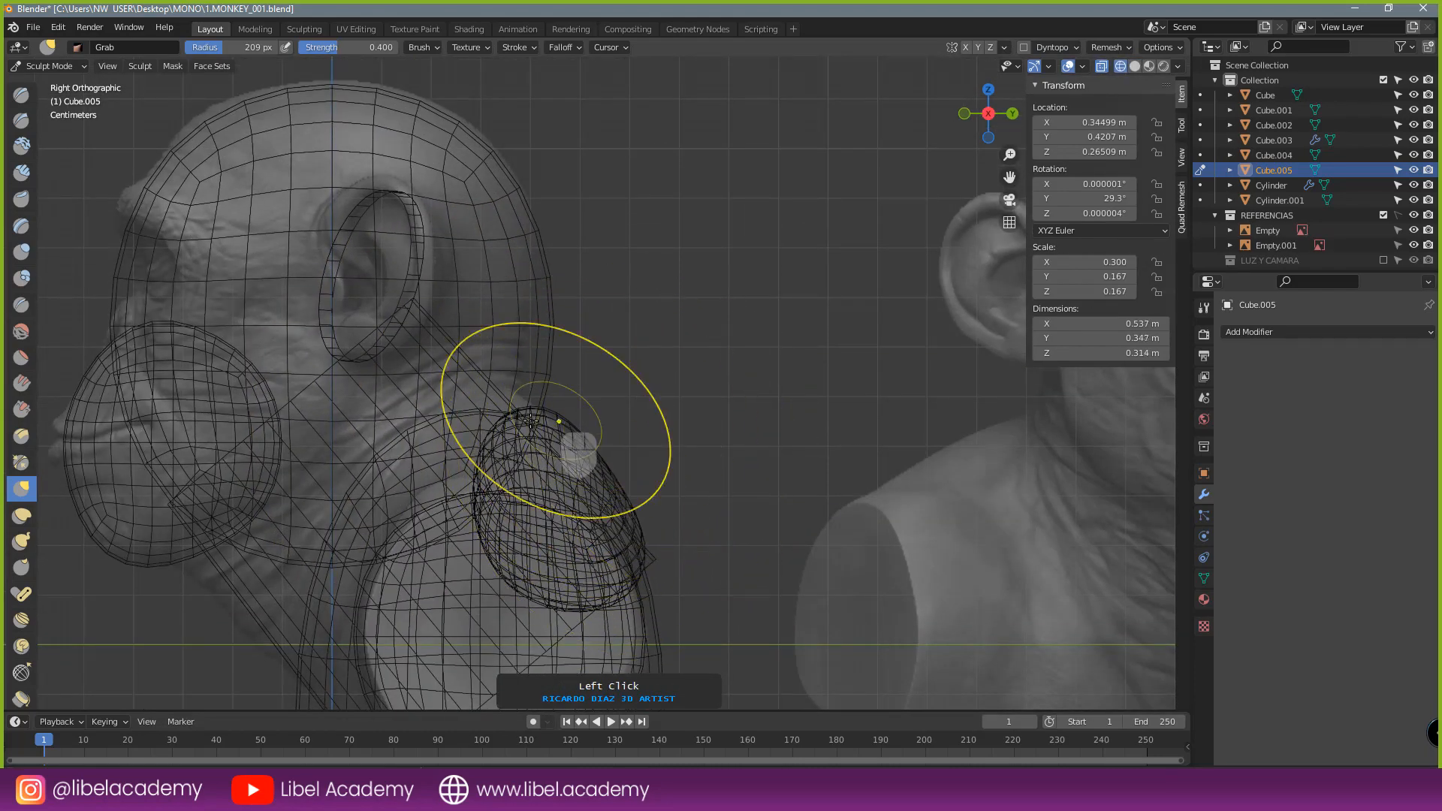
left_click_drag(632, 486, 675, 556)
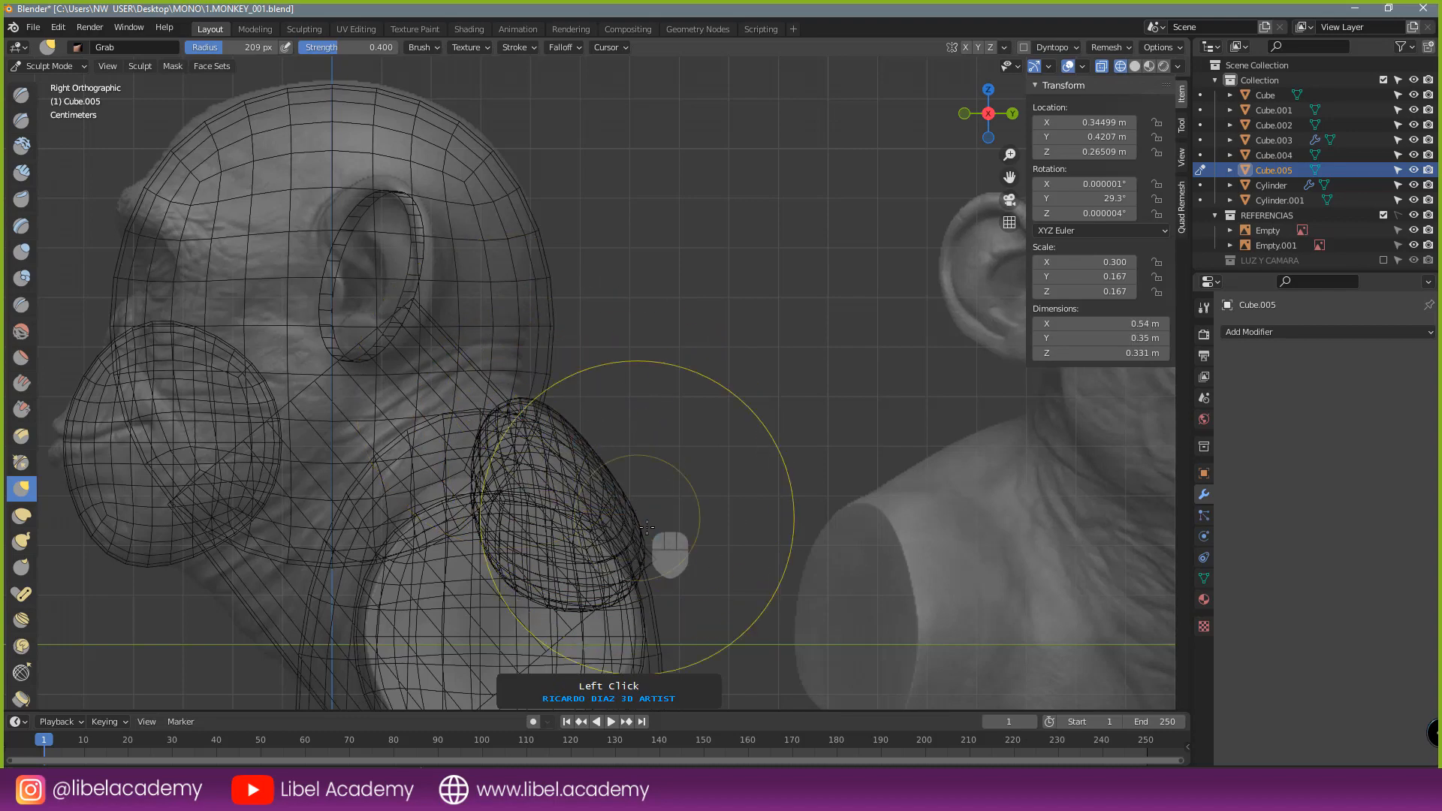
middle_click_drag(676, 556, 729, 478)
key("z")
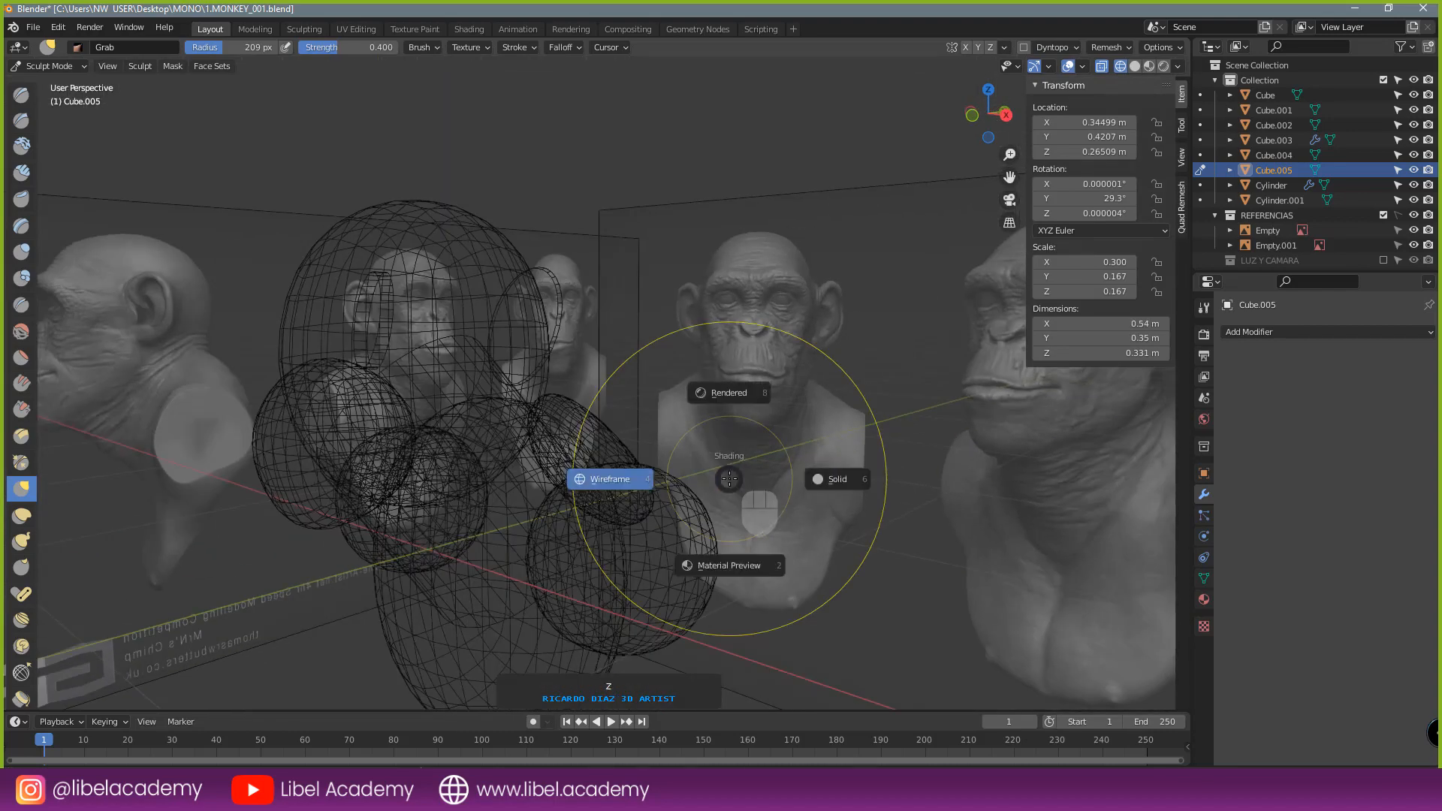
left_click(831, 476)
mouse_move(831, 476)
middle_mouse_down()
mouse_move(703, 471)
mouse_move(241, 128)
middle_mouse_up()
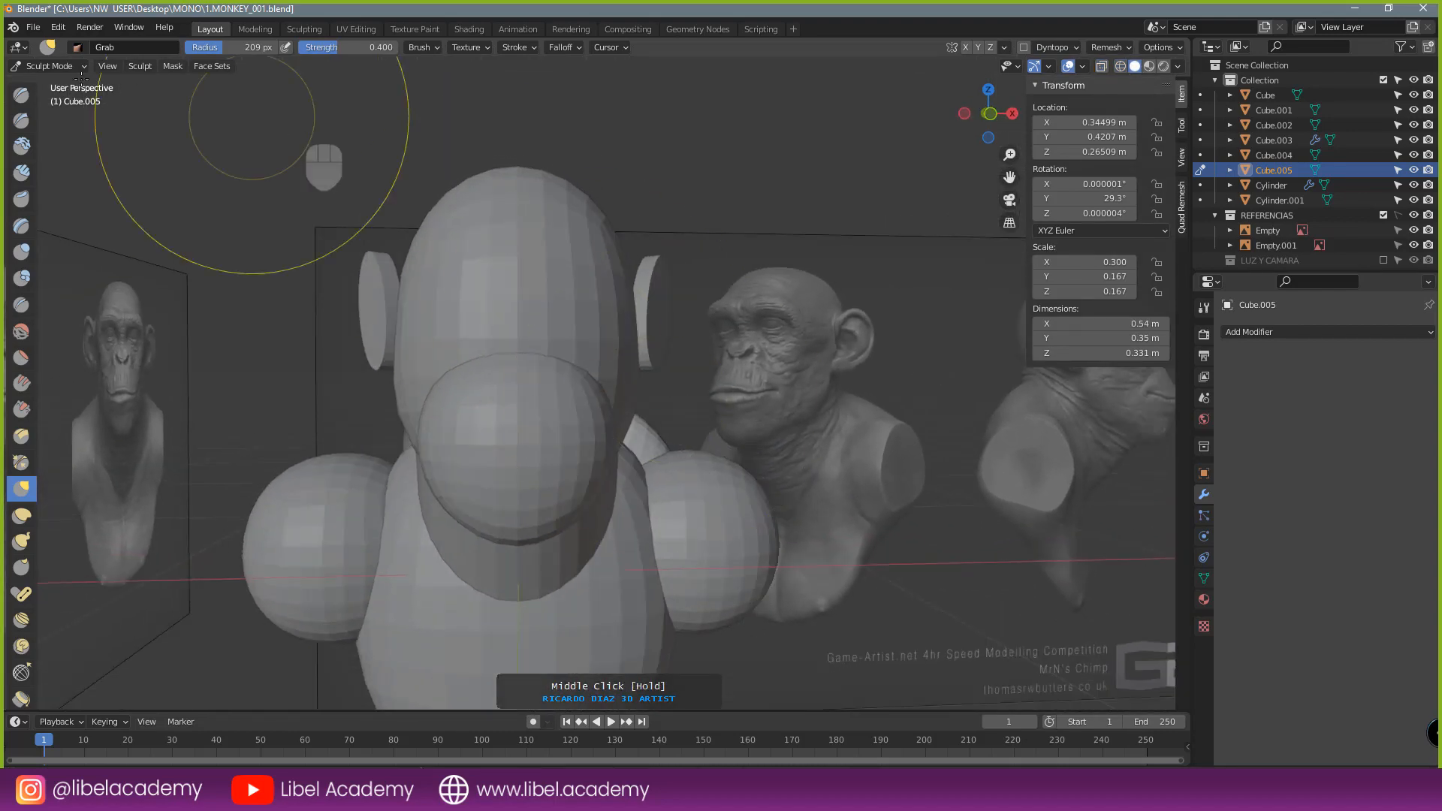
- Return to Object Mode and apply the location of the trapezius ellipsoid so its origin sits at the world origin
left_click(38, 66)
left_click(42, 81)
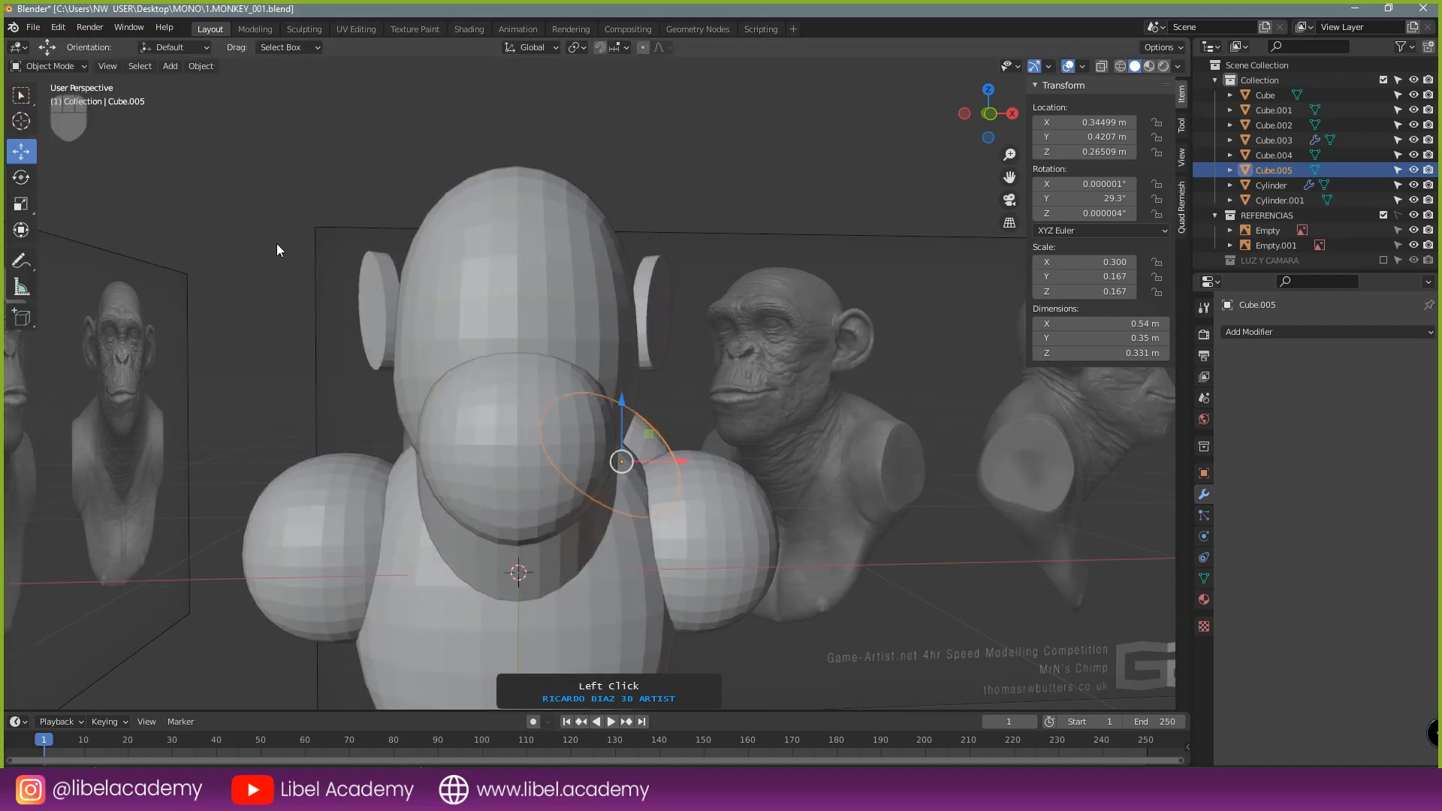
right_click(899, 381)
key("a")
key("ctrl+a")
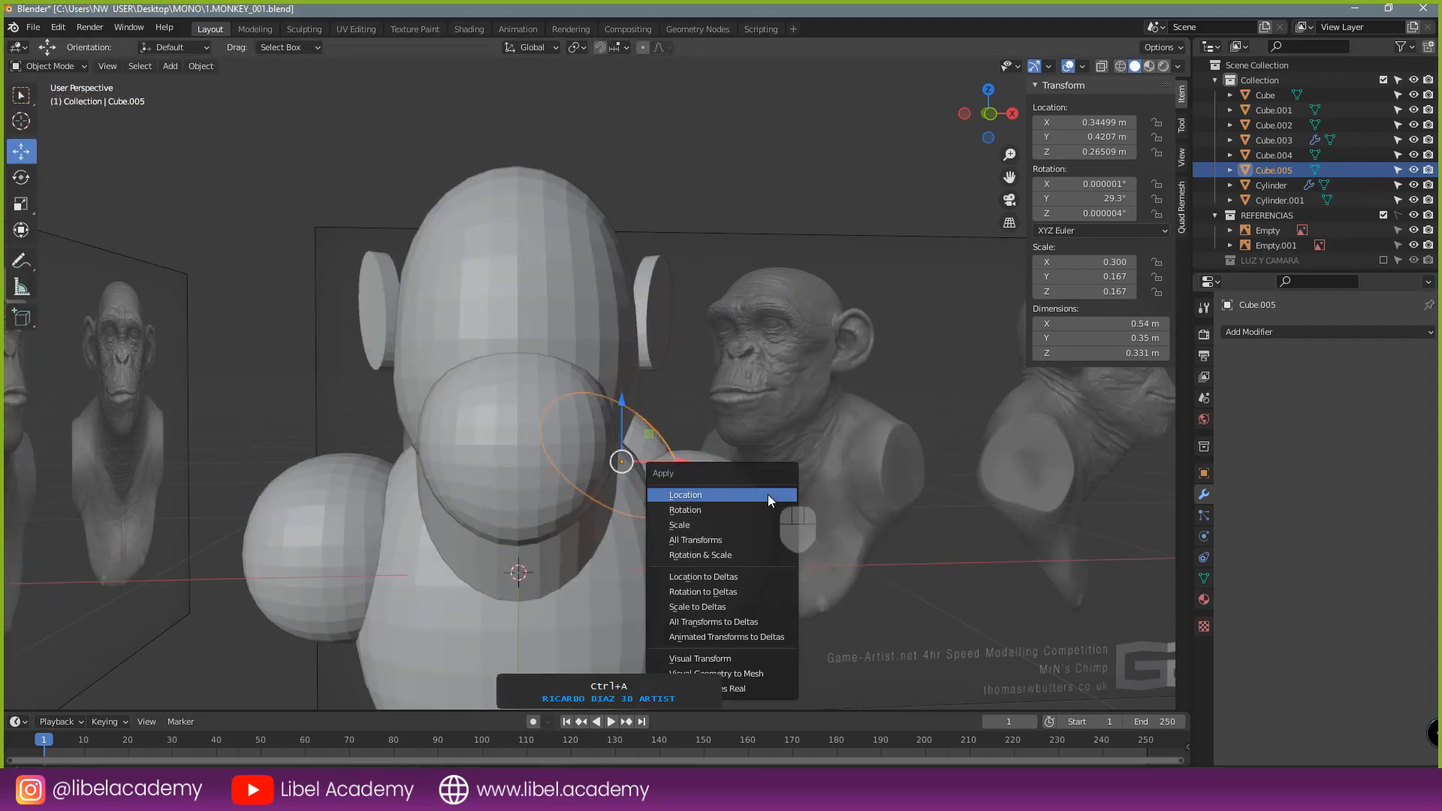
left_click(728, 496)
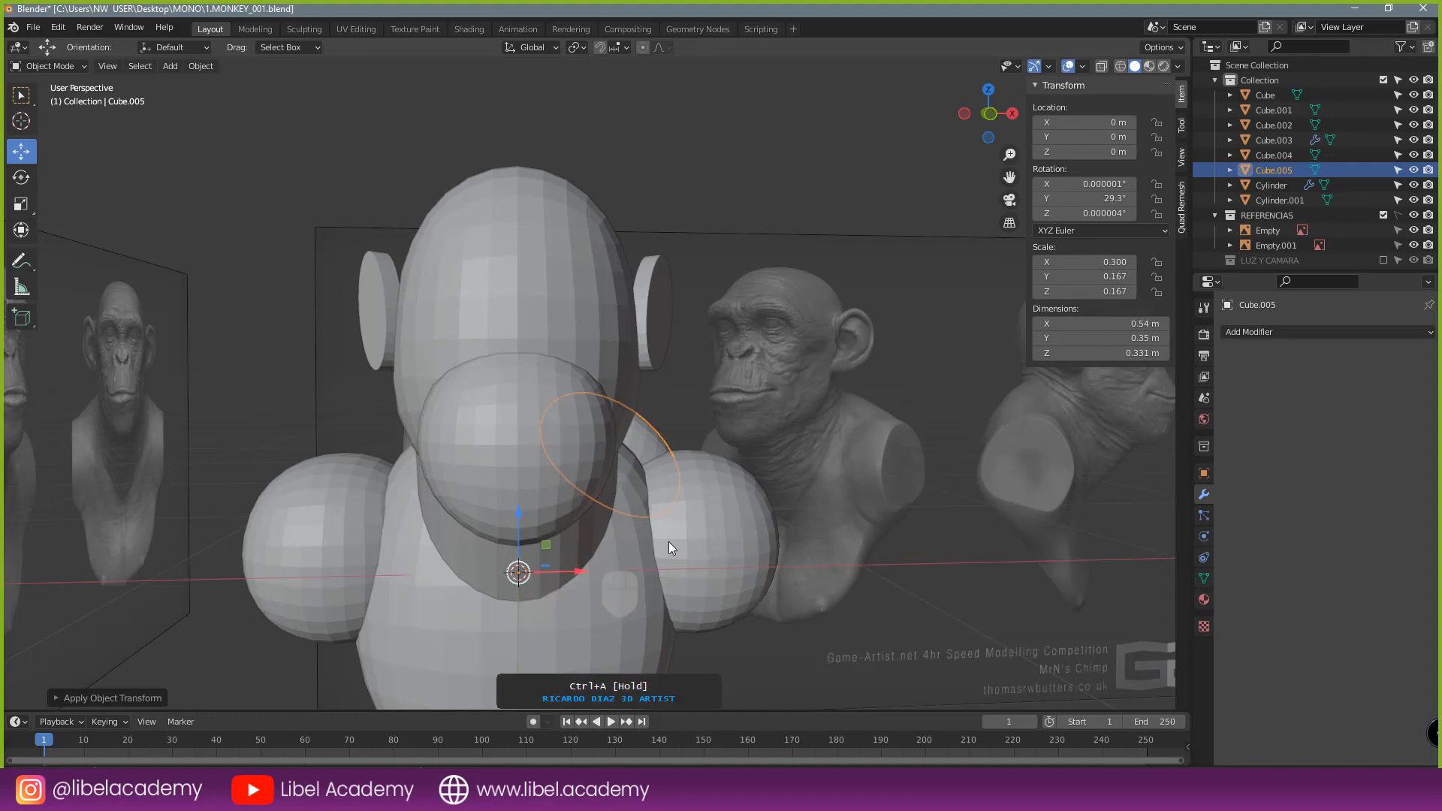
- Add a Mirror modifier on X to the trapezius ellipsoid, apply its rotation, and deselect it
left_click(1279, 331)
left_click(1152, 505)
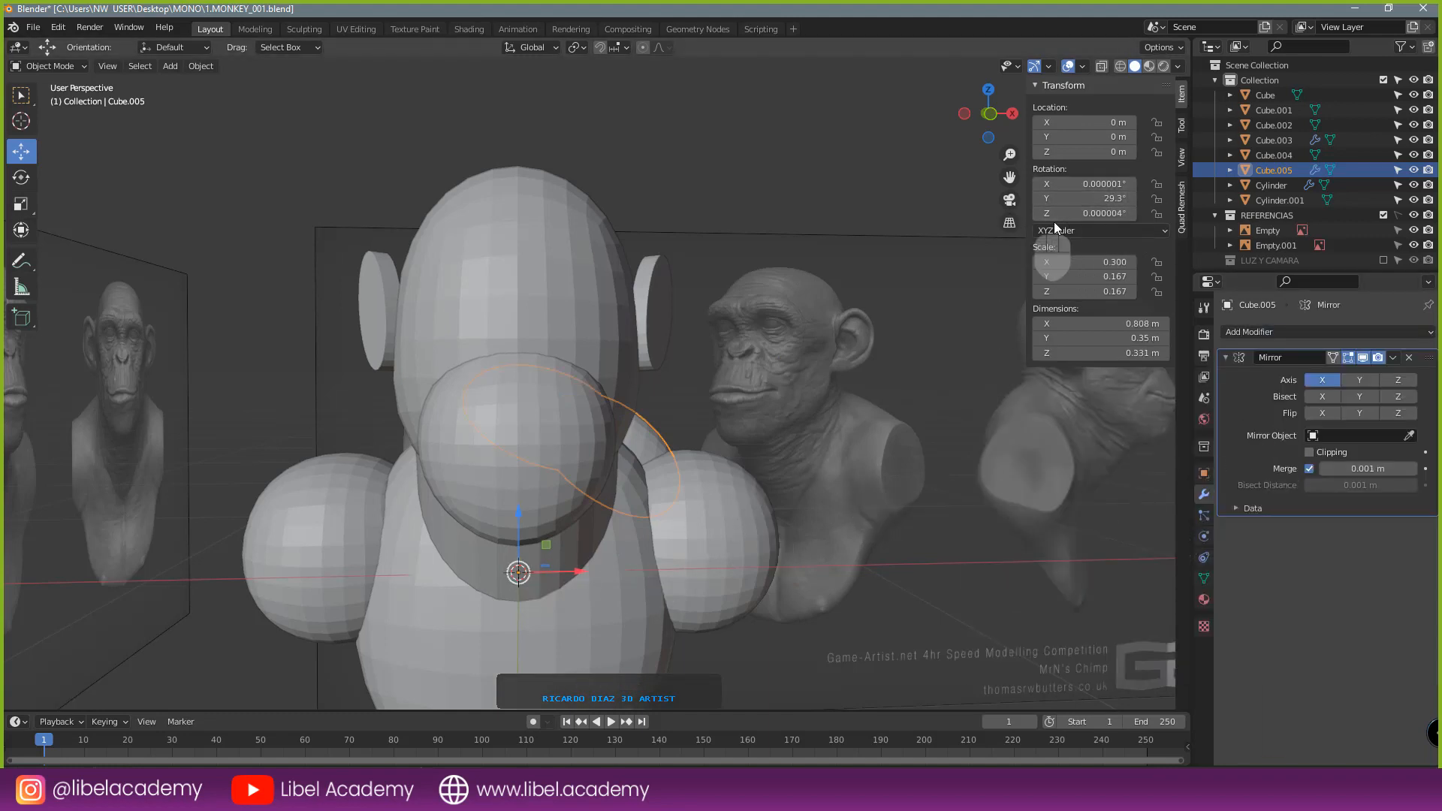
key("ctrl+a")
left_click(847, 378)
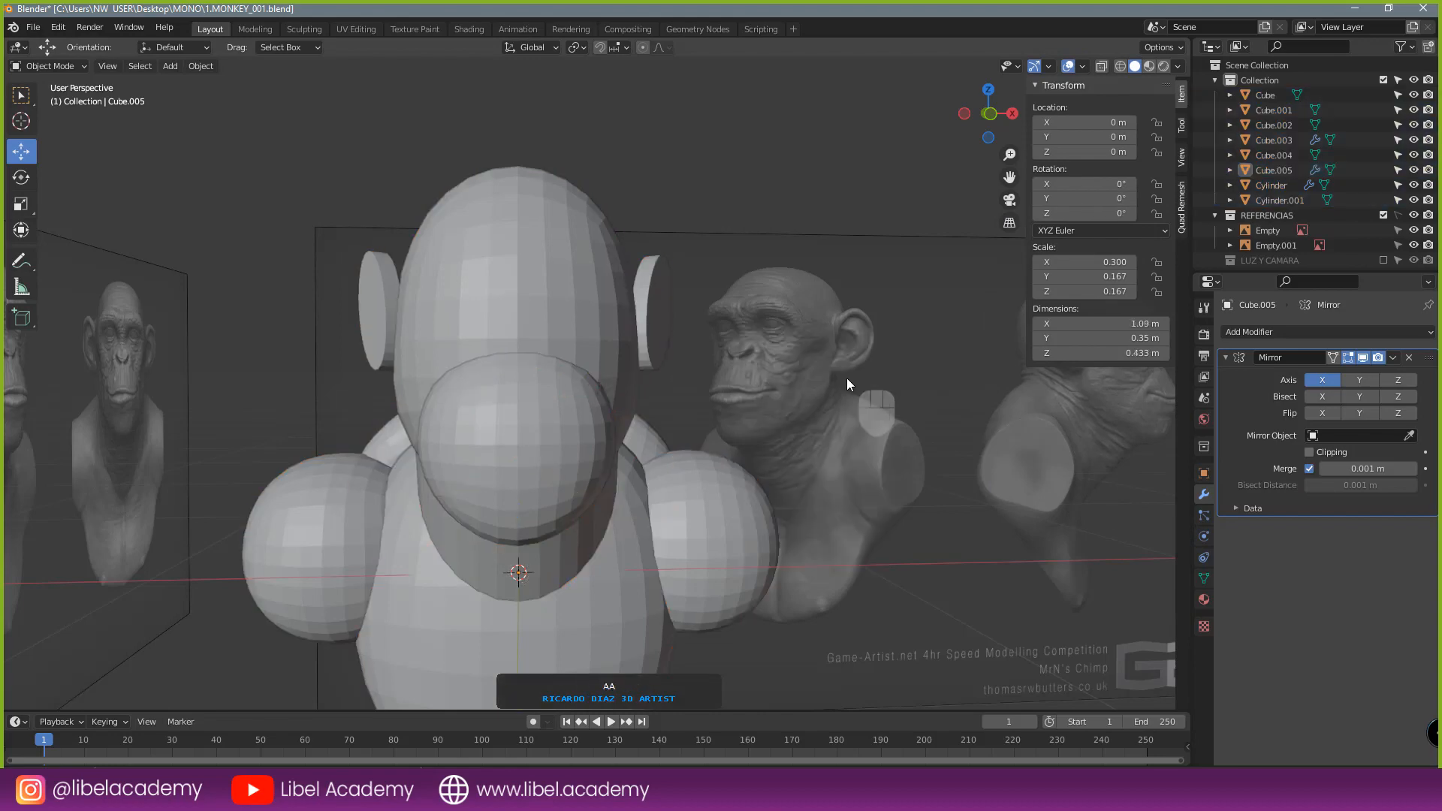
middle_click_drag(846, 377, 732, 434)
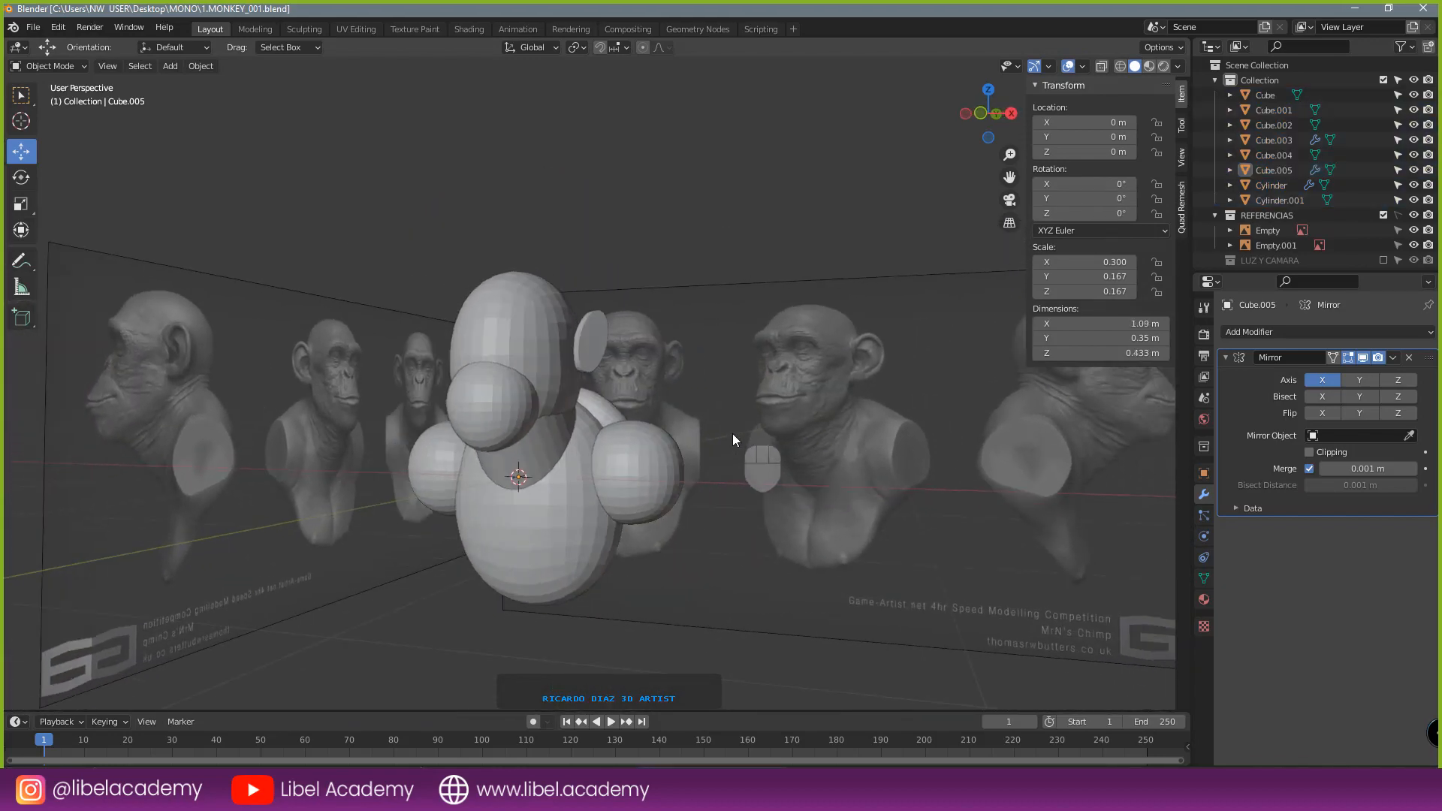
- In wireframe side view, sculpt the torso with a 293 px Grab brush, tapering its lower half forward to match the reference's chest
key("KP_1")
scroll(647, 517, "up", 3)
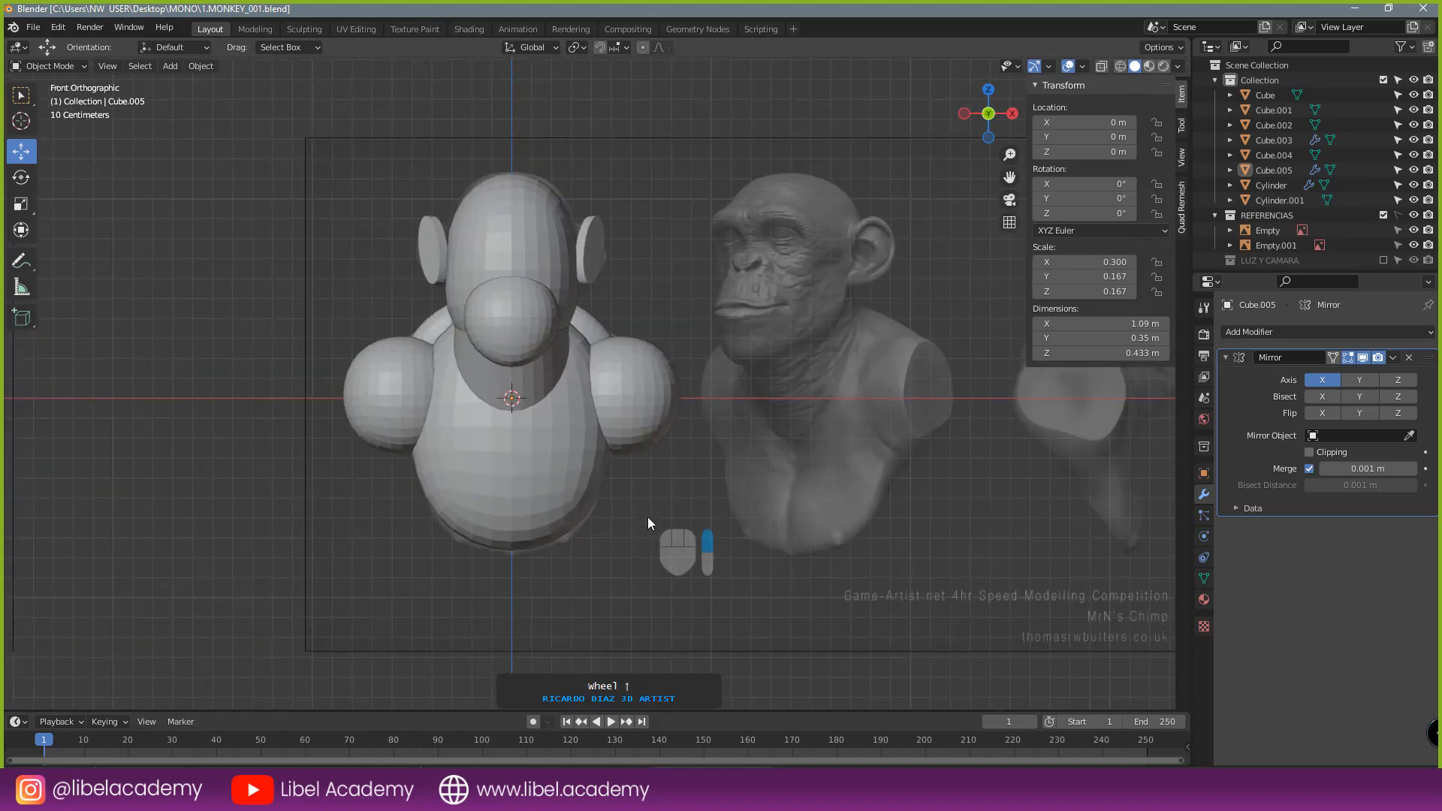
key("KP_3")
key("z")
left_click(525, 515)
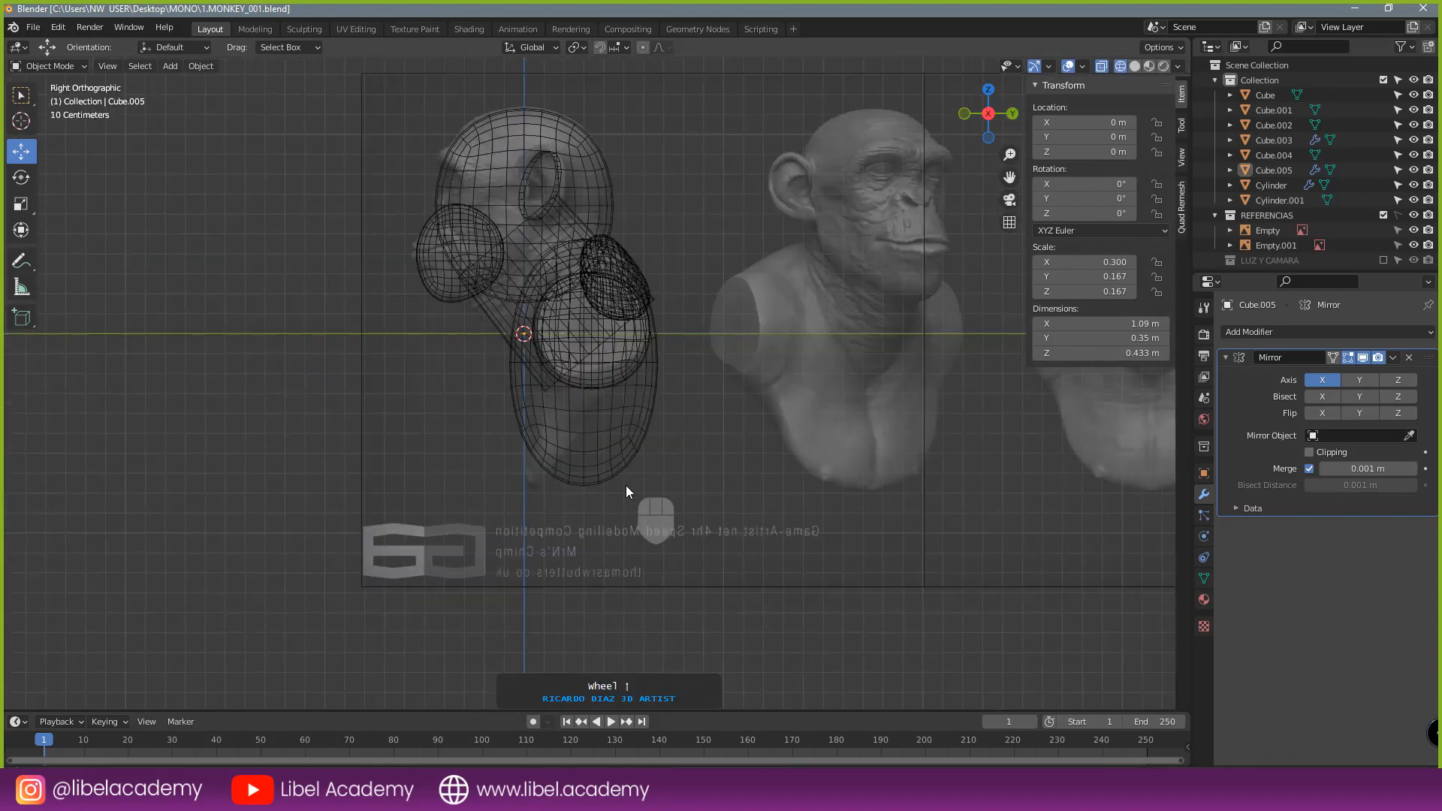
scroll(627, 488, "up", 3)
right_click(682, 439)
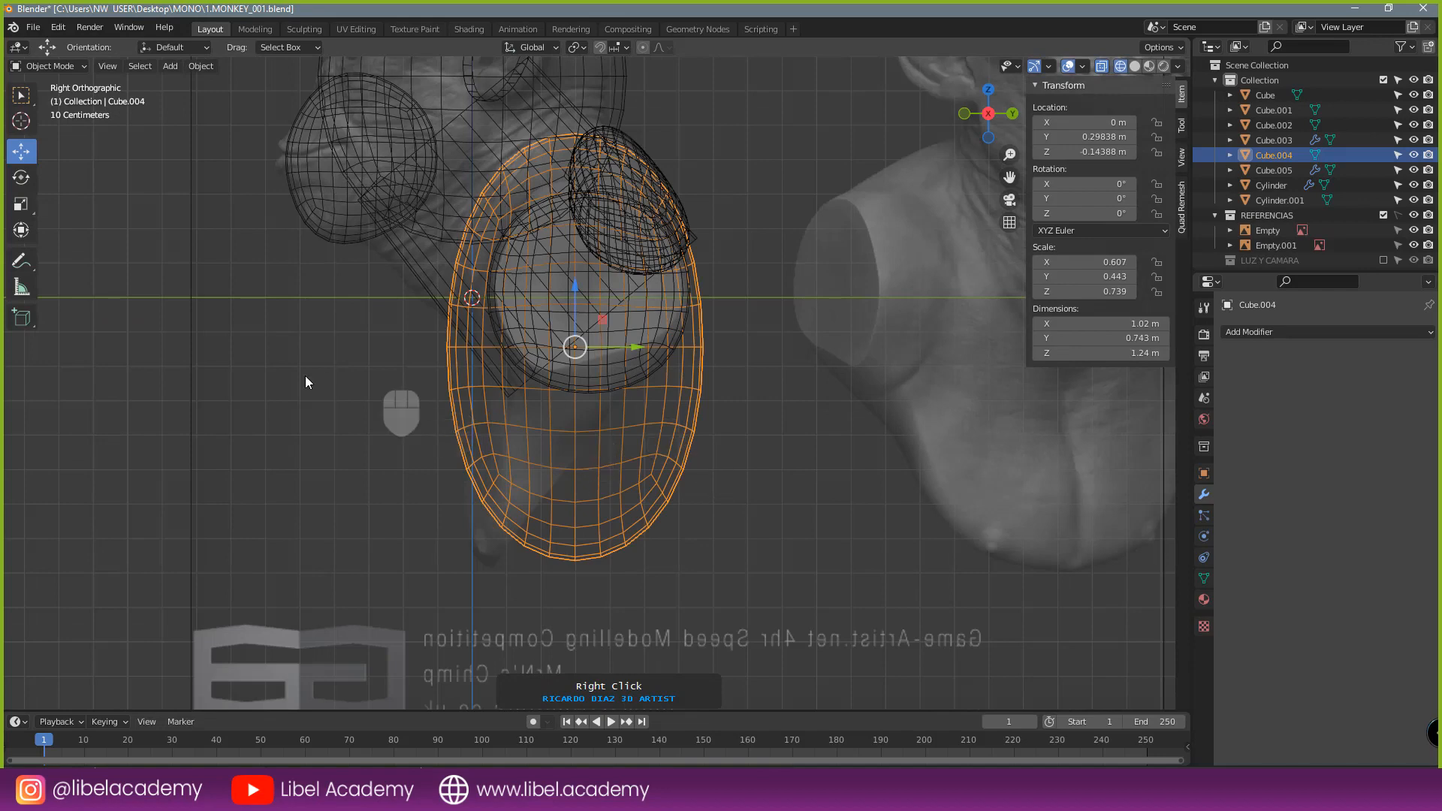
key("Tab")
key("f")
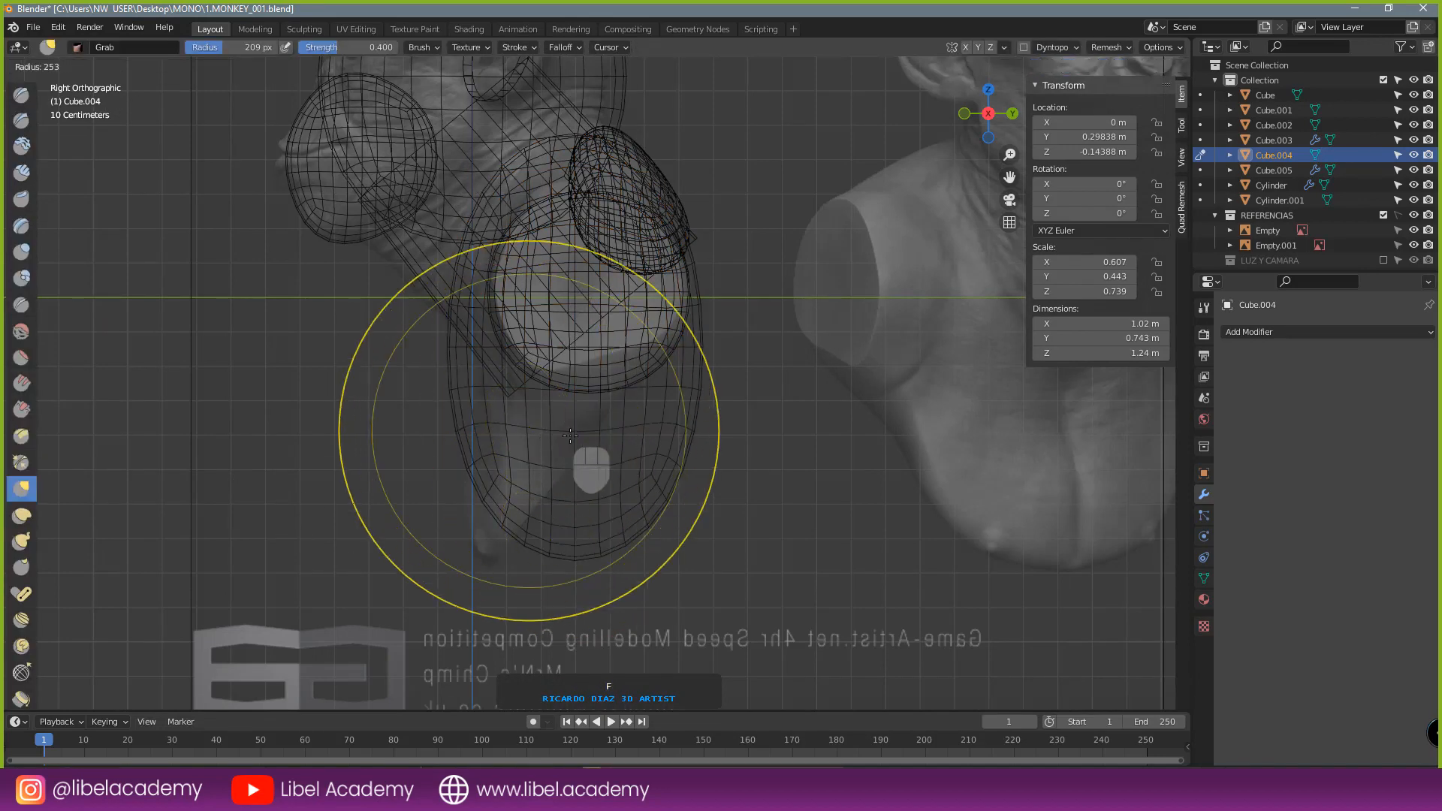
left_click(563, 413)
mouse_move(468, 380)
left_mouse_down()
mouse_move(496, 405)
mouse_move(469, 535)
mouse_move(490, 568)
left_mouse_up()
left_click_drag(492, 477, 473, 482)
left_click_drag(663, 493, 636, 459)
mouse_move(636, 467)
left_mouse_down()
mouse_move(626, 489)
mouse_move(608, 460)
mouse_move(556, 499)
left_mouse_up()
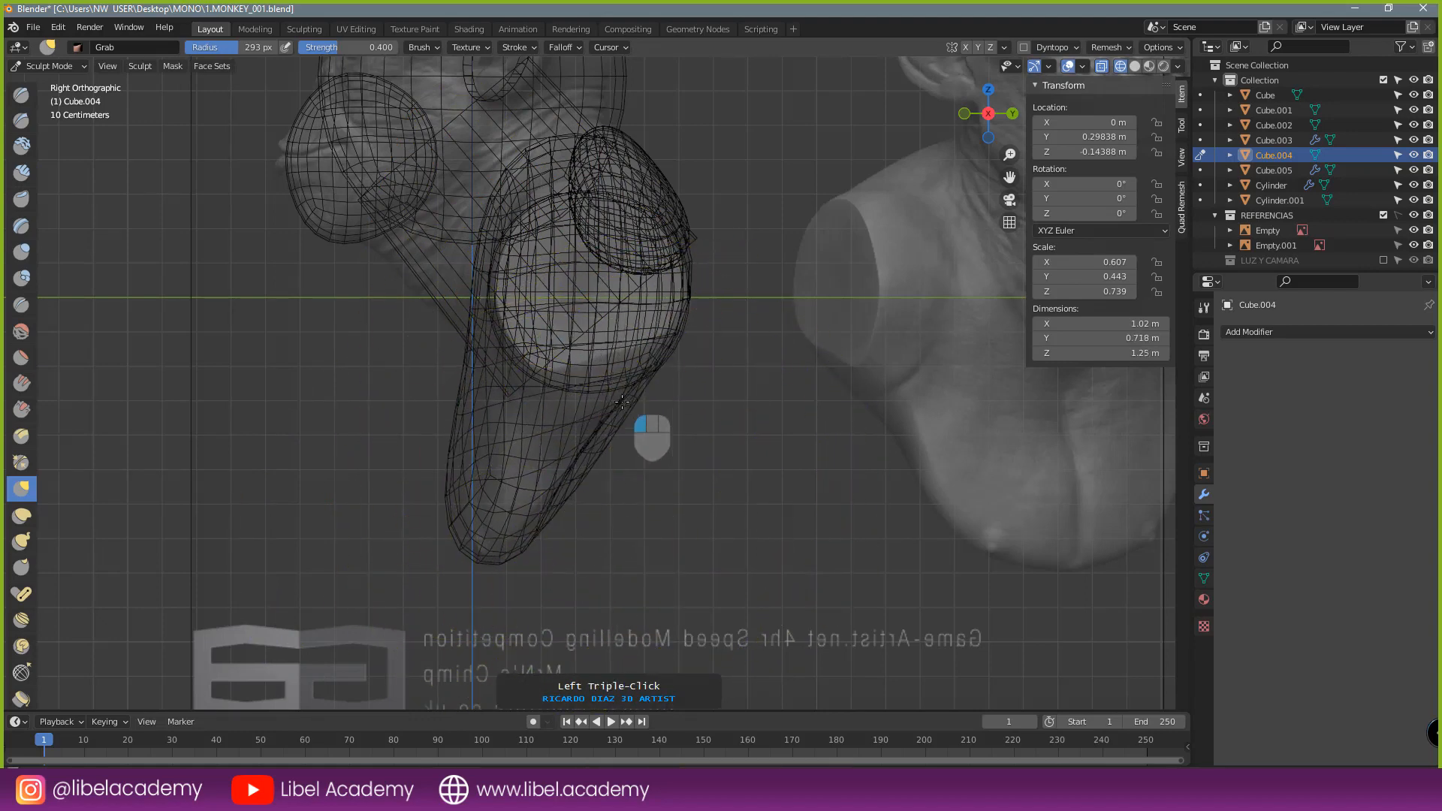
- Refine the torso's front and back contours with the Grab brush to follow the side reference
left_click_drag(622, 402, 616, 404)
left_click_drag(452, 442, 497, 449)
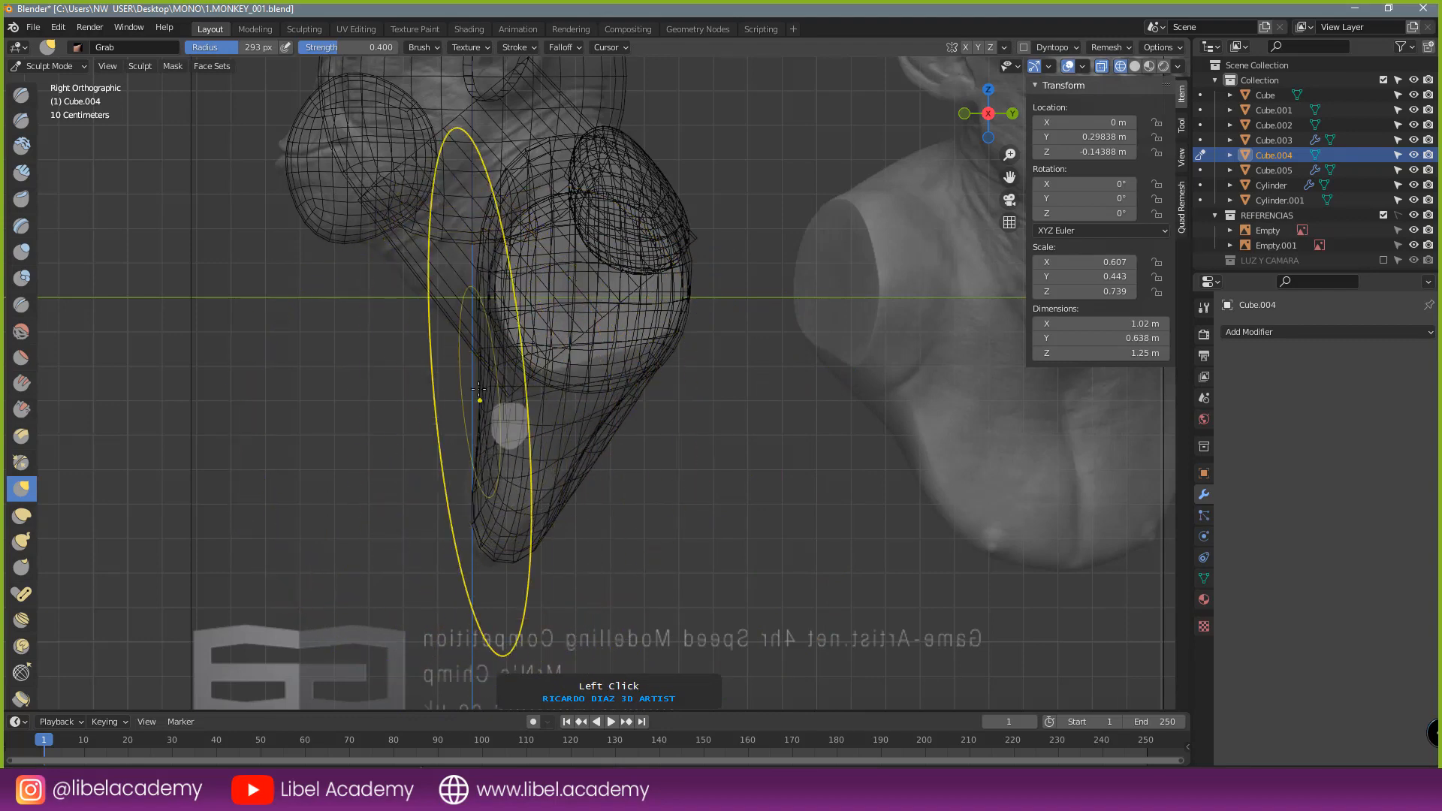
left_click_drag(485, 538, 473, 545)
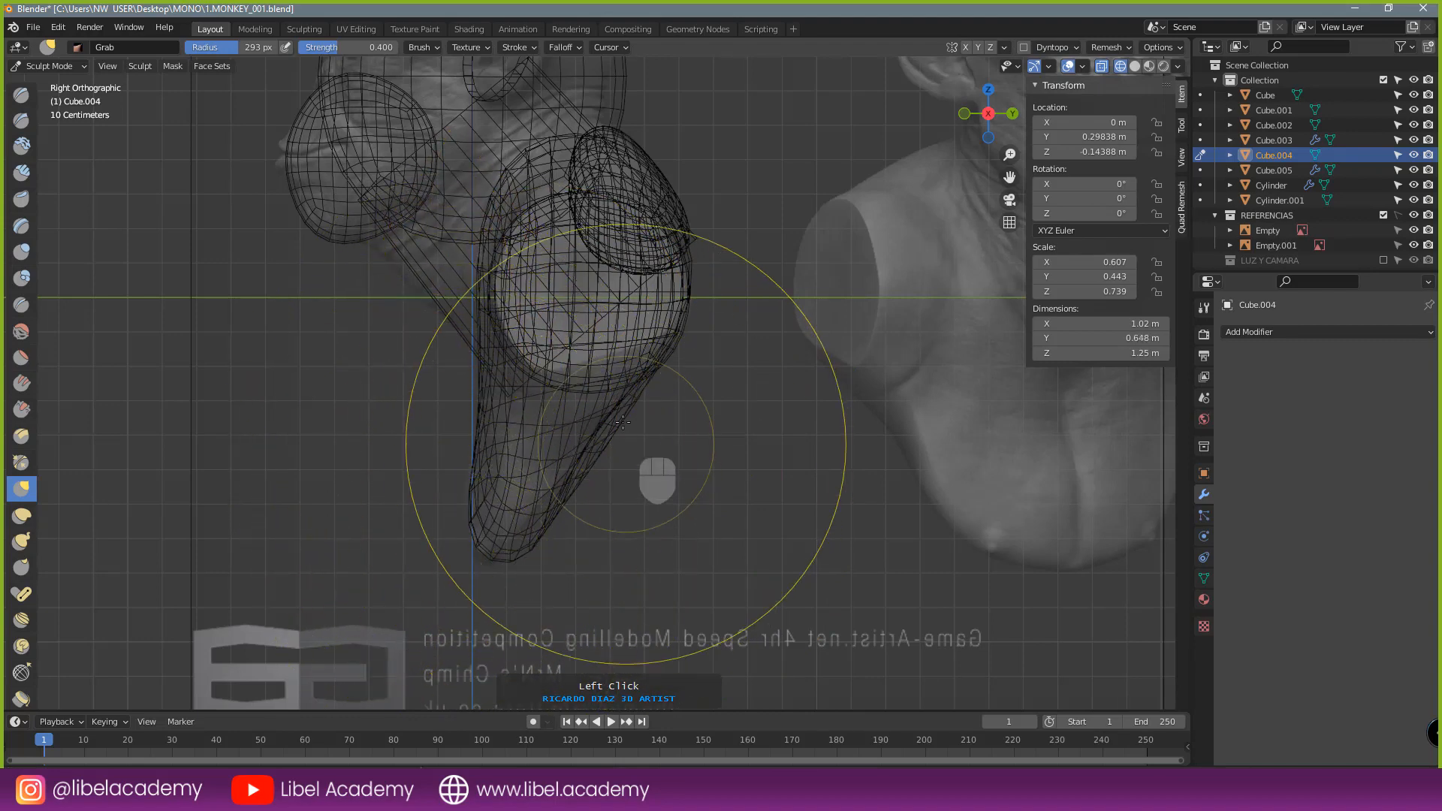
left_click_drag(669, 351, 682, 339)
left_click_drag(669, 343, 673, 341)
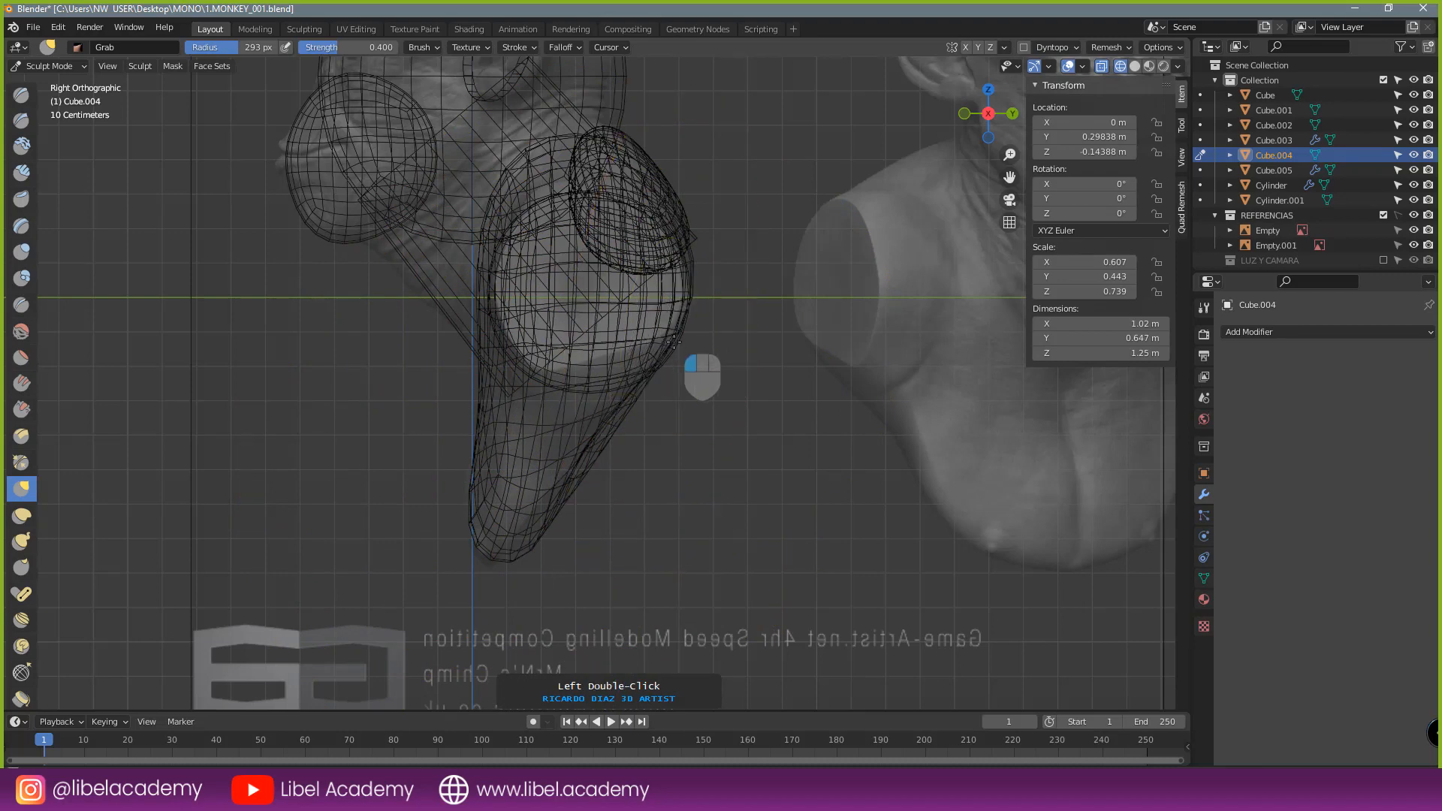
scroll(661, 350, "down", 2)
mouse_move(582, 371)
middle_mouse_down()
mouse_move(624, 402)
mouse_move(721, 412)
middle_mouse_up()
- Switch to front view, return to Object Mode with solid shading, and deselect all objects
key("KP_1")
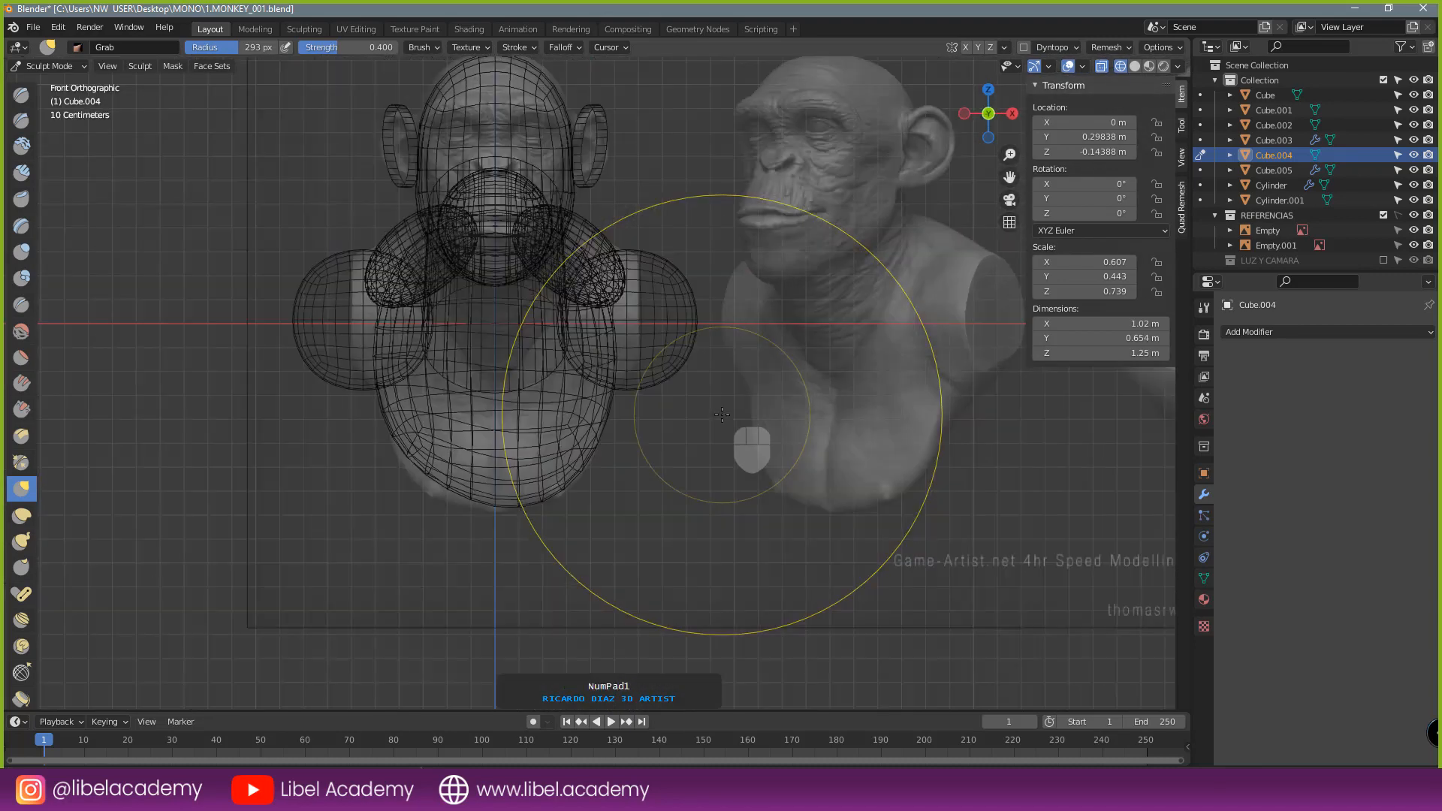
left_click(48, 66)
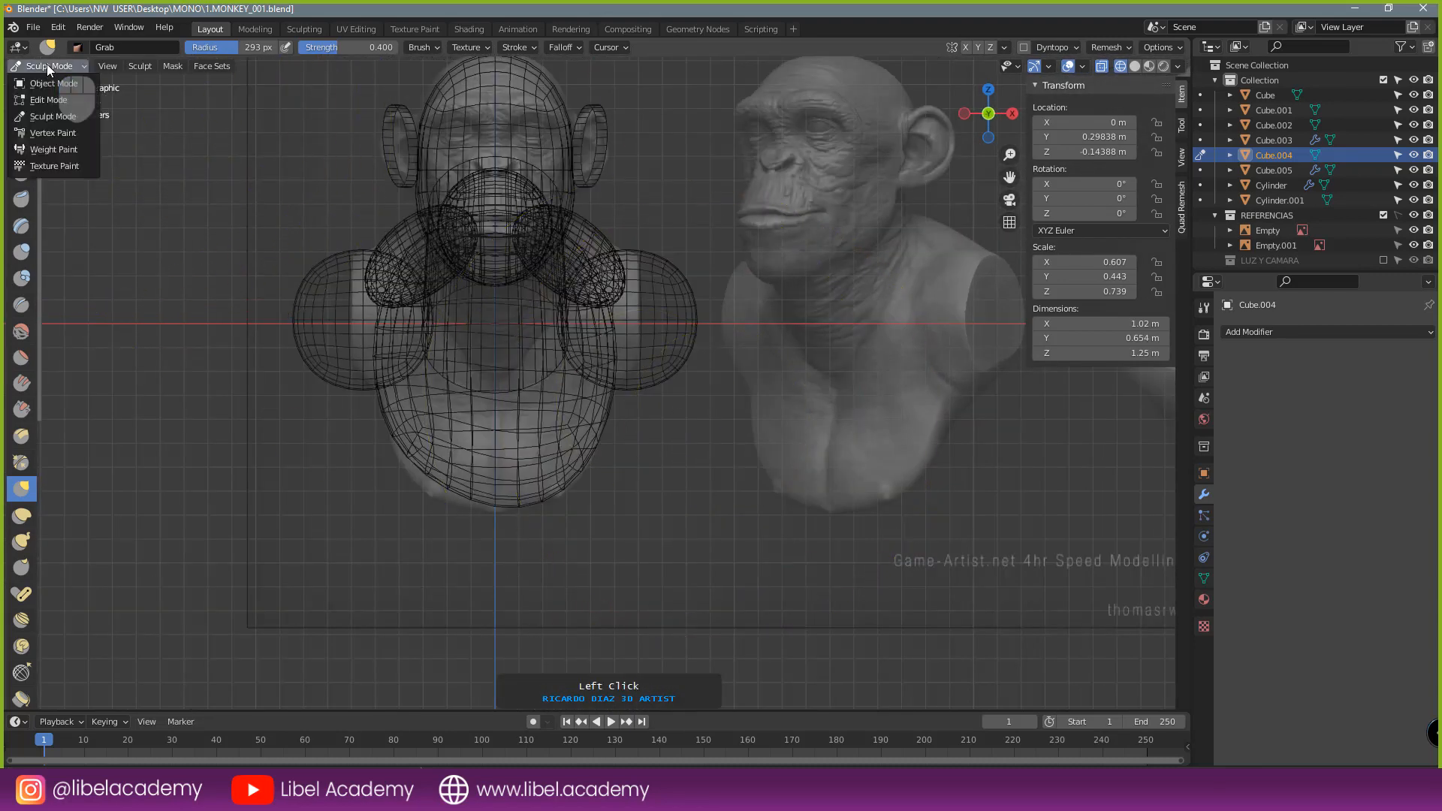
left_click(47, 83)
key("z")
left_click(624, 425)
key("a")
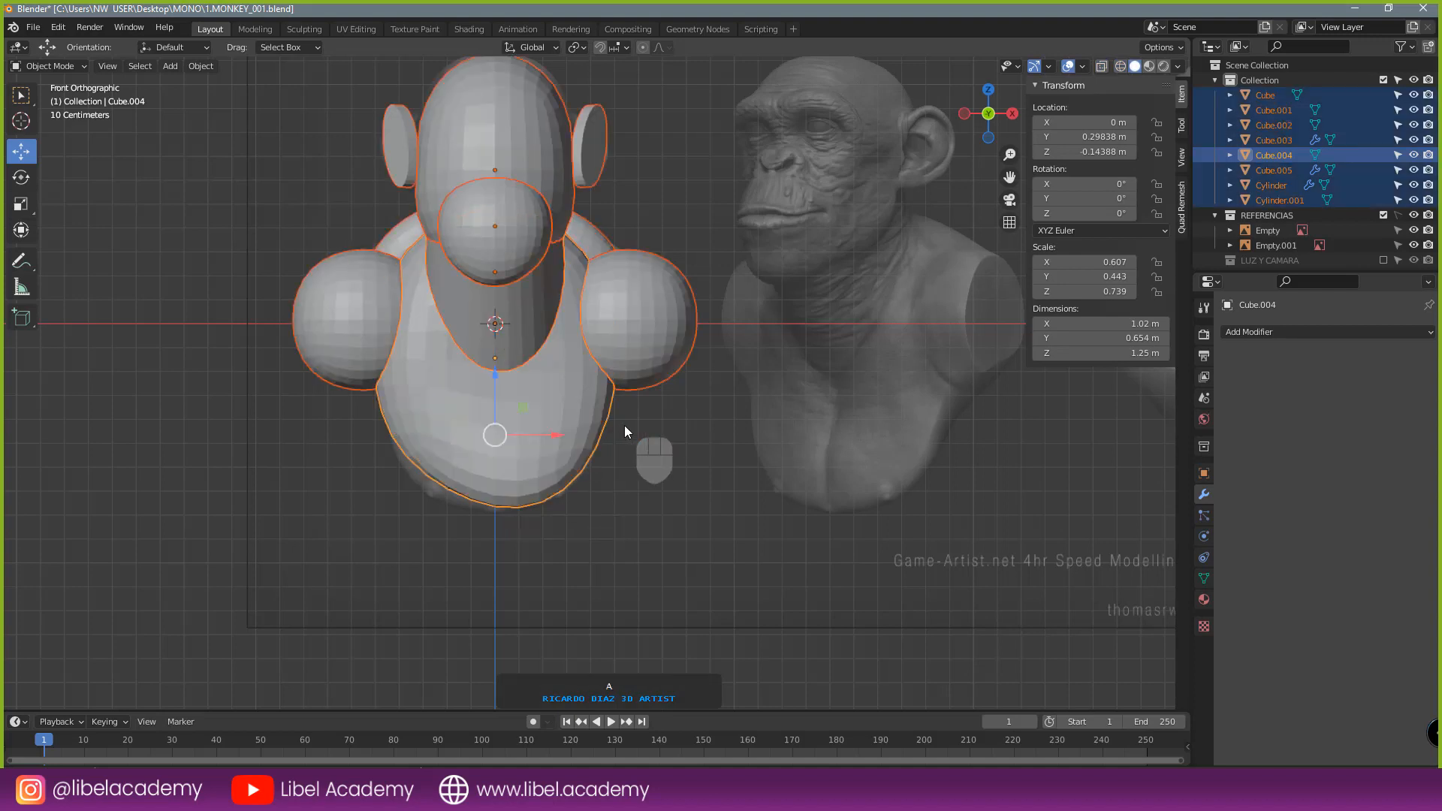
key("a")
- Select the torso and examine its left and right contours against the reference in front view
middle_click_drag(598, 463, 699, 432, "shift")
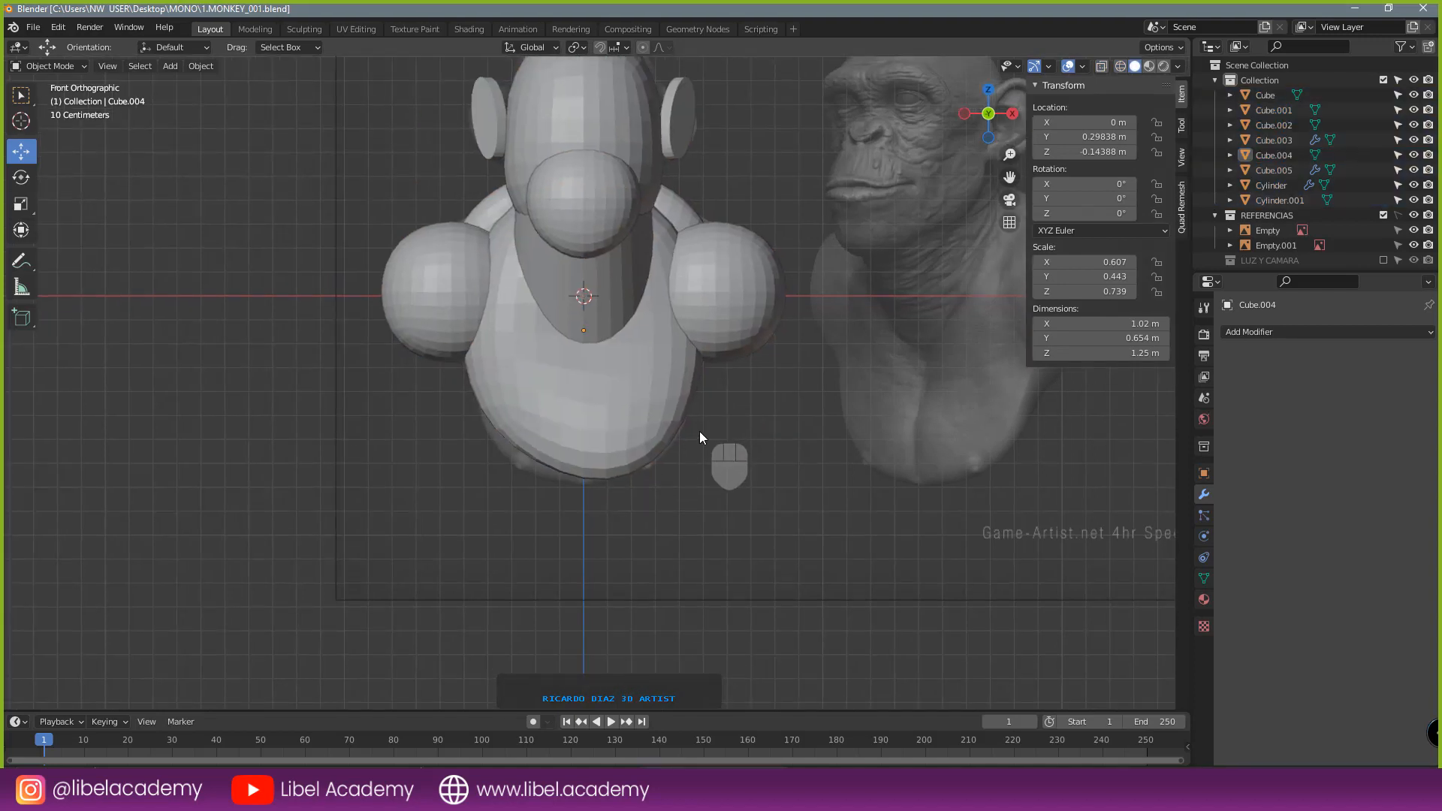
middle_click_drag(700, 431, 623, 458, "shift")
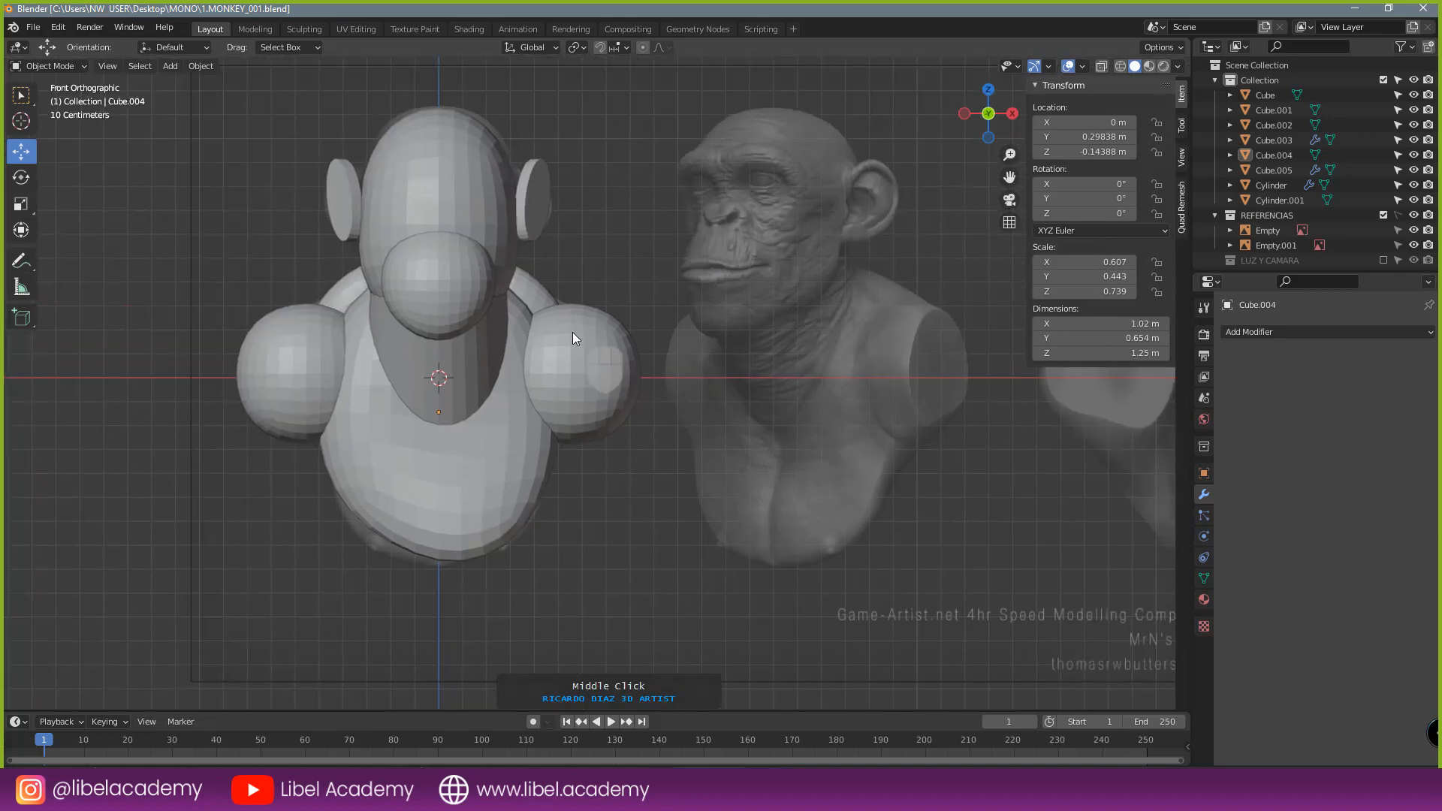
scroll(551, 529, "down", 6)
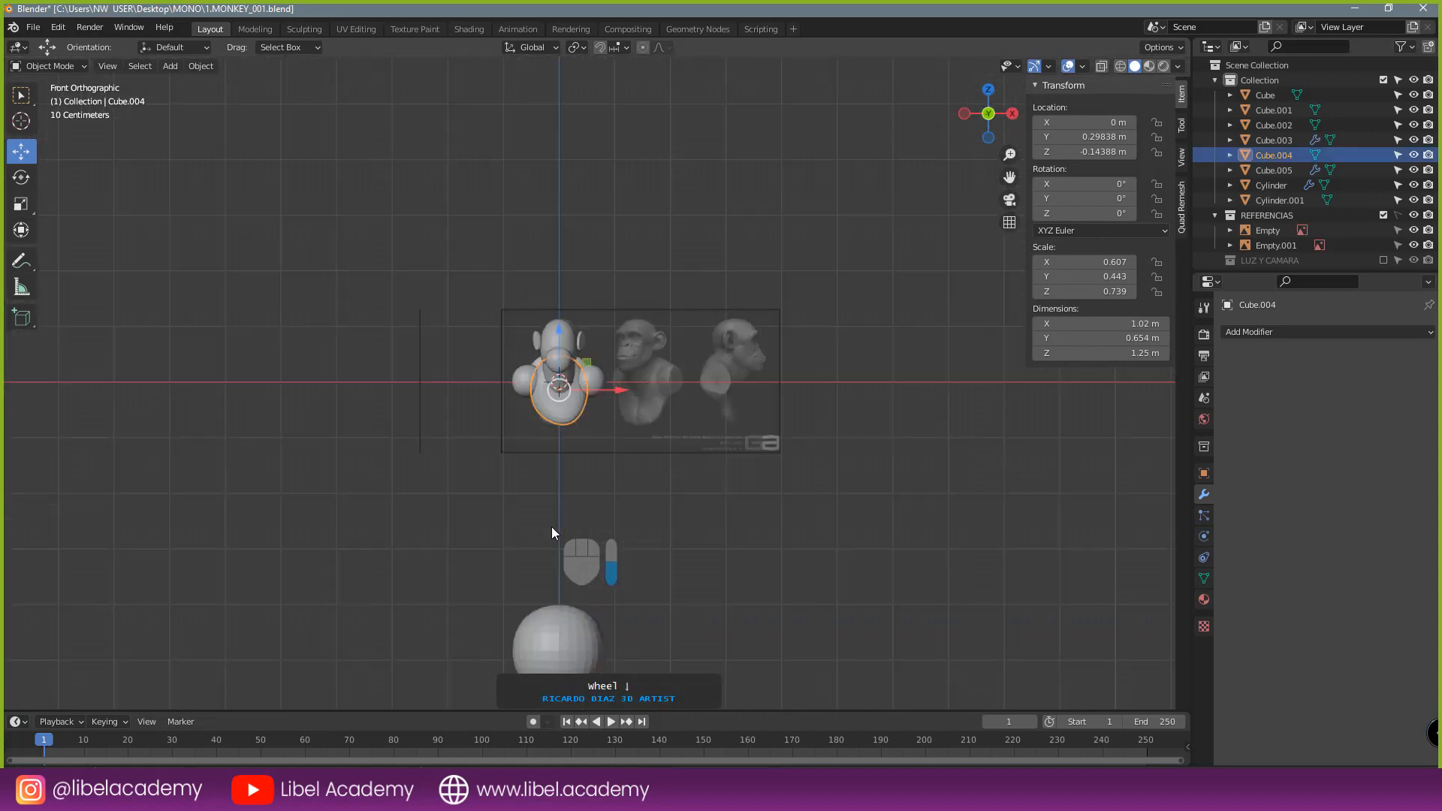
scroll(579, 420, "up", 6)
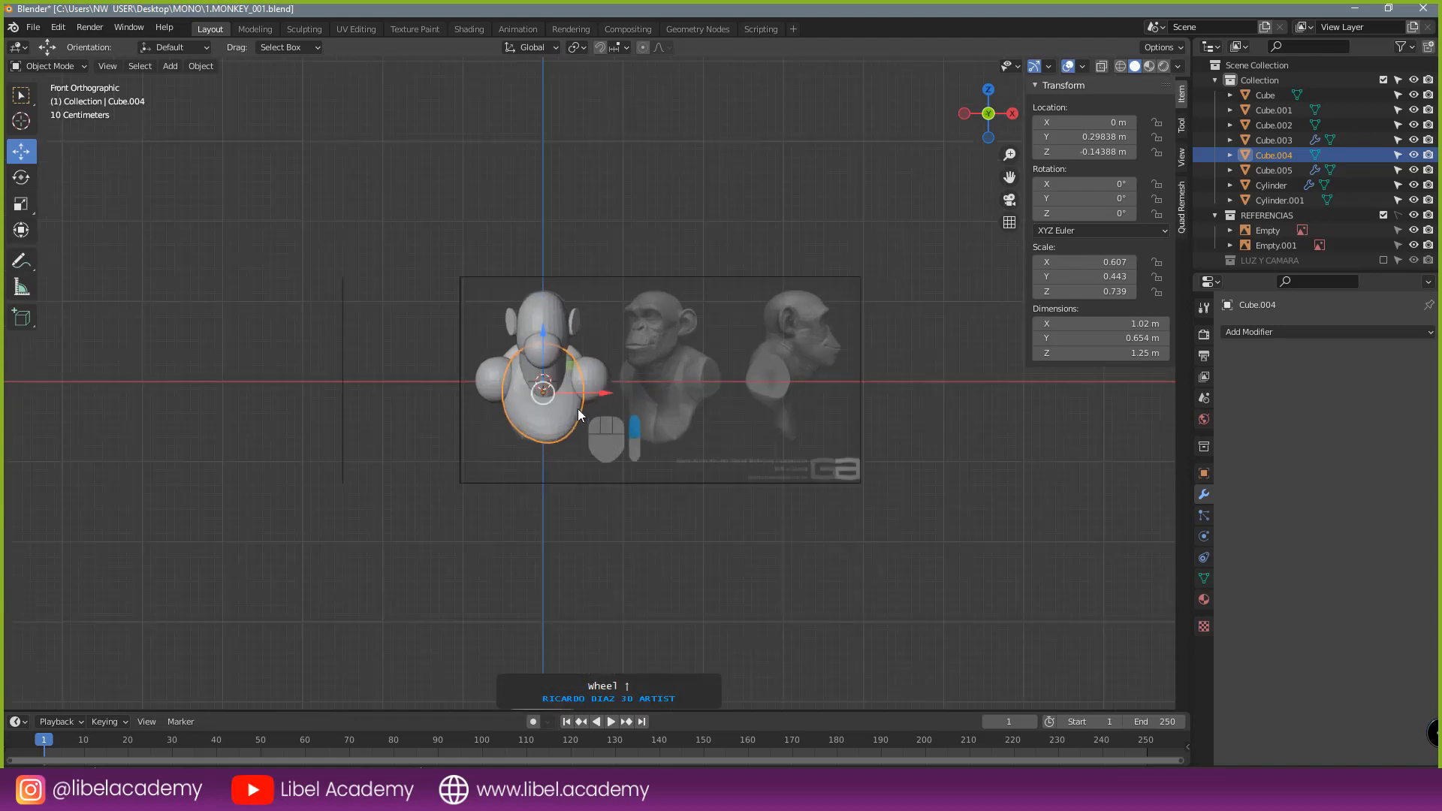
scroll(634, 457, "up", 4)
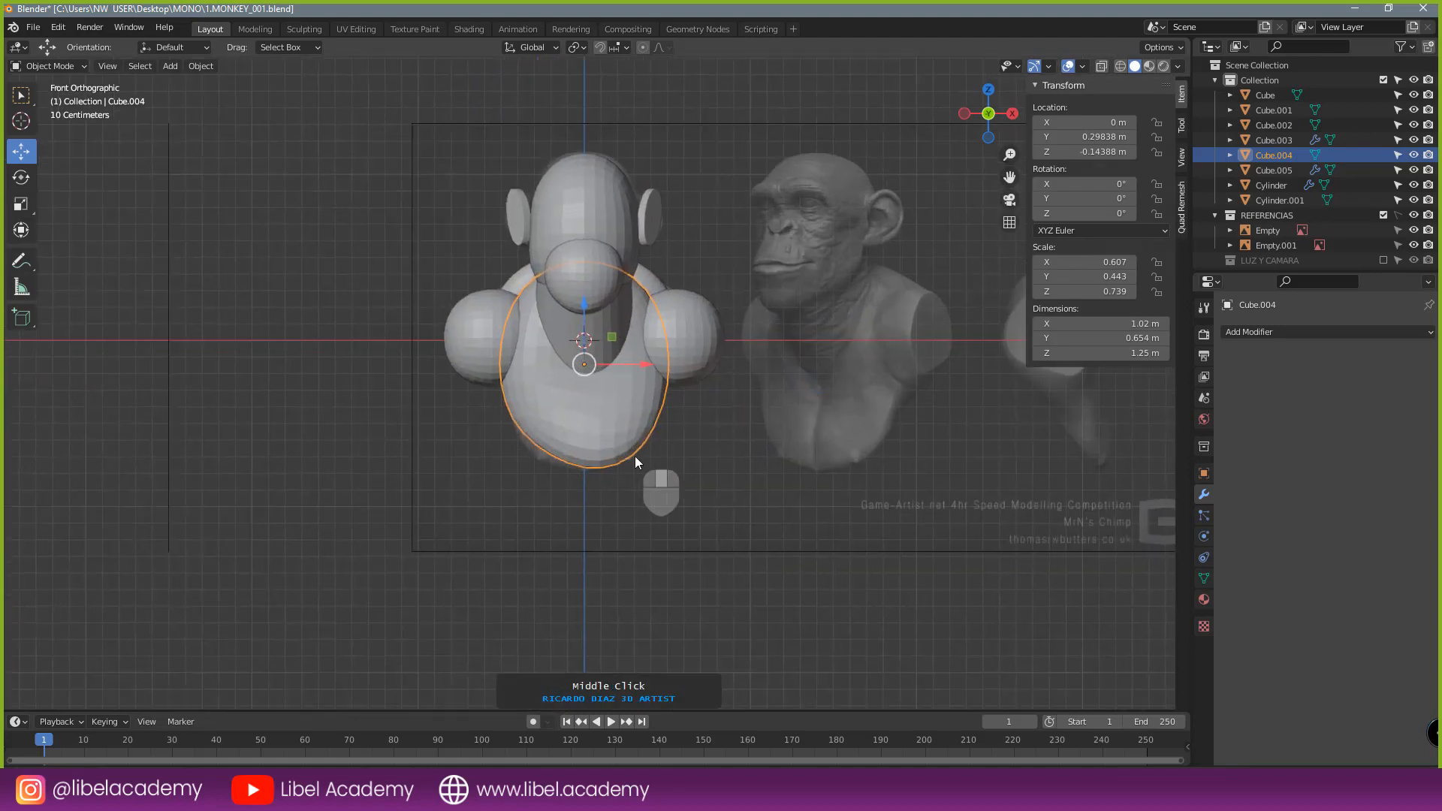
middle_click_drag(633, 436, 626, 453, "shift")
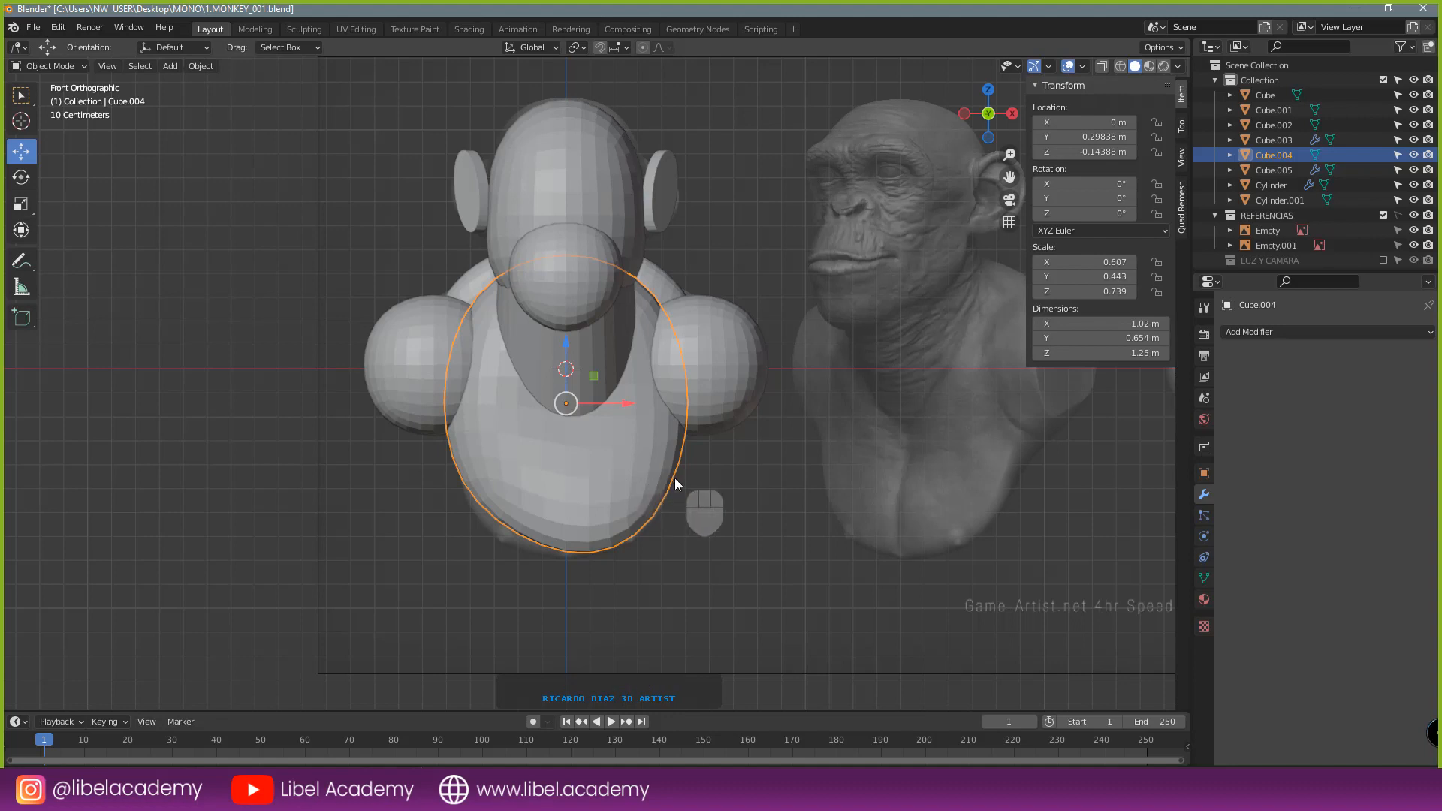
middle_click_drag(703, 502, 713, 437, "shift")
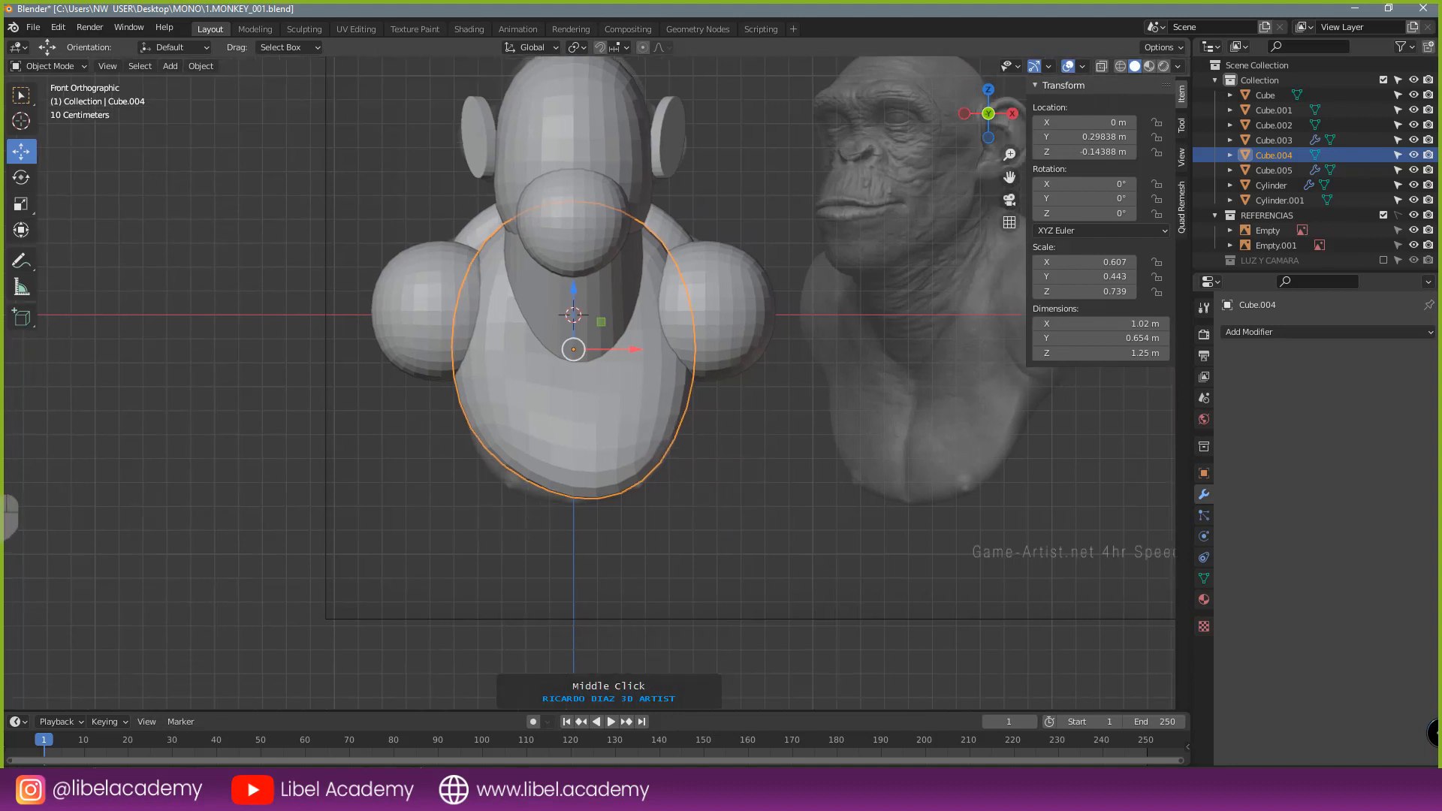
left_click(413, 546)
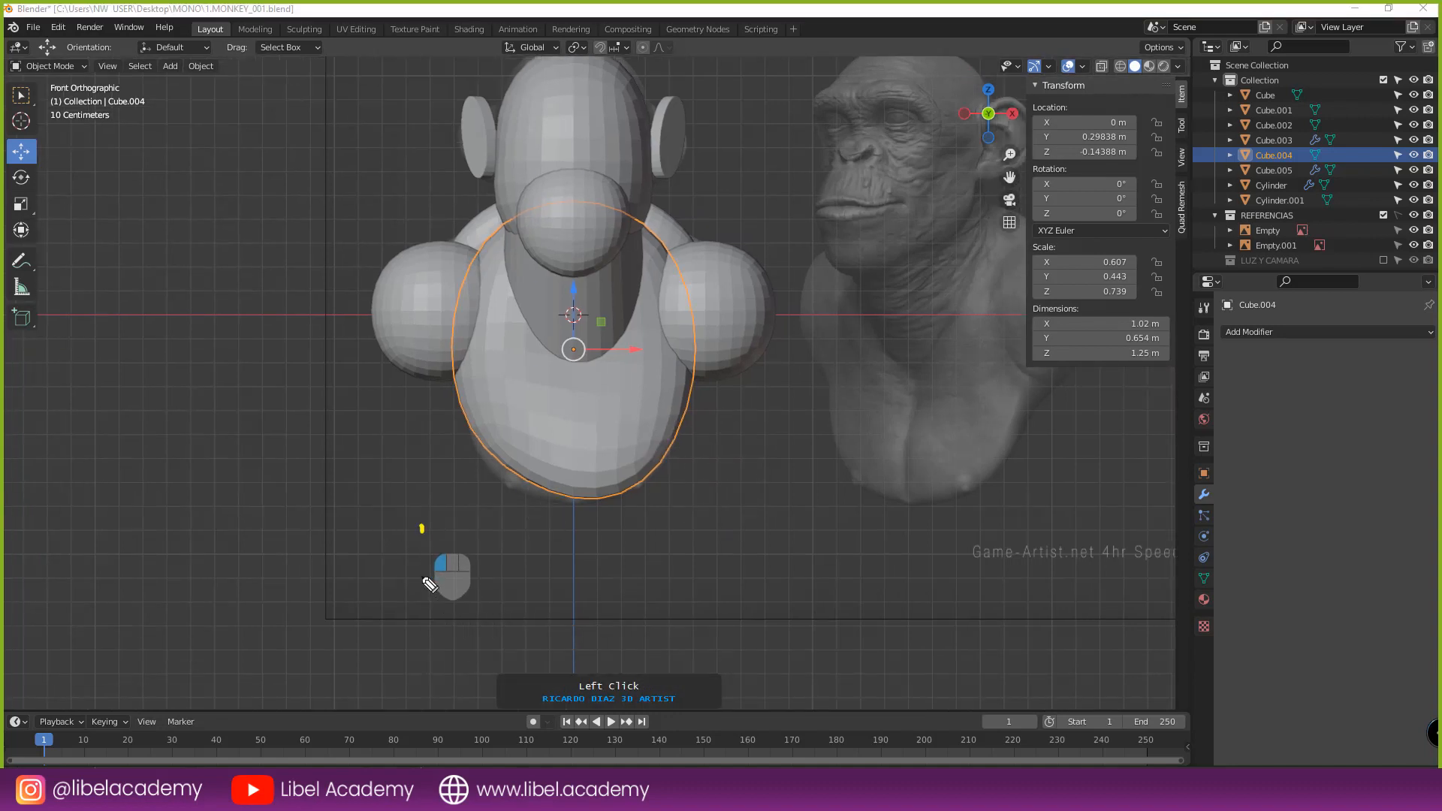
left_click_drag(422, 568, 747, 559)
left_click_drag(744, 531, 746, 592)
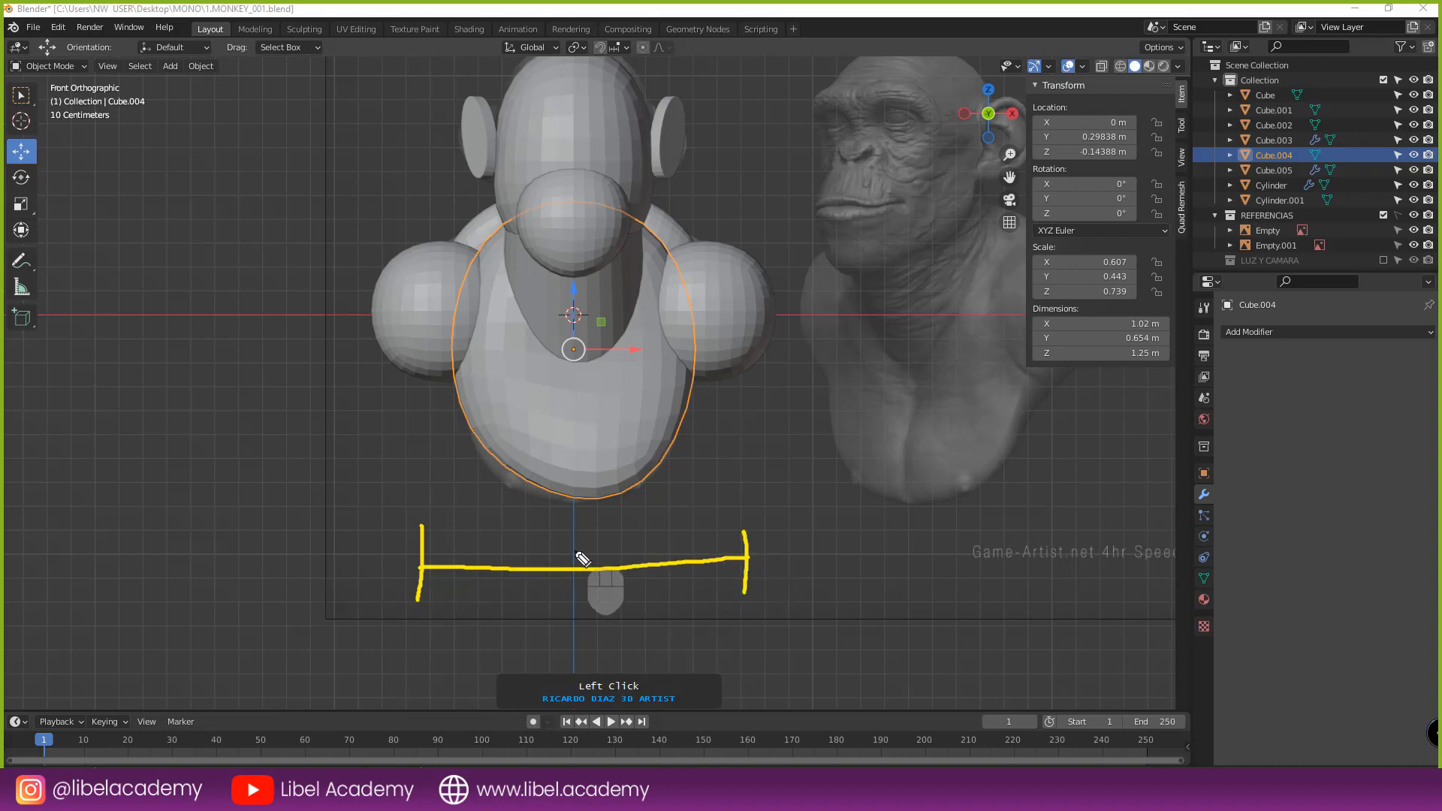
left_click_drag(573, 536, 575, 615)
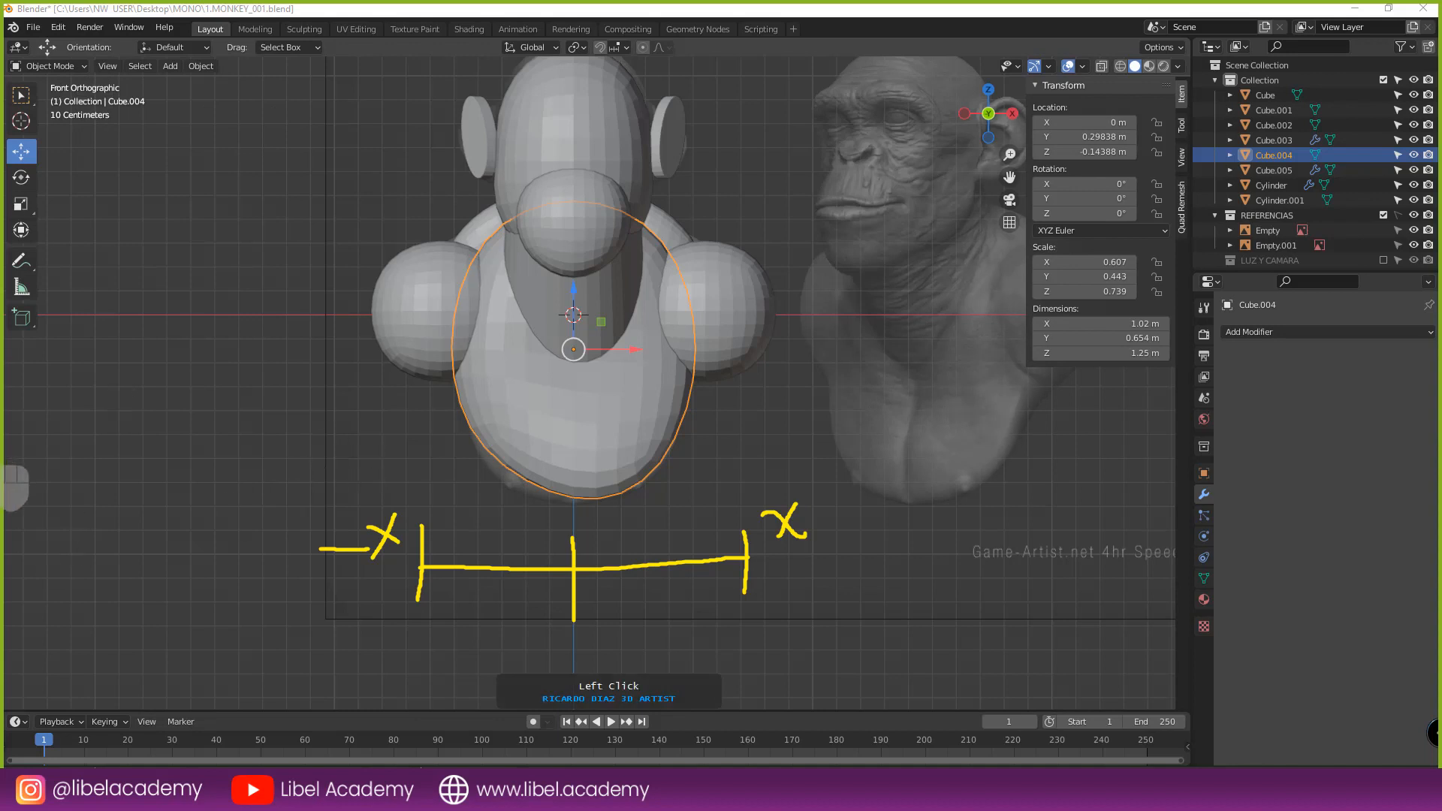
- Return the torso to Sculpt Mode, set the symmetry direction to +X to -X, and symmetrize it
left_click(54, 66)
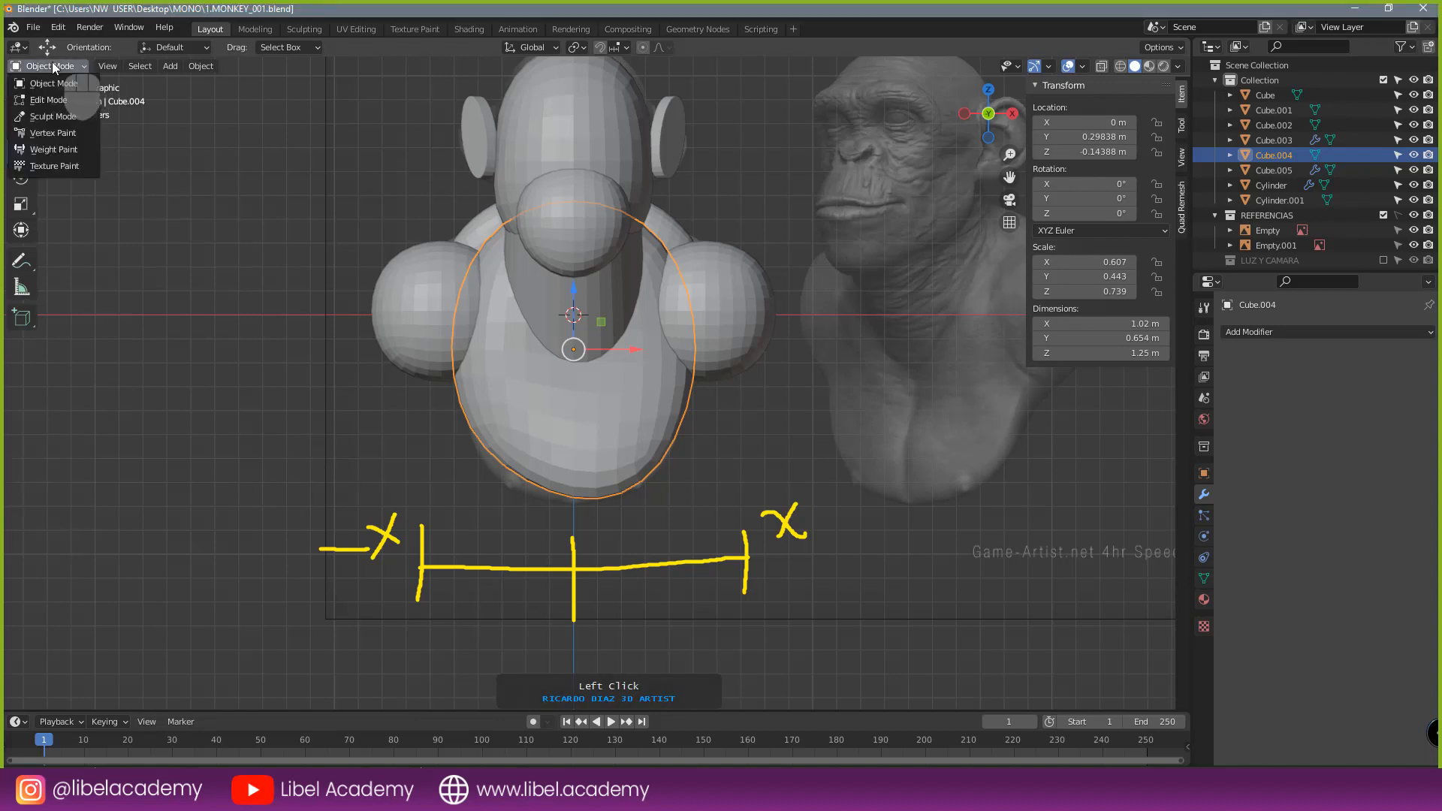
left_click(61, 118)
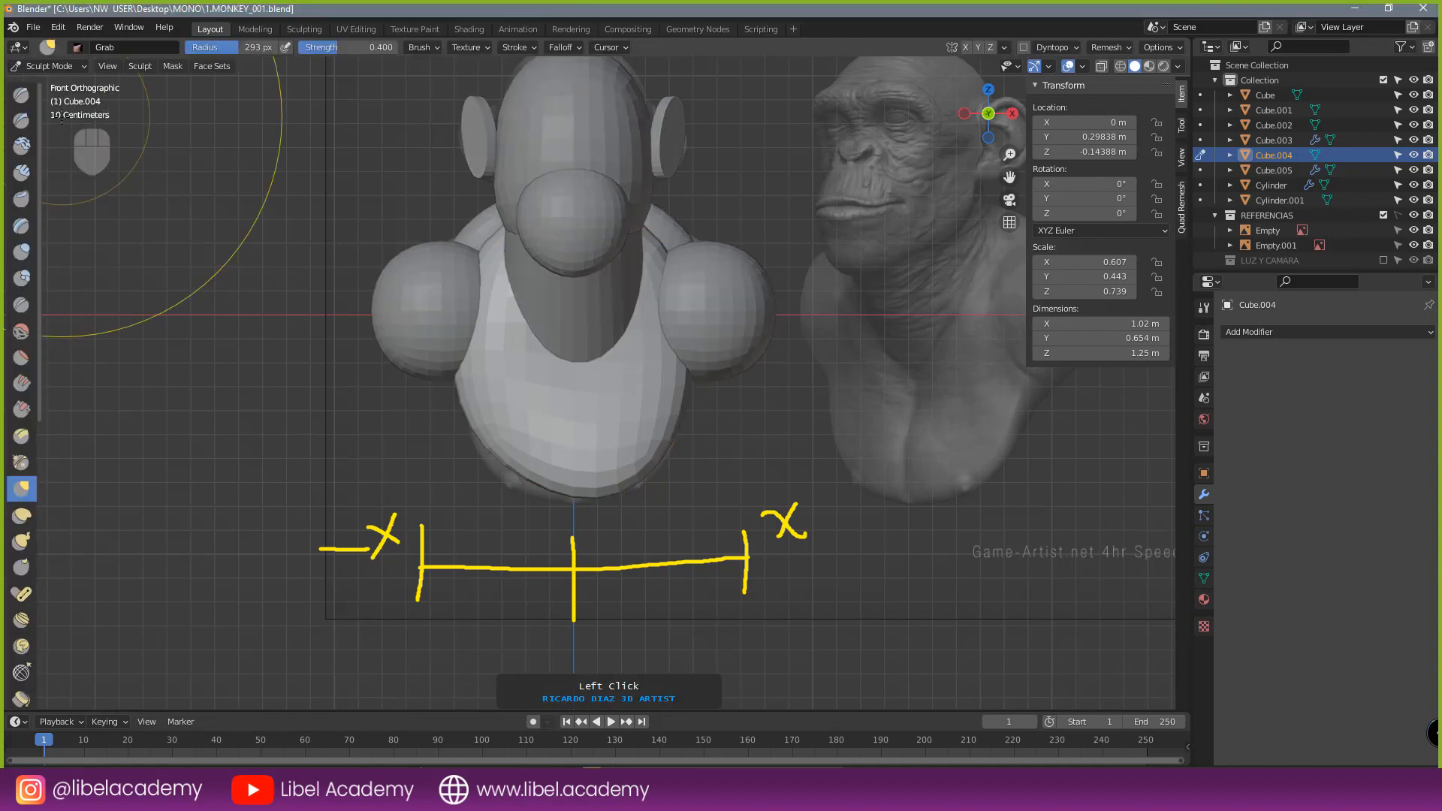
left_click(1206, 309)
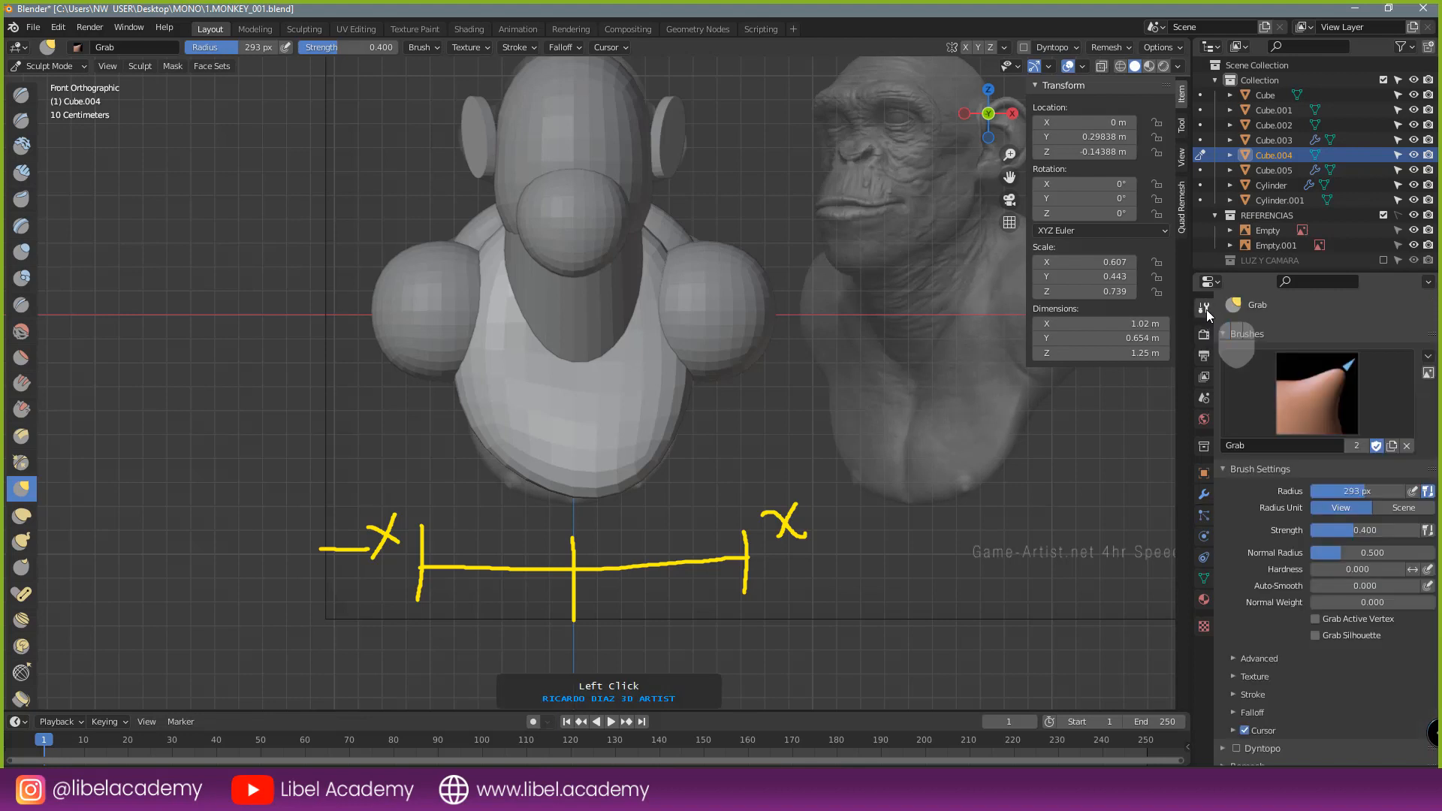
scroll(1320, 615, "down", 2)
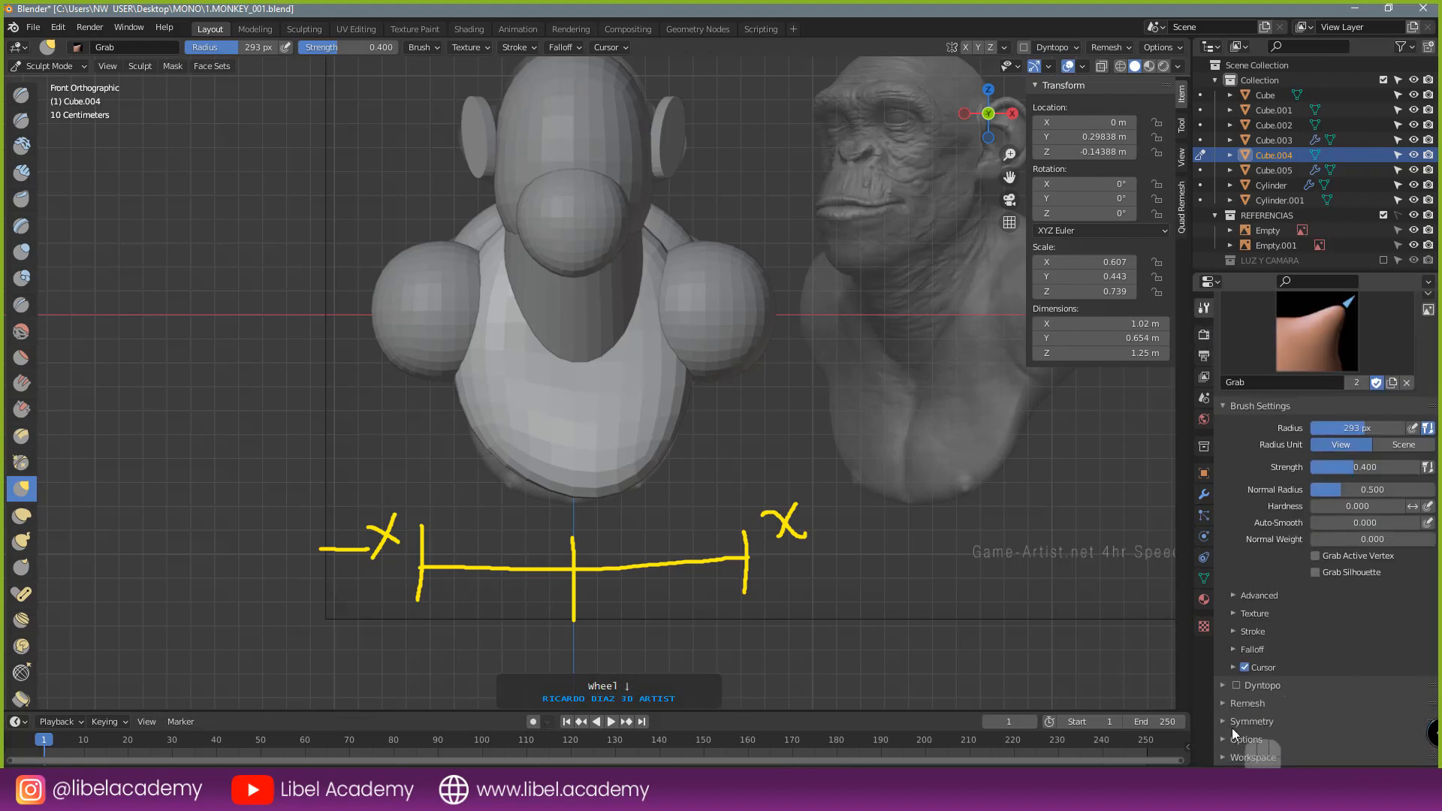
left_click(1314, 713)
scroll(1344, 695, "down", 5)
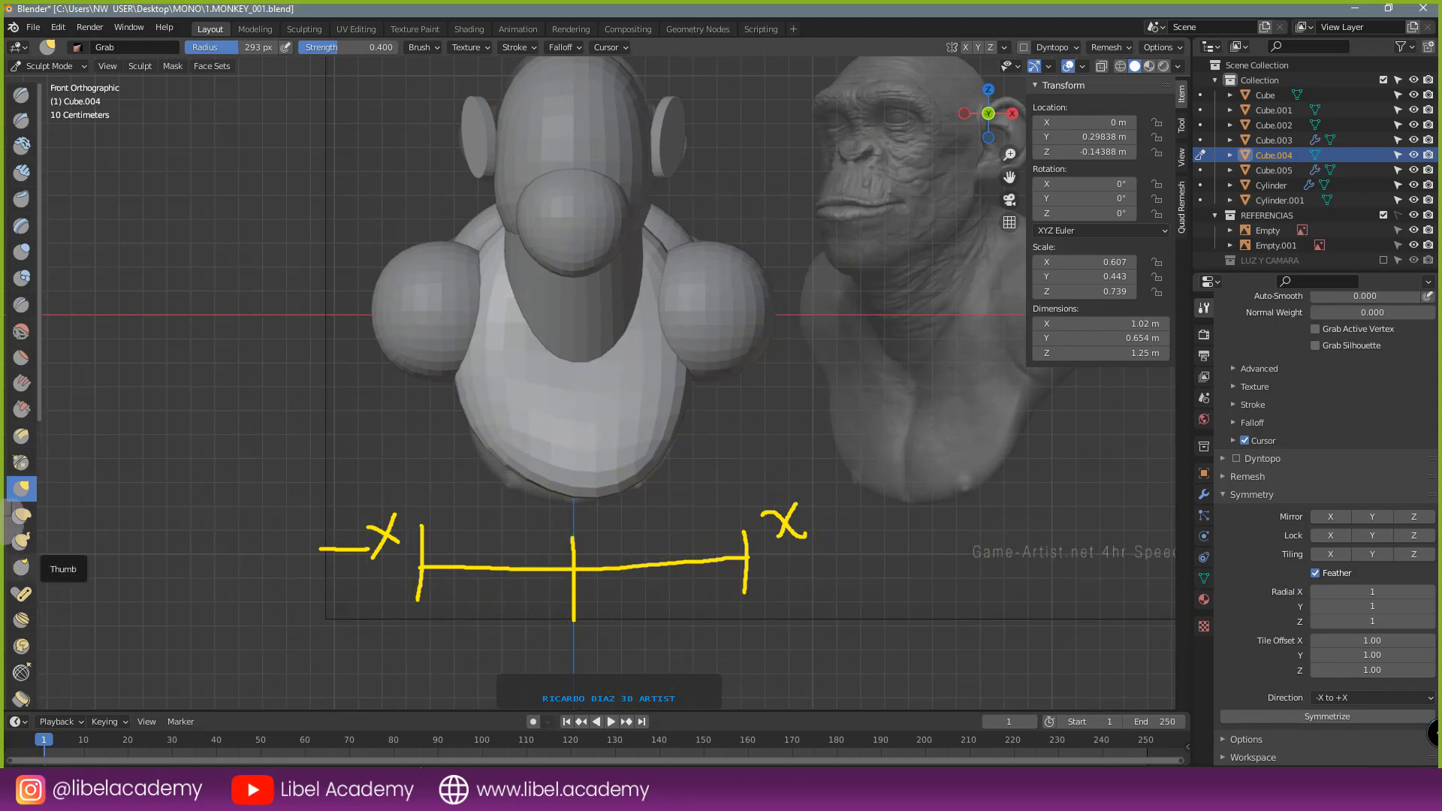
left_click(20, 540)
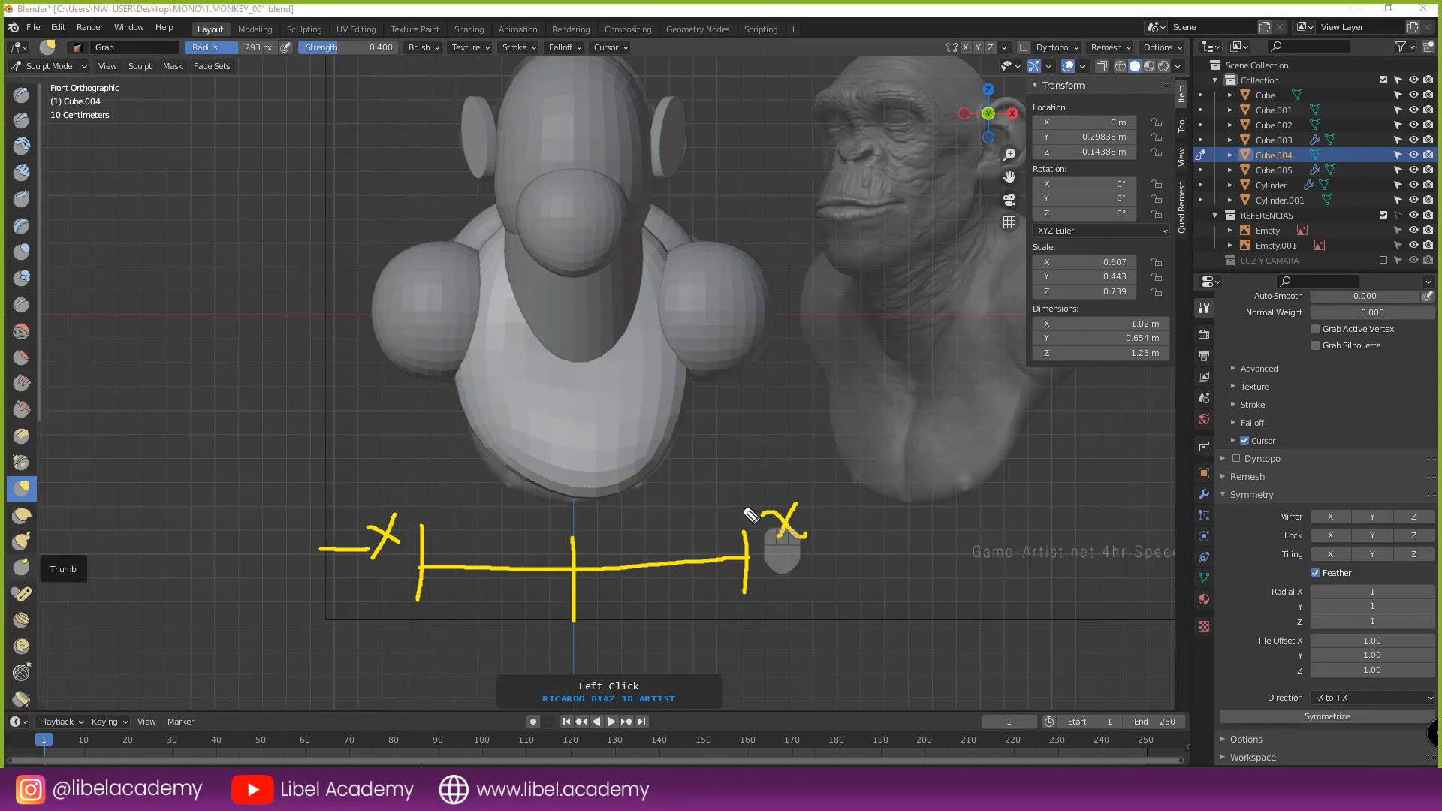
left_click_drag(758, 490, 849, 421)
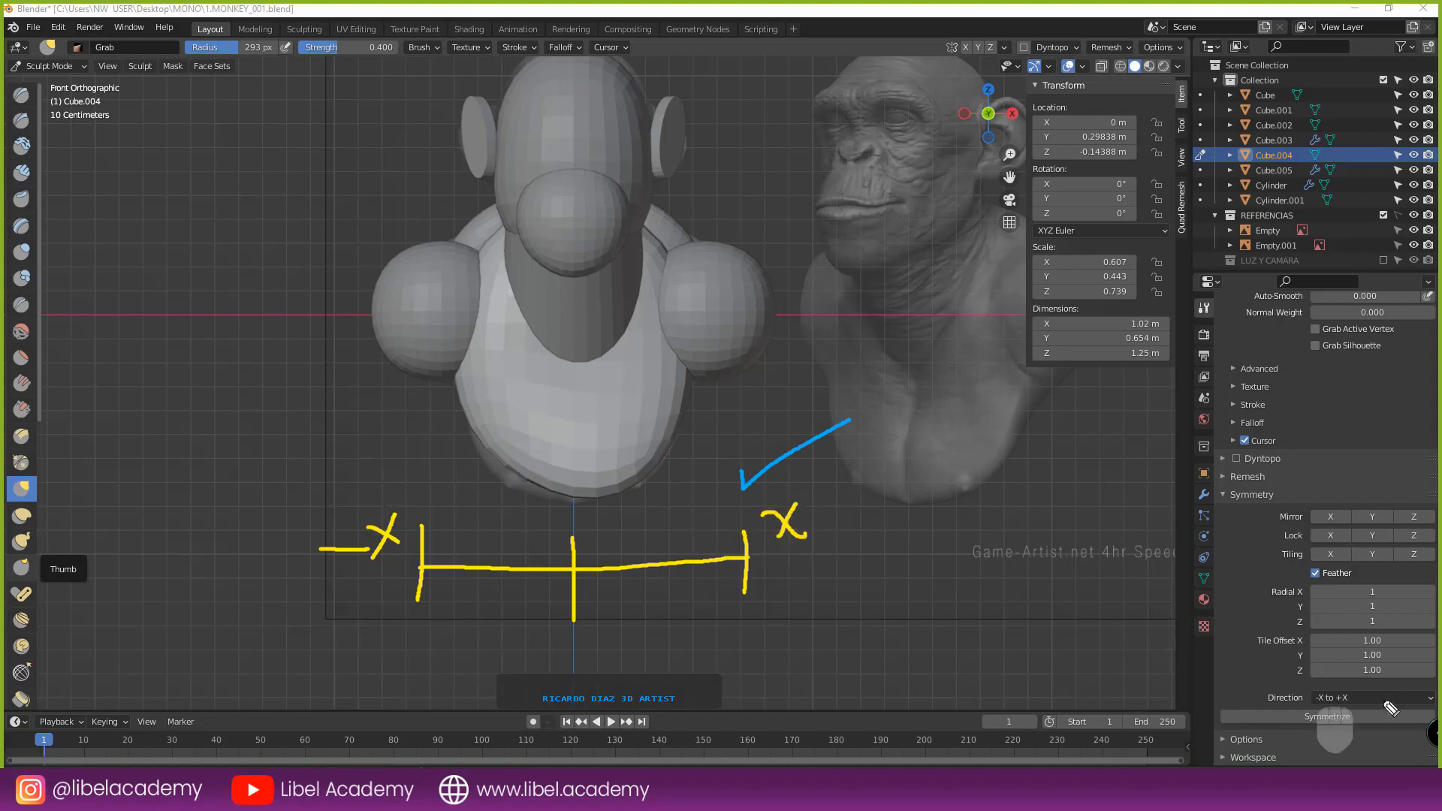
left_click(1337, 699)
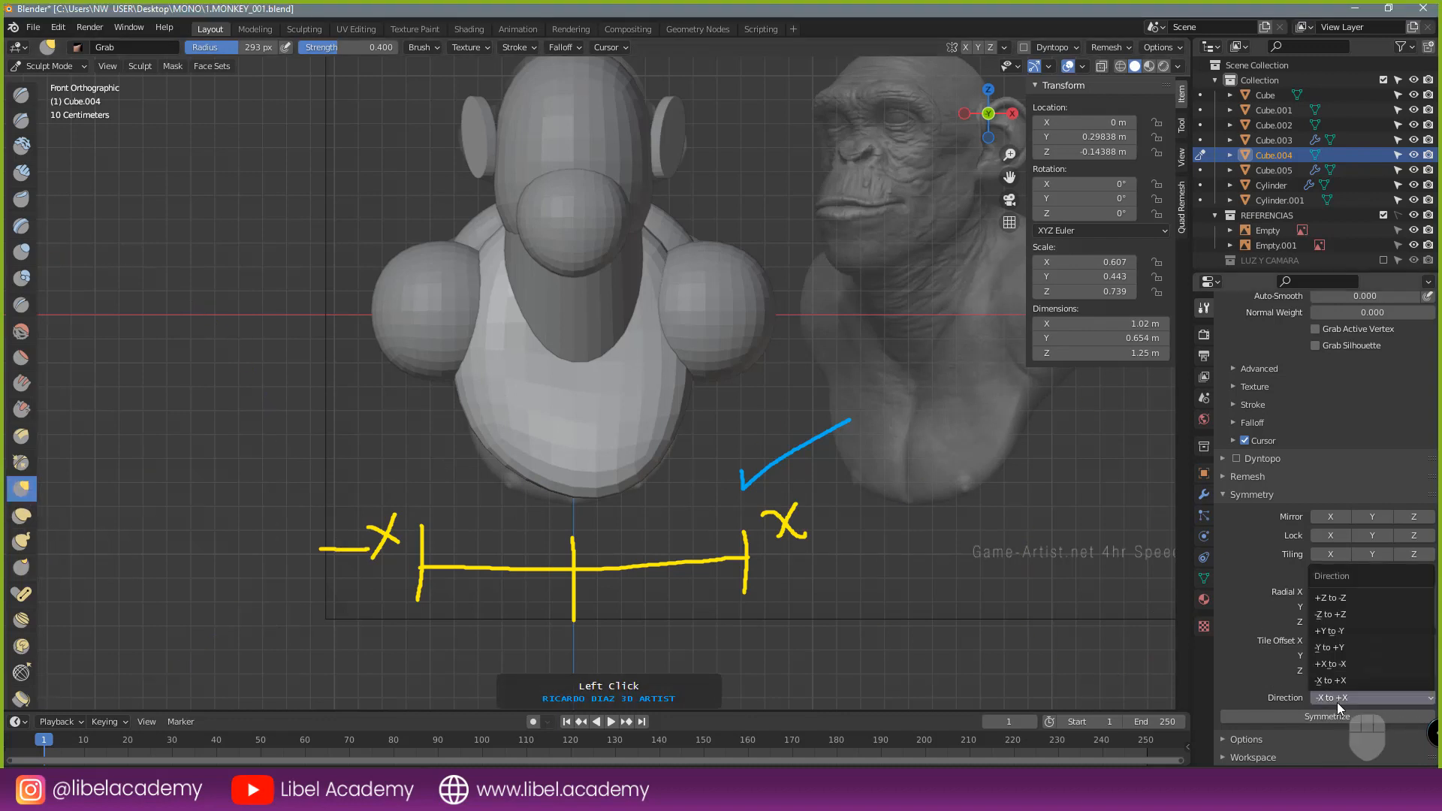
left_click(1352, 663)
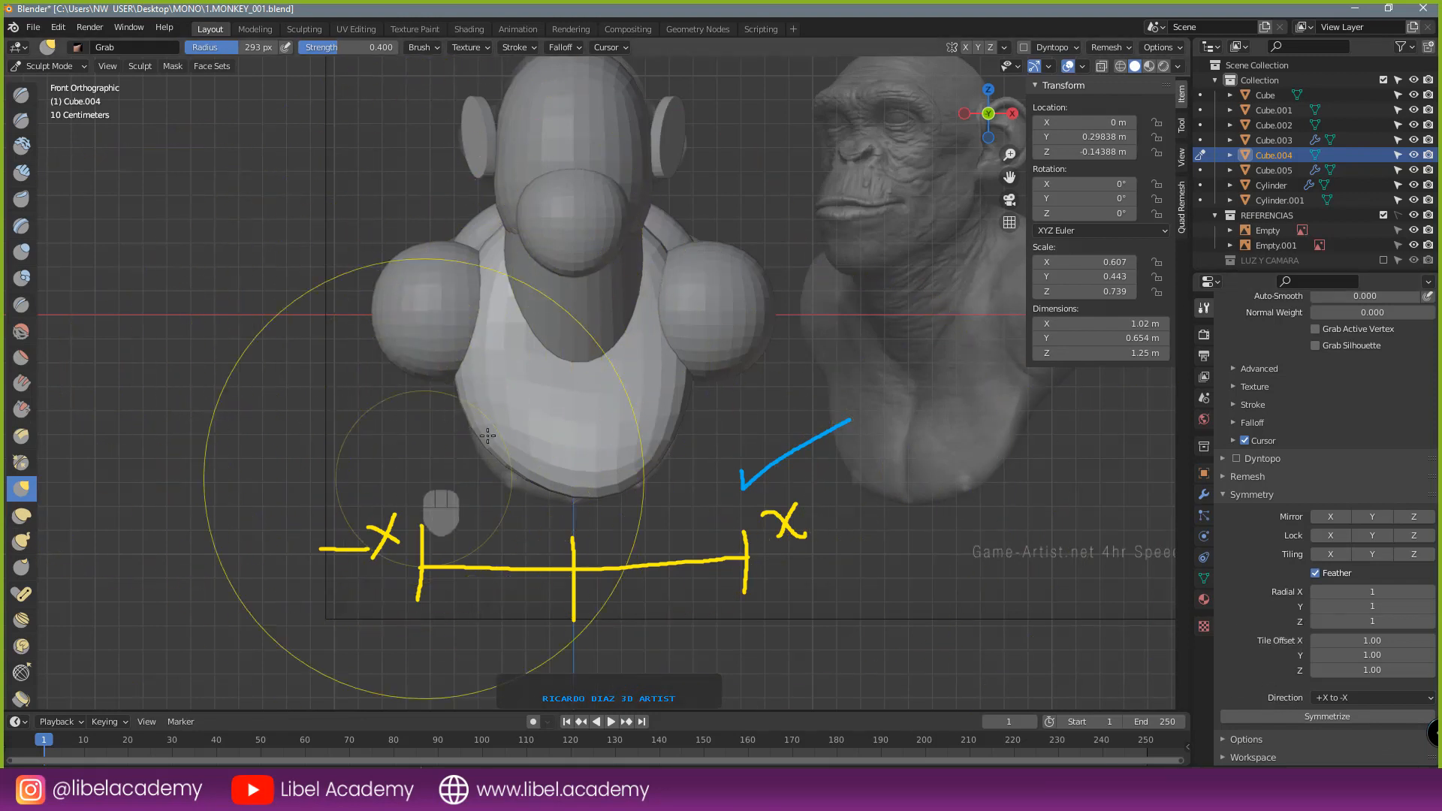
left_click(1335, 713)
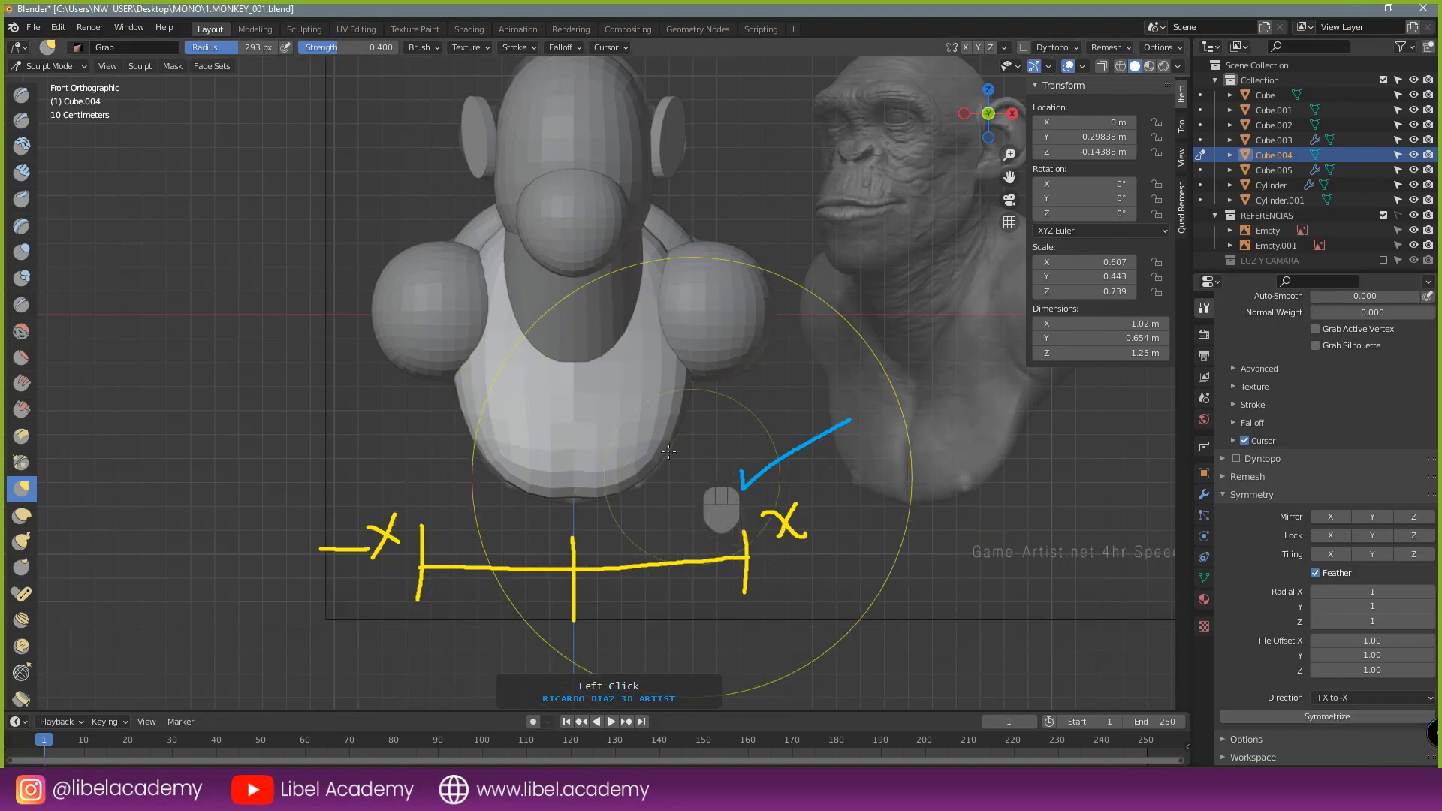
- Enable X mirroring and pull the torso's lower edge down with a 158 px Grab brush
scroll(609, 414, "up", 2)
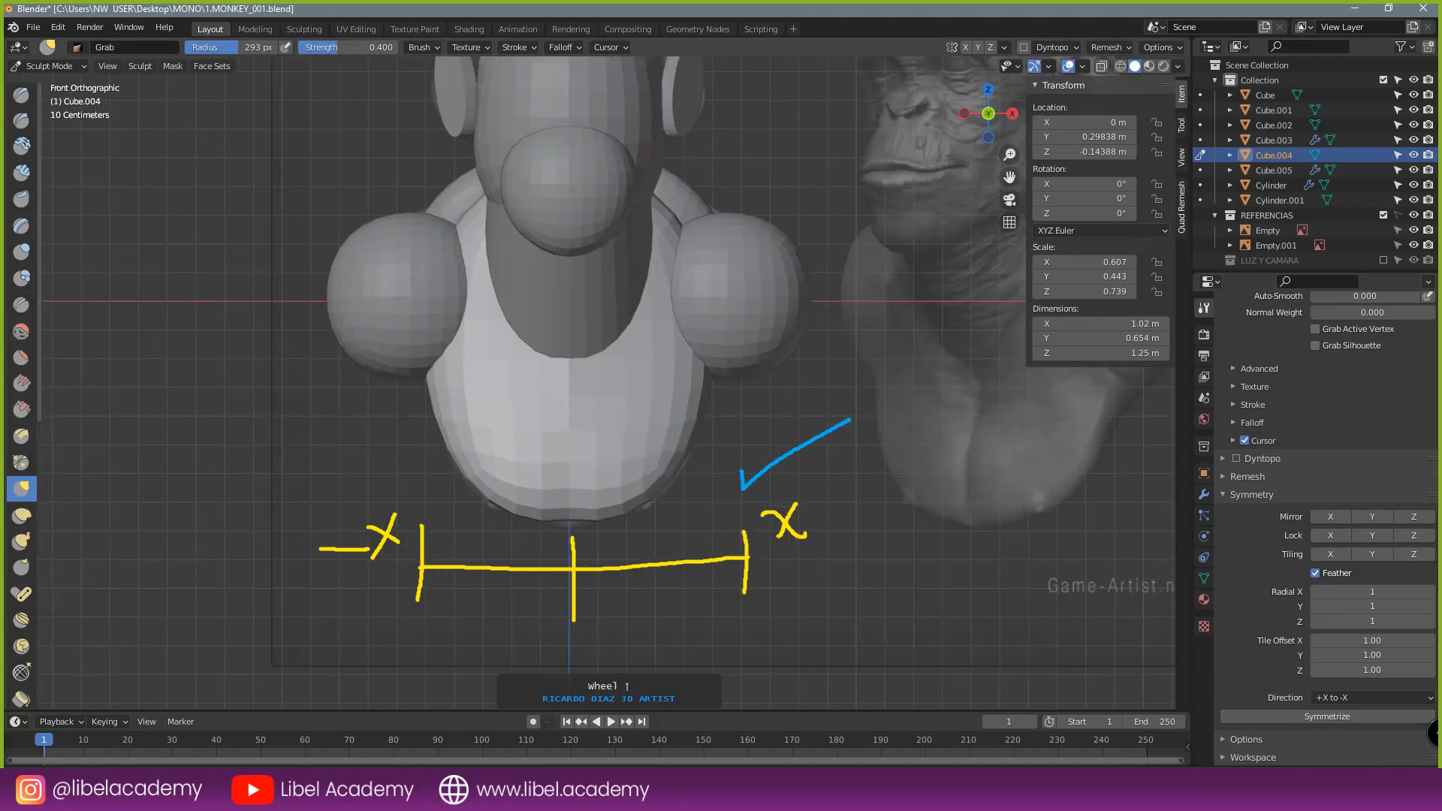
left_click(169, 552)
key("f")
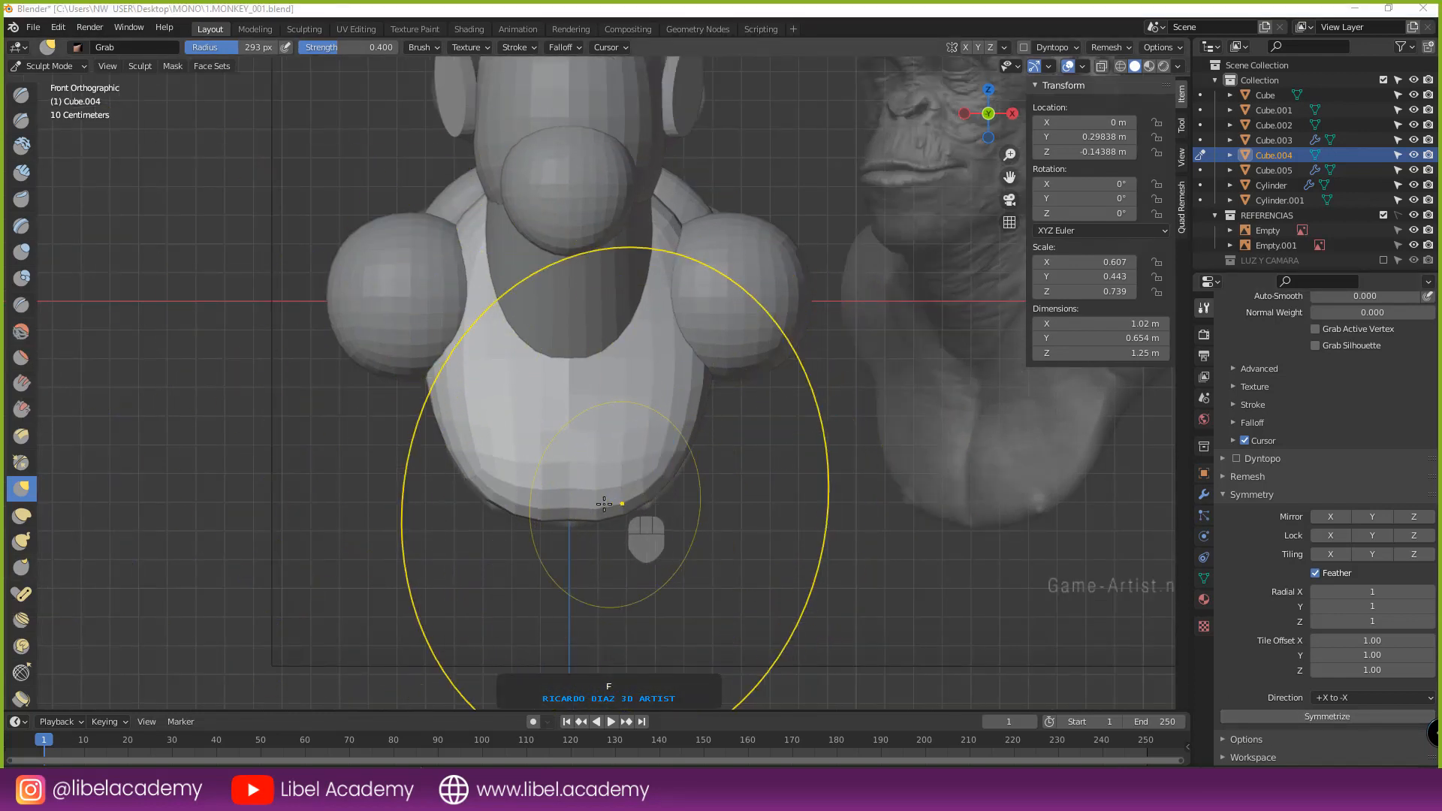
left_click(687, 505)
left_click(598, 519)
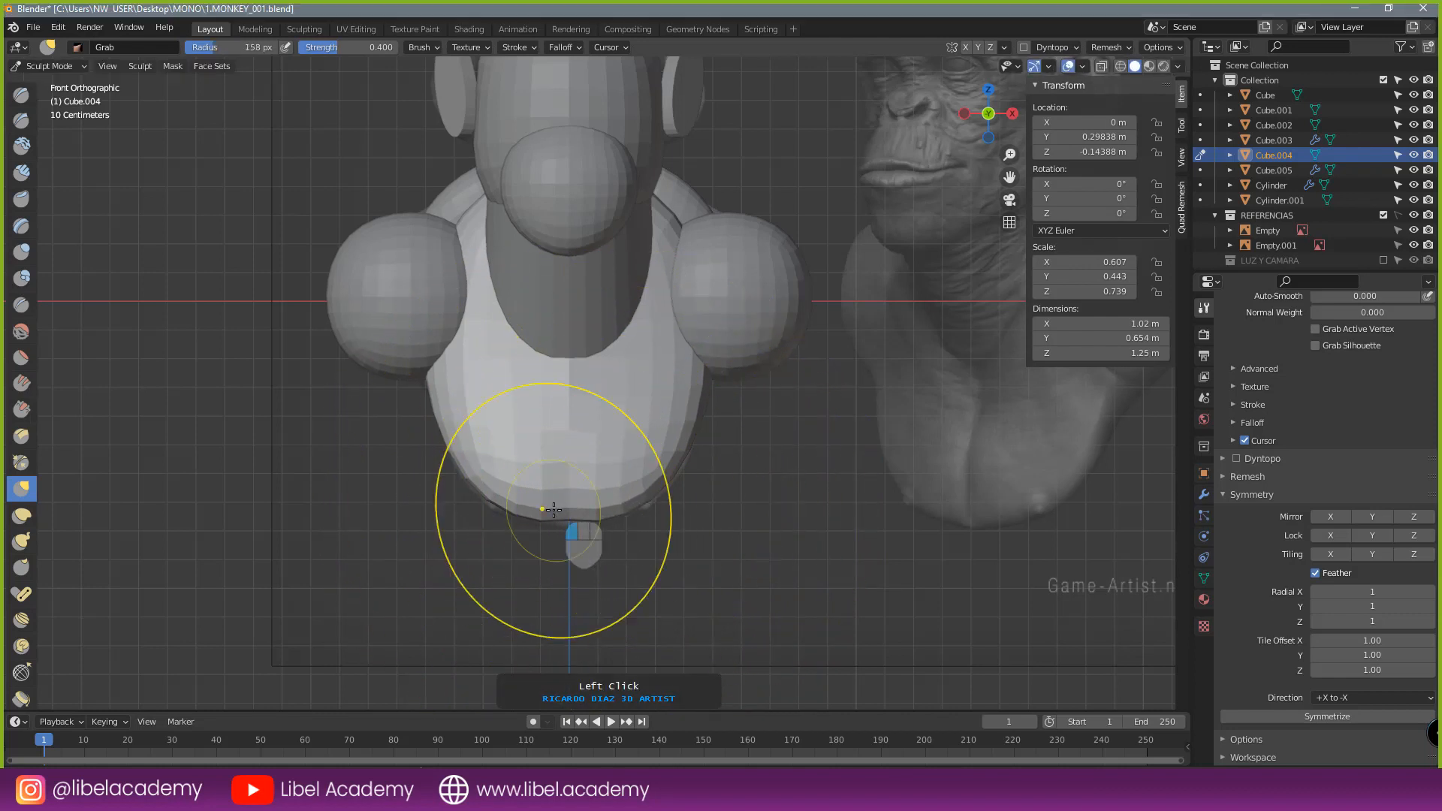
left_click(966, 46)
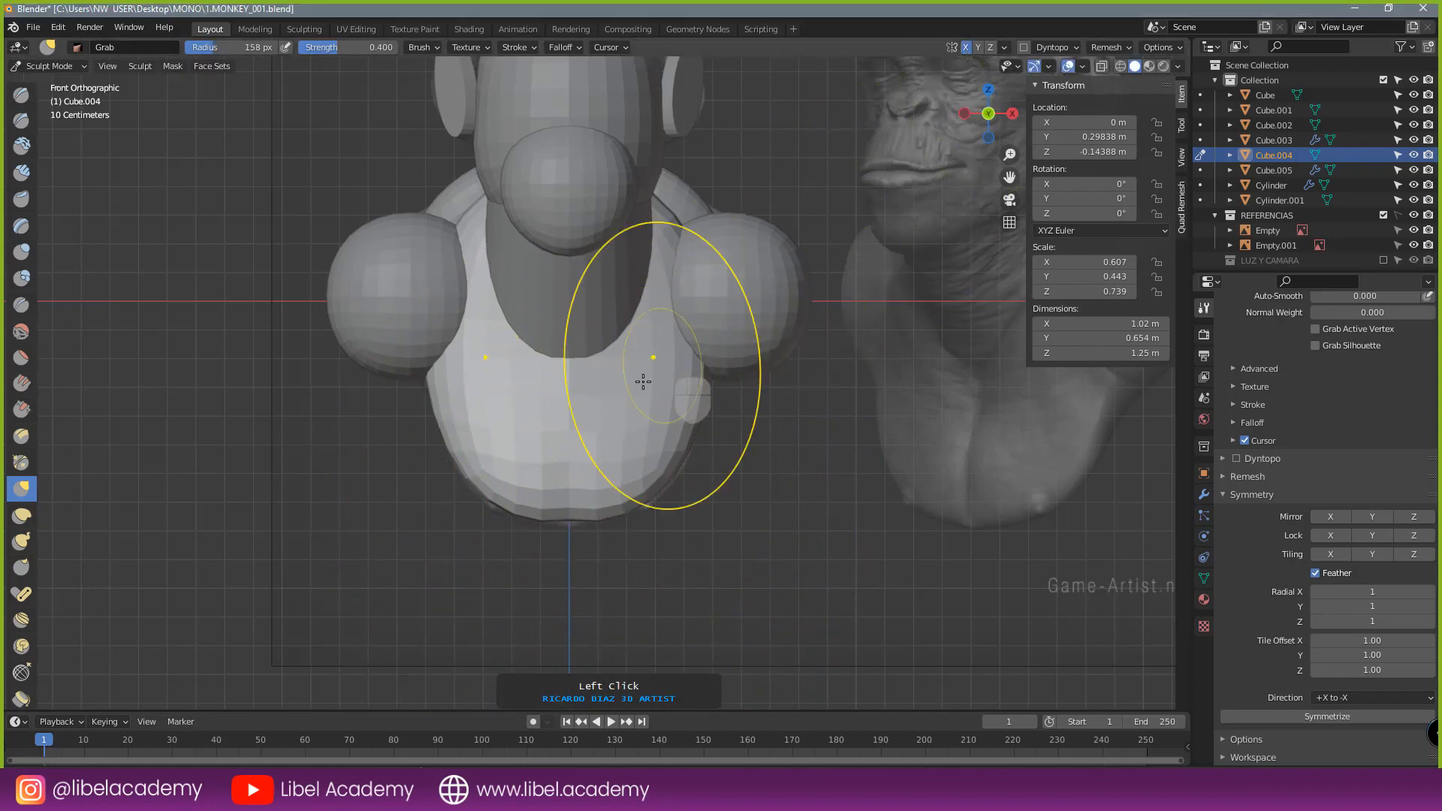
scroll(555, 495, "up", 1)
left_click_drag(566, 542, 546, 562)
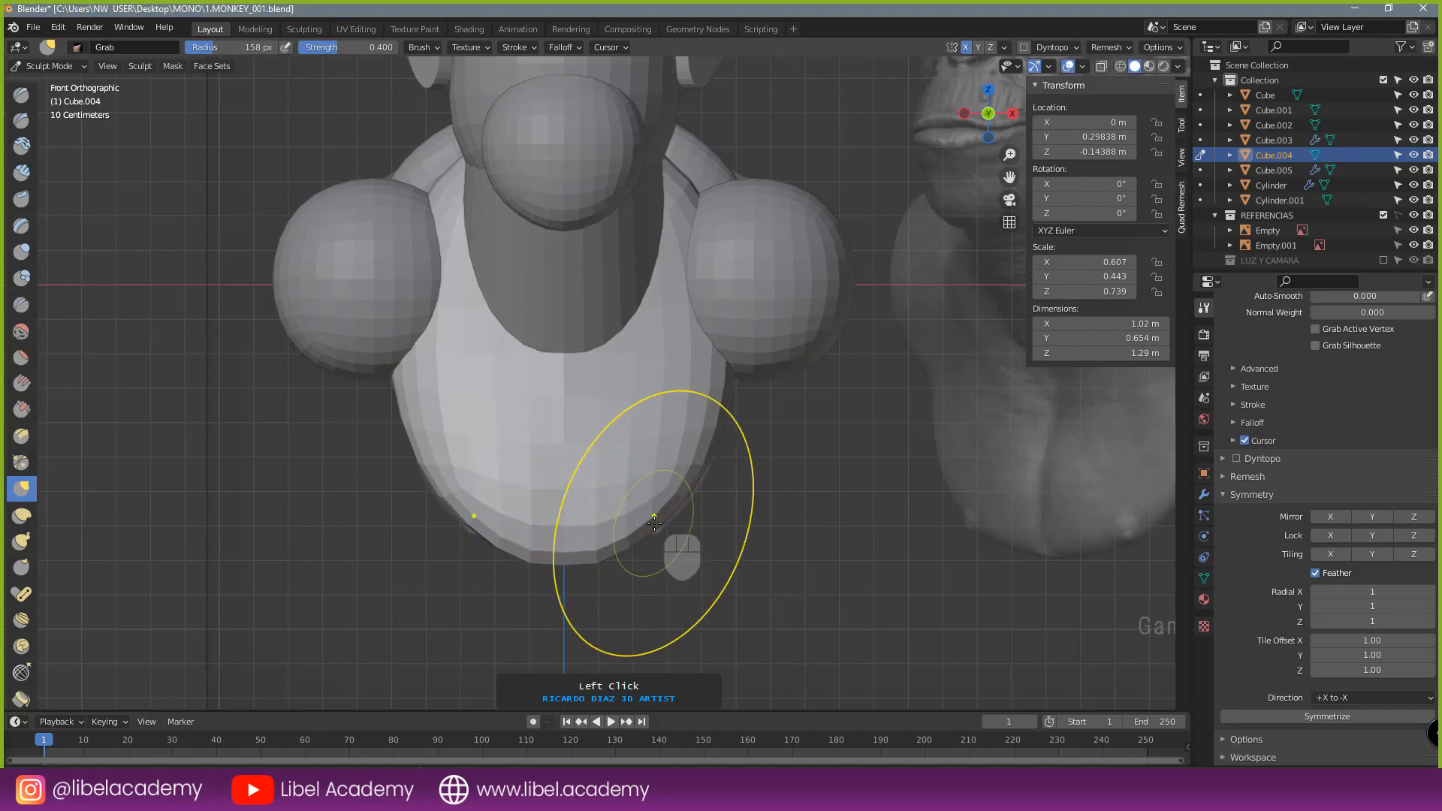
- Enlarge the Grab brush to 215 px and switch sculpting from the torso to the shoulder spheres in side view
key("f")
left_click(697, 522)
mouse_move(693, 516)
middle_mouse_down()
mouse_move(740, 516)
mouse_move(644, 472)
mouse_move(573, 473)
middle_mouse_up()
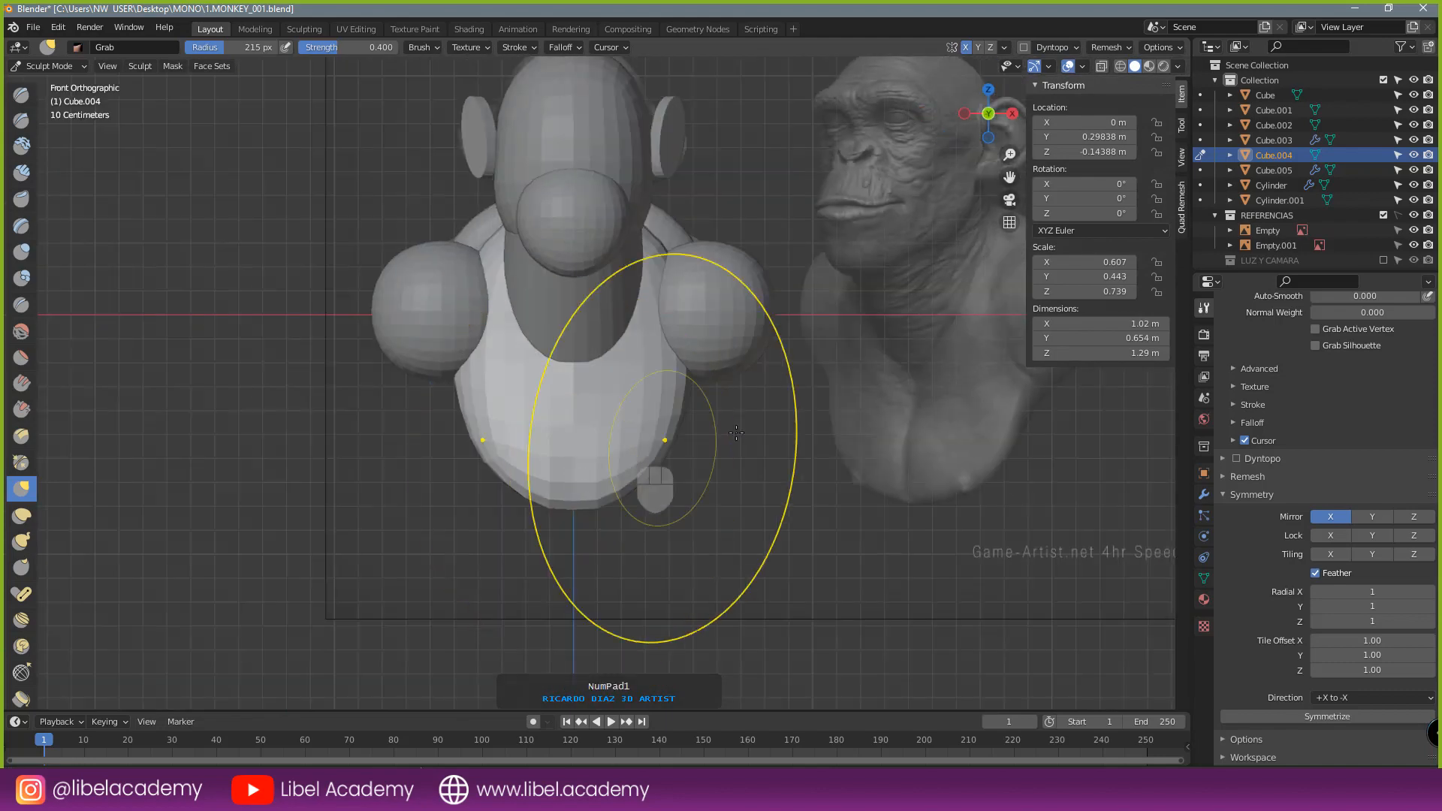
middle_click_drag(660, 482, 674, 434)
key("KP_3")
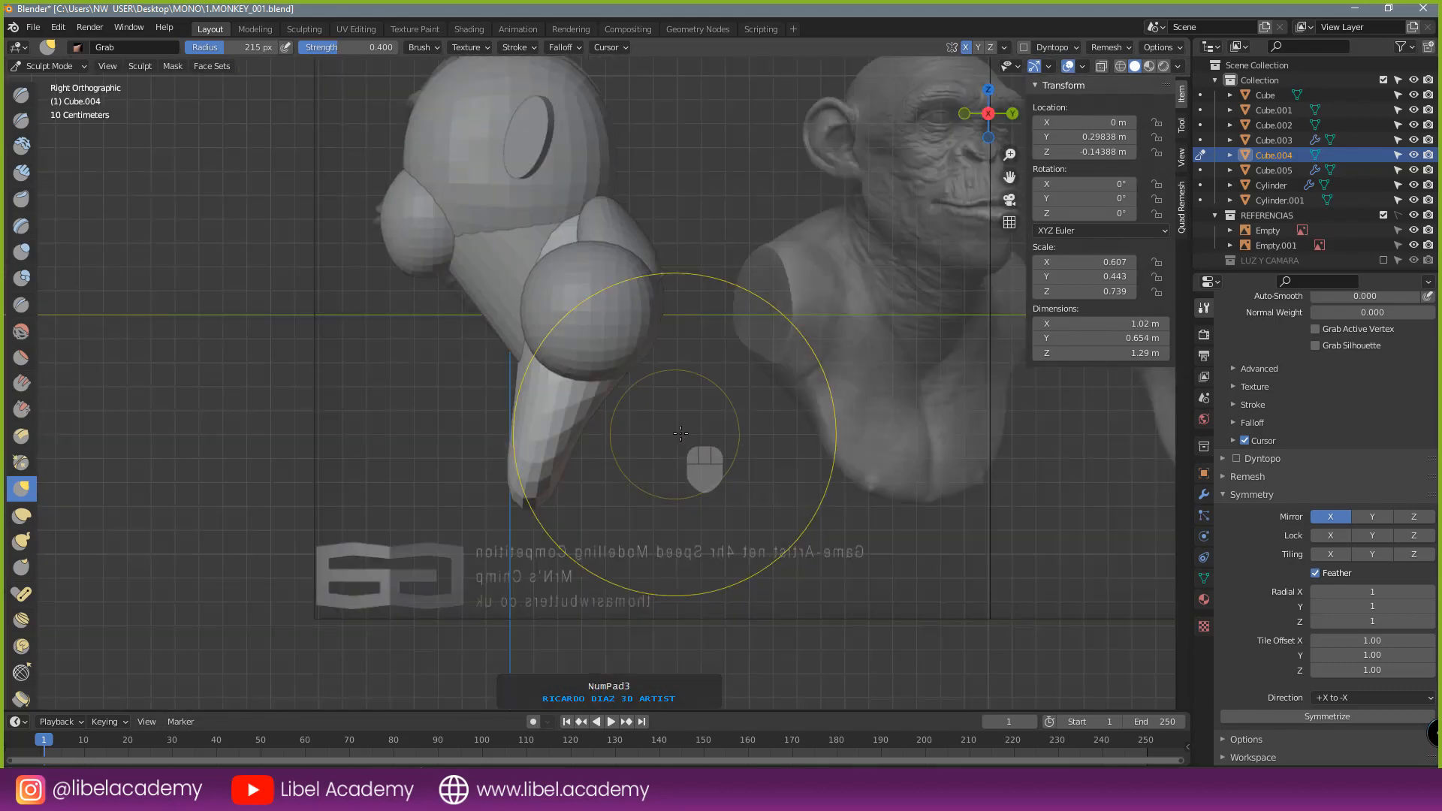
scroll(577, 397, "up", 4)
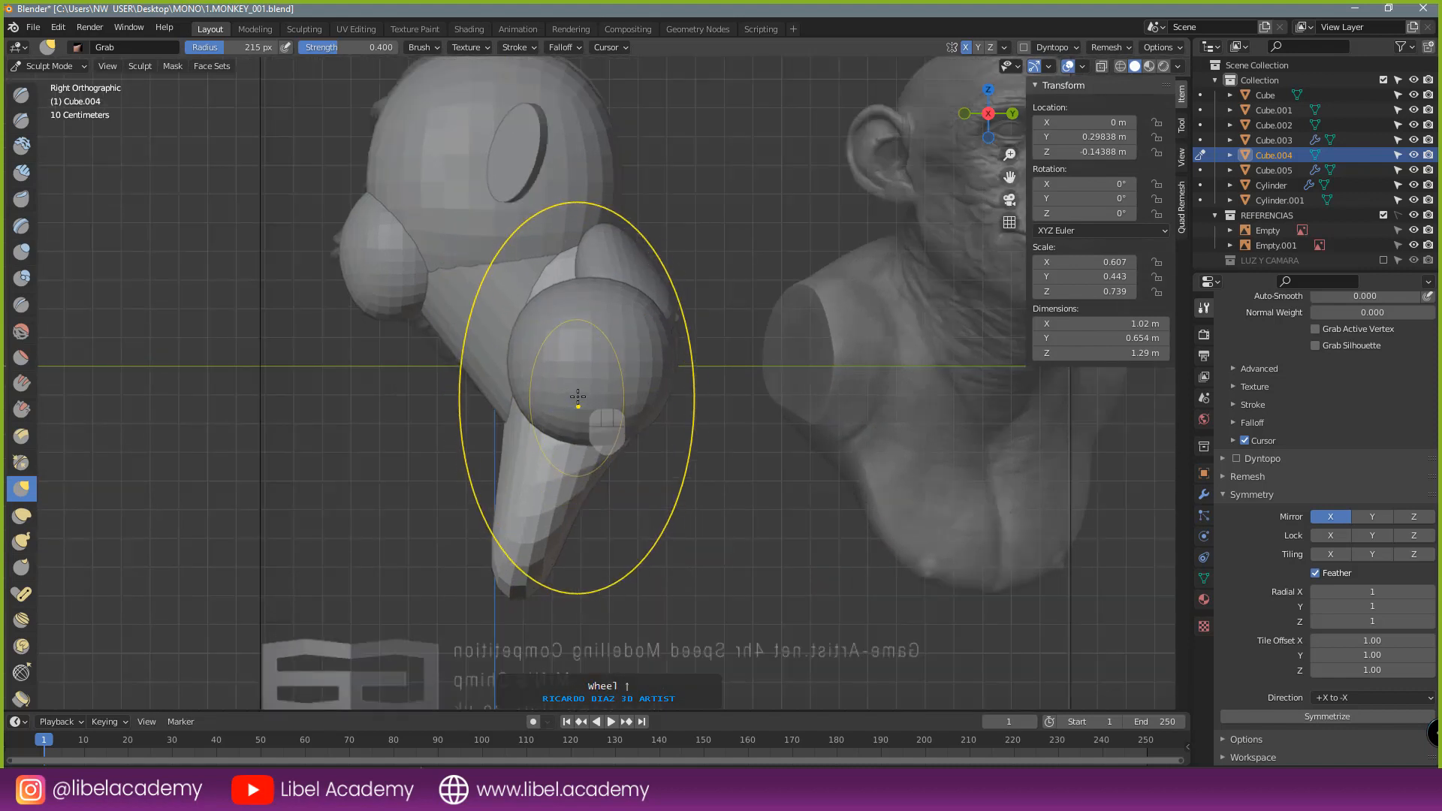
left_click_drag(578, 397, 608, 392)
key("d")
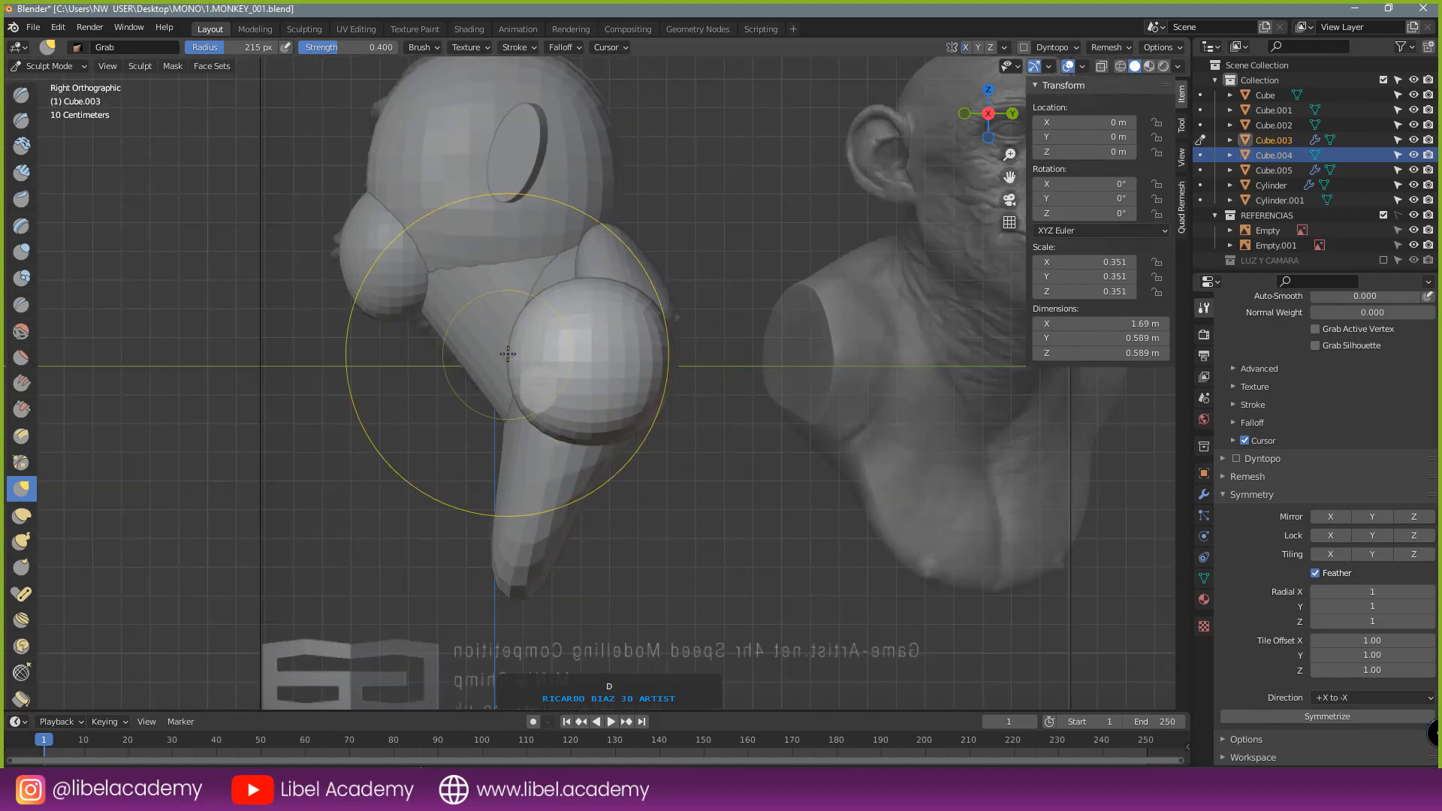
- Pull the shoulder spheres' front contour back with the Grab brush to follow the side reference, then return to front view
left_click_drag(509, 353, 518, 346)
key("d")
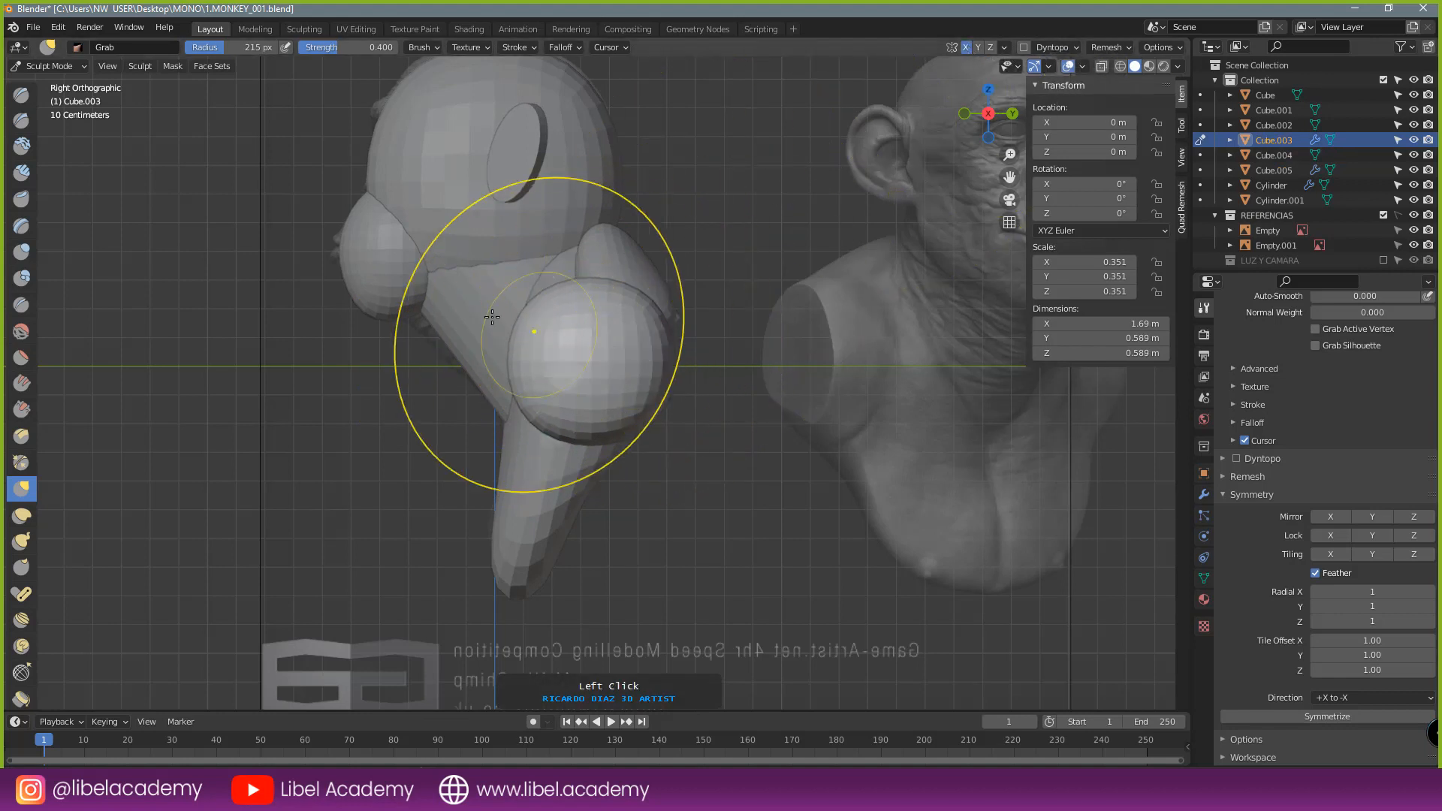
left_click_drag(525, 343, 531, 332)
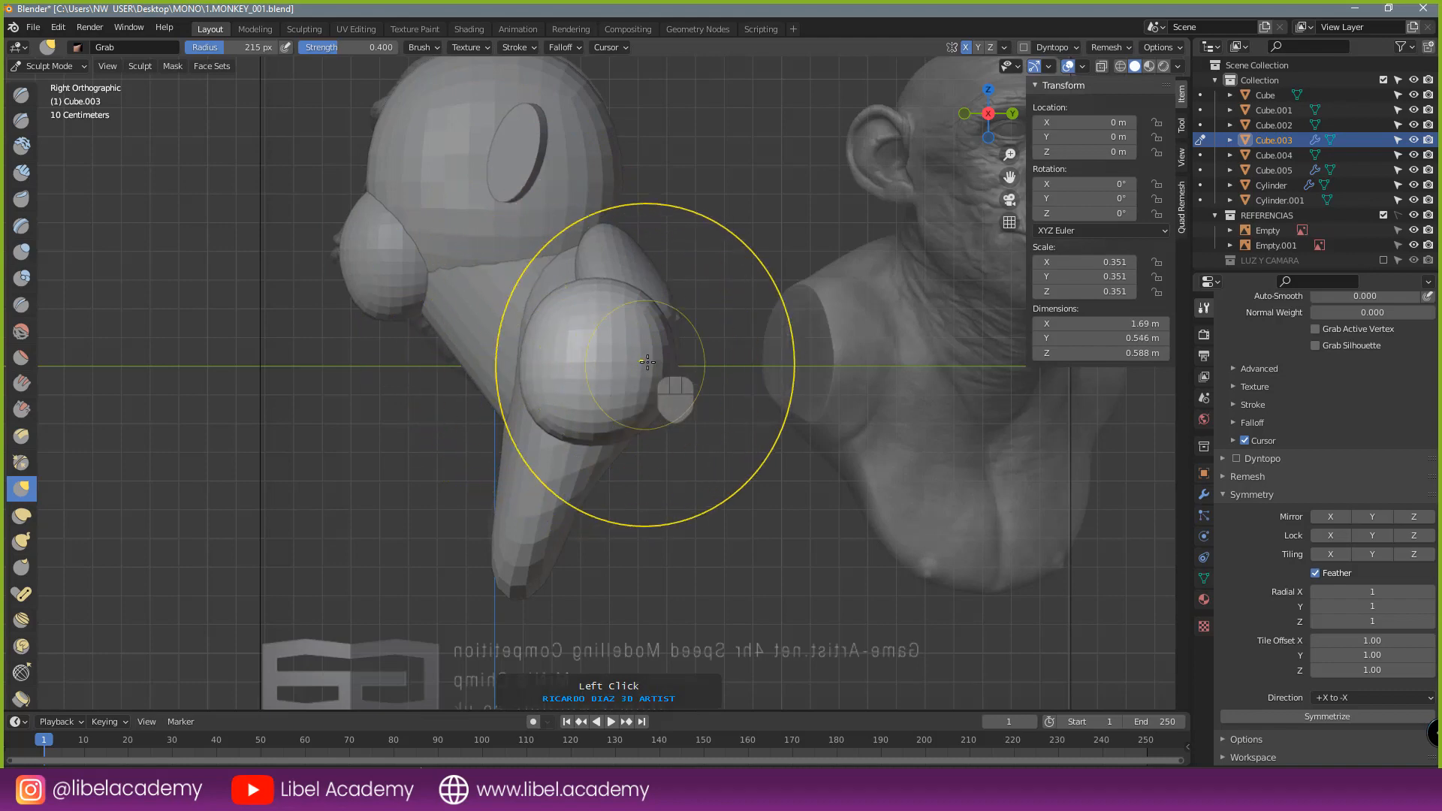
scroll(657, 362, "down", 3)
scroll(658, 363, "up", 3)
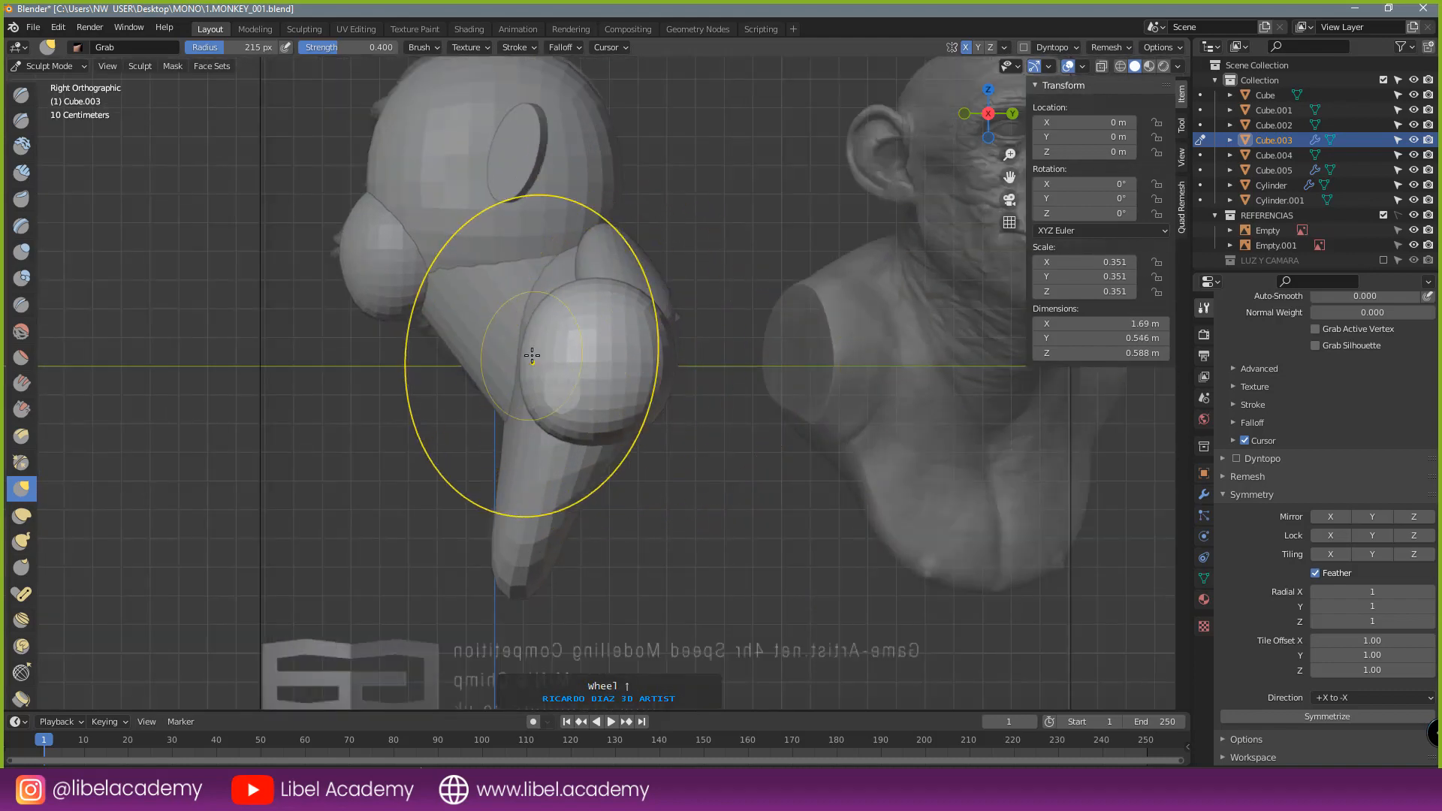
mouse_move(548, 303)
left_mouse_down()
mouse_move(589, 307)
mouse_move(571, 304)
left_mouse_up()
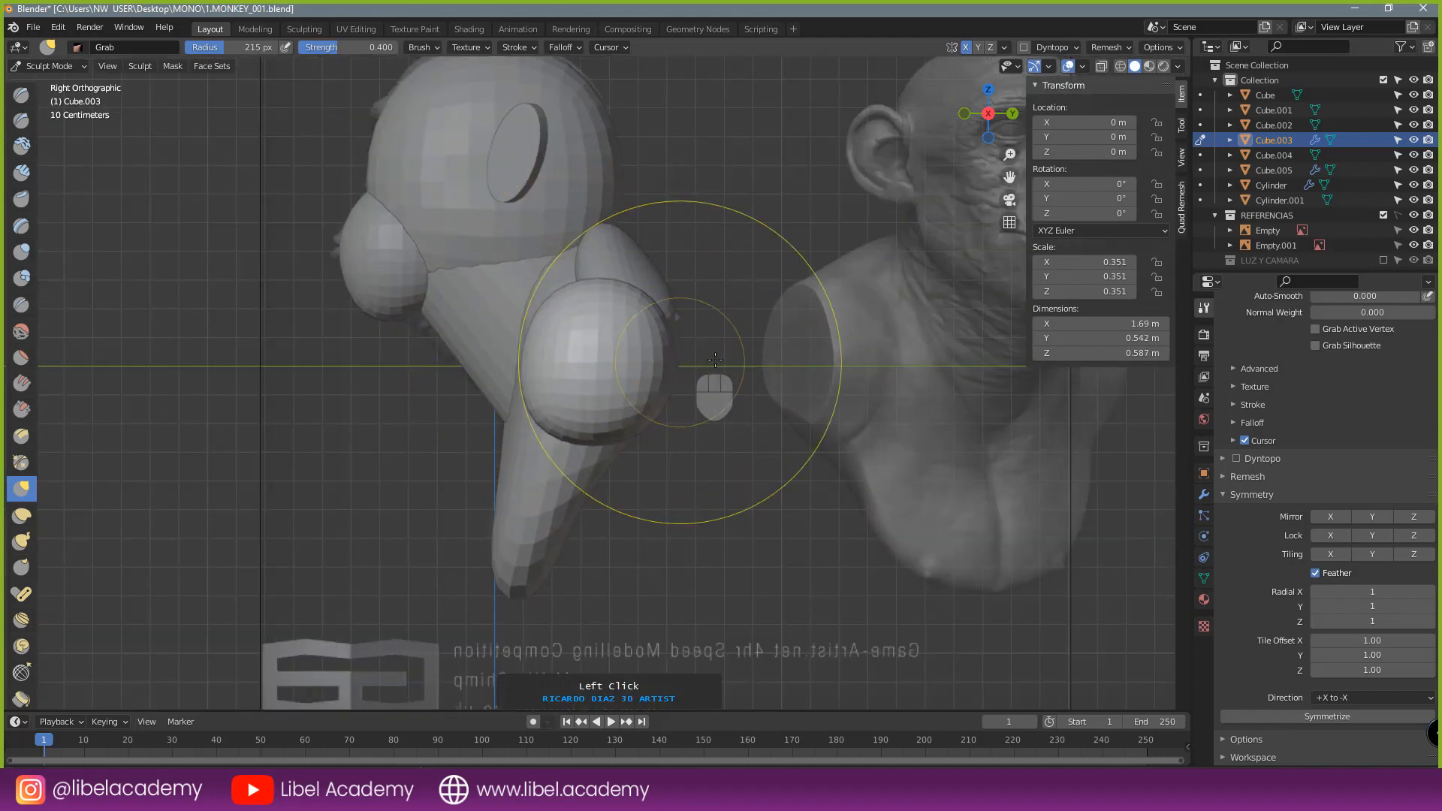
scroll(714, 322, "down", 2)
key("KP_1")
scroll(716, 360, "up", 1)
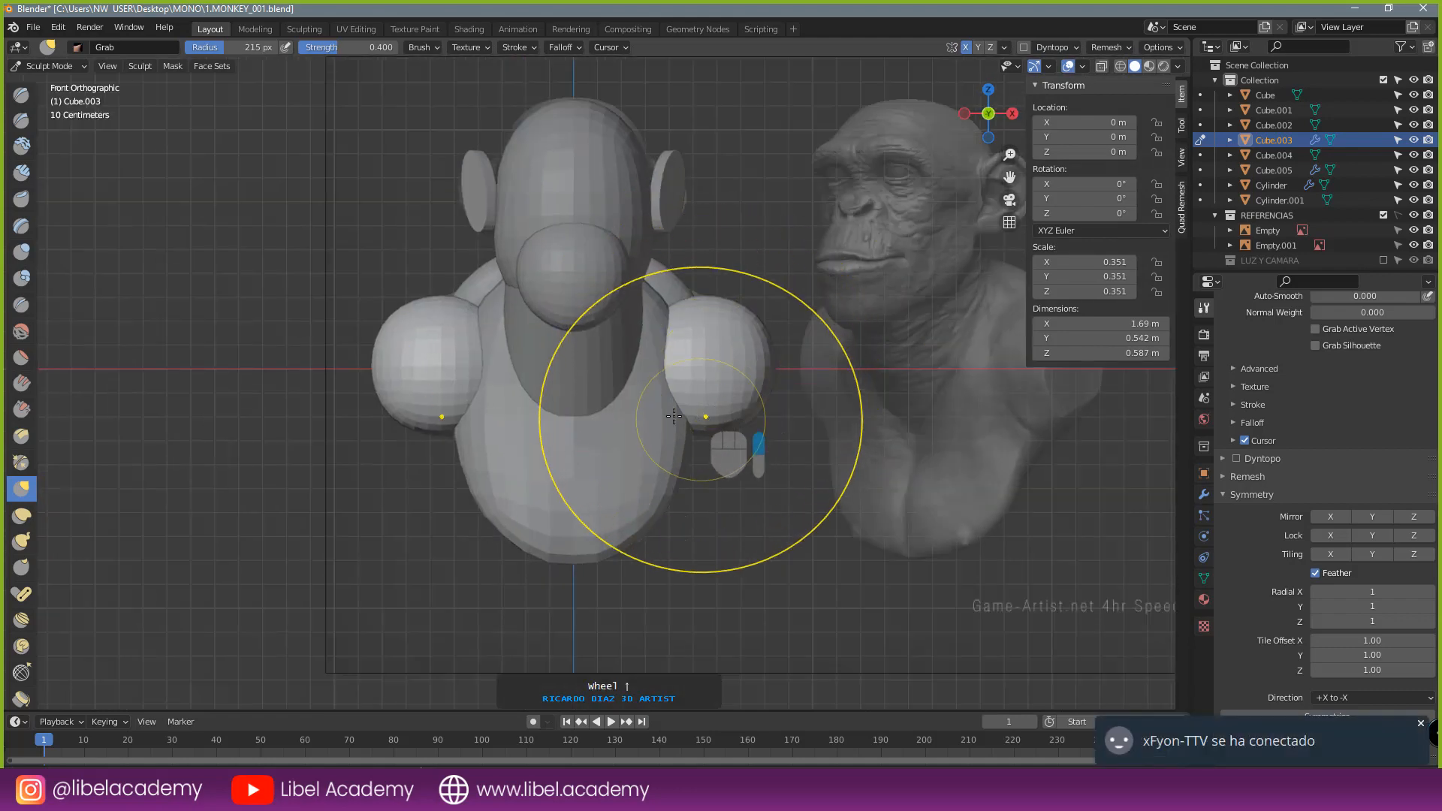
- In Object Mode, duplicate the spare sphere below the bust and raise the copy to about -1.02 m in Z
left_click(49, 66)
left_click(47, 81)
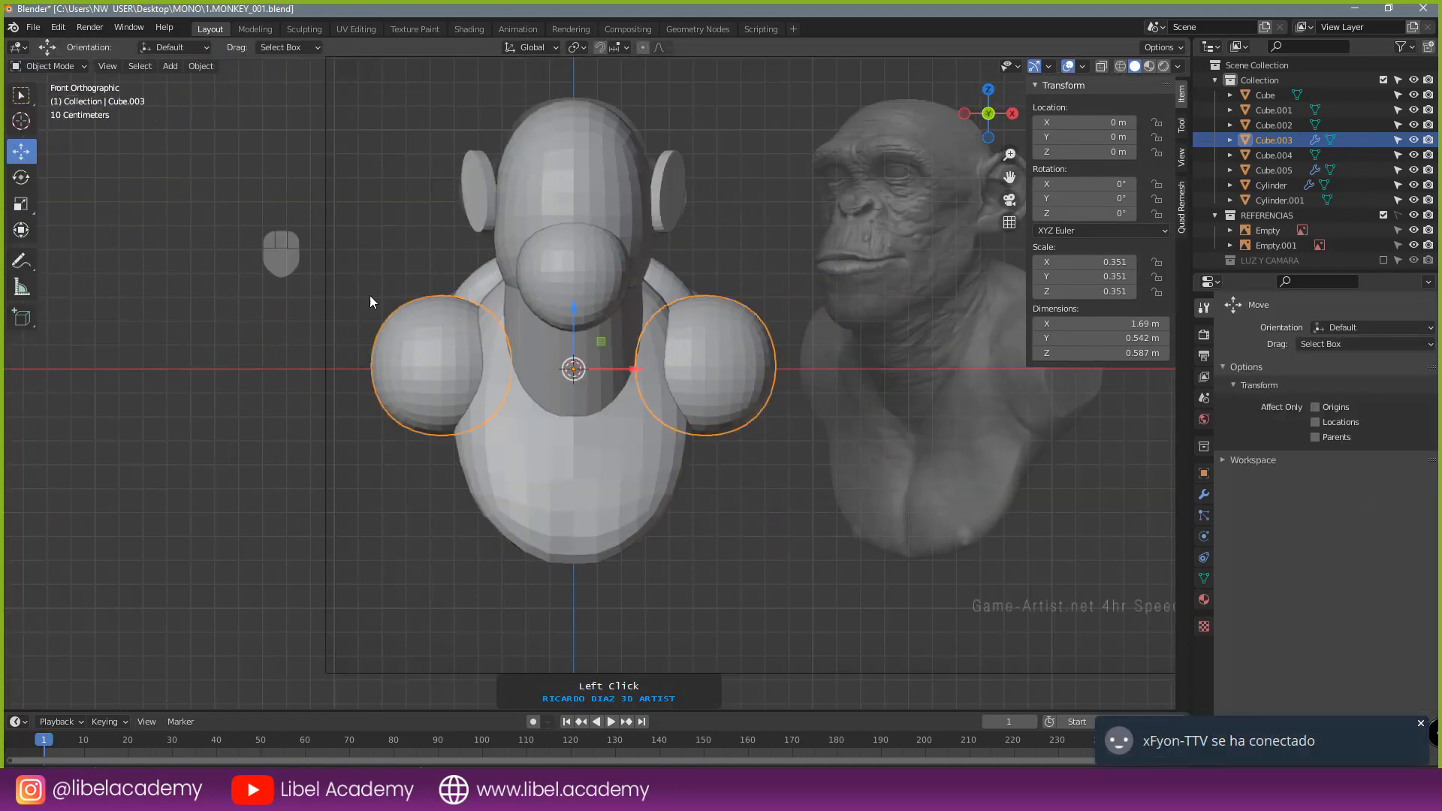
scroll(569, 405, "down", 5)
scroll(593, 450, "down", 4)
left_click(617, 581)
scroll(617, 581, "up", 2)
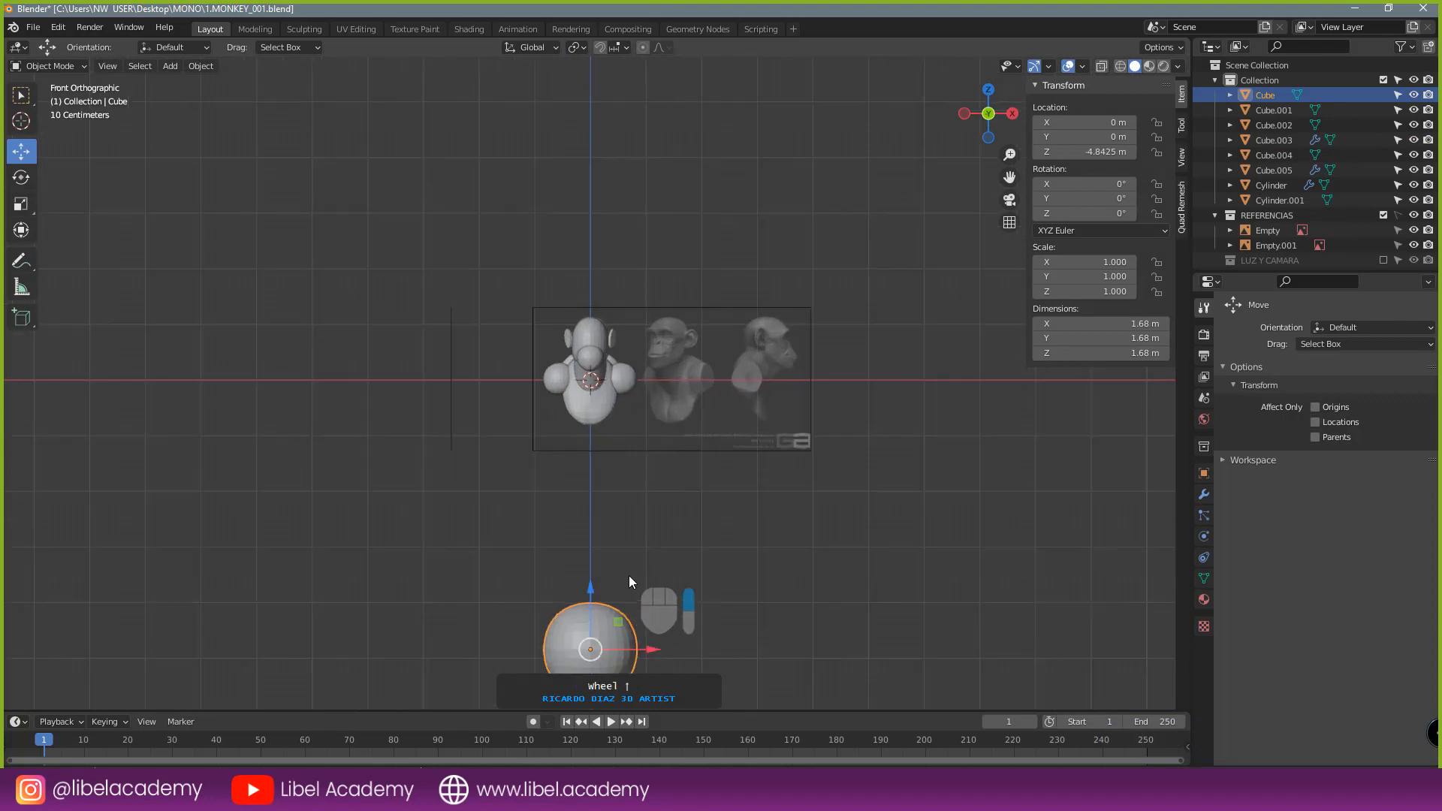
key("shift+d")
left_click(641, 419)
- Scale the copied sphere to about 0.331 and place it over one side of the chest, about 0.217 m in X and -0.498 m in Z
scroll(751, 488, "up", 5)
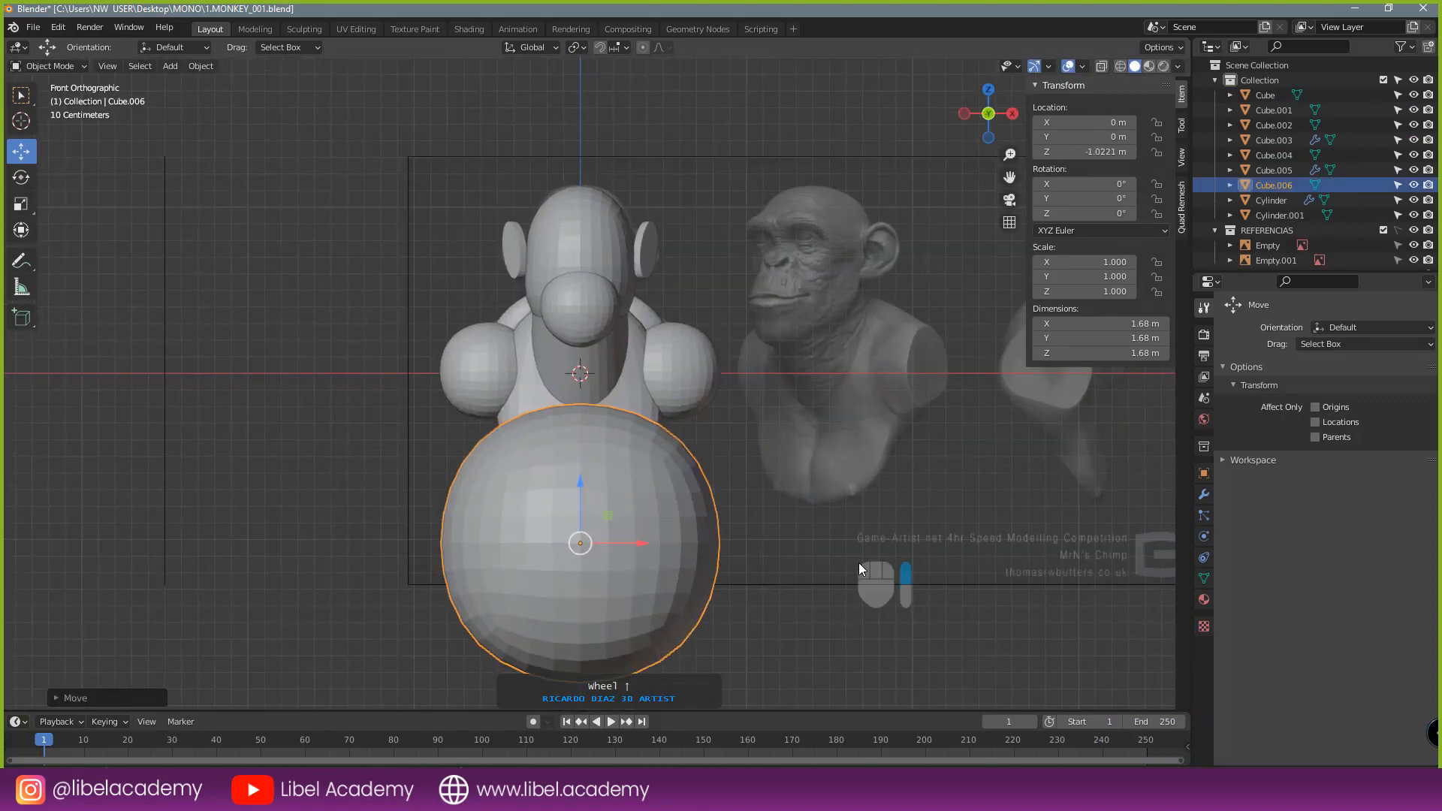
key("s")
left_click(691, 549)
key("g")
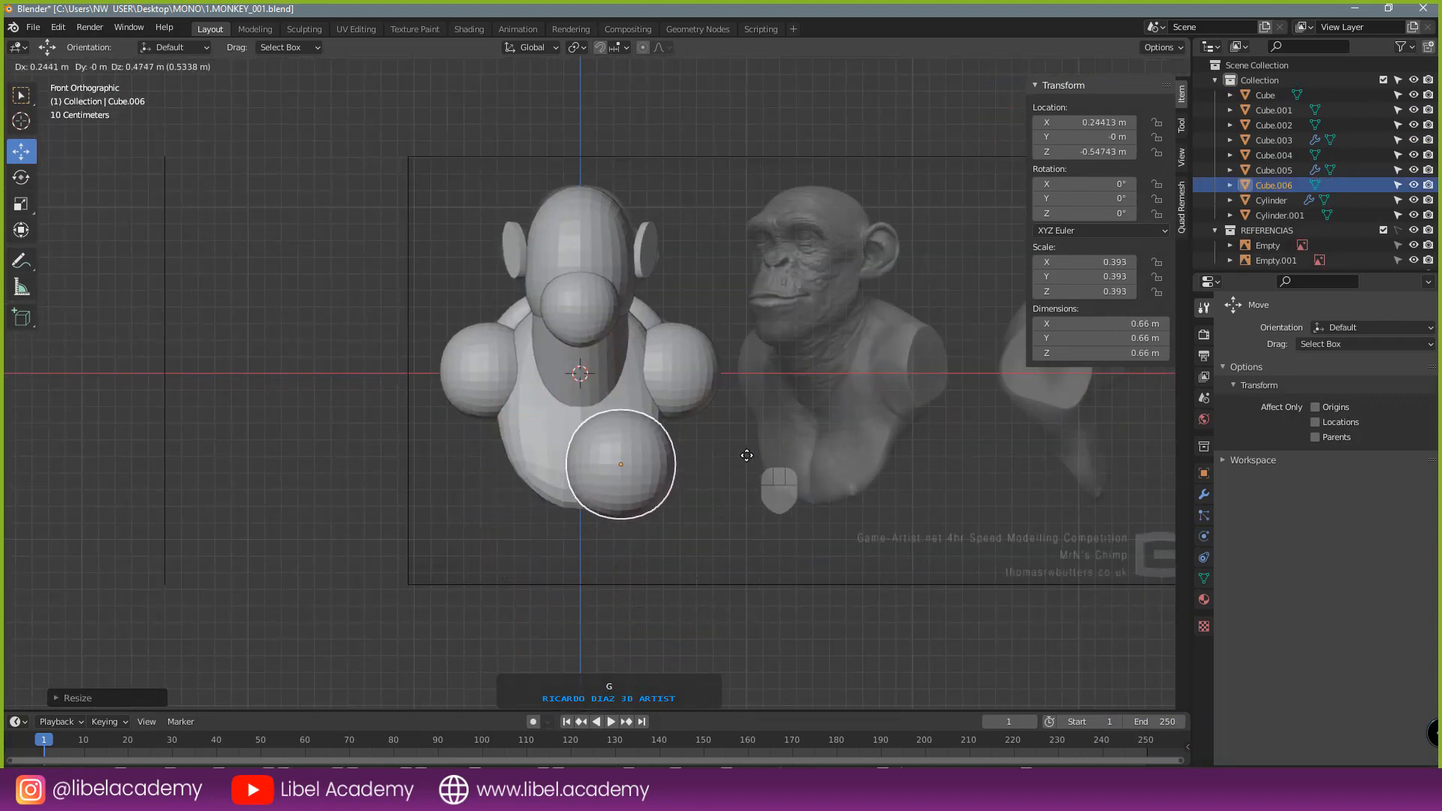
left_click(748, 453)
key("s")
left_click(744, 464)
key("g")
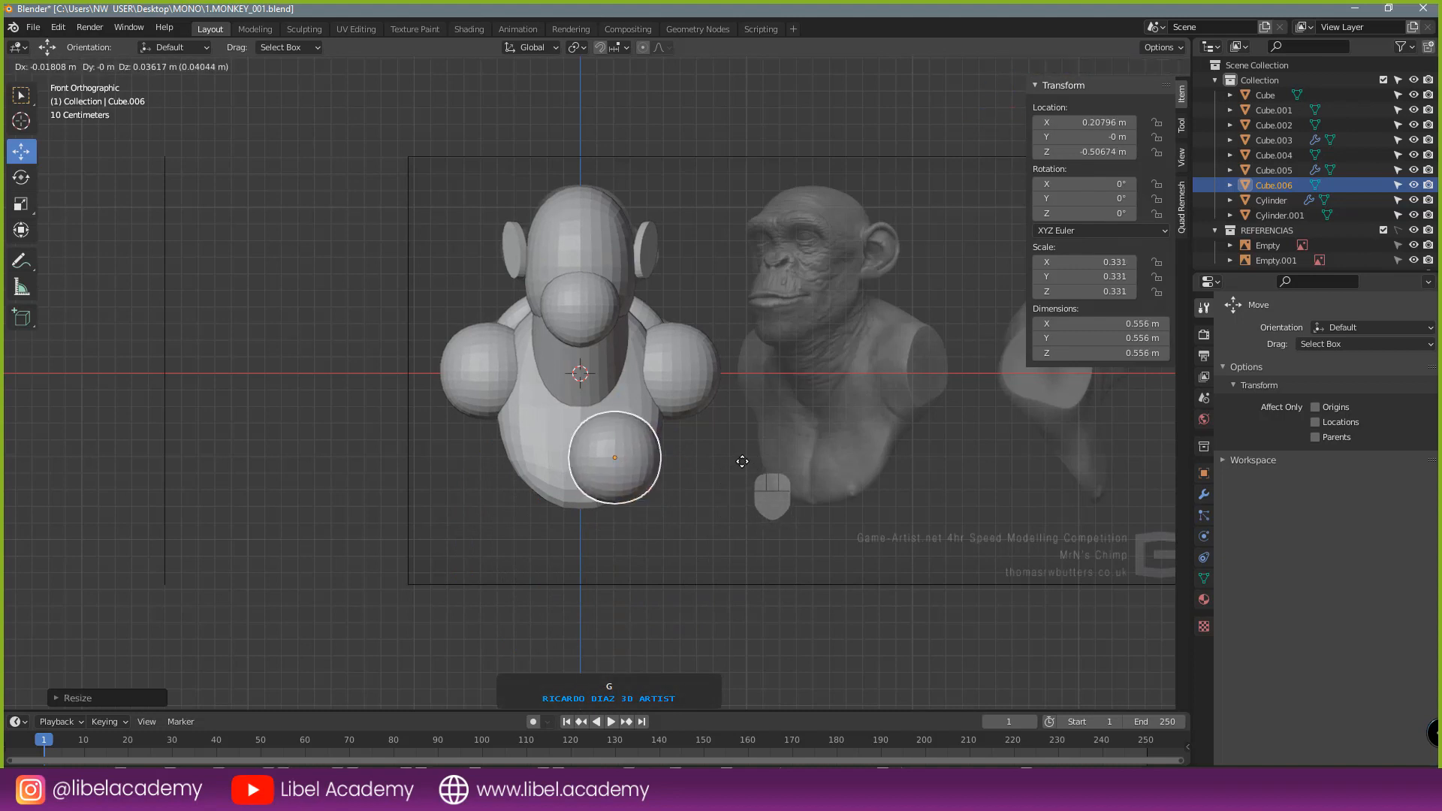
left_click(743, 460)
- In side view, reduce the chest sphere's scale to about 0.295 and enter Sculpt Mode
scroll(741, 460, "up", 2)
scroll(741, 459, "down", 1)
key("KP_3")
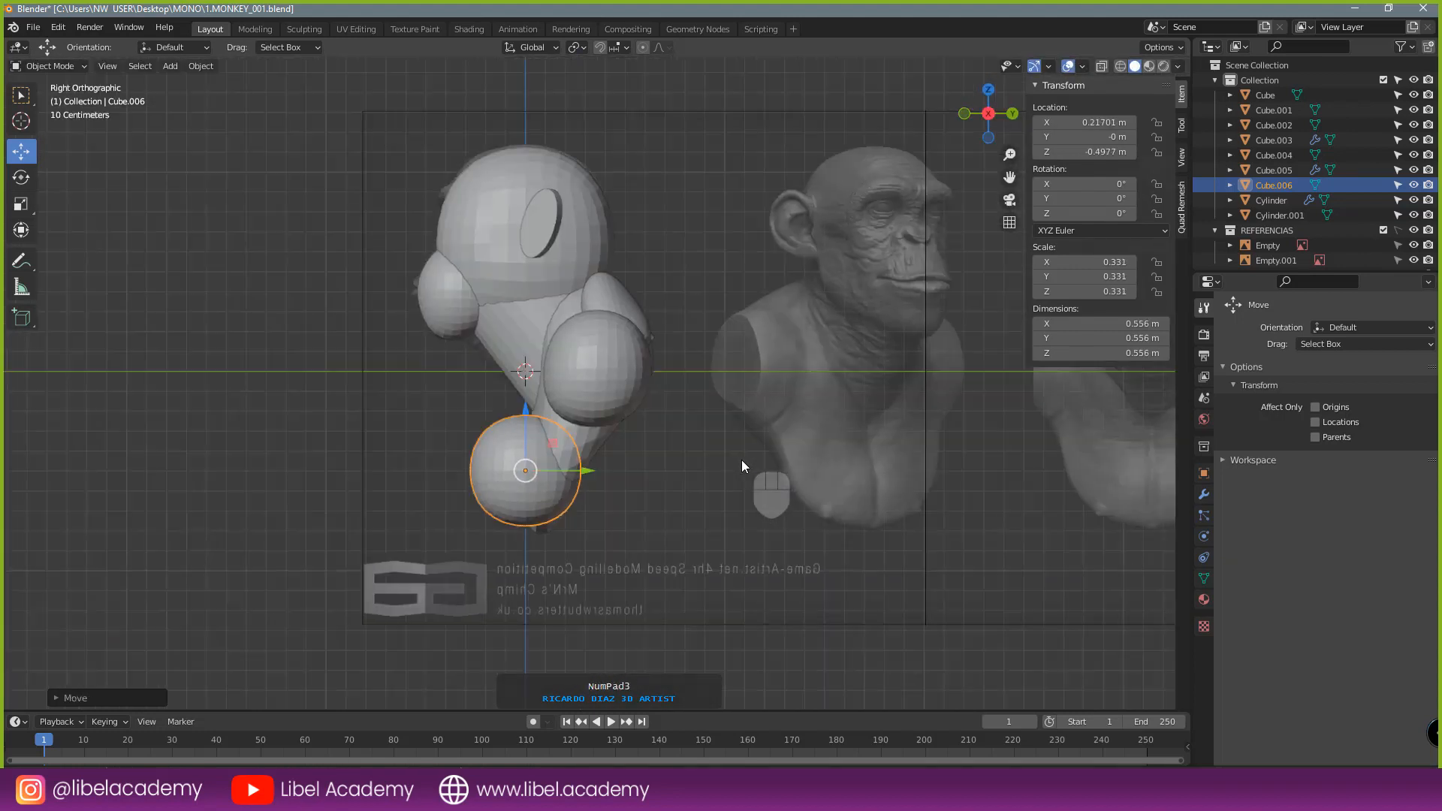
scroll(741, 459, "up", 2)
key("s")
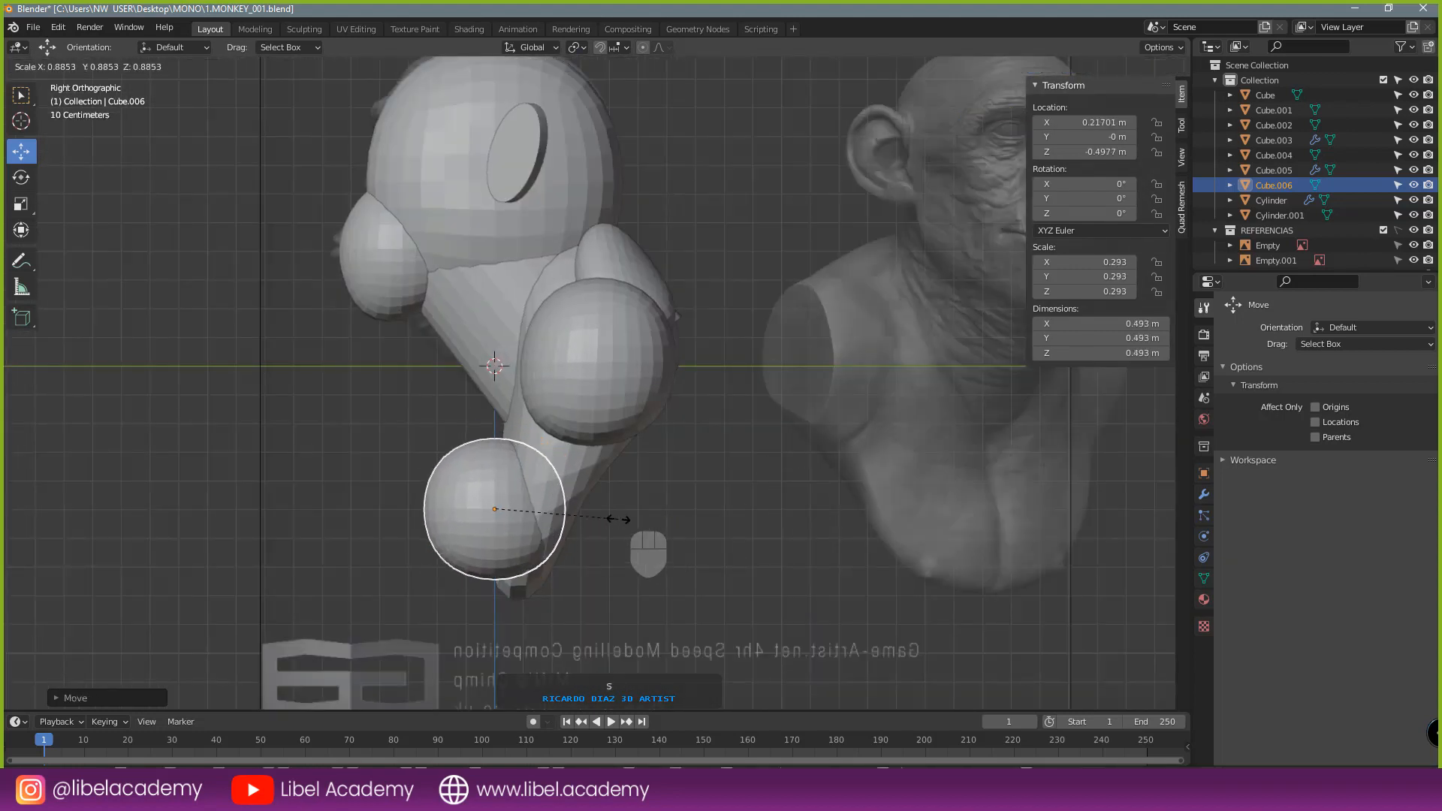
left_click(605, 510)
key("ctrl+Tab")
left_click(630, 619)
- With a 262 px Grab brush, flatten and elongate the chest sphere along the torso's front in side view
key("f")
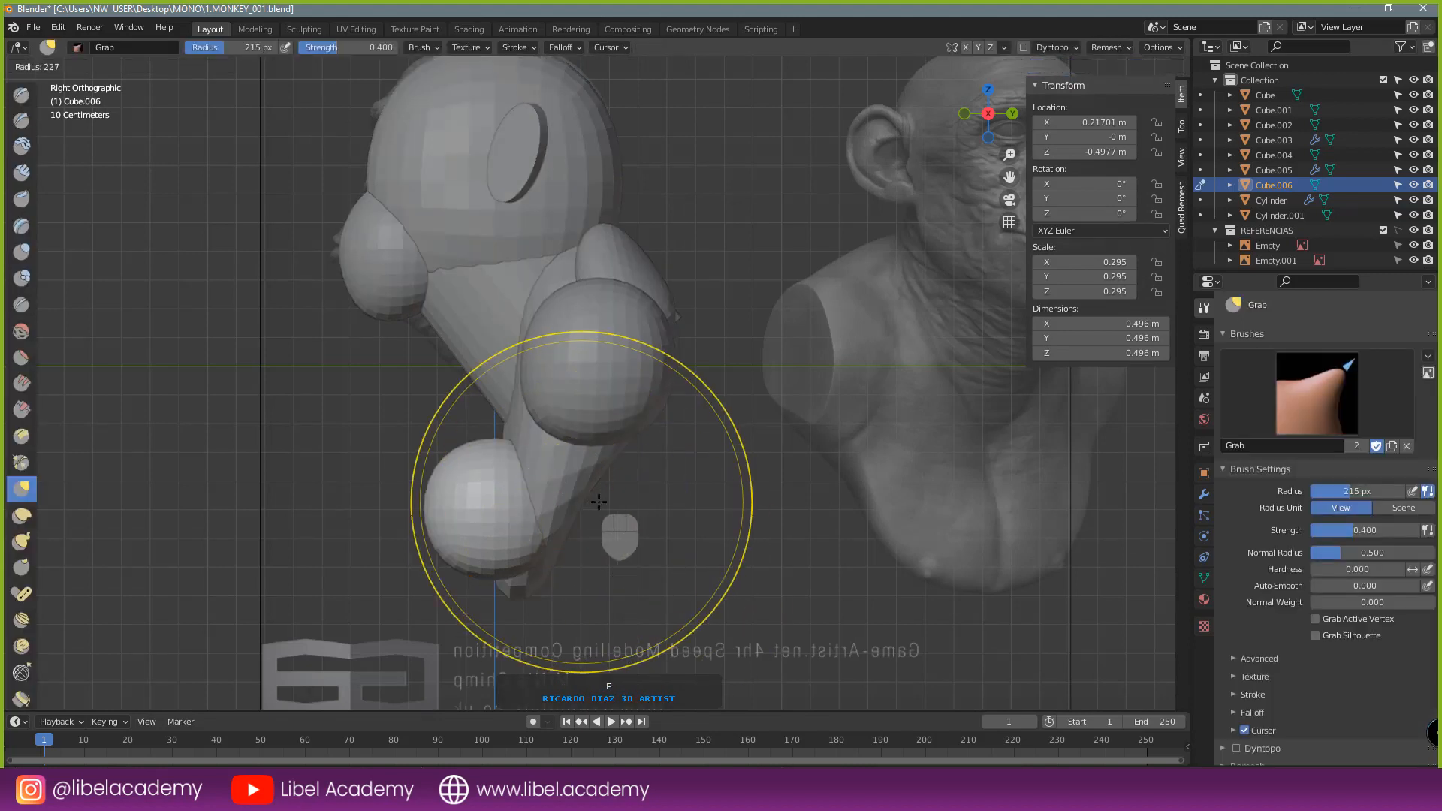
left_click(614, 501)
mouse_move(521, 556)
left_mouse_down()
mouse_move(507, 579)
mouse_move(524, 574)
left_mouse_up()
left_click_drag(515, 508, 547, 447)
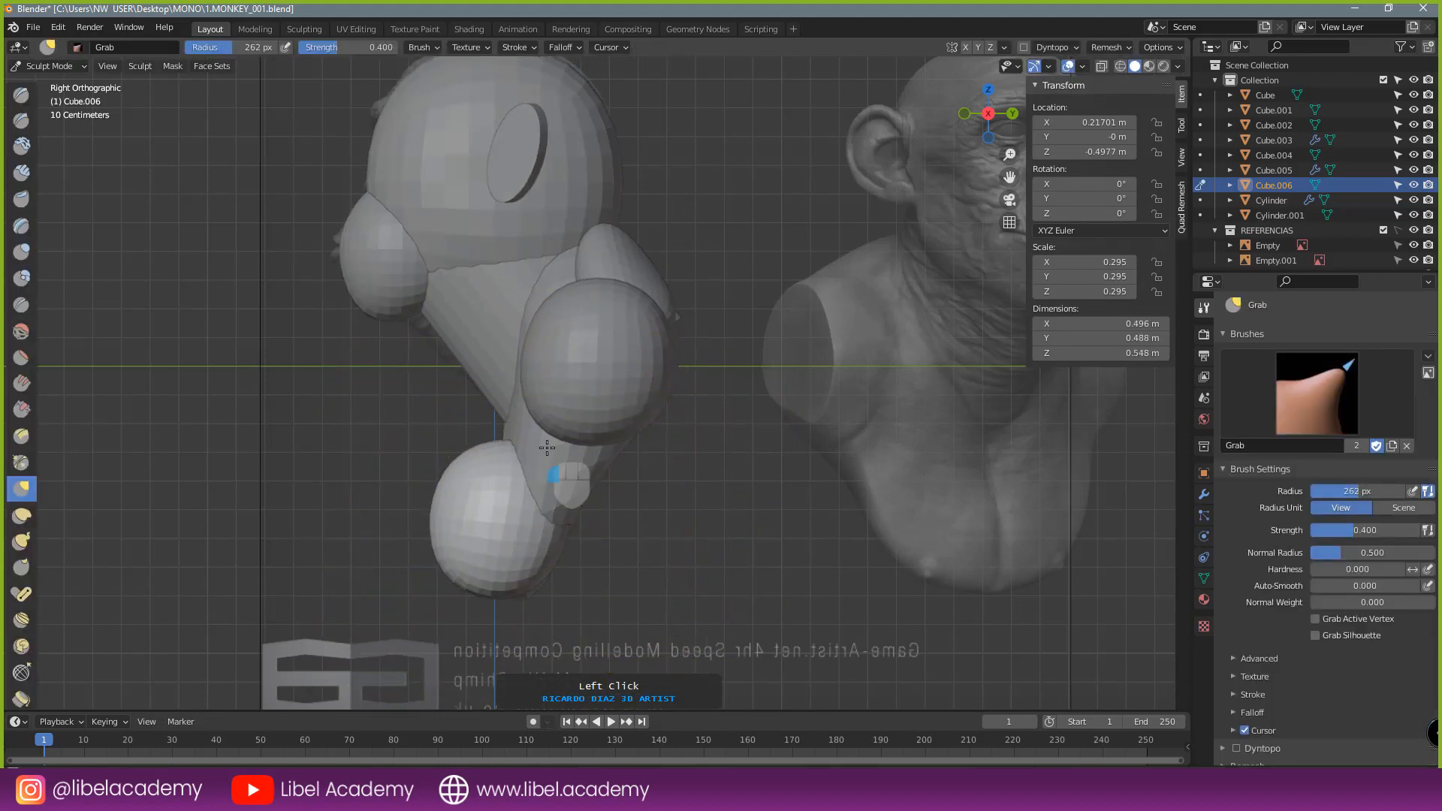
left_click_drag(468, 479, 494, 451)
left_click_drag(447, 509, 492, 534)
mouse_move(501, 583)
left_mouse_down()
mouse_move(559, 550)
mouse_move(543, 554)
left_mouse_up()
left_click_drag(557, 556, 501, 575)
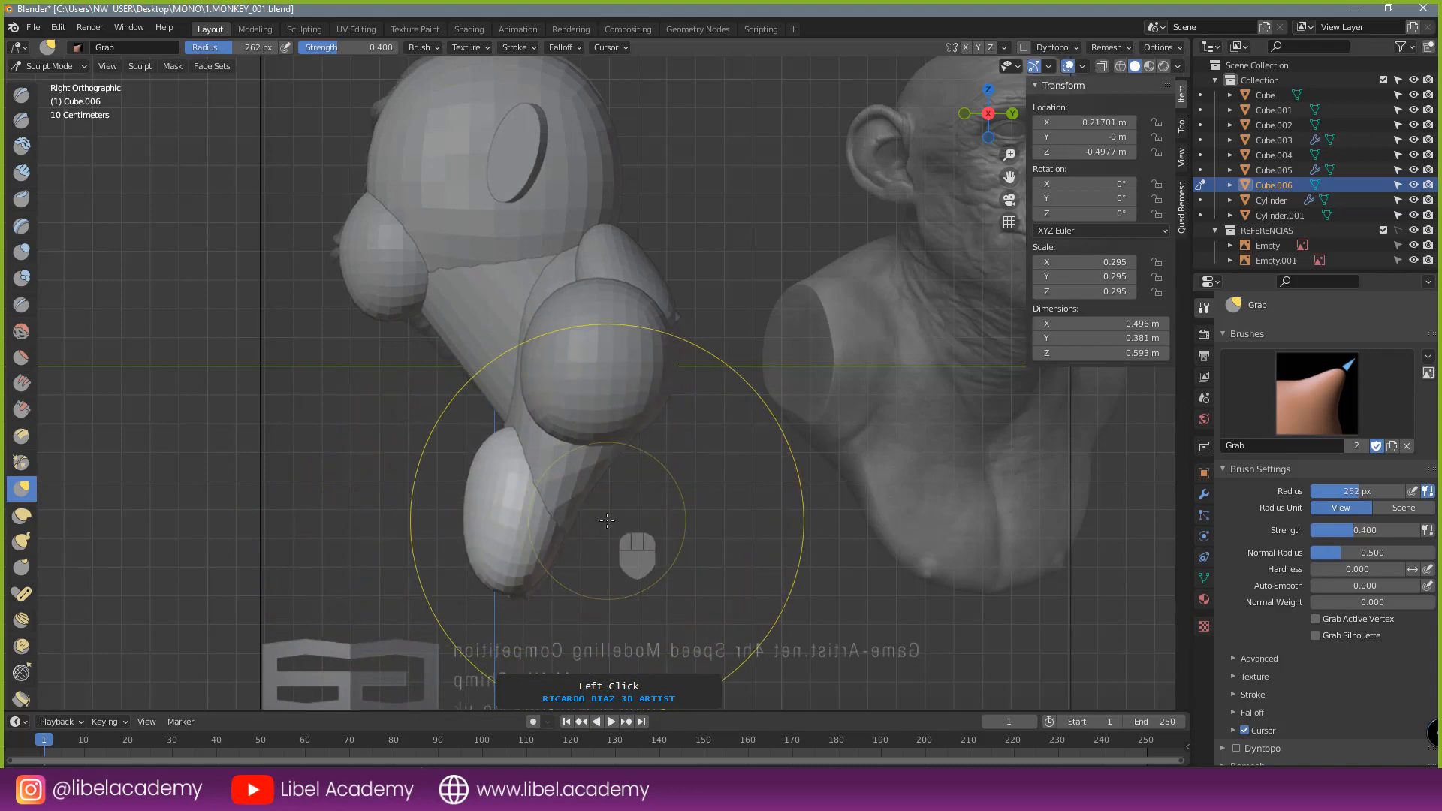
- In front view, shape the chest form into a tall pectoral with the Grab brush, stretching it toward the shoulder and the torso's lower edge
key("KP_1")
left_click_drag(610, 574, 593, 600)
mouse_move(644, 599)
left_mouse_down()
mouse_move(647, 576)
mouse_move(609, 579)
left_mouse_up()
left_click_drag(676, 581, 679, 539)
left_click_drag(679, 458, 698, 417)
left_click_drag(619, 452, 607, 419)
left_click_drag(687, 448, 711, 407)
left_click_drag(611, 447, 594, 423)
mouse_move(566, 511)
left_mouse_down()
mouse_move(588, 504)
mouse_move(603, 518)
left_mouse_up()
mouse_move(702, 500)
middle_mouse_down()
mouse_move(509, 476)
mouse_move(525, 451)
mouse_move(505, 483)
middle_mouse_up()
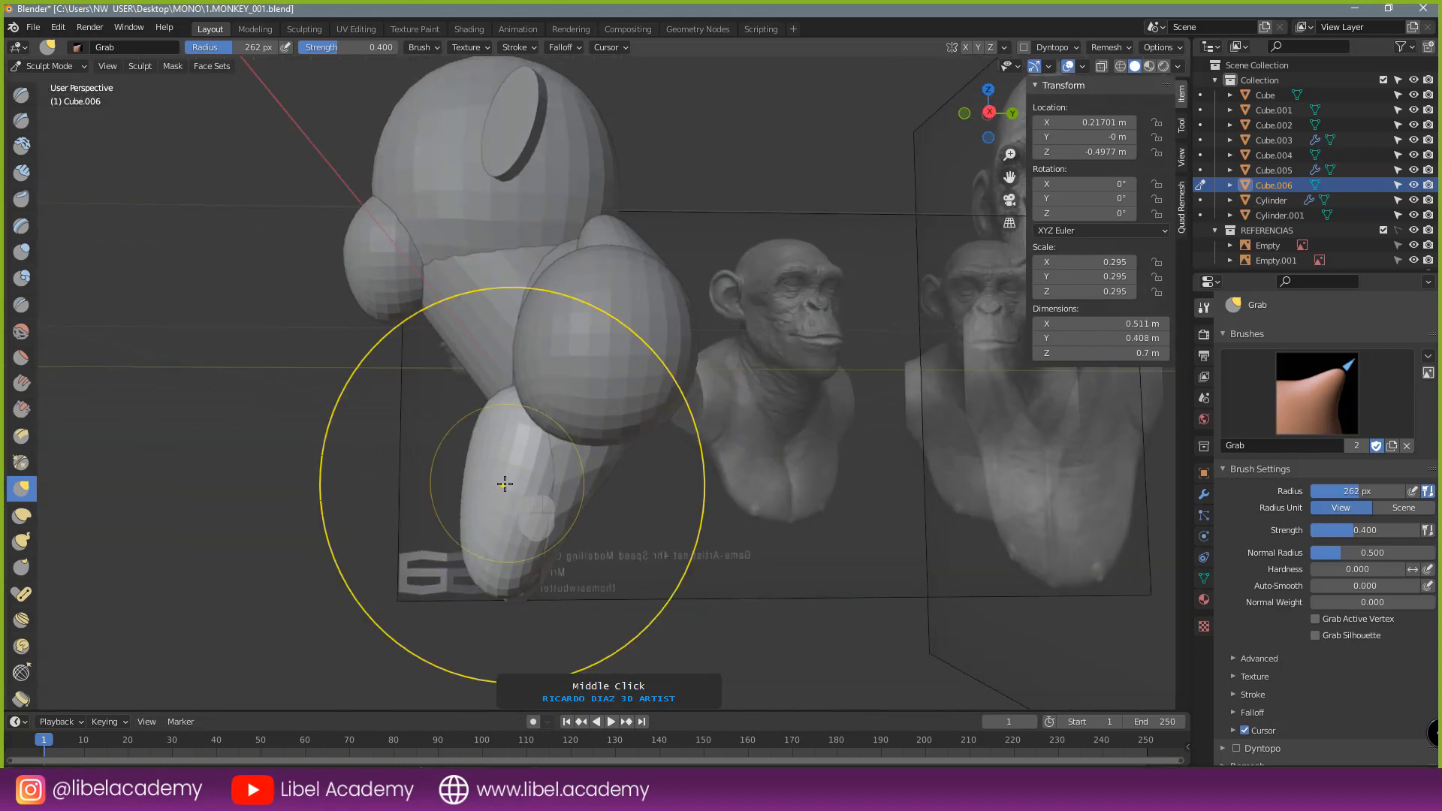
- Bend the pectoral form toward the shoulder with the Grab brush and return to Object Mode
left_click_drag(446, 482, 471, 480)
mouse_move(495, 473)
left_mouse_down()
mouse_move(479, 467)
mouse_move(516, 415)
mouse_move(537, 459)
left_mouse_up()
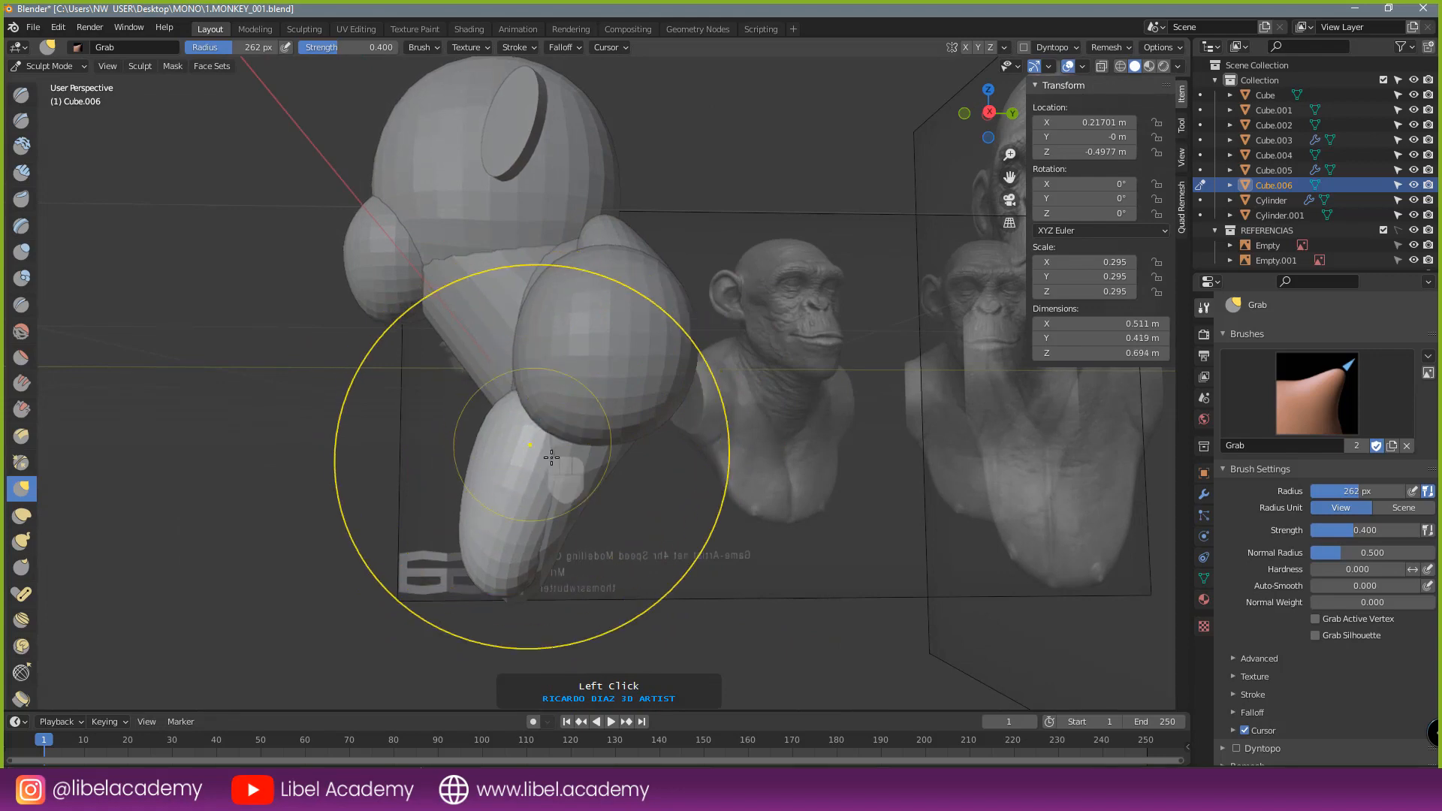
mouse_move(537, 460)
middle_mouse_down()
mouse_move(616, 480)
mouse_move(685, 473)
mouse_move(597, 580)
middle_mouse_up()
mouse_move(596, 585)
left_mouse_down()
mouse_move(619, 611)
mouse_move(636, 602)
left_mouse_up()
mouse_move(797, 493)
middle_mouse_down()
mouse_move(744, 499)
mouse_move(657, 545)
mouse_move(755, 537)
mouse_move(163, 111)
middle_mouse_up()
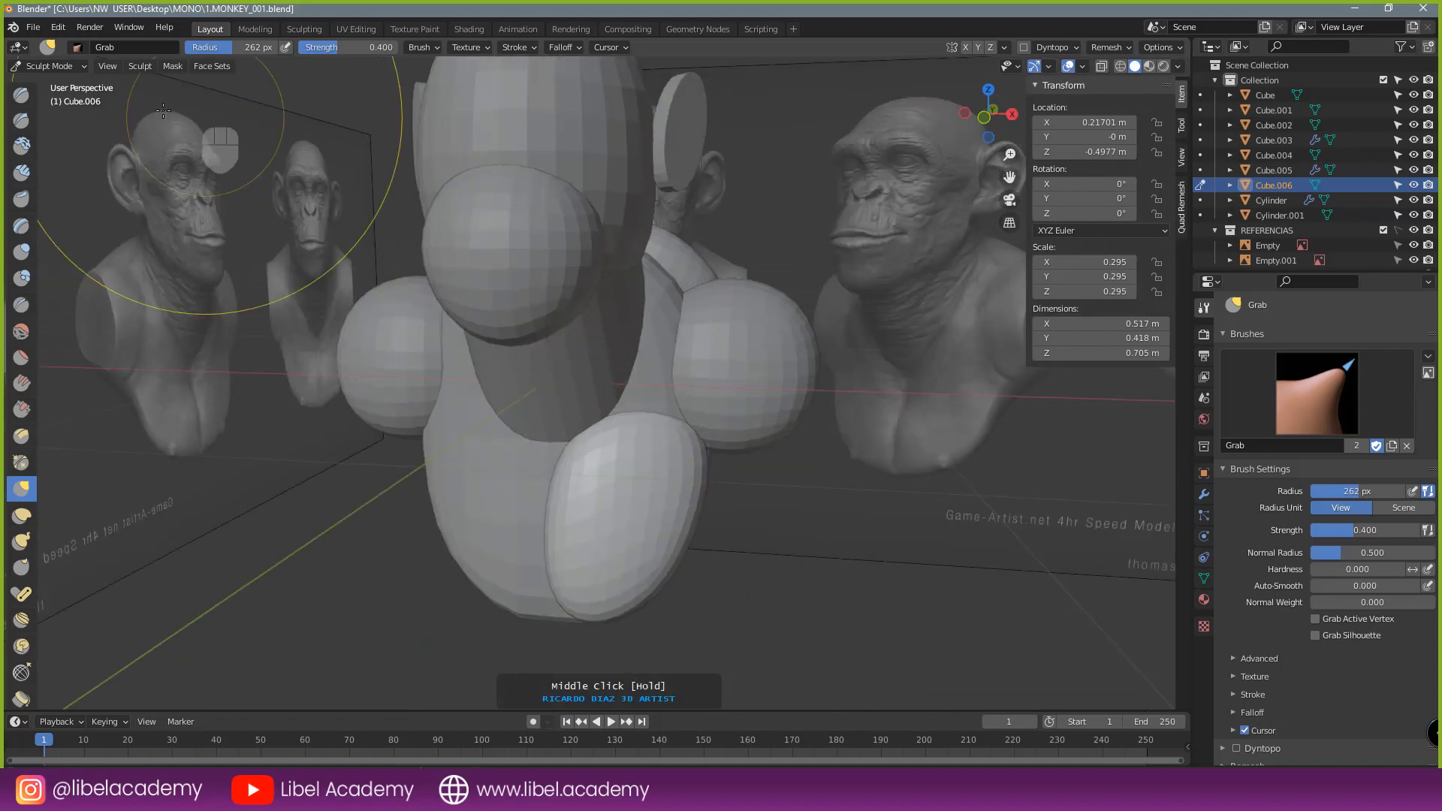
left_click(34, 68)
left_click(44, 80)
- In front view, add a Mirror modifier on the X axis to the pectoral form
scroll(548, 338, "down", 3)
key("KP_1")
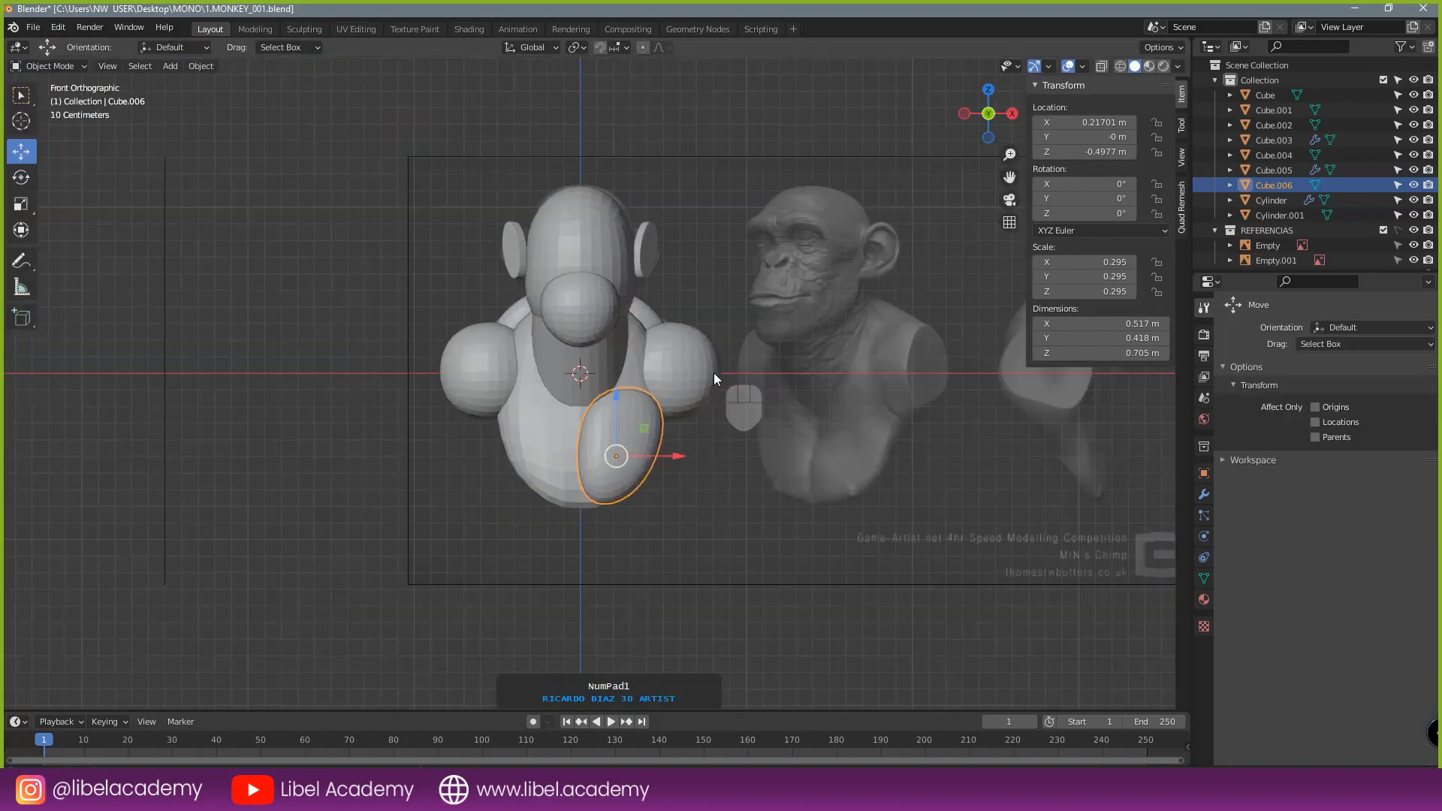
scroll(713, 372, "up", 4)
left_click(1204, 601)
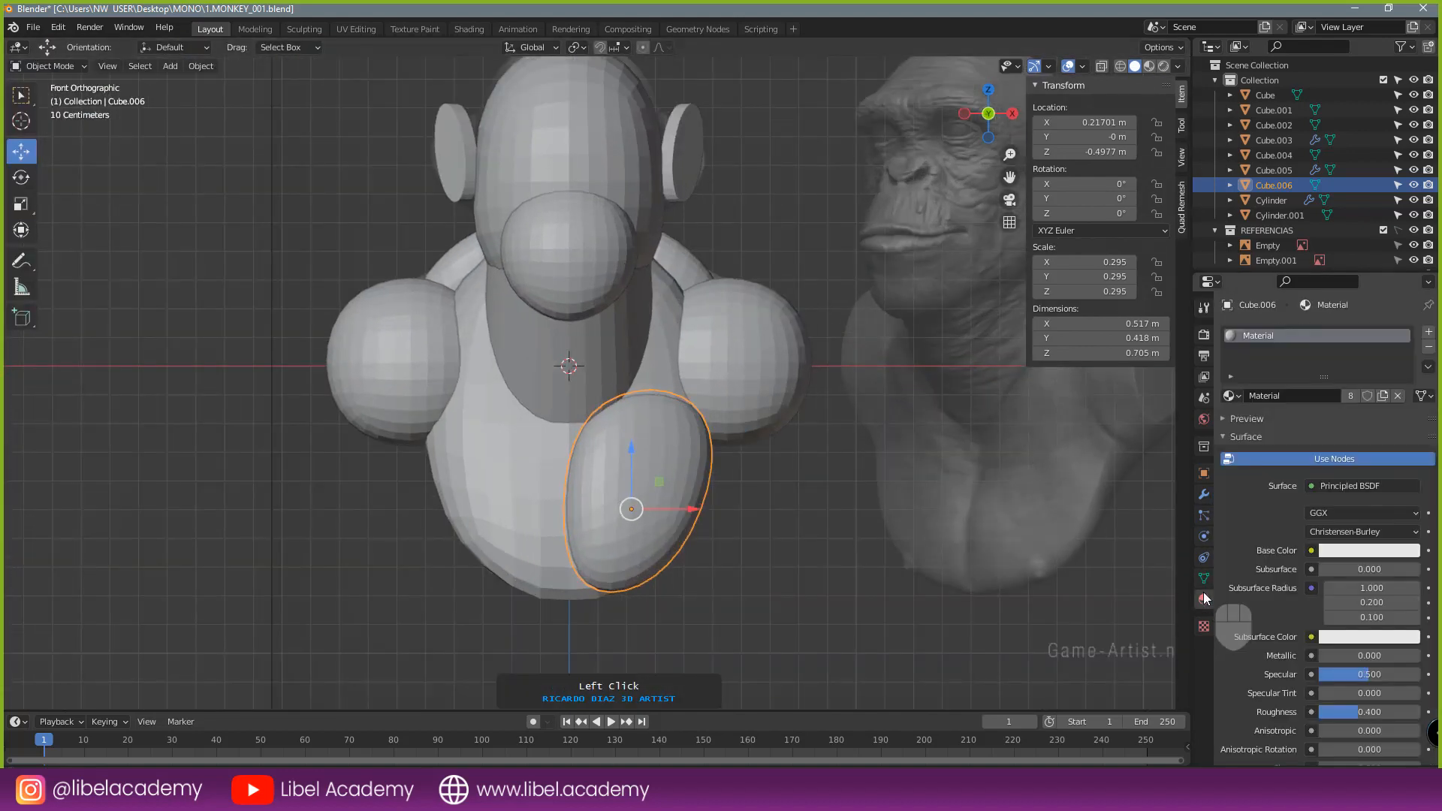
left_click(1204, 495)
left_click(1250, 331)
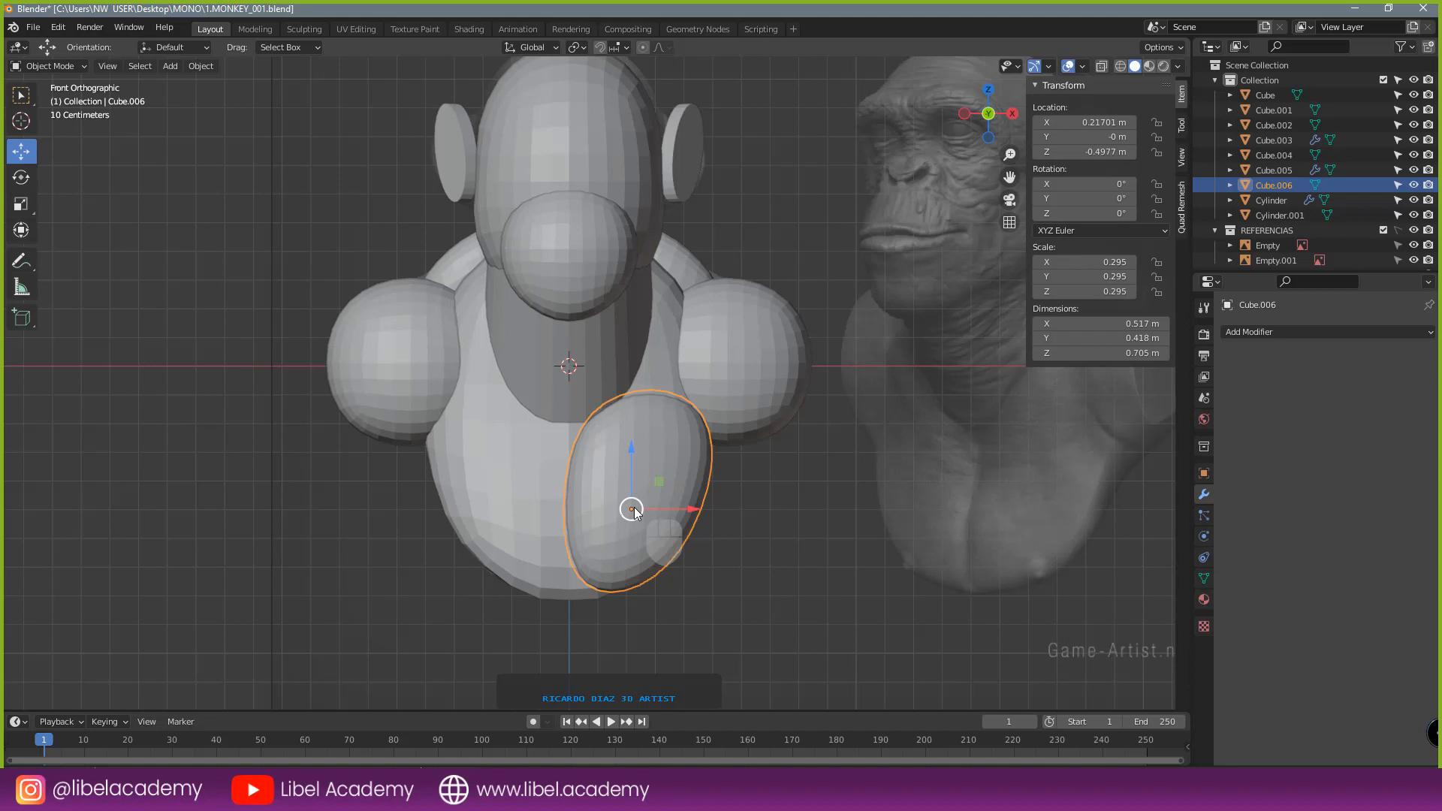
left_click(1285, 332)
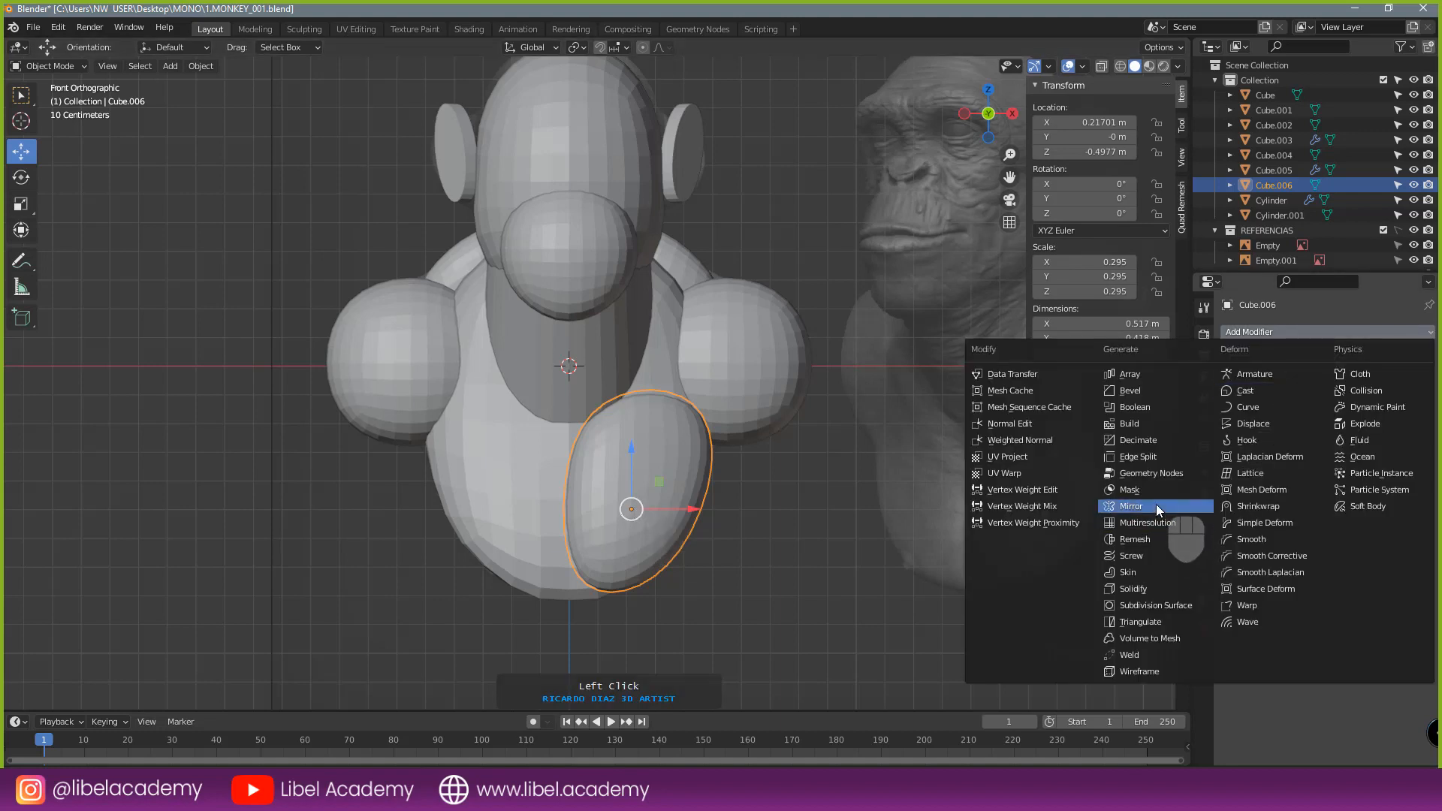
left_click(1155, 504)
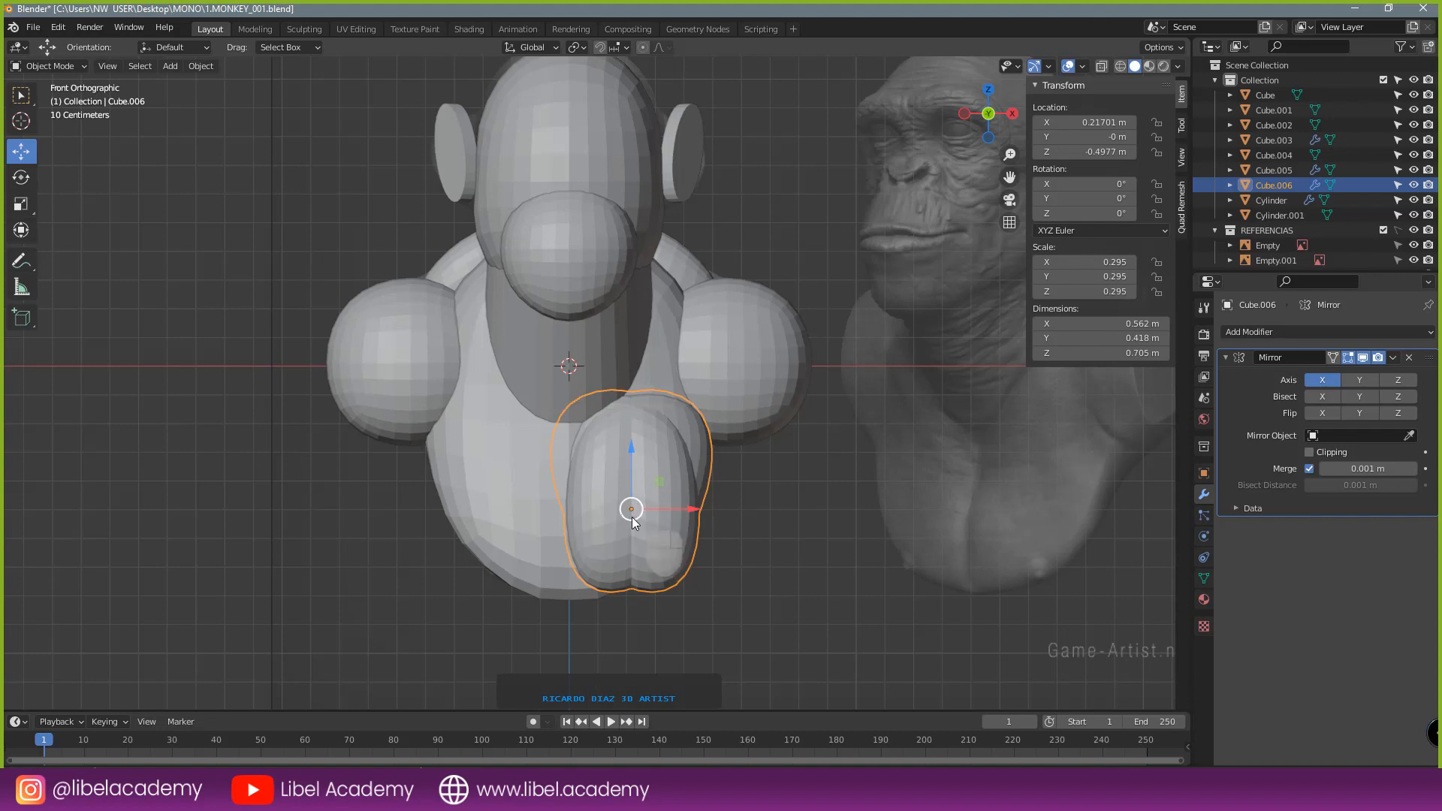
- Apply the pectoral's location so it mirrors across the bust's centre, and save the file
right_click(723, 528)
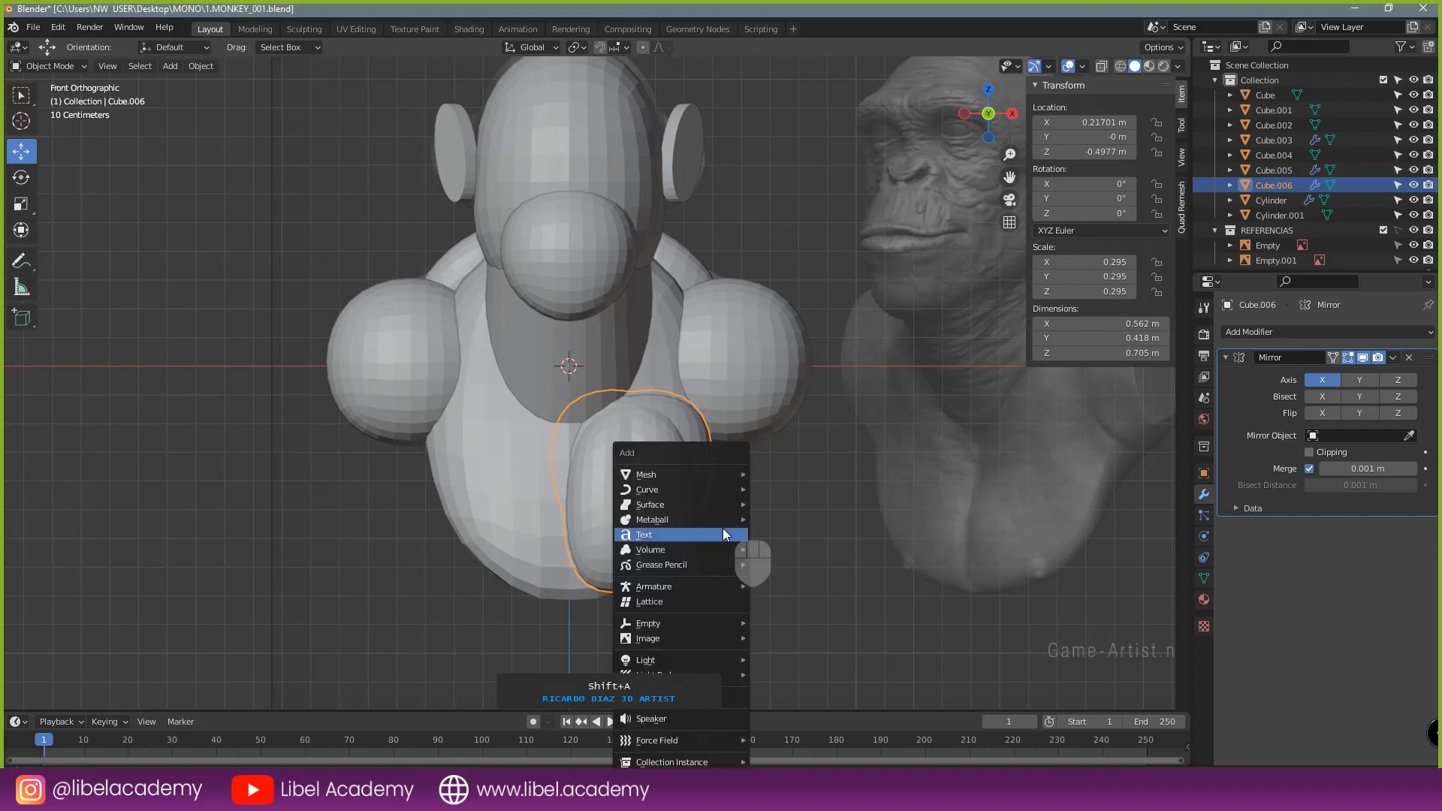
key("shift+s")
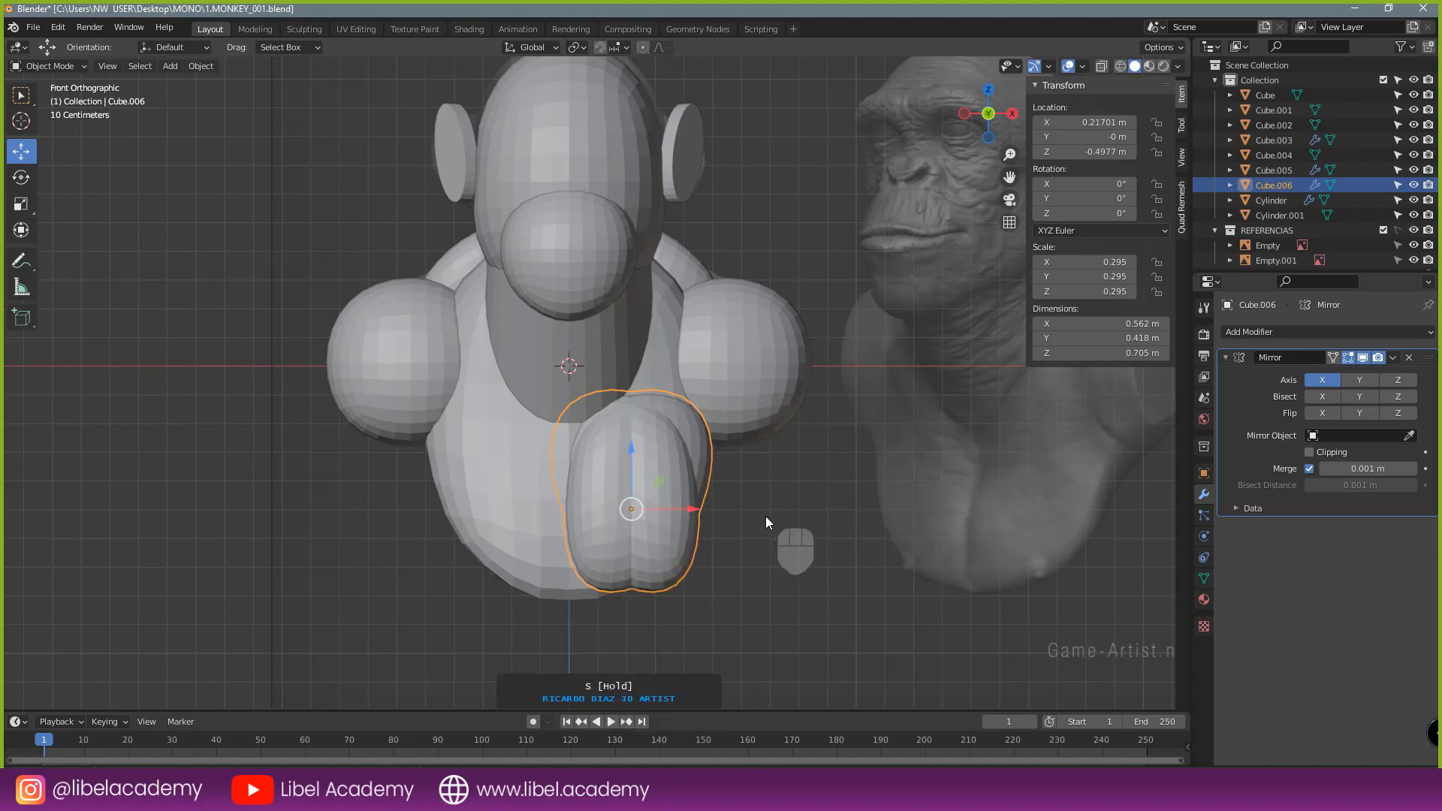
key("ctrl+a")
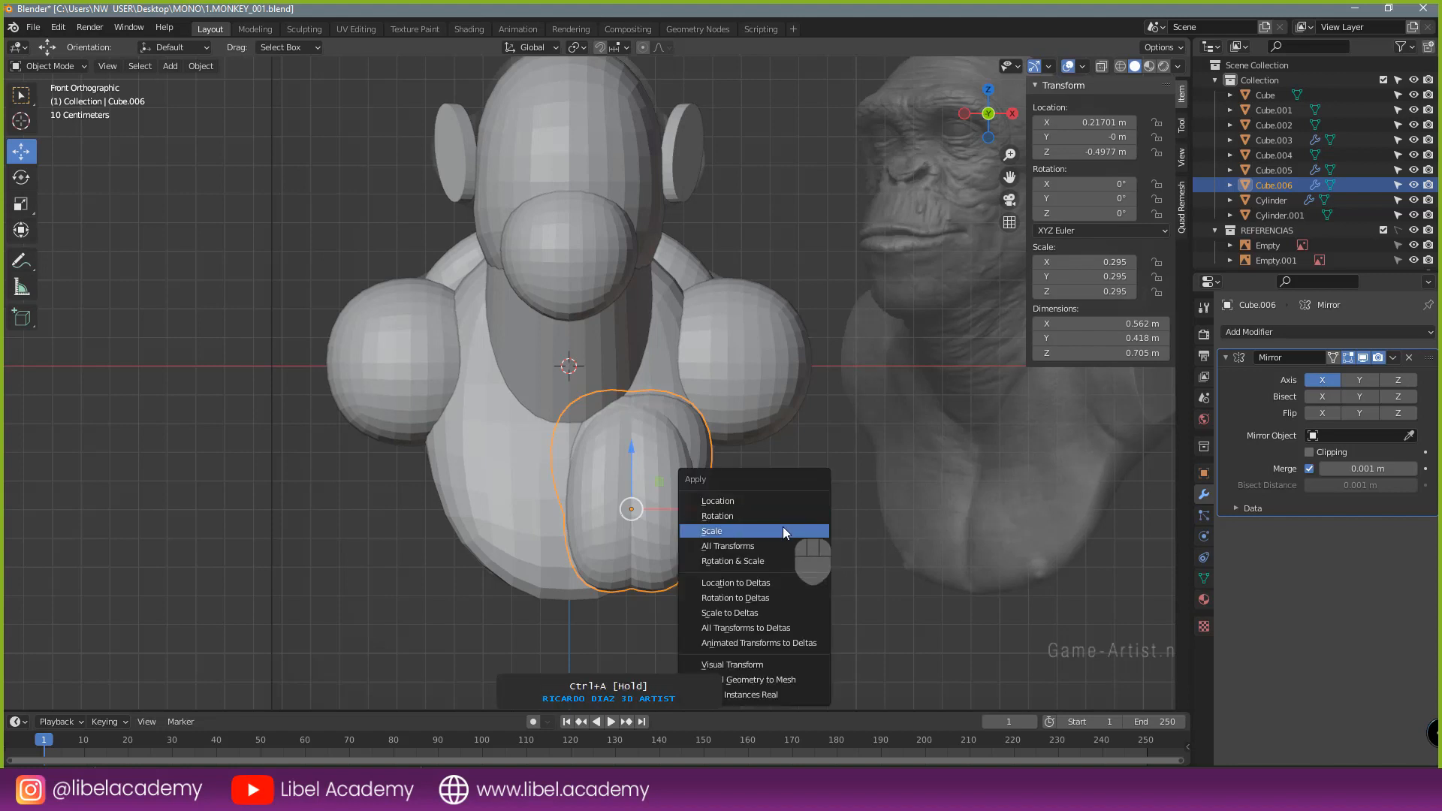
left_click(787, 502)
left_click(782, 512)
scroll(782, 512, "down", 2)
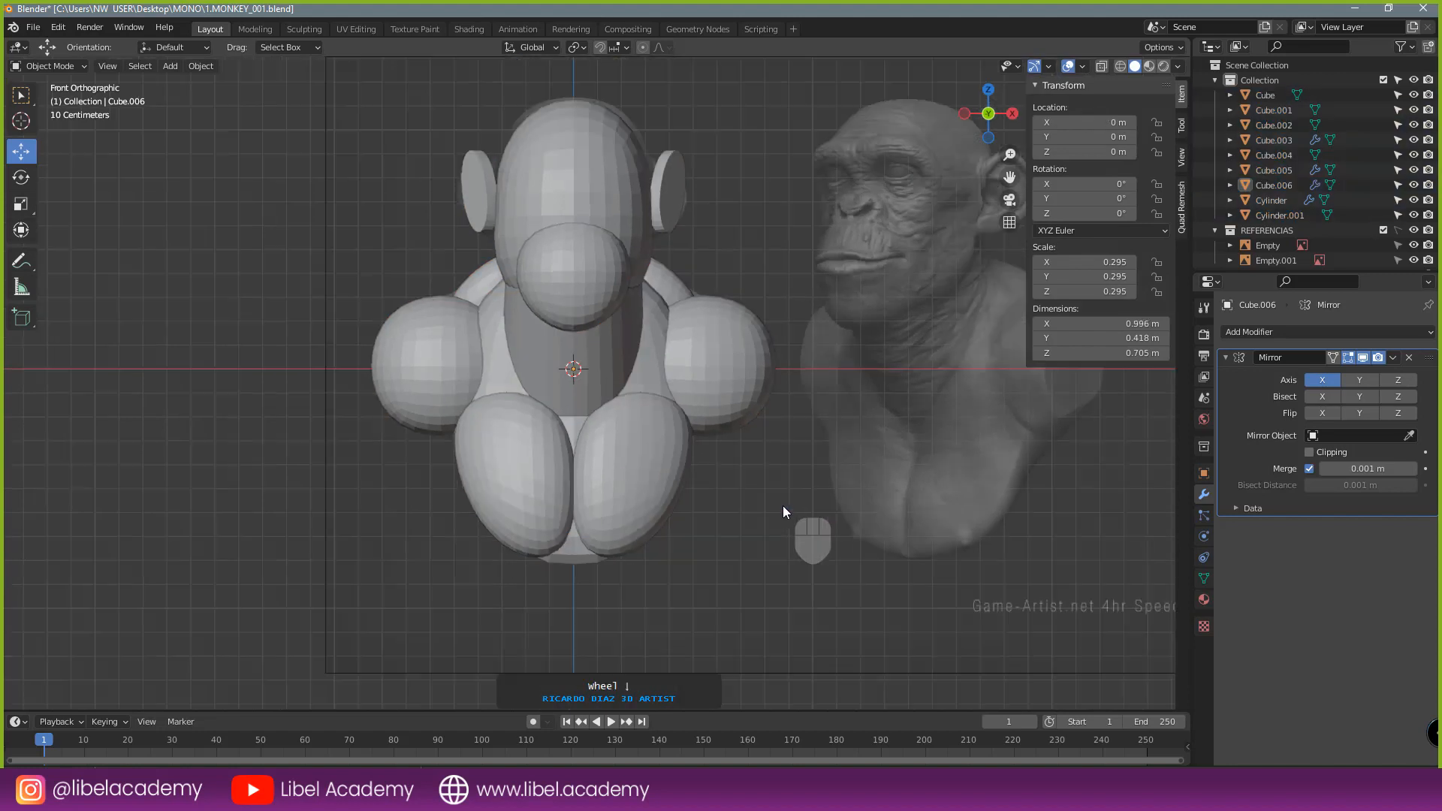
key("ctrl+s")
- Put the mirrored ear cylinder into Sculpt Mode and reduce the Grab brush radius to 162 px
middle_click_drag(804, 479, 727, 421)
middle_click_drag(724, 311, 717, 411, "shift")
scroll(715, 406, "up", 3)
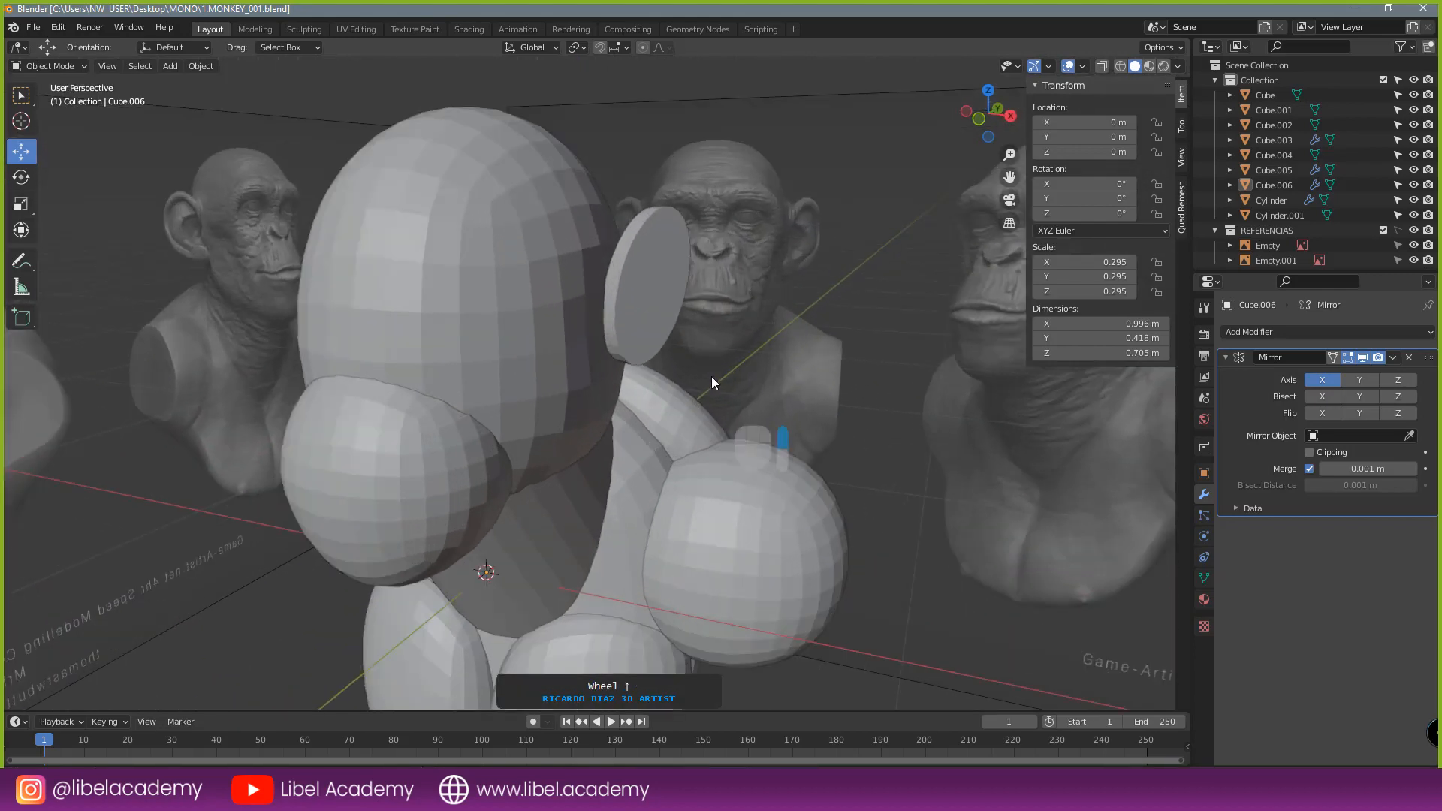
left_click(671, 302)
key("Tab")
left_click(703, 398)
middle_click_drag(706, 327, 651, 319)
key("f")
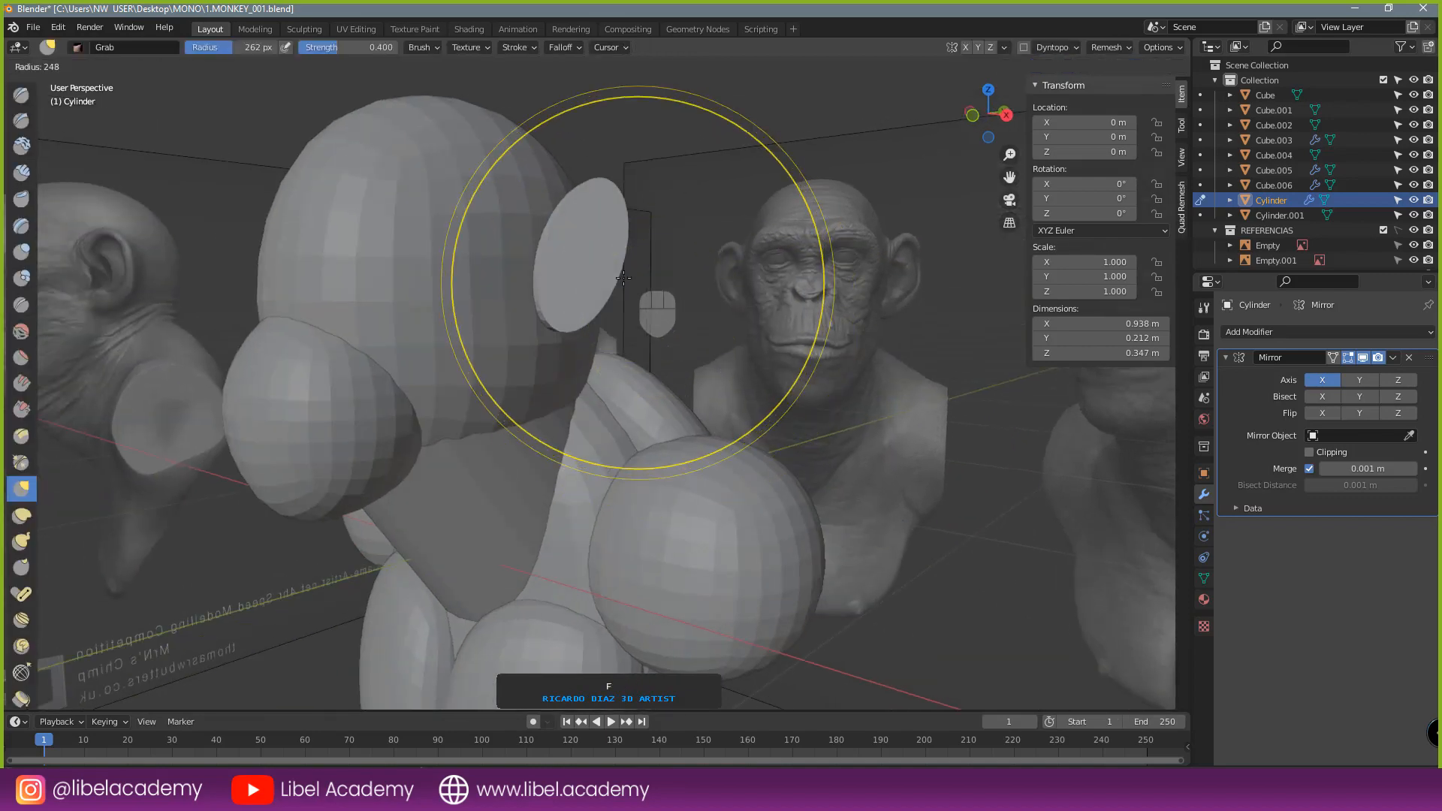
left_click(585, 281)
- Pull the ear's outer edge outward and back with the Grab brush, flaring it away from the head
mouse_move(600, 281)
left_mouse_down()
mouse_move(626, 281)
mouse_move(656, 214)
left_mouse_up()
left_click_drag(561, 212, 548, 210)
left_click_drag(629, 238, 643, 227)
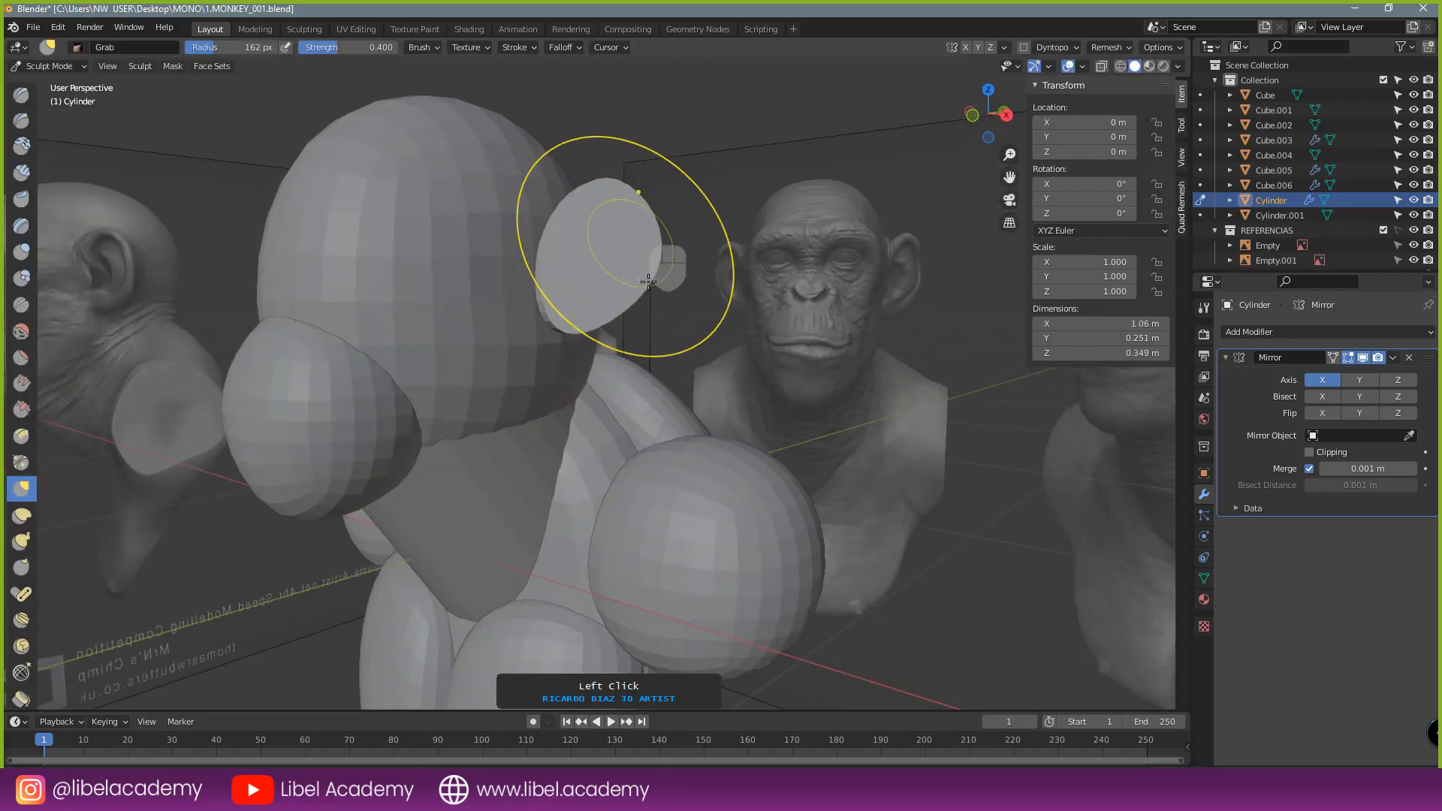
key("KP_1")
mouse_move(719, 338)
left_mouse_down()
mouse_move(697, 336)
mouse_move(696, 320)
left_mouse_up()
scroll(697, 321, "down", 1)
scroll(702, 323, "down", 1)
mouse_move(710, 331)
middle_mouse_down("shift")
mouse_move(700, 404)
mouse_move(652, 350)
mouse_move(626, 349)
middle_mouse_up("shift")
scroll(706, 404, "up", 2)
scroll(709, 404, "down", 2)
- Return the ear to Object Mode, deselect everything and save the file
left_click(41, 68)
left_click(55, 83)
key("a")
key("a")
scroll(635, 361, "down", 3)
mouse_move(626, 348)
middle_mouse_down()
mouse_move(482, 375)
mouse_move(633, 354)
middle_mouse_up()
scroll(638, 354, "up", 2)
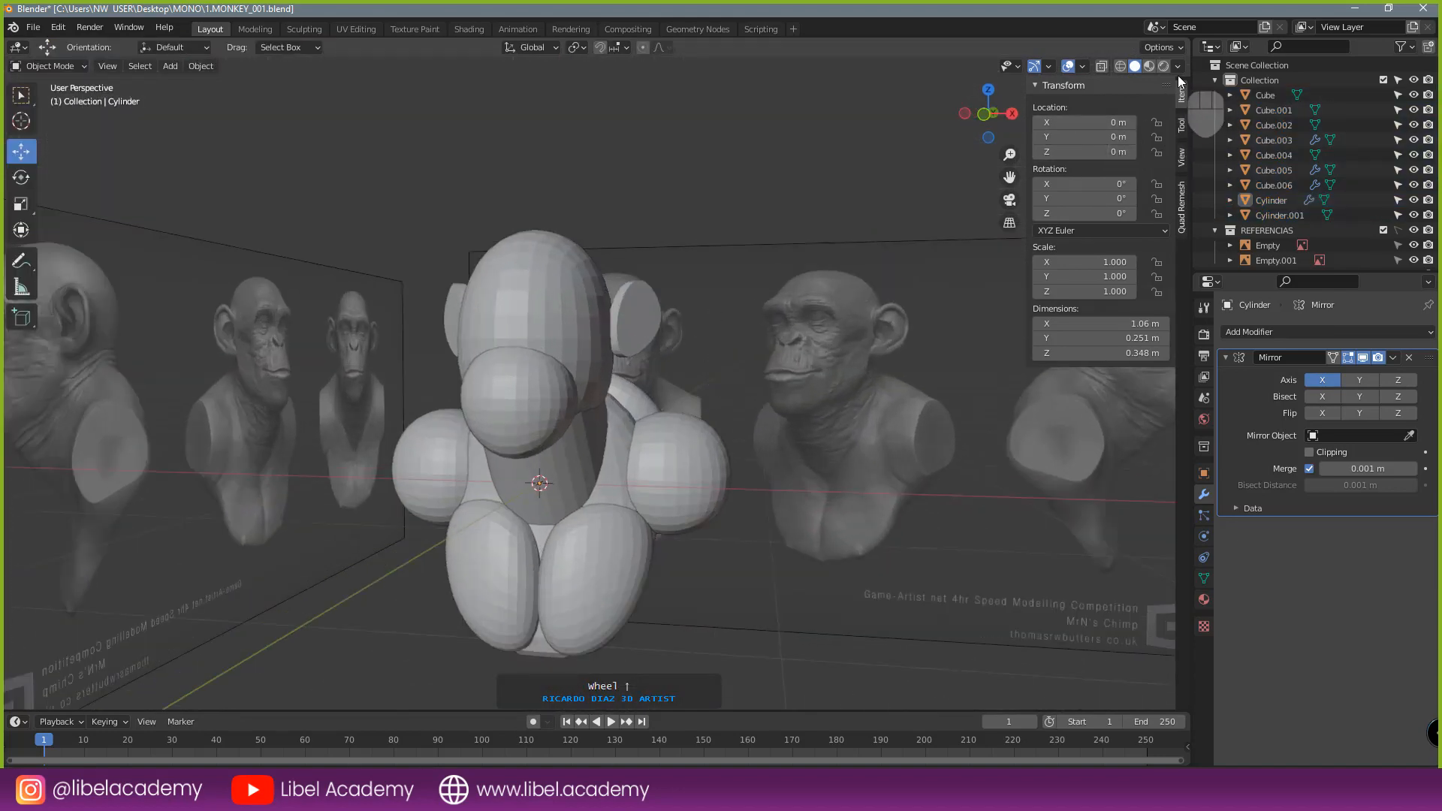
scroll(704, 296, "up", 1)
key("ctrl+s")
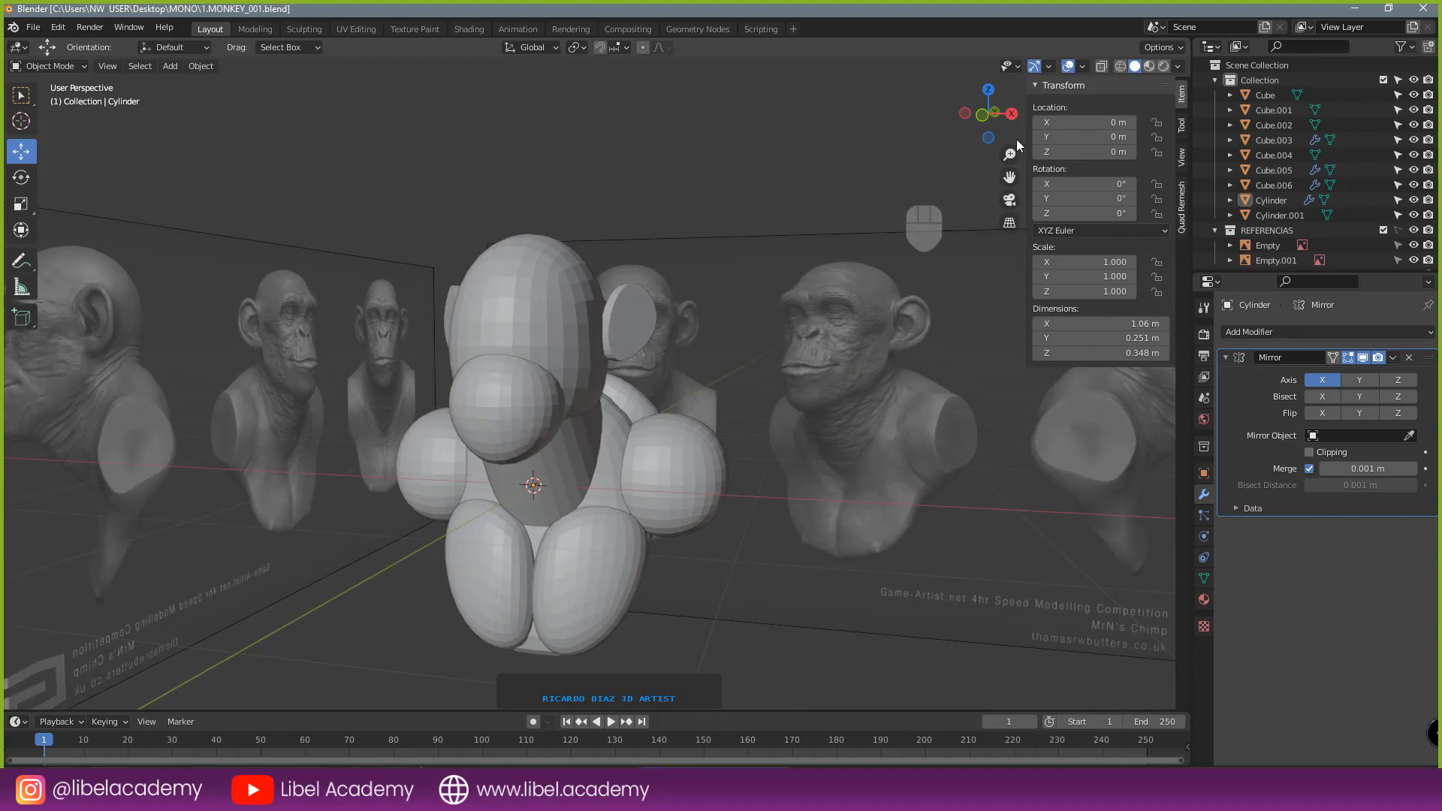
- Set the solid viewport shading to MatCap lighting with the beige clay sphere and enable Shadow
left_click(1178, 68)
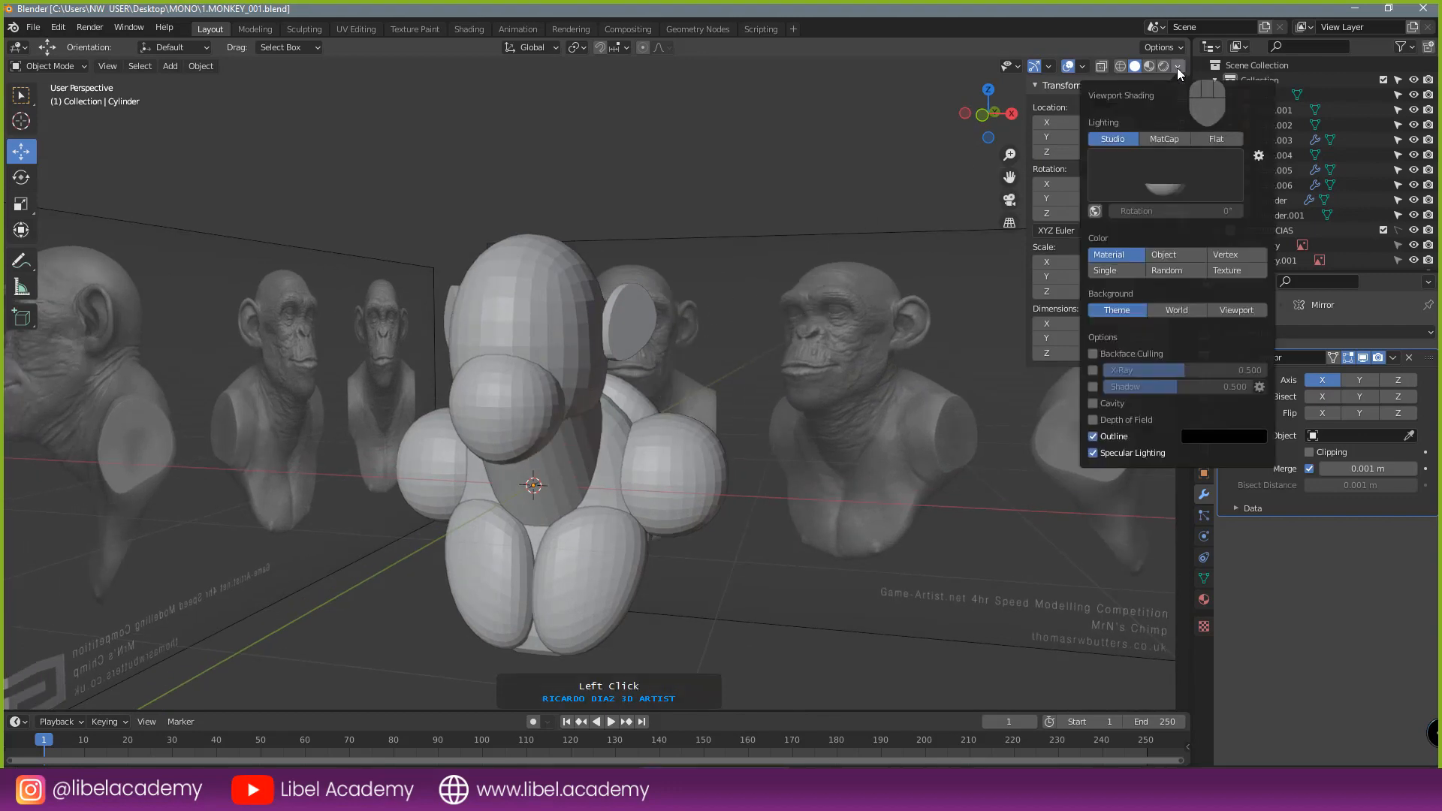
left_click(1179, 139)
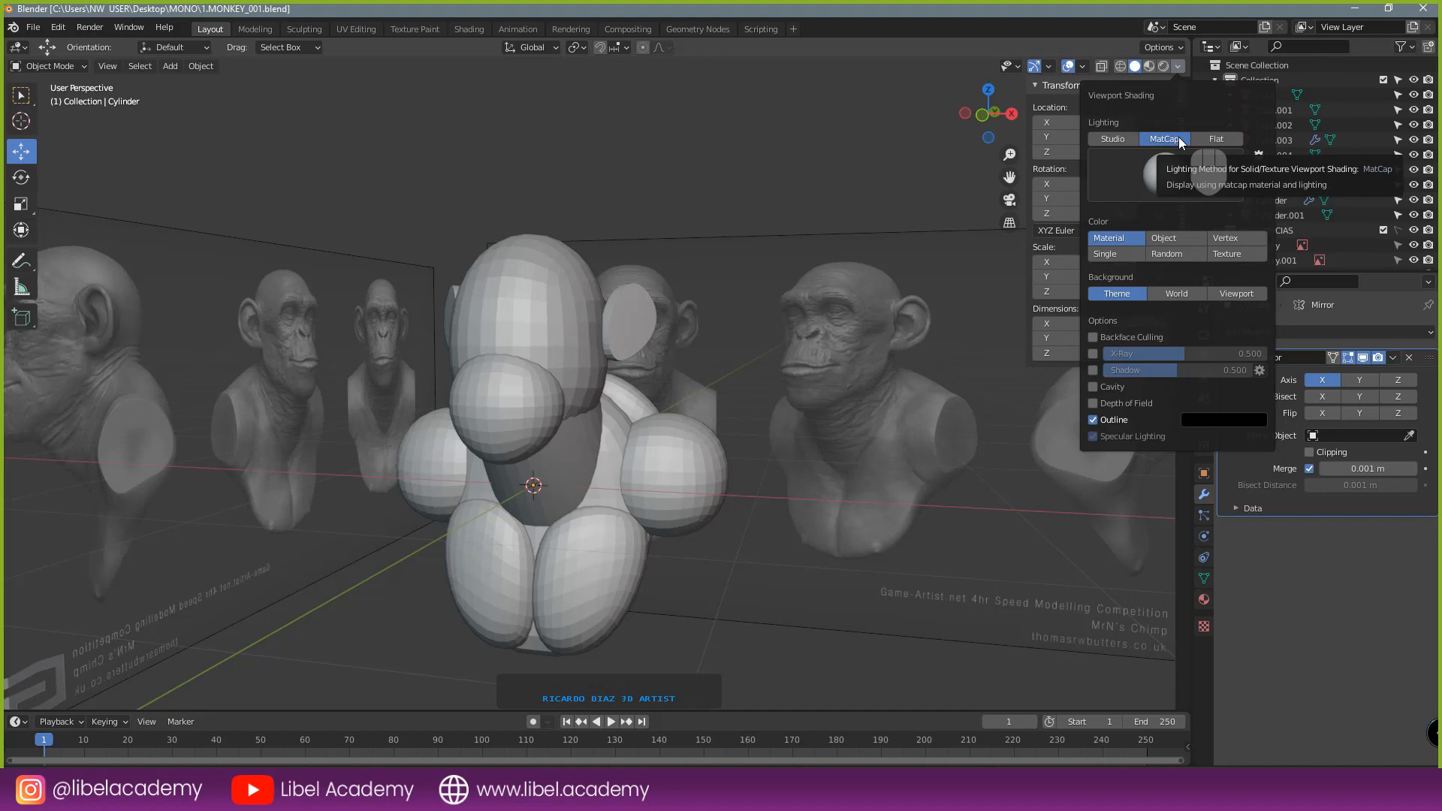
left_click(1168, 176)
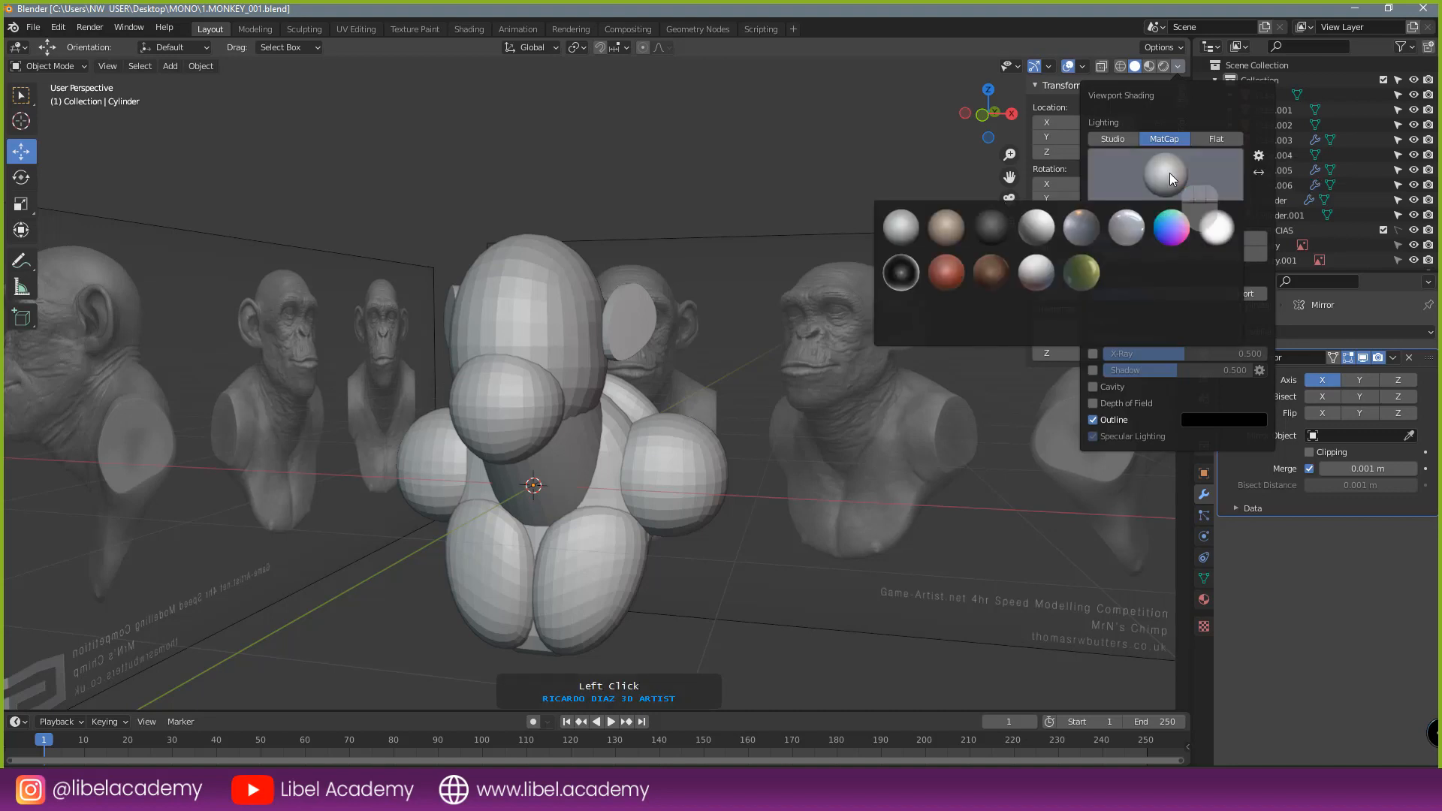
left_click(953, 232)
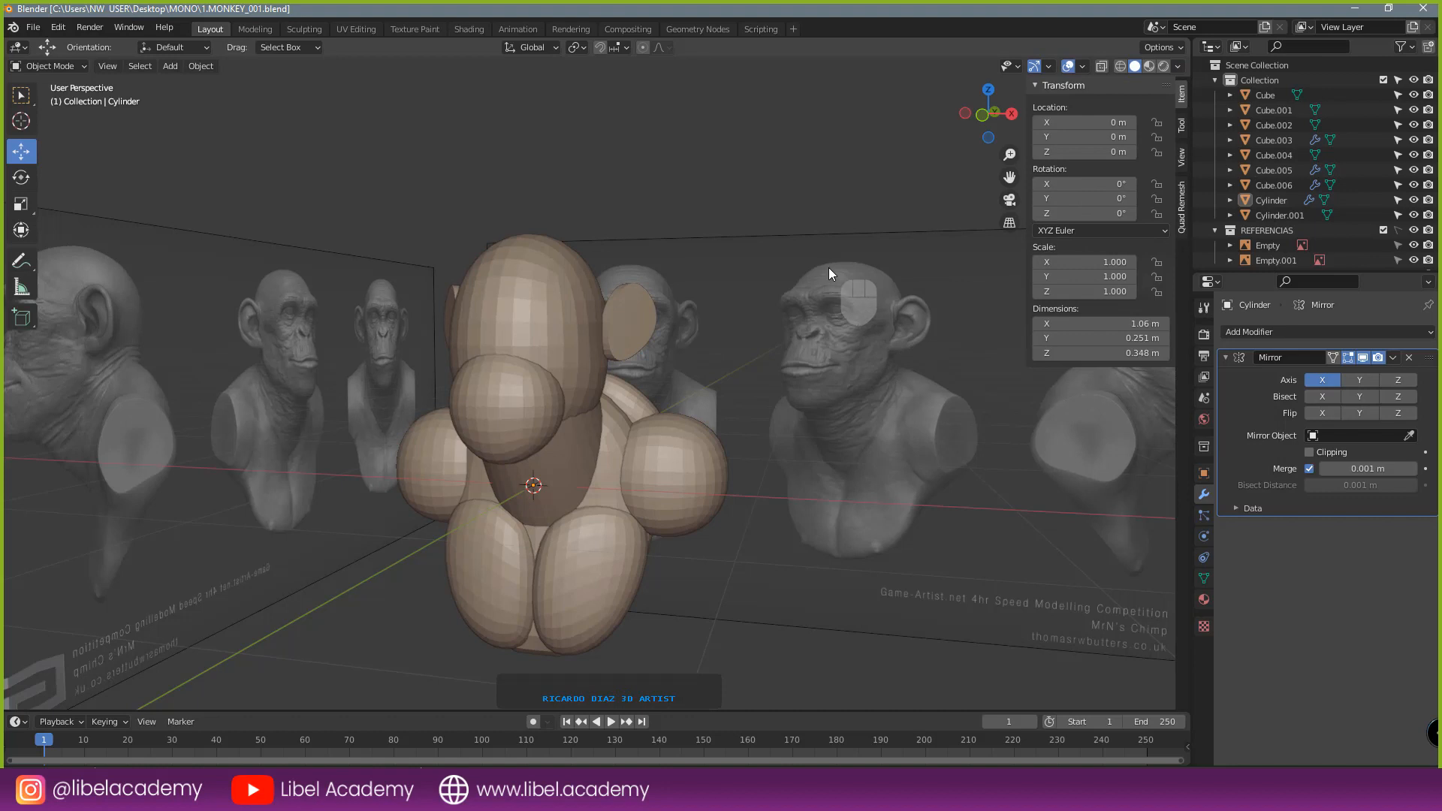
left_click(1178, 66)
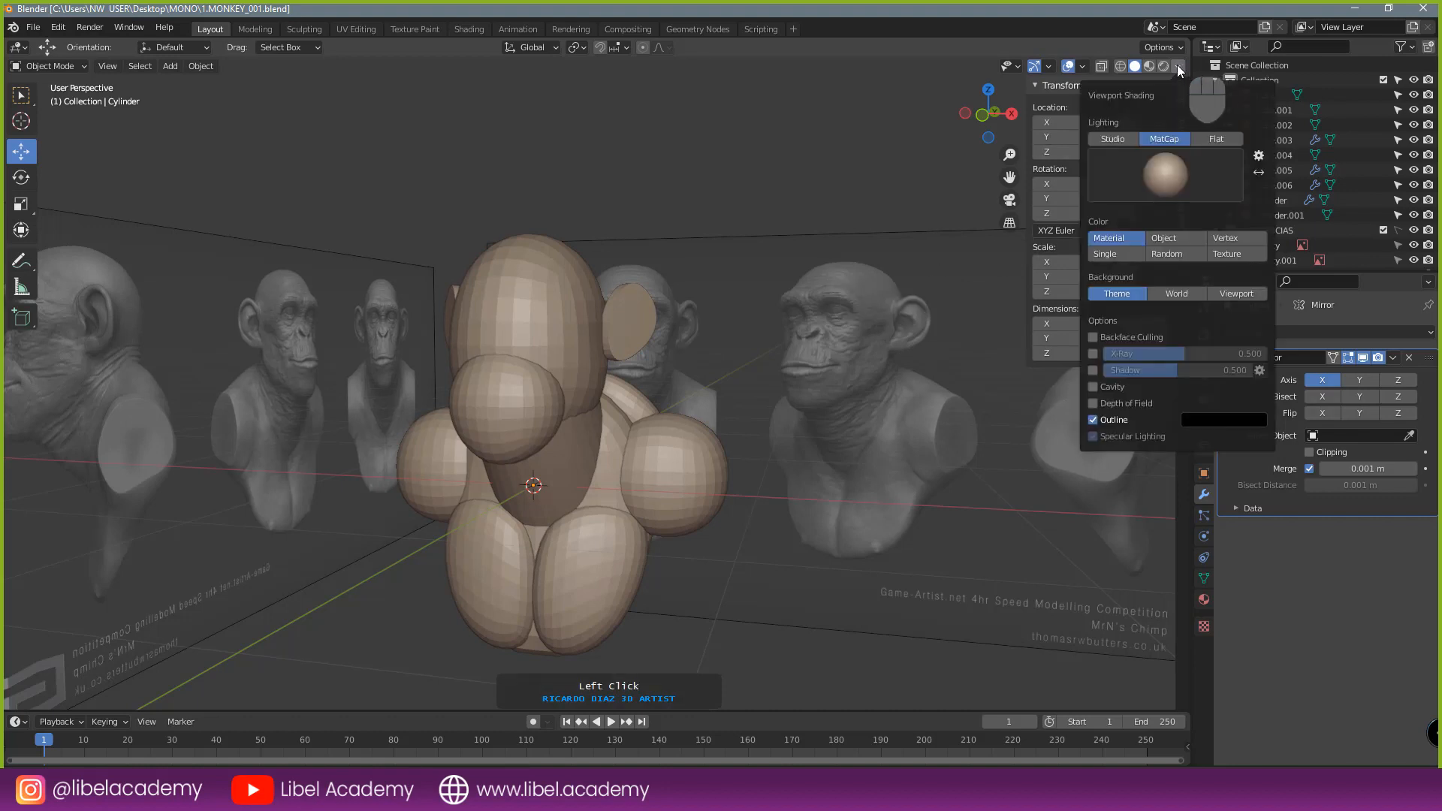
left_click(1094, 371)
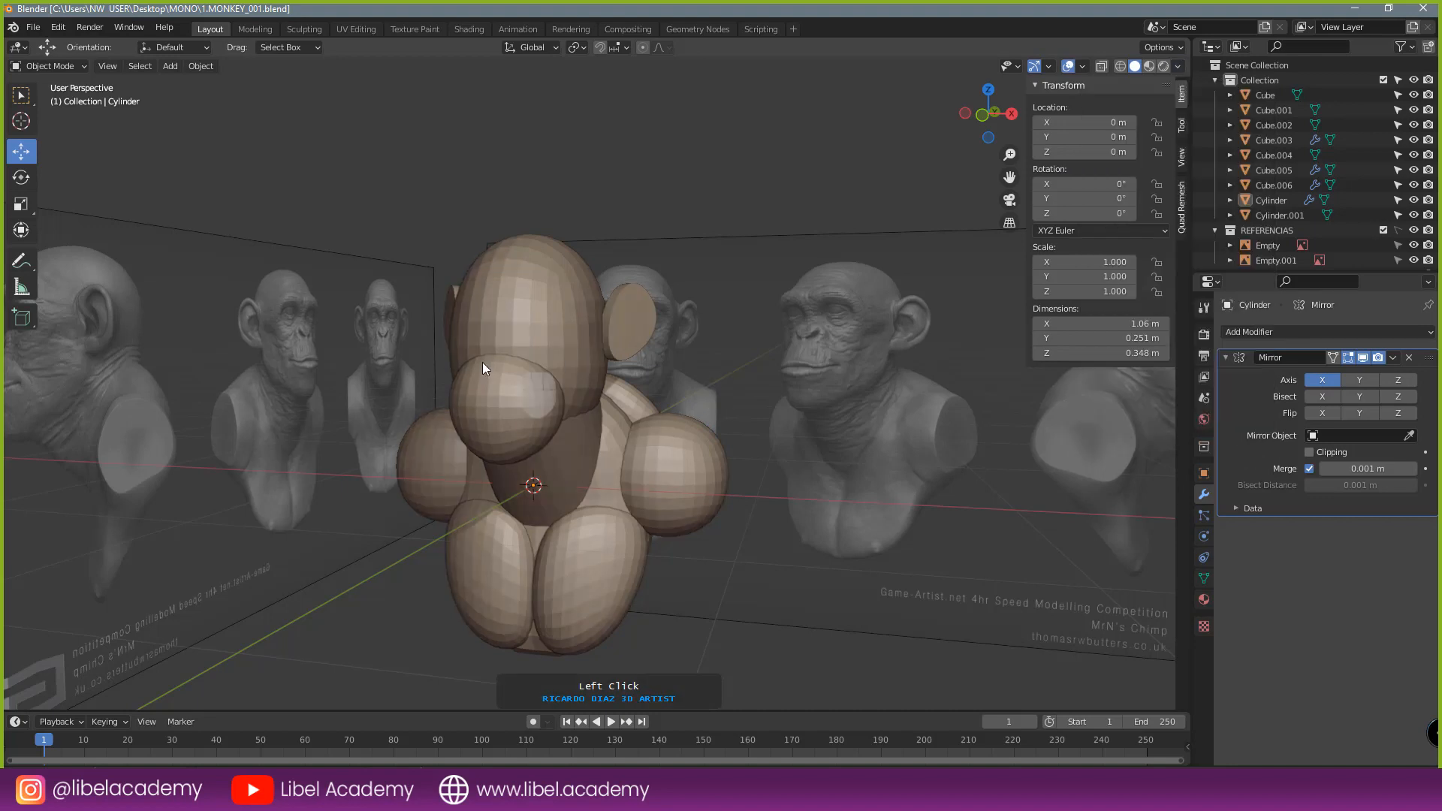
- Examine the blocked-out bust from several angles and beside the front-view references
middle_click_drag(482, 367, 772, 273)
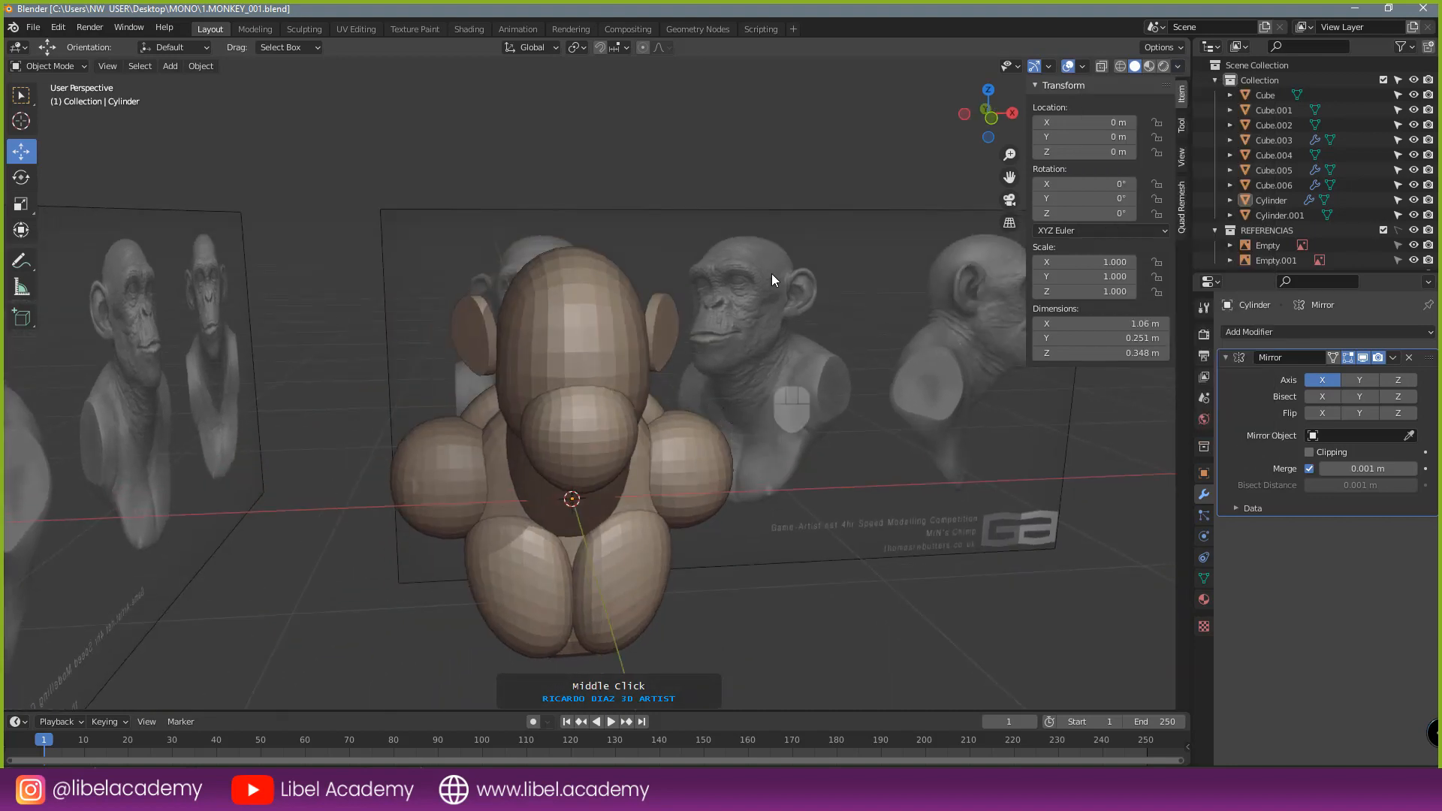
middle_click_drag(658, 402, 531, 367)
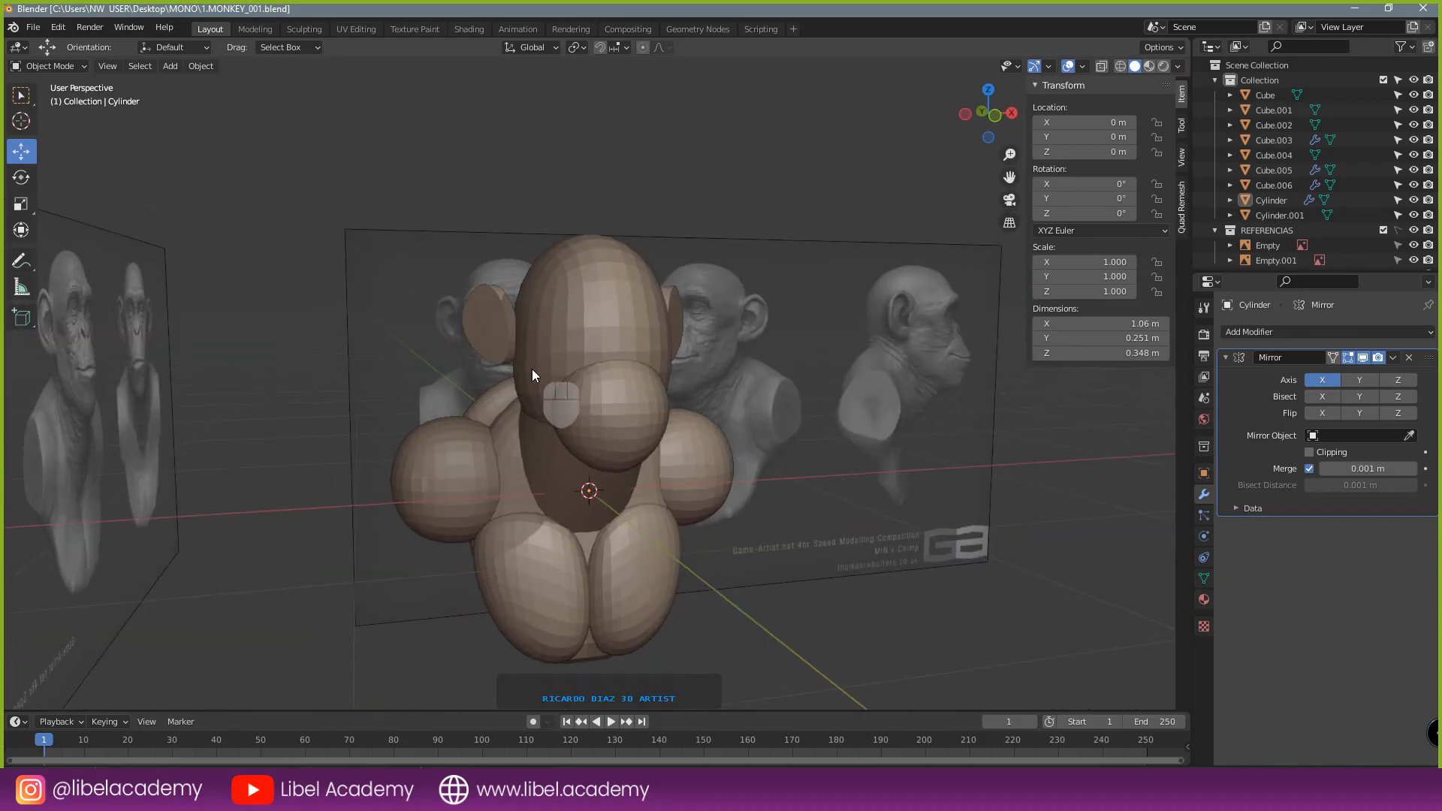
key("KP_1")
scroll(788, 350, "up", 2)
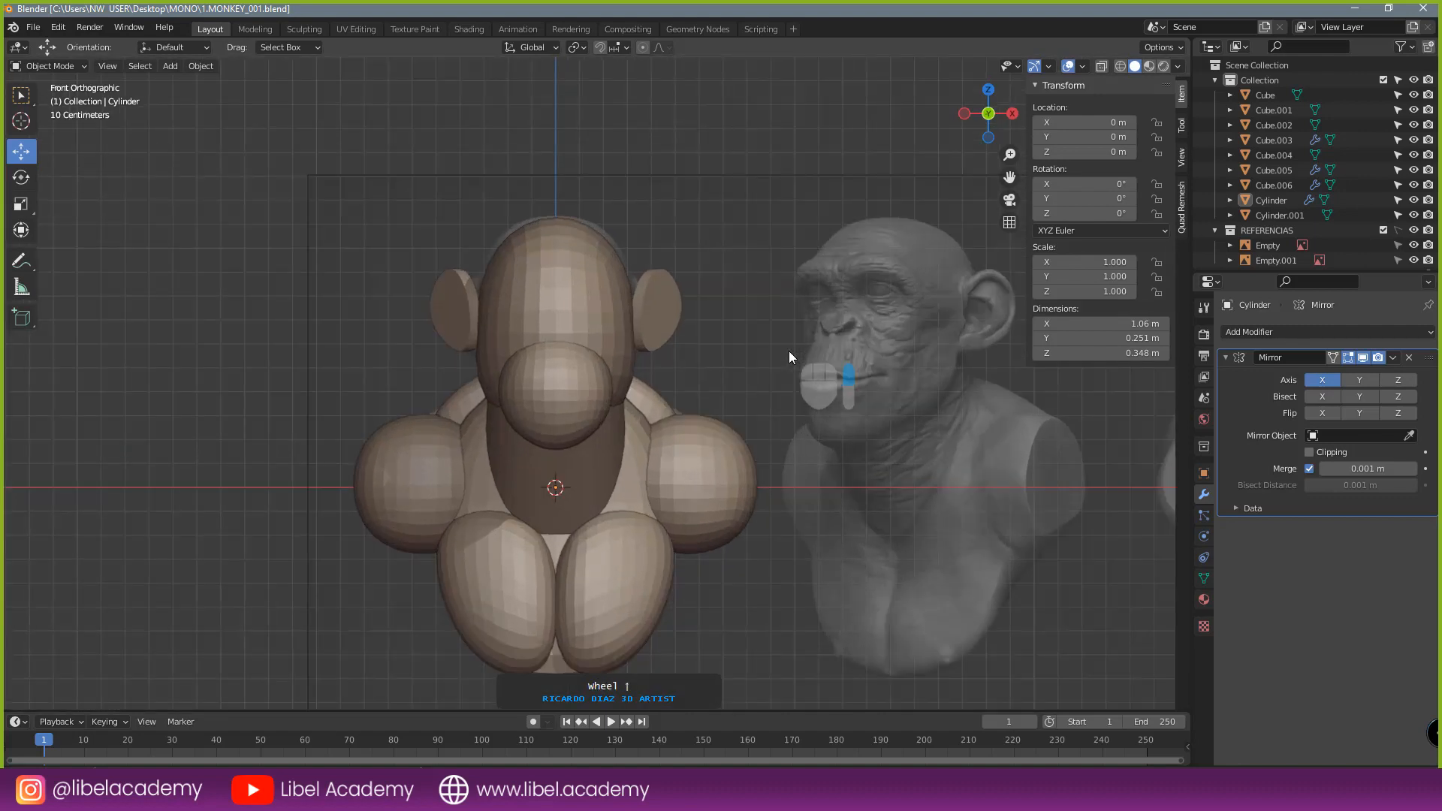
middle_click_drag(788, 350, 512, 432, "shift")
scroll(742, 438, "up", 1)
scroll(781, 368, "down", 1)
scroll(618, 385, "up", 1)
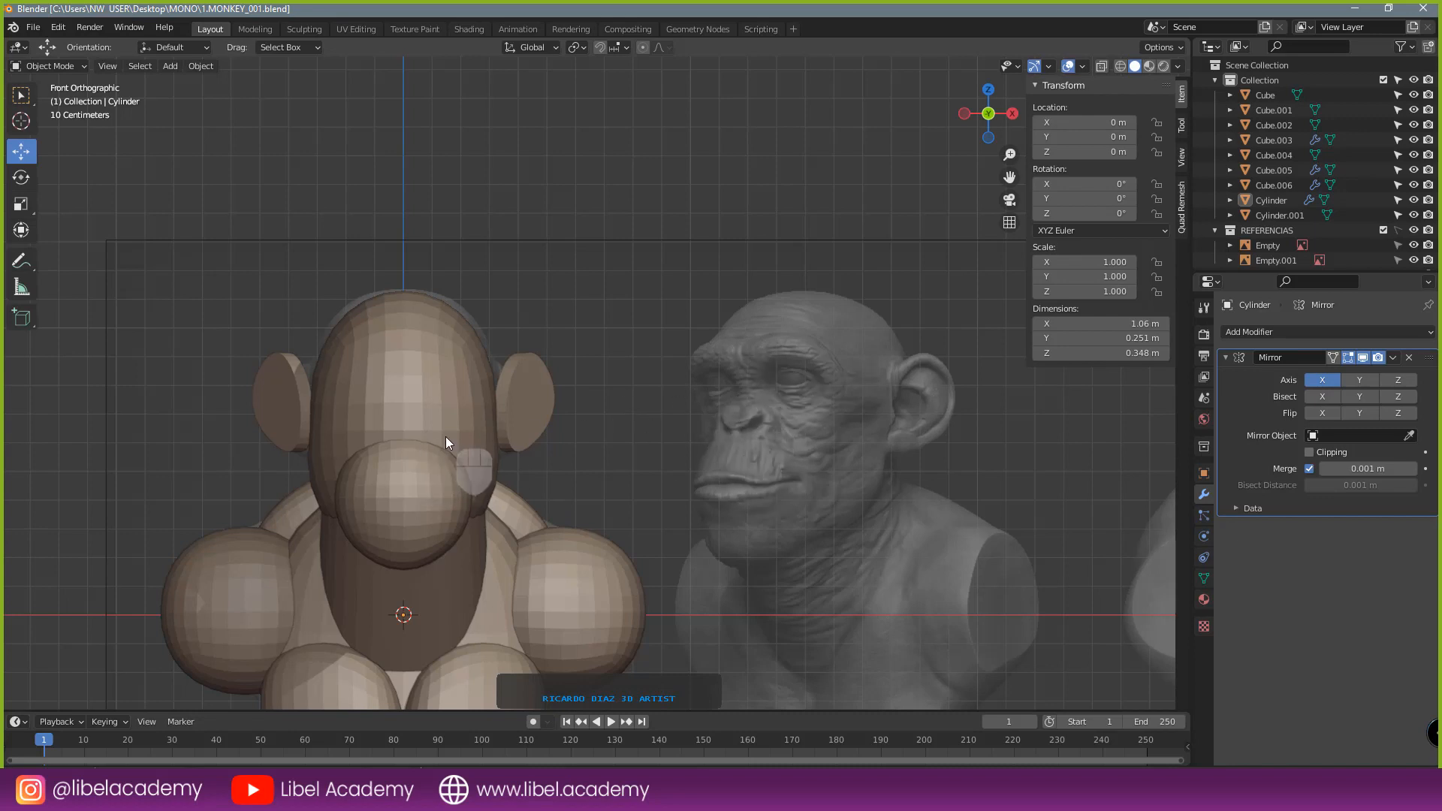
- In side view, duplicate the spare sphere below the bust, place the copy ahead of the face, scale it to about 0.208, and show wireframe
scroll(449, 434, "down", 10)
right_click(574, 557)
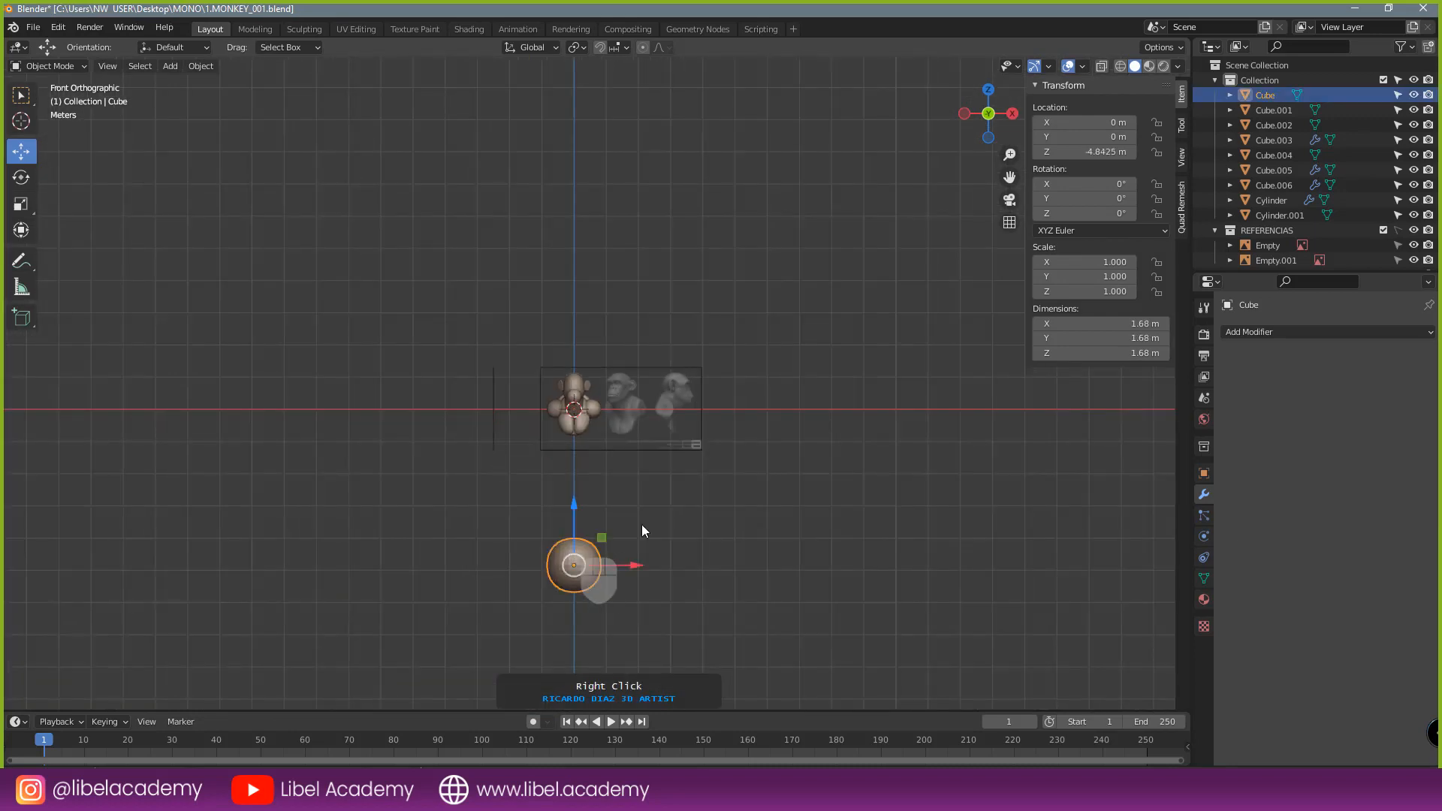
key("KP_3")
scroll(718, 506, "up", 3)
key("shift+d")
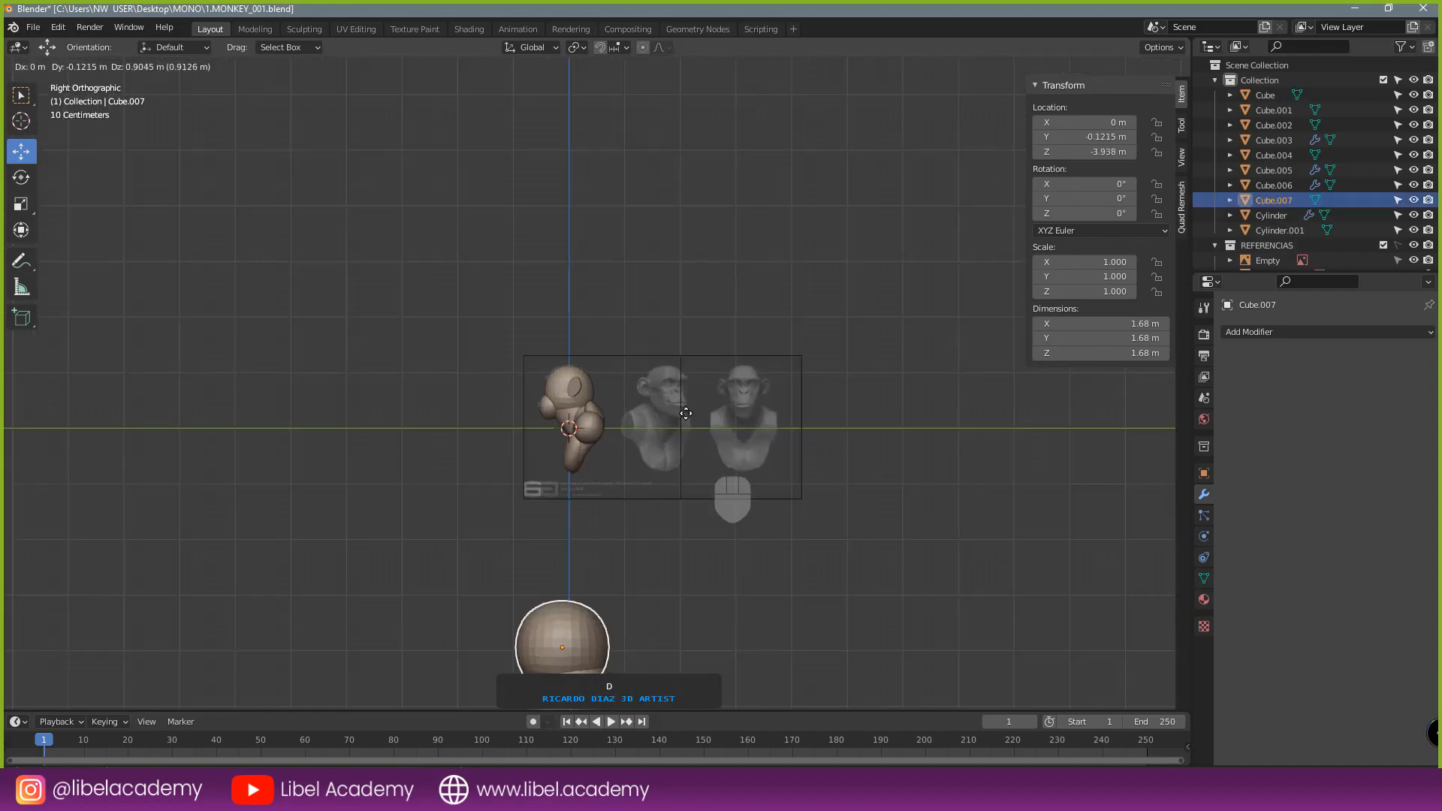
left_click(631, 165)
scroll(660, 225, "up", 8)
key("s")
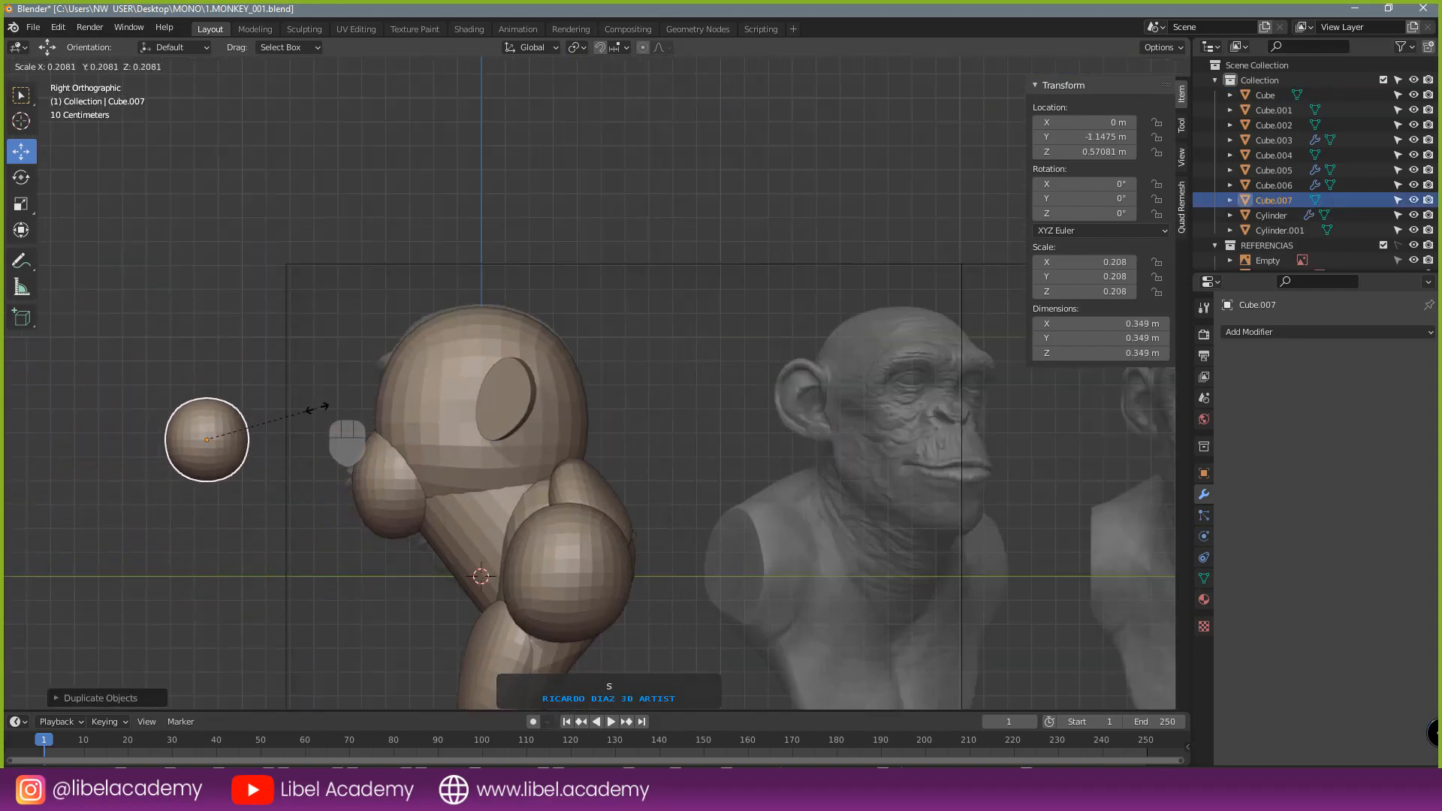
left_click(317, 408)
key("z")
left_click(213, 425)
- Scale the copied sphere to about 0.061 and move it onto the nose, about -0.419 m in Y and 0.612 m in Z
middle_click_drag(346, 426, 445, 422, "shift")
scroll(445, 422, "up", 4)
key("g")
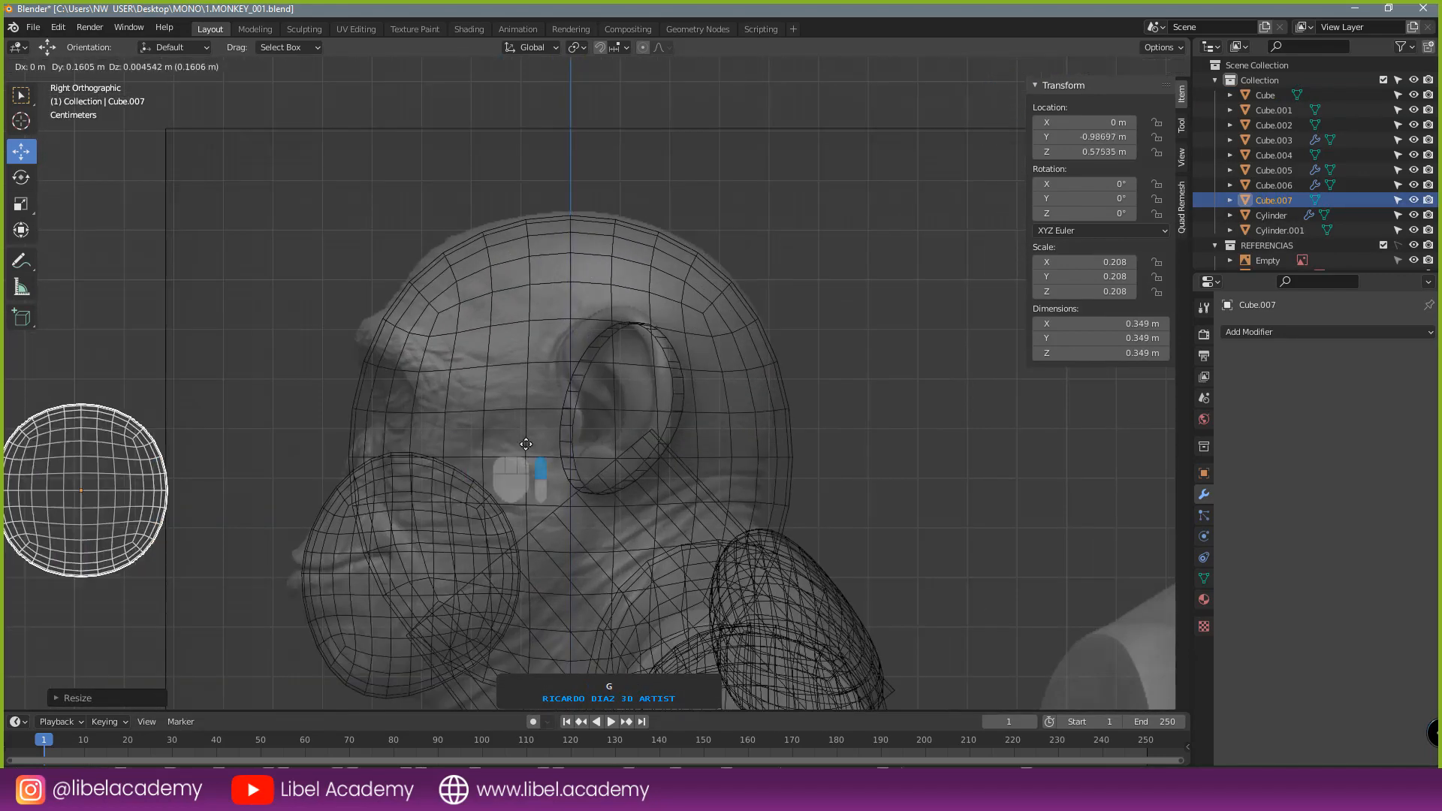
left_click(782, 441)
key("s")
left_click(406, 481)
key("g")
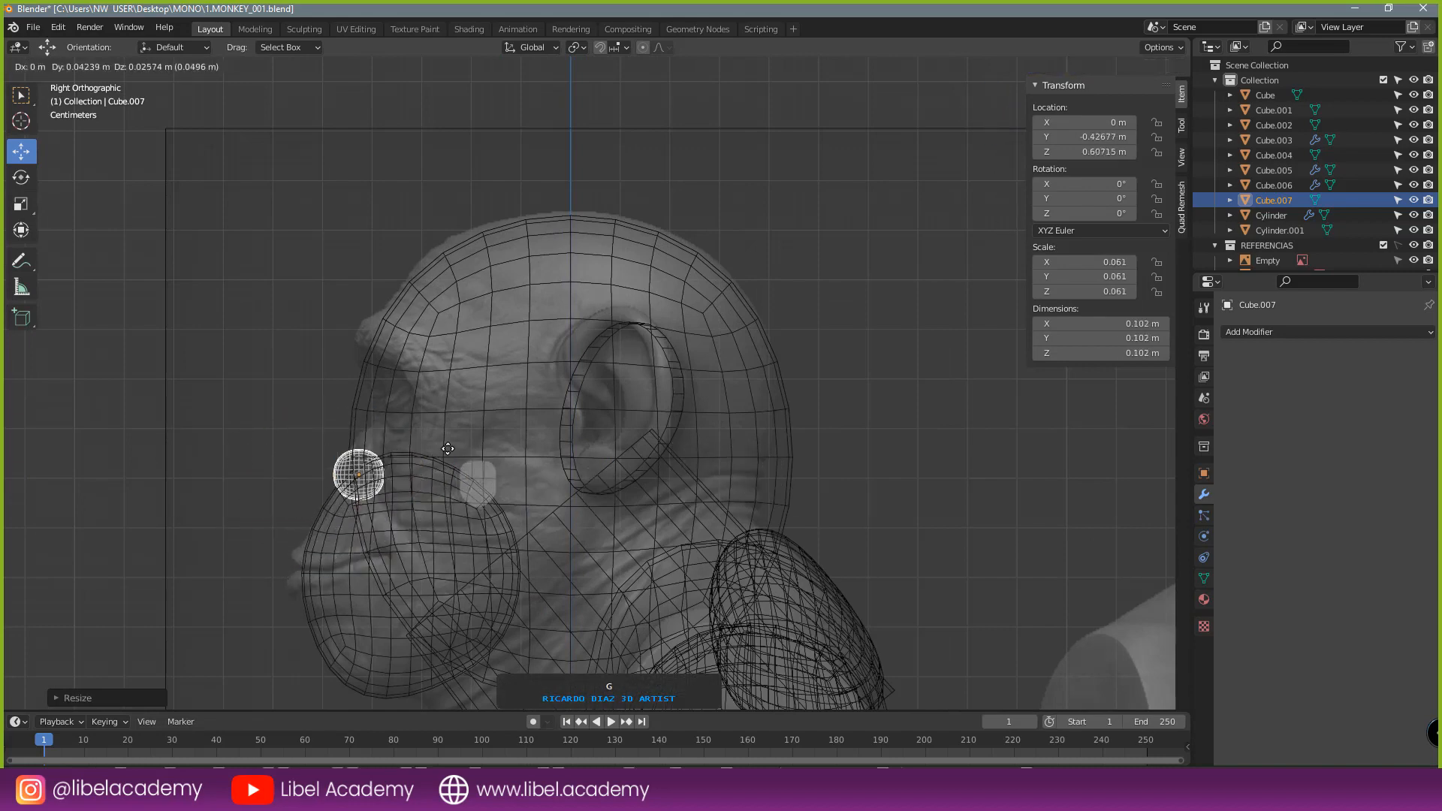
left_click(452, 446)
- Stretch the nose sphere to about 0.088 in Z, tilt it -16° around X to follow the nose profile, and restore solid shading
scroll(458, 442, "up", 2)
middle_click_drag(458, 440, 573, 382, "shift")
scroll(574, 381, "up", 3)
key("s")
key("z")
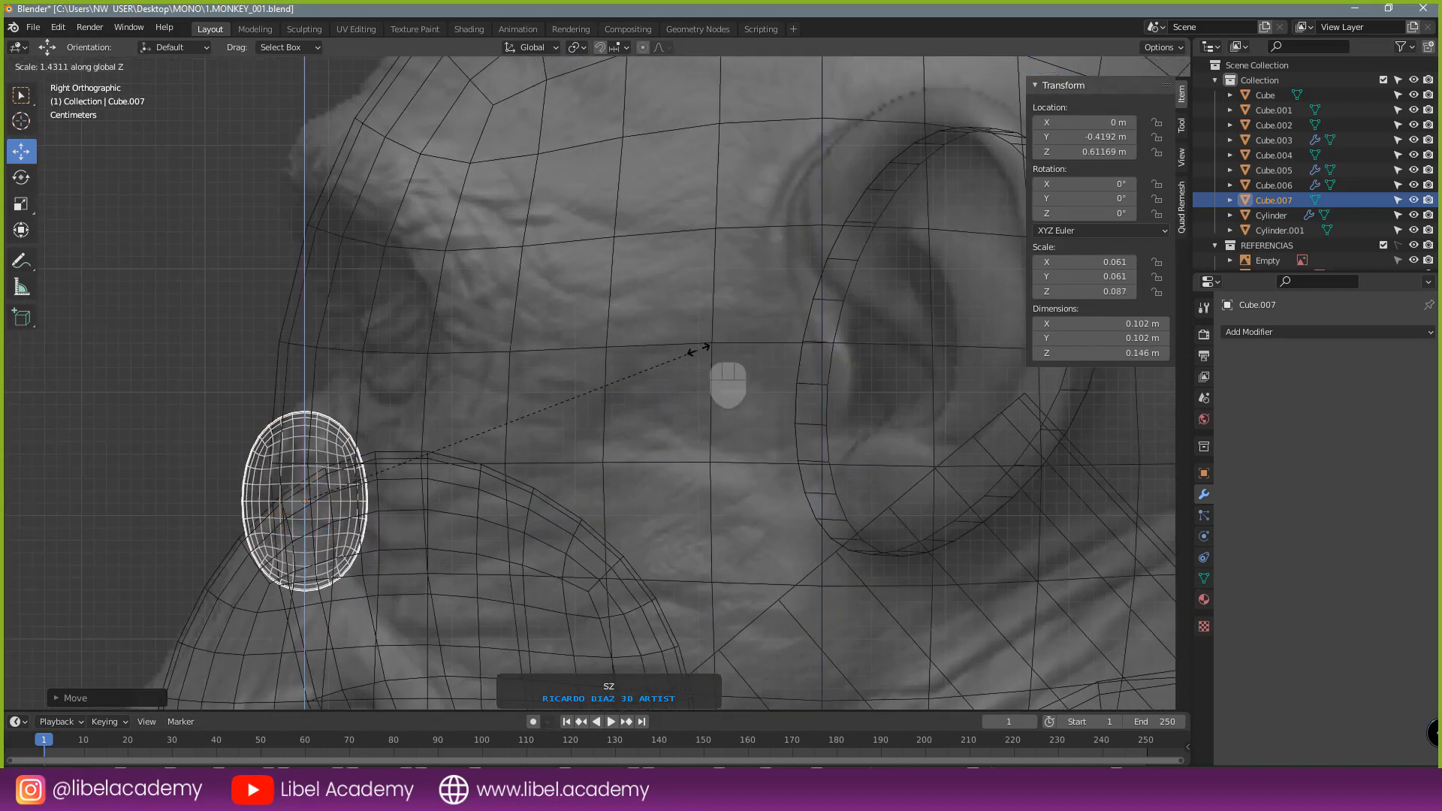
left_click(698, 349)
key("r")
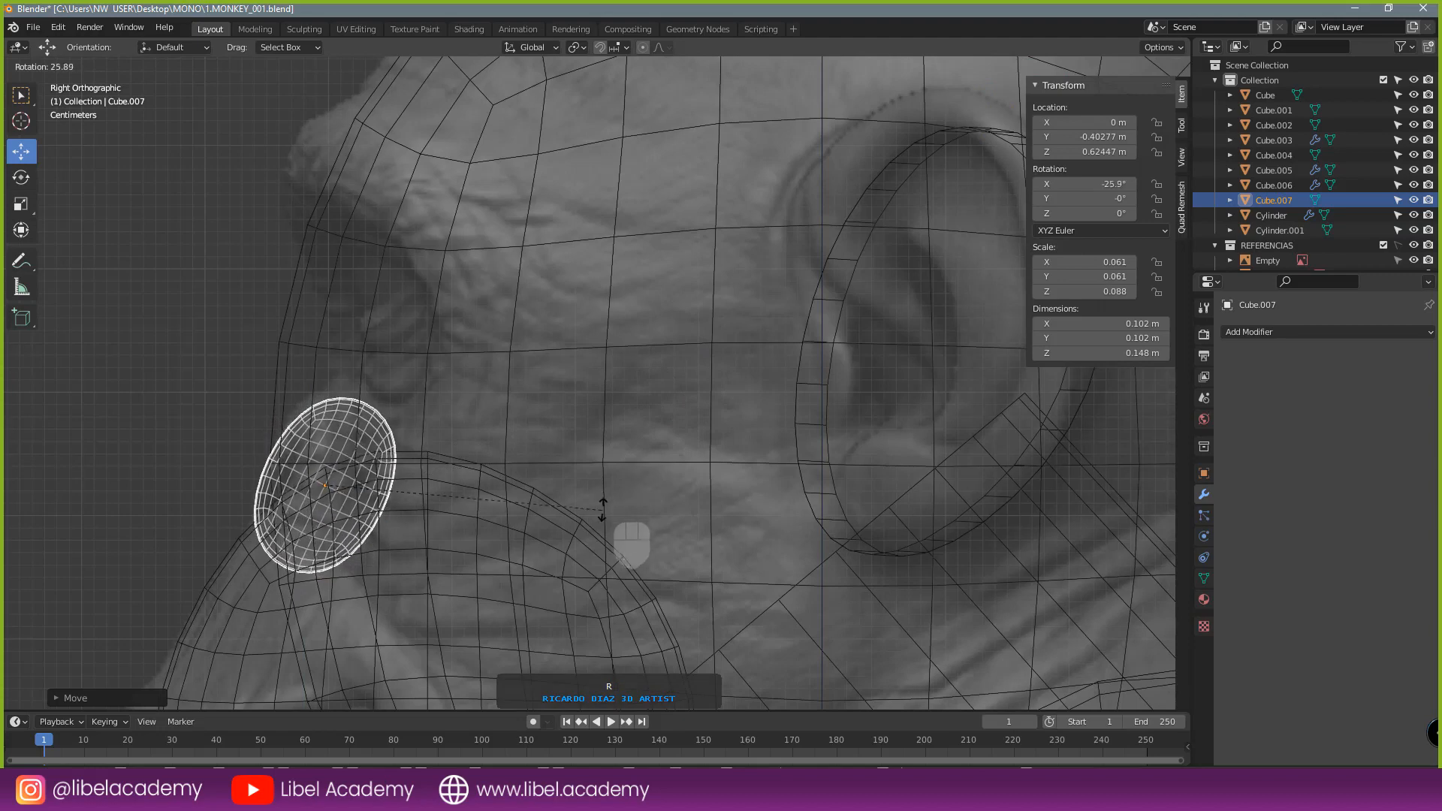
left_click(620, 454)
scroll(621, 425, "down", 2)
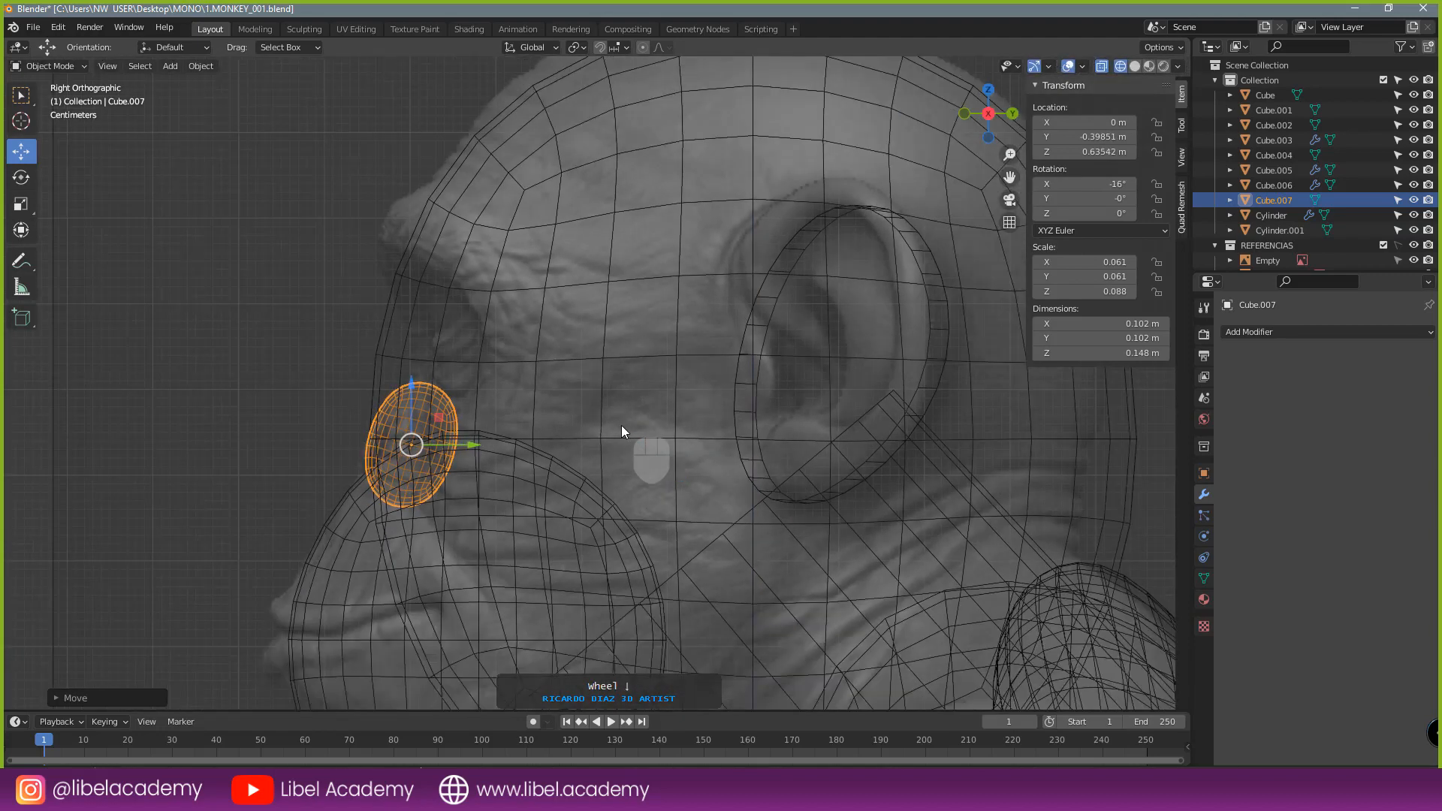
scroll(620, 425, "down", 2)
key("shift+z")
mouse_move(772, 422)
middle_mouse_down()
mouse_move(668, 426)
mouse_move(685, 426)
middle_mouse_up()
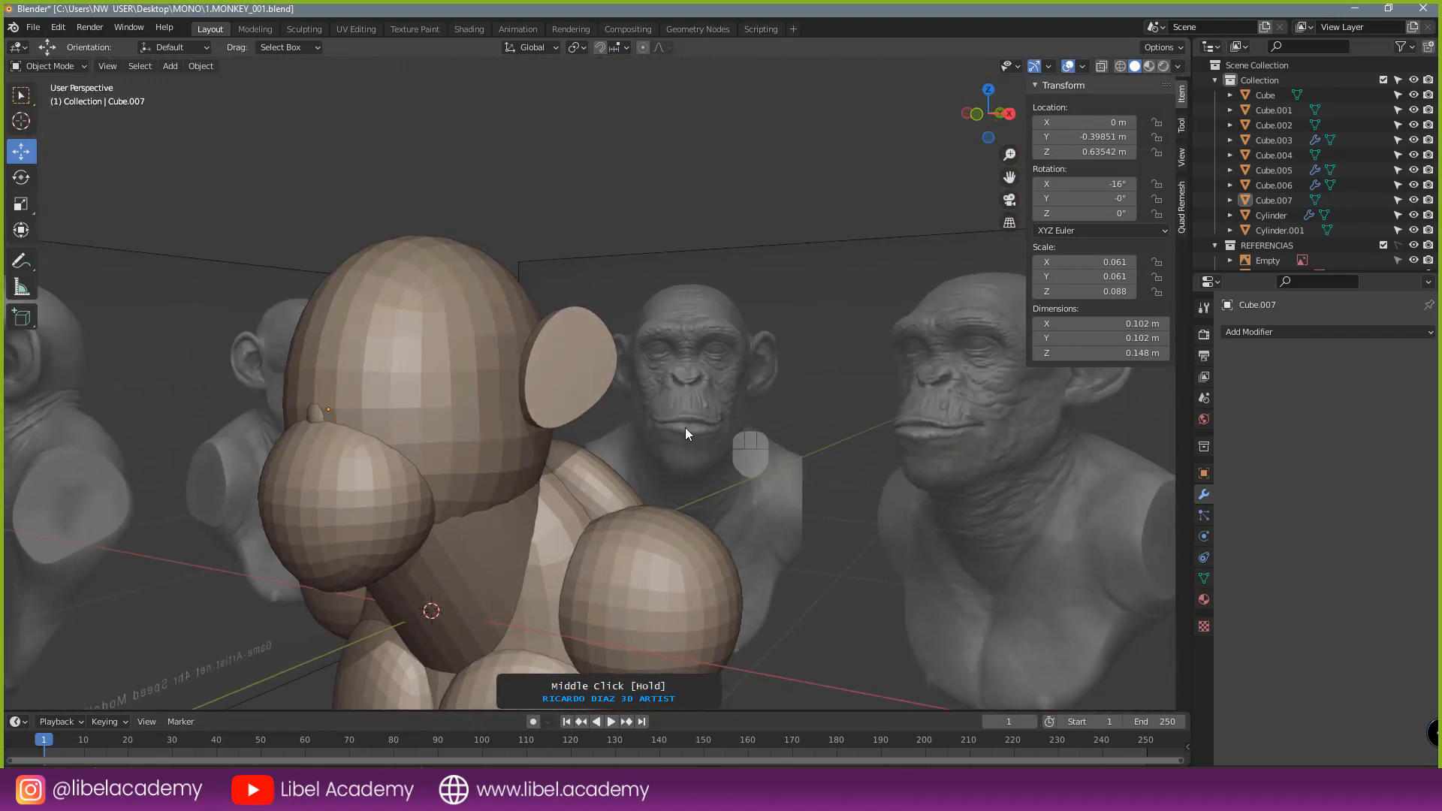
- Make the head form the active object, save the current file, and clear the selection with the whole bust in view
left_click(357, 363)
middle_click_drag(420, 370, 466, 373)
middle_click_drag(466, 373, 750, 362, "shift")
key("ctrl+s")
scroll(714, 370, "down", 1)
key("KP_3")
key("a")
scroll(656, 371, "down", 3)
scroll(756, 346, "up", 2)
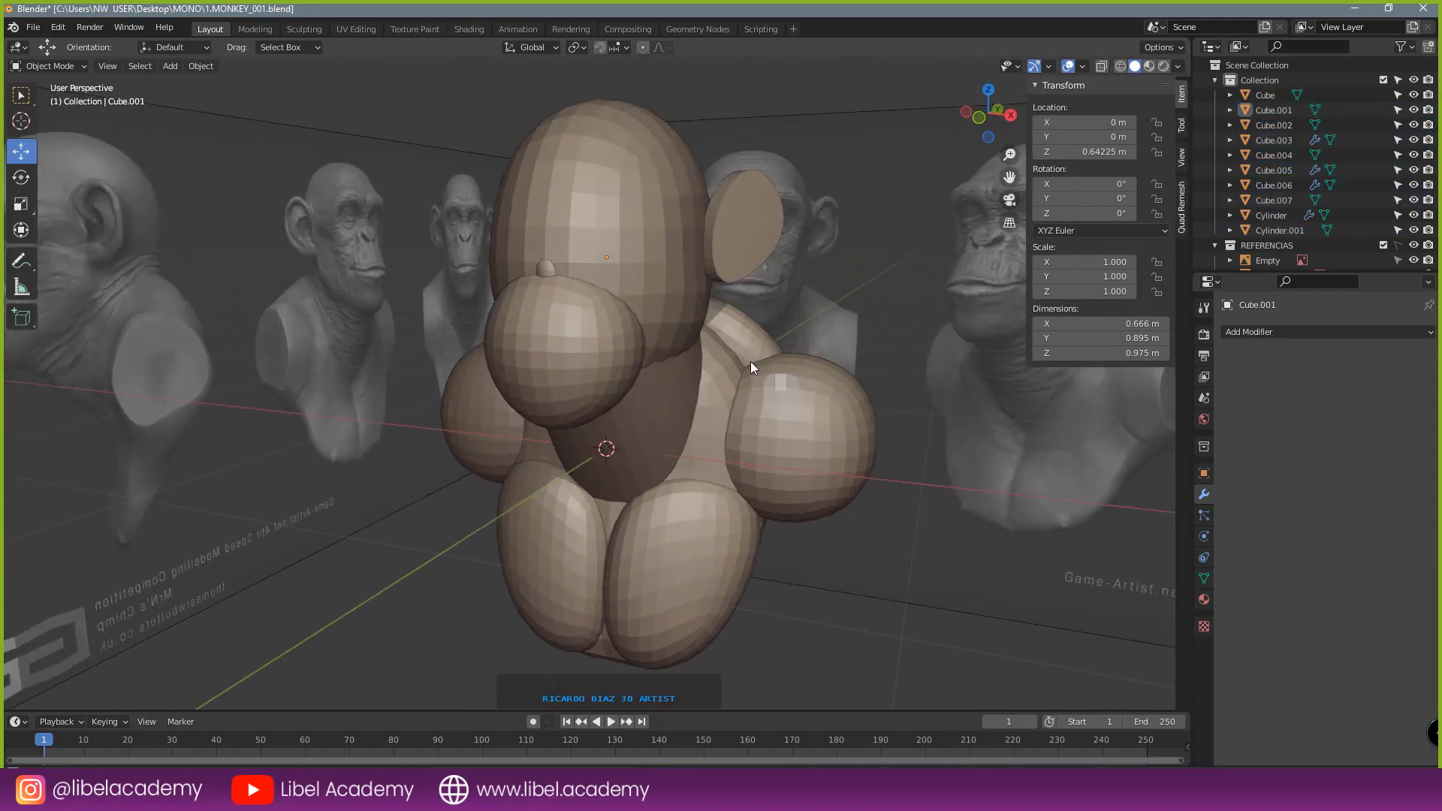
- Save the scene as a new version named 1.MONKEY_002.blend in the MONO folder
left_click(36, 29)
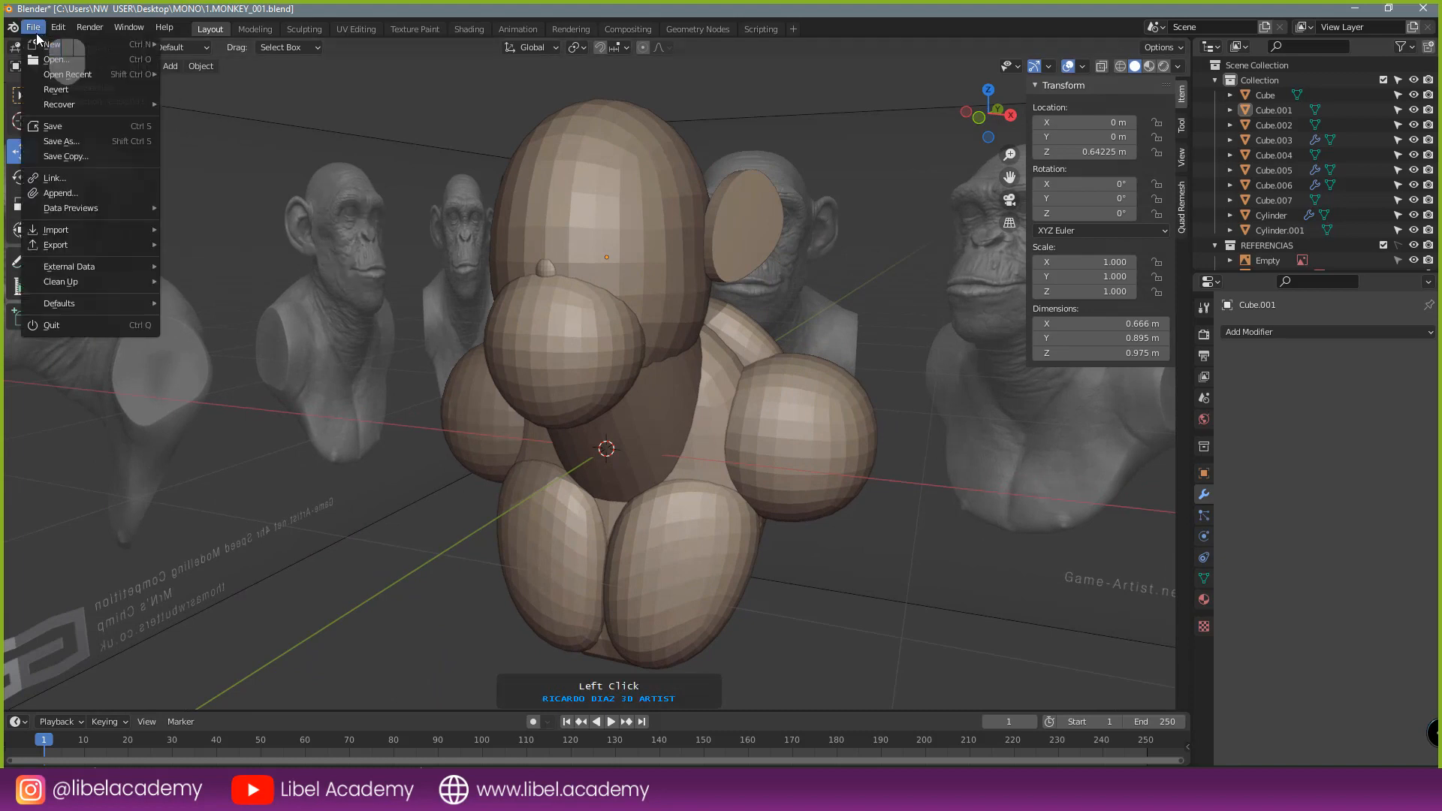
left_click(74, 145)
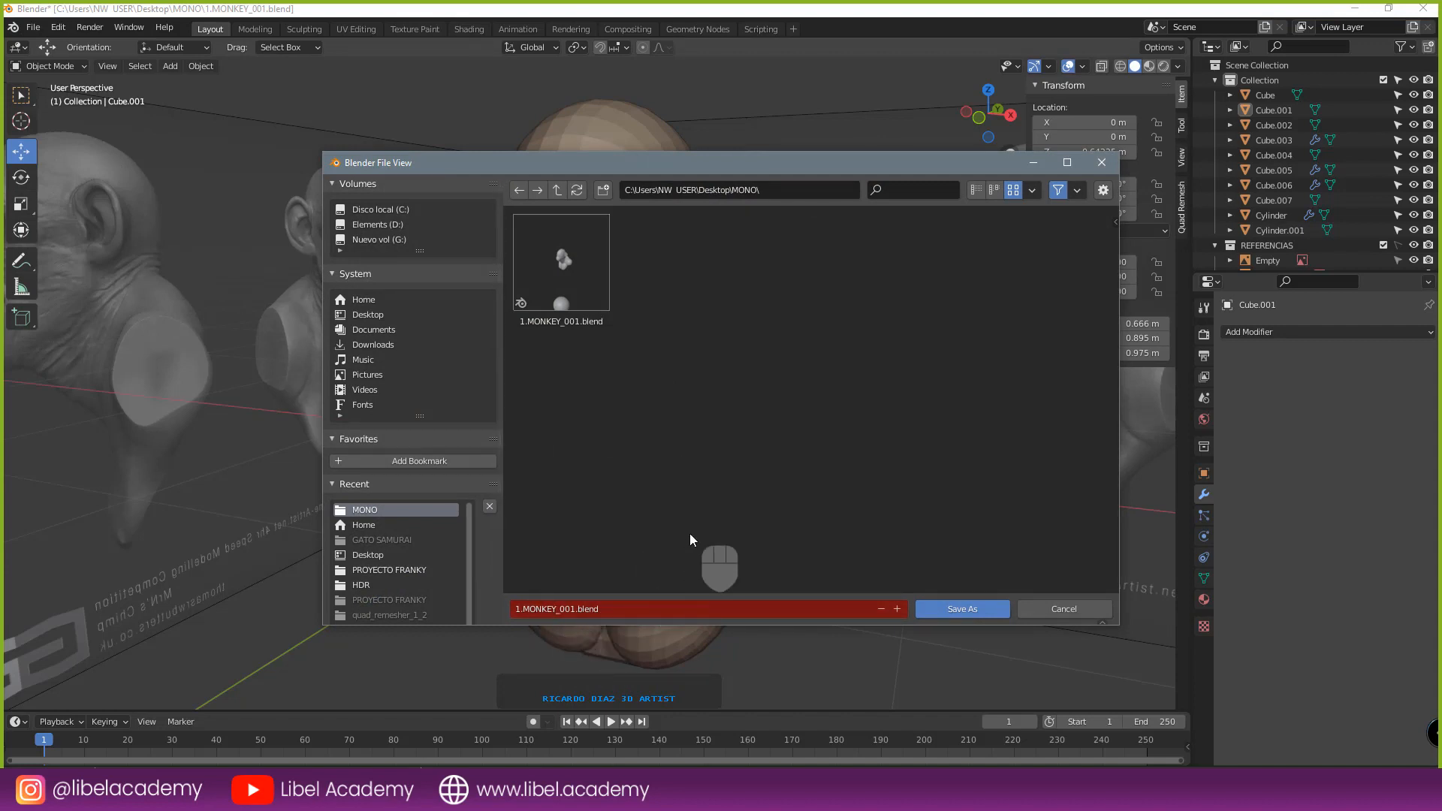
key("KP_Add")
key("KP_Add")
key("KP_Add")
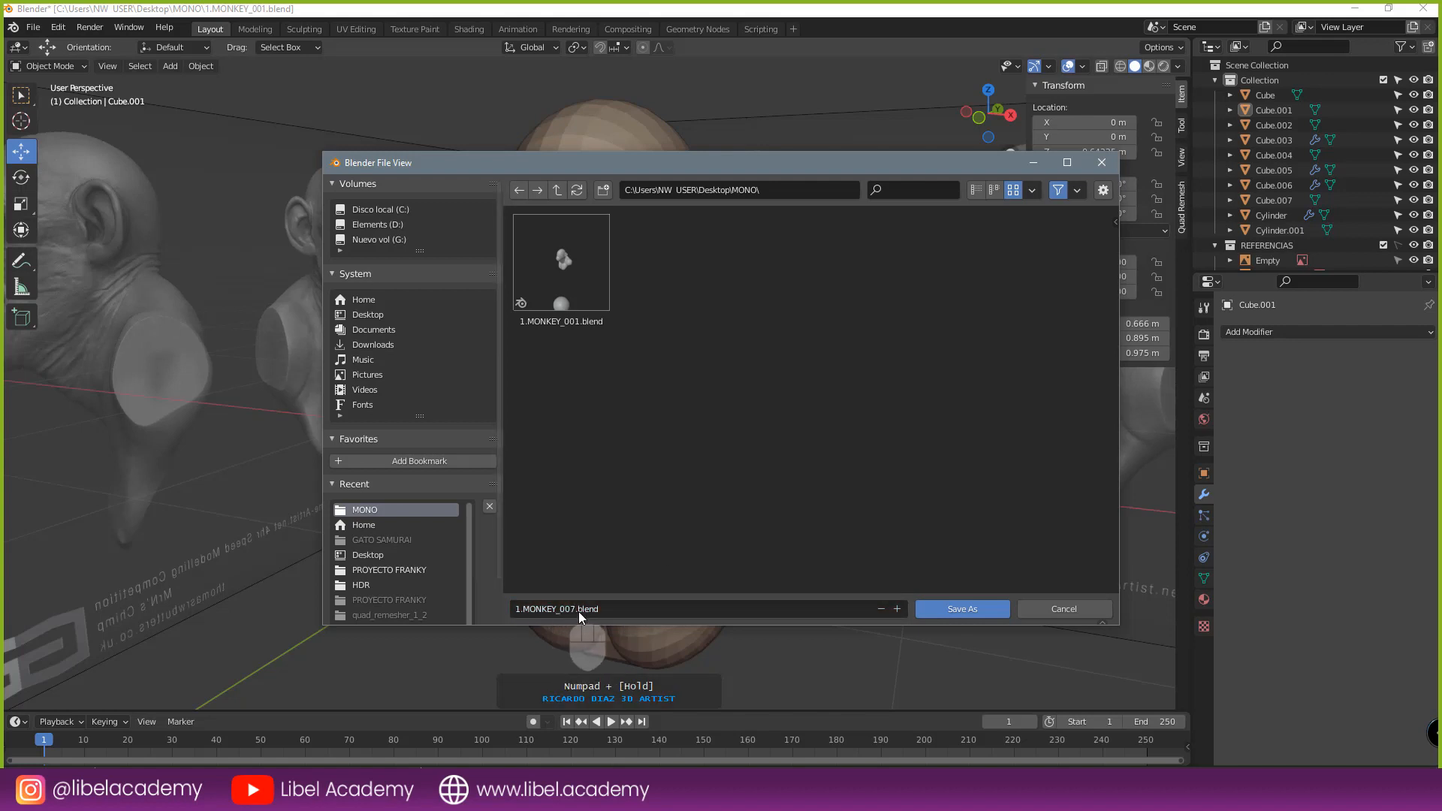
key("KP_Subtract")
key("KP_Subtract")
key("KP_Subtract")
key("KP_Subtract")
key("KP_Subtract")
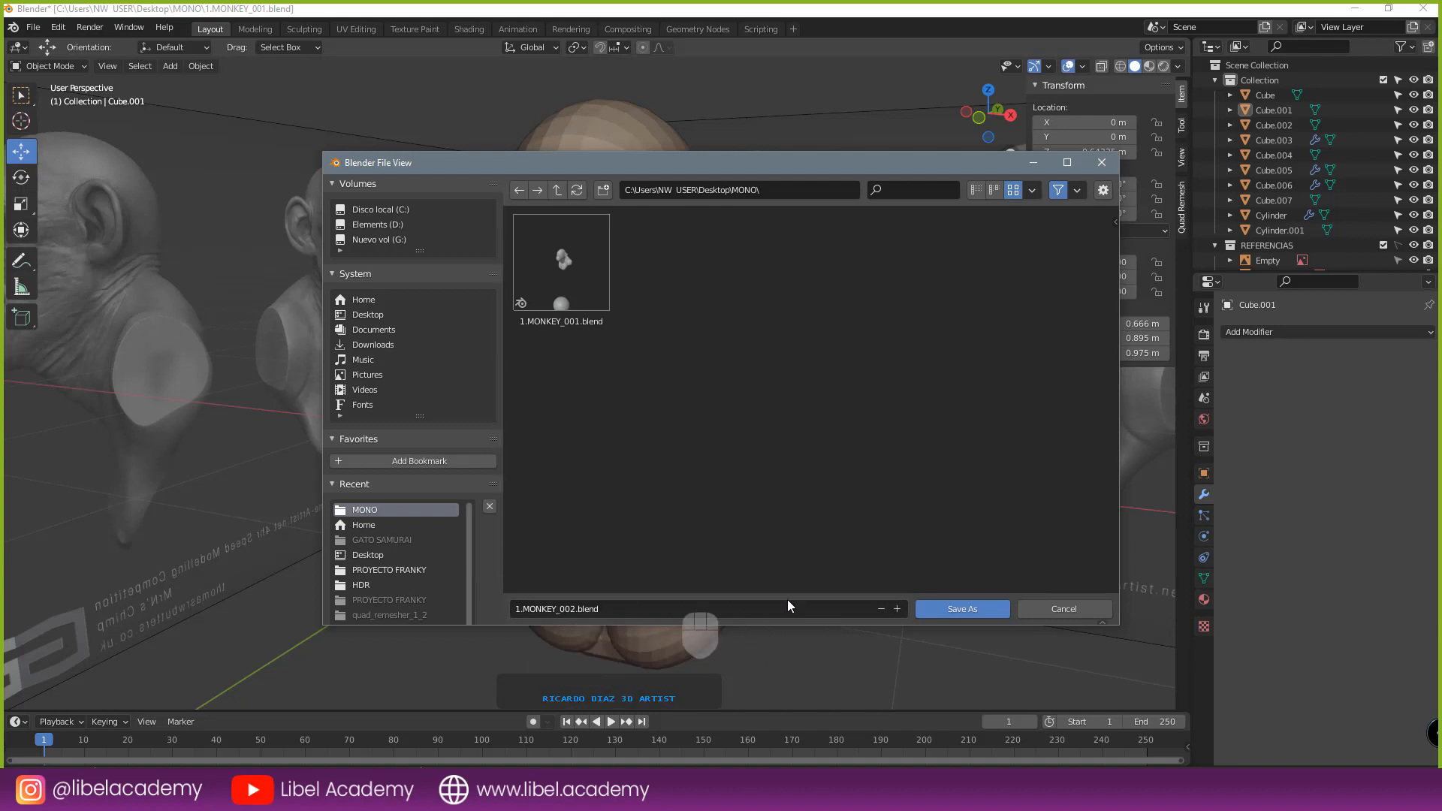
left_click(955, 609)
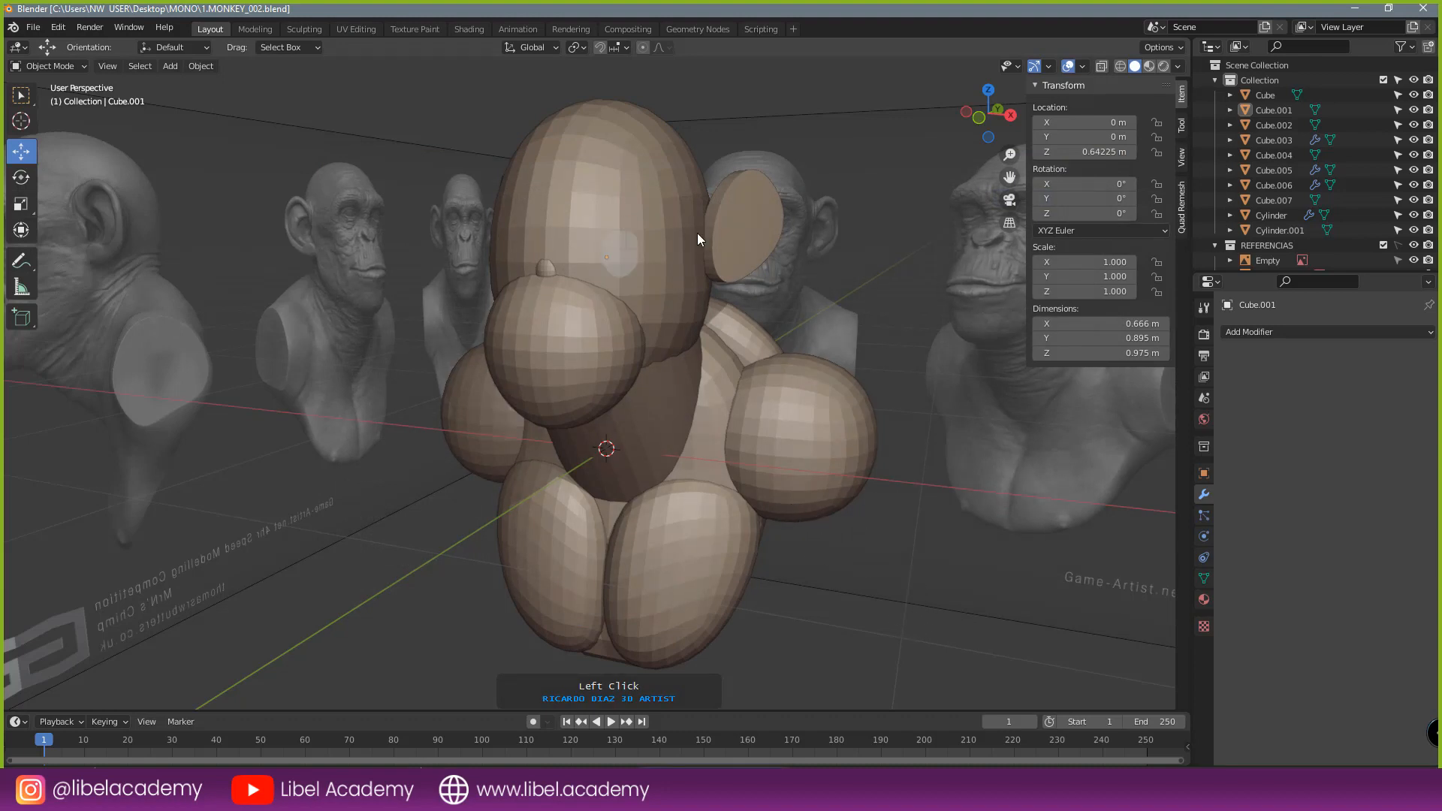
- Save another incremental version of the scene as 1.MONKEY_003.blend
left_click(33, 27)
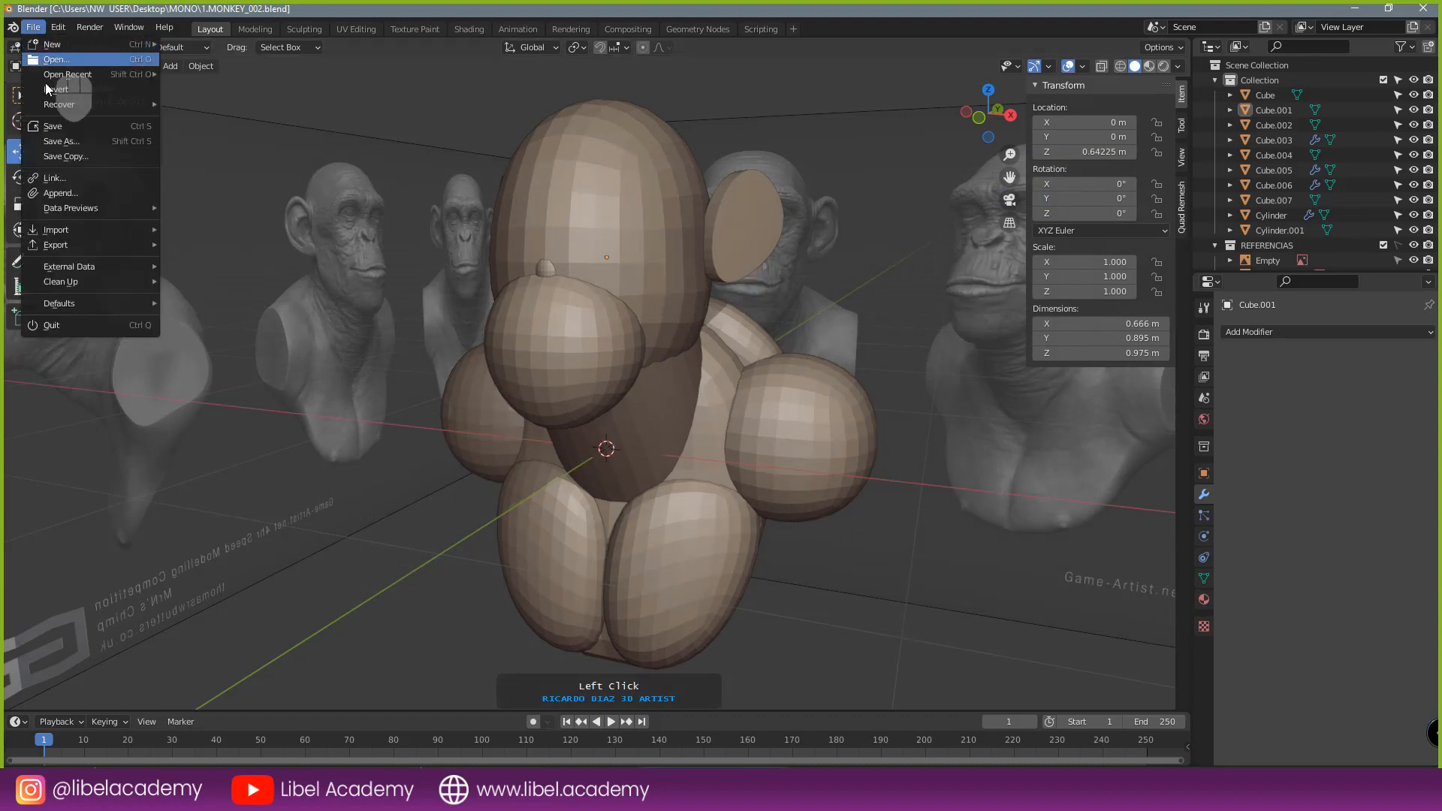
left_click(60, 141)
key("KP_Add")
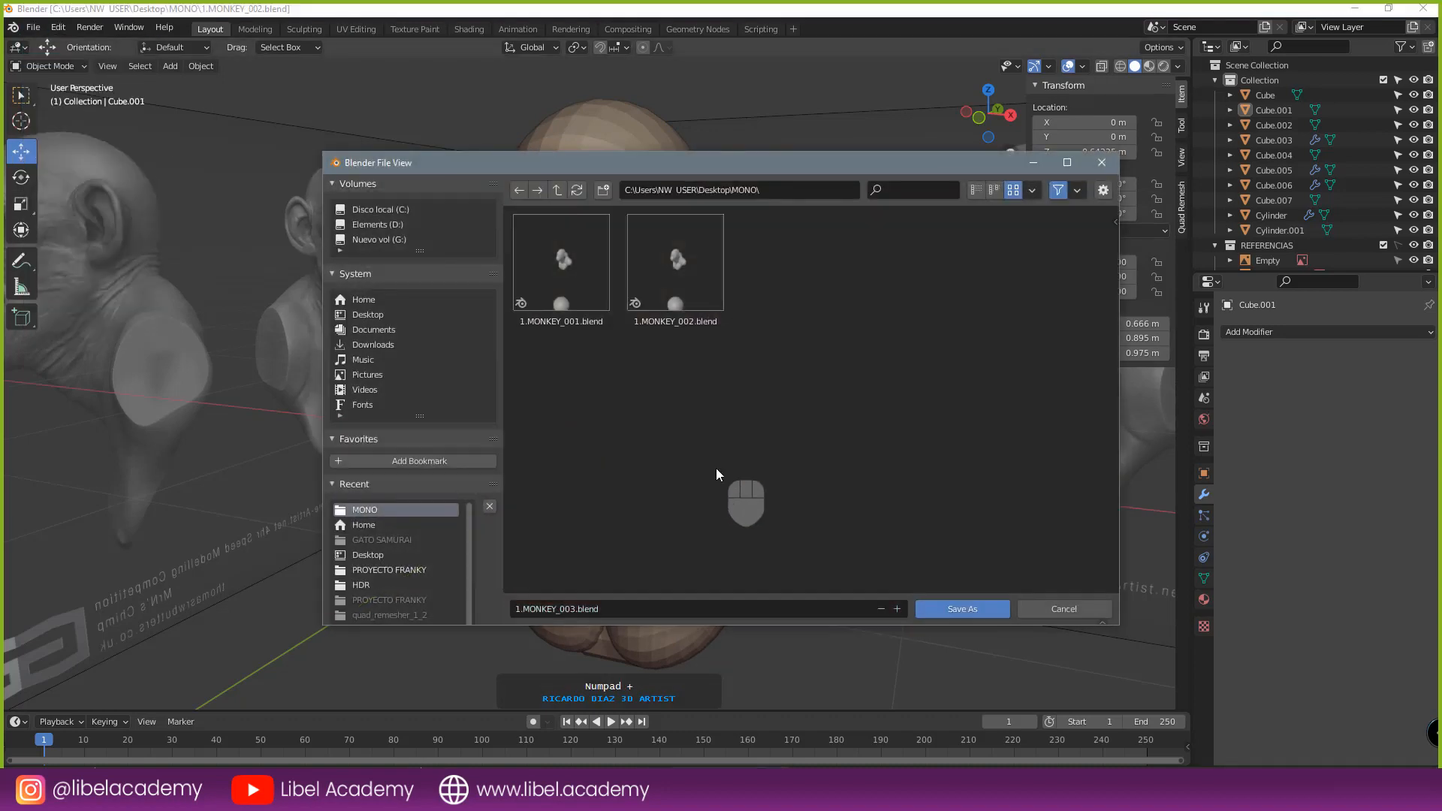
key("KP_Enter")
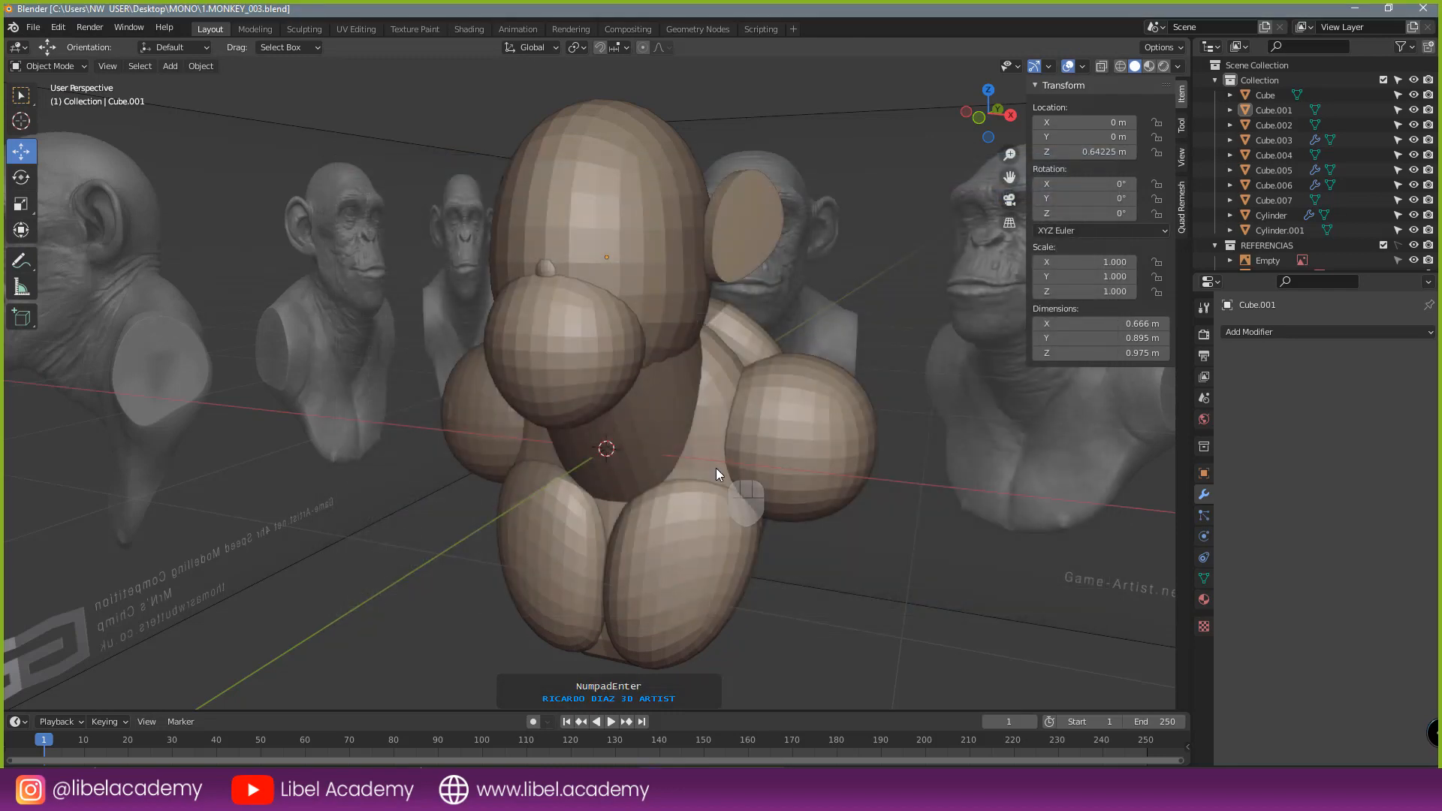
left_click(33, 27)
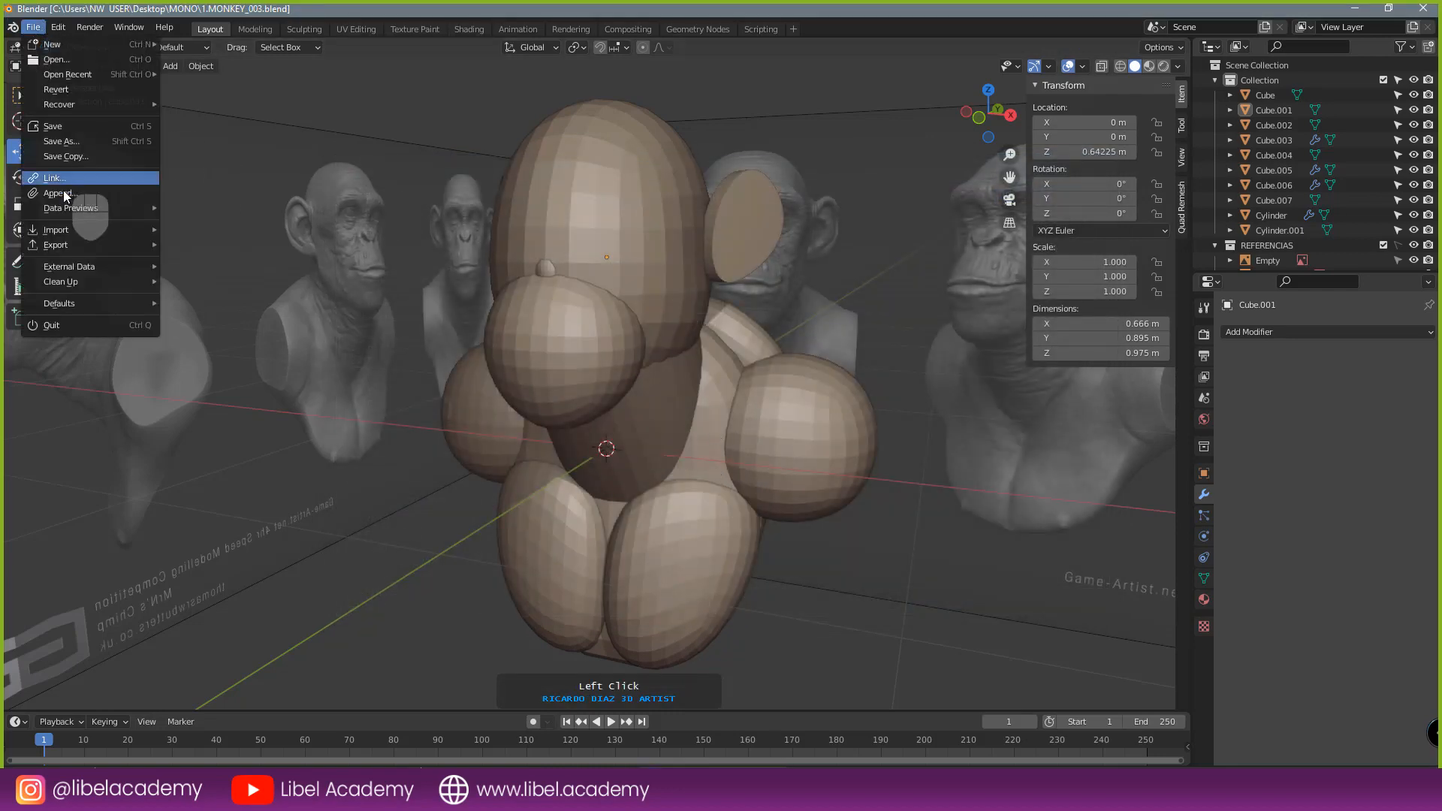
left_click(72, 137)
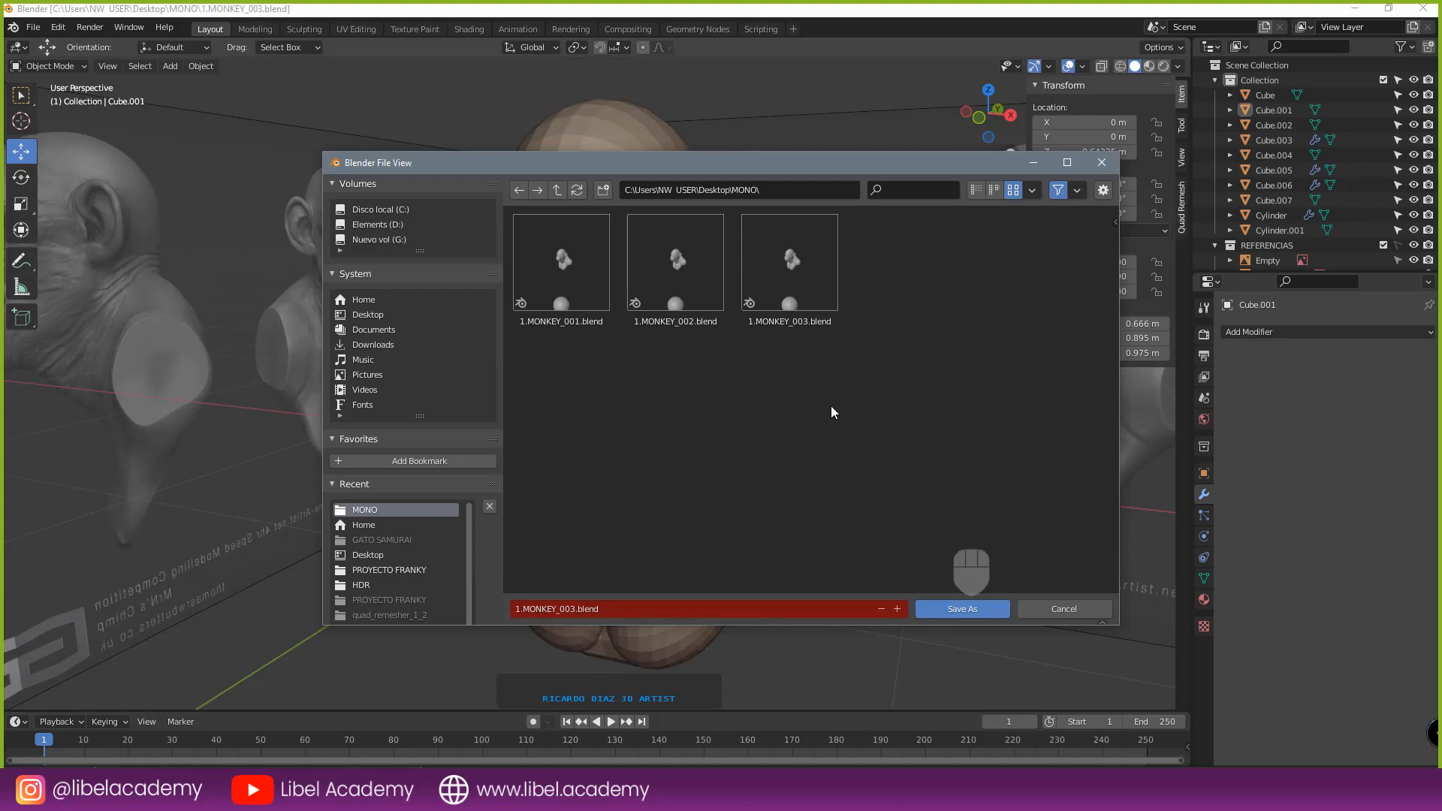
left_click(1102, 163)
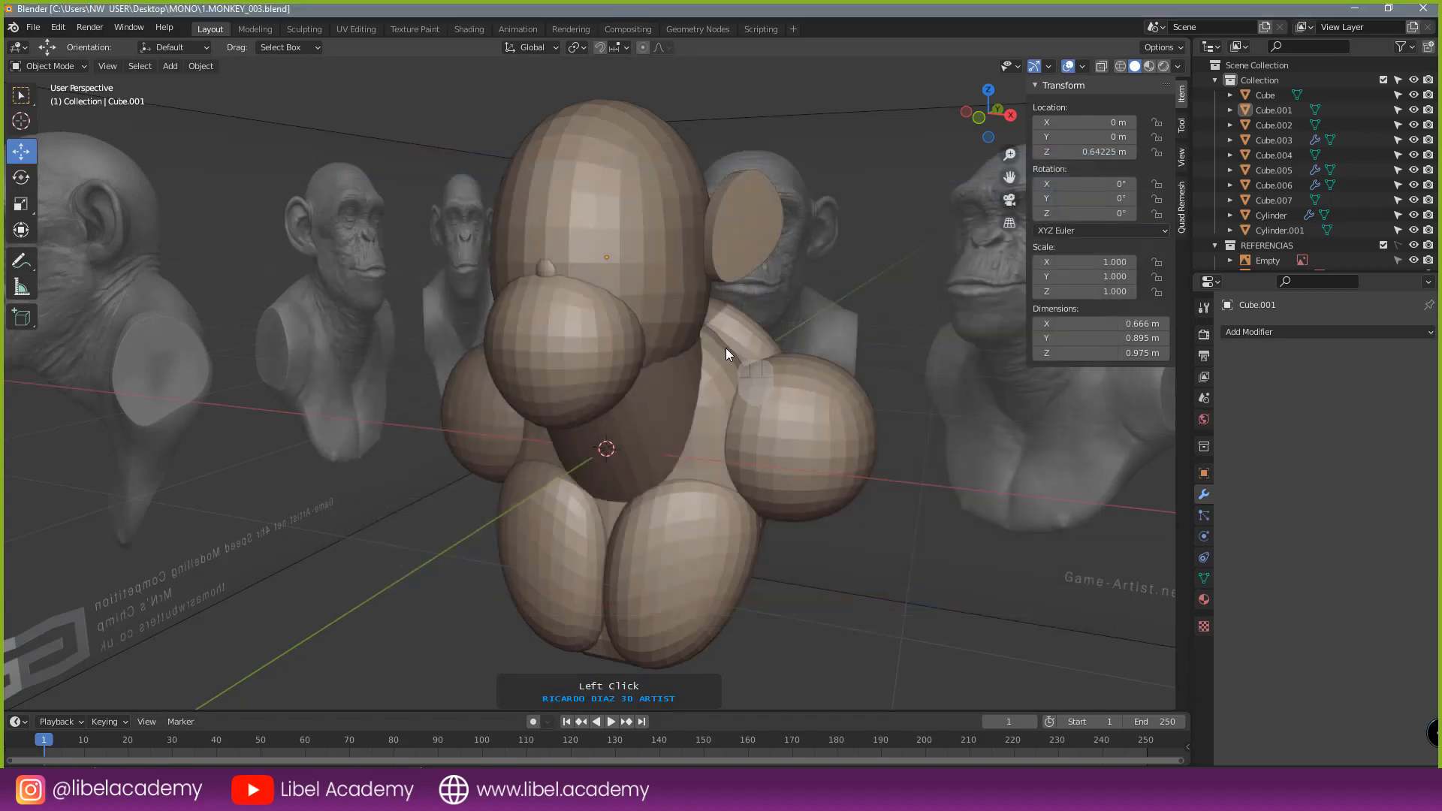
- Show the head form as wireframe in side view and enter Sculpt Mode with the Grab brush at about 251 px radius
right_click(602, 204)
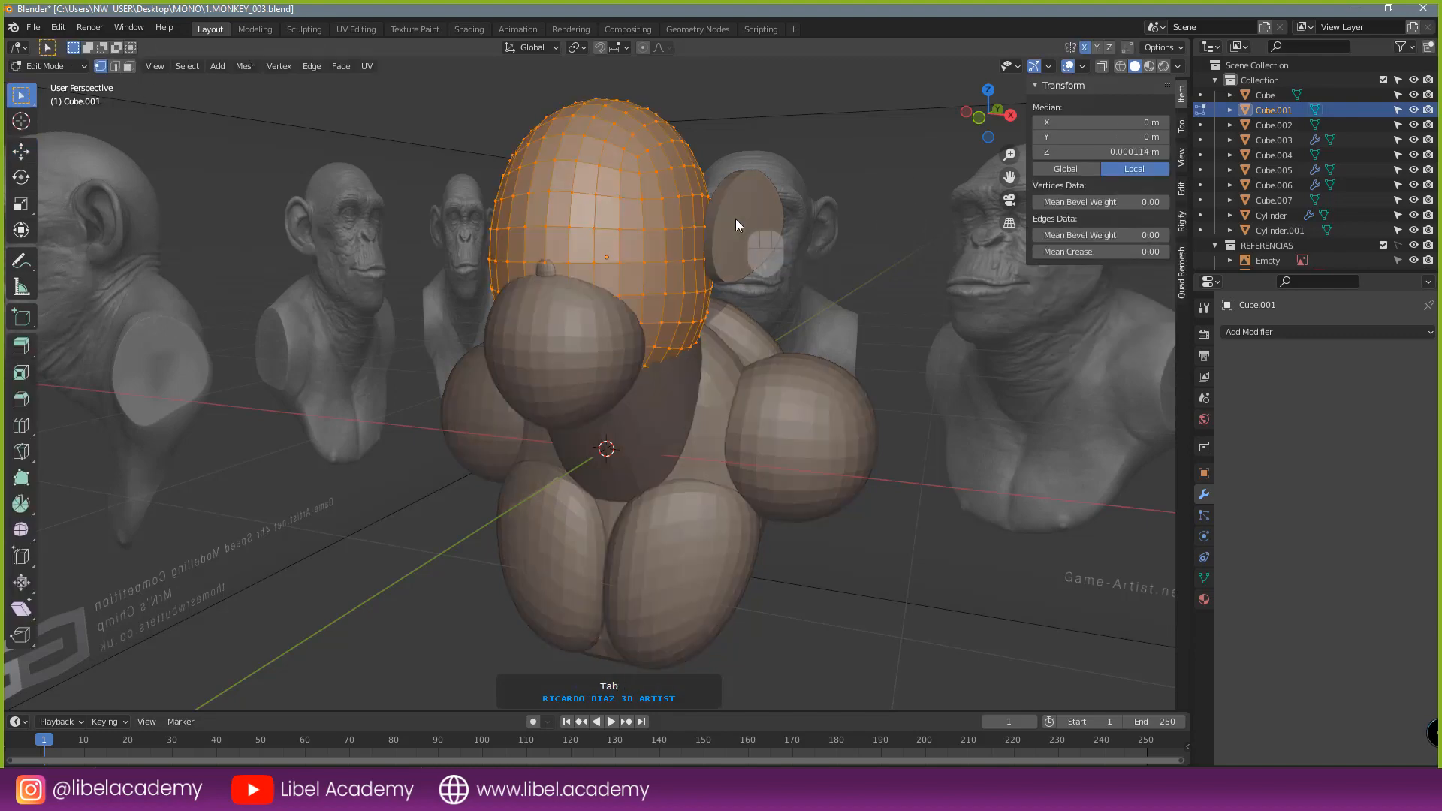
key("KP_3")
key("z")
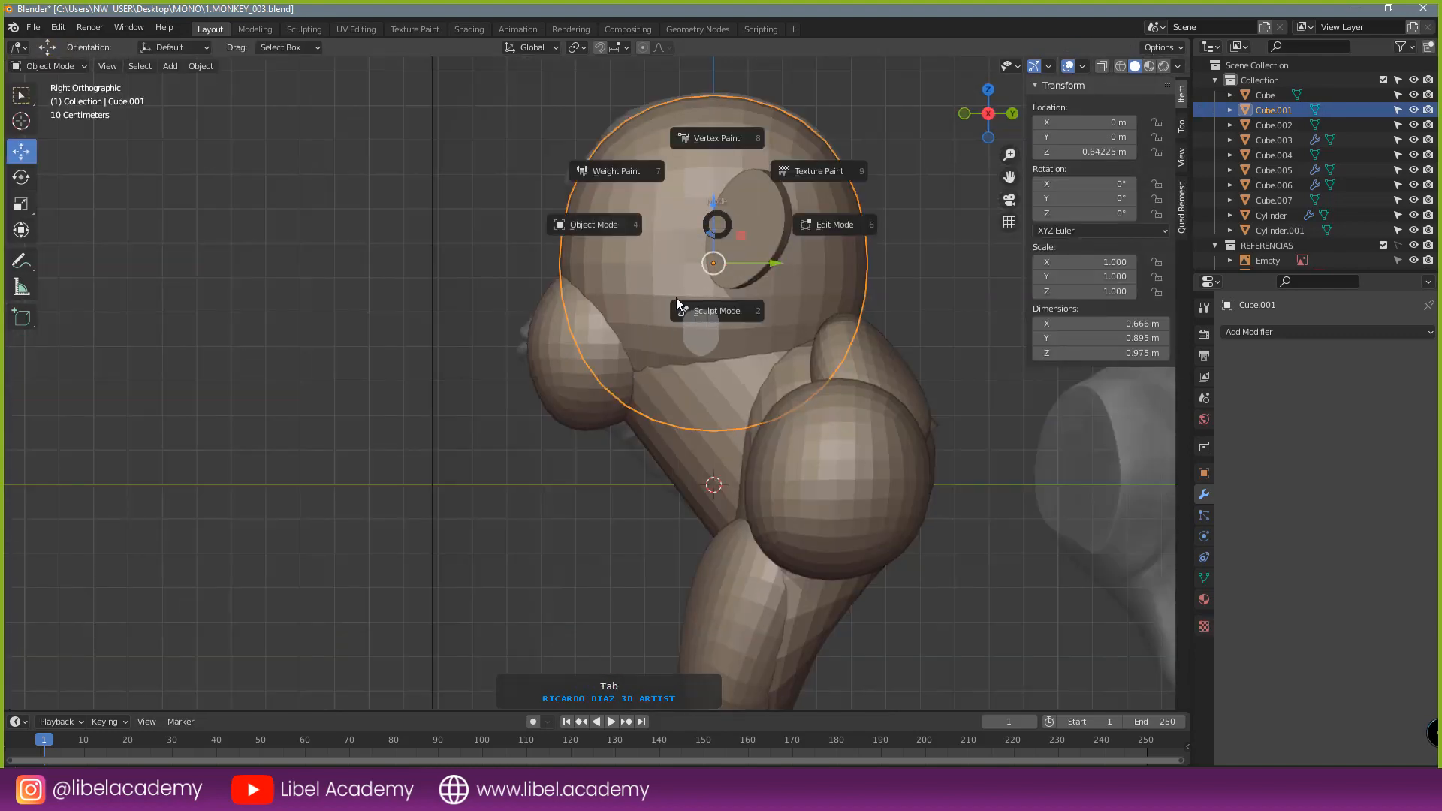
scroll(671, 294, "up", 1)
key("z")
left_click(596, 294)
scroll(609, 254, "up", 2)
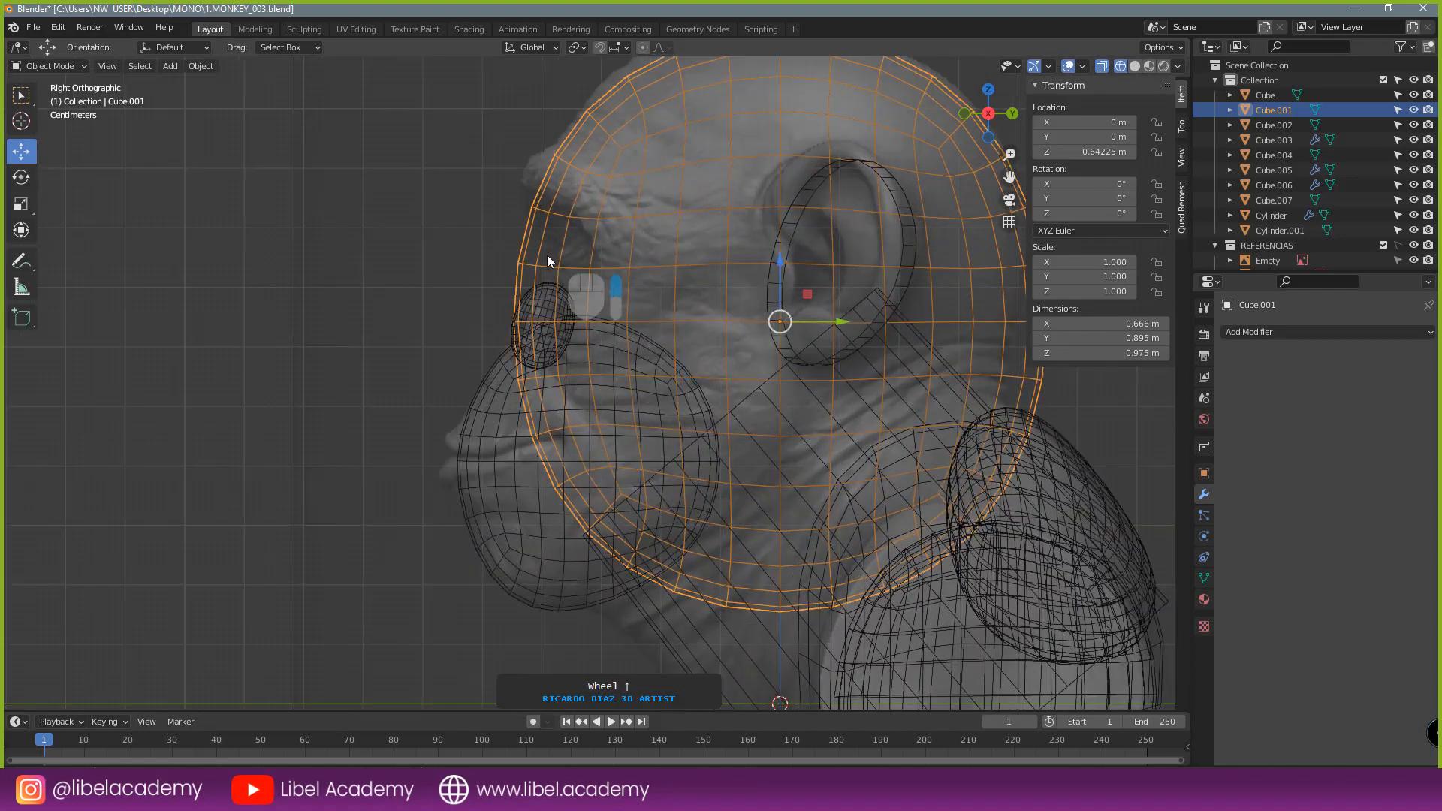
key("ctrl+Tab")
scroll(583, 290, "up", 2)
key("f")
left_click(642, 282)
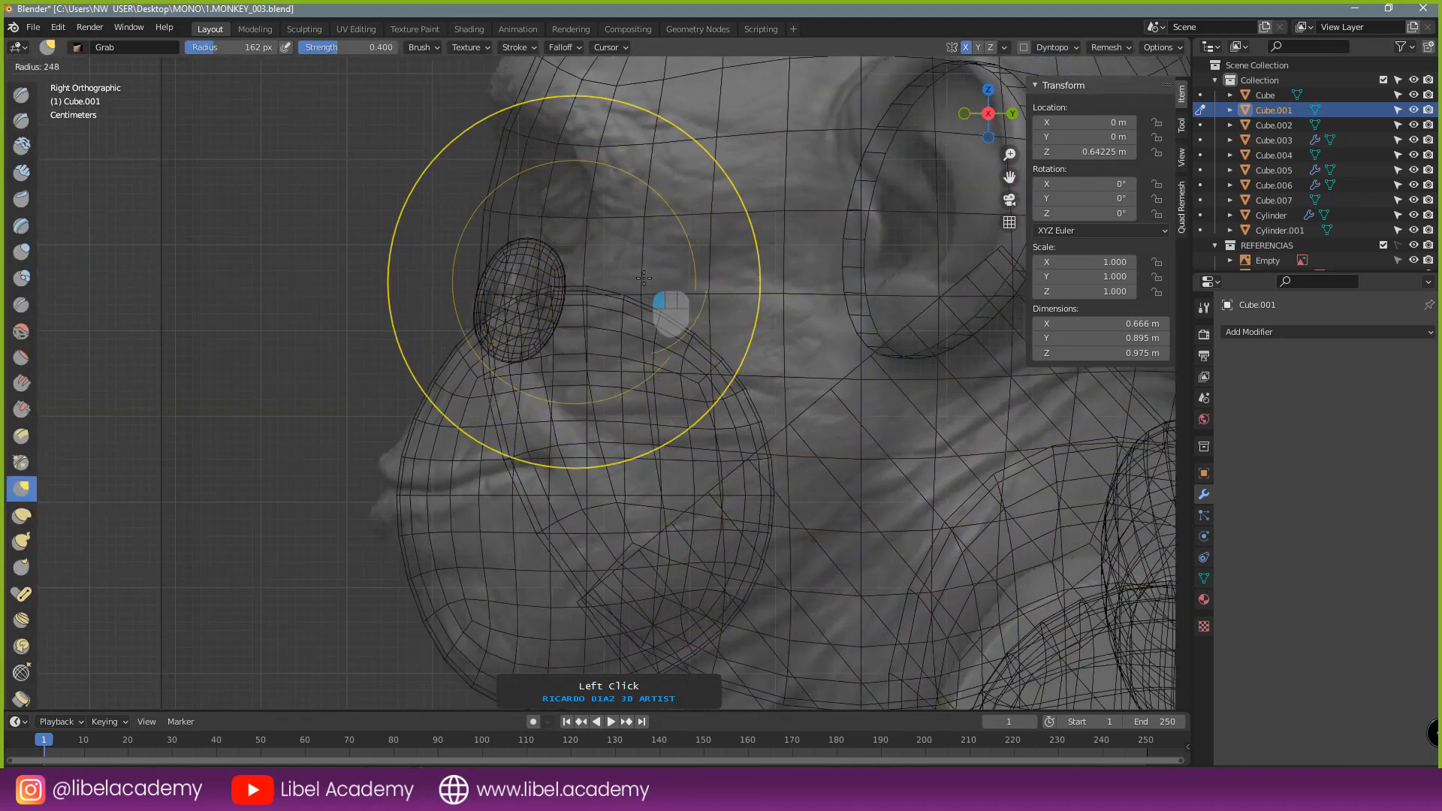
- Grab the head's eye area inward and the brow outward to follow the side reference, and restore solid shading
middle_click_drag(593, 230, 610, 338, "shift")
mouse_move(504, 321)
left_mouse_down()
mouse_move(559, 306)
mouse_move(562, 342)
mouse_move(577, 316)
left_mouse_up()
mouse_move(548, 162)
left_mouse_down()
mouse_move(539, 148)
mouse_move(468, 161)
mouse_move(420, 193)
mouse_move(412, 226)
left_mouse_up()
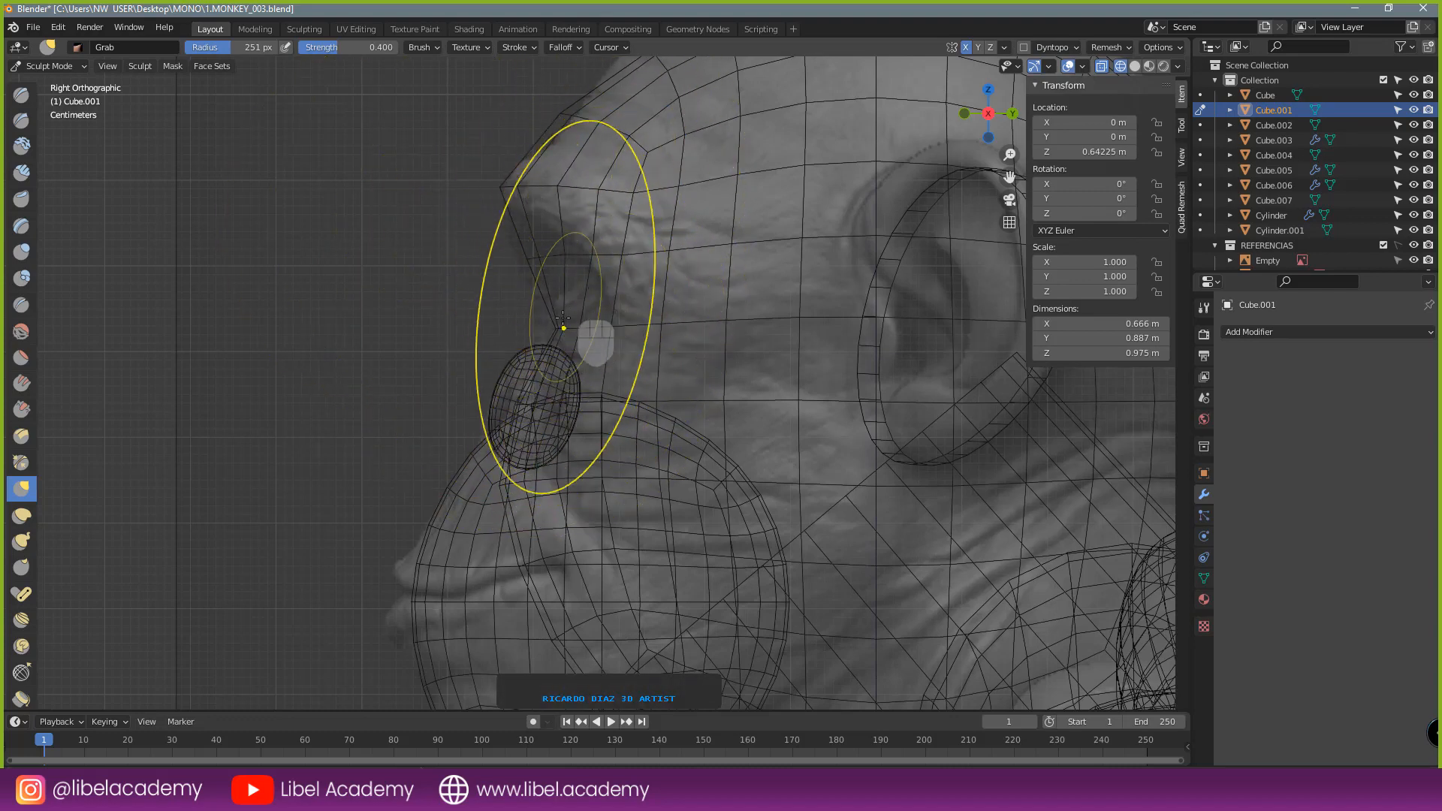
left_click(563, 359)
scroll(644, 325, "down", 2)
key("z")
left_click(740, 324)
- Bring the reference board over the front view of the bust and enlarge its front-view chimp head
mouse_move(504, 362)
middle_mouse_down()
mouse_move(674, 367)
mouse_move(651, 418)
middle_mouse_up()
key("KP_1")
scroll(728, 388, "down", 3)
scroll(728, 388, "down", 2)
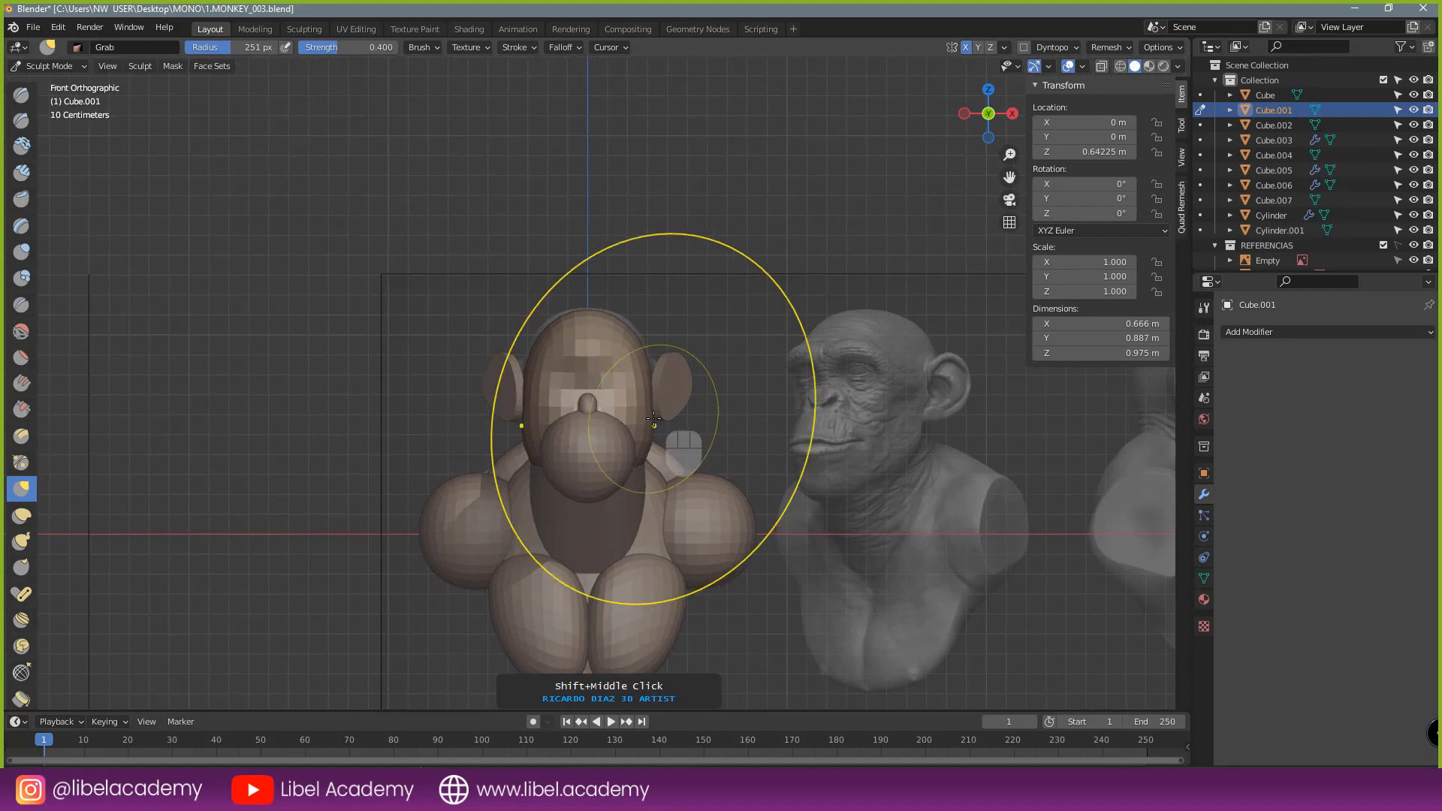
scroll(655, 419, "down", 2)
scroll(655, 418, "up", 2)
right_click_drag(1, 289, 217, 295)
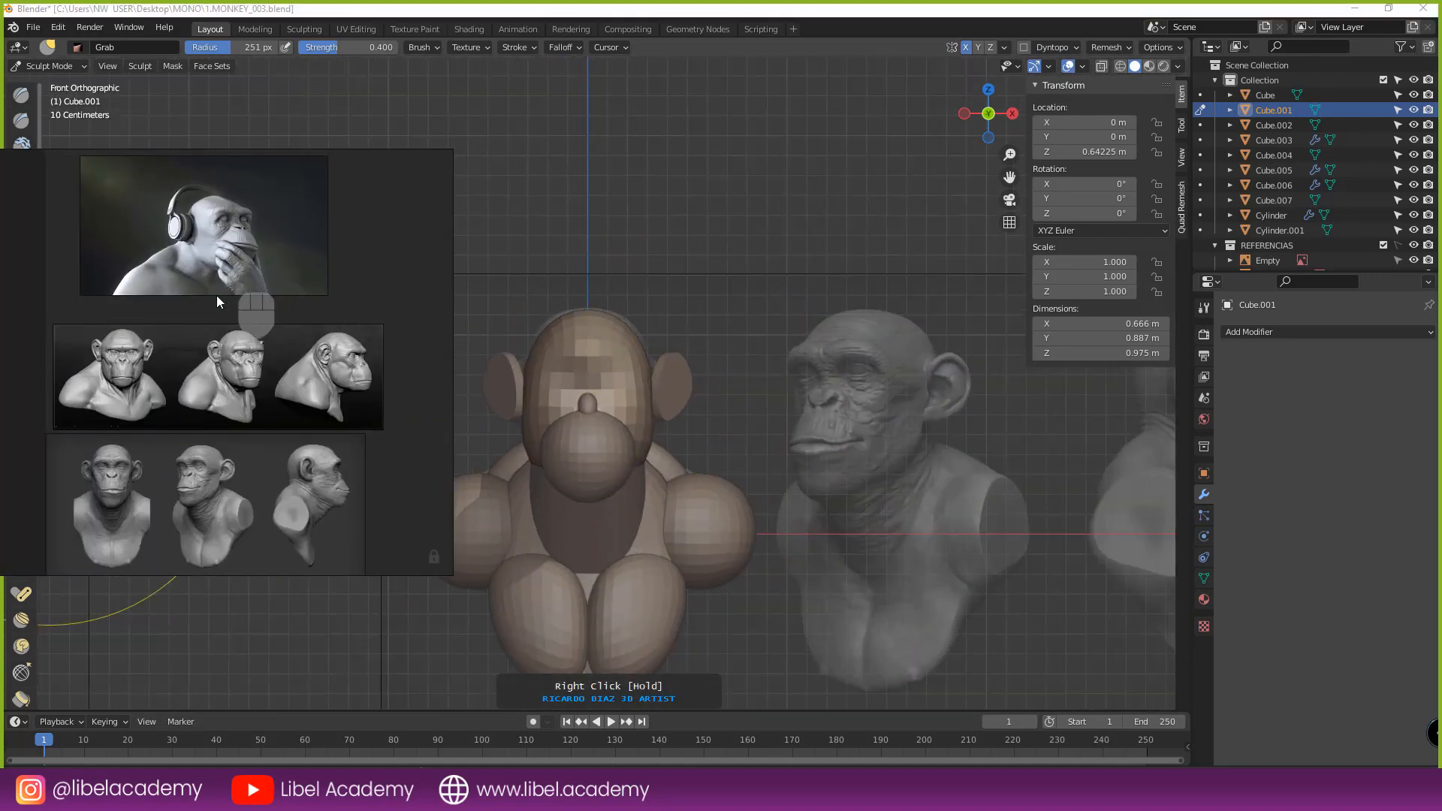
scroll(200, 353, "up", 2)
middle_click_drag(199, 360, 225, 260)
scroll(224, 260, "up", 2)
scroll(254, 296, "up", 2)
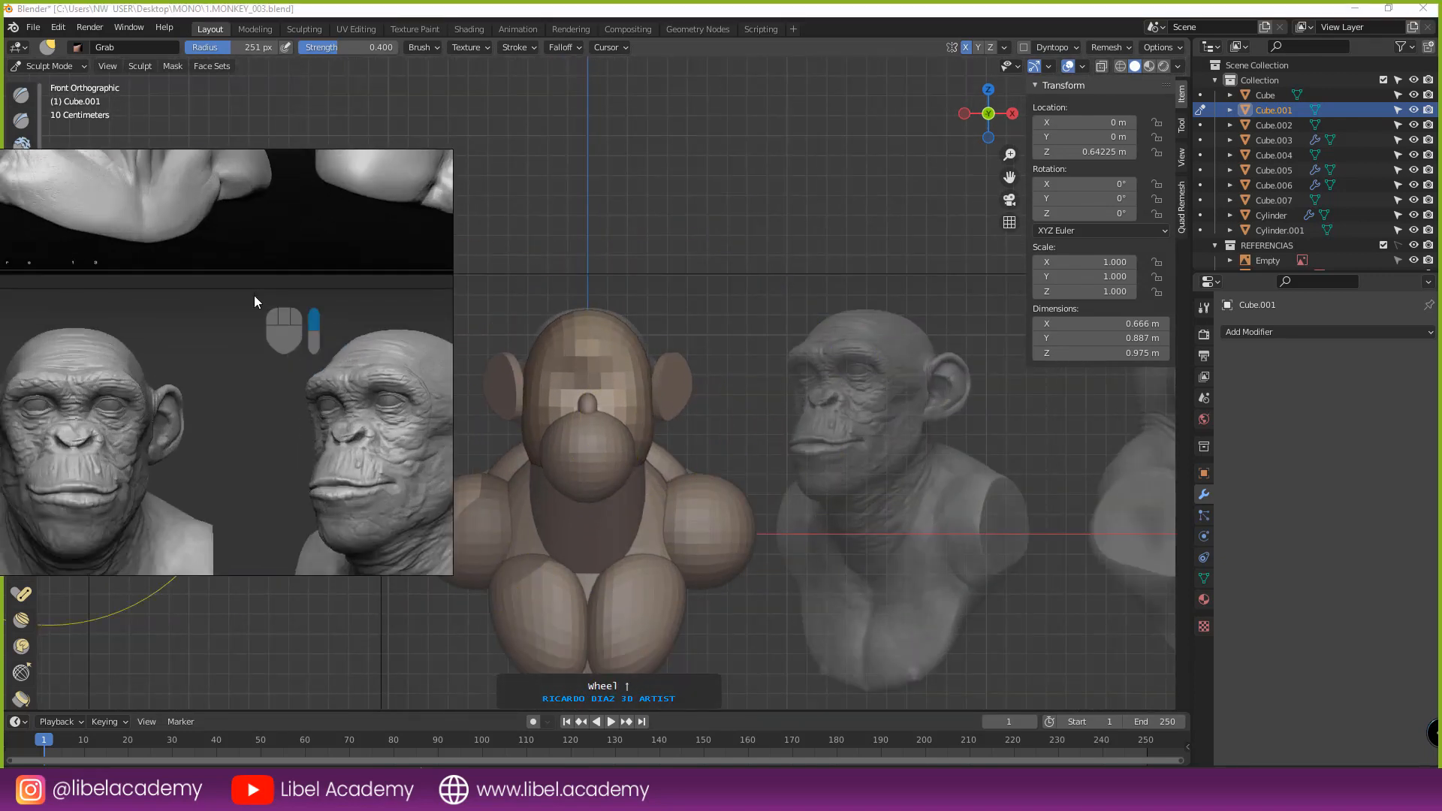
scroll(266, 330, "up", 3)
- In front view, grab the head's lower sides outward to widen the cheeks, and pull the ear-level sides slightly inward with a 181 px brush
middle_click_drag(611, 450, 752, 489)
key("KP_1")
scroll(704, 475, "up", 2)
scroll(704, 475, "up", 1)
scroll(725, 489, "up", 1)
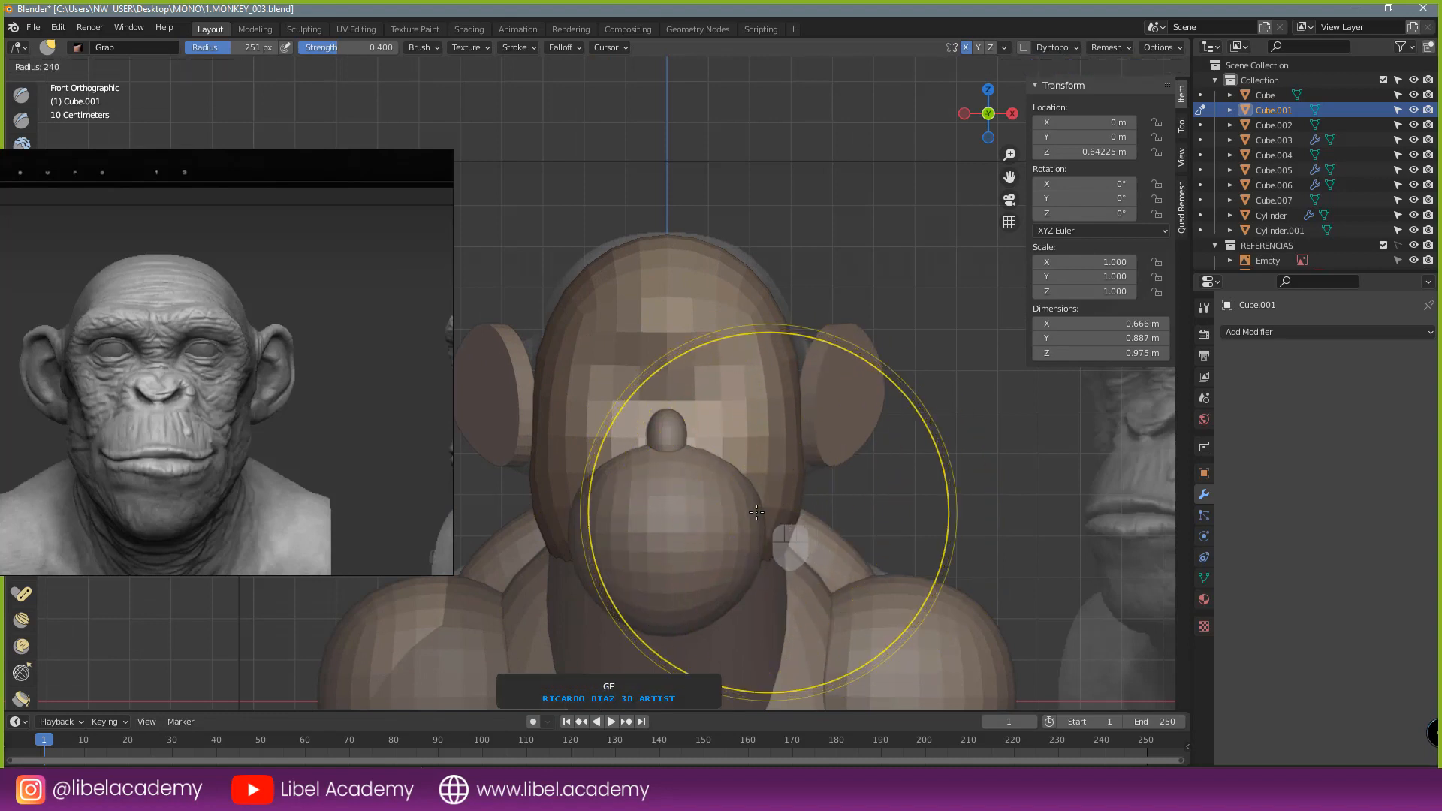
mouse_move(722, 512)
left_mouse_down()
mouse_move(754, 518)
mouse_move(818, 492)
left_mouse_up()
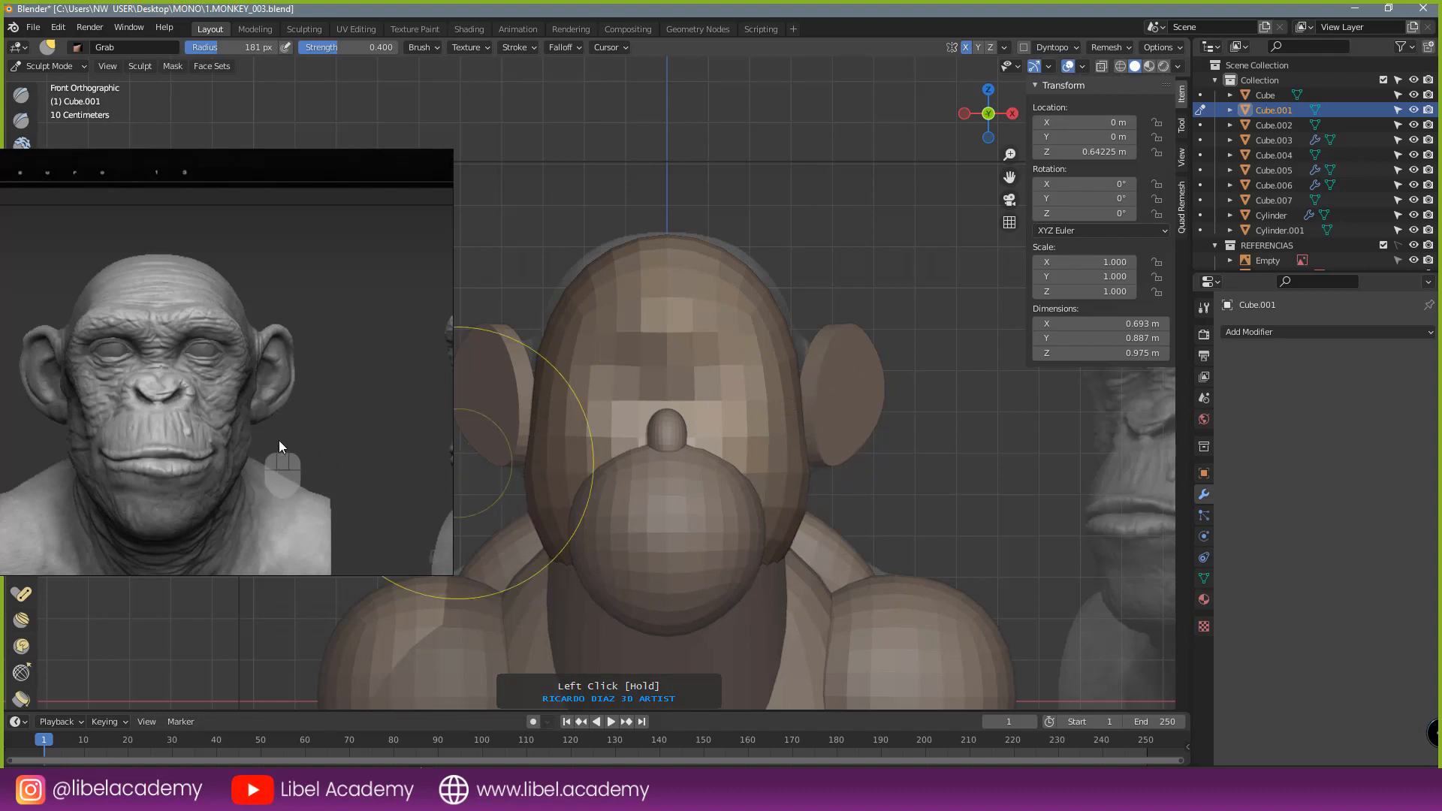
left_click_drag(801, 429, 796, 428)
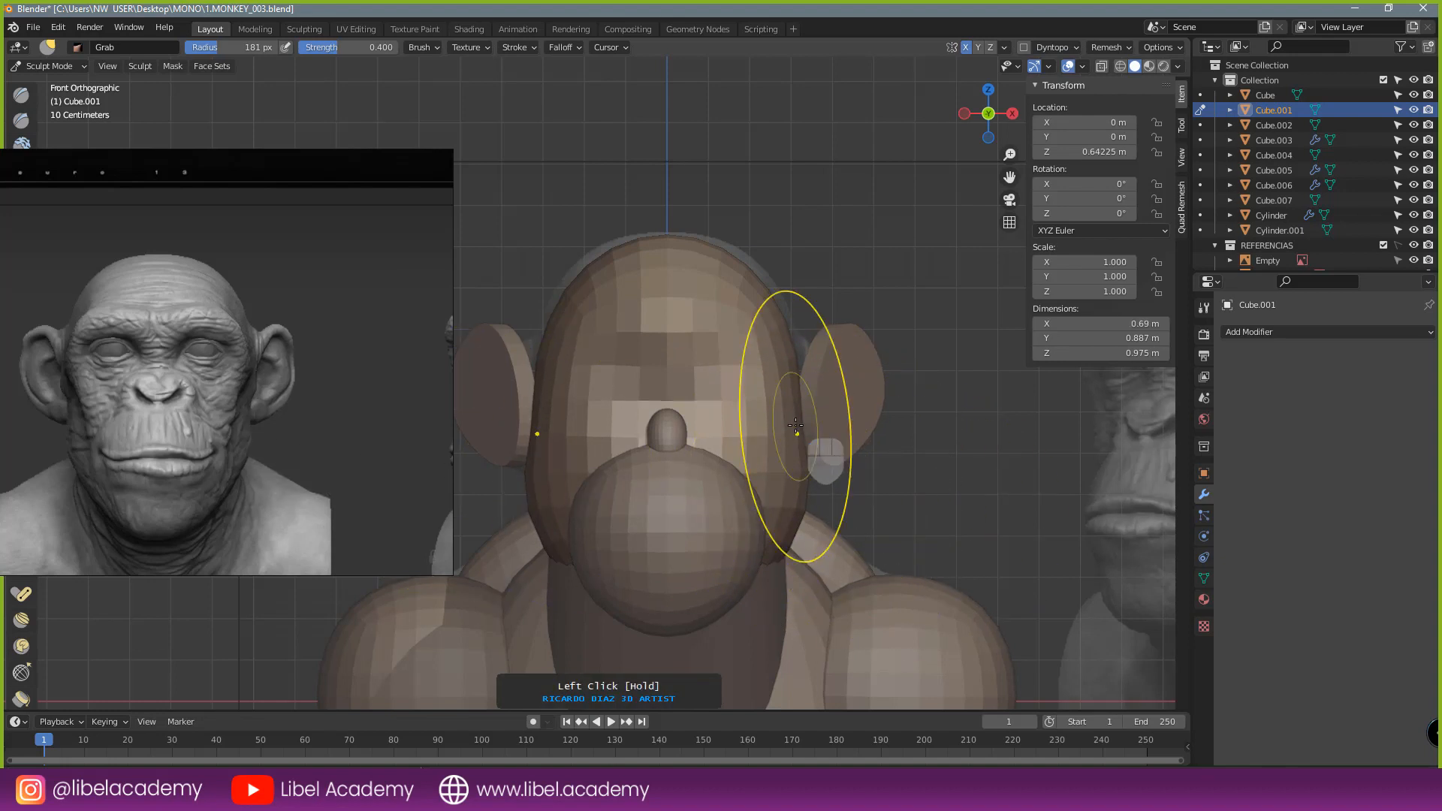
- With a 263 px Grab brush and wireframe shading, fit the upper skull and cheeks to the front reference, leaving the head about 0.686 m wide
key("f")
left_click(832, 325)
left_click_drag(766, 292, 792, 285)
key("z")
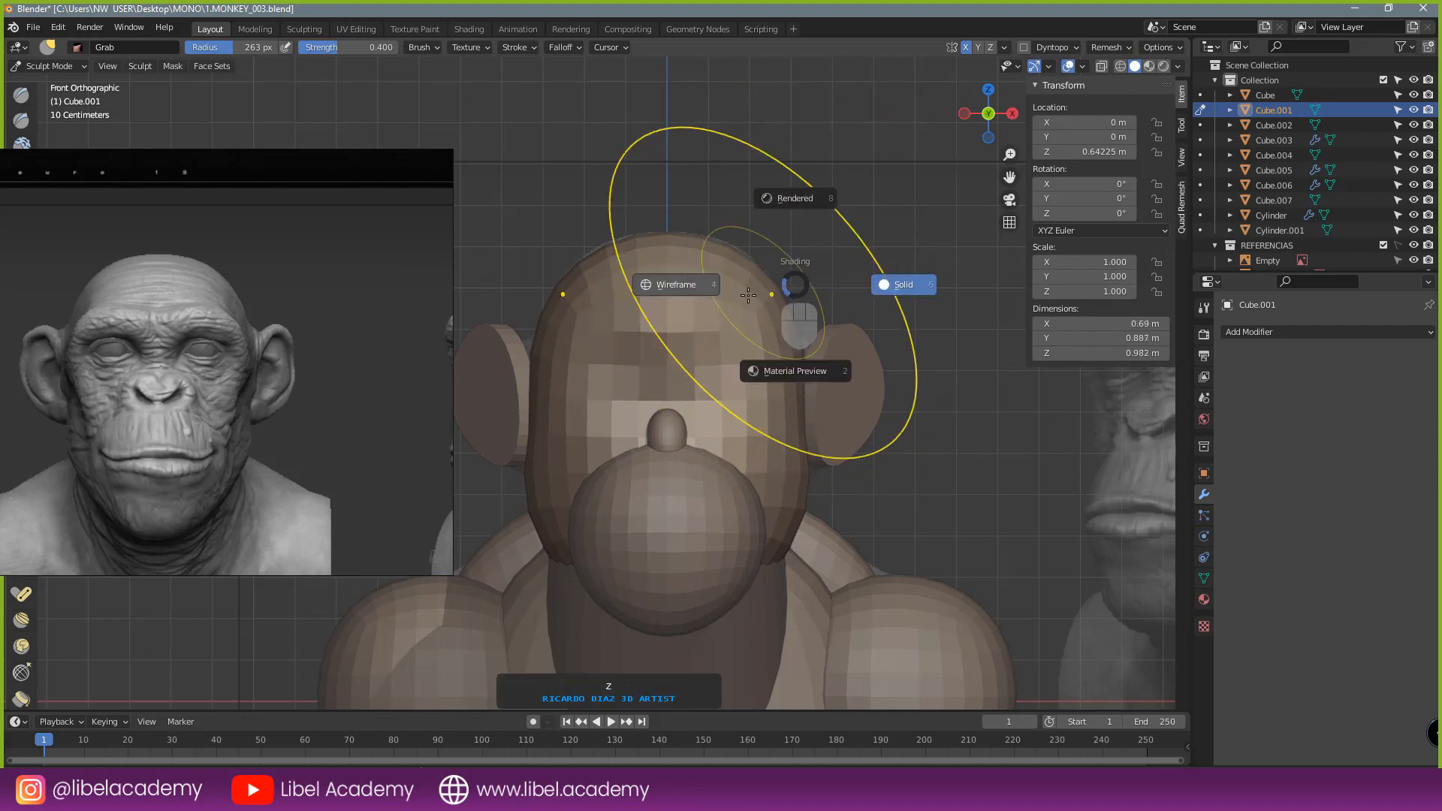
left_click(757, 304)
left_click_drag(709, 253, 709, 247)
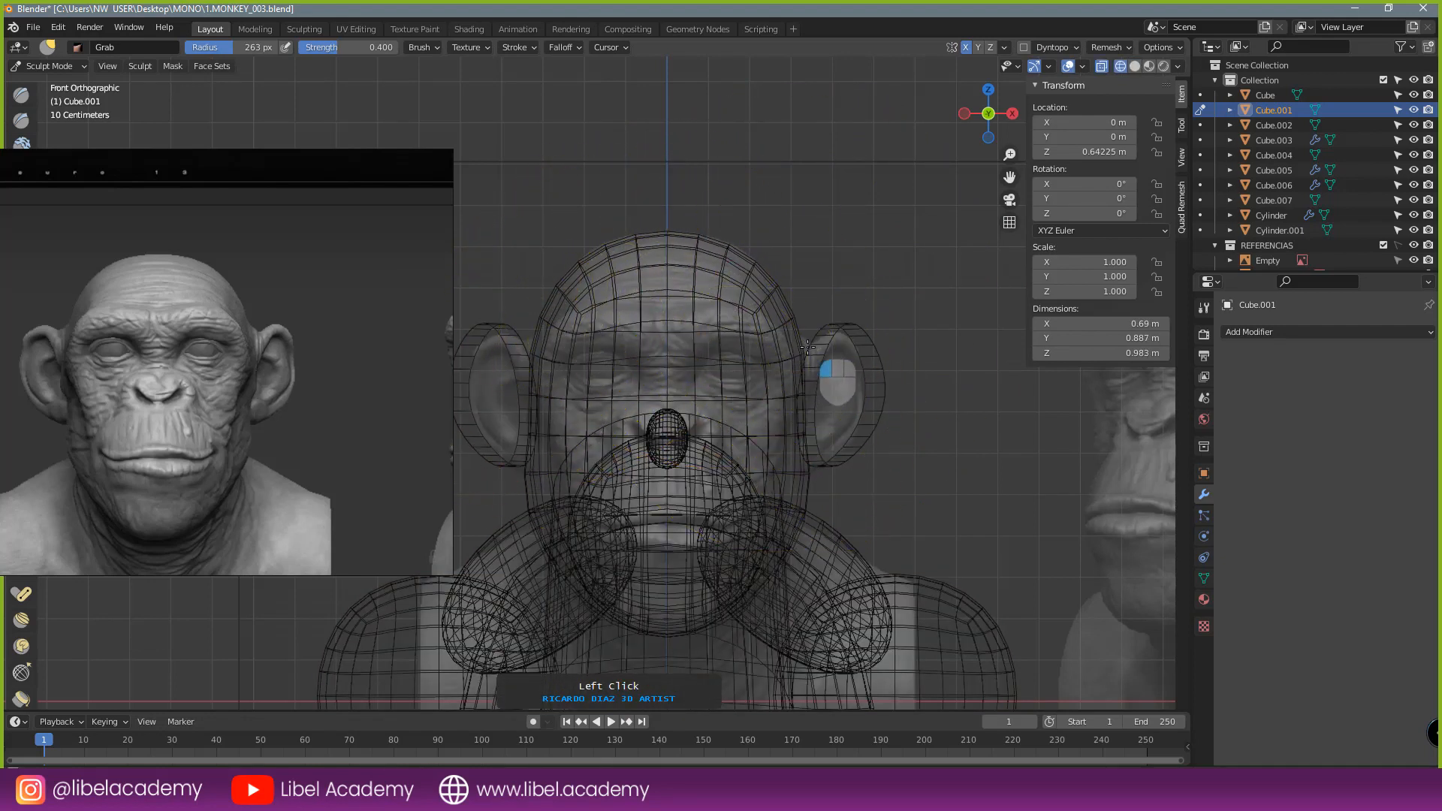
left_click_drag(811, 504, 801, 503)
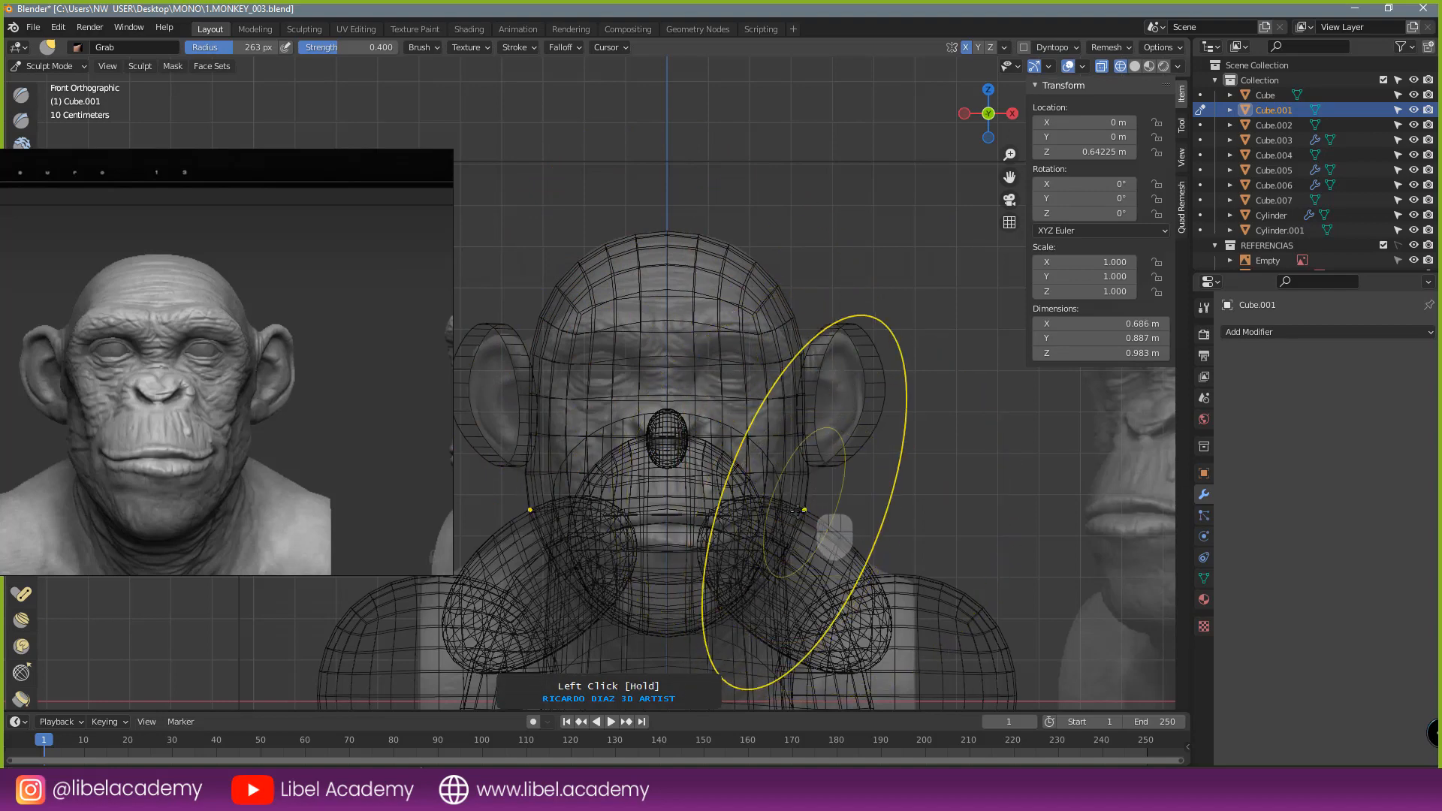
left_click(528, 497)
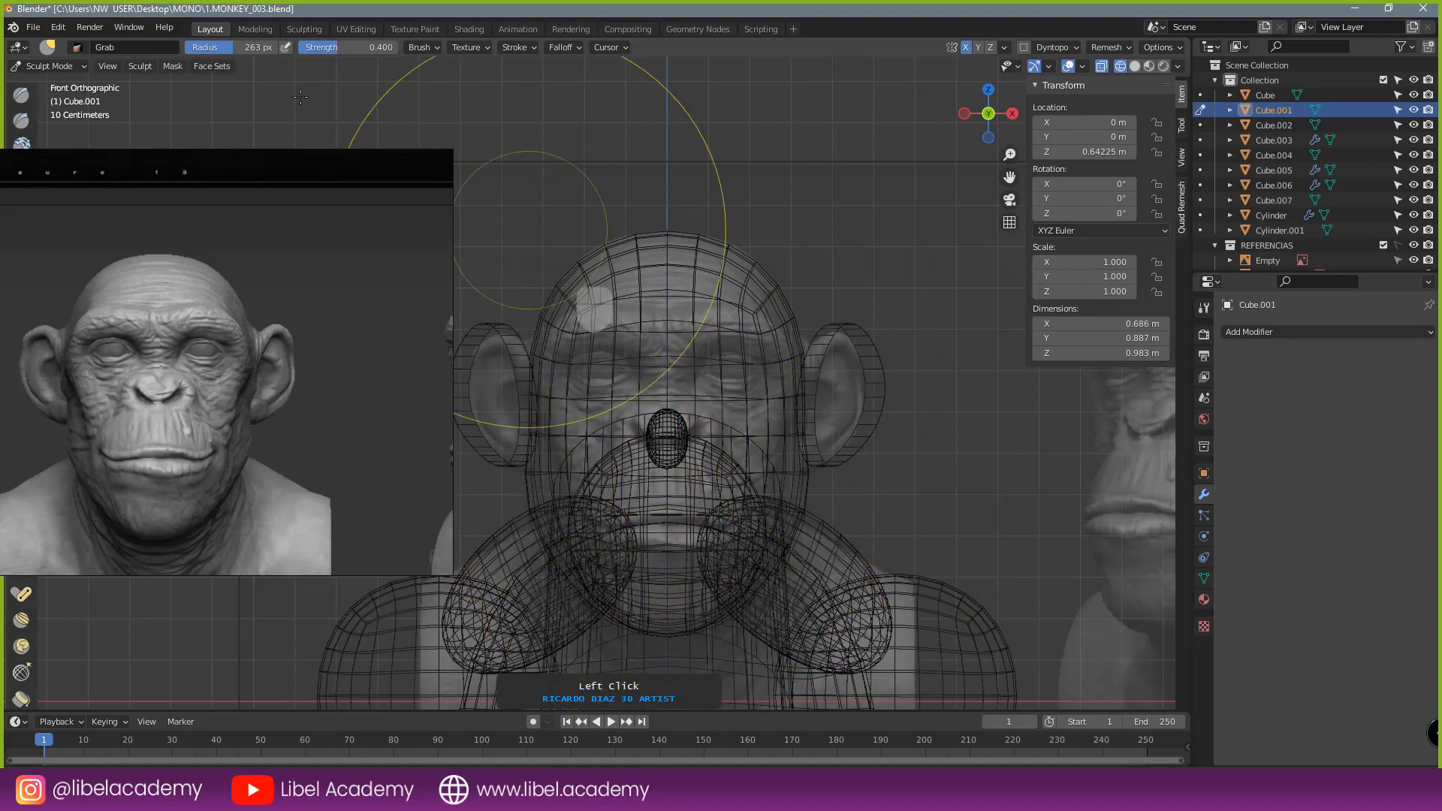
- Return to Object Mode with solid shading, clear the selection, and examine the reshaped head in perspective
left_click(43, 70)
left_click(45, 83)
scroll(645, 289, "down", 2)
key("z")
left_click(721, 290)
key("a")
key("a")
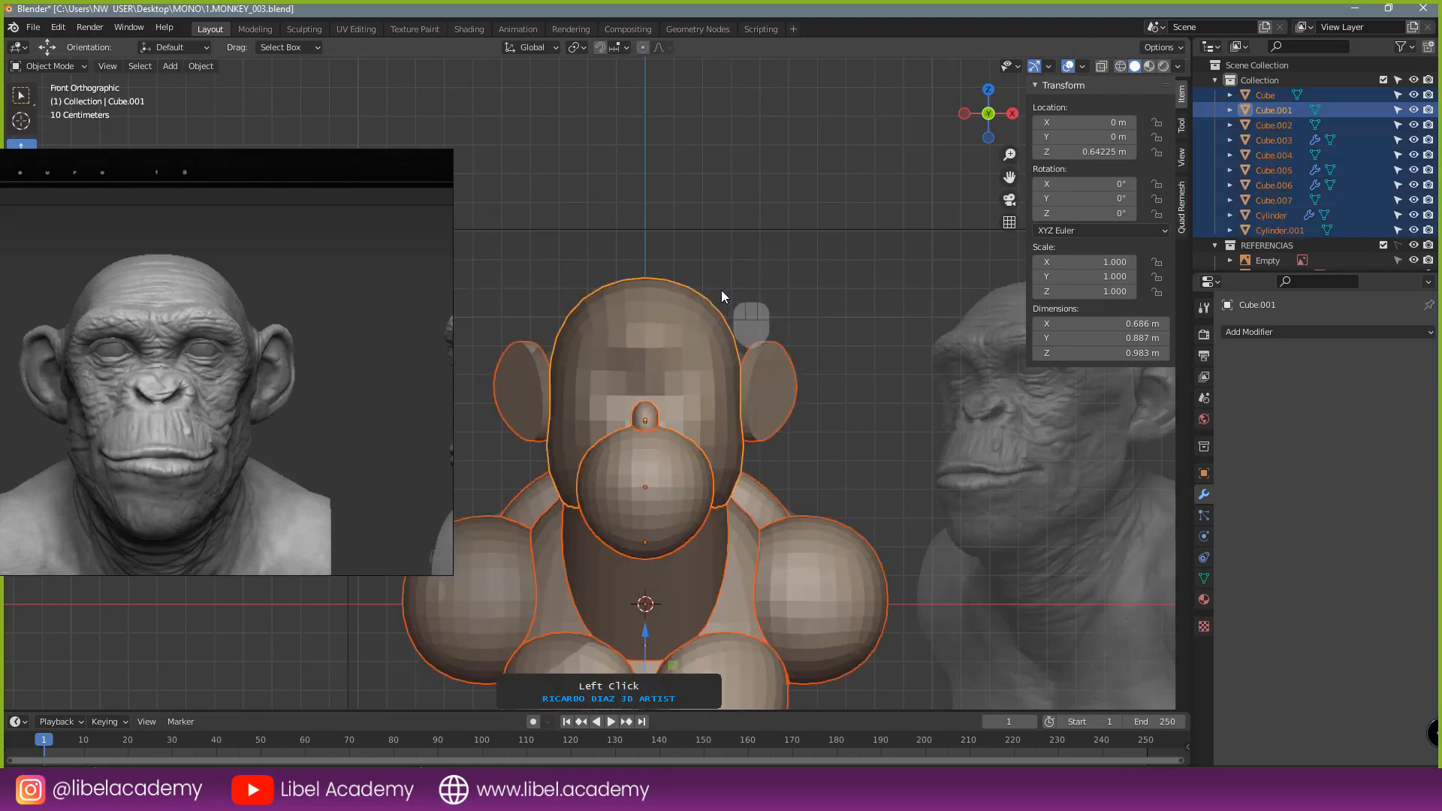
scroll(797, 360, "down", 4)
middle_click_drag(797, 365, 727, 372)
scroll(751, 372, "up", 3)
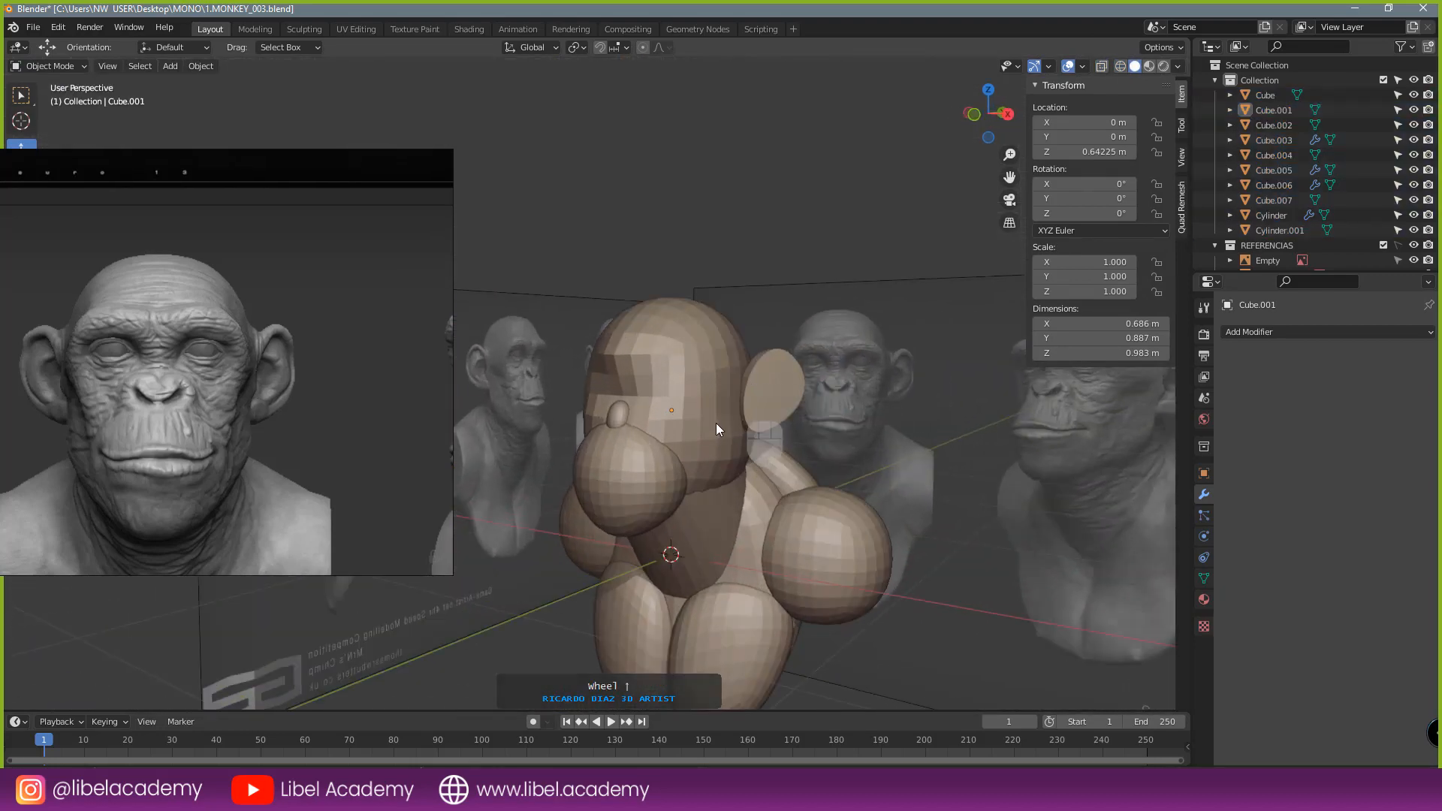
middle_click_drag(714, 423, 819, 365)
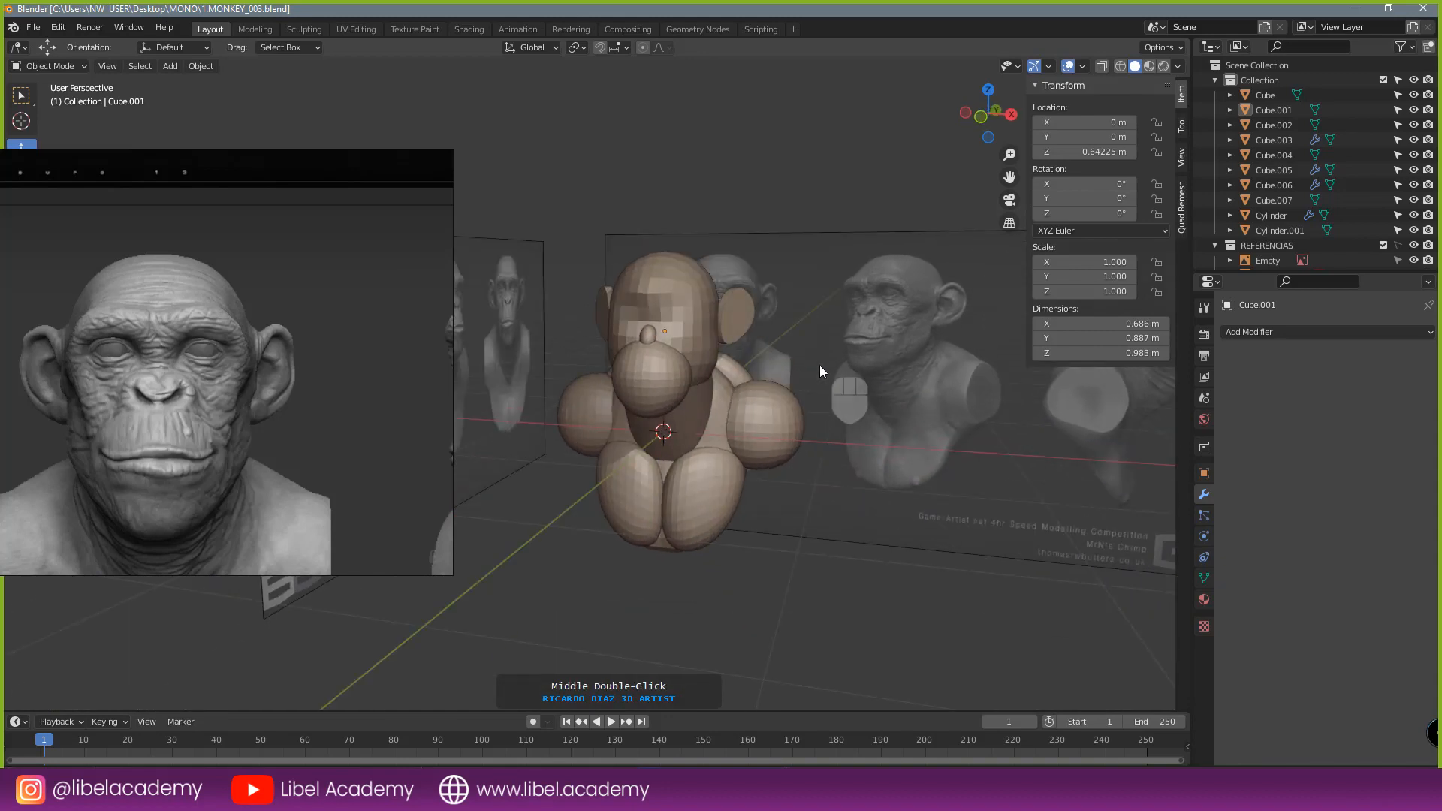
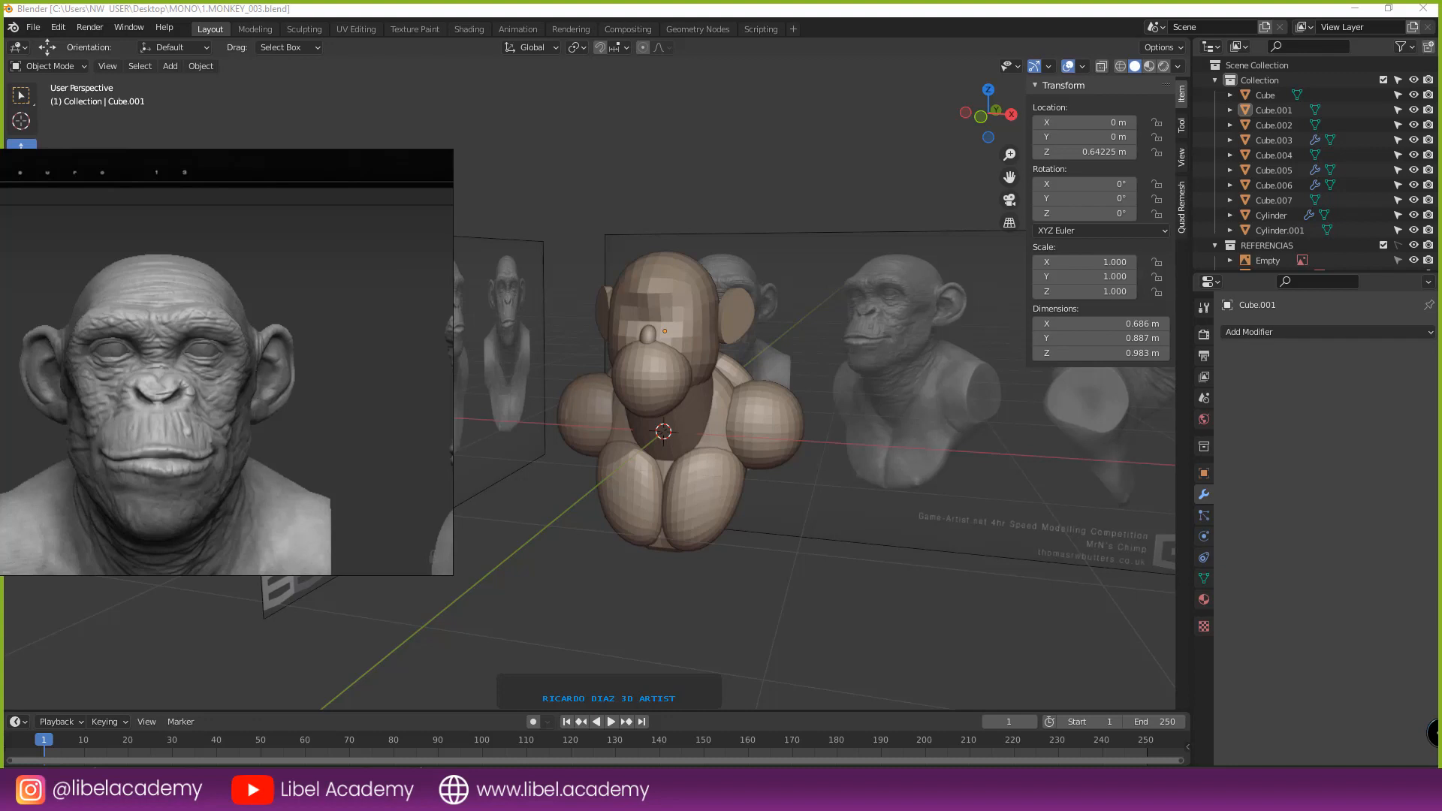
- Sculpt the mirrored shoulder spheres from the front with the Grab brush at a 232 px radius, reshaping their upper inner sides toward the torso
scroll(153, 440, "down", 3)
scroll(153, 440, "up", 2)
key("KP_1")
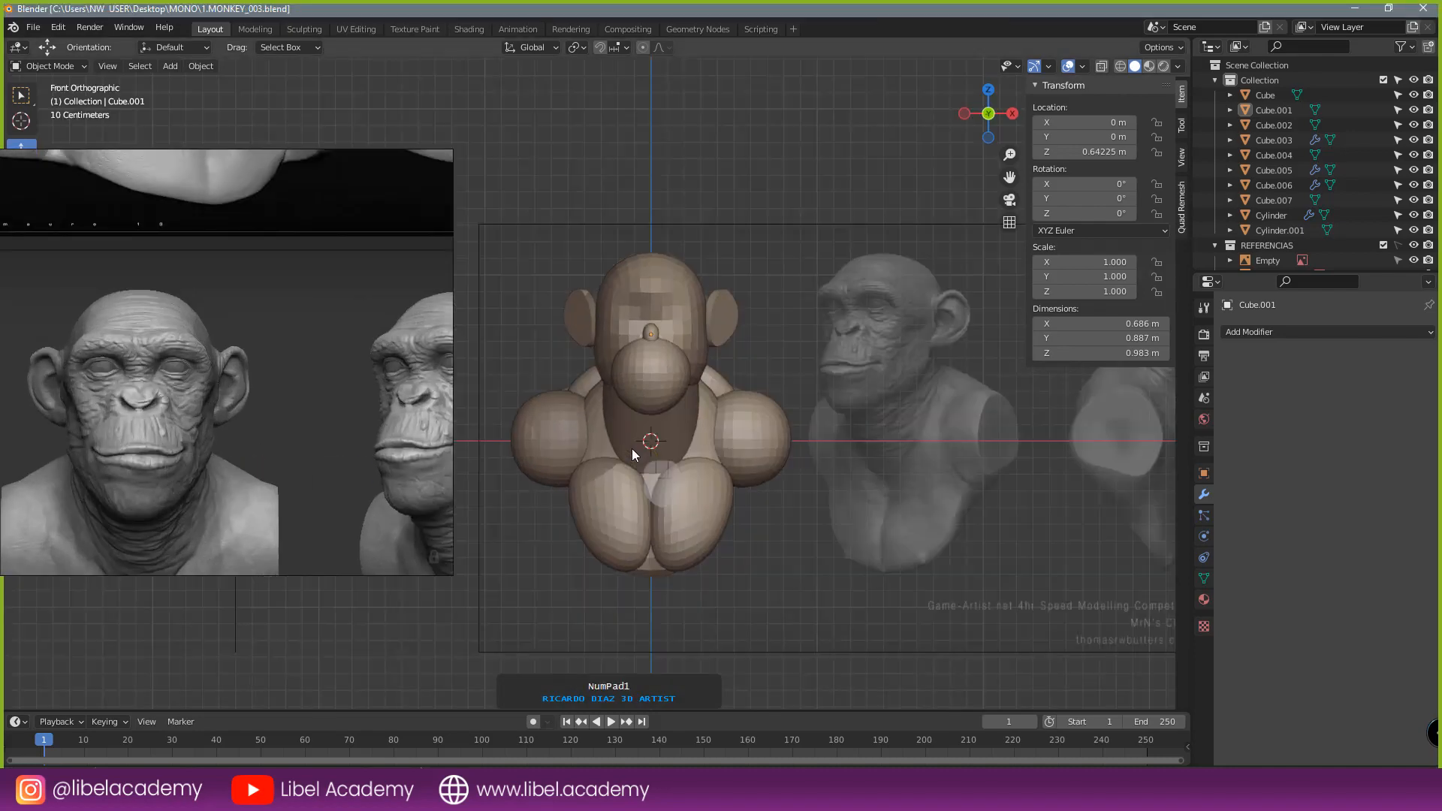
scroll(632, 448, "up", 3)
left_click(832, 463)
key("ctrl+Tab")
left_click(821, 557, "ctrl")
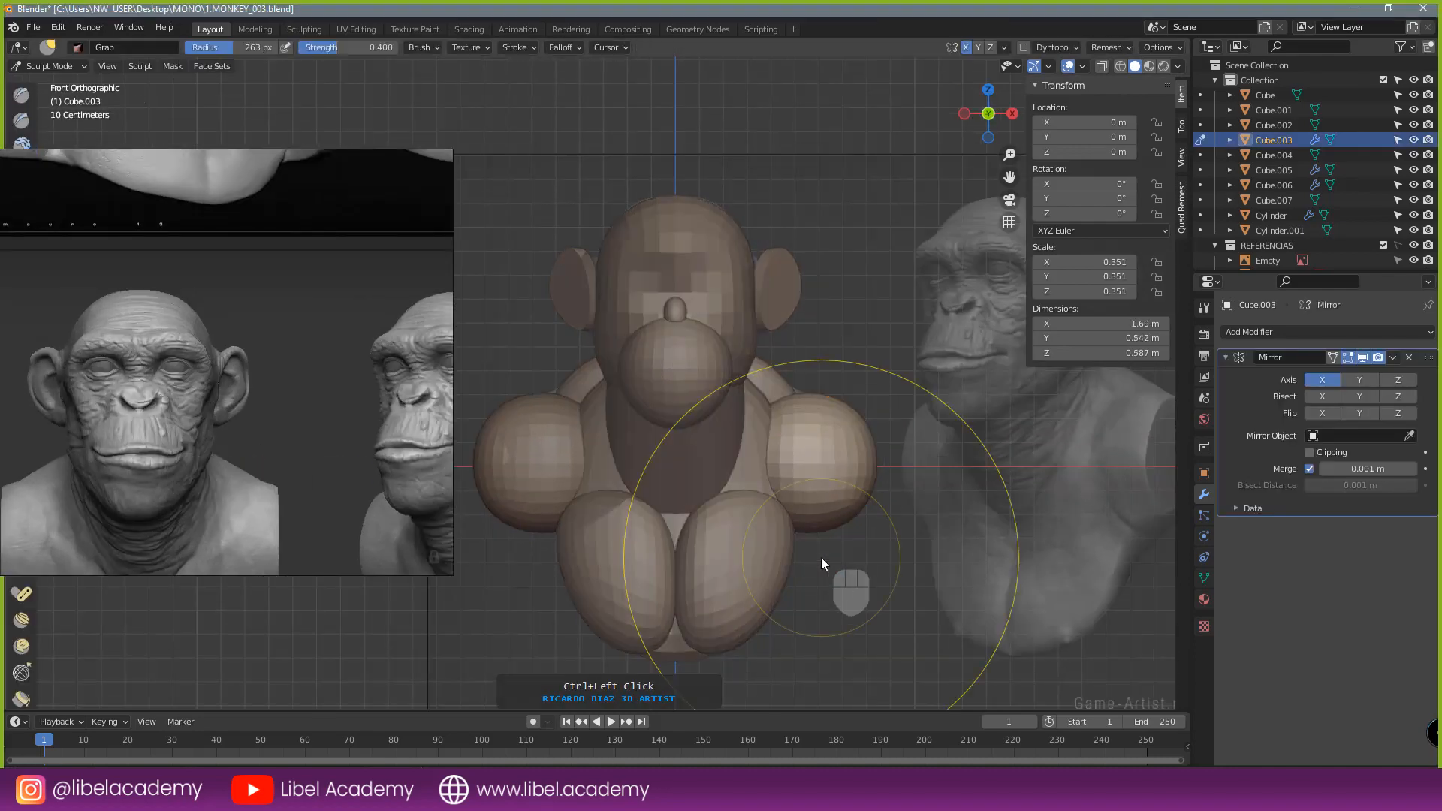
middle_click_drag(779, 443, 698, 448, "shift")
scroll(753, 459, "up", 2)
key("f")
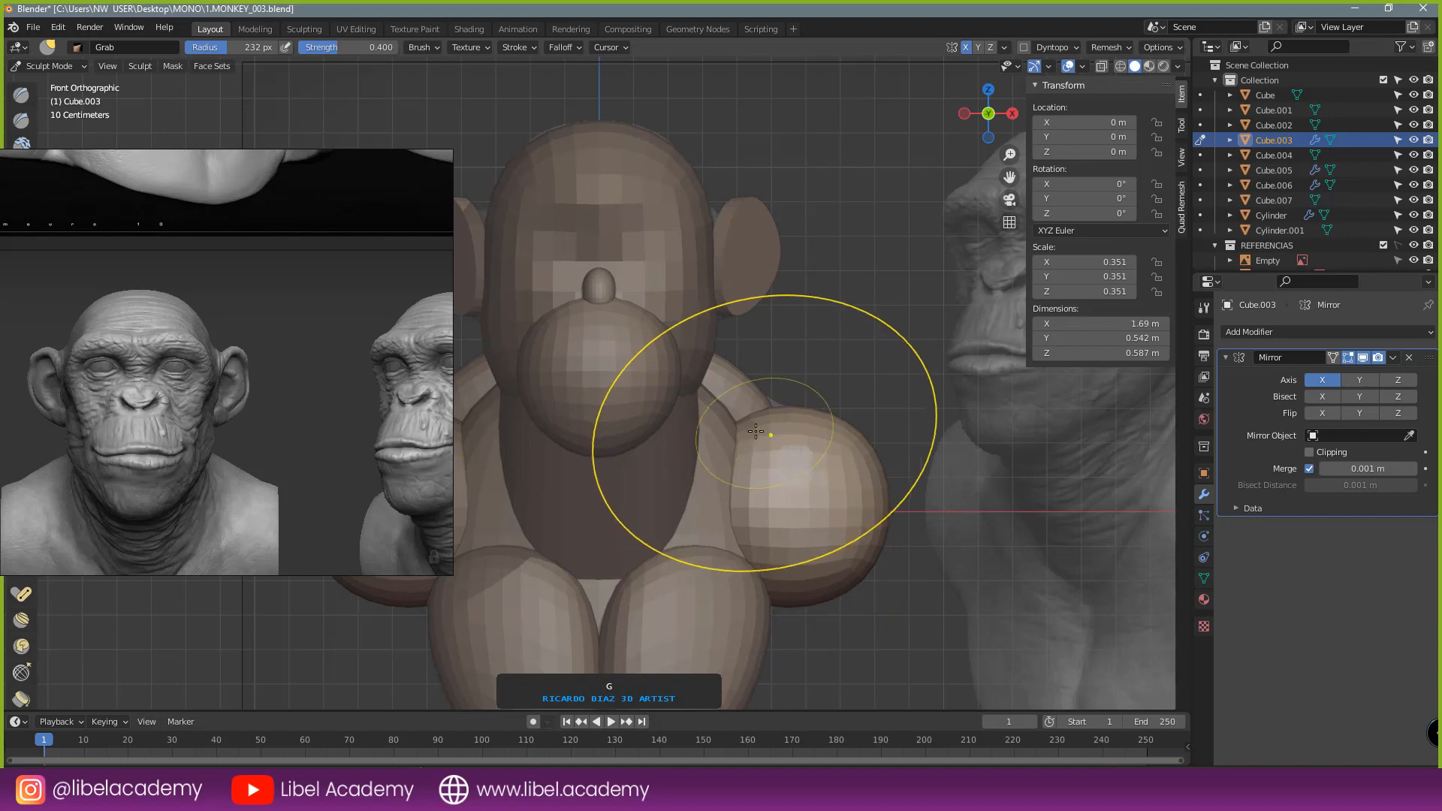
mouse_move(759, 418)
left_mouse_down()
mouse_move(625, 340)
mouse_move(637, 375)
left_mouse_up()
left_click_drag(743, 395, 737, 427)
left_click_drag(762, 405, 760, 443)
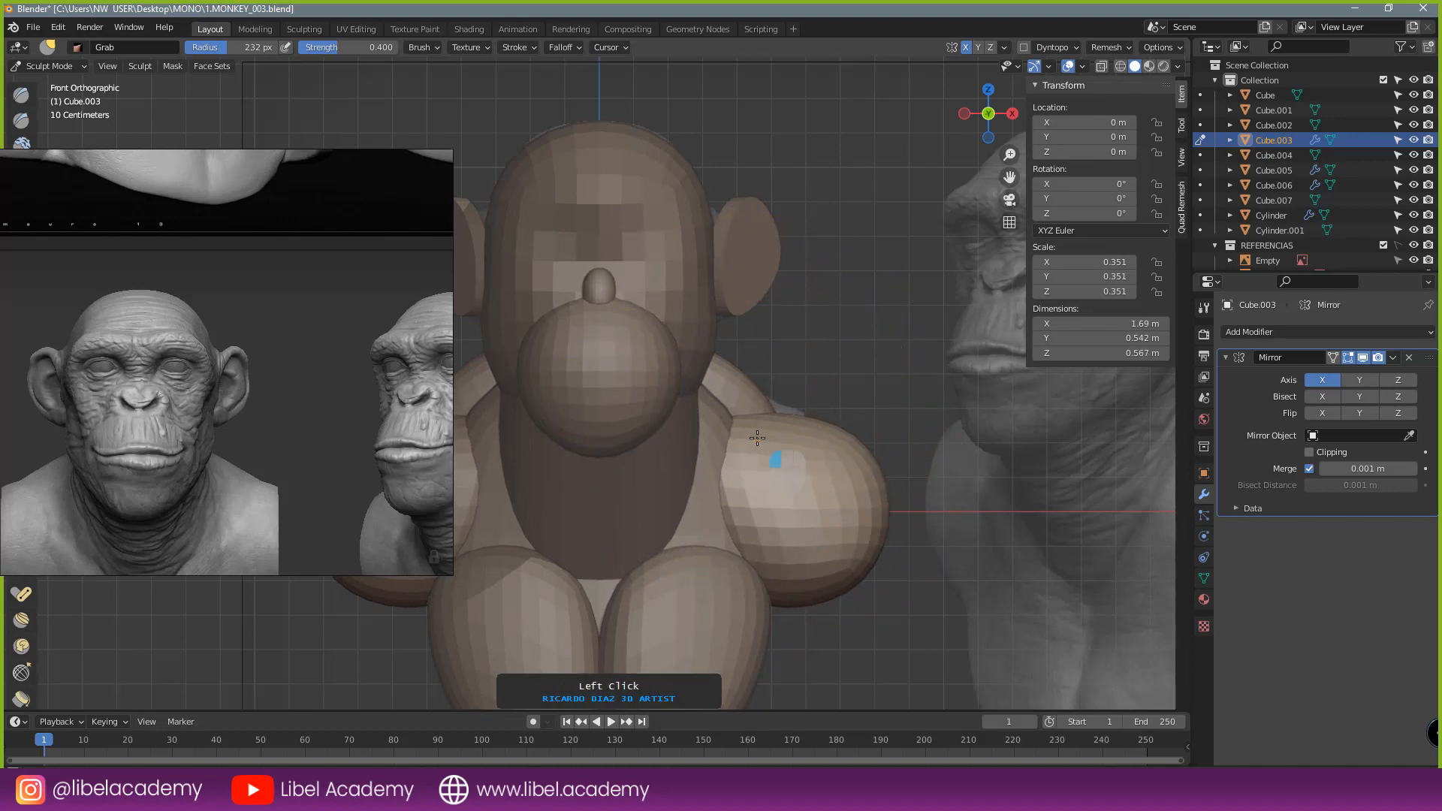
- Refine the shoulder spheres from the side and back with the Grab brush, and return to Object Mode
middle_click_drag(760, 443, 701, 509)
scroll(704, 507, "up", 3)
left_click_drag(717, 501, 739, 502)
scroll(678, 470, "down", 3)
middle_click_drag(676, 470, 653, 473)
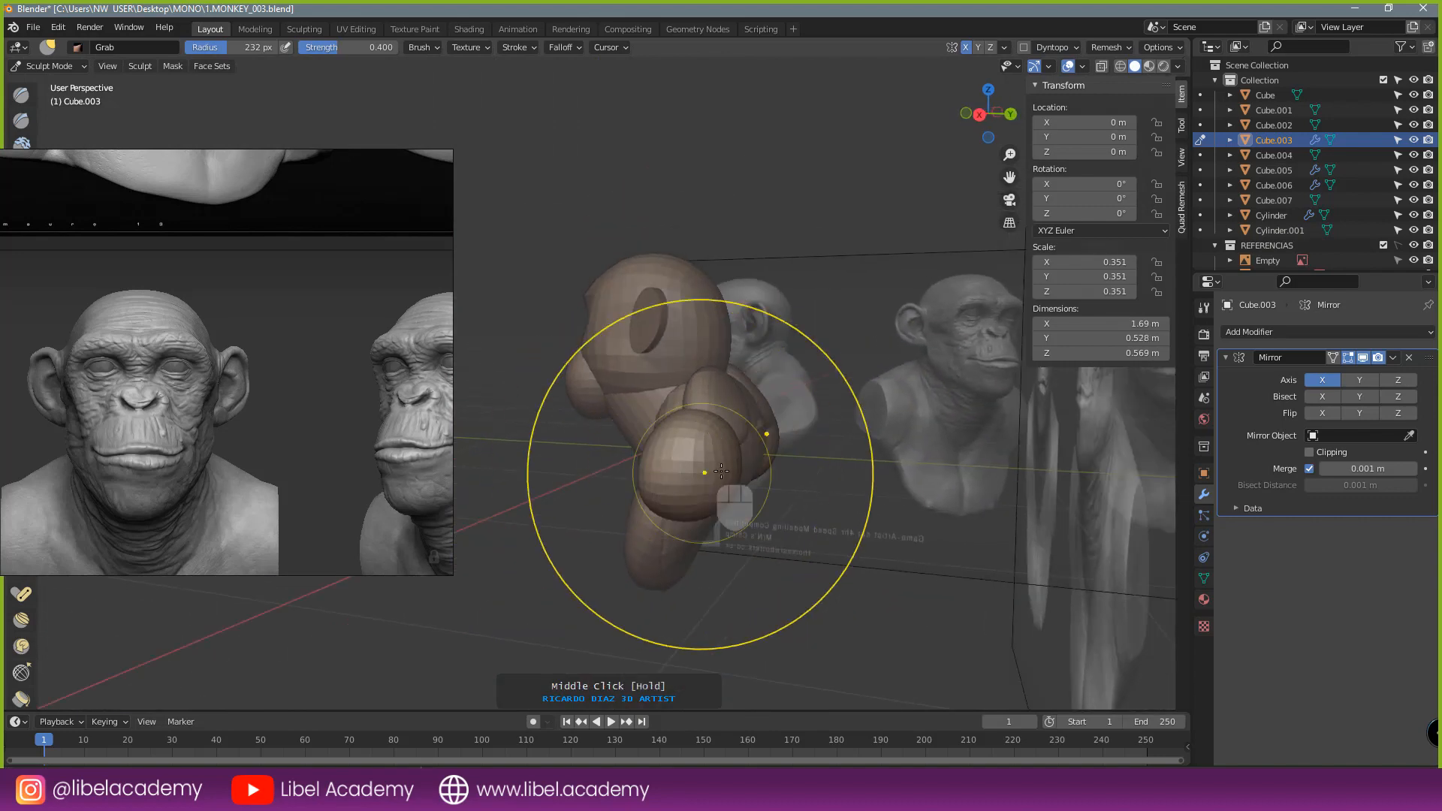
left_click_drag(719, 451, 721, 418)
mouse_move(710, 434)
middle_mouse_down()
mouse_move(854, 435)
mouse_move(886, 349)
middle_mouse_up()
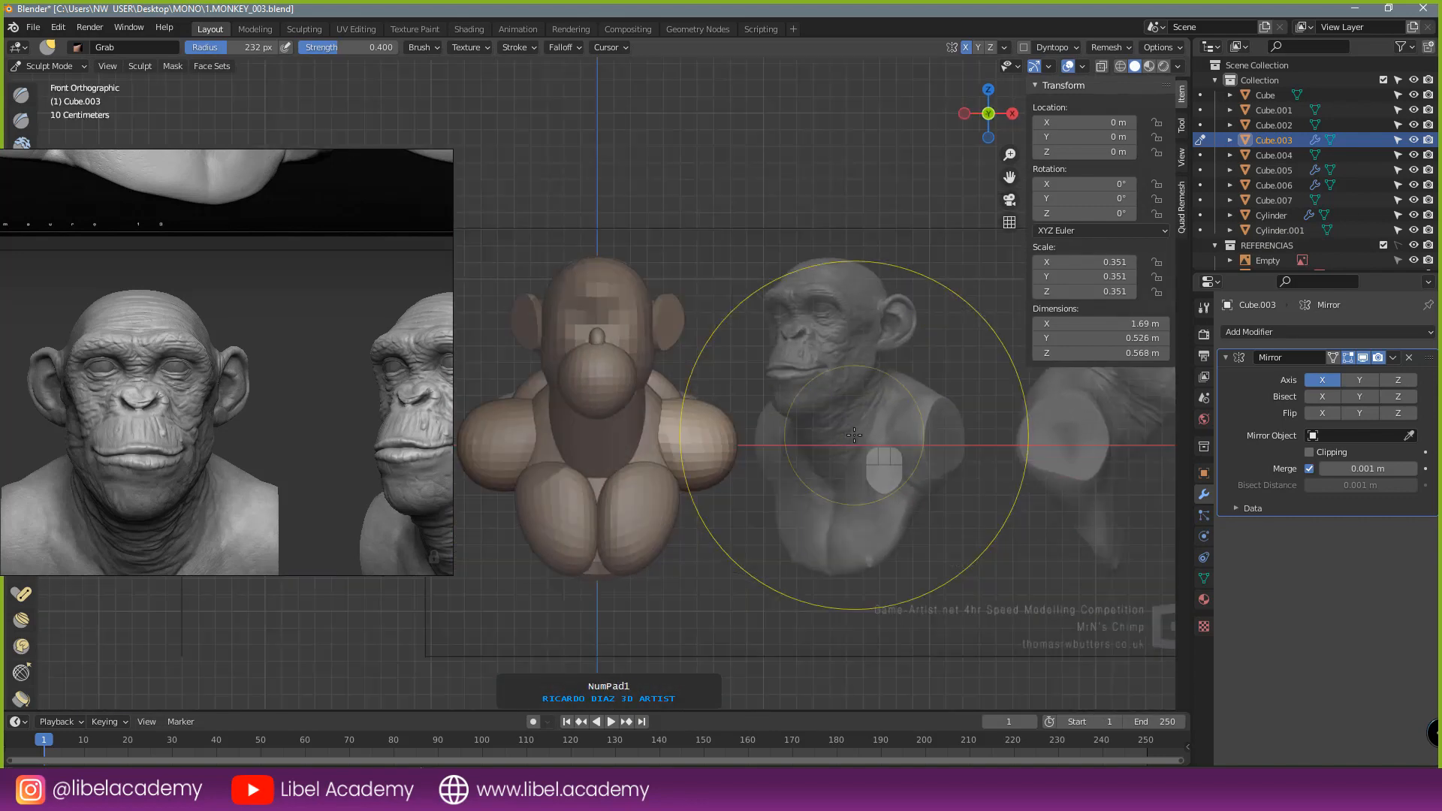
scroll(735, 437, "up", 3)
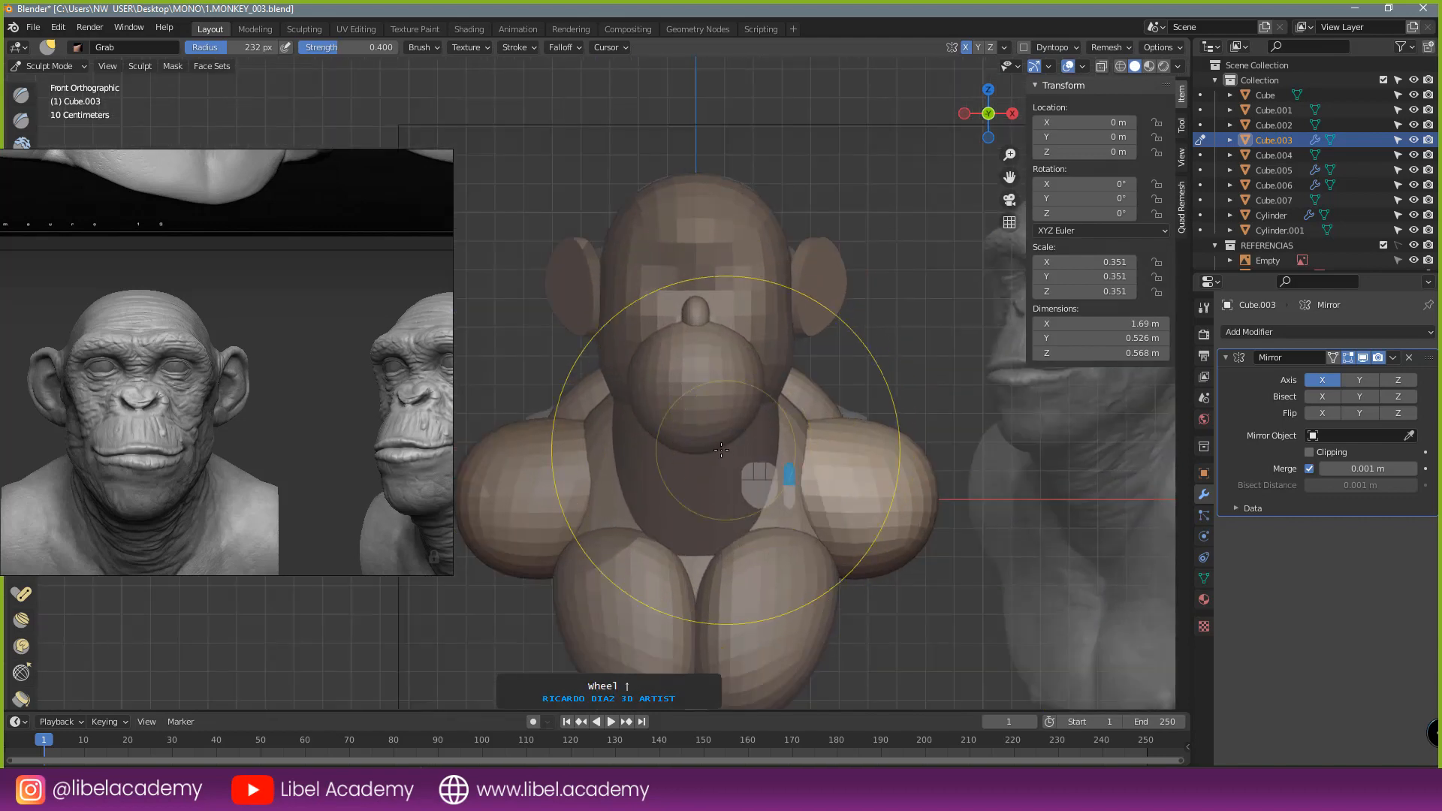
left_click(66, 66)
left_click(54, 83)
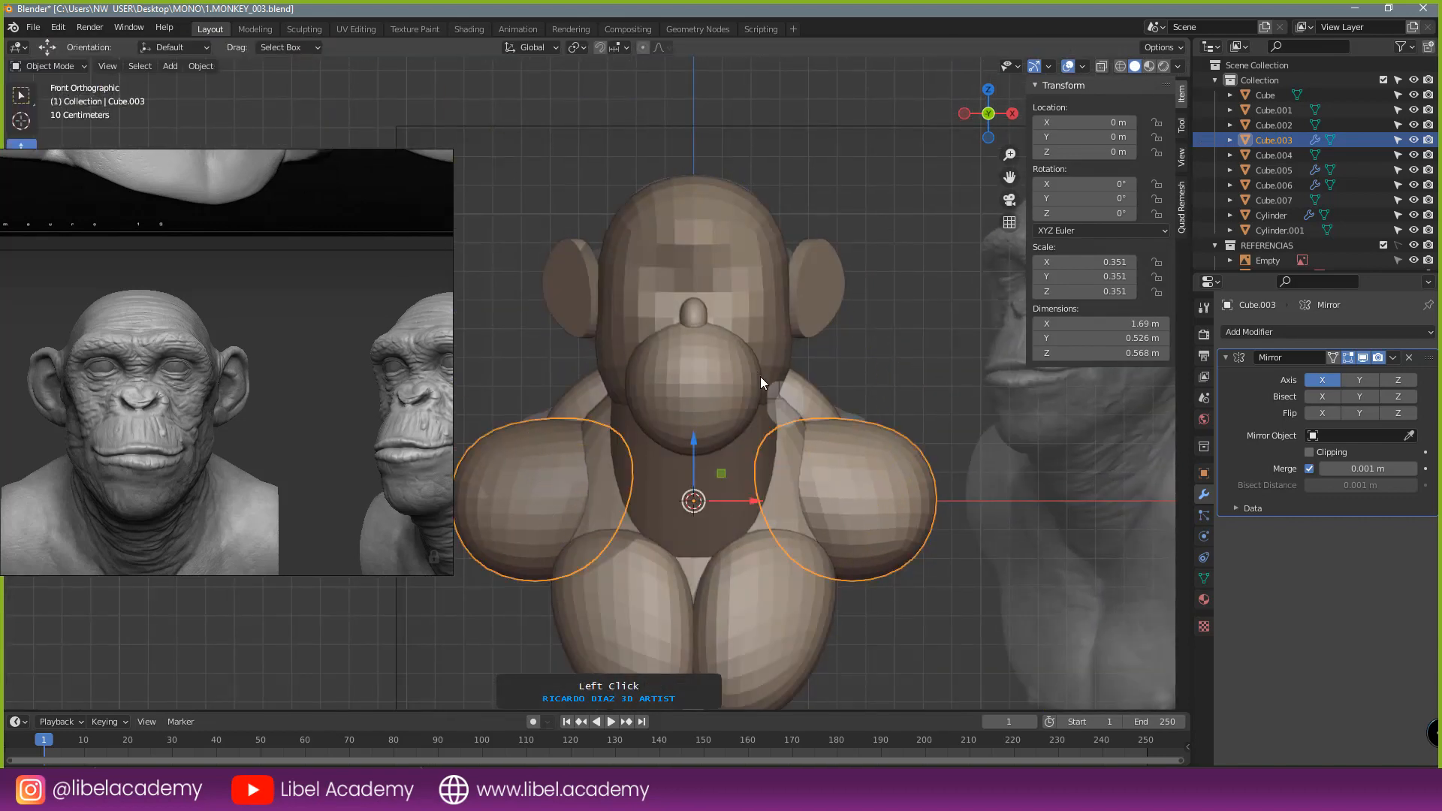
- Sculpt the mirrored neck-to-shoulder volumes with the Grab brush at a 147 px radius, stretching them outward over the shoulders
left_click(812, 400)
key("Tab")
key("f")
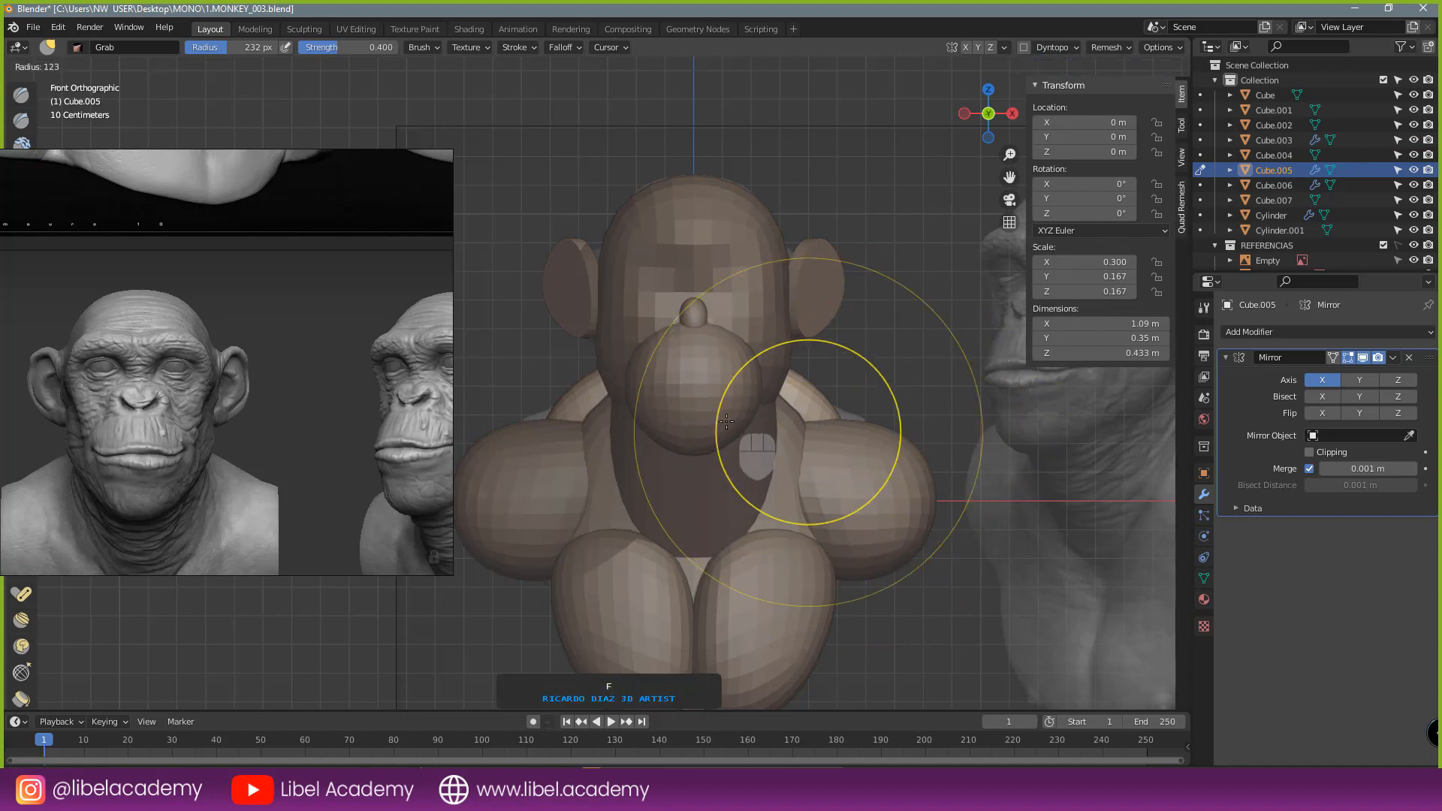
left_click(700, 426)
mouse_move(821, 430)
left_mouse_down()
mouse_move(881, 436)
mouse_move(817, 382)
mouse_move(817, 430)
mouse_move(803, 422)
mouse_move(817, 396)
left_mouse_up()
left_click_drag(840, 419, 854, 422)
left_click_drag(854, 422, 859, 417)
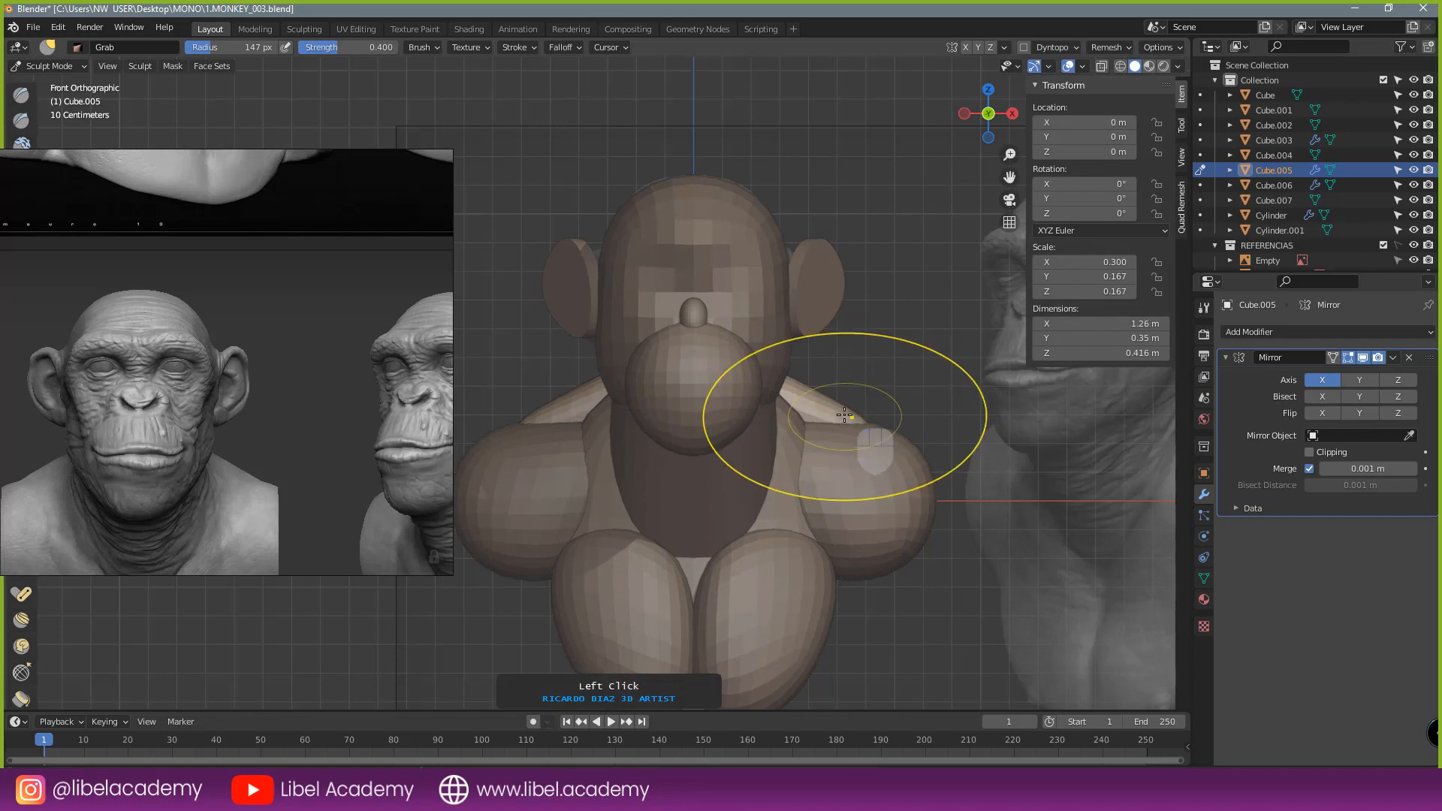
- Return to Object Mode, deselect the neck-to-shoulder volumes and save the file
mouse_move(845, 420)
middle_mouse_down()
mouse_move(617, 472)
mouse_move(451, 375)
middle_mouse_up()
left_click(48, 66)
left_click(41, 81)
left_click(476, 255)
middle_click_drag(476, 255, 827, 392)
scroll(827, 392, "up", 3)
key("ctrl+s")
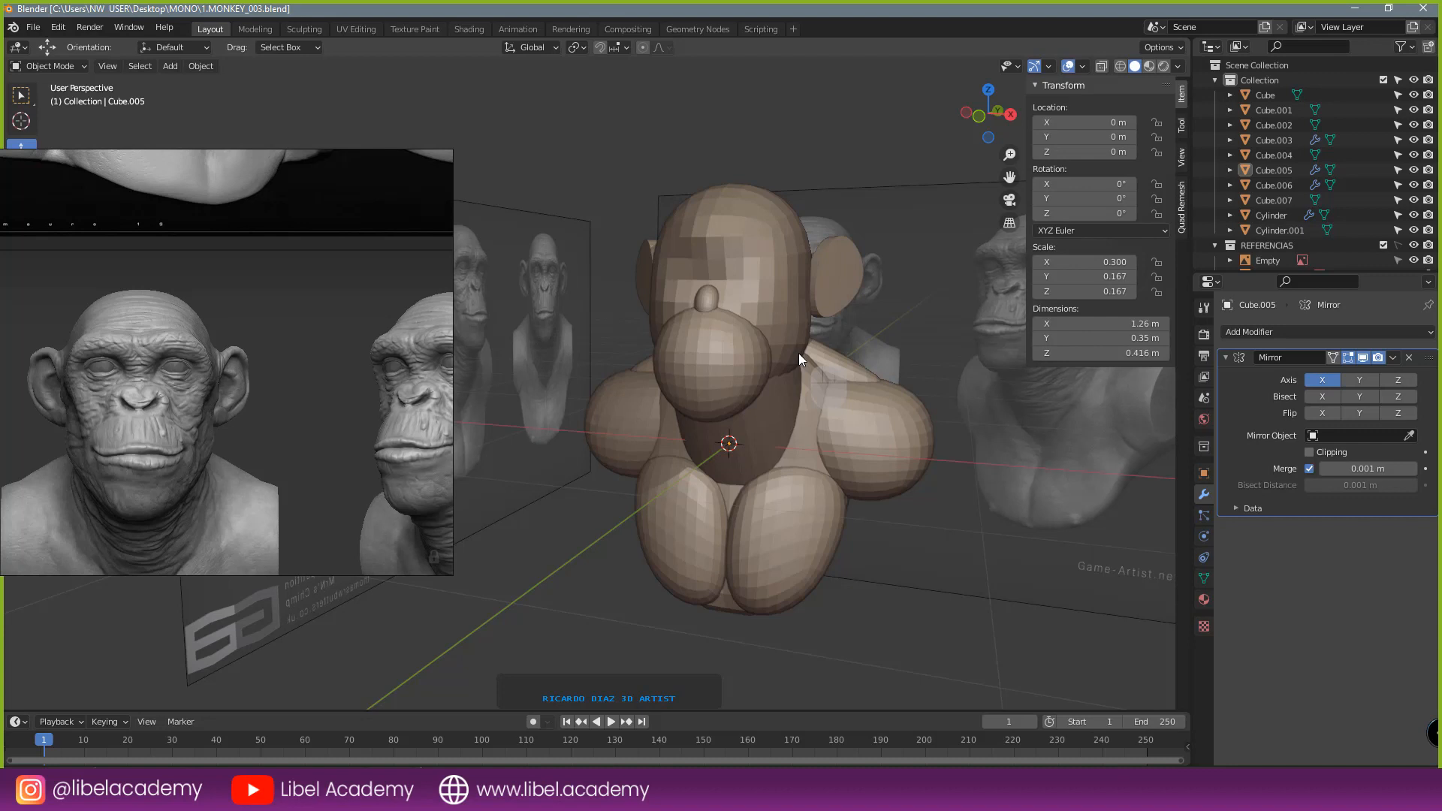
- Move the reference board out of view and examine the Keymap, Navigation and Input preferences, including the Emulate Numpad option
right_click_drag(279, 306, 0, 291)
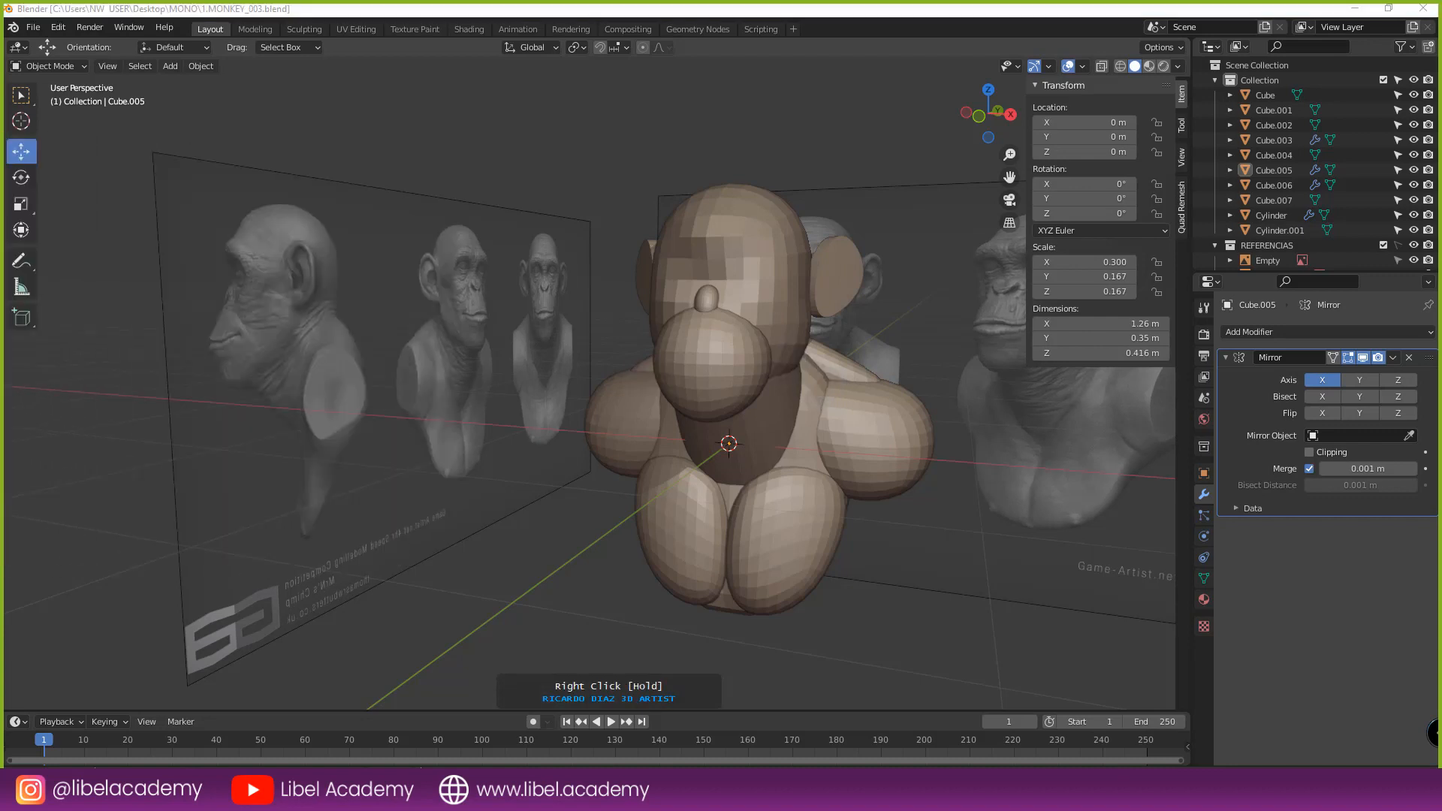
left_click(35, 28)
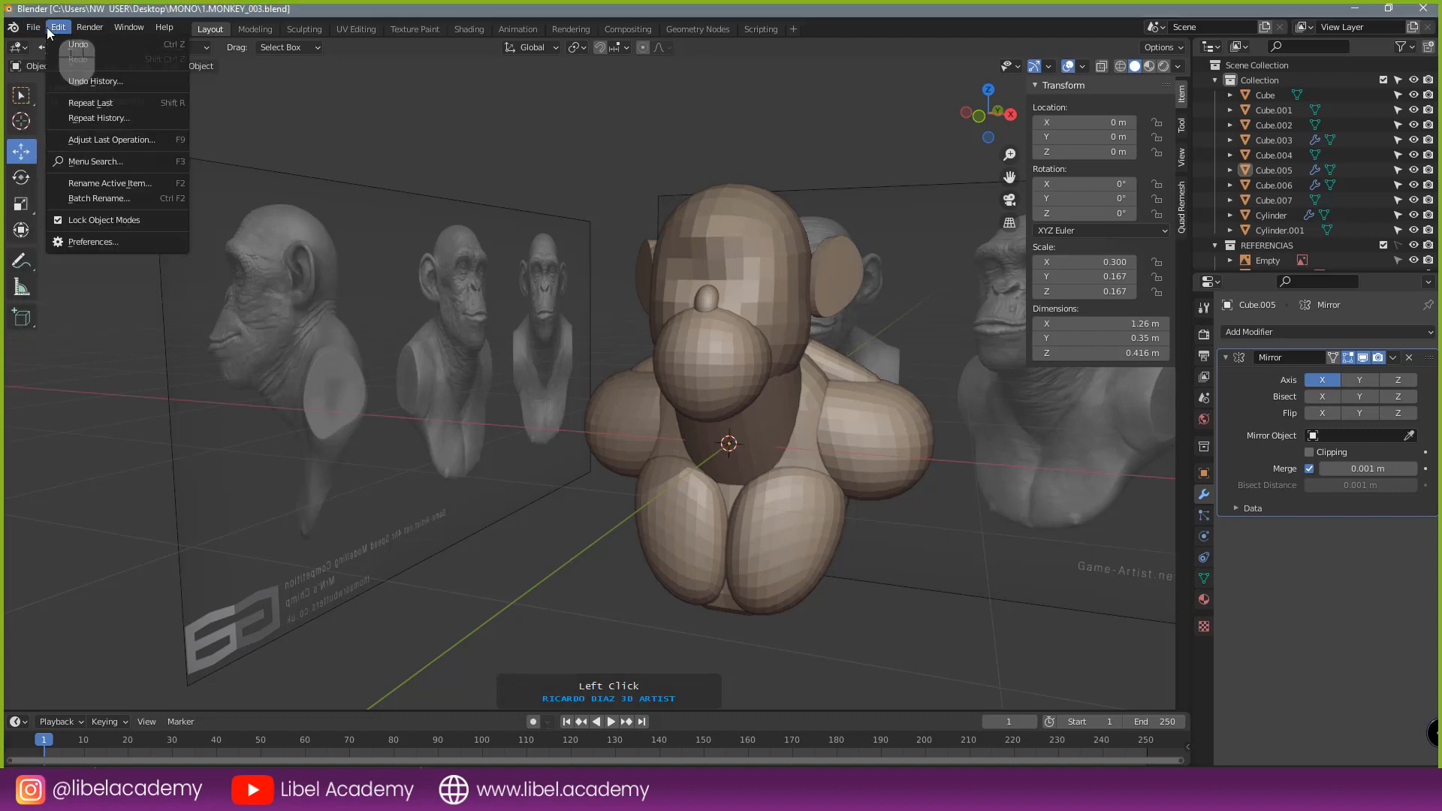
mouse_move(86, 28)
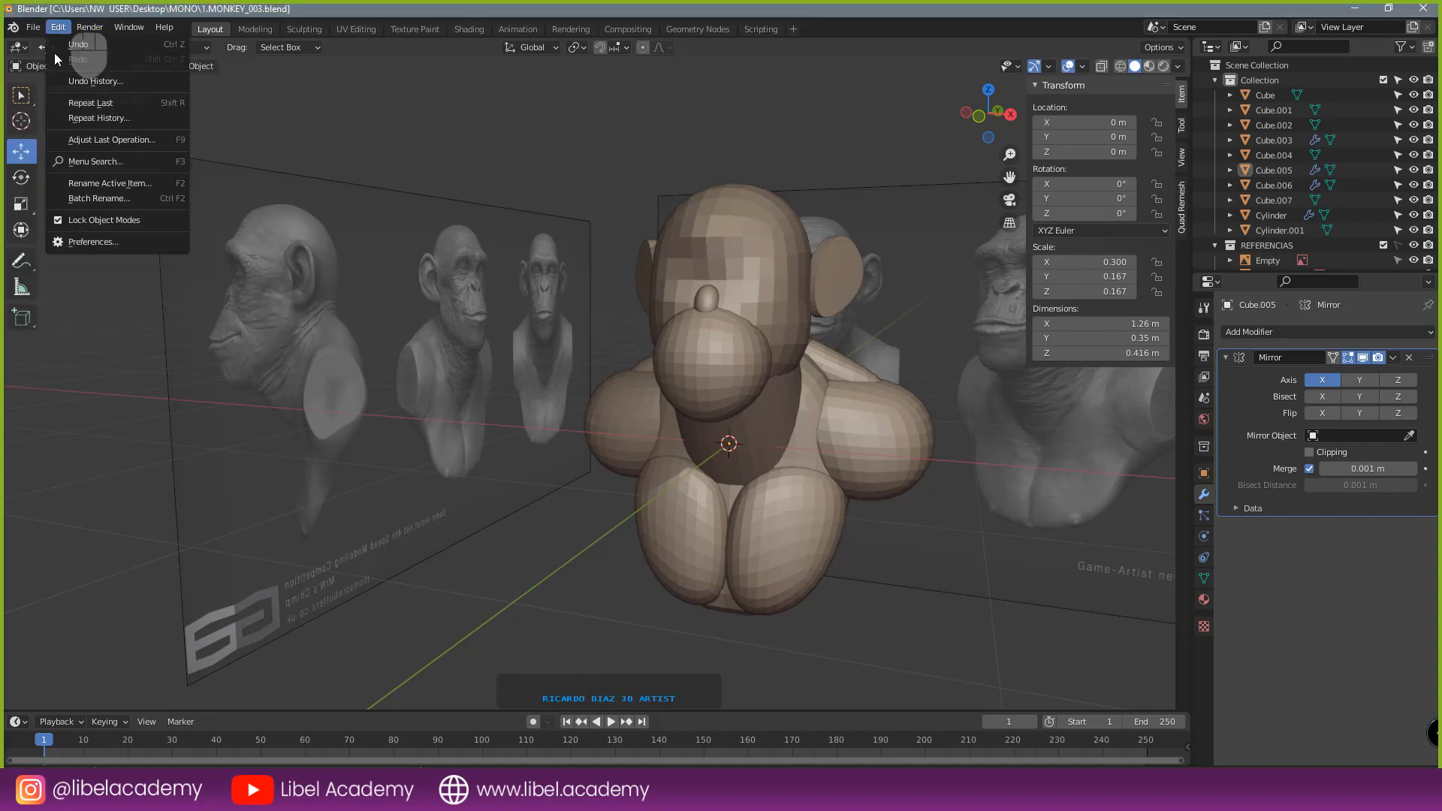
left_click(90, 242)
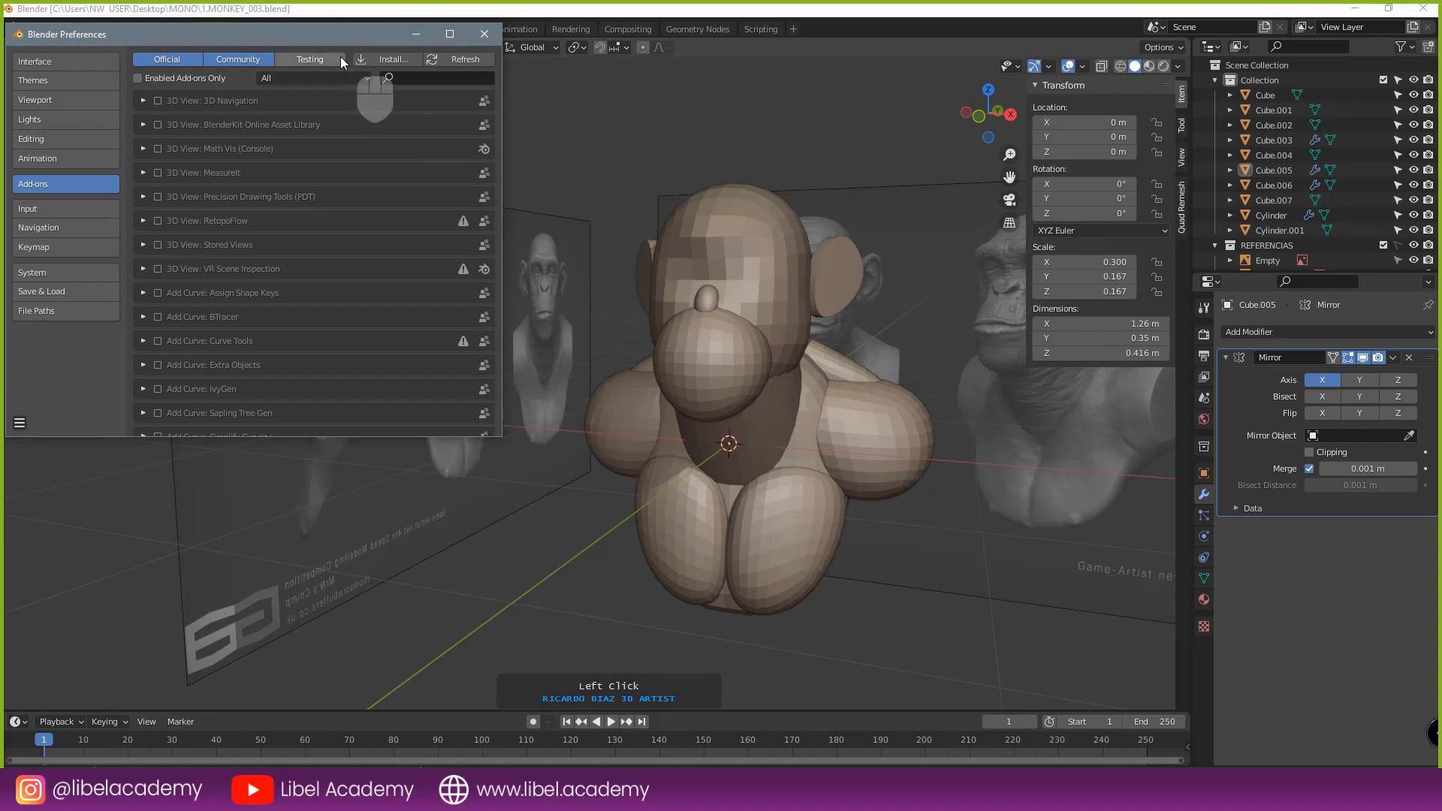
left_click(39, 246)
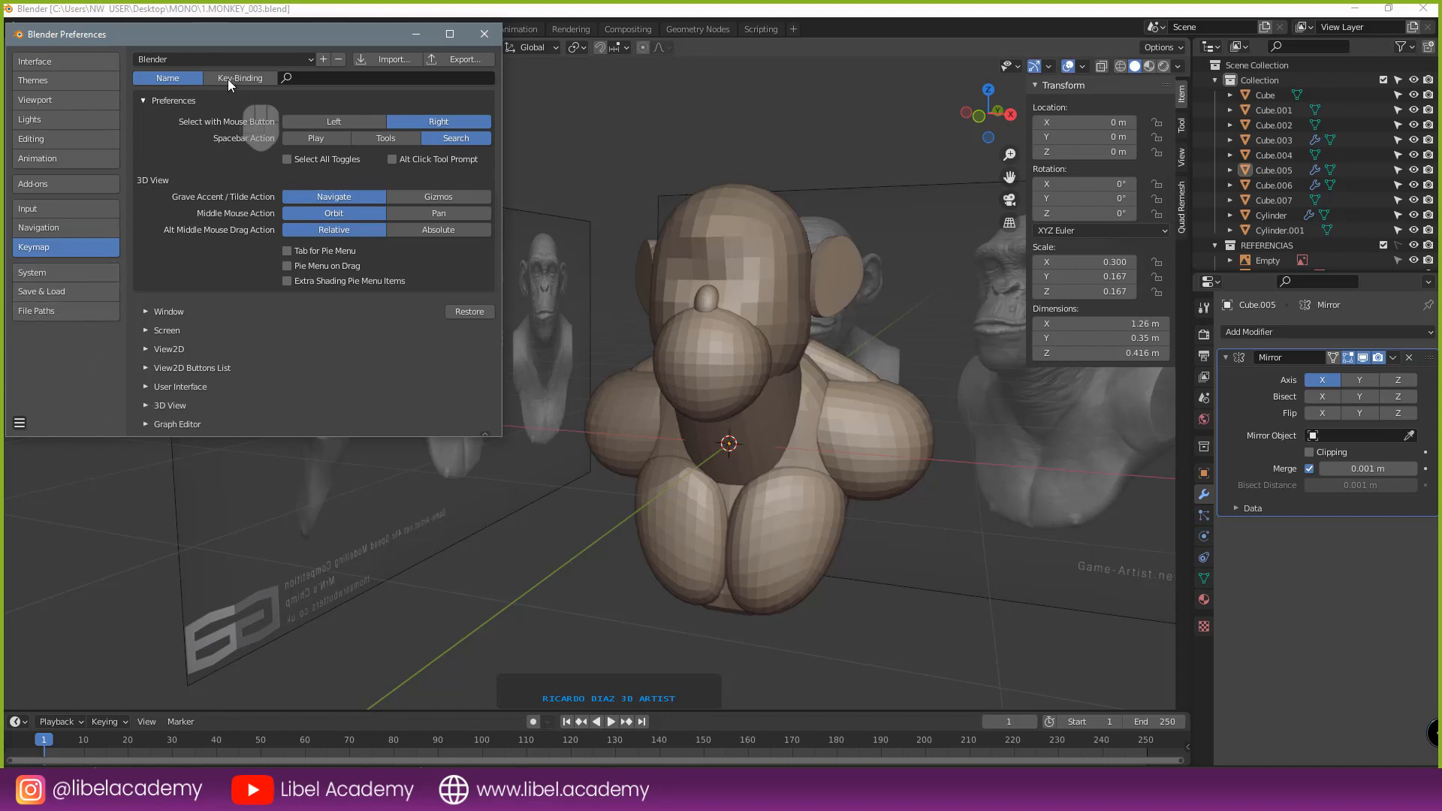
left_click_drag(205, 34, 414, 245)
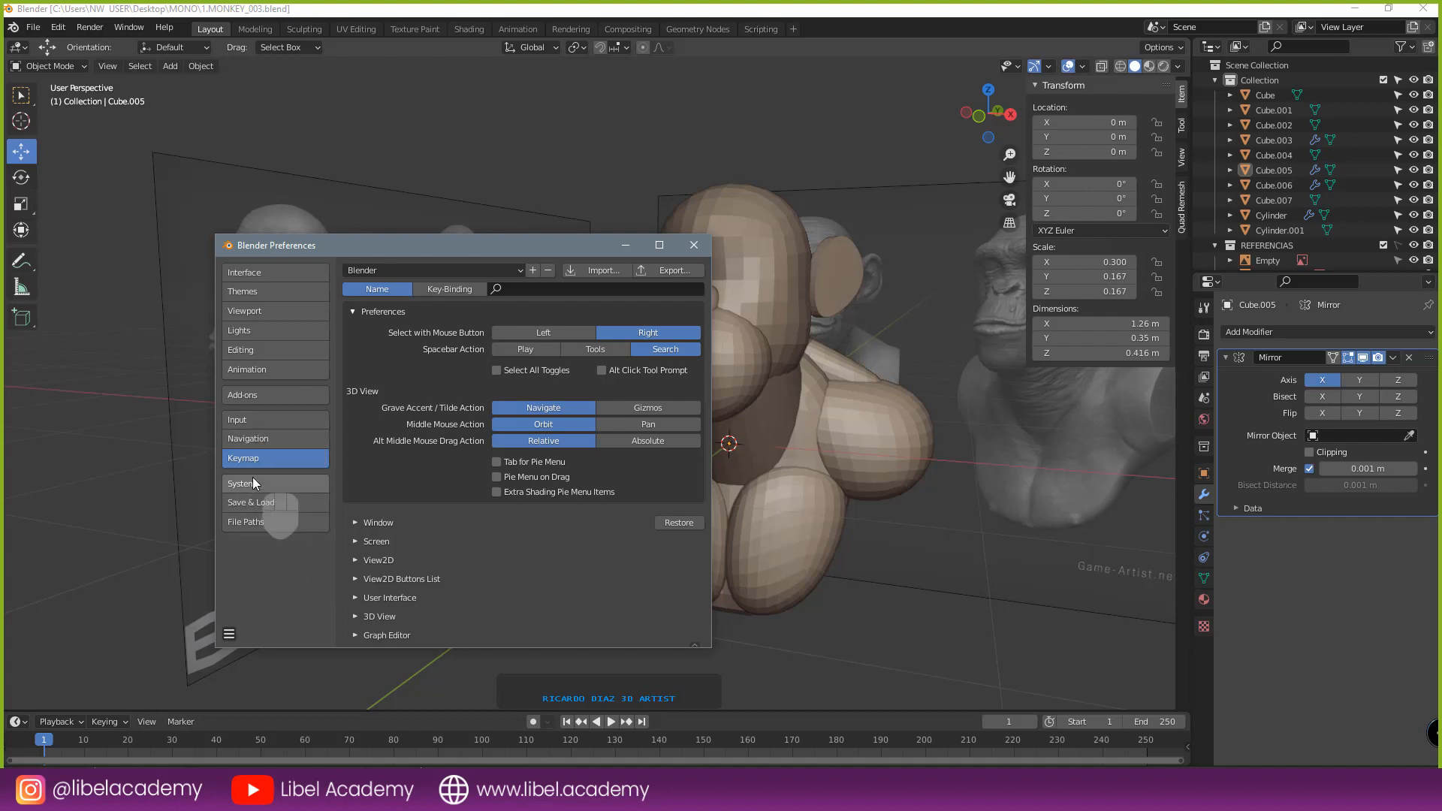
left_click(268, 439)
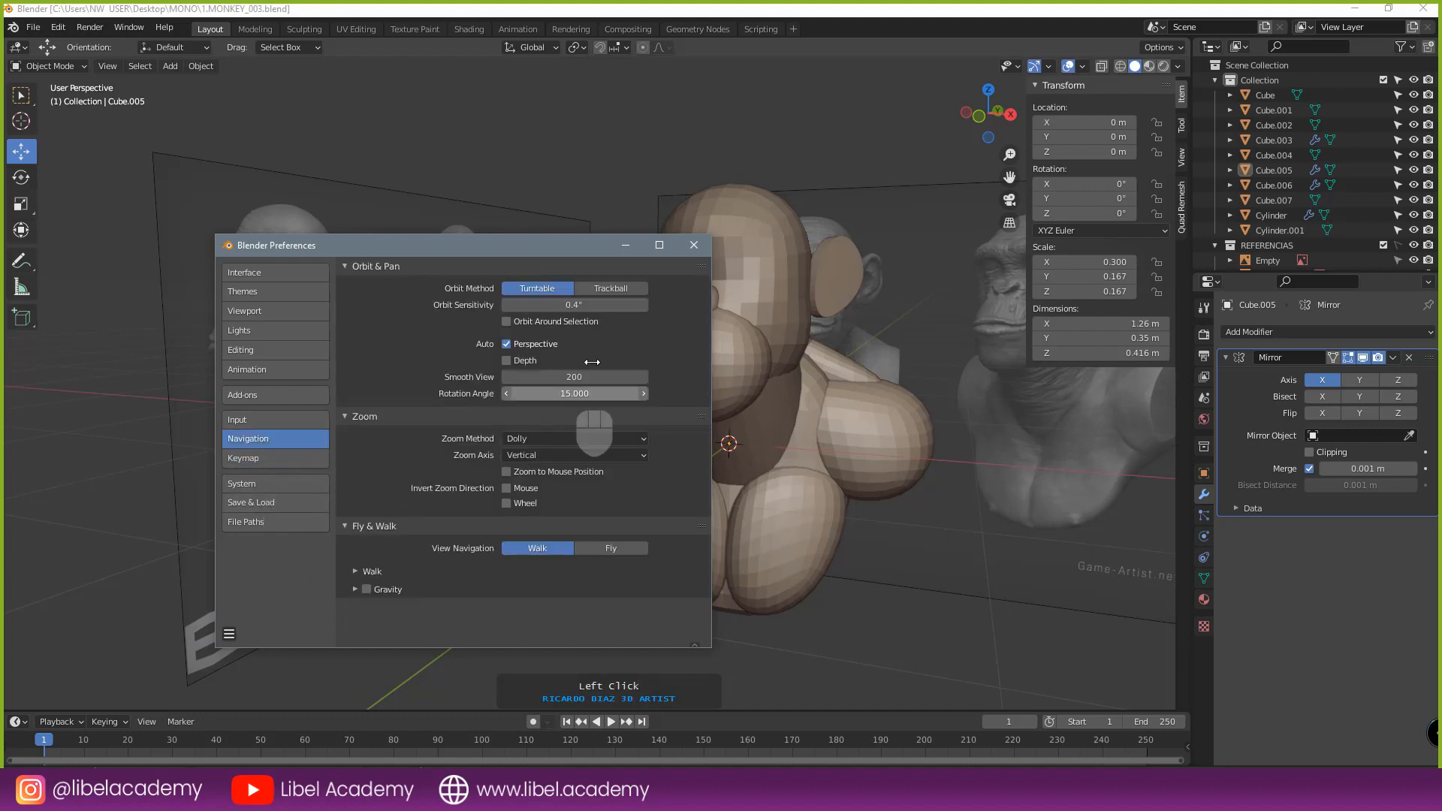
left_click(263, 418)
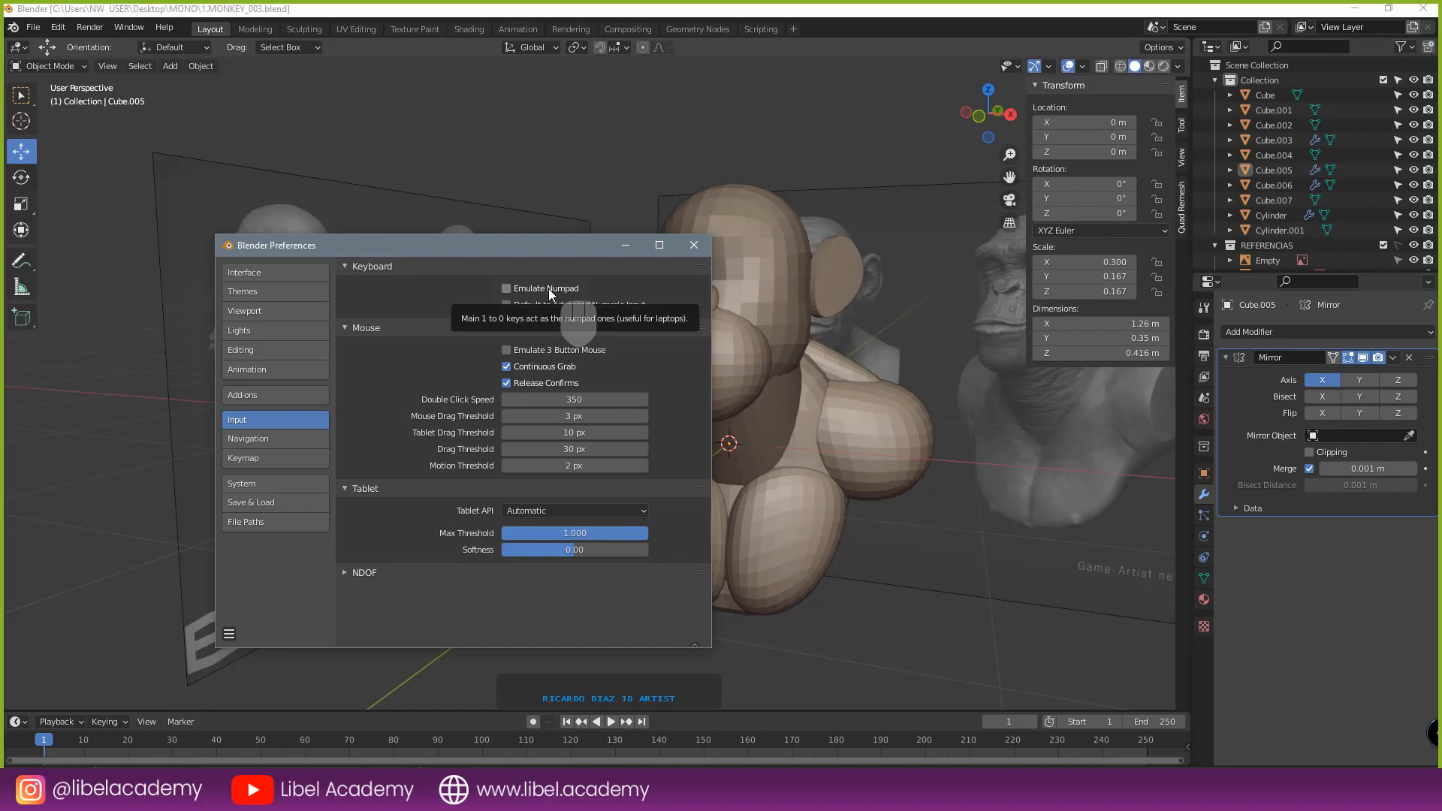
left_click(692, 248)
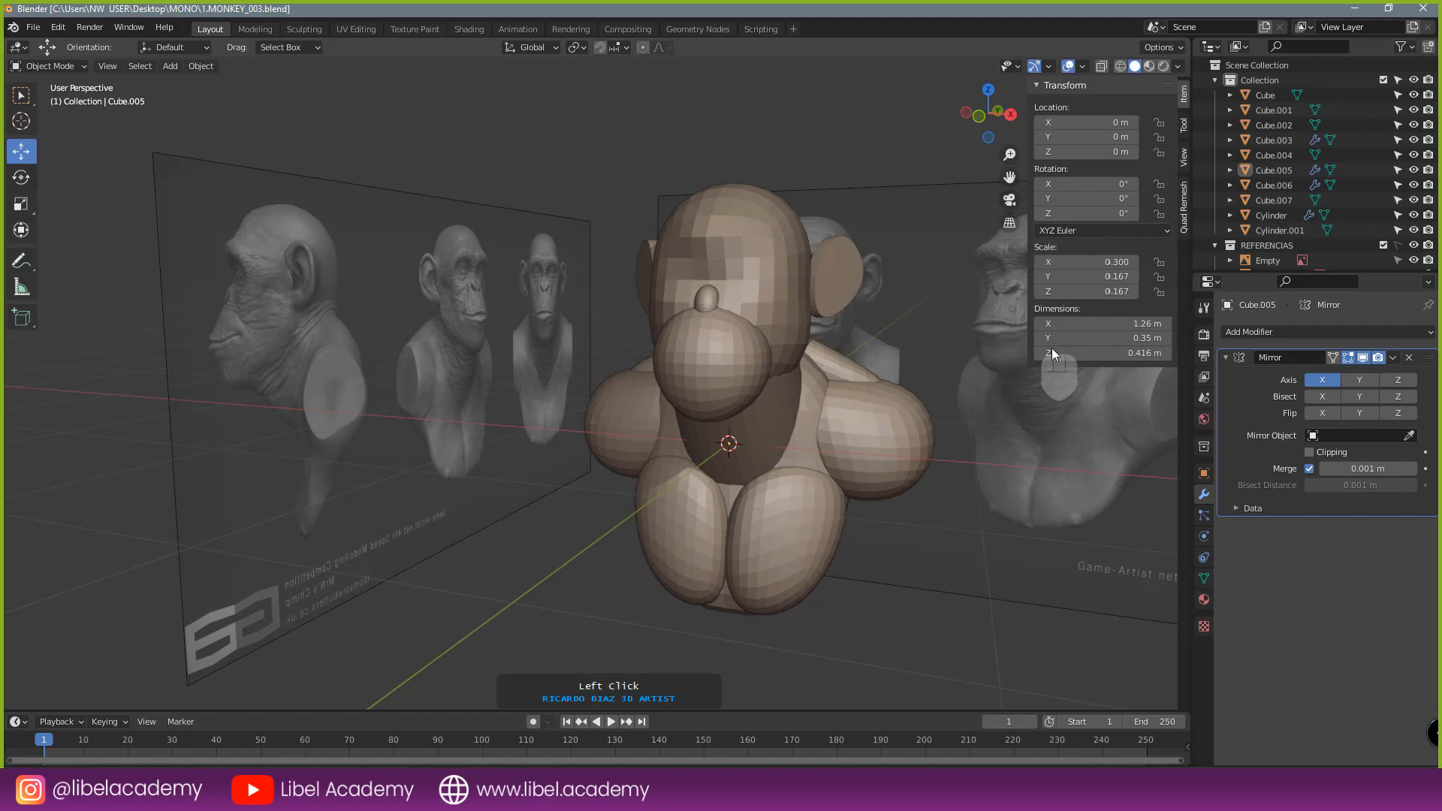
- Hide the sidebar and inspect the blockout in the bottom, side and front orthographic views
key("n")
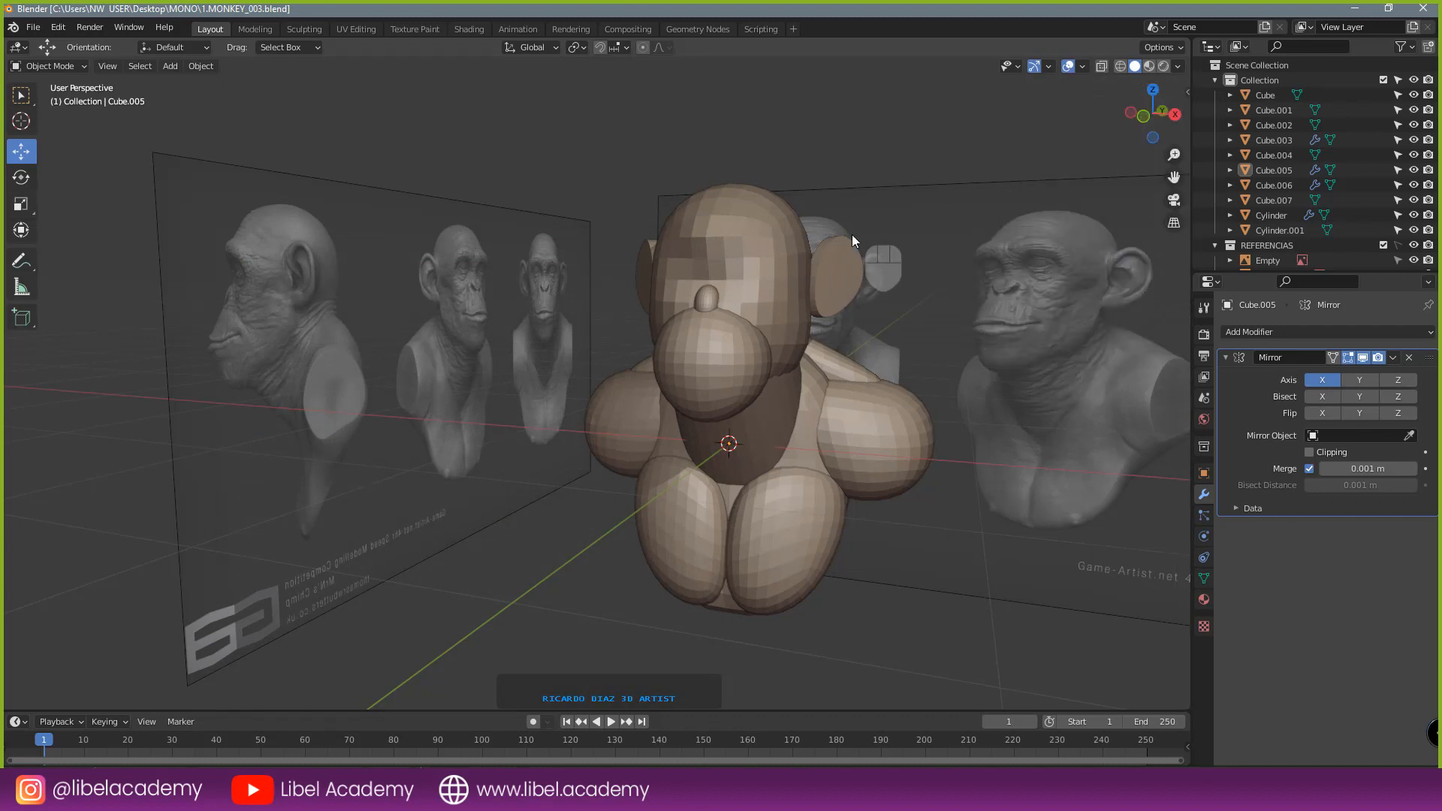
key("KP_1")
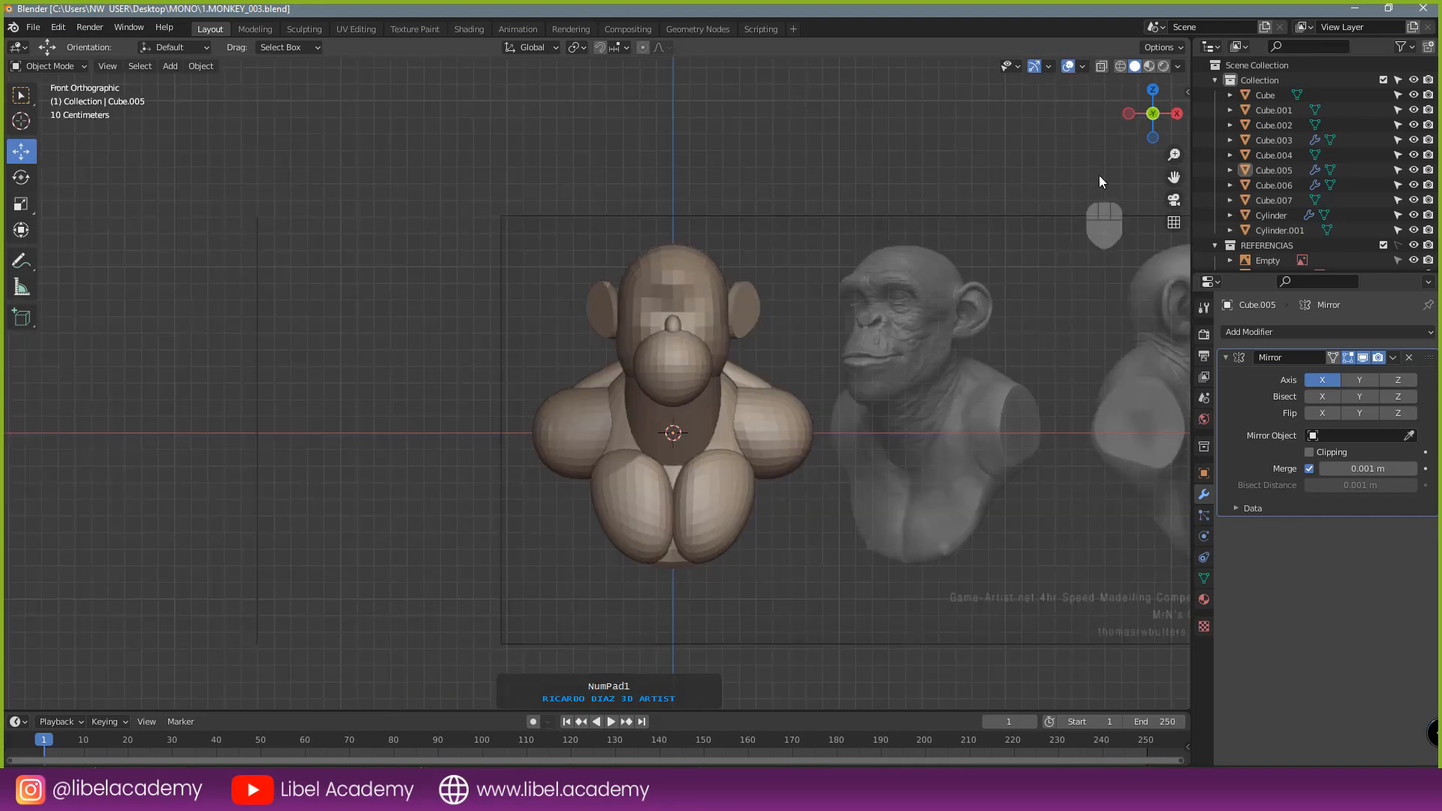
left_click(1154, 138)
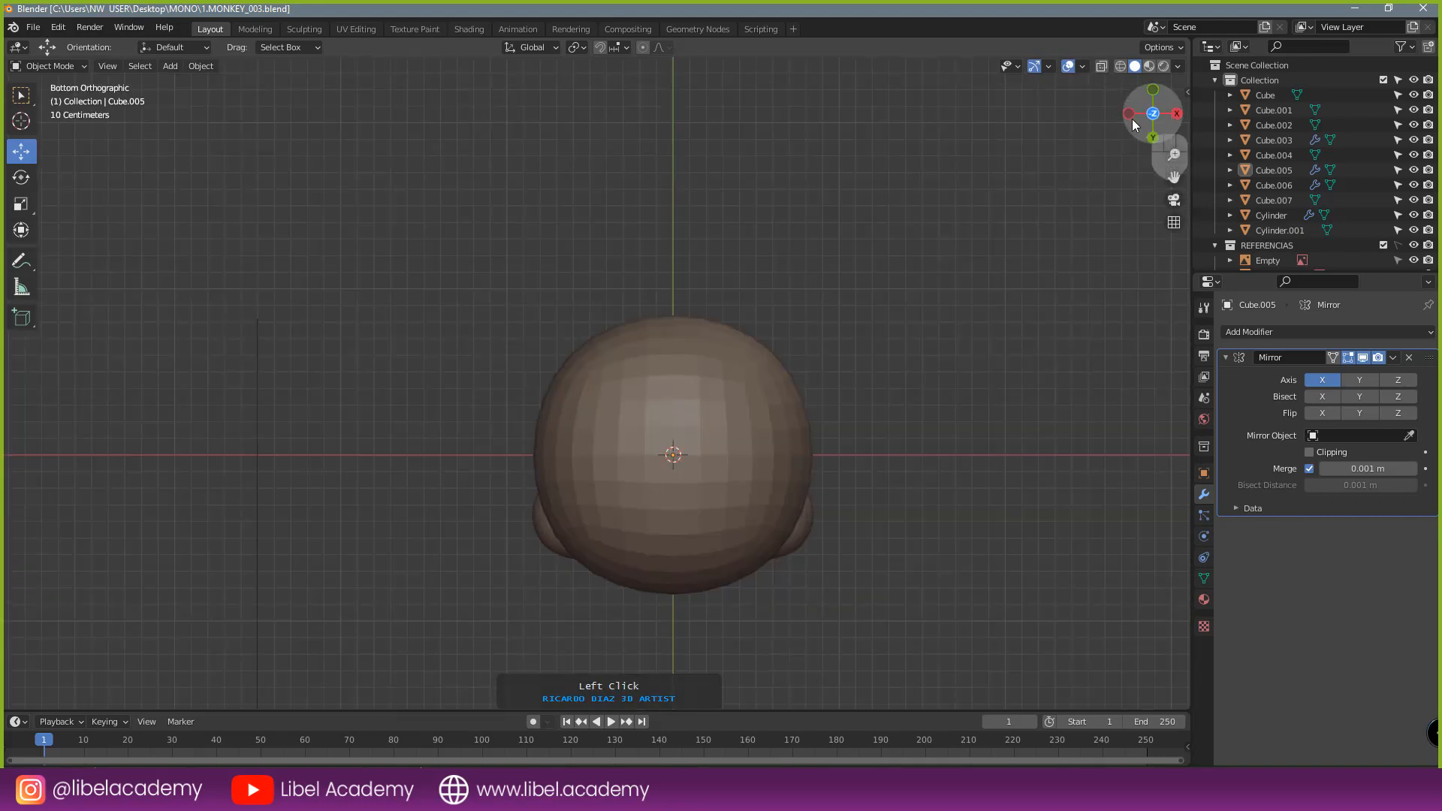
left_click(1130, 115)
key("KP_1")
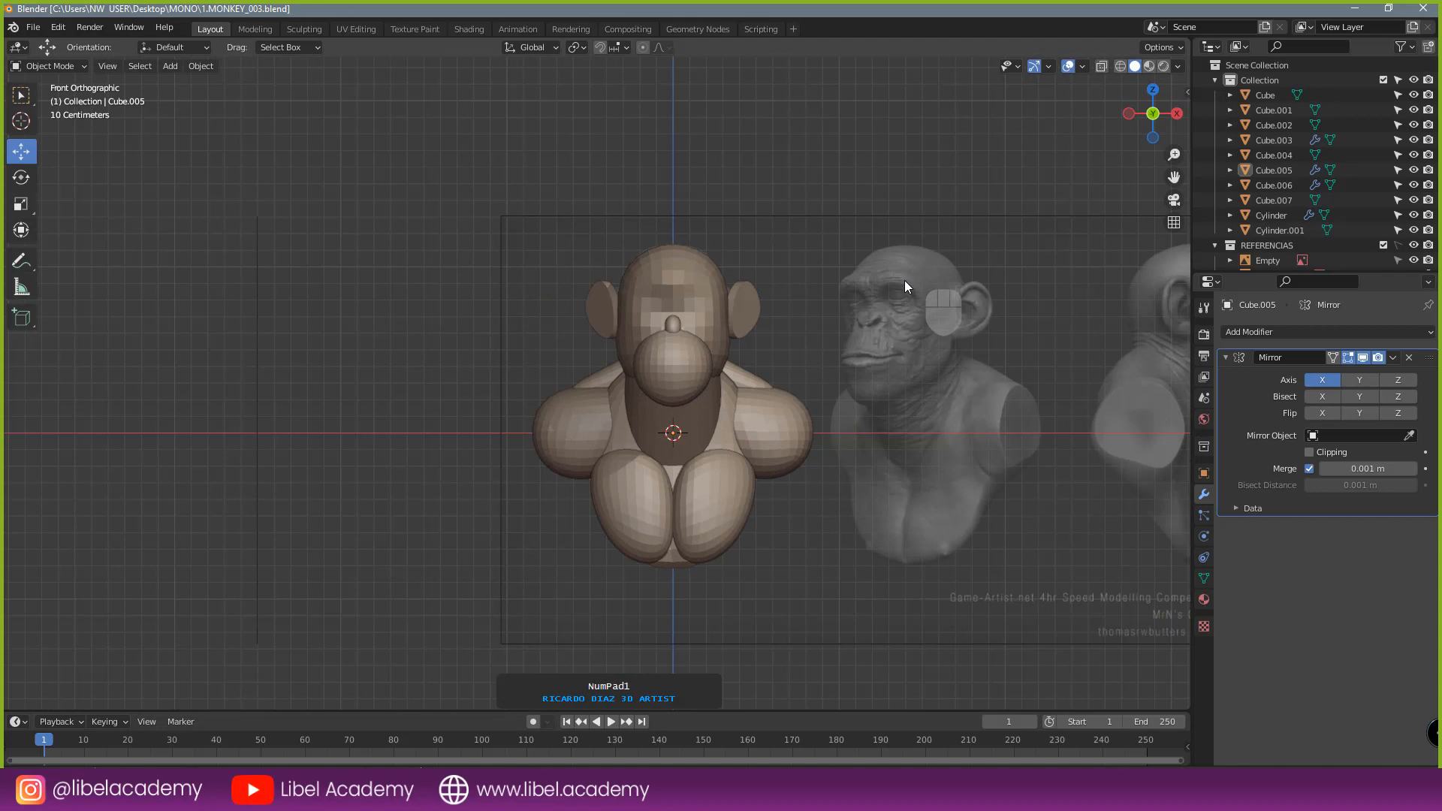
scroll(672, 363, "up", 2)
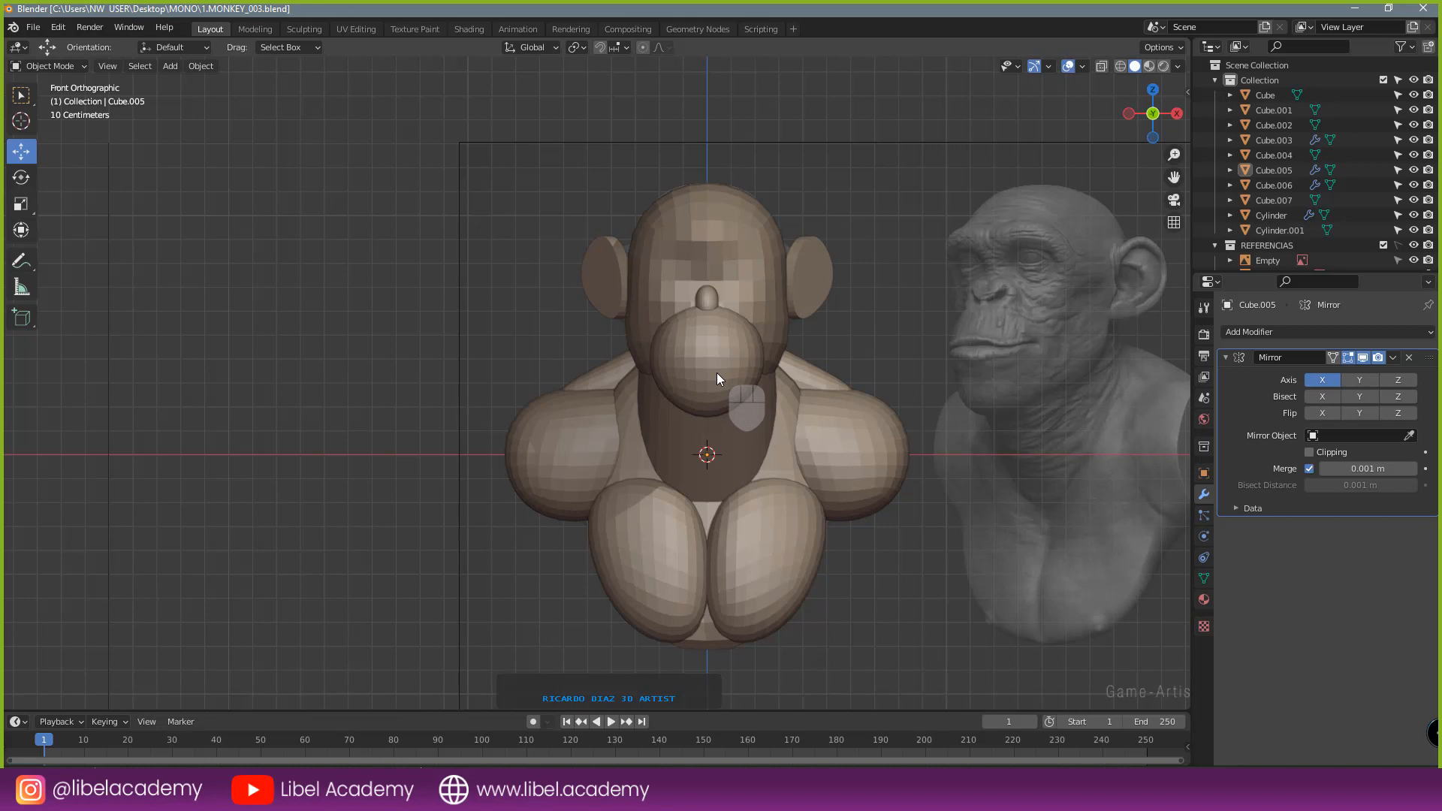
scroll(716, 373, "down", 3)
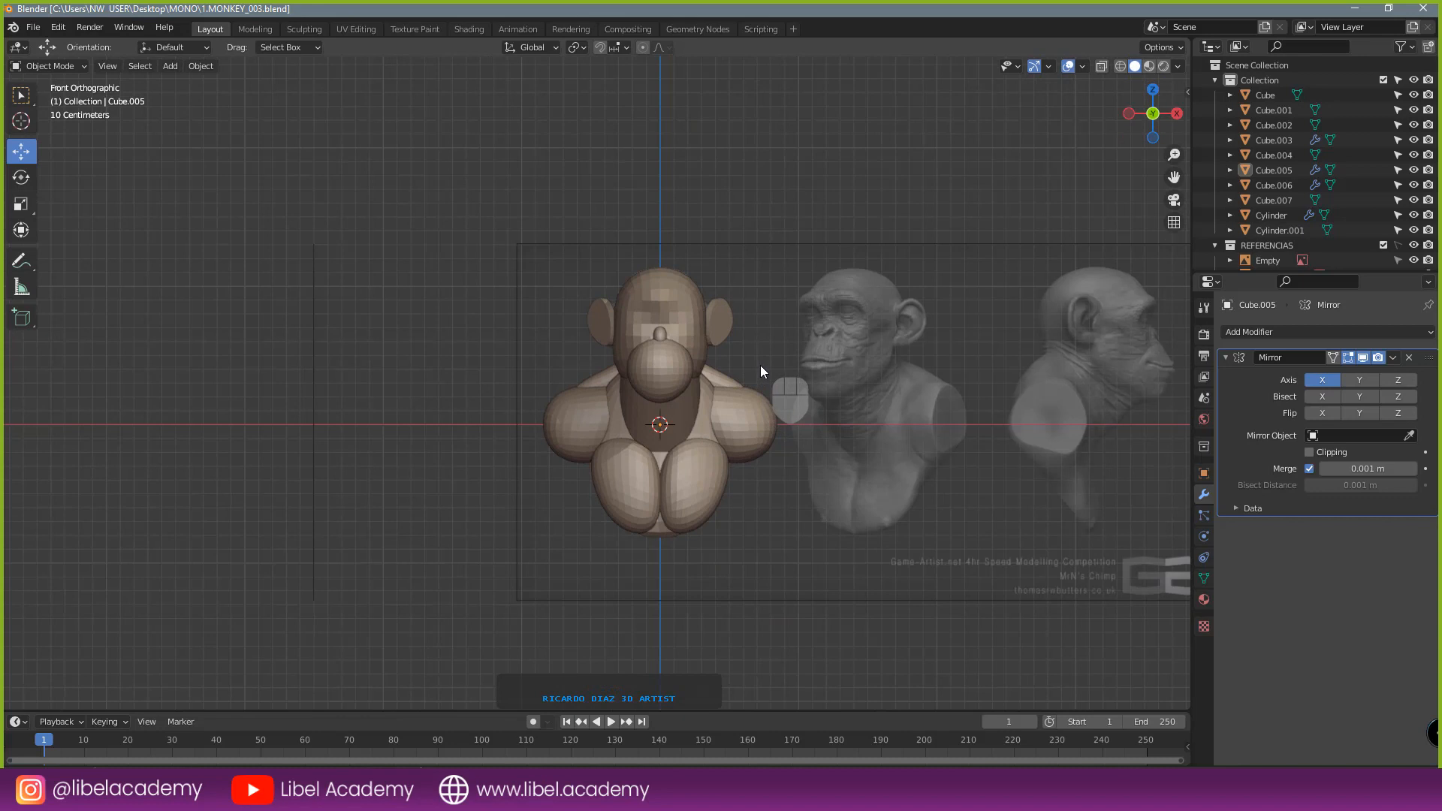
- Bring the reference board back beside the model and examine the photo of the headphones with a microphone
right_click(1437, 733)
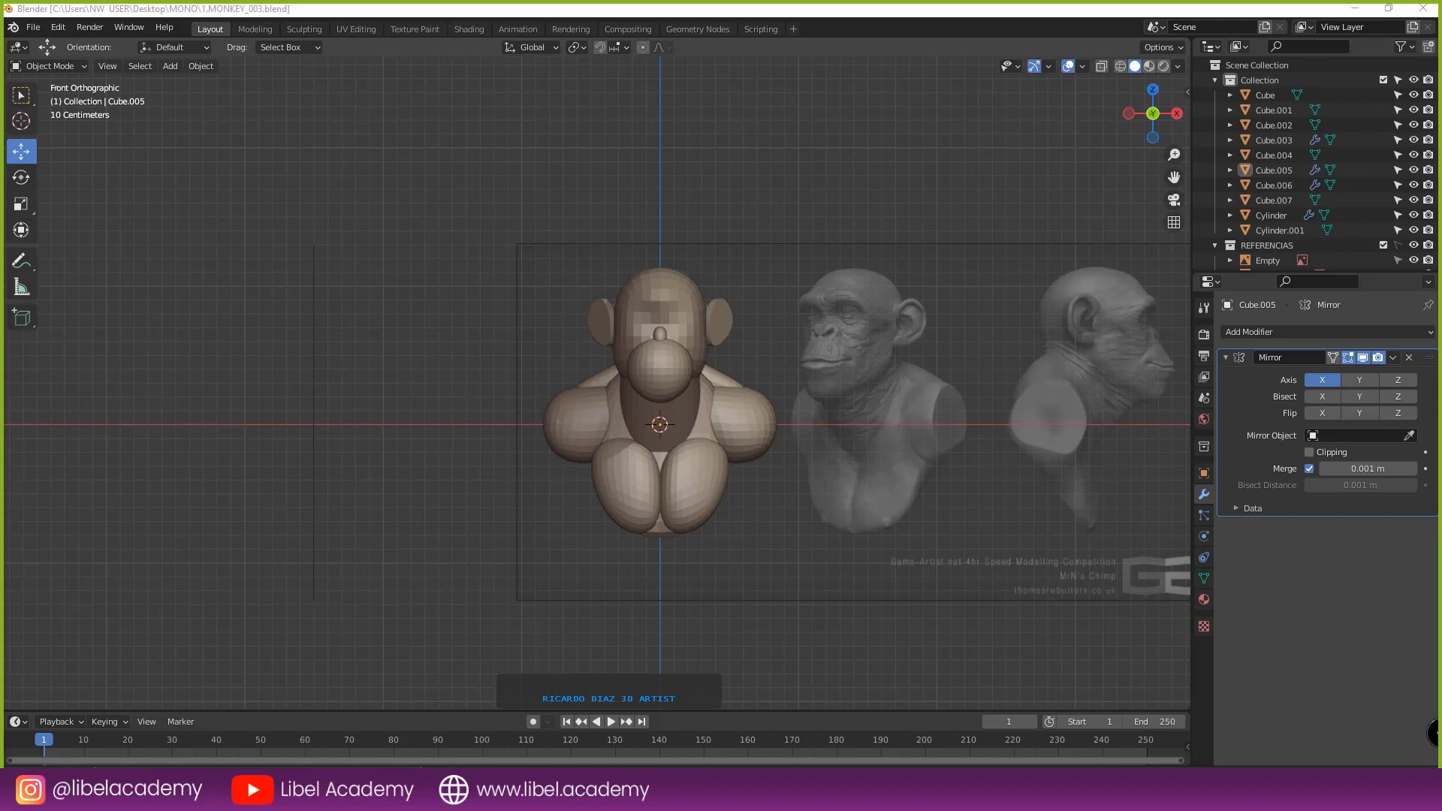
right_click(281, 445)
right_click_drag(281, 439, 397, 536)
scroll(364, 494, "up", 2)
scroll(353, 520, "down", 8)
middle_click_drag(353, 521, 329, 559)
scroll(320, 555, "up", 3)
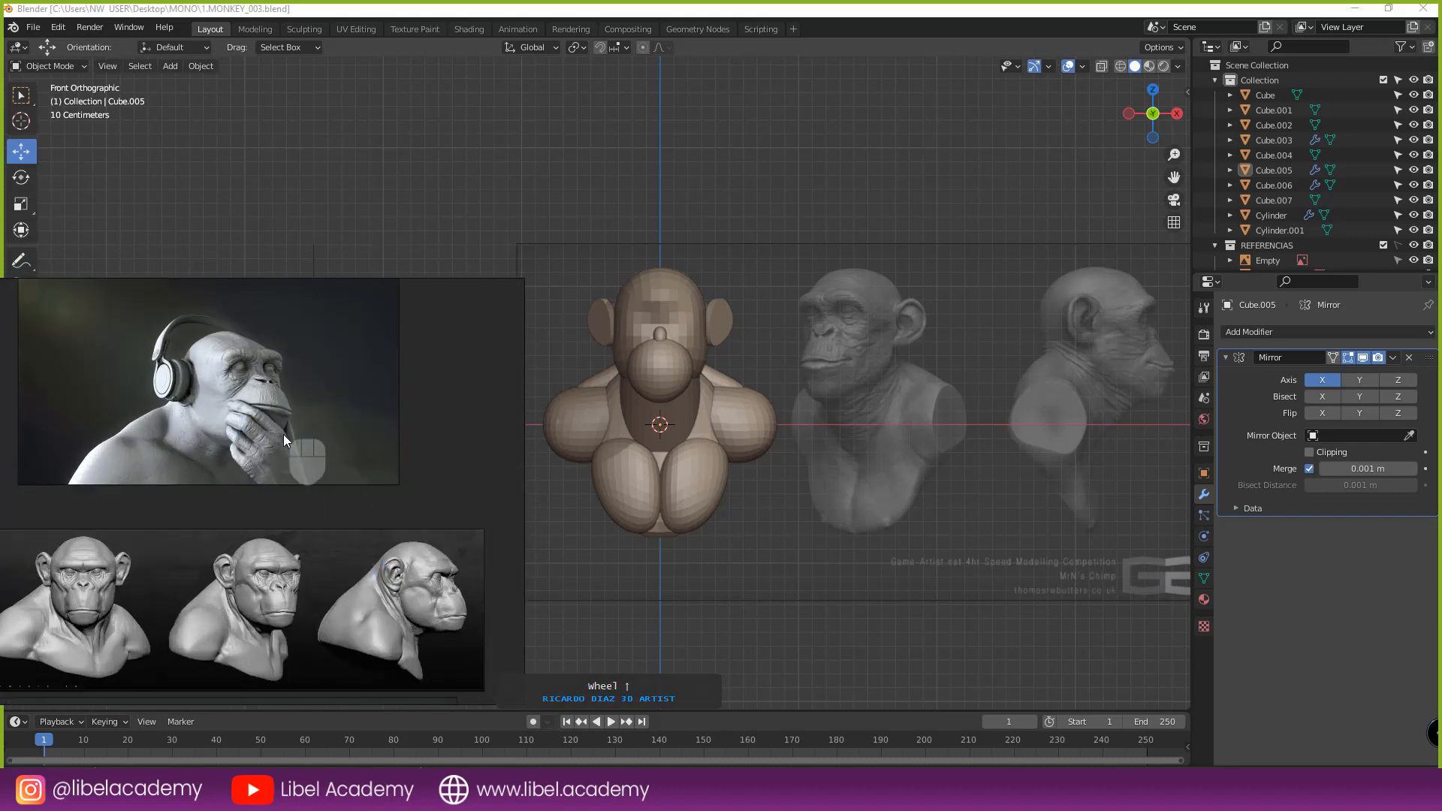
scroll(286, 436, "down", 3)
middle_click_drag(300, 485, 225, 461)
scroll(227, 478, "up", 4)
scroll(223, 461, "up", 3)
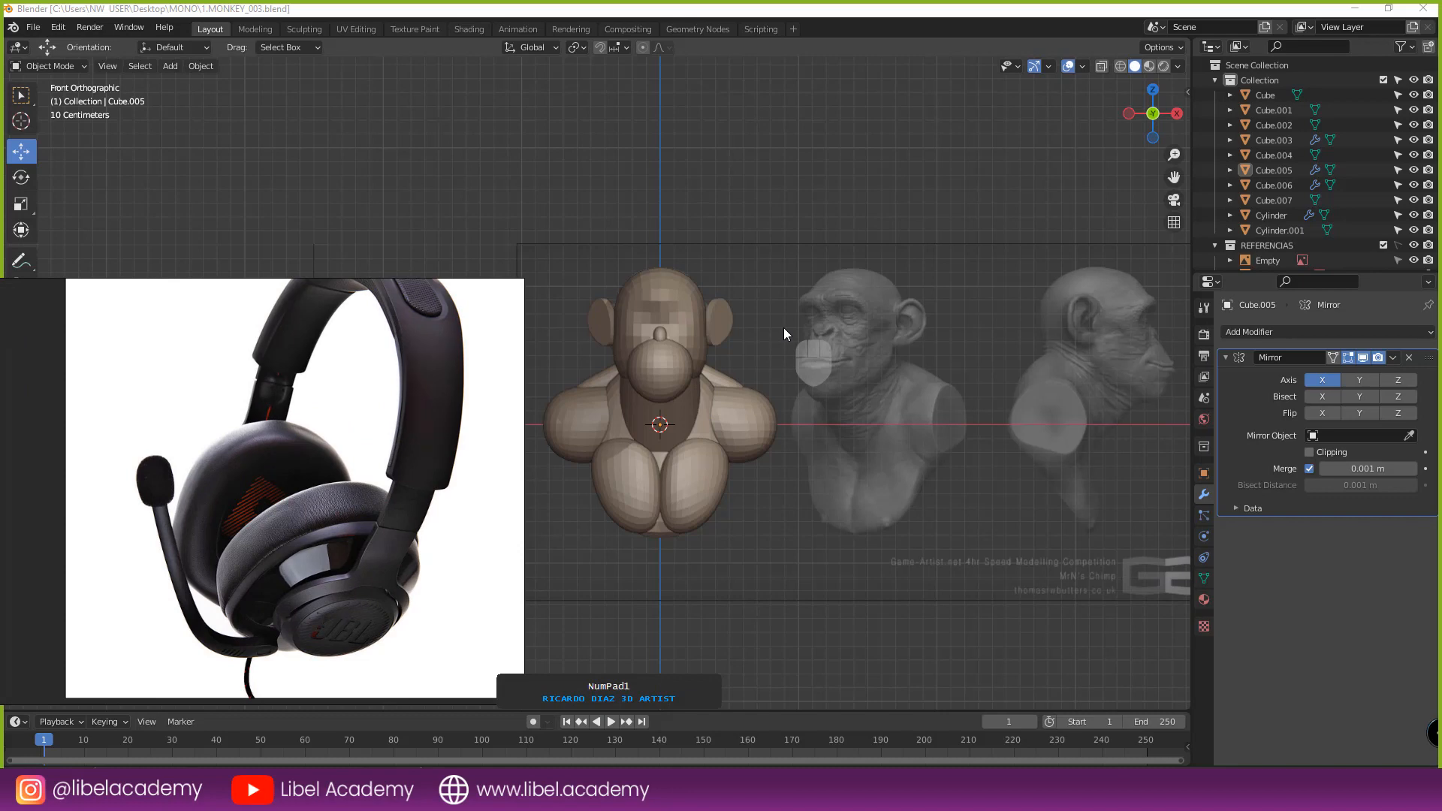
- Place the 3D cursor beside the monkey's ear in front view and add a cylinder mesh there
scroll(686, 278, "up", 2)
scroll(687, 328, "up", 2)
middle_click_drag(686, 278, 703, 379)
key("KP_1")
middle_click_drag(835, 353, 859, 278, "shift")
scroll(826, 292, "down", 3)
scroll(802, 294, "up", 2)
left_click(903, 277)
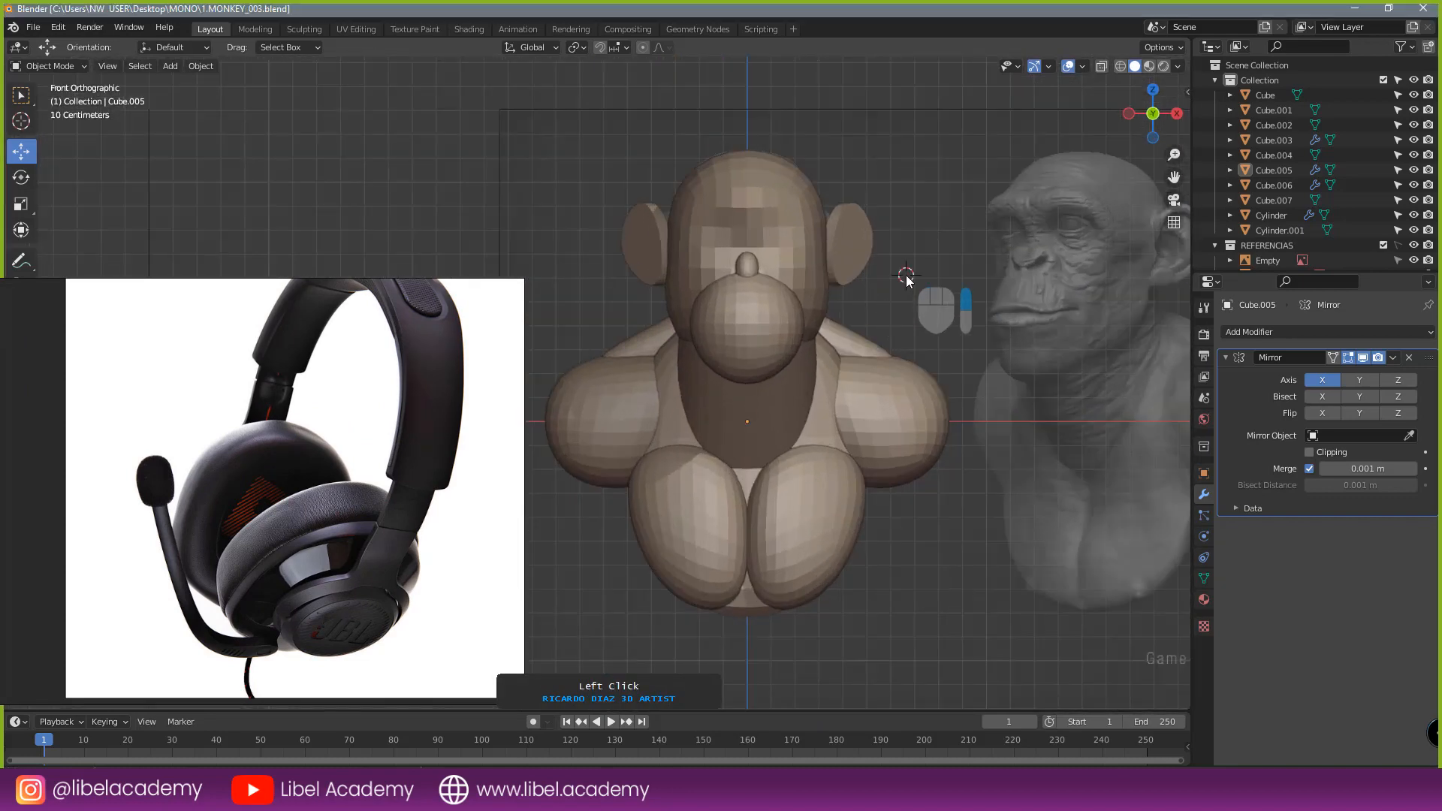
key("shift+a")
left_click(871, 275)
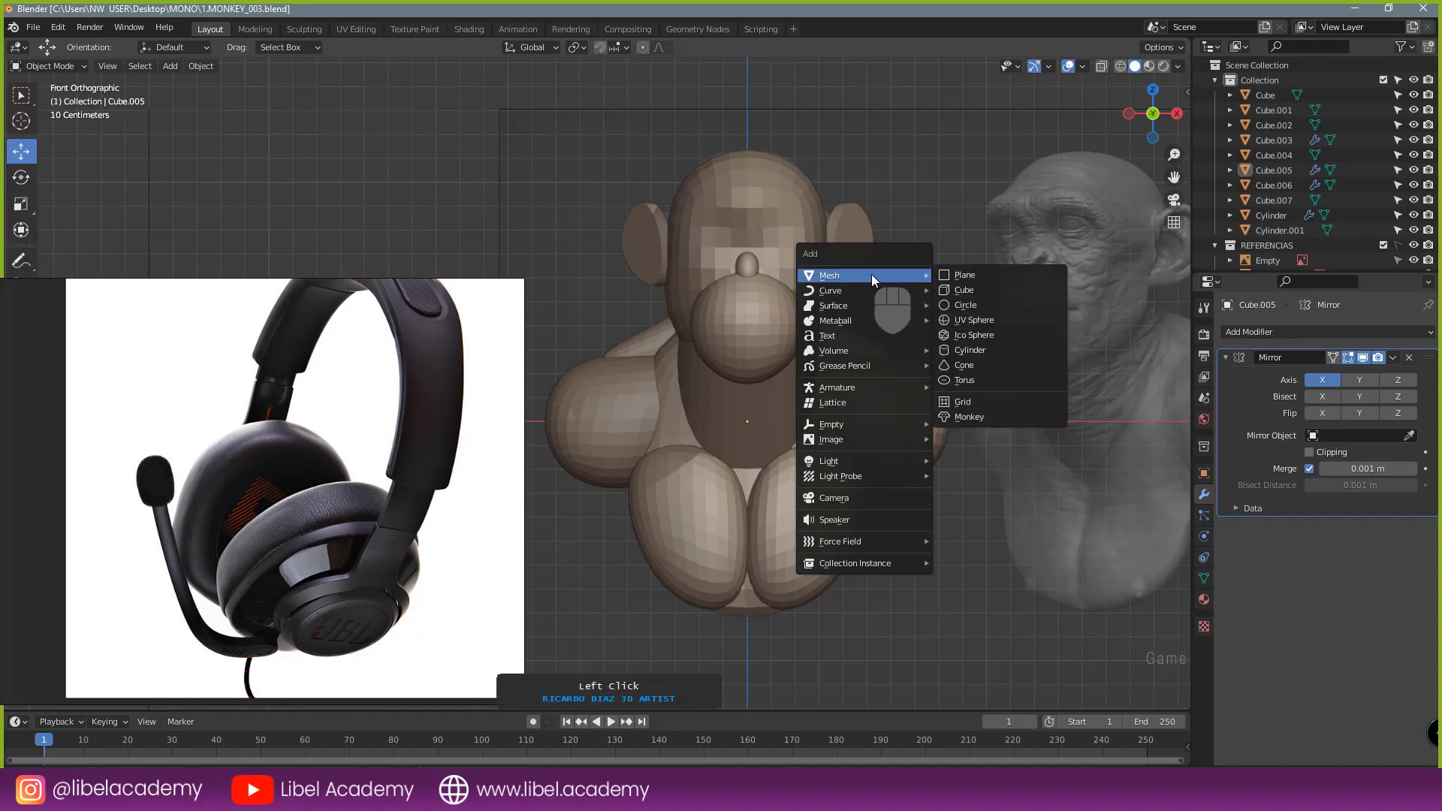
left_click(984, 353)
- Shift the reference board clear of the operator settings and set the new cylinder's vertices to 18
scroll(955, 346, "down", 4)
right_click_drag(364, 412, 365, 250)
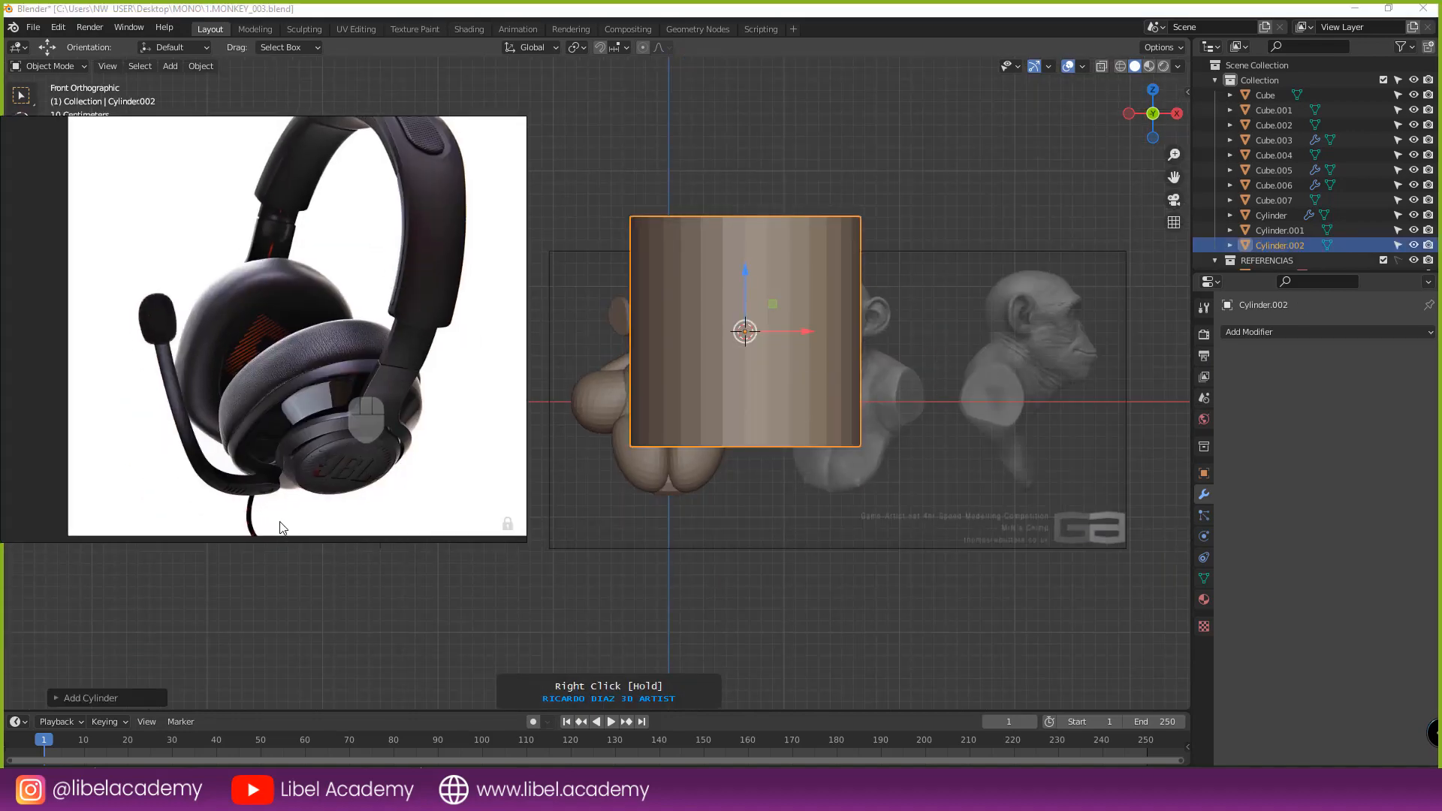
left_click(57, 697)
right_click_drag(285, 451, 293, 383)
left_click(162, 518)
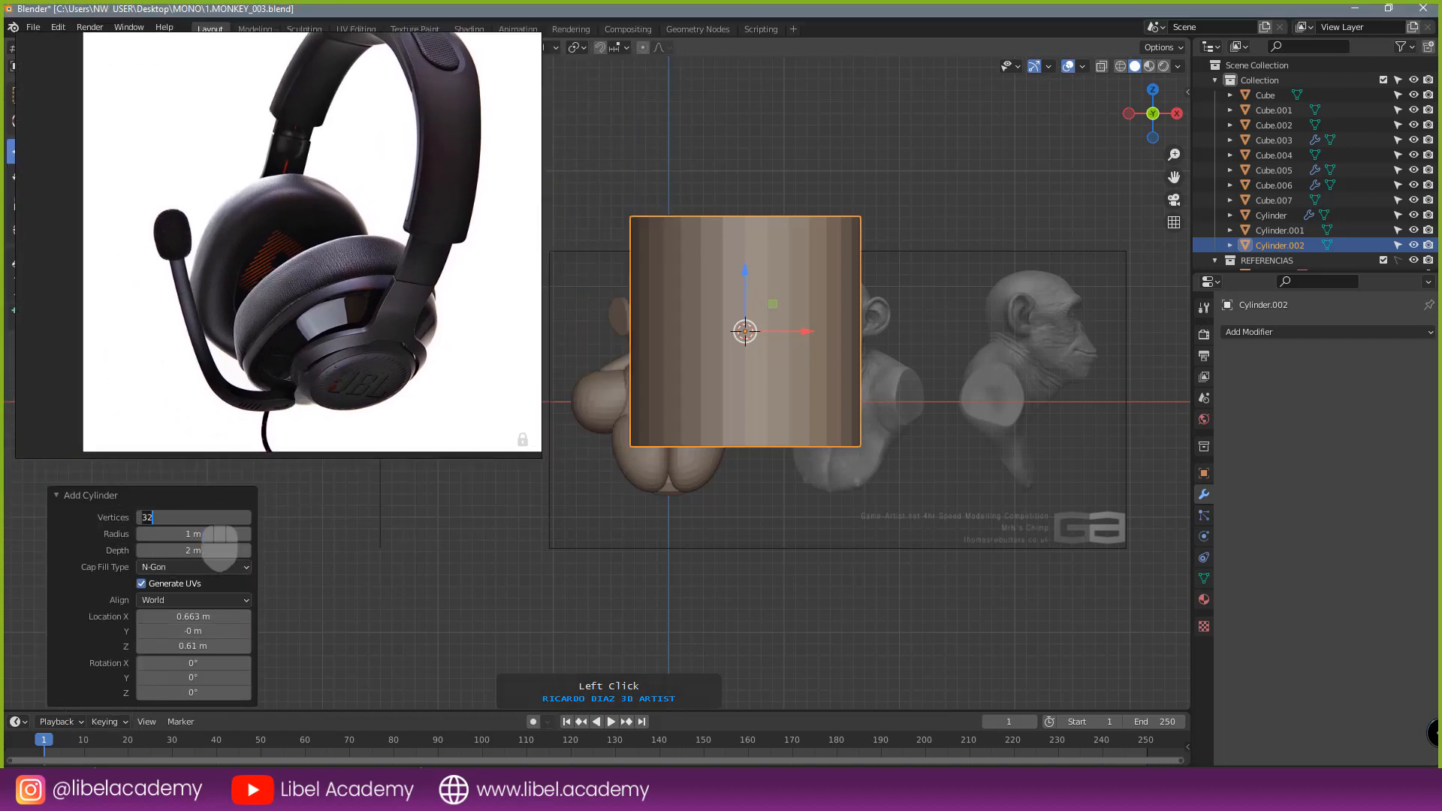
type("18")
key("KP_Enter")
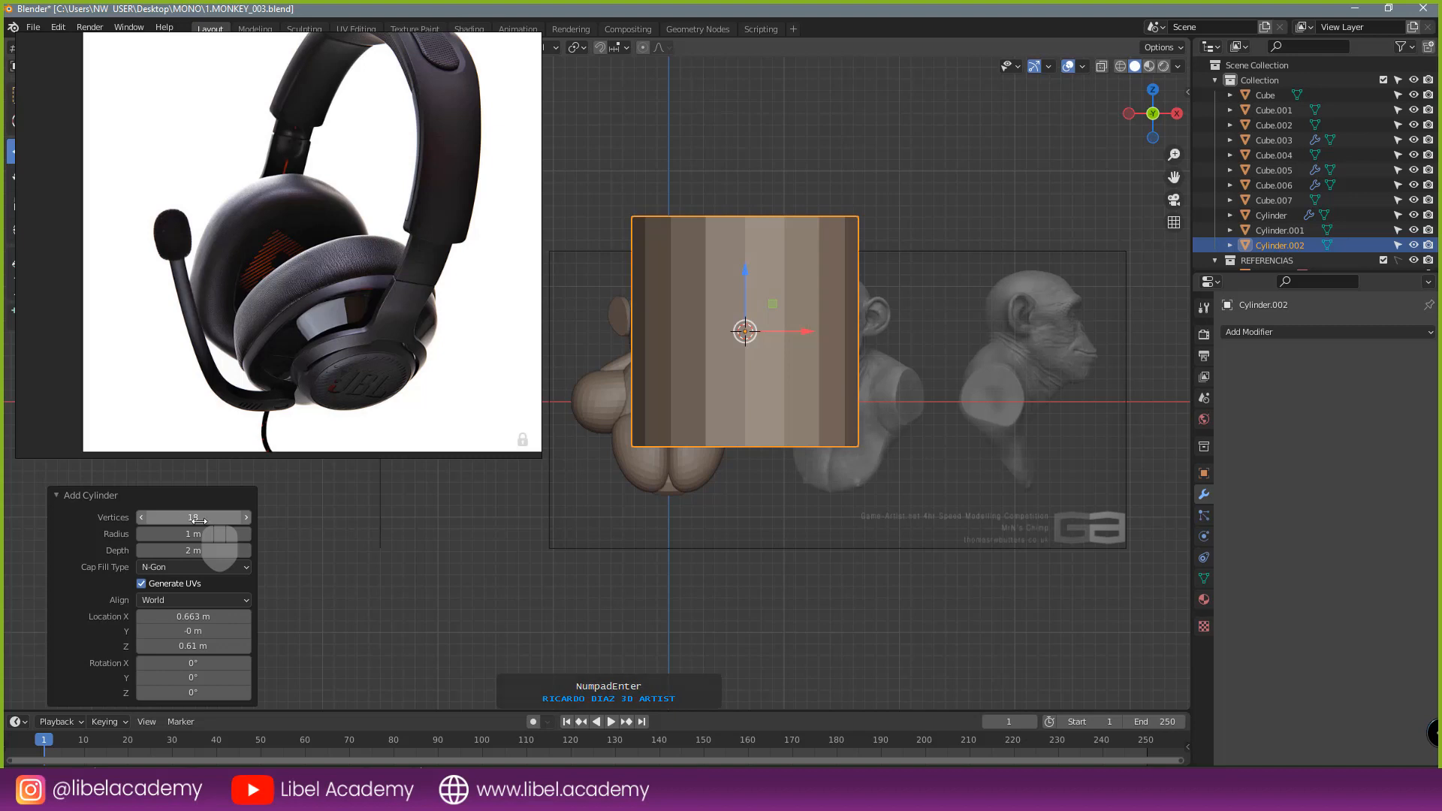
- Flatten the new cylinder by scaling it along Z to about 0.287
scroll(795, 359, "down", 2)
key("s")
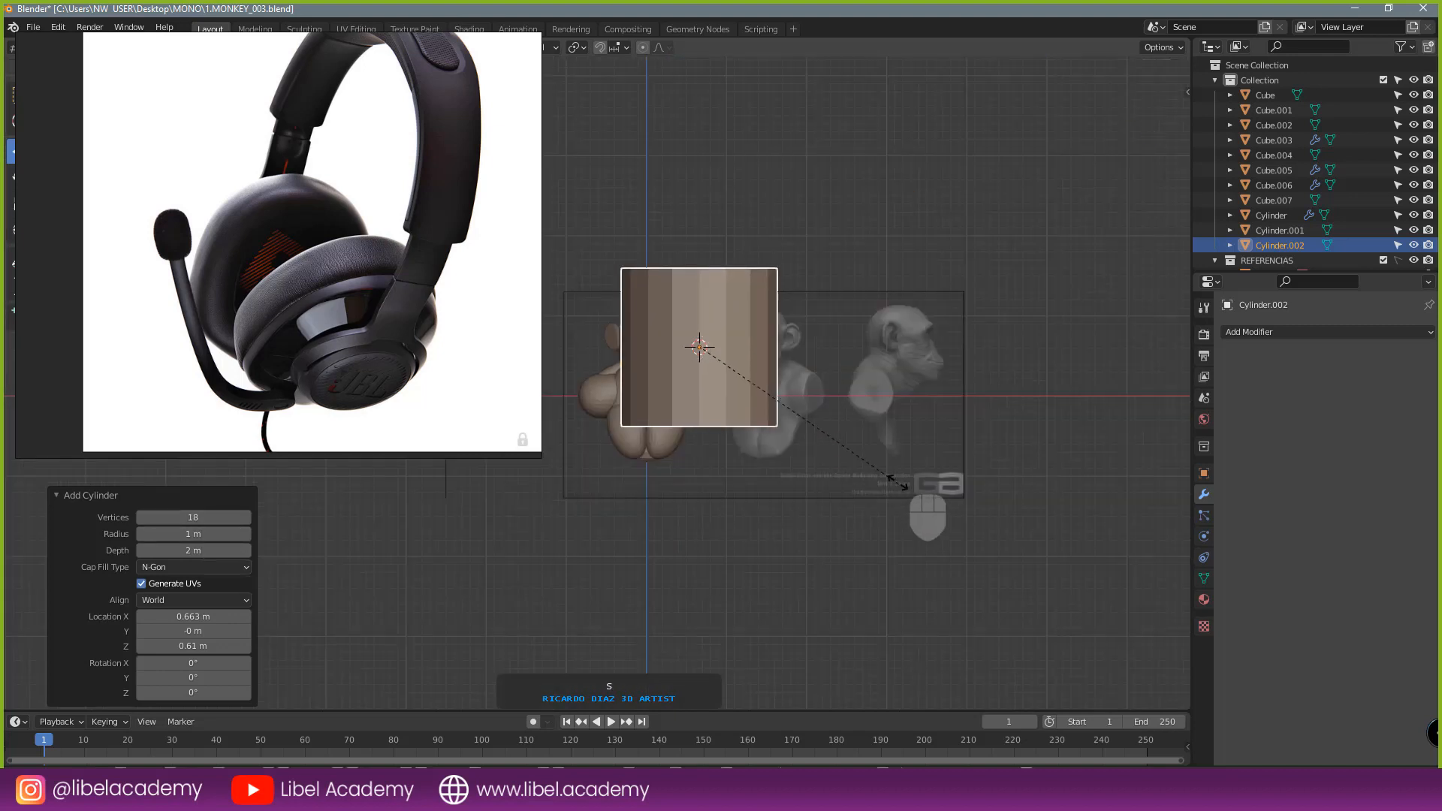
key("z")
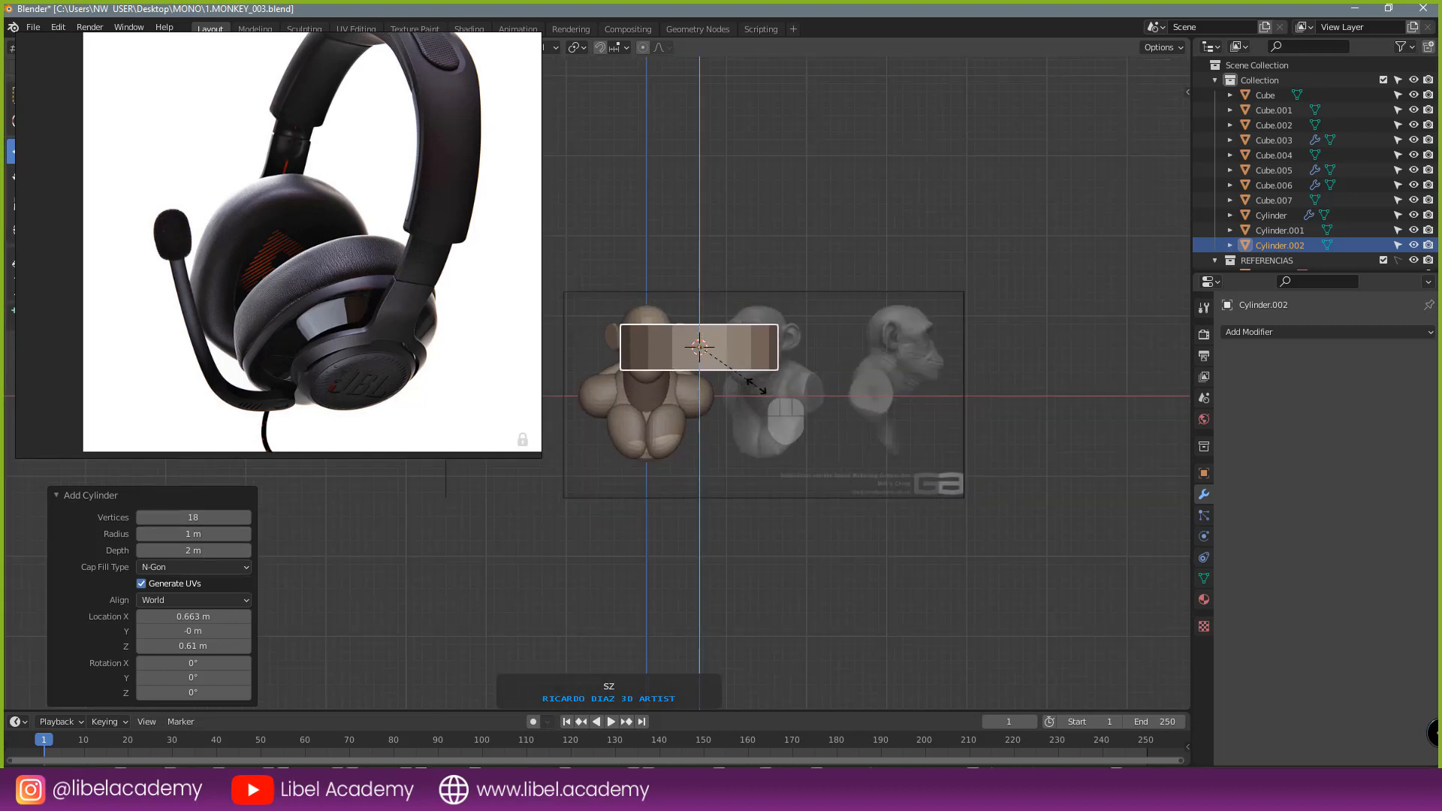
left_click(757, 386)
- Rotate the flattened cylinder 90° about the Y axis and scale it uniformly to about 0.234
scroll(696, 389, "up", 2)
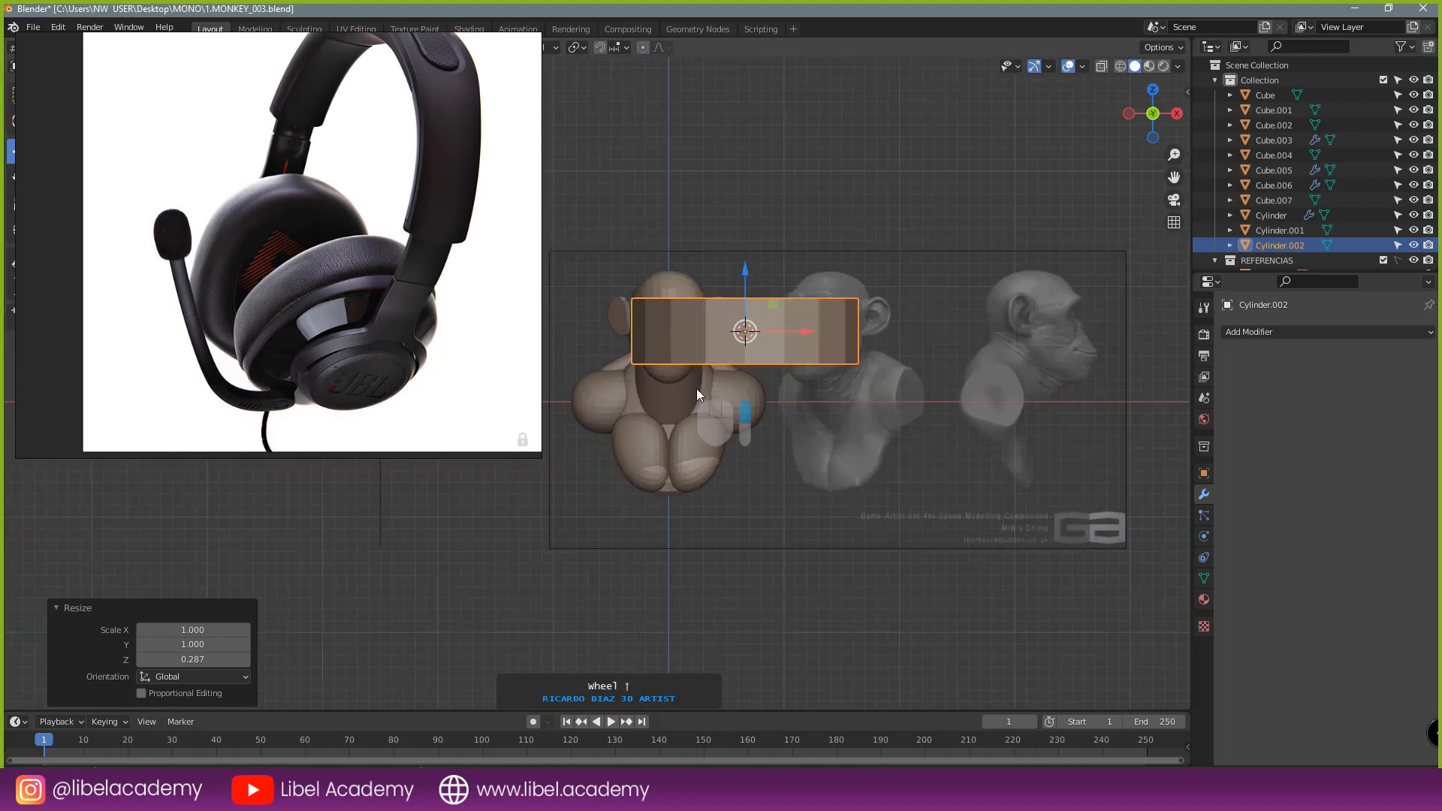
scroll(696, 389, "up", 1)
type("r")
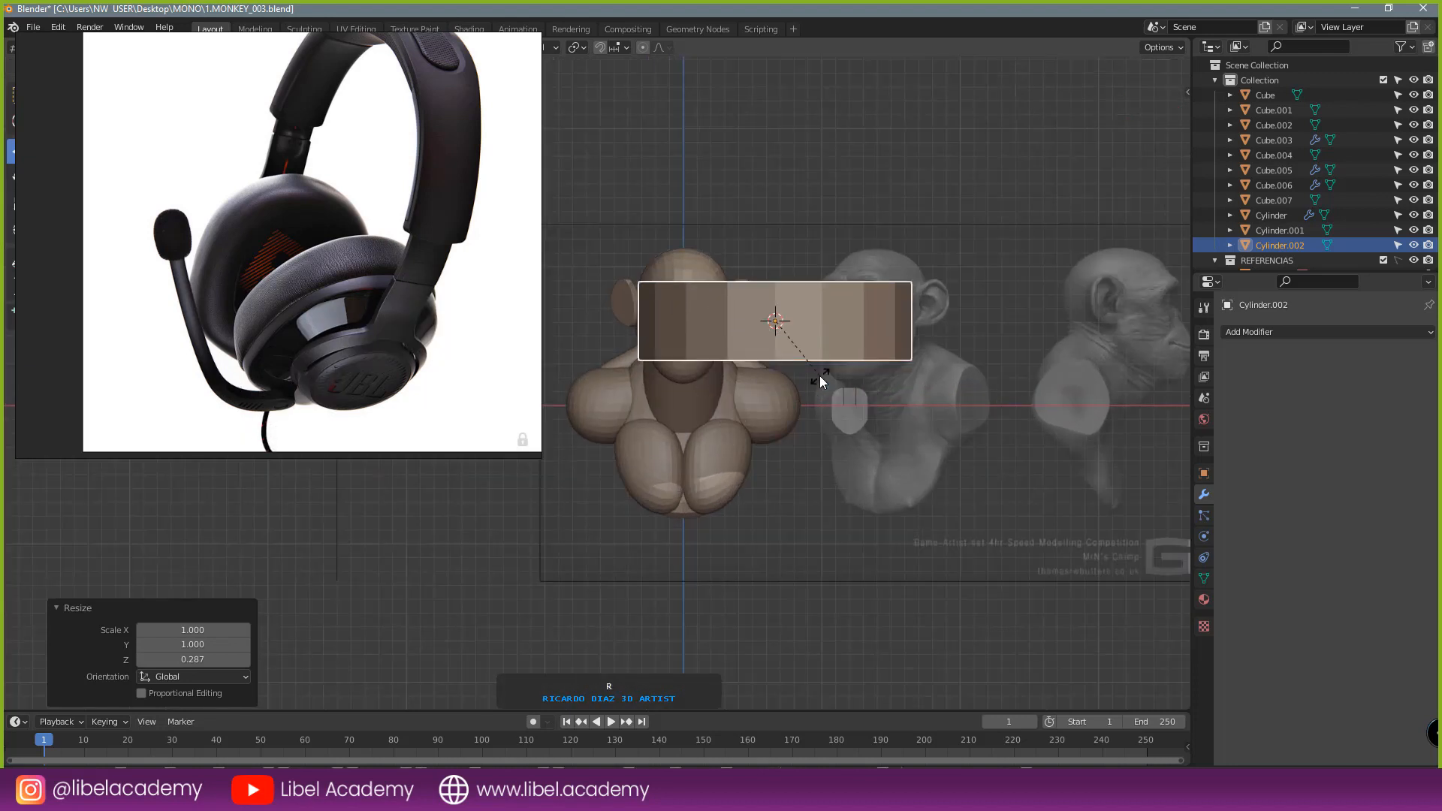
type("y90")
key("Return")
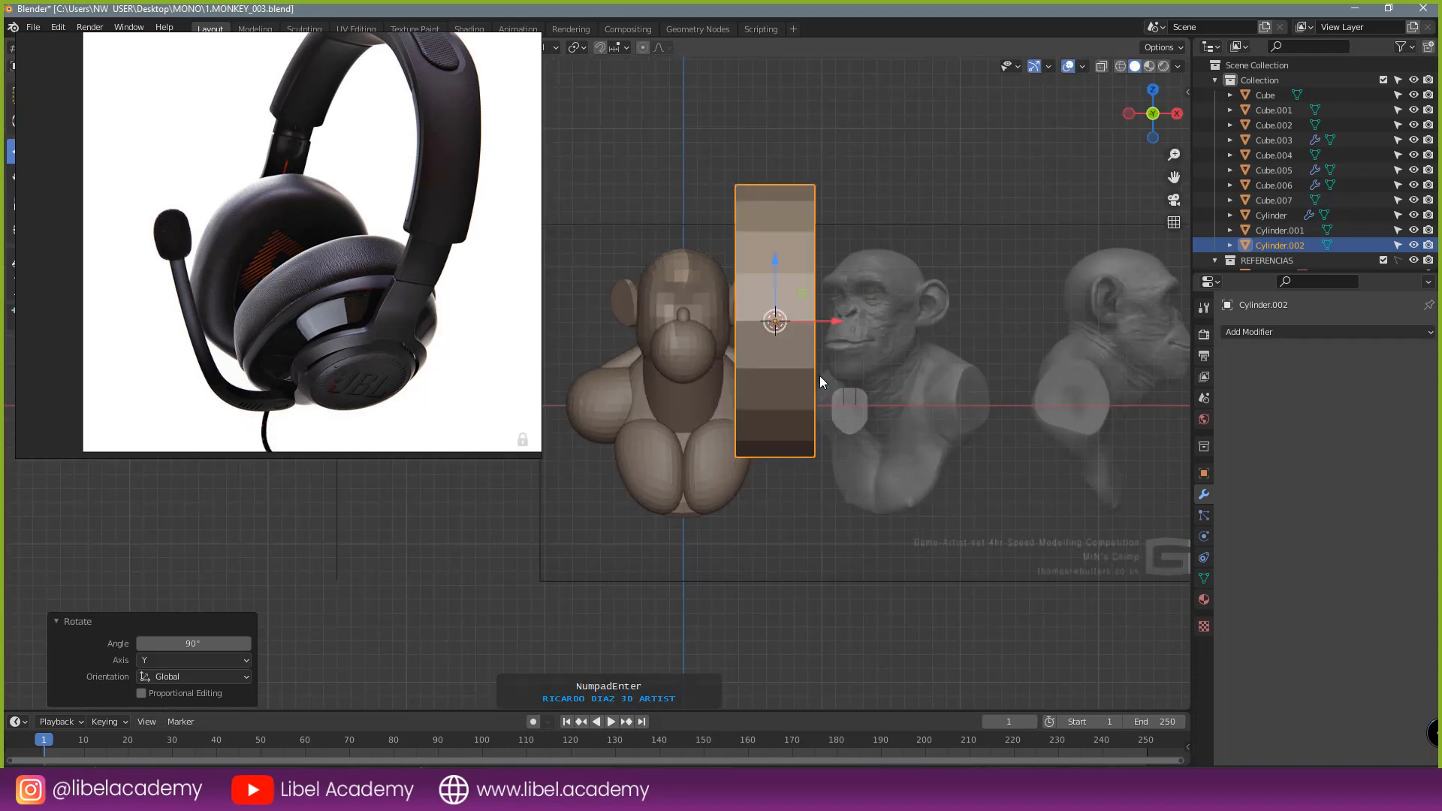
scroll(830, 375, "up", 3)
key("s")
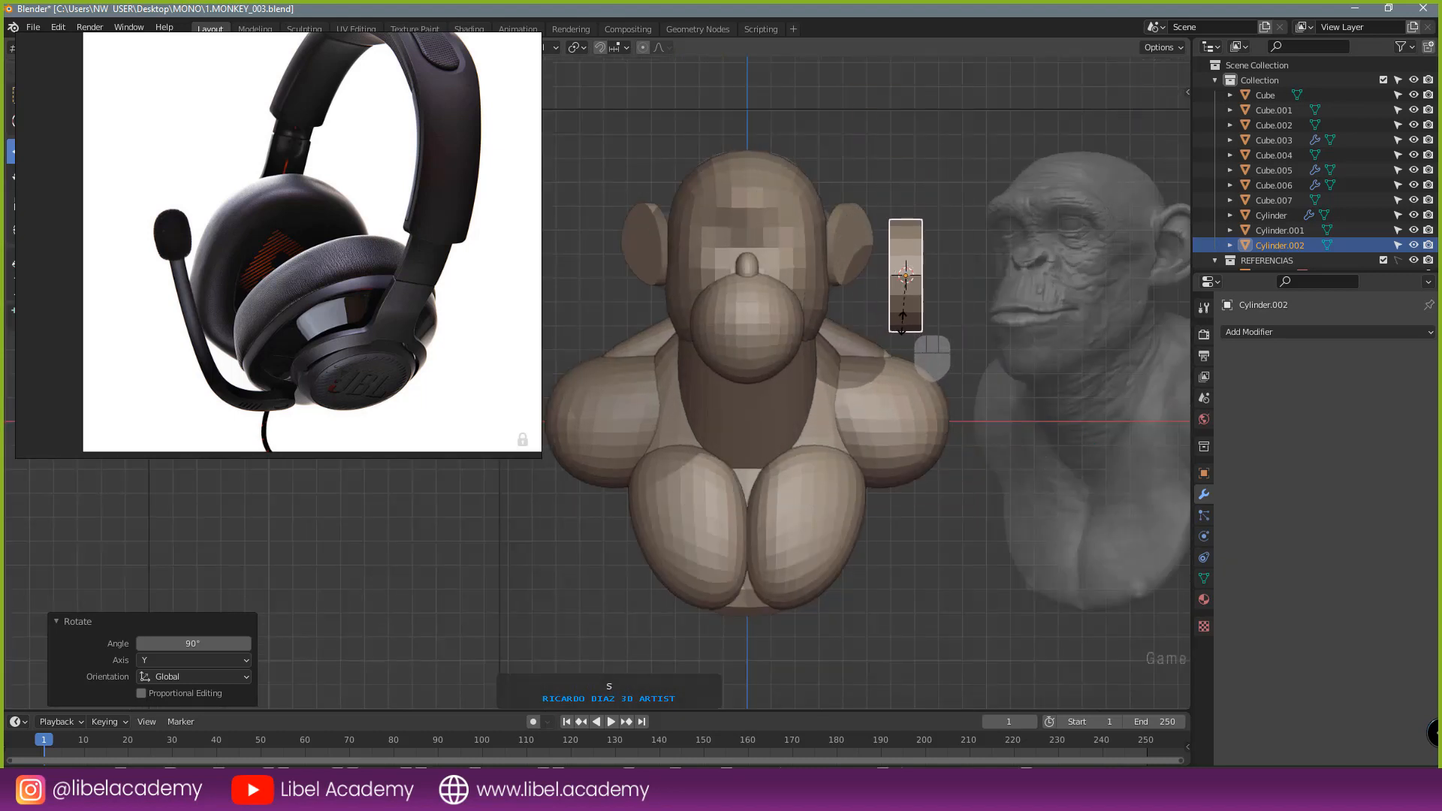
left_click(906, 328)
- Position the cylinder against the monkey's ear in top view, shifting it about -0.245 m and 0.069 m in X and 0.036 m in Y
key("KP_7")
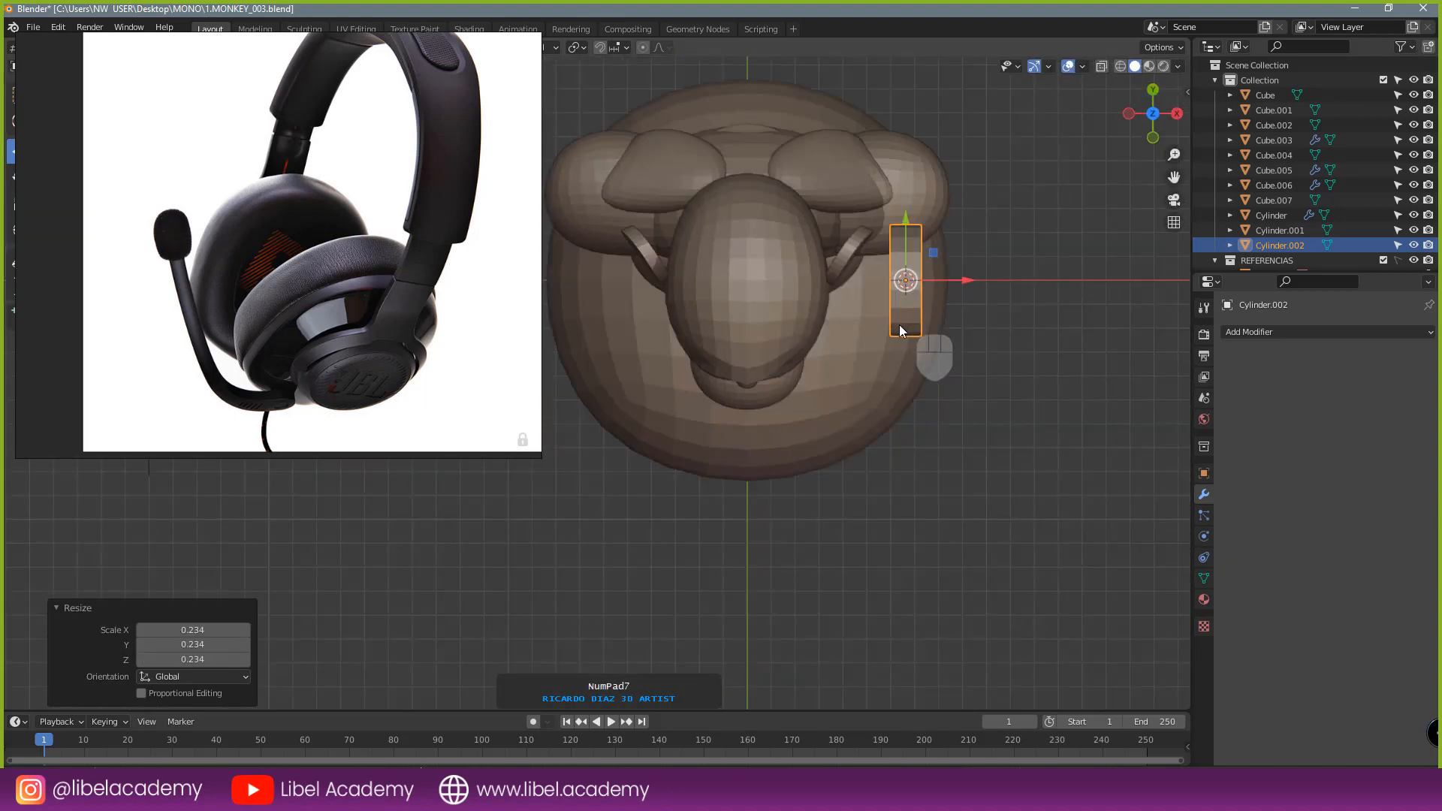
scroll(899, 324, "up", 4)
scroll(853, 416, "up", 1)
left_click_drag(1093, 416, 996, 417)
key("r")
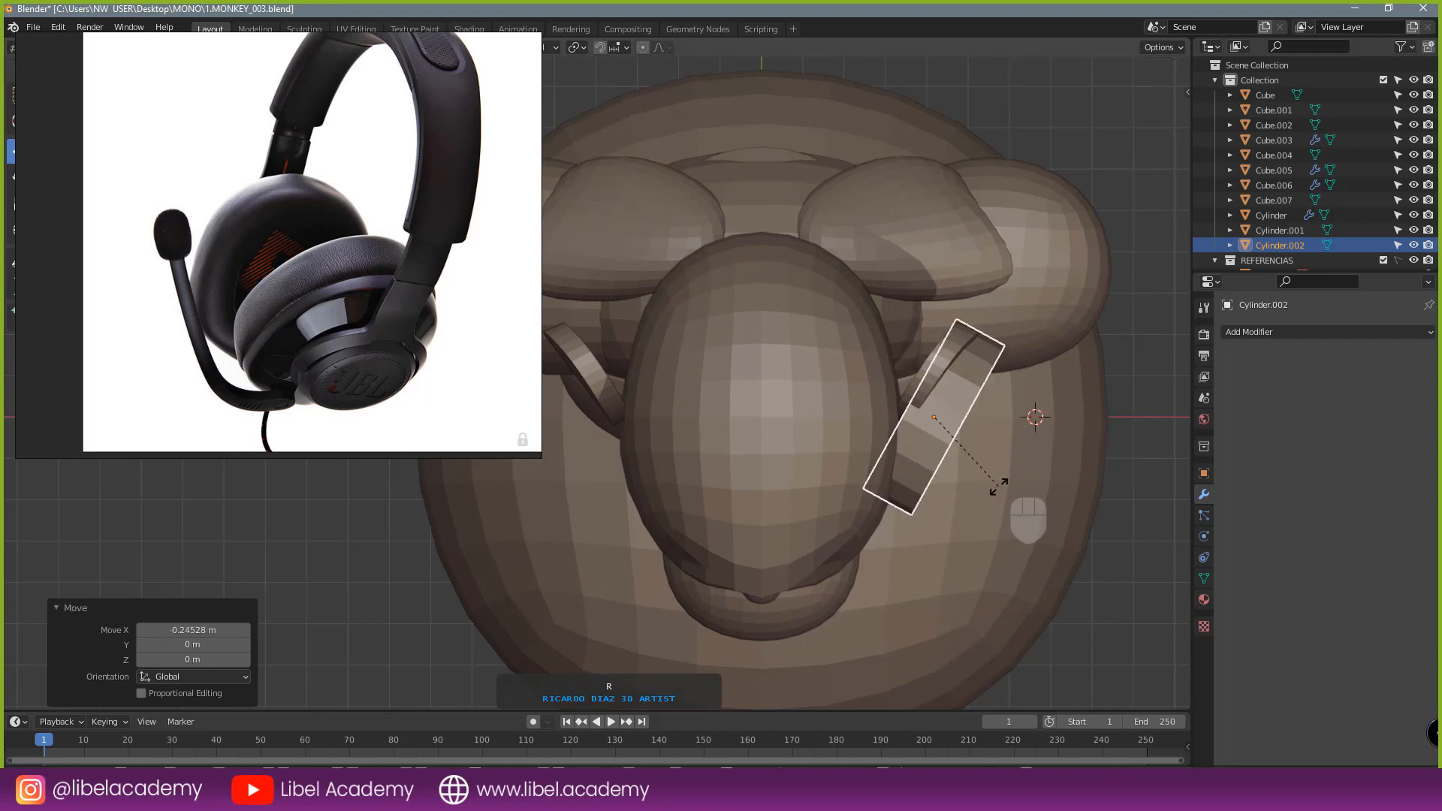
right_click(1051, 435)
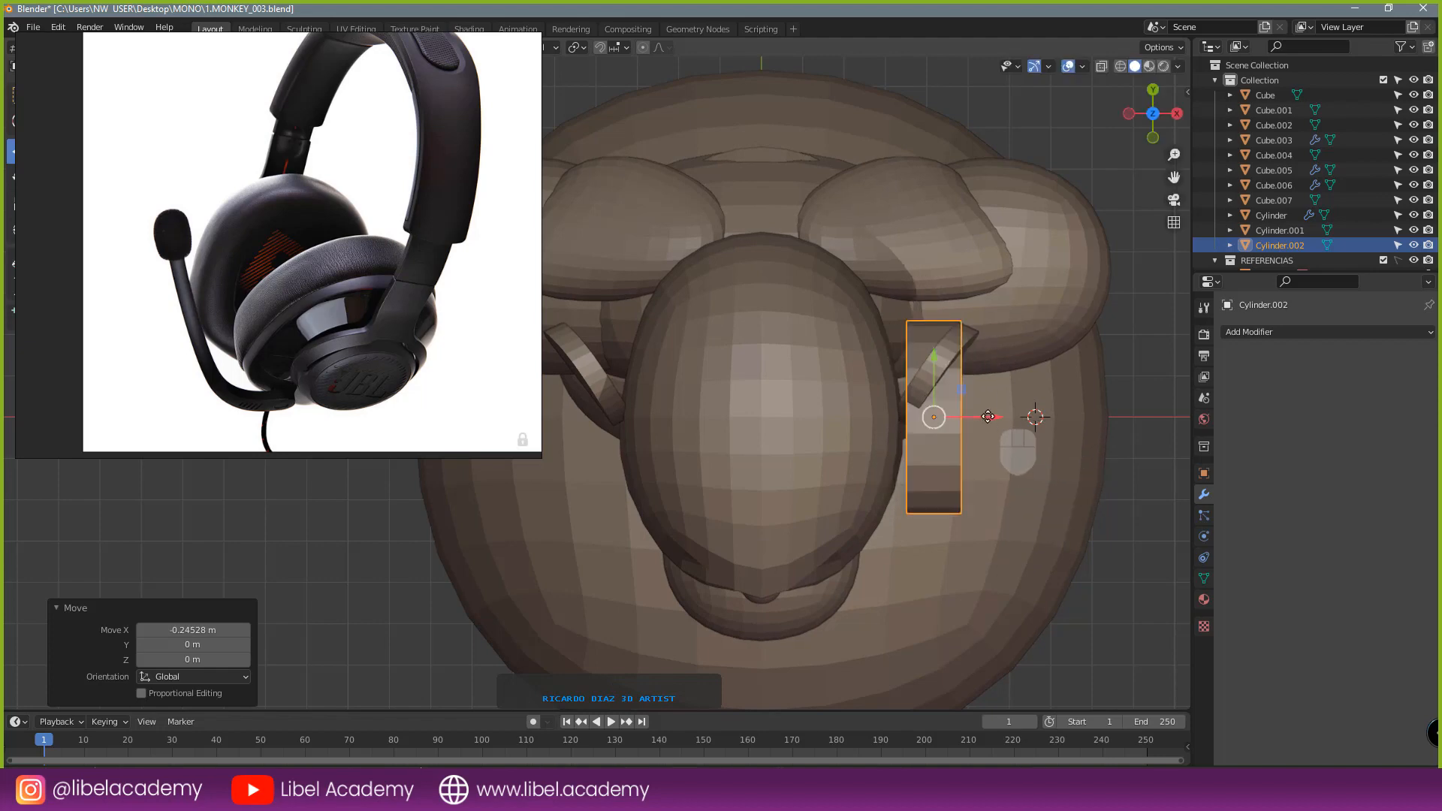
left_click_drag(988, 416, 1016, 400)
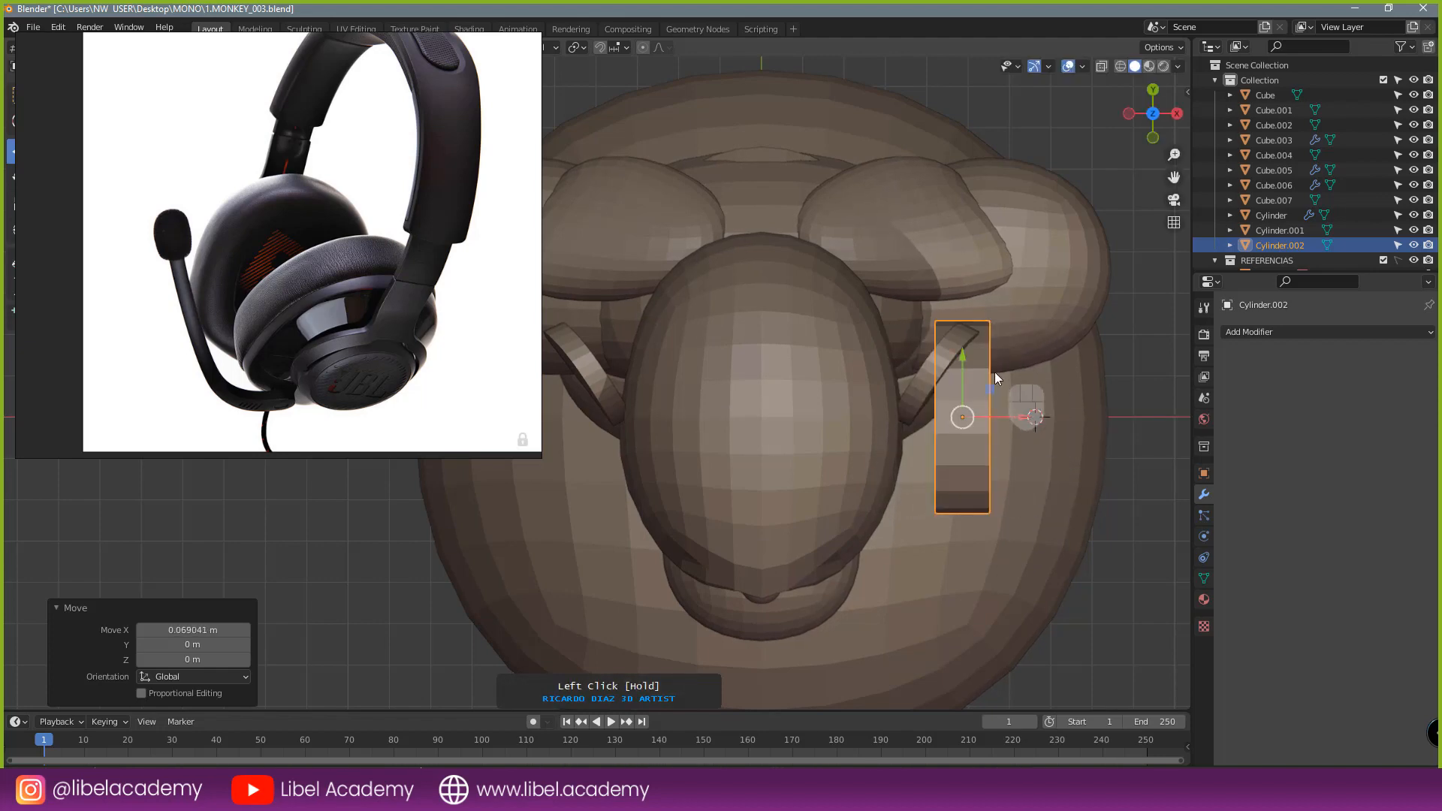
left_click_drag(965, 352, 976, 353)
middle_click_drag(1036, 406, 844, 380)
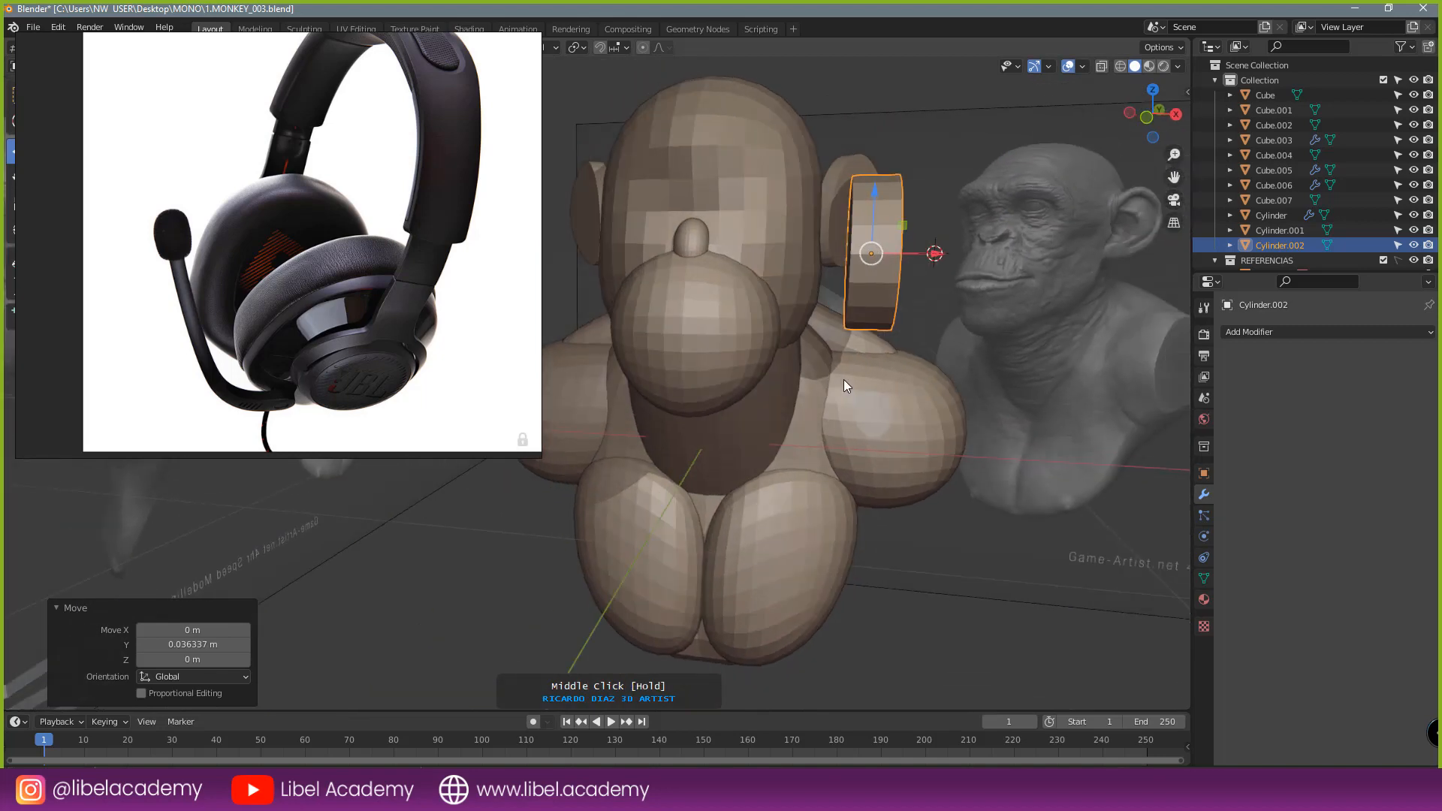
- Duplicate the cylinder in front view and move the copy outward along X so it sits against the original's outer side
key("KP_1")
scroll(812, 436, "up", 5)
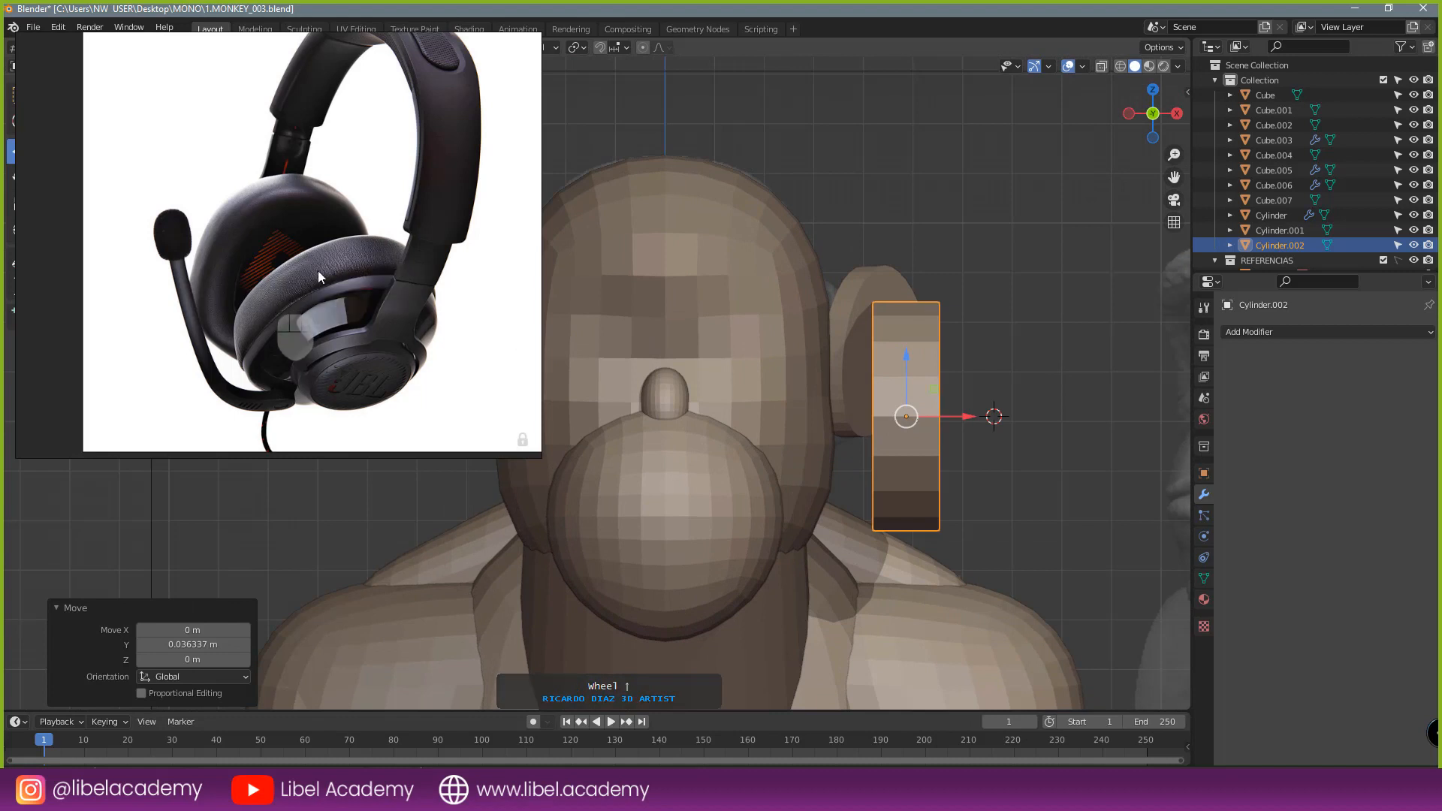
key("shift+d")
right_click(969, 417)
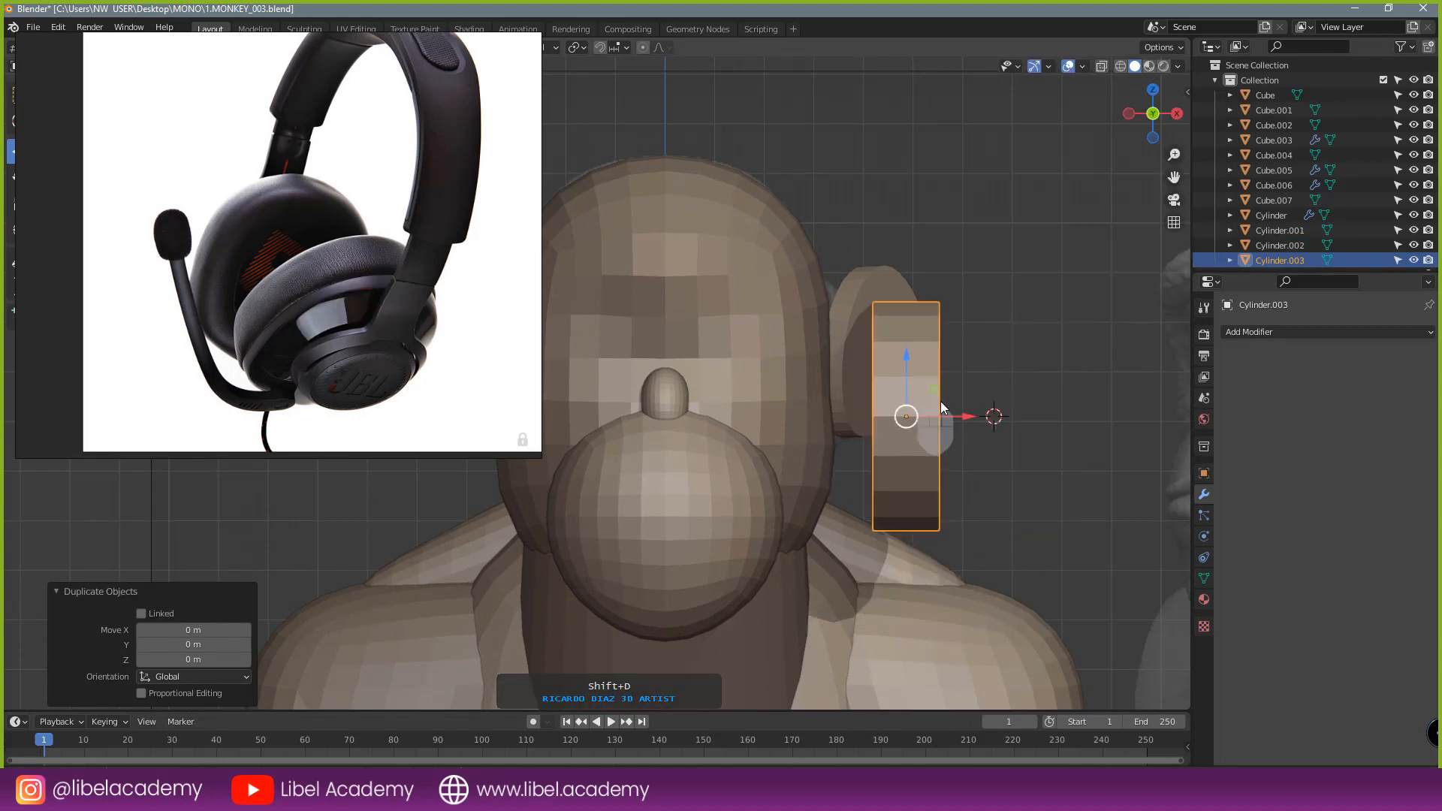
left_click_drag(967, 416, 1037, 416)
- Slide the reference board aside and taper the duplicate by scaling its outer cap face to about 0.781
middle_click_drag(1036, 417, 794, 467)
key("Tab")
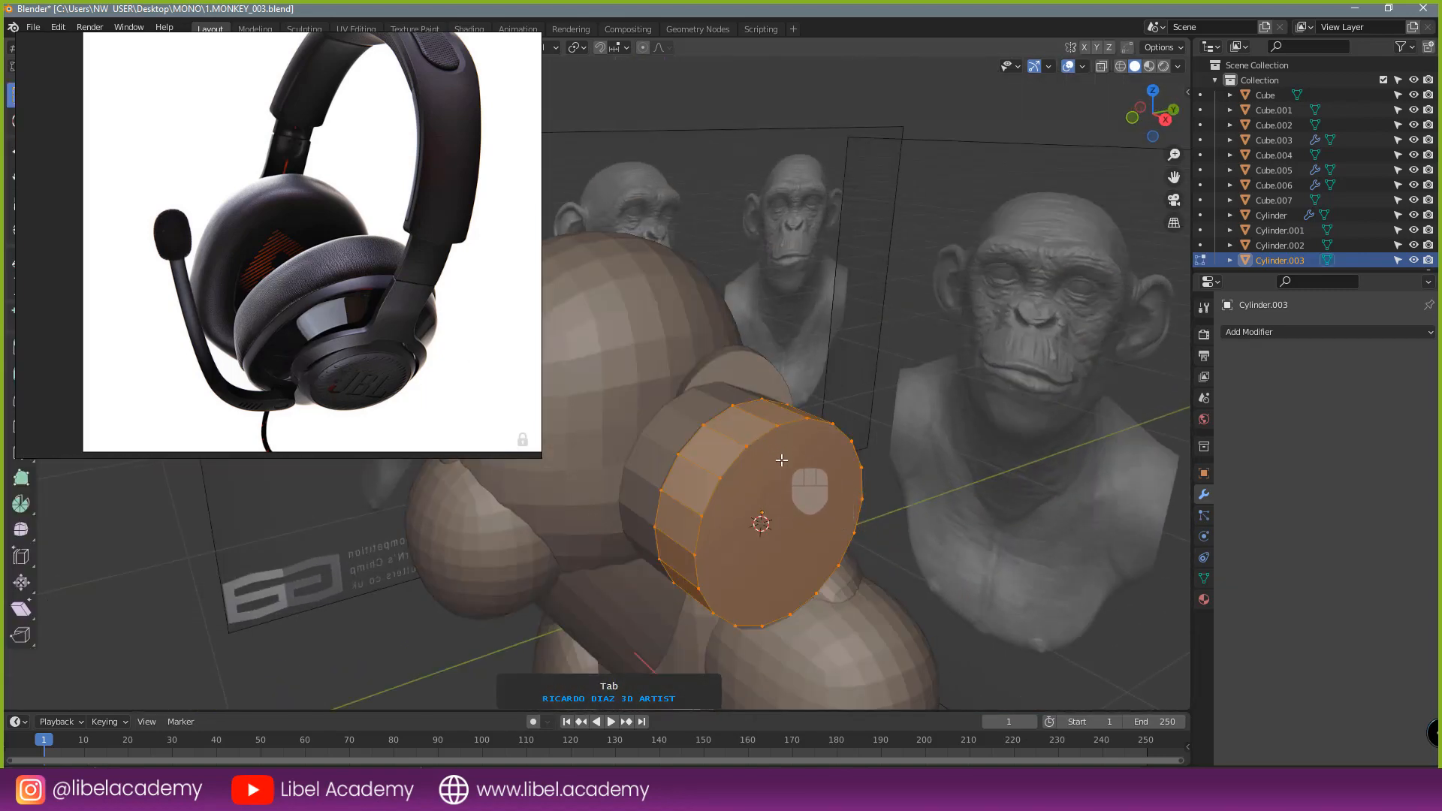
middle_click_drag(796, 473, 803, 437, "shift")
key("Tab")
key("Tab")
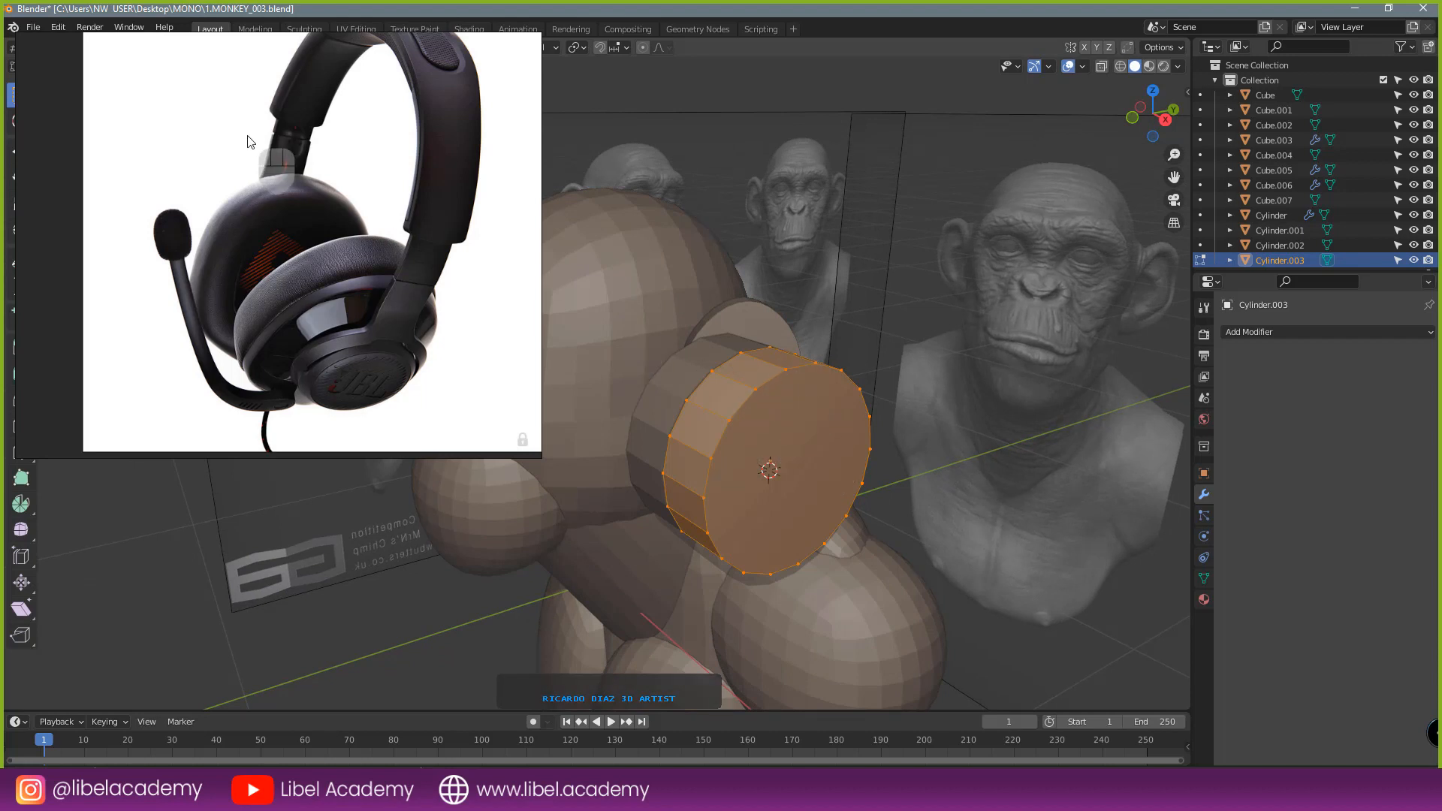
right_click_drag(225, 147, 0, 388)
left_click(129, 67)
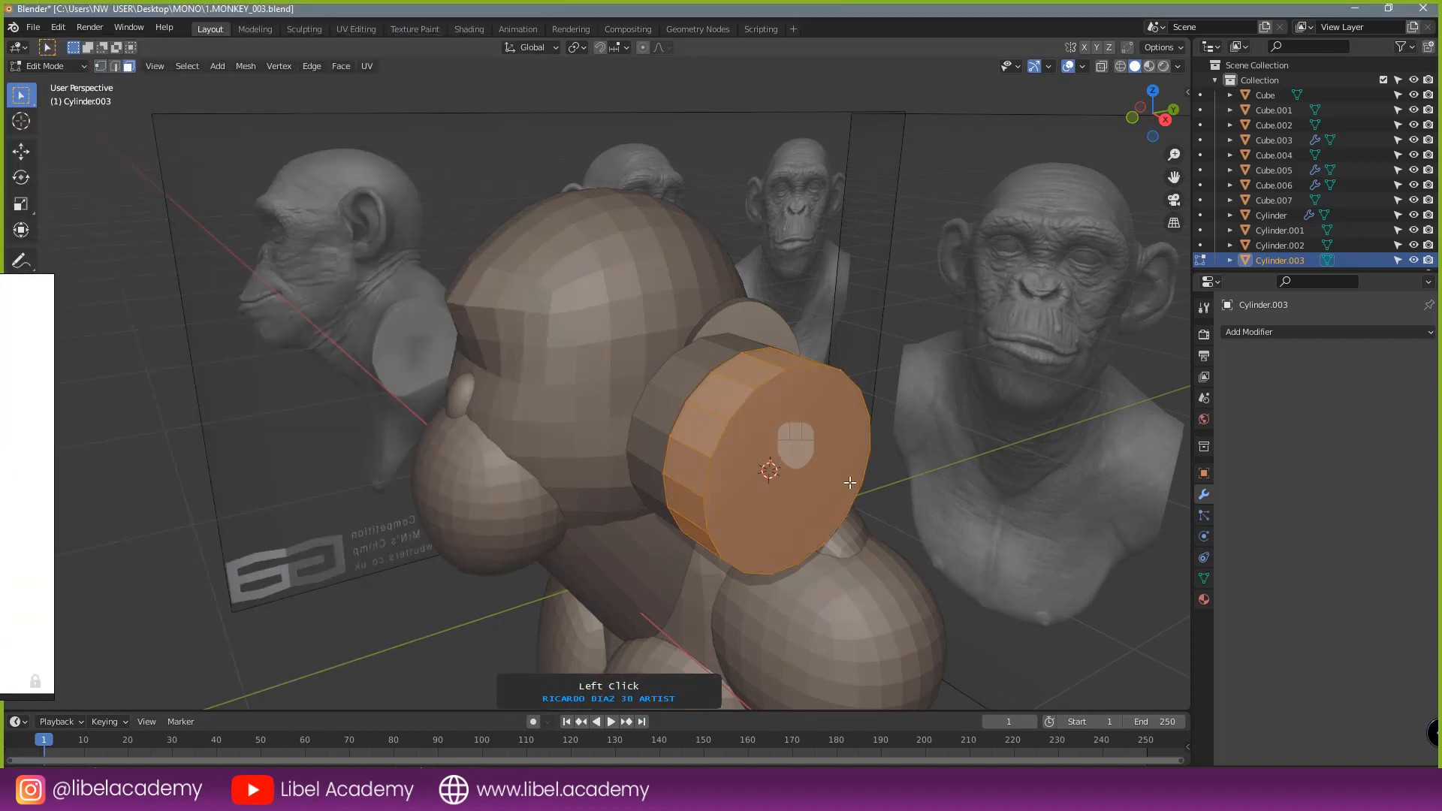
right_click(803, 445)
key("s")
left_click(978, 551)
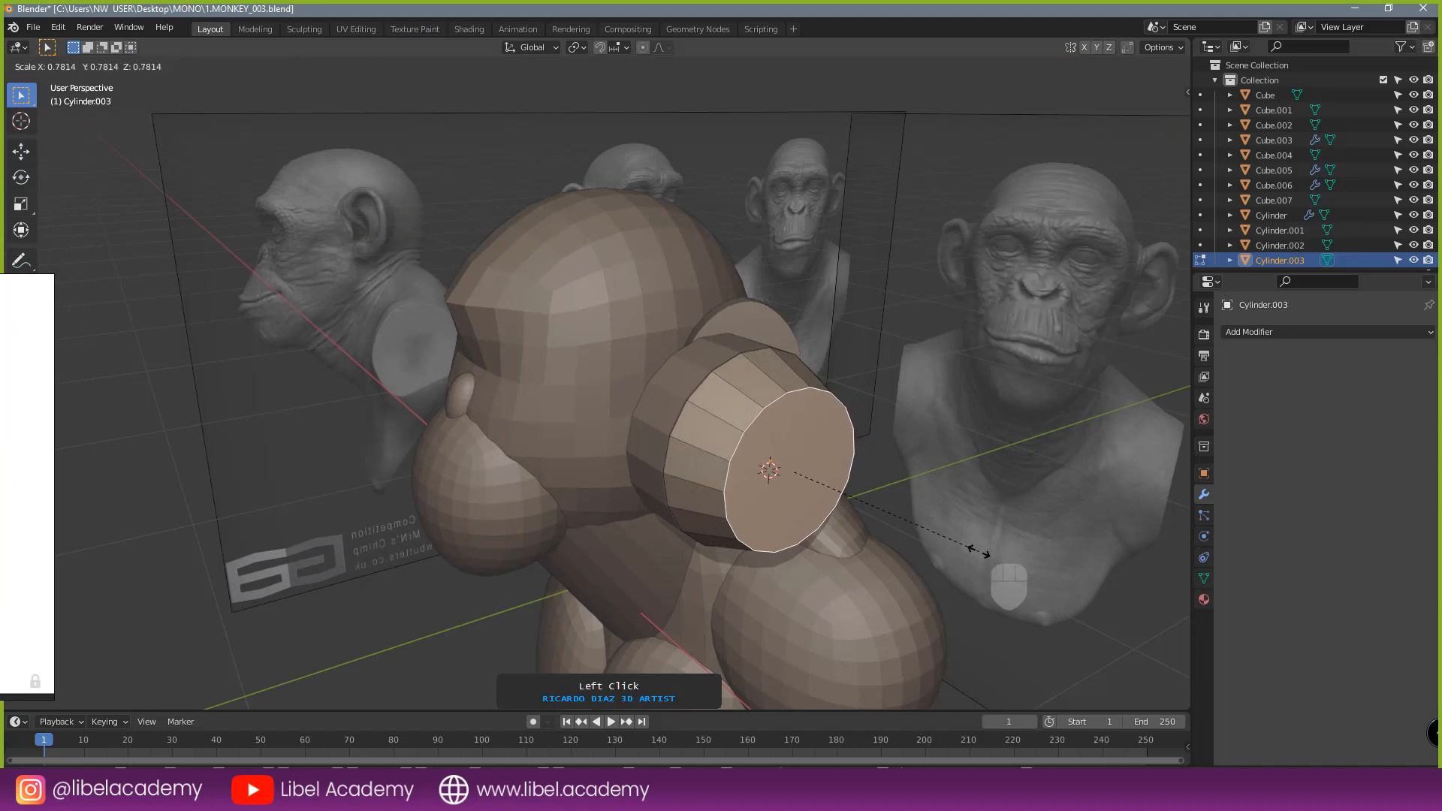
right_click_drag(4, 439, 0, 439)
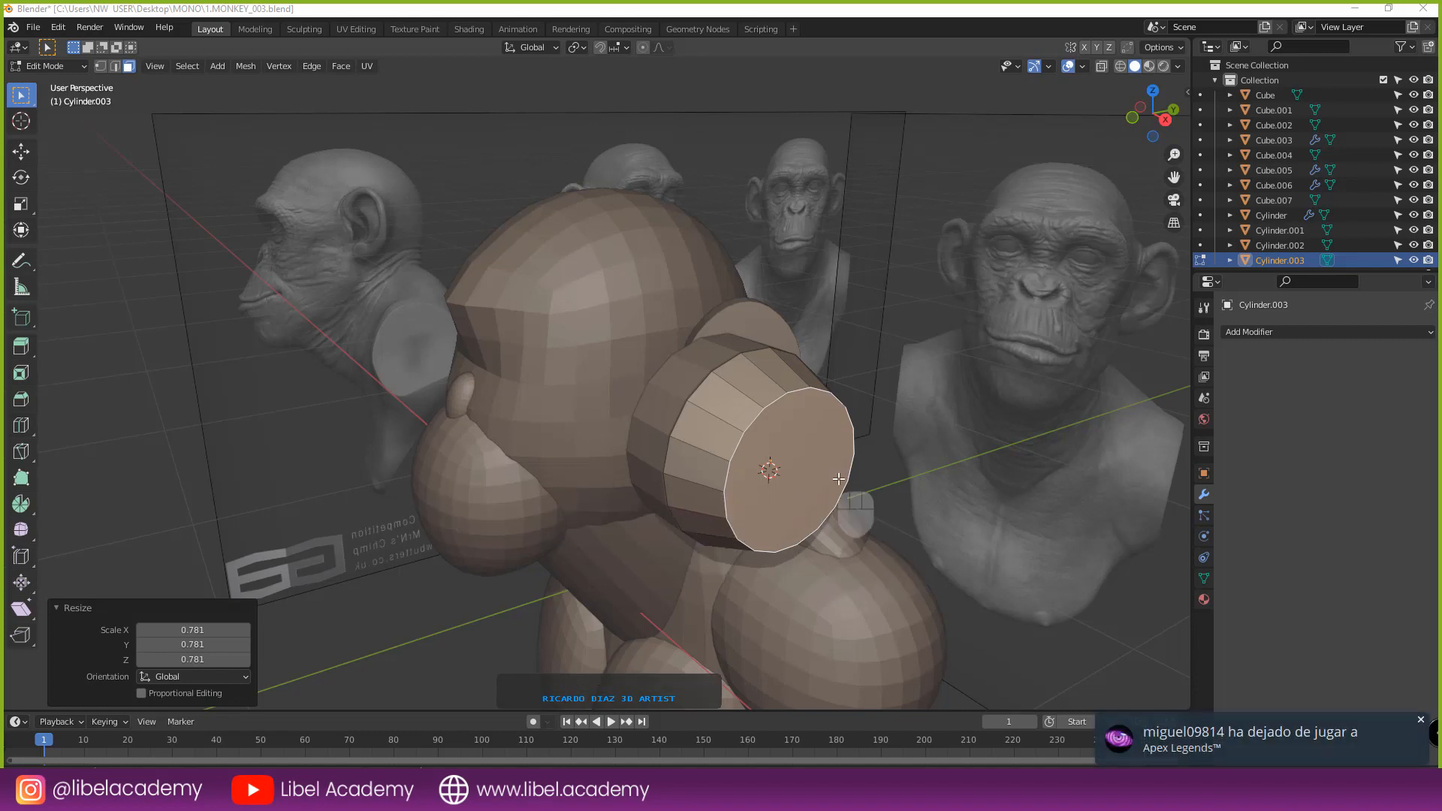
- Move the tapered cylinder's outer cap face about 0.037 m inward along X in front view
key("KP_1")
middle_click_drag(877, 454, 800, 491, "shift")
left_click(21, 152)
scroll(761, 393, "up", 3)
mouse_move(995, 423)
left_mouse_down()
mouse_move(947, 421)
mouse_move(974, 423)
left_mouse_up()
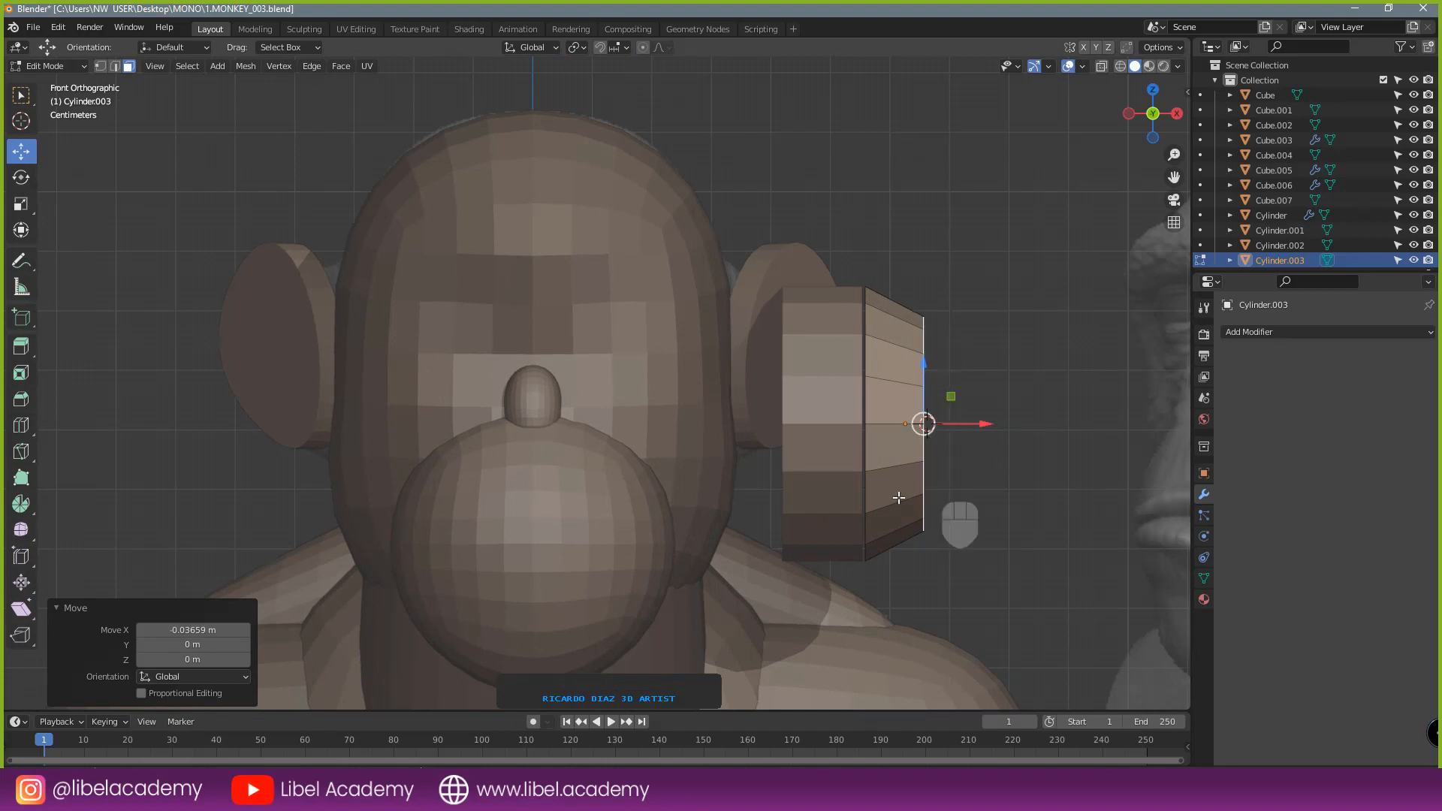
- Thin the inner cylinder by moving its ear-side cap face slightly outward along X
key("Tab")
left_click(789, 420)
key("Tab")
middle_click_drag(767, 424, 809, 424)
right_click(787, 429)
left_click_drag(852, 425, 865, 421)
key("Tab")
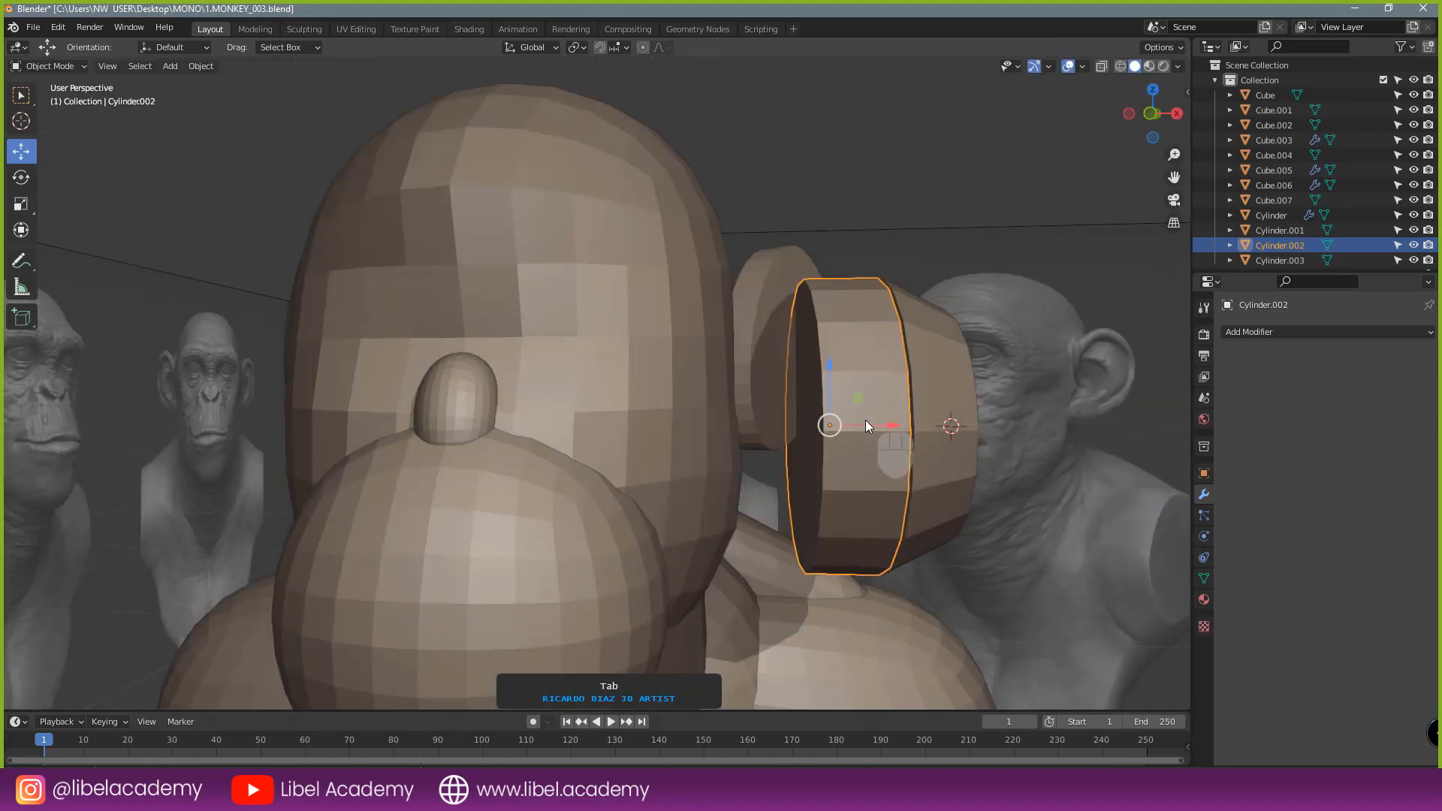
- Deselect everything and inspect the two-part ear cup in front view and from a raised angle
key("a")
key("a")
middle_click_drag(952, 439, 942, 435)
scroll(942, 435, "down", 2)
key("KP_1")
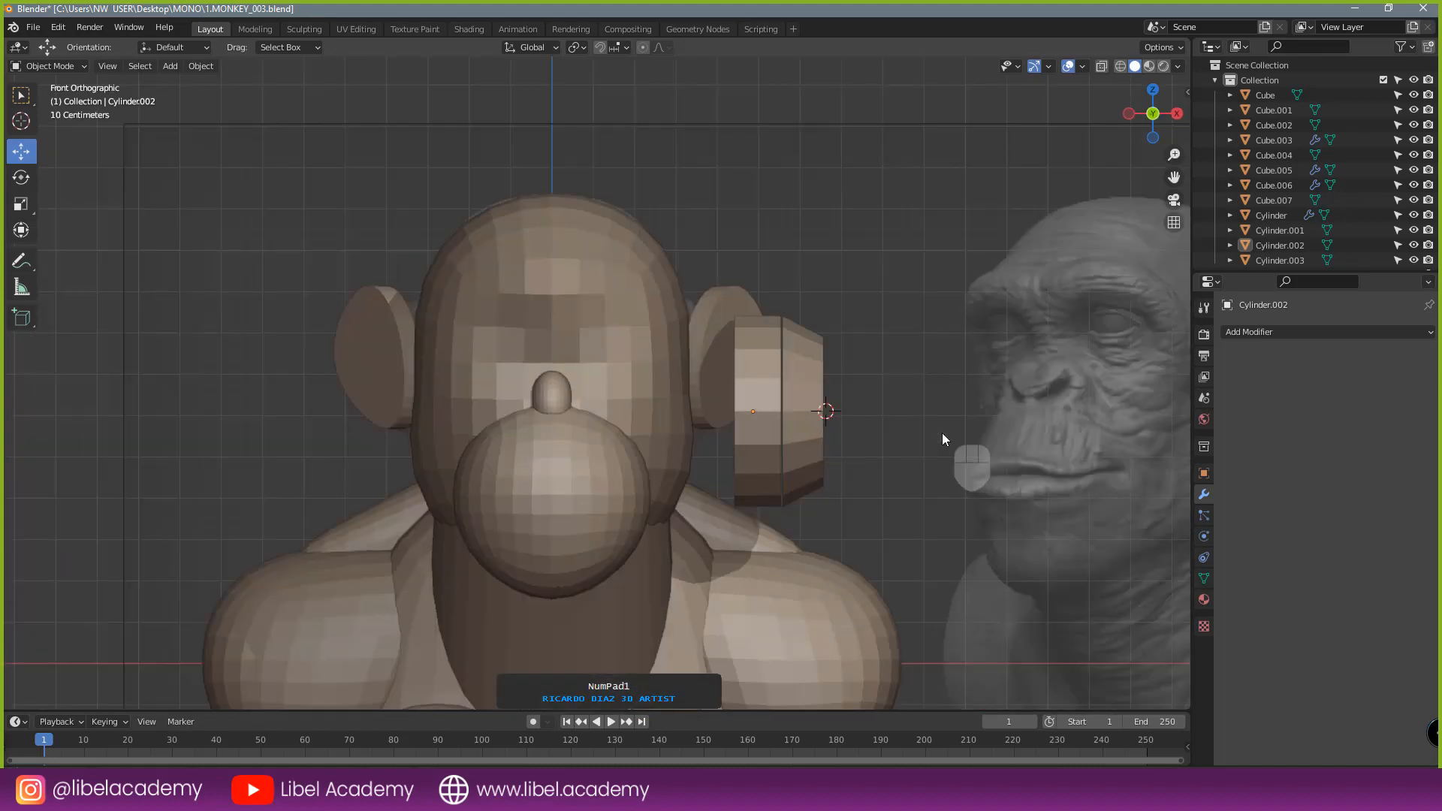
scroll(826, 413, "up", 2)
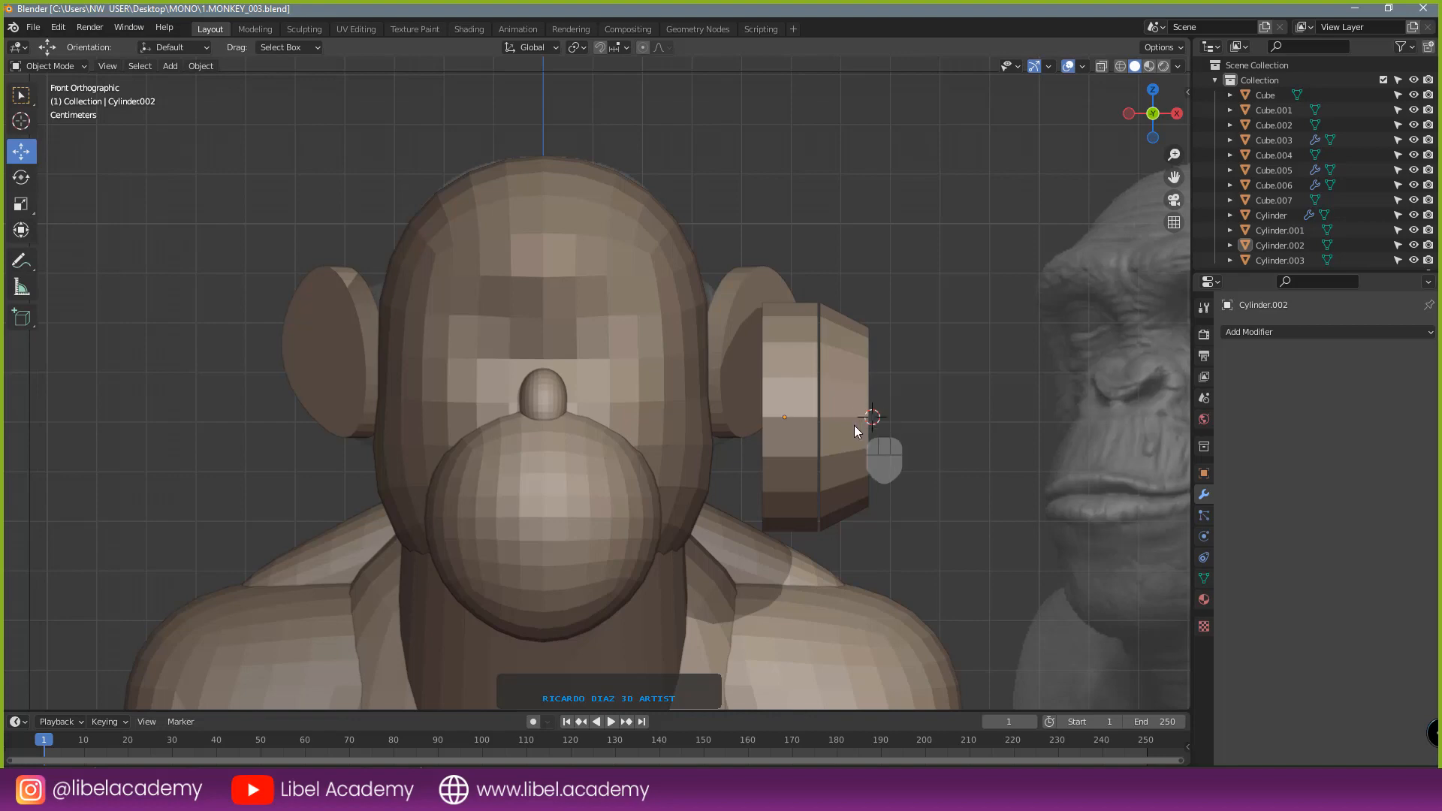
middle_click_drag(912, 423, 705, 510)
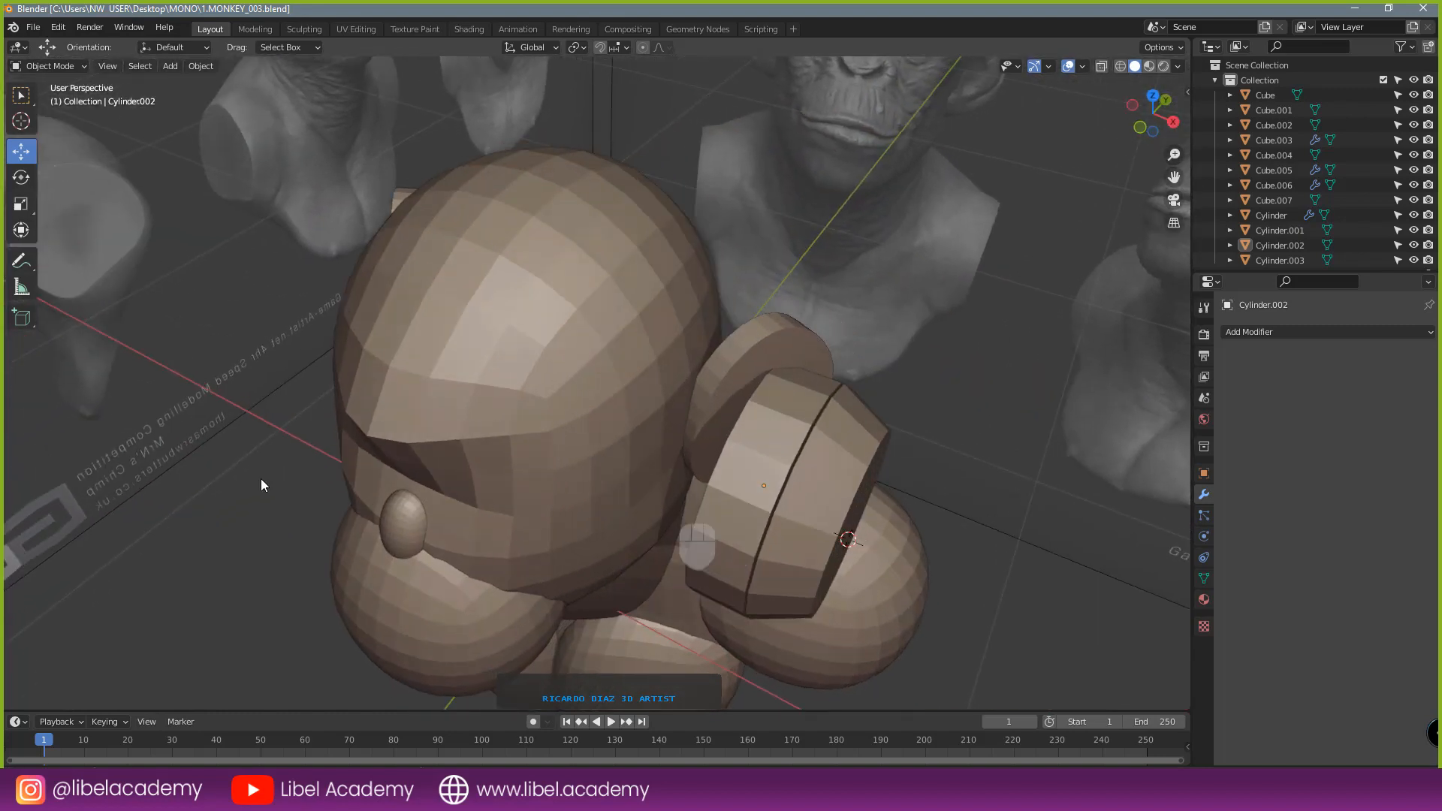
- Bring back the headphone photo, compare its cushion with the inner cylinder, and move the board aside again
right_click_drag(2, 466, 423, 358)
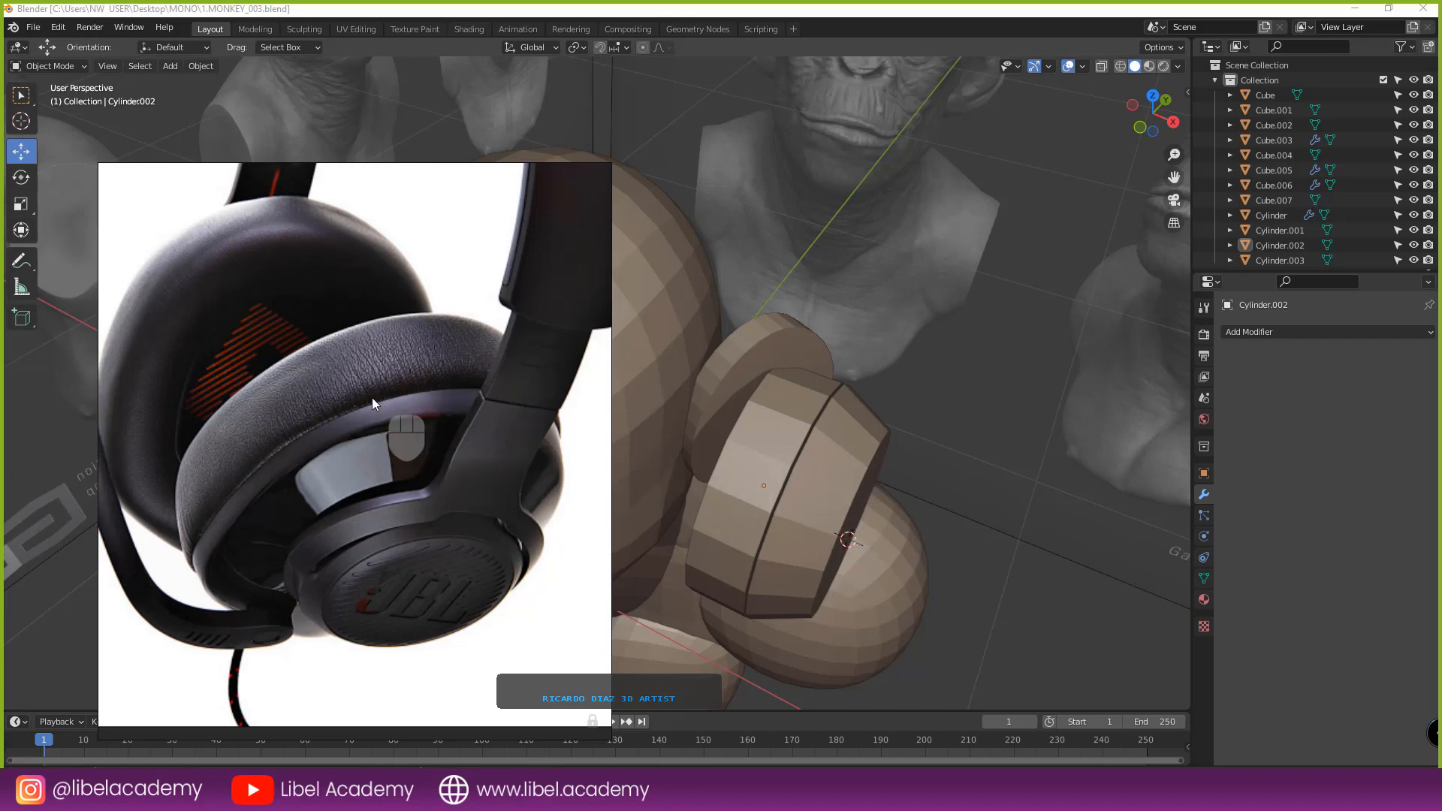
left_click(719, 449)
middle_click_drag(751, 463, 786, 411)
scroll(785, 409, "up", 2)
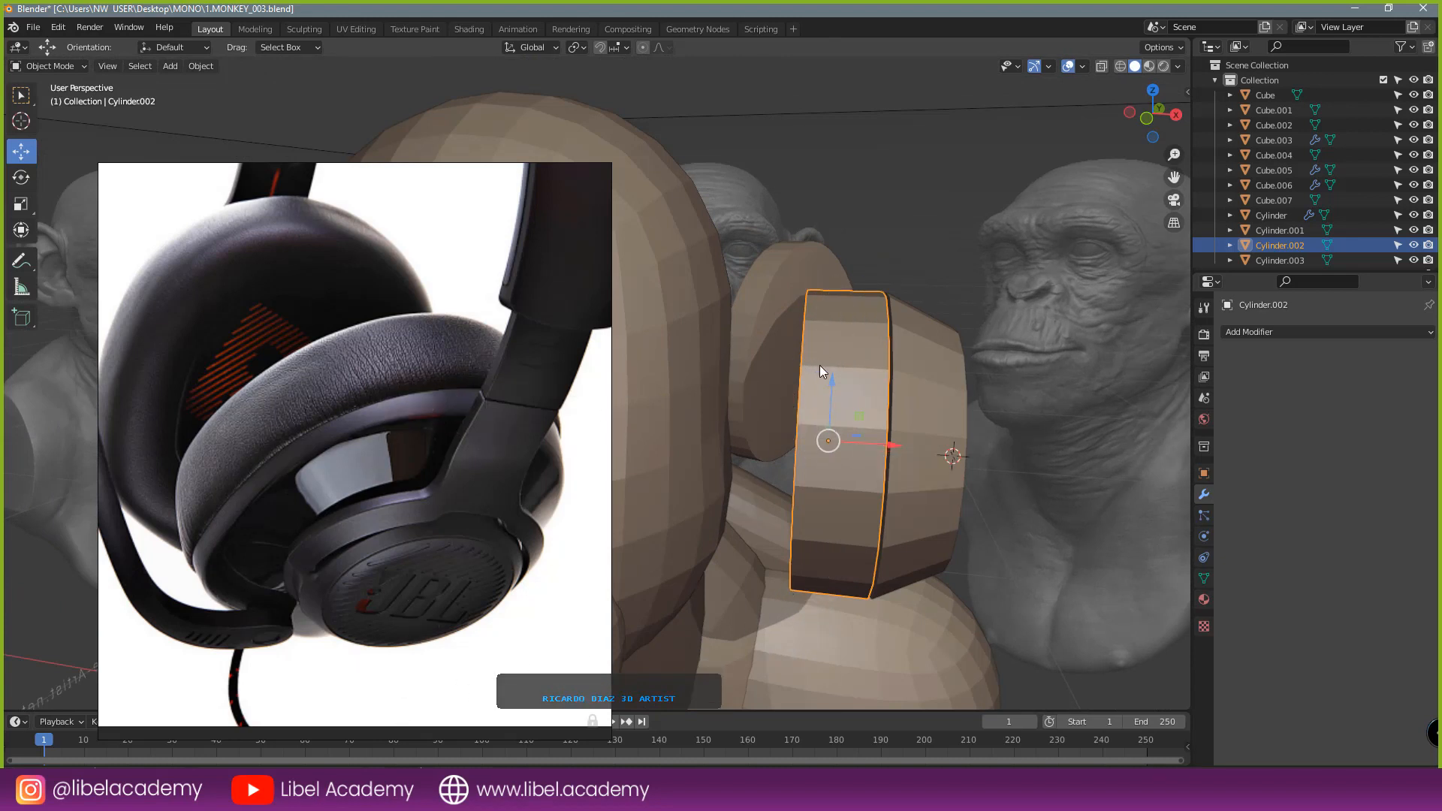
middle_click_drag(867, 359, 818, 421)
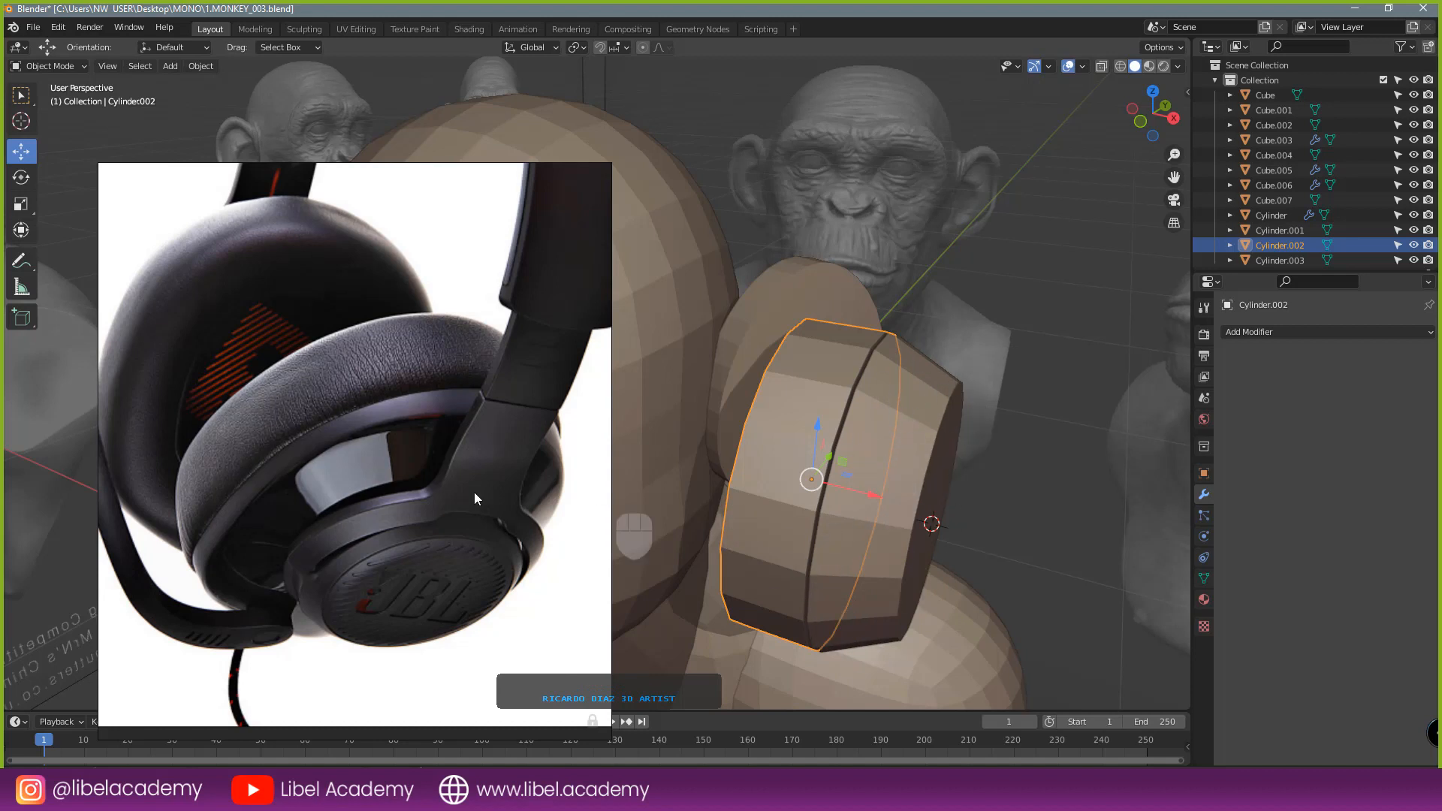
scroll(450, 482, "down", 3)
middle_click_drag(440, 469, 404, 436)
scroll(398, 437, "up", 1)
right_click_drag(396, 439, 0, 441)
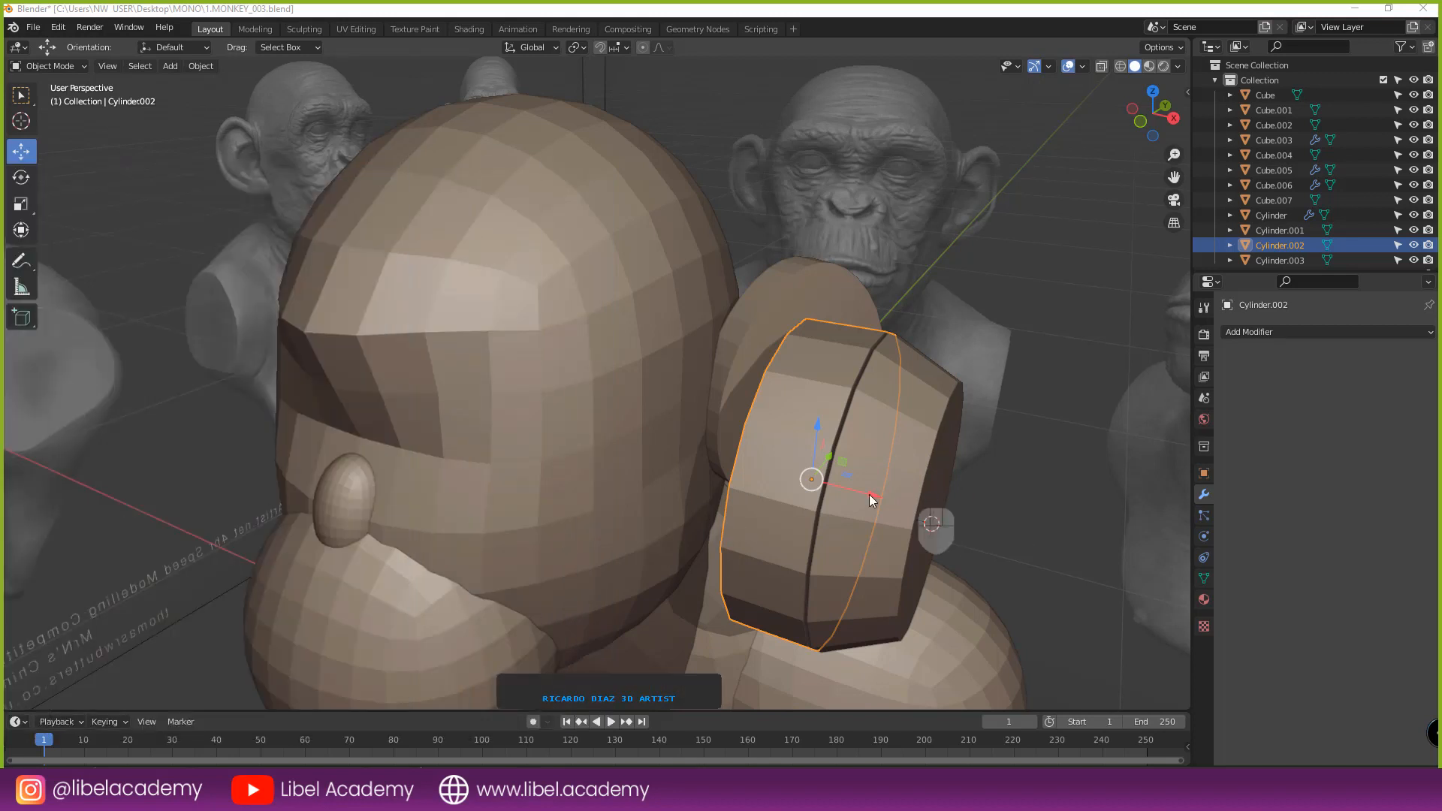
- Try subdivision levels 2, 3 and 4 on the inner cylinder and remove the modifier
middle_click_drag(783, 497, 782, 499)
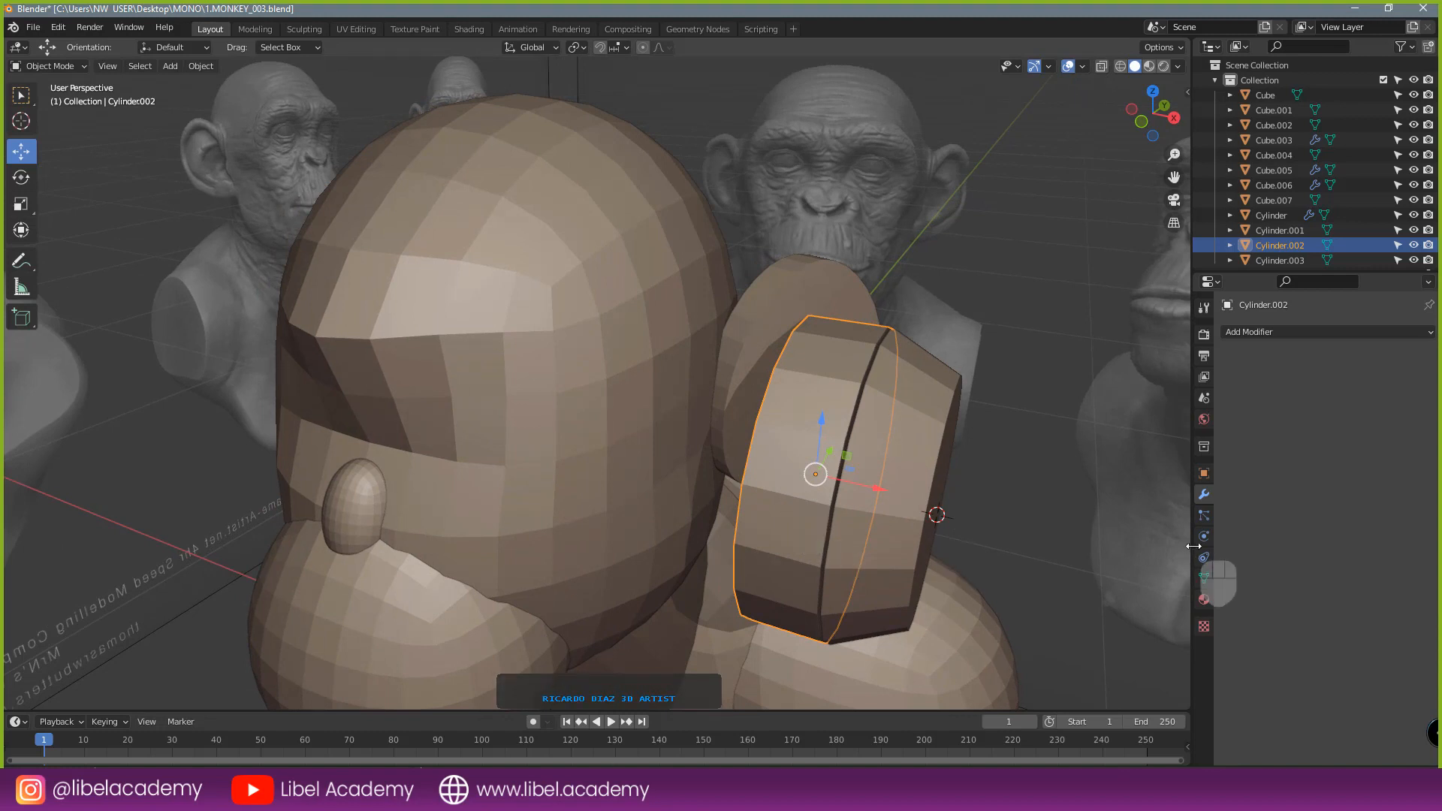
left_click(1262, 331)
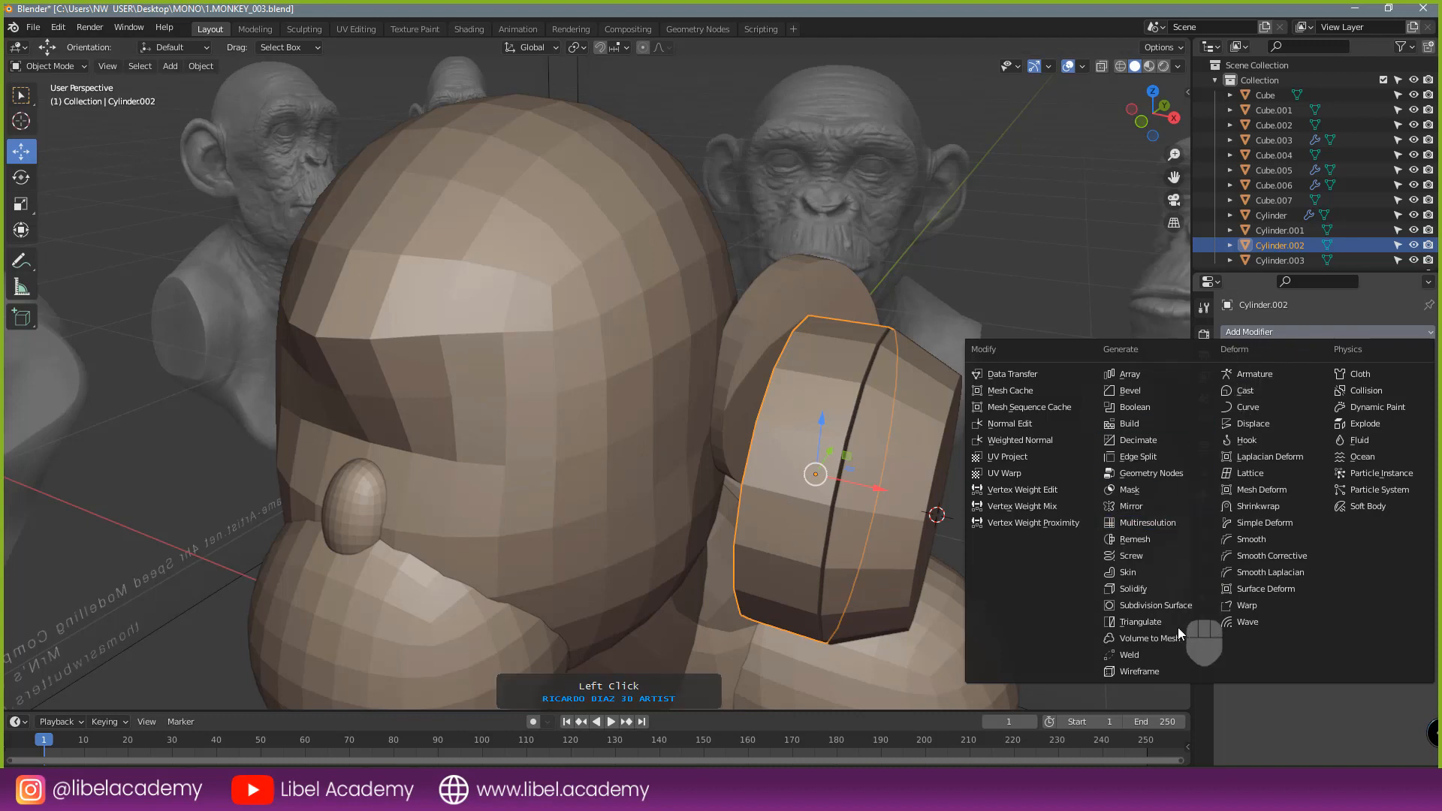
left_click(1277, 332)
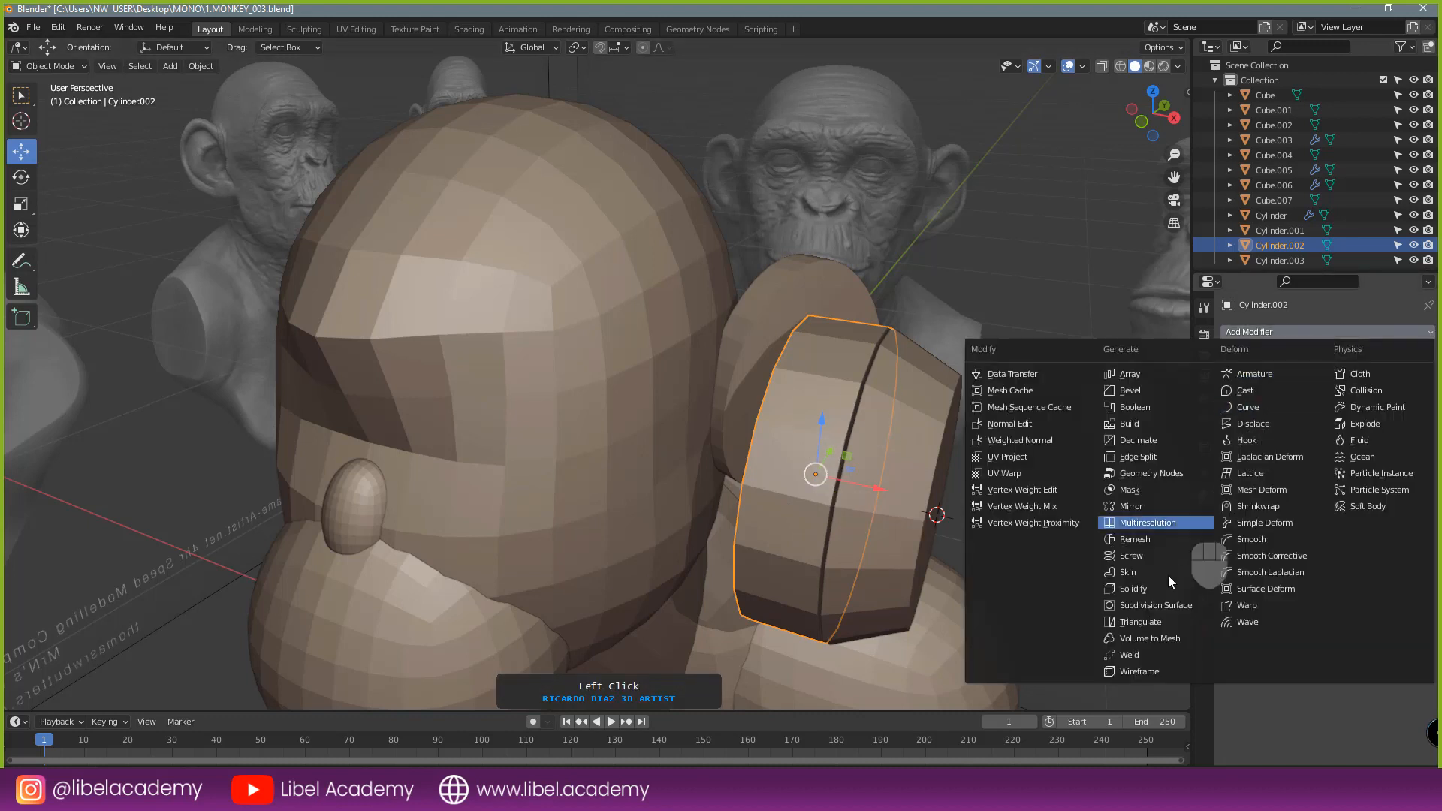
left_click(1163, 604)
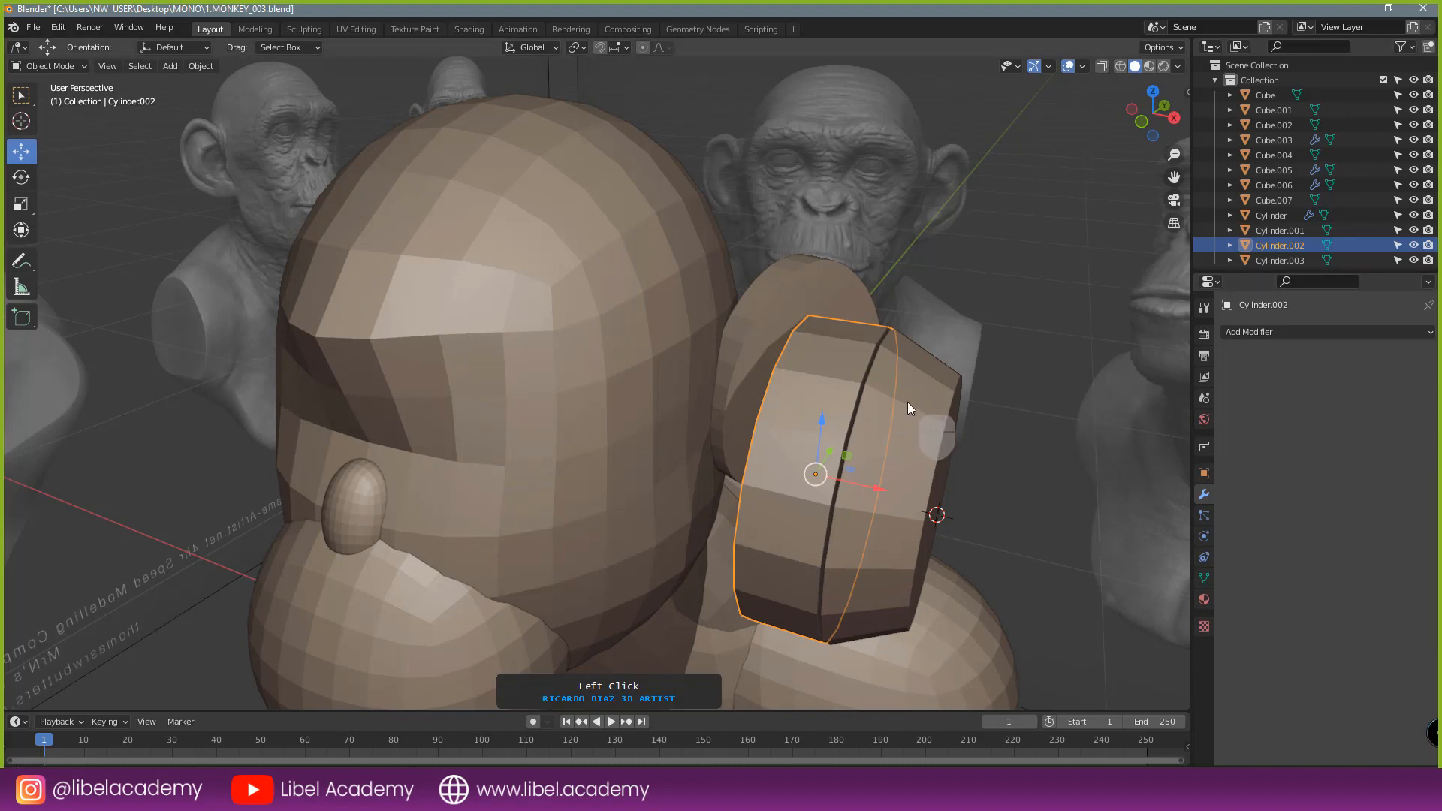
key("ctrl+2")
key("ctrl+3")
key("ctrl+4")
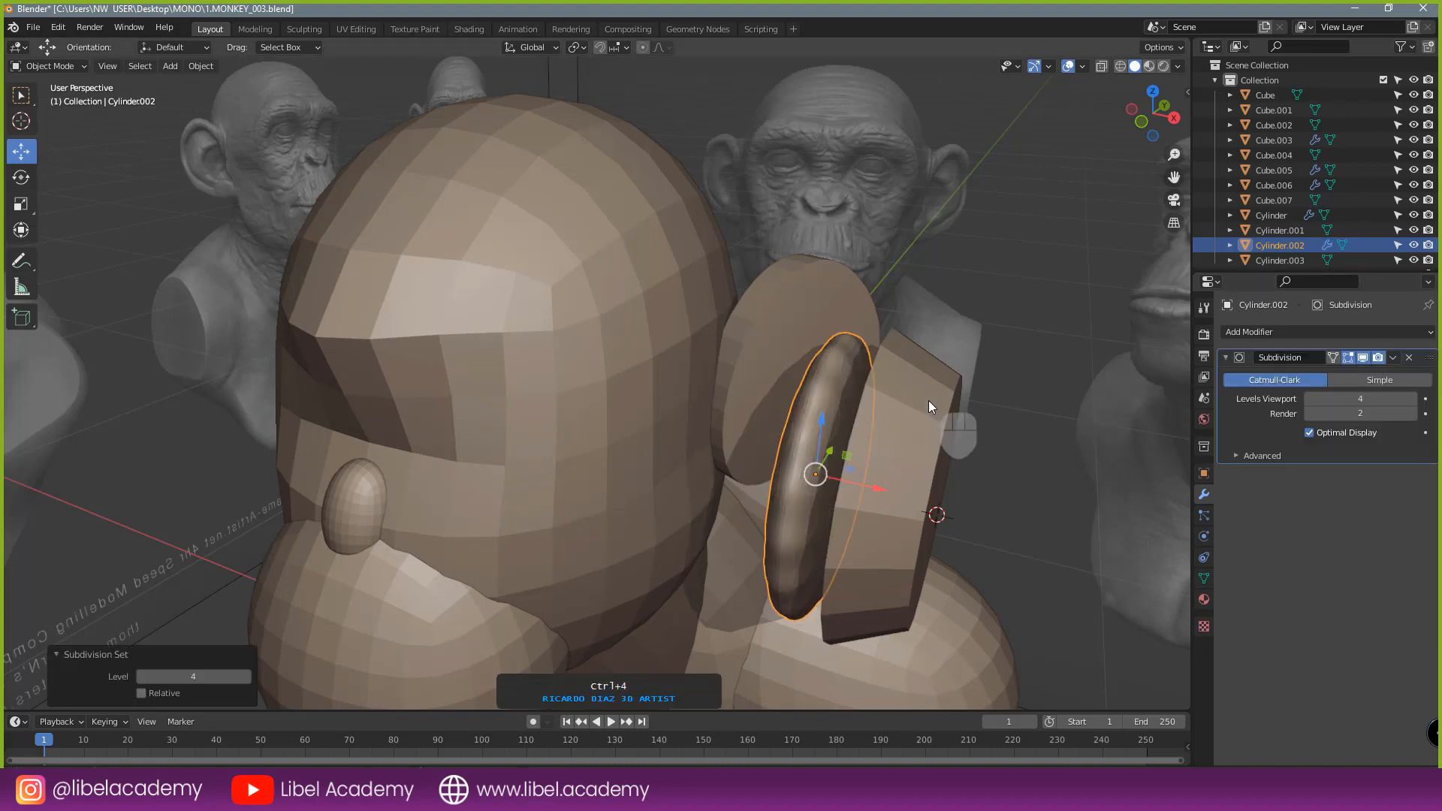
left_click(1409, 358)
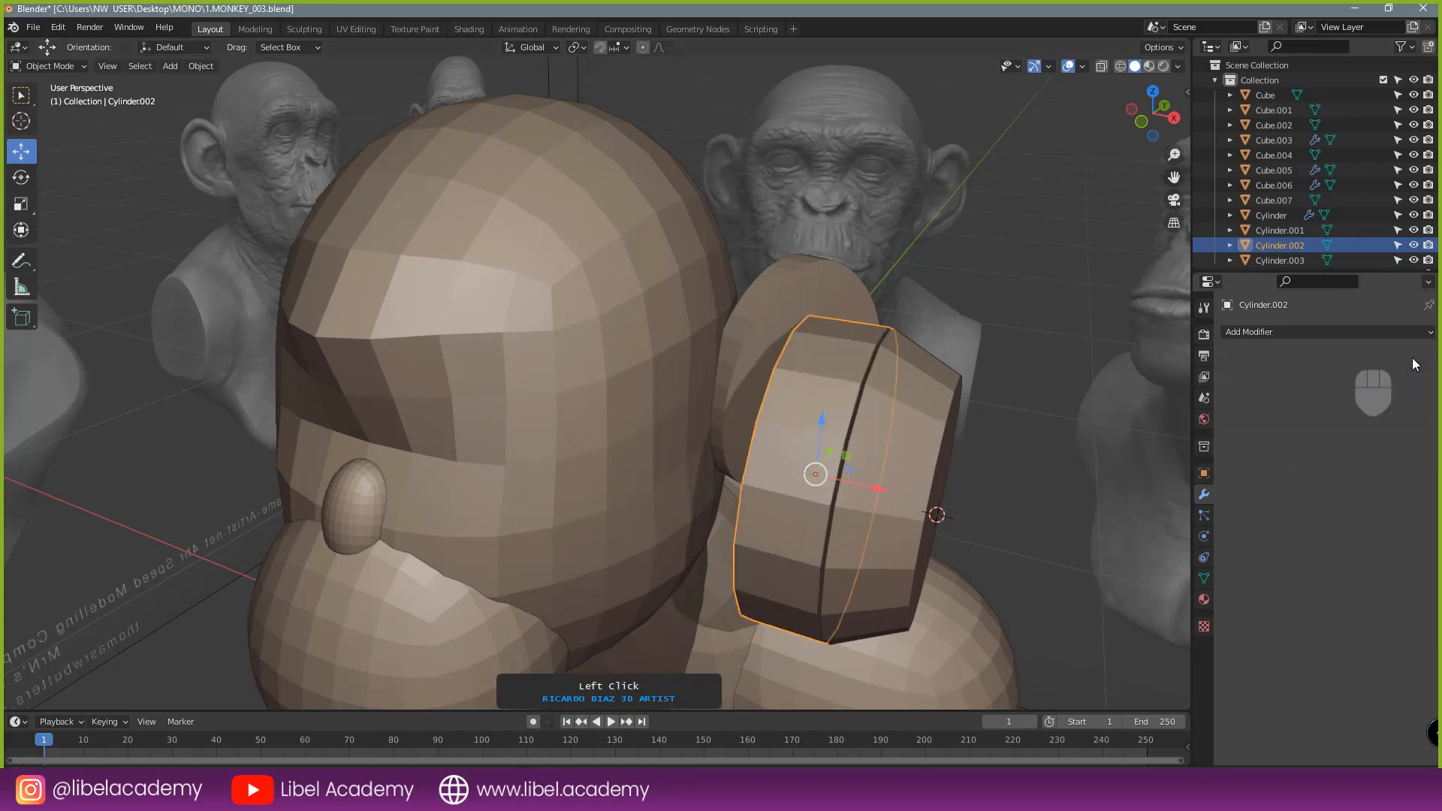
- Add a Subdivision modifier at level 2 to the inner cylinder and set its viewport level to 0
key("ctrl+2")
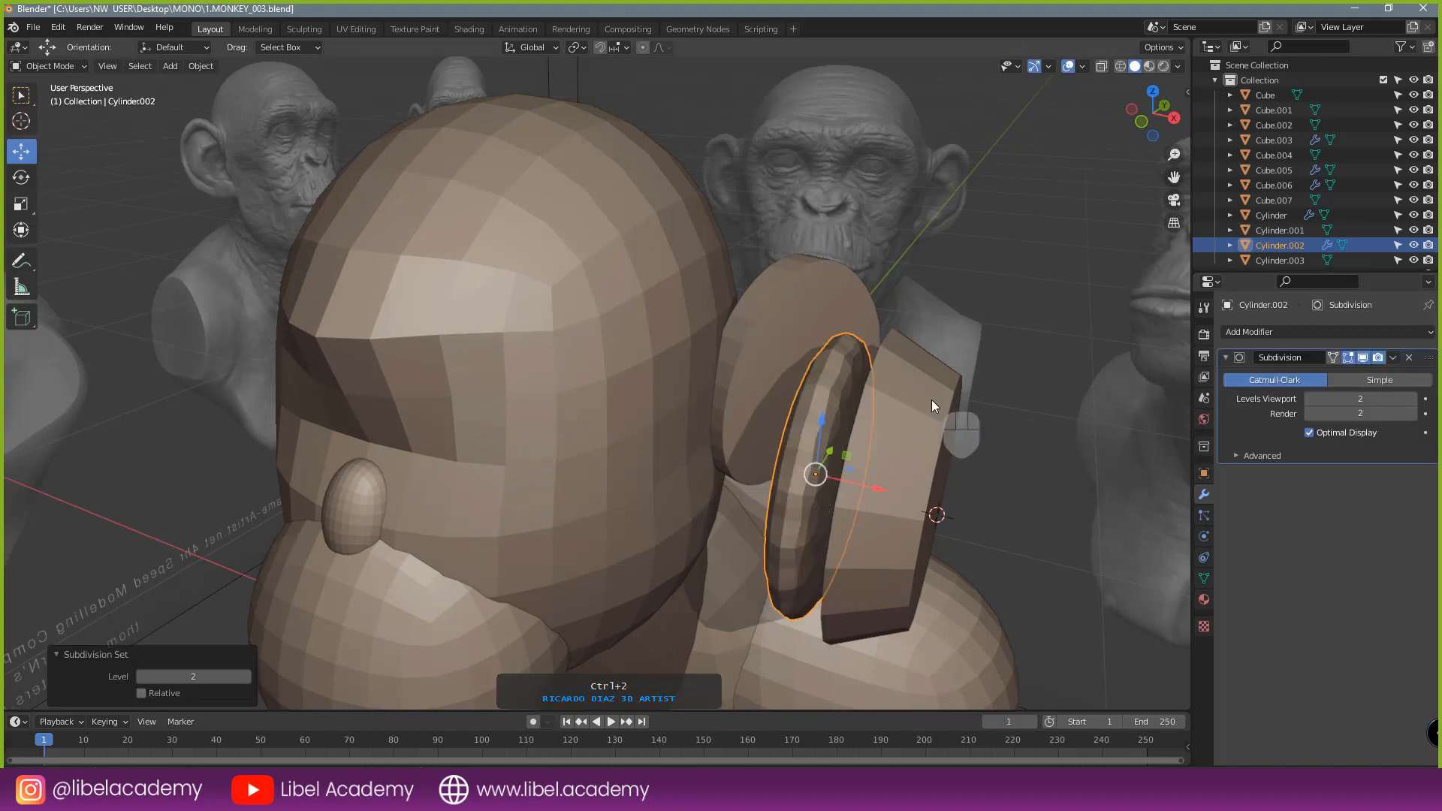
key("ctrl+0")
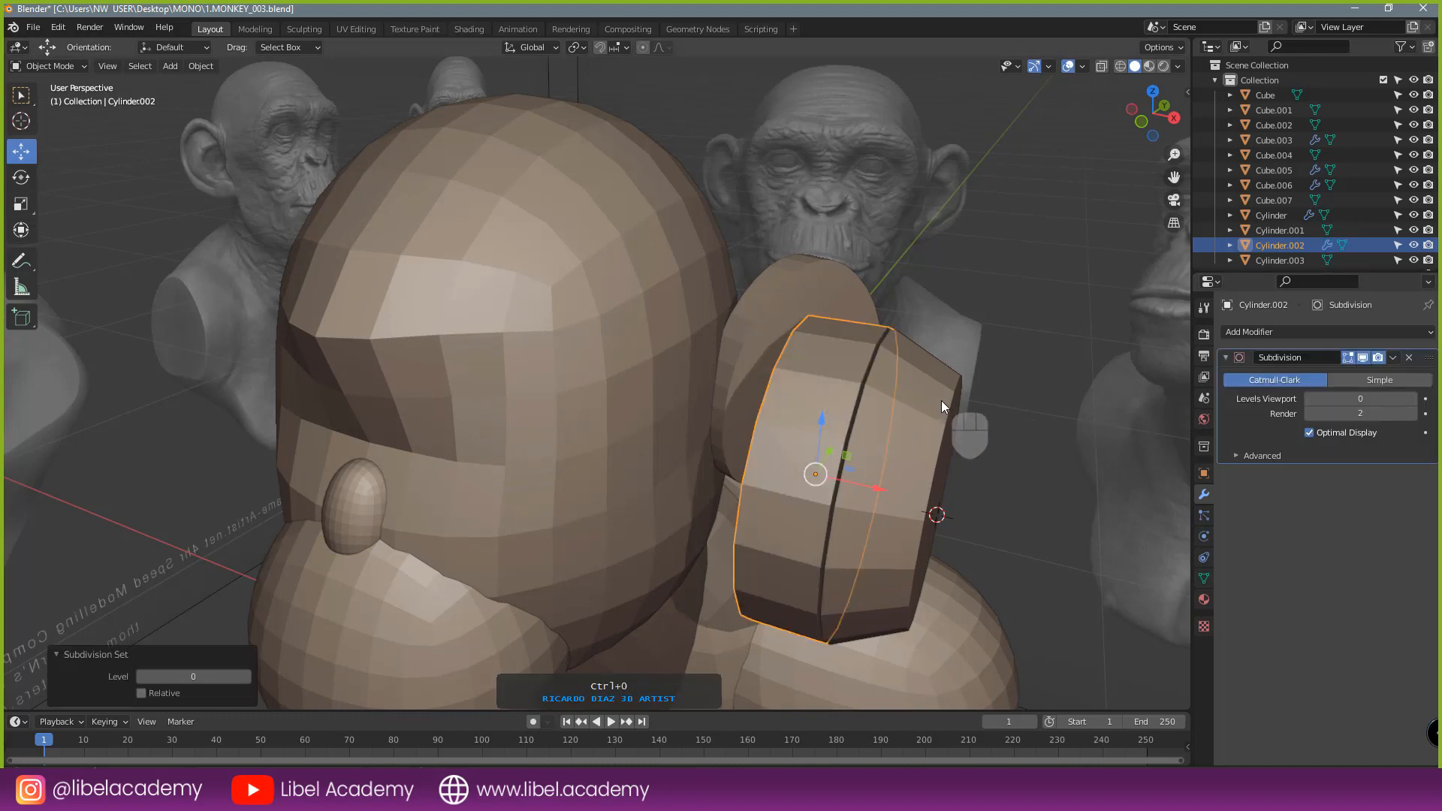
- Remove the Subdivision modifier from the inner cylinder and return to the front view of the ear cup
left_click(1410, 358)
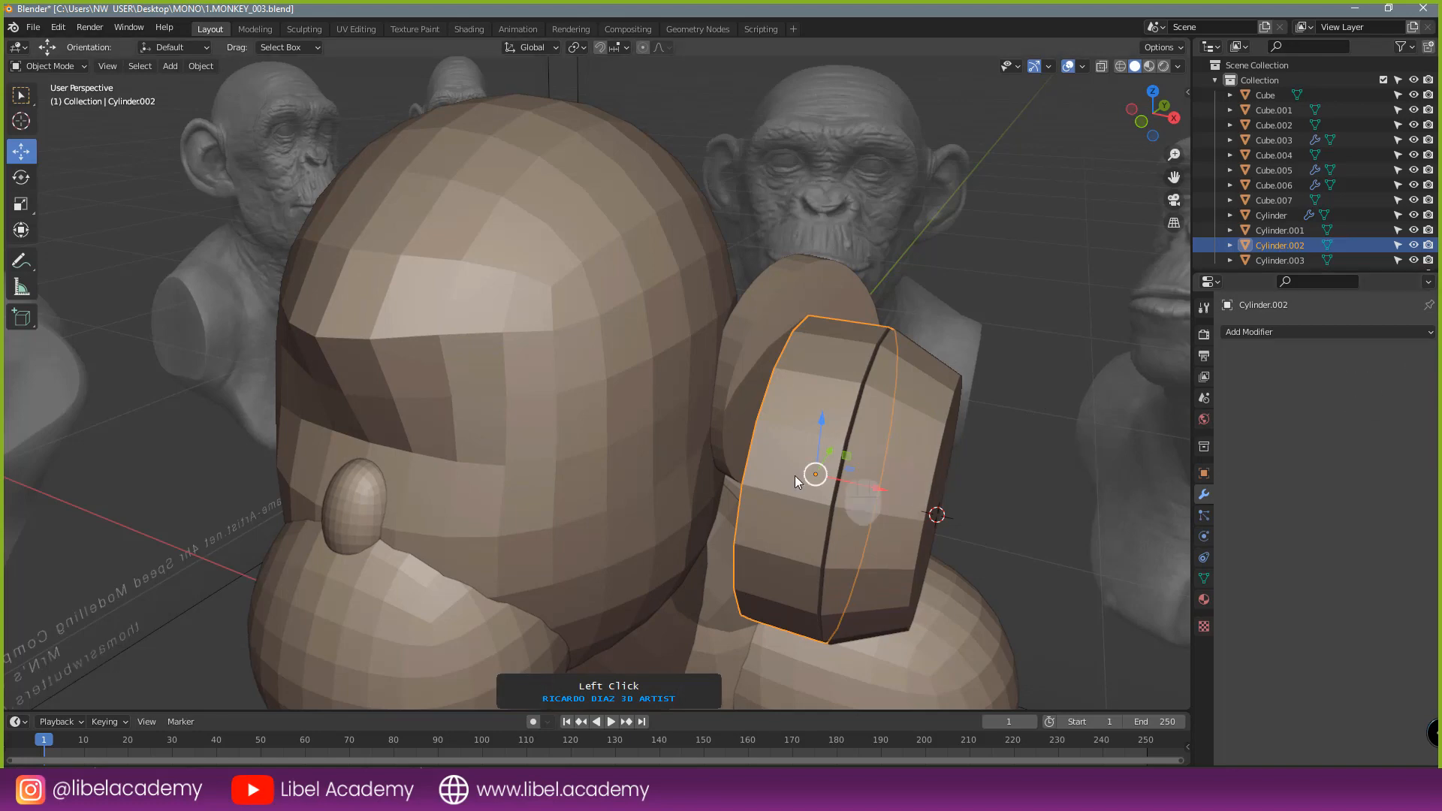
key("KP_1")
middle_click_drag(835, 459, 625, 487, "shift")
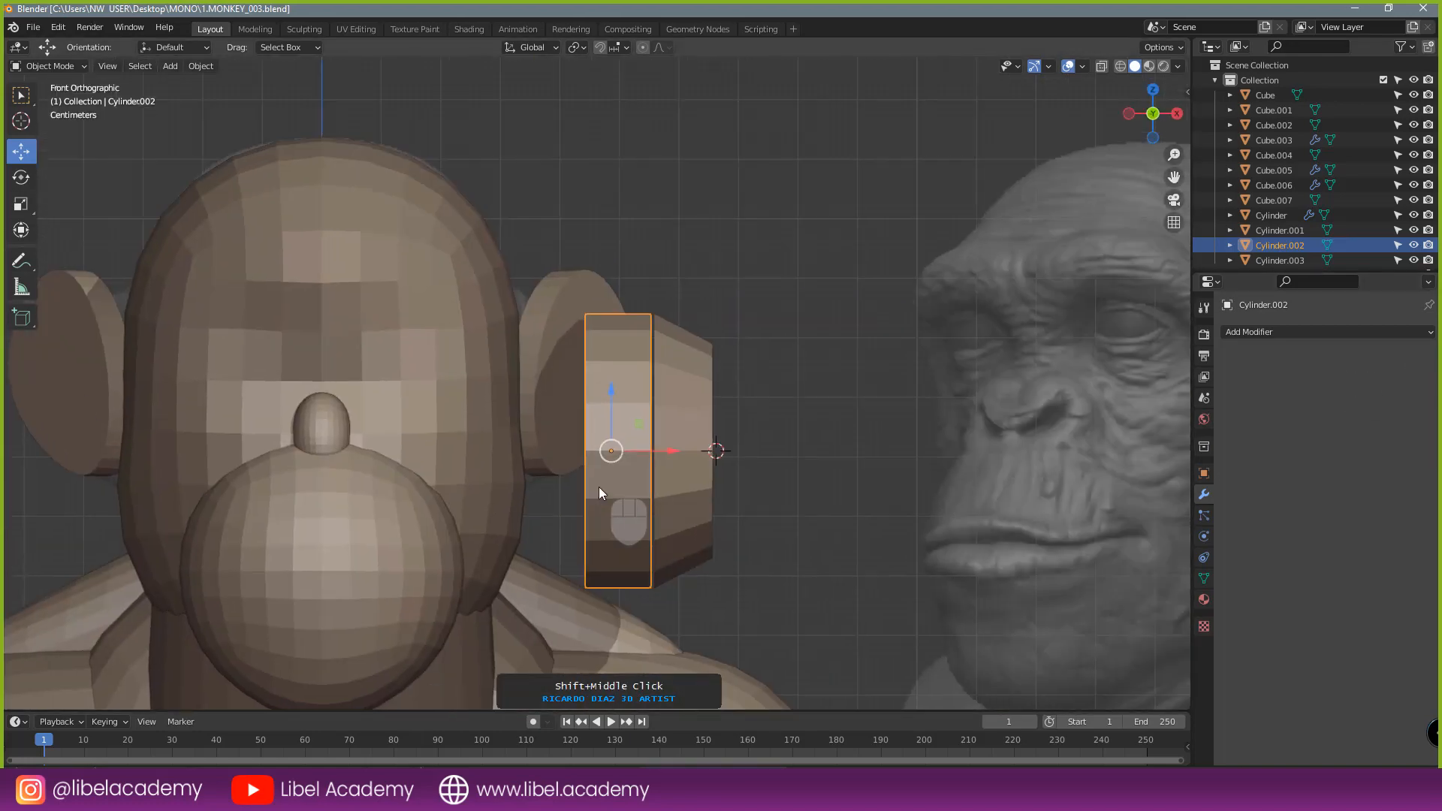
mouse_move(3, 476)
right_mouse_down()
mouse_move(497, 448)
mouse_move(2, 496)
right_mouse_up()
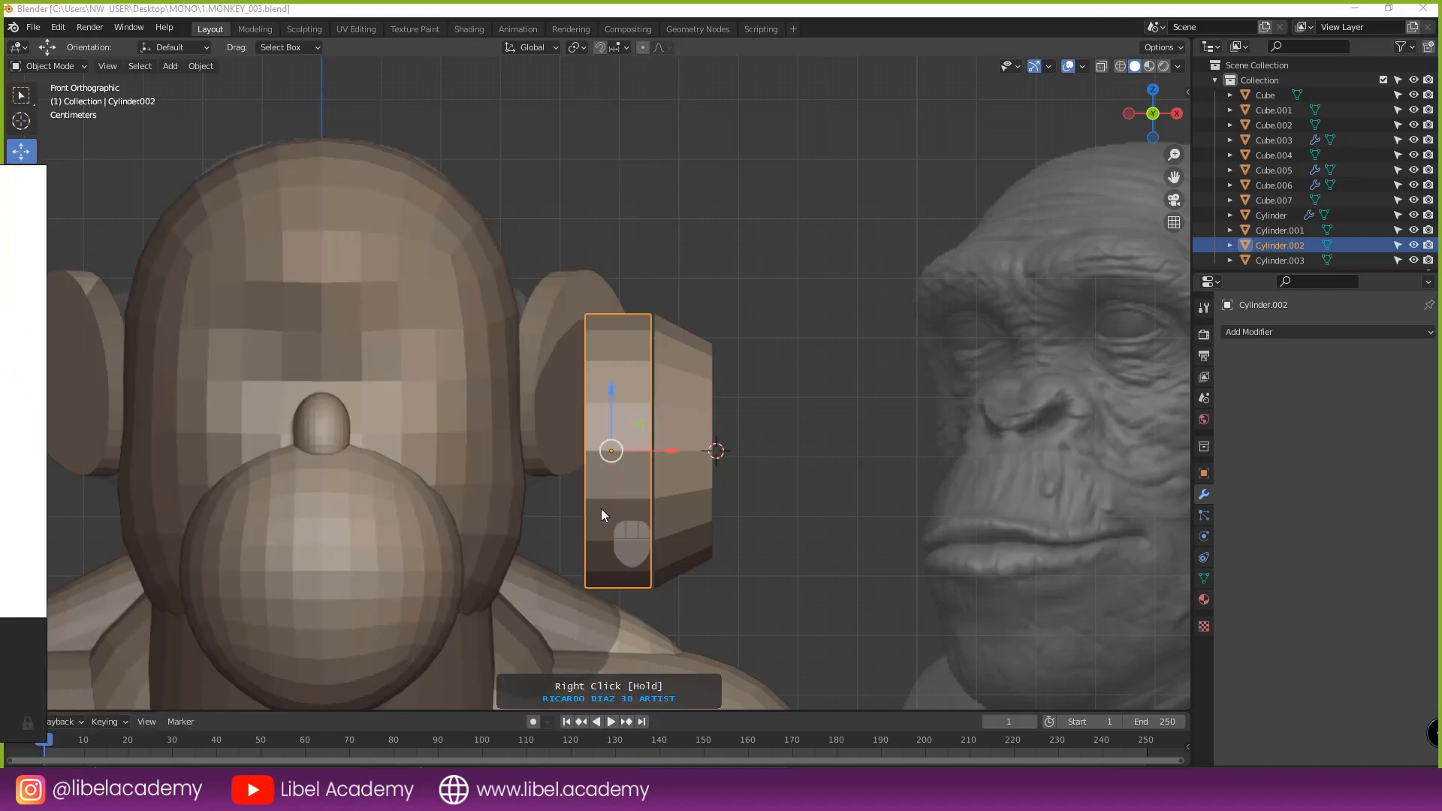
- Duplicate the inner cylinder, move the copy outward beyond the ear cup, and scale it by 0.407 and 1.346
key("d")
scroll(610, 462, "down", 3)
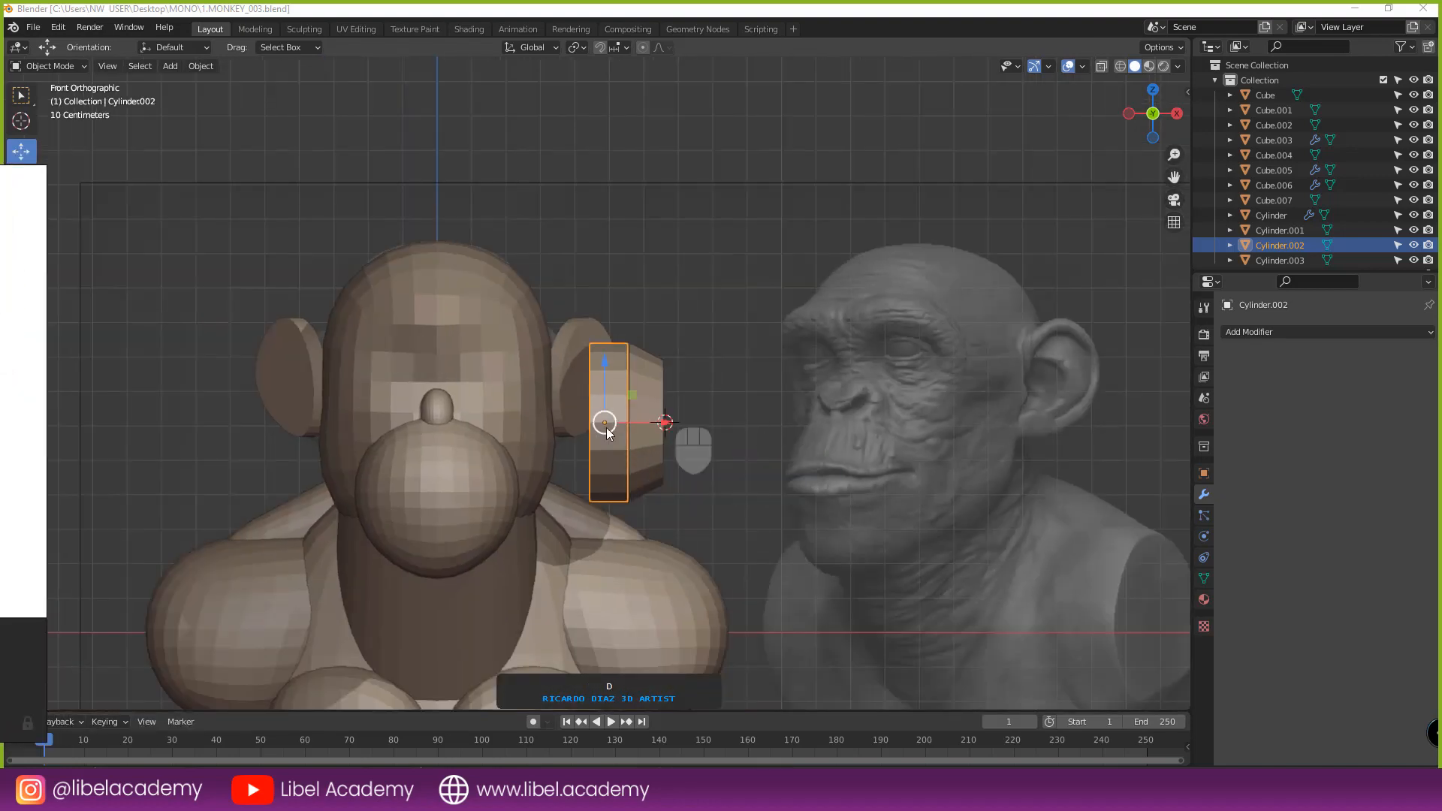
right_click(609, 428)
key("shift+d")
right_click(676, 411)
left_click_drag(639, 422, 710, 425)
key("s")
left_click(713, 448)
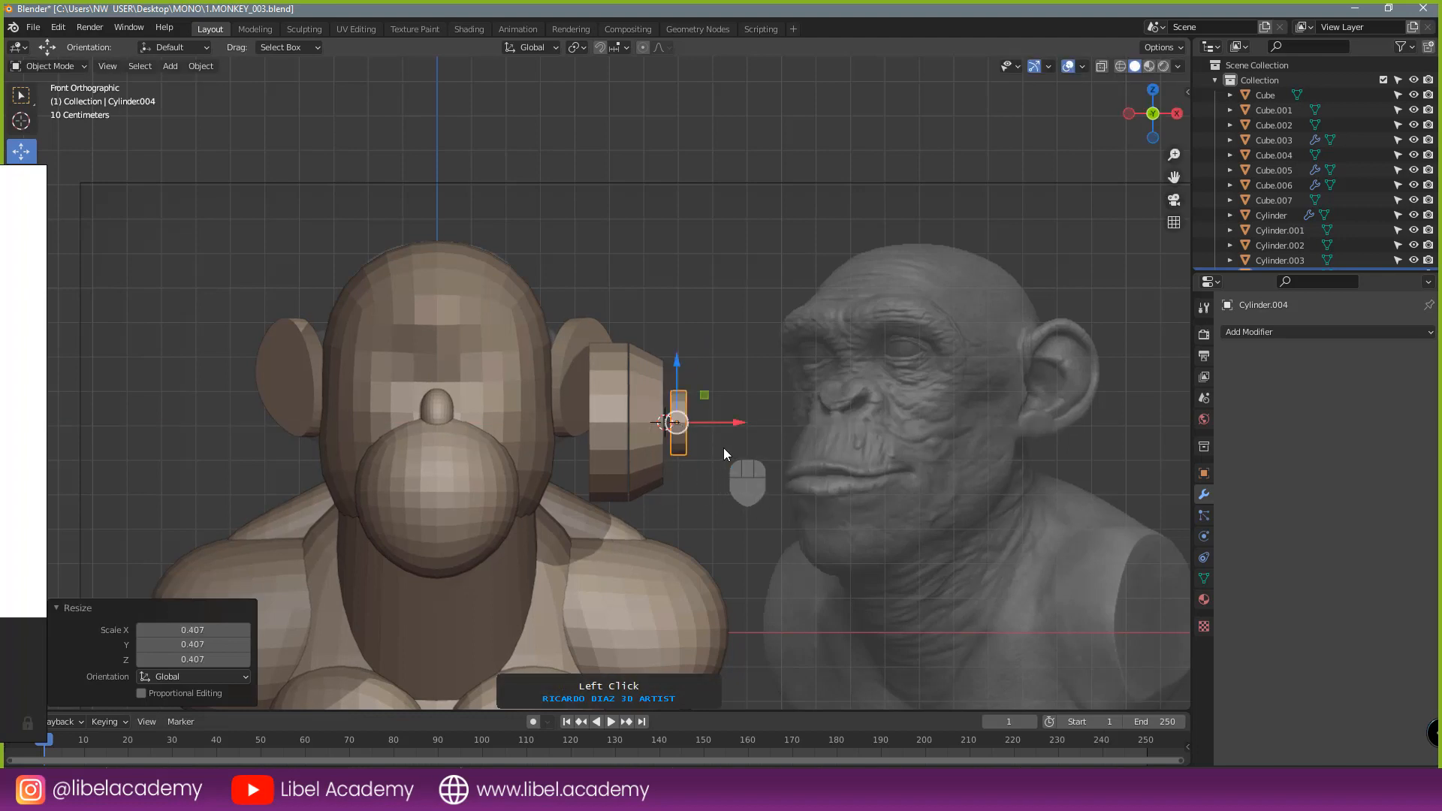
key("s")
left_click(753, 452)
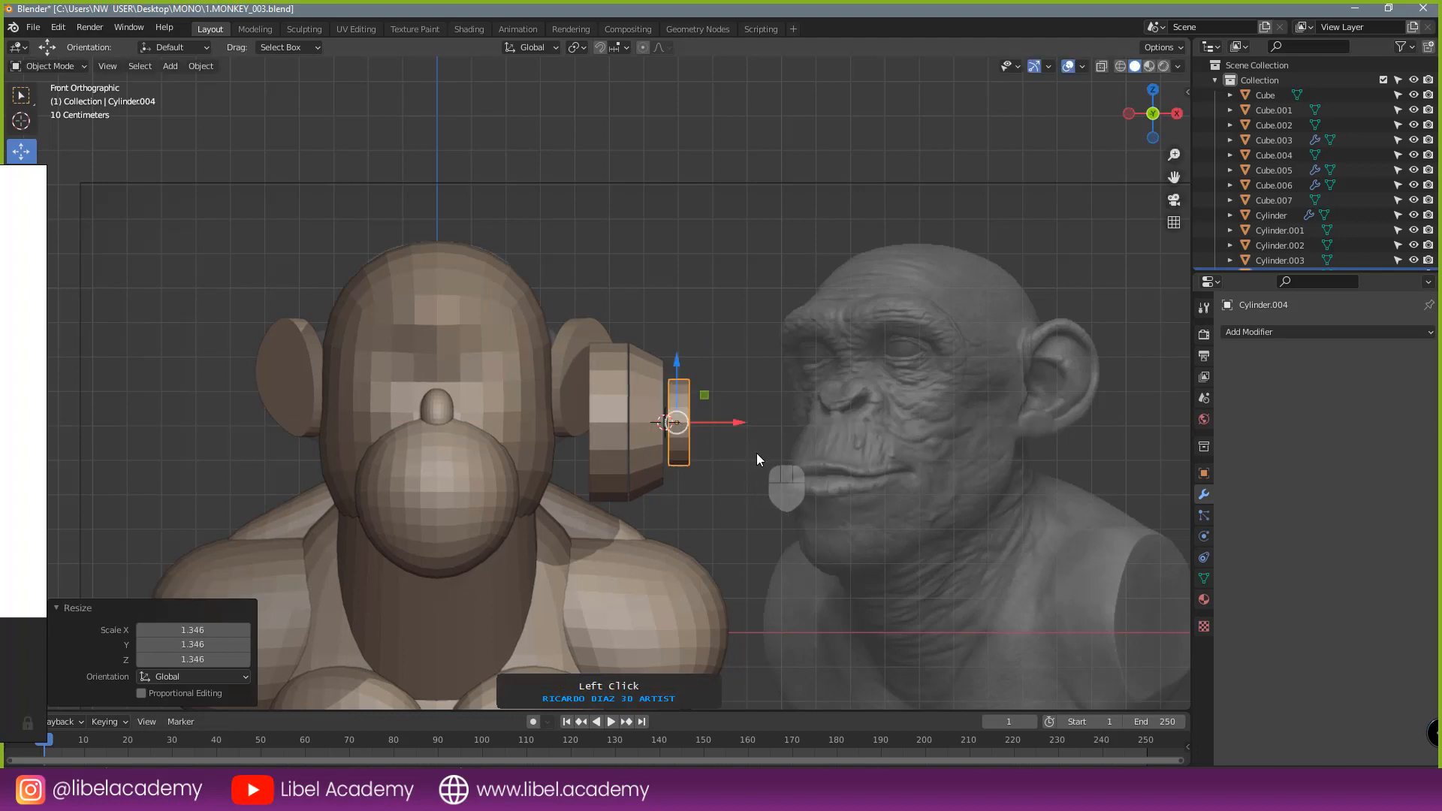
- Thin the small duplicated cylinder to 0.676 along X and seat it against the ear cup's outer face
key("KP_3")
scroll(733, 454, "up", 3)
scroll(733, 452, "down", 2)
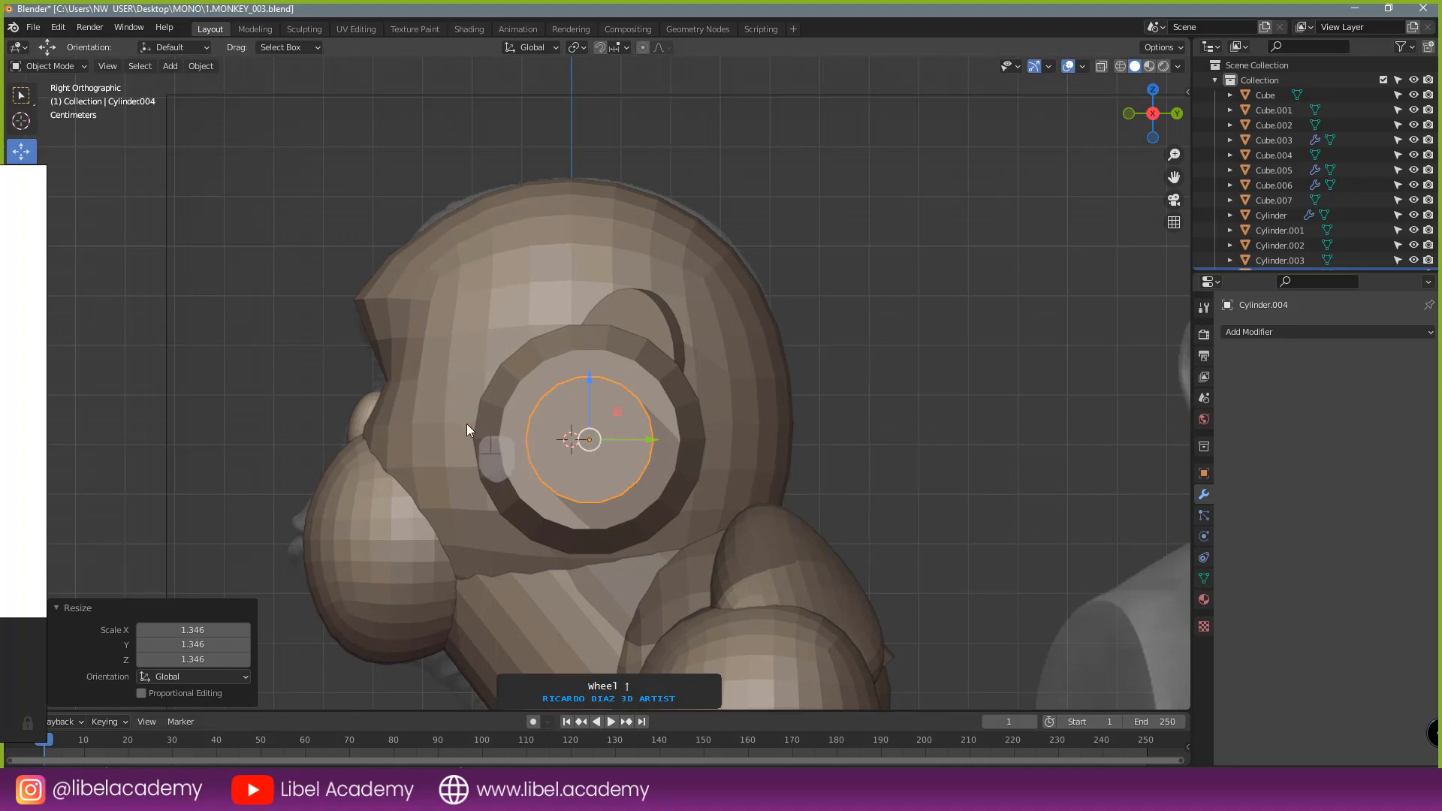
middle_click_drag(473, 428, 637, 479)
left_click_drag(753, 473, 787, 489)
key("s")
key("y")
right_click(769, 484)
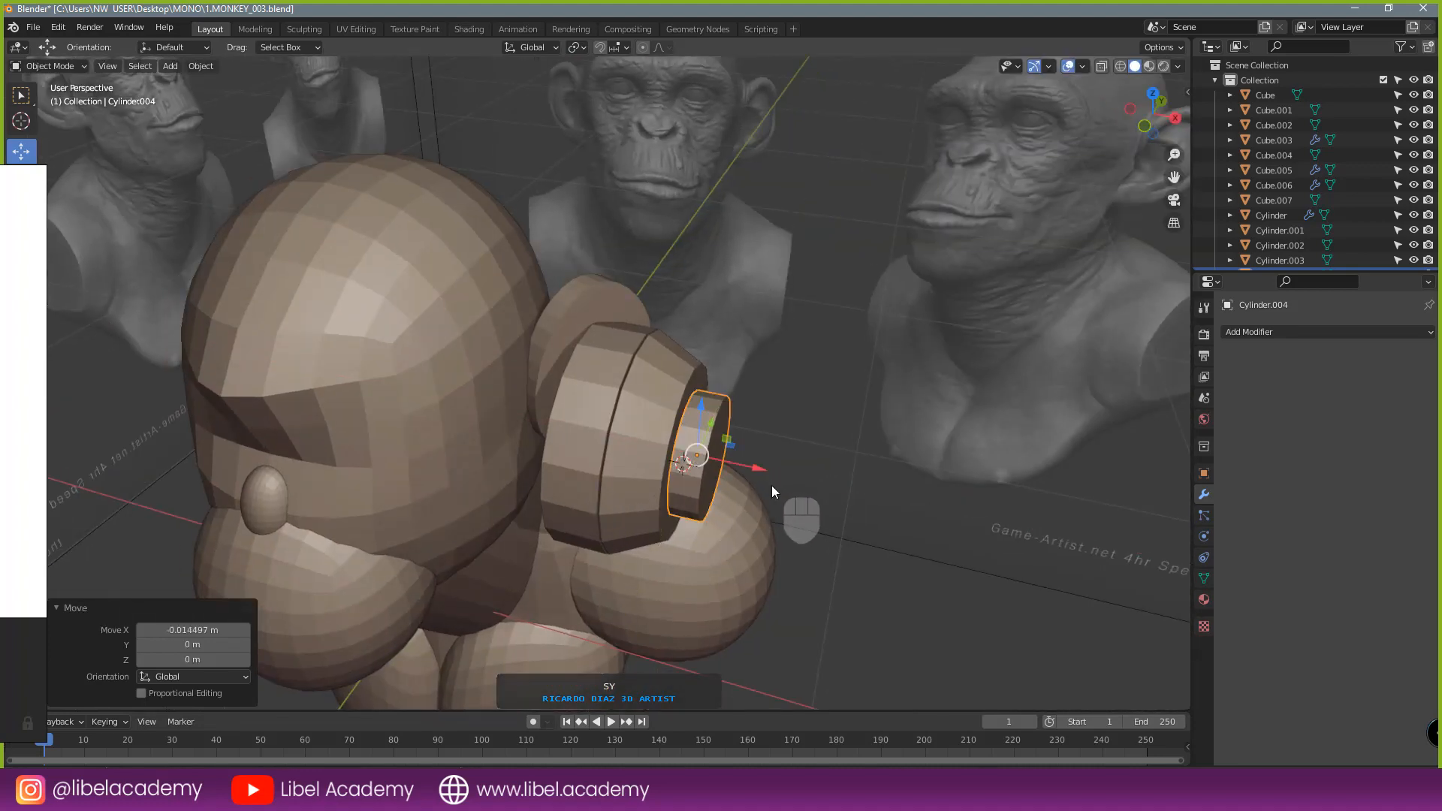
key("x")
key("s")
key("x")
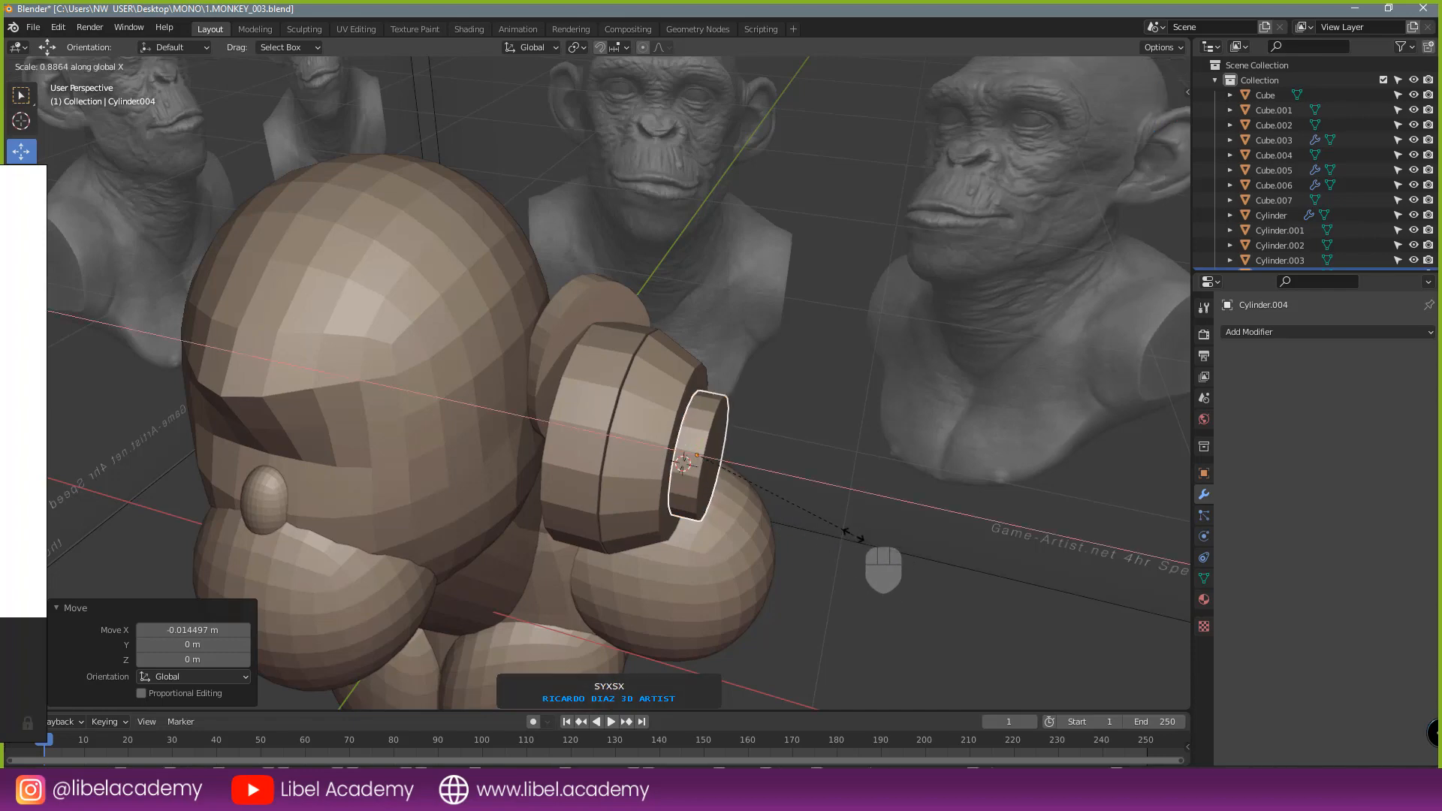
left_click(816, 515)
mouse_move(816, 515)
middle_mouse_down()
mouse_move(760, 505)
mouse_move(807, 510)
middle_mouse_up()
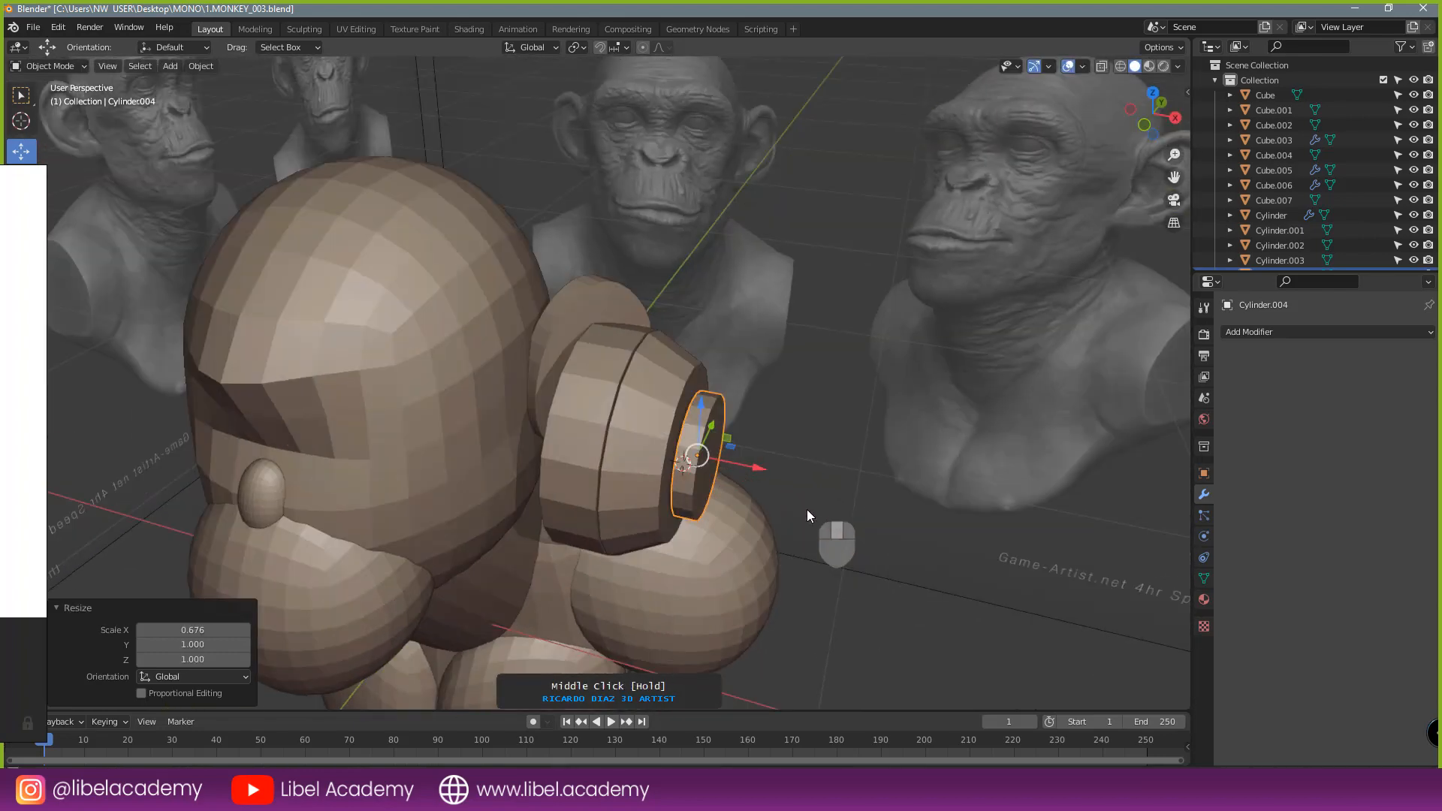
mouse_move(759, 468)
left_mouse_down()
mouse_move(743, 472)
mouse_move(764, 480)
left_mouse_up()
middle_click_drag(764, 482, 795, 487)
left_click(755, 458)
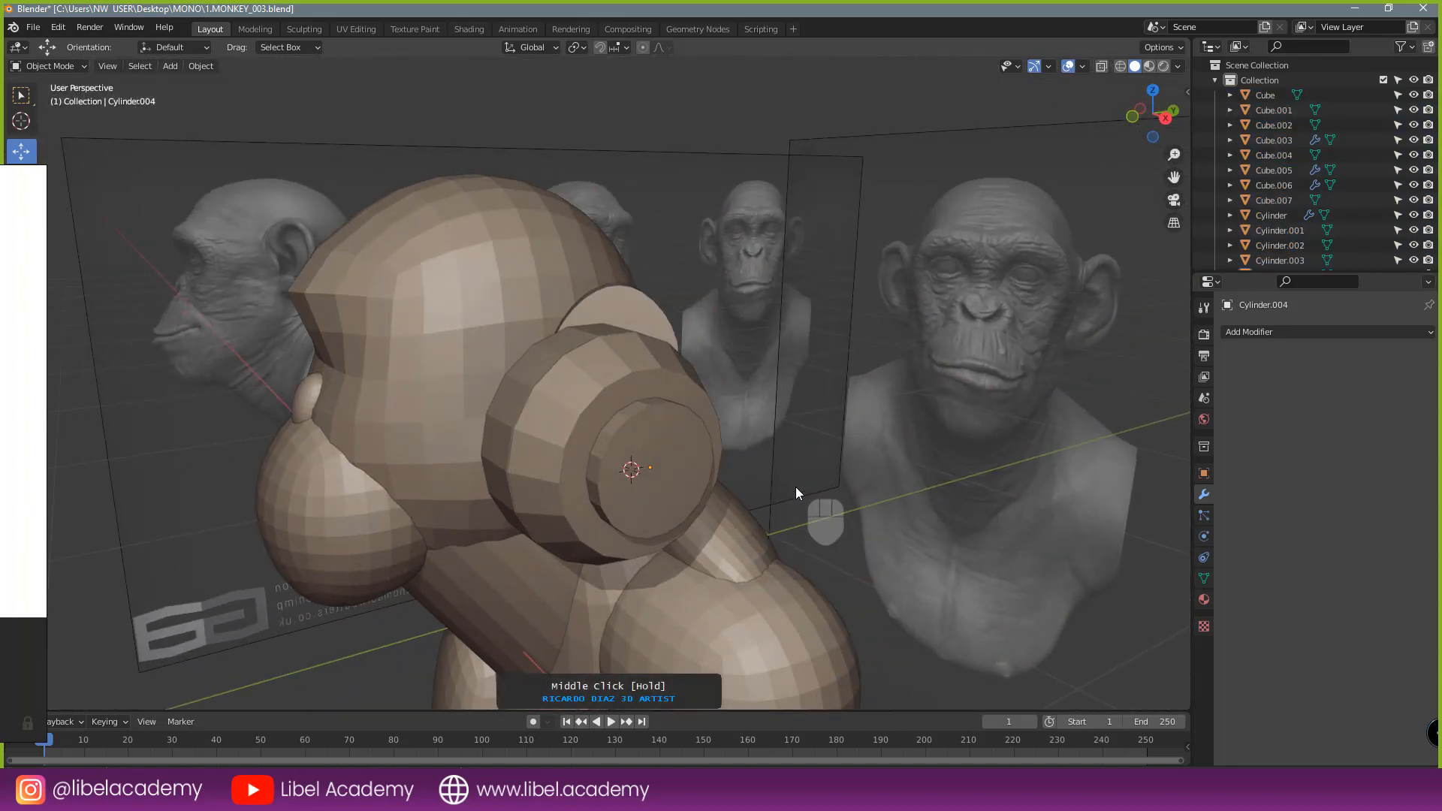
- Examine the ear cup with its new outer disc from the front, side and angled views
key("KP_1")
scroll(786, 493, "down", 1)
scroll(787, 492, "down", 2)
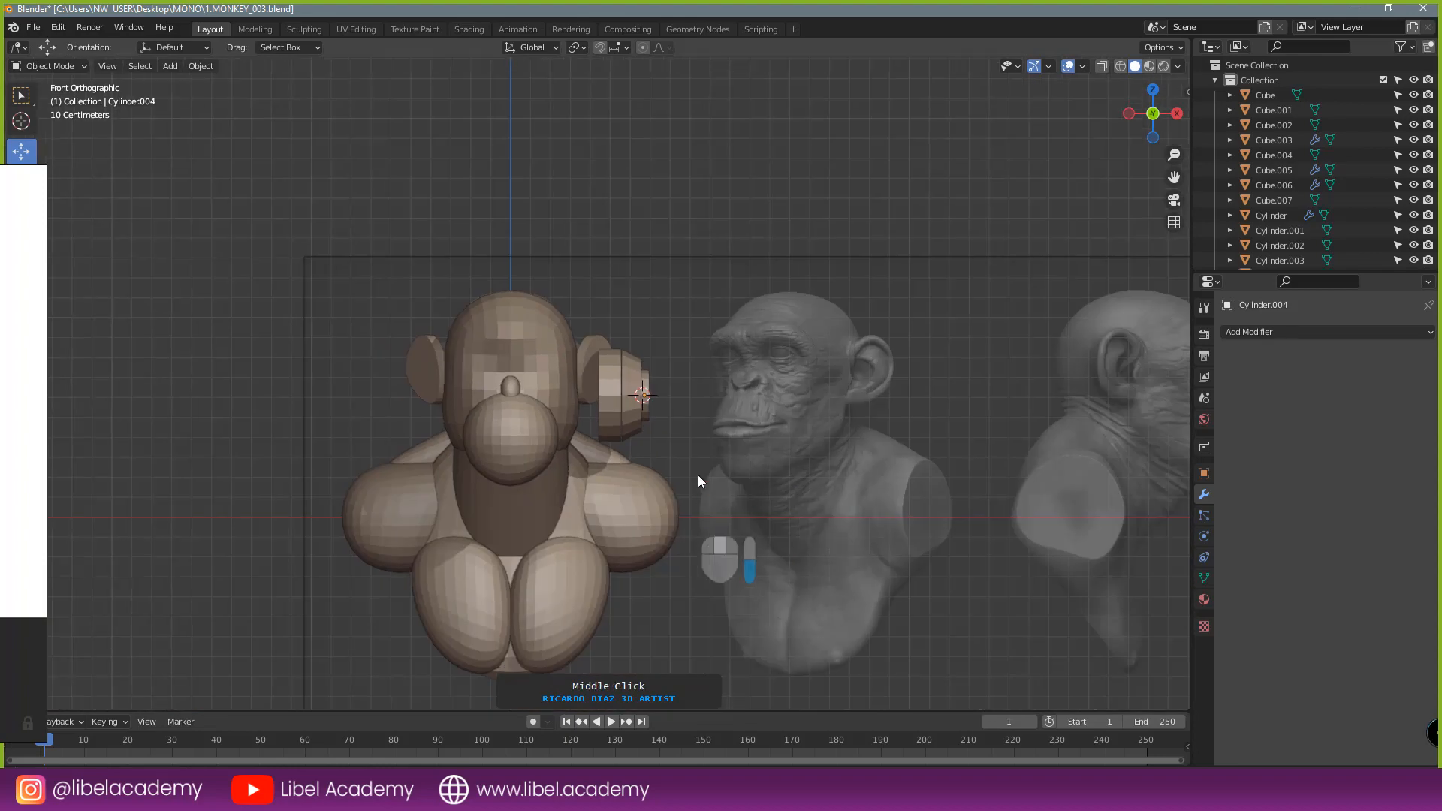
middle_click_drag(698, 483, 660, 515)
scroll(638, 409, "up", 3)
middle_click_drag(638, 409, 667, 452)
key("KP_1")
key("KP_3")
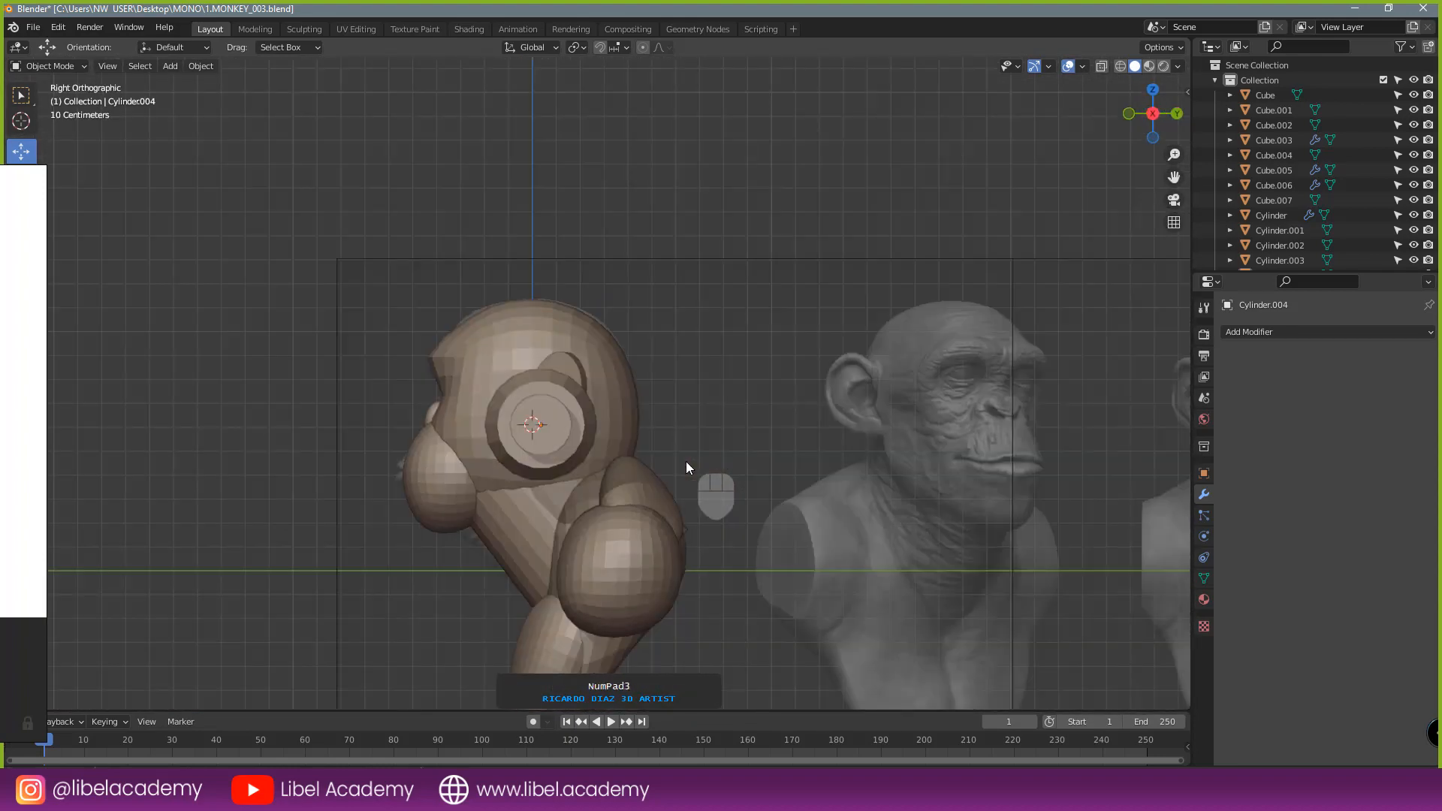
scroll(686, 461, "up", 4)
middle_click_drag(485, 465, 568, 519)
- Enter Edit Mode on the small outer disc and set the selection mode to faces
key("Tab")
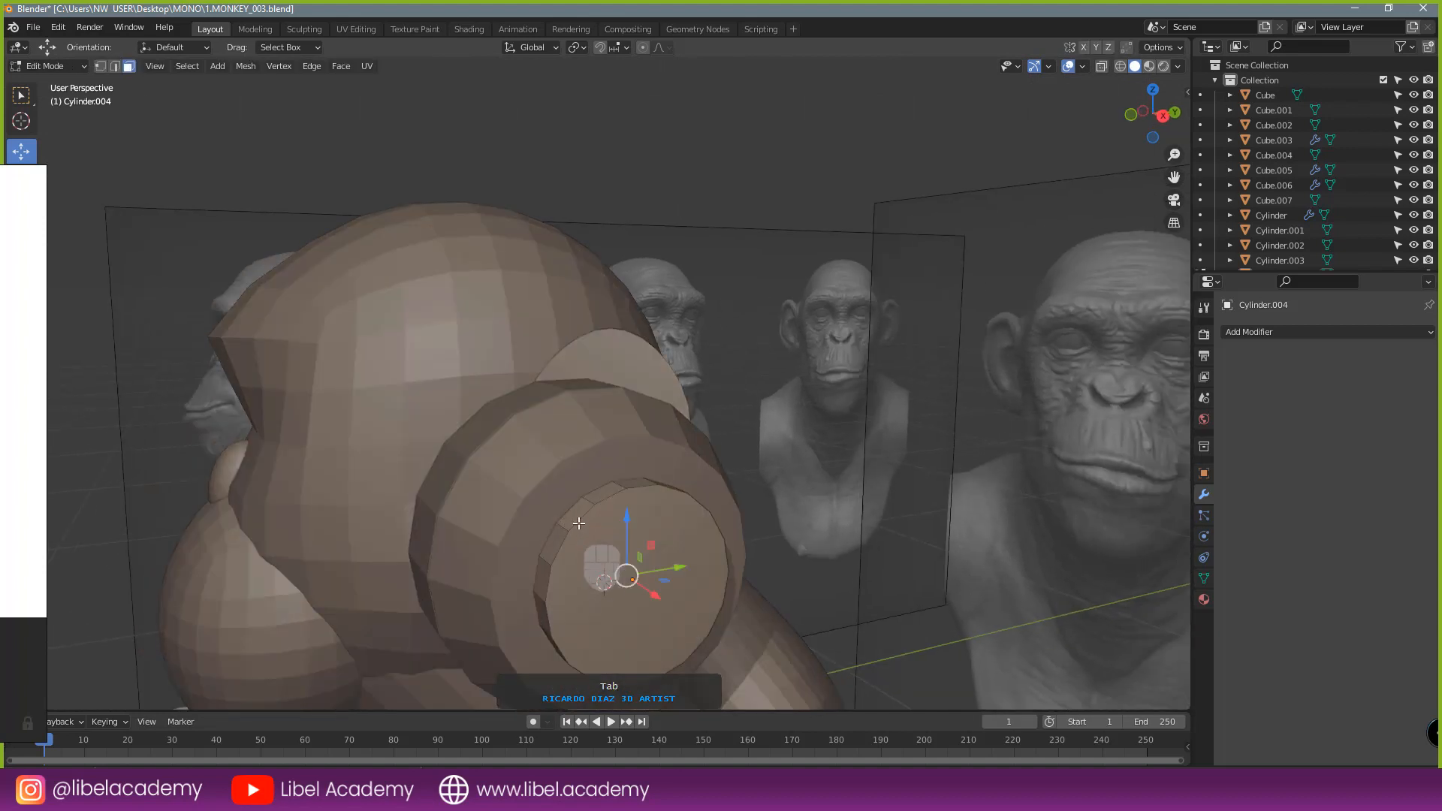
left_click(578, 523)
left_click(100, 66)
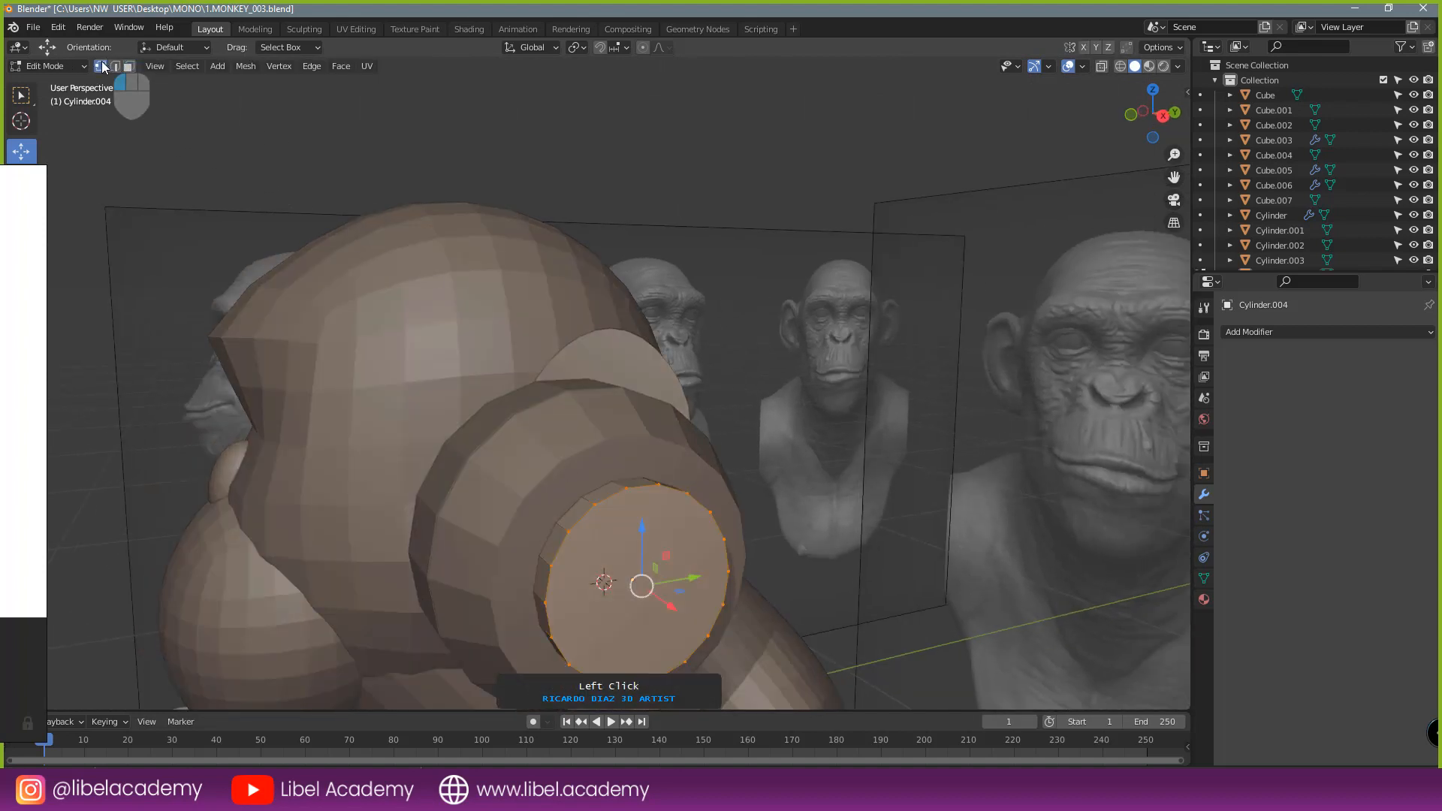
right_click(553, 581, "alt")
key("KP_3")
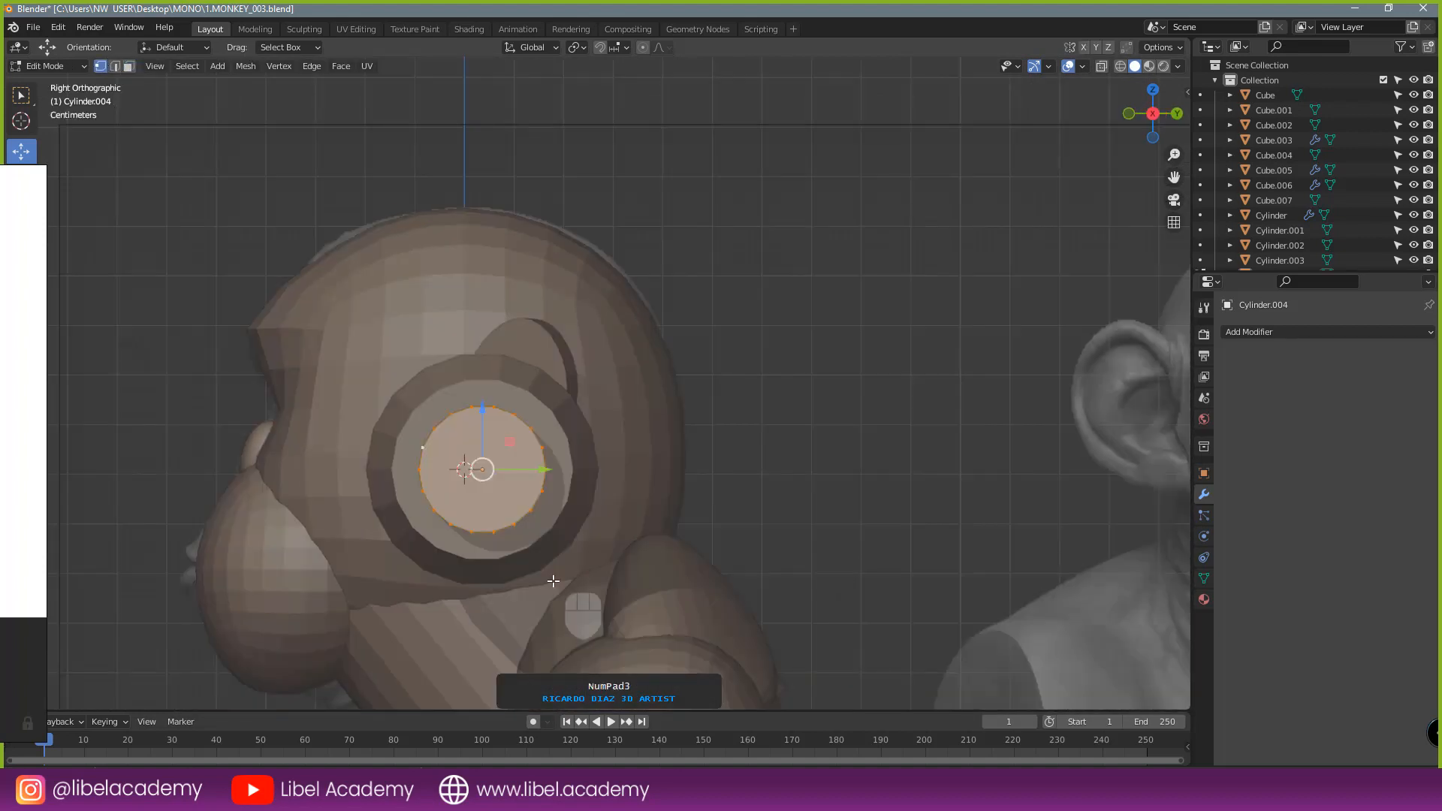
left_click(129, 67)
- Select the side faces along the upper half of the small outer disc's rim
middle_click_drag(519, 496, 622, 518)
right_click(749, 580)
right_click(751, 542, "shift")
right_click(758, 509, "shift")
right_click(770, 480, "shift")
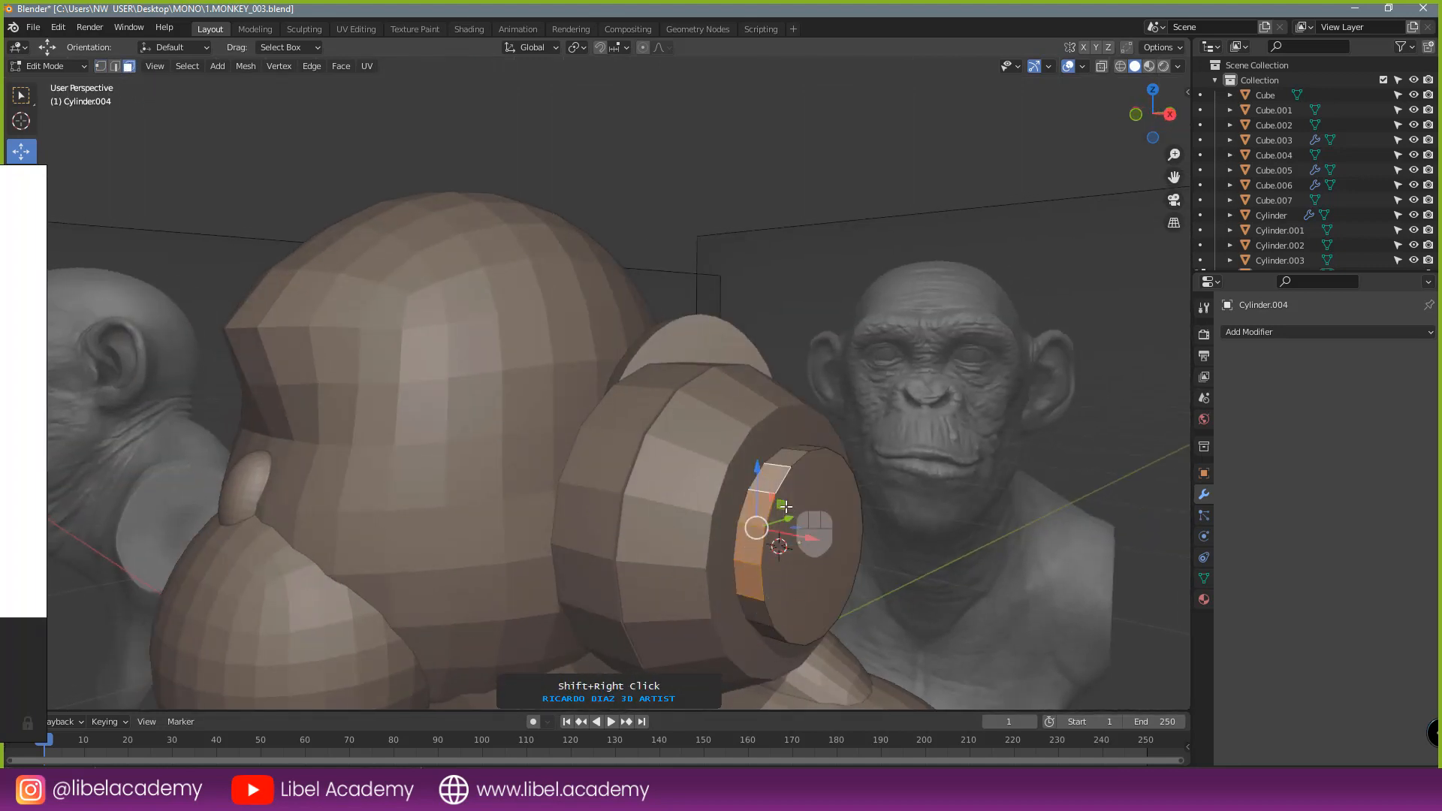
middle_click_drag(785, 506, 685, 525)
right_click(477, 499, "shift")
right_click(512, 491, "shift")
middle_click_drag(528, 512, 436, 529)
mouse_move(435, 529)
middle_mouse_down("shift")
mouse_move(428, 545)
mouse_move(583, 488)
mouse_move(609, 511)
middle_mouse_up("shift")
right_click(430, 442, "shift")
right_click(455, 472, "shift")
right_click(466, 497, "shift")
right_click(475, 530, "shift")
right_click(475, 537, "shift")
middle_click_drag(610, 511, 638, 488, "shift")
- Check the selected arc in wireframe from the side, duplicate its faces in place, and restore solid shading
key("KP_1")
key("z")
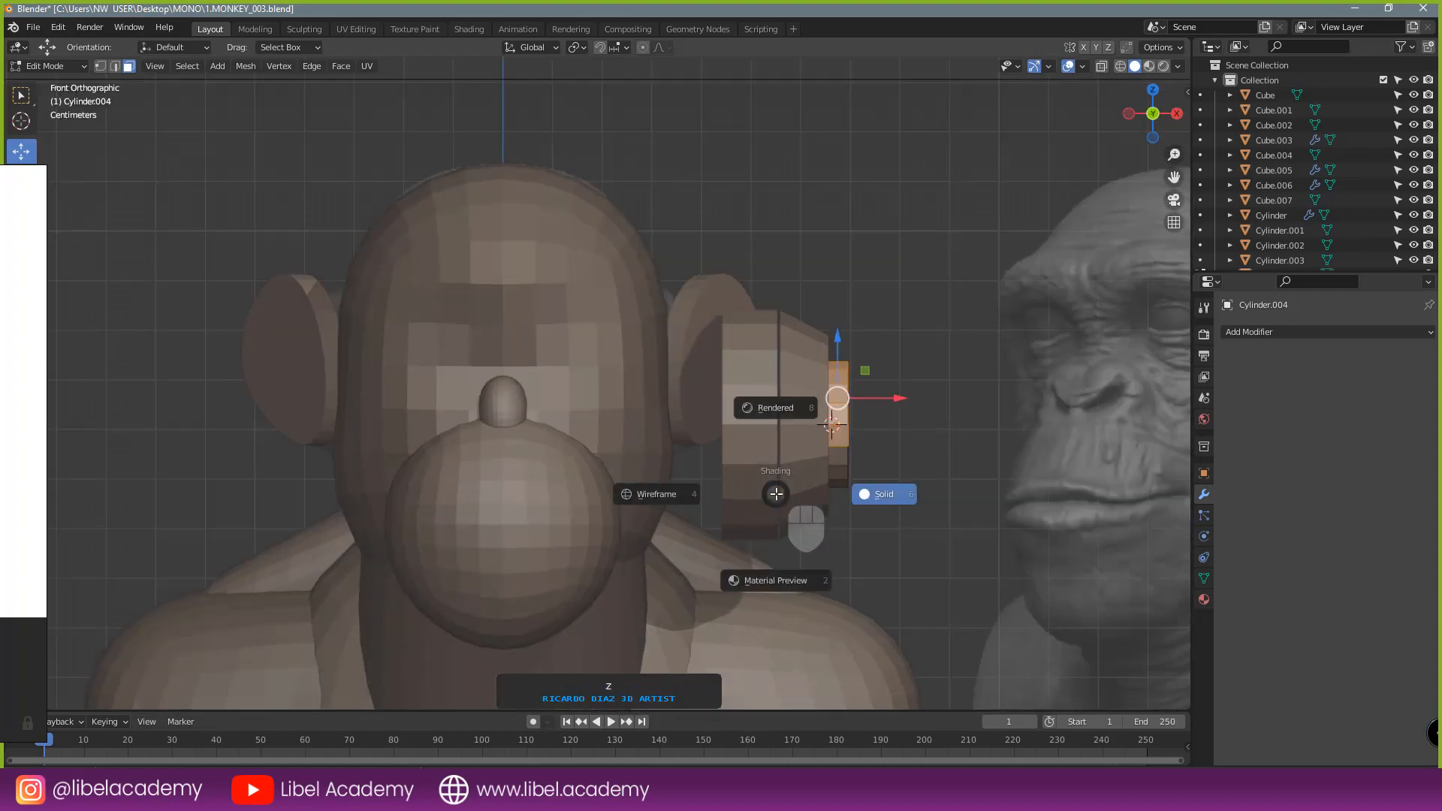
left_click(657, 494)
key("KP_3")
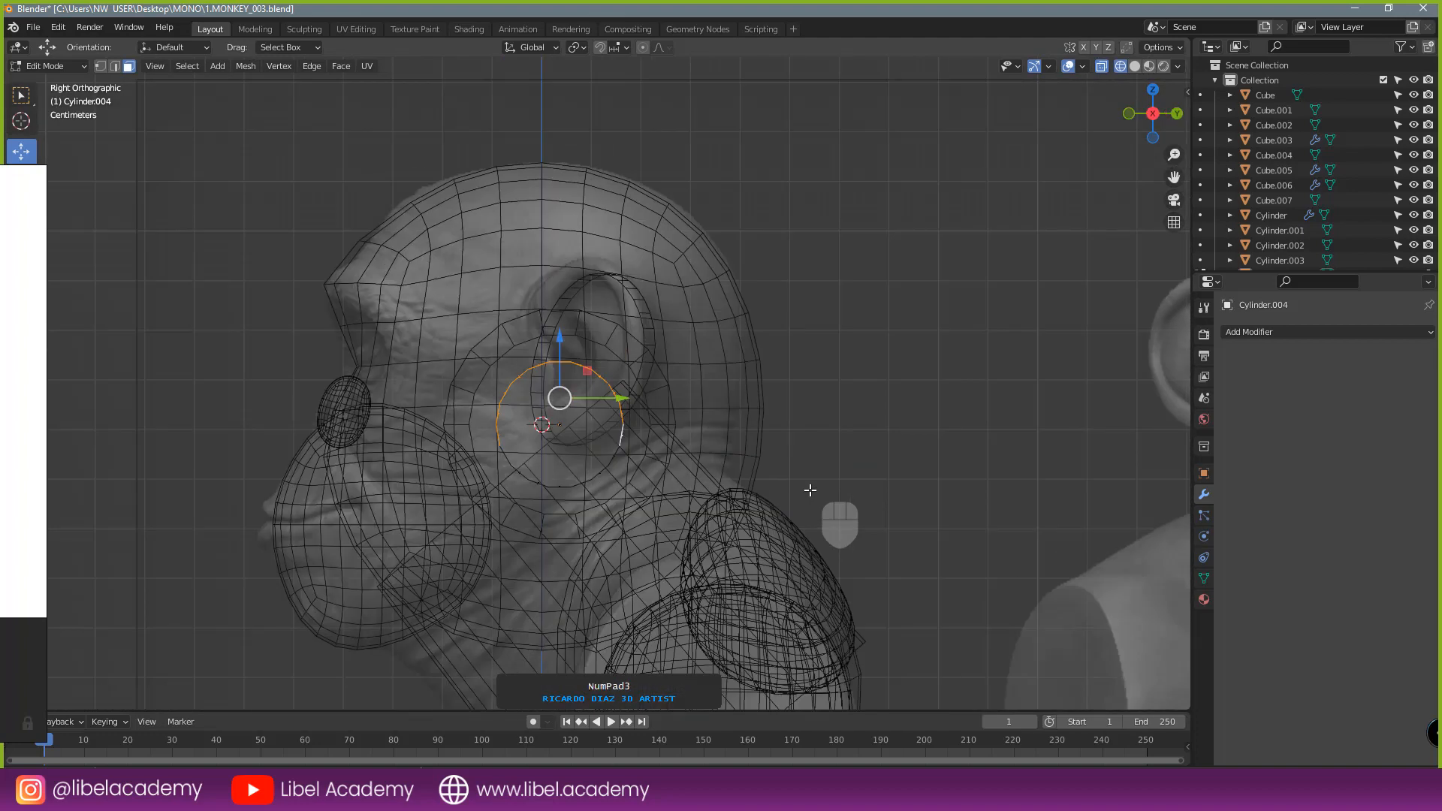
scroll(810, 490, "up", 3)
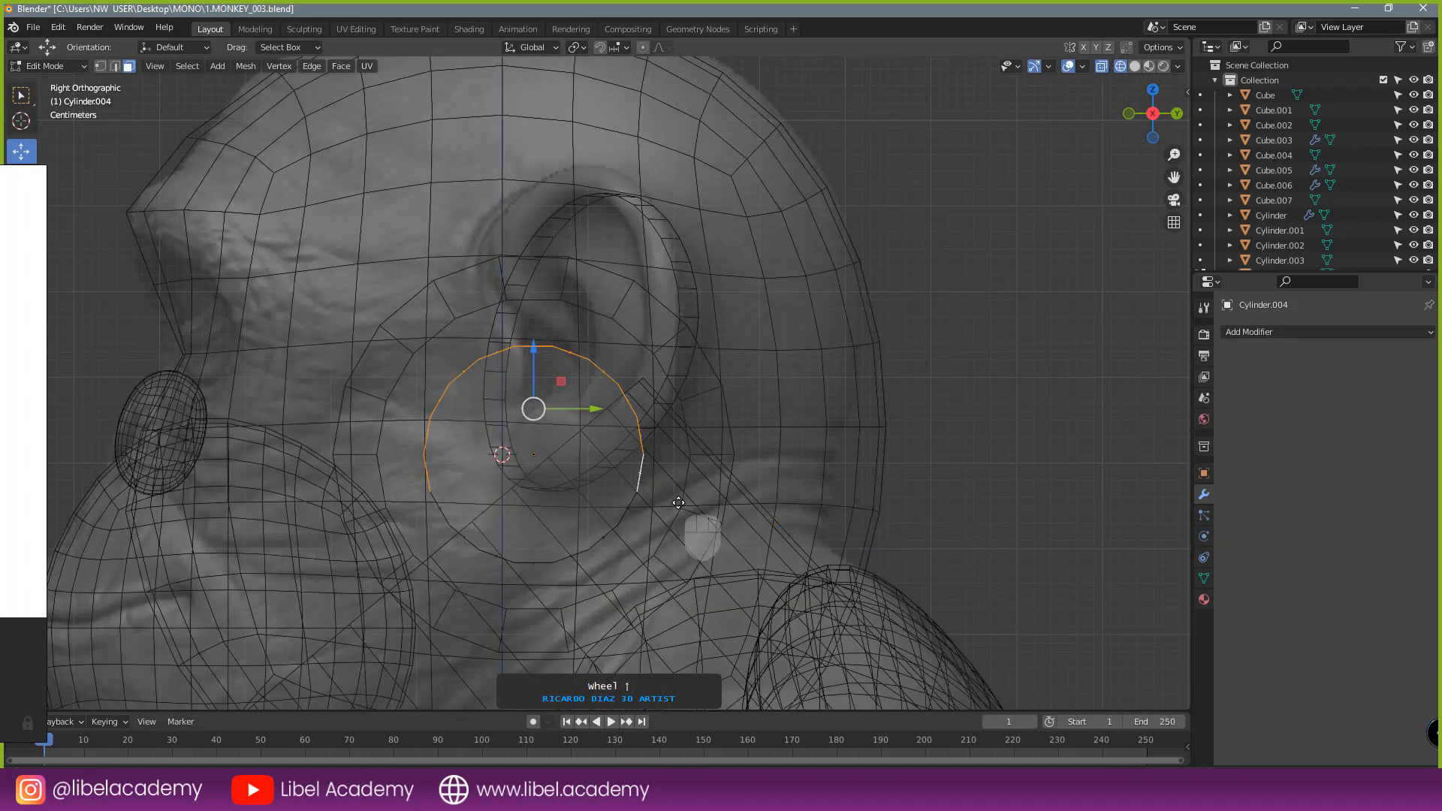
key("shift+d")
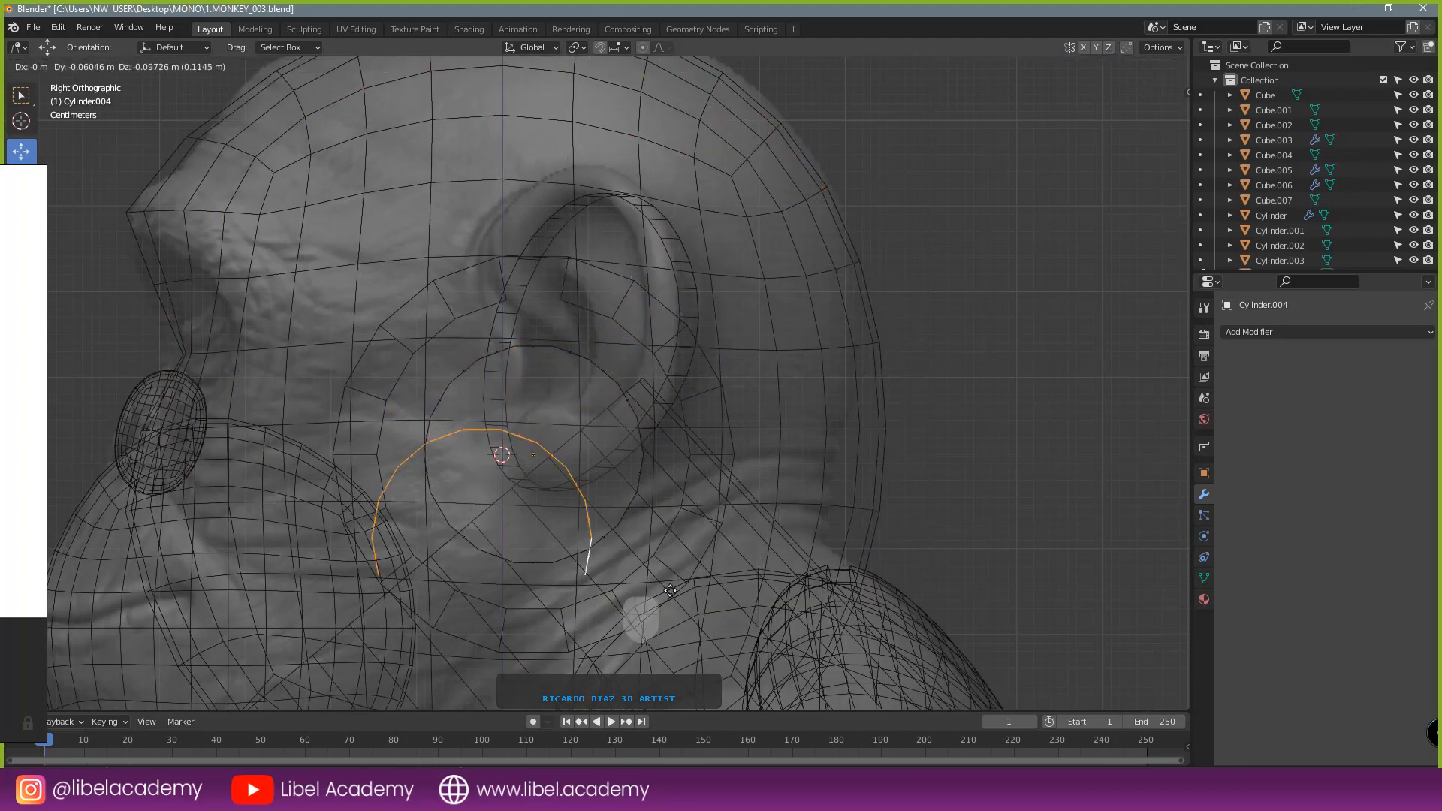
right_click(650, 260)
key("z")
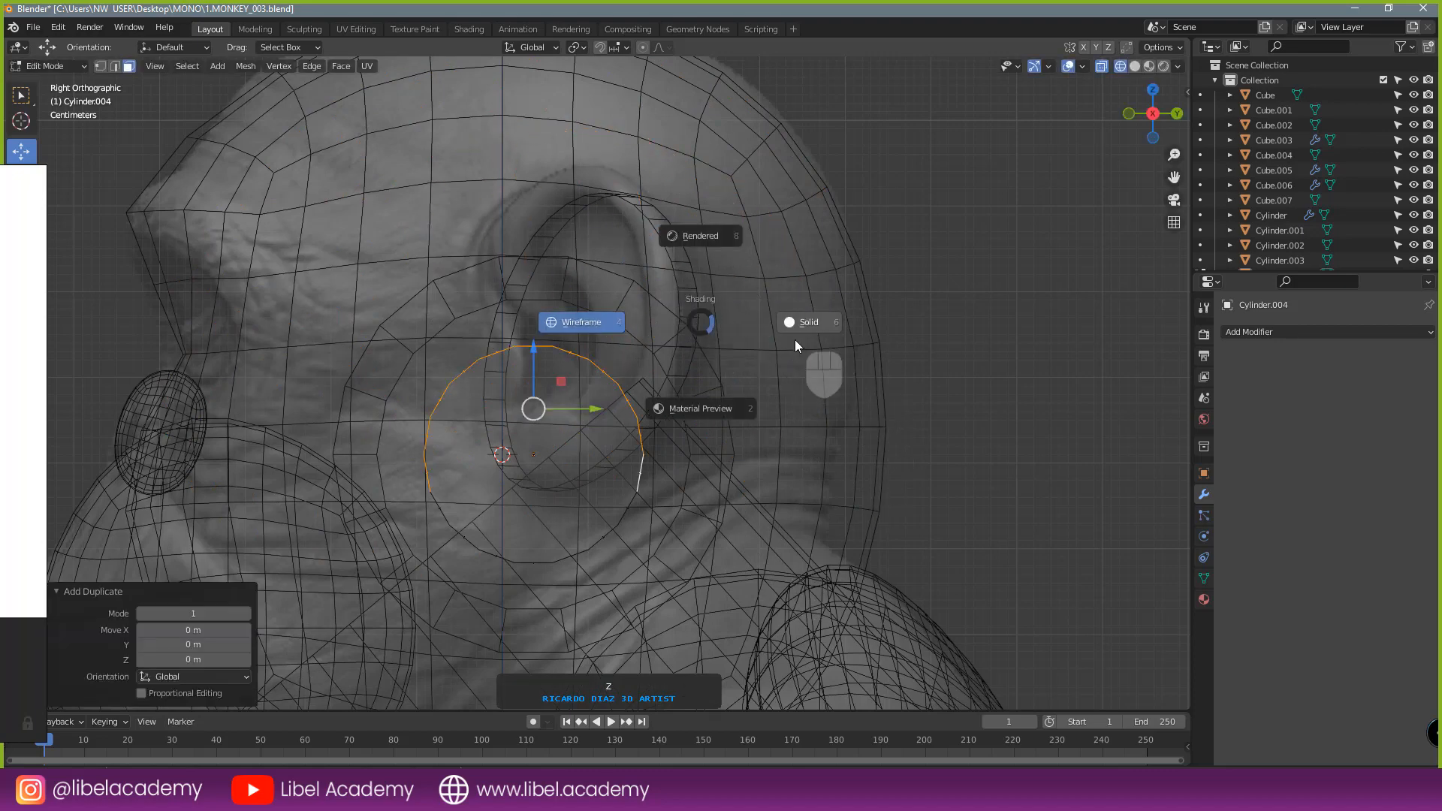
left_click(796, 335)
- Separate the duplicated arc of faces into its own object and select that strip in Object Mode
scroll(677, 404, "down", 1)
middle_click_drag(677, 404, 548, 450)
key("g")
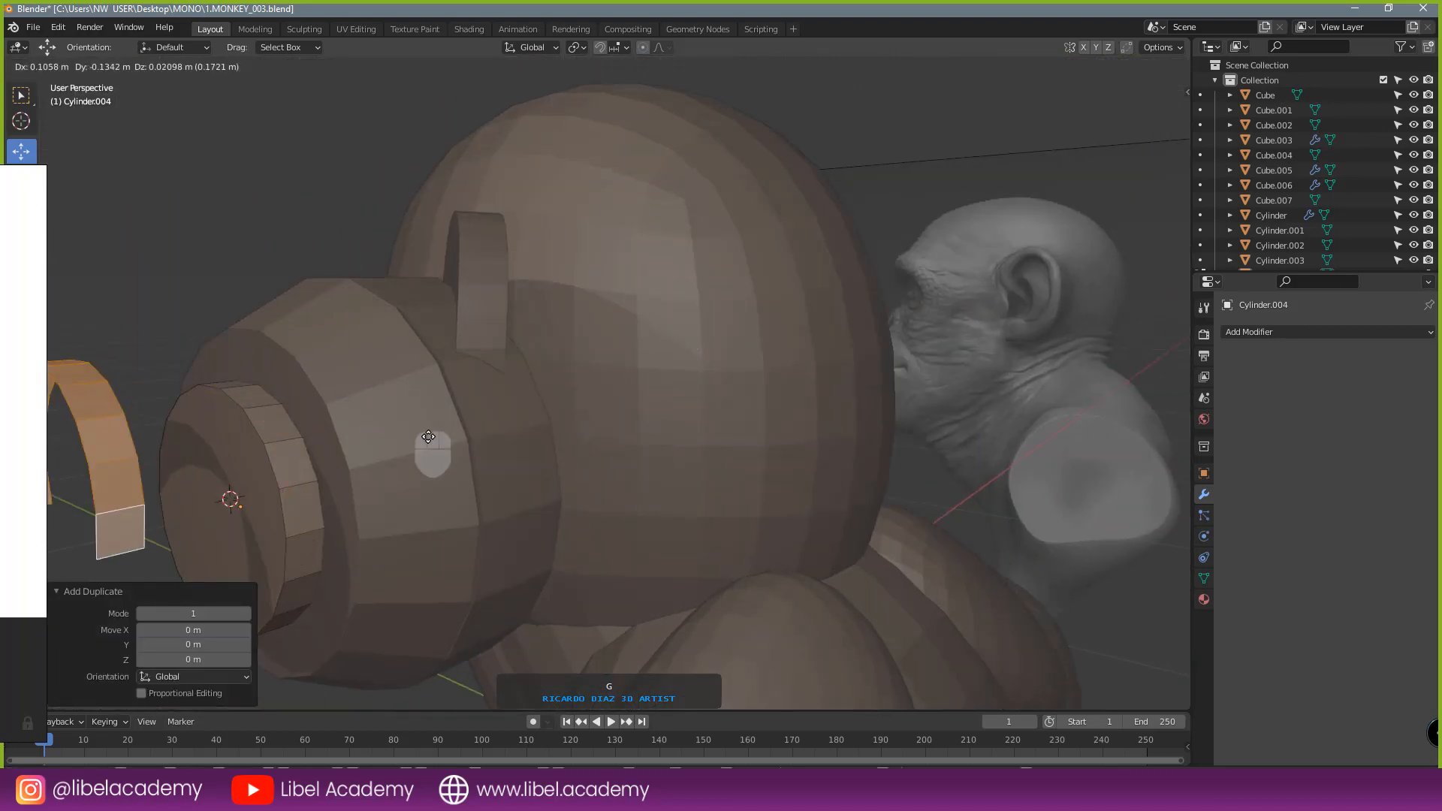
right_click(608, 390)
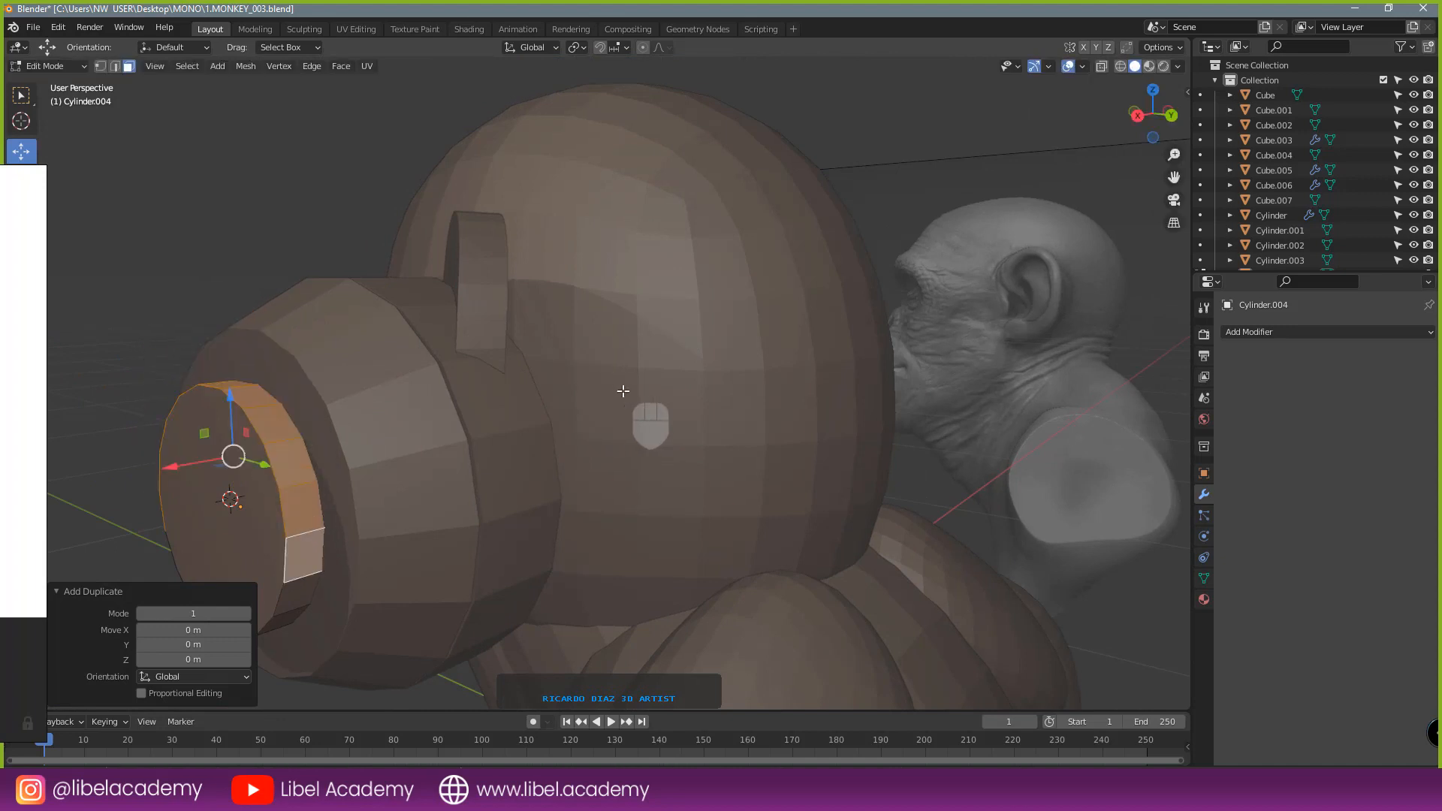
scroll(616, 395, "down", 1)
key("p")
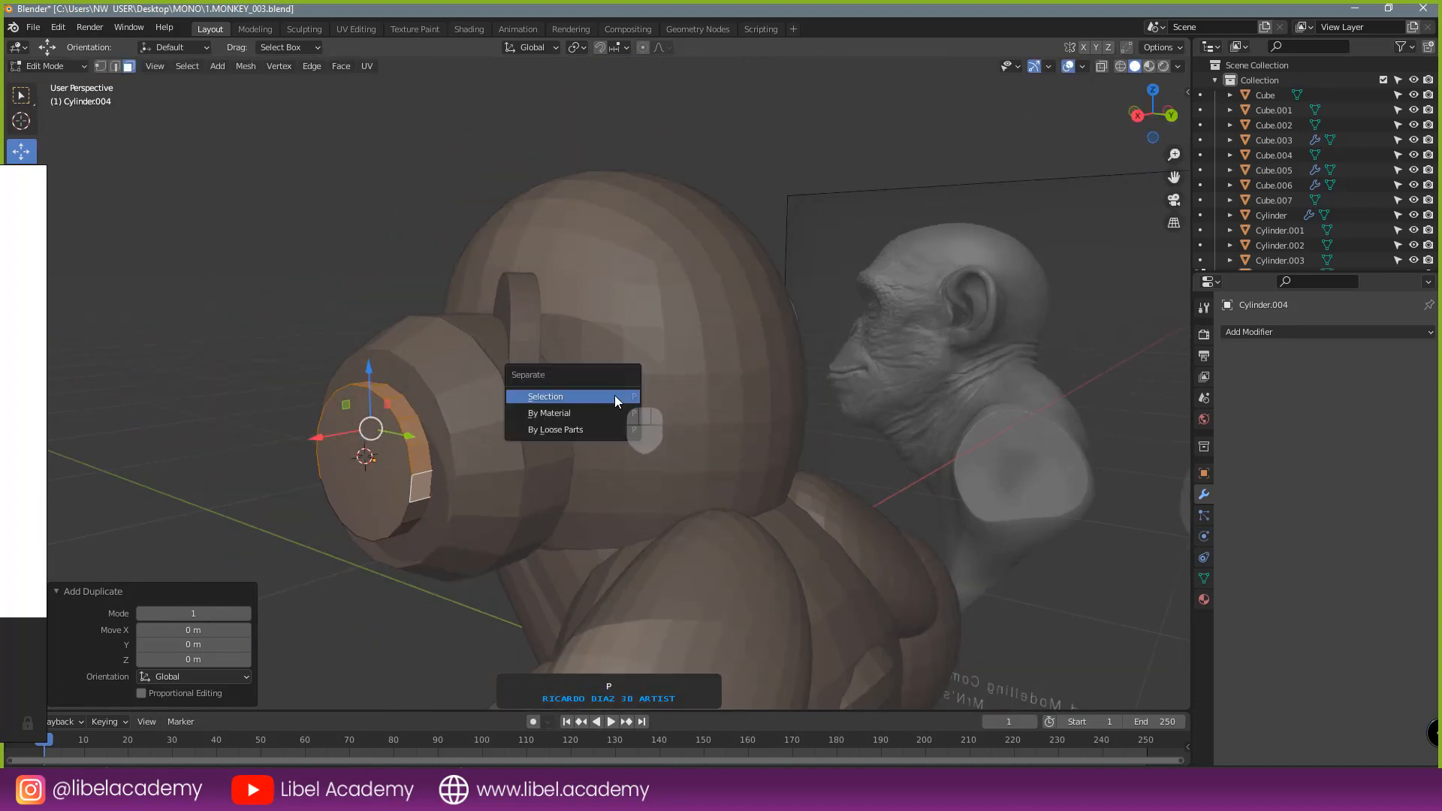
left_click(614, 396)
right_click(423, 448)
key("Tab")
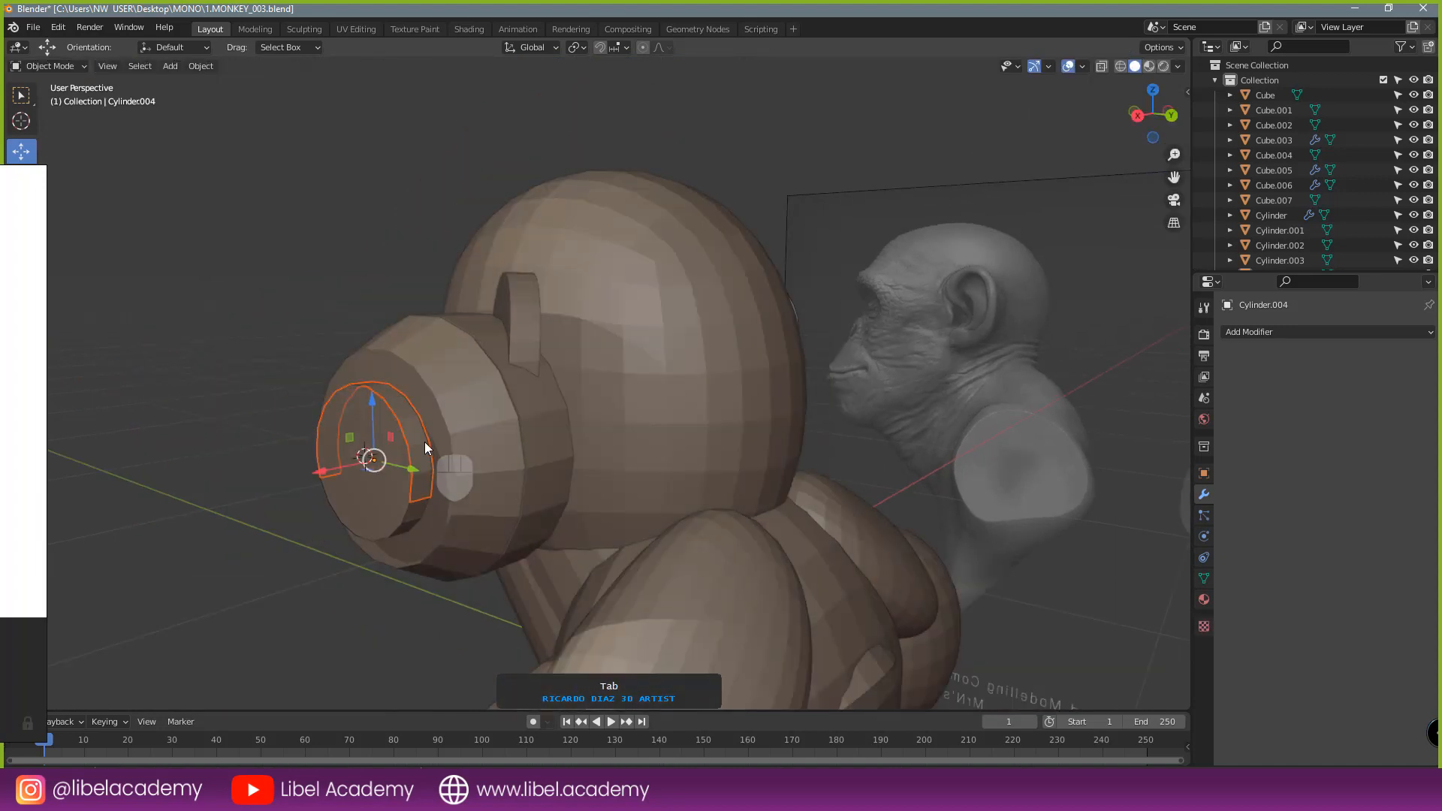
right_click(425, 441)
- Try moving the separated arc strip away from the outer disc
key("shift+d")
key("g")
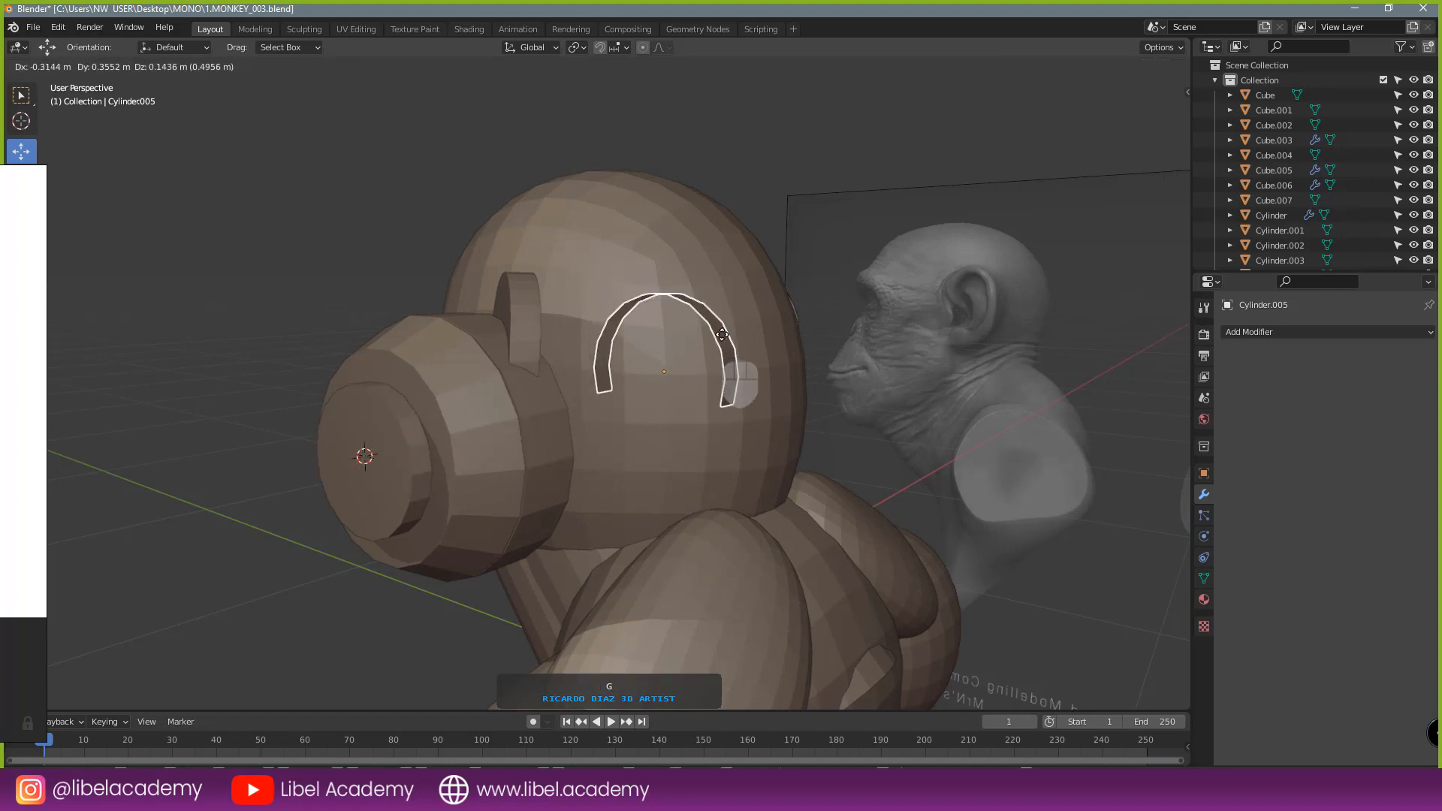
left_click(394, 461)
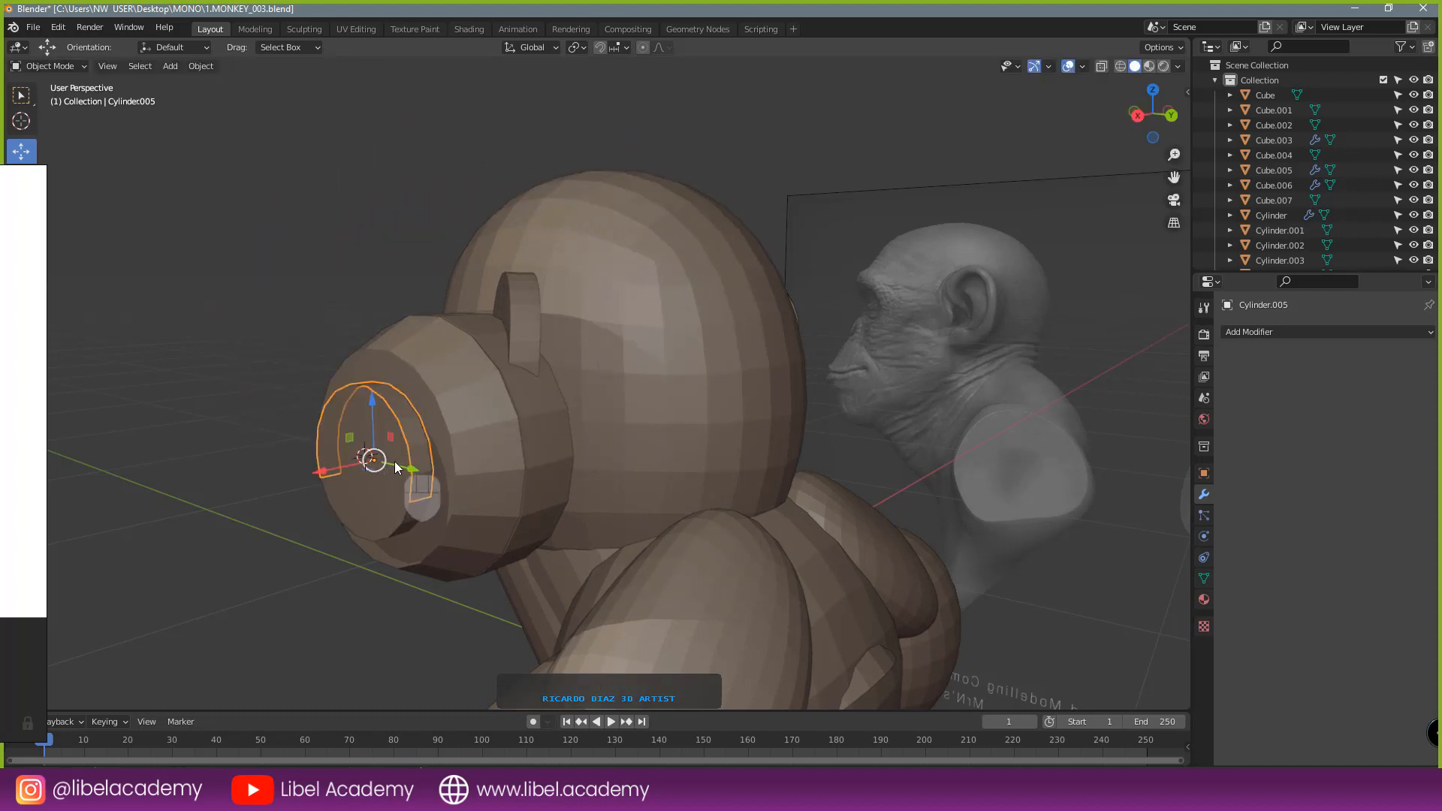
key("g")
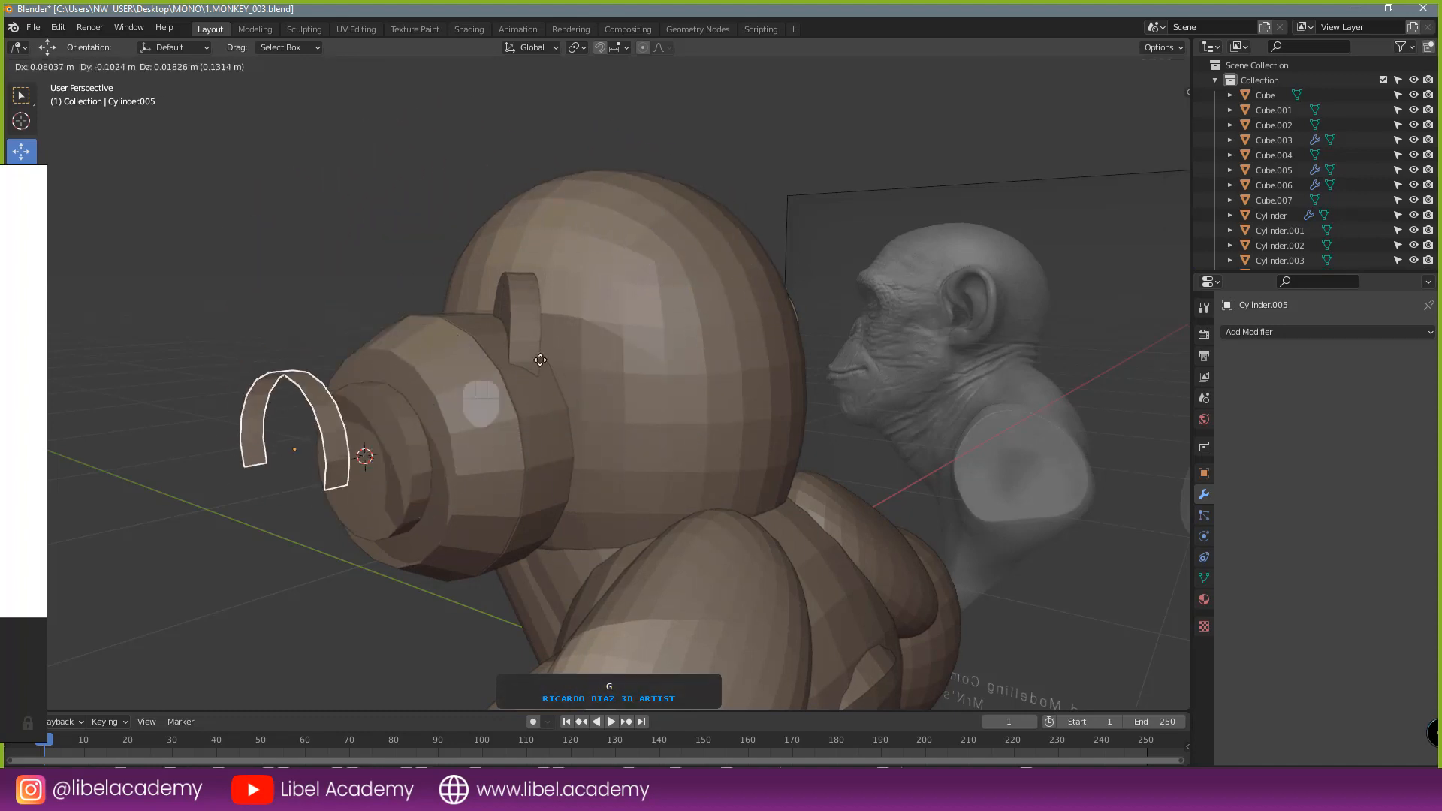
right_click(562, 380)
scroll(615, 406, "down", 1)
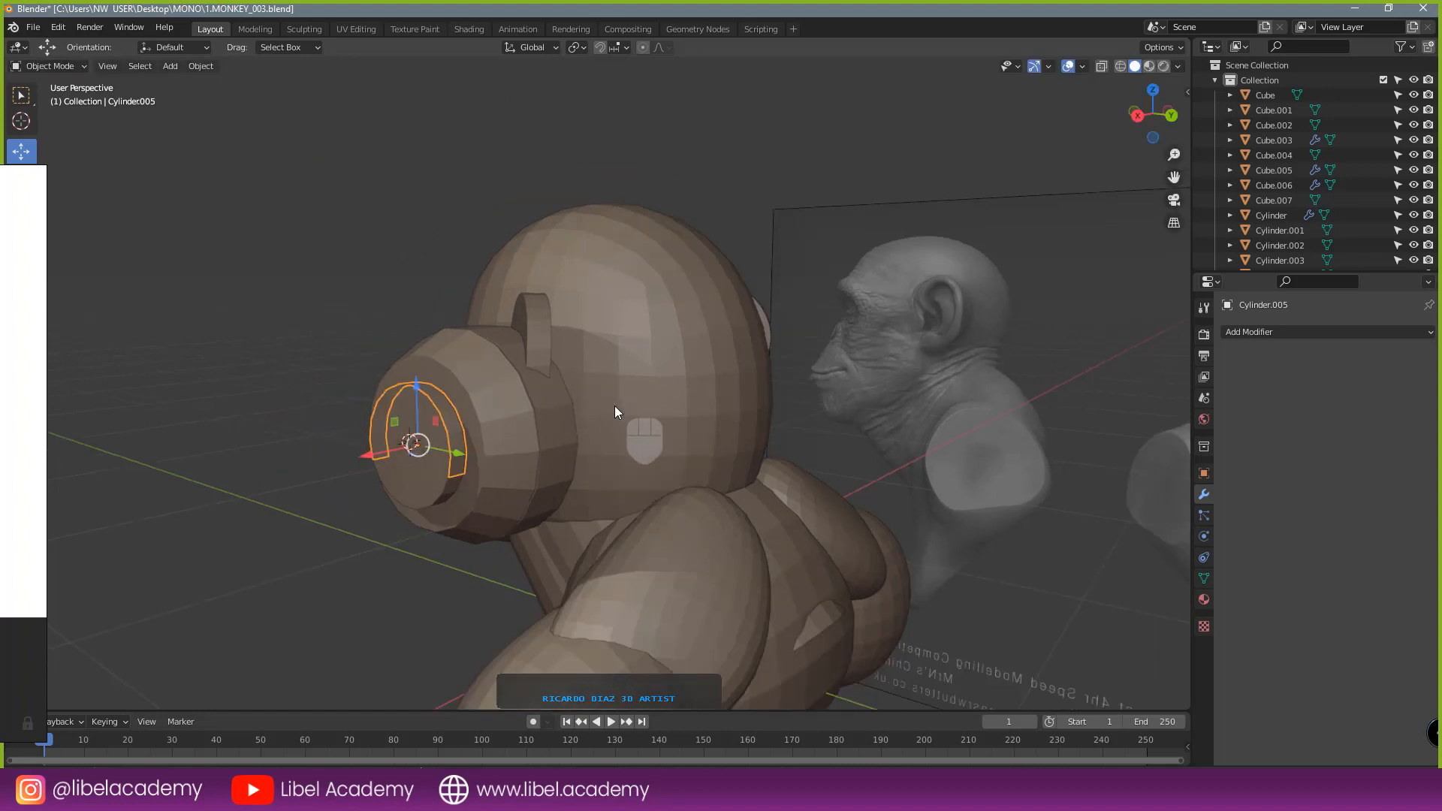
- Extrude all faces of the arc strip and fatten them outward along their normals by about 0.25 m
middle_click_drag(629, 479, 705, 495)
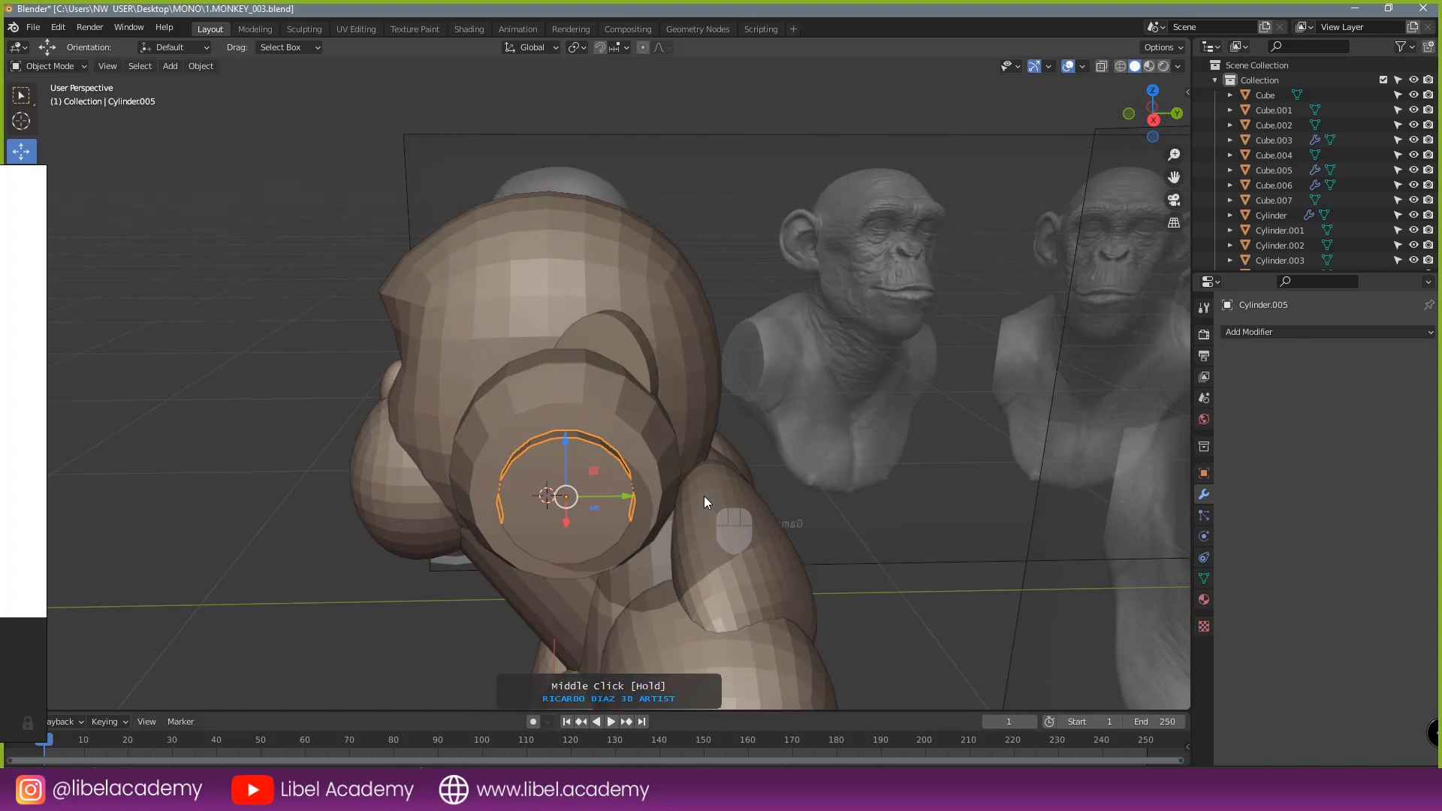
key("KP_3")
key("Tab")
scroll(705, 495, "up", 3)
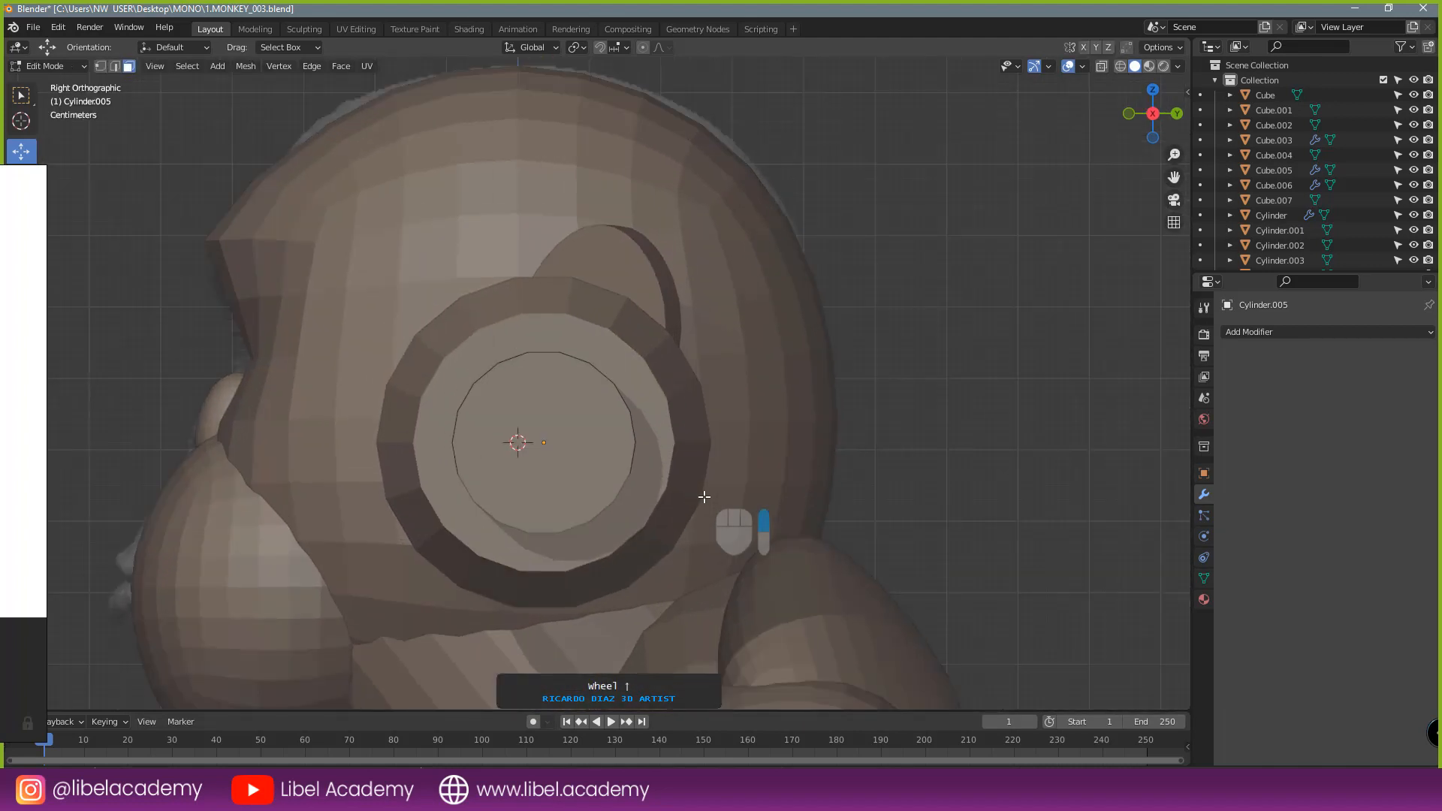
key("a")
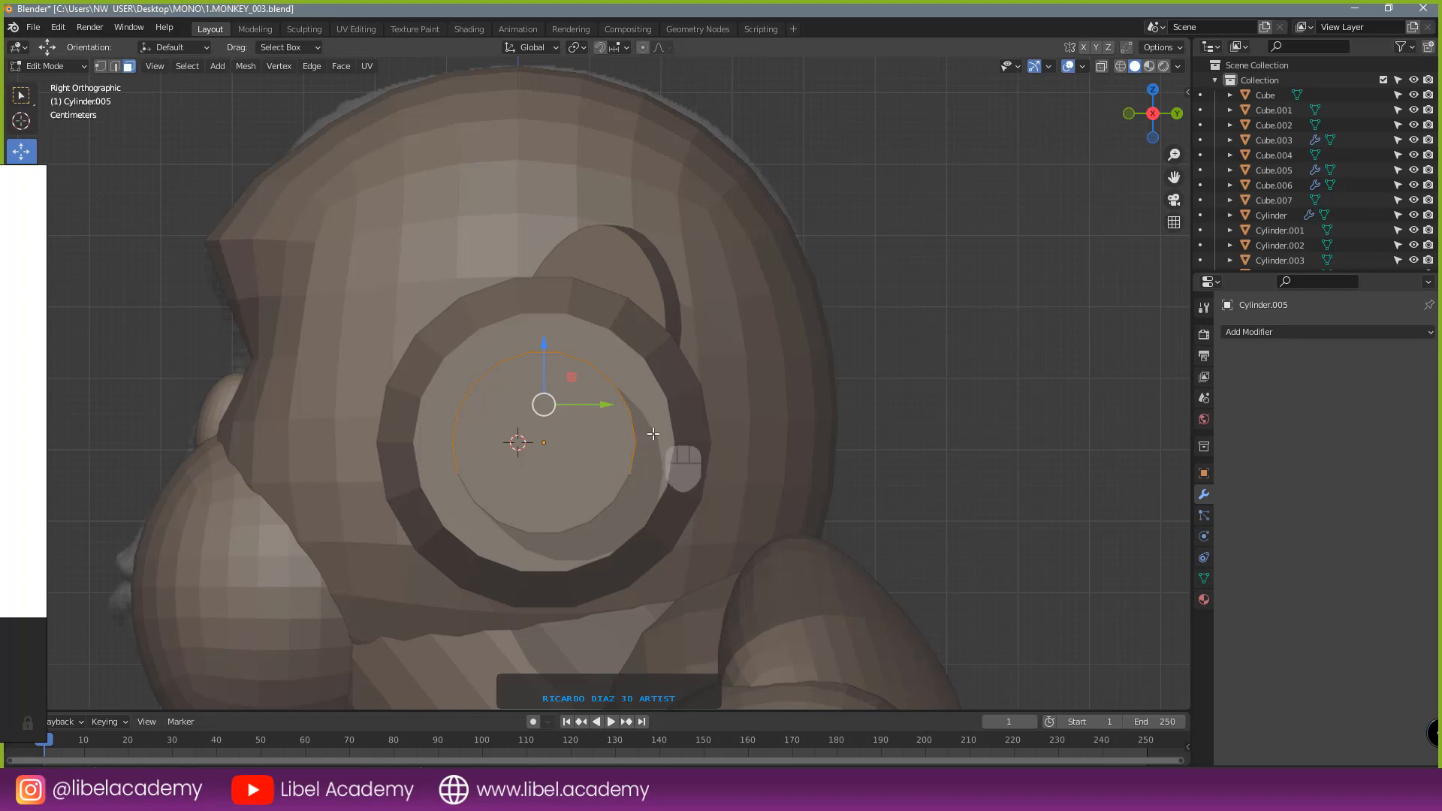
scroll(638, 434, "down", 2)
scroll(640, 433, "up", 2)
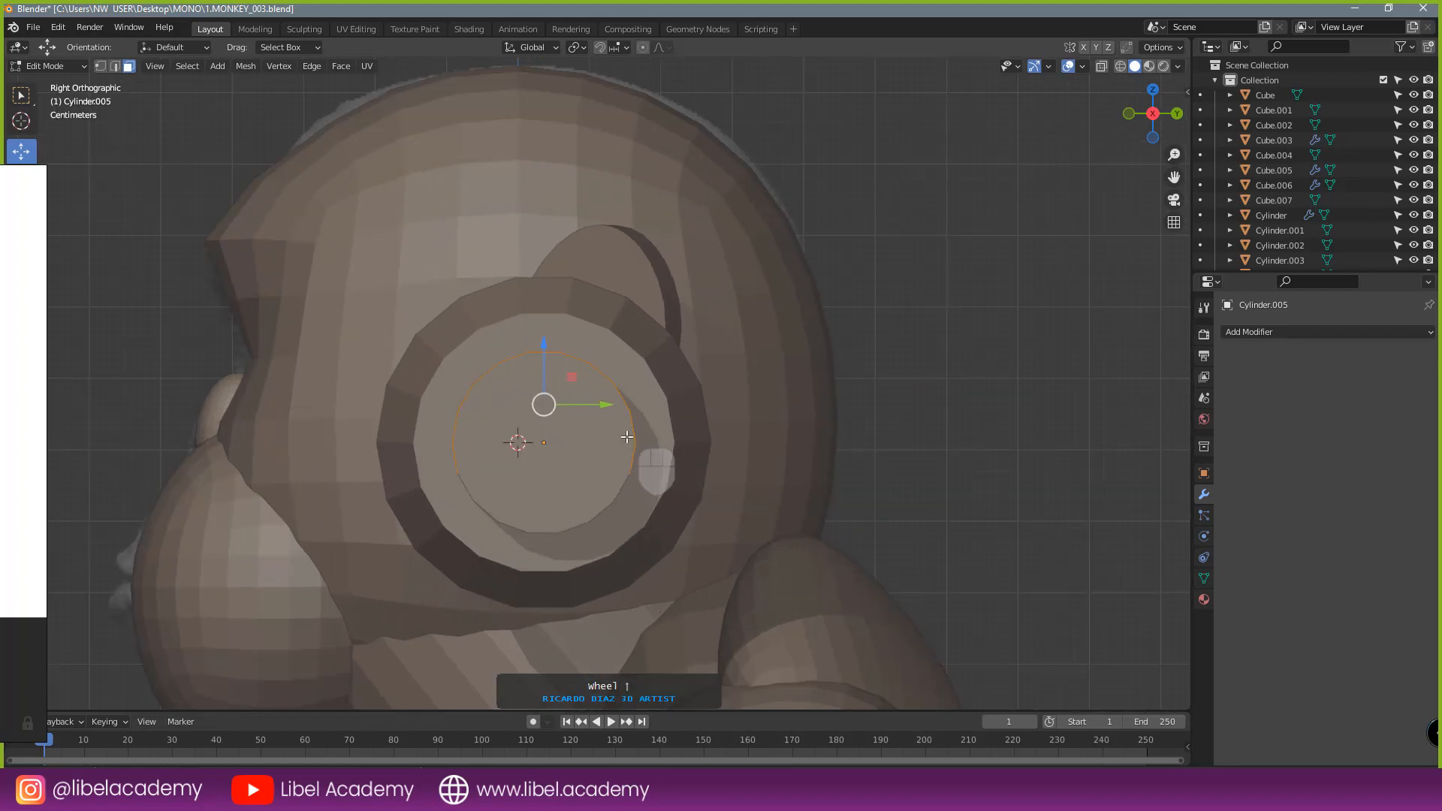
key("e")
middle_click_drag(658, 451, 684, 467)
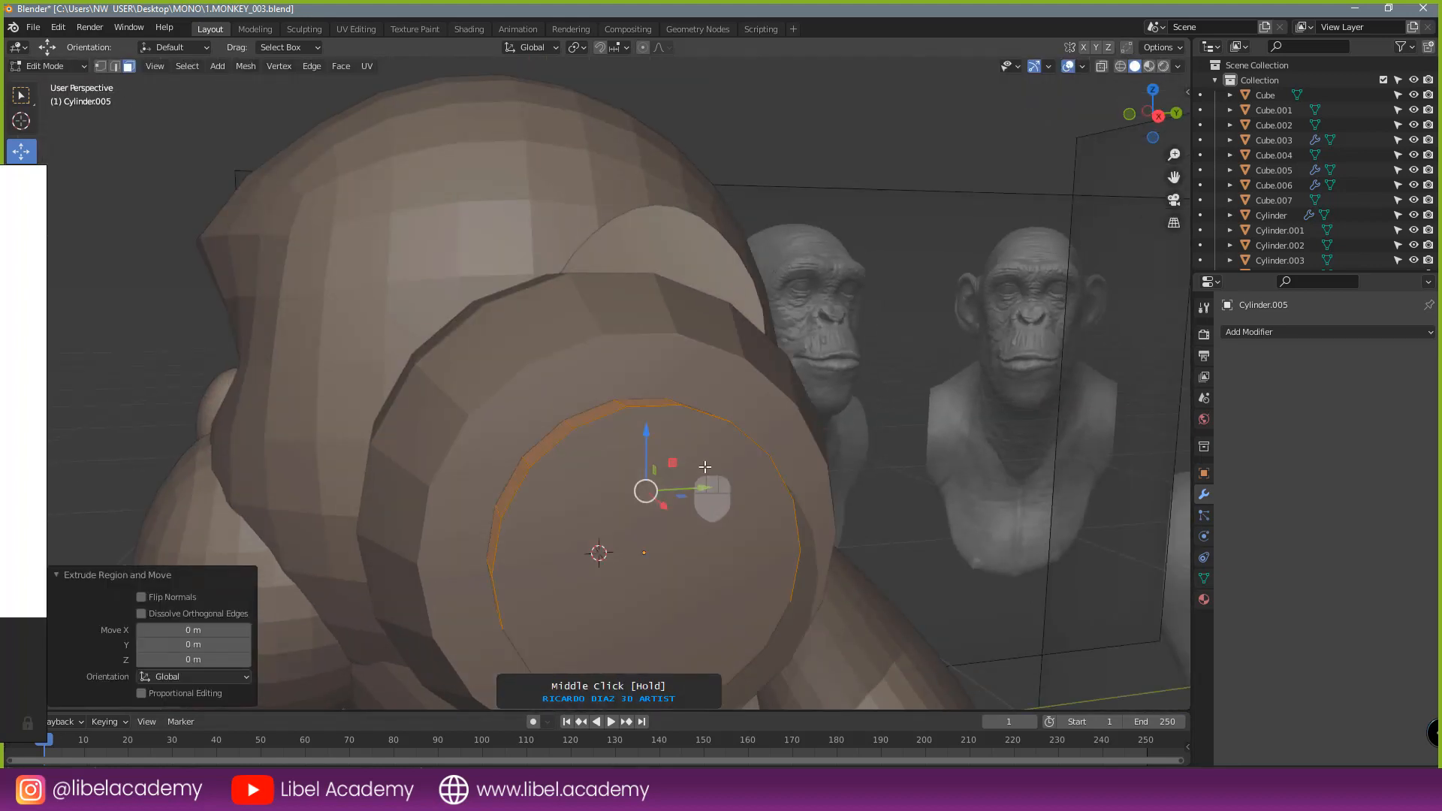
key("alt+s")
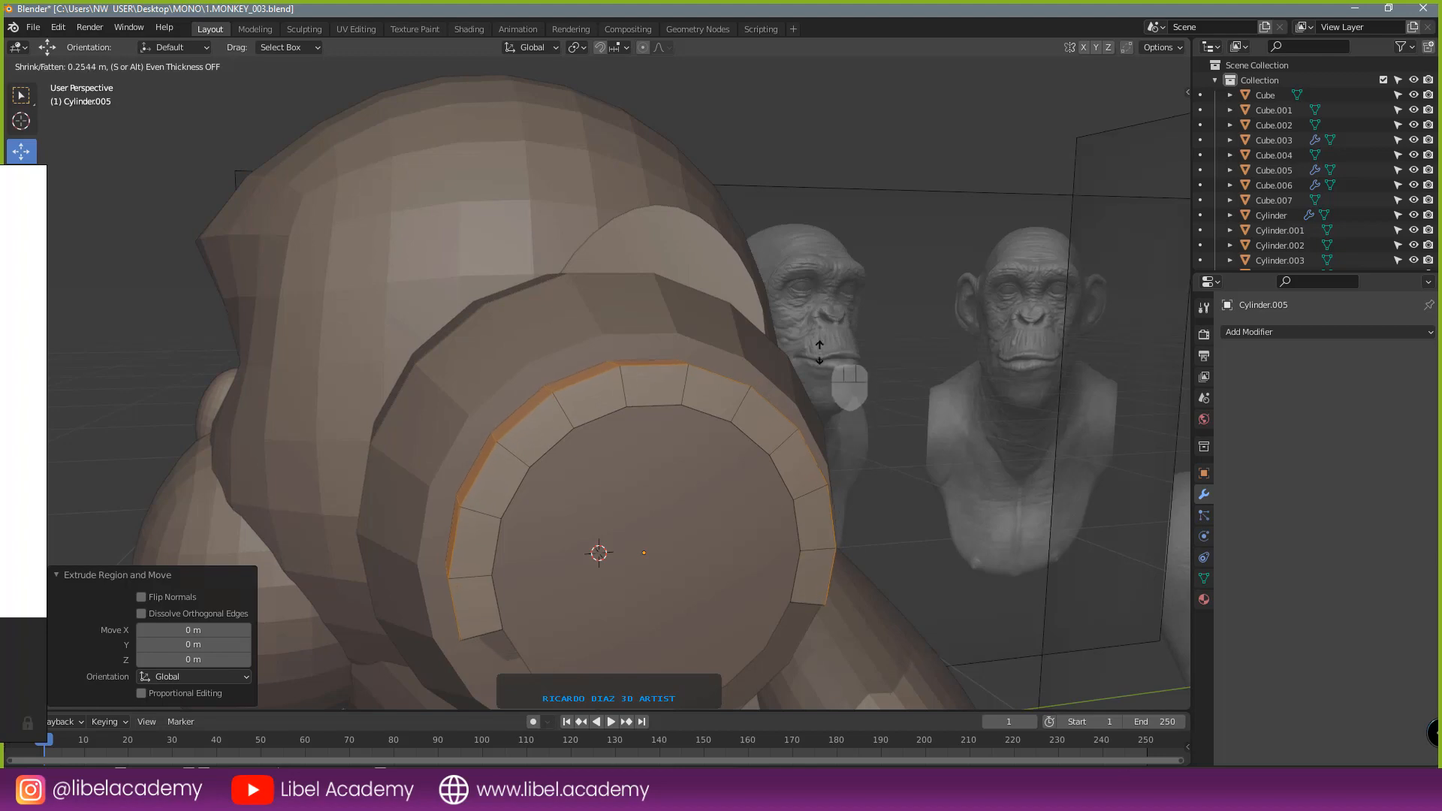
left_click(826, 357)
- Select the top faces of the thickened arc and extrude them straight up about 0.26 m to form a stem
middle_click_drag(826, 356, 552, 428)
right_click(529, 423)
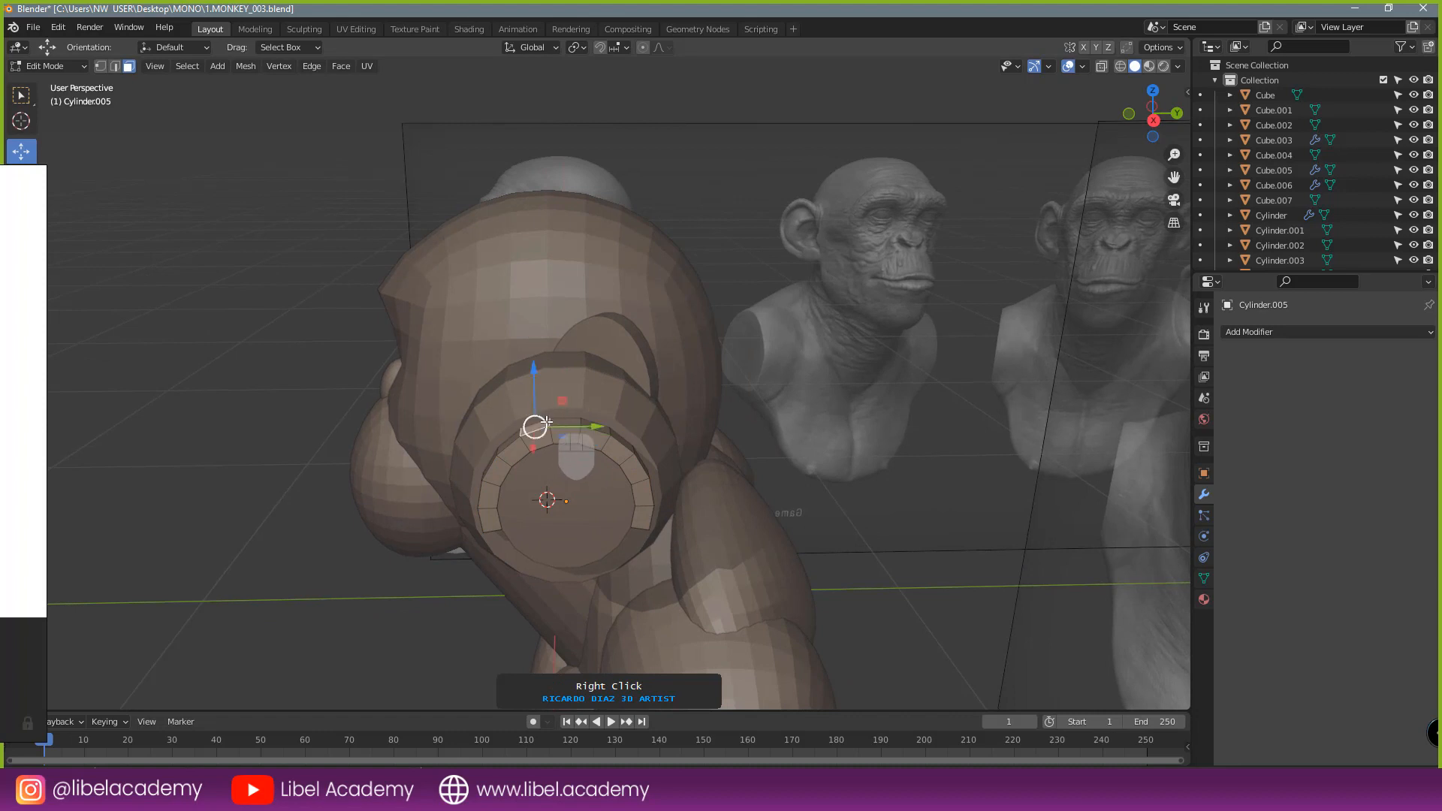
right_click(588, 422, "shift")
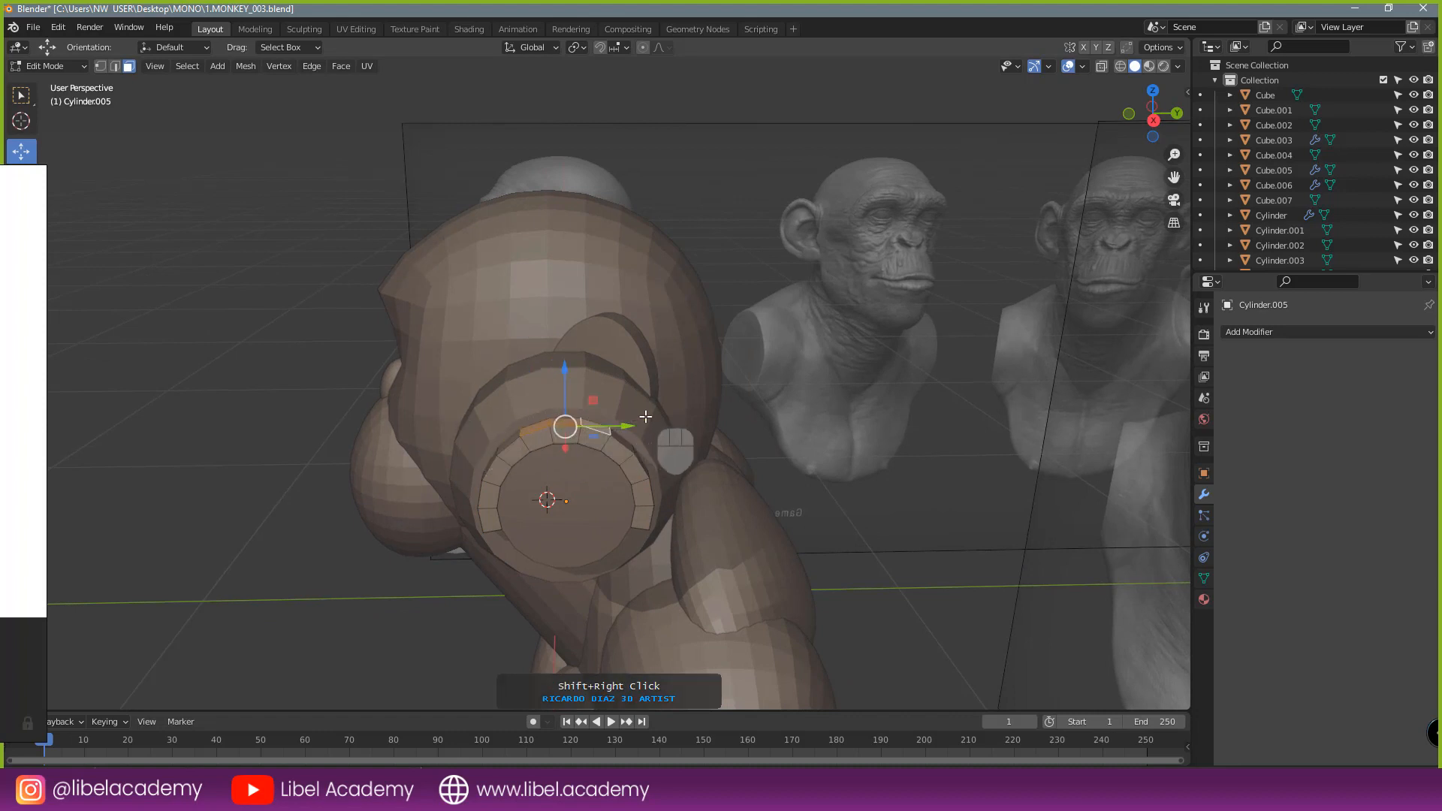
key("KP_1")
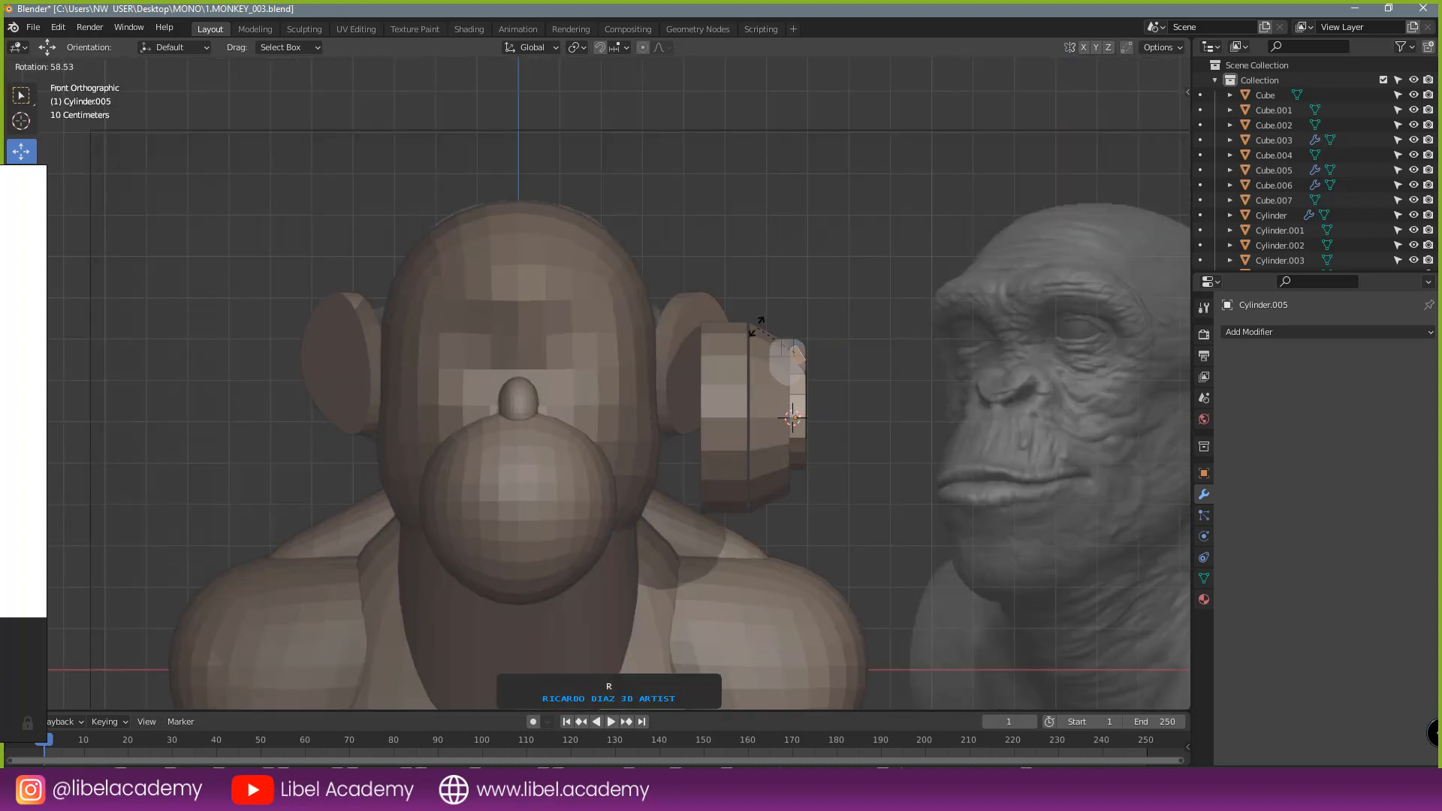
key("e")
right_click(830, 402)
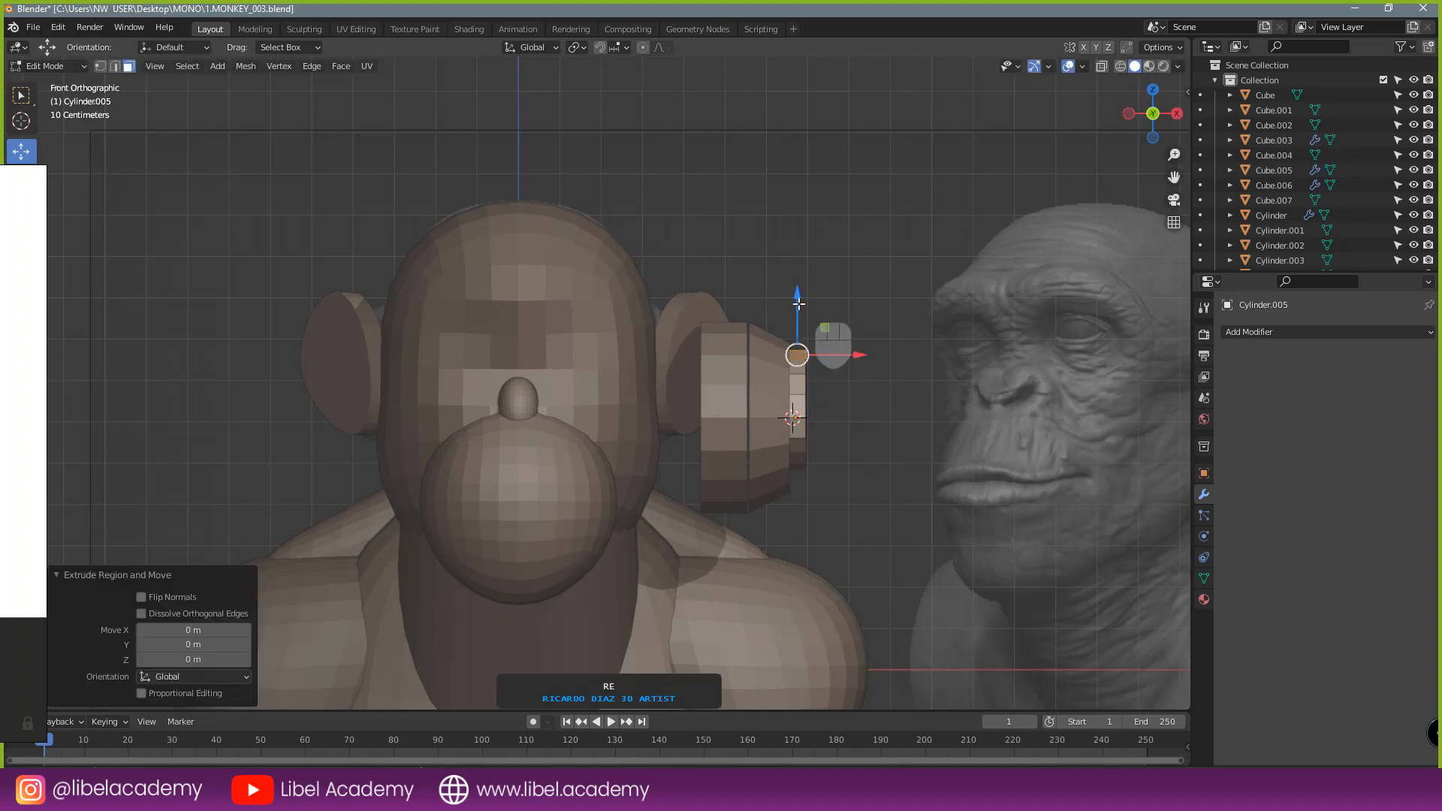
left_click_drag(797, 301, 790, 197)
- Flatten the stem's upper end by scaling its faces to 0 along Z
middle_click_drag(892, 373, 676, 287)
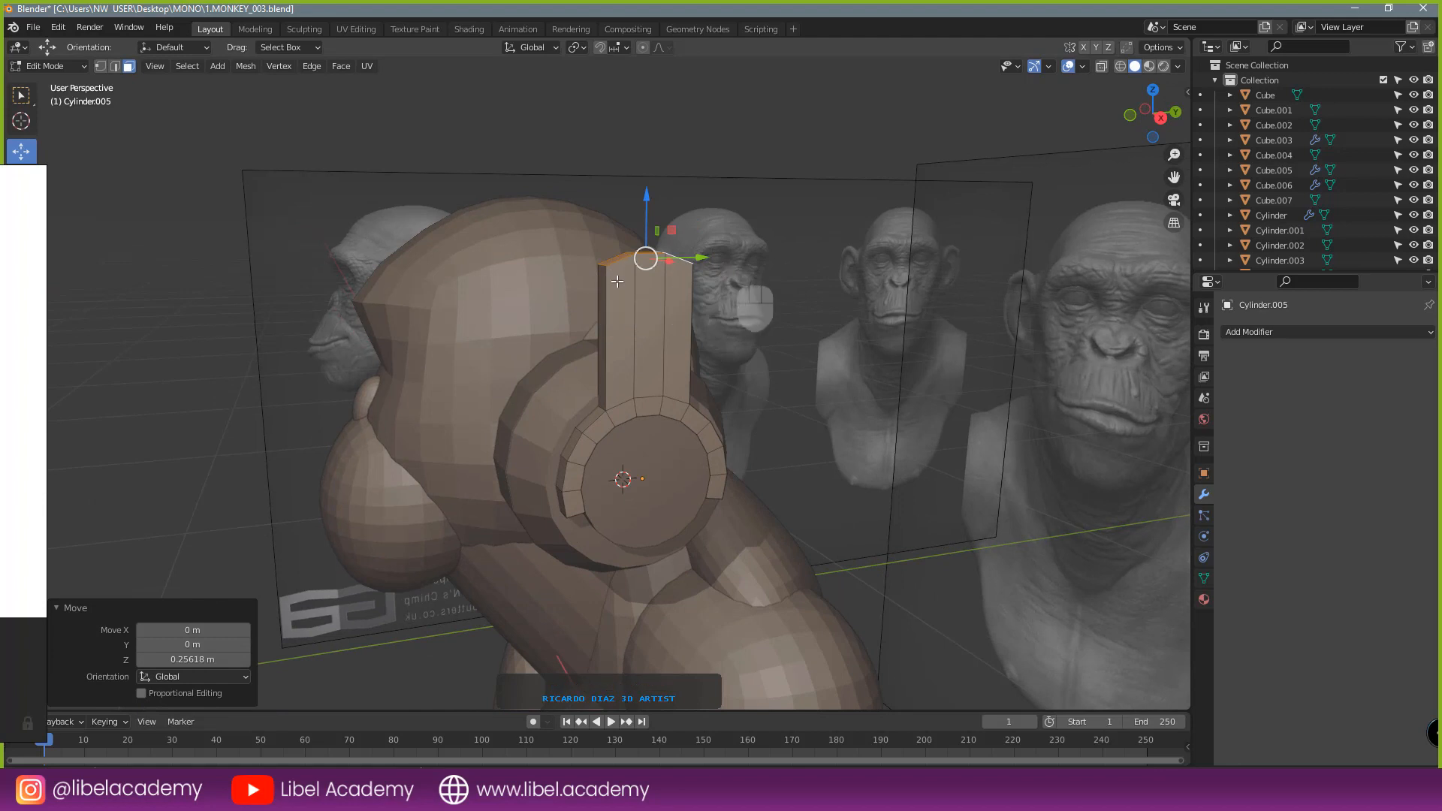
type("s")
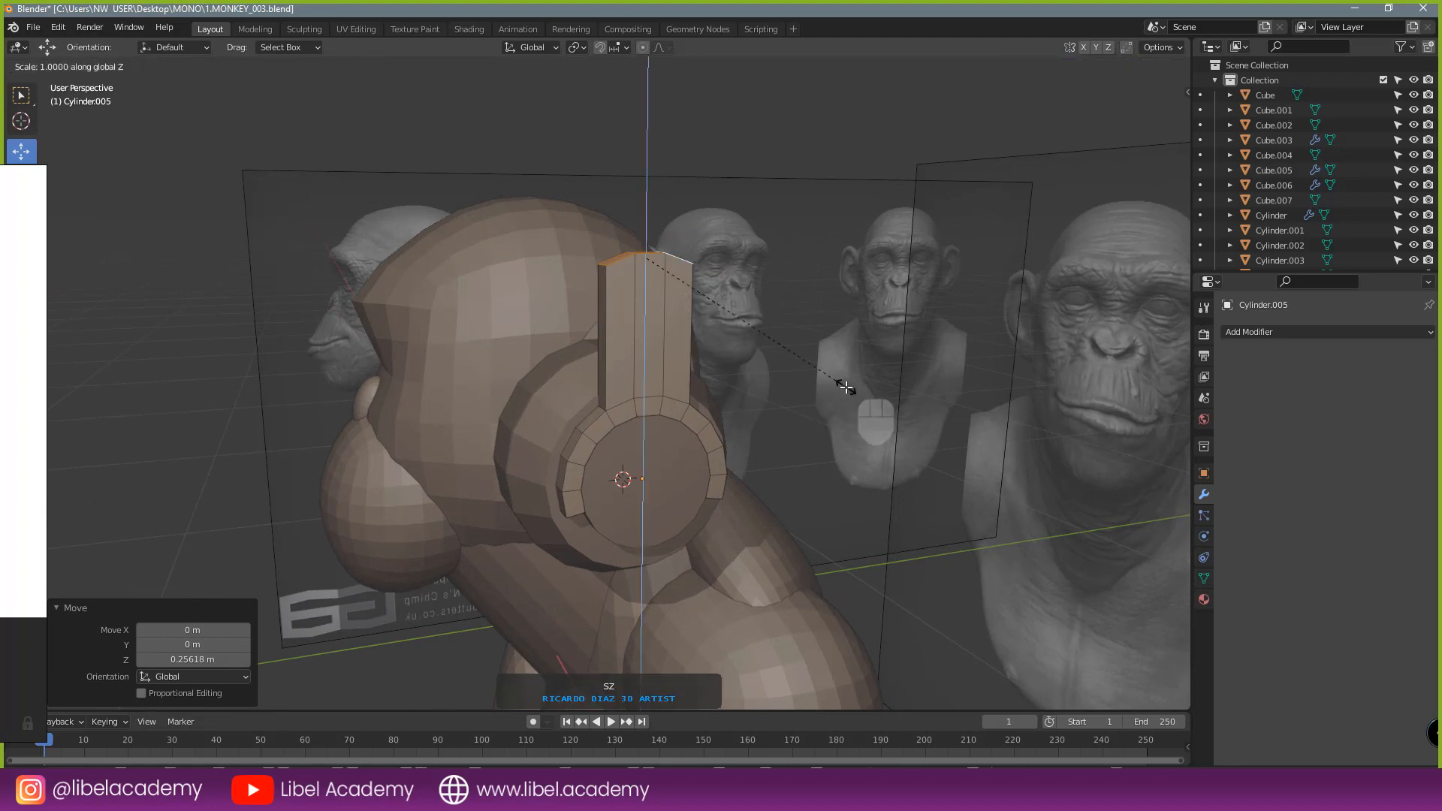
type("0")
key("KP_Enter")
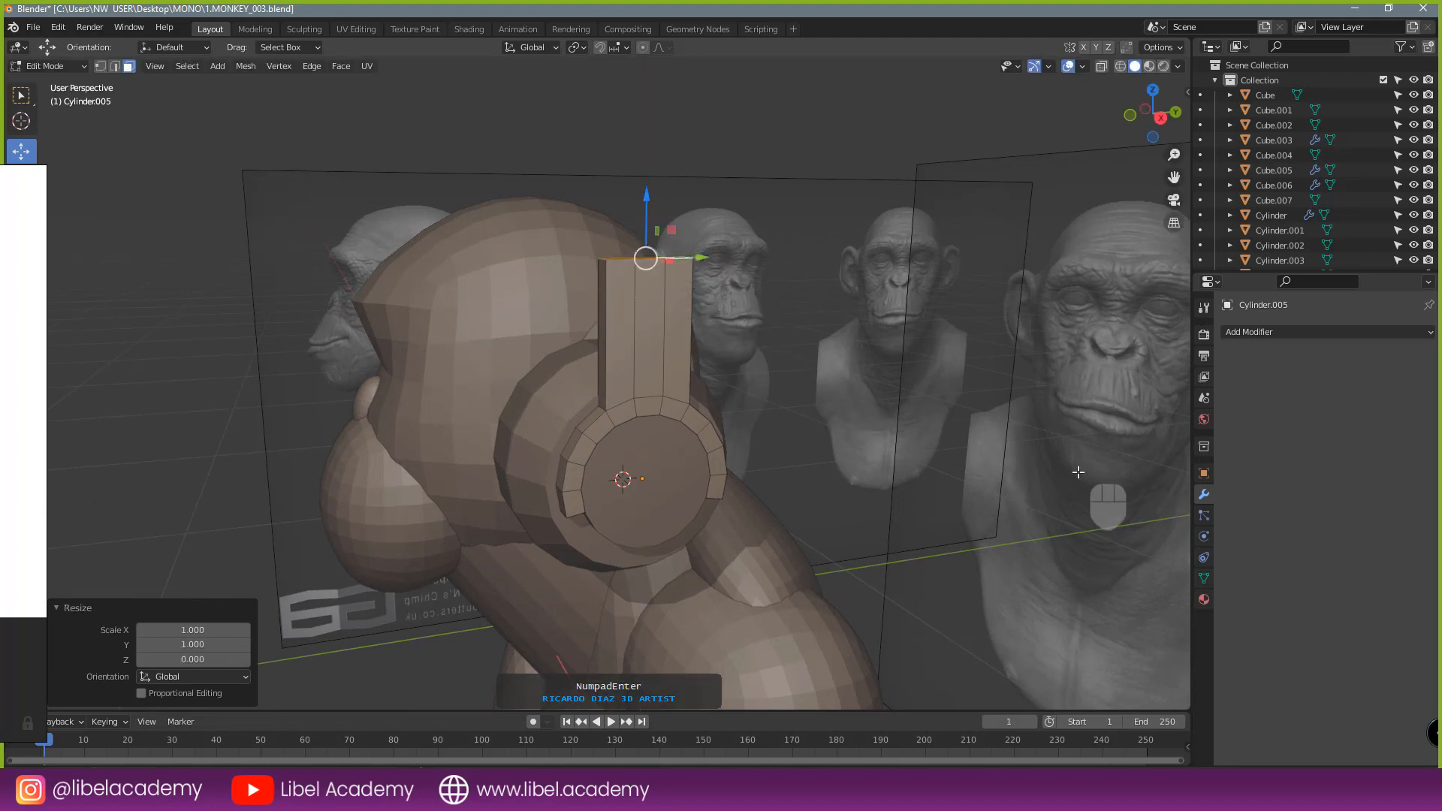
- Shift the stem's top end inward toward the head, then add an edge loop across the stem and move it inward as well
middle_click_drag(629, 288, 717, 302)
mouse_move(908, 238)
left_mouse_down()
mouse_move(850, 230)
mouse_move(881, 232)
left_mouse_up()
middle_click_drag(881, 232, 865, 397)
left_click(781, 342)
right_click(782, 342)
scroll(865, 396, "up", 1)
left_click_drag(907, 354, 887, 366)
key("Tab")
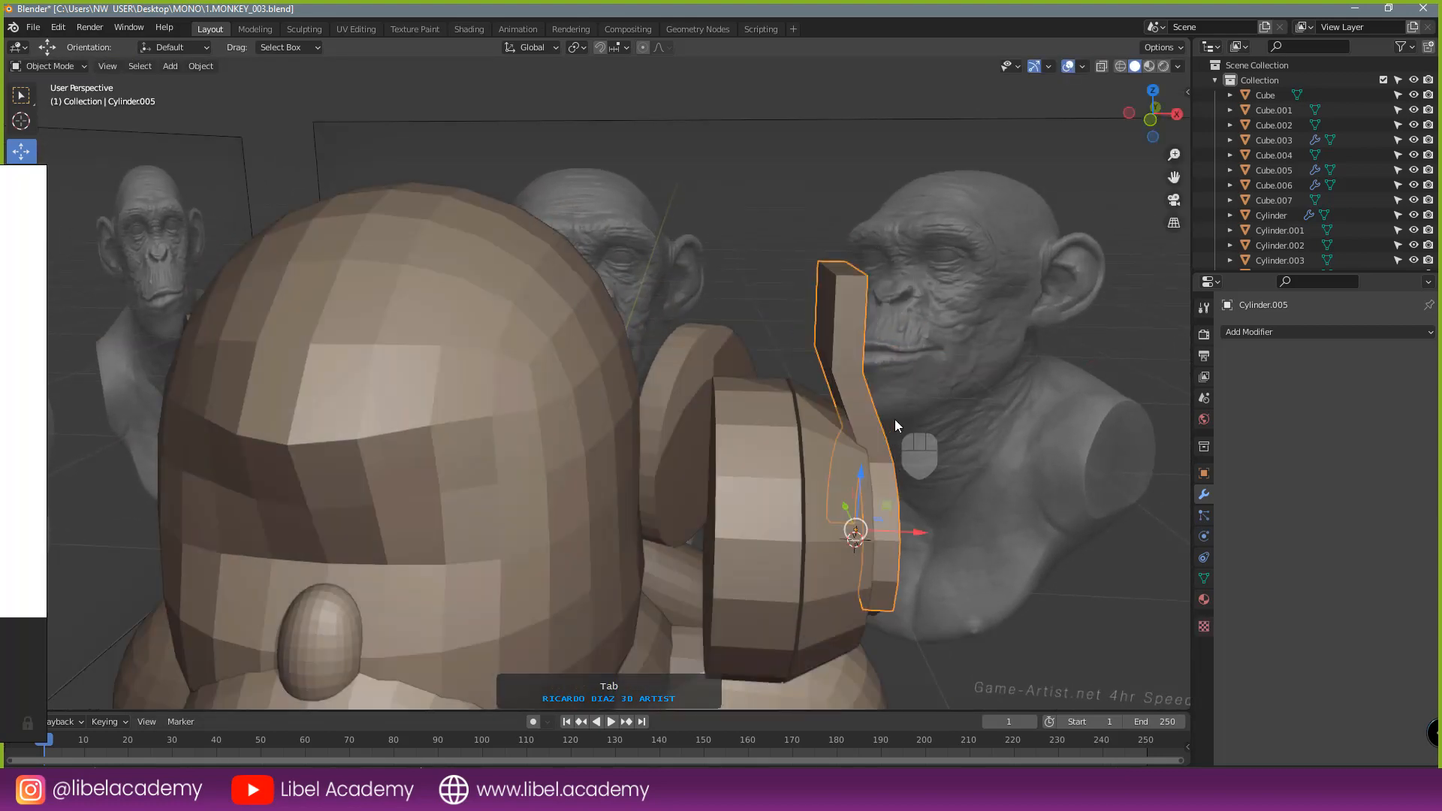
- Try smoothing the bracket with a level 2 Subdivision modifier
middle_click_drag(895, 419, 805, 404)
scroll(896, 445, "up", 2)
scroll(897, 445, "down", 2)
key("ctrl+2")
middle_click_drag(897, 445, 853, 440)
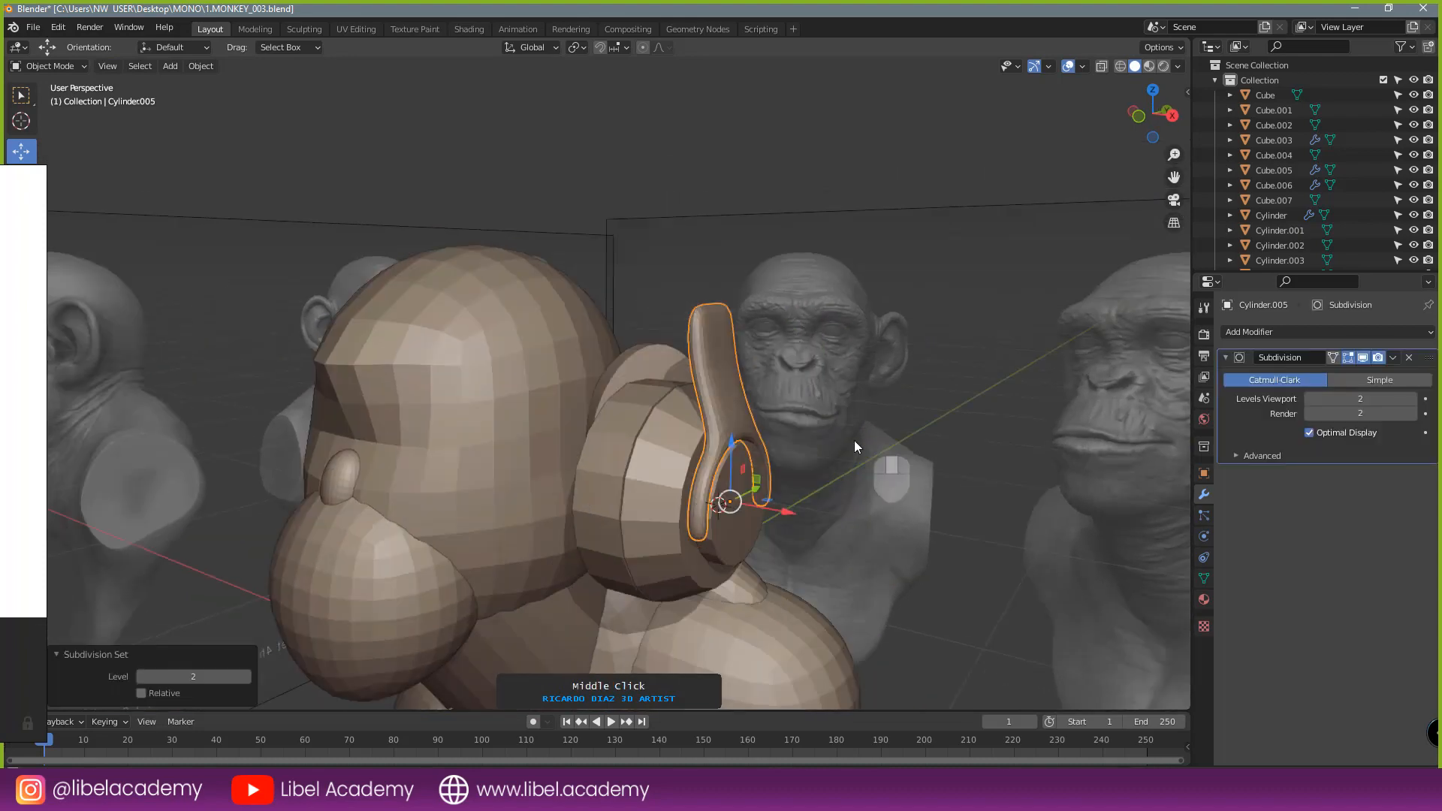
scroll(853, 440, "up", 2)
- Try adding an edge loop across the bracket's stem, slid toward its upper bend, and inspect the smoothed shape in Object Mode
key("Tab")
key("ctrl+r")
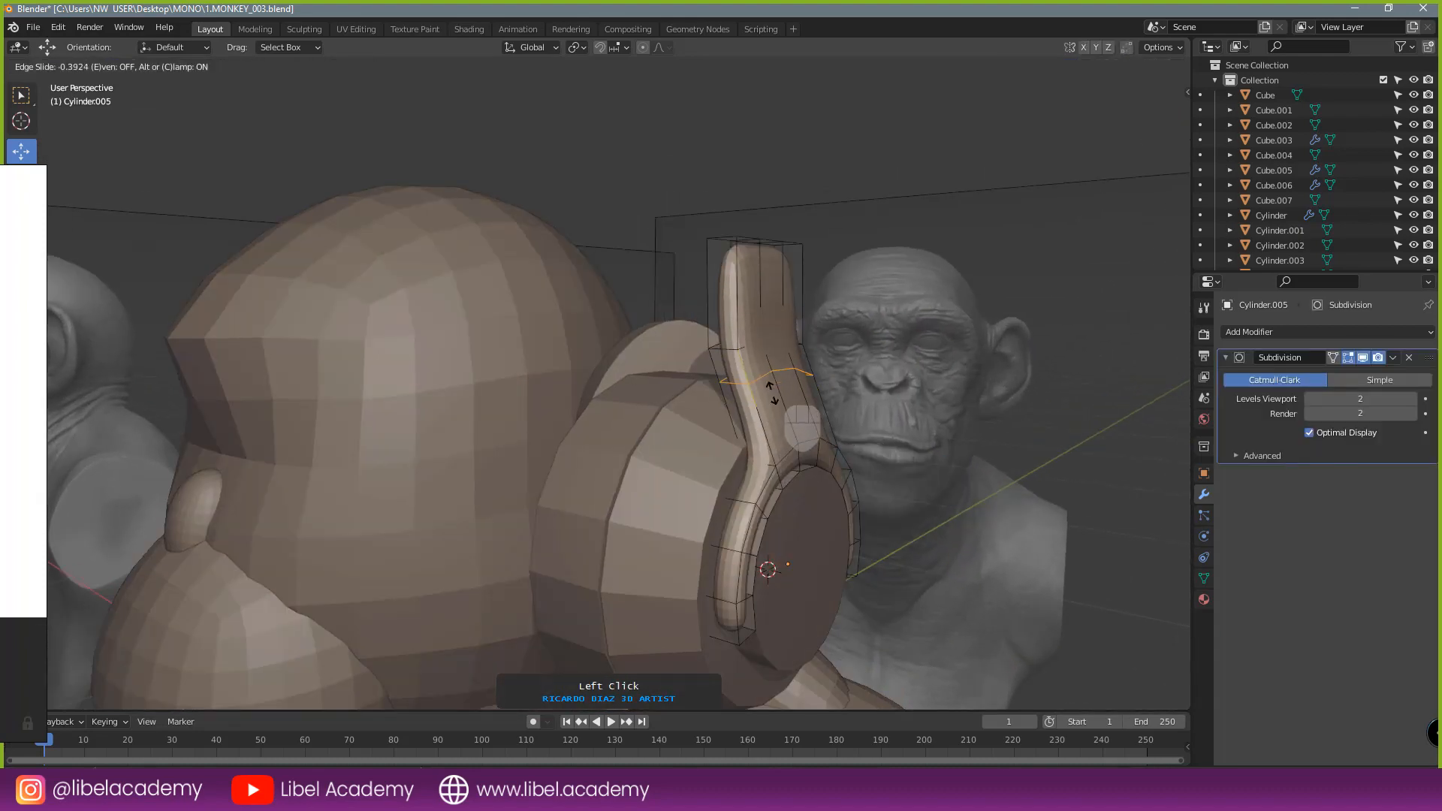
left_click(725, 380, "ctrl")
left_click(738, 325)
key("Tab")
middle_click_drag(824, 344, 851, 396)
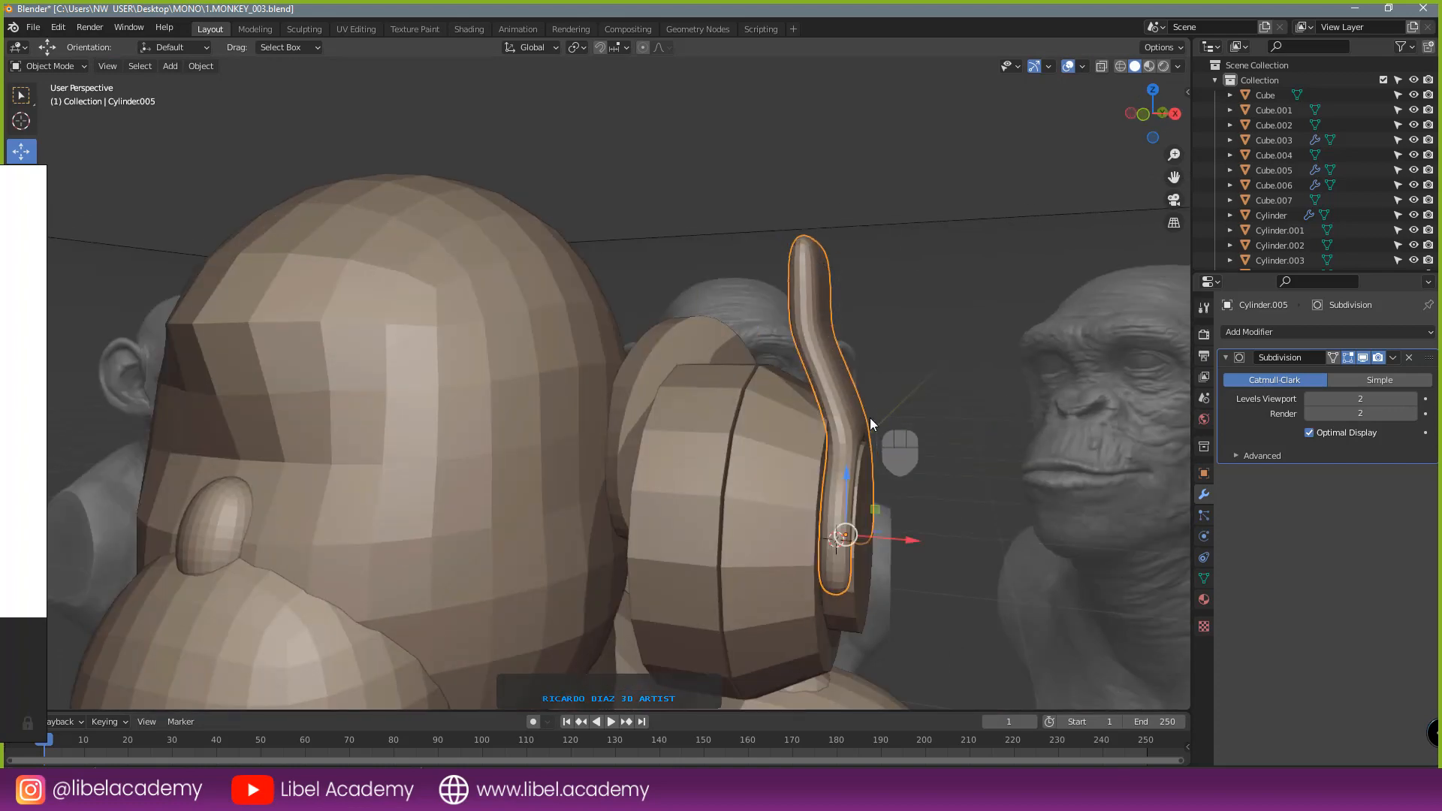
- Undo the edge loop and the Subdivision modifier on the bracket
key("ctrl+z")
key("ctrl+z")
key("ctrl+z")
key("ctrl+z")
key("ctrl+z")
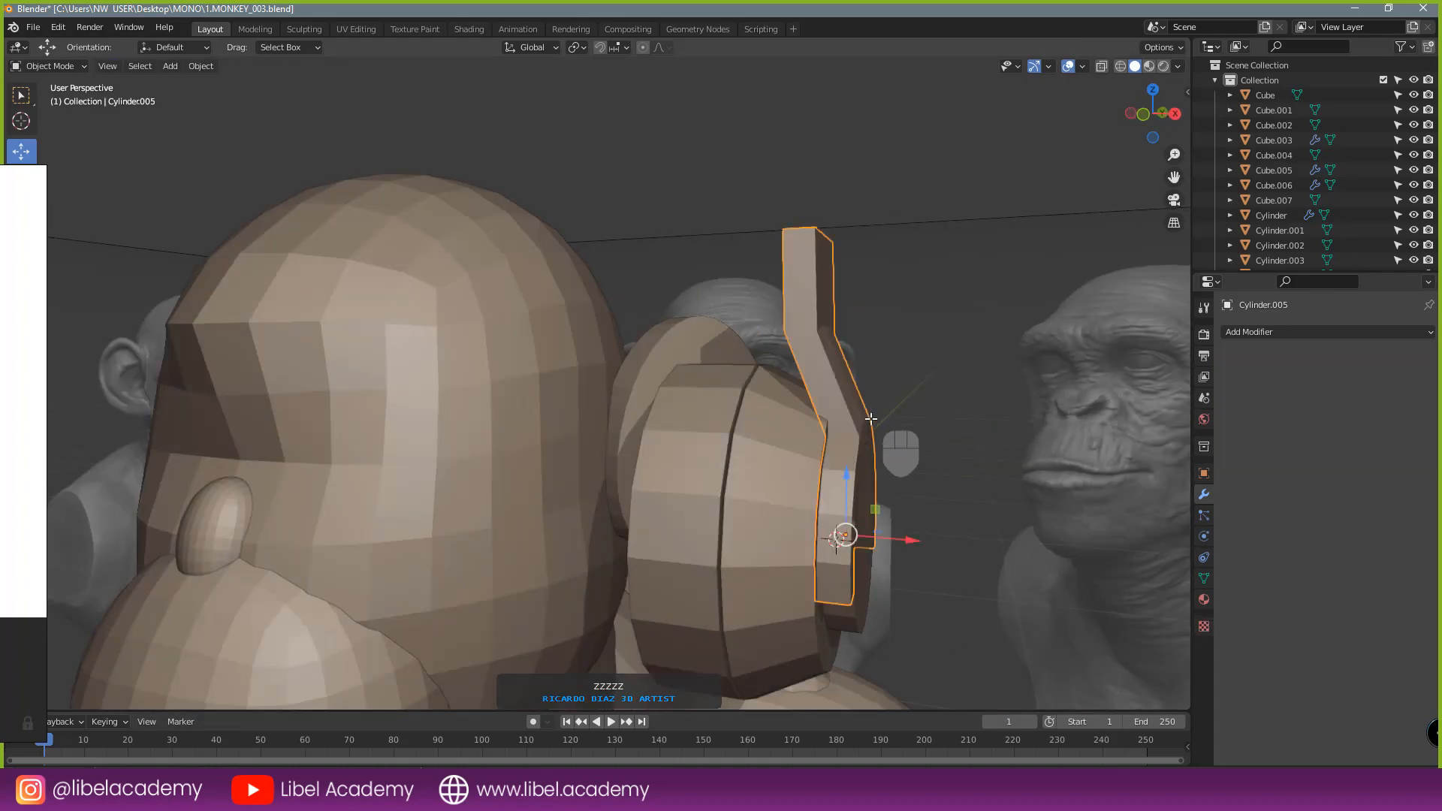
- Clear the selection, then select the two ear cup cylinders and the bracket together in front view
key("Tab")
key("Tab")
key("a")
key("a")
scroll(876, 441, "down", 6)
middle_click_drag(732, 482, 678, 500)
key("KP_1")
scroll(678, 500, "up", 2)
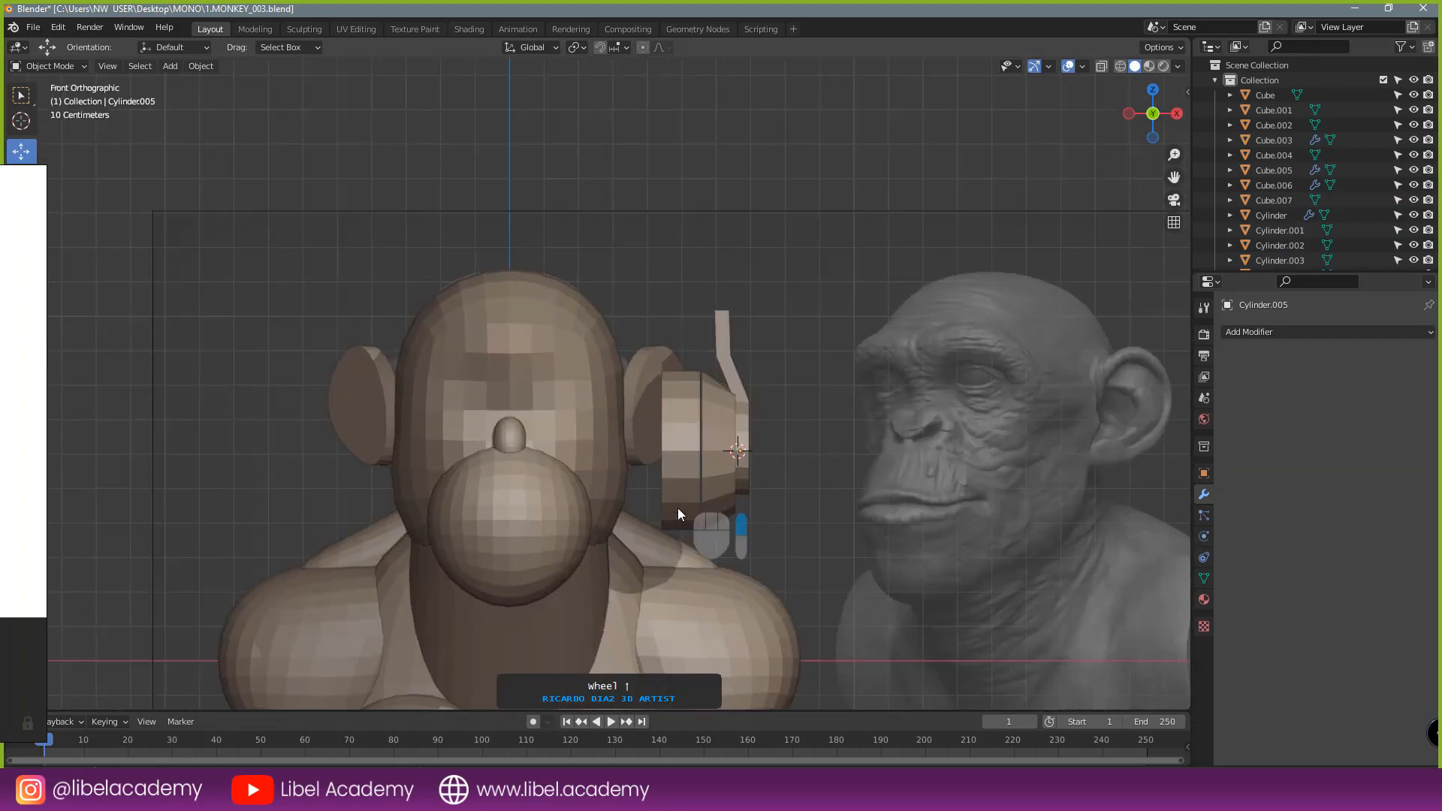
scroll(682, 502, "up", 2)
right_click(722, 467)
right_click(771, 426, "shift")
right_click(799, 380, "shift")
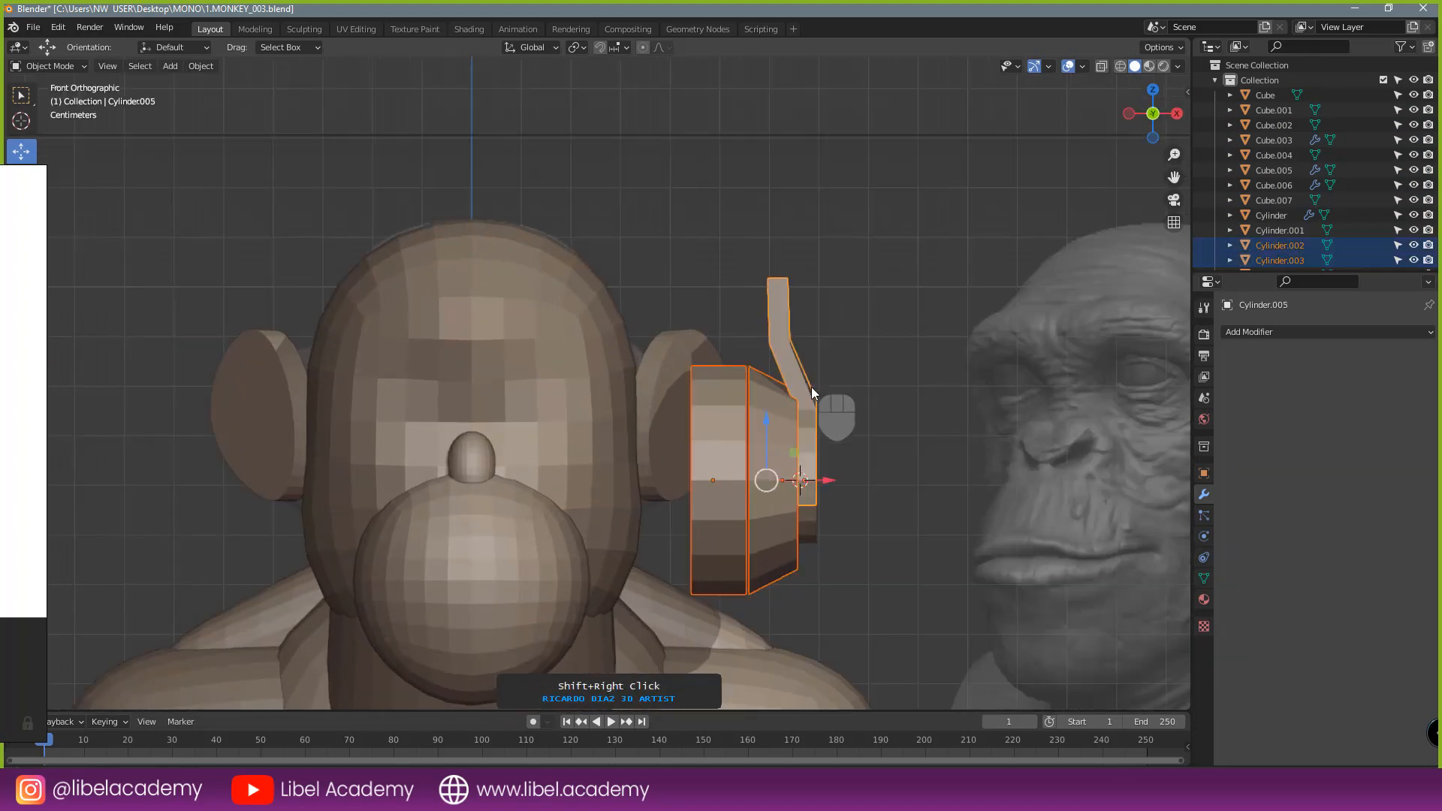
- Move the selected headphone parts into a new collection named HEADSETS
scroll(817, 526, "down", 3)
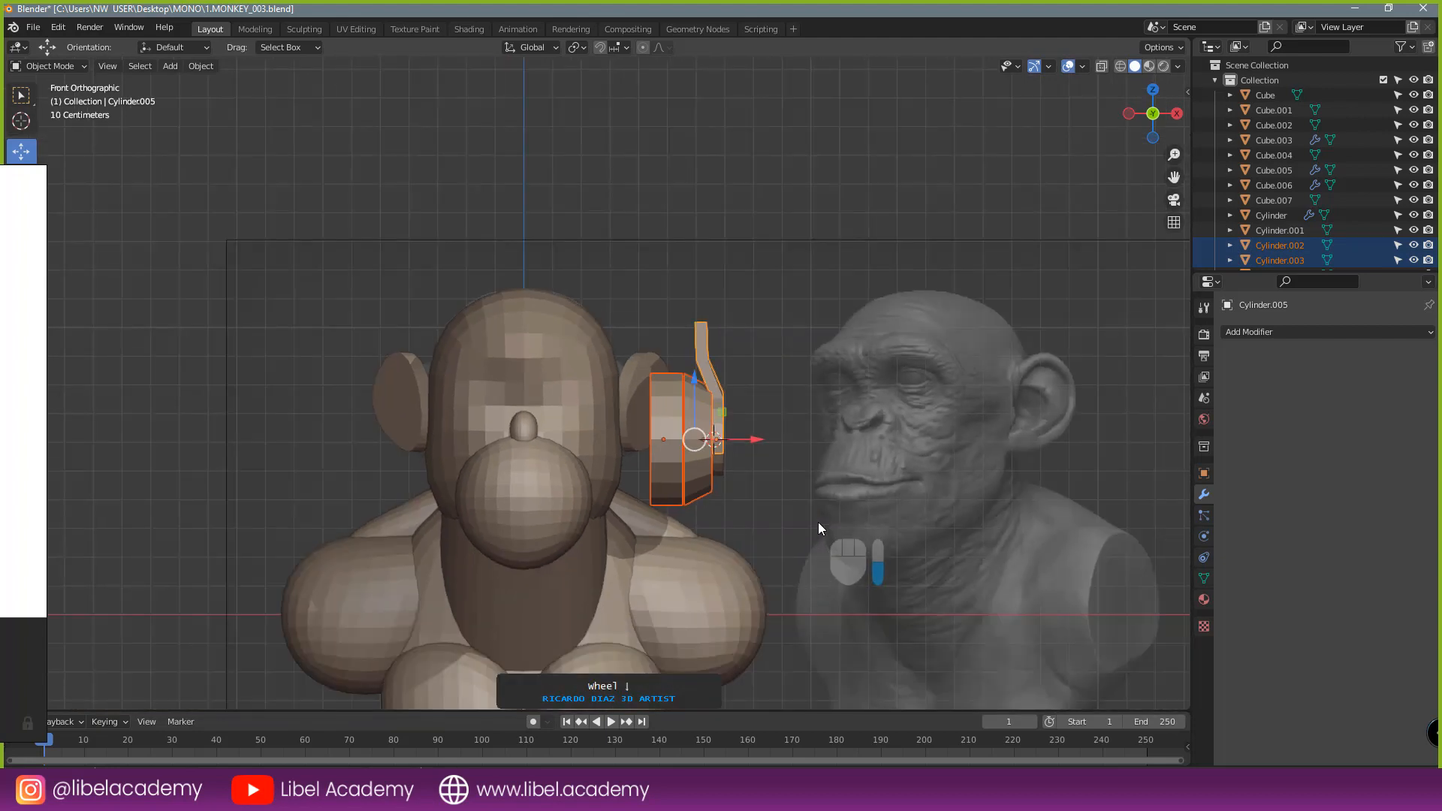
scroll(783, 510, "down", 2)
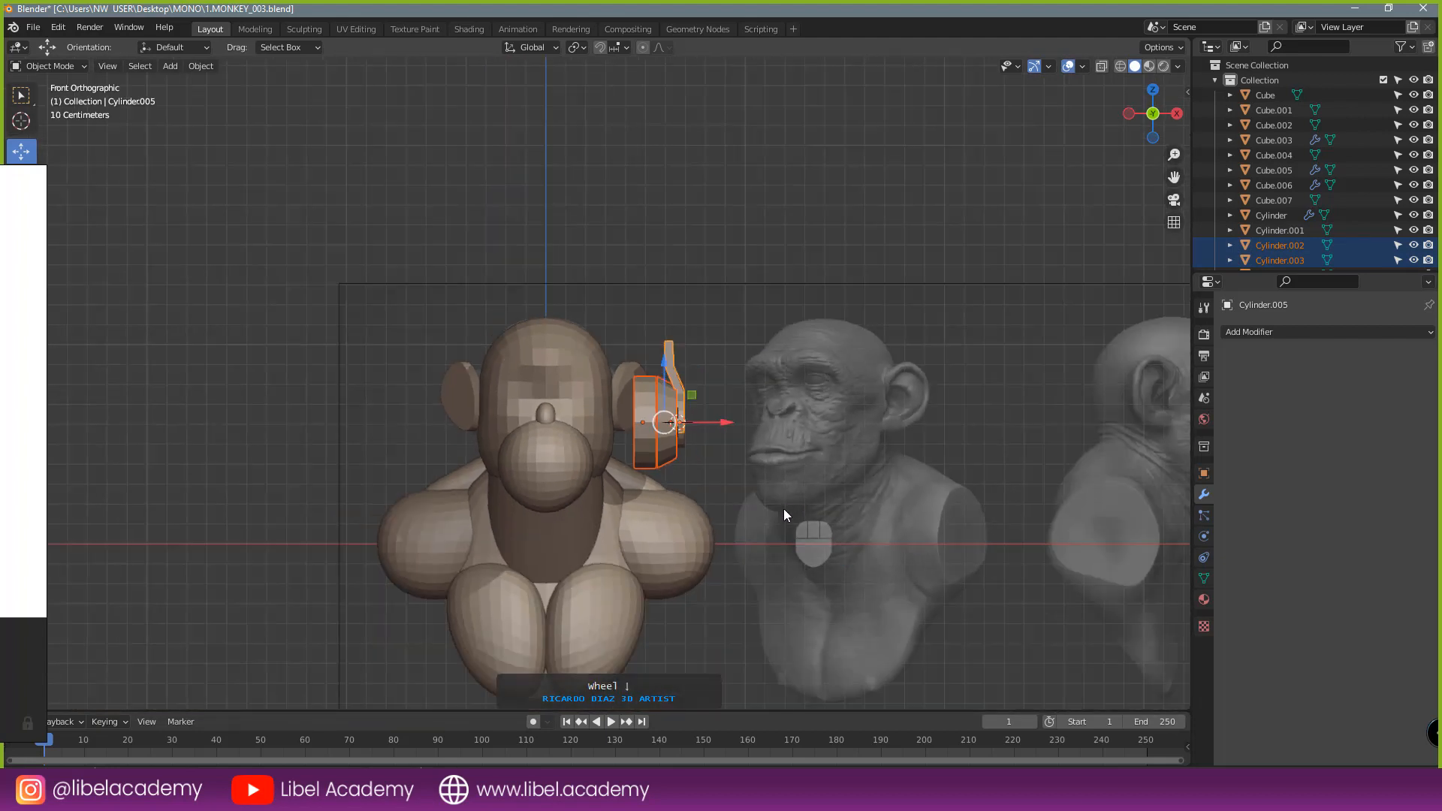
key("m")
left_click(784, 504)
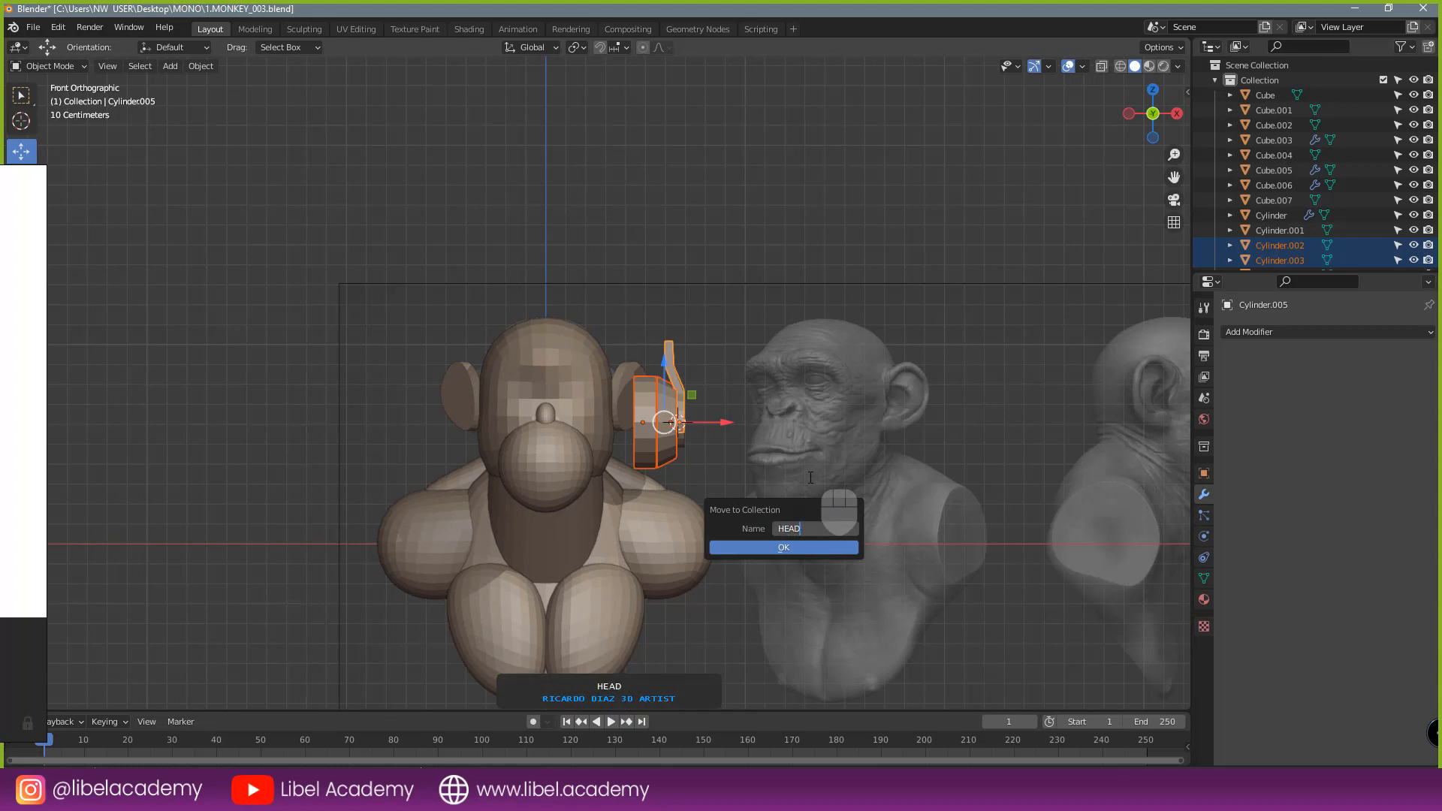
left_click(797, 549)
scroll(674, 367, "down", 2)
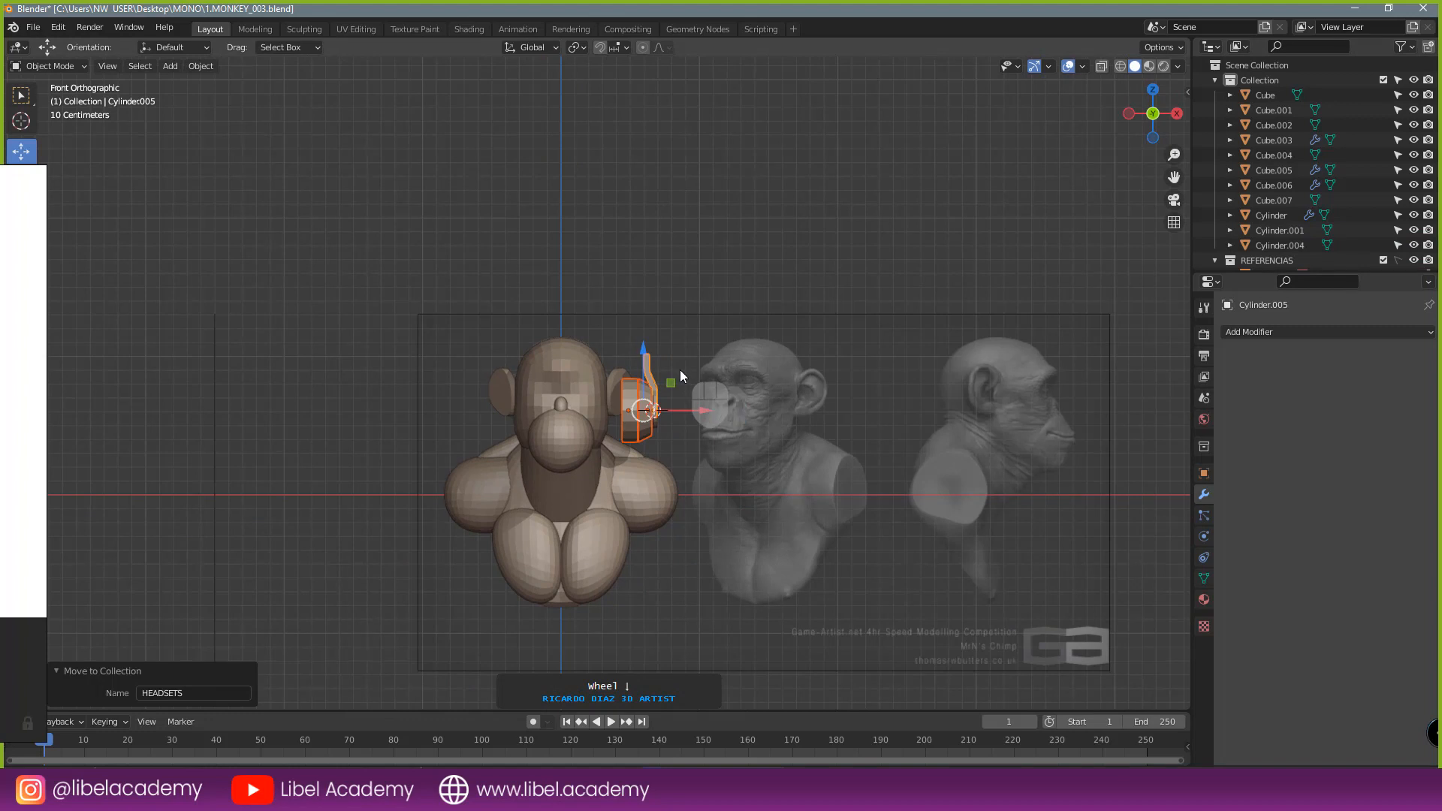
- Select the small outer disc left out of the HEADSETS collection and exclude that collection from the view layer
scroll(681, 369, "up", 3)
middle_click_drag(709, 386, 723, 285, "shift")
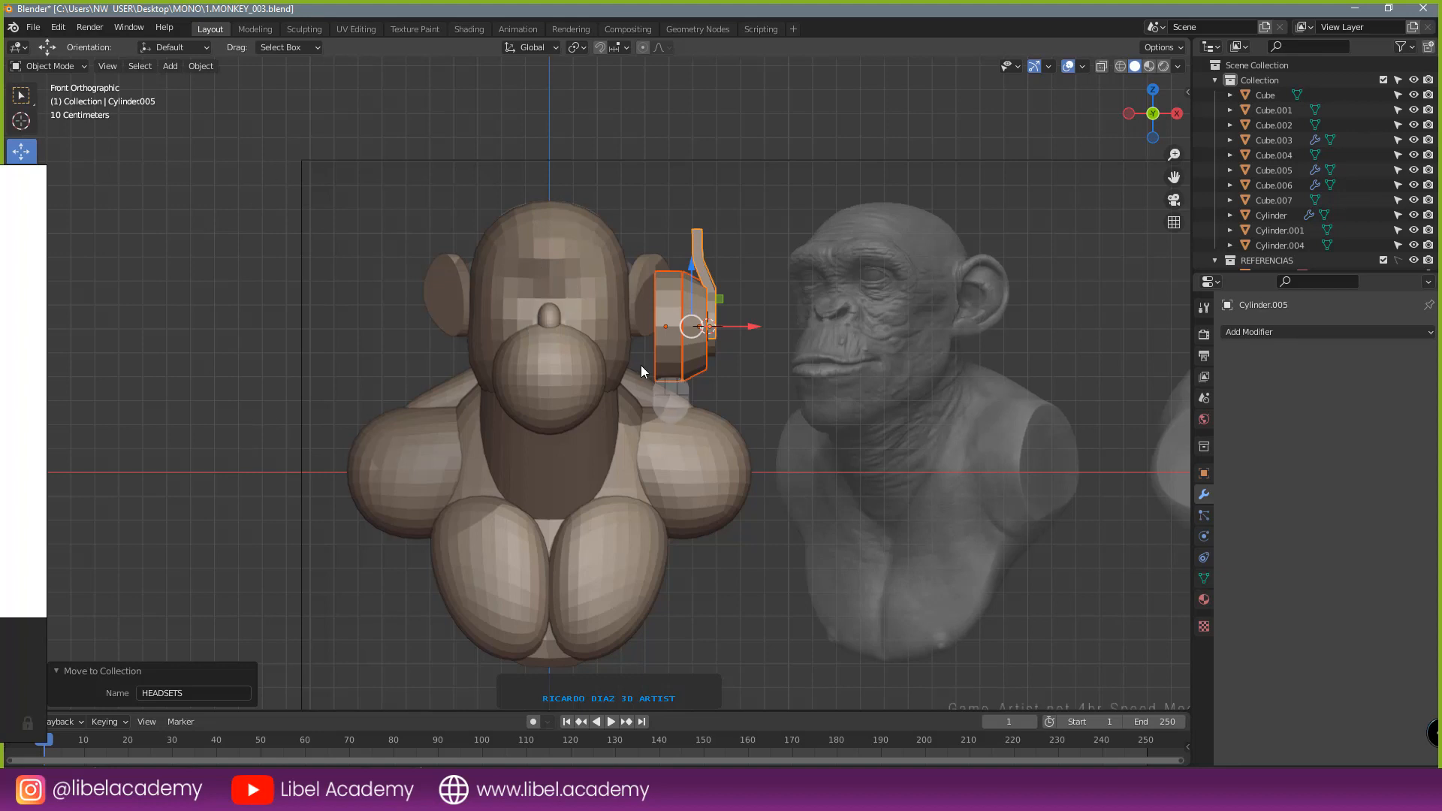
key("ctrl+i")
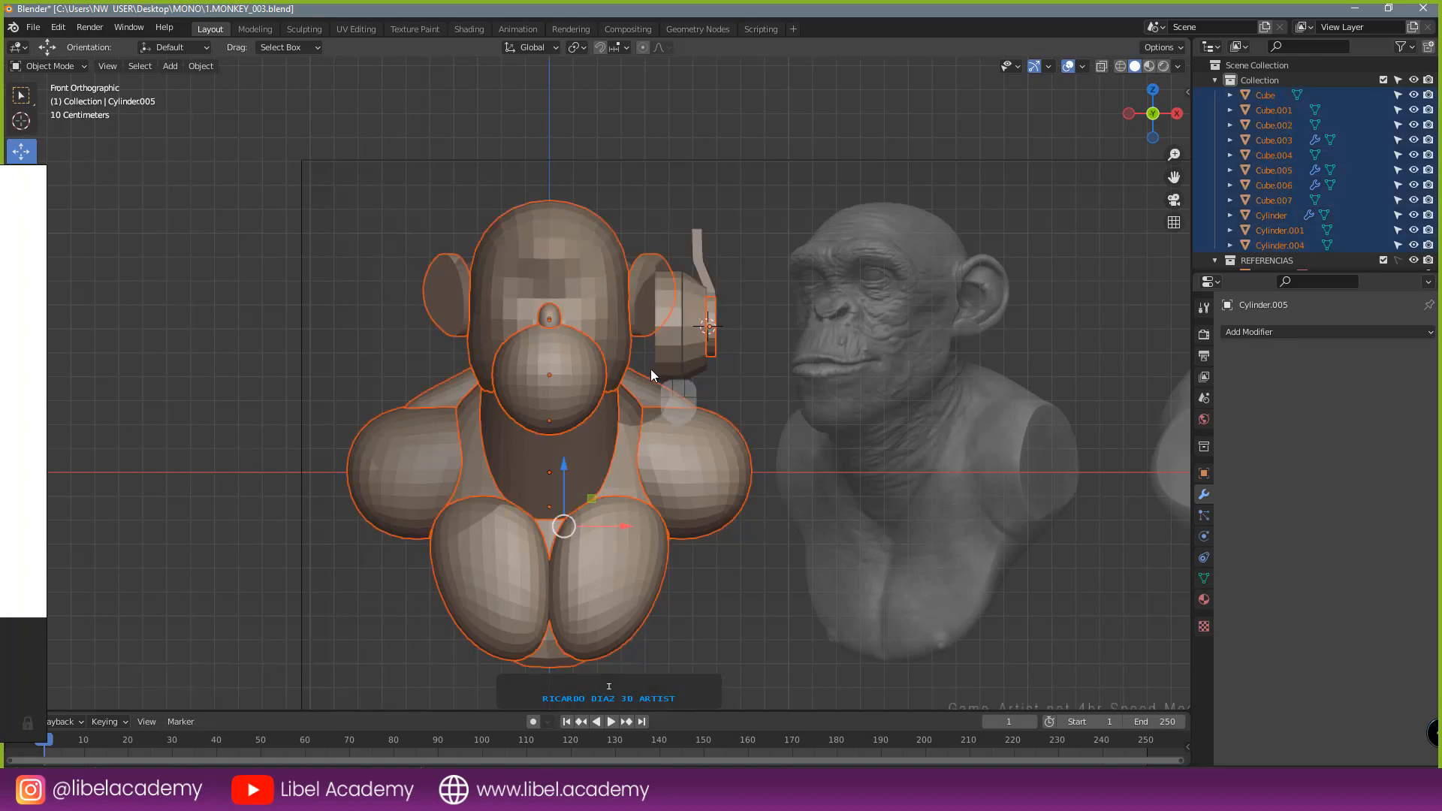
middle_click_drag(705, 336, 686, 346)
right_click(695, 345)
scroll(1268, 236, "down", 2)
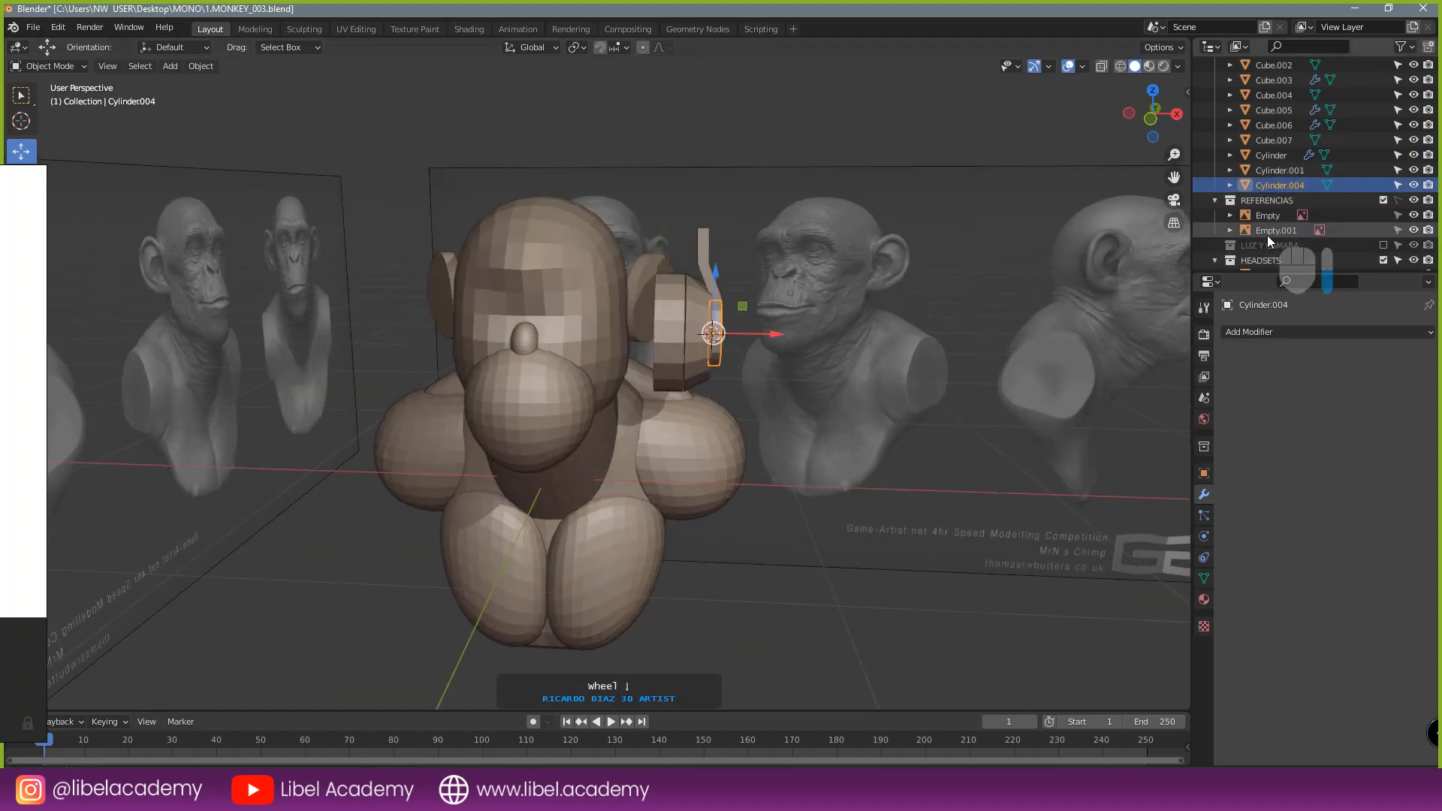
scroll(1236, 254, "down", 3)
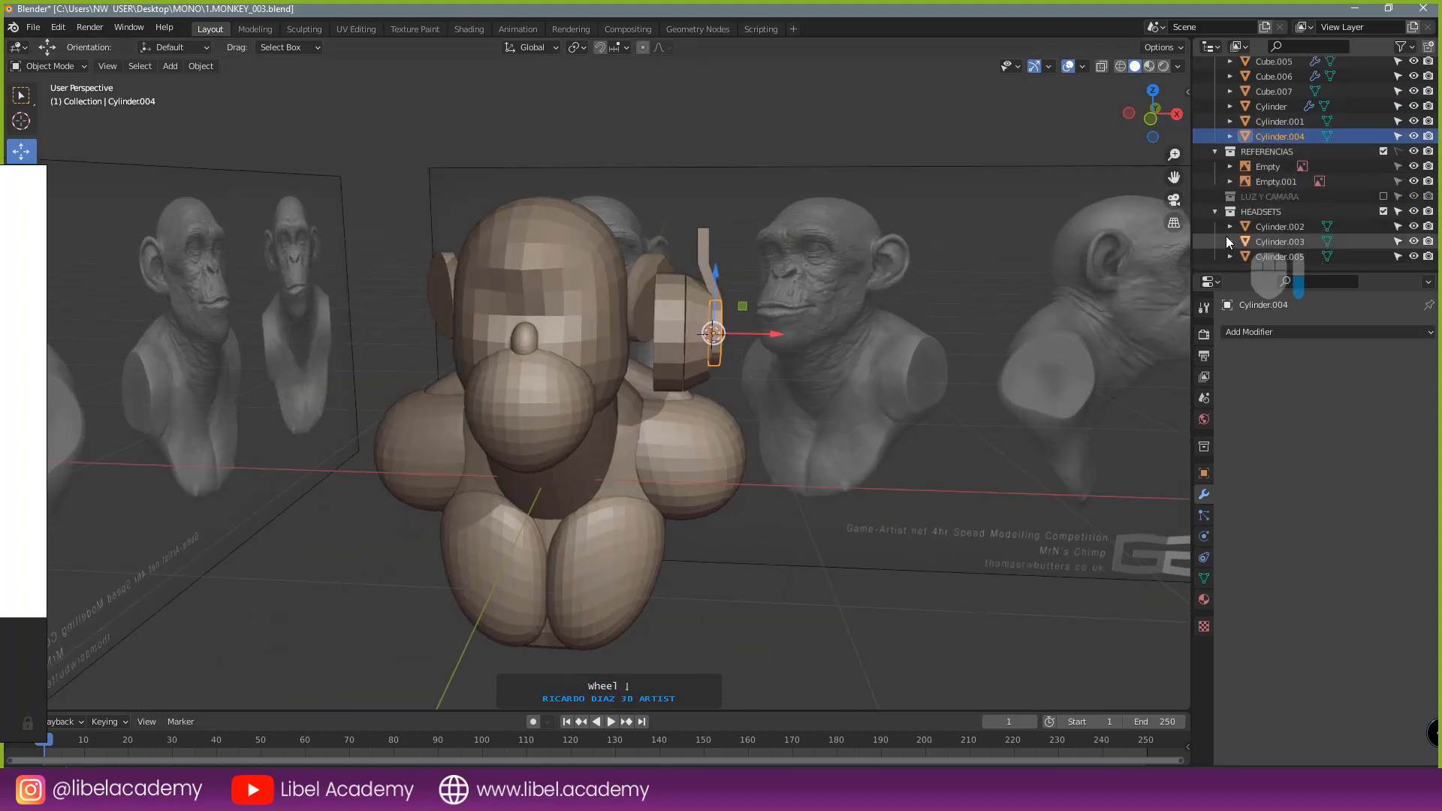
left_click(1383, 211)
- Move the small outer disc into the HEADSETS collection
right_click(717, 319)
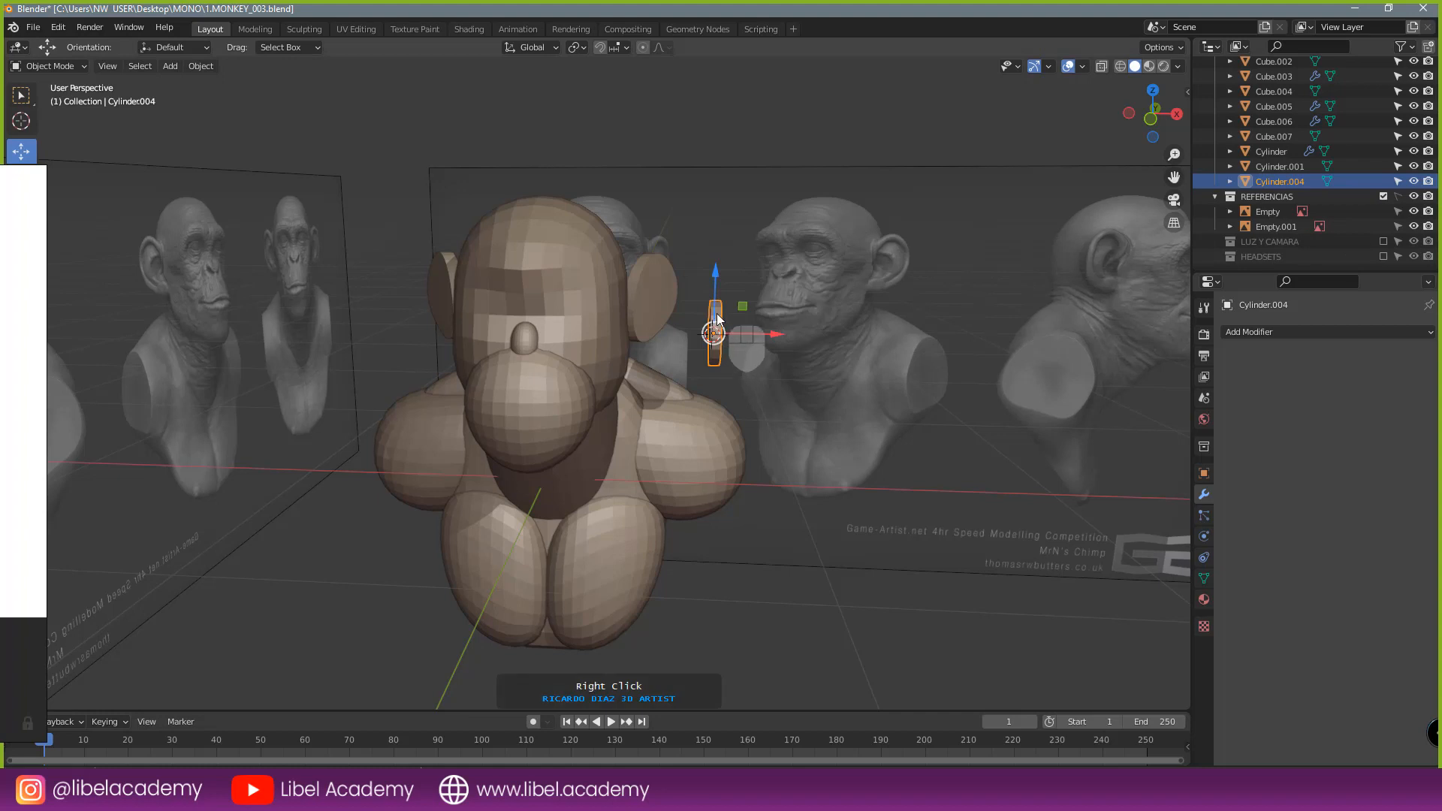
key("m")
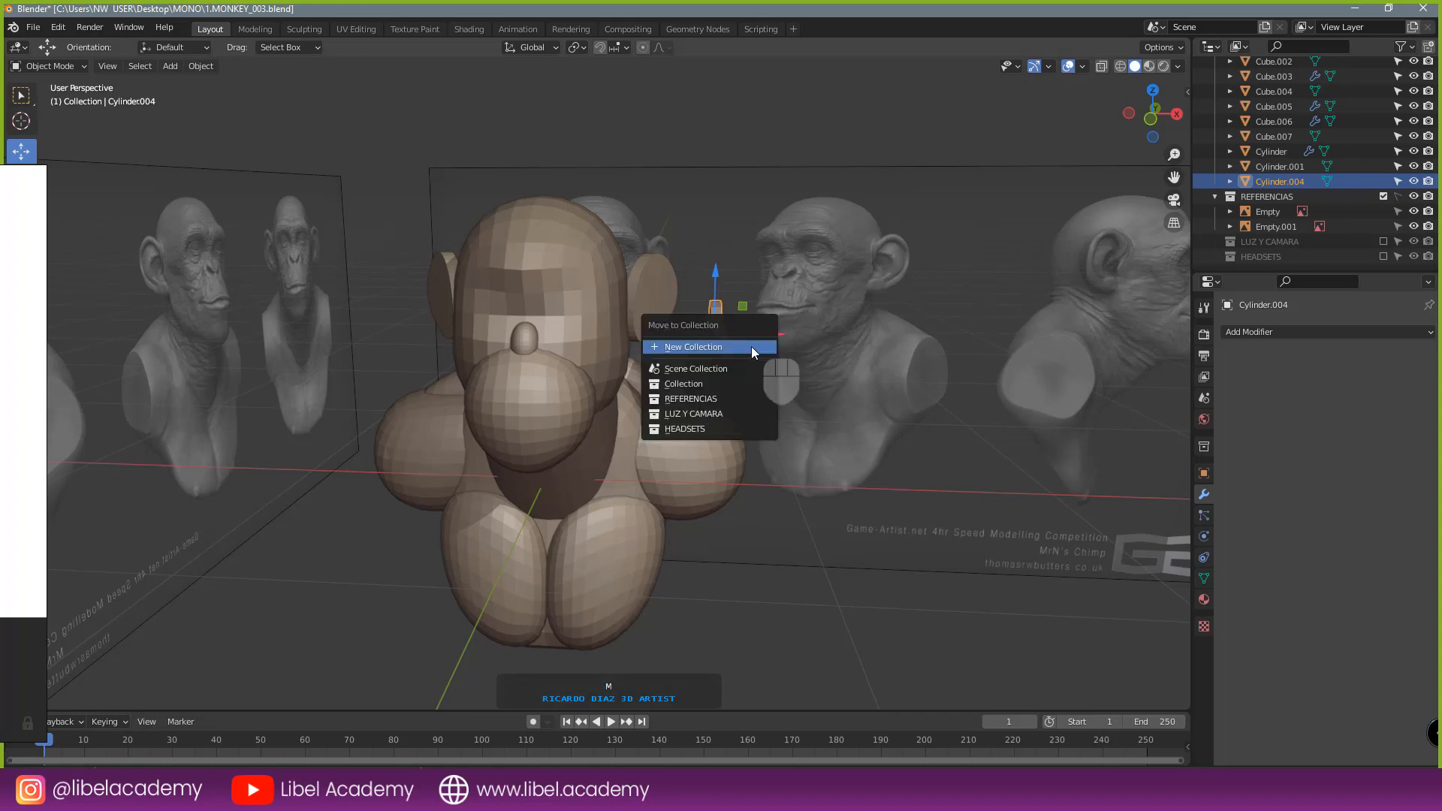
left_click(728, 431)
- Select all the monkey's body parts and move them into a new collection named PERSONAJE
scroll(755, 362, "down", 2)
key("a")
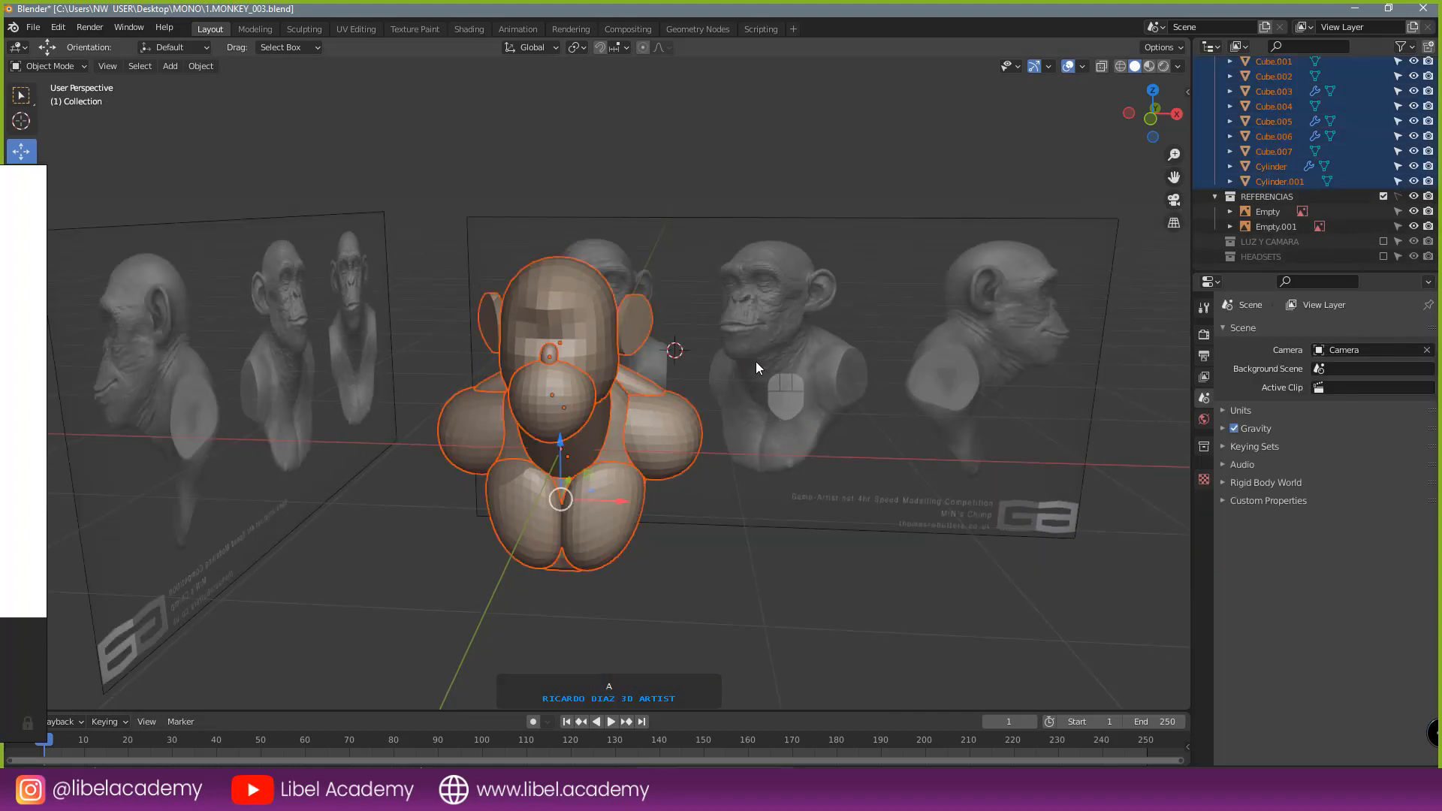
key("m")
left_click(762, 283)
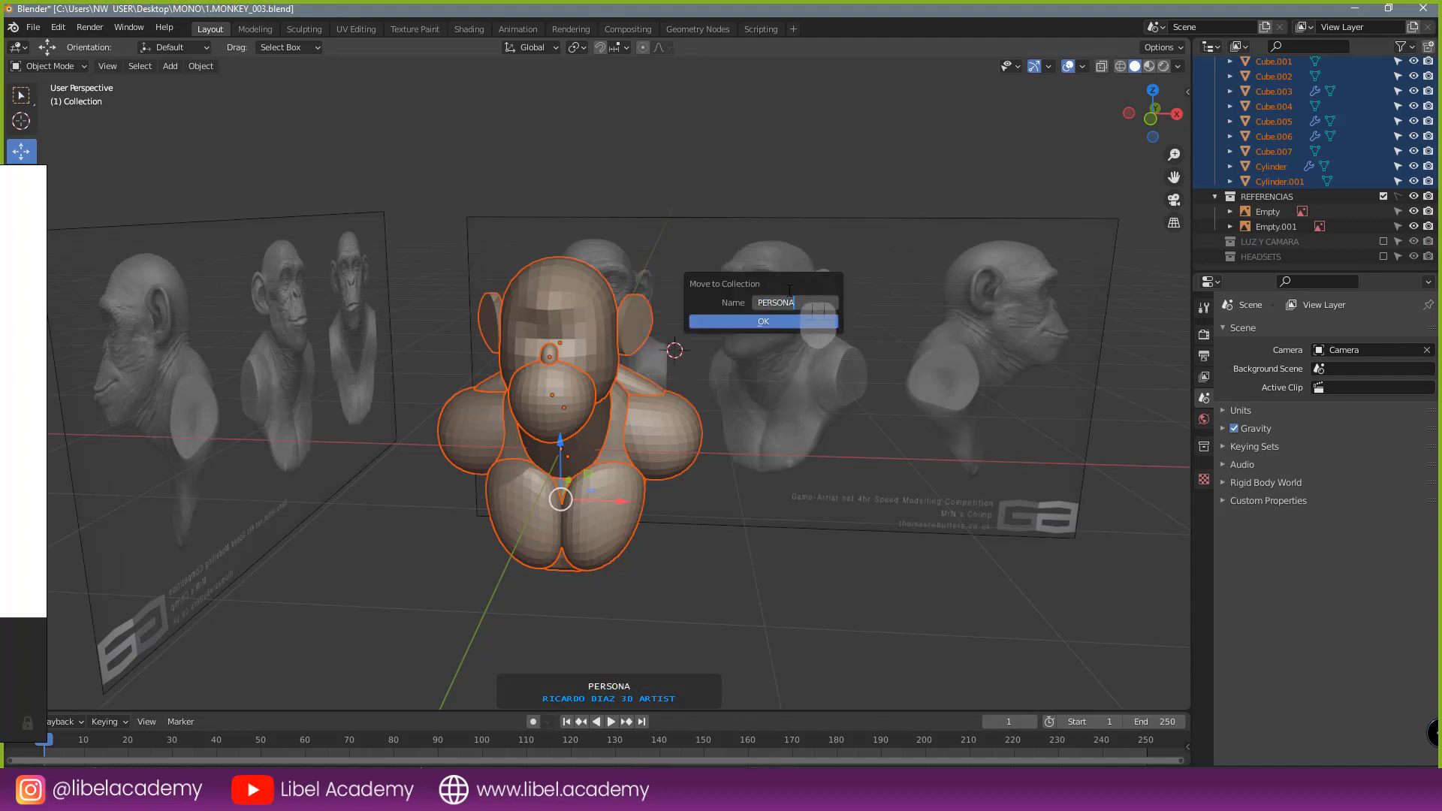
left_click(772, 321)
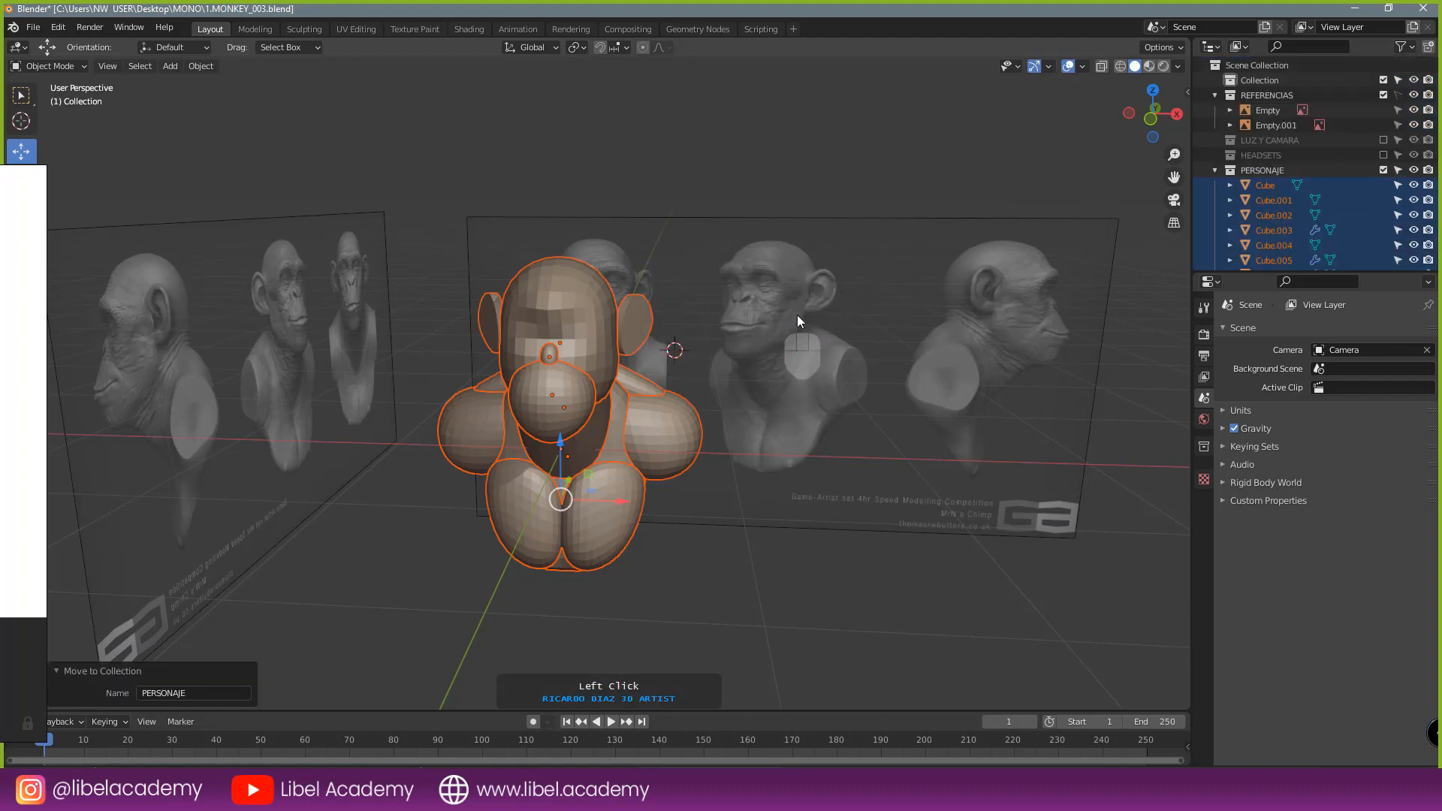
- Collapse the PERSONAJE and REFERENCIAS collections in the Outliner and deselect the monkey's body parts
left_click(1214, 95)
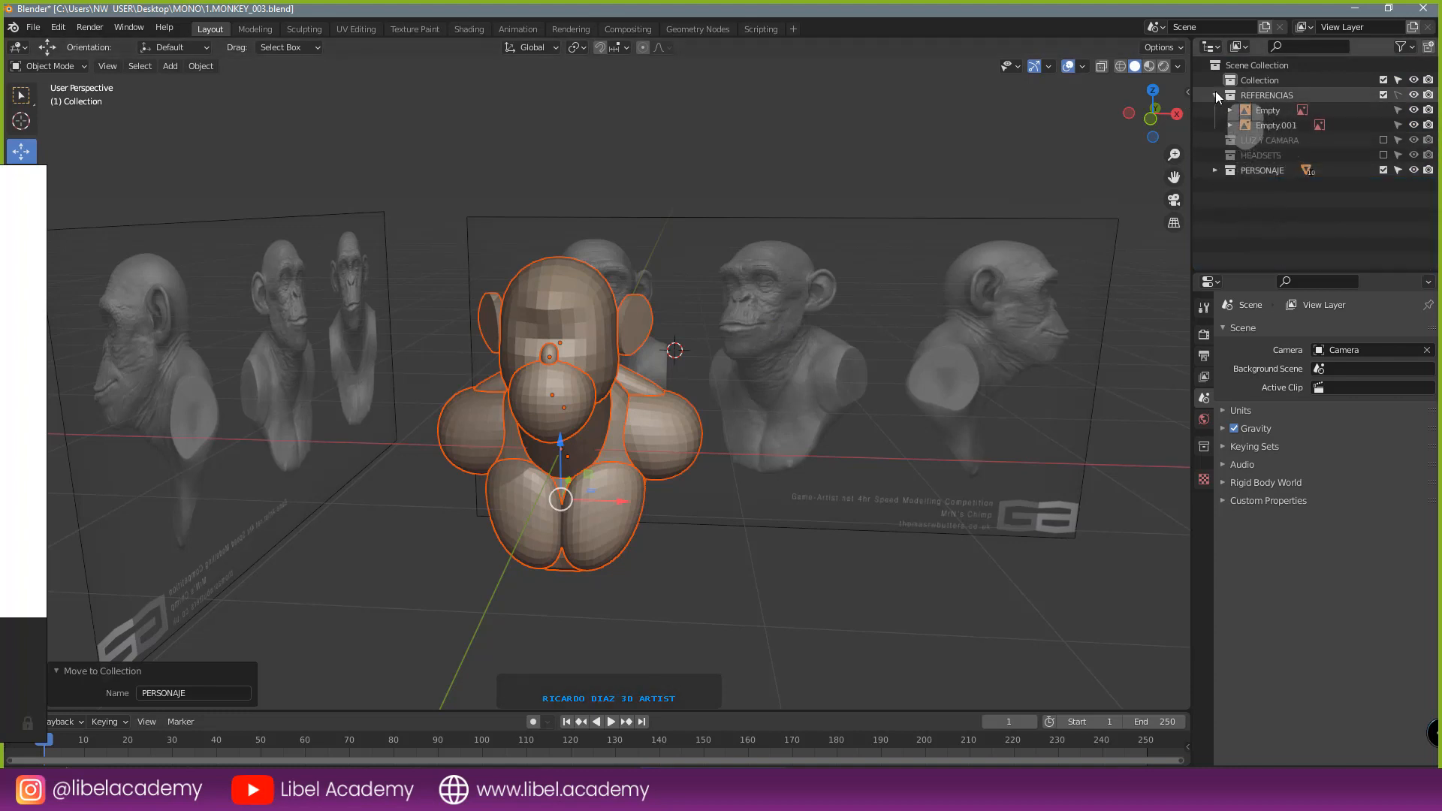
left_click(898, 277)
scroll(905, 297, "down", 3)
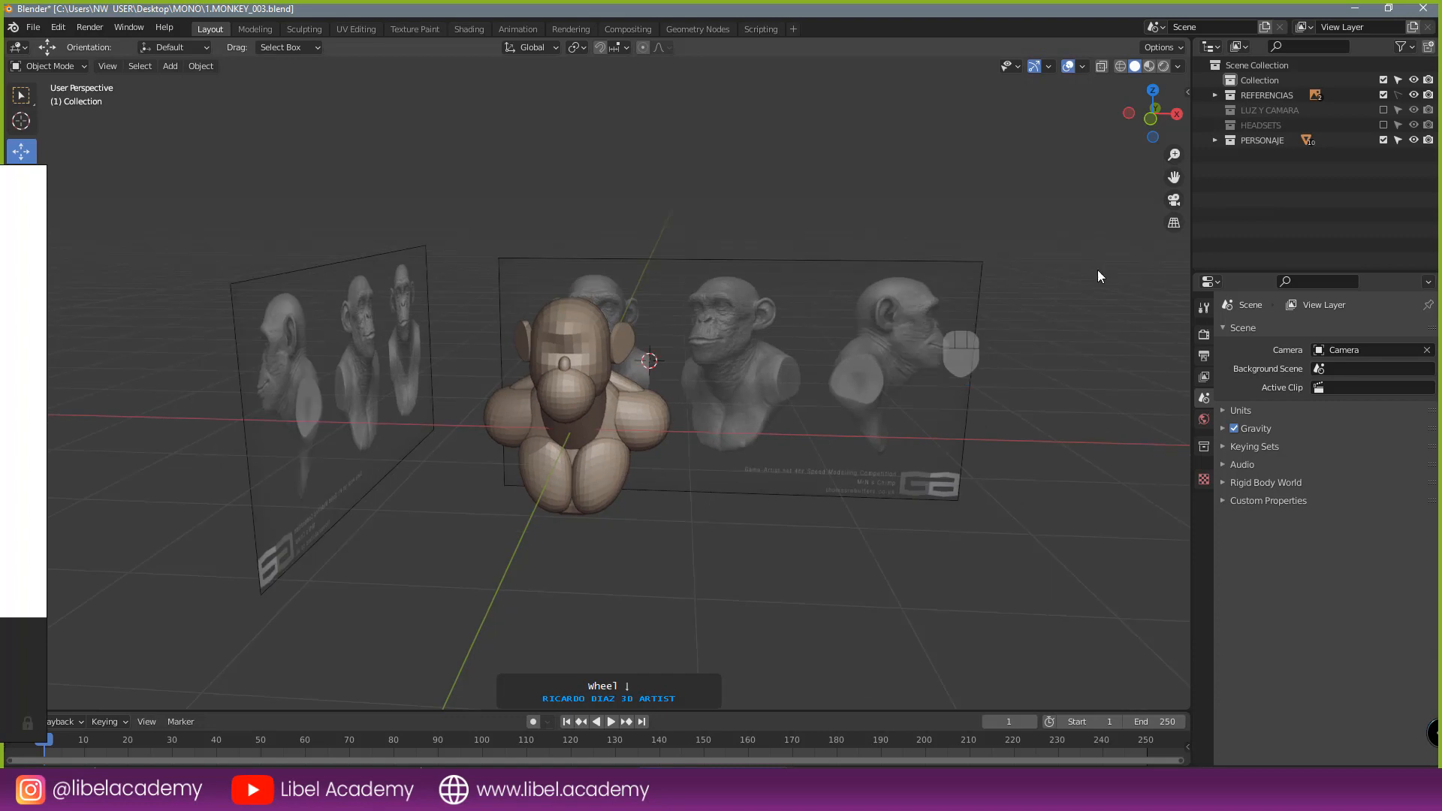
- Include the HEADSETS collection in the view layer again and deselect everything
left_click(1383, 124)
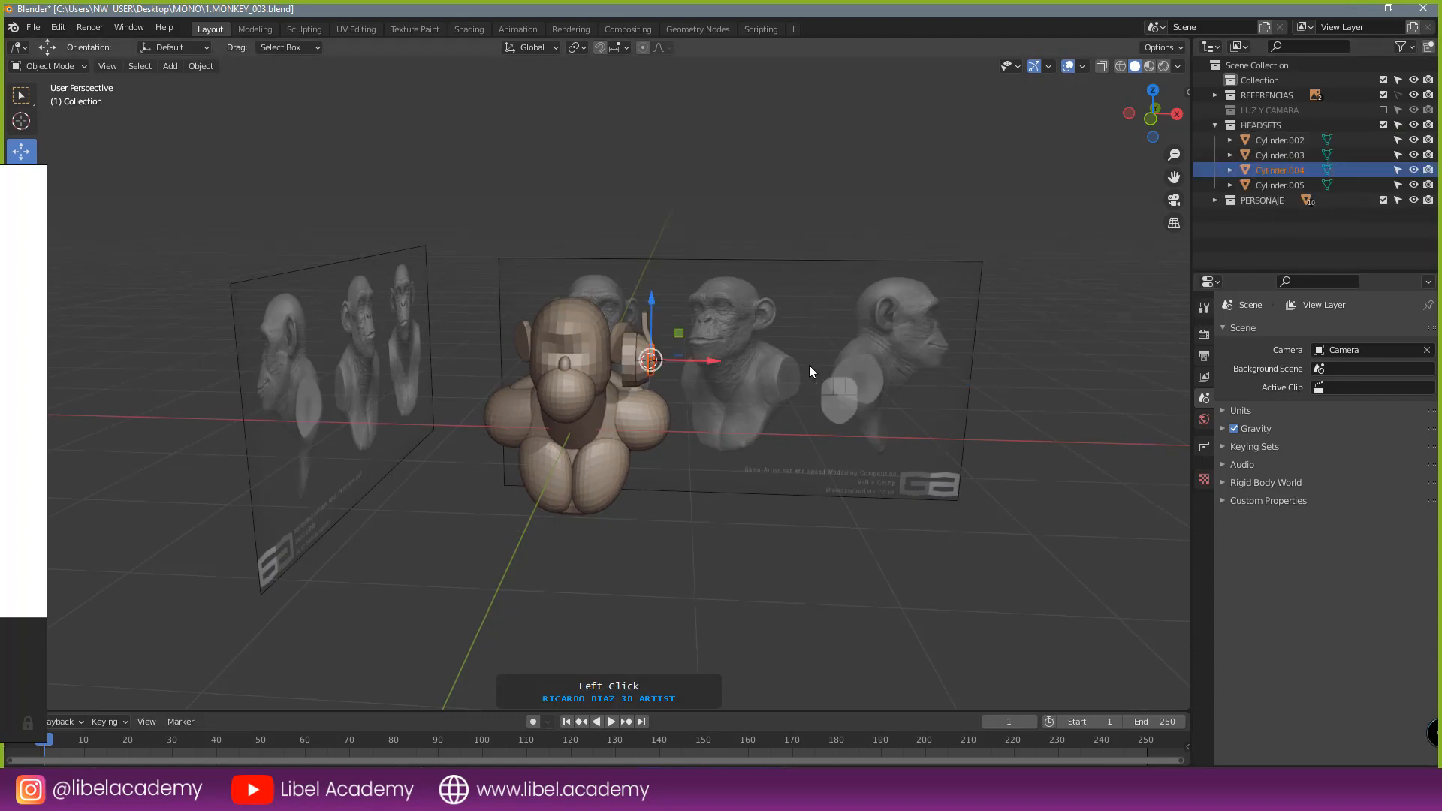
key("KP_1")
key("alt+a")
scroll(811, 373, "up", 6)
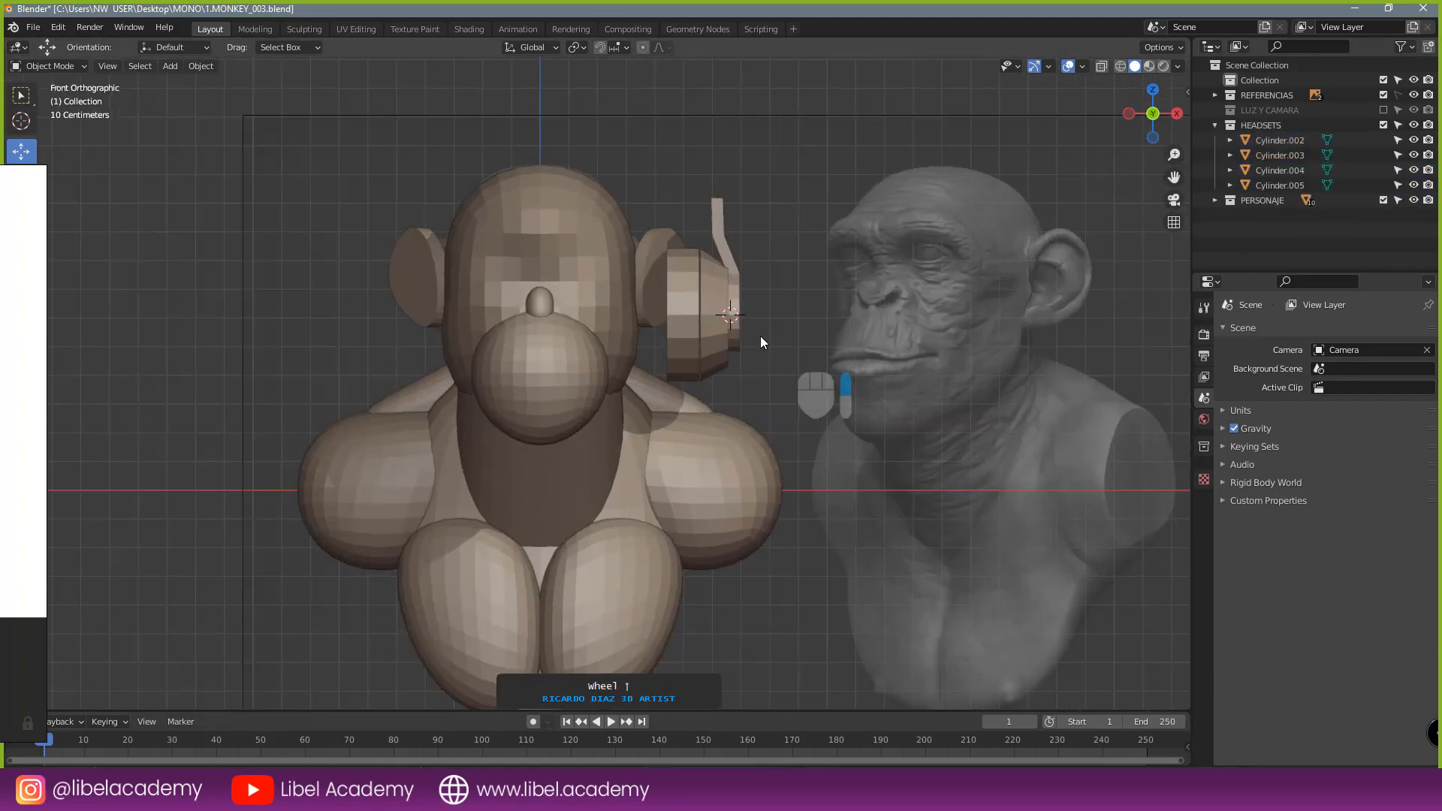
- Select all four headphone parts, shift them about 0.039 m along X toward the head, and join them into one object
right_click(598, 459)
right_click(625, 430, "shift")
right_click(666, 437, "shift")
middle_click_drag(674, 438, 635, 456)
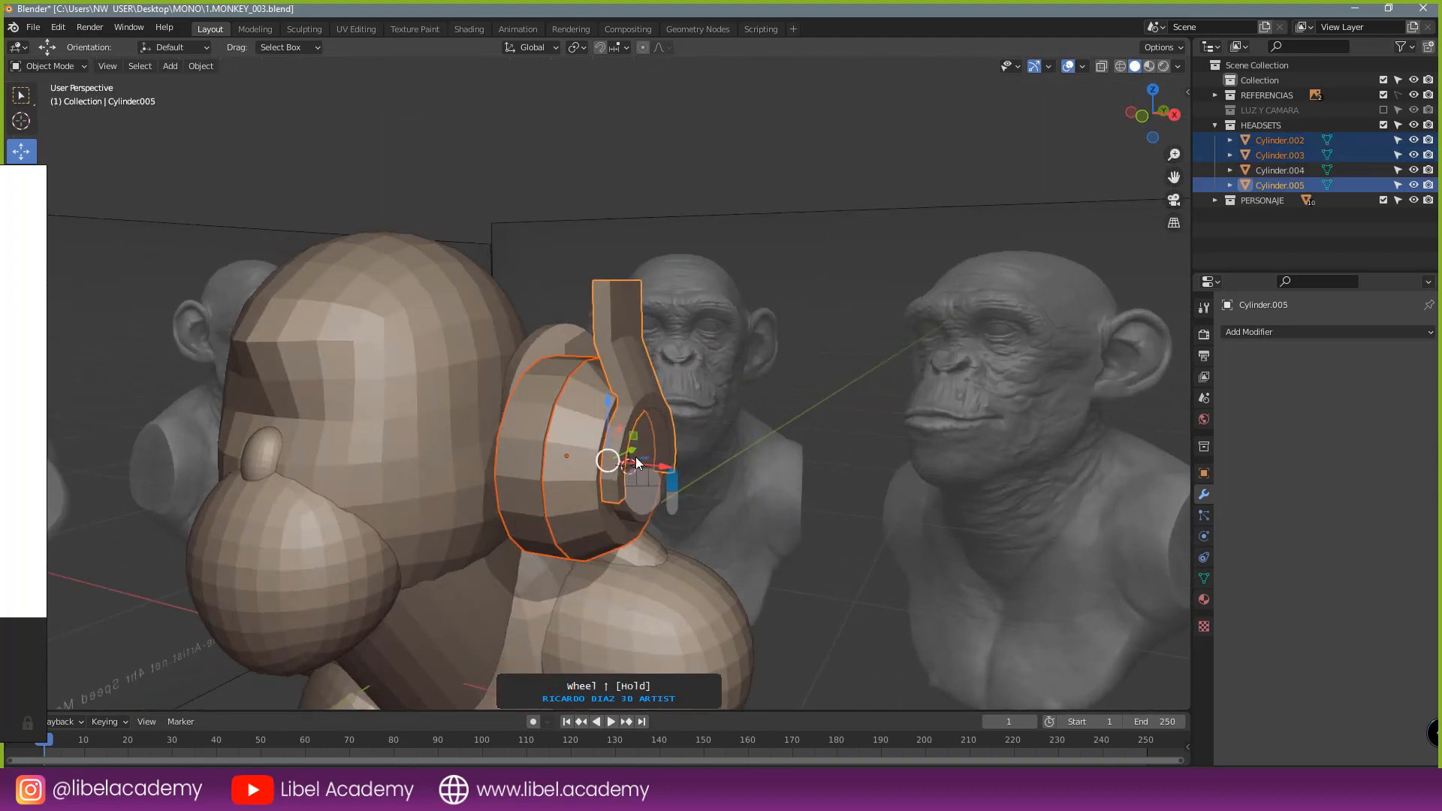
right_click(646, 453, "shift")
scroll(650, 452, "down", 2)
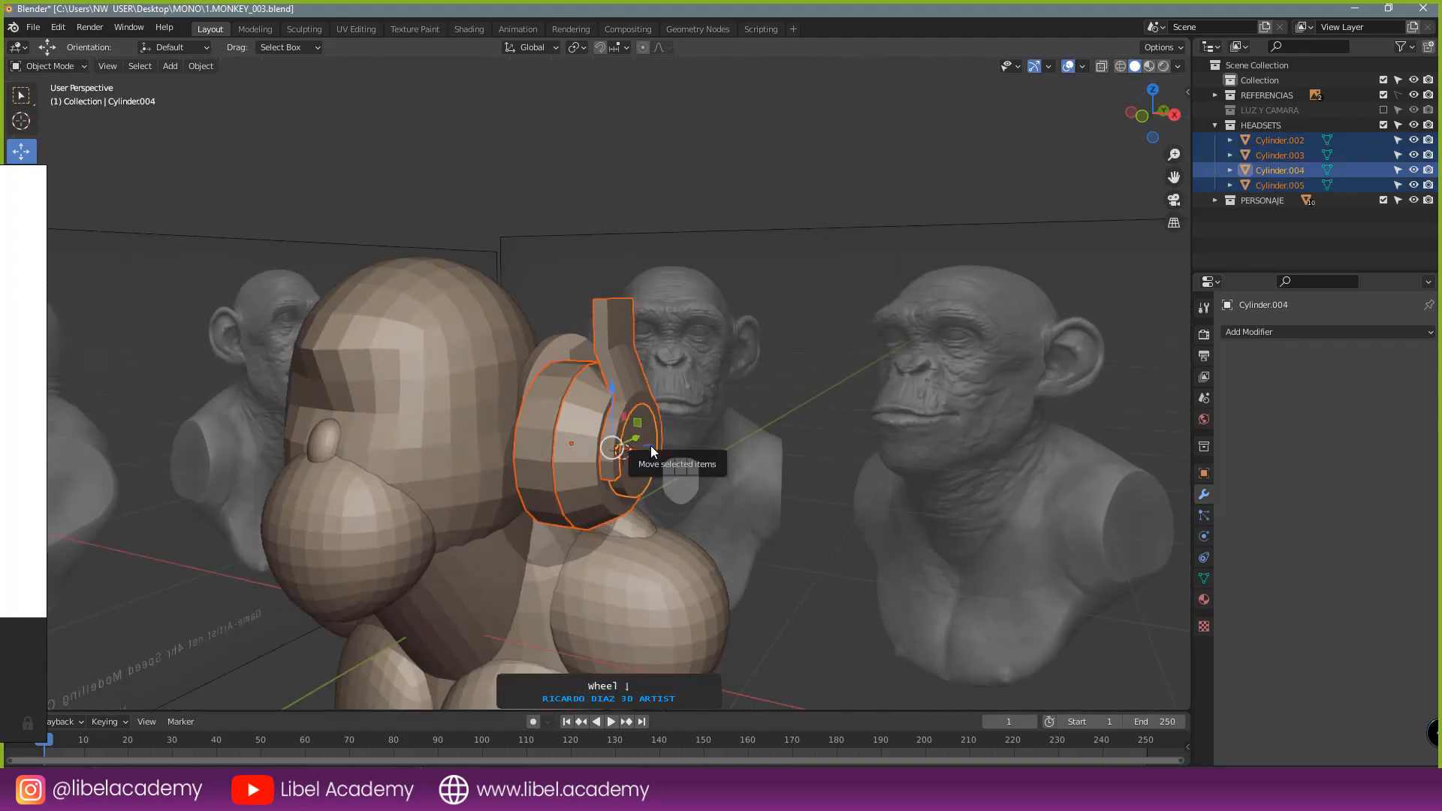
key("KP_1")
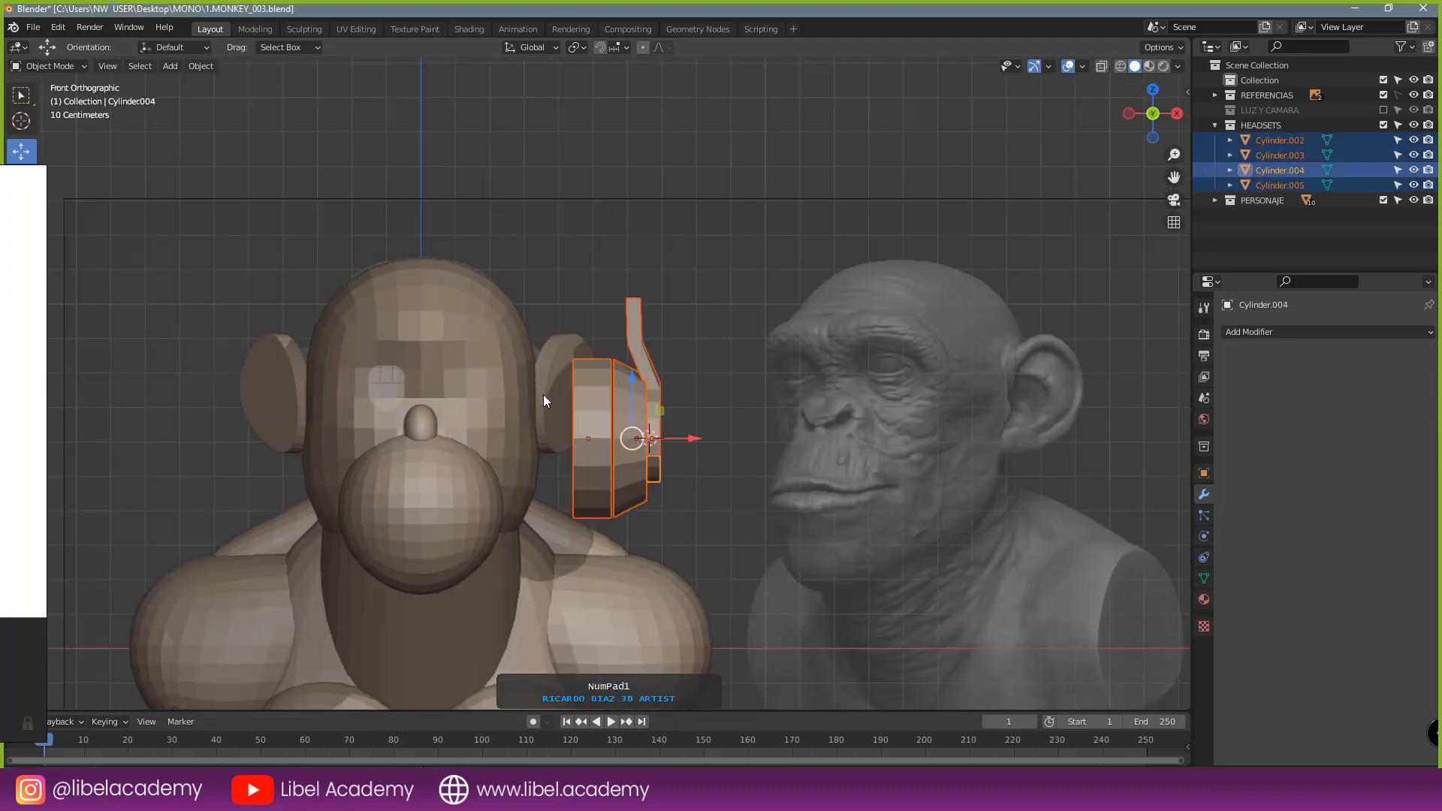
middle_click_drag(512, 438, 637, 451, "shift")
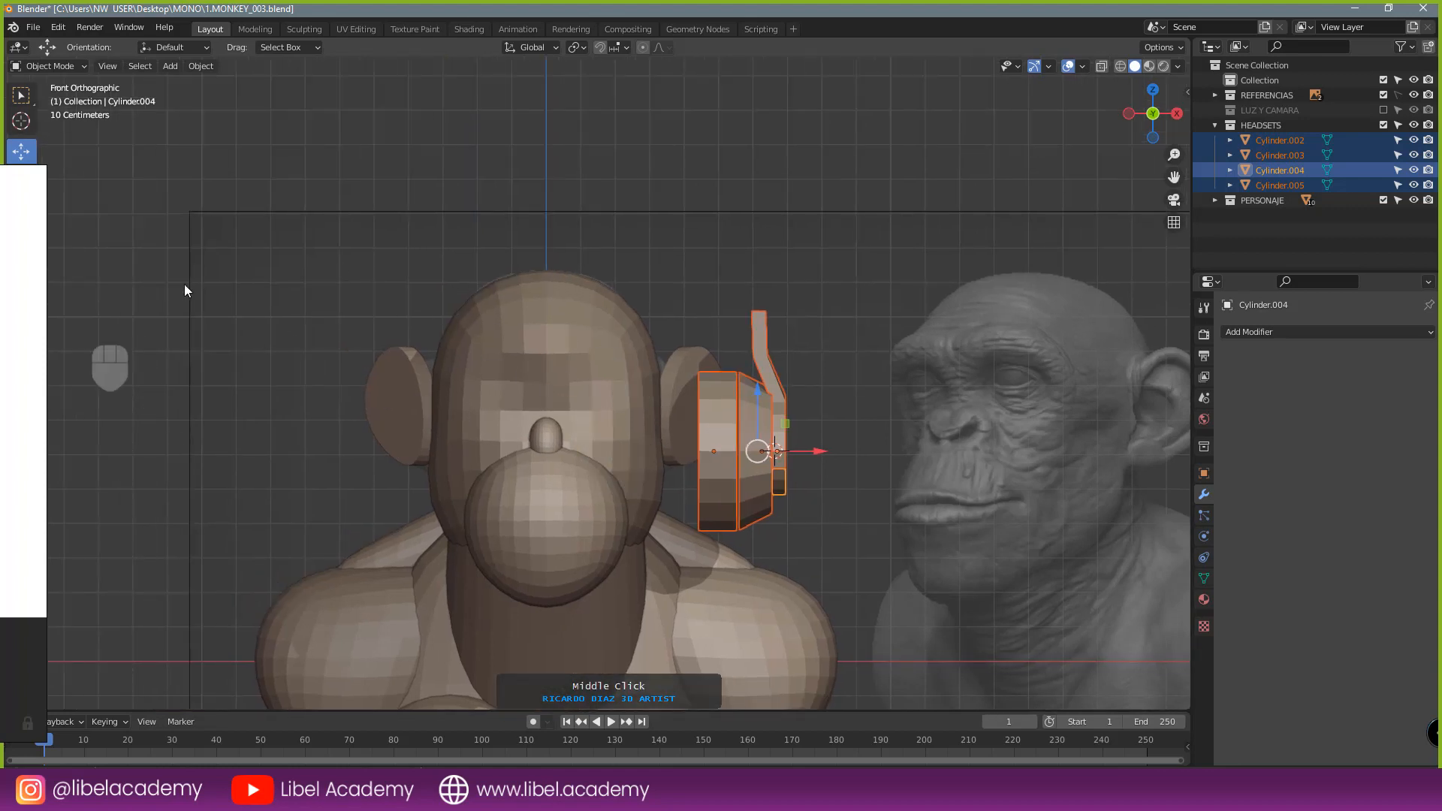
mouse_move(815, 451)
left_mouse_down()
mouse_move(789, 445)
mouse_move(799, 437)
left_mouse_up()
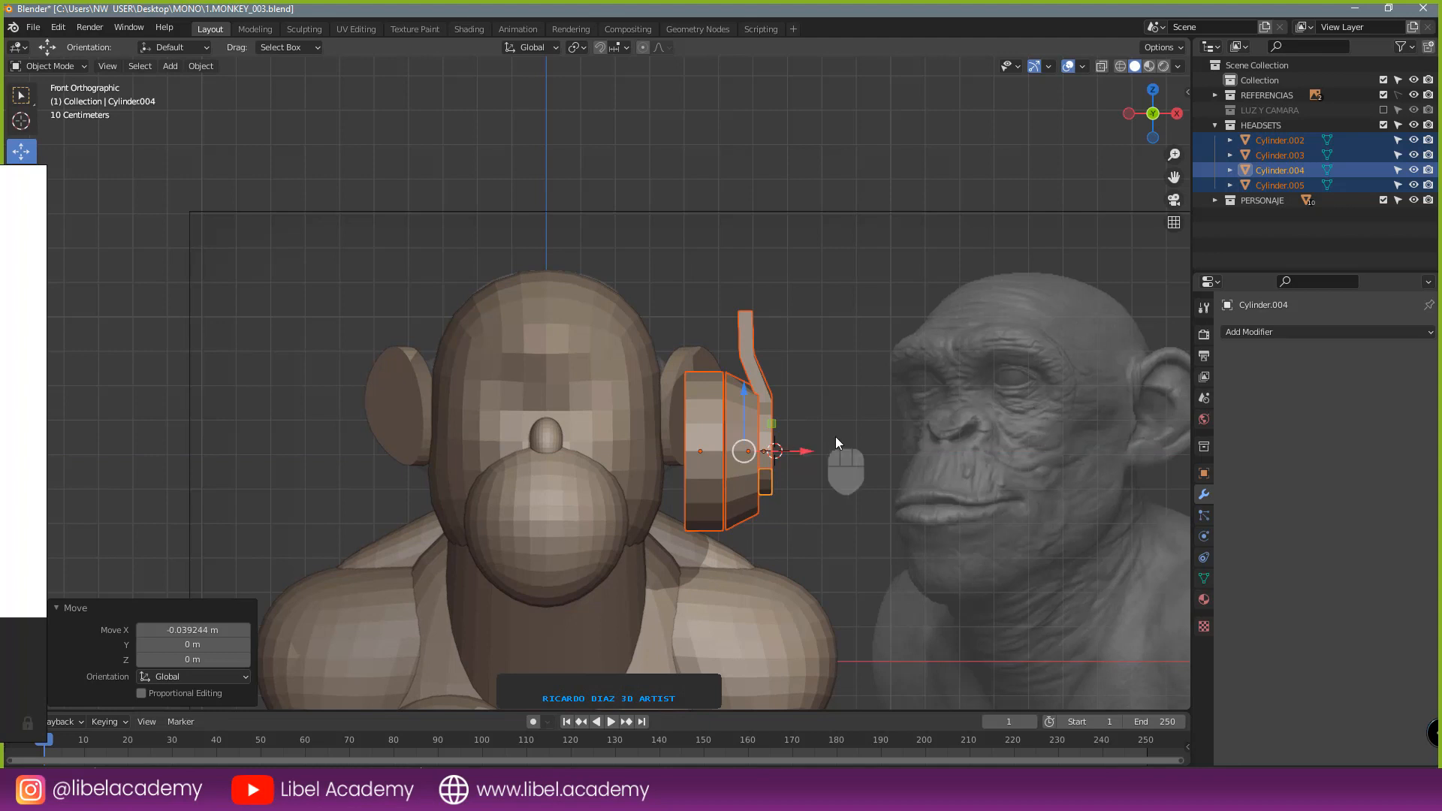
key("ctrl+j")
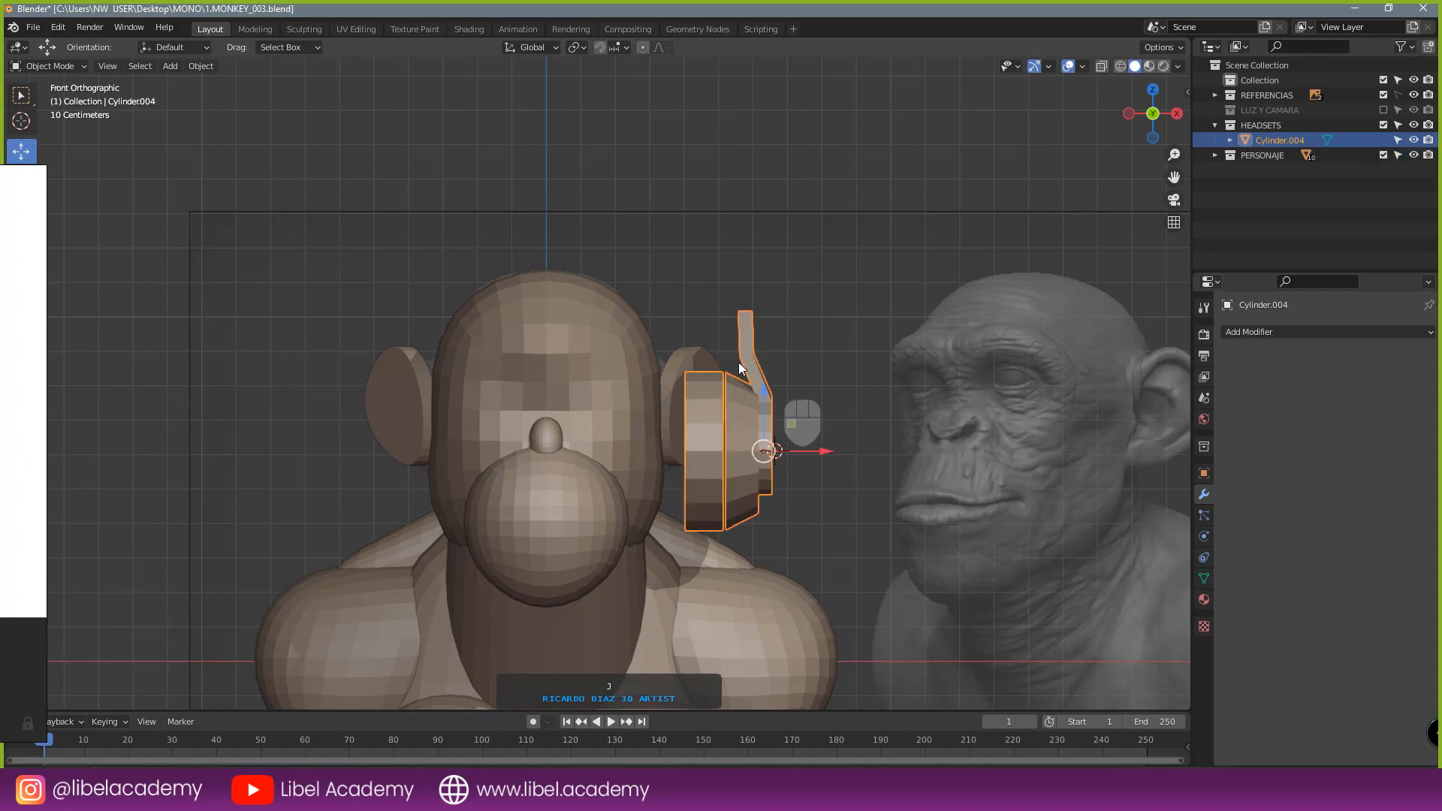
- Separate the bent bracket from the joined headphone mesh and join it back with the ear cup
key("Tab")
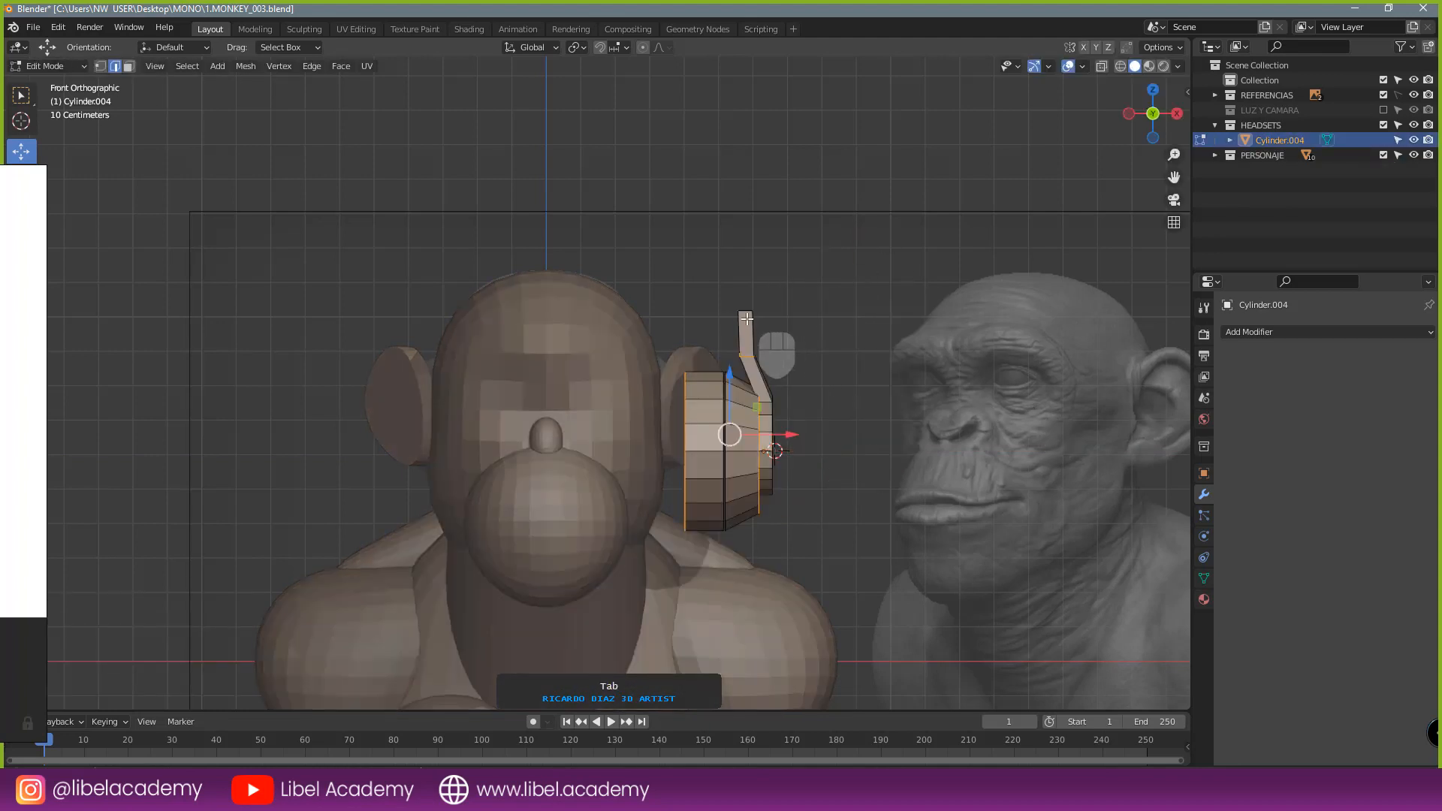
key("ctrl+l")
key("p")
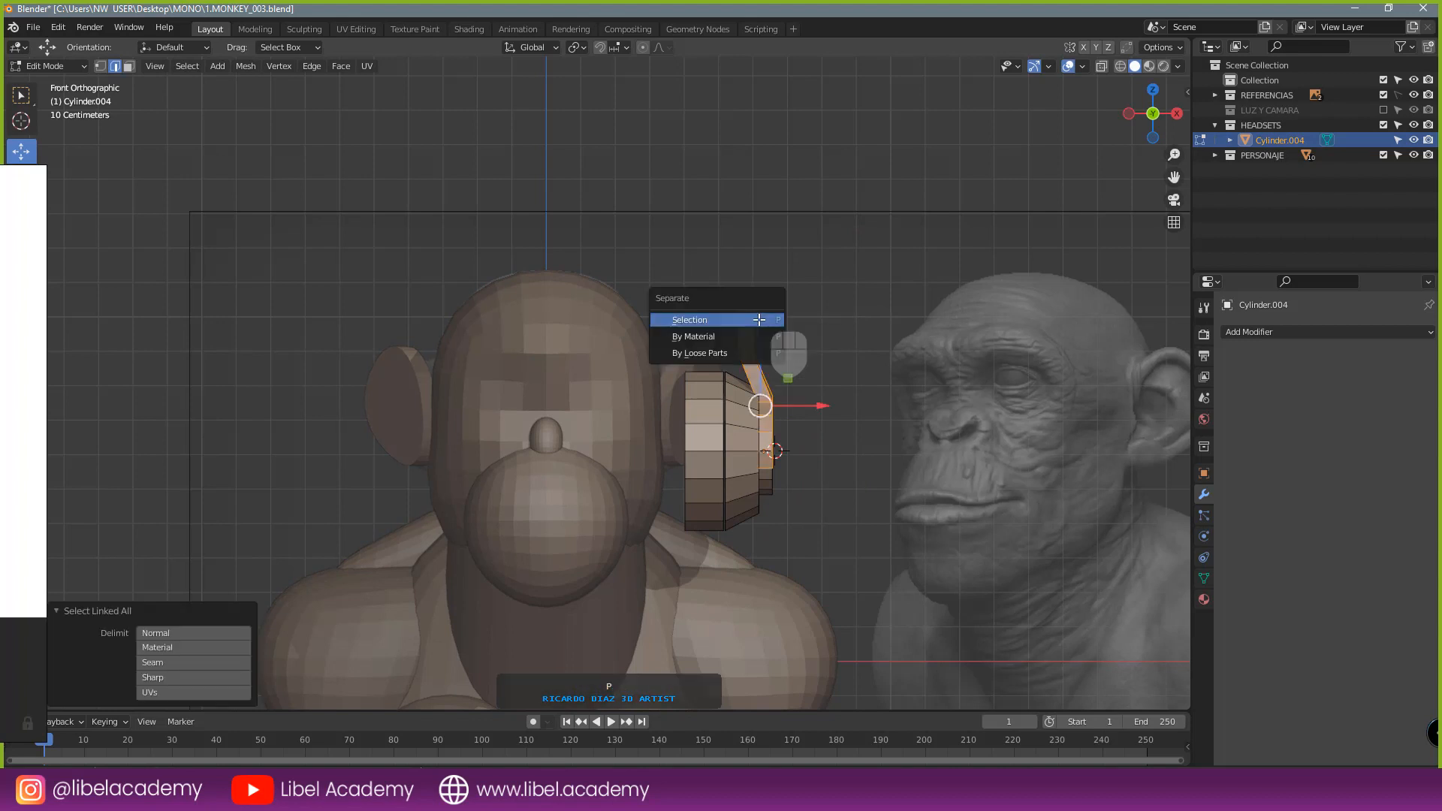
left_click(759, 320)
key("Tab")
left_click(751, 353)
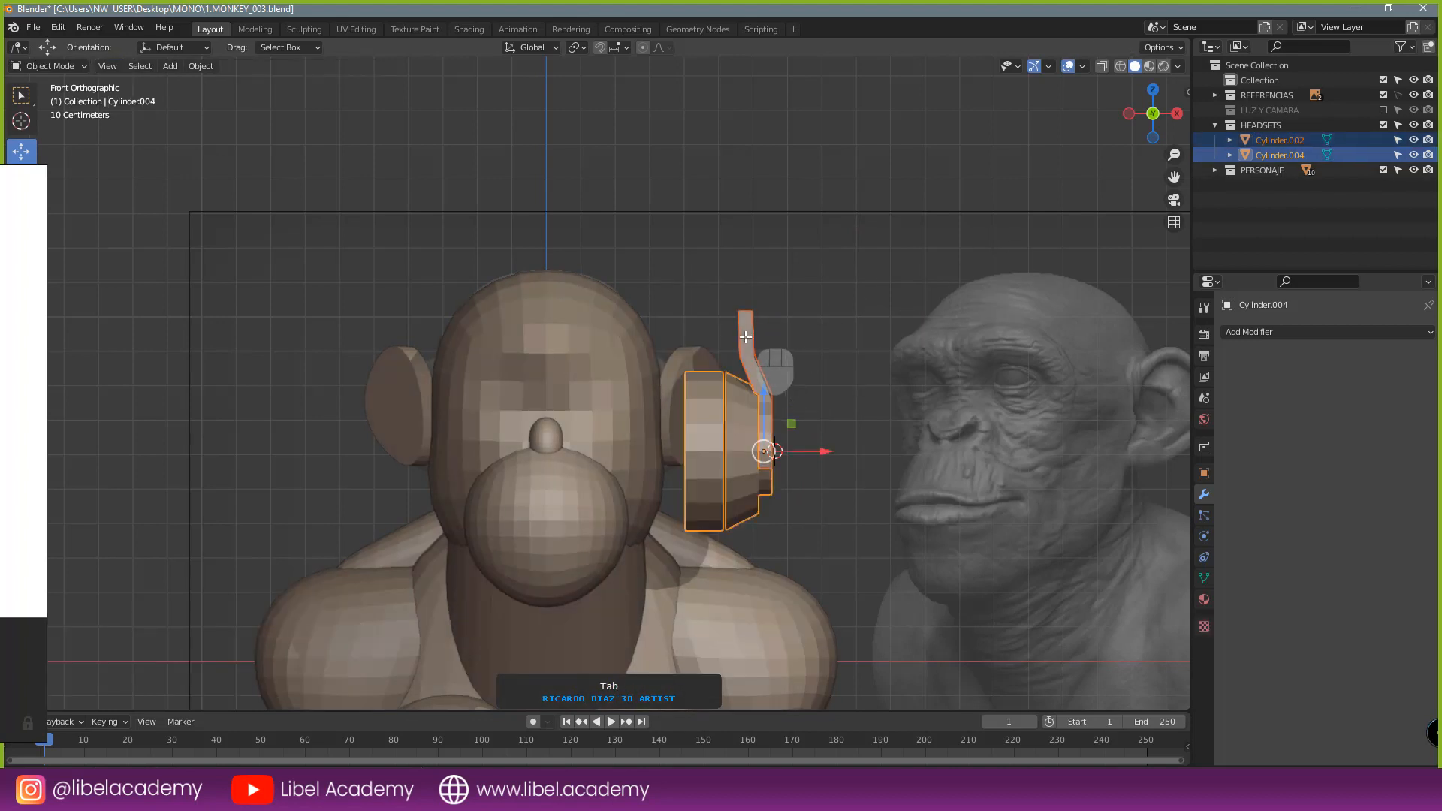
key("g")
right_click(947, 290)
left_click(737, 416, "shift")
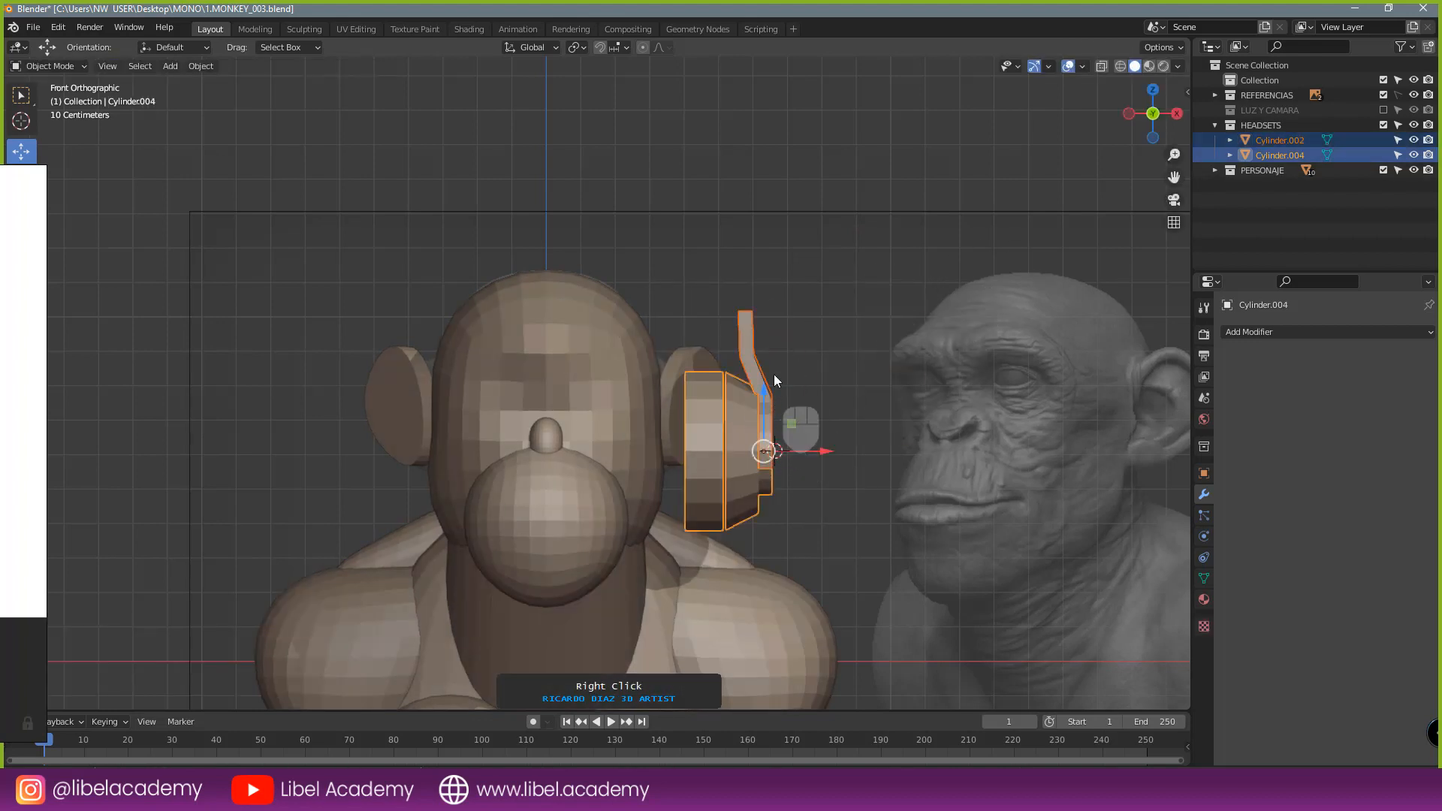
key("ctrl+j")
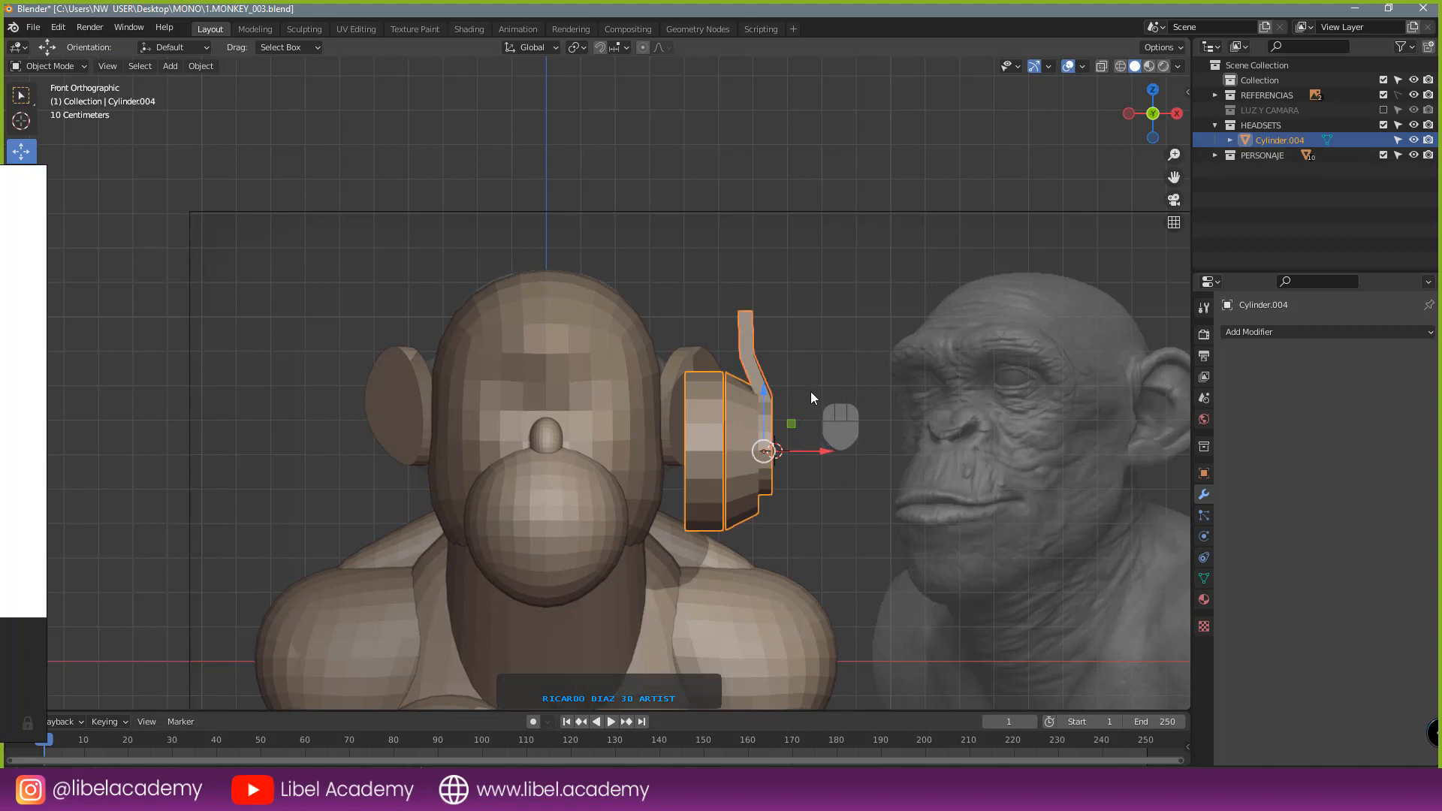
- Add a Mirror modifier on the X axis to the headphone and apply its location and rotation
left_click(1259, 332)
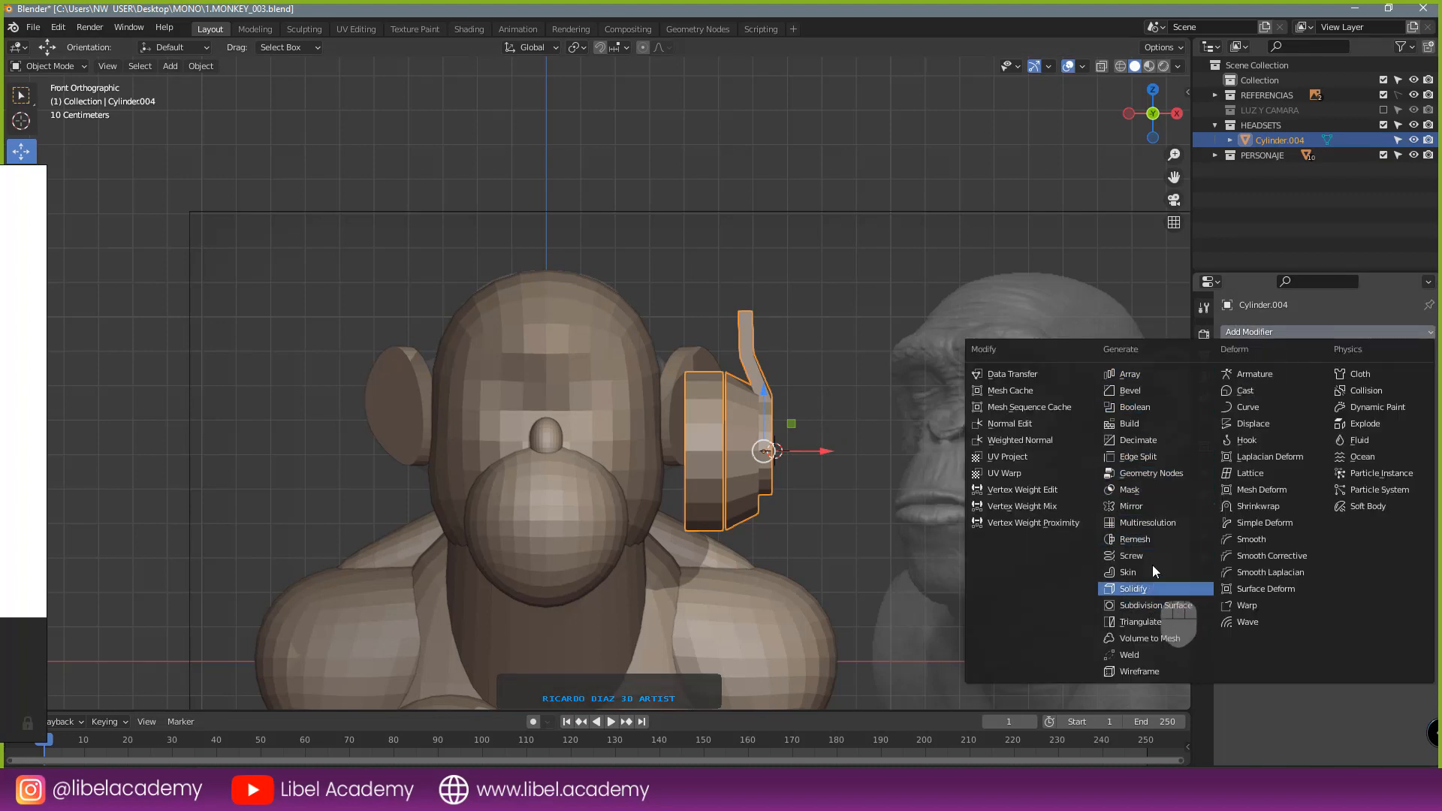
left_click(1152, 506)
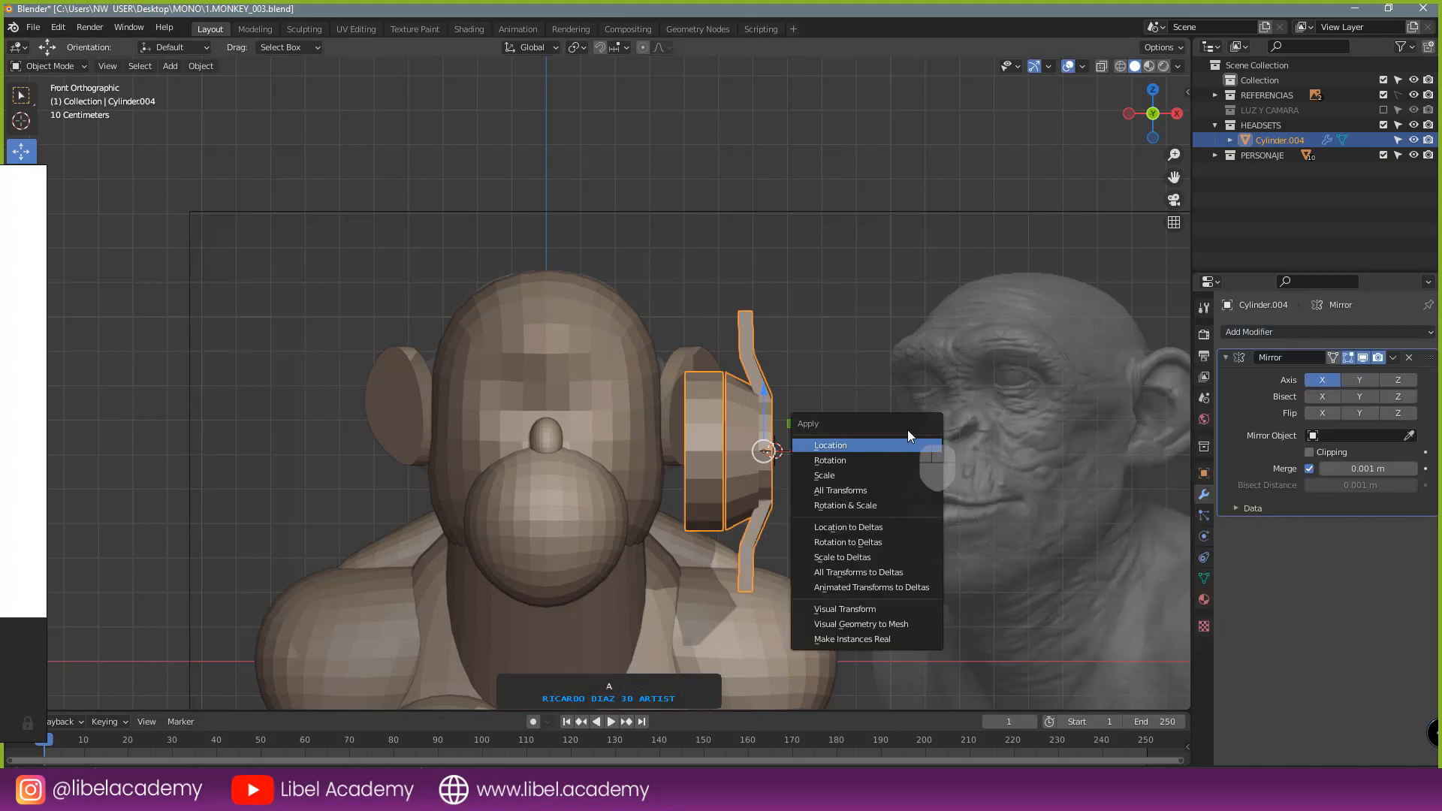
key("ctrl+a")
left_click(901, 446)
key("ctrl+a")
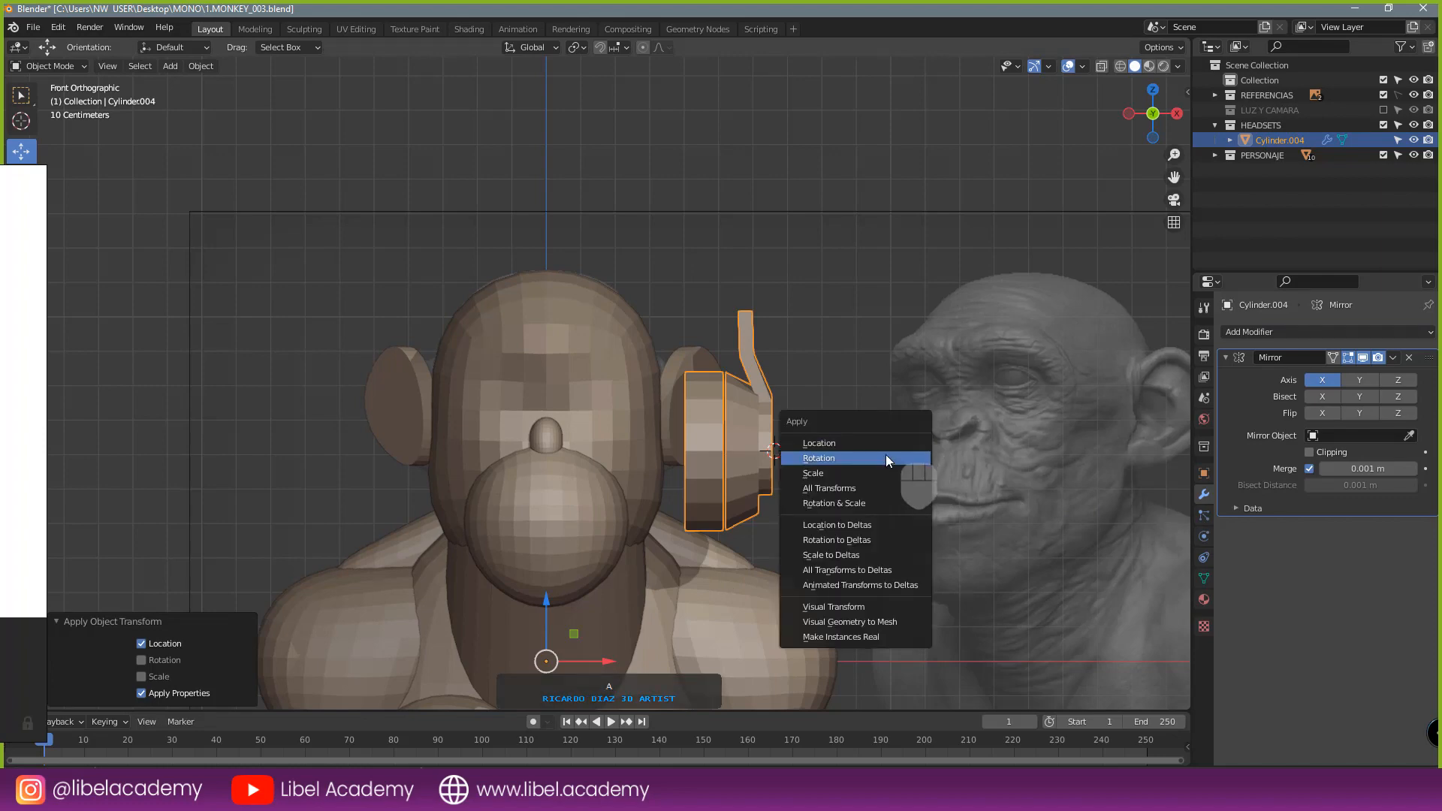
left_click(885, 457)
- Scale the whole headphone mesh to about 0.817 and move it about 0.035 m along Y and 0.109 m up
scroll(766, 436, "down", 3)
middle_click_drag(757, 423, 601, 443)
key("KP_3")
scroll(601, 443, "up", 3)
key("Tab")
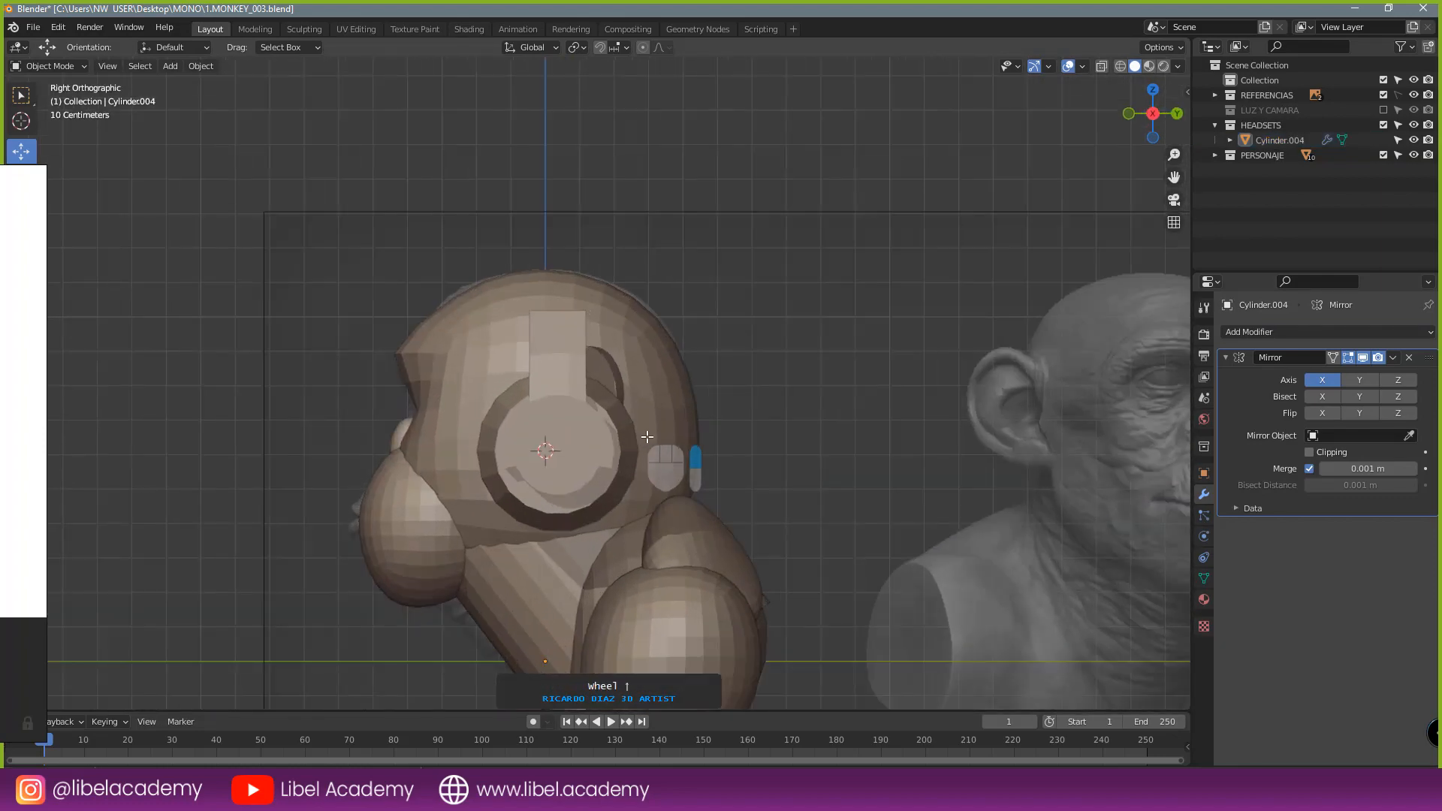
key("a")
middle_click_drag(597, 452, 702, 490)
key("KP_3")
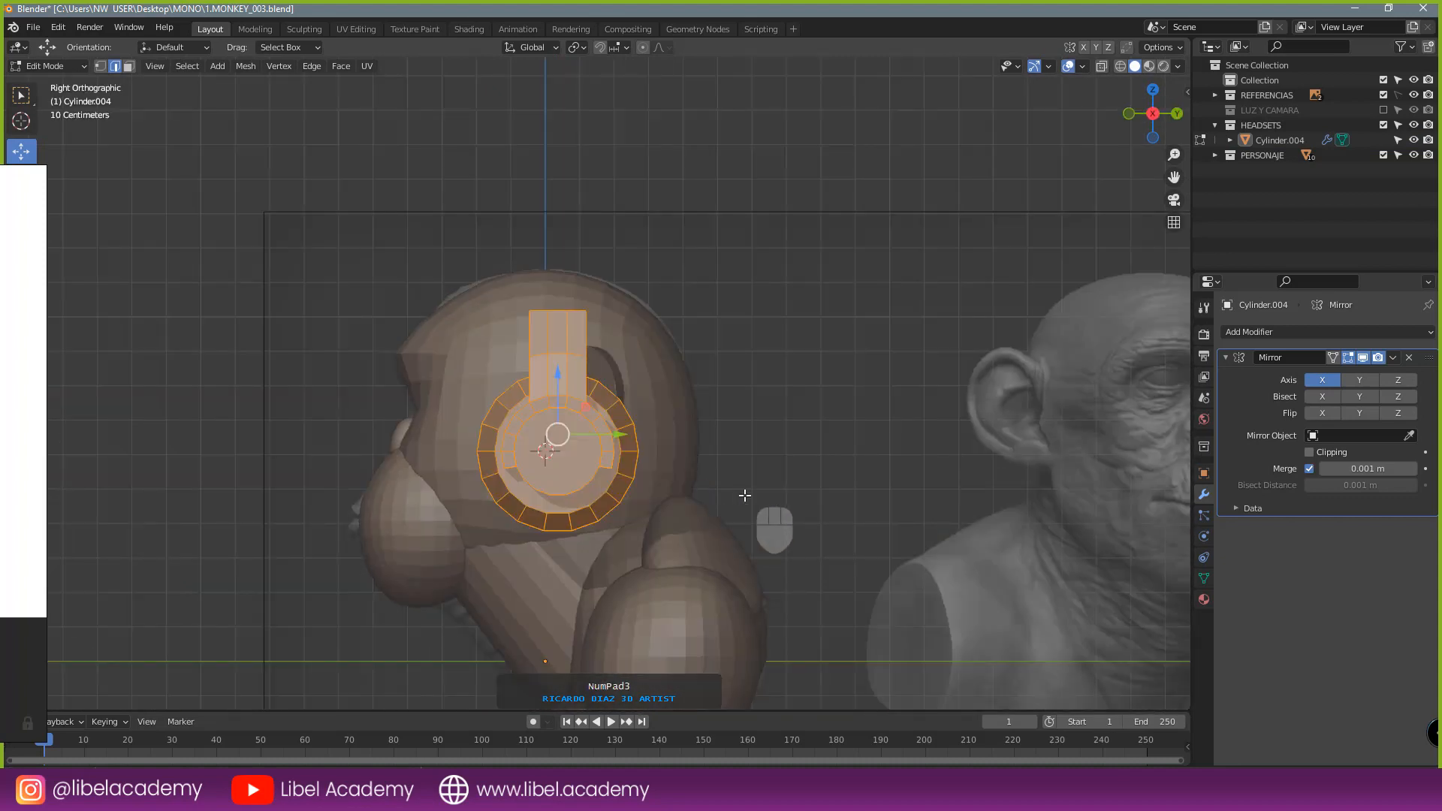
key("s")
left_click(679, 481)
key("g")
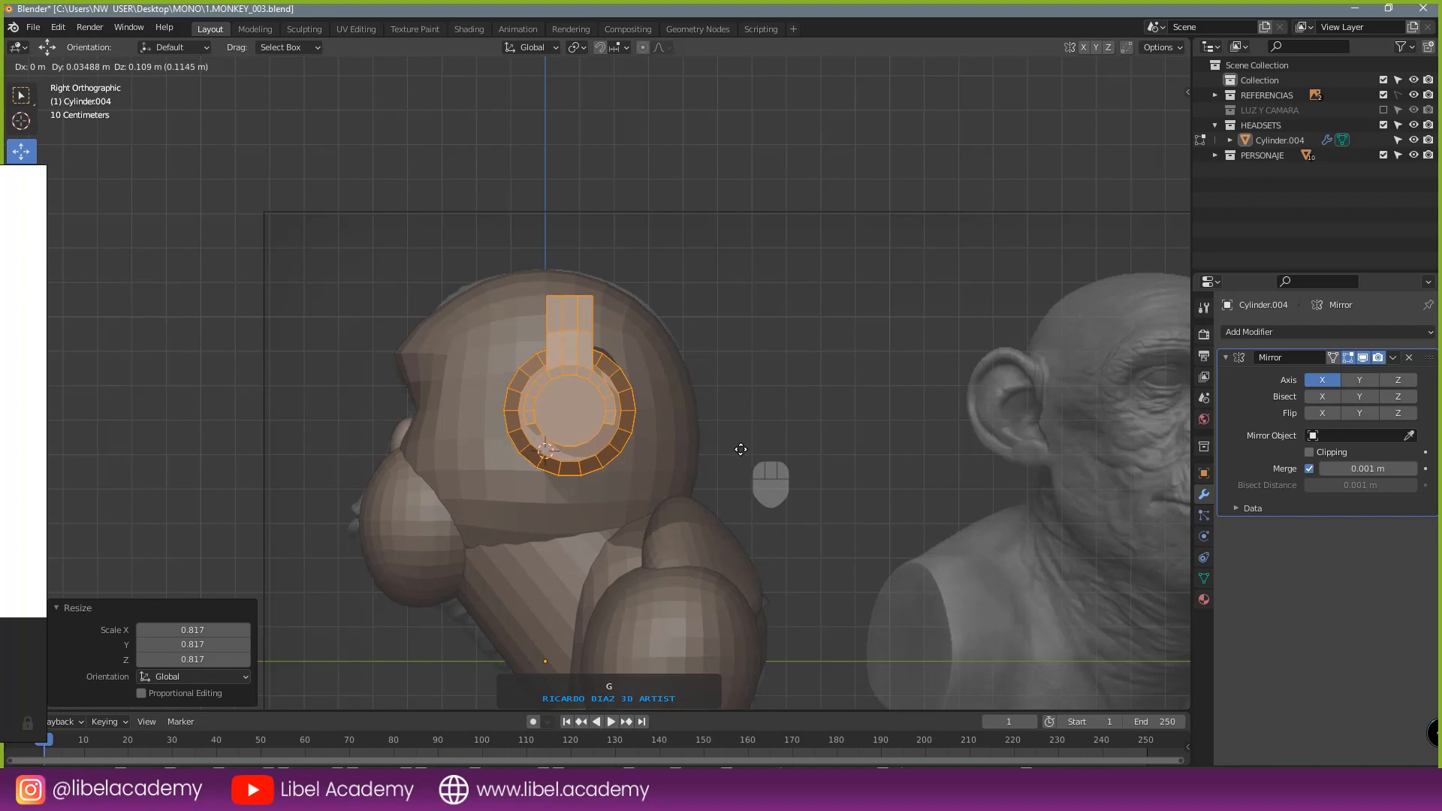
left_click(740, 454)
- Narrow the headphone mesh along X to about 0.73, shift it inward toward the head, and return to Object Mode
middle_click_drag(740, 454, 833, 451)
key("s")
key("y")
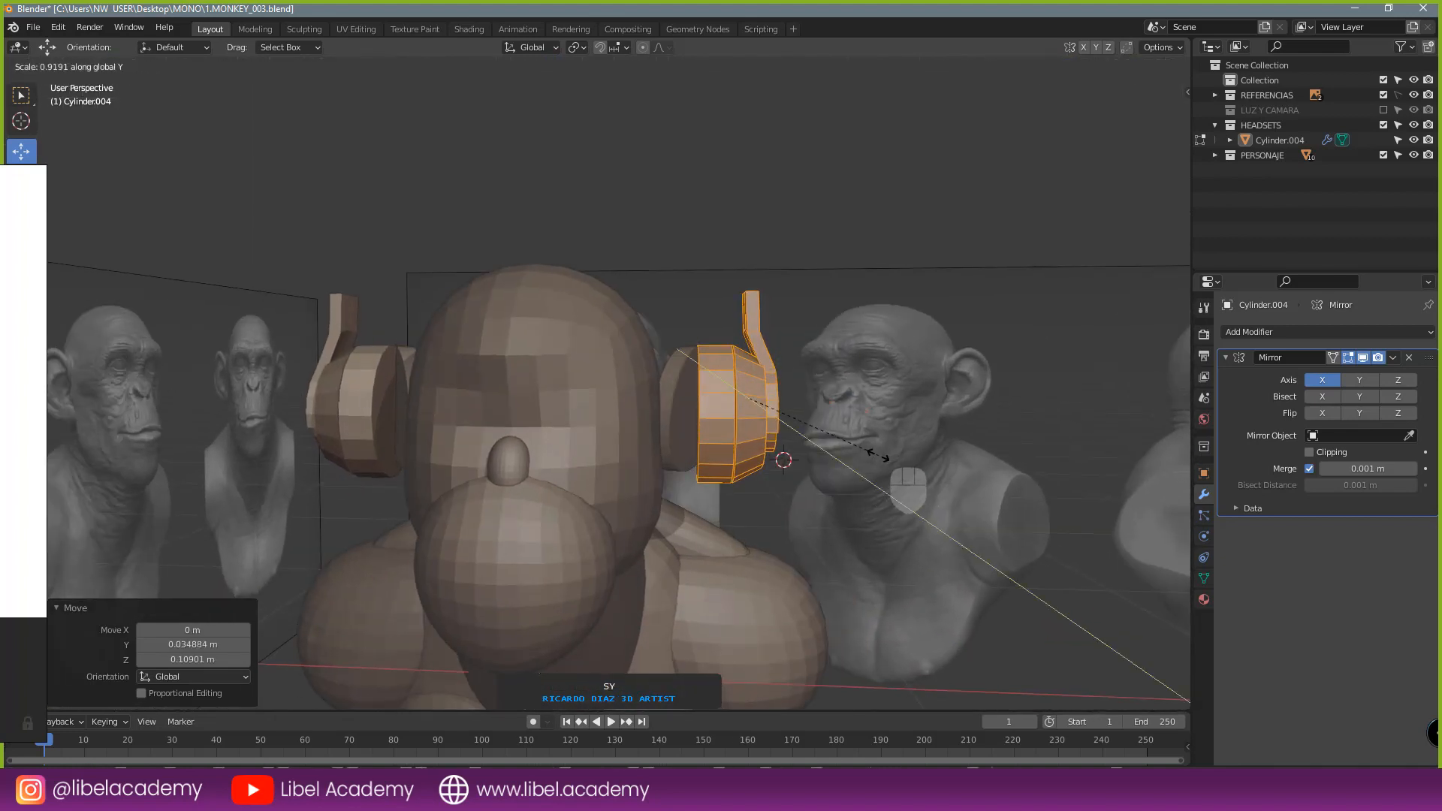
key("x")
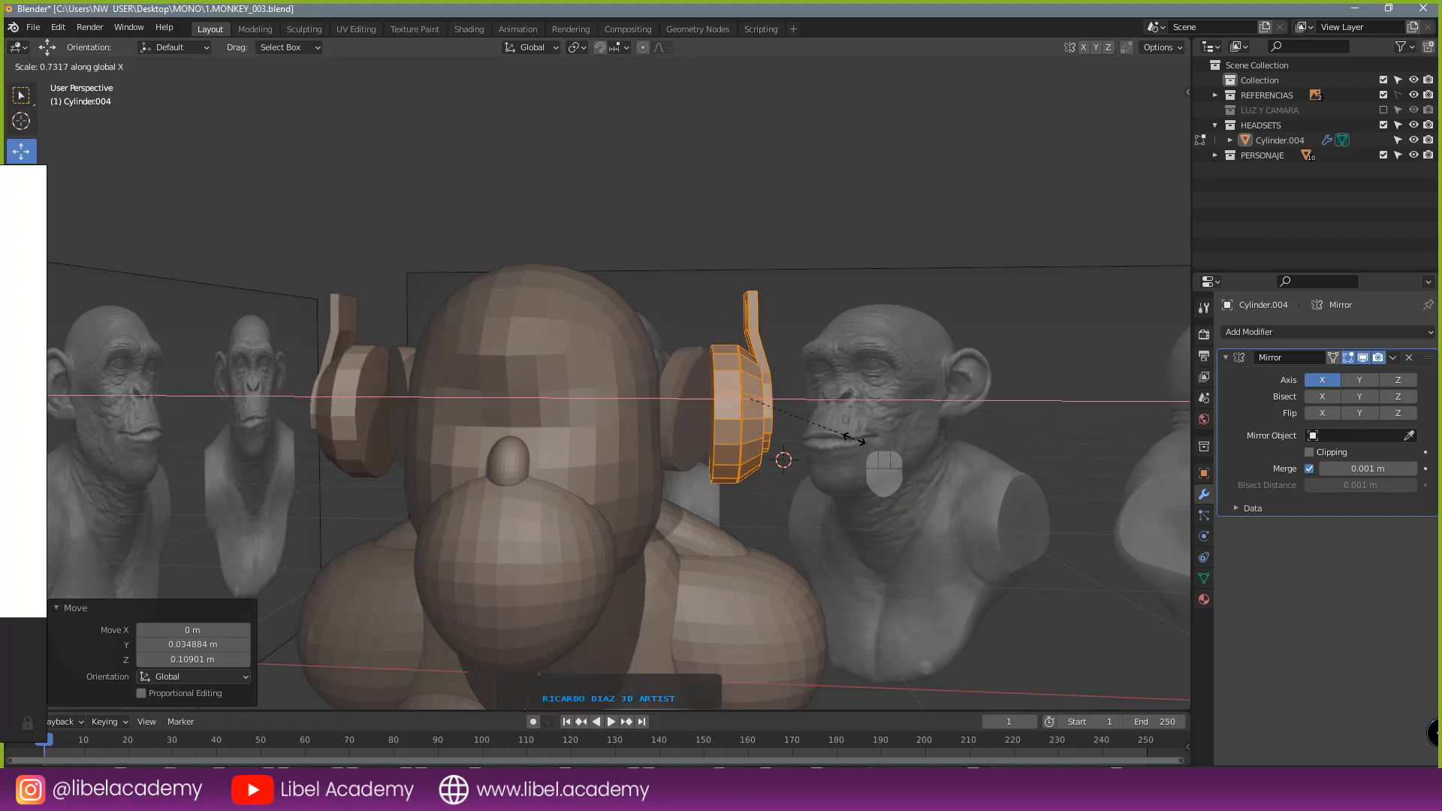
left_click(855, 439)
mouse_move(802, 400)
left_mouse_down()
mouse_move(770, 398)
mouse_move(784, 399)
left_mouse_up()
middle_click_drag(785, 399, 785, 467)
scroll(781, 427, "up", 4)
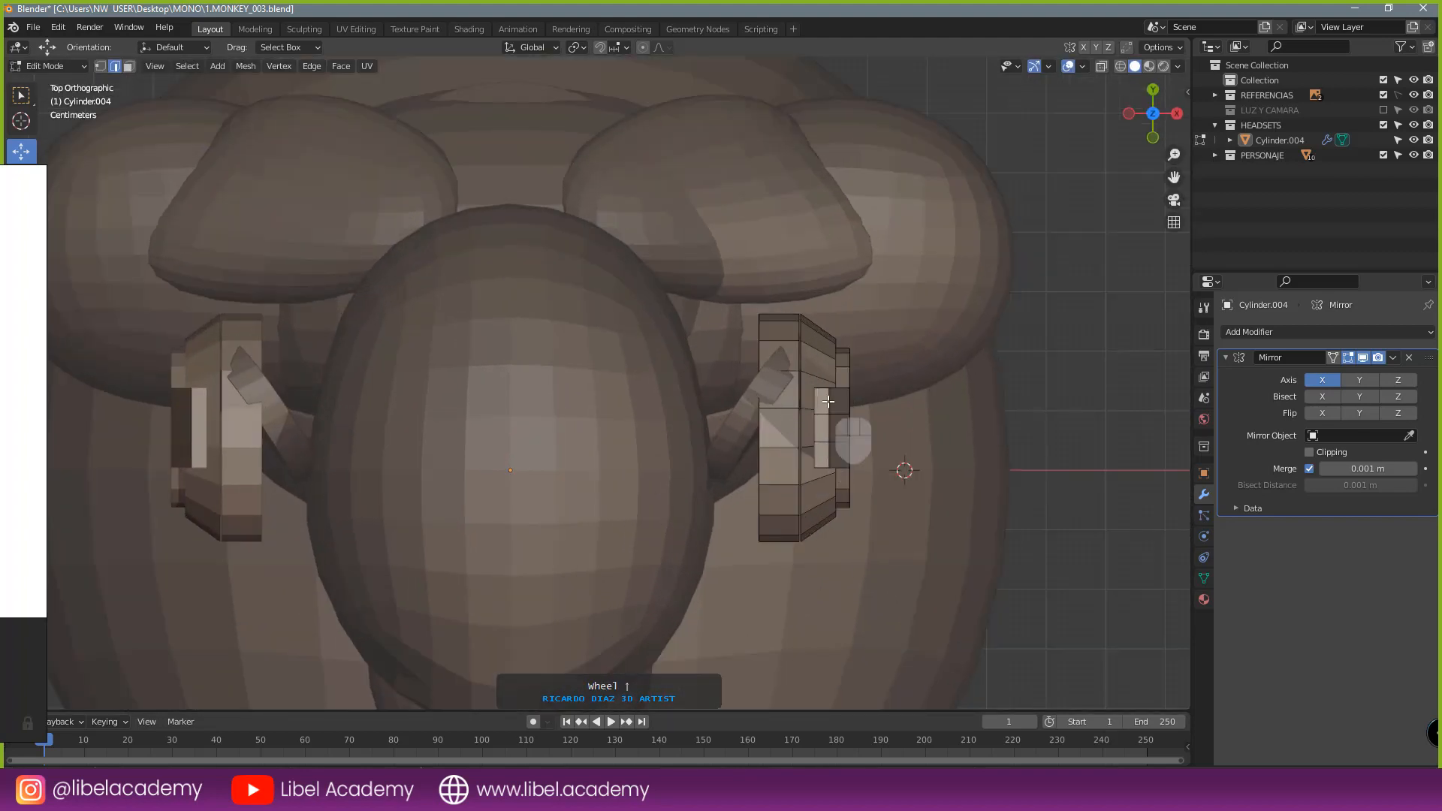
middle_click_drag(772, 443, 675, 315)
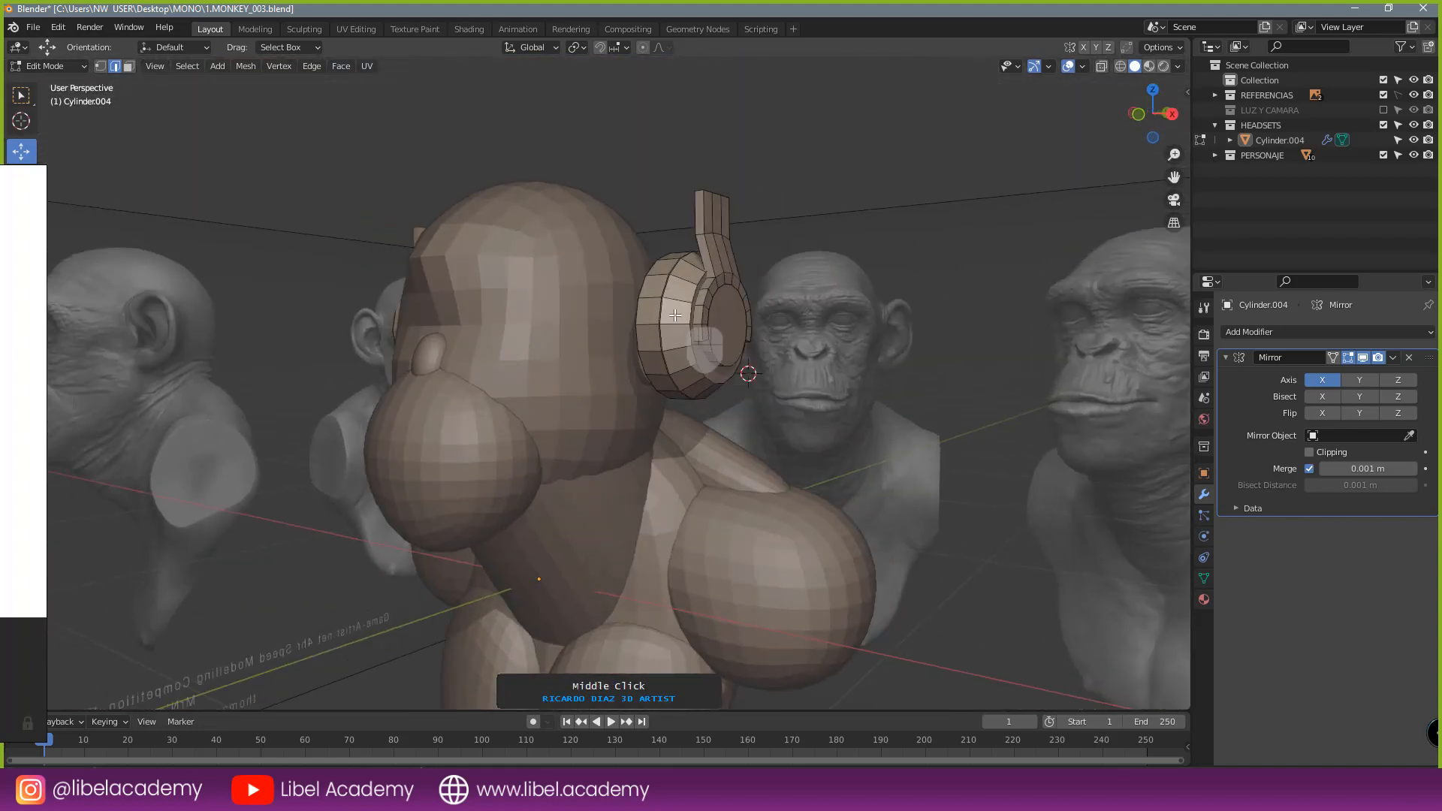
middle_click_drag(669, 442, 600, 341)
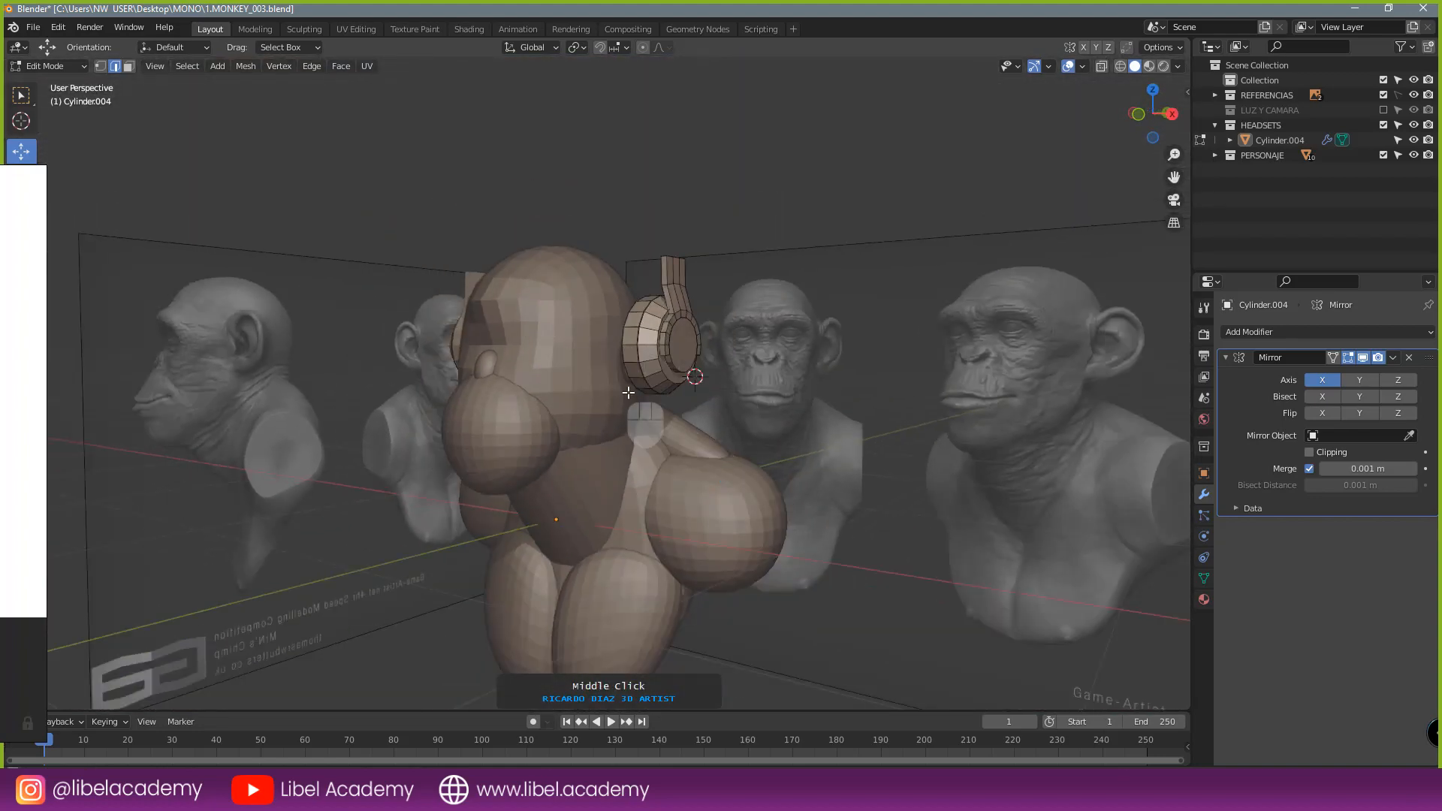
middle_click_drag(615, 394, 679, 368)
key("Tab")
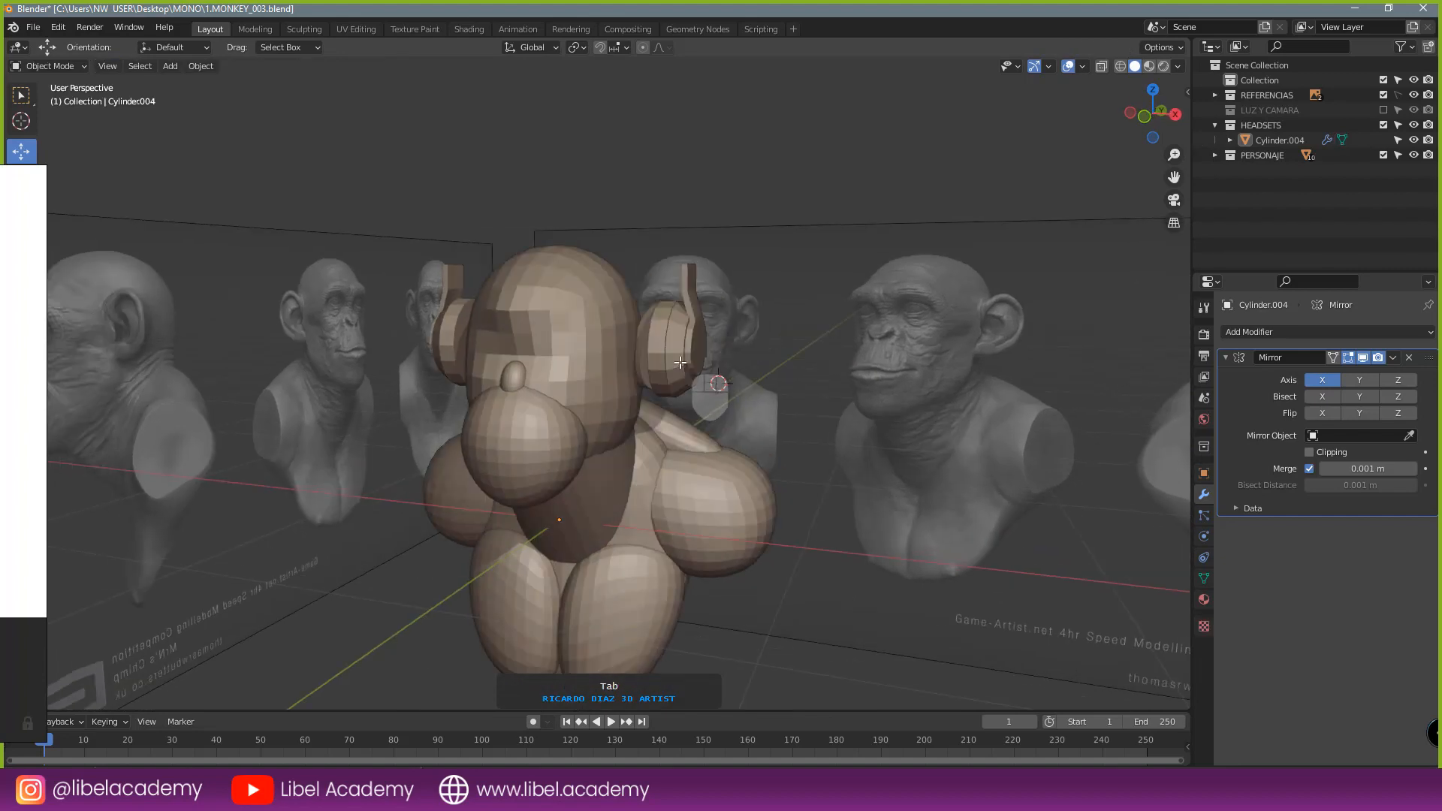
- Try lowering the headphones to the neck and rotating them about 34° in side view, and undo these transforms
right_click(688, 353)
key("KP_3")
key("g")
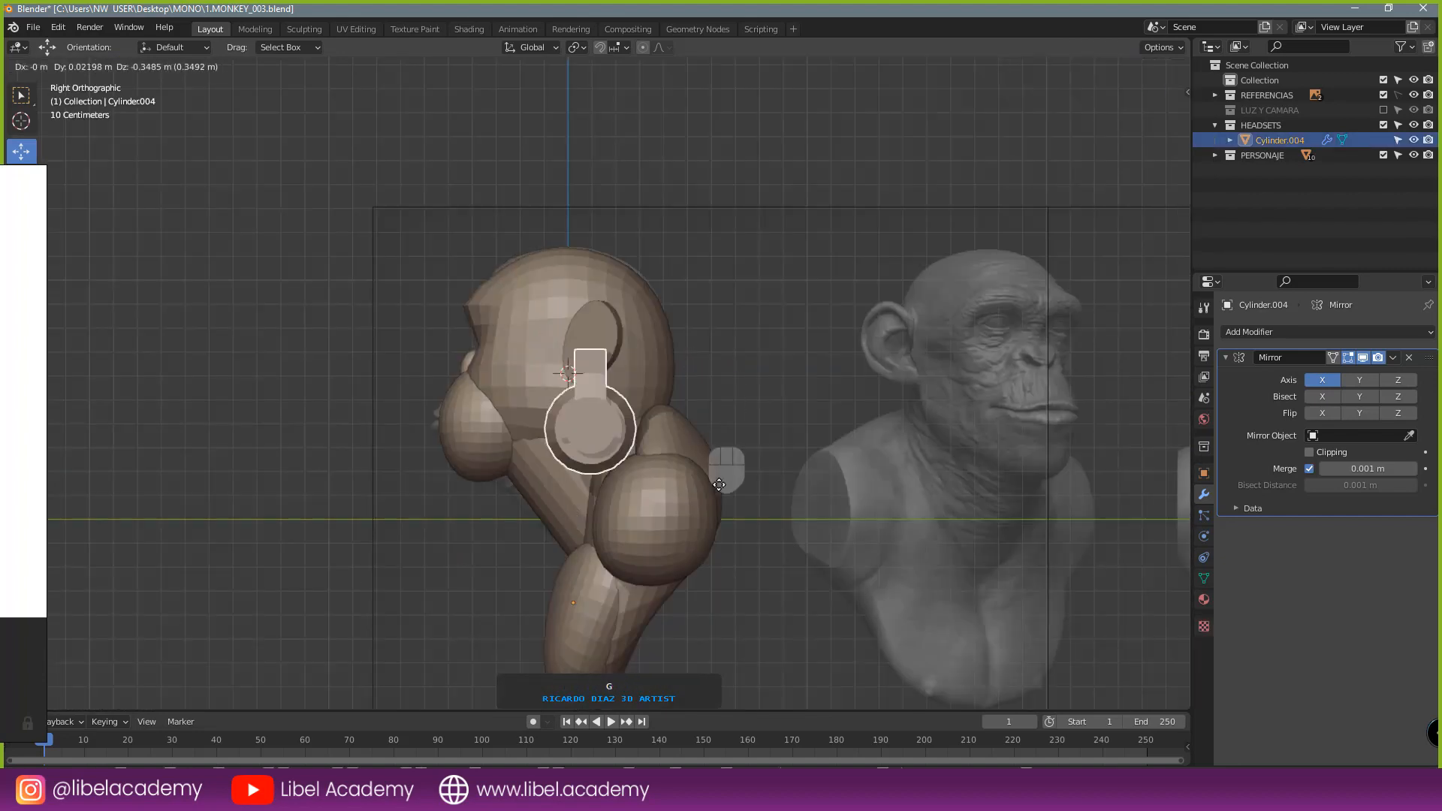
left_click(635, 500)
key("r")
left_click(893, 549)
key("g")
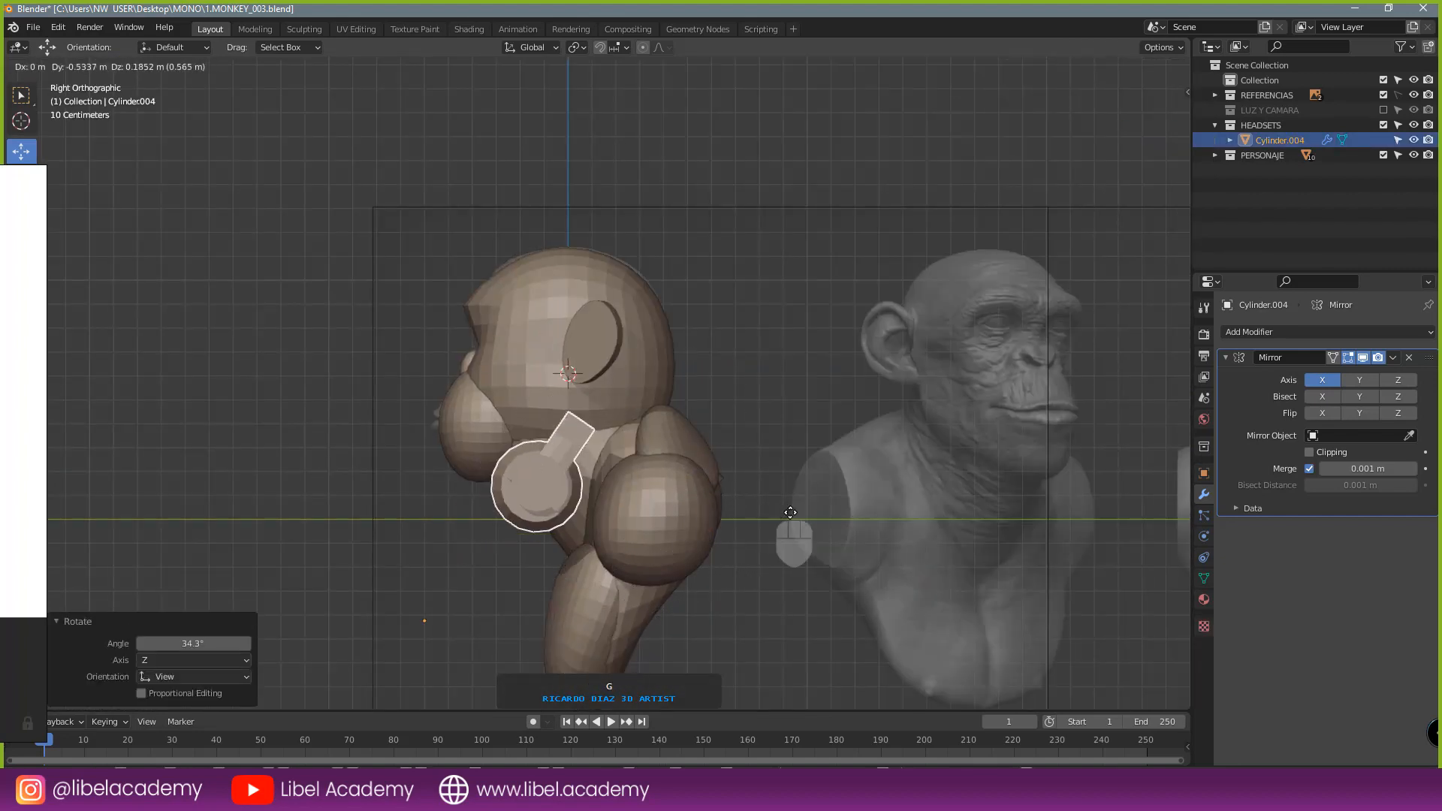
left_click(793, 505)
middle_click_drag(694, 467, 589, 431)
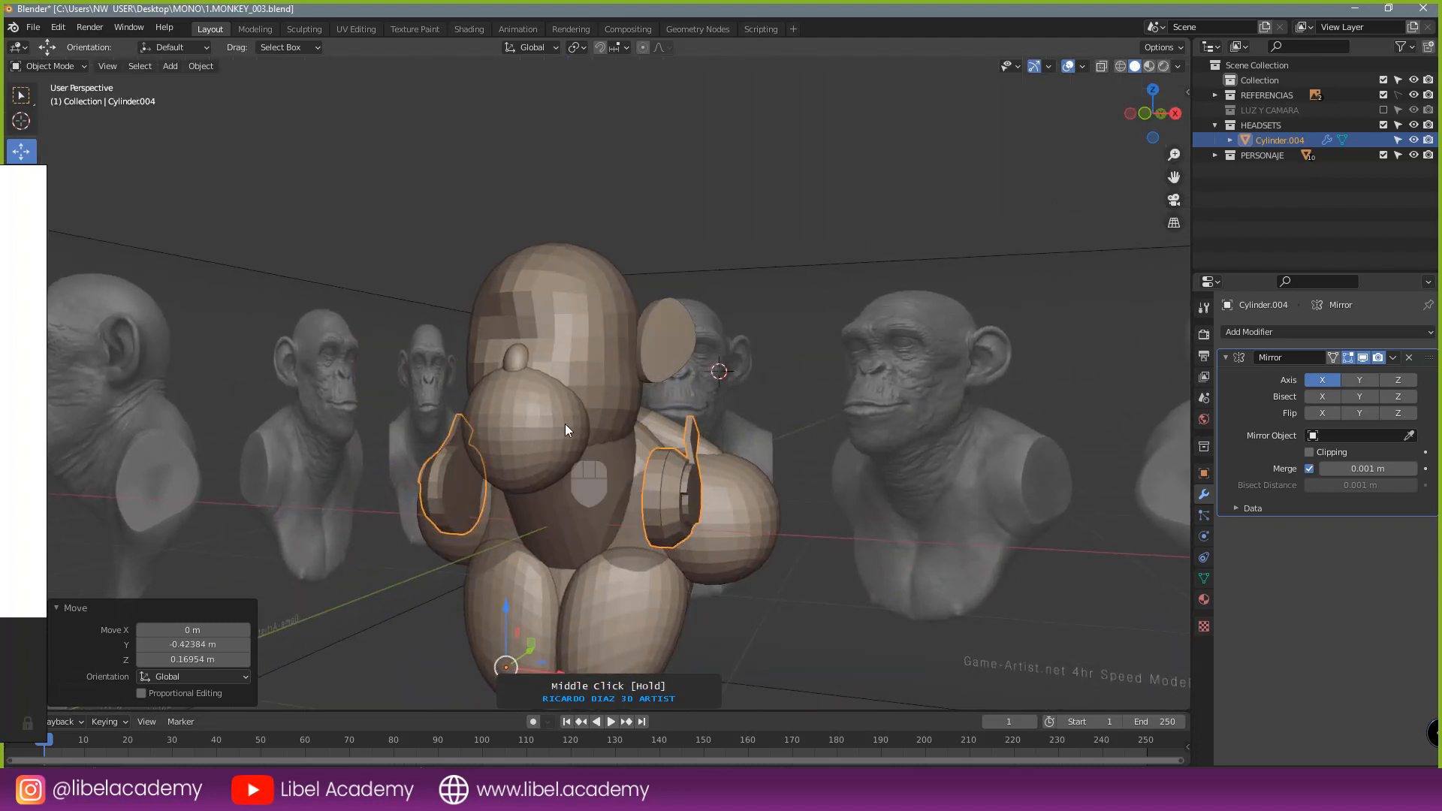
key("ctrl+z")
key("ctrl+z")
key("ctrl+z")
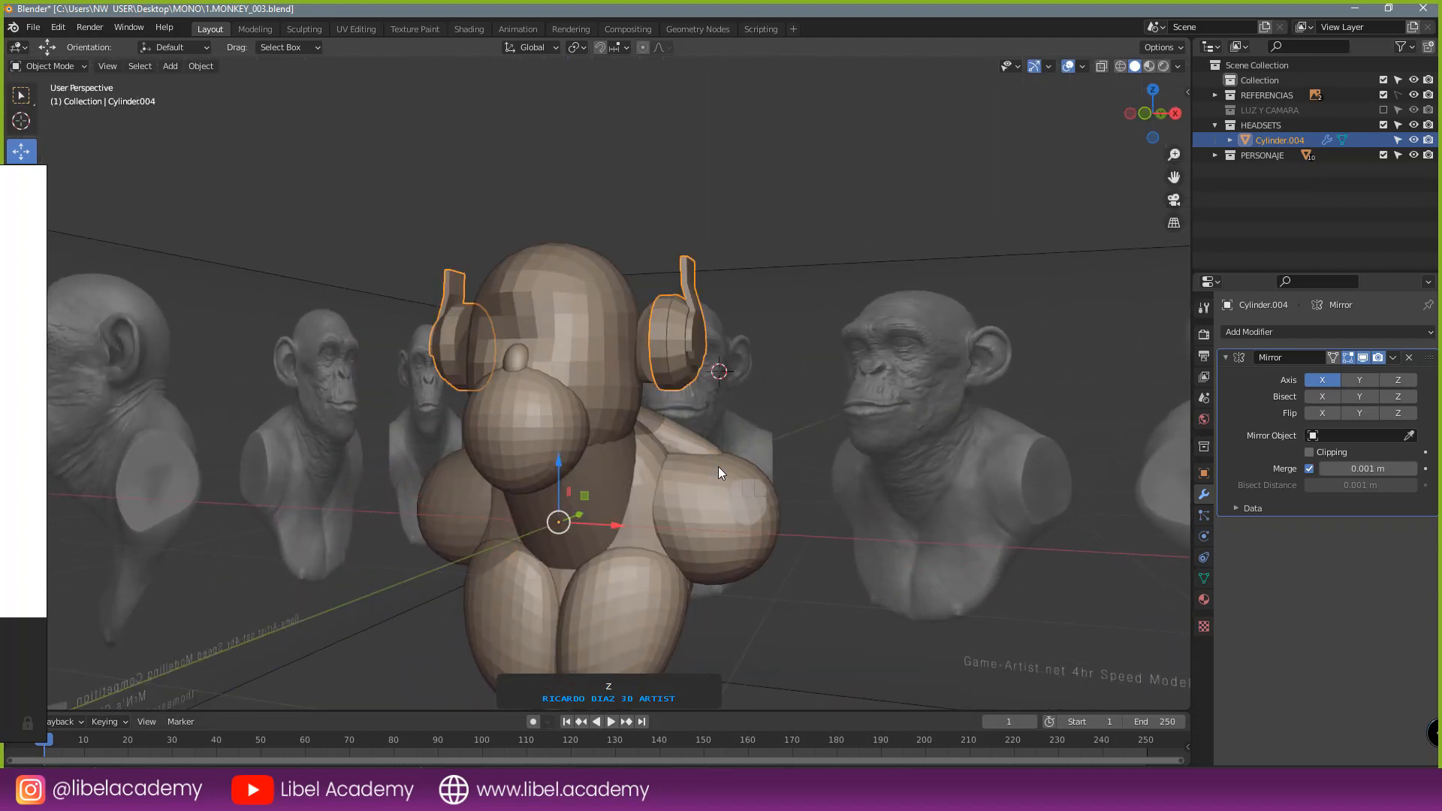
- Deselect everything and enter Edit Mode on the mirrored headphones
key("a")
key("a")
key("alt+a")
key("KP_1")
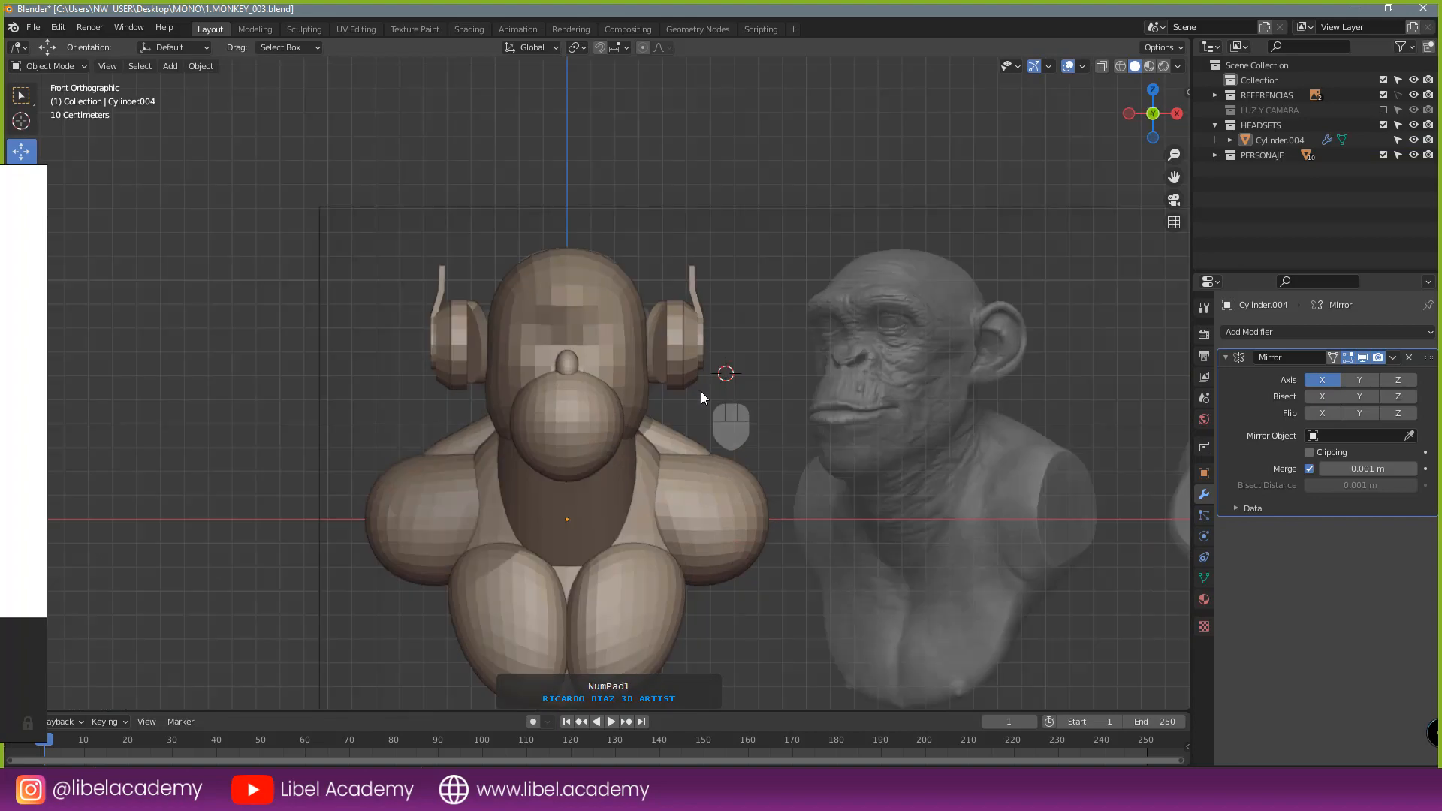
middle_click_drag(701, 391, 630, 597, "shift")
scroll(709, 492, "up", 2)
key("Tab")
- Select the top end faces of the bent bracket and move them inward along X toward the head
middle_click_drag(716, 471, 664, 488)
scroll(750, 470, "up", 3)
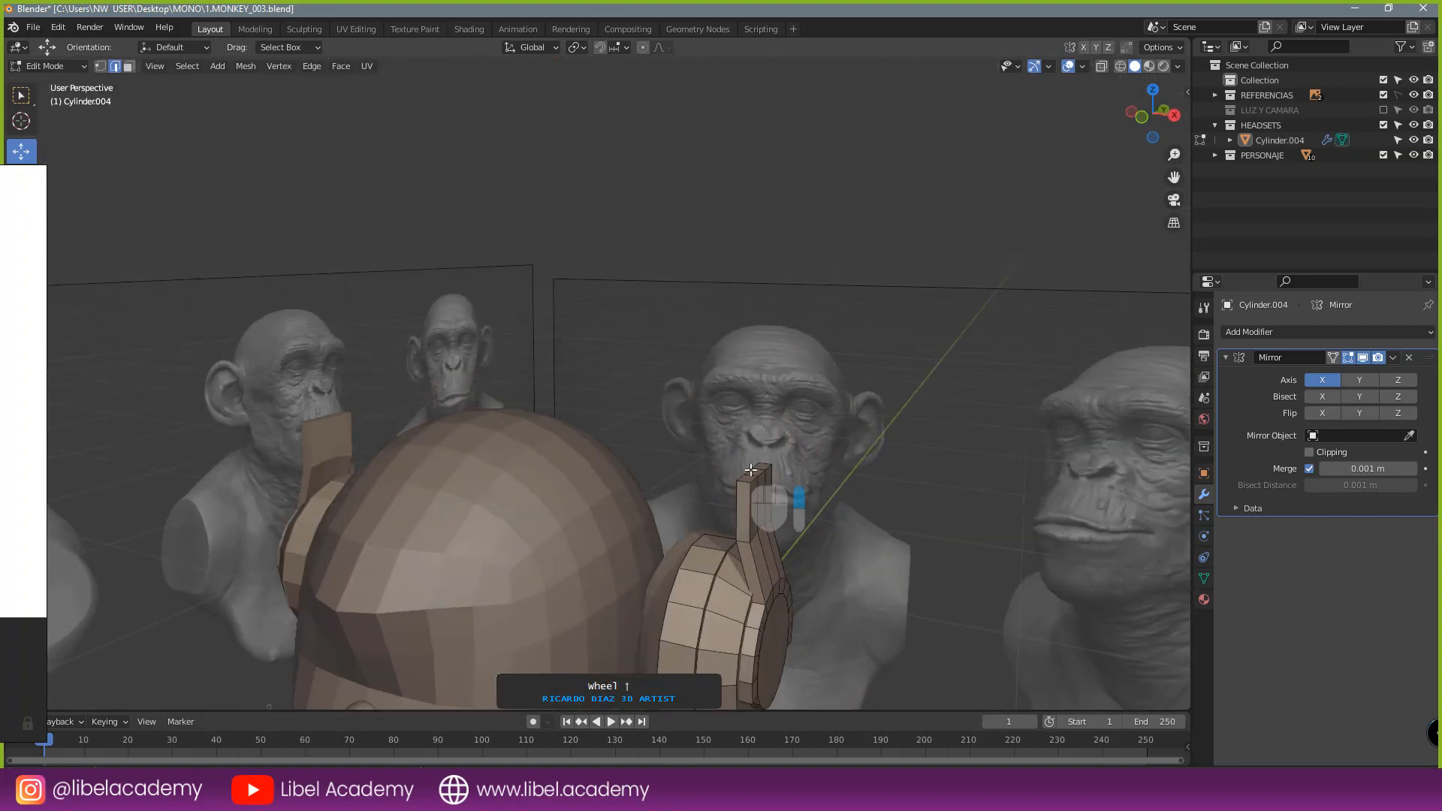
right_click(741, 485, "shift")
middle_click_drag(783, 482, 772, 501)
left_click(129, 66)
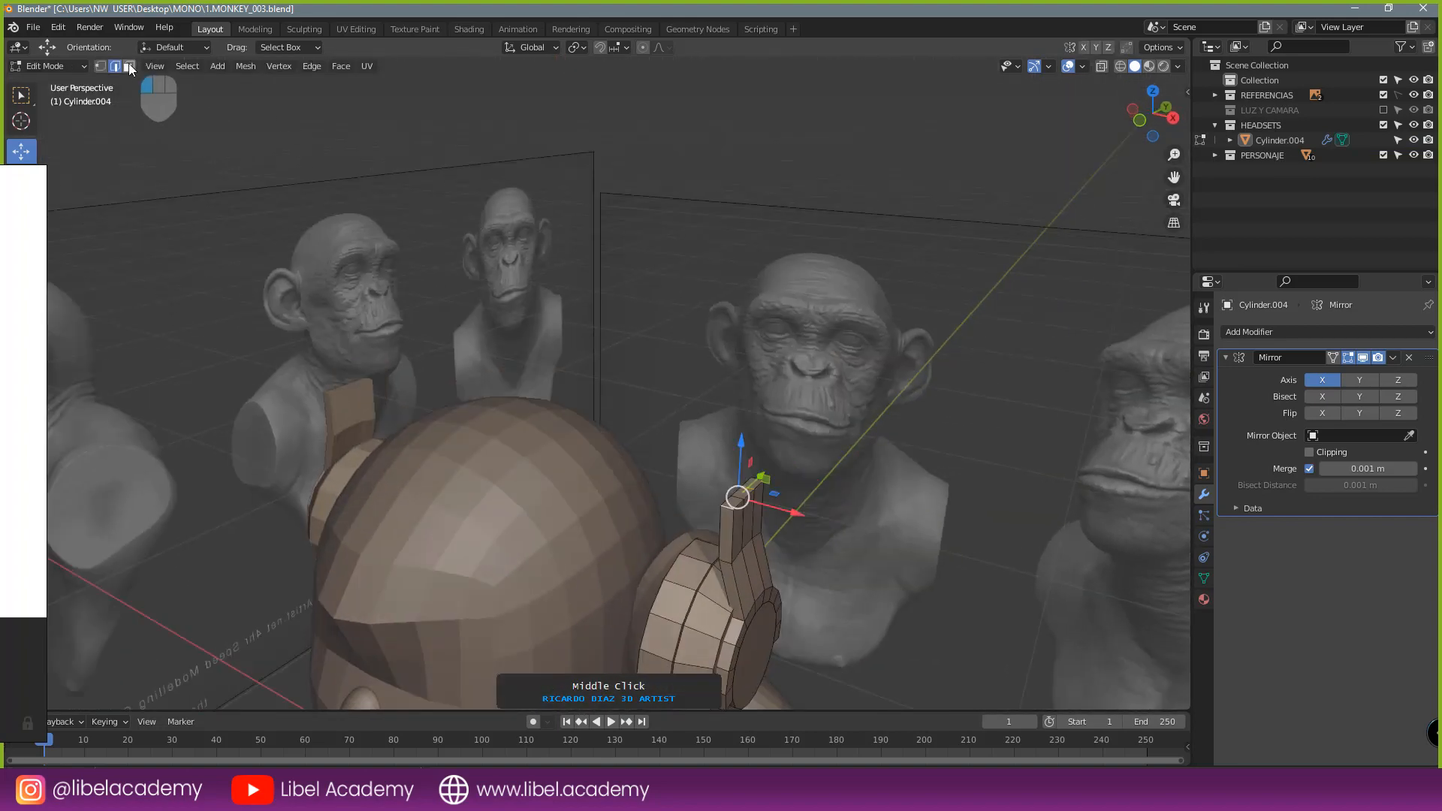
middle_click_drag(638, 390, 609, 331, "shift")
scroll(702, 374, "up", 2)
right_click(723, 424)
right_click(741, 411, "shift")
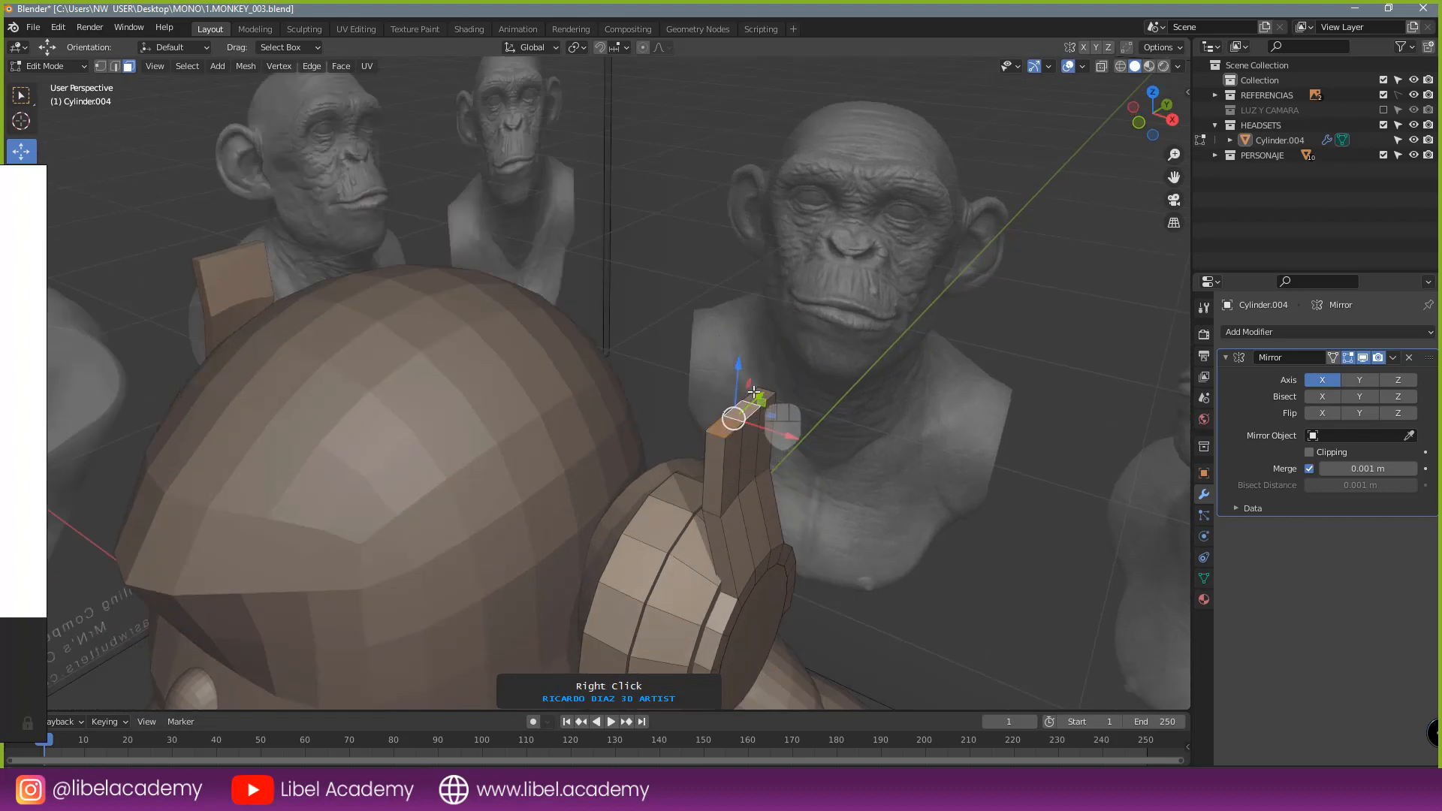
right_click(759, 397, "shift")
left_click_drag(785, 423, 766, 422)
middle_click_drag(766, 422, 818, 351)
left_click_drag(812, 353, 800, 348)
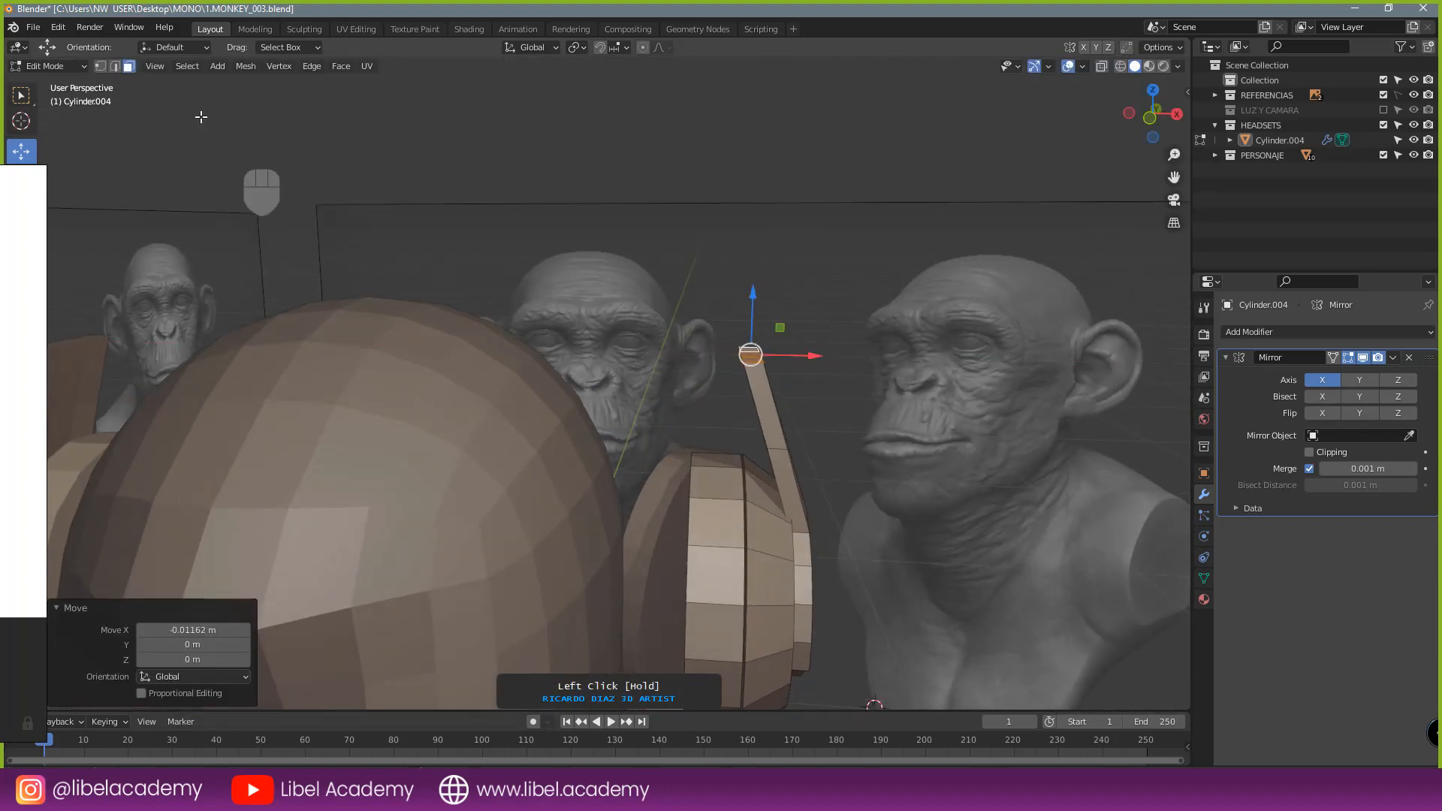
- Shift the edge loop at the bracket's bend inward along X and return to Object Mode
left_click(117, 67)
middle_click_drag(700, 365, 666, 386)
right_click(757, 469, "alt")
left_click_drag(813, 468, 788, 470)
key("Tab")
middle_click_drag(789, 470, 862, 431)
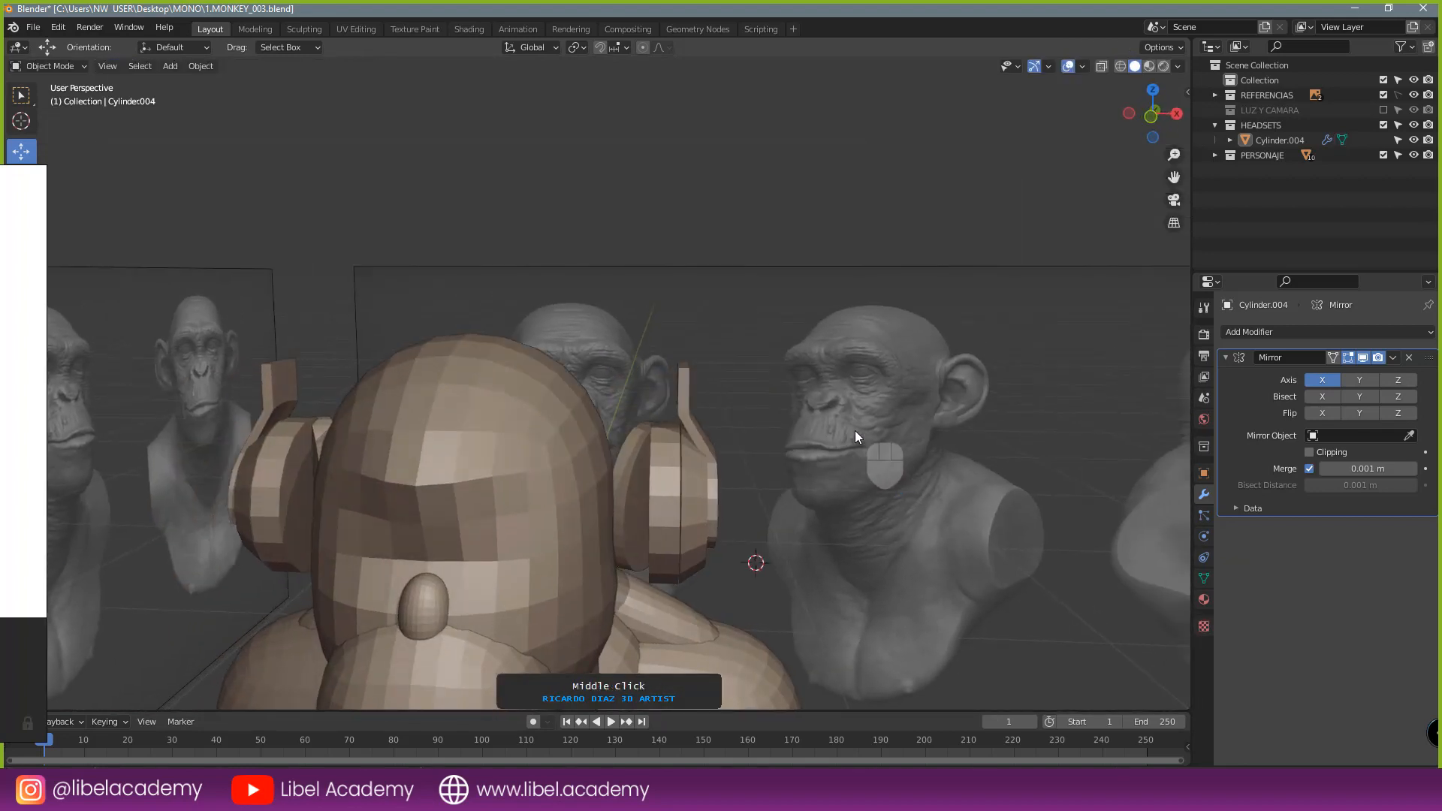
- Enter Edit Mode on the headphones and select the end faces at the top of the bent bracket
key("KP_1")
scroll(709, 327, "up", 2)
key("Tab")
middle_click_drag(710, 328, 677, 520, "shift")
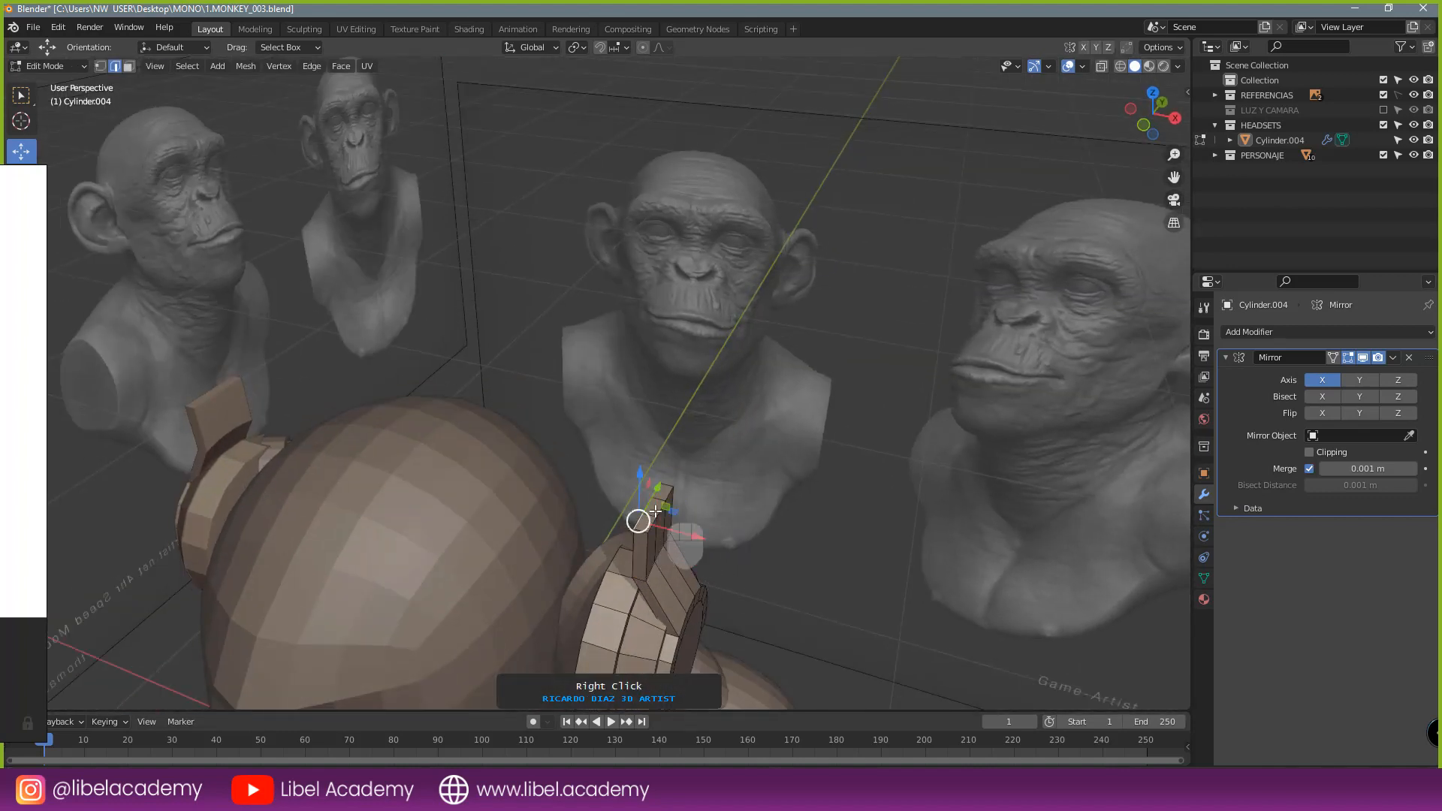
key("3")
left_click(432, 317)
left_click(648, 526)
left_click(659, 502, "shift")
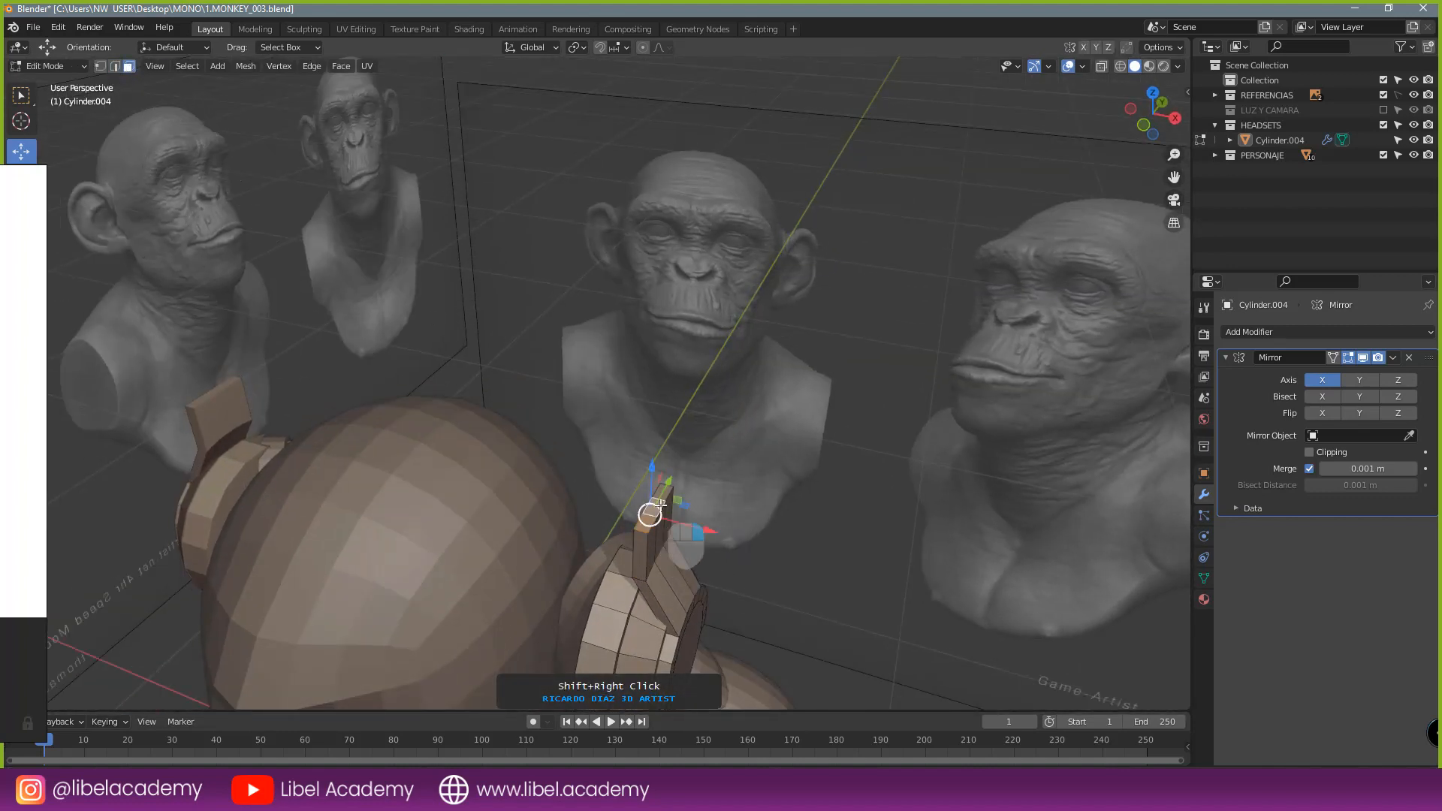
left_click(665, 490, "shift")
scroll(695, 478, "down", 2, "shift")
key("KP_7")
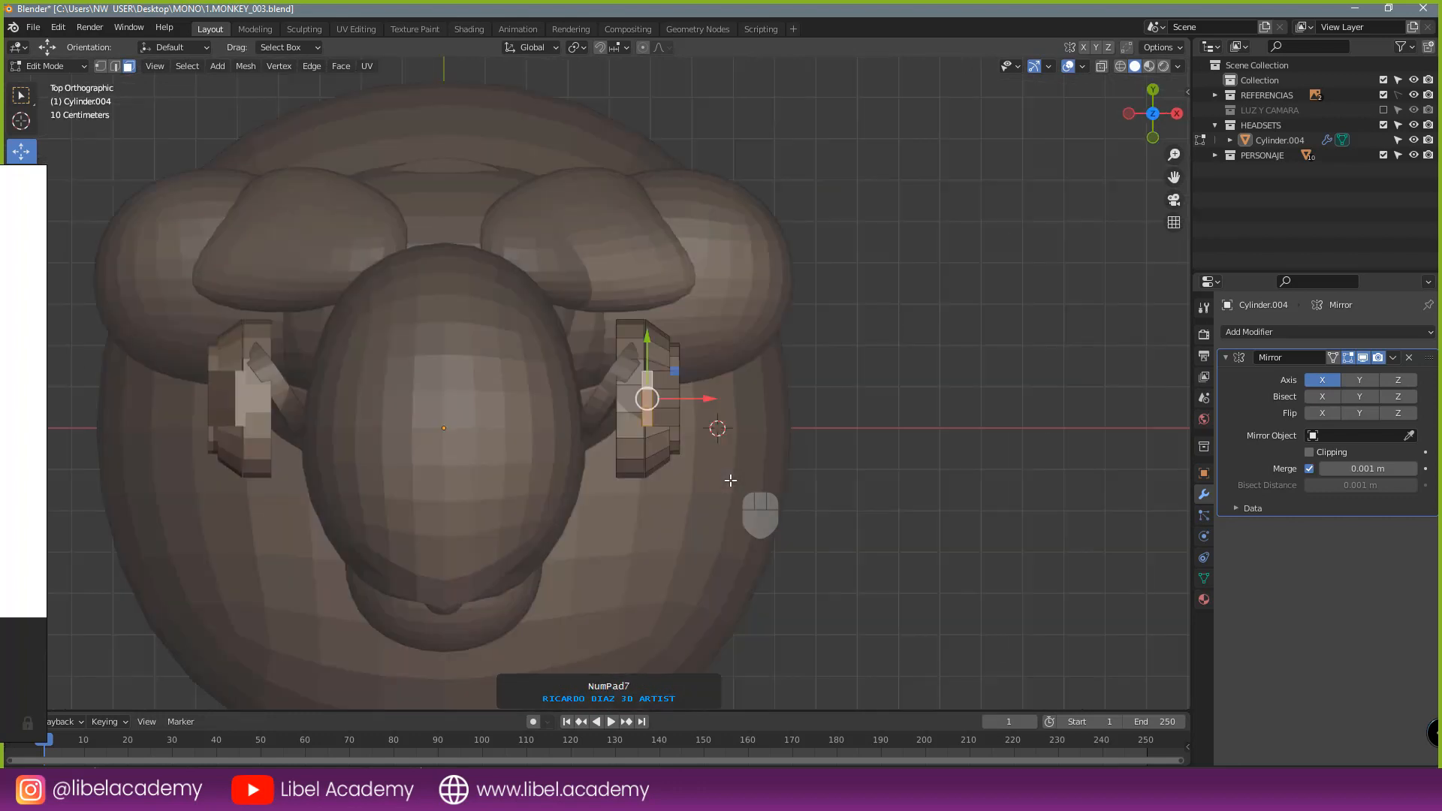
- Extrude the bracket's top faces upward about 0.1 m and move them about 0.08 m inward along X in front view
key("KP_1")
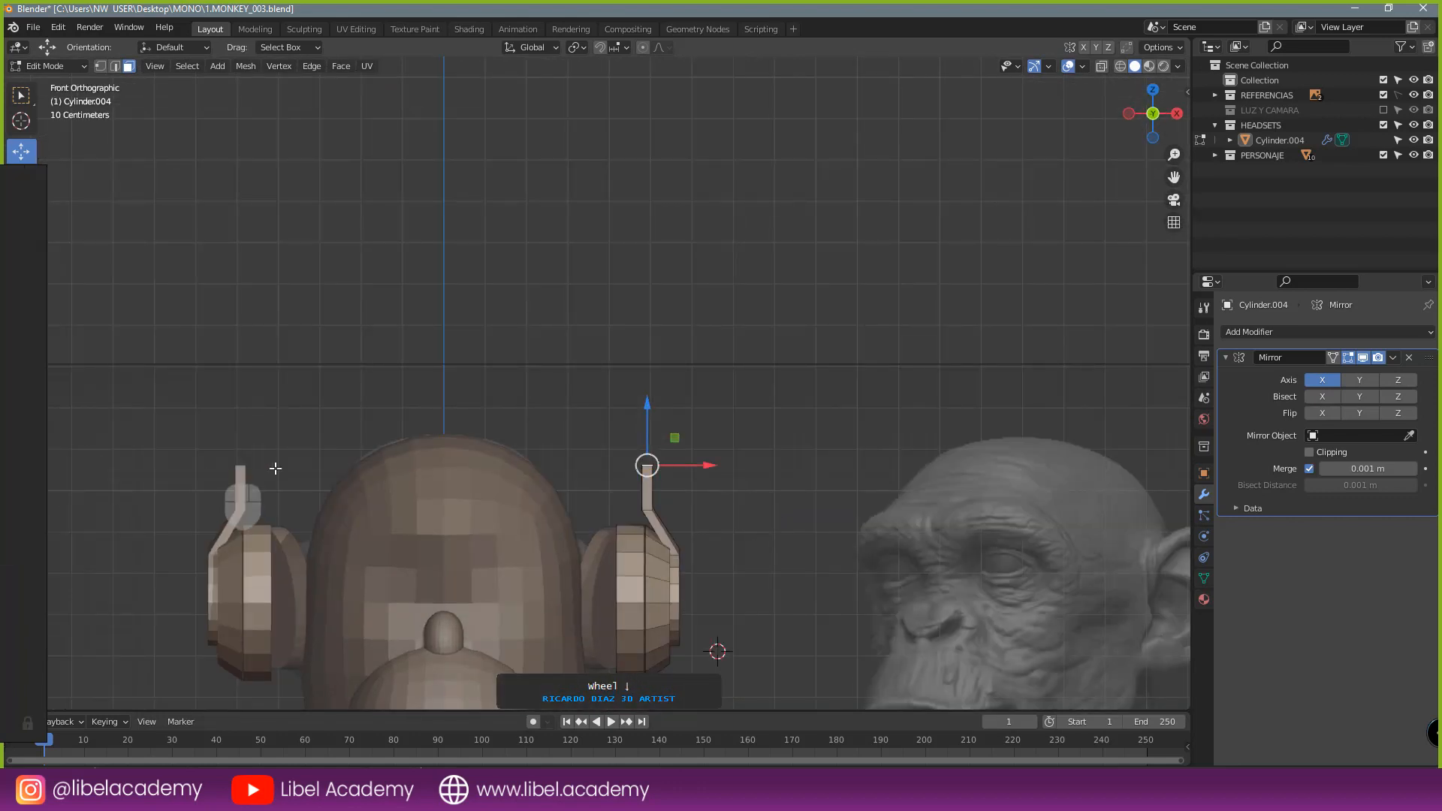
scroll(638, 496, "up", 2)
scroll(714, 511, "up", 2, "shift")
key("e")
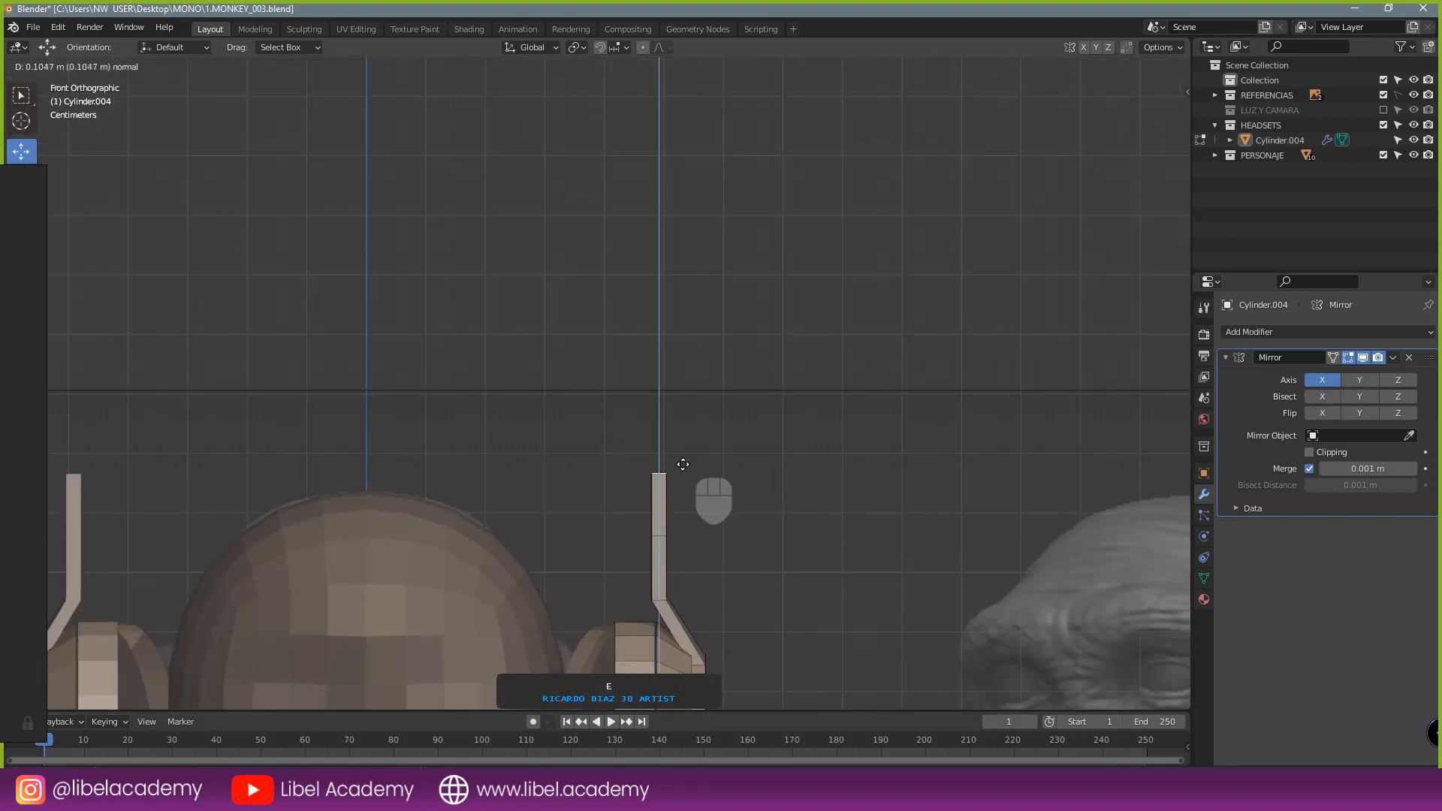
left_click(678, 469)
key("g")
left_click(613, 465)
- Rotate the extruded end faces by about -17.1° and move them about 0.02 m along X and 0.009 m down
key("r")
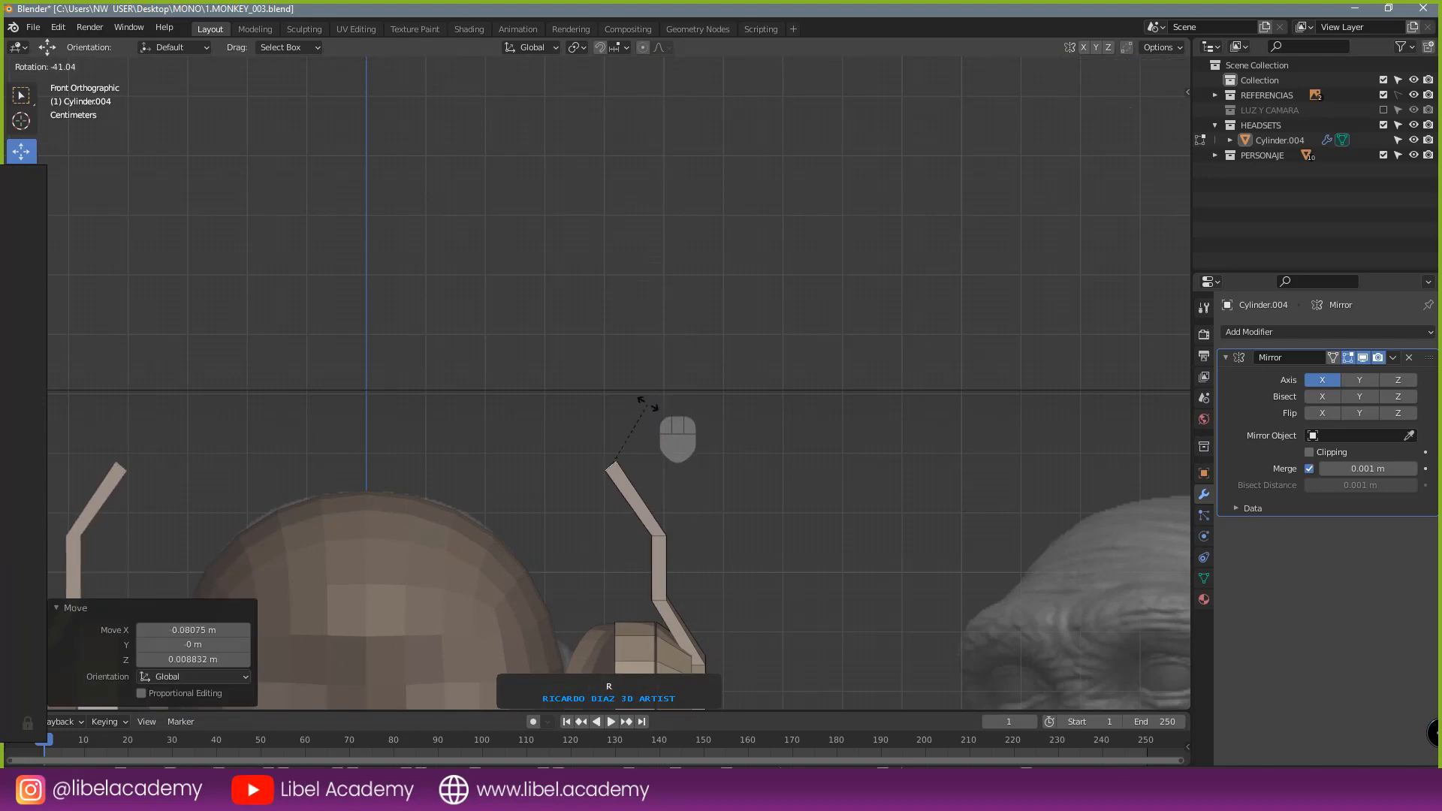
left_click(647, 427)
key("g")
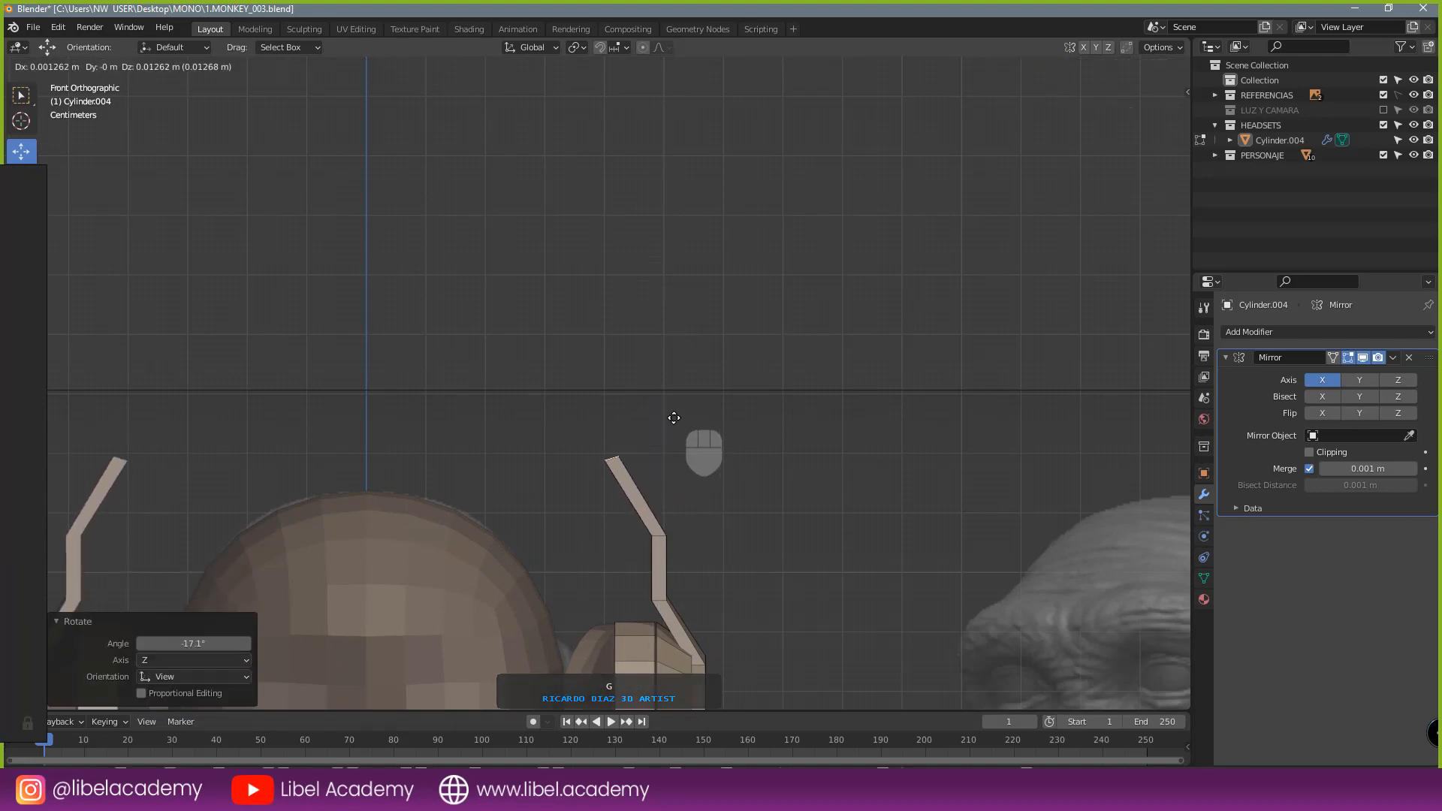
left_click(685, 430)
- Extrude the end faces by about 0.022 m to form a short segment at the bracket's tip
middle_click_drag(684, 430, 702, 492)
scroll(548, 497, "up", 3)
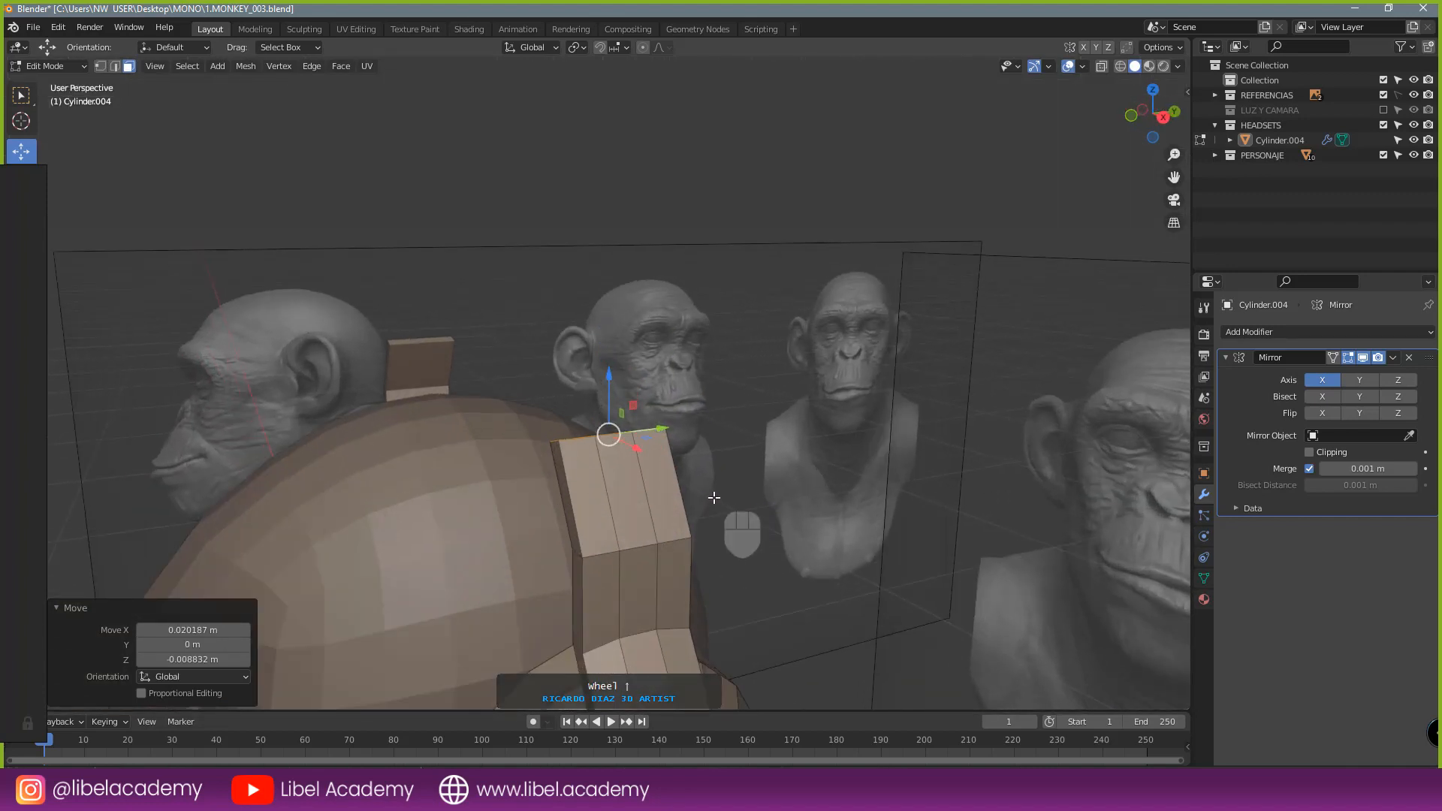
key("e")
left_click(710, 463)
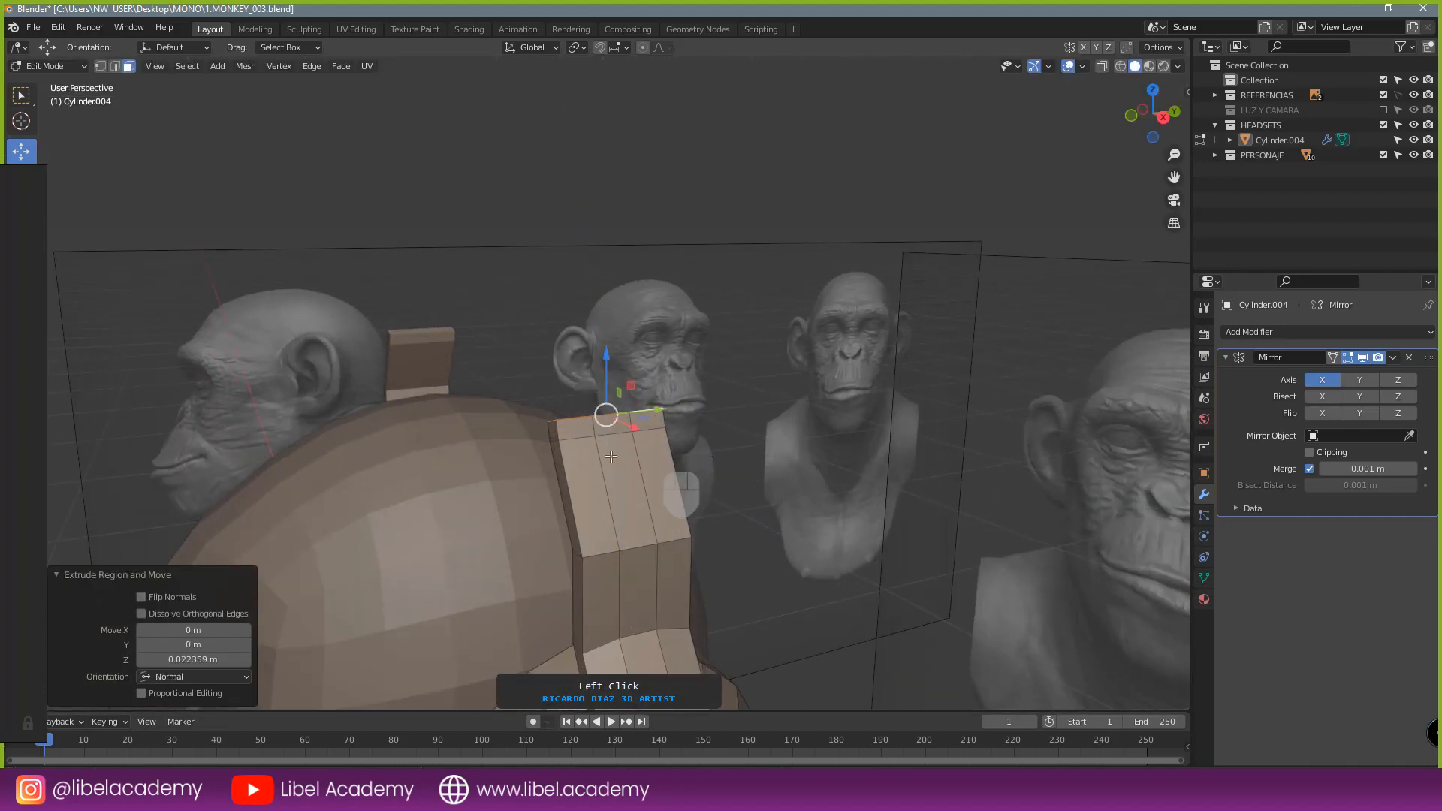
scroll(634, 459, "up", 3)
right_click(516, 474)
middle_click_drag(682, 490, 735, 486)
key("e")
left_click(661, 485)
key("e")
left_click(678, 488)
- Check the headphone reference image and select the head-facing faces of the short segment at the bracket's tip
right_click_drag(2, 314, 367, 386)
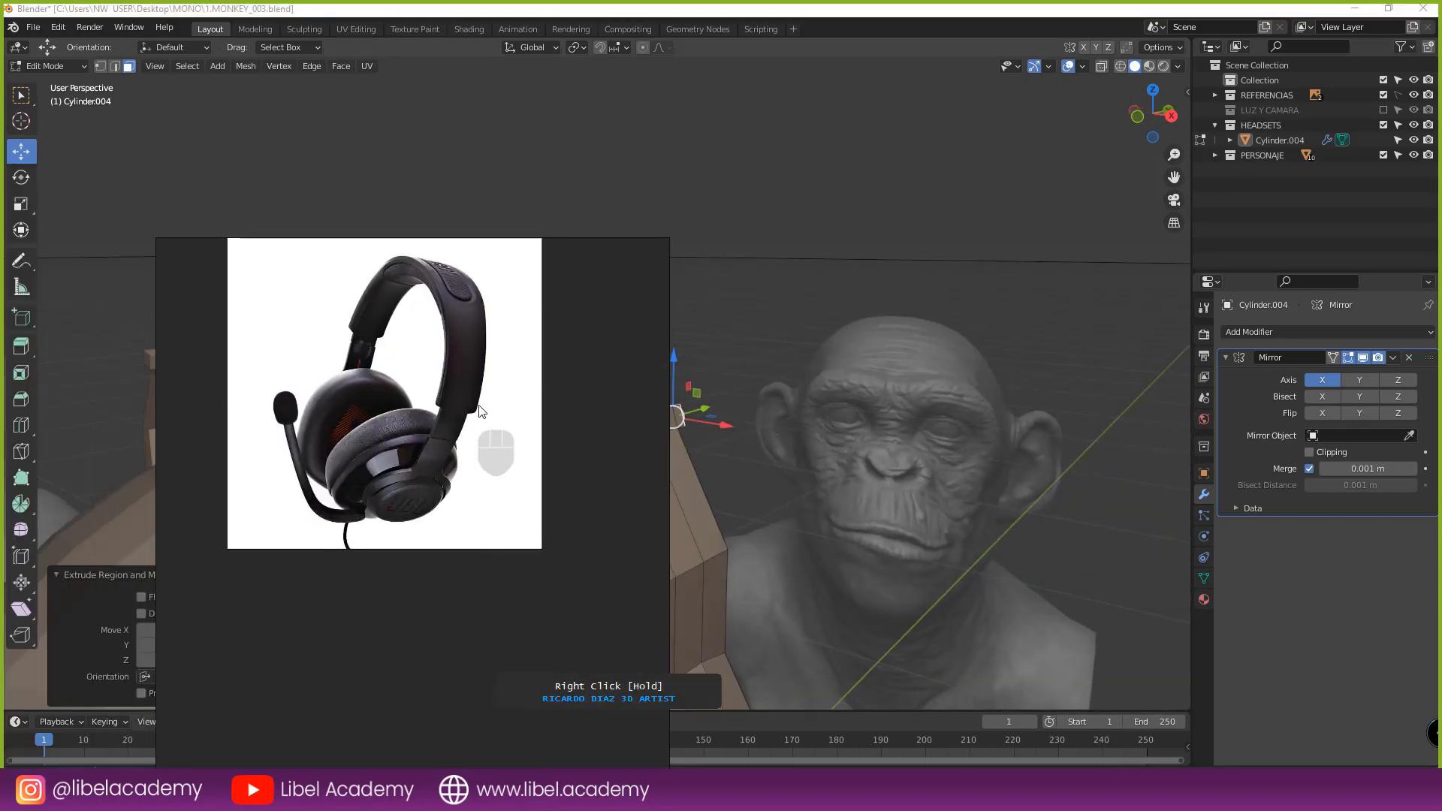
right_click_drag(461, 427, 2, 410)
middle_click_drag(440, 413, 612, 480)
right_click(627, 469)
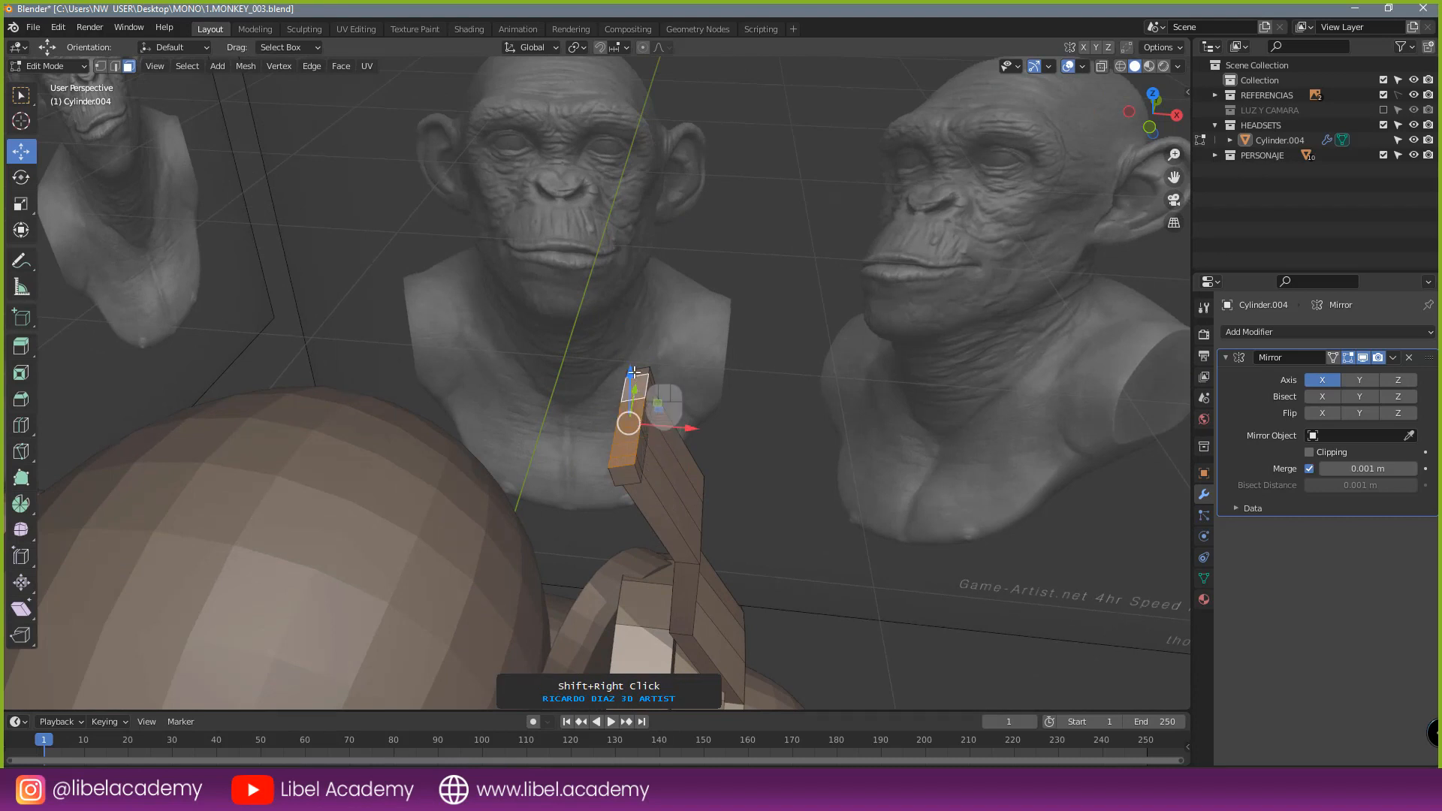
key("KP_1")
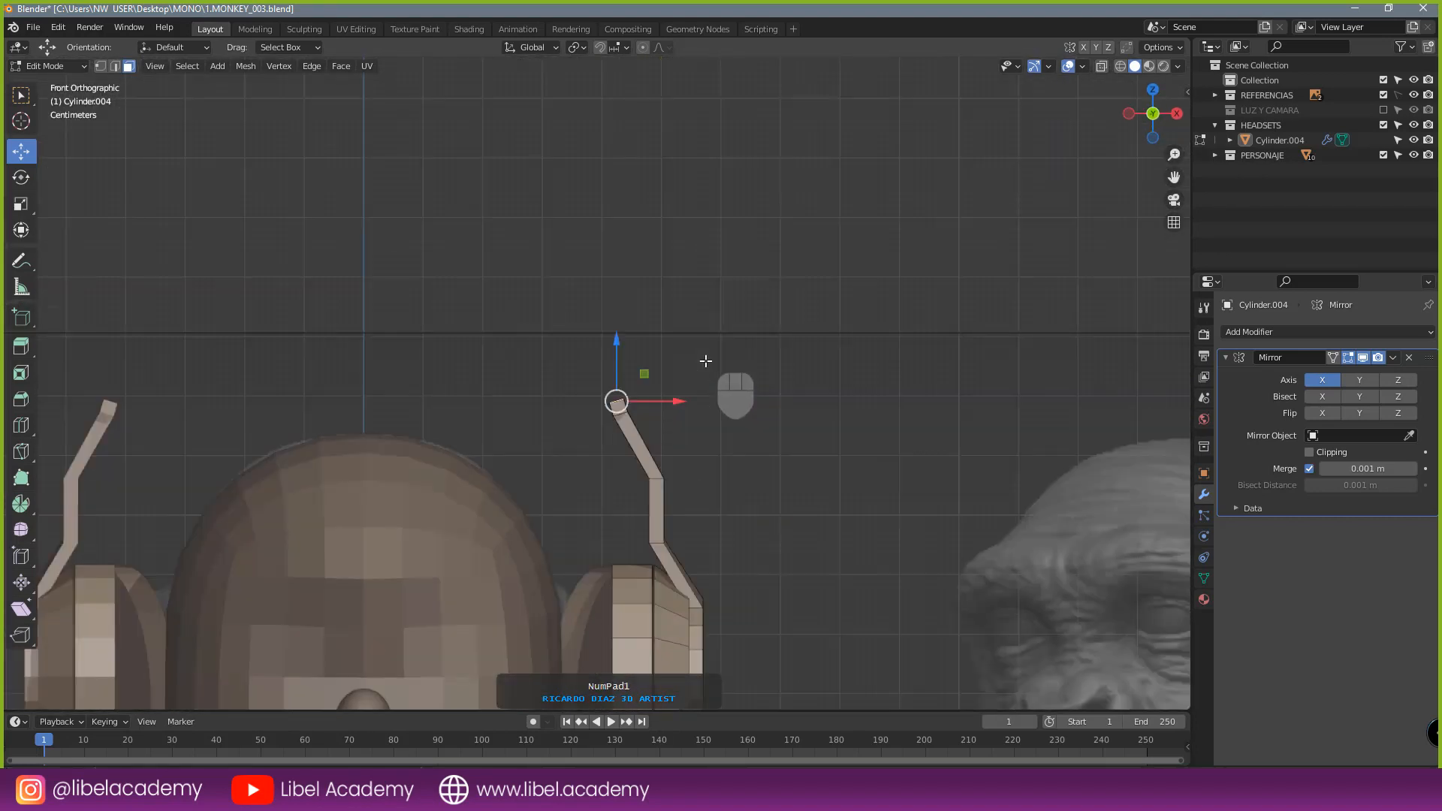
- Extrude the selected faces about 0.18 m and move them about 0.405 m along X across the centre line above the head
middle_click_drag(688, 408, 702, 398, "shift")
key("e")
left_click(660, 331)
key("g")
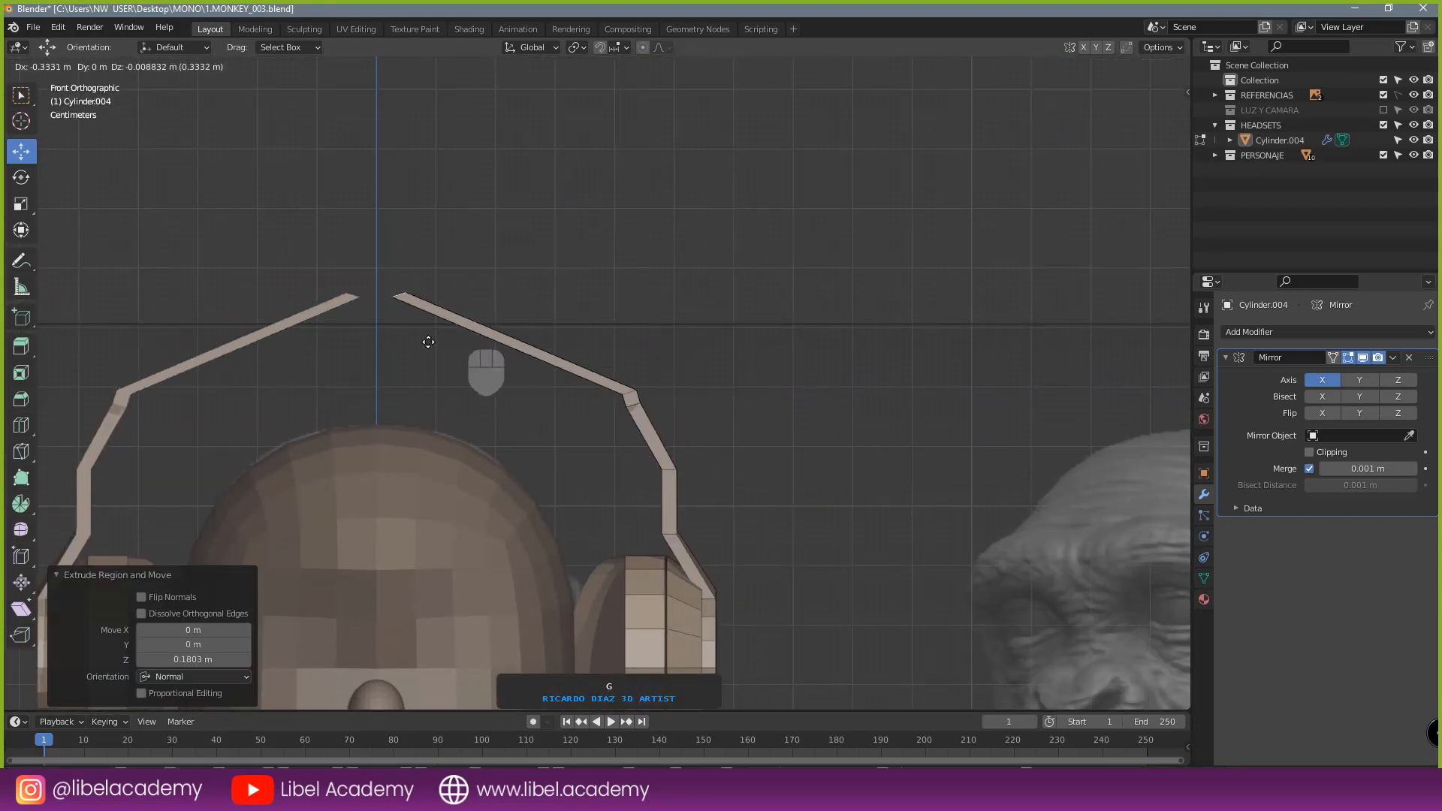
left_click(407, 343)
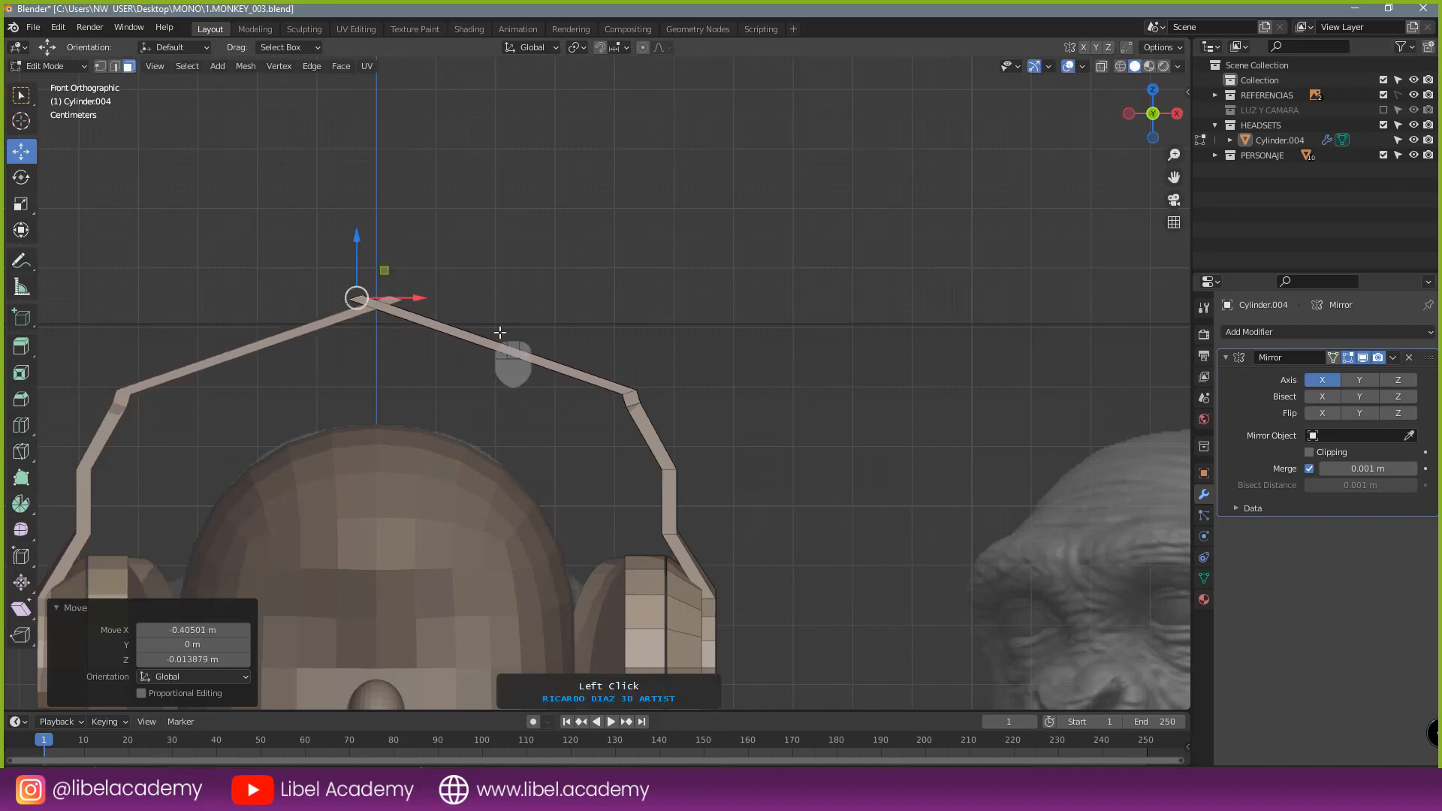
- Enable Clipping in the Mirror modifier and move the end faces along X onto the centre line
scroll(897, 293, "down", 4)
scroll(597, 354, "up", 3)
left_click(1310, 452)
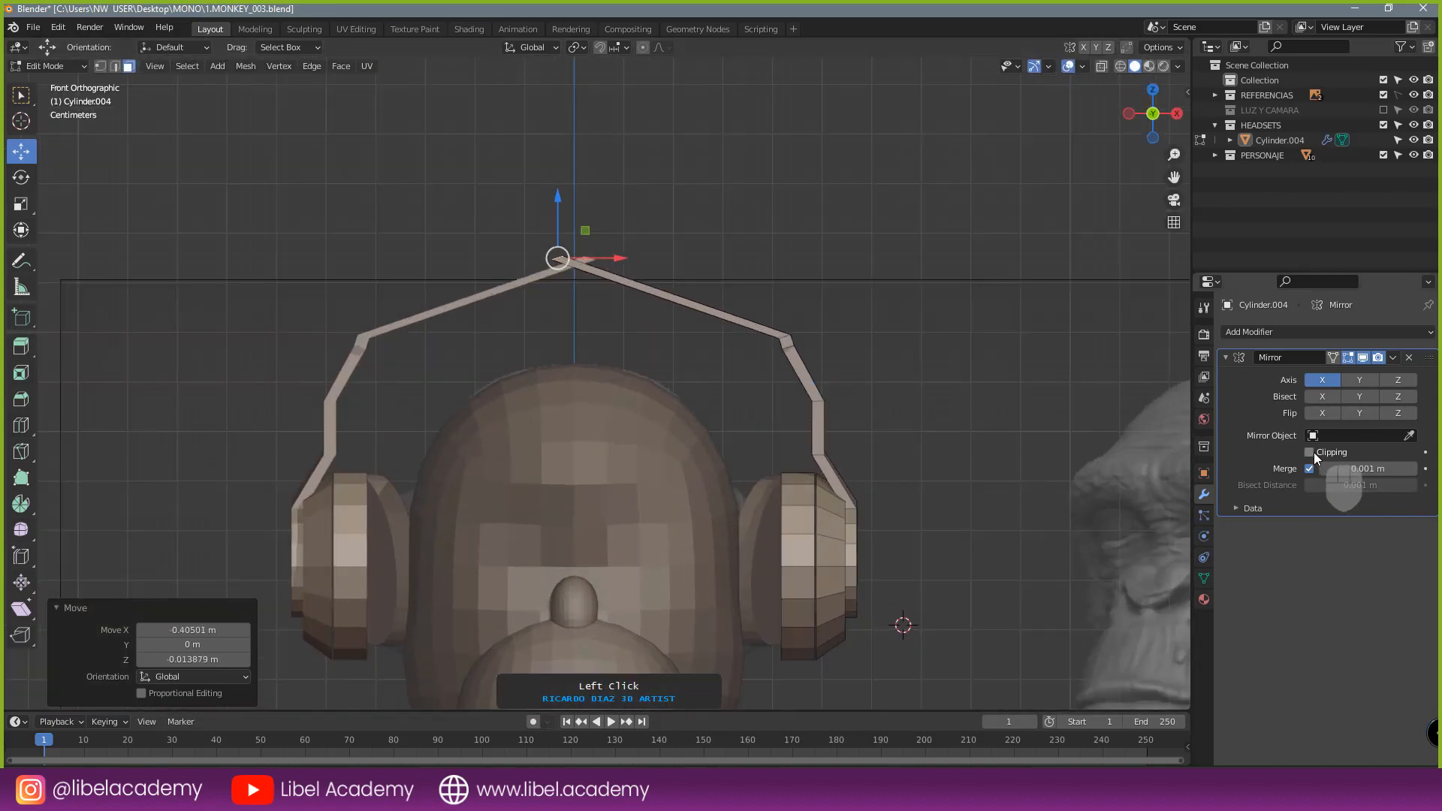
mouse_move(614, 259)
left_mouse_down()
mouse_move(700, 256)
mouse_move(597, 256)
left_mouse_up()
- Scale the headband's centre end along Z by about 3.95 to thicken it
scroll(660, 262, "up", 3)
key("s")
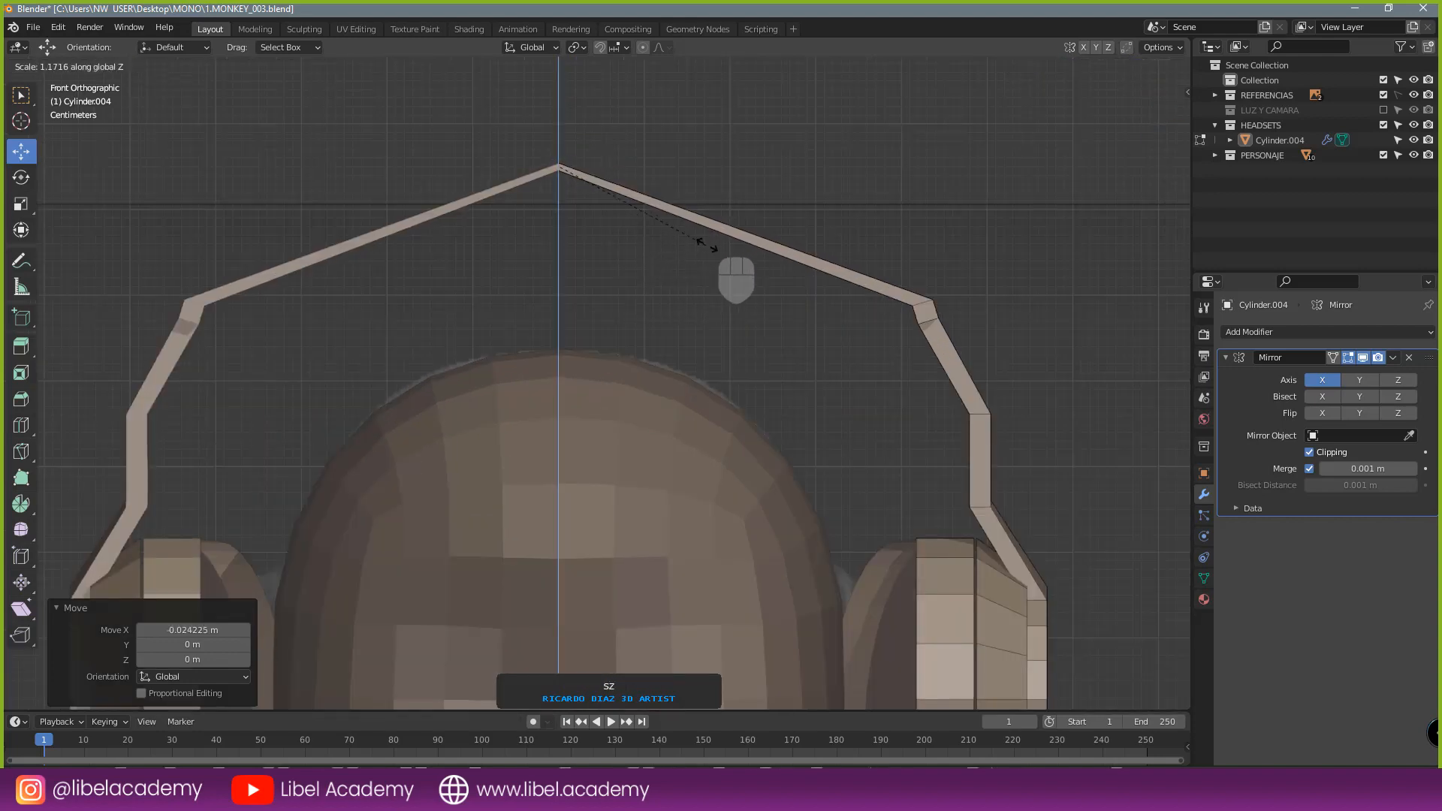
left_click(943, 226)
middle_click_drag(943, 225, 700, 327)
key("KP_1")
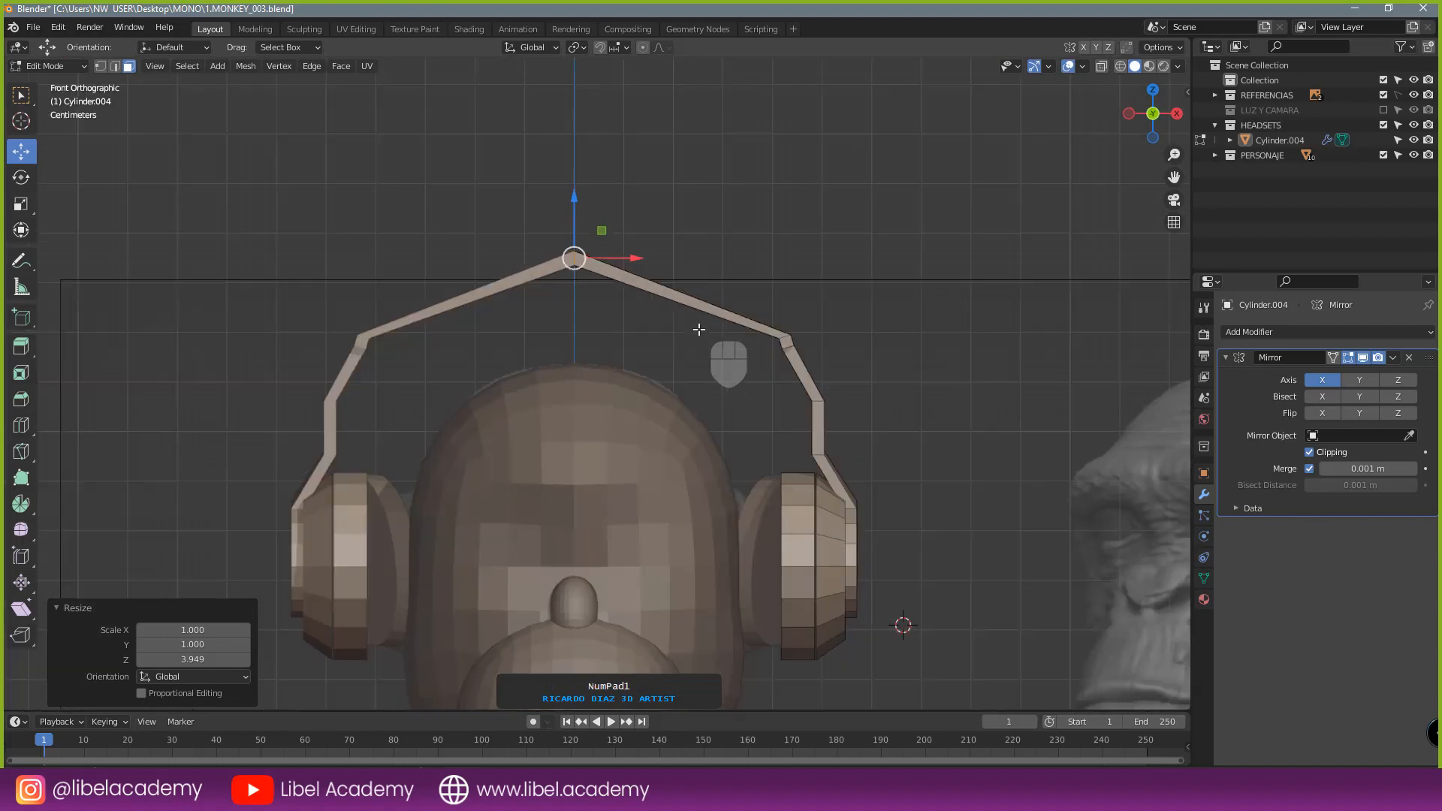
- Add one centred loop cut to the headband's long top segment and raise it about 0.038 m, slightly inward
scroll(701, 332, "down", 2)
scroll(713, 285, "up", 4)
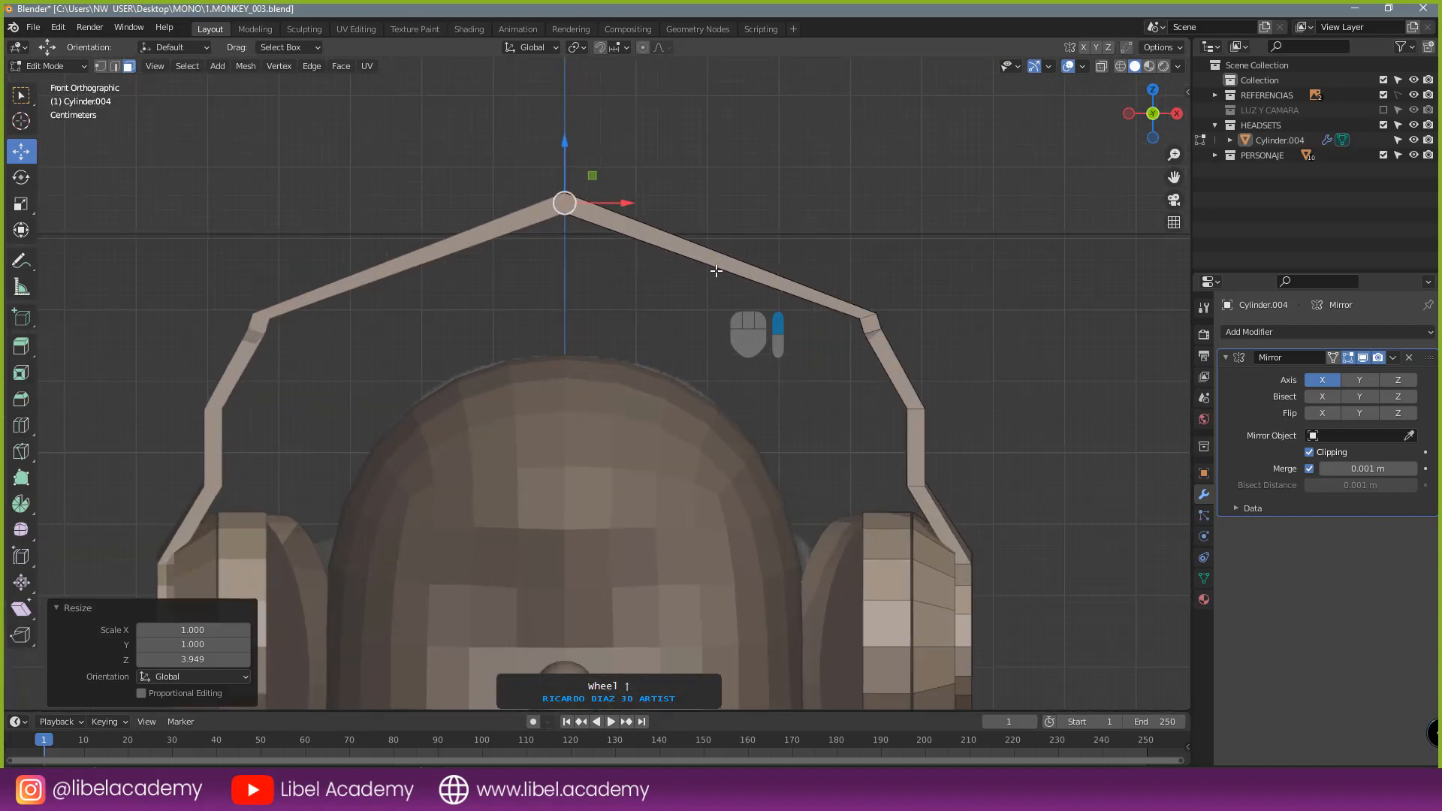
key("ctrl+r")
left_click(725, 258)
left_click(725, 258)
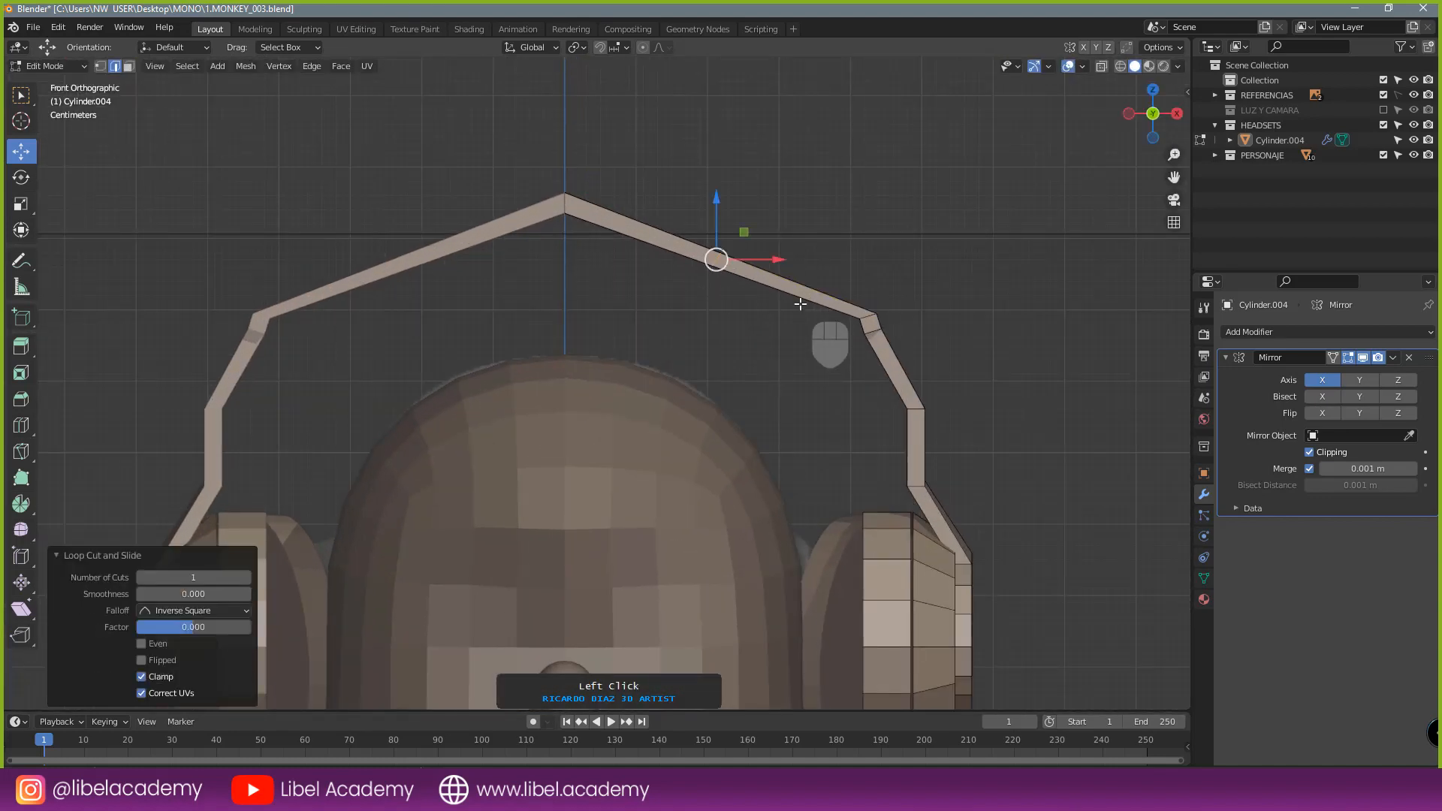
key("g")
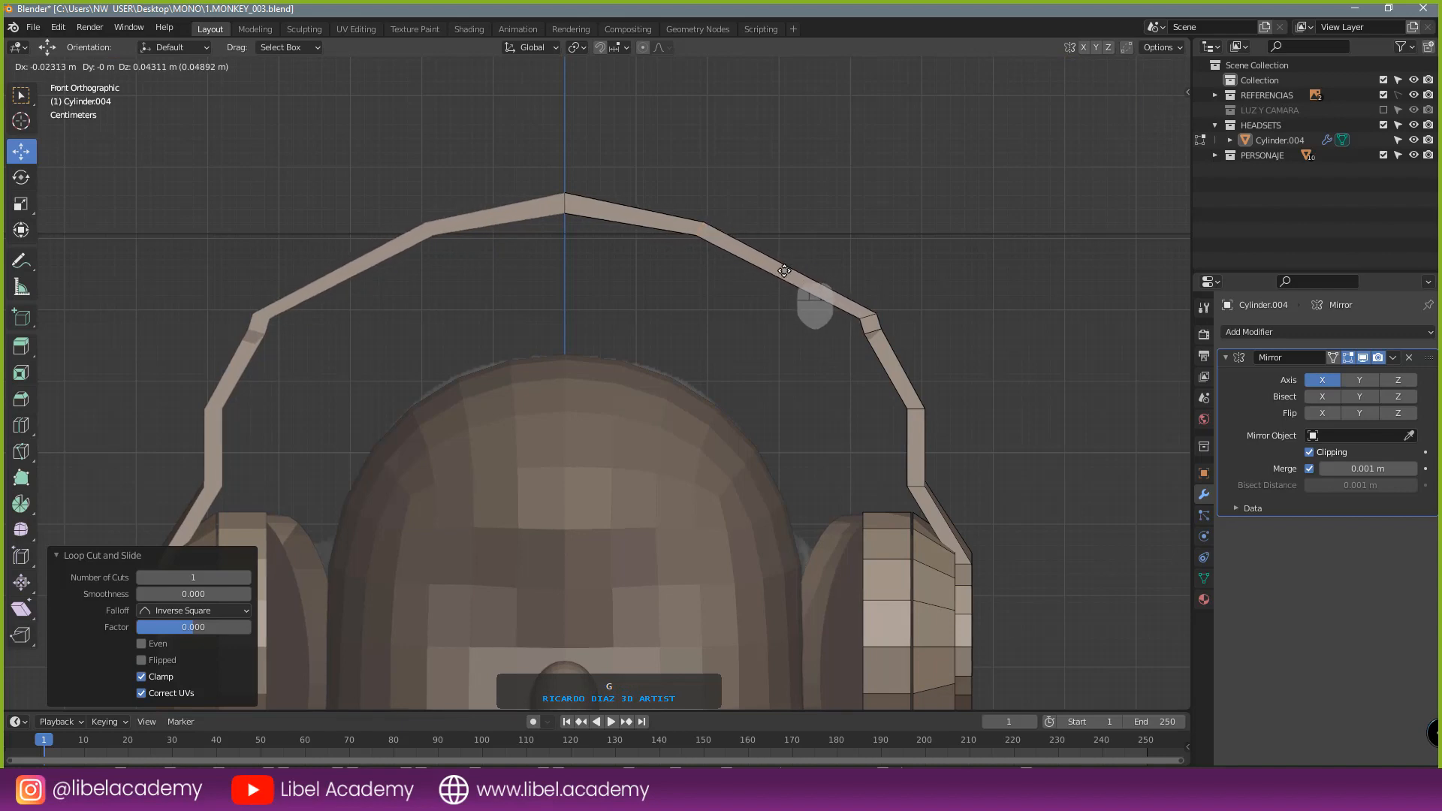
left_click(786, 274)
- Scale the new edge loop uniformly to about 1.27, then narrow it along Y to about 0.79
key("s")
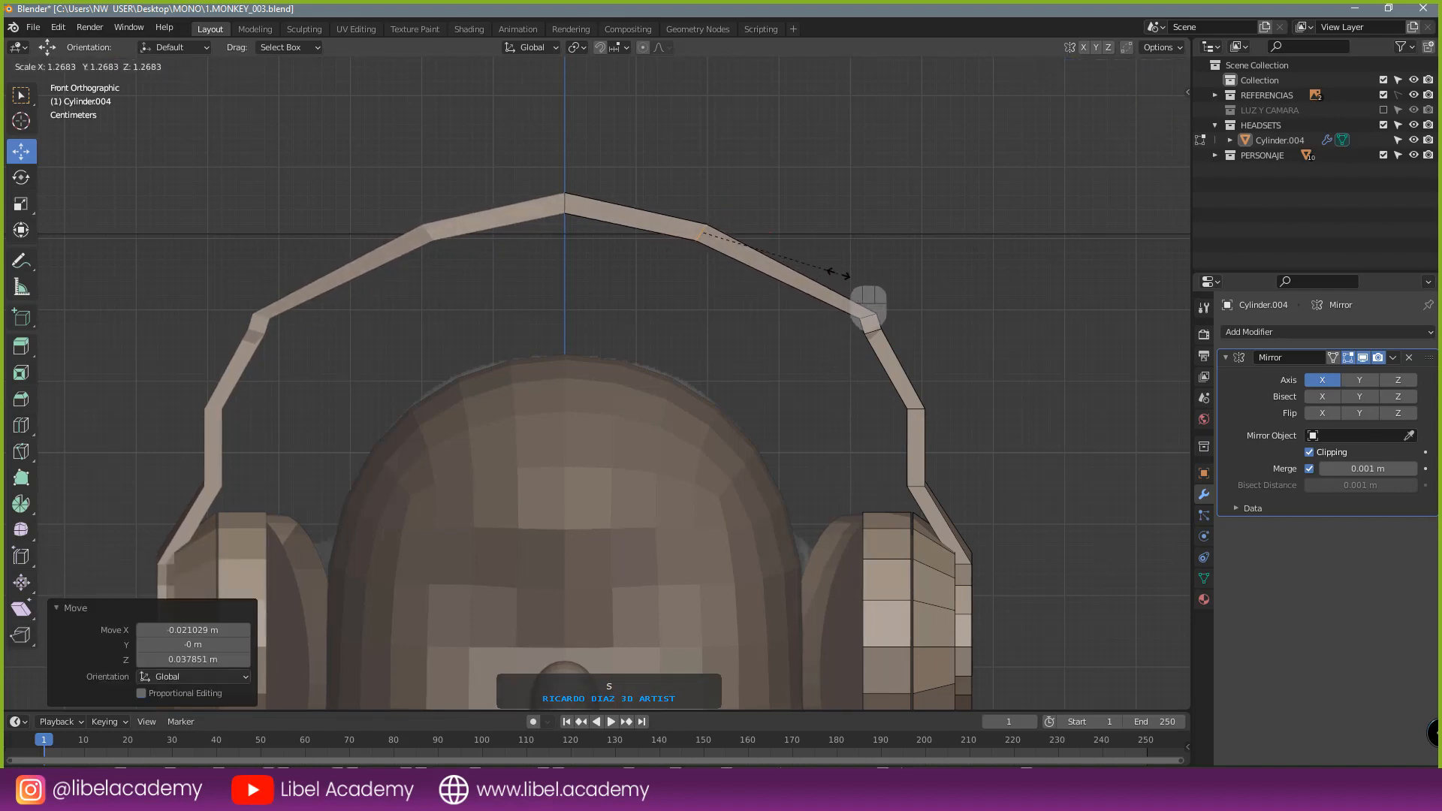
left_click(849, 275)
middle_click_drag(849, 276, 747, 445)
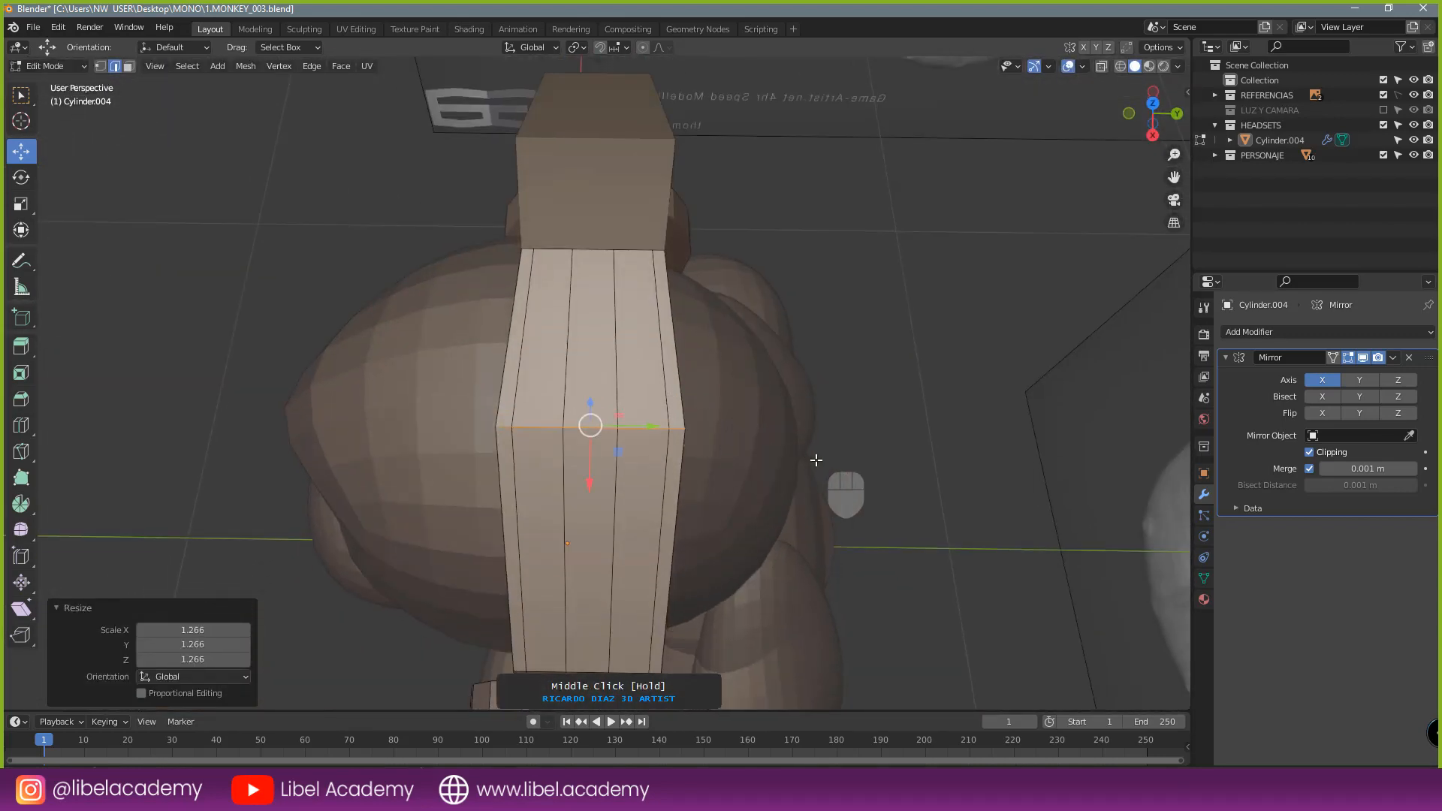
key("s")
key("y")
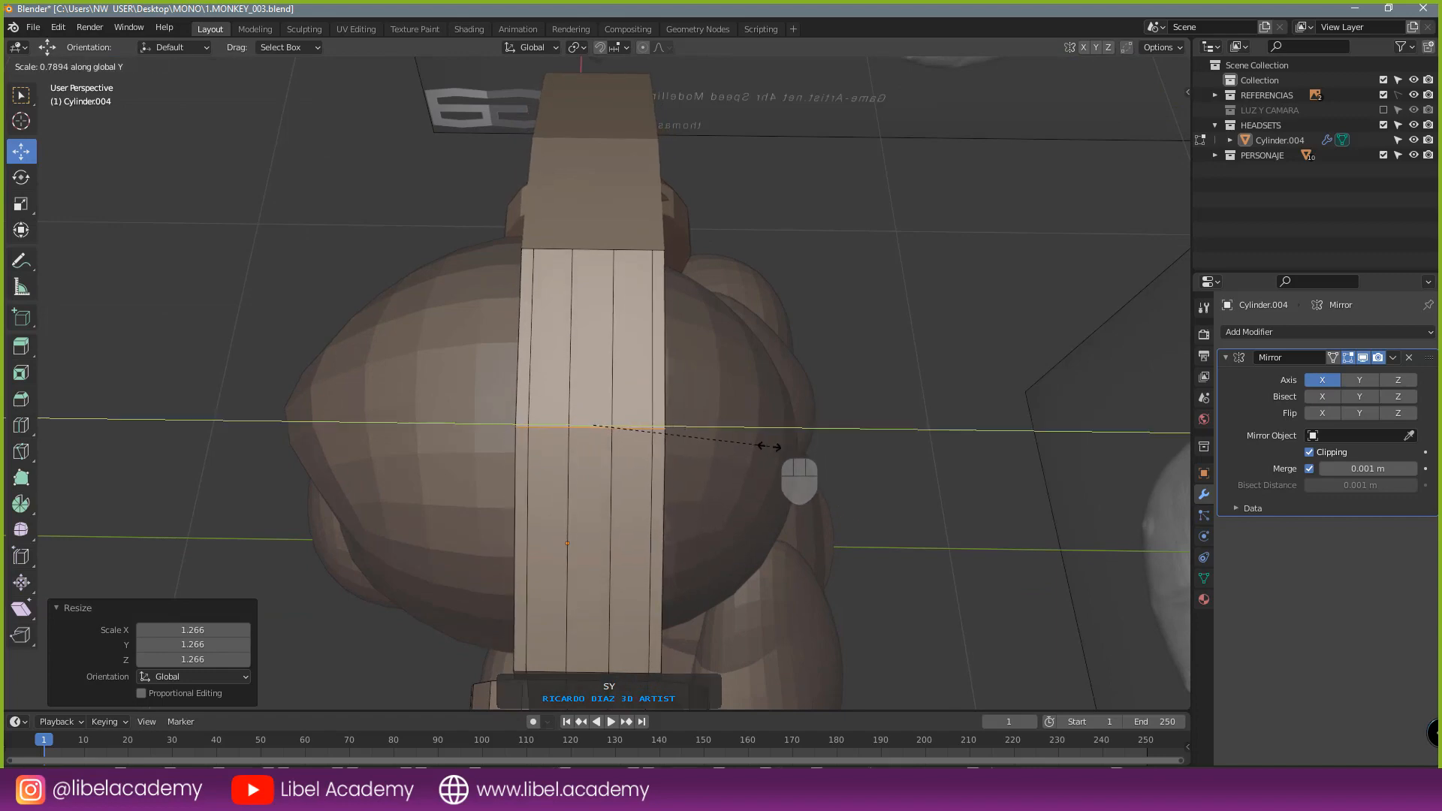
left_click(767, 446)
- Add a loop cut in the headband segment between the raised loop and the outer corner, and rotate it about -24.7°
key("Tab")
scroll(660, 443, "down", 3)
middle_click_drag(661, 443, 814, 267)
scroll(742, 377, "up", 2)
key("KP_1")
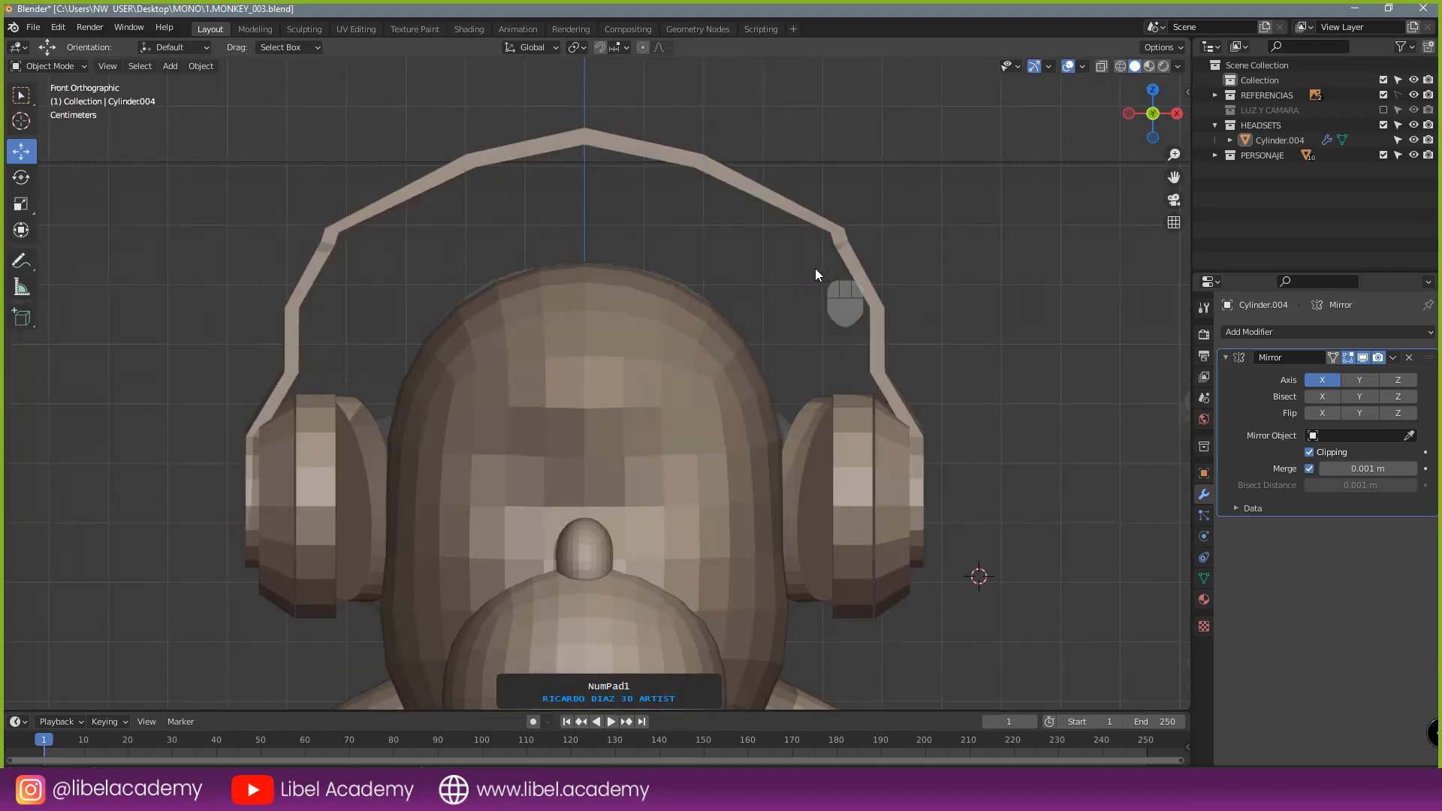
key("Tab")
scroll(782, 357, "up", 2)
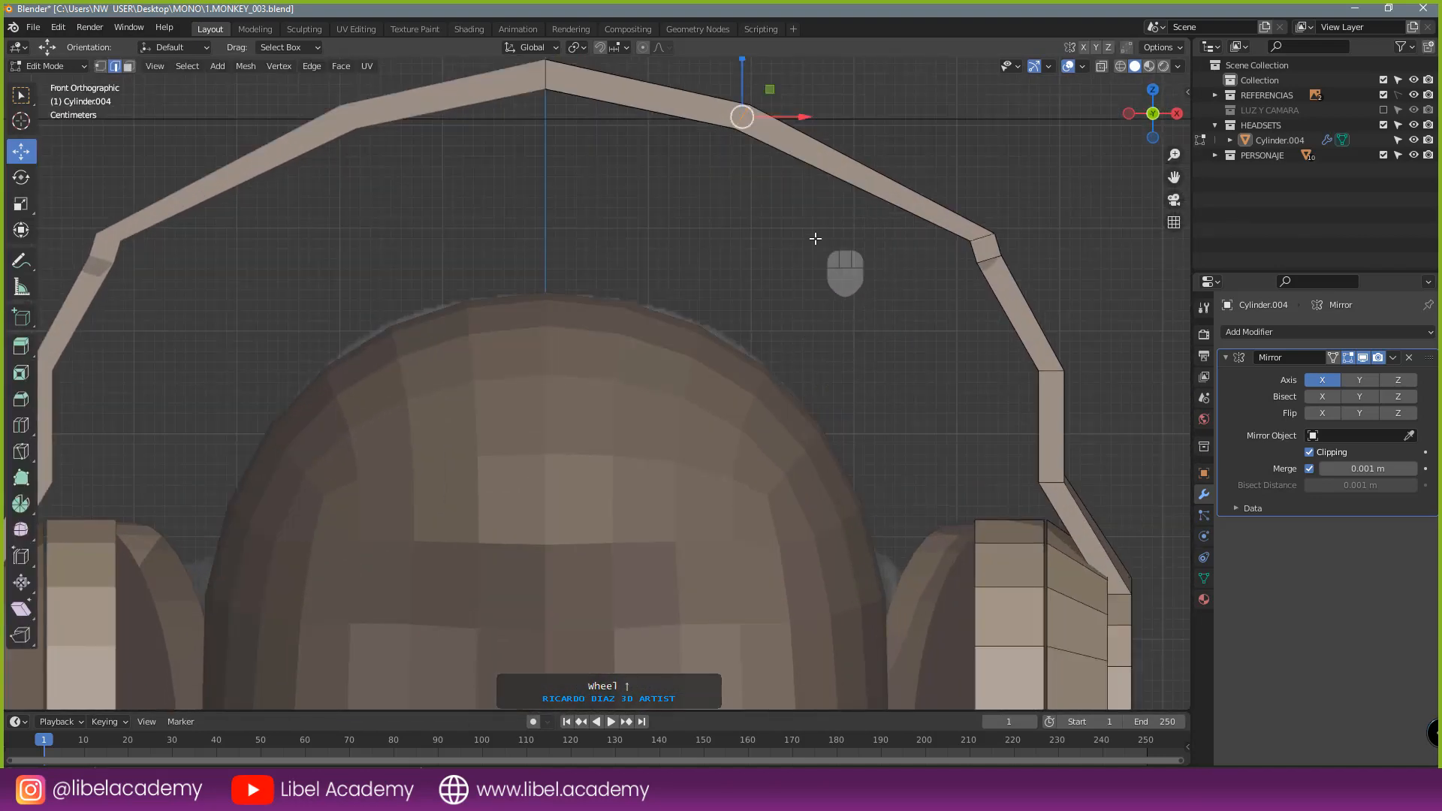
left_click(848, 185)
key("r")
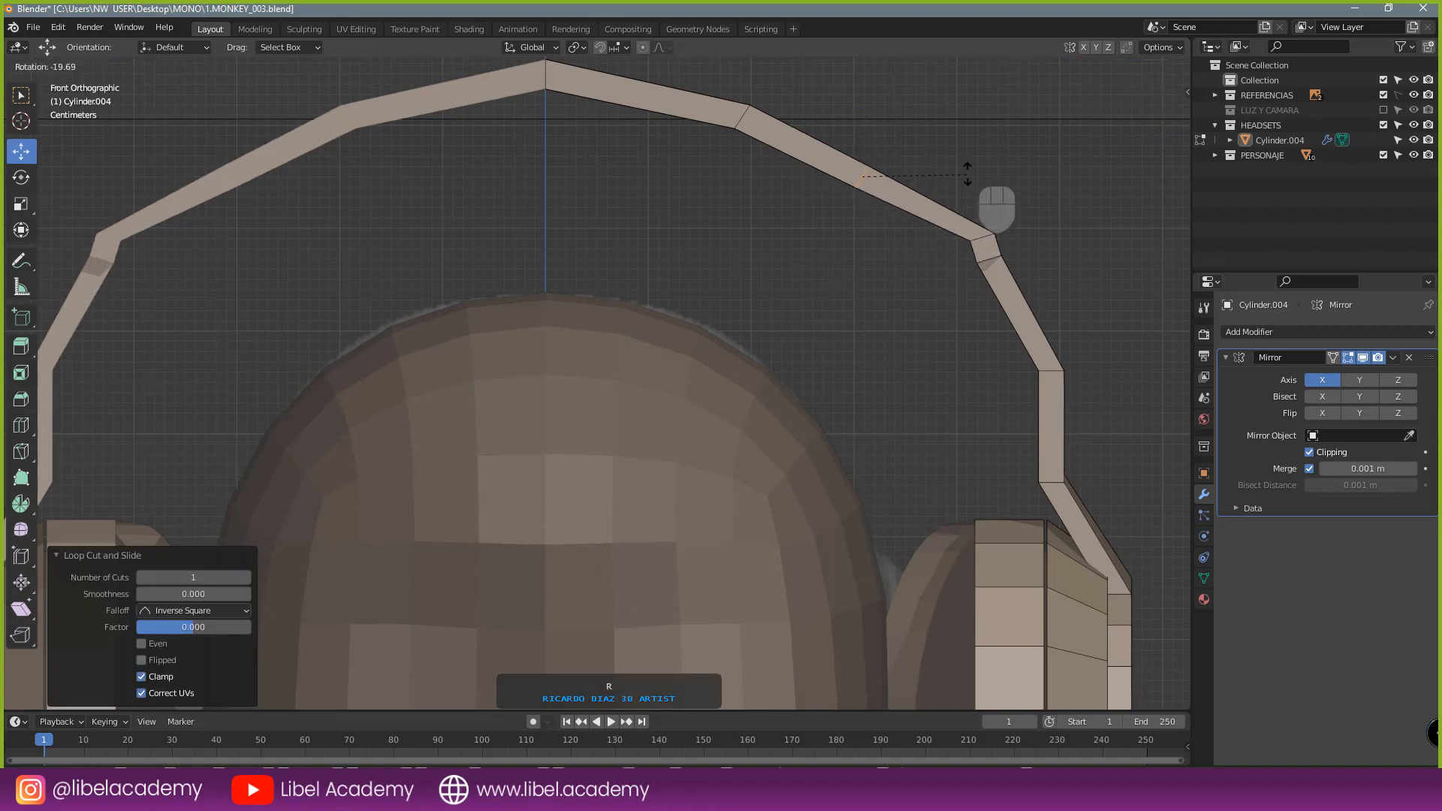
left_click(966, 166)
- Move the new edge loop outward, then shift and rotate the neighbouring loop nearer the centre to round the headband's arc
scroll(998, 235, "down", 3)
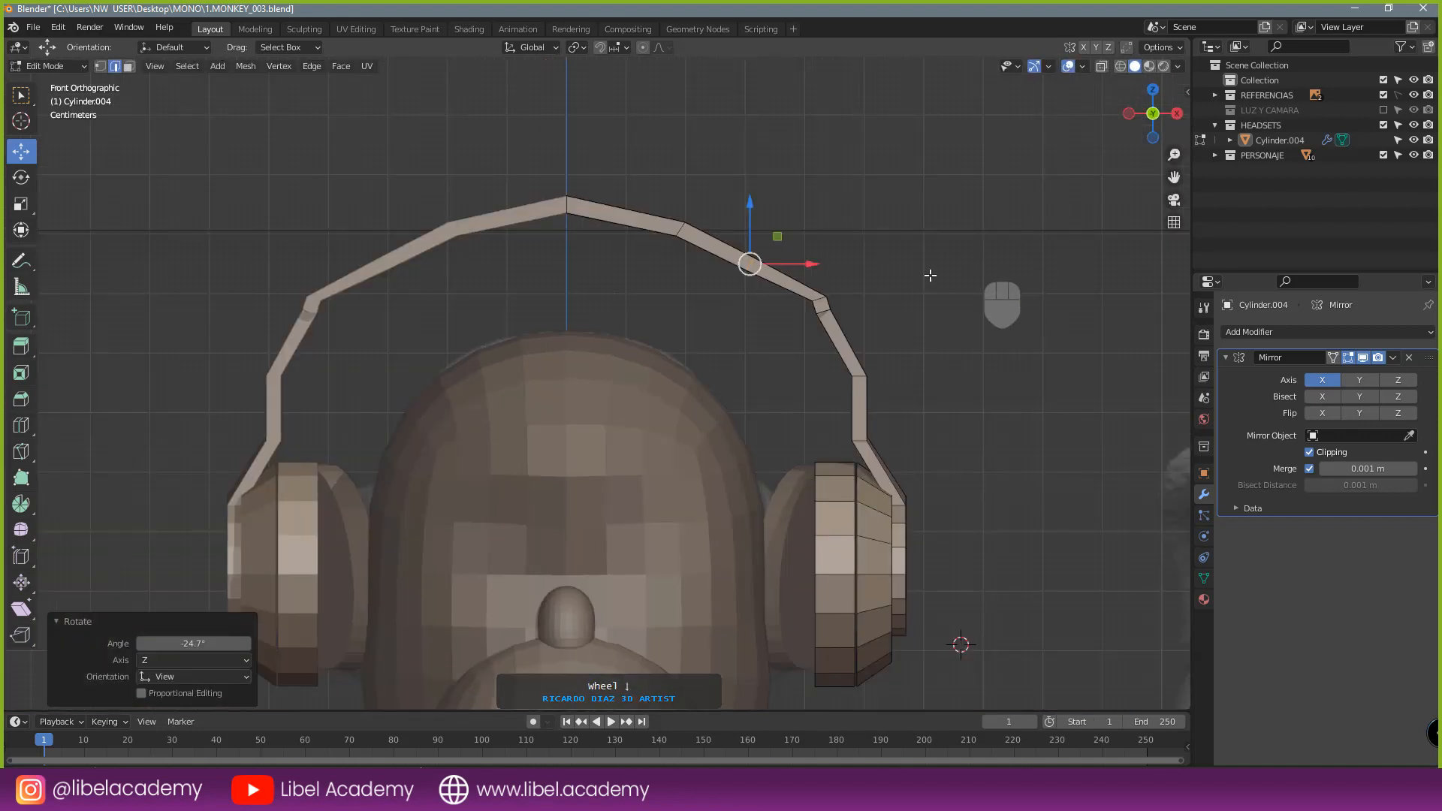
scroll(930, 275, "up", 2)
key("g")
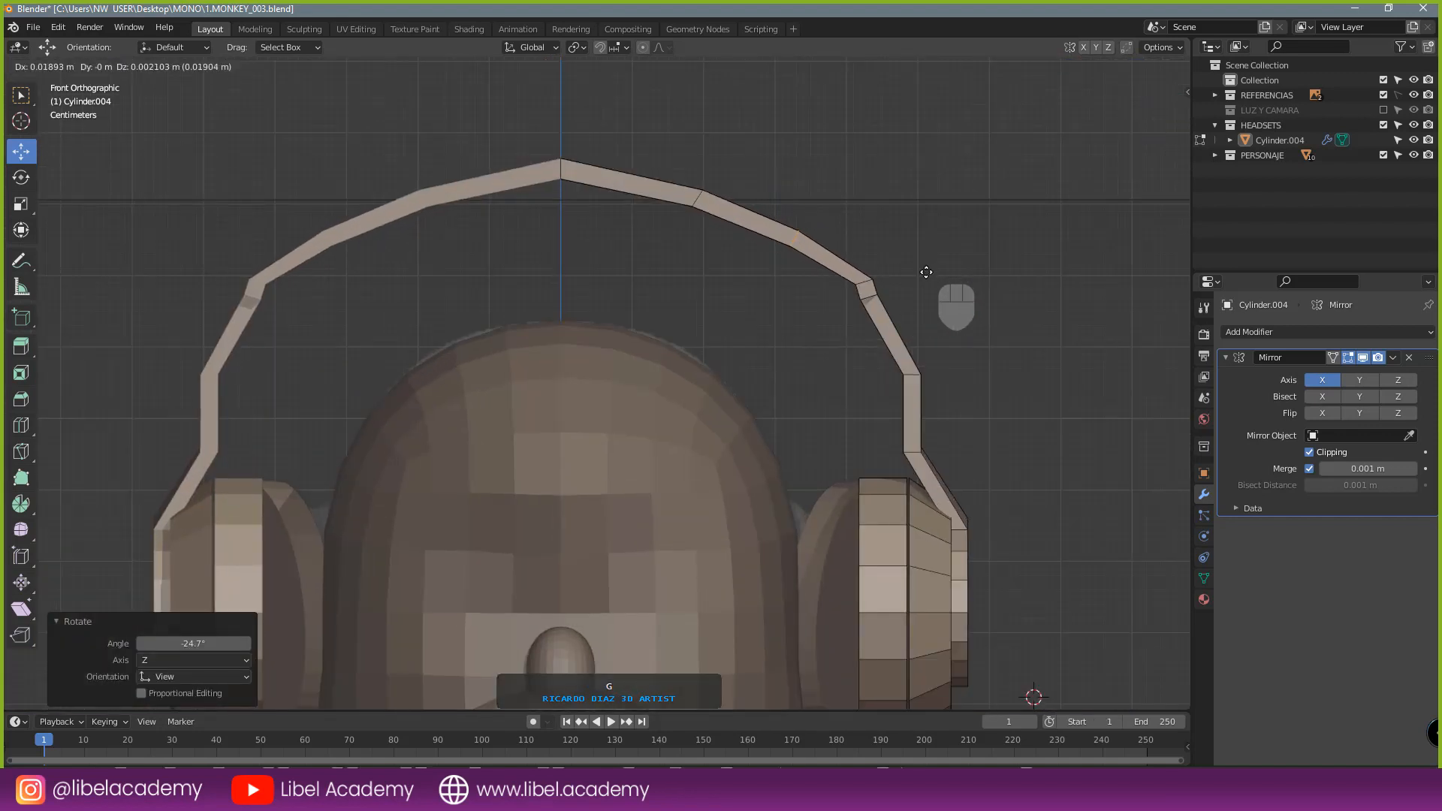
scroll(811, 316, "up", 3)
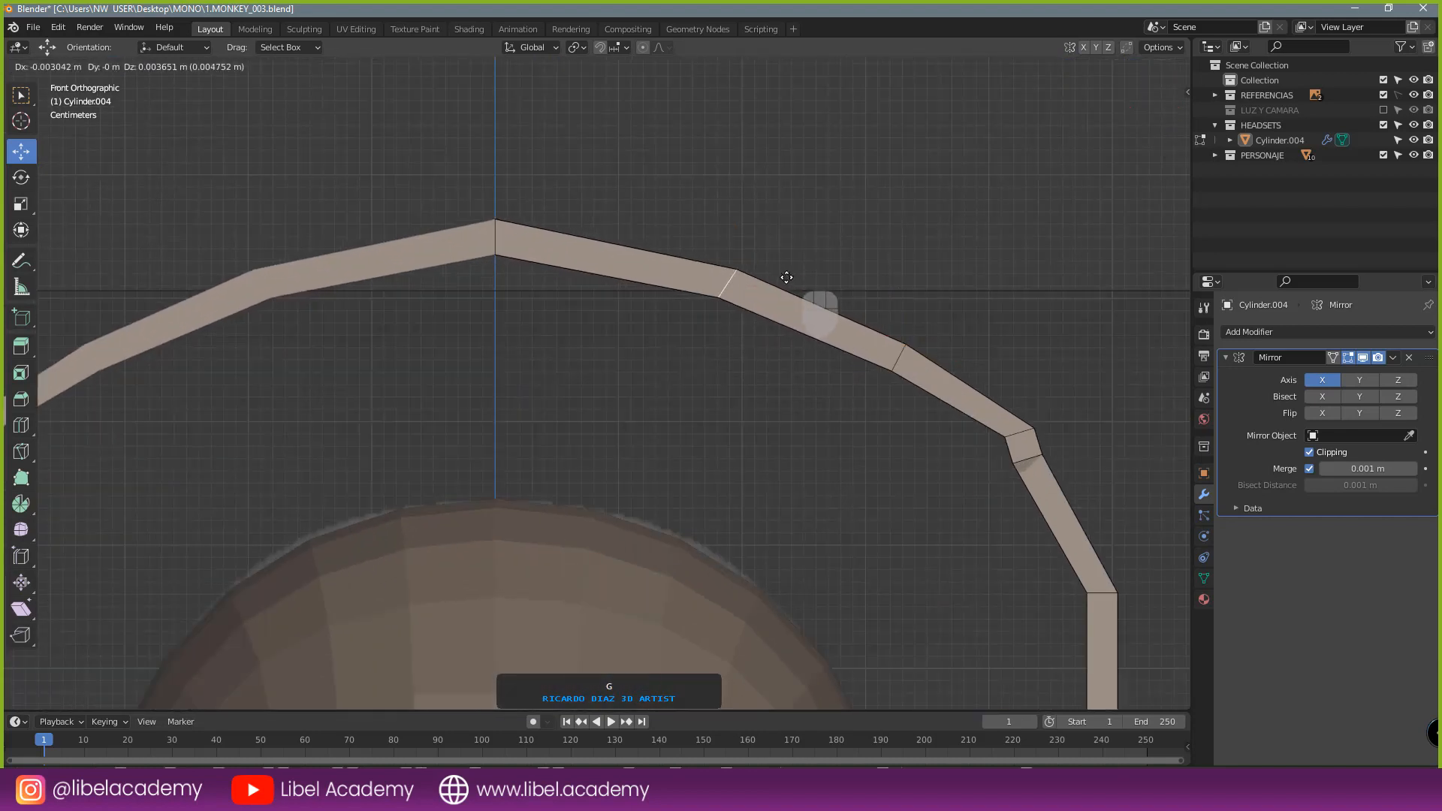
left_click(823, 271)
key("r")
left_click(751, 252)
- Rotate the headband's centre edge loop by about 3.9° and try scaling it along Z
right_click(483, 240, "alt")
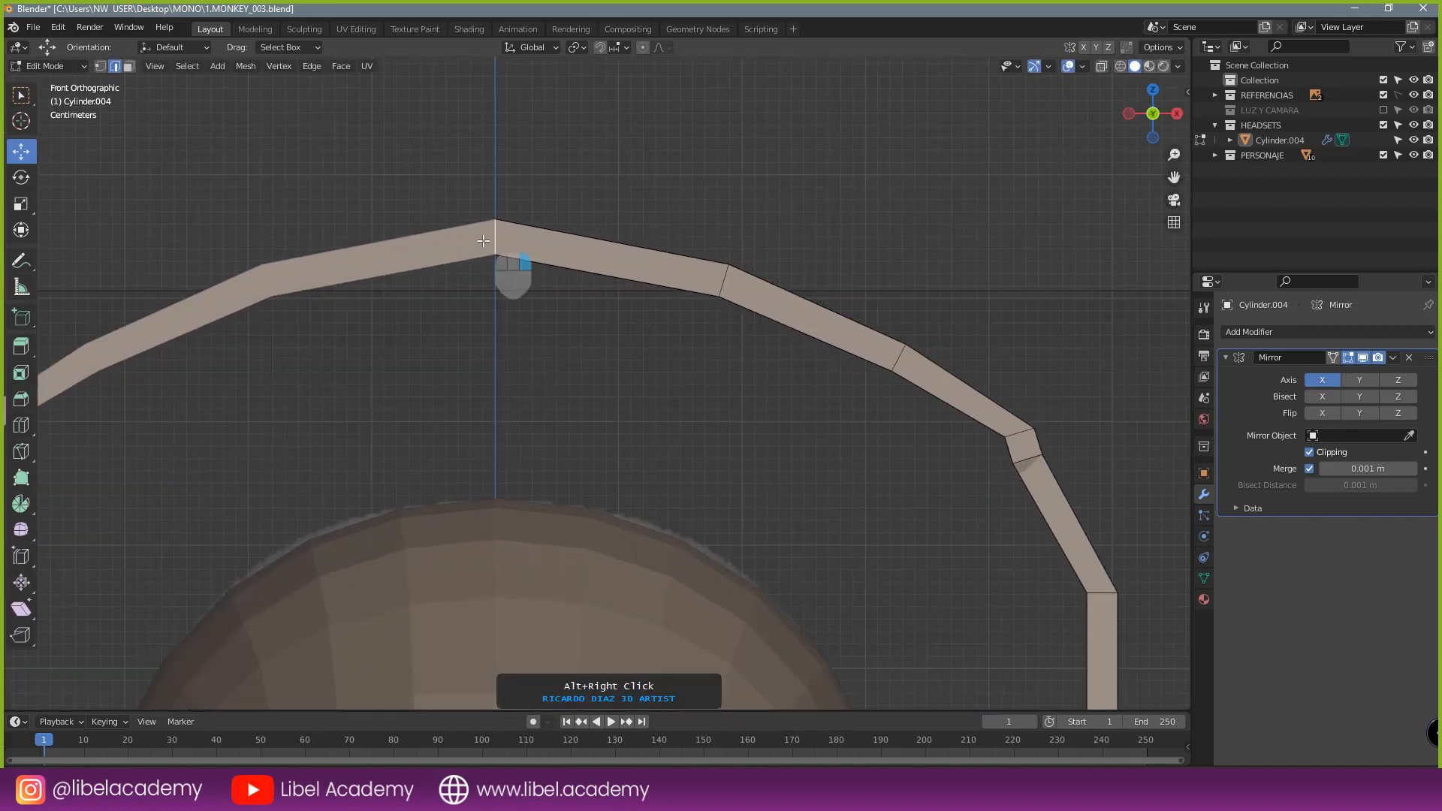
key("r")
left_click(678, 271)
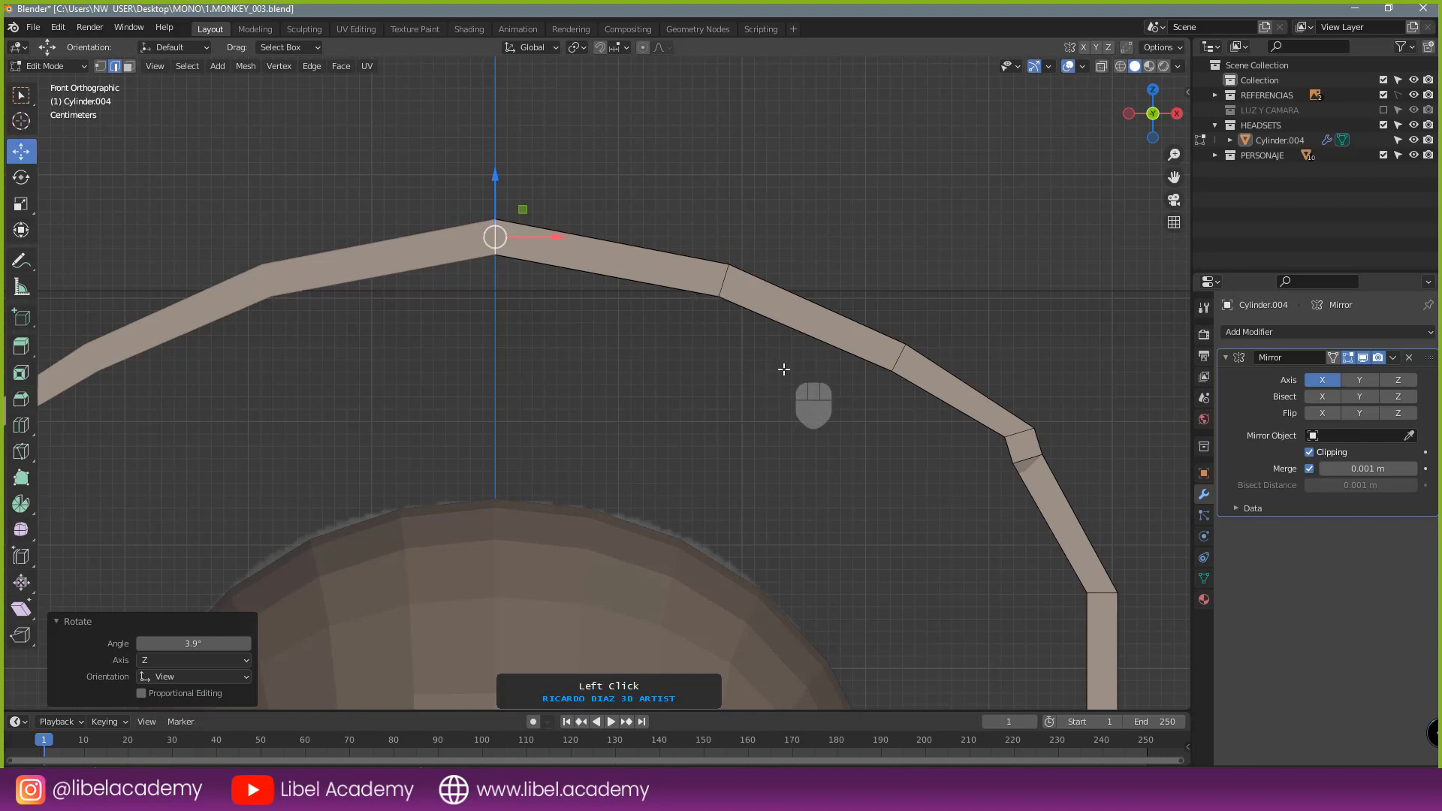
key("s")
key("z")
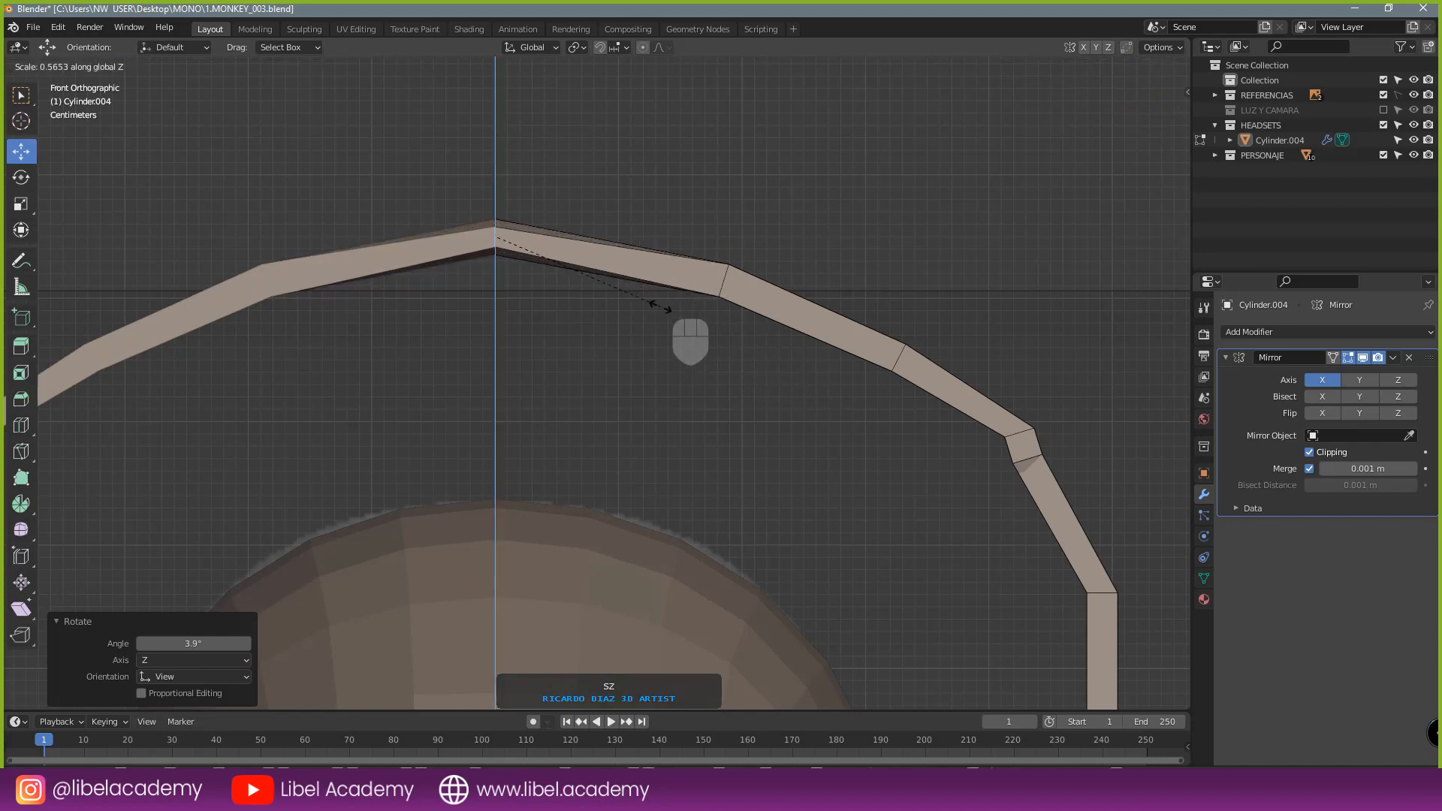
right_click(660, 307)
- Return to Object Mode with the finished headband and save the file
scroll(642, 307, "down", 3)
middle_click_drag(641, 306, 556, 402)
middle_click_drag(593, 344, 711, 292)
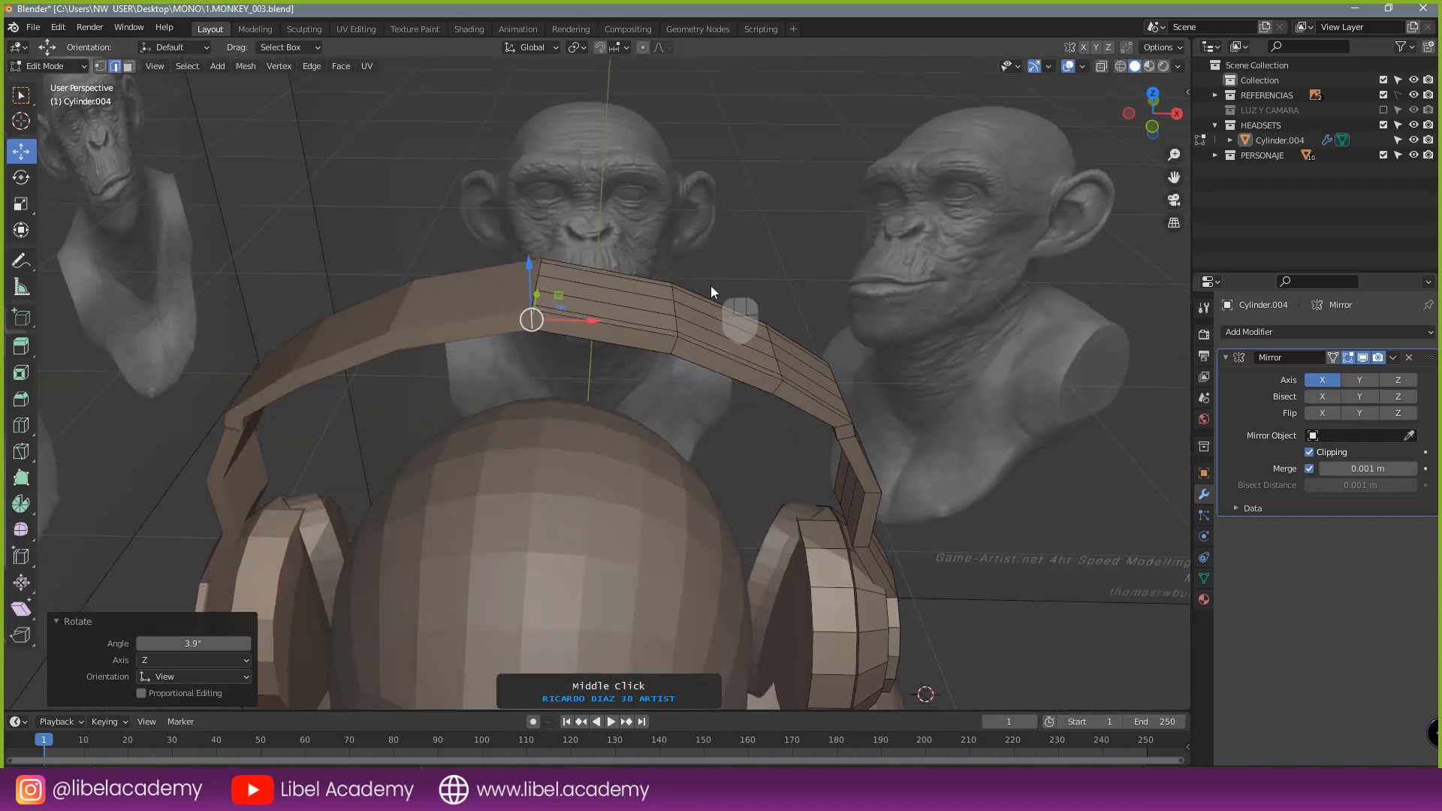
key("Tab")
scroll(761, 371, "down", 4)
middle_click_drag(762, 371, 745, 269)
key("ctrl+s")
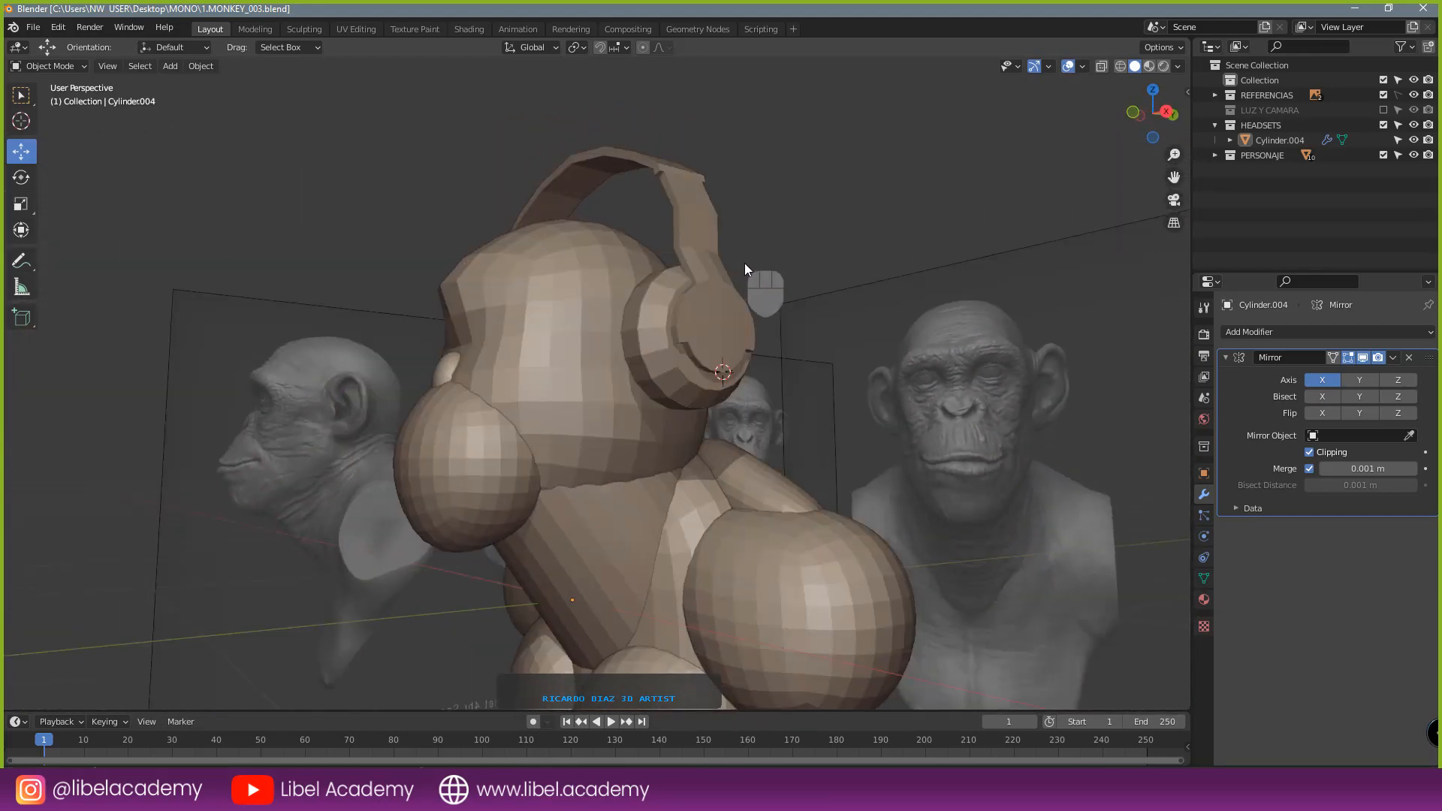
- View the bust with its headphones from the front and through the scene camera
scroll(749, 265, "up", 2)
key("KP_1")
middle_click_drag(801, 466, 717, 309, "shift")
scroll(759, 386, "up", 2)
key("KP_0")
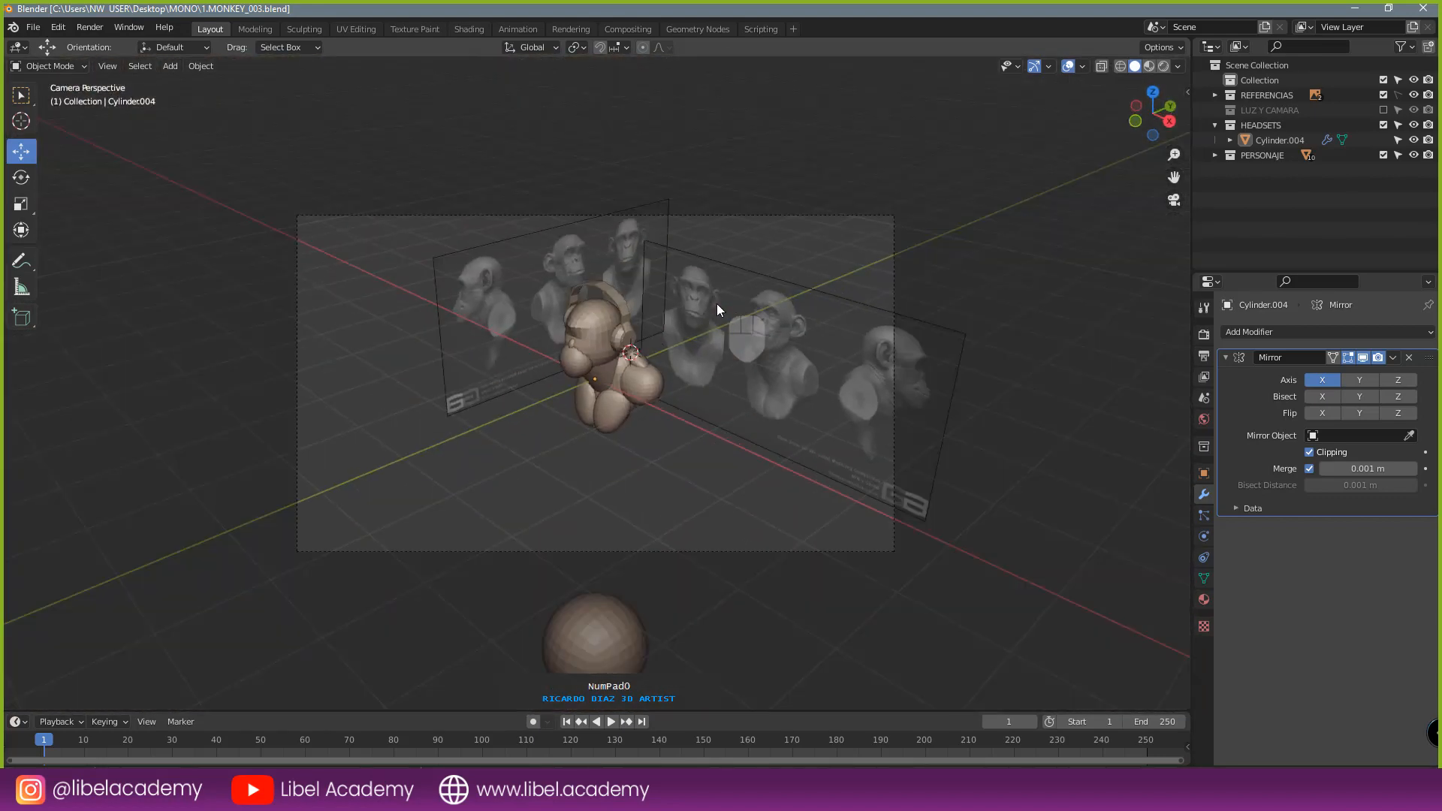
- Add an 18-vertex cylinder below the ear cup, scale it down to a small peg and stretch it about 1.92 times along Z
key("KP_1")
key("shift+a")
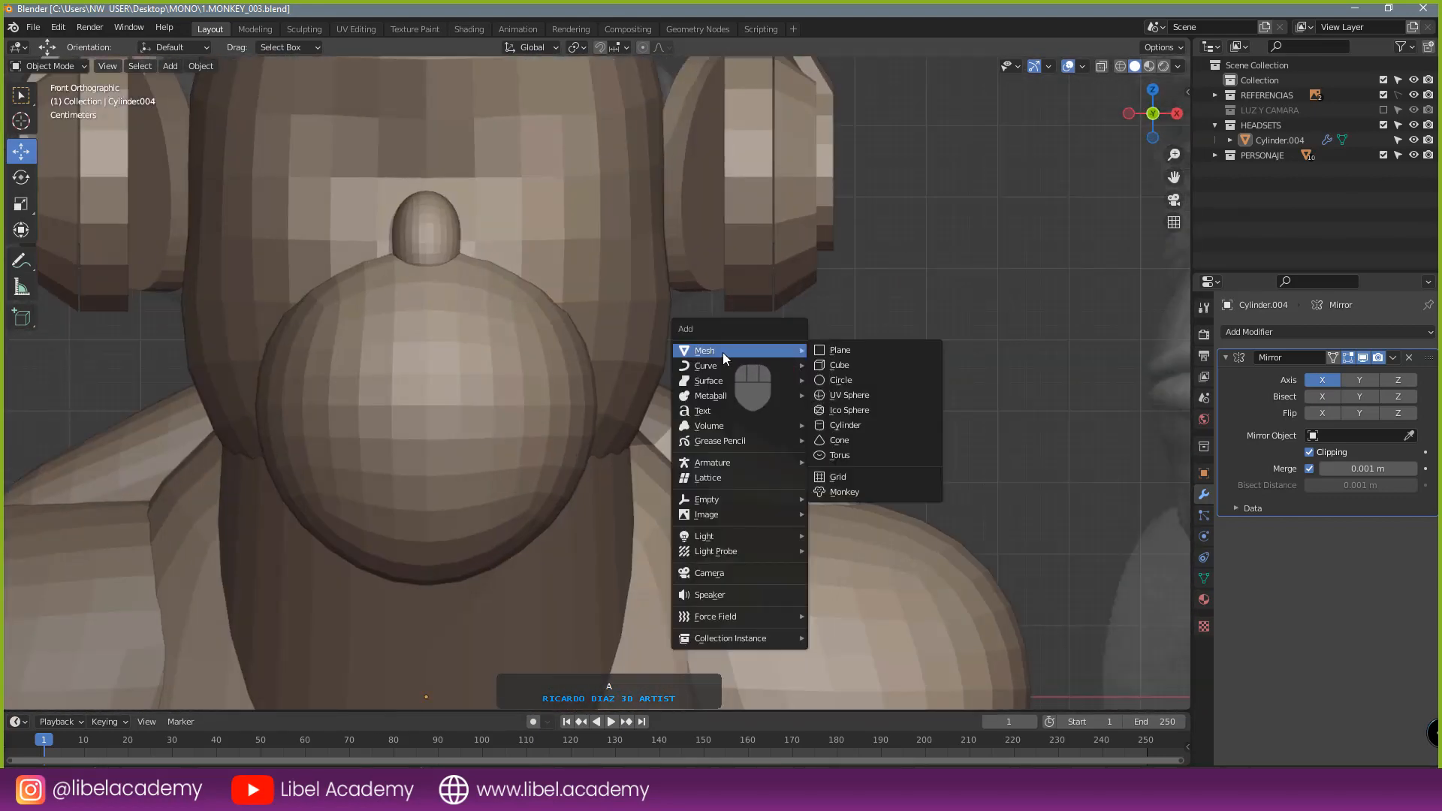
left_click(862, 425)
scroll(337, 534, "down", 3)
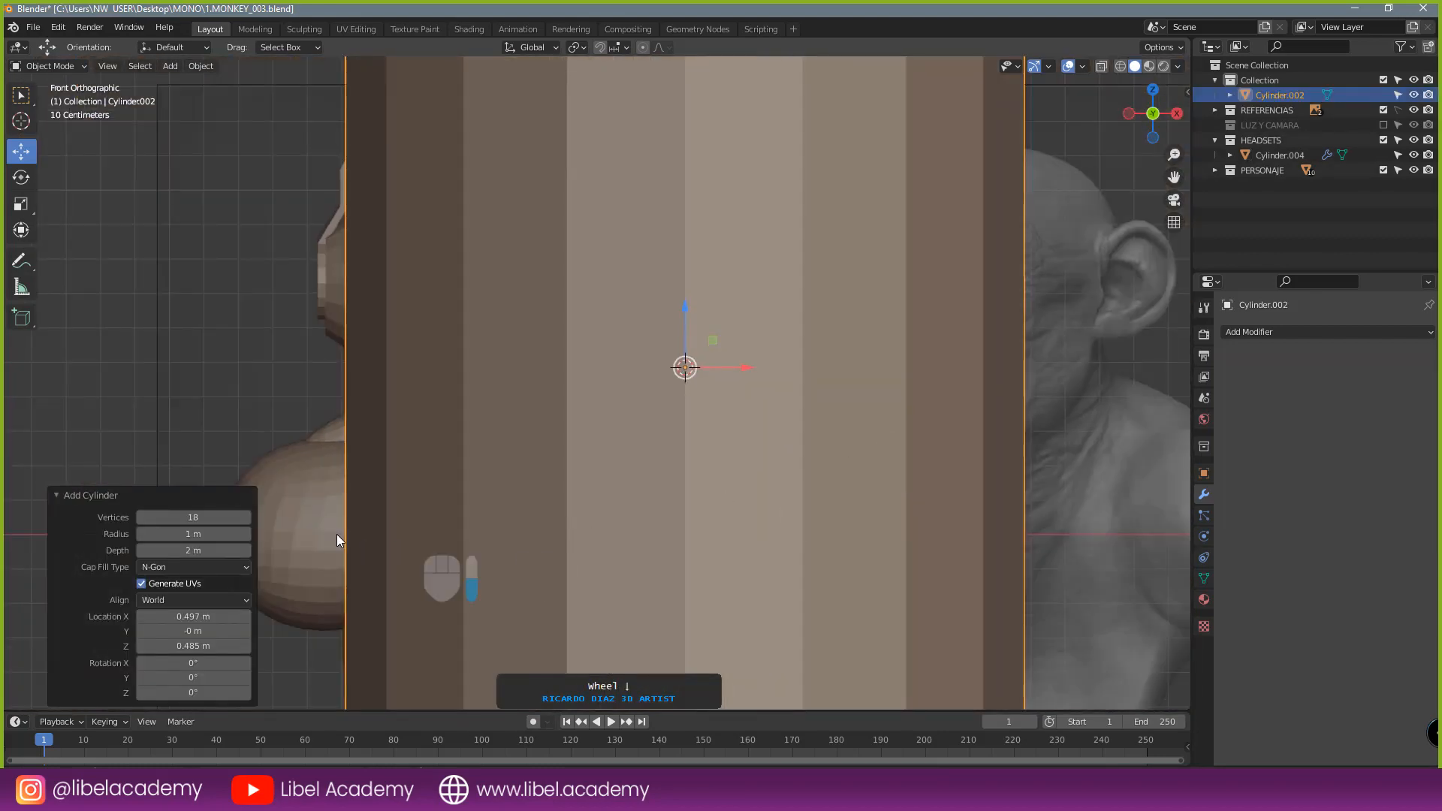
scroll(500, 461, "down", 6)
key("s")
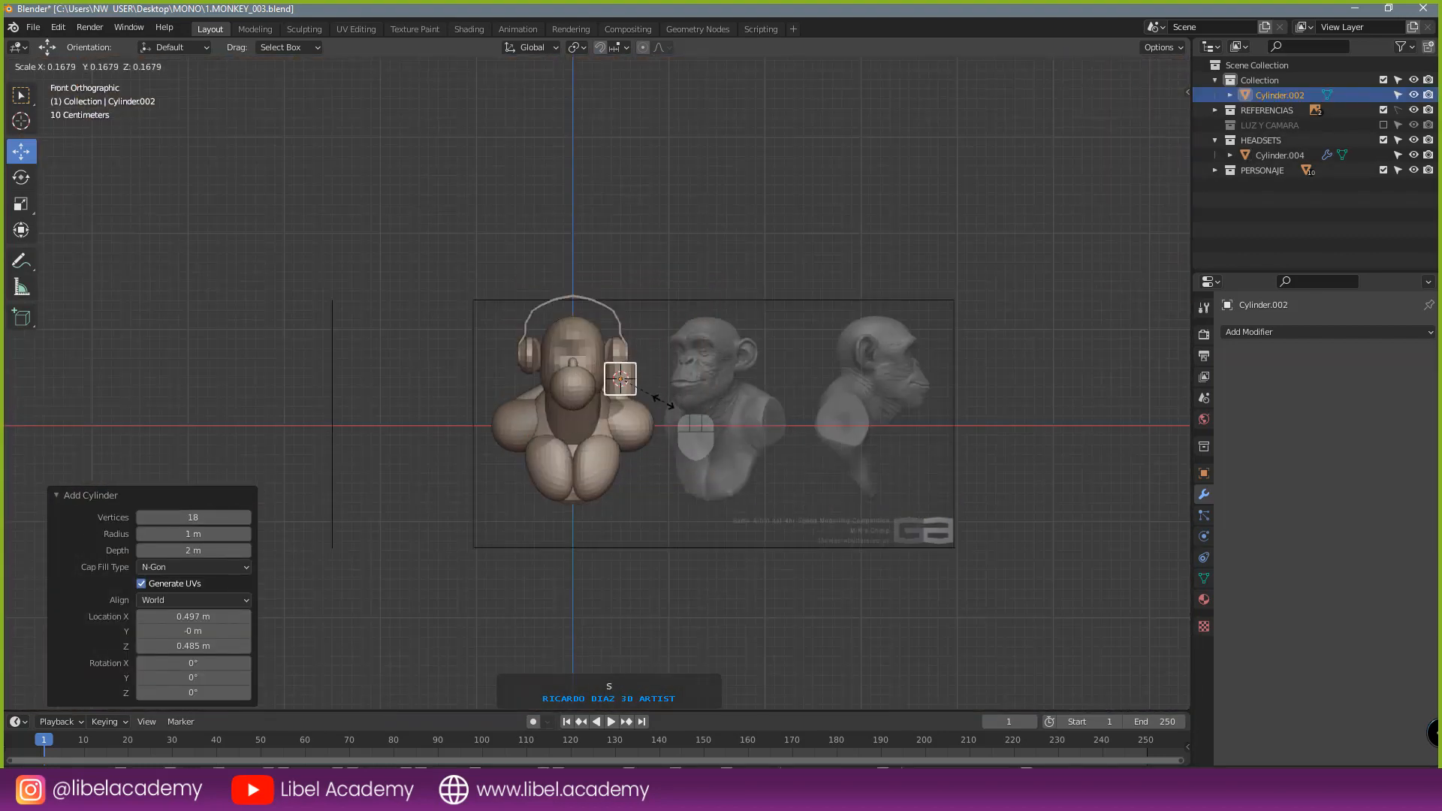
left_click(655, 397)
scroll(937, 455, "up", 4)
key("s")
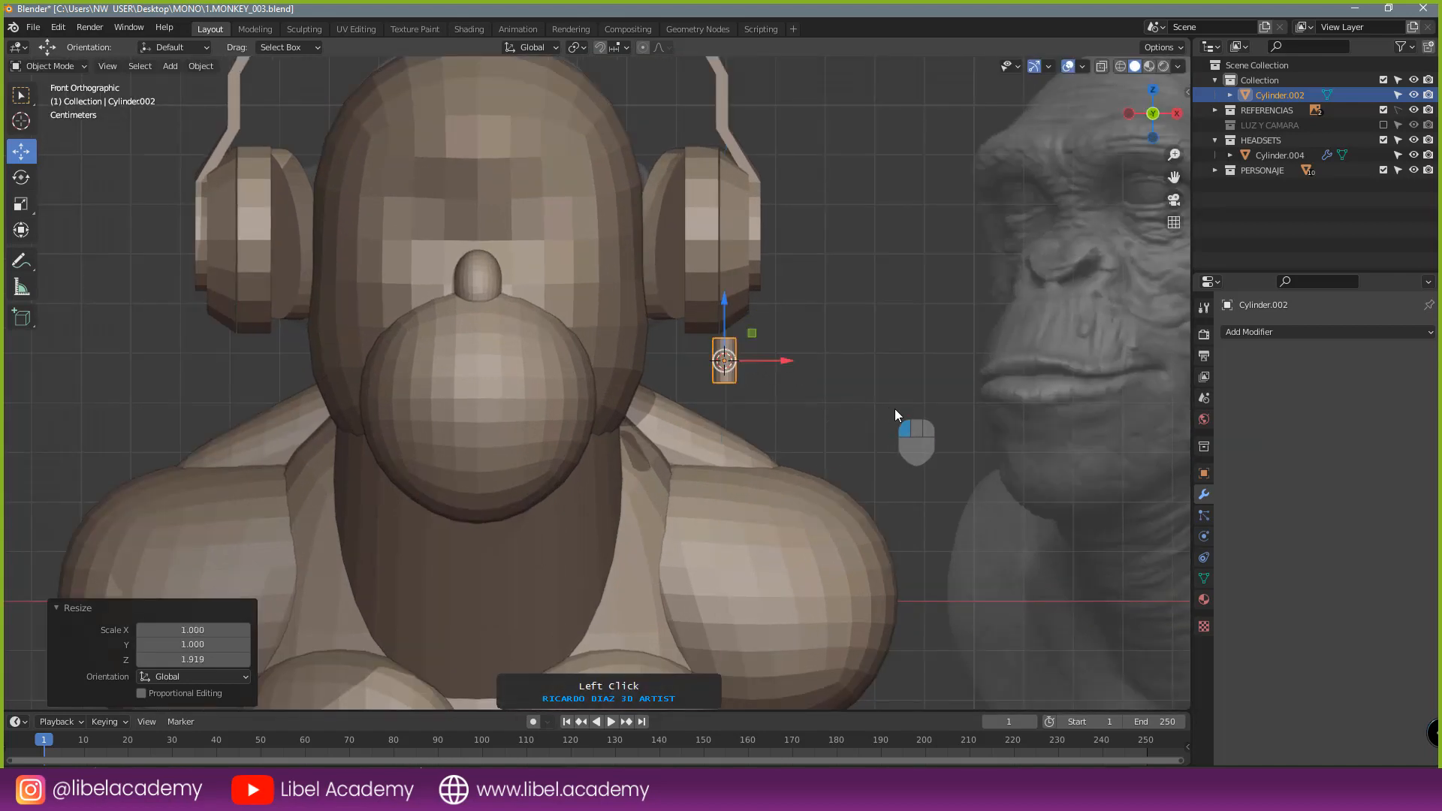
- Move the small cylinder directly beneath the ear cup, aligning it in both the side and front views
key("KP_3")
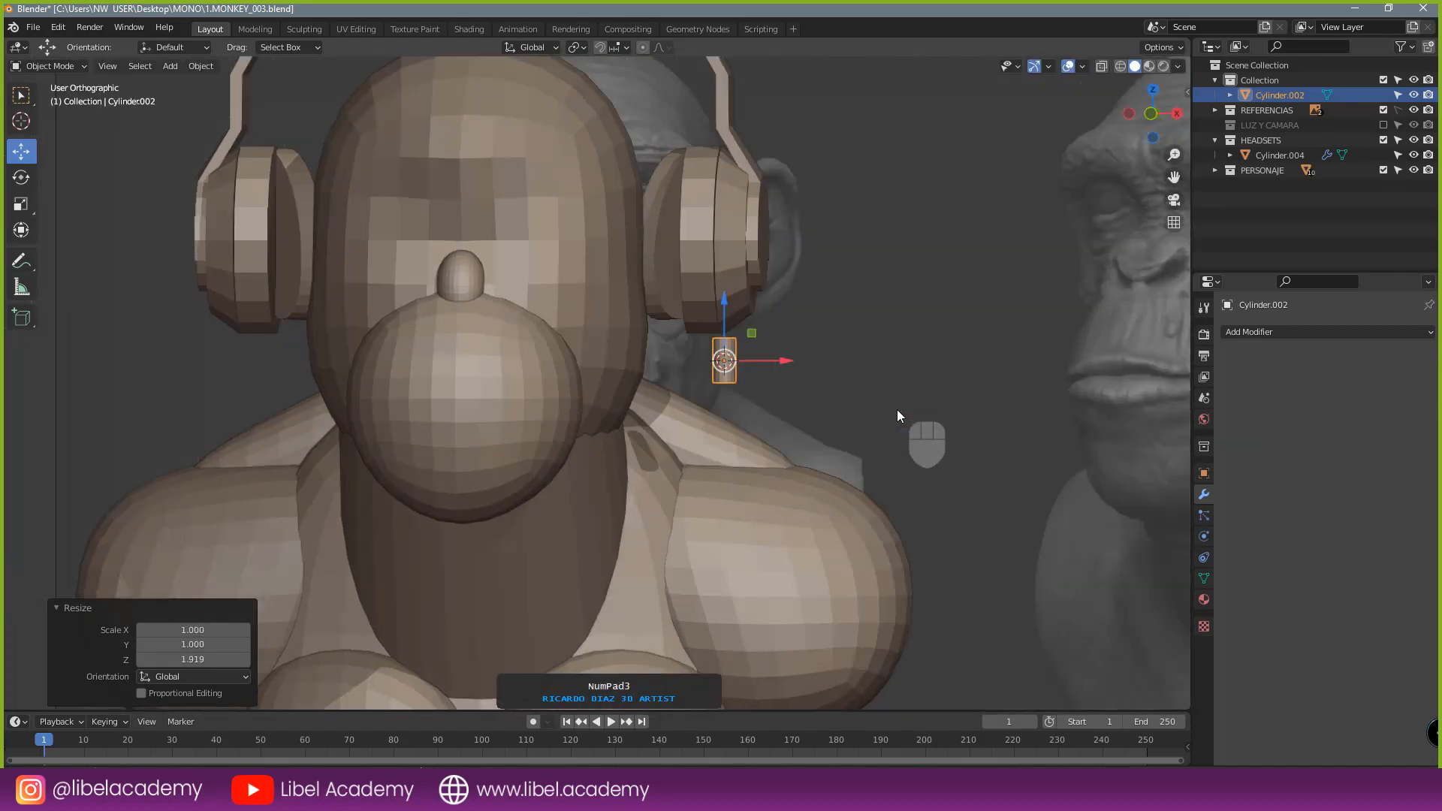
scroll(893, 408, "up", 4)
key("g")
left_click(912, 415)
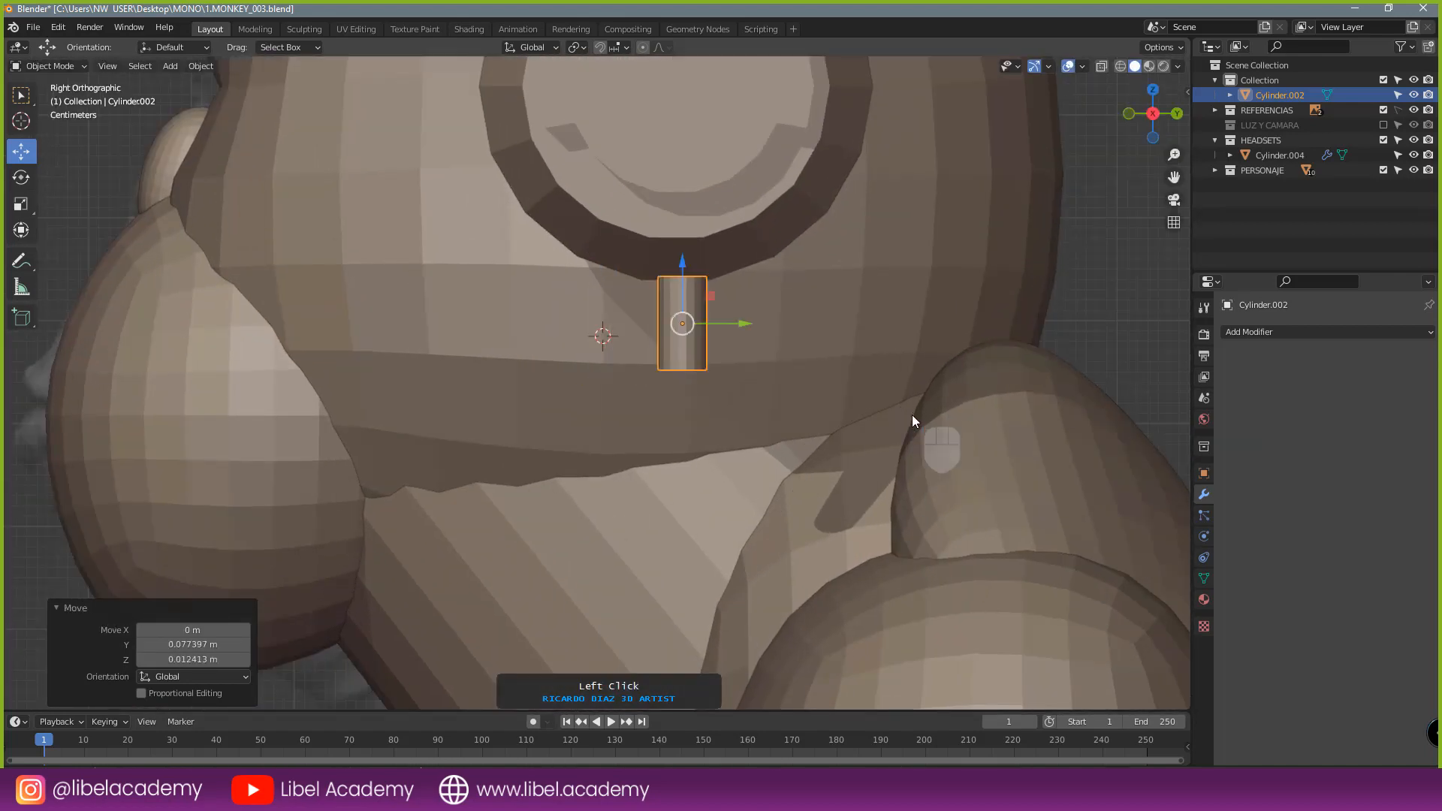
key("KP_1")
scroll(916, 419, "up", 3)
key("g")
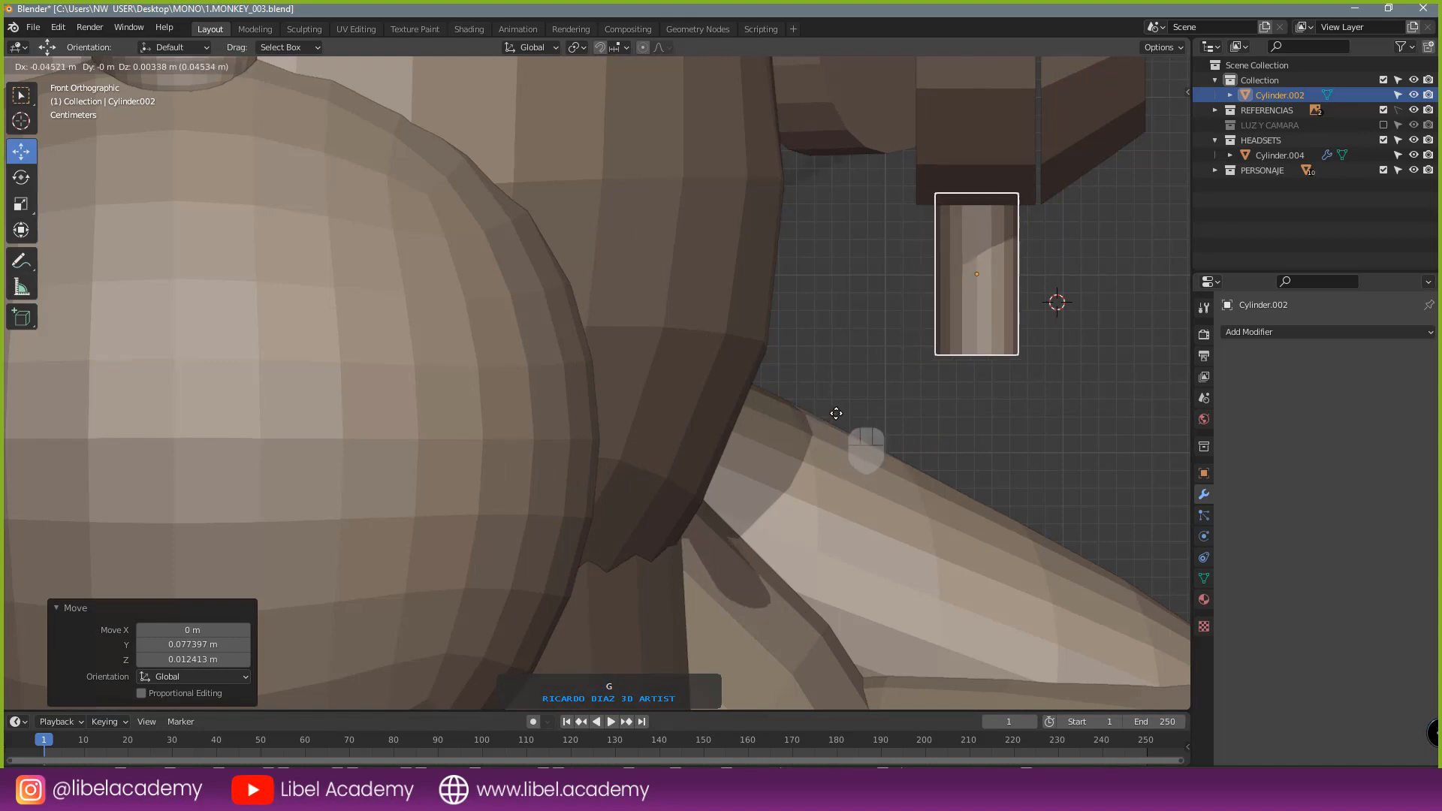
left_click(836, 413)
key("a")
key("a")
- Taper the small cylinder in Edit Mode by scaling its bottom ring of vertices to about 0.609
scroll(903, 343, "down", 2)
left_click(873, 332)
key("Tab")
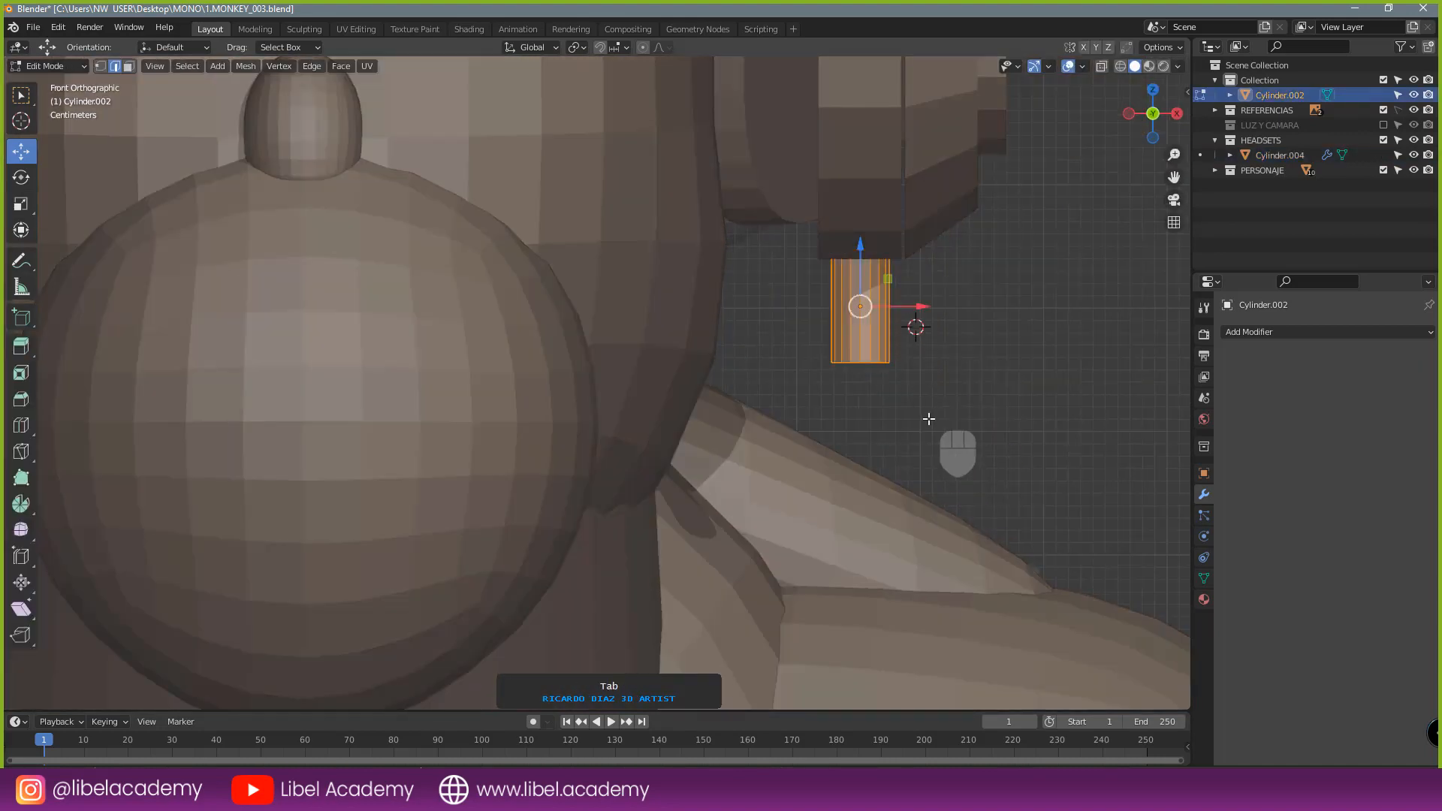
middle_click_drag(827, 413, 823, 390)
key("shift+z")
scroll(882, 402, "up", 1)
key("a")
key("a")
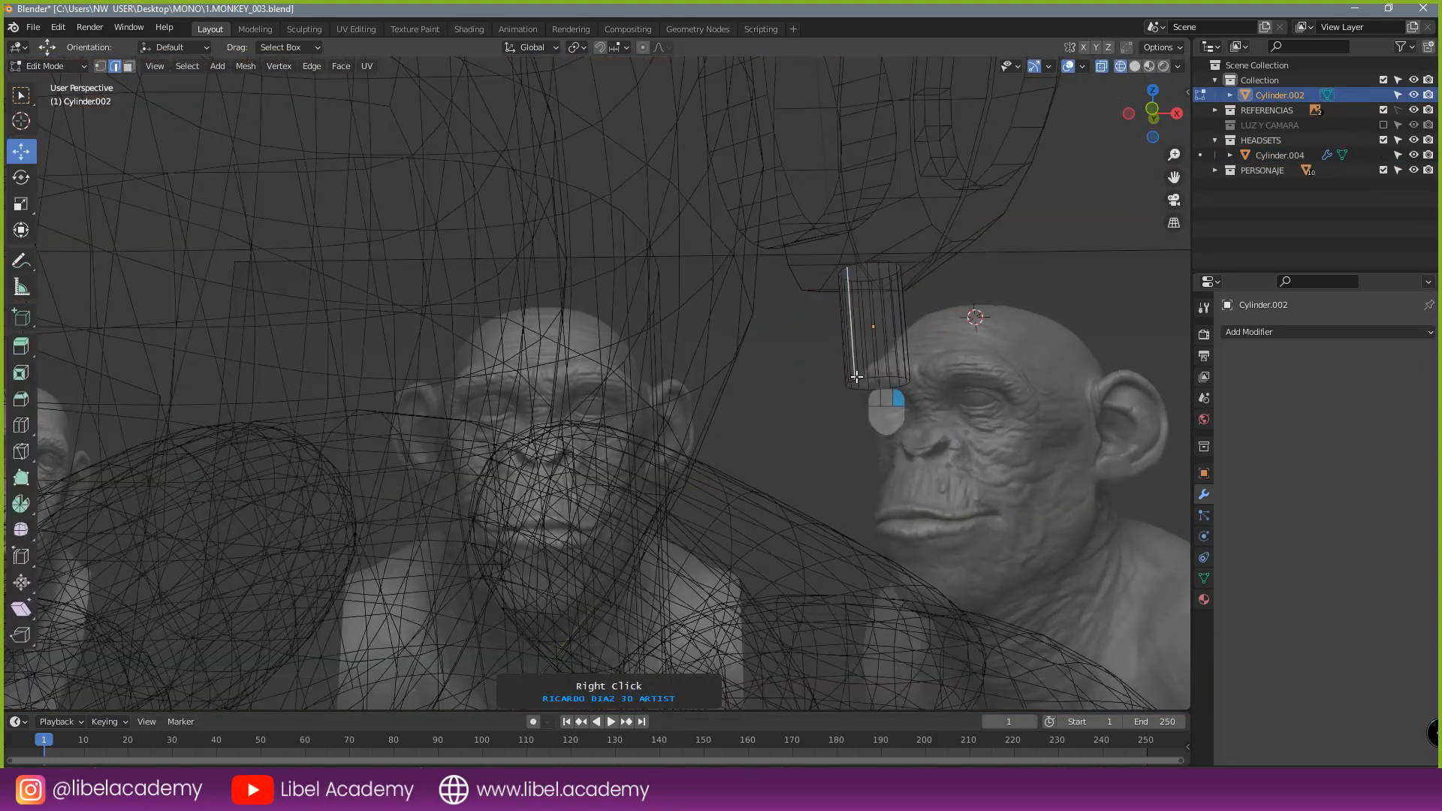
key("Tab")
key("Tab")
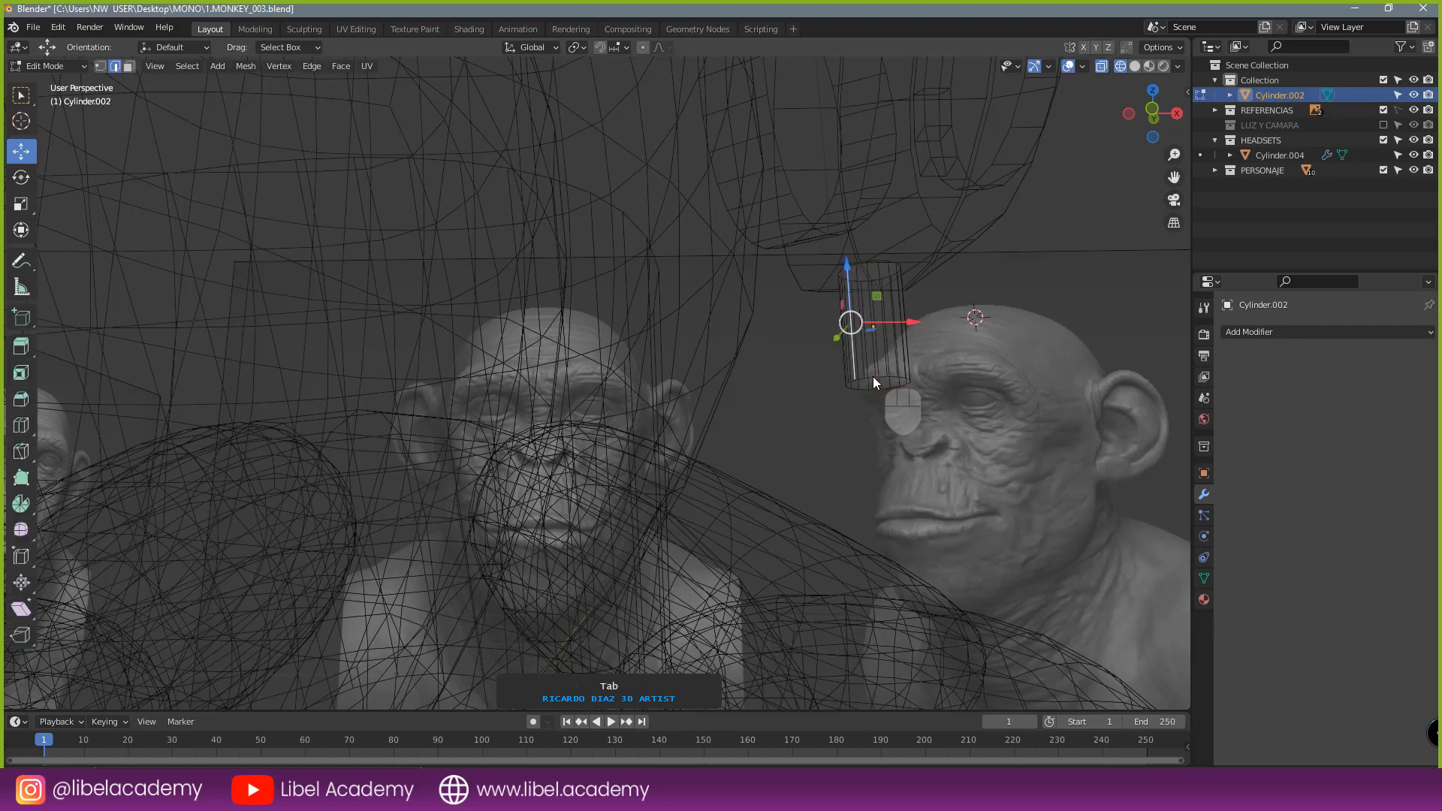
left_click(97, 67)
key("a")
key("a")
left_click_drag(795, 356, 977, 421)
key("s")
left_click(955, 419)
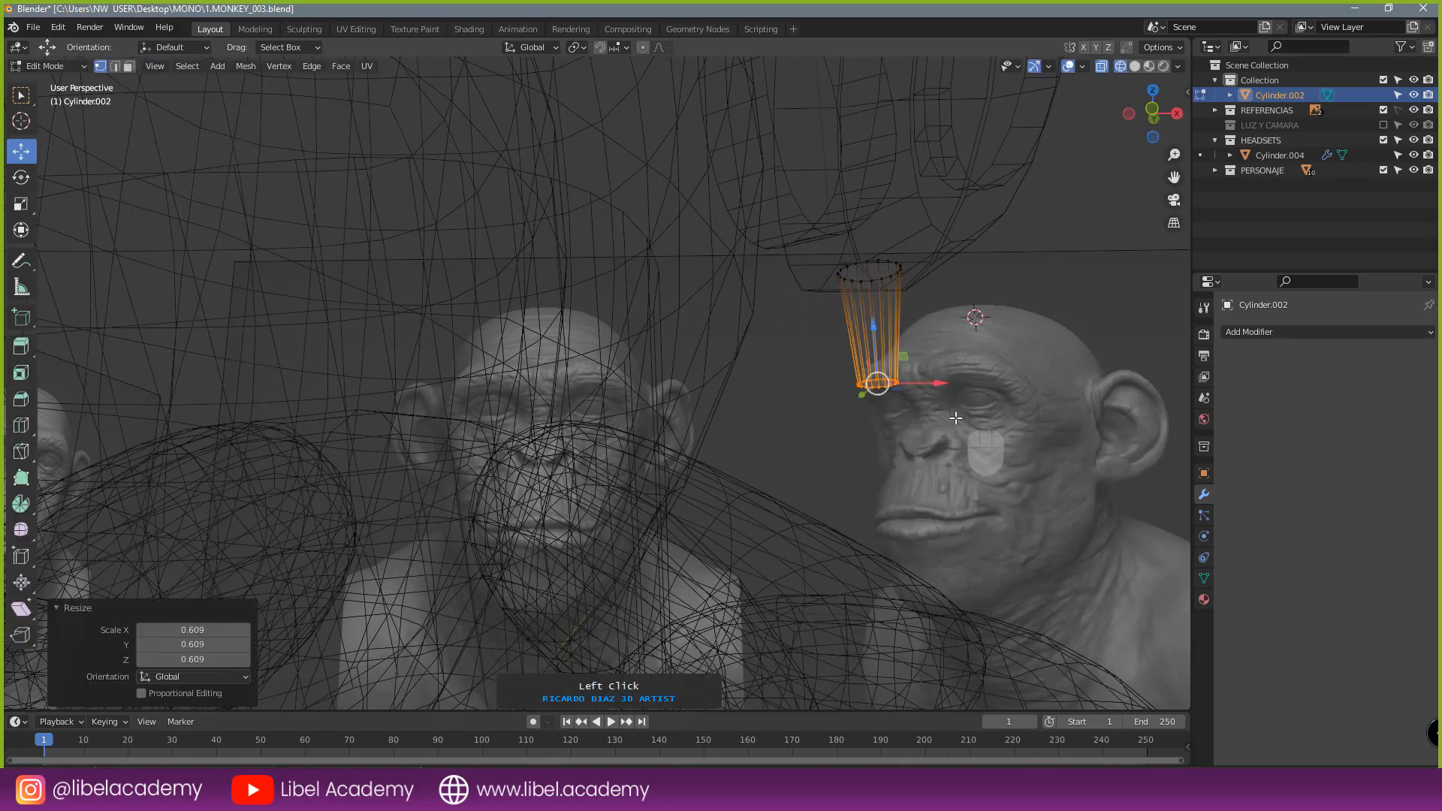
key("shift+z")
key("Tab")
key("a")
key("a")
- Enlarge the tapered cylinder under the ear cup slightly and save the file
middle_click_drag(980, 425, 783, 458)
scroll(957, 452, "down", 7)
scroll(783, 458, "up", 3)
left_click(673, 372)
key("s")
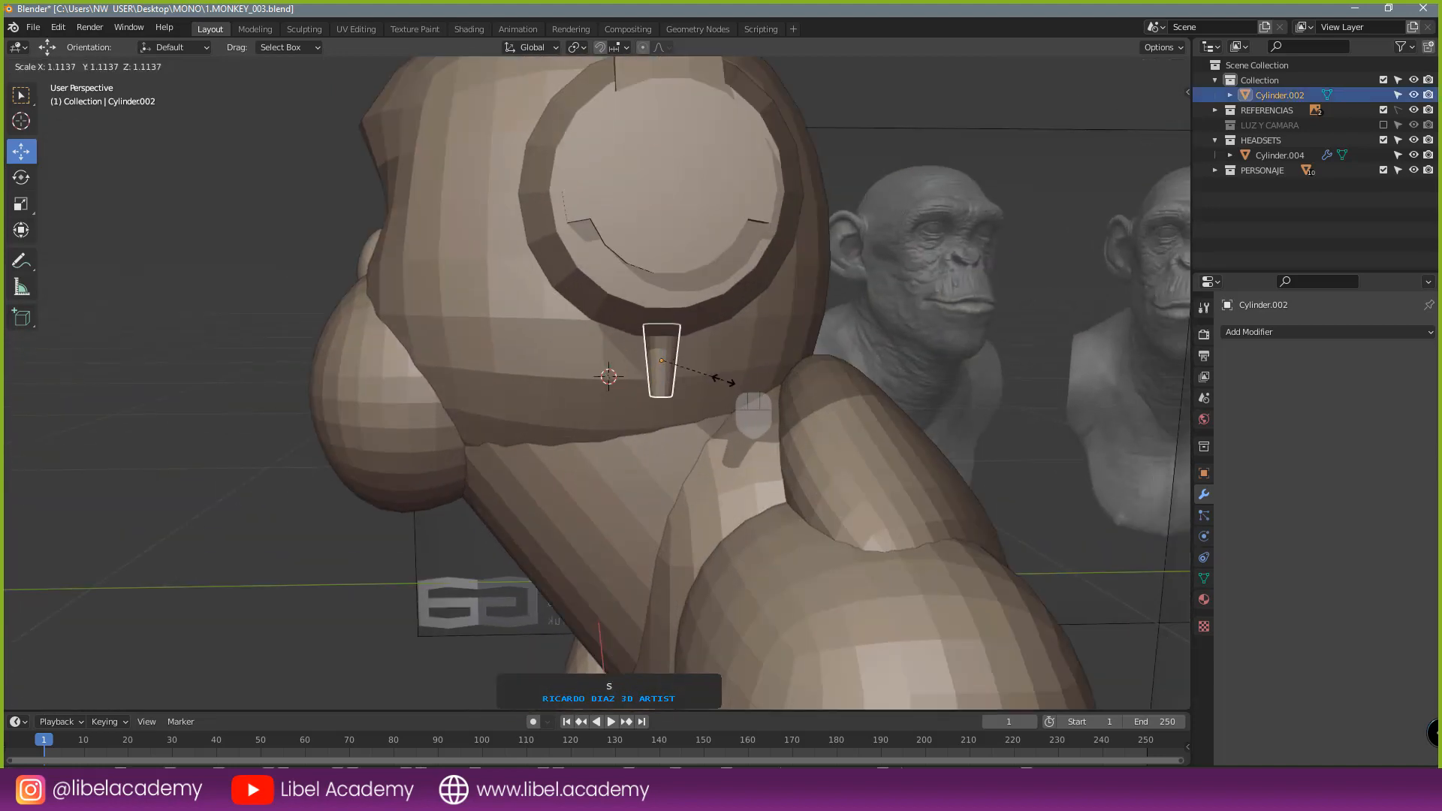
left_click(733, 382)
key("a")
key("a")
scroll(756, 392, "down", 4)
middle_click_drag(761, 394, 782, 434)
key("KP_1")
key("ctrl+s")
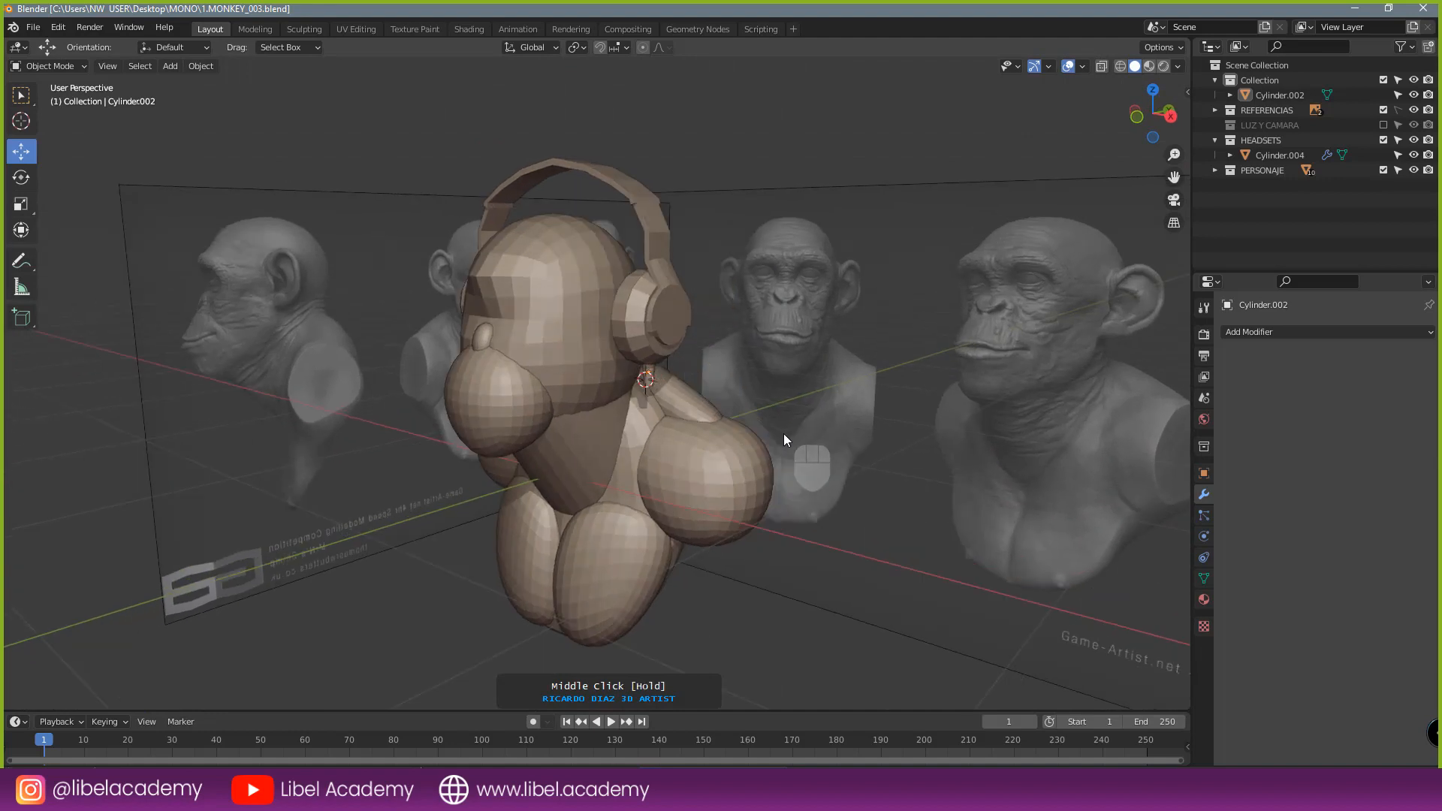
- Examine the headphone and cap pictures on the reference board beside the viewport
right_click_drag(0, 376, 554, 383)
scroll(412, 466, "down", 7)
middle_click_drag(479, 481, 341, 497)
scroll(341, 499, "up", 4)
scroll(341, 497, "up", 2)
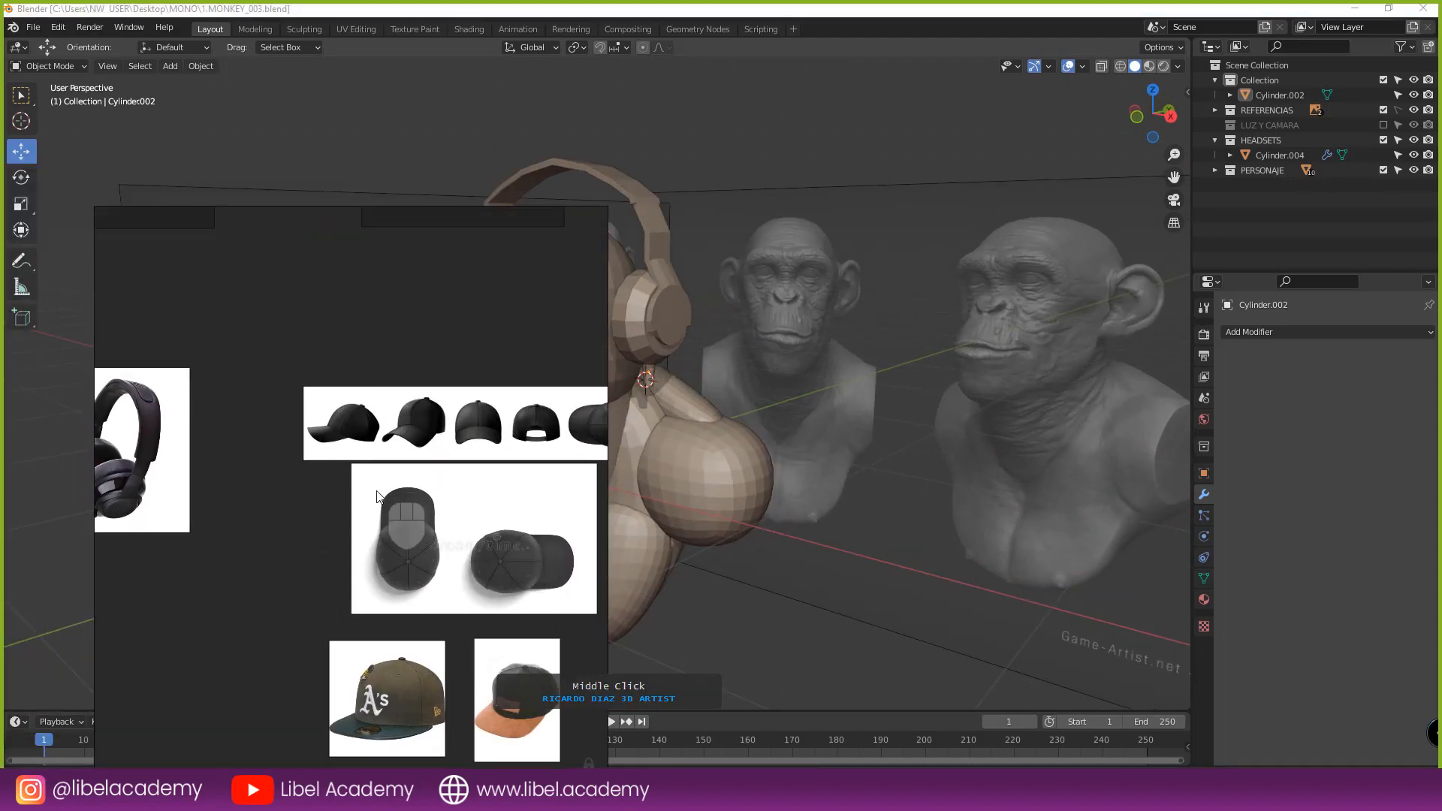
right_click_drag(368, 439, 4, 436)
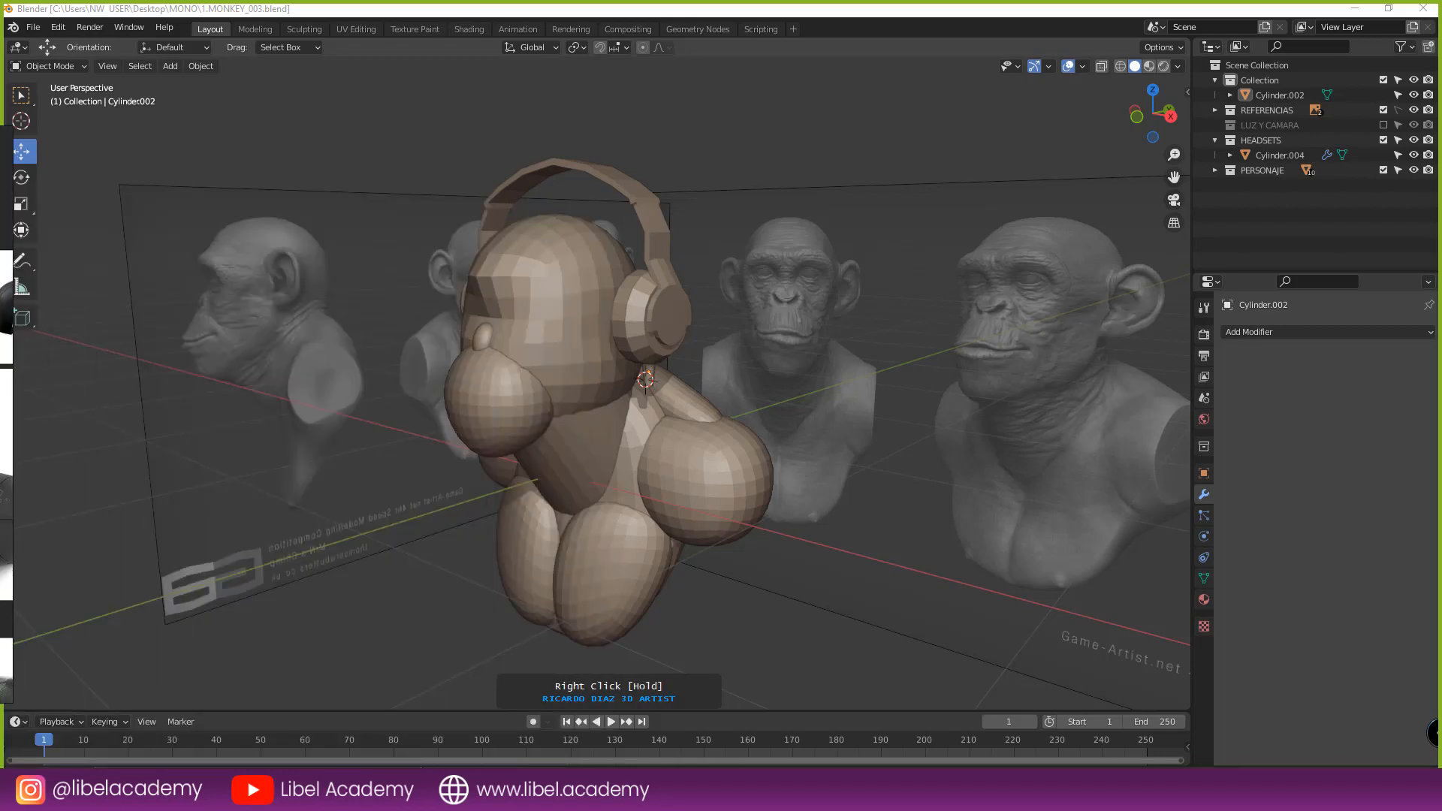
- Widen the nose symmetrically with the Grab brush in Sculpt Mode, matching the reference's nostrils in wireframe front view, and raise its upper edge
middle_click_drag(310, 438, 476, 425)
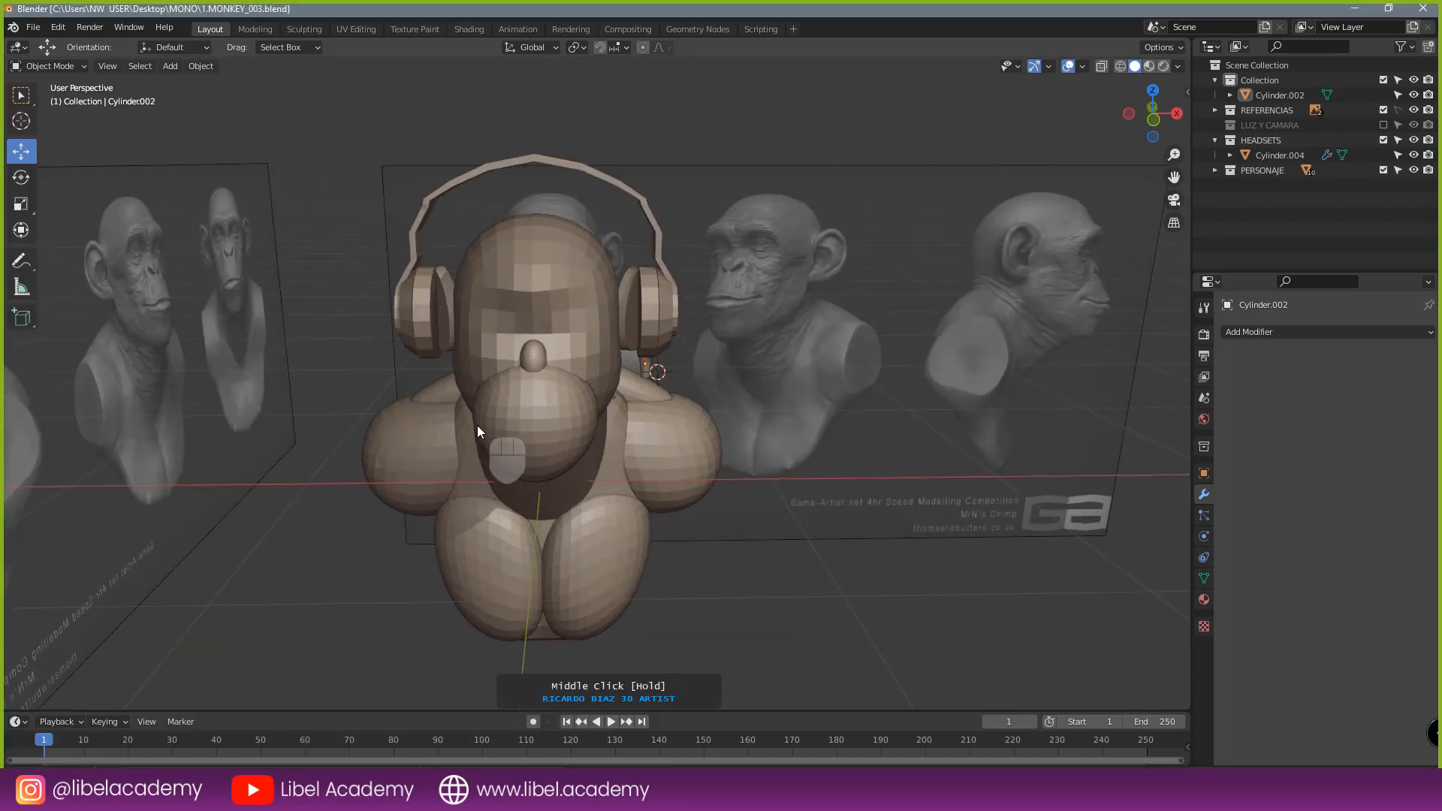
key("KP_1")
scroll(527, 426, "down", 1)
scroll(534, 435, "up", 3)
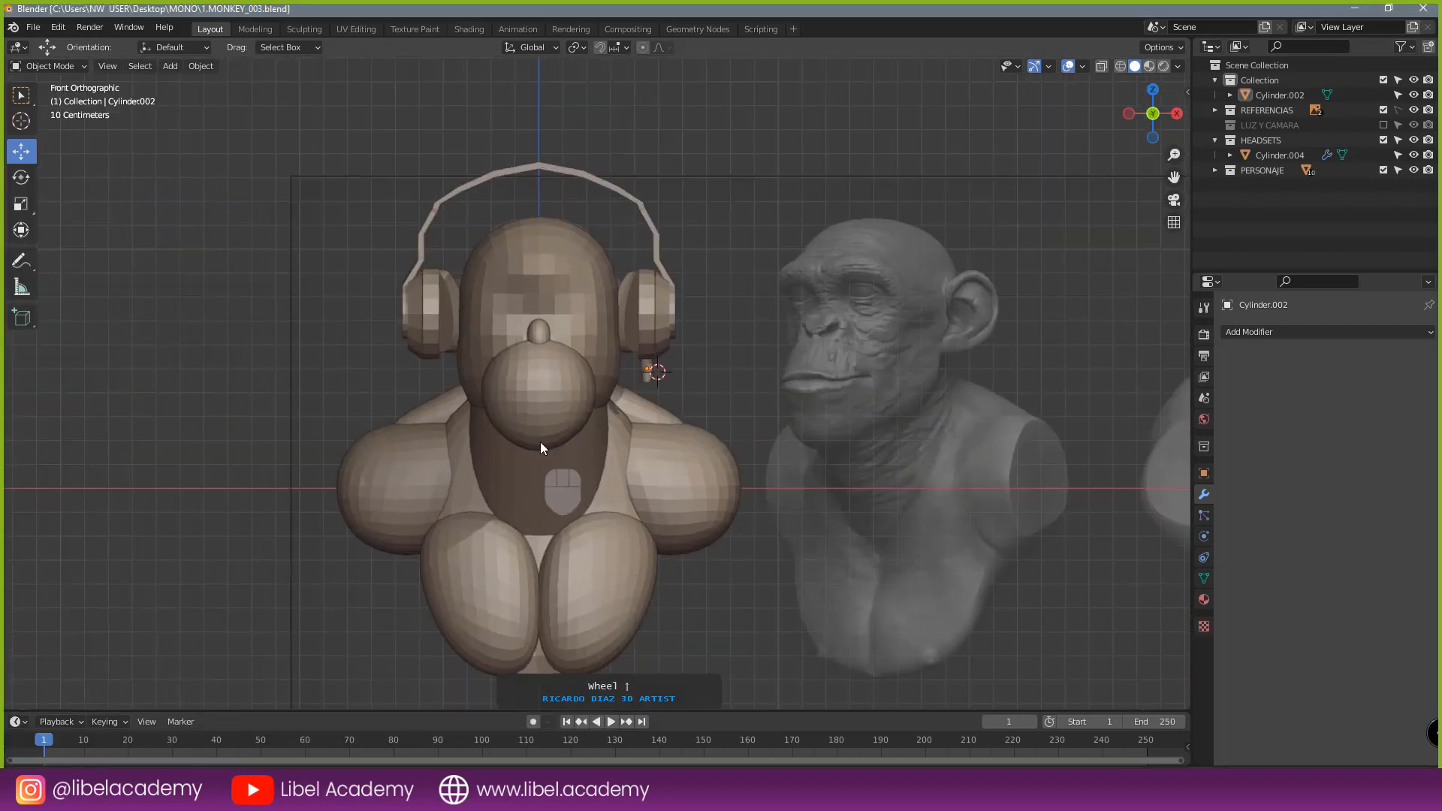
middle_click_drag(580, 391, 586, 453, "shift")
scroll(570, 443, "up", 3)
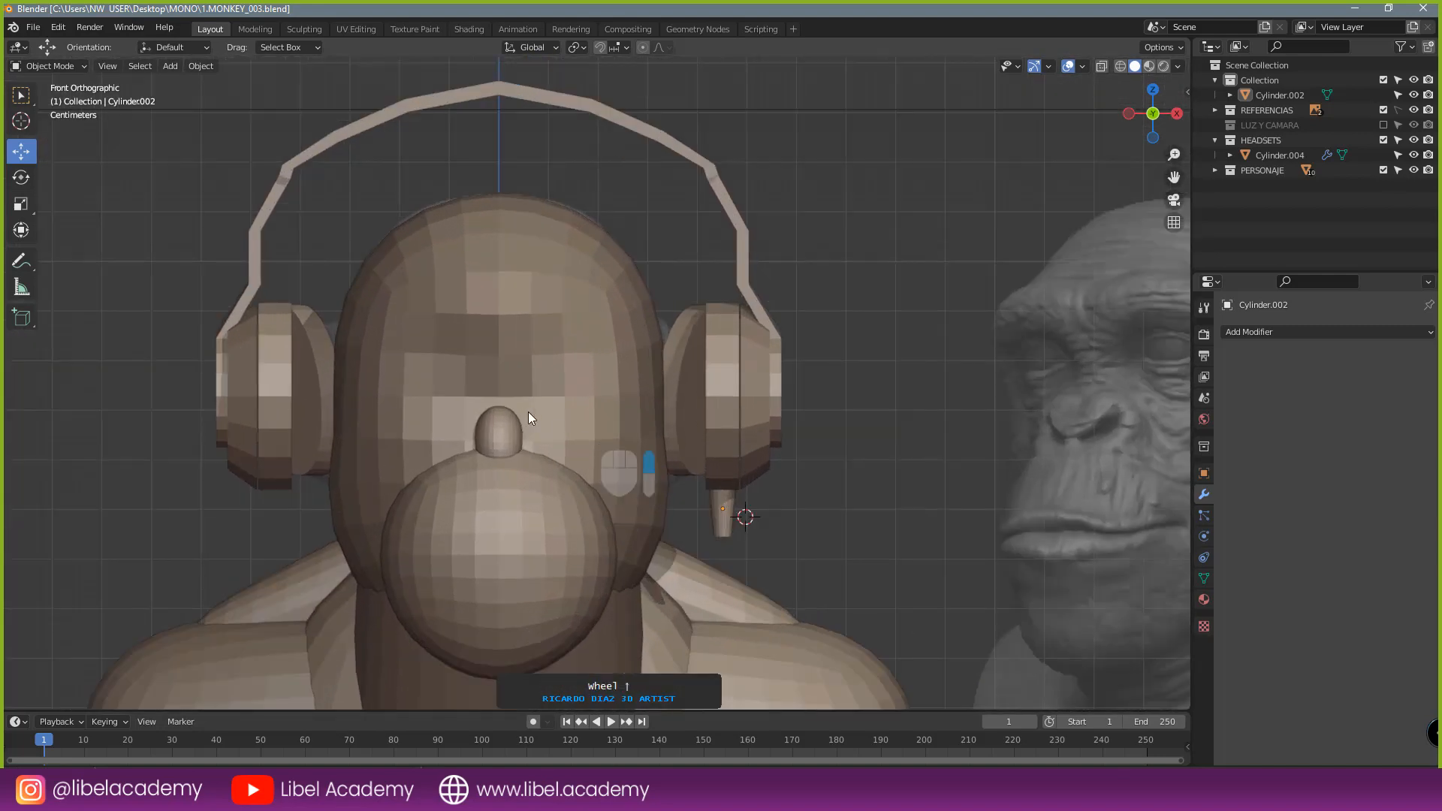
middle_click_drag(529, 412, 545, 426, "shift")
scroll(556, 428, "down", 1)
scroll(567, 429, "up", 1)
right_click(527, 455)
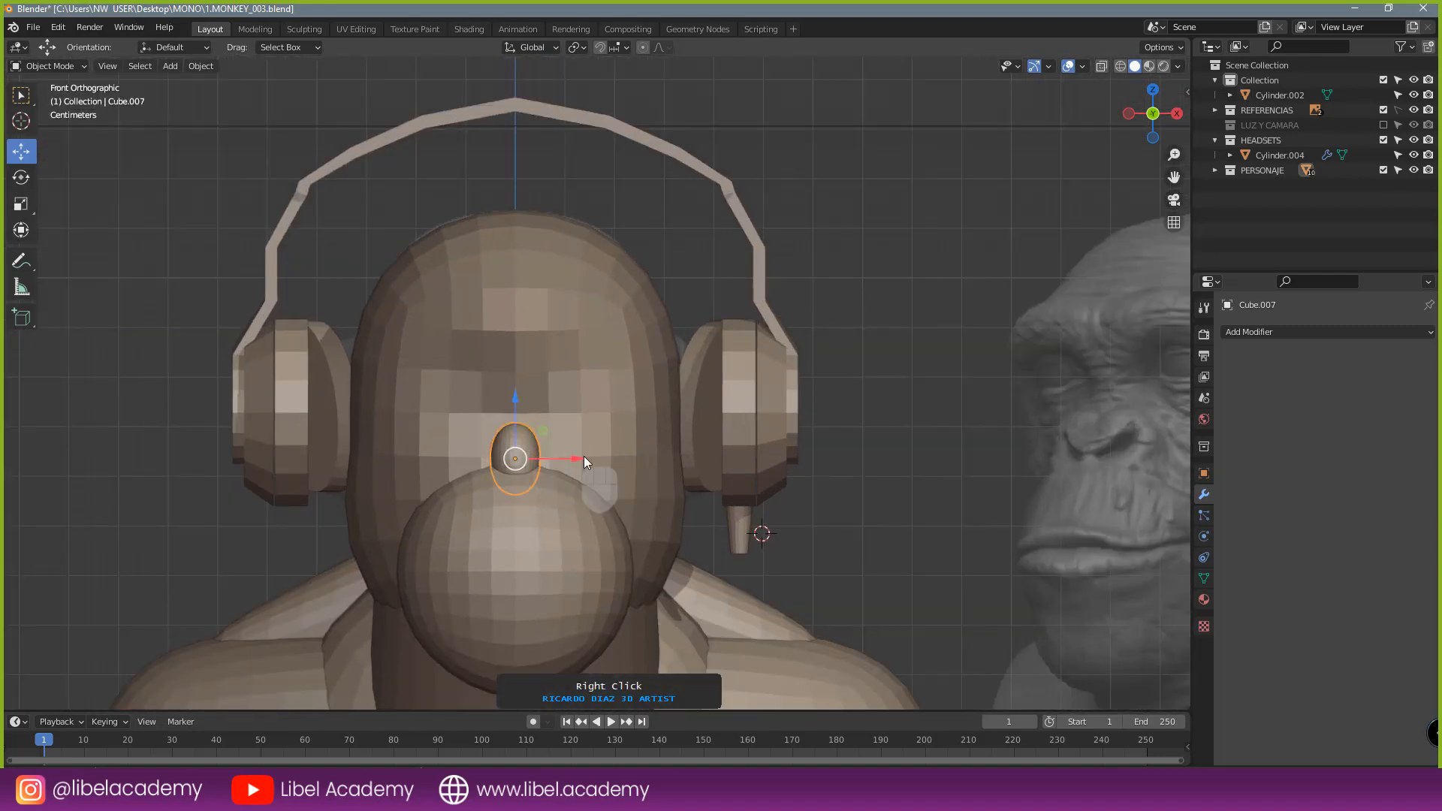
scroll(584, 457, "up", 1)
key("z")
left_click(476, 473)
scroll(526, 483, "up", 2)
key("ctrl+Tab")
left_click(540, 568)
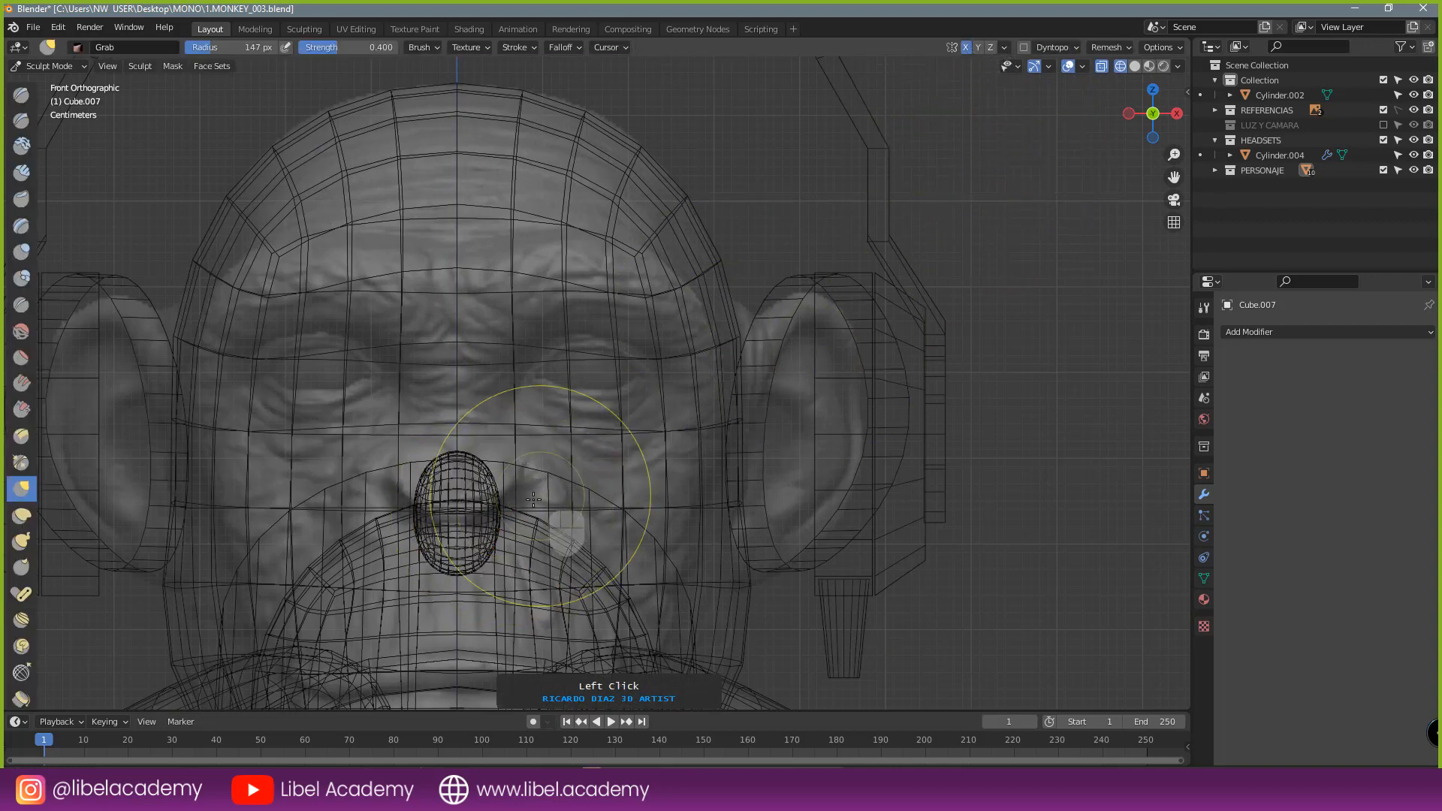
left_click_drag(488, 500, 776, 493)
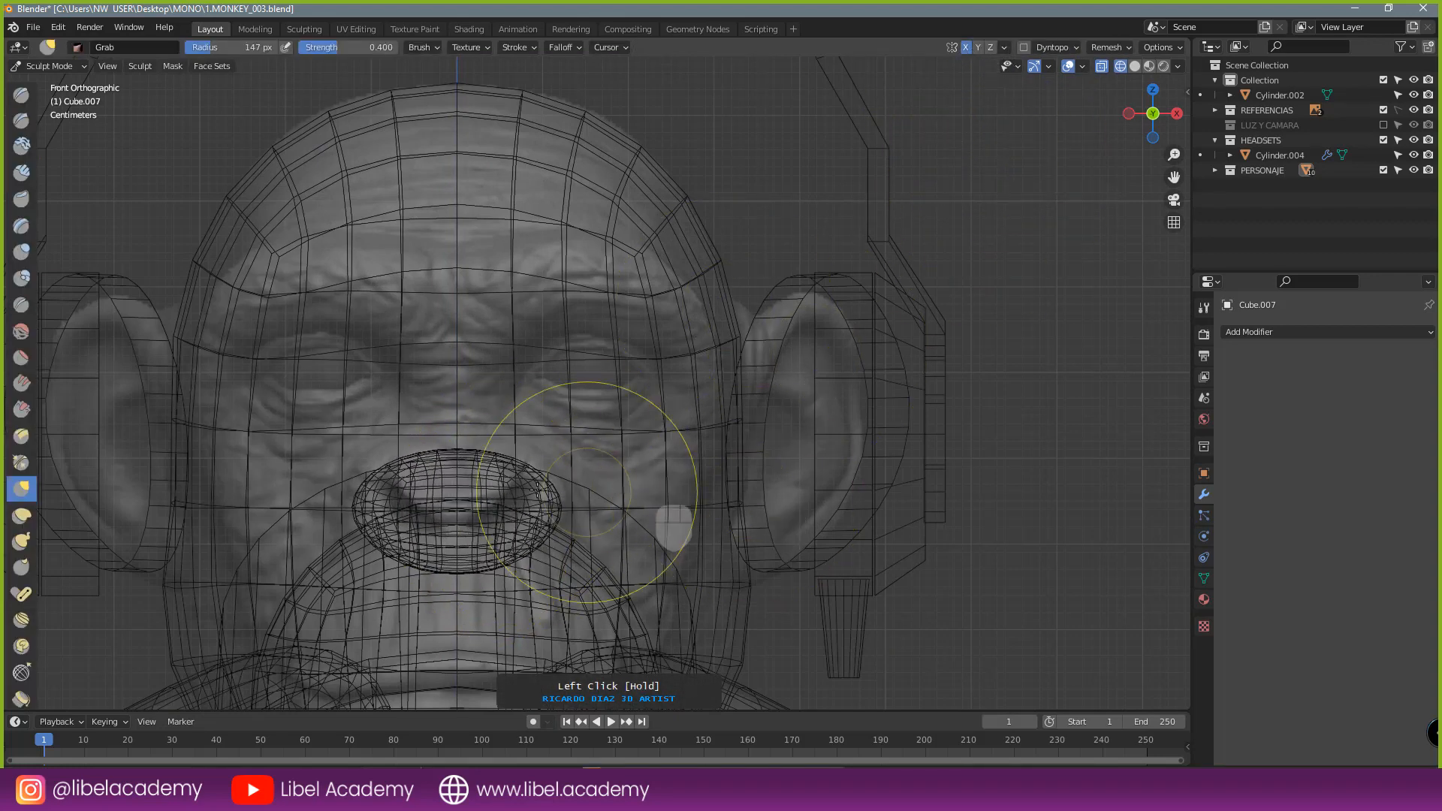
left_click_drag(518, 461, 537, 422)
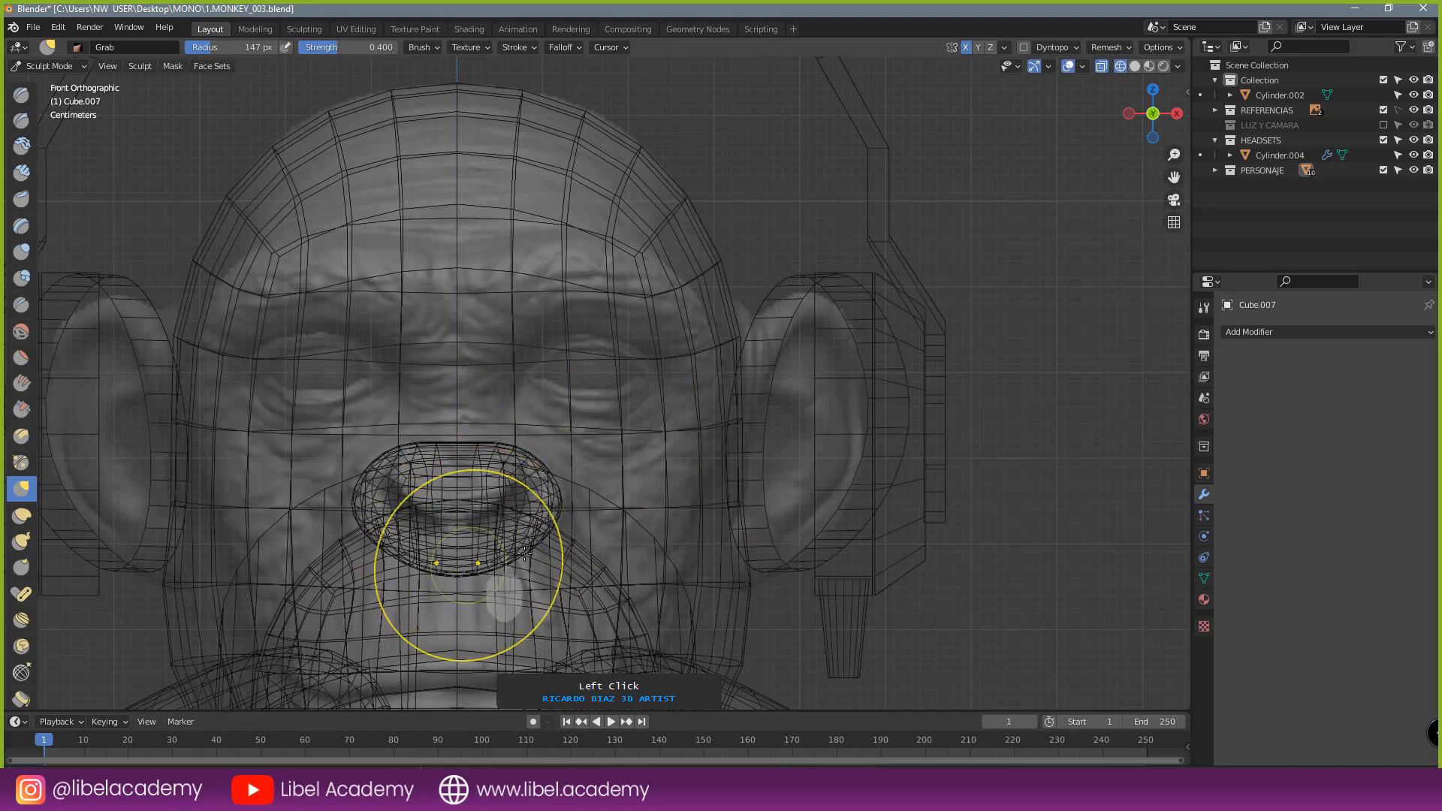
scroll(576, 504, "down", 2)
key("z")
left_click(662, 495)
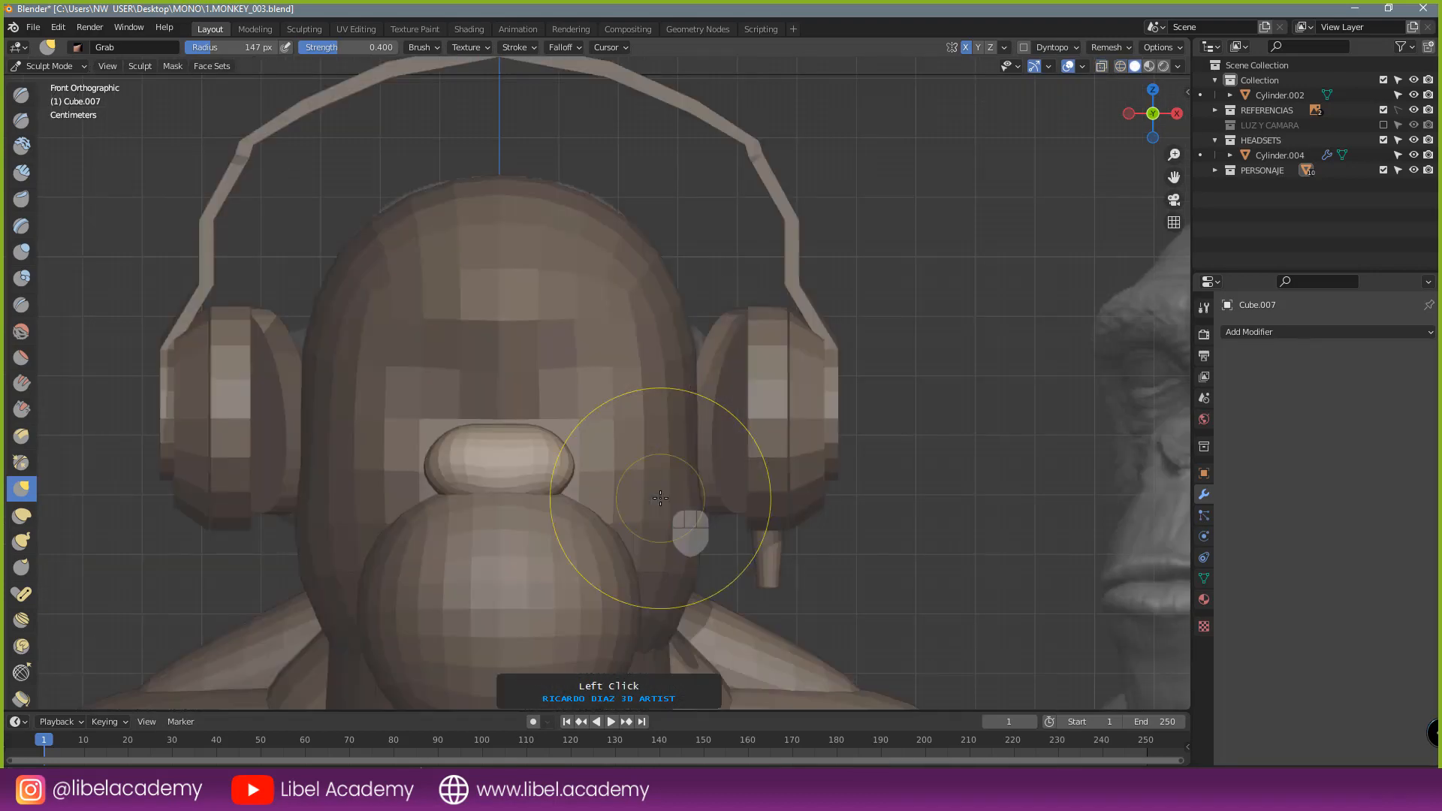
- Reshape the nose's side profile against the face with the Grab brush, and return to Object Mode
scroll(595, 482, "down", 3)
mouse_move(595, 483)
middle_mouse_down()
mouse_move(426, 473)
mouse_move(554, 421)
middle_mouse_up()
scroll(425, 468, "up", 4)
key("KP_3")
scroll(423, 423, "up", 3)
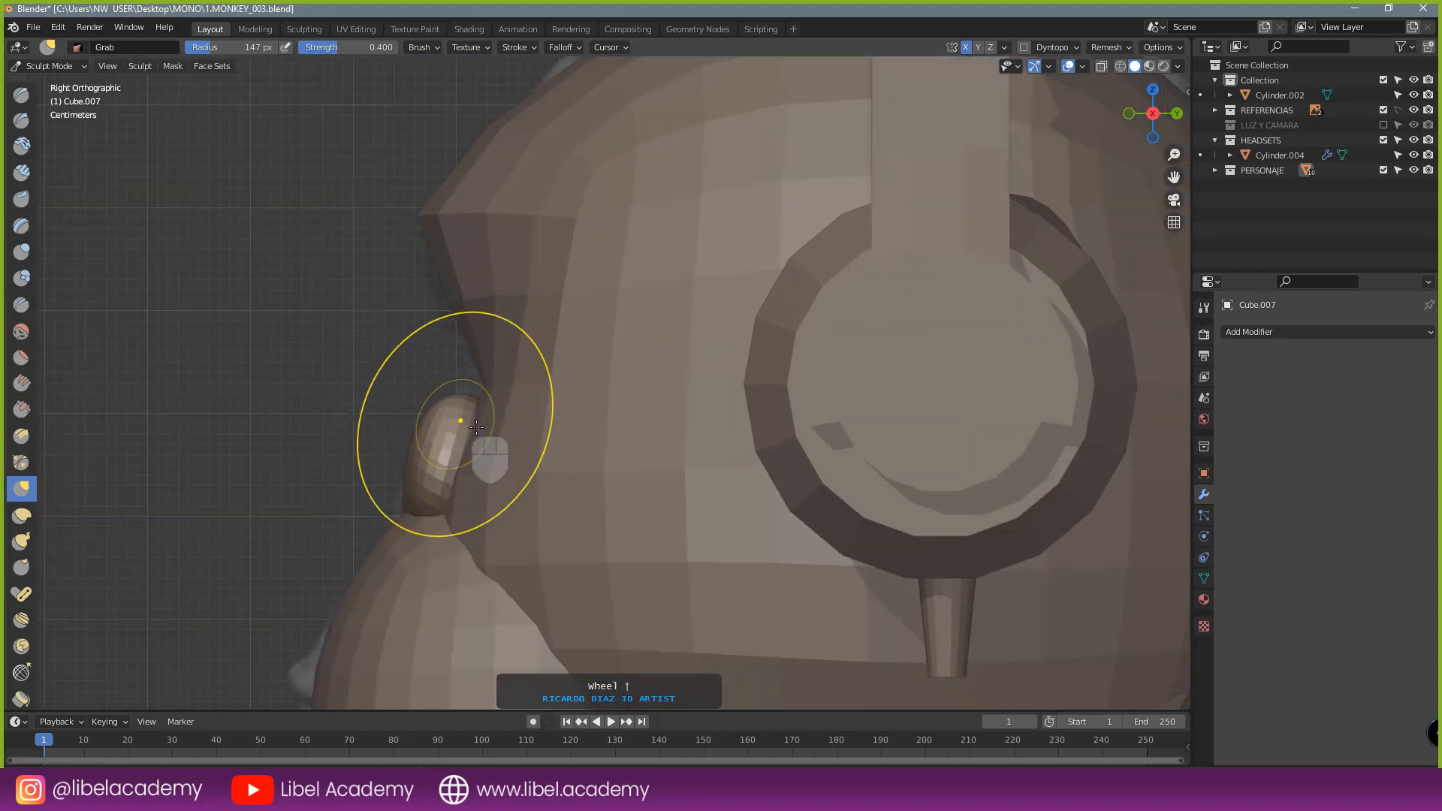
key("g")
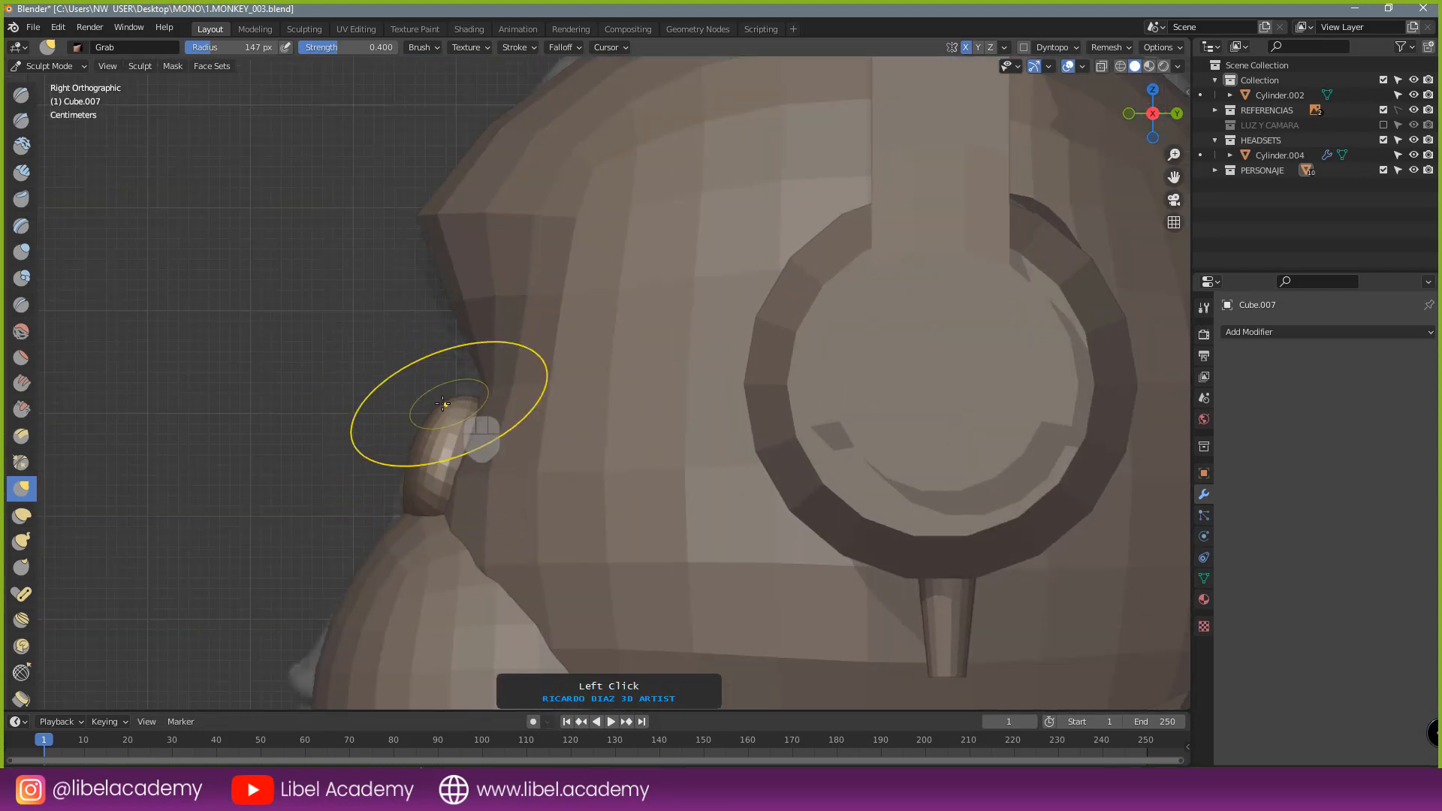
double_click(389, 491)
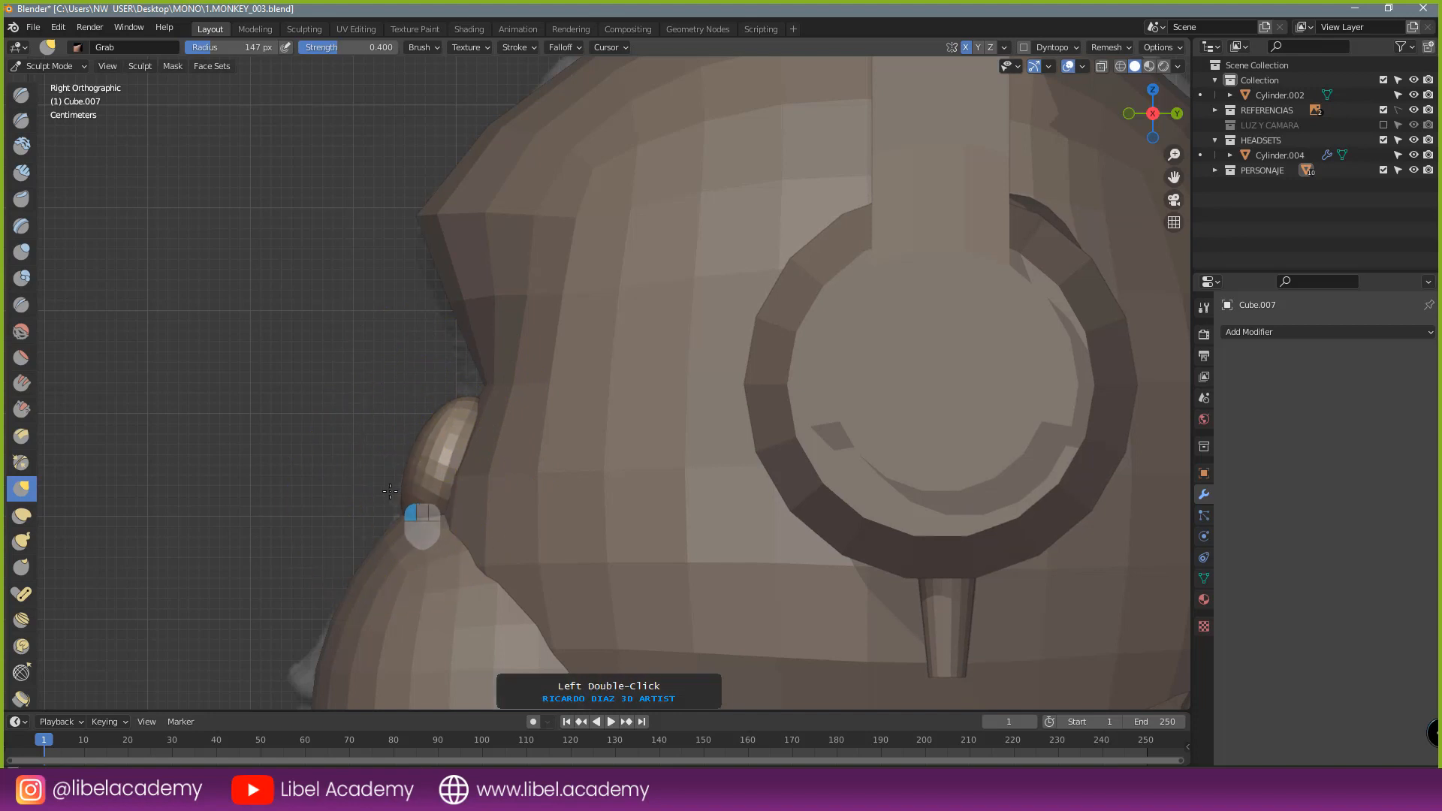
left_click_drag(413, 485, 466, 506)
scroll(719, 418, "down", 3)
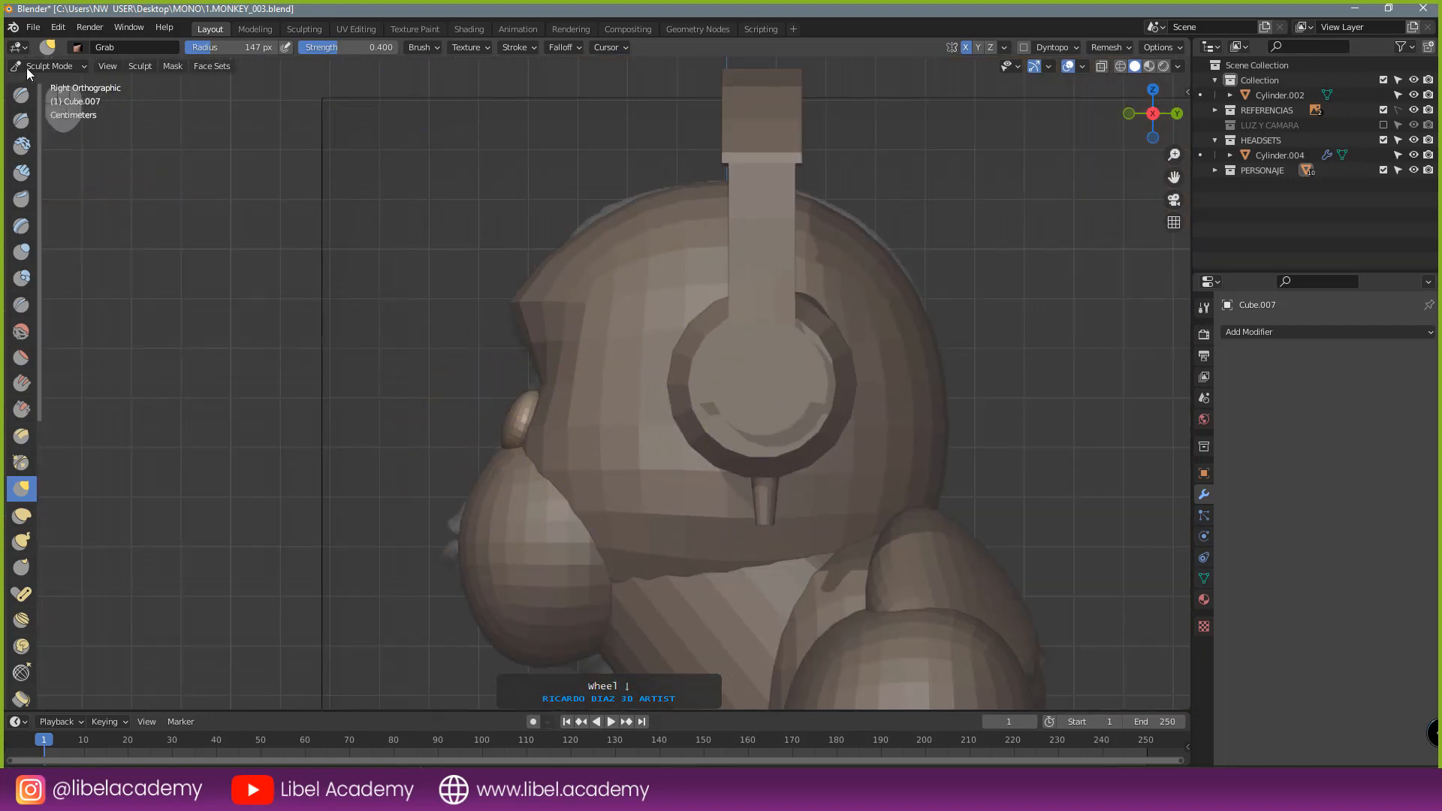
left_click(51, 84)
- View the bust with its reshaped nose in perspective and from the front beside the reference
middle_click_drag(629, 327, 764, 372)
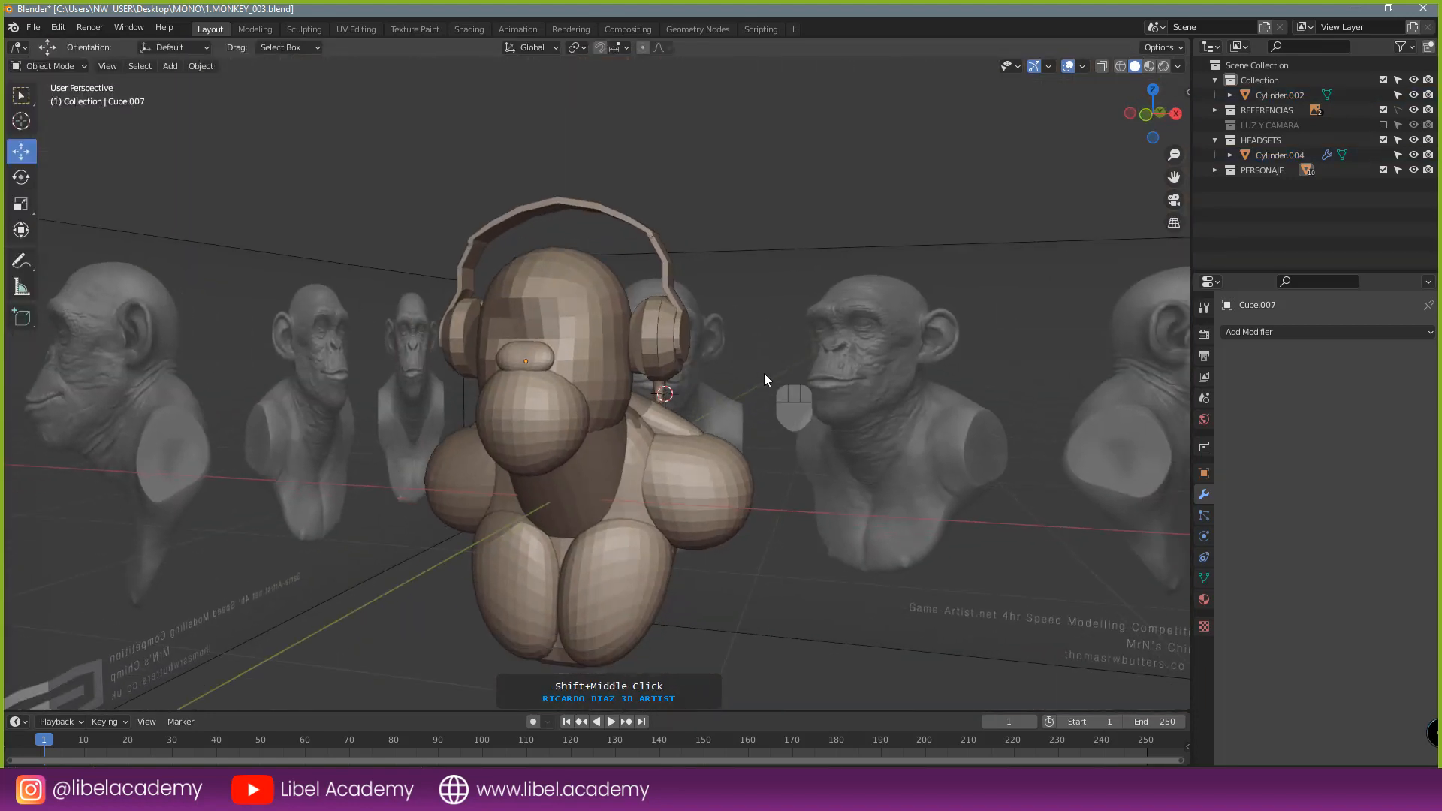
key("KP_1")
scroll(765, 380, "up", 3)
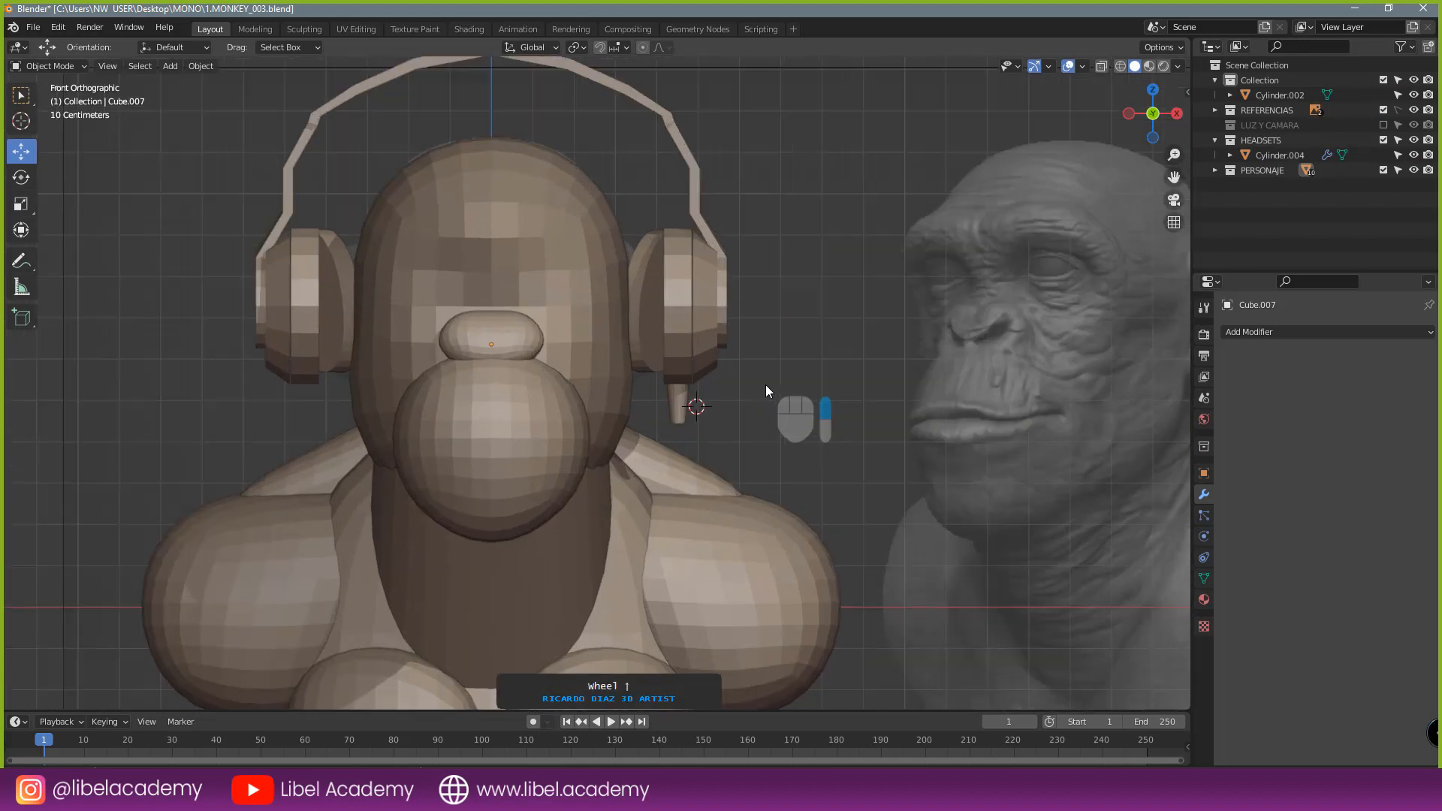
middle_click_drag(633, 395, 678, 435, "shift")
scroll(675, 435, "up", 1)
middle_click_drag(544, 290, 633, 423, "shift")
scroll(703, 432, "down", 4)
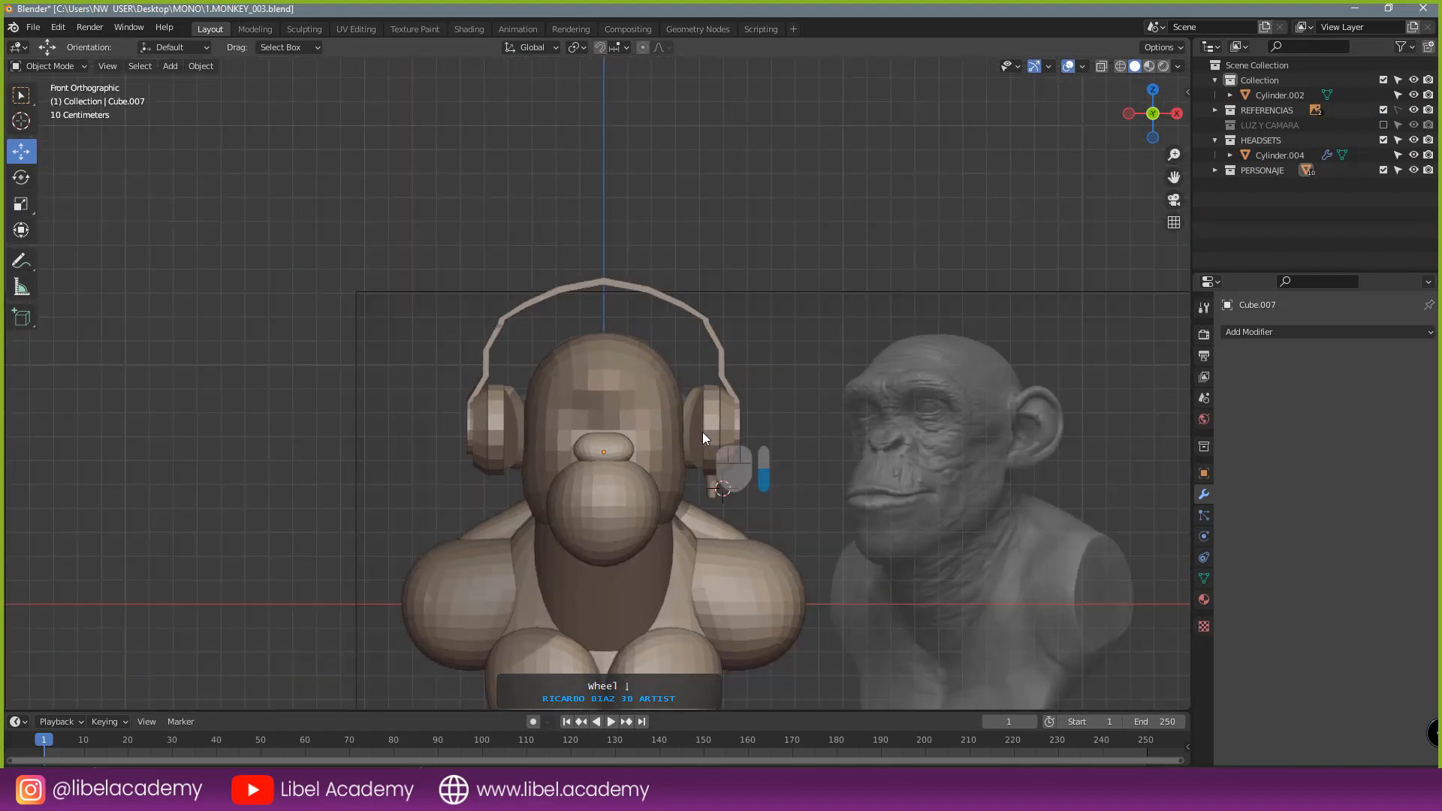
middle_click_drag(730, 485, 686, 410, "shift")
scroll(686, 410, "up", 2)
scroll(649, 385, "down", 3)
mouse_move(612, 364)
middle_mouse_down("shift")
mouse_move(649, 385)
mouse_move(593, 380)
middle_mouse_up("shift")
middle_click_drag(705, 396, 526, 415, "shift")
- Add a mesh circle beside the bust with 6 vertices and a 1 m radius, and view it from above
key("shift+a")
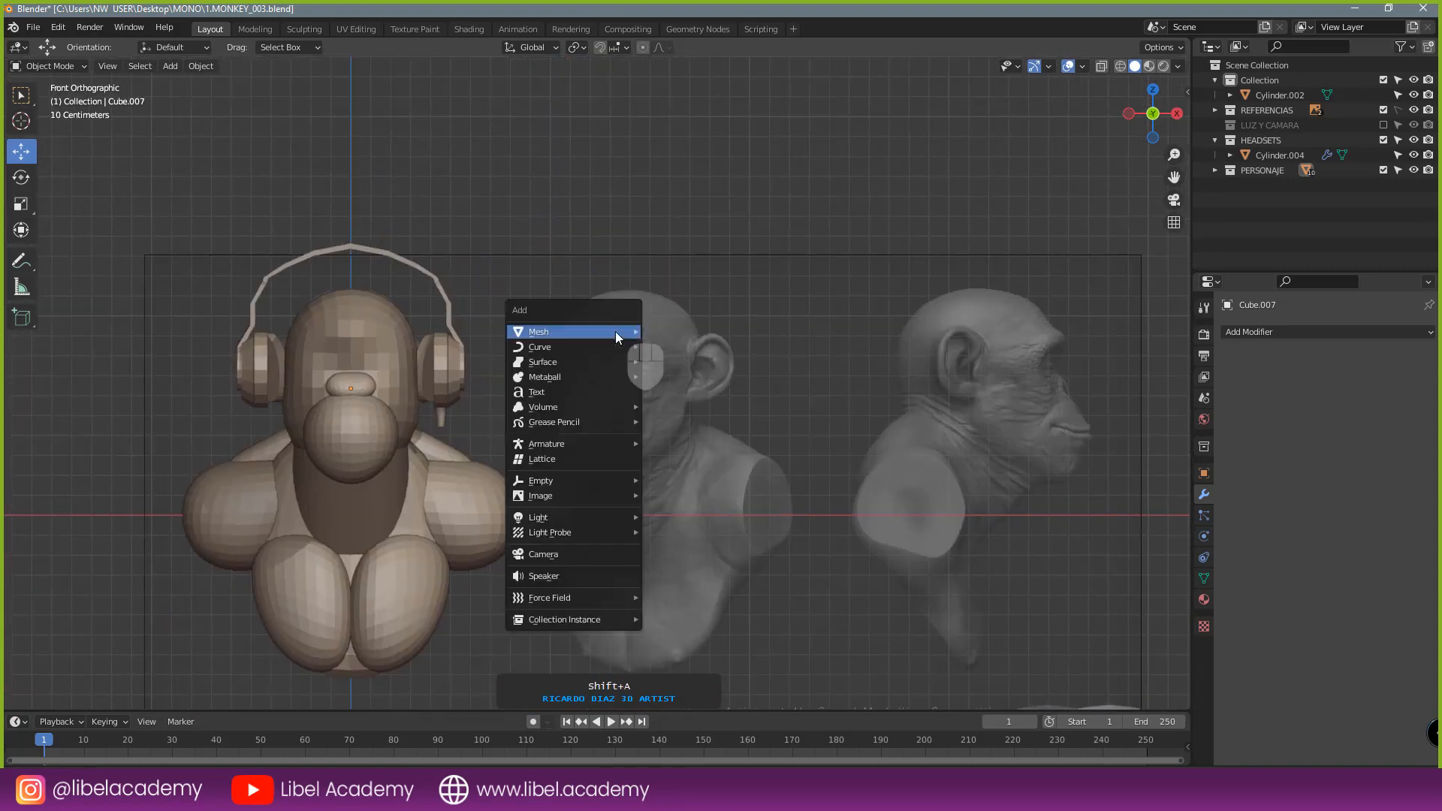
left_click(591, 334)
left_click(709, 362)
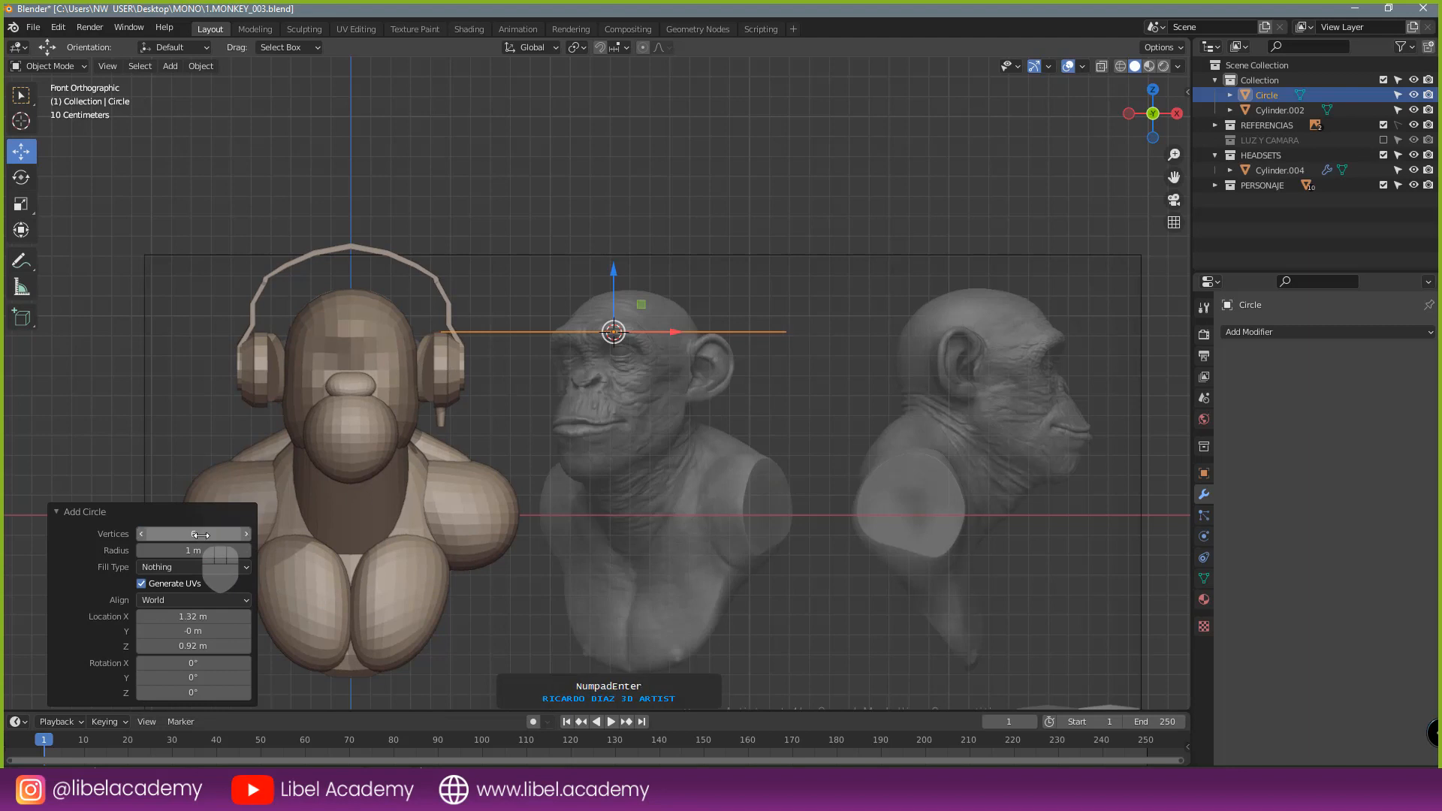
middle_click_drag(526, 600, 441, 401)
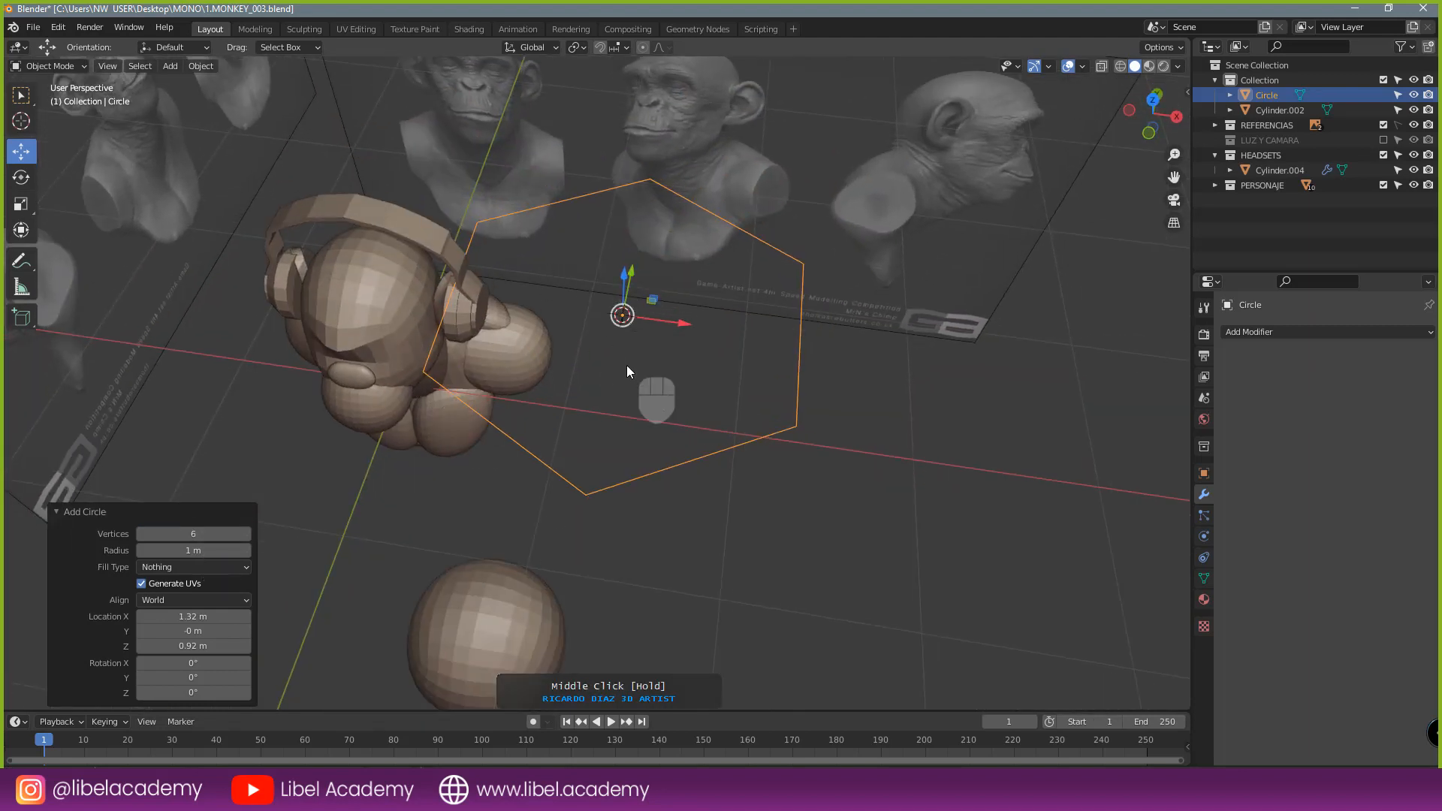
key("KP_7")
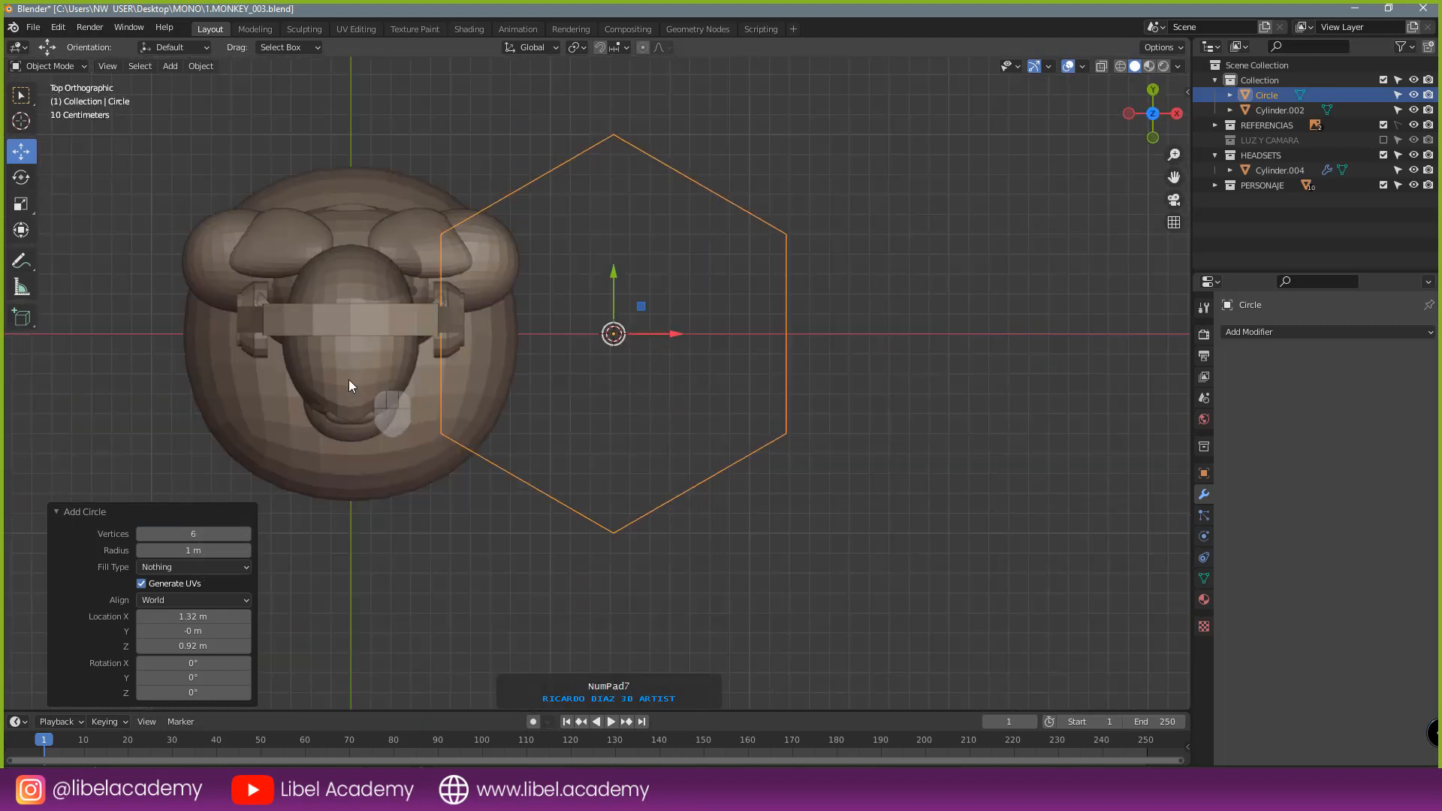
scroll(731, 305, "down", 3)
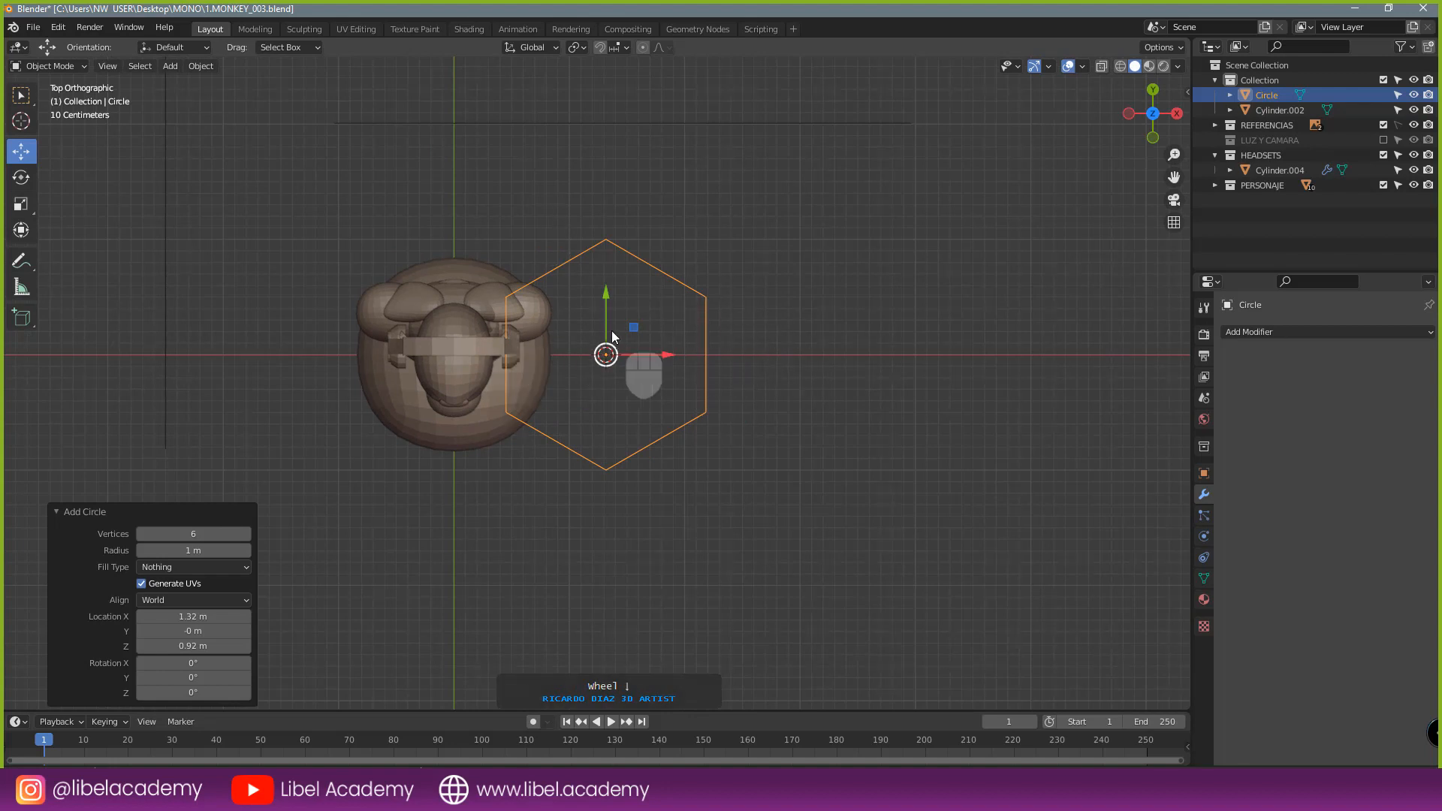
- Centre the 3D cursor at the world origin and snap the hexagonal circle to it
scroll(646, 342, "up", 2)
key("shift+s")
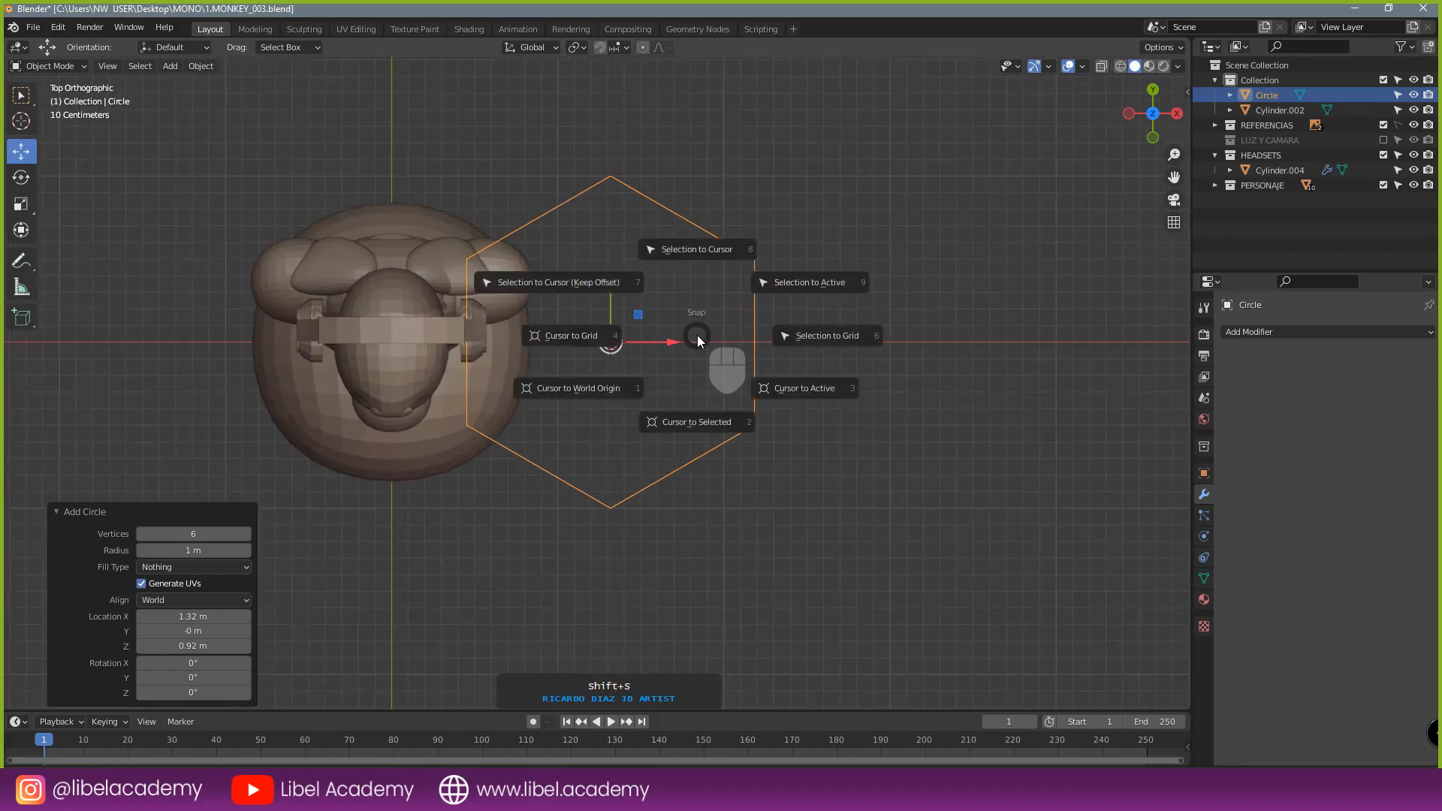
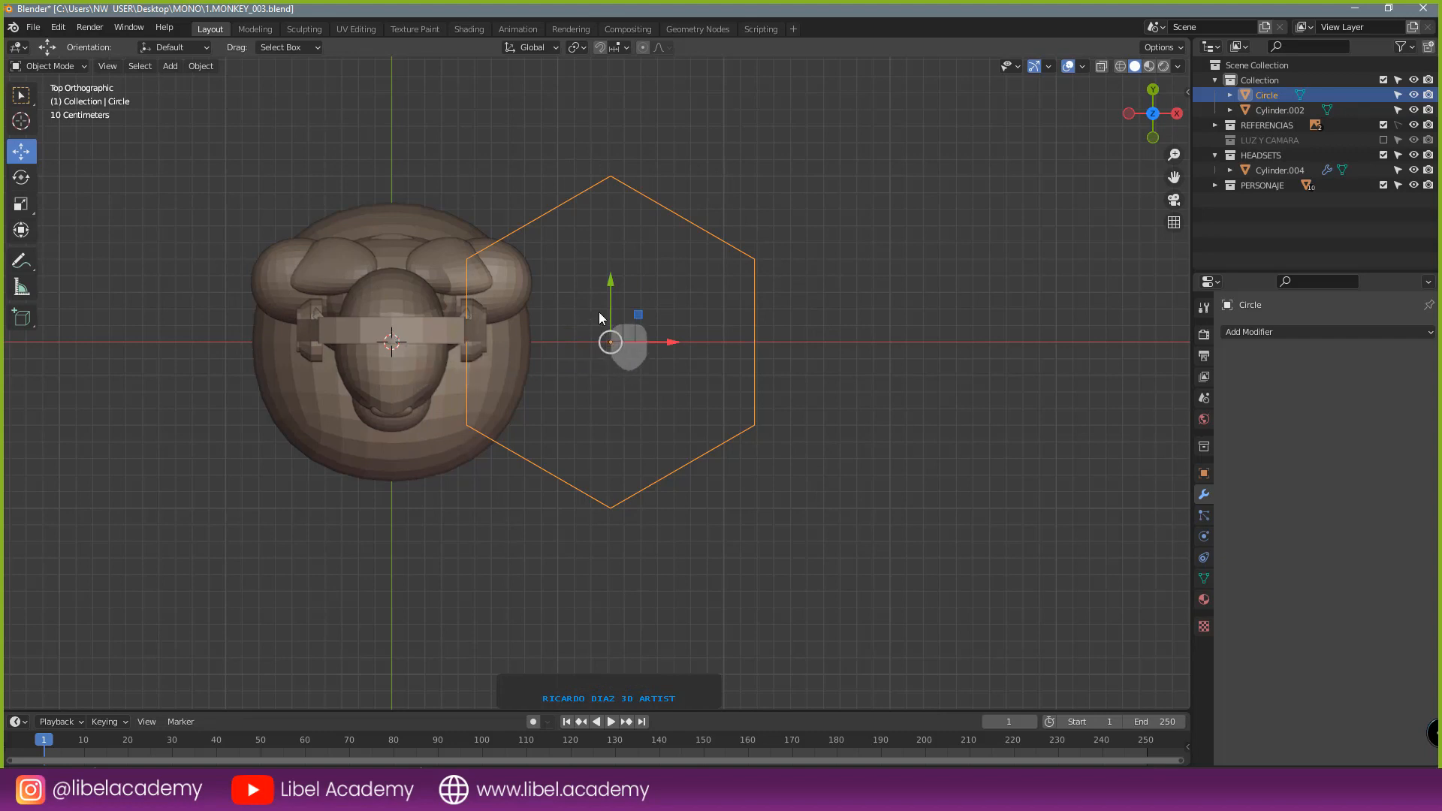
key("shift+s")
left_click(595, 226)
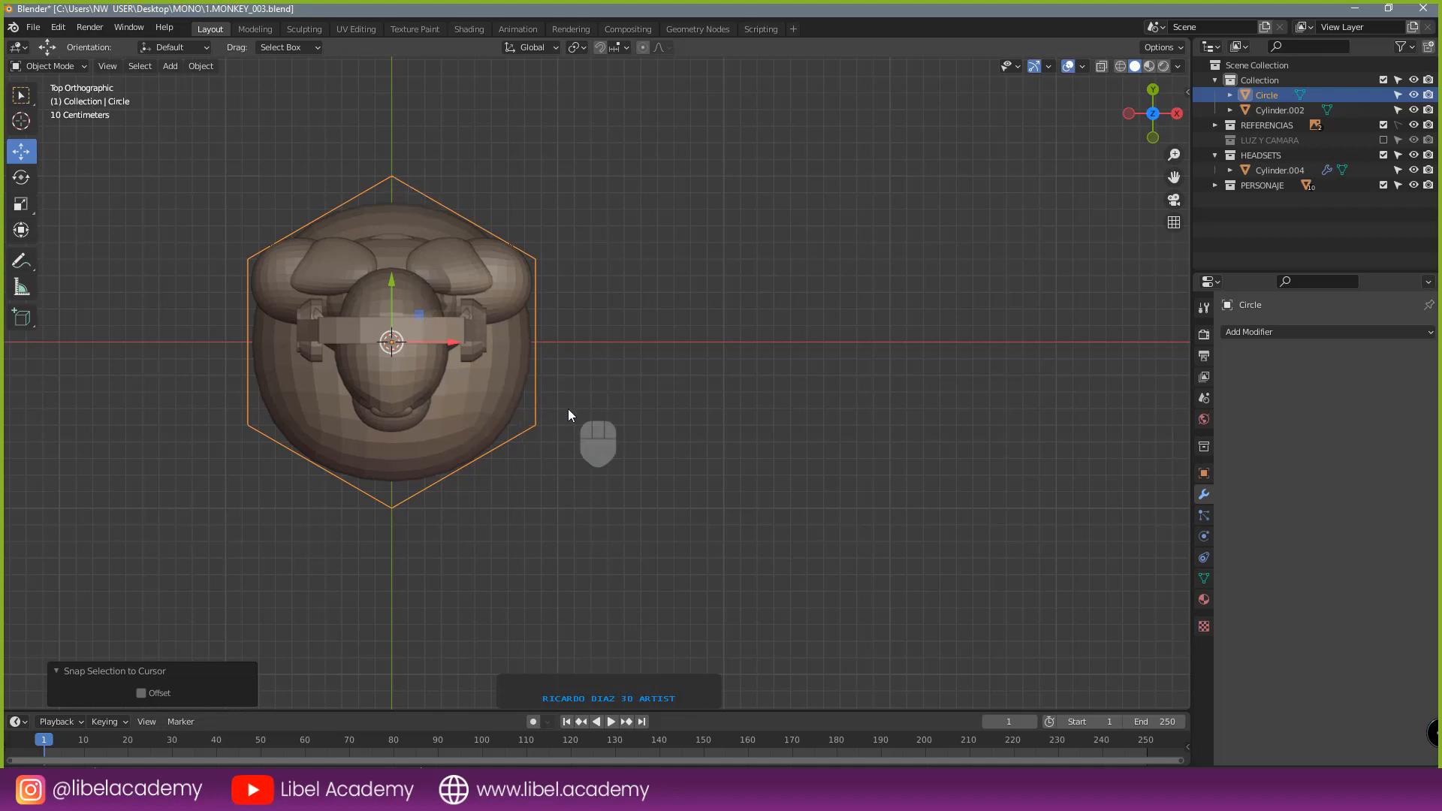
- Raise the hexagonal circle to the monkey's upper forehead and scale it down to fit around the head
key("KP_1")
left_click_drag(391, 425, 390, 269)
key("s")
left_click(525, 337)
key("s")
left_click(510, 297)
middle_click_drag(390, 268, 440, 388)
middle_click_drag(500, 353, 745, 385)
scroll(760, 392, "up", 1)
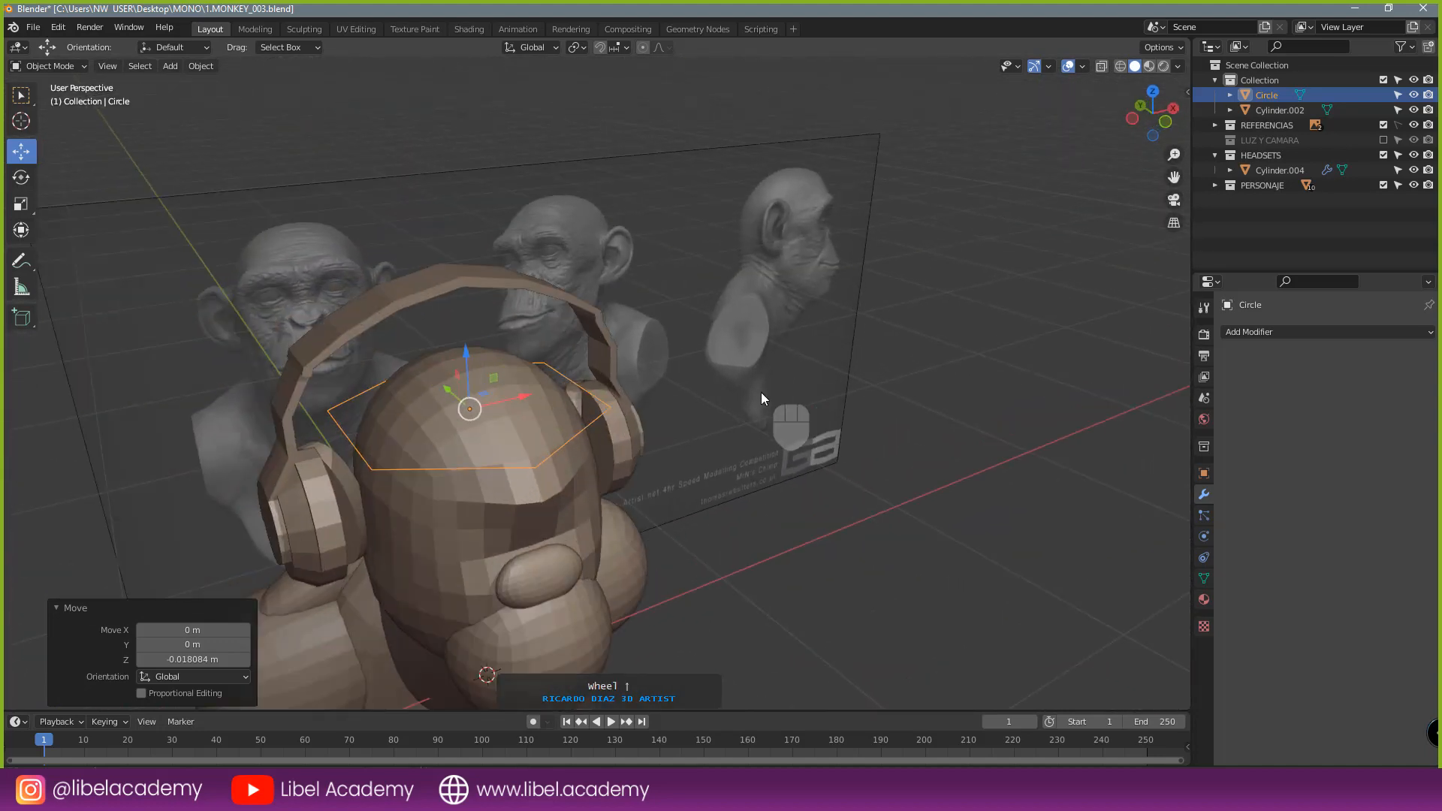
- In Edit Mode, extrude the hexagonal ring upward about 0.26 m and scale its upper loop to about 0.86
key("KP_7")
key("KP_1")
scroll(764, 398, "down", 1)
scroll(764, 398, "down", 1)
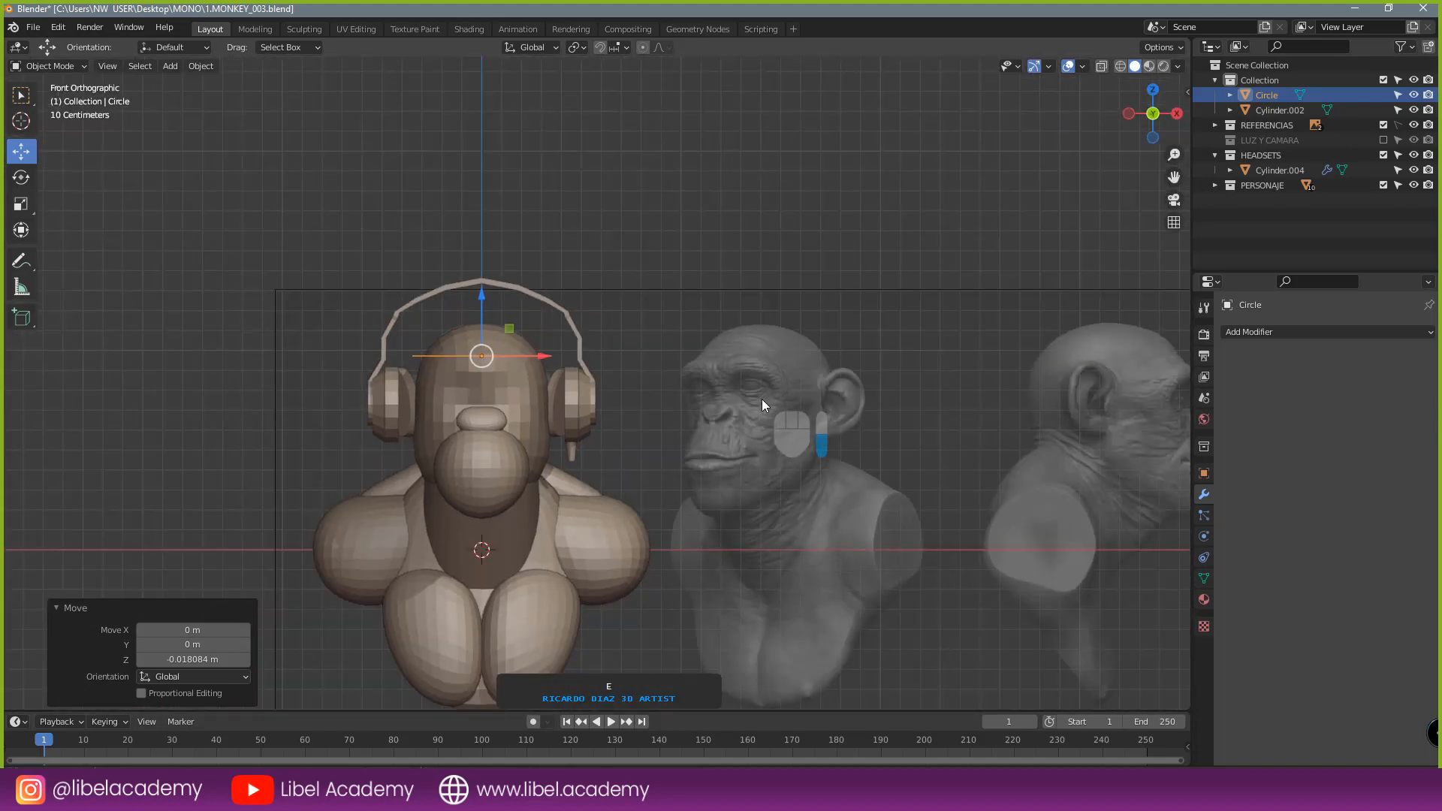
scroll(535, 367, "up", 2)
key("Tab")
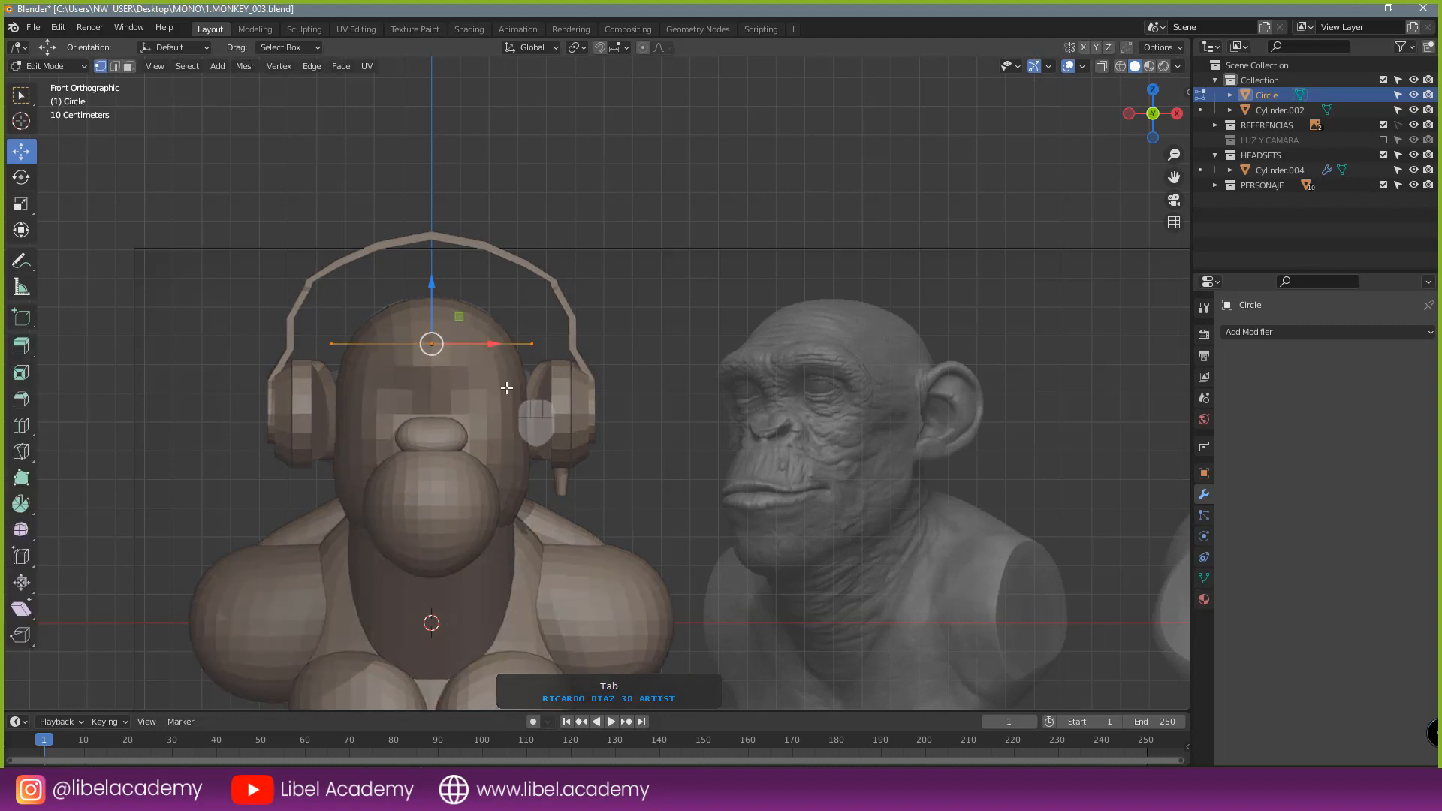
key("e")
left_click(506, 388)
left_click_drag(431, 289, 436, 215)
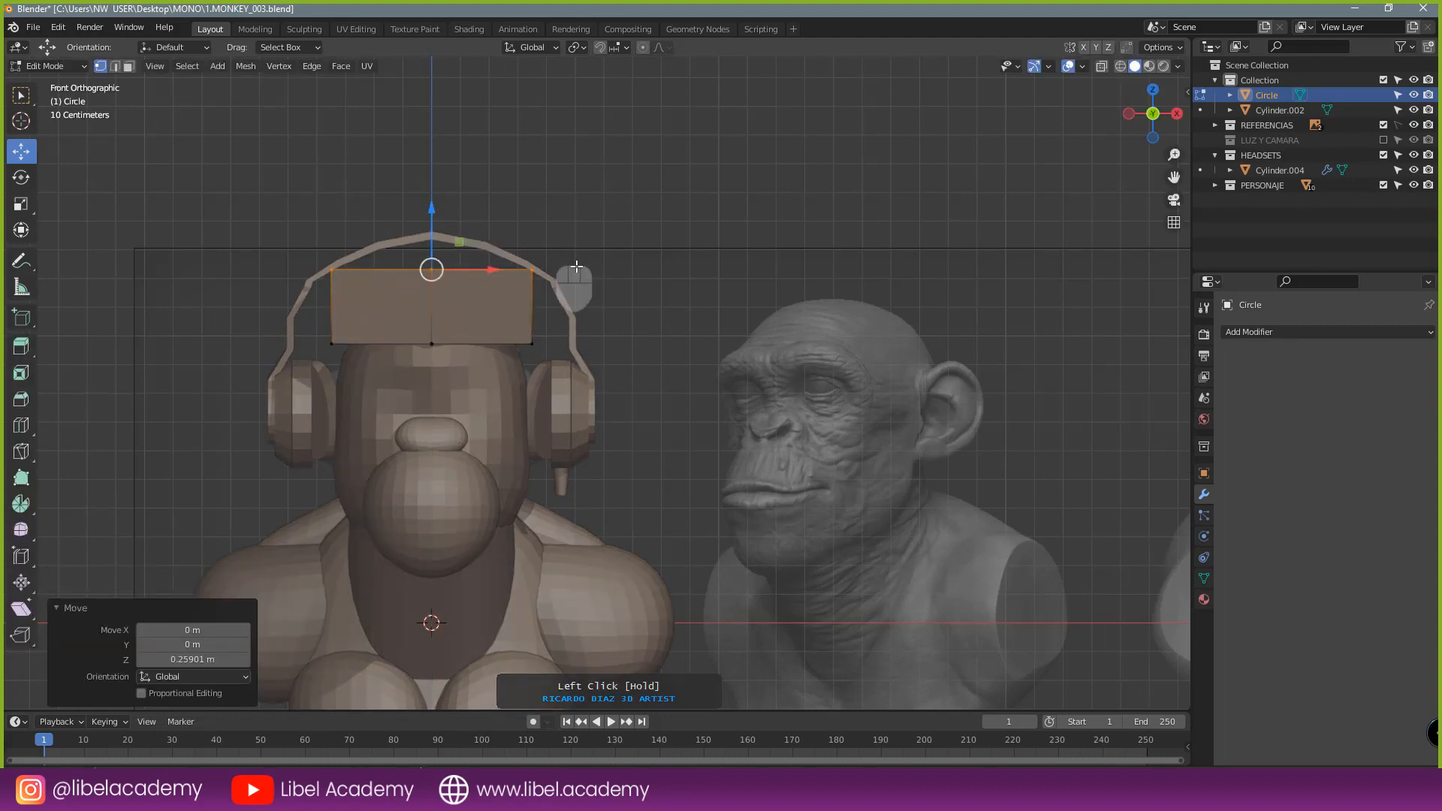
key("s")
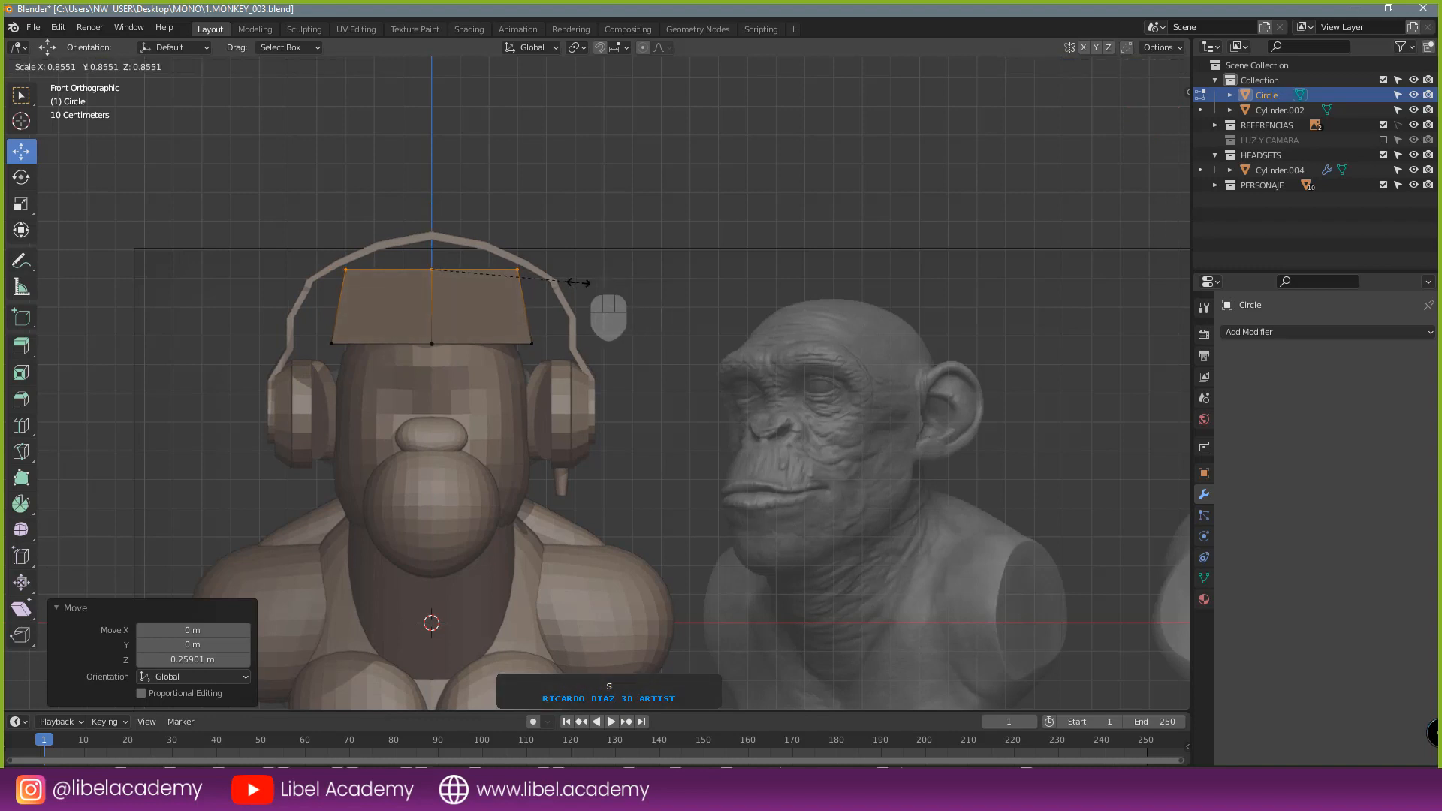
left_click(578, 283)
- Extrude the upper loop inward to about 0.19 scale, and lower the outer top ring about 0.04 m
middle_click_drag(577, 284, 531, 367)
key("e")
left_click(530, 366)
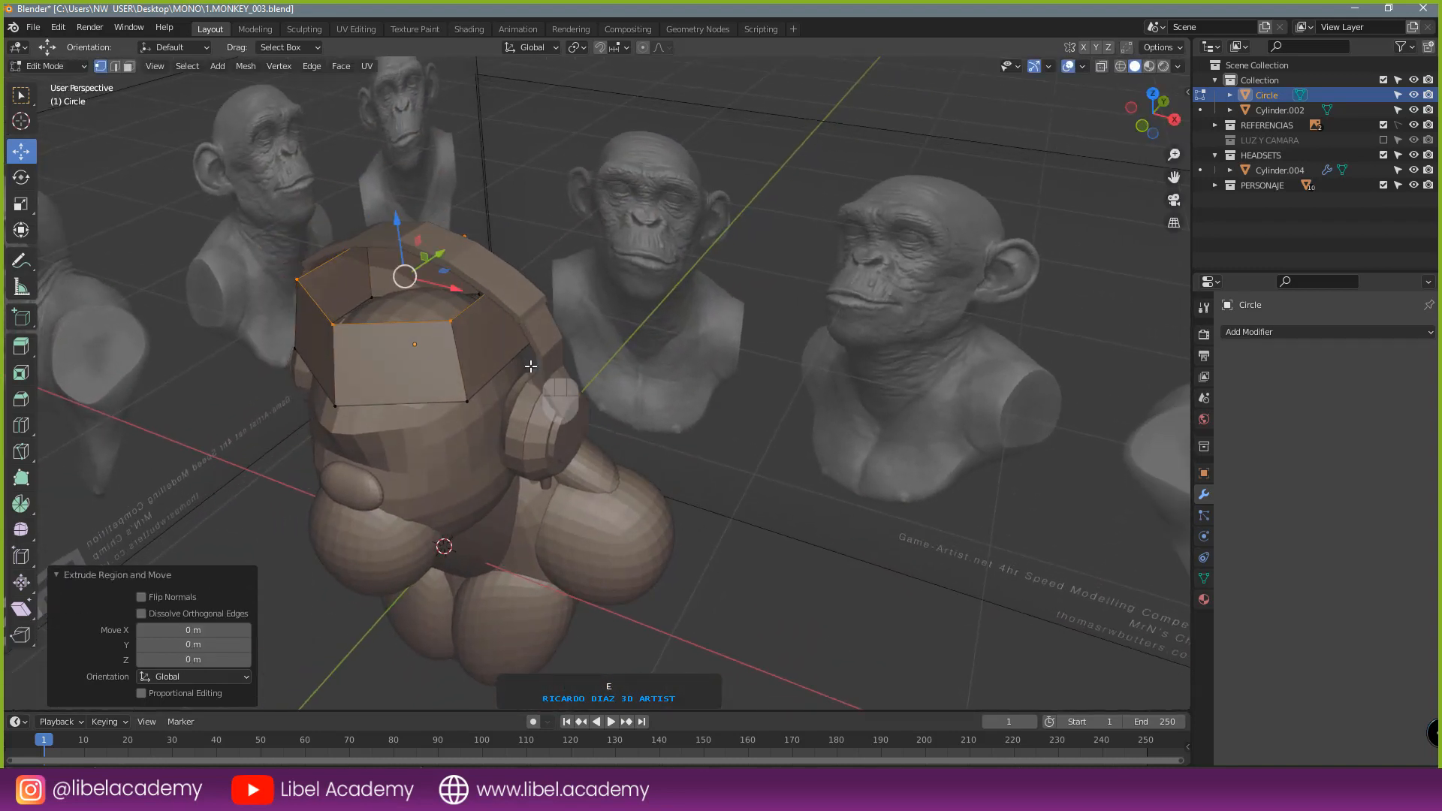
key("s")
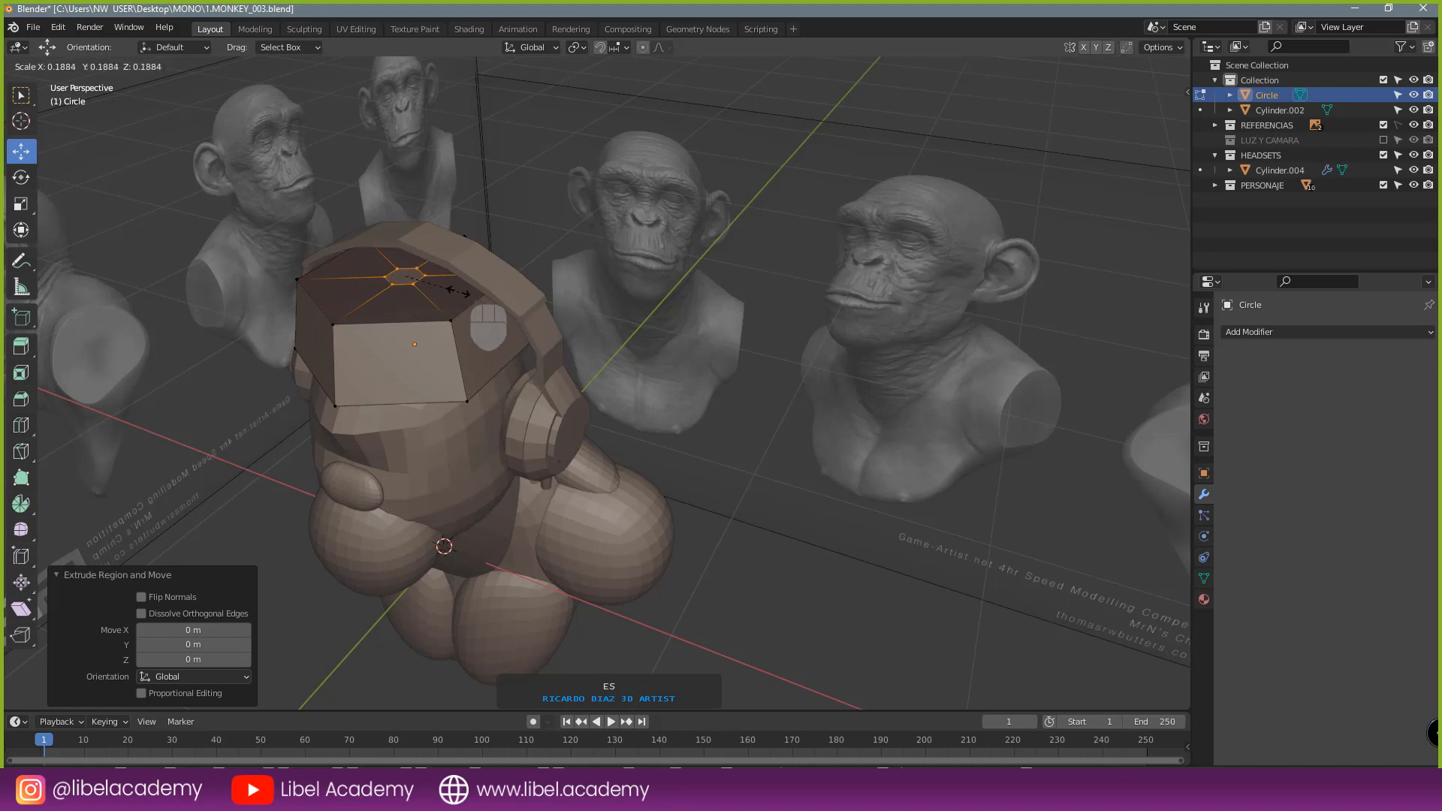
left_click(459, 291)
right_click(413, 329, "alt")
middle_click_drag(400, 330, 453, 293)
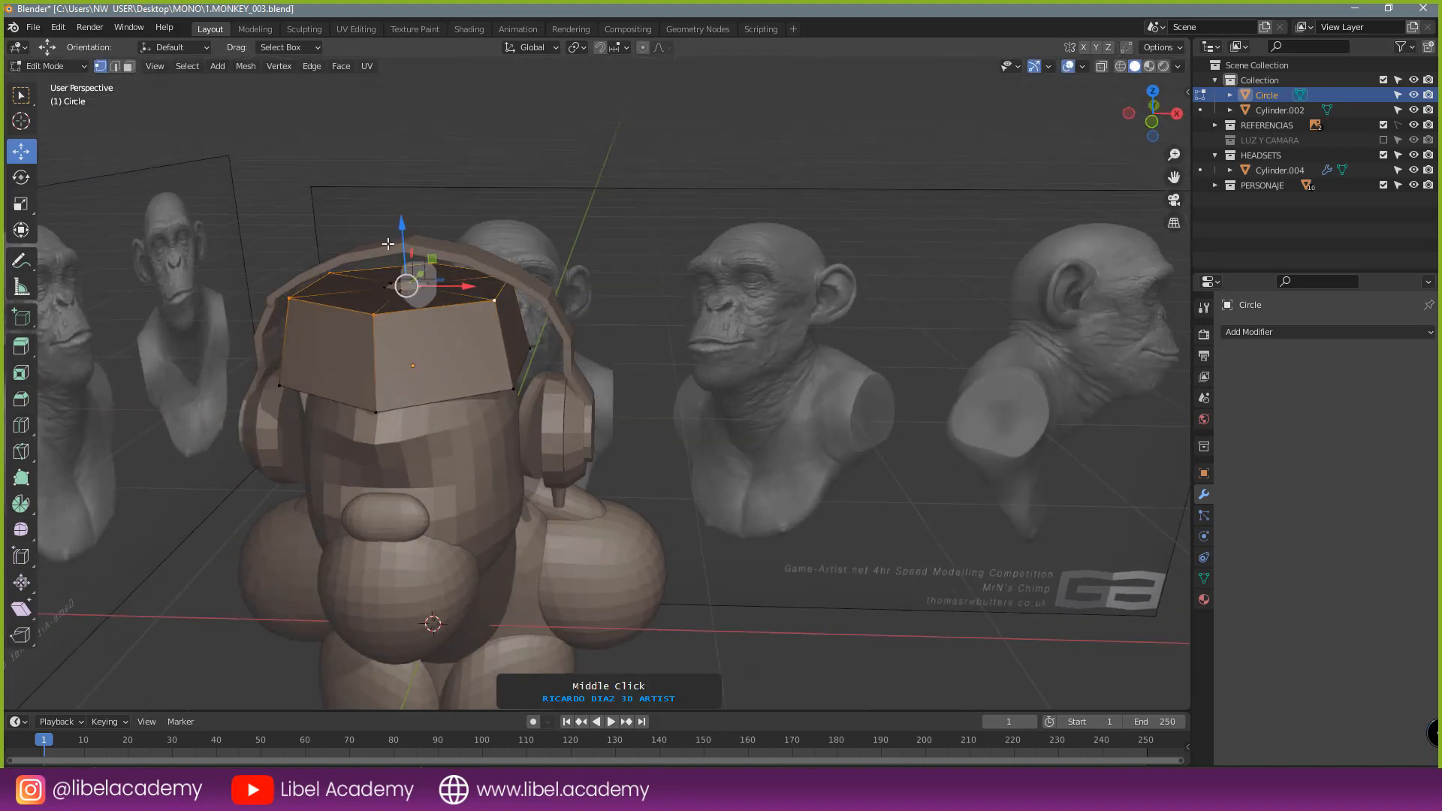
left_click_drag(399, 244, 388, 250)
key("alt+Tab")
right_click_drag(431, 333, 444, 330)
scroll(449, 418, "up", 5)
right_click_drag(451, 418, 0, 398)
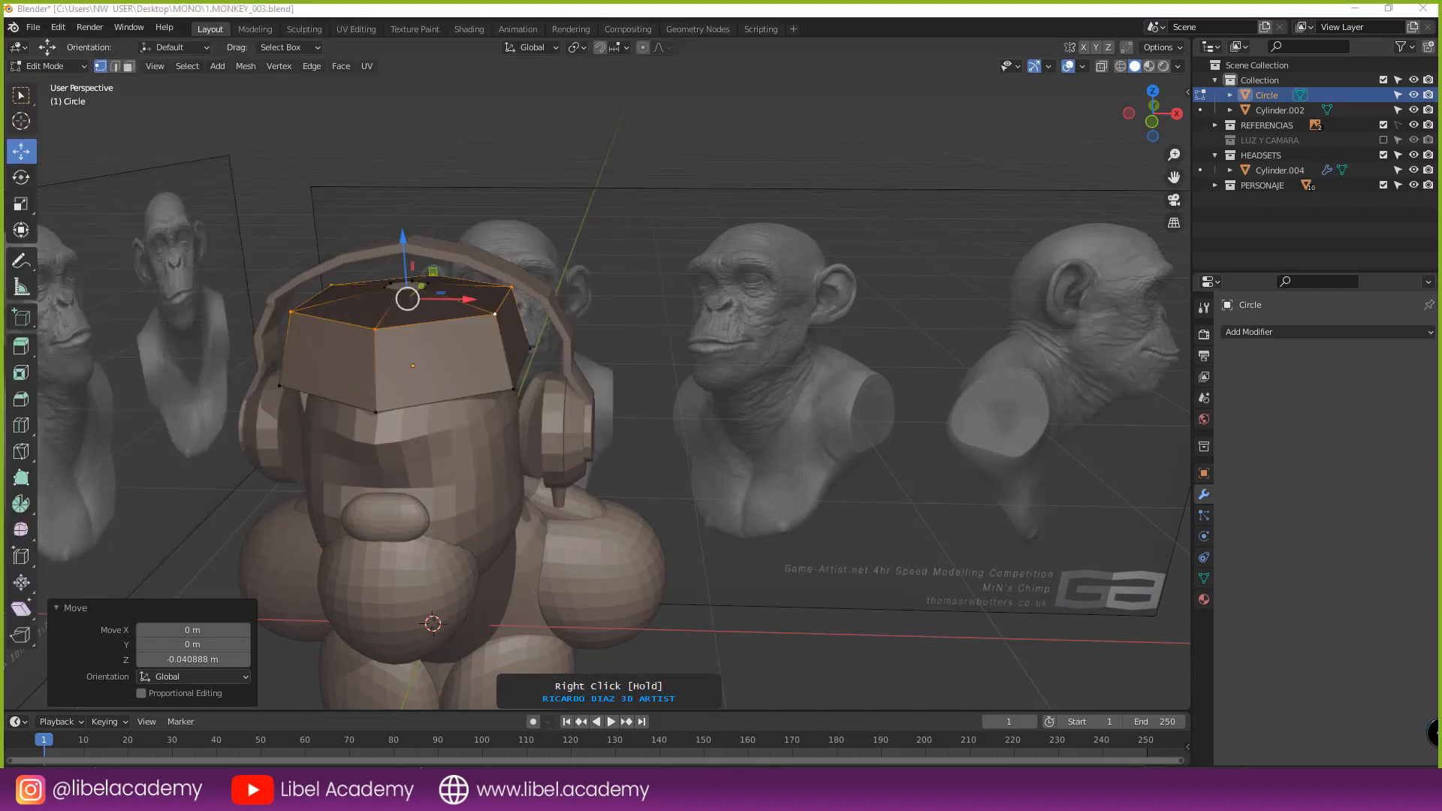
- Try scaling the small inner loop at the cap's crown to about 0.46
mouse_move(405, 353)
middle_mouse_down()
mouse_move(458, 338)
mouse_move(392, 348)
mouse_move(392, 365)
middle_mouse_up()
right_click(384, 330, "alt")
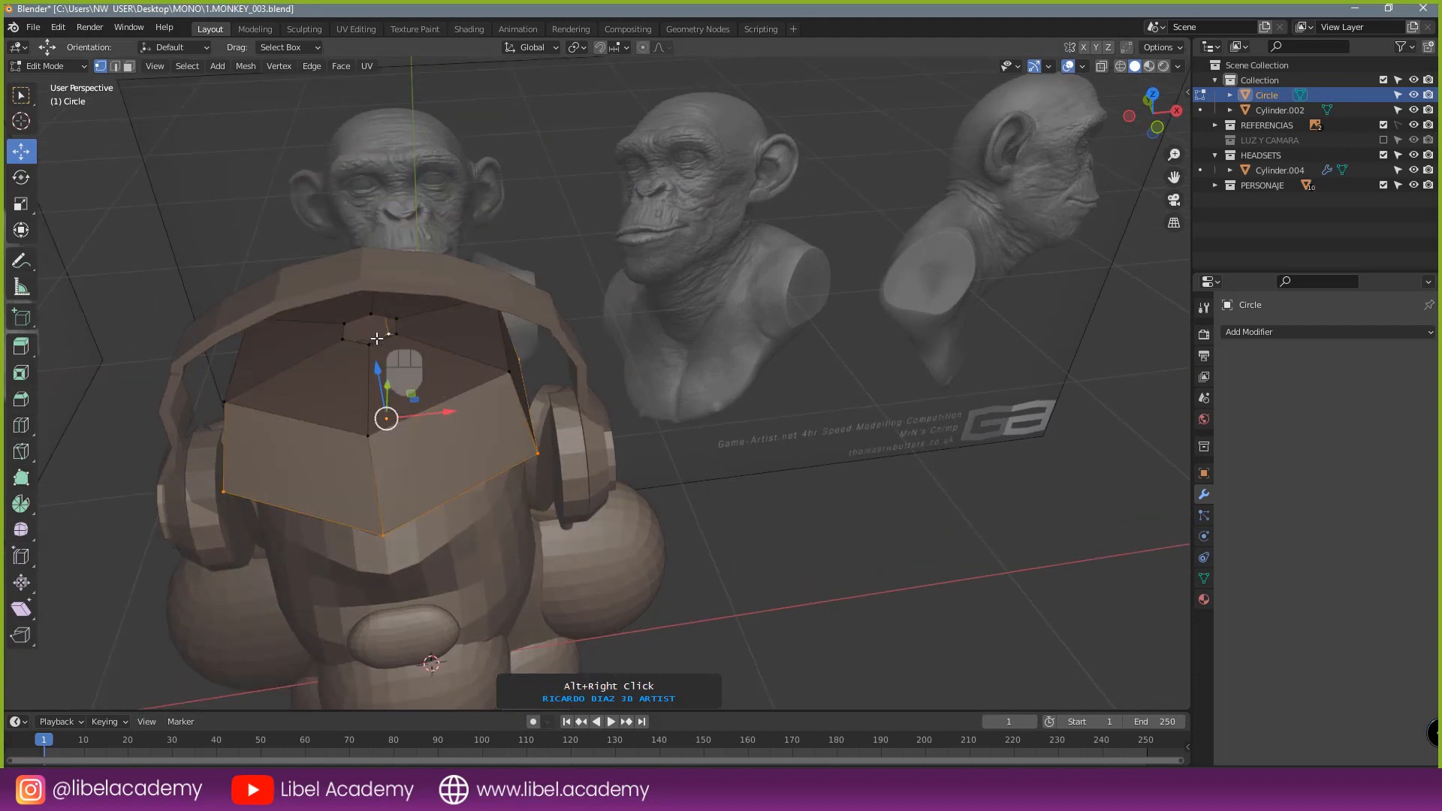
right_click(388, 339, "alt")
key("s")
left_click(371, 353)
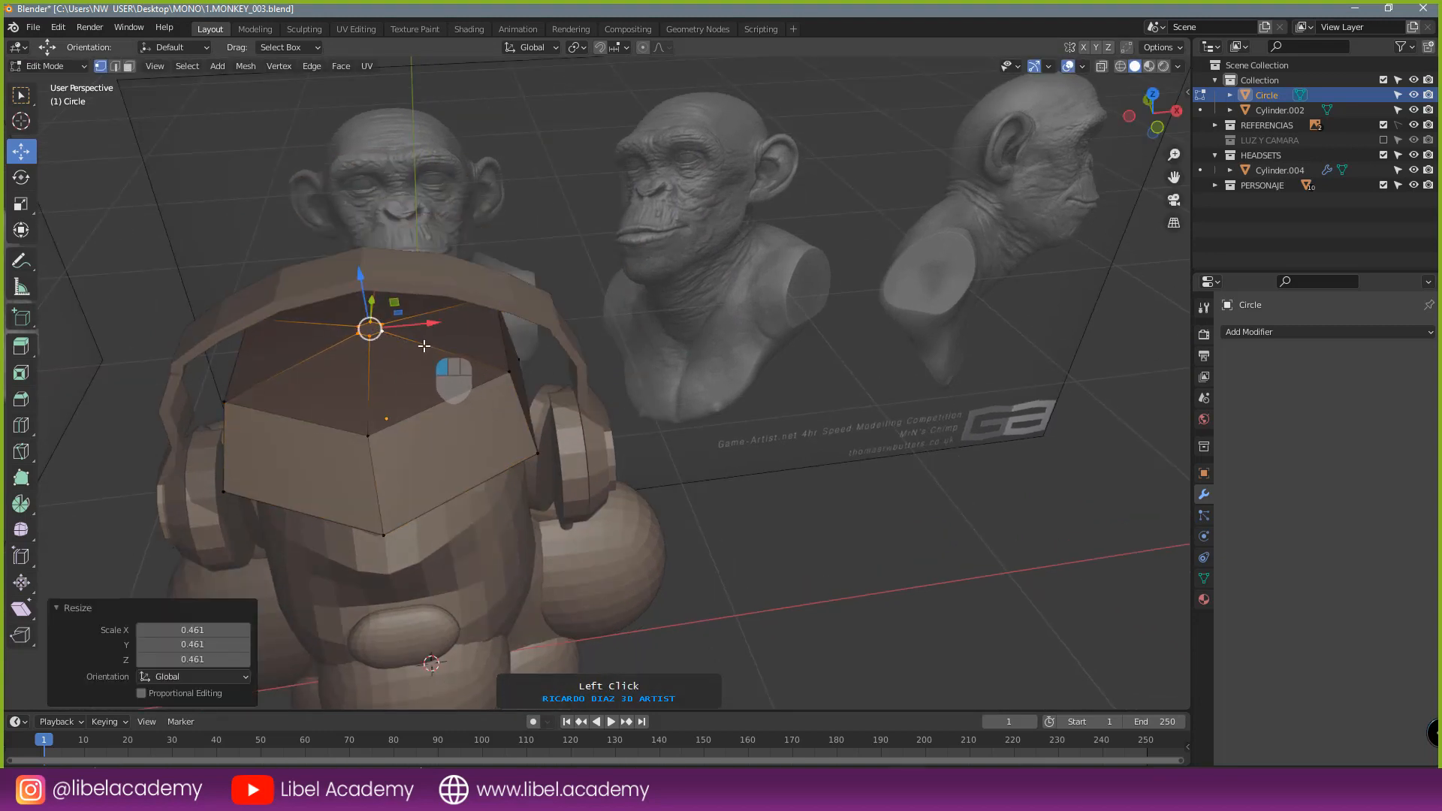
scroll(370, 355, "up", 2)
middle_click_drag(273, 363, 508, 364)
- Select the small inner edge loop at the cap's crown and scale it to 0.42
right_click(465, 355)
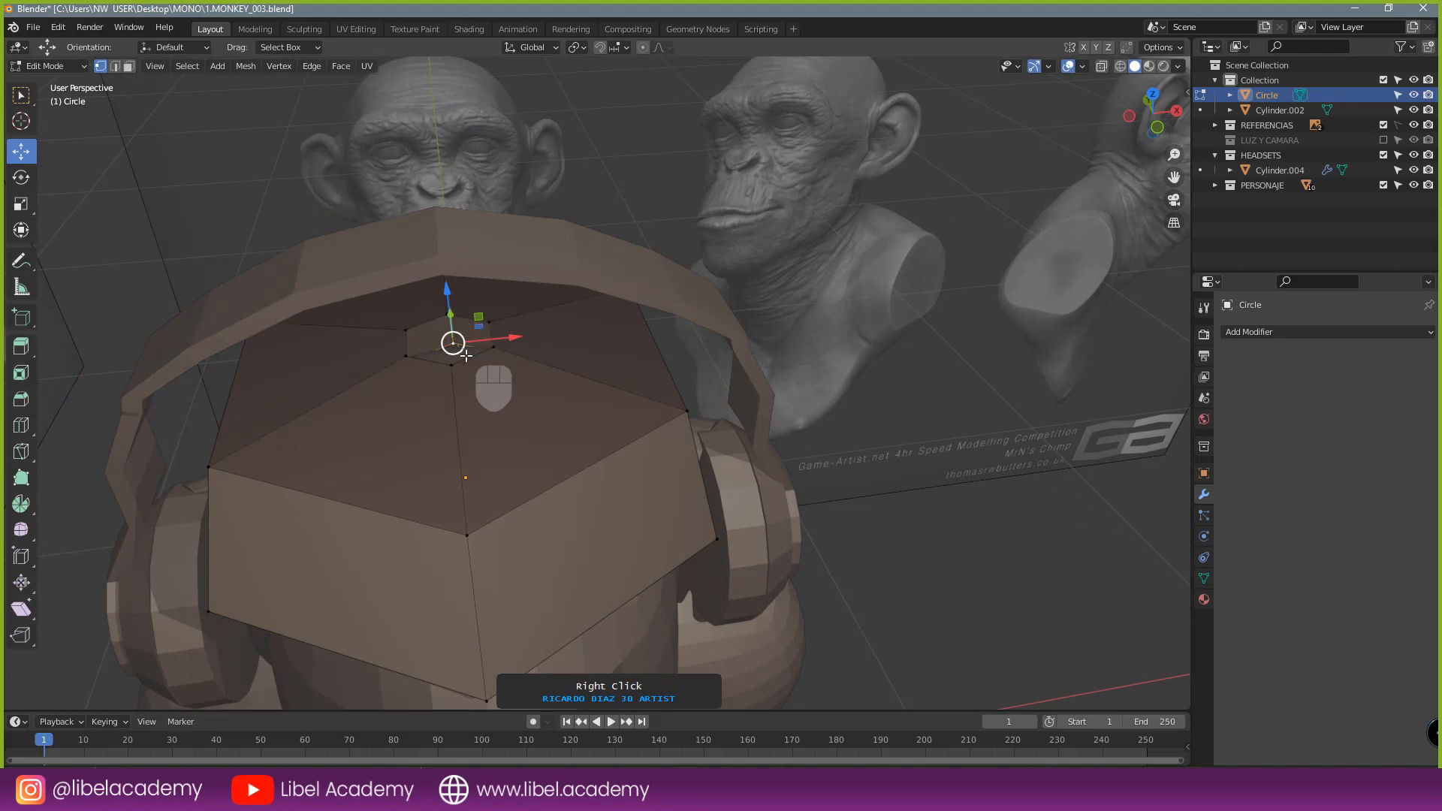
right_click(462, 368, "alt")
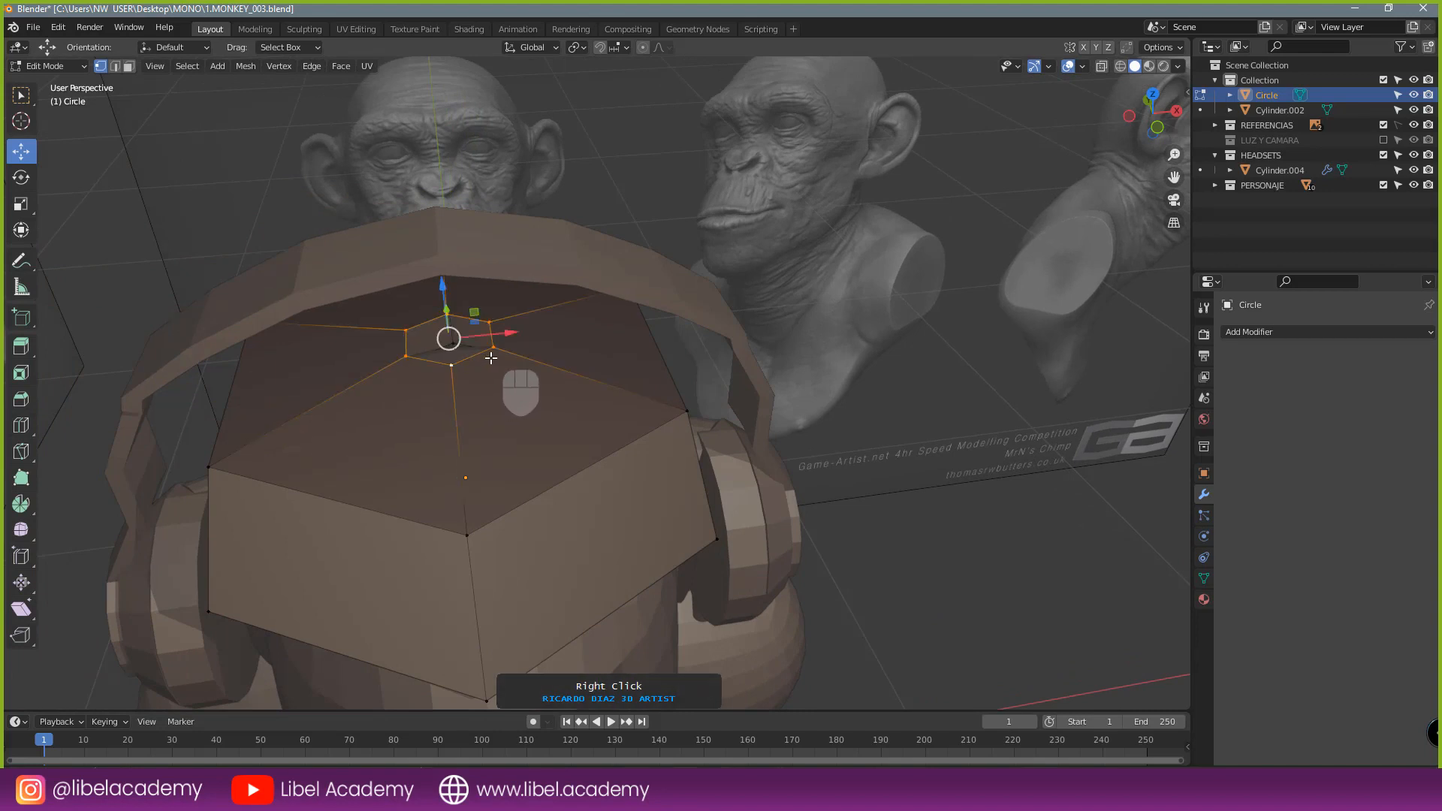
right_click(535, 491, "alt")
right_click(661, 600, "alt")
right_click(571, 501, "alt")
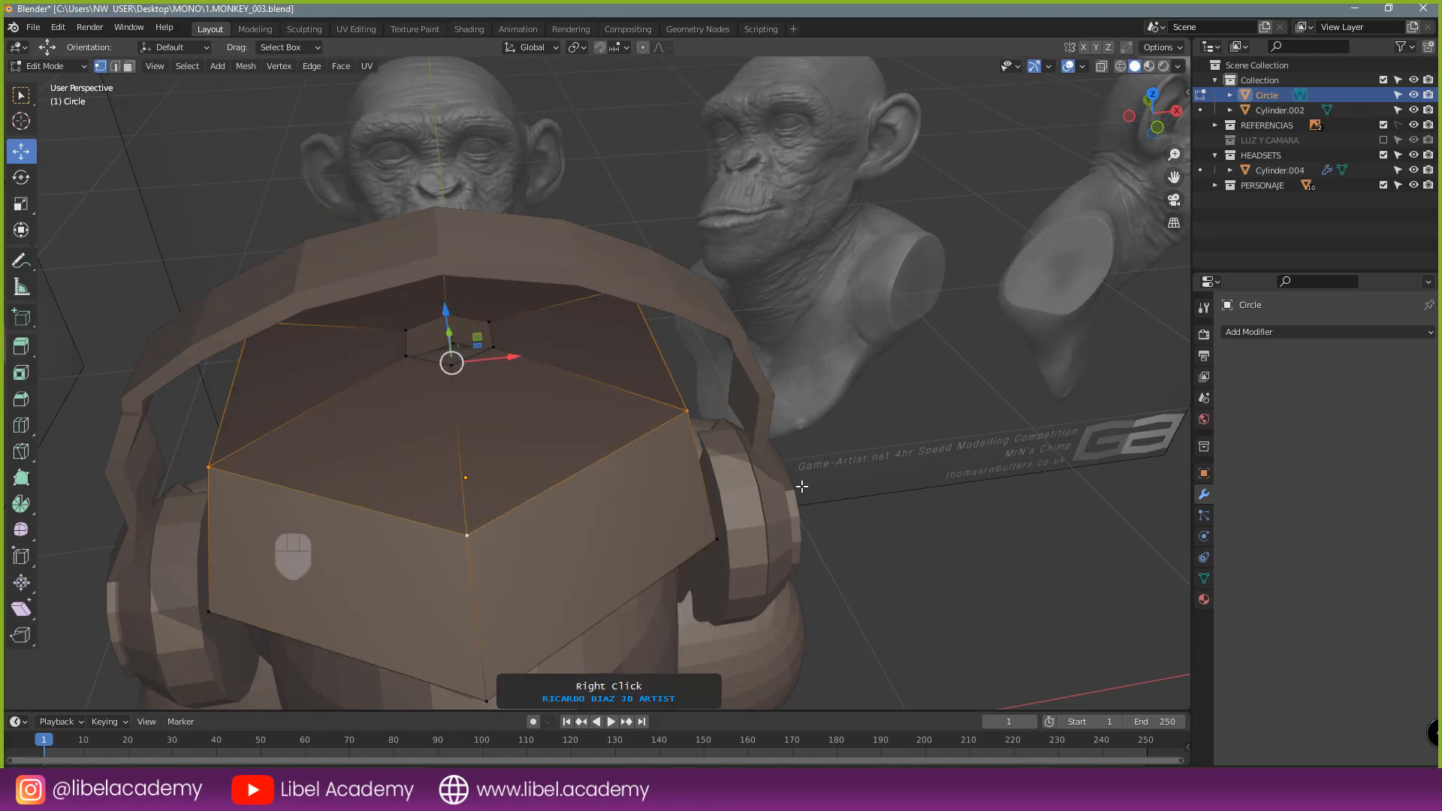
right_click(473, 359, "alt")
key("s")
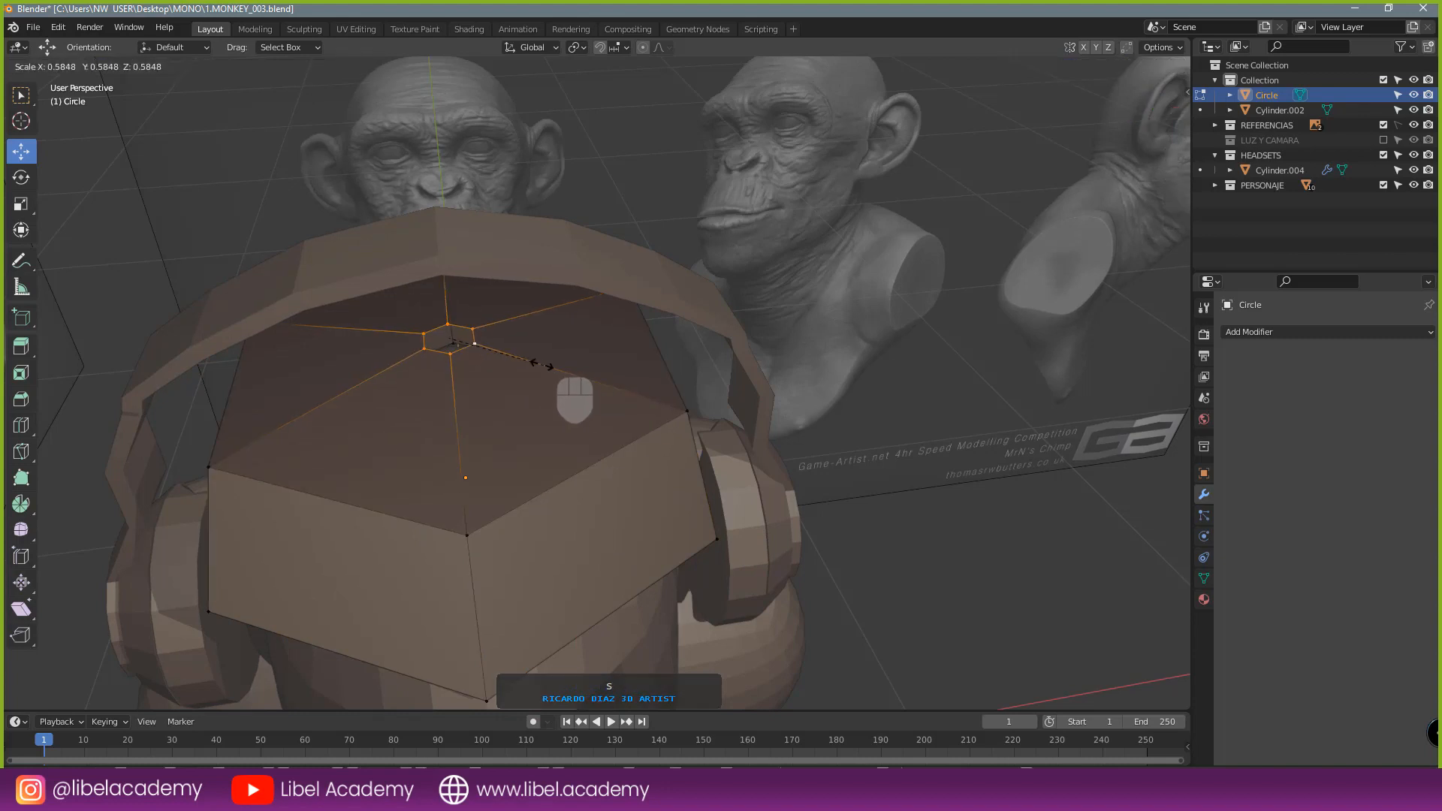
left_click(525, 367)
- In Object Mode, stretch the whole cap vertically by a factor of about 1.33 in front view
scroll(556, 375, "down", 4)
key("KP_1")
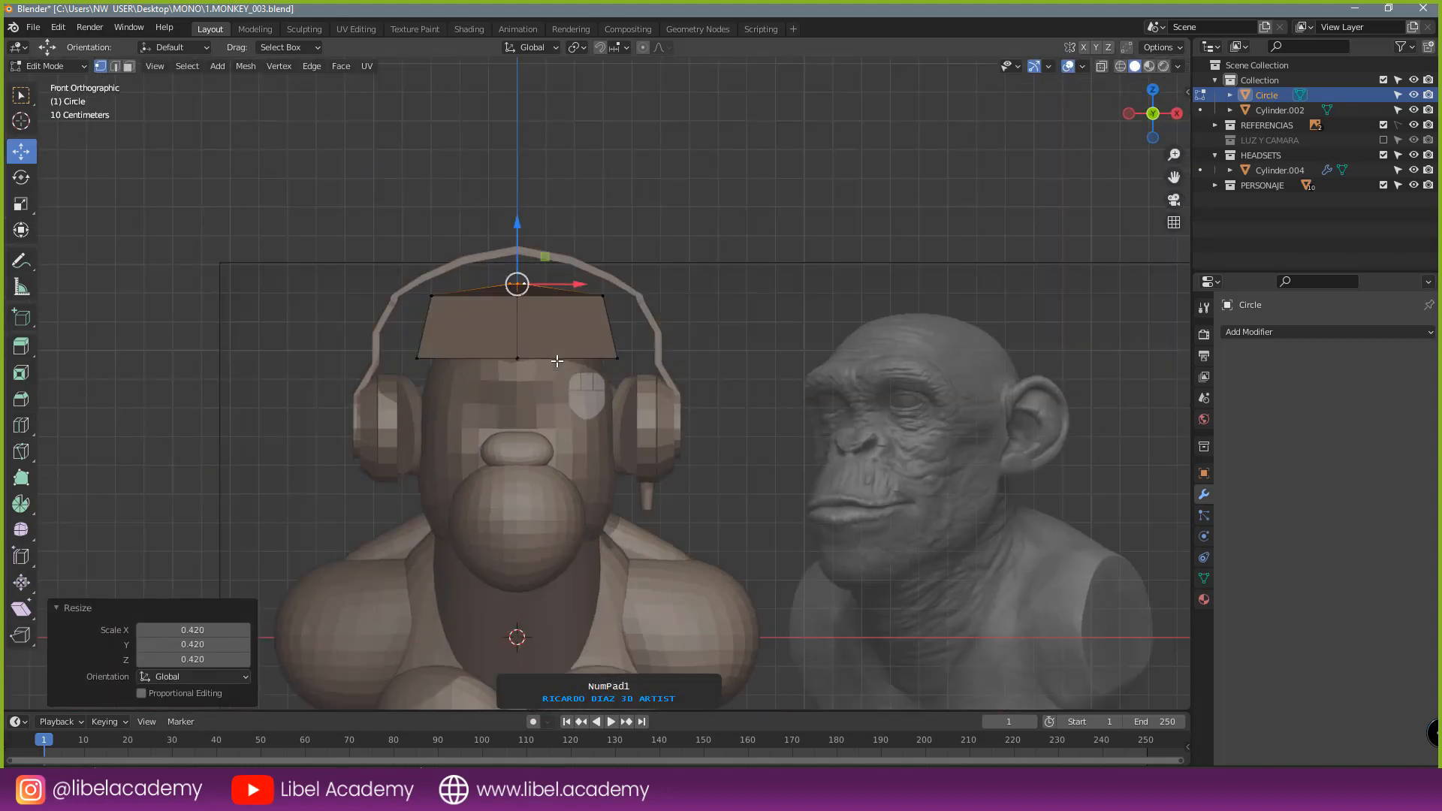
scroll(557, 361, "up", 2)
key("Tab")
key("s")
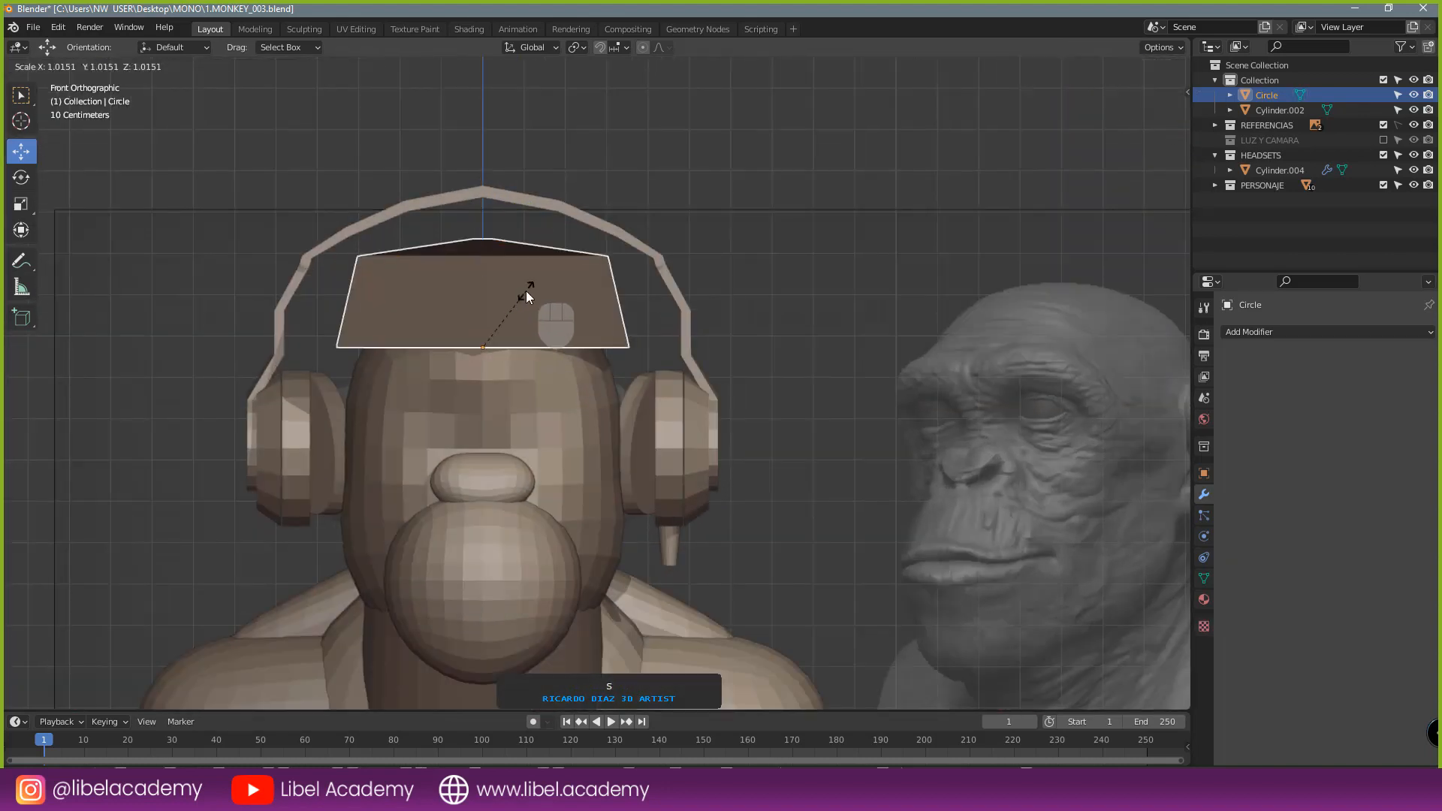
key("z")
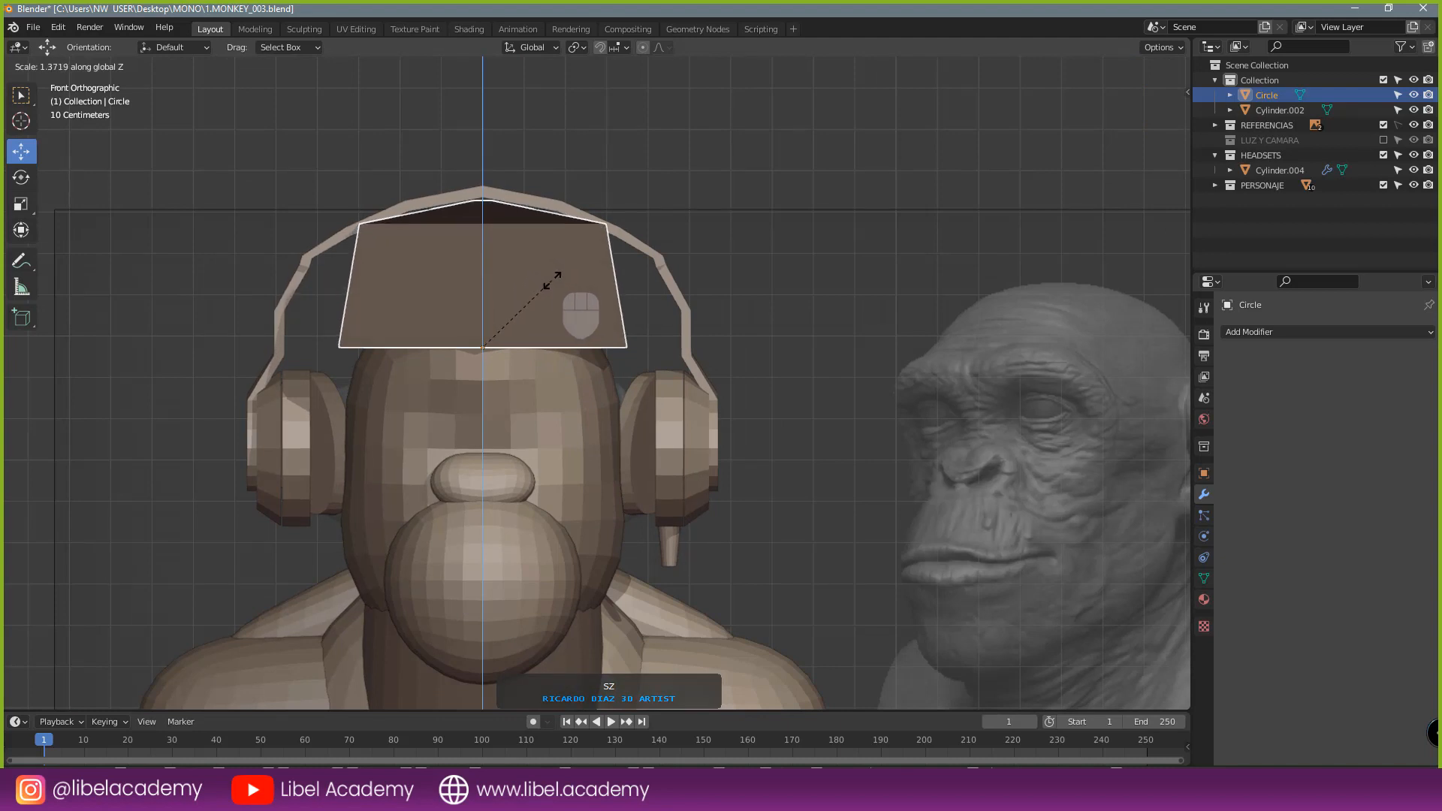
left_click(601, 310)
- Enlarge the whole cap slightly and readjust its vertical scale to fit under the headphone band
key("s")
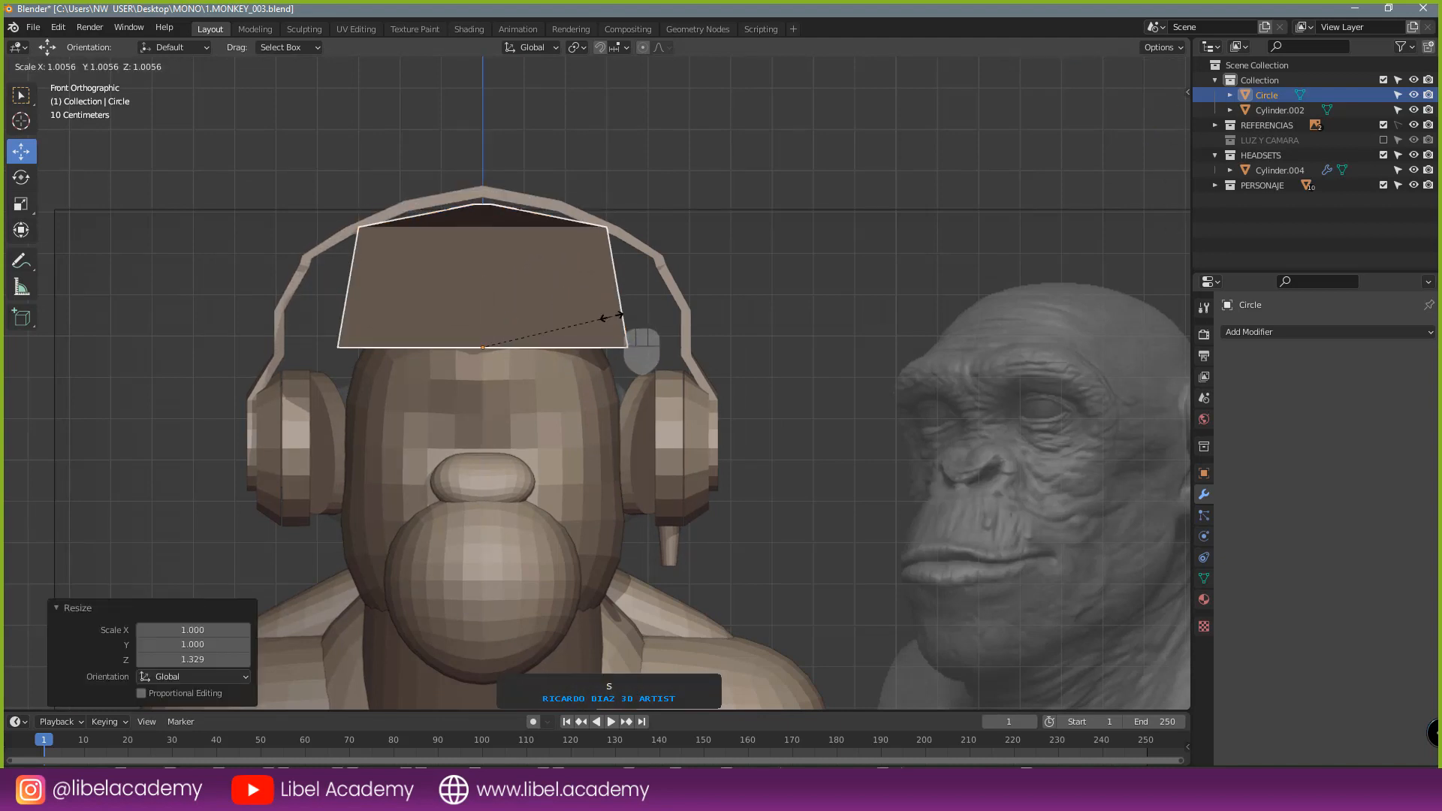
key("z")
right_click(614, 321)
key("s")
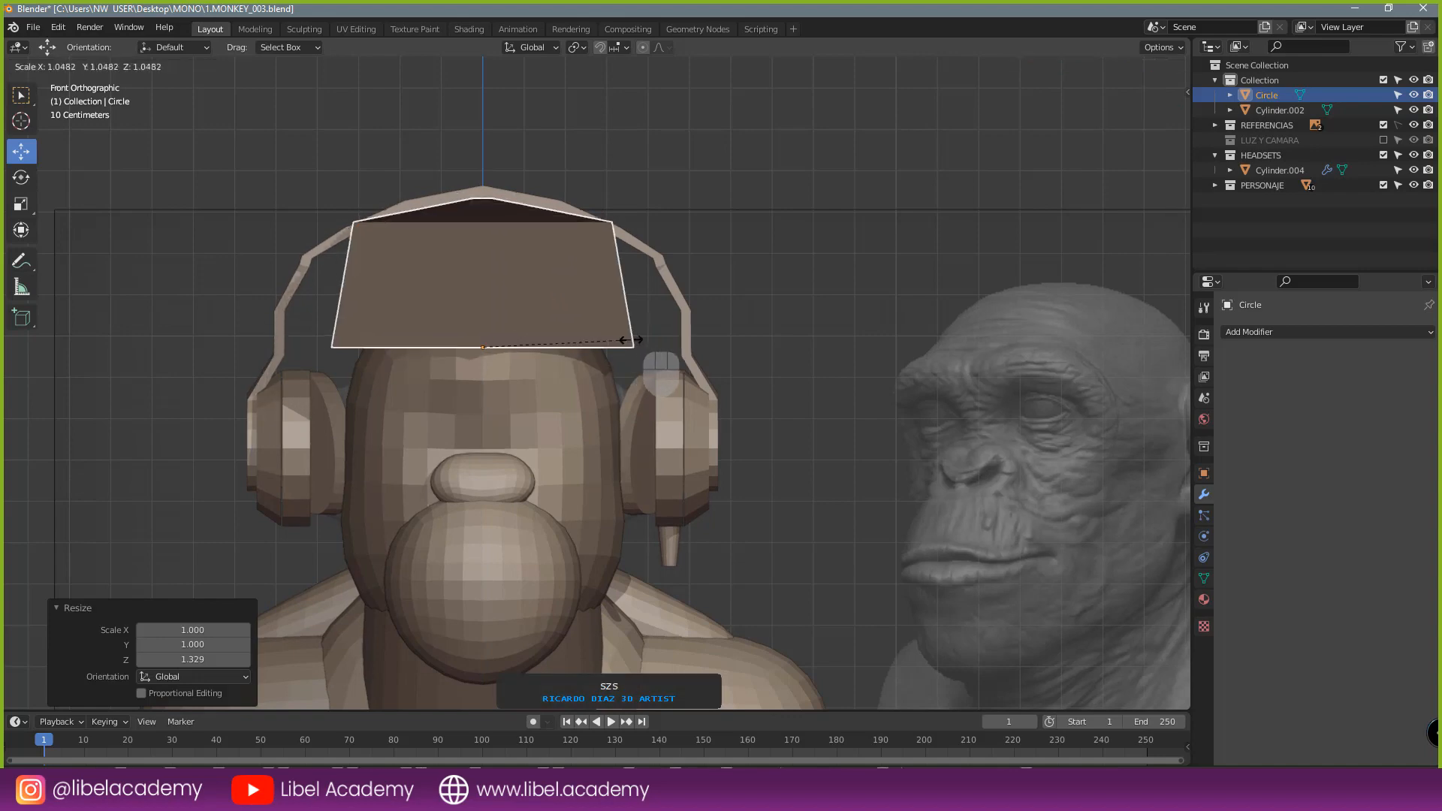
left_click(641, 344)
key("s")
key("z")
left_click(629, 335)
left_click_drag(491, 285, 497, 282)
- Turn on the Face Orientation overlay to check the direction of the bust's normals
scroll(744, 404, "down", 3)
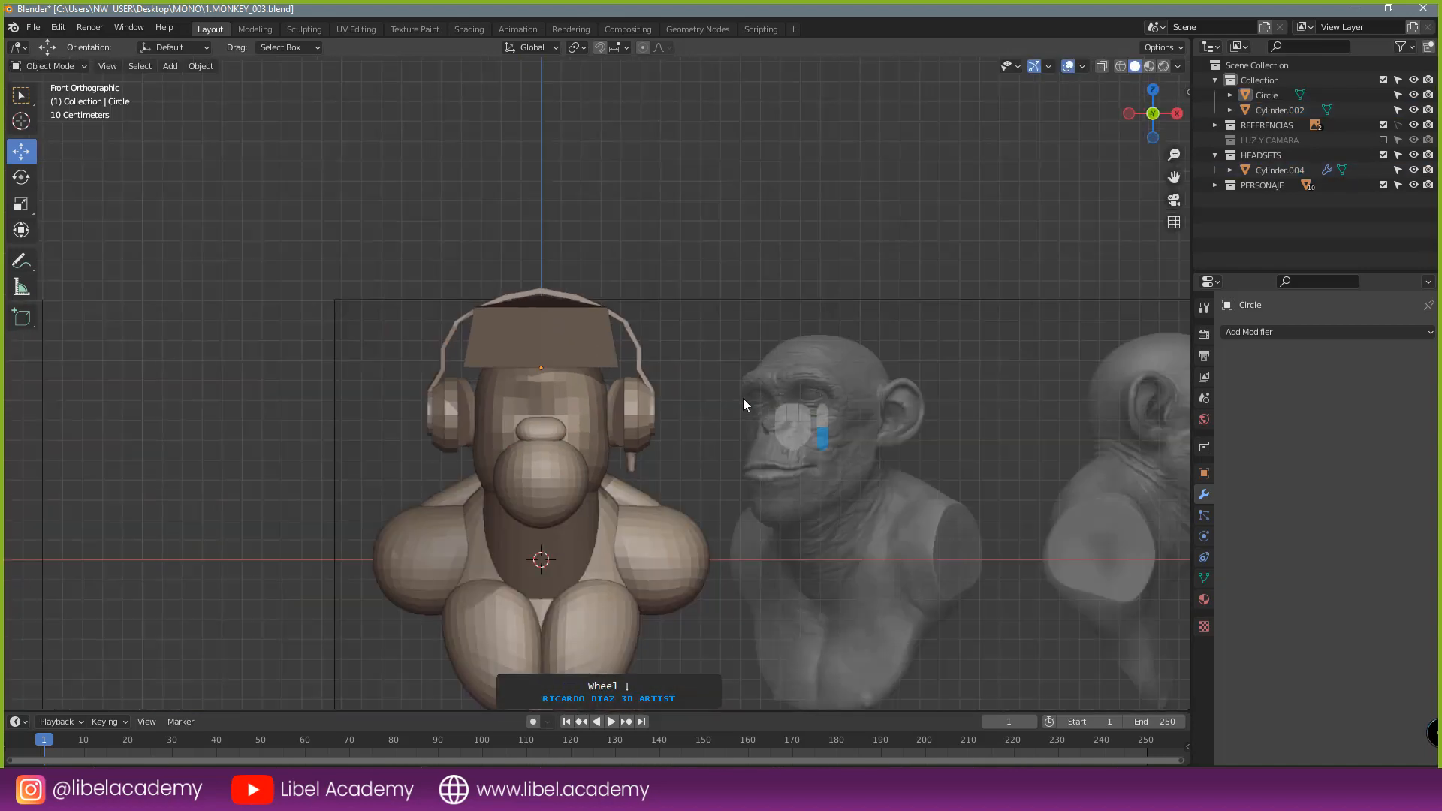
middle_click_drag(744, 404, 700, 485)
scroll(557, 419, "up", 3)
scroll(705, 419, "down", 2)
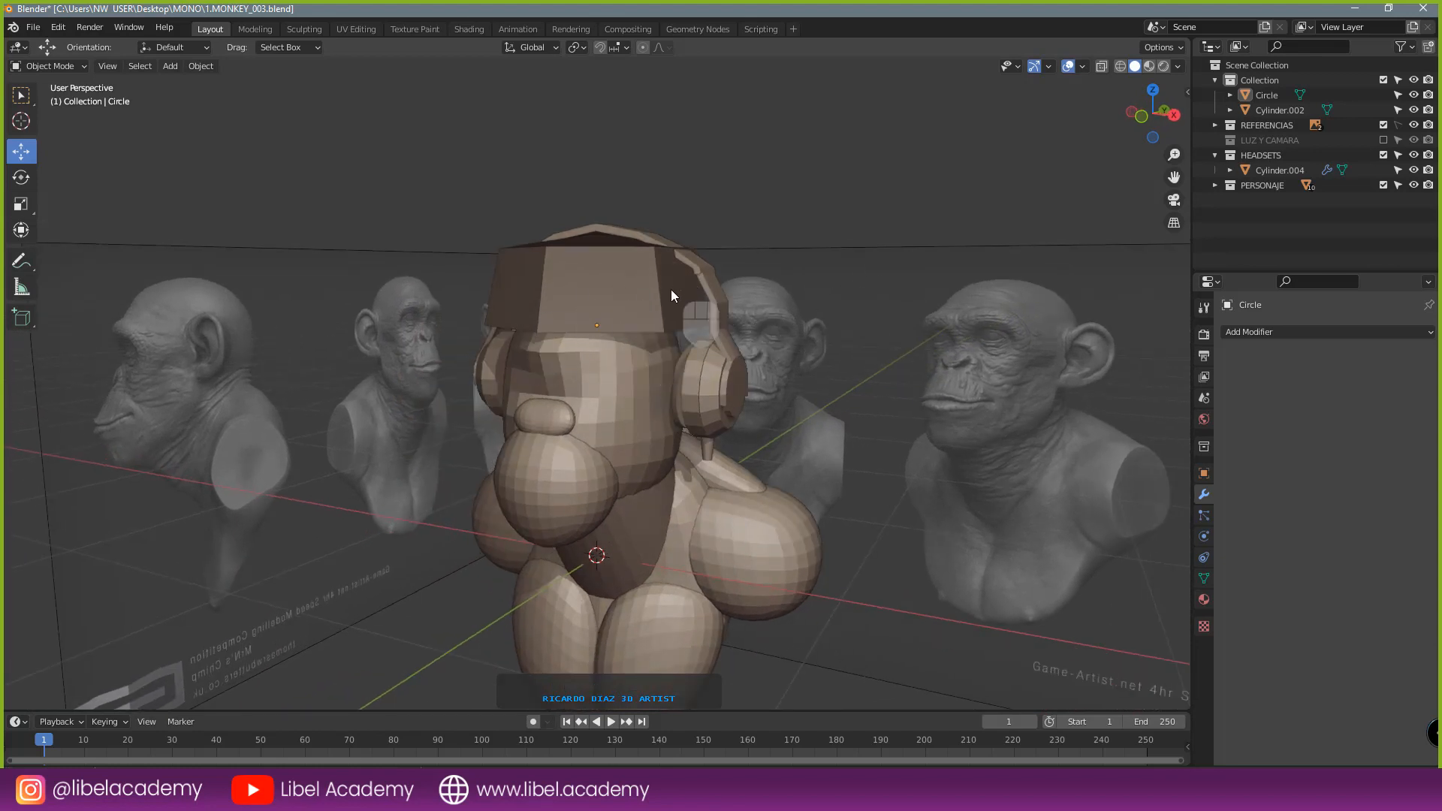
middle_click(718, 315)
middle_click_drag(718, 315, 725, 324)
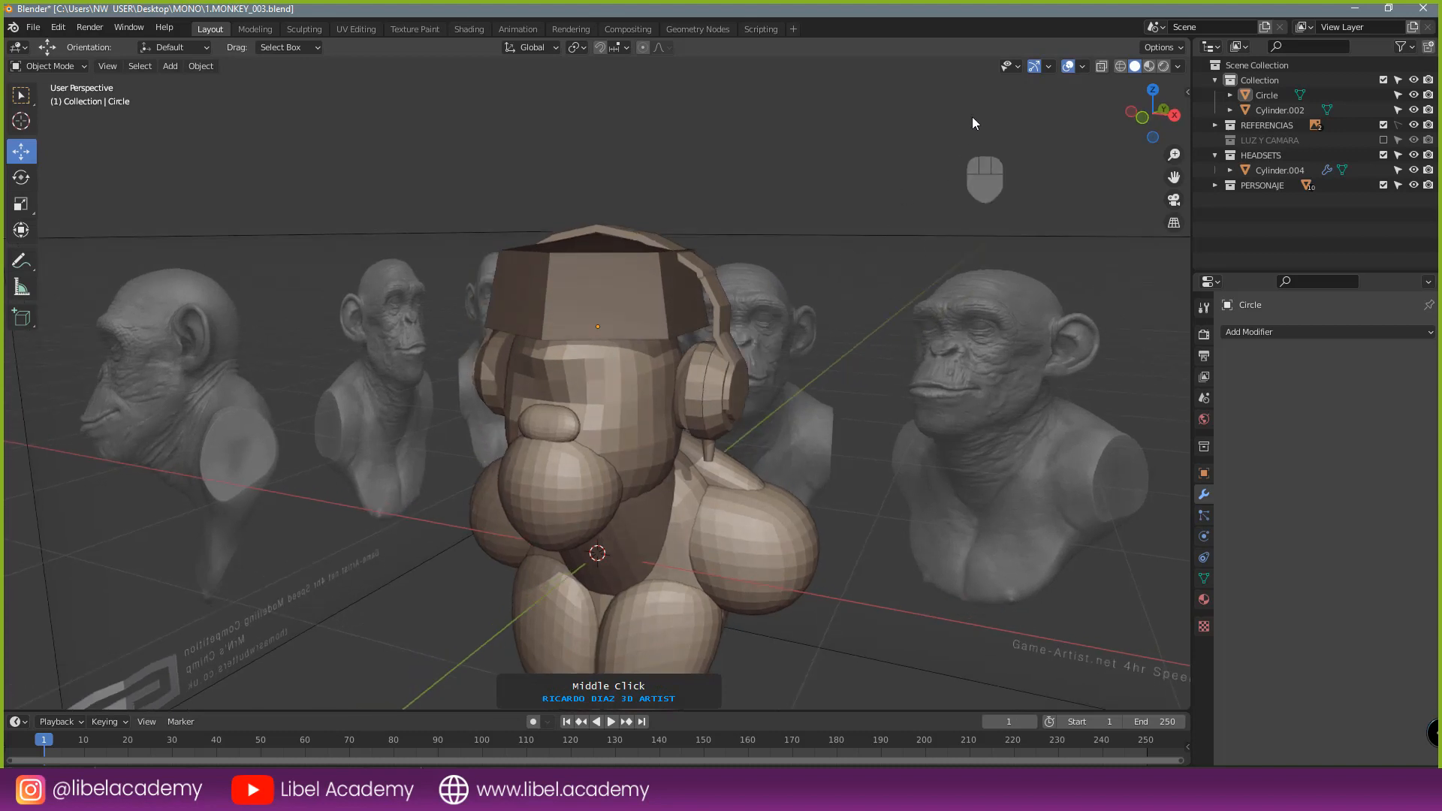
left_click(1049, 66)
left_click(1082, 66)
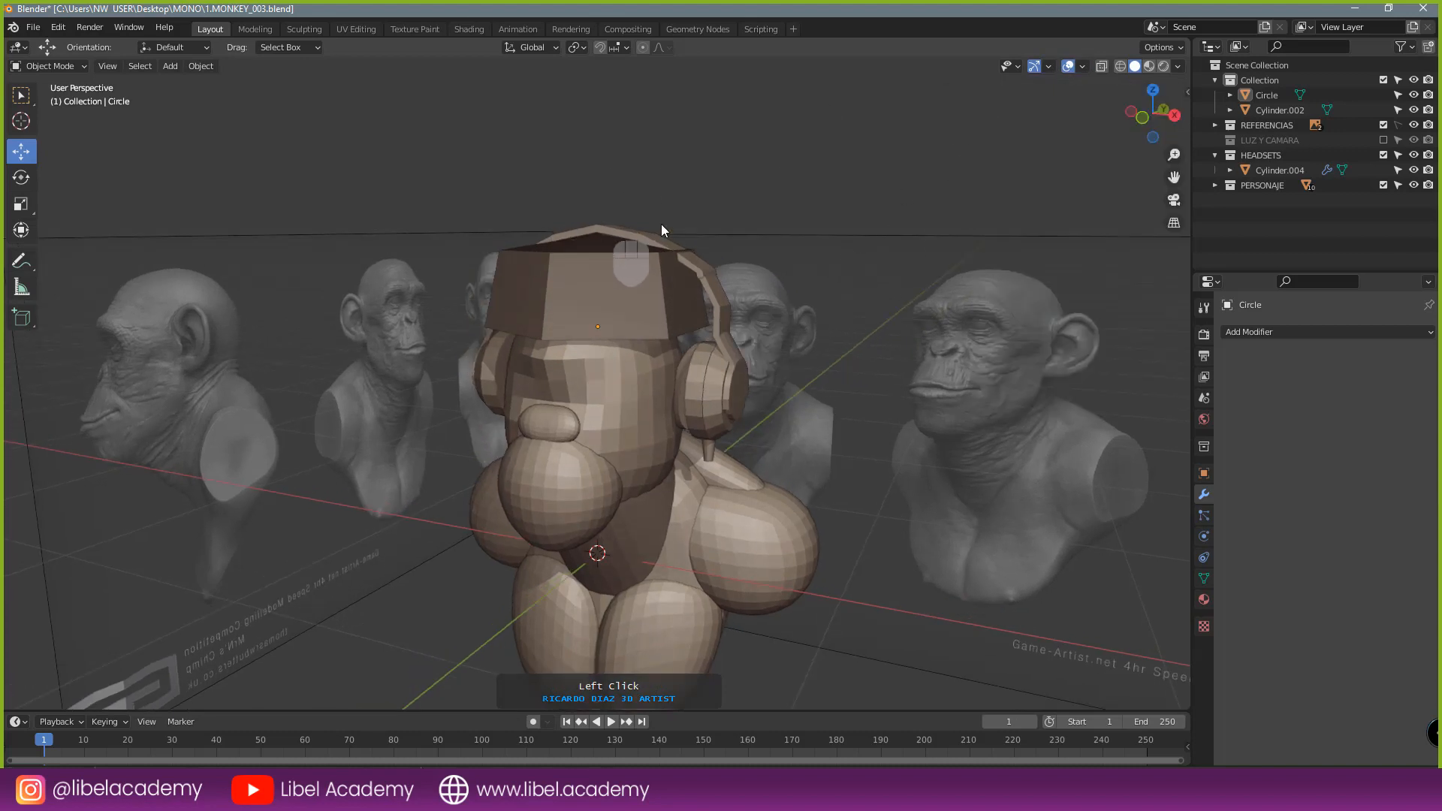
scroll(873, 201, "down", 3)
middle_click_drag(864, 202, 1005, 107)
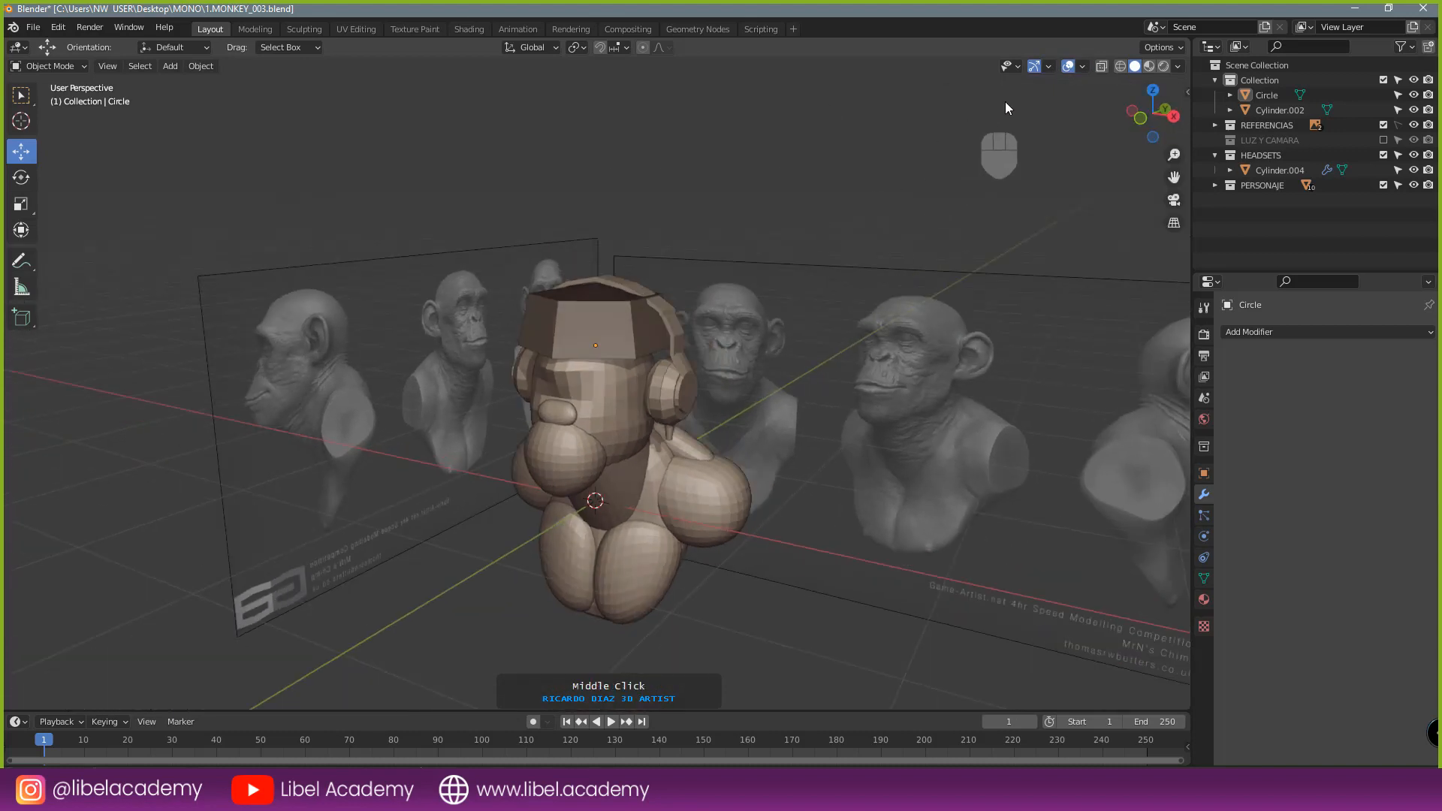
left_click(1082, 66)
left_click(994, 340)
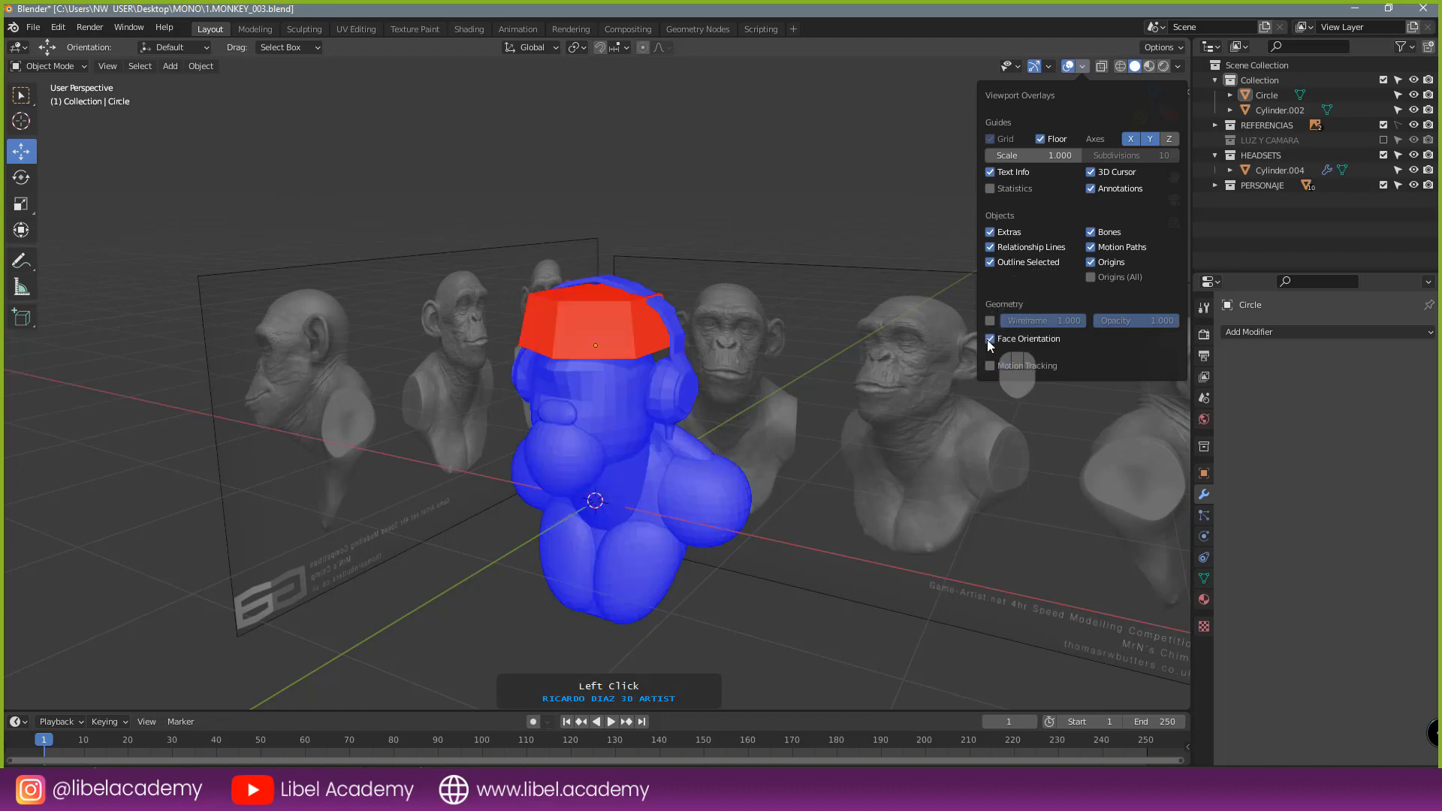
- Select all of the cap's geometry in Edit Mode and recalculate its normals outward
middle_click_drag(587, 363, 673, 345)
scroll(573, 353, "up", 1)
scroll(672, 338, "up", 2)
key("Tab")
key("a")
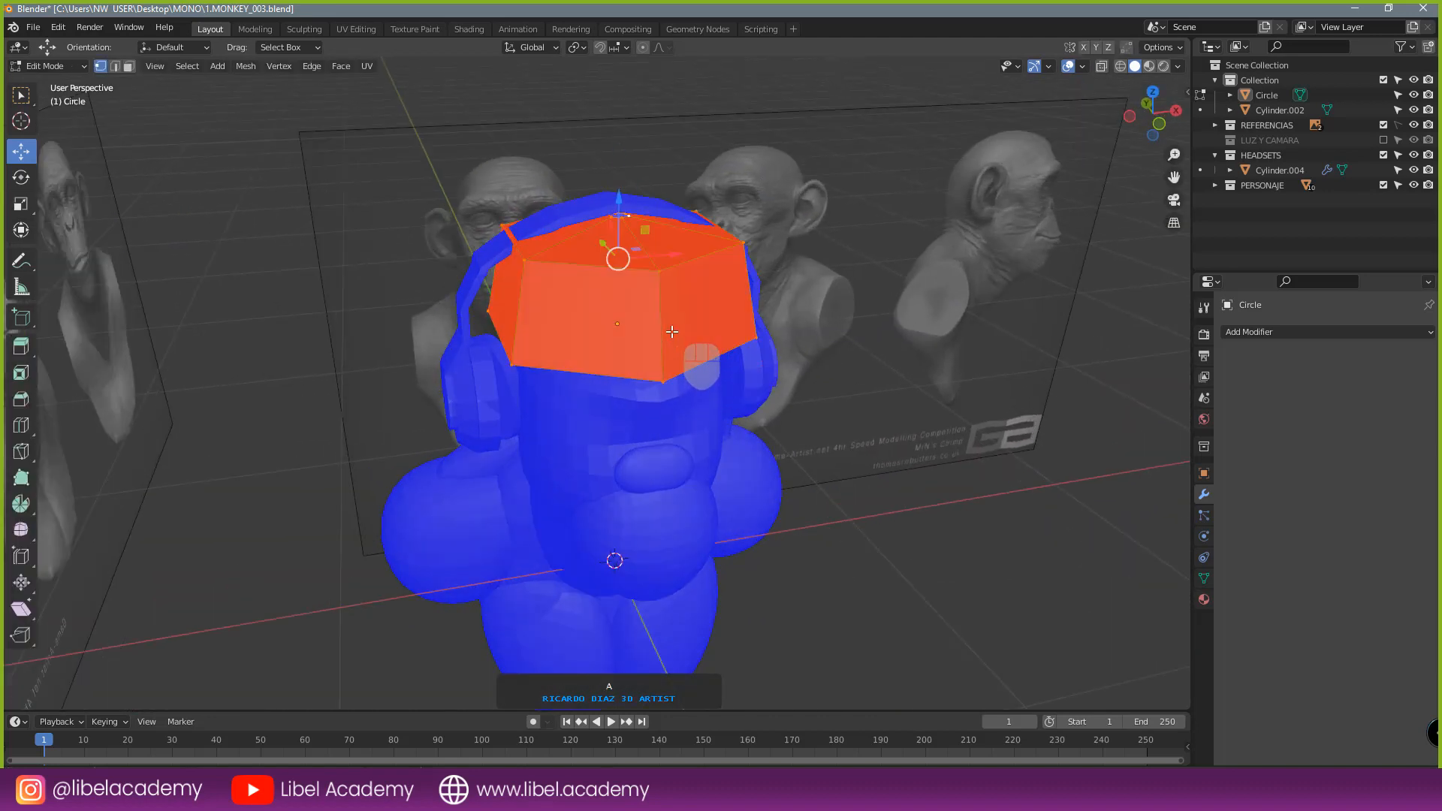
key("shift+n")
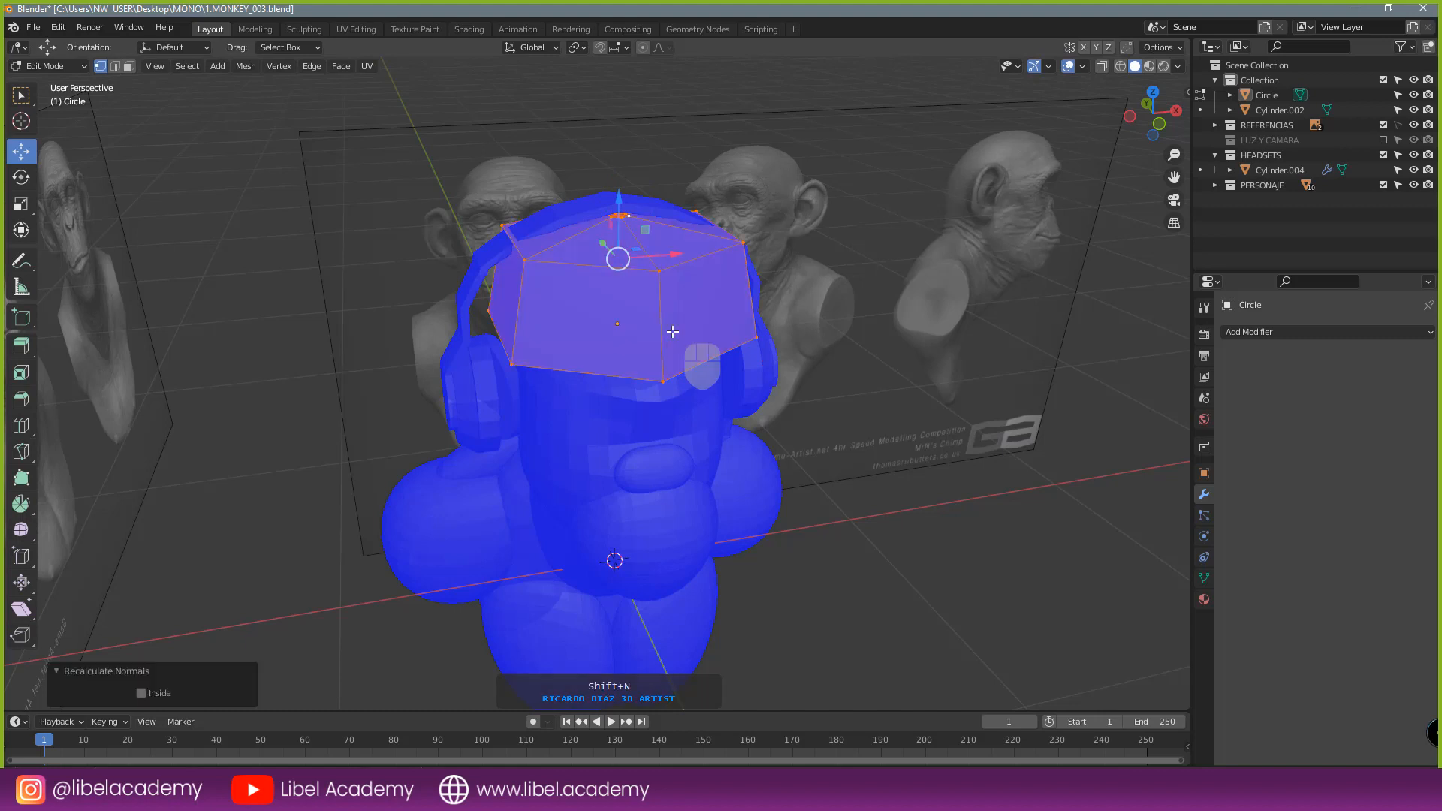
- Return to Object Mode and turn off the Face Orientation overlay
key("Tab")
left_click(1082, 66)
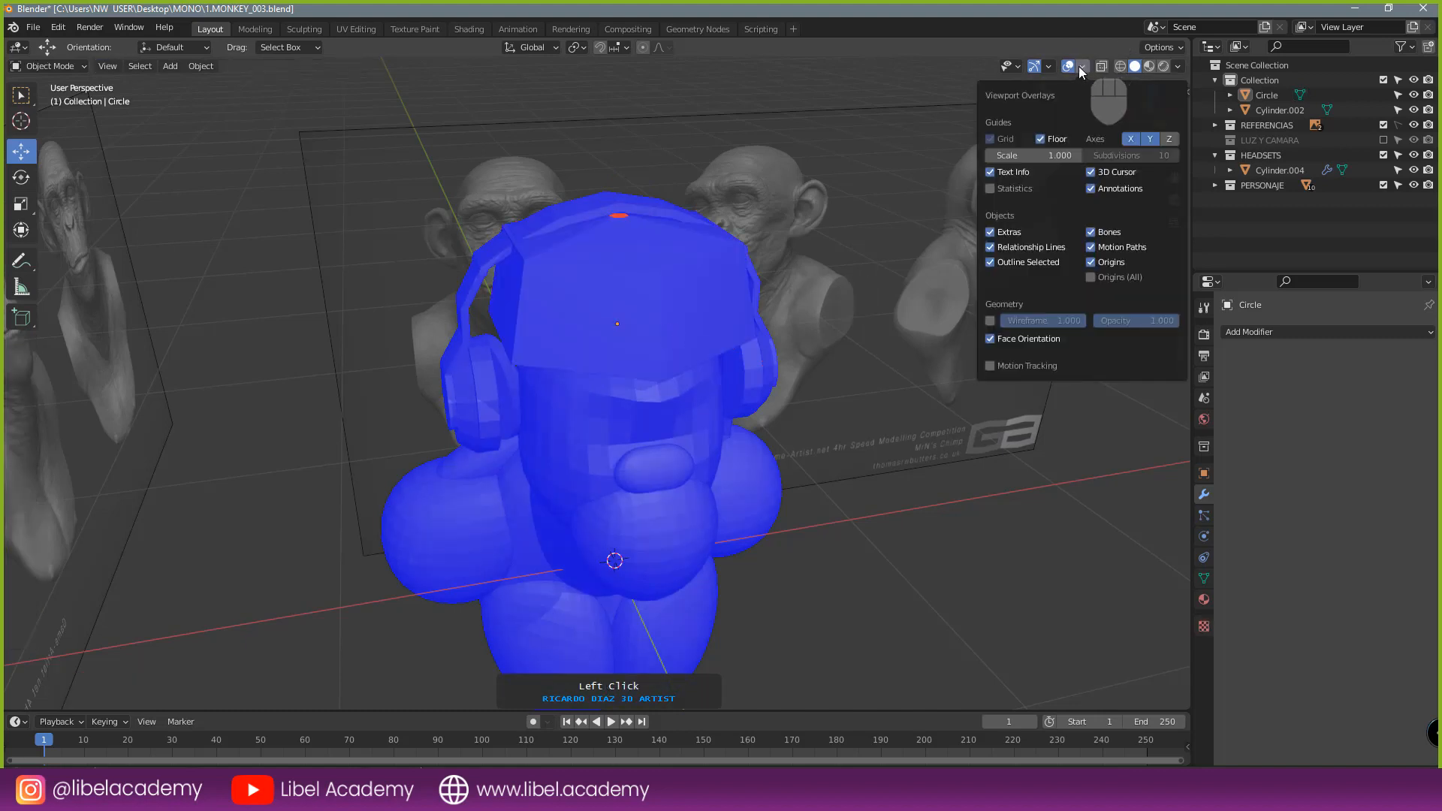
left_click(989, 338)
middle_click_drag(814, 349, 741, 335)
- Add a 2 m mesh plane at the world origin in top view
key("KP_7")
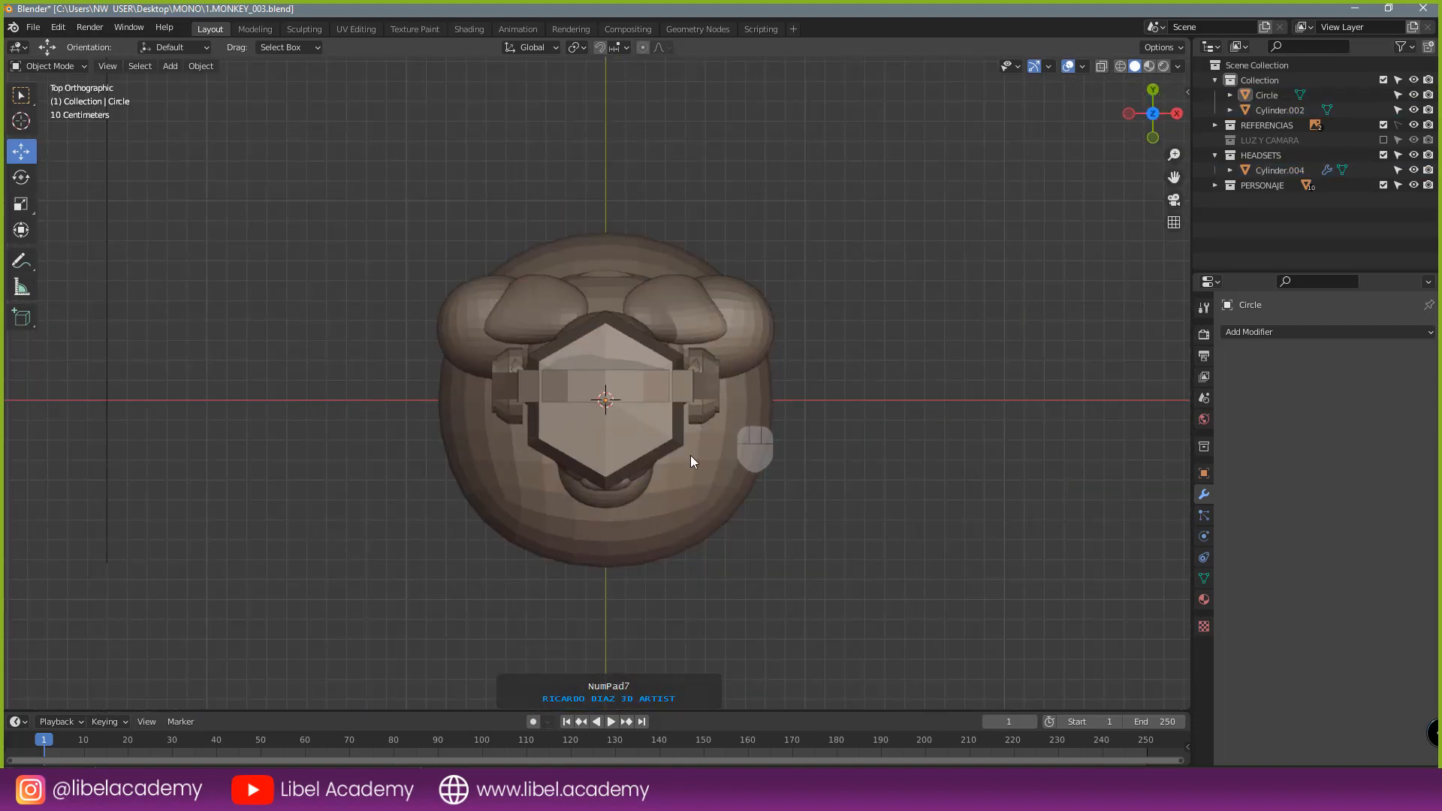
scroll(678, 374, "down", 3)
key("shift+a")
mouse_move(677, 374)
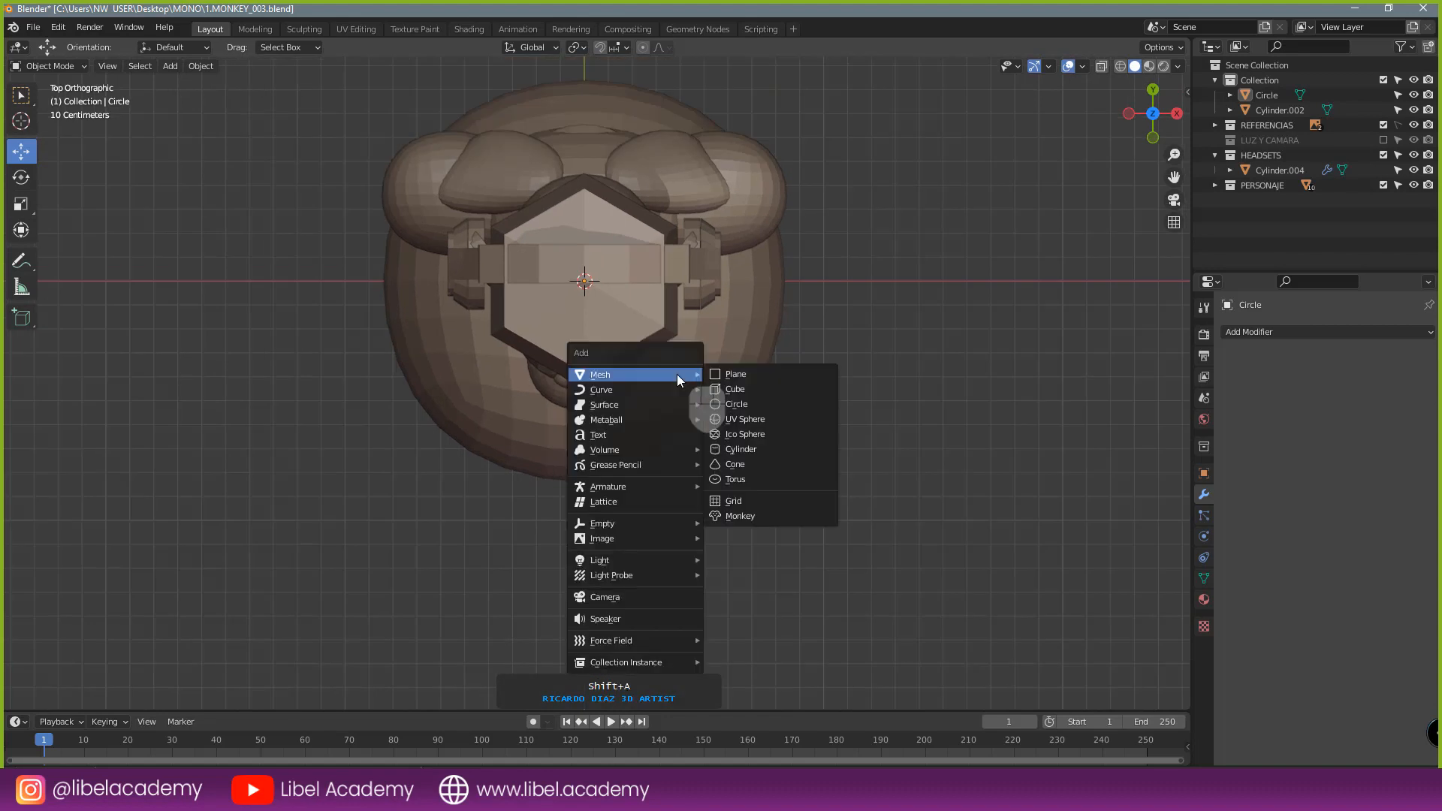
left_click(747, 373)
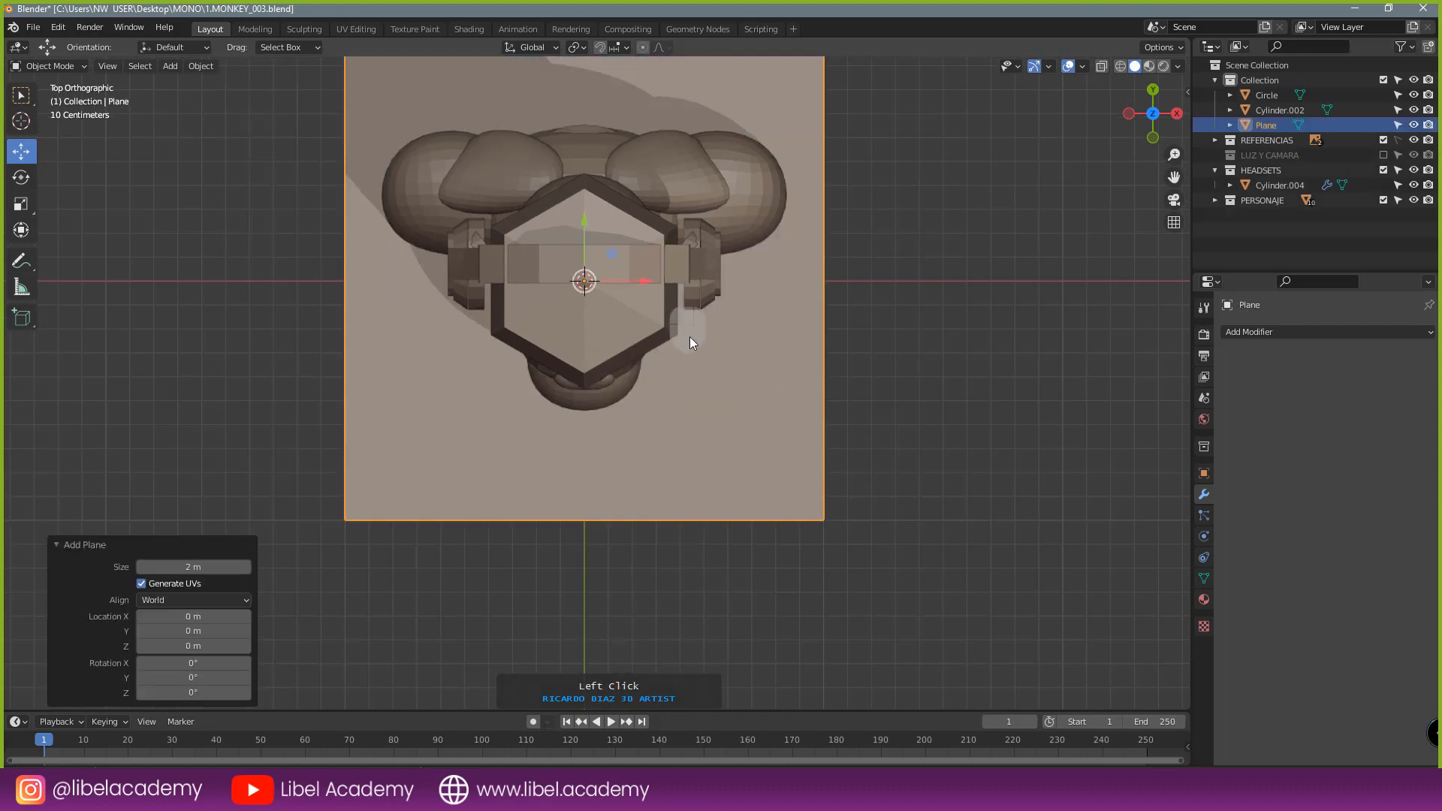
- Scale the plane to about 0.044 and move it in top view onto the front corner of the cap on the +X side
key("s")
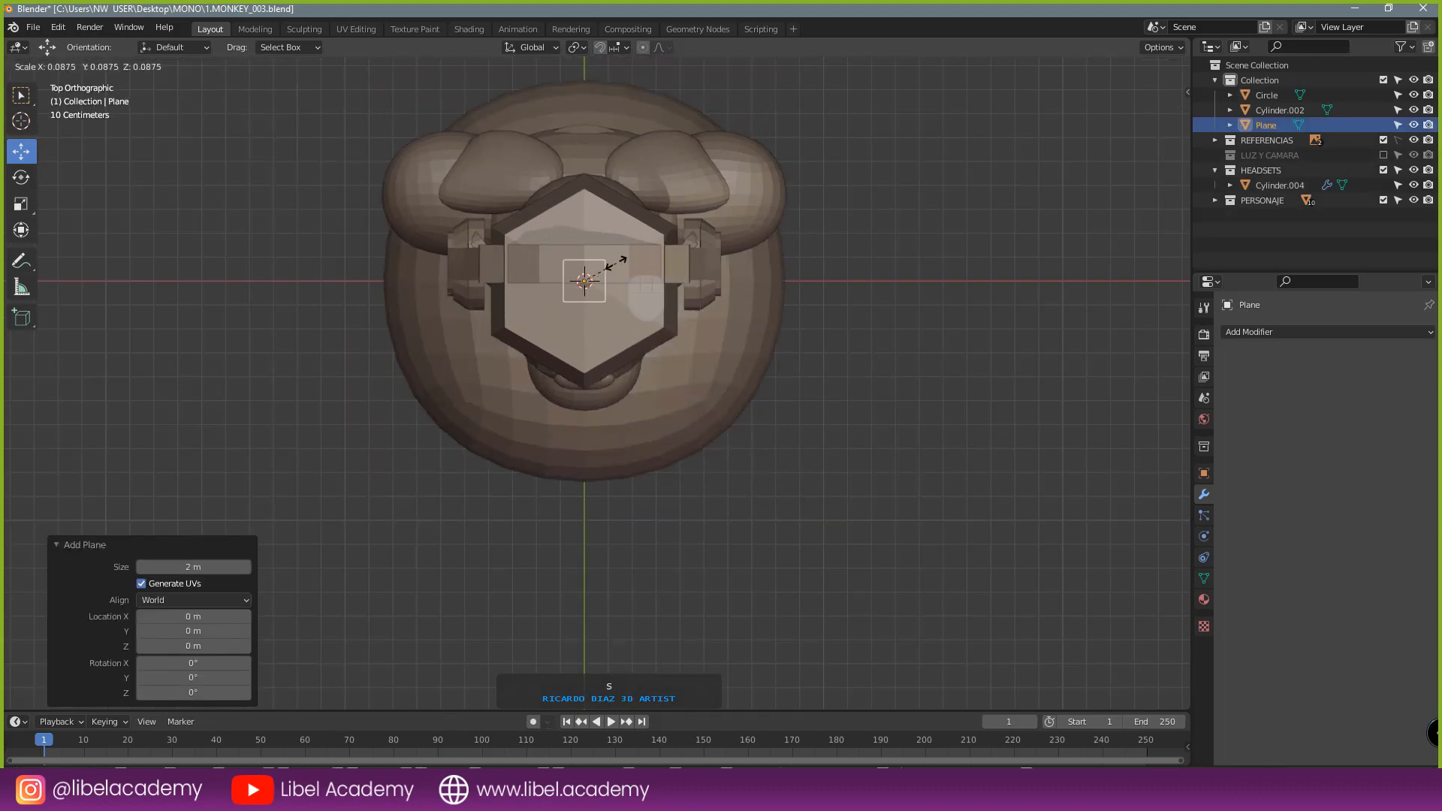
left_click(599, 269)
scroll(606, 263, "up", 2)
key("g")
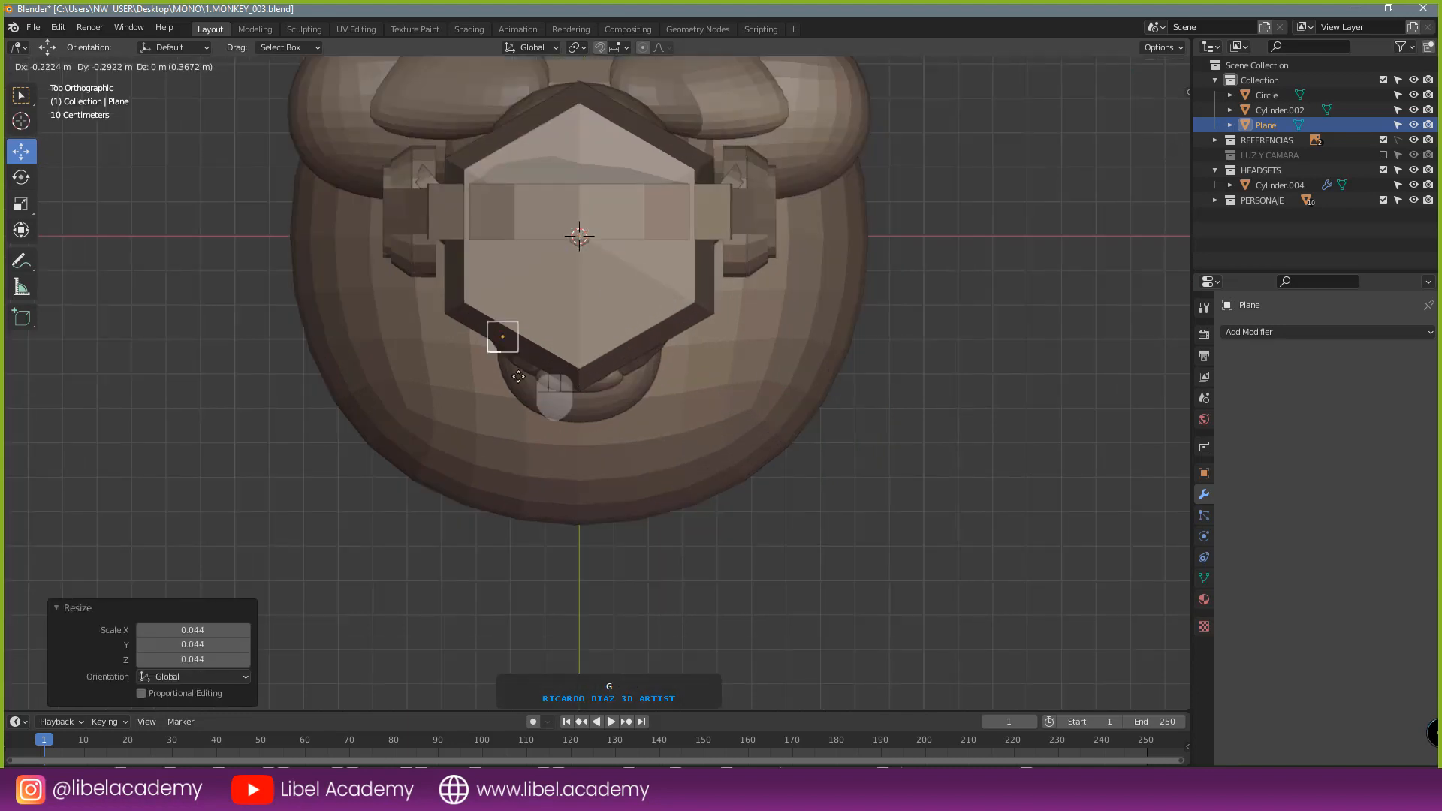
left_click(719, 353)
scroll(656, 350, "up", 5)
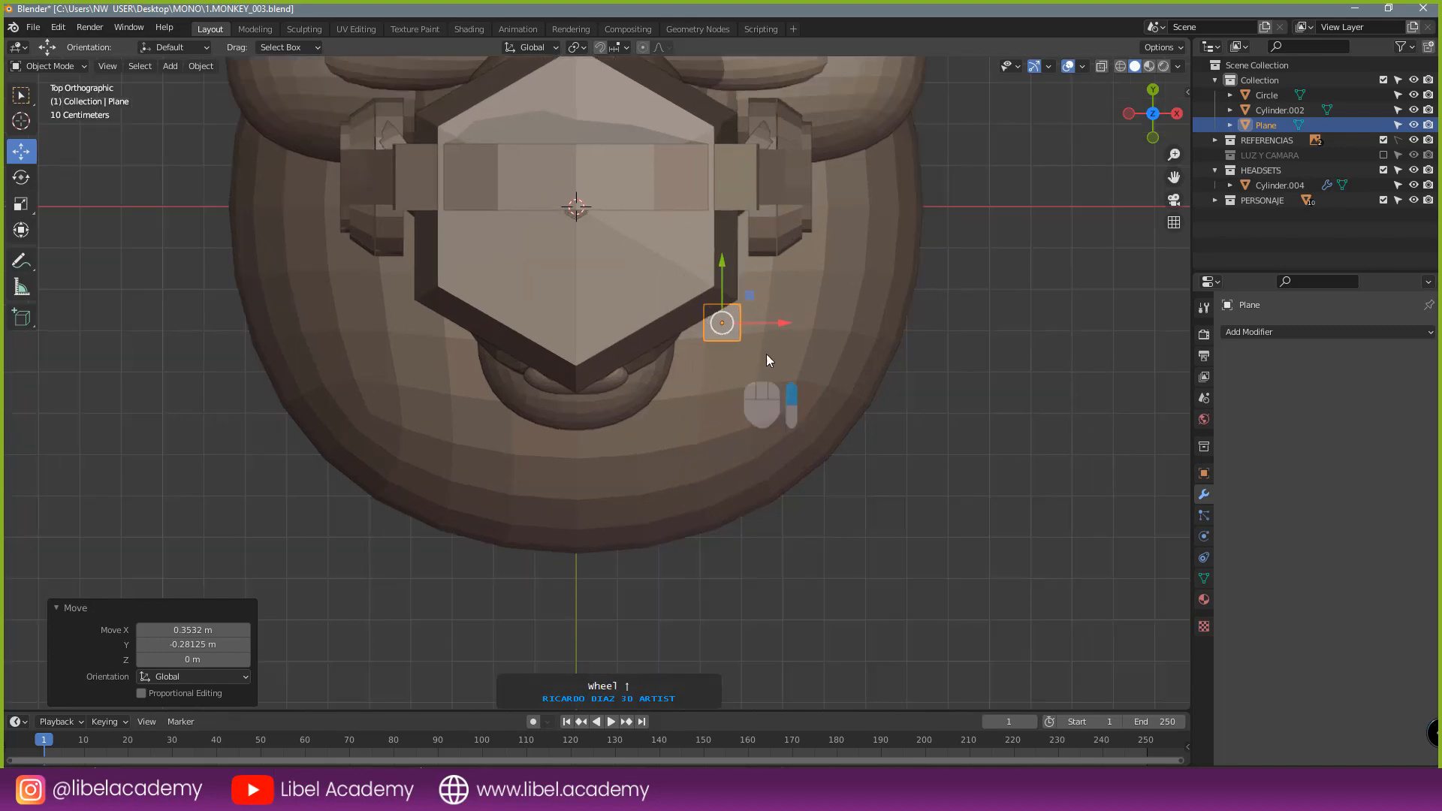
key("g")
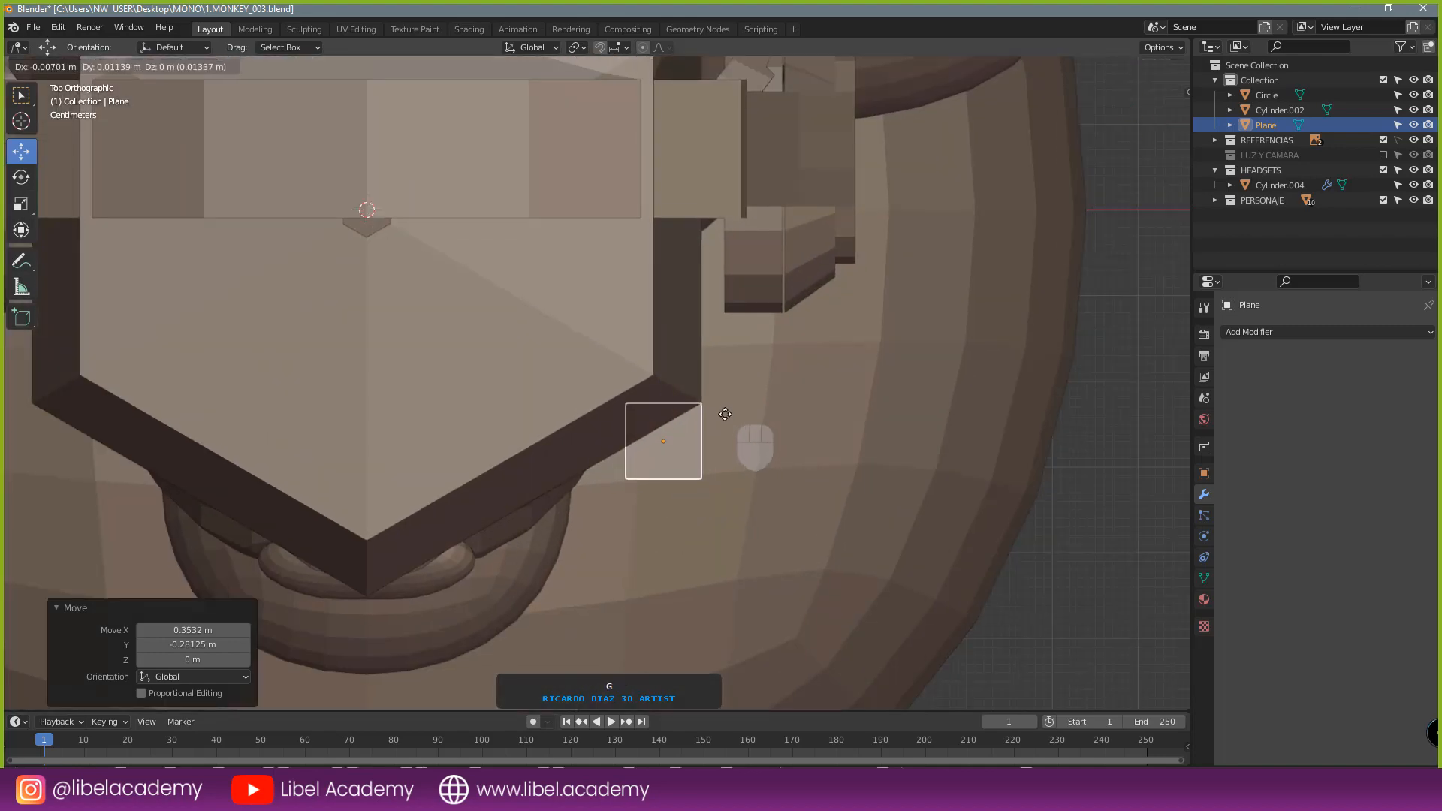
left_click(725, 416)
scroll(733, 416, "down", 3)
- Raise the small plane about 0.965 m along Z in right view to the cap's lower rim
key("KP_3")
scroll(734, 416, "down", 5)
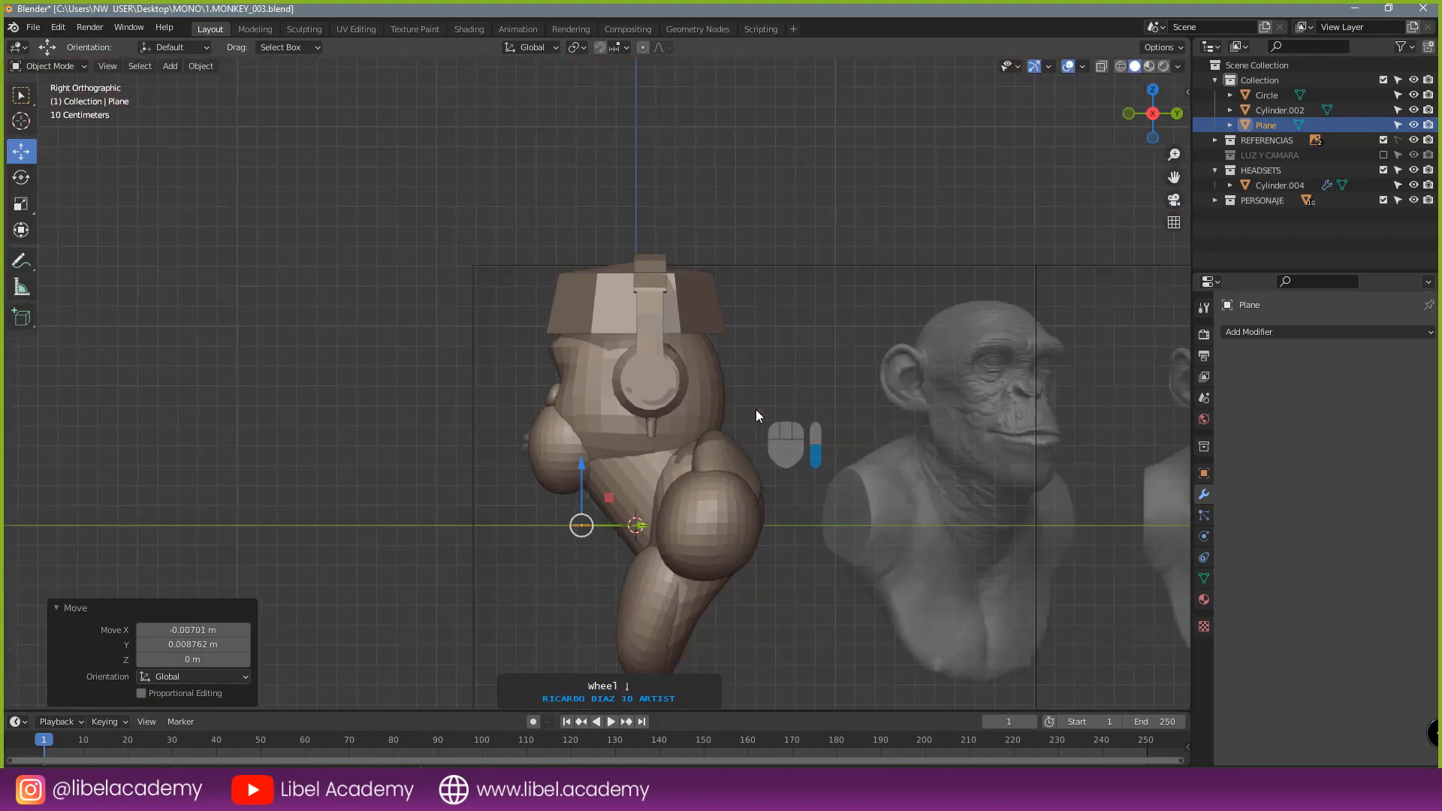
scroll(646, 488, "up", 3)
left_click_drag(582, 499, 581, 243)
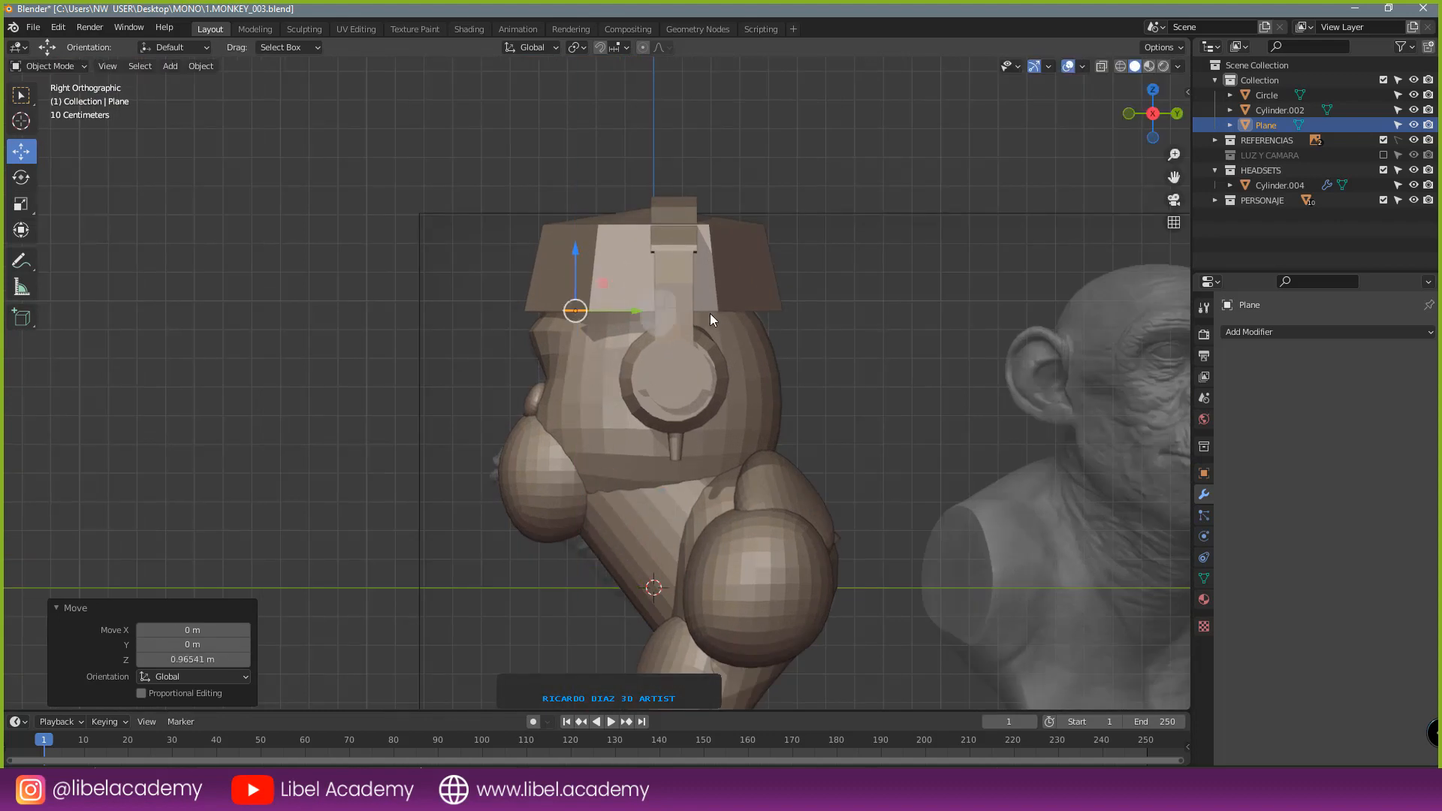
- Select the plane's front edge in Edit Mode and extrude it forward about 0.13 m in top view
key("KP_7")
scroll(723, 429, "up", 3)
middle_click_drag(735, 407, 758, 360, "shift")
scroll(759, 358, "up", 3)
key("Tab")
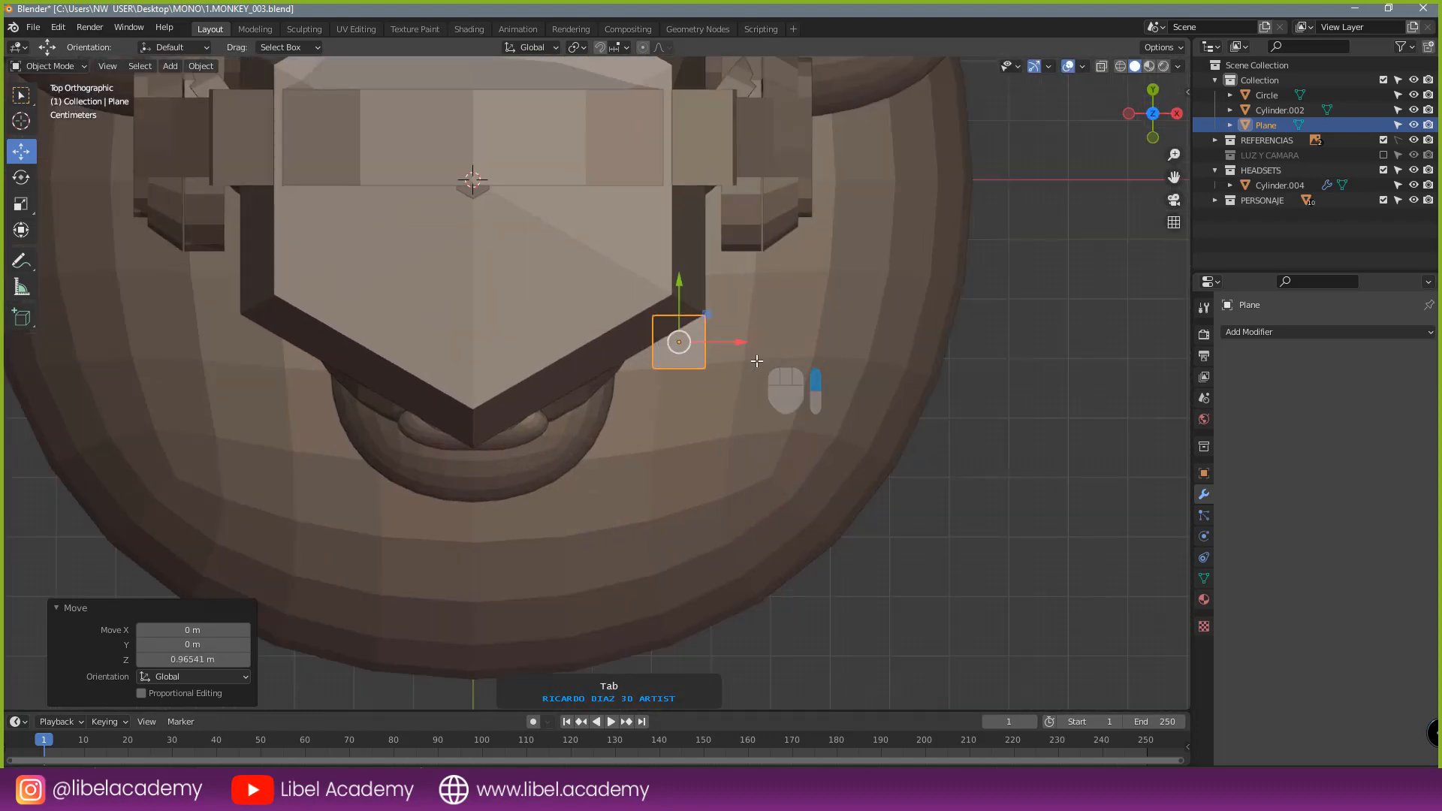
right_click(654, 374)
right_click(698, 372, "shift")
scroll(699, 372, "down", 1)
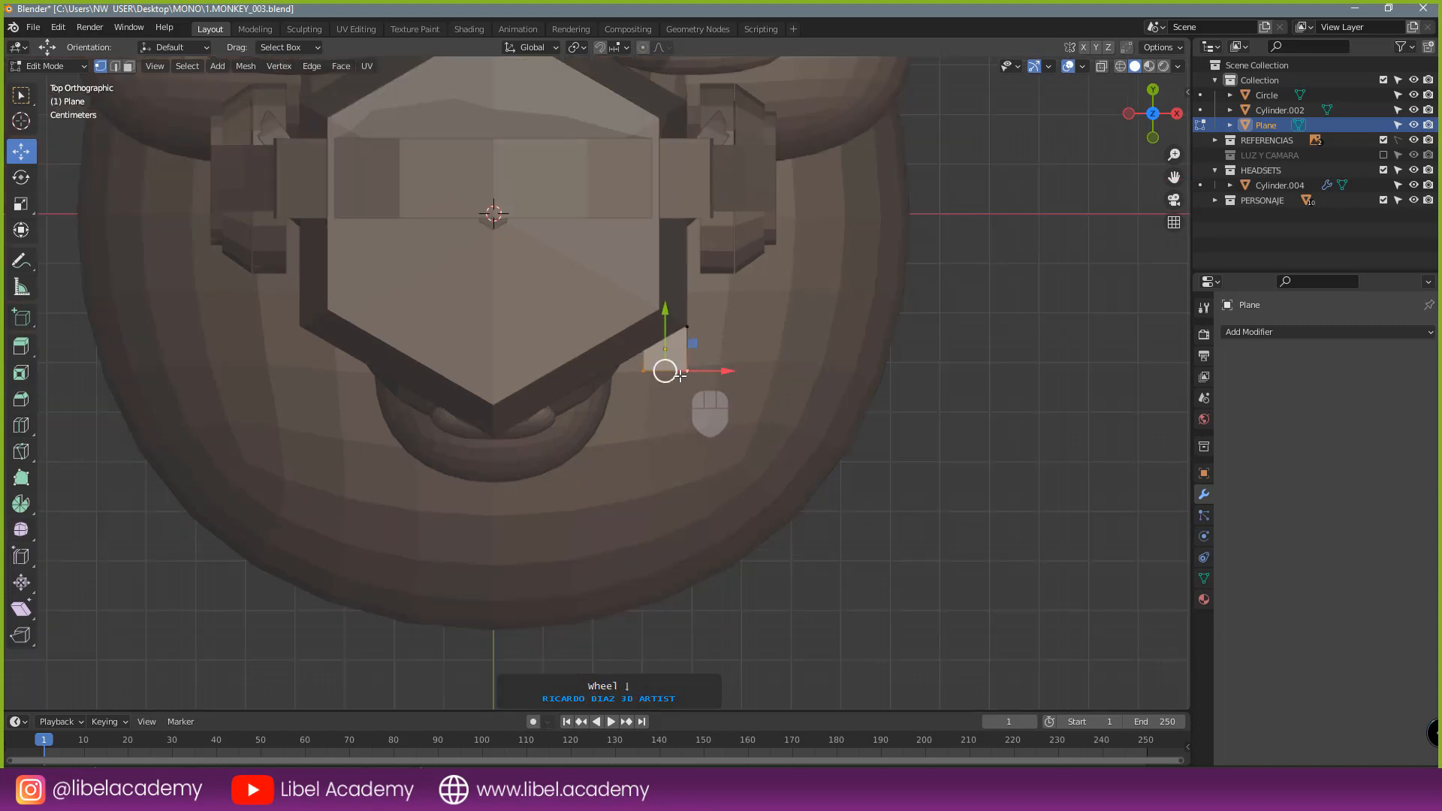
key("e")
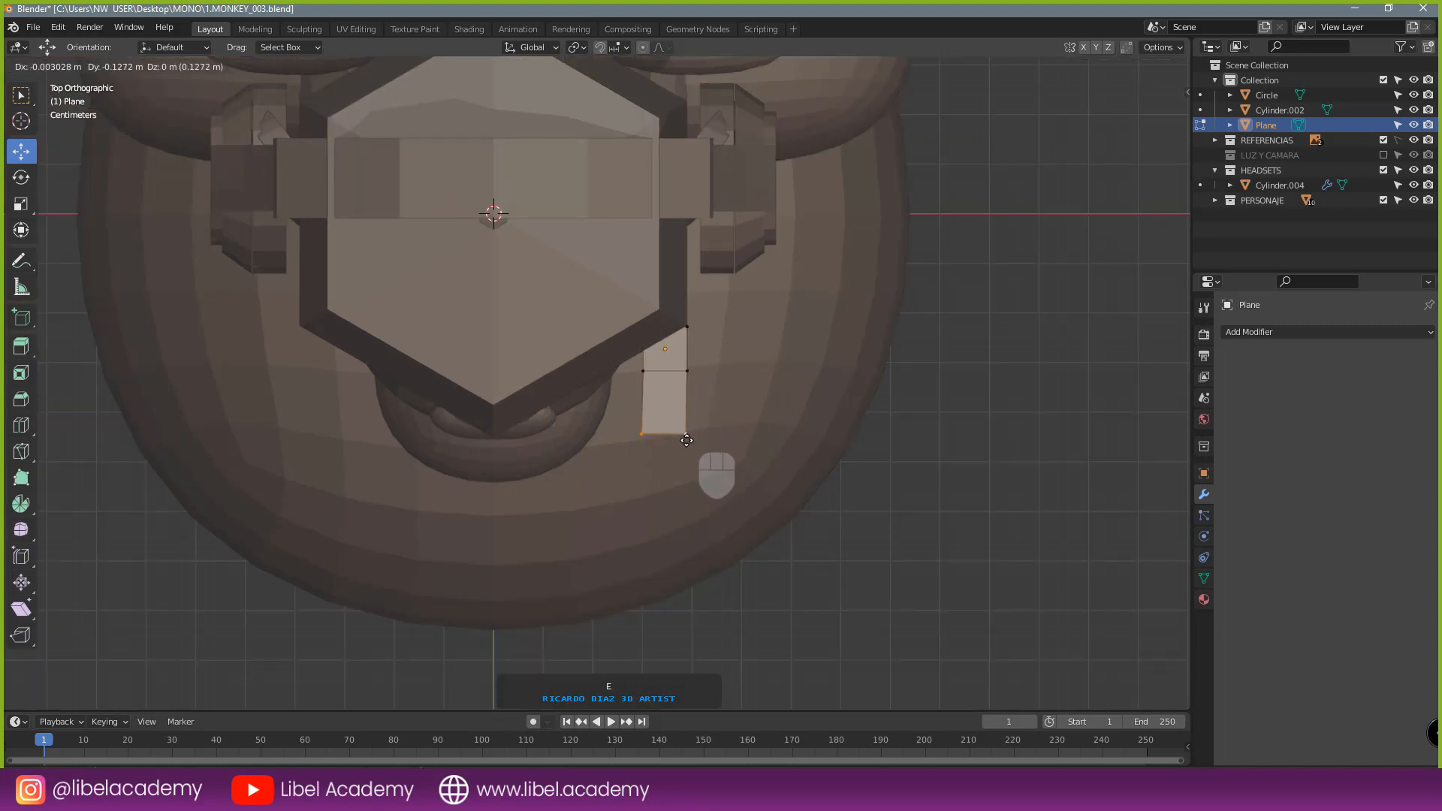
left_click(687, 440)
- Extrude the front edge about 0.14 m further forward, then rotate and shift it to start the brim's inward curve
key("e")
left_click(697, 515)
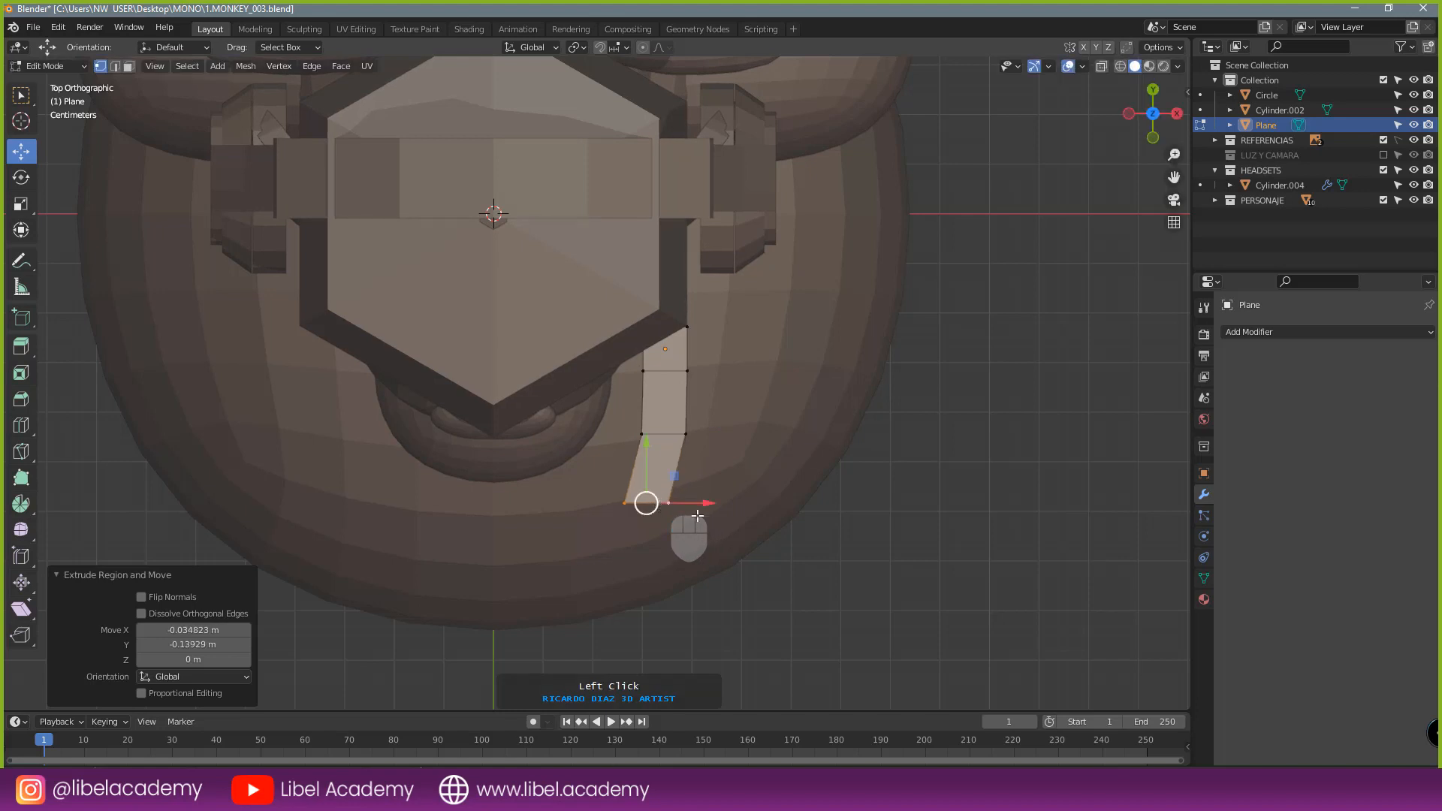
key("r")
left_click(666, 530)
key("g")
left_click(661, 526)
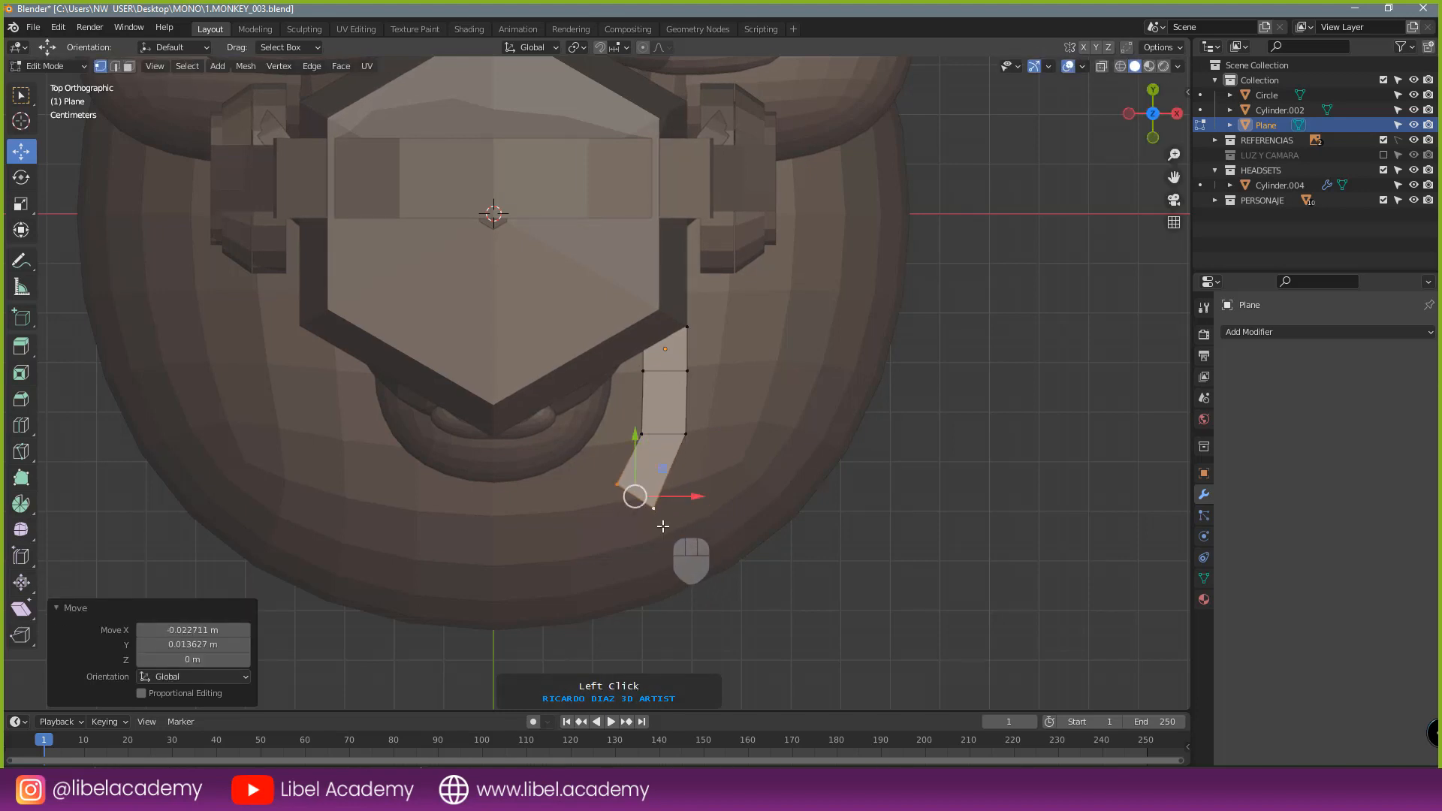
- Extrude the end edge inward about 0.17 m, rotate it parallel to the Y axis, and extrude it to the centre line
key("e")
left_click(575, 547)
key("r")
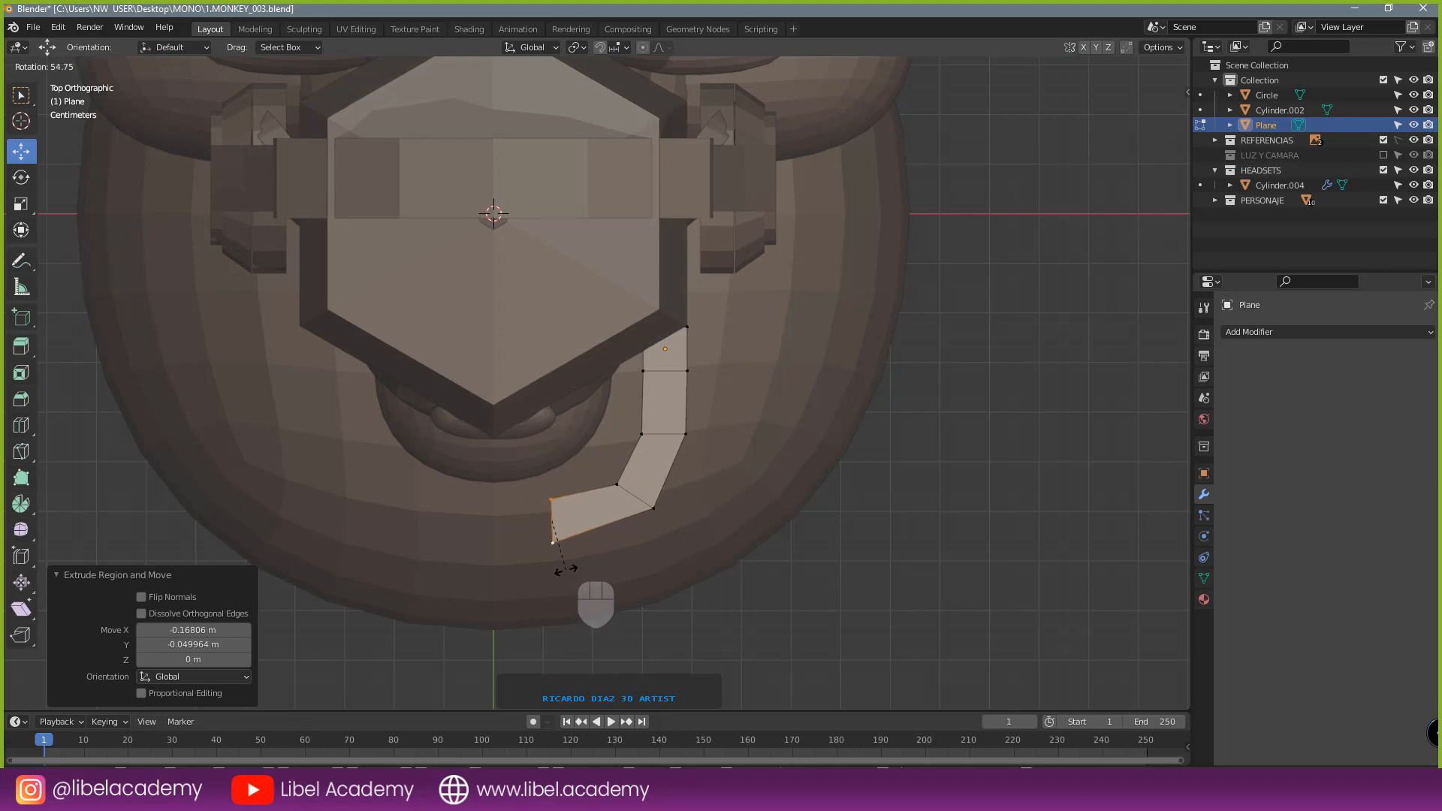
left_click(565, 568)
key("e")
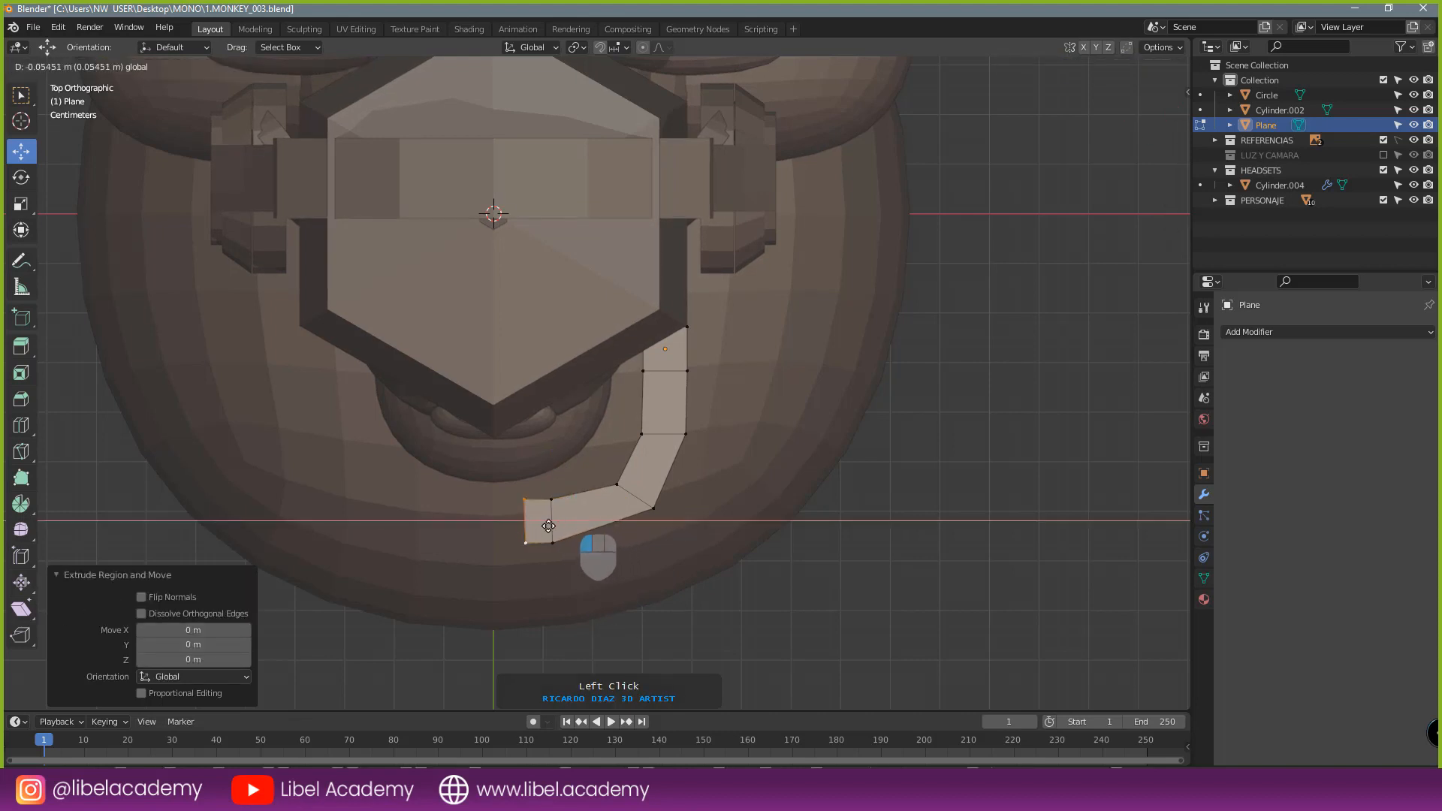
left_click(531, 526)
- Rotate the edge at the strip's front corner 12.9° and shift it slightly inward to smooth the brim's curve
left_click(636, 495)
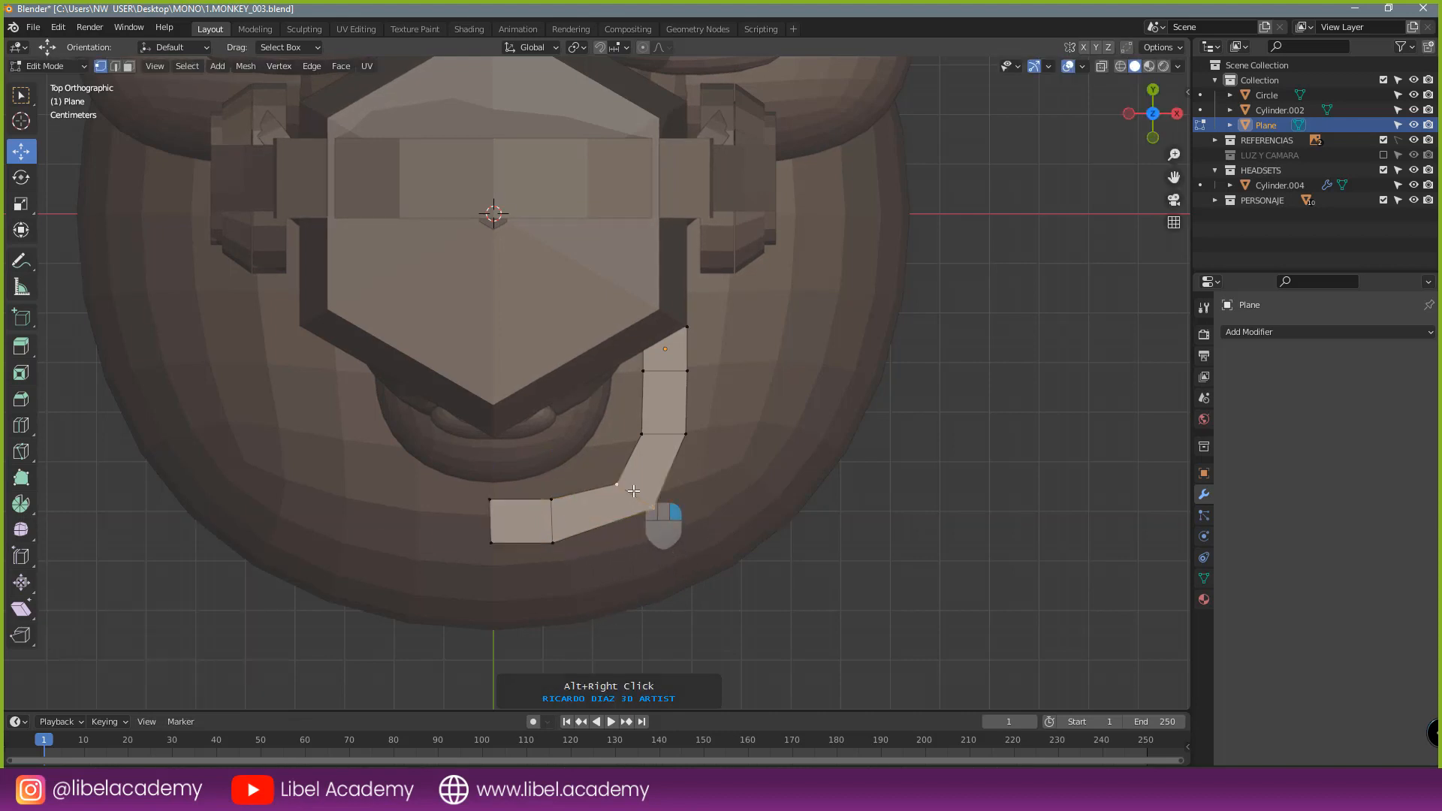
scroll(636, 492, "up", 2)
key("r")
left_click(710, 571)
key("g")
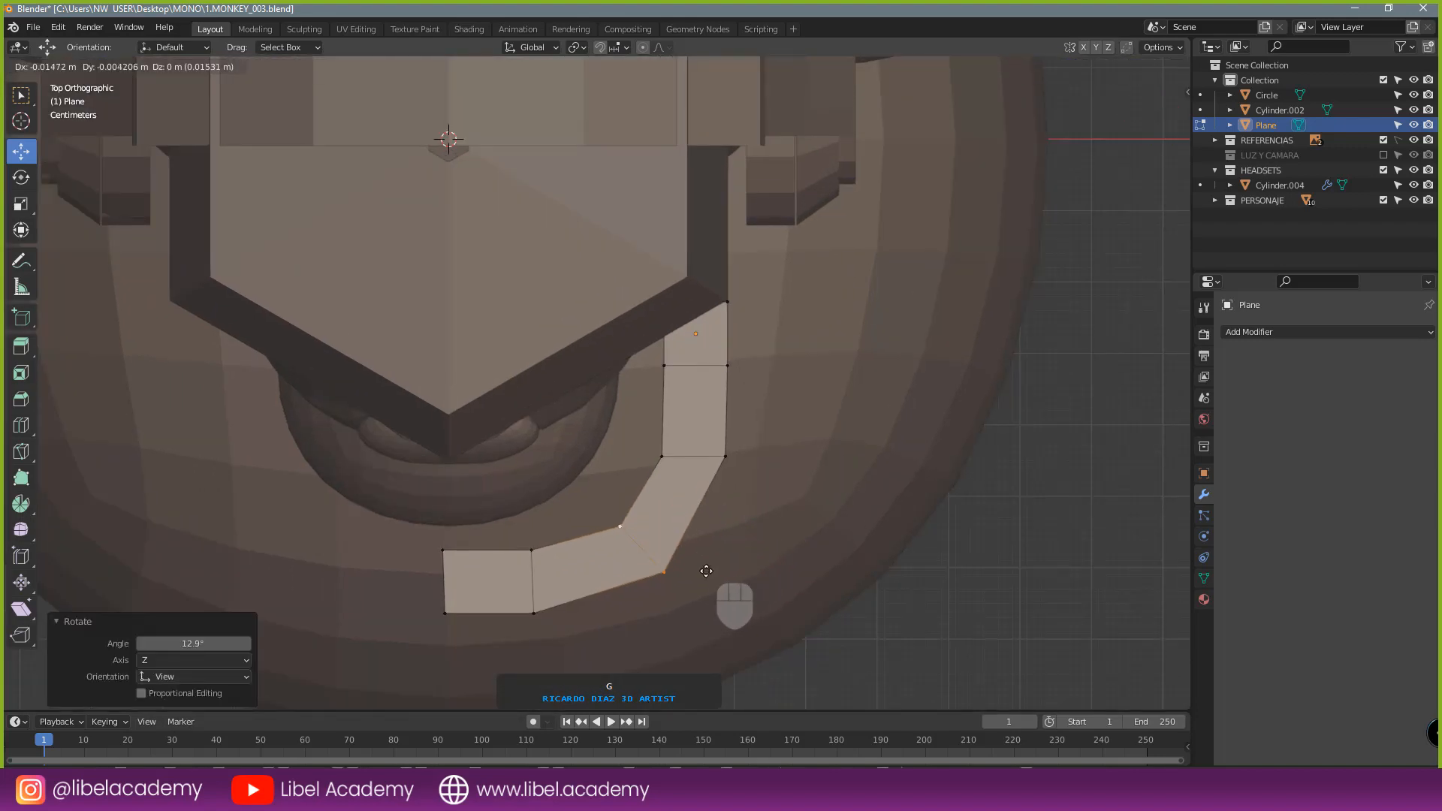
left_click(698, 565)
key("Tab")
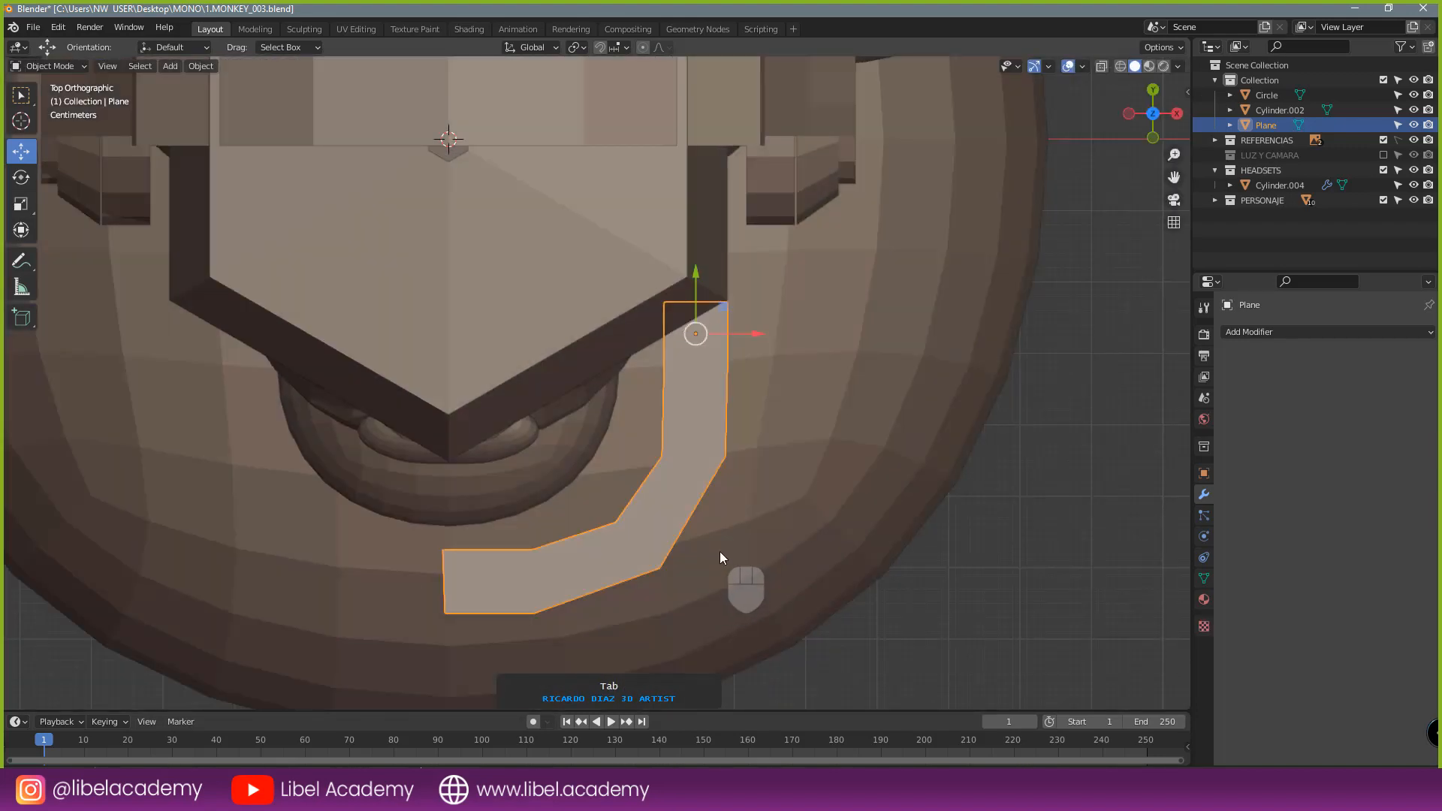
- Select the inner edge of the brim strip's segment at the centre line in Edit Mode and return to Object Mode
scroll(721, 551, "down", 4)
key("a")
key("a")
middle_click_drag(733, 548, 615, 466)
scroll(616, 465, "up", 4)
scroll(549, 413, "up", 2)
key("Tab")
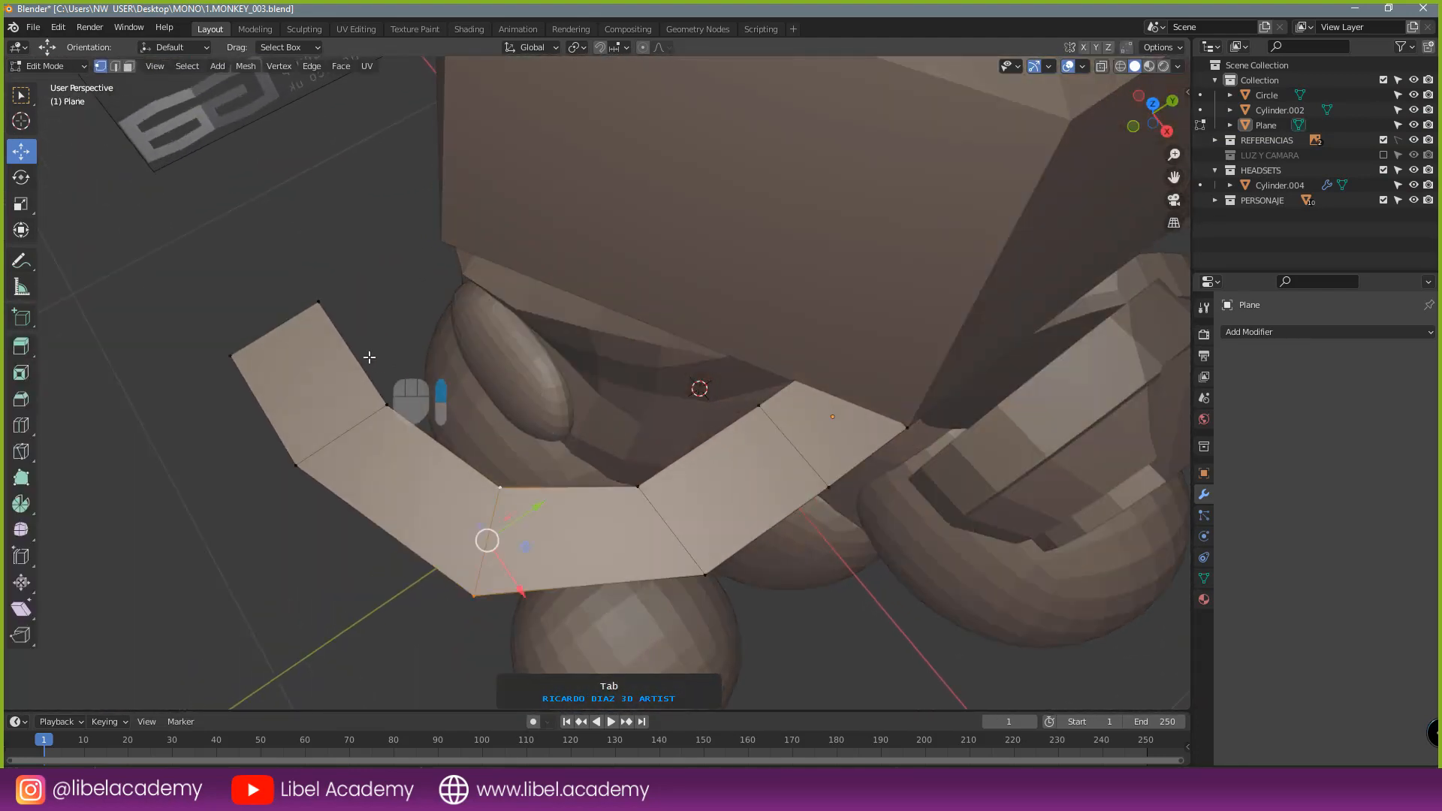
right_click(328, 302)
right_click(391, 390, "shift")
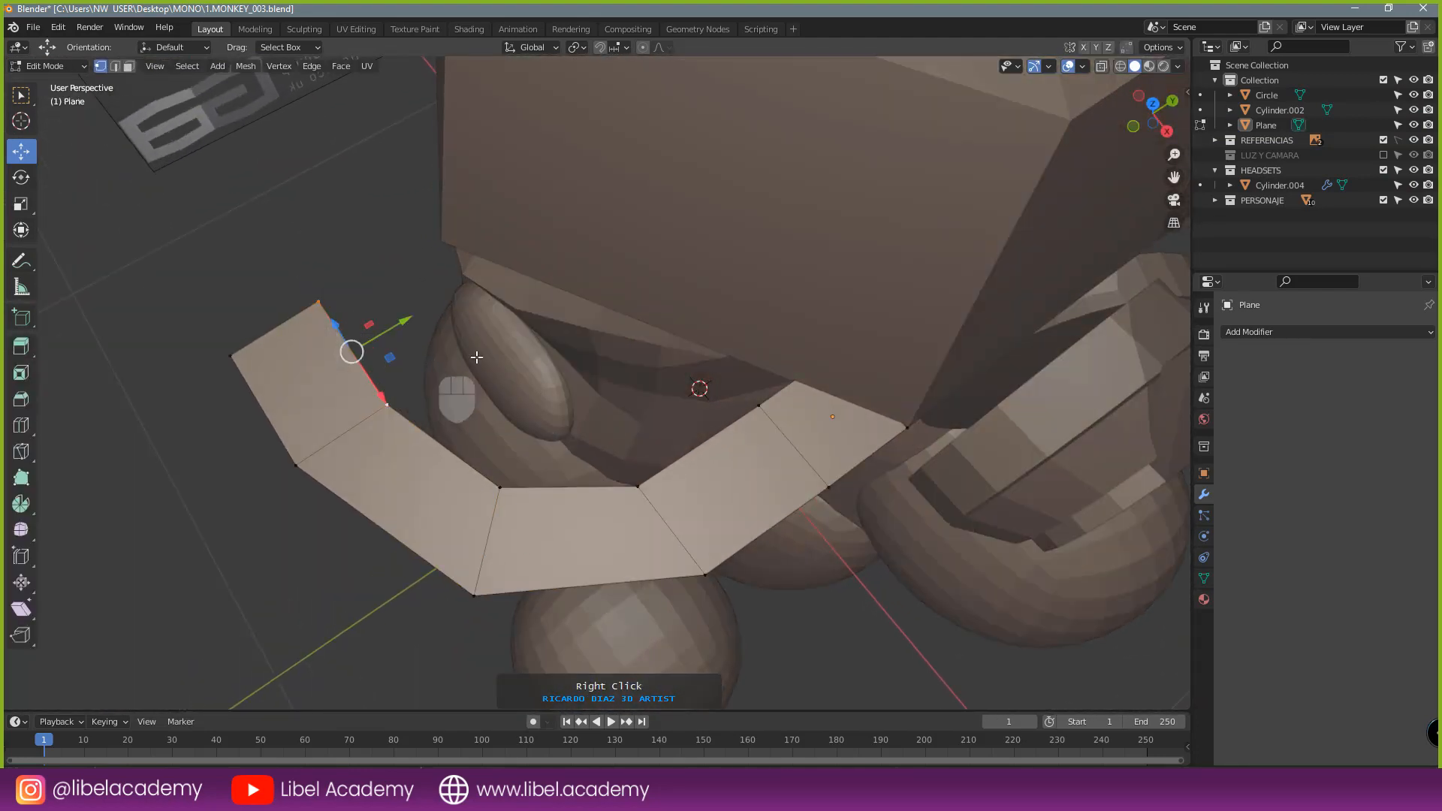
scroll(650, 300, "down", 3)
key("Tab")
scroll(732, 372, "down", 4)
middle_click_drag(732, 372, 642, 299)
right_click(621, 371)
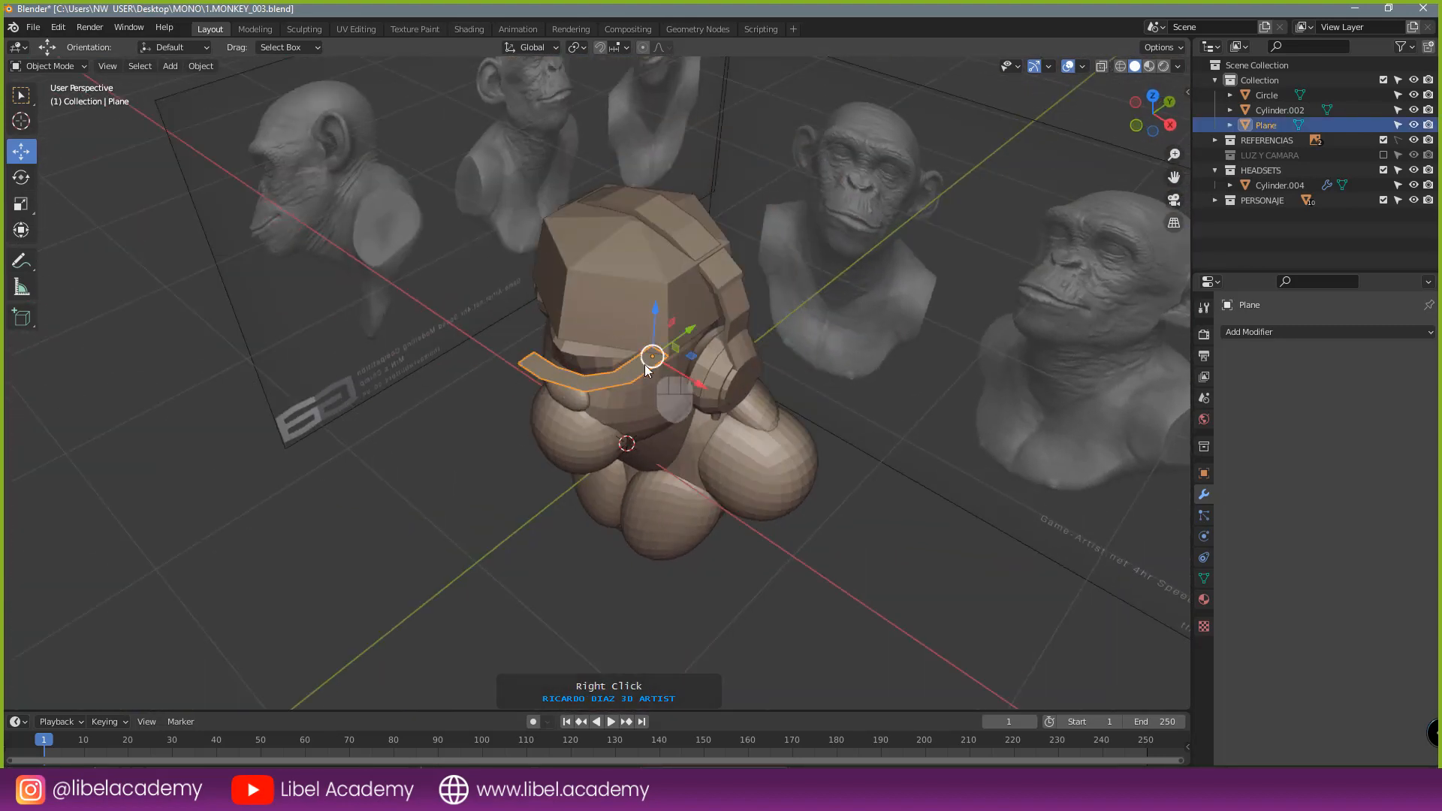
key("ctrl+i")
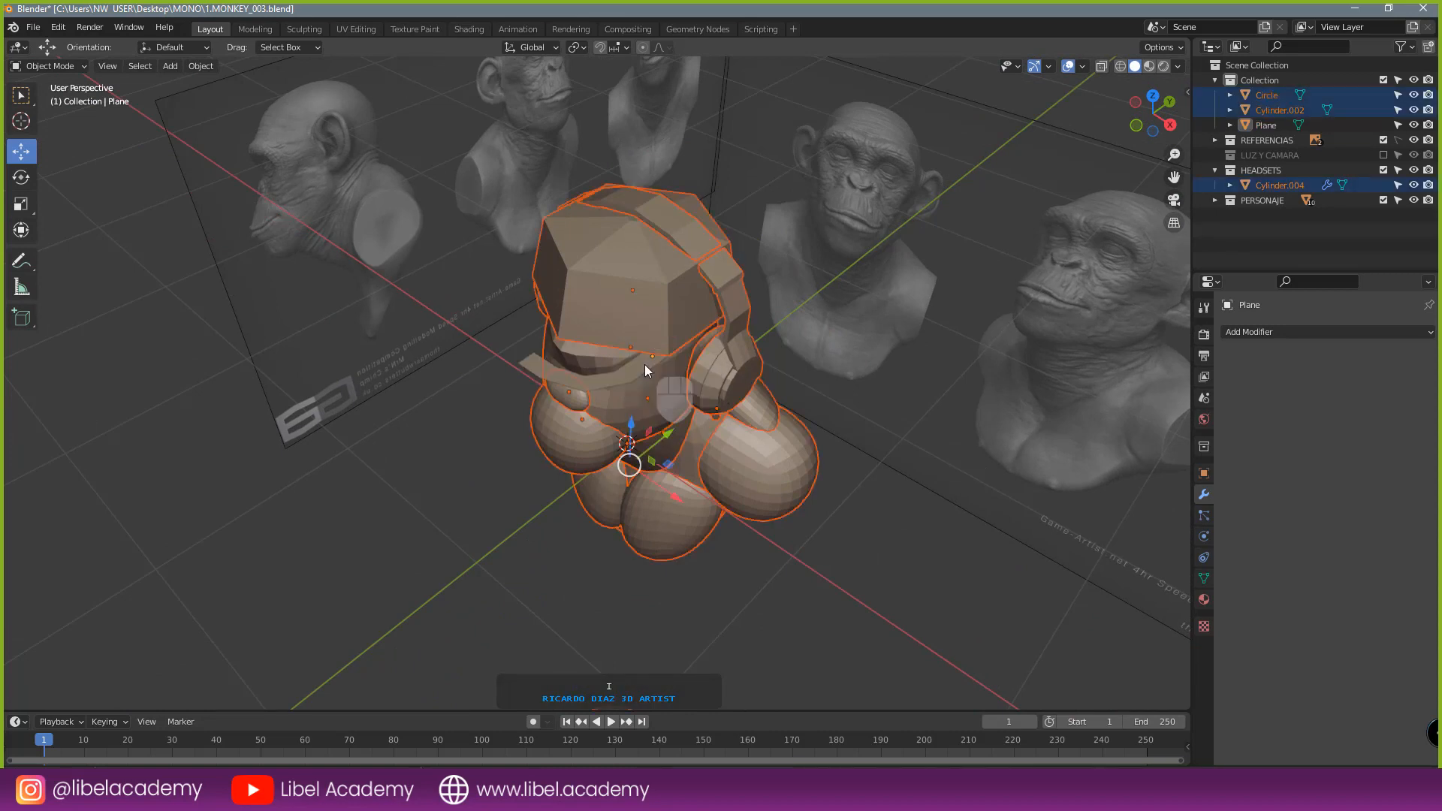
key("h")
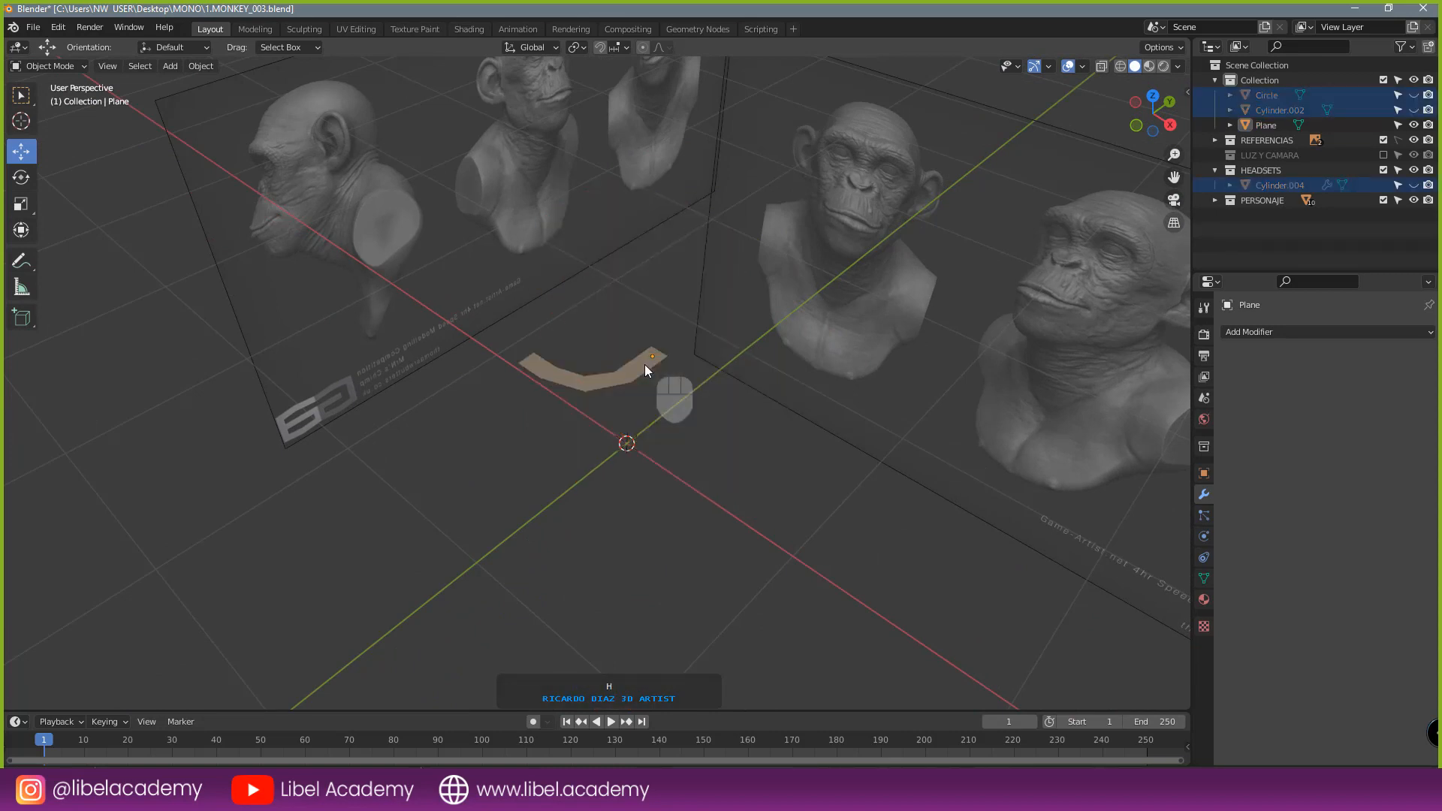
key("alt+h")
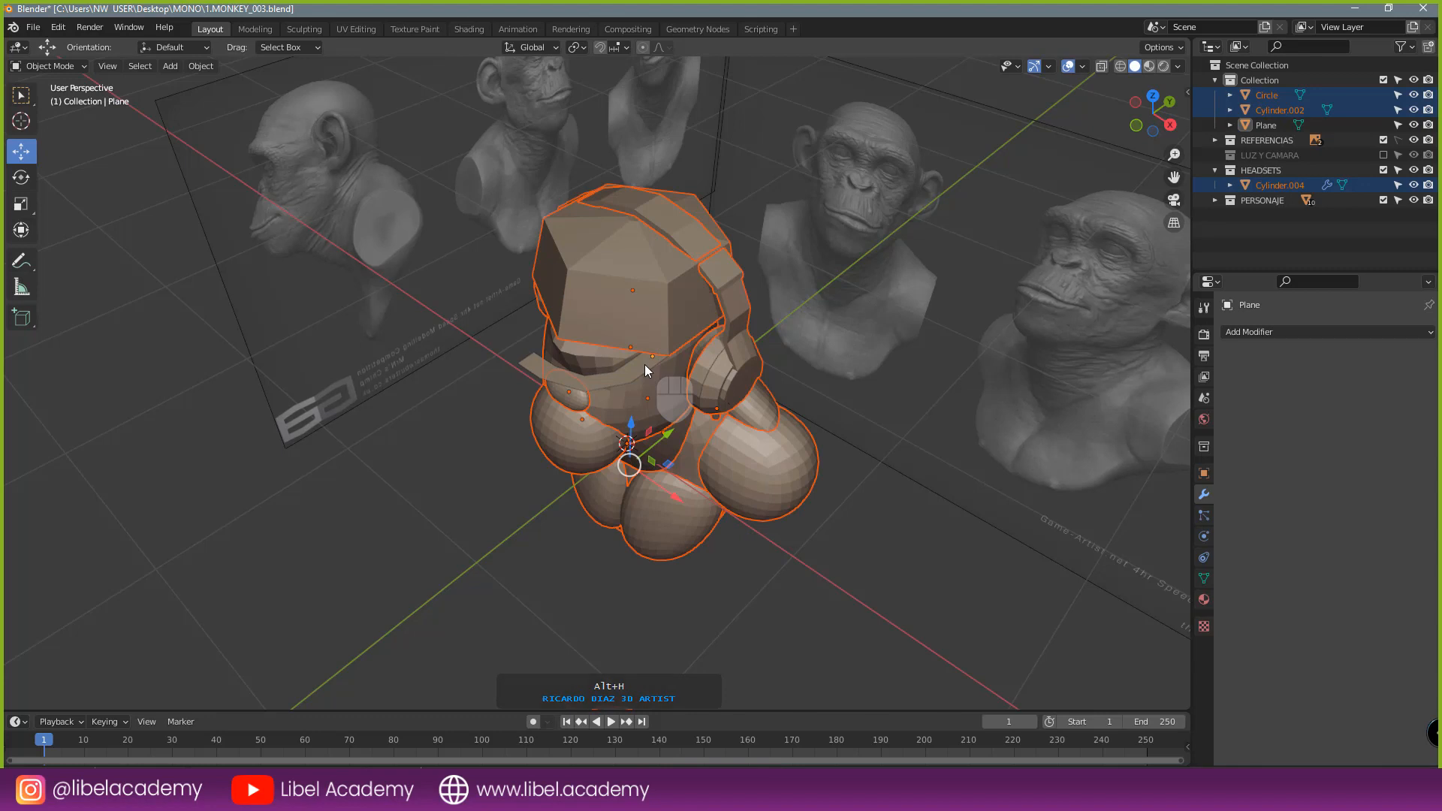
- Hide every bust, cap and headphone object except the brim strip and switch to top view
right_click(637, 371)
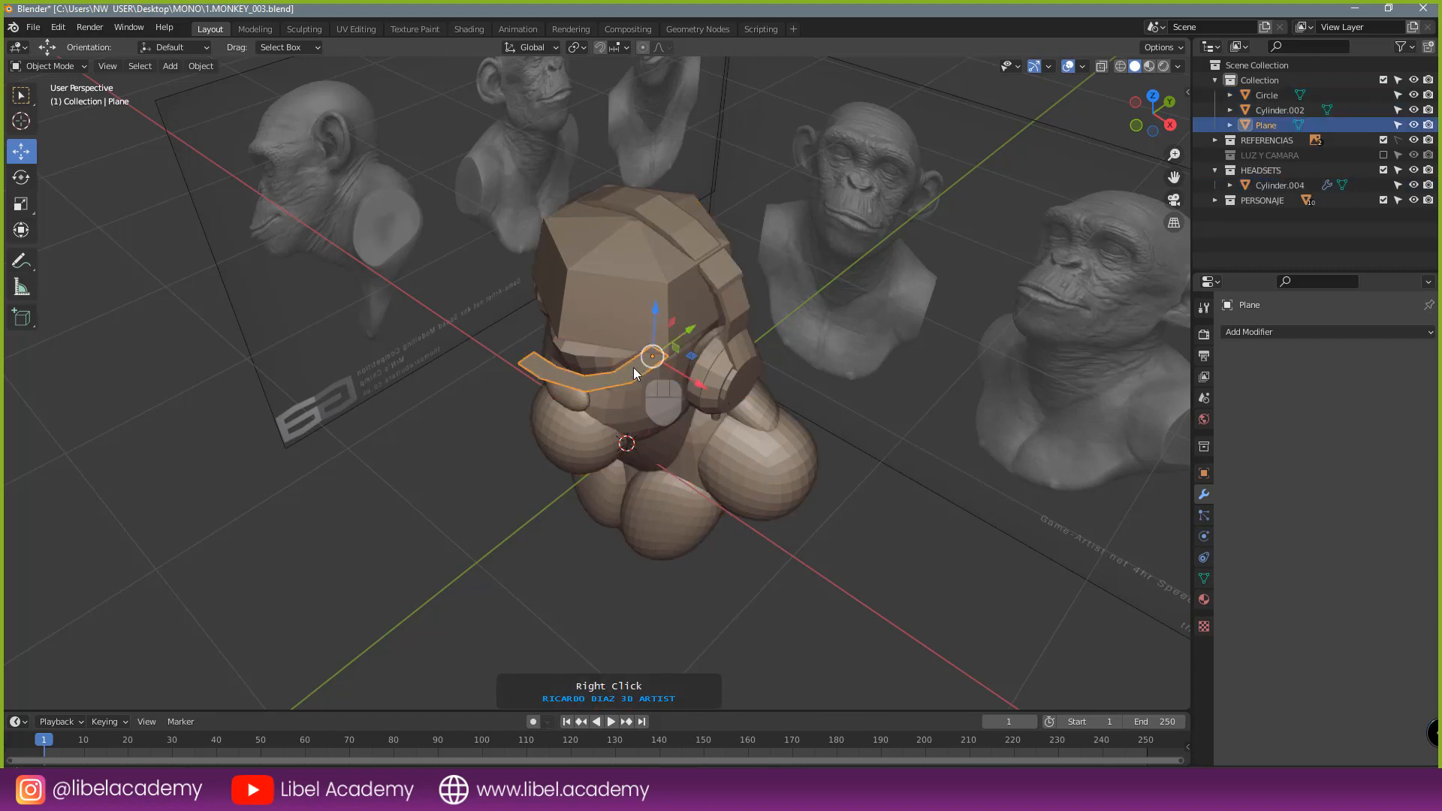
key("ctrl+i")
key("h")
key("KP_7")
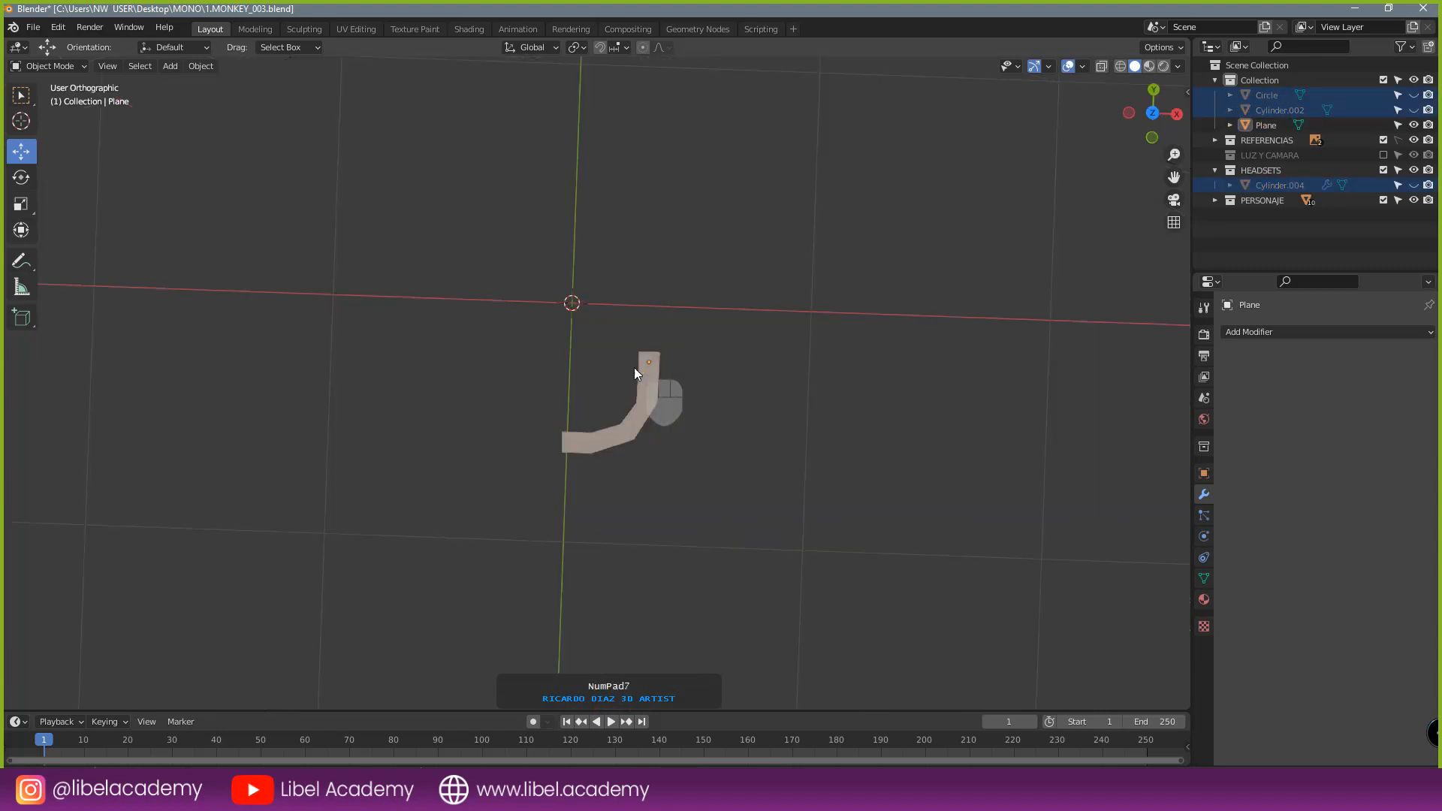
- Extrude the selected inner edge of the centre segment about 0.353 m back along Y in Edit Mode
key("Tab")
scroll(576, 459, "up", 2)
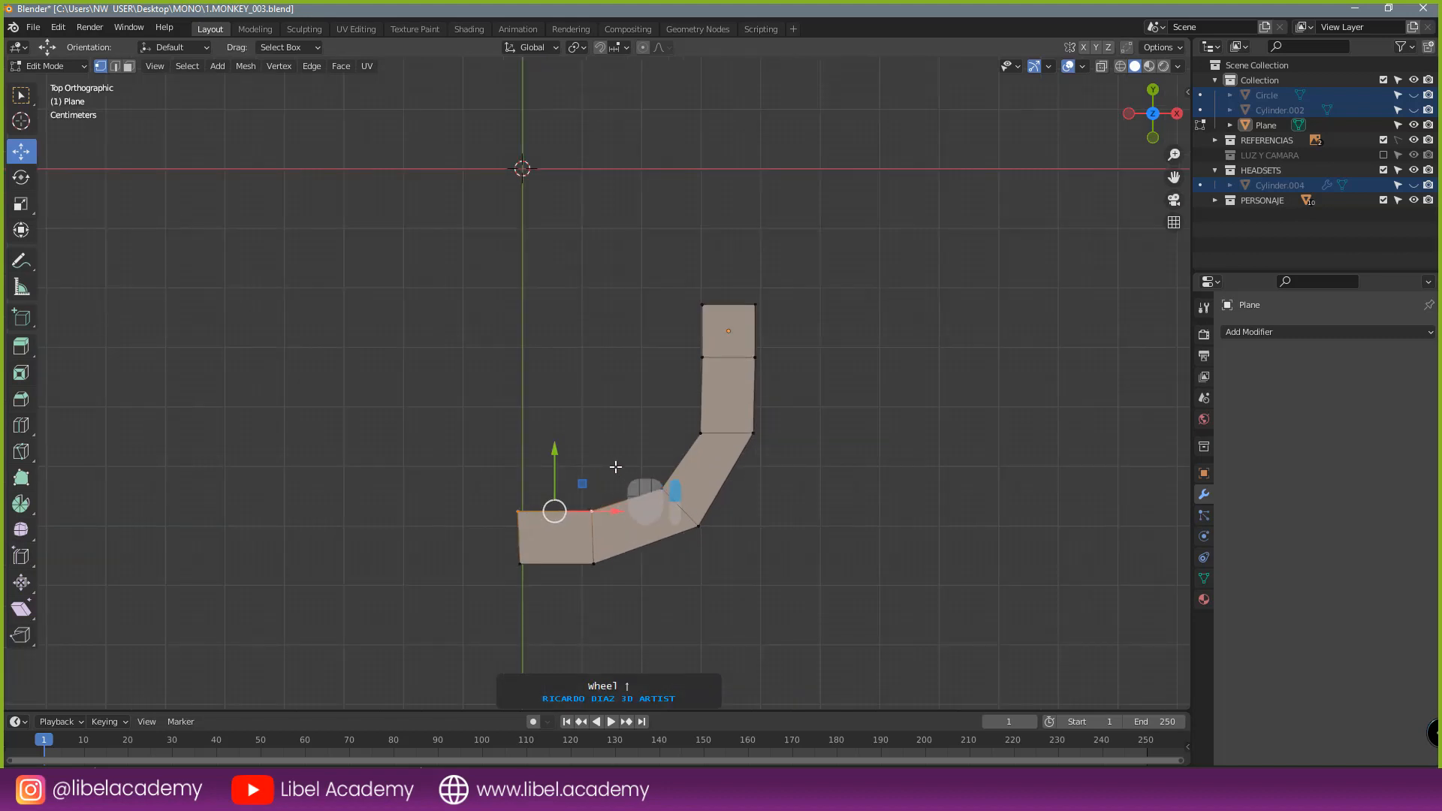
key("e")
right_click(600, 448)
left_click_drag(554, 453, 584, 244)
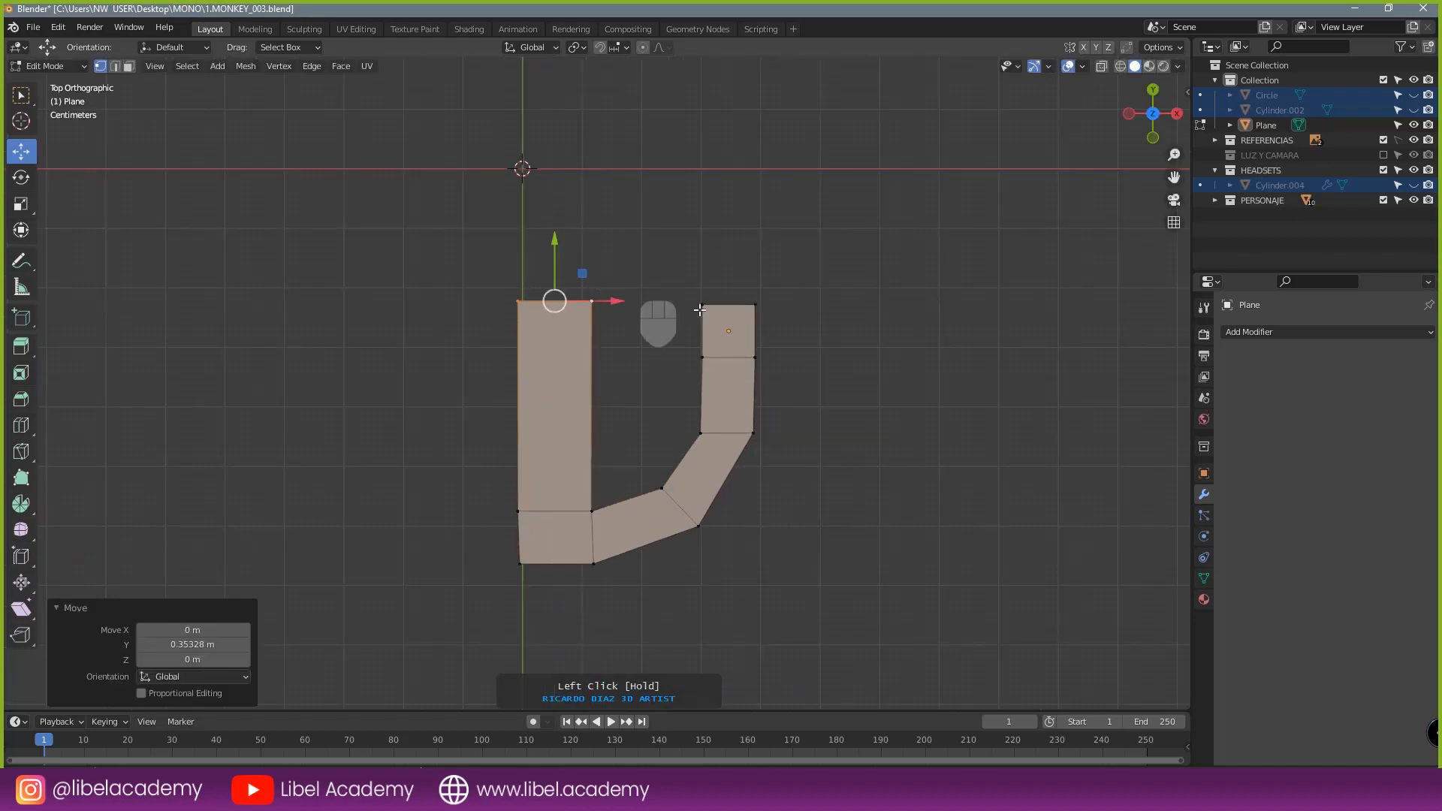
- Add two loop cuts across the long centre face, lined up with the edges of the curved side strip
key("ctrl+r")
left_click(585, 358)
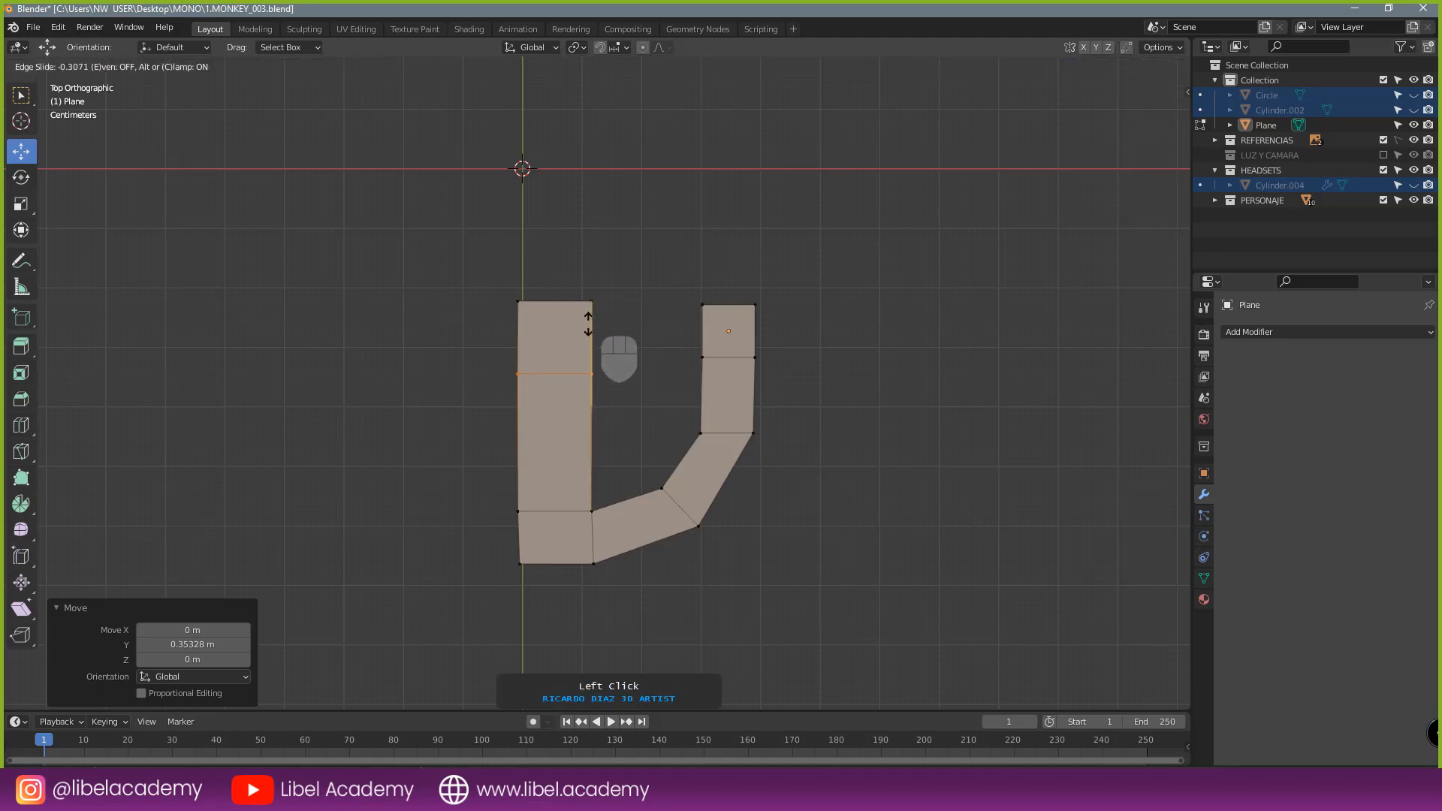
left_click(584, 304)
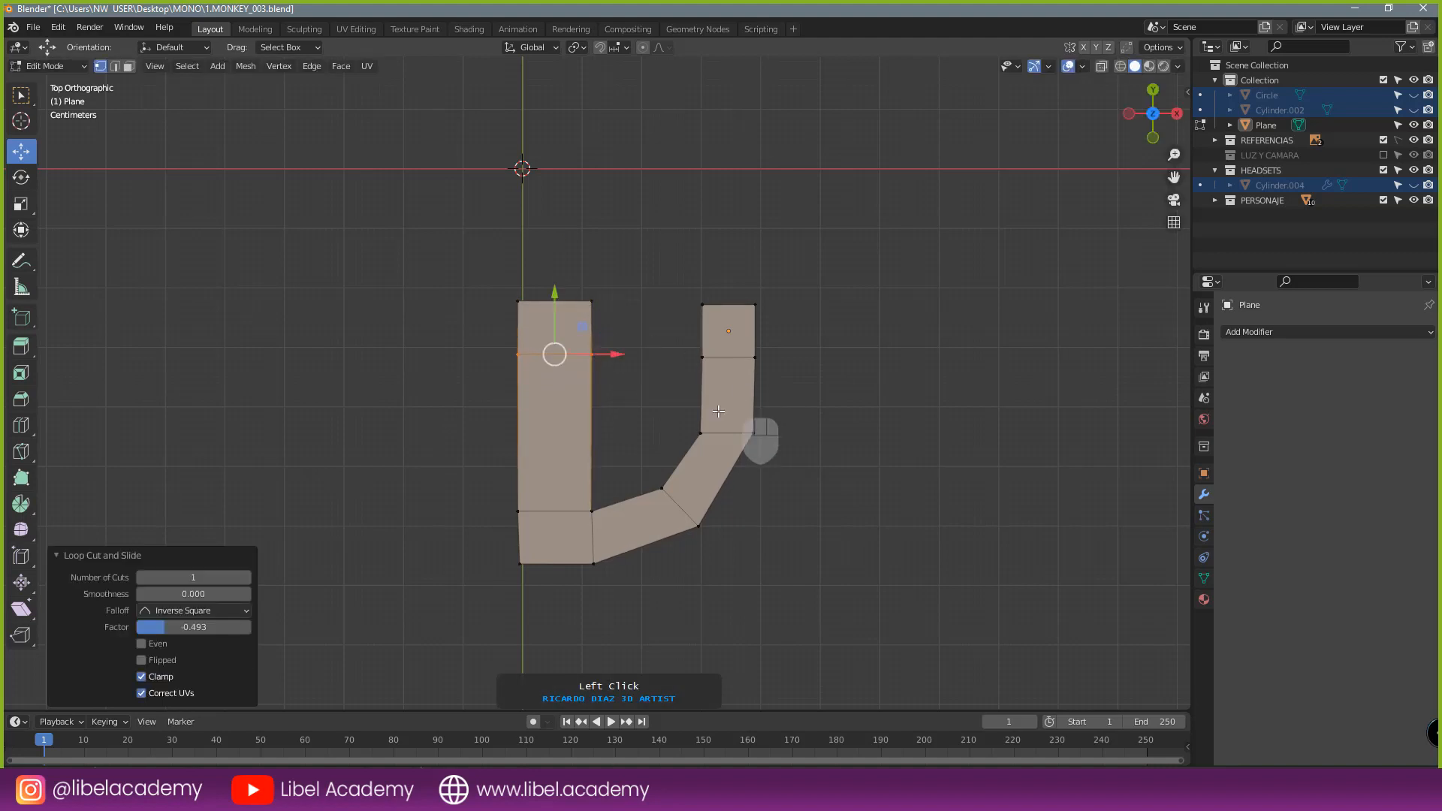
left_click(573, 428)
left_click(575, 431)
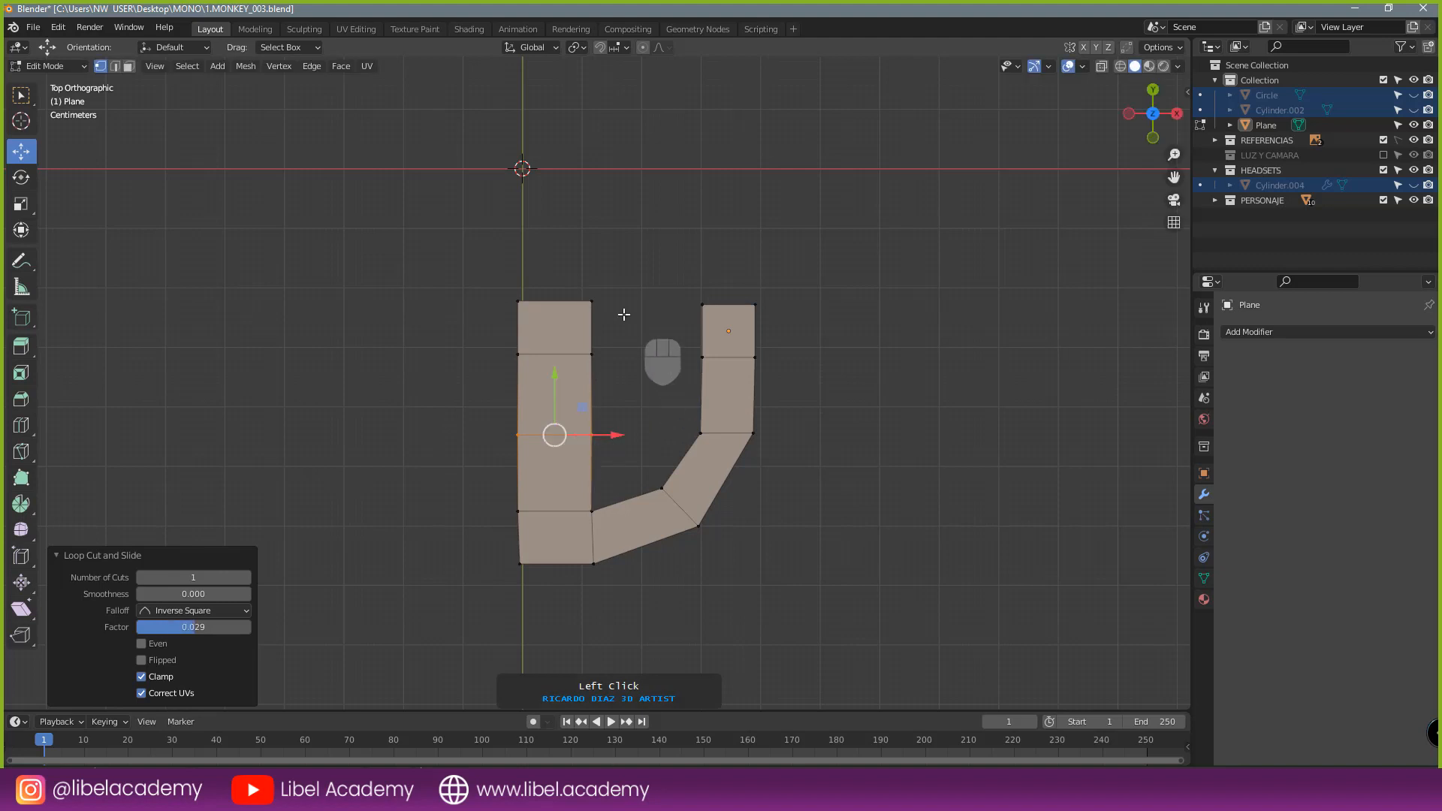
- Bridge the rear gap between the centre strip and the side strip with a four-vertex face
right_click(594, 302)
right_click(699, 303, "shift")
right_click(708, 357, "shift")
right_click(594, 355, "shift")
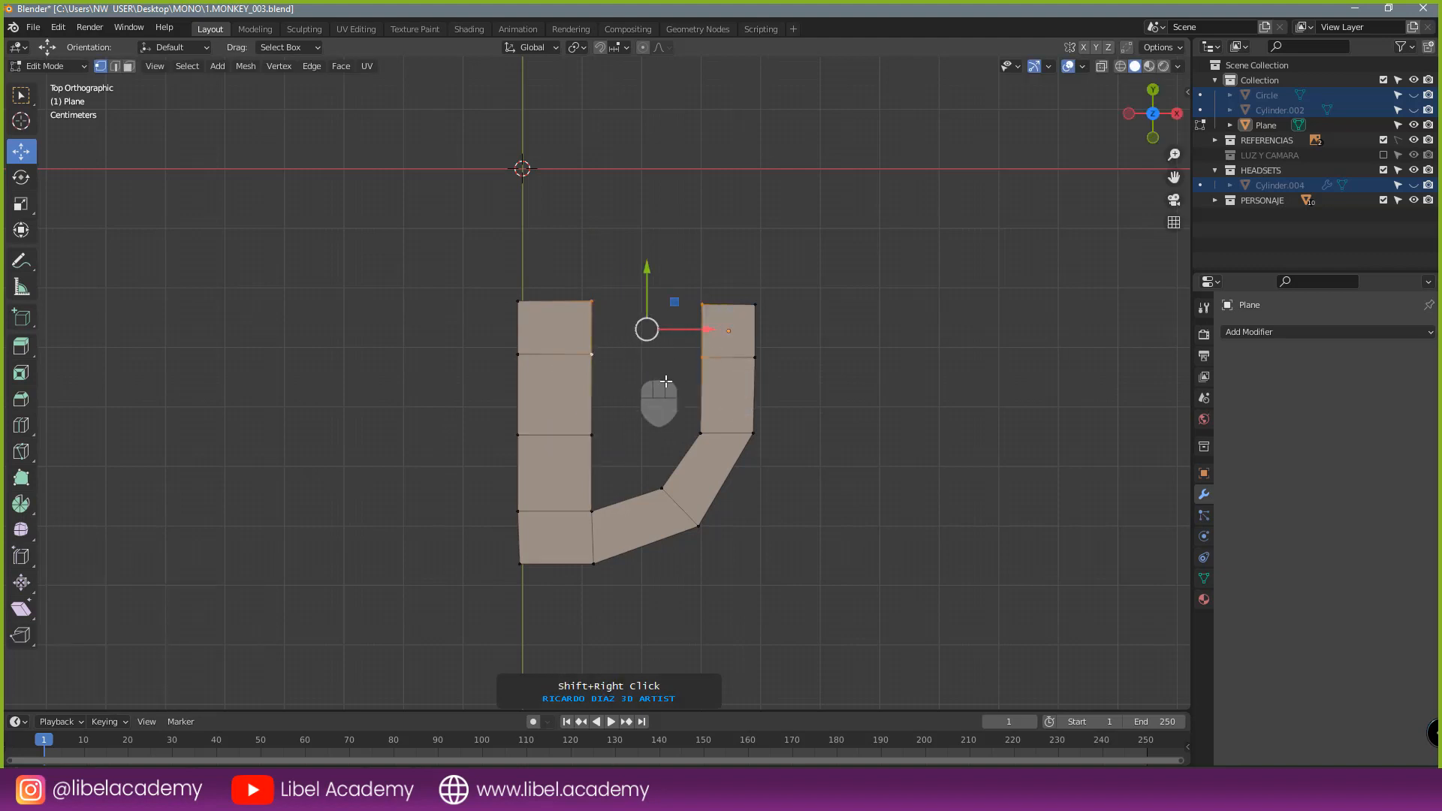
key("f")
- Fill the middle and front gaps between the centre strip and the curved side strip with faces
right_click(597, 354)
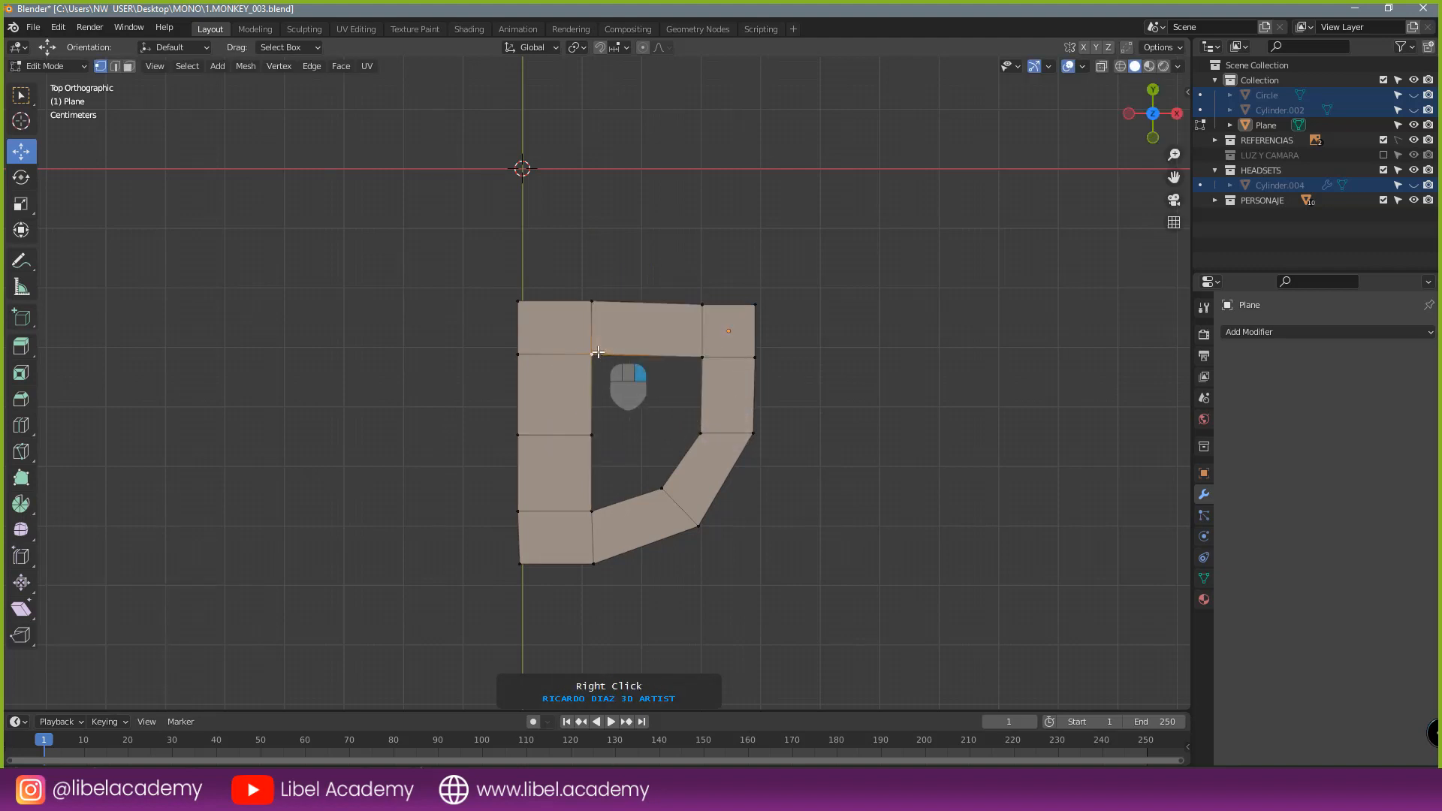
right_click(591, 417, "shift")
right_click(678, 421, "shift")
right_click(688, 369, "shift")
key("f")
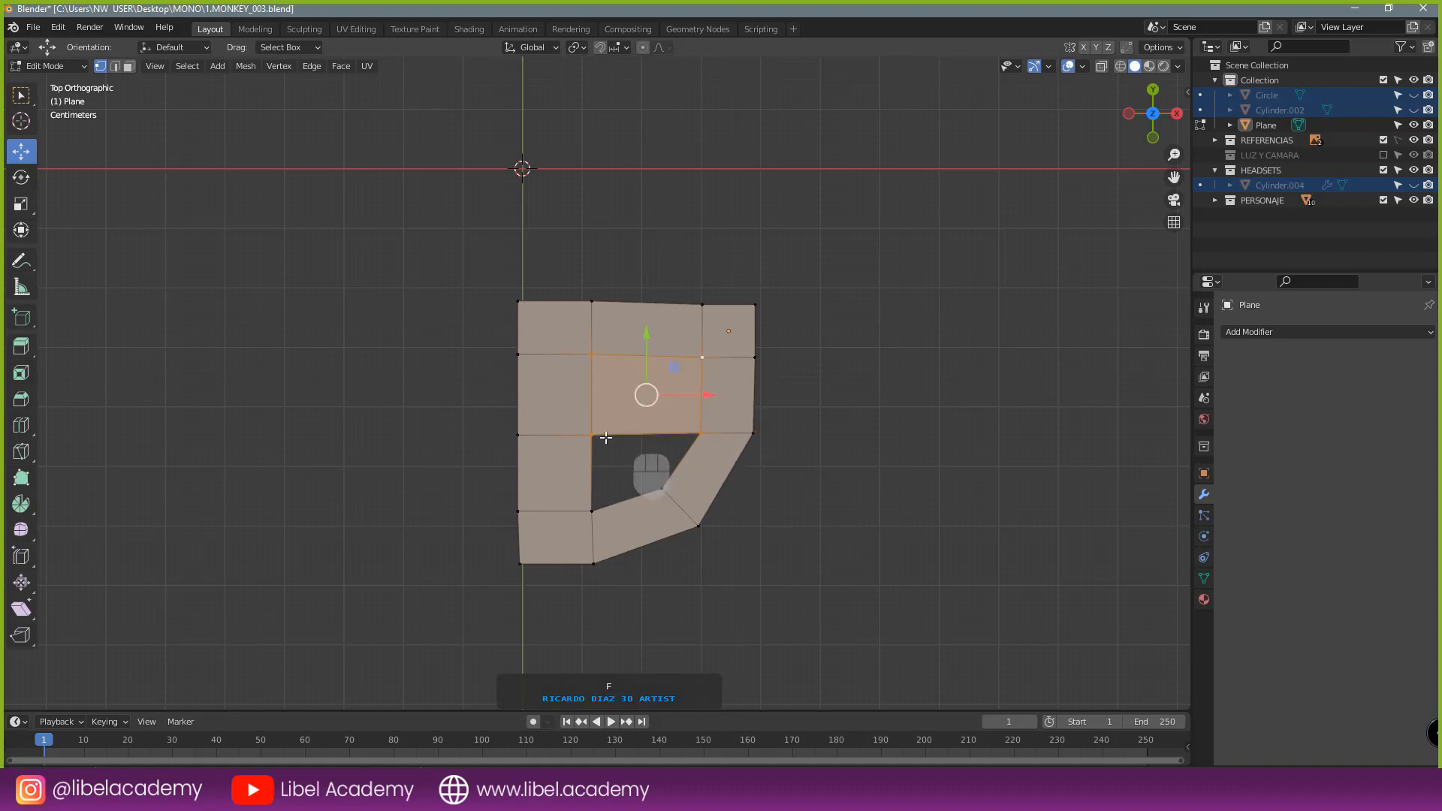
right_click(593, 434)
key("f")
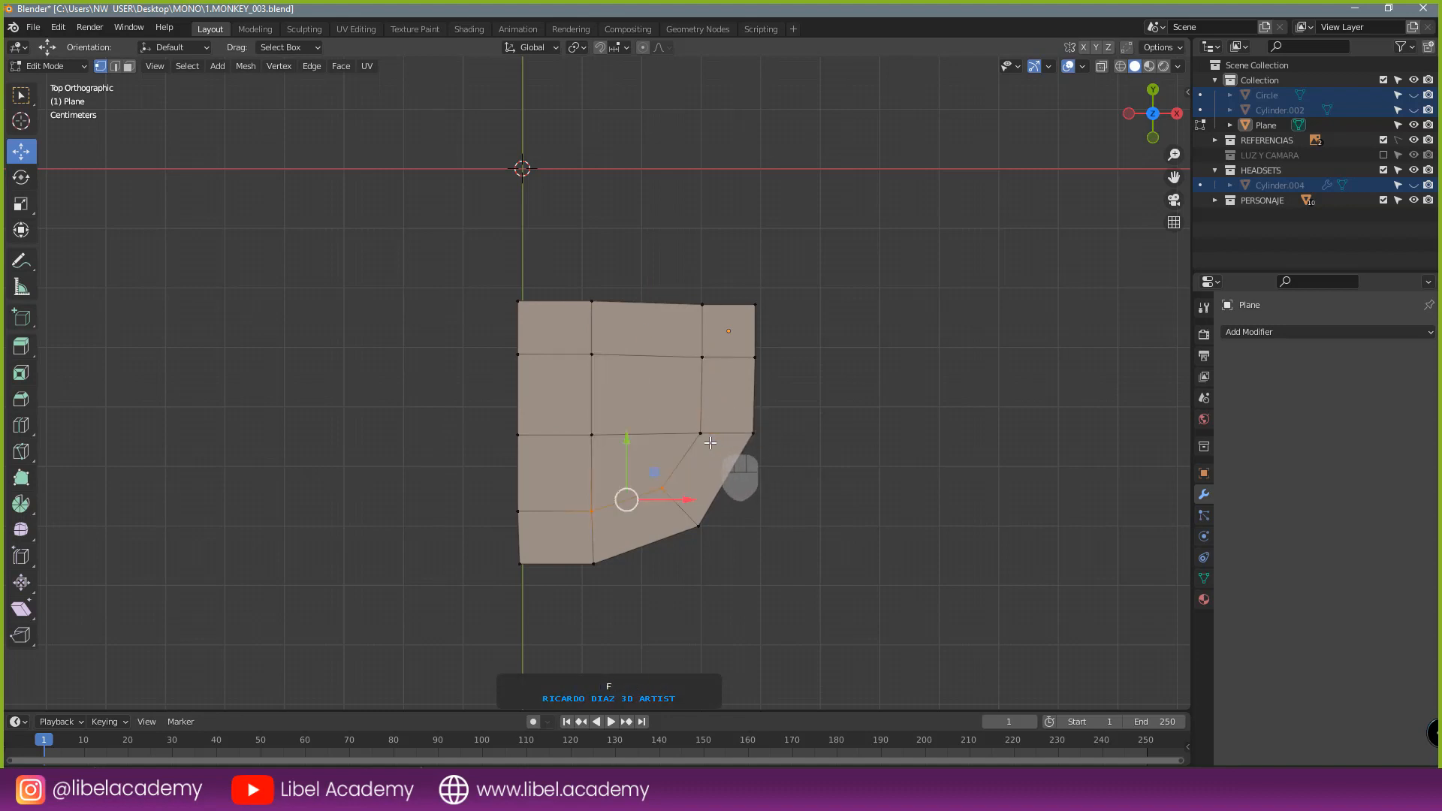
- Add an X-axis Mirror modifier to the brim half in Object Mode and apply its location so it mirrors about the world origin
key("Tab")
right_click(715, 406)
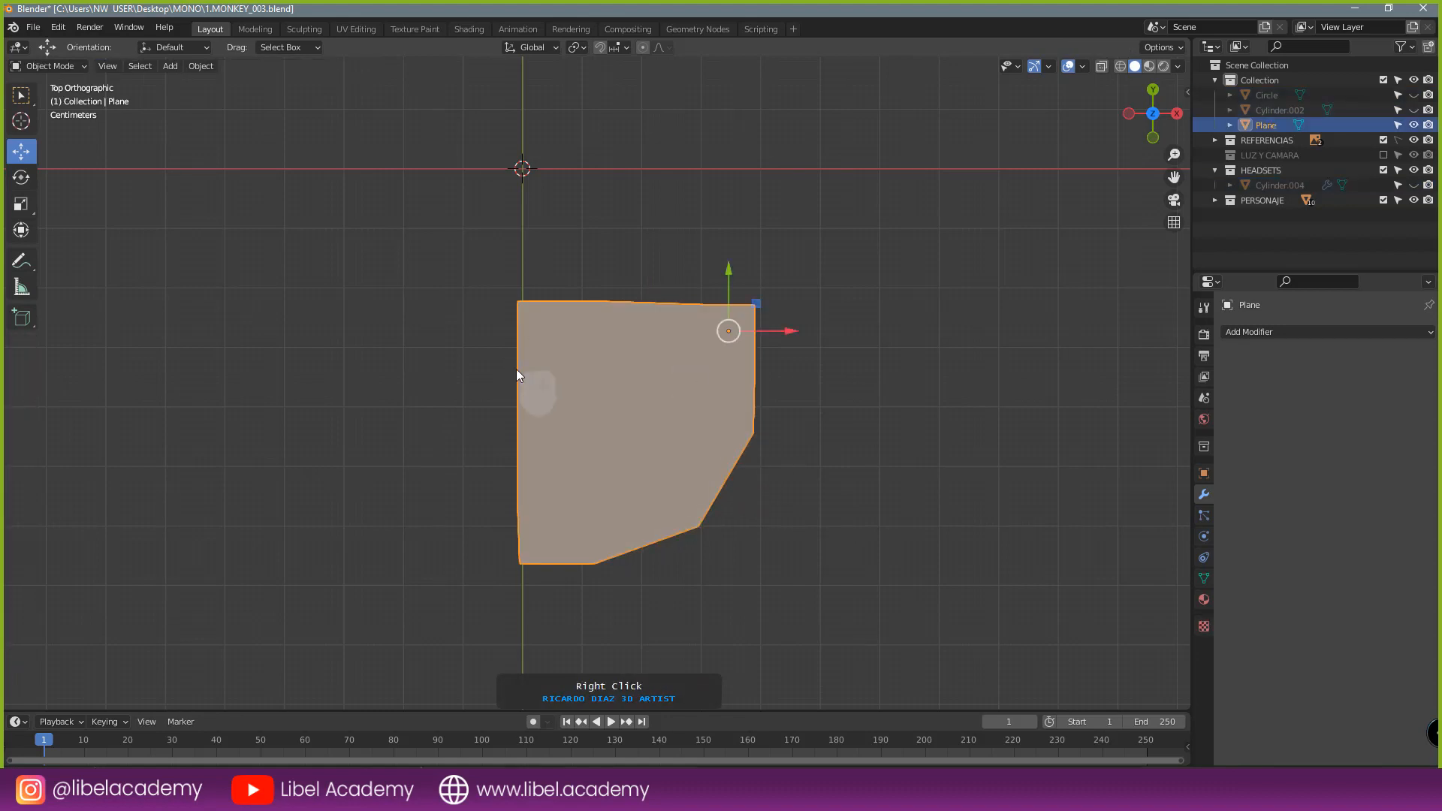
left_click(1255, 336)
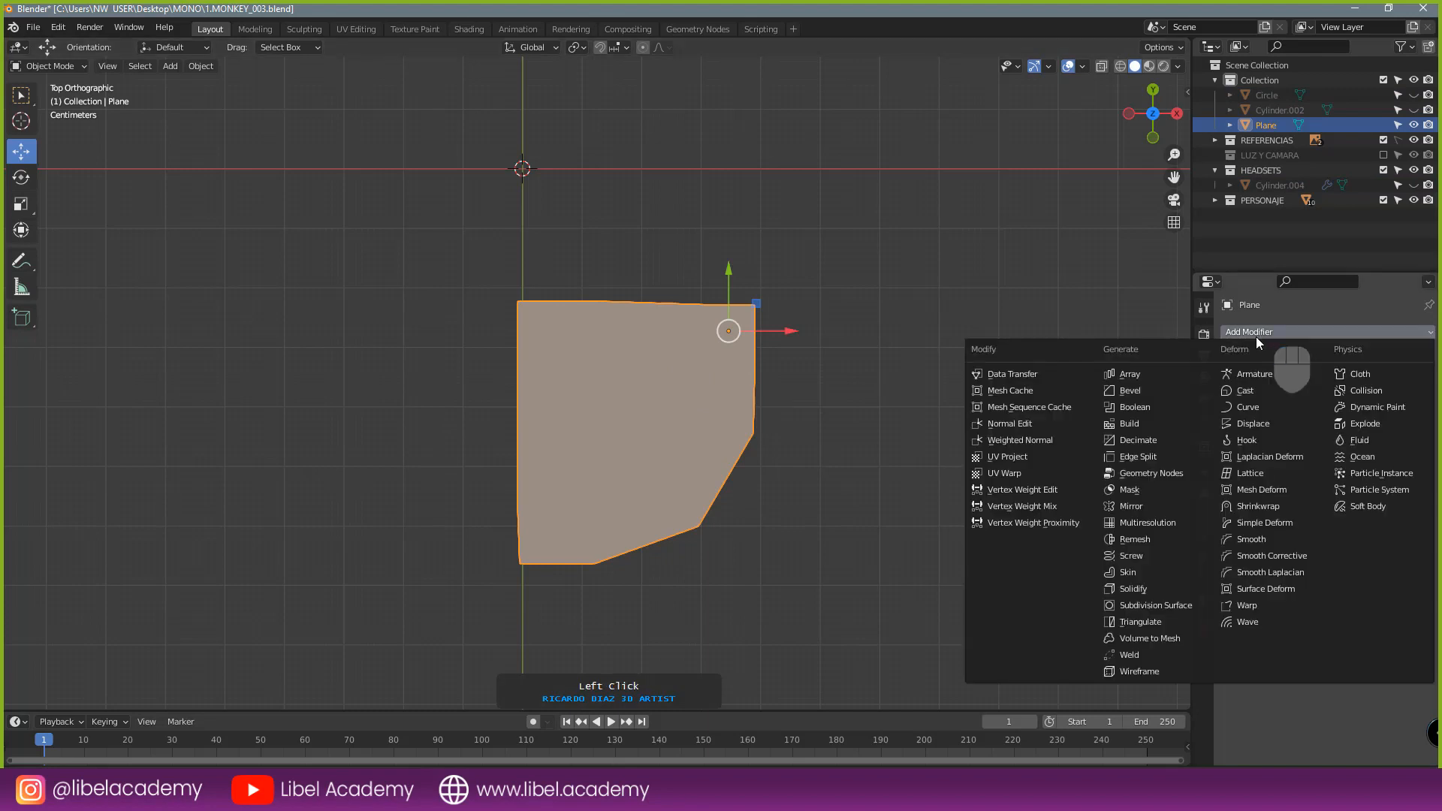
left_click(1167, 503)
key("ctrl+a")
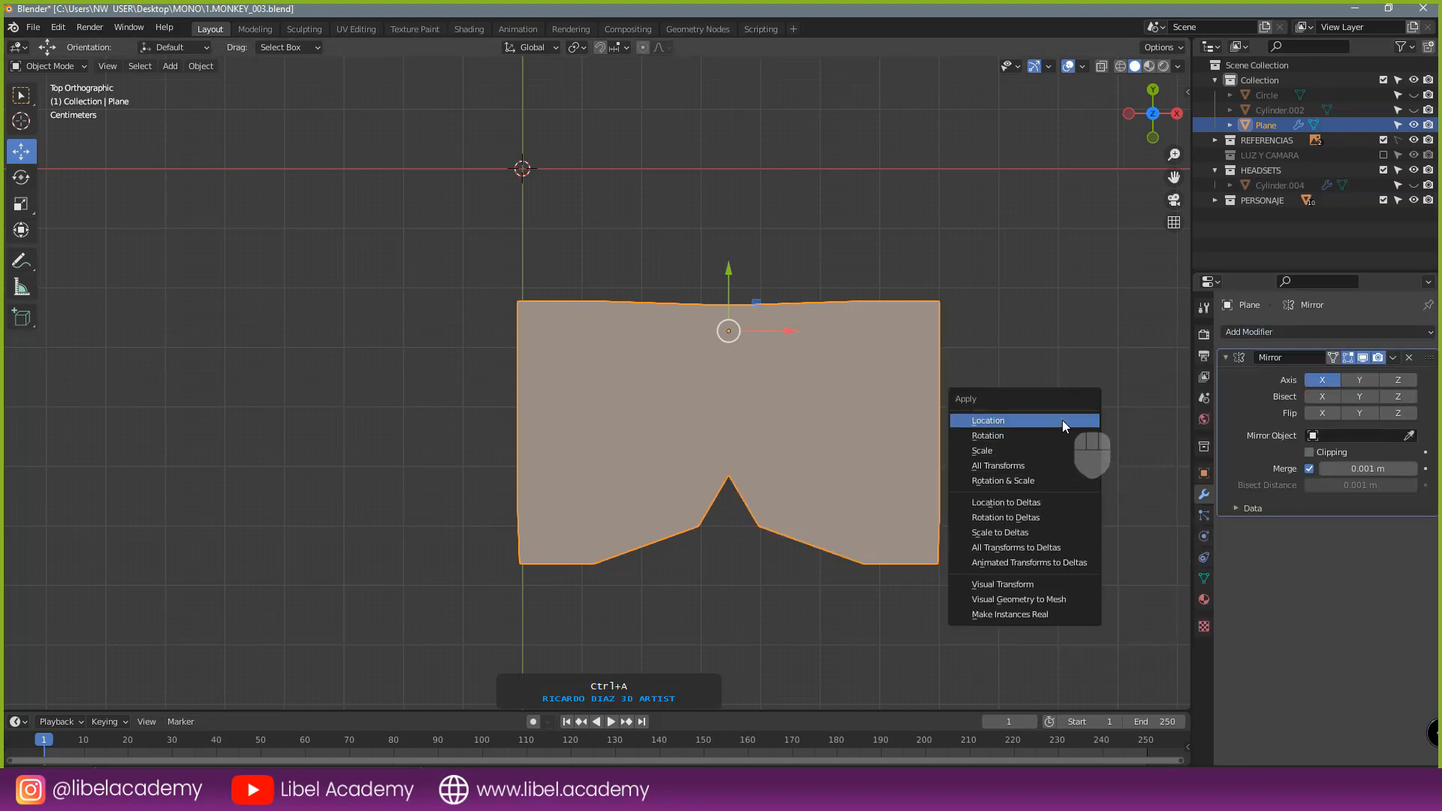
left_click(1062, 419)
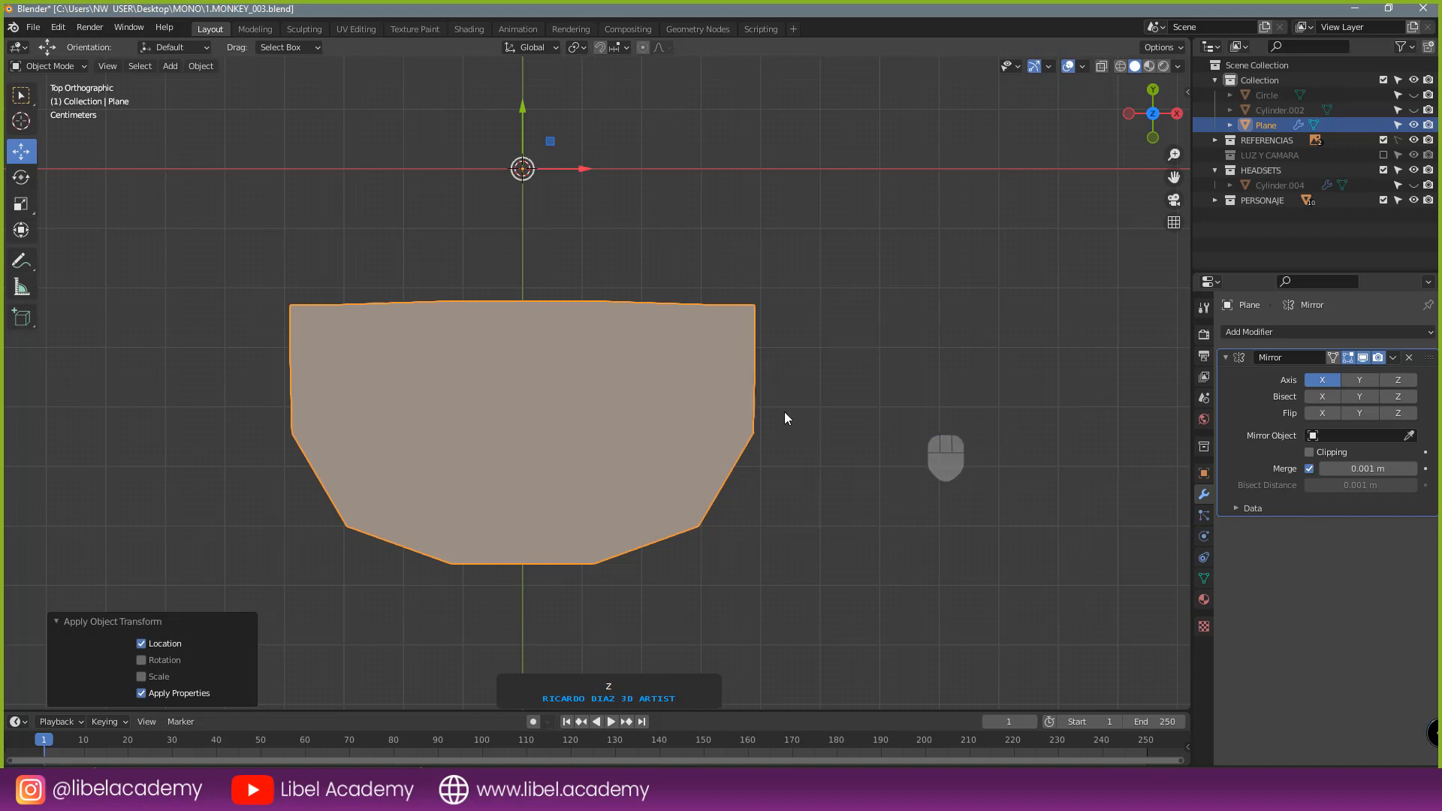
- Unhide the monkey's cap and headphone parts and deselect everything
scroll(787, 411, "down", 2)
key("alt+h")
key("a")
key("a")
scroll(784, 454, "down", 2)
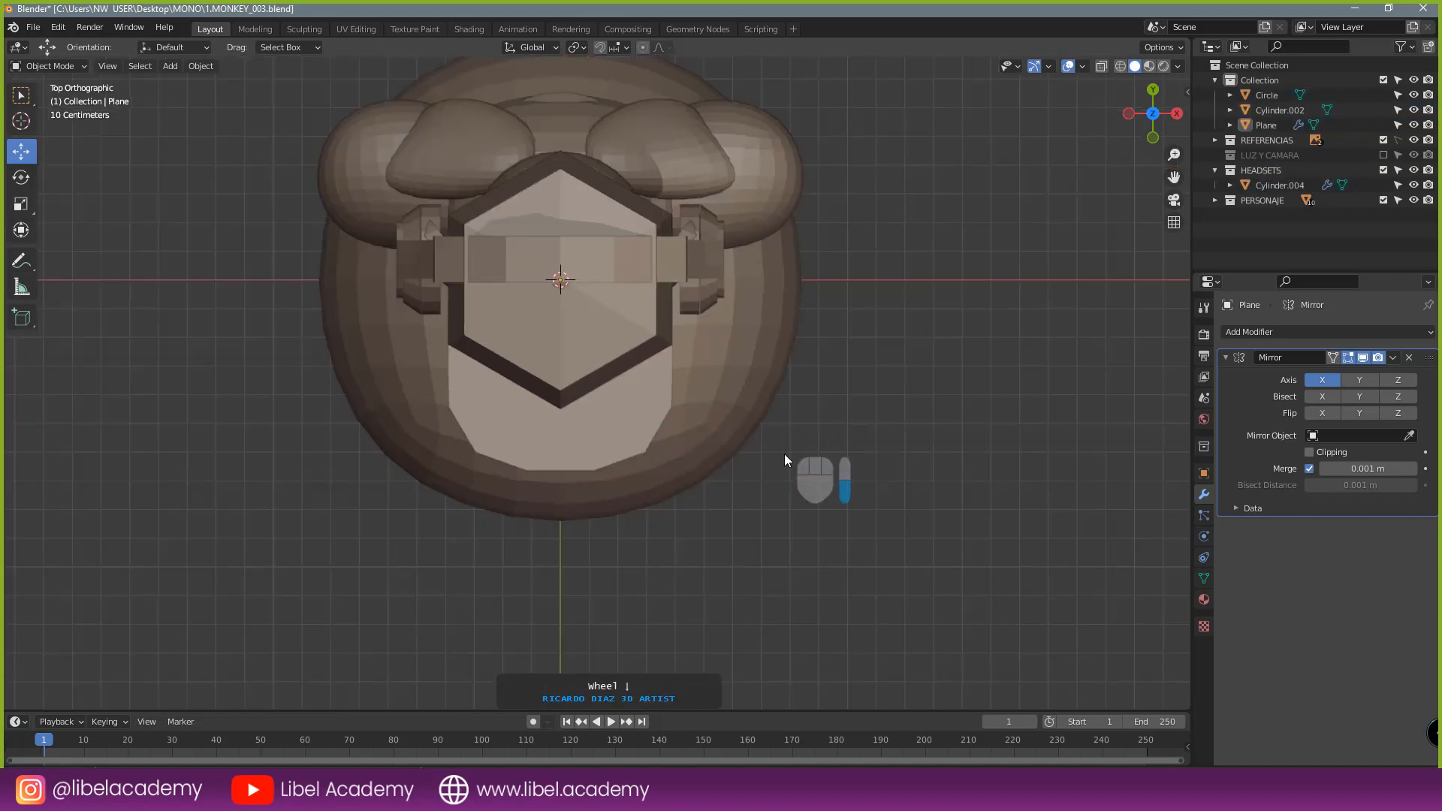
middle_click_drag(784, 453, 732, 328)
scroll(691, 293, "up", 2)
scroll(733, 328, "down", 1)
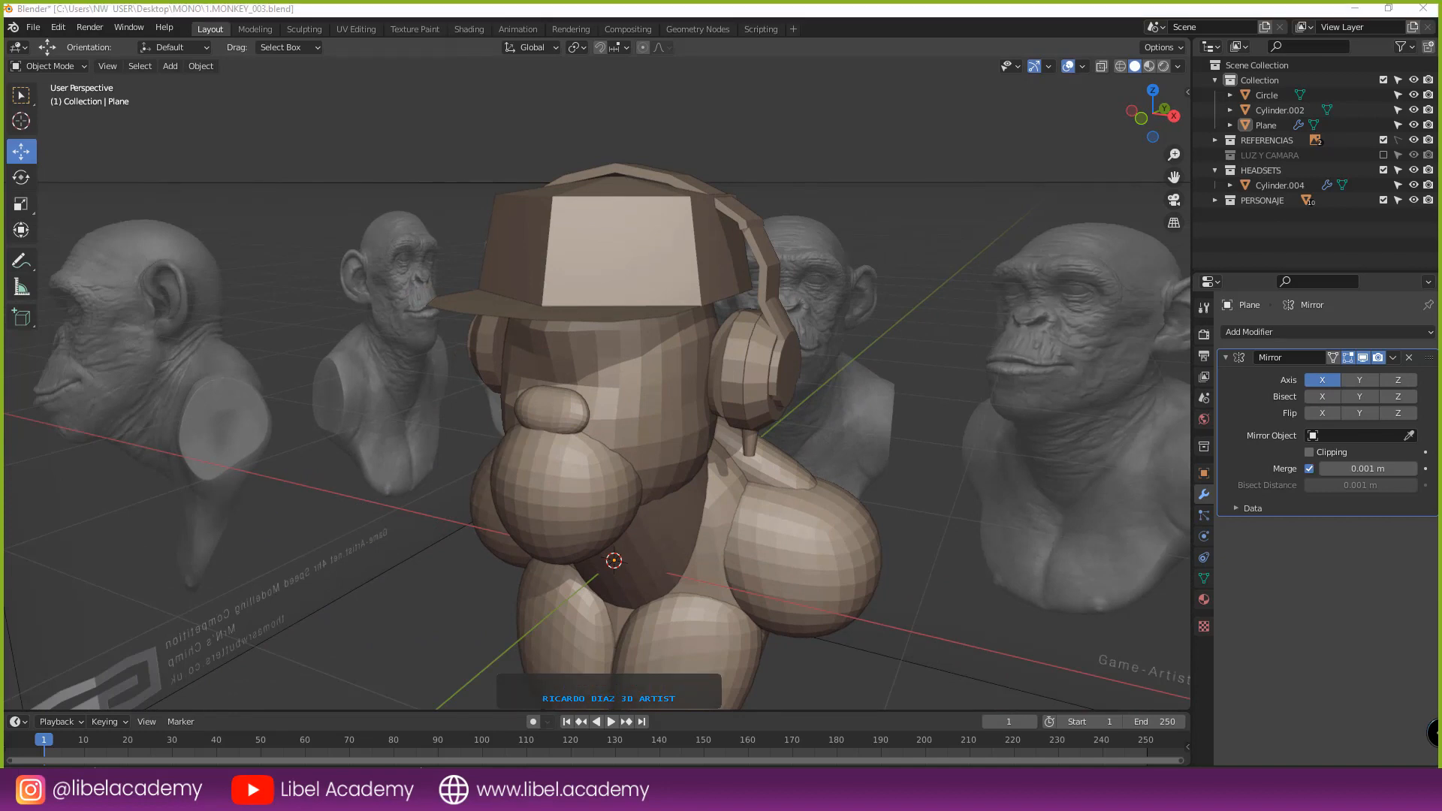
- Add a Solidify modifier to the cap's brim with a thickness of 0.62 m
middle_click_drag(685, 435, 593, 385)
right_click(595, 385)
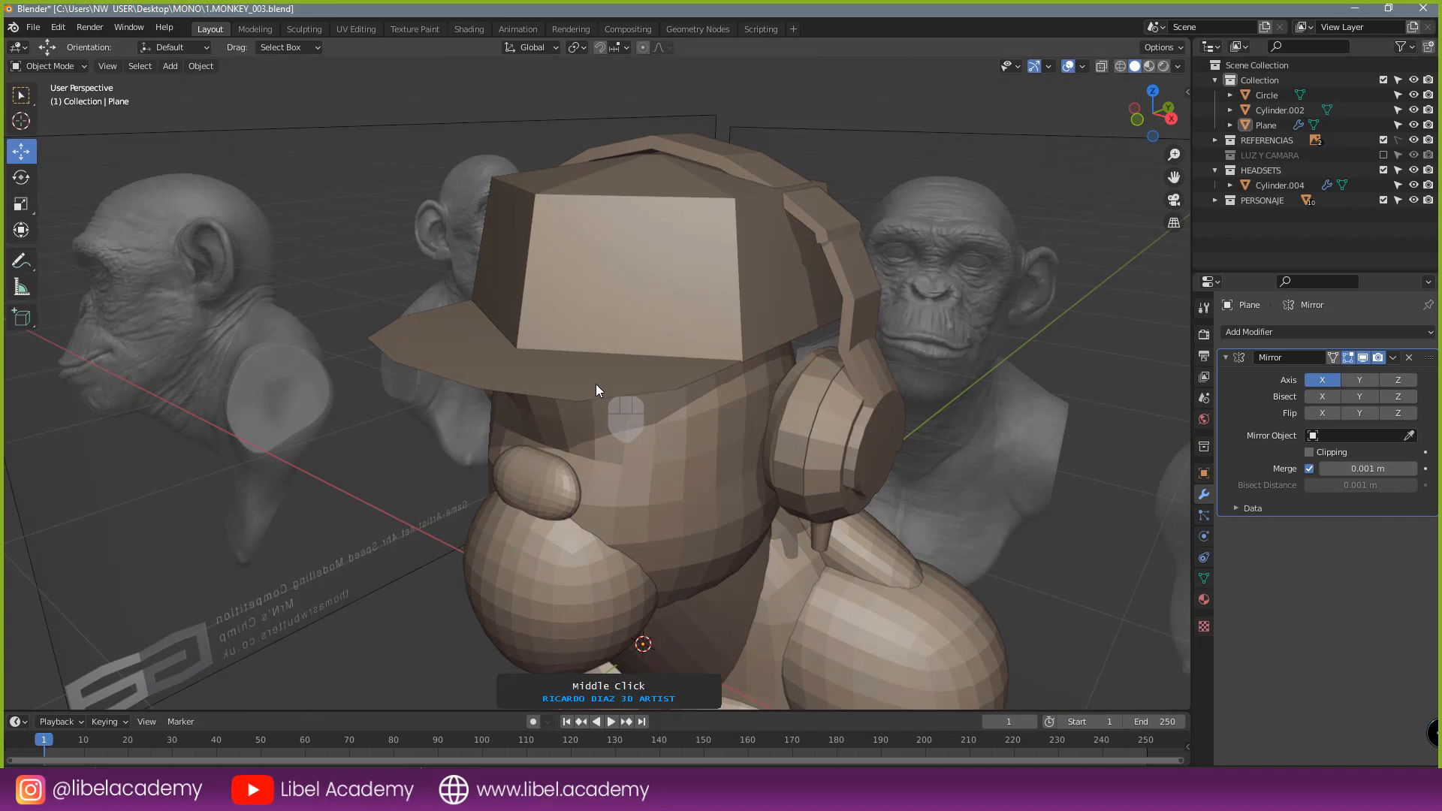
left_click(1235, 333)
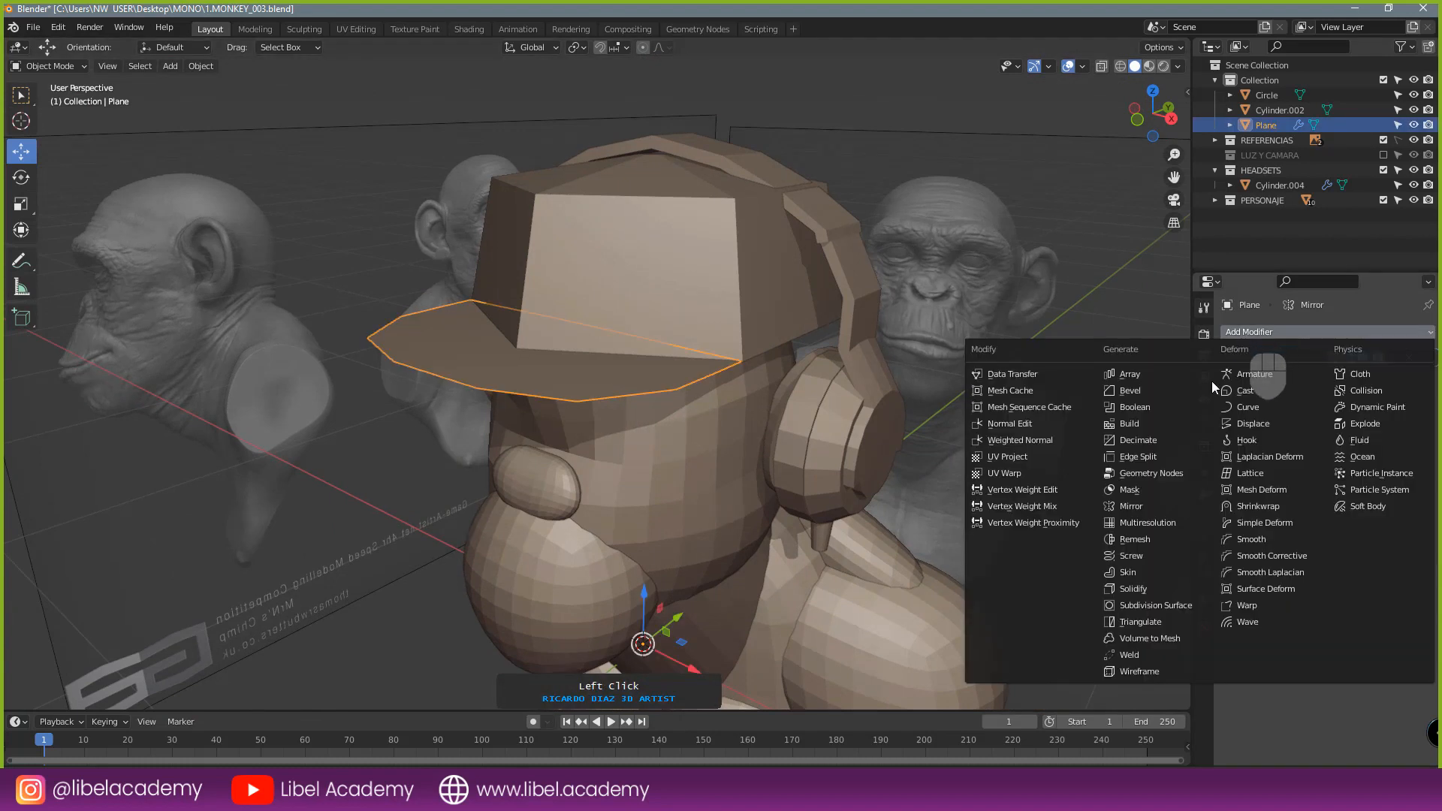
left_click(1185, 590)
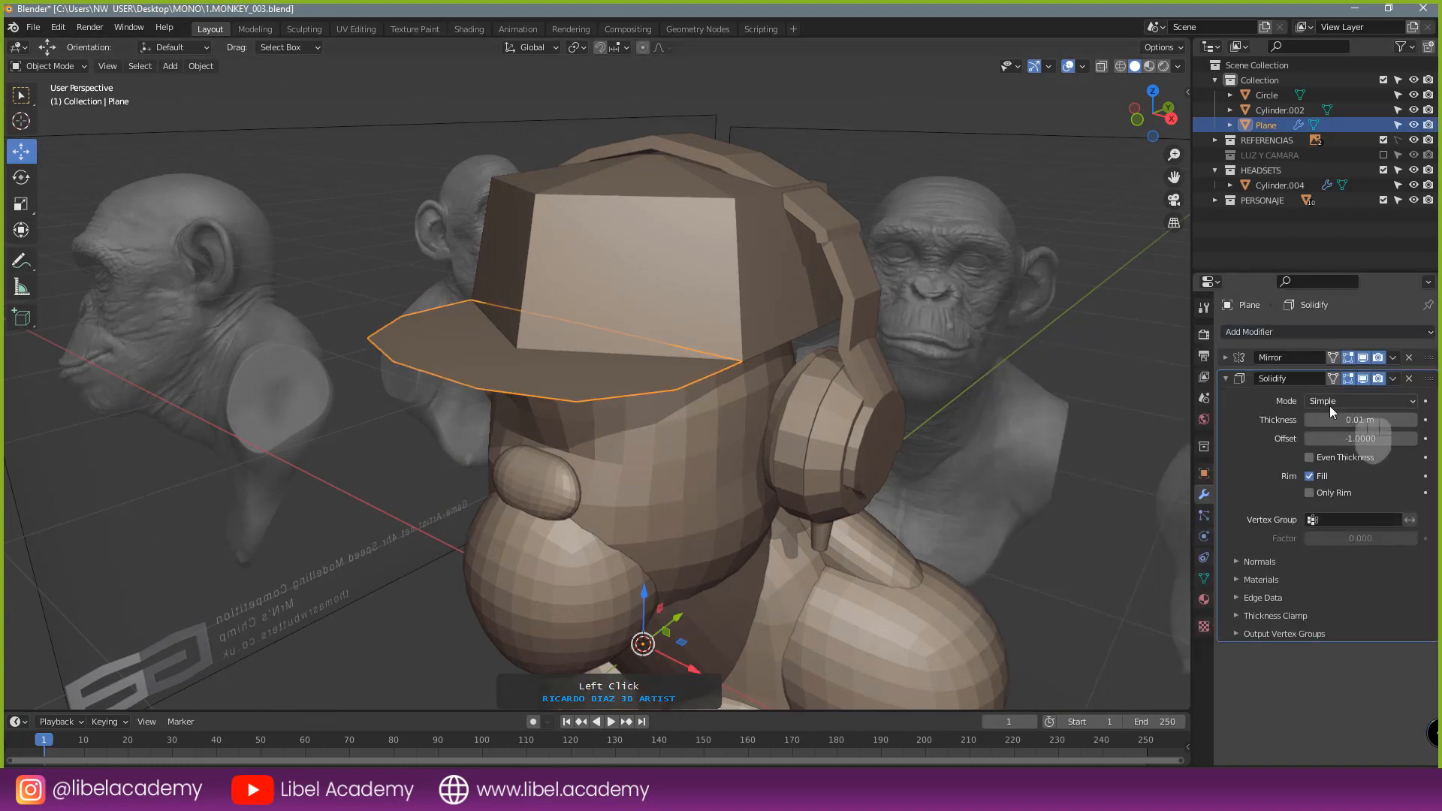
left_click_drag(1343, 420, 1397, 420)
- Add a Solidify modifier to the hexagonal cap crown and adjust it slightly
right_click(817, 379)
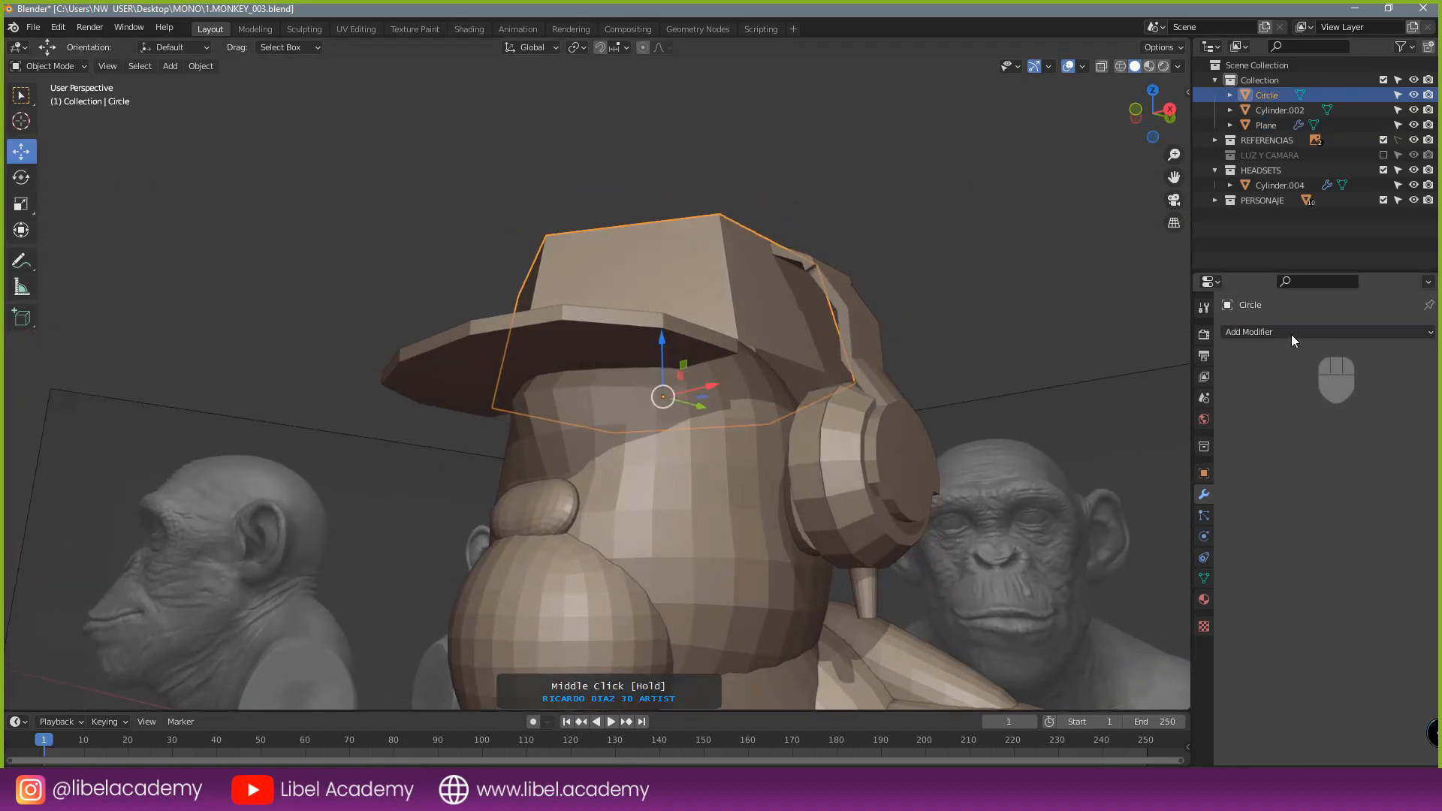
left_click(1291, 332)
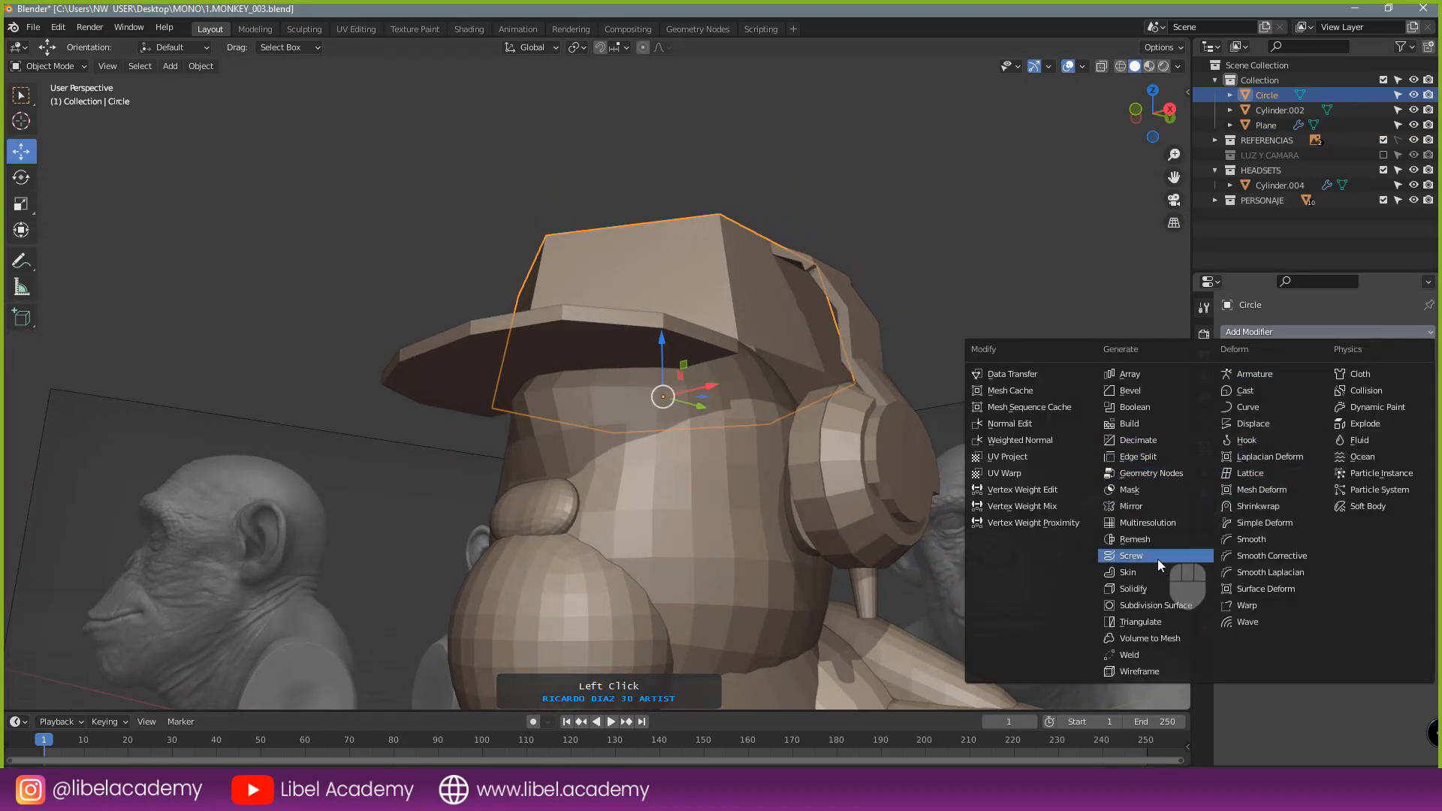
left_click(1151, 588)
mouse_move(1339, 399)
left_mouse_down()
mouse_move(1378, 401)
mouse_move(1344, 398)
left_mouse_up()
- Raise the brim about 0.026 m along Z to meet the cap's lower edge and deselect it
scroll(646, 389, "up", 3)
middle_click_drag(713, 358, 677, 355)
left_click(677, 357)
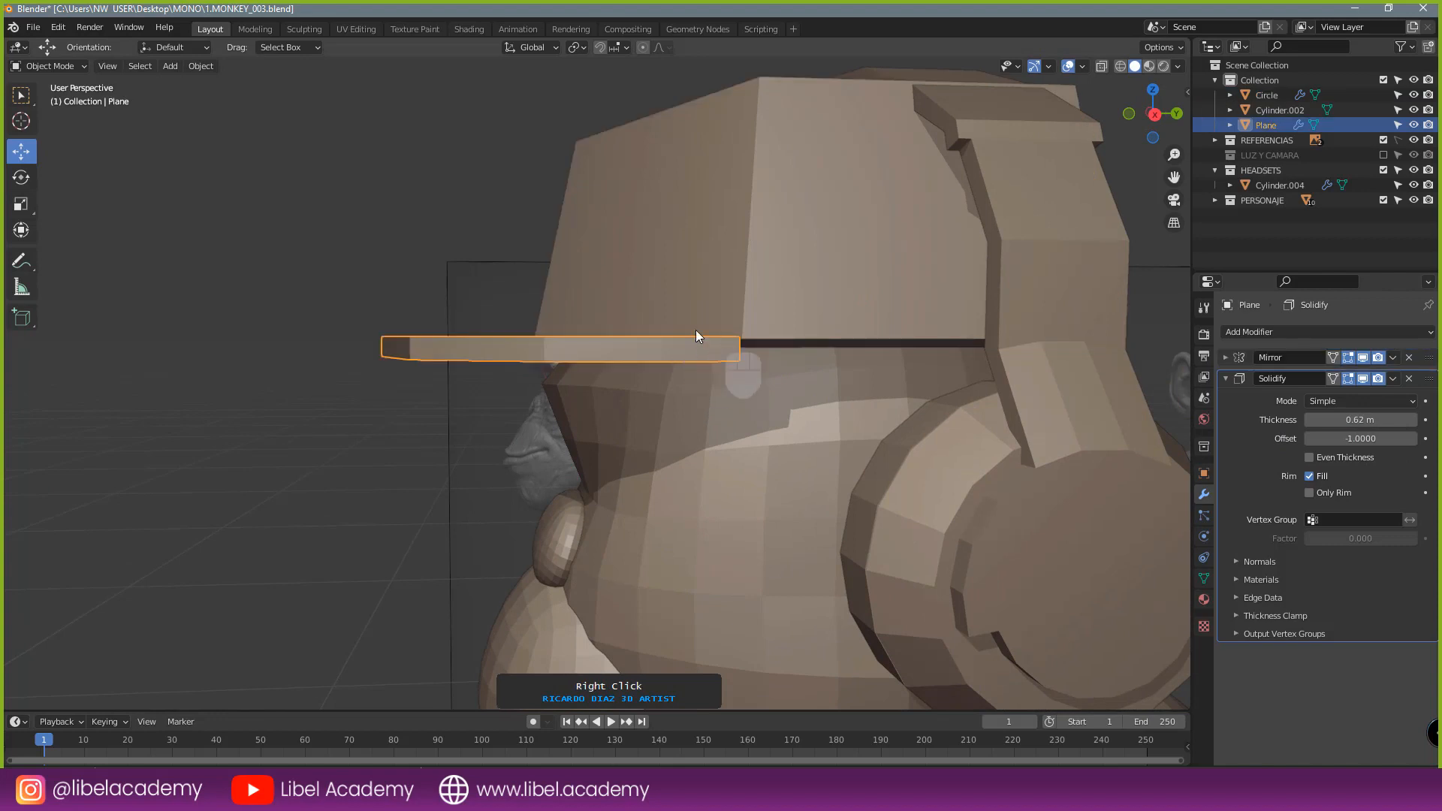
scroll(702, 332, "down", 6)
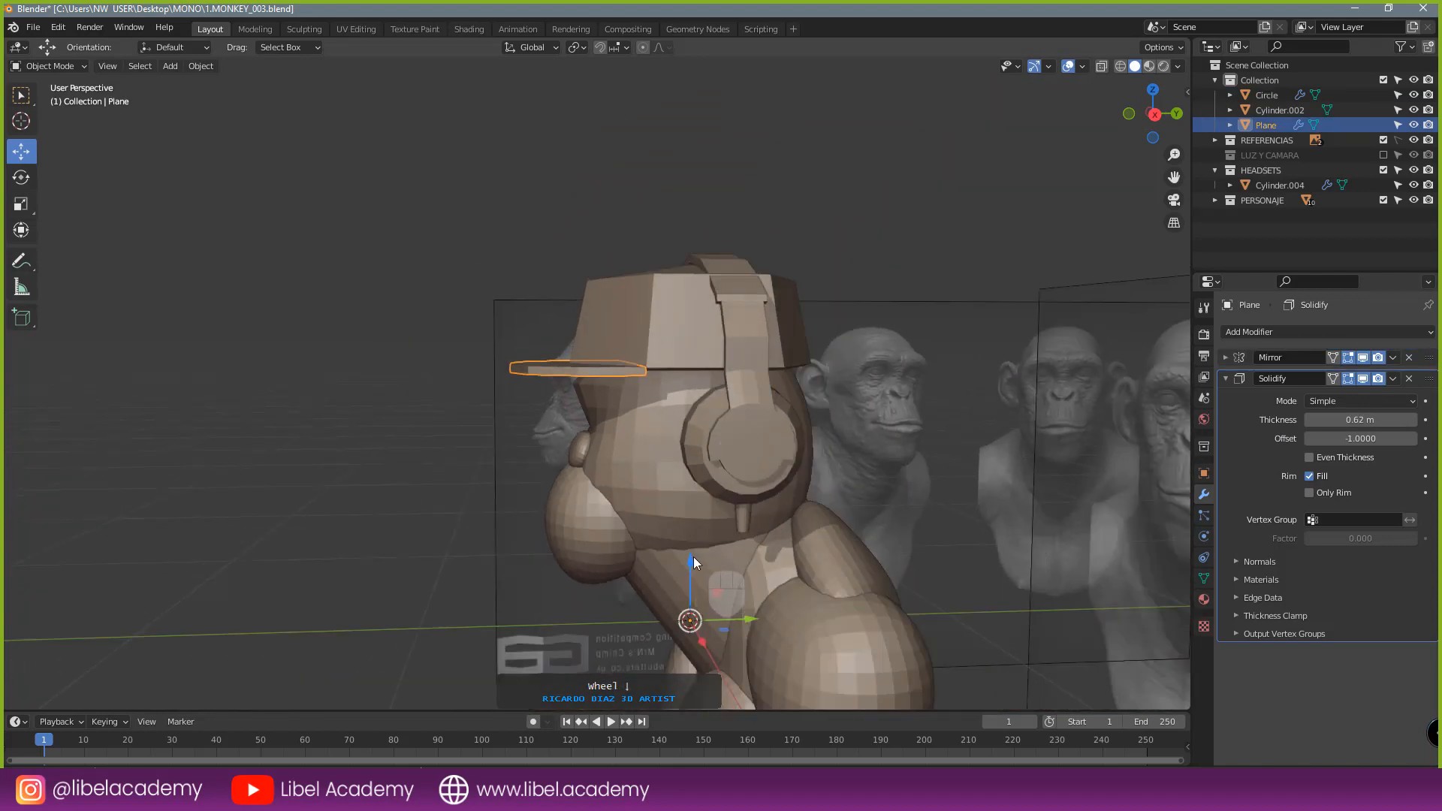
left_click_drag(691, 558, 690, 551)
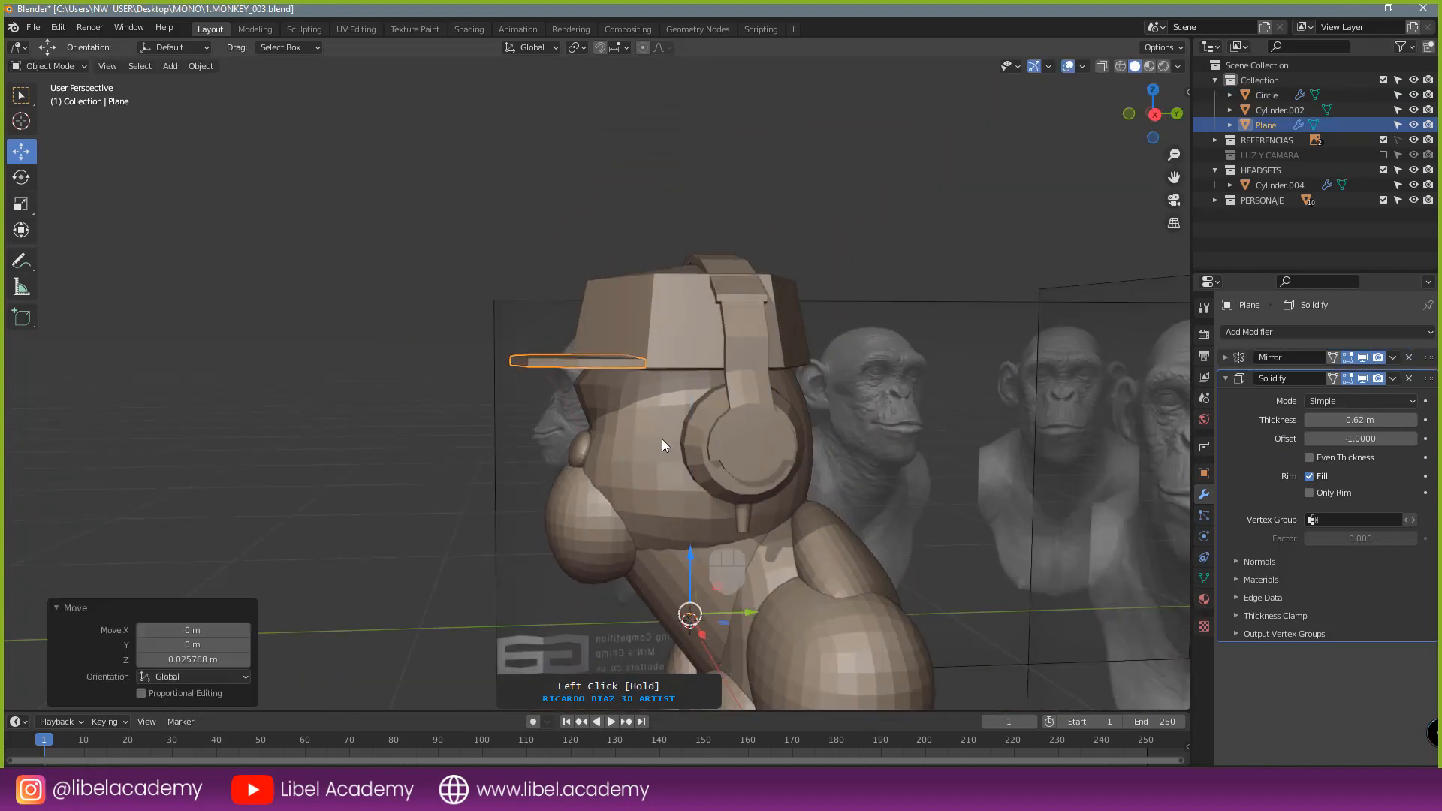
left_click(703, 489)
- Check the cap and brim on the whole bust and save the file
middle_click_drag(594, 468, 764, 412)
scroll(718, 479, "down", 3)
scroll(736, 398, "up", 3)
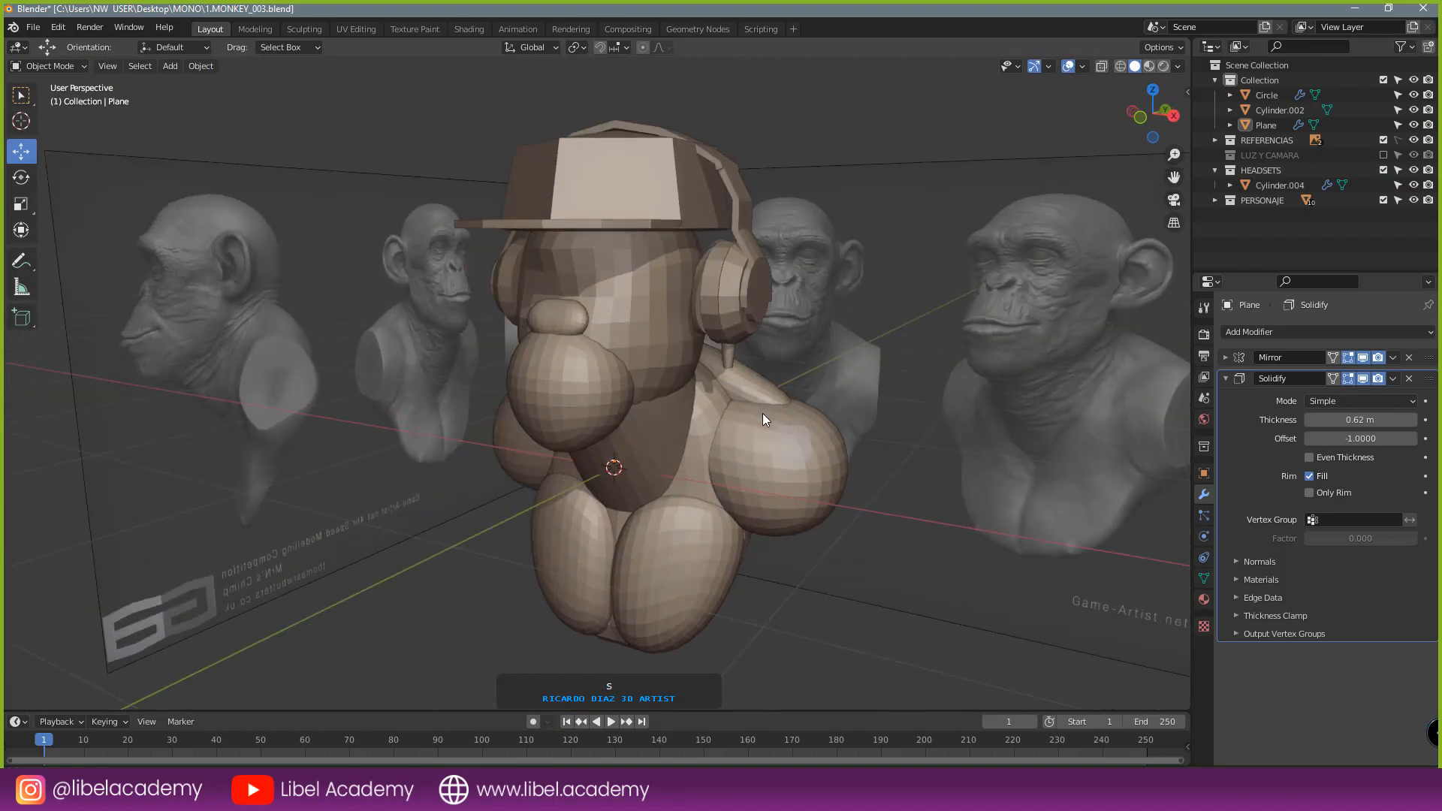
key("ctrl+s")
- Enter Sculpt Mode on the monkey's nose in front view and set the Grab brush radius to 89 px
key("KP_1")
scroll(746, 533, "up", 4)
scroll(714, 503, "up", 3)
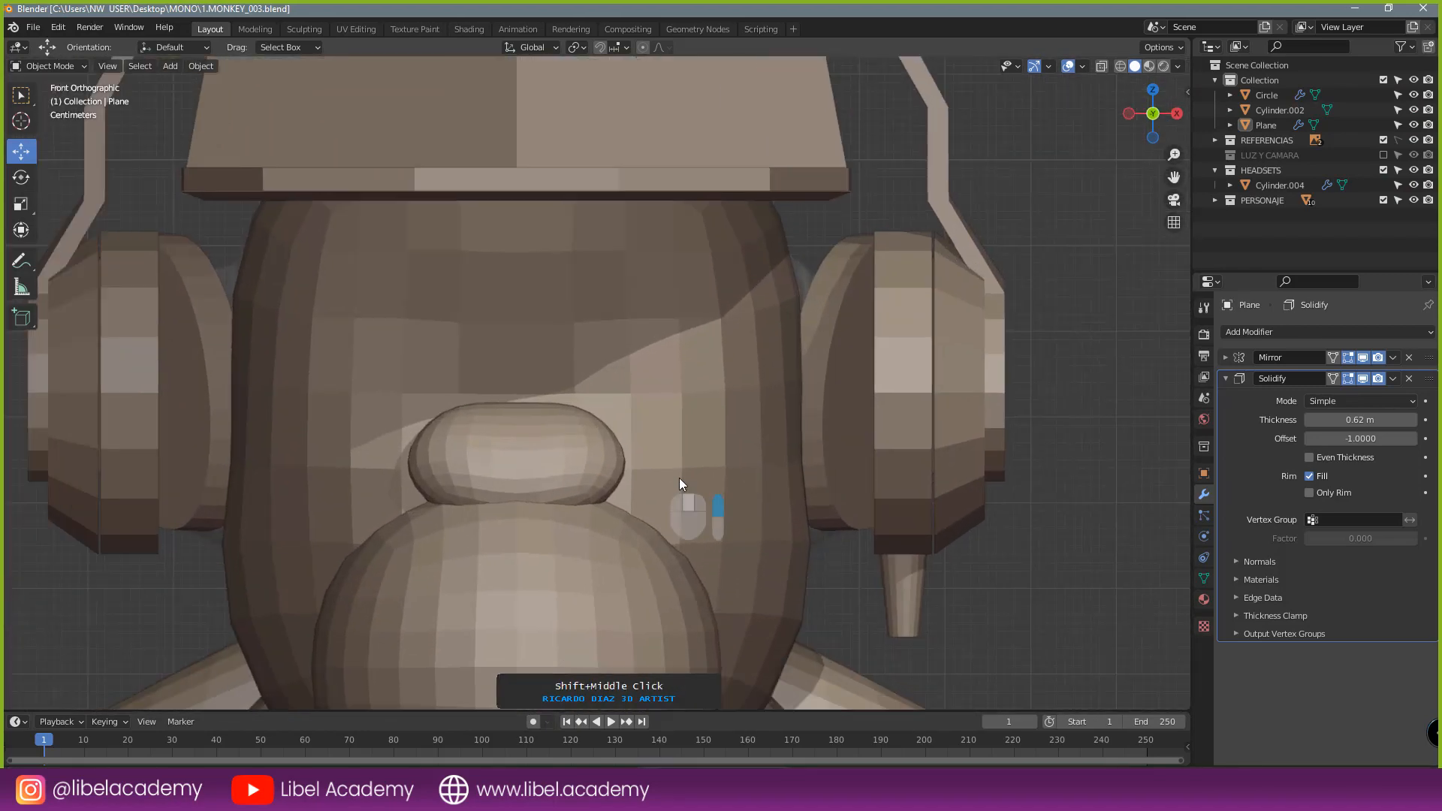
left_click(592, 458)
key("ctrl+Tab")
left_click(589, 534)
key("f")
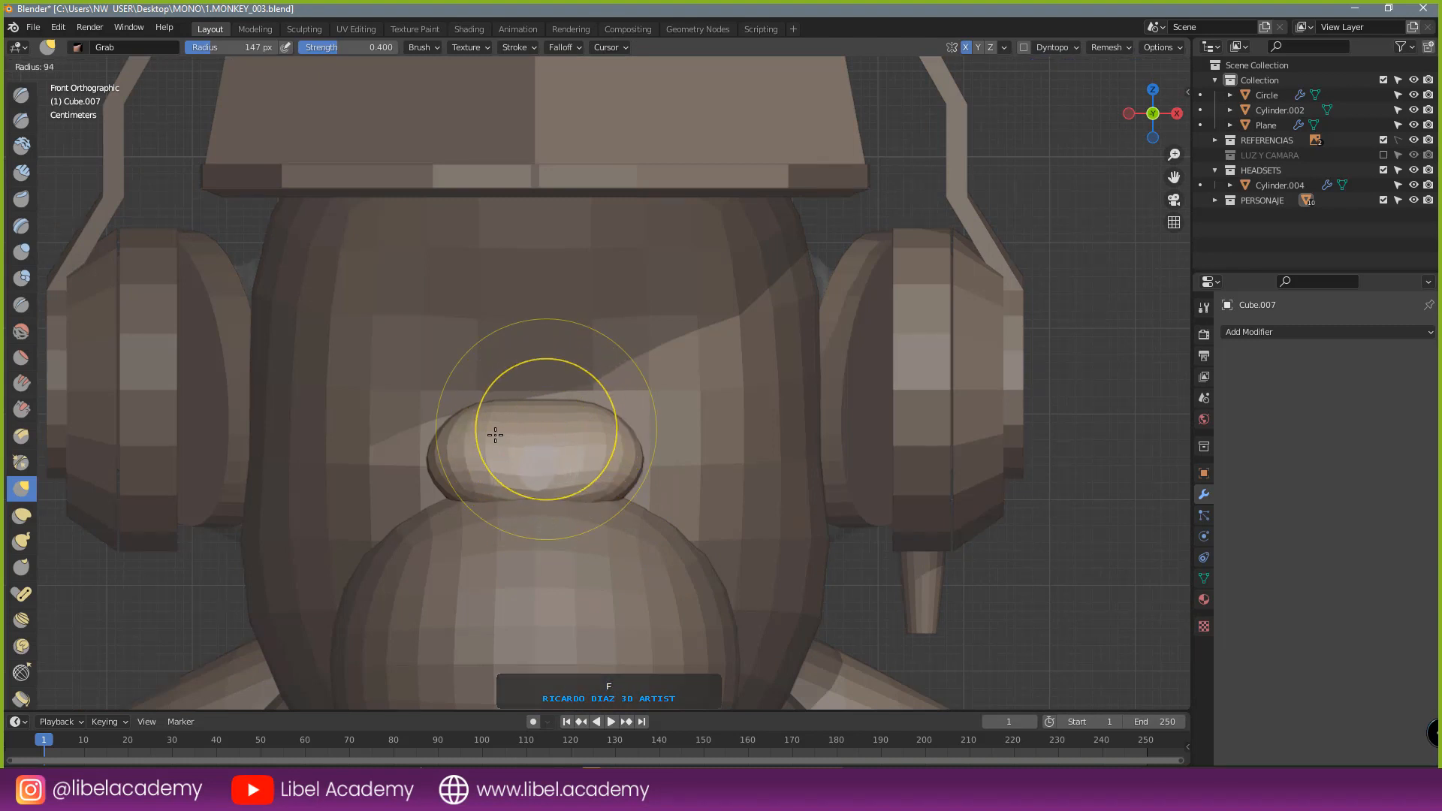
left_click(567, 406)
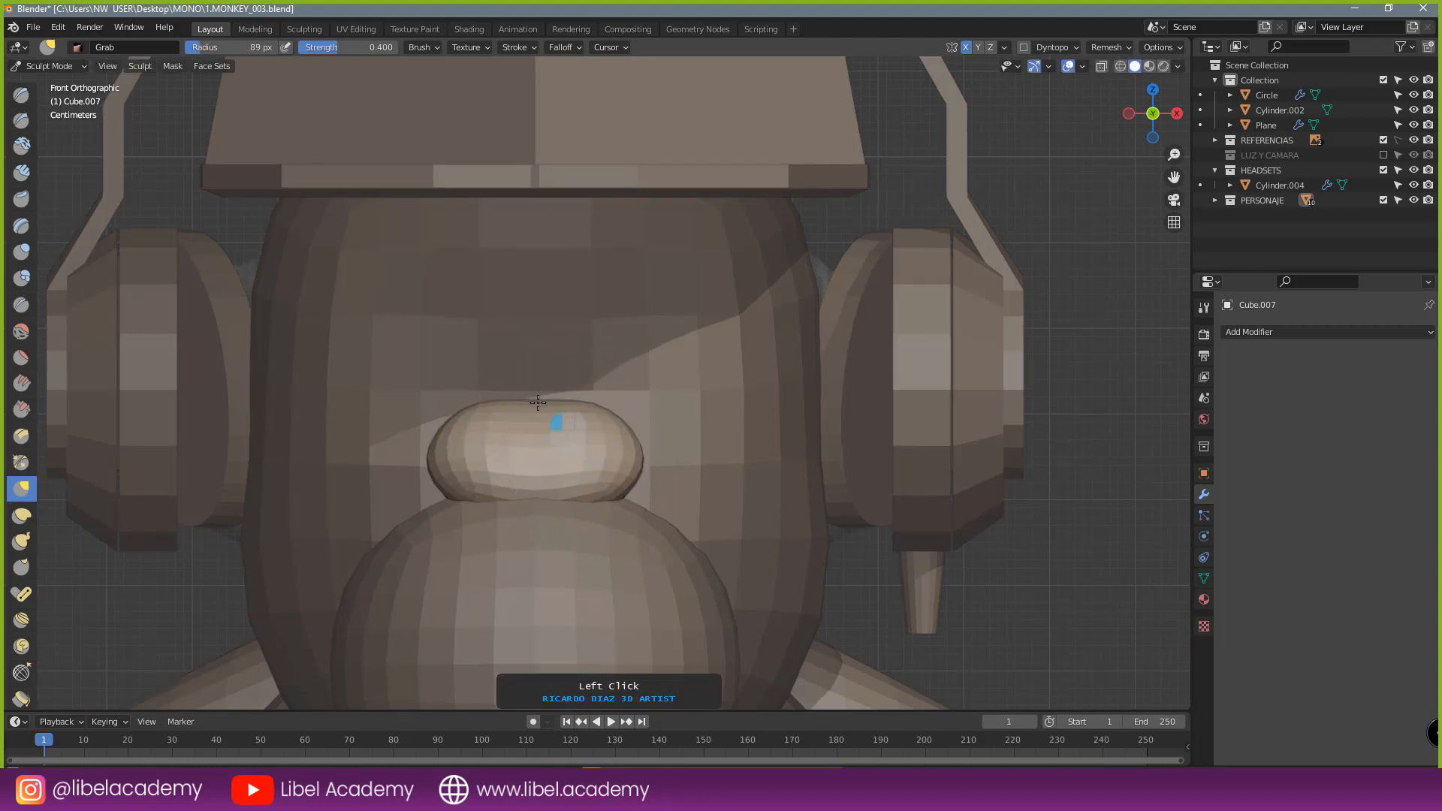
- Reshape the nose with the Grab brush into two rounded lobes with a dip at the upper middle
left_click_drag(572, 406, 627, 437)
double_click(630, 425)
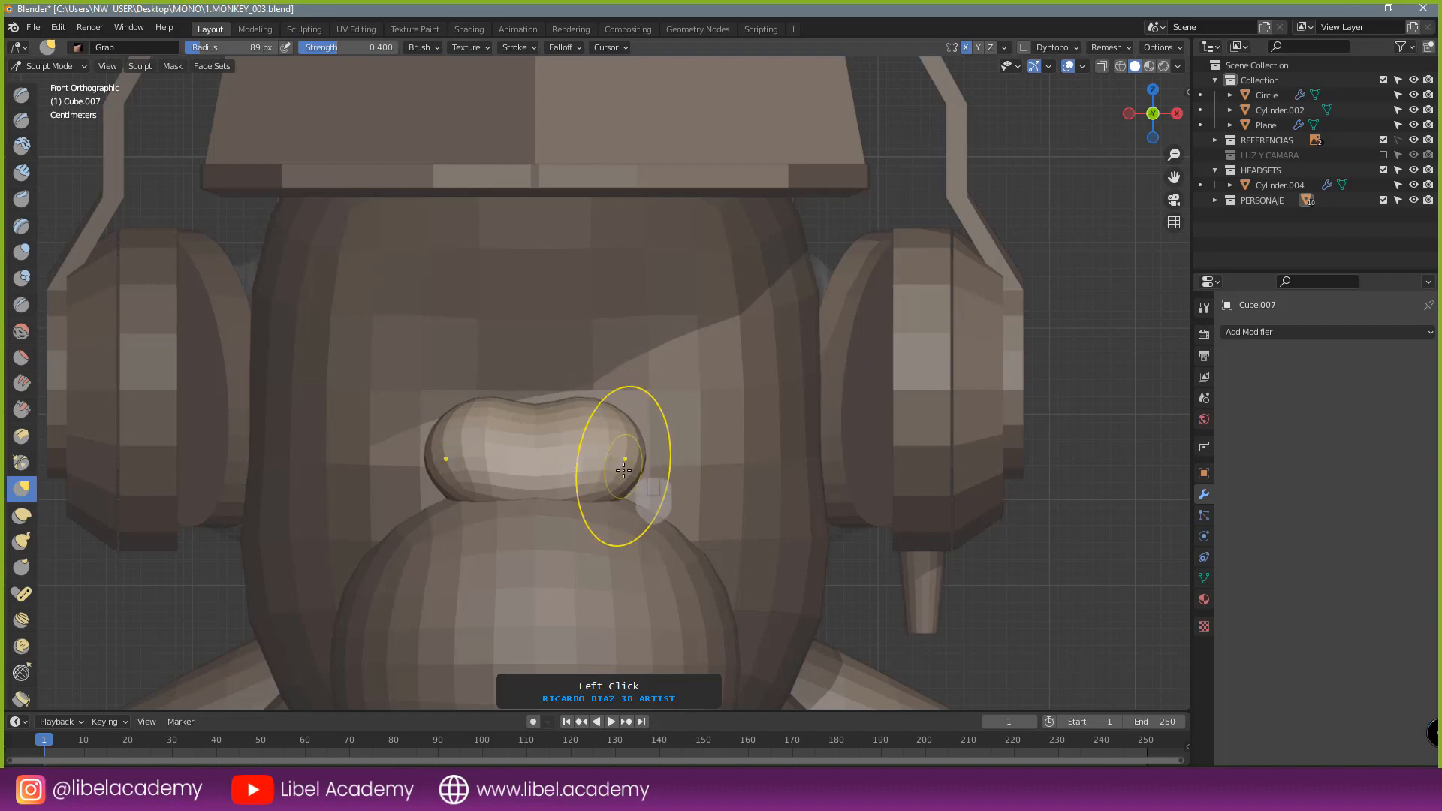
left_click_drag(592, 500, 588, 496)
scroll(633, 492, "down", 2)
scroll(686, 493, "down", 3)
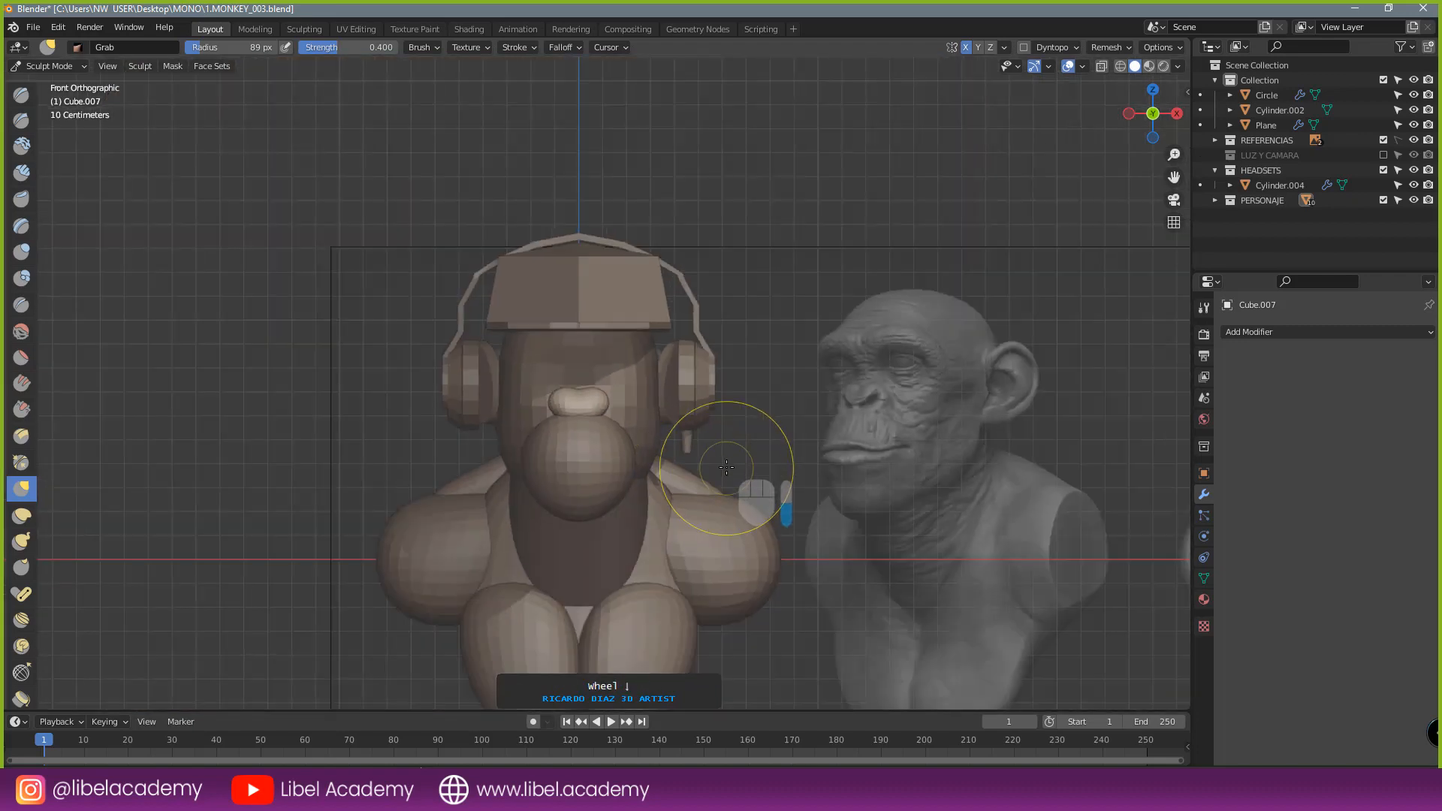
scroll(579, 434, "up", 2)
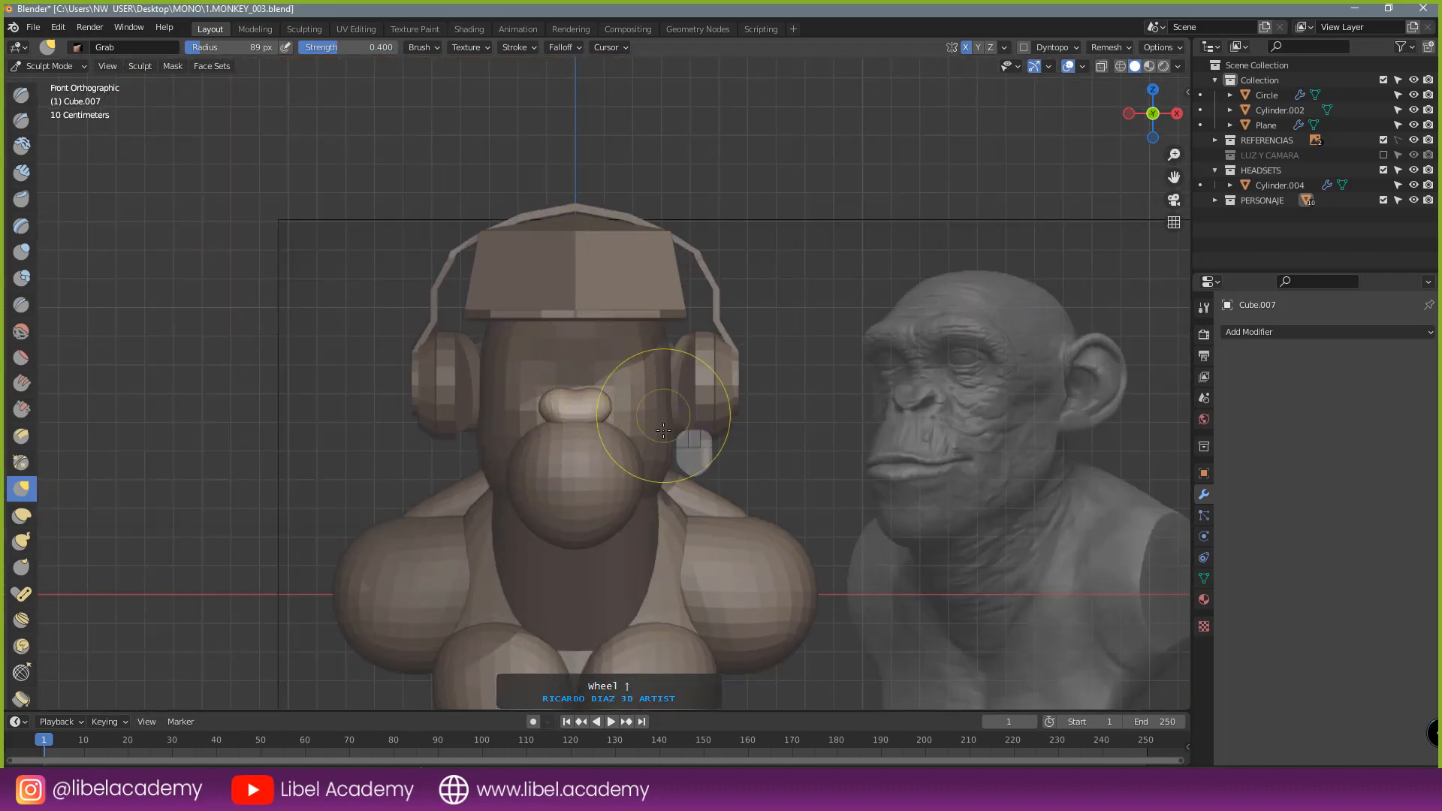
- Inspect the reshaped nose from several angles and save the file
middle_click_drag(685, 450, 567, 472)
key("a")
left_click(874, 445)
middle_click_drag(796, 458, 749, 401)
scroll(661, 335, "up", 2)
scroll(661, 336, "down", 2)
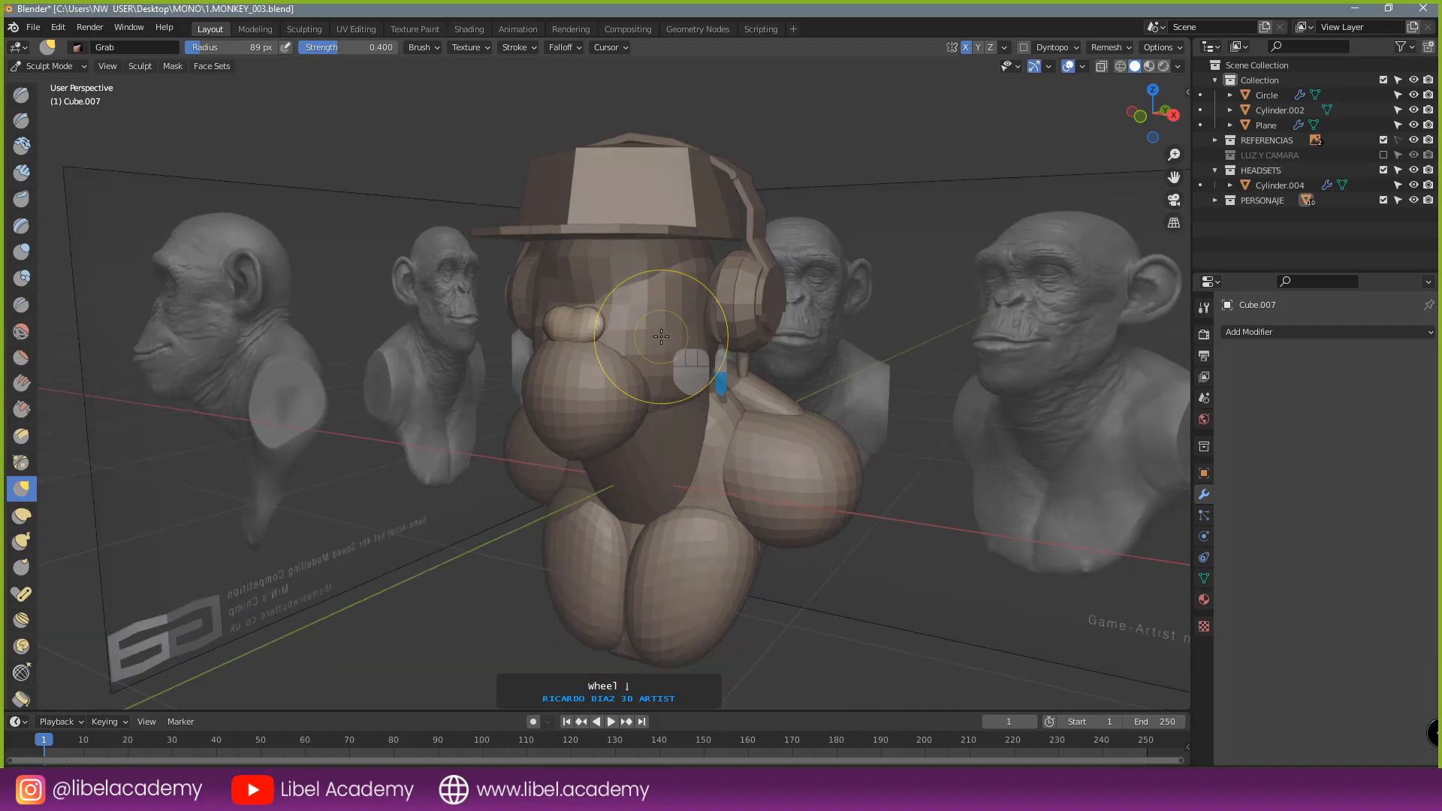
key("ctrl+s")
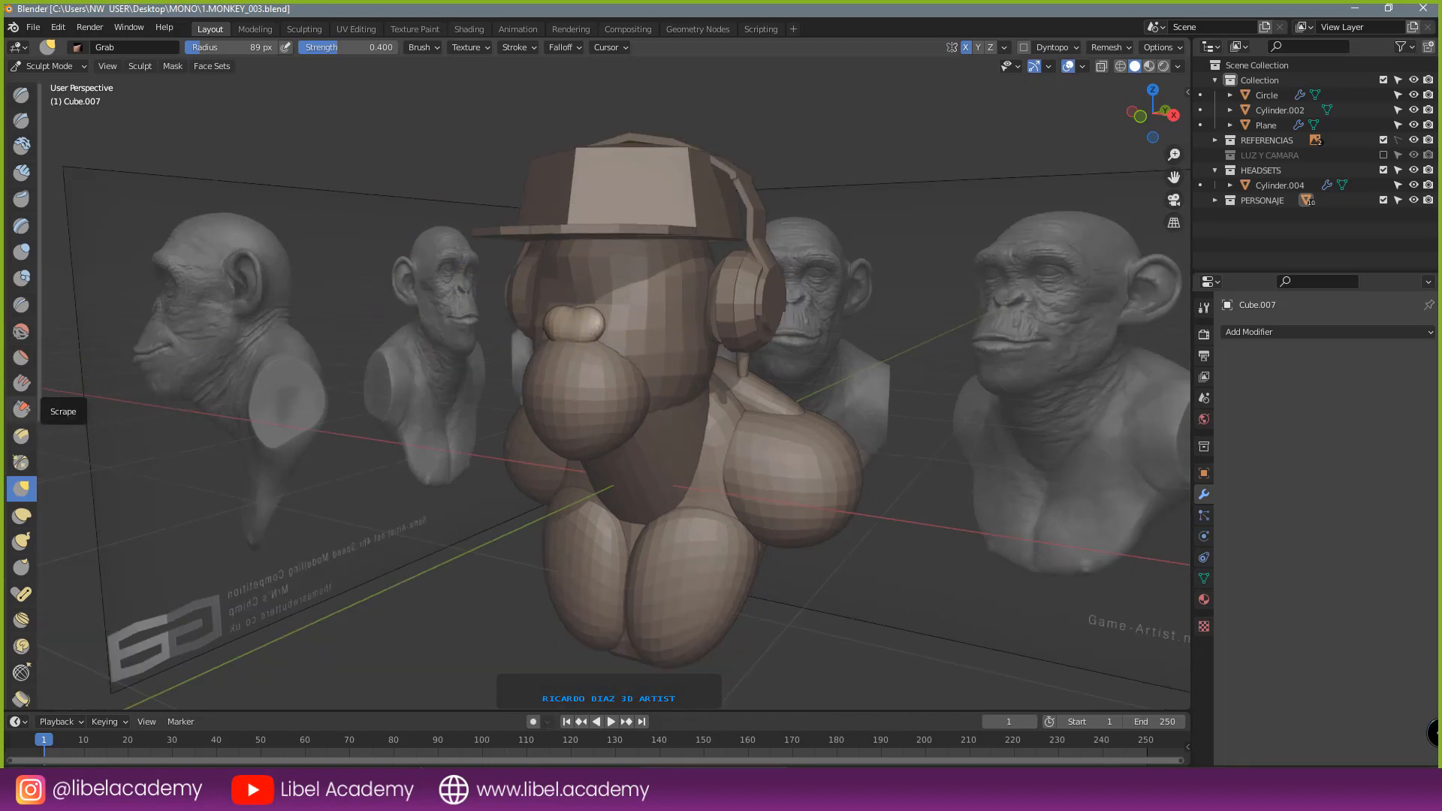
- Review the bust in three-quarter view and save the file again
middle_click_drag(795, 451, 841, 474)
key("ctrl+s")
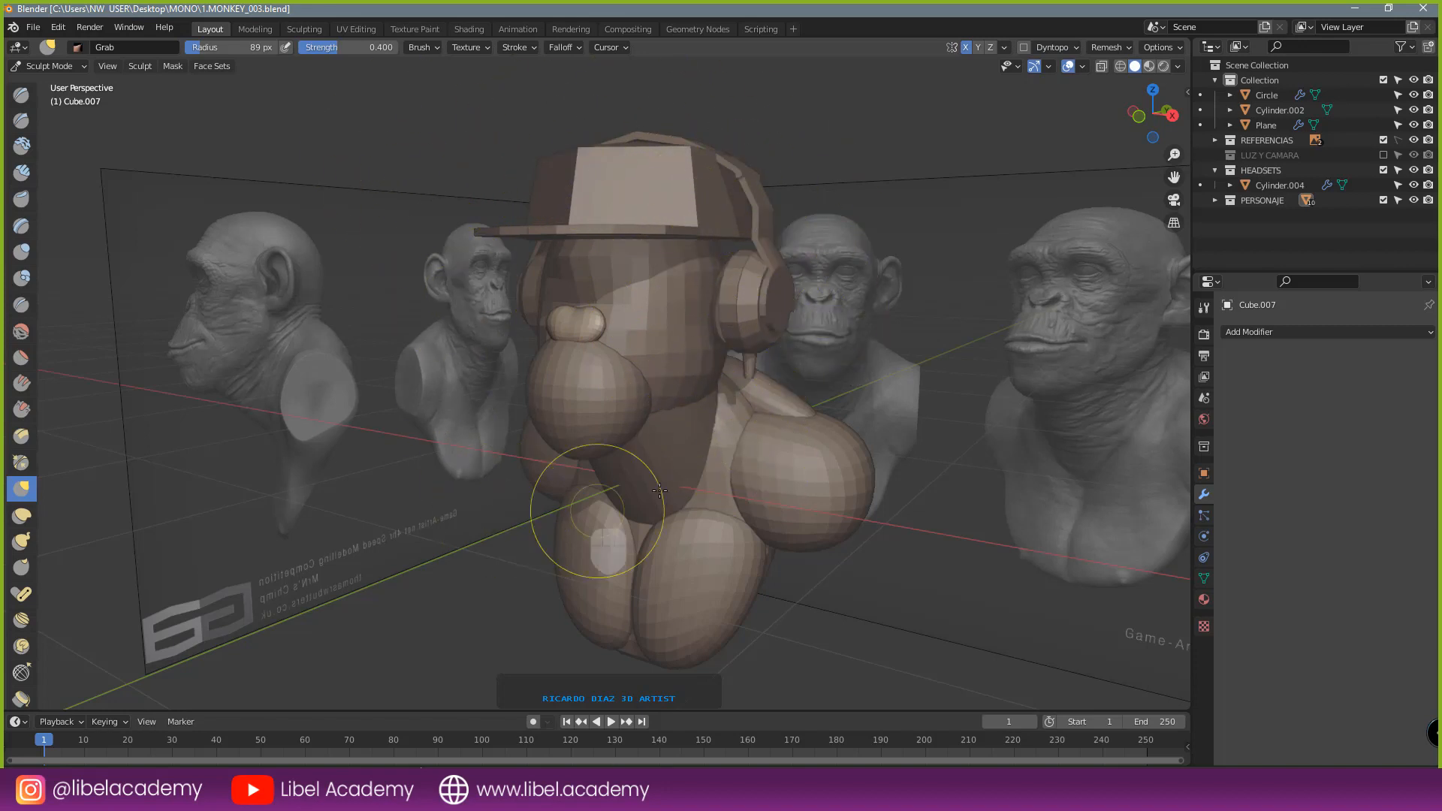
middle_click_drag(526, 381, 665, 397)
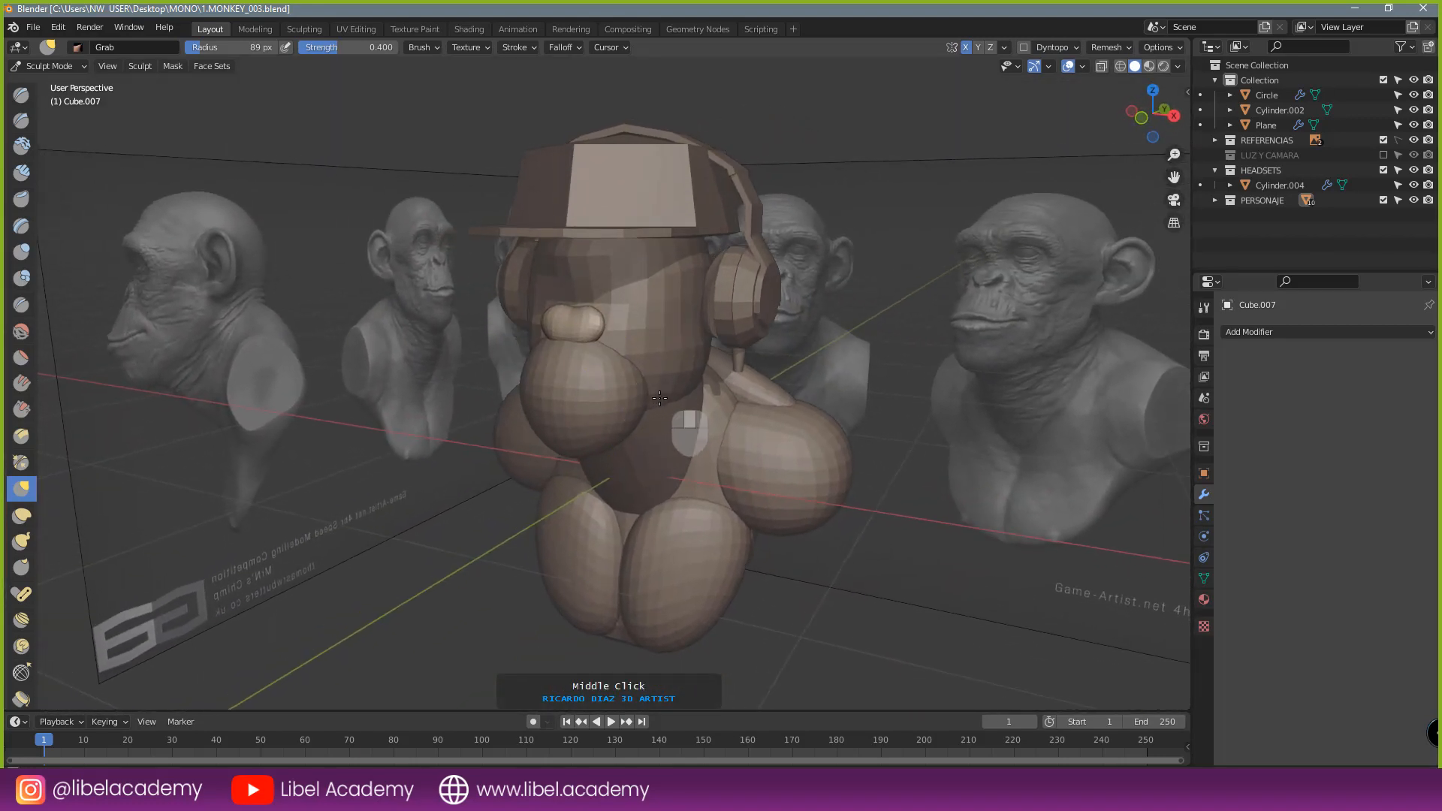
scroll(665, 397, "up", 2)
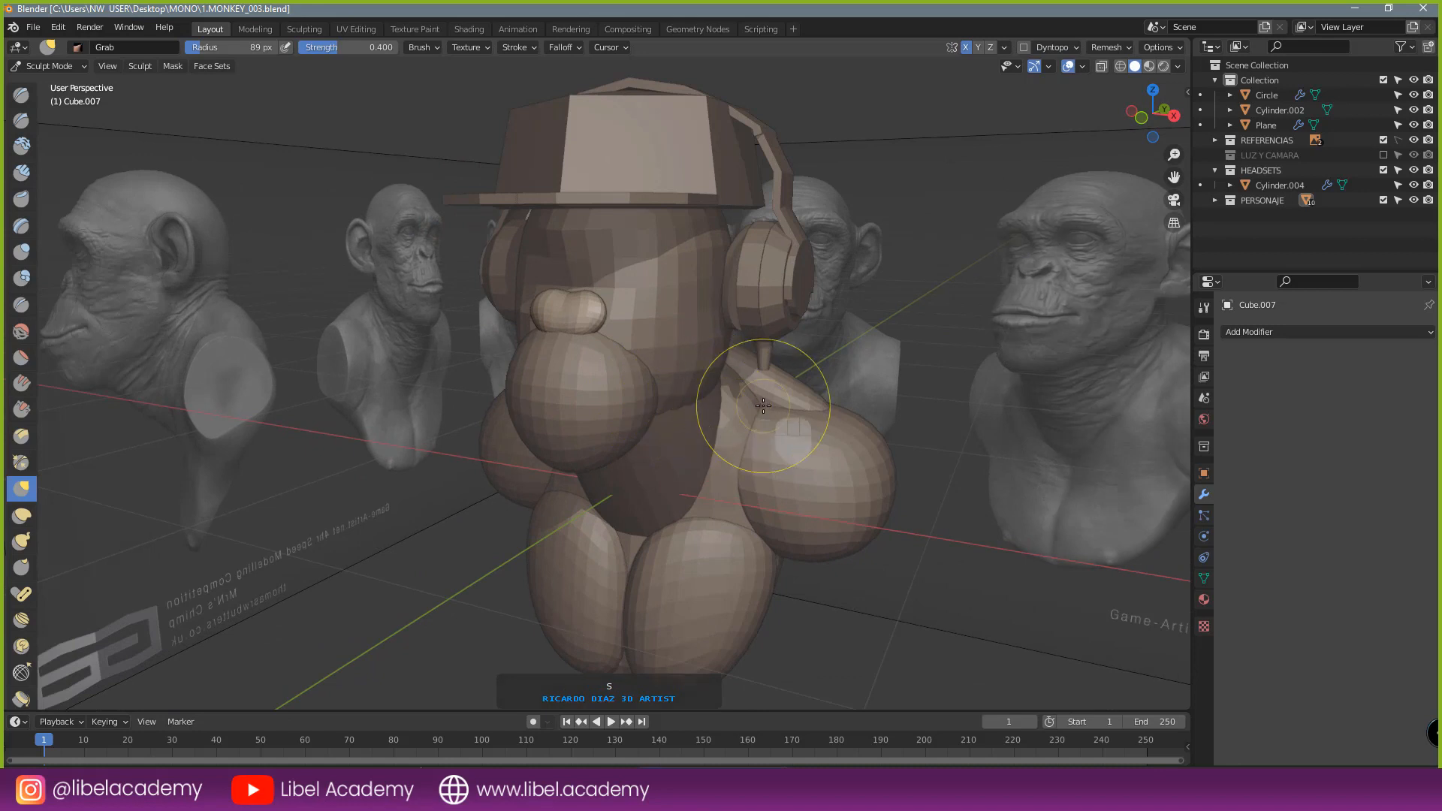
key("s")
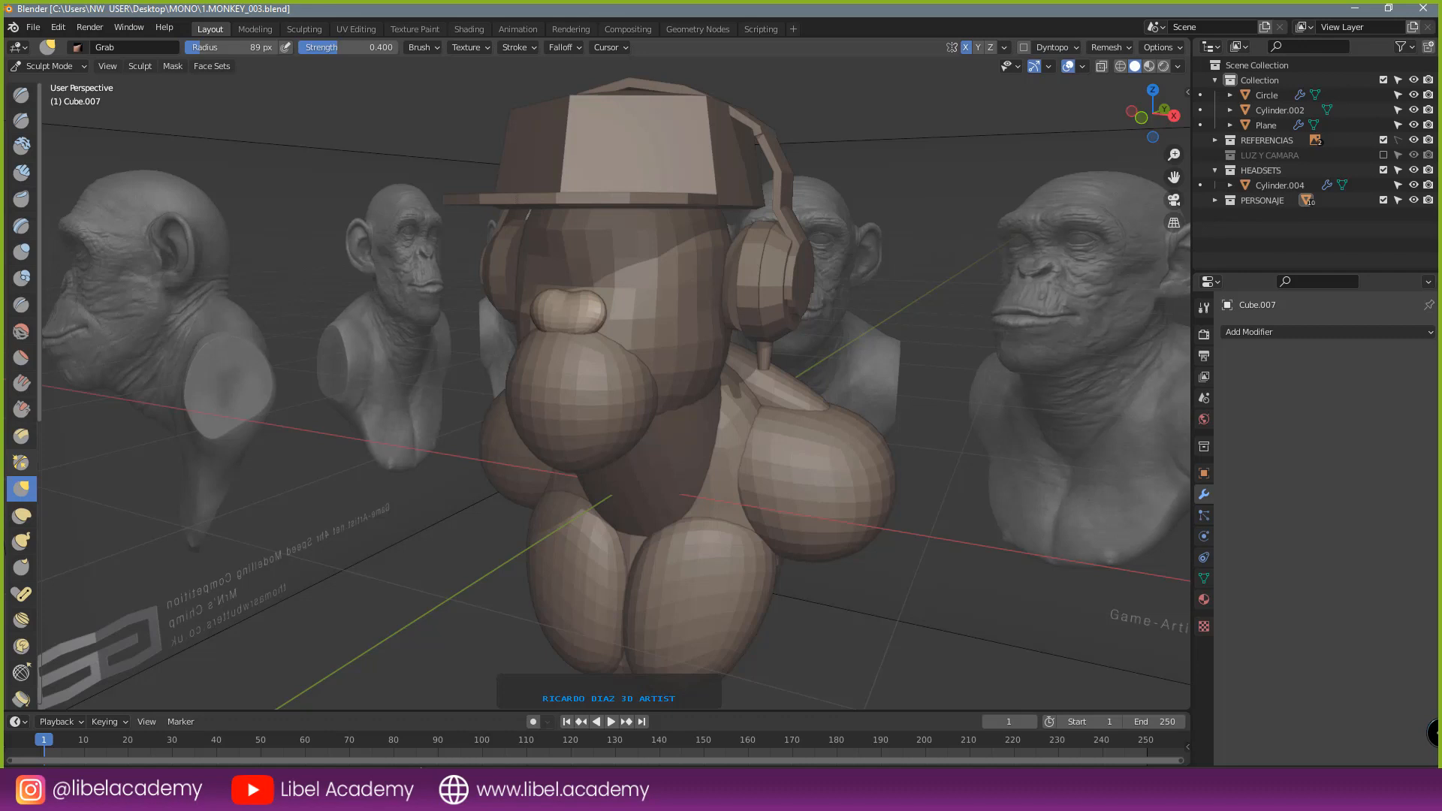
key("ctrl+s")
- Examine the blocked-out monkey bust with its cap and headphones from three-quarter and side views
middle_click_drag(531, 573, 542, 540)
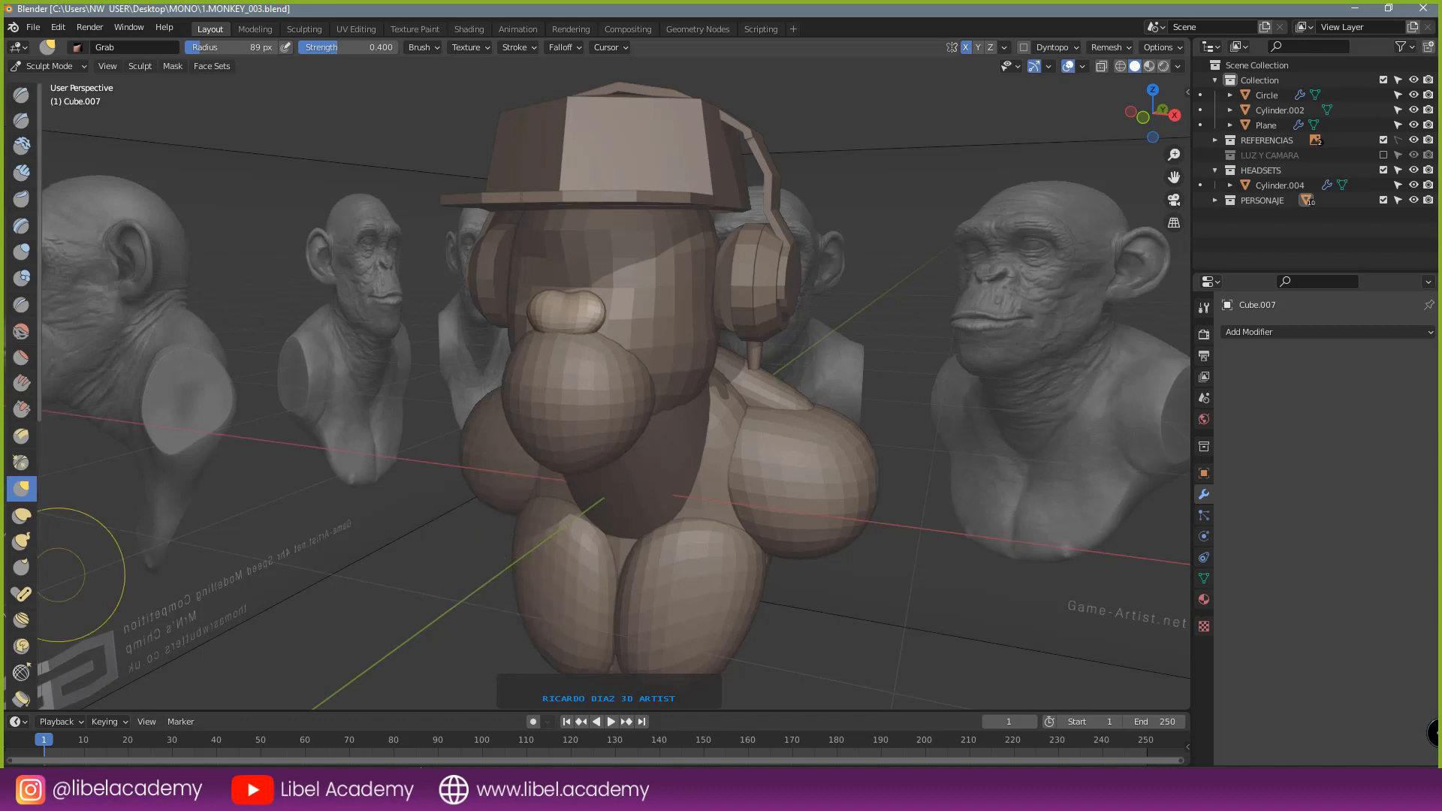
left_click(60, 574)
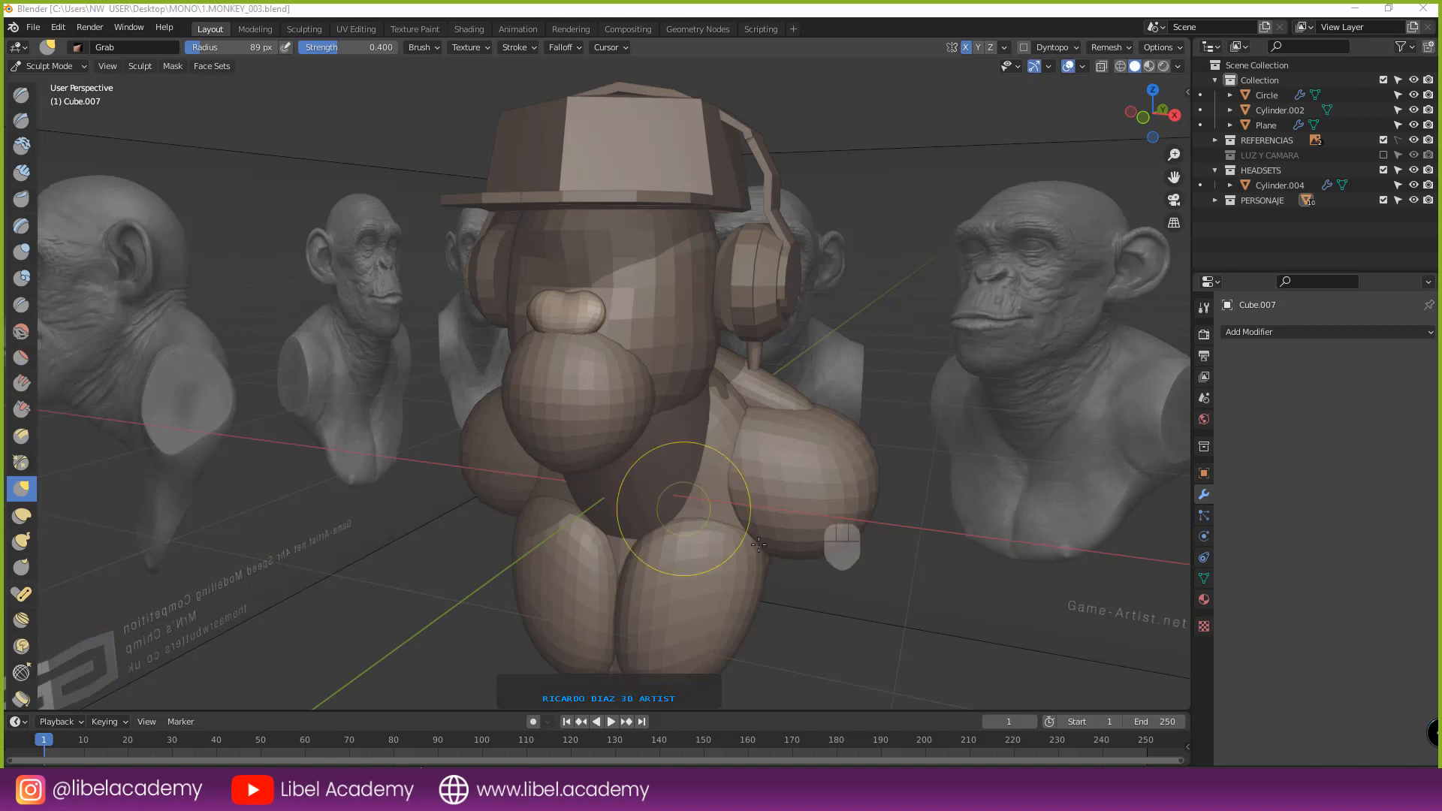
middle_click_drag(593, 522, 674, 528)
scroll(681, 535, "down", 3)
scroll(624, 515, "up", 2)
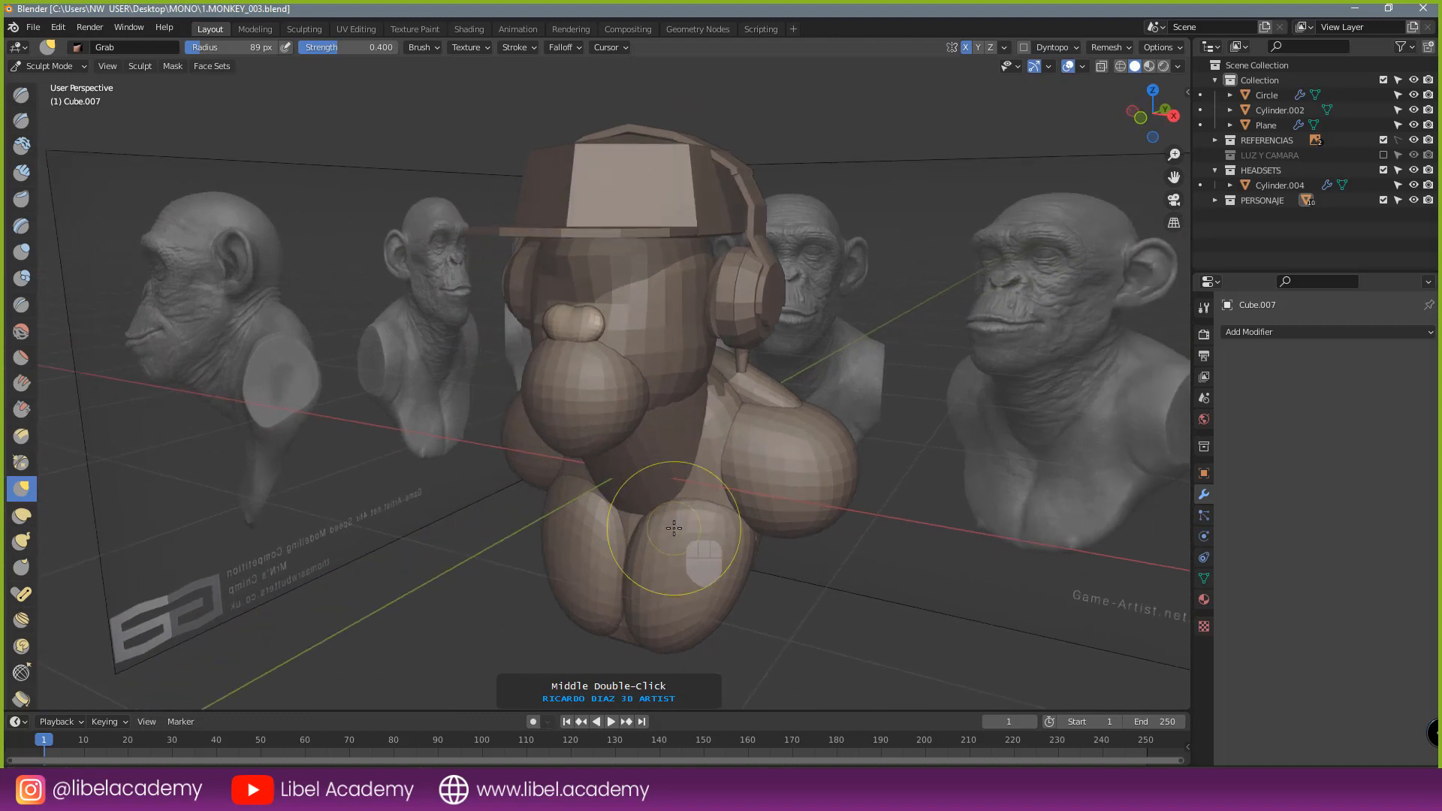
key("s")
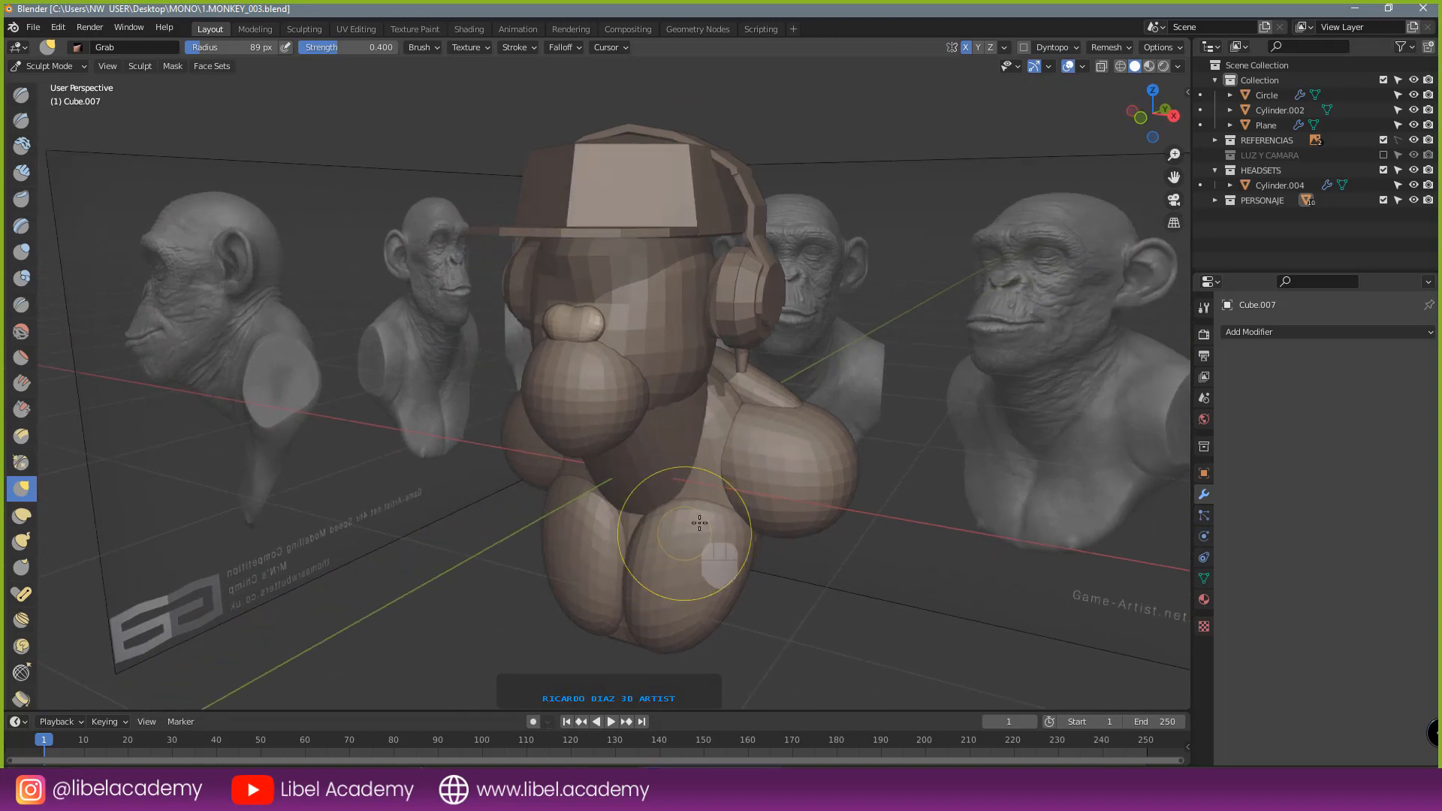
middle_click_drag(674, 529, 697, 523)
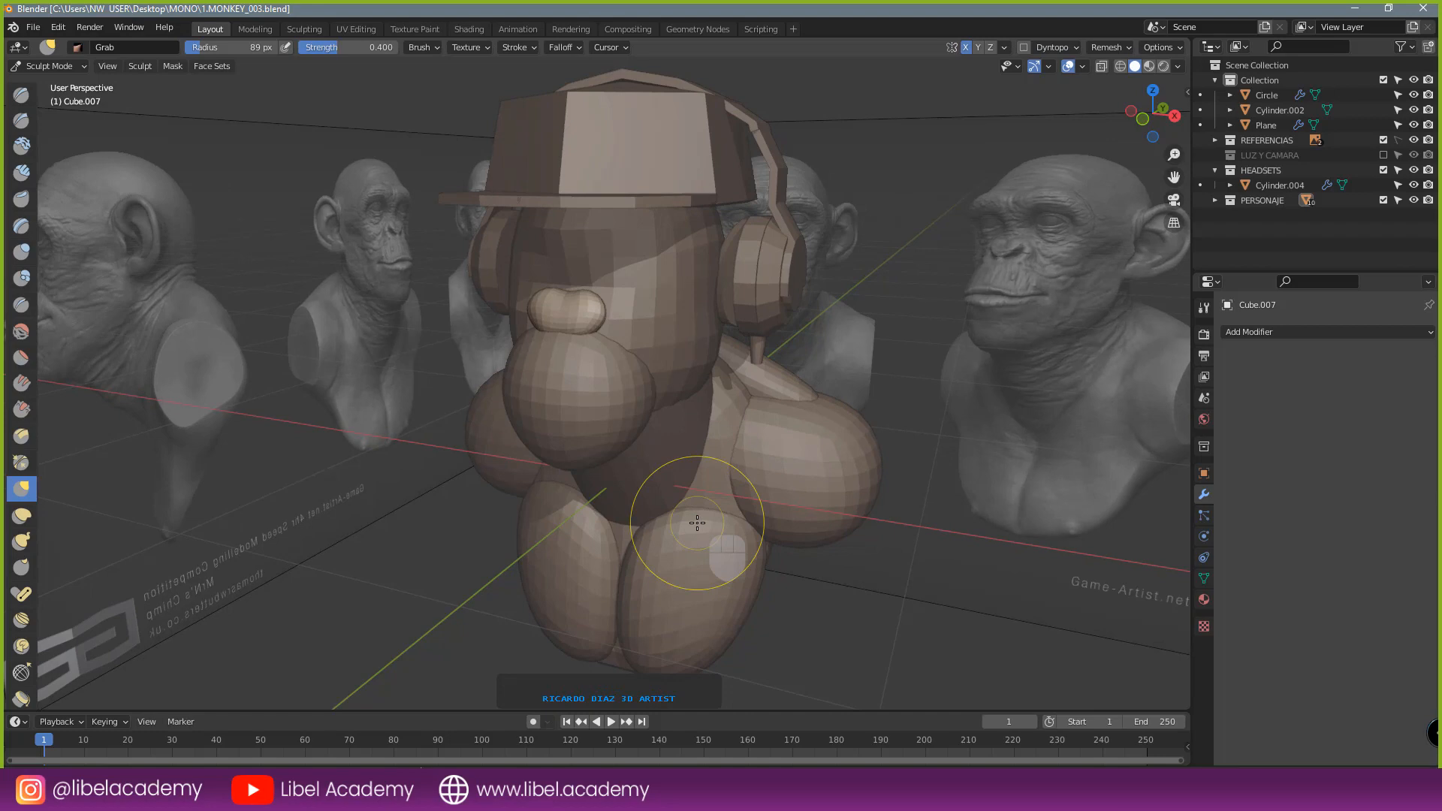
mouse_move(697, 522)
middle_mouse_down()
mouse_move(621, 521)
mouse_move(832, 515)
mouse_move(757, 531)
mouse_move(702, 413)
middle_mouse_up()
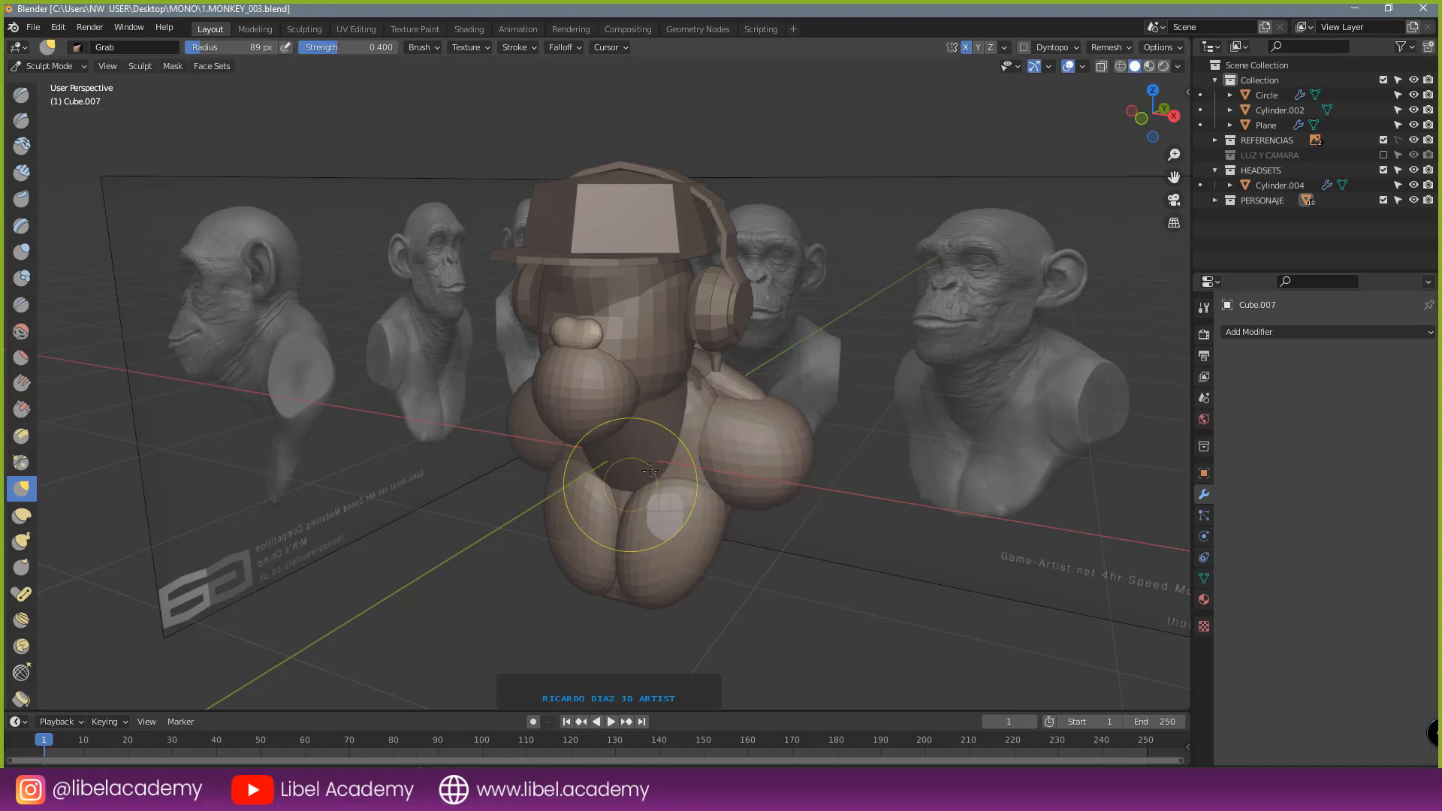
mouse_move(638, 518)
middle_mouse_down()
mouse_move(626, 484)
mouse_move(711, 485)
mouse_move(593, 480)
middle_mouse_up()
scroll(585, 481, "down", 3)
scroll(565, 479, "down", 3)
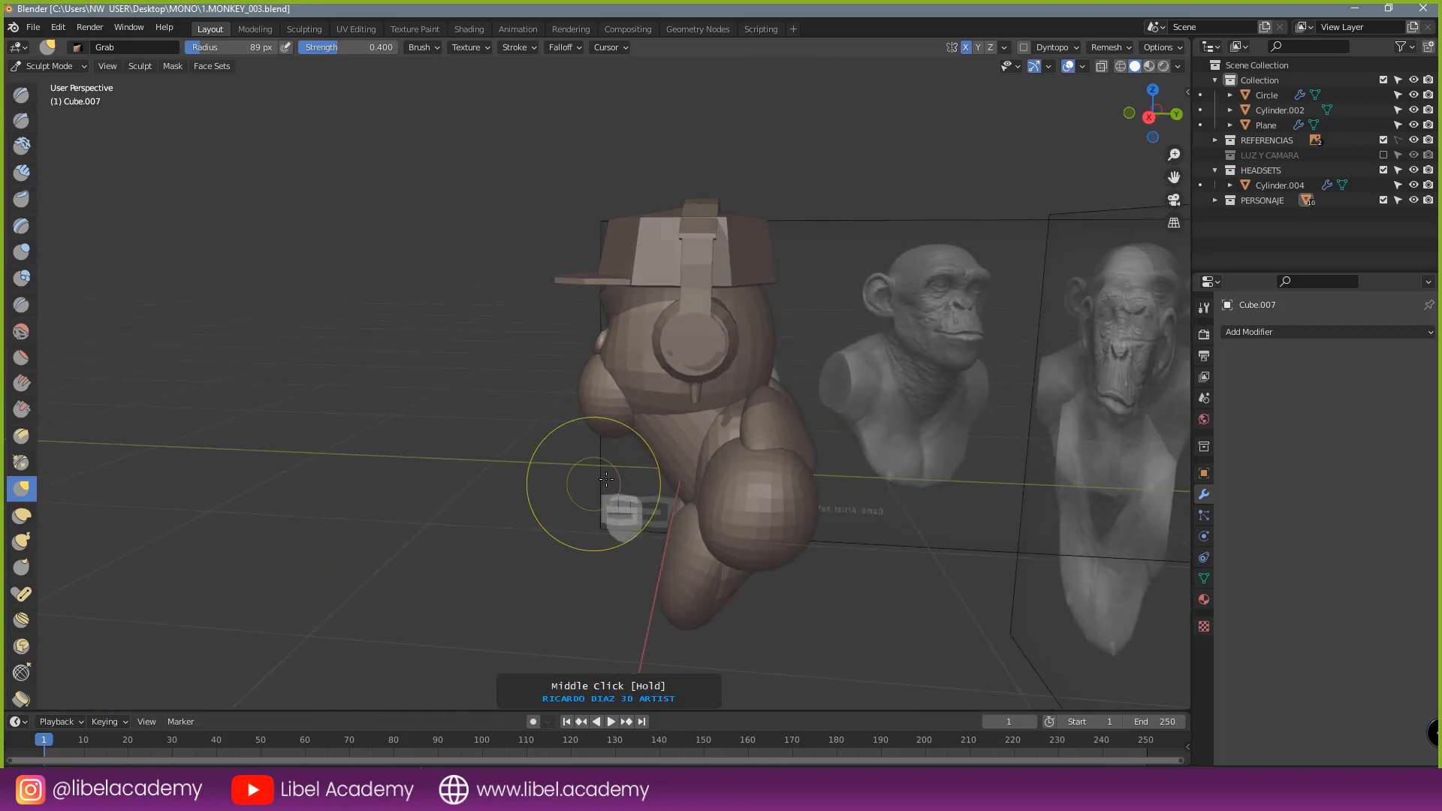
scroll(657, 365, "up", 2)
mouse_move(660, 338)
middle_mouse_down()
mouse_move(751, 321)
mouse_move(708, 253)
middle_mouse_up()
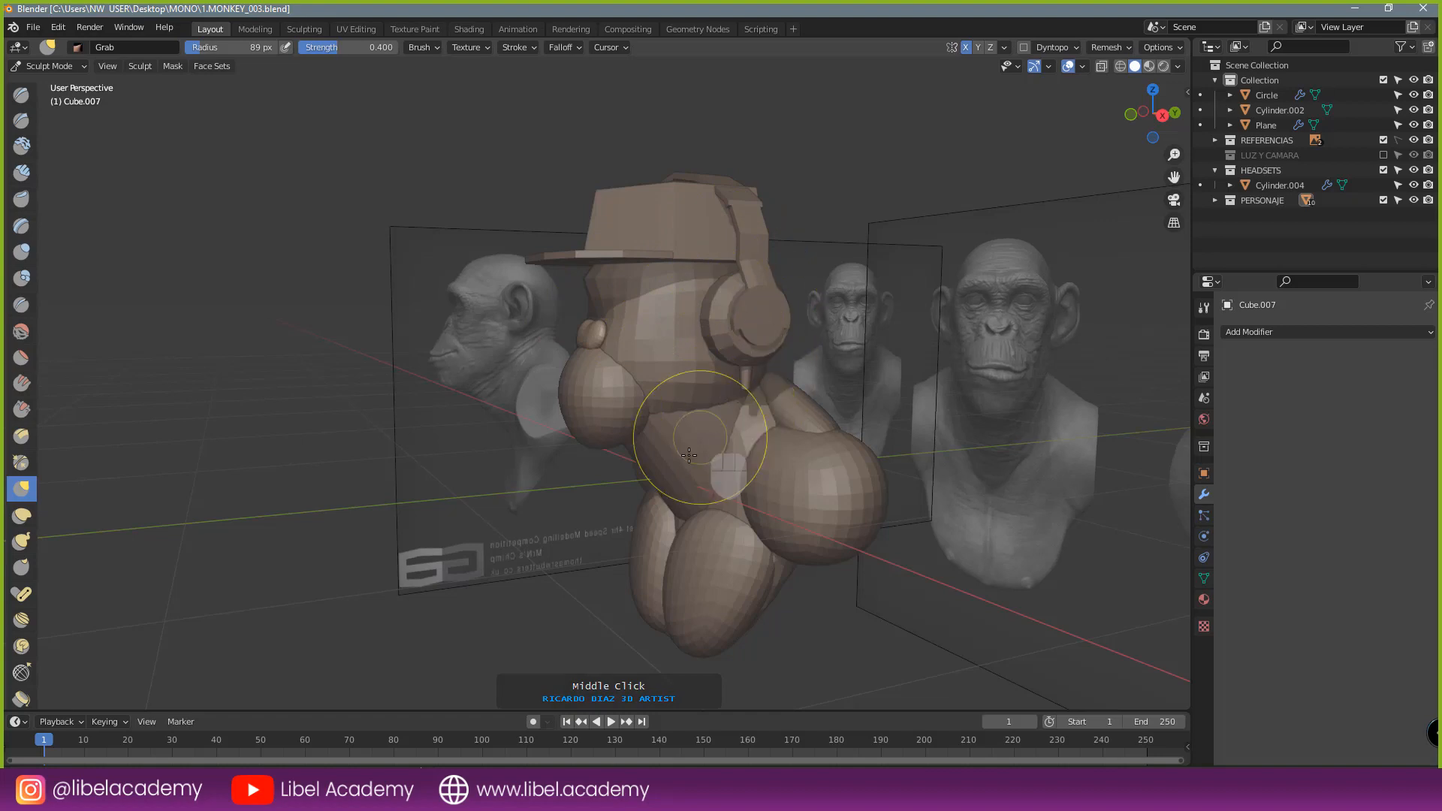
- Inspect the bust from behind, the front and three-quarter view, and save the file
mouse_move(676, 368)
middle_mouse_down()
mouse_move(666, 310)
mouse_move(643, 451)
mouse_move(756, 353)
mouse_move(590, 421)
mouse_move(515, 480)
middle_mouse_up()
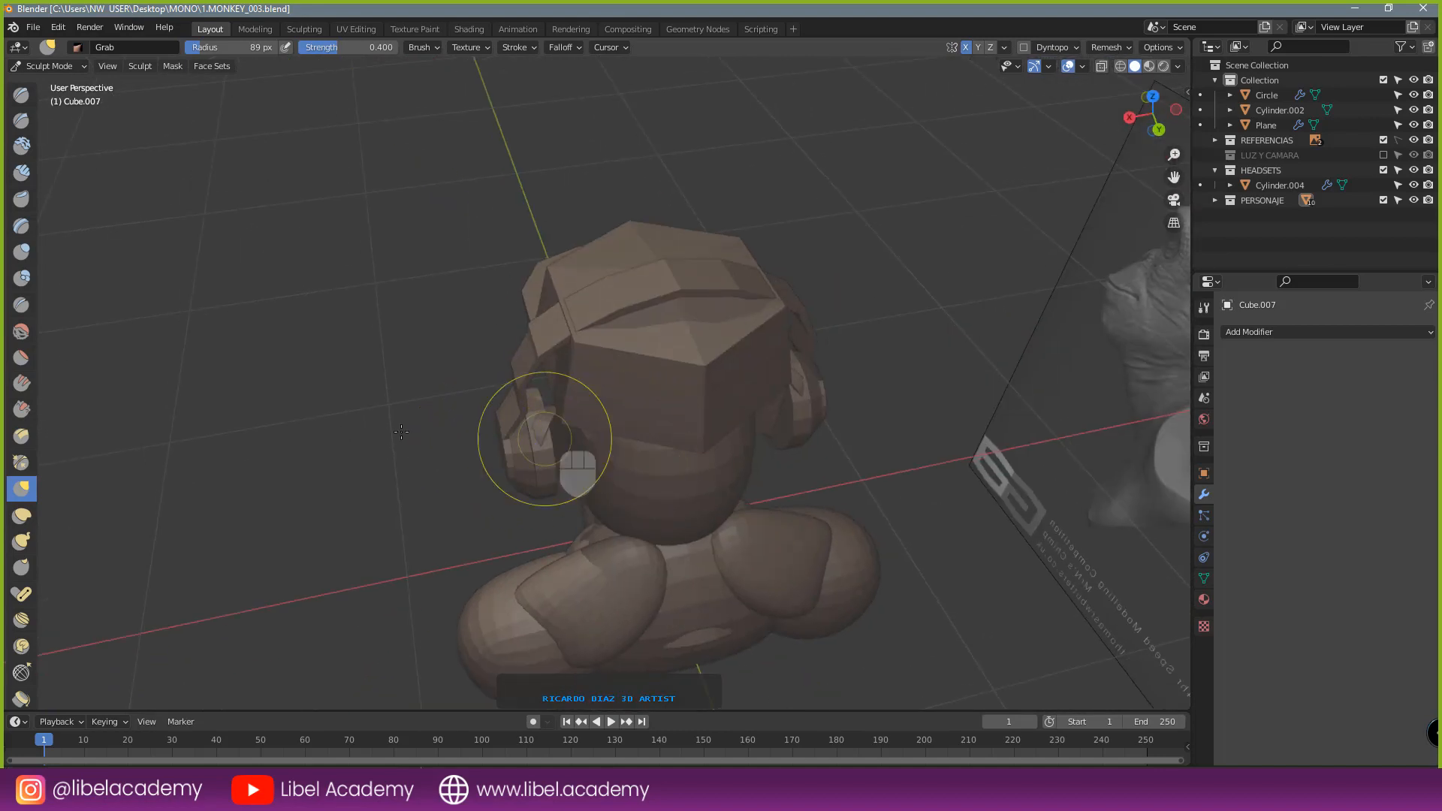
middle_click_drag(531, 441, 706, 303)
scroll(707, 303, "up", 3)
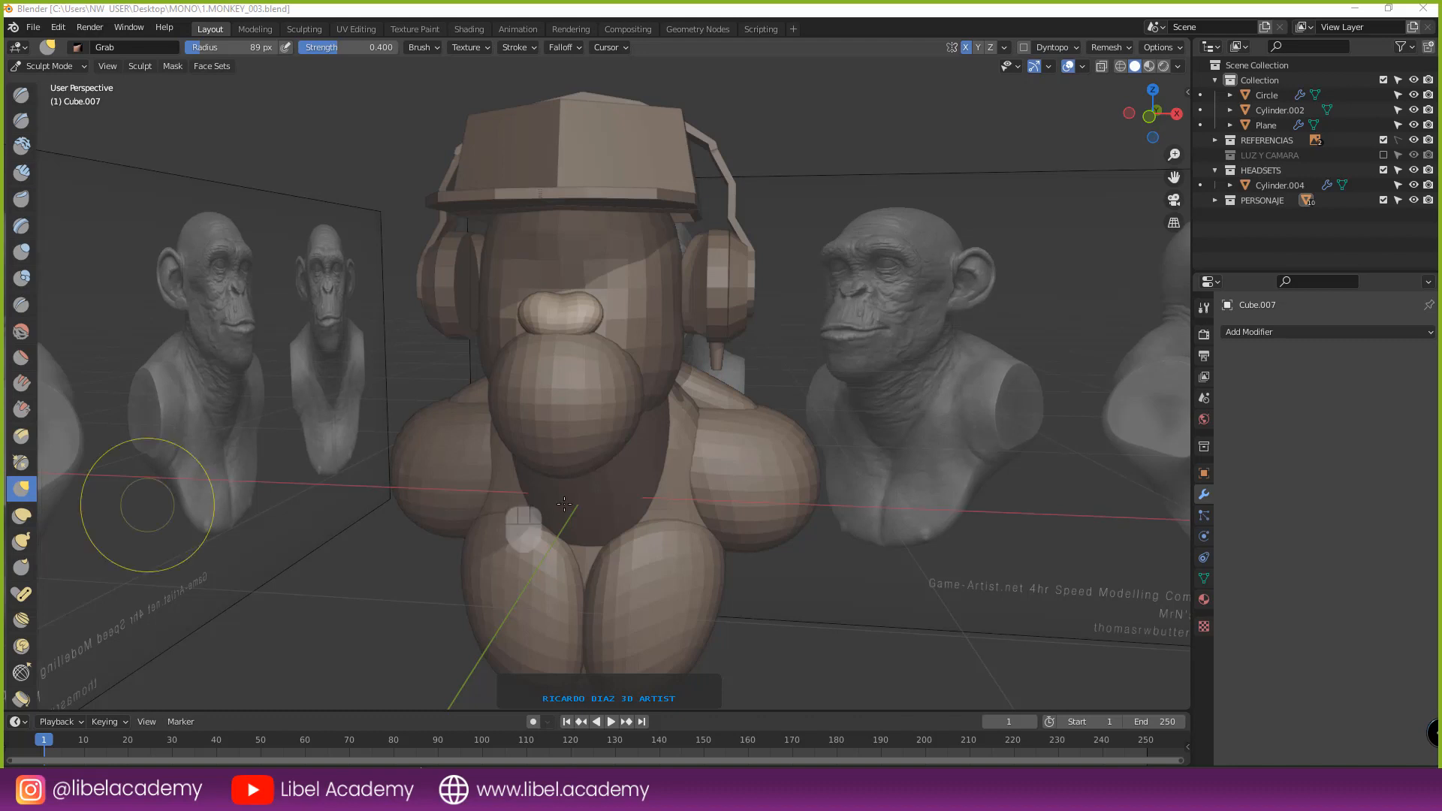
mouse_move(145, 516)
middle_mouse_down()
mouse_move(692, 483)
mouse_move(747, 497)
middle_mouse_up()
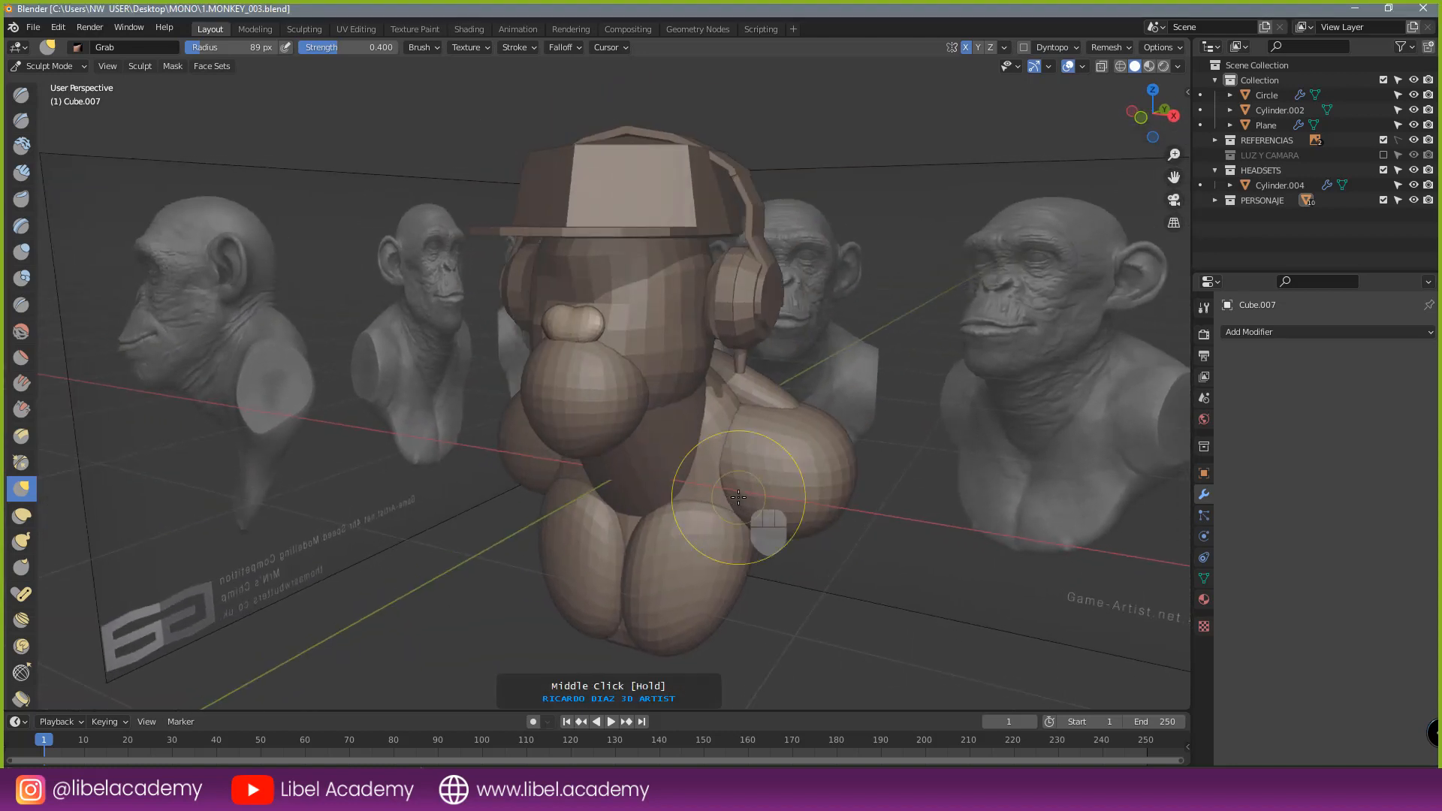
key("ctrl+s")
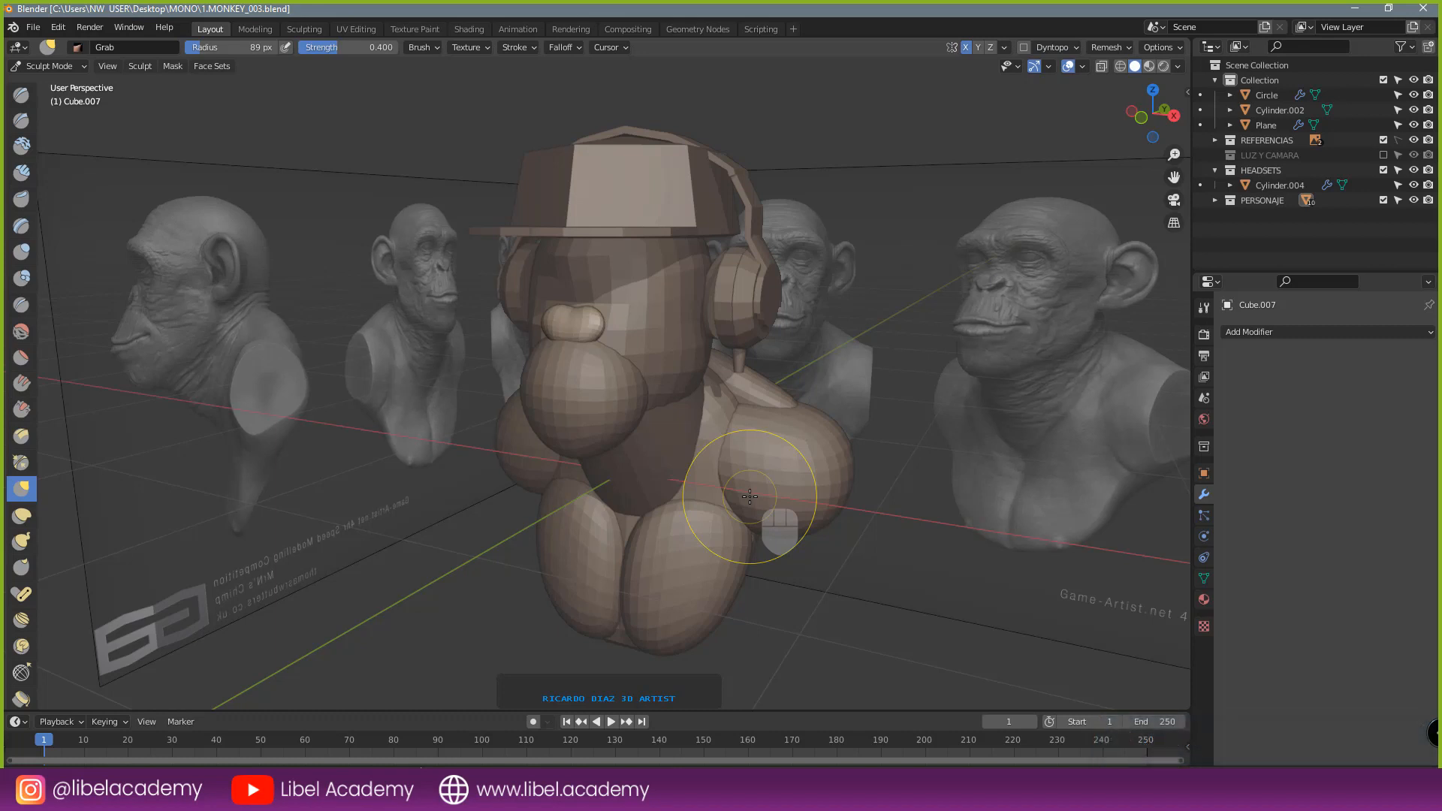
- Duplicate the spare sphere below the bust in Object Mode and move the copy up onto the head in right side view
key("KP_3")
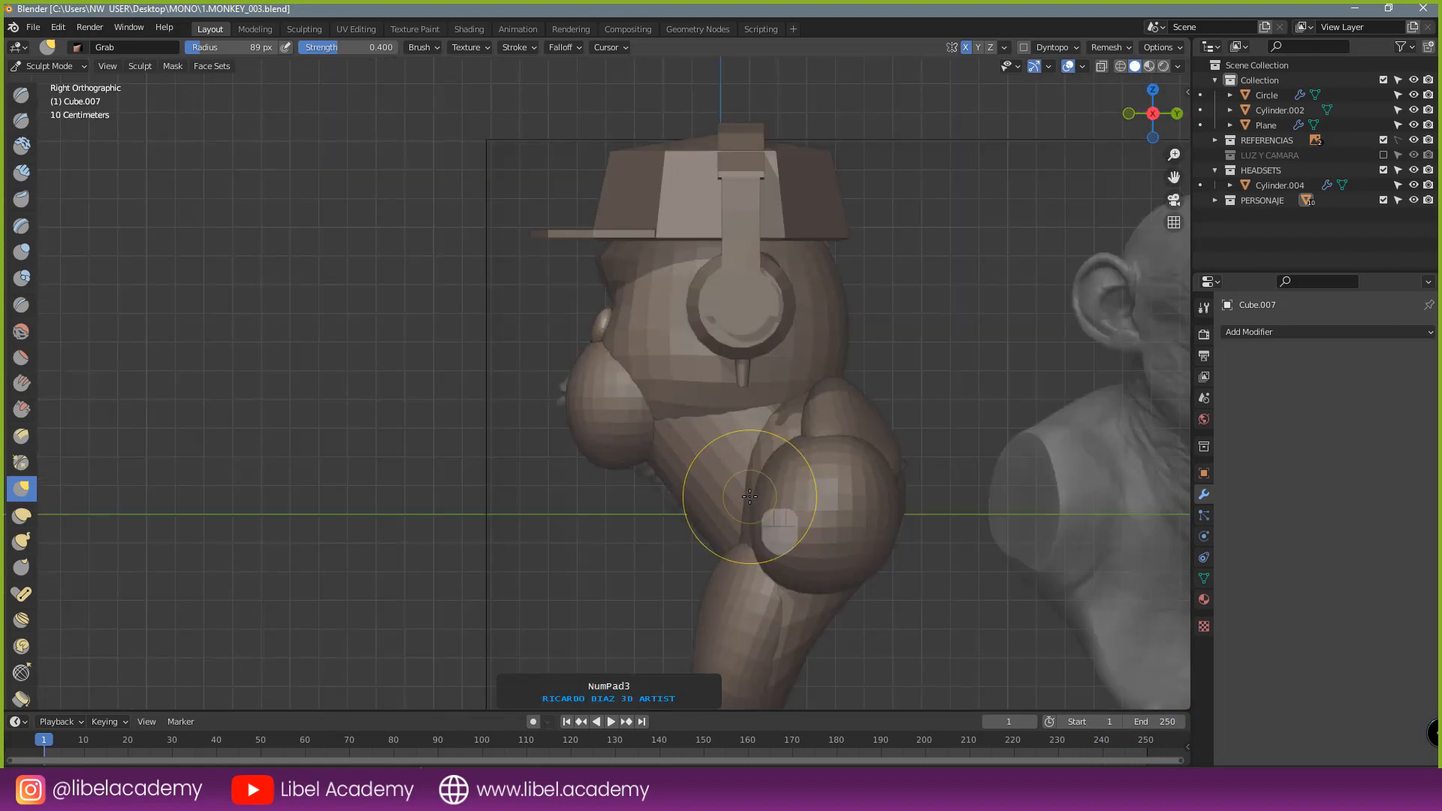
scroll(724, 466, "down", 8)
left_click(64, 69)
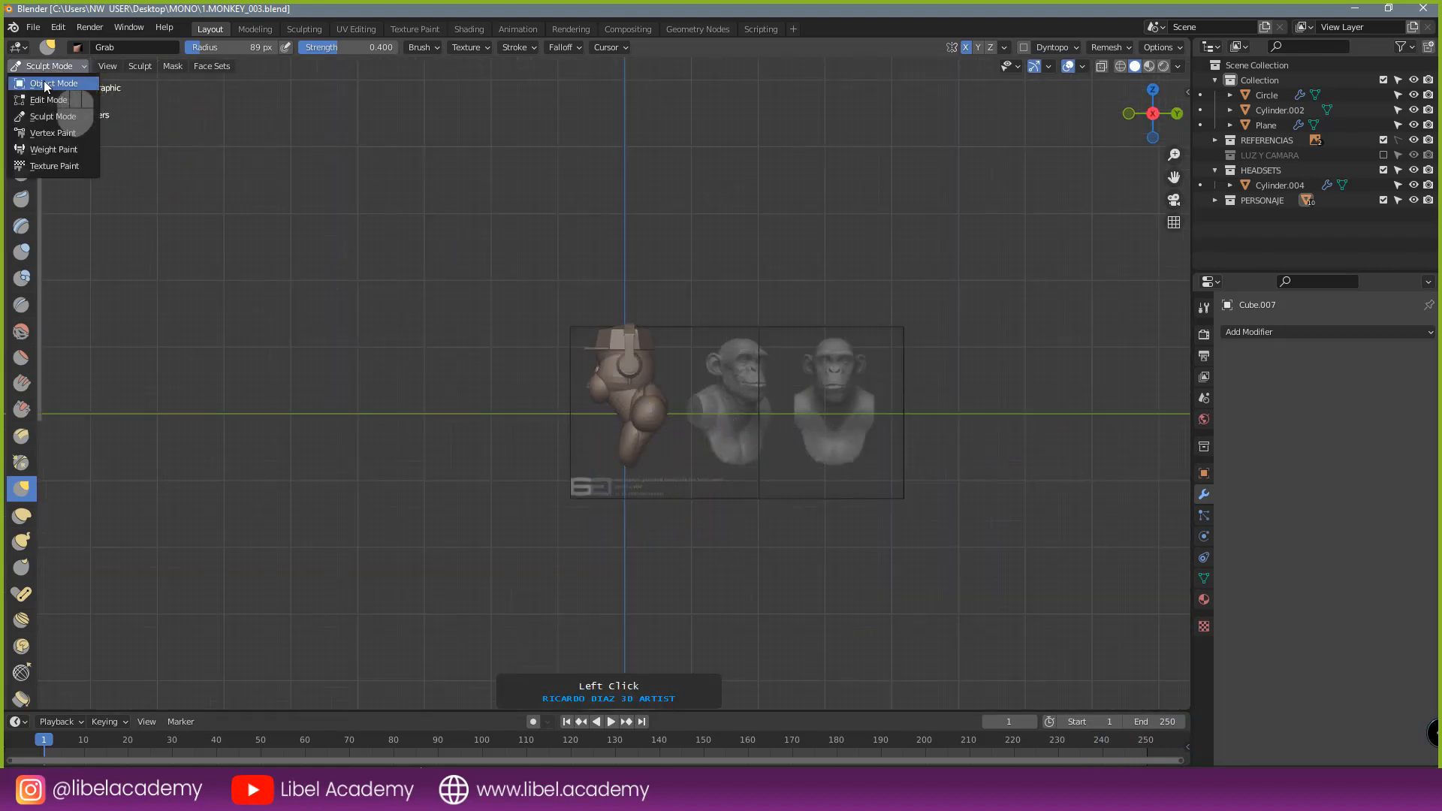
left_click(44, 83)
scroll(509, 257, "down", 4)
left_click(619, 551)
scroll(626, 565, "up", 2)
key("shift+d")
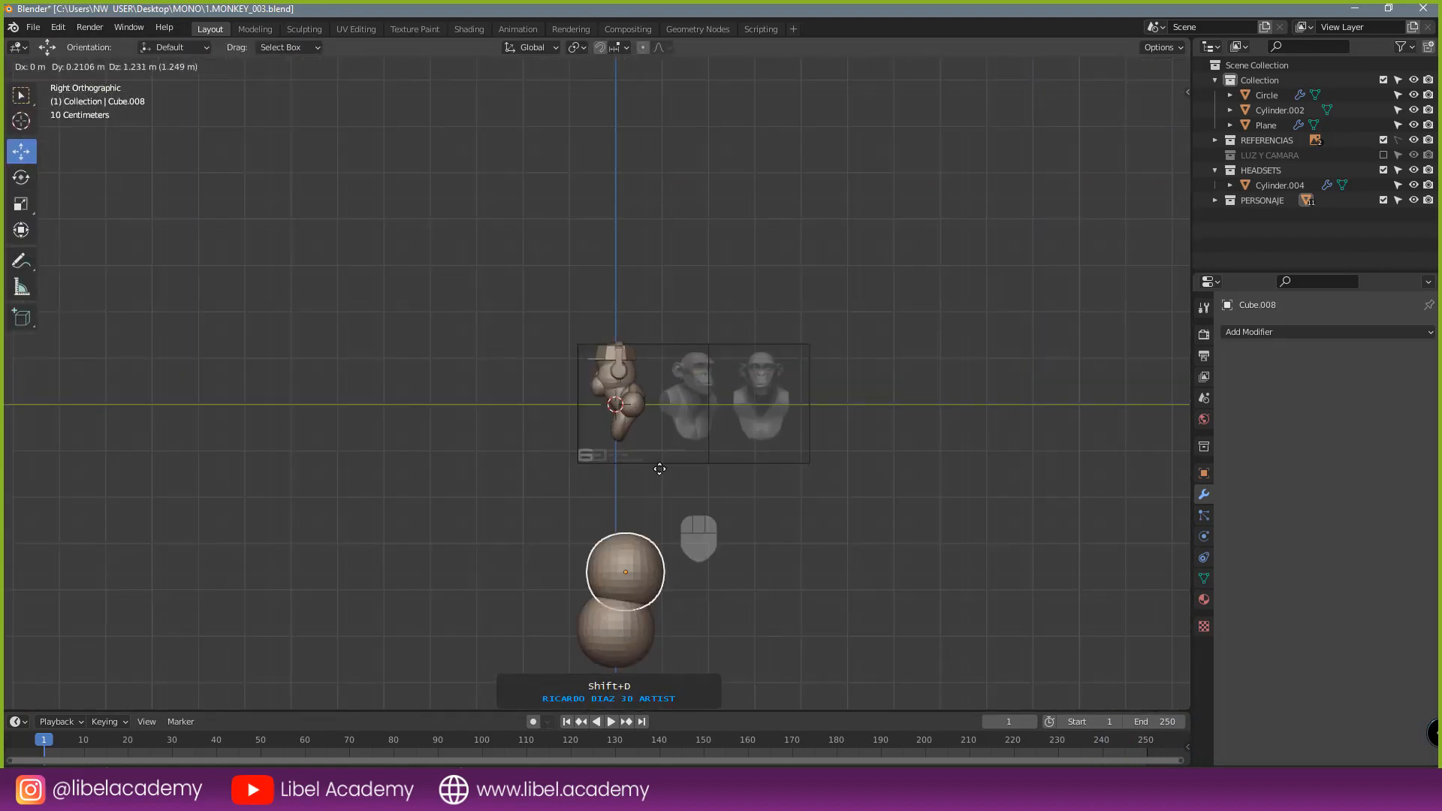
left_click(622, 378)
- Scale the duplicated sphere to 0.262 and move it up toward the muzzle
scroll(670, 395, "up", 6)
key("s")
left_click(681, 568)
key("g")
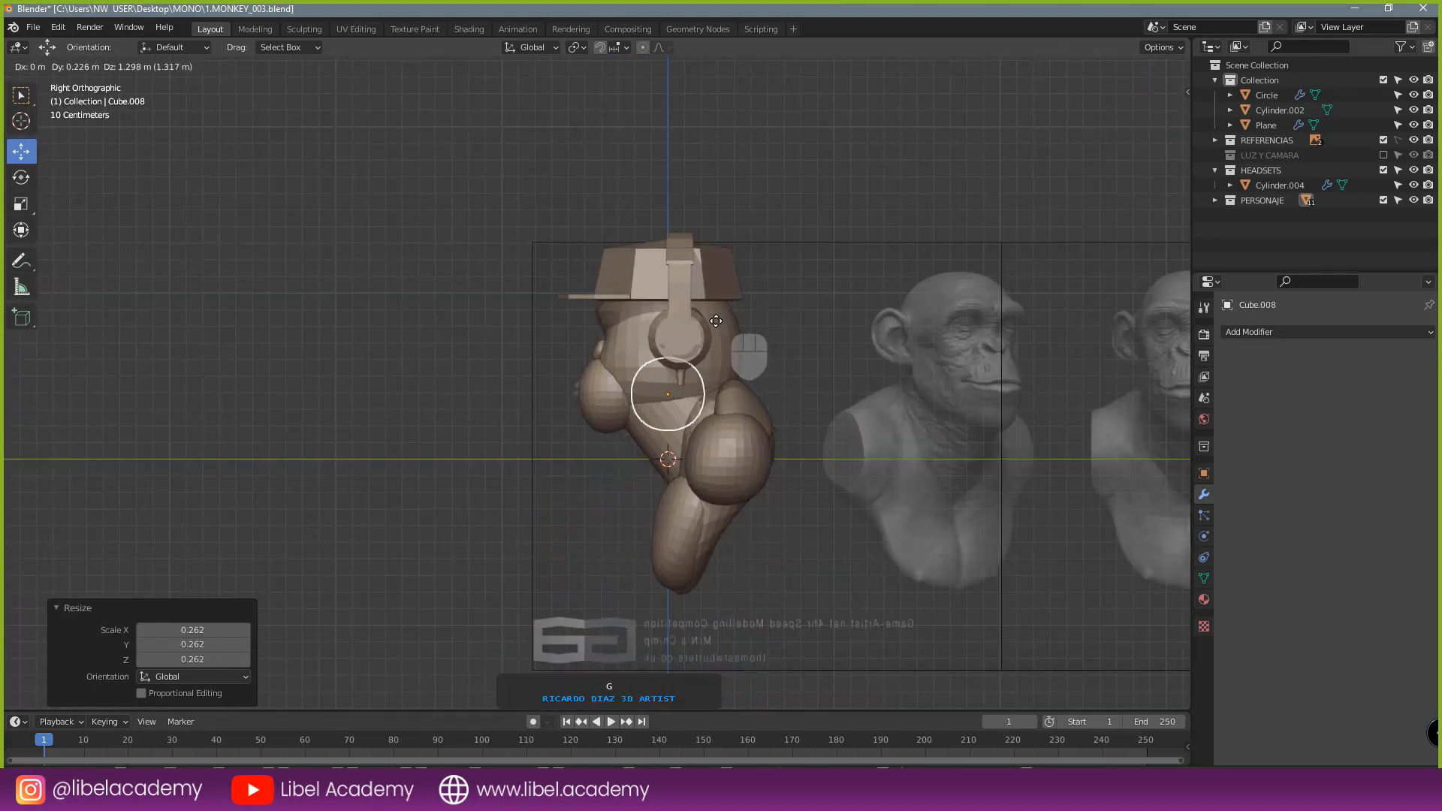
left_click(683, 366)
- Fit the small sphere against the back of the muzzle and shift it about 0.135 m along X to form one cheek
scroll(692, 383, "up", 3)
key("g")
left_click(690, 382)
middle_click_drag(691, 383, 778, 424)
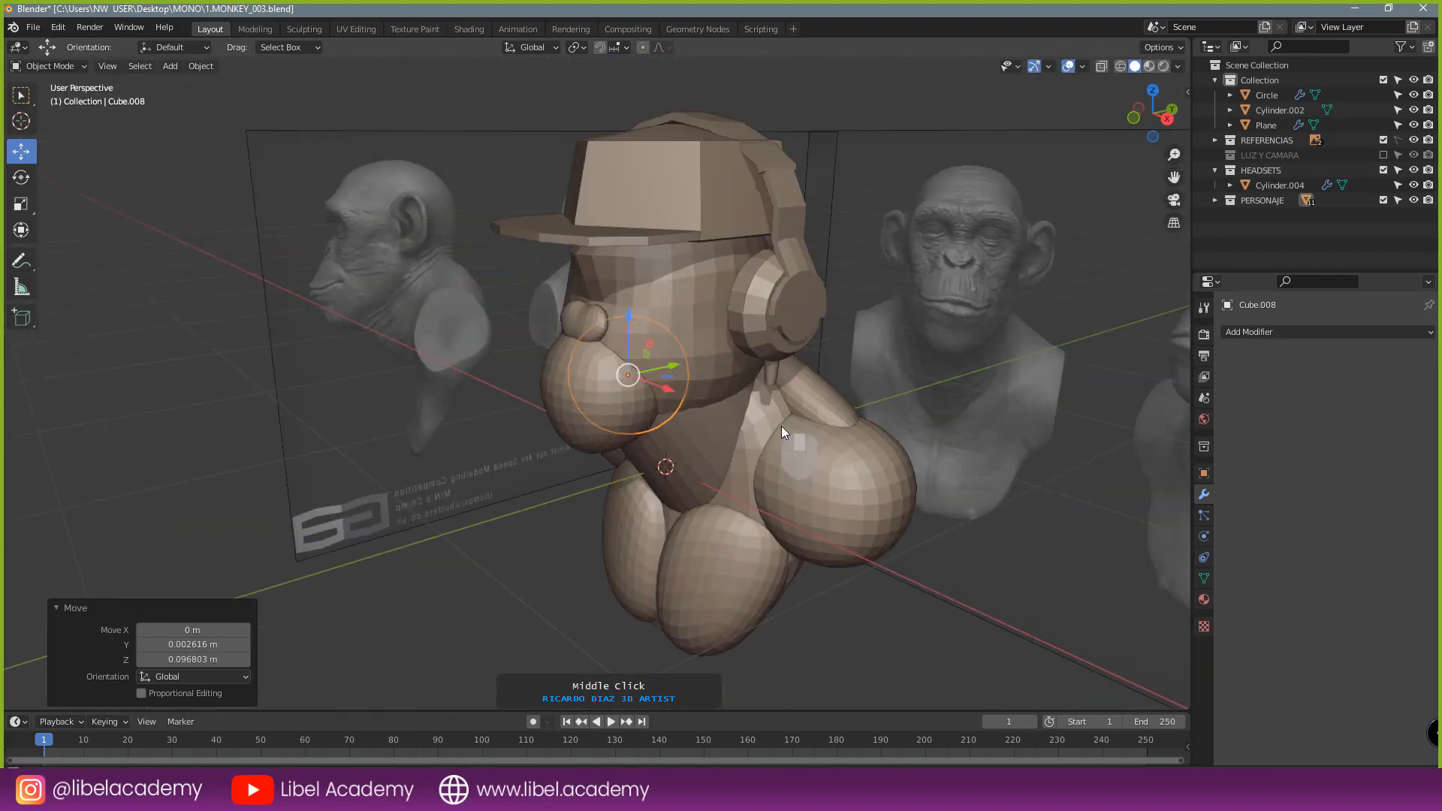
scroll(751, 422, "down", 1)
left_click_drag(661, 385, 688, 380)
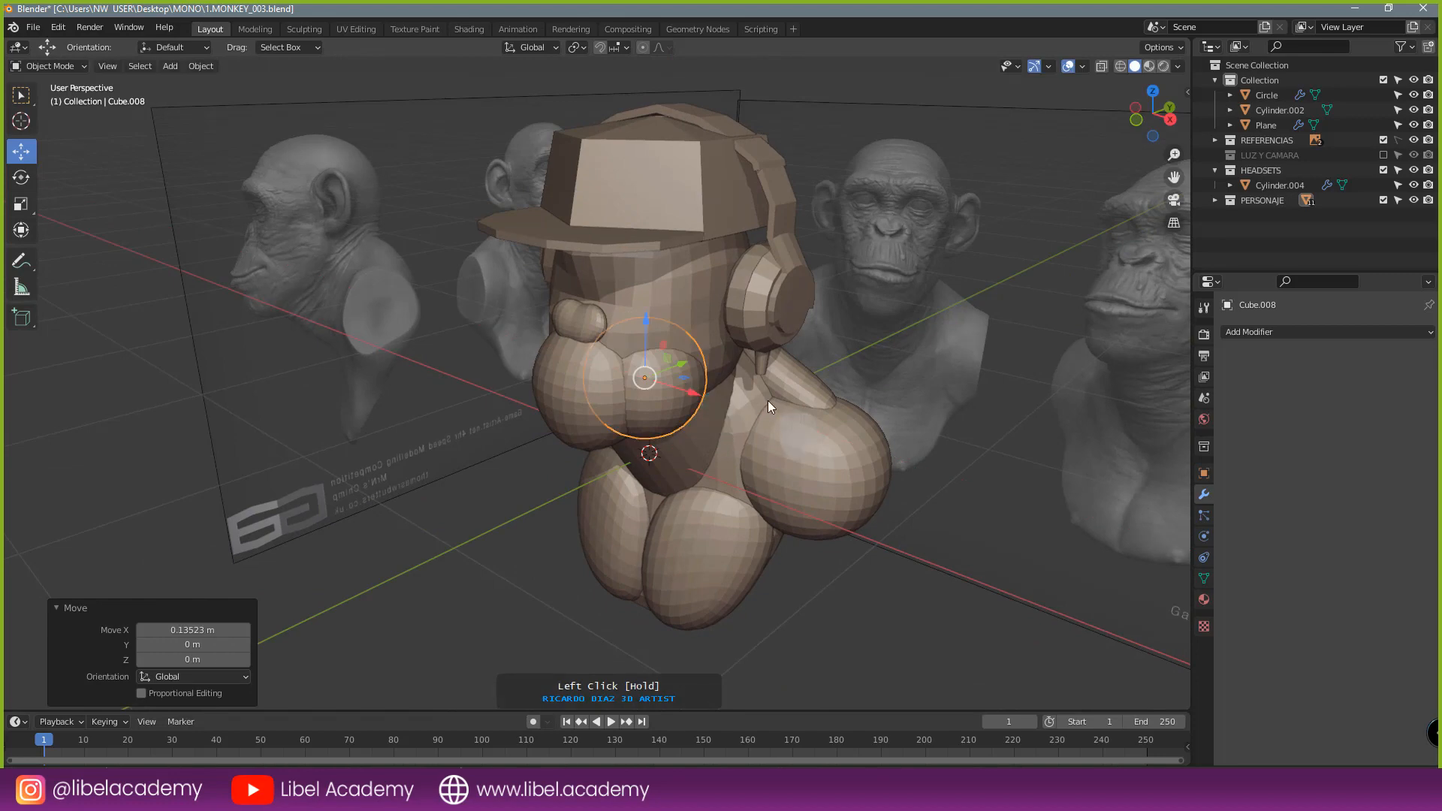
- In Sculpt Mode, set the Grab brush radius to 307 px and stretch the cheek sphere forward into the muzzle
key("KP_3")
scroll(767, 400, "up", 3)
key("Tab")
left_click(768, 487)
scroll(768, 486, "down", 3)
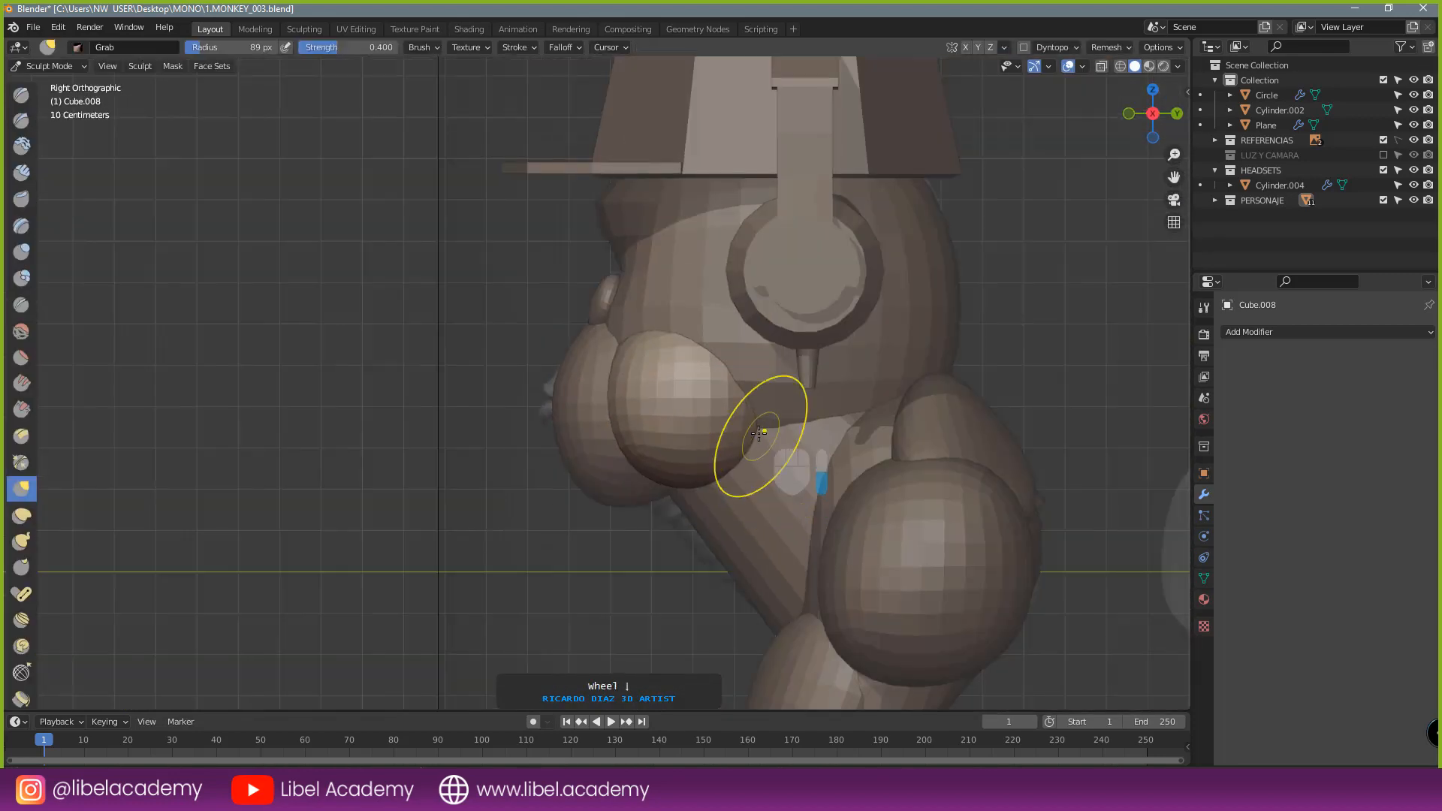
scroll(819, 343, "up", 1)
left_click_drag(819, 344, 820, 340)
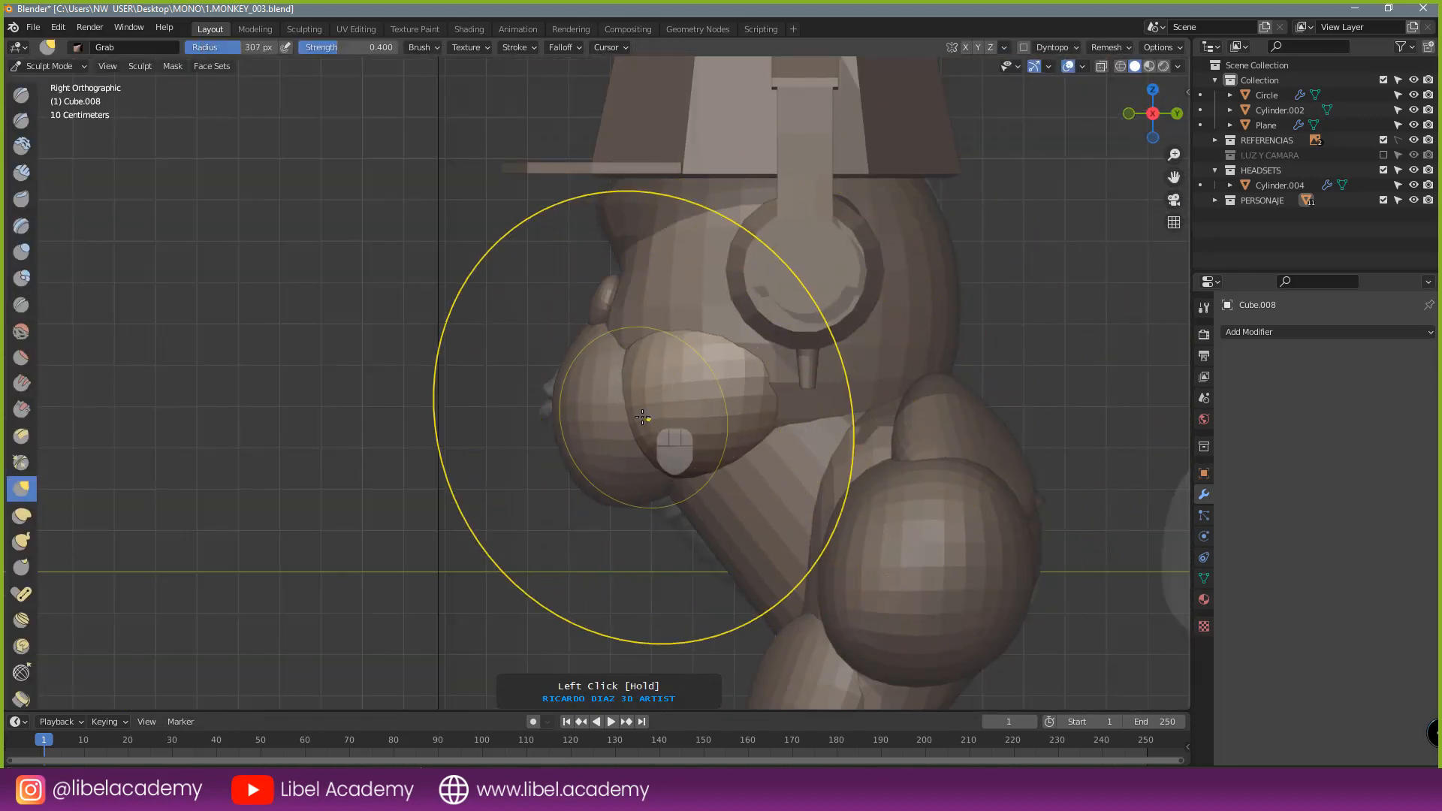
left_click_drag(645, 418, 554, 450)
left_click_drag(656, 476, 618, 464)
middle_click_drag(646, 468, 862, 475)
left_click_drag(660, 456, 629, 443)
left_click_drag(644, 454, 618, 450)
- Pull the cheek's lower front and rear edges with the Grab brush to lengthen it along the side of the face
middle_click_drag(777, 420, 676, 467)
middle_click_drag(699, 440, 610, 394)
middle_click_drag(780, 413, 759, 396)
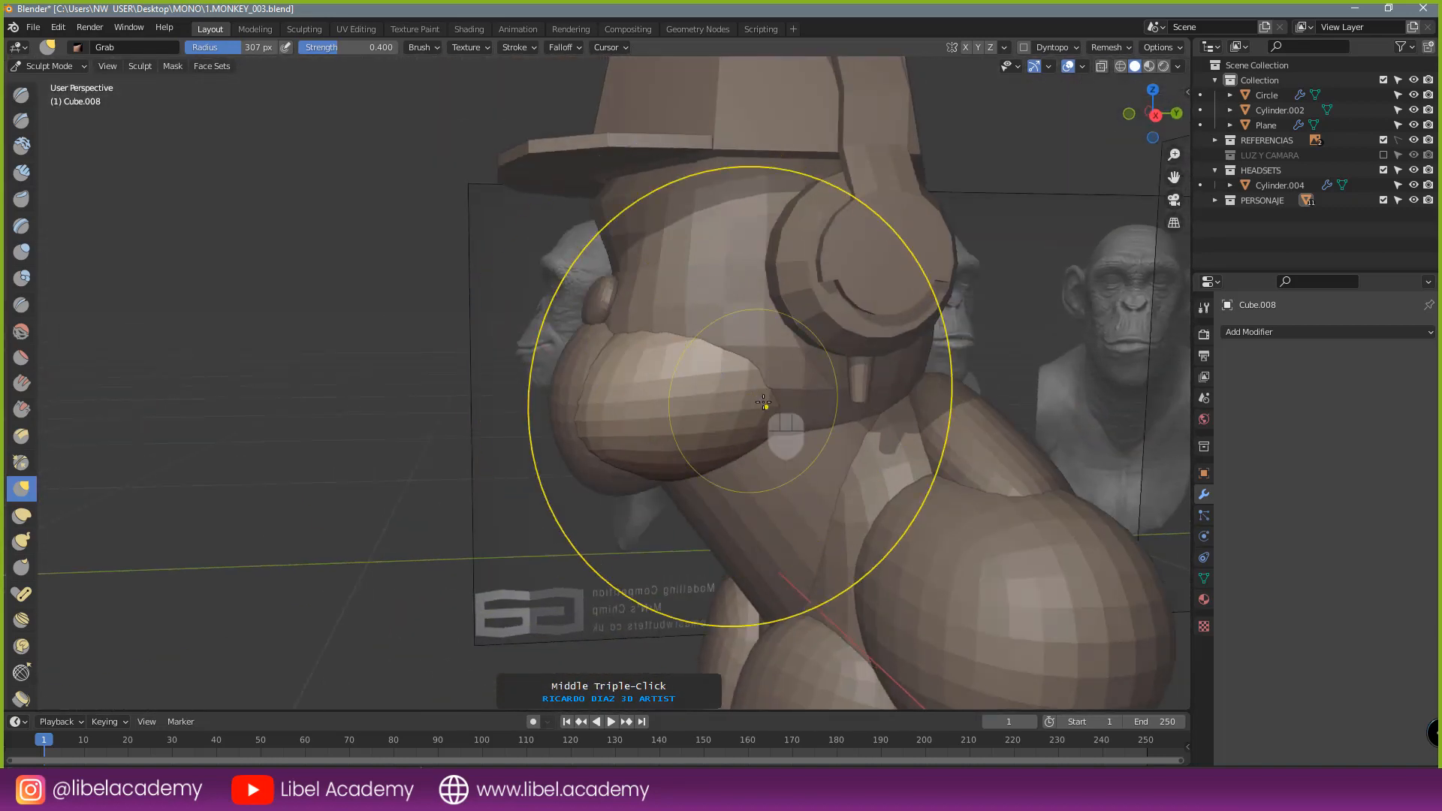
mouse_move(668, 454)
left_mouse_down()
mouse_move(643, 448)
mouse_move(638, 476)
left_mouse_up()
left_click_drag(788, 412, 764, 417)
middle_click_drag(783, 392, 757, 380)
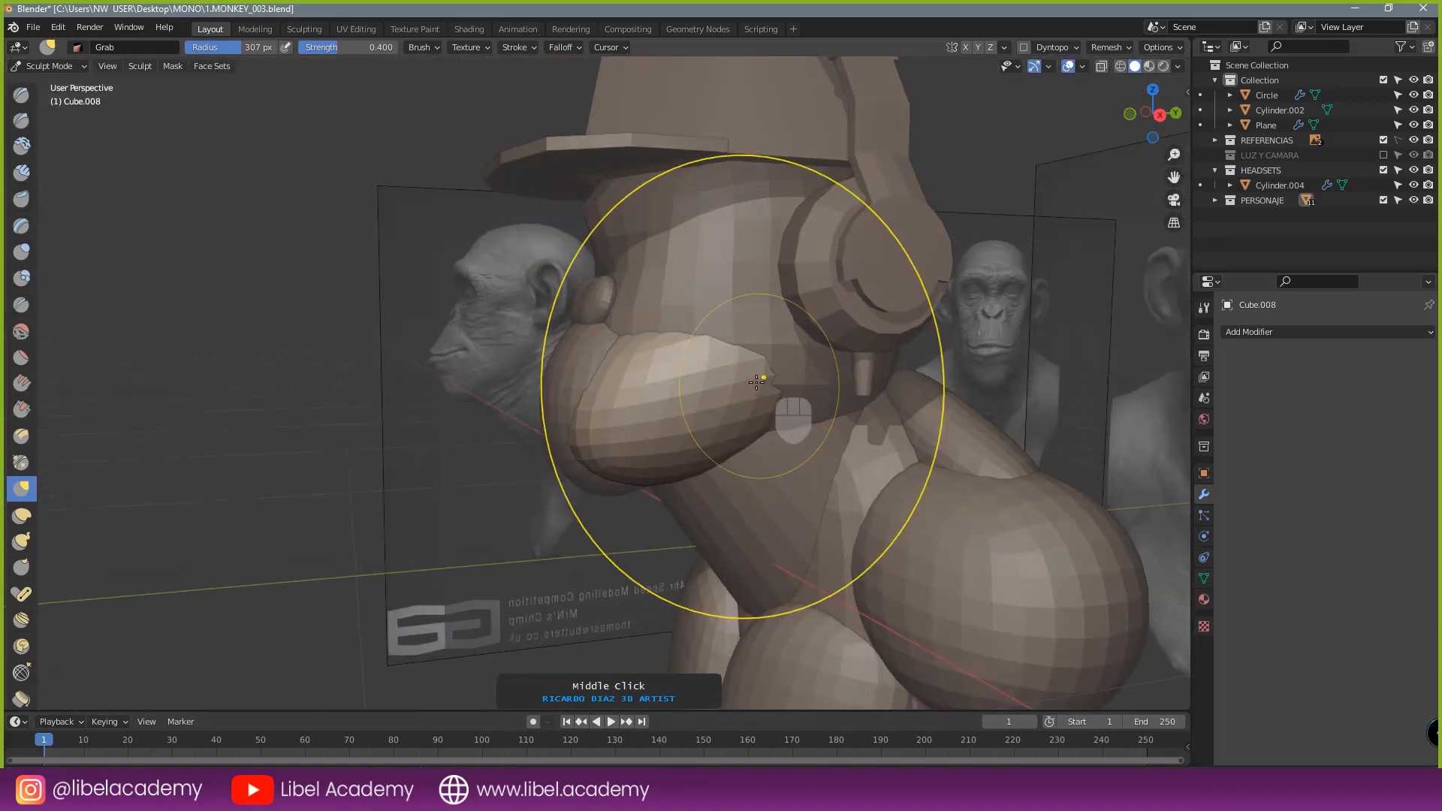
left_click_drag(770, 378, 799, 377)
- Blend the cheek's front into the muzzle and adjust its outer rear side with the Grab brush
middle_click_drag(654, 398, 810, 407)
middle_click_drag(627, 428, 542, 428)
left_click_drag(602, 429, 582, 422)
mouse_move(616, 417)
middle_mouse_down()
mouse_move(720, 425)
mouse_move(697, 402)
middle_mouse_up()
left_click_drag(727, 363, 748, 356)
middle_click_drag(685, 349, 733, 342)
- Back in Object Mode, add an X-axis Mirror modifier to the cheek and apply its location so both cheeks are mirrored
left_click(82, 66)
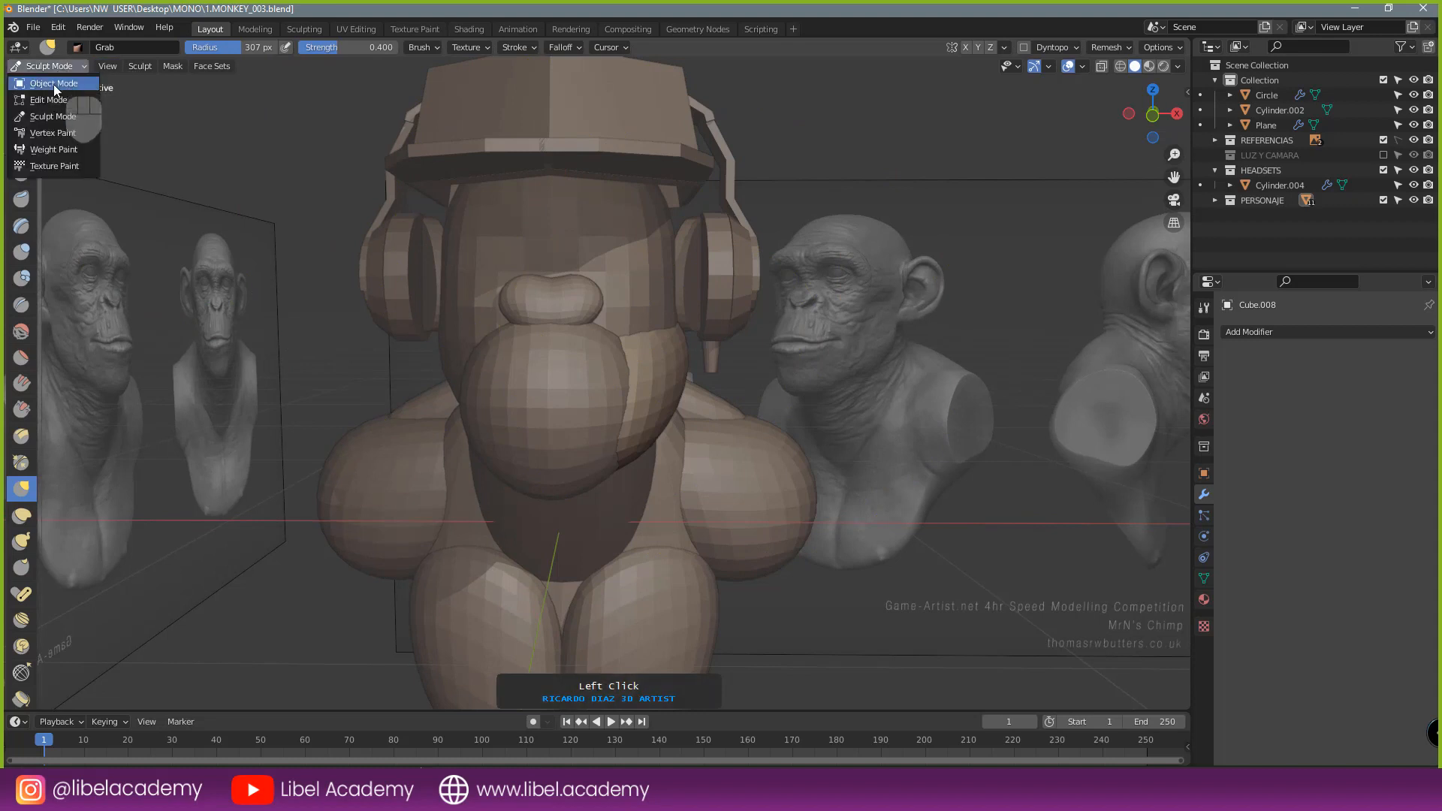
left_click(45, 77)
left_click(1255, 332)
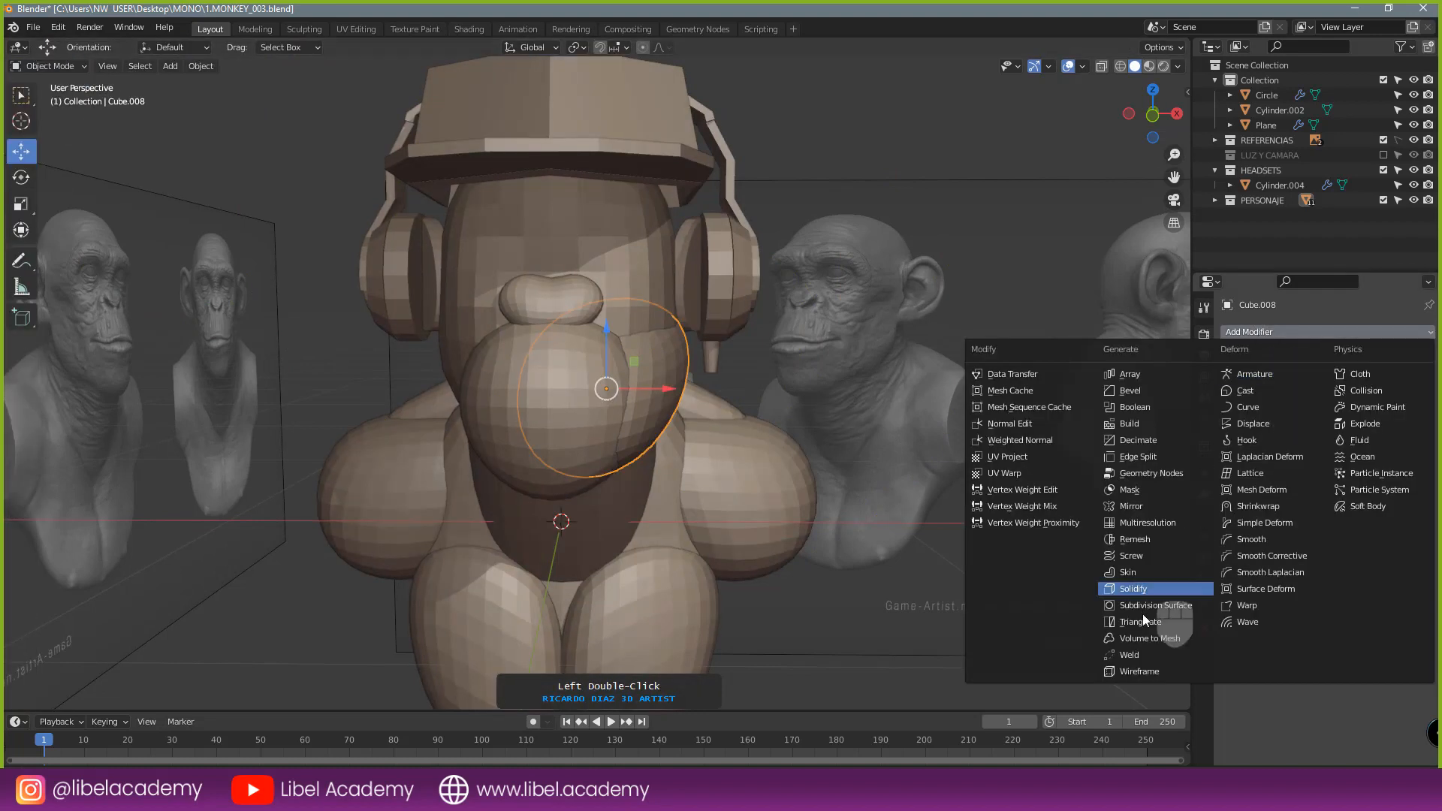
left_click(1164, 508)
key("ctrl+a")
left_click(899, 383)
key("ctrl+a")
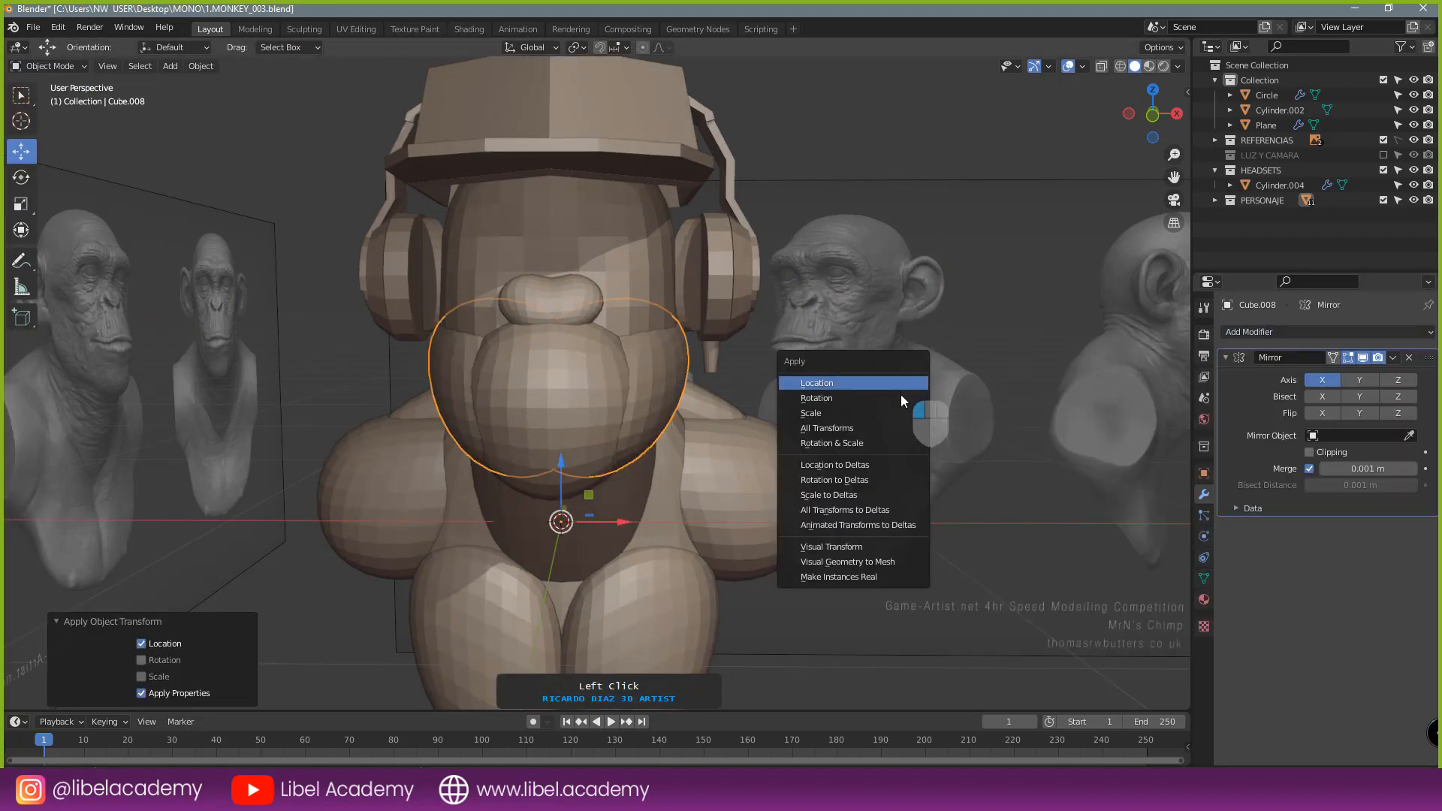
left_click(900, 396)
left_click(900, 395)
- Return the cheek to Sculpt Mode, reduce the Grab brush radius and pull the cheek's lower front edge down along the muzzle
scroll(886, 426, "down", 3)
scroll(865, 433, "up", 1)
mouse_move(886, 427)
middle_mouse_down()
mouse_move(865, 432)
mouse_move(903, 434)
mouse_move(853, 443)
mouse_move(769, 417)
mouse_move(652, 457)
middle_mouse_up()
scroll(698, 445, "up", 3)
left_click(698, 444)
key("Tab")
left_click(699, 525)
scroll(653, 457, "up", 1)
key("f")
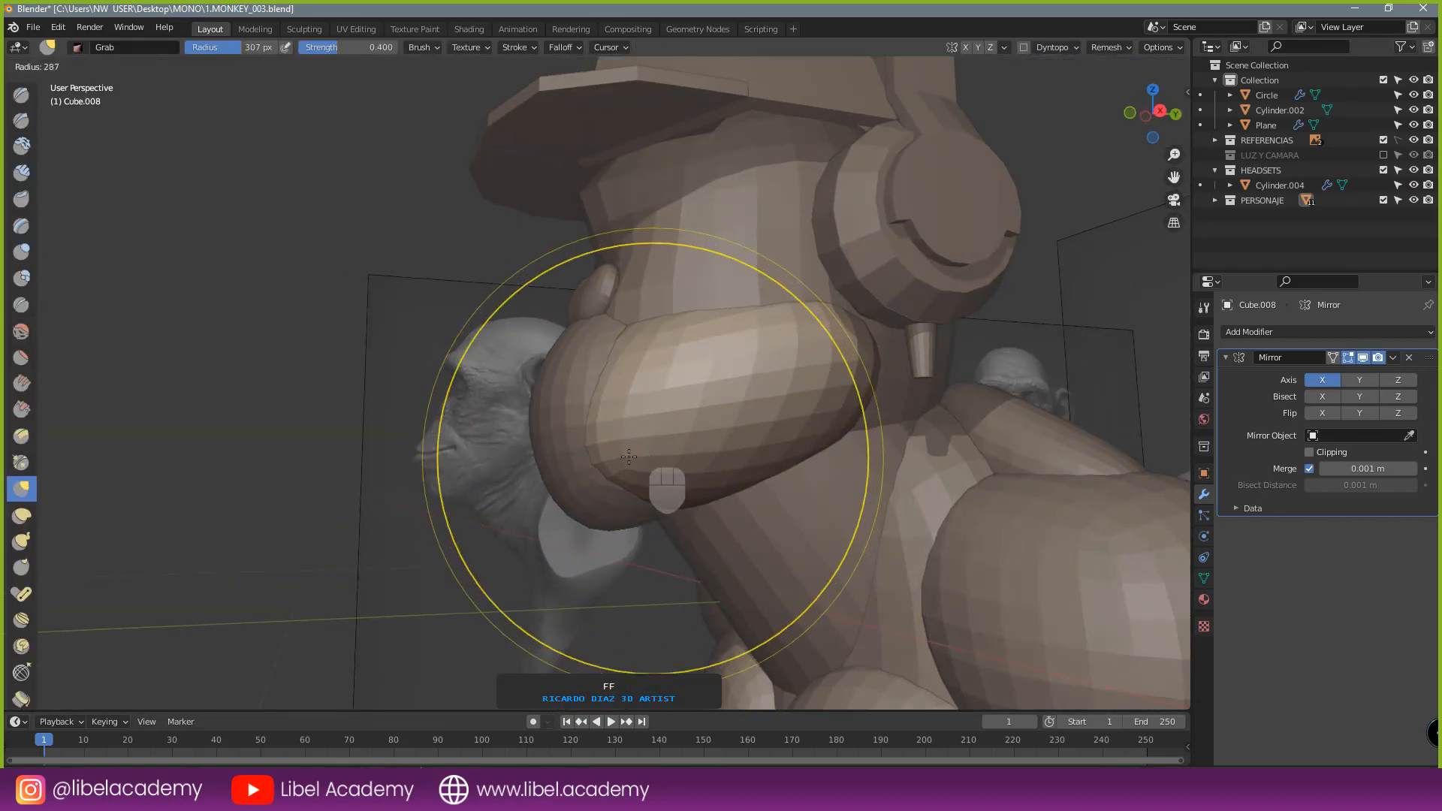
left_click(619, 456)
left_click_drag(622, 464, 628, 481)
- Set the Grab brush radius to 227 px and refine the cheek's front edge and outer side against the muzzle
key("f")
left_click(605, 404)
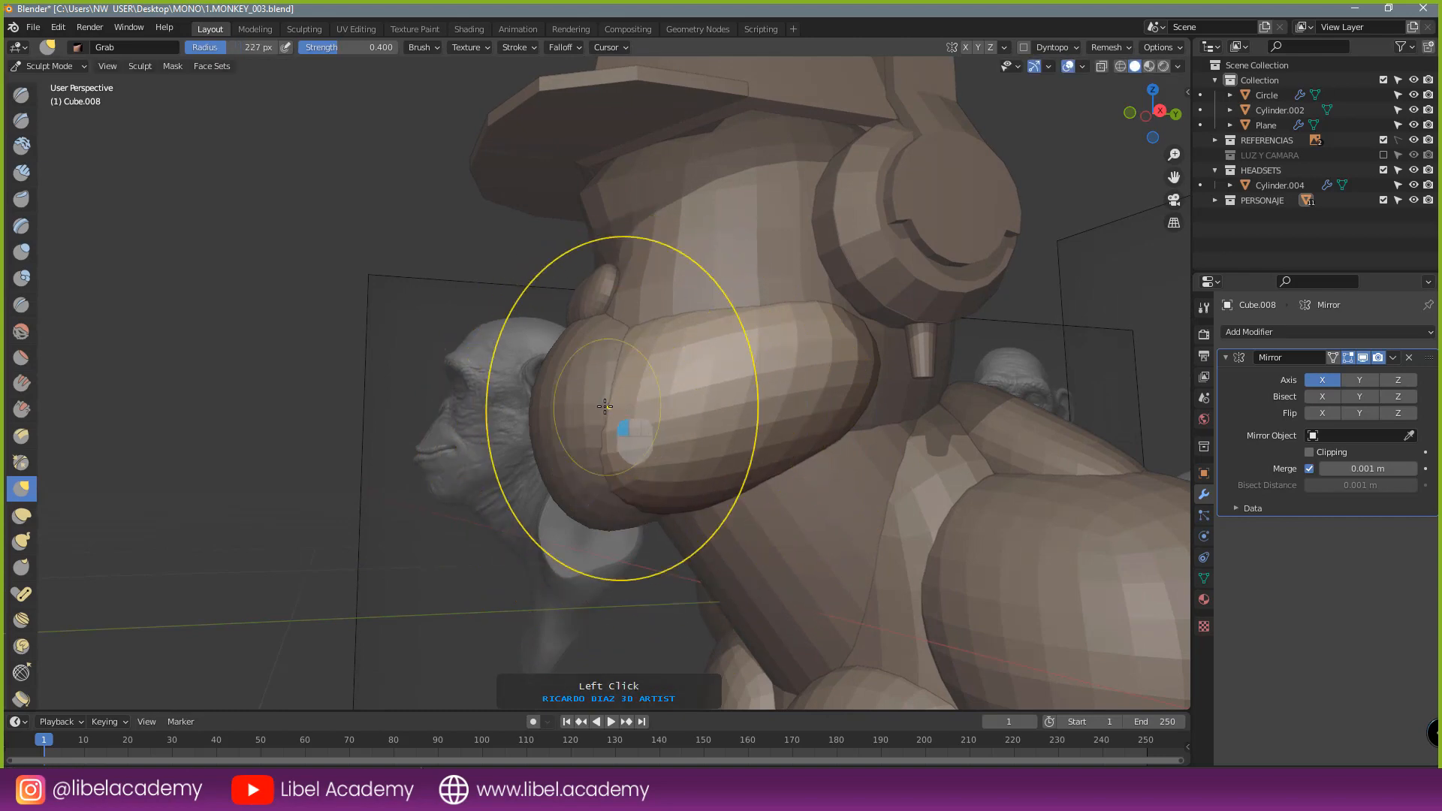
left_click_drag(617, 387, 601, 377)
left_click_drag(609, 402, 599, 389)
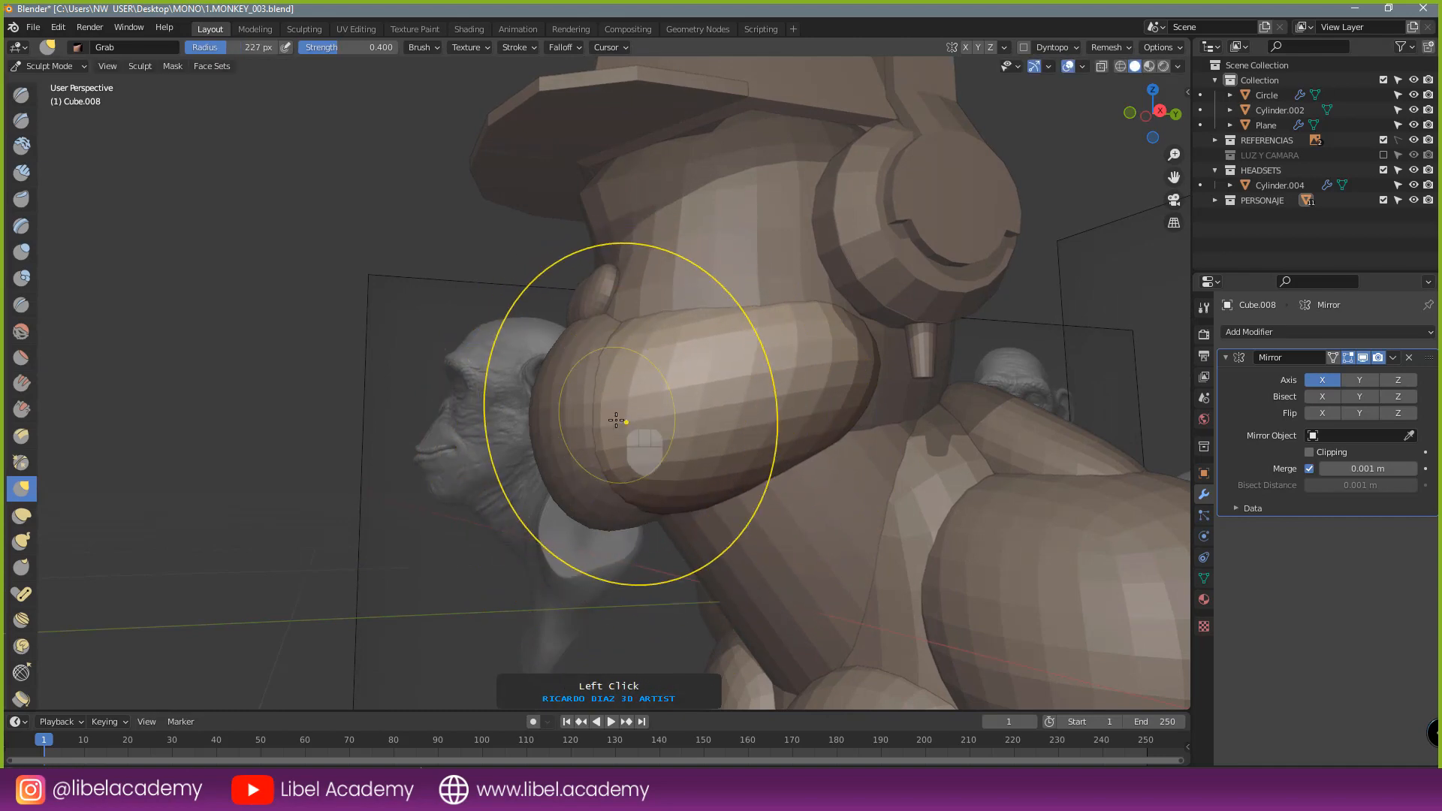
middle_click_drag(598, 386, 705, 385)
left_click_drag(706, 384, 714, 370)
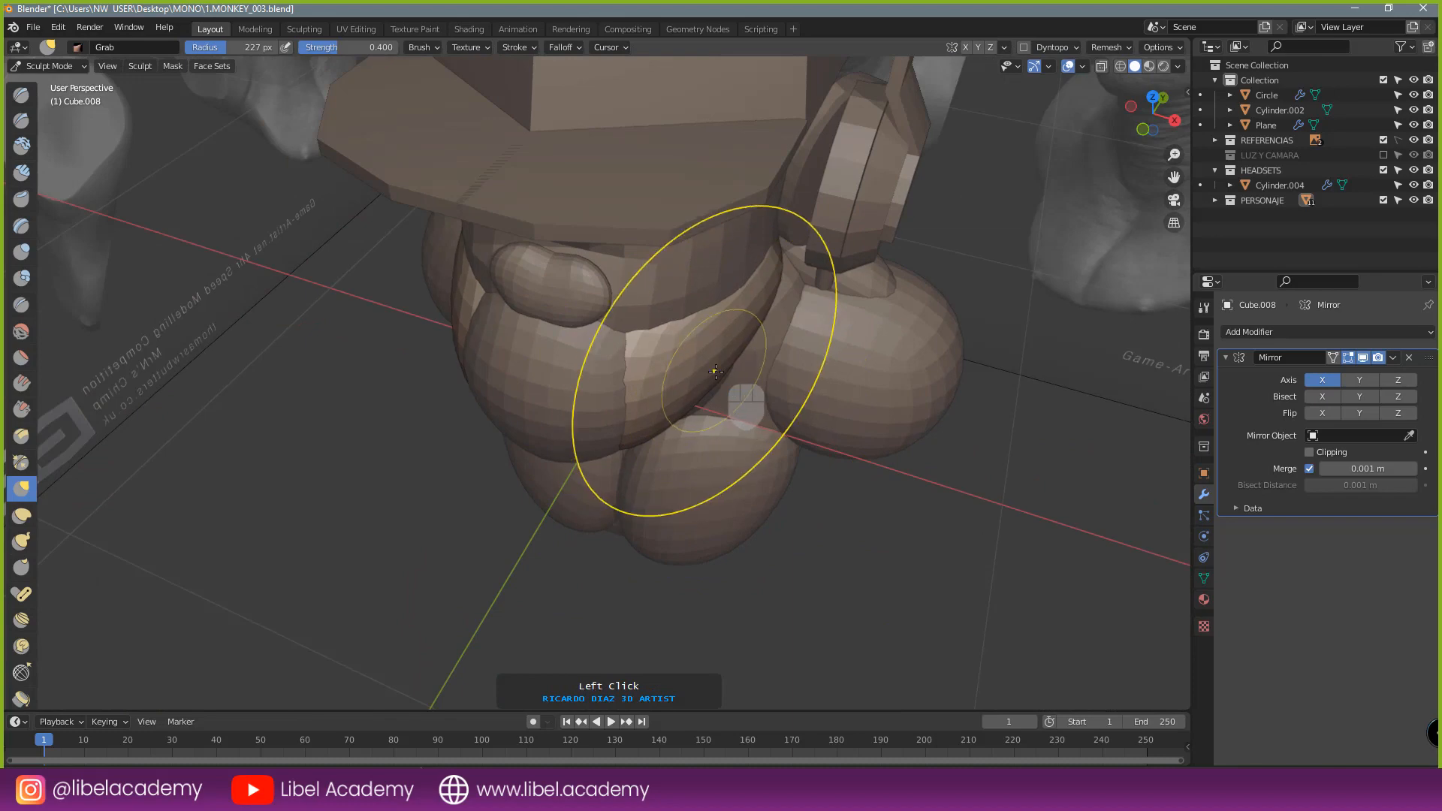
- Reshape the rear end of the cheek below the headphone with the Grab brush
middle_click_drag(750, 338, 642, 250)
left_click_drag(811, 445, 803, 430)
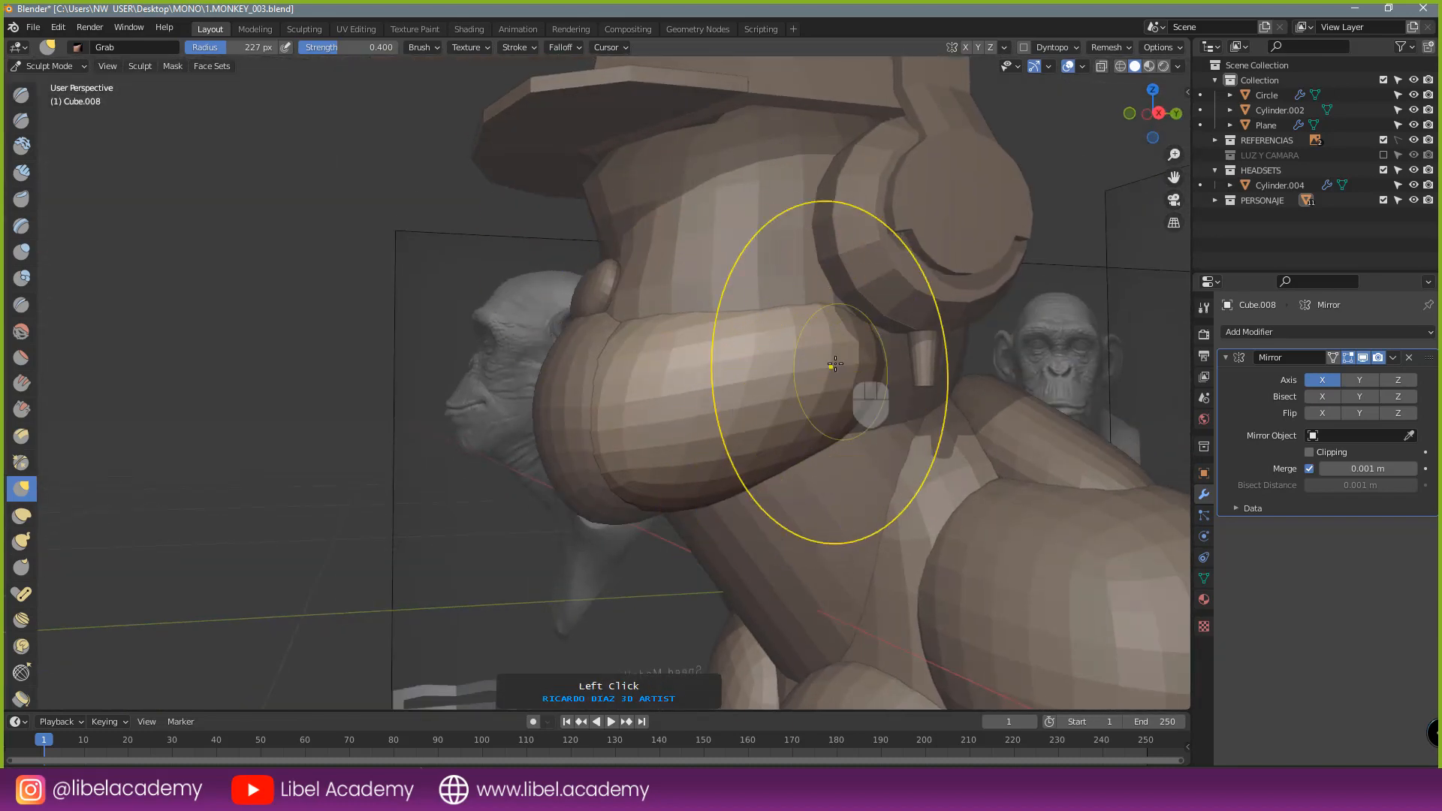
left_click_drag(825, 306, 817, 255)
left_click_drag(877, 362, 869, 367)
mouse_move(768, 377)
middle_mouse_down()
mouse_move(850, 374)
mouse_move(857, 397)
mouse_move(804, 364)
mouse_move(794, 272)
mouse_move(790, 288)
middle_mouse_up()
- Return to Object Mode, deselect everything and save the file
left_click(61, 66)
left_click(62, 78)
key("a")
key("a")
scroll(808, 365, "down", 2)
key("ctrl+s")
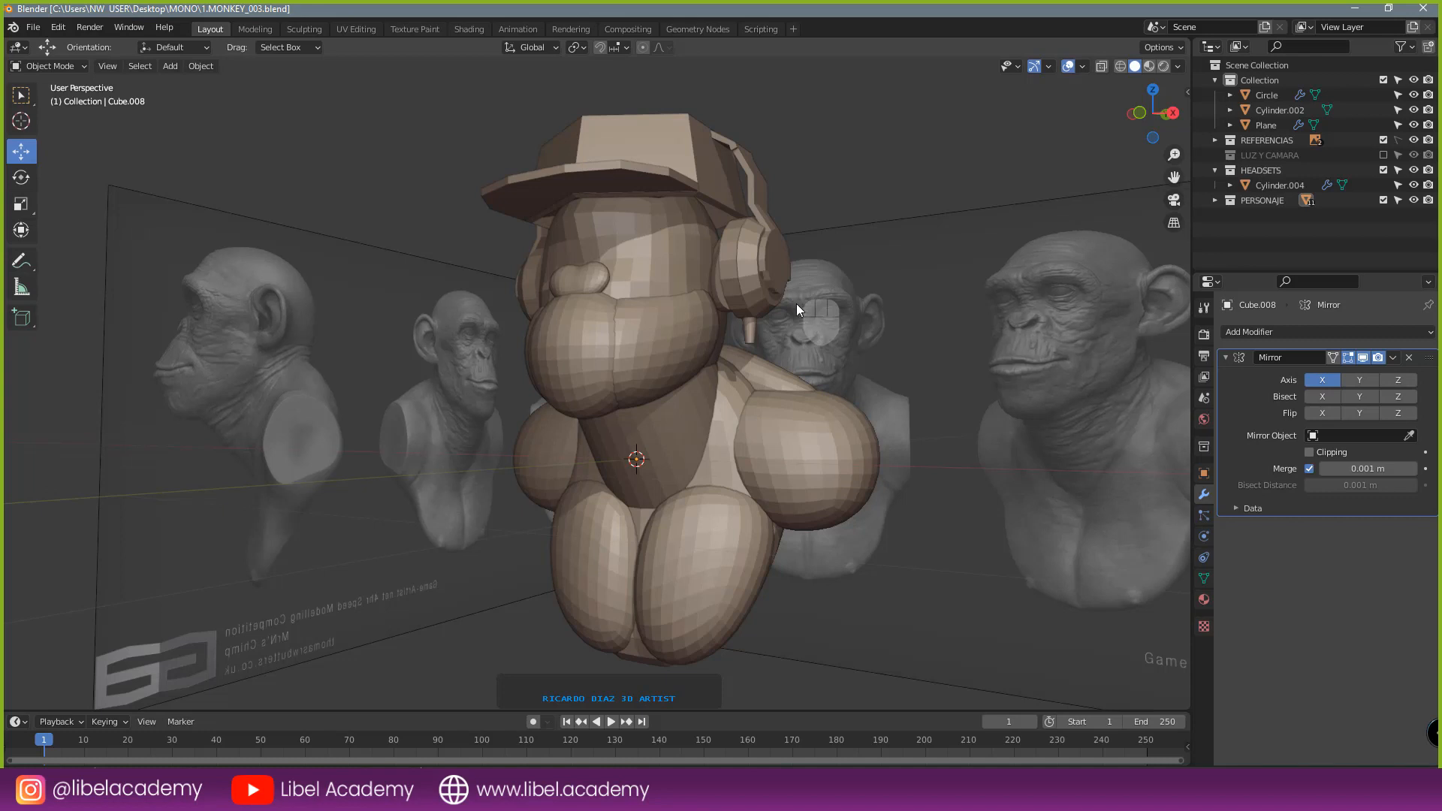
- Review the bust with its mirrored cheeks in three-quarter view
middle_click_drag(795, 303, 786, 348)
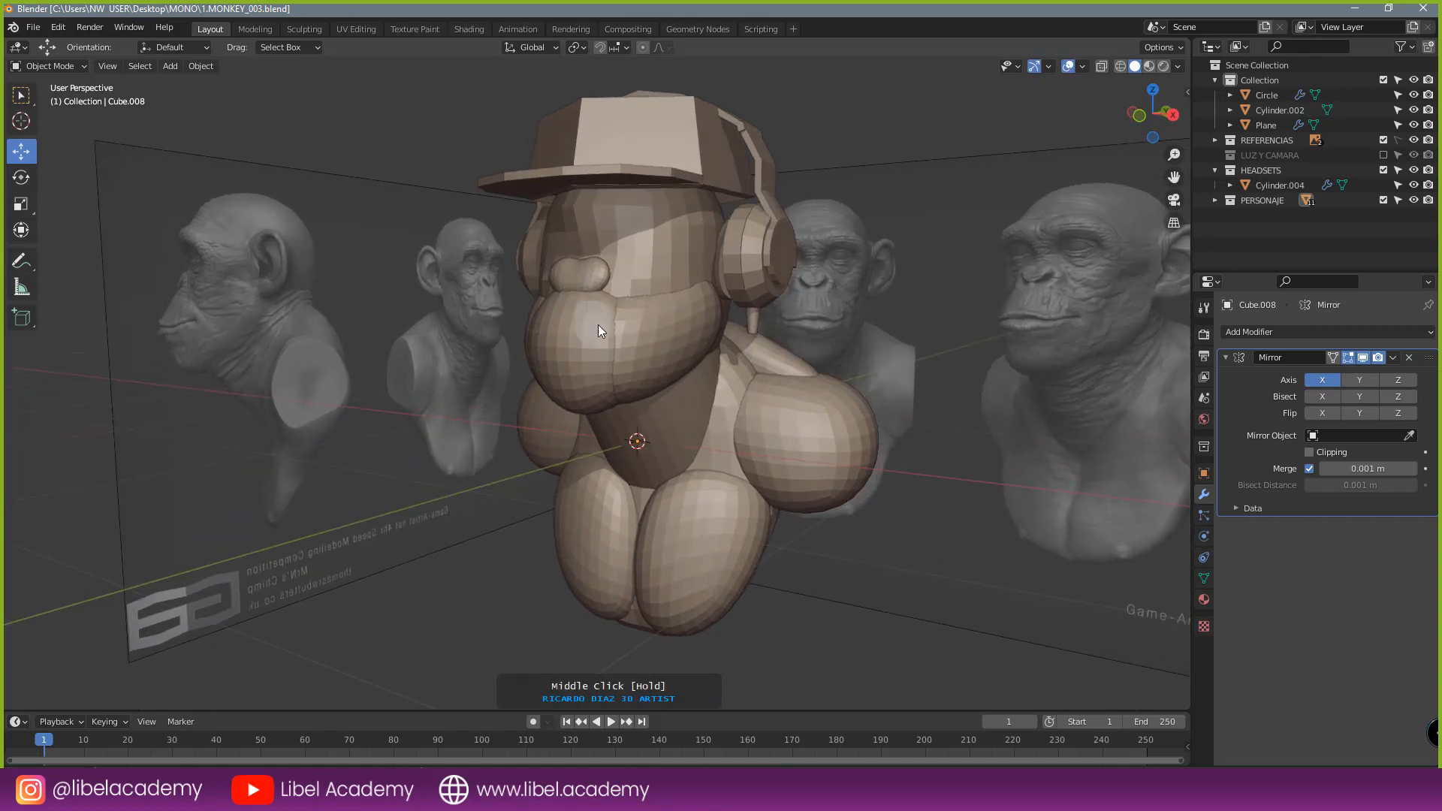
middle_click_drag(597, 326, 597, 332)
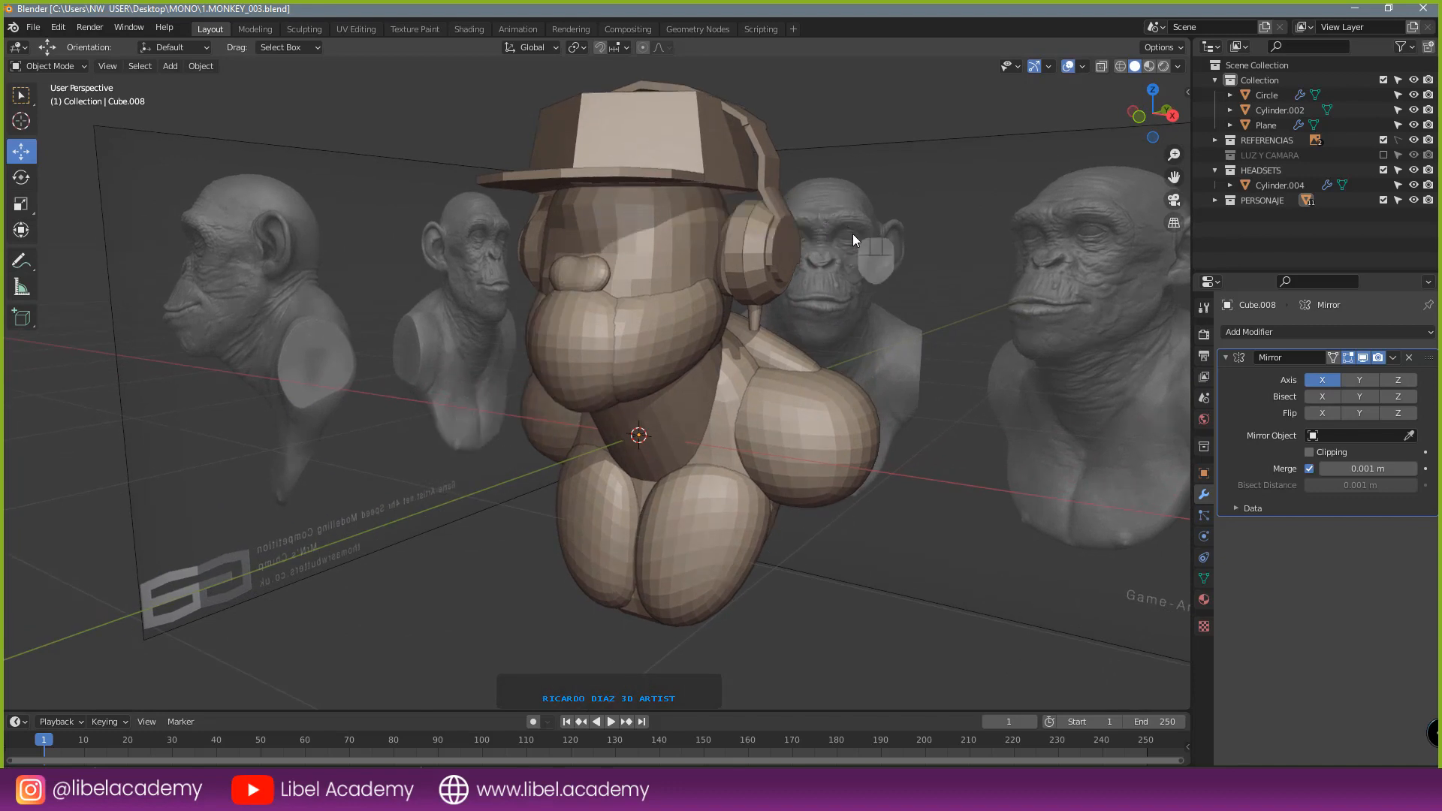
middle_click_drag(899, 359, 894, 368)
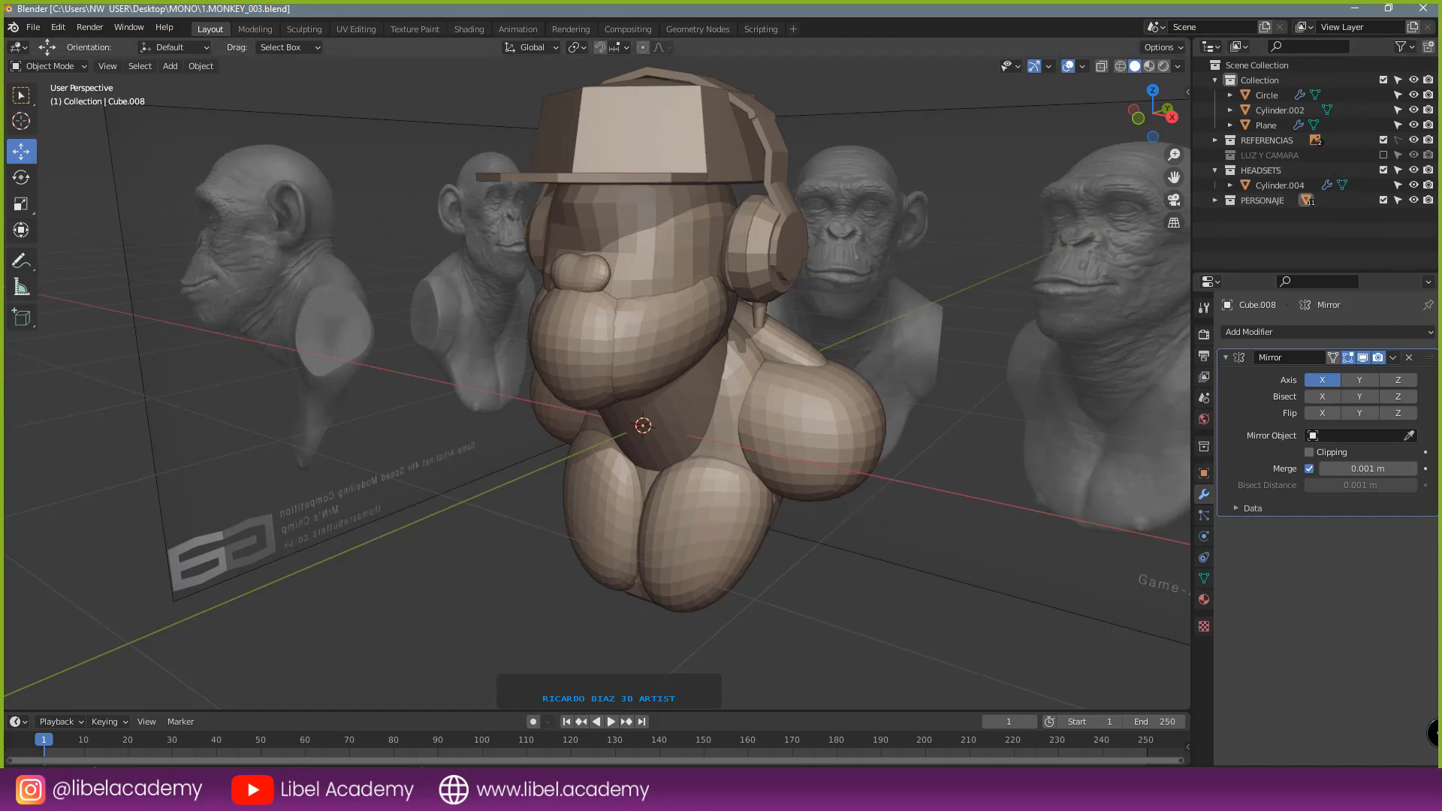
left_click(225, 795)
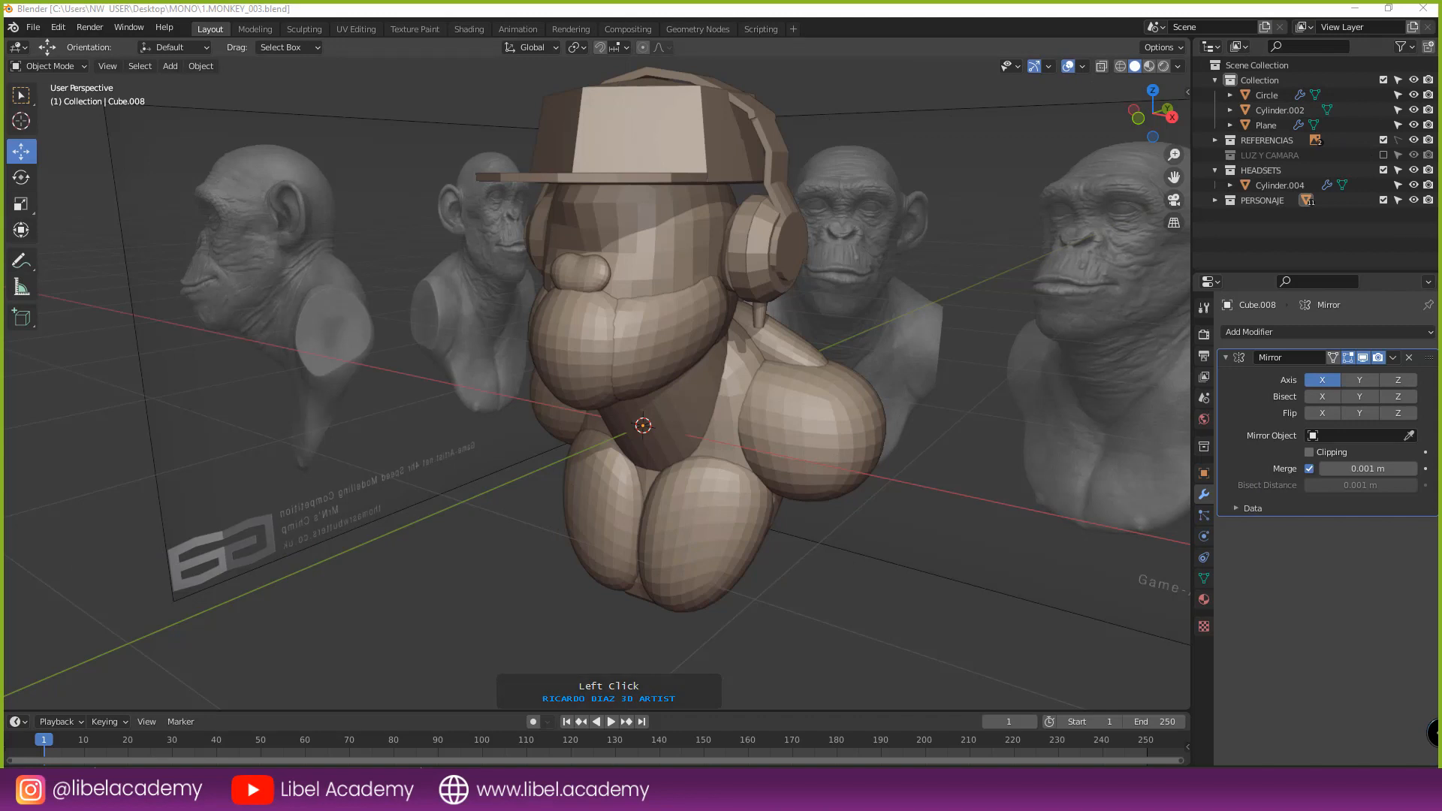